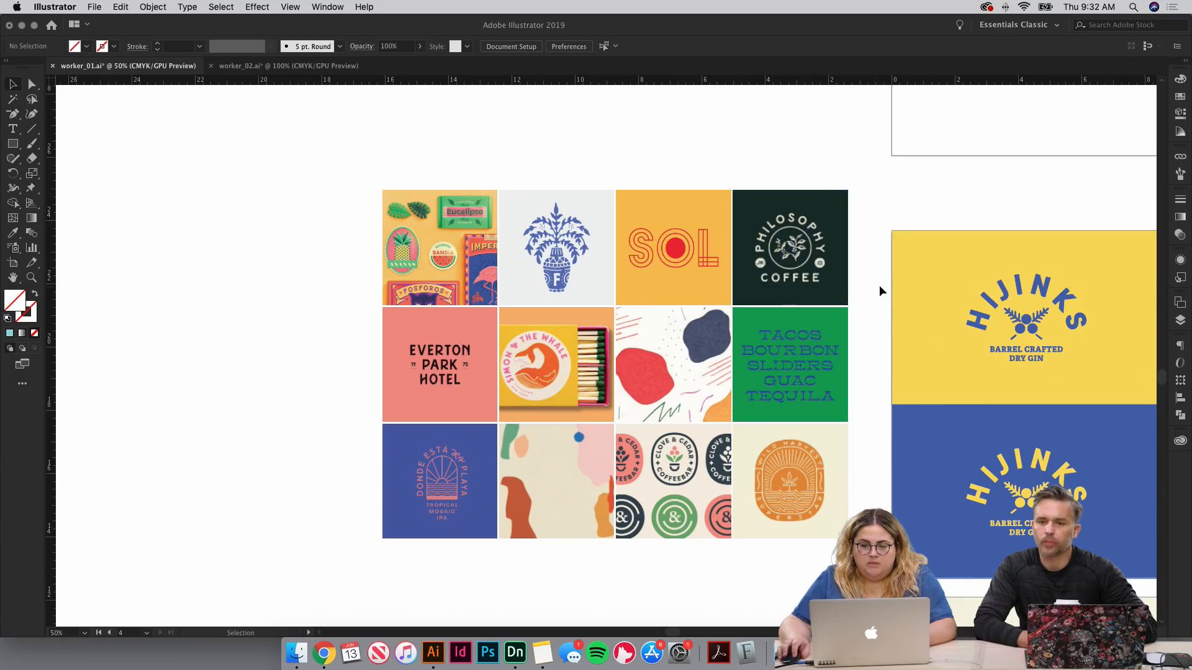
# Step: Turn on the Sketch layer, view it alone with Layer 1 hidden, and show Layer 1 over it again
pyautogui.moveTo(878, 285); pyautogui.dragTo(269, 532)
pyautogui.moveTo(956, 208); pyautogui.dragTo(719, 417)
pyautogui.click(1175, 322)
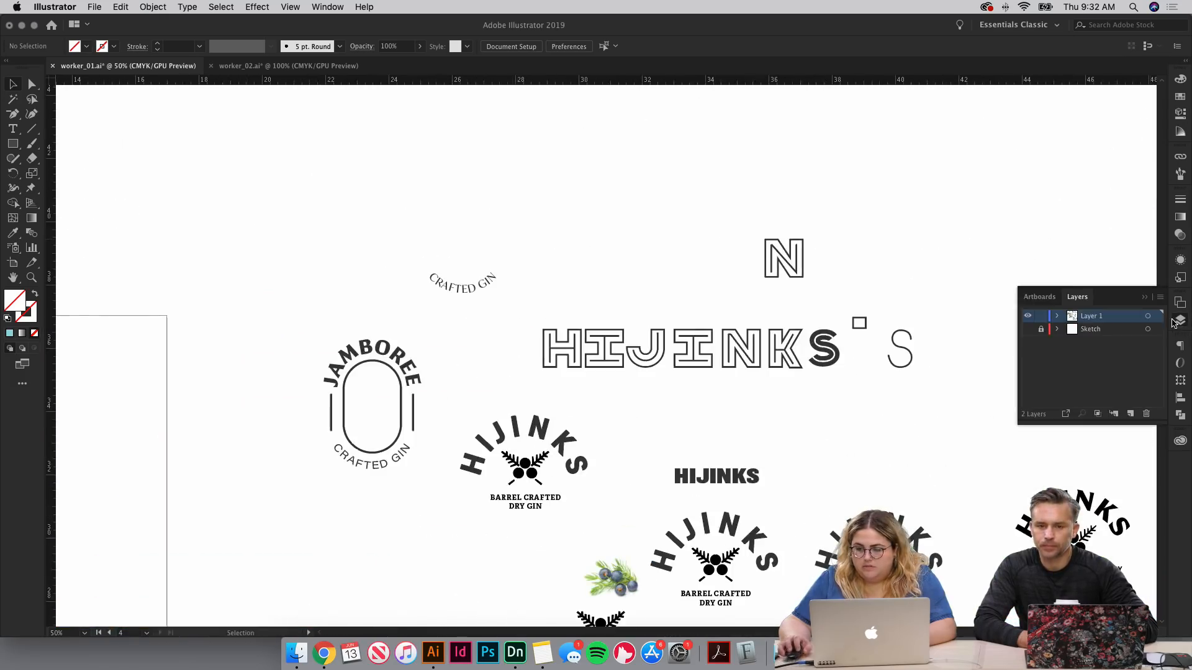
pyautogui.click(1027, 329)
pyautogui.click(1027, 316)
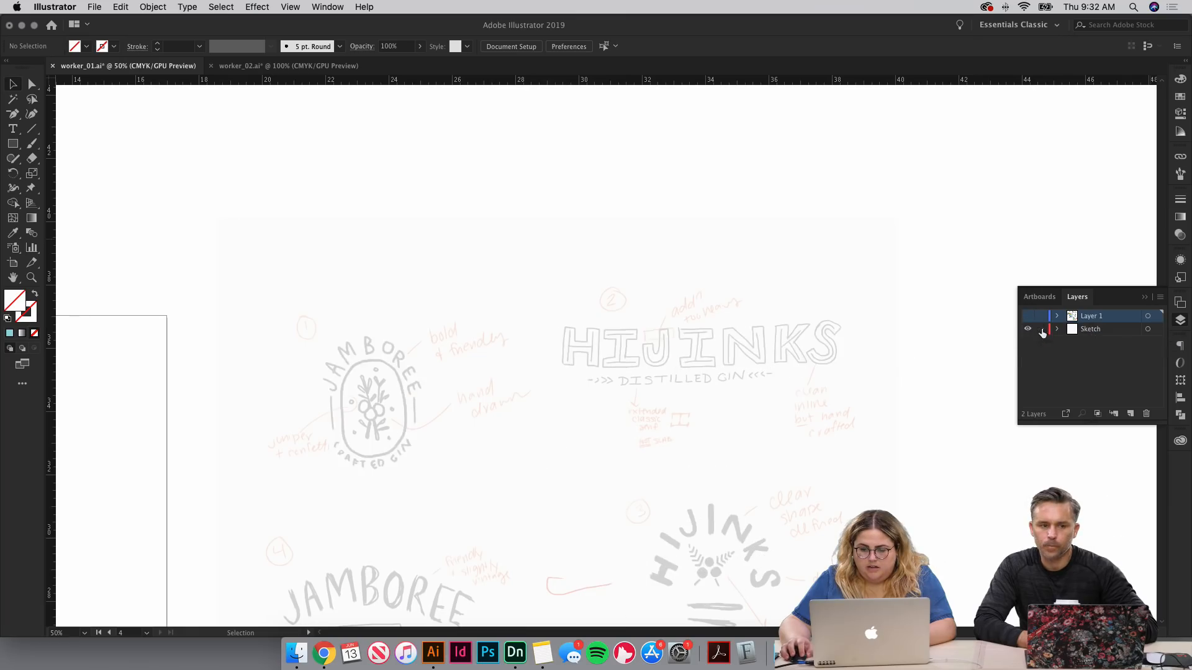
pyautogui.scroll(-5, 928, 284)
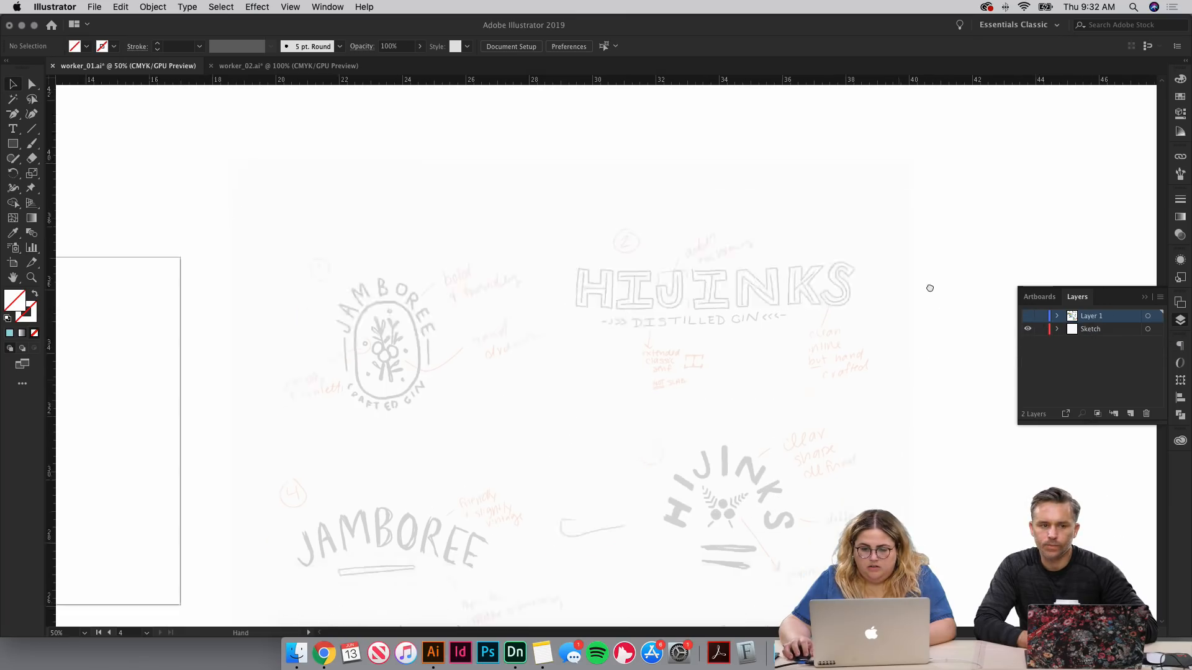
pyautogui.click(1028, 316)
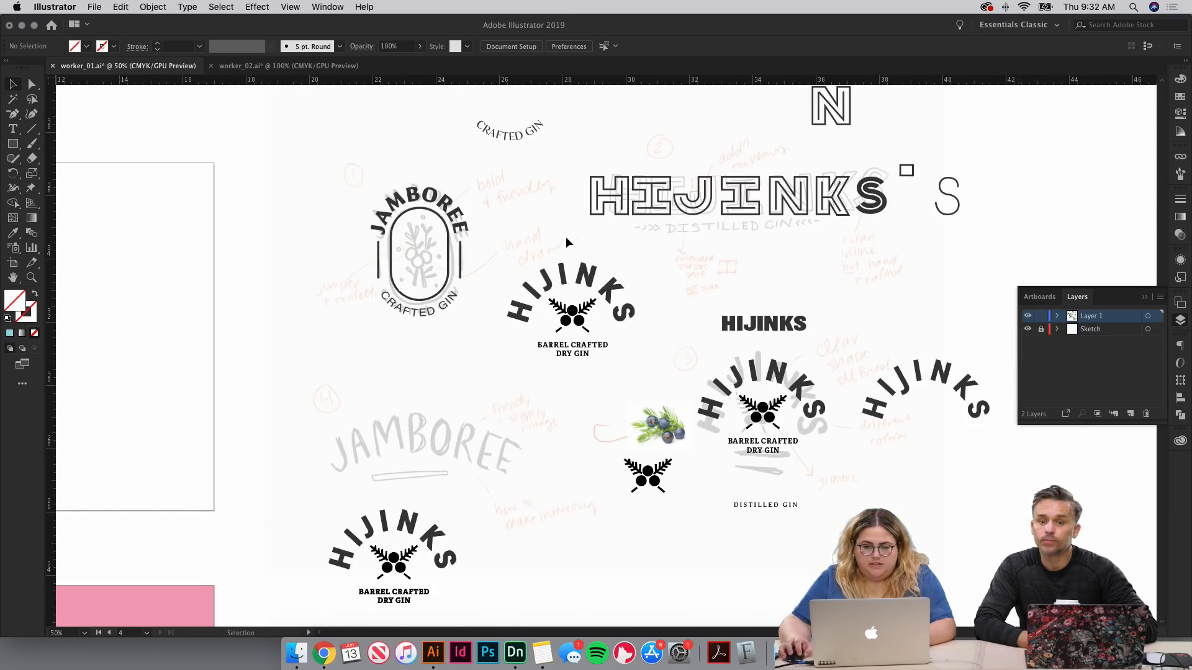
# Step: Compare the logo drafts with the numbered hand sketches and notes underneath them
pyautogui.moveTo(543, 417); pyautogui.dragTo(496, 429)
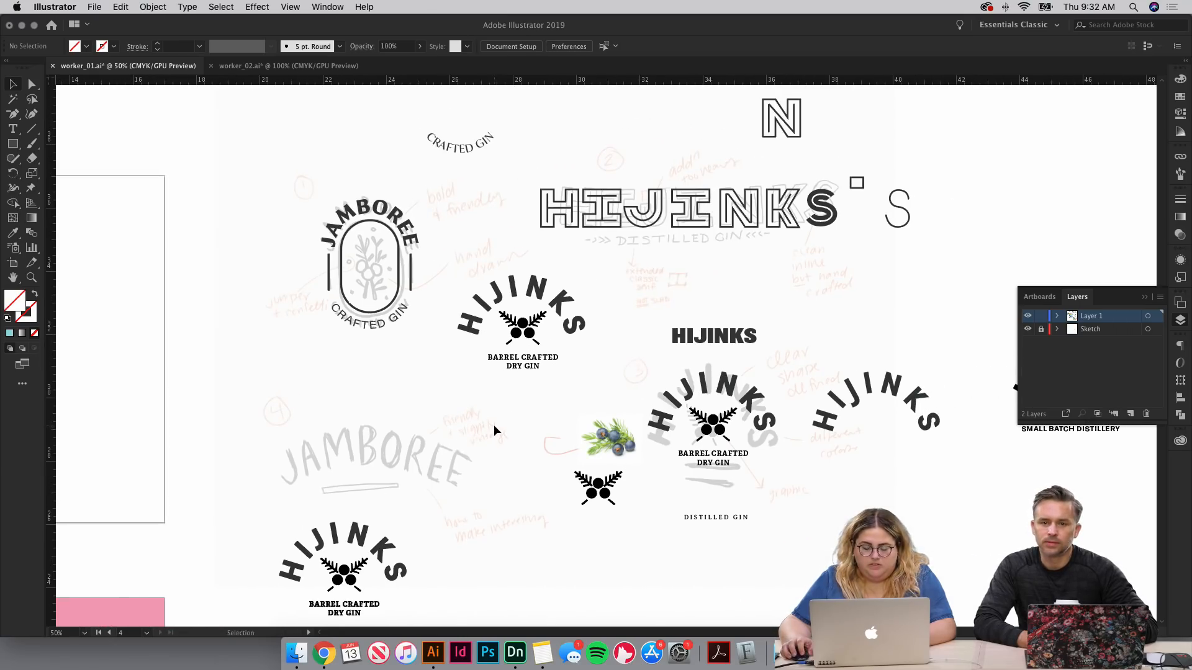
pyautogui.moveTo(554, 393); pyautogui.dragTo(801, 277)
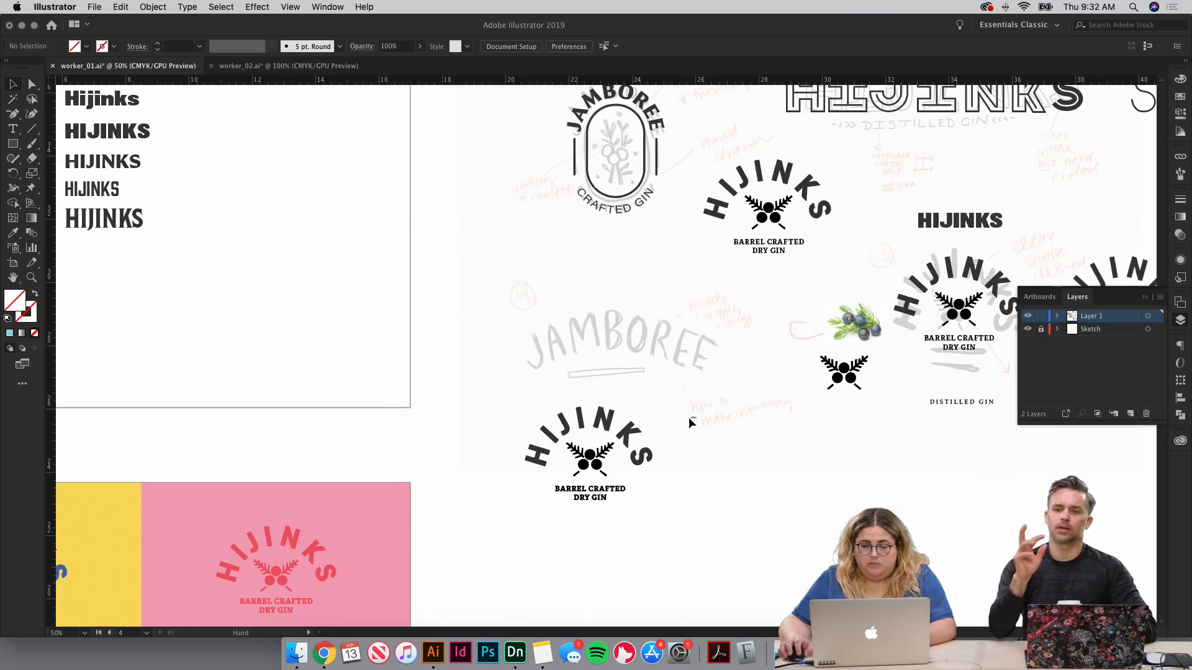
pyautogui.moveTo(674, 407); pyautogui.dragTo(544, 447)
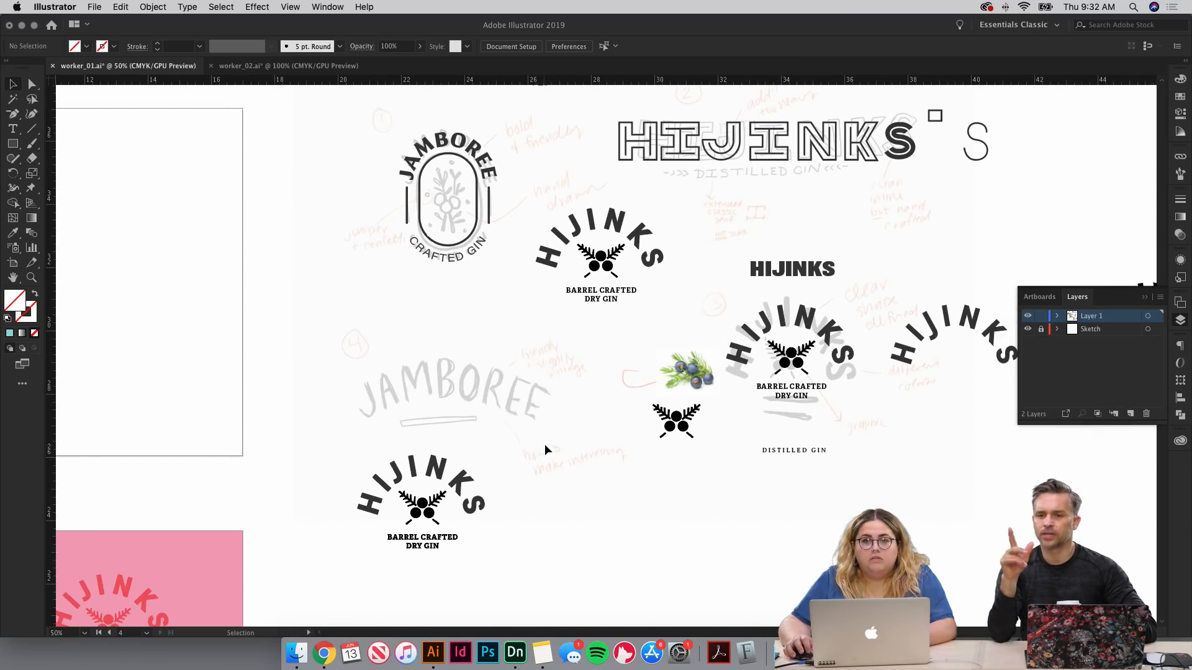
pyautogui.moveTo(632, 330); pyautogui.dragTo(600, 437)
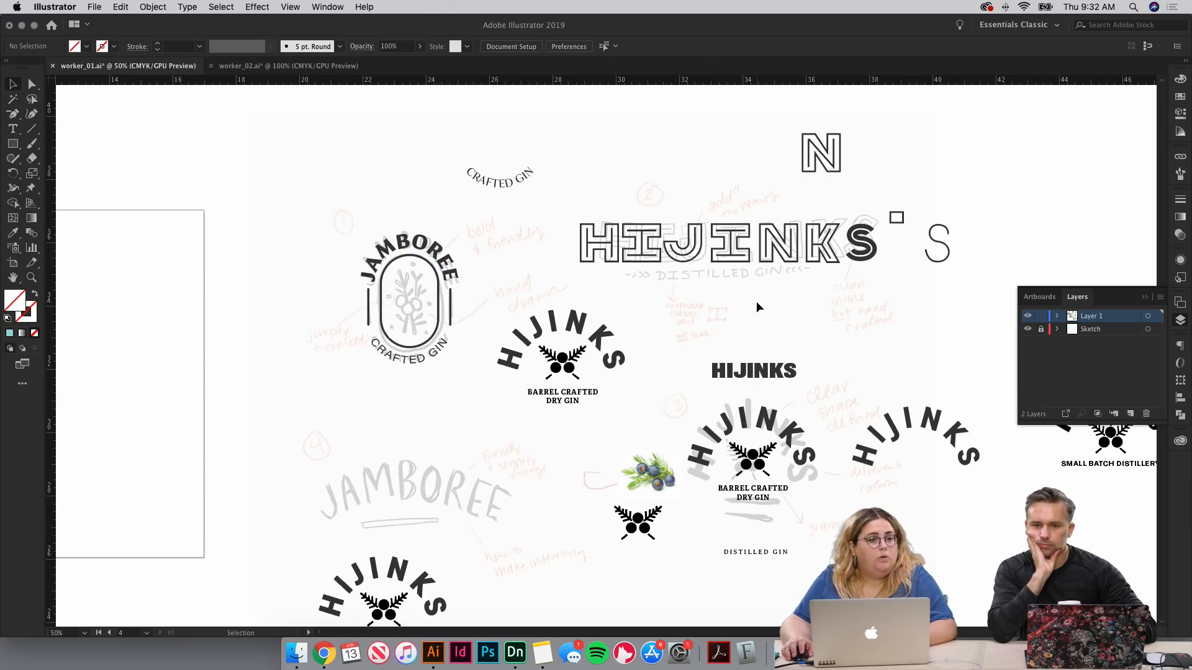
pyautogui.moveTo(813, 407); pyautogui.dragTo(856, 339)
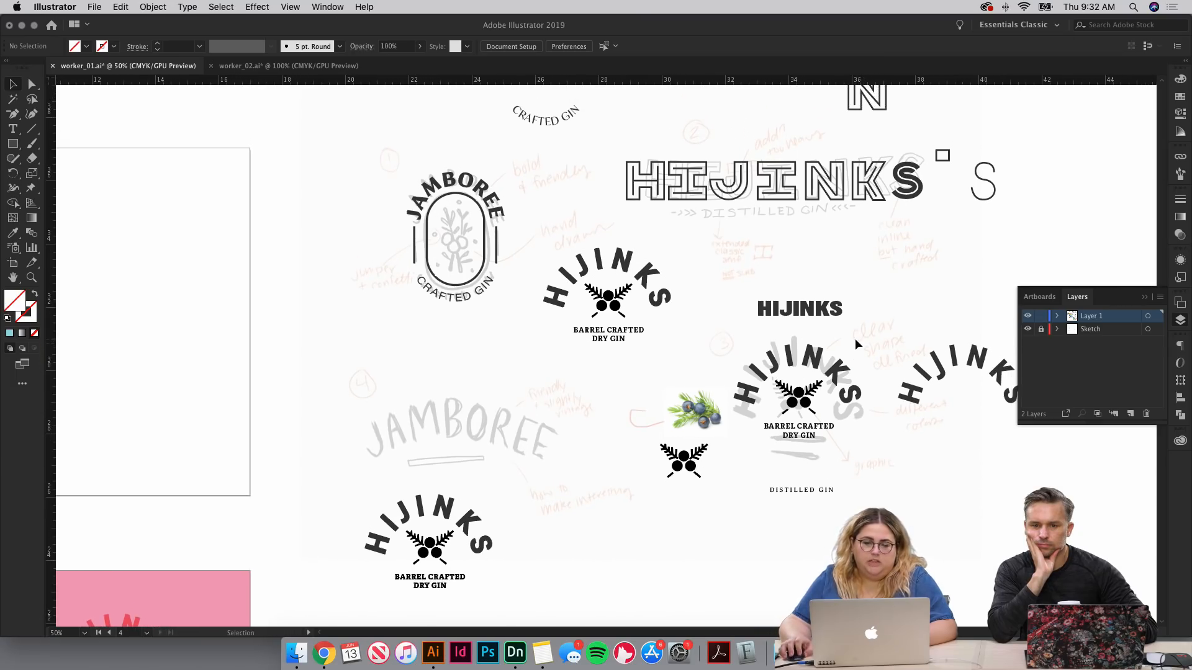
pyautogui.hscroll(5, 838, 397)
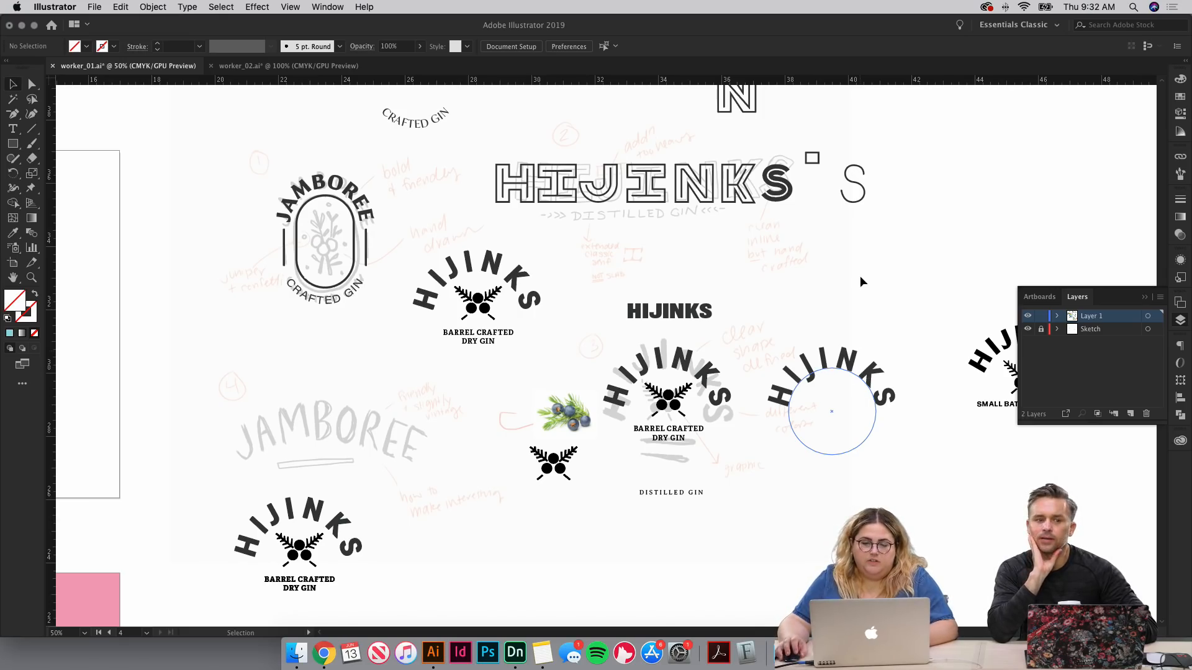
pyautogui.moveTo(487, 513); pyautogui.dragTo(736, 358)
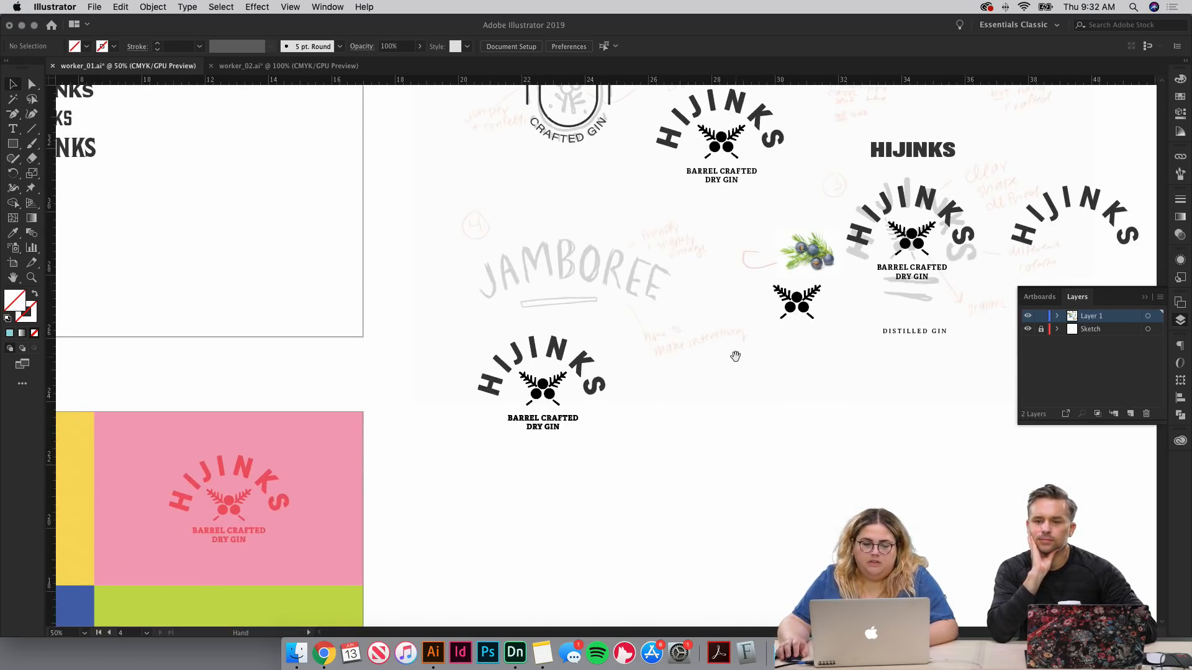
pyautogui.hscroll(-3, 532, 527)
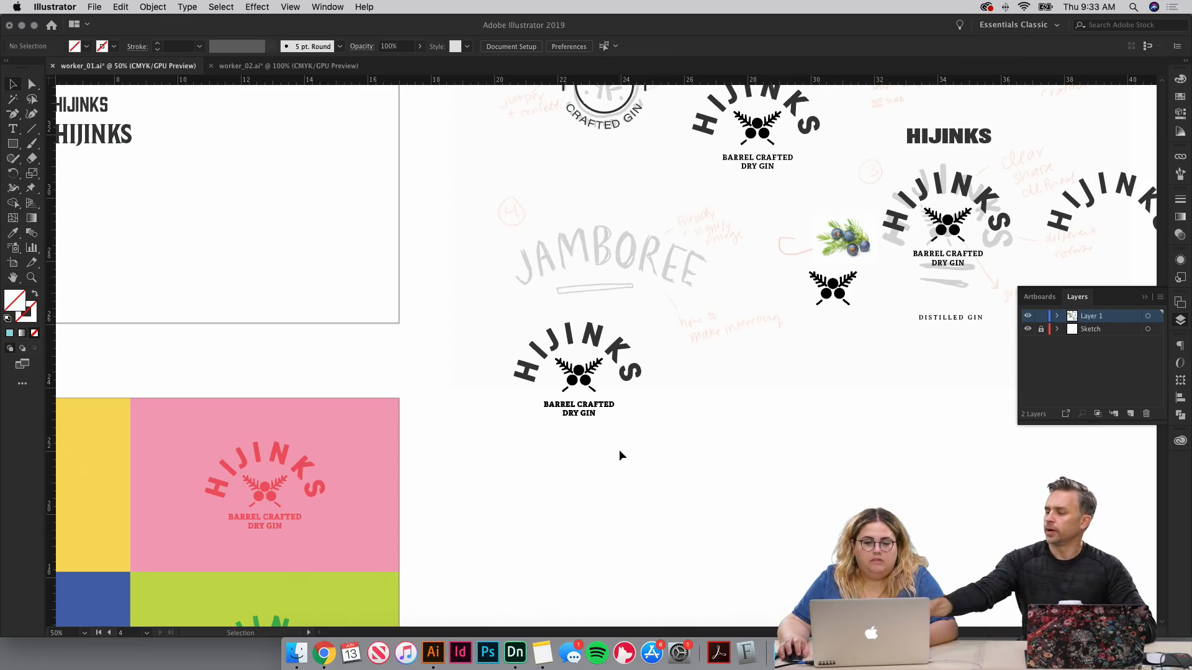
pyautogui.moveTo(624, 437); pyautogui.dragTo(531, 550)
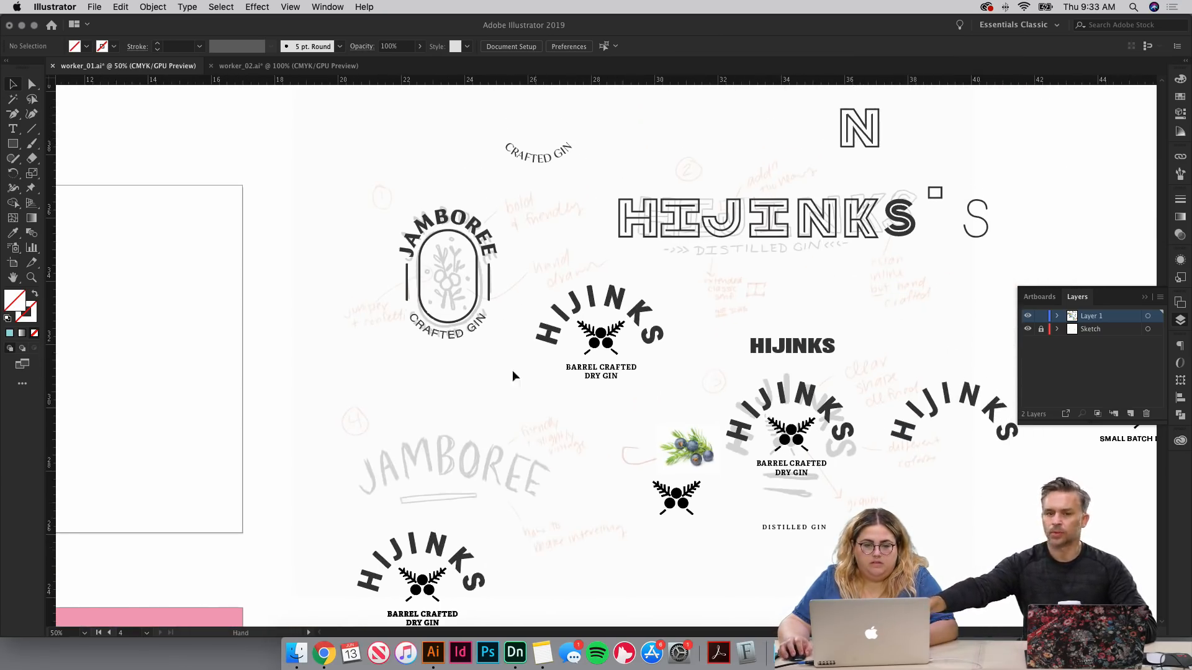
# Step: Inspect the Jamboree Crafted Gin badge and its arched lettering up close against sketch 1
pyautogui.click(455, 219)
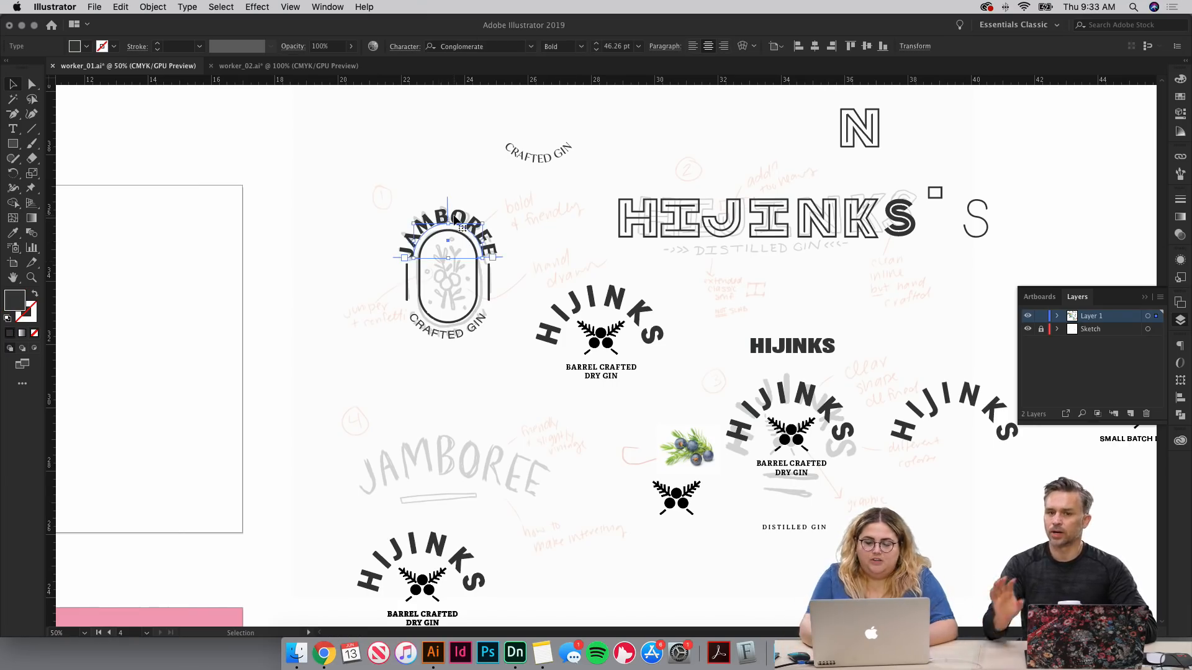
pyautogui.press('super+equal')
pyautogui.press('super+equal')
pyautogui.press('super+equal')
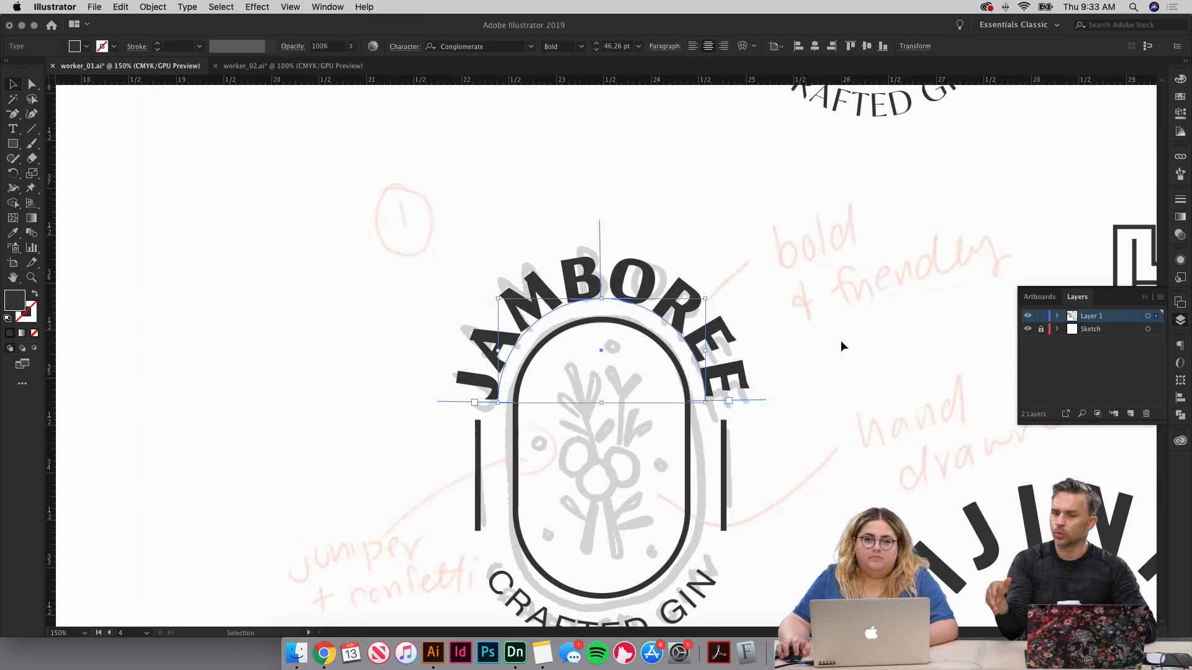
pyautogui.click(822, 344)
pyautogui.scroll(-3, 822, 343)
pyautogui.moveTo(822, 344); pyautogui.dragTo(823, 346)
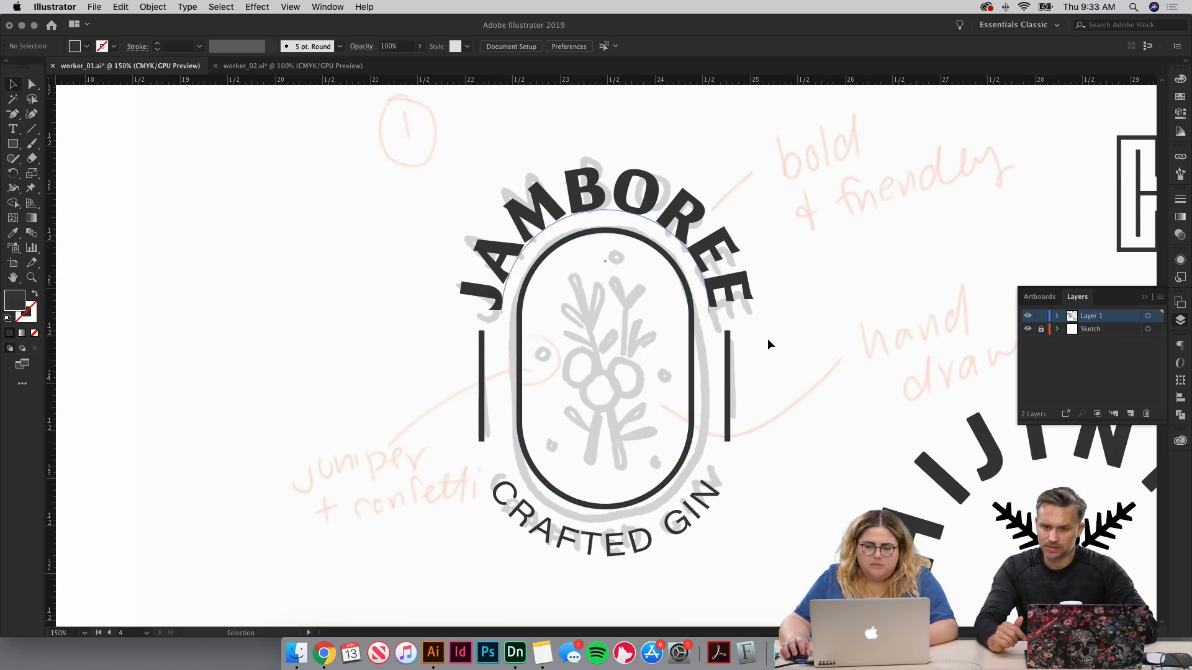
pyautogui.press('super+minus')
pyautogui.press('super+minus')
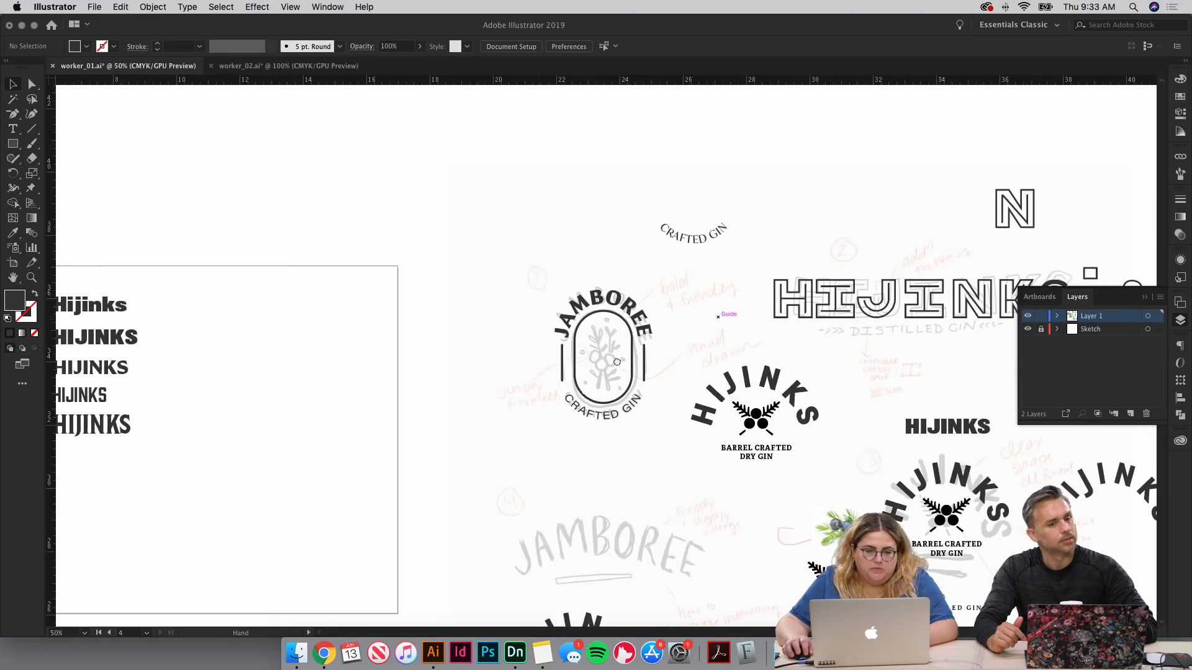
# Step: Look over the coloured Hijinks logo variations on the artboards and return to the black drafts
pyautogui.moveTo(575, 528); pyautogui.dragTo(776, 182)
pyautogui.moveTo(590, 459); pyautogui.dragTo(835, 217)
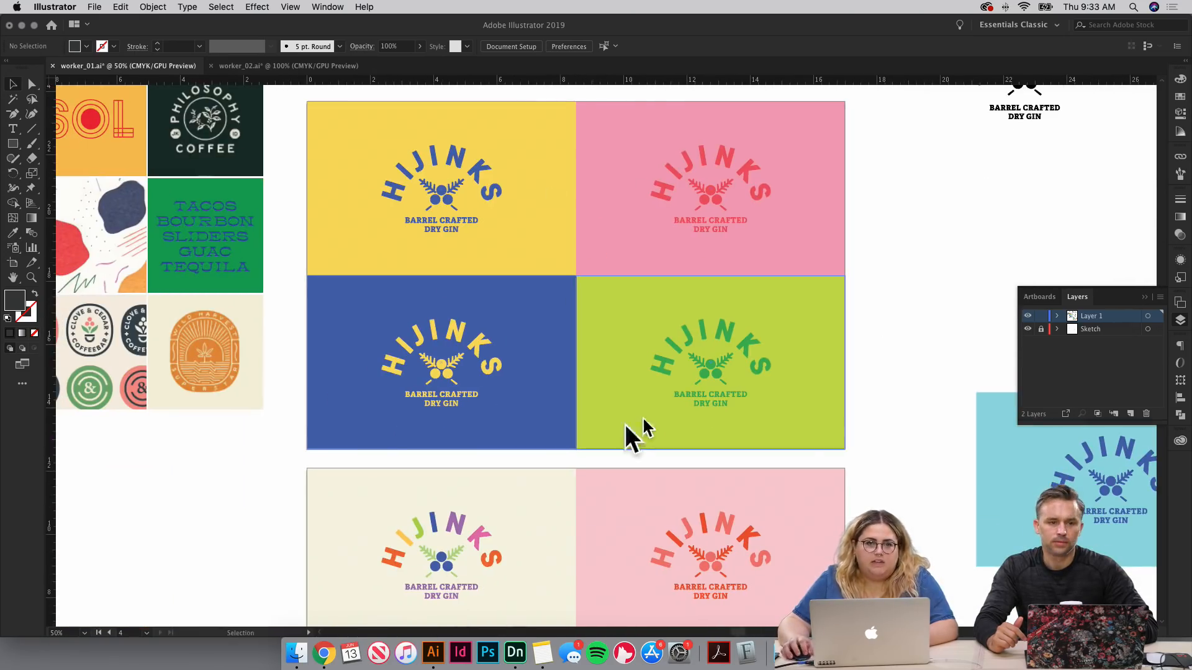
pyautogui.moveTo(873, 354); pyautogui.dragTo(599, 489)
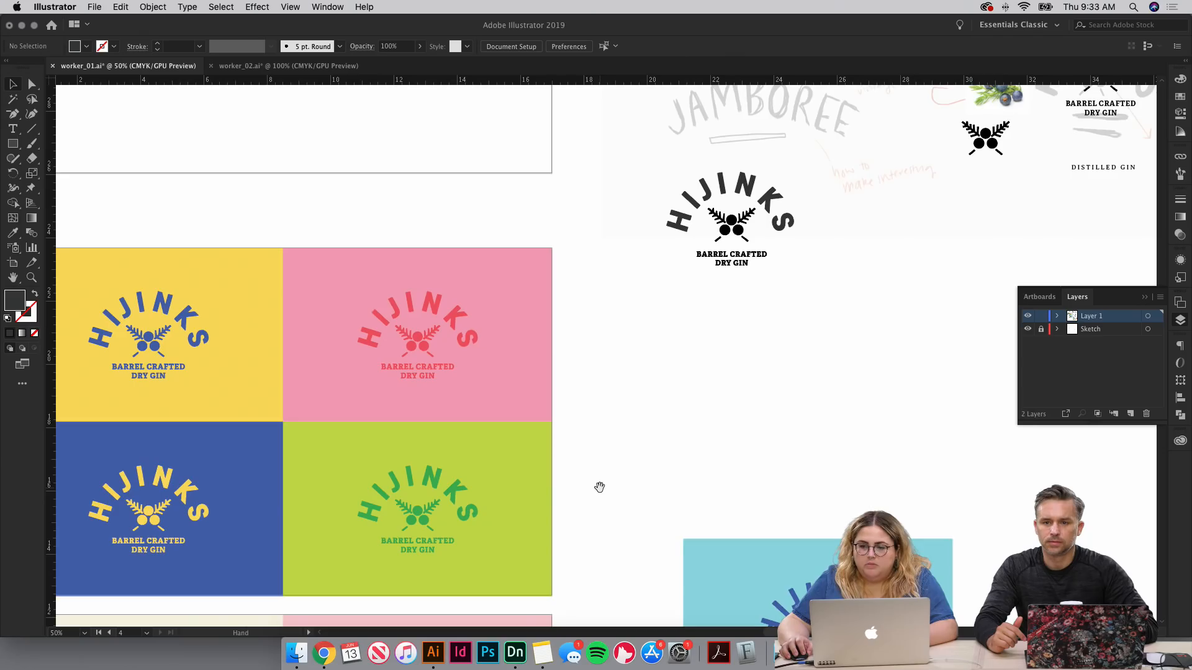
pyautogui.moveTo(870, 244)
pyautogui.mouseDown()
pyautogui.moveTo(740, 505)
pyautogui.moveTo(633, 490)
pyautogui.mouseUp()
pyautogui.moveTo(989, 447)
pyautogui.mouseDown()
pyautogui.moveTo(370, 425)
pyautogui.moveTo(693, 482)
pyautogui.mouseUp()
pyautogui.moveTo(665, 415); pyautogui.dragTo(604, 244)
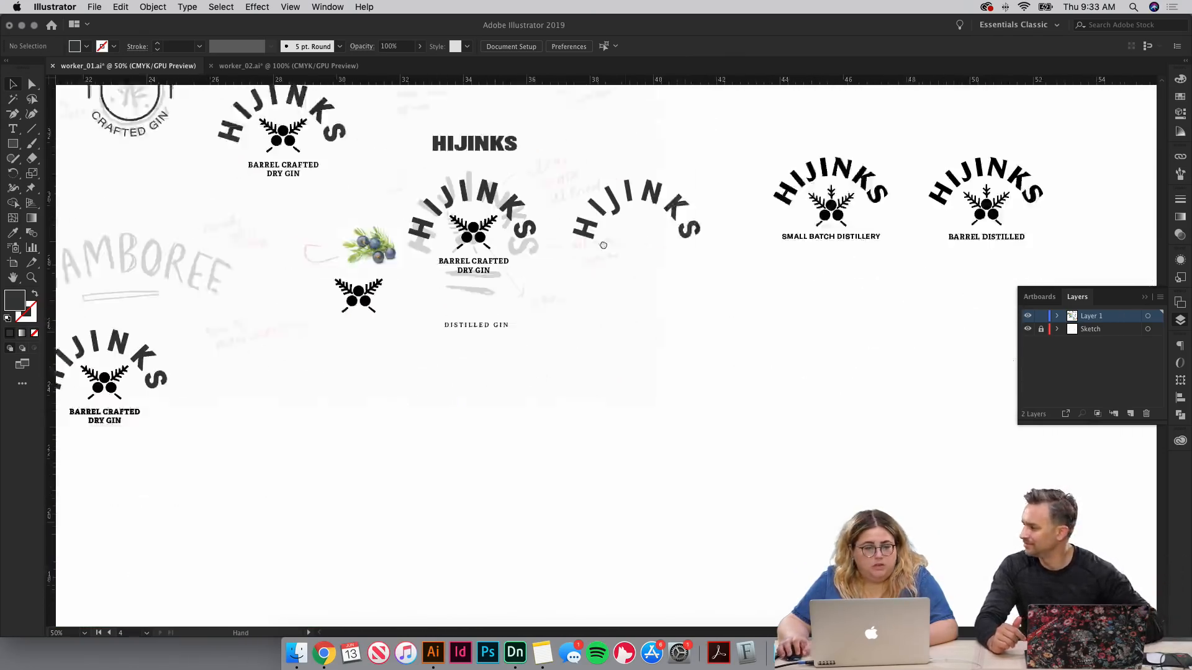
# Step: Examine the large Hijinks Distilled Gin oval badge beside the other logo versions
pyautogui.moveTo(555, 359); pyautogui.dragTo(479, 239)
pyautogui.moveTo(646, 428); pyautogui.dragTo(458, 225)
pyautogui.moveTo(735, 522); pyautogui.dragTo(729, 276)
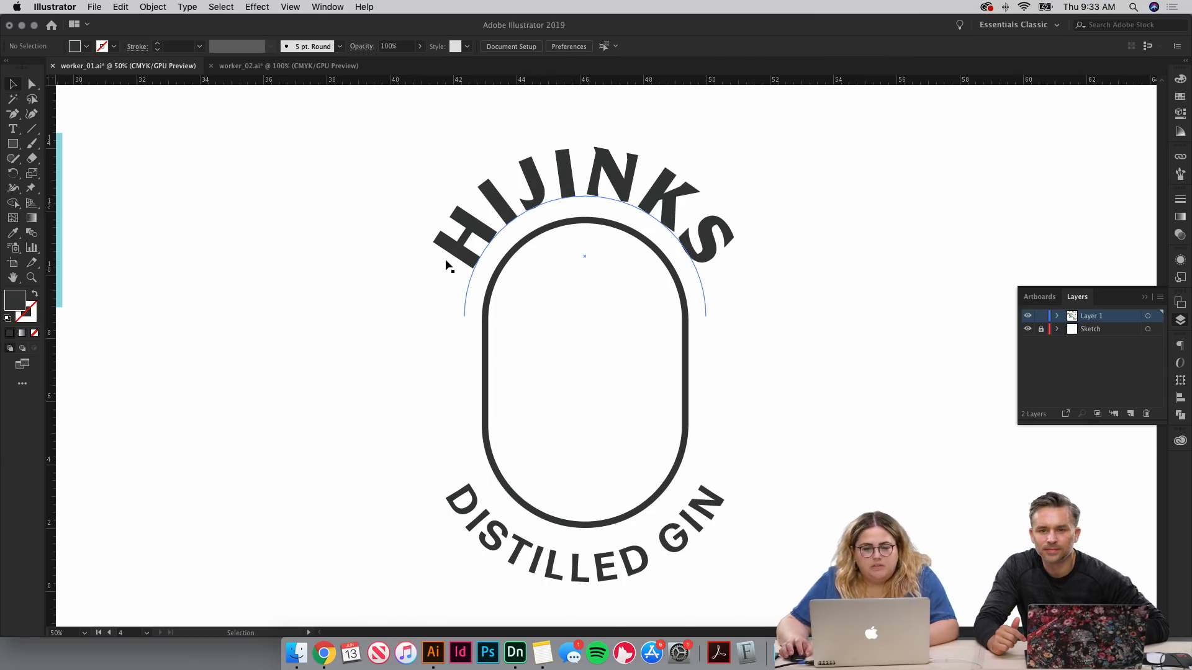
pyautogui.press('super+minus')
pyautogui.press('super+minus')
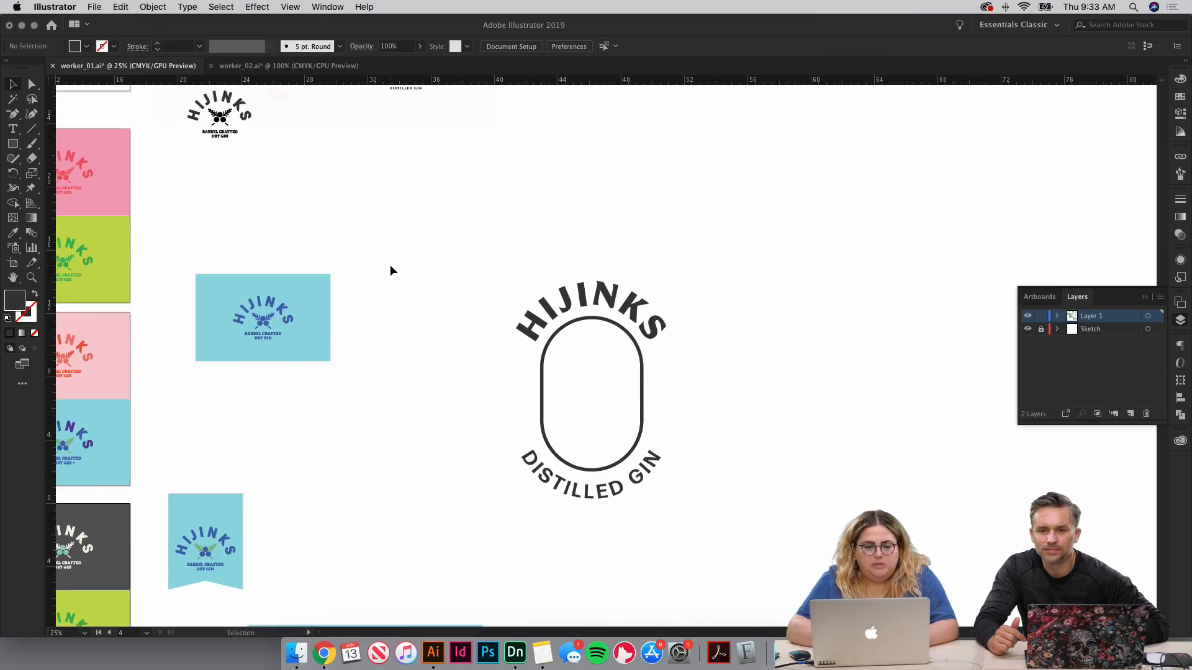
pyautogui.scroll(5, 389, 264)
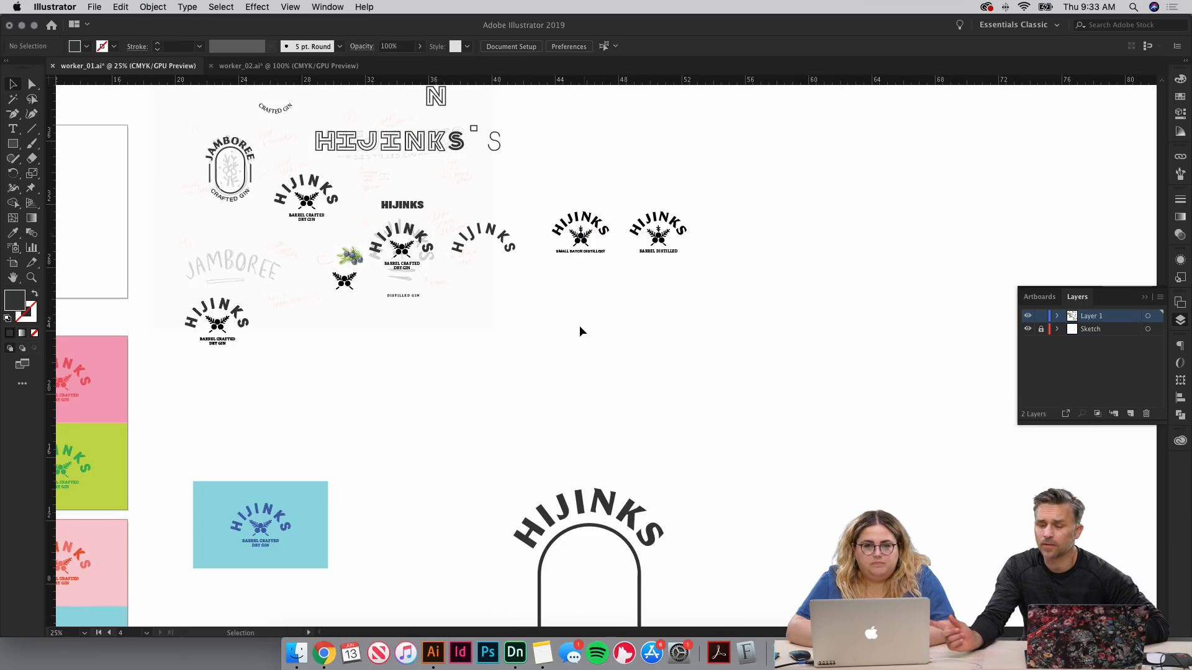
pyautogui.scroll(-8, 579, 325)
pyautogui.scroll(2, 579, 325)
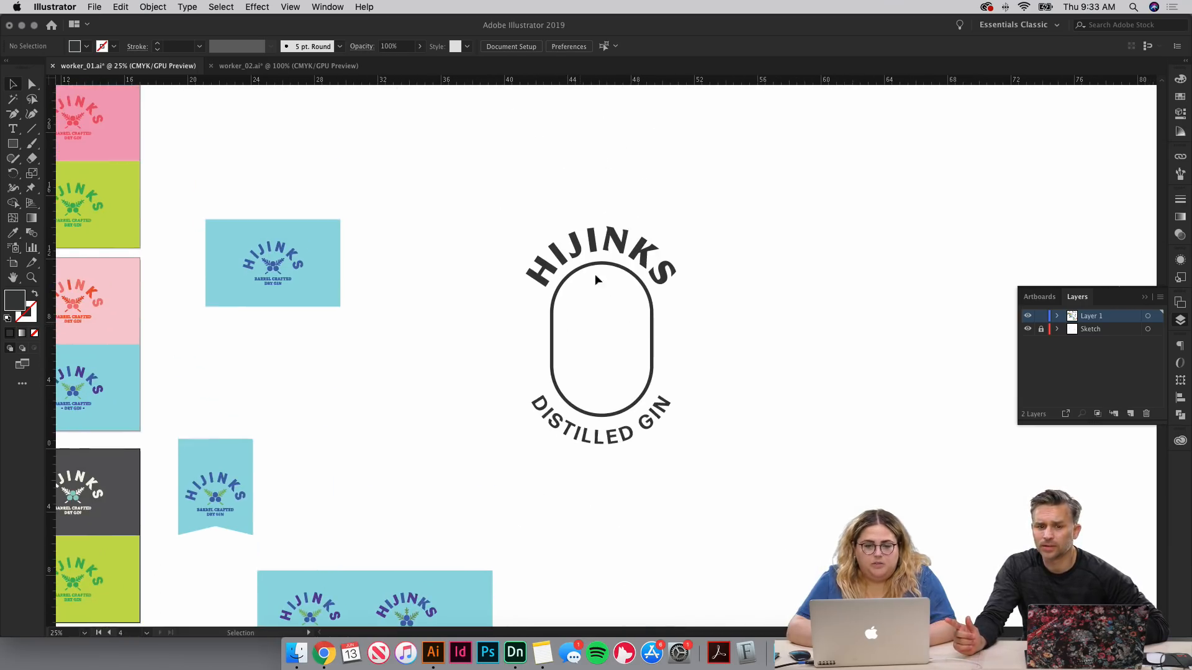
# Step: Inspect the oval badge's arched Hijinks lettering and the juniper graphic in the Small Batch Distillery logo
pyautogui.click(619, 252)
pyautogui.scroll(8, 615, 248)
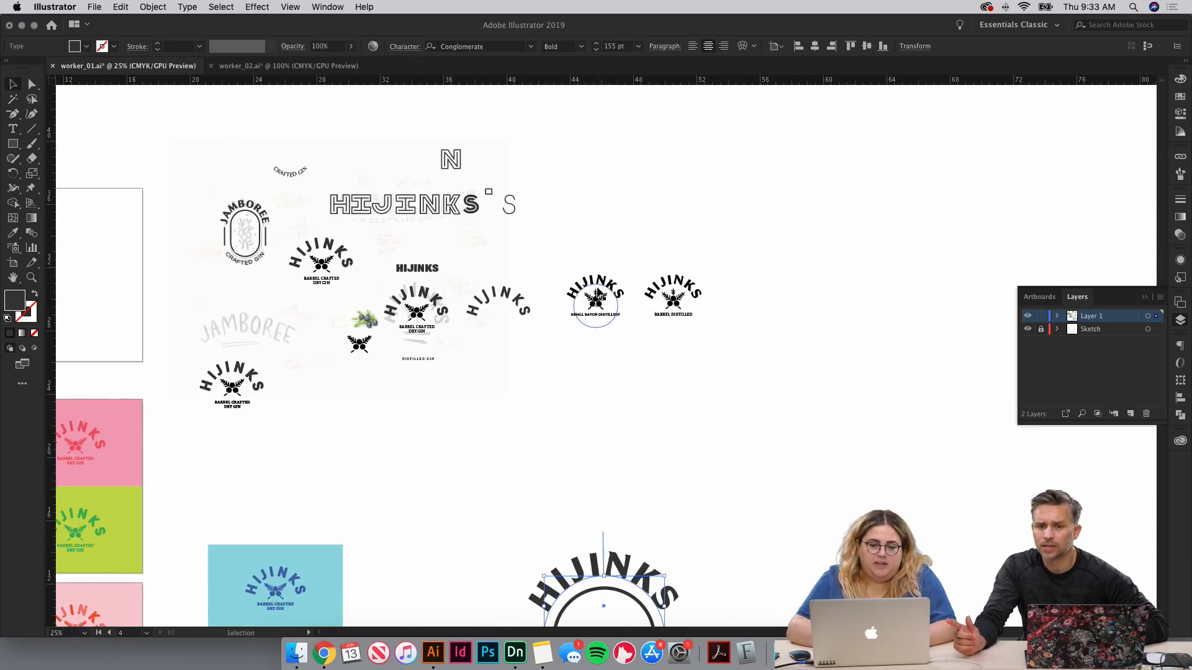
pyautogui.click(597, 292)
pyautogui.scroll(6, 597, 292)
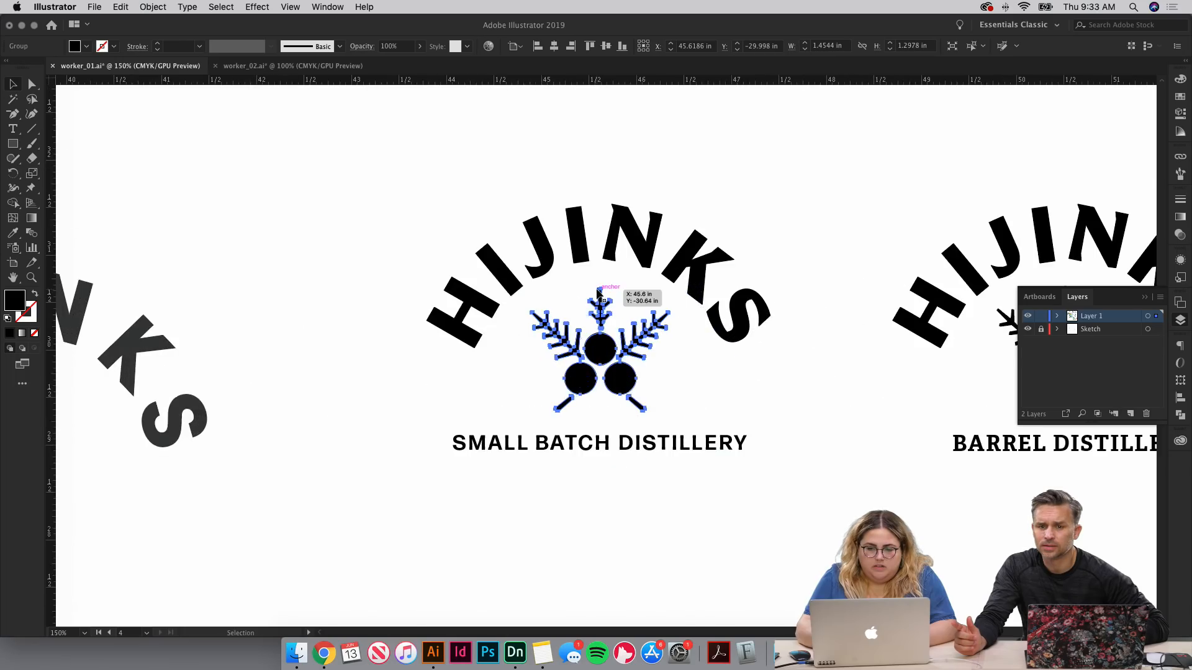
# Step: Hide the Sketch layer behind the Barrel Crafted Dry Gin logo and clear the selection
pyautogui.hscroll(-15, 596, 291)
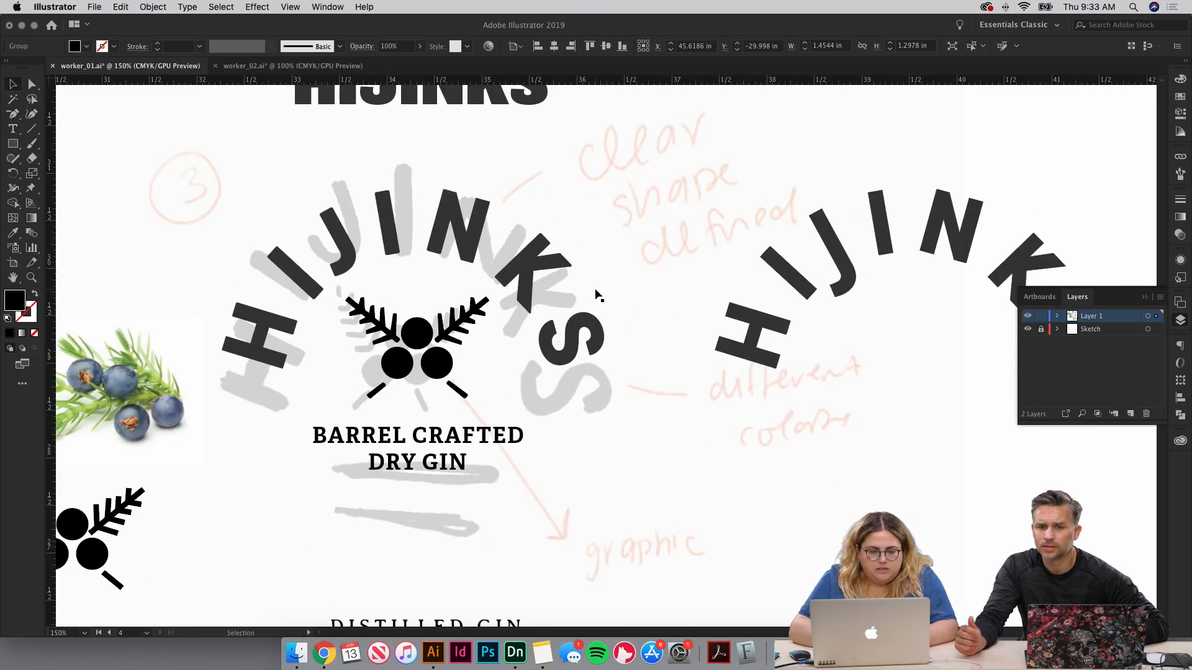
pyautogui.click(1027, 329)
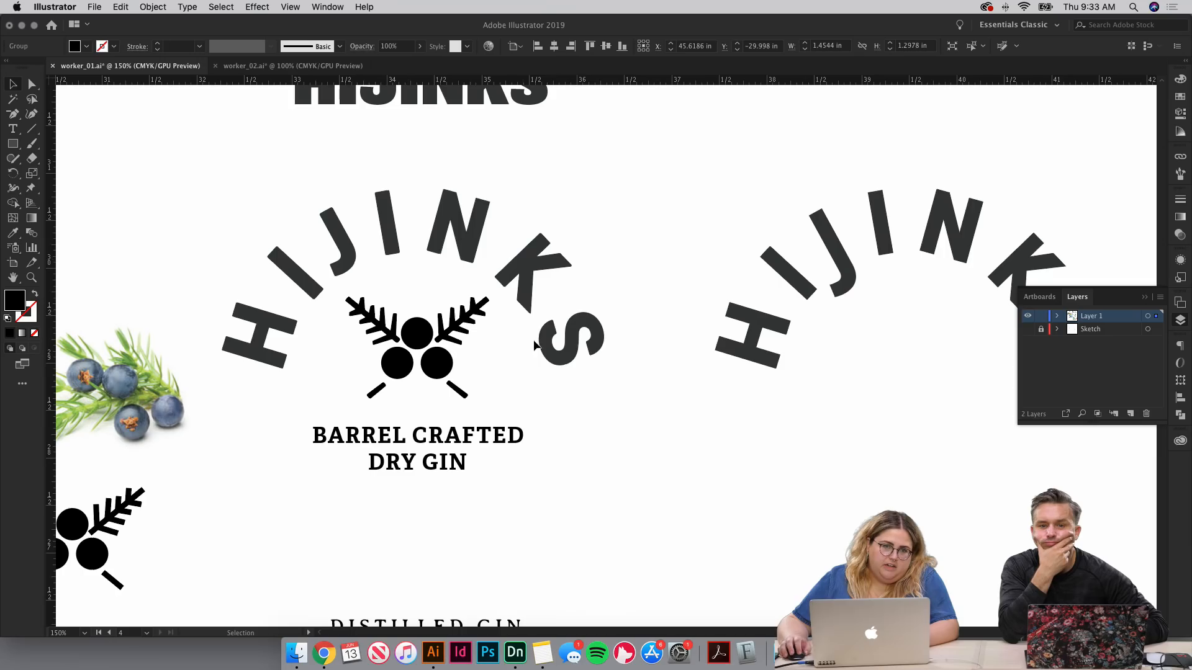
pyautogui.click(645, 513)
# Step: Select the juniper graphic in the Small Batch Distillery logo and magnify it to 800%
pyautogui.moveTo(931, 344); pyautogui.dragTo(422, 374)
pyautogui.moveTo(666, 324); pyautogui.dragTo(214, 396)
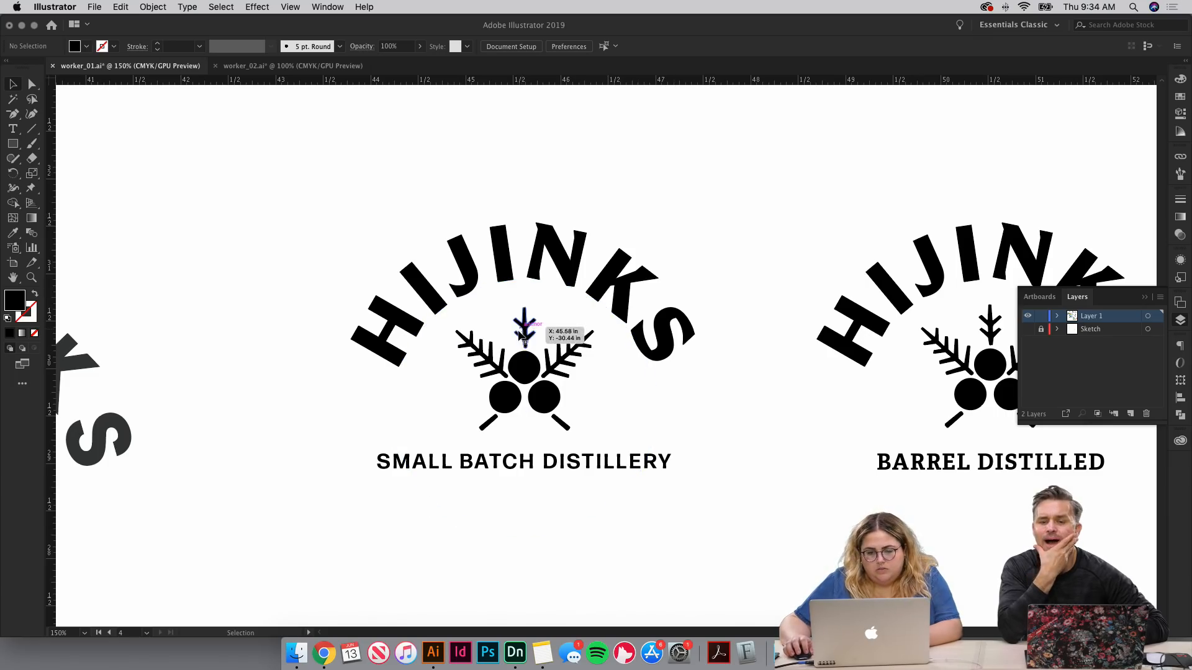
pyautogui.click(542, 366)
pyautogui.press('a')
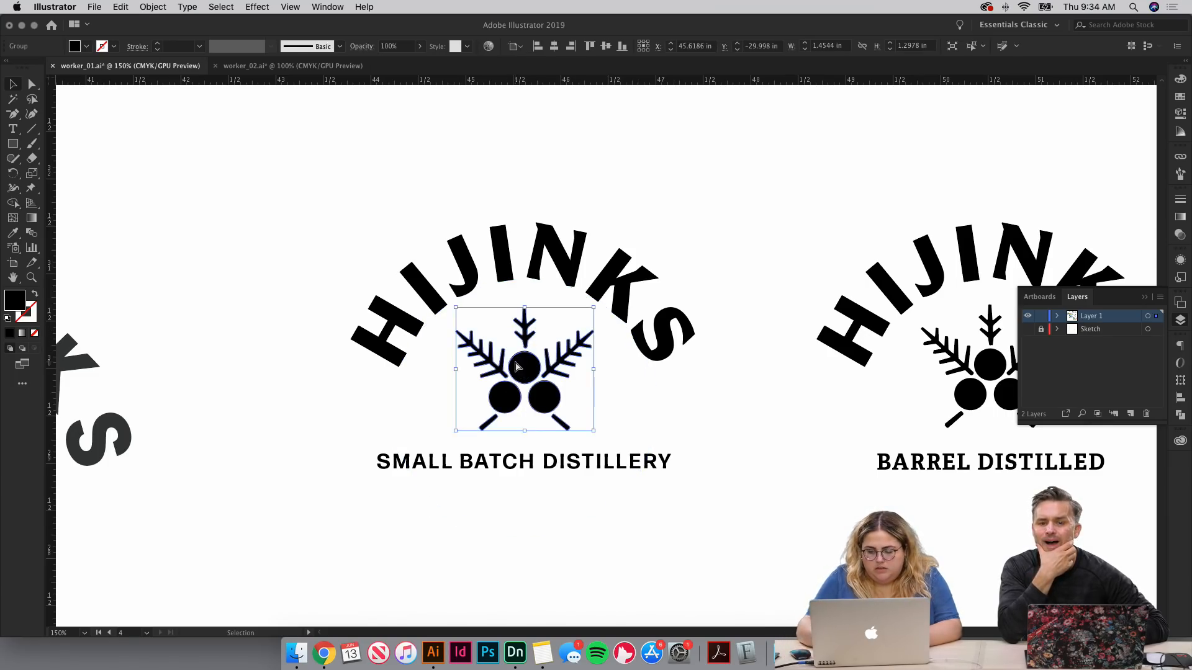
pyautogui.press('super+equal')
pyautogui.press('super+equal')
pyautogui.press('super+equal')
pyautogui.press('super+equal')
pyautogui.press('v')
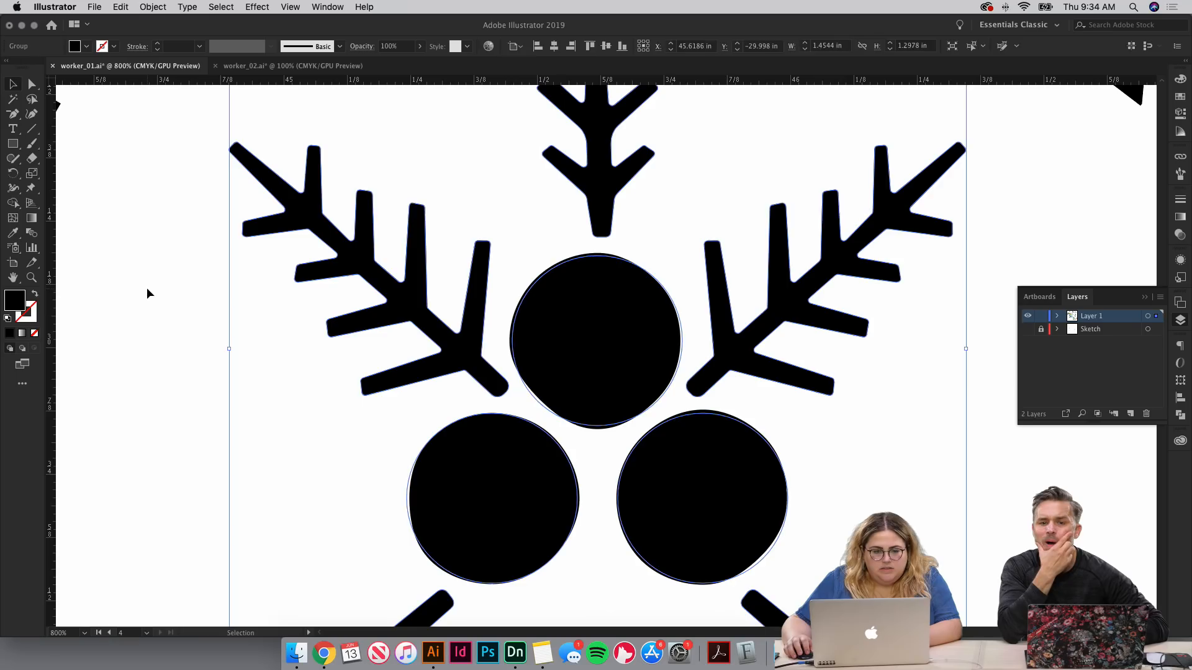
# Step: Deselect the juniper graphic and examine the shapes of its branches, berries and stems
pyautogui.click(146, 288)
pyautogui.scroll(5, 425, 226)
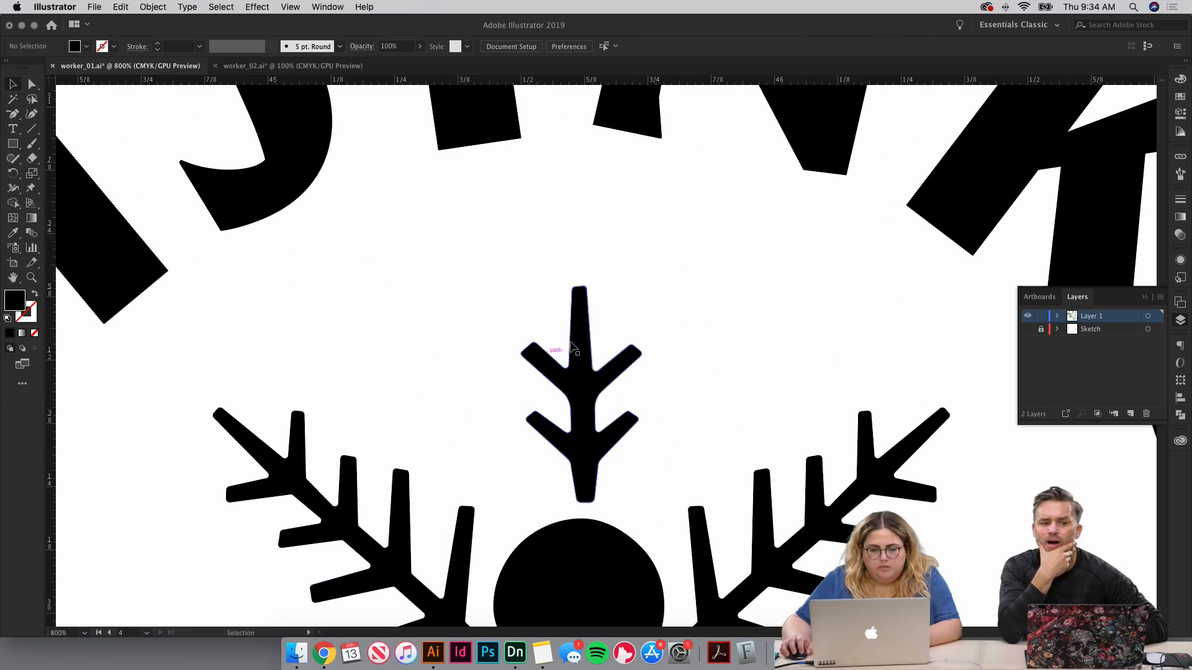
pyautogui.scroll(-4, 546, 338)
pyautogui.hscroll(3, 546, 339)
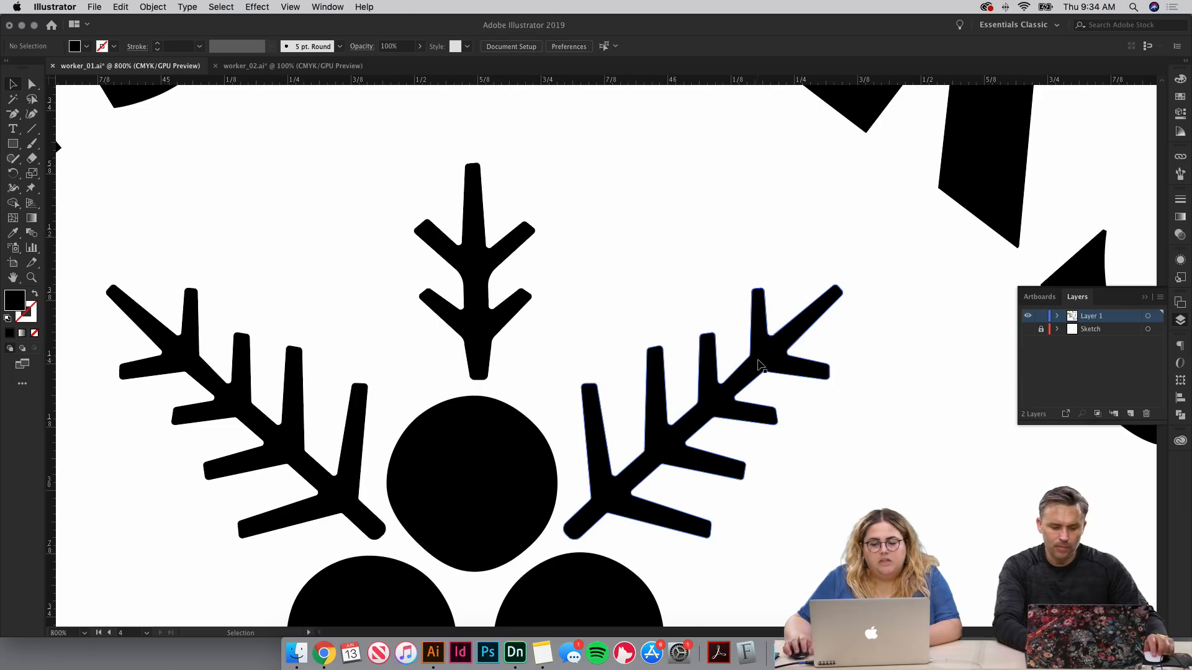
pyautogui.moveTo(760, 350); pyautogui.dragTo(837, 256)
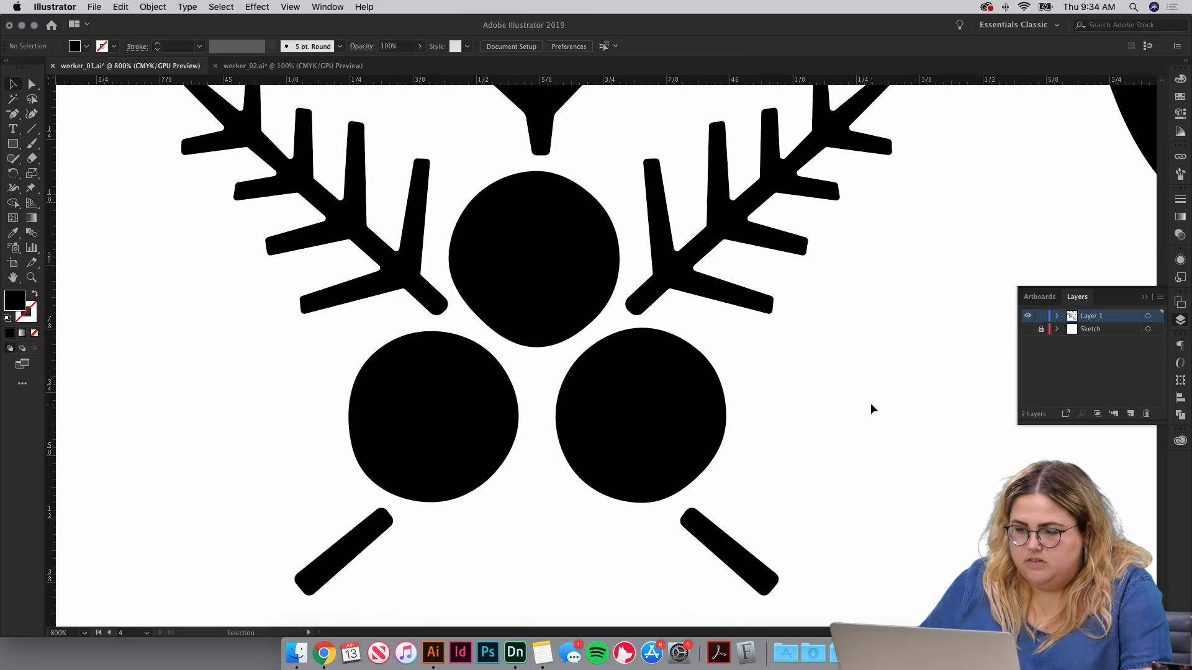
pyautogui.press('super+minus')
pyautogui.press('super+minus')
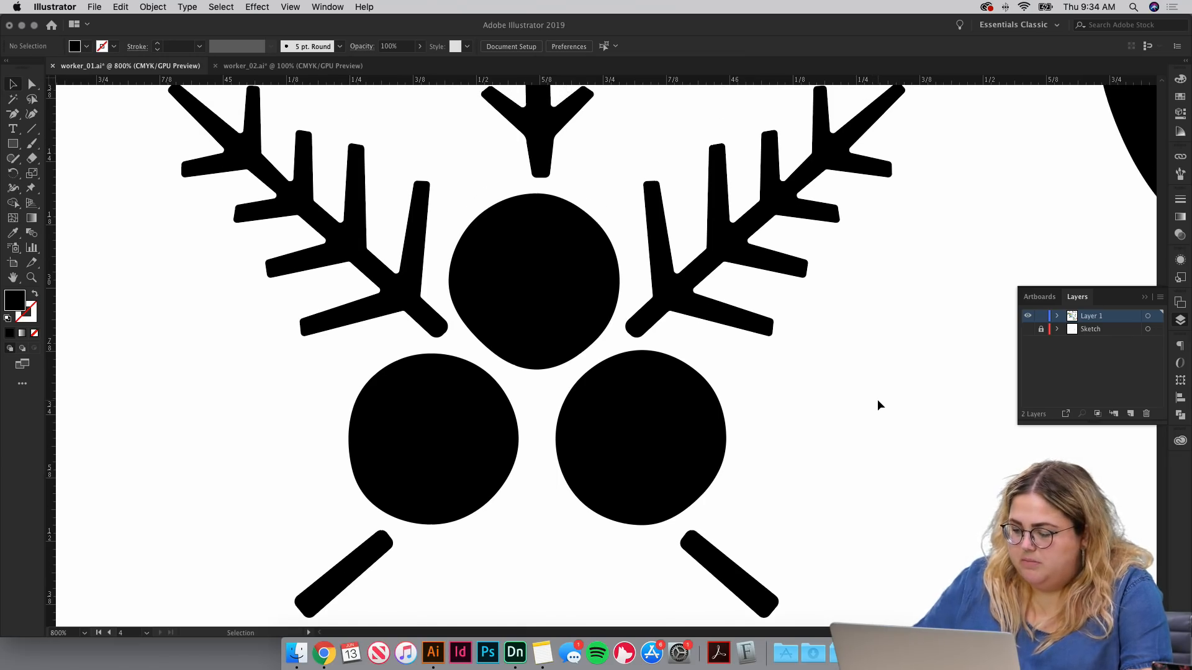
# Step: Draw a black circle about 1.51 in across in the empty area below and between the Small Batch Distillery and Barrel Distilled logos
pyautogui.press('super+minus')
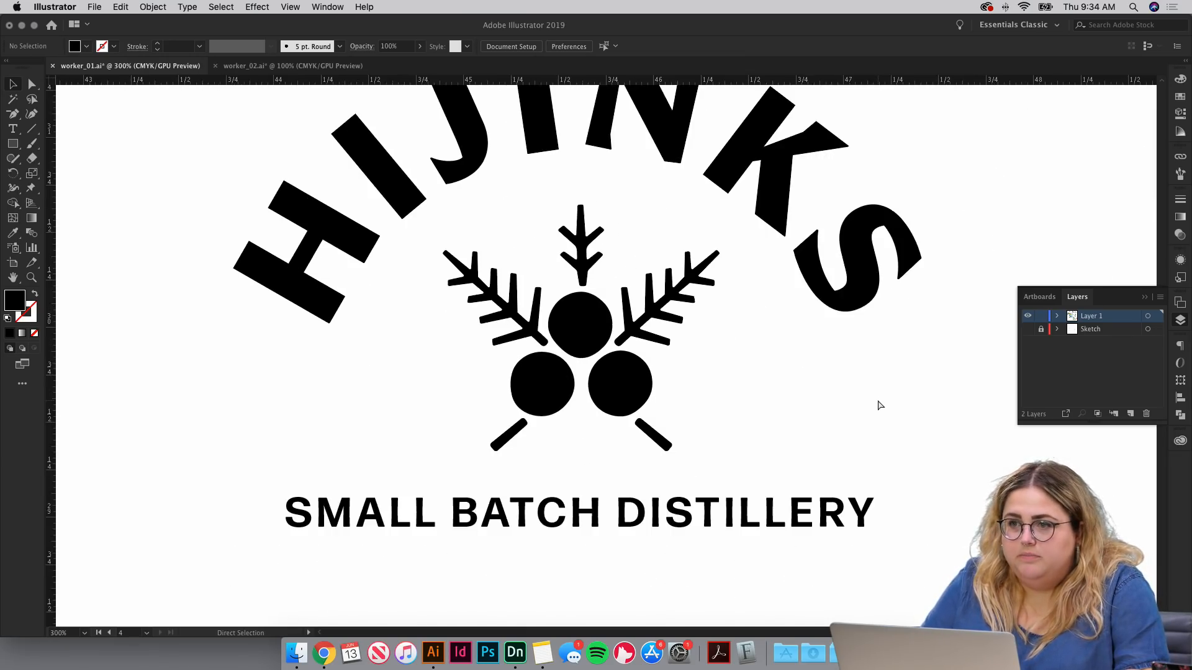
pyautogui.press('super+plus')
pyautogui.press('super+plus')
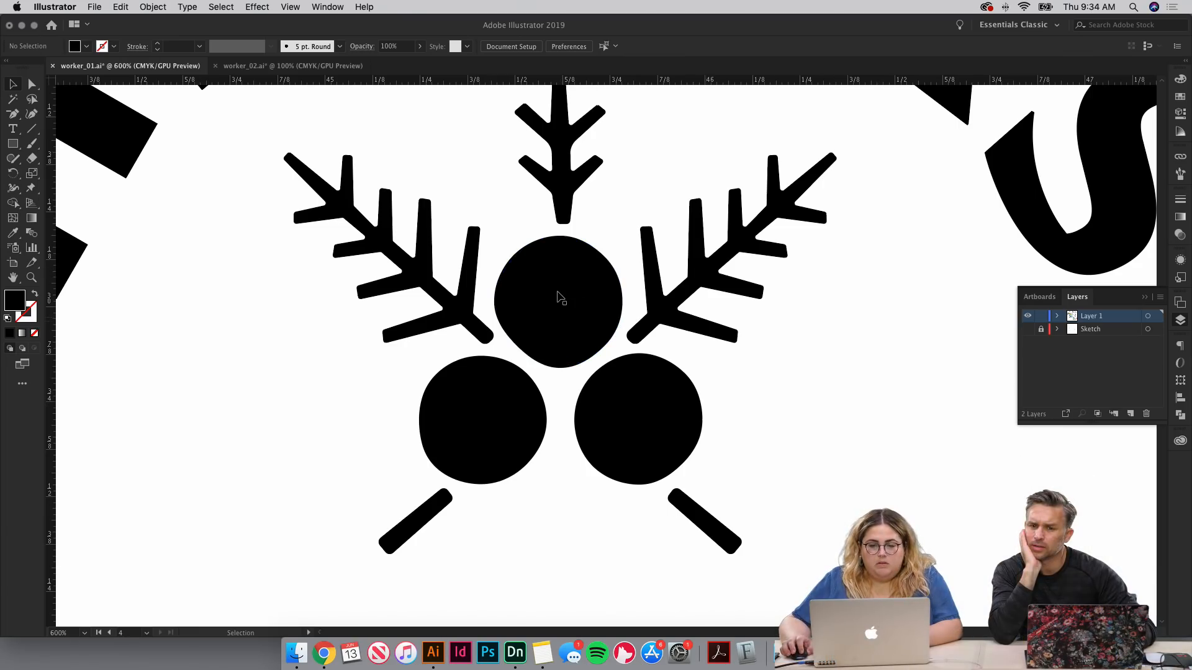
pyautogui.hscroll(6, 832, 398)
pyautogui.scroll(-2, 832, 397)
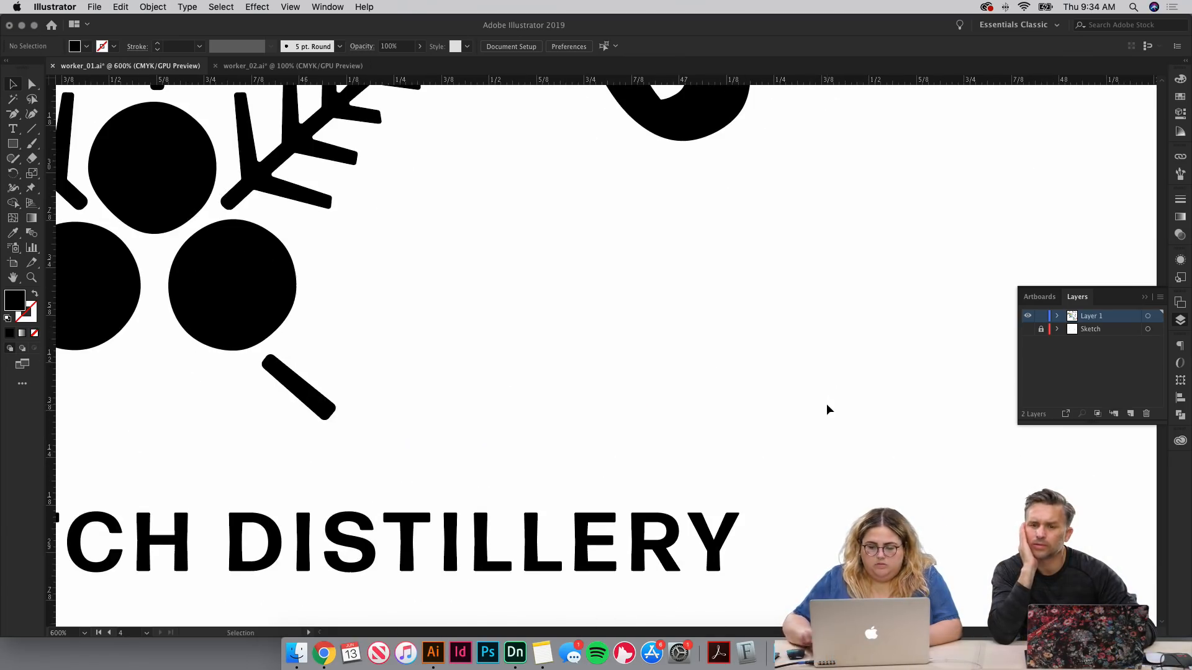
pyautogui.press('cmd+minus')
pyautogui.press('cmd+minus')
pyautogui.press('cmd+minus')
pyautogui.scroll(-5, 870, 426)
pyautogui.hscroll(2, 869, 425)
pyautogui.press('l')
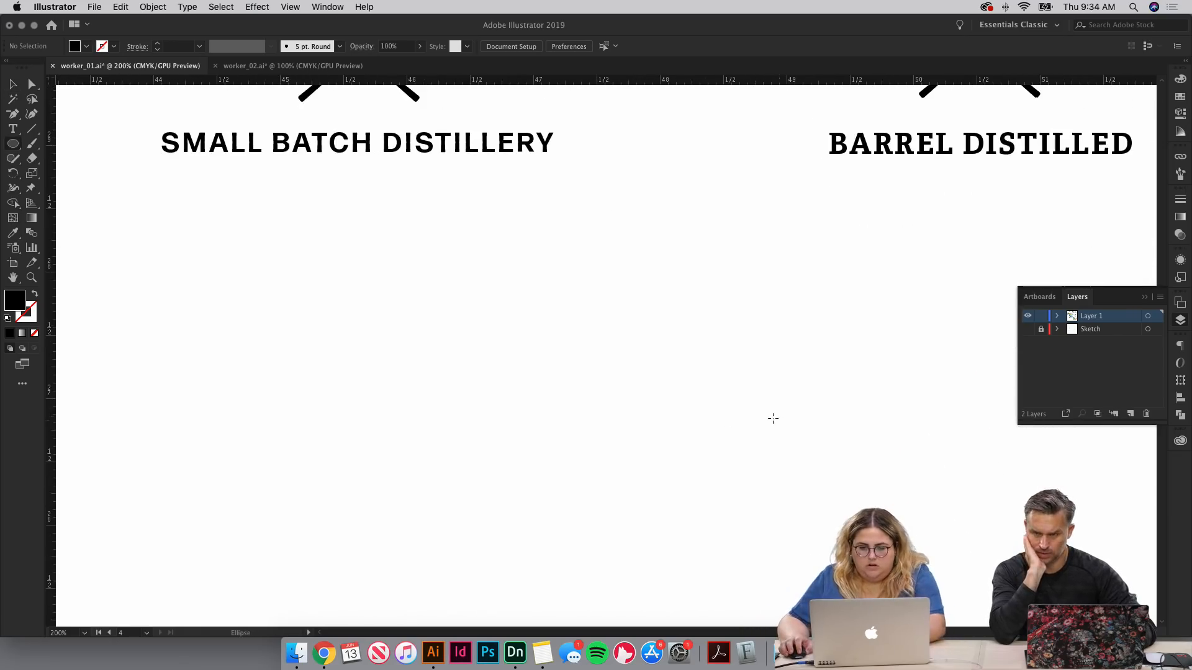
pyautogui.scroll(-3, 695, 306)
pyautogui.hscroll(1, 695, 306)
pyautogui.moveTo(531, 208); pyautogui.dragTo(722, 399)
pyautogui.press('v')
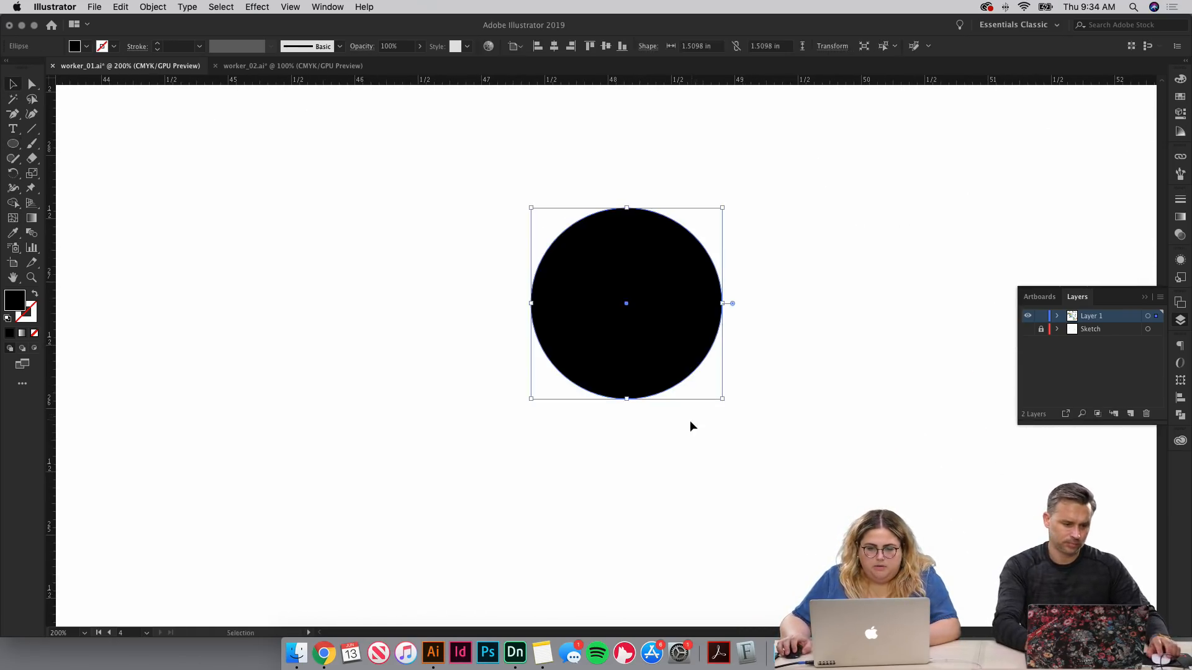
pyautogui.scroll(2, 638, 473)
pyautogui.hscroll(2, 638, 473)
pyautogui.press('cmd+plus')
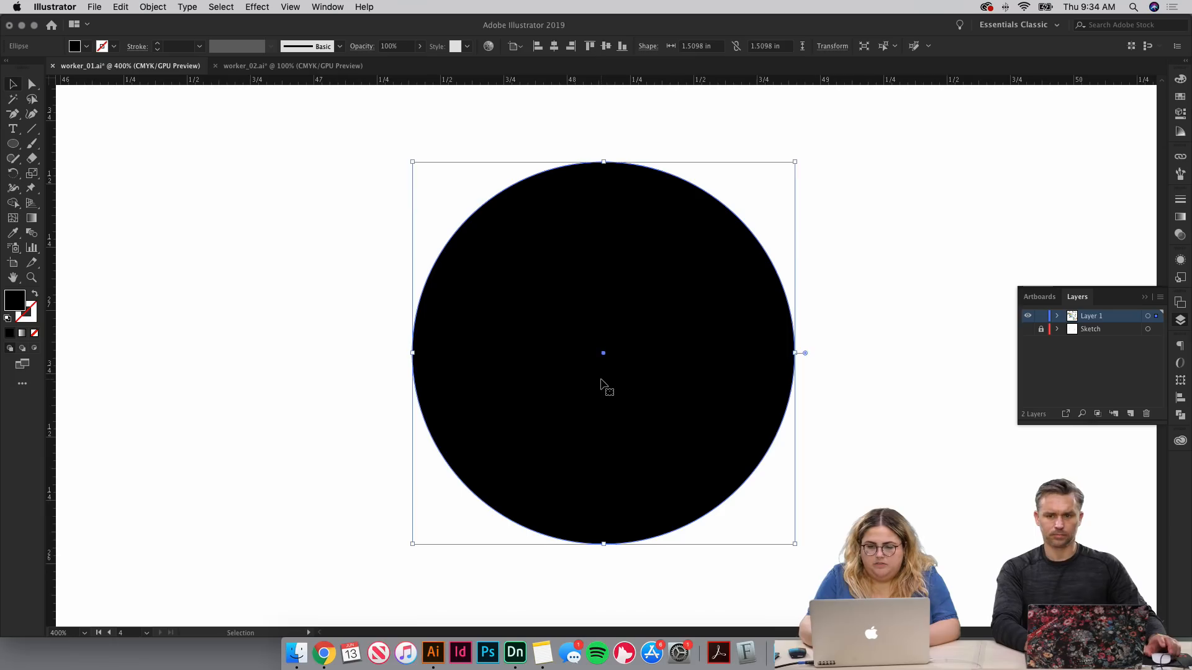
pyautogui.click(317, 302)
pyautogui.click(290, 7)
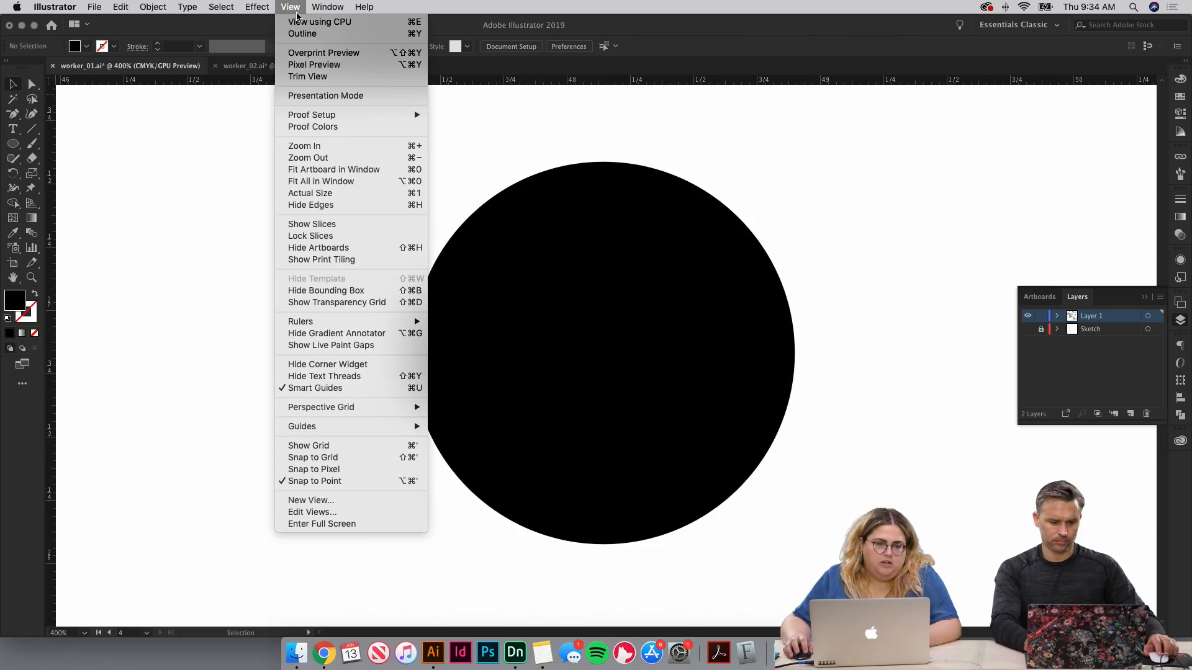
pyautogui.moveTo(257, 6)
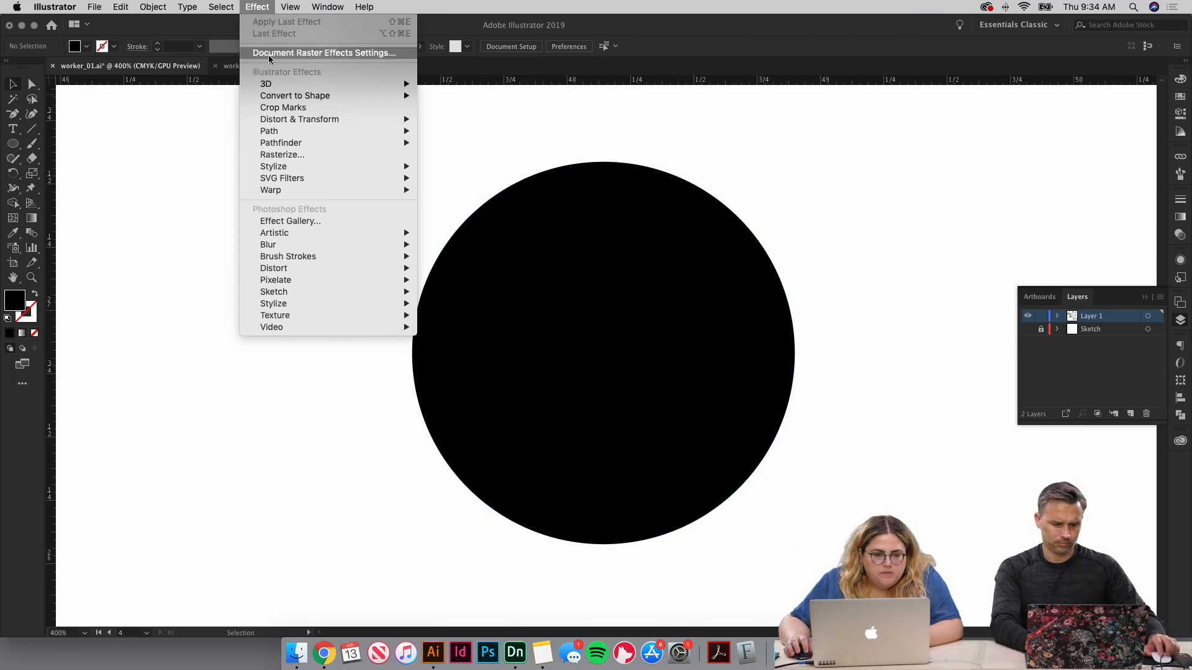
pyautogui.moveTo(338, 119)
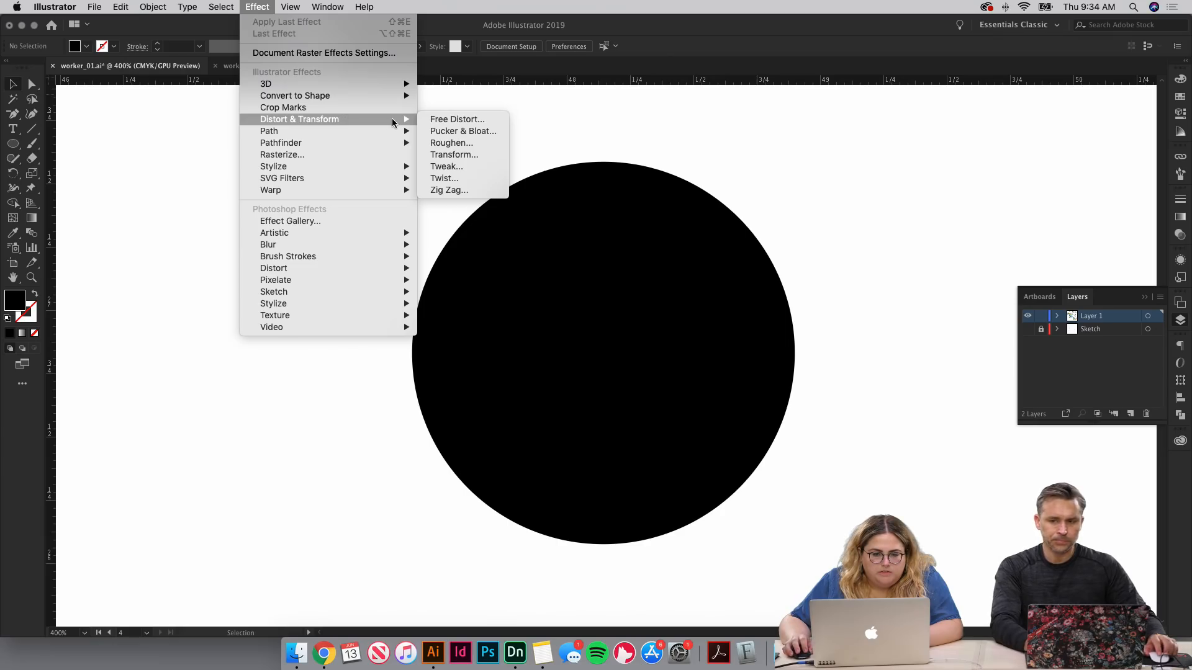
pyautogui.click(475, 144)
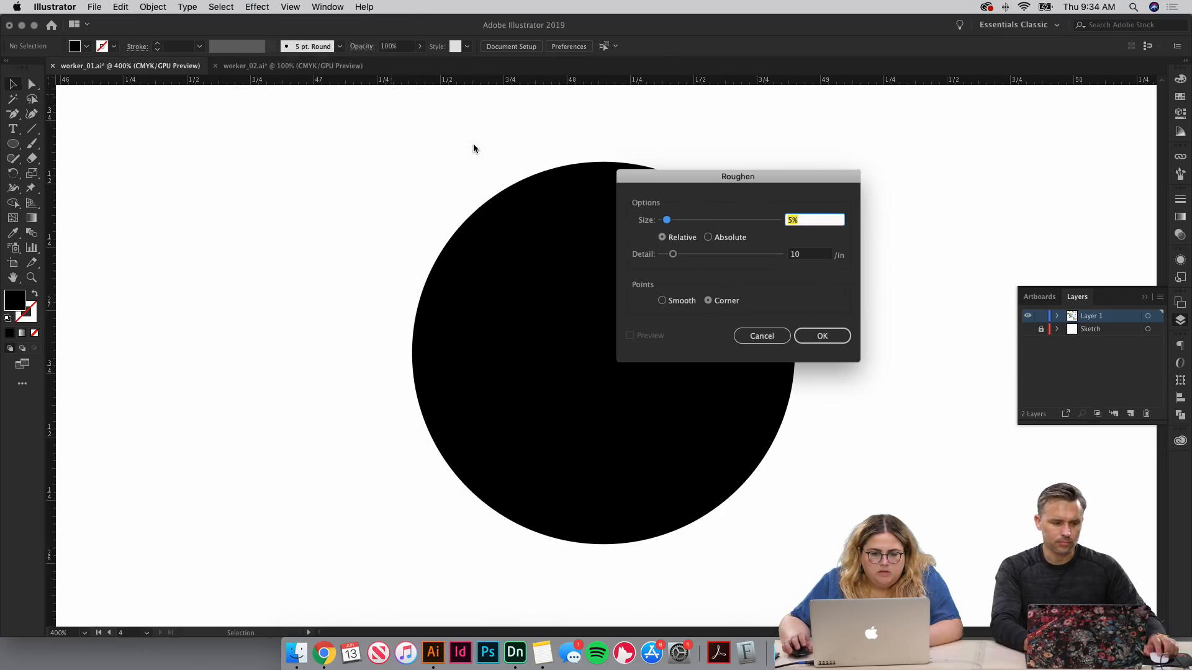
pyautogui.moveTo(727, 173); pyautogui.dragTo(985, 142)
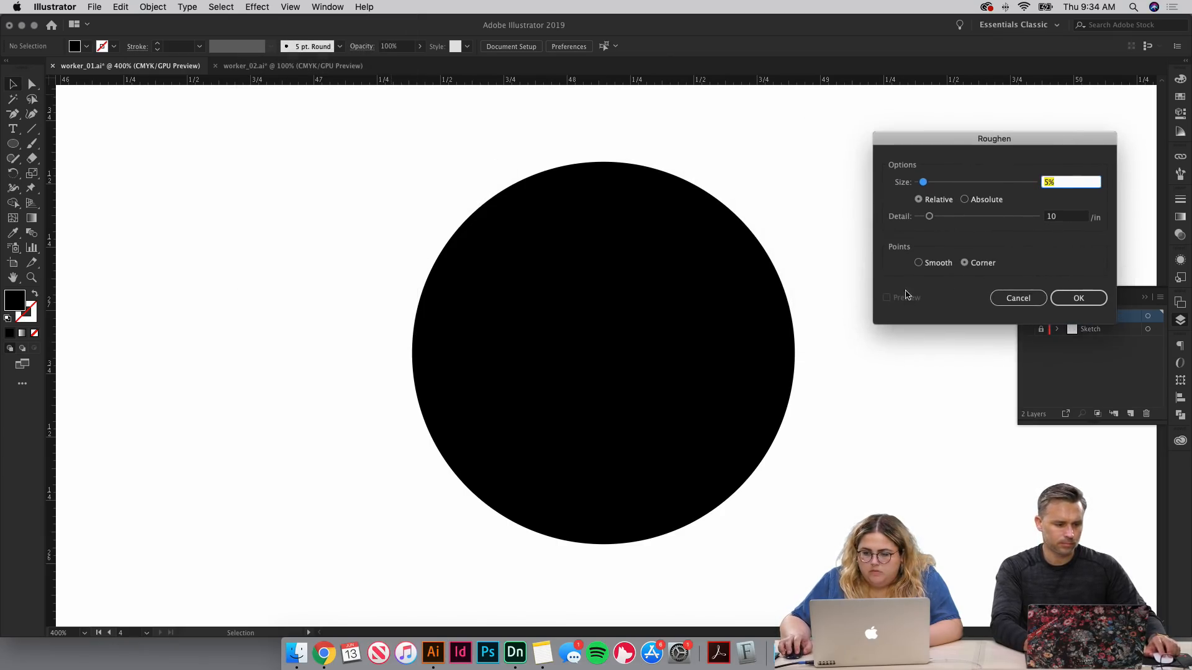
pyautogui.click(1018, 298)
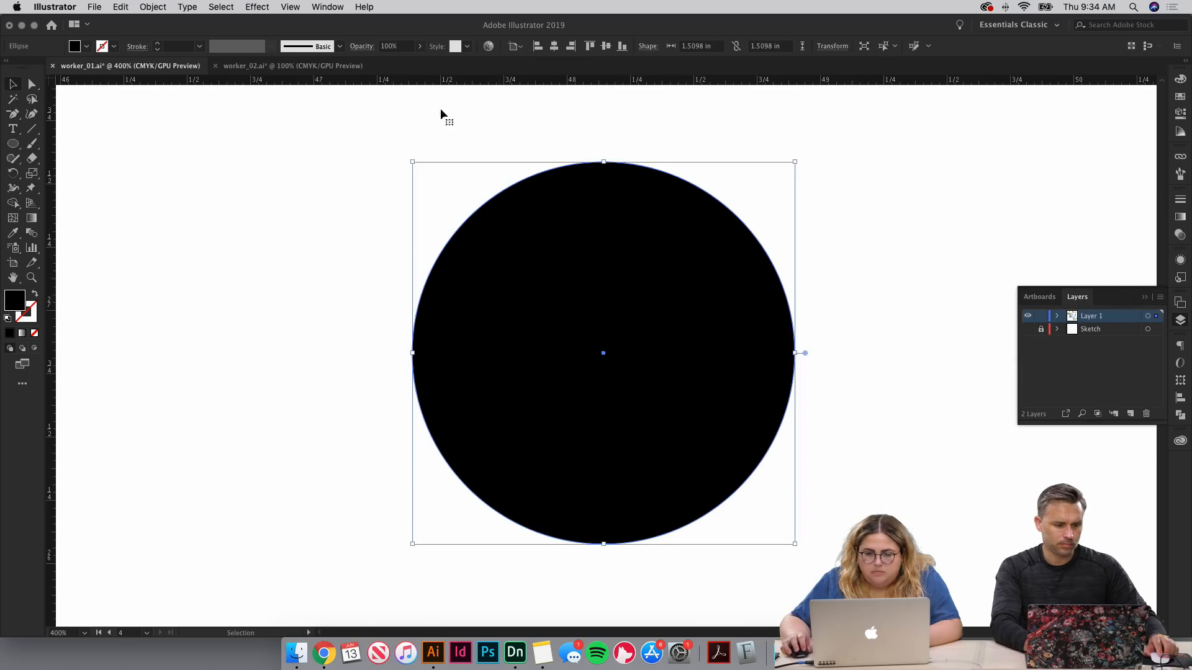
# Step: Apply a Roughen effect to the circle with 1% relative size, detail of 3 per inch and smooth points, and clear the selection
pyautogui.click(256, 8)
pyautogui.moveTo(373, 120)
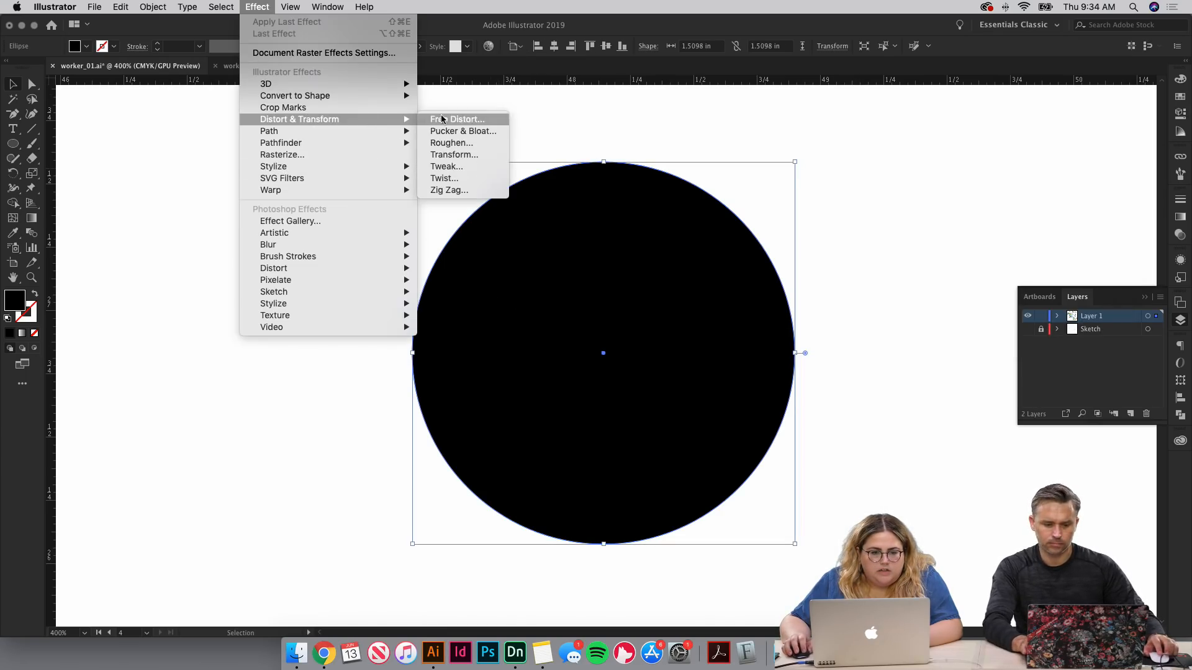
pyautogui.click(455, 143)
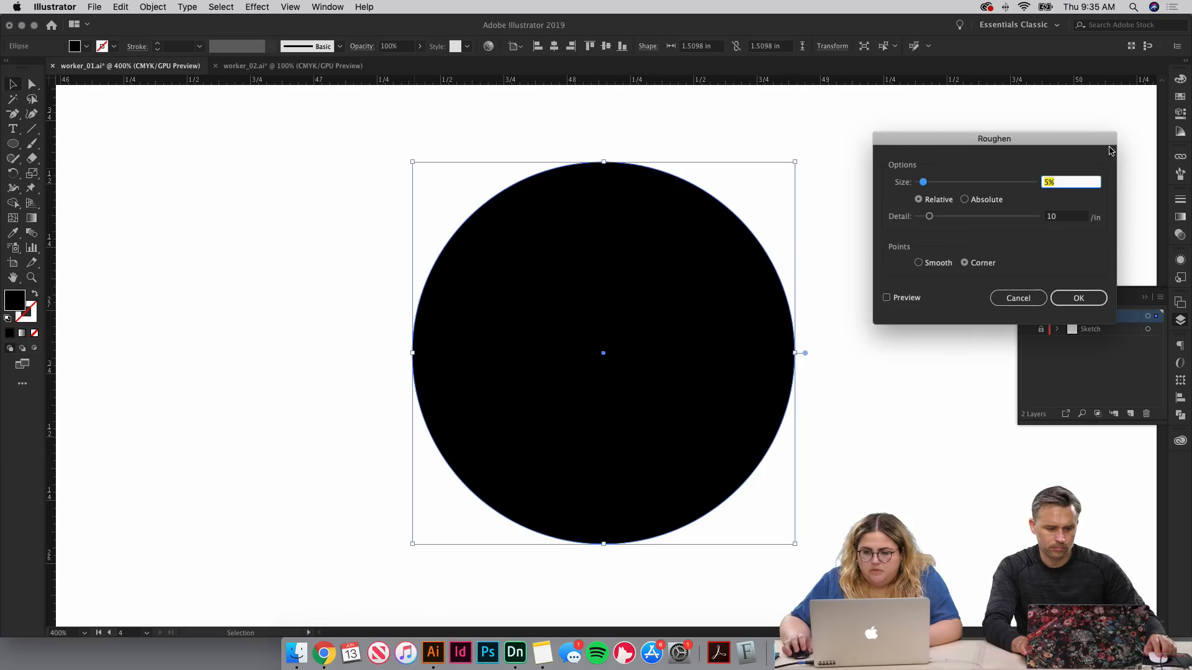
pyautogui.click(887, 298)
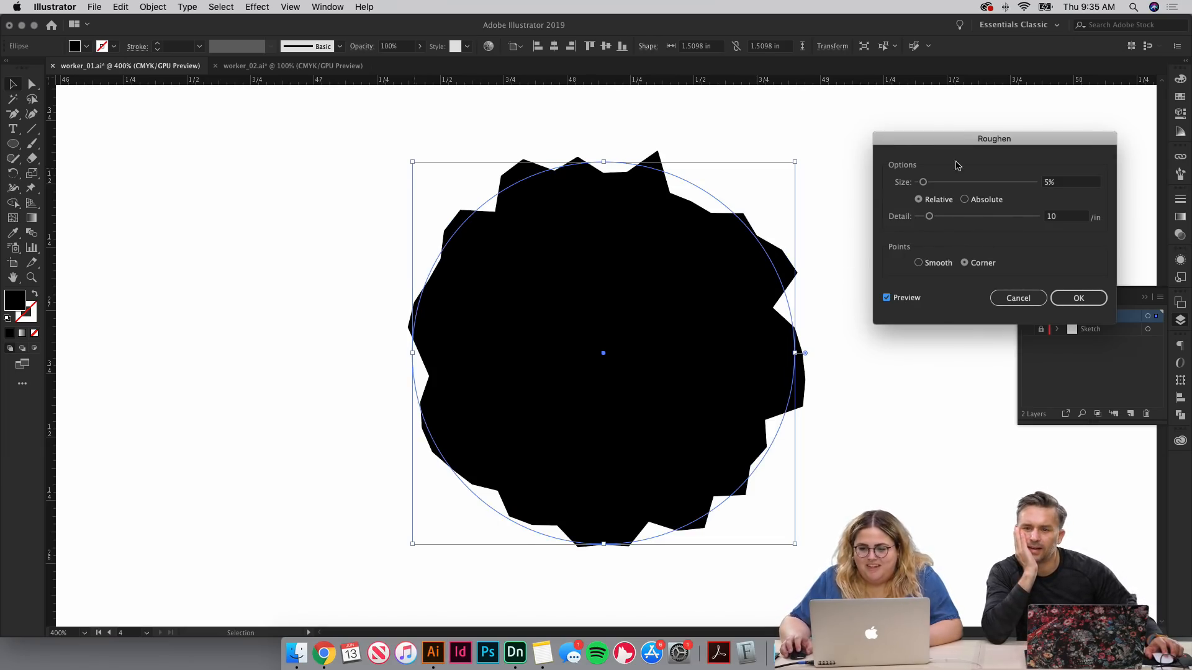
pyautogui.moveTo(923, 184); pyautogui.dragTo(928, 222)
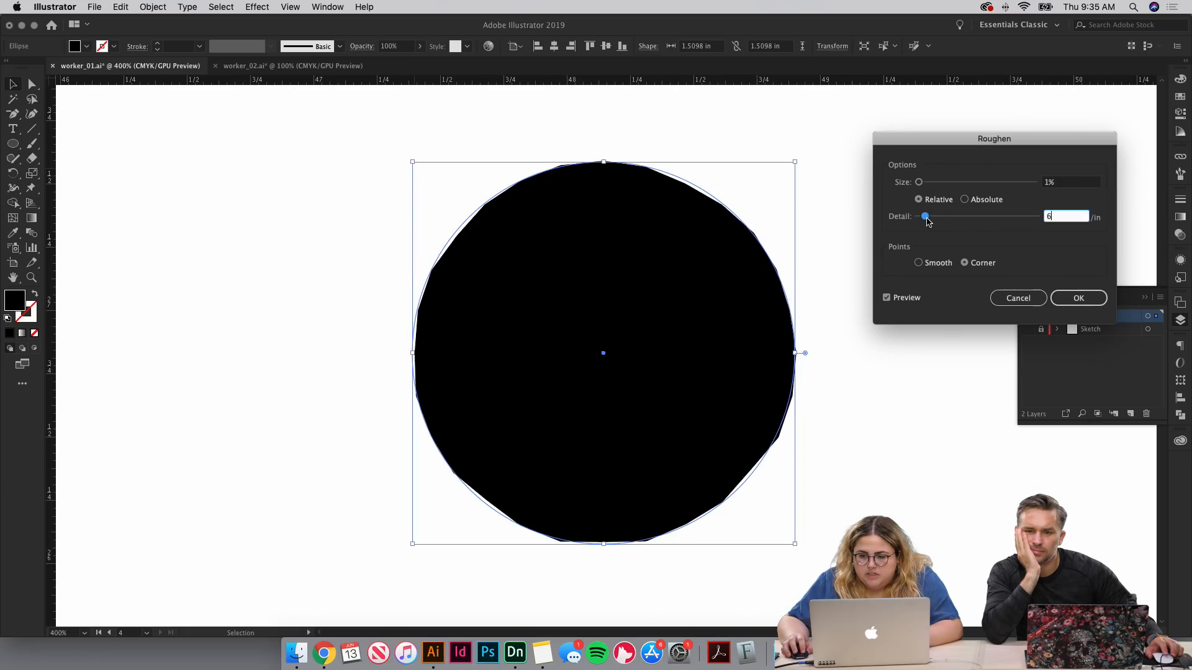
pyautogui.click(936, 263)
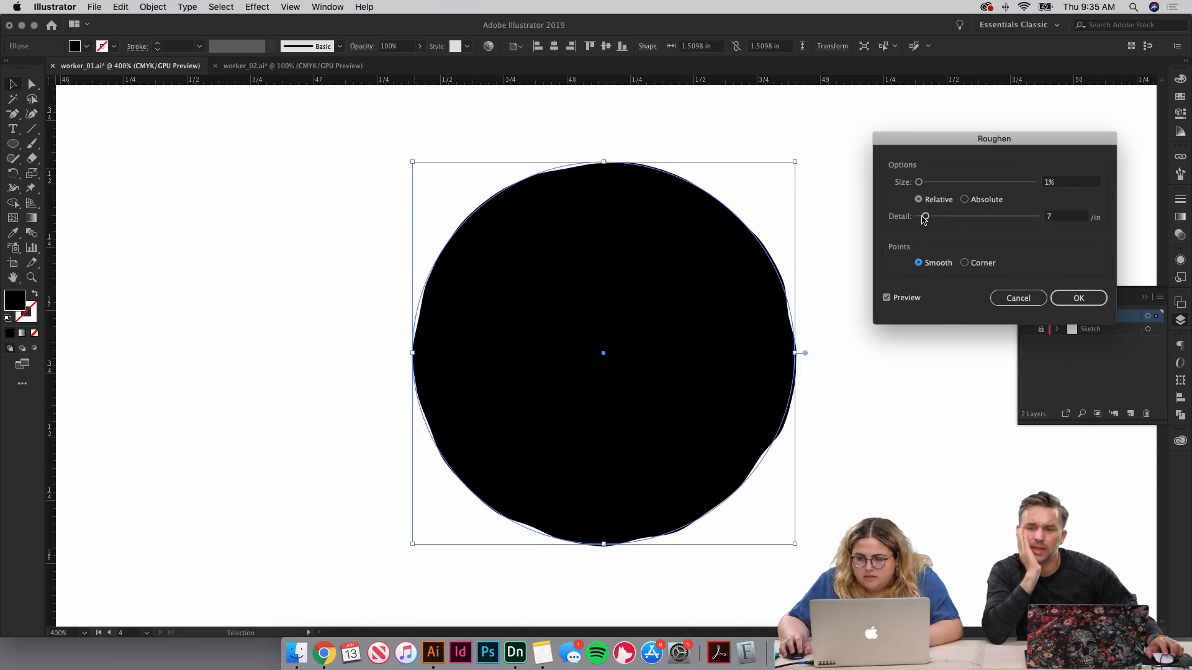
pyautogui.moveTo(923, 217); pyautogui.dragTo(921, 220)
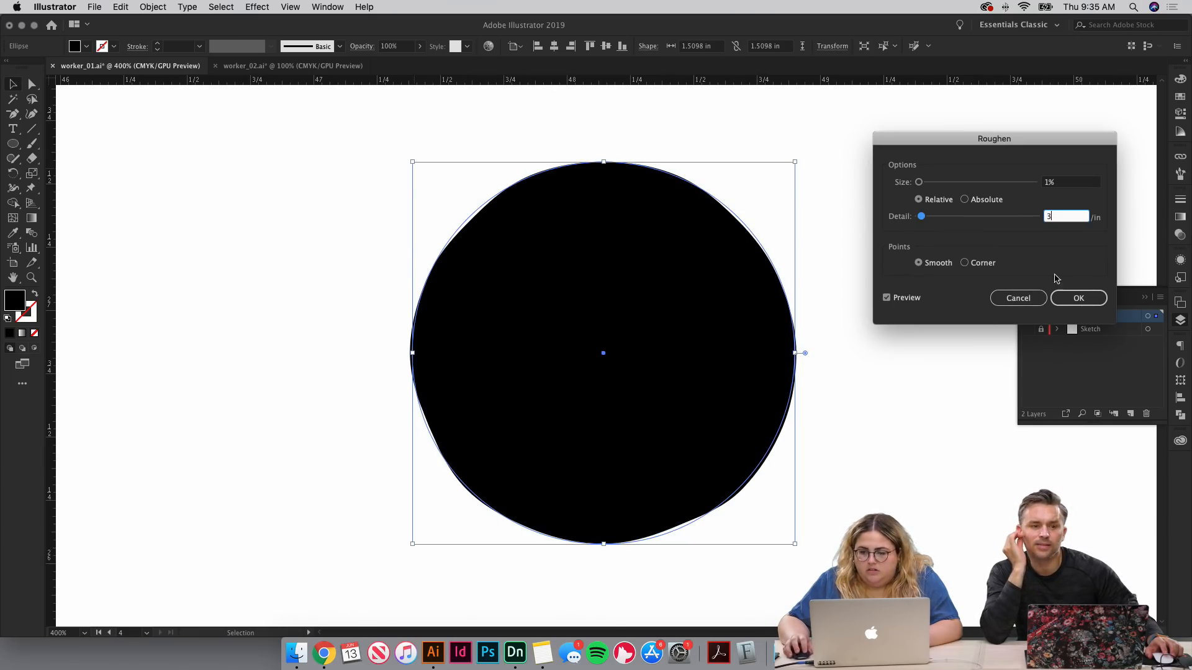
pyautogui.click(1078, 298)
pyautogui.click(908, 260)
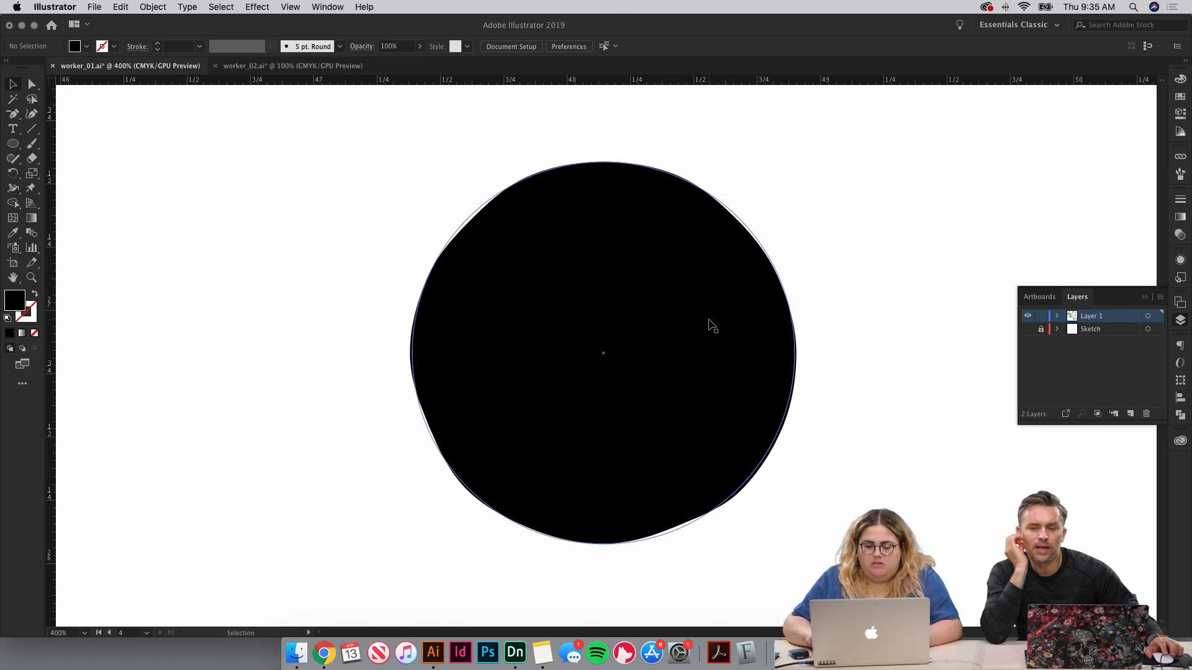
# Step: Select the juniper graphic in the Small Batch Distillery logo, inspect its uneven berry edges at 400%, and deselect it
pyautogui.press('super+minus')
pyautogui.press('super+minus')
pyautogui.press('super+minus')
pyautogui.press('v')
pyautogui.scroll(5, 681, 296)
pyautogui.hscroll(-6, 681, 296)
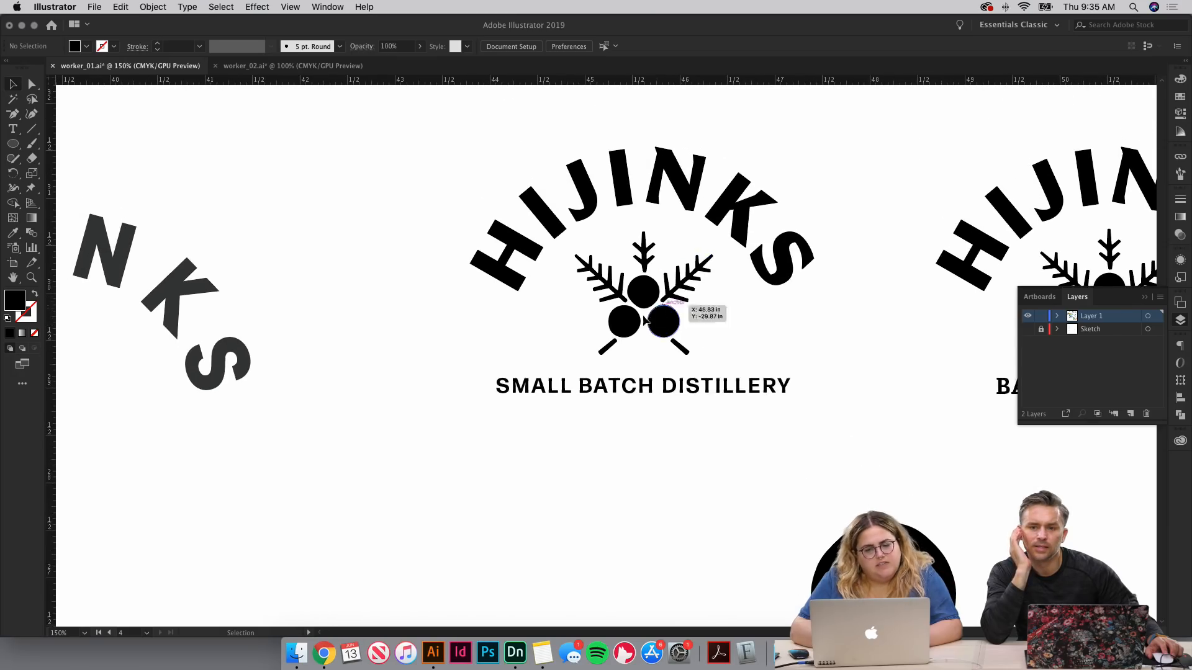
pyautogui.click(645, 303)
pyautogui.press('super+plus')
pyautogui.press('super+plus')
pyautogui.press('super+plus')
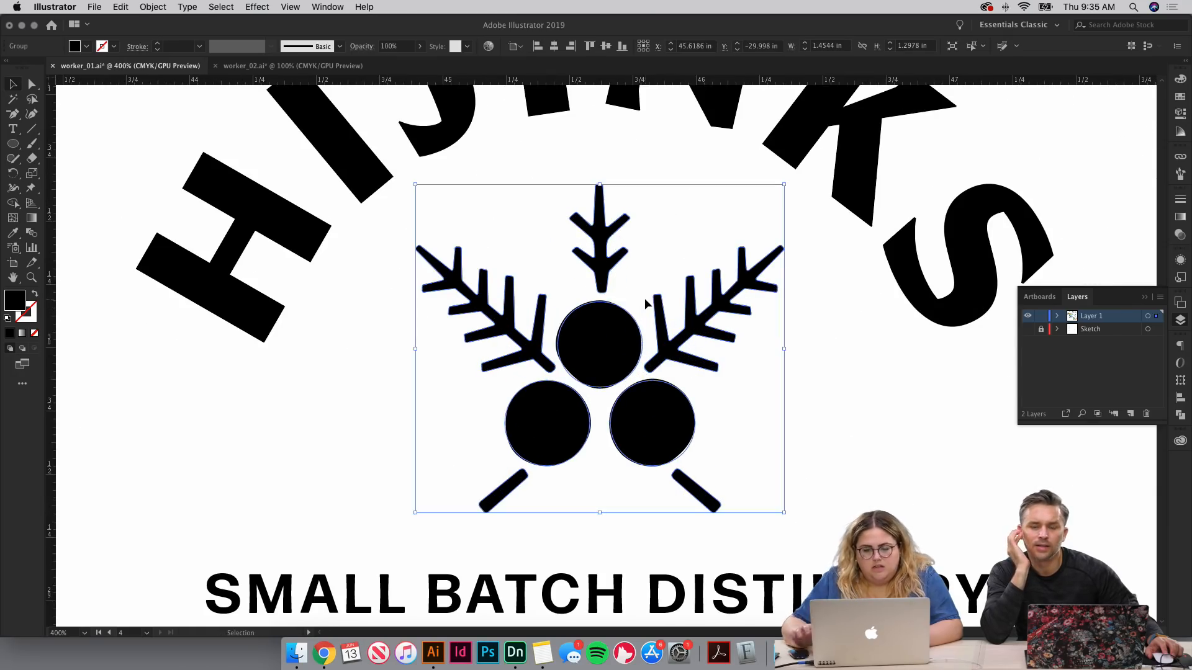
pyautogui.click(851, 414)
pyautogui.moveTo(851, 439); pyautogui.dragTo(818, 427)
# Step: Examine the berries and branches of the juniper graphic in the Barrel Crafted Dry Gin logo for comparison
pyautogui.hscroll(-5, 893, 430)
pyautogui.press('super+minus')
pyautogui.press('super+minus')
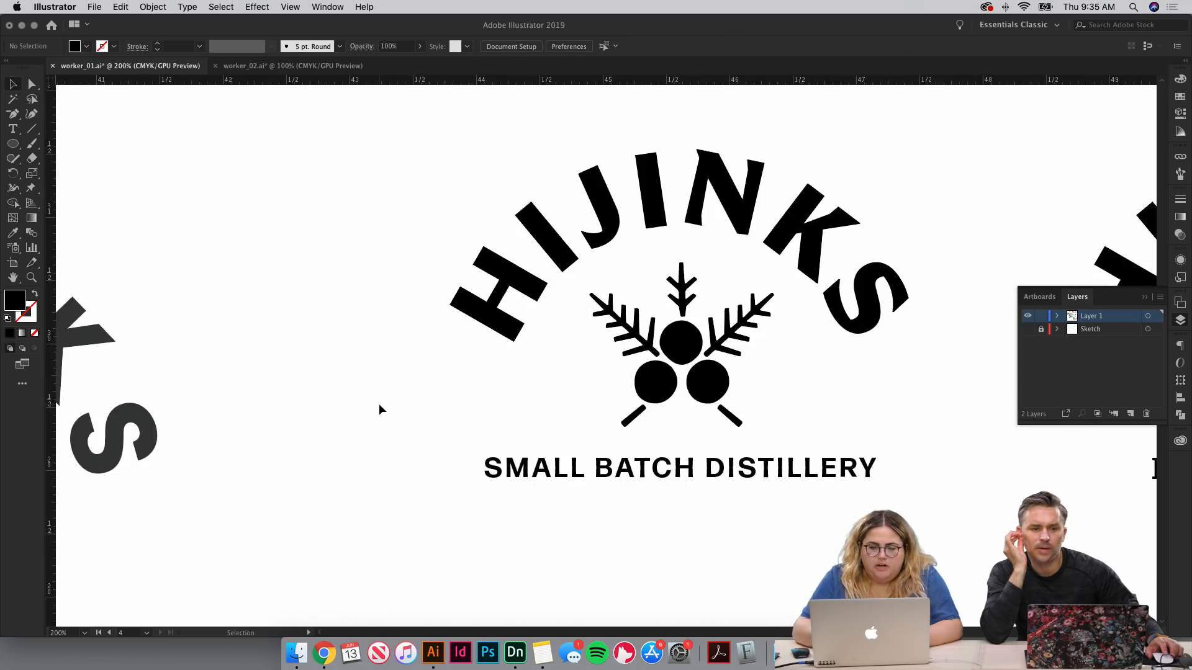
pyautogui.hscroll(-10, 378, 407)
pyautogui.hscroll(-10, 378, 410)
pyautogui.press('super+plus')
pyautogui.press('super+plus')
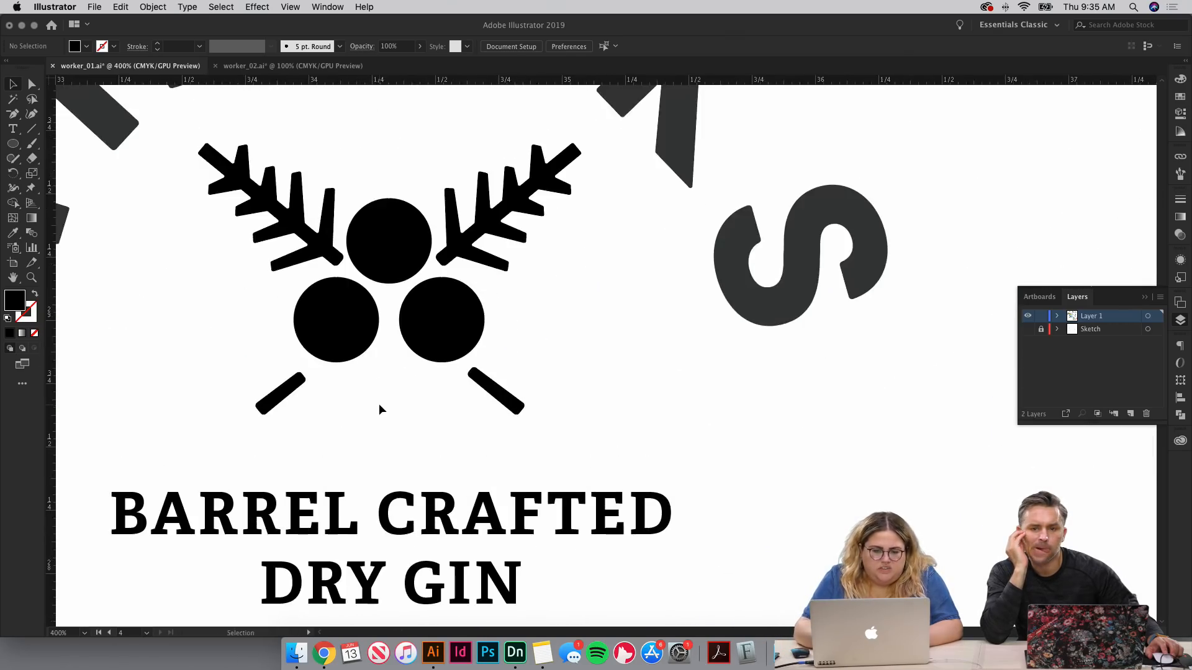
pyautogui.hscroll(-2, 381, 409)
pyautogui.hscroll(4, 380, 410)
pyautogui.press('super+minus')
pyautogui.press('super+minus')
pyautogui.press('super+minus')
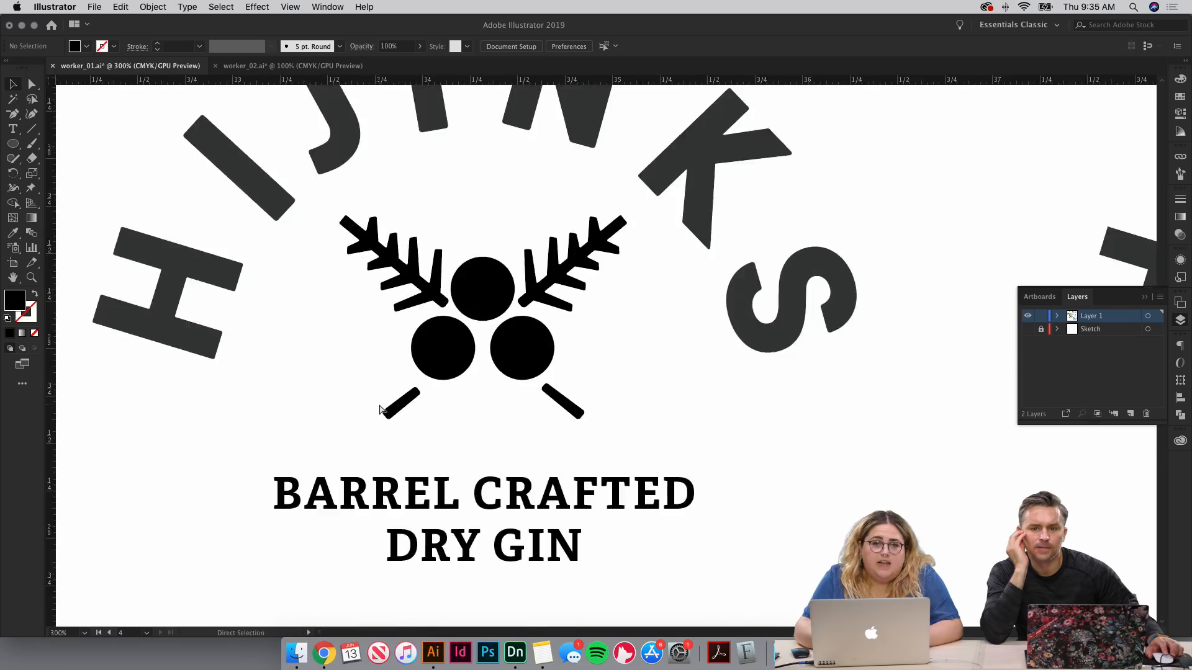
# Step: Return to the Small Batch Distillery logo and compare its juniper graphic's organic shapes with the smoother version
pyautogui.hscroll(15, 378, 409)
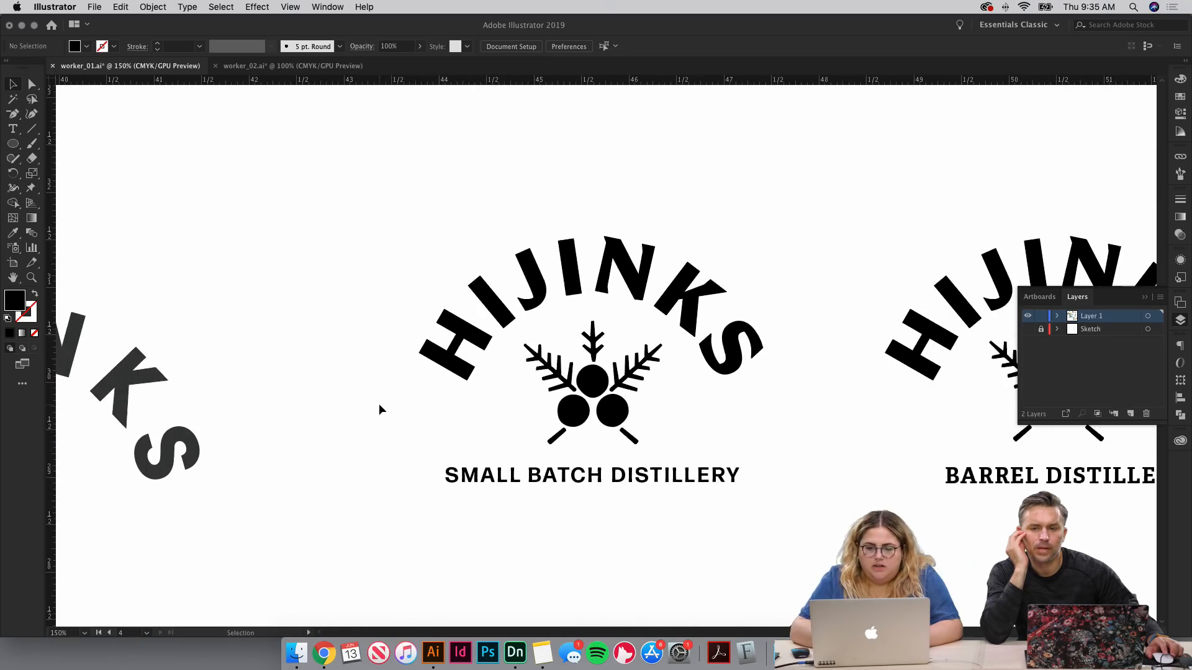
pyautogui.click(560, 415)
pyautogui.press('super+plus')
pyautogui.press('super+plus')
pyautogui.press('super+plus')
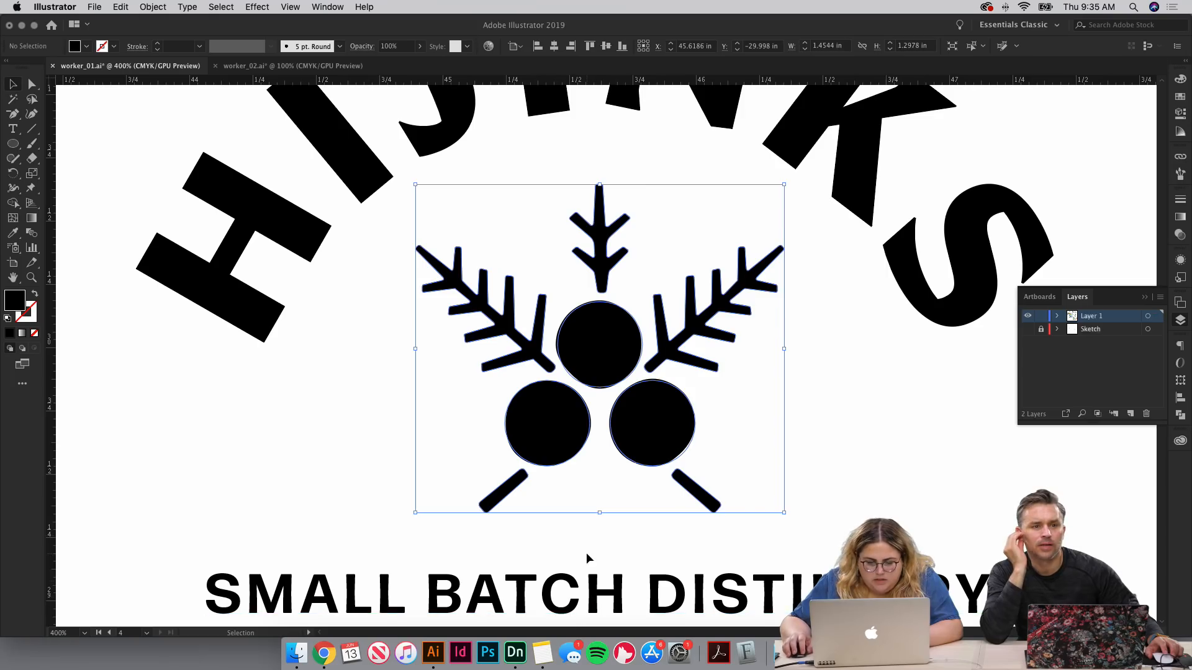
pyautogui.click(594, 550)
pyautogui.hscroll(1, 598, 543)
pyautogui.moveTo(600, 545); pyautogui.dragTo(600, 556)
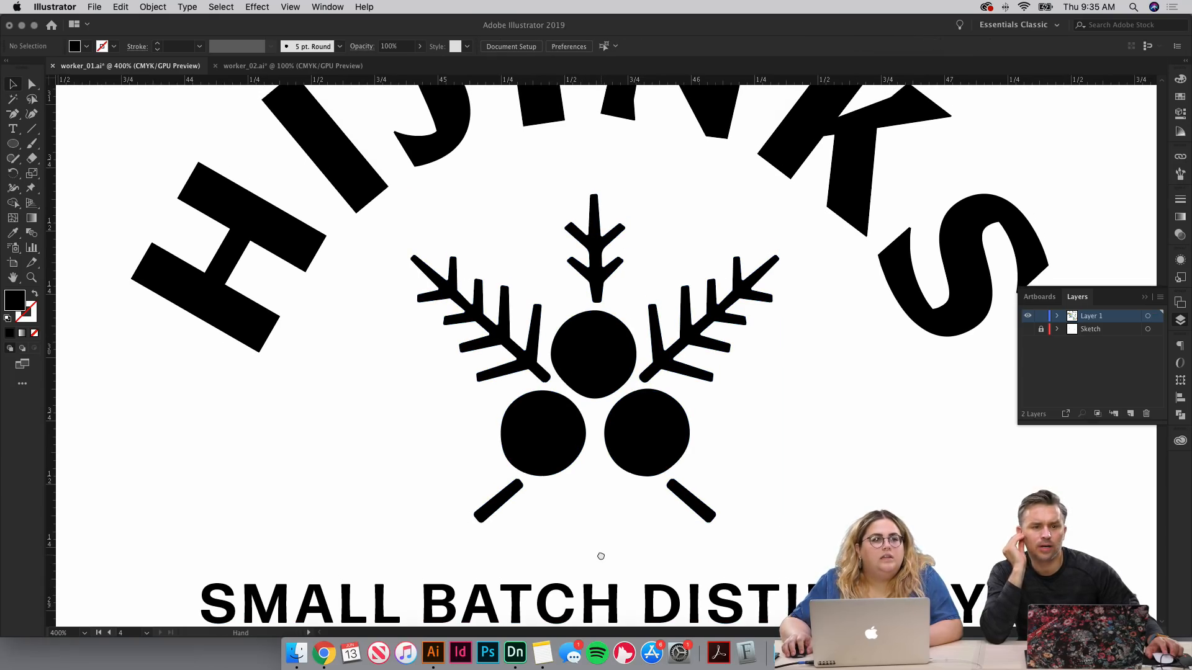
pyautogui.scroll(5, 601, 559)
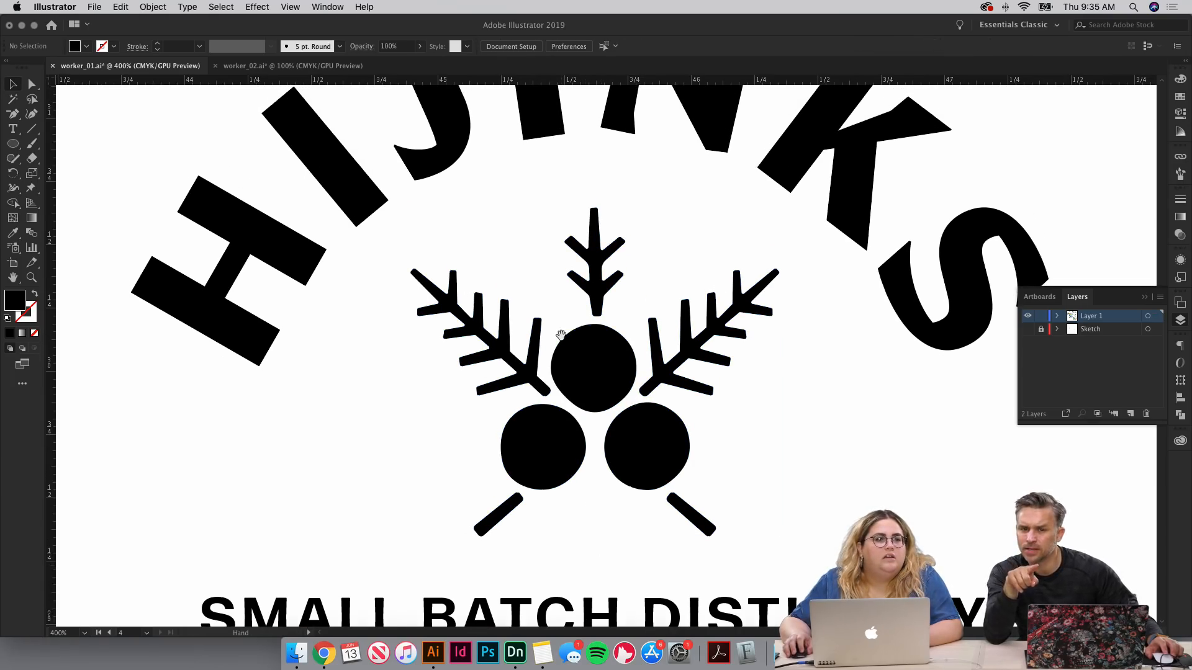
# Step: Select the arched Hijinks lettering above the juniper graphic to inspect its letterforms and typeface, and clear the selection
pyautogui.click(564, 222)
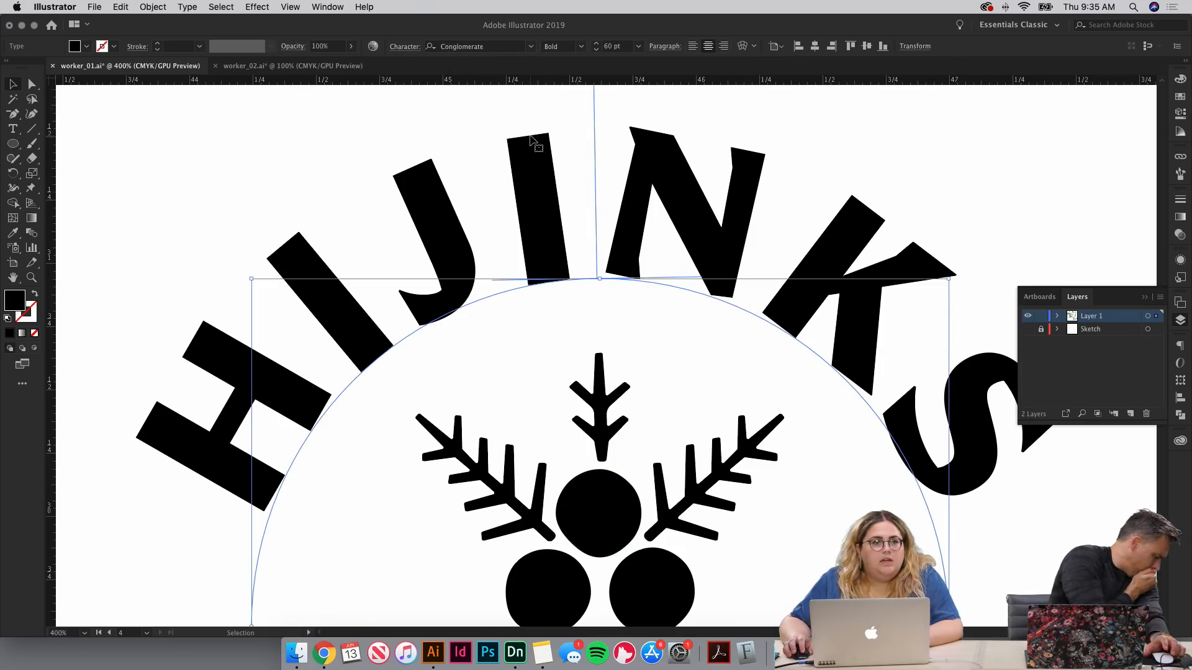
pyautogui.scroll(-5, 529, 137)
pyautogui.click(194, 341)
pyautogui.press('super+minus')
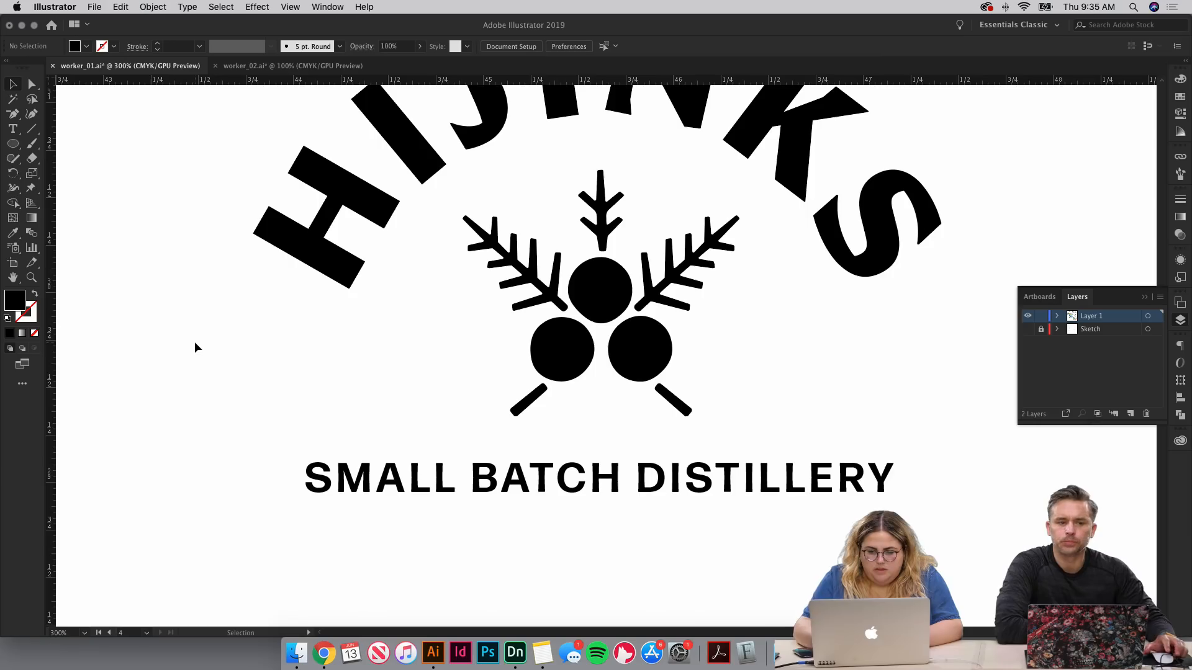
# Step: Select the Small Batch Distillery text and examine its rounded letter corners at 1600% and within the full logo
pyautogui.scroll(-2, 195, 341)
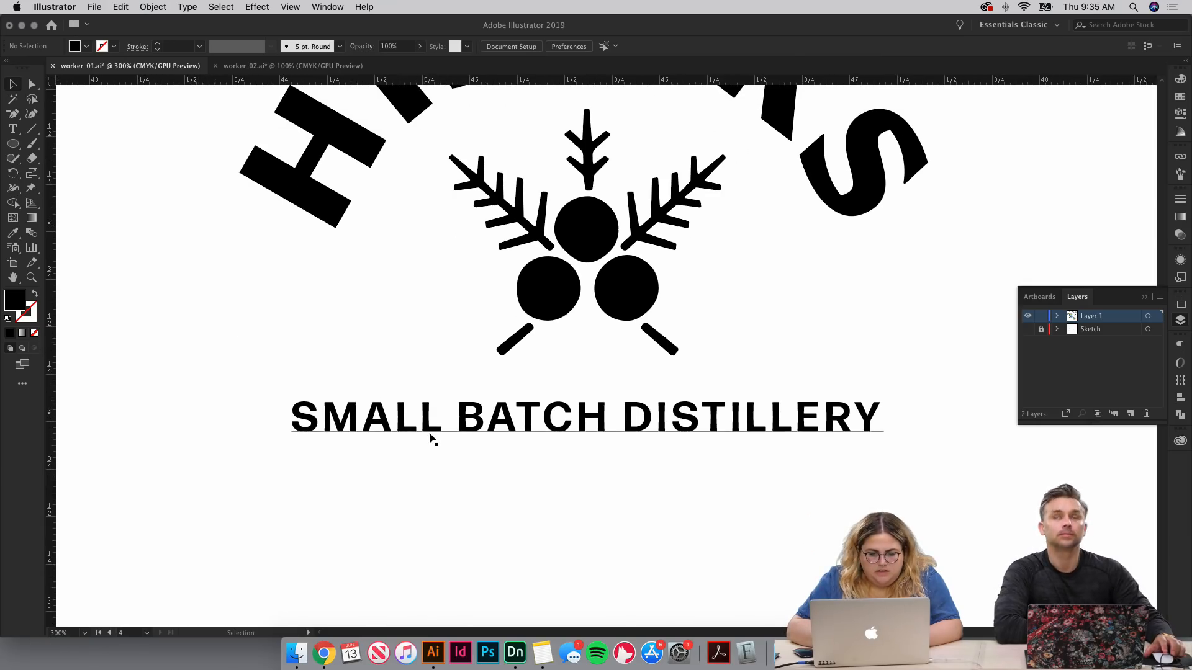
pyautogui.click(430, 430)
pyautogui.press('super+plus')
pyautogui.press('super+plus')
pyautogui.press('super+plus')
pyautogui.press('super+plus')
pyautogui.press('super+plus')
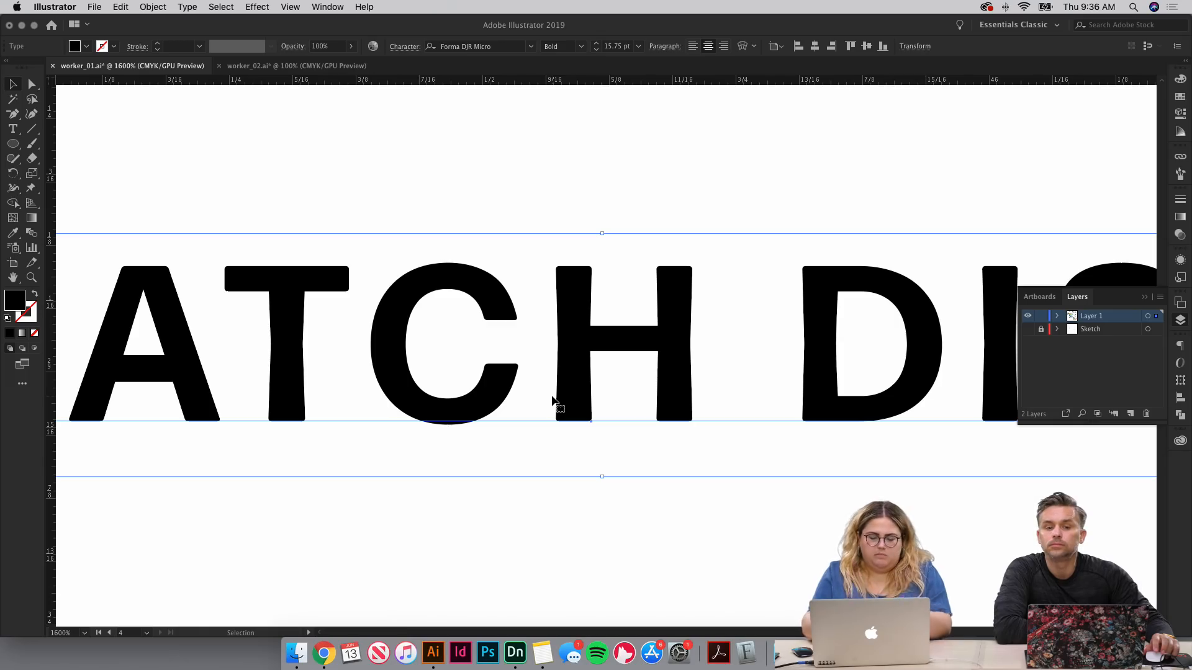
pyautogui.press('a')
pyautogui.press('super+minus')
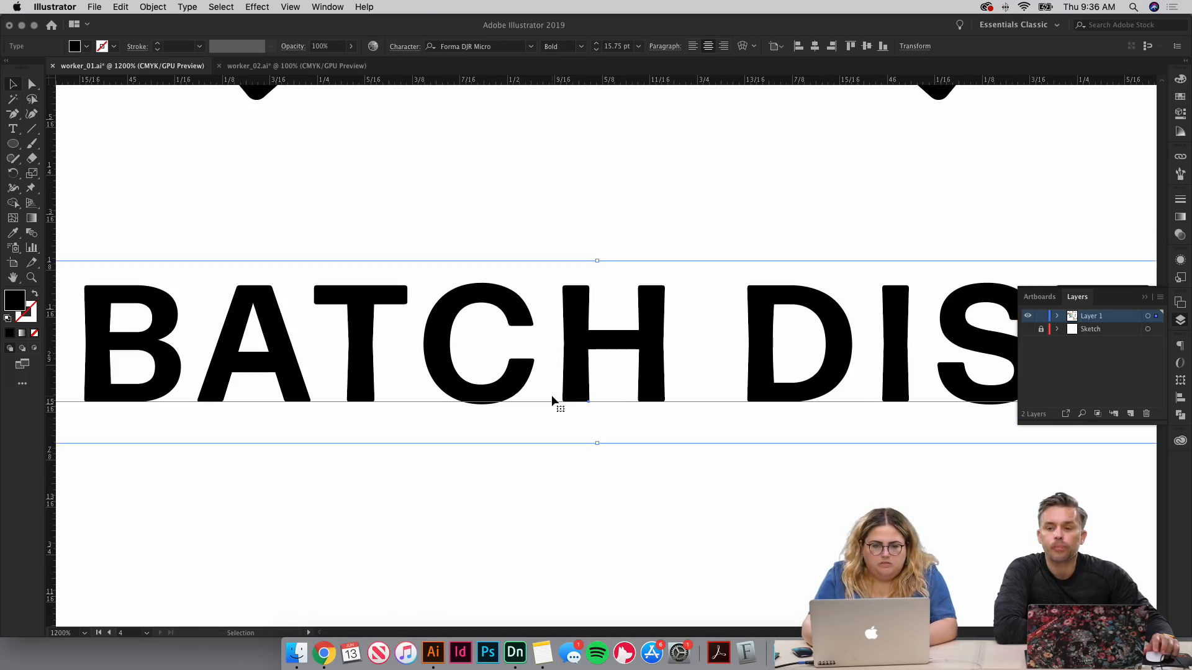
pyautogui.press('super+minus')
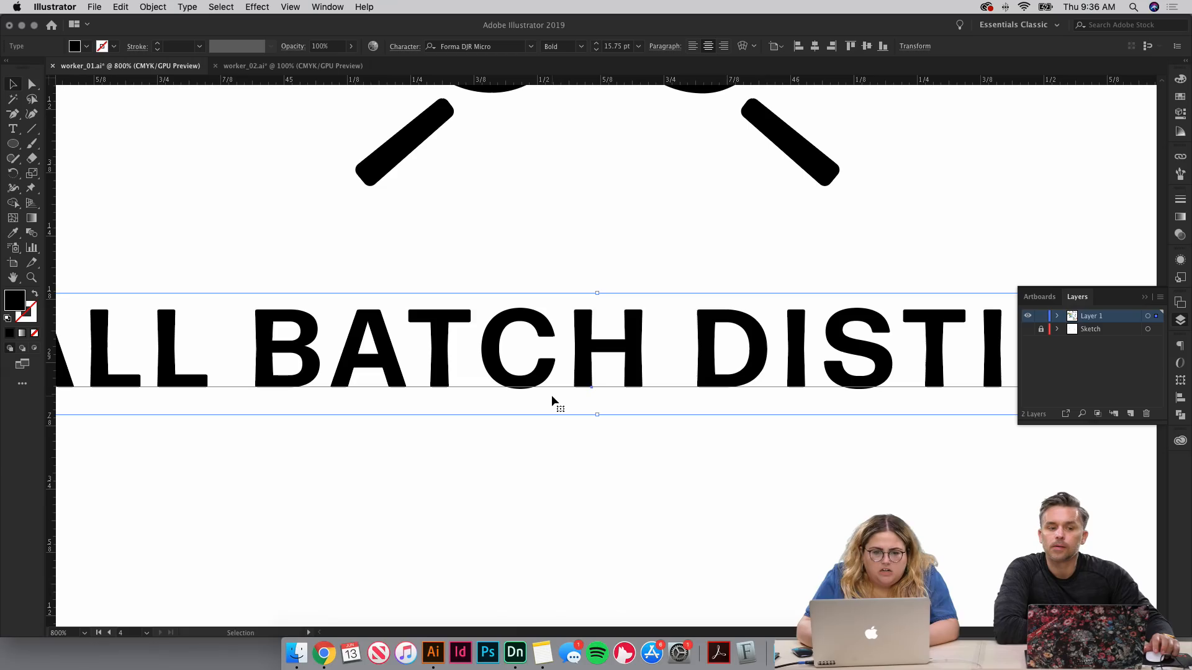
pyautogui.press('super+minus')
pyautogui.press('super+minus')
pyautogui.press('super+minus')
pyautogui.press('super+minus')
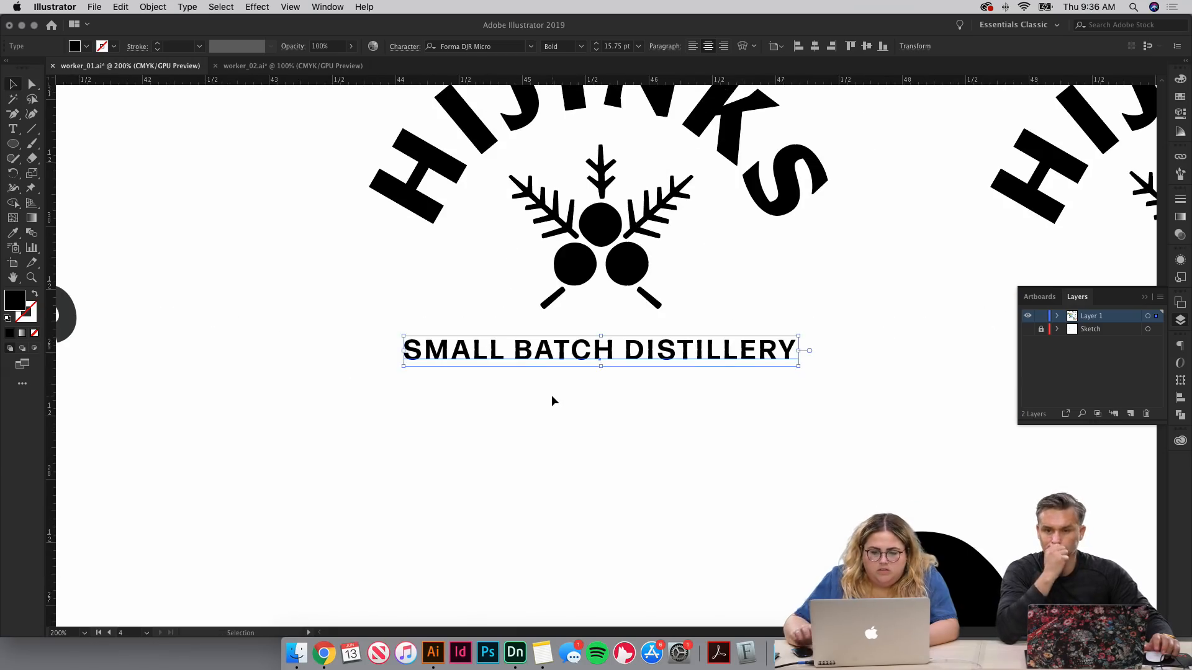
# Step: Clear the text selection and review the full black Small Batch Distillery logo at 200%
pyautogui.moveTo(701, 307); pyautogui.dragTo(642, 452)
pyautogui.click(806, 412)
pyautogui.moveTo(800, 462); pyautogui.dragTo(826, 462)
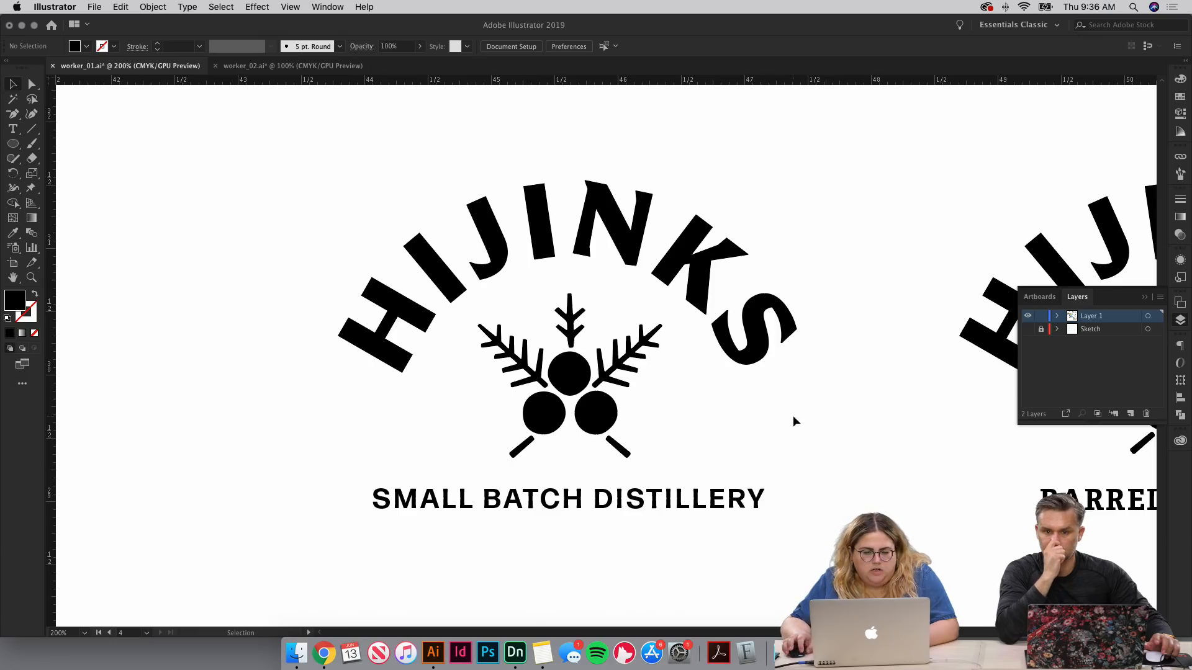
pyautogui.moveTo(798, 424); pyautogui.dragTo(806, 416)
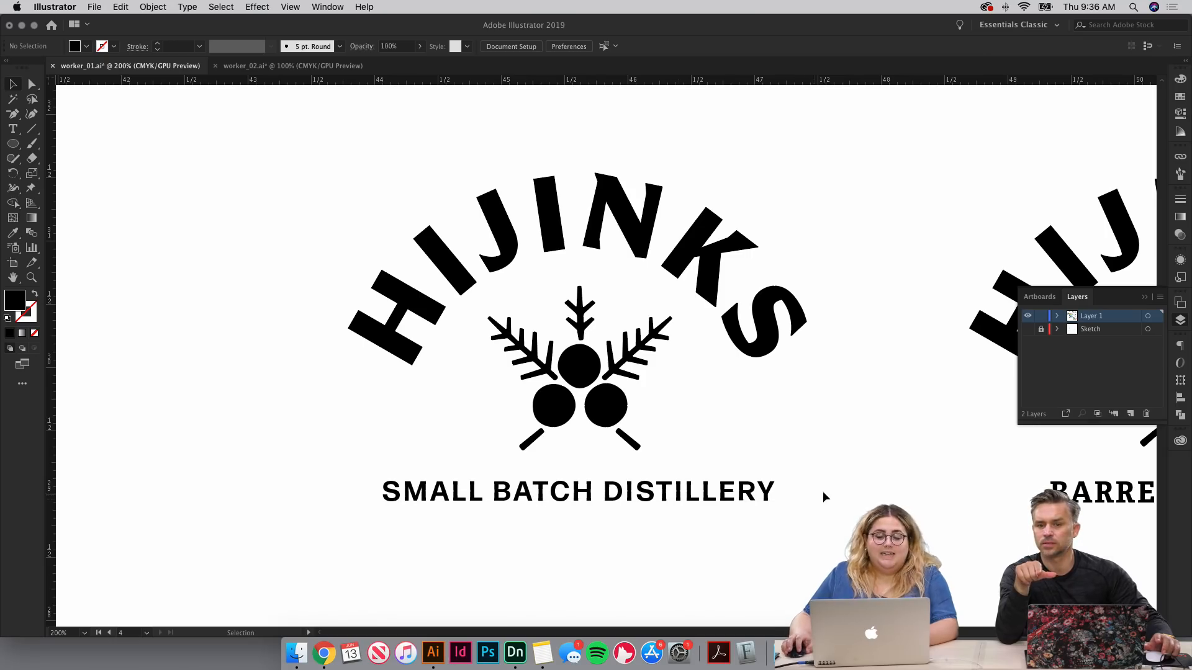
pyautogui.moveTo(847, 445); pyautogui.dragTo(856, 474)
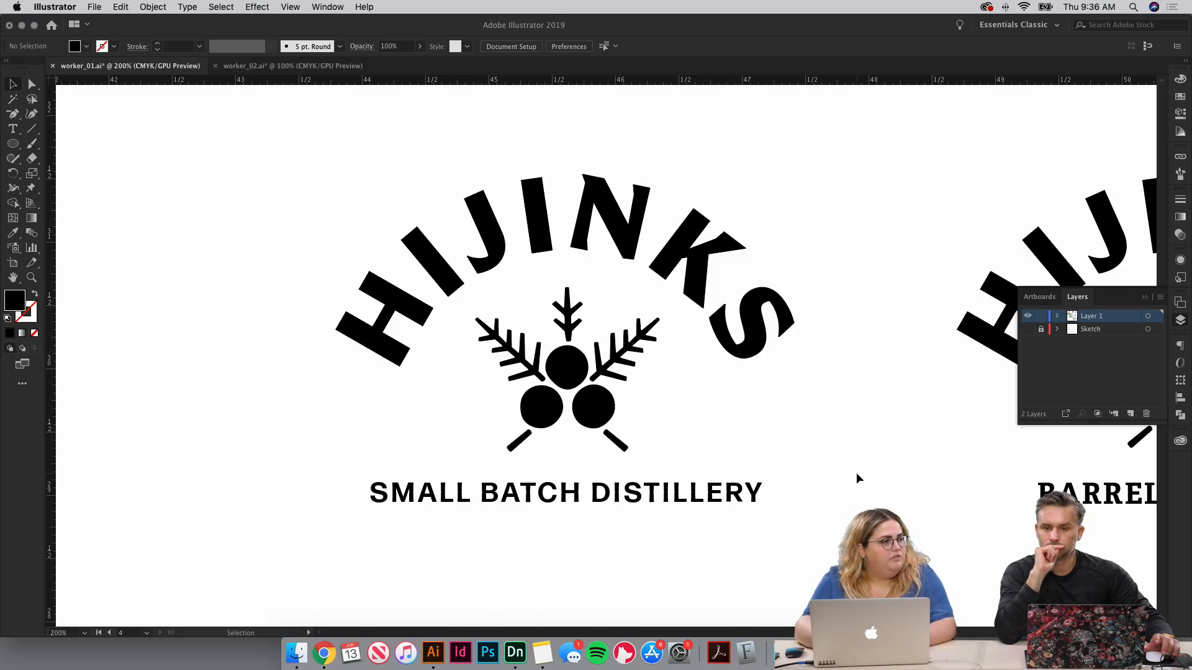
pyautogui.press('a')
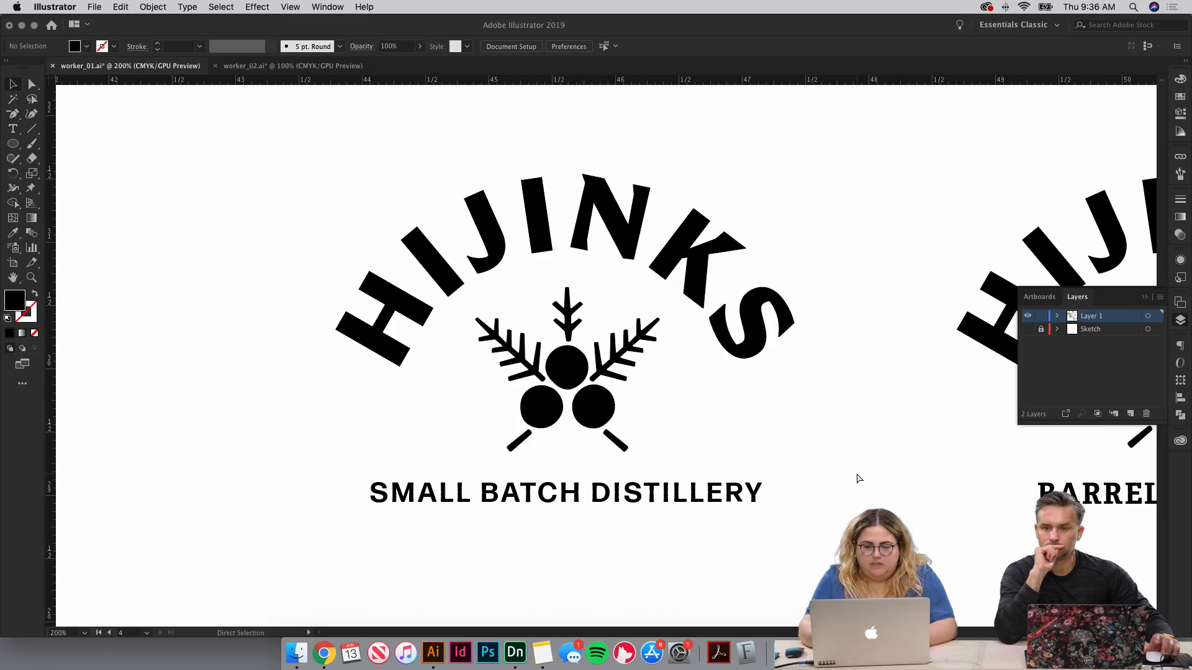
pyautogui.press('super+minus')
pyautogui.press('super+minus')
pyautogui.press('super+equal')
pyautogui.press('super+equal')
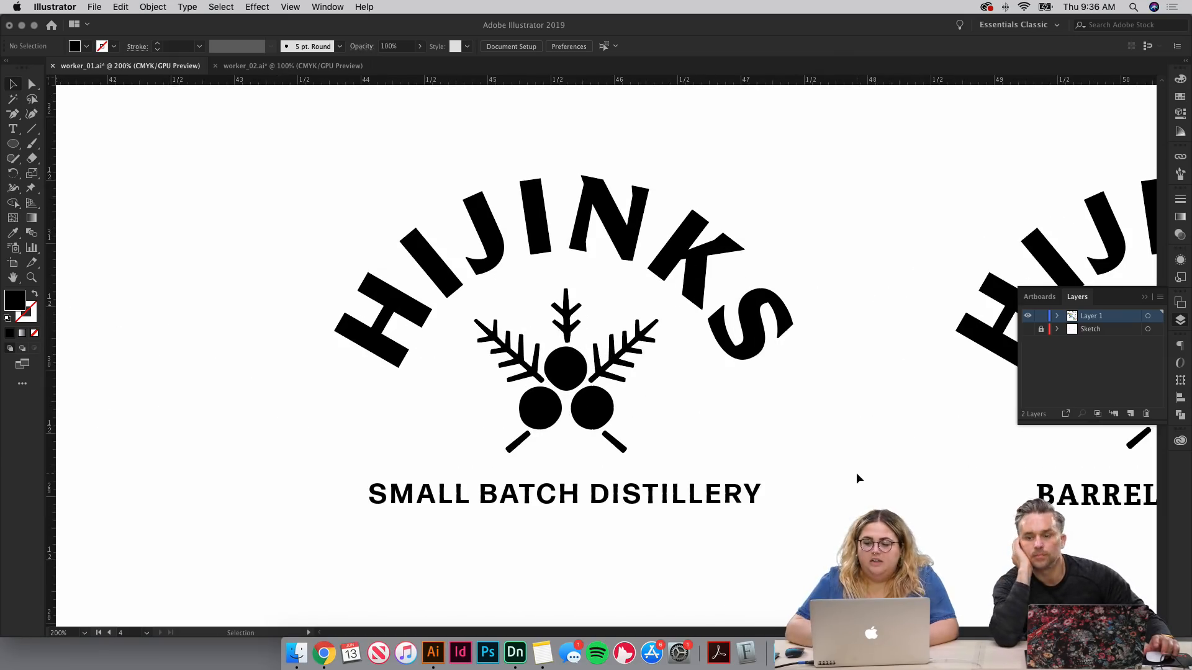
# Step: Switch to Chrome and search Google Images for "GIN PACKAGING" in a new tab
pyautogui.click(322, 652)
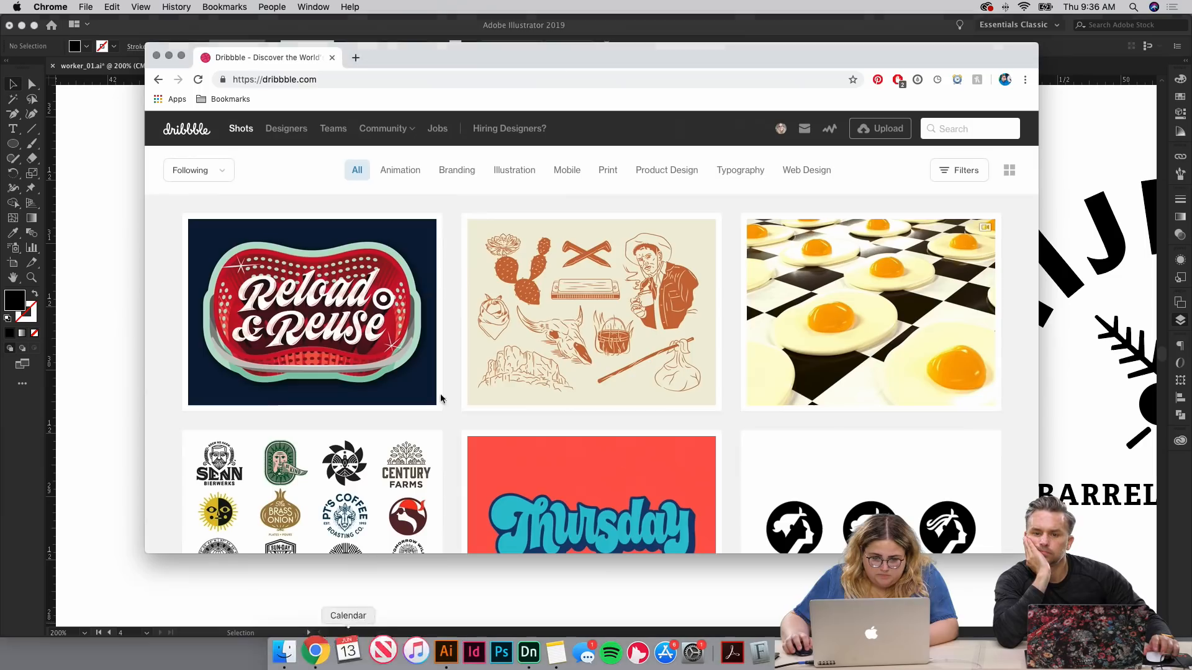
pyautogui.press('super+t')
pyautogui.write('gin pacKAGING')
pyautogui.press('Return')
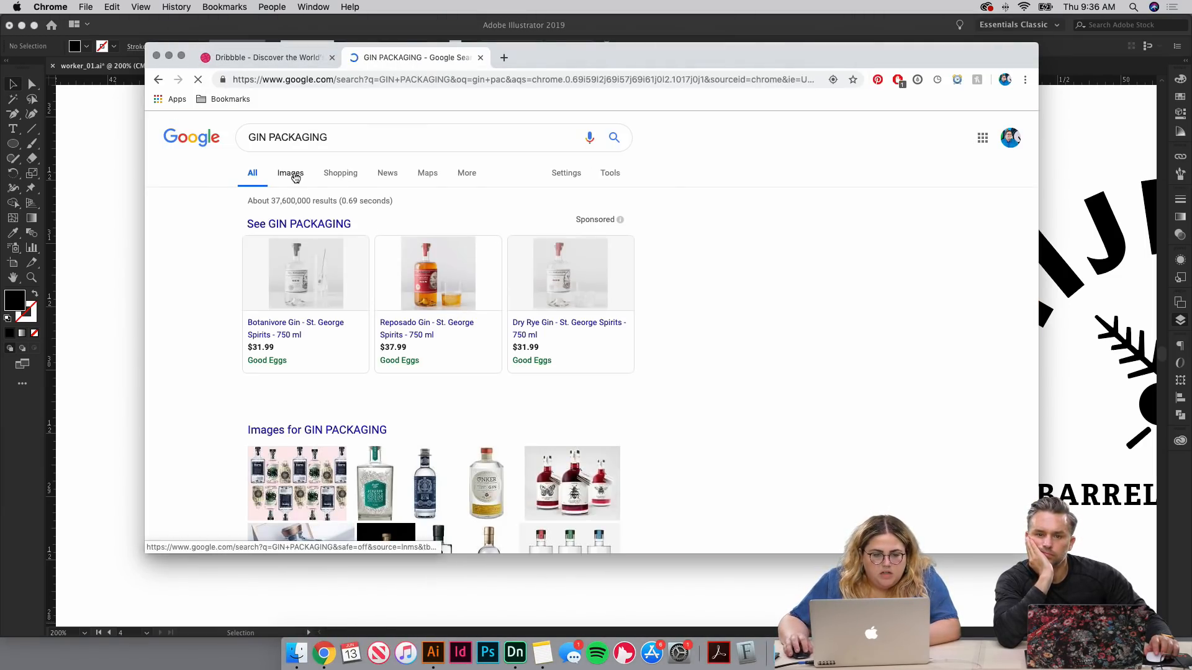
pyautogui.click(304, 183)
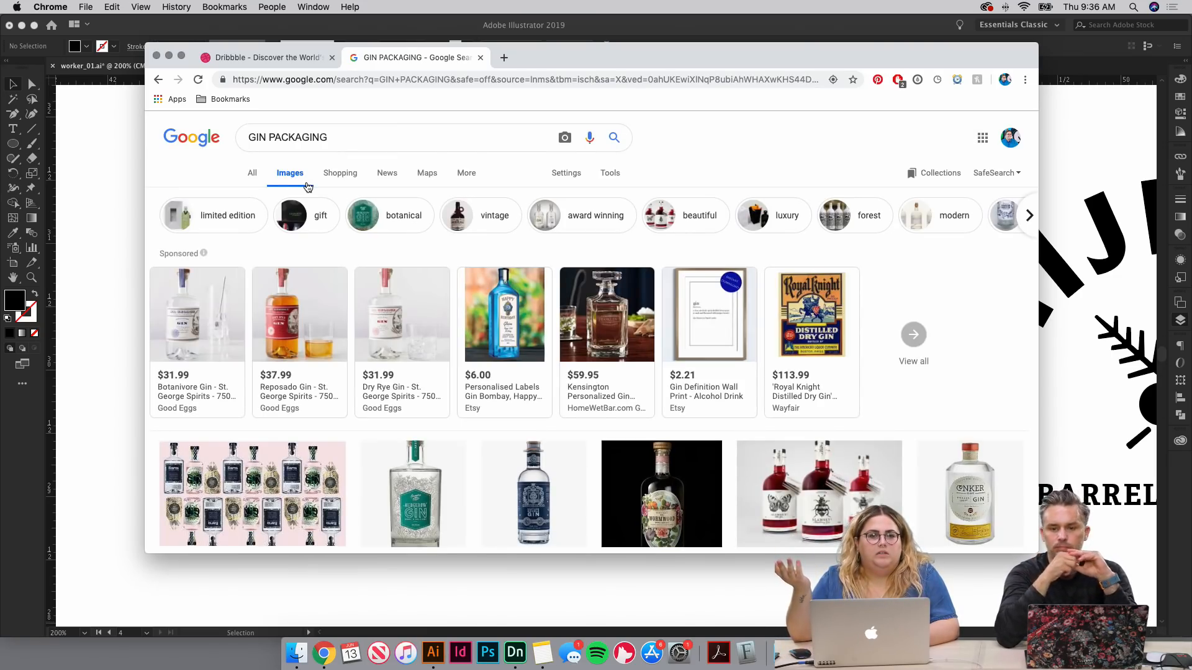
# Step: Browse the gin packaging images, open the Hedgerow Gin bottle and examine its label and floral engraving up close
pyautogui.scroll(-5, 545, 165)
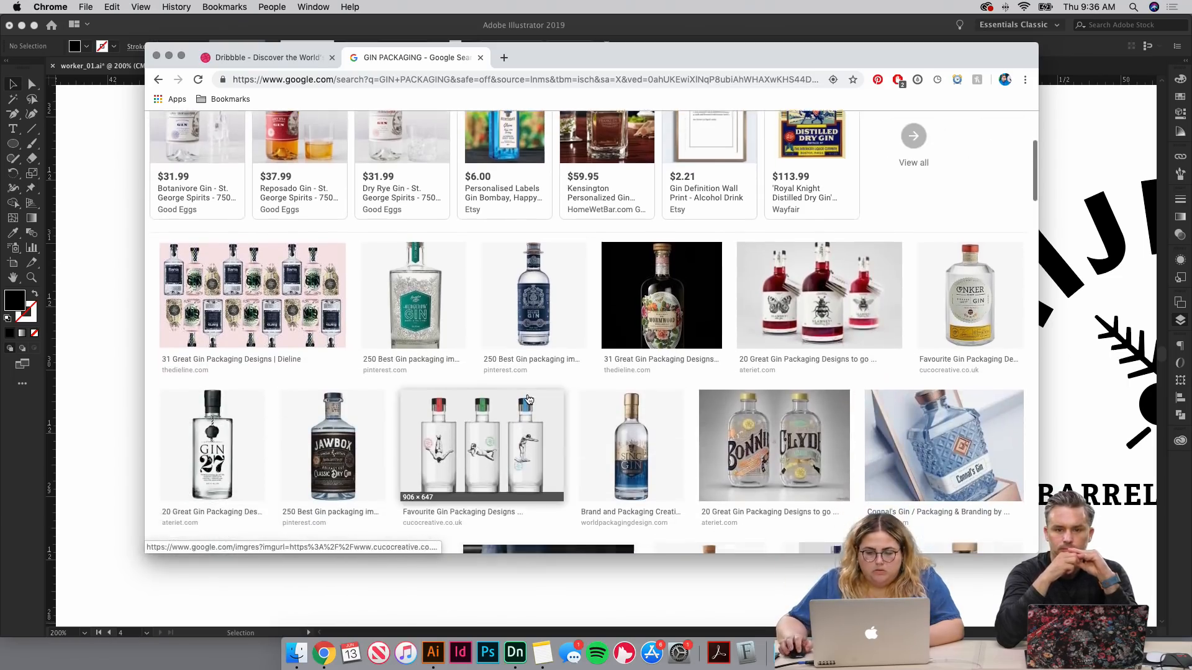
pyautogui.scroll(-4, 528, 398)
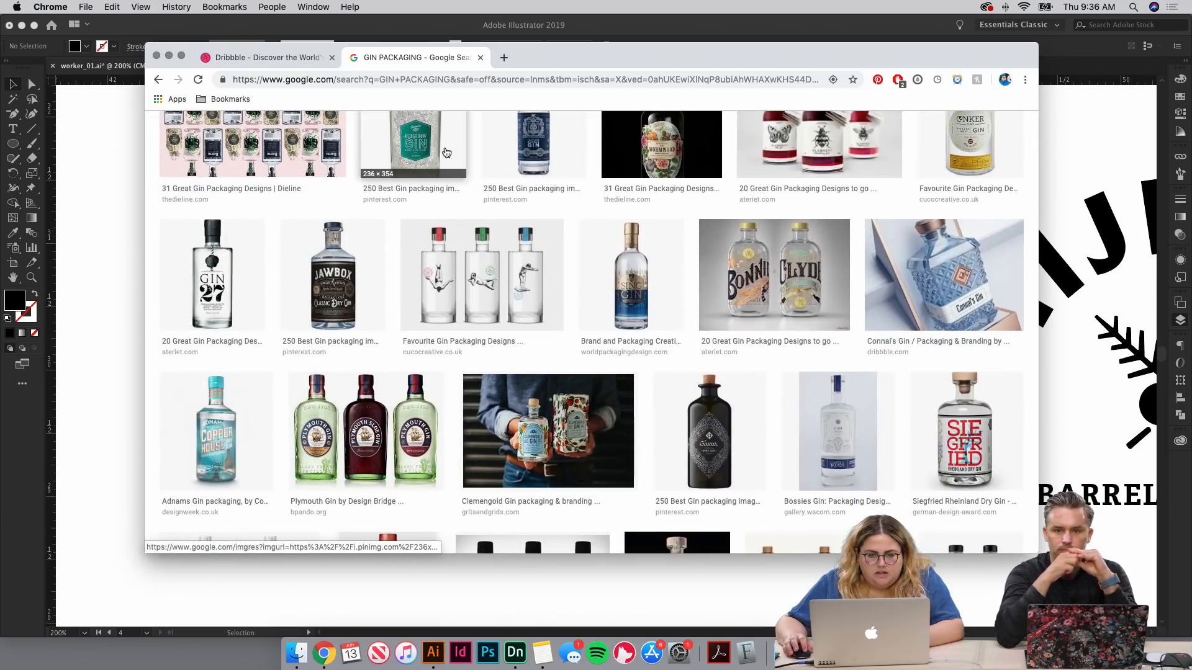
pyautogui.click(537, 150)
pyautogui.click(414, 144)
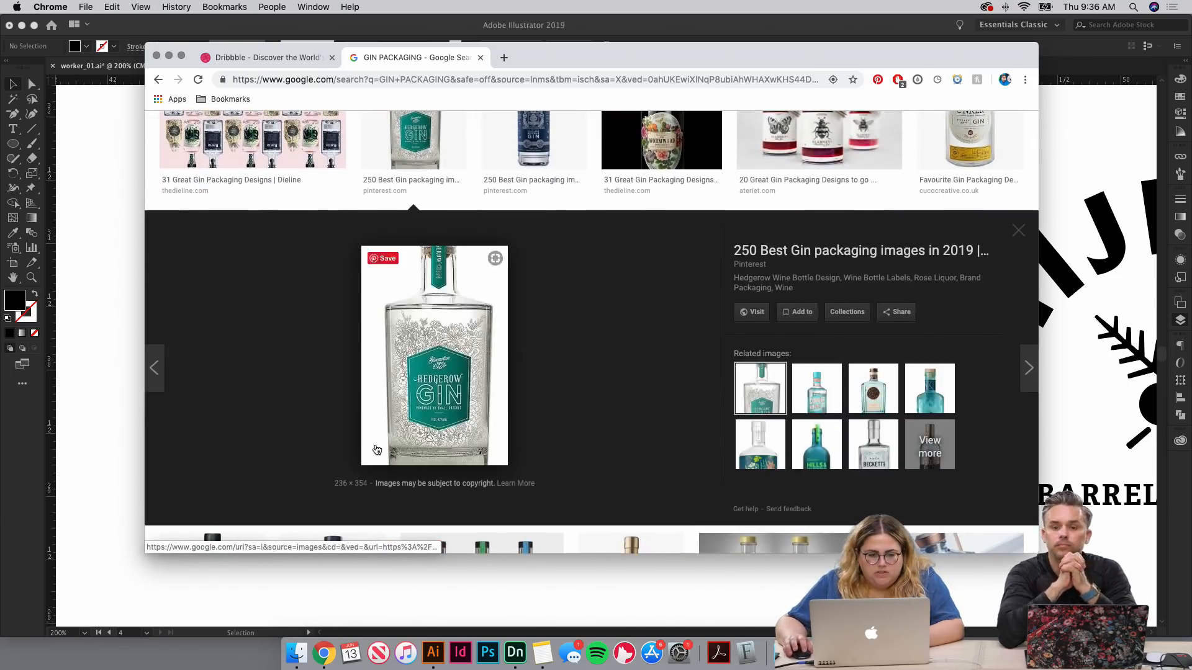
pyautogui.scroll(5, 443, 399)
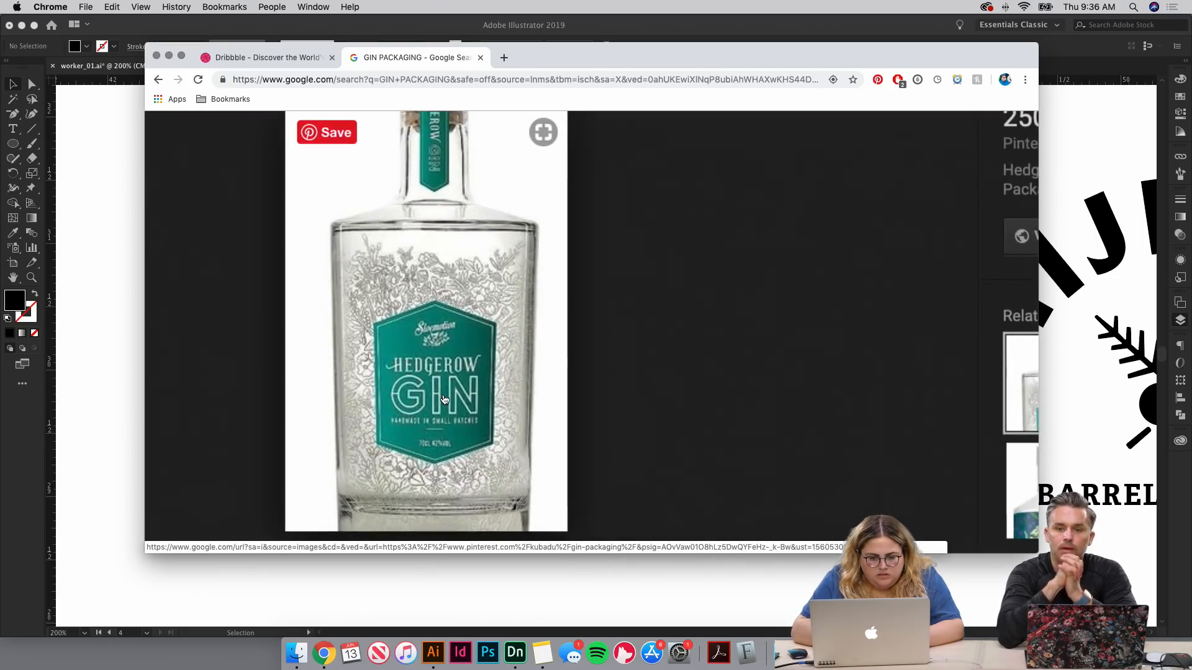
pyautogui.scroll(5, 445, 399)
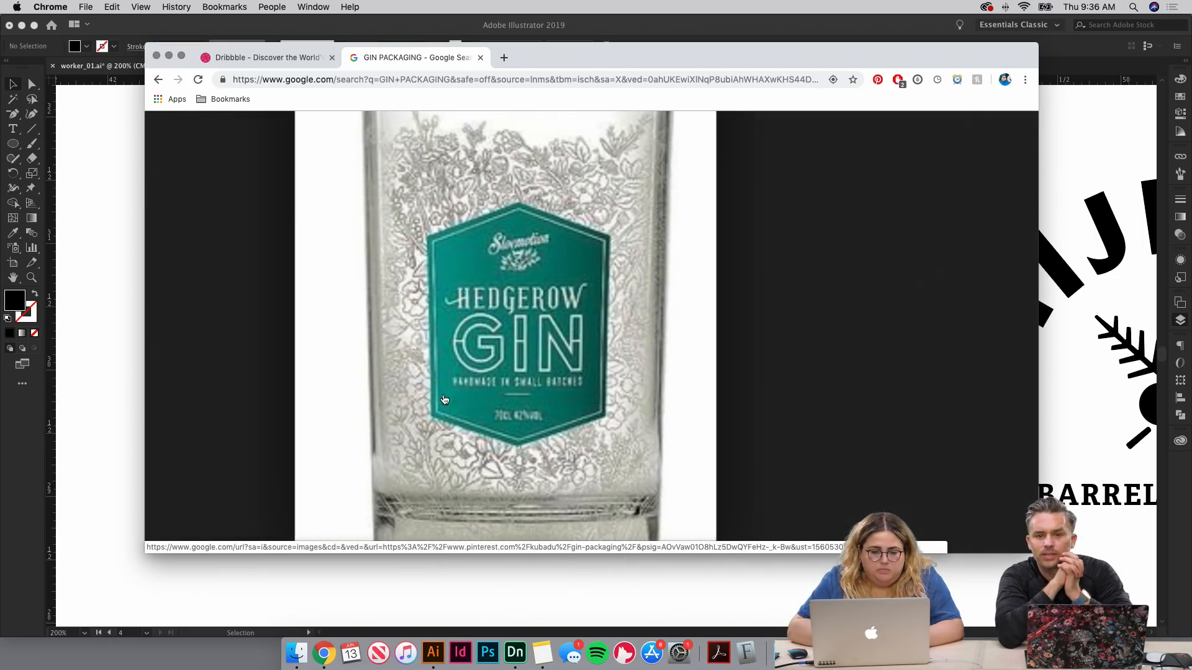
pyautogui.hscroll(-3, 444, 399)
pyautogui.scroll(2, 445, 399)
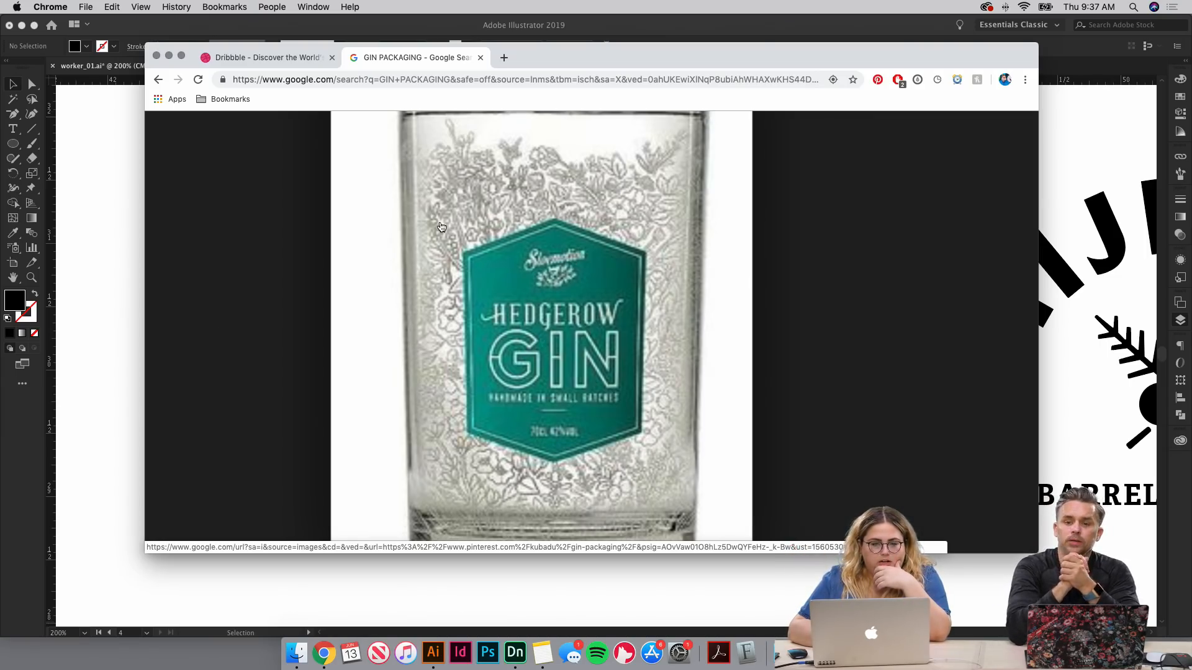
# Step: Switch back to Illustrator and review the black Small Batch Distillery logo against the packaging reference
pyautogui.click(127, 356)
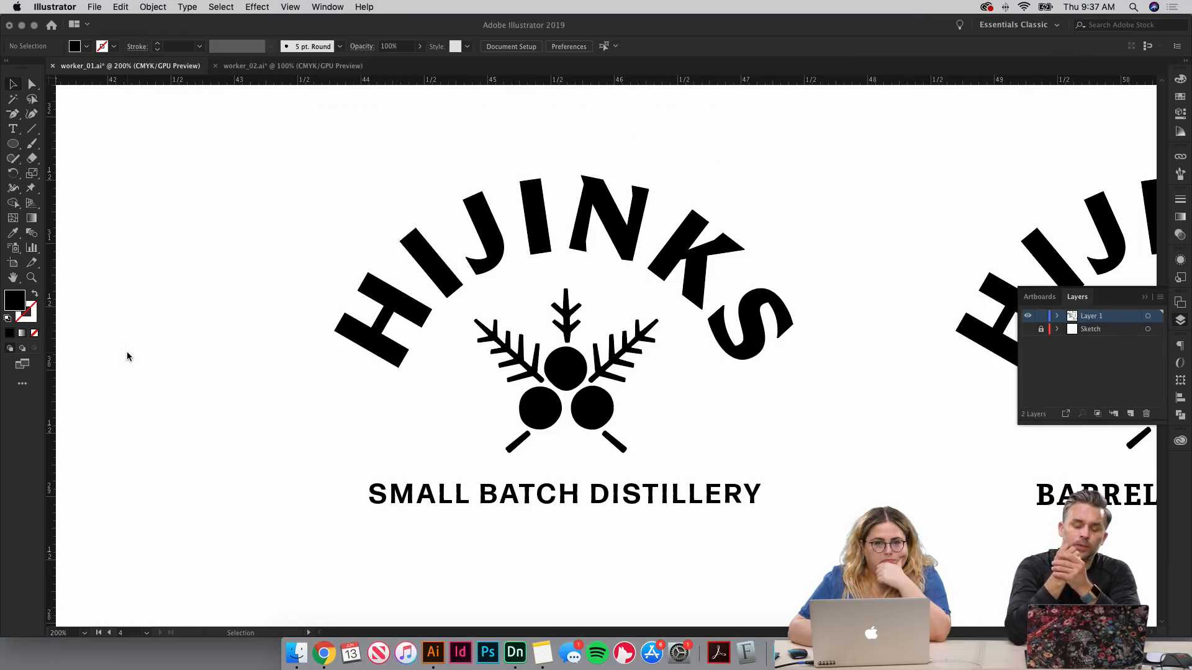
pyautogui.hscroll(1, 130, 353)
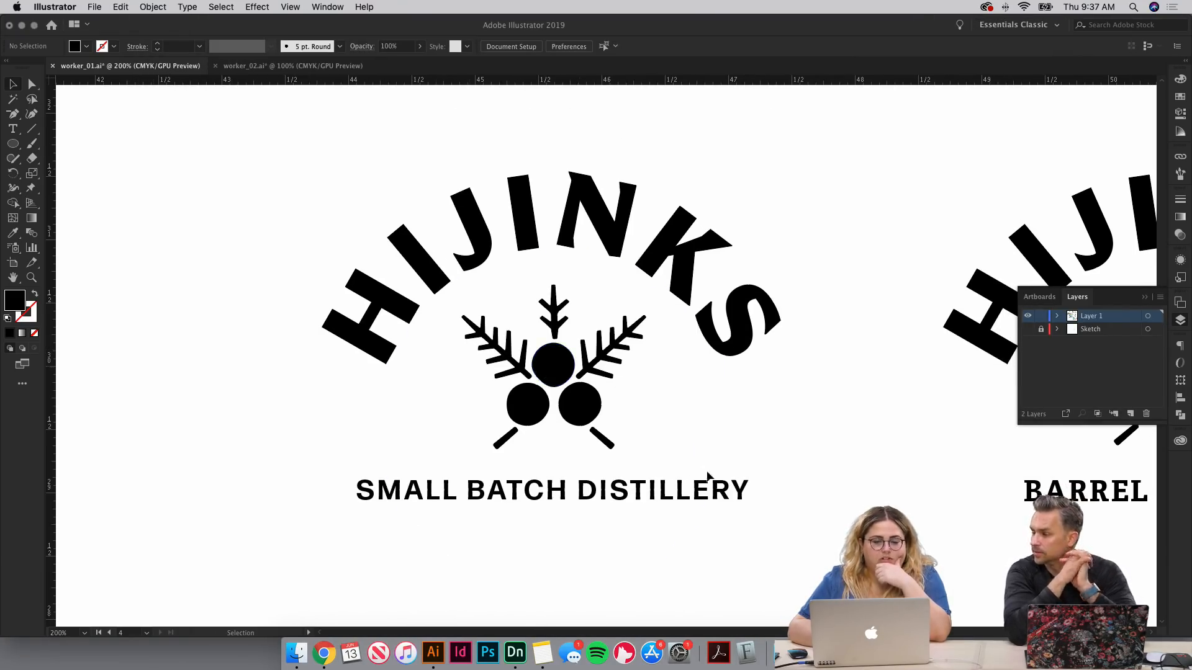
pyautogui.press('super+minus')
pyautogui.press('super+minus')
pyautogui.press('super+equal')
pyautogui.press('super+equal')
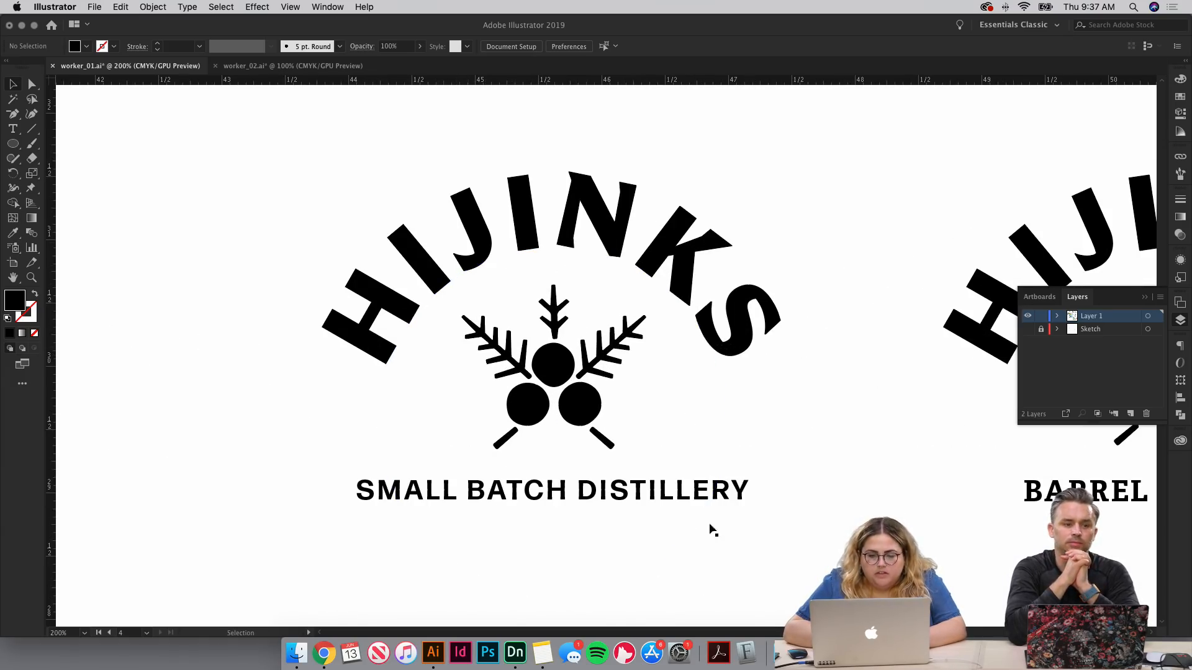
# Step: Find the two coloured Hijinks logos on the light blue background and view them side by side at 150%
pyautogui.press('super+minus')
pyautogui.press('super+minus')
pyautogui.press('super+minus')
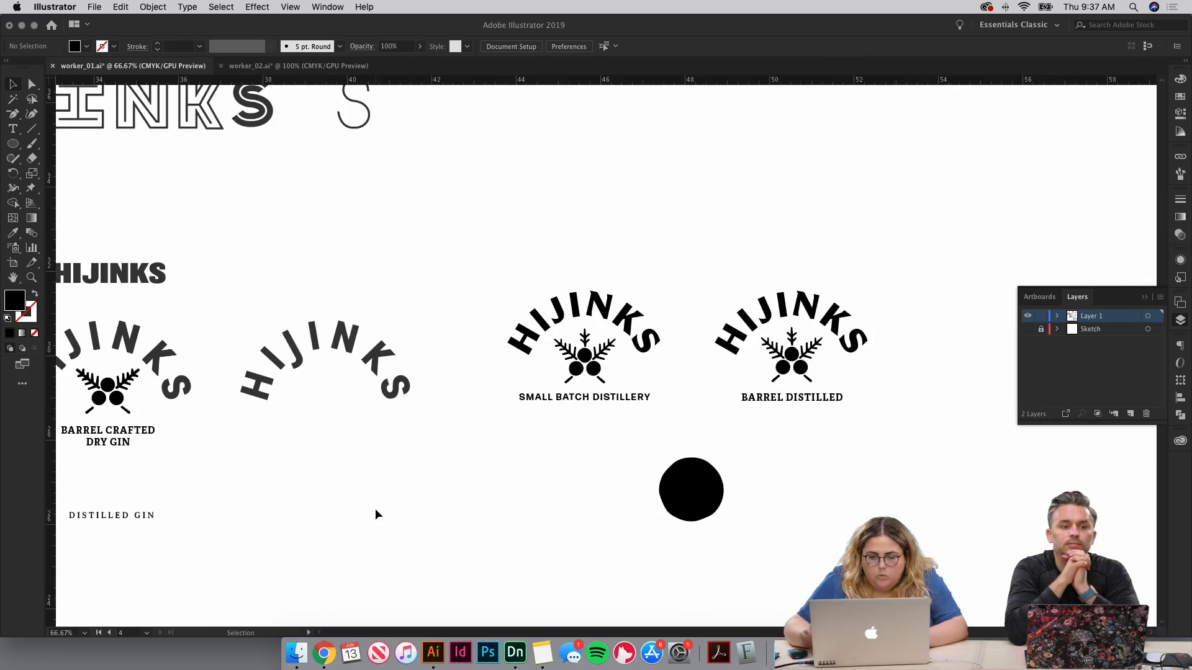
pyautogui.moveTo(375, 508); pyautogui.dragTo(830, 120)
pyautogui.moveTo(600, 380); pyautogui.dragTo(794, 50)
pyautogui.moveTo(689, 444); pyautogui.dragTo(689, 168)
pyautogui.moveTo(686, 423); pyautogui.dragTo(692, 135)
pyautogui.moveTo(594, 300); pyautogui.dragTo(326, 49)
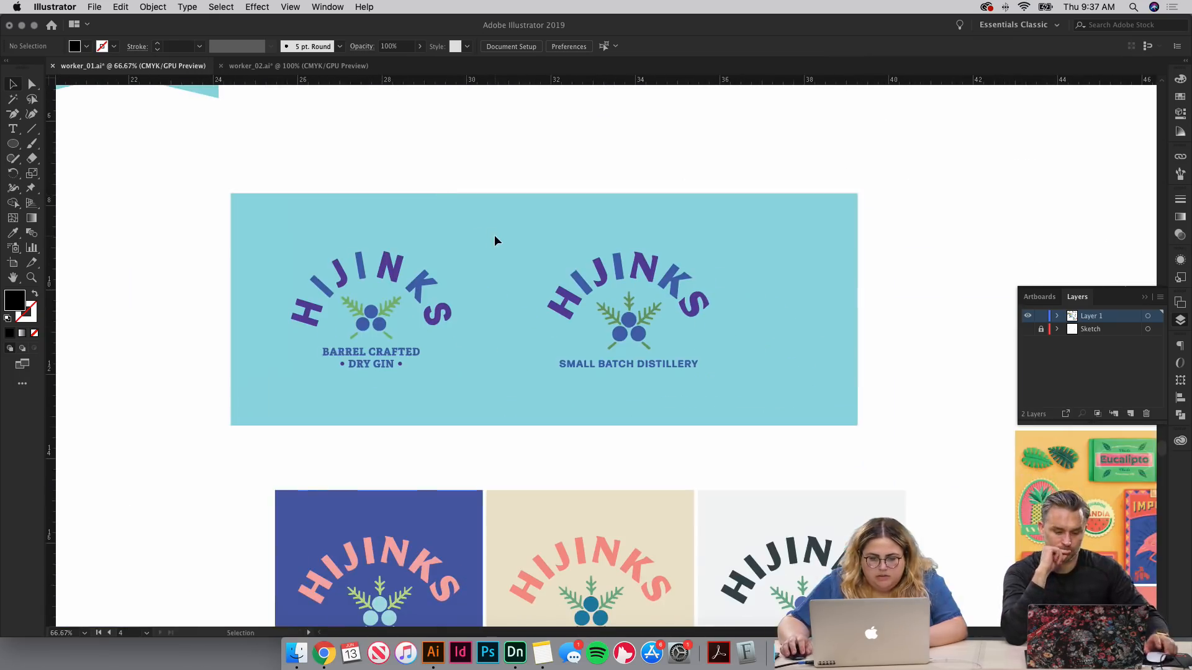
pyautogui.press('super+plus')
pyautogui.press('super+plus')
pyautogui.scroll(3, 495, 240)
pyautogui.hscroll(-5, 494, 240)
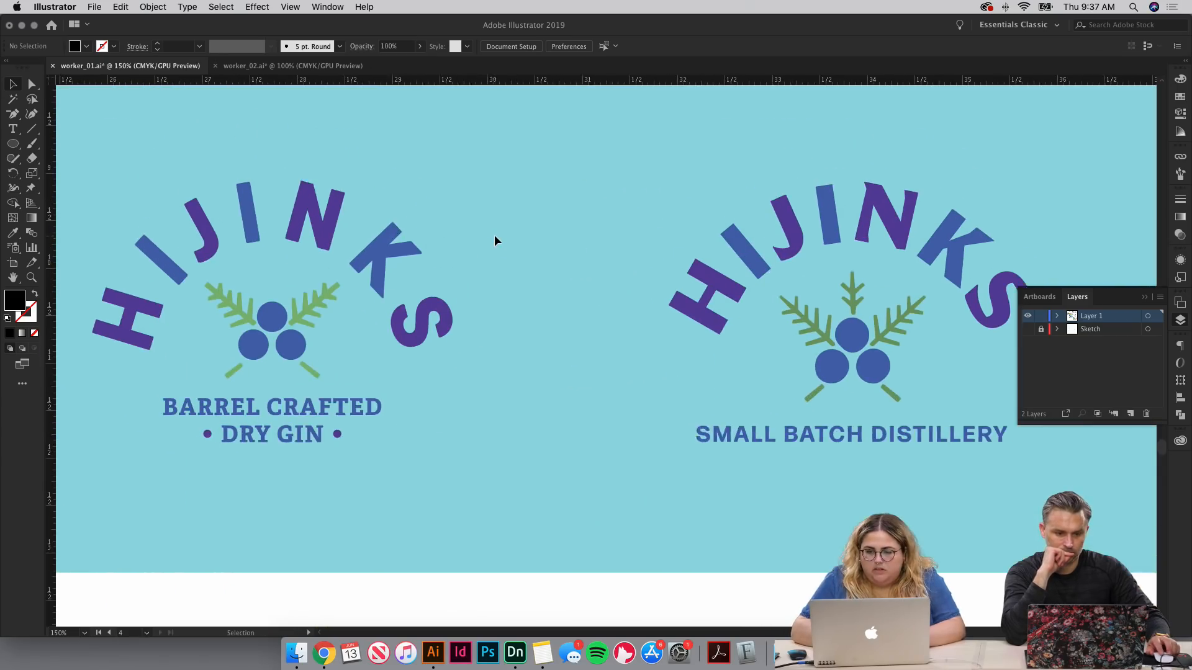
# Step: Hide the layer list and compare the coloured Barrel Crafted Dry Gin and Small Batch Distillery logos on light blue
pyautogui.click(1180, 320)
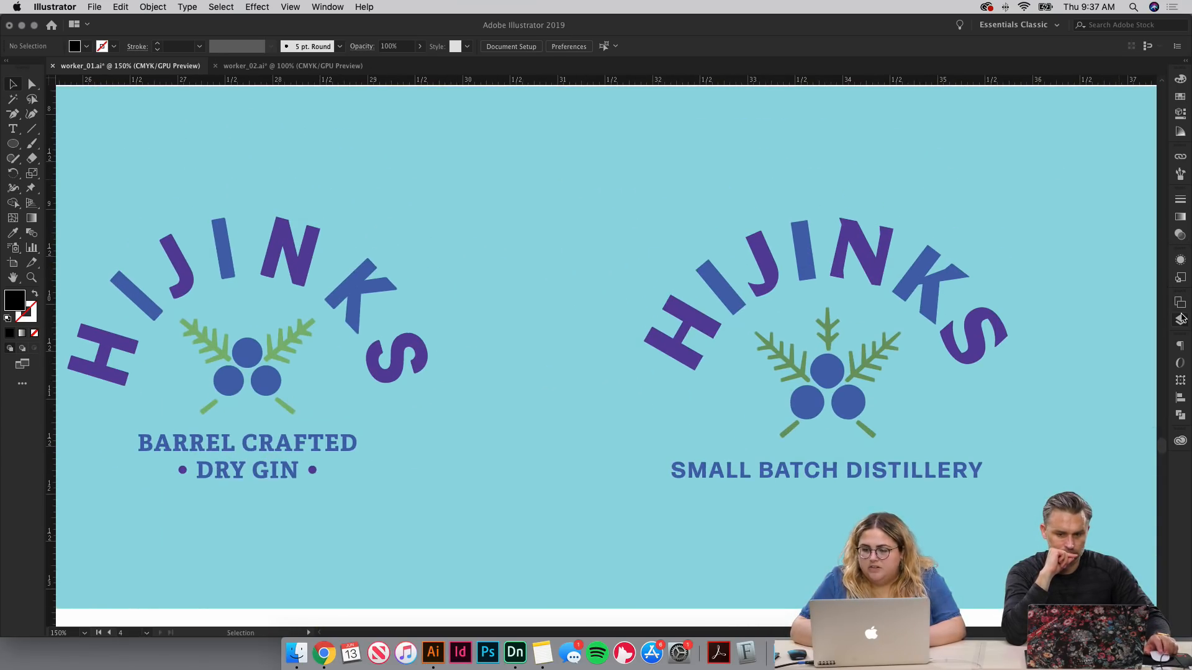
pyautogui.hscroll(-3, 687, 260)
pyautogui.scroll(1, 688, 261)
pyautogui.hscroll(-1, 688, 261)
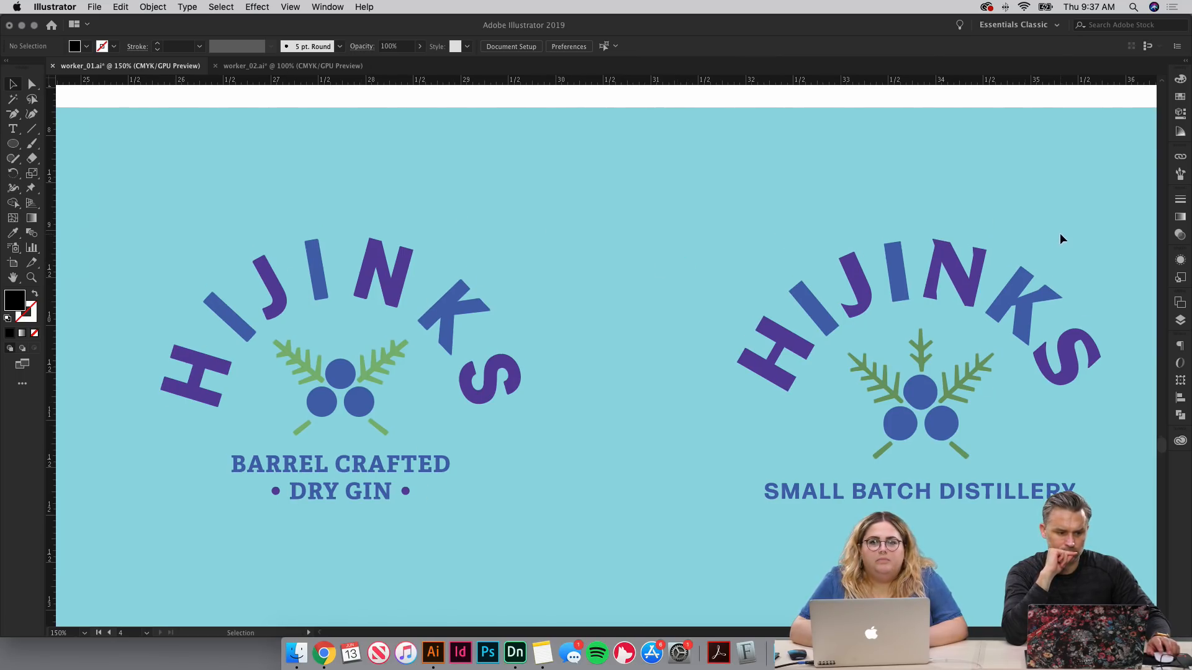
pyautogui.scroll(-3, 783, 422)
pyautogui.hscroll(4, 784, 422)
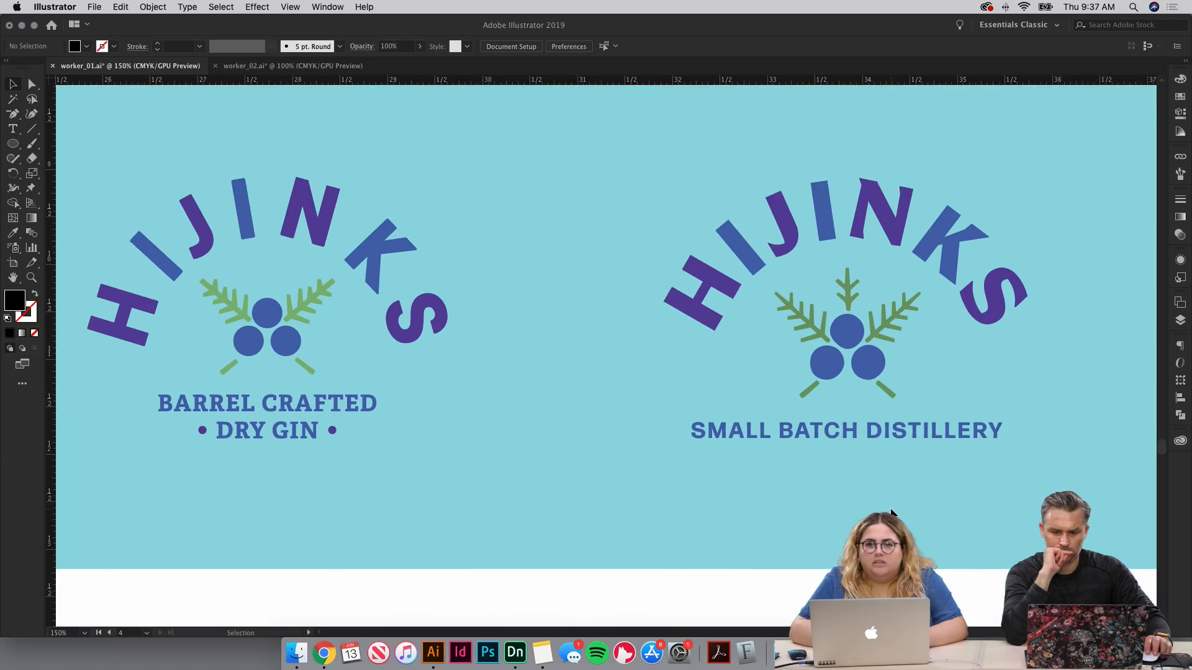
pyautogui.scroll(2, 892, 512)
pyautogui.hscroll(-2, 891, 513)
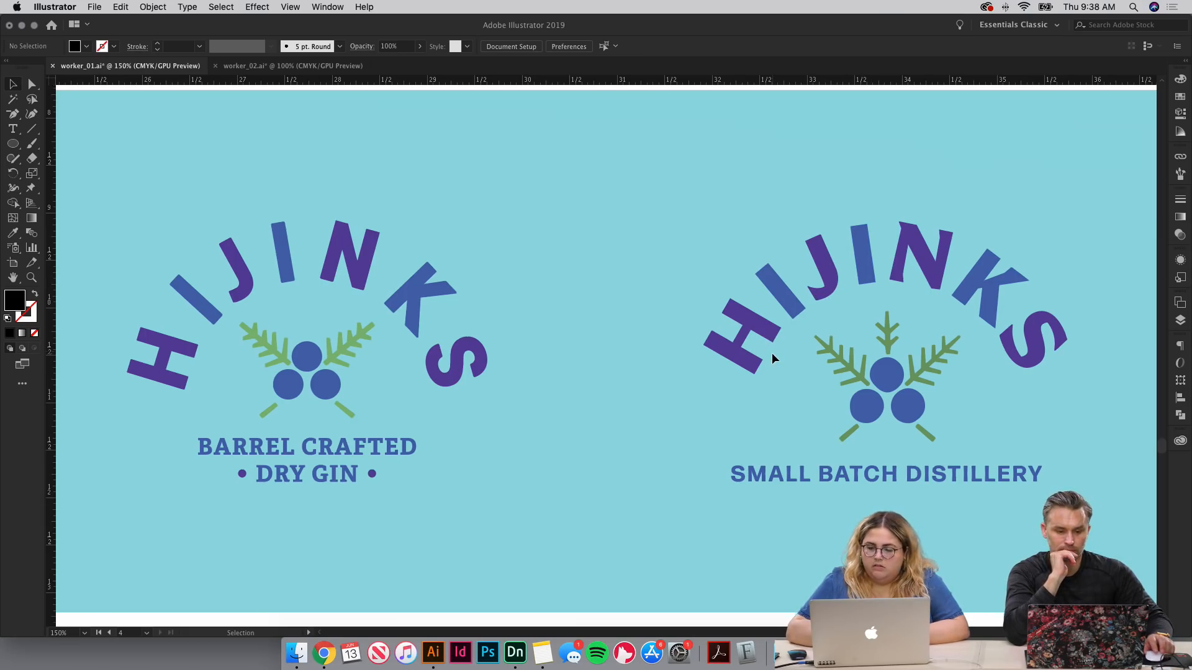
# Step: Review the grid of Small Batch Distillery colour variations on the blue, beige, grey, cream, coral and green squares
pyautogui.scroll(-5, 772, 352)
pyautogui.scroll(3, 772, 352)
pyautogui.scroll(-4, 773, 353)
pyautogui.scroll(-2, 773, 358)
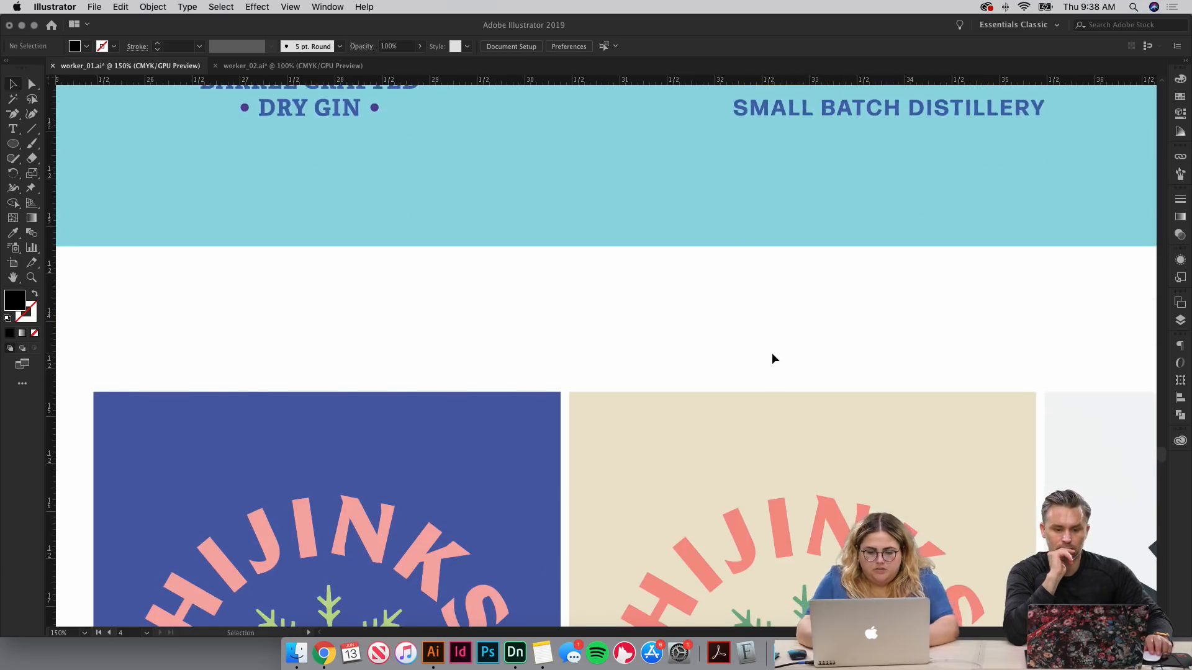
pyautogui.press('super+minus')
pyautogui.scroll(-5, 772, 359)
pyautogui.scroll(-3, 772, 358)
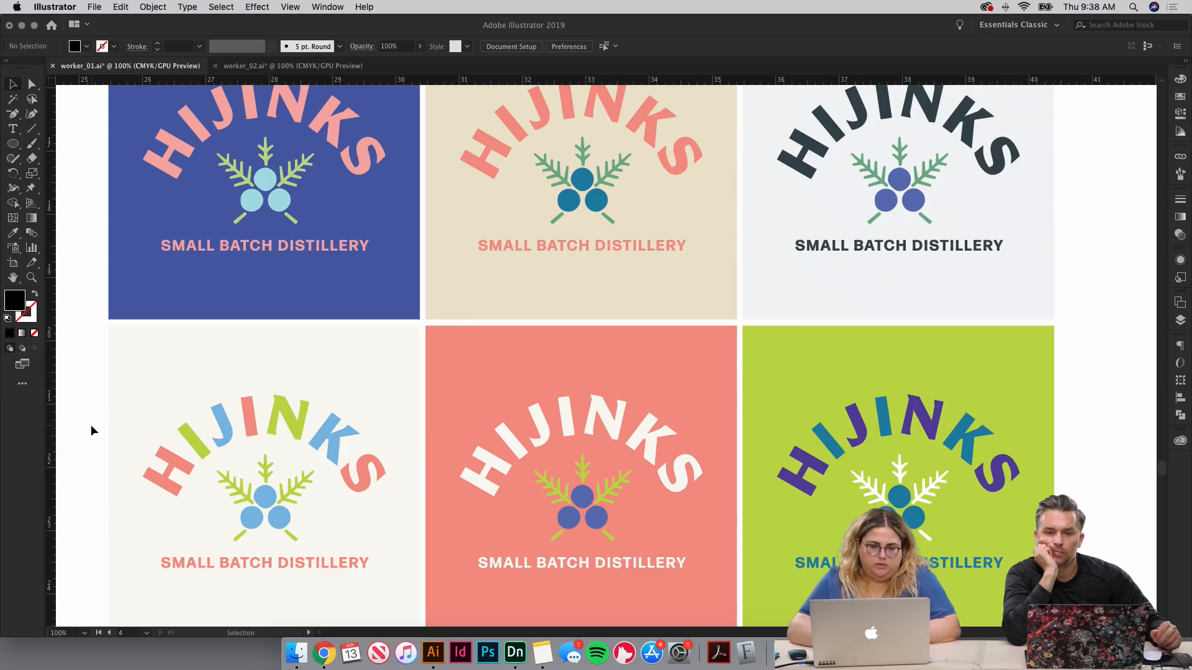
pyautogui.press('super+minus')
pyautogui.press('super+equal')
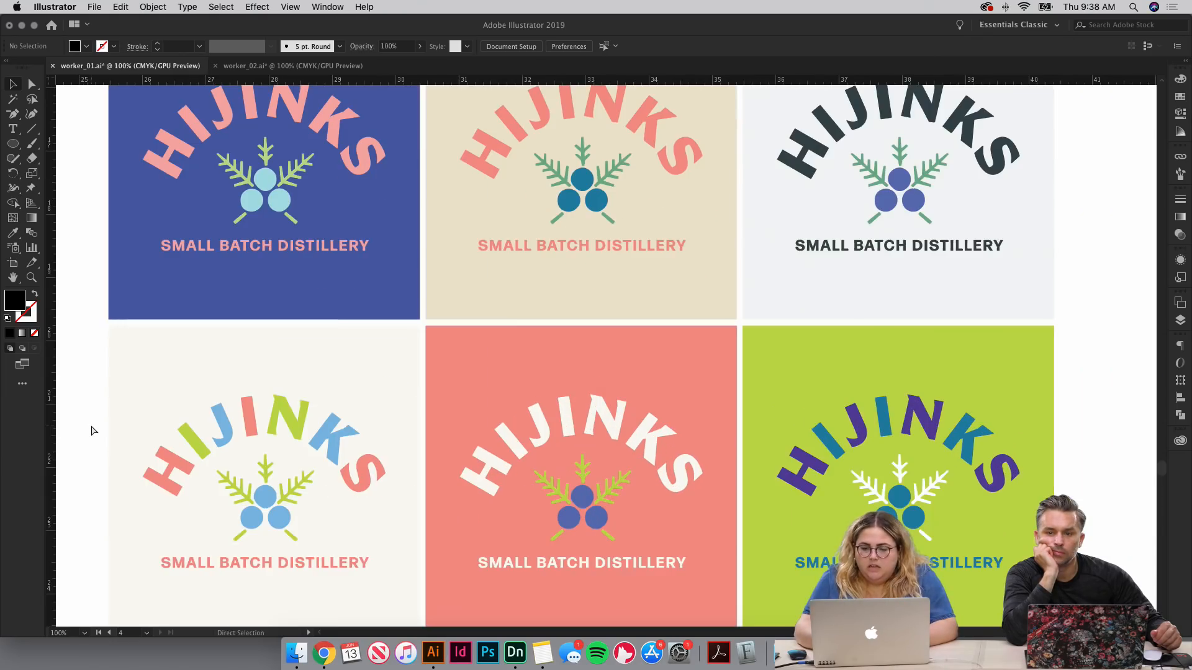
pyautogui.scroll(2, 91, 430)
pyautogui.scroll(-5, 92, 430)
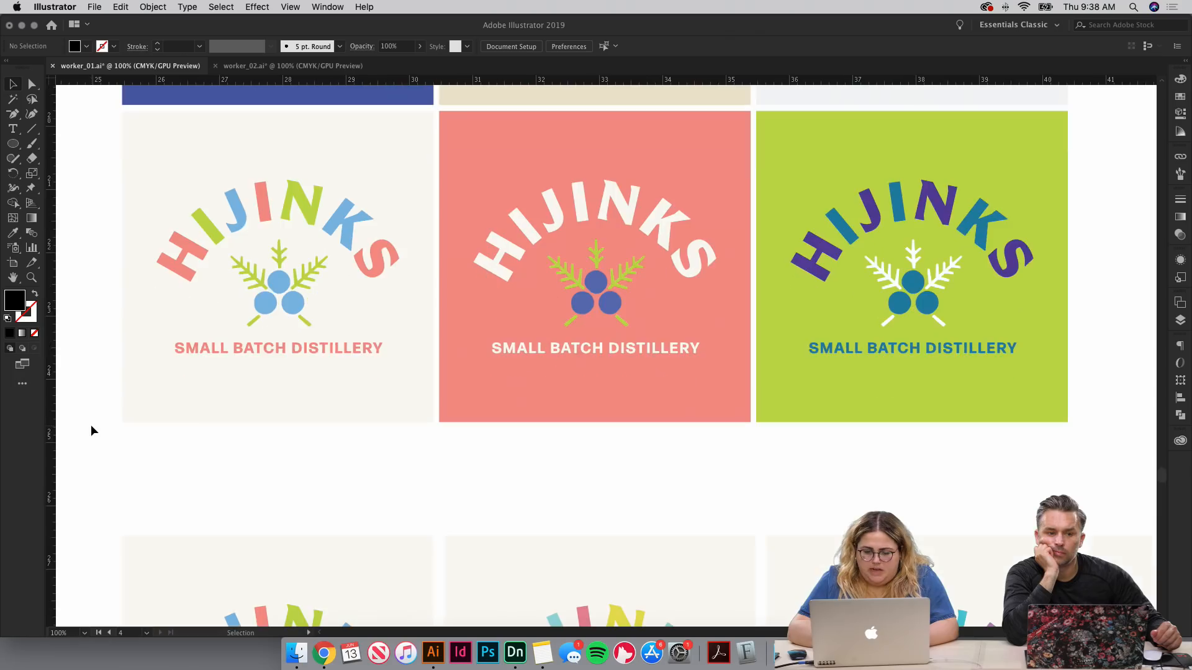
pyautogui.scroll(5, 91, 428)
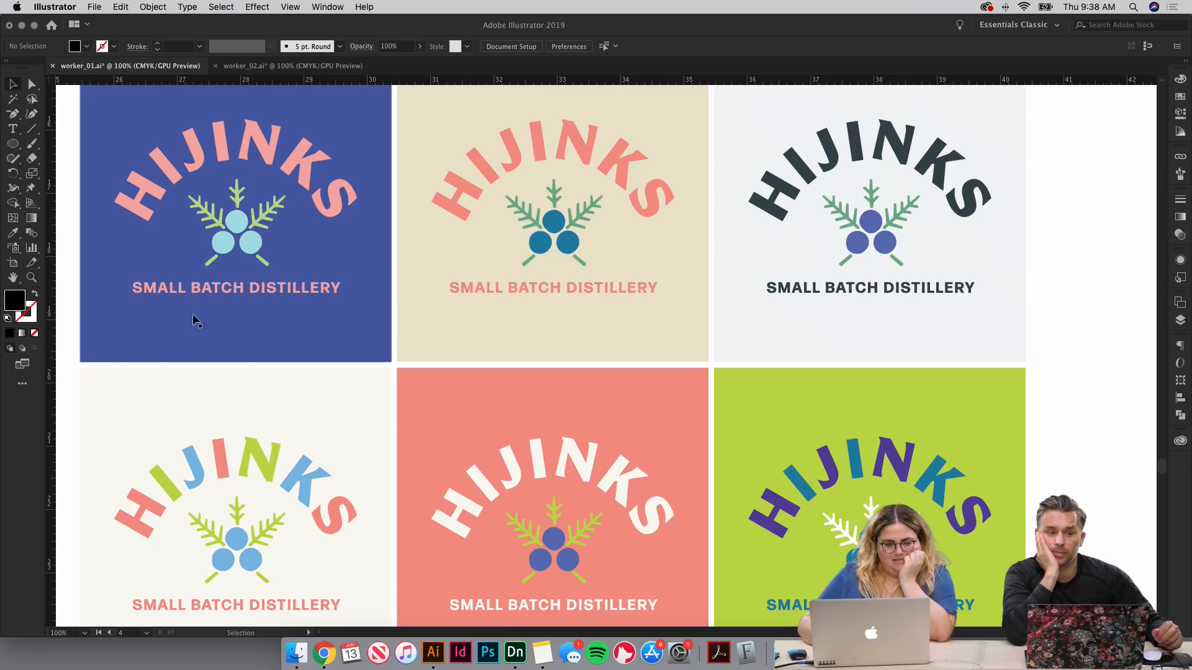
# Step: Centre the Small Batch Distillery tagline horizontally under the arched HIJINKS lettering on the blue square, using the lettering as key object
pyautogui.click(209, 288)
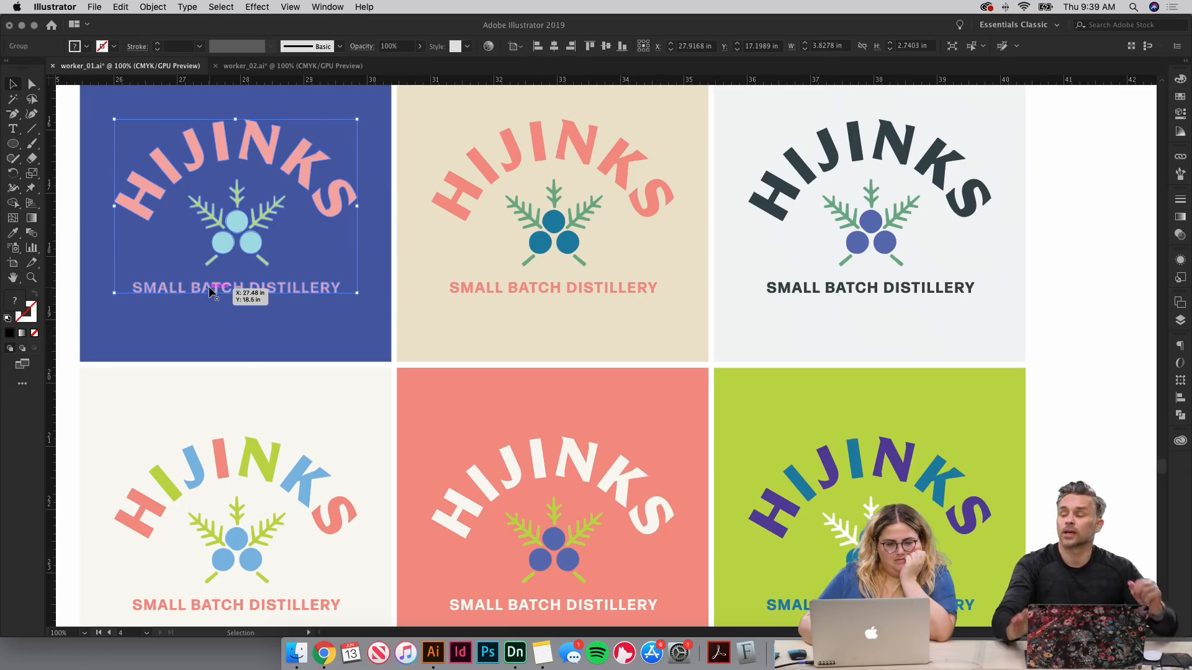
pyautogui.hscroll(-3, 209, 291)
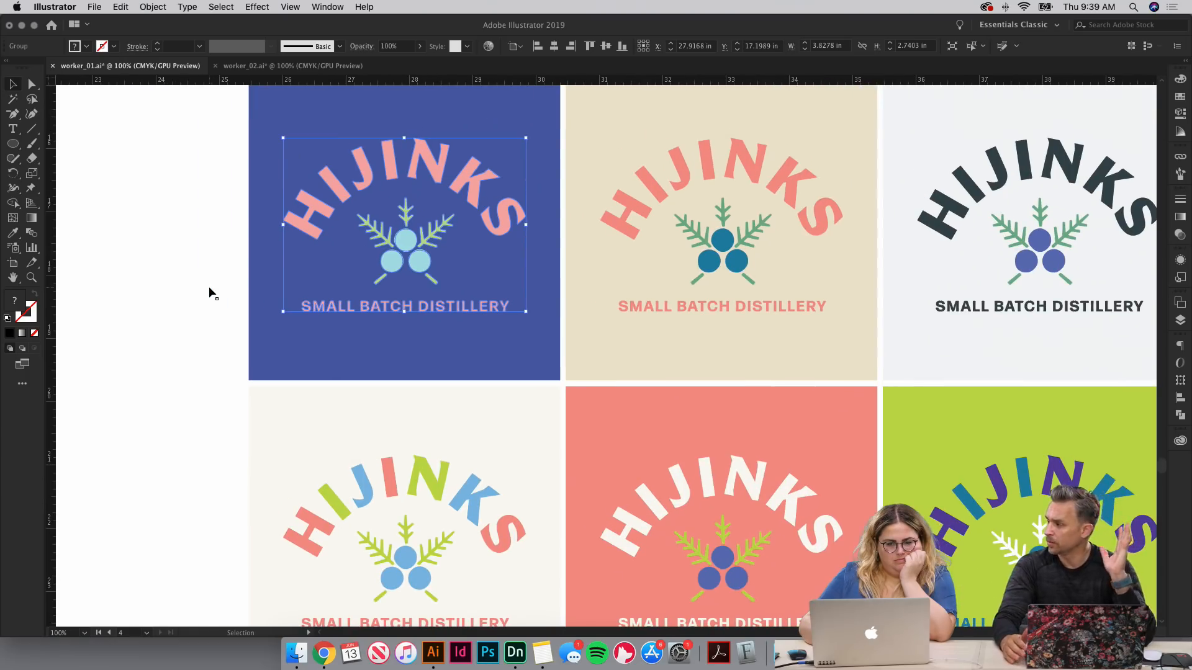
pyautogui.press('super+equal')
pyautogui.click(209, 288)
pyautogui.press('space')
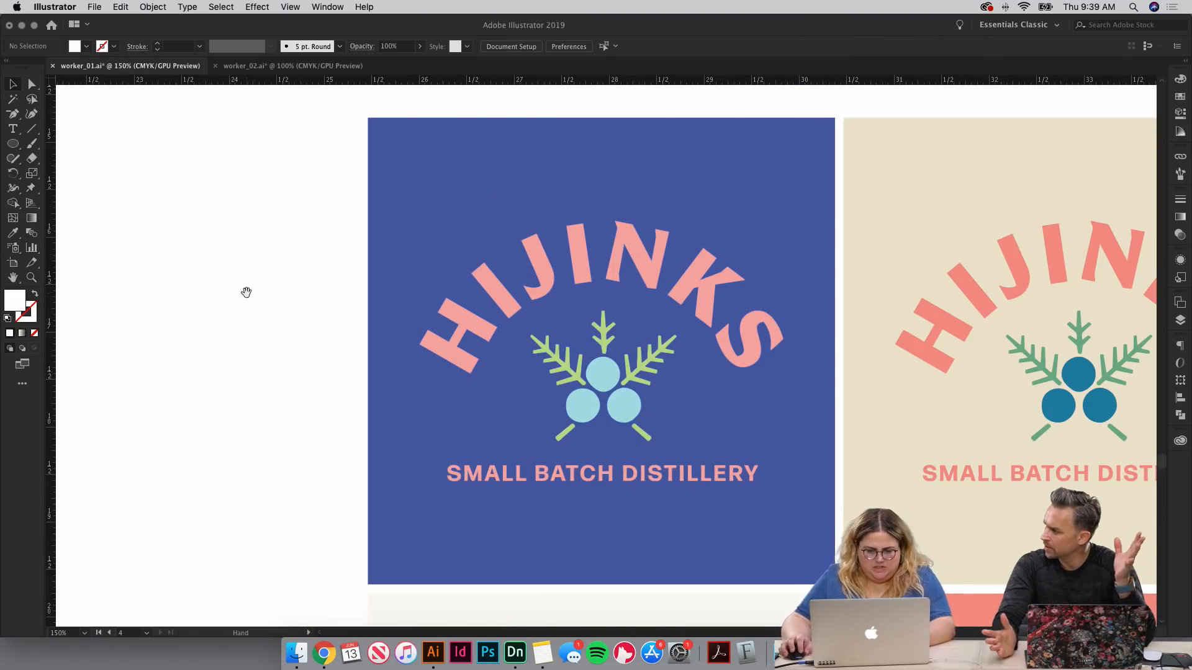
pyautogui.click(667, 487)
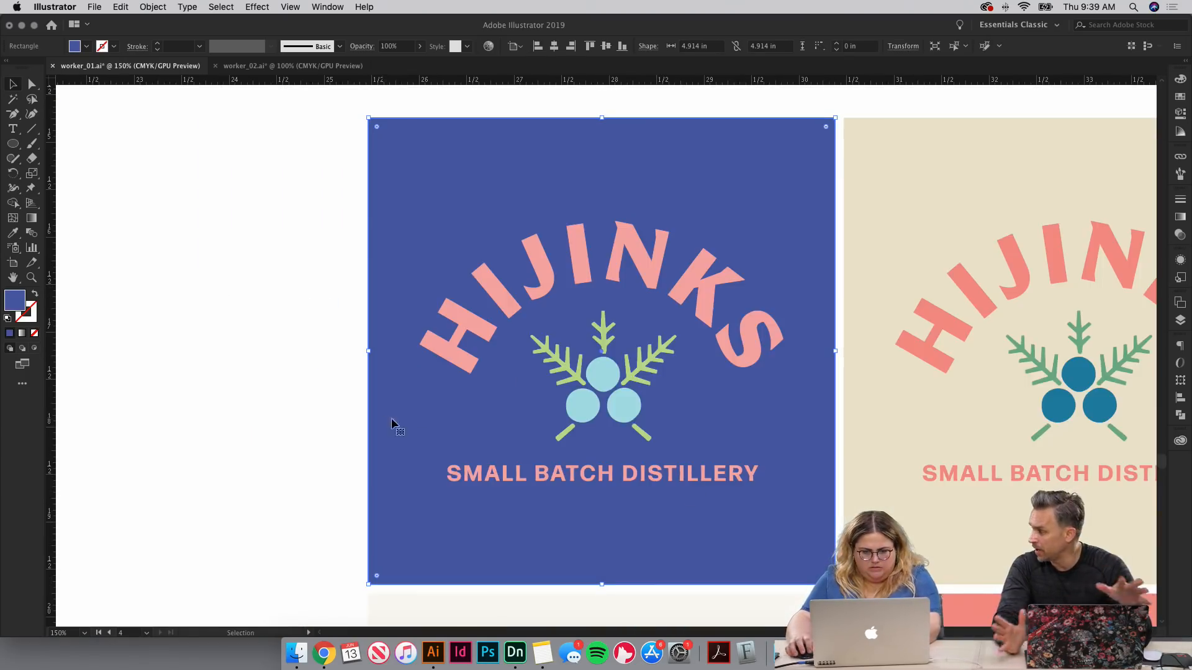
pyautogui.doubleClick(557, 472)
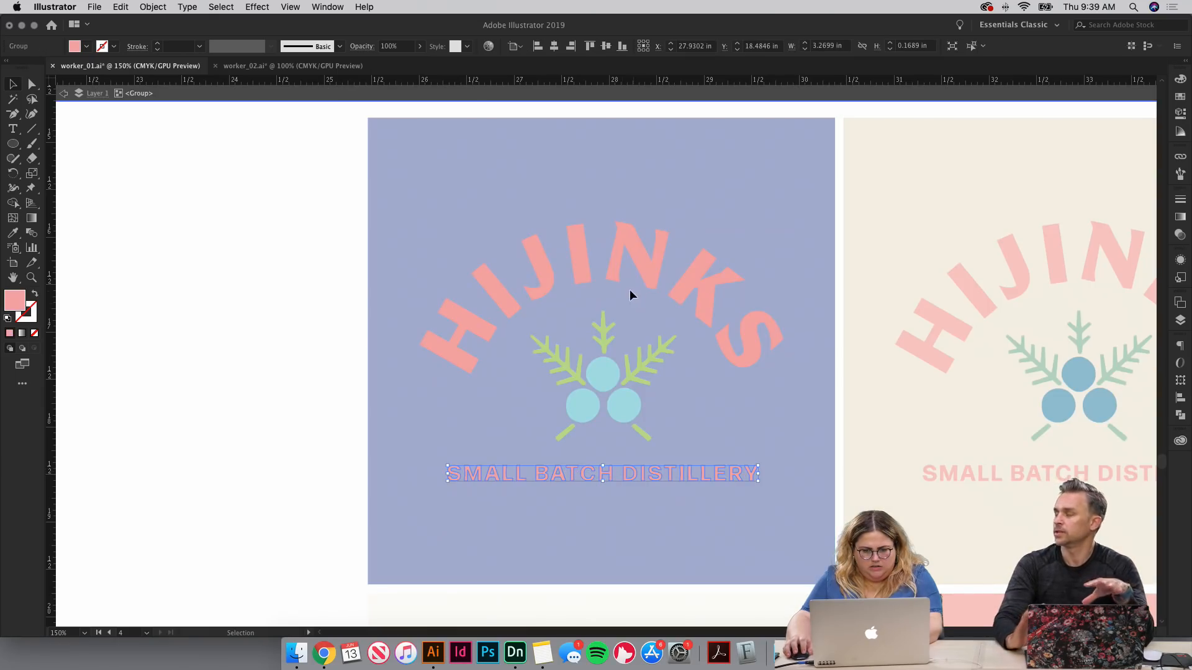
pyautogui.click(615, 278)
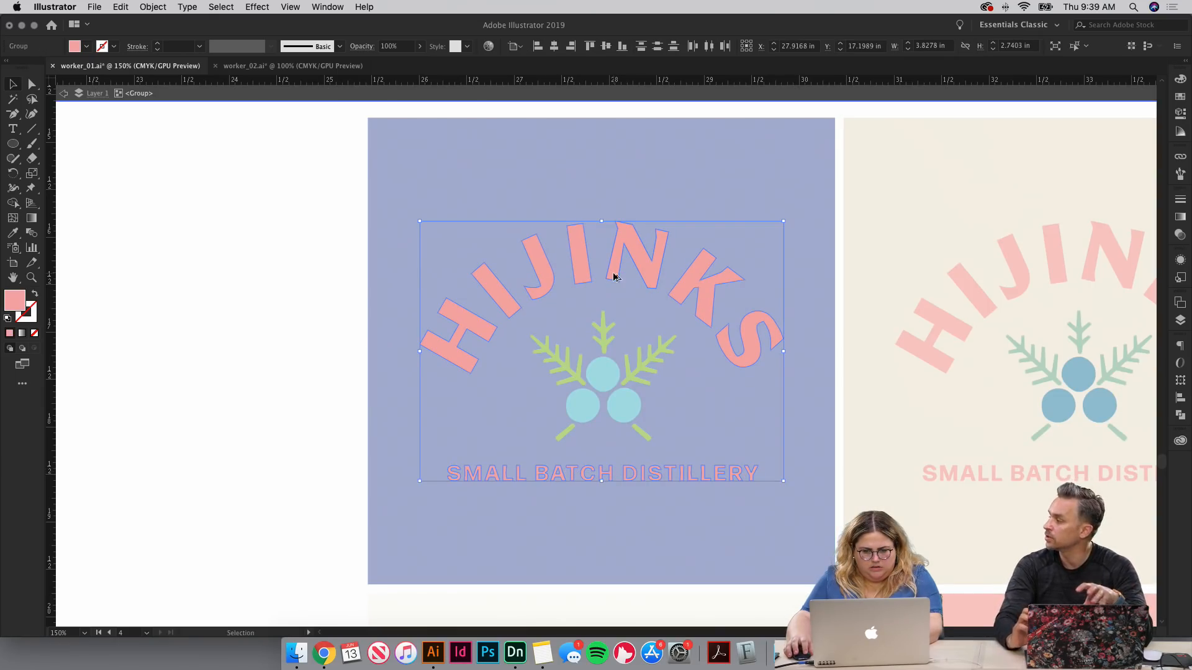
pyautogui.click(1181, 396)
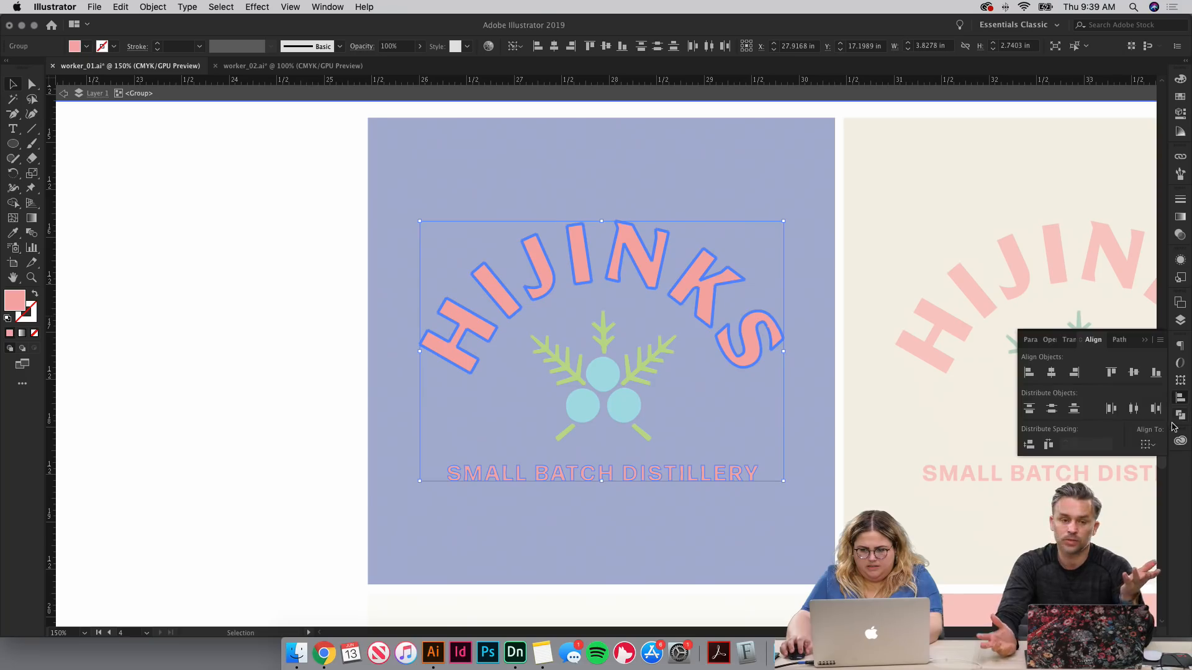
pyautogui.click(1052, 373)
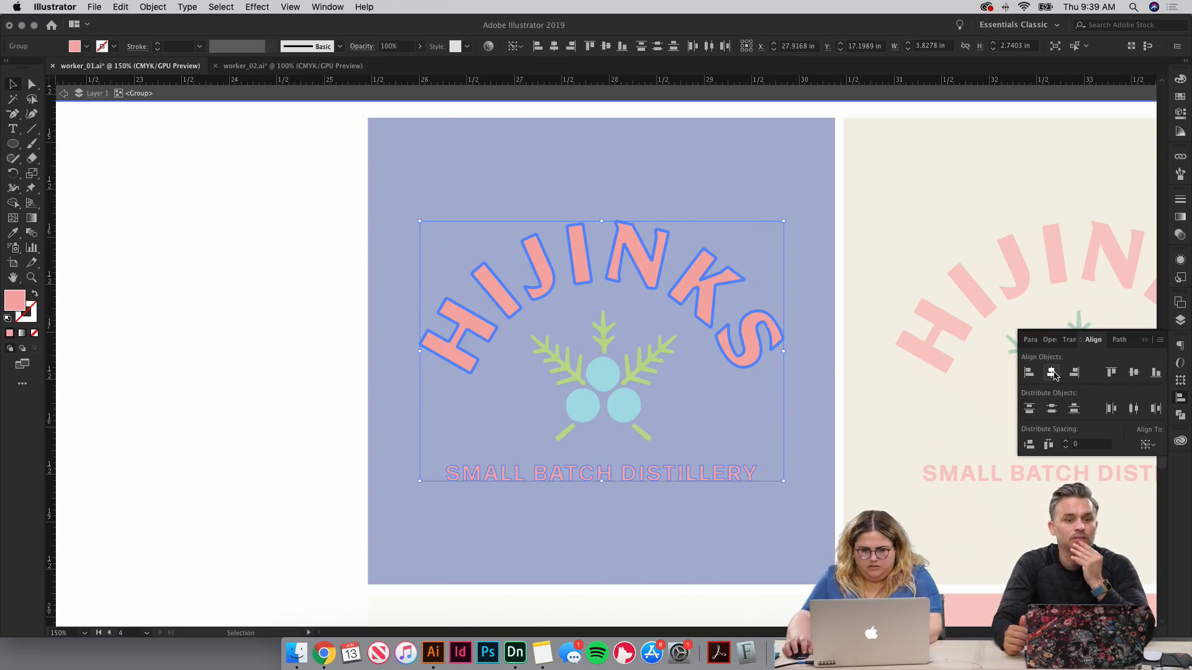
pyautogui.click(255, 344)
pyautogui.doubleClick(296, 337)
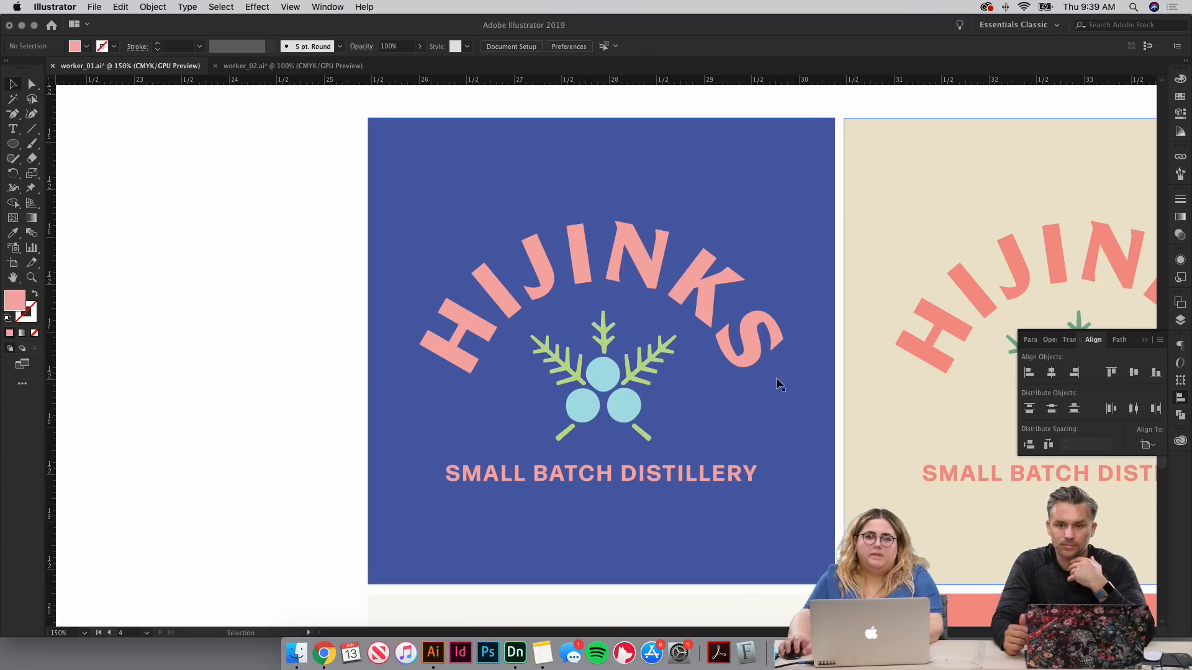
# Step: Place a horizontal guide at the foot of the H in the arched lettering on the blue square
pyautogui.click(734, 373)
pyautogui.click(740, 363)
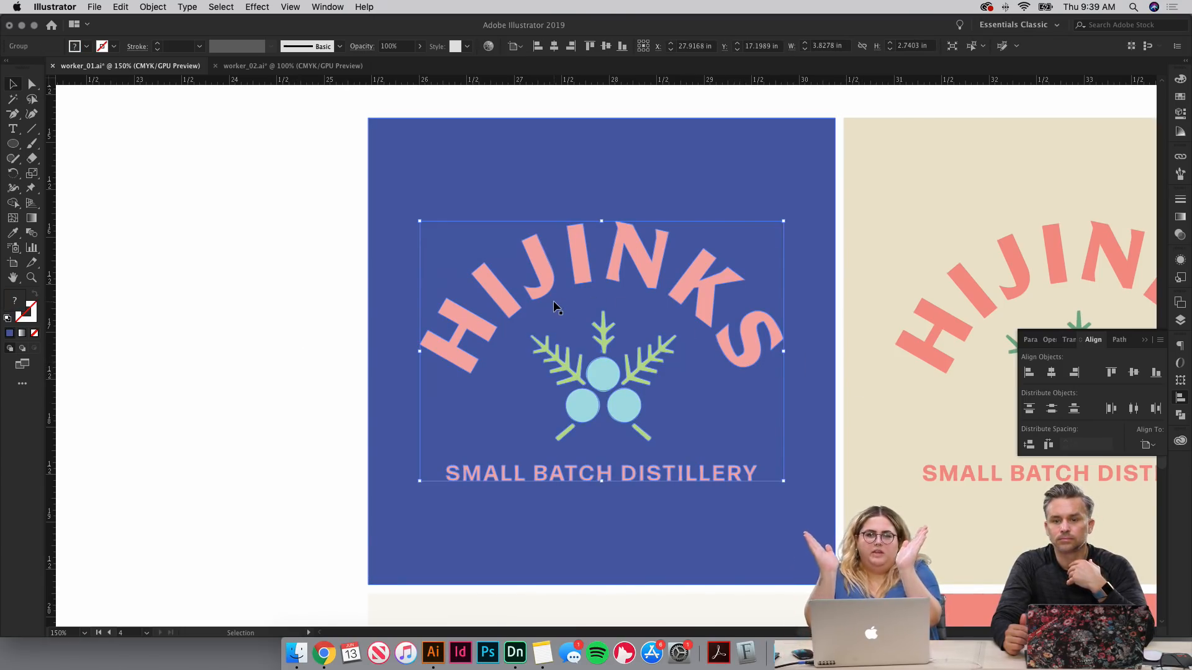
pyautogui.click(274, 290)
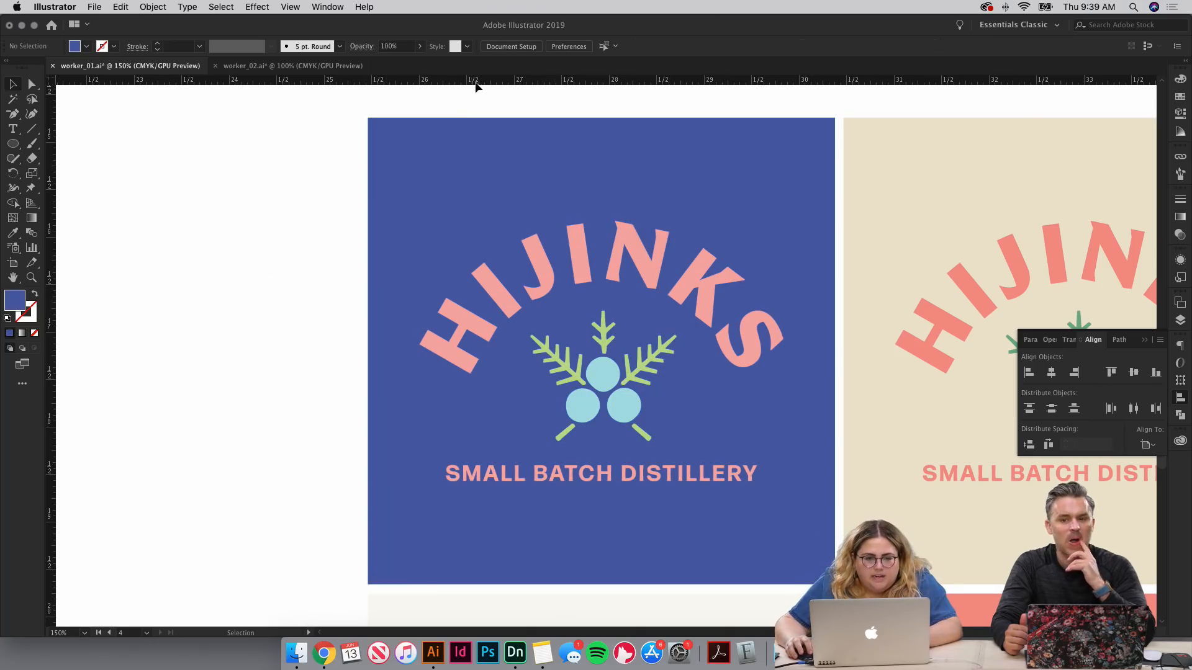
pyautogui.moveTo(477, 82); pyautogui.dragTo(470, 373)
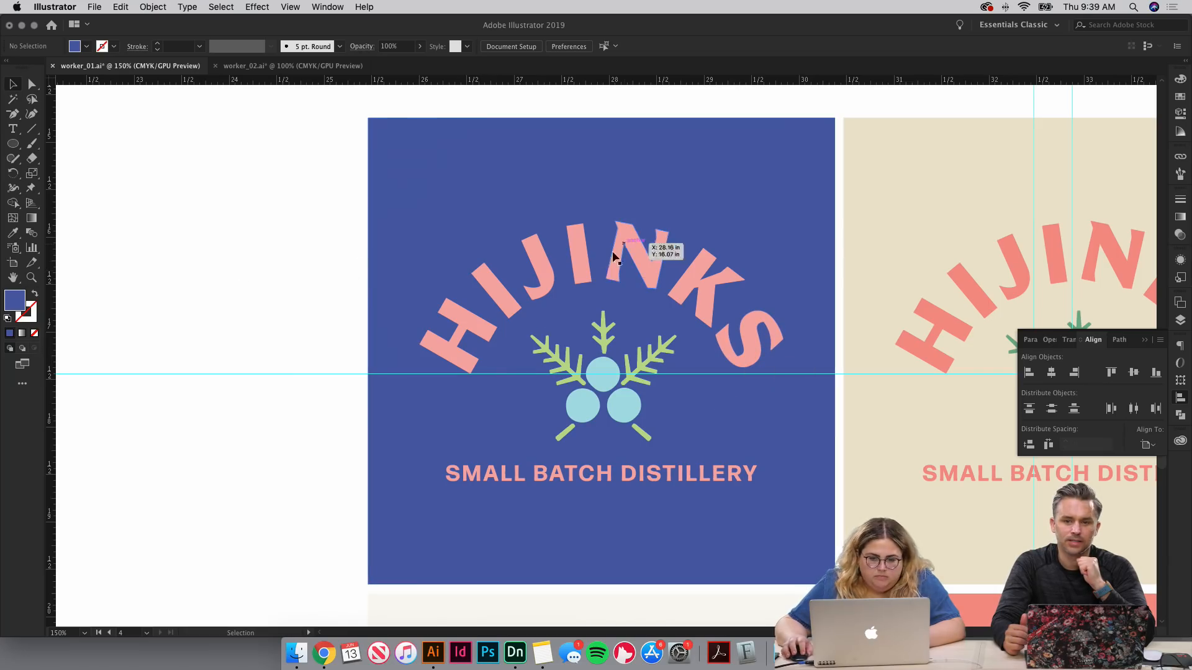
# Step: Rotate the arched HIJINKS lettering on the blue square slightly clockwise to level its two ends against the guide
pyautogui.click(621, 267)
pyautogui.doubleClick(709, 307)
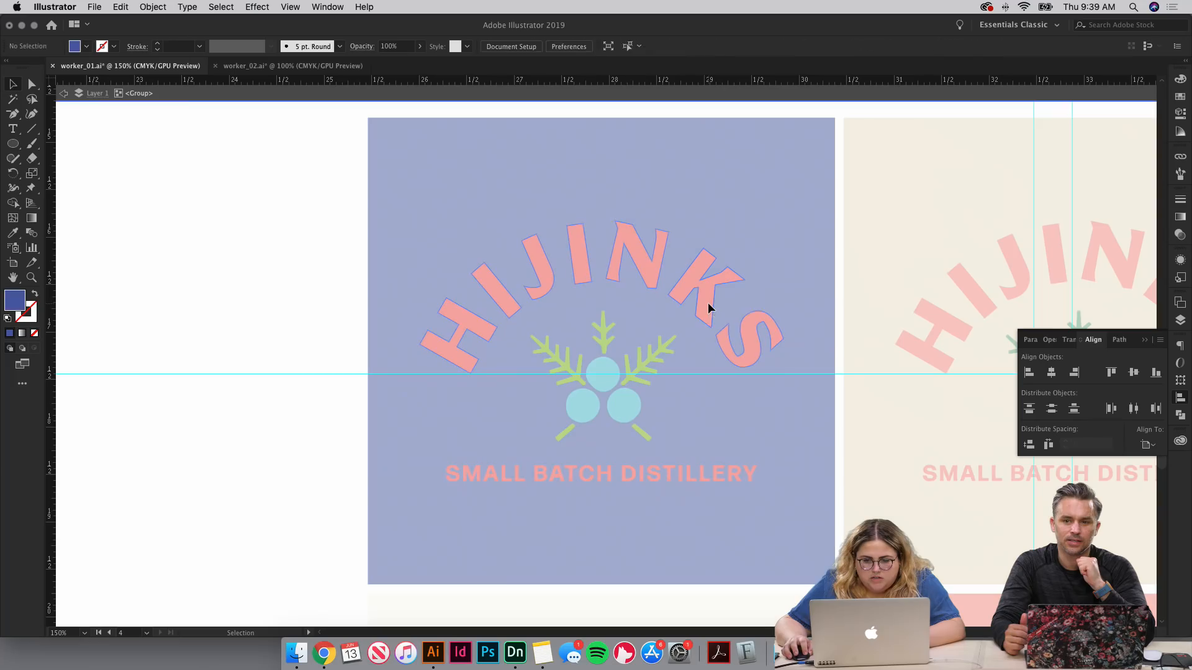
pyautogui.click(708, 305)
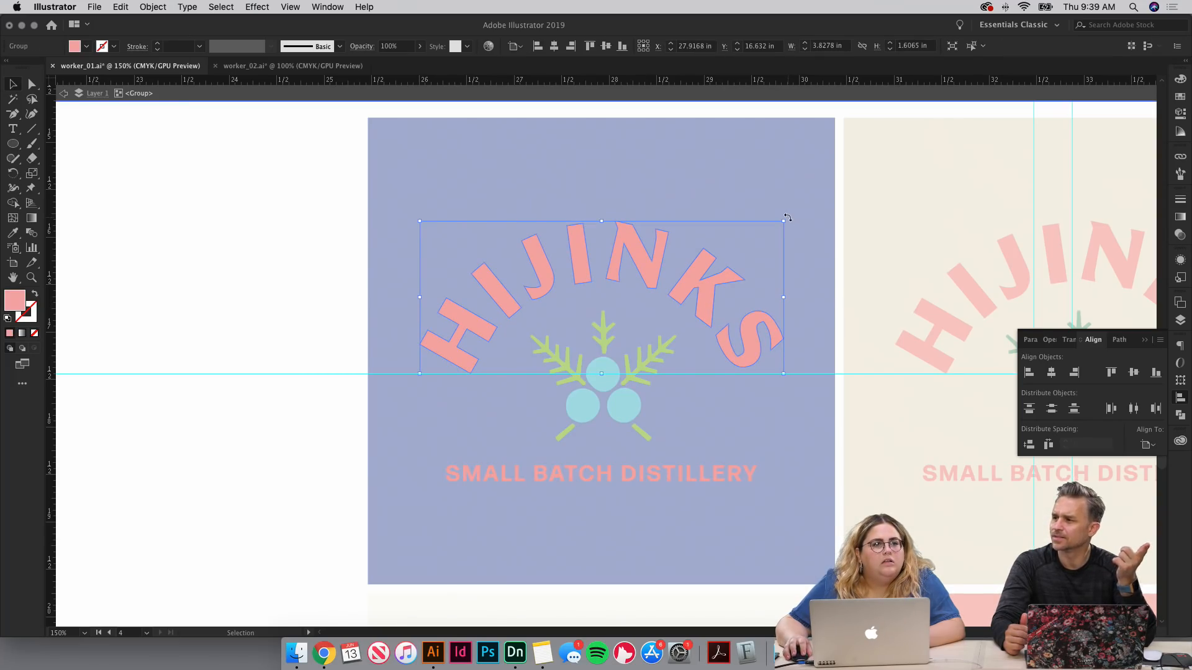
pyautogui.moveTo(787, 218); pyautogui.dragTo(792, 220)
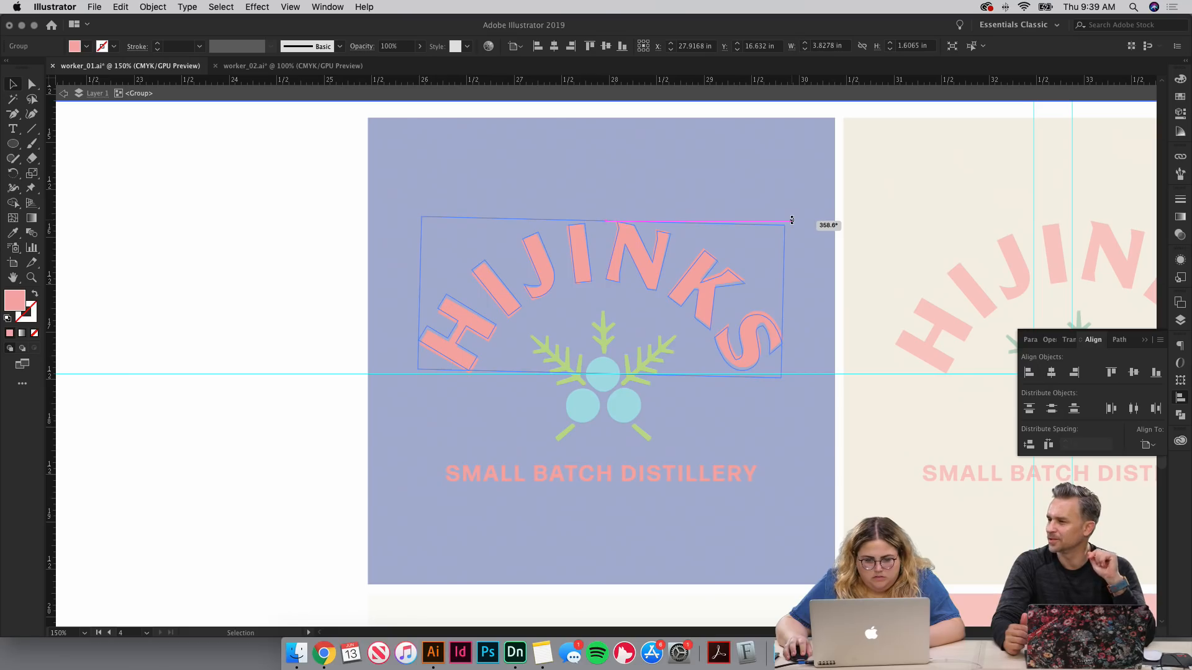
pyautogui.click(142, 290)
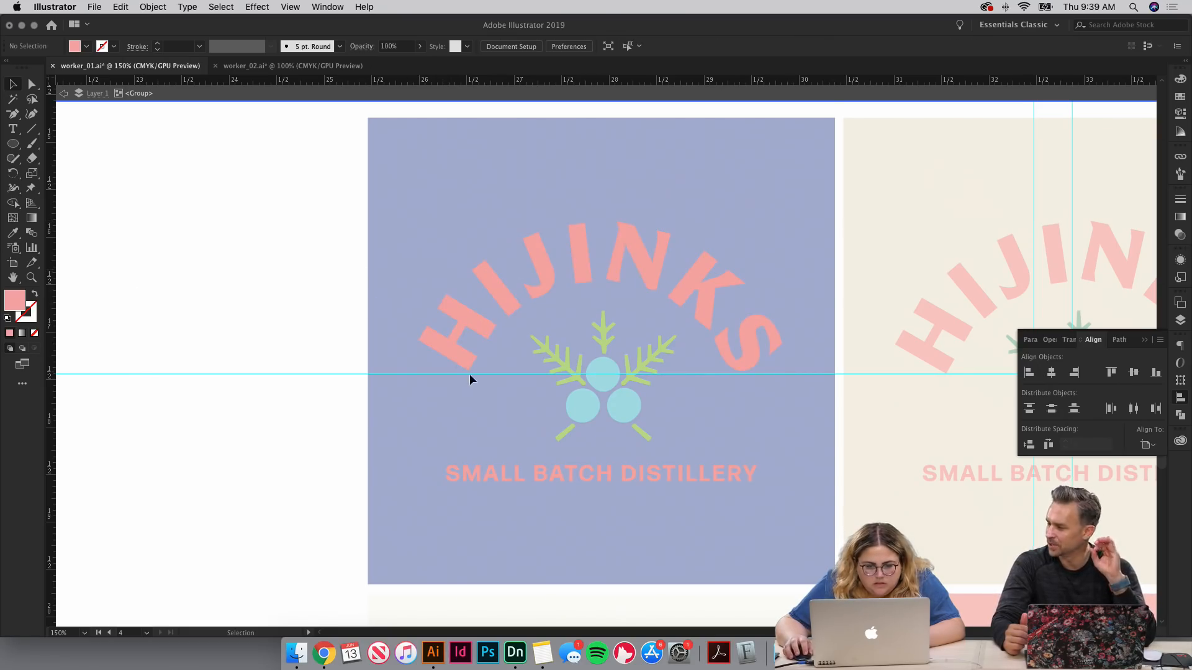
pyautogui.doubleClick(233, 289)
# Step: Align the juniper icon, tagline and arched HIJINKS lettering on the blue square by their horizontal centres, relative to the selection
pyautogui.click(575, 260)
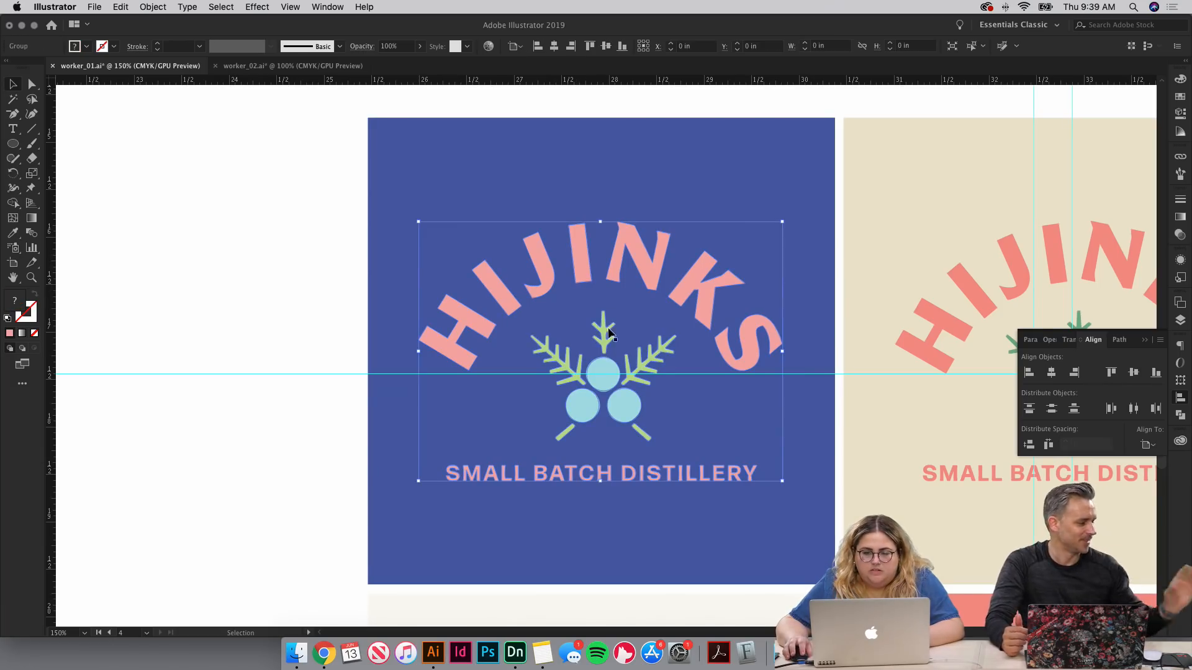
pyautogui.doubleClick(605, 340)
pyautogui.keyDown('shift'); pyautogui.click(591, 482); pyautogui.keyUp('shift')
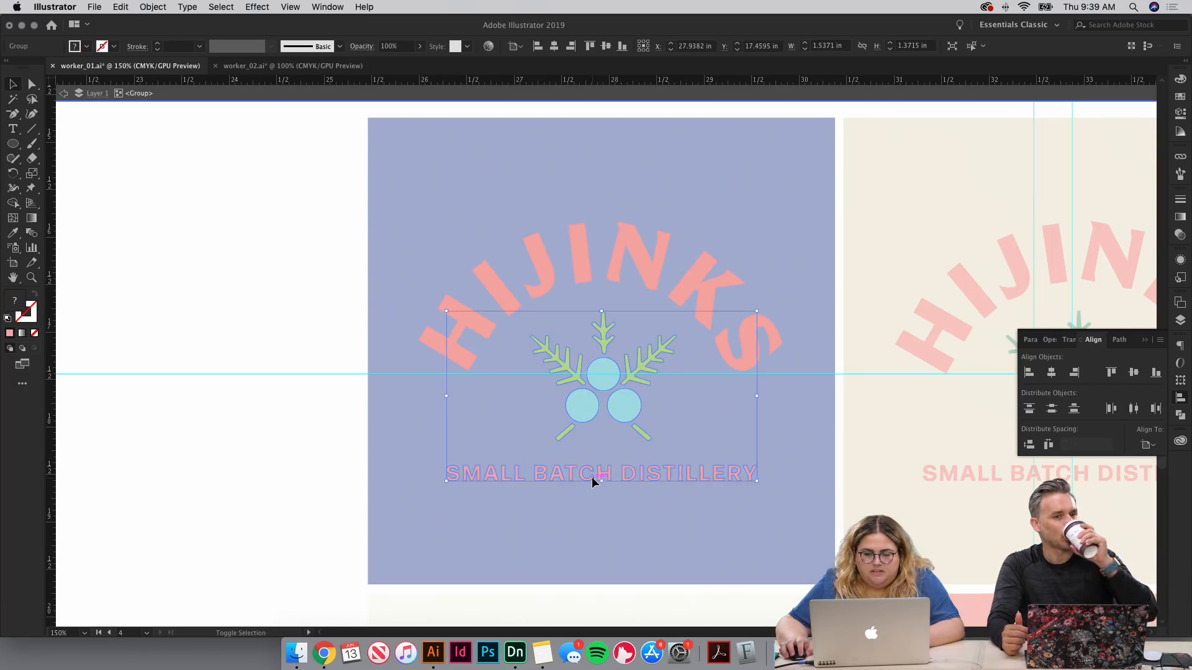
pyautogui.keyDown('shift'); pyautogui.click(583, 279); pyautogui.keyUp('shift')
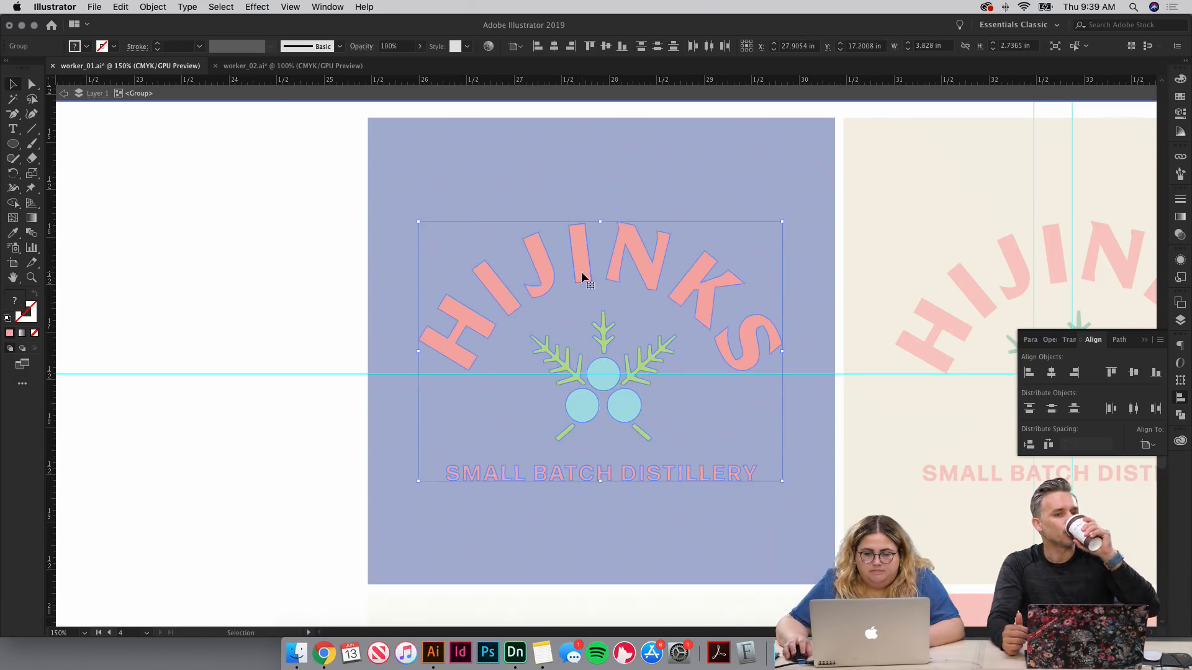
pyautogui.click(1056, 374)
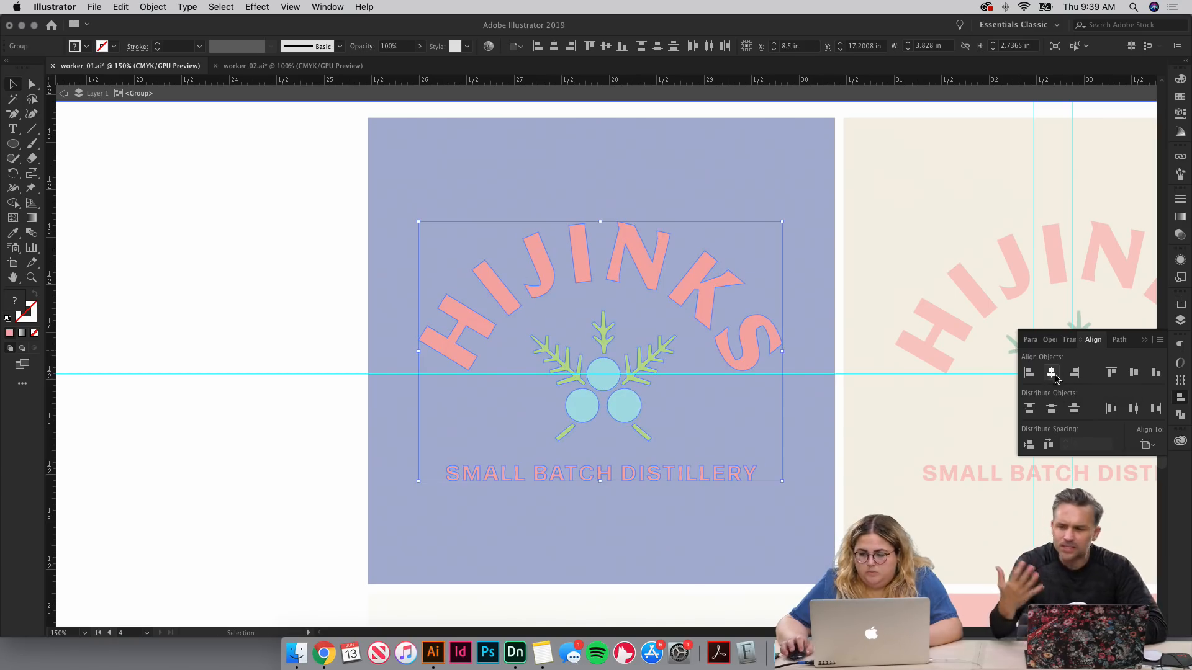
pyautogui.click(1148, 445)
pyautogui.click(1083, 457)
pyautogui.click(1054, 374)
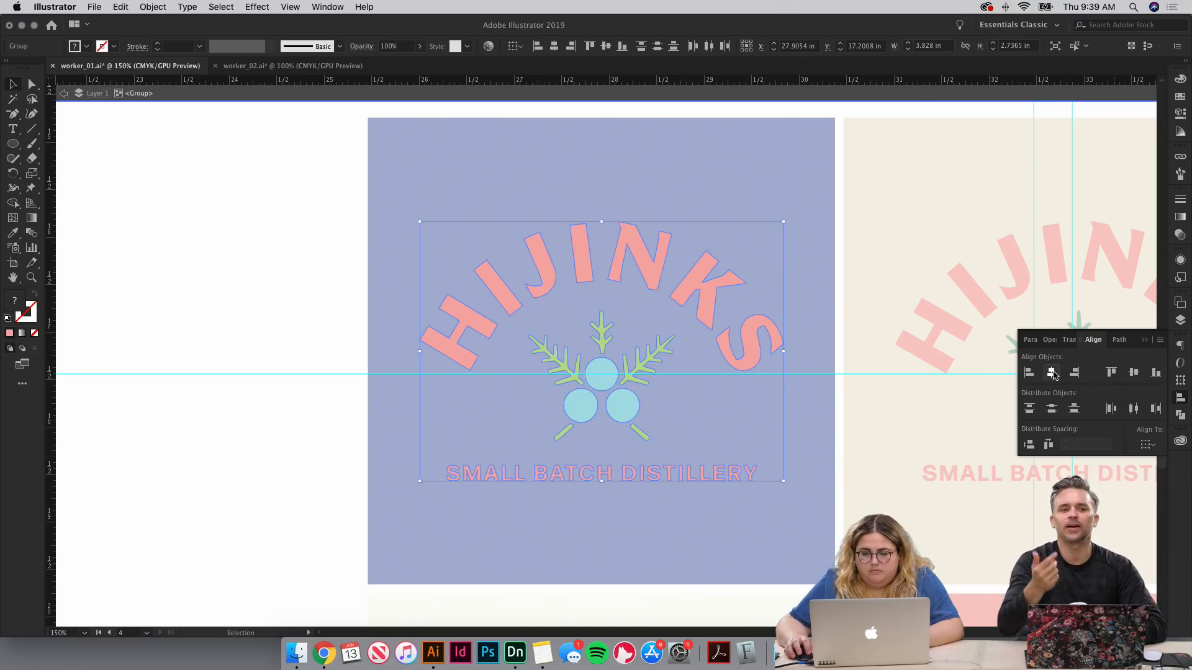
pyautogui.click(244, 274)
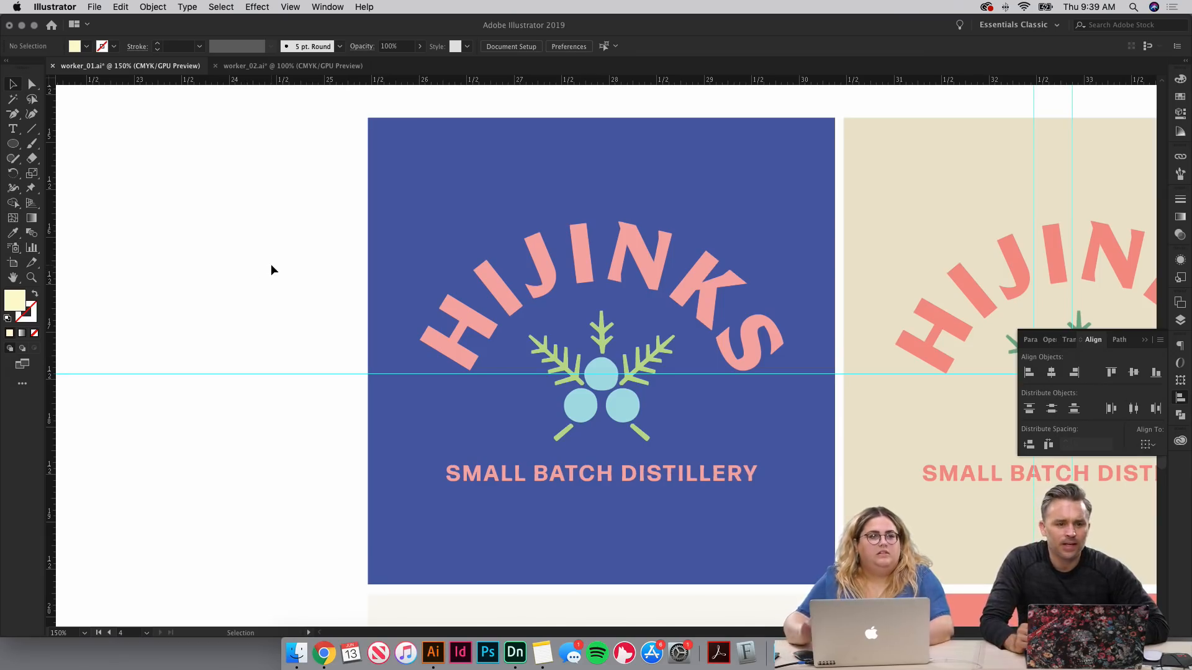
# Step: Hide the guides and check the balance of the realigned logo on blue beside the beige version
pyautogui.press('super+=')
pyautogui.press('super+=')
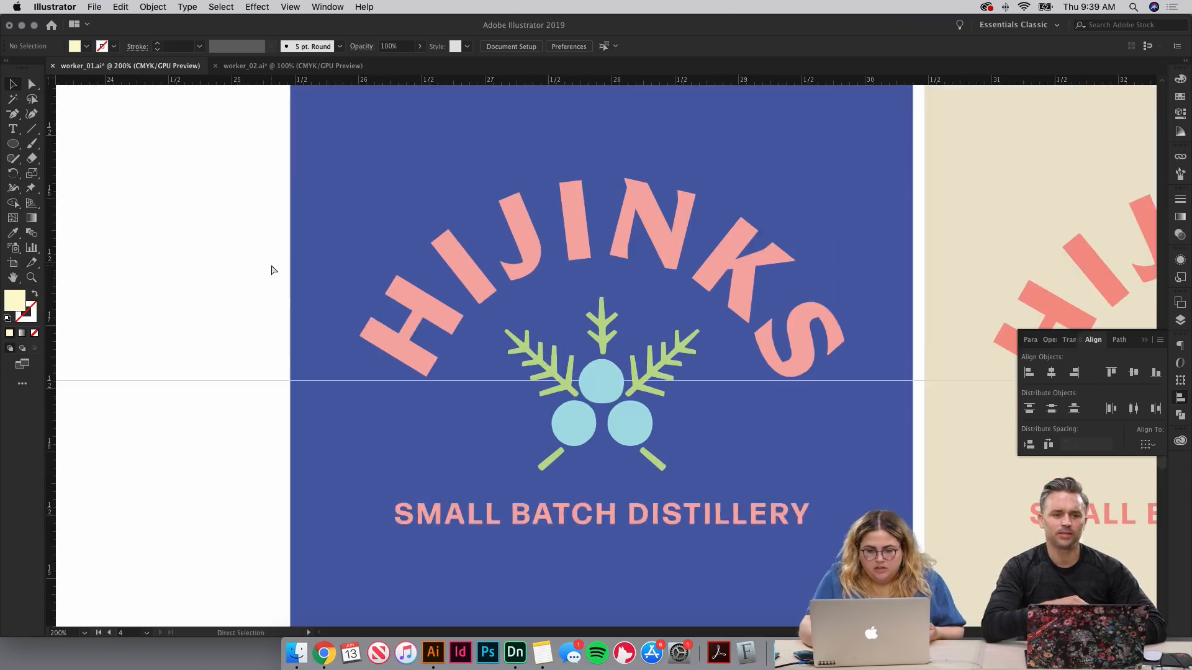
pyautogui.press('super+-')
pyautogui.press('super+-')
pyautogui.press('super+-')
pyautogui.press('super+=')
pyautogui.press('super+=')
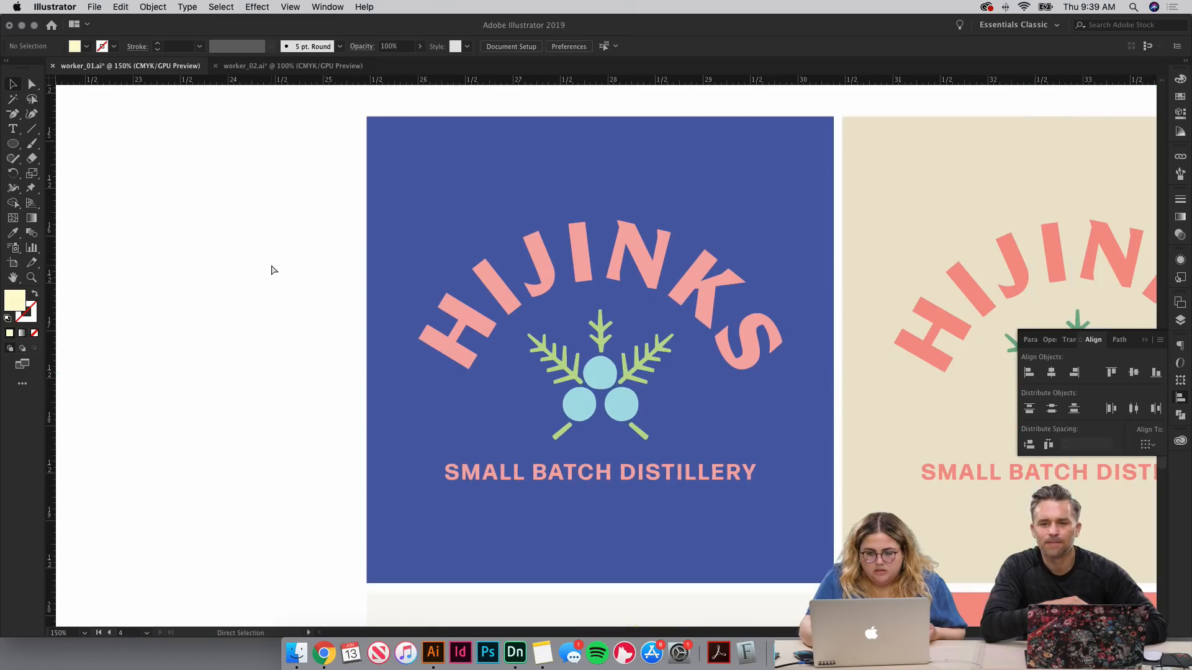
pyautogui.hscroll(8, 271, 269)
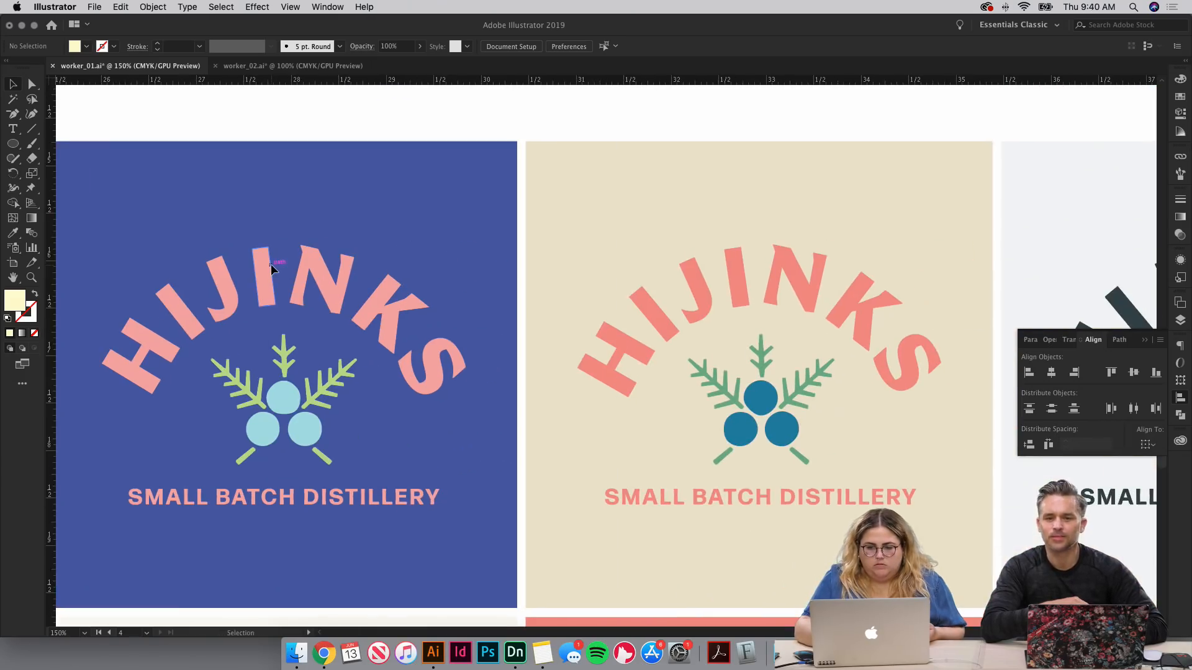
pyautogui.hscroll(-7, 270, 264)
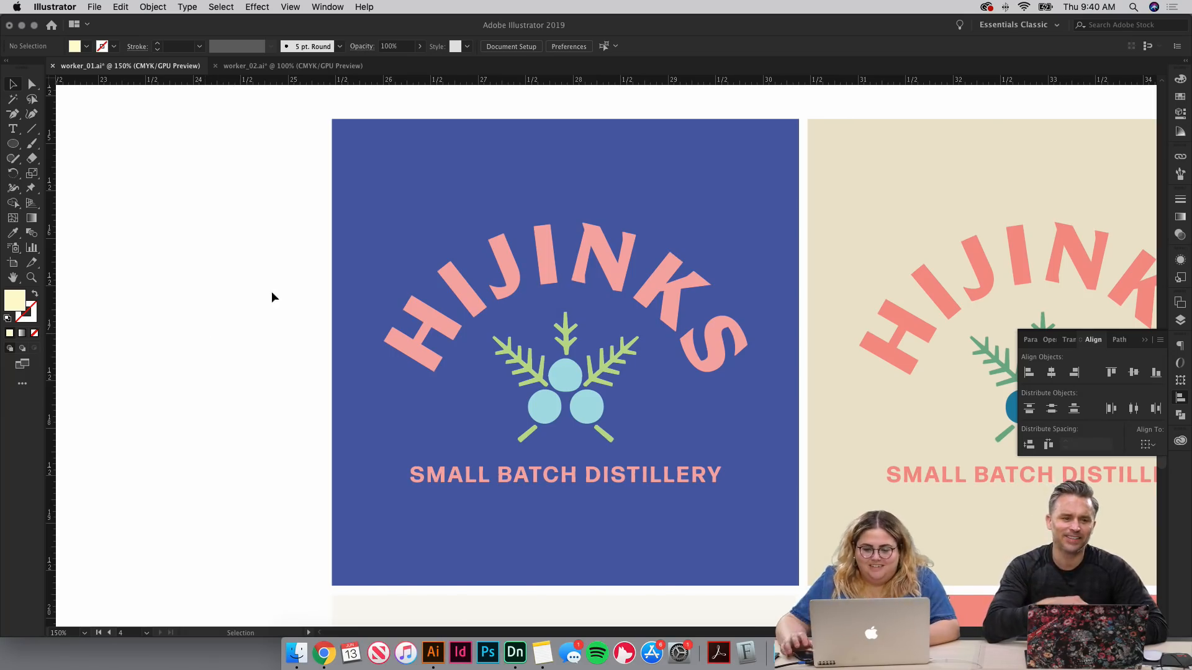
pyautogui.moveTo(693, 384); pyautogui.dragTo(747, 390)
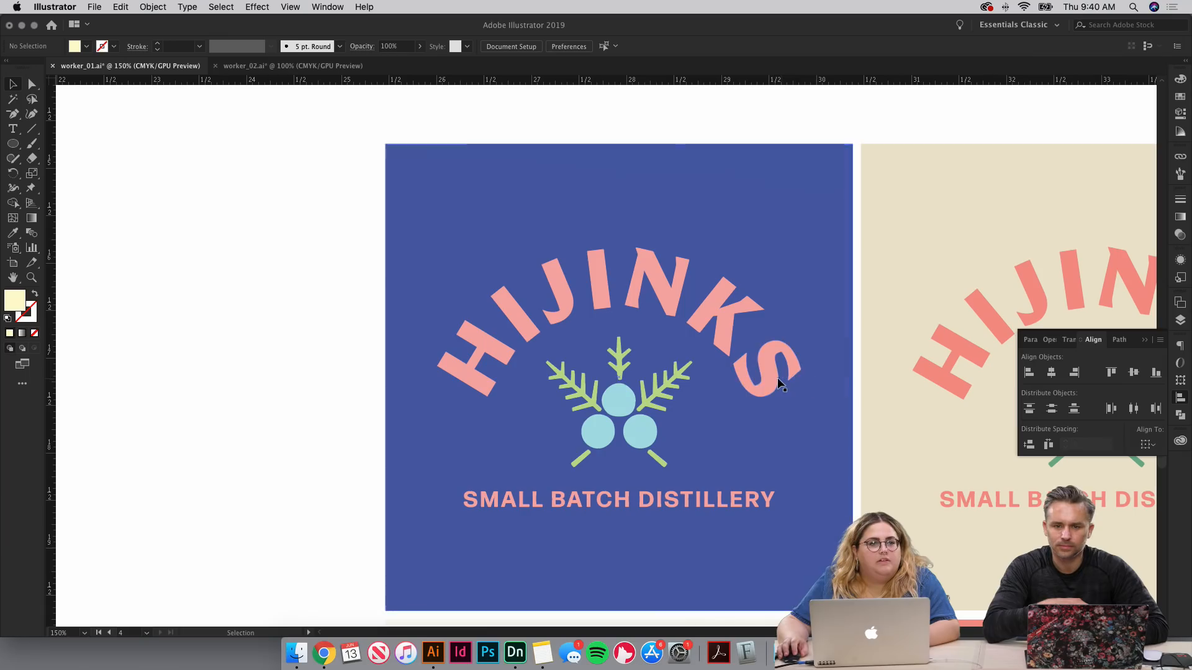
# Step: Compare the blue square's logo with the other colour squares in the grid, ending at 100% view
pyautogui.press('super+minus')
pyautogui.press('super+minus')
pyautogui.press('super+minus')
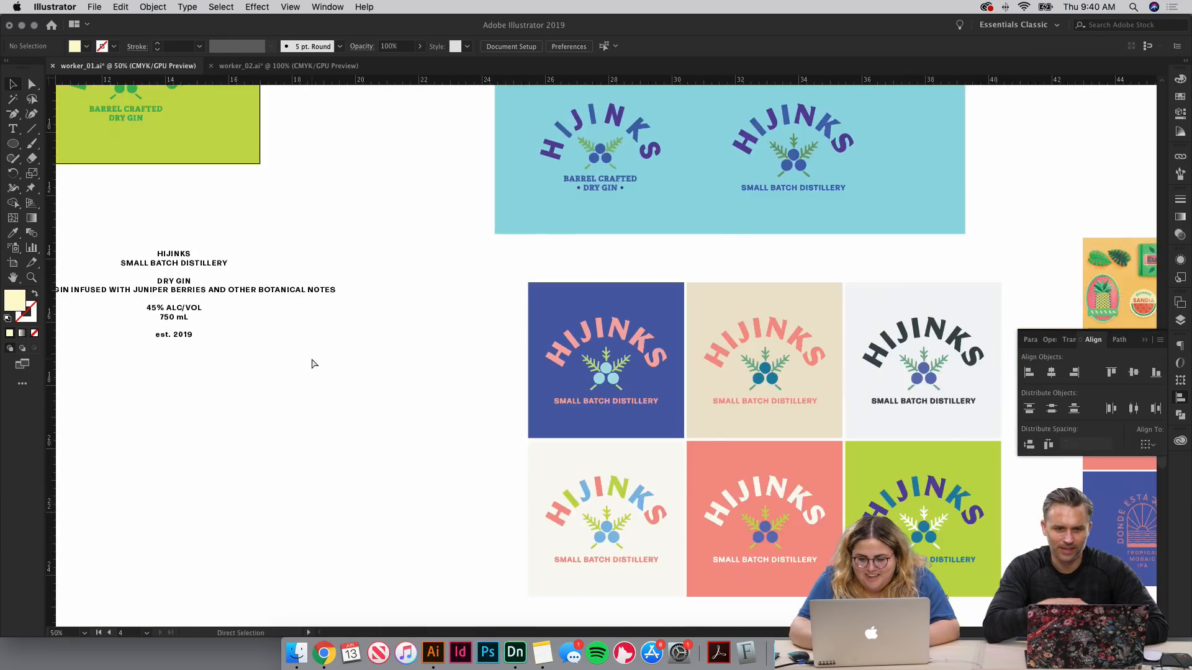
pyautogui.press('super+equal')
pyautogui.press('super+equal')
pyautogui.press('super+equal')
pyautogui.hscroll(8, 435, 316)
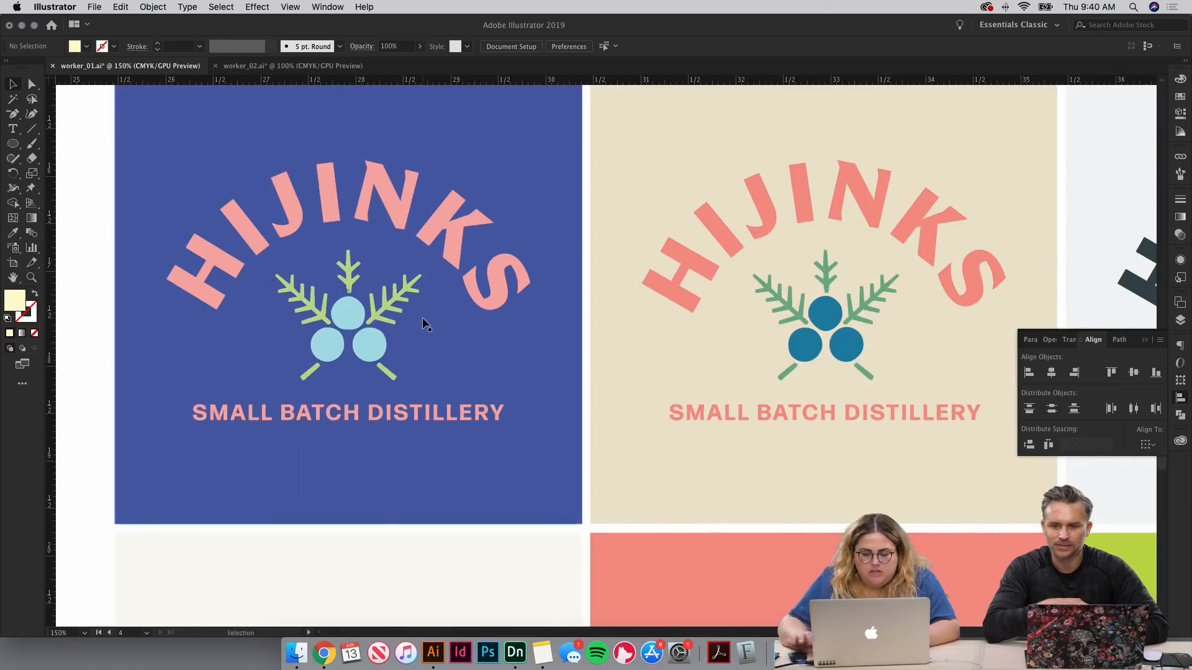
pyautogui.press('super+minus')
pyautogui.hscroll(5, 653, 400)
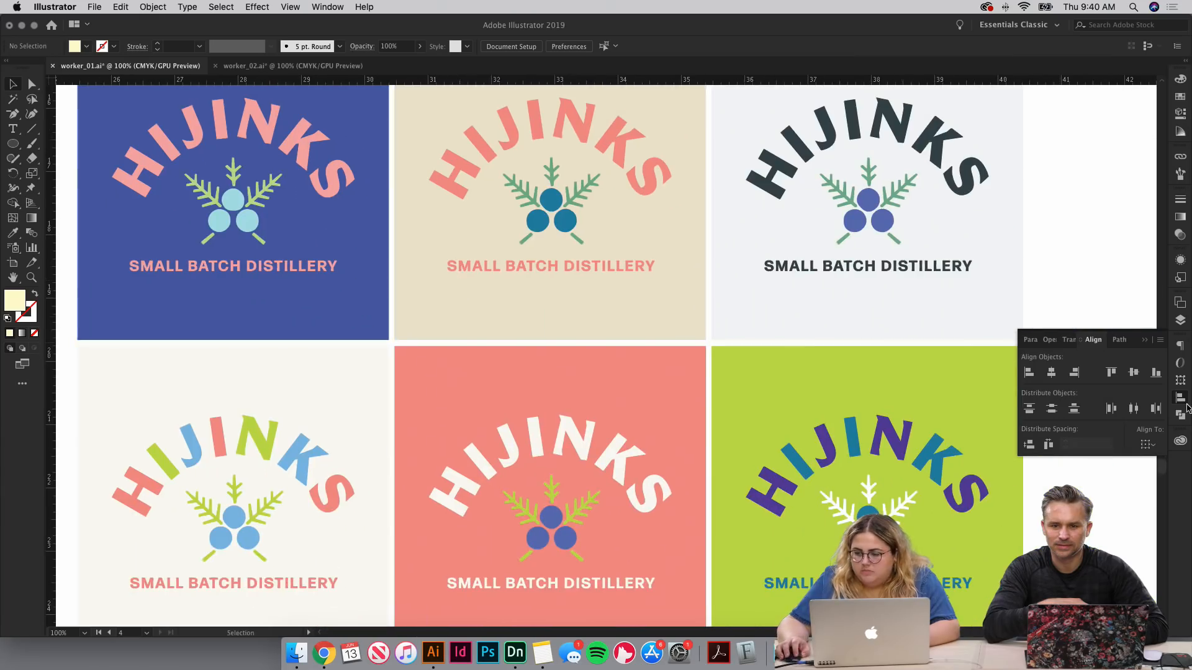
# Step: Hide the alignment options and review the row of multicoloured Small Batch Distillery logos on off-white squares
pyautogui.scroll(-5, 952, 294)
pyautogui.scroll(-2, 953, 294)
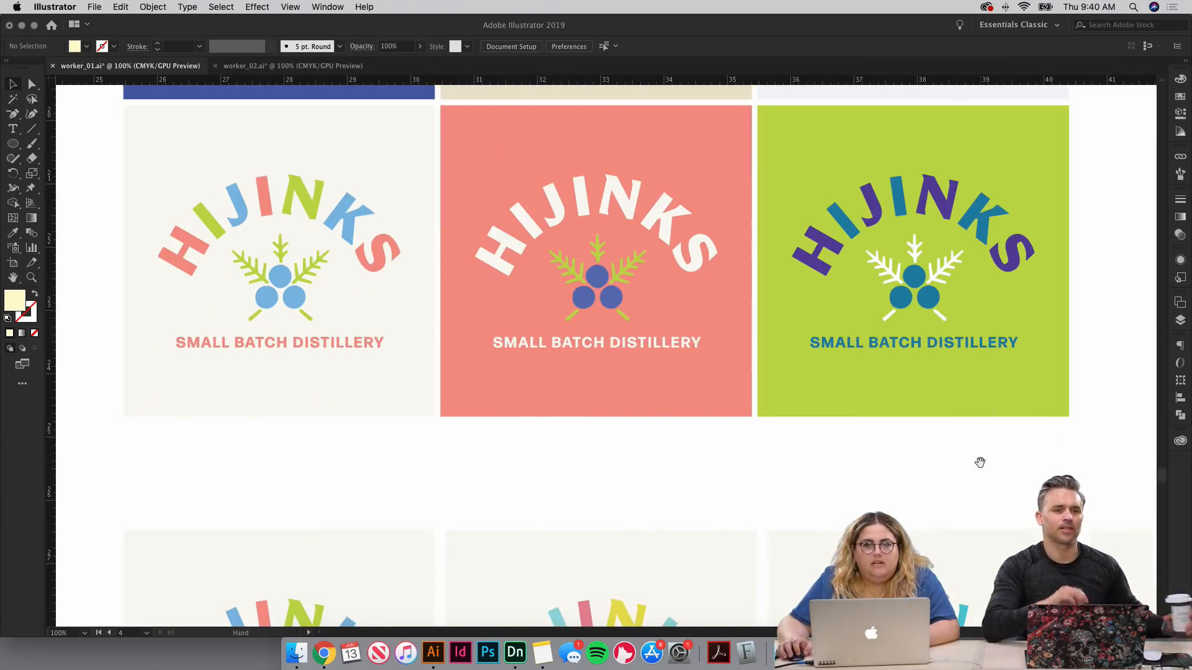
pyautogui.scroll(-5, 979, 465)
pyautogui.scroll(-5, 925, 214)
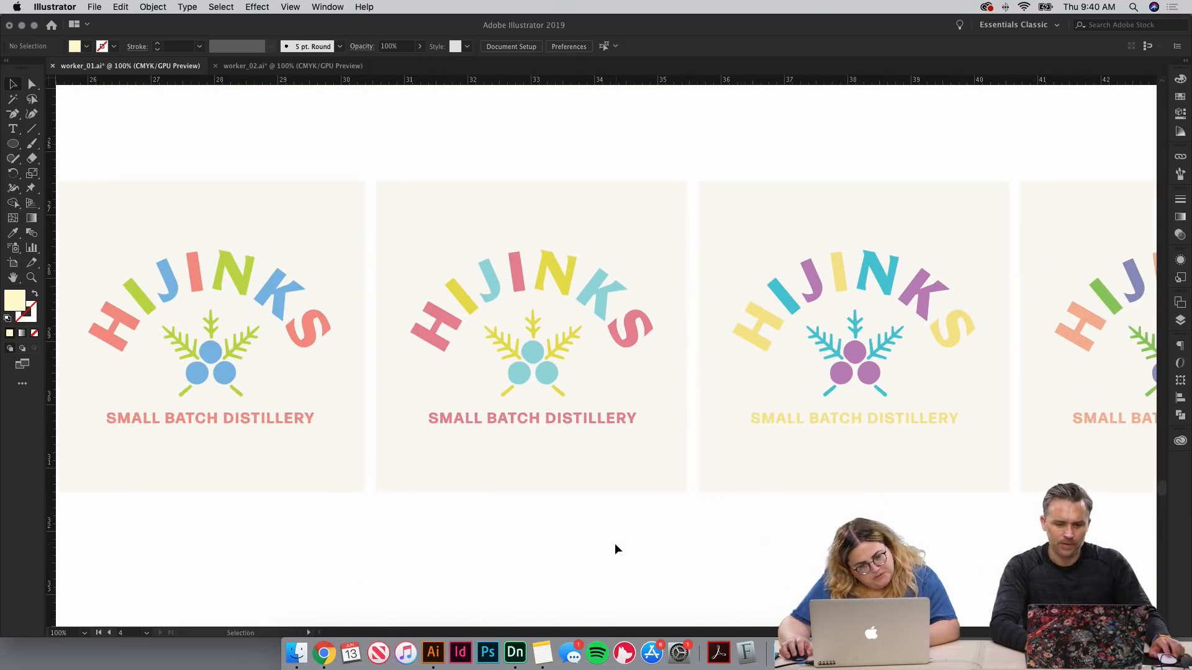
pyautogui.hscroll(5, 702, 543)
pyautogui.scroll(1, 702, 543)
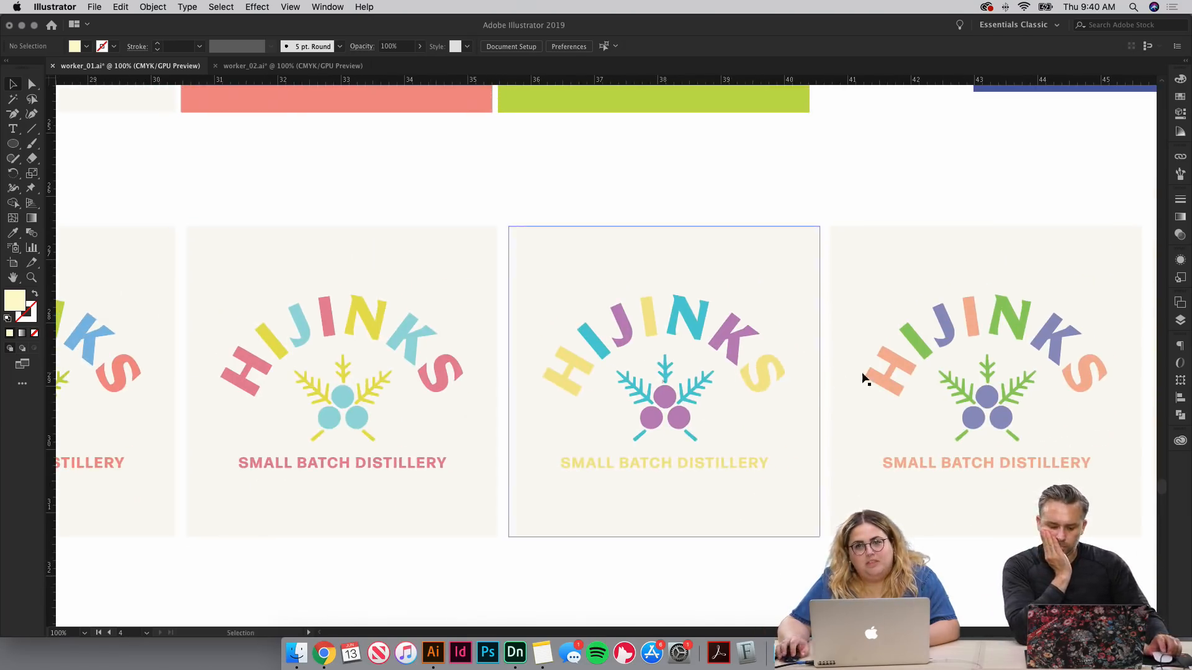
pyautogui.moveTo(317, 453); pyautogui.dragTo(595, 439)
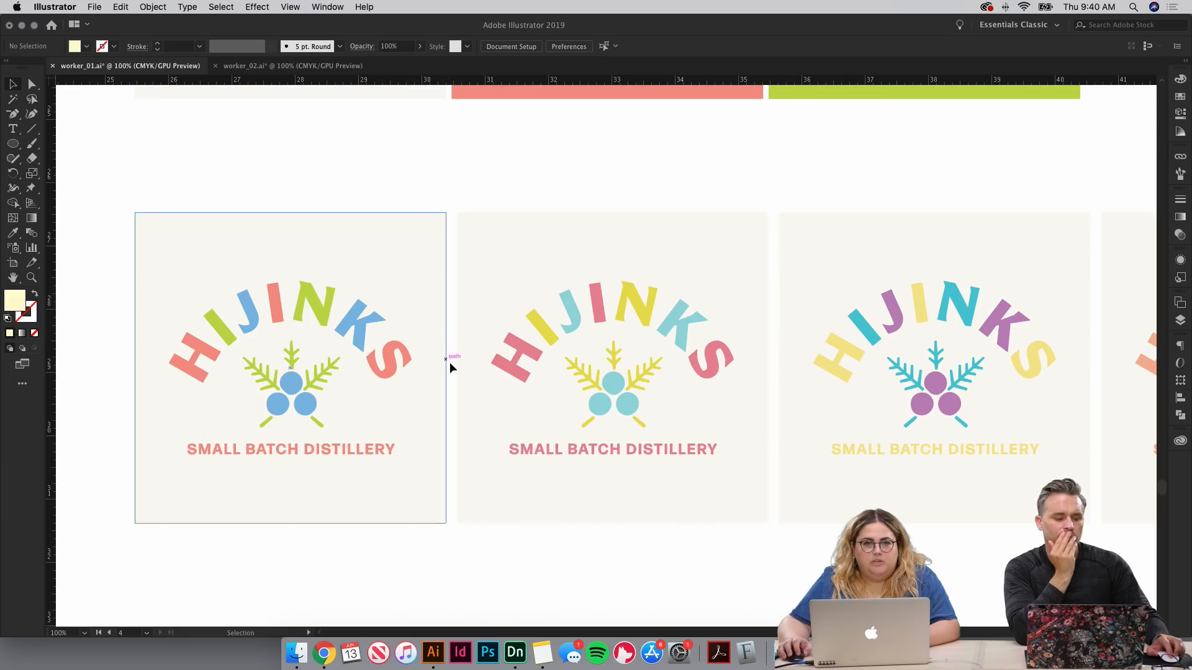
pyautogui.moveTo(952, 368); pyautogui.dragTo(420, 374)
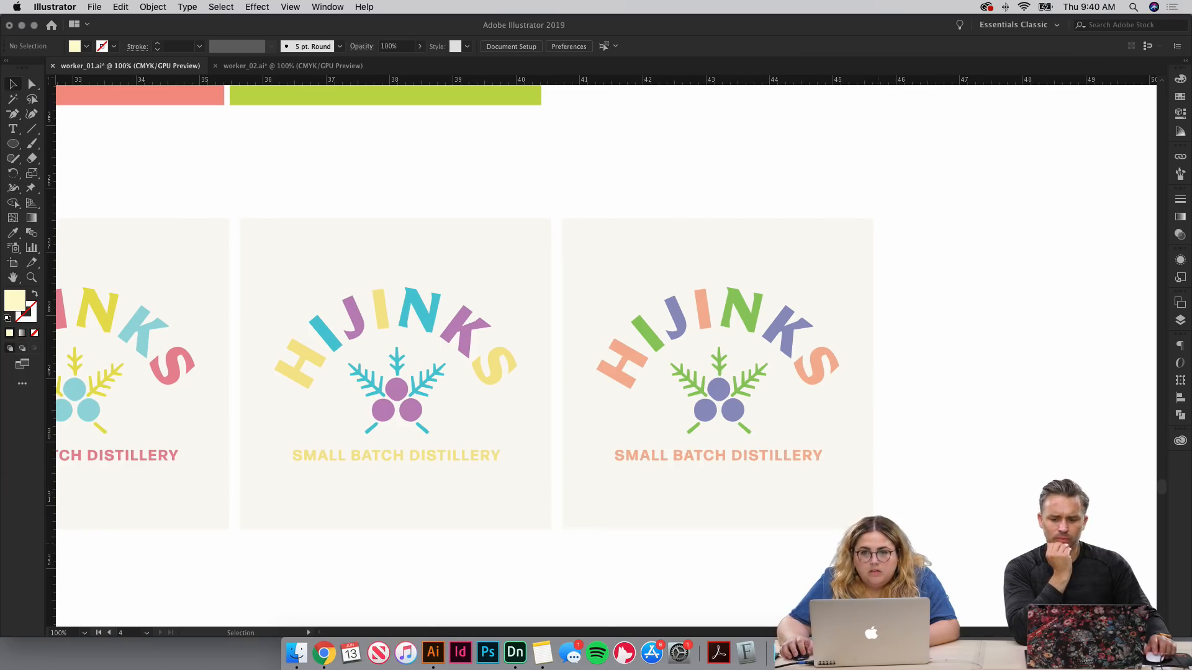
# Step: Compare the multicoloured HIJINKS logos on the off-white squares, from the orange-and-purple version back to the coral-and-blue one
pyautogui.moveTo(933, 499); pyautogui.dragTo(1126, 484)
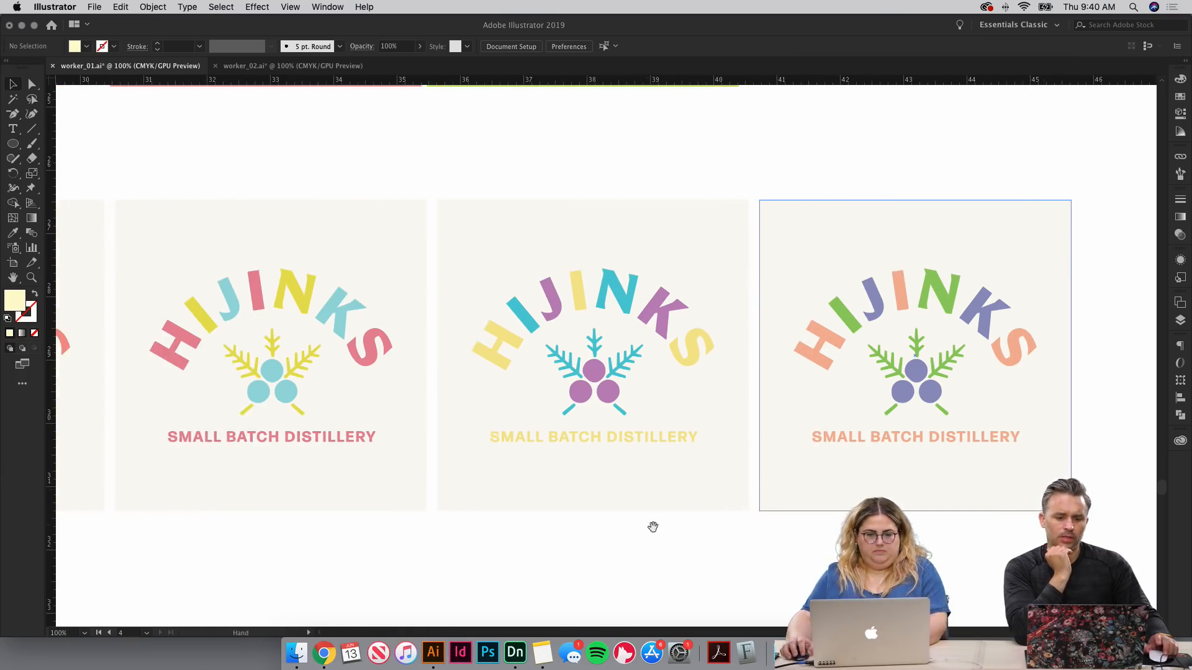
pyautogui.moveTo(653, 528); pyautogui.dragTo(917, 532)
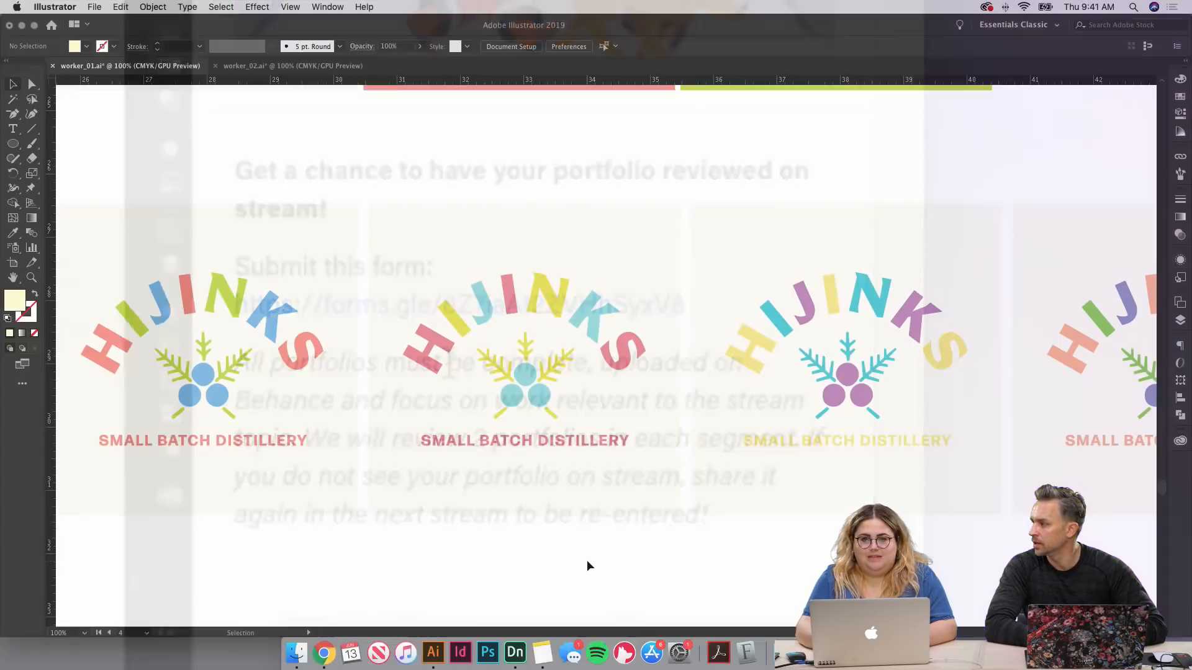
pyautogui.press('super+equal')
pyautogui.press('super+equal')
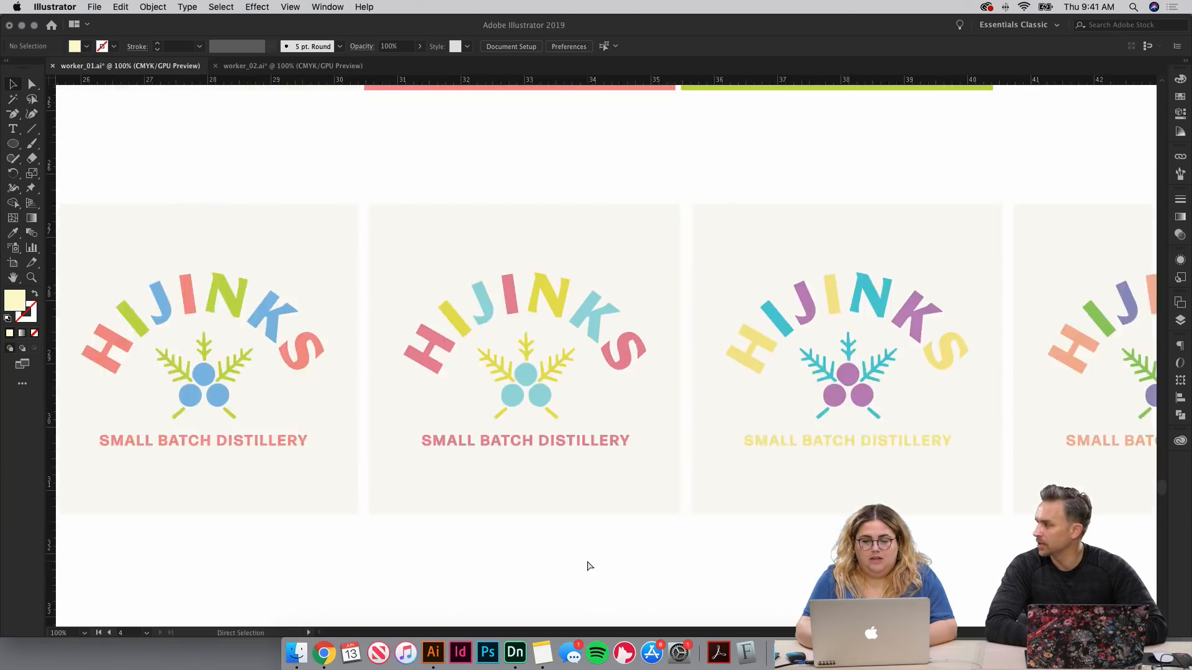
pyautogui.press('super+minus')
pyautogui.press('super+minus')
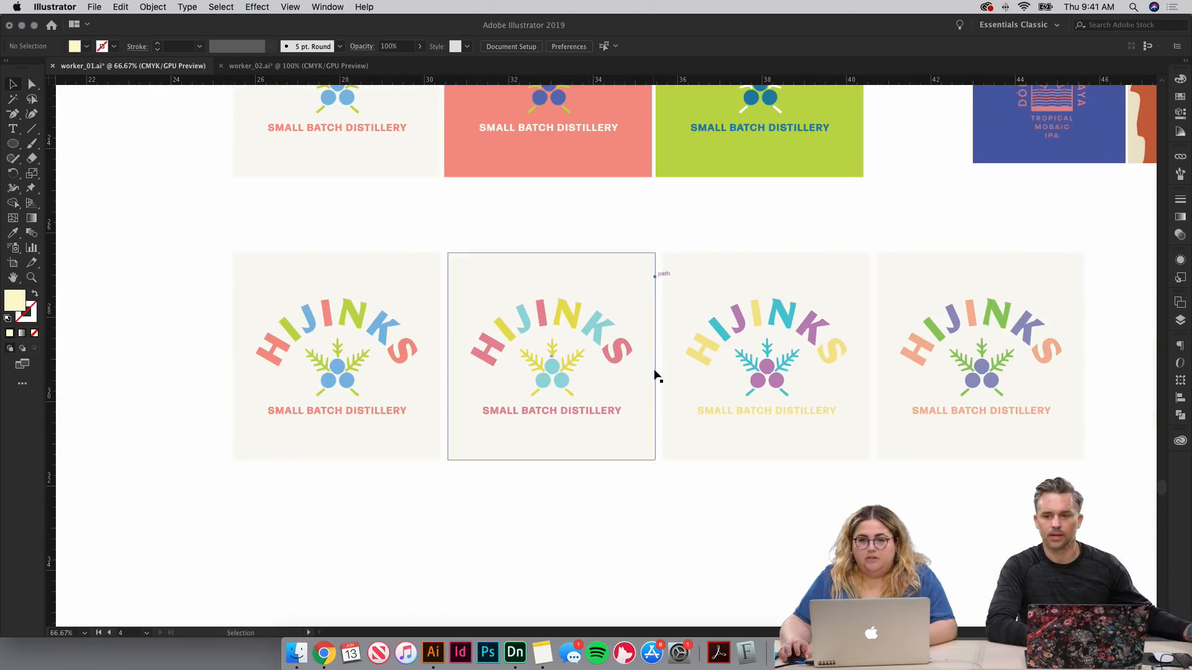
# Step: Compare the six-colour logo grid with the mood board and the off-white row of multicoloured logos, from overview and at 66.67% view
pyautogui.scroll(4, 645, 385)
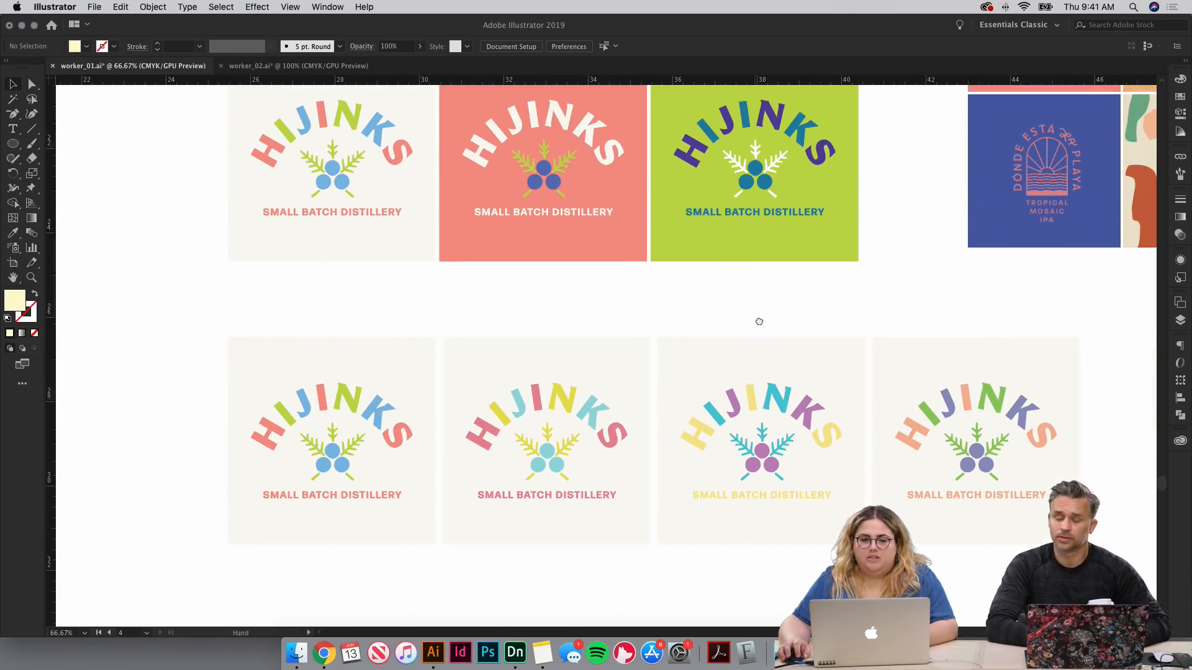
pyautogui.scroll(10, 757, 319)
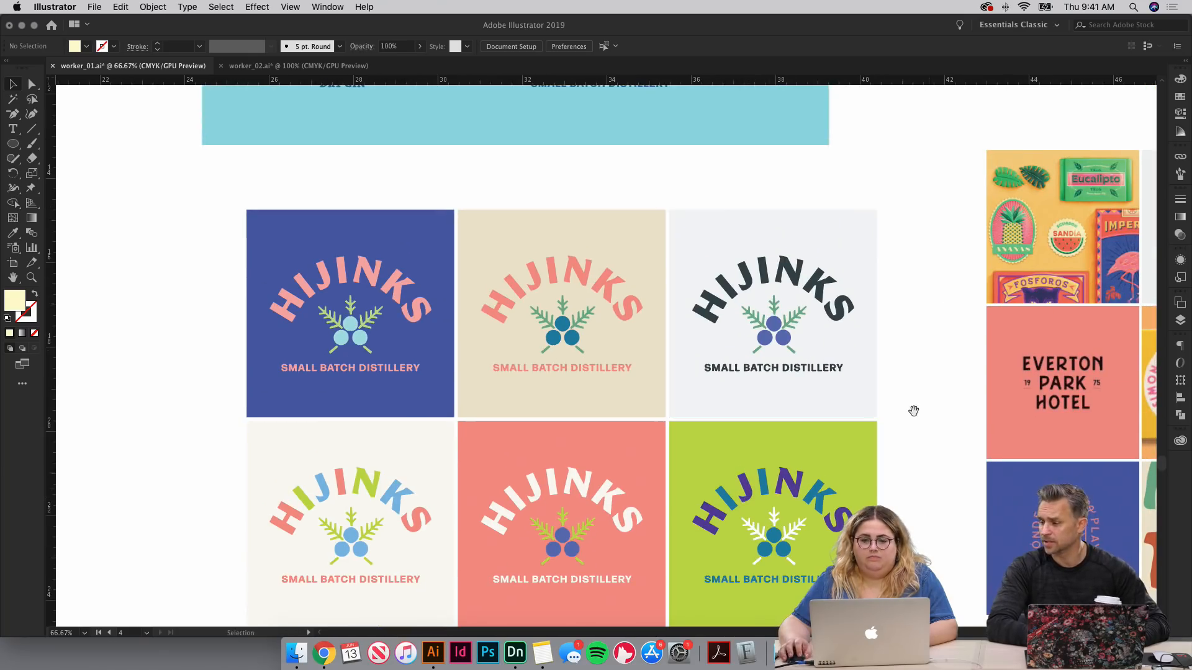
pyautogui.moveTo(914, 412); pyautogui.dragTo(938, 315)
pyautogui.press('super+z')
pyautogui.click(939, 319)
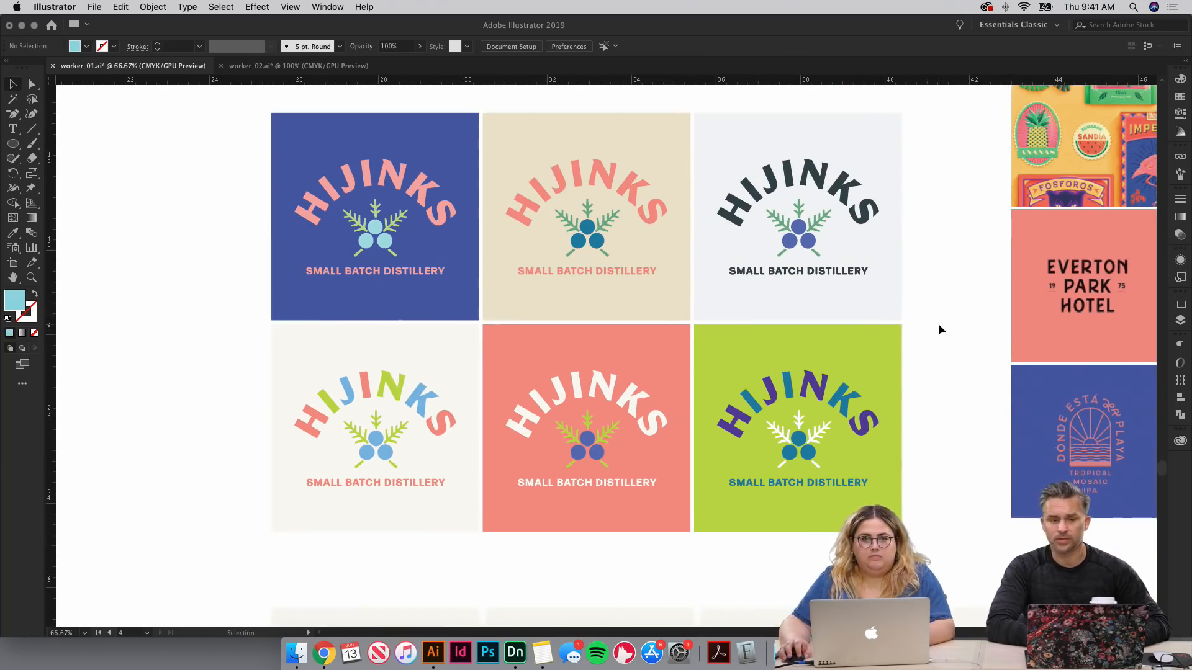
pyautogui.press('super+0')
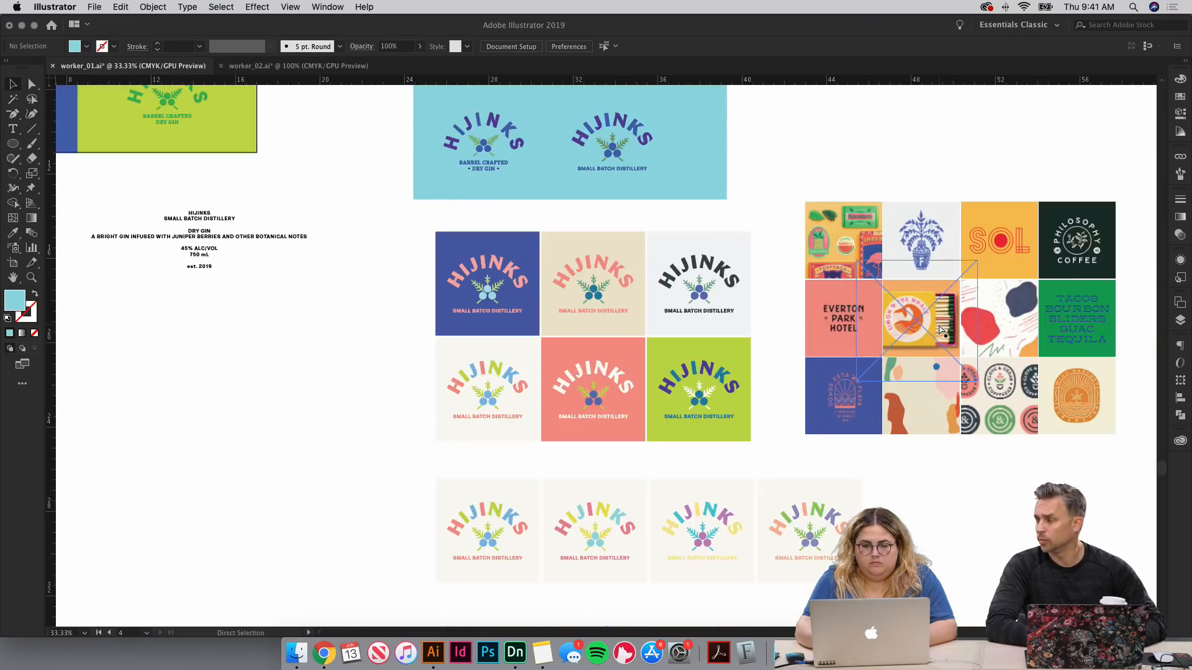
pyautogui.press('super+=')
pyautogui.press('super+=')
pyautogui.press('super+=')
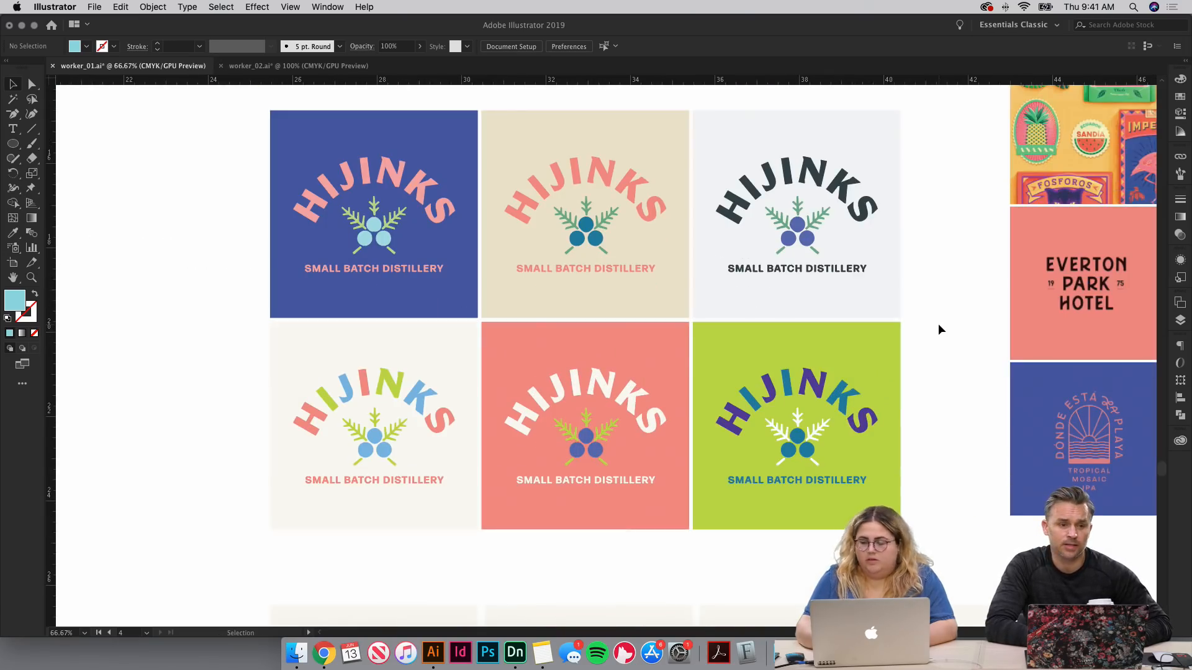
pyautogui.scroll(-8, 939, 329)
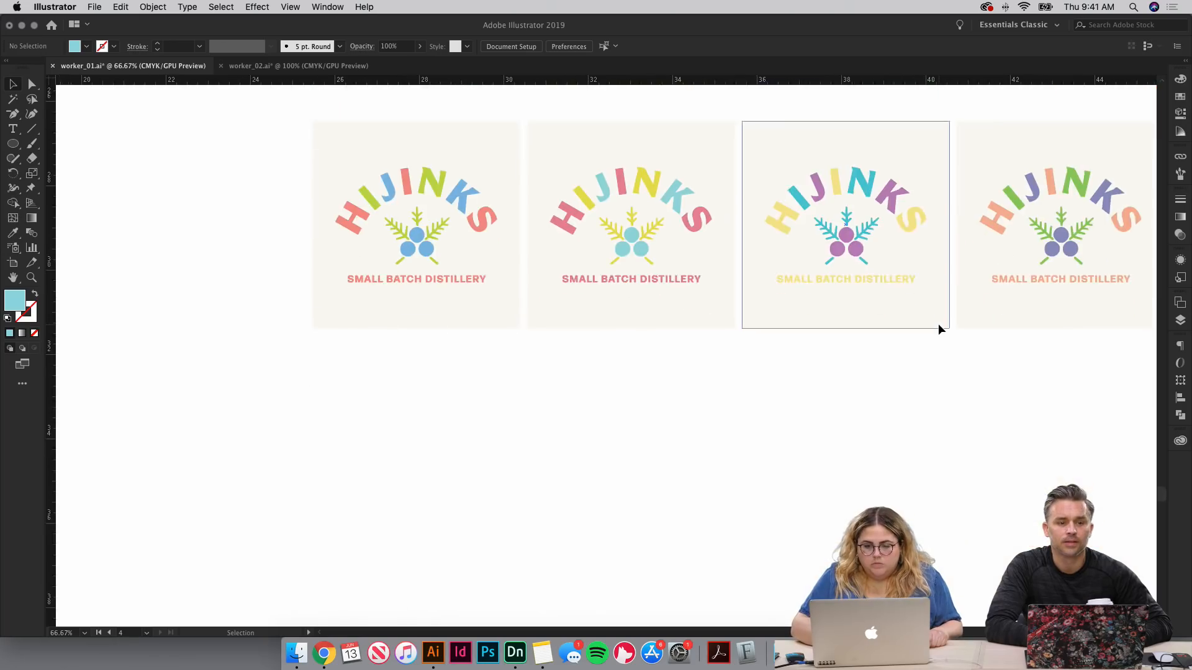
pyautogui.scroll(3, 939, 329)
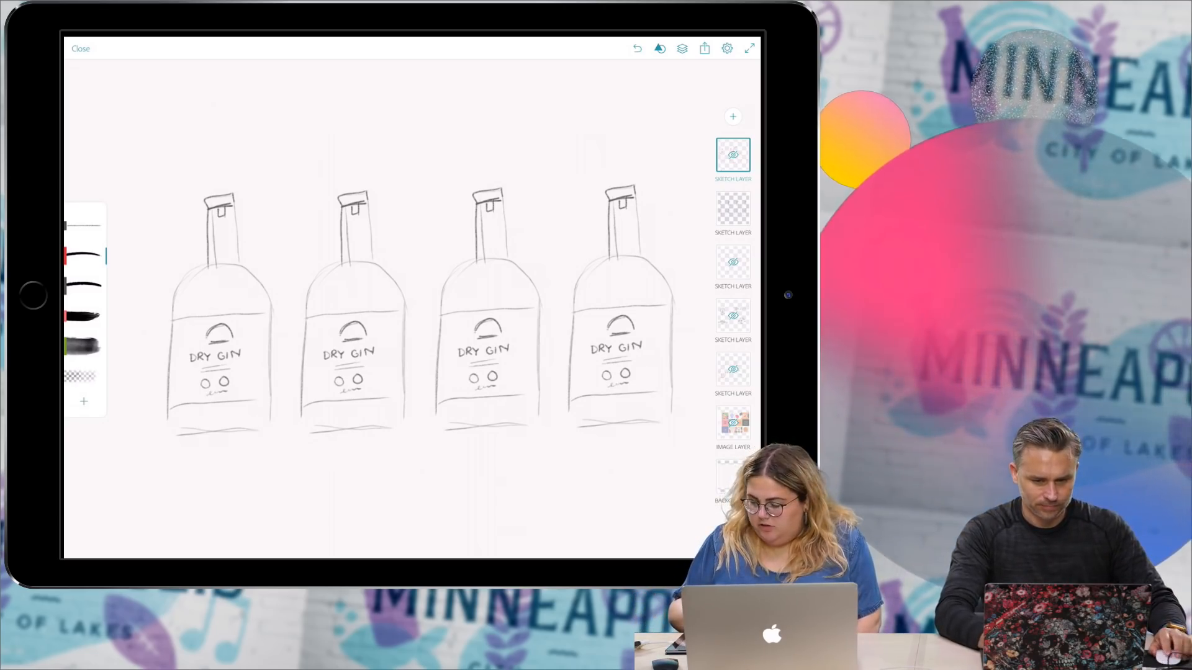
# Step: In the tablet sketching app, hide the bottle sketches and show the JAMBOREE and HIJINKS logo sketches with their red notes
pyautogui.click(733, 154)
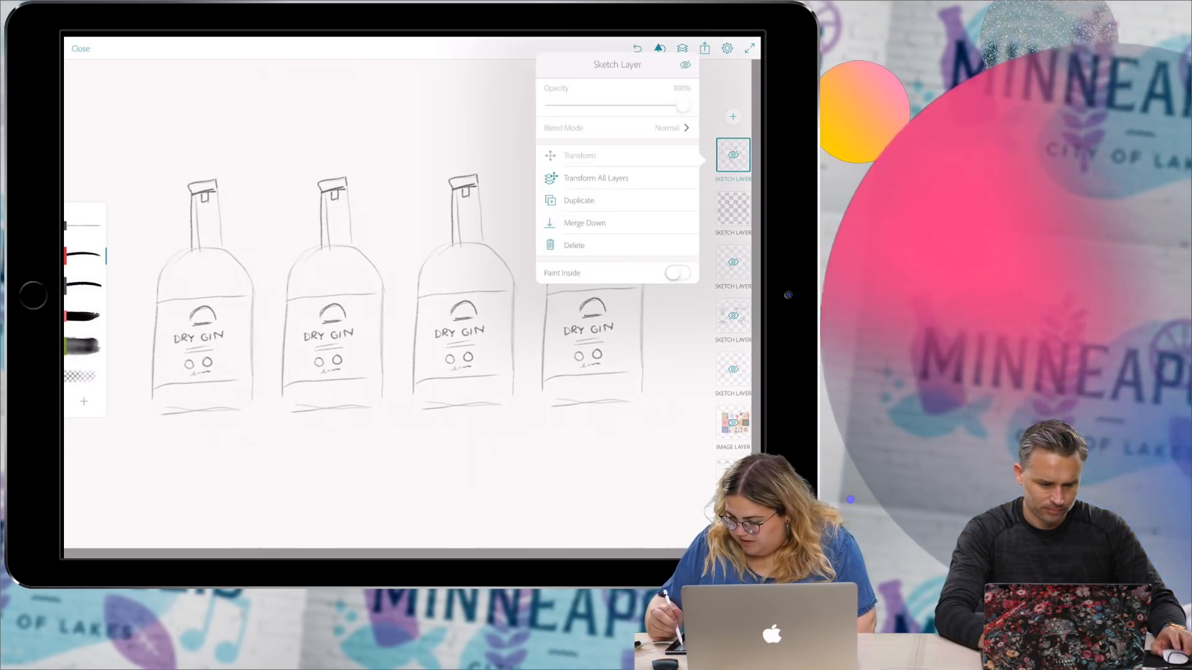
pyautogui.click(733, 209)
pyautogui.doubleClick(733, 209)
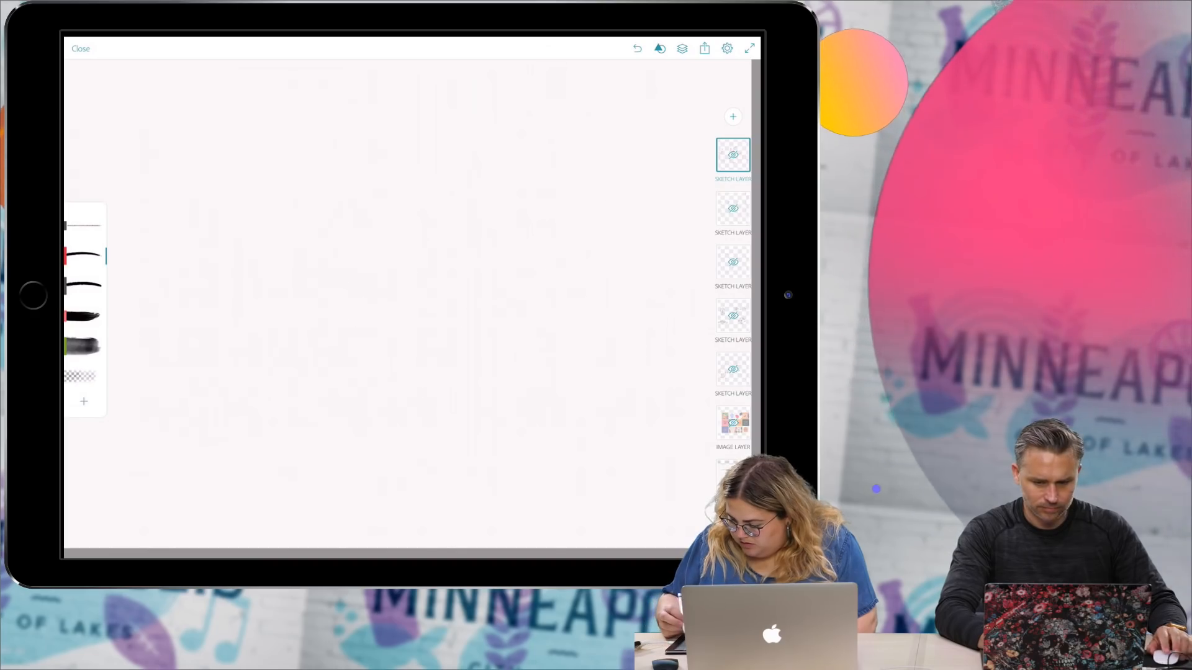
pyautogui.doubleClick(733, 316)
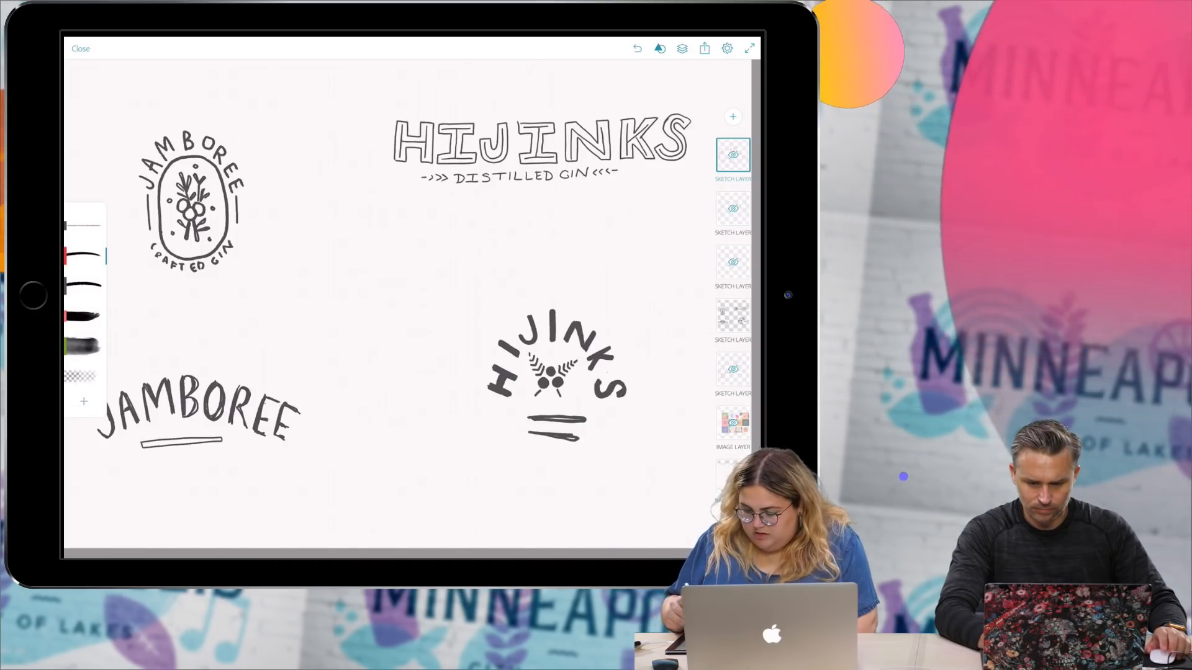
pyautogui.doubleClick(733, 261)
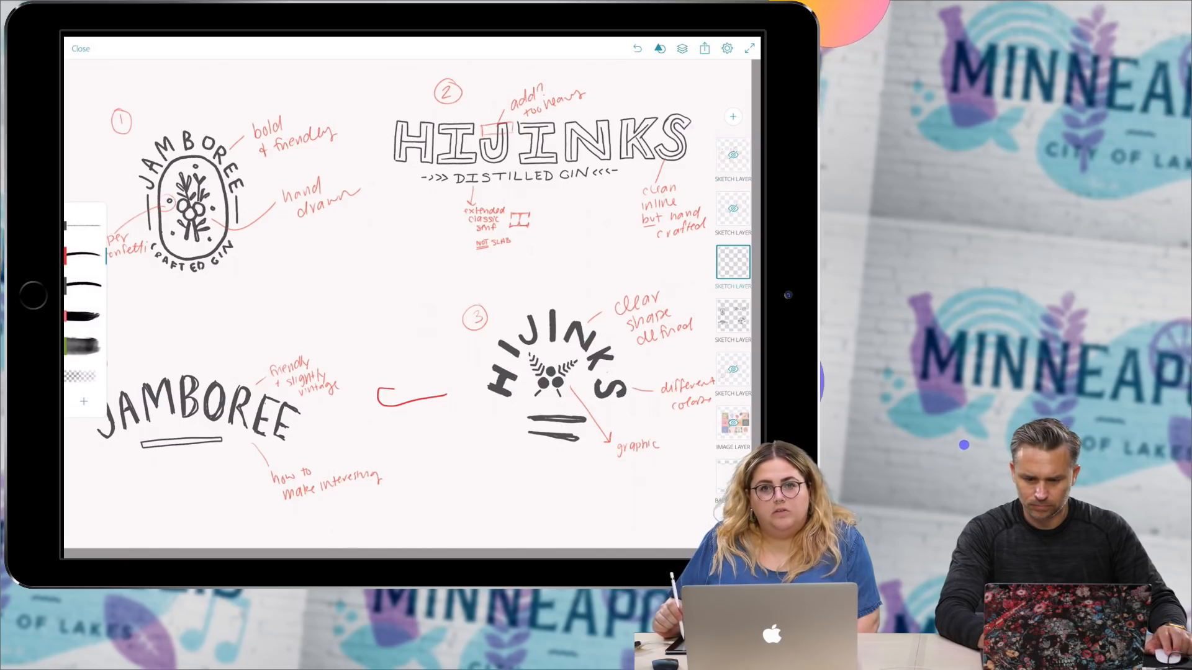
# Step: Hide the logo sketches and their notes, and show the four DRY GIN bottle sketches with their red notes
pyautogui.doubleClick(733, 262)
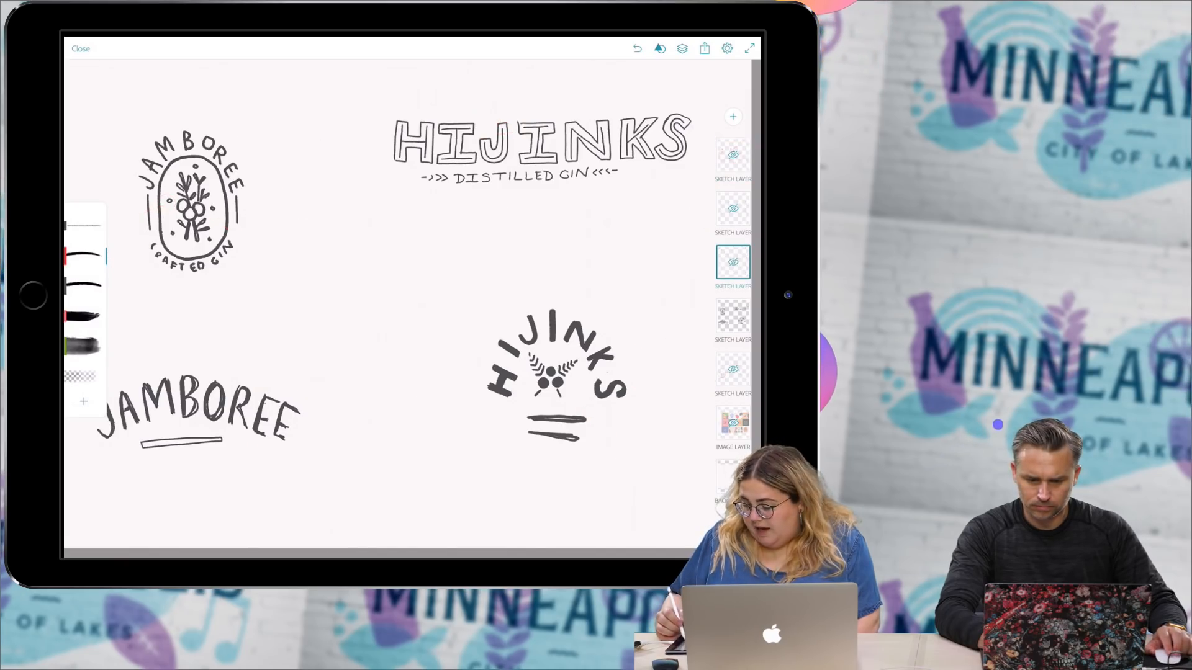
pyautogui.doubleClick(733, 315)
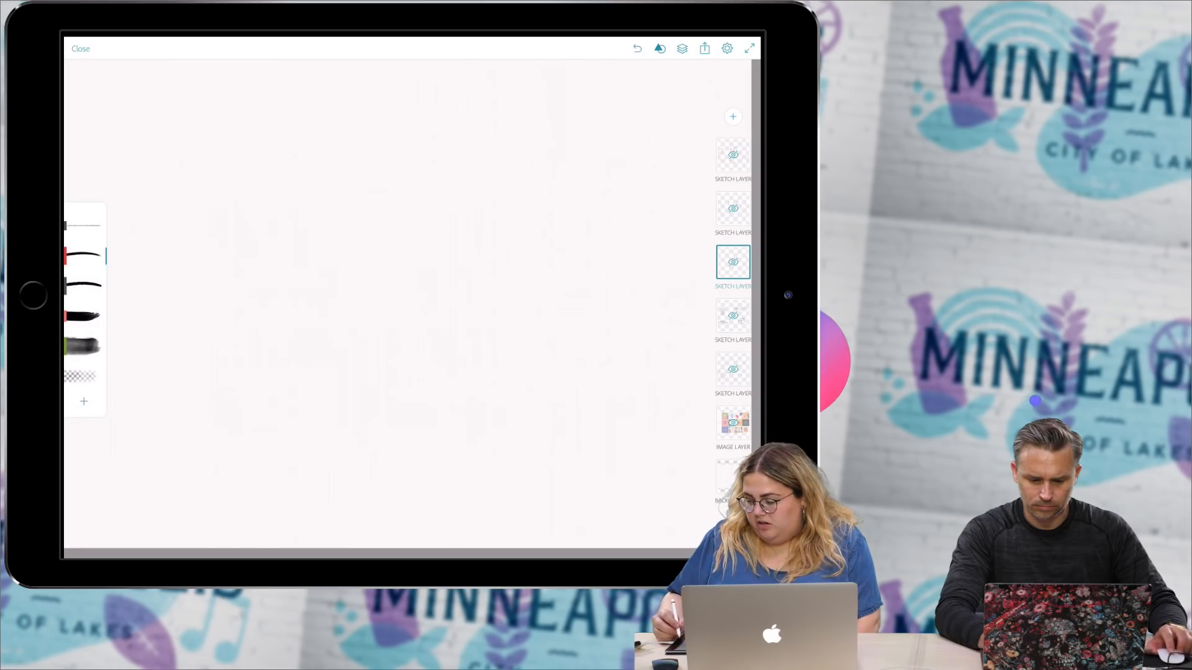
pyautogui.doubleClick(733, 208)
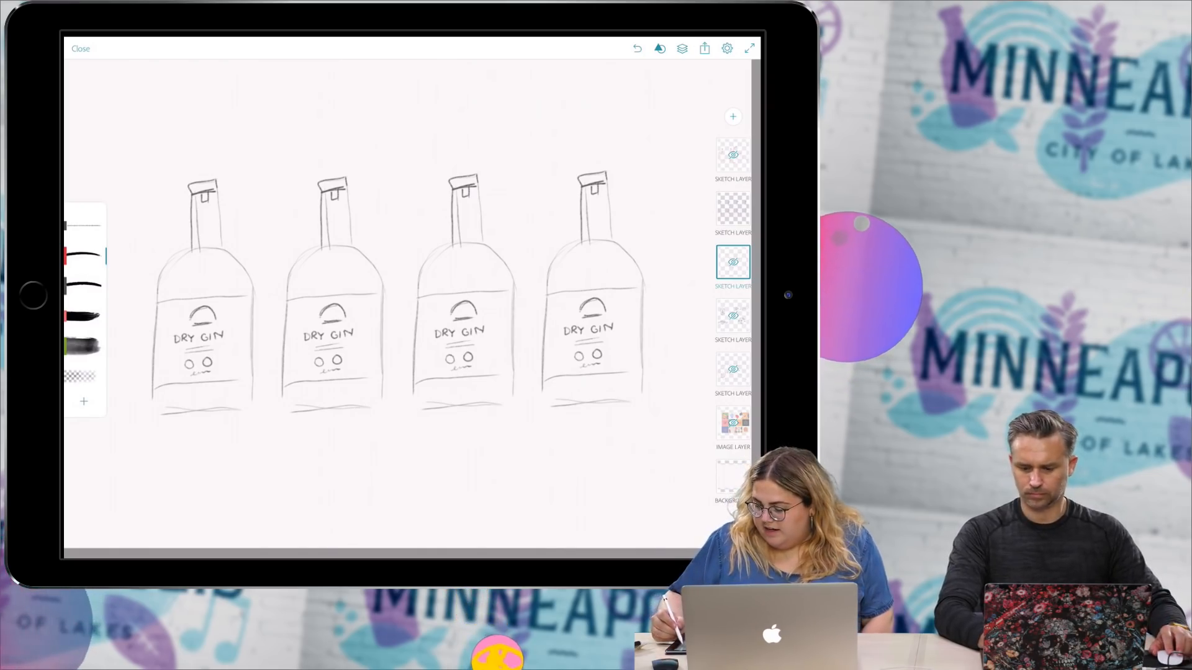
pyautogui.doubleClick(734, 155)
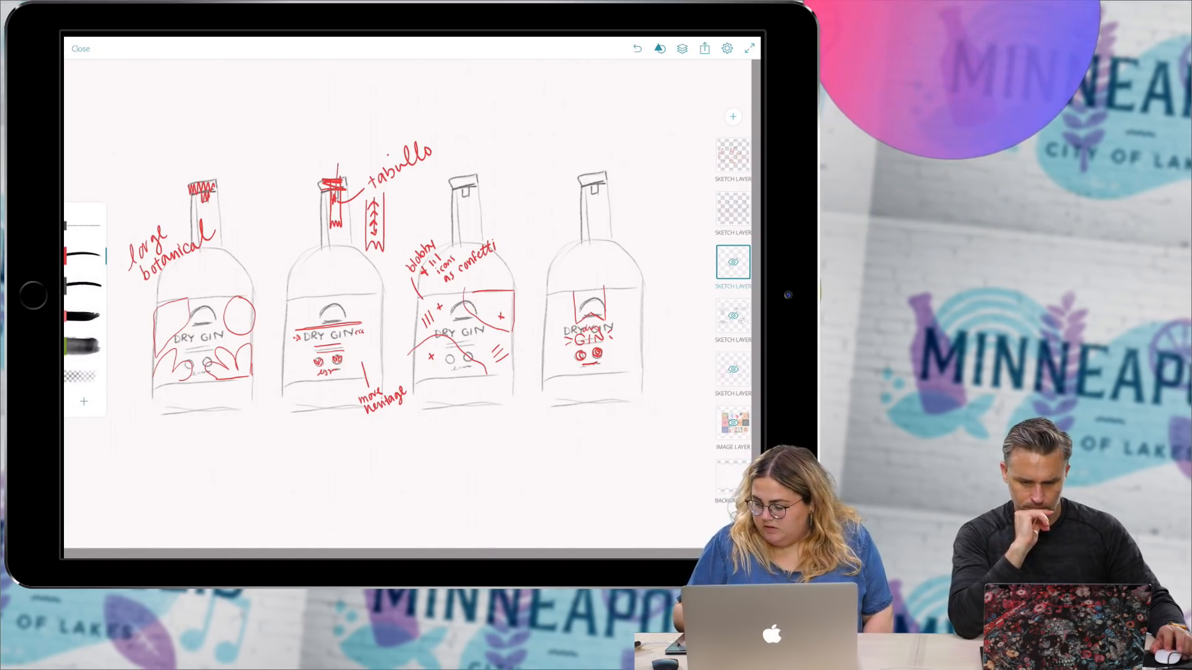
# Step: Add a new sketch layer above the red bottle notes and set the brush colour to teal green
pyautogui.click(733, 155)
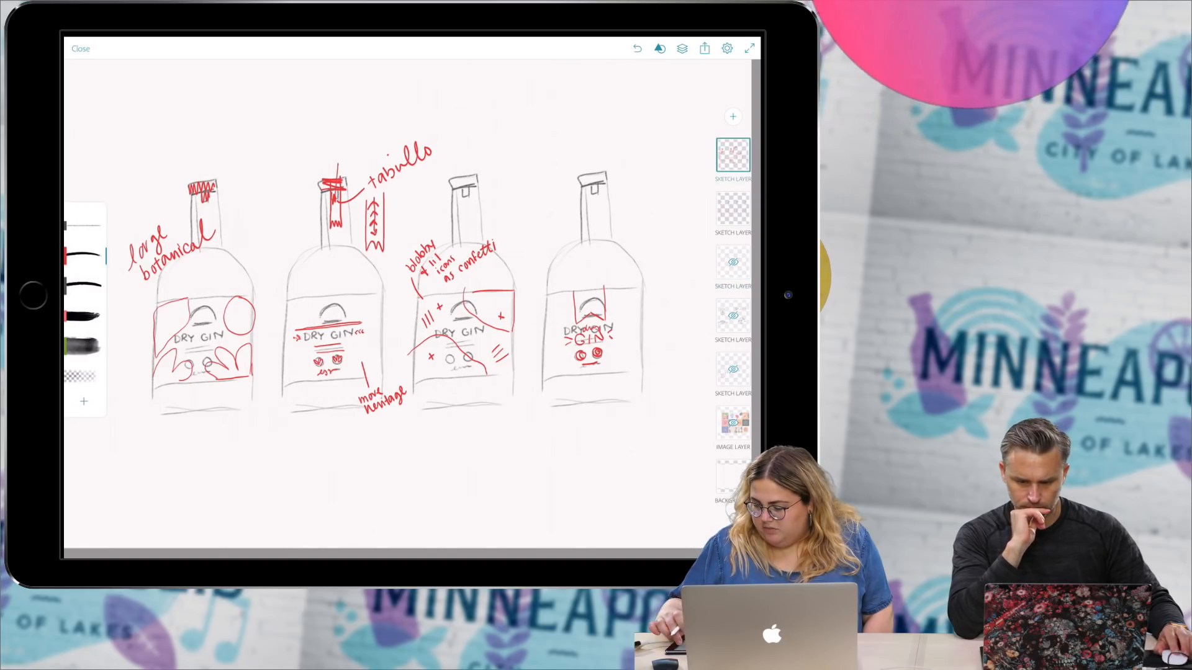
pyautogui.click(733, 117)
pyautogui.click(600, 106)
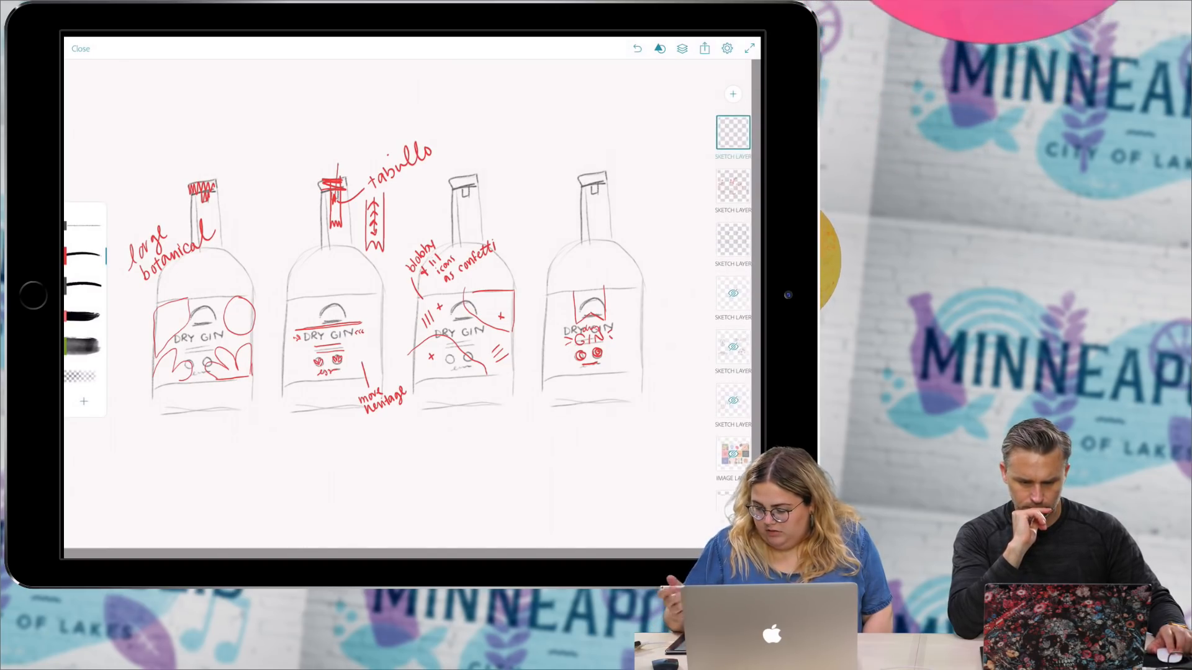
pyautogui.click(84, 255)
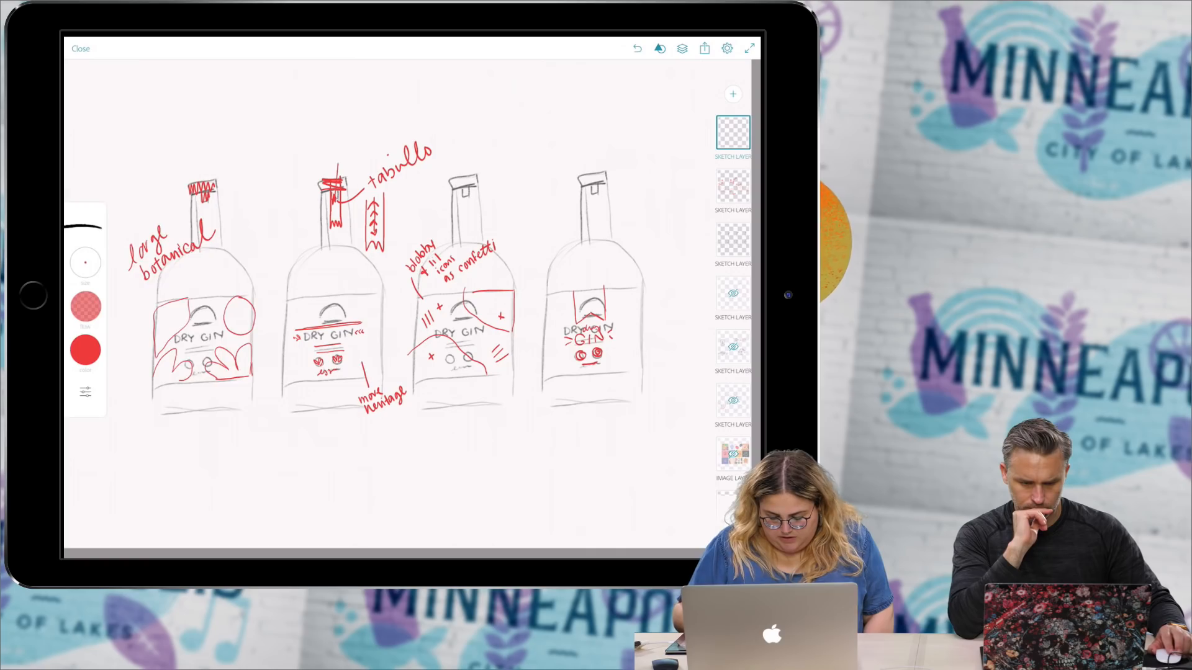
pyautogui.click(85, 350)
pyautogui.click(256, 268)
# Step: Trace the logo arch on the first bottle's label in green and hatch the two upper botanical shapes beside it
pyautogui.scroll(5, 373, 298)
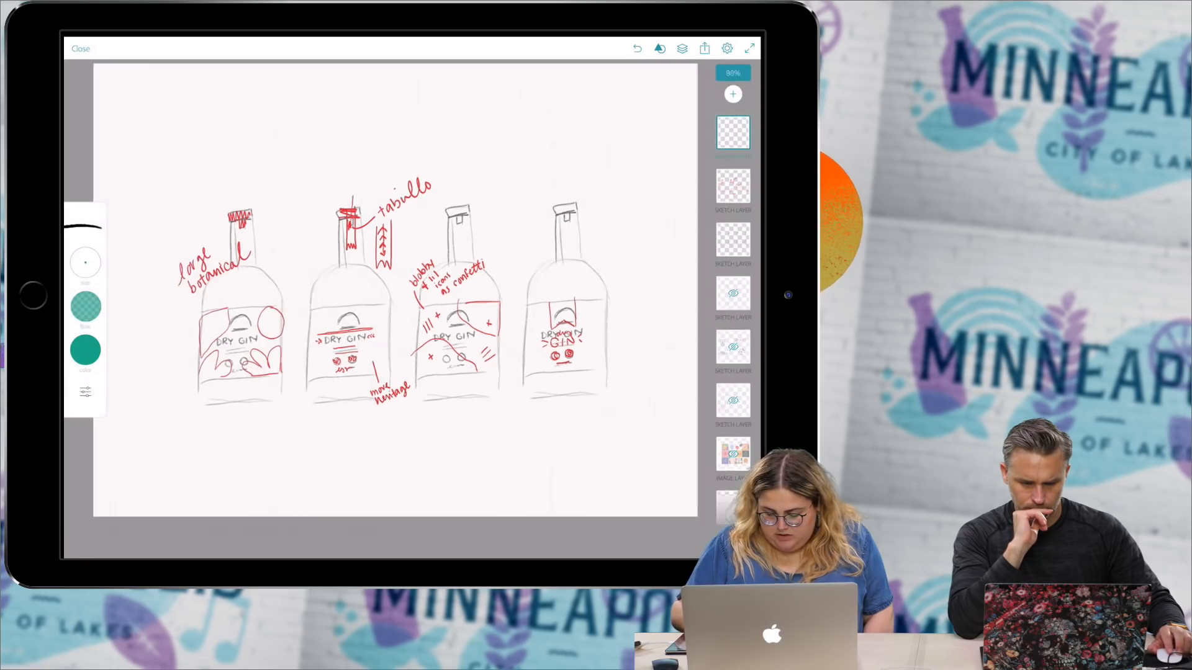
pyautogui.scroll(1, 311, 229)
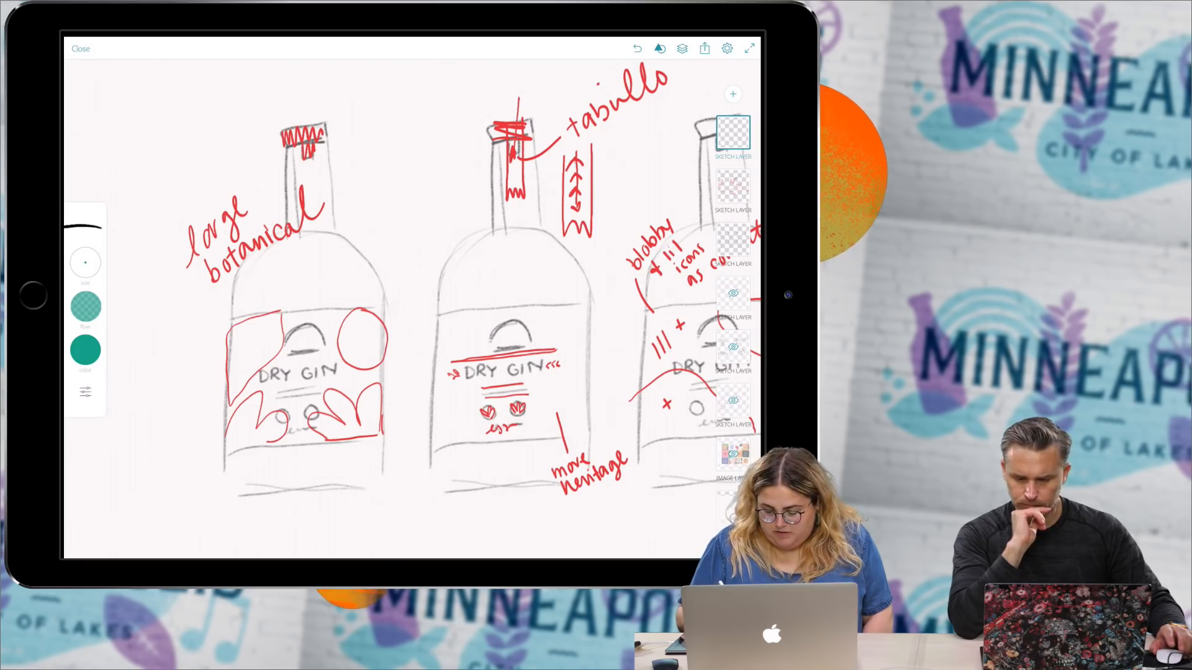
pyautogui.moveTo(284, 346)
pyautogui.mouseDown()
pyautogui.moveTo(328, 345)
pyautogui.moveTo(317, 352)
pyautogui.mouseUp()
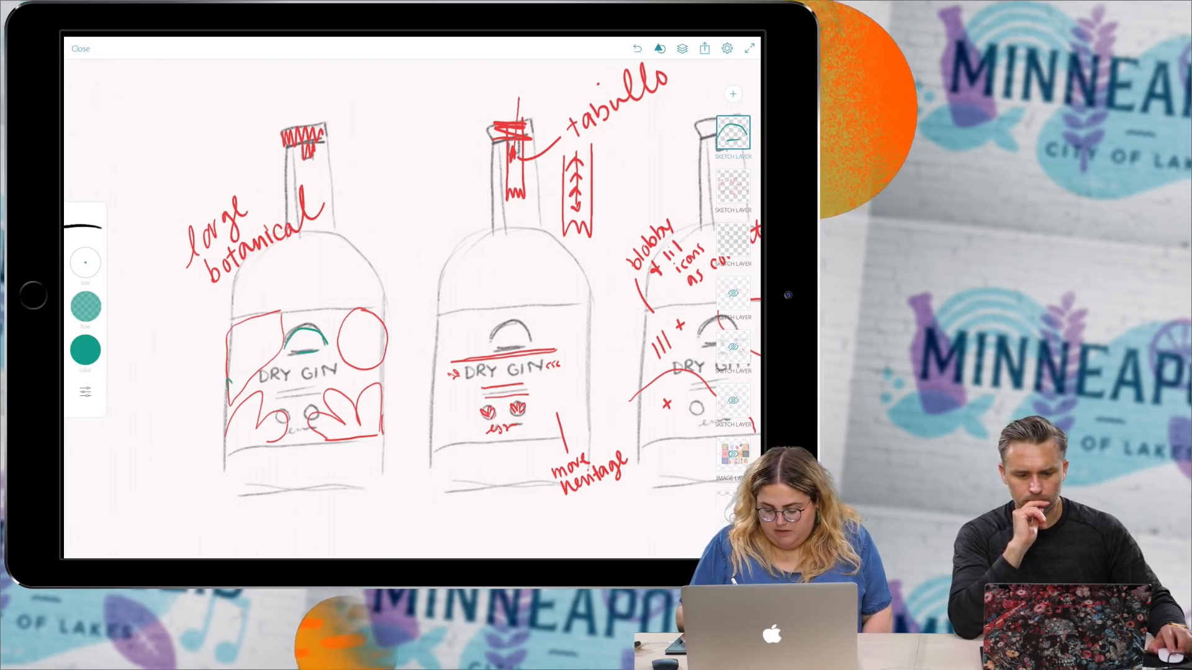
pyautogui.moveTo(227, 379)
pyautogui.mouseDown()
pyautogui.moveTo(355, 317)
pyautogui.moveTo(365, 375)
pyautogui.mouseUp()
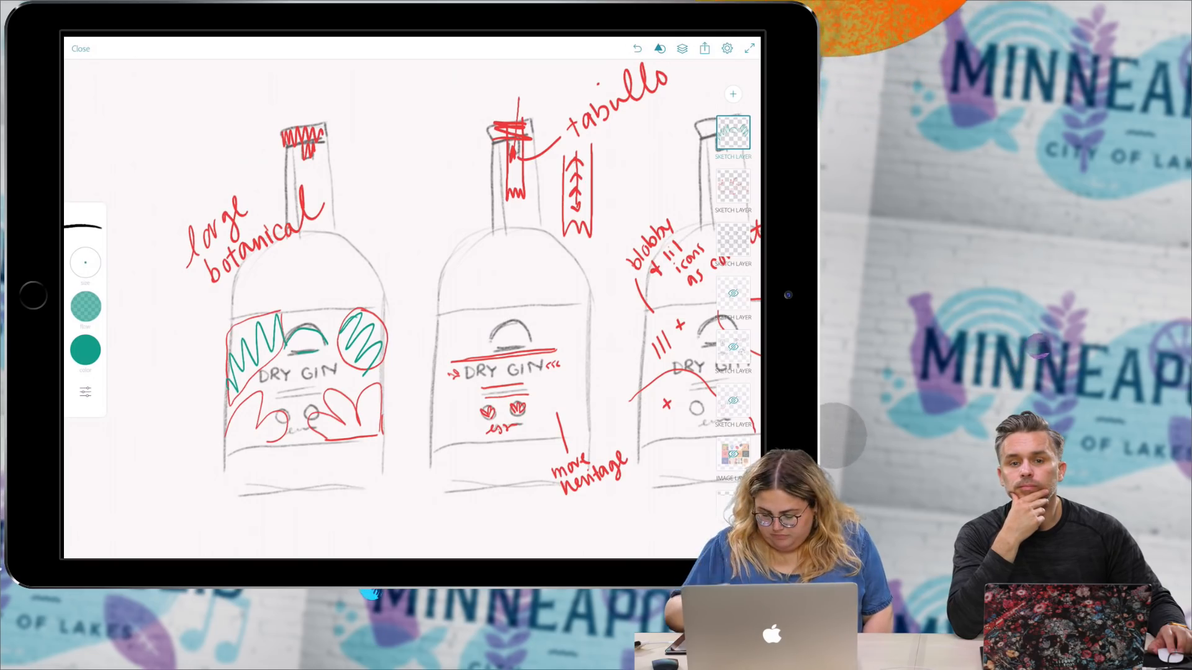
# Step: Draw over the small arrow ornaments on both sides of DRY GIN on the second bottle's label in green
pyautogui.scroll(-3, 347, 298)
pyautogui.scroll(1, 348, 298)
pyautogui.scroll(3, 398, 298)
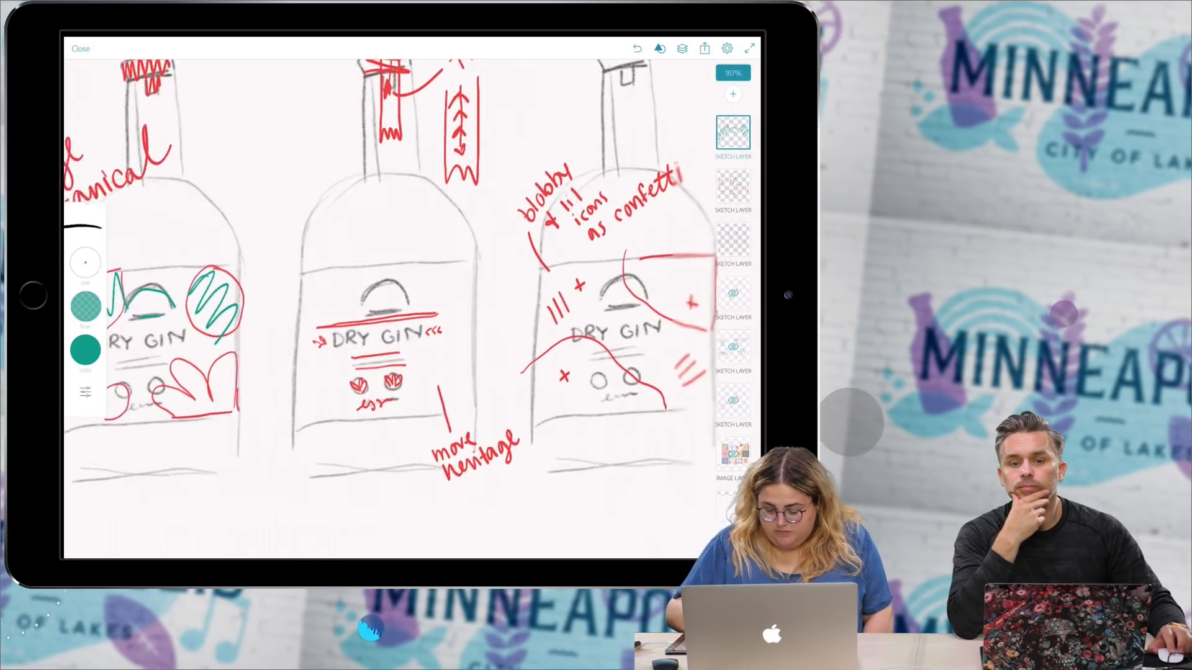
pyautogui.scroll(2, 398, 298)
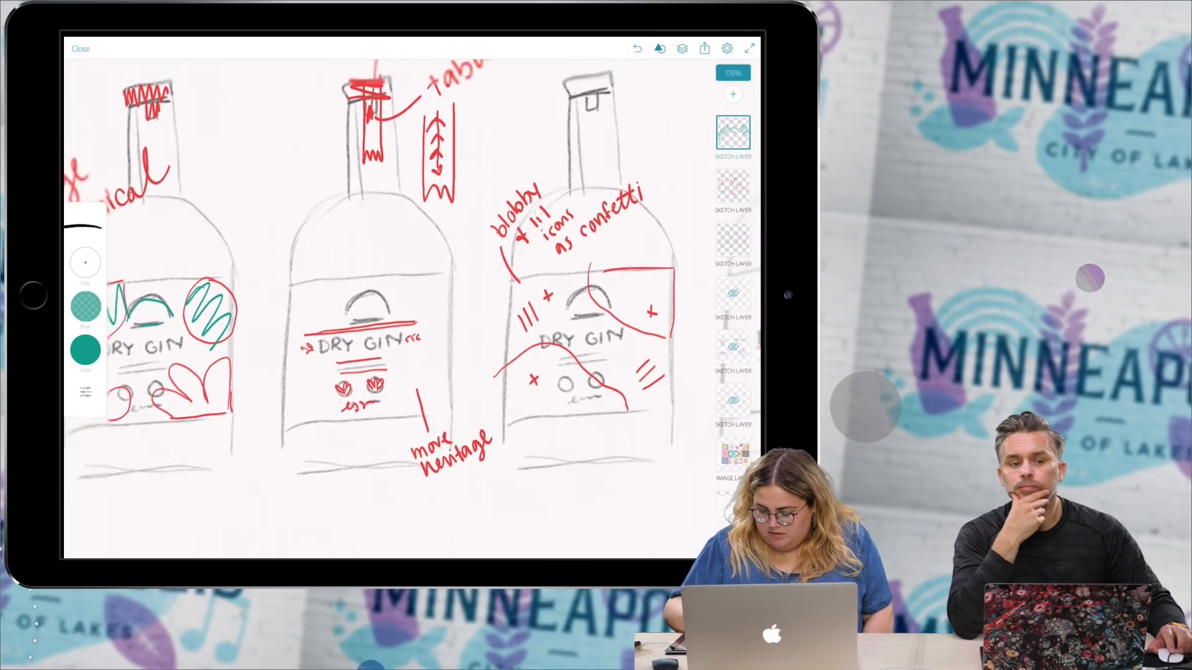
pyautogui.scroll(1, 397, 298)
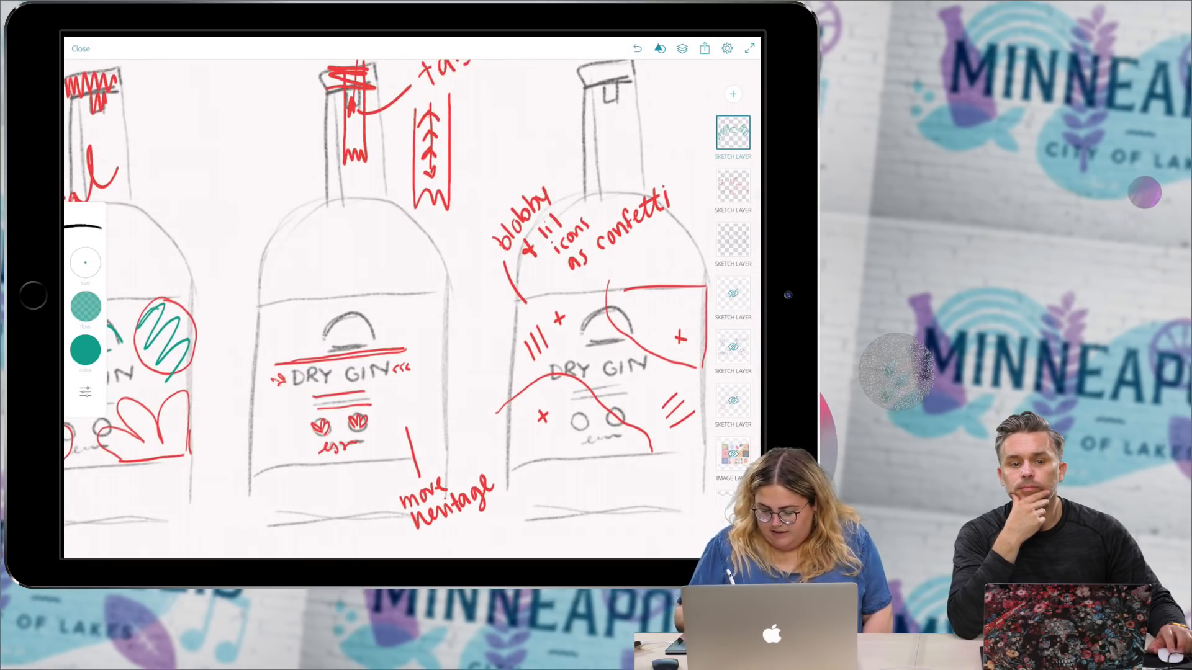
pyautogui.moveTo(281, 374); pyautogui.dragTo(278, 385)
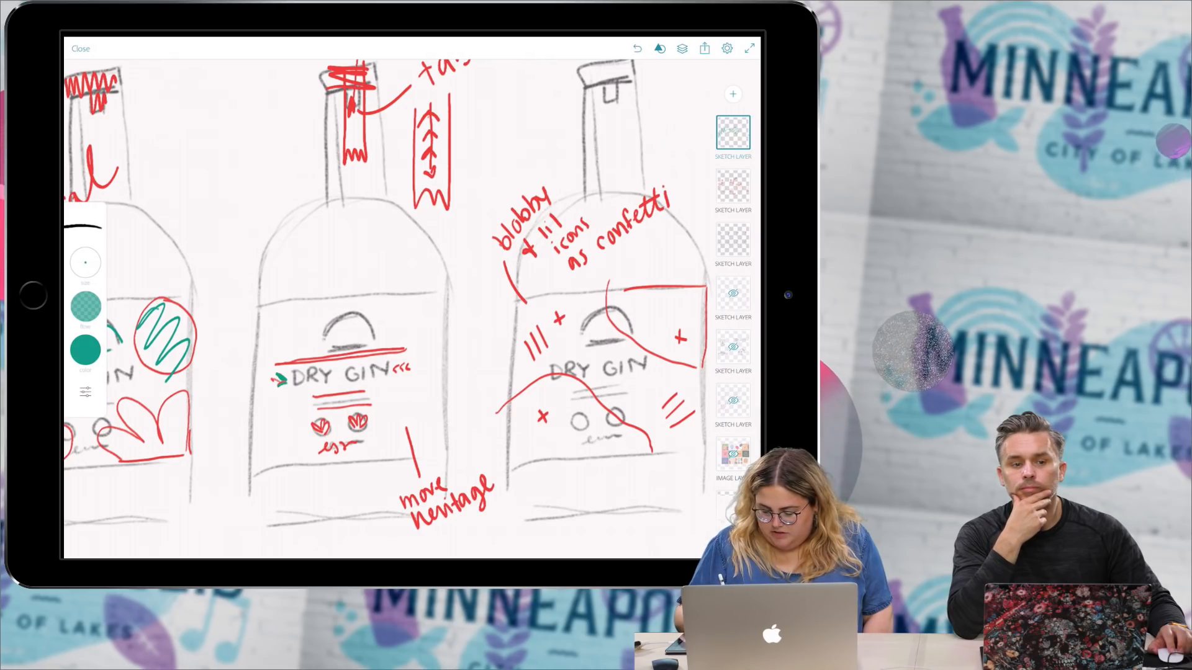
pyautogui.moveTo(399, 364)
pyautogui.mouseDown()
pyautogui.moveTo(394, 375)
pyautogui.moveTo(406, 372)
pyautogui.mouseUp()
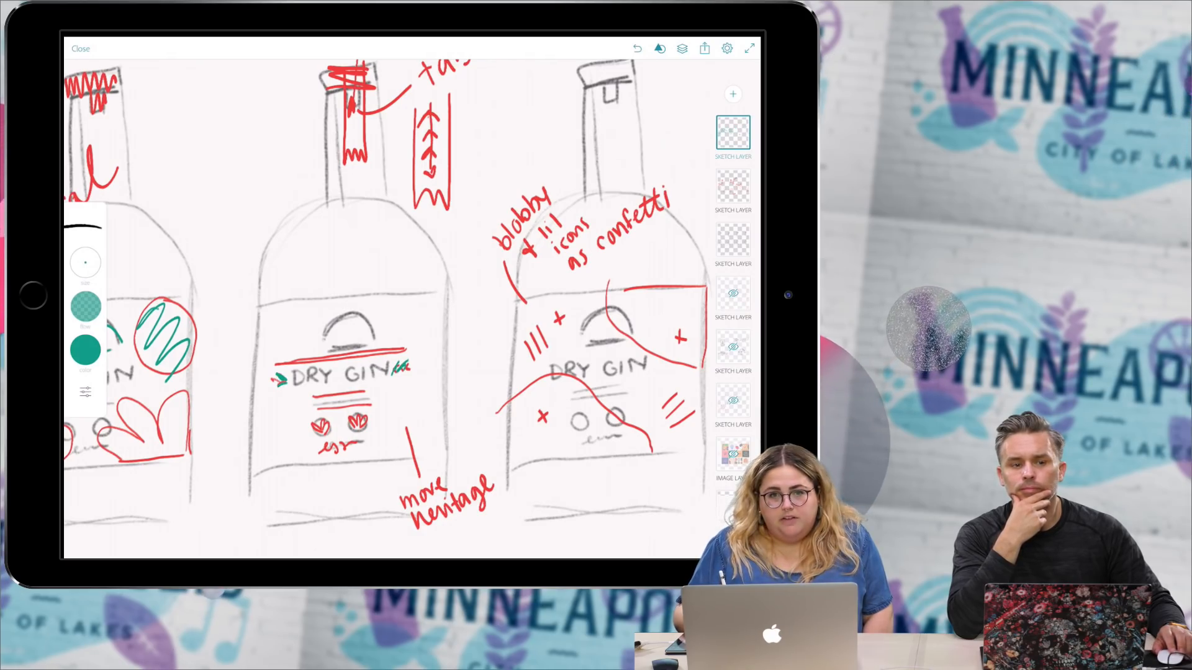
# Step: Hatch the second bottle's neck strip in green and draw green leaf shapes over the stem in its enlarged detail
pyautogui.scroll(-2, 397, 298)
pyautogui.scroll(2, 397, 298)
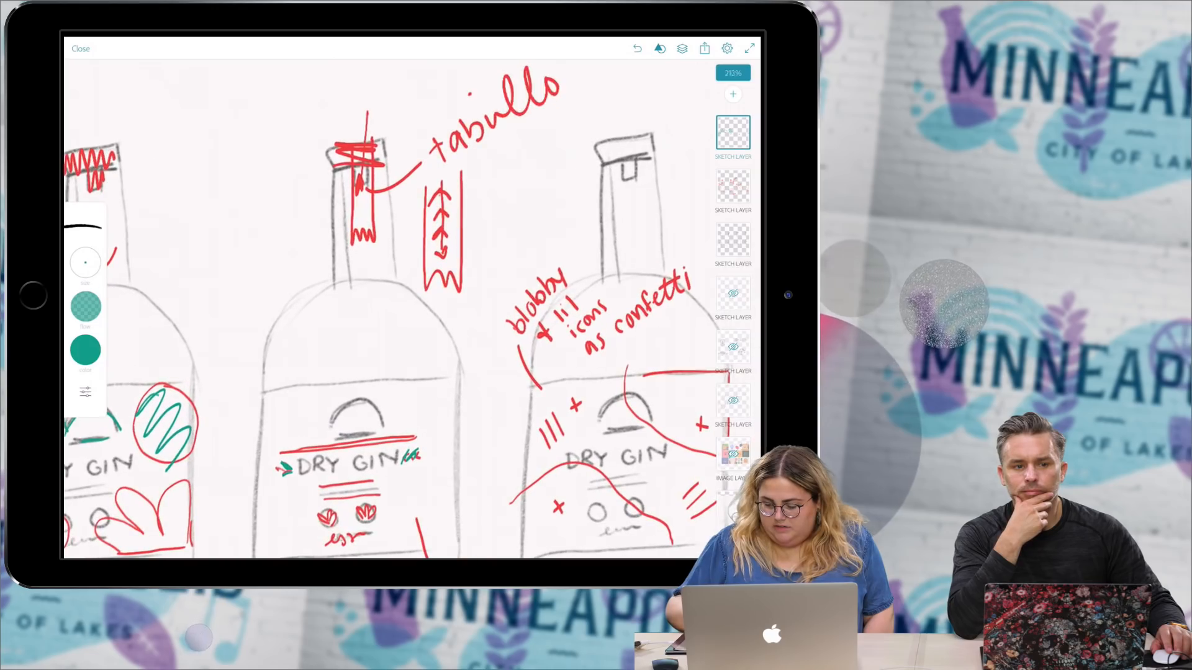
pyautogui.moveTo(358, 238)
pyautogui.mouseDown()
pyautogui.moveTo(374, 152)
pyautogui.moveTo(355, 253)
pyautogui.mouseUp()
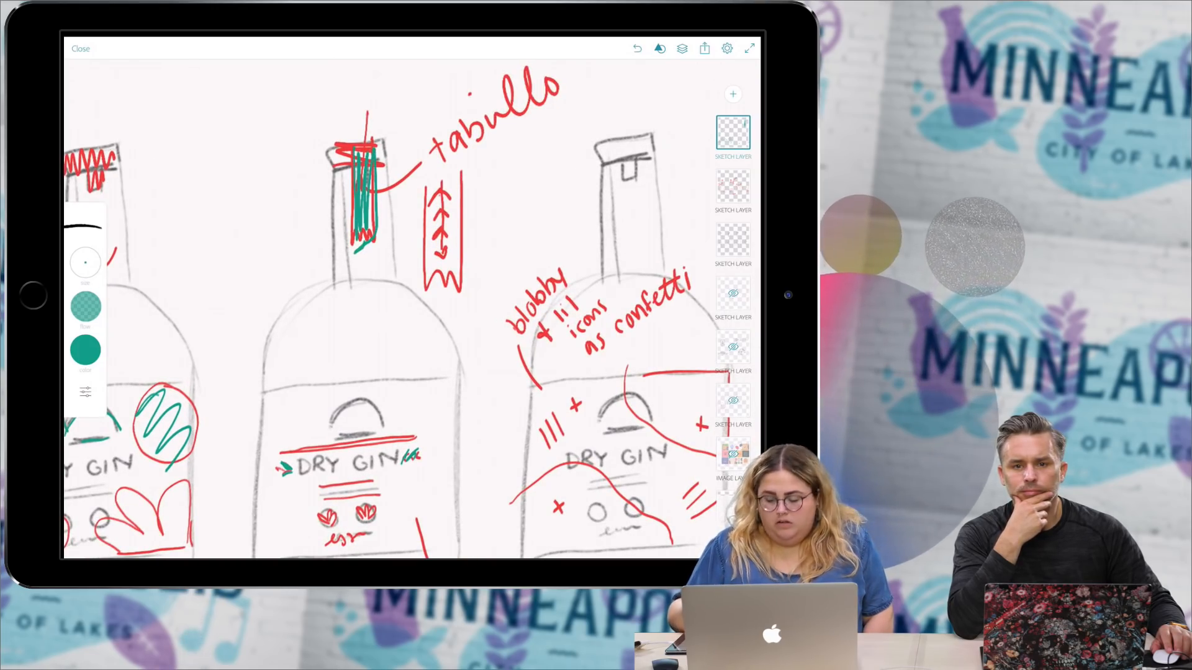
pyautogui.scroll(-3, 398, 298)
pyautogui.scroll(2, 397, 298)
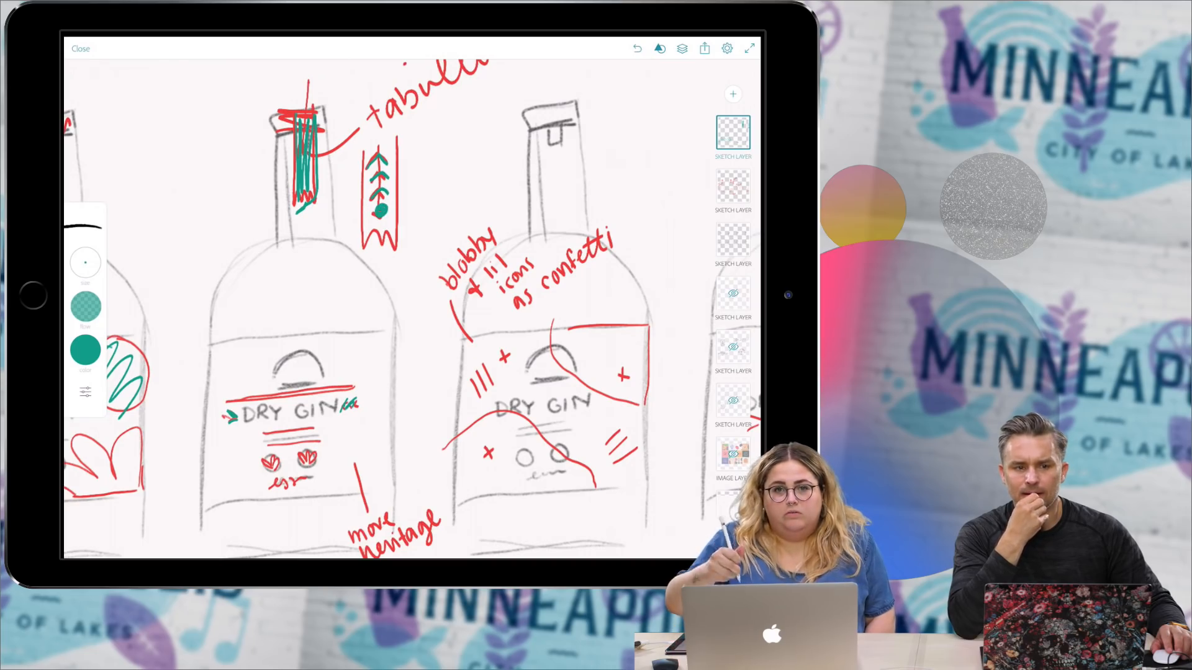
pyautogui.scroll(-3, 397, 298)
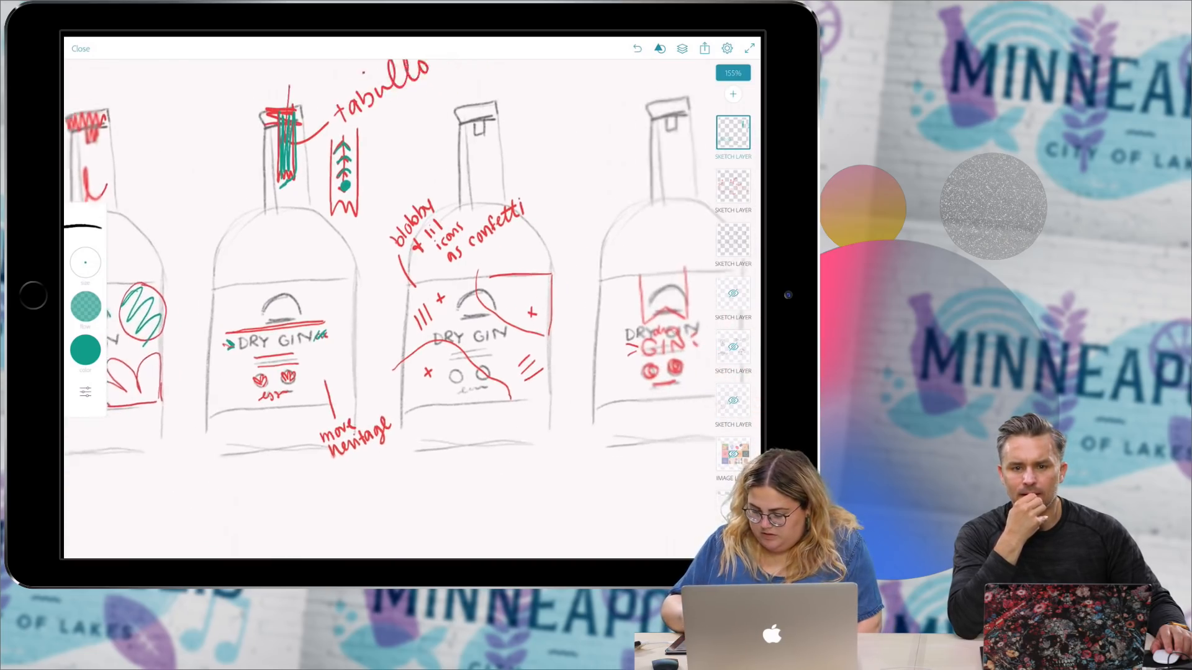
# Step: Hatch the banner on the fourth bottle's label in green, trace the small script word above GIN and add a green arrow pointing at the label
pyautogui.hscroll(2, 397, 298)
pyautogui.hscroll(-2, 397, 298)
pyautogui.scroll(5, 398, 298)
pyautogui.hscroll(2, 398, 298)
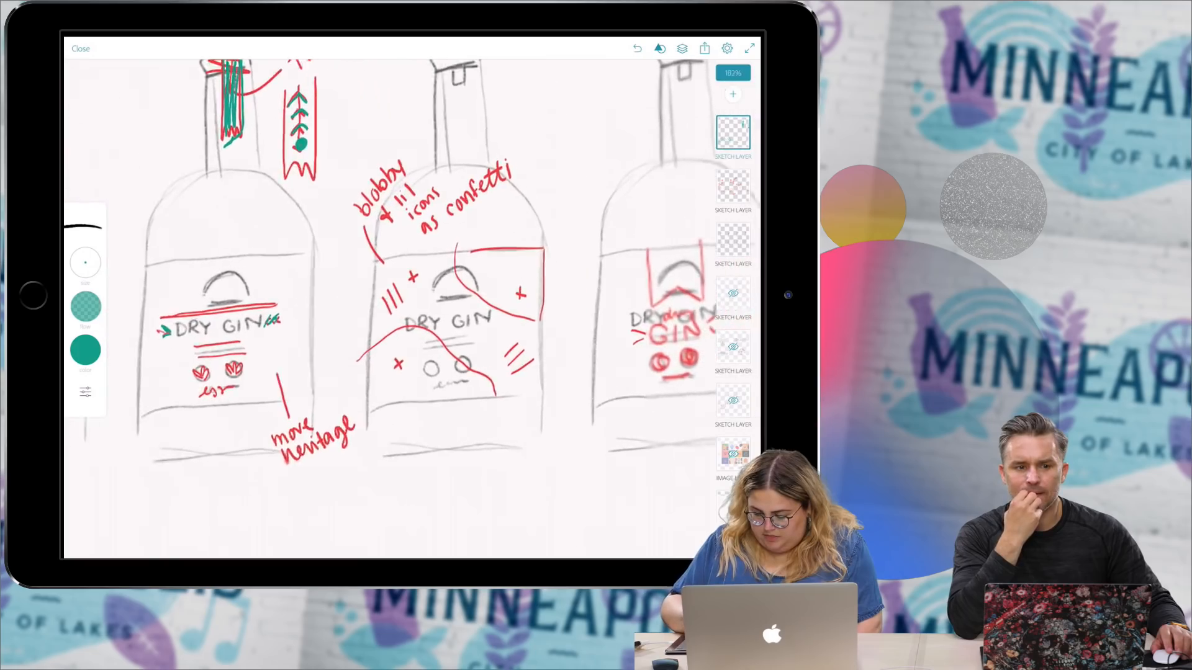
pyautogui.scroll(-5, 397, 298)
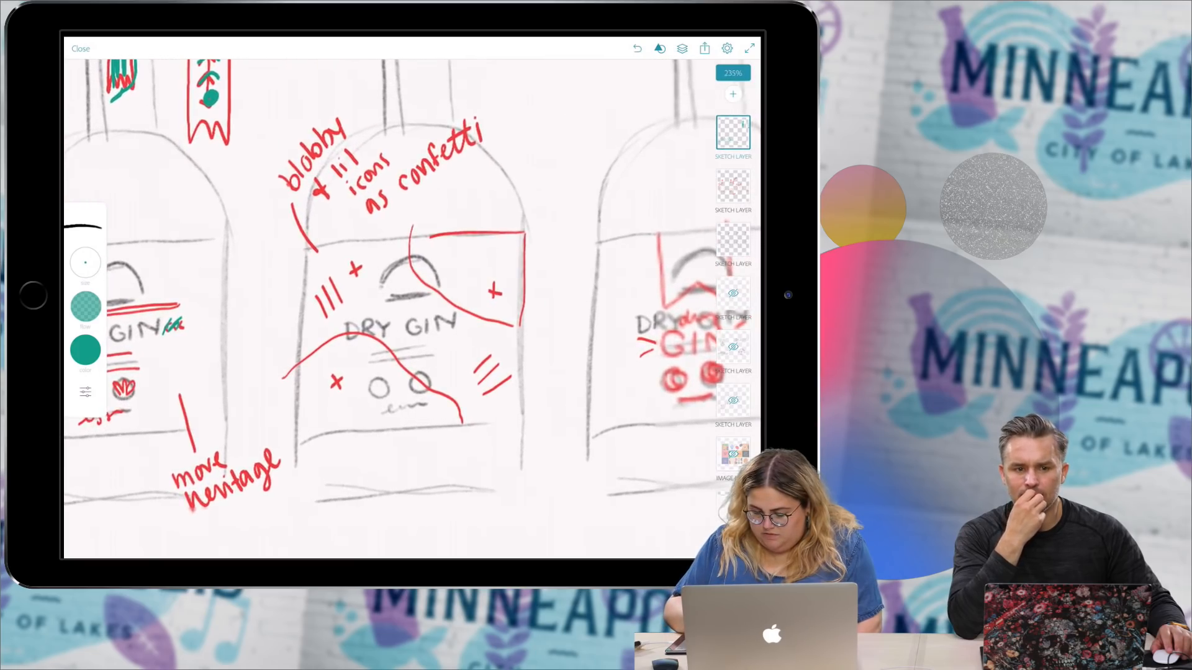
pyautogui.hscroll(-2, 398, 298)
pyautogui.hscroll(2, 397, 298)
pyautogui.scroll(3, 397, 298)
pyautogui.hscroll(2, 397, 298)
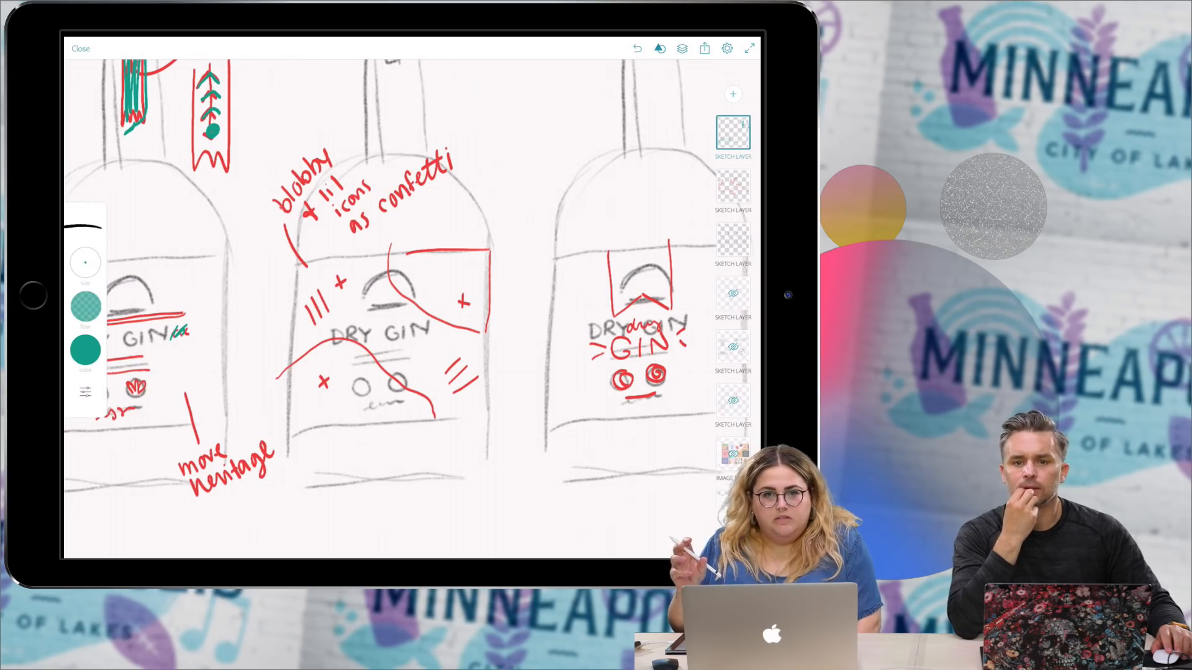
pyautogui.hscroll(5, 398, 309)
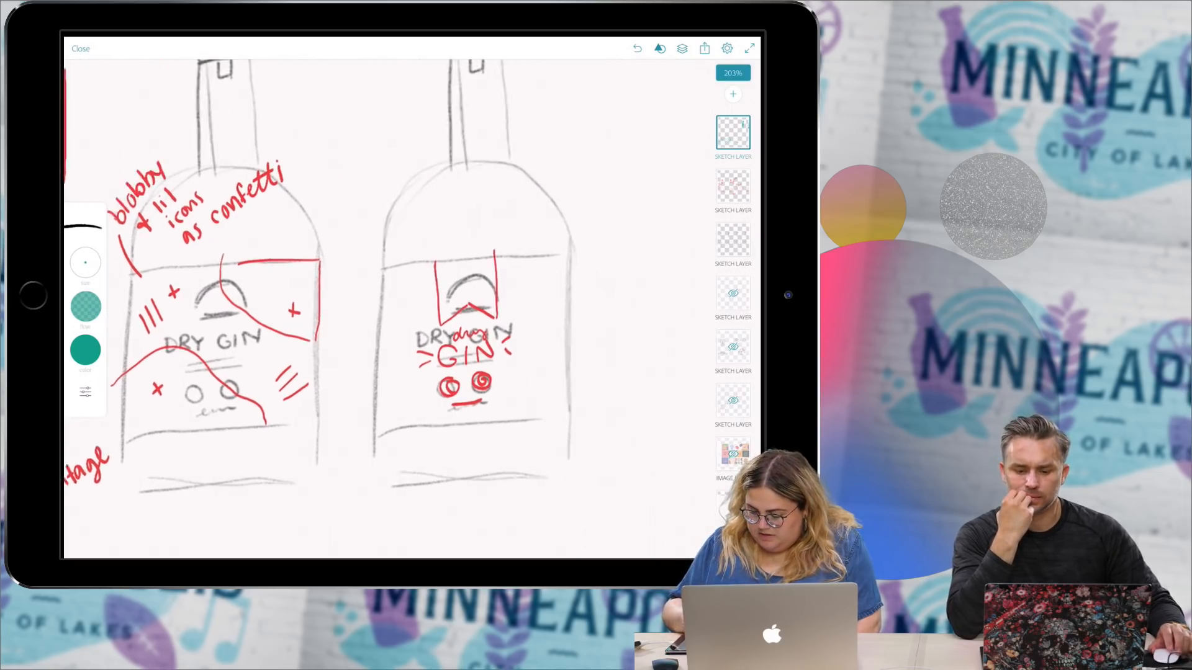
pyautogui.moveTo(323, 236)
pyautogui.mouseDown()
pyautogui.moveTo(335, 298)
pyautogui.moveTo(350, 242)
pyautogui.moveTo(378, 291)
pyautogui.moveTo(403, 261)
pyautogui.mouseUp()
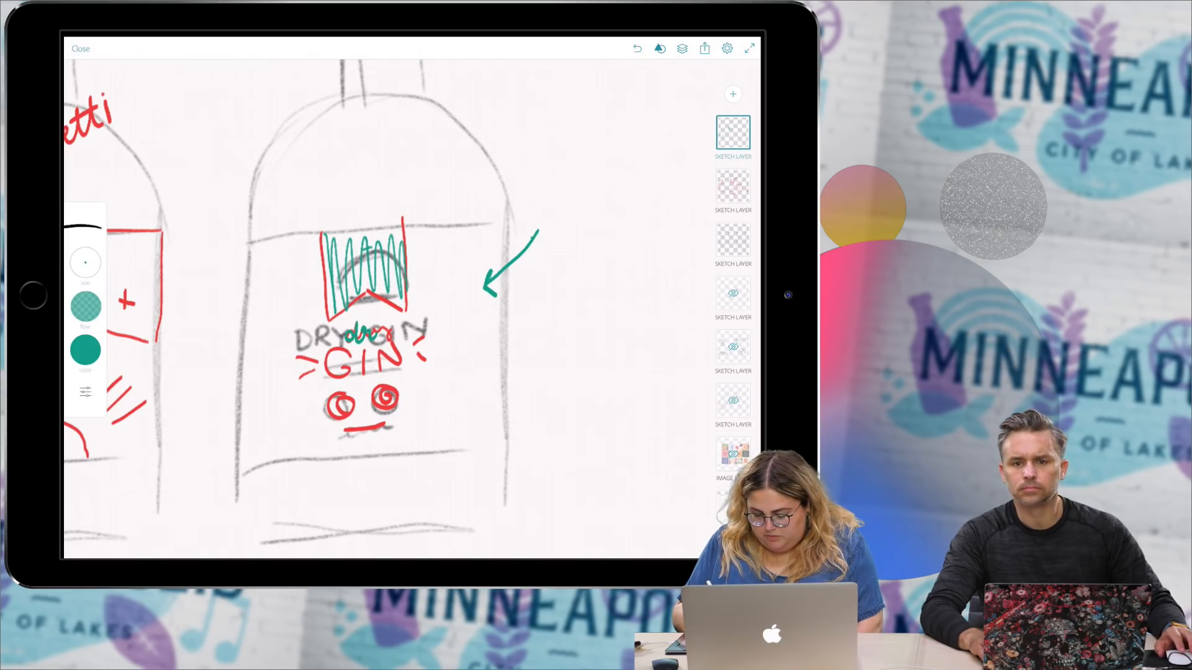
pyautogui.moveTo(396, 329); pyautogui.dragTo(391, 346)
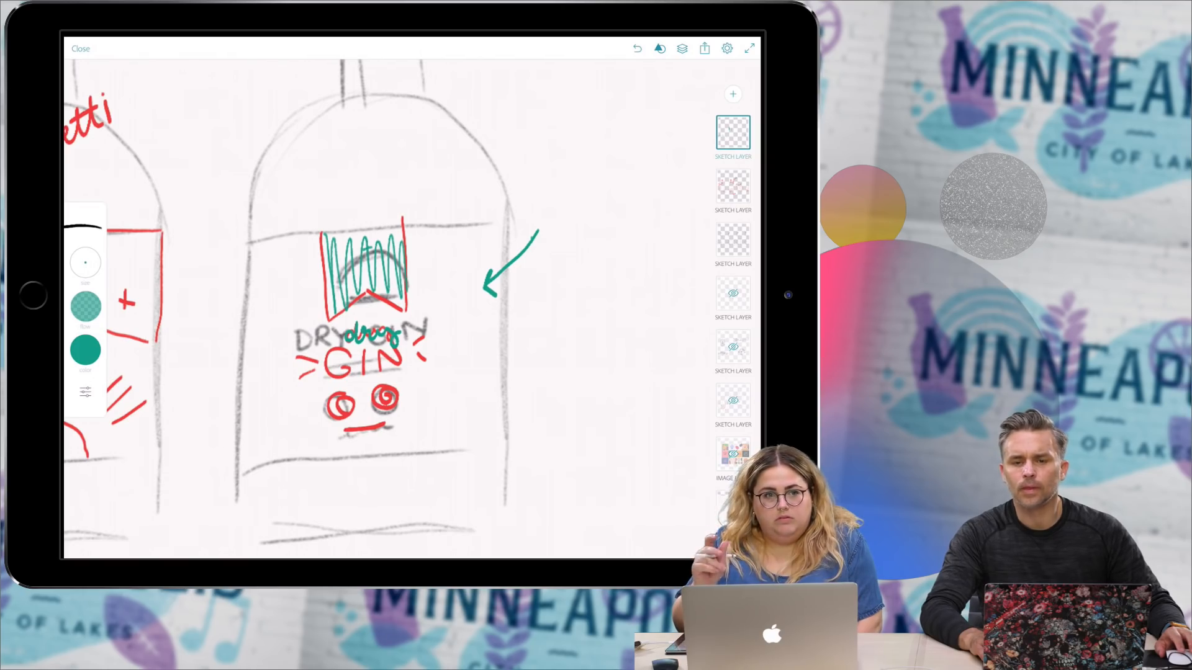
# Step: Examine the red and green markups across all four bottle concepts, including a closer look at the first bottle's botanical label
pyautogui.scroll(-4, 385, 292)
pyautogui.hscroll(-3, 398, 292)
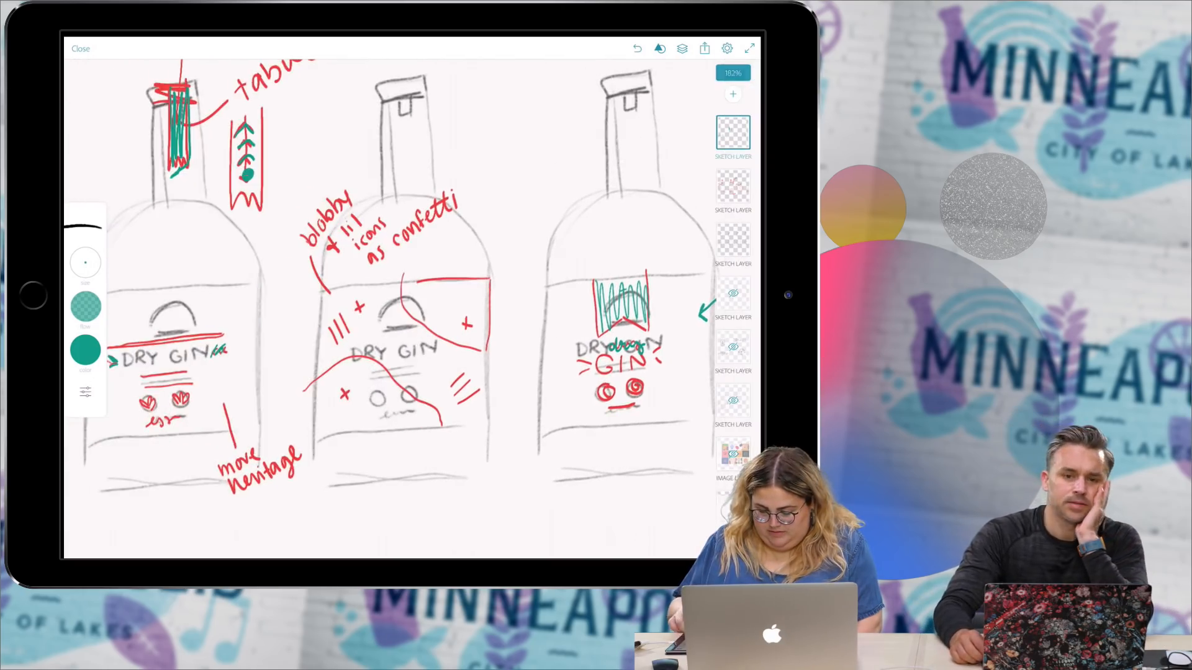
pyautogui.scroll(-5, 550, 335)
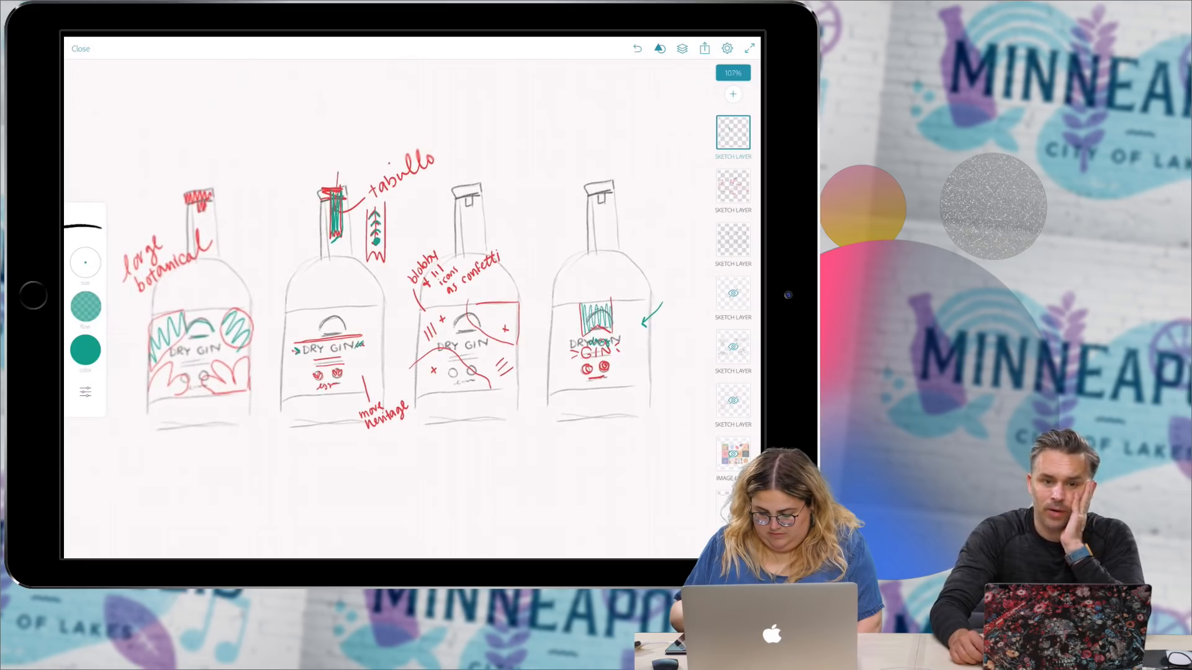
pyautogui.scroll(-1, 412, 298)
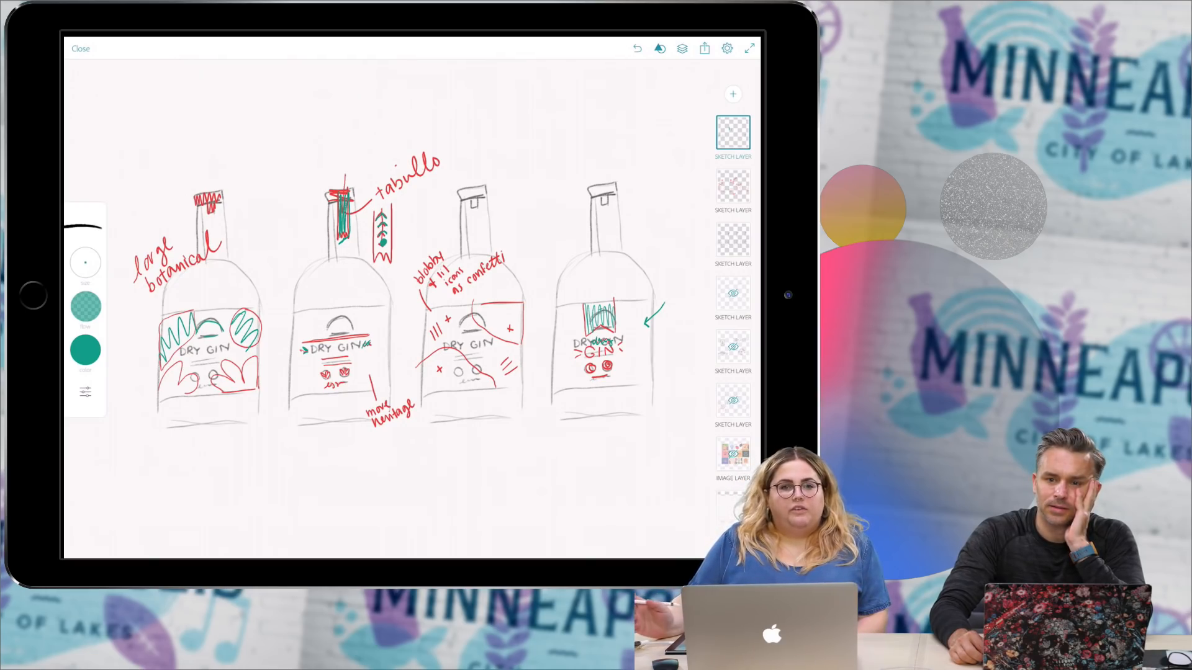
pyautogui.scroll(5, 208, 348)
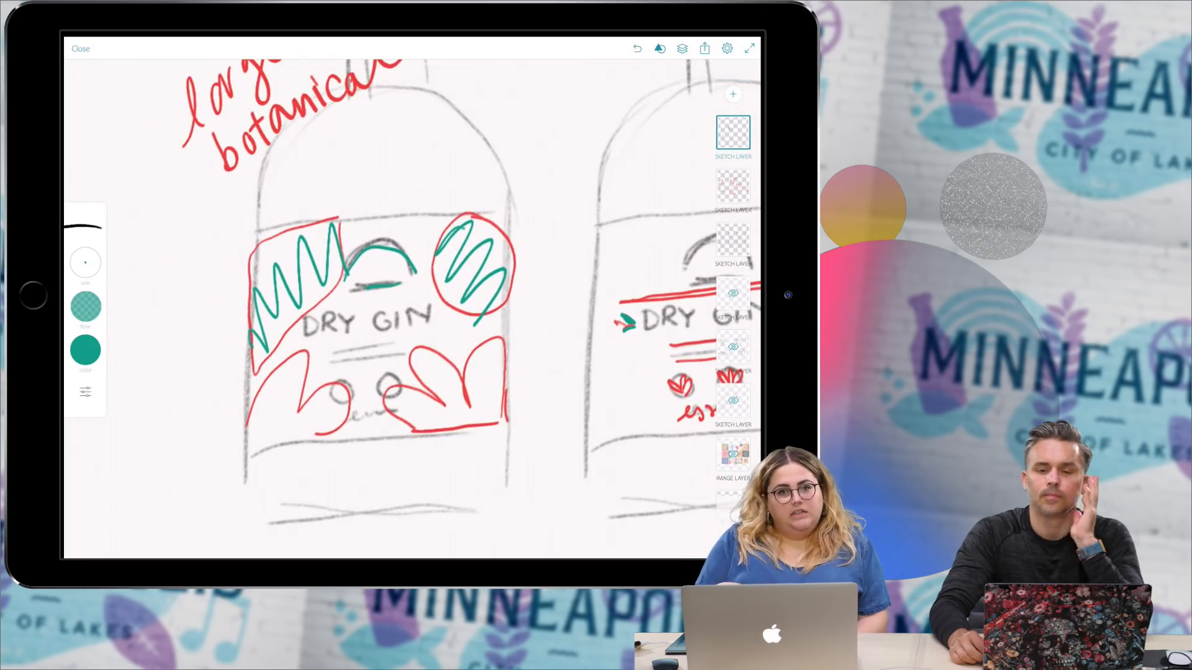
pyautogui.scroll(-1, 390, 298)
pyautogui.scroll(-8, 389, 298)
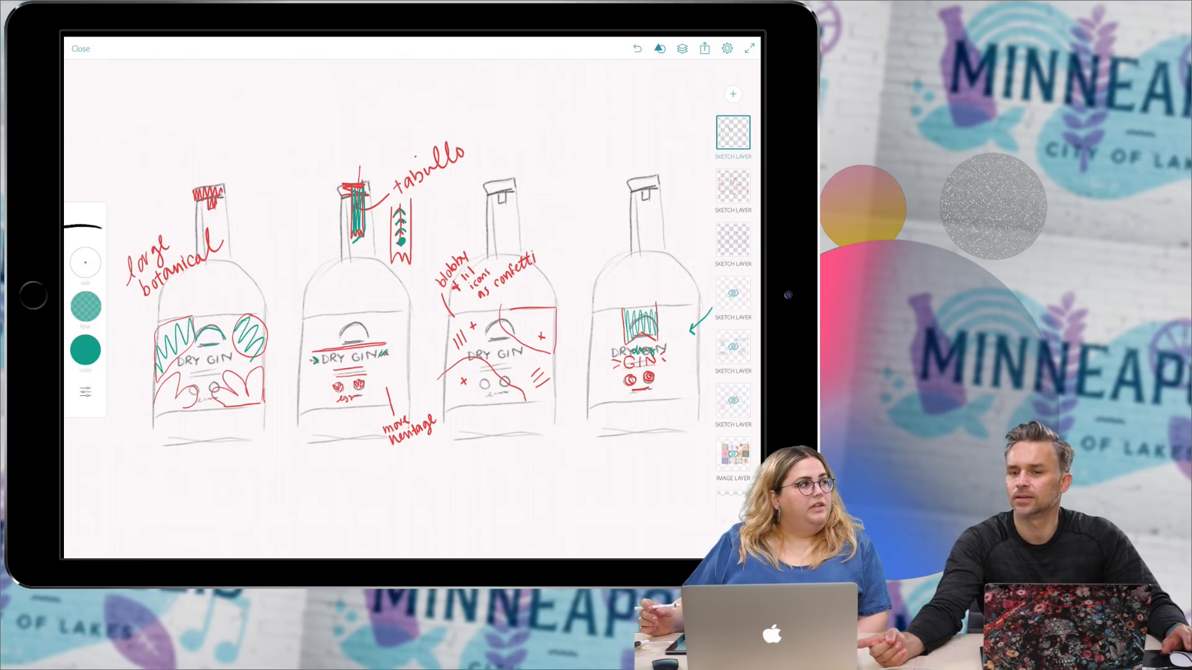
pyautogui.scroll(-3, 412, 298)
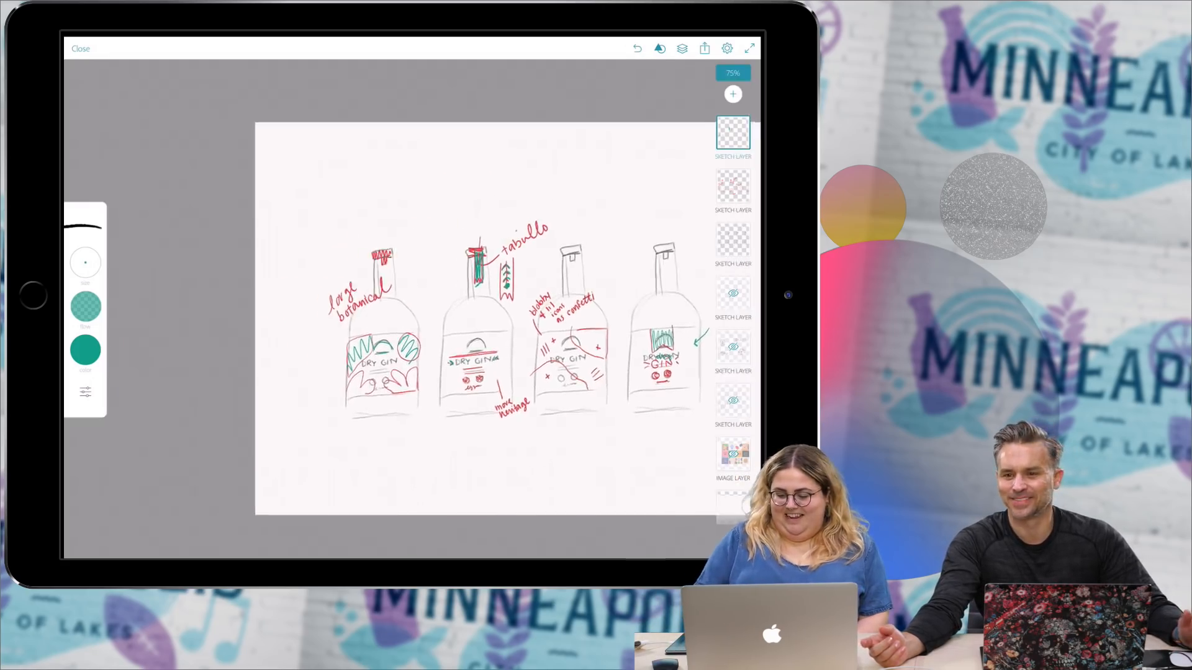
pyautogui.scroll(5, 376, 353)
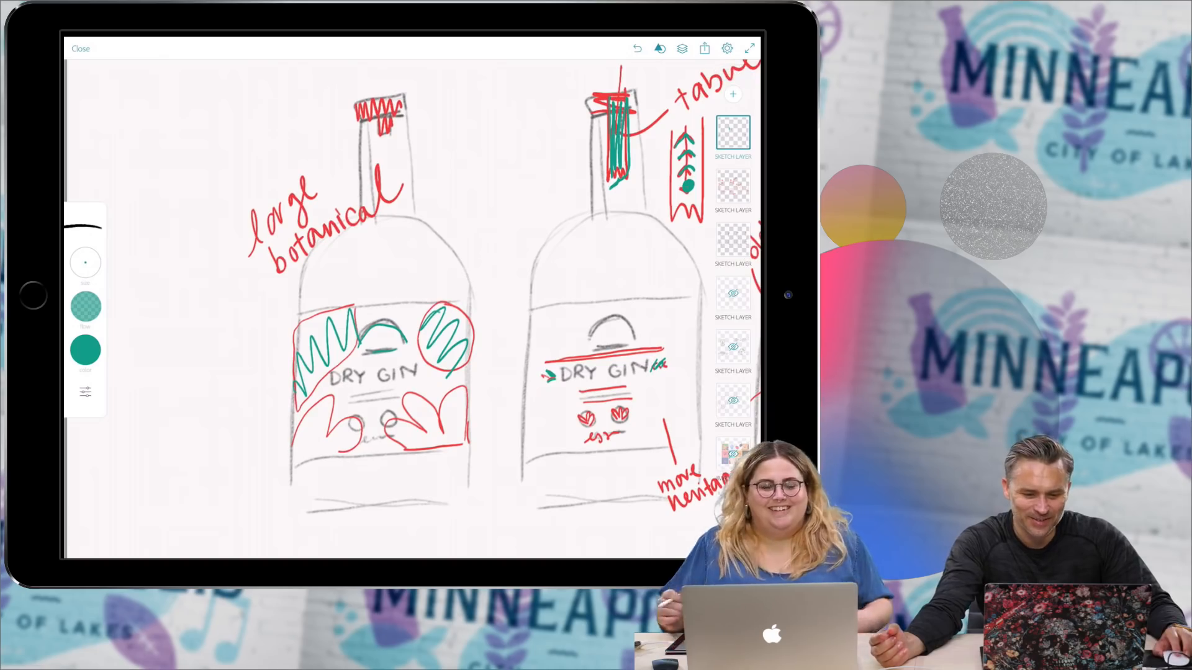
pyautogui.scroll(-3, 413, 298)
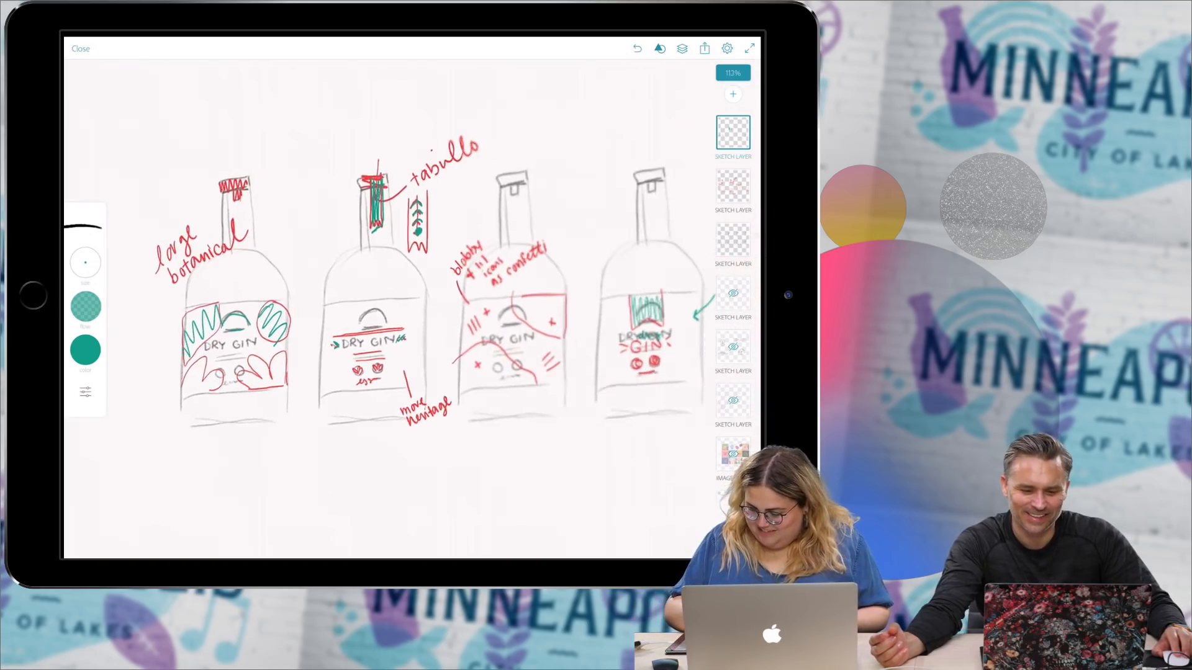
pyautogui.scroll(-1, 412, 298)
pyautogui.scroll(1, 412, 298)
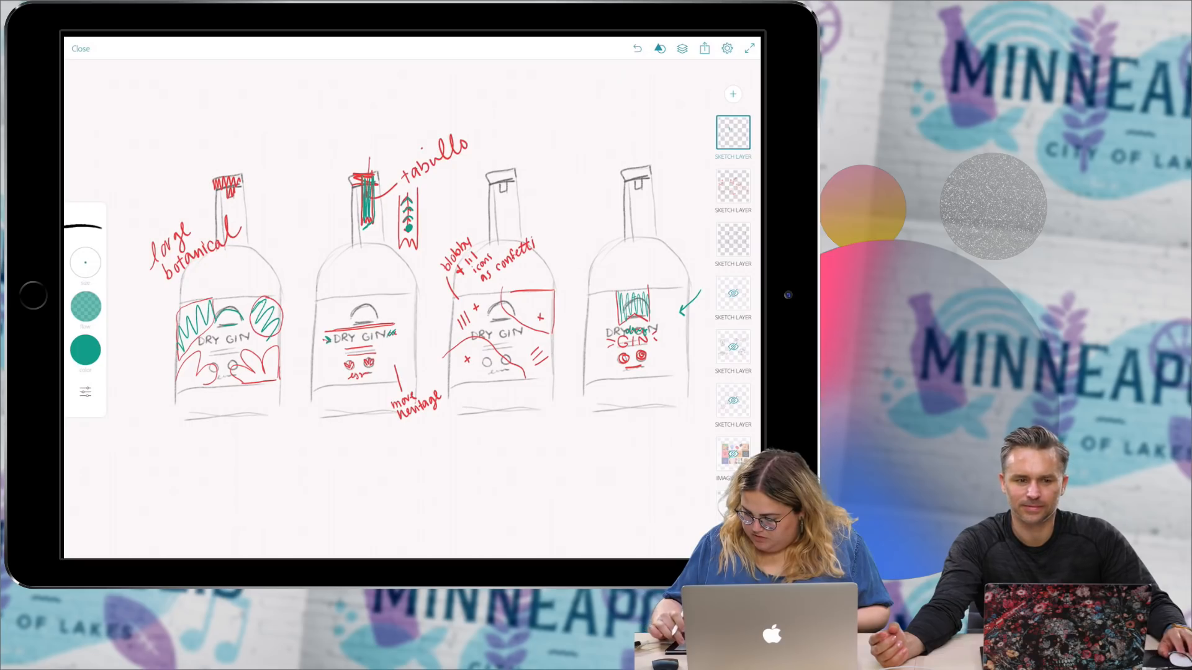
# Step: Hide the green sketch layer and send the bottle sketches to Creative Cloud Files as PDF
pyautogui.doubleClick(733, 132)
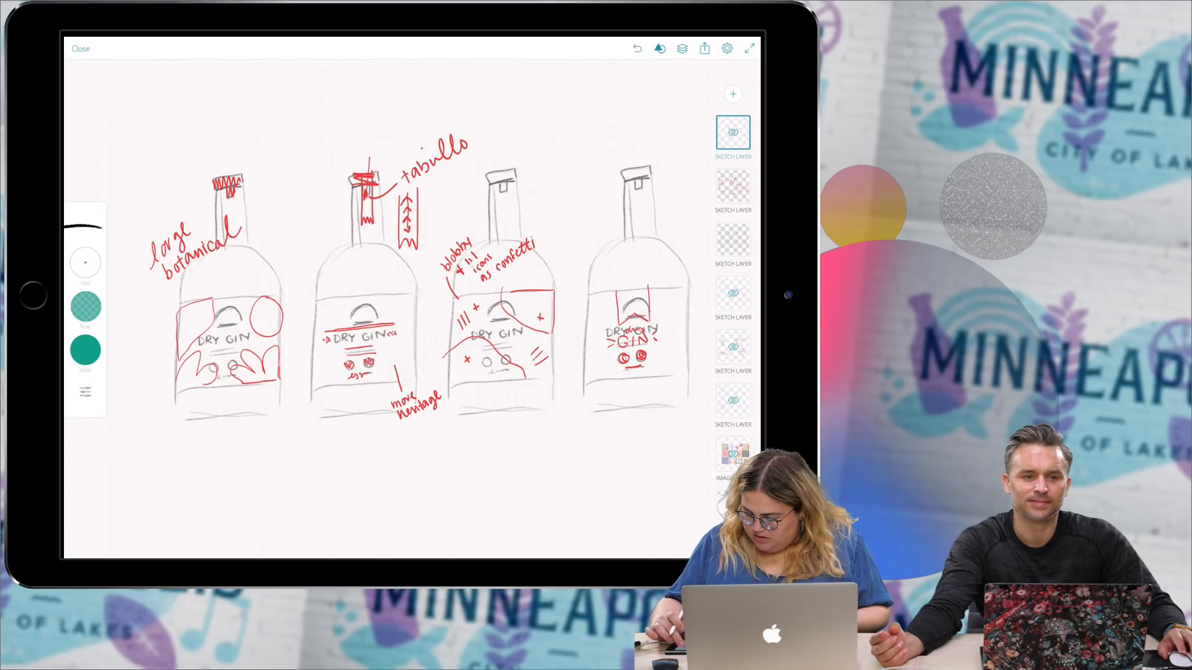
pyautogui.click(705, 47)
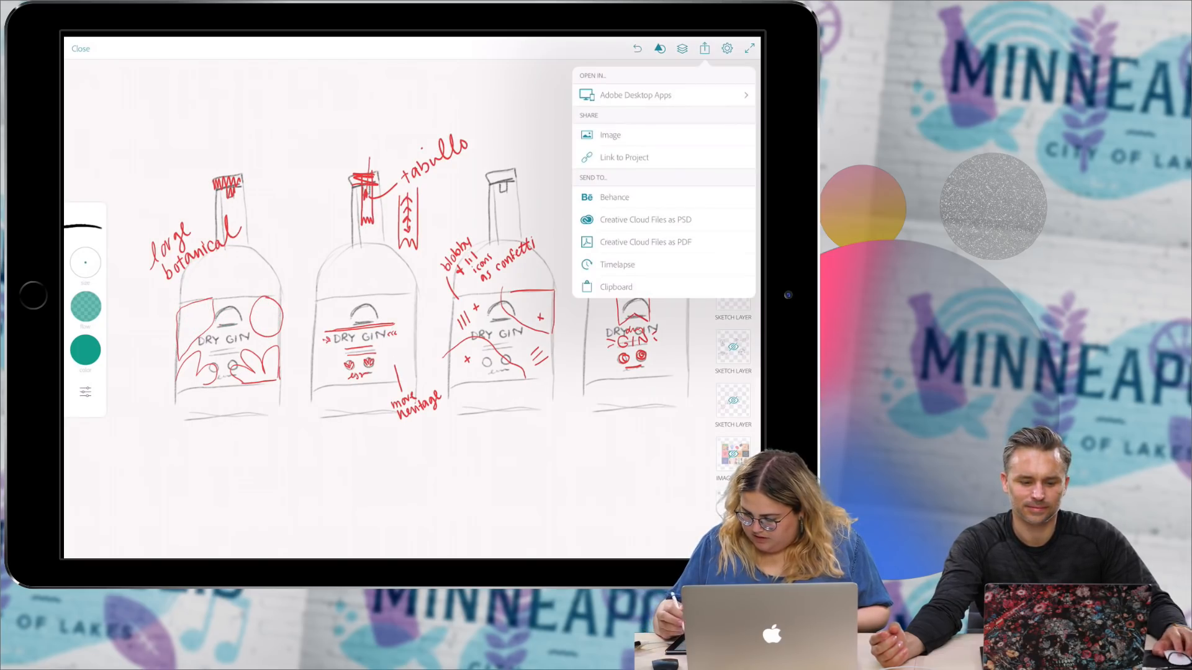
pyautogui.click(645, 242)
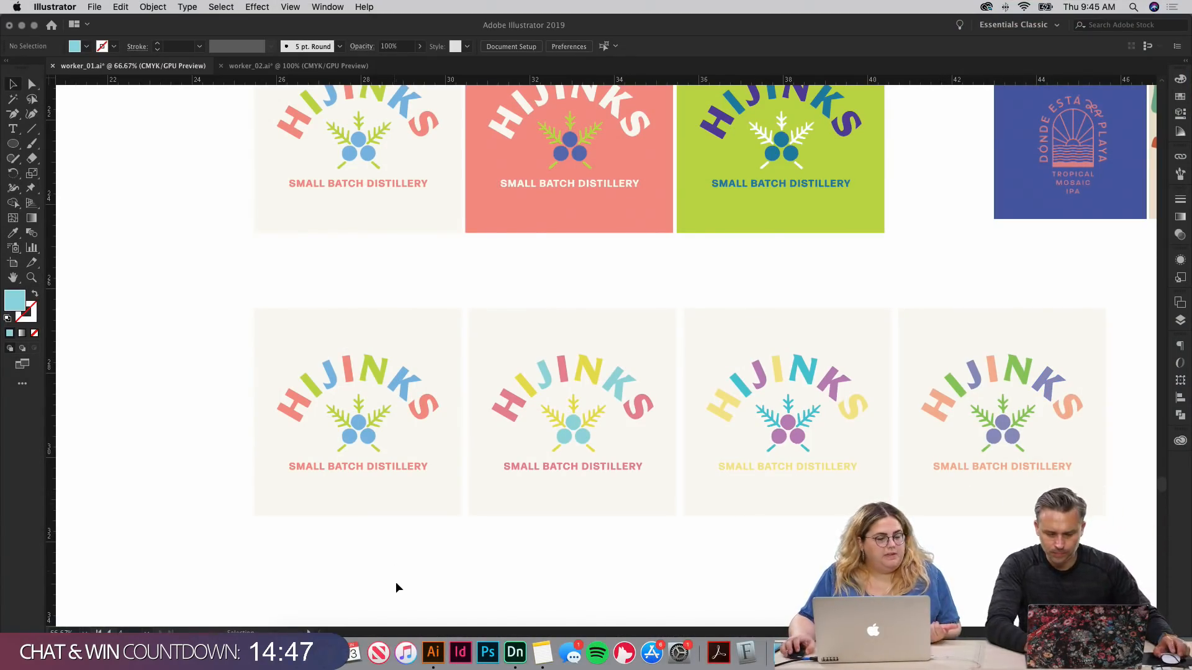
# Step: Switch to the worker_02.ai document in Illustrator and show its layers
pyautogui.click(248, 65)
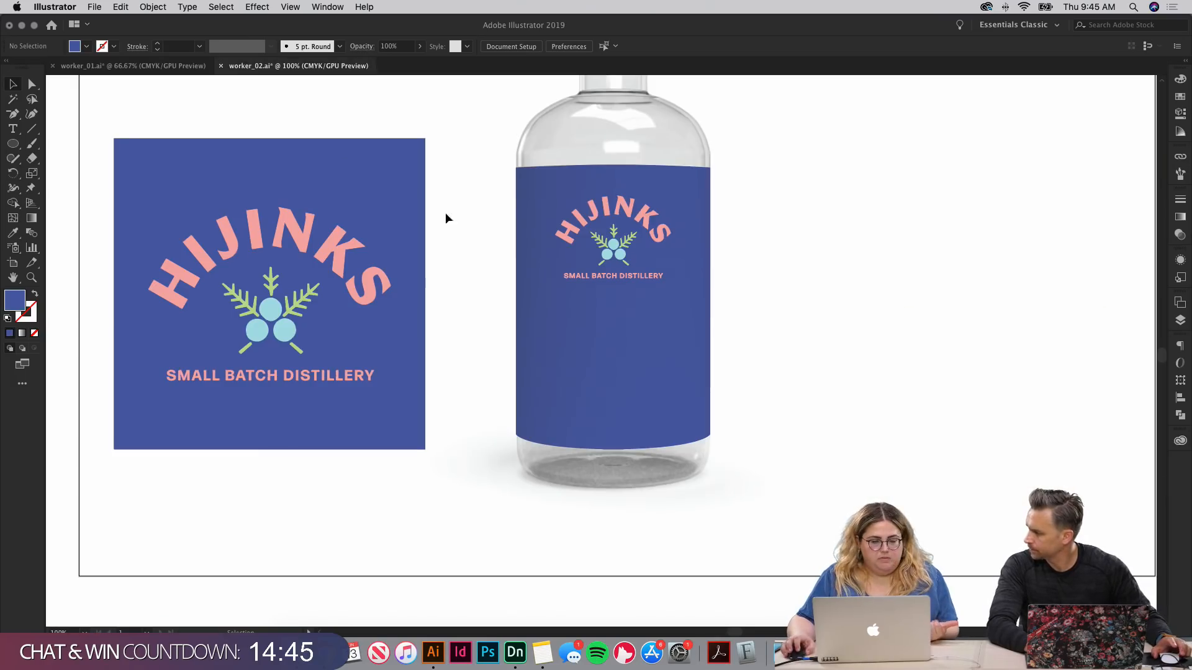
pyautogui.scroll(3, 1100, 357)
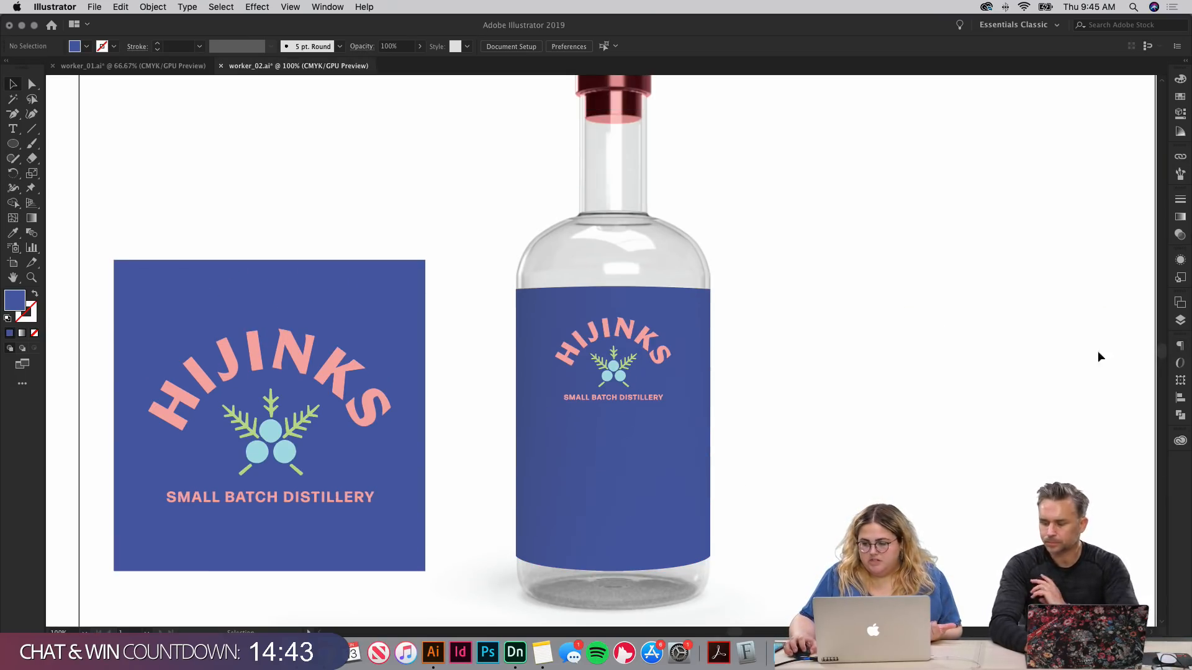
pyautogui.click(1181, 320)
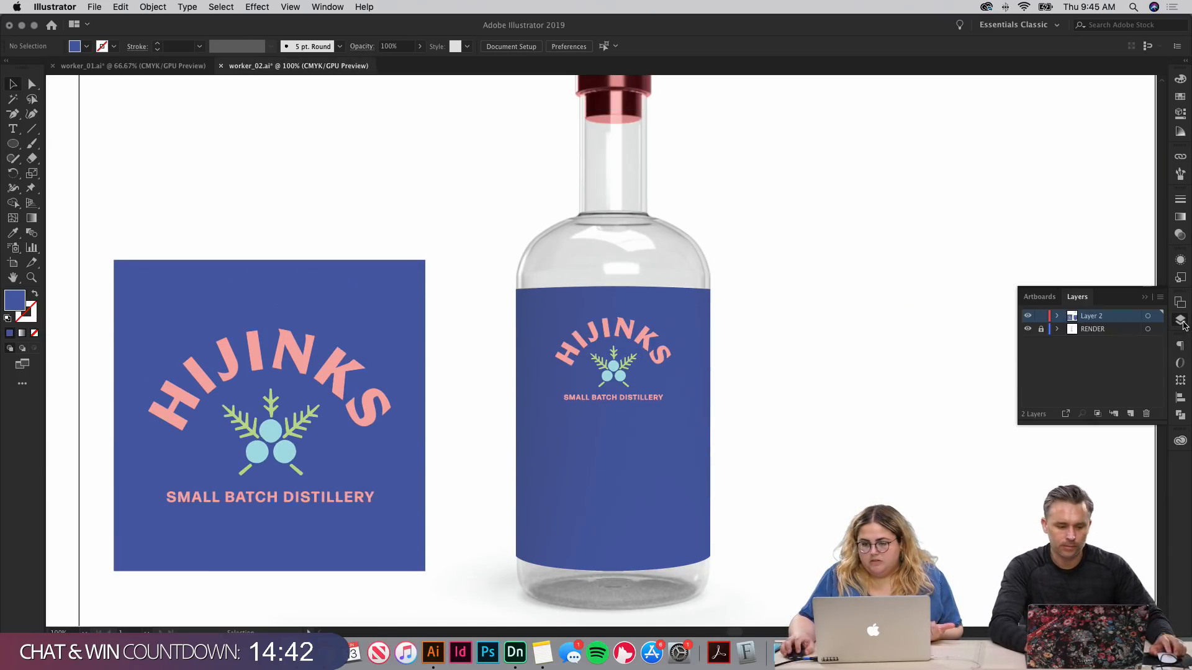
# Step: Toggle the visibility of Layer 2 to compare the blank bottle render with the blue label mockup, leaving the layer shown
pyautogui.click(1027, 317)
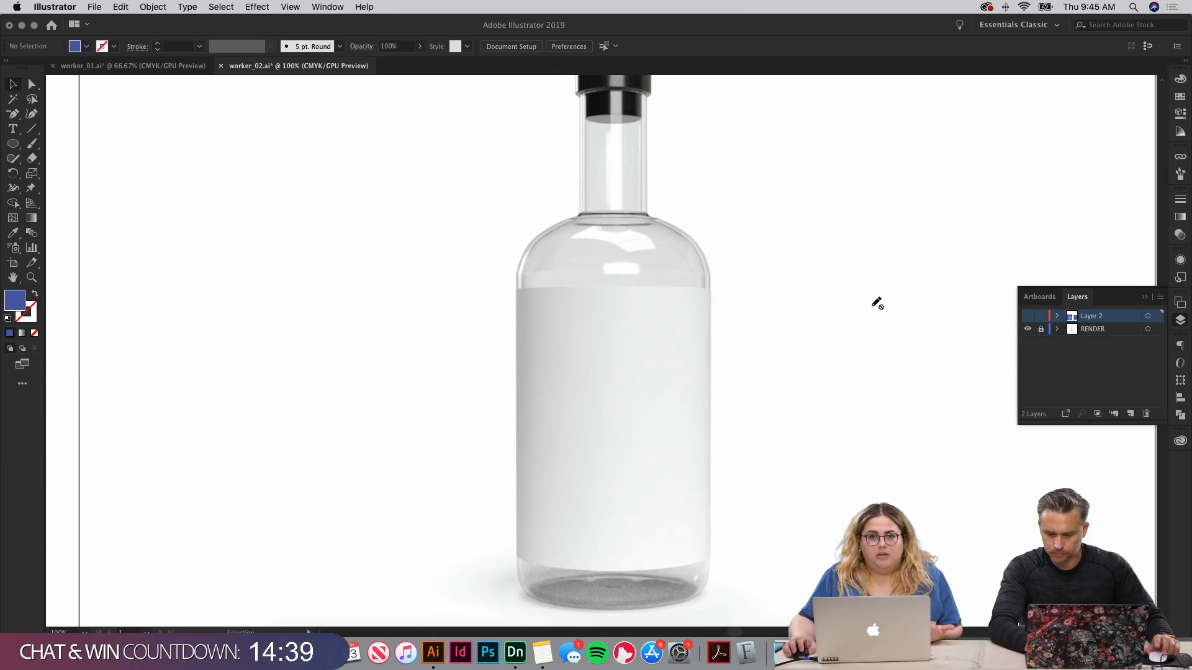
pyautogui.press('super+minus')
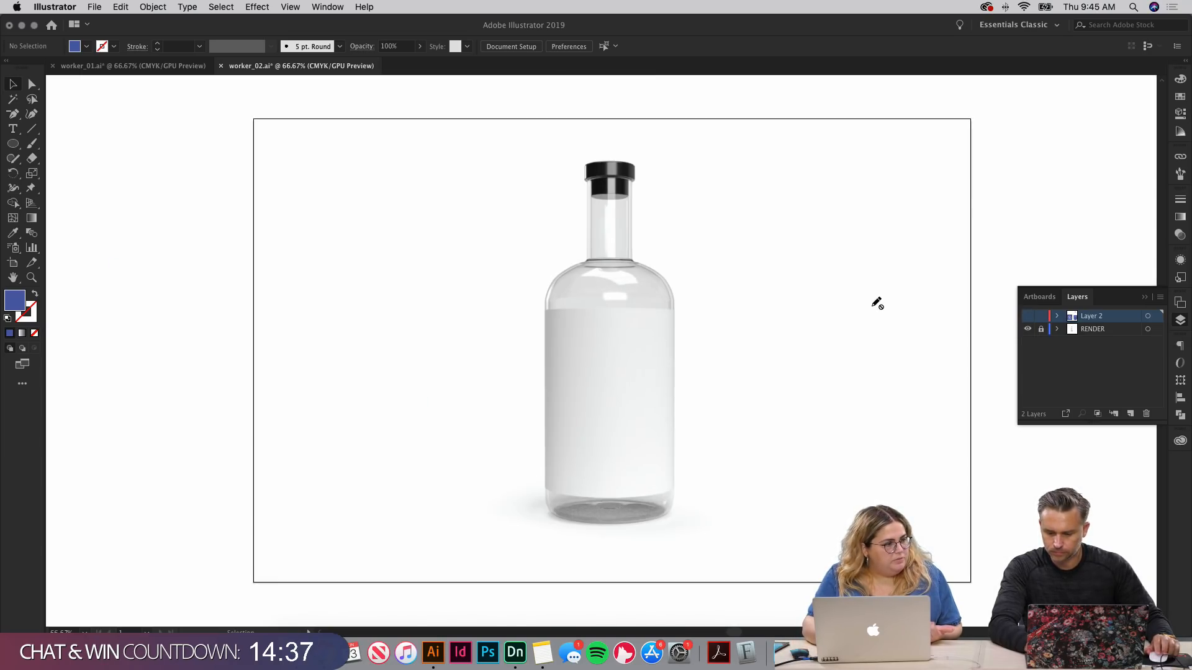
pyautogui.press('super+plus')
pyautogui.press('super+minus')
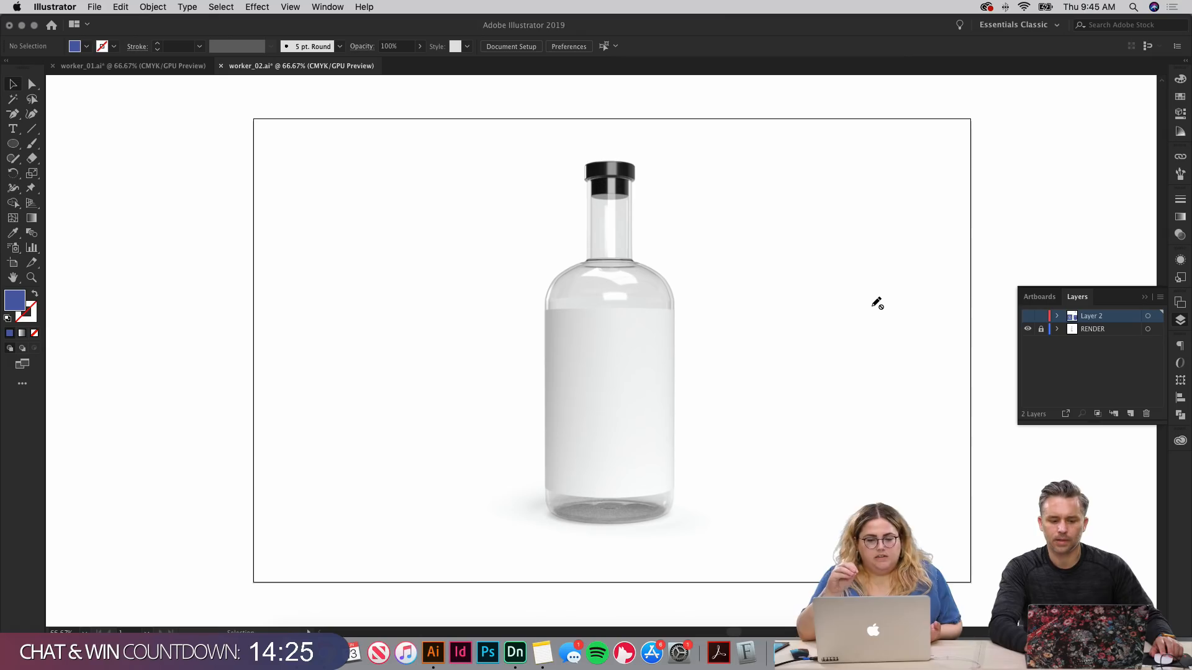
pyautogui.click(1028, 318)
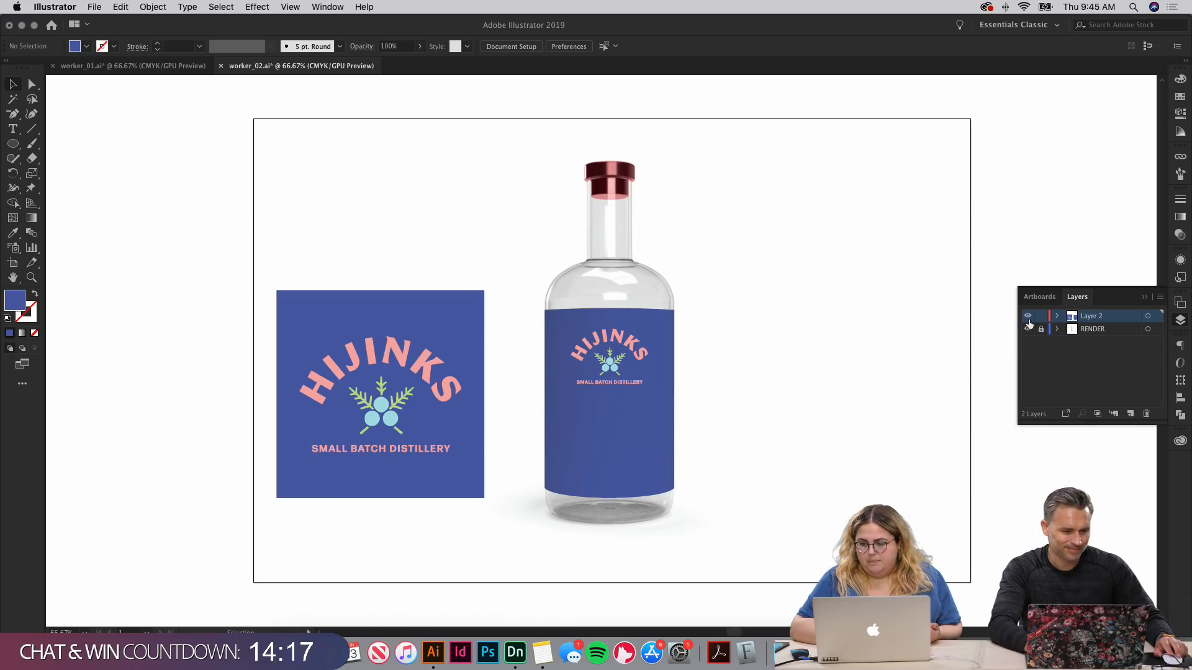
pyautogui.click(1028, 318)
pyautogui.click(1028, 318)
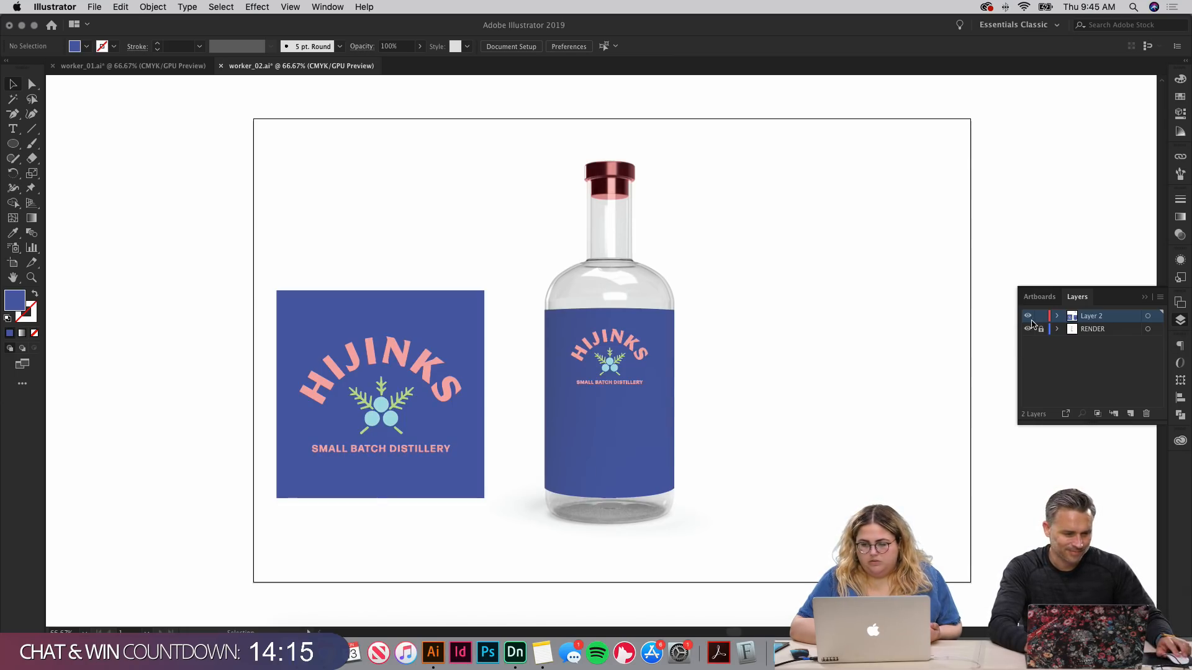
# Step: Move the pink cap shape off the bottle's stopper and place it back exactly over the stopper
pyautogui.press('super+equal')
pyautogui.press('super+equal')
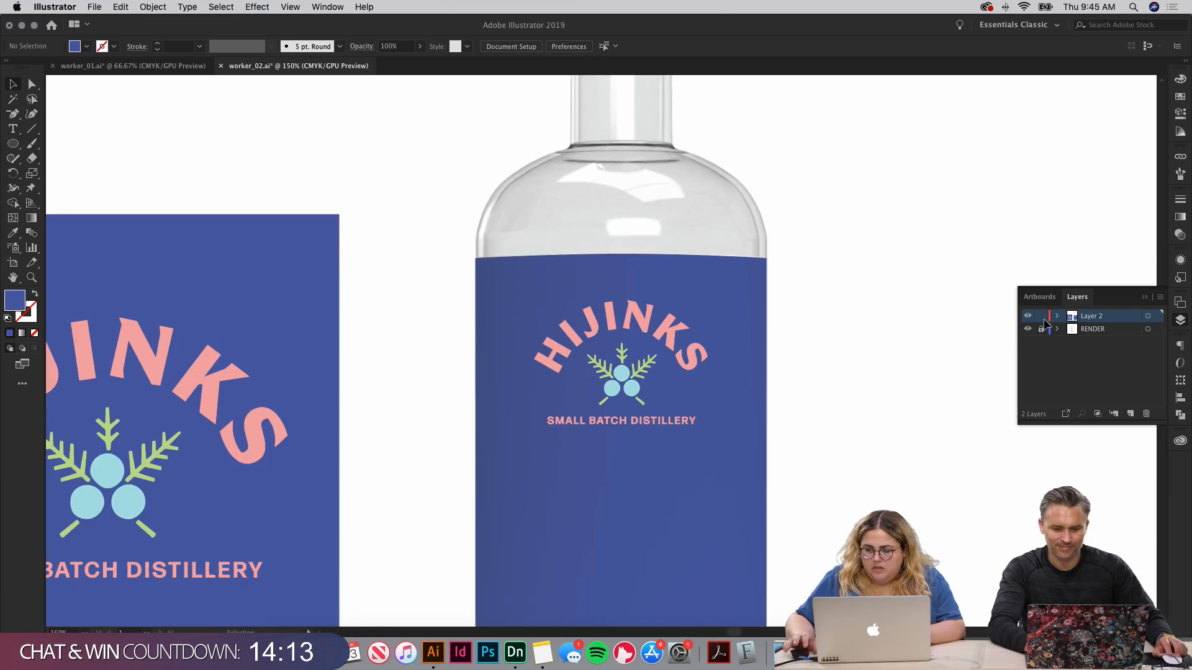
pyautogui.moveTo(896, 167); pyautogui.dragTo(900, 178)
pyautogui.scroll(5, 900, 178)
pyautogui.hscroll(2, 838, 277)
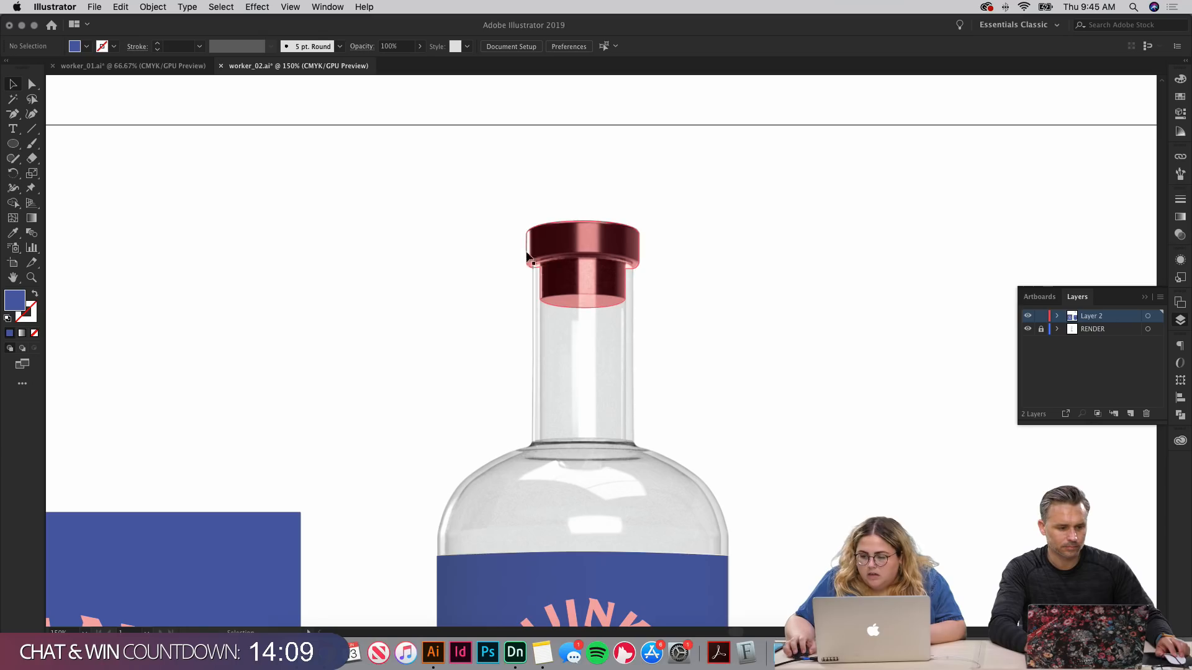
pyautogui.moveTo(658, 199); pyautogui.dragTo(704, 177)
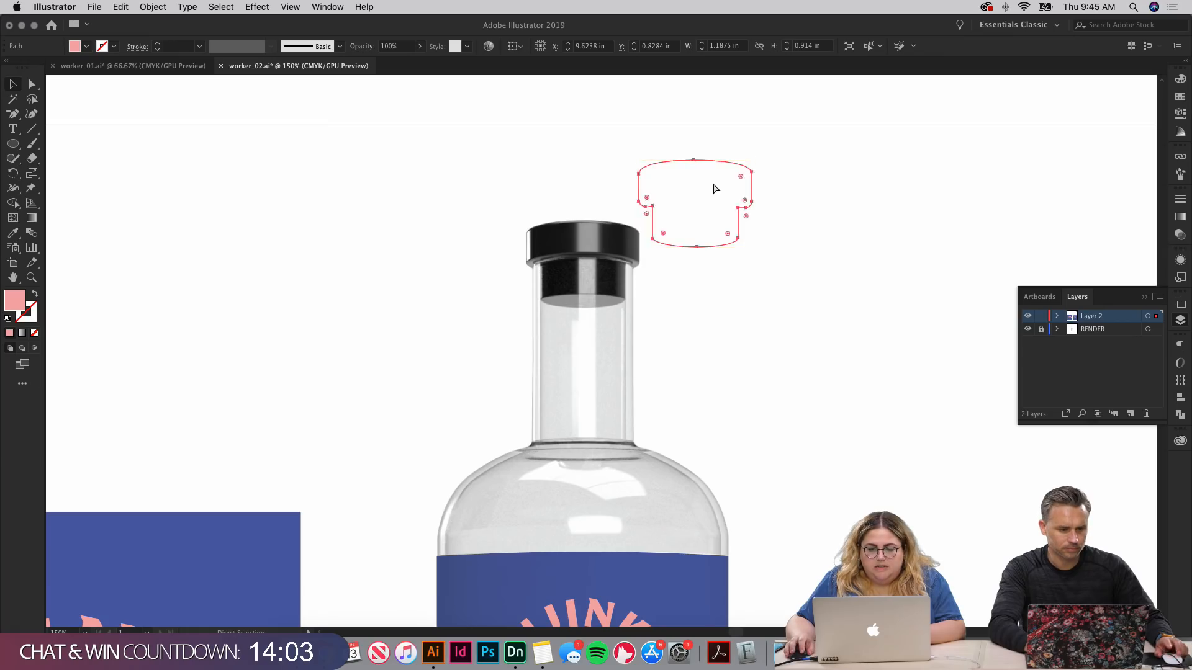
pyautogui.moveTo(695, 161); pyautogui.dragTo(584, 223)
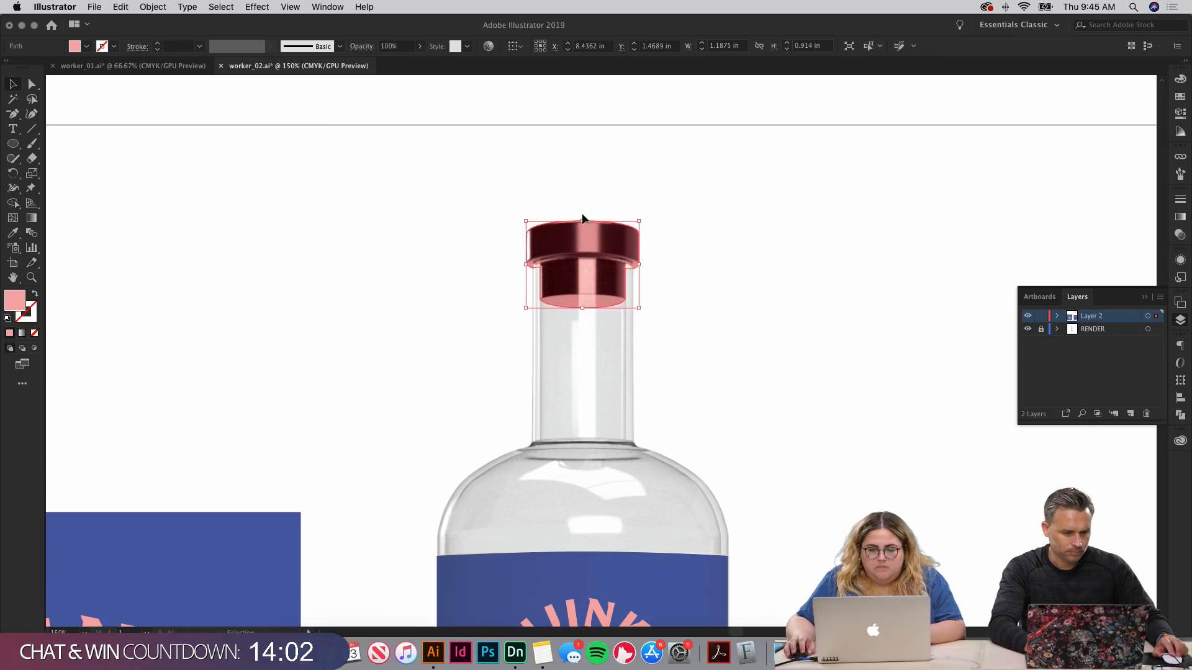
# Step: Check the blending mode of the pink cap shape in its transparency settings
pyautogui.click(731, 301)
pyautogui.click(590, 266)
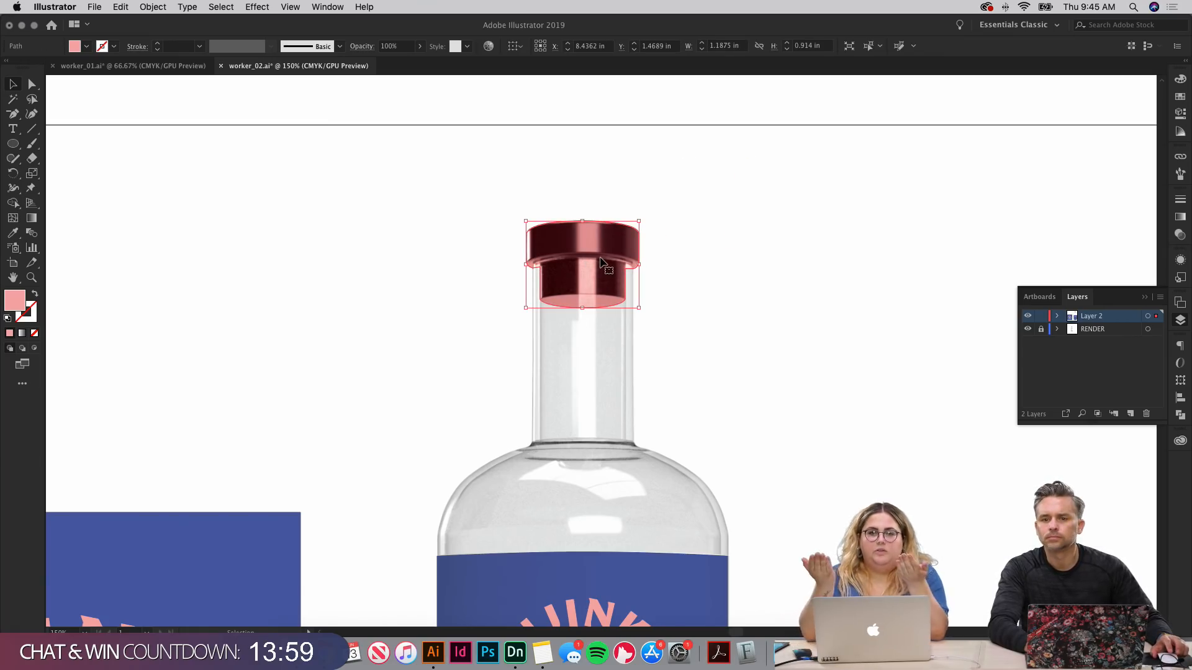
pyautogui.click(1180, 235)
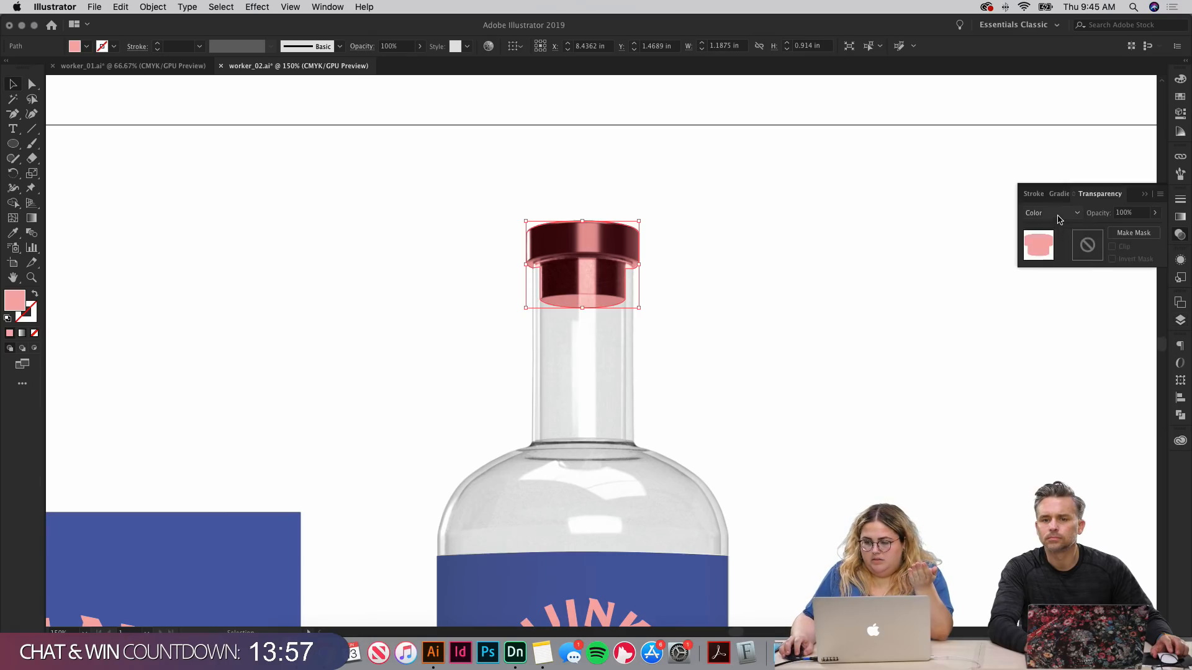
pyautogui.click(1058, 214)
pyautogui.click(1058, 216)
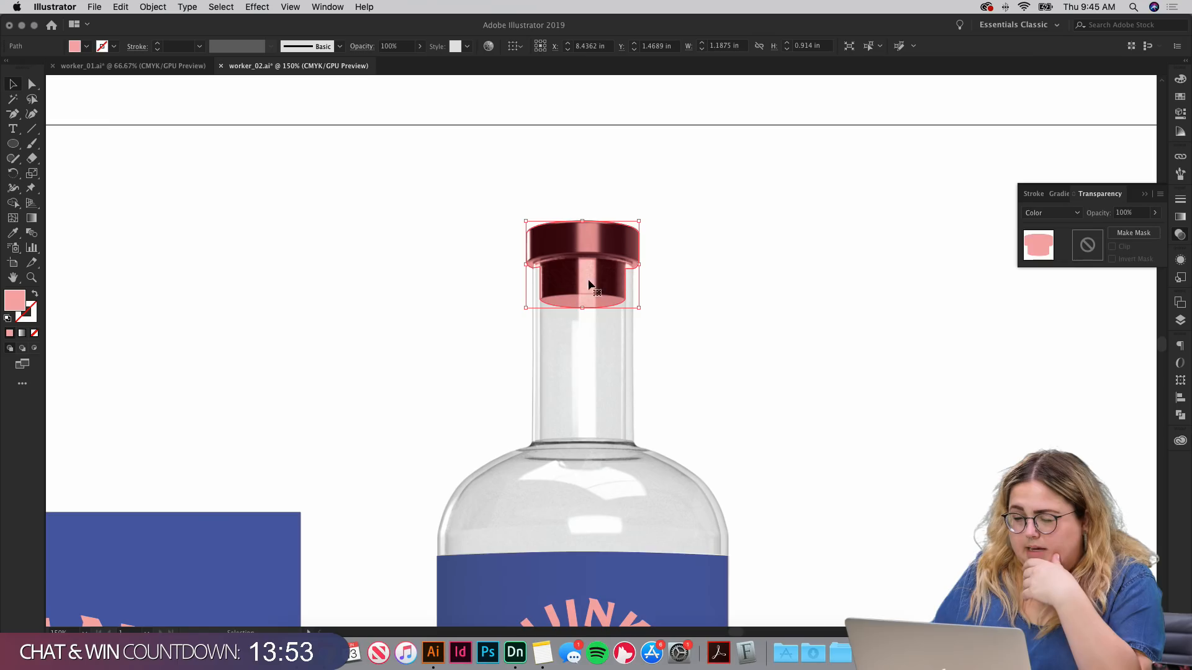
pyautogui.click(675, 315)
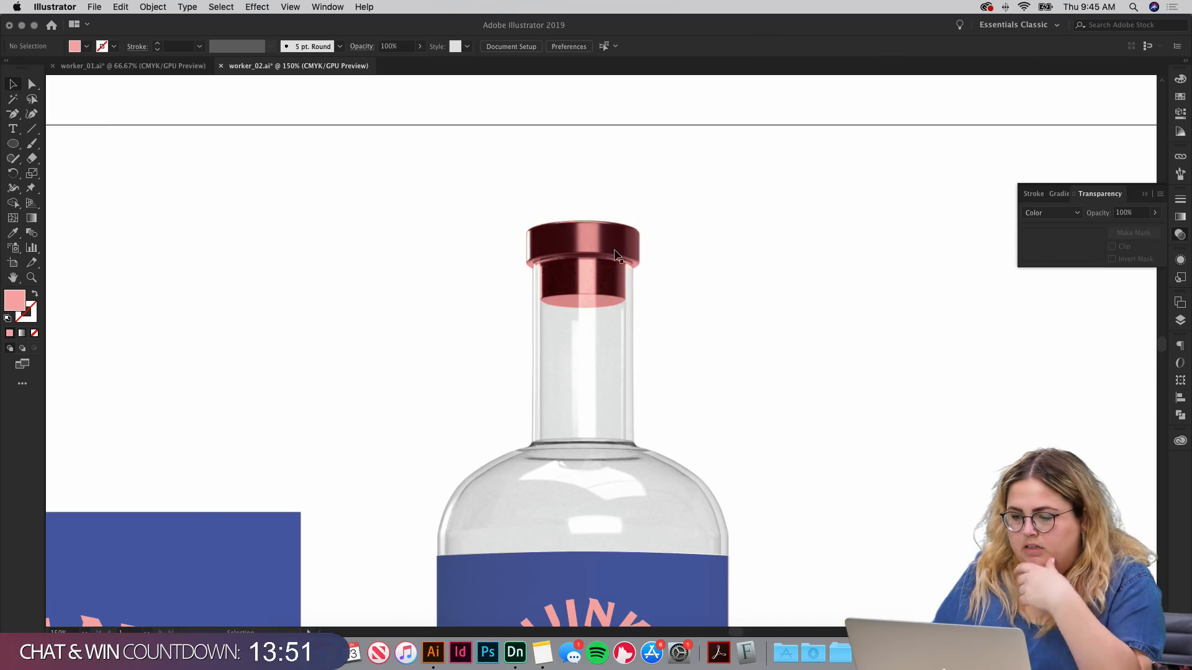
# Step: Recolor the pink cap shape on the bottle's stopper to a lime green fill
pyautogui.click(616, 257)
pyautogui.click(1175, 78)
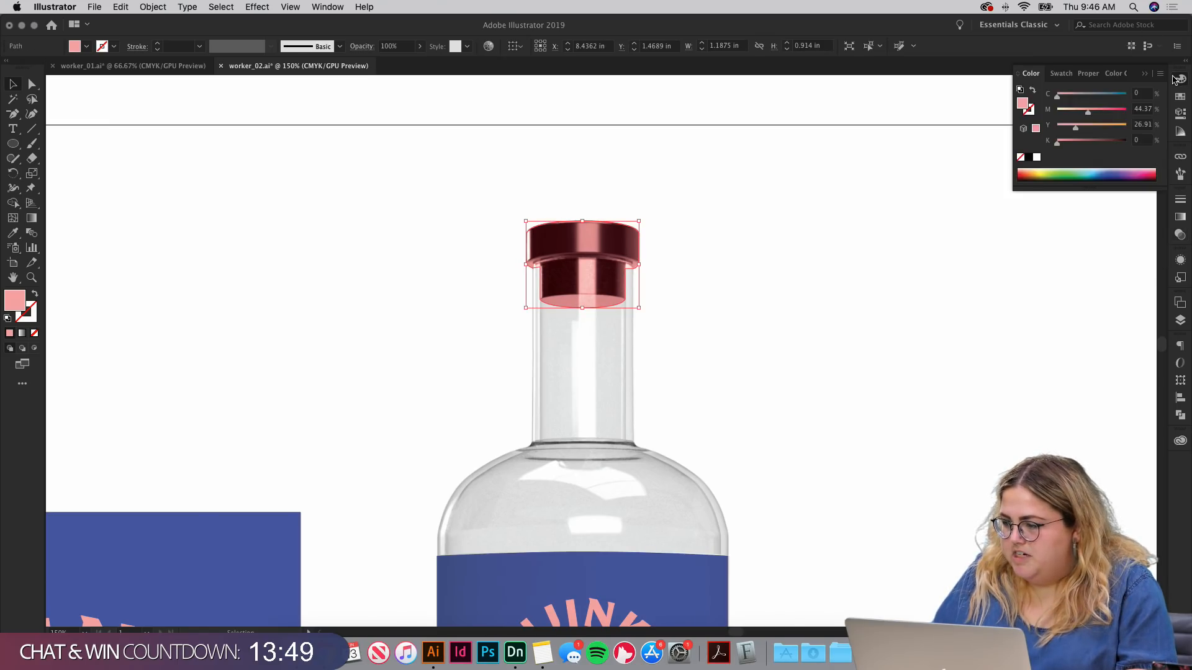
pyautogui.click(1130, 171)
pyautogui.moveTo(1131, 166); pyautogui.dragTo(1050, 167)
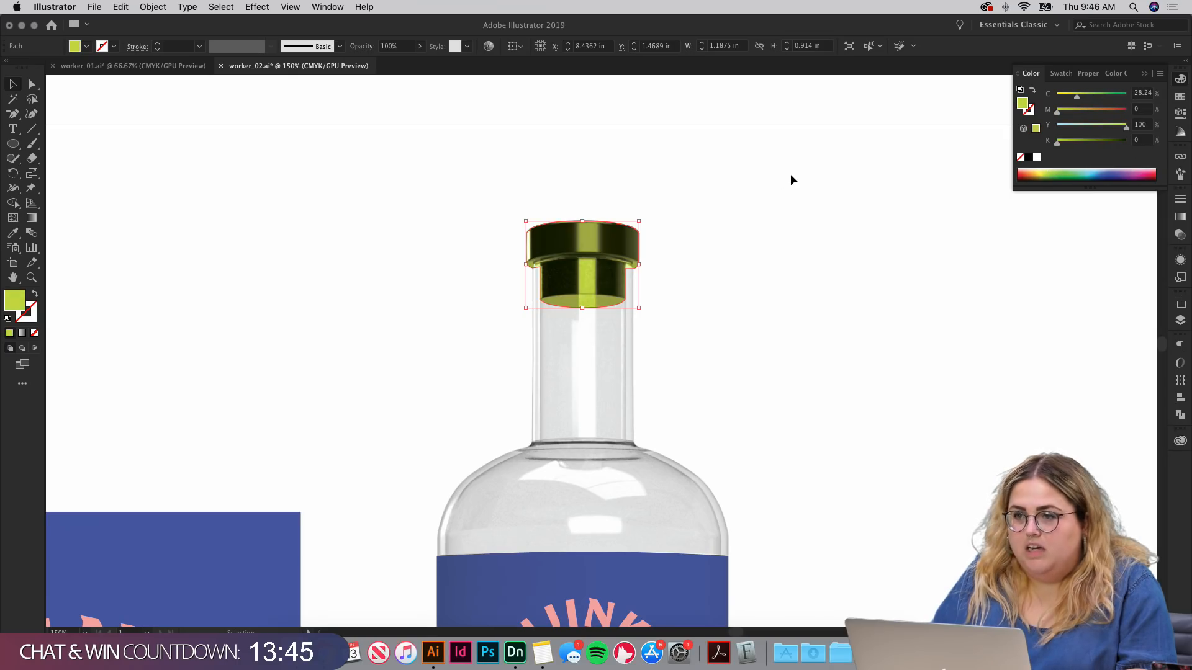
# Step: Try moving the blue label shape off the bottle to its right, and undo the move
pyautogui.scroll(-8, 791, 179)
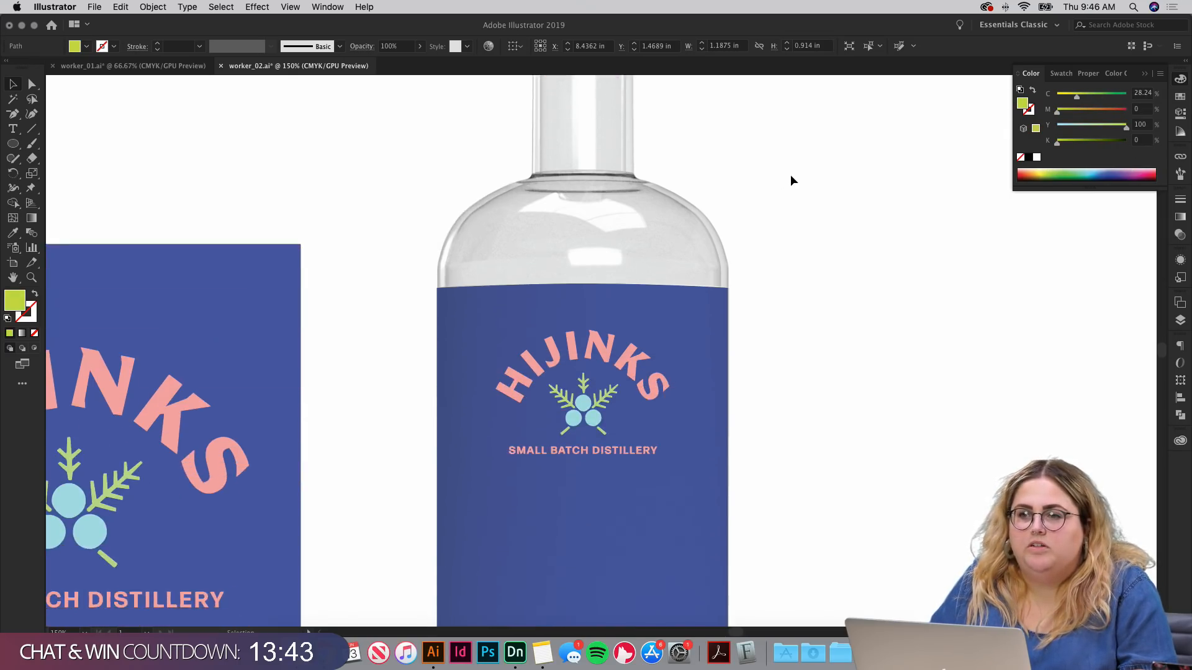
pyautogui.scroll(-6, 791, 177)
pyautogui.click(837, 165)
pyautogui.moveTo(845, 285); pyautogui.dragTo(853, 332)
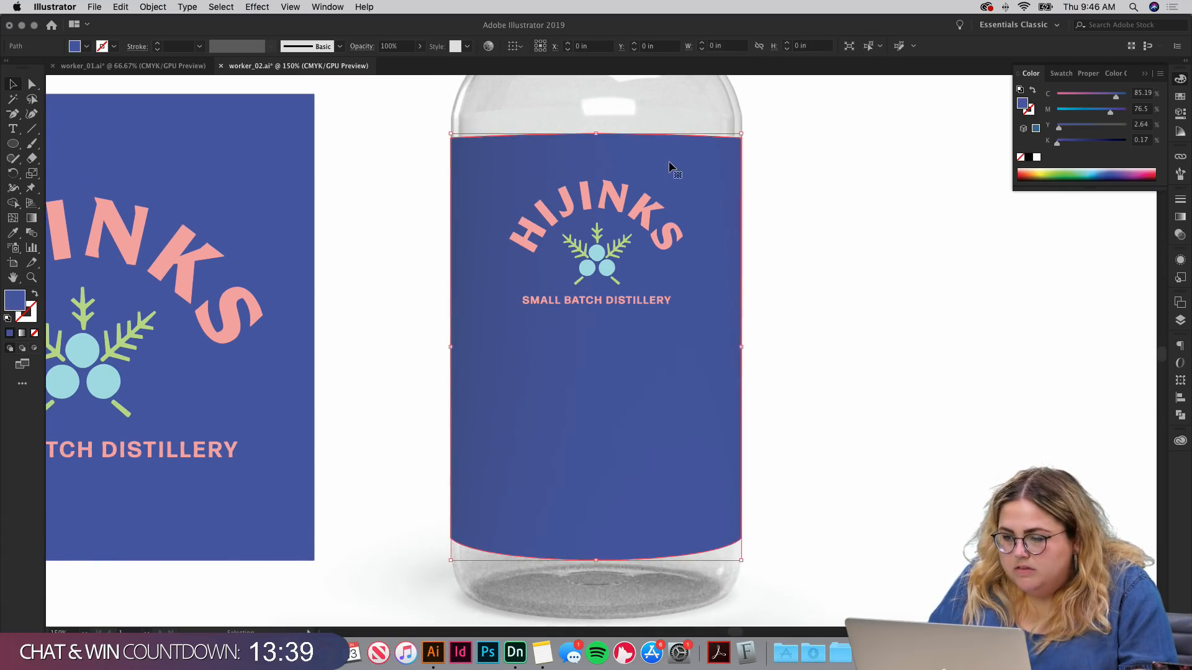
pyautogui.moveTo(669, 165); pyautogui.dragTo(999, 224)
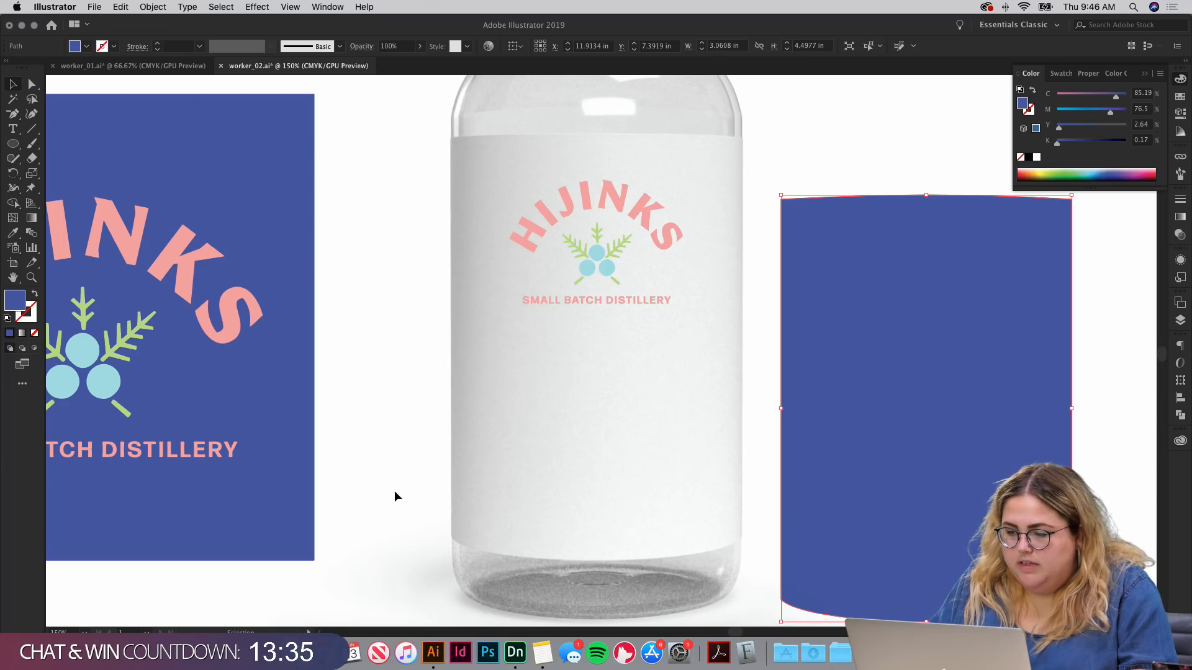
pyautogui.press('super+z')
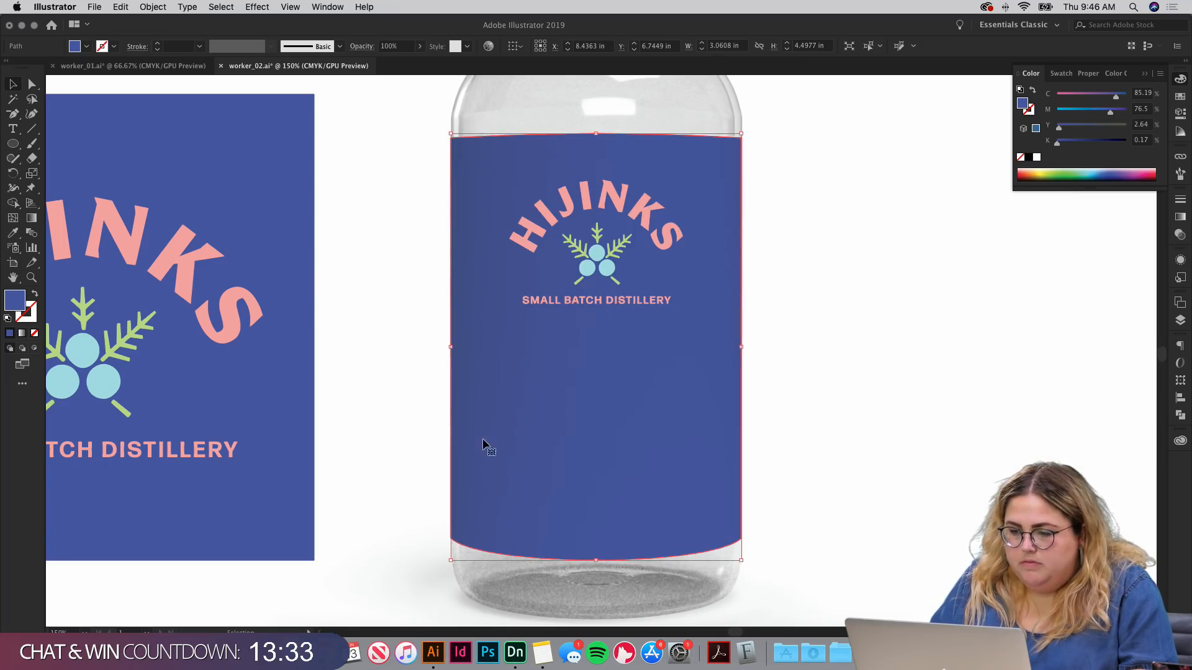
pyautogui.click(846, 279)
pyautogui.press('super+minus')
pyautogui.press('super+minus')
pyautogui.press('super+minus')
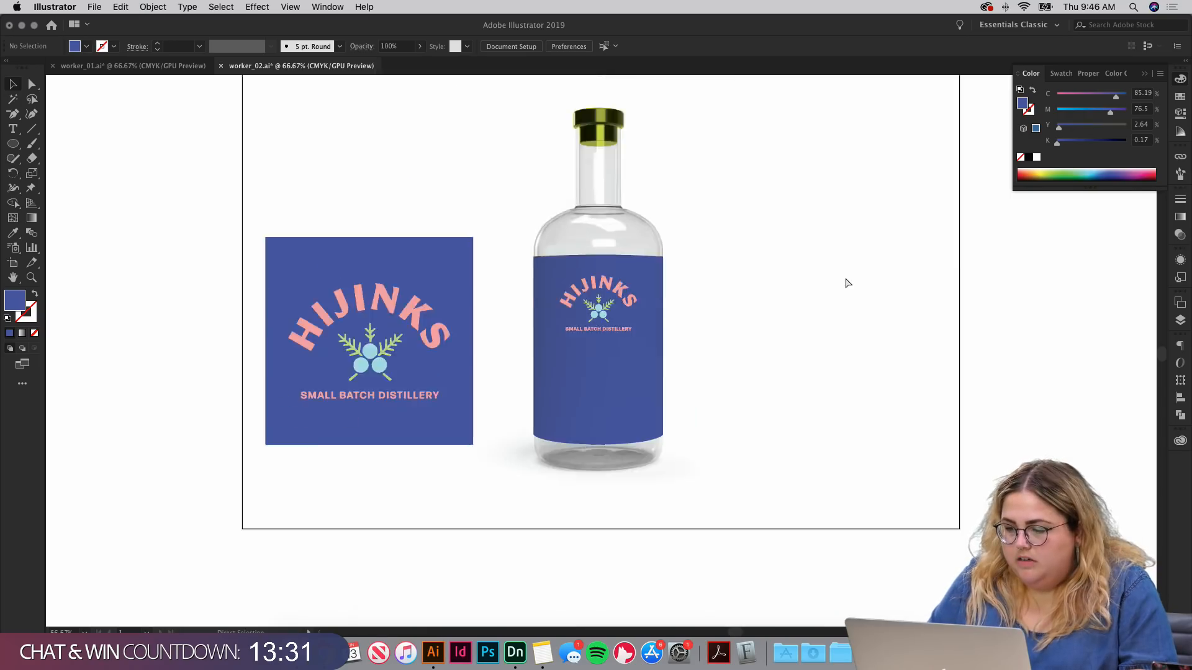
pyautogui.press('super+equal')
pyautogui.press('super+equal')
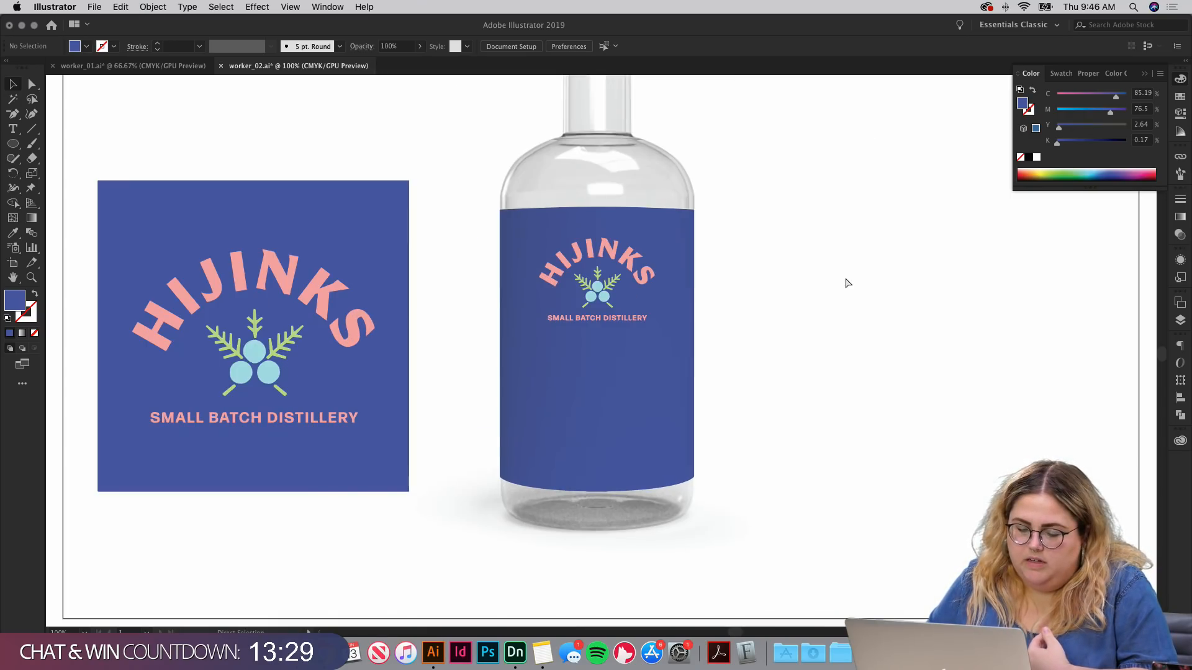
pyautogui.press('super+equal')
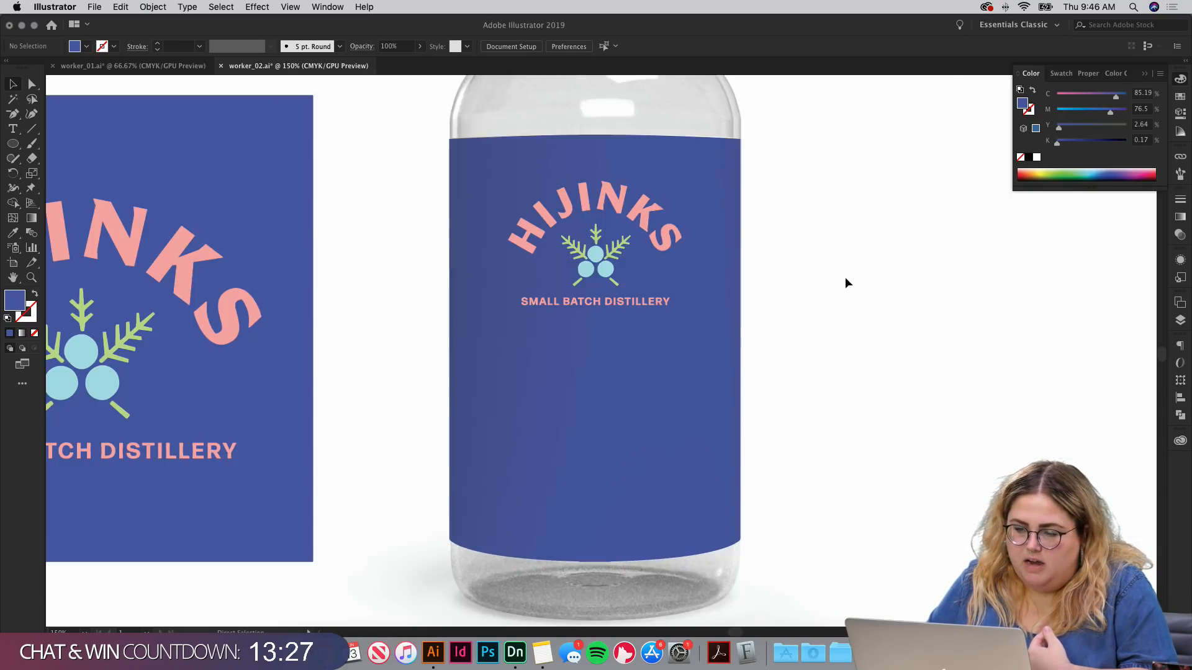
# Step: Unlock all artwork and move the blue HIJINKS logo square off the artboard to its left
pyautogui.press('super+minus')
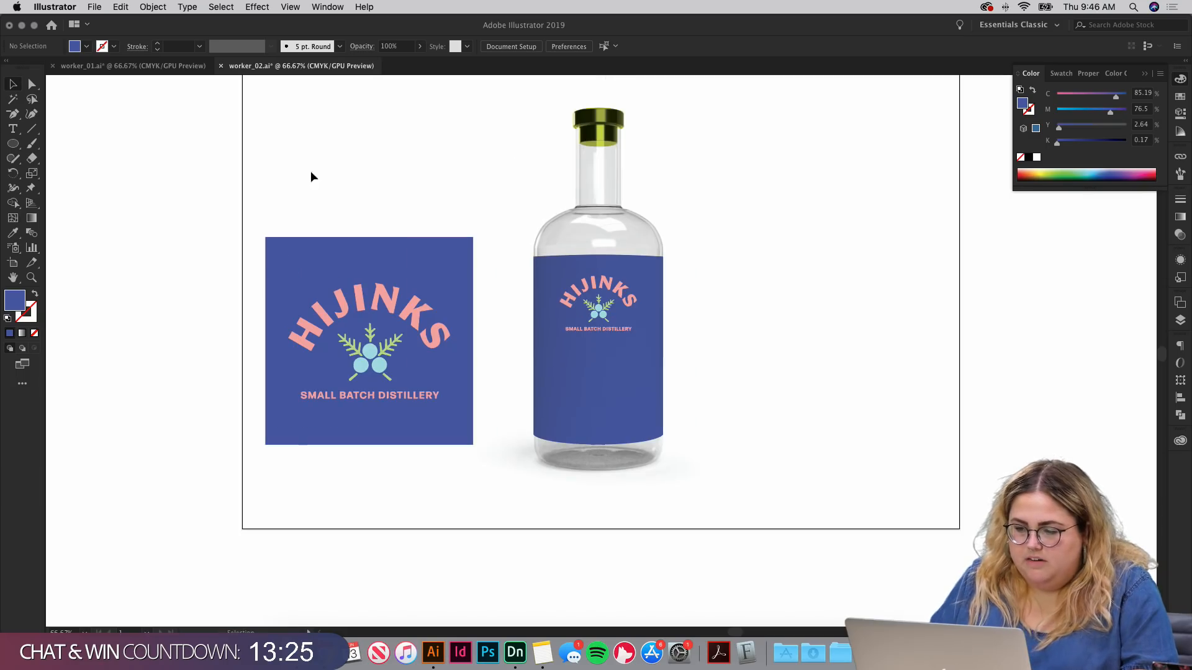
pyautogui.moveTo(262, 210); pyautogui.dragTo(501, 491)
pyautogui.click(456, 491)
pyautogui.press('alt+super+2')
pyautogui.click(456, 496)
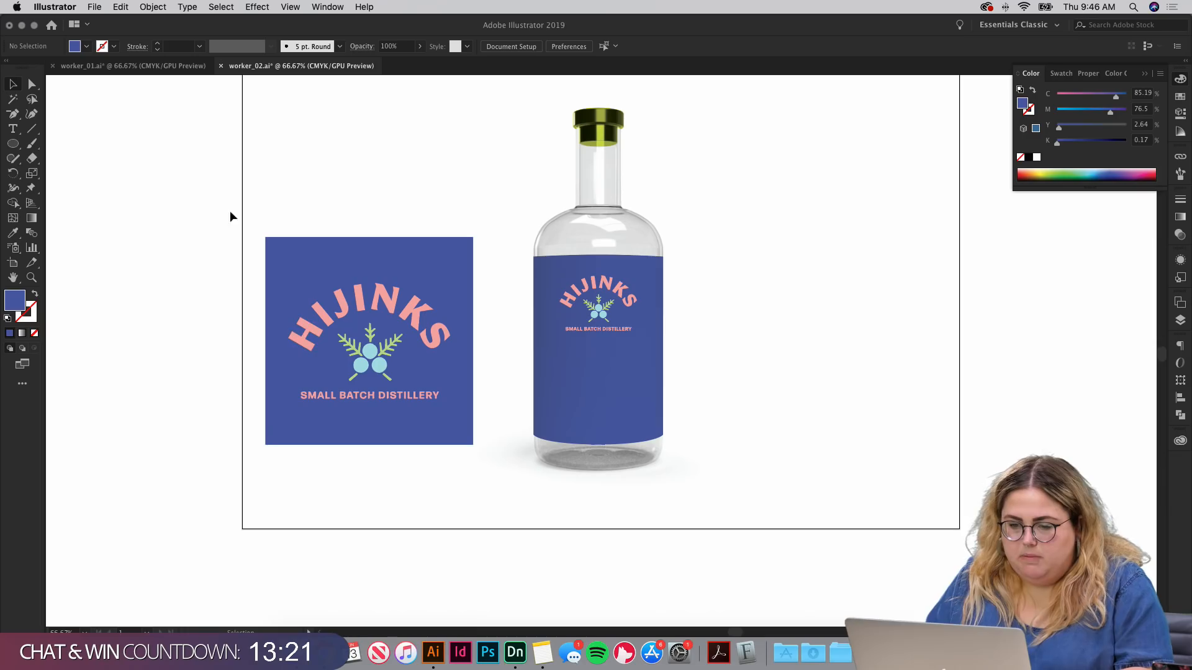
pyautogui.moveTo(244, 198); pyautogui.dragTo(477, 504)
pyautogui.moveTo(433, 439); pyautogui.dragTo(150, 389)
pyautogui.click(317, 438)
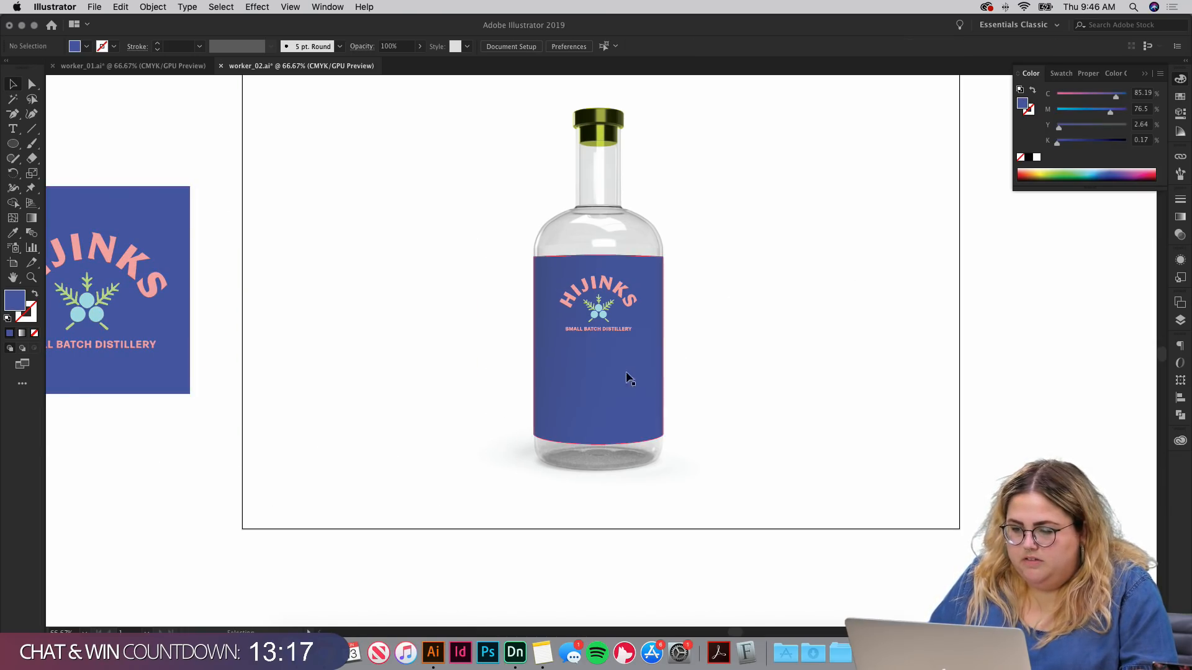
pyautogui.moveTo(538, 356); pyautogui.dragTo(535, 358)
pyautogui.moveTo(561, 355); pyautogui.dragTo(1072, 356)
pyautogui.click(871, 412)
pyautogui.moveTo(898, 405); pyautogui.dragTo(764, 460)
pyautogui.press('super+z')
pyautogui.click(808, 395)
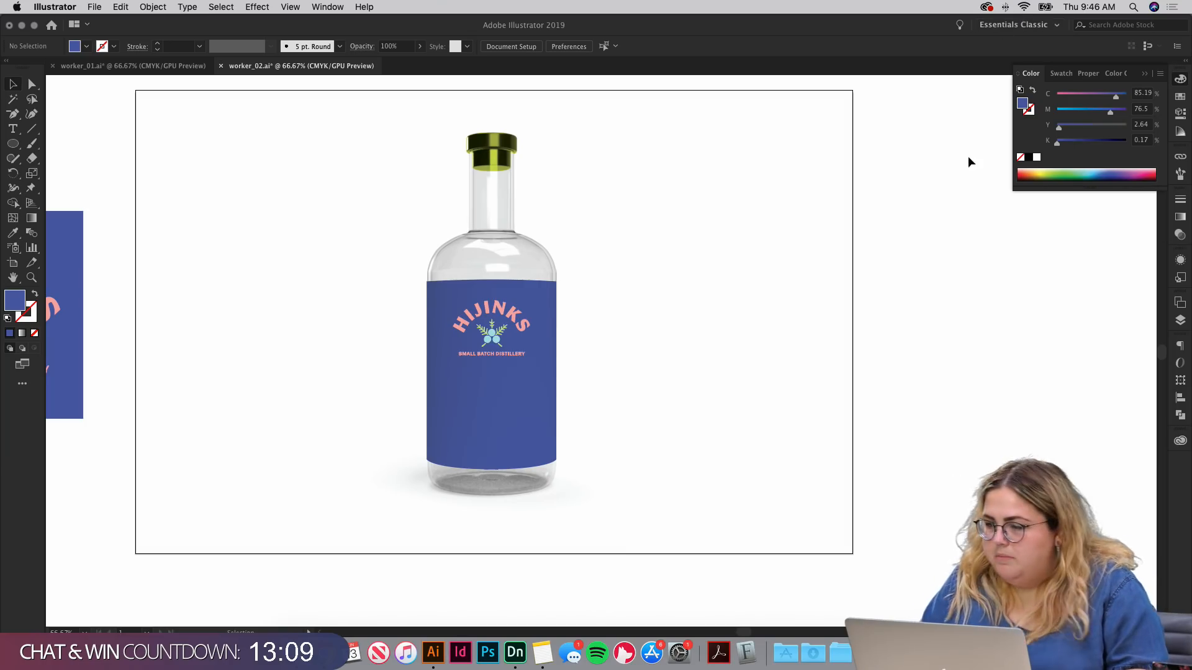
# Step: Open the Creative Cloud Files folder from the Creative Cloud app and preview Project - Sketch 1_1.pdf
pyautogui.click(985, 8)
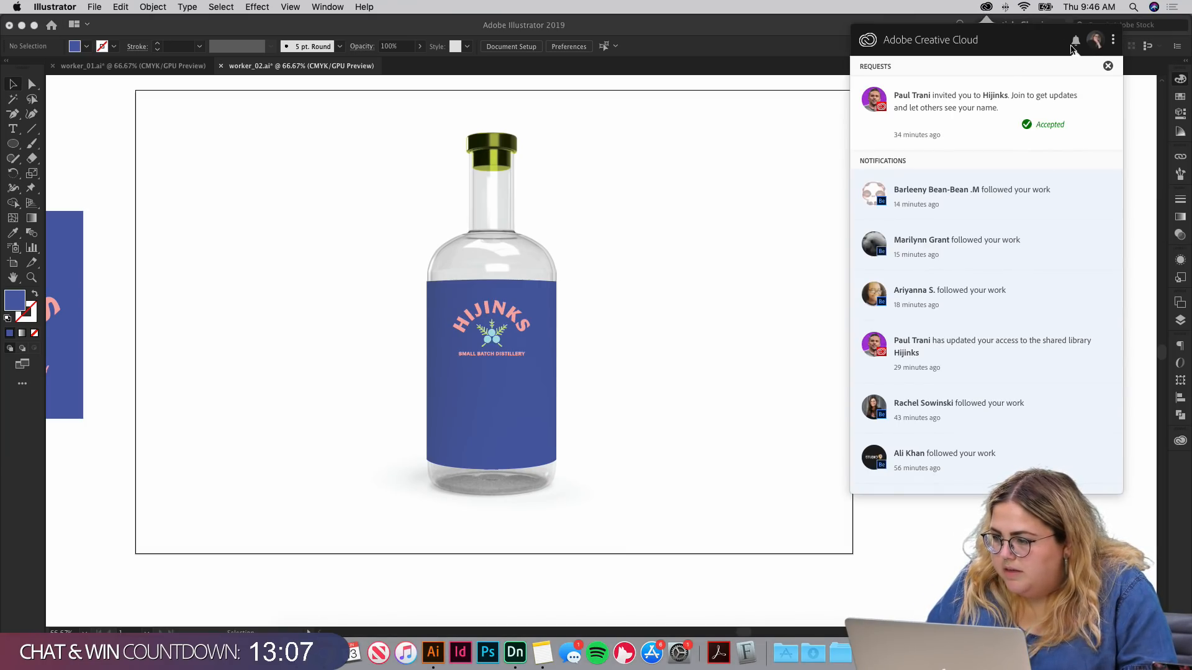
pyautogui.click(1108, 66)
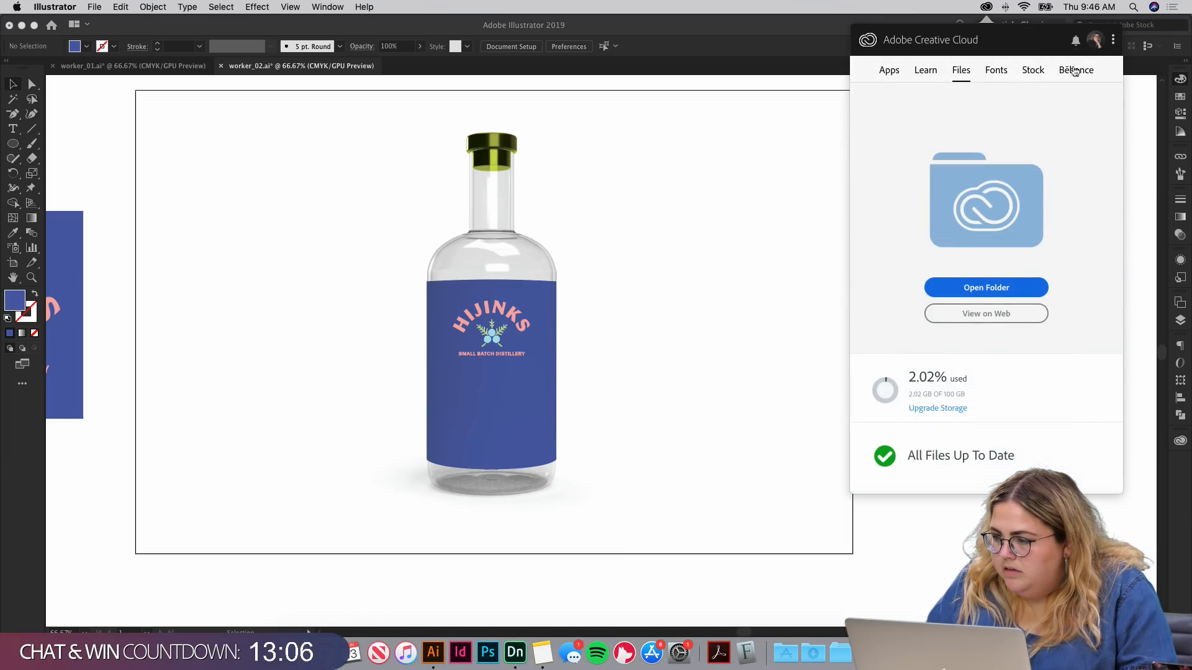
pyautogui.click(979, 290)
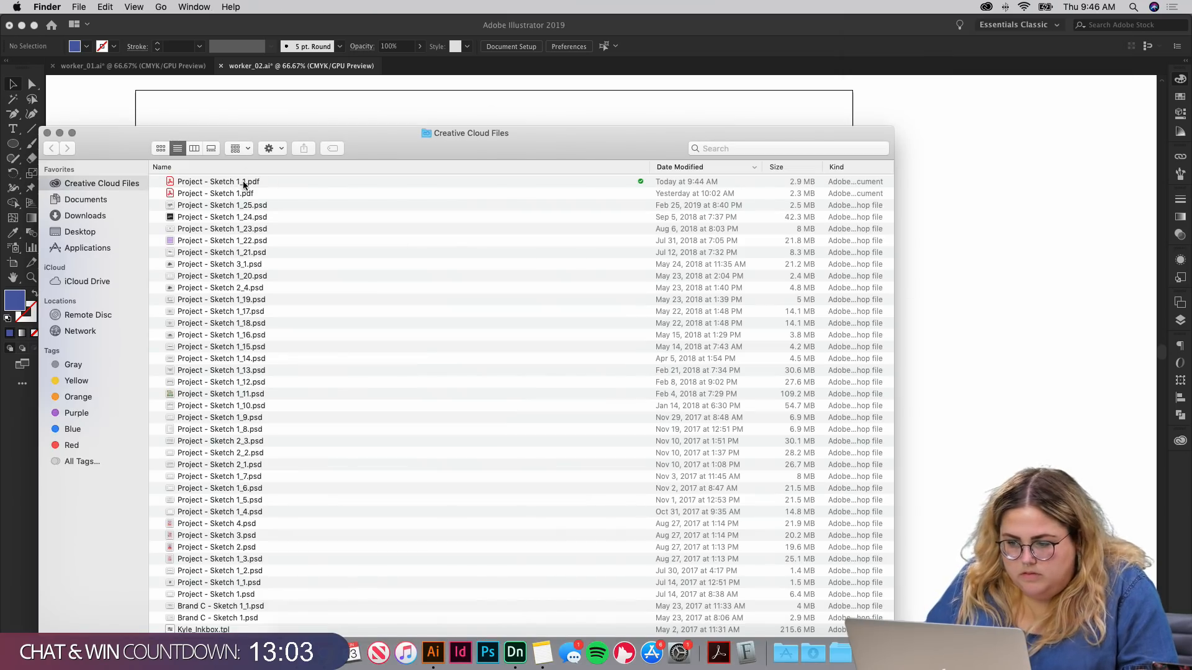
pyautogui.click(244, 185)
pyautogui.press('space')
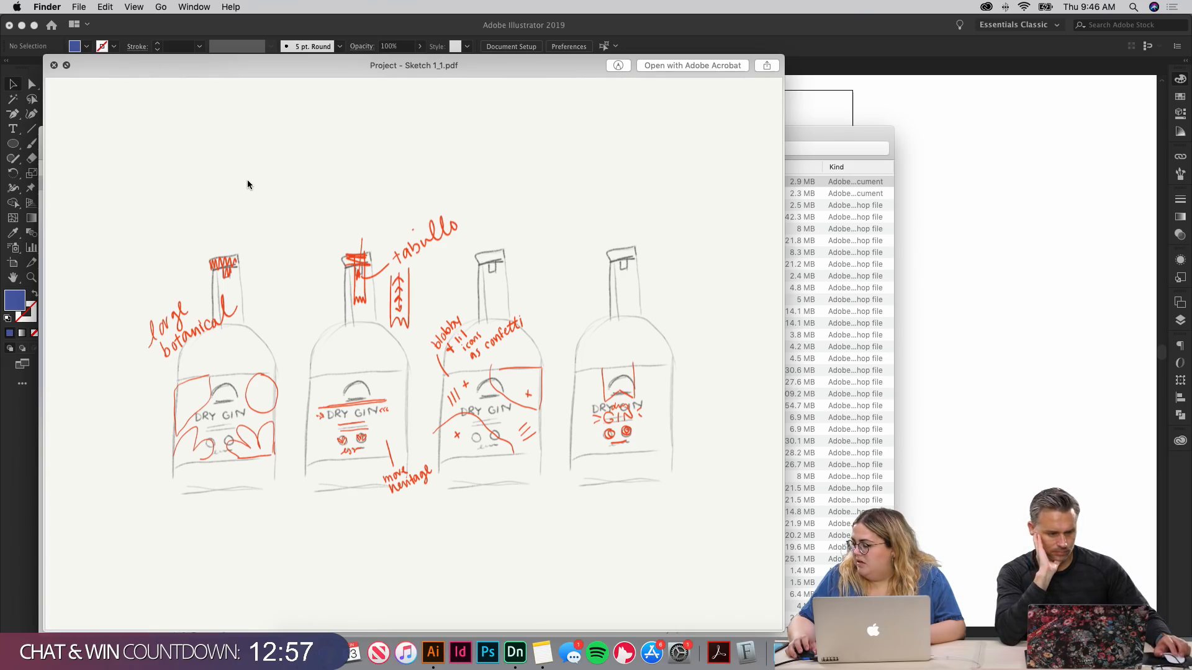
pyautogui.press('space')
# Step: Place Project - Sketch 1_1.pdf from the Finder folder into the worker_02.ai document
pyautogui.moveTo(247, 182); pyautogui.dragTo(359, 115)
pyautogui.moveTo(553, 154); pyautogui.dragTo(785, 277)
pyautogui.press('super+minus')
pyautogui.press('super+minus')
pyautogui.press('super+minus')
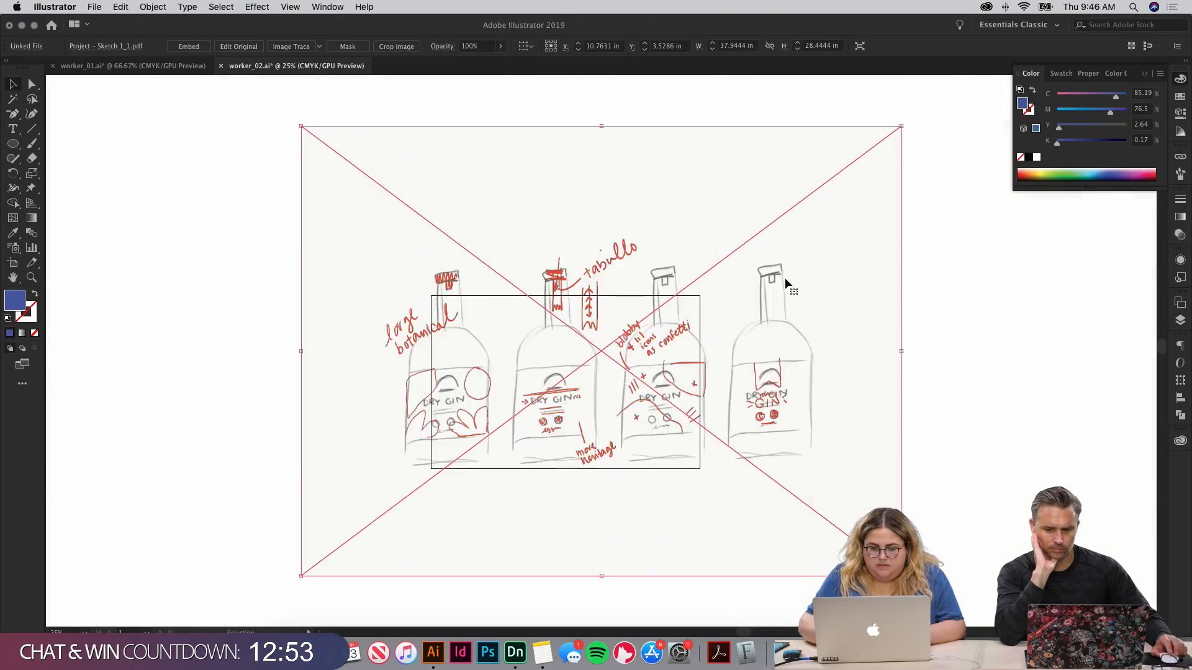
pyautogui.press('super+minus')
# Step: Scale the placed sketch down to about half its size and position it to the right of the artboard
pyautogui.moveTo(801, 351); pyautogui.dragTo(705, 356)
pyautogui.moveTo(653, 365)
pyautogui.mouseDown()
pyautogui.moveTo(818, 315)
pyautogui.moveTo(834, 366)
pyautogui.moveTo(855, 386)
pyautogui.mouseUp()
pyautogui.click(941, 391)
pyautogui.scroll(-1, 869, 453)
pyautogui.hscroll(2, 869, 453)
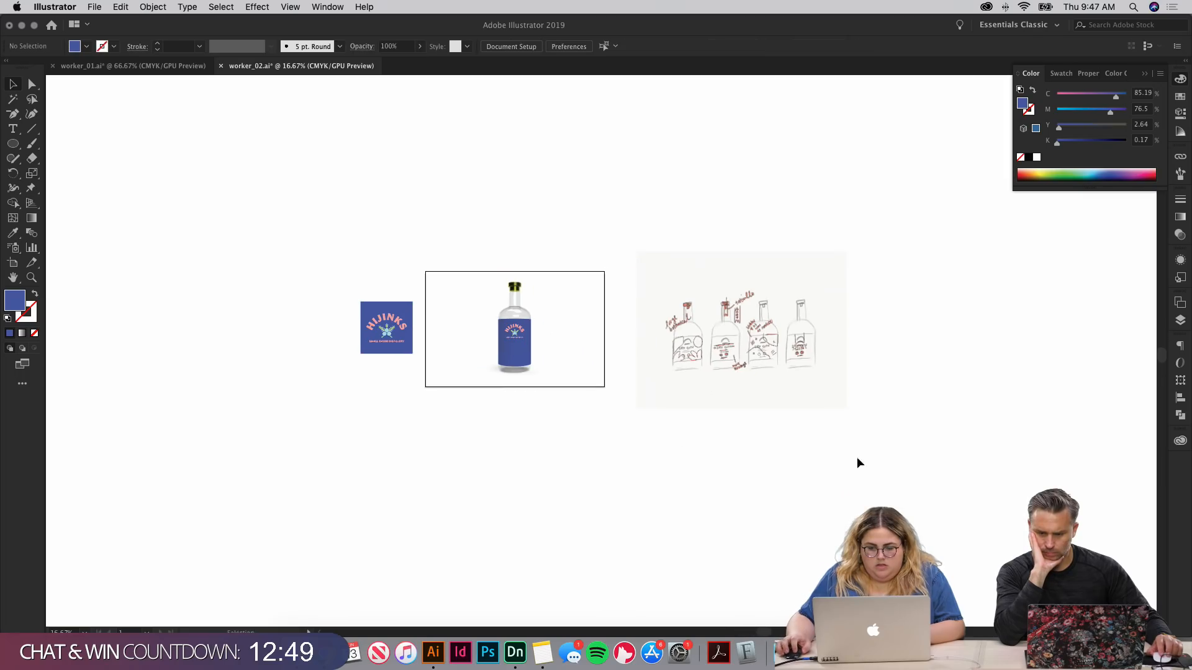
# Step: Examine the annotated bottle sketches beside the blue label mockup
pyautogui.press('super+plus')
pyautogui.press('super+plus')
pyautogui.press('super+plus')
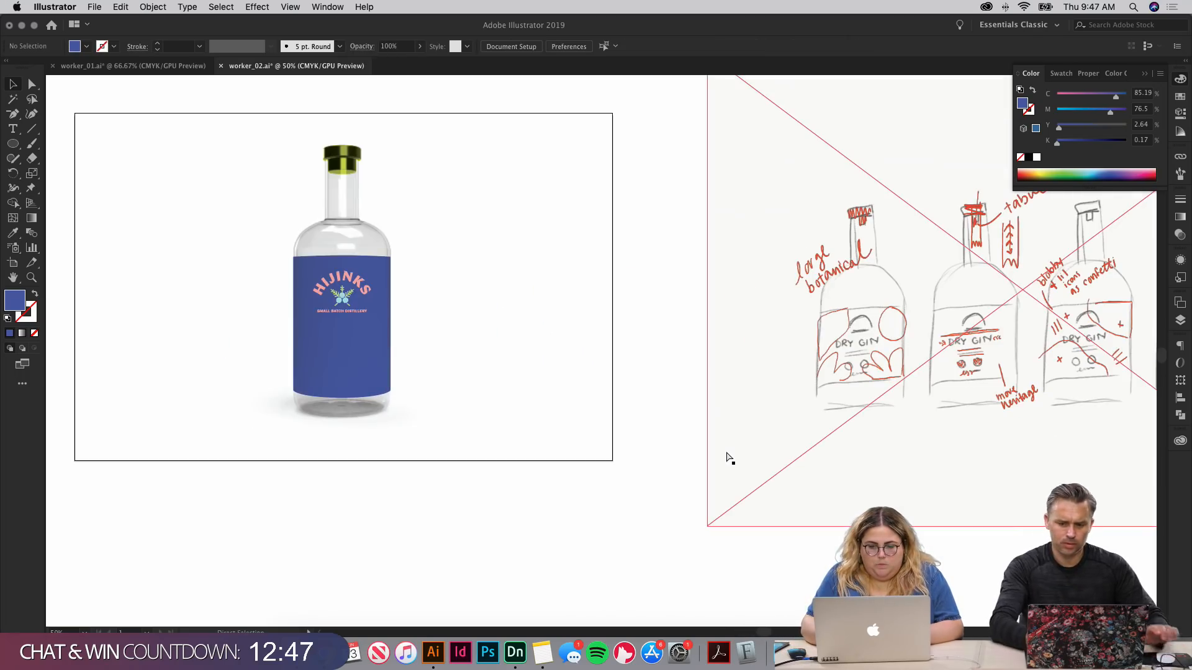
pyautogui.press('super+minus')
pyautogui.press('super+minus')
pyautogui.press('super+plus')
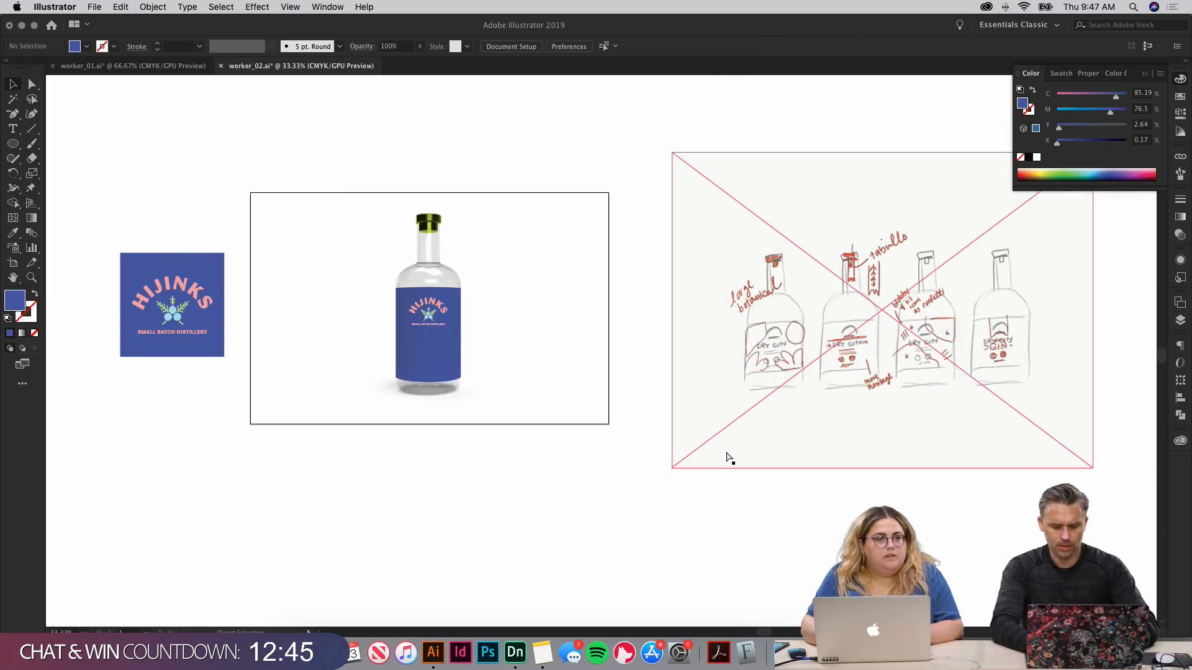
pyautogui.press('super+plus')
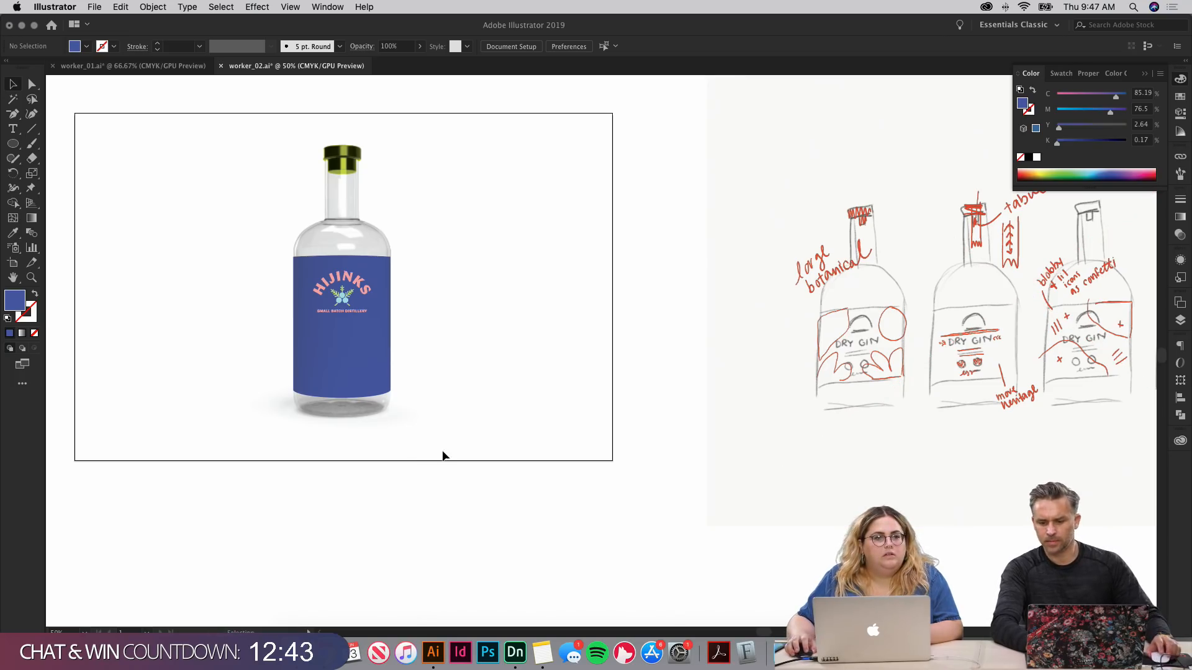
pyautogui.moveTo(440, 407); pyautogui.dragTo(670, 474)
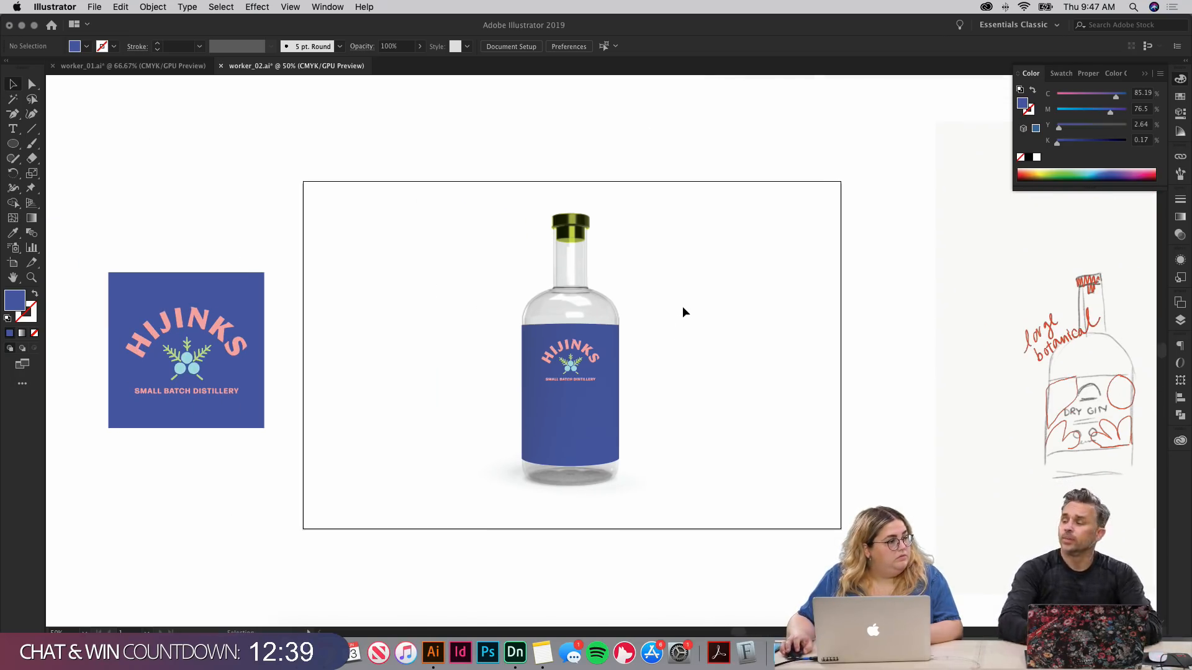
# Step: Set the fill of the green cap shape on the bottle's stopper to None
pyautogui.moveTo(692, 193); pyautogui.dragTo(472, 531)
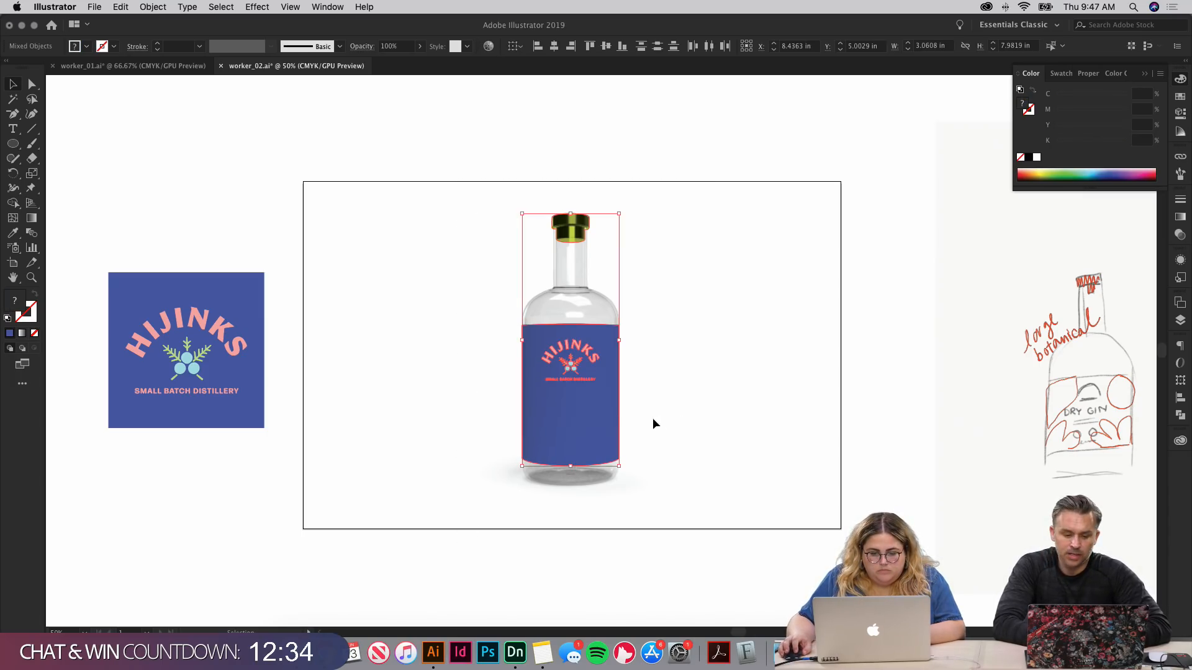
pyautogui.click(569, 155)
pyautogui.click(570, 228)
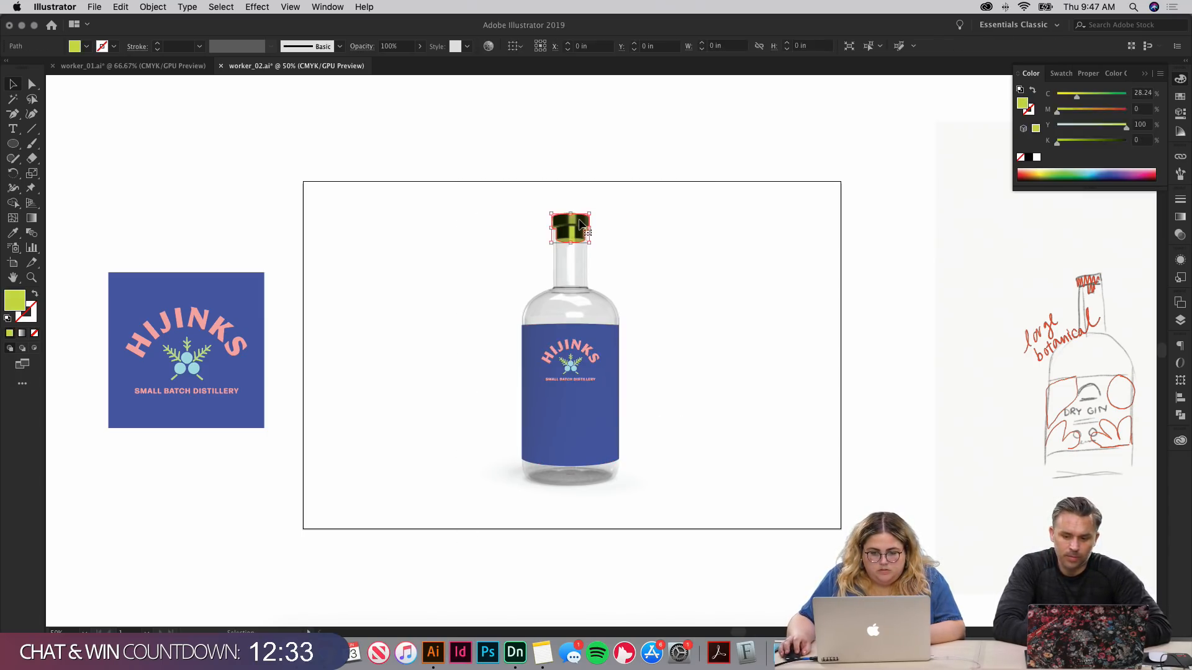
pyautogui.click(1021, 158)
pyautogui.click(747, 197)
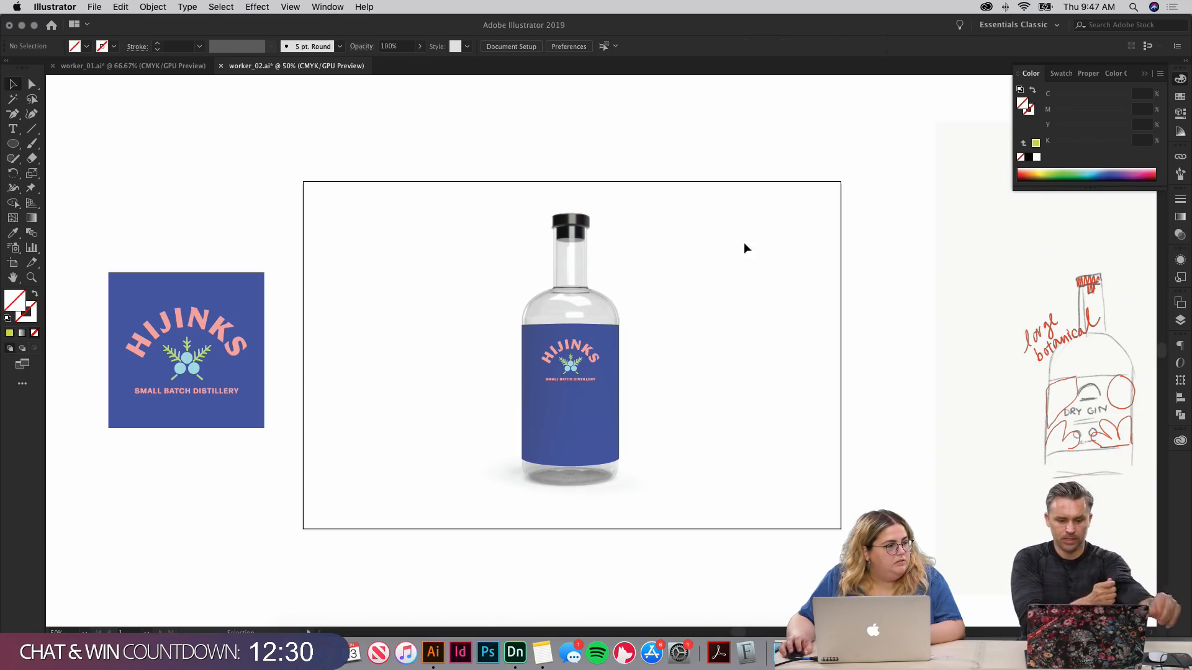
# Step: Copy the blue HIJINKS logo square from the color variations in worker_01.ai
pyautogui.moveTo(649, 431); pyautogui.dragTo(646, 430)
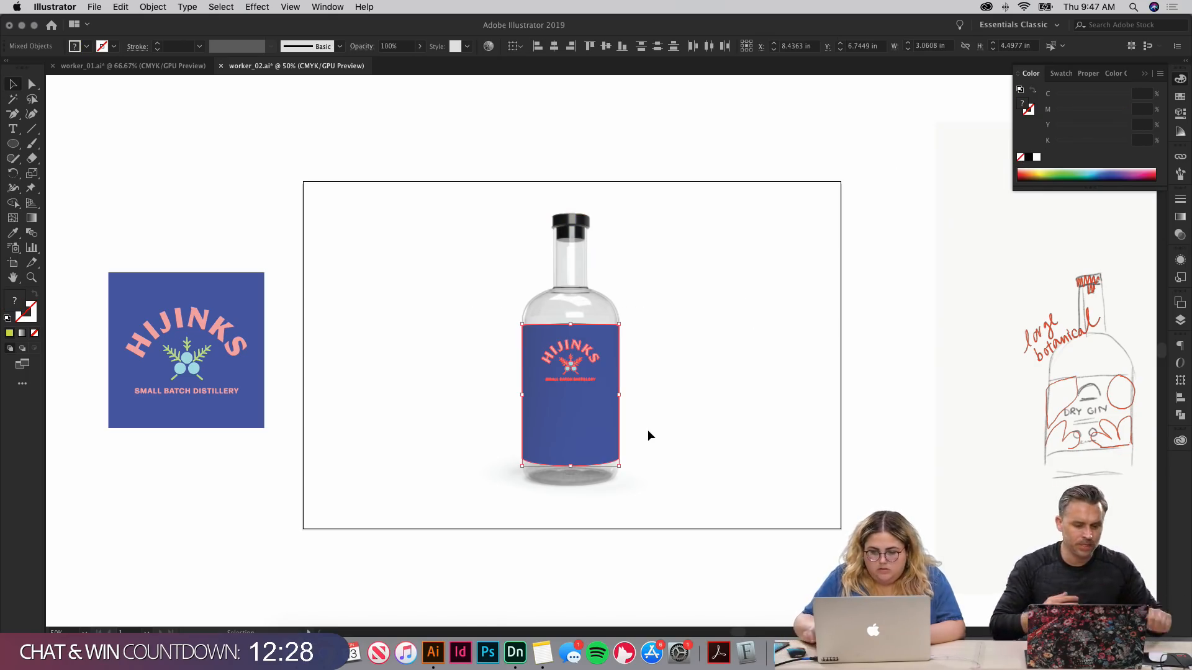
pyautogui.click(117, 65)
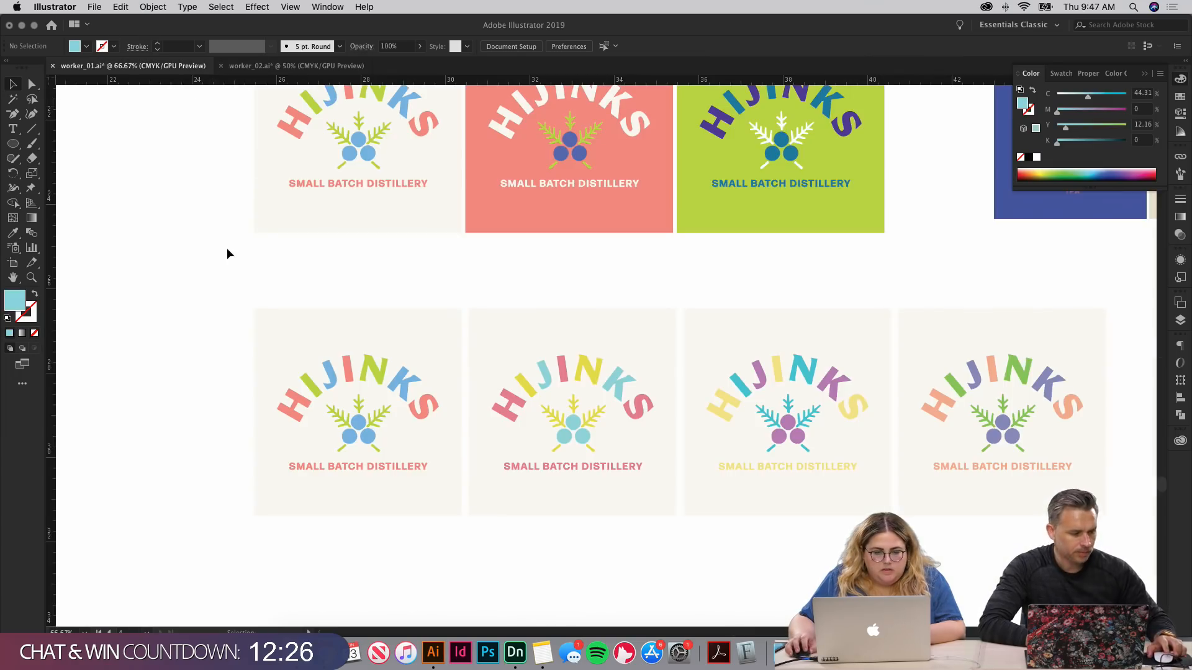
pyautogui.scroll(10, 258, 471)
pyautogui.hscroll(-3, 258, 471)
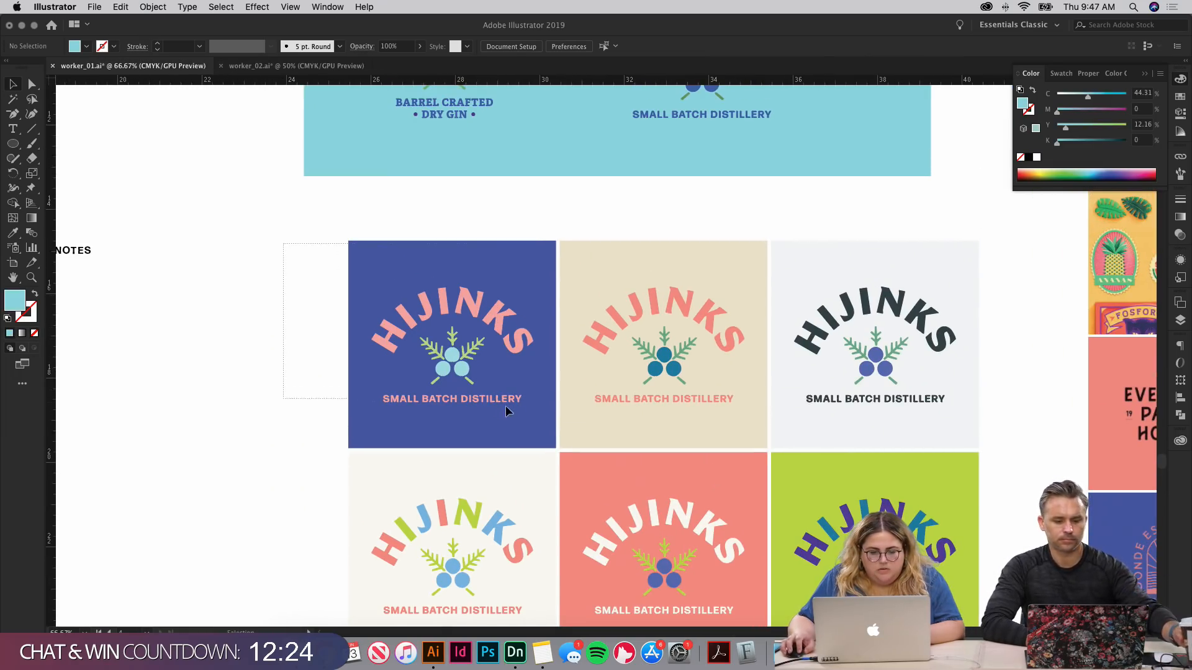
pyautogui.moveTo(540, 433); pyautogui.dragTo(540, 429)
# Step: Paste the blue logo square into worker_02.ai and position it on the artboard to the right of the bottle
pyautogui.click(290, 66)
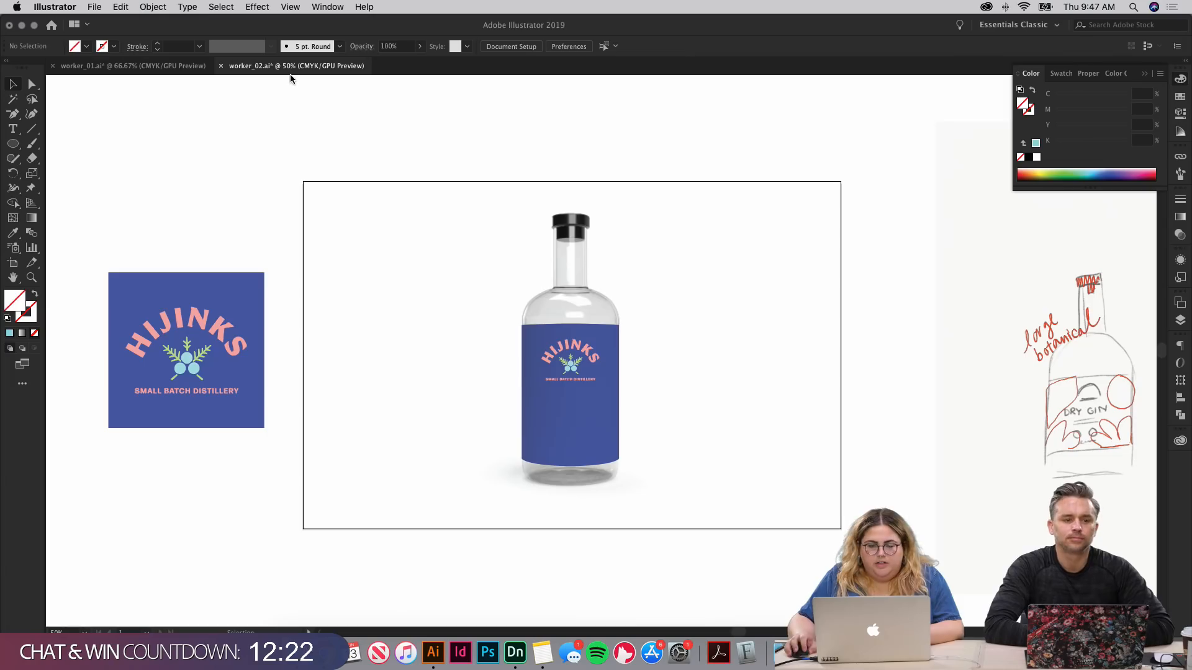
pyautogui.press('super+v')
pyautogui.moveTo(647, 356); pyautogui.dragTo(775, 289)
pyautogui.click(353, 304)
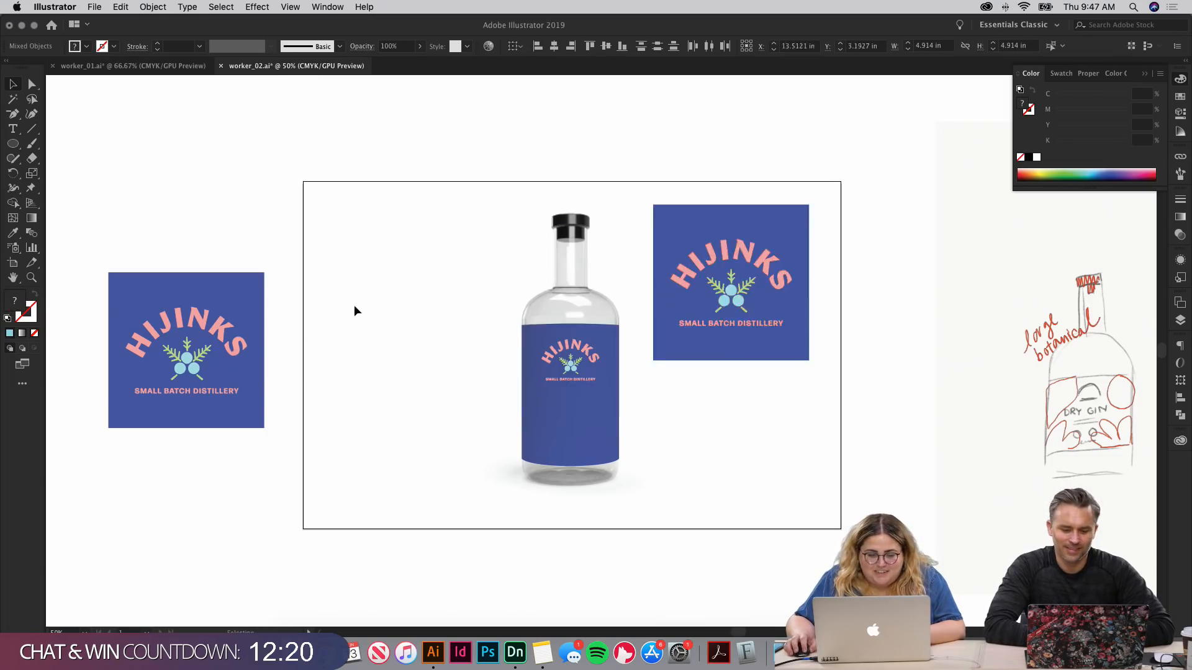
# Step: Delete the old blue logo square lying to the left of the artboard
pyautogui.hscroll(-5, 427, 195)
pyautogui.moveTo(428, 200); pyautogui.dragTo(262, 430)
pyautogui.press('Delete')
pyautogui.press('super+equal')
pyautogui.press('super+equal')
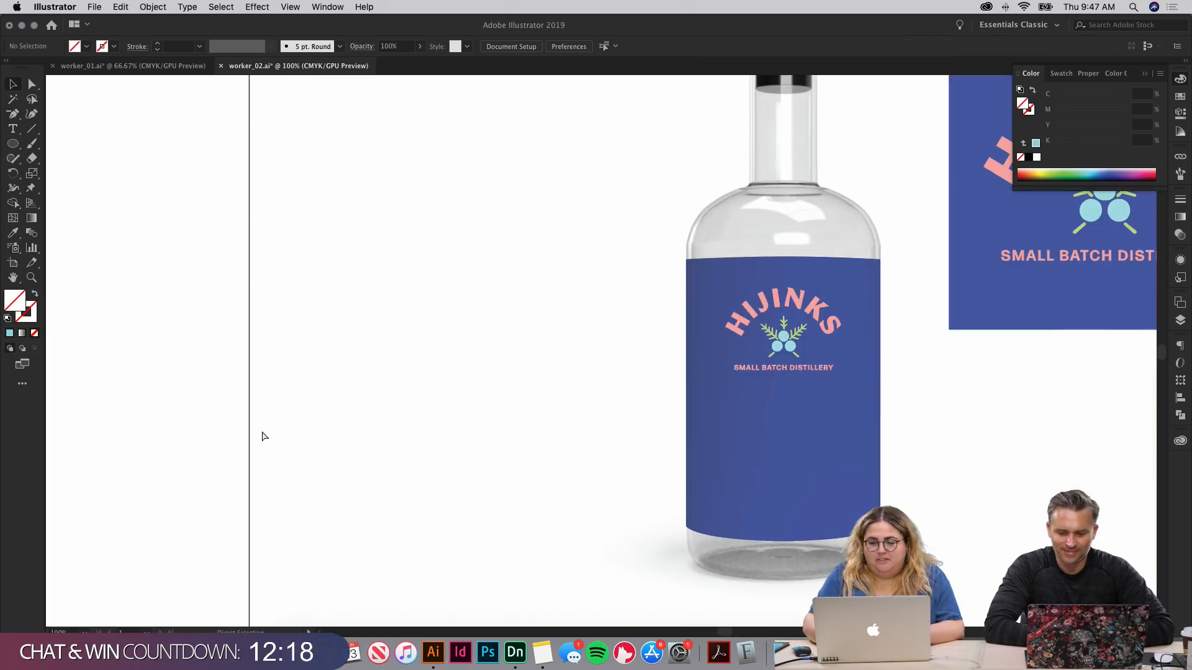
pyautogui.press('super+minus')
pyautogui.press('super+minus')
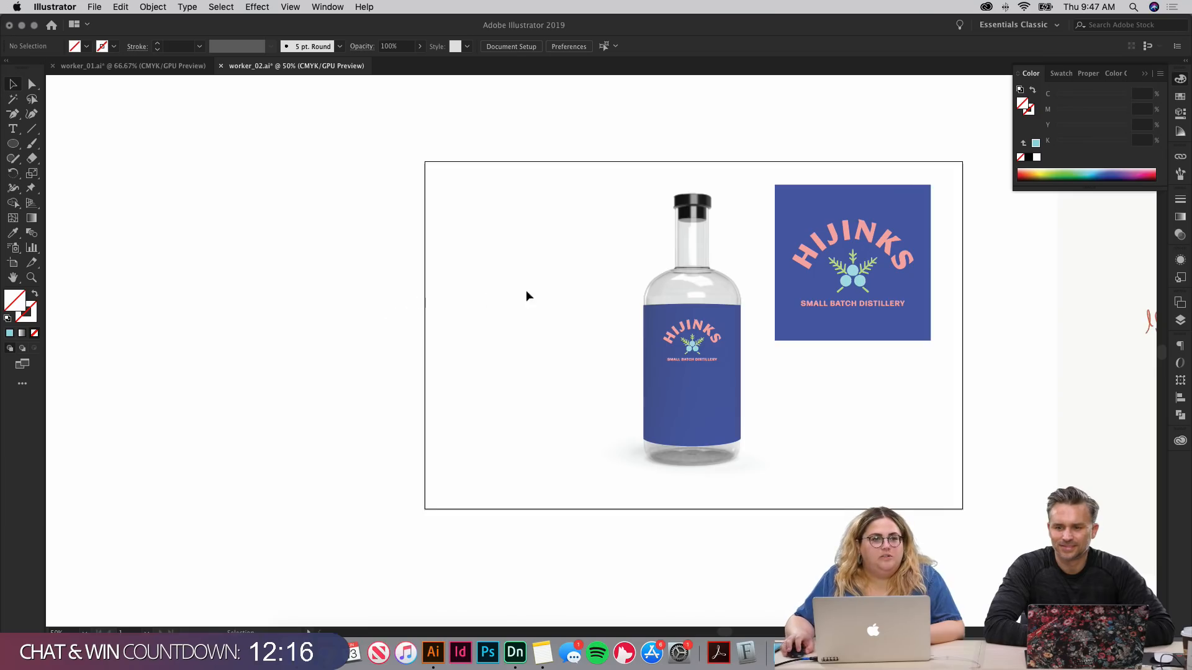
pyautogui.moveTo(539, 292); pyautogui.dragTo(308, 279)
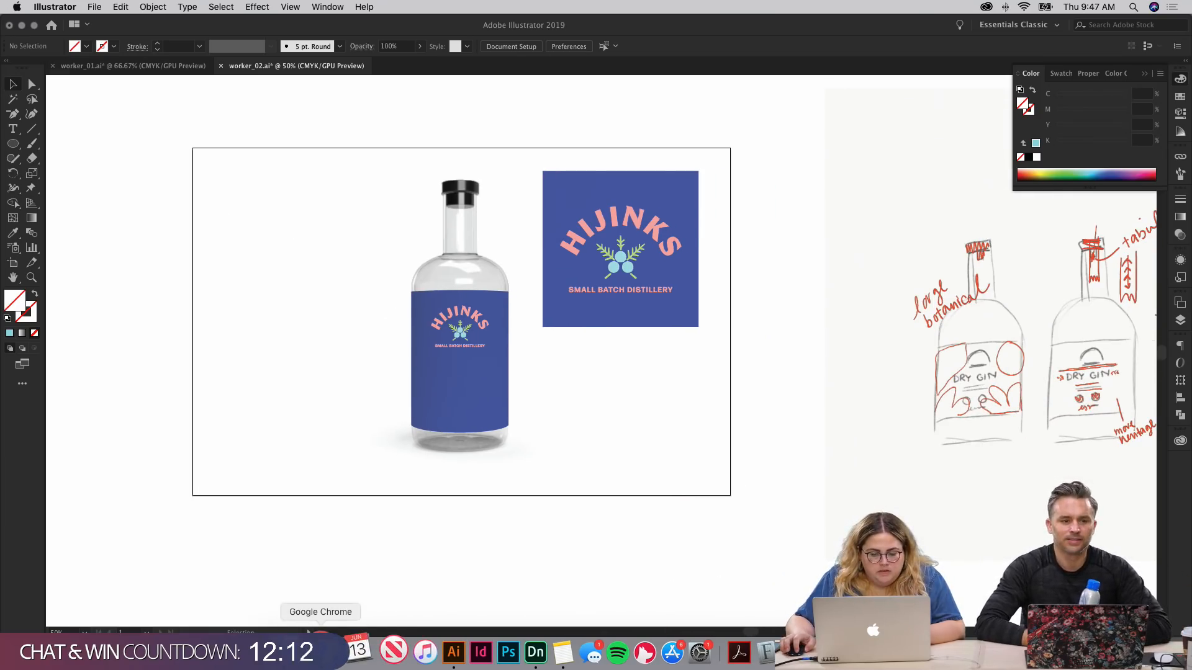
# Step: Switch to Chrome, close the Pinterest page that opens and view the Hedgerow gin bottle in the gin packaging image results
pyautogui.click(319, 652)
pyautogui.click(541, 217)
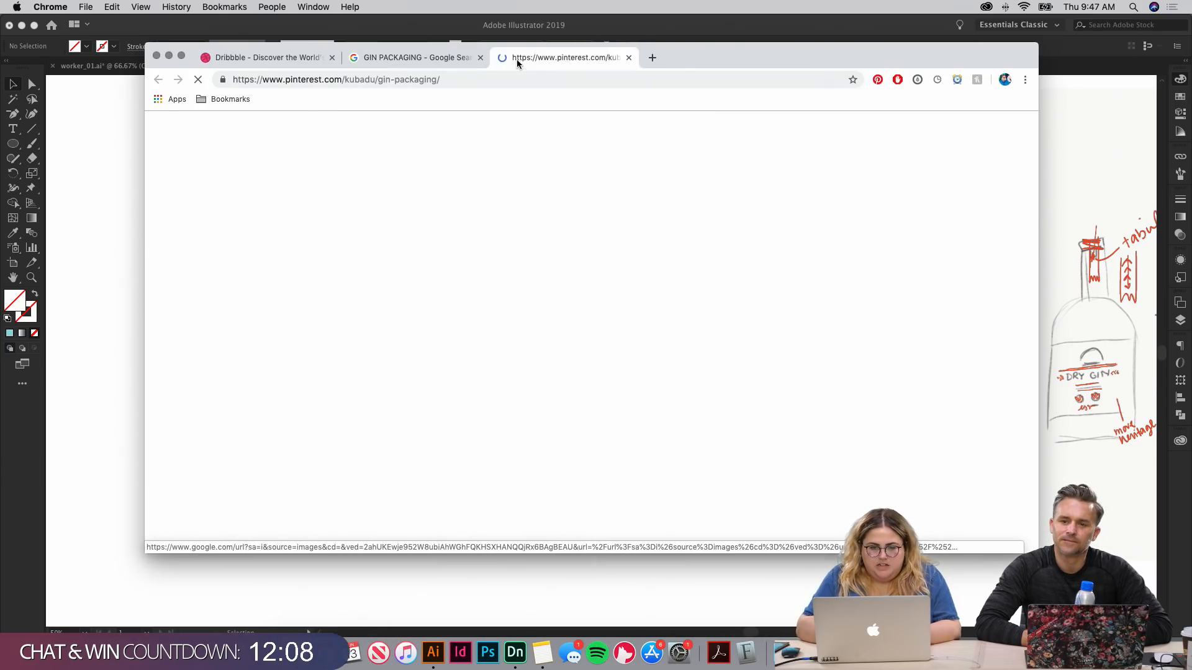
pyautogui.press('super+w')
pyautogui.scroll(-4, 464, 353)
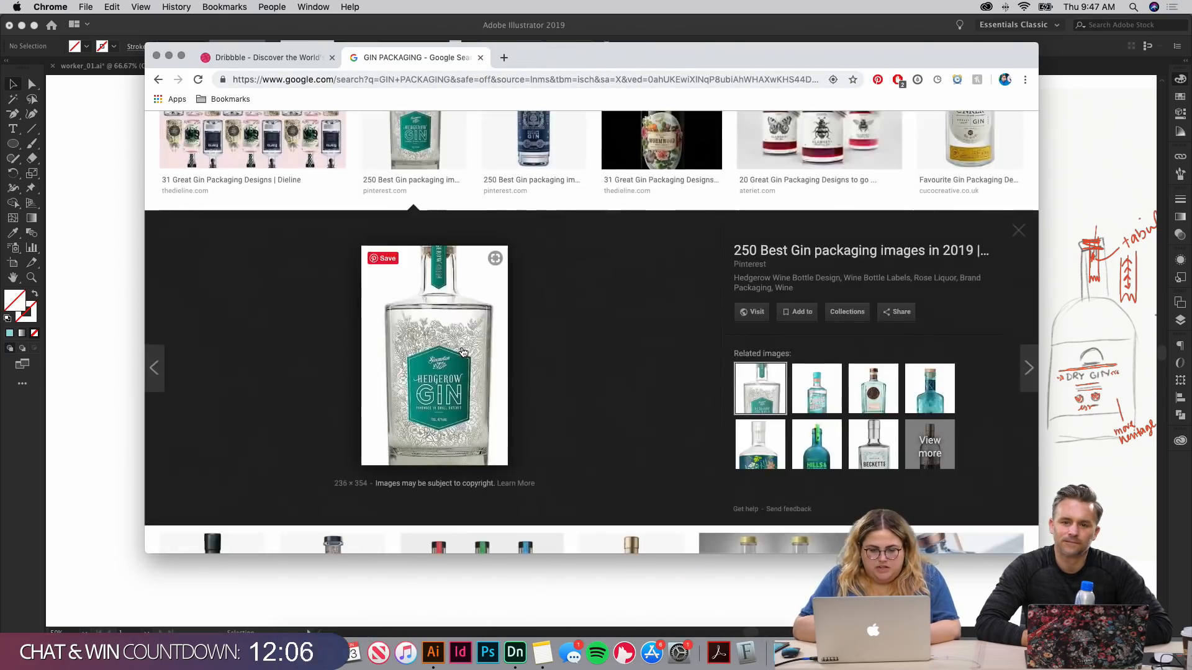
# Step: Copy all of the label wording from the HIJINKS note in Notes
pyautogui.click(551, 653)
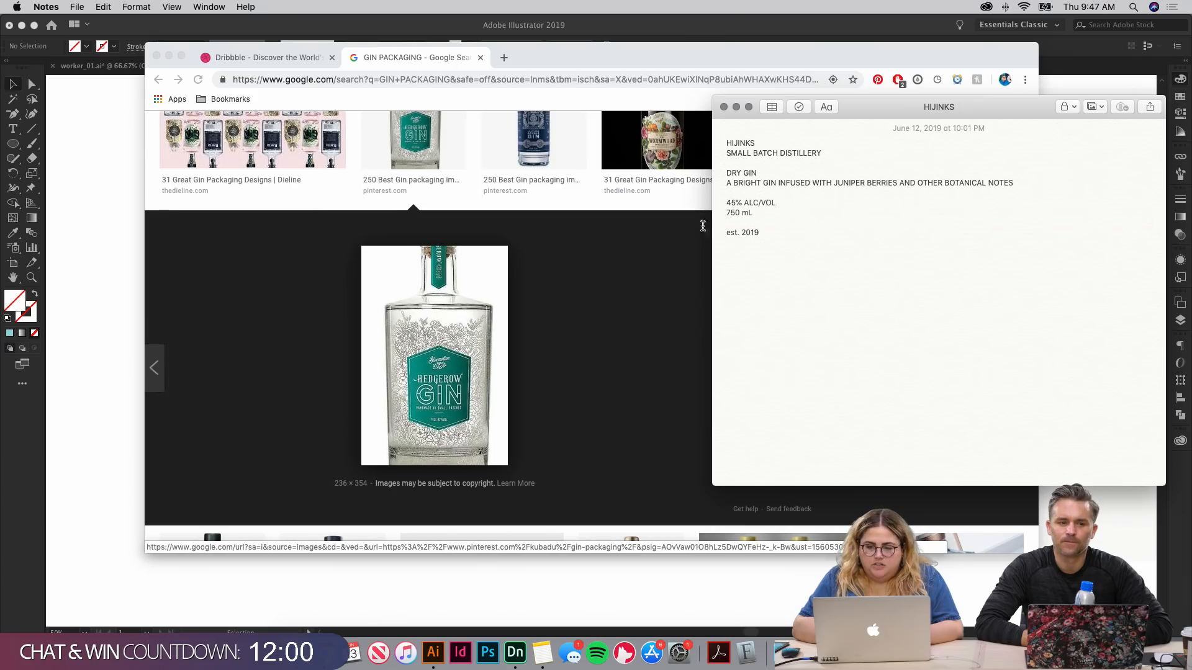
pyautogui.press('super+a')
pyautogui.click(785, 251)
pyautogui.press('super+a')
pyautogui.press('super+c')
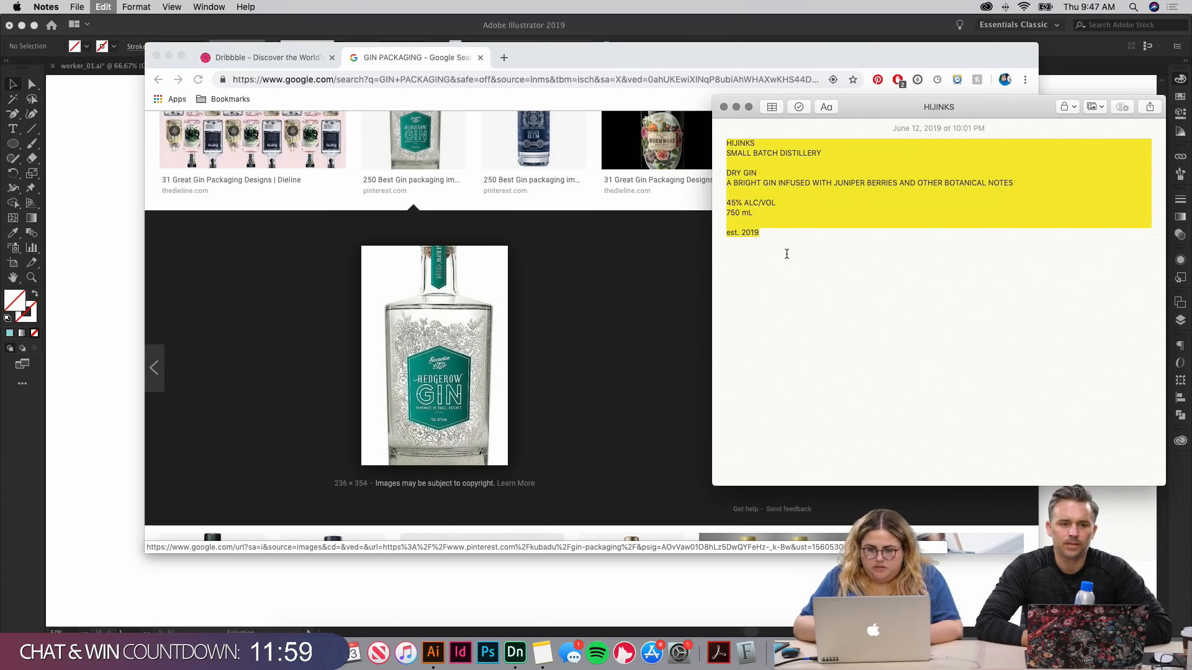
# Step: Paste the label wording into a new text frame in the empty space below the bottle artboard in worker_02.ai
pyautogui.click(569, 586)
pyautogui.moveTo(642, 578); pyautogui.dragTo(822, 166)
pyautogui.press('t')
pyautogui.moveTo(356, 218); pyautogui.dragTo(831, 549)
pyautogui.press('super+v')
pyautogui.press('super+a')
pyautogui.press('Escape')
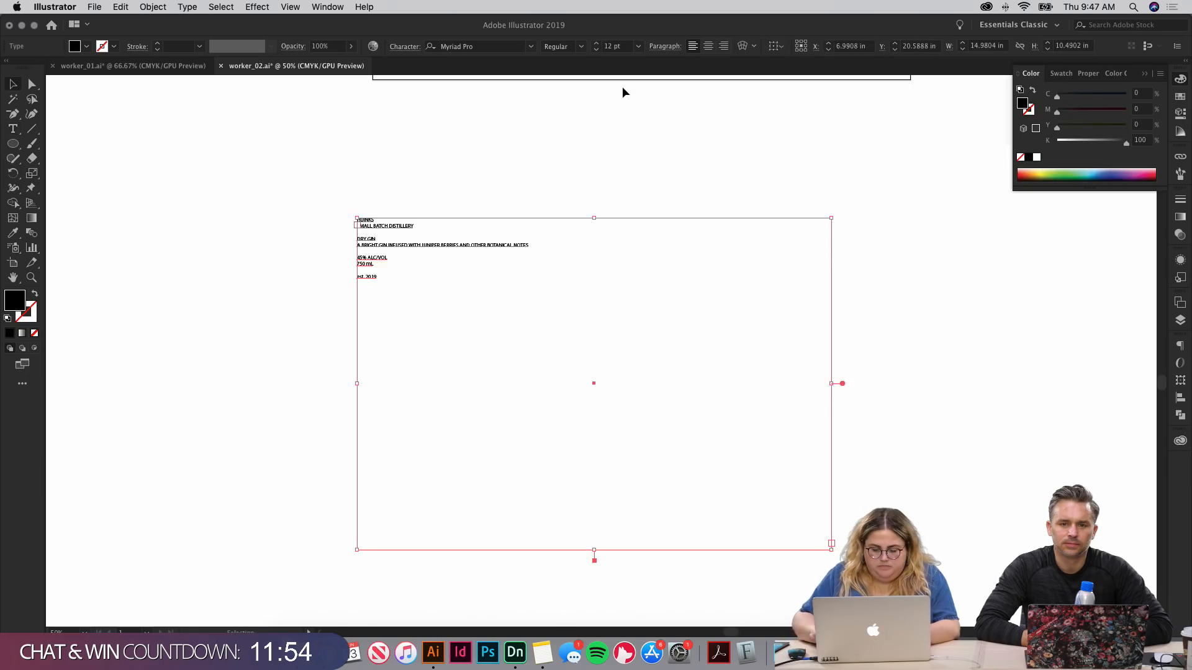
# Step: Convert the pasted label wording to outlines and enlarge it to fill the space below the artboard
pyautogui.press('shift+super+o')
pyautogui.moveTo(528, 248); pyautogui.dragTo(765, 249)
pyautogui.moveTo(624, 253); pyautogui.dragTo(821, 343)
pyautogui.click(597, 468)
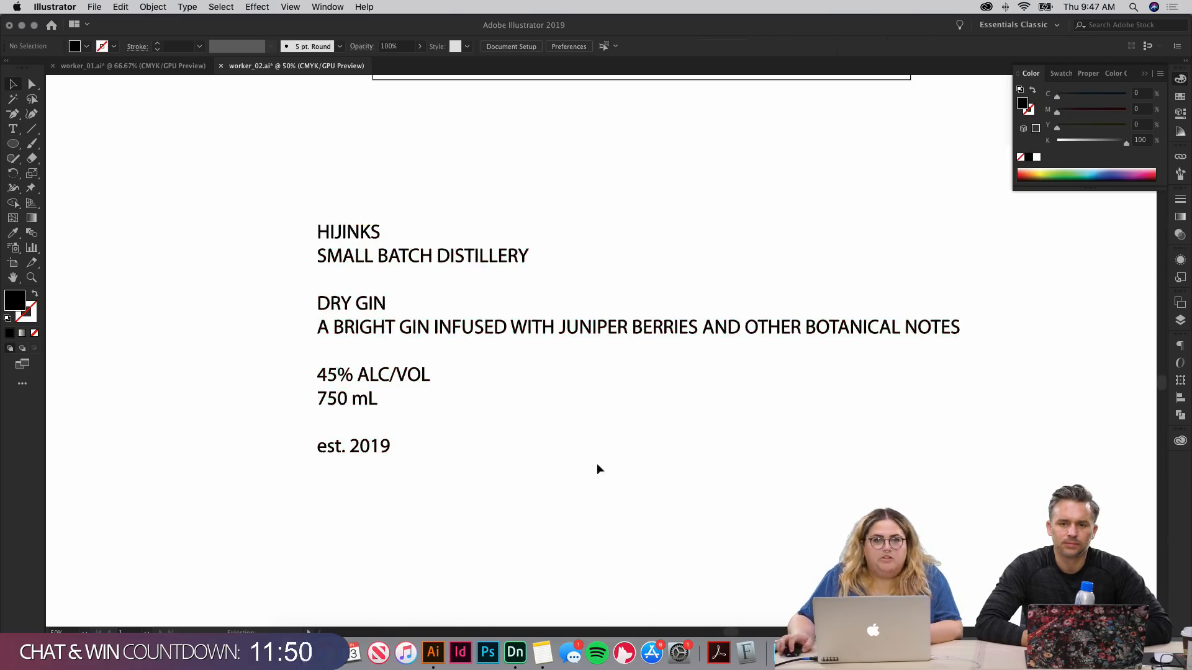
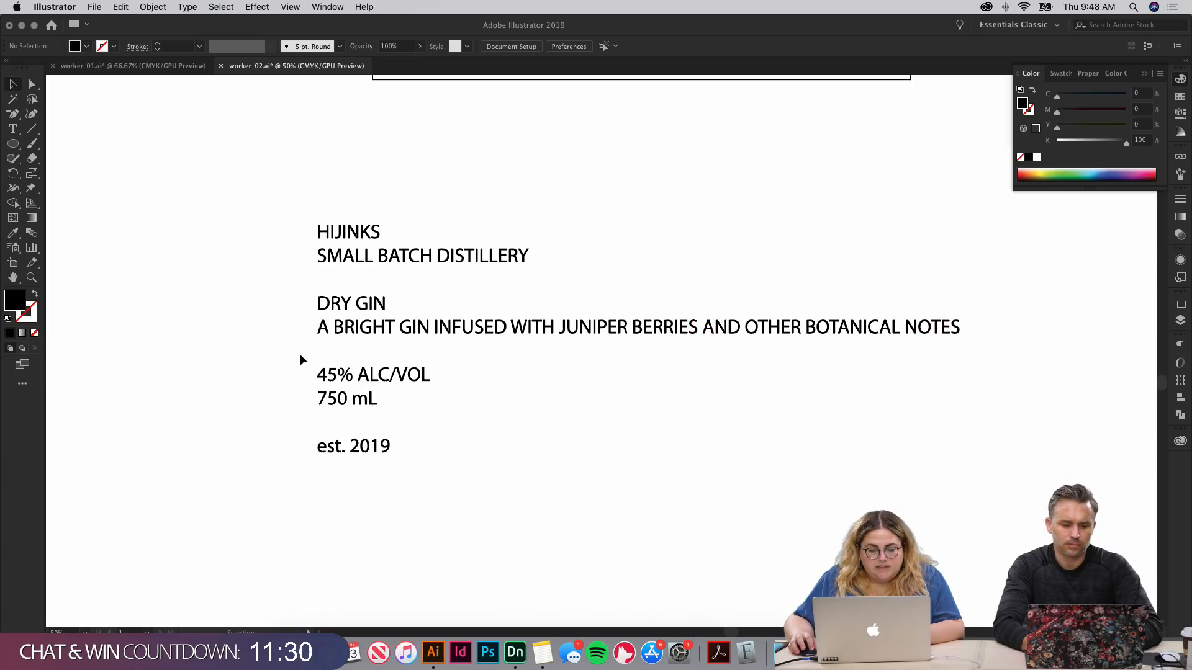
# Step: Review the alcohol, volume and establishment lines of the label wording alongside the bottle mockup and sketches
pyautogui.moveTo(300, 355); pyautogui.dragTo(464, 419)
pyautogui.click(465, 419)
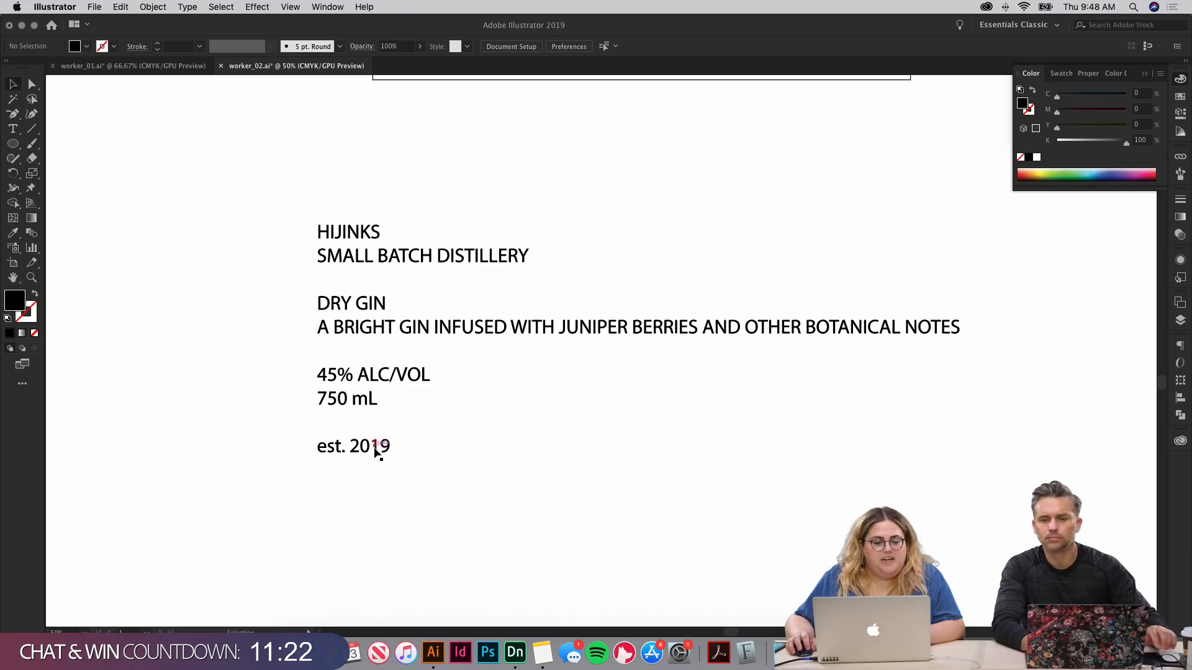
pyautogui.moveTo(375, 451); pyautogui.dragTo(380, 386)
pyautogui.click(474, 439)
pyautogui.press('super+minus')
pyautogui.press('super+minus')
pyautogui.press('super+minus')
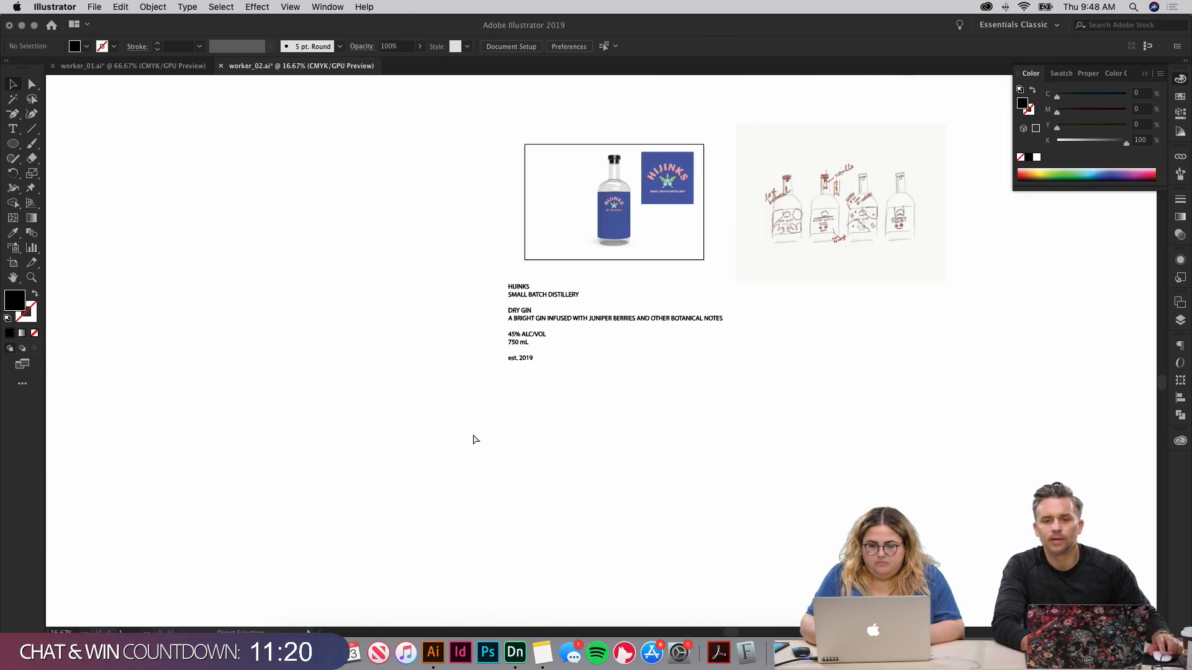
pyautogui.press('super+plus')
pyautogui.press('super+plus')
pyautogui.press('super+plus')
pyautogui.press('super+plus')
pyautogui.scroll(5, 460, 395)
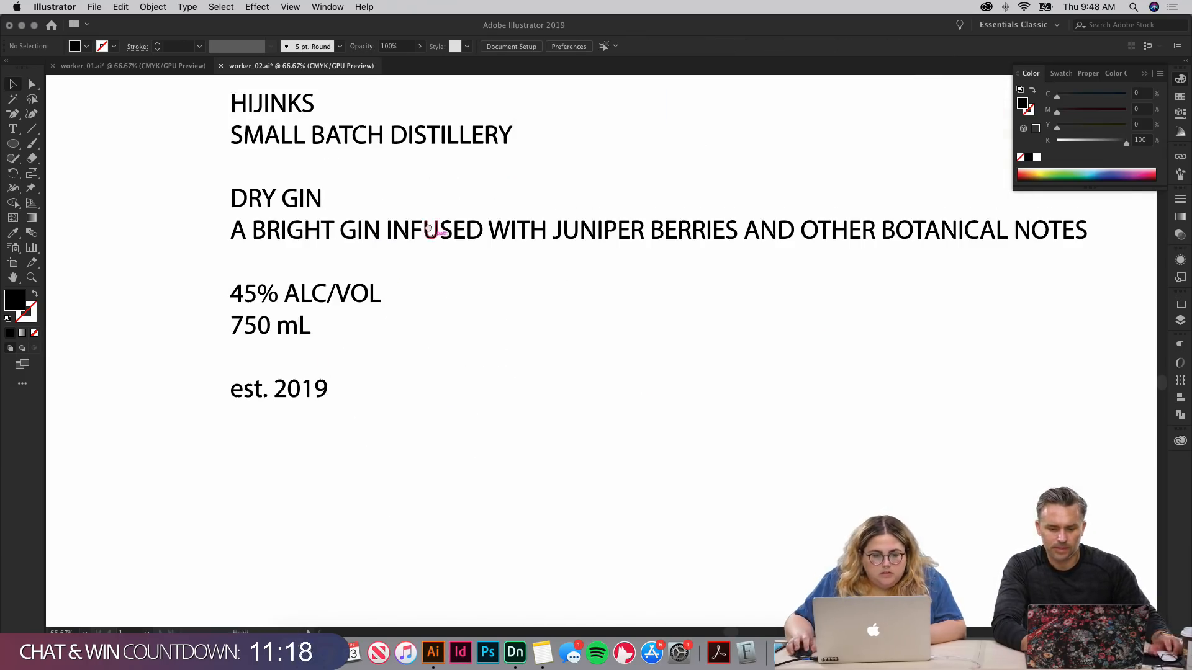
# Step: Copy the arched HIJINKS lettering and the SMALL BATCH DISTILLERY line from the black logo draft in worker_01.ai
pyautogui.click(112, 70)
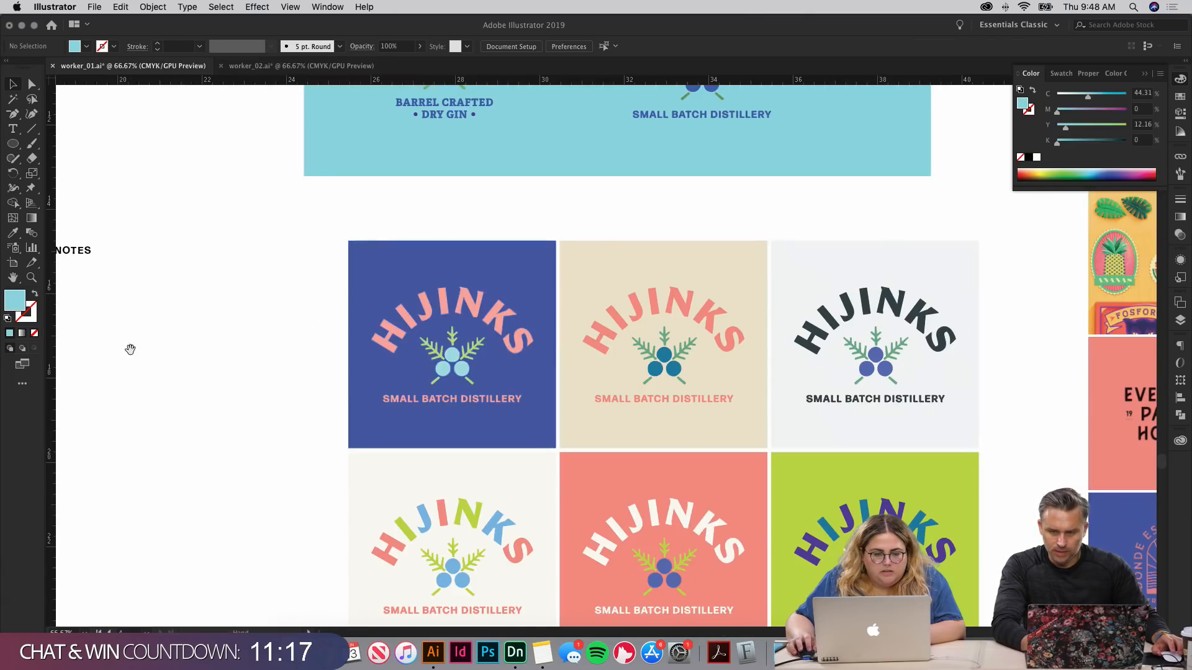
pyautogui.hscroll(-10, 127, 348)
pyautogui.scroll(15, 751, 205)
pyautogui.hscroll(5, 751, 205)
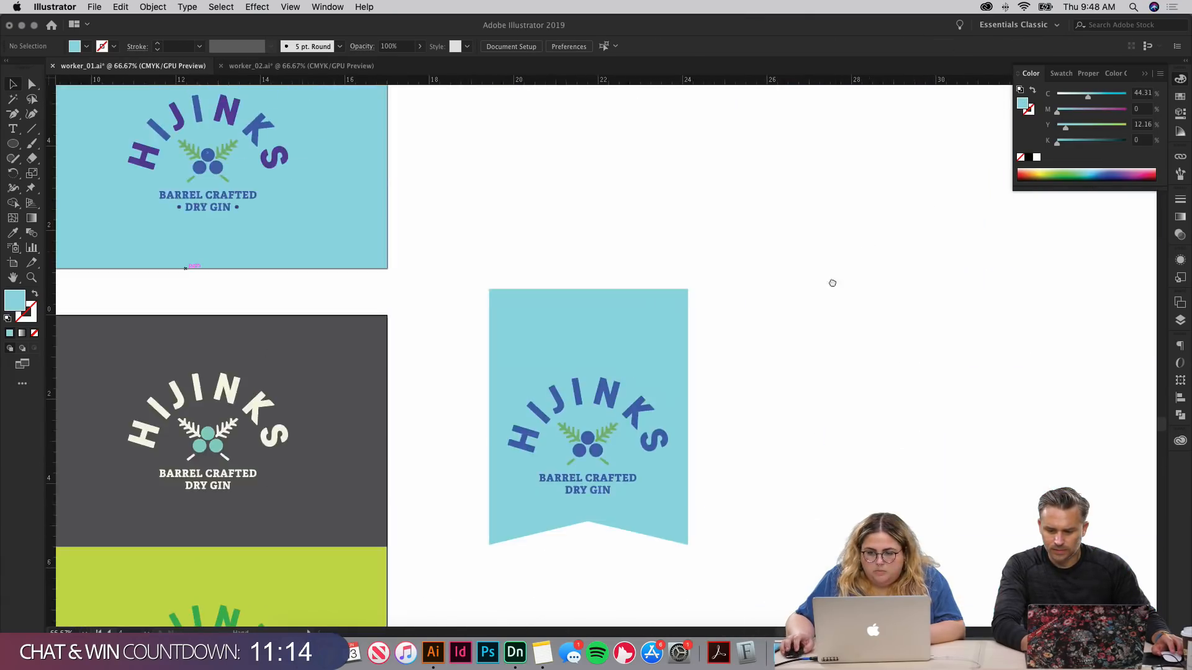
pyautogui.press('super+minus')
pyautogui.press('super+minus')
pyautogui.press('super+minus')
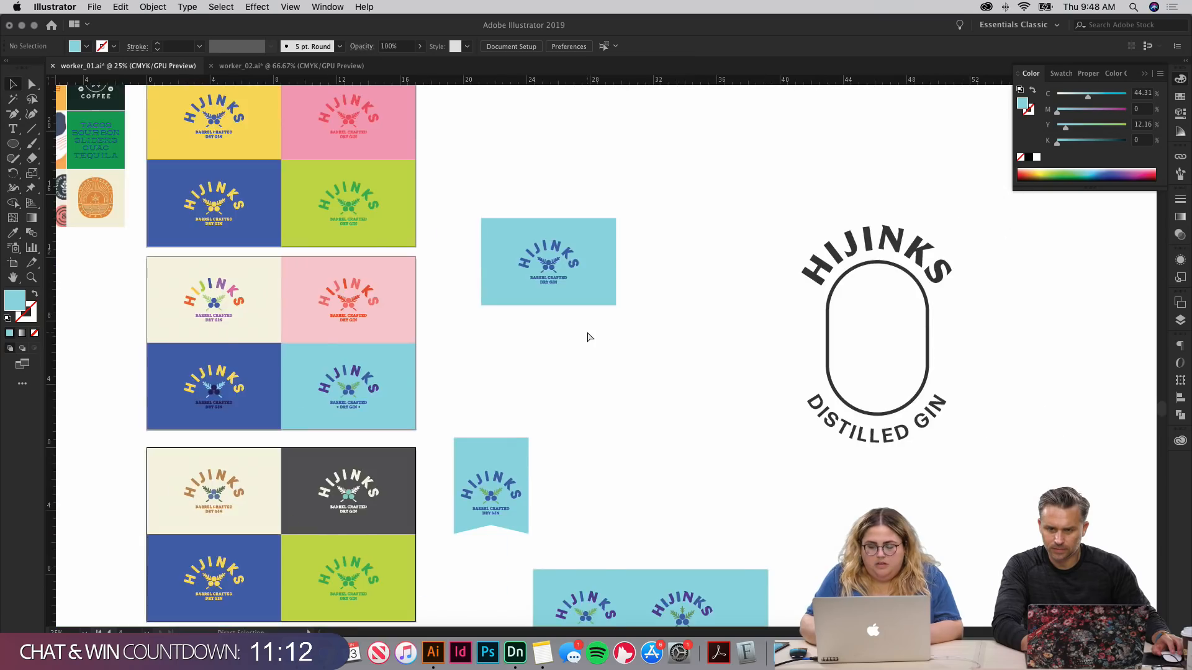
pyautogui.press('super+minus')
pyautogui.scroll(5, 662, 420)
pyautogui.scroll(3, 662, 420)
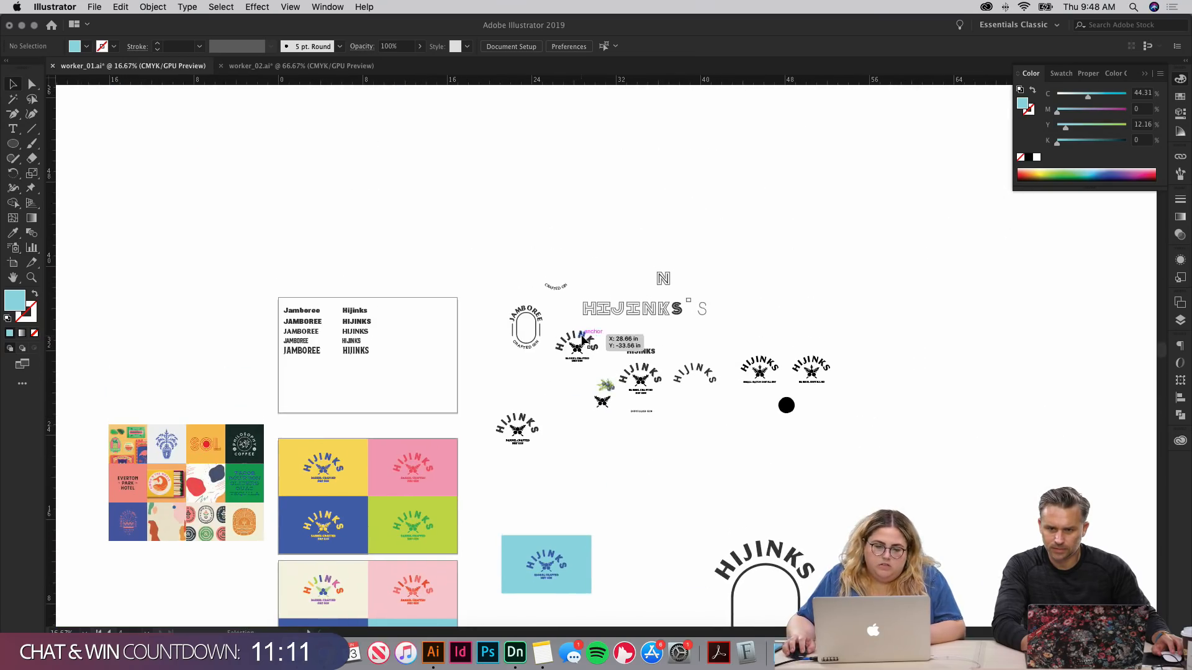
pyautogui.click(757, 362)
pyautogui.press('super+plus')
pyautogui.press('super+plus')
pyautogui.press('super+plus')
pyautogui.press('super+plus')
pyautogui.press('super+plus')
pyautogui.press('super+plus')
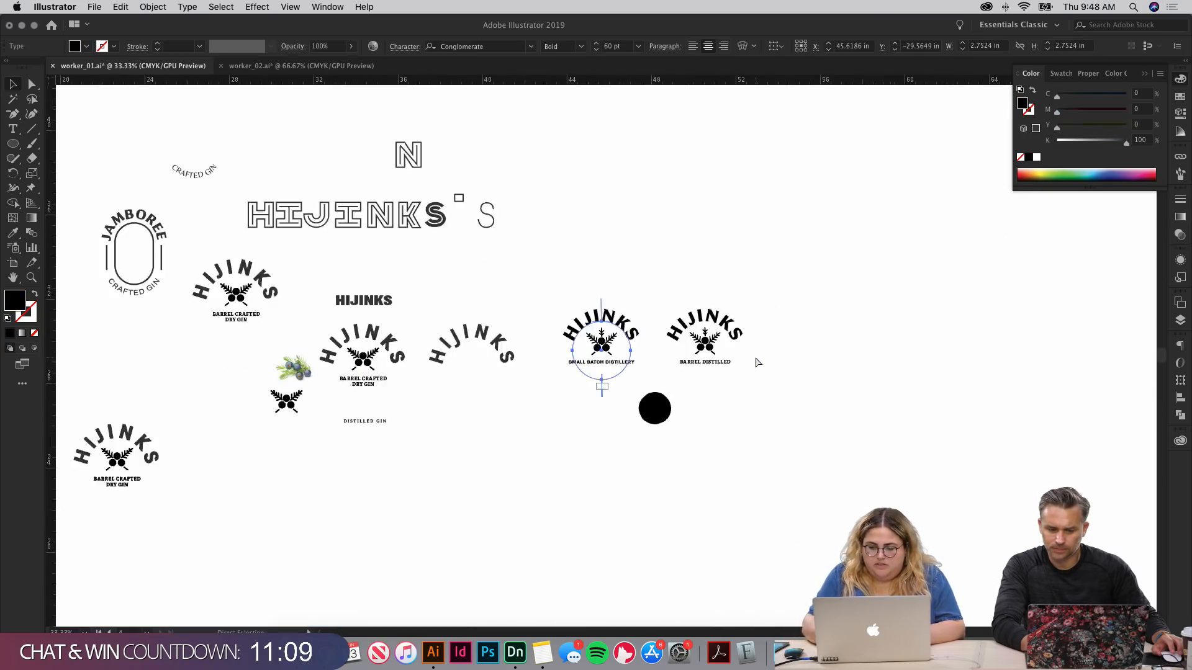
pyautogui.keyDown('shift'); pyautogui.click(750, 400); pyautogui.keyUp('shift')
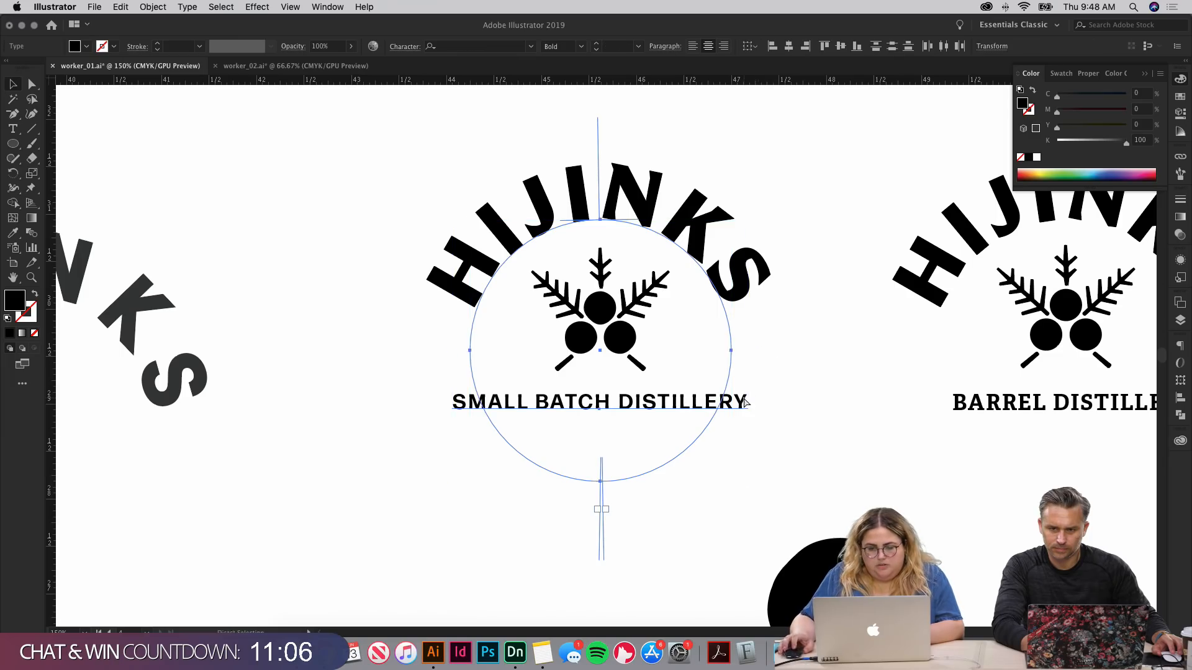
# Step: Paste the arched HIJINKS lettering and SMALL BATCH DISTILLERY line into worker_02.ai and move them beside the artboard's left edge
pyautogui.click(254, 65)
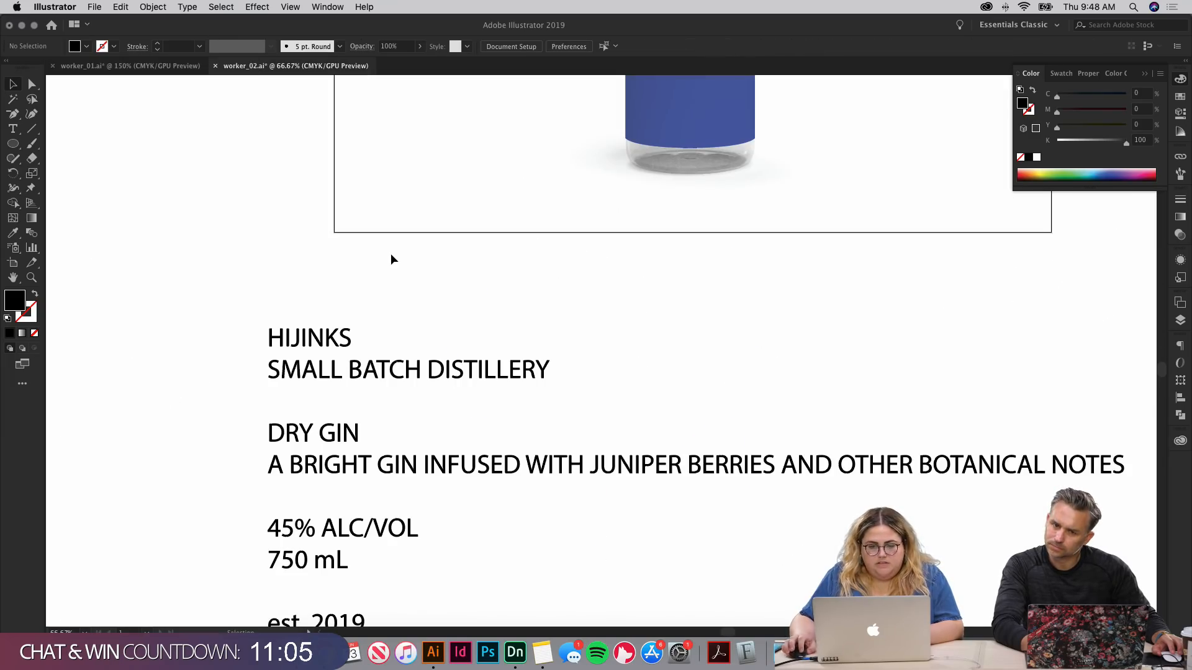
pyautogui.press('super+minus')
pyautogui.press('super+minus')
pyautogui.press('super+plus')
pyautogui.press('super+v')
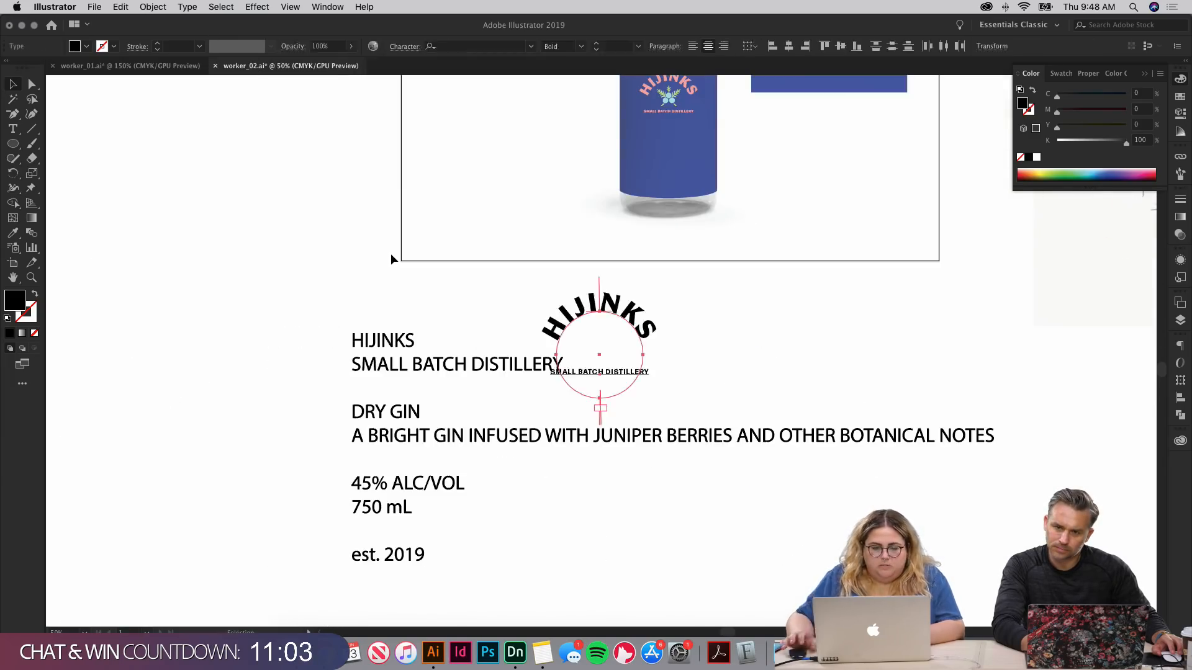
pyautogui.moveTo(636, 304); pyautogui.dragTo(343, 123)
pyautogui.click(412, 157)
pyautogui.moveTo(533, 261); pyautogui.dragTo(767, 407)
# Step: Make two large SMALL BATCH DISTILLERY samples, one matching the HIJINKS type style in Conglomerate Bold, and cut the arched HIJINKS
pyautogui.moveTo(541, 339); pyautogui.dragTo(432, 327)
pyautogui.press('super+shift+a')
pyautogui.press('i')
pyautogui.click(532, 267)
pyautogui.press('v')
pyautogui.click(418, 302)
pyautogui.click(429, 254)
pyautogui.click(547, 261)
pyautogui.press('super+x')
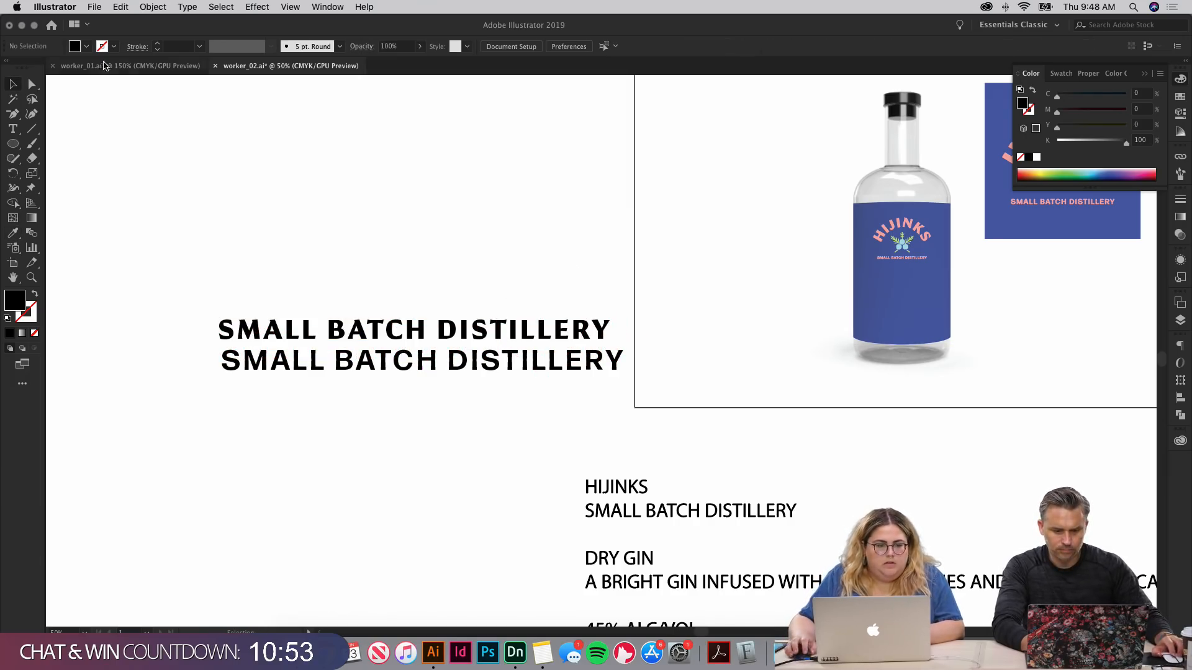
# Step: Copy the twelve-image reference moodboard from worker_01.ai
pyautogui.click(102, 66)
pyautogui.click(304, 237)
pyautogui.press('super+minus')
pyautogui.press('super+minus')
pyautogui.press('super+minus')
pyautogui.press('super+minus')
pyautogui.press('super+minus')
pyautogui.press('super+minus')
pyautogui.press('super+minus')
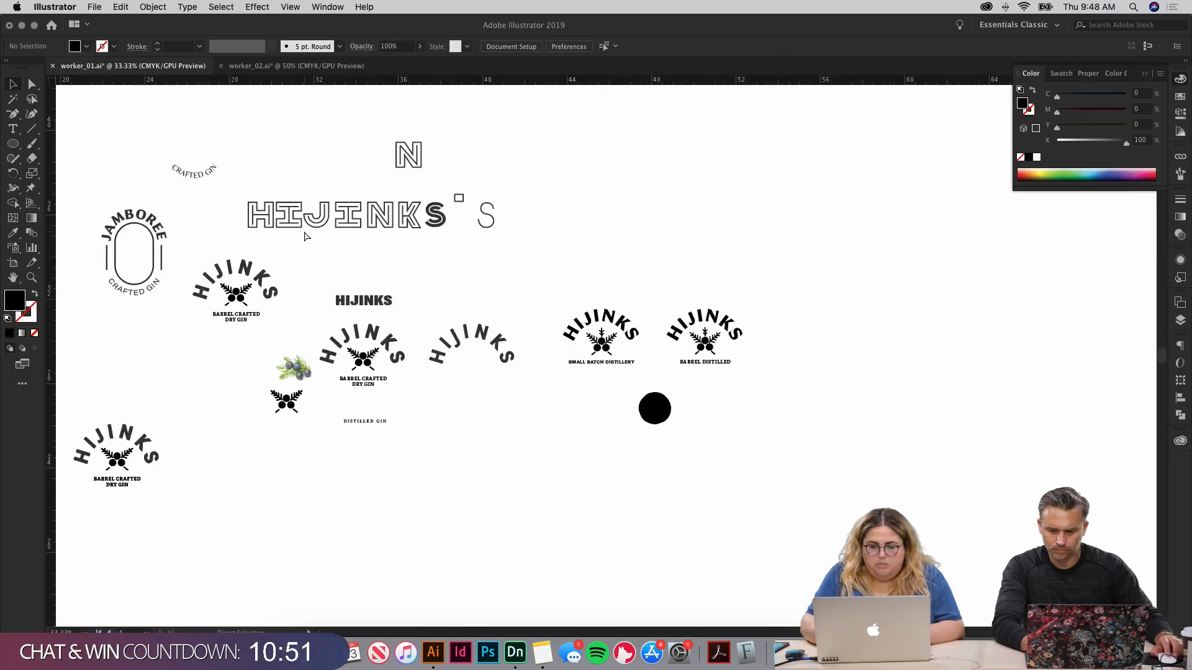
pyautogui.moveTo(228, 458); pyautogui.dragTo(469, 326)
pyautogui.moveTo(304, 221); pyautogui.dragTo(471, 367)
# Step: Paste the moodboard into worker_02.ai to the left of the artboard and place the two SMALL BATCH DISTILLERY samples beneath it
pyautogui.click(281, 70)
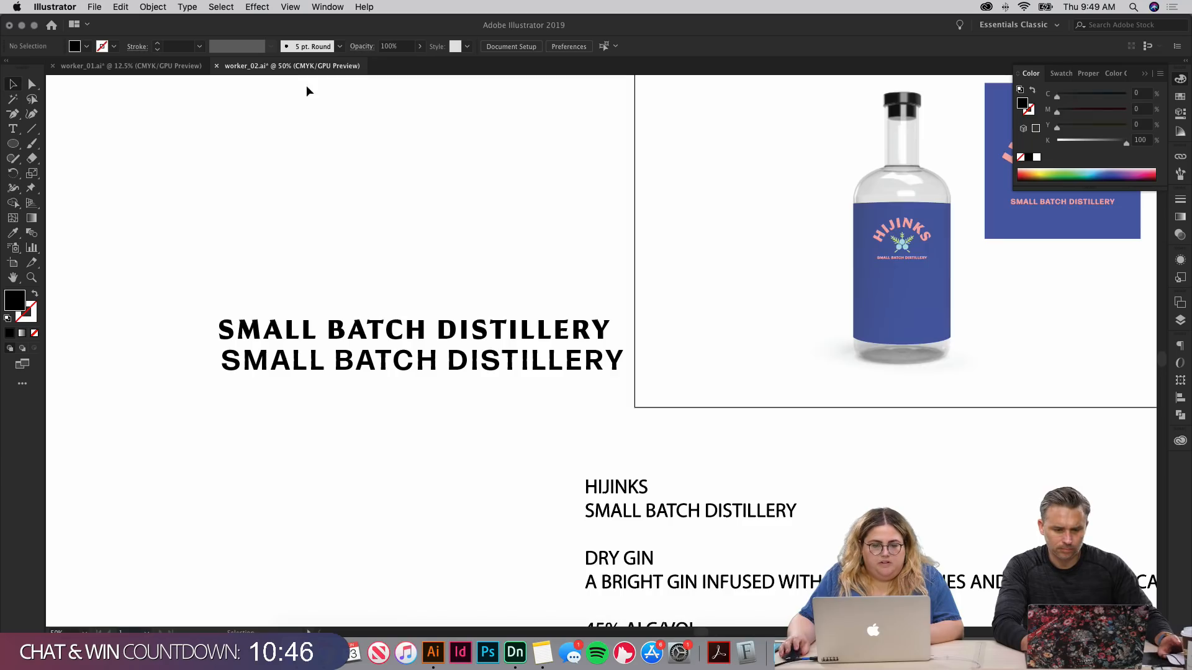
pyautogui.moveTo(489, 214); pyautogui.dragTo(780, 231)
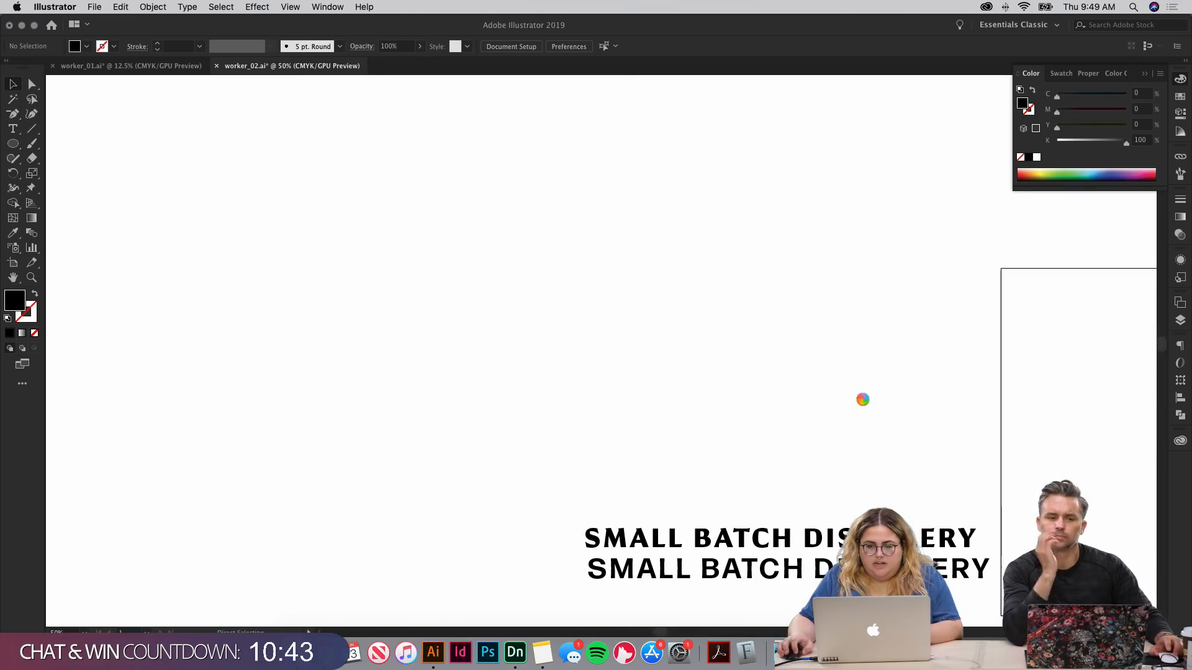
pyautogui.moveTo(833, 420); pyautogui.dragTo(878, 355)
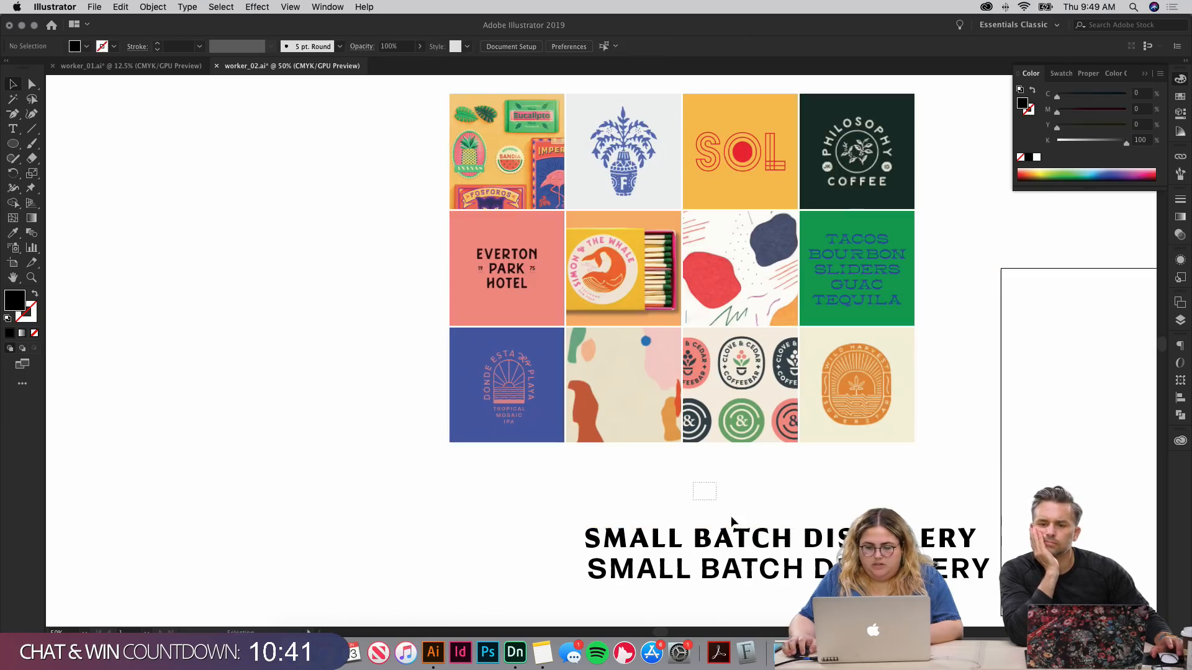
pyautogui.moveTo(732, 522); pyautogui.dragTo(593, 467)
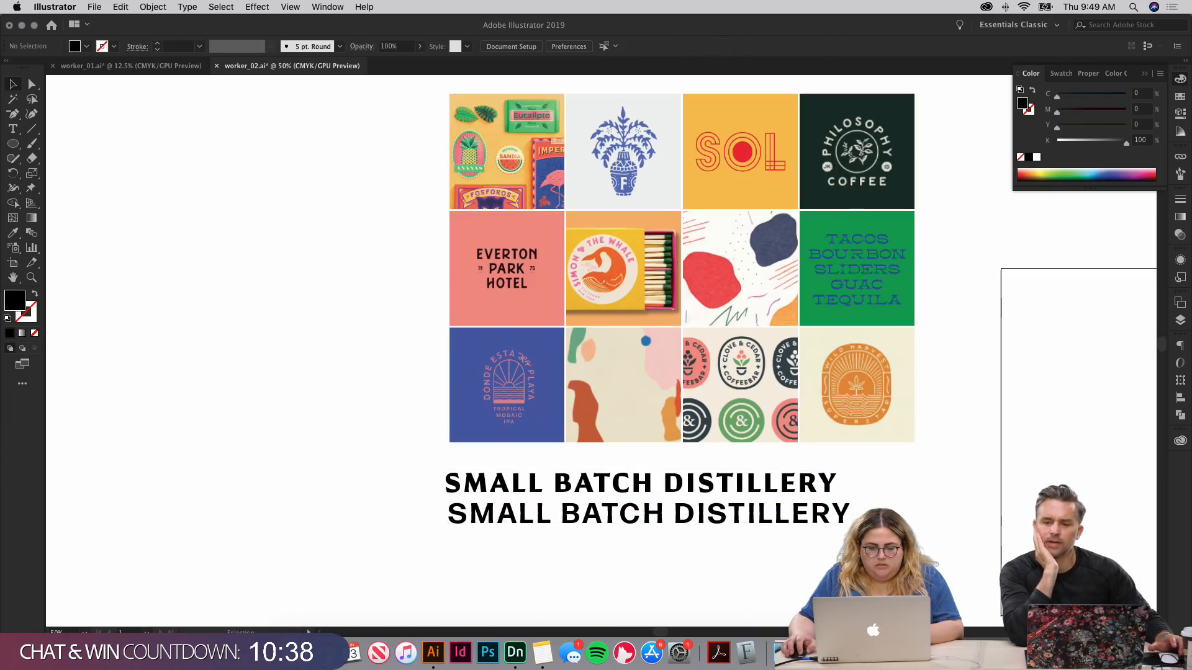
# Step: Delete the outlined label wording below the artboard and return to the HIJINKS note for the original text
pyautogui.moveTo(947, 573); pyautogui.dragTo(627, 196)
pyautogui.click(767, 344)
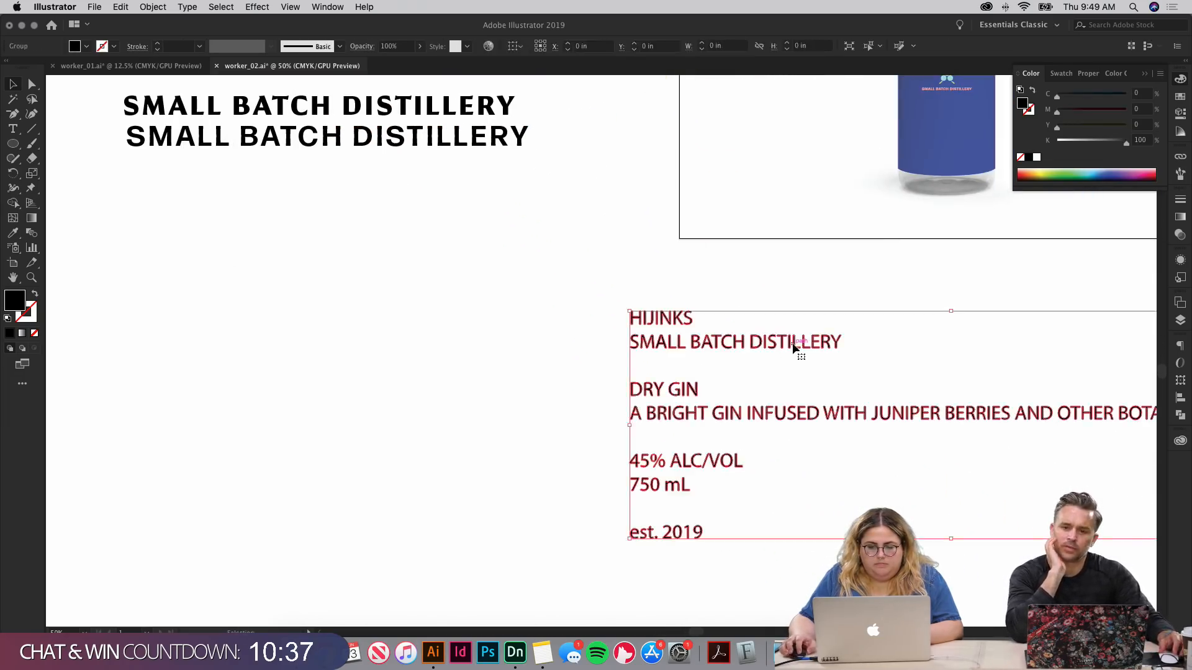
pyautogui.press('Delete')
pyautogui.click(542, 652)
pyautogui.click(527, 375)
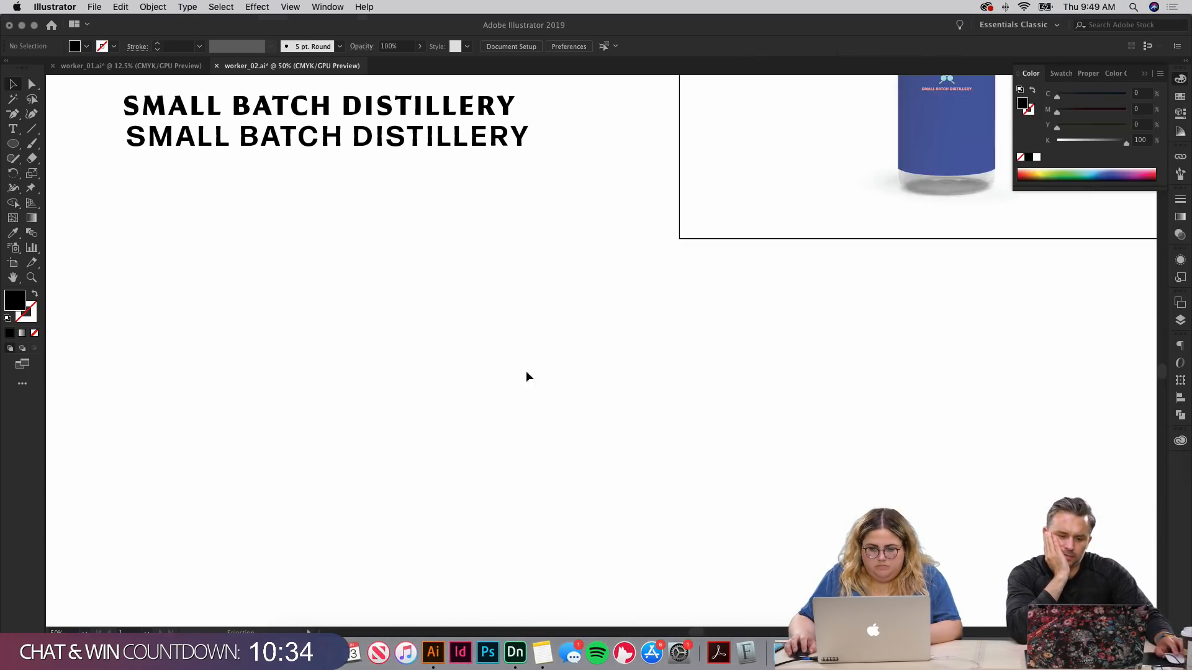
# Step: Paste the label wording into a text frame about 15.8 by 8.35 in below the two type samples and align it left
pyautogui.hscroll(-5, 509, 385)
pyautogui.scroll(3, 509, 385)
pyautogui.press('t')
pyautogui.moveTo(409, 335); pyautogui.dragTo(909, 597)
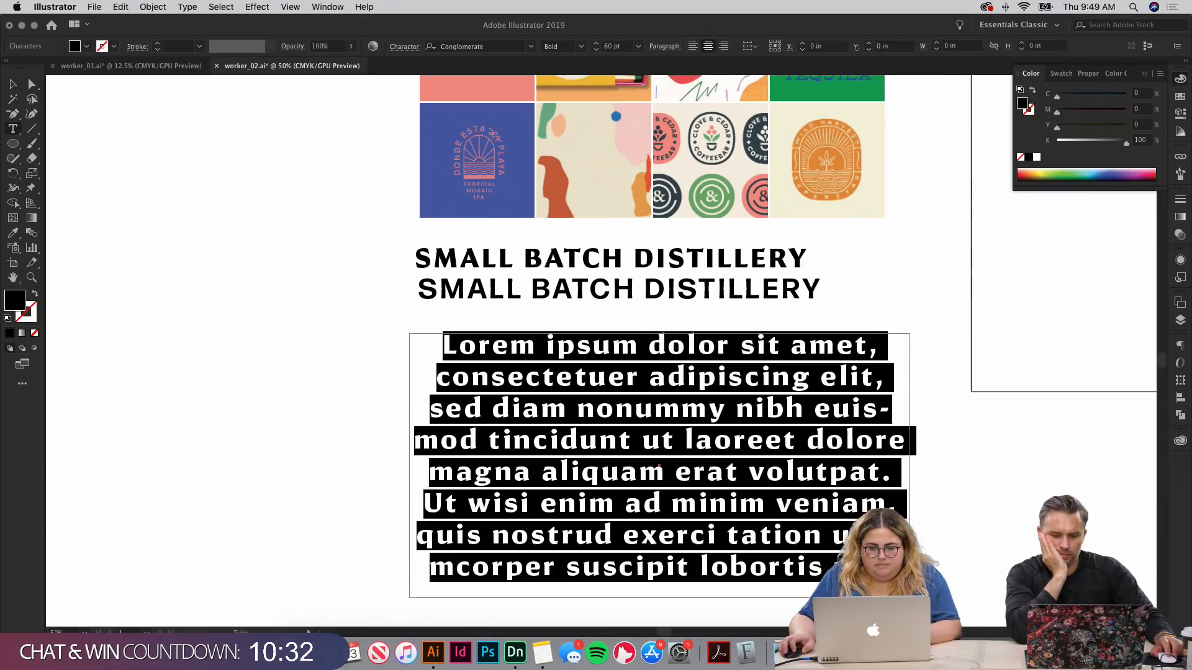
pyautogui.press('cmd+v')
pyautogui.press('Escape')
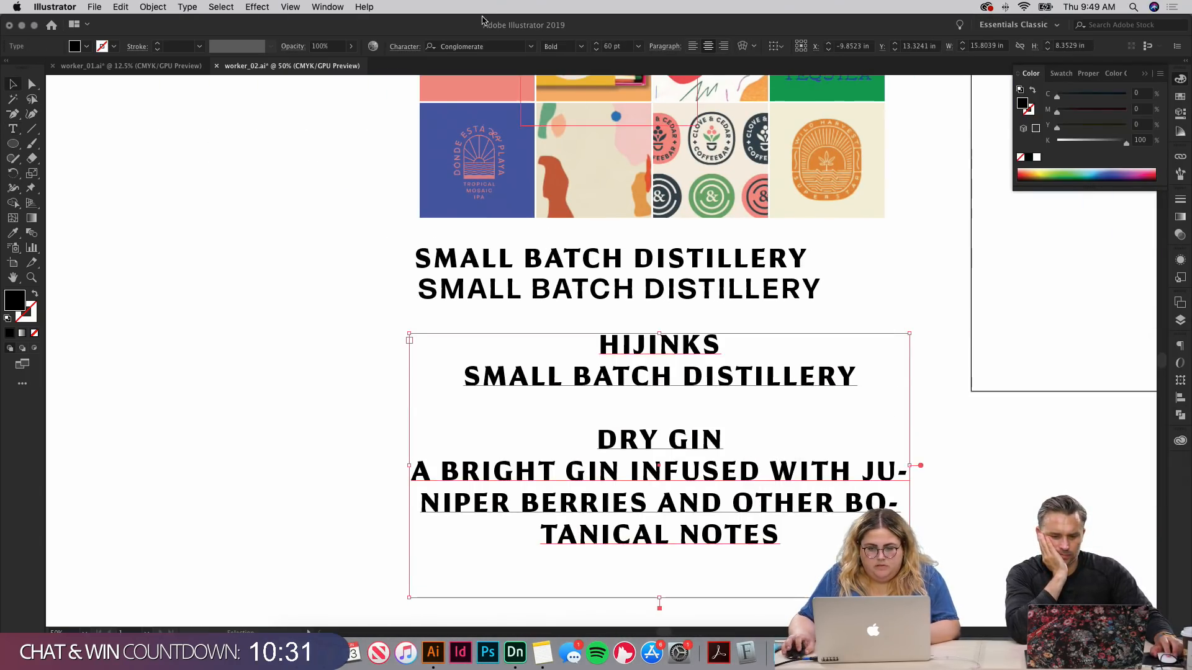
pyautogui.click(692, 47)
# Step: Extend the label wording's text frame downward to fit every line through est. 2019
pyautogui.scroll(-5, 621, 422)
pyautogui.hscroll(3, 620, 422)
pyautogui.moveTo(549, 413); pyautogui.dragTo(536, 561)
pyautogui.click(837, 199)
pyautogui.moveTo(841, 180); pyautogui.dragTo(849, 554)
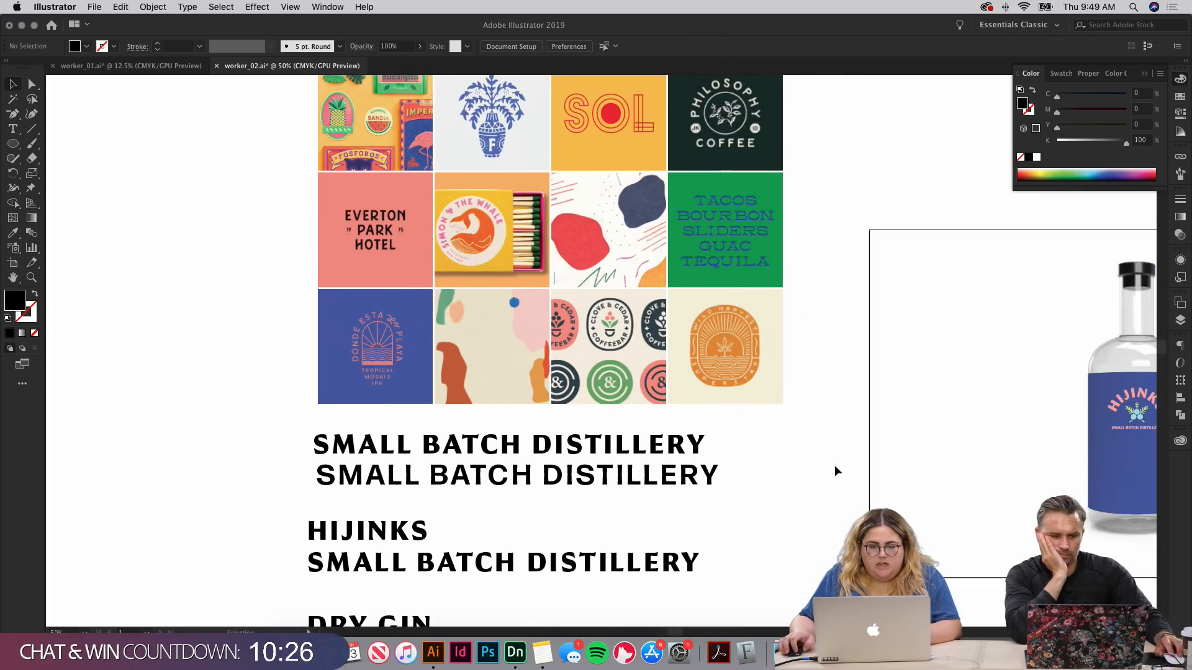
# Step: Move the label wording and the two SMALL BATCH DISTILLERY samples down to open up space beneath the moodboard
pyautogui.scroll(-5, 710, 289)
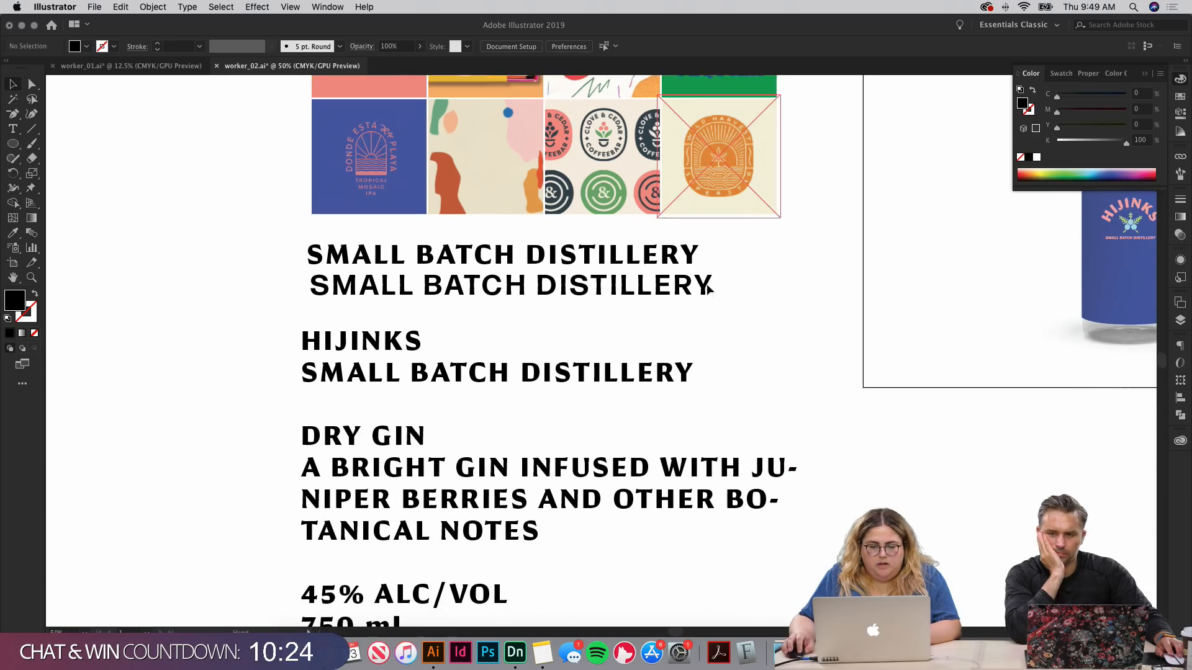
pyautogui.moveTo(628, 444); pyautogui.dragTo(613, 245)
pyautogui.moveTo(585, 173); pyautogui.dragTo(603, 314)
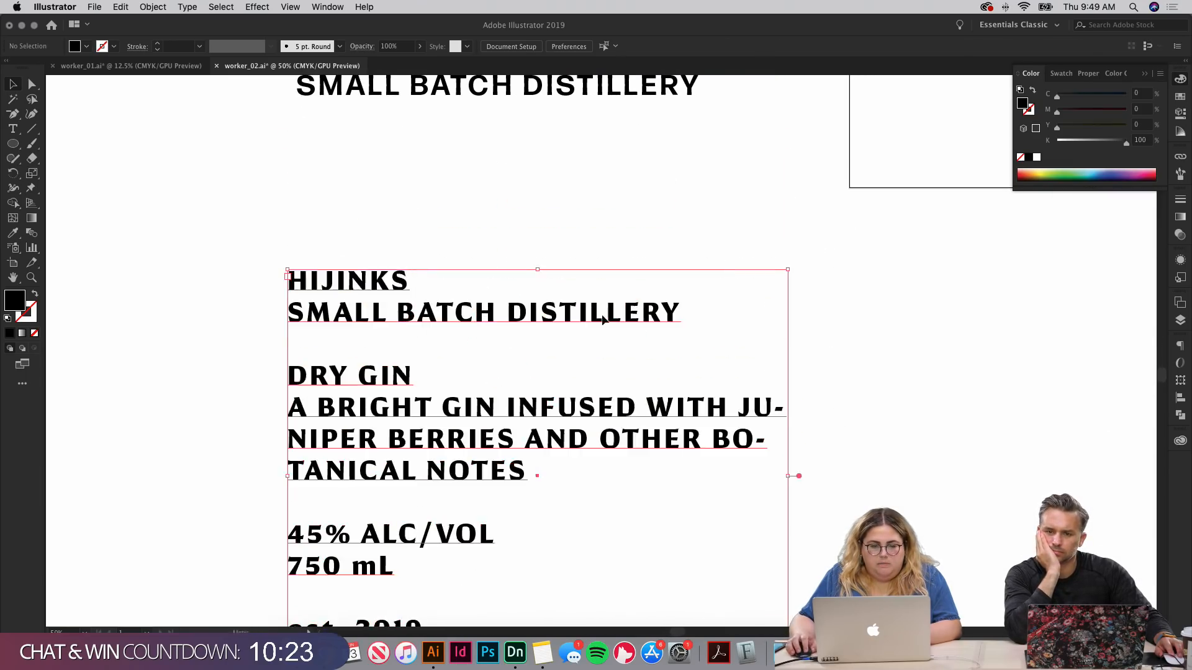
pyautogui.moveTo(917, 304); pyautogui.dragTo(825, 556)
pyautogui.moveTo(496, 302); pyautogui.dragTo(497, 304)
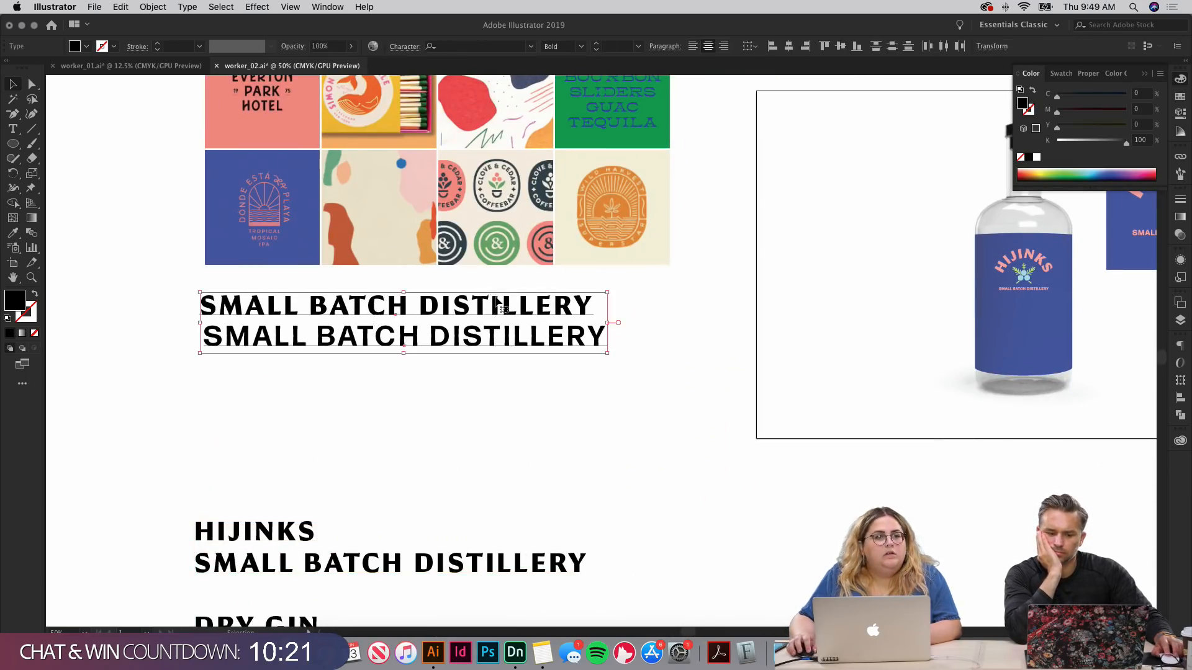
pyautogui.moveTo(392, 304); pyautogui.dragTo(392, 366)
pyautogui.click(867, 292)
# Step: Copy the first and last cream multicolor HIJINKS logo tiles from the row of four in worker_01.ai
pyautogui.moveTo(867, 293); pyautogui.dragTo(431, 351)
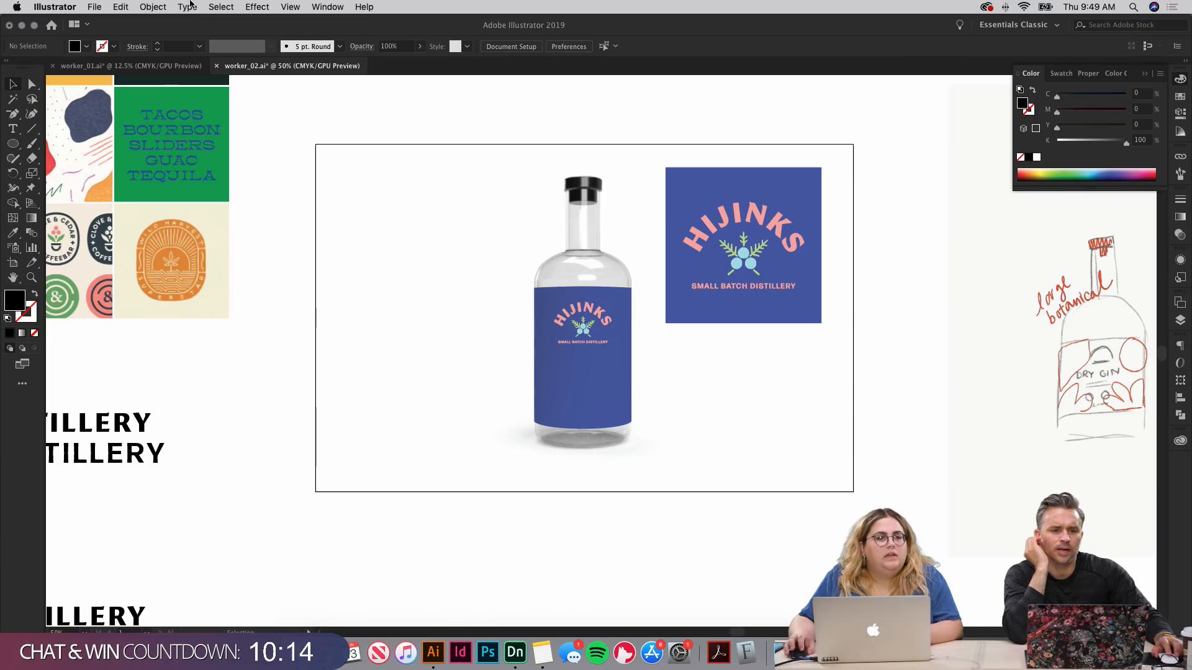
pyautogui.click(165, 65)
pyautogui.scroll(-5, 363, 296)
pyautogui.hscroll(5, 363, 296)
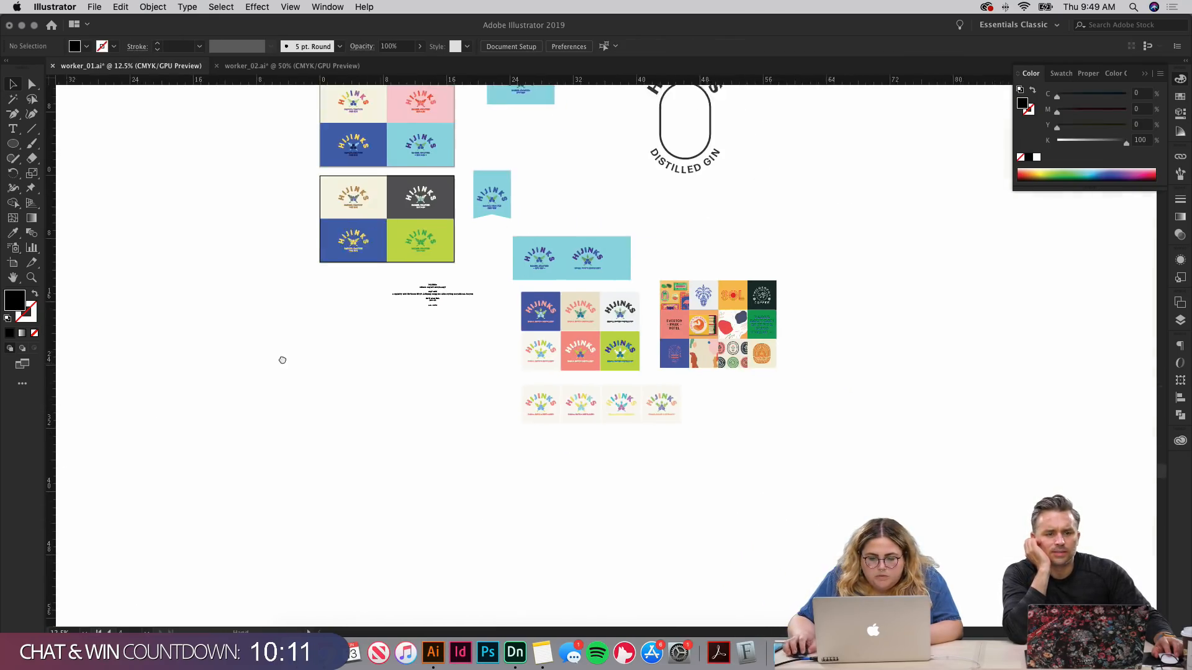
pyautogui.click(456, 359)
pyautogui.press('super+equal')
pyautogui.press('super+equal')
pyautogui.press('super+equal')
pyautogui.press('super+equal')
pyautogui.press('super+equal')
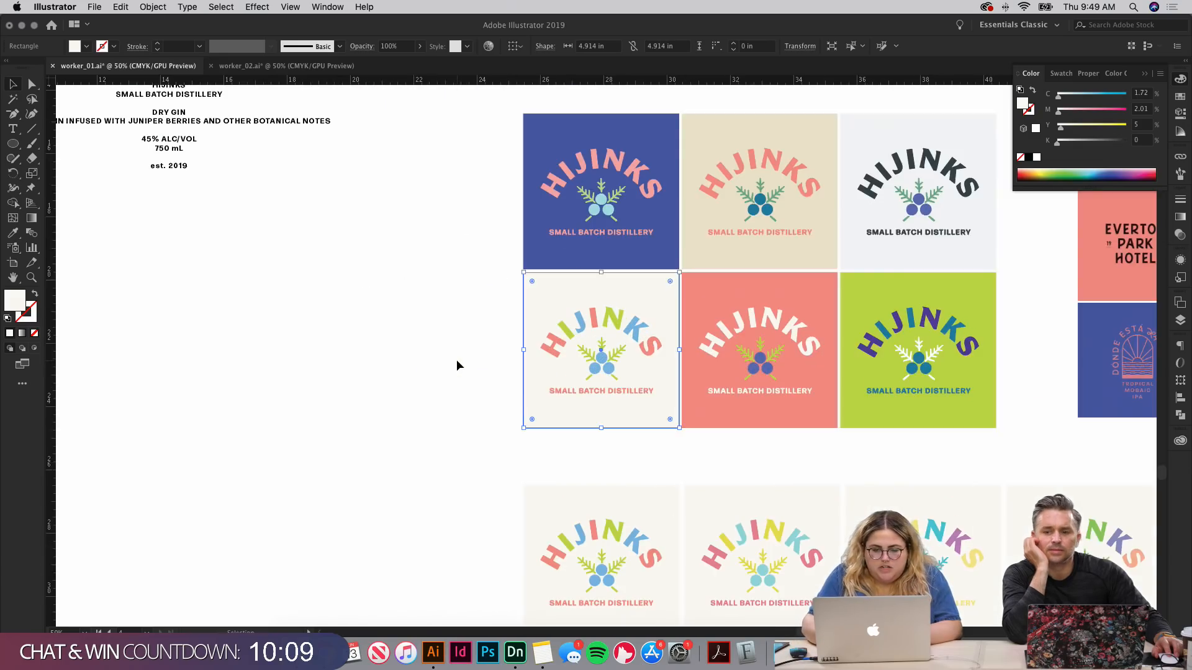
pyautogui.scroll(-4, 480, 365)
pyautogui.hscroll(3, 480, 365)
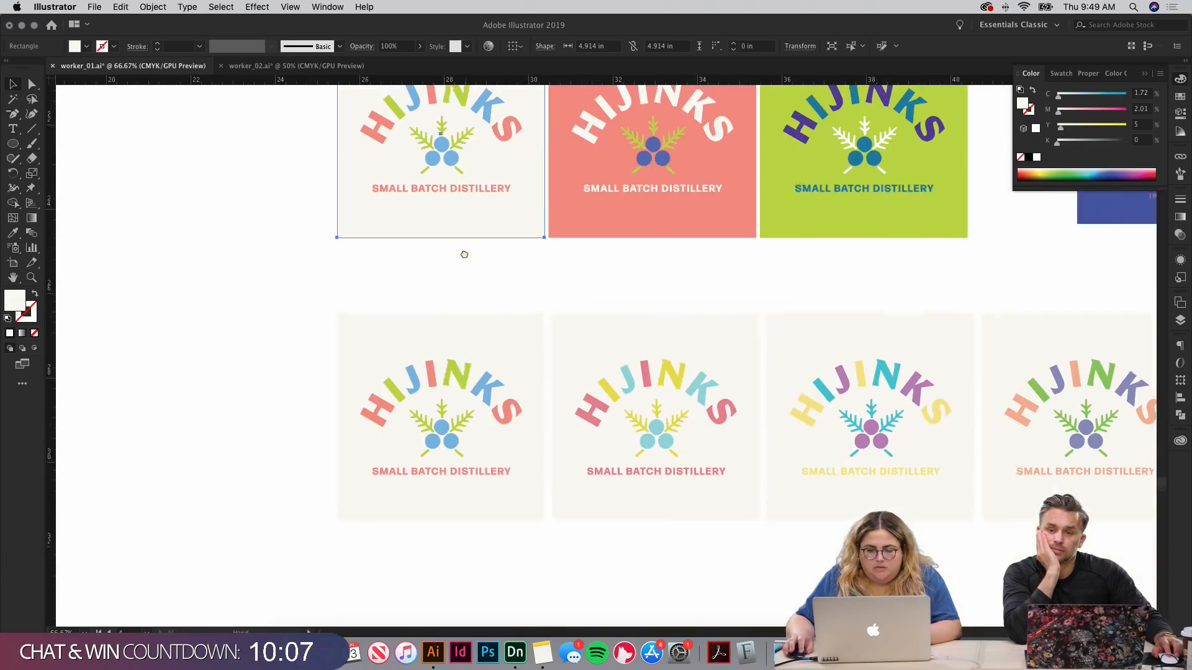
pyautogui.moveTo(330, 279); pyautogui.dragTo(529, 549)
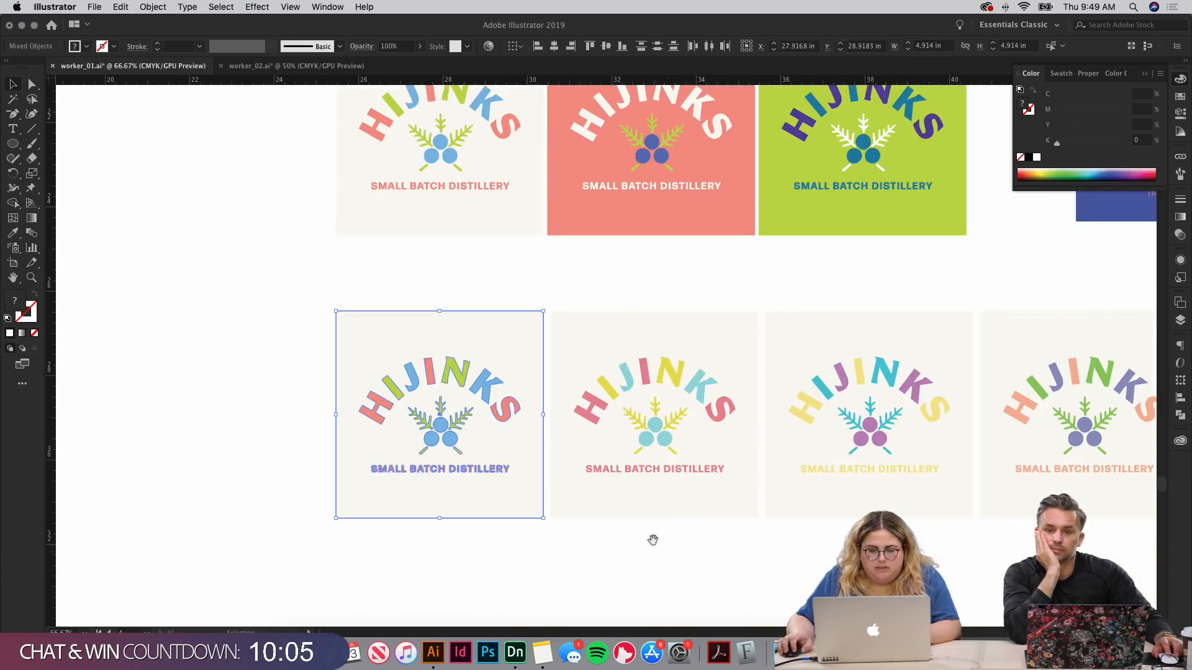
pyautogui.hscroll(5, 652, 540)
pyautogui.moveTo(956, 521); pyautogui.dragTo(962, 523)
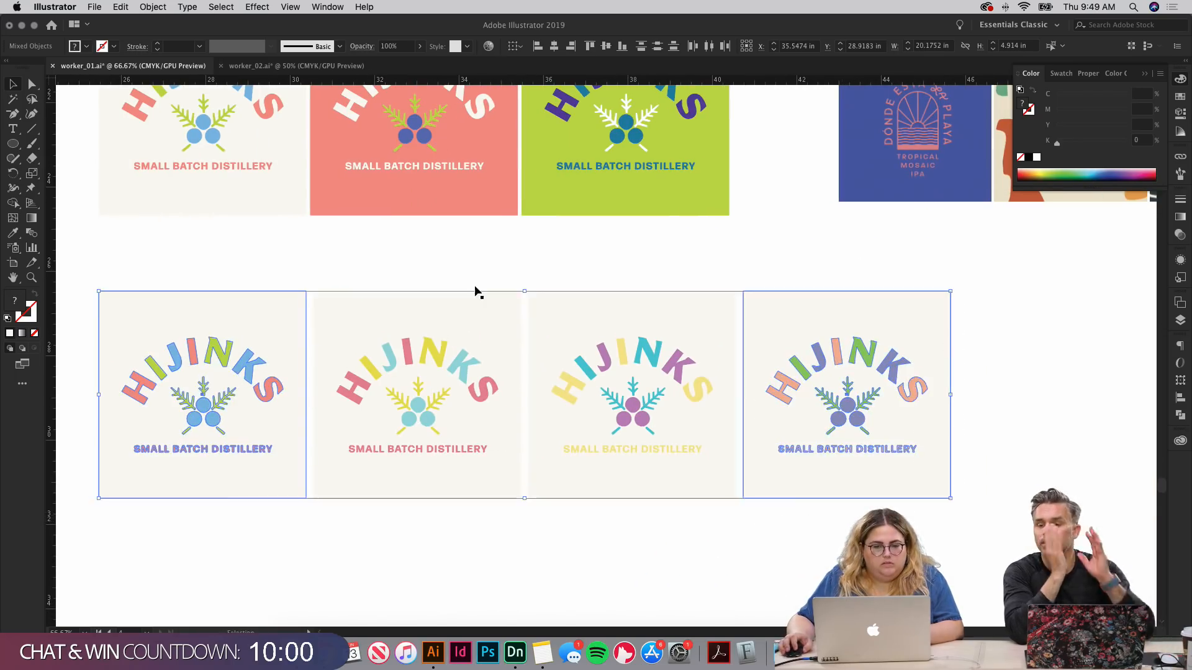
pyautogui.click(469, 263)
pyautogui.moveTo(469, 263); pyautogui.dragTo(625, 584)
# Step: Paste the two cream logo tiles into worker_02.ai below the bottle artboard and set them side by side
pyautogui.click(270, 66)
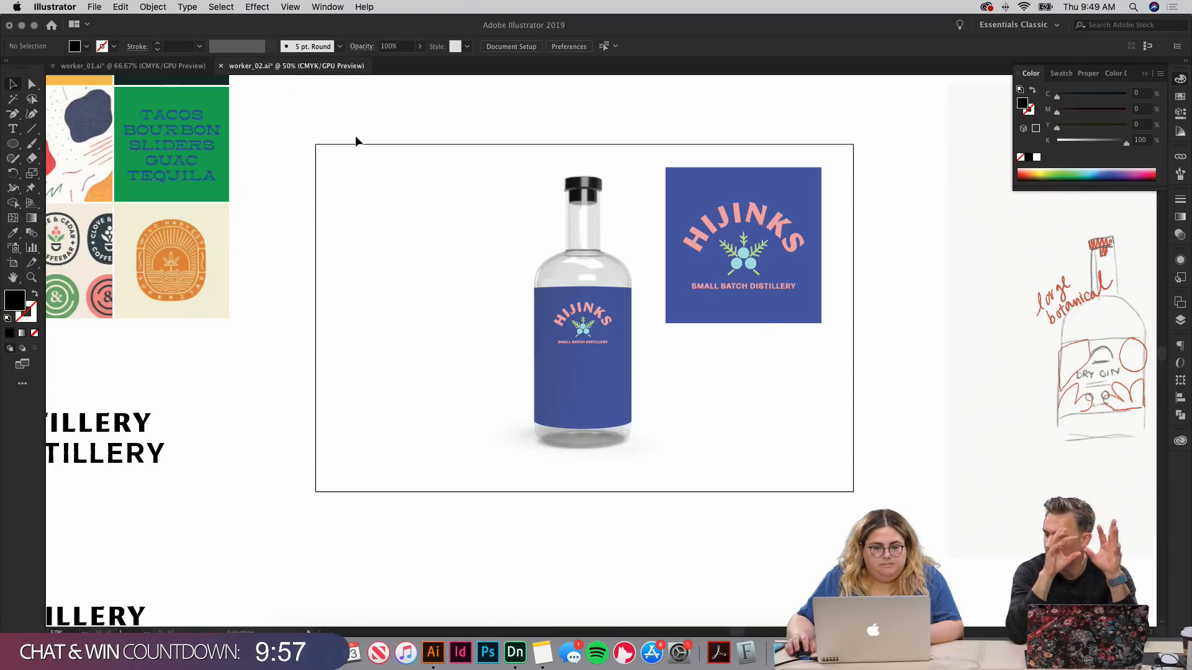
pyautogui.moveTo(817, 360); pyautogui.dragTo(850, 594)
pyautogui.click(758, 561)
pyautogui.scroll(-5, 776, 466)
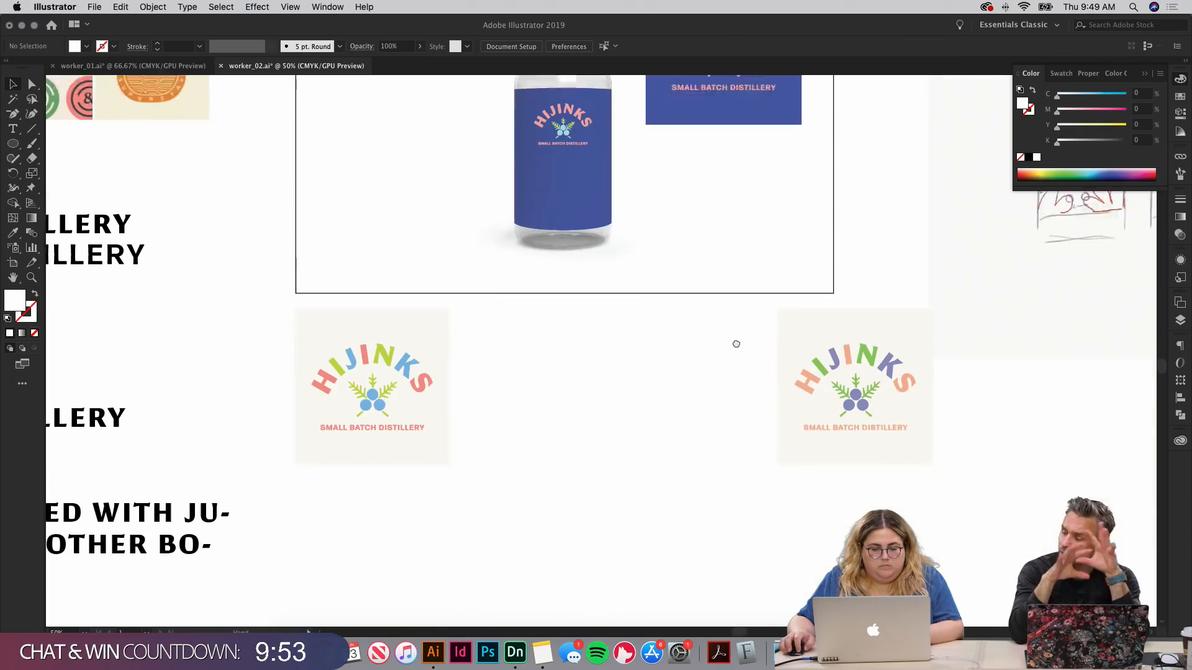
pyautogui.moveTo(912, 506); pyautogui.dragTo(913, 504)
pyautogui.moveTo(915, 416); pyautogui.dragTo(698, 462)
pyautogui.click(650, 438)
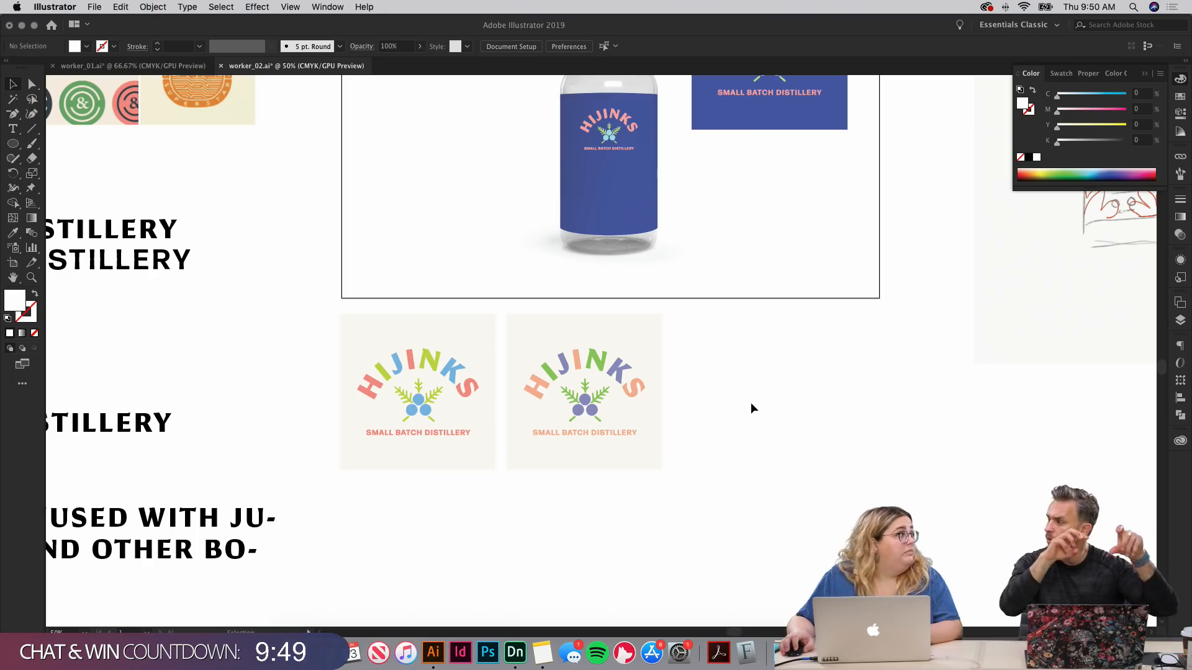
# Step: Copy the pink HIJINKS Barrel Crafted Dry Gin tile with red lettering from worker_01.ai
pyautogui.click(154, 65)
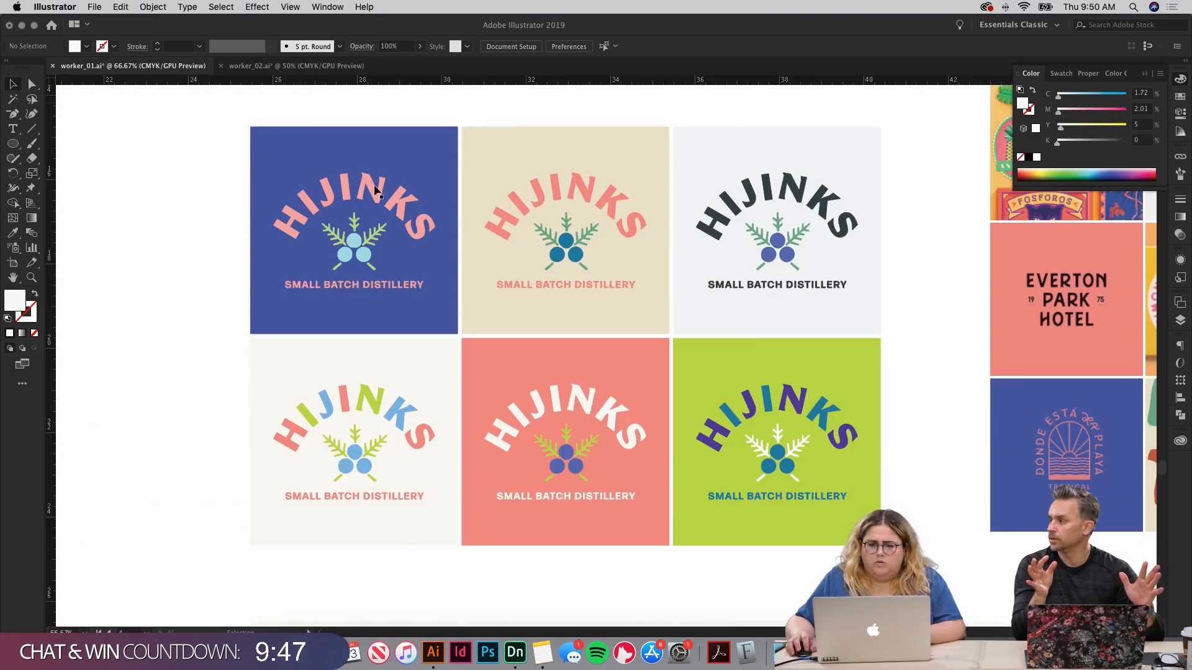
pyautogui.moveTo(255, 249); pyautogui.dragTo(391, 485)
pyautogui.moveTo(329, 226); pyautogui.dragTo(464, 357)
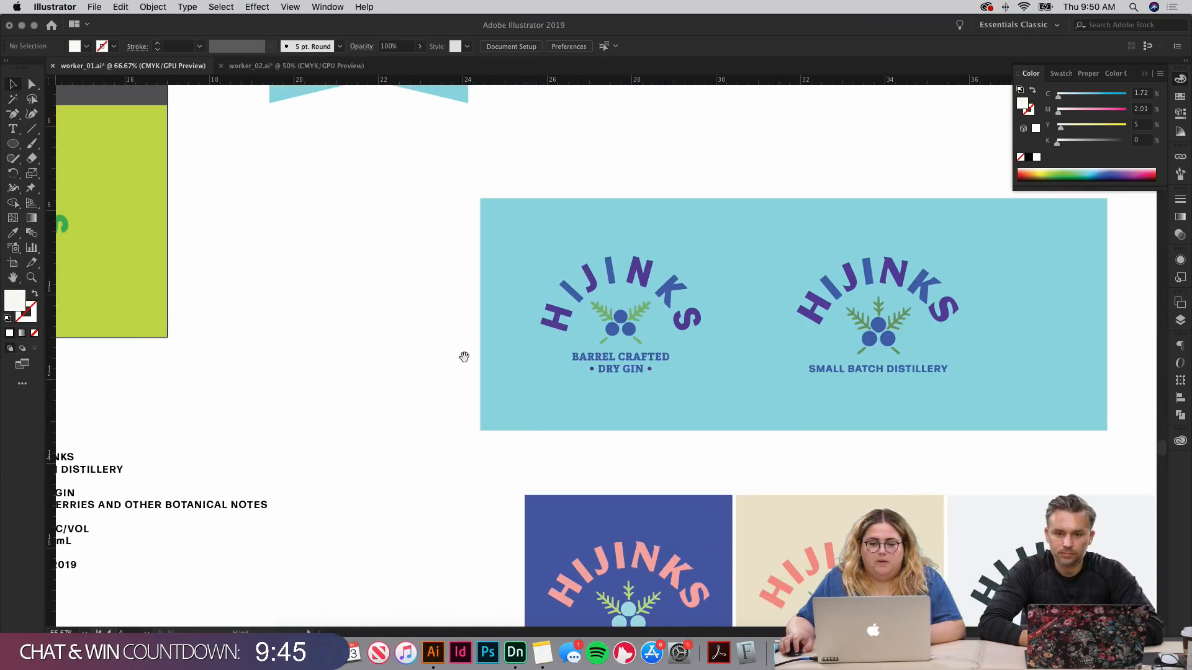
pyautogui.moveTo(332, 229); pyautogui.dragTo(932, 616)
pyautogui.moveTo(784, 314); pyautogui.dragTo(966, 620)
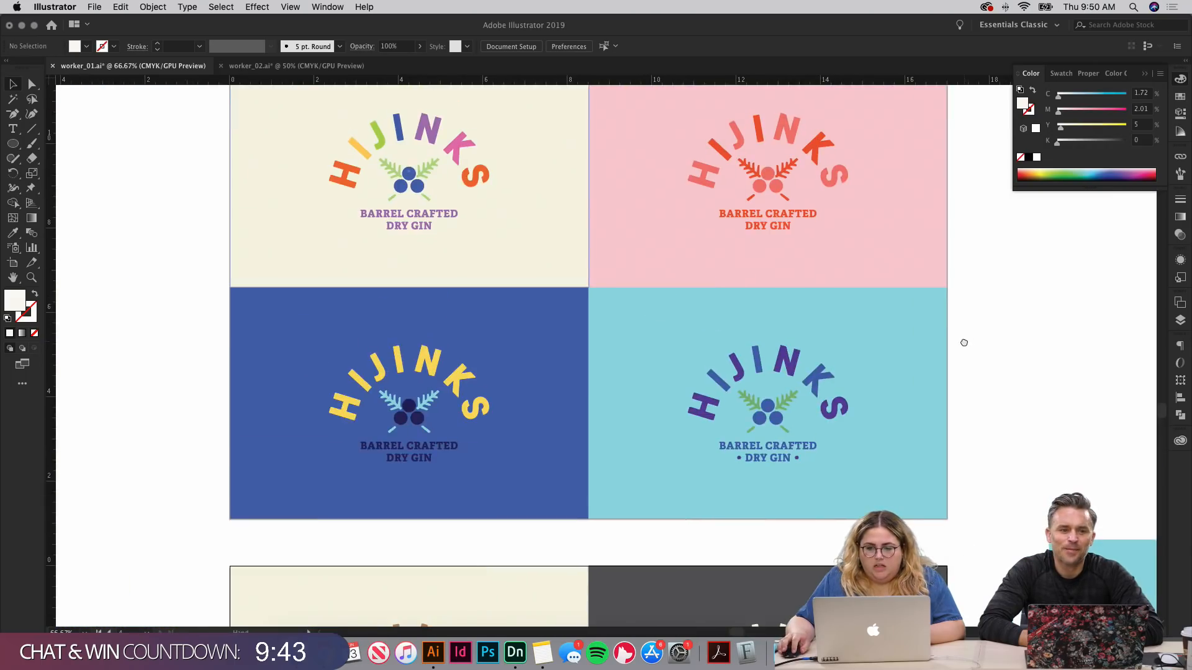
pyautogui.moveTo(963, 341); pyautogui.dragTo(967, 588)
pyautogui.moveTo(979, 211); pyautogui.dragTo(971, 468)
pyautogui.moveTo(969, 397); pyautogui.dragTo(909, 431)
pyautogui.click(590, 294)
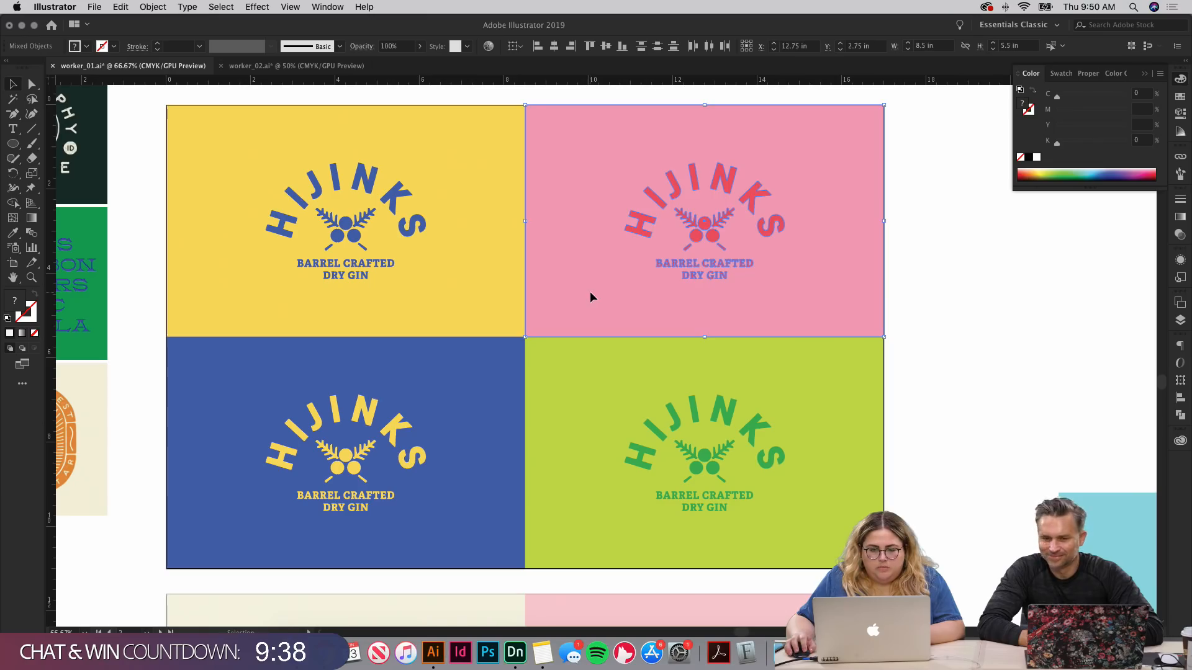
pyautogui.press('cmd+c')
# Step: Paste the pink logo tile into worker_02.ai directly below the two cream tiles
pyautogui.click(292, 66)
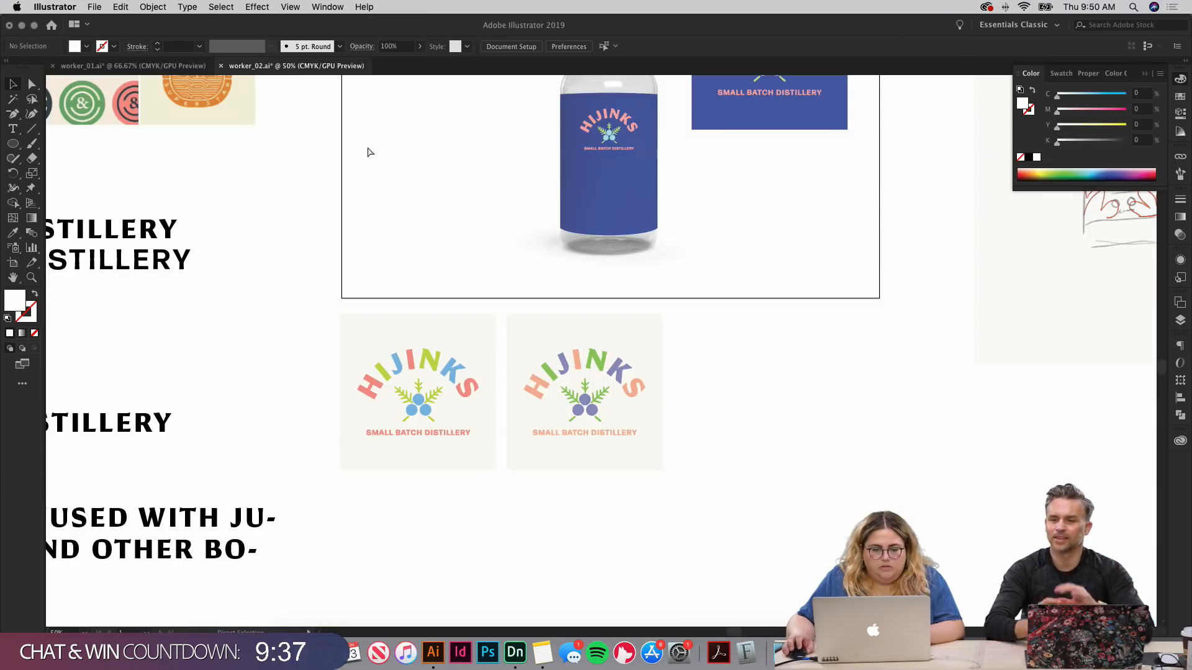
pyautogui.press('cmd+v')
pyautogui.moveTo(683, 335); pyautogui.dragTo(571, 551)
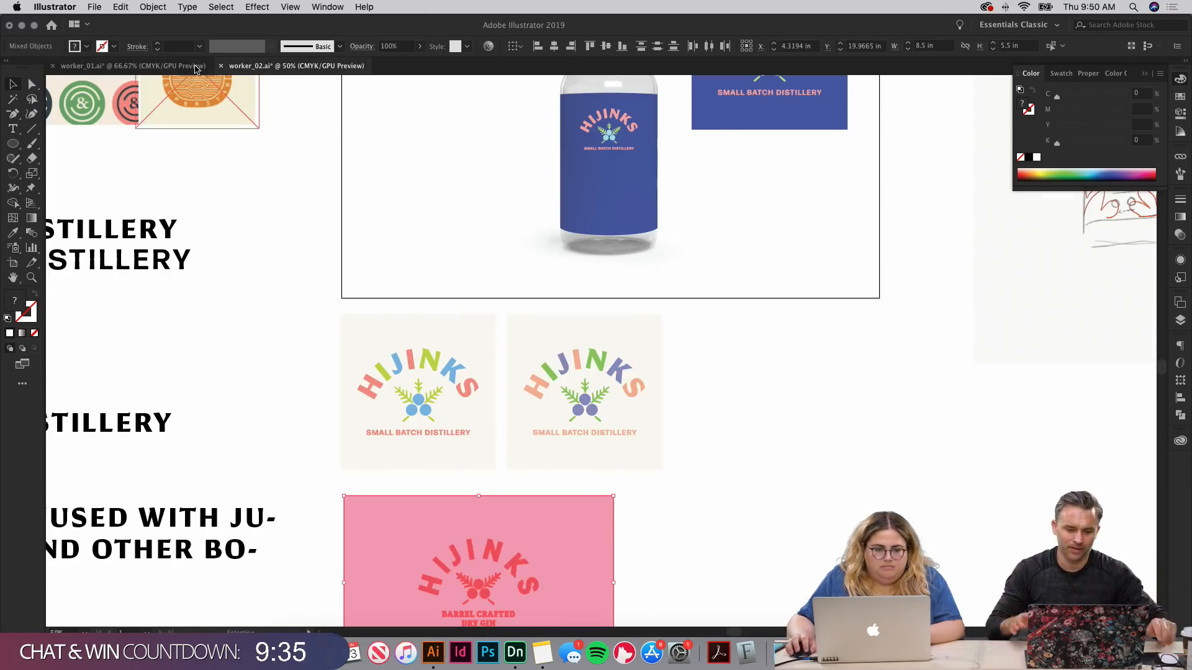
# Step: Copy the lime tile with the green HIJINKS logo from worker_01.ai into worker_02.ai beside the pink tile
pyautogui.hotkey('ctrl', 'Tab')
pyautogui.moveTo(931, 383); pyautogui.dragTo(642, 483)
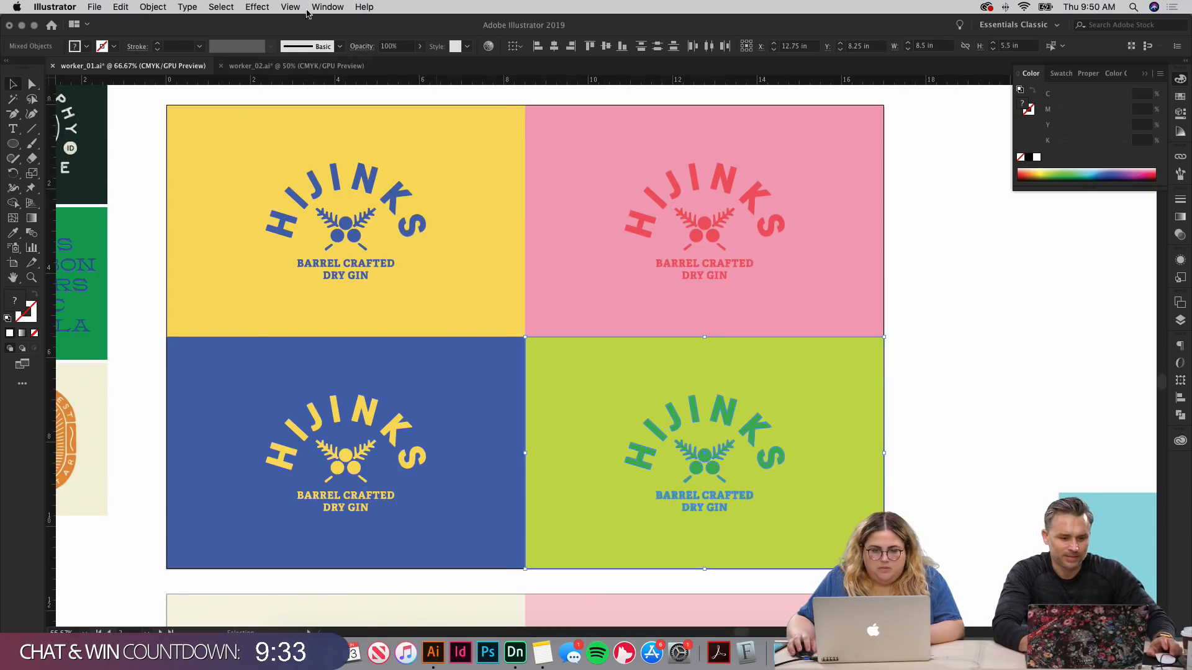
pyautogui.click(308, 67)
pyautogui.press('cmd+v')
pyautogui.moveTo(643, 338); pyautogui.dragTo(796, 562)
pyautogui.click(755, 350)
pyautogui.scroll(5, 756, 349)
pyautogui.hscroll(-2, 755, 350)
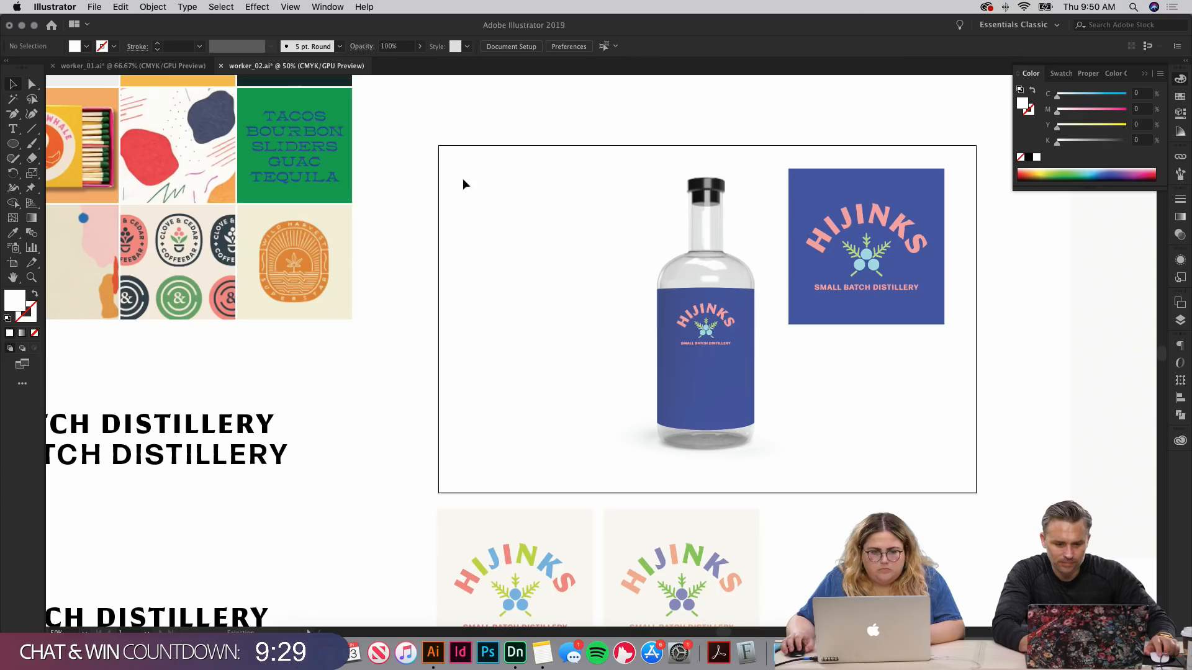
# Step: Copy the blue Small Batch Distillery tile with pink HIJINKS lettering from the six color variations in worker_01.ai
pyautogui.click(161, 68)
pyautogui.scroll(-15, 856, 455)
pyautogui.hscroll(7, 856, 455)
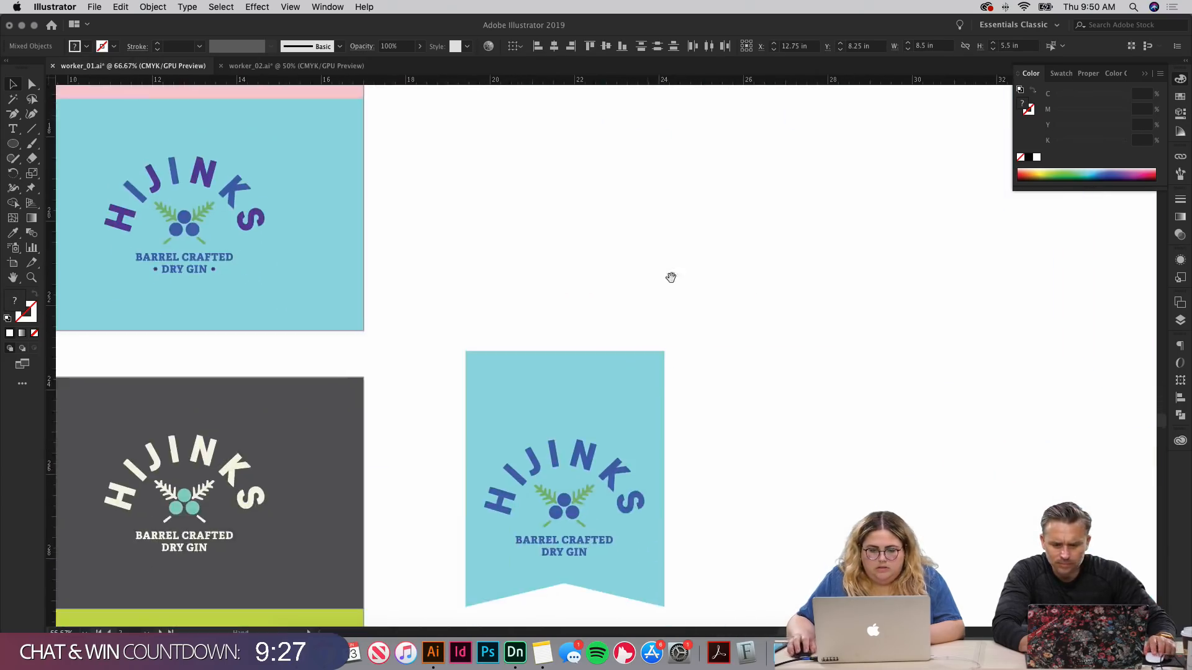
pyautogui.hscroll(-5, 661, 480)
pyautogui.scroll(-10, 661, 480)
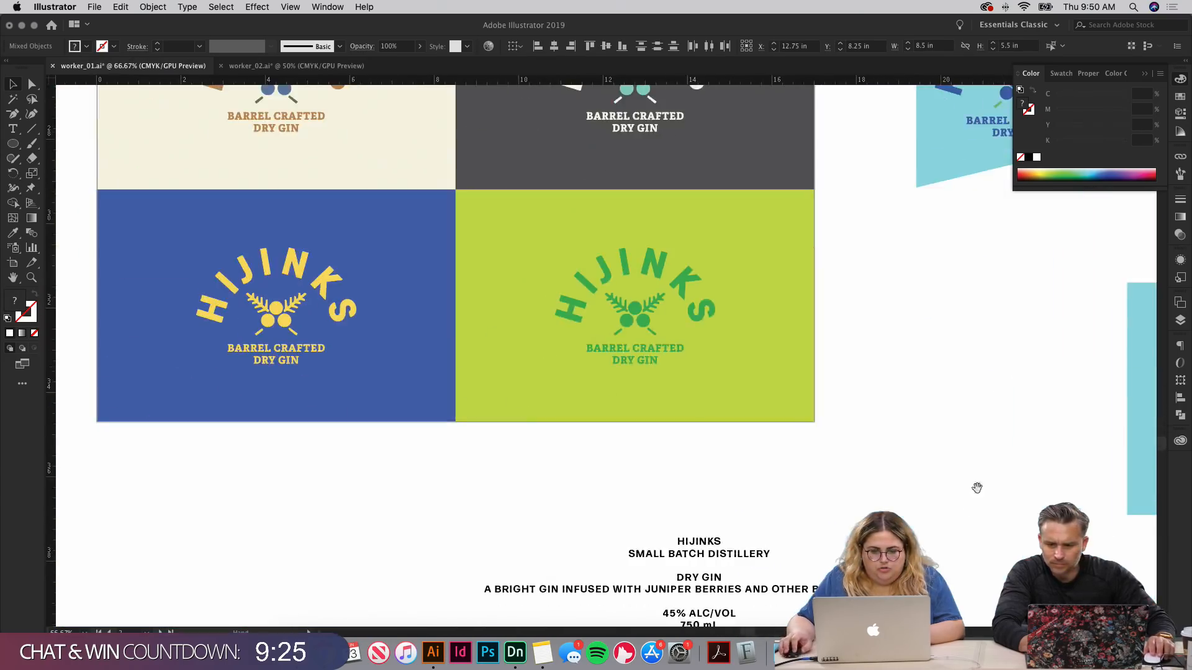
pyautogui.hscroll(5, 976, 487)
pyautogui.moveTo(756, 343); pyautogui.dragTo(302, 345)
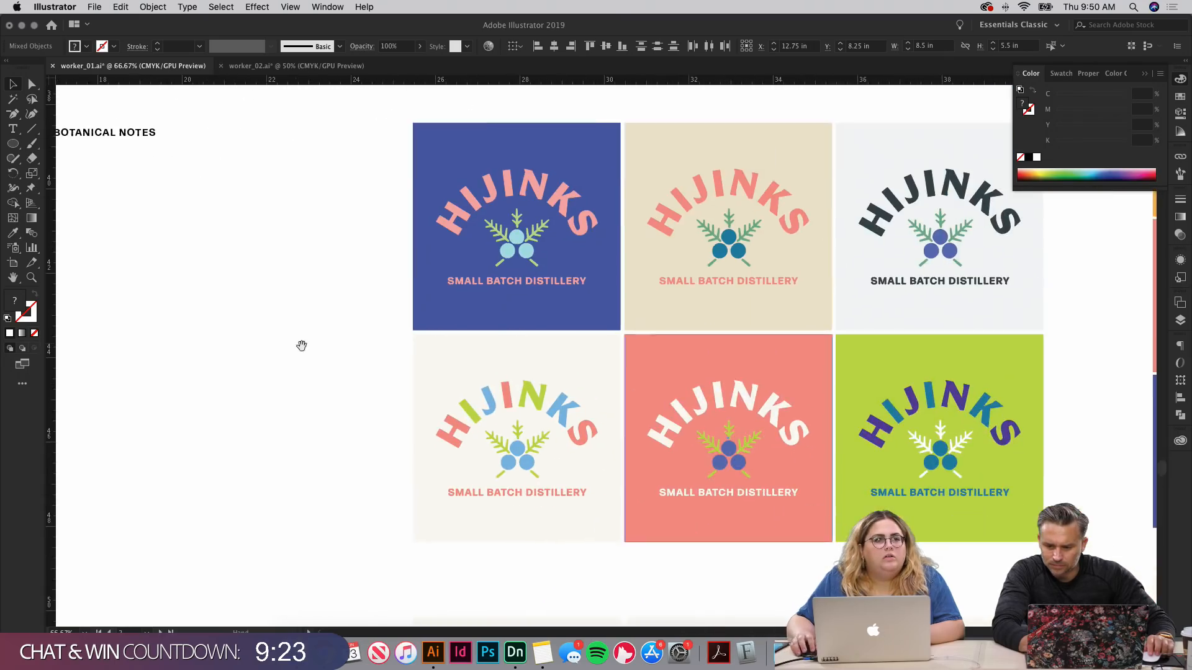
pyautogui.moveTo(687, 361); pyautogui.dragTo(577, 350)
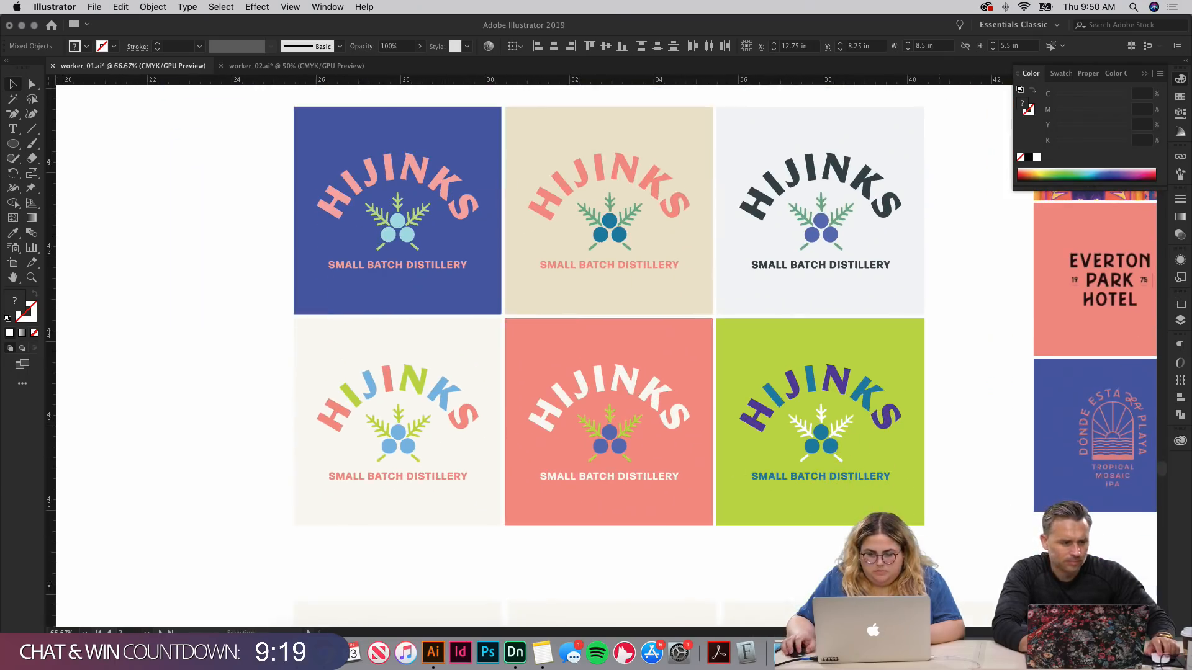
pyautogui.moveTo(477, 298); pyautogui.dragTo(477, 300)
pyautogui.press('super+c')
# Step: Paste the blue logo tile into worker_02.ai at the end of the cream tile row under the artboard
pyautogui.click(255, 66)
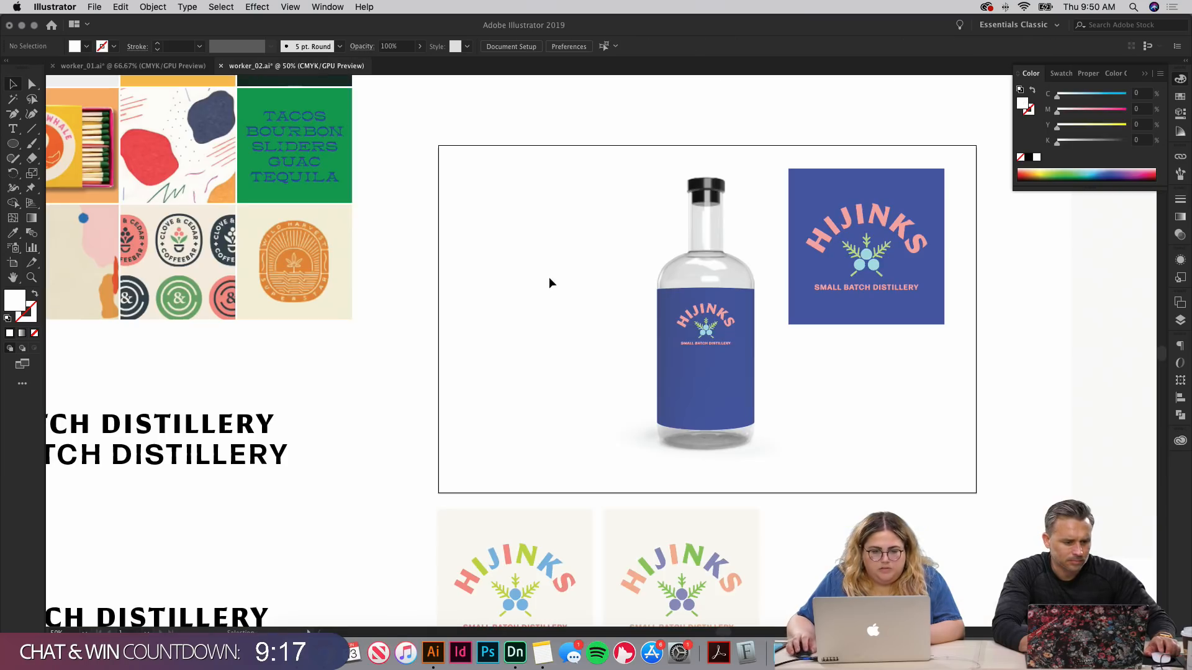
pyautogui.press('super+v')
pyautogui.moveTo(607, 328); pyautogui.dragTo(866, 562)
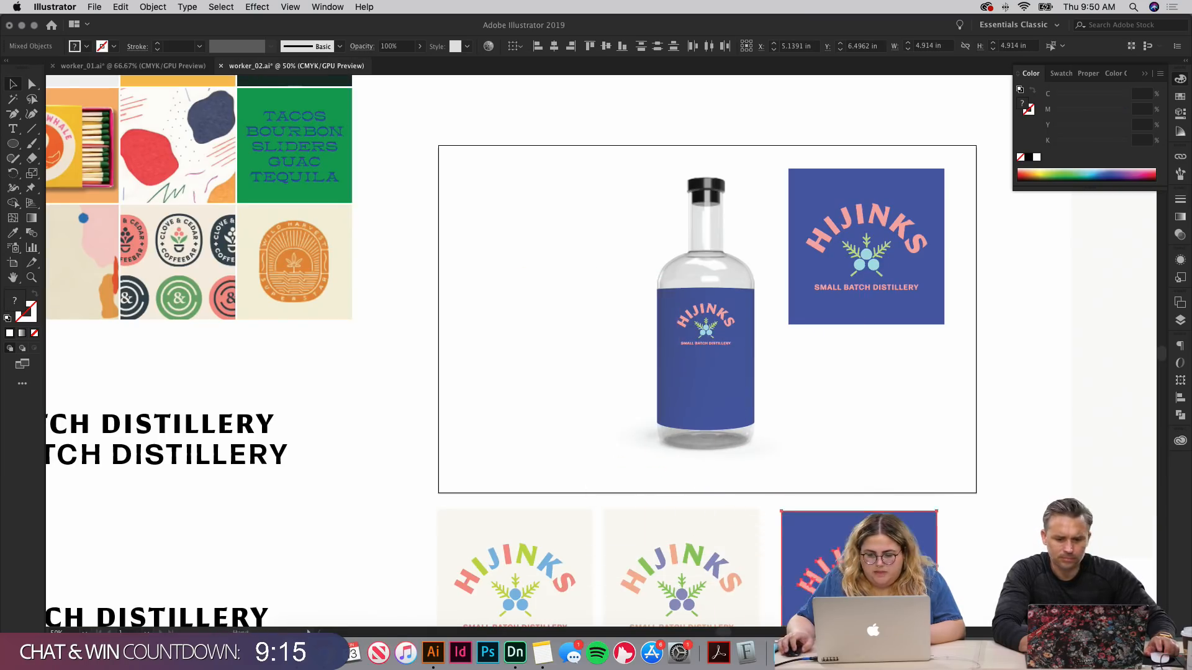
# Step: Review the overall arrangement of moodboard, type samples, label wording, bottle, logo tiles and bottle sketches
pyautogui.scroll(-10, 773, 266)
pyautogui.hscroll(8, 773, 266)
pyautogui.click(773, 266)
pyautogui.press('super+minus')
pyautogui.press('super+minus')
pyautogui.press('super+minus')
pyautogui.press('super+minus')
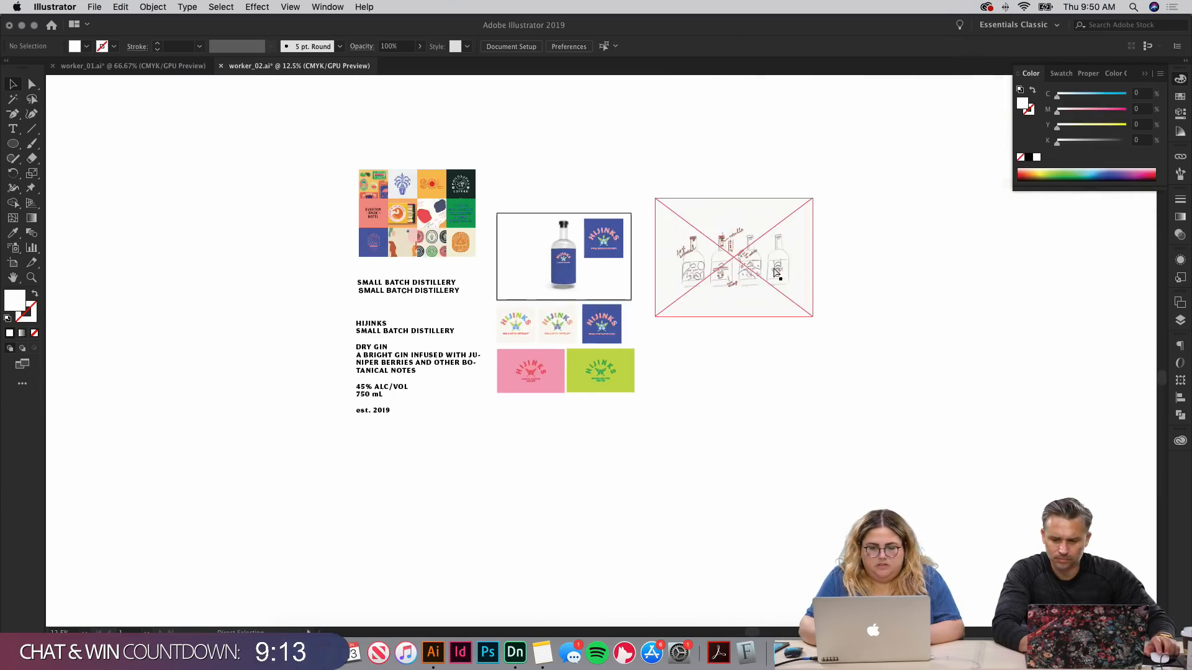
pyautogui.press('super+equal')
pyautogui.press('super+equal')
pyautogui.scroll(5, 773, 271)
pyautogui.hscroll(-3, 773, 272)
pyautogui.scroll(2, 773, 273)
pyautogui.hscroll(-2, 773, 273)
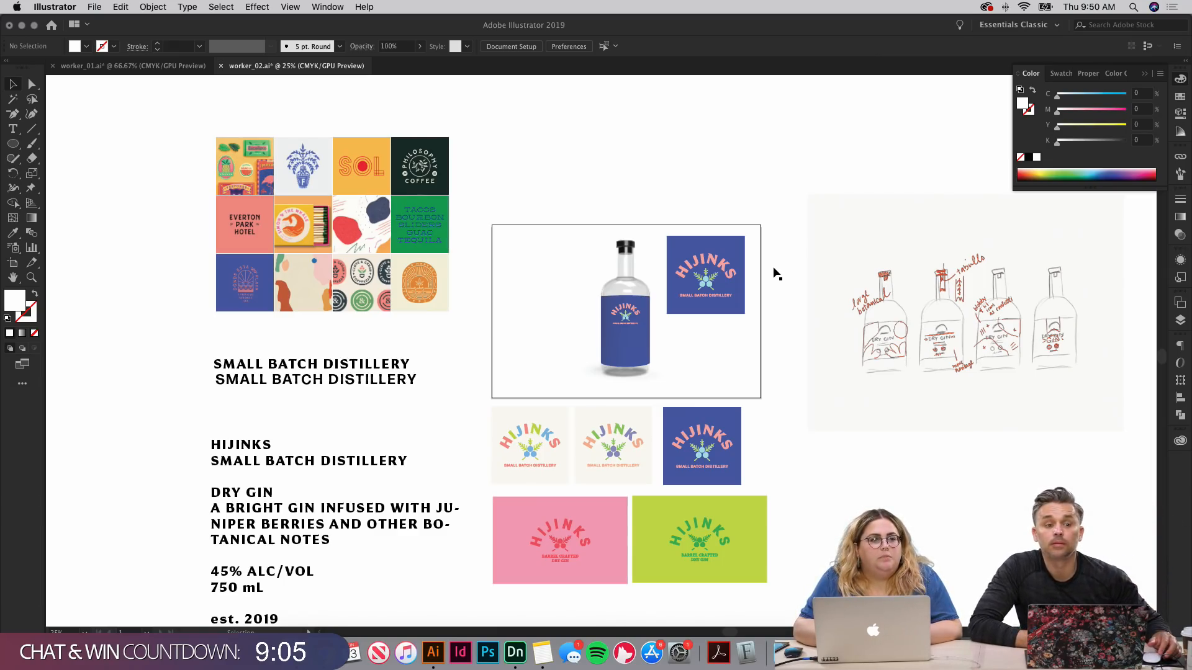
pyautogui.press('super+equal')
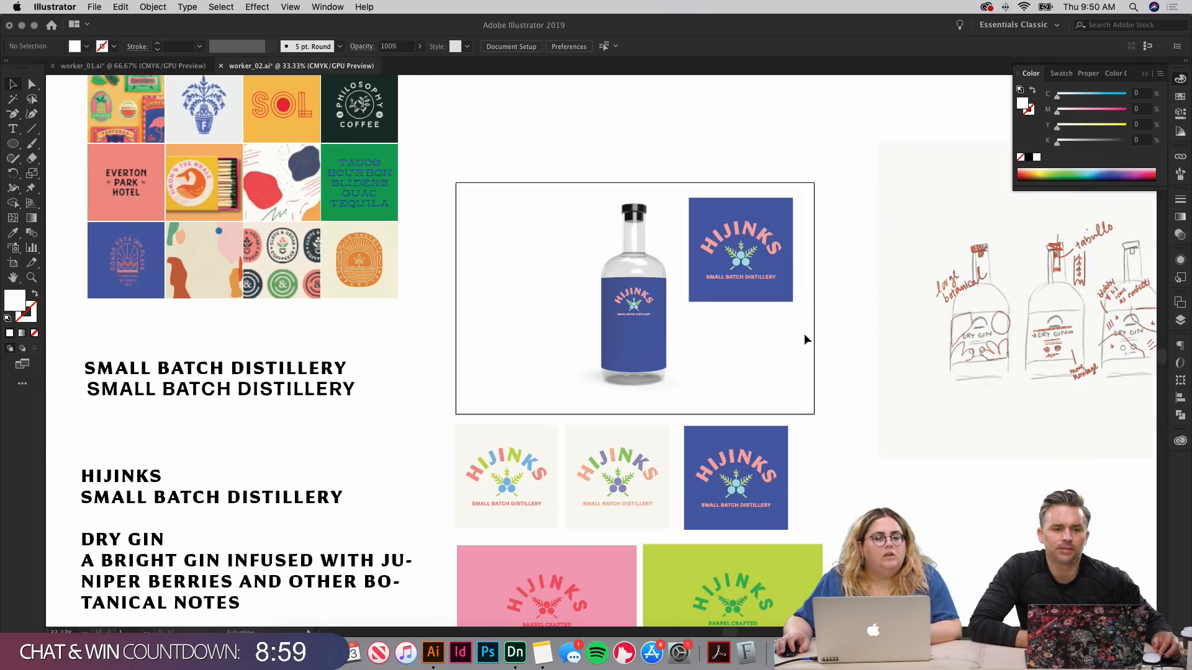
# Step: Examine the blue HIJINKS logo tile beside the bottle on the artboard up close
pyautogui.moveTo(797, 336); pyautogui.dragTo(766, 274)
pyautogui.moveTo(685, 271); pyautogui.dragTo(684, 272)
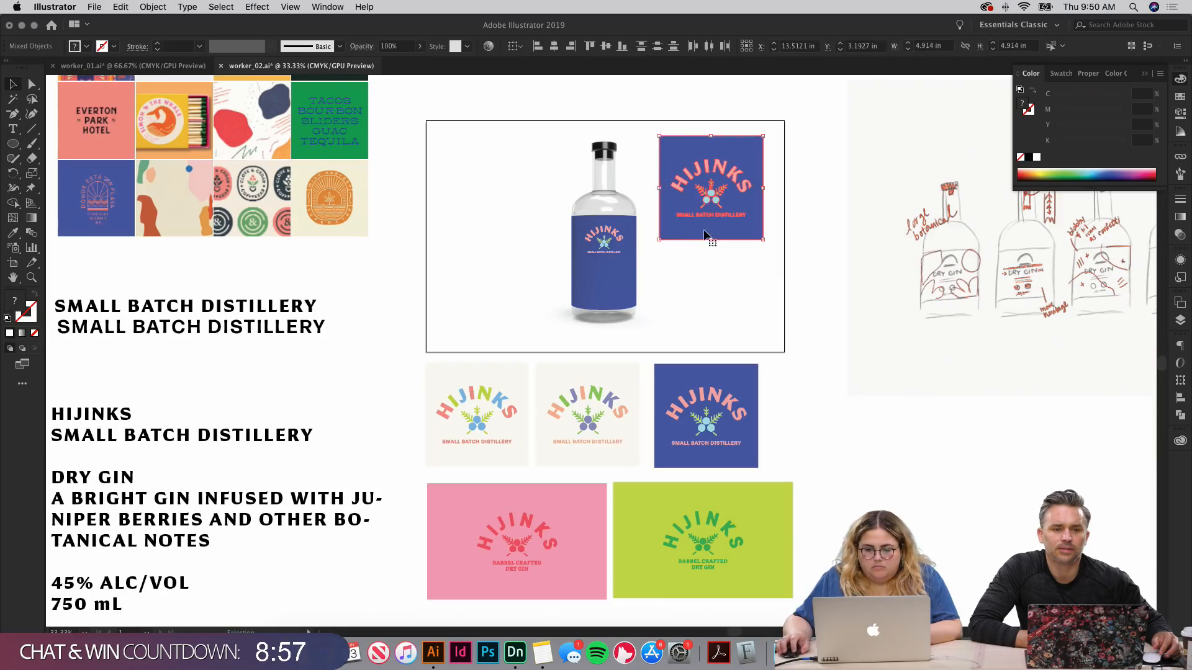
pyautogui.click(707, 288)
pyautogui.click(712, 236)
pyautogui.press('super+equal')
pyautogui.press('super+equal')
pyautogui.press('super+equal')
pyautogui.press('super+equal')
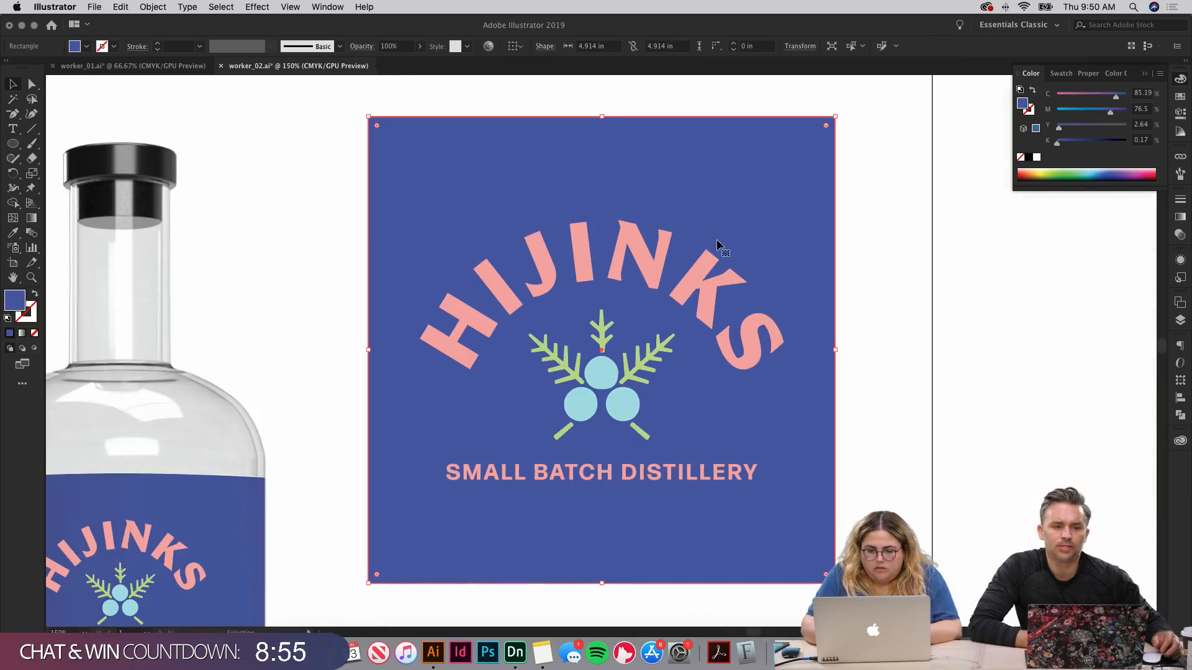
pyautogui.click(251, 181)
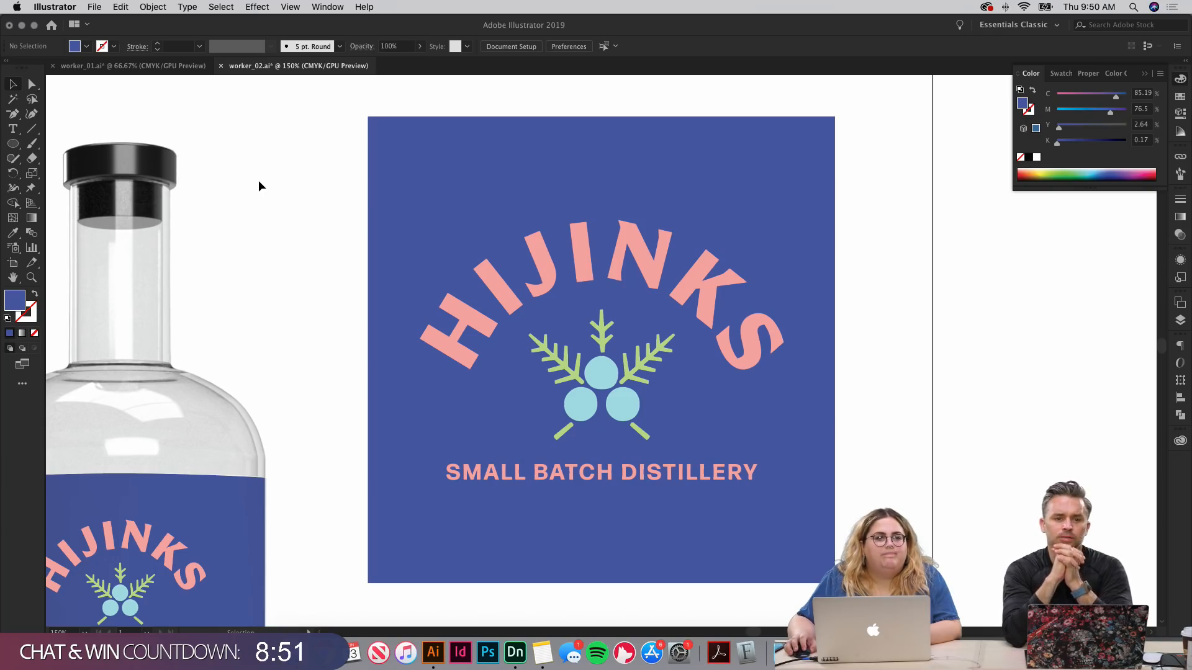
# Step: Show the rulers and check the base of the arched HIJINKS lettering with a temporary horizontal guide
pyautogui.press('super+r')
pyautogui.moveTo(455, 395); pyautogui.dragTo(470, 374)
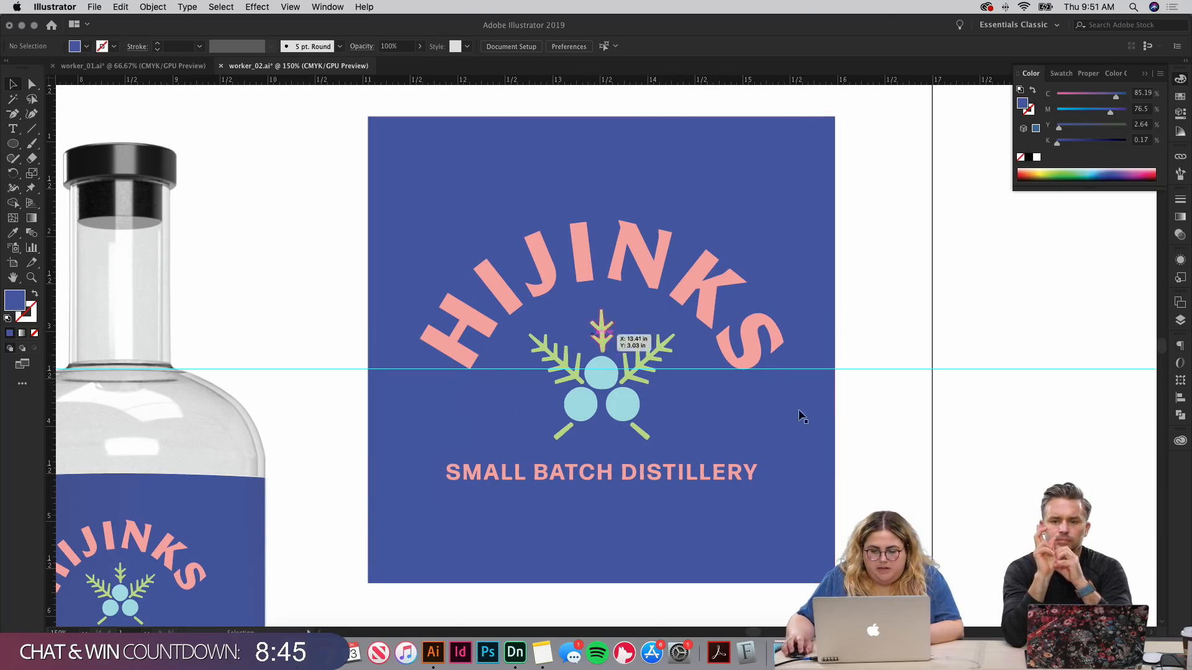
pyautogui.press('super+z')
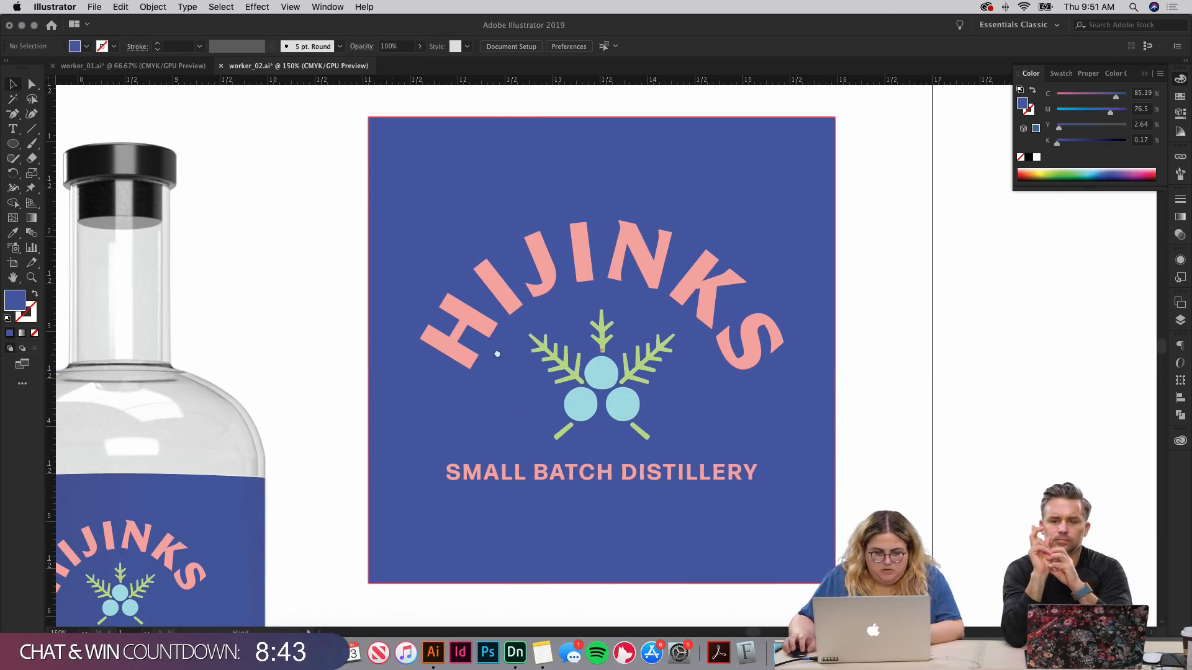
# Step: Toggle the RENDER layer's visibility off and on and examine the blue label on the bottle
pyautogui.hscroll(-15, 497, 353)
pyautogui.scroll(-7, 497, 354)
pyautogui.click(1179, 319)
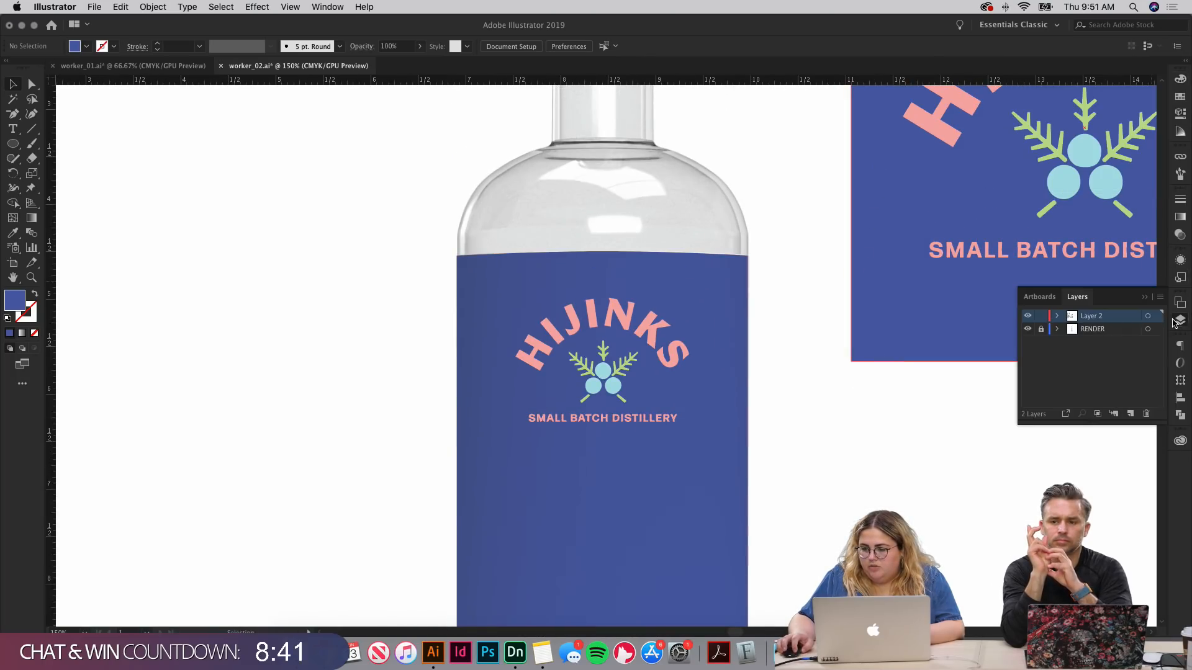
pyautogui.click(1029, 329)
pyautogui.click(1030, 329)
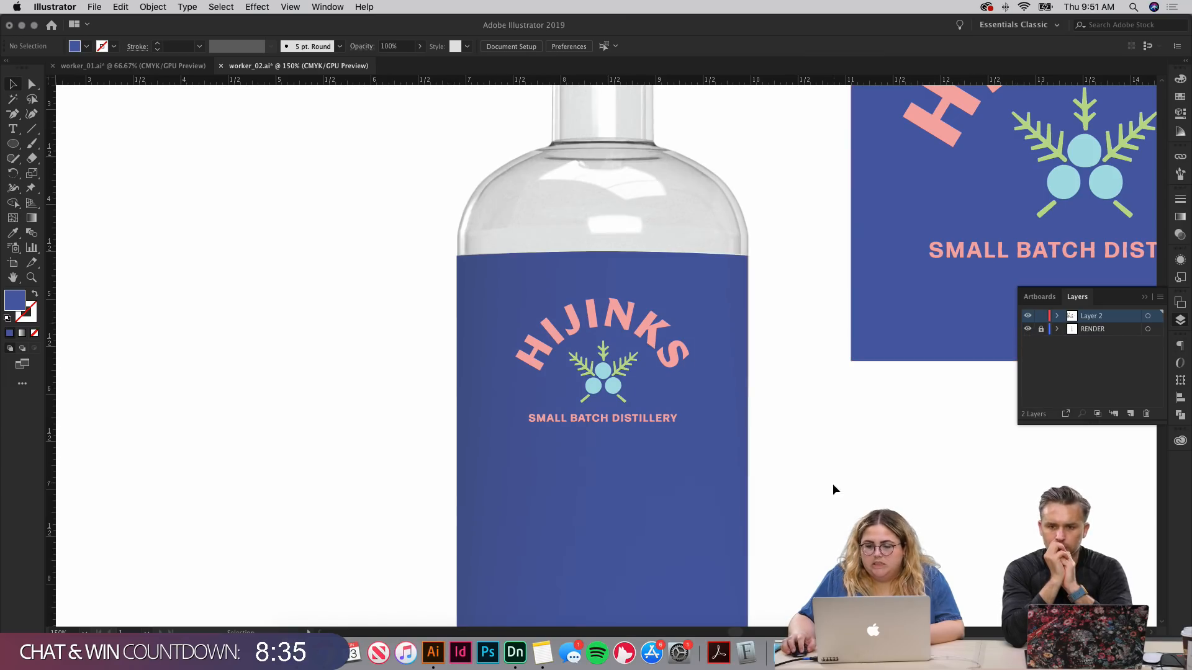
pyautogui.scroll(-5, 832, 483)
pyautogui.scroll(3, 819, 327)
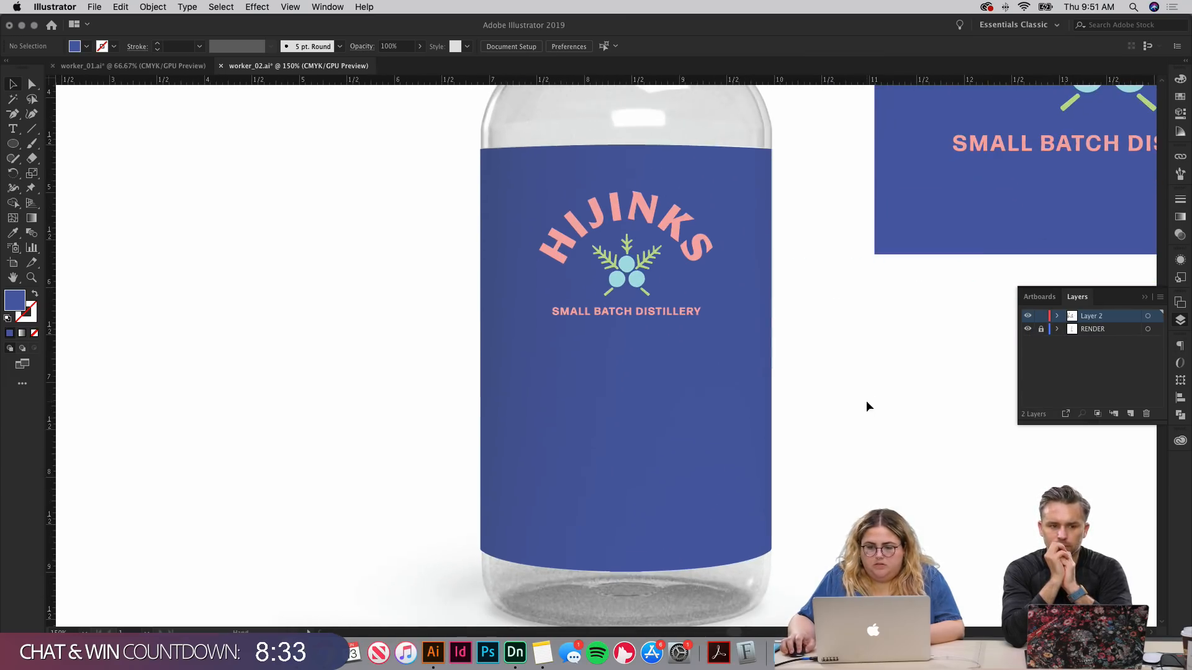
pyautogui.press('super+minus')
pyautogui.press('super+equal')
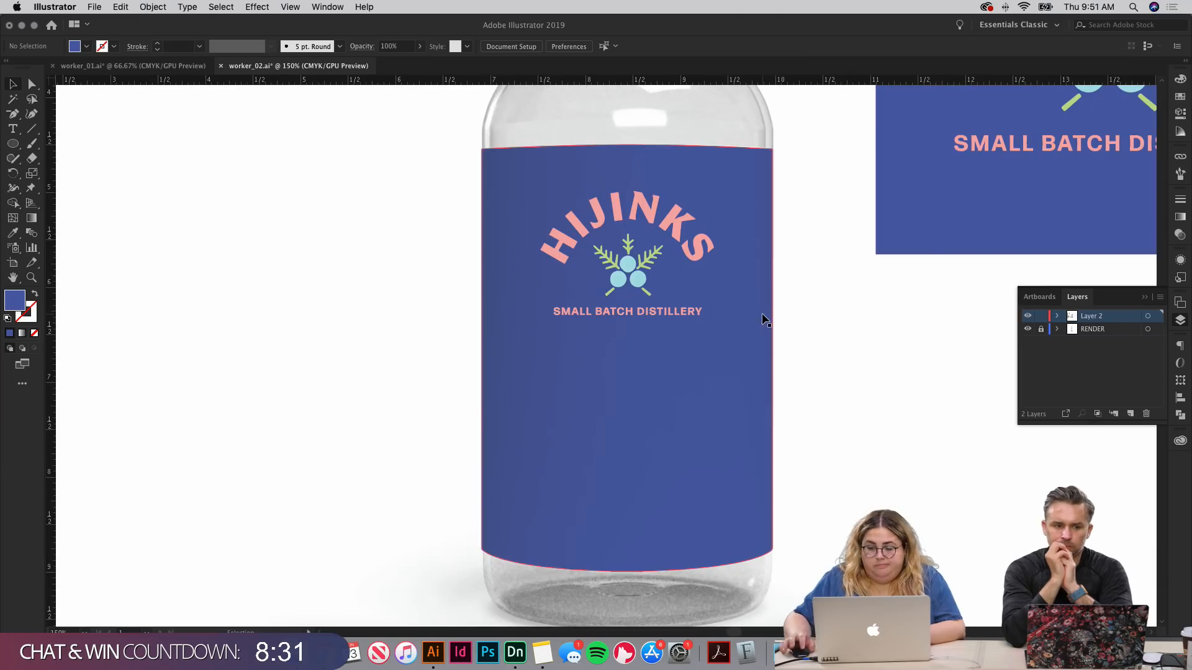
# Step: Delete the HIJINKS logo lockup from the blue label on the bottle
pyautogui.moveTo(822, 350); pyautogui.dragTo(782, 336)
pyautogui.moveTo(861, 281); pyautogui.dragTo(824, 425)
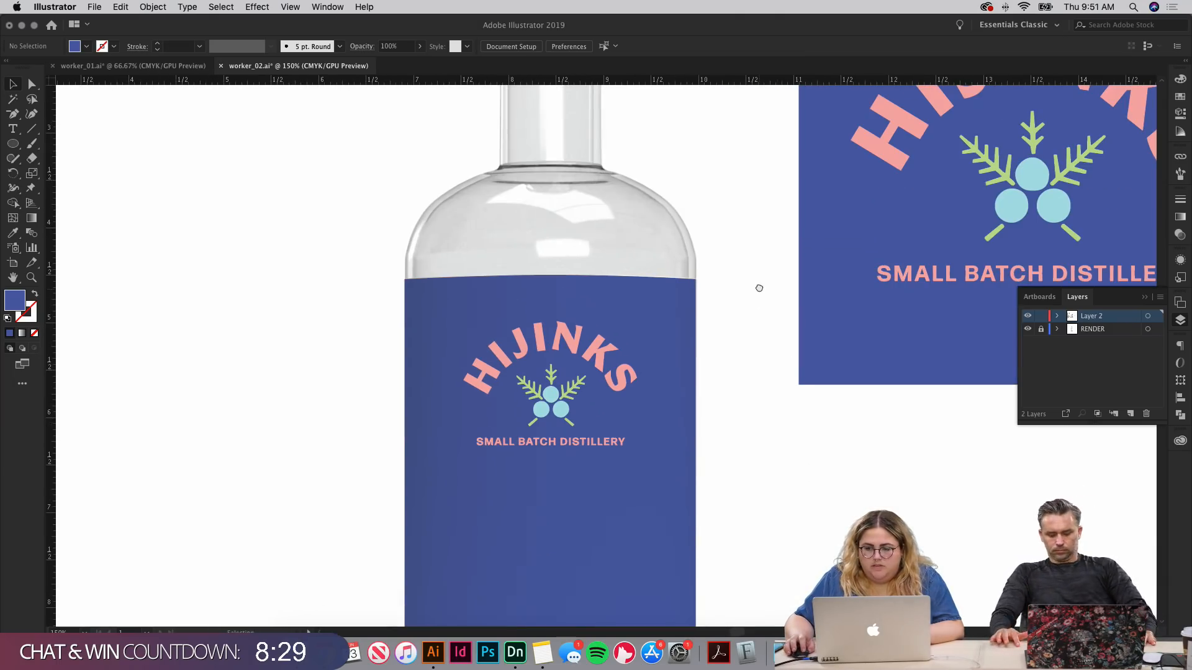
pyautogui.moveTo(447, 518); pyautogui.dragTo(447, 519)
pyautogui.keyDown('shift'); pyautogui.click(584, 515); pyautogui.keyUp('shift')
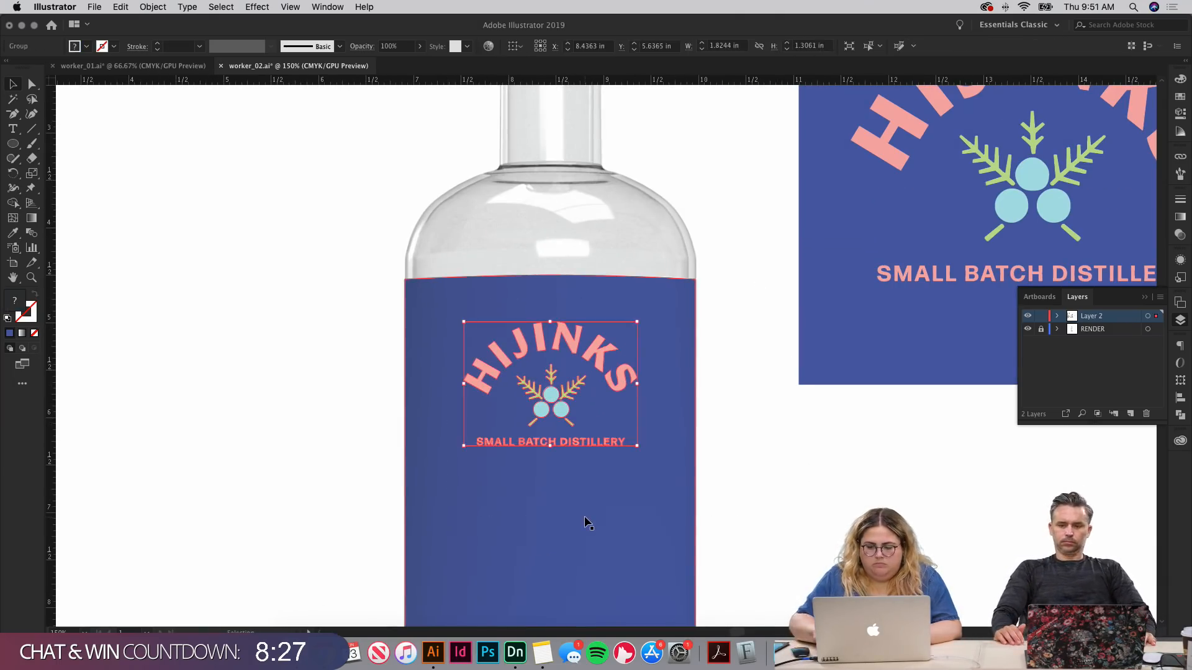
pyautogui.press('Delete')
# Step: Scale the blue HIJINKS logo tile down to about 3.28 in square and place it beside the bottle's label
pyautogui.press('super+minus')
pyautogui.press('super+minus')
pyautogui.moveTo(917, 439); pyautogui.dragTo(697, 122)
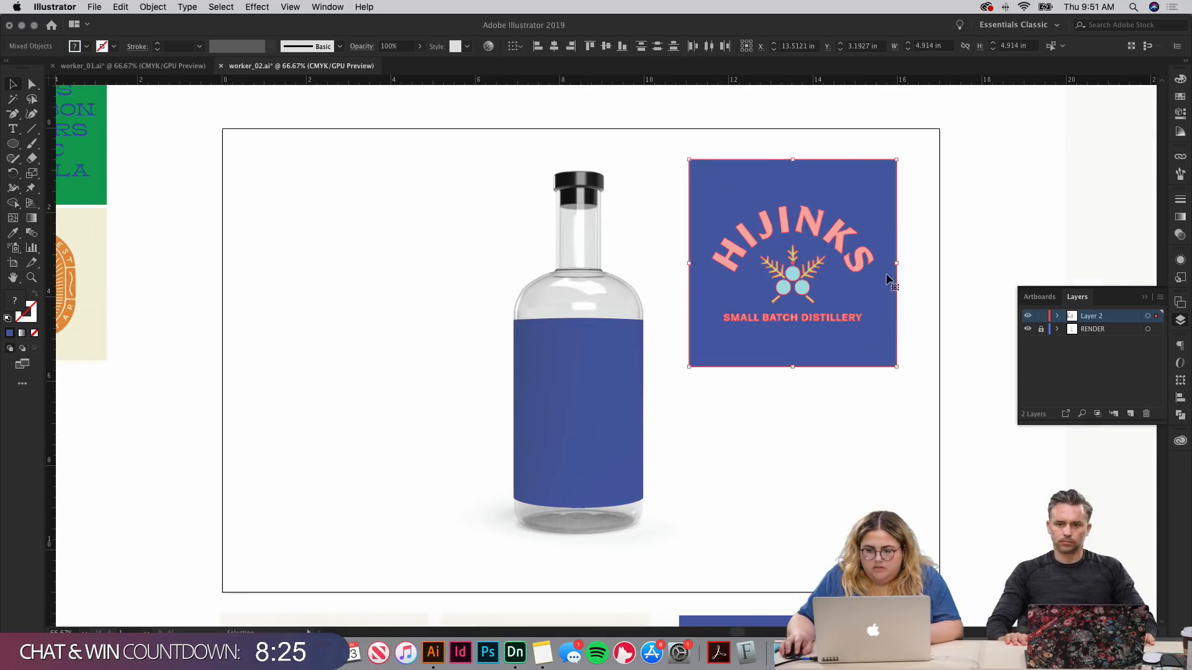
pyautogui.moveTo(897, 262); pyautogui.dragTo(791, 387)
pyautogui.click(888, 314)
pyautogui.moveTo(888, 310); pyautogui.dragTo(915, 12)
pyautogui.moveTo(792, 367); pyautogui.dragTo(1108, 364)
pyautogui.moveTo(766, 129); pyautogui.dragTo(437, 434)
# Step: Copy the HIJINKS logo lockup from the blue tile and paste it onto the bottle label
pyautogui.click(769, 310)
pyautogui.click(764, 312)
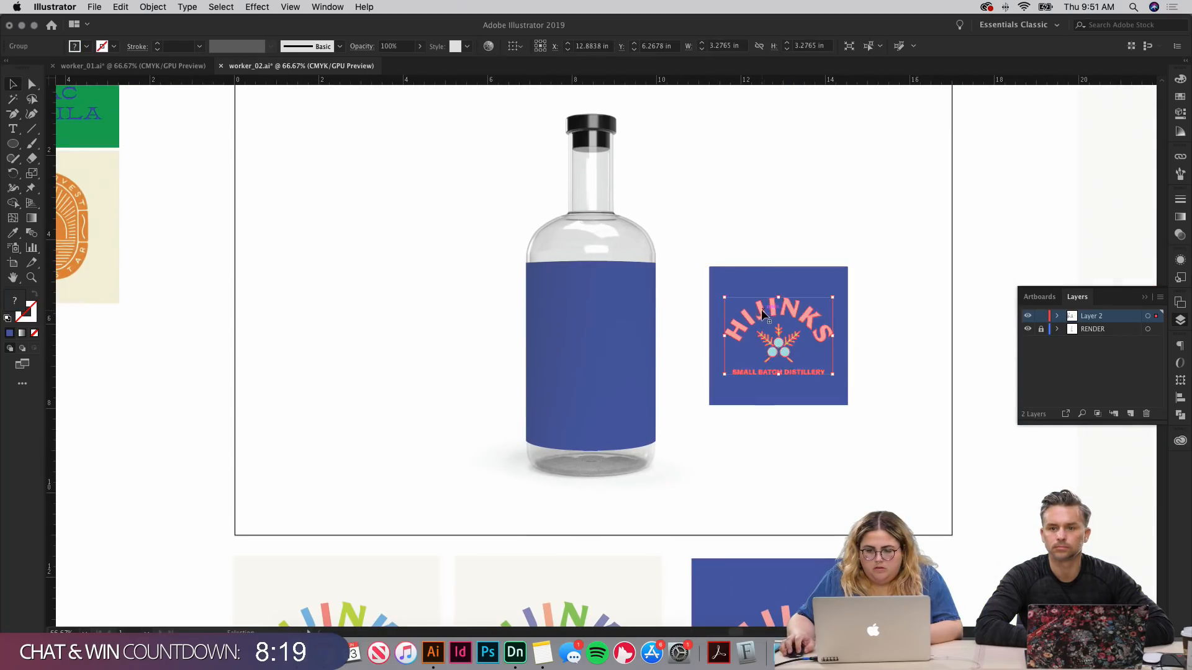
pyautogui.click(604, 308)
pyautogui.press('super+equal')
pyautogui.press('super+equal')
pyautogui.press('super+v')
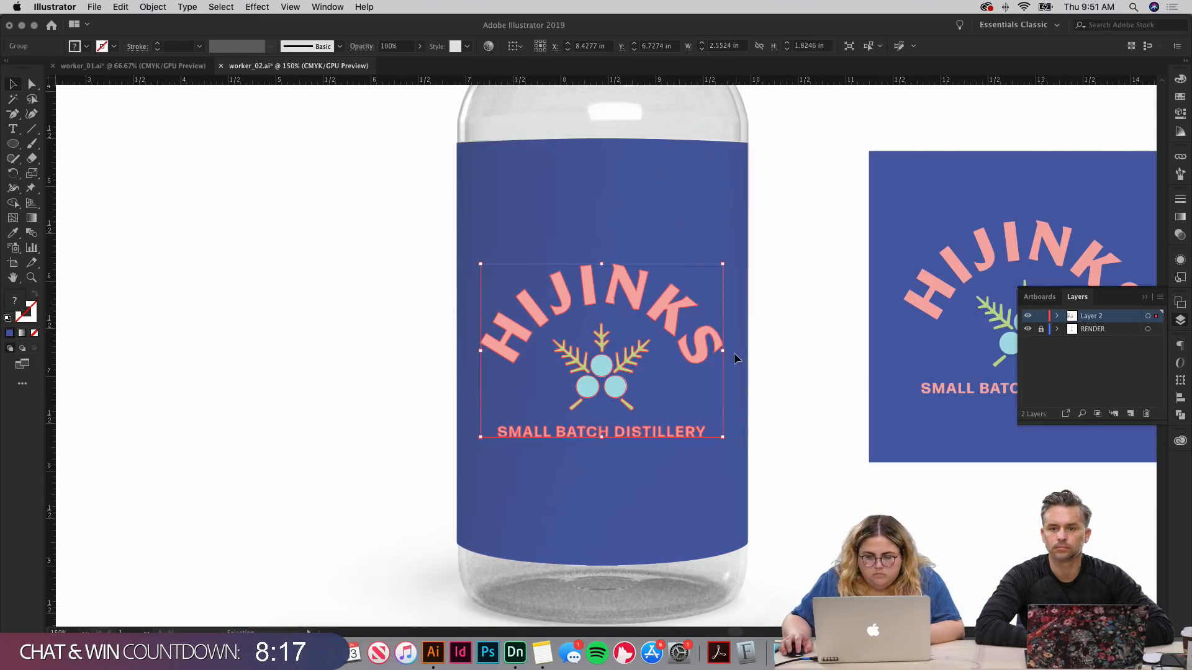
# Step: Scale the pasted logo to about 1.43 in wide and centre it near the upper edge of the bottle label
pyautogui.moveTo(724, 353); pyautogui.dragTo(683, 351)
pyautogui.moveTo(602, 365); pyautogui.dragTo(599, 234)
pyautogui.moveTo(600, 283); pyautogui.dragTo(603, 260)
pyautogui.click(820, 272)
# Step: Add the blue HIJINKS logo tile to the Hijinks library as a graphic
pyautogui.click(1180, 440)
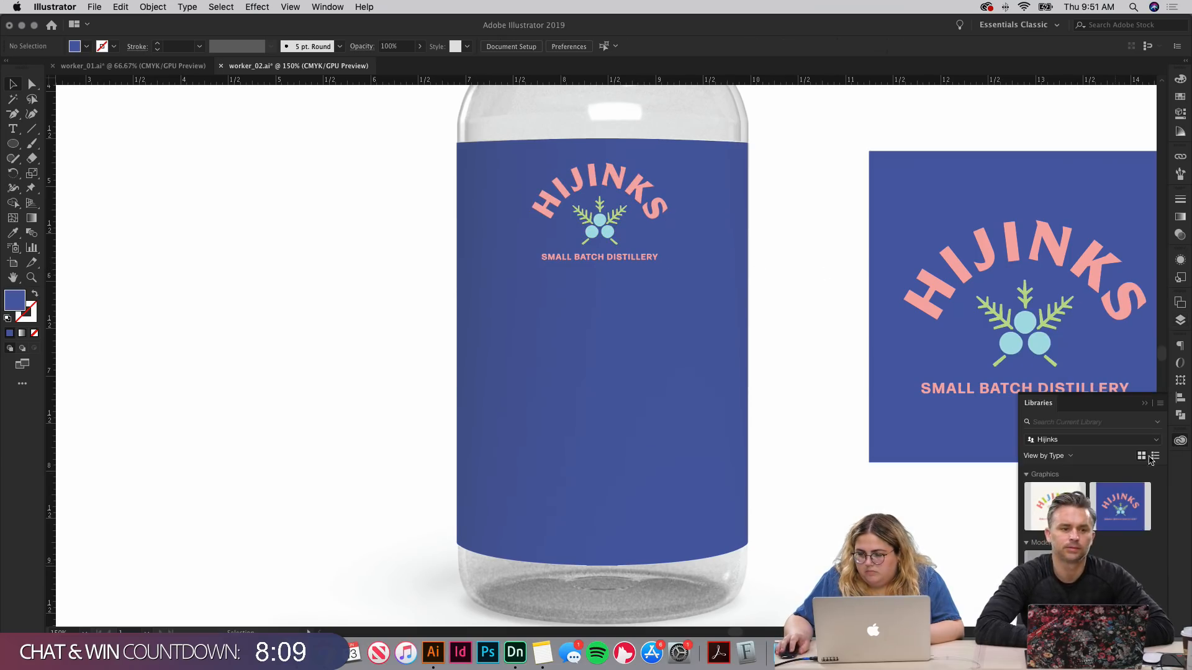
pyautogui.click(964, 309)
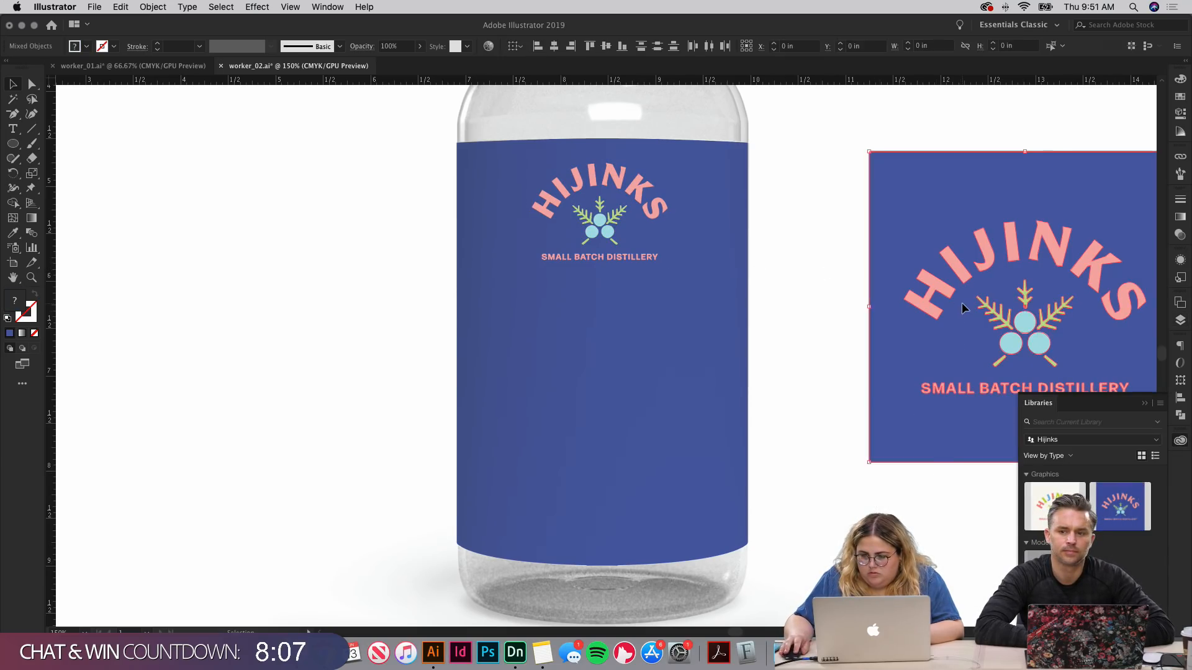
pyautogui.moveTo(964, 452); pyautogui.dragTo(1021, 574)
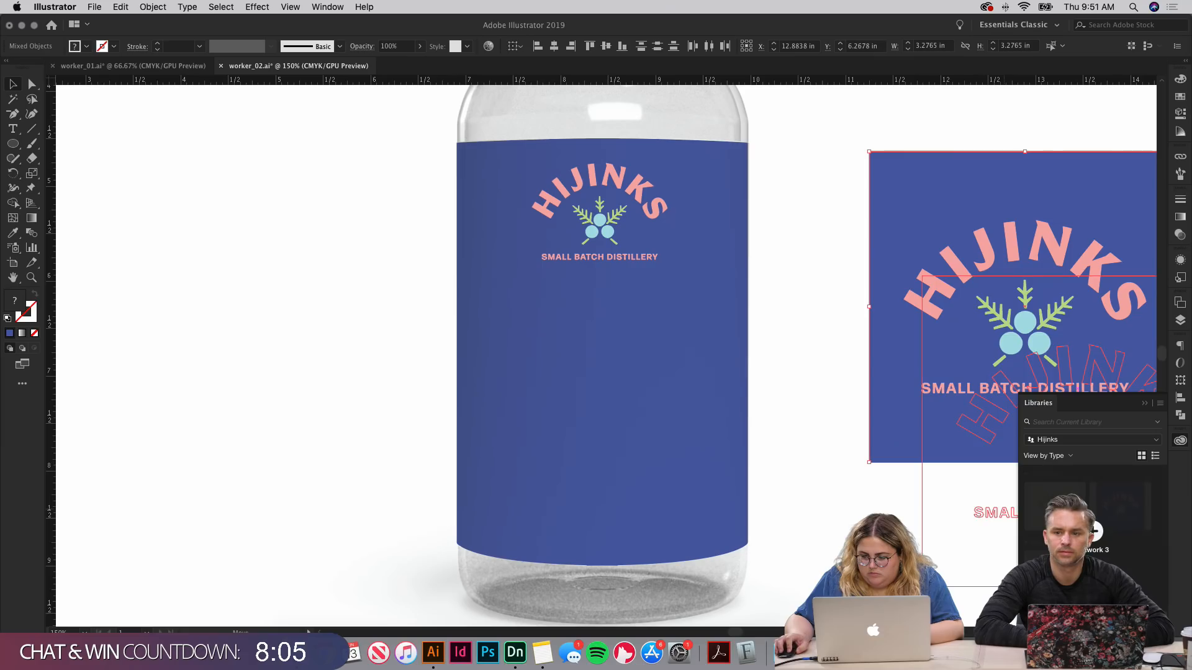
pyautogui.moveTo(1095, 531); pyautogui.dragTo(1095, 531)
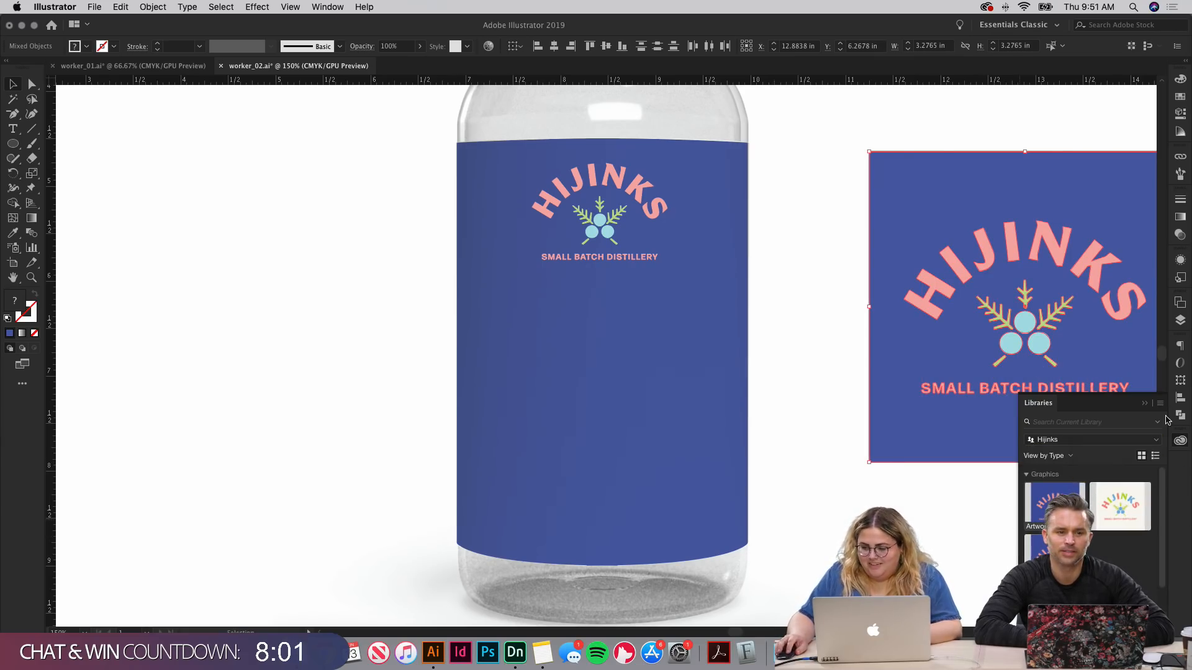
pyautogui.click(811, 318)
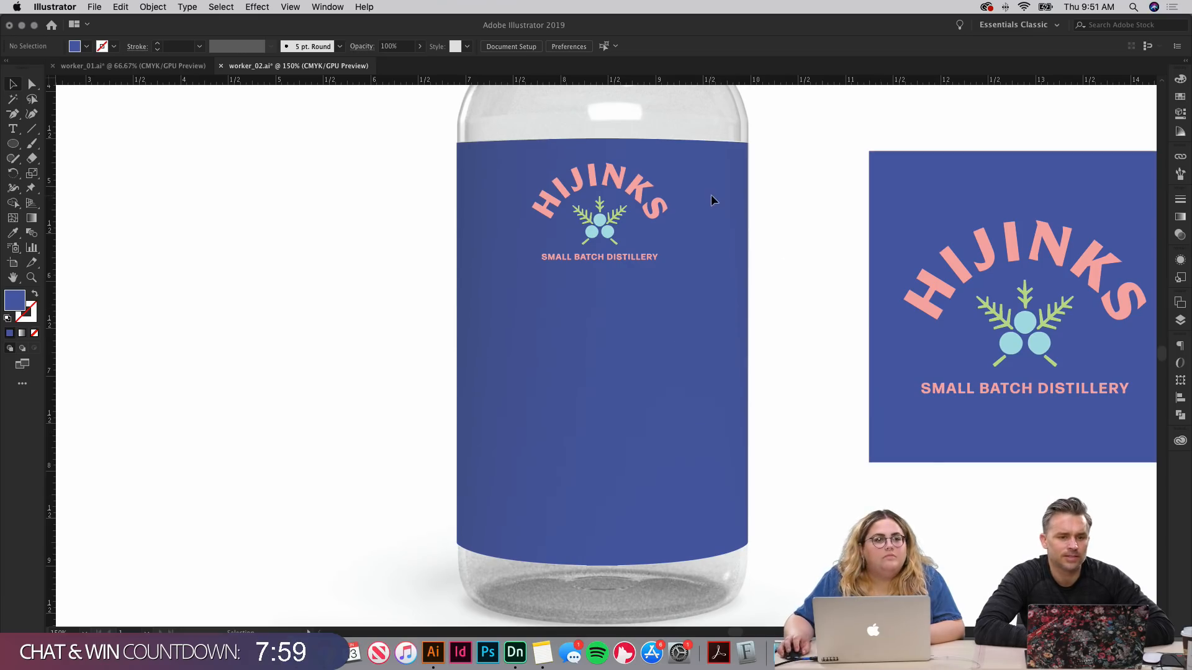
# Step: Reduce the logo on the bottle label to about 1.27 in wide and recentre it near the label's upper edge
pyautogui.moveTo(679, 145); pyautogui.dragTo(532, 238)
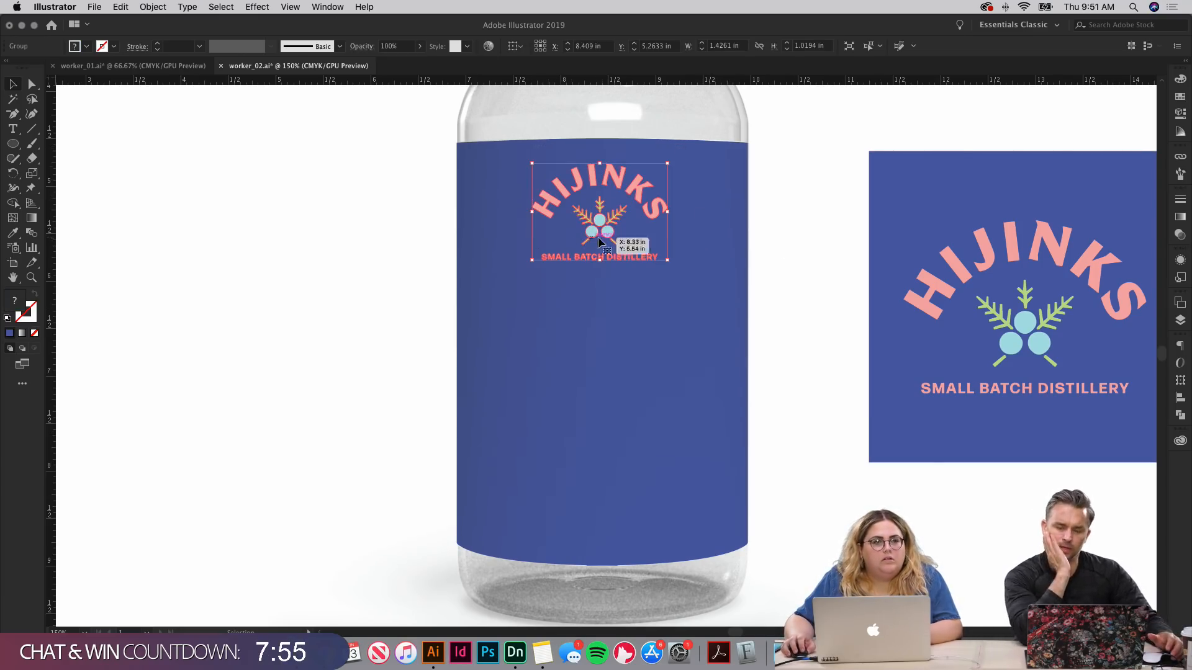
pyautogui.moveTo(599, 260); pyautogui.dragTo(610, 229)
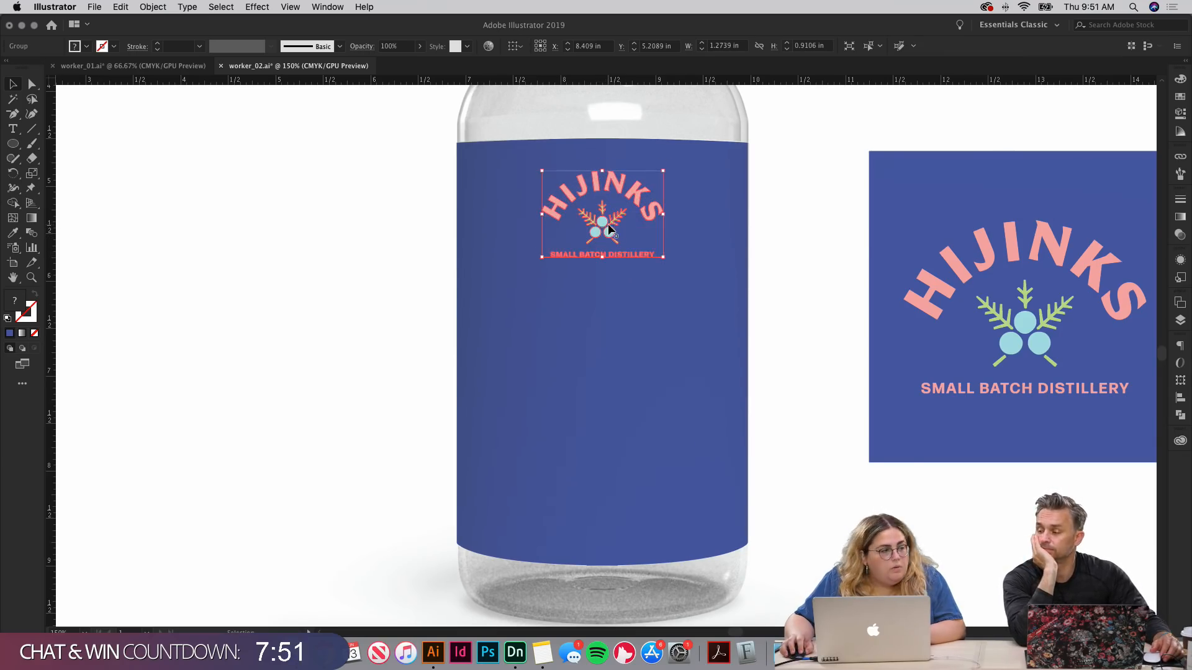
pyautogui.click(640, 343)
# Step: Examine the bottle with its smaller logo and the label wording, including SMALL BATCH DISTILLERY and the DRY GIN description
pyautogui.press('super+minus')
pyautogui.press('super+minus')
pyautogui.press('super+minus')
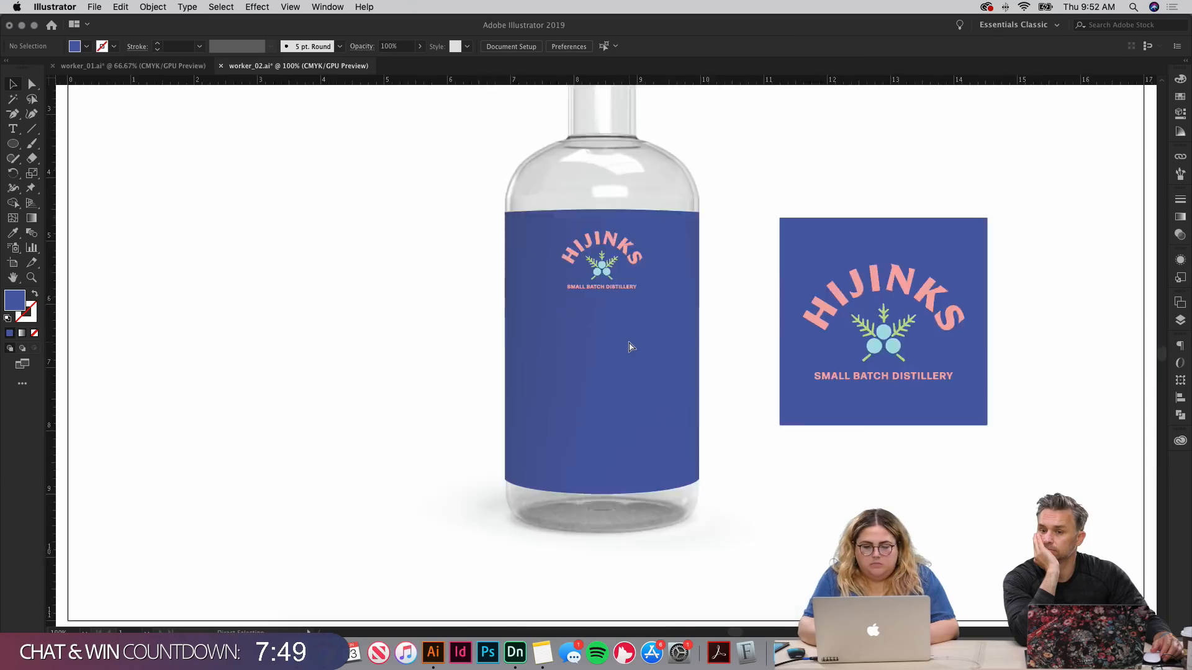
pyautogui.press('super+equal')
pyautogui.moveTo(849, 296); pyautogui.dragTo(926, 260)
pyautogui.moveTo(583, 378)
pyautogui.mouseDown()
pyautogui.moveTo(936, 242)
pyautogui.moveTo(965, 251)
pyautogui.mouseUp()
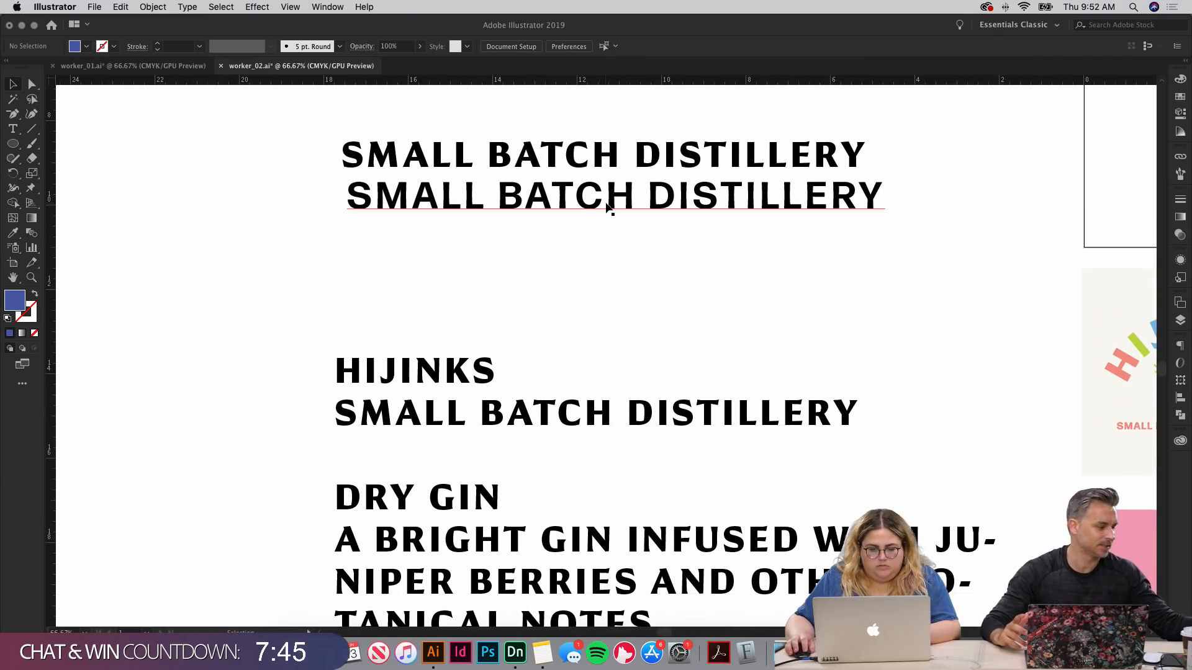
pyautogui.click(822, 417)
pyautogui.moveTo(848, 483); pyautogui.dragTo(699, 306)
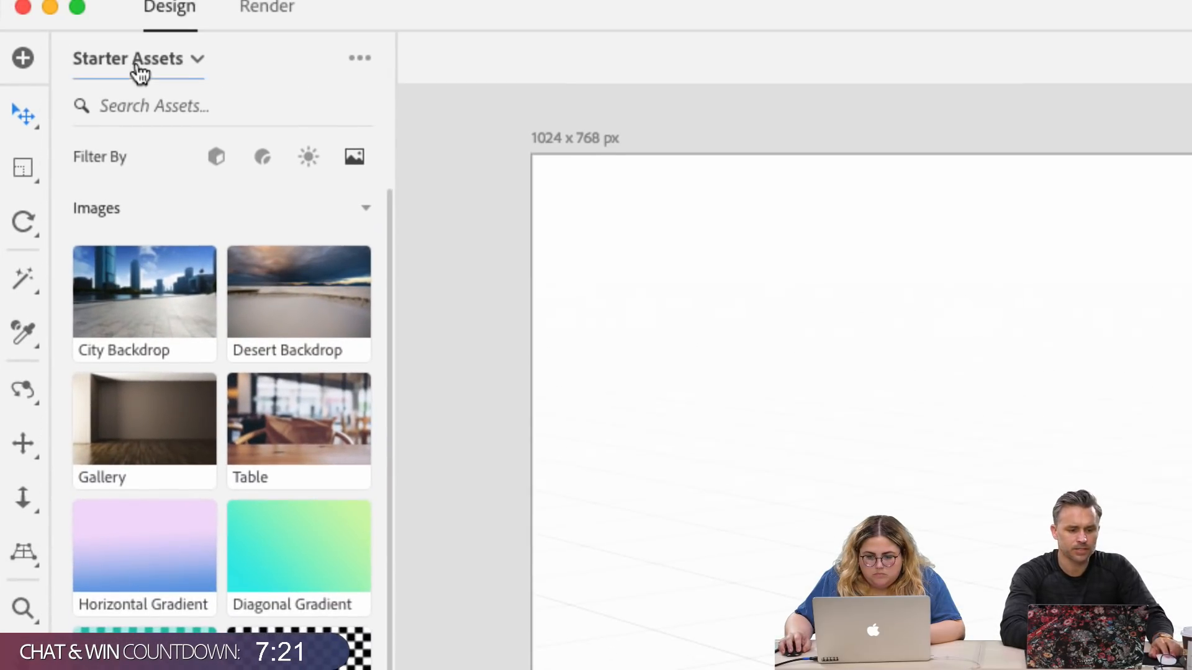
# Step: In Adobe Dimension, look through the asset sources and the starter asset categories for models, materials, lights and images
pyautogui.click(140, 73)
pyautogui.click(120, 111)
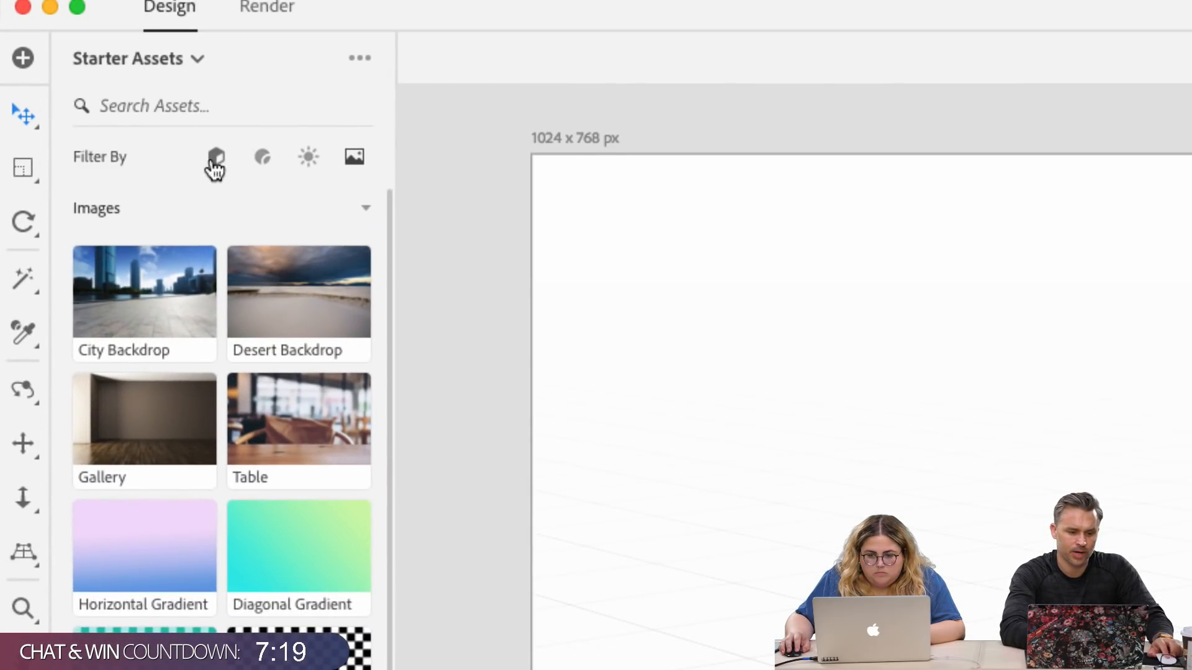
pyautogui.click(214, 163)
pyautogui.click(263, 159)
pyautogui.click(309, 160)
pyautogui.click(353, 160)
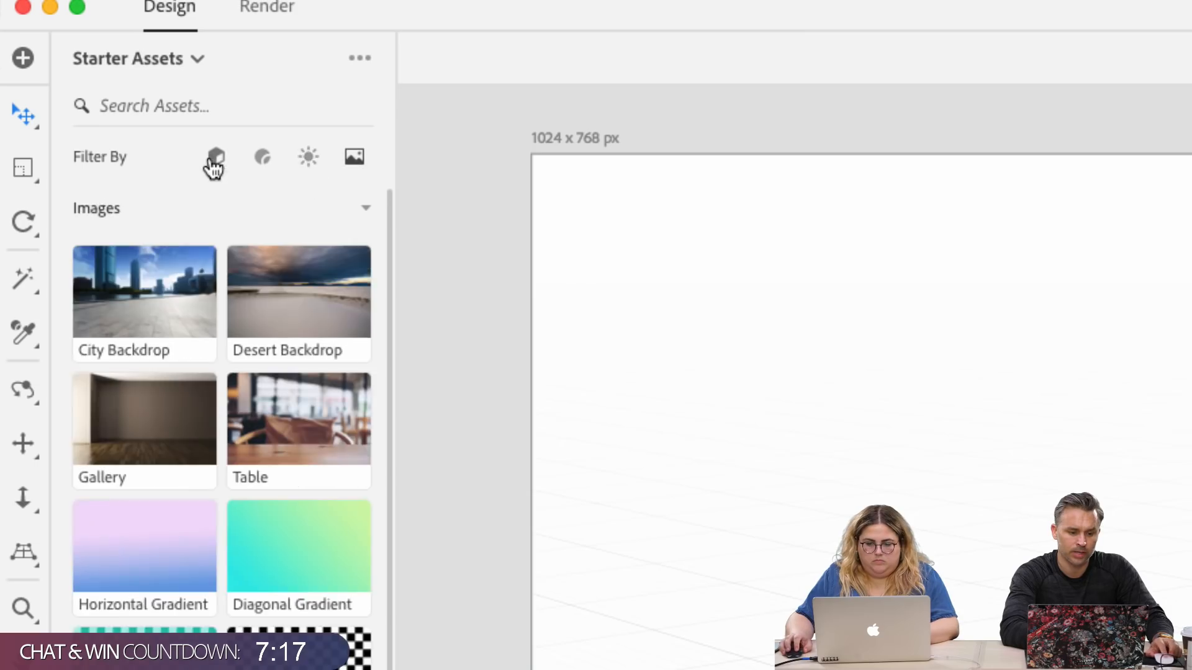
# Step: Filter the starter assets to models and try the Square Bottle model in the scene
pyautogui.click(215, 160)
pyautogui.moveTo(36, 167); pyautogui.dragTo(593, 446)
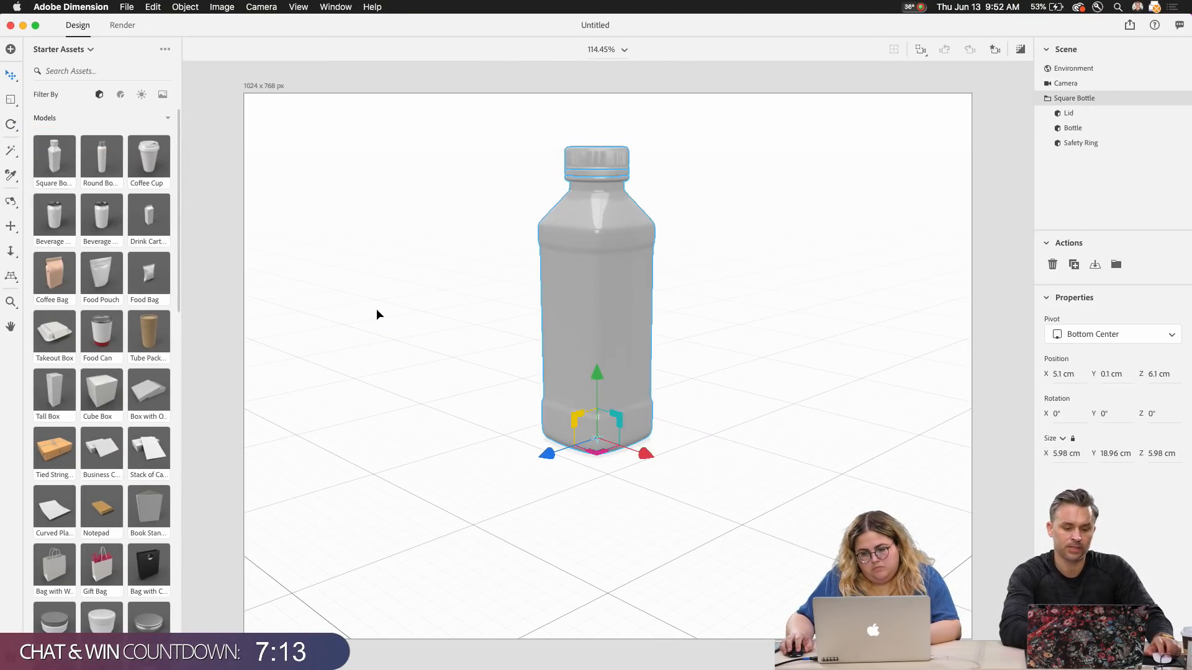
pyautogui.press('super+z')
# Step: Place the Liquor bottle 3D model from the Hijinks library in the scene
pyautogui.click(54, 51)
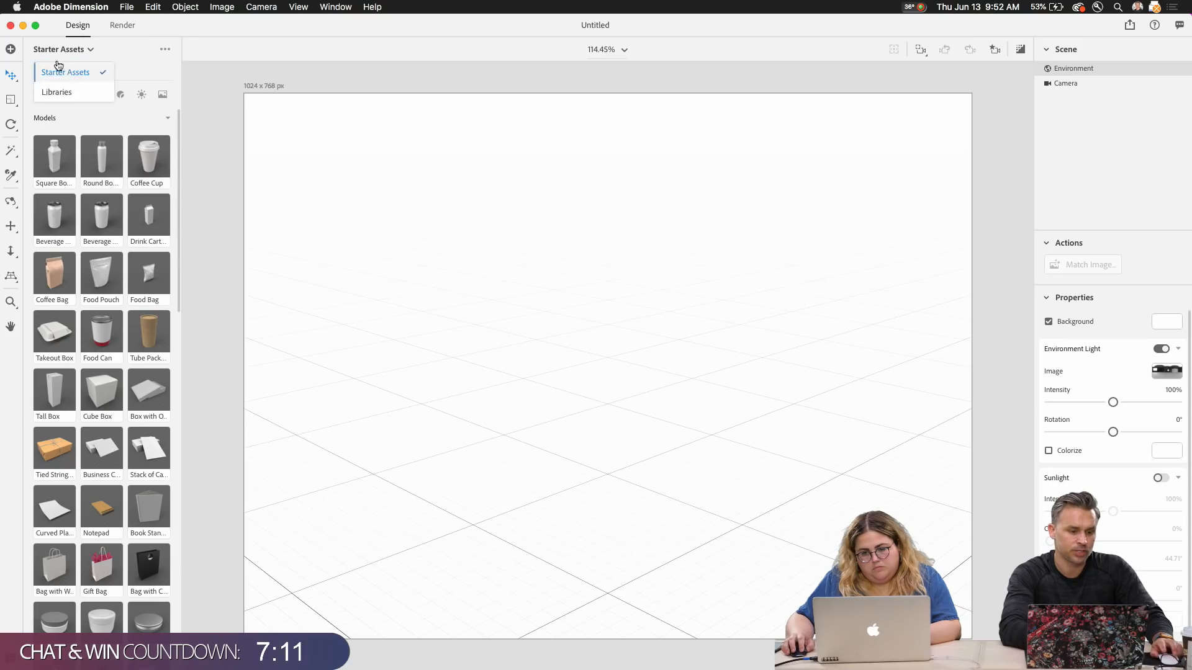
pyautogui.click(56, 94)
pyautogui.moveTo(60, 212); pyautogui.dragTo(615, 447)
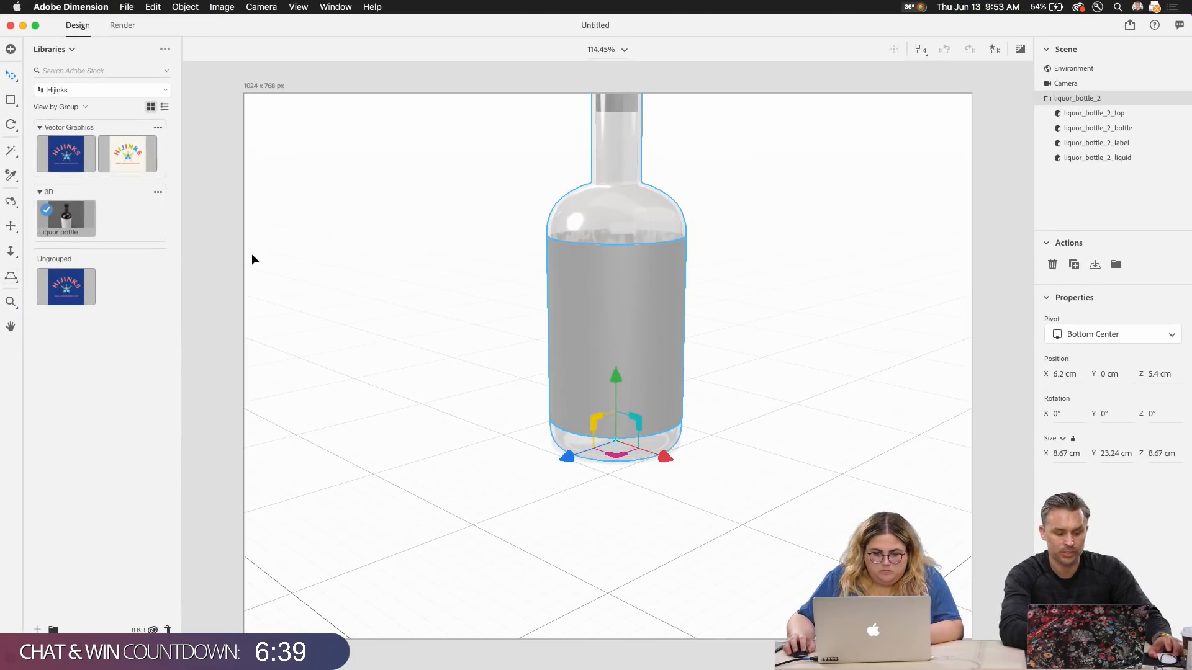
# Step: Adjust the camera so the whole liquor bottle fits in the frame, seen slightly from above
pyautogui.moveTo(469, 220); pyautogui.dragTo(444, 346)
pyautogui.press('2')
pyautogui.press('3')
pyautogui.press('v')
pyautogui.press('2')
pyautogui.press('v')
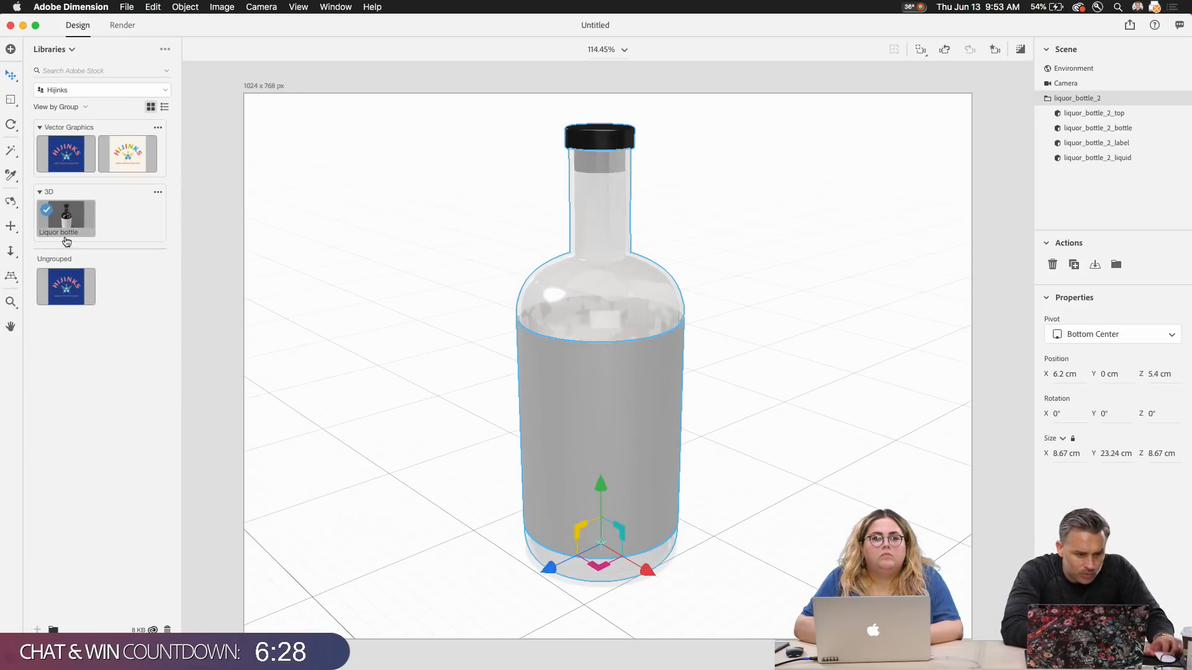
# Step: Apply the Artwork 3 graphic from the library to the bottle's label as a decal and scale it to 11%
pyautogui.moveTo(65, 286); pyautogui.dragTo(590, 435)
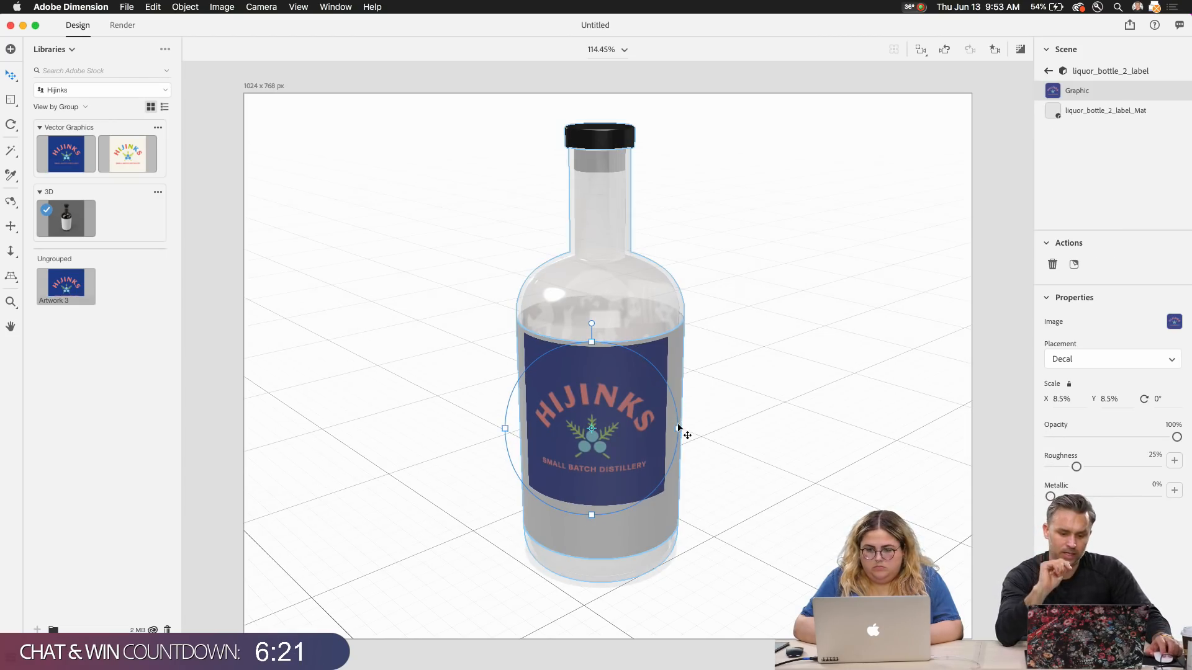
pyautogui.moveTo(706, 441)
pyautogui.mouseDown()
pyautogui.moveTo(739, 453)
pyautogui.moveTo(701, 445)
pyautogui.mouseUp()
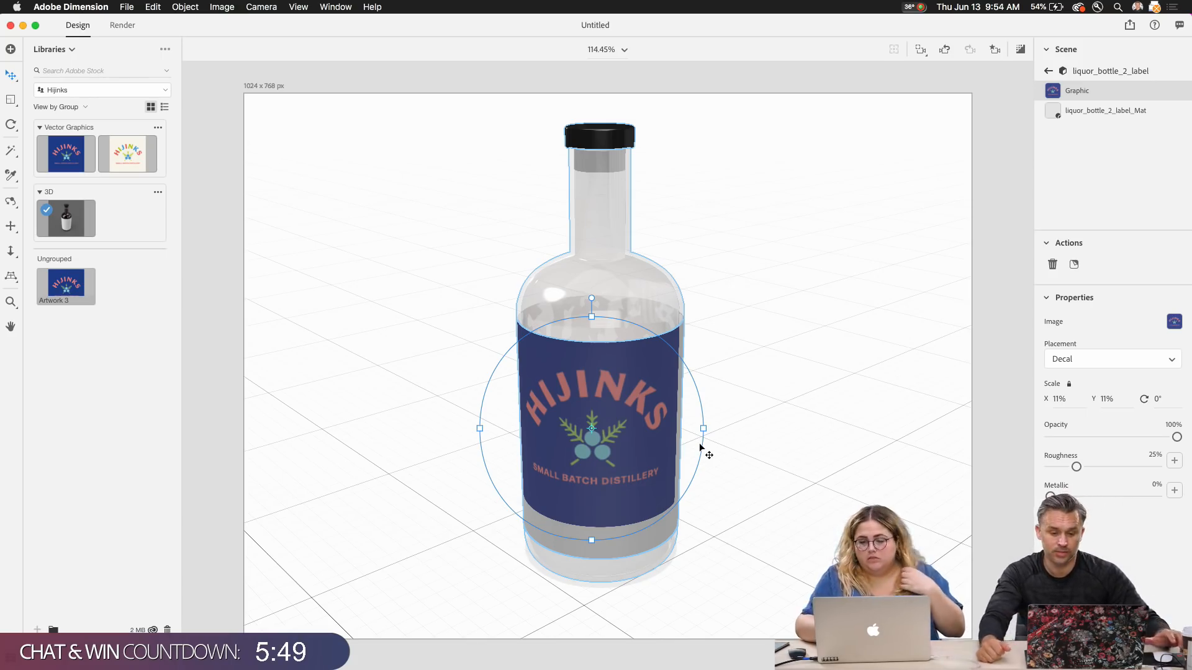
pyautogui.click(803, 257)
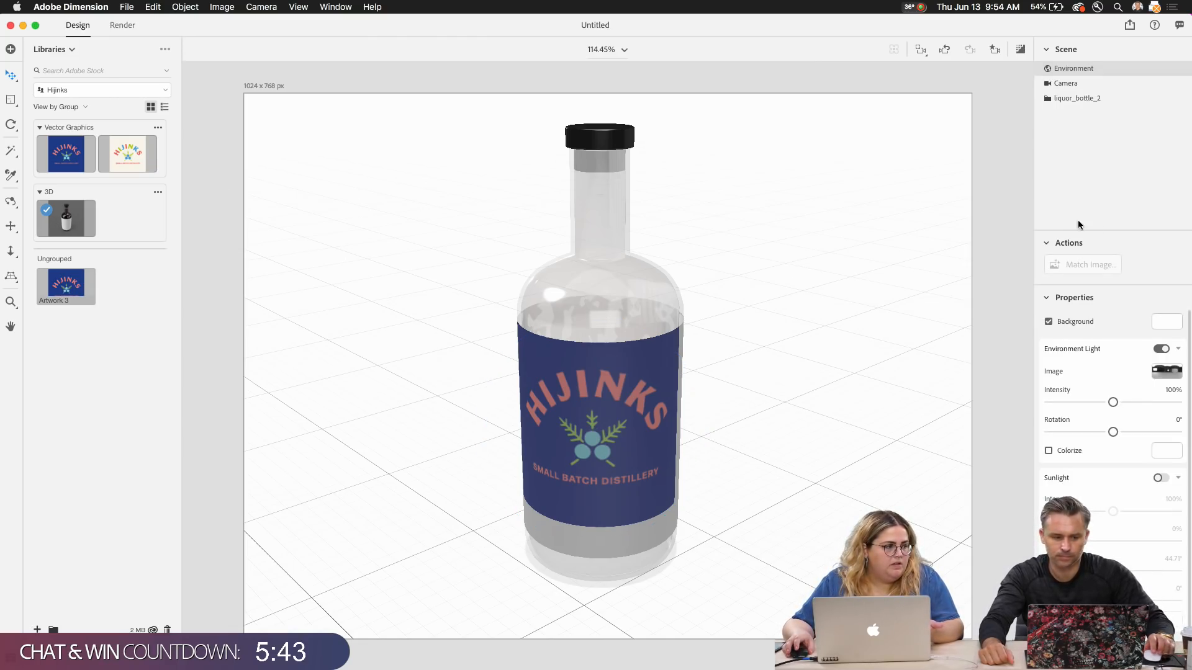
# Step: Set the Table image from the starter assets as the scene's background
pyautogui.click(50, 52)
pyautogui.click(52, 72)
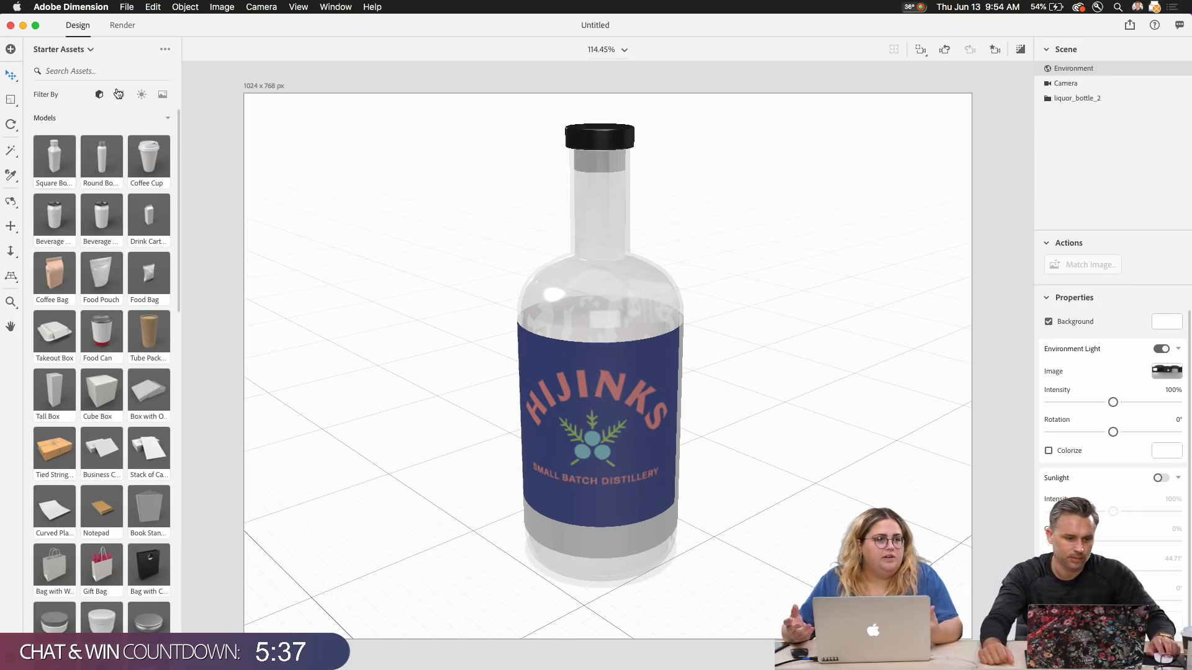
pyautogui.click(164, 96)
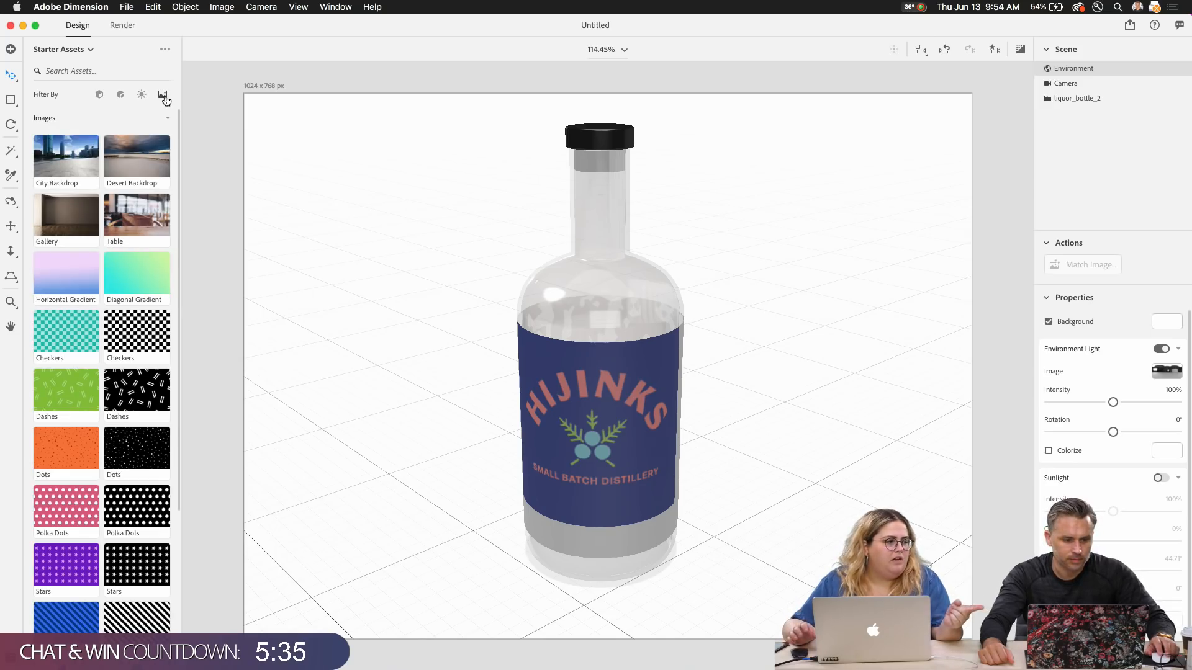
pyautogui.moveTo(184, 257); pyautogui.dragTo(424, 492)
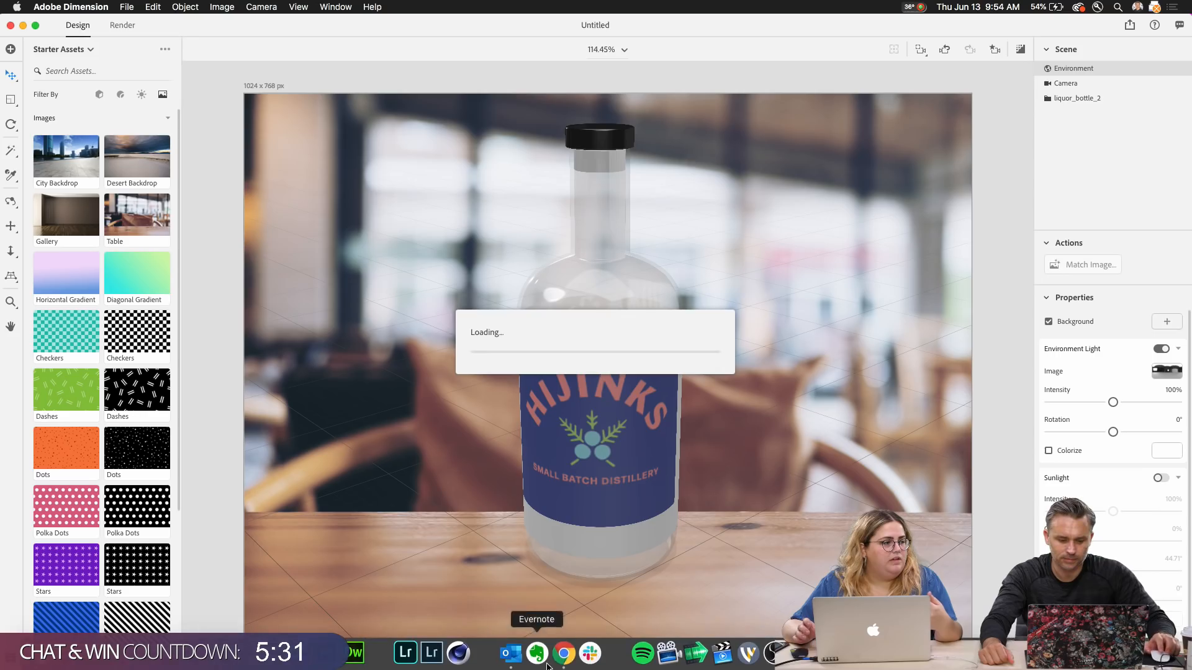
# Step: Switch to Chrome, open the 3D assets section of Adobe Stock and enlarge the browser window
pyautogui.click(566, 649)
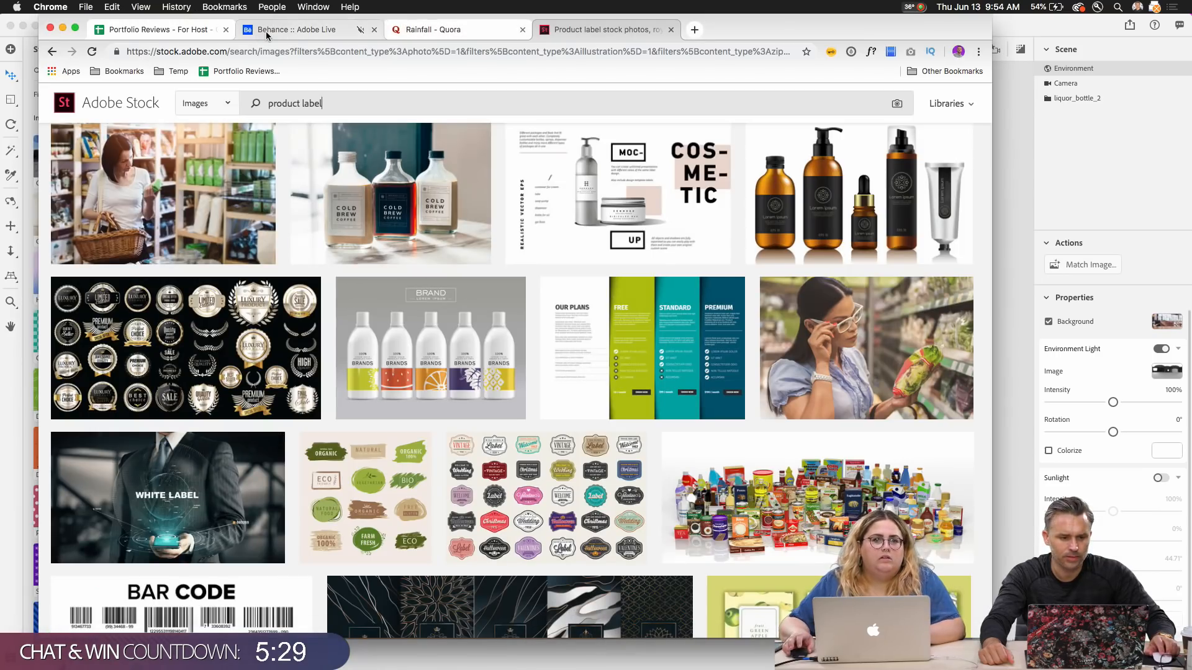
pyautogui.scroll(3, 486, 282)
pyautogui.scroll(-1, 485, 282)
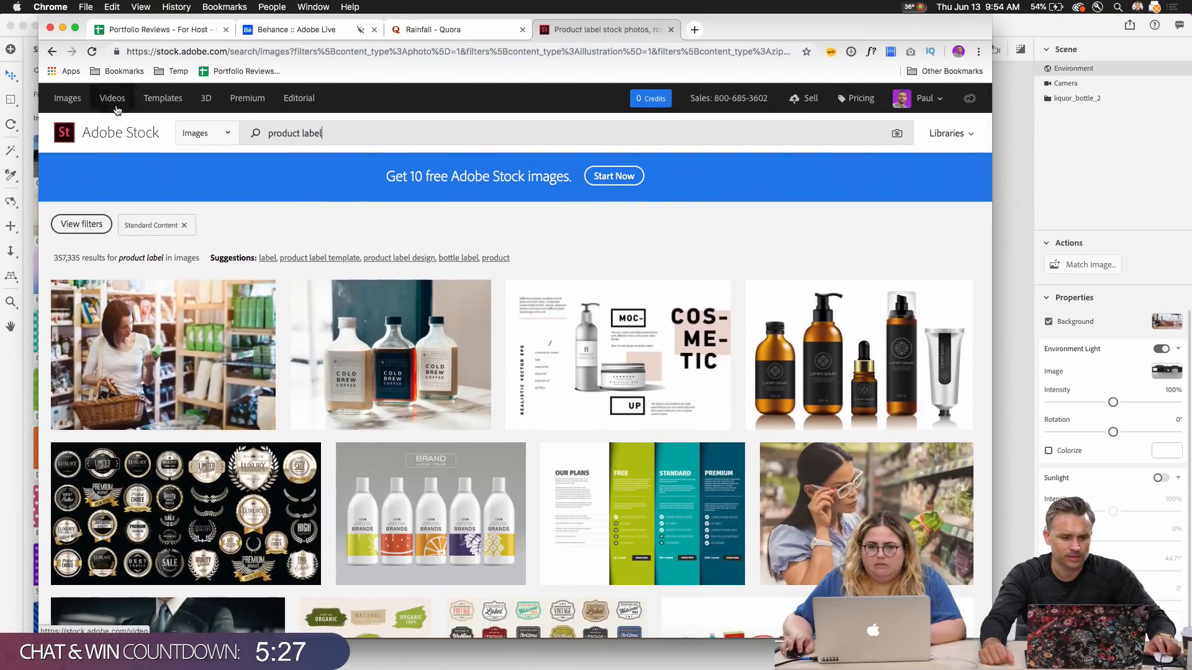
pyautogui.click(203, 100)
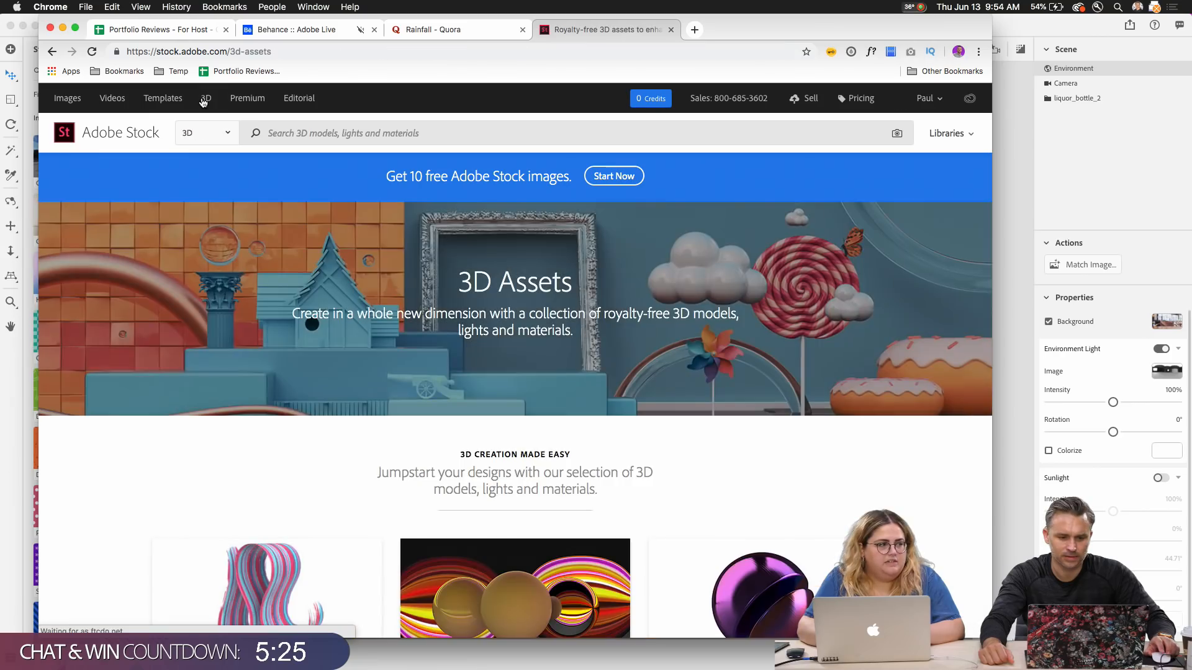
pyautogui.moveTo(991, 638); pyautogui.dragTo(1174, 668)
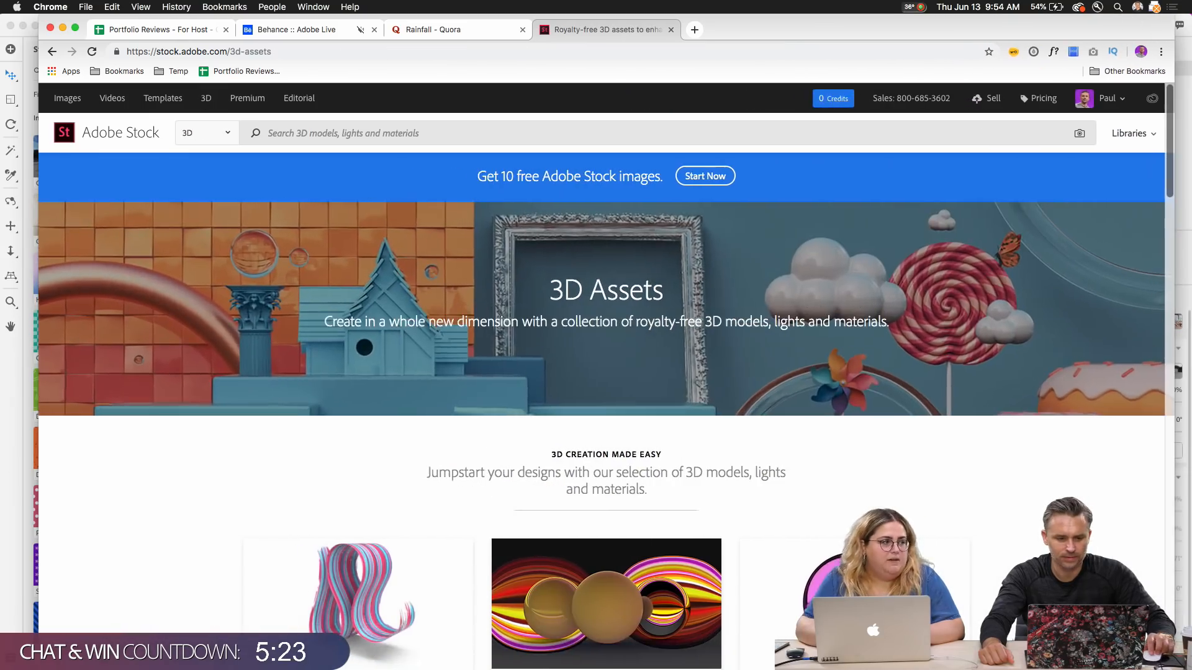
# Step: Look through the 3D models, lights, materials and curated scenes on Adobe Stock, and return to Adobe Dimension
pyautogui.scroll(-5, 646, 350)
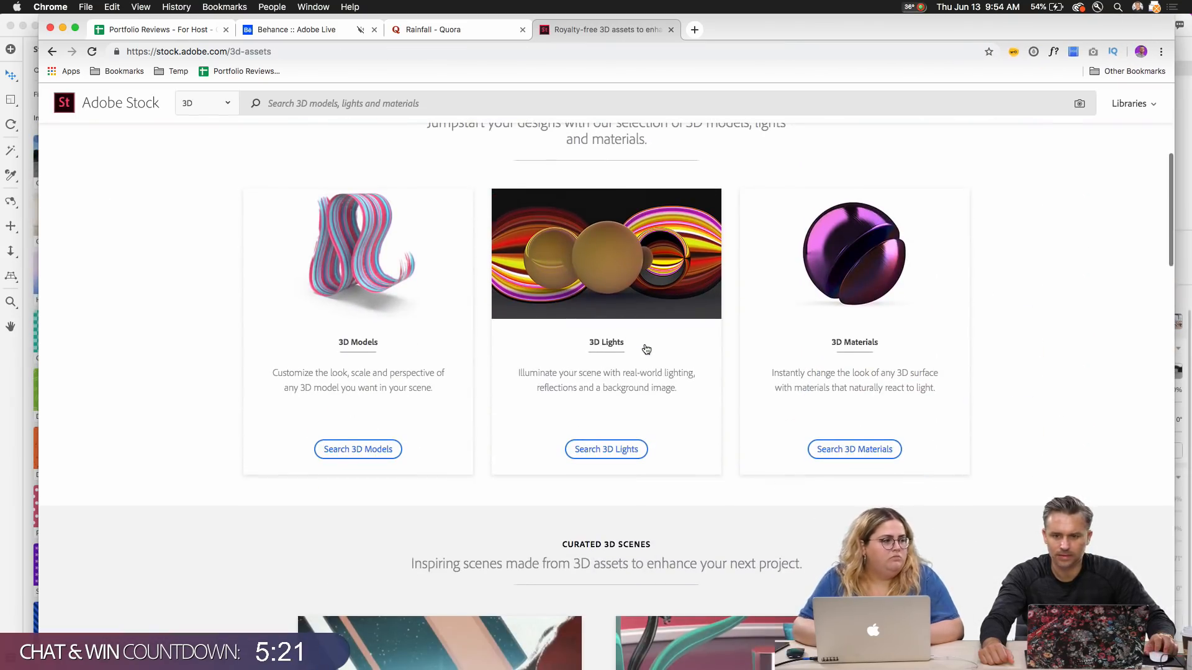
pyautogui.scroll(-6, 646, 349)
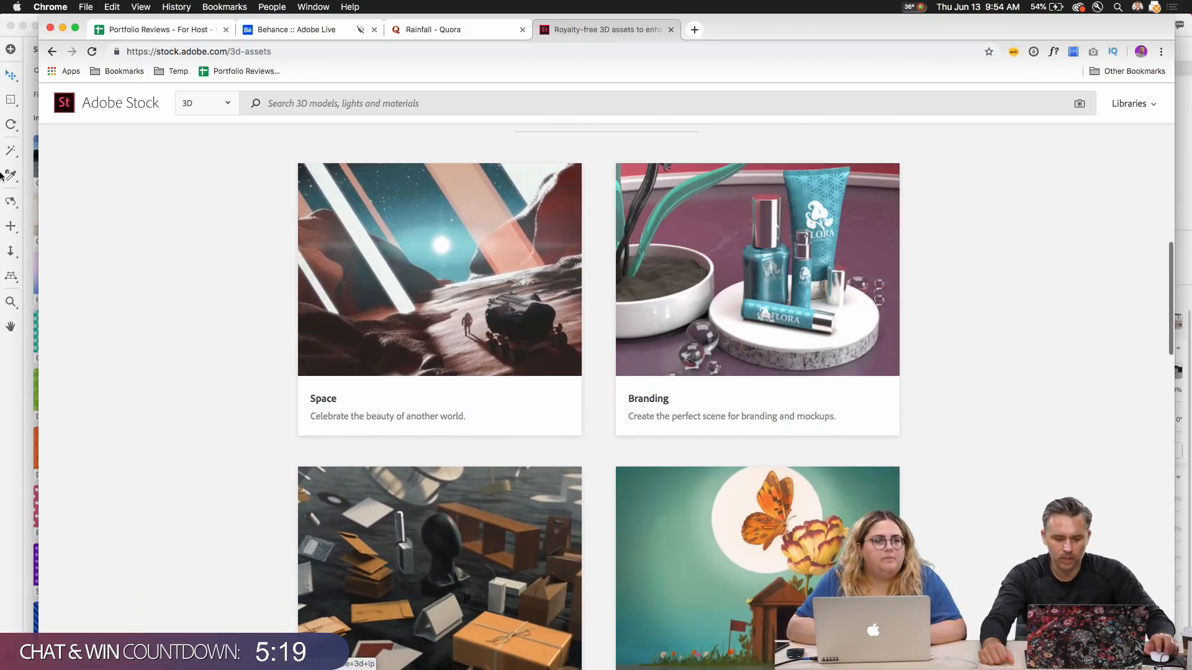
pyautogui.click(63, 28)
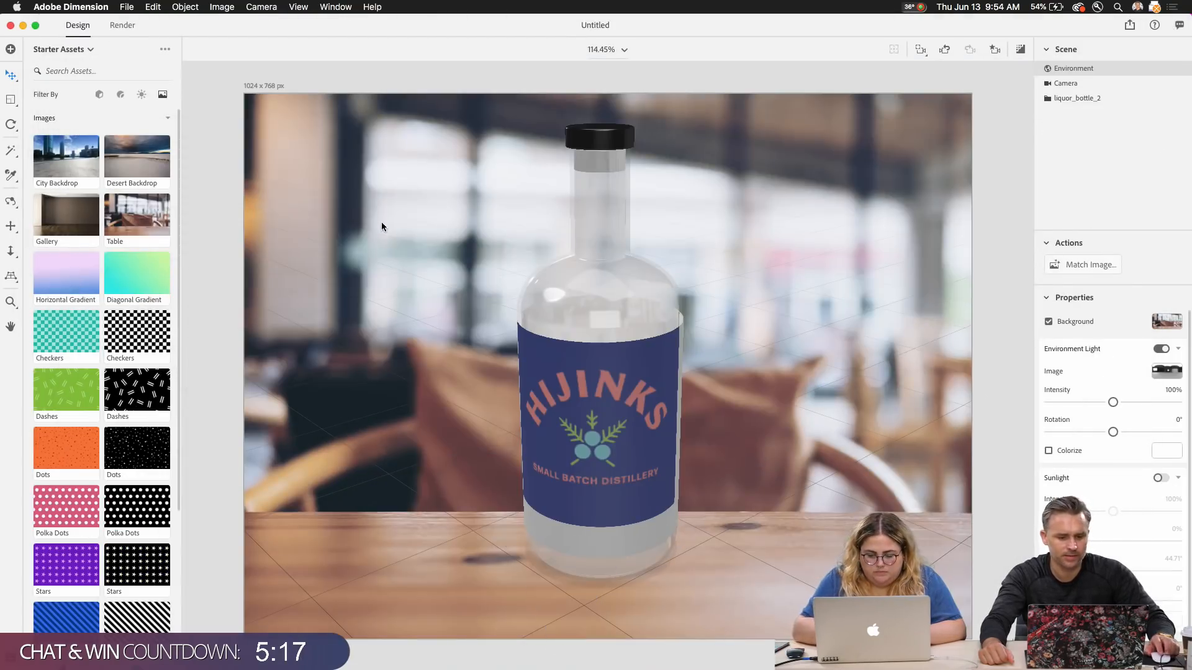
# Step: Orbit the camera to a lower angle so the bottle lines up with the tabletop, and start a local render of the scene
pyautogui.click(9, 201)
pyautogui.moveTo(383, 425); pyautogui.dragTo(378, 359)
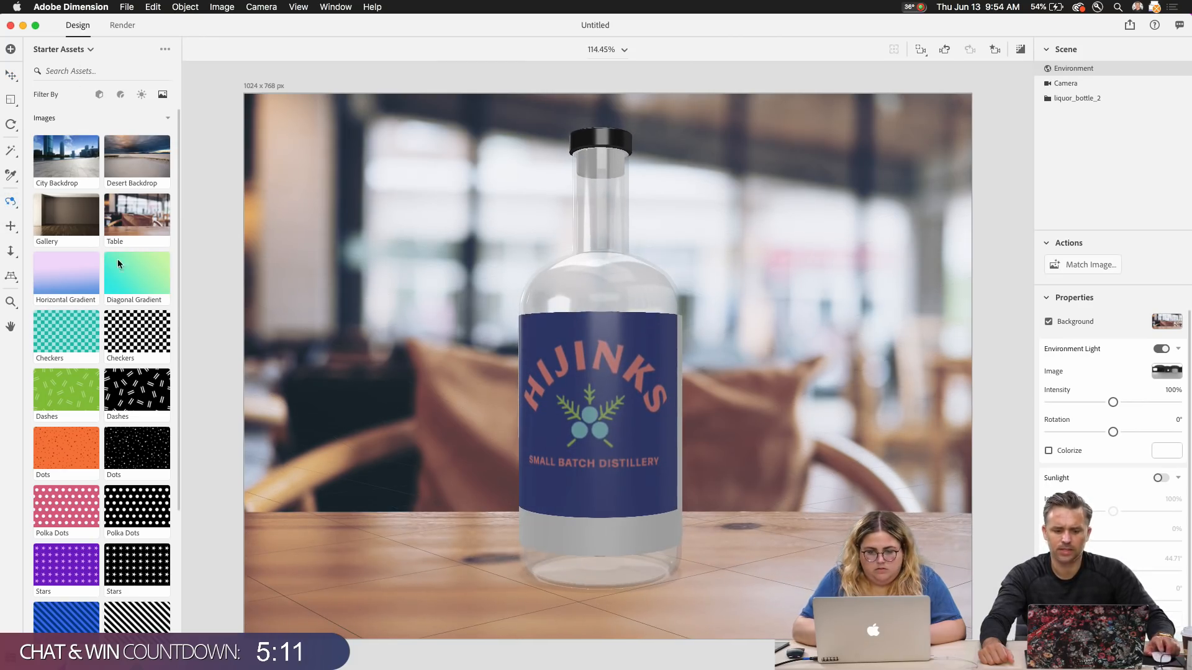
pyautogui.click(117, 26)
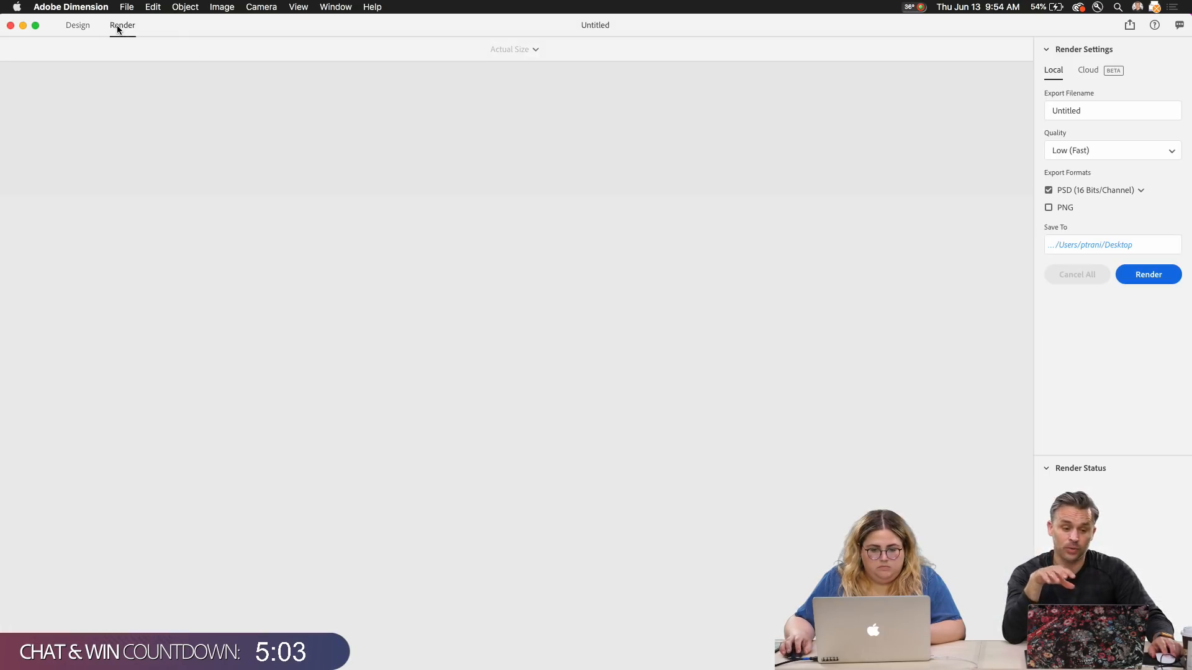
pyautogui.click(1149, 274)
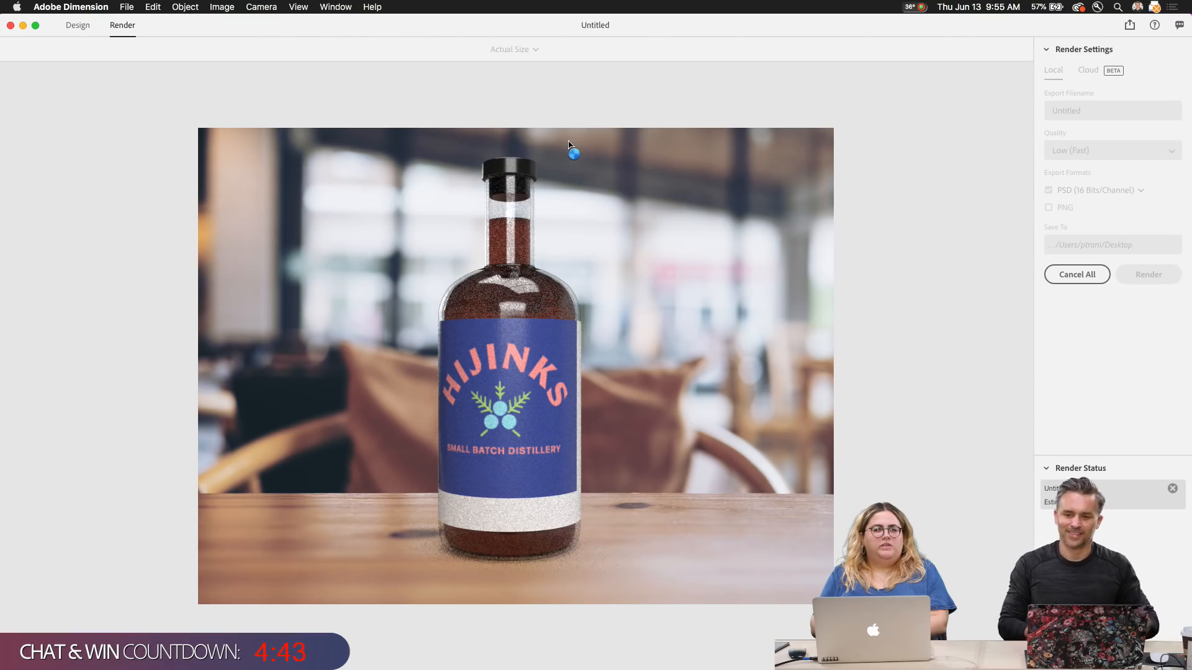
# Step: Stop the running render, return to design mode and expand the liquor_bottle_2 group to show its parts
pyautogui.click(74, 26)
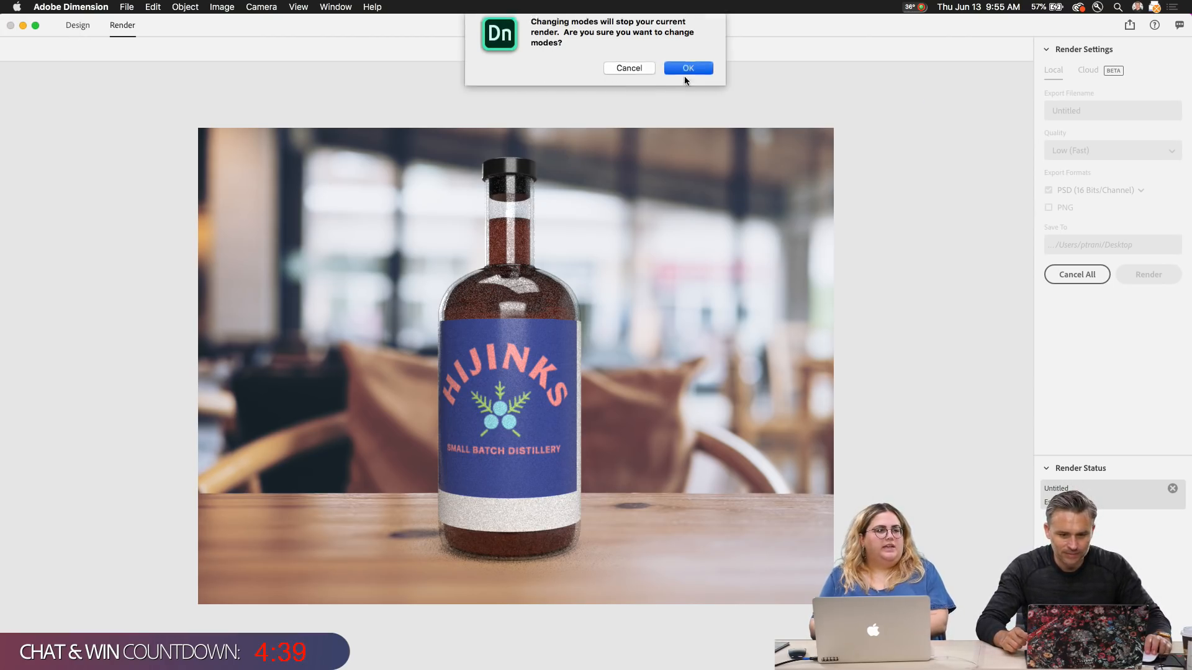
pyautogui.click(688, 76)
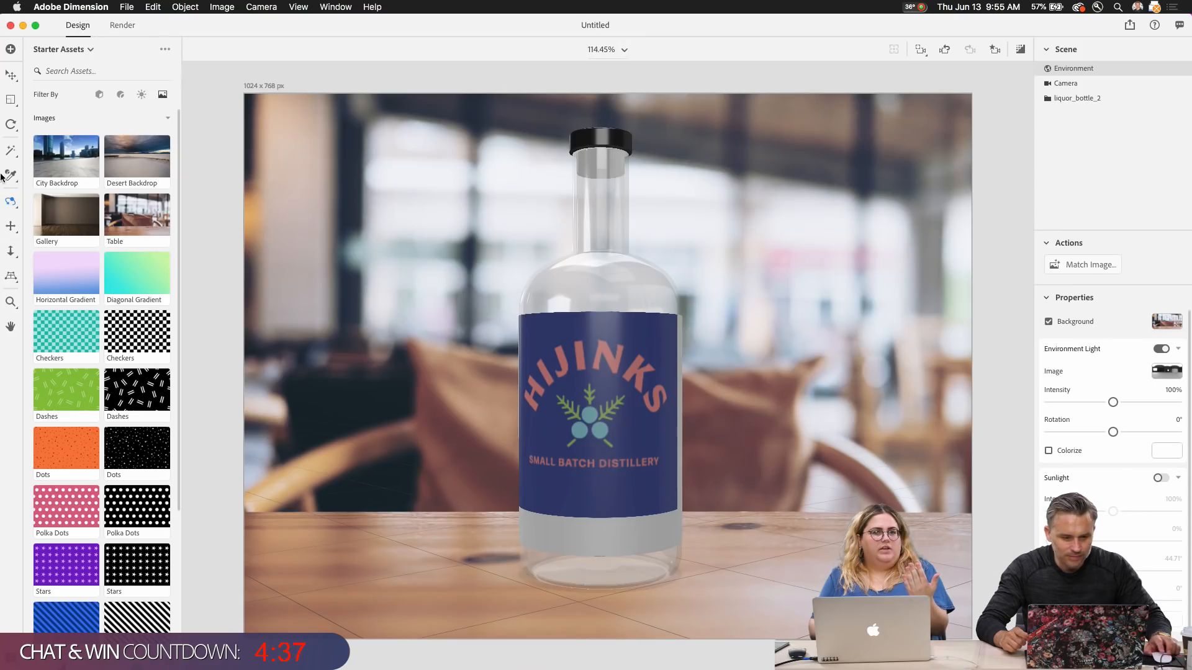
pyautogui.click(1076, 101)
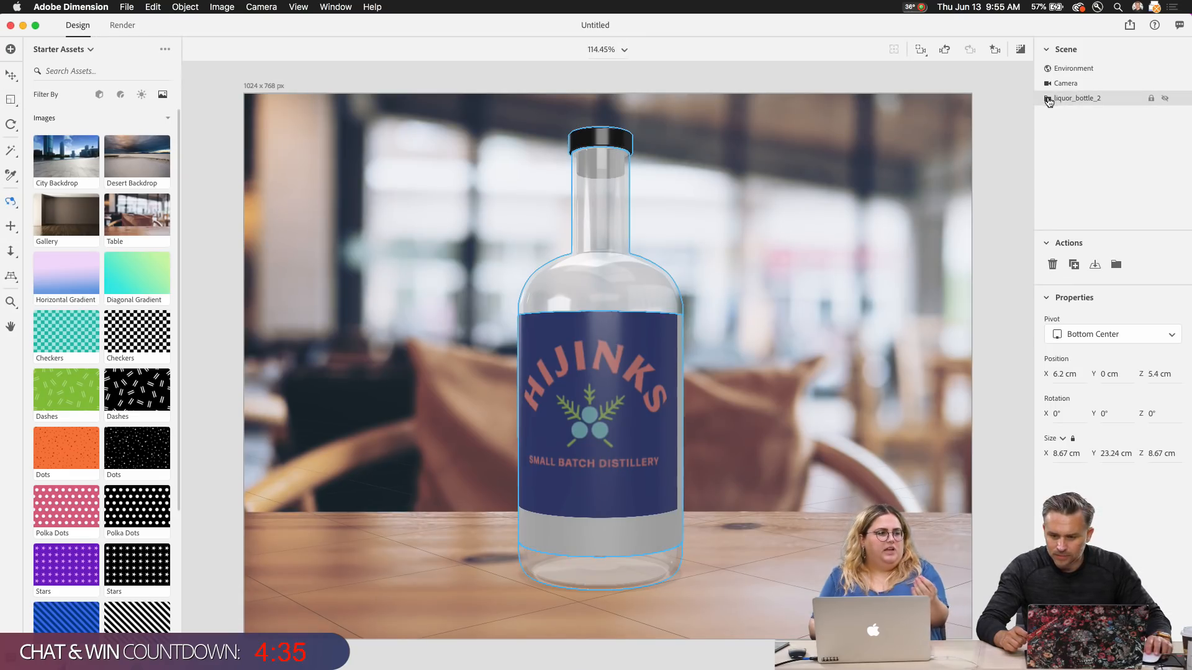
pyautogui.click(1047, 98)
pyautogui.click(1188, 113)
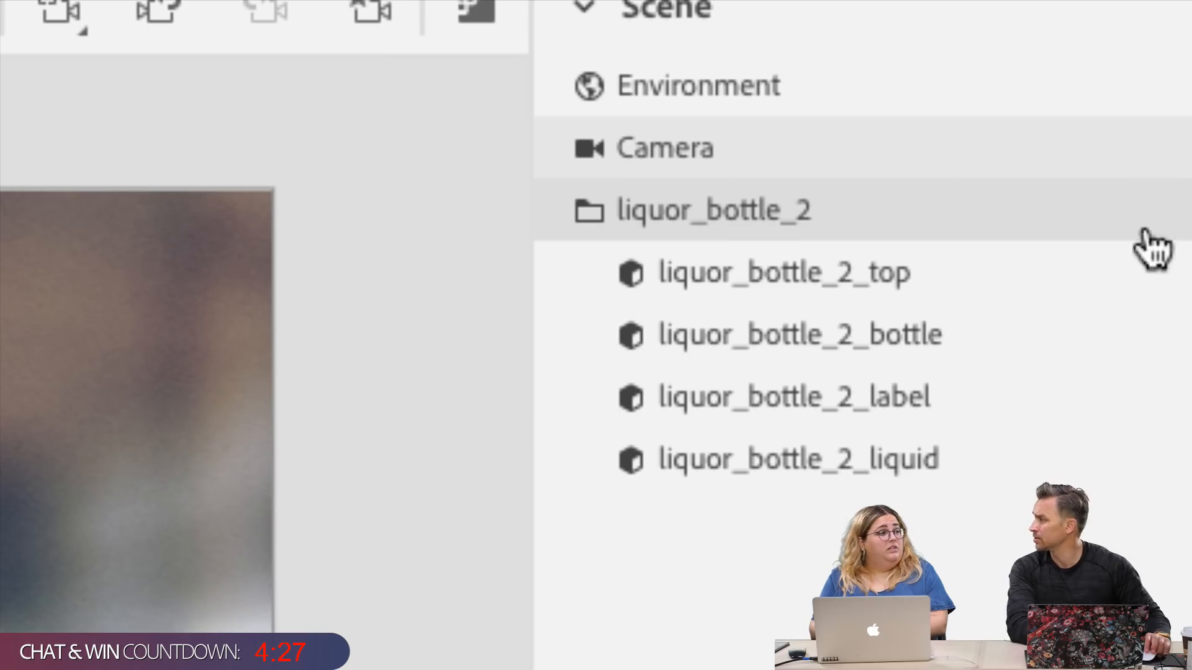
# Step: Set the base color of the liquor_bottle_2_liquid material to white (RGB 255, 255, 255)
pyautogui.click(846, 464)
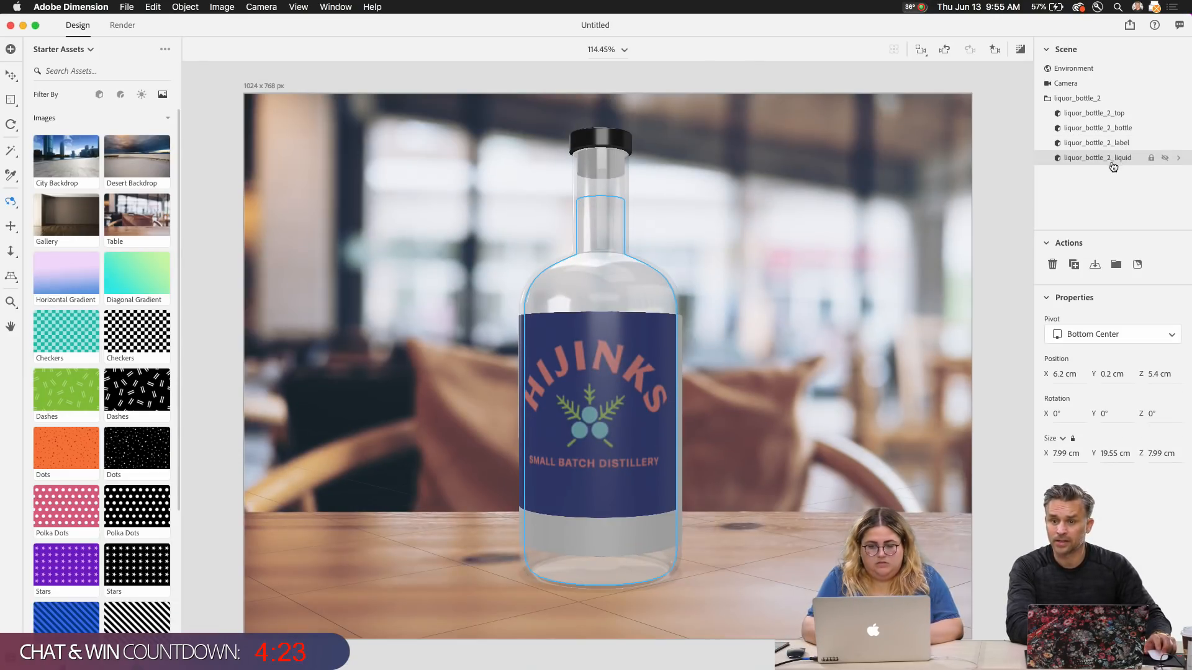
pyautogui.doubleClick(1055, 162)
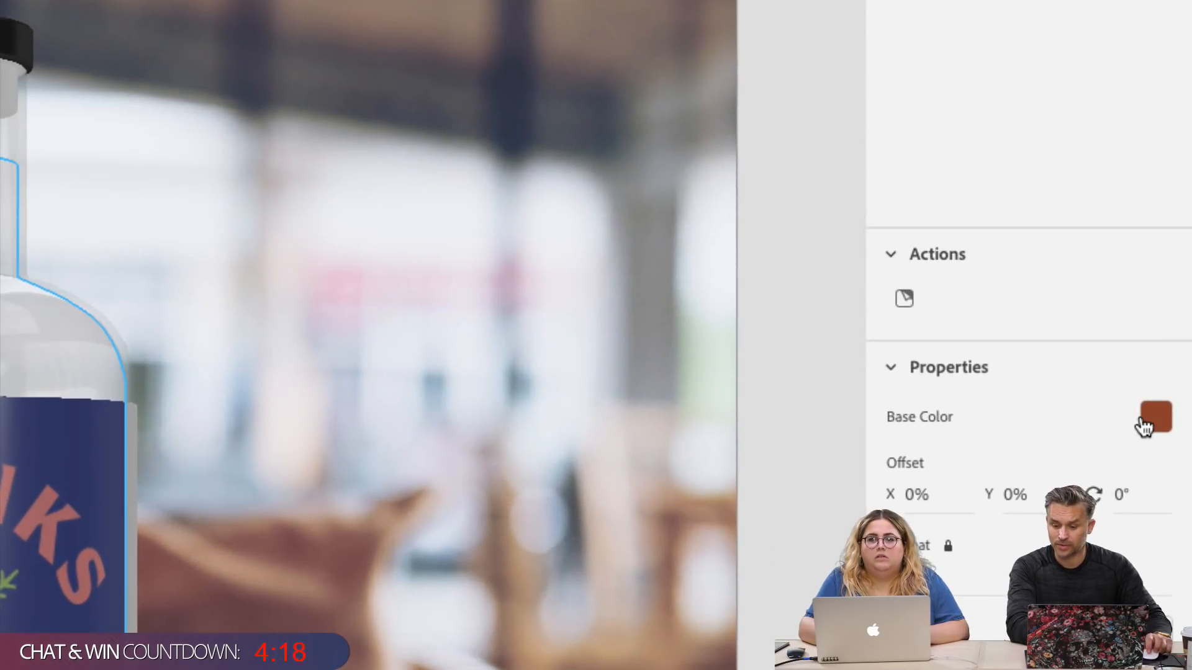
pyautogui.click(1143, 427)
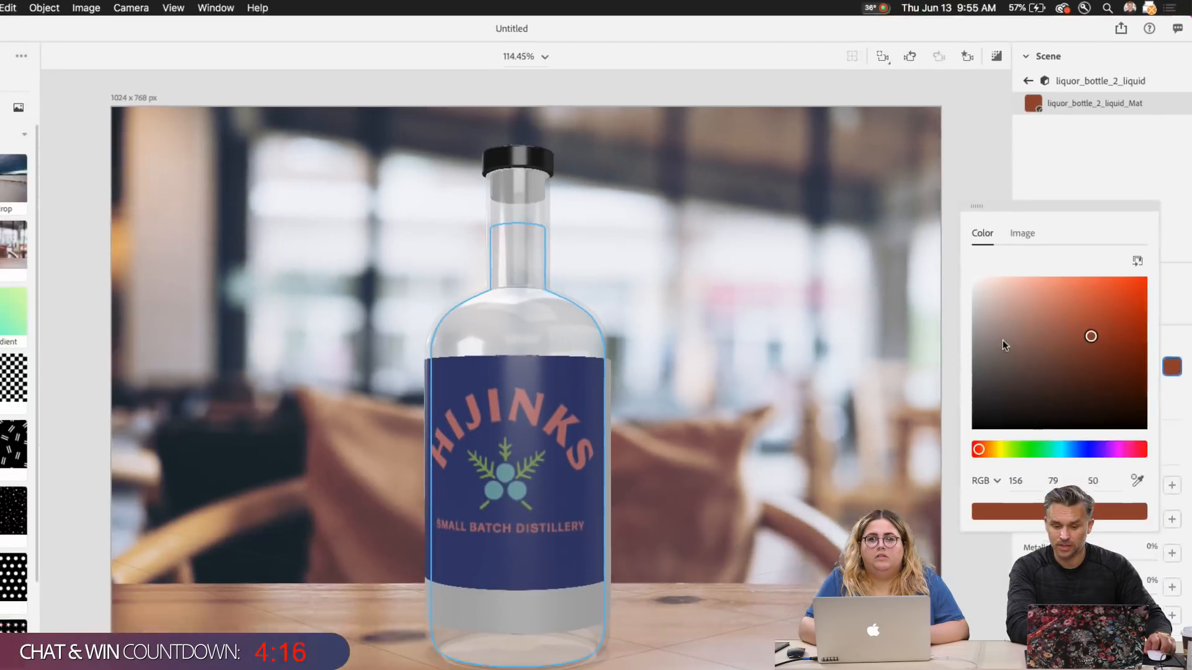
pyautogui.moveTo(999, 334); pyautogui.dragTo(971, 277)
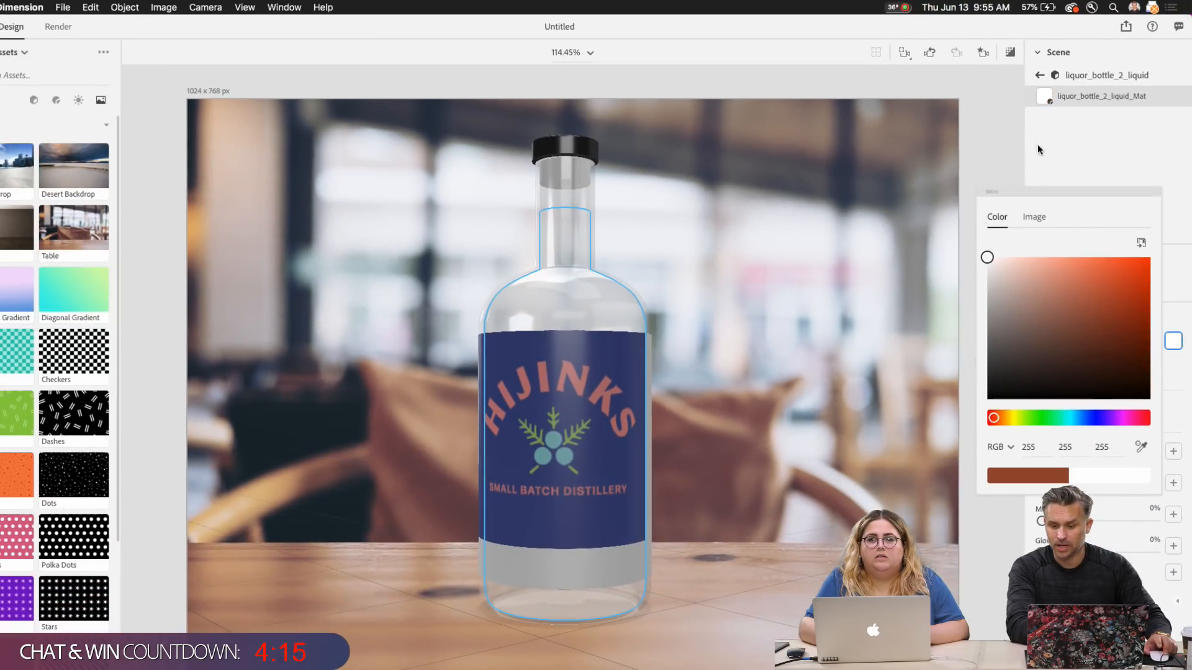
pyautogui.click(1079, 150)
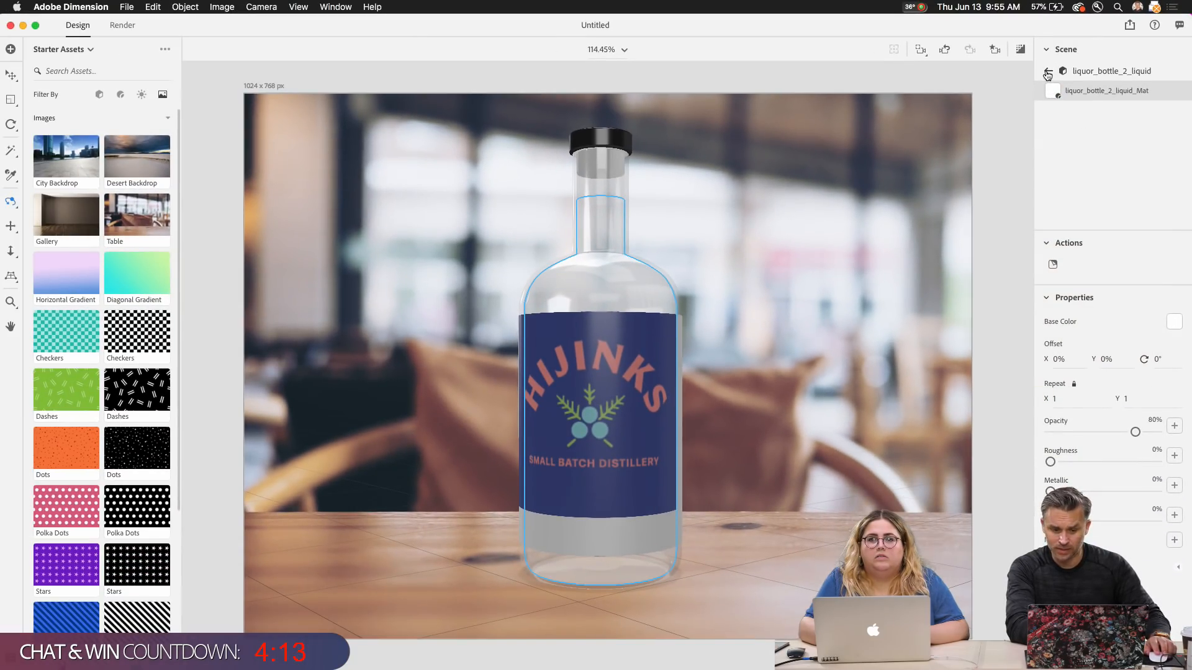
pyautogui.click(1176, 322)
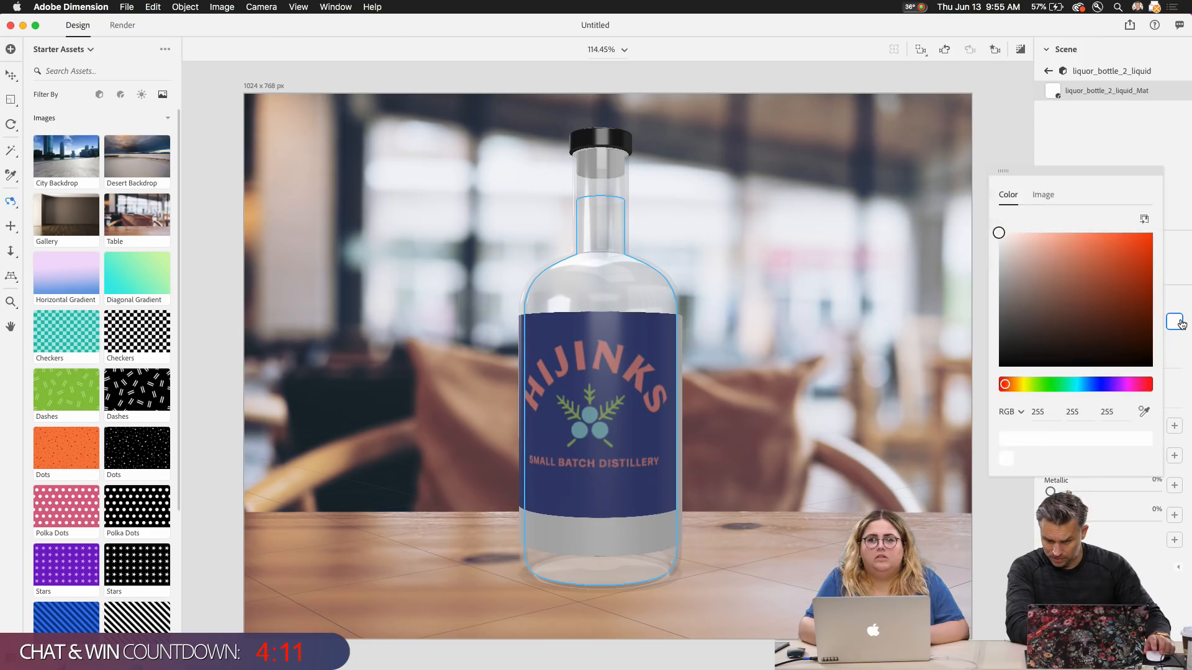
pyautogui.click(1043, 198)
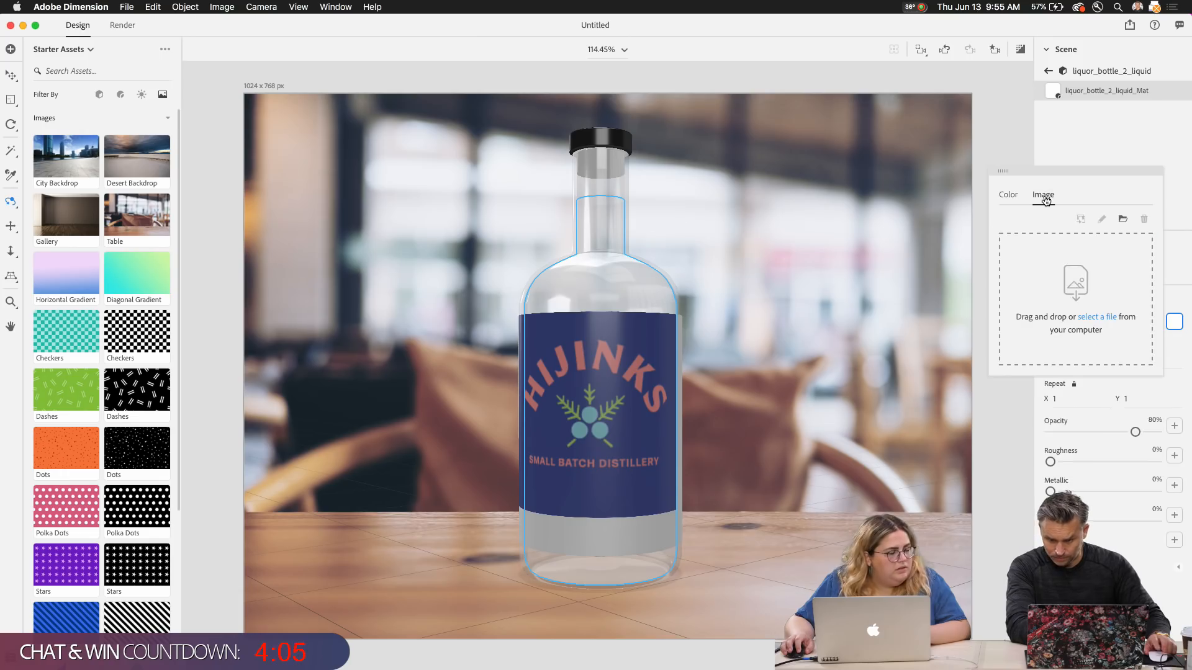
pyautogui.click(1012, 196)
pyautogui.click(1098, 140)
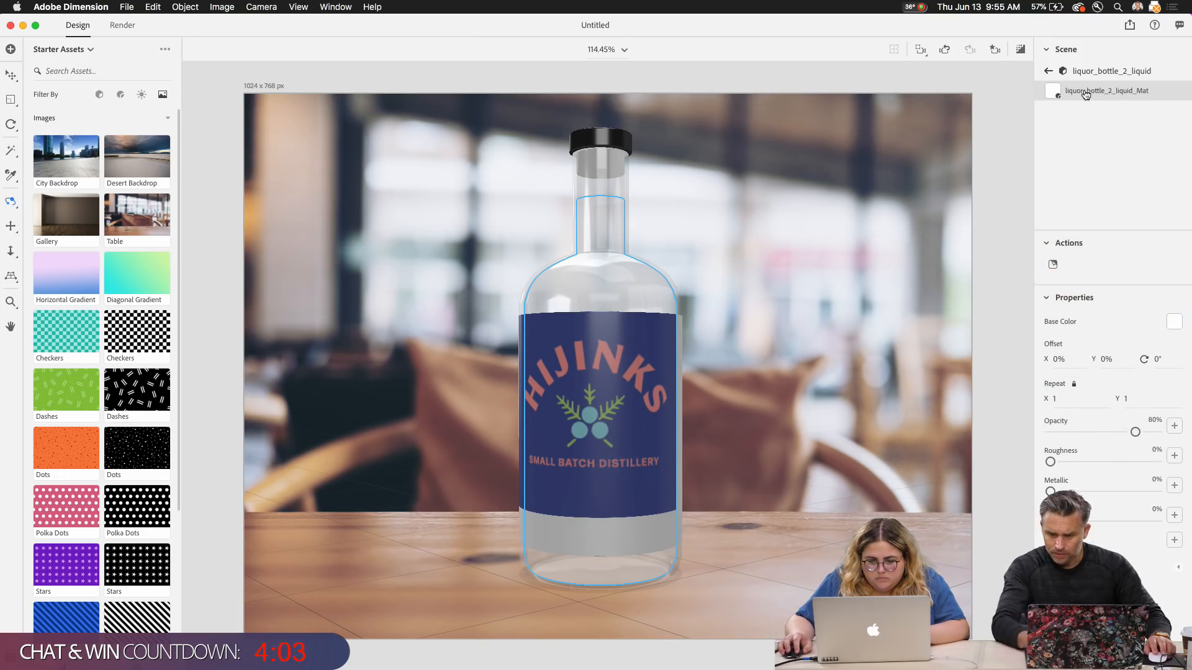
# Step: Delete the liquid's material, and delete the liquor_bottle_2_liquid object from the bottle group
pyautogui.press('Delete')
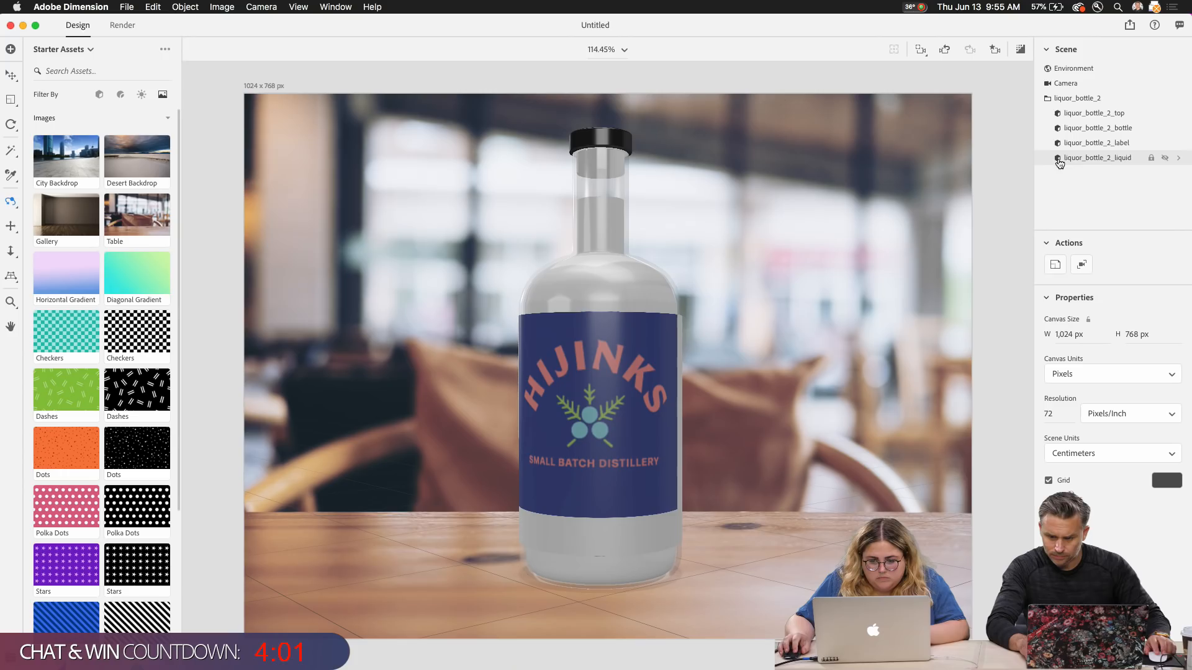
pyautogui.click(1061, 158)
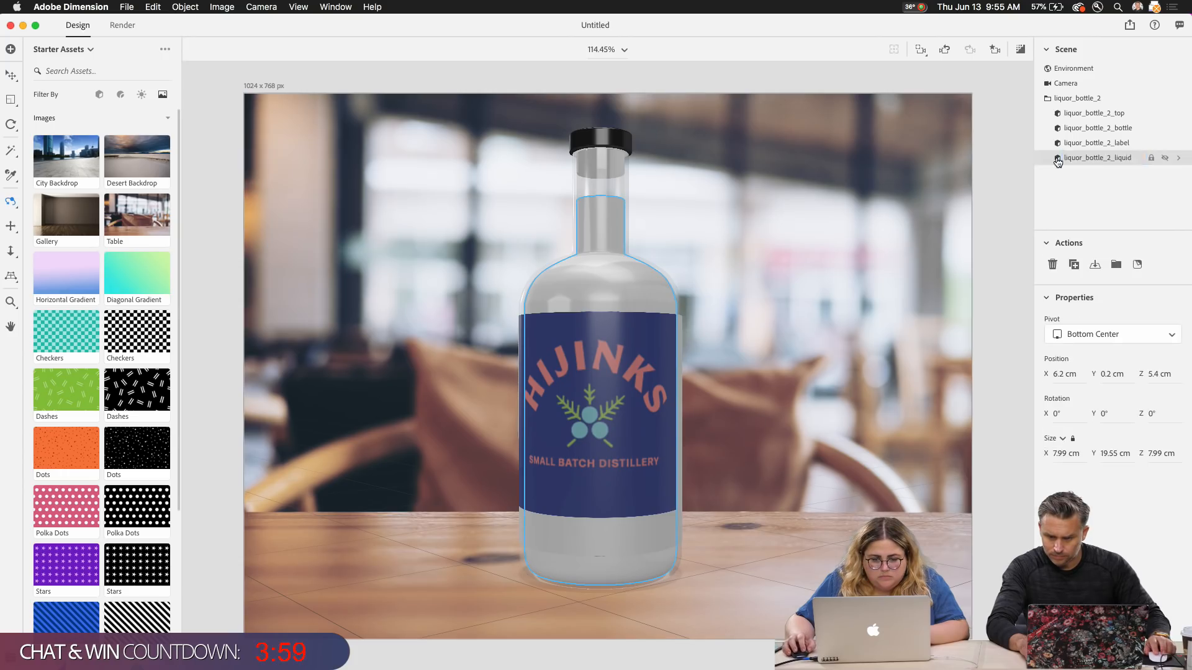
pyautogui.doubleClick(1061, 158)
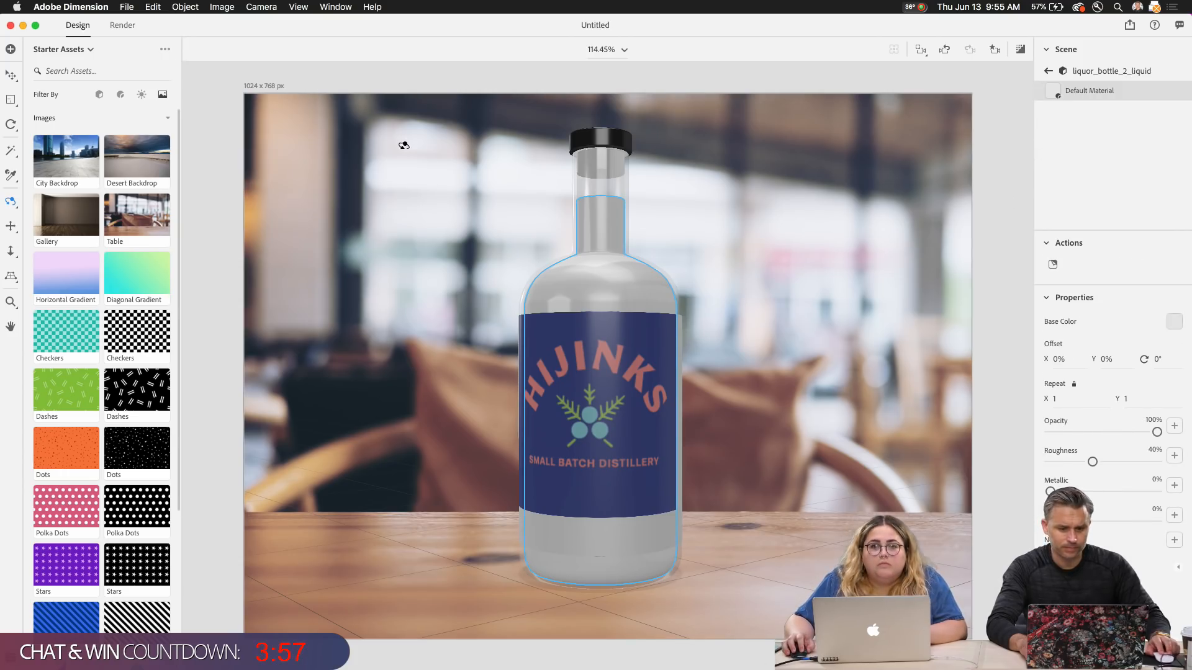
pyautogui.click(1048, 72)
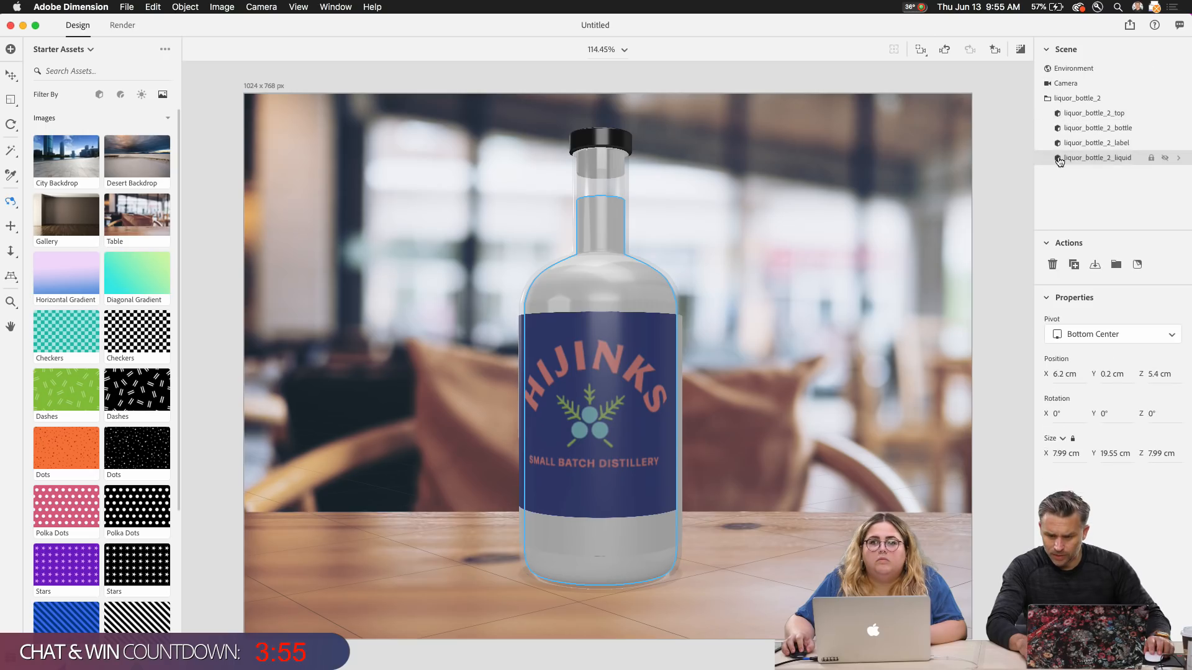
pyautogui.press('Delete')
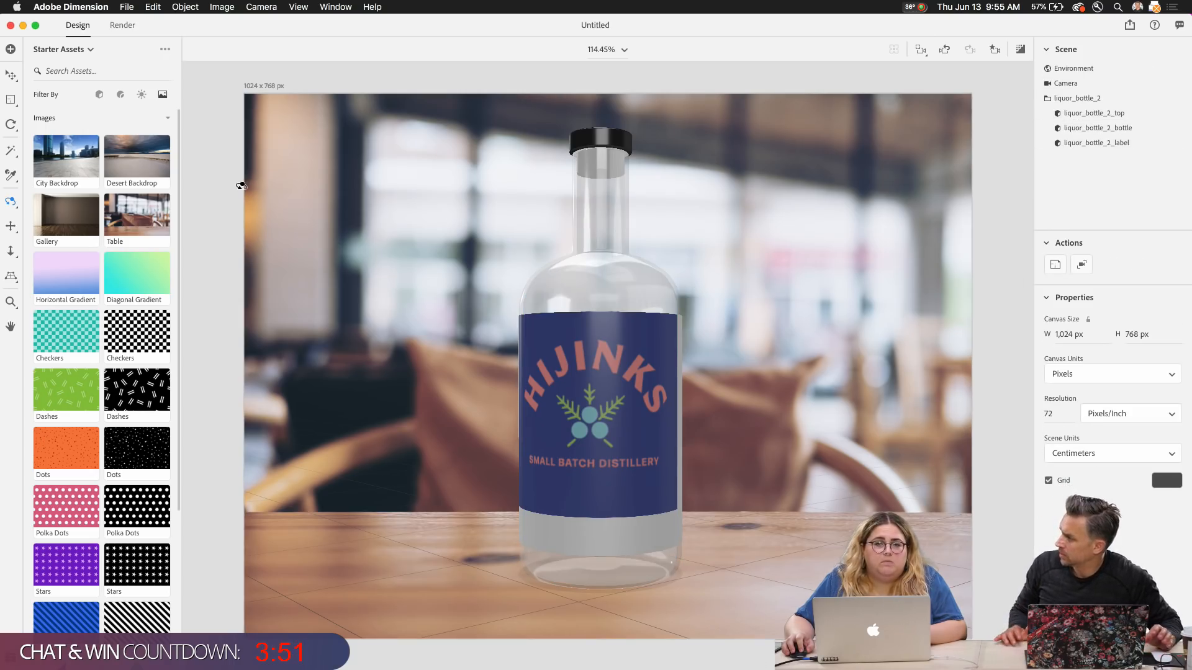
# Step: Start a new render of the bottle scene, discarding the previous unsaved render
pyautogui.click(120, 26)
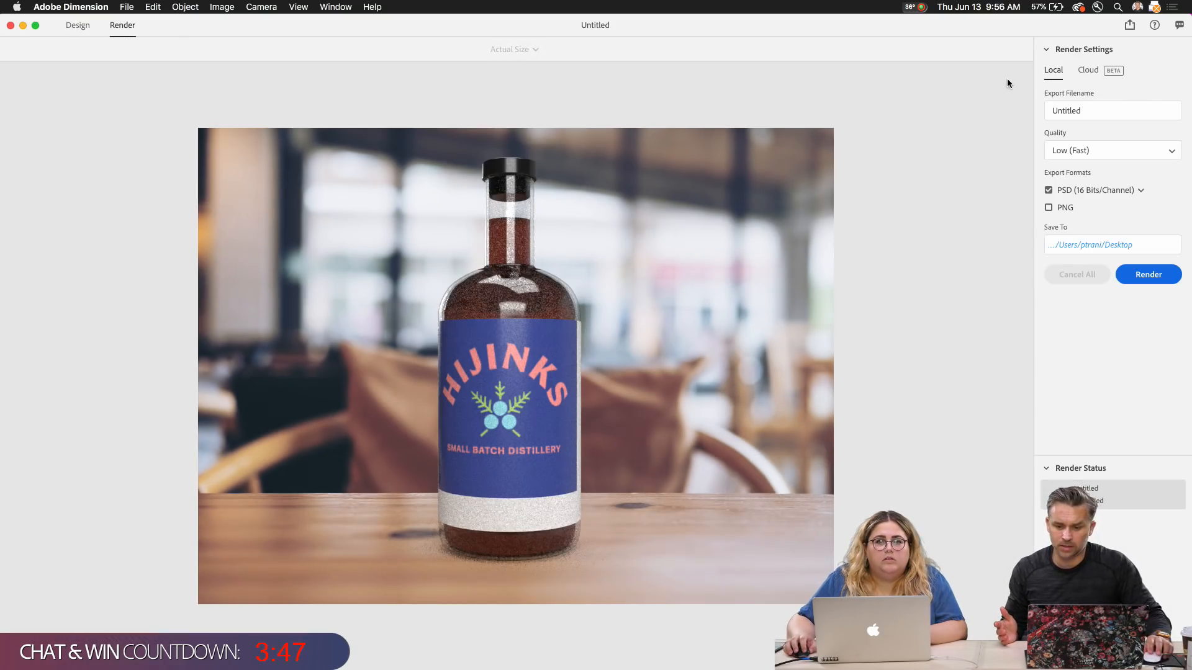
pyautogui.click(1149, 275)
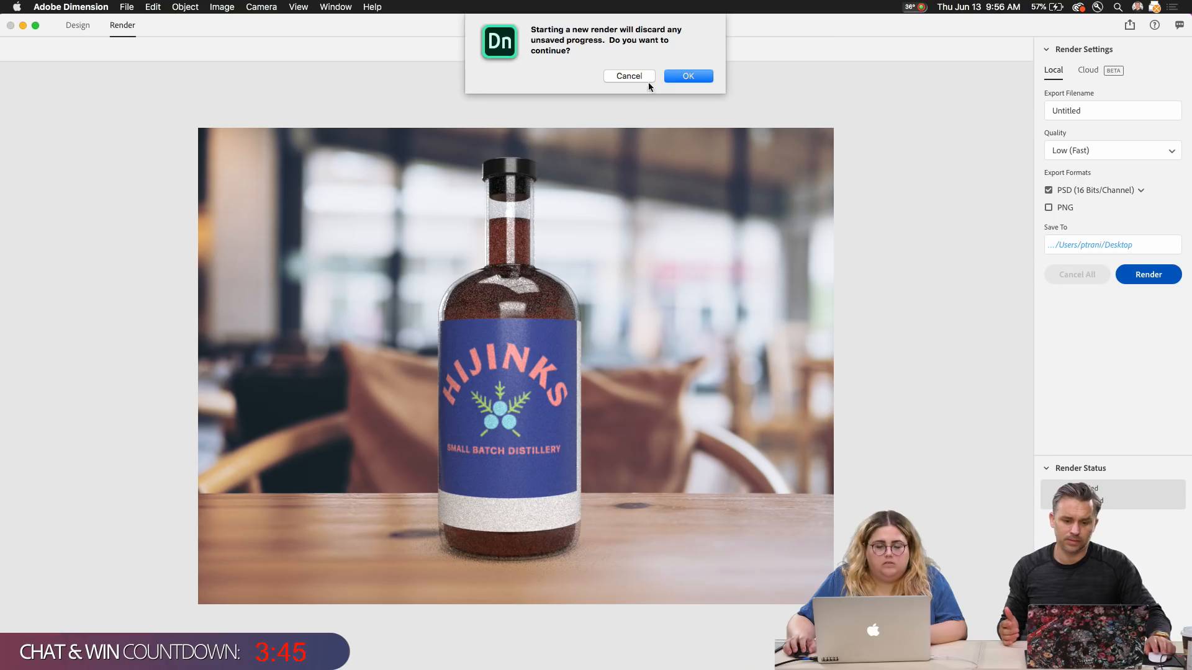
pyautogui.click(687, 76)
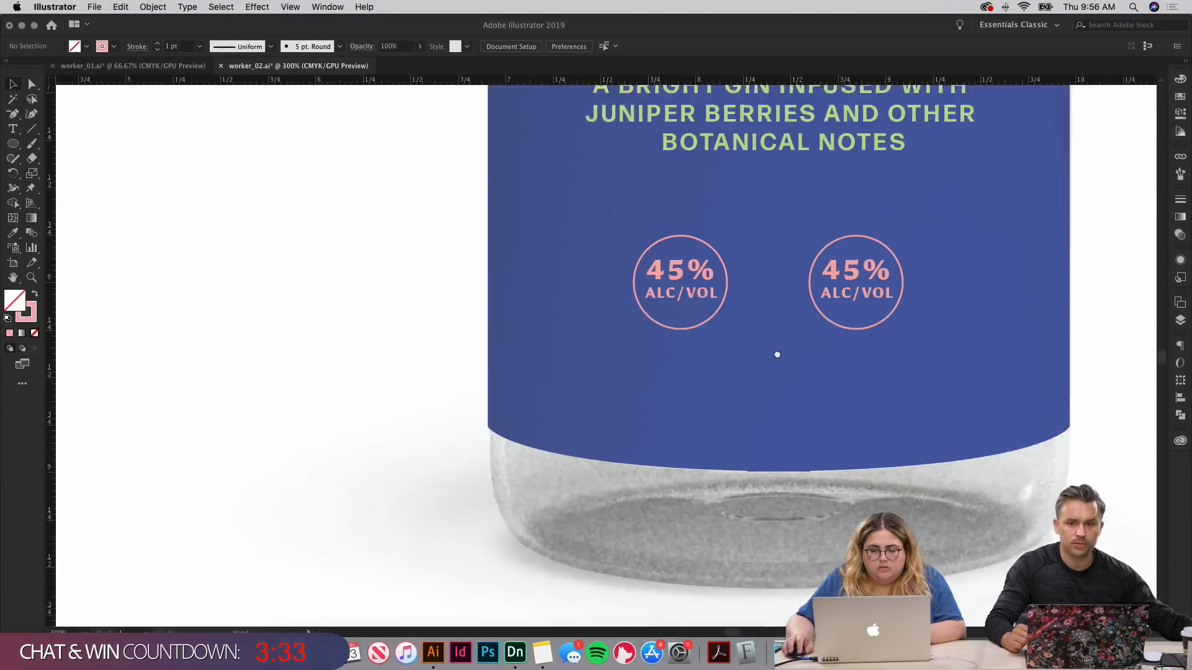
# Step: Examine the reference label copy beside the Illustrator artboards and the gin bottle mockup it belongs to
pyautogui.scroll(-5, 777, 354)
pyautogui.hscroll(-4, 777, 354)
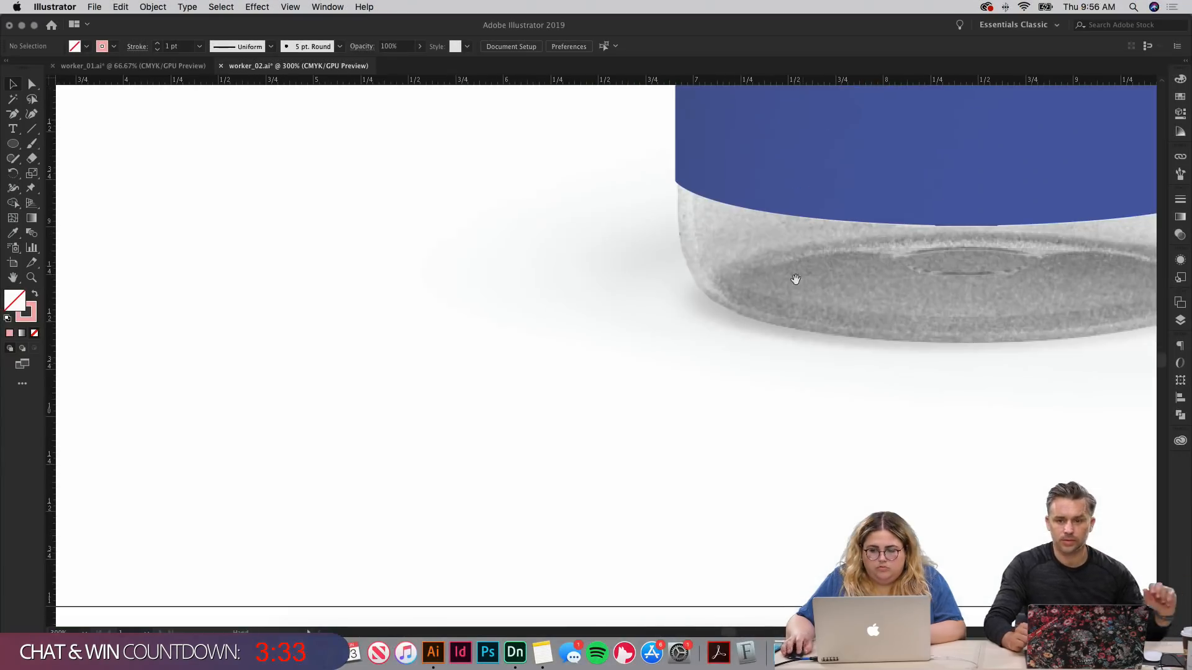
pyautogui.press('super+minus')
pyautogui.press('super+minus')
pyautogui.press('super+minus')
pyautogui.press('super+minus')
pyautogui.hscroll(-10, 787, 298)
pyautogui.scroll(-6, 787, 298)
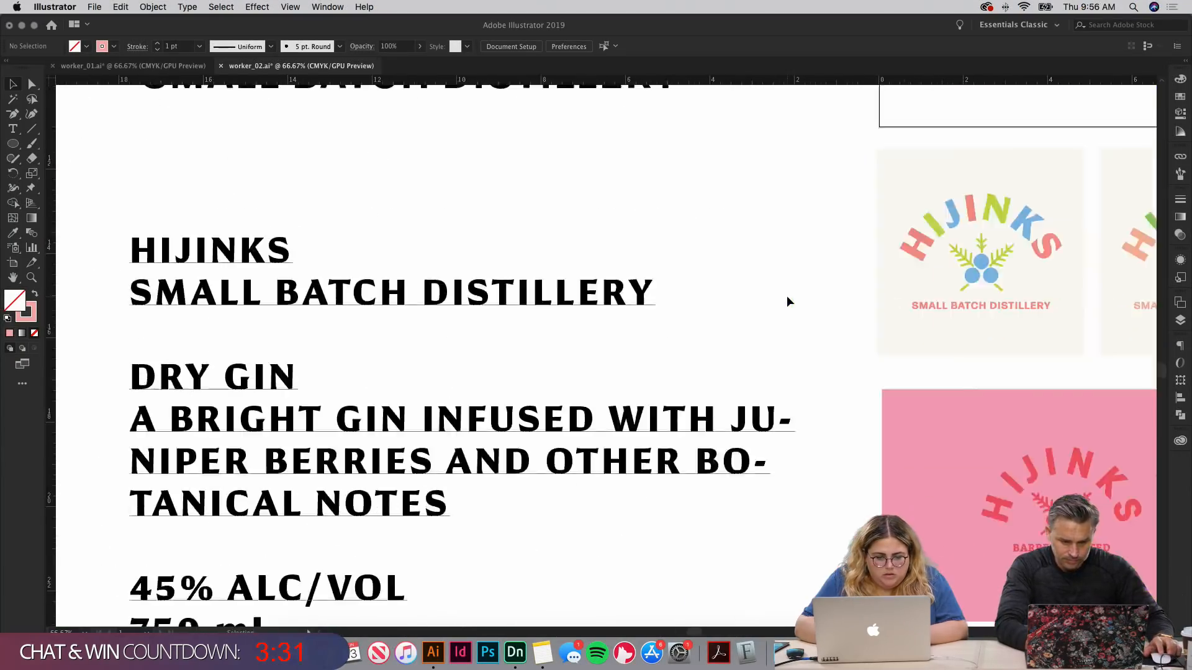
pyautogui.hscroll(7, 787, 298)
pyautogui.scroll(5, 787, 297)
pyautogui.scroll(5, 787, 301)
pyautogui.hscroll(6, 787, 302)
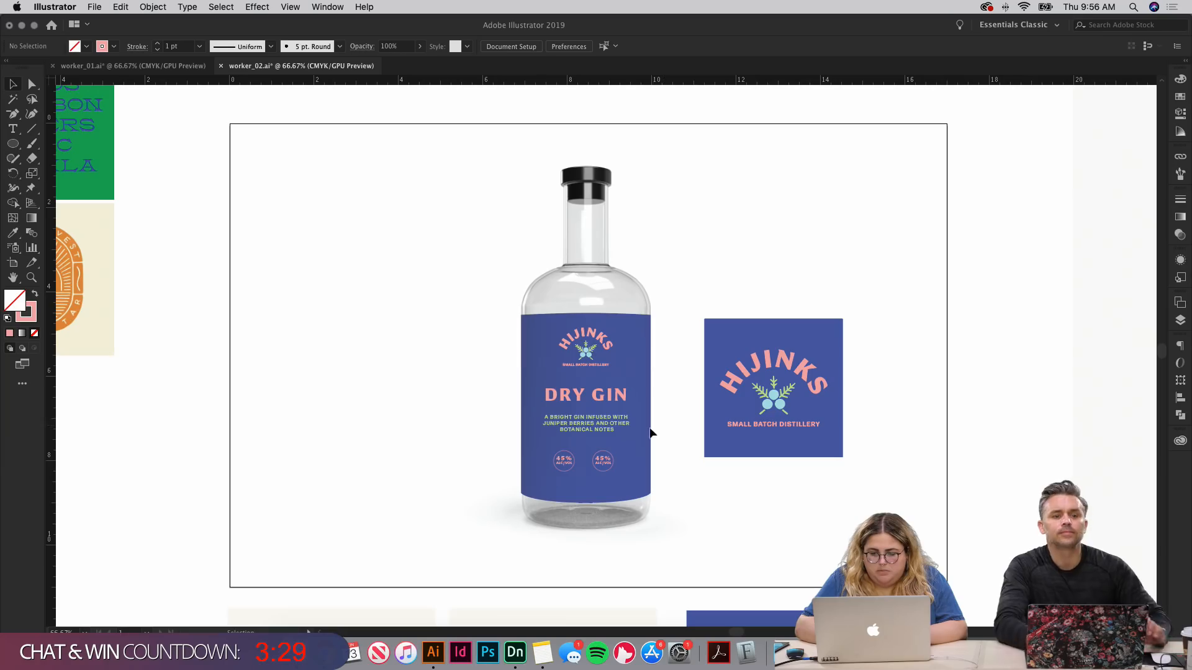
# Step: Replace the "45%" text in the right-hand circular badge on the gin label with "750"
pyautogui.click(612, 459)
pyautogui.press('super+plus')
pyautogui.press('super+plus')
pyautogui.press('super+plus')
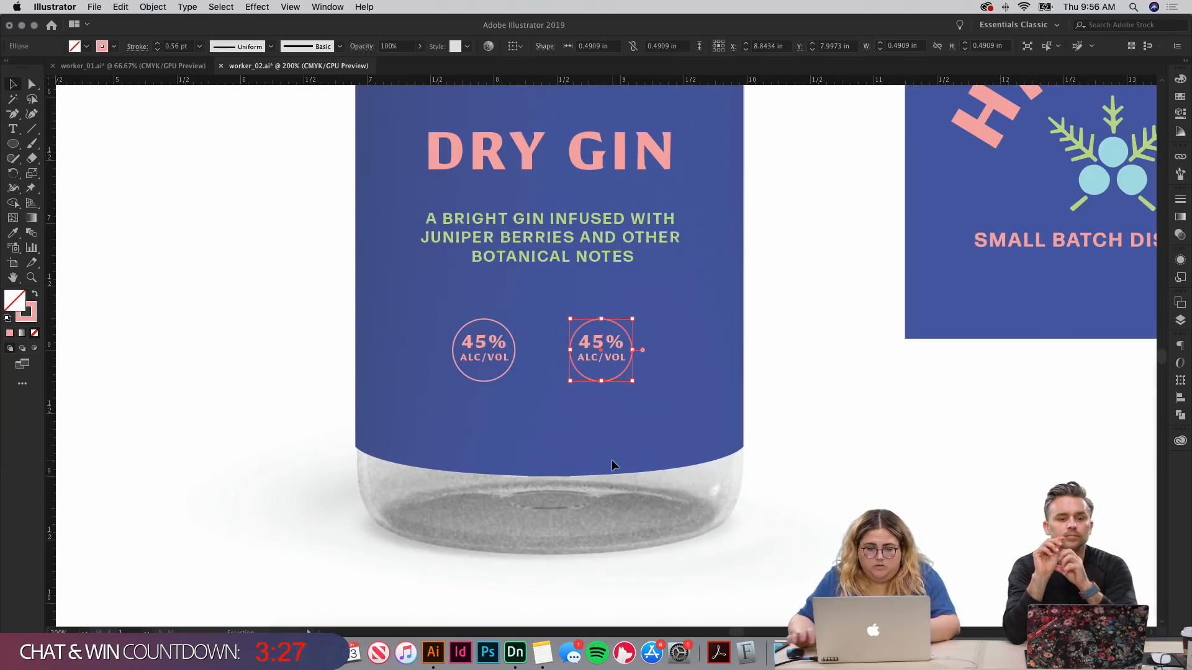
pyautogui.click(612, 460)
pyautogui.click(612, 343)
pyautogui.doubleClick(605, 342)
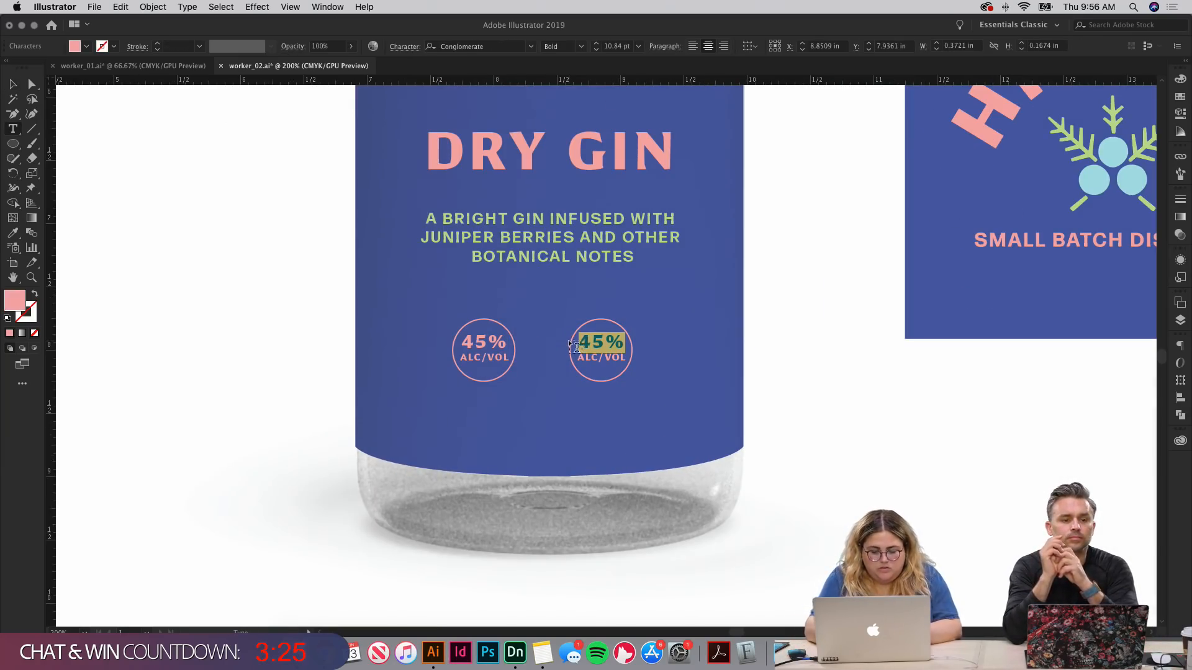
pyautogui.write('750')
# Step: Replace the "ALC/VOL" text beneath the "750" in the right-hand badge with "mL"
pyautogui.press('super+plus')
pyautogui.press('super+plus')
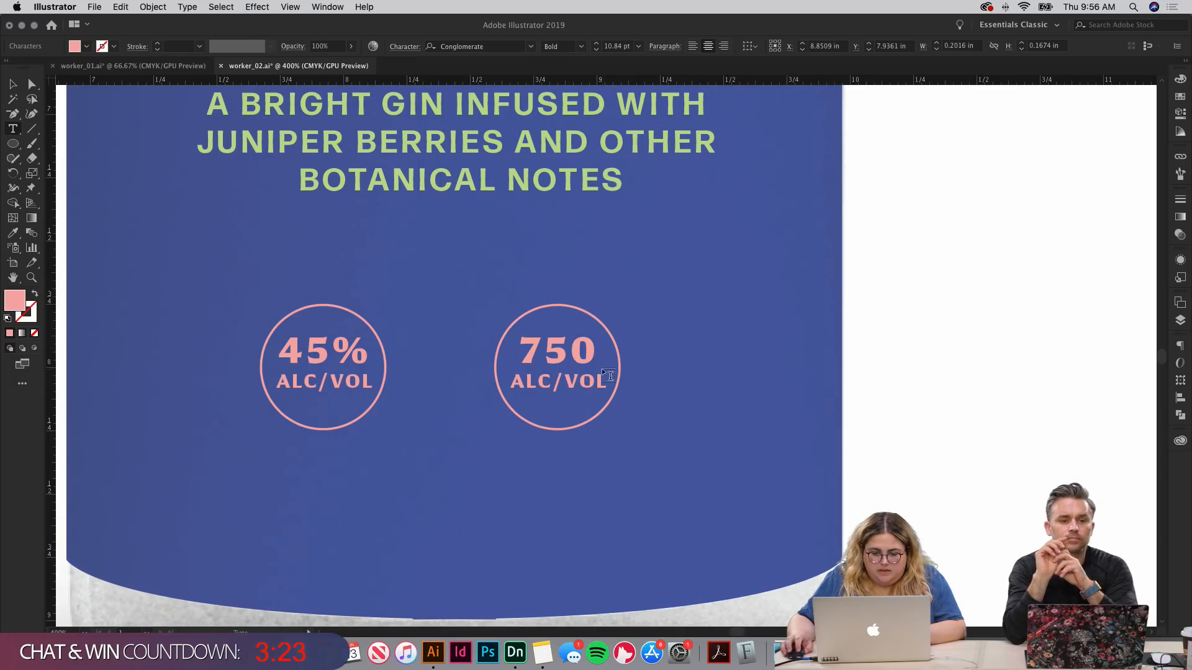
pyautogui.moveTo(584, 378); pyautogui.dragTo(478, 376)
pyautogui.write('mL')
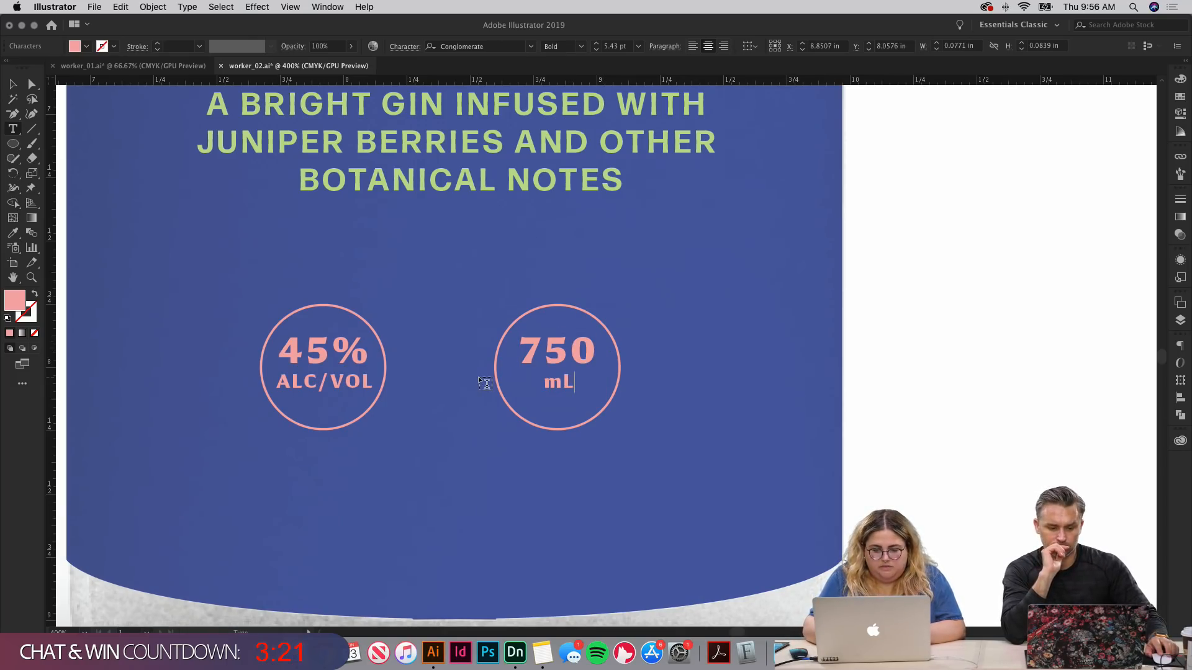
pyautogui.press('Escape')
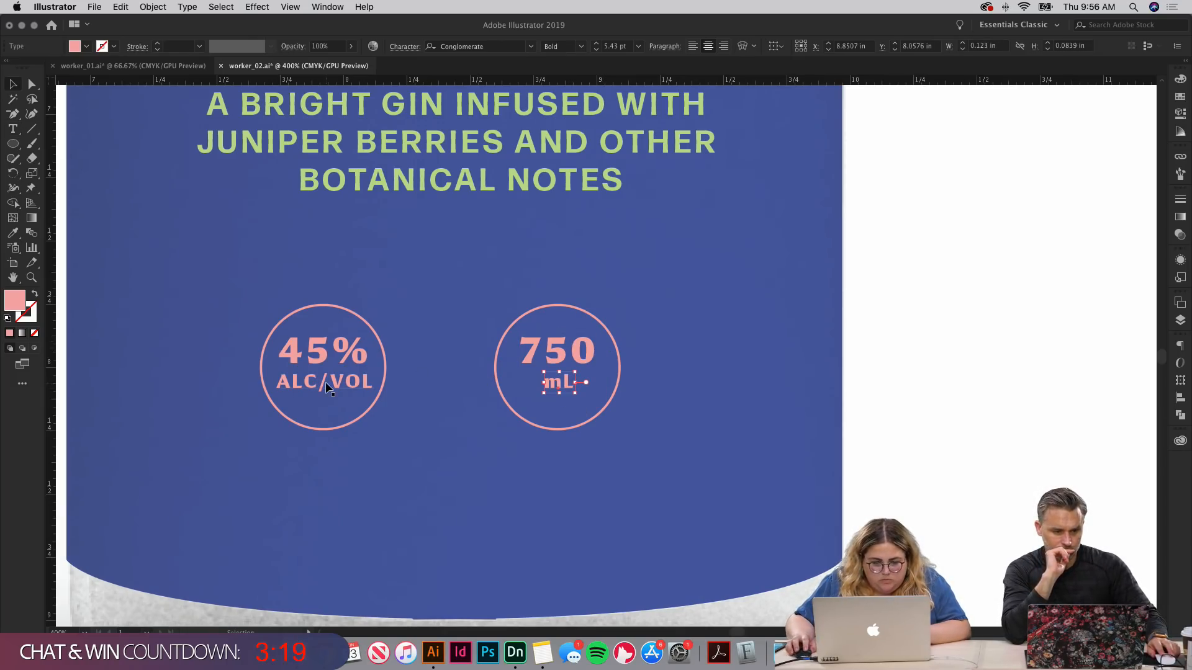
pyautogui.click(480, 477)
pyautogui.moveTo(526, 501); pyautogui.dragTo(553, 539)
pyautogui.click(579, 395)
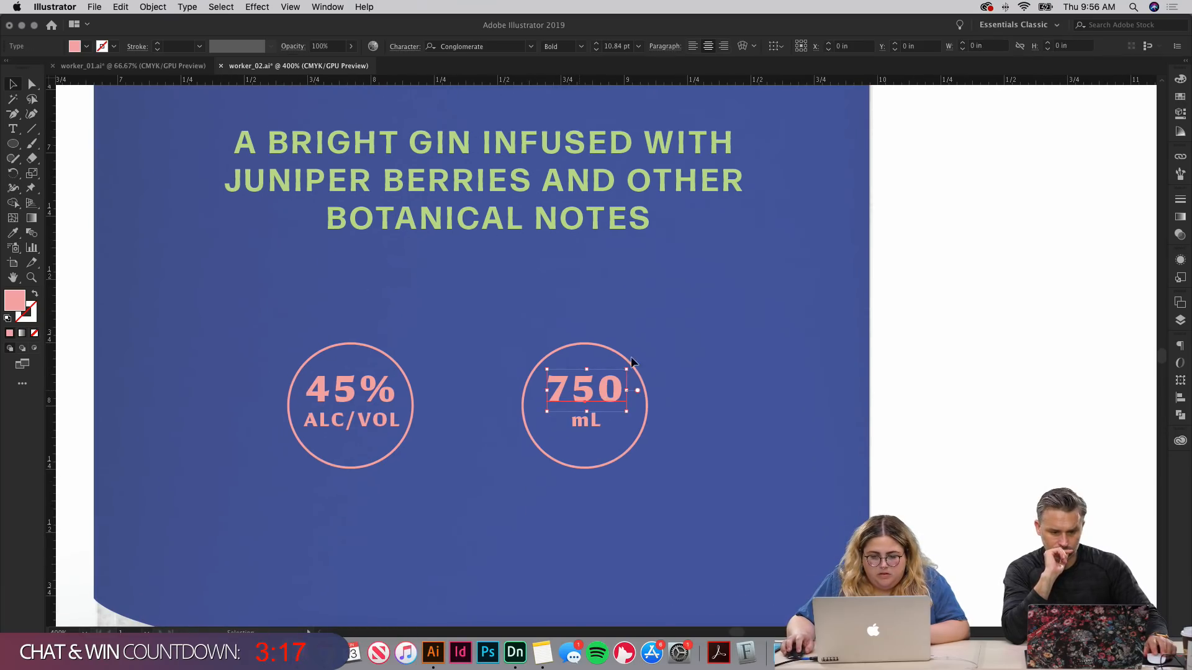
pyautogui.click(732, 448)
# Step: Scale the green gin description down to 7.54 pt and move it up closer beneath the DRY GIN title
pyautogui.moveTo(449, 122); pyautogui.dragTo(543, 469)
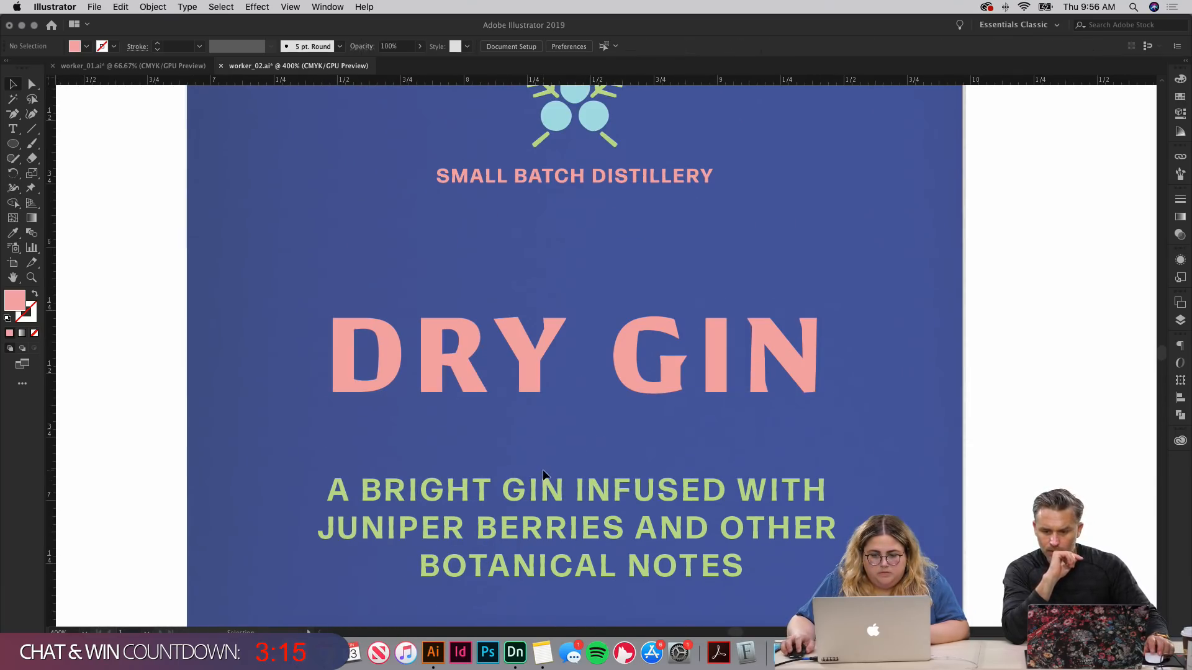
pyautogui.scroll(-8, 805, 354)
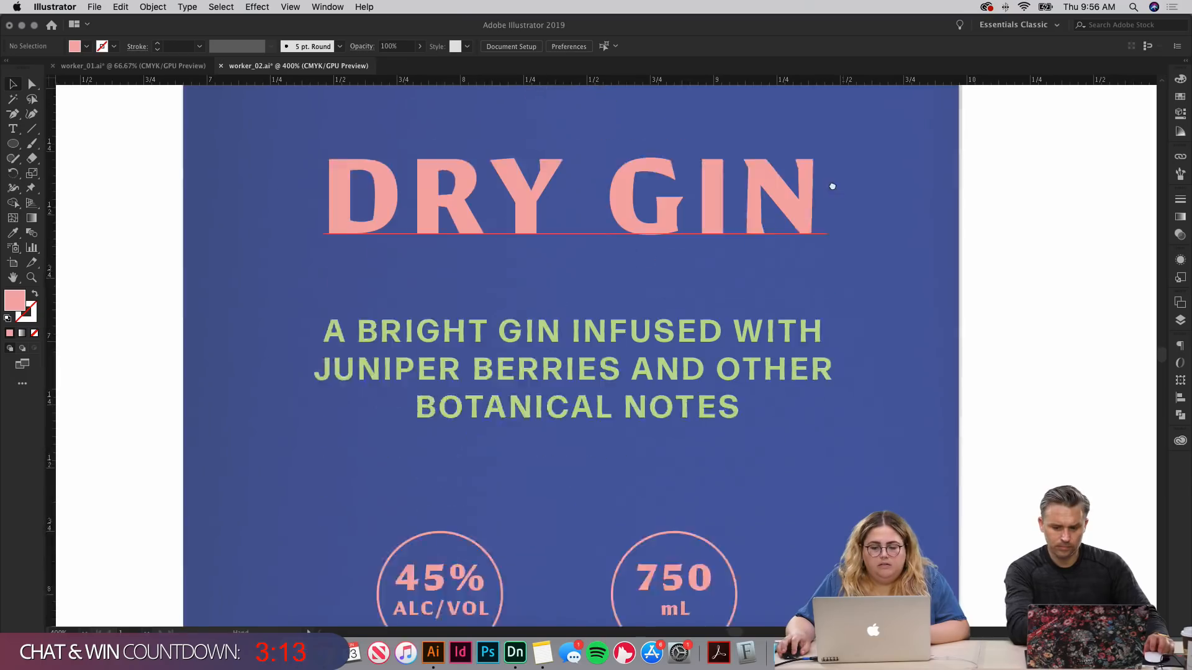
pyautogui.click(504, 242)
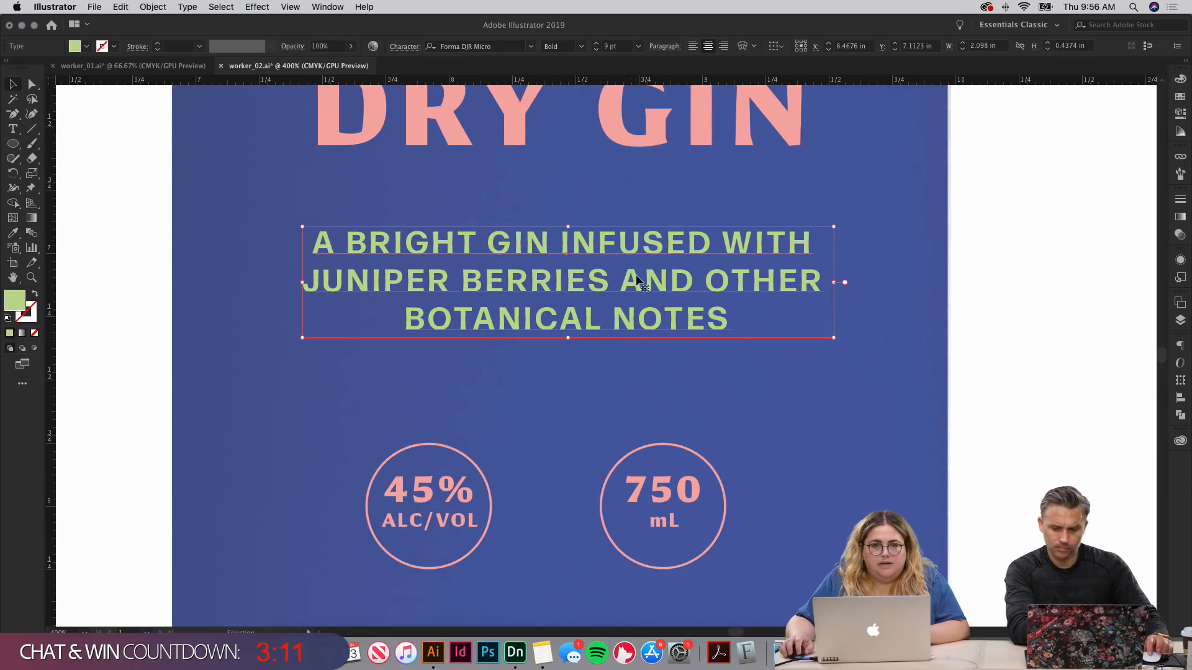
pyautogui.moveTo(836, 287); pyautogui.dragTo(790, 288)
pyautogui.click(801, 295)
pyautogui.moveTo(587, 286); pyautogui.dragTo(597, 339)
pyautogui.scroll(-6, 598, 338)
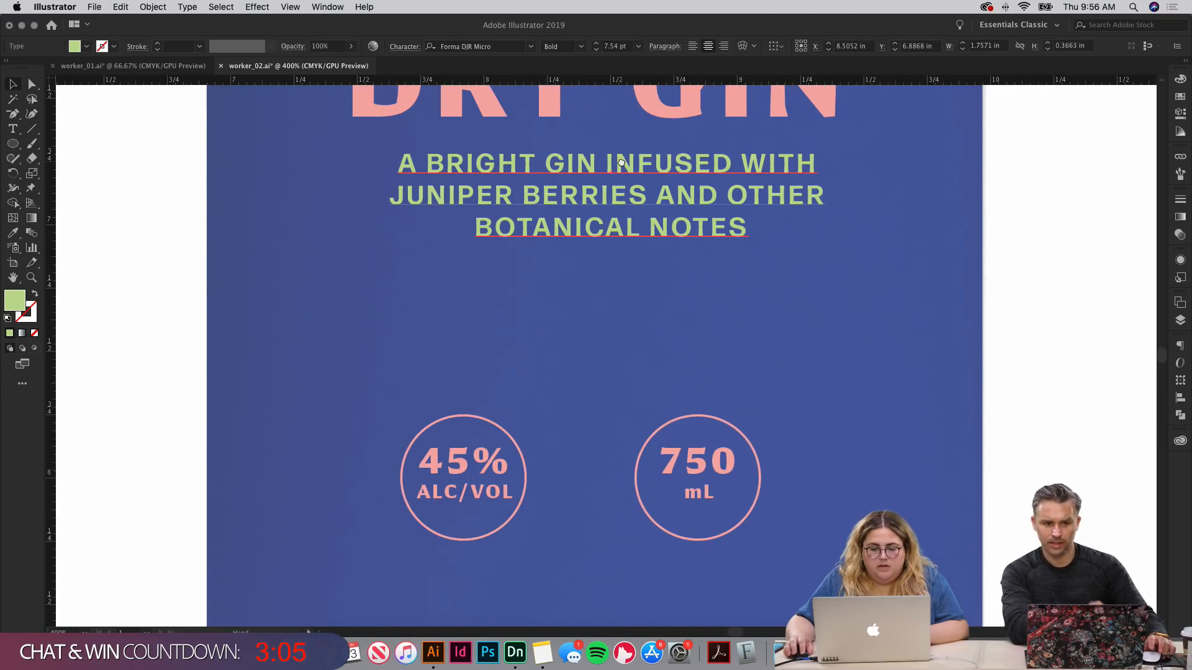
pyautogui.click(581, 342)
# Step: Move the DRY GIN title and its green description together slightly down and to the right on the bottle label
pyautogui.press('super+minus')
pyautogui.press('super+minus')
pyautogui.press('super+minus')
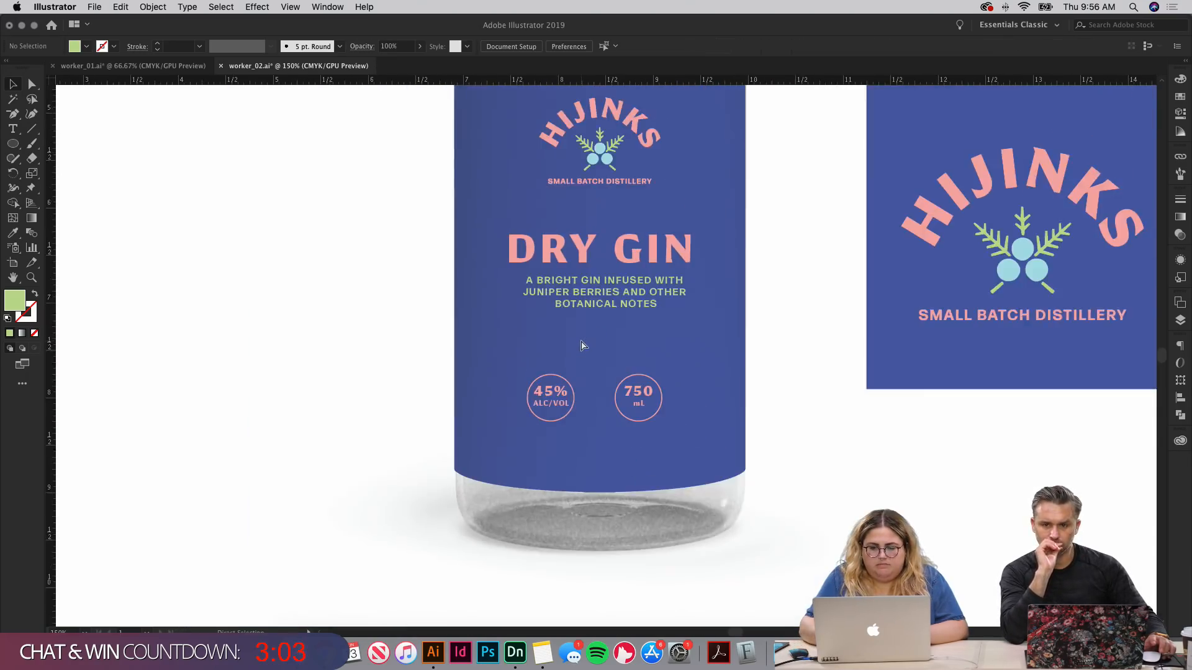
pyautogui.press('super+equal')
pyautogui.moveTo(621, 337); pyautogui.dragTo(550, 467)
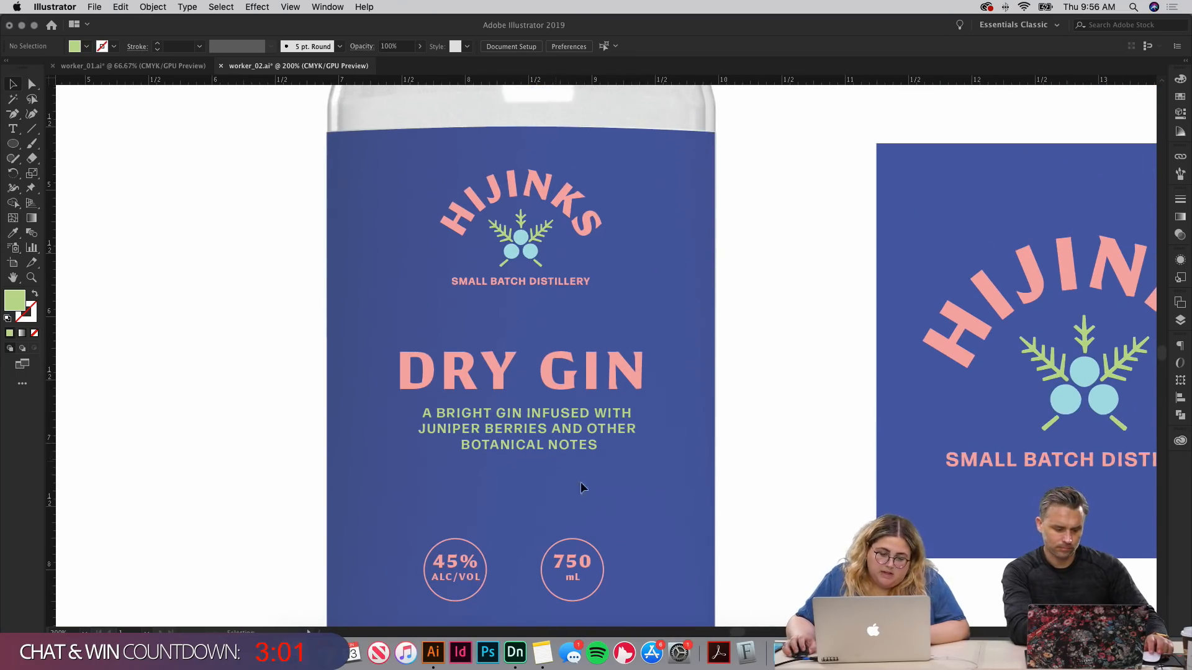
pyautogui.moveTo(609, 496); pyautogui.dragTo(651, 450)
pyautogui.moveTo(576, 417); pyautogui.dragTo(576, 419)
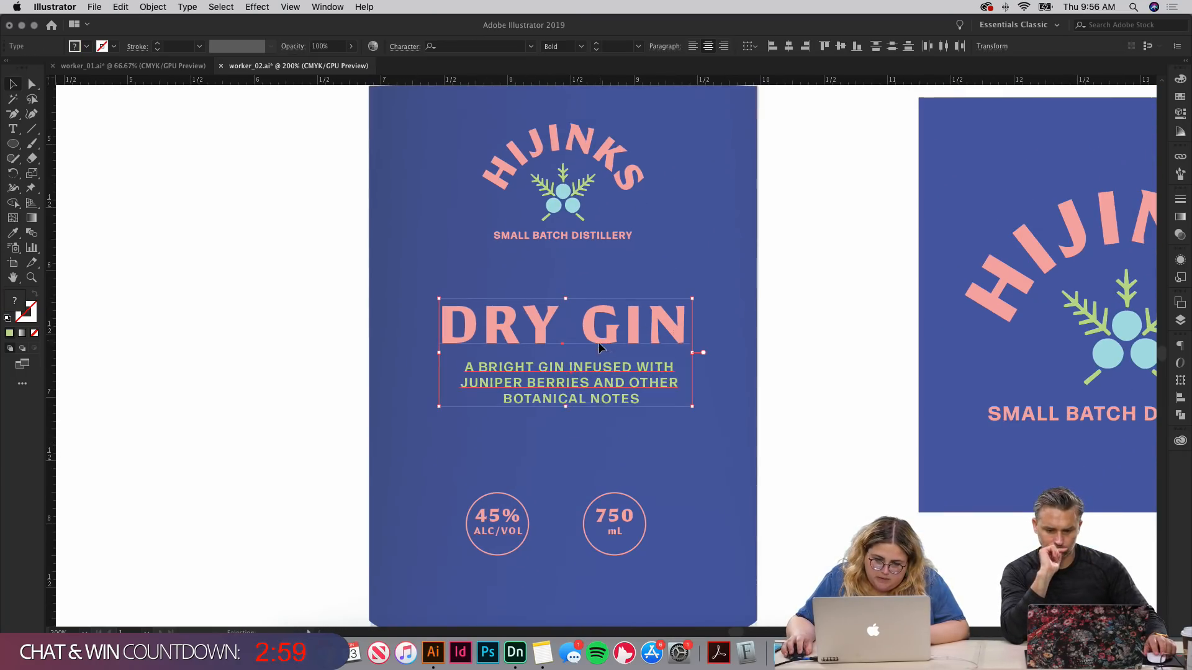
pyautogui.moveTo(611, 336); pyautogui.dragTo(616, 350)
pyautogui.click(550, 463)
pyautogui.scroll(1, 550, 463)
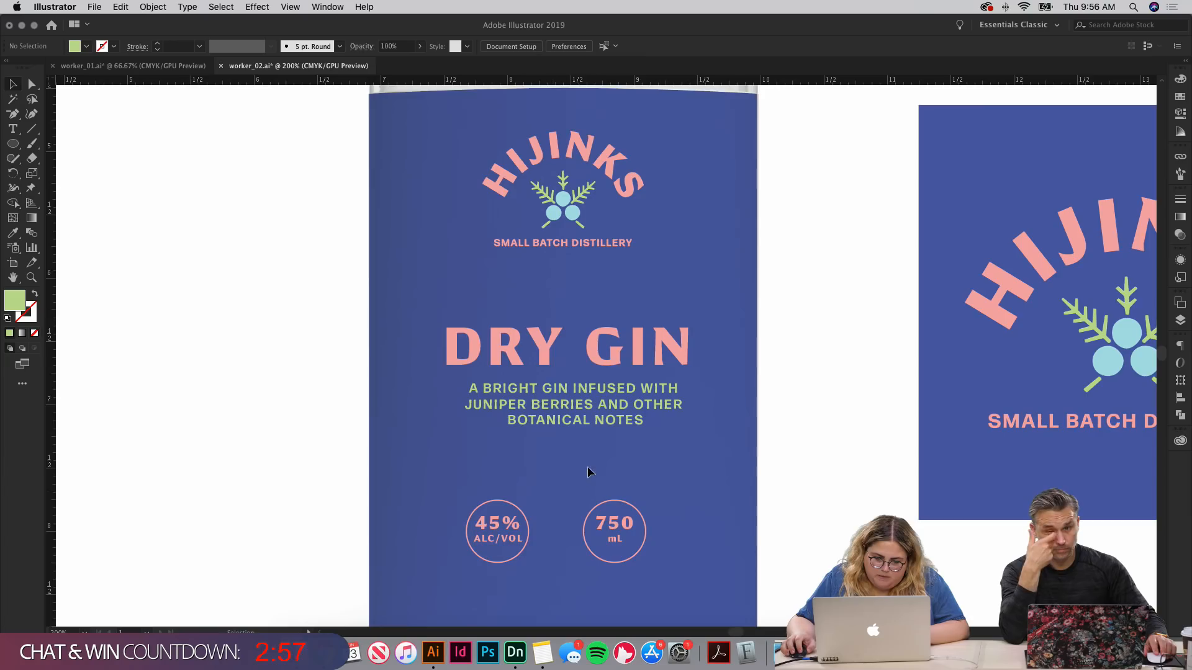
# Step: Bring the 45% badge closer to the 750 mL badge and move both badges up nearer to the description
pyautogui.moveTo(587, 467); pyautogui.dragTo(612, 366)
pyautogui.moveTo(516, 441); pyautogui.dragTo(553, 441)
pyautogui.click(548, 483)
pyautogui.moveTo(528, 388); pyautogui.dragTo(695, 478)
pyautogui.moveTo(640, 421); pyautogui.dragTo(631, 390)
pyautogui.click(660, 459)
pyautogui.scroll(-2, 606, 453)
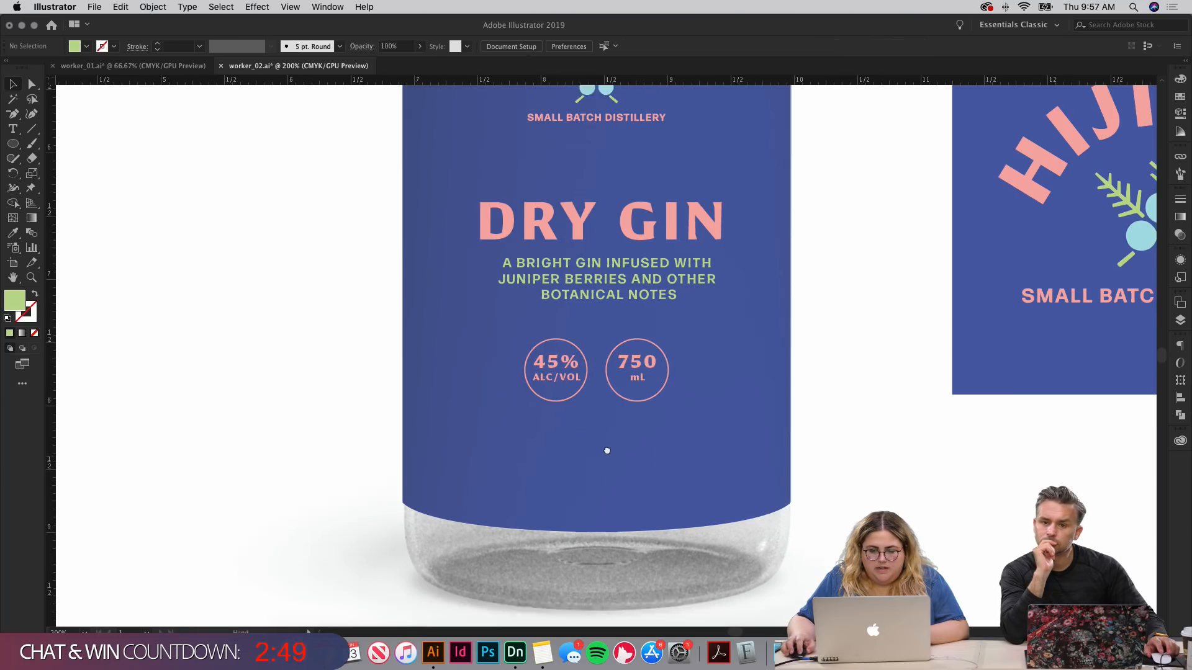
# Step: Examine the label layout on the bottle and compare it with the reference copy for remaining text
pyautogui.scroll(5, 713, 521)
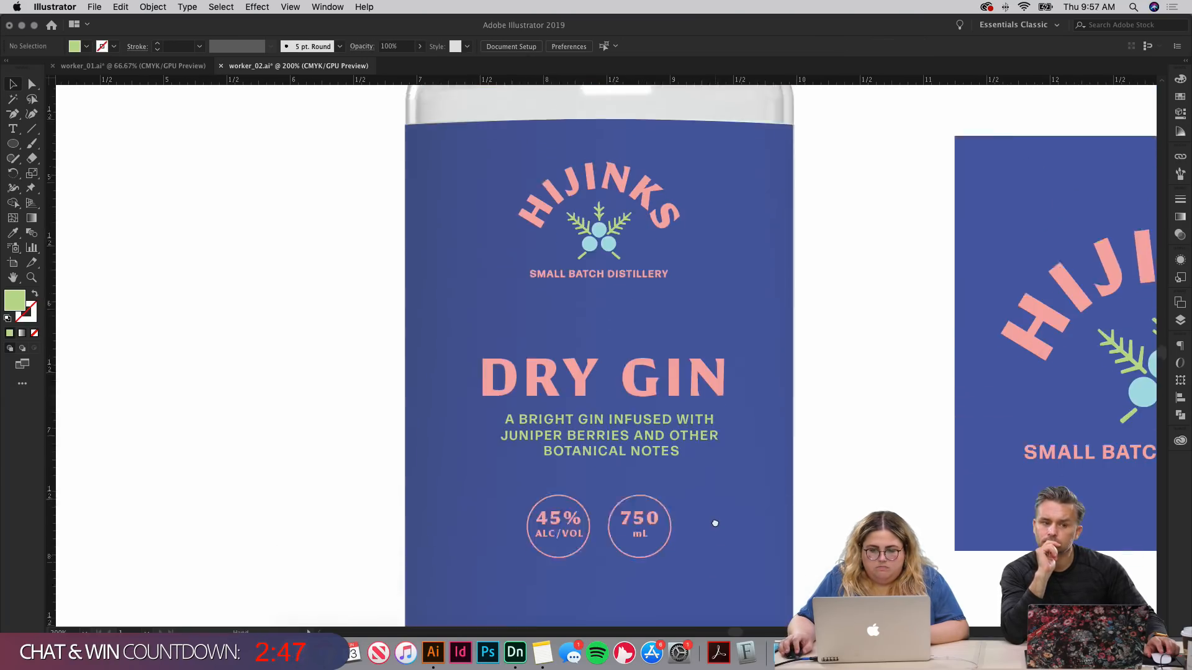
pyautogui.moveTo(715, 525); pyautogui.dragTo(720, 405)
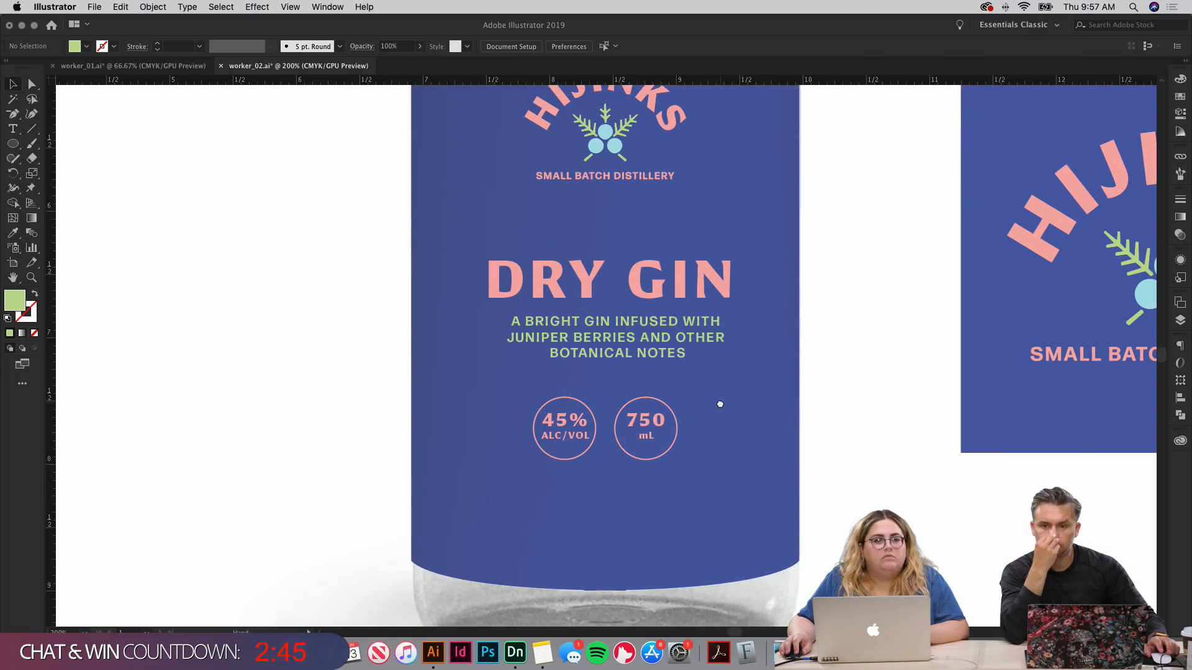
pyautogui.press('super+minus')
pyautogui.press('super+minus')
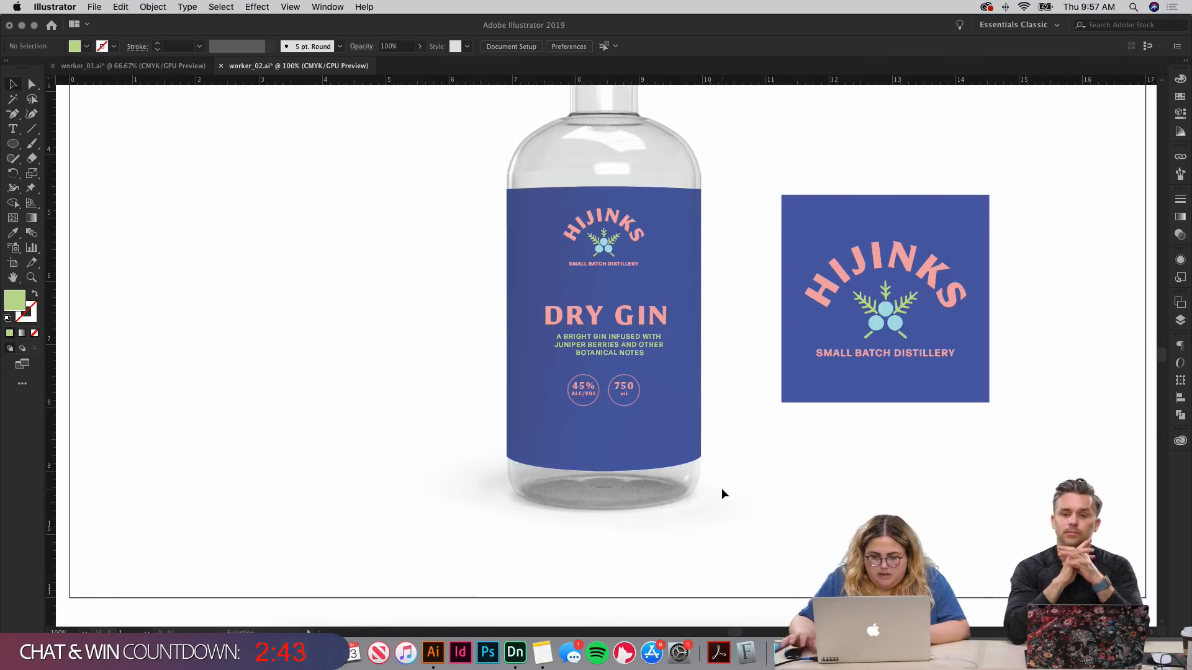
pyautogui.moveTo(273, 535); pyautogui.dragTo(714, 134)
pyautogui.moveTo(199, 613); pyautogui.dragTo(918, 150)
pyautogui.press('super+minus')
pyautogui.press('super+minus')
pyautogui.press('super+minus')
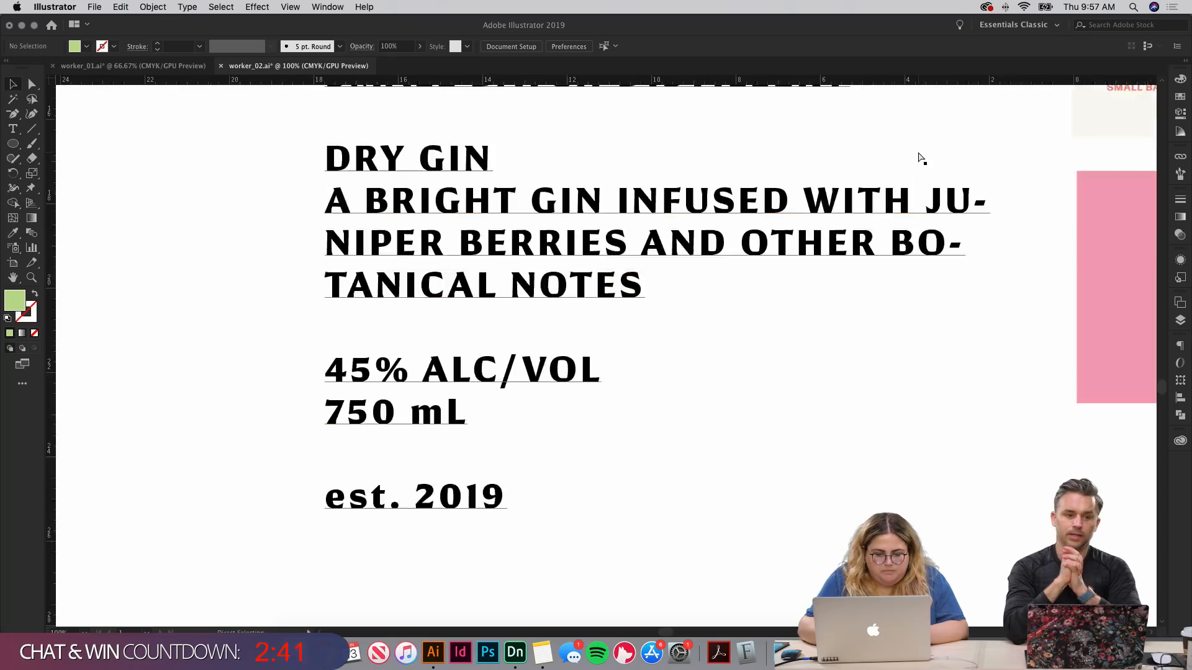
pyautogui.press('super+equal')
pyautogui.press('super+equal')
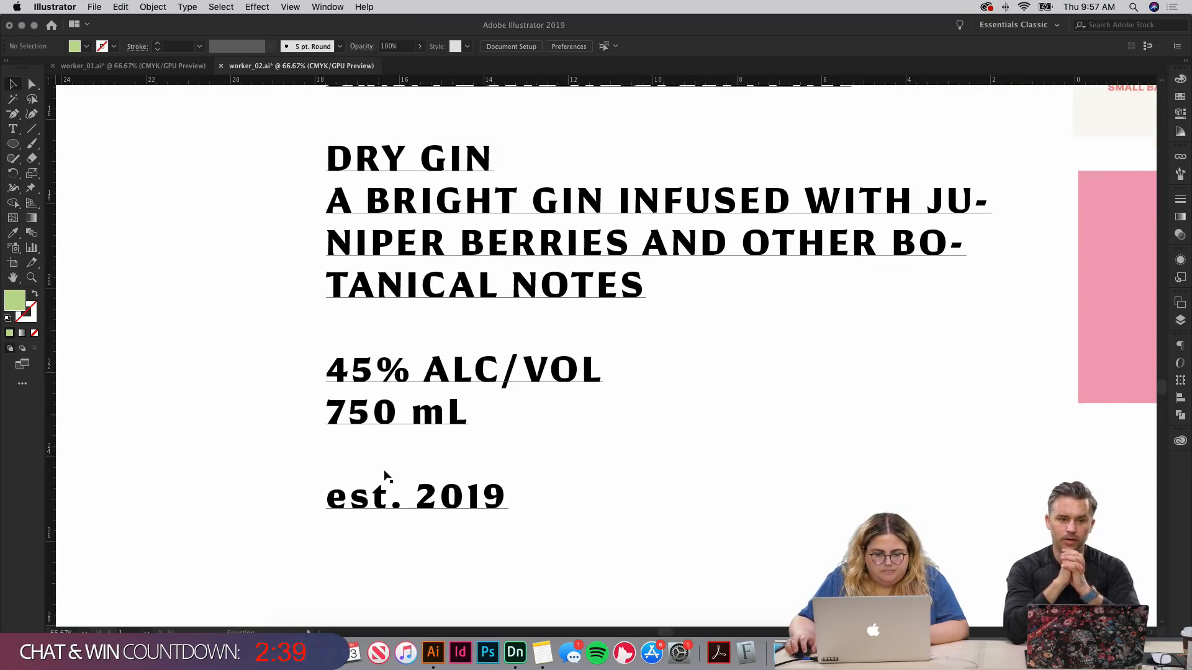
pyautogui.click(336, 505)
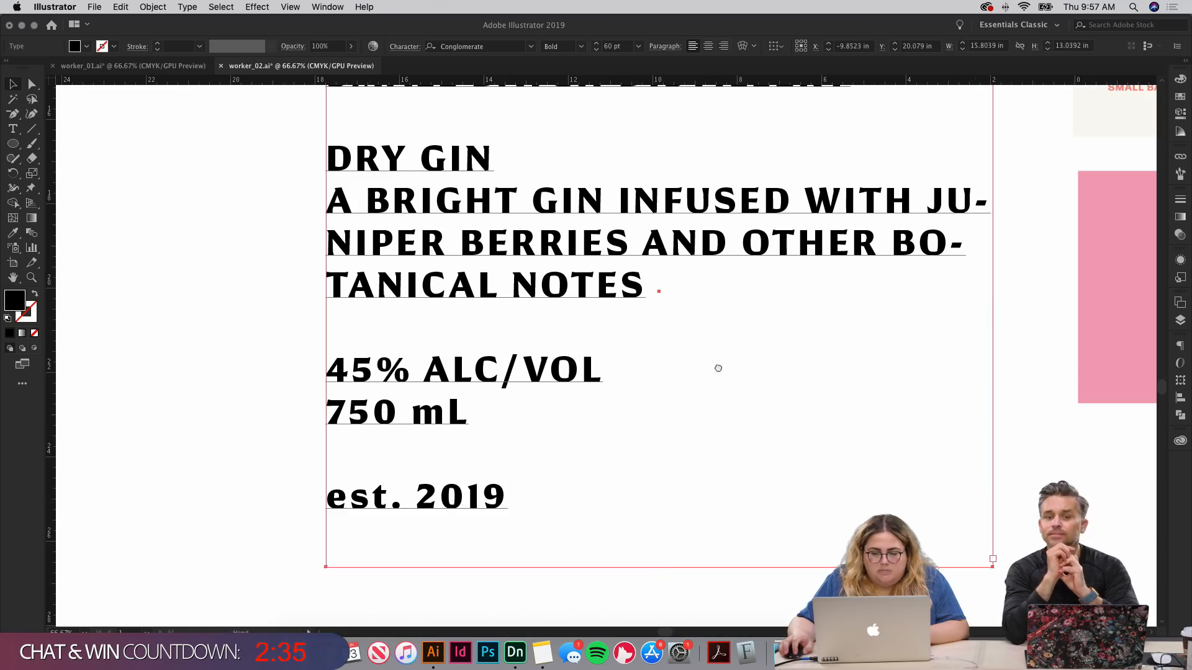
# Step: Duplicate the green description text block straight down, placing the copy below the two circular badges on the bottle label
pyautogui.moveTo(718, 368); pyautogui.dragTo(267, 558)
pyautogui.moveTo(855, 197); pyautogui.dragTo(484, 496)
pyautogui.moveTo(702, 249); pyautogui.dragTo(676, 346)
pyautogui.click(567, 332)
pyautogui.press('super+plus')
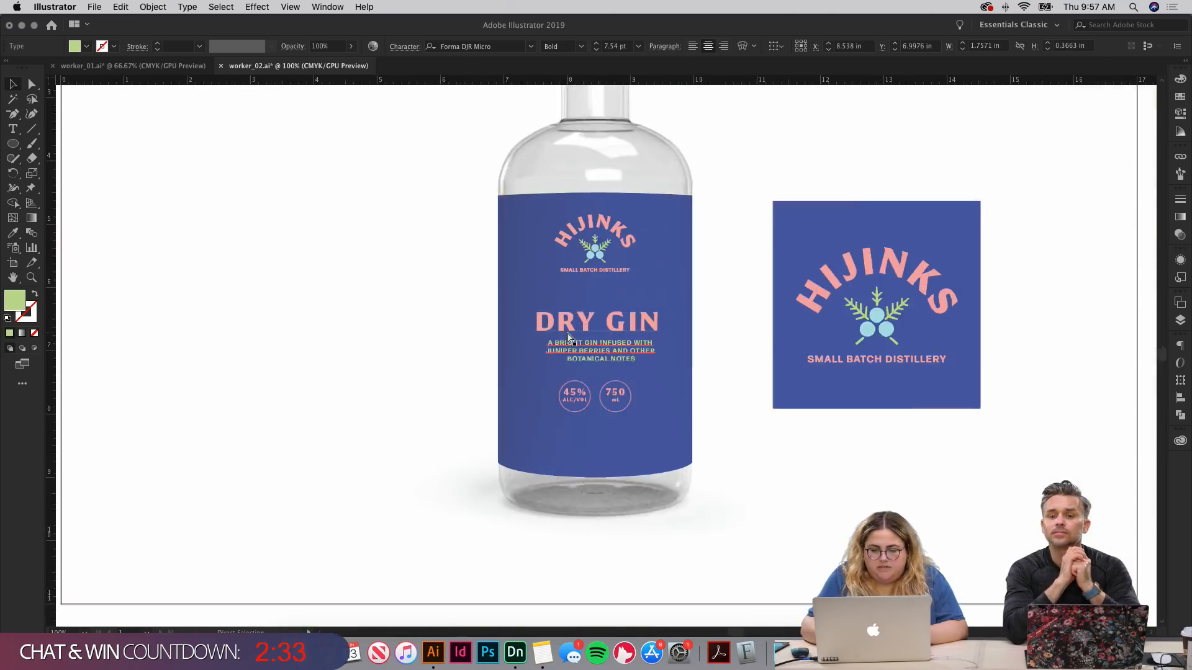
pyautogui.press('super+plus')
pyautogui.press('super+plus')
pyautogui.moveTo(577, 268); pyautogui.dragTo(584, 184)
pyautogui.moveTo(585, 252); pyautogui.dragTo(585, 417)
pyautogui.scroll(1, 584, 417)
pyautogui.scroll(1, 739, 383)
# Step: Replace the text of the duplicated description below the badges with "Est. 2019"
pyautogui.doubleClick(681, 437)
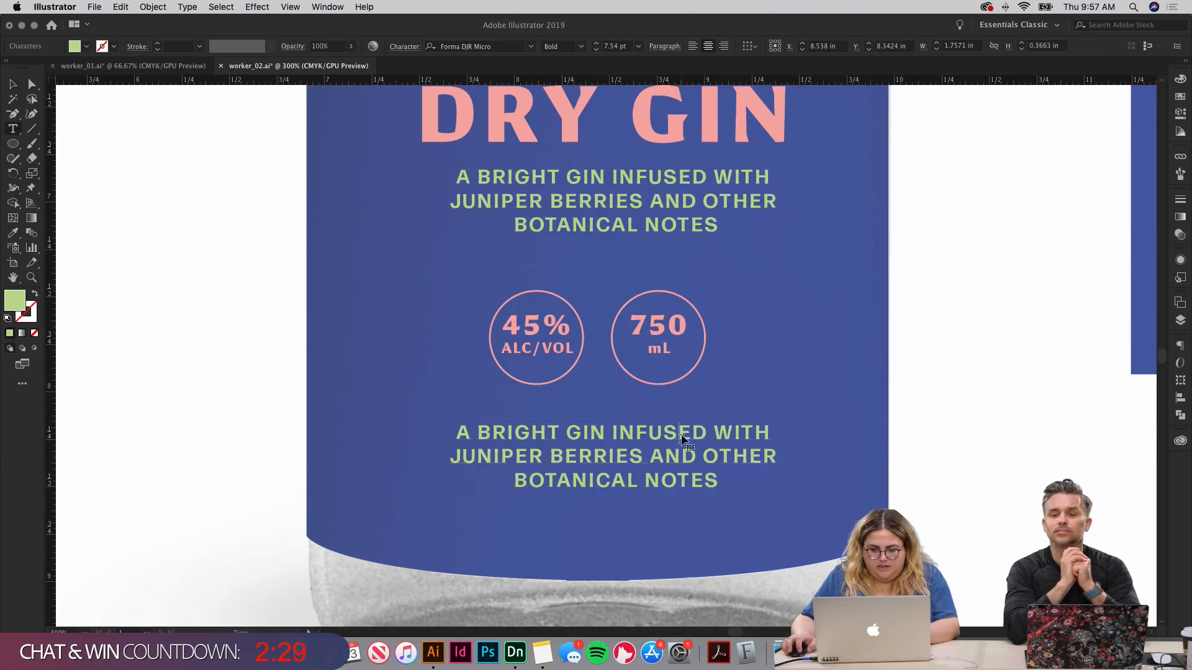
pyautogui.press('super+a')
pyautogui.write('est. 2019')
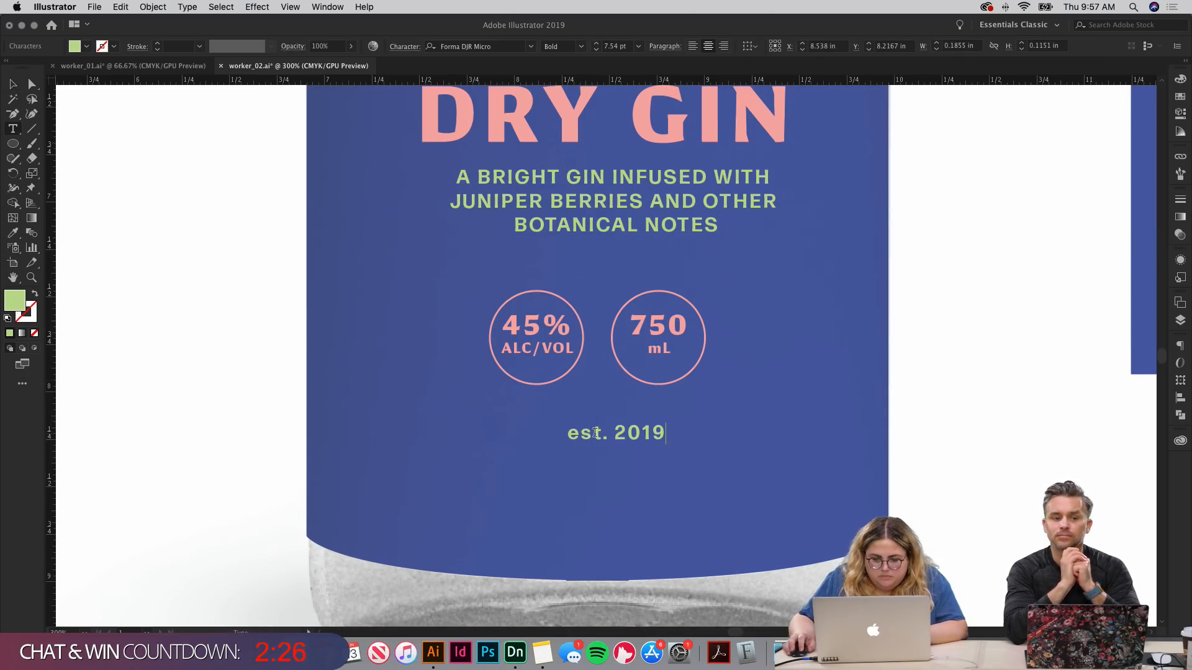
pyautogui.moveTo(599, 433); pyautogui.dragTo(505, 430)
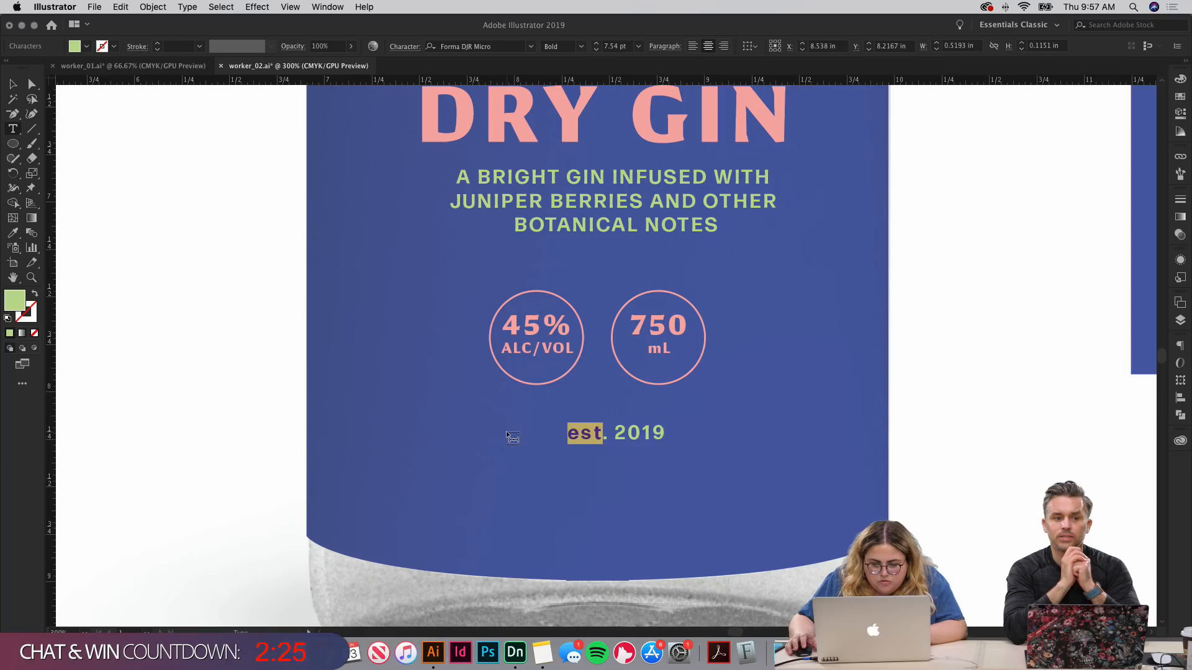
pyautogui.write('Est')
pyautogui.press('Escape')
pyautogui.click(646, 489)
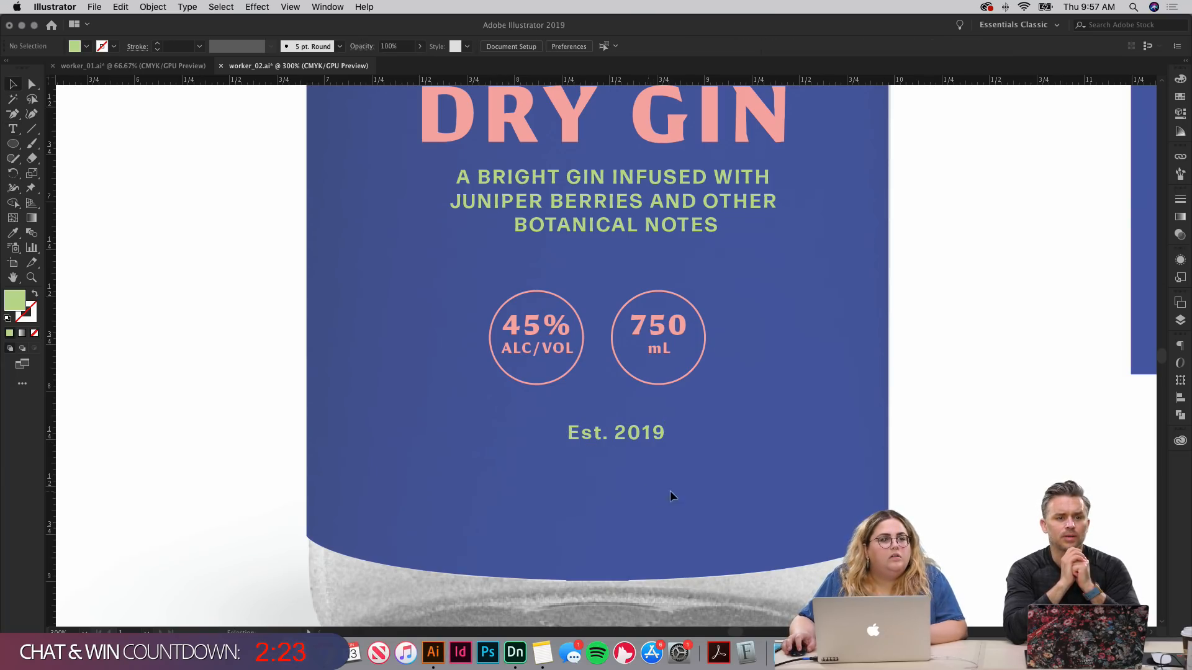
pyautogui.scroll(3, 709, 489)
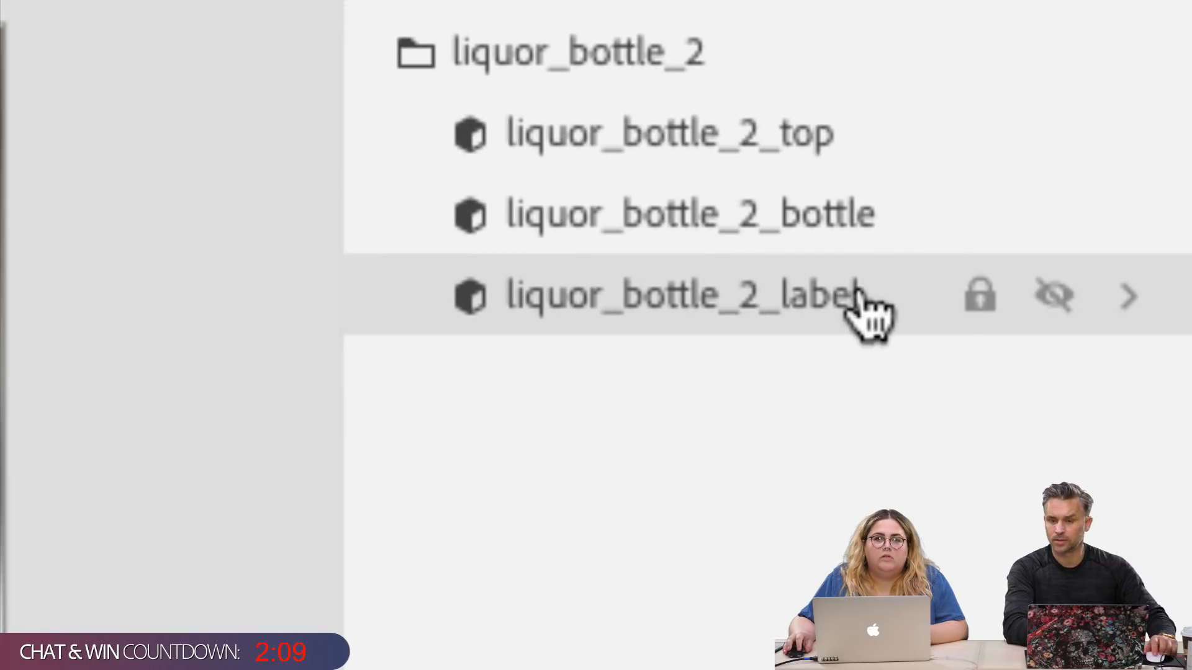
# Step: Switch to Dimension and inspect the size properties and Scale/Size options of liquor_bottle_2_label
pyautogui.click(845, 213)
pyautogui.click(884, 323)
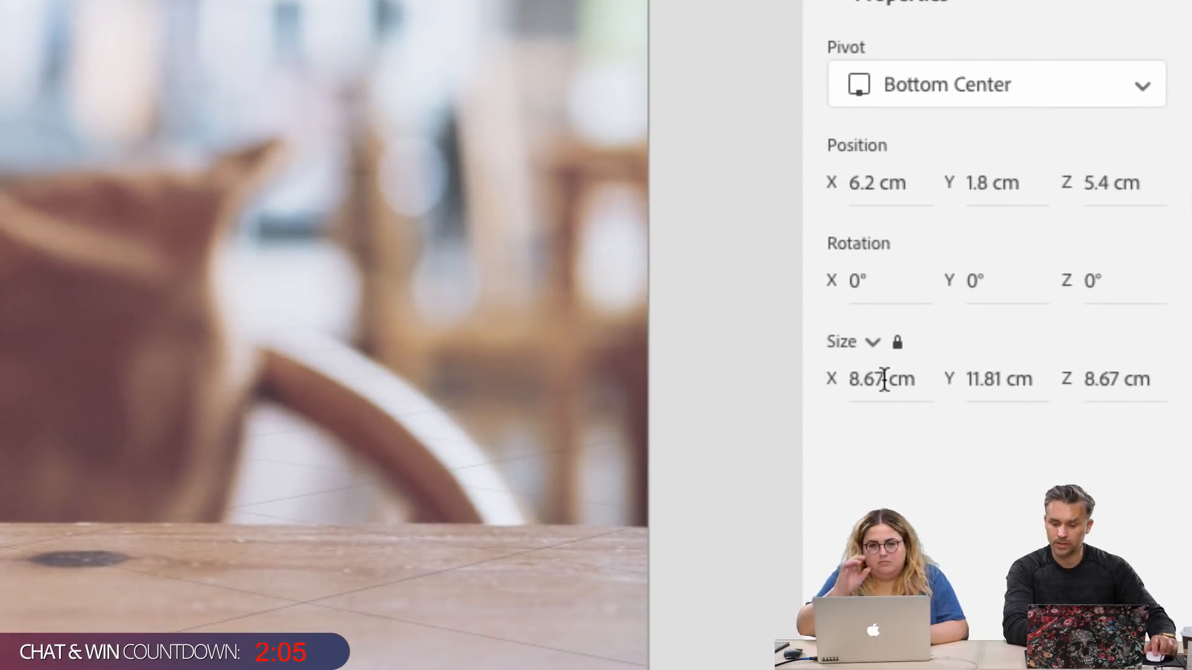
pyautogui.click(871, 343)
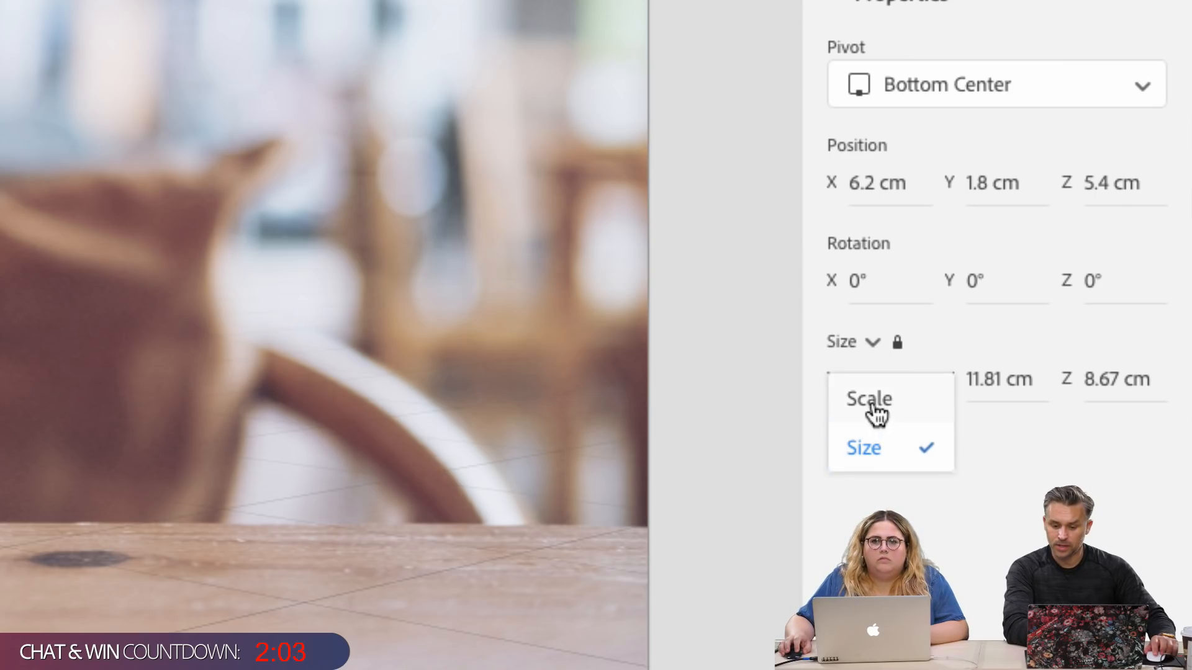
pyautogui.click(997, 536)
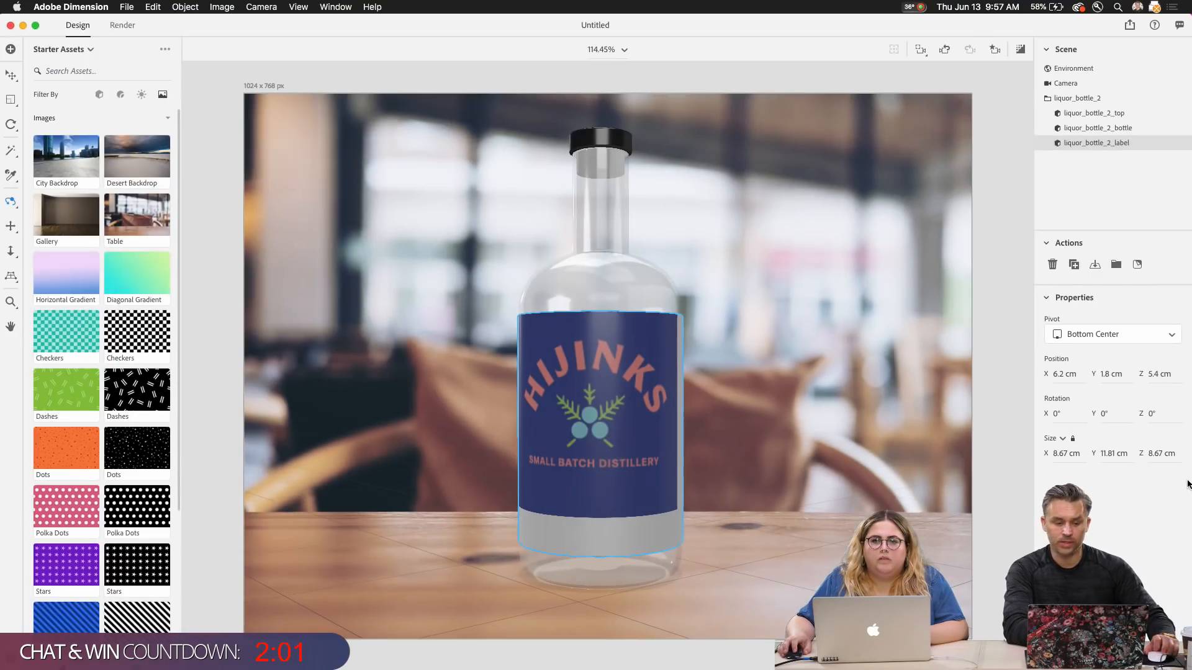
# Step: Open the Dimension preferences and look through the general settings
pyautogui.click(71, 7)
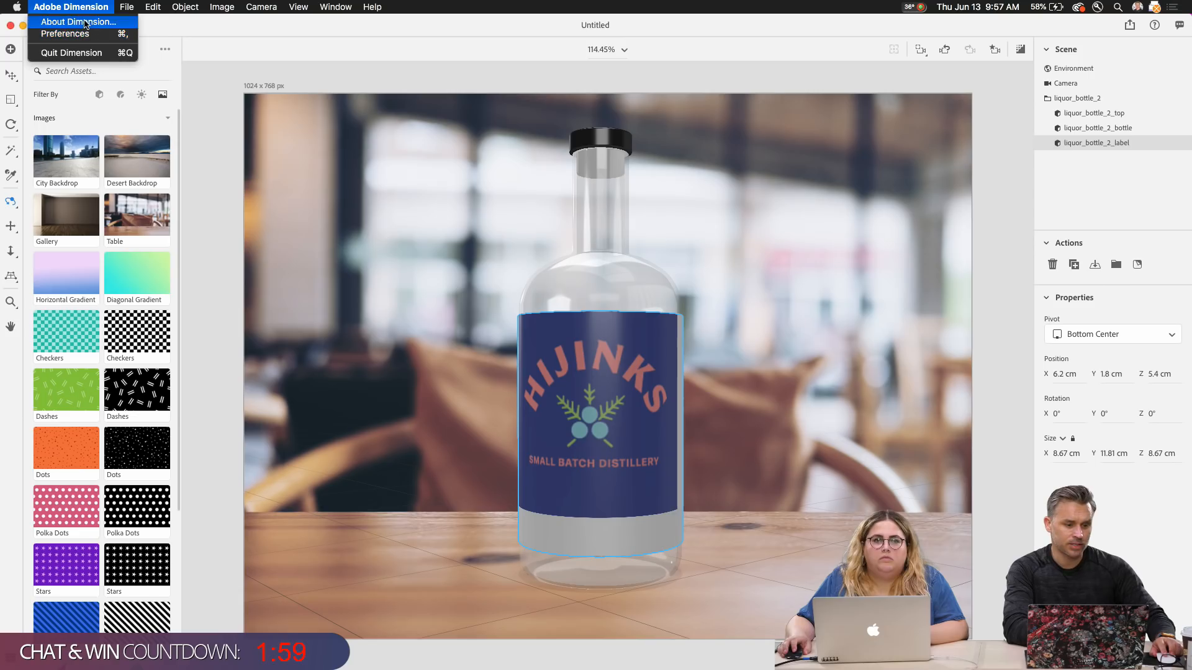
pyautogui.click(93, 36)
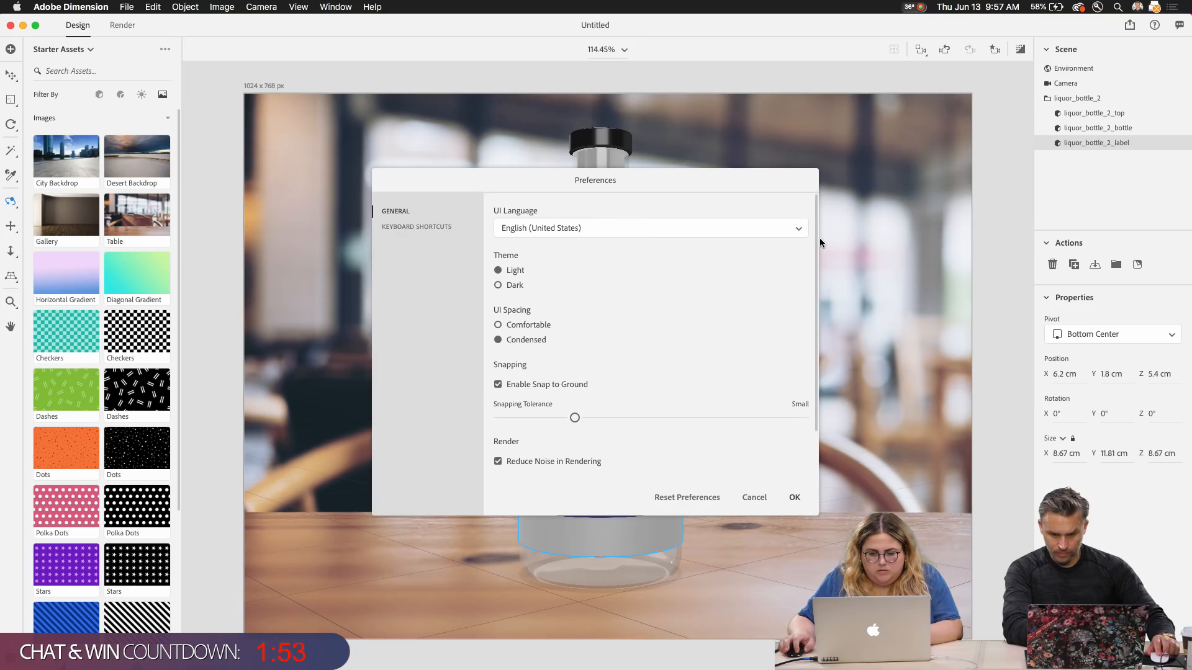
pyautogui.moveTo(813, 241); pyautogui.dragTo(806, 216)
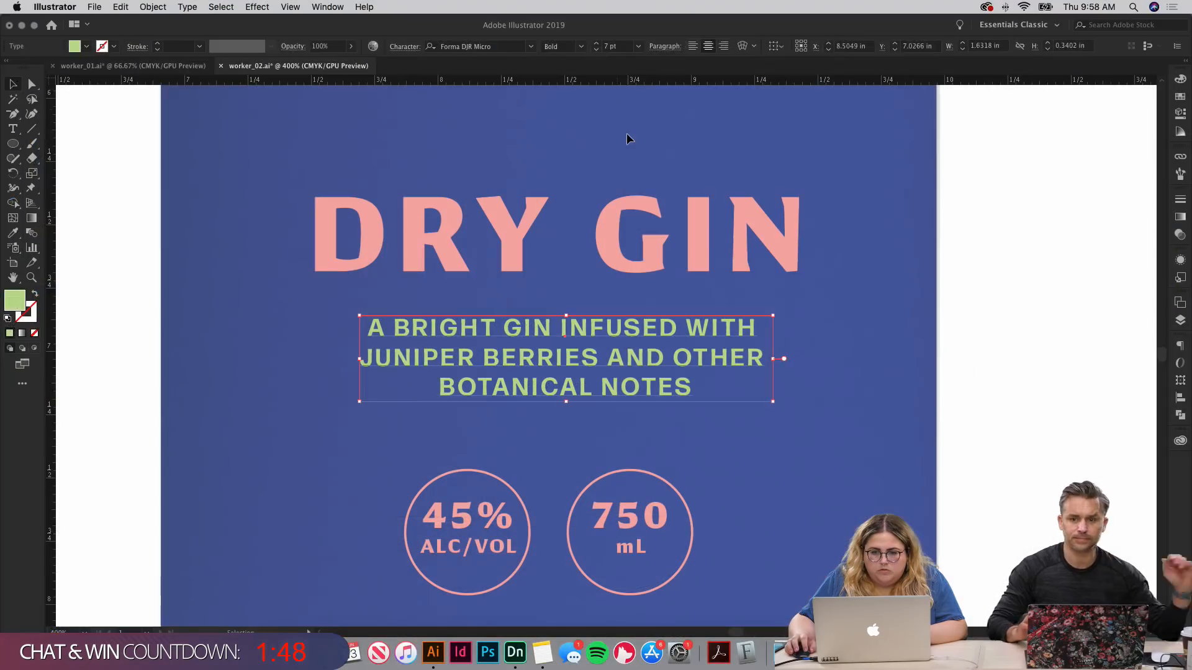
# Step: Switch to Illustrator and move the DRY GIN title slightly down, closer to the green description
pyautogui.click(627, 138)
pyautogui.click(624, 219)
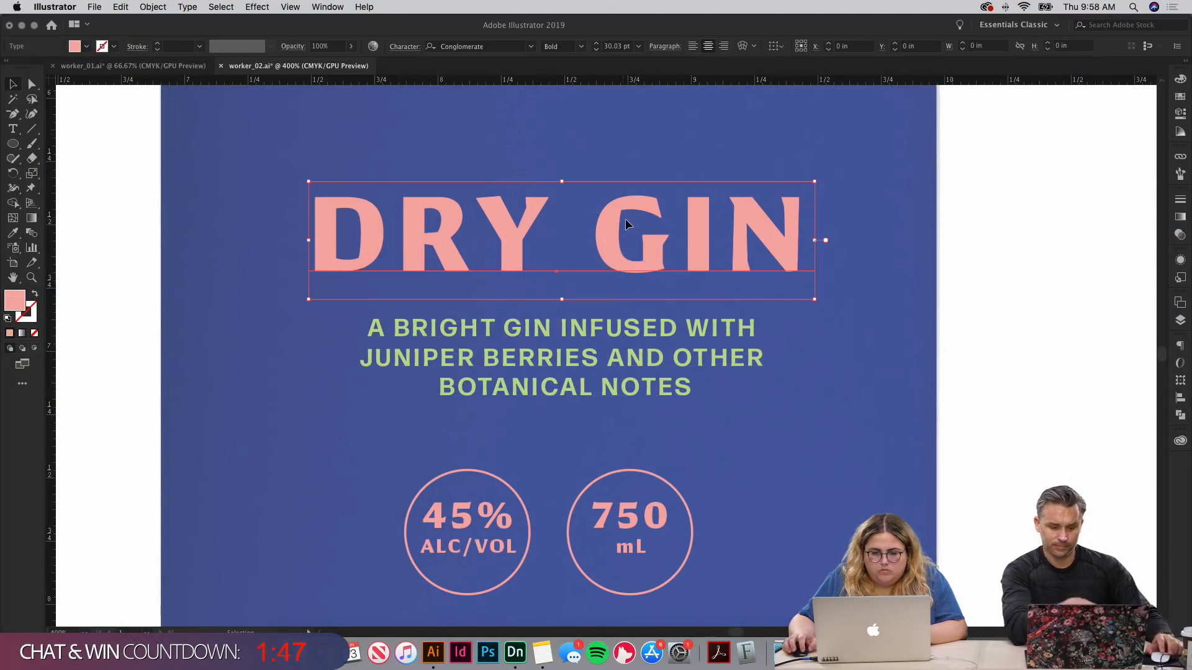
pyautogui.moveTo(625, 218); pyautogui.dragTo(625, 236)
pyautogui.click(625, 177)
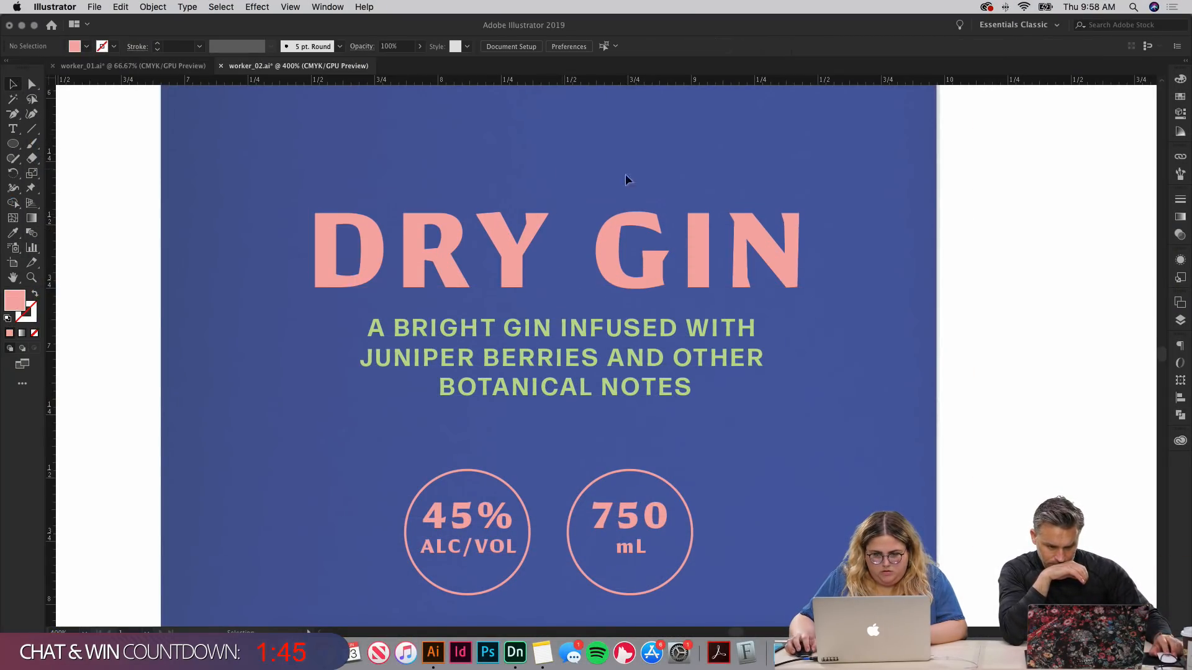
# Step: Convert the green description to area type and enlarge its frame to about 2.73 in wide by 1.08 in high
pyautogui.scroll(-2, 842, 234)
pyautogui.click(435, 299)
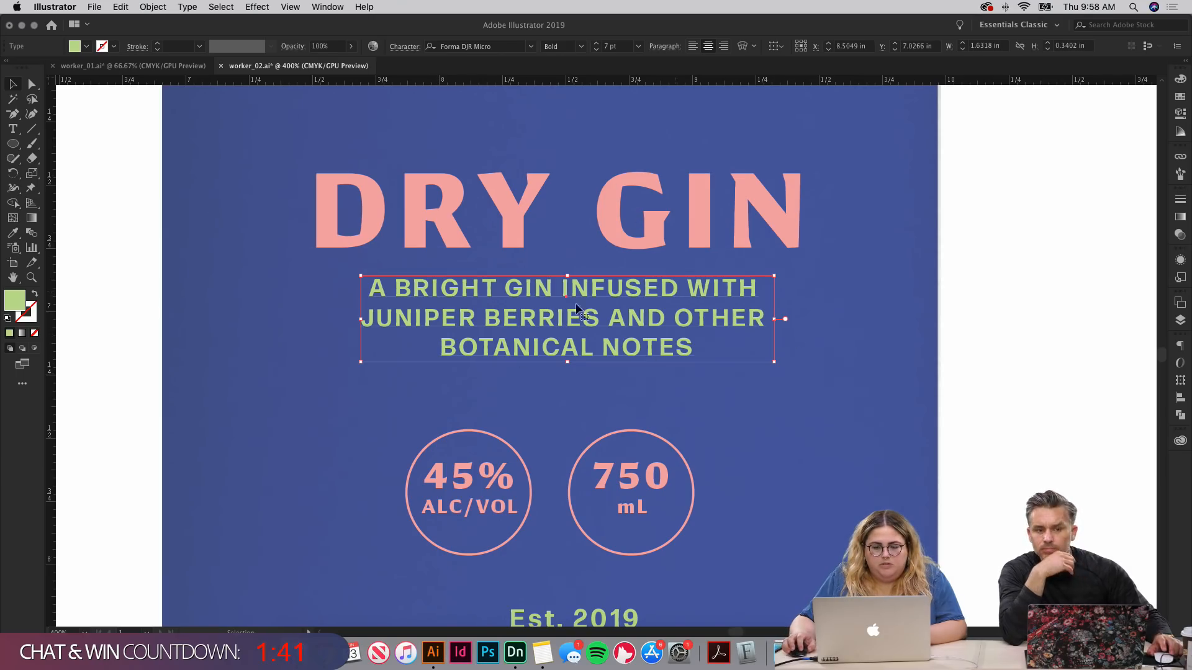
pyautogui.click(186, 7)
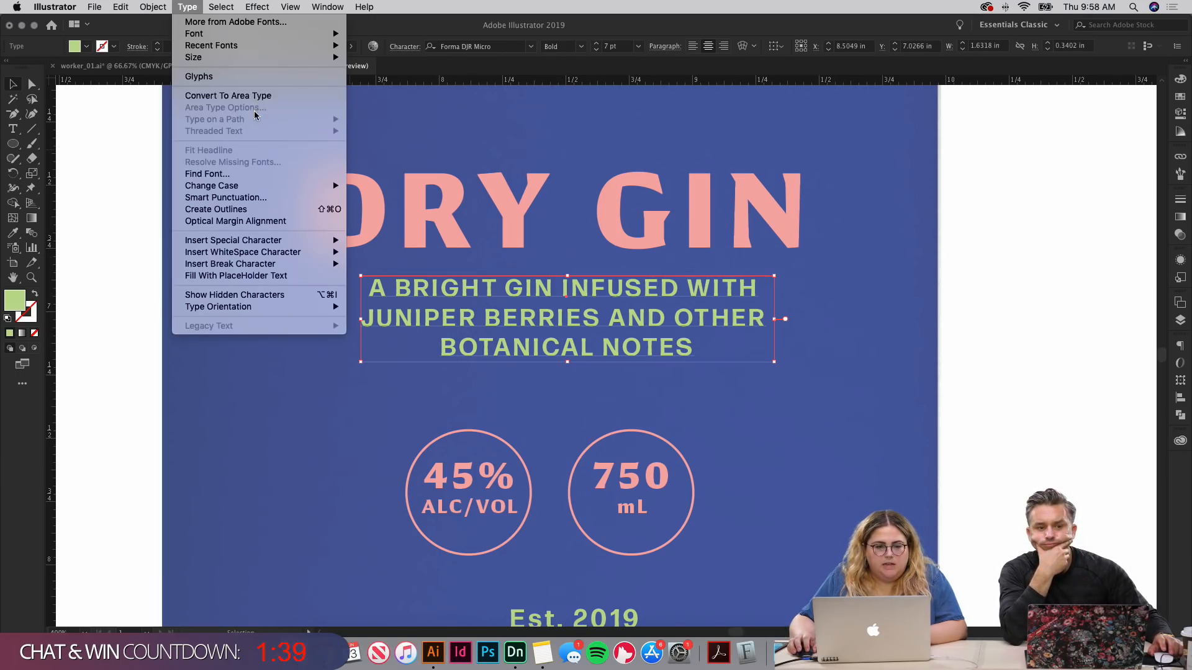
pyautogui.click(226, 96)
pyautogui.moveTo(574, 375); pyautogui.dragTo(574, 559)
pyautogui.moveTo(774, 413); pyautogui.dragTo(1051, 412)
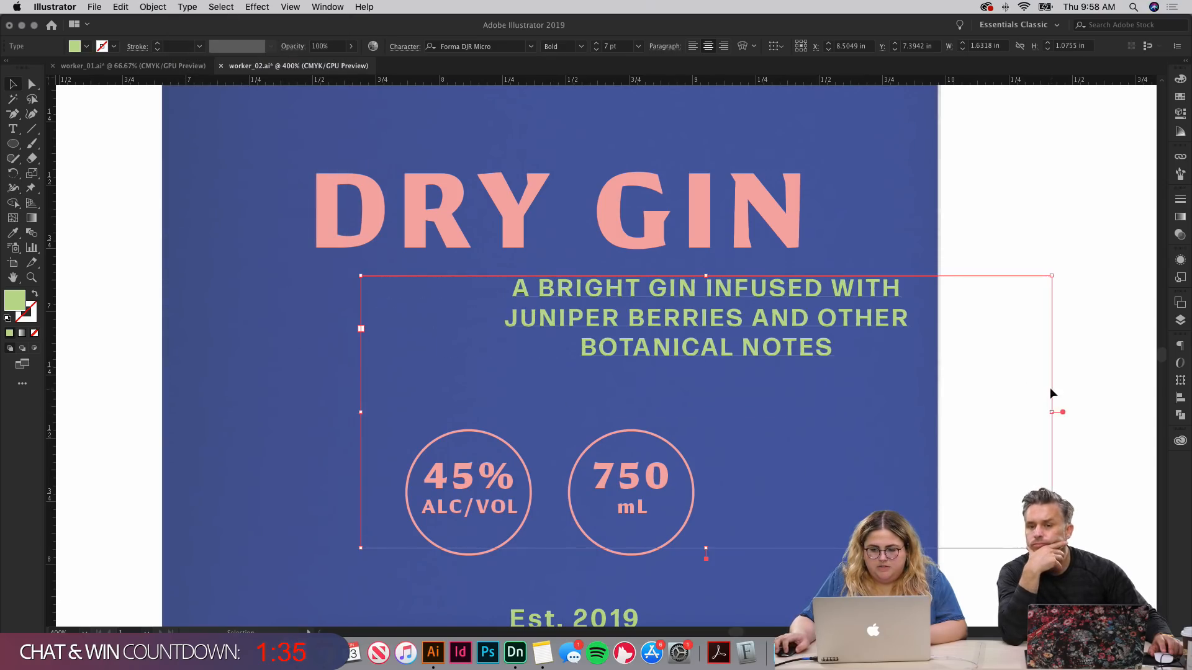
# Step: Remove the line break before "JUNIPER" in the description so the word follows "WITH"
pyautogui.doubleClick(515, 311)
pyautogui.press('BackSpace')
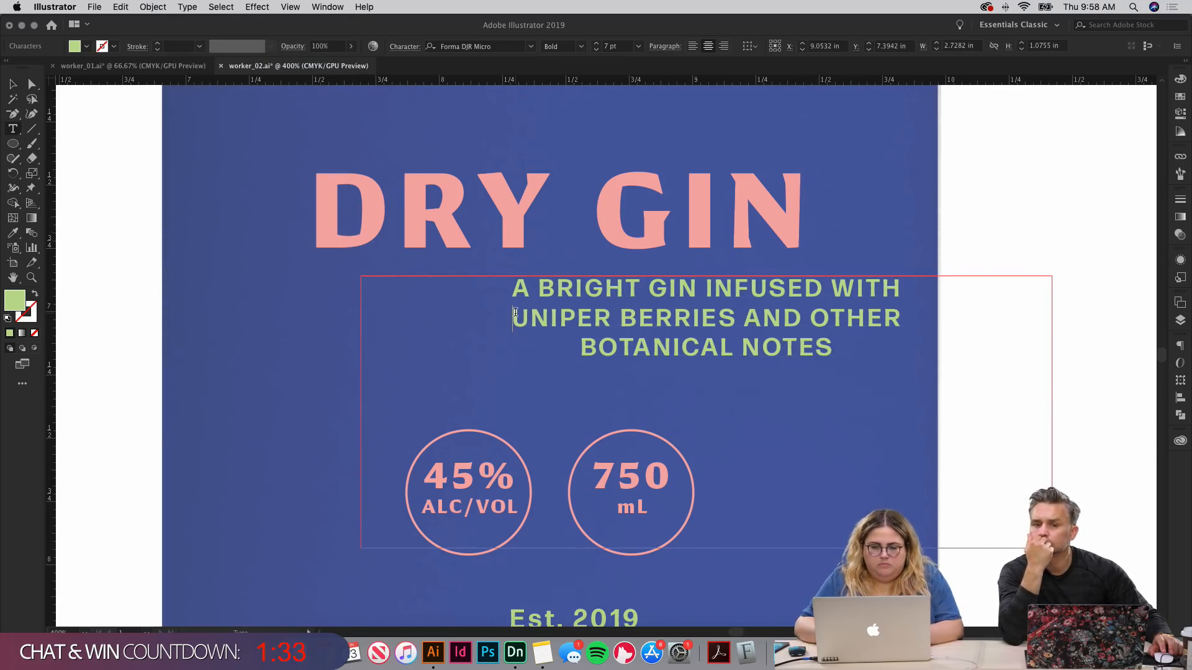
pyautogui.press('BackSpace')
pyautogui.write('J')
pyautogui.press('Escape')
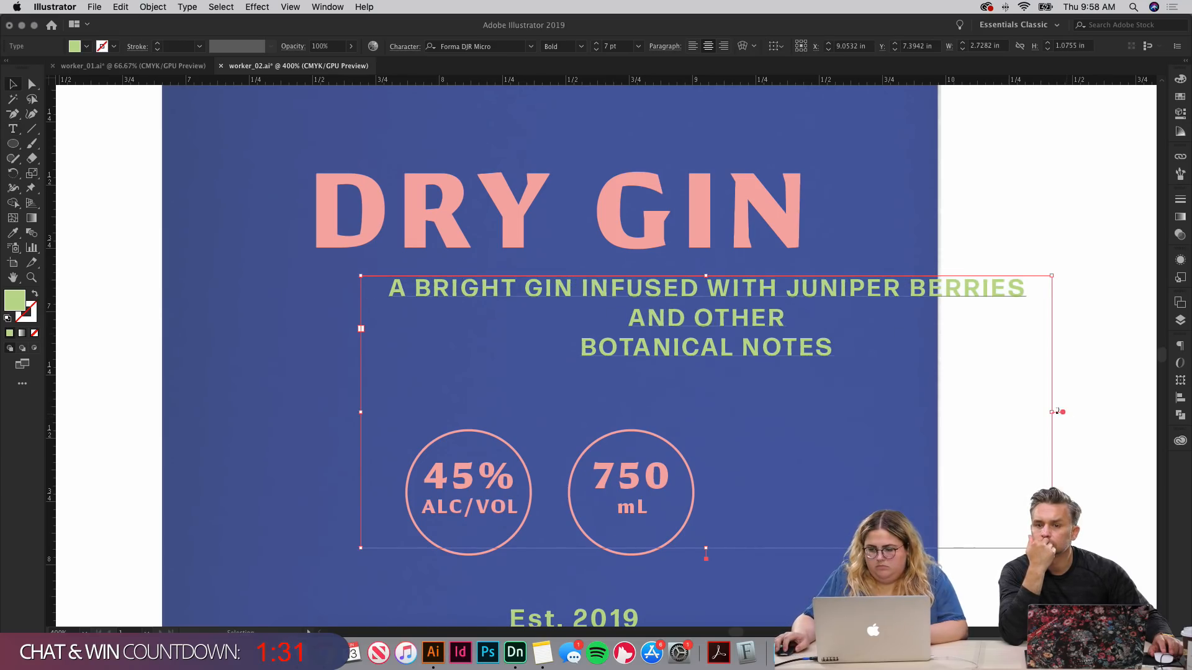
# Step: Undo the removal of the line break before JUNIPER in the green description and restore the word's missing J
pyautogui.moveTo(1057, 412); pyautogui.dragTo(627, 412)
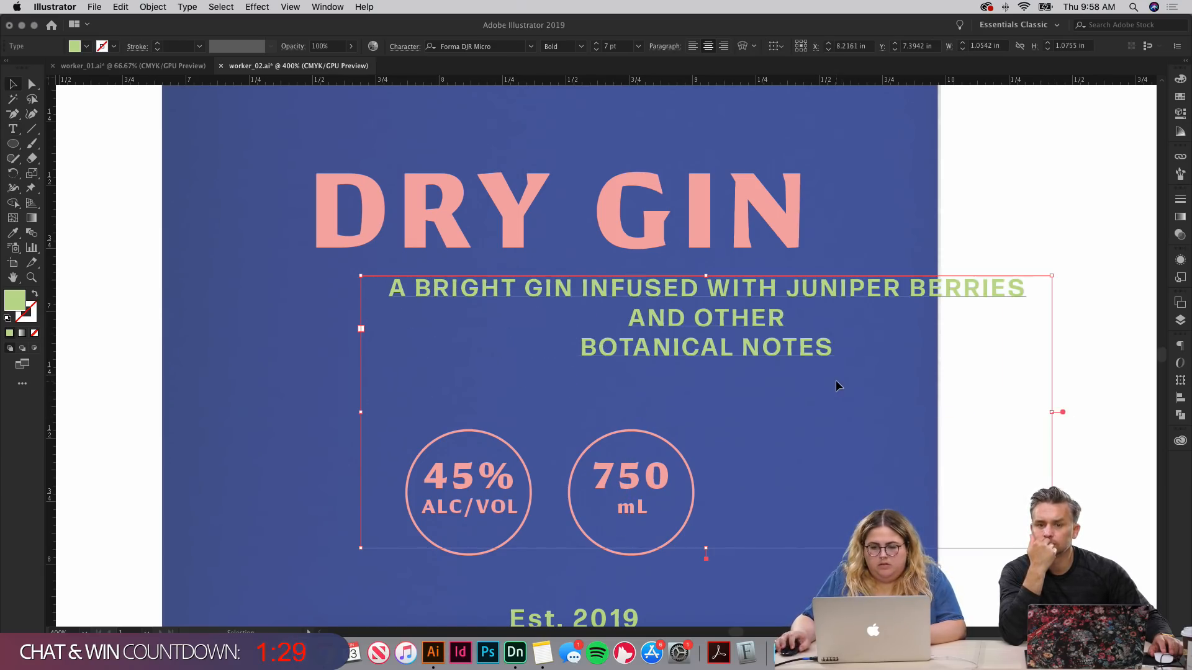
pyautogui.press('super+z')
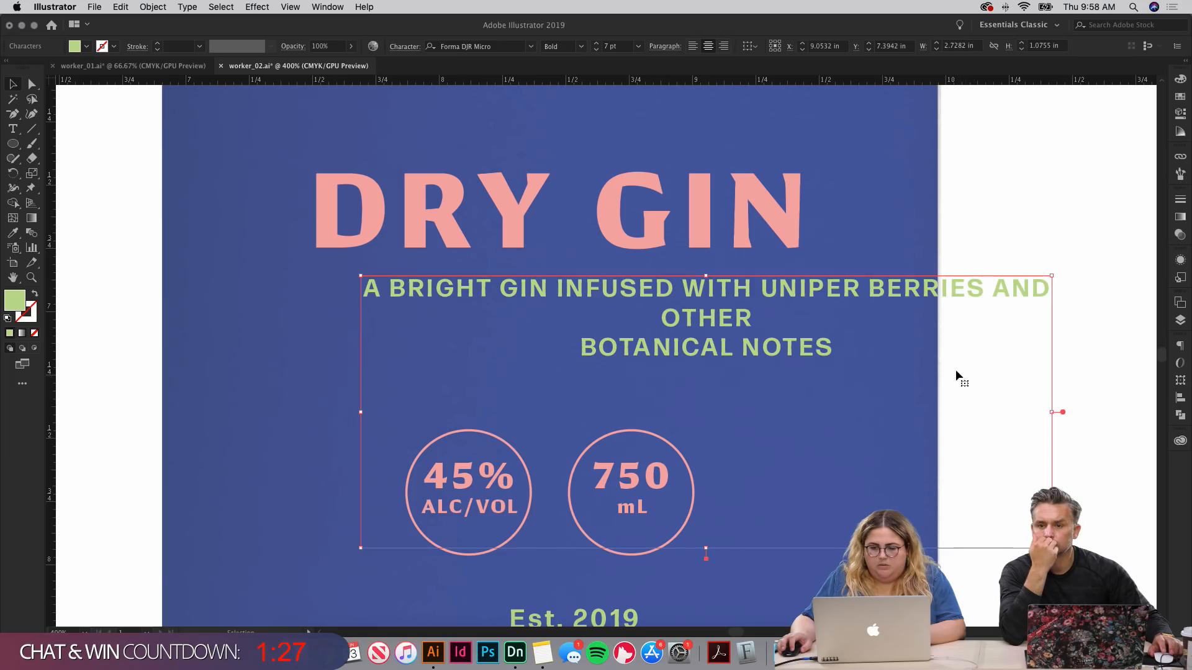
pyautogui.press('super+z')
pyautogui.press('super+z')
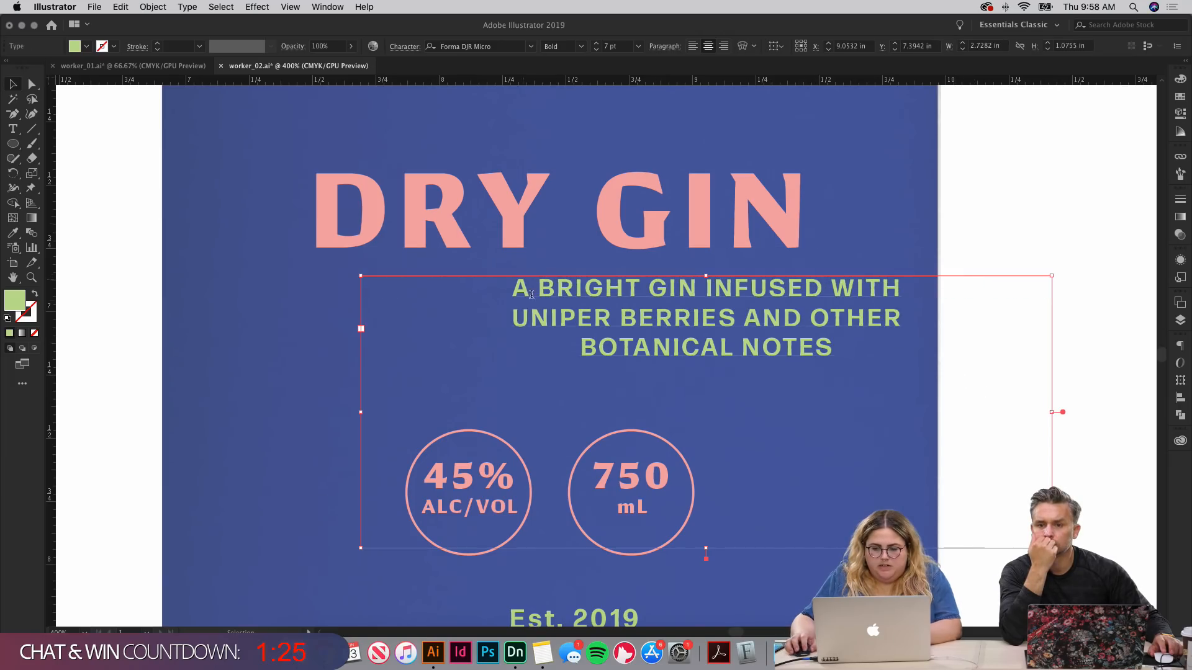
pyautogui.press('t')
pyautogui.click(514, 315)
pyautogui.write('J')
pyautogui.press('Escape')
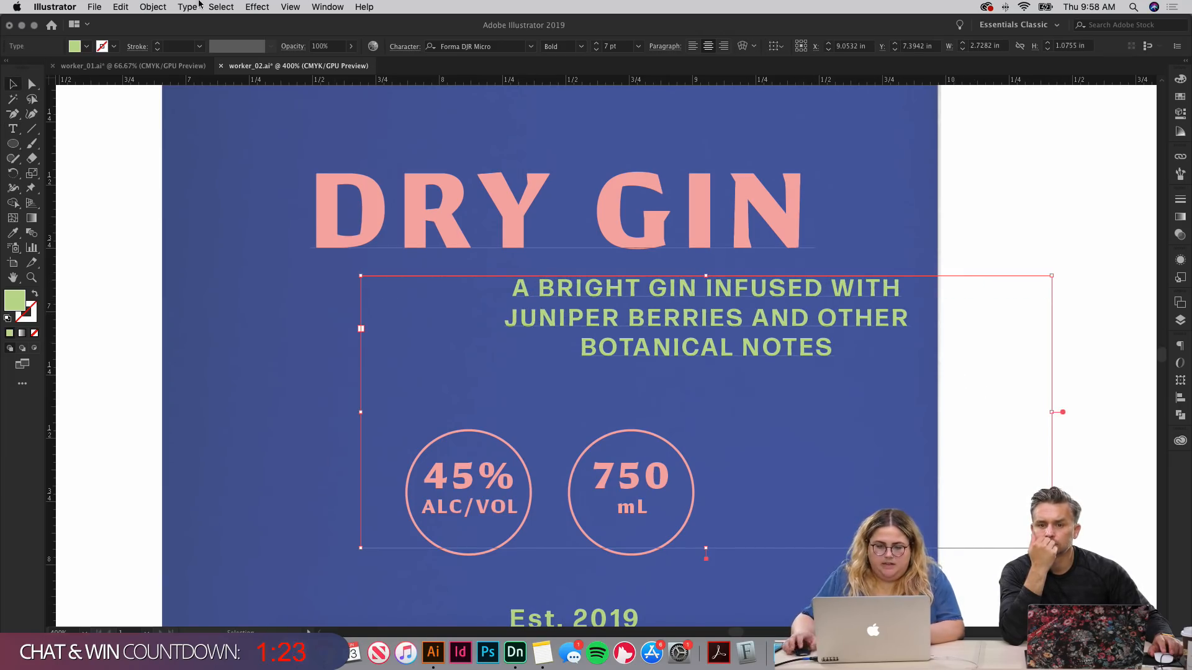
# Step: Convert the green description back to point type and move it below the DRY GIN title
pyautogui.click(214, 7)
pyautogui.moveTo(152, 6)
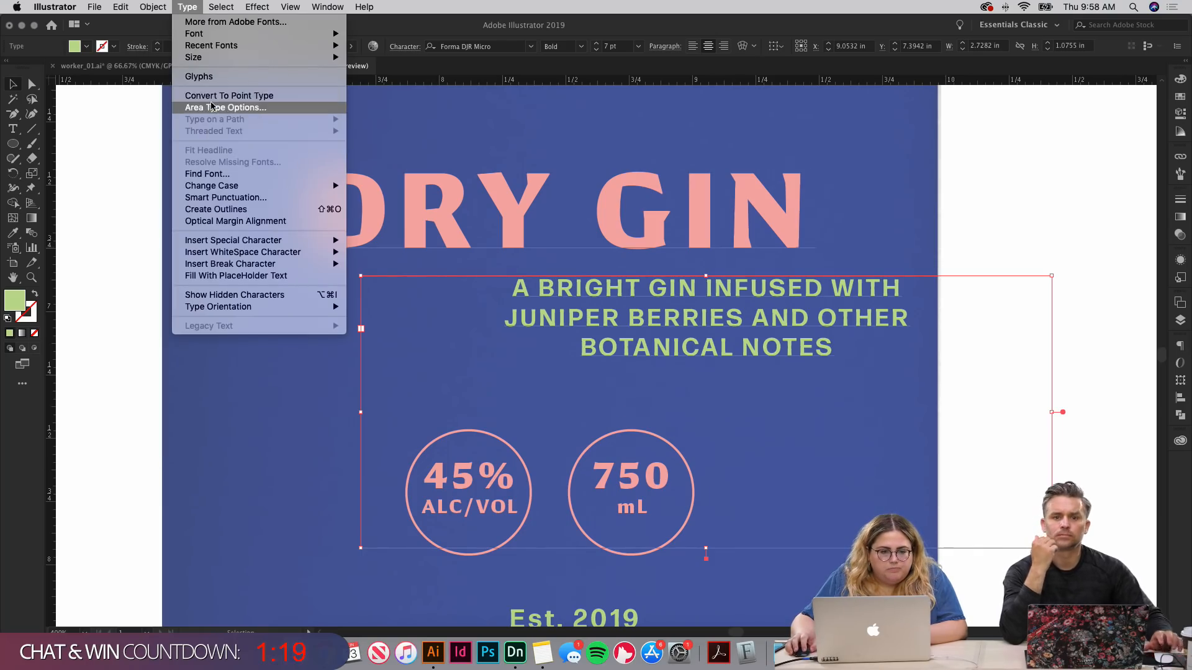
pyautogui.click(213, 100)
pyautogui.moveTo(712, 335); pyautogui.dragTo(544, 315)
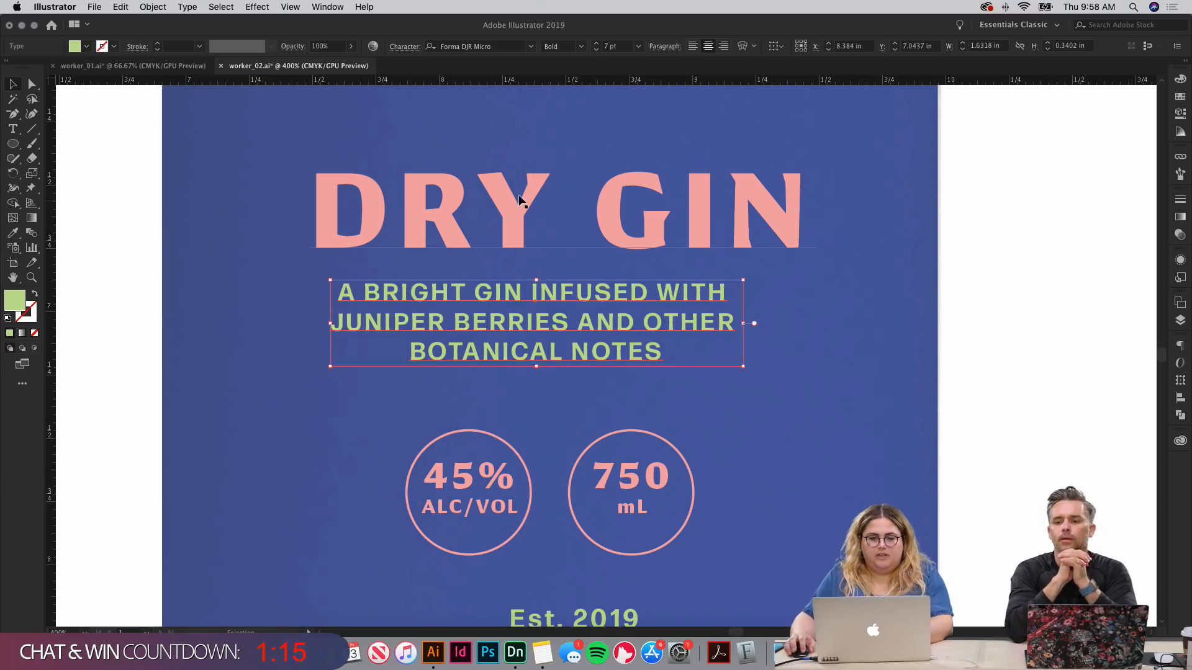
pyautogui.keyDown('shift'); pyautogui.click(540, 236); pyautogui.keyUp('shift')
pyautogui.click(942, 313)
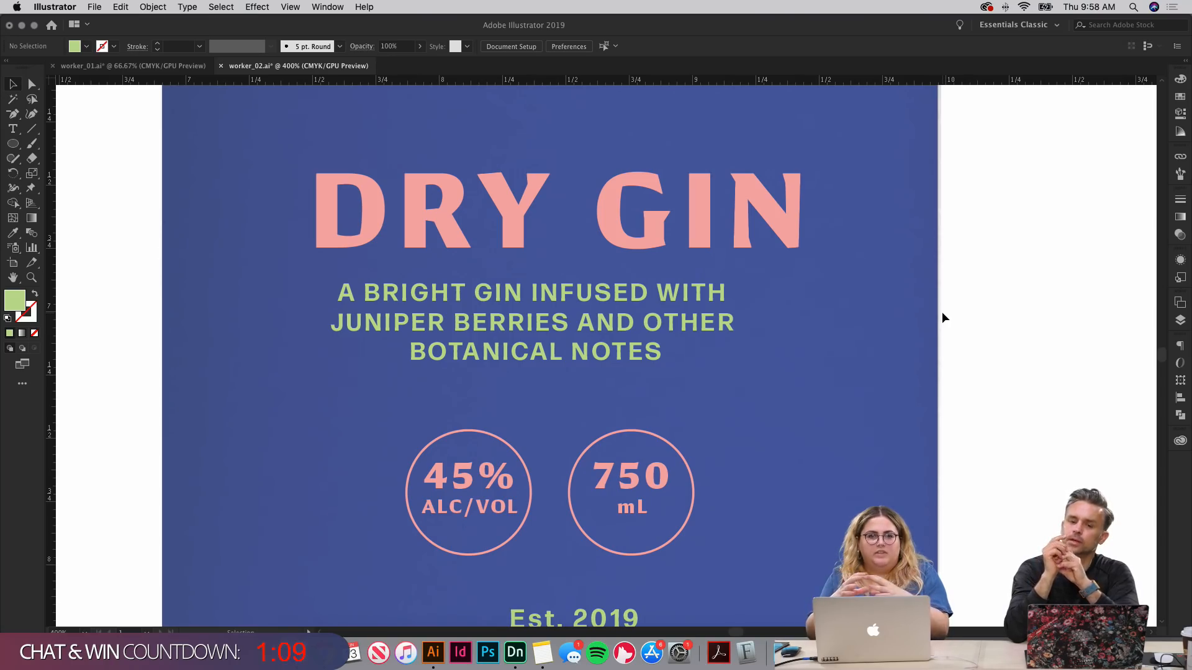
# Step: Scale the green description down to about 6.64 pt and centre it under the DRY GIN title
pyautogui.press('super+minus')
pyautogui.press('super+minus')
pyautogui.press('super+minus')
pyautogui.press('super+equal')
pyautogui.press('super+equal')
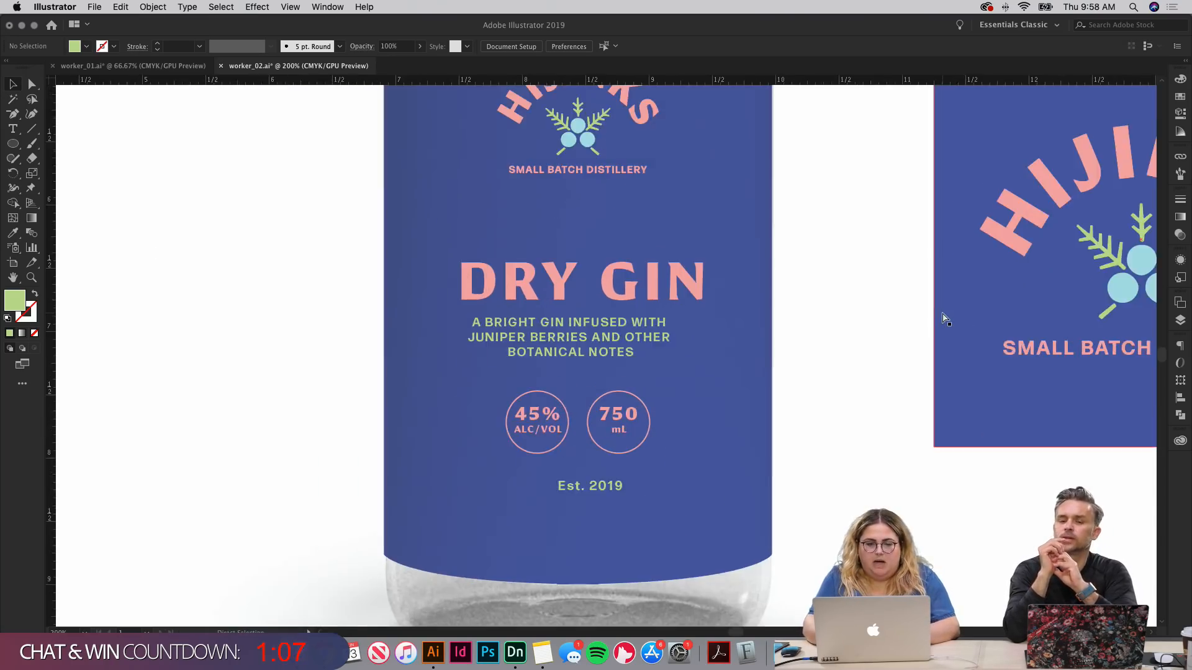
pyautogui.click(617, 356)
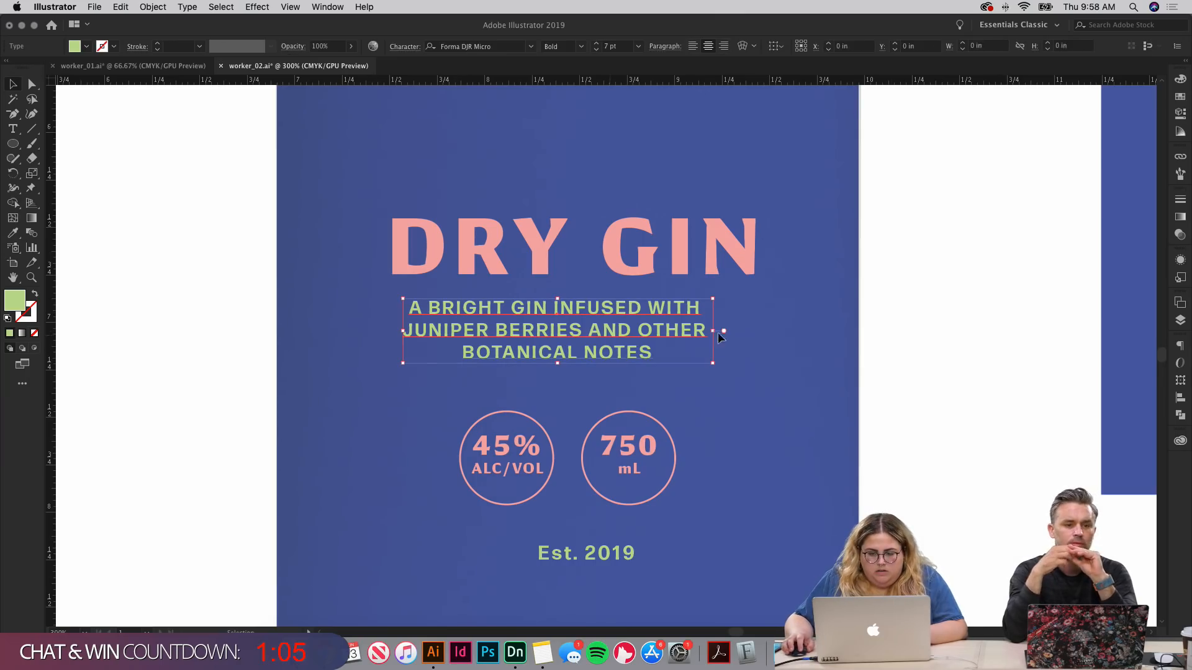
pyautogui.click(709, 336)
pyautogui.click(681, 334)
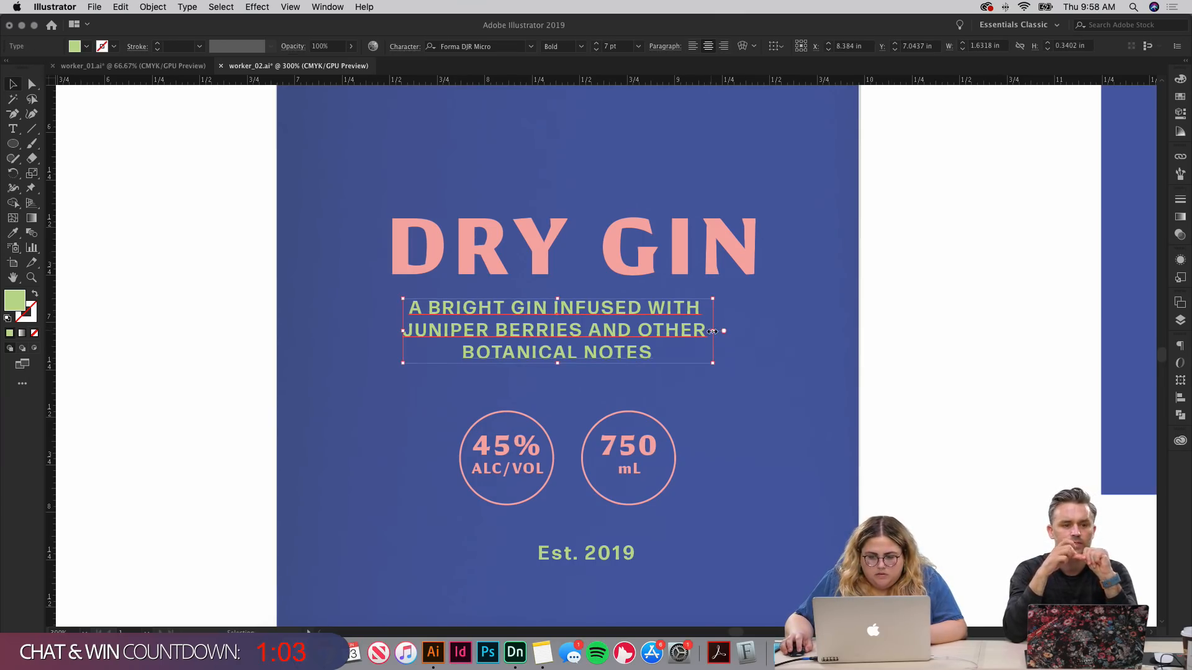
pyautogui.moveTo(706, 332); pyautogui.dragTo(707, 332)
pyautogui.click(759, 368)
pyautogui.scroll(2, 683, 322)
pyautogui.moveTo(655, 298)
pyautogui.mouseDown()
pyautogui.moveTo(642, 273)
pyautogui.moveTo(640, 289)
pyautogui.mouseUp()
pyautogui.moveTo(714, 368)
pyautogui.mouseDown()
pyautogui.moveTo(640, 355)
pyautogui.moveTo(728, 365)
pyautogui.mouseUp()
pyautogui.scroll(-5, 711, 404)
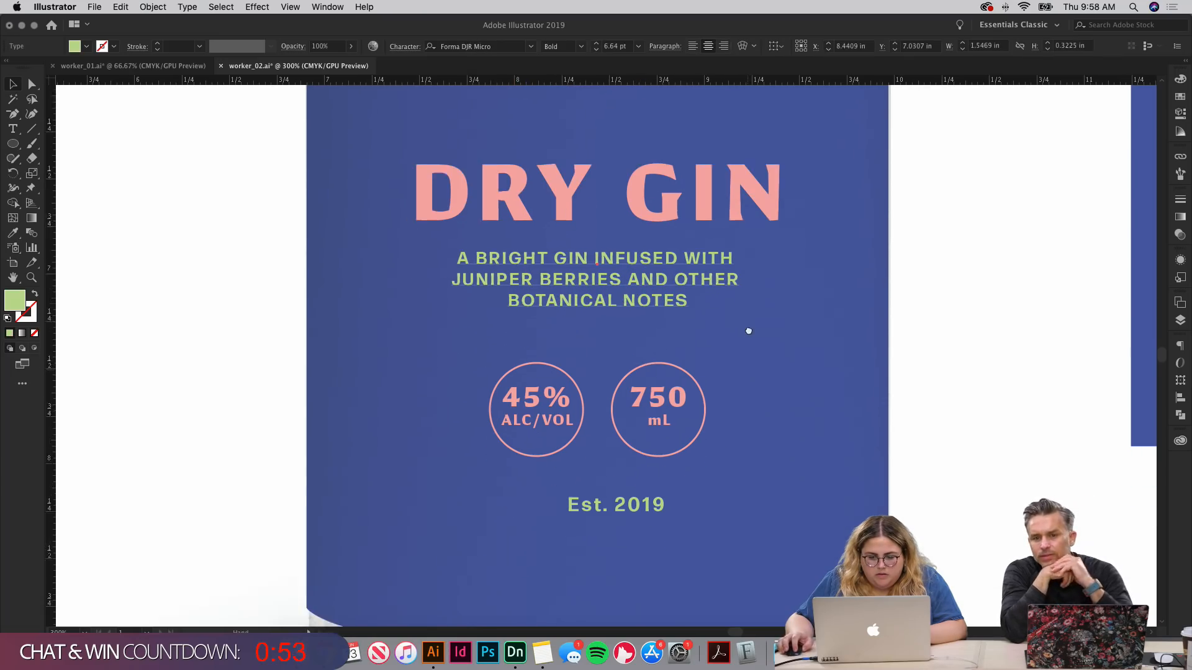
# Step: Apply the green description's Forma DJR Micro Bold style to the ALC/VOL text in the 45% badge with the Eyedropper
pyautogui.click(546, 359)
pyautogui.press('super+equal')
pyautogui.press('super+equal')
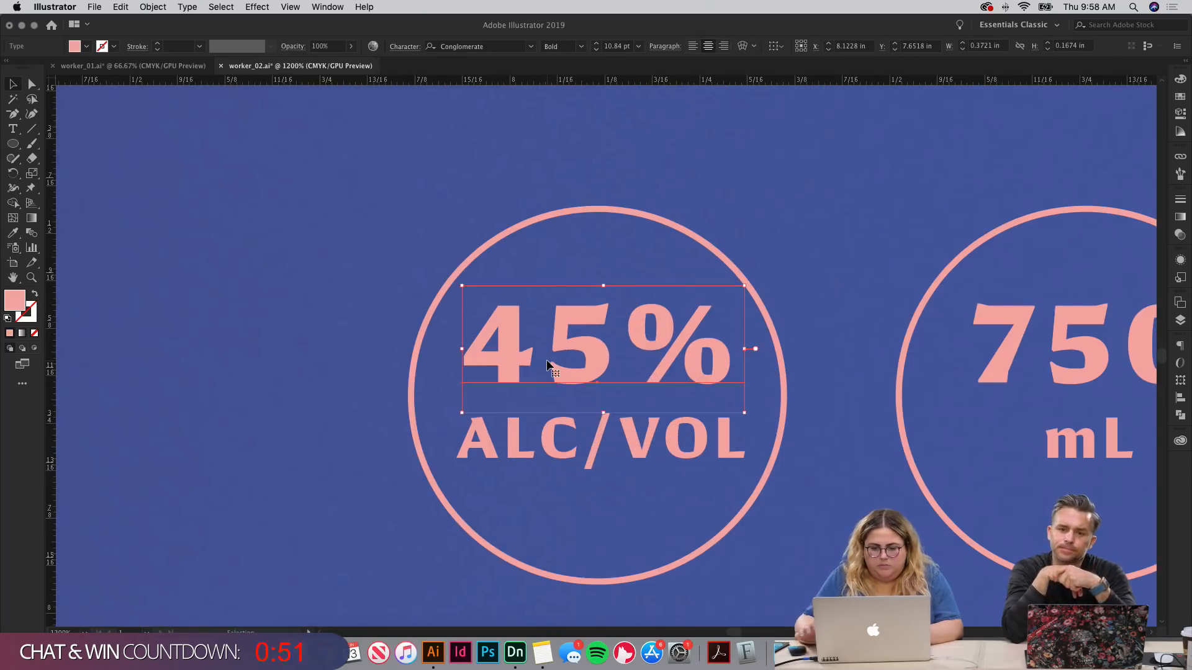
pyautogui.moveTo(546, 360); pyautogui.dragTo(529, 285)
pyautogui.click(295, 218)
pyautogui.moveTo(437, 247); pyautogui.dragTo(446, 295)
pyautogui.click(582, 390)
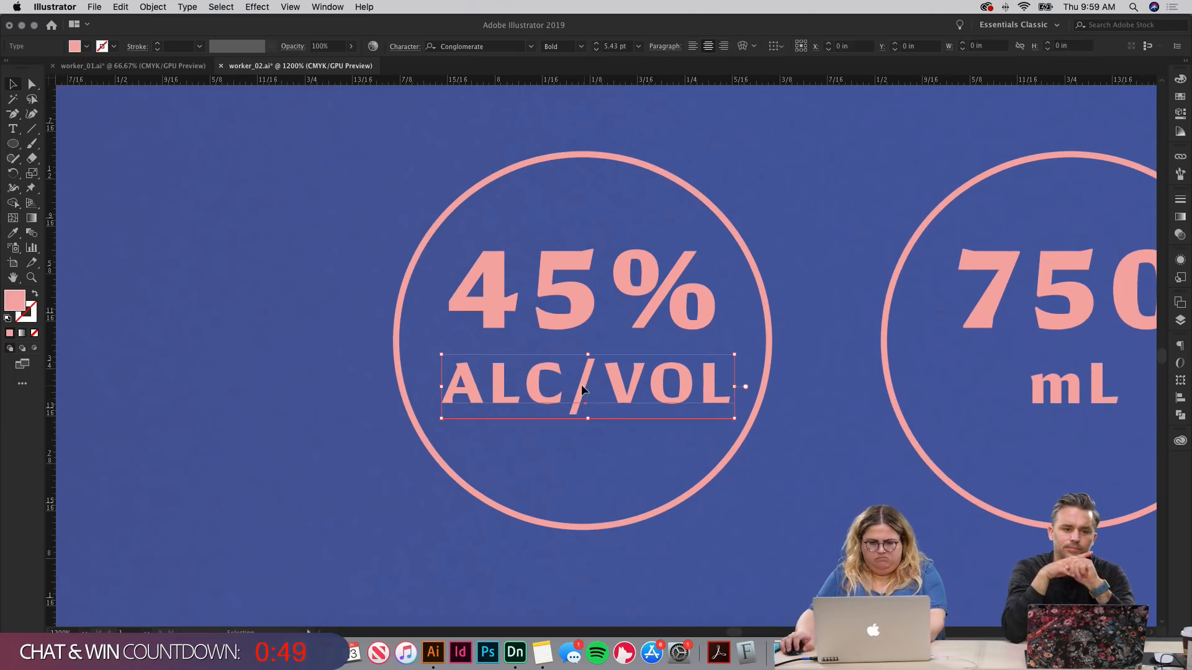
pyautogui.scroll(1, 706, 378)
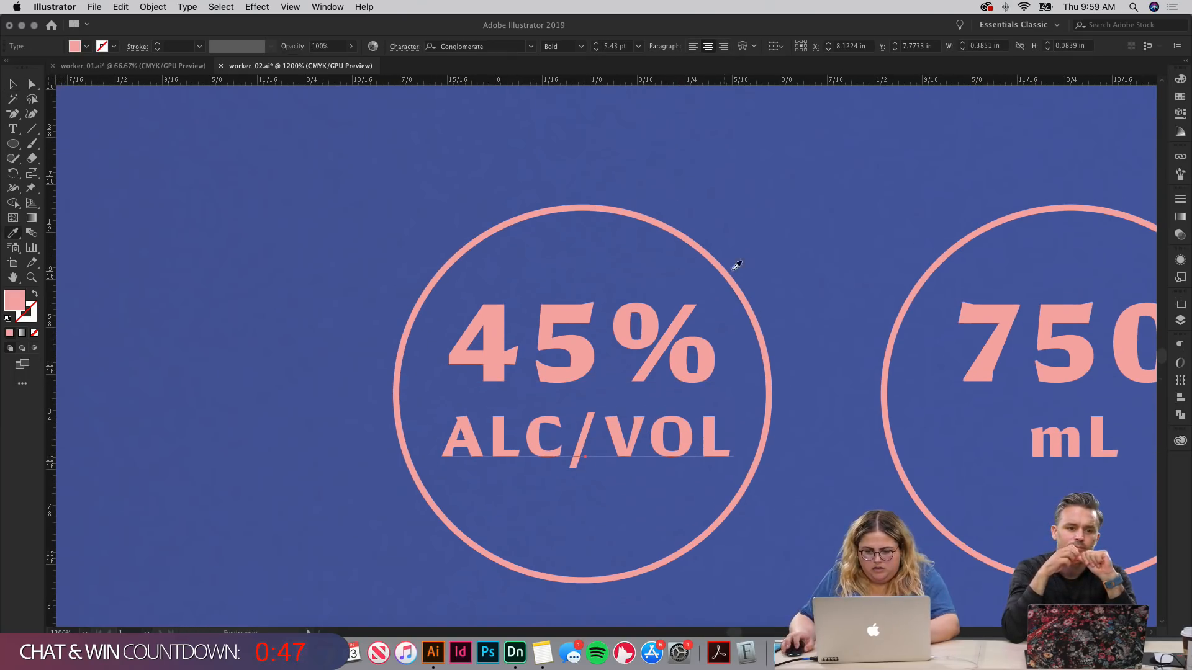
pyautogui.click(779, 220)
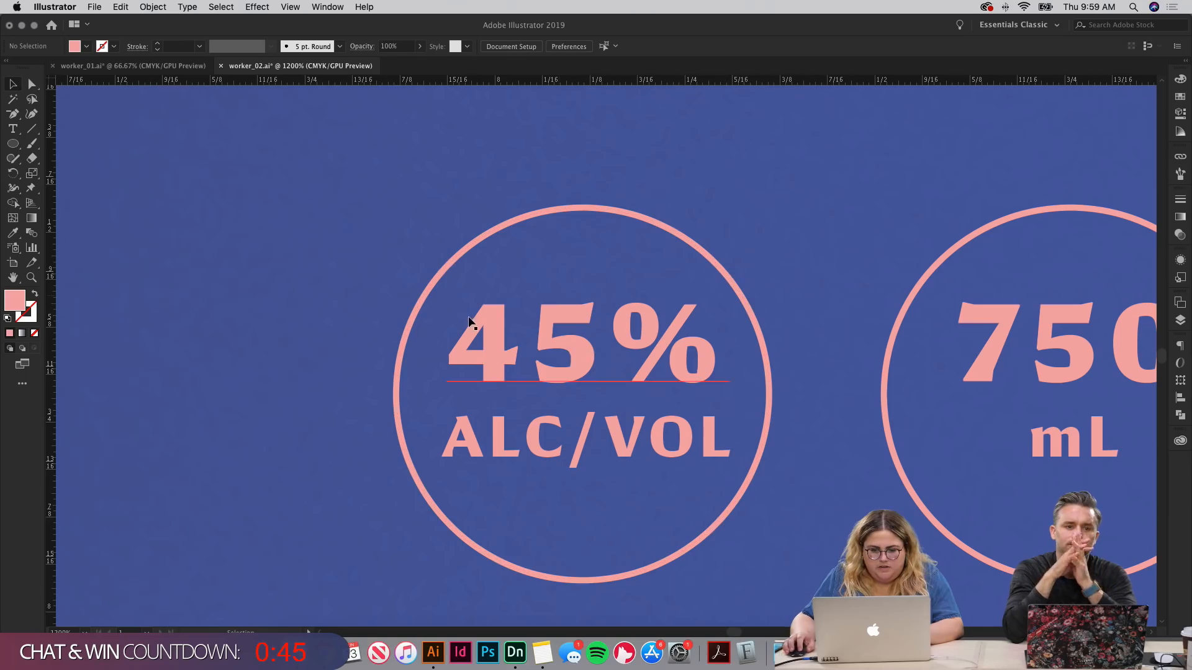
pyautogui.click(590, 347)
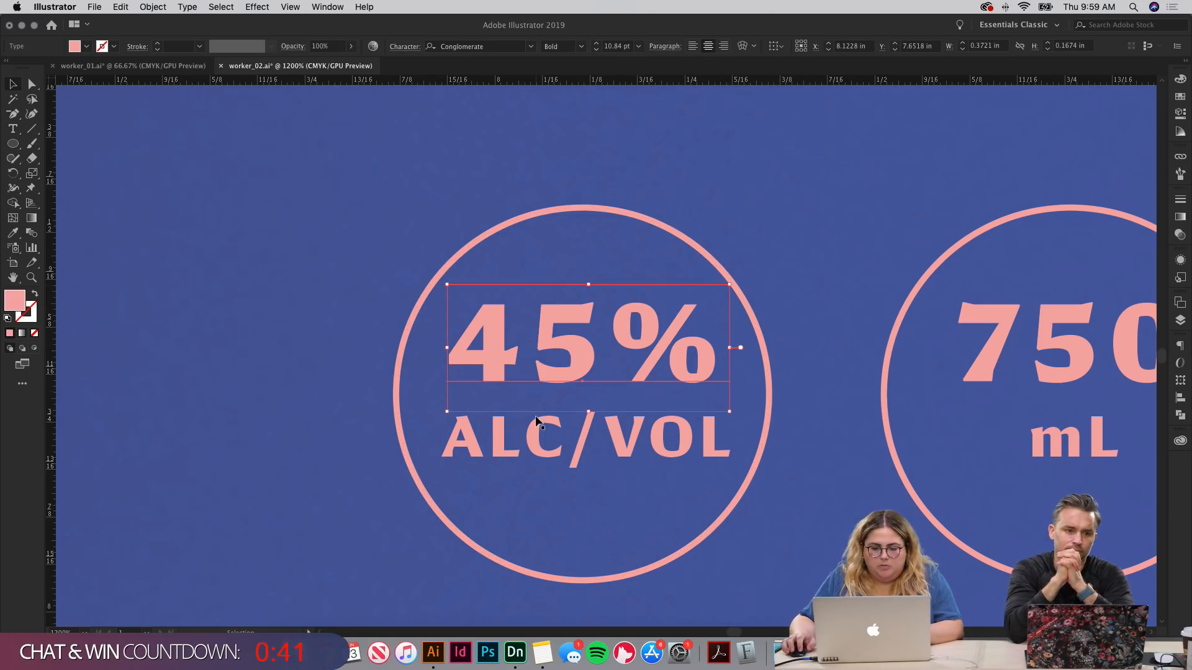
pyautogui.click(535, 435)
pyautogui.press('i')
pyautogui.hotkey('ctrl', '-')
pyautogui.hotkey('ctrl', '-')
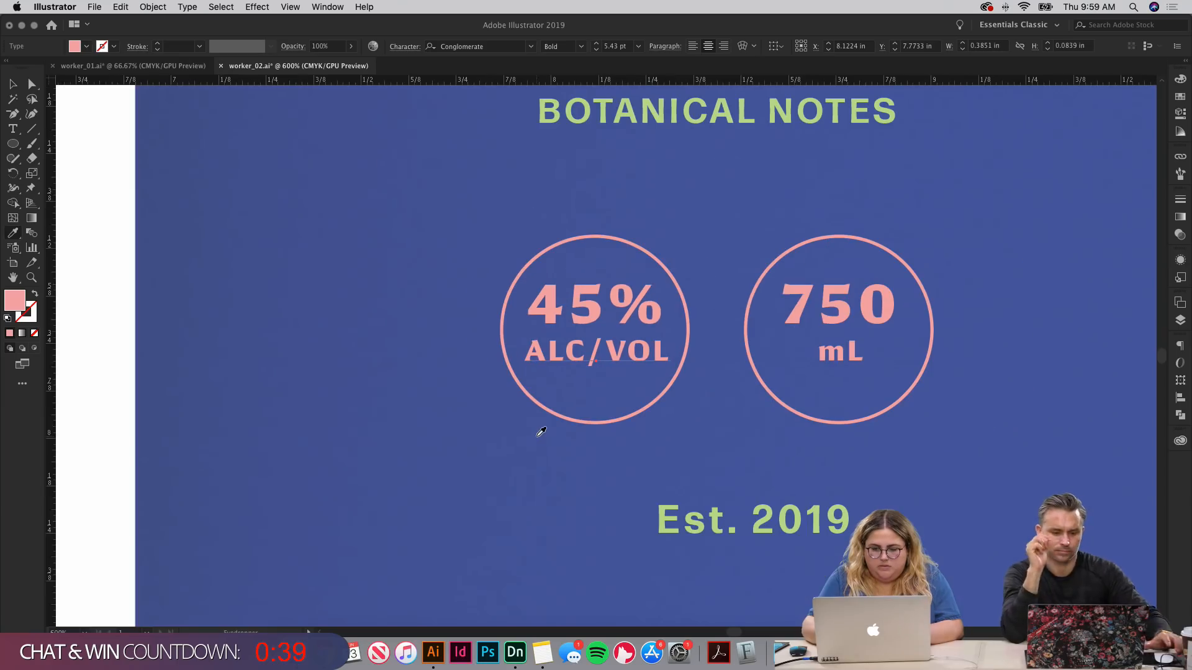
pyautogui.click(641, 114)
pyautogui.press('v')
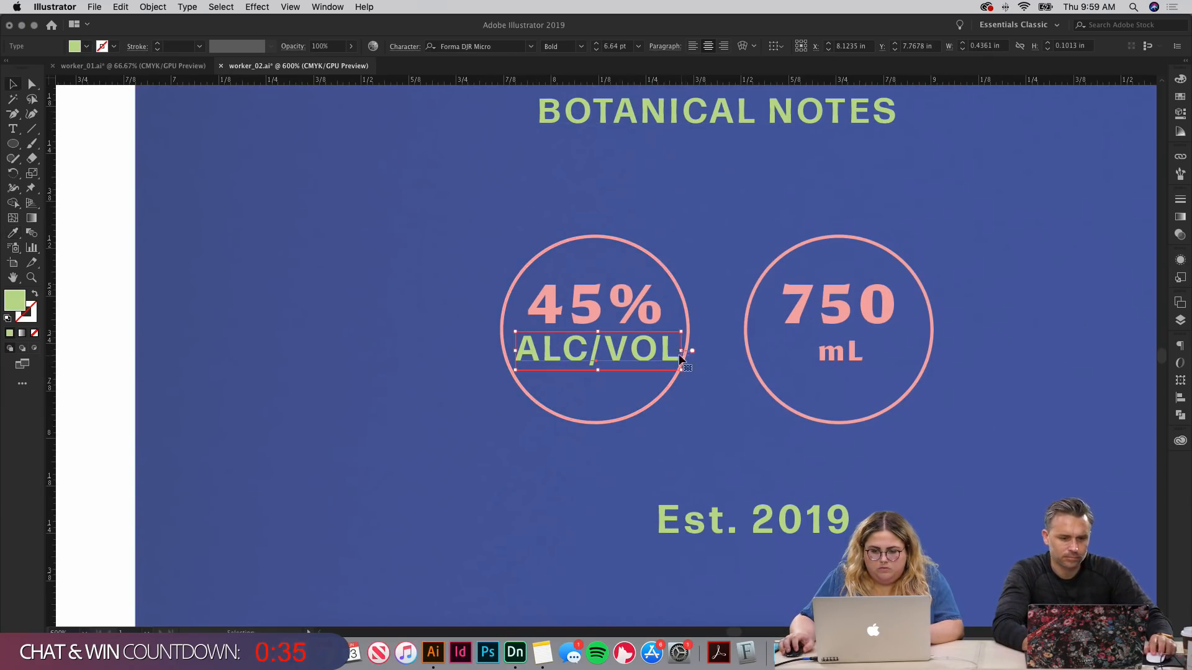
# Step: Scale the ALC/VOL text down to about 5.31 pt so it fits inside its circle
pyautogui.moveTo(680, 357); pyautogui.dragTo(612, 354)
pyautogui.click(702, 398)
pyautogui.click(521, 385)
# Step: Set the tracking of the 45% text in the badge to 0
pyautogui.click(582, 300)
pyautogui.press('super+equal')
pyautogui.press('super+equal')
pyautogui.press('super+equal')
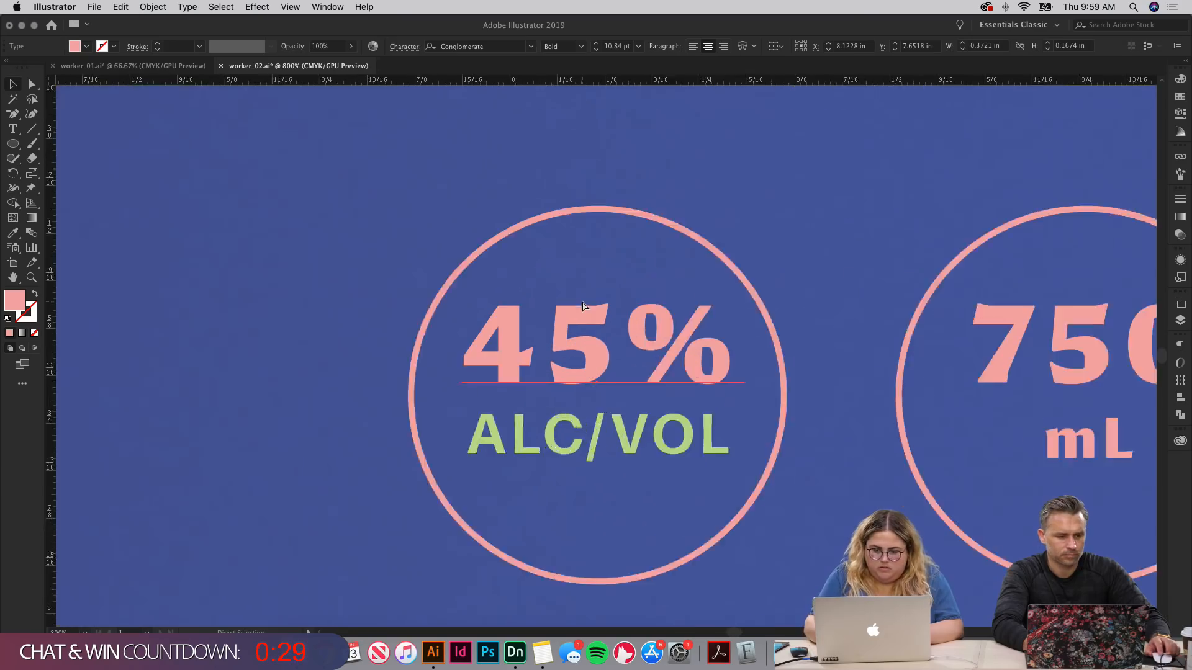
pyautogui.click(405, 47)
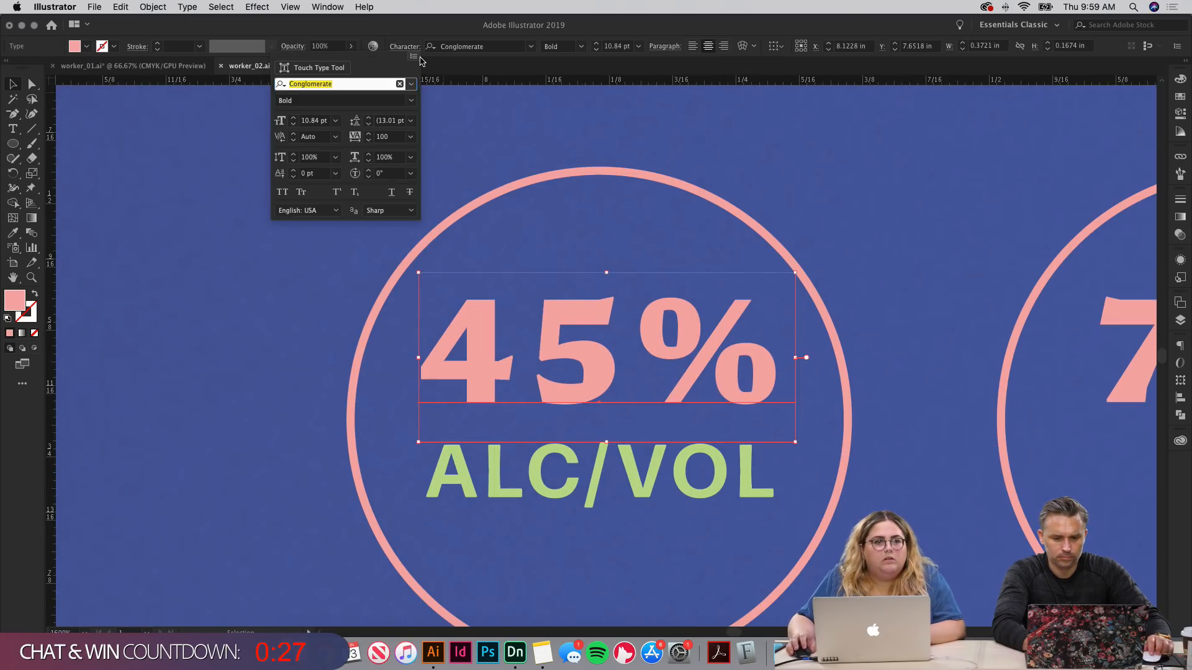
pyautogui.click(410, 136)
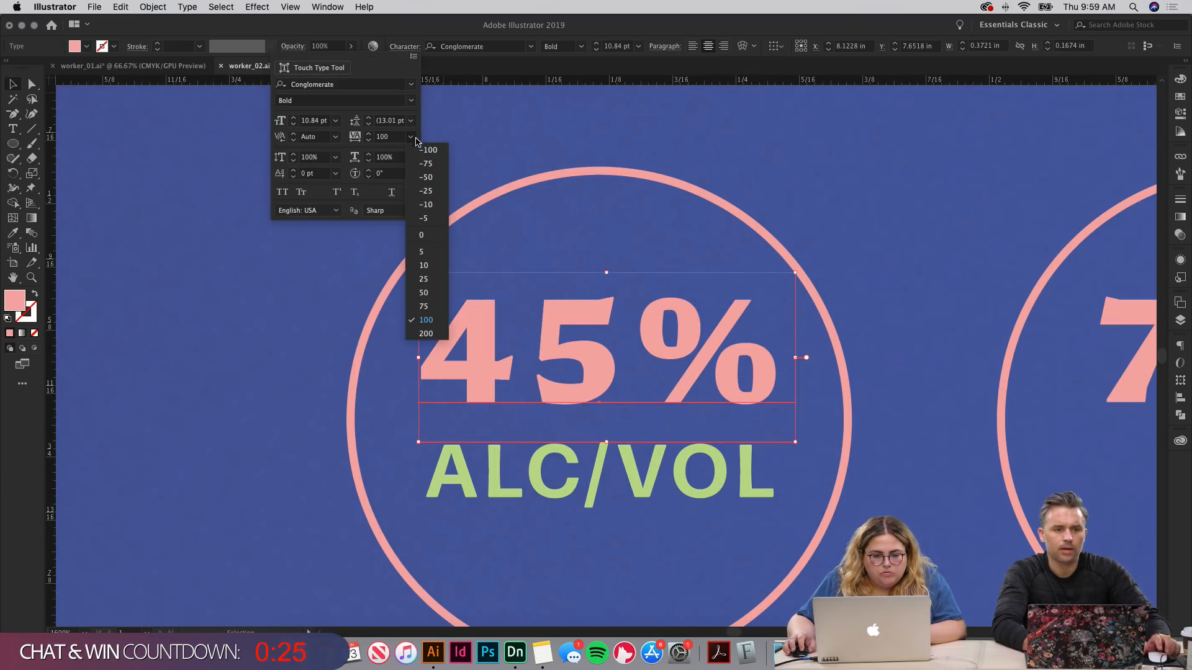
pyautogui.click(432, 235)
pyautogui.click(232, 342)
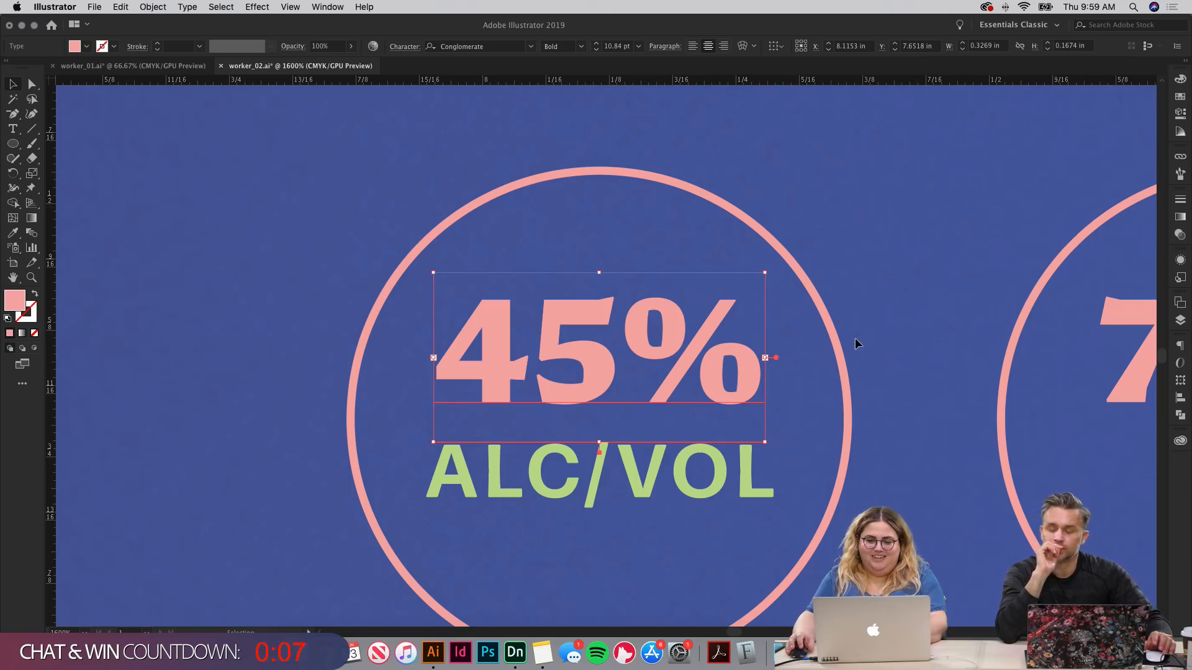
# Step: Recolour the ALC/VOL text with the badge circle's pink as its fill and no stroke
pyautogui.press('space')
pyautogui.click(922, 199)
pyautogui.moveTo(904, 271); pyautogui.dragTo(922, 206)
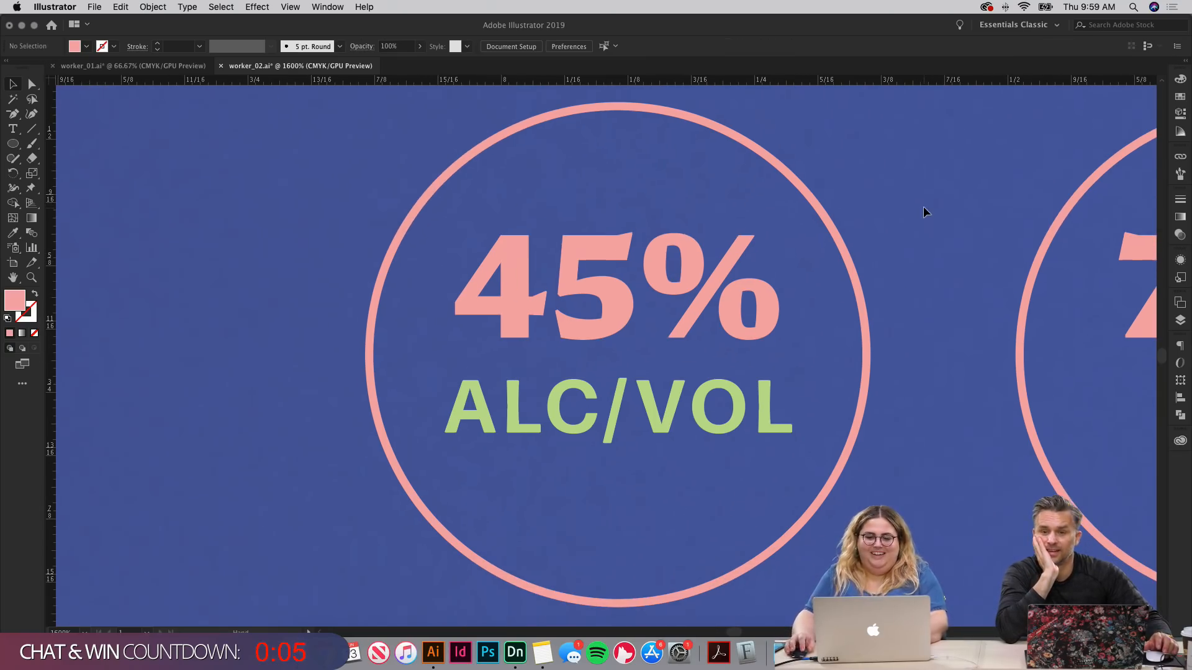
pyautogui.click(601, 303)
pyautogui.click(605, 427)
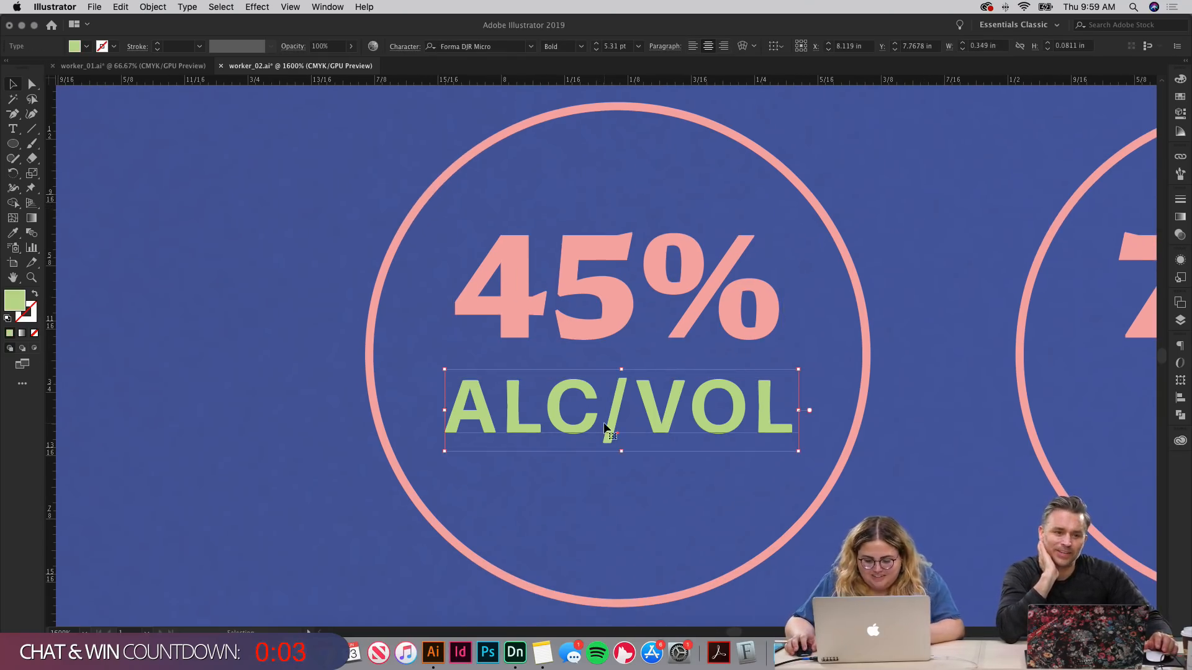
pyautogui.press('i')
pyautogui.click(686, 114)
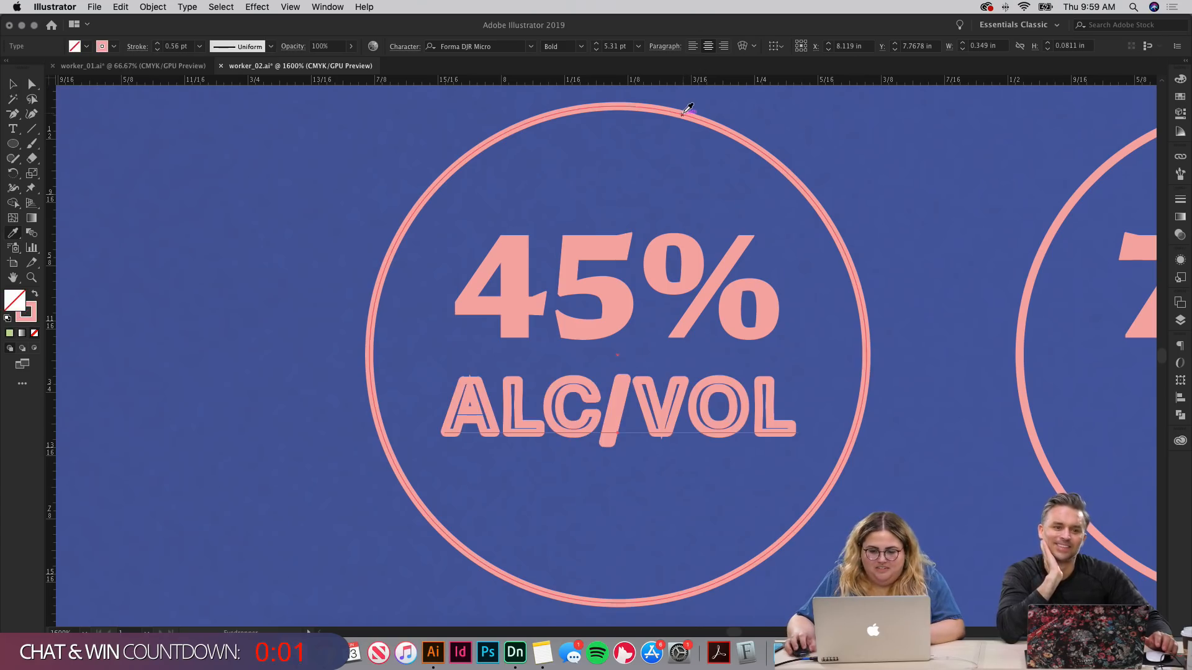
pyautogui.click(36, 293)
pyautogui.click(247, 286)
pyautogui.scroll(-3, 621, 404)
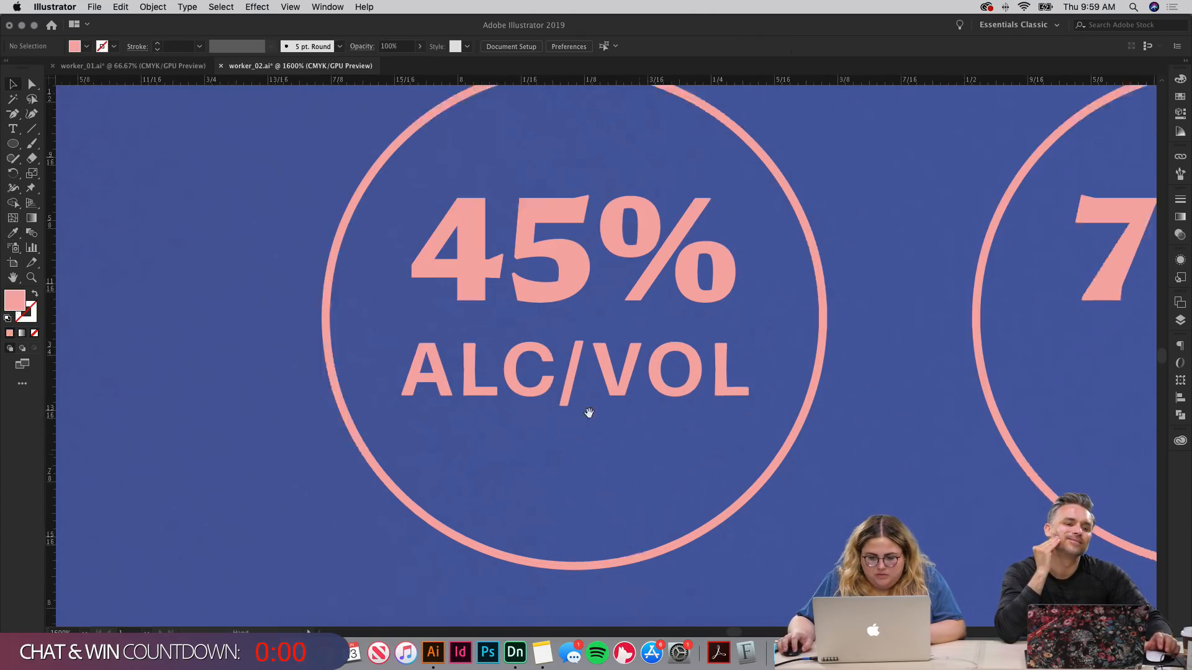
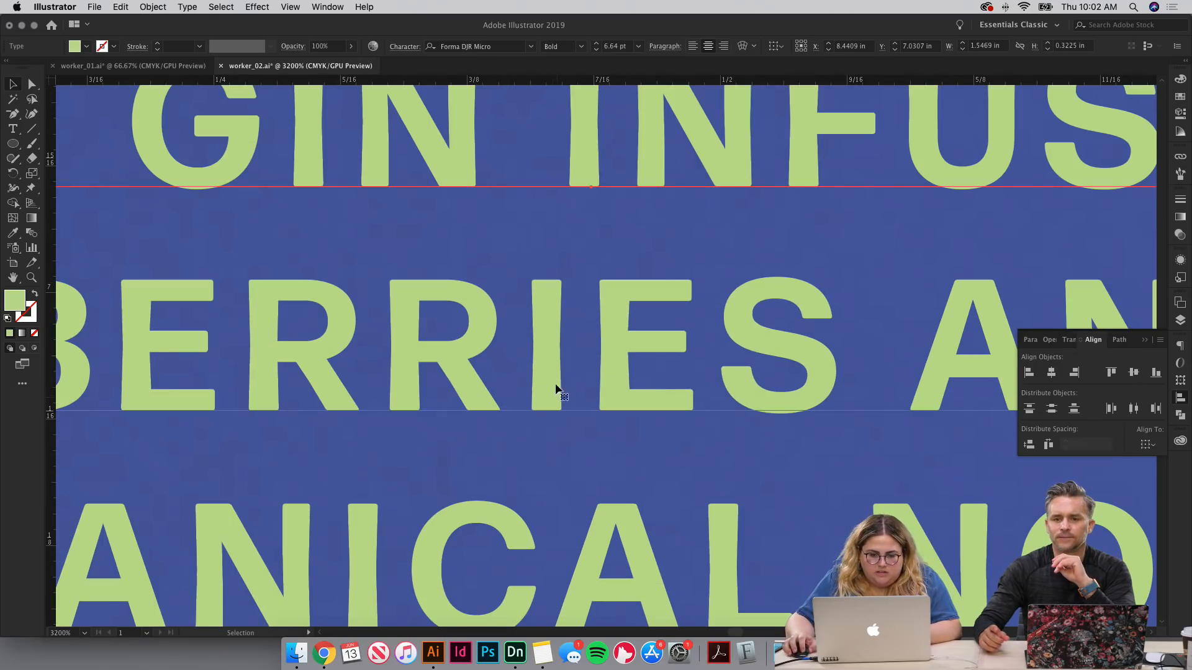
# Step: Try the Gotham-Bold font on the green description below the DRY GIN title
pyautogui.click(633, 460)
pyautogui.press('super+minus')
pyautogui.press('super+minus')
pyautogui.press('super+minus')
pyautogui.press('super+minus')
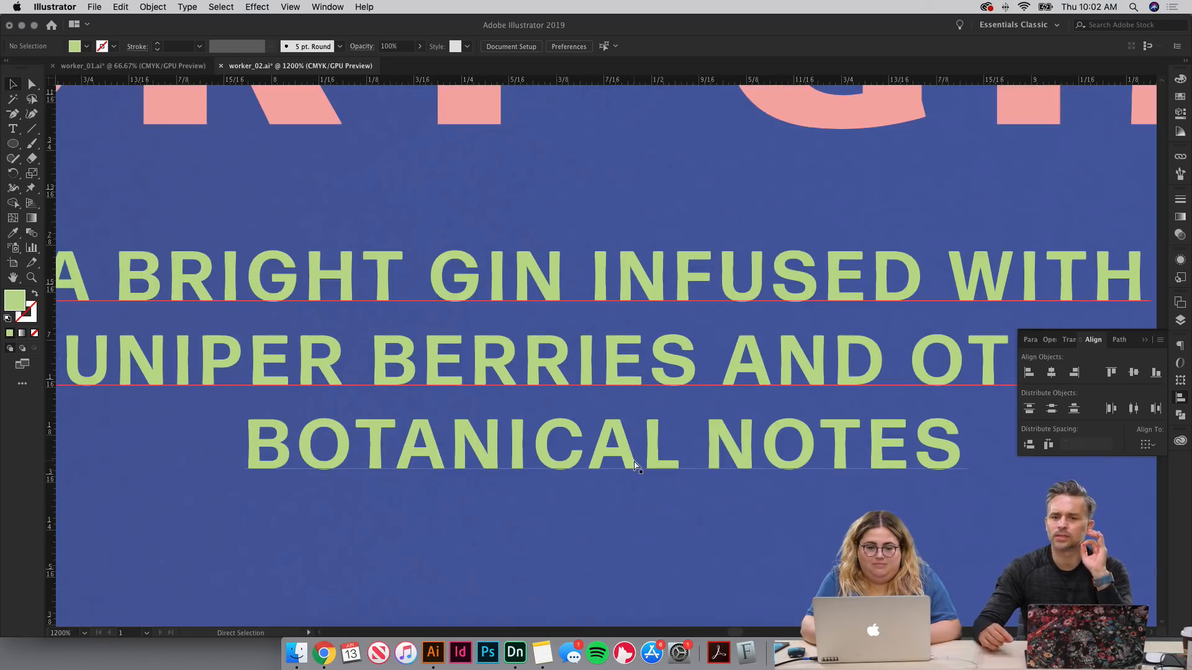
pyautogui.press('super+equal')
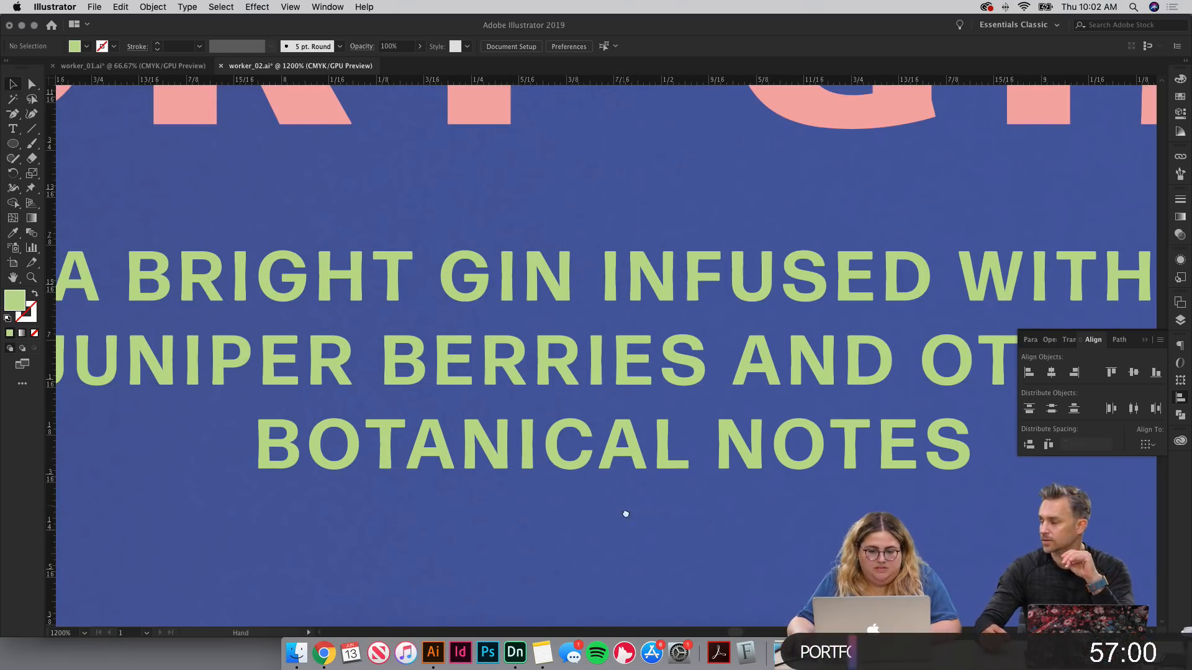
pyautogui.moveTo(625, 513); pyautogui.dragTo(644, 584)
pyautogui.click(611, 443)
pyautogui.click(456, 46)
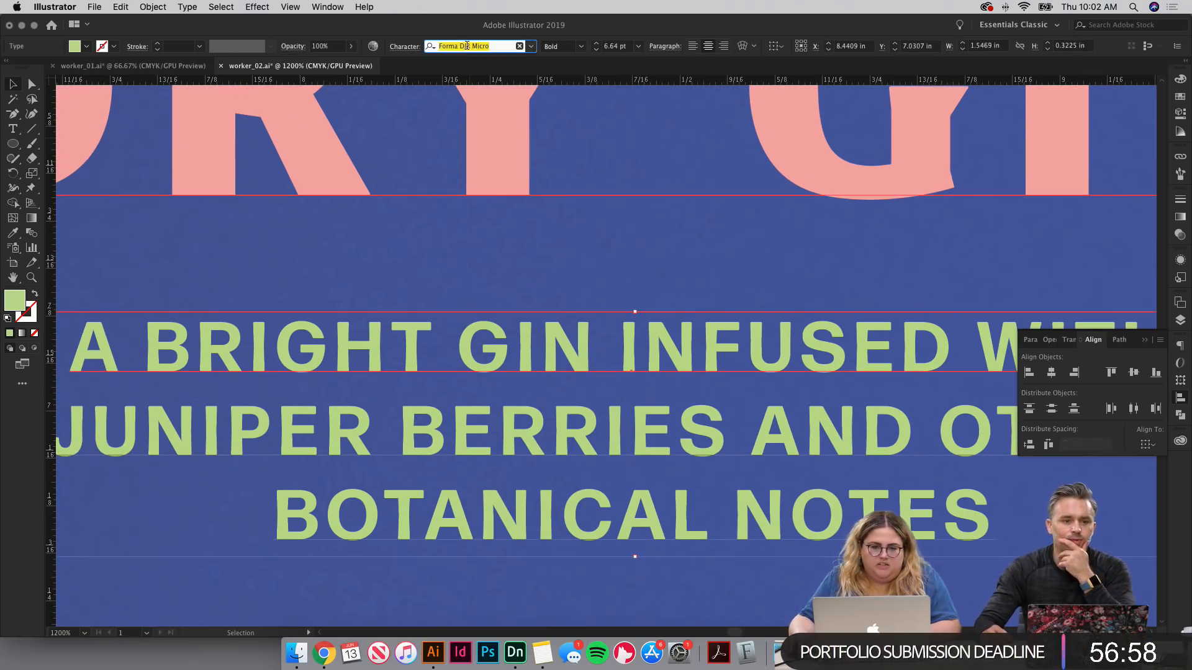
pyautogui.write('gotham')
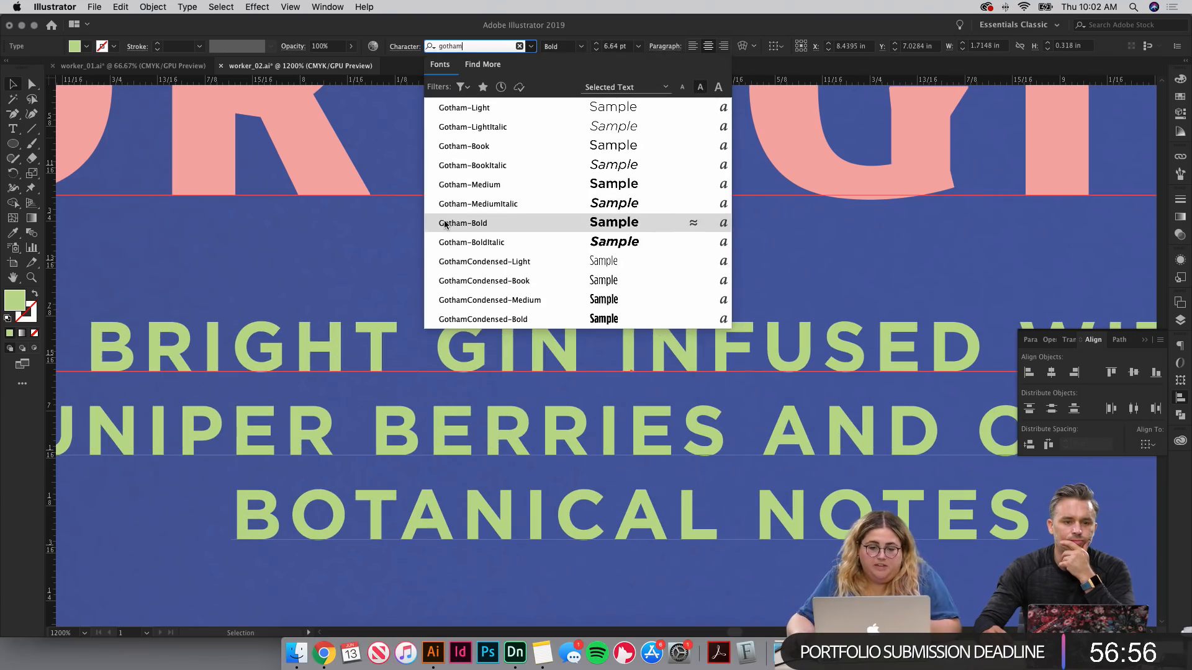
pyautogui.click(441, 223)
pyautogui.click(360, 238)
# Step: Undo the font change on the green description after comparing it with the DRY GIN title
pyautogui.press('super+minus')
pyautogui.press('super+minus')
pyautogui.press('super+minus')
pyautogui.press('super+minus')
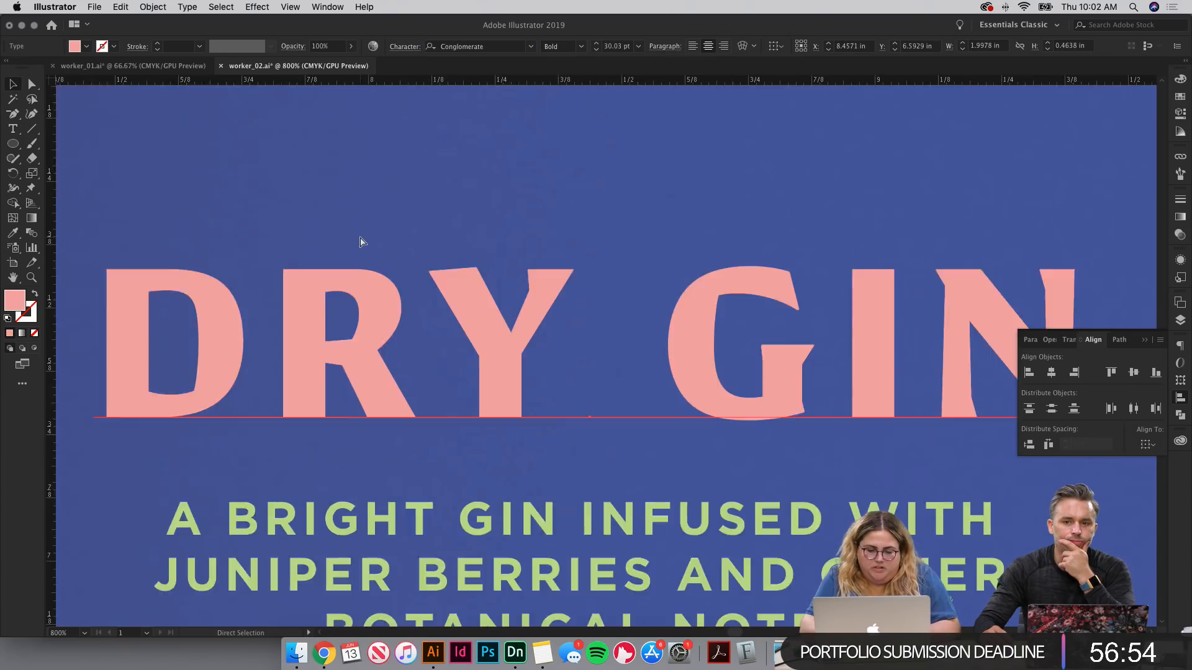
pyautogui.press('super+plus')
pyautogui.press('super+plus')
pyautogui.press('v')
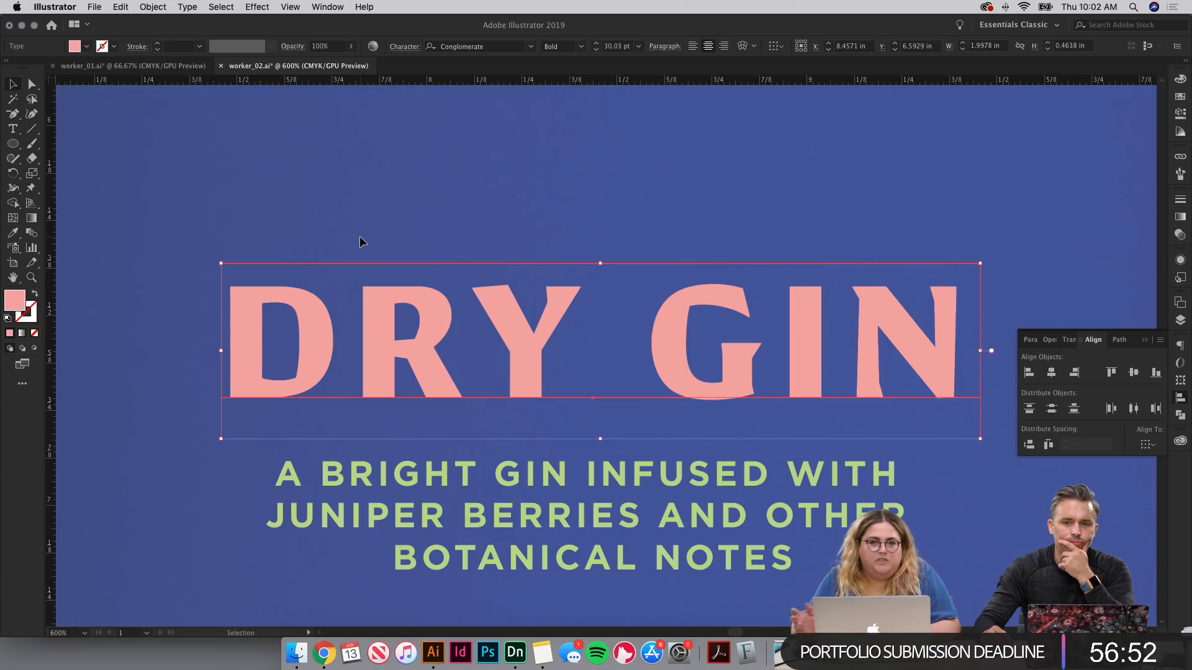
pyautogui.click(464, 177)
pyautogui.press('super+z')
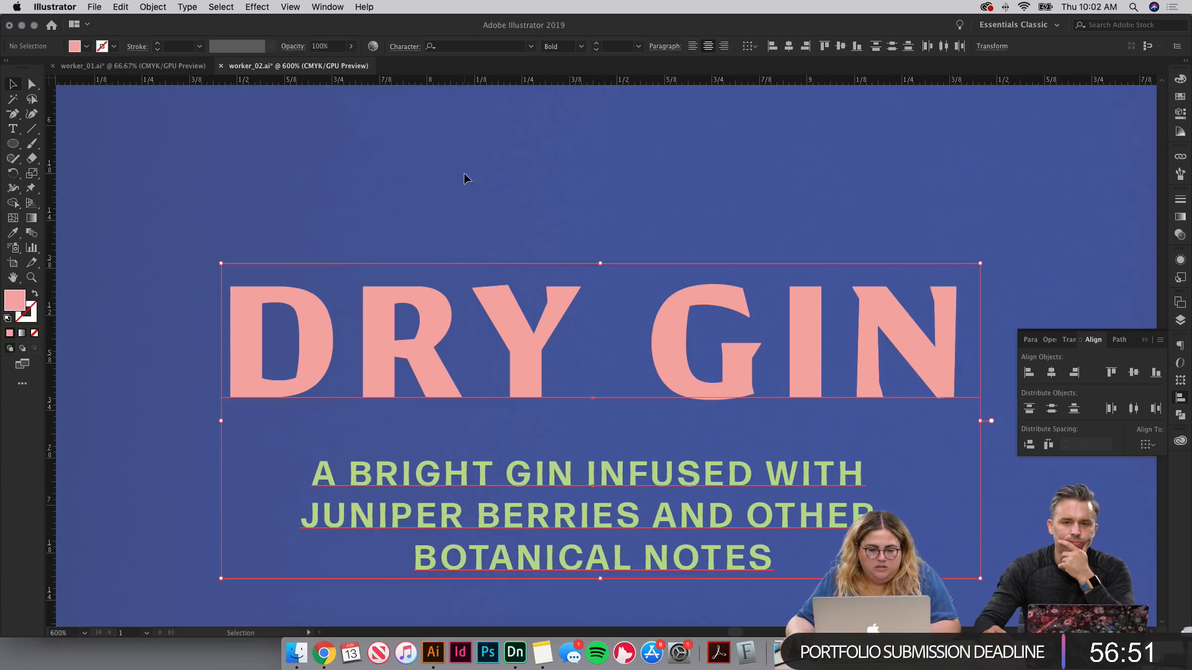
pyautogui.click(516, 219)
pyautogui.scroll(-5, 714, 207)
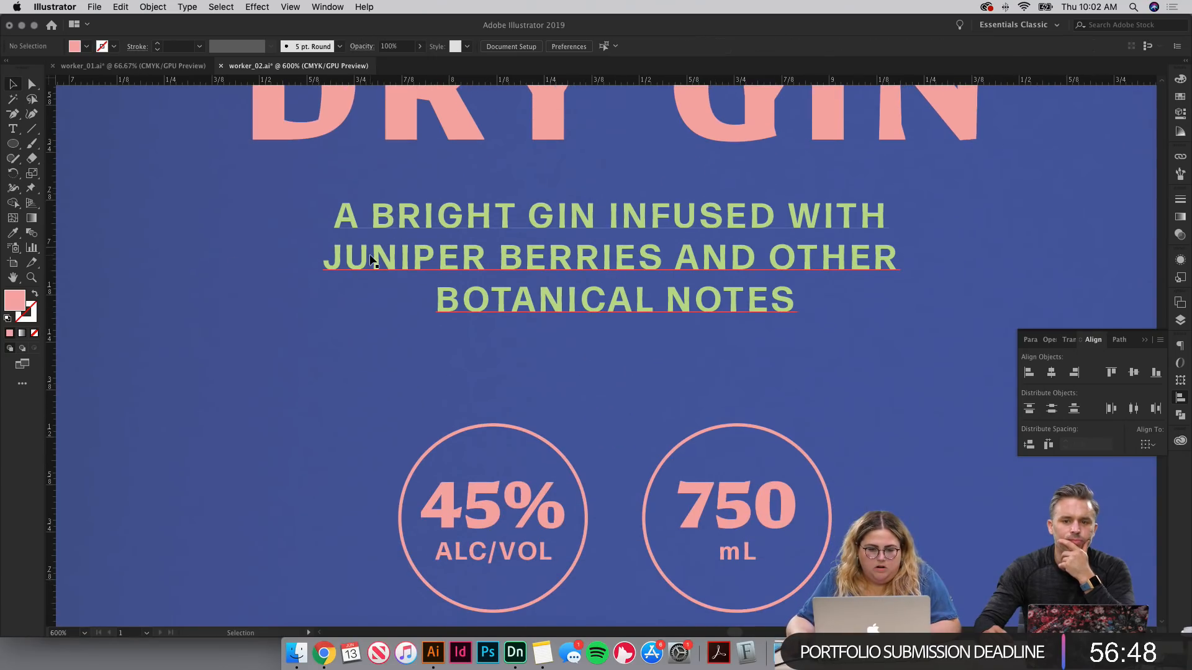
# Step: Examine the DRY GIN title, green description, badges and Est. 2019 line, both in detail and against the whole bottle
pyautogui.moveTo(612, 517); pyautogui.dragTo(615, 545)
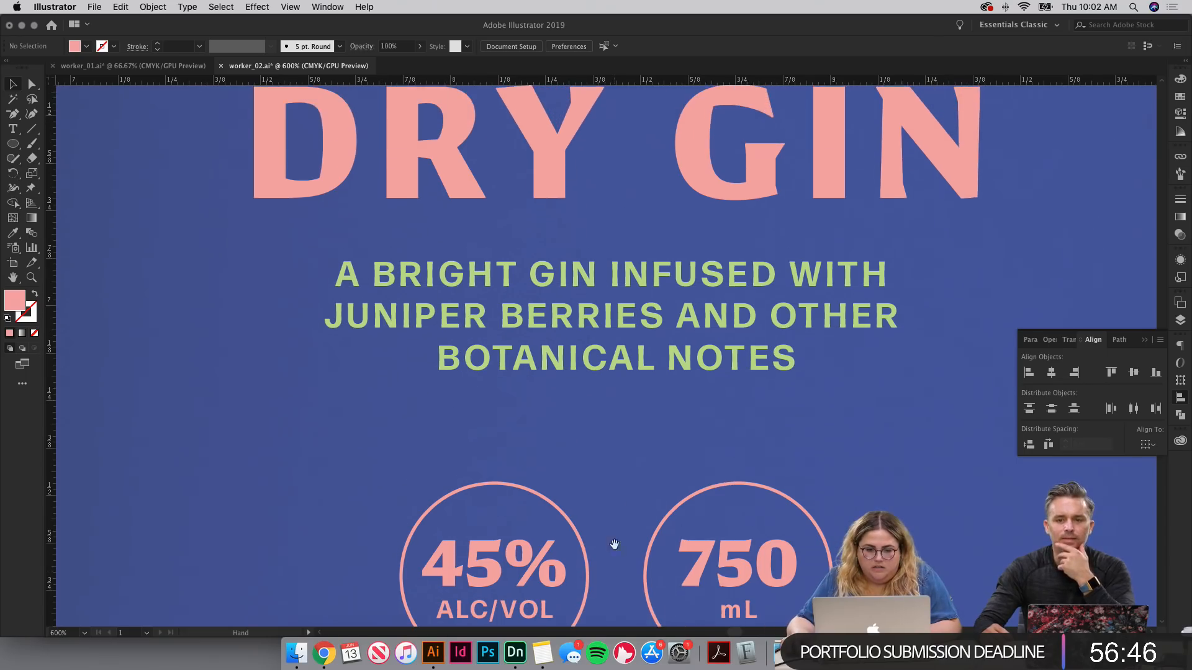
pyautogui.moveTo(593, 378); pyautogui.dragTo(596, 482)
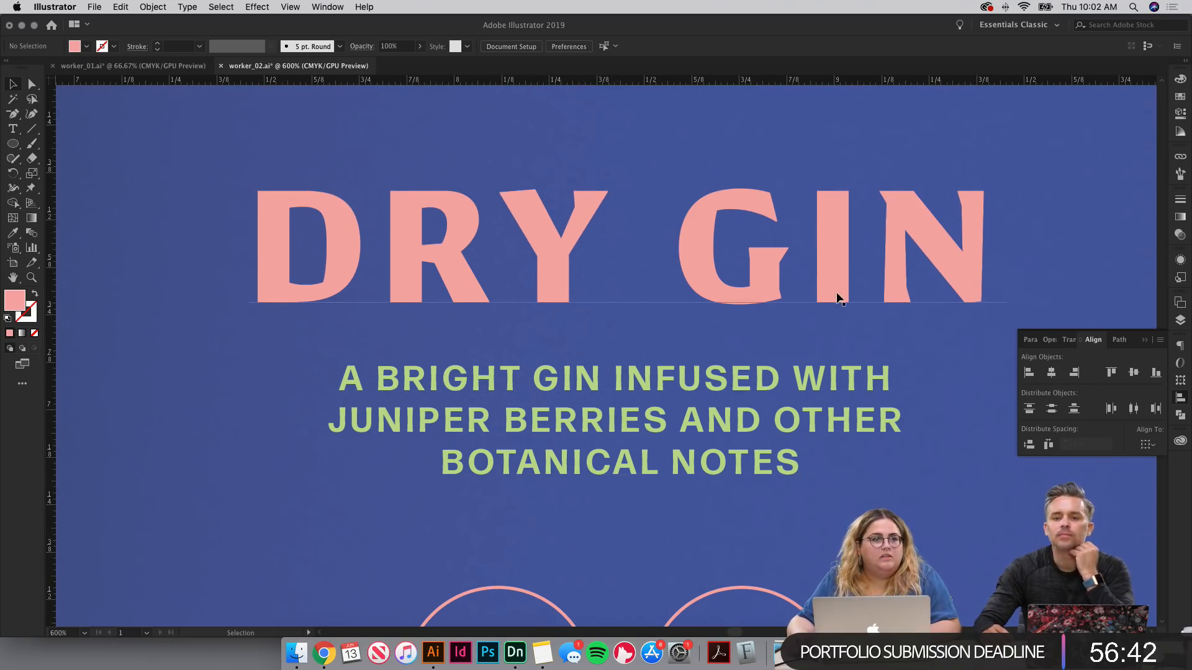
pyautogui.press('space')
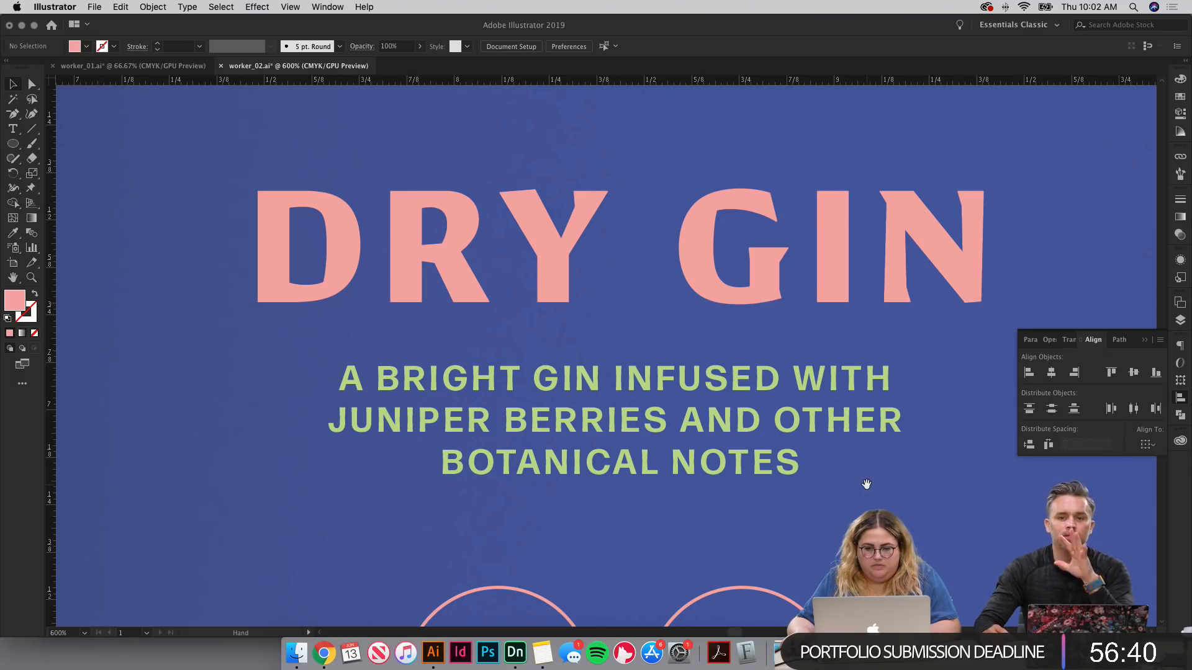
pyautogui.moveTo(865, 487); pyautogui.dragTo(866, 221)
pyautogui.moveTo(894, 448); pyautogui.dragTo(938, 314)
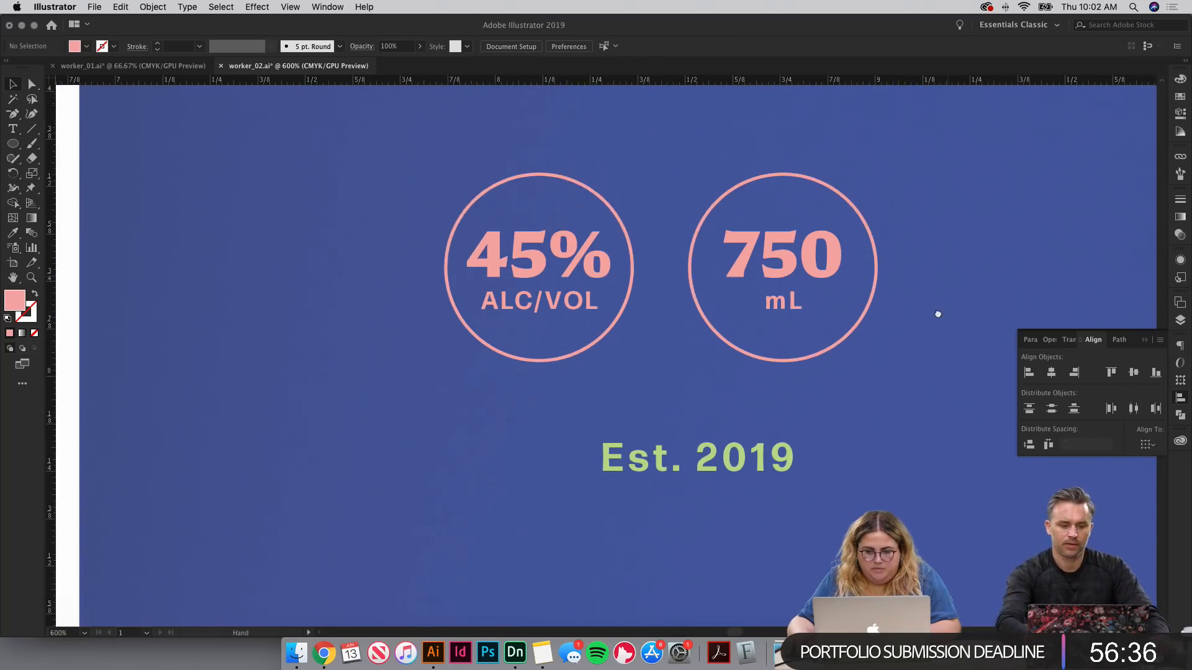
pyautogui.press('super+minus')
pyautogui.press('super+minus')
pyautogui.press('super+minus')
pyautogui.press('super+minus')
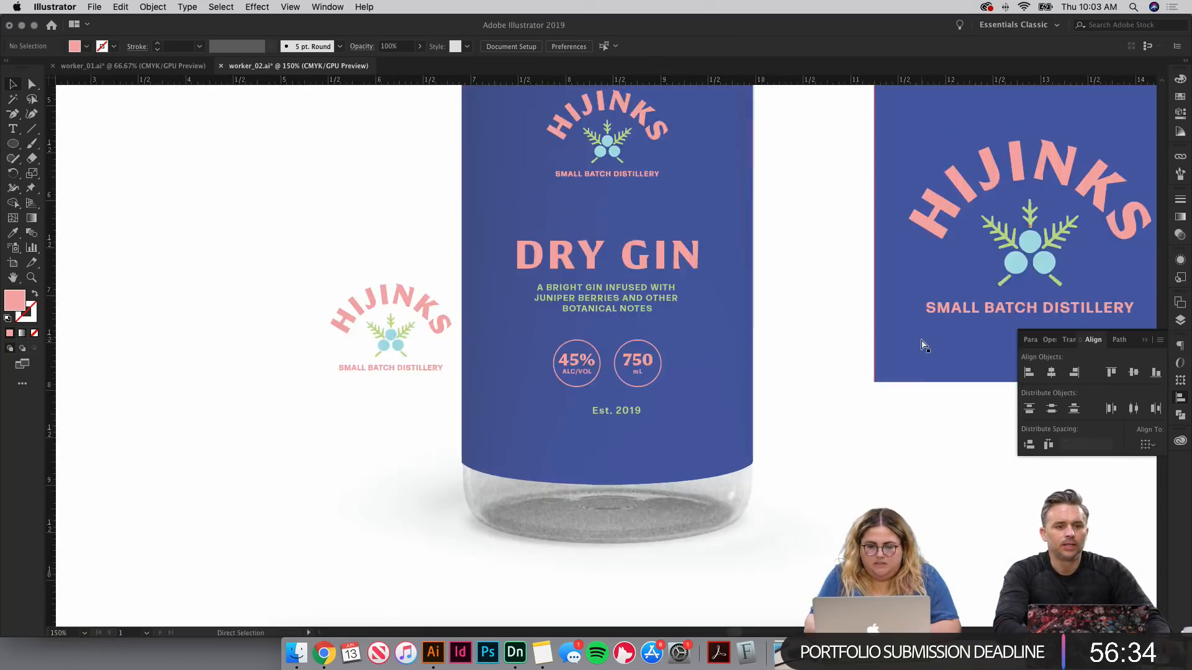
pyautogui.press('super+equal')
pyautogui.press('super+equal')
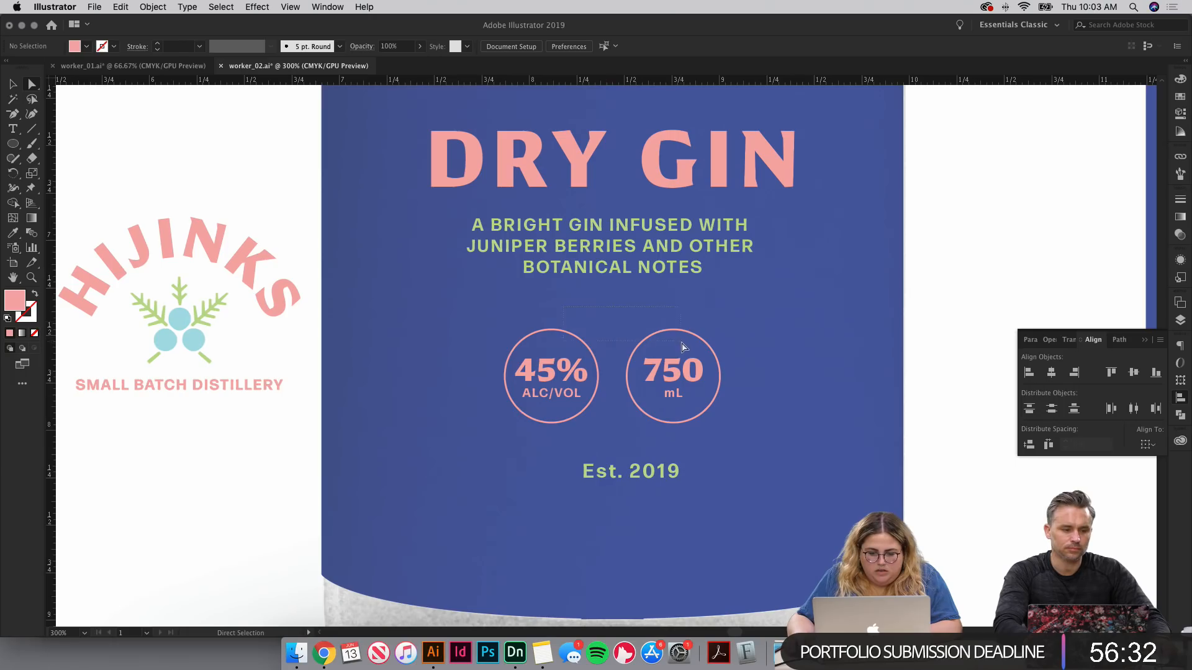
# Step: Set the stroke weight of both badge circles to 1 pt
pyautogui.moveTo(681, 347); pyautogui.dragTo(685, 341)
pyautogui.scroll(5, 591, 338)
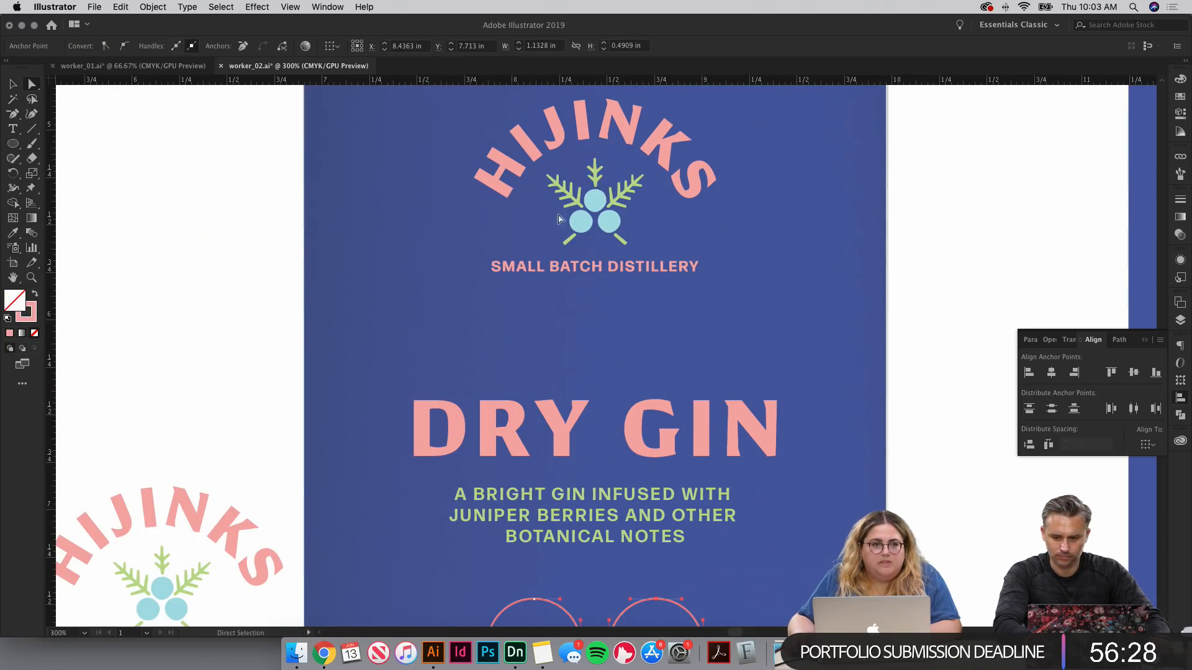
pyautogui.scroll(-5, 713, 139)
pyautogui.click(1180, 199)
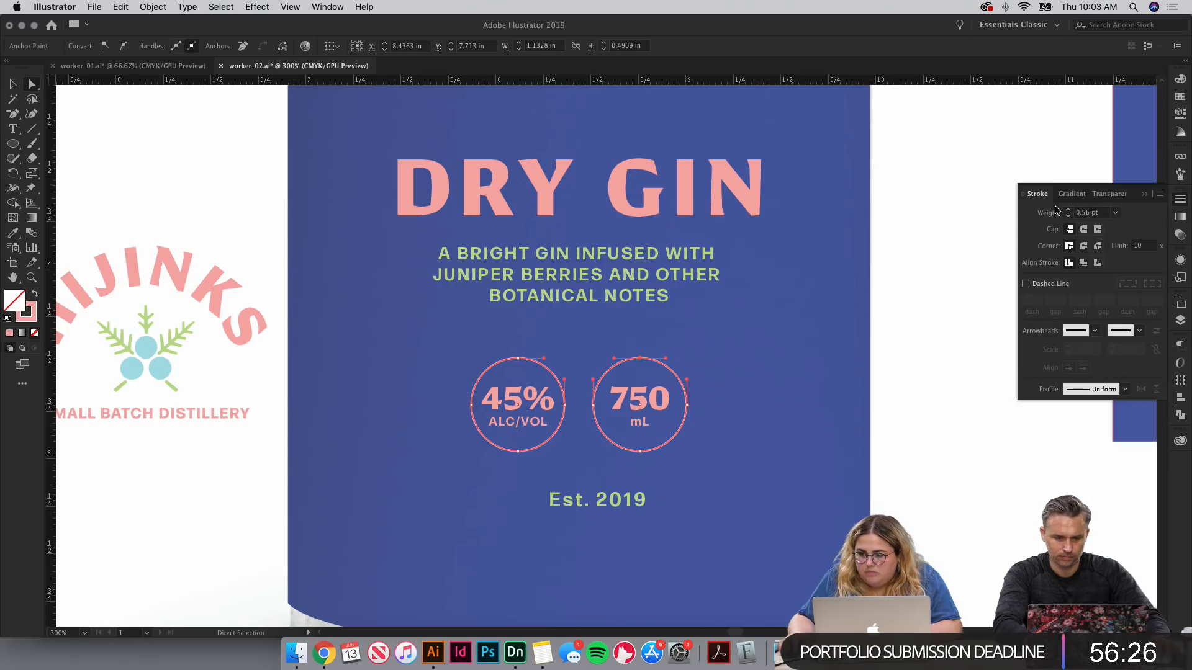
pyautogui.click(1067, 210)
pyautogui.press('v')
pyautogui.click(785, 284)
# Step: Move the spare logo higher and farther from the bottle, and duplicate the two outlined badges onto the blank area beside it
pyautogui.moveTo(794, 266)
pyautogui.mouseDown()
pyautogui.moveTo(803, 426)
pyautogui.moveTo(796, 273)
pyautogui.mouseUp()
pyautogui.press('super+minus')
pyautogui.press('super+minus')
pyautogui.press('super+minus')
pyautogui.press('super+minus')
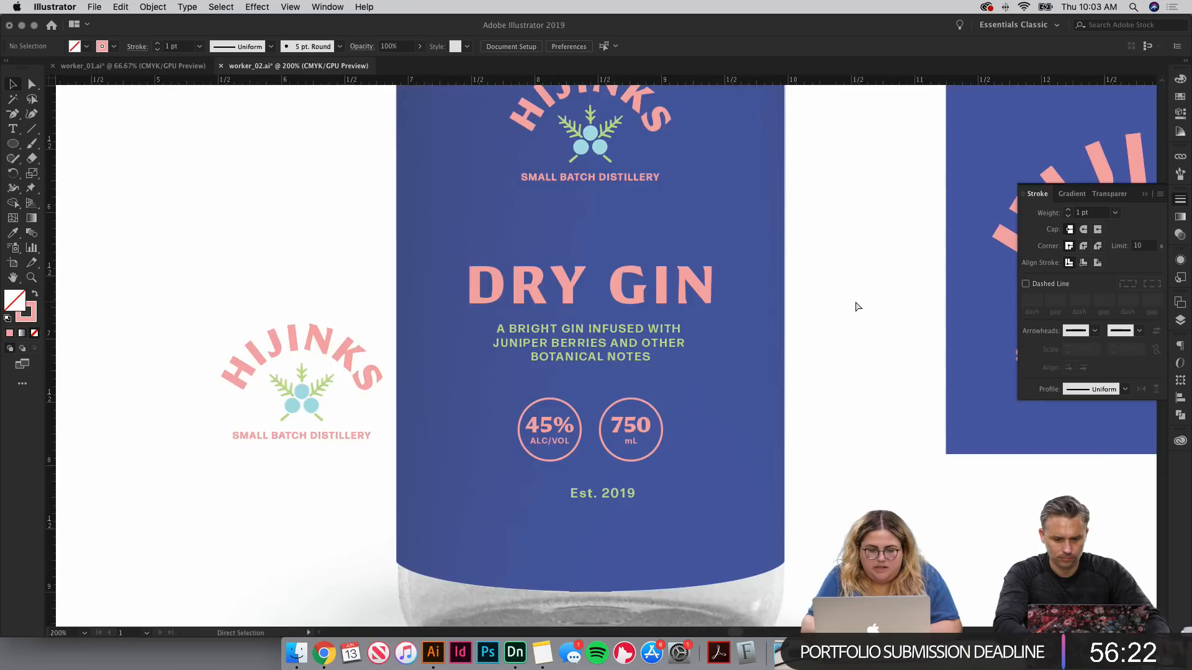
pyautogui.press('super+equal')
pyautogui.press('super+equal')
pyautogui.press('super+equal')
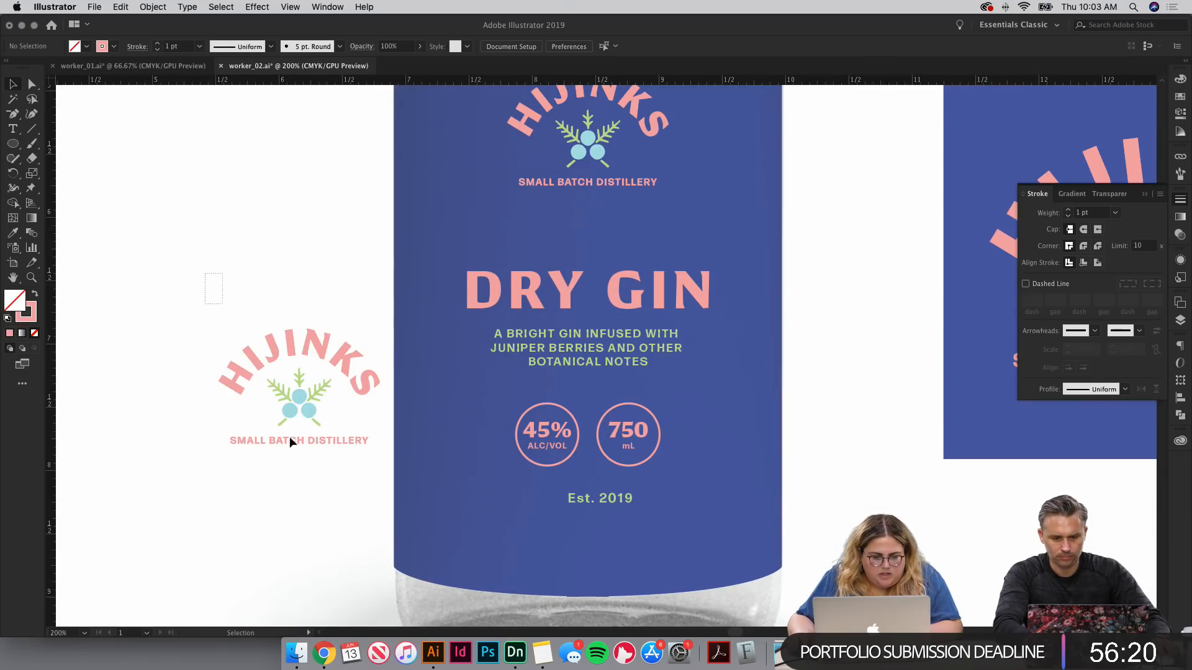
pyautogui.click(289, 437)
pyautogui.moveTo(363, 400); pyautogui.dragTo(245, 260)
pyautogui.click(584, 377)
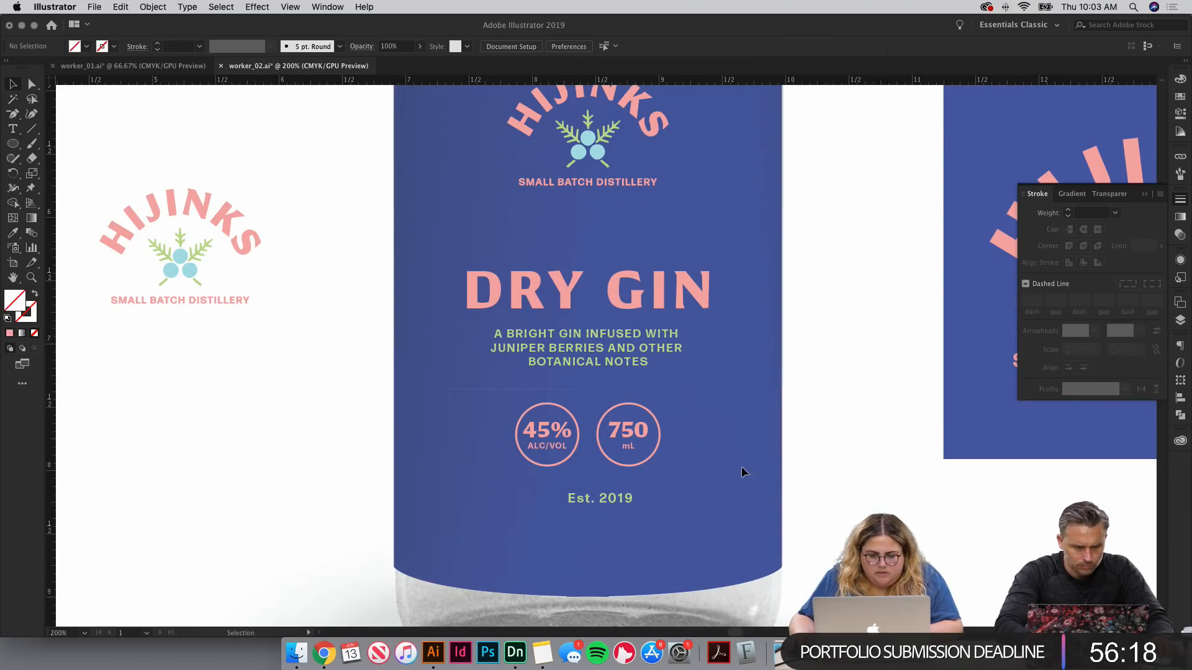
pyautogui.moveTo(644, 431); pyautogui.dragTo(318, 431)
# Step: Fill the label's two badge circles with the light blue sampled from the logo's berries, without a stroke
pyautogui.click(512, 422)
pyautogui.press('a')
pyautogui.moveTo(657, 409); pyautogui.dragTo(684, 408)
pyautogui.press('i')
pyautogui.click(597, 154)
pyautogui.press('v')
pyautogui.click(691, 224)
# Step: Bring the text of both badges in front of the filled circles and recolour it with the label's dark blue
pyautogui.moveTo(527, 446); pyautogui.dragTo(480, 461)
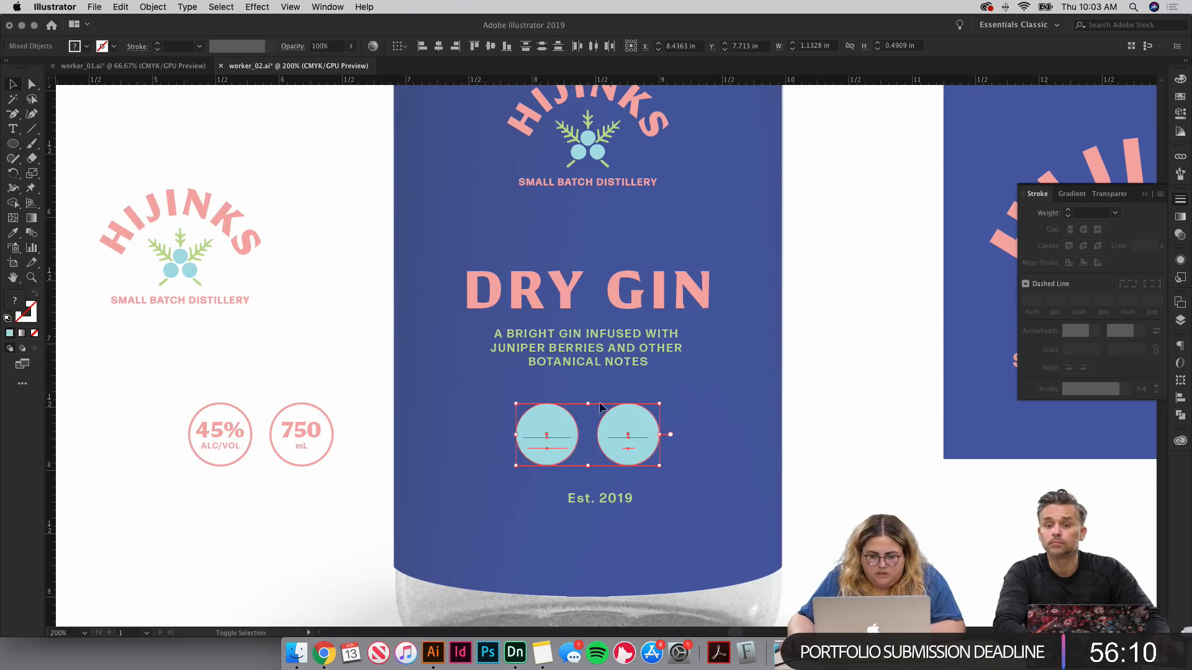
pyautogui.moveTo(513, 410); pyautogui.dragTo(513, 409)
pyautogui.press('super+shift+bracketright')
pyautogui.press('i')
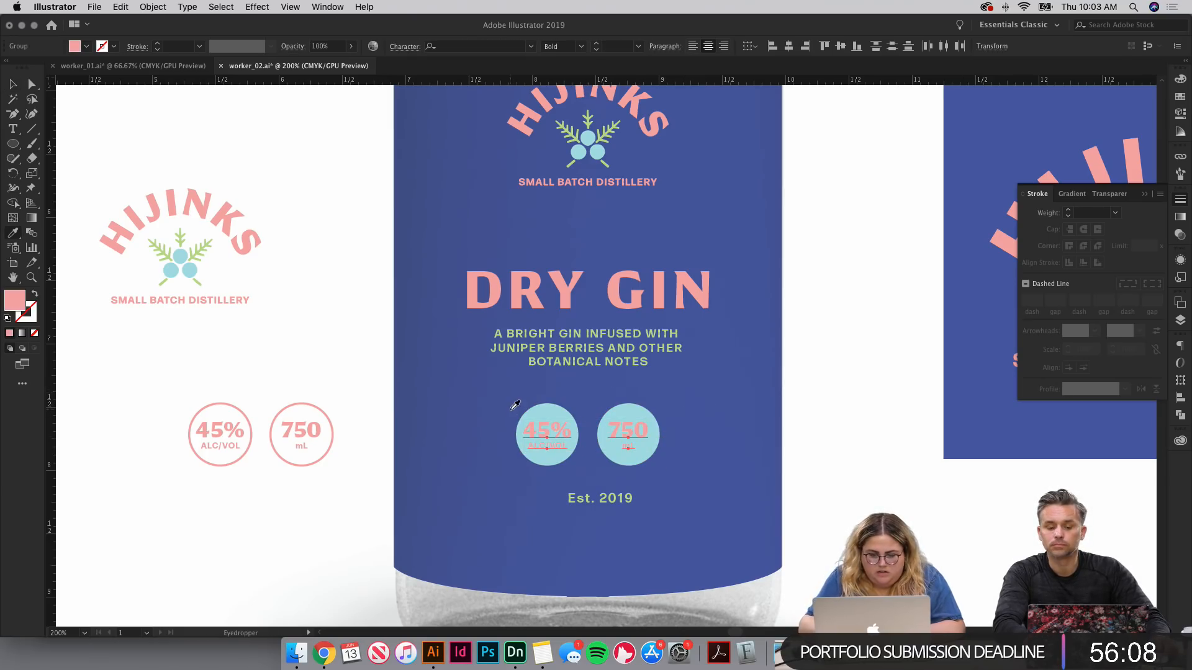
pyautogui.click(482, 409)
pyautogui.press('v')
pyautogui.click(370, 485)
pyautogui.moveTo(416, 447); pyautogui.dragTo(429, 371)
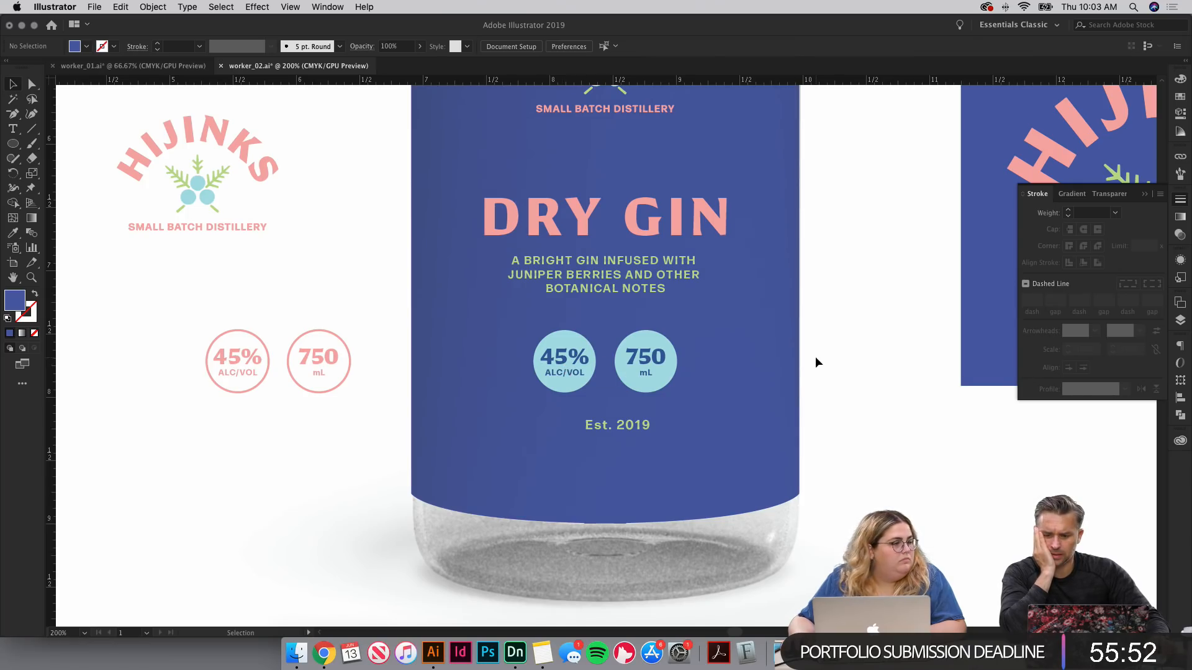
# Step: Check the blue label shape's fill values in RGB and return the colour sliders to CMYK
pyautogui.press('a')
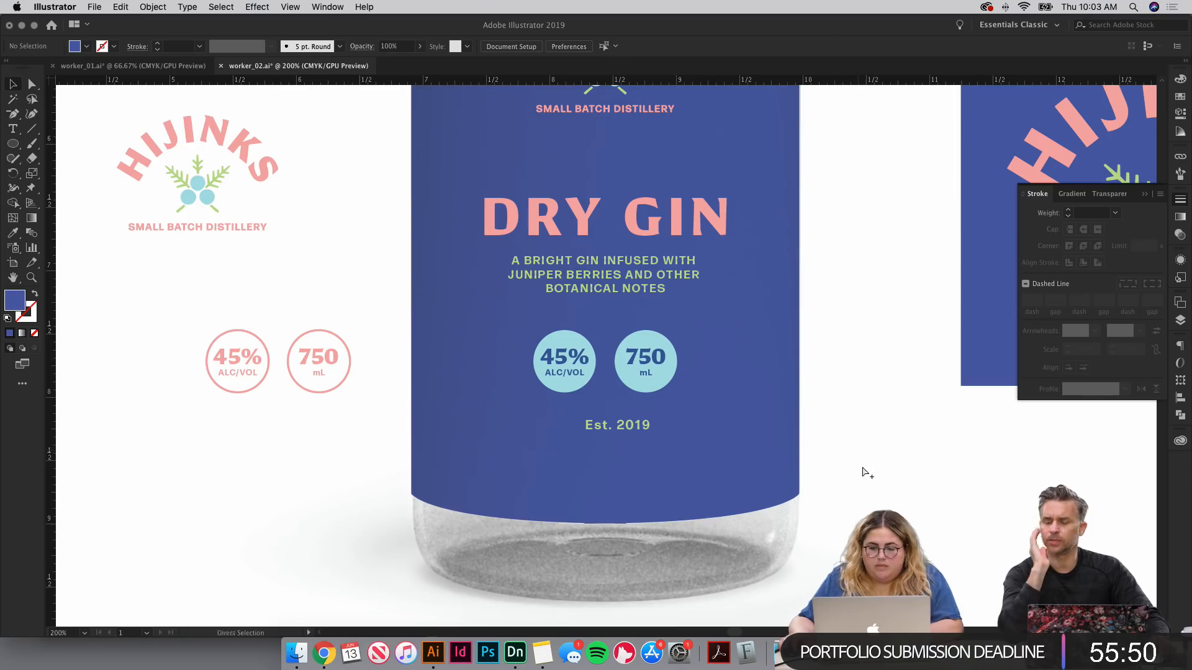
pyautogui.click(757, 441)
pyautogui.click(1180, 79)
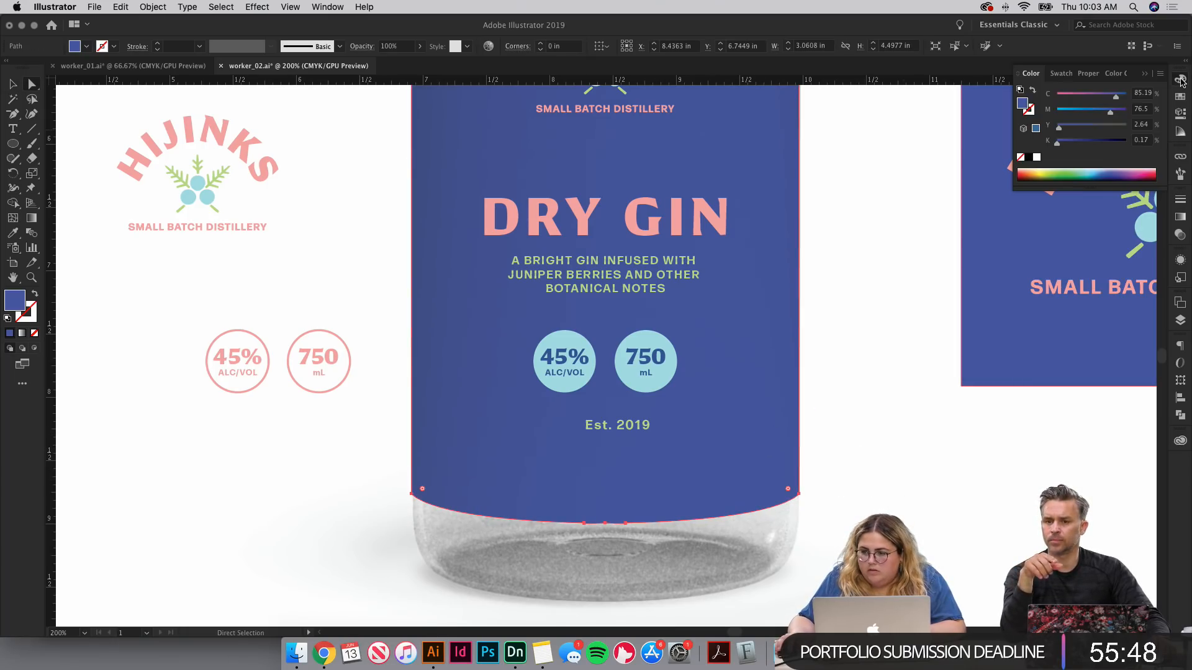
pyautogui.click(1160, 73)
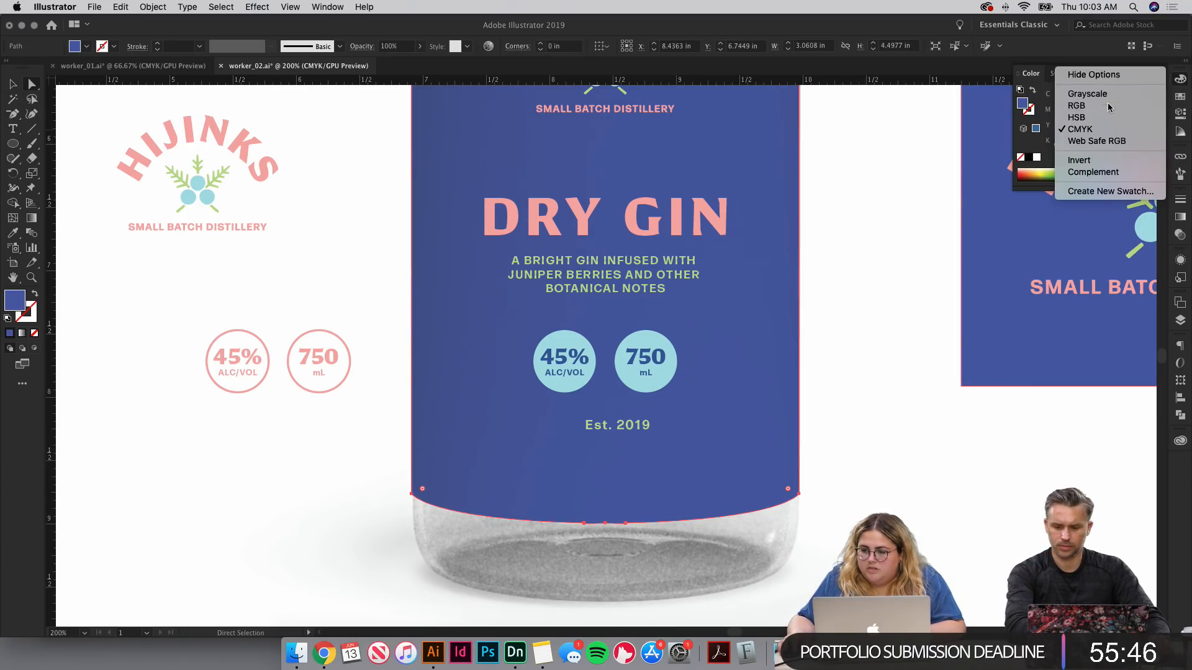
pyautogui.click(1070, 107)
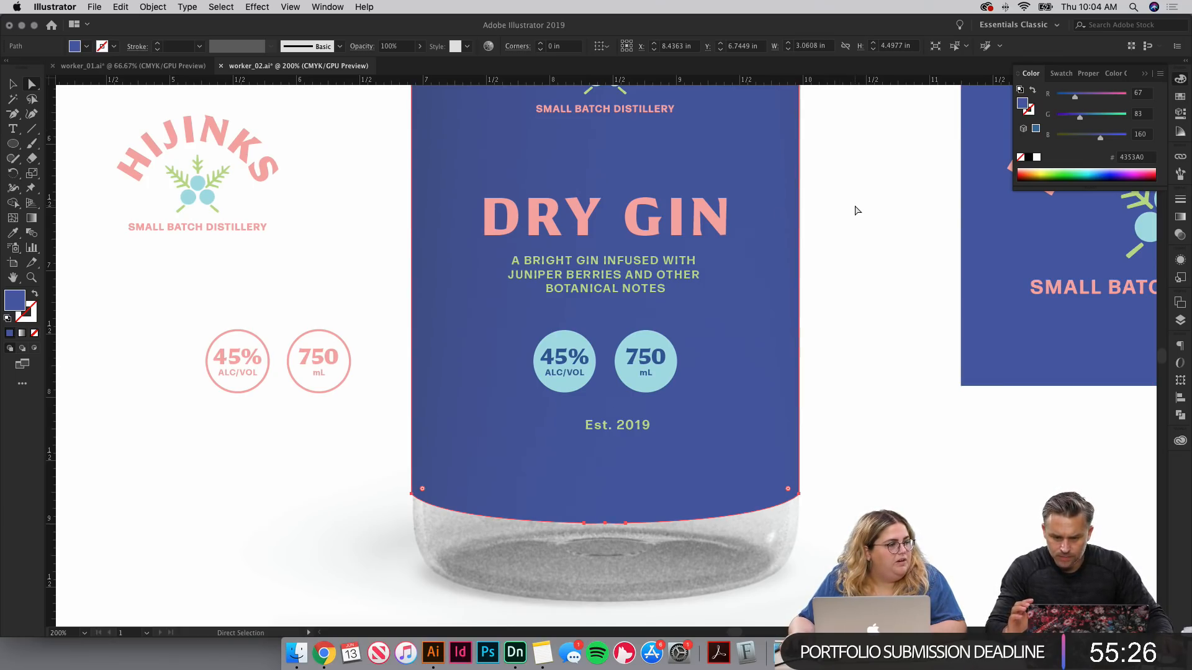
pyautogui.click(896, 313)
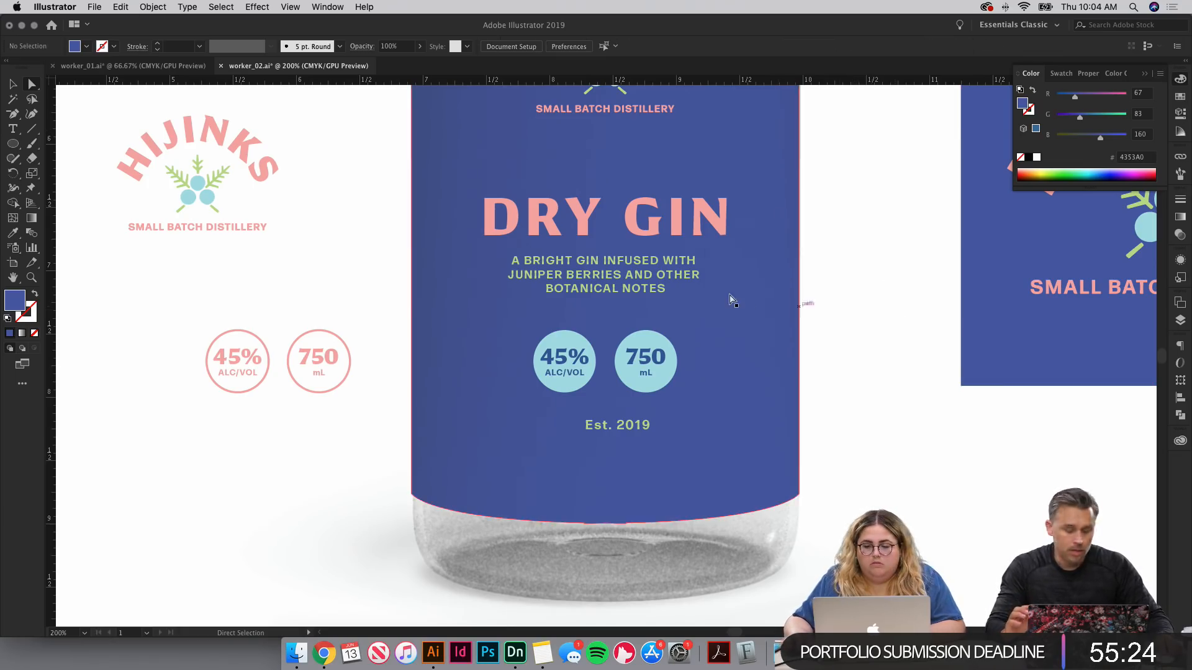
pyautogui.click(1160, 73)
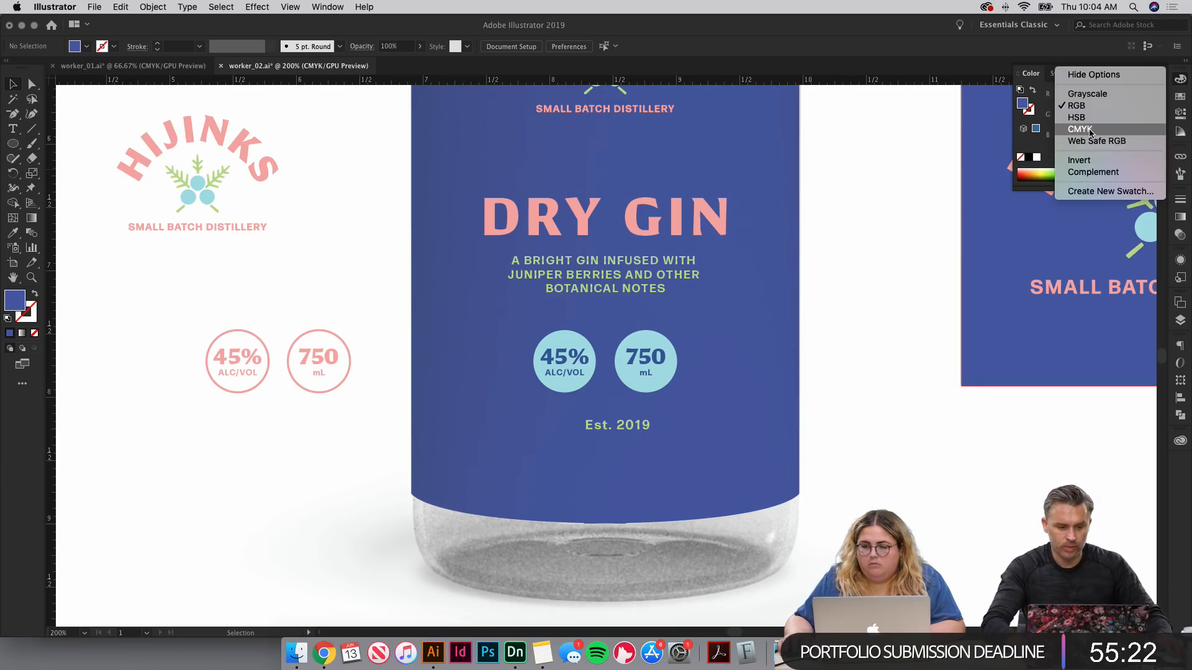
pyautogui.click(1077, 125)
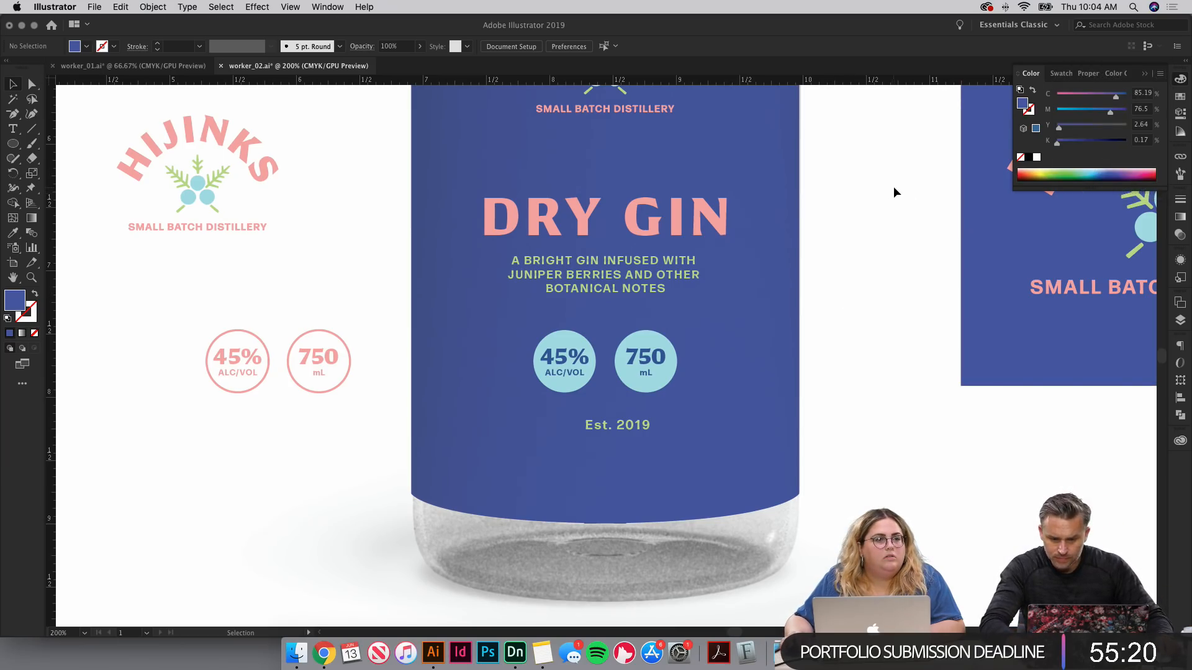
# Step: Centre the Est. 2019 text beneath the badges and apply the DRY GIN title's sampled type style to it
pyautogui.moveTo(894, 191); pyautogui.dragTo(917, 249)
pyautogui.moveTo(661, 486); pyautogui.dragTo(650, 486)
pyautogui.press('i')
pyautogui.click(676, 277)
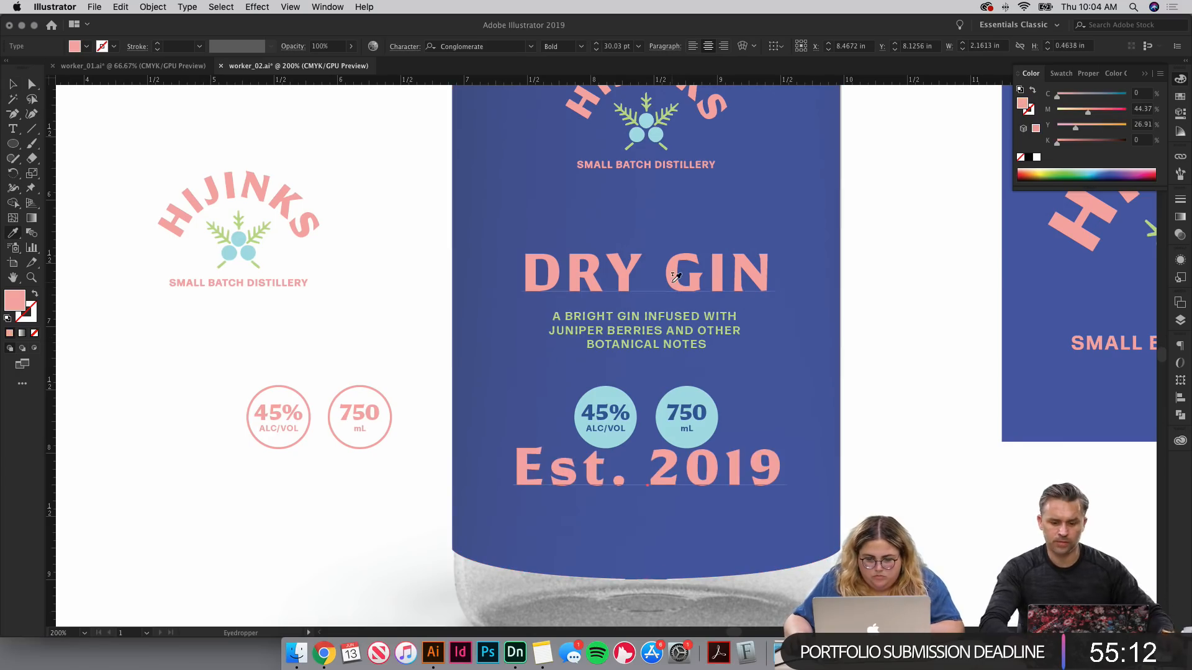
pyautogui.press('t')
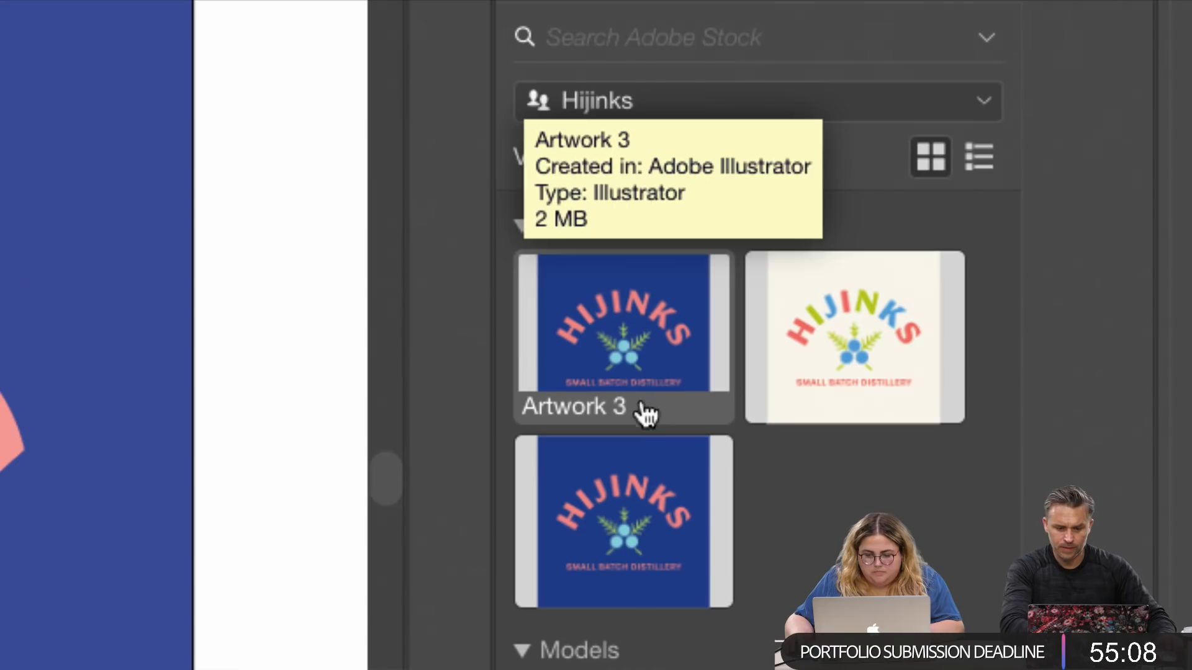
# Step: Rename the Artwork 3 graphic in the Hijinks library as logo
pyautogui.doubleClick(723, 384)
pyautogui.press('BackSpace')
pyautogui.write('logo')
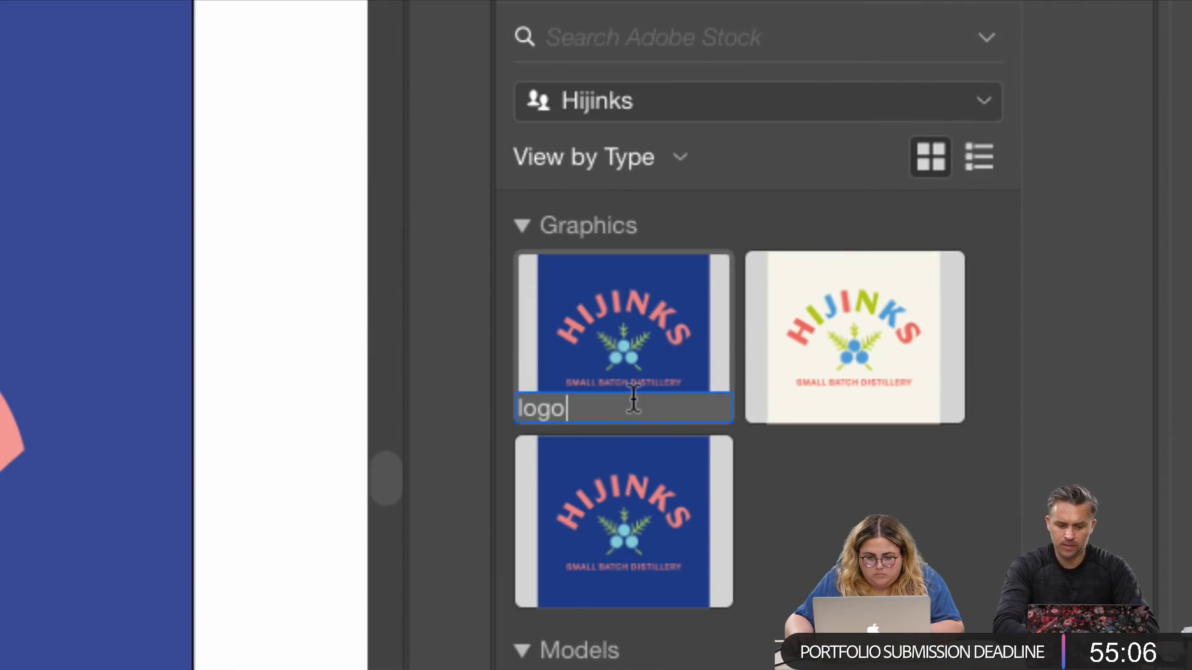
pyautogui.press('Return')
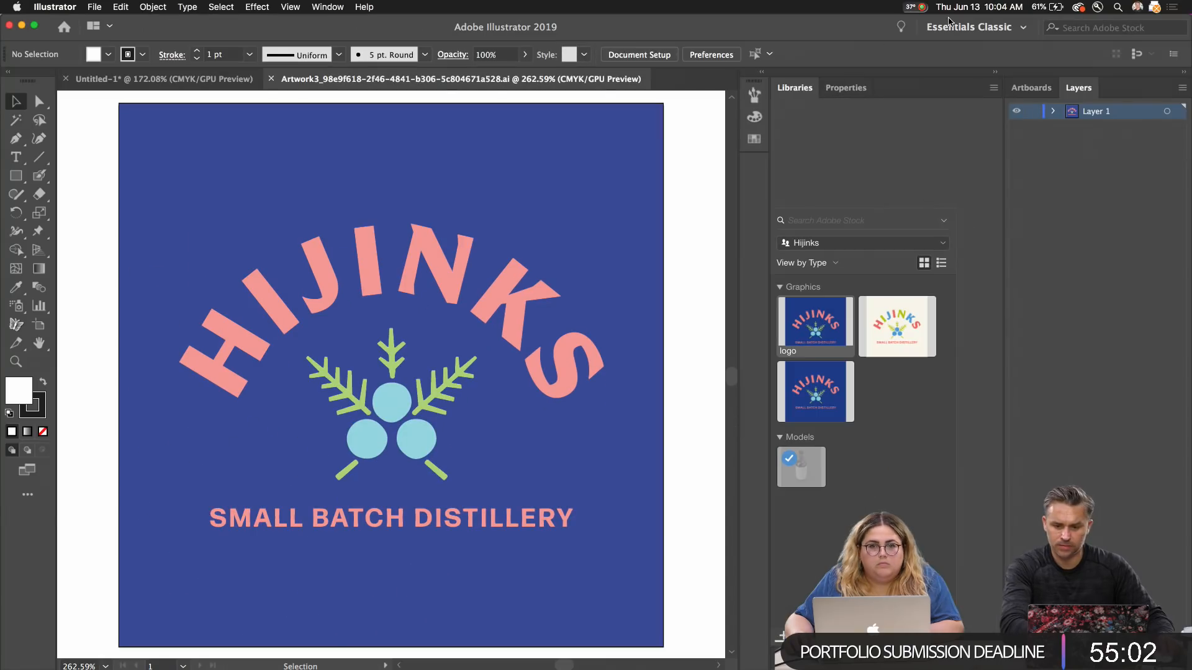
# Step: Add the blue background square to the Hijinks library as a graphic and delete it from the artboard
pyautogui.click(993, 89)
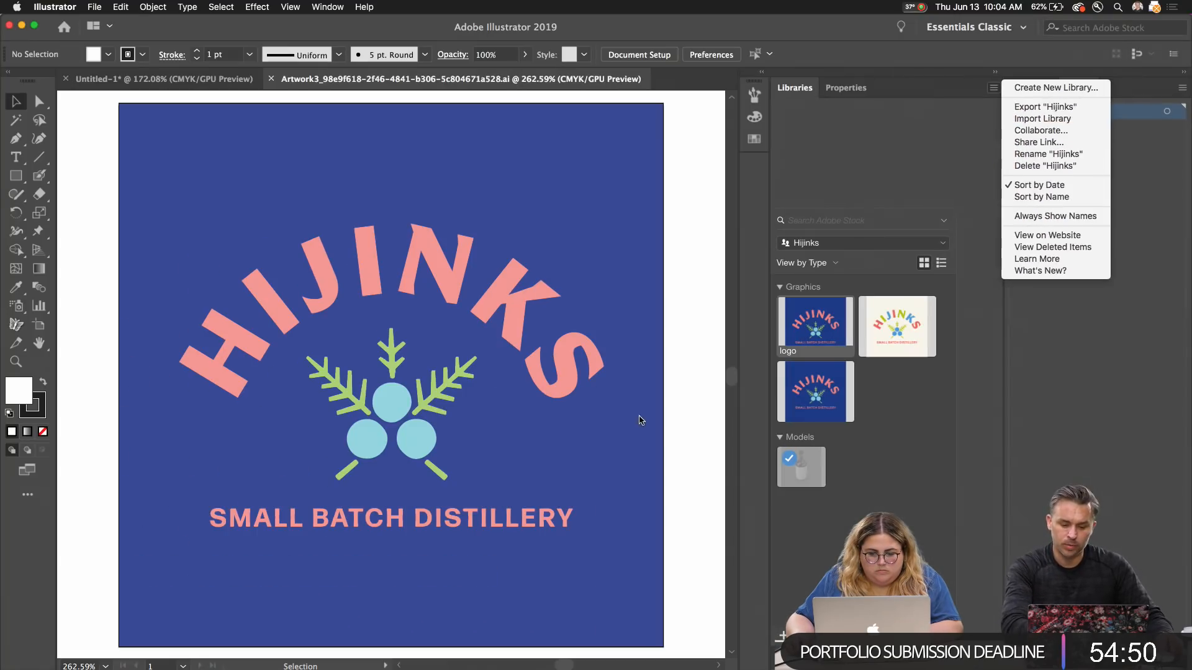
pyautogui.click(829, 459)
pyautogui.click(333, 180)
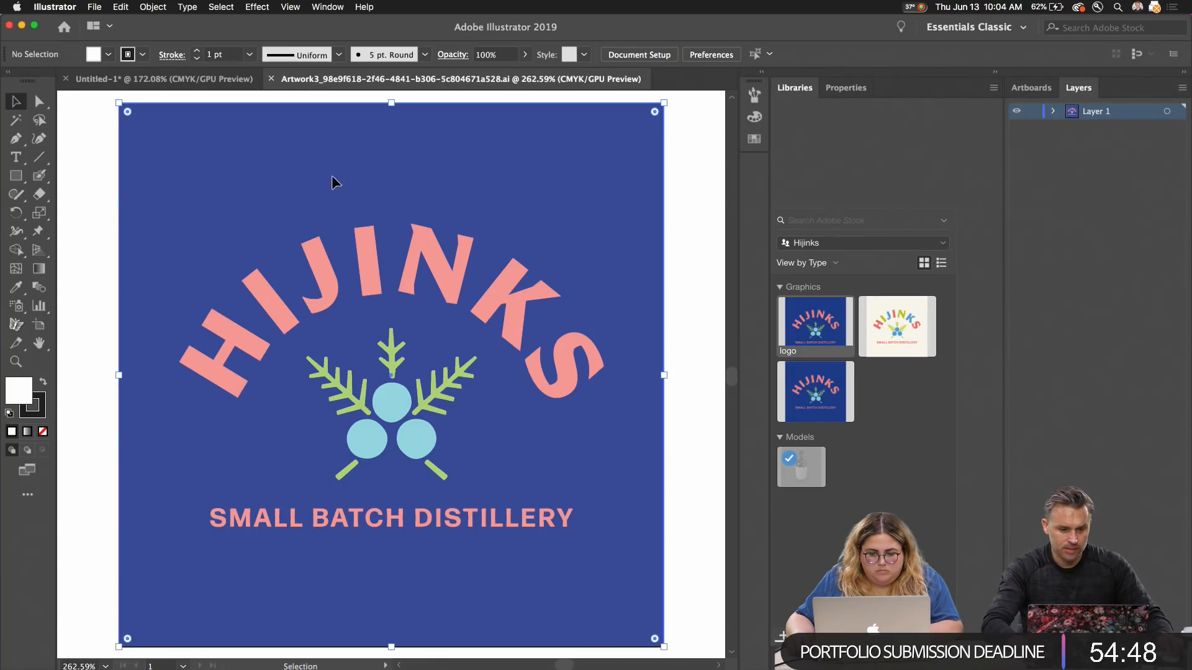
pyautogui.moveTo(594, 187); pyautogui.dragTo(849, 402)
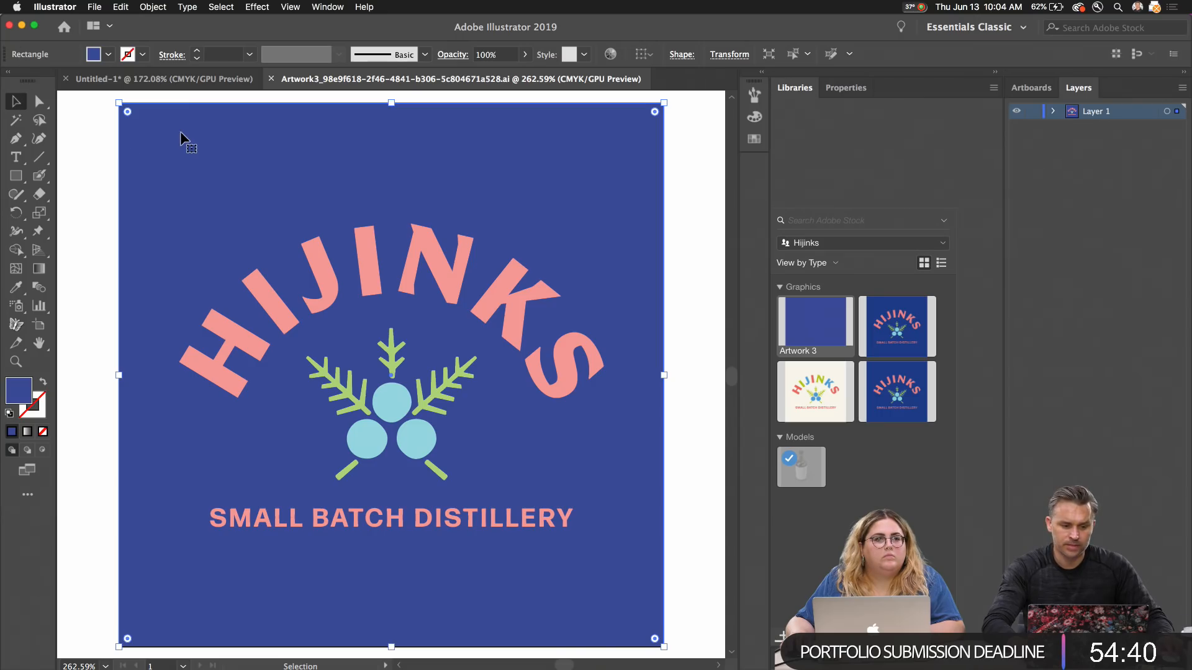
pyautogui.press('Delete')
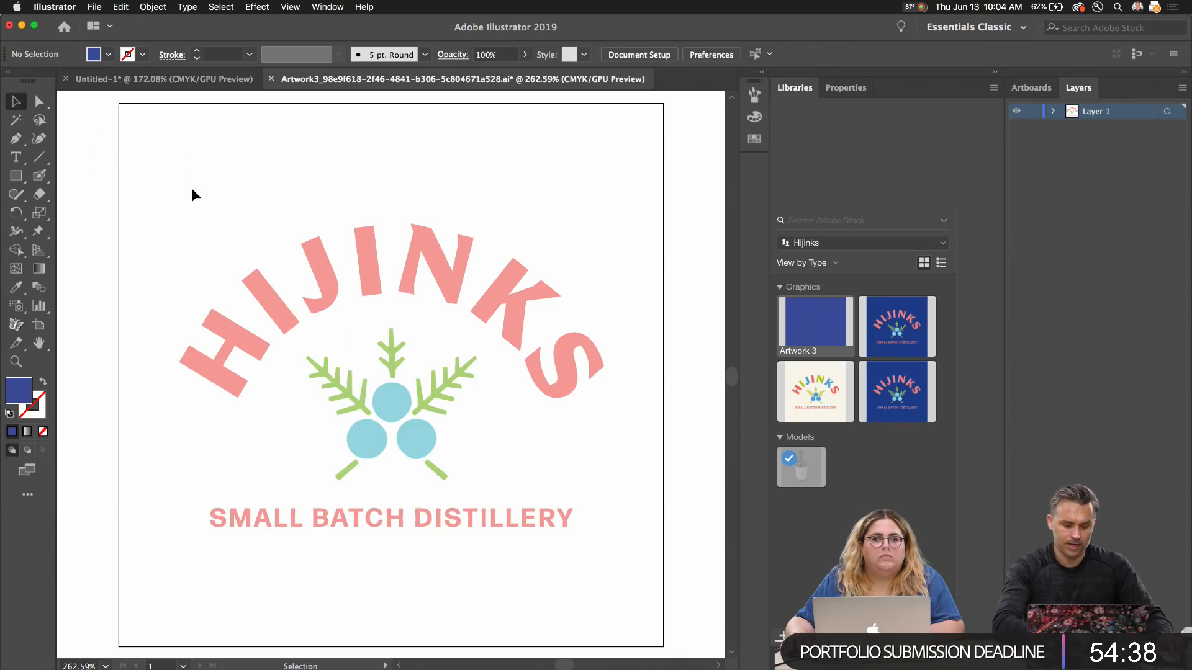
# Step: Add the logo without its background to the Hijinks library and rename the blue square graphic as bkgd
pyautogui.press('a')
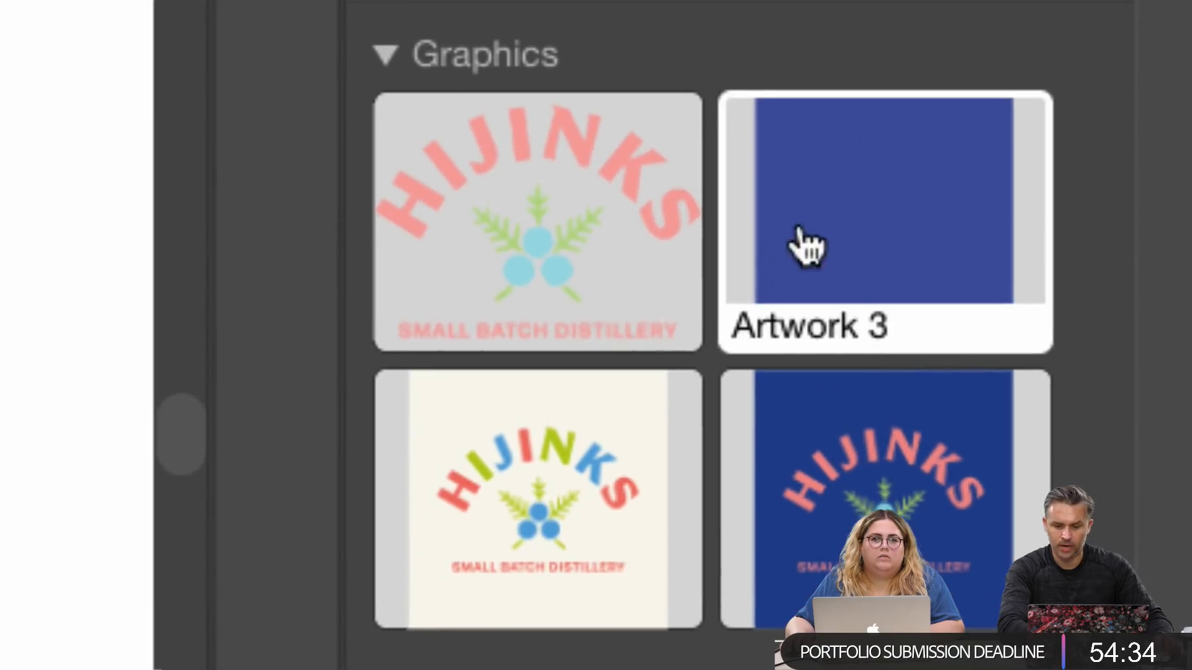
pyautogui.doubleClick(809, 328)
pyautogui.write('bkgd')
pyautogui.press('Return')
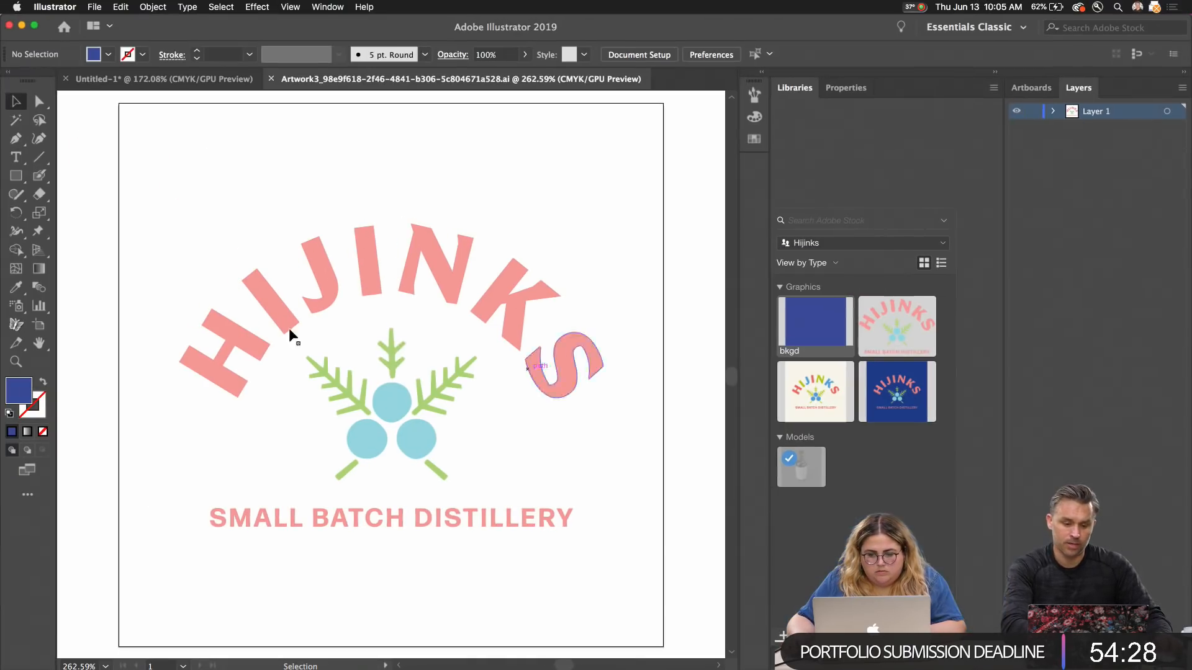
# Step: Switch to Dimension and scale the Hijinks logo decal on the bottle label down to 7.3%
pyautogui.click(21, 21)
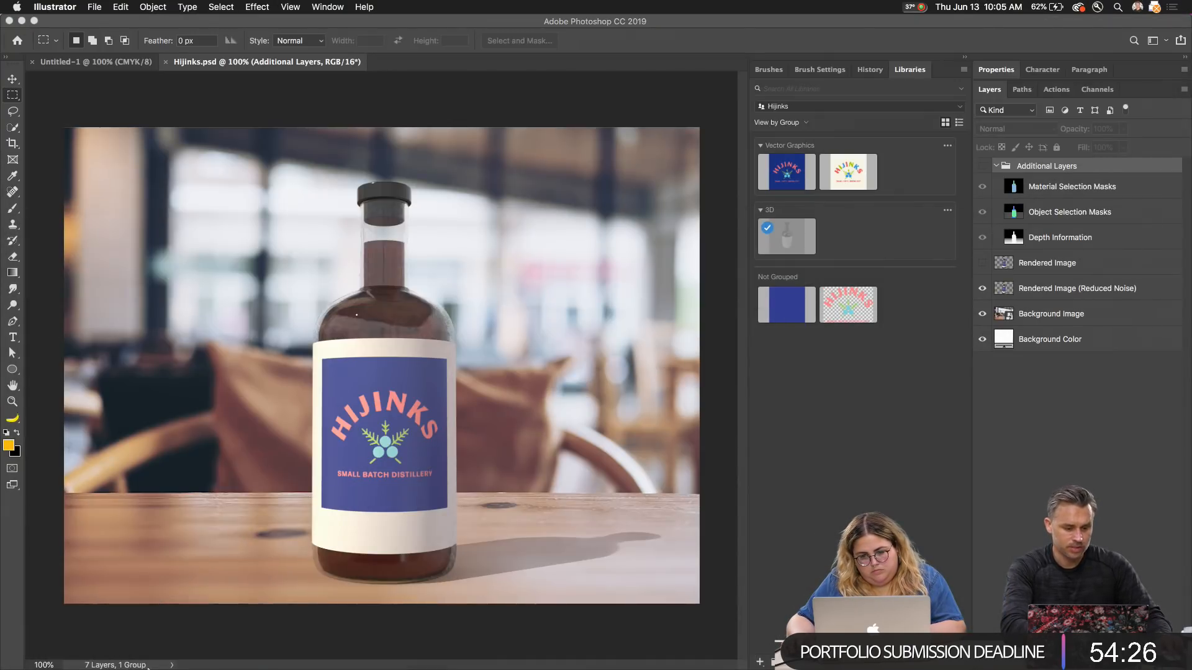
pyautogui.moveTo(140, 664)
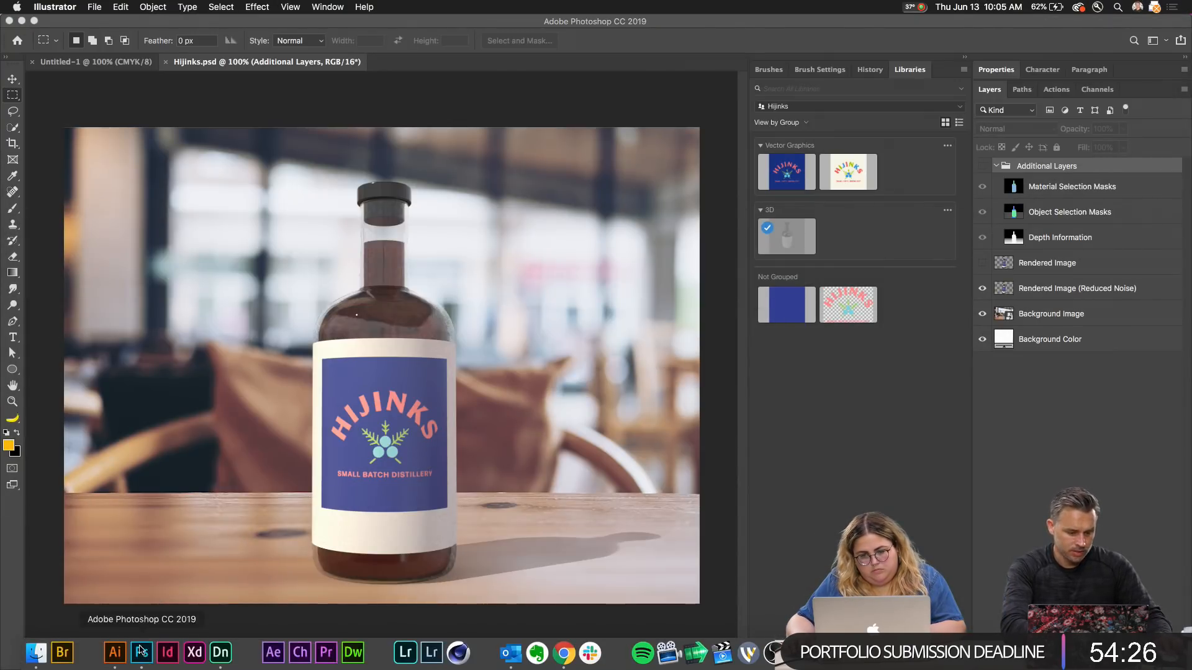
pyautogui.click(220, 653)
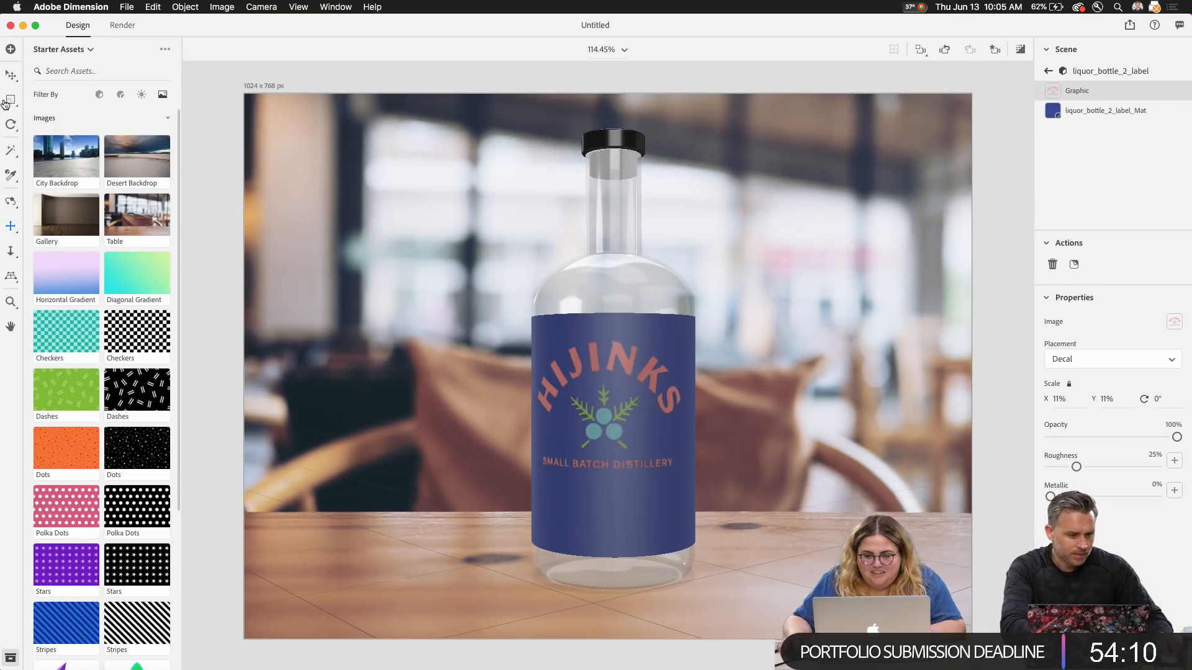
pyautogui.click(8, 76)
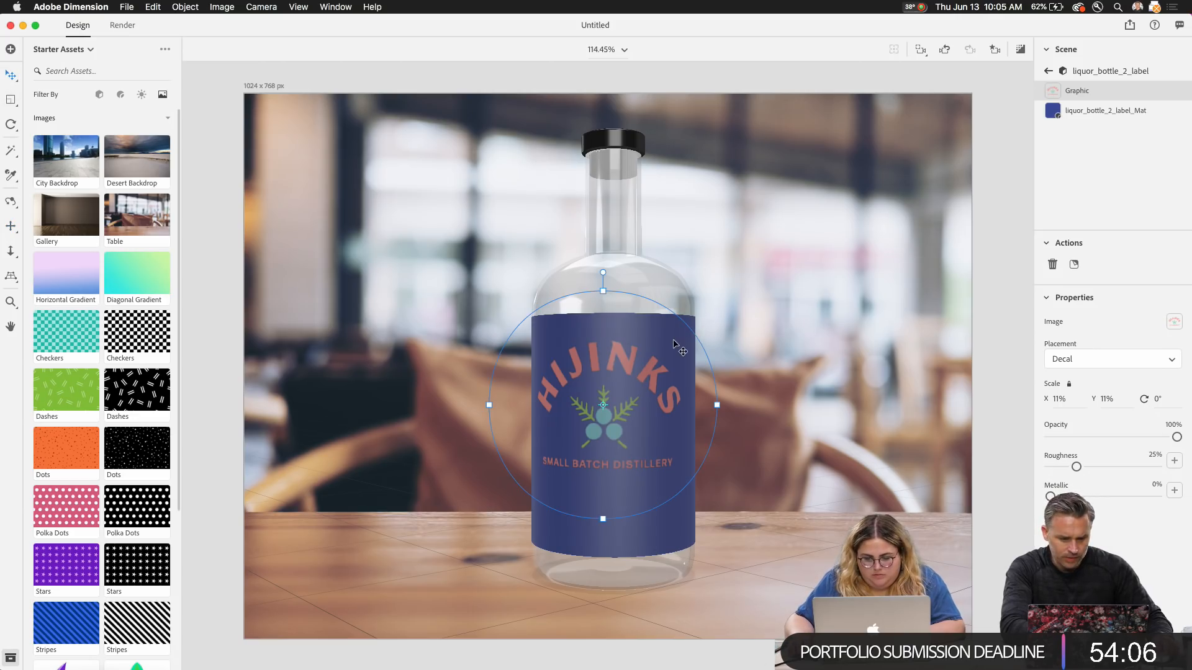
pyautogui.moveTo(674, 341); pyautogui.dragTo(692, 409)
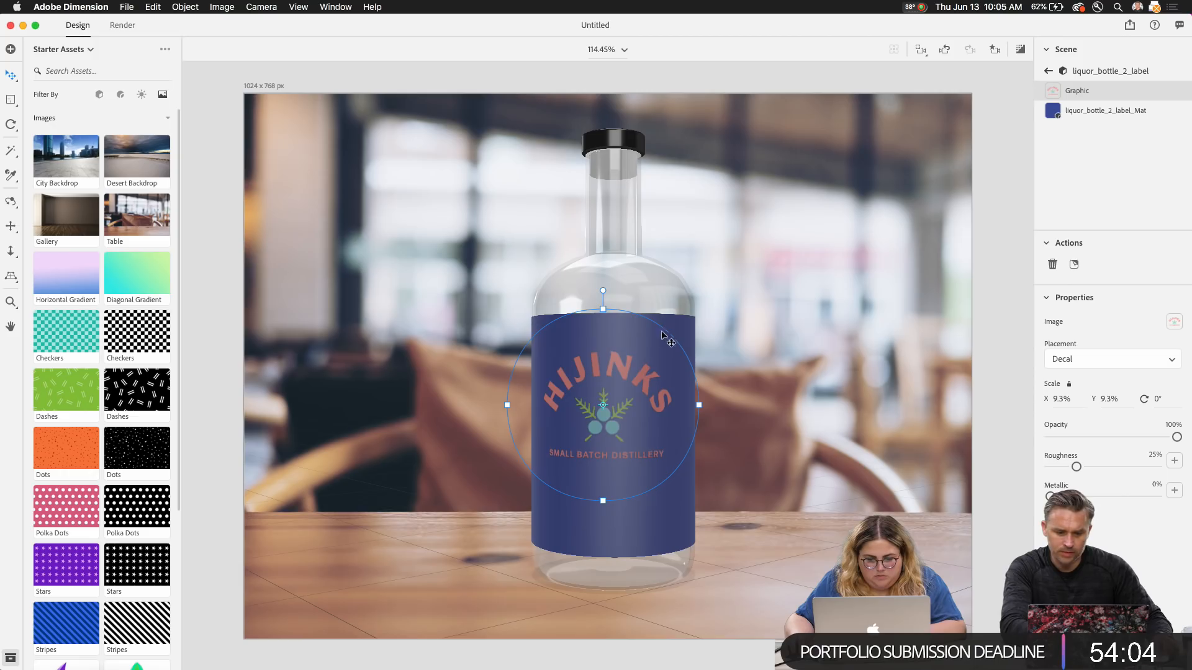
pyautogui.moveTo(662, 336); pyautogui.dragTo(654, 350)
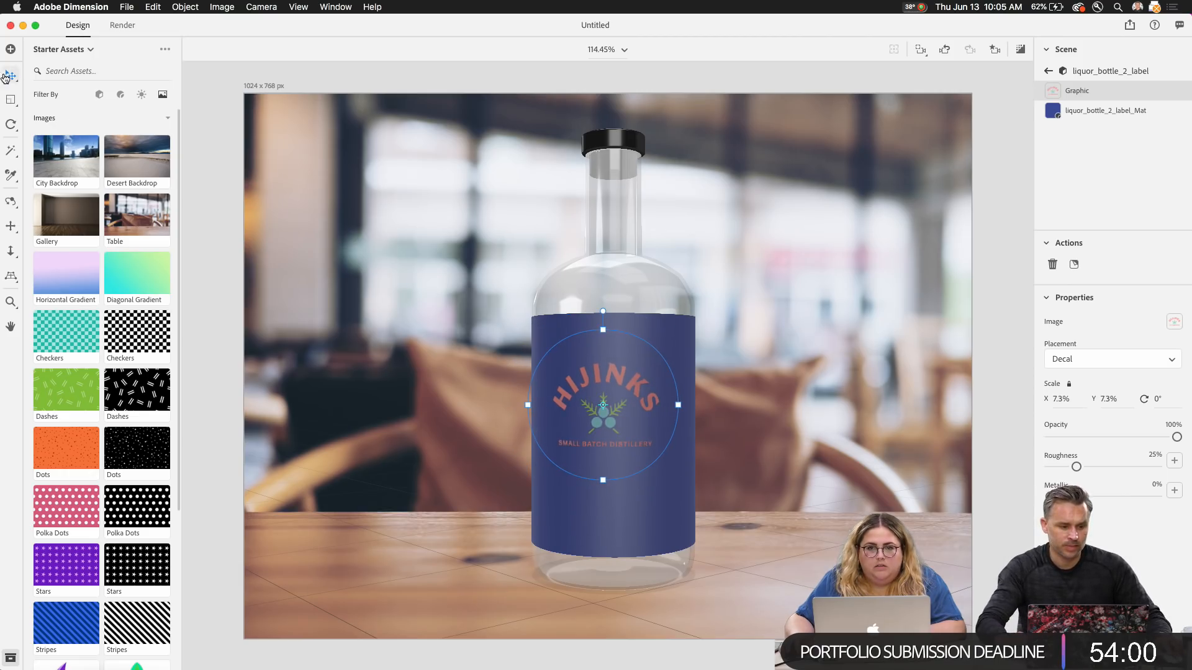
pyautogui.click(9, 204)
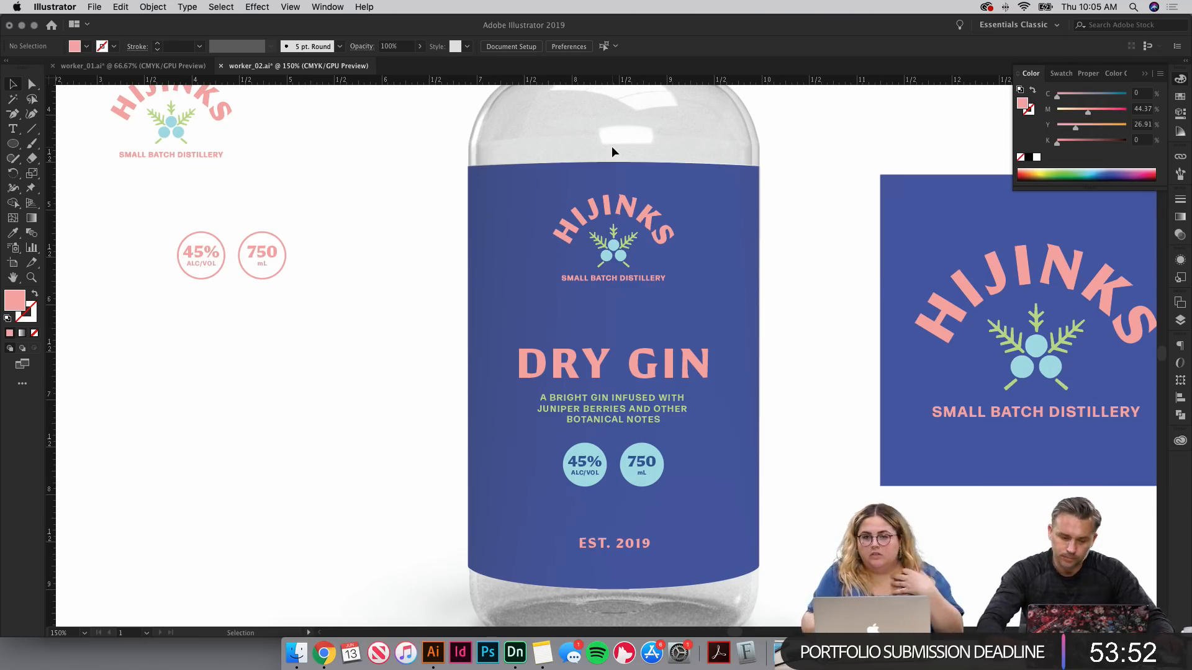
# Step: Slightly enlarge the DRY GIN title, its description and the two badges together on the label
pyautogui.click(643, 366)
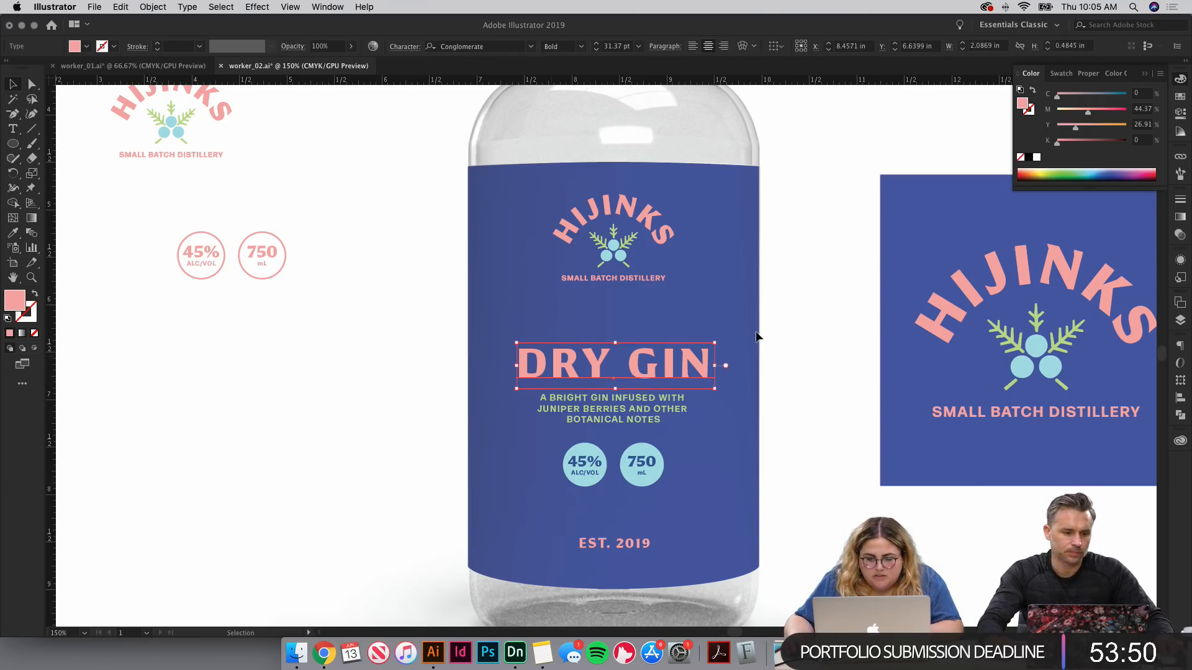
pyautogui.click(494, 327)
pyautogui.moveTo(730, 488); pyautogui.dragTo(619, 342)
pyautogui.click(818, 391)
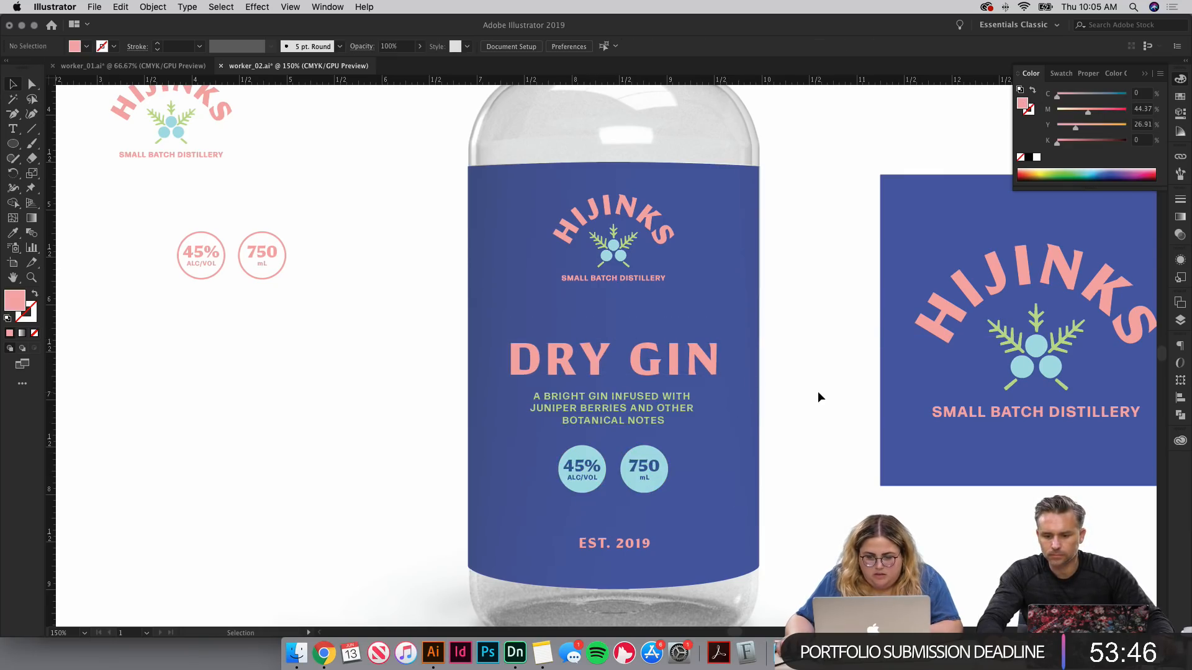
# Step: Examine the annotated bottle sketches, closely inspecting the large botanical label concept
pyautogui.press('super+minus')
pyautogui.press('super+minus')
pyautogui.press('super+minus')
pyautogui.hscroll(10, 820, 396)
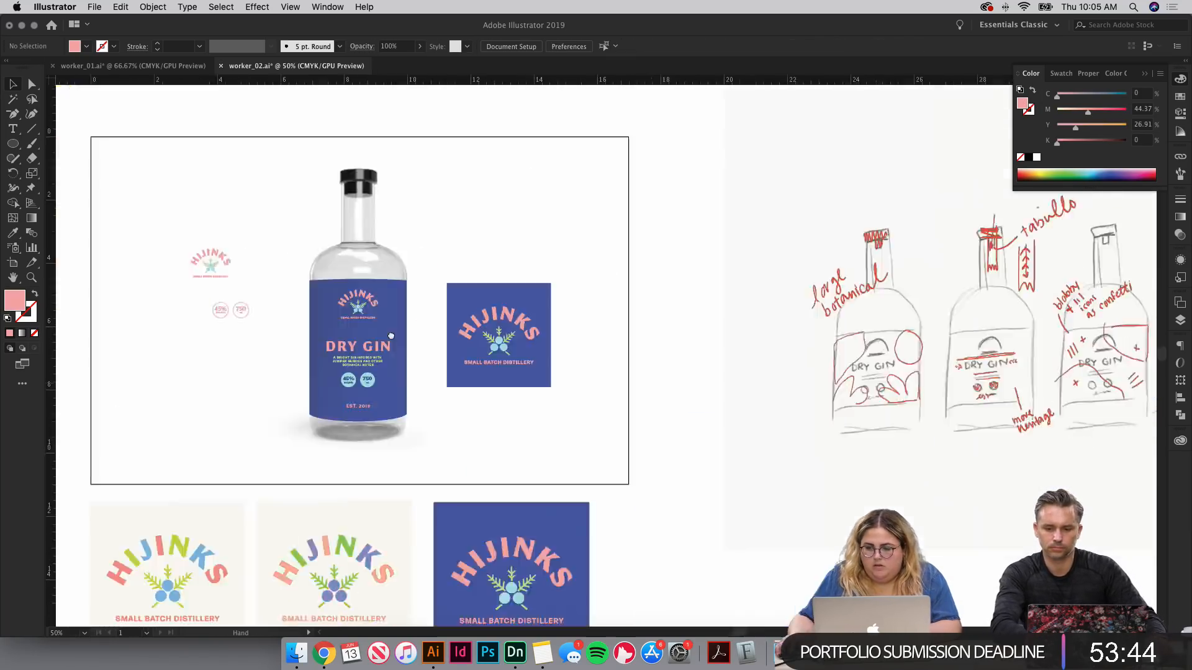
pyautogui.hscroll(-3, 583, 283)
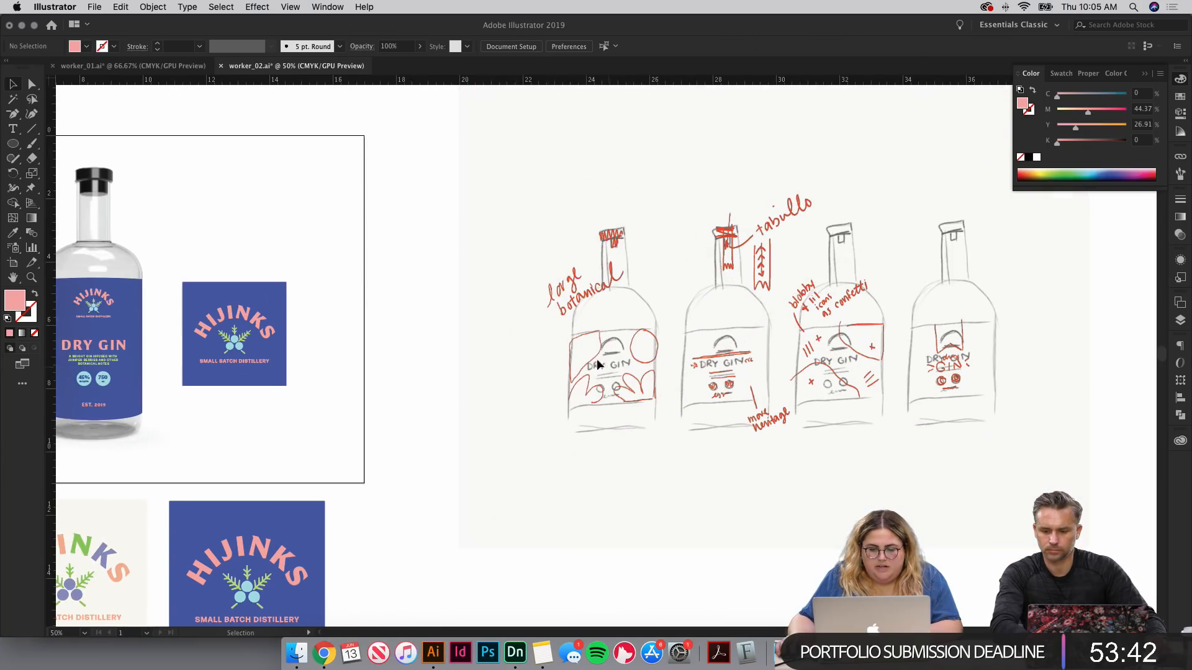
pyautogui.press('super+plus')
pyautogui.press('super+plus')
pyautogui.press('super+plus')
pyautogui.press('super+plus')
pyautogui.scroll(-2, 577, 344)
pyautogui.hscroll(2, 577, 344)
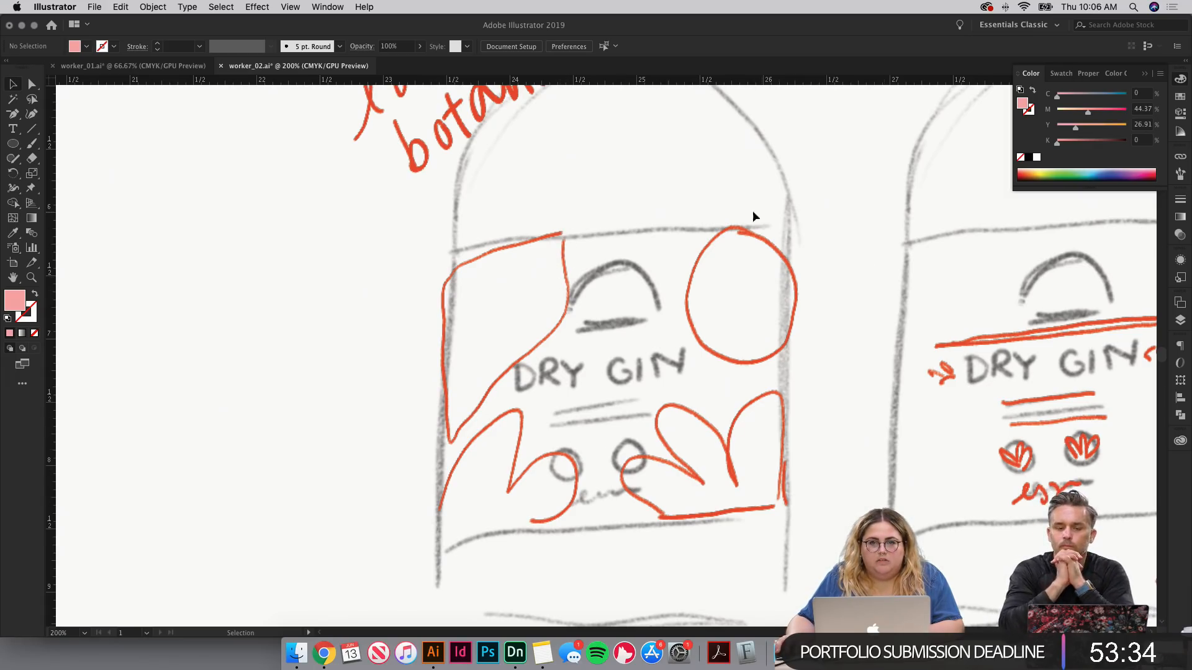
pyautogui.moveTo(297, 360); pyautogui.dragTo(927, 319)
# Step: Move the blue square logo artwork away from the bottle to beyond the artboard's right edge
pyautogui.hscroll(-20, 927, 319)
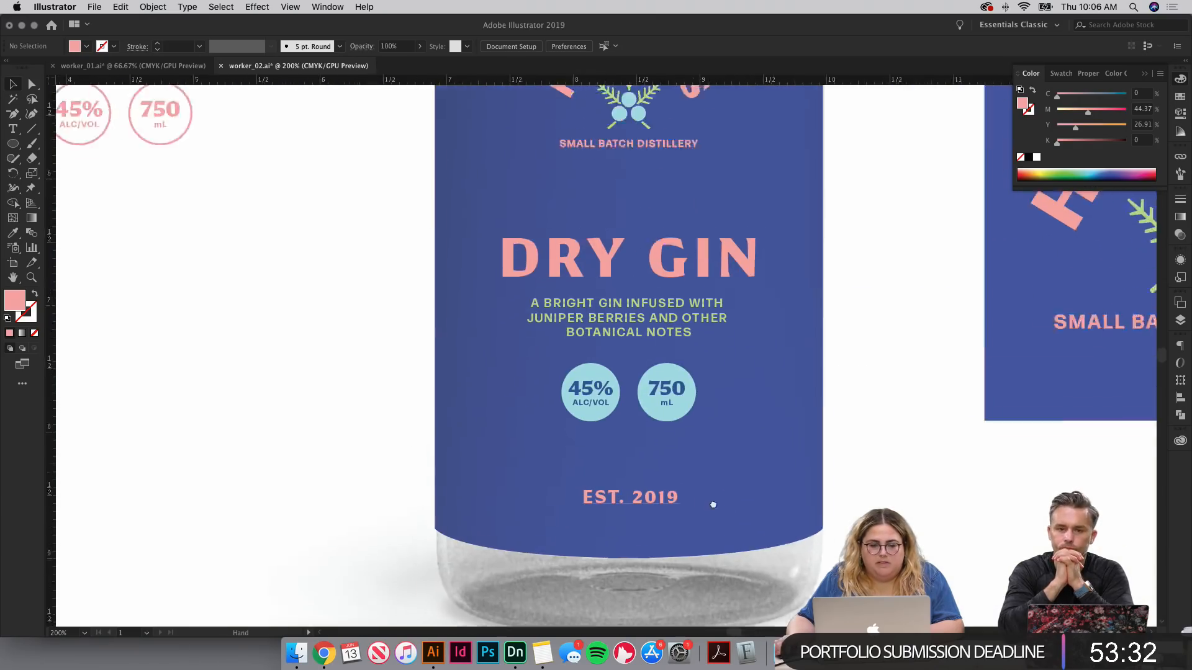
pyautogui.hscroll(5, 739, 455)
pyautogui.scroll(2, 739, 455)
pyautogui.hscroll(8, 807, 360)
pyautogui.scroll(3, 806, 359)
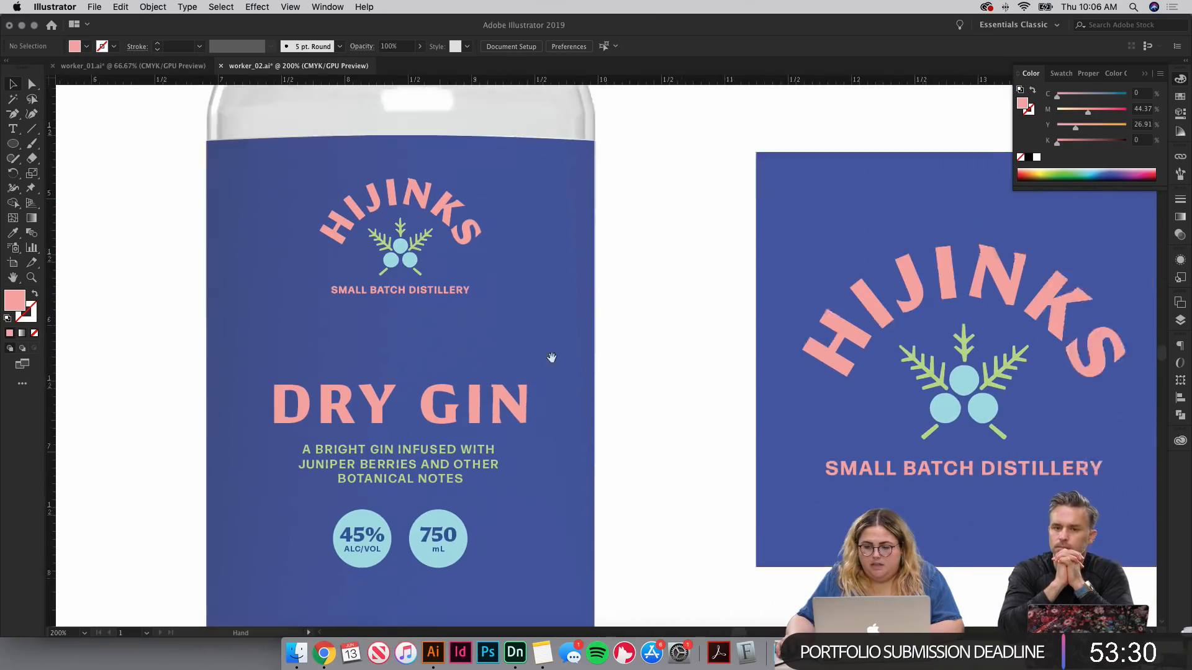
pyautogui.press('super+minus')
pyautogui.press('super+minus')
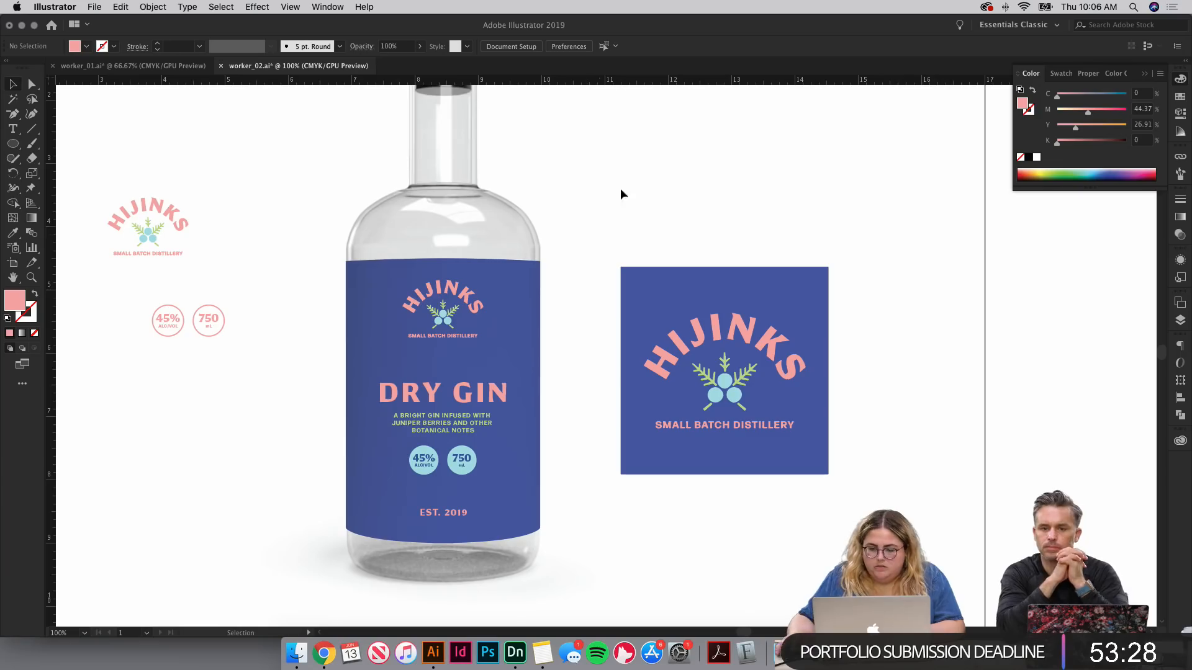
pyautogui.moveTo(643, 452); pyautogui.dragTo(1060, 338)
pyautogui.click(899, 347)
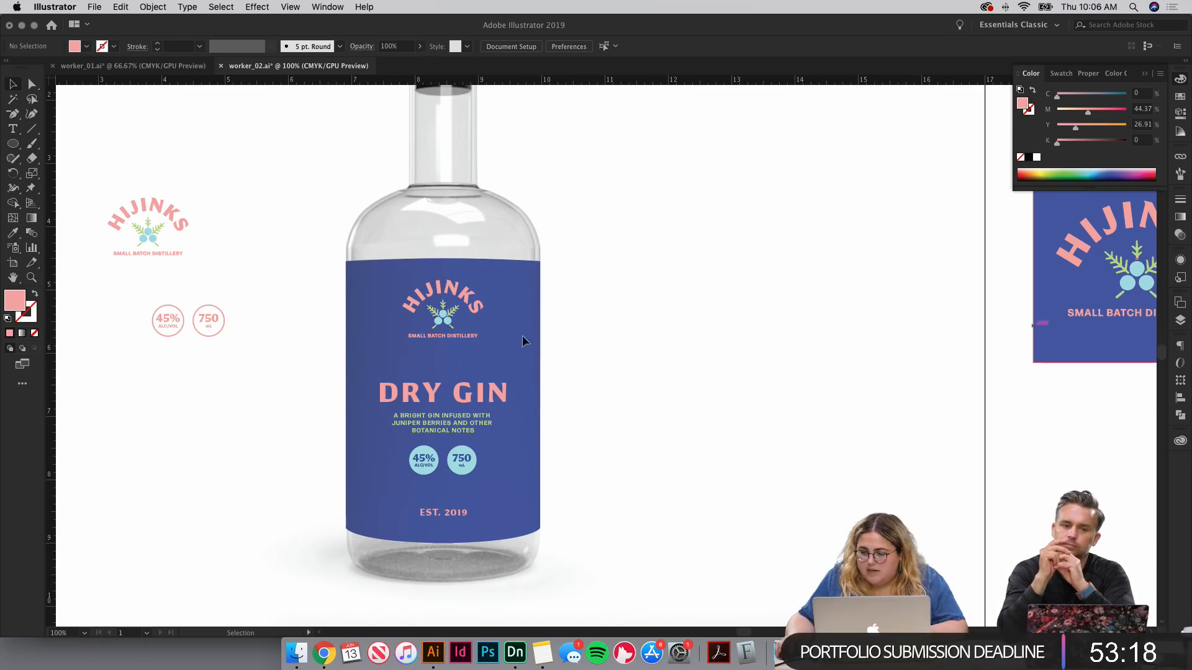
# Step: Add a new layer above the locked Layer 2 and RENDER layers
pyautogui.click(1180, 319)
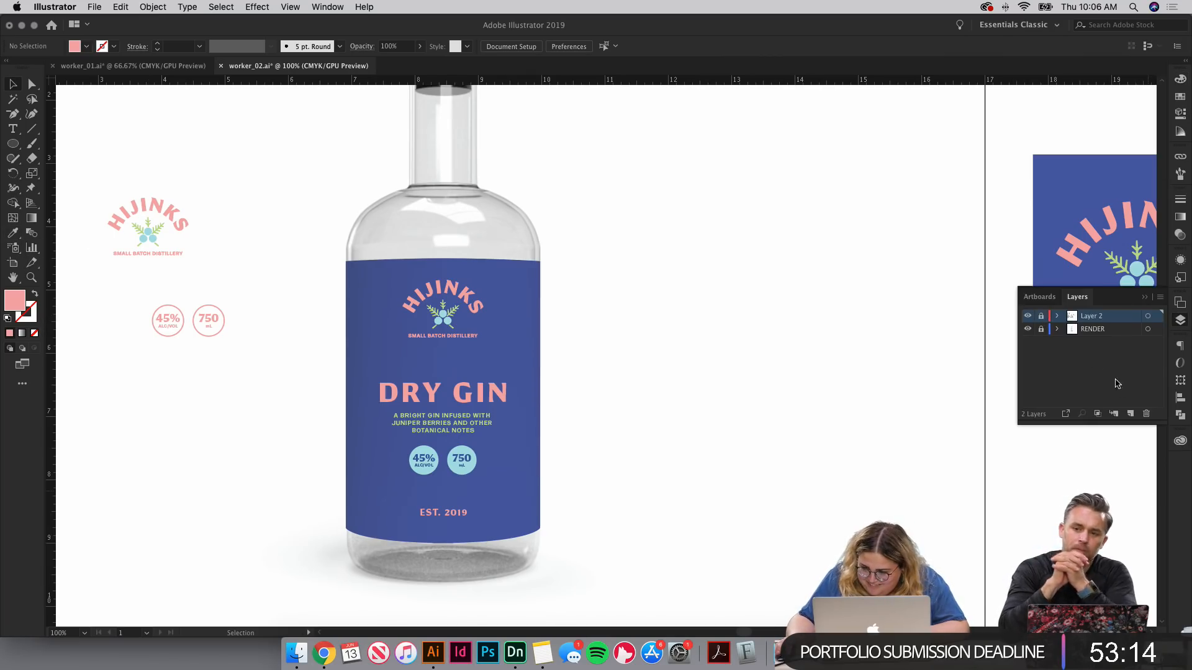
pyautogui.click(1131, 415)
pyautogui.moveTo(686, 391)
pyautogui.mouseDown()
pyautogui.moveTo(880, 390)
pyautogui.moveTo(817, 360)
pyautogui.moveTo(680, 370)
pyautogui.mouseUp()
pyautogui.press('super+equal')
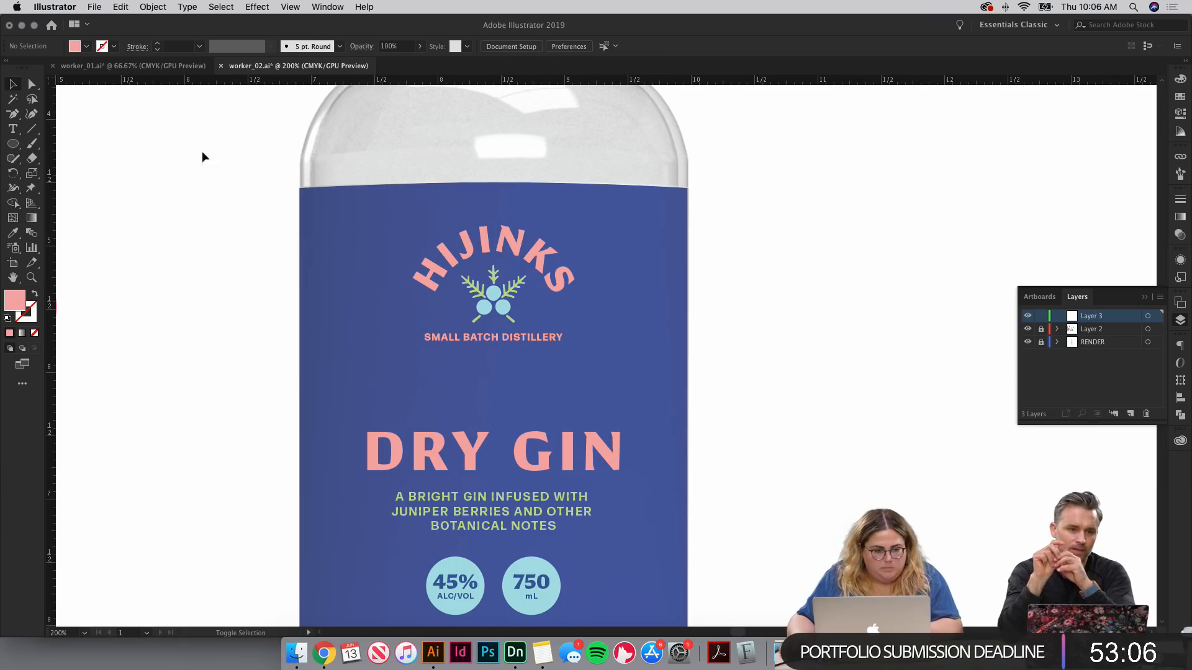
pyautogui.press('b')
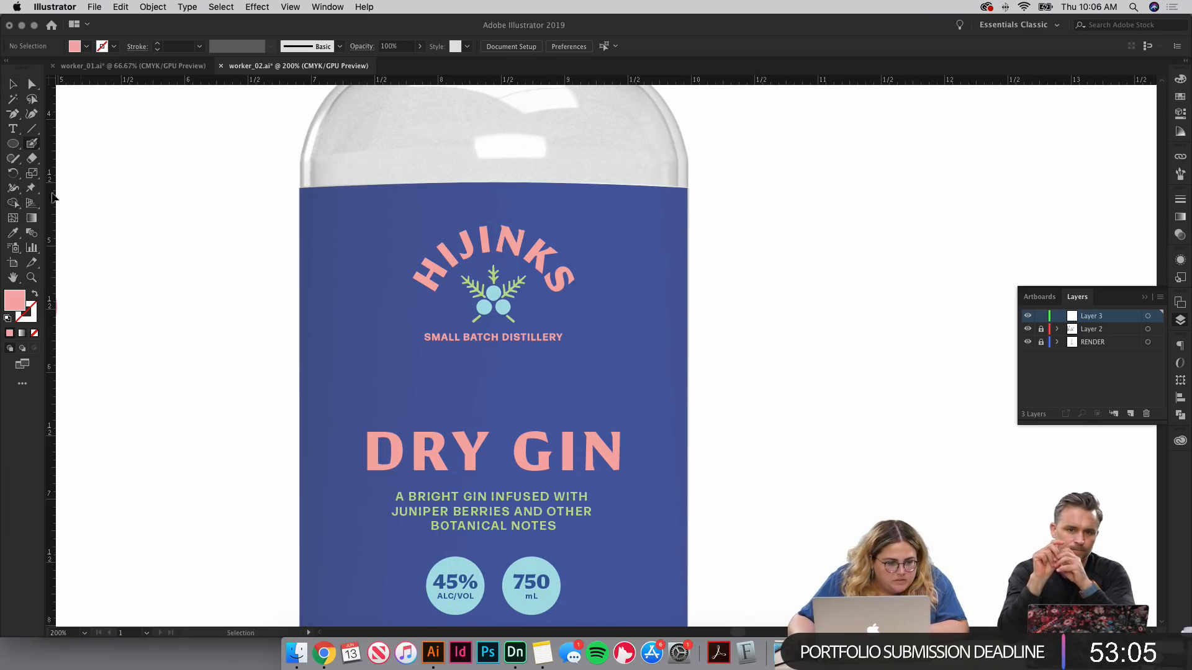
pyautogui.click(35, 149)
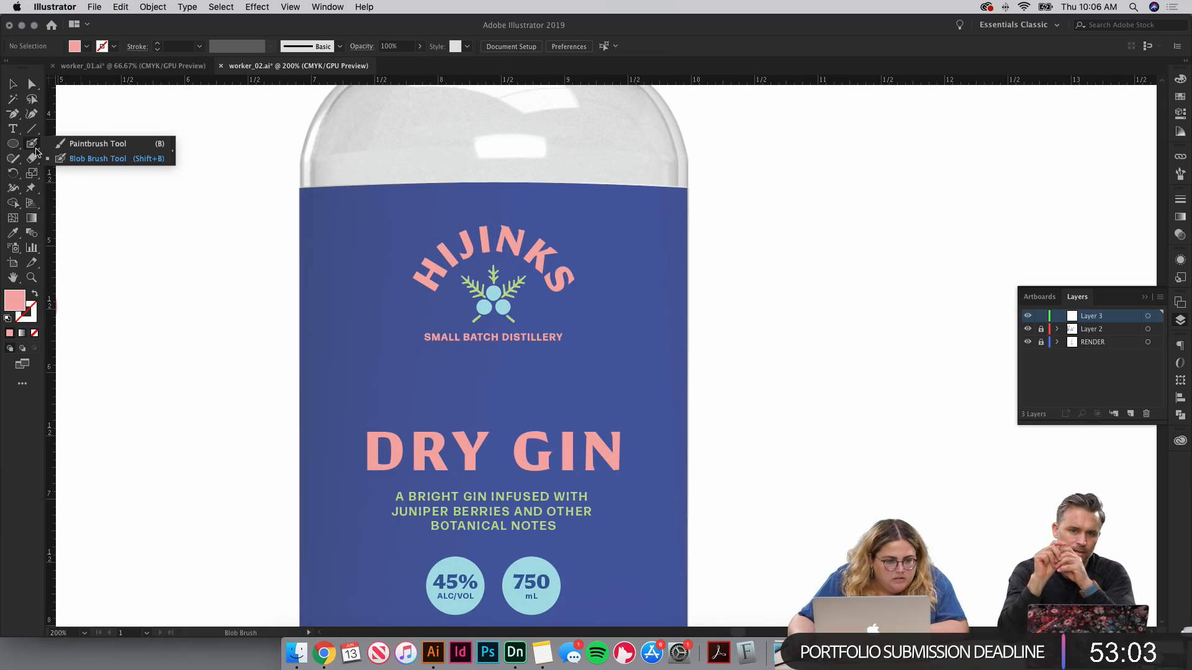
pyautogui.click(87, 160)
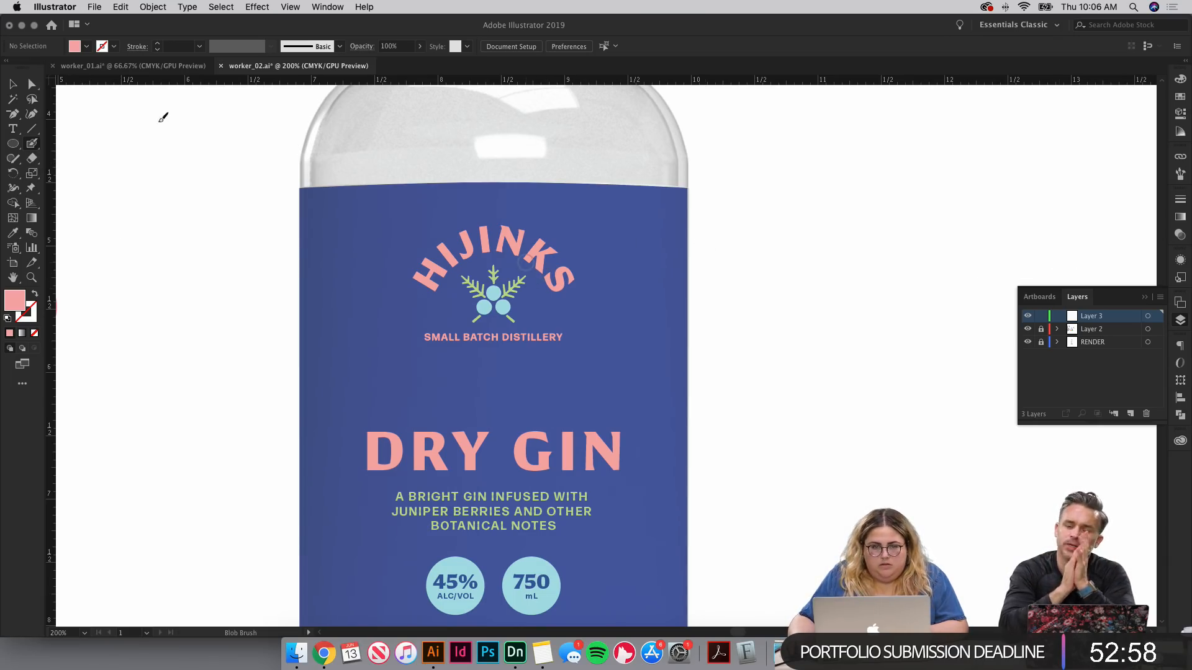
pyautogui.click(34, 144)
pyautogui.click(87, 142)
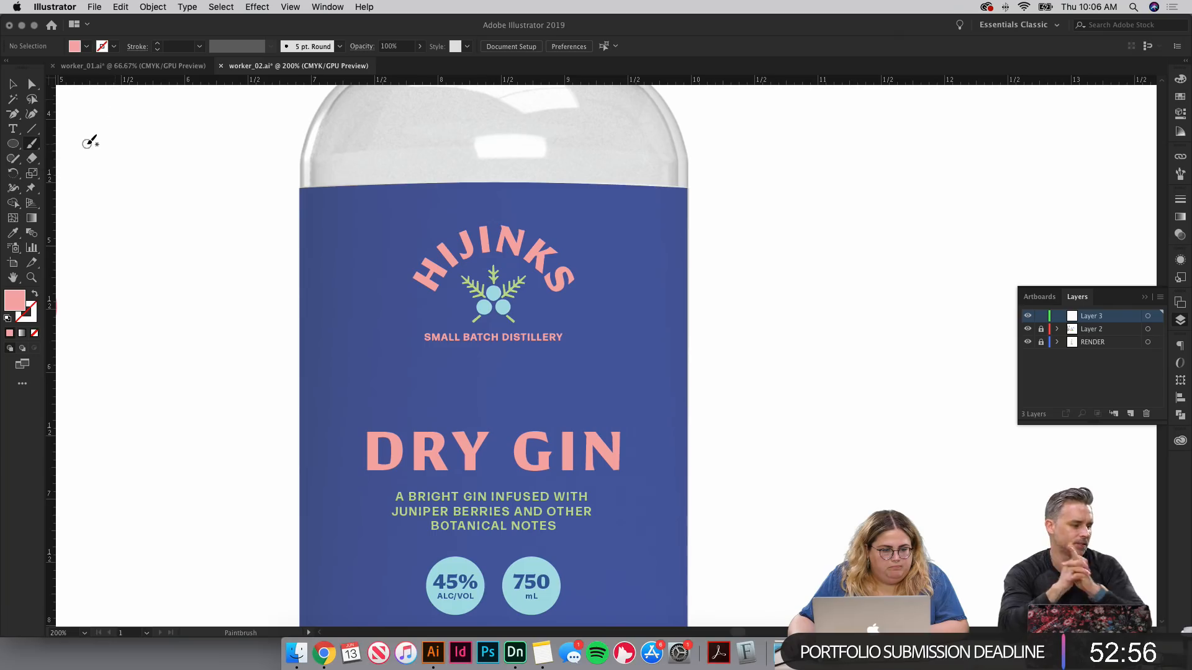
pyautogui.moveTo(87, 142)
pyautogui.mouseDown()
pyautogui.moveTo(228, 250)
pyautogui.moveTo(211, 224)
pyautogui.moveTo(219, 260)
pyautogui.moveTo(173, 367)
pyautogui.moveTo(242, 262)
pyautogui.moveTo(185, 427)
pyautogui.moveTo(230, 432)
pyautogui.mouseUp()
pyautogui.press('super+z')
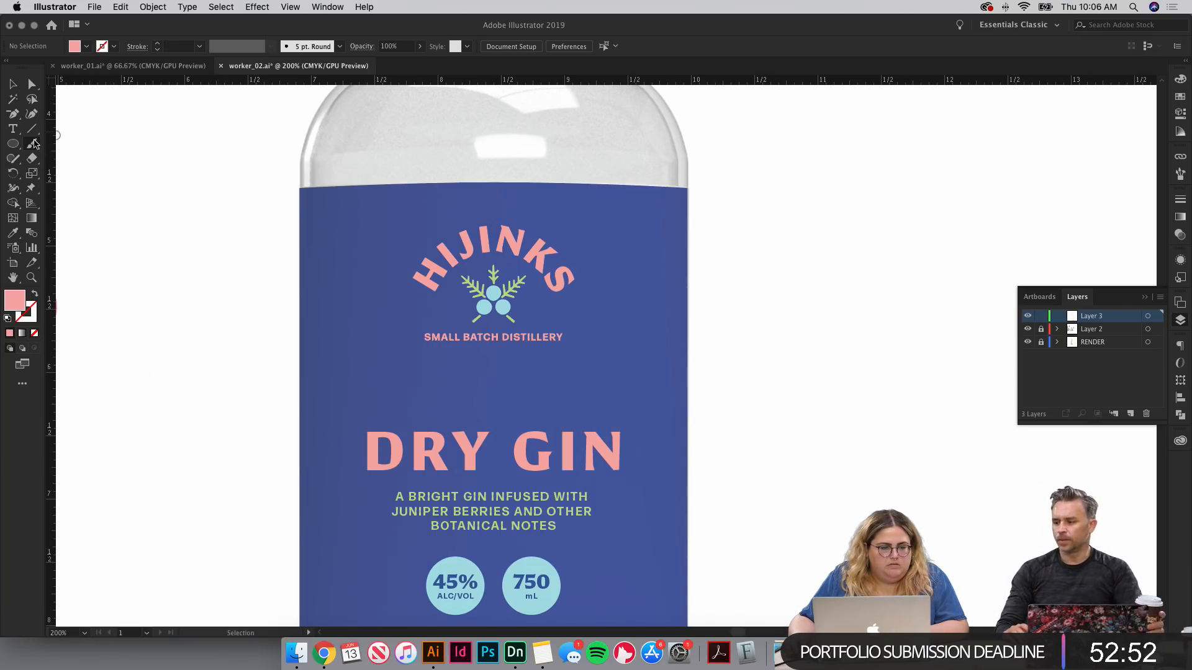
# Step: Paint a large, irregular closed pink shape beside the bottle with the Blob Brush and delete its inner contours to make it solid
pyautogui.click(35, 145)
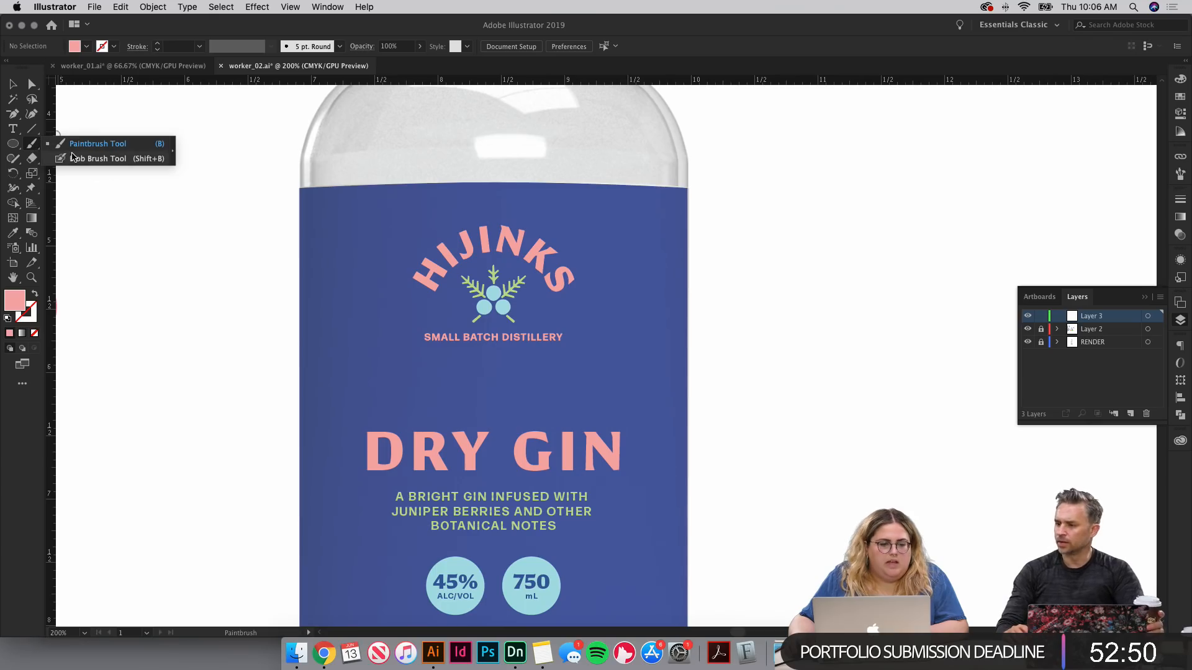
pyautogui.click(93, 158)
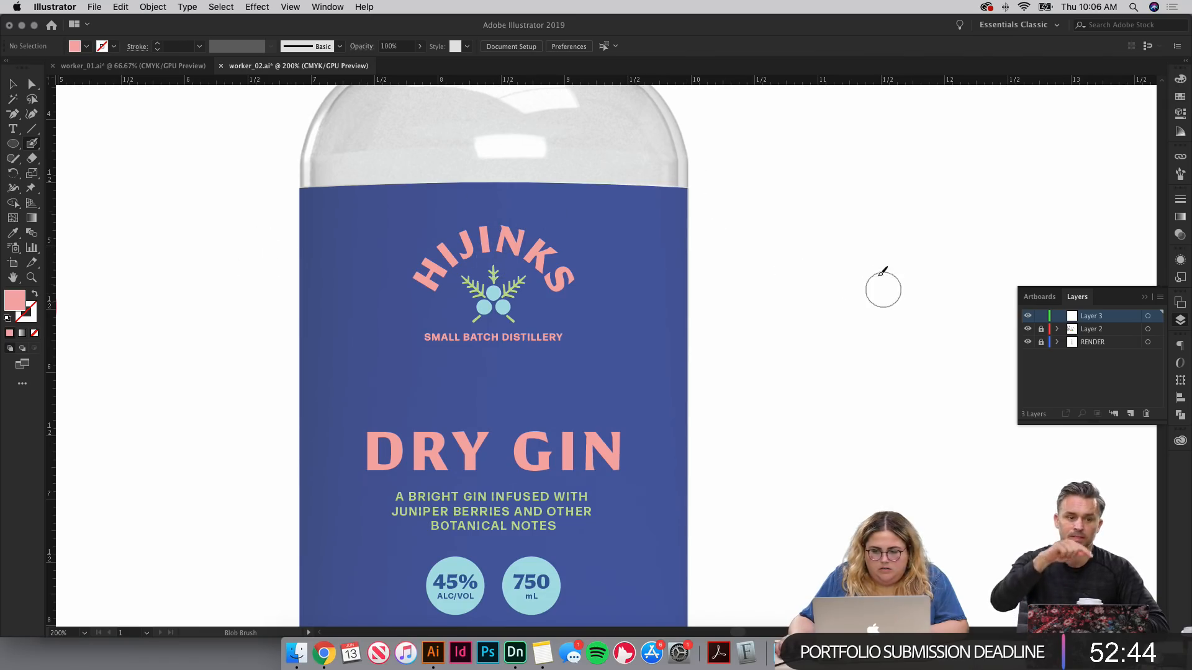
pyautogui.moveTo(831, 276); pyautogui.dragTo(646, 292)
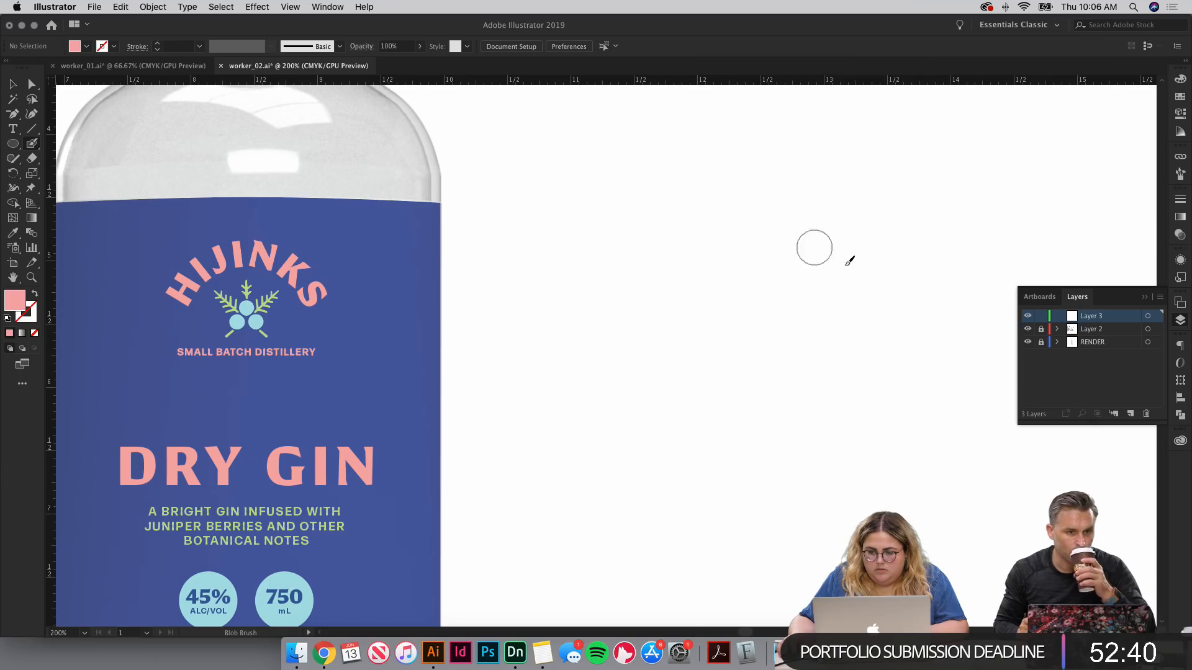
pyautogui.moveTo(863, 289)
pyautogui.mouseDown()
pyautogui.moveTo(798, 212)
pyautogui.moveTo(679, 202)
pyautogui.moveTo(618, 295)
pyautogui.moveTo(720, 492)
pyautogui.moveTo(982, 451)
pyautogui.moveTo(965, 233)
pyautogui.moveTo(793, 119)
pyautogui.moveTo(655, 145)
pyautogui.moveTo(629, 194)
pyautogui.moveTo(641, 307)
pyautogui.mouseUp()
pyautogui.press('a')
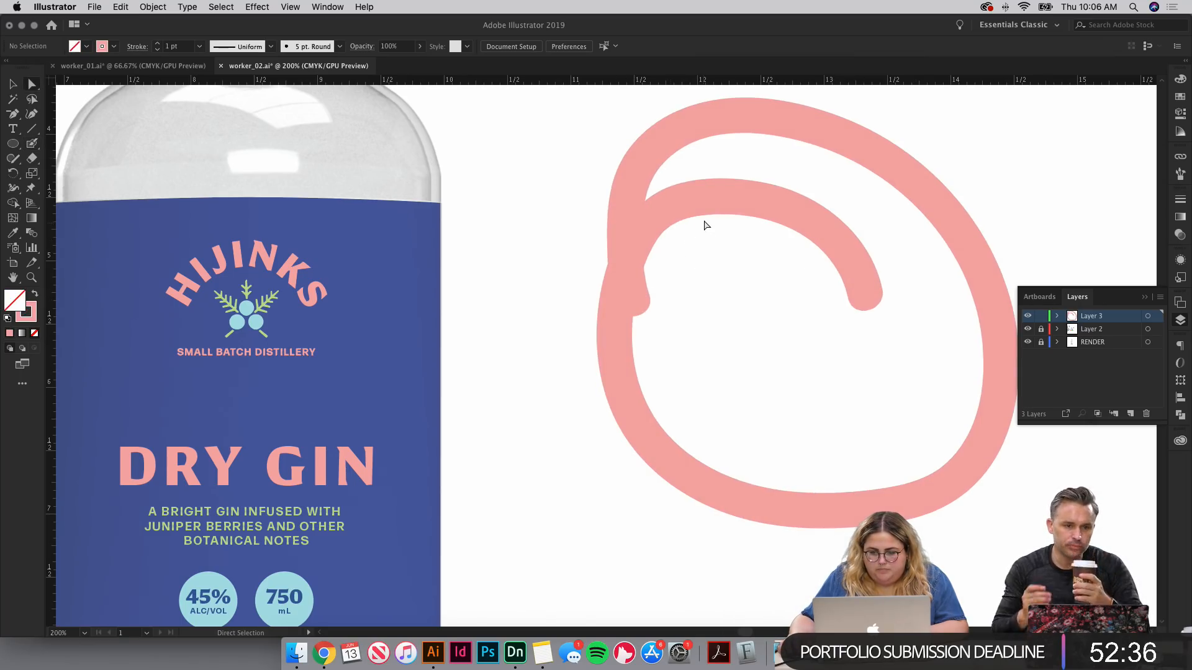
pyautogui.press('Delete')
pyautogui.press('Delete')
pyautogui.press('v')
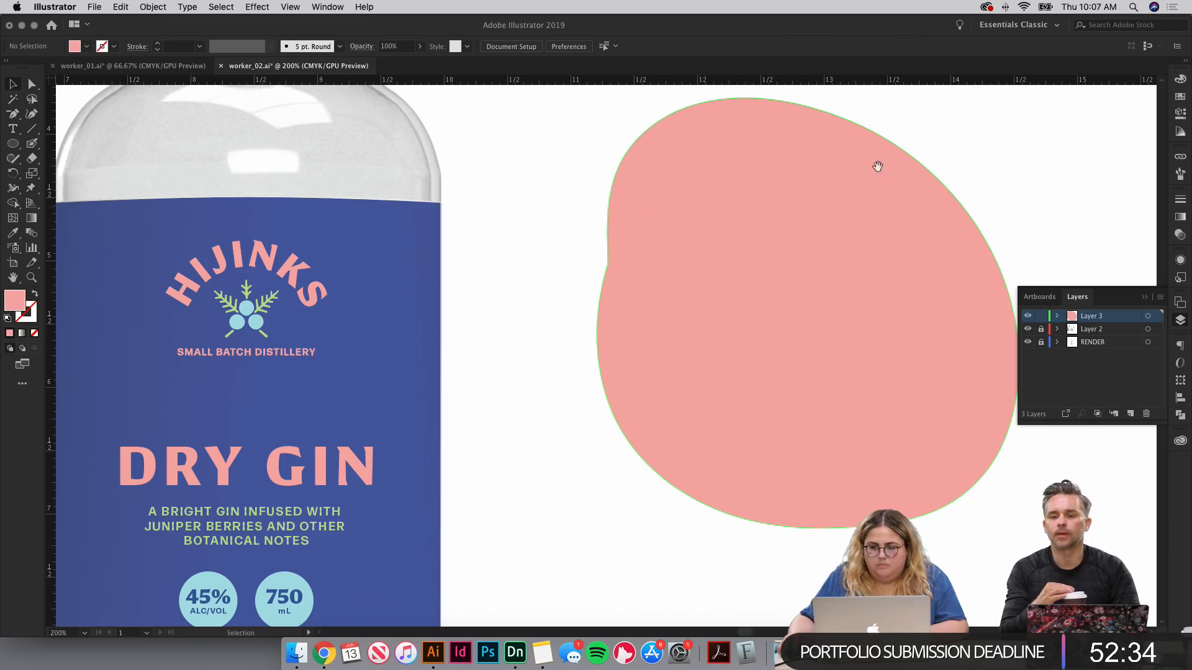
# Step: Smooth the pink blob's uneven left edge with Blob Brush strokes and shift the shape slightly upward
pyautogui.moveTo(879, 166); pyautogui.dragTo(704, 234)
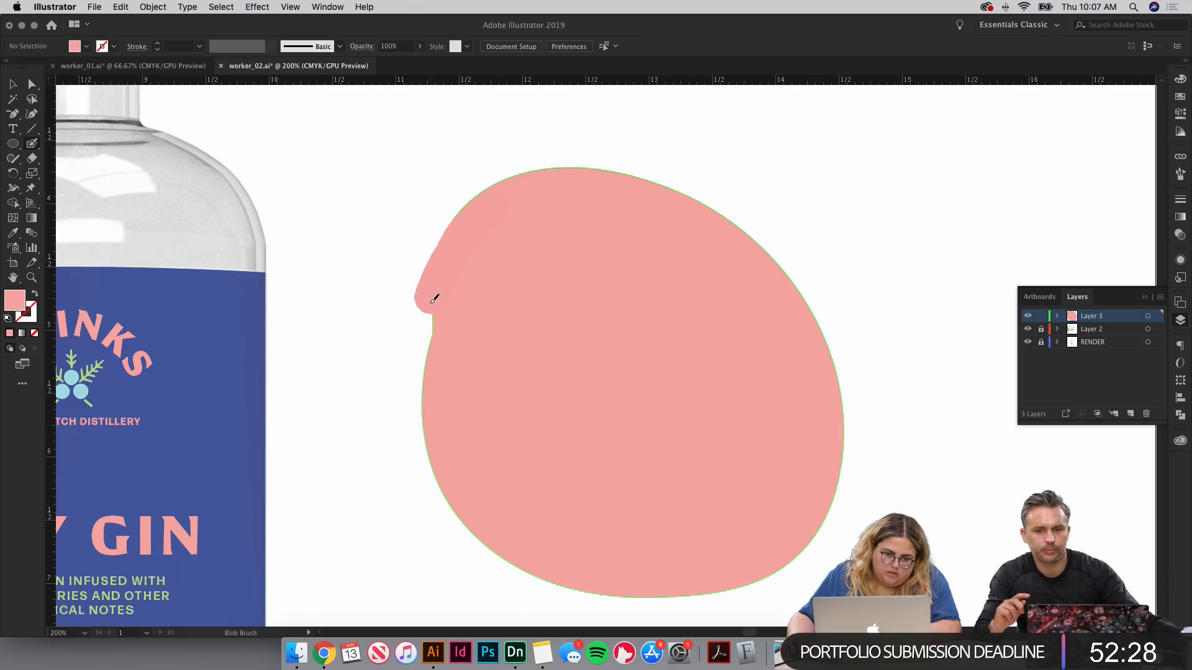
pyautogui.moveTo(435, 299)
pyautogui.mouseDown()
pyautogui.moveTo(418, 348)
pyautogui.moveTo(426, 439)
pyautogui.moveTo(484, 519)
pyautogui.mouseUp()
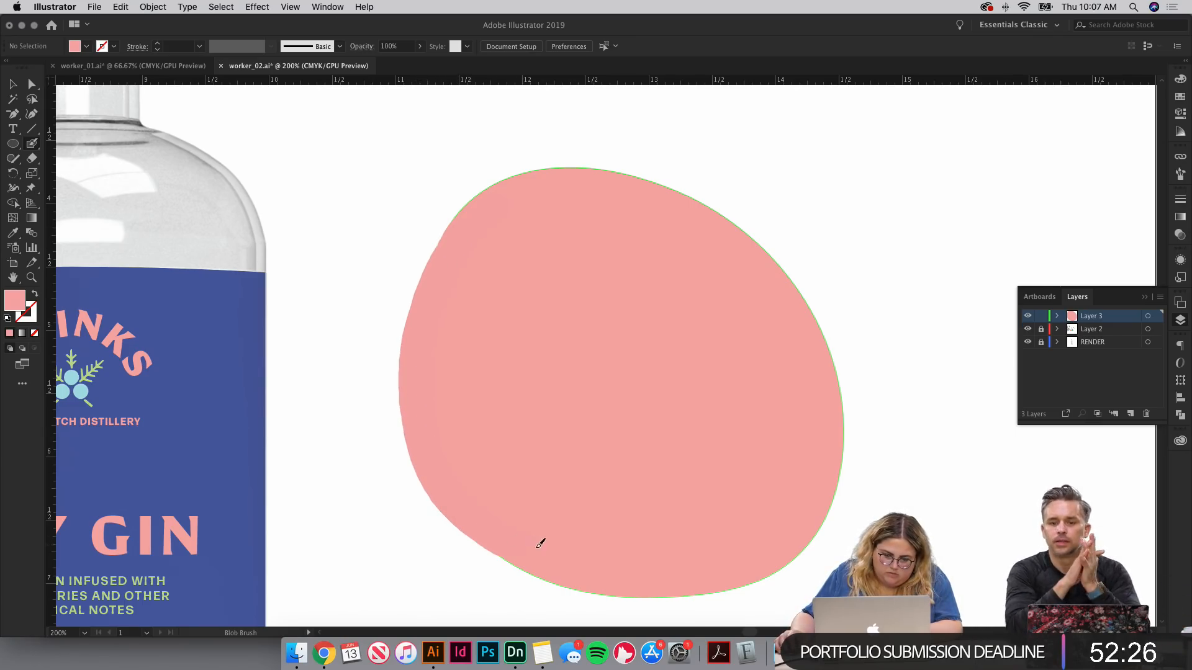
pyautogui.press('v')
pyautogui.moveTo(646, 373); pyautogui.dragTo(624, 319)
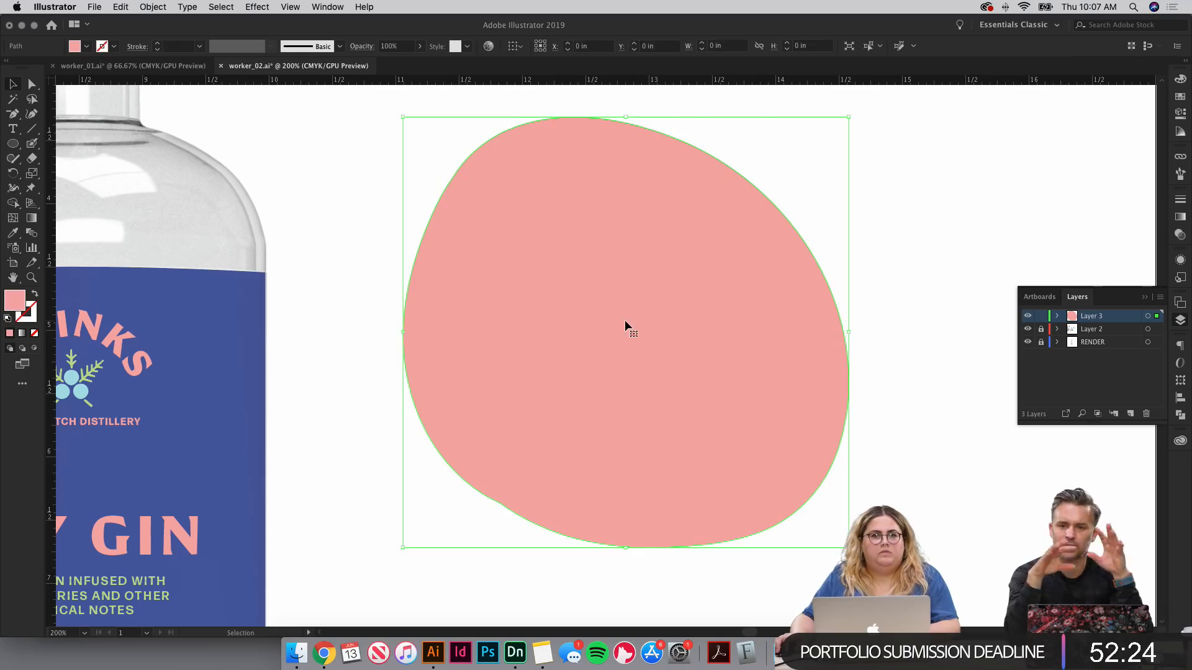
pyautogui.click(348, 404)
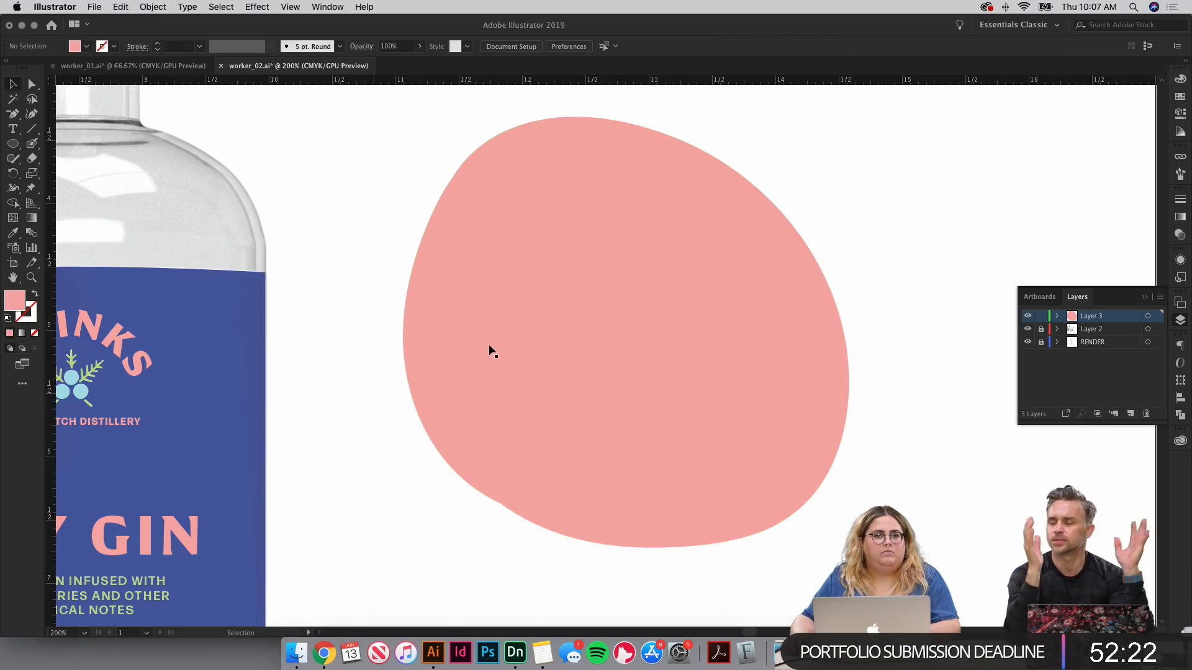
# Step: Move the pink blob over the upper part of the bottle's label
pyautogui.moveTo(585, 341); pyautogui.dragTo(586, 251)
pyautogui.moveTo(516, 294); pyautogui.dragTo(872, 269)
pyautogui.moveTo(842, 255); pyautogui.dragTo(446, 458)
pyautogui.click(814, 303)
pyautogui.moveTo(824, 298); pyautogui.dragTo(878, 422)
pyautogui.press('super+minus')
pyautogui.press('super+minus')
pyautogui.press('super+plus')
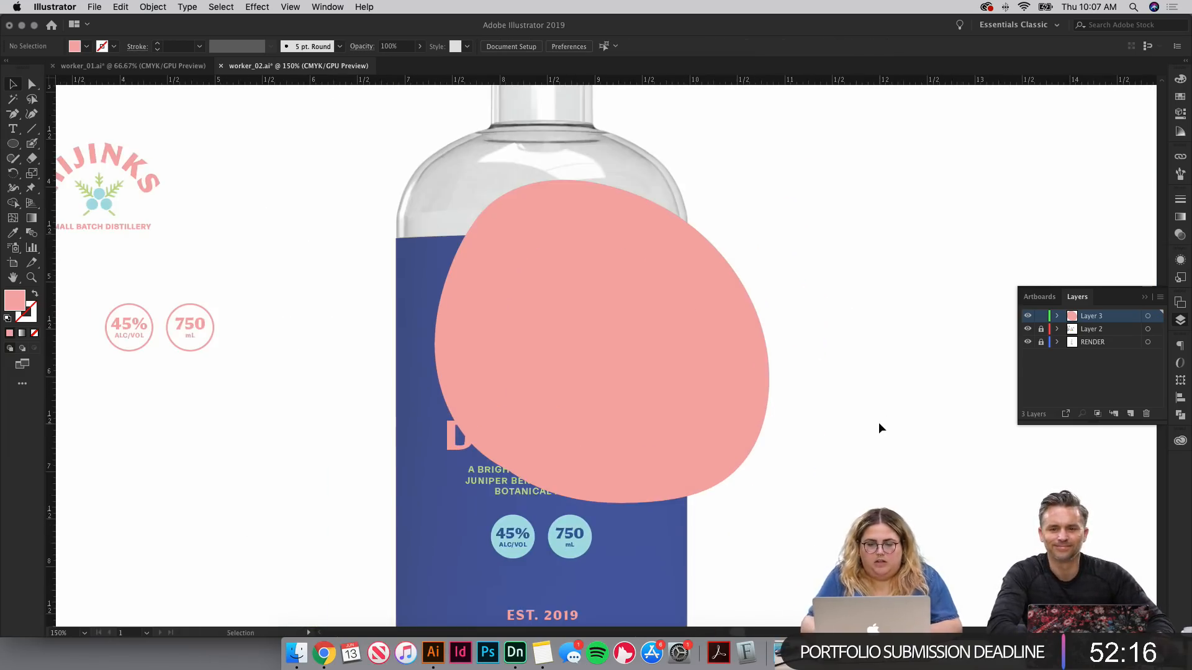
# Step: Delete the pink blob covering the label
pyautogui.click(557, 401)
pyautogui.press('Delete')
pyautogui.moveTo(576, 389); pyautogui.dragTo(596, 277)
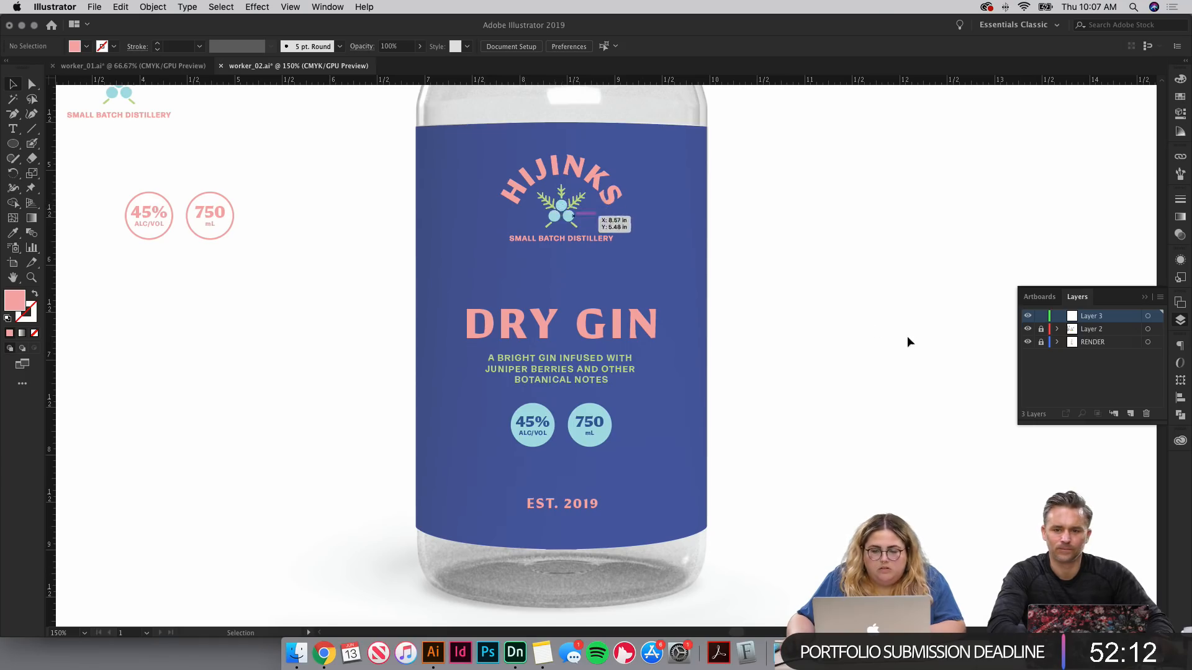
# Step: Undo the blob's deletion and move the shape to the blank area just right of the bottle
pyautogui.press('super+z')
pyautogui.moveTo(895, 356); pyautogui.dragTo(1002, 259)
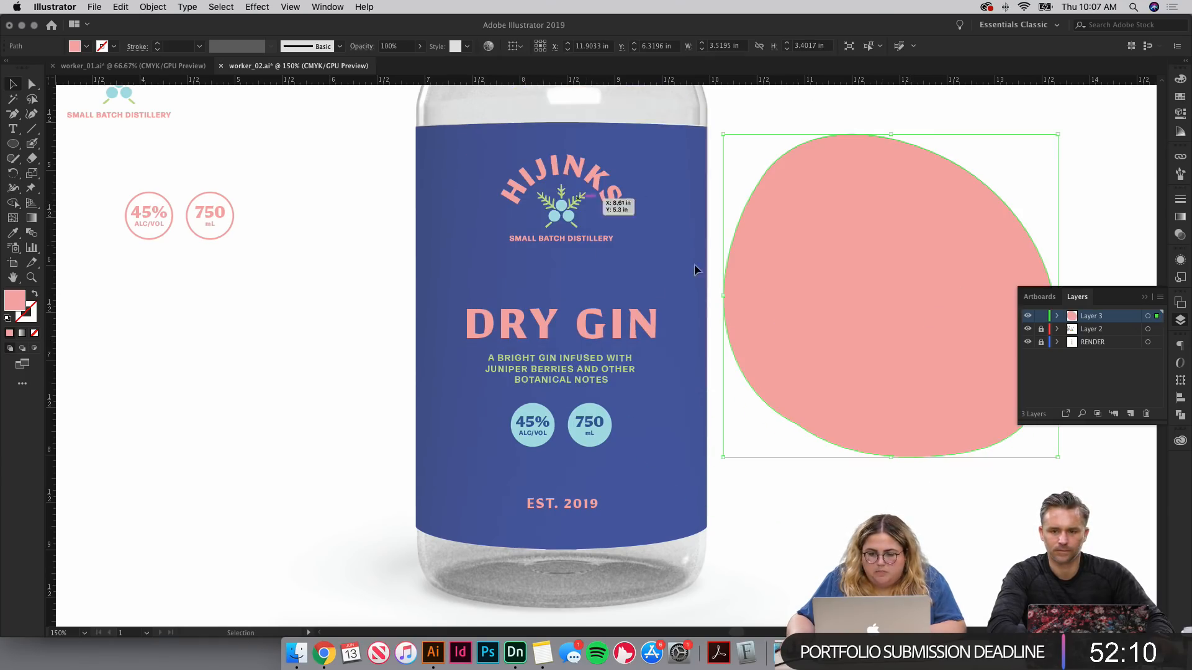
# Step: Recolor the pink blob with the light blue of the logo's juniper berries and move it farther up and away from the bottle
pyautogui.press('i')
pyautogui.click(571, 216)
pyautogui.press('v')
pyautogui.moveTo(883, 301); pyautogui.dragTo(980, 204)
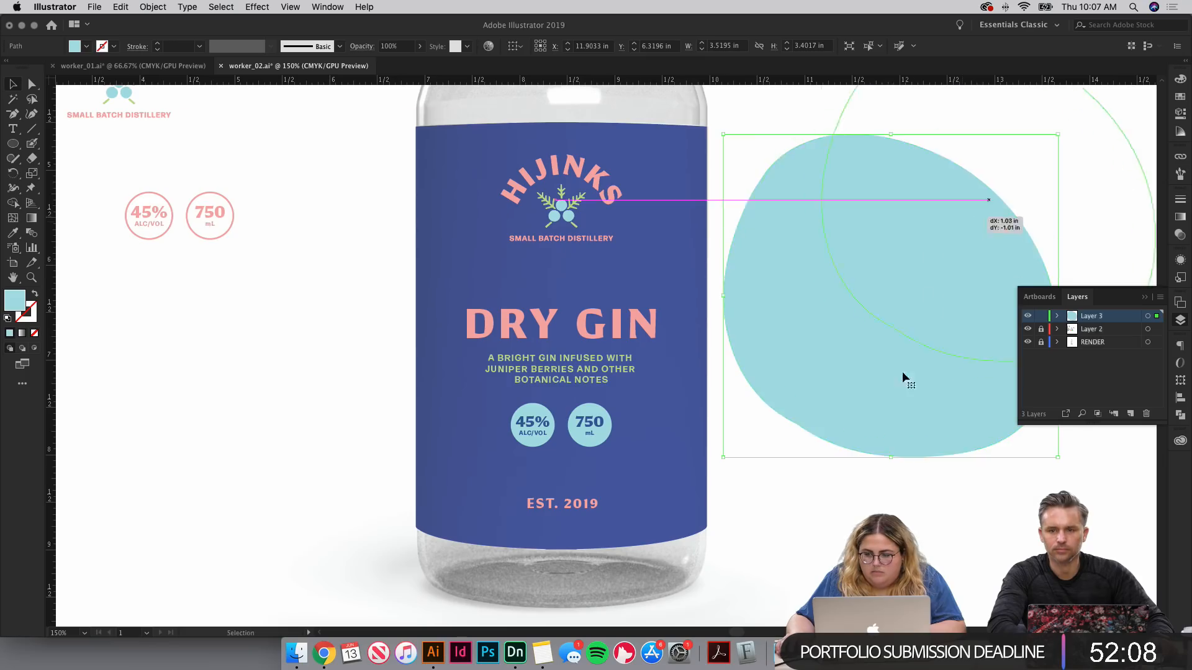
pyautogui.click(903, 372)
pyautogui.moveTo(843, 359); pyautogui.dragTo(846, 428)
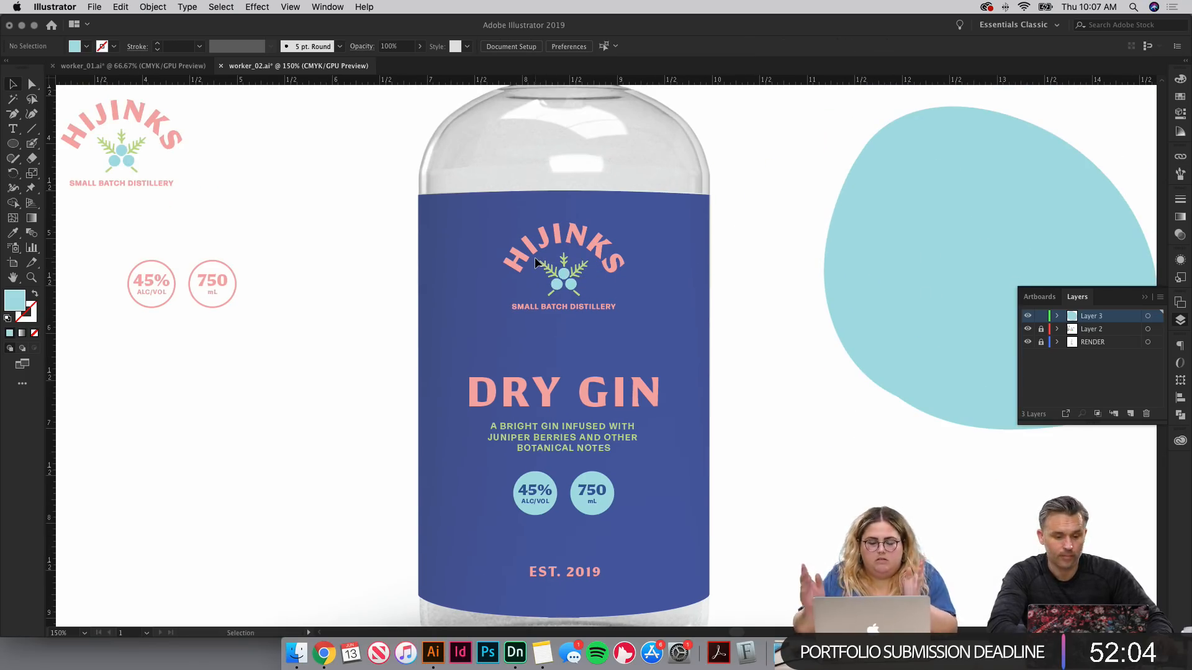
# Step: Sample the green from the logo's juniper leaves and paint a large V-shaped stroke below the blue blob with the Blob Brush
pyautogui.moveTo(1015, 514); pyautogui.dragTo(541, 298)
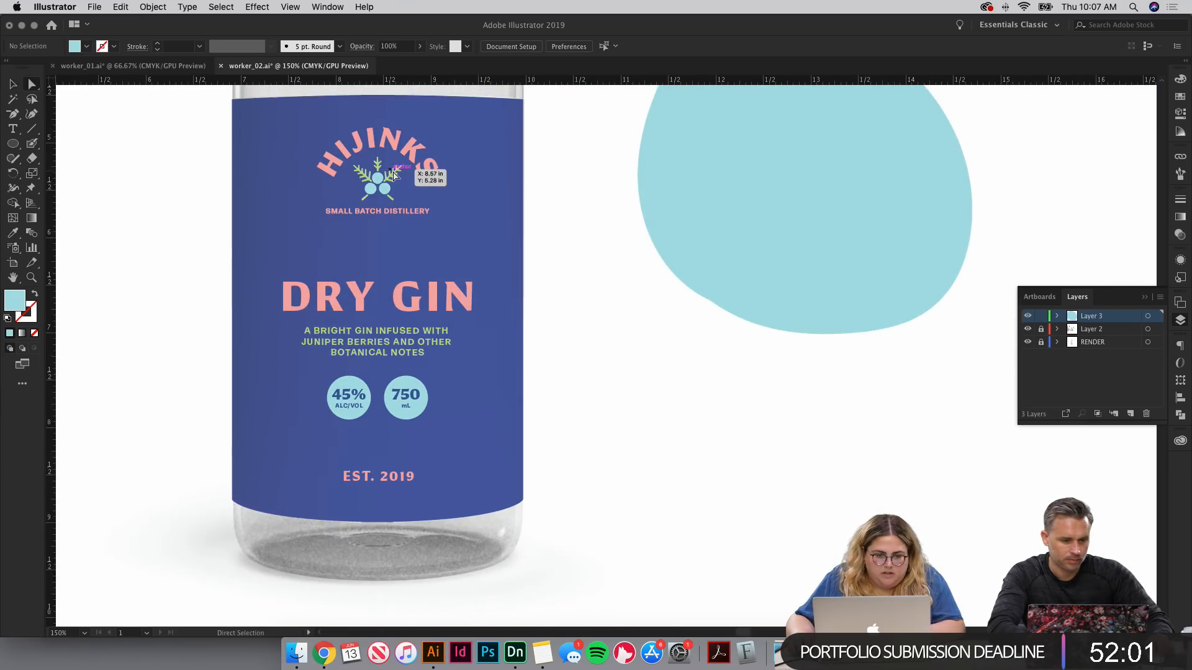
pyautogui.press('i')
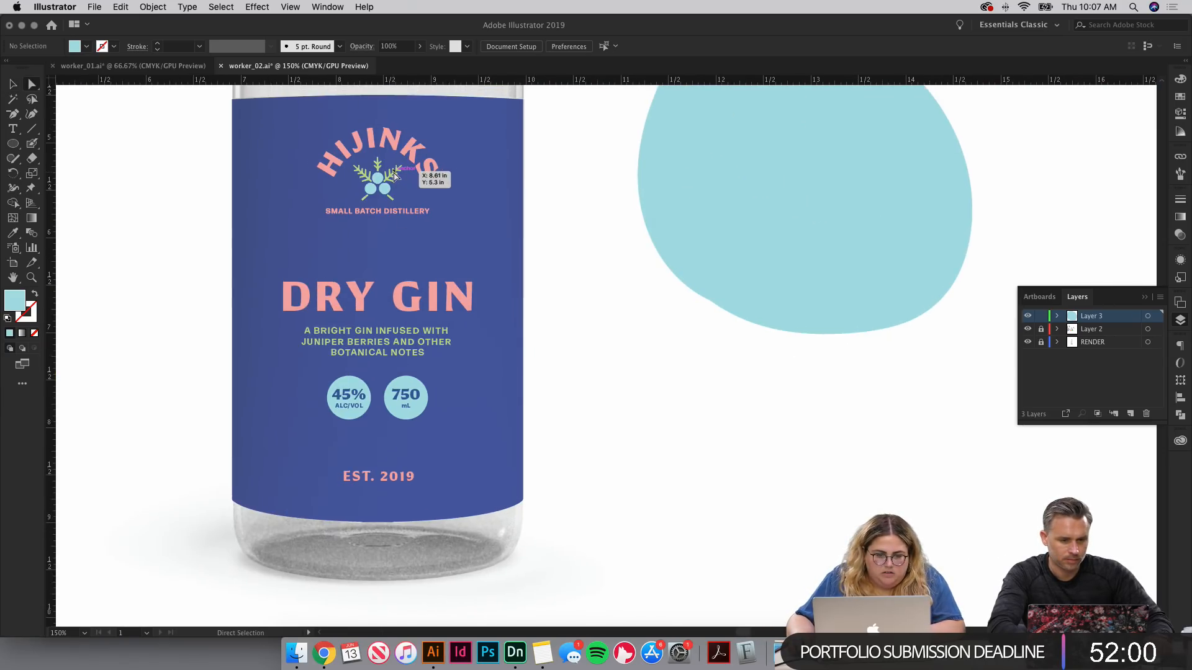
pyautogui.click(393, 175)
pyautogui.press('v')
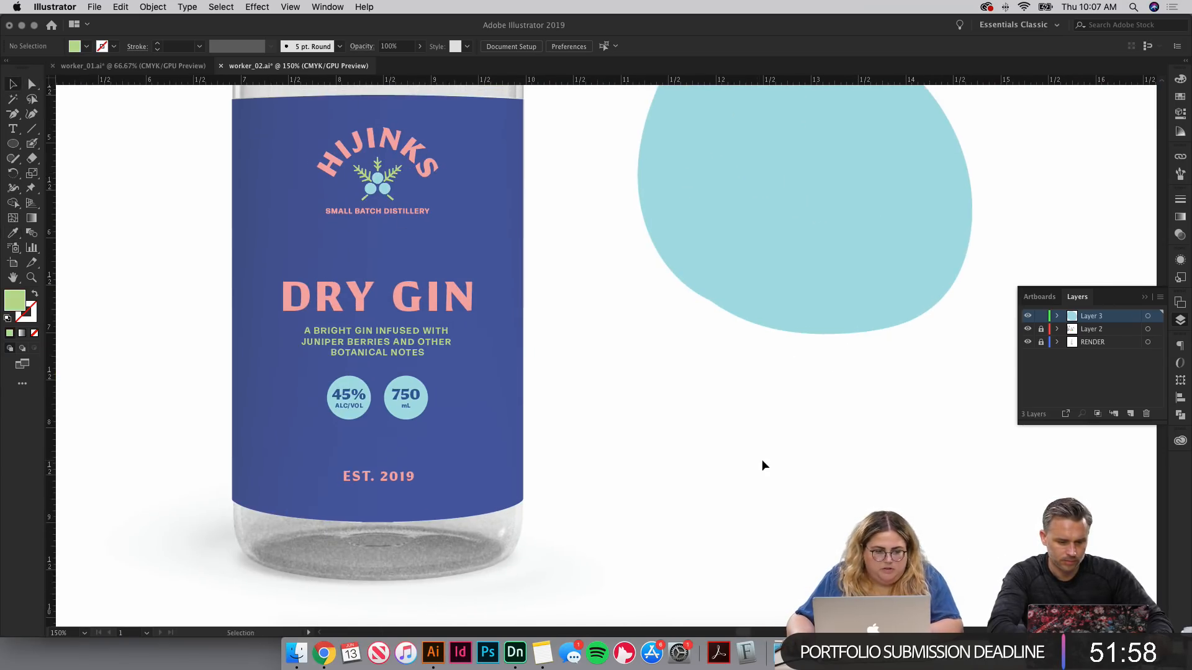
pyautogui.moveTo(844, 479); pyautogui.dragTo(511, 391)
pyautogui.hotkey('shift', 'b')
pyautogui.moveTo(653, 422)
pyautogui.mouseDown()
pyautogui.moveTo(419, 359)
pyautogui.moveTo(567, 408)
pyautogui.moveTo(659, 419)
pyautogui.moveTo(726, 235)
pyautogui.moveTo(722, 212)
pyautogui.moveTo(657, 404)
pyautogui.mouseUp()
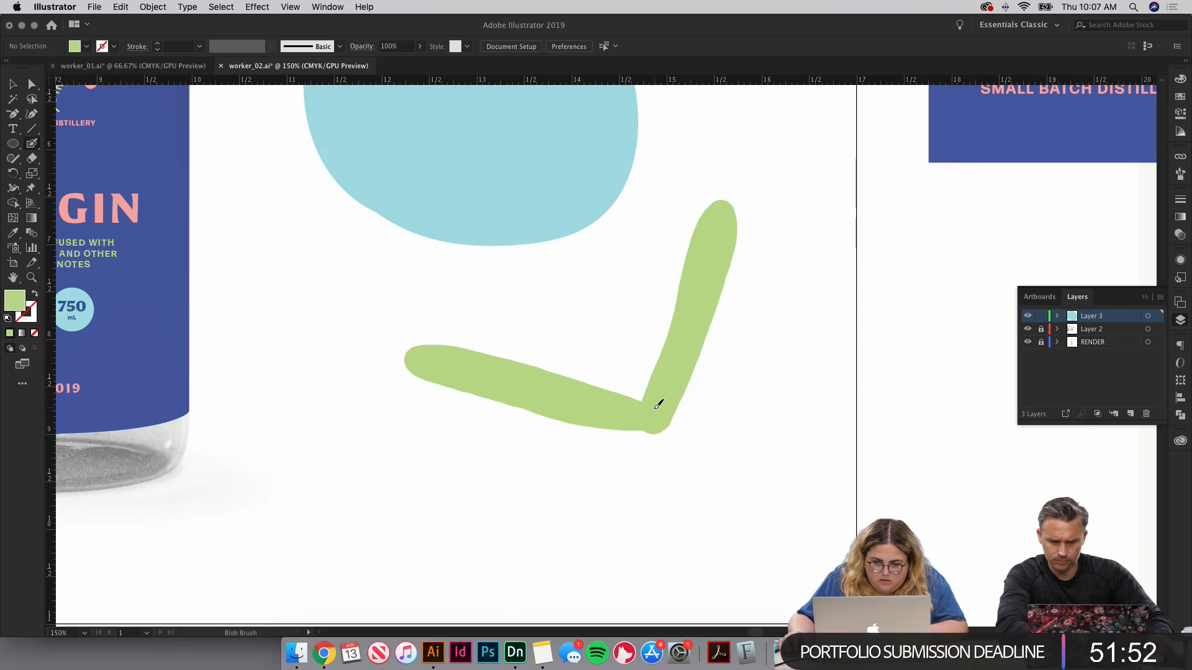
# Step: Paint two more green V-shaped strokes stacked above the first and a short diagonal stroke at the top of the stack
pyautogui.hotkey('shift', 'x')
pyautogui.moveTo(627, 317); pyautogui.dragTo(640, 129)
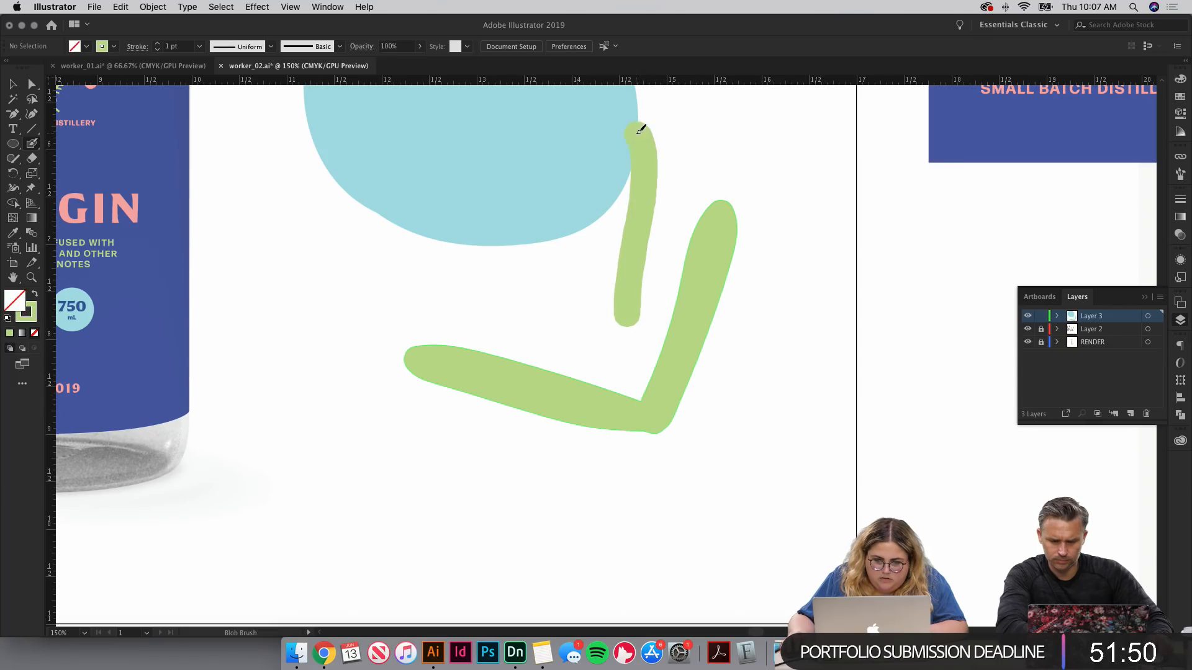
pyautogui.moveTo(630, 311)
pyautogui.mouseDown()
pyautogui.moveTo(409, 256)
pyautogui.moveTo(510, 300)
pyautogui.moveTo(617, 319)
pyautogui.mouseUp()
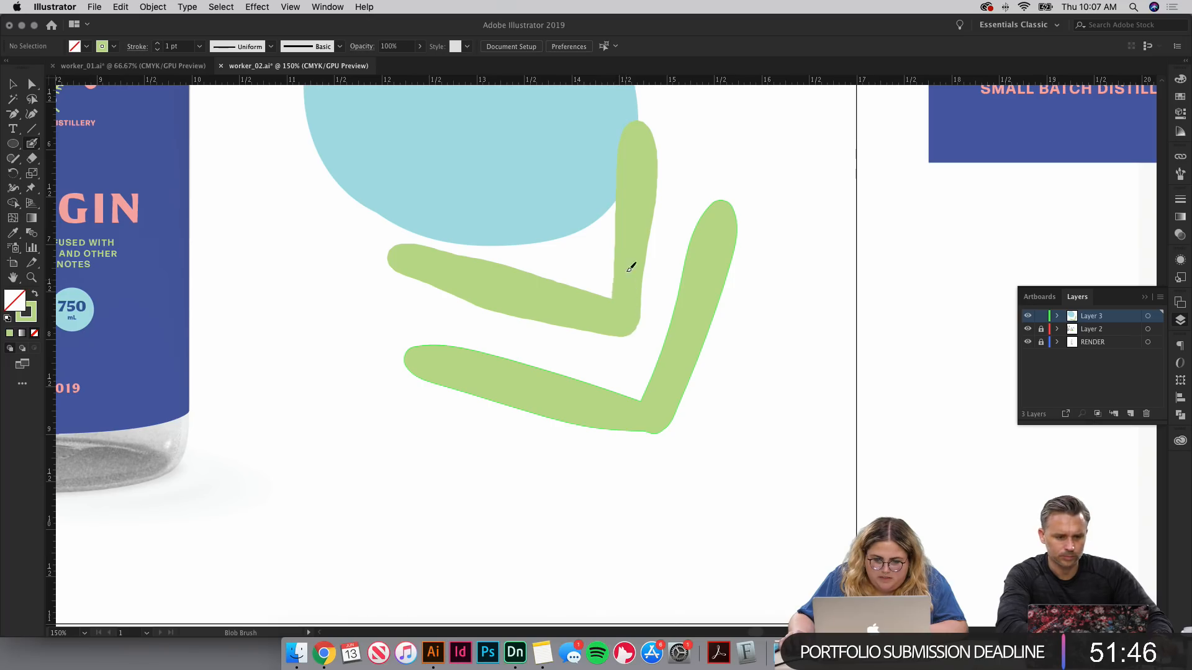
pyautogui.scroll(5, 591, 246)
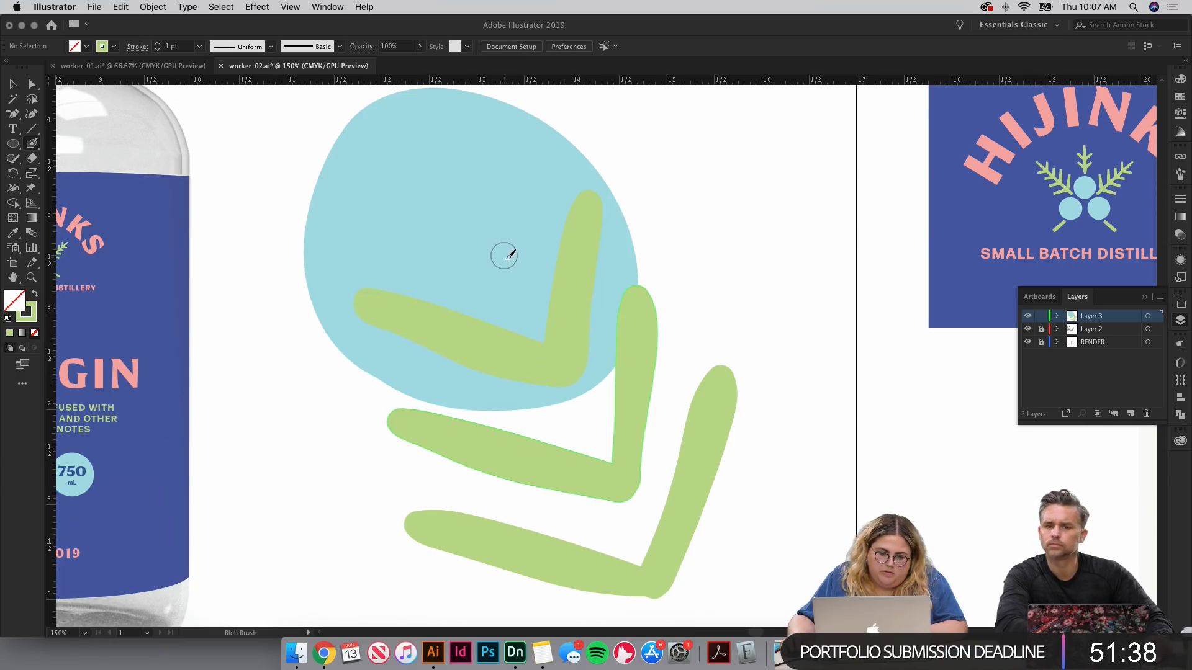
pyautogui.moveTo(511, 255); pyautogui.dragTo(397, 152)
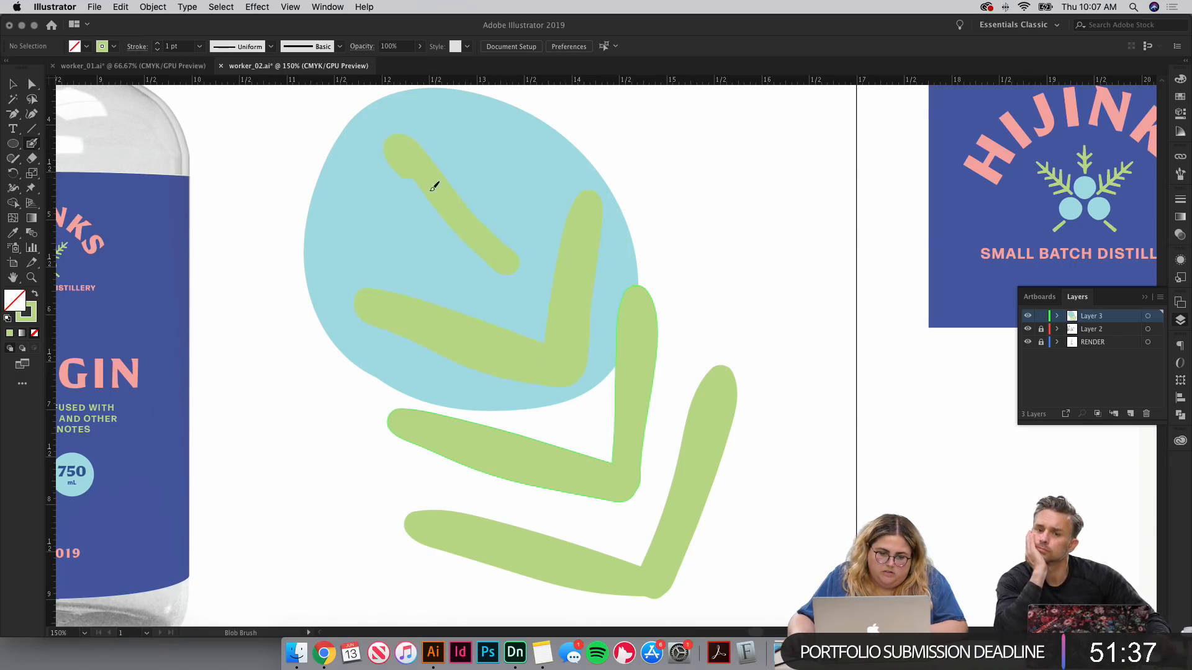
# Step: Adjust the position of the short diagonal green stroke above the uppermost V
pyautogui.press('v')
pyautogui.click(513, 266)
pyautogui.moveTo(535, 282)
pyautogui.mouseDown()
pyautogui.moveTo(521, 300)
pyautogui.moveTo(514, 281)
pyautogui.mouseUp()
pyautogui.click(751, 316)
pyautogui.moveTo(756, 322); pyautogui.dragTo(813, 265)
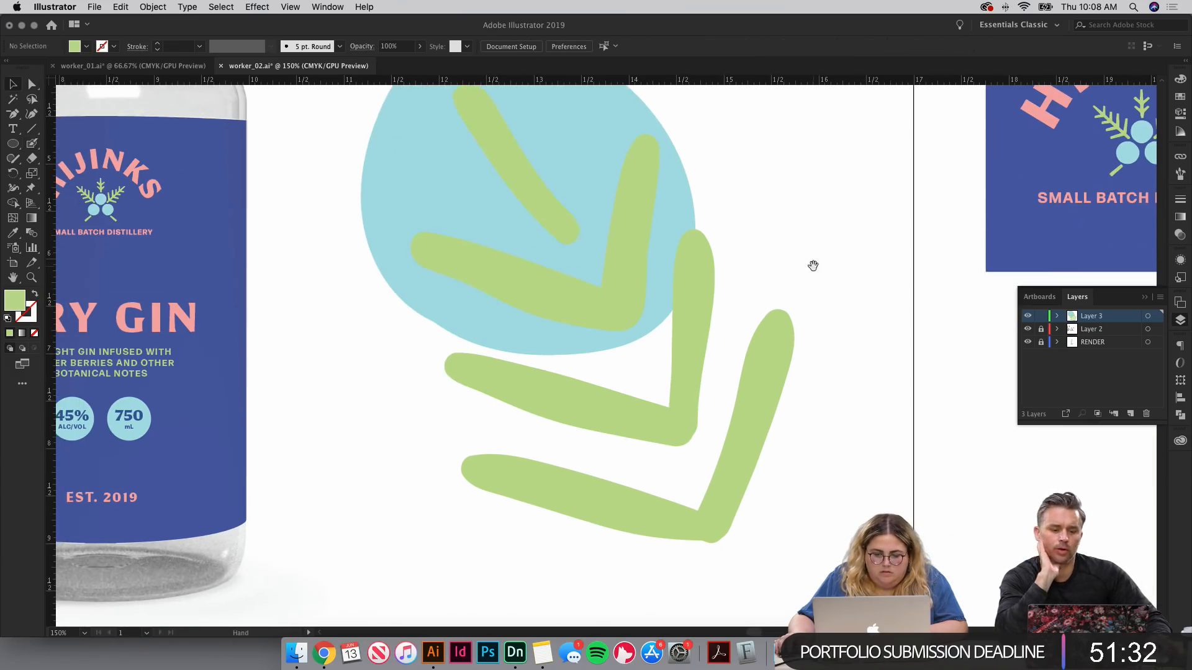
# Step: Group the diagonal stroke and the three green V-shaped strokes into one leaf shape
pyautogui.click(553, 217)
pyautogui.keyDown('shift'); pyautogui.click(557, 295); pyautogui.keyUp('shift')
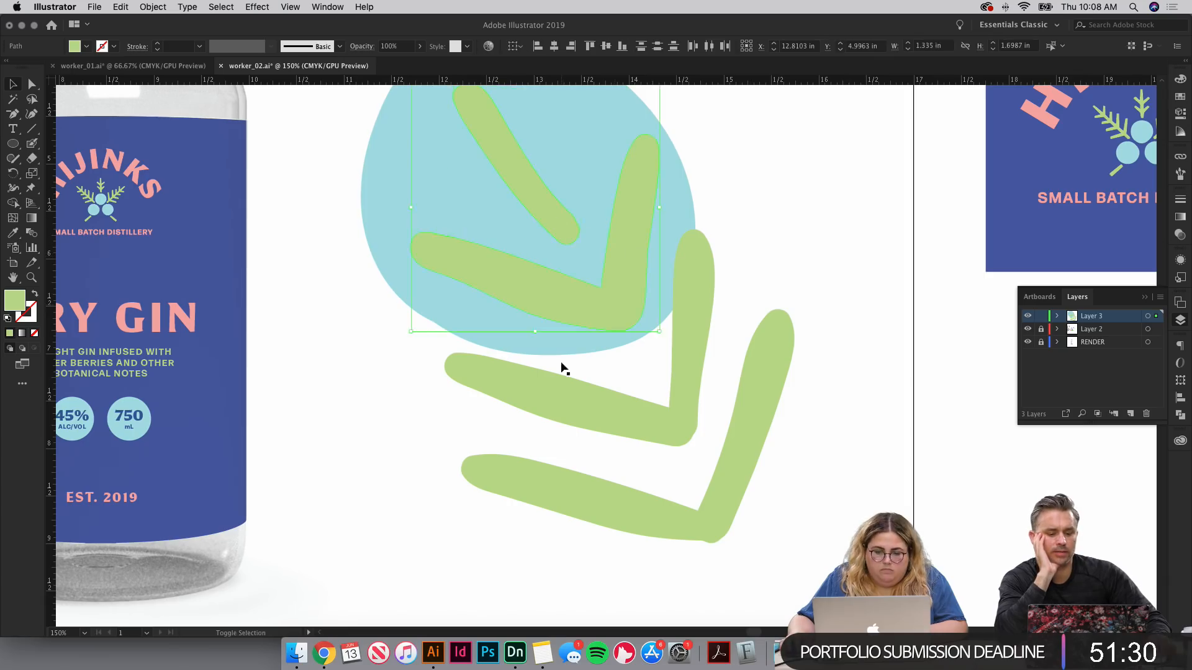
pyautogui.keyDown('shift'); pyautogui.click(565, 401); pyautogui.keyUp('shift')
pyautogui.scroll(1, 570, 466)
pyautogui.keyDown('shift'); pyautogui.click(568, 518); pyautogui.keyUp('shift')
pyautogui.press('super+g')
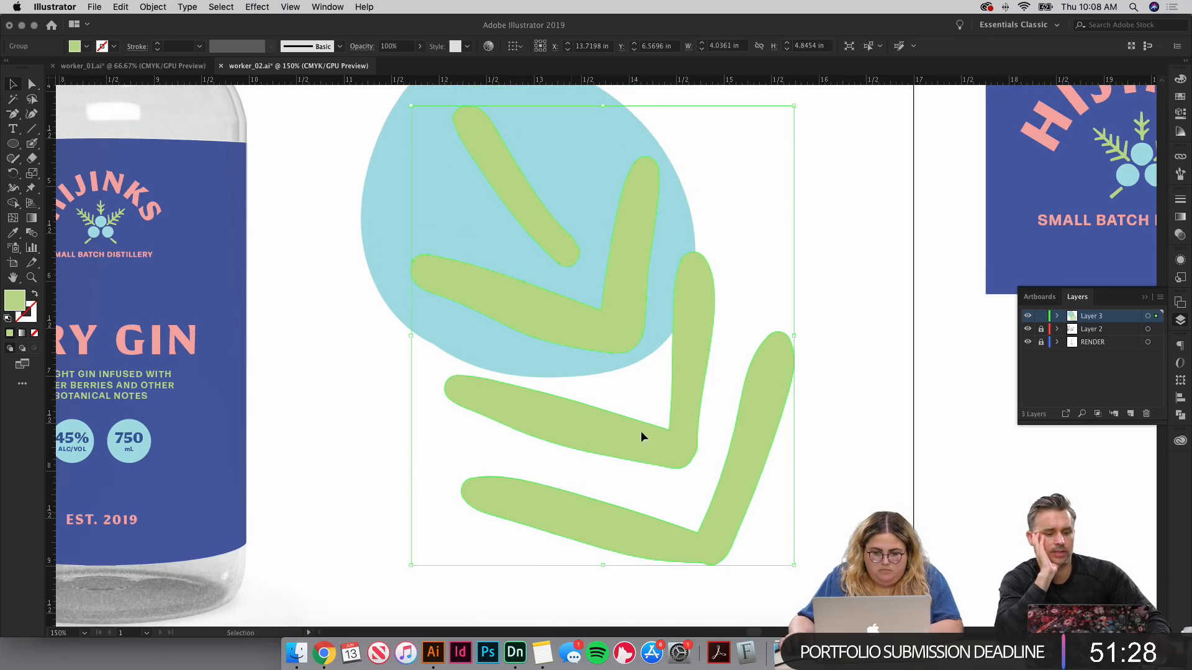
# Step: Move the green leaf group so that its strokes overlap the label along the bottle's right edge
pyautogui.moveTo(603, 440)
pyautogui.mouseDown()
pyautogui.moveTo(407, 385)
pyautogui.moveTo(353, 385)
pyautogui.mouseUp()
pyautogui.hscroll(-10, 636, 334)
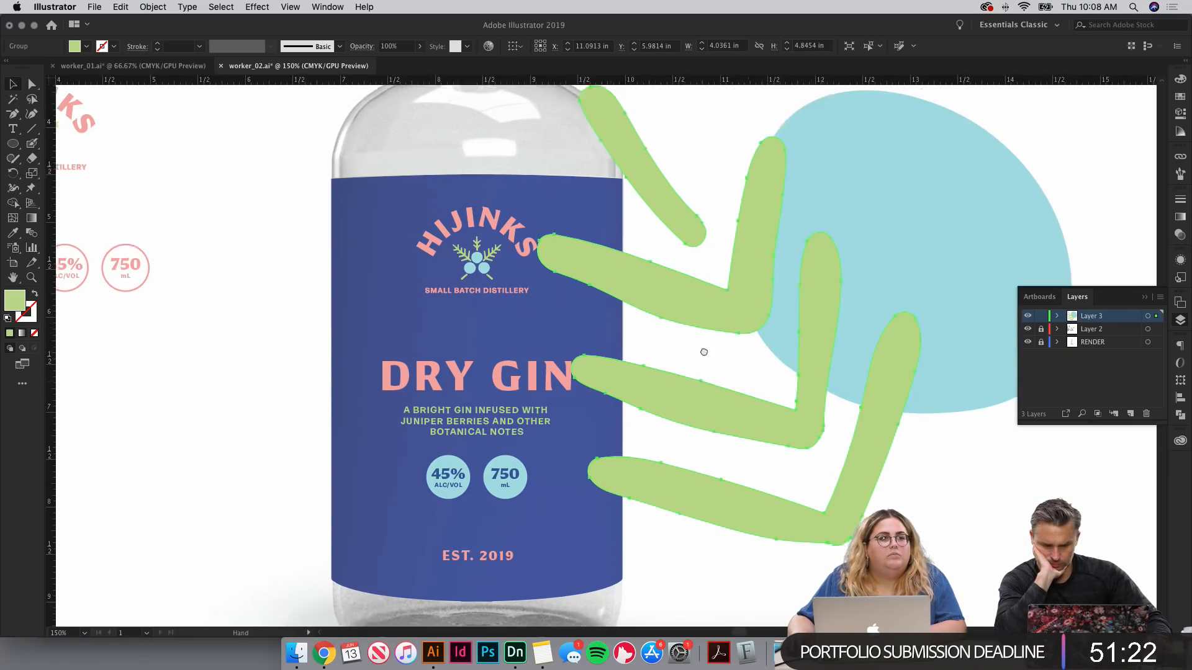
pyautogui.hscroll(5, 702, 348)
pyautogui.scroll(-3, 702, 348)
pyautogui.moveTo(714, 216); pyautogui.dragTo(805, 337)
# Step: Toggle the visibility of Layer 3, Layer 2 and RENDER to examine the label with and without the new shapes
pyautogui.click(1028, 315)
pyautogui.click(1028, 316)
pyautogui.click(1028, 315)
pyautogui.click(1027, 316)
pyautogui.hscroll(-5, 805, 337)
pyautogui.scroll(2, 805, 337)
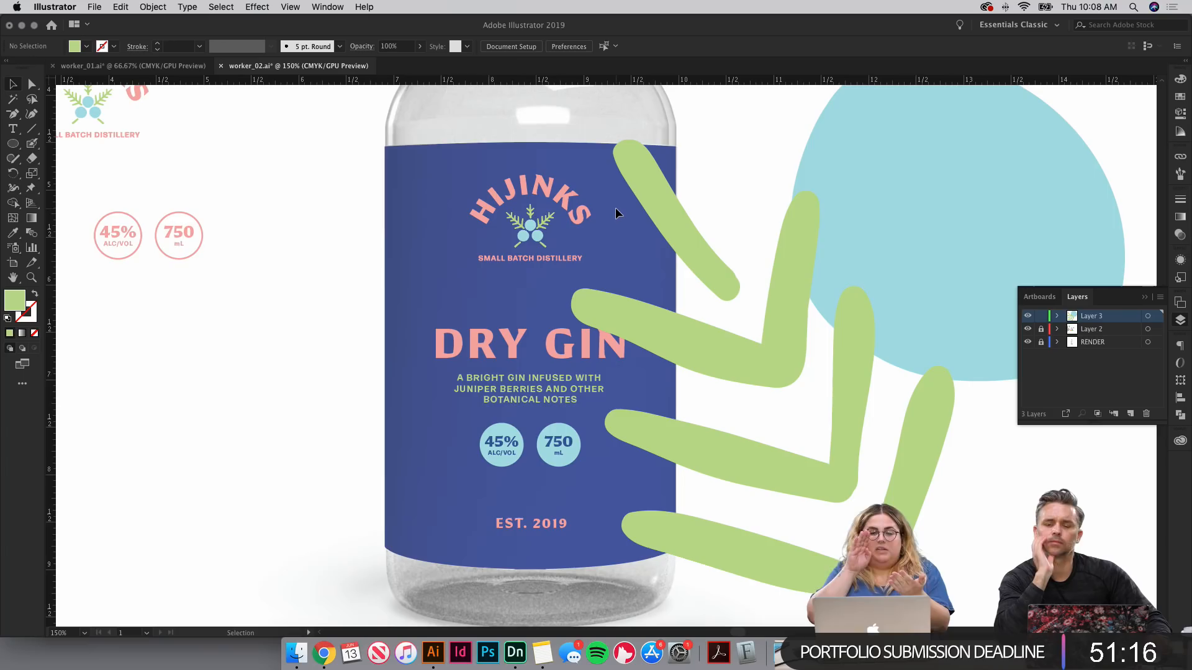
pyautogui.click(1027, 330)
pyautogui.click(1027, 331)
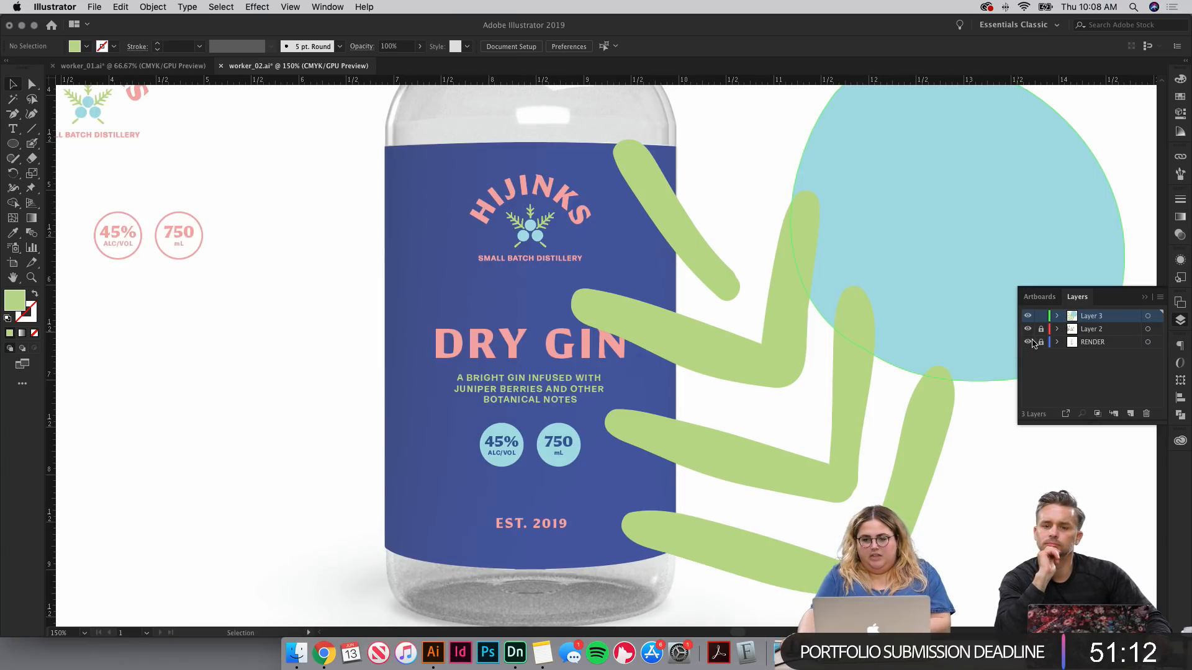
pyautogui.click(1028, 343)
pyautogui.click(1029, 343)
pyautogui.click(1027, 317)
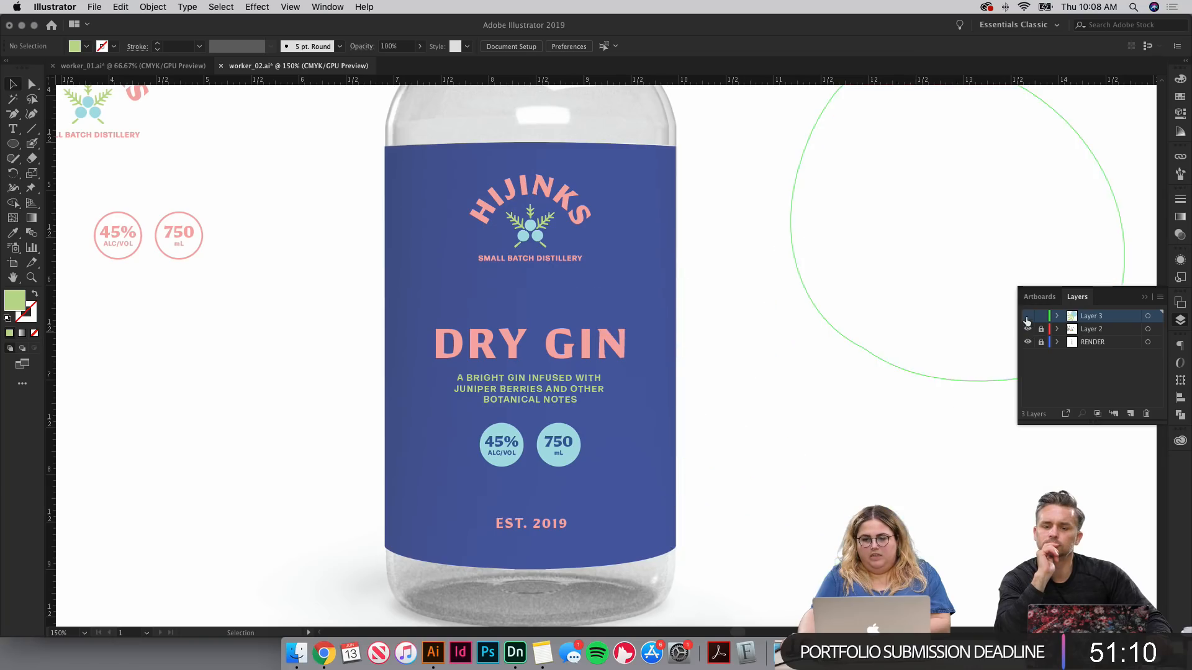
pyautogui.click(1027, 317)
# Step: Shift the blue blob upward, scale the leaf group to about 2.68 by 3.22 in and place it over the label's lower right
pyautogui.moveTo(935, 279); pyautogui.dragTo(921, 222)
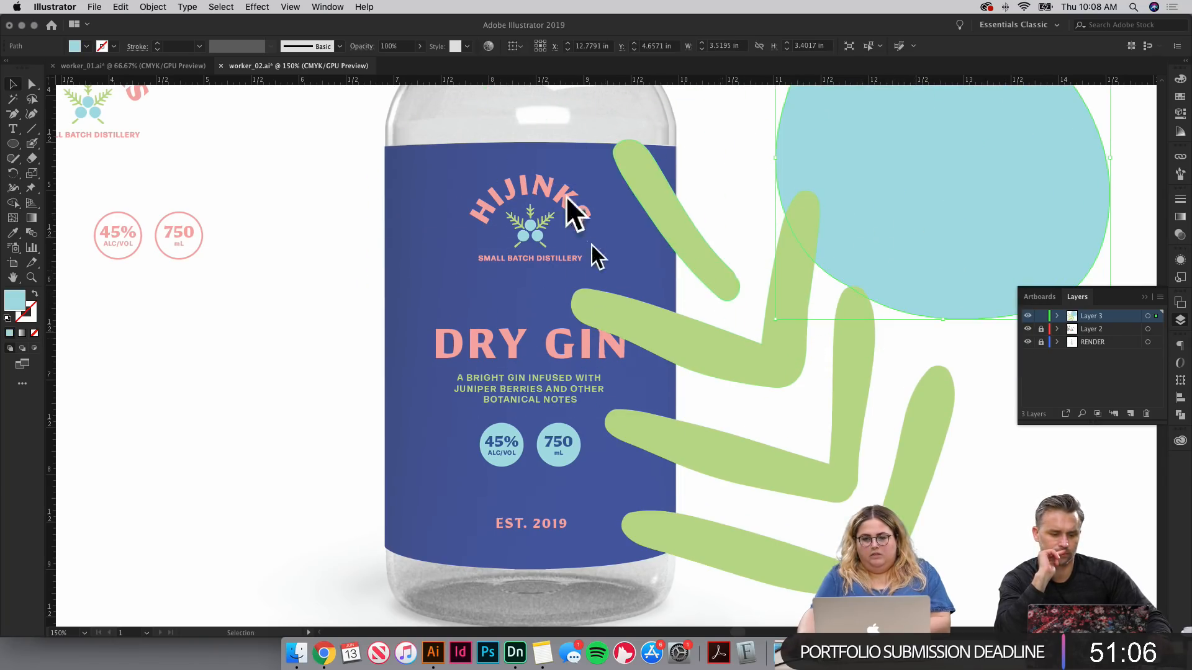
pyautogui.moveTo(830, 369); pyautogui.dragTo(769, 362)
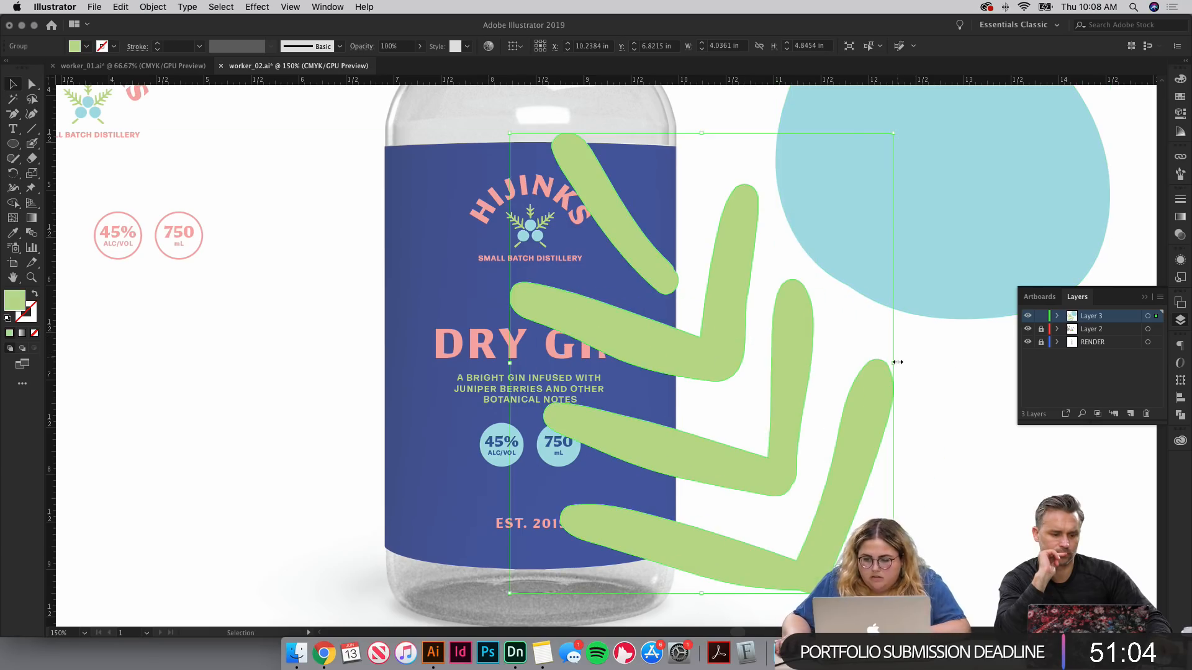
pyautogui.moveTo(897, 362); pyautogui.dragTo(766, 363)
pyautogui.moveTo(738, 445); pyautogui.dragTo(758, 528)
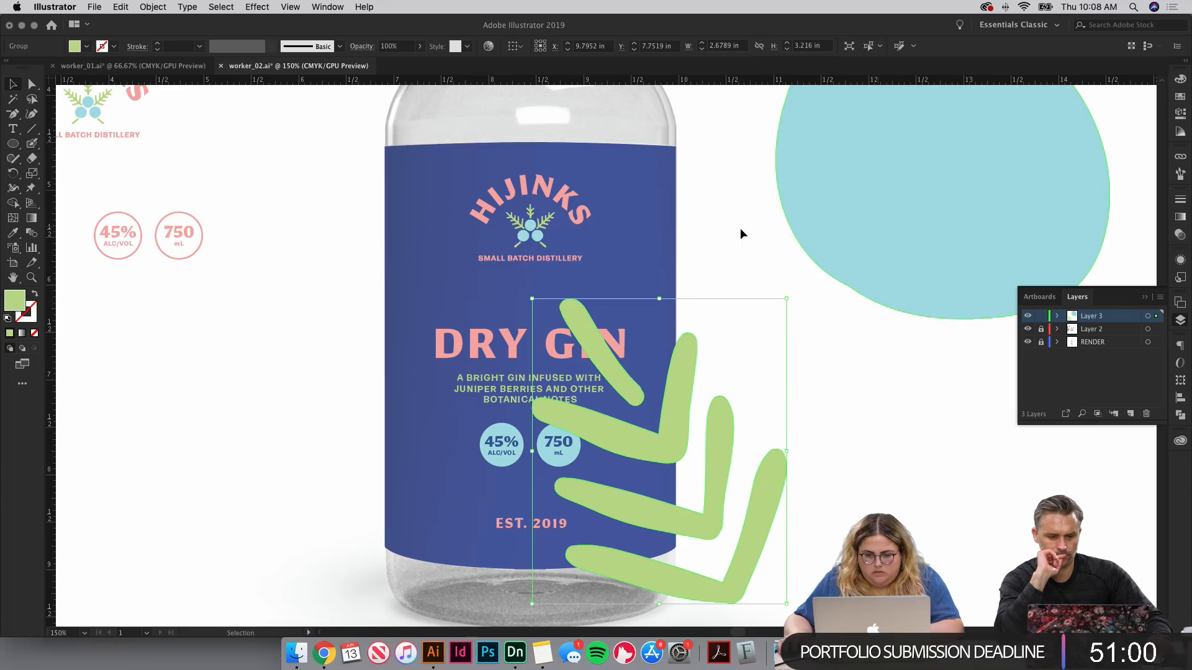
# Step: Scale the blue blob to about 2.00 by 1.93 in over the label's upper left and place a copy below it
pyautogui.moveTo(883, 232); pyautogui.dragTo(309, 238)
pyautogui.moveTo(548, 162); pyautogui.dragTo(519, 180)
pyautogui.moveTo(496, 217); pyautogui.dragTo(414, 384)
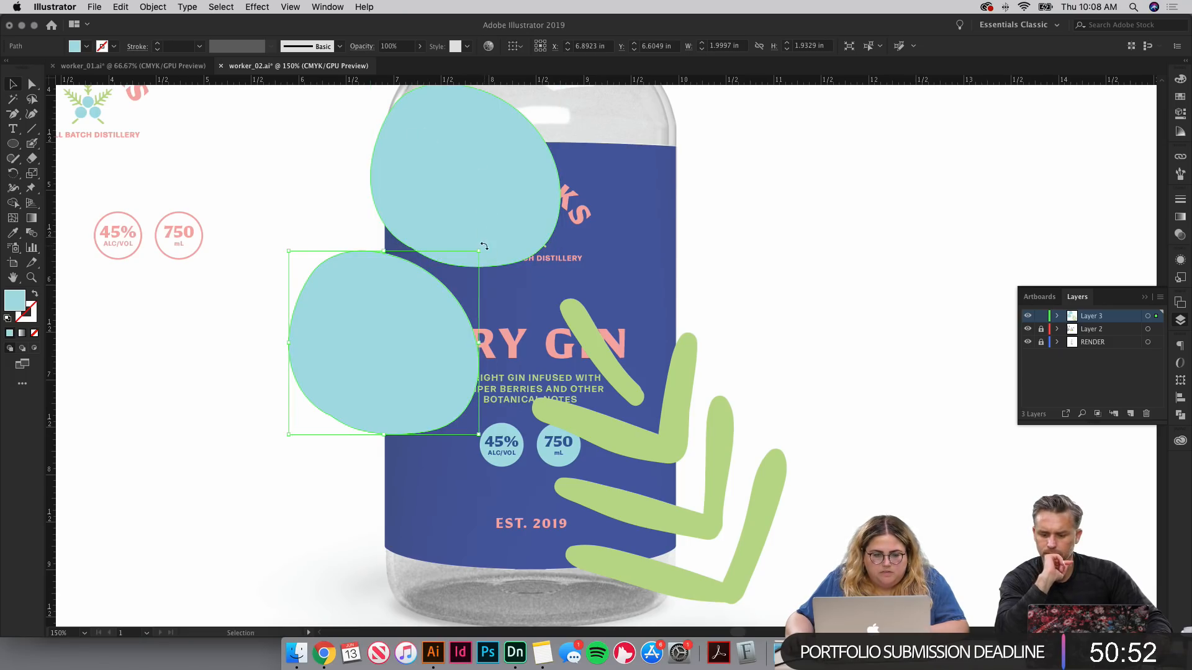
# Step: Rotate the lower blue blob and position it across the label's left edge beside the DRY GIN title
pyautogui.moveTo(484, 246); pyautogui.dragTo(348, 402)
pyautogui.moveTo(386, 369); pyautogui.dragTo(353, 393)
pyautogui.moveTo(433, 238)
pyautogui.mouseDown()
pyautogui.moveTo(435, 292)
pyautogui.moveTo(389, 357)
pyautogui.moveTo(410, 355)
pyautogui.moveTo(463, 452)
pyautogui.moveTo(477, 453)
pyautogui.moveTo(348, 497)
pyautogui.moveTo(271, 499)
pyautogui.mouseUp()
pyautogui.click(270, 499)
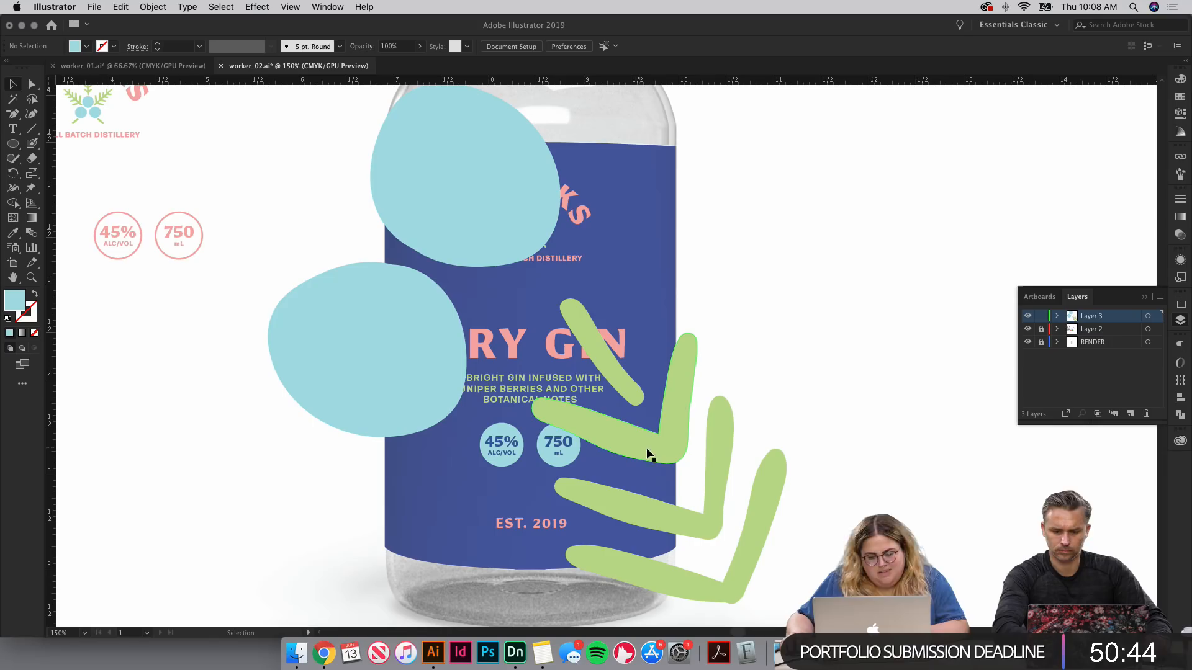
# Step: Copy the blue label background from Layer 2 and paste it in front of the shapes on Layer 3, leaving Layer 2 locked
pyautogui.moveTo(805, 252); pyautogui.dragTo(841, 259)
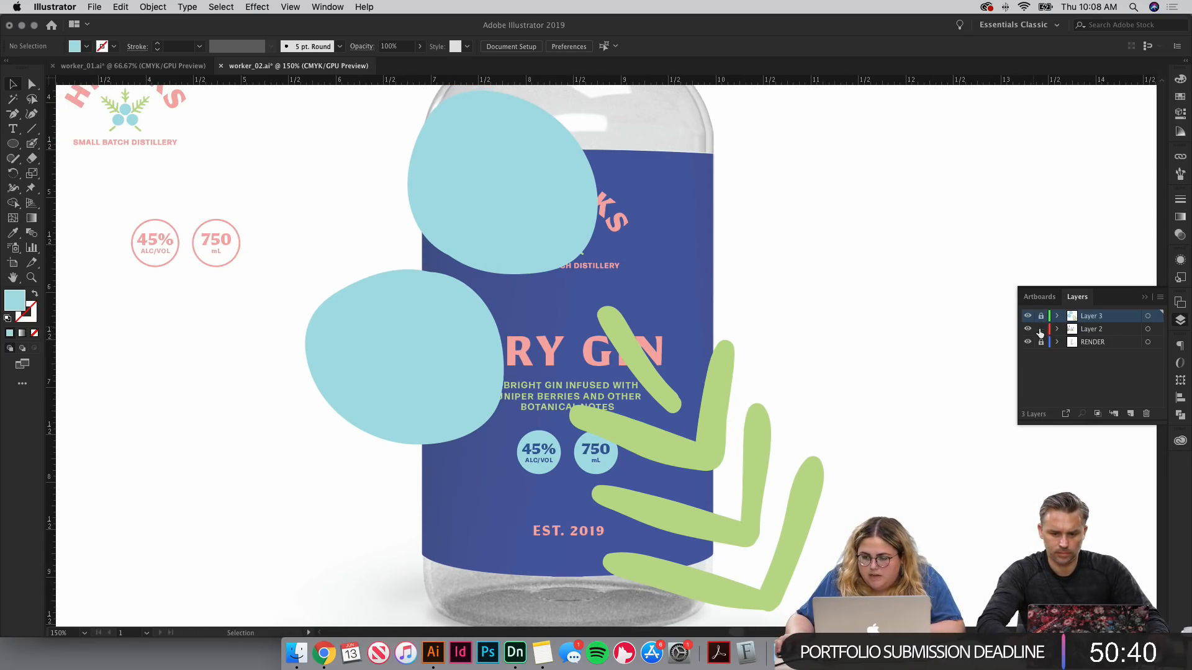
pyautogui.press('a')
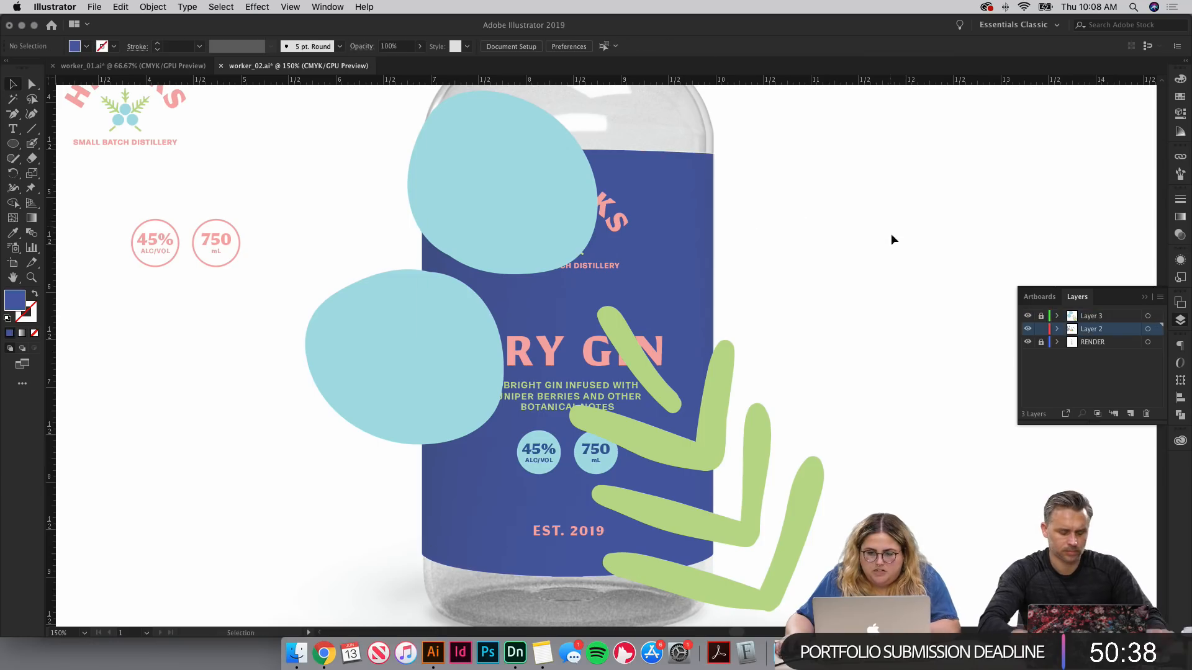
pyautogui.click(669, 212)
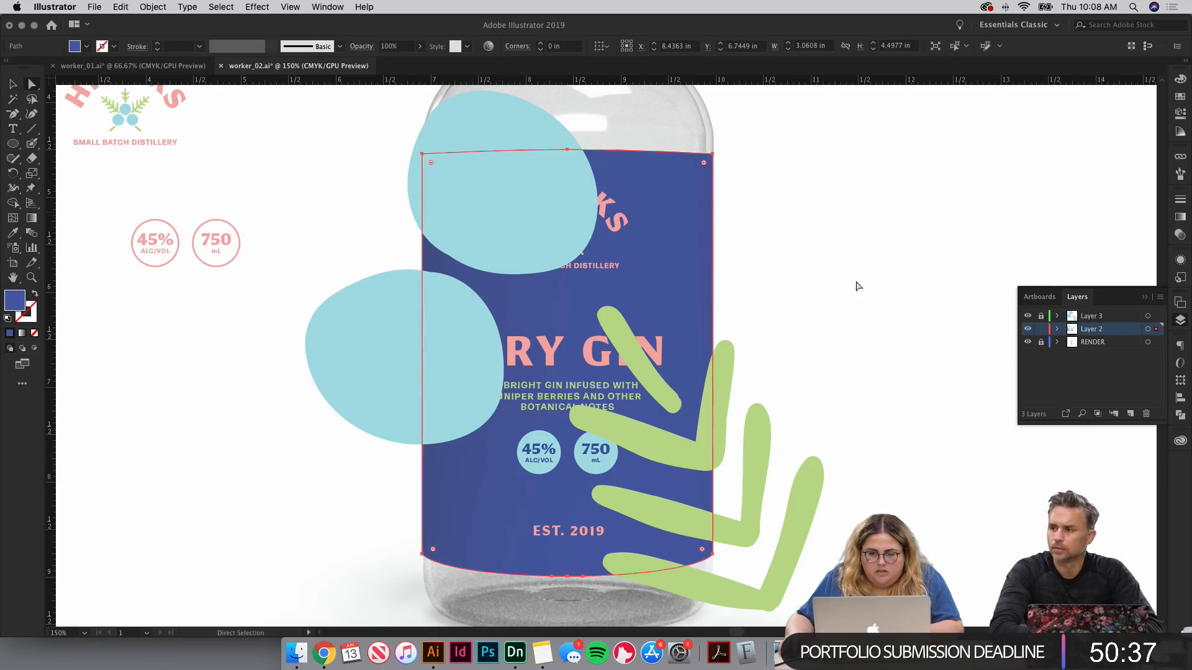
pyautogui.click(1040, 329)
pyautogui.click(1041, 316)
pyautogui.click(1085, 319)
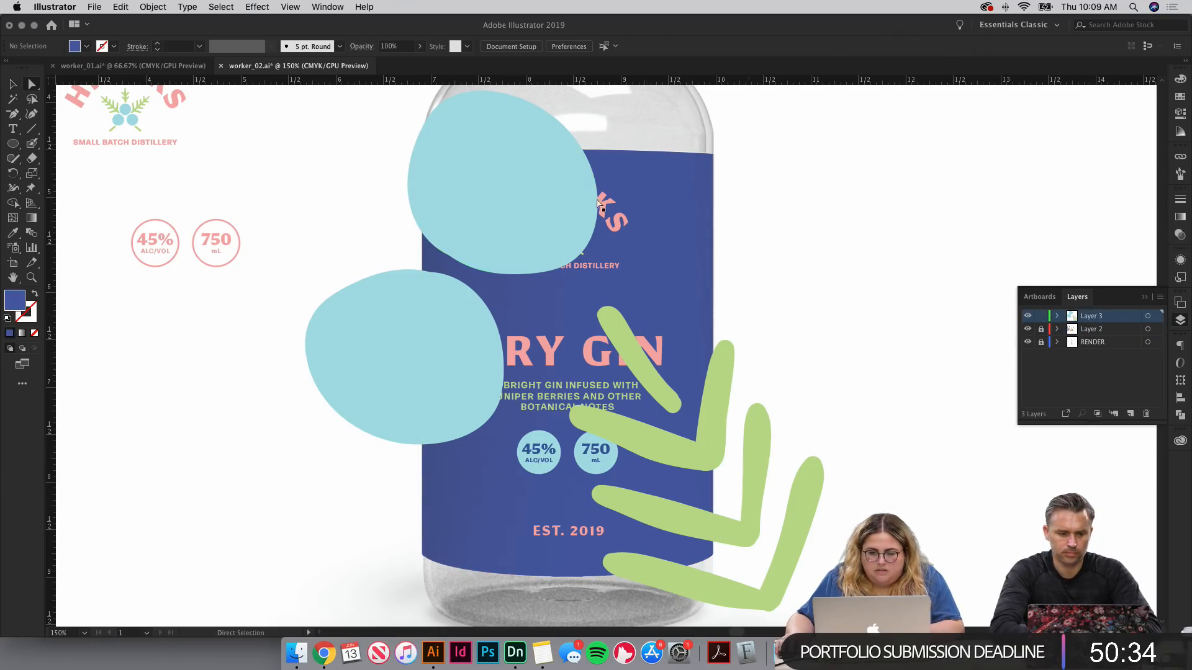
pyautogui.press('super+f')
# Step: Set the blending mode of the pasted blue label shape to Normal
pyautogui.keyDown('shift'); pyautogui.click(738, 380); pyautogui.keyUp('shift')
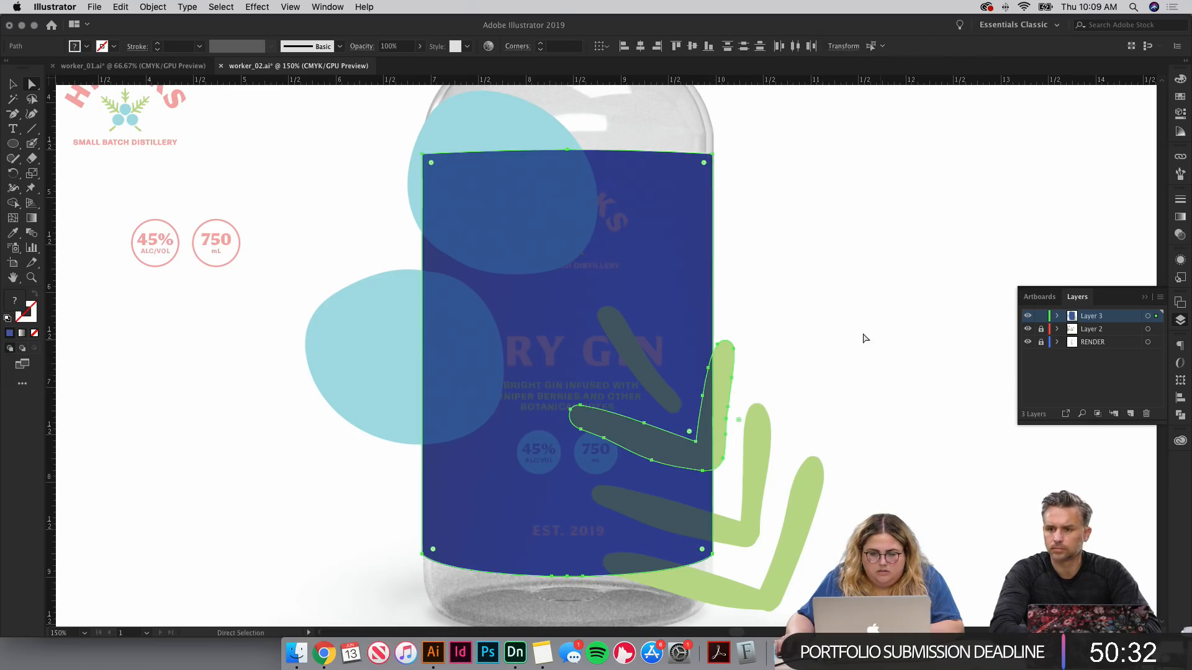
pyautogui.press('v')
pyautogui.click(653, 275)
pyautogui.click(1180, 237)
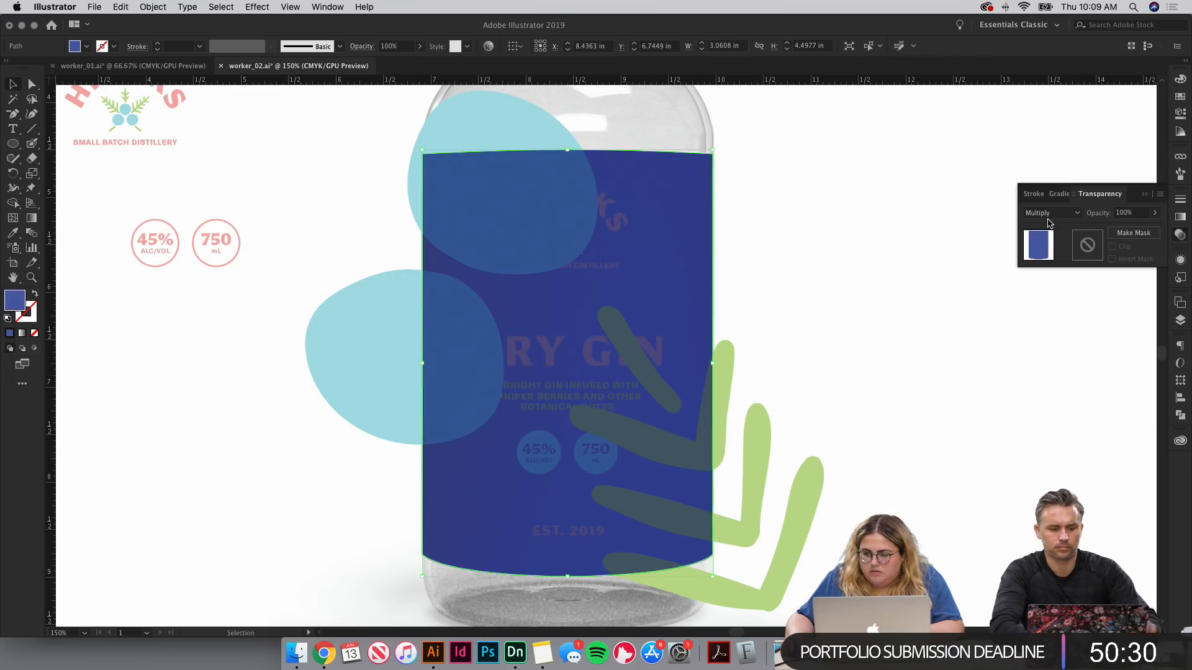
pyautogui.click(1049, 215)
pyautogui.click(1048, 226)
pyautogui.click(784, 202)
# Step: Make a clipping mask from the pasted label shape, the two blue blobs and the green leaf group
pyautogui.keyDown('shift'); pyautogui.click(426, 325); pyautogui.keyUp('shift')
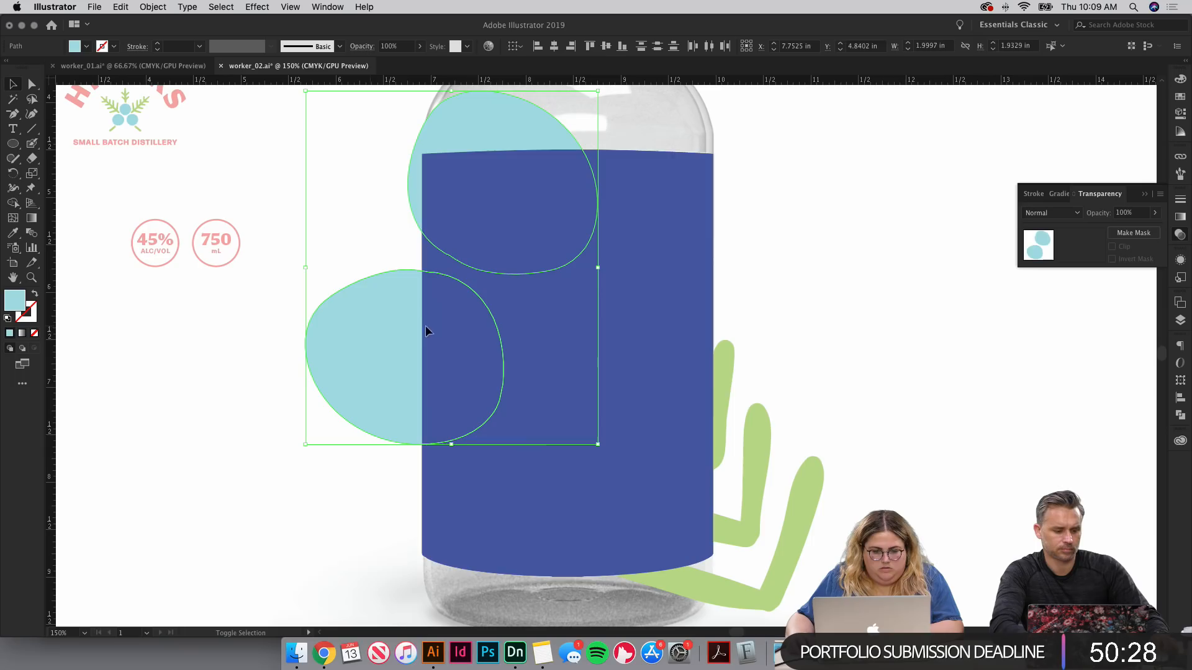
pyautogui.keyDown('shift'); pyautogui.click(731, 371); pyautogui.keyUp('shift')
pyautogui.keyDown('shift'); pyautogui.click(674, 255); pyautogui.keyUp('shift')
pyautogui.rightClick(670, 211)
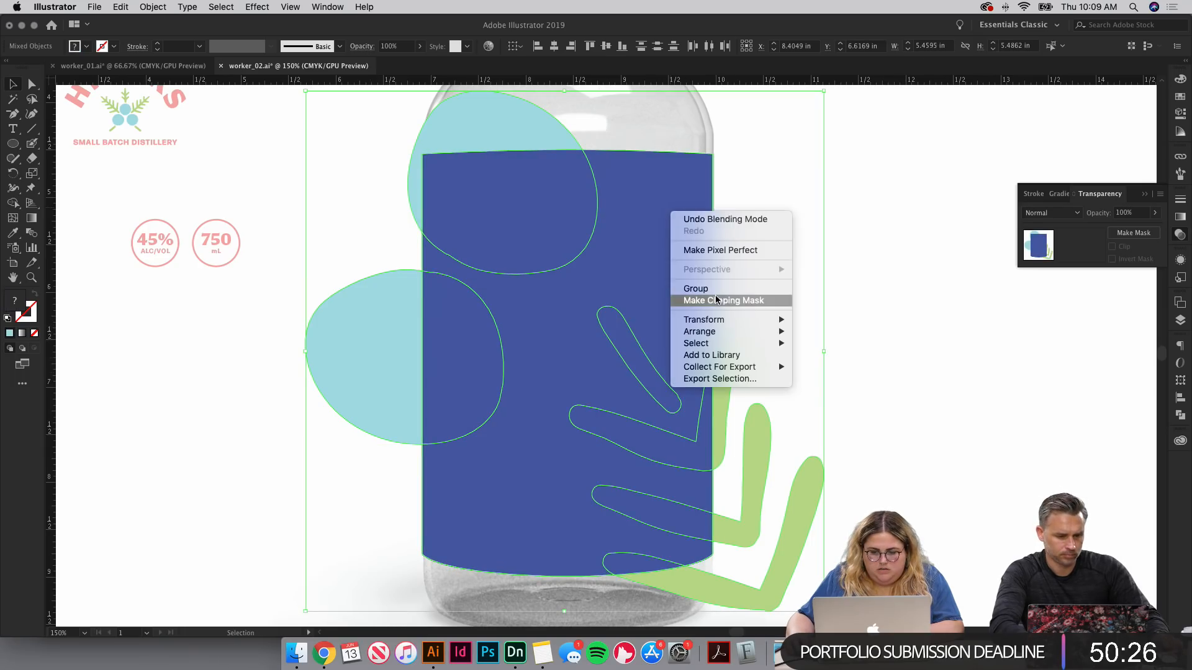
pyautogui.click(746, 308)
pyautogui.click(829, 356)
pyautogui.scroll(-3, 866, 343)
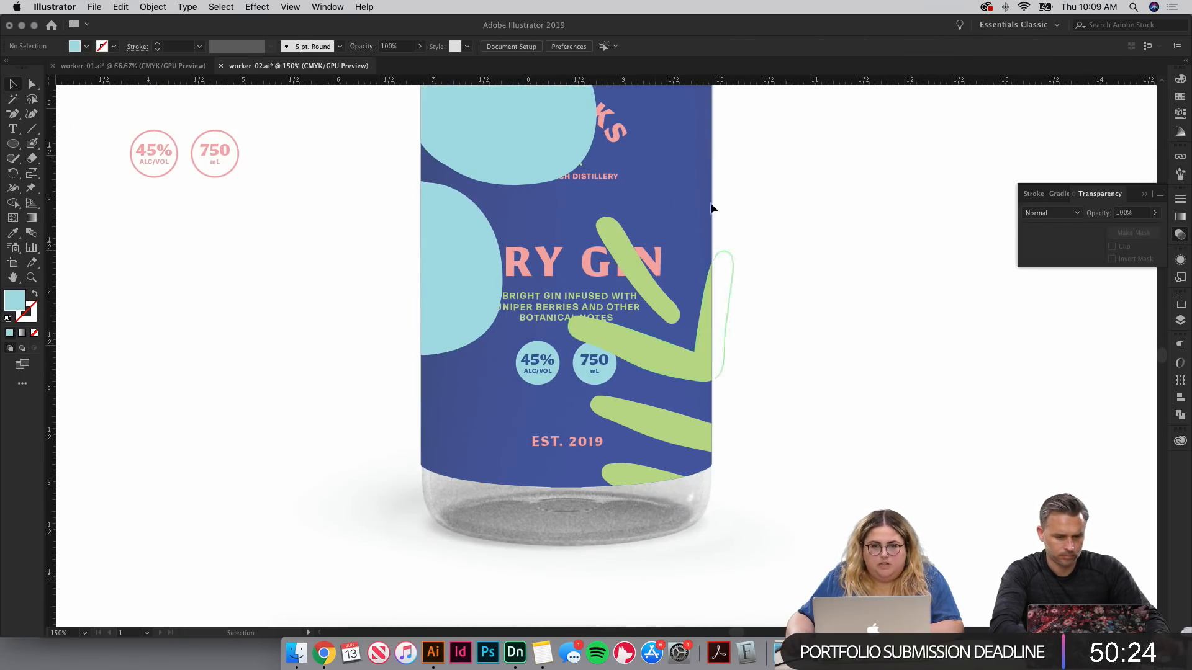
pyautogui.scroll(4, 866, 343)
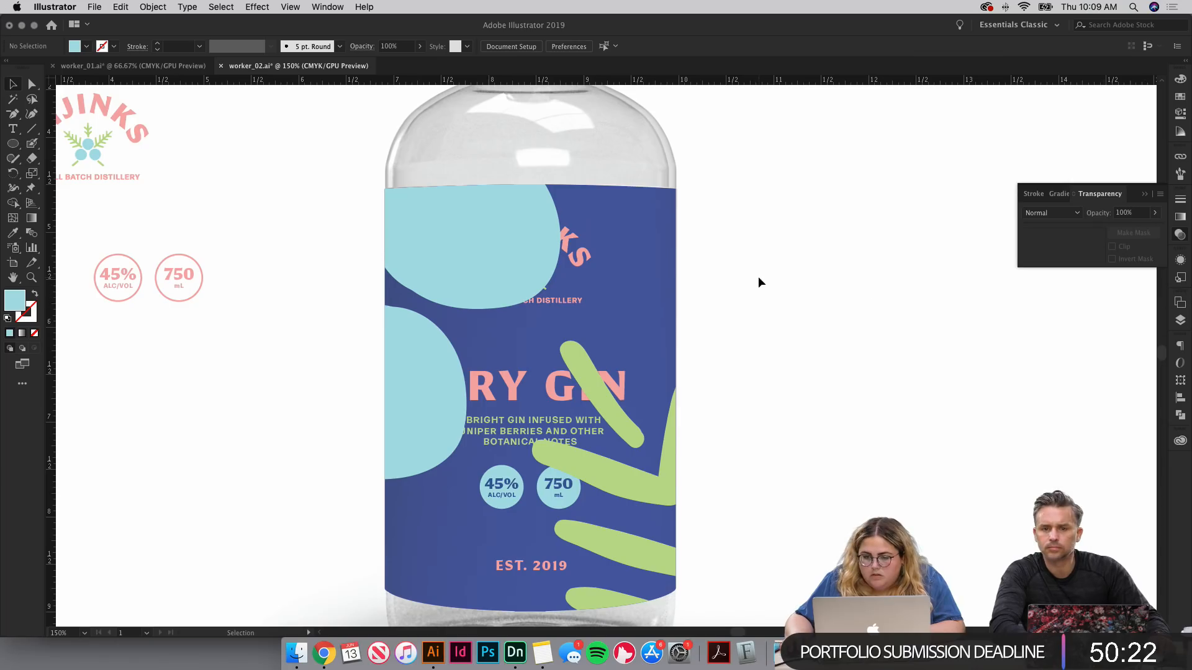
# Step: Create a new Layer 4 above Layer 3, unlock Layer 2 and make Layer 2 active with Layer 3 locked
pyautogui.click(1180, 320)
pyautogui.click(1130, 414)
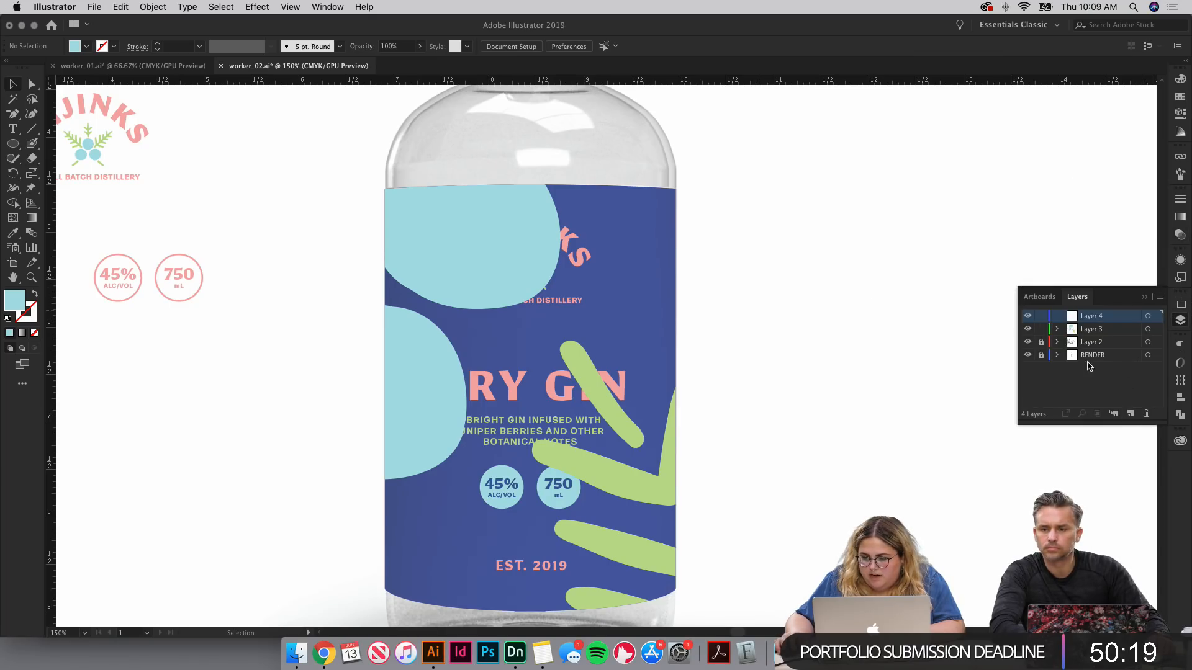
pyautogui.click(1041, 342)
pyautogui.click(1091, 342)
# Step: Cut the logo, DRY GIN title, description, both badges and EST. 2019 line from Layer 2 and paste them in place on Layer 4
pyautogui.click(568, 258)
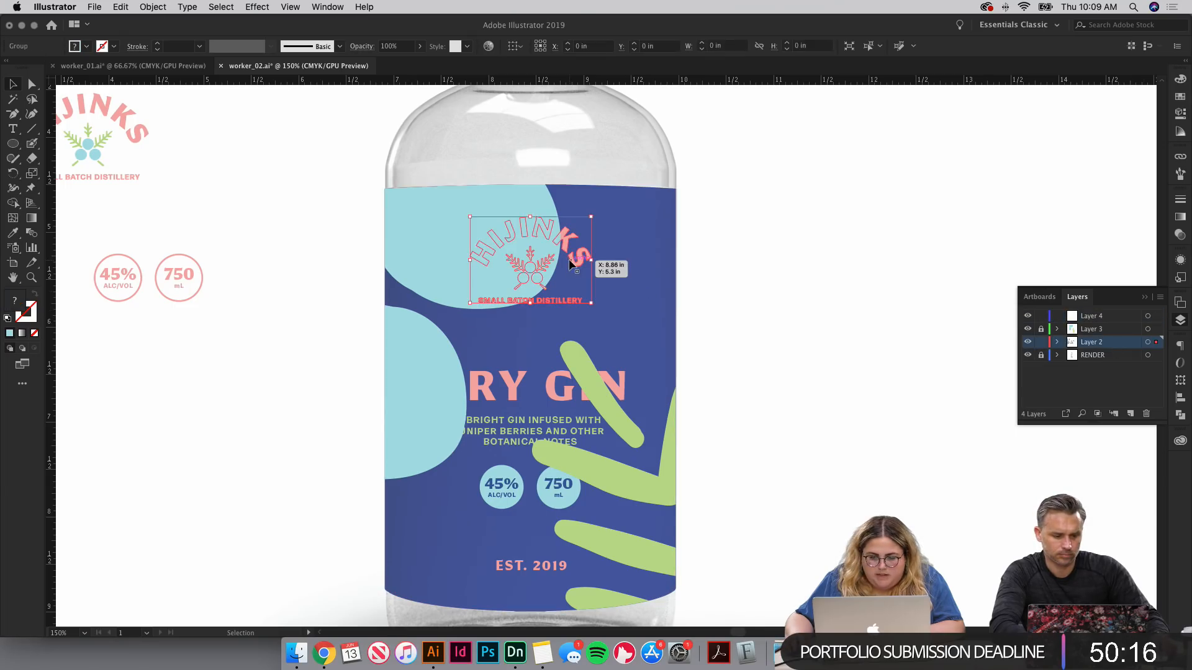
pyautogui.keyDown('shift'); pyautogui.click(526, 378); pyautogui.keyUp('shift')
pyautogui.keyDown('shift'); pyautogui.click(516, 434); pyautogui.keyUp('shift')
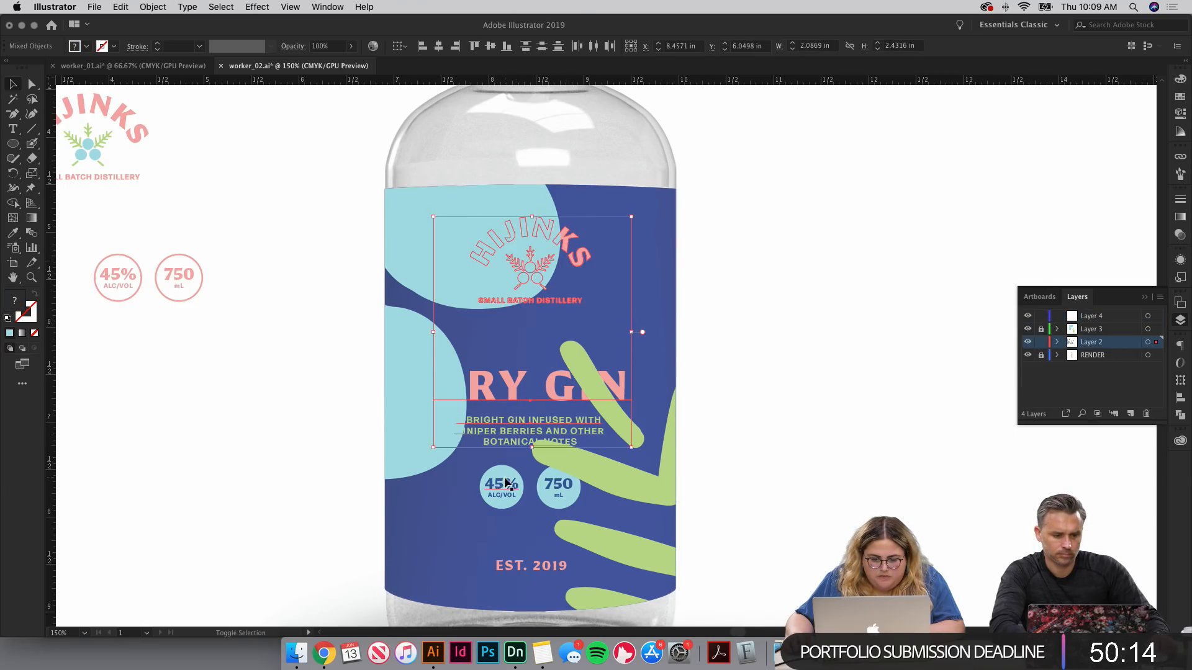
pyautogui.keyDown('shift'); pyautogui.click(505, 481); pyautogui.keyUp('shift')
pyautogui.keyDown('shift'); pyautogui.click(559, 490); pyautogui.keyUp('shift')
pyautogui.keyDown('shift'); pyautogui.click(509, 486); pyautogui.keyUp('shift')
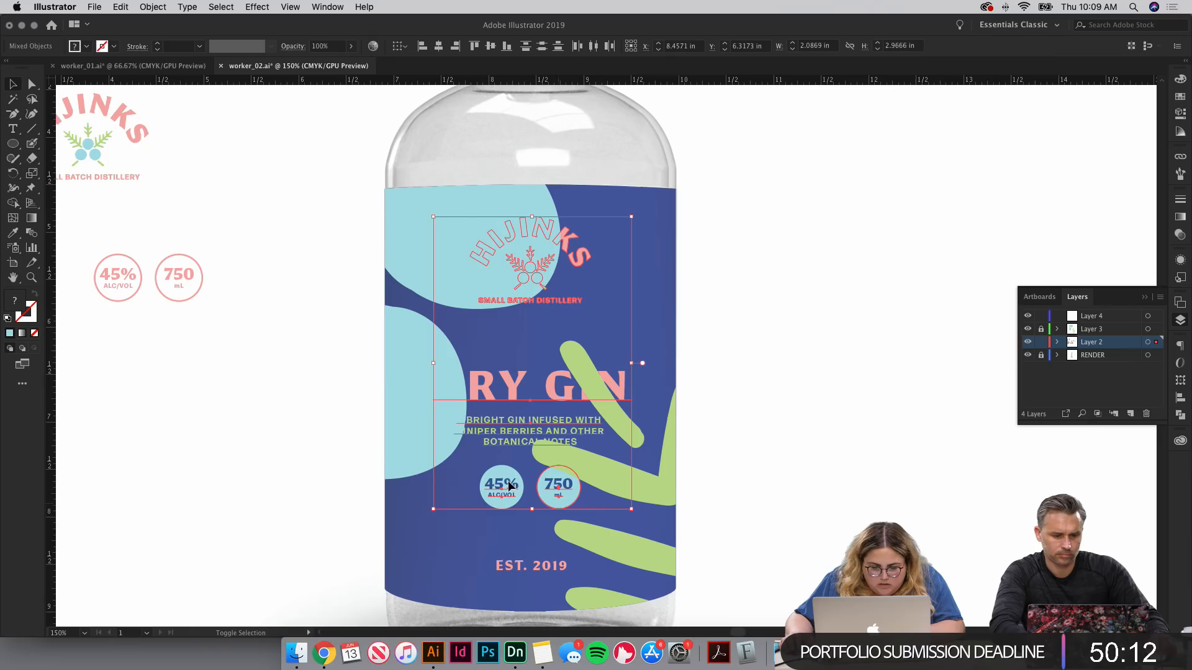
pyautogui.press('Delete')
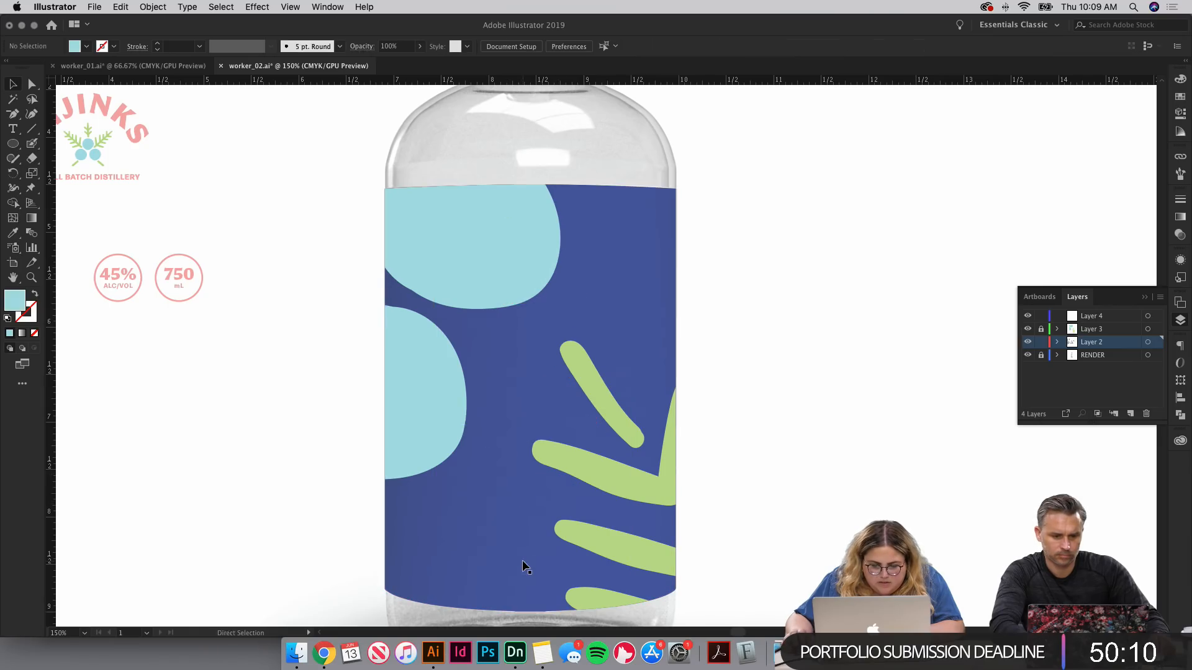
pyautogui.click(1077, 320)
pyautogui.press('super+shift+v')
pyautogui.click(837, 270)
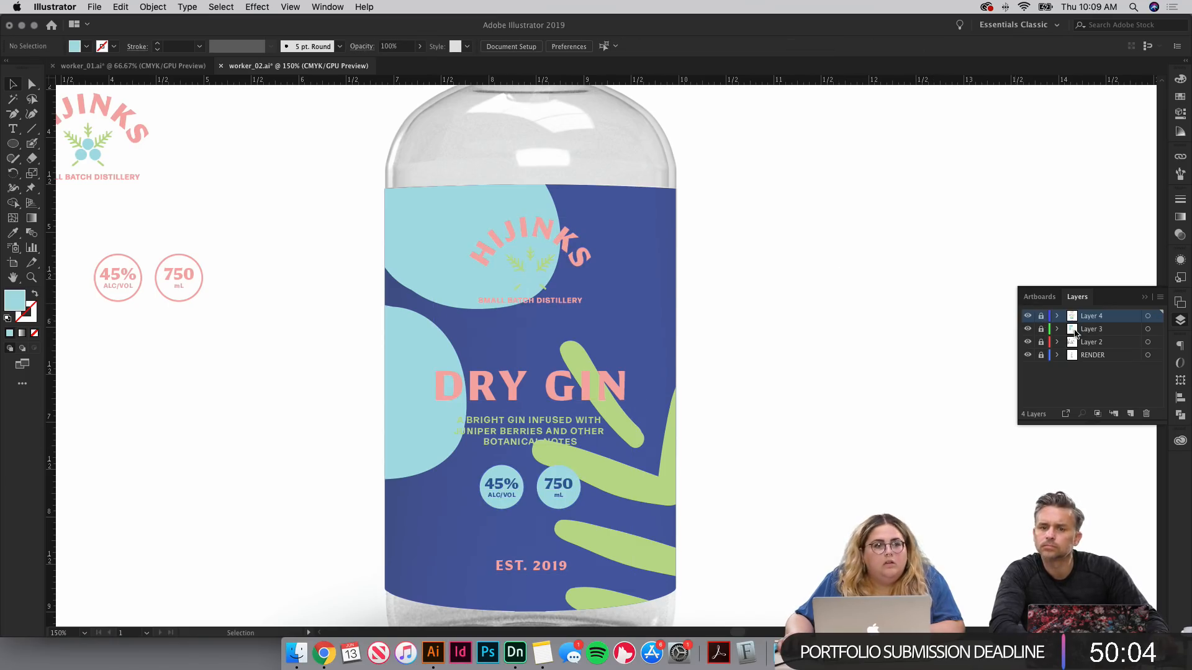
# Step: Unlock Layer 3 and recolor both light blue blobs by sampling the label's background blue with the Eyedropper
pyautogui.scroll(-2, 832, 322)
pyautogui.click(1042, 330)
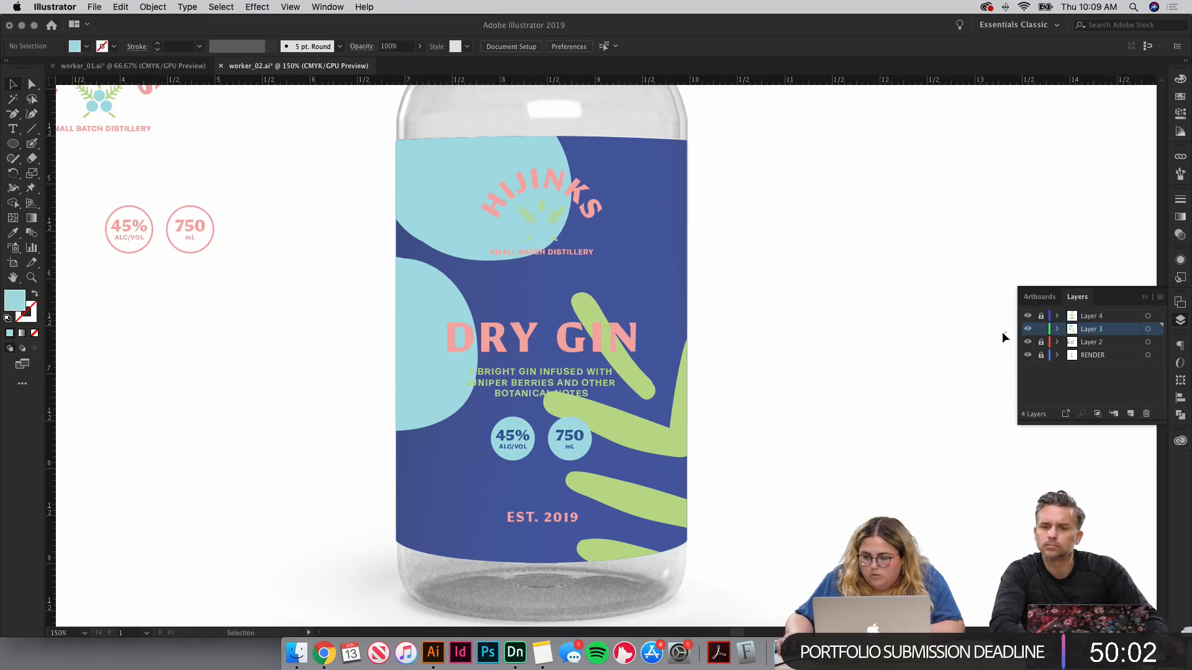
pyautogui.keyDown('super'); pyautogui.click(464, 171); pyautogui.keyUp('super')
pyautogui.keyDown('shift'); pyautogui.click(430, 281); pyautogui.keyUp('shift')
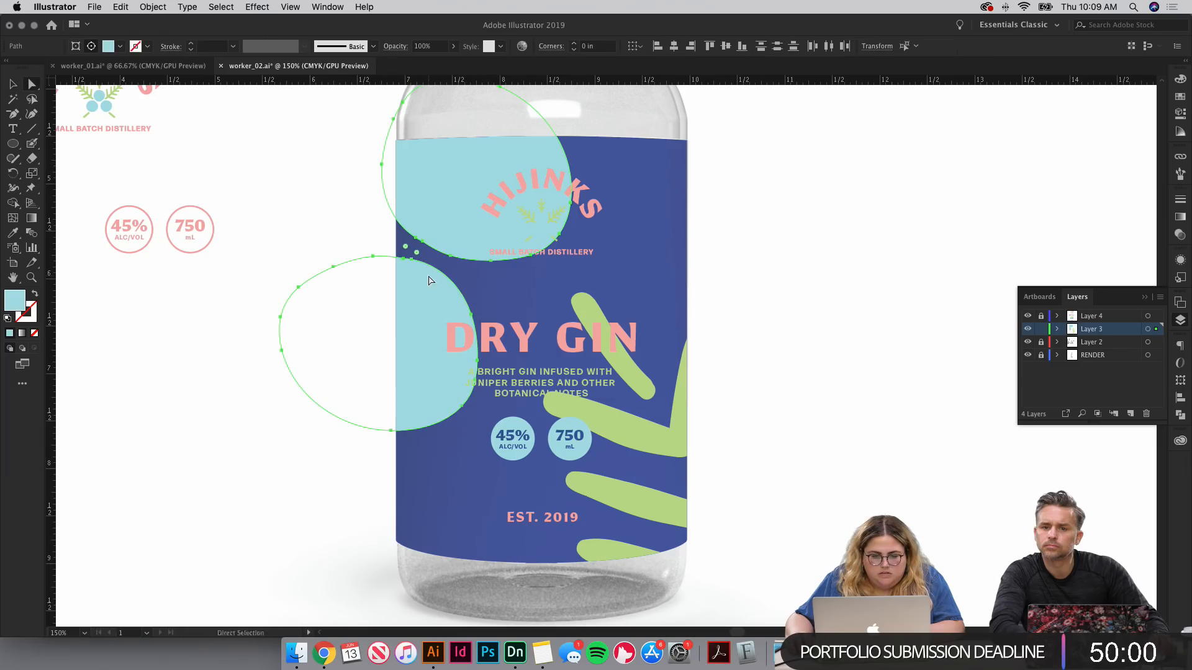
pyautogui.press('i')
pyautogui.click(683, 225)
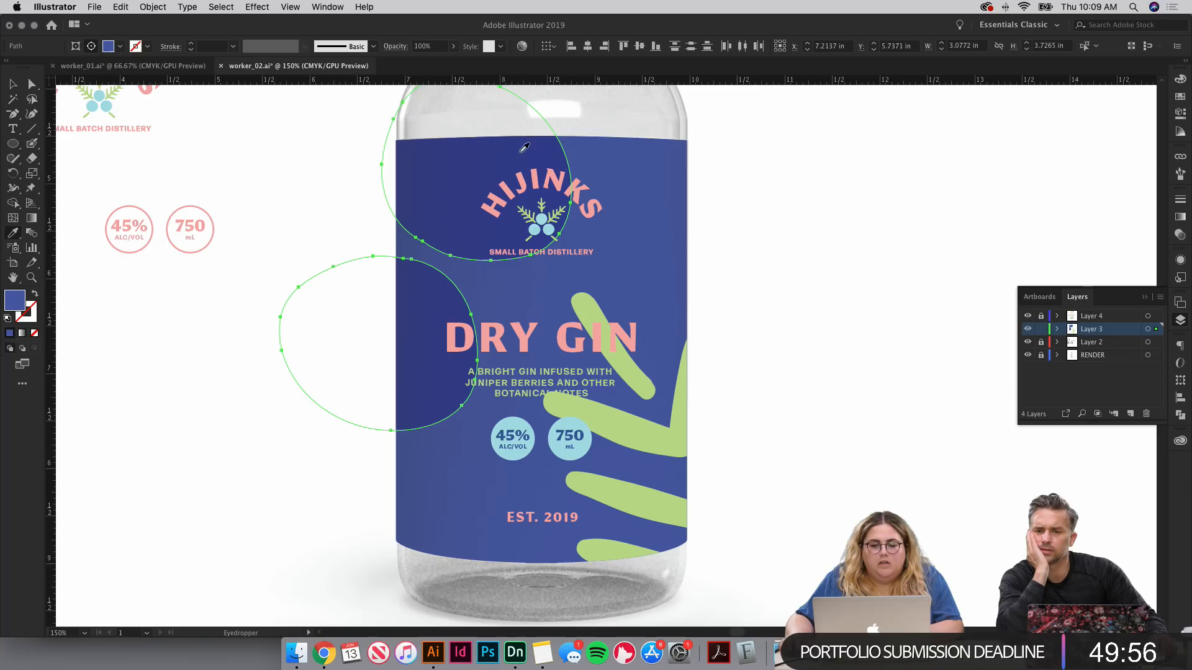
pyautogui.press('super+z')
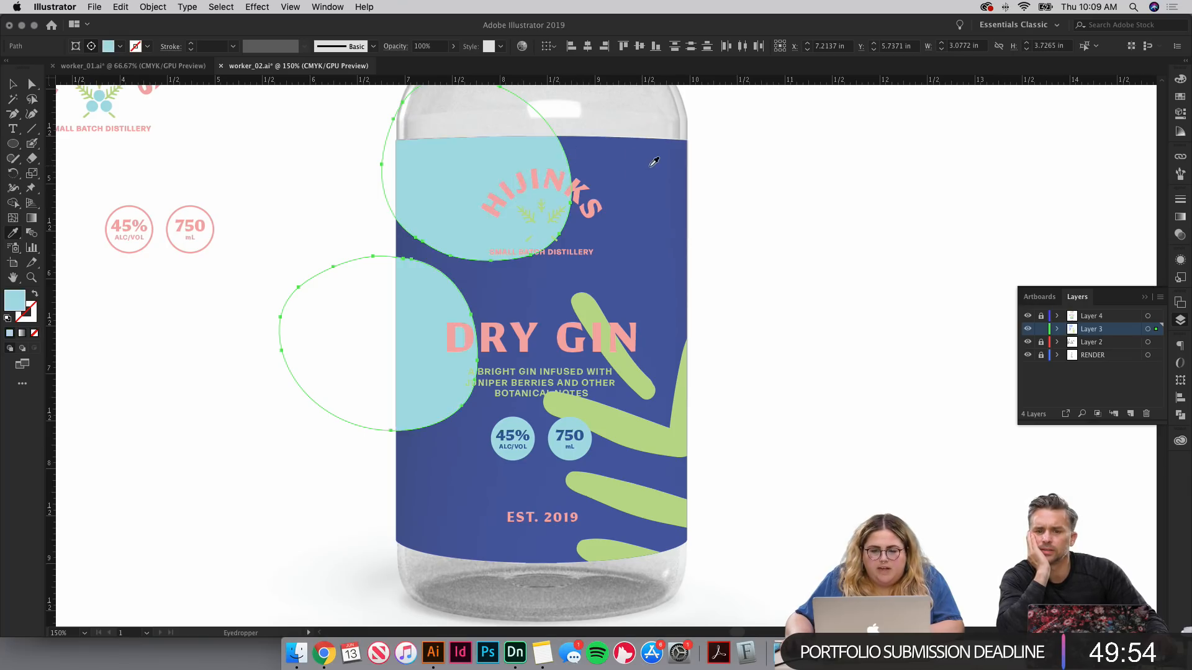
pyautogui.press('super+shift+z')
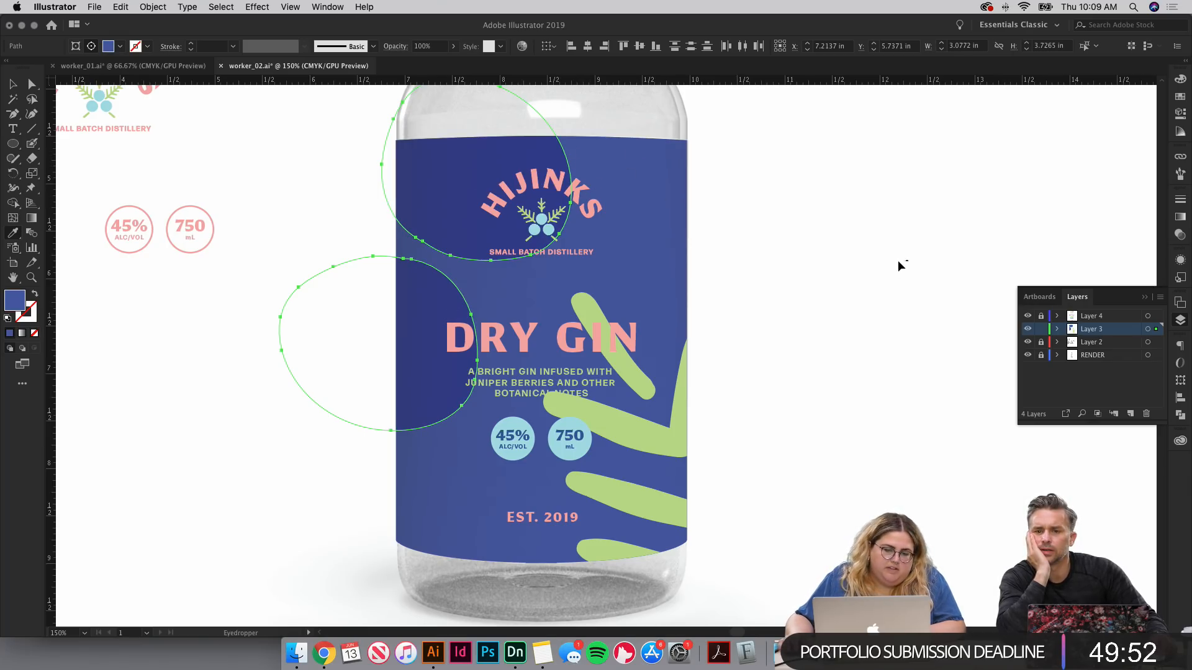
pyautogui.press('v')
pyautogui.click(897, 267)
# Step: Recolor the green leaf group inside the clip group with the sampled blue of the label background
pyautogui.doubleClick(623, 430)
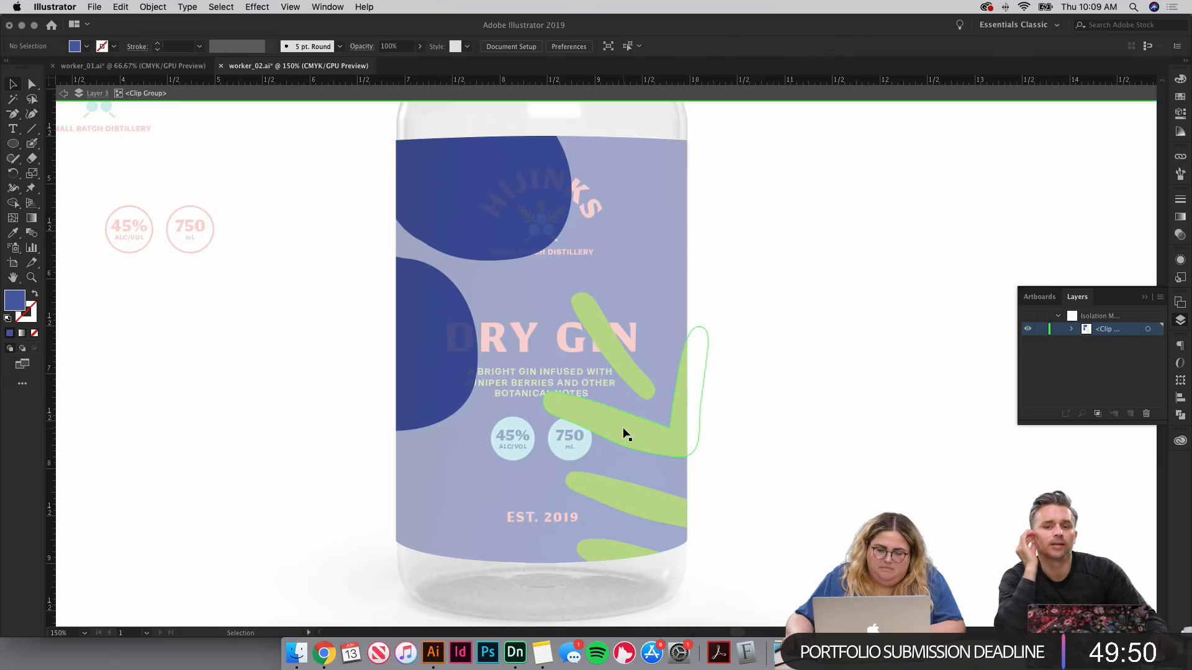
pyautogui.moveTo(623, 427); pyautogui.dragTo(612, 419)
pyautogui.press('Escape')
pyautogui.press('i')
pyautogui.click(644, 237)
pyautogui.press('v')
pyautogui.click(883, 308)
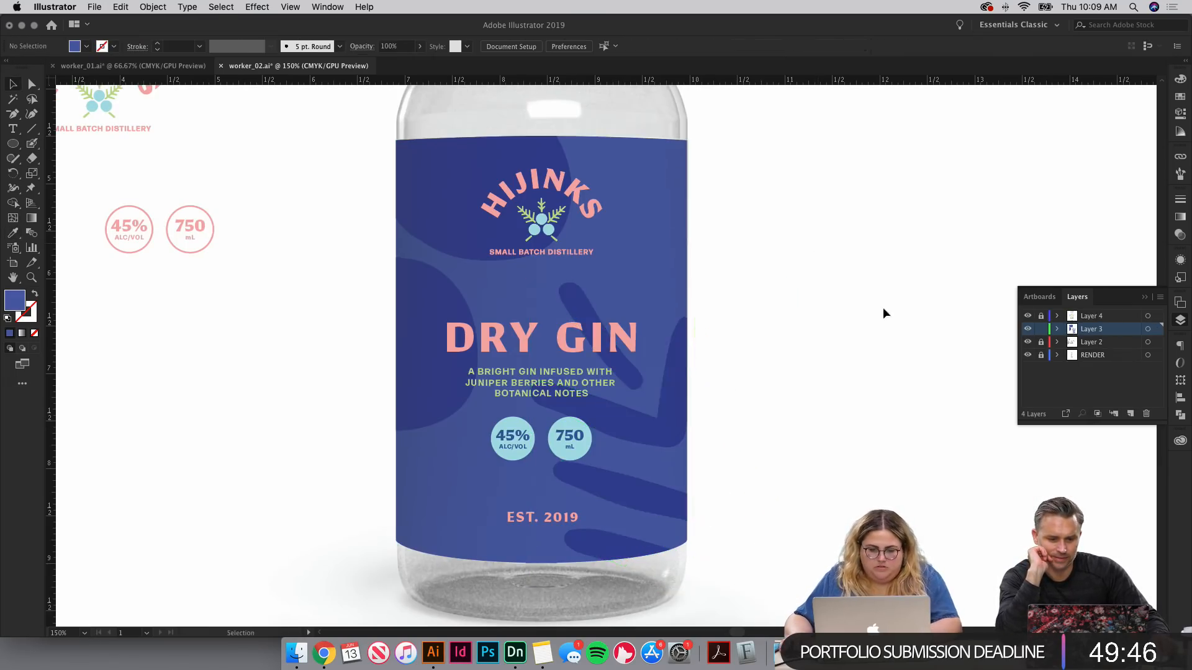
# Step: Isolate the clip group, shift the leaf group further onto the label and rotate it slightly counterclockwise
pyautogui.moveTo(886, 309); pyautogui.dragTo(918, 341)
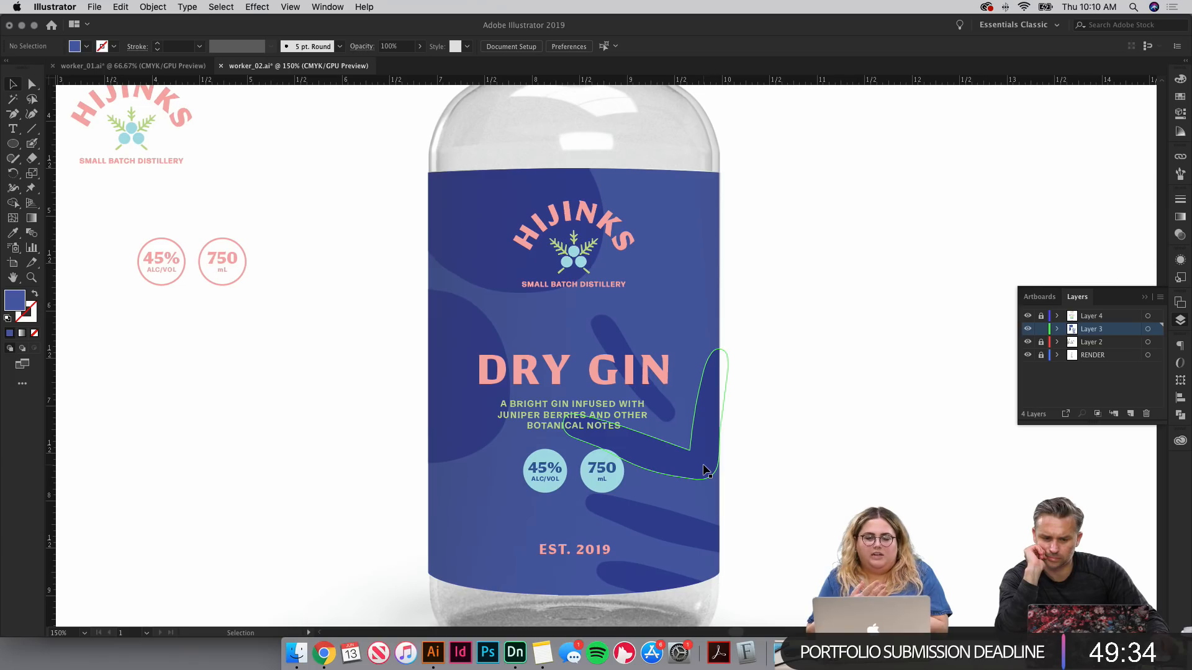
pyautogui.doubleClick(679, 466)
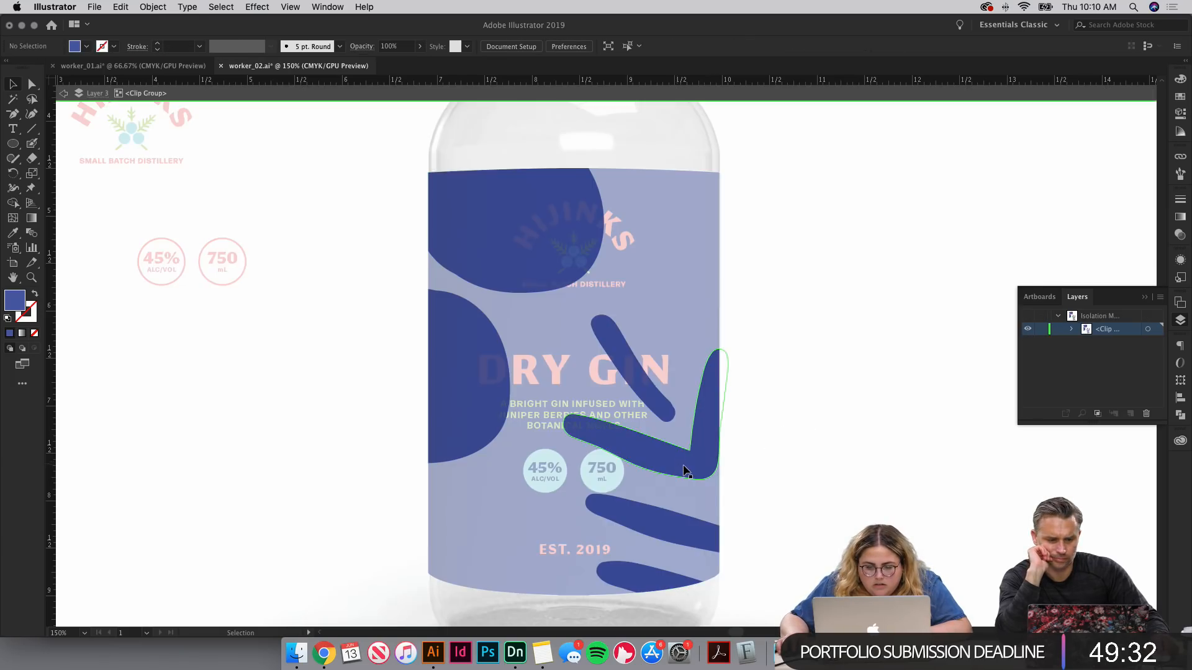
pyautogui.moveTo(669, 467); pyautogui.dragTo(634, 464)
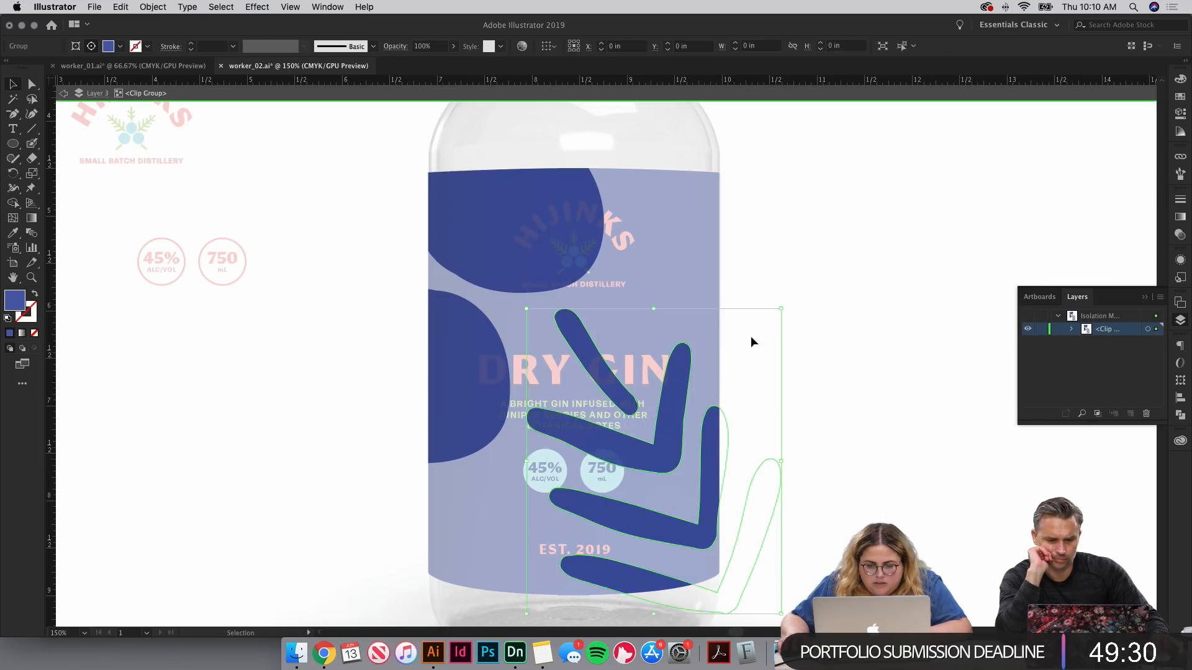
pyautogui.moveTo(783, 304); pyautogui.dragTo(755, 285)
# Step: Duplicate the leaf group, rotate the copy and place it over the label's upper-right corner
pyautogui.moveTo(703, 446); pyautogui.dragTo(819, 174)
pyautogui.click(793, 396)
pyautogui.moveTo(893, 335); pyautogui.dragTo(462, 127)
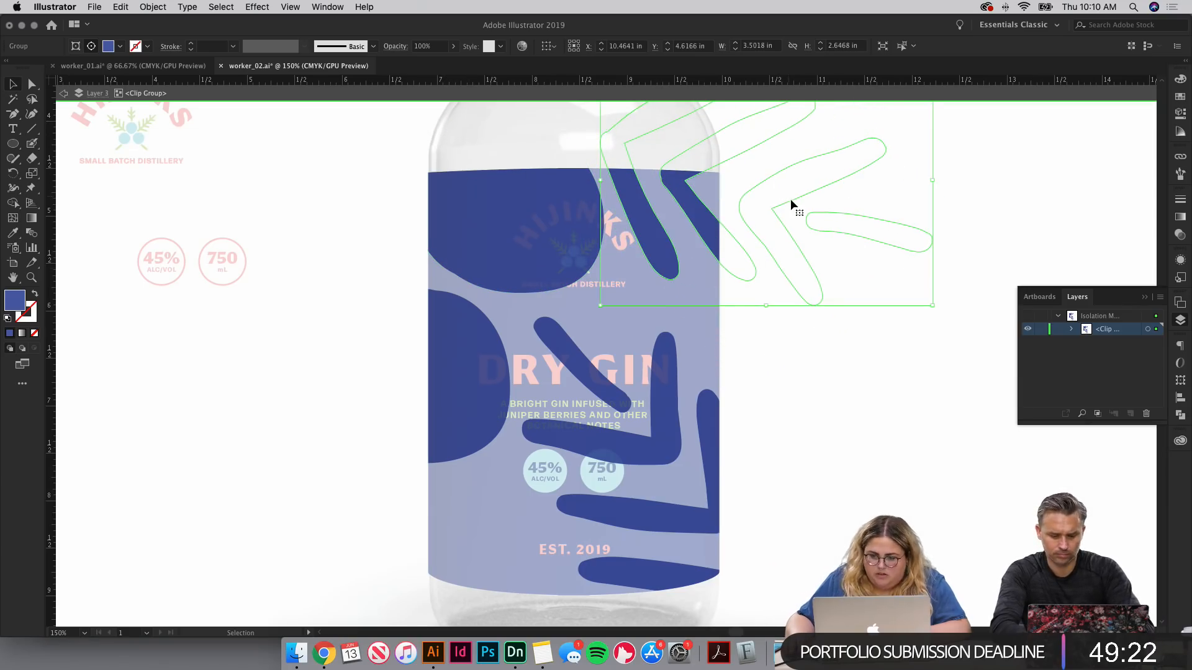
pyautogui.moveTo(793, 211); pyautogui.dragTo(806, 230)
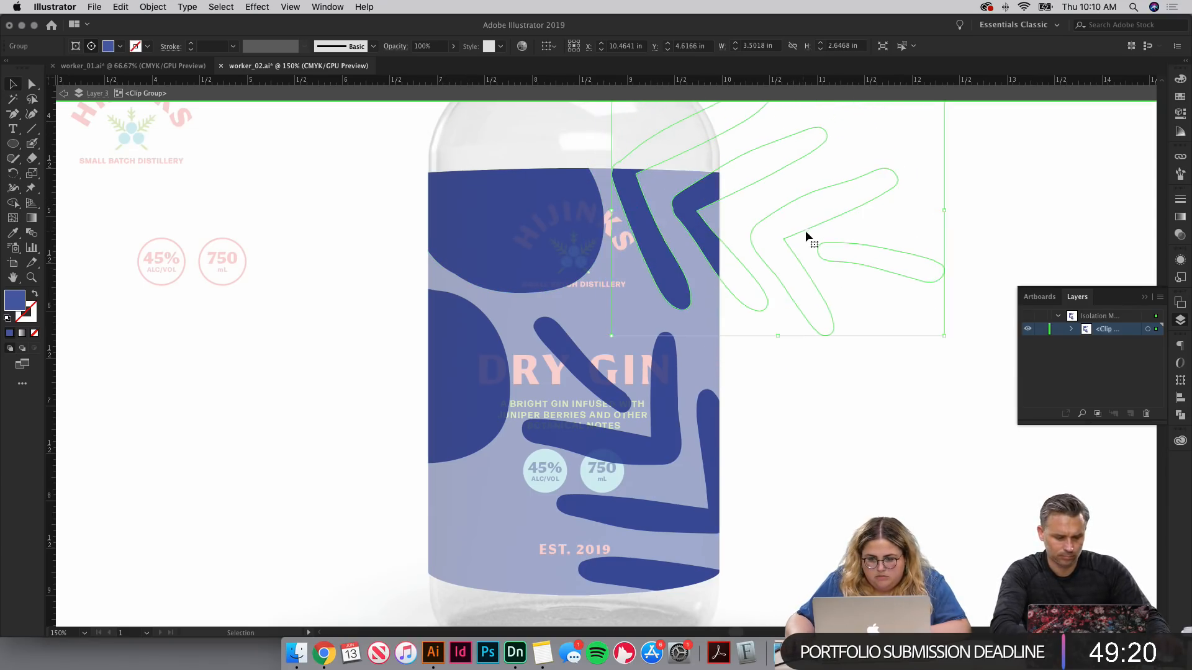
# Step: Duplicate the upper-right leaf group and place the copy across the label's lower-left edge below the blob
pyautogui.click(1003, 186)
pyautogui.moveTo(909, 260); pyautogui.dragTo(494, 548)
pyautogui.click(940, 496)
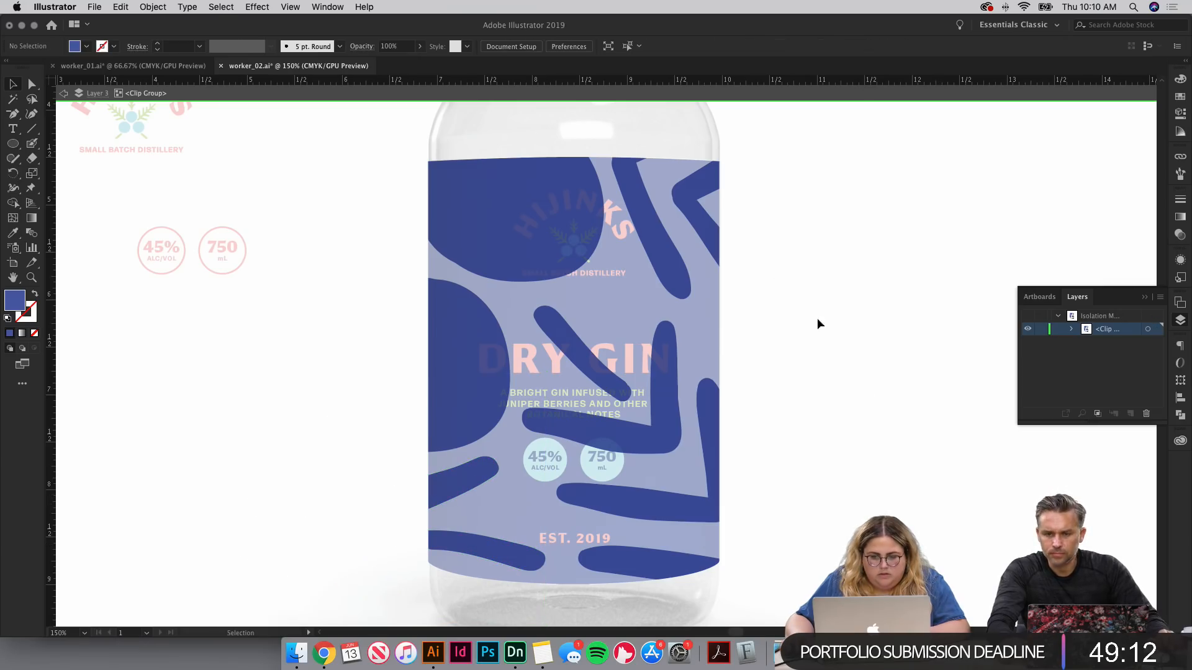
# Step: Nudge the upper-right leaf group slightly upward and exit isolation mode
pyautogui.click(661, 225)
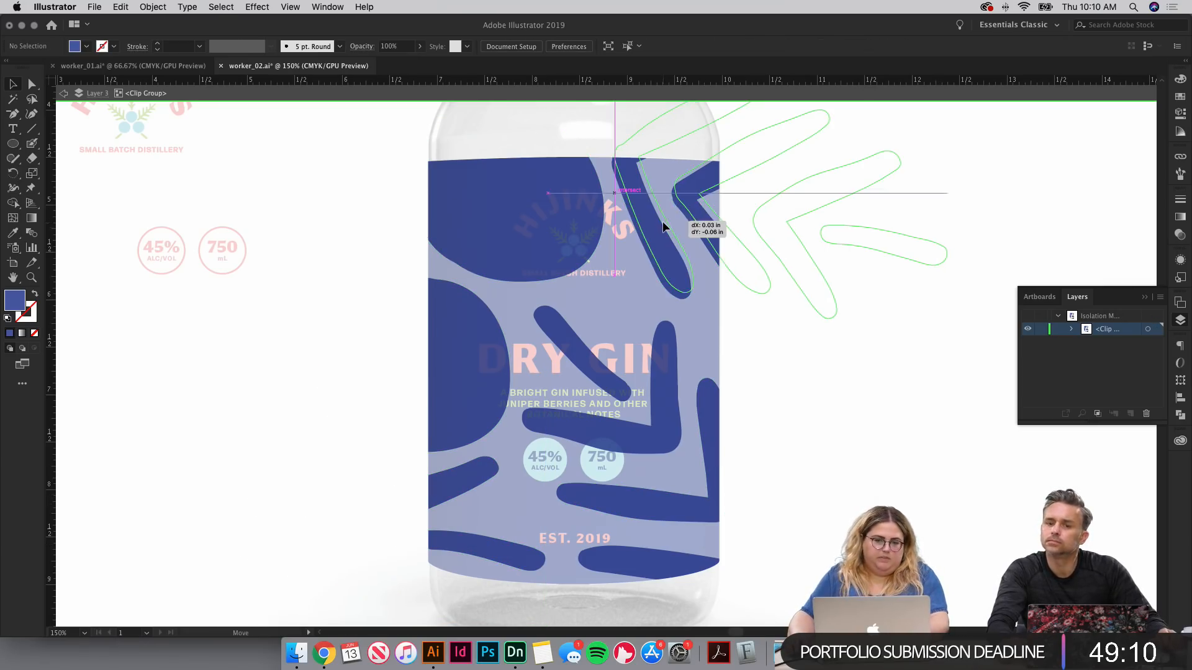
pyautogui.click(826, 378)
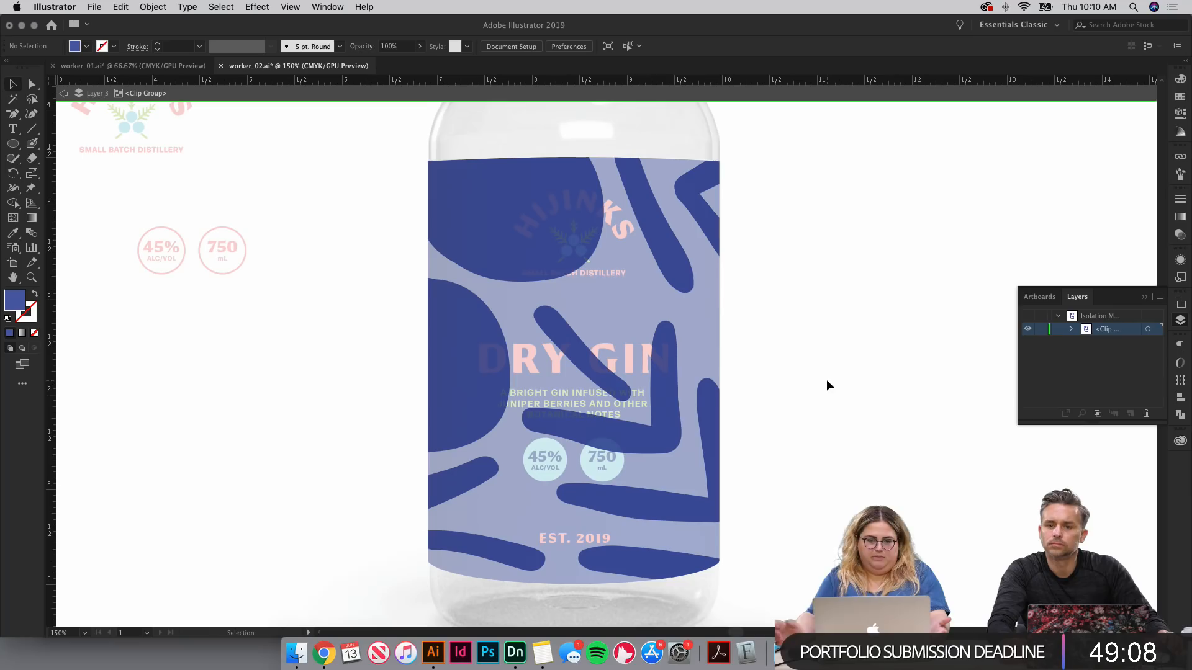
pyautogui.hscroll(-1, 550, 378)
pyautogui.doubleClick(921, 390)
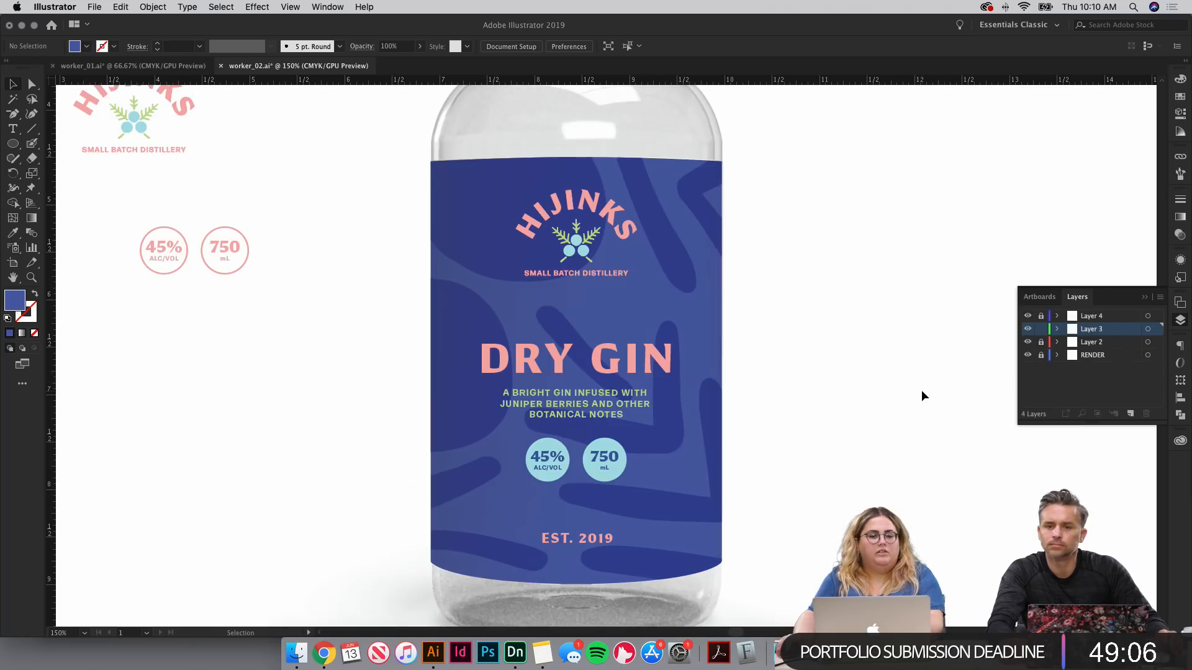
# Step: Try moving the clipped shape pattern off the label to the blank area beside the bottle
pyautogui.scroll(2, 850, 496)
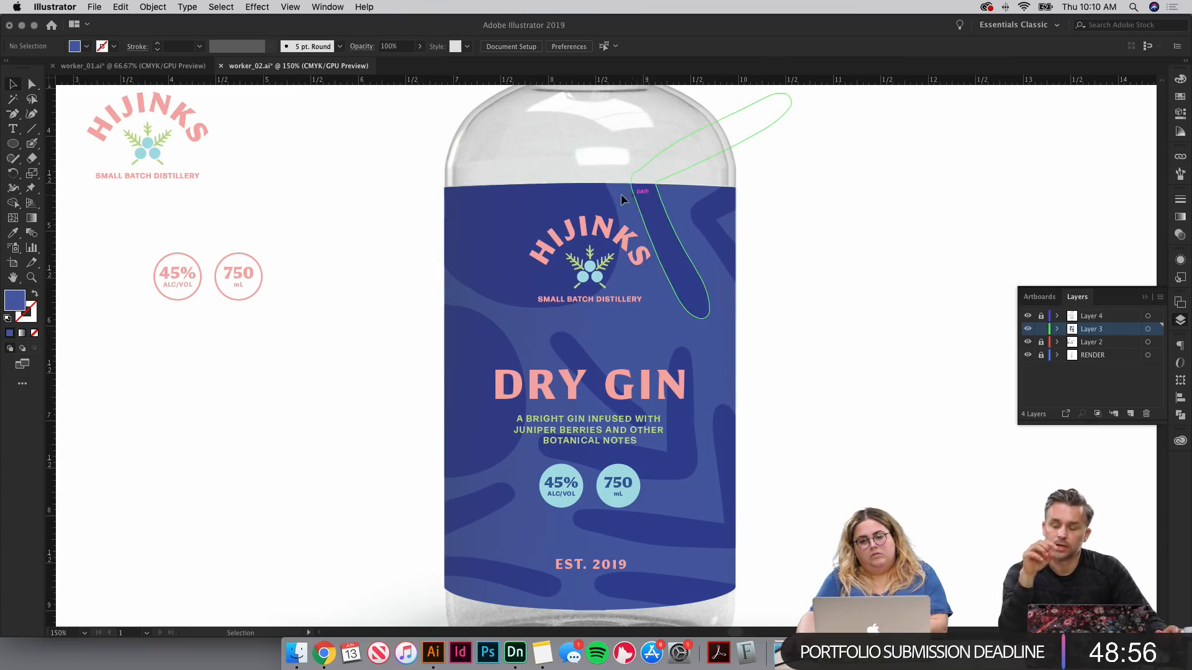
pyautogui.moveTo(552, 215); pyautogui.dragTo(904, 181)
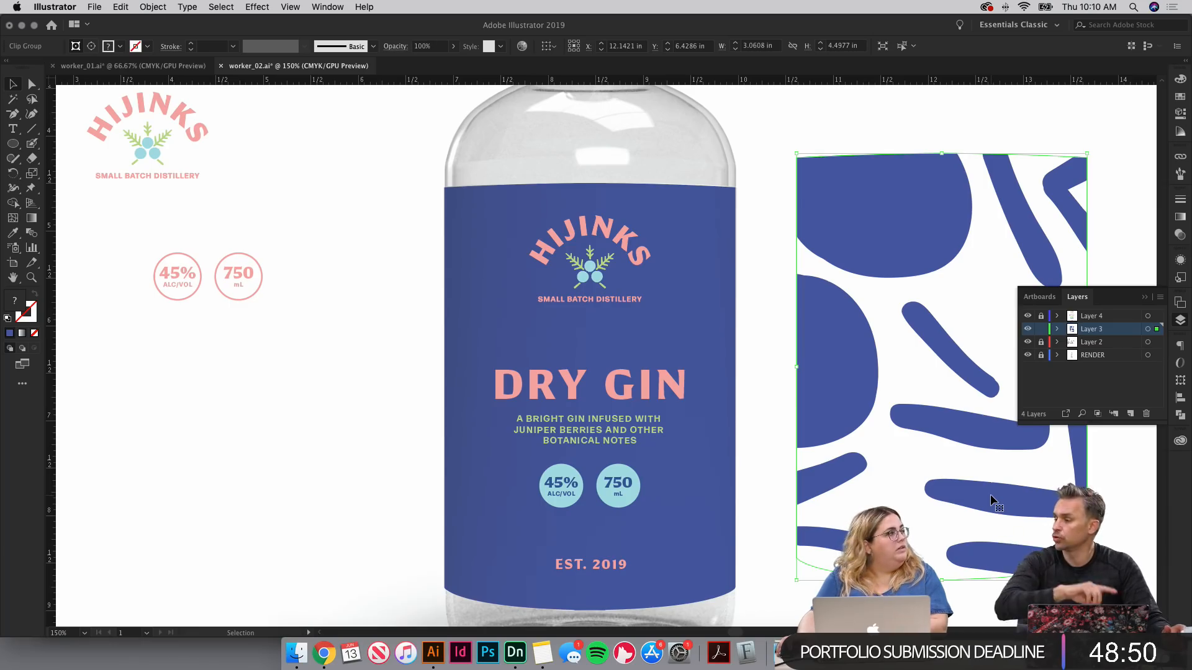
pyautogui.press('super+z')
pyautogui.click(877, 510)
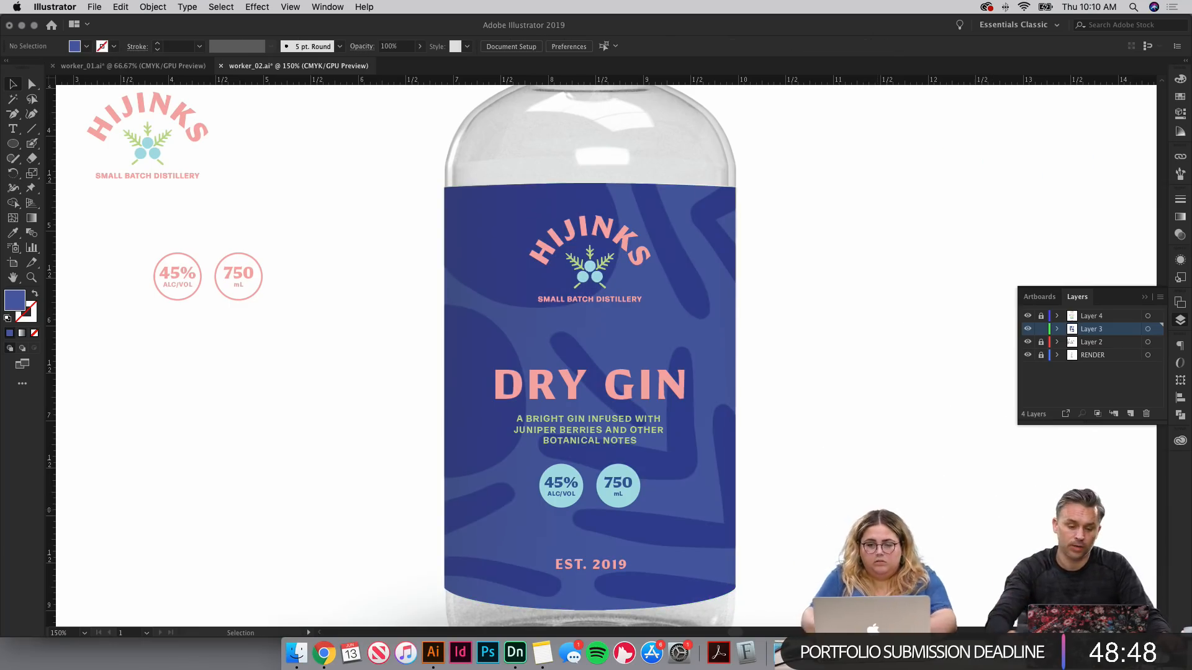
# Step: Lock Layer 3, unlock Layer 2 and make Layer 2 the active layer
pyautogui.press('super+minus')
pyautogui.press('super+minus')
pyautogui.press('super+minus')
pyautogui.press('super+equal')
pyautogui.press('super+equal')
pyautogui.press('super+equal')
pyautogui.press('super+equal')
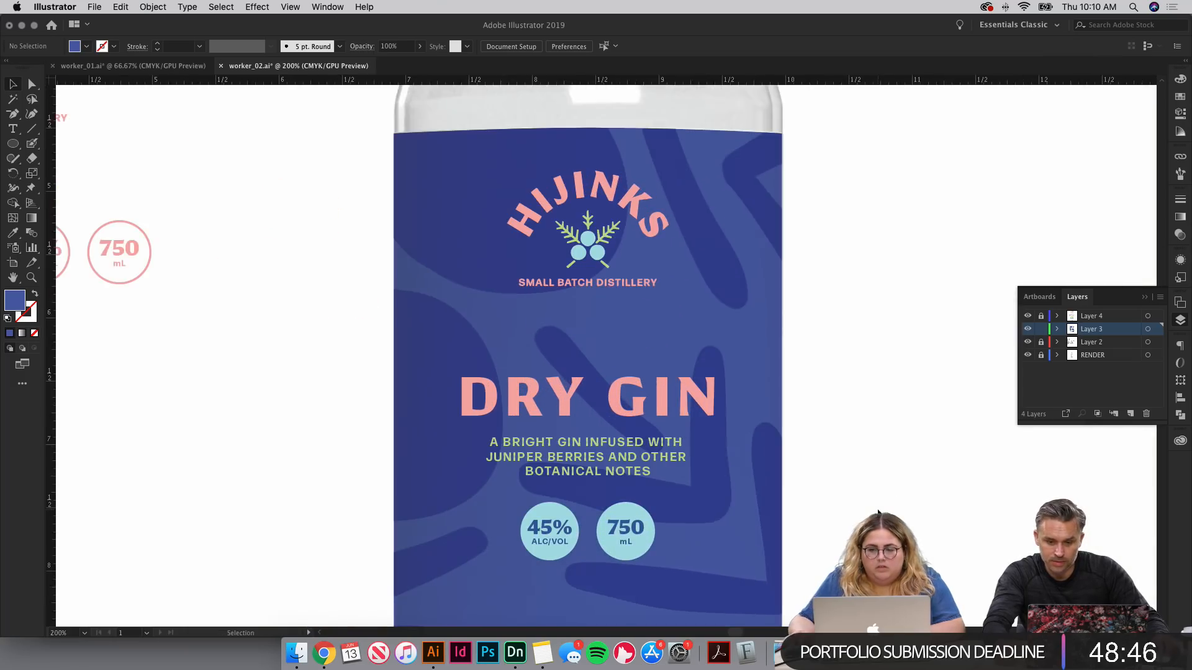
pyautogui.moveTo(898, 480); pyautogui.dragTo(806, 346)
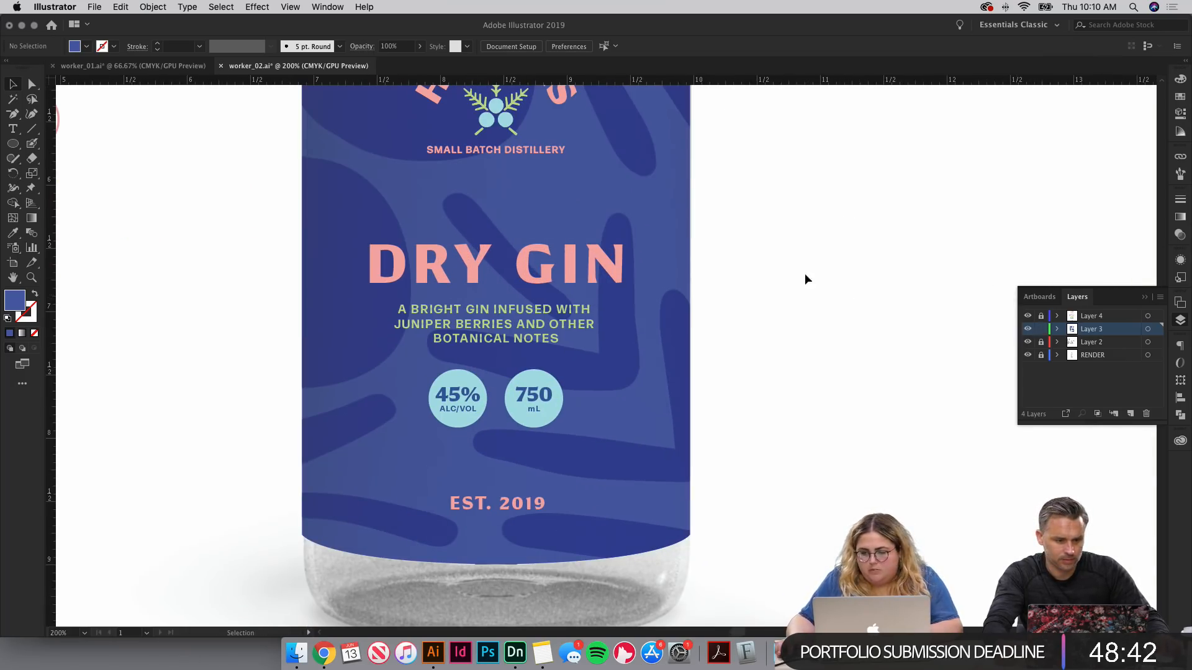
pyautogui.click(1041, 329)
pyautogui.click(1041, 342)
pyautogui.click(1111, 342)
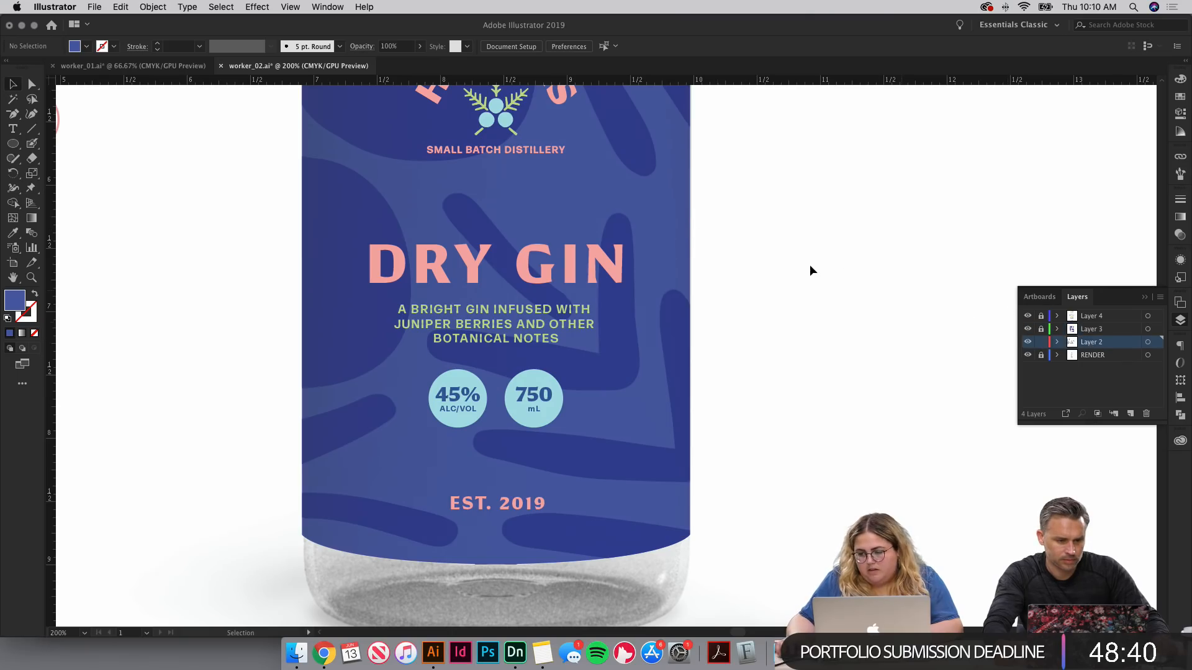
# Step: Darken the blue label background on Layer 2 by raising its fill's K value to 71
pyautogui.press('a')
pyautogui.click(586, 205)
pyautogui.press('F6')
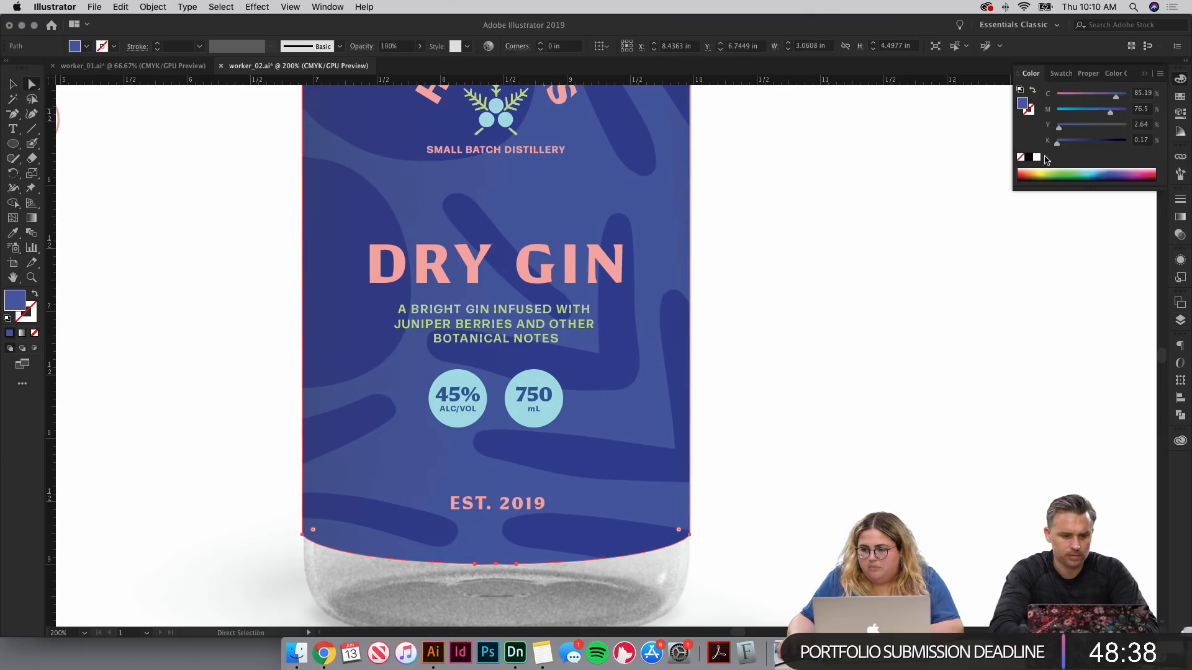
pyautogui.moveTo(1056, 143); pyautogui.dragTo(1105, 144)
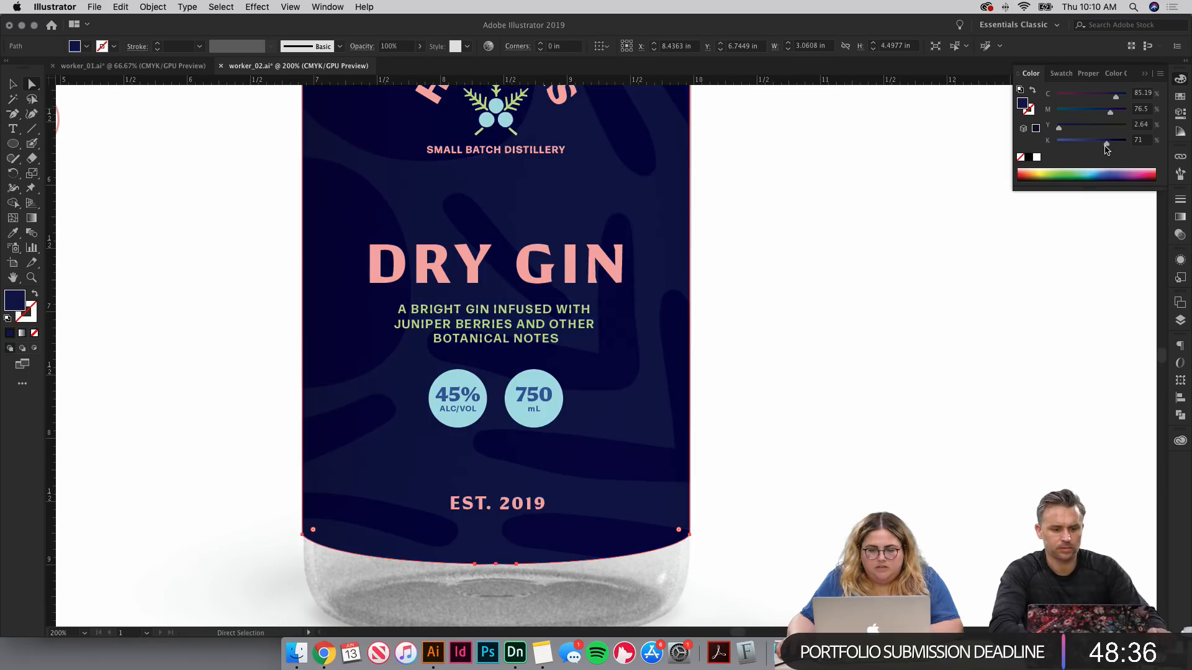
pyautogui.click(844, 259)
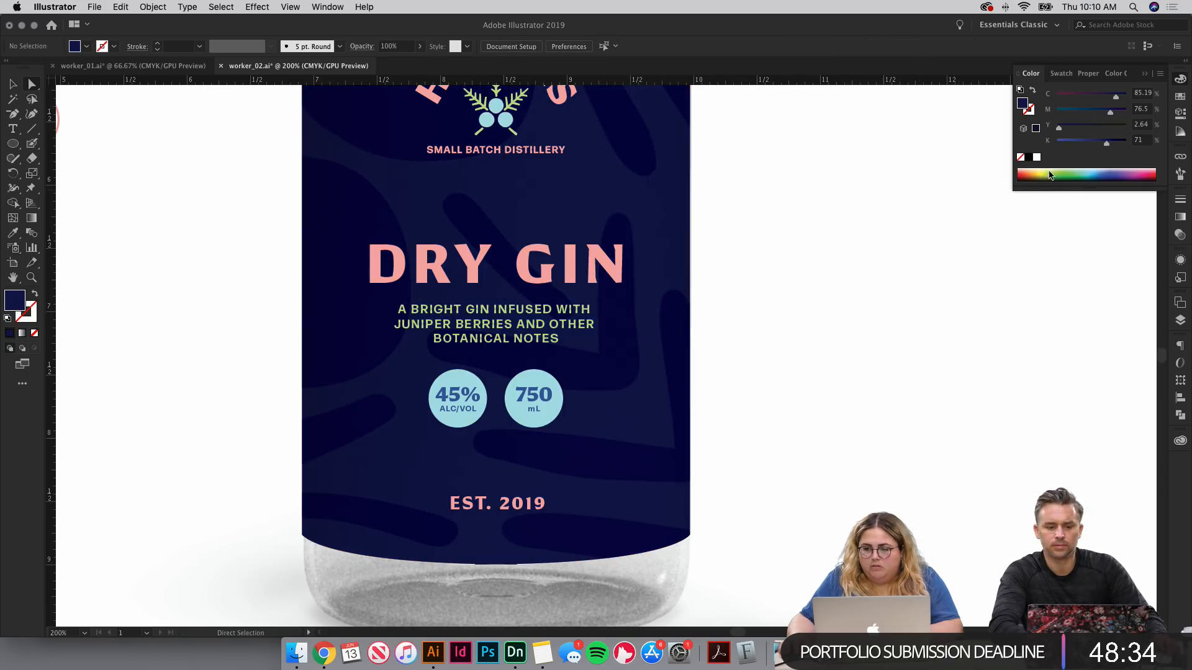
# Step: Fill the label background with black and lower its K value slightly to get a dark charcoal
pyautogui.click(1028, 157)
pyautogui.moveTo(1125, 144); pyautogui.dragTo(1120, 148)
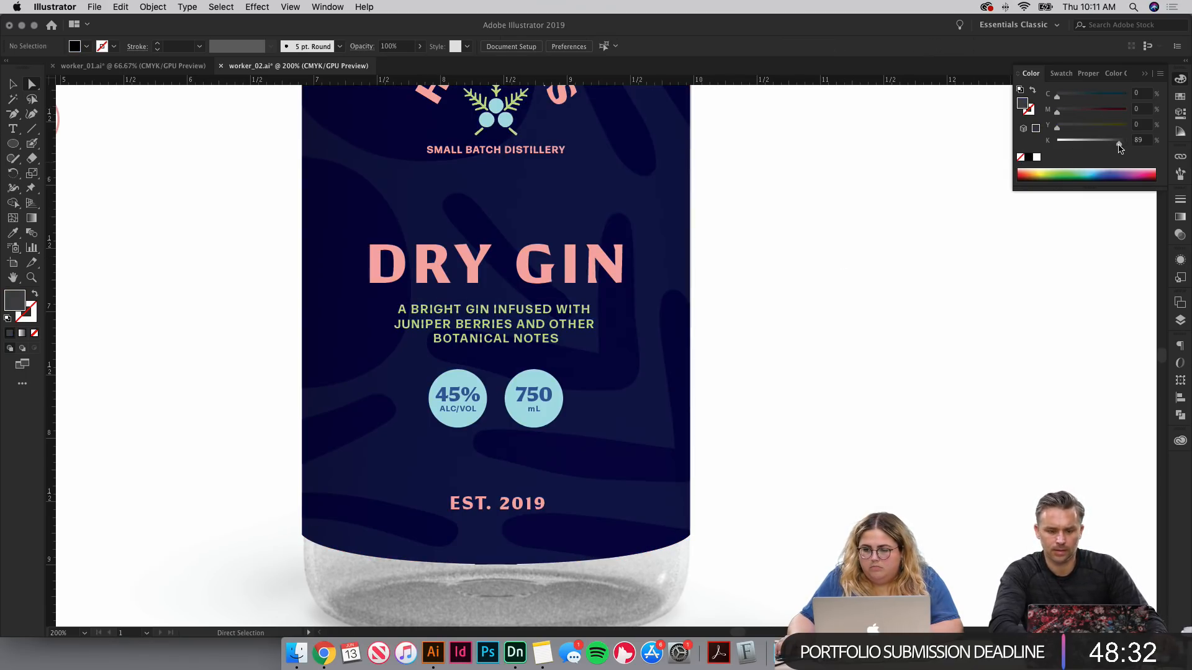
pyautogui.click(640, 205)
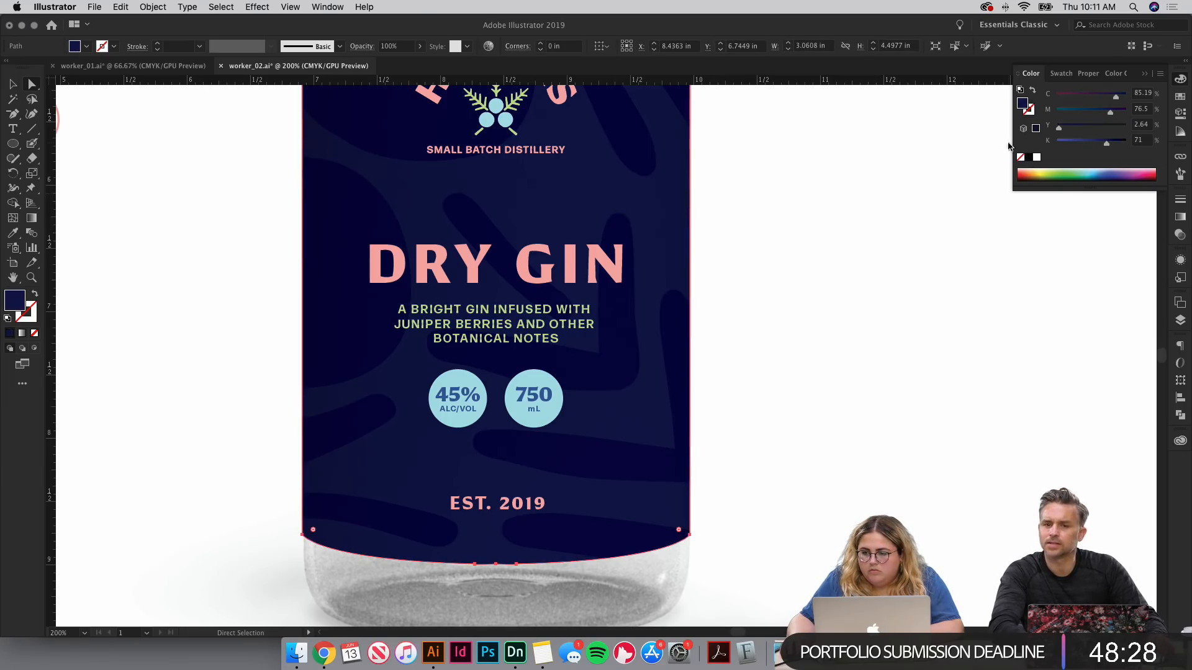
pyautogui.click(1034, 158)
pyautogui.click(1028, 157)
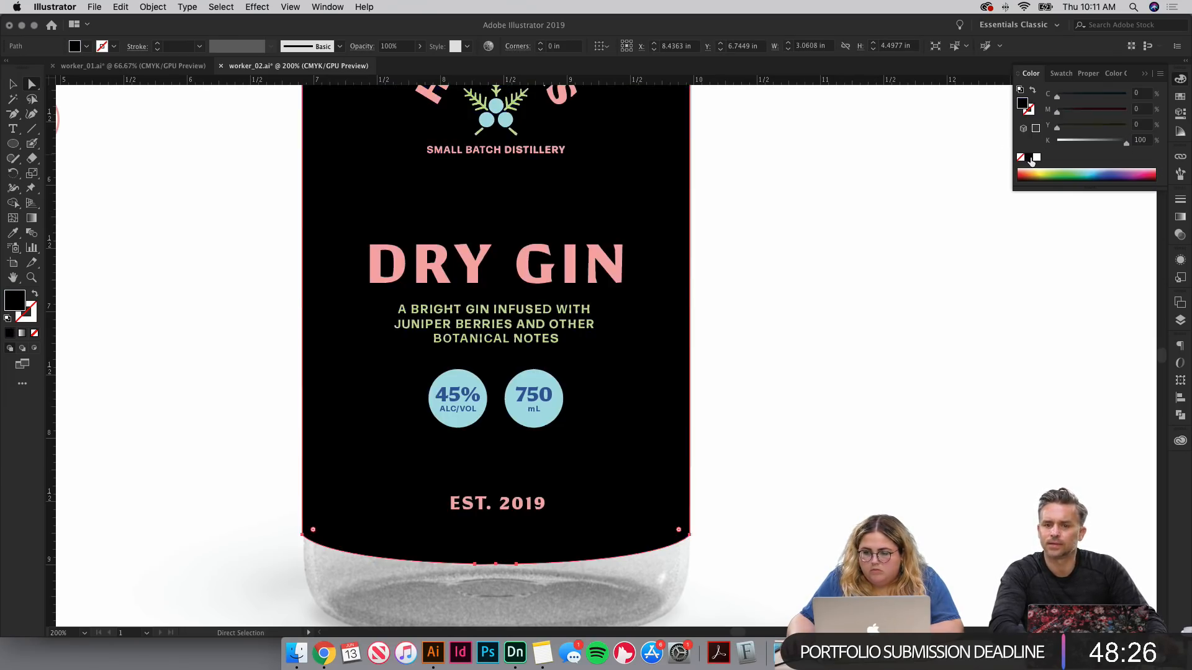
pyautogui.moveTo(1126, 148); pyautogui.dragTo(1121, 147)
pyautogui.press('v')
pyautogui.click(1016, 277)
pyautogui.click(1180, 321)
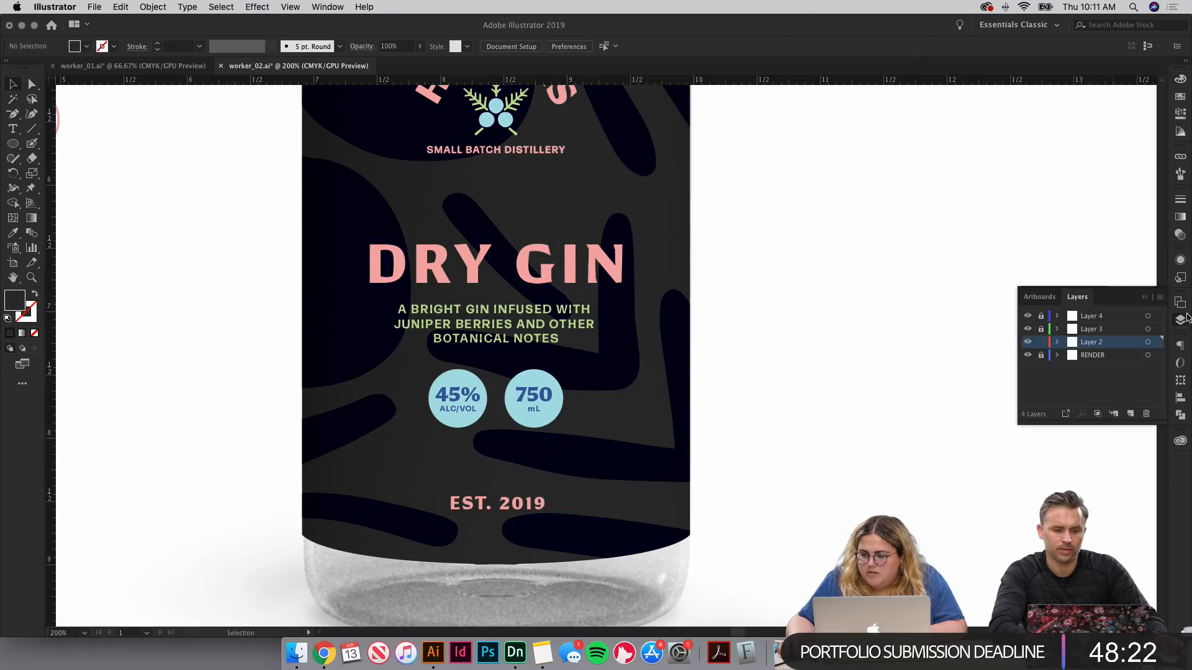
# Step: Try darkening the blob-and-leaf pattern shapes by raising their fill's K value to 64
pyautogui.doubleClick(614, 182)
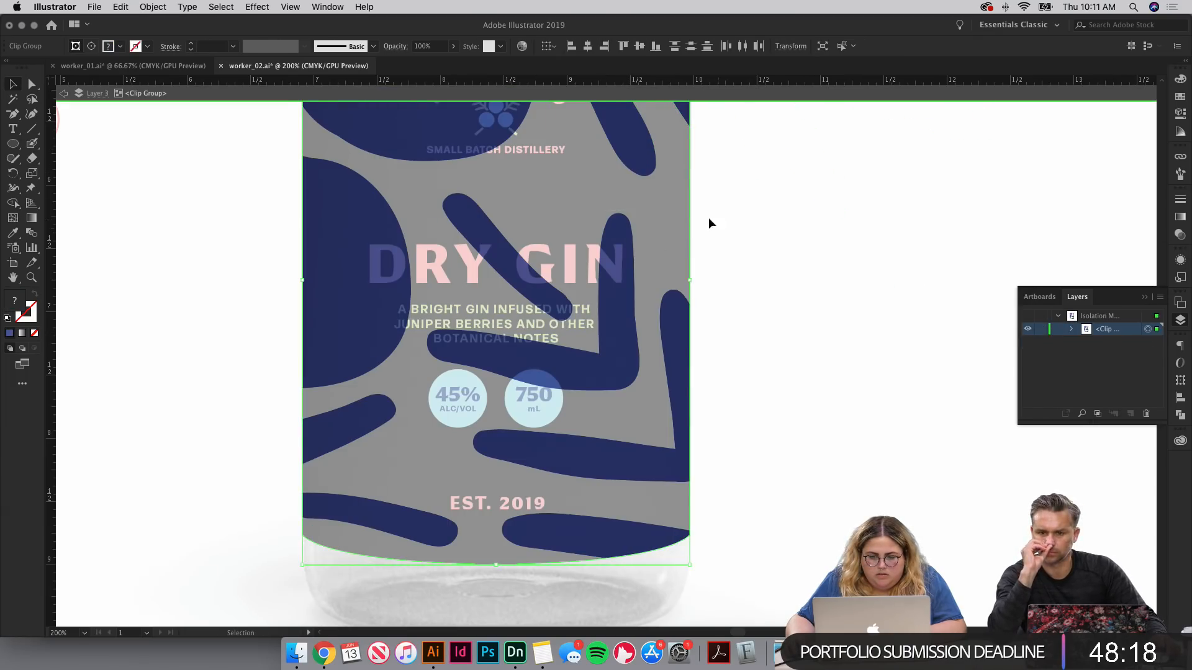
pyautogui.doubleClick(676, 227)
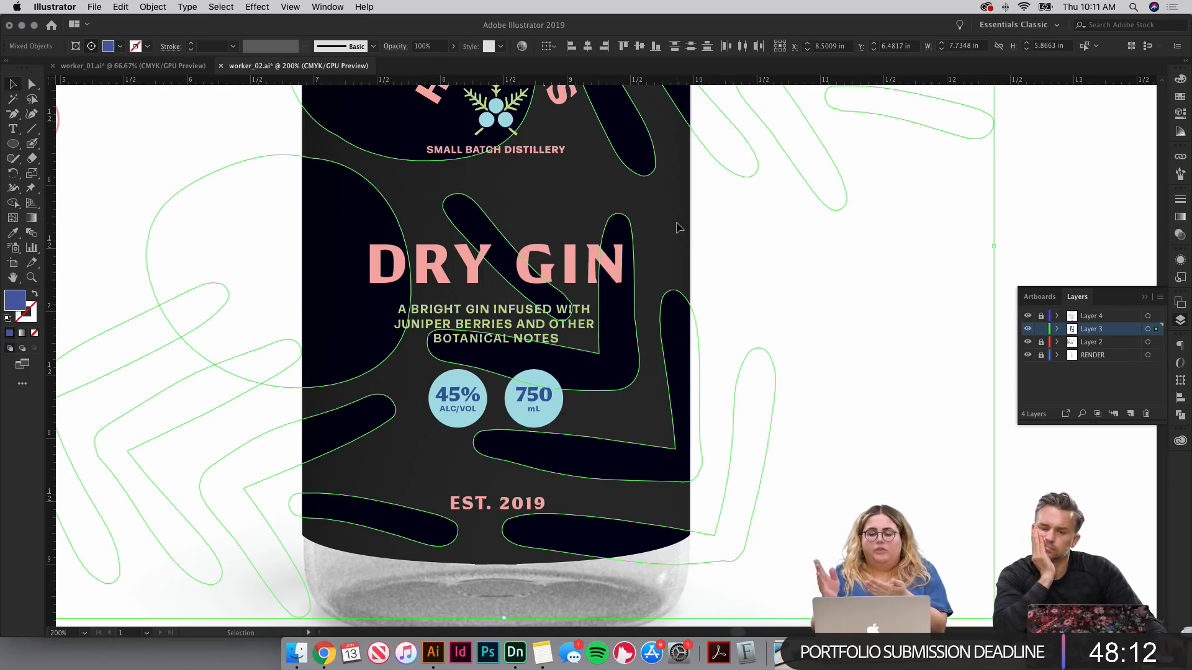
pyautogui.click(1182, 79)
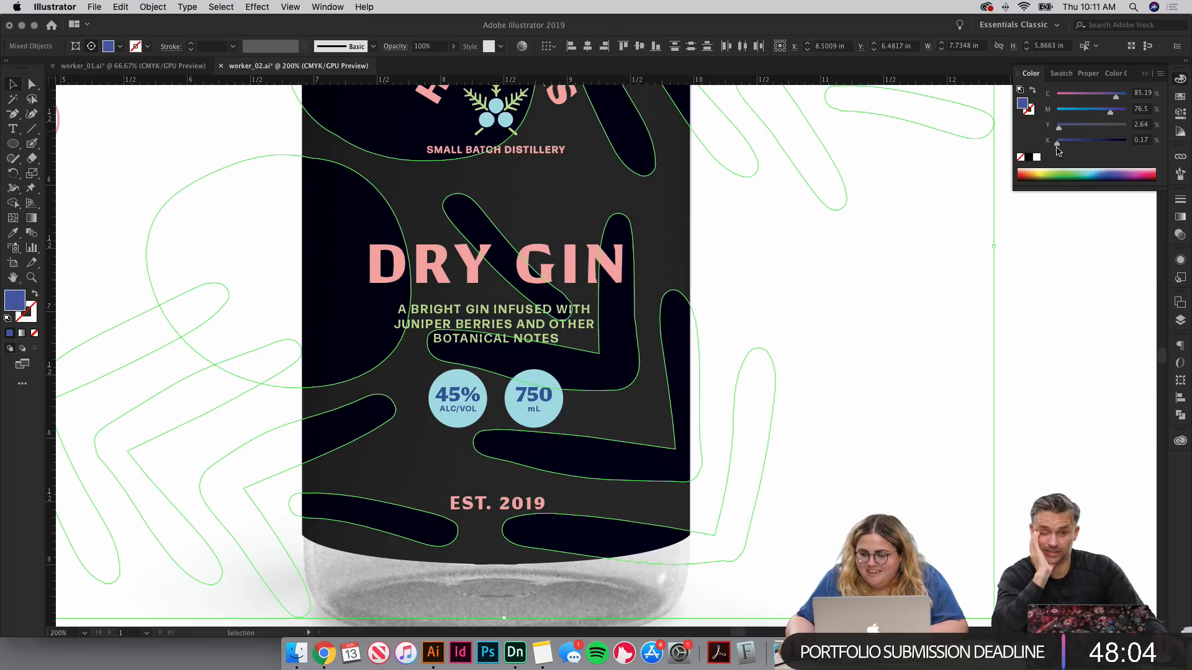
pyautogui.moveTo(1057, 147); pyautogui.dragTo(1103, 146)
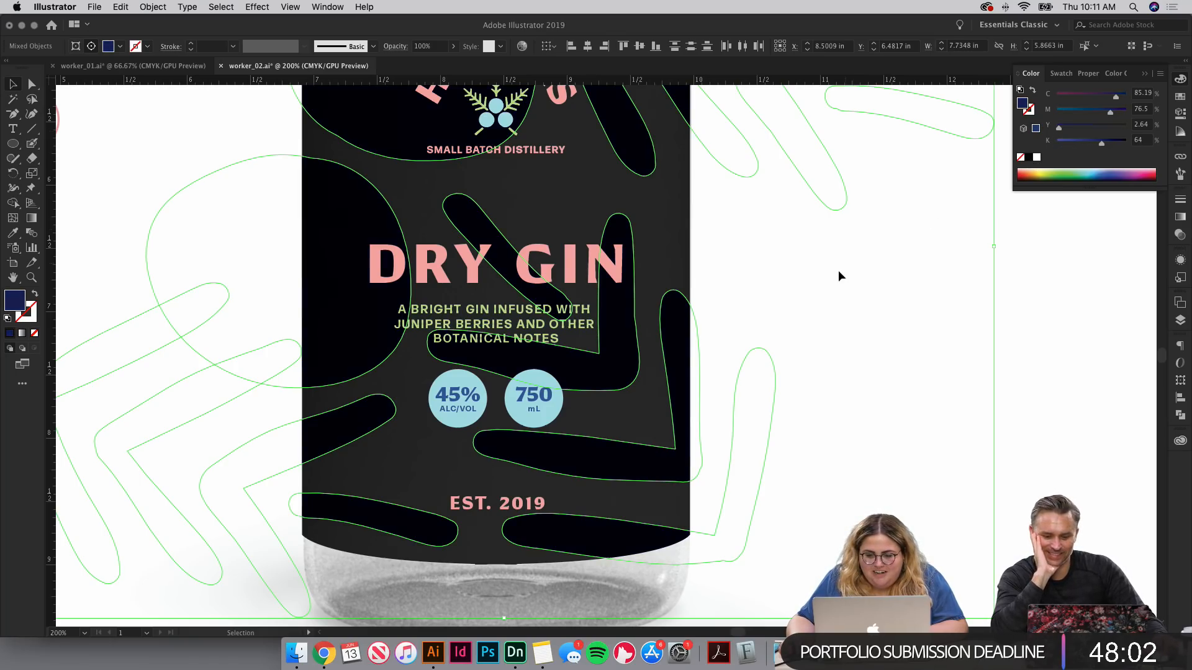
pyautogui.click(840, 272)
pyautogui.moveTo(902, 321)
pyautogui.mouseDown()
pyautogui.moveTo(933, 365)
pyautogui.moveTo(923, 290)
pyautogui.moveTo(921, 364)
pyautogui.moveTo(900, 312)
pyautogui.mouseUp()
# Step: Undo the recent darkening of the pattern shapes and label background until the label is back to its original blue
pyautogui.press('super+z')
pyautogui.press('super+z')
pyautogui.press('super+z')
pyautogui.press('super+z')
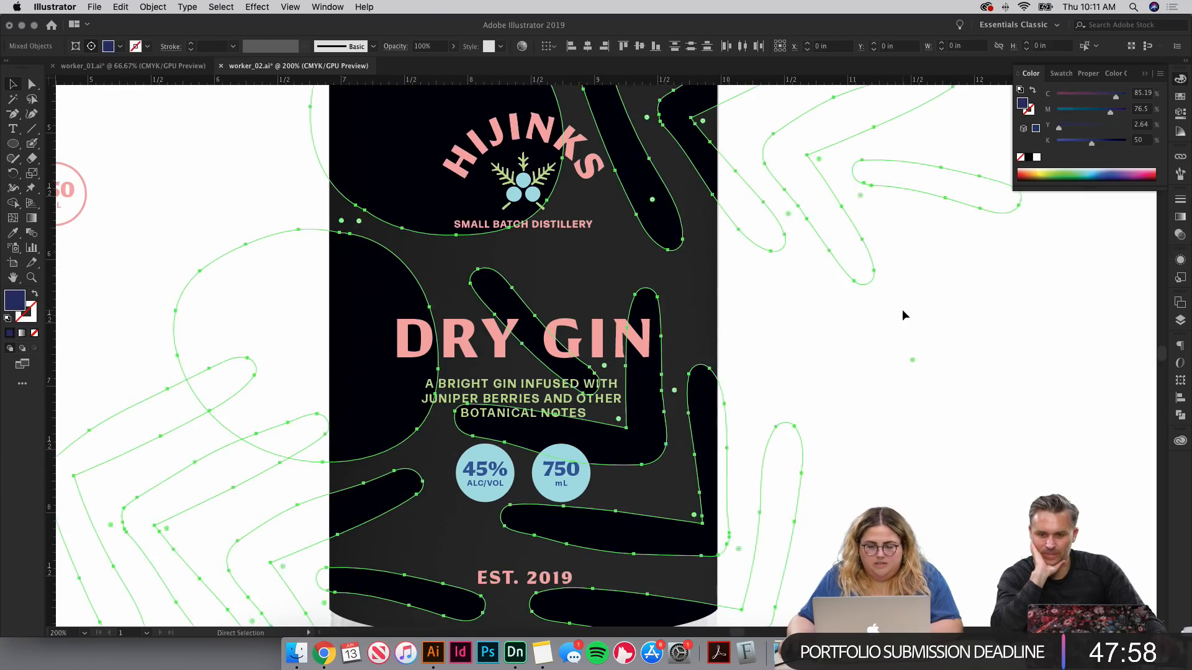
pyautogui.press('super+z')
pyautogui.press('super+z')
pyautogui.press('super+z')
pyautogui.press('super+z')
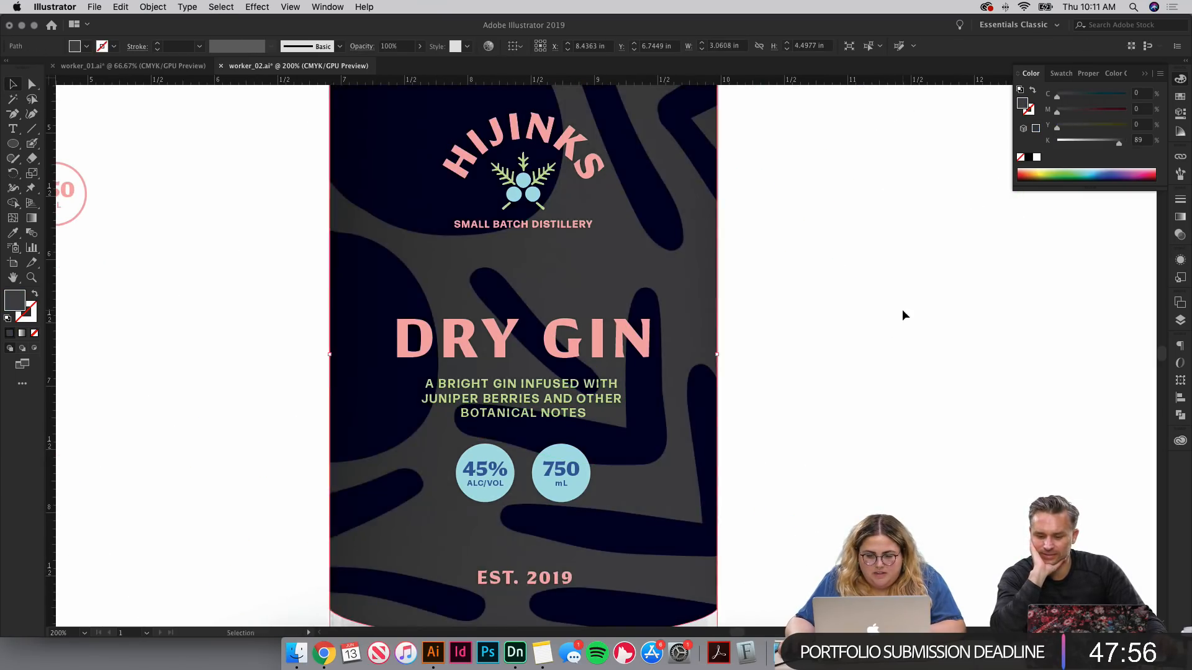
pyautogui.press('super+z')
pyautogui.press('super+z')
pyautogui.press('super+z')
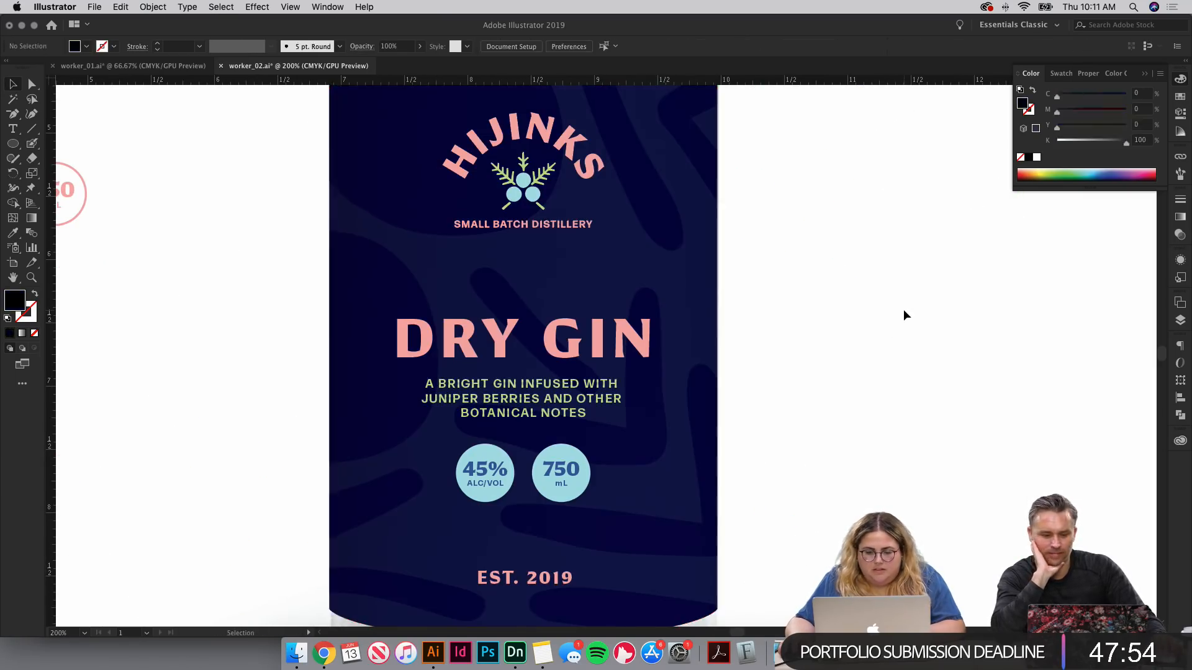
pyautogui.click(905, 310)
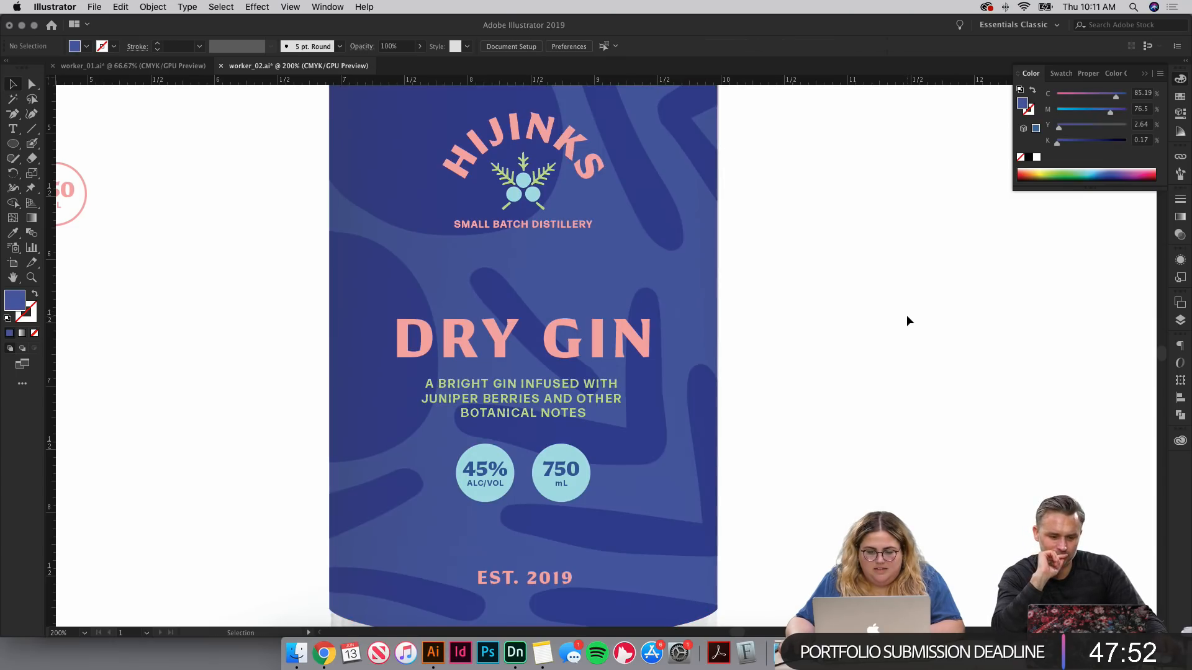
# Step: Examine the blue label and its tonal pattern on the bottle, both as a whole and close up
pyautogui.press('super+minus')
pyautogui.press('super+minus')
pyautogui.press('super+minus')
pyautogui.press('super+equal')
pyautogui.press('super+equal')
pyautogui.press('super+equal')
pyautogui.press('super+equal')
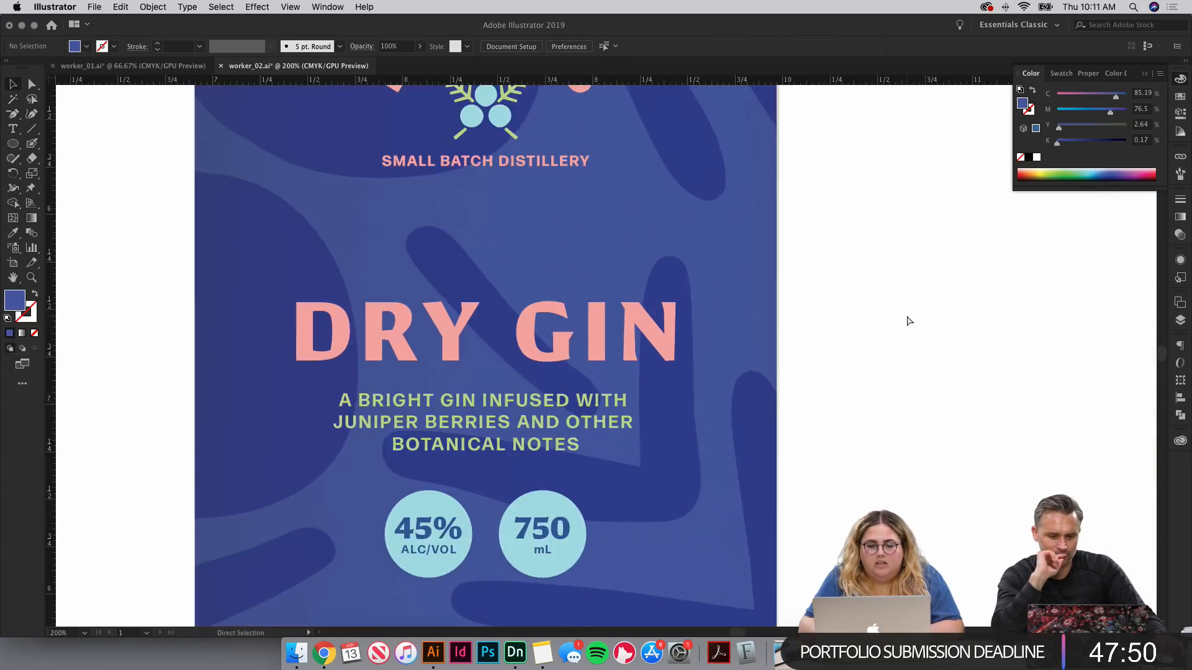
pyautogui.press('super+minus')
pyautogui.press('super+minus')
pyautogui.press('super+minus')
pyautogui.press('super+minus')
pyautogui.press('super+equal')
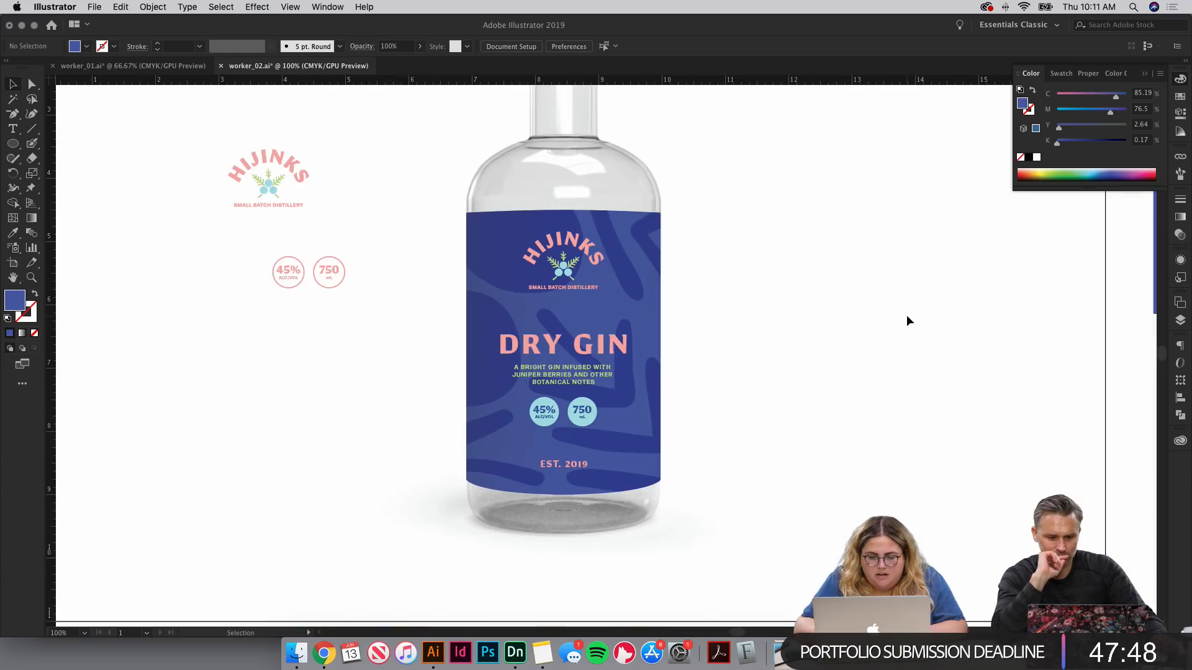
pyautogui.press('super+minus')
pyautogui.press('super+equal')
pyautogui.press('super+equal')
pyautogui.press('super+equal')
pyautogui.press('super+equal')
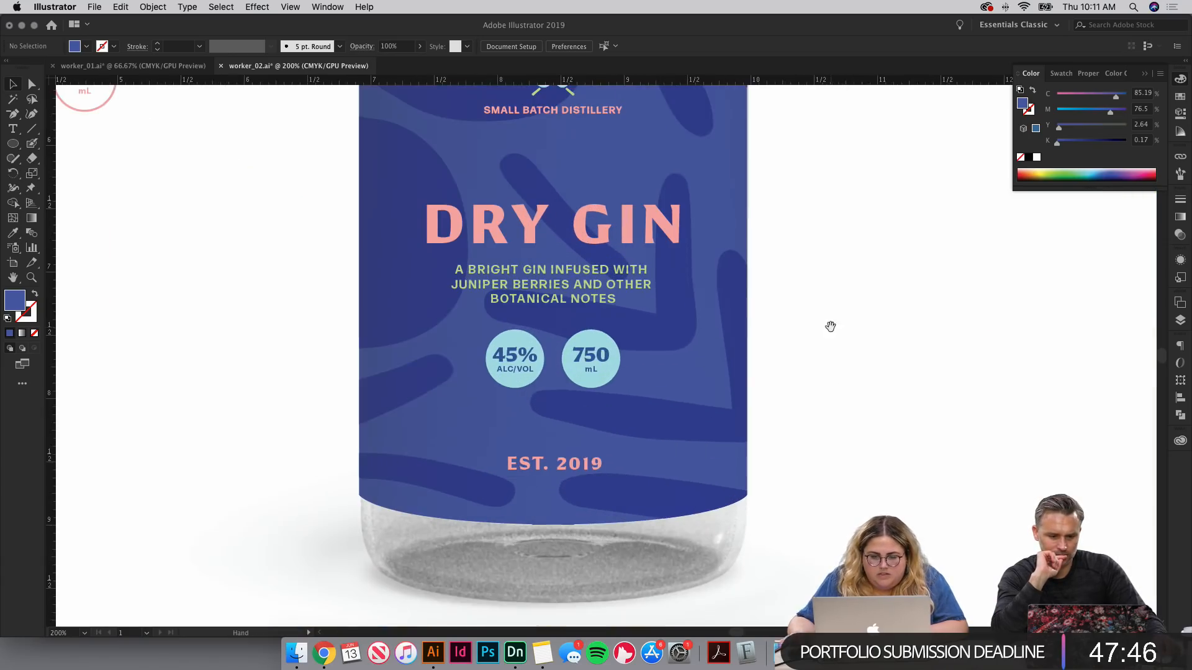
pyautogui.moveTo(849, 251); pyautogui.dragTo(897, 266)
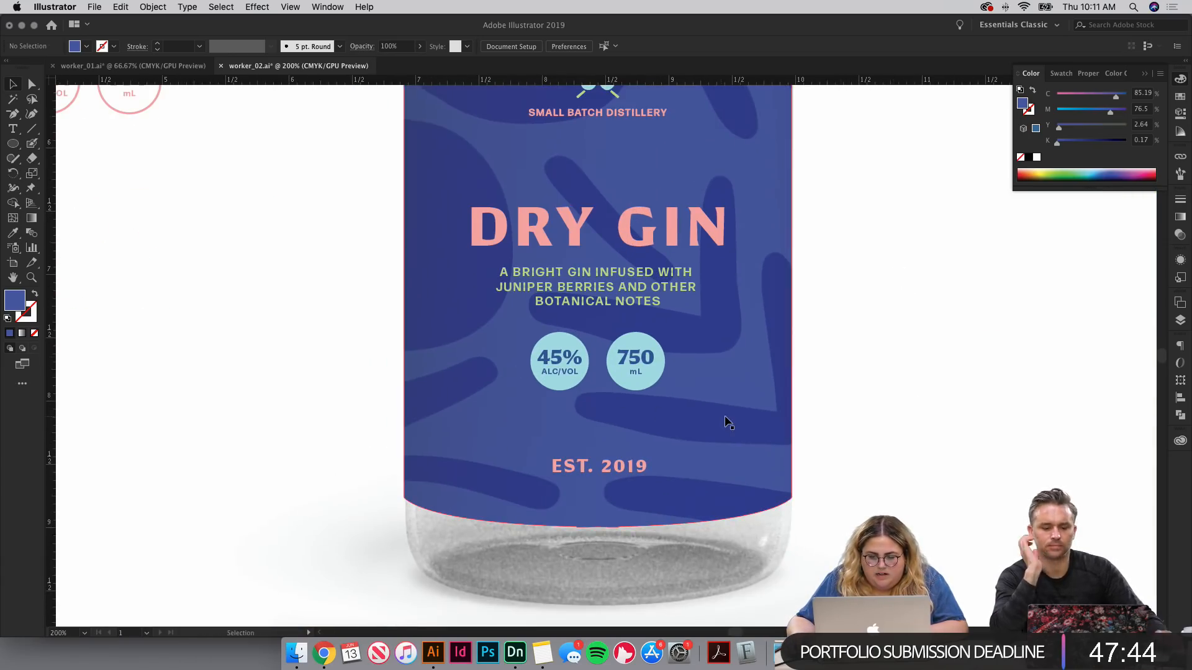
# Step: Lock Layer 2 and Layer 3, then unlock Layer 4 and rename it Type
pyautogui.click(752, 424)
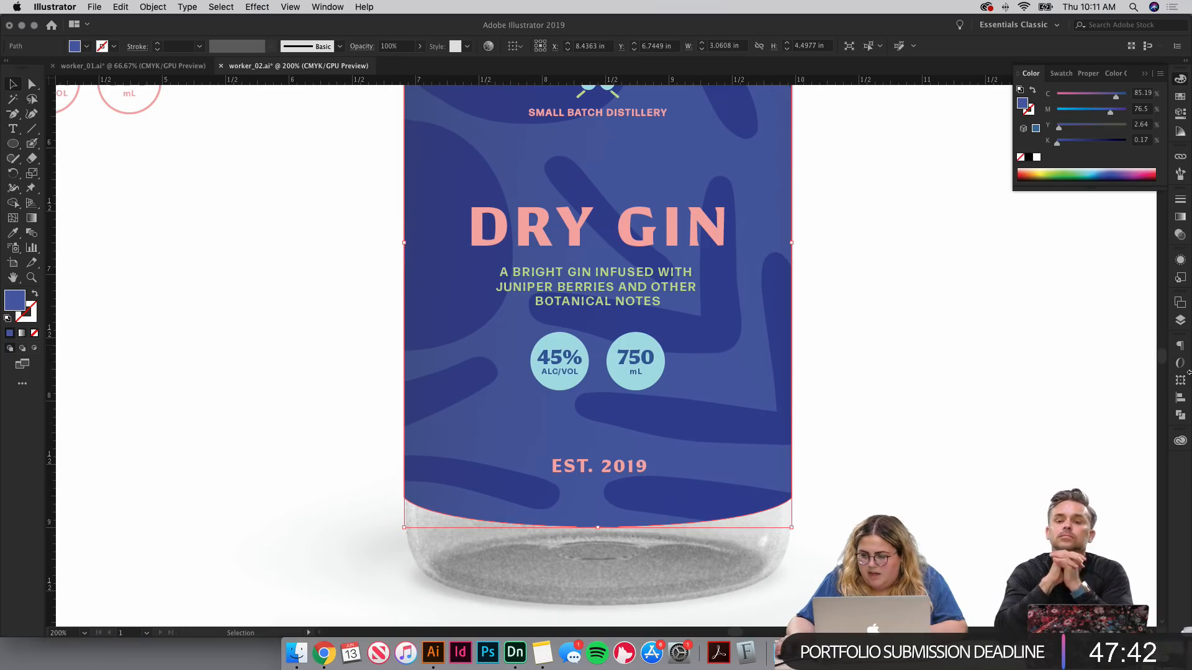
pyautogui.click(1181, 401)
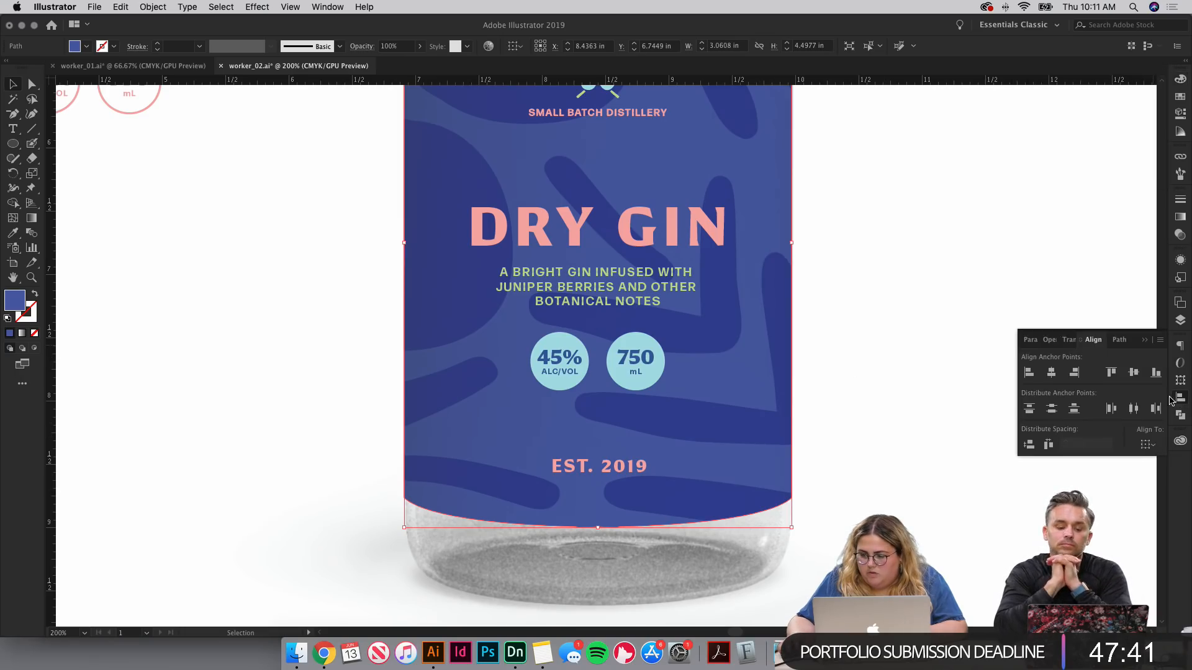
pyautogui.click(1182, 322)
pyautogui.click(1041, 342)
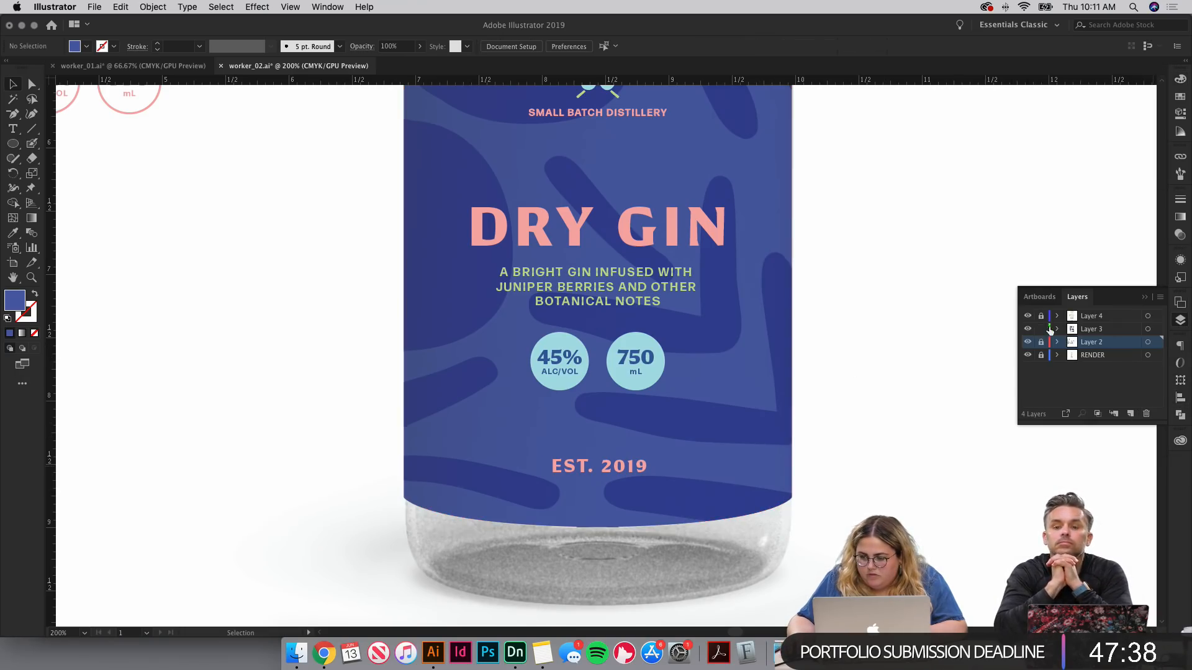
pyautogui.doubleClick(1093, 316)
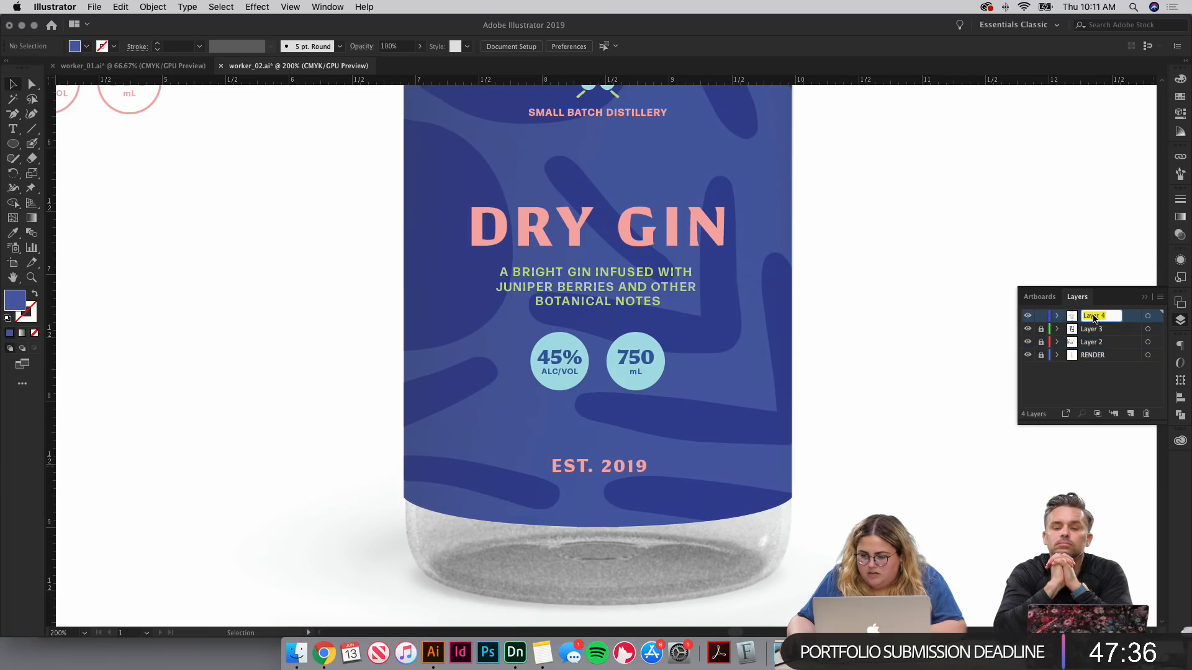
pyautogui.write('Type')
pyautogui.press('Return')
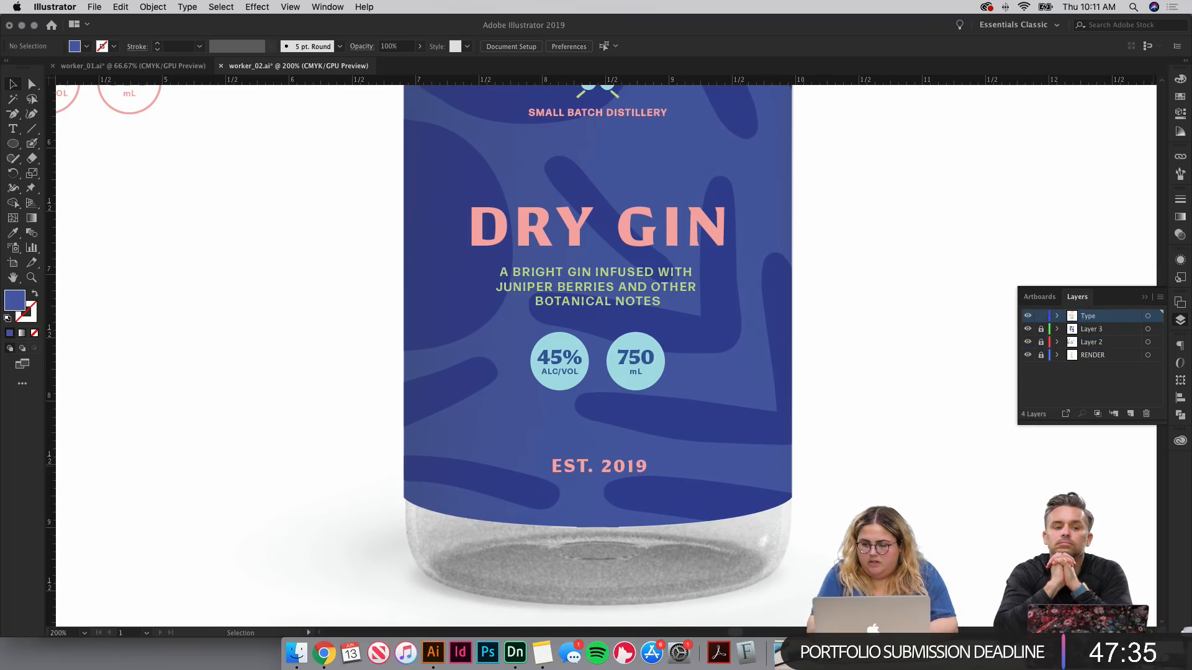
# Step: Rename Layer 3 as Illustrtion and Layer 2 as Label, leaving the Type layer active
pyautogui.doubleClick(1104, 330)
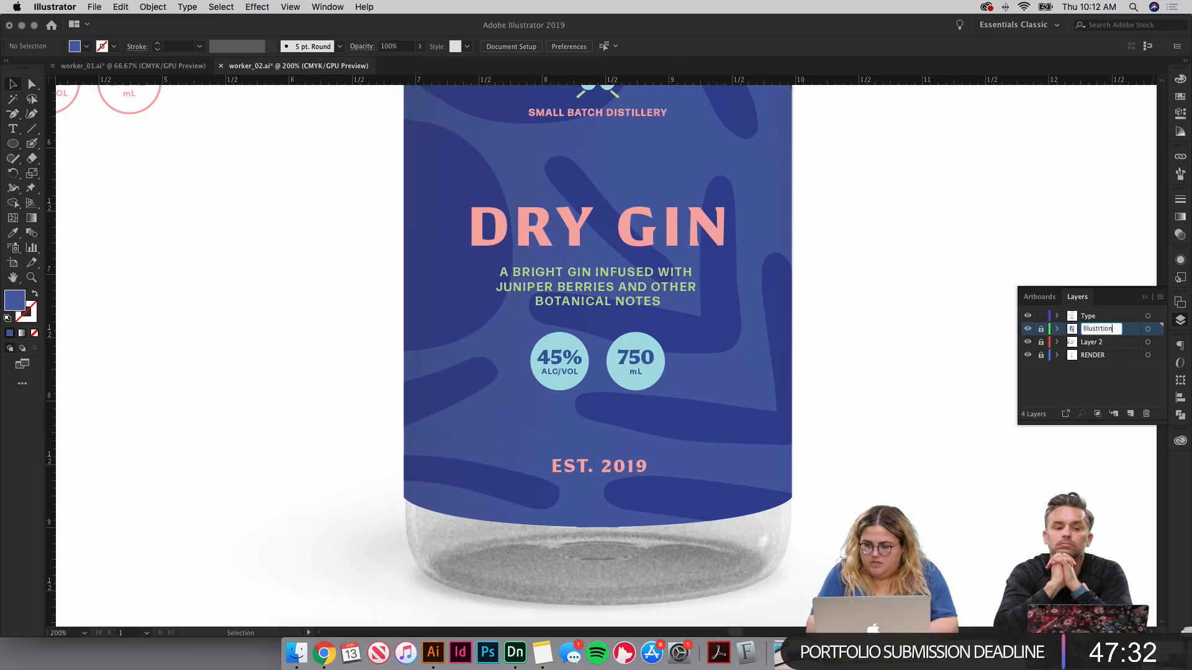
pyautogui.write('Illustrtion')
pyautogui.press('Return')
pyautogui.doubleClick(1090, 343)
pyautogui.write('La')
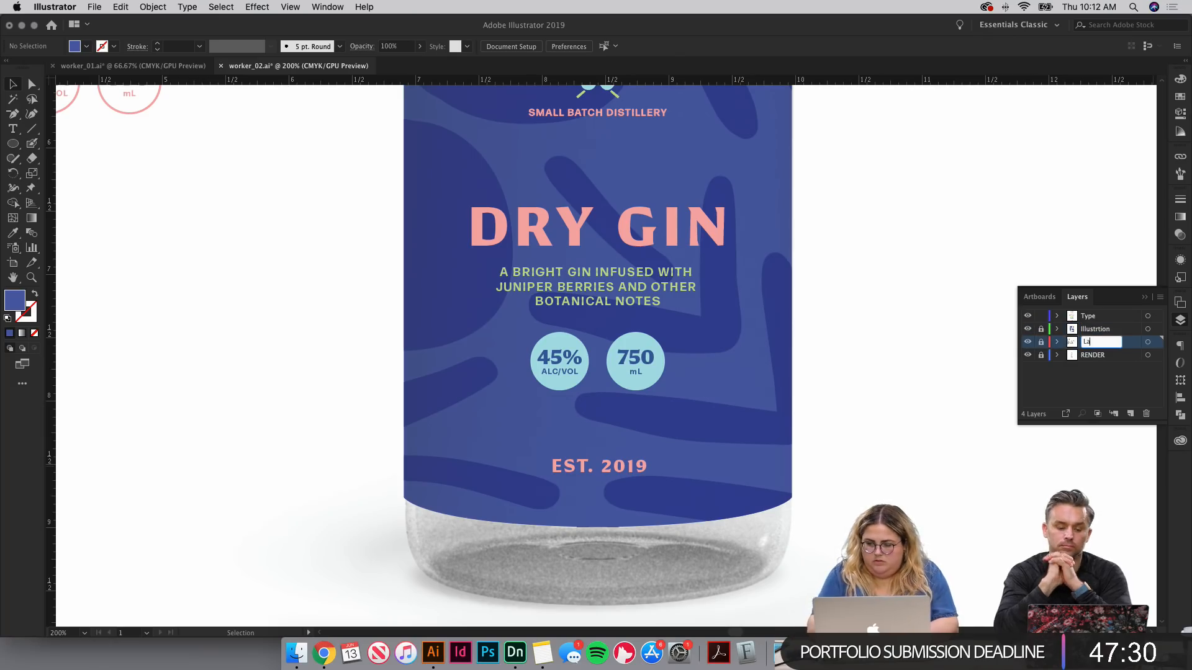
pyautogui.write('bel')
pyautogui.press('Return')
pyautogui.click(1069, 319)
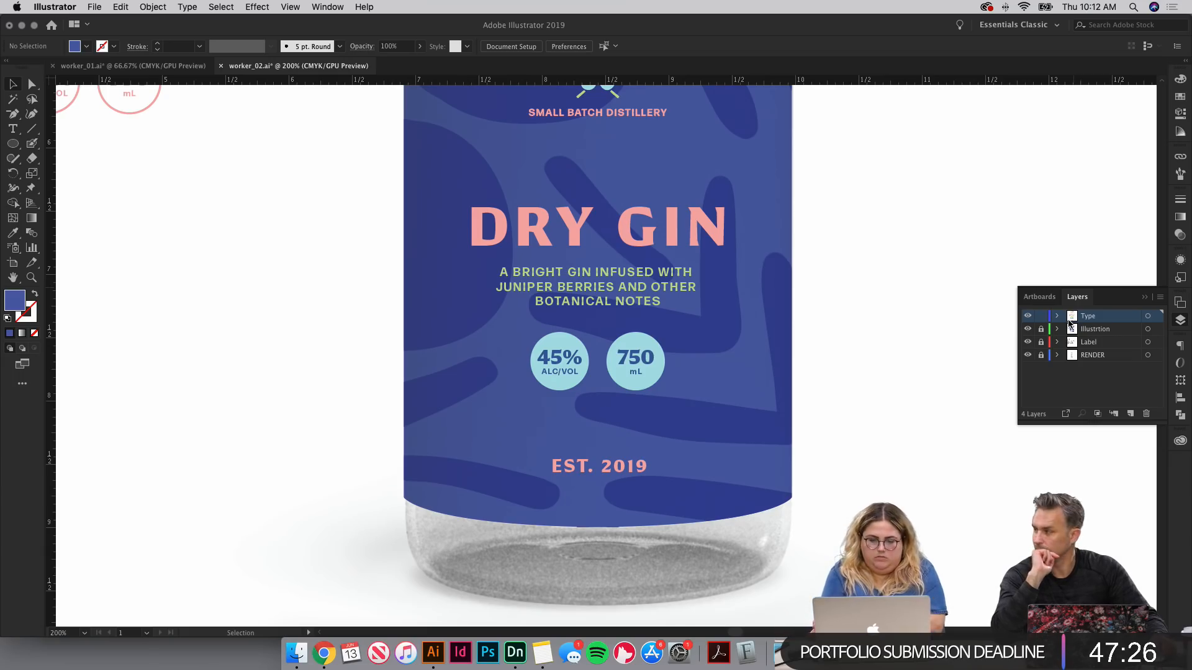
# Step: Copy the middle leaf sprig from the Hijinks emblem and paste it onto the Type layer near the 45% and 750 mL badges
pyautogui.press('super+equal')
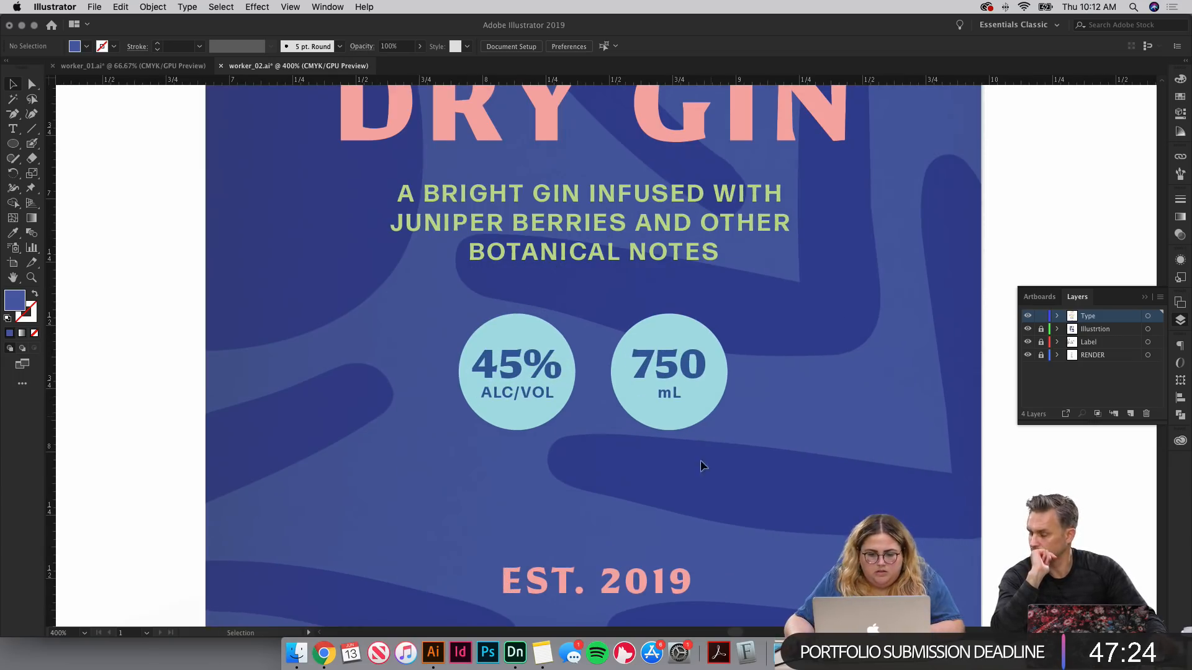
pyautogui.scroll(10, 602, 278)
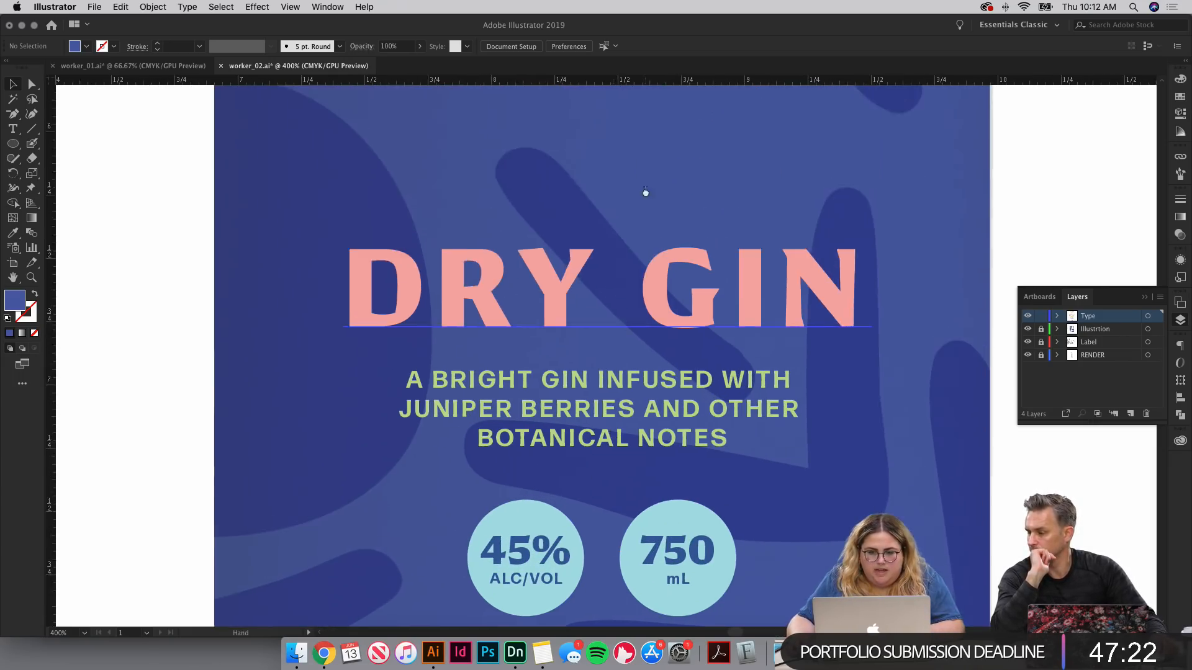
pyautogui.doubleClick(574, 208)
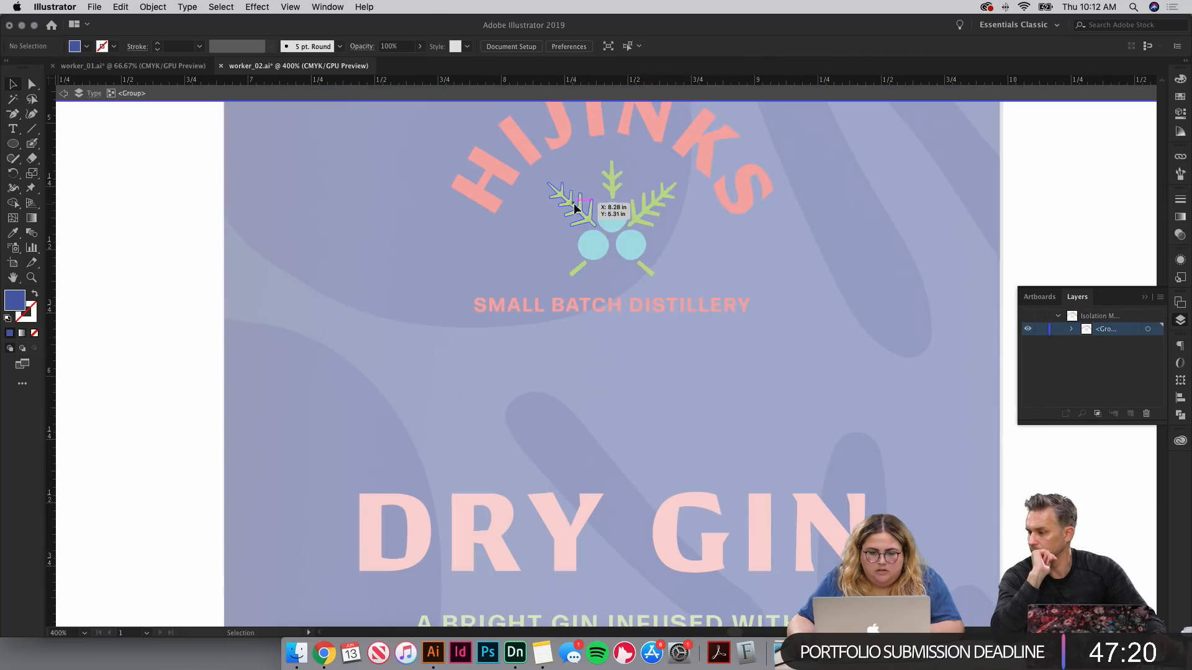
pyautogui.click(574, 203)
pyautogui.click(613, 181)
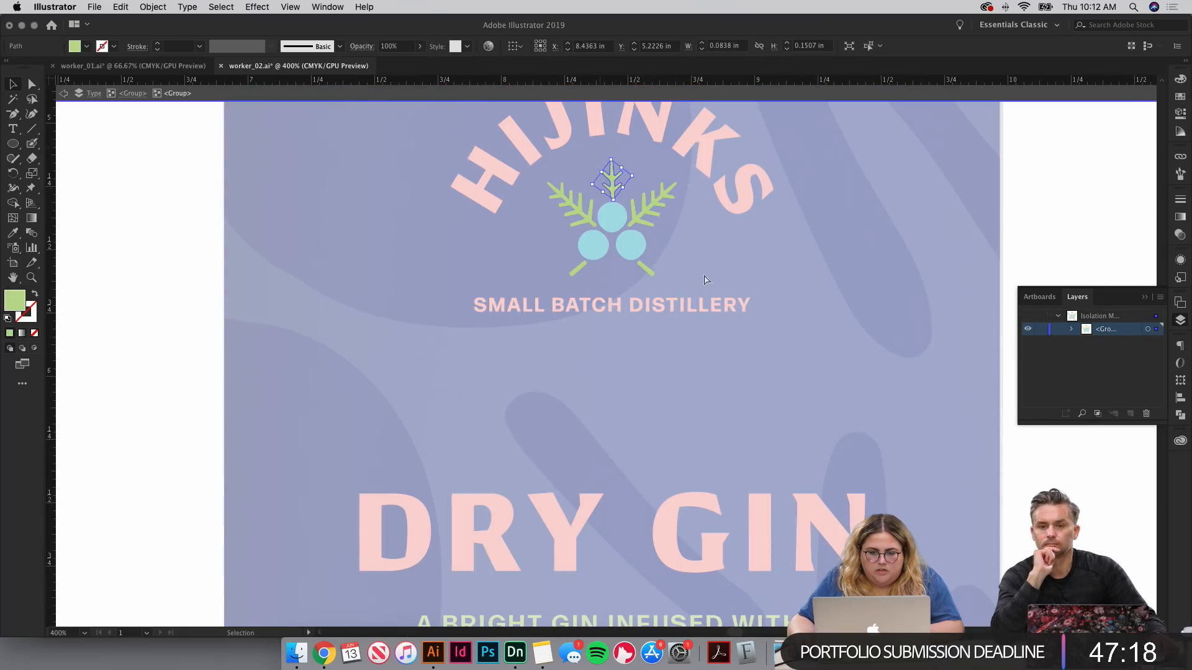
pyautogui.press('Escape')
pyautogui.scroll(-12, 776, 478)
pyautogui.press('super+v')
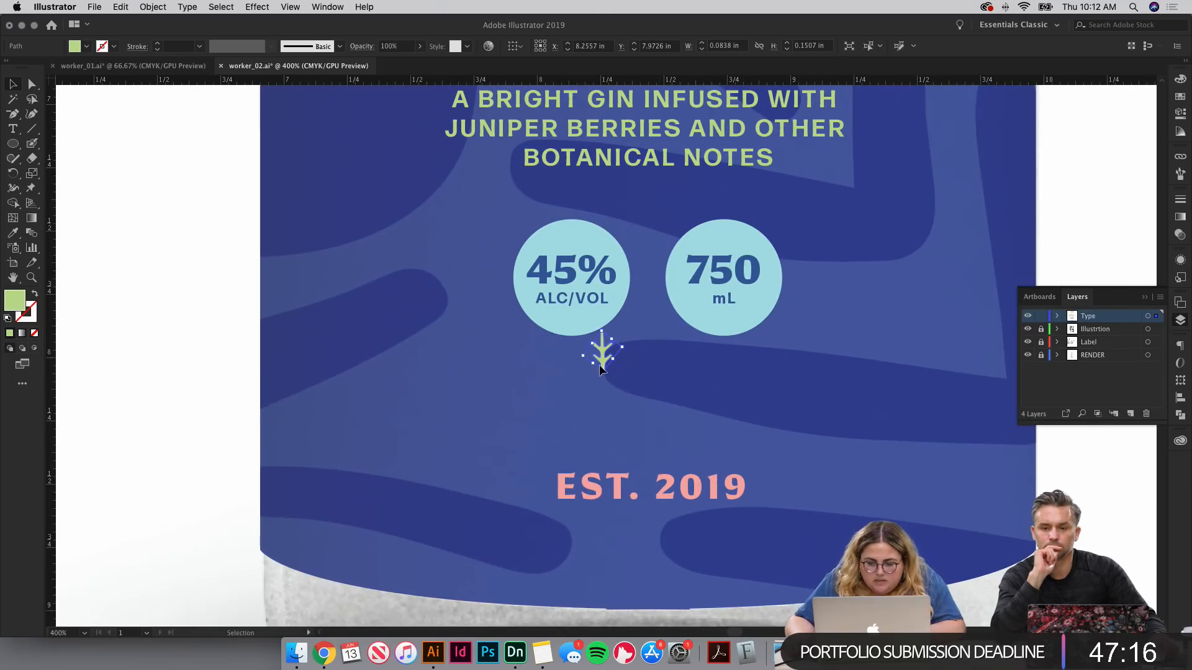
# Step: Enlarge the pasted leaf sprig, rotate it diagonally and place it just left of the 45% ALC/VOL badge
pyautogui.moveTo(603, 371); pyautogui.dragTo(663, 420)
pyautogui.moveTo(622, 396); pyautogui.dragTo(492, 301)
pyautogui.click(495, 324)
# Step: Duplicate the leaf sprig, reflect the copy and place it as a mirrored match just right of the 750 mL badge
pyautogui.moveTo(490, 303); pyautogui.dragTo(808, 304)
pyautogui.rightClick(808, 304)
pyautogui.moveTo(845, 491)
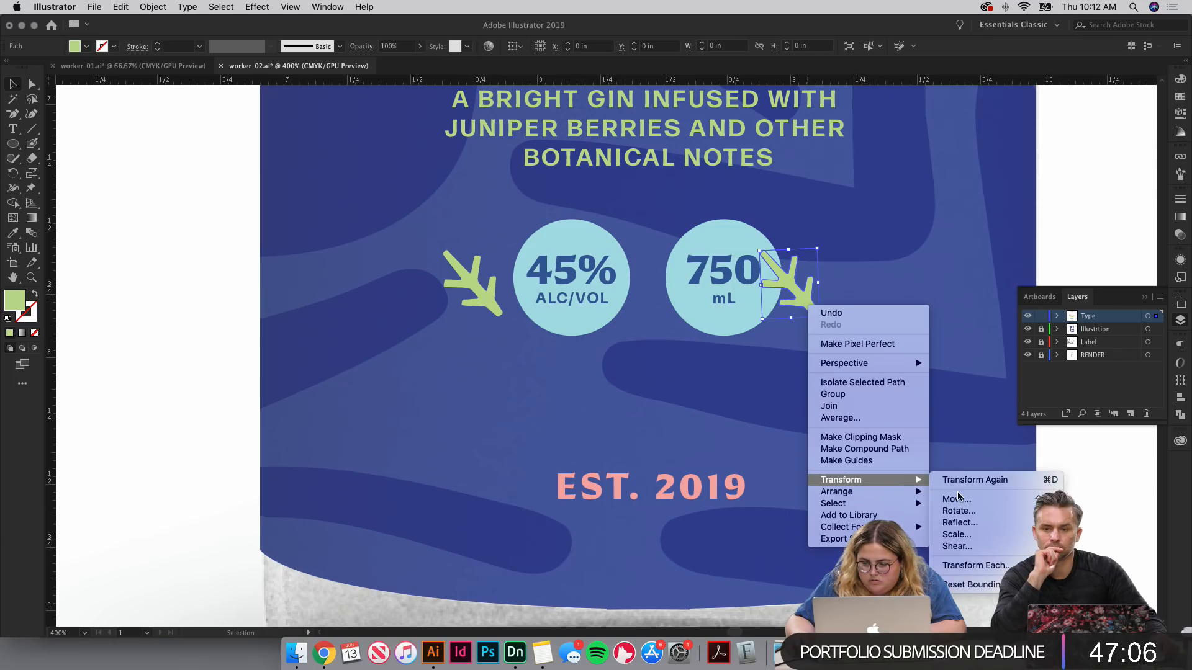
pyautogui.click(962, 526)
pyautogui.press('Return')
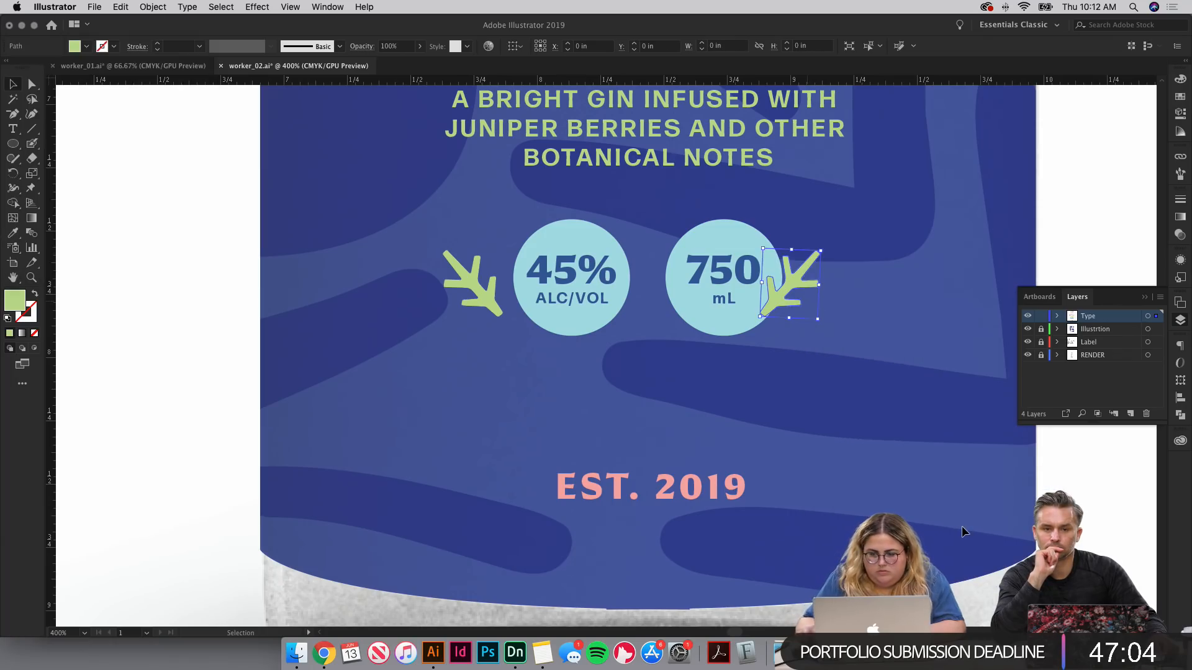
pyautogui.moveTo(810, 301)
pyautogui.mouseDown()
pyautogui.moveTo(737, 500)
pyautogui.moveTo(700, 516)
pyautogui.moveTo(784, 487)
pyautogui.moveTo(823, 316)
pyautogui.mouseUp()
pyautogui.click(808, 345)
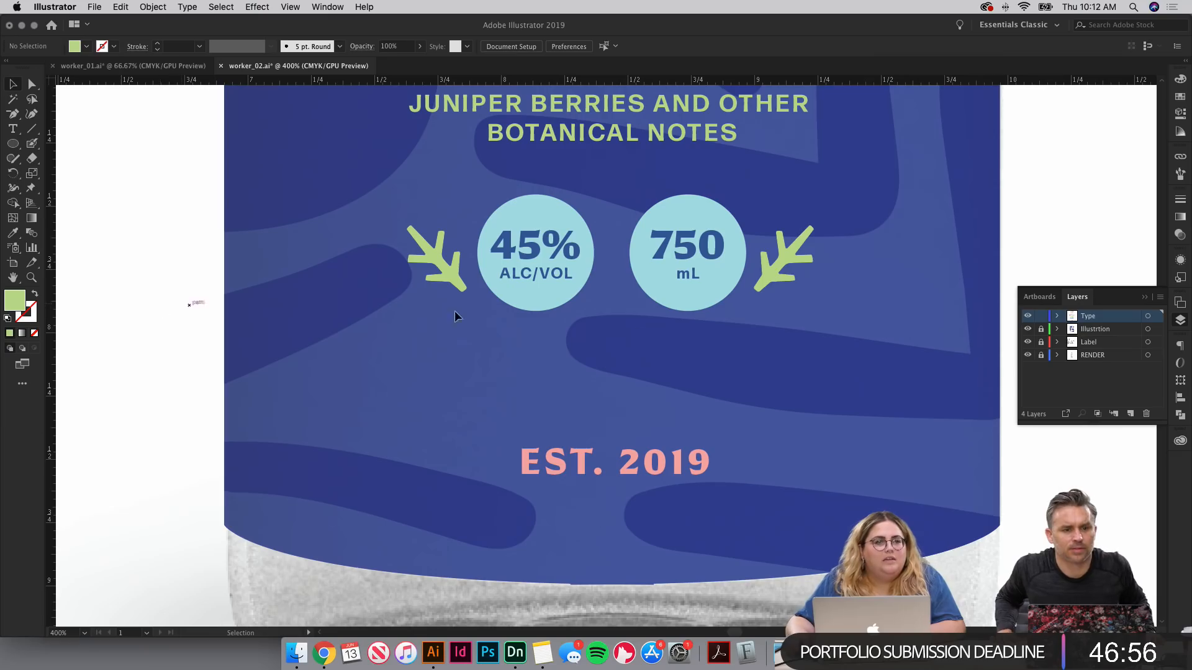
# Step: Group the two mirrored leaf sprigs flanking the 45% and 750 mL badges
pyautogui.moveTo(816, 190); pyautogui.dragTo(810, 254)
pyautogui.click(436, 329)
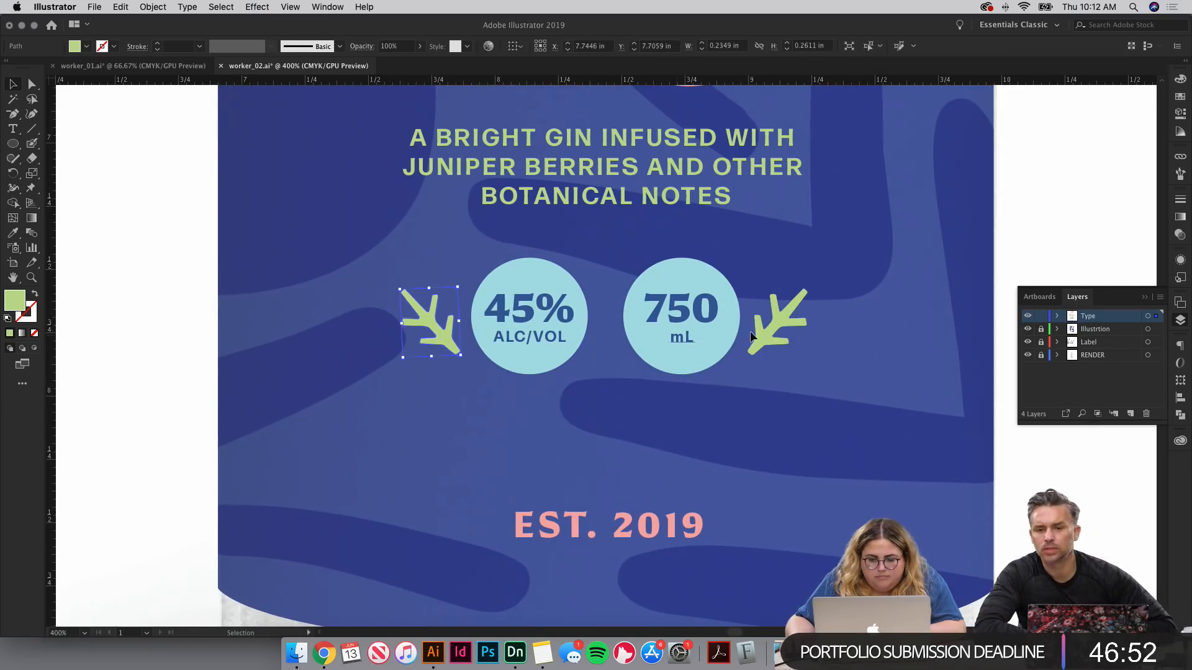
pyautogui.keyDown('shift'); pyautogui.click(769, 330); pyautogui.keyUp('shift')
pyautogui.click(364, 275)
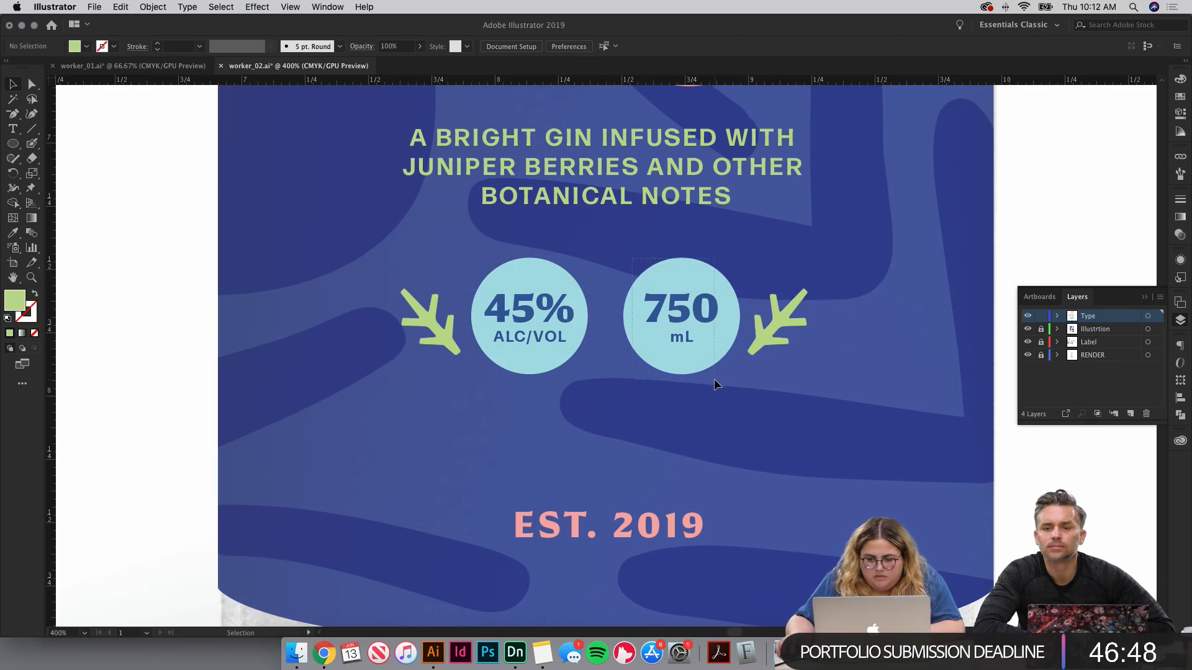
pyautogui.click(434, 329)
pyautogui.keyDown('shift'); pyautogui.click(776, 329); pyautogui.keyUp('shift')
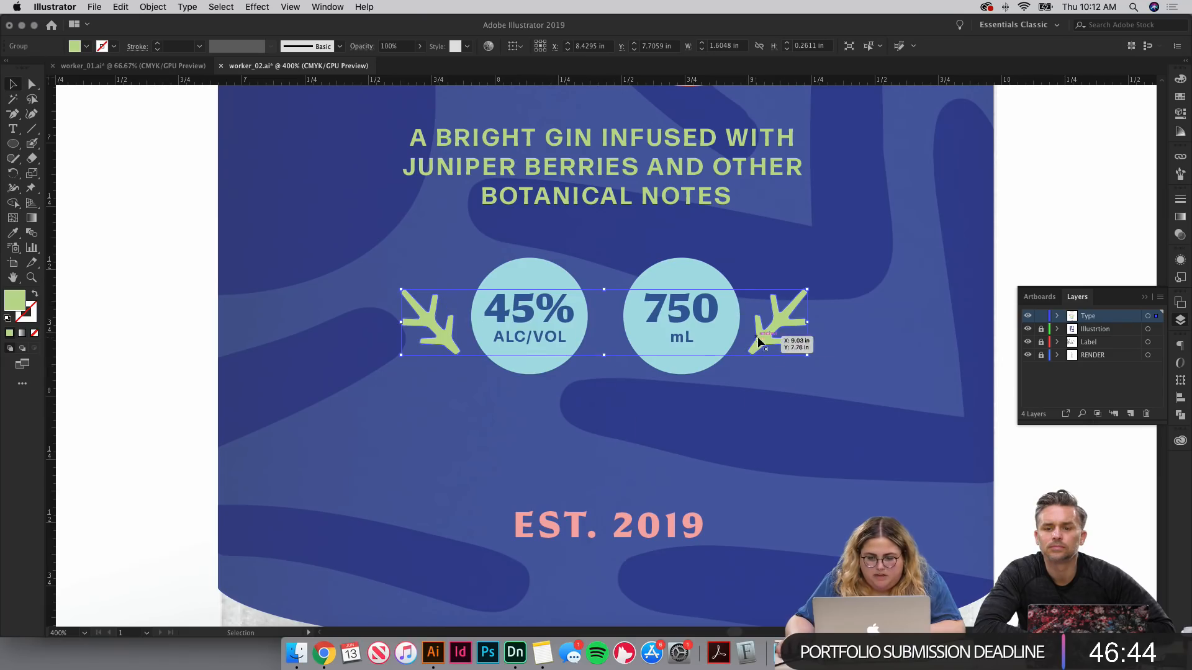
pyautogui.click(602, 372)
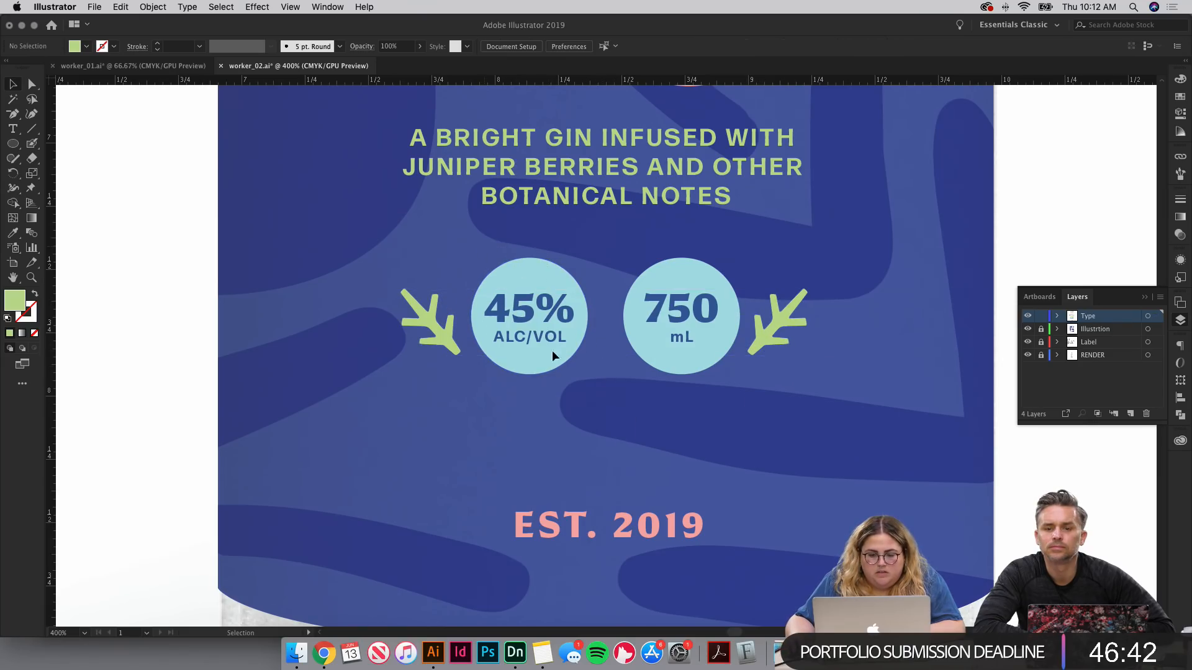
# Step: Bring the 45% badge closer to the 750 mL badge and horizontally center the badge pair between the flanking leaf sprigs
pyautogui.moveTo(558, 357); pyautogui.dragTo(574, 358)
pyautogui.click(567, 393)
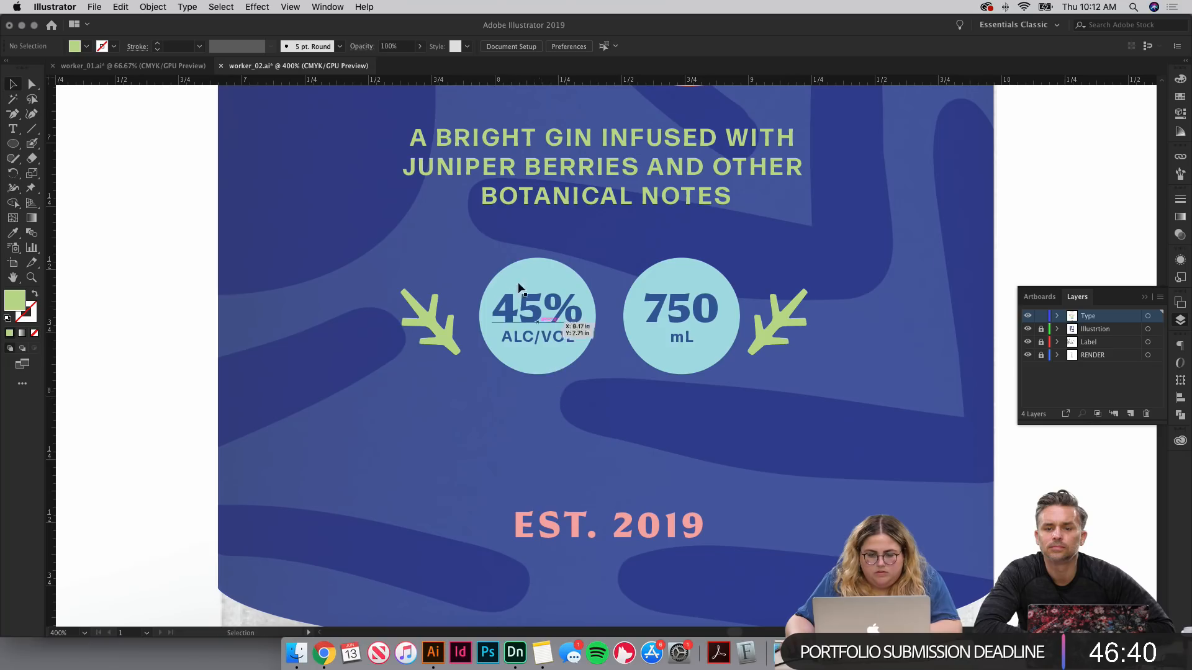
pyautogui.moveTo(712, 386); pyautogui.dragTo(714, 385)
pyautogui.keyDown('shift'); pyautogui.click(773, 330); pyautogui.keyUp('shift')
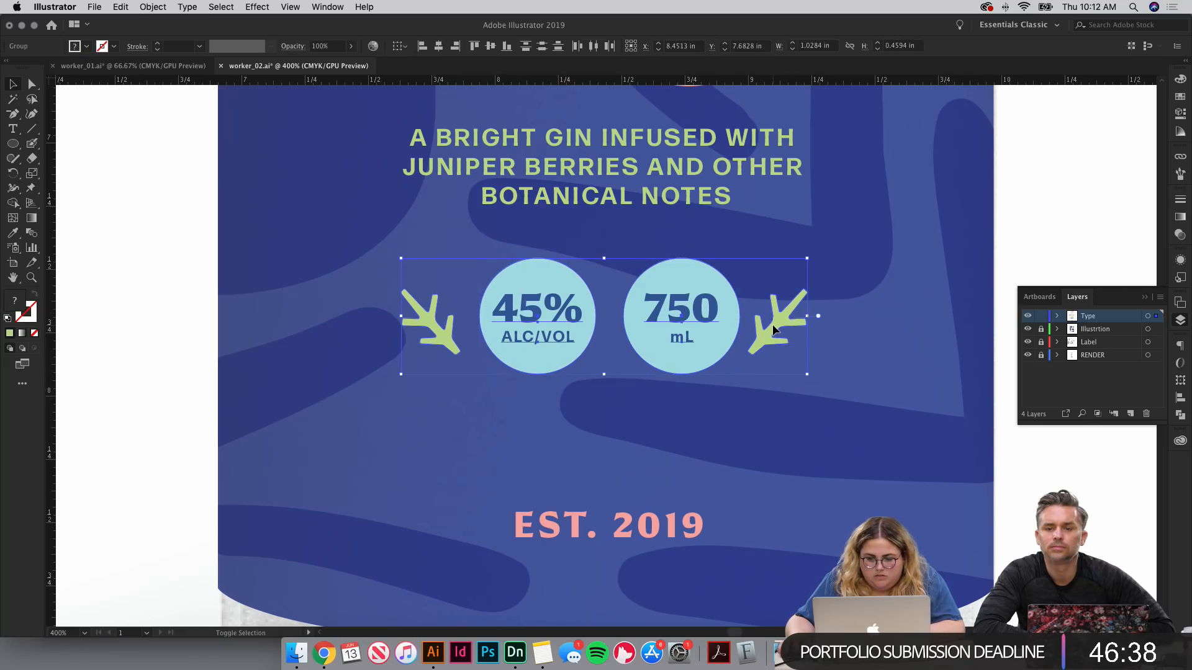
pyautogui.click(1182, 398)
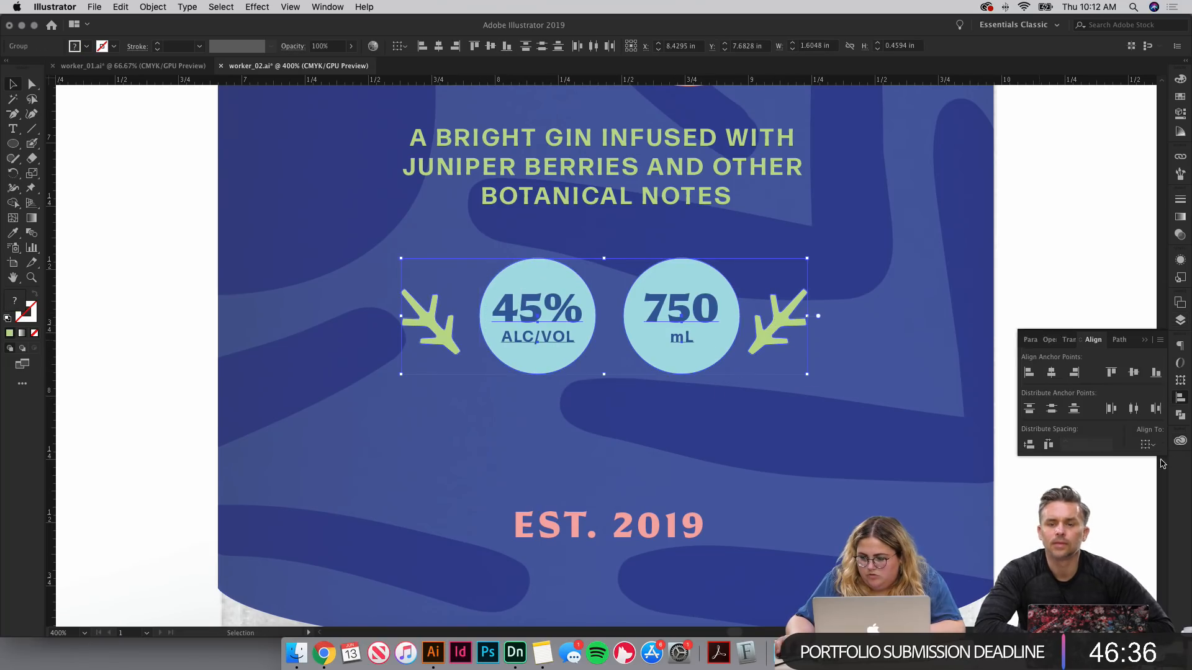
pyautogui.click(1051, 373)
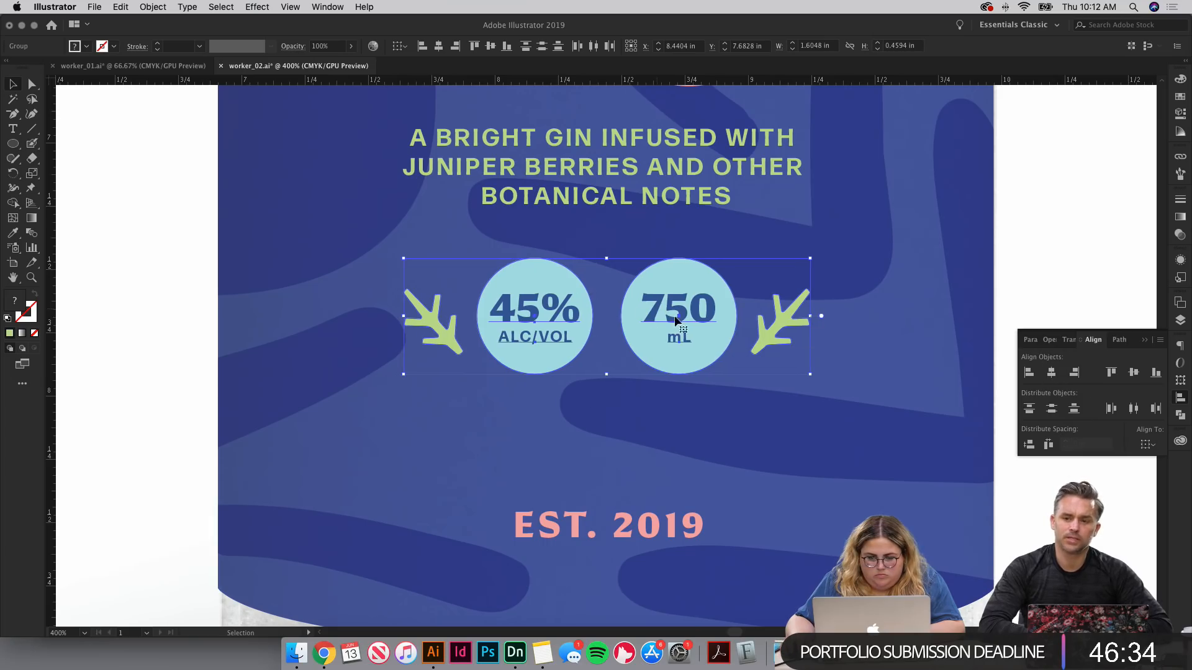
pyautogui.moveTo(676, 320); pyautogui.dragTo(674, 331)
pyautogui.click(661, 408)
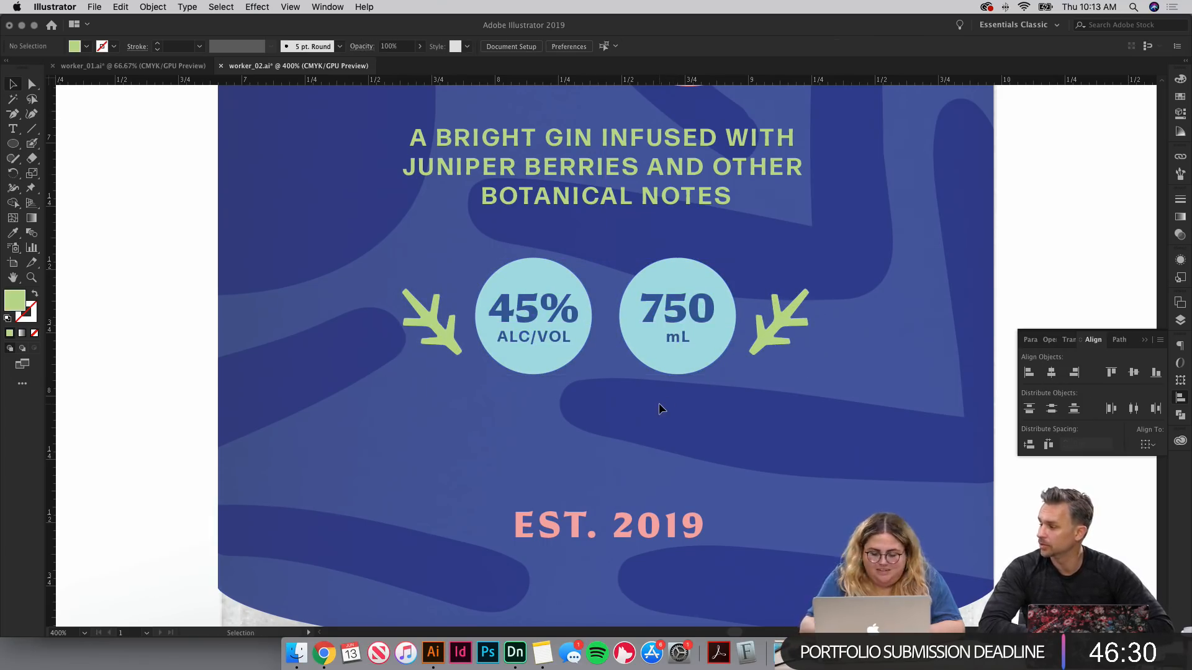
# Step: Examine the label on the bottle at several magnifications and compare it with the colored logo variations below the artboard
pyautogui.press('super+minus')
pyautogui.press('super+minus')
pyautogui.press('super+minus')
pyautogui.press('super+minus')
pyautogui.press('super+minus')
pyautogui.press('super+plus')
pyautogui.press('super+plus')
pyautogui.press('super+plus')
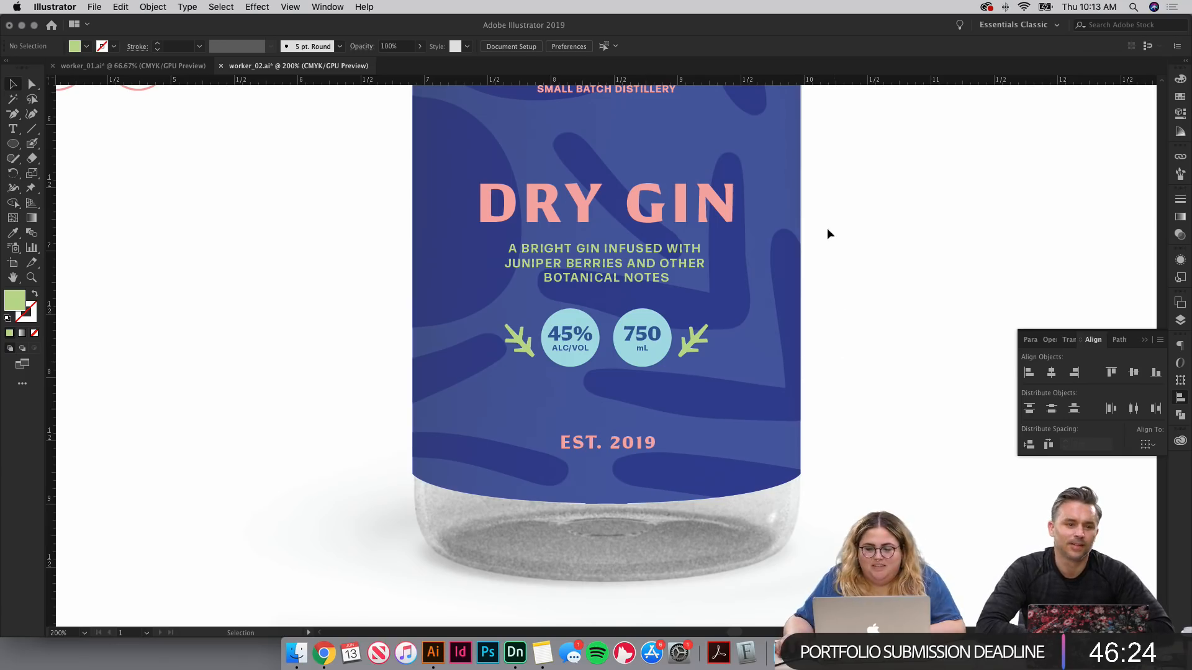
pyautogui.moveTo(829, 234); pyautogui.dragTo(805, 292)
pyautogui.press('super+minus')
pyautogui.press('super+minus')
pyautogui.press('super+minus')
pyautogui.press('super+minus')
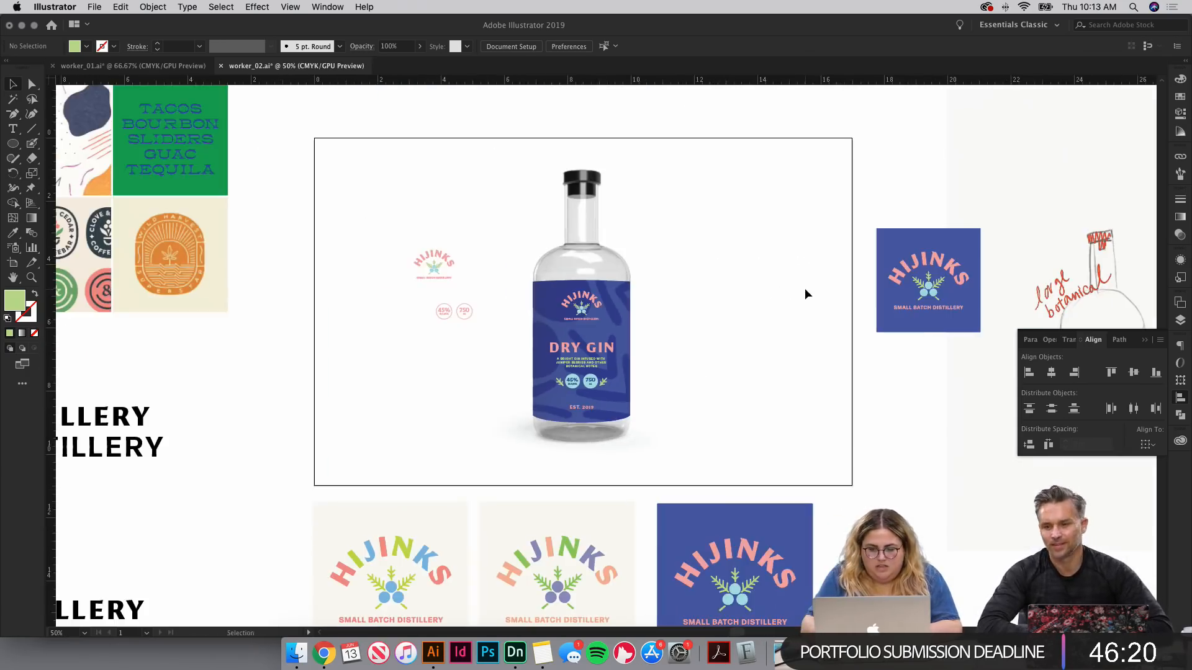
pyautogui.press('super+plus')
pyautogui.press('super+plus')
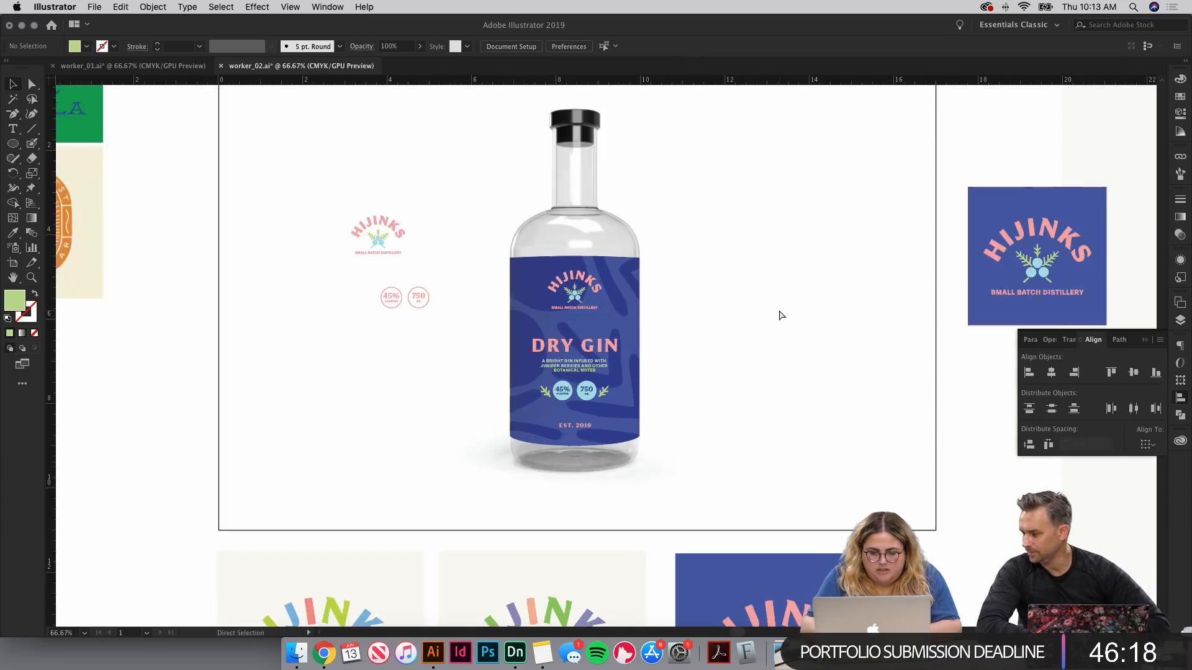
pyautogui.press('super+minus')
pyautogui.press('super+minus')
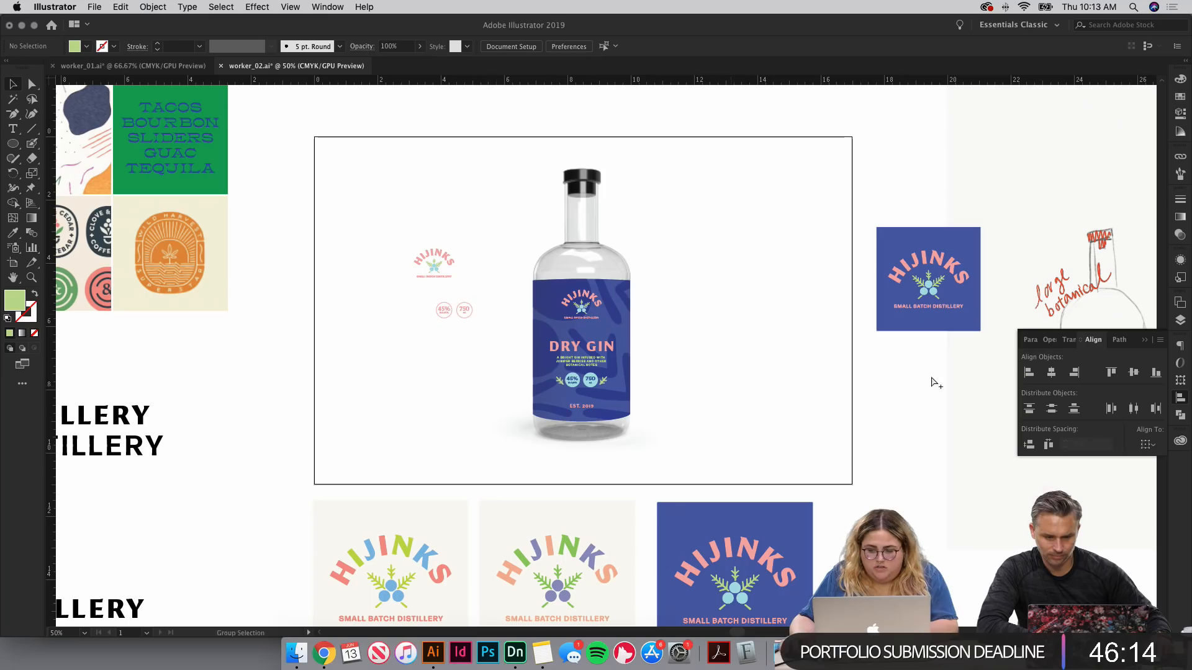
pyautogui.click(1182, 414)
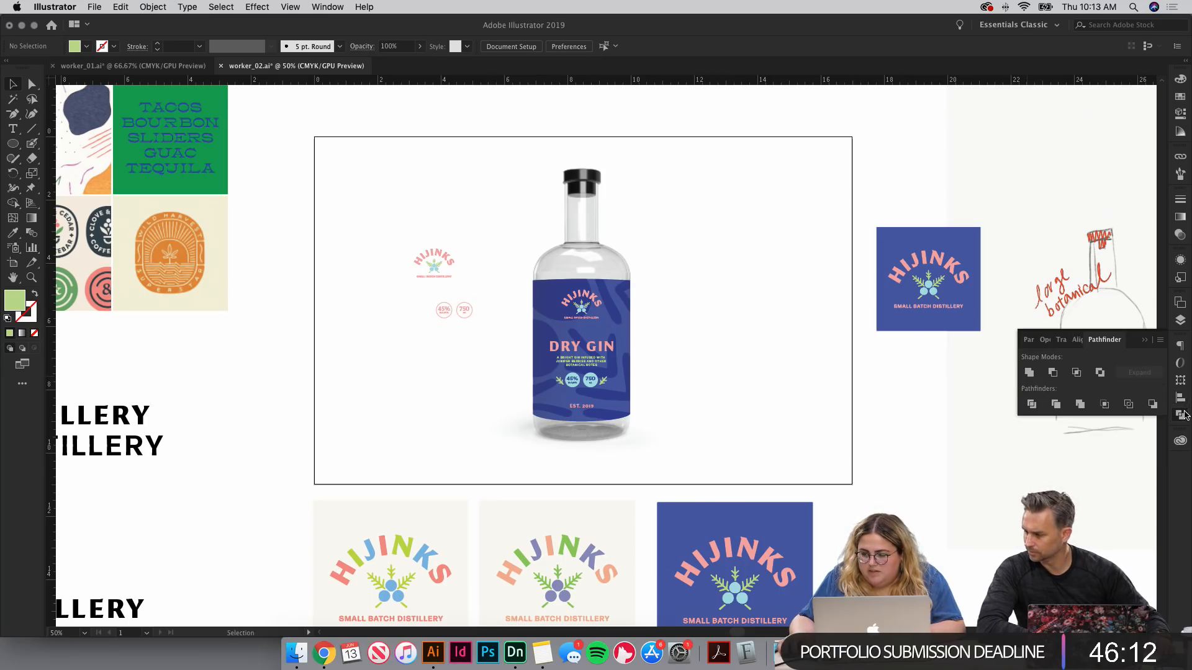
pyautogui.scroll(-10, 734, 241)
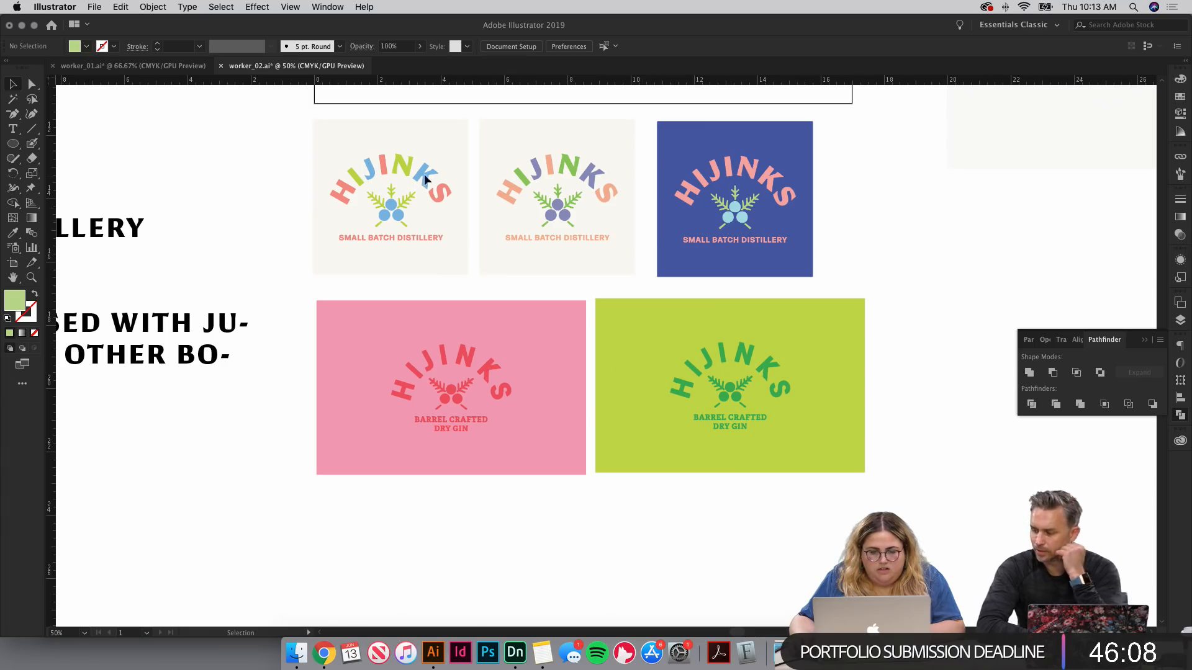
pyautogui.scroll(12, 741, 375)
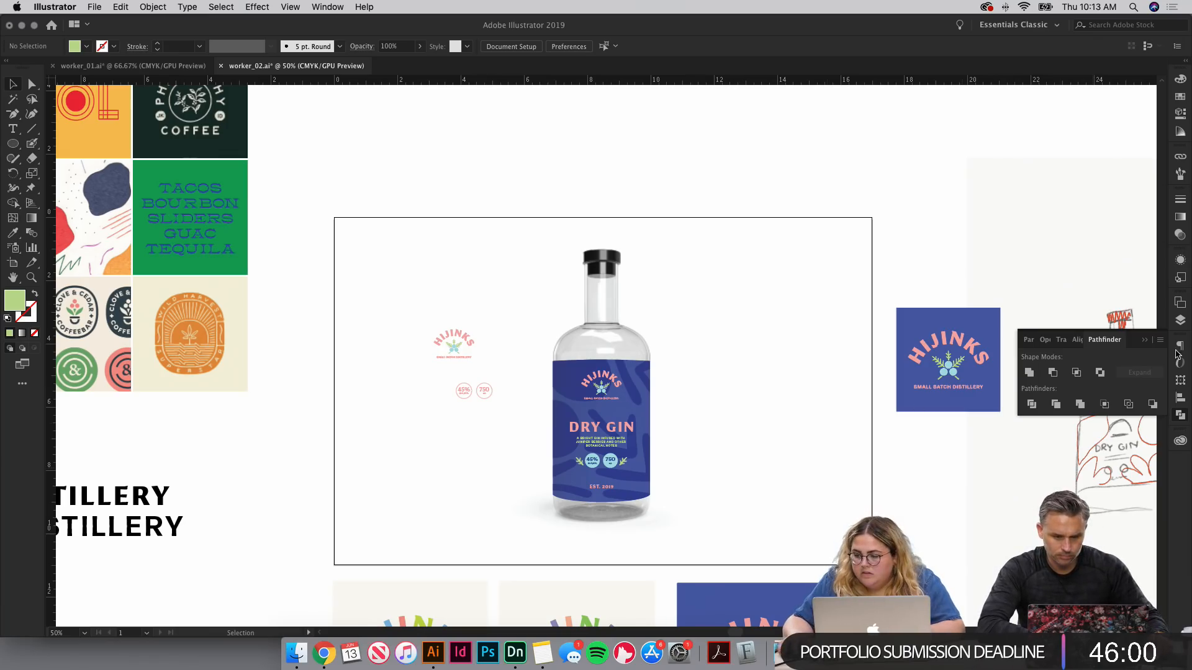
# Step: Unlock all the layers and move the leftover Hijinks logo and outlined badges off the artboard to below the mood board
pyautogui.click(1179, 321)
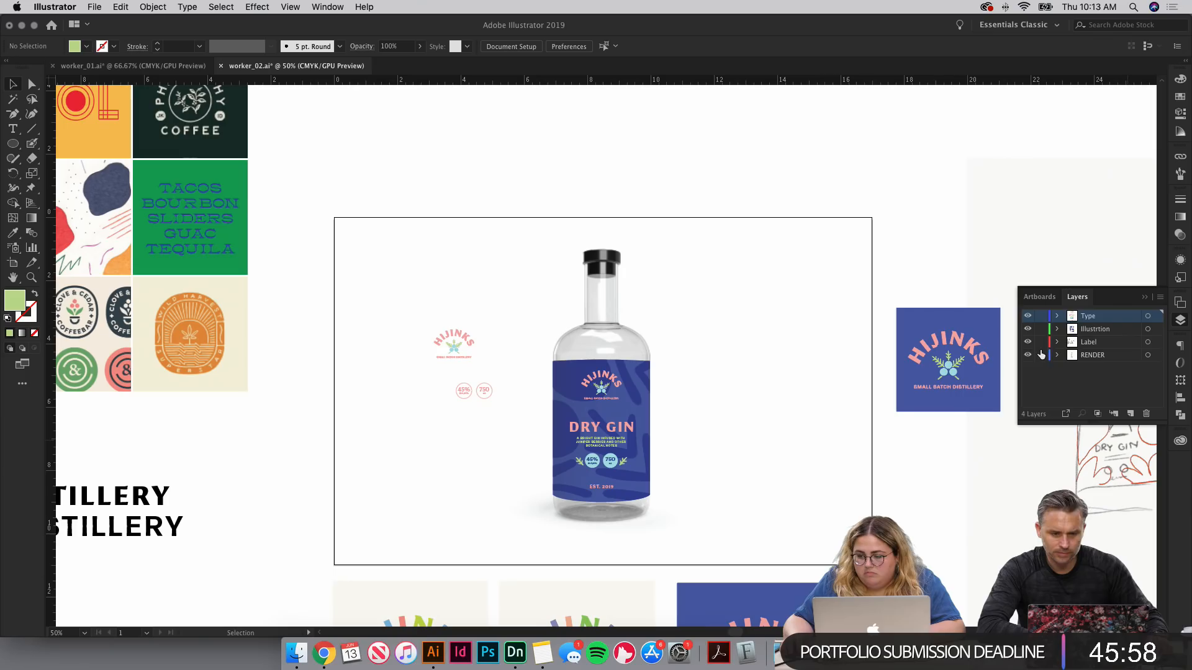
pyautogui.moveTo(363, 300); pyautogui.dragTo(514, 441)
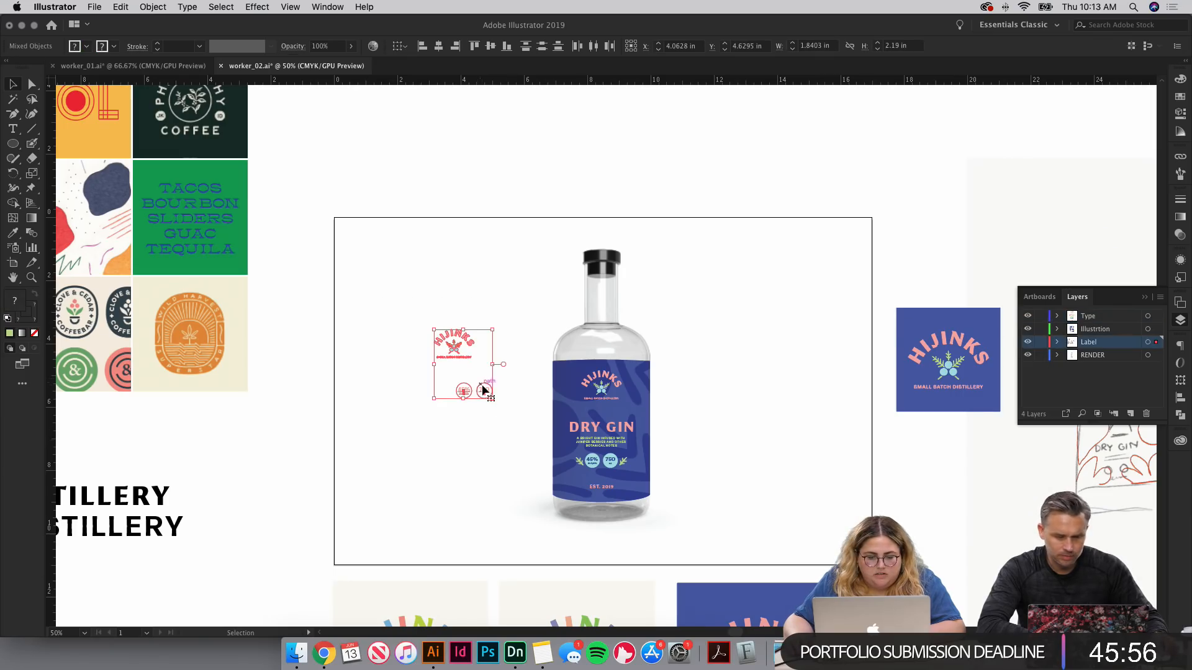
pyautogui.moveTo(482, 385); pyautogui.dragTo(378, 473)
pyautogui.moveTo(394, 300); pyautogui.dragTo(493, 480)
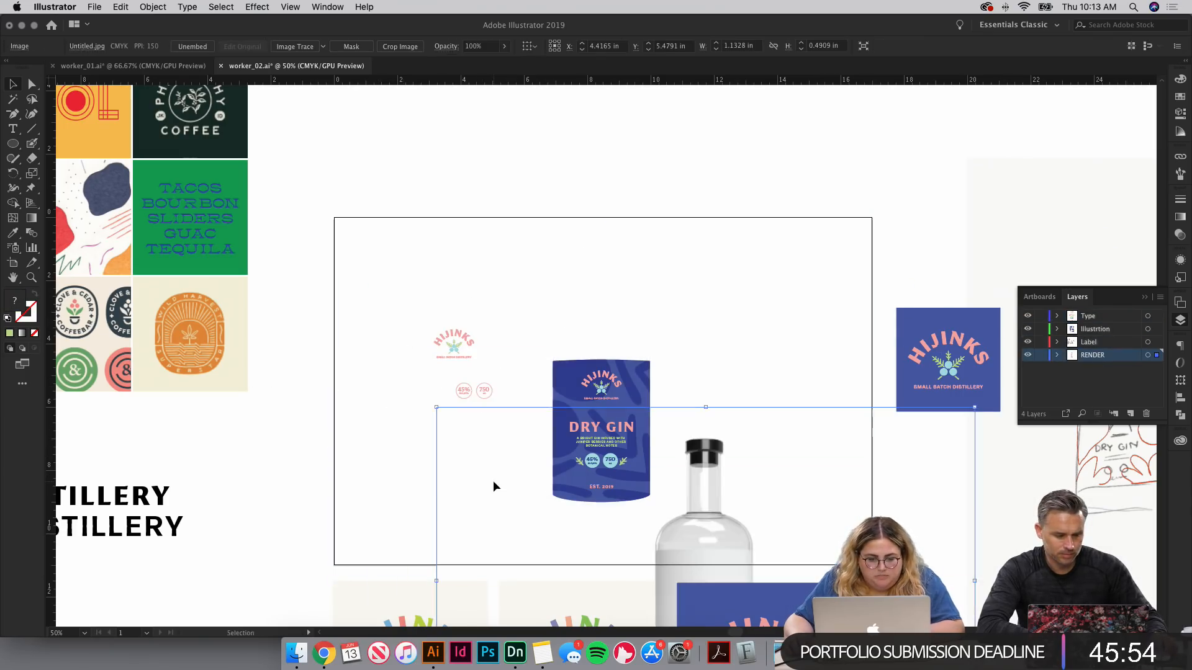
pyautogui.press('super+z')
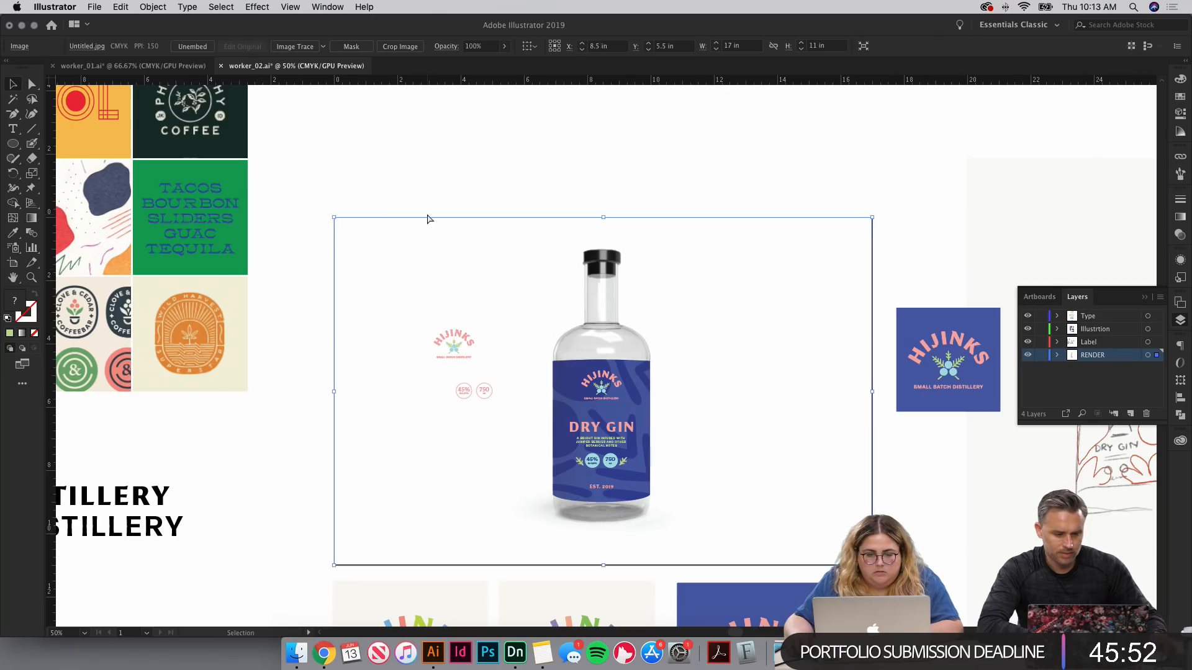
pyautogui.moveTo(385, 253); pyautogui.dragTo(493, 410)
pyautogui.moveTo(453, 342); pyautogui.dragTo(231, 438)
pyautogui.click(345, 168)
pyautogui.press('alt+super+2')
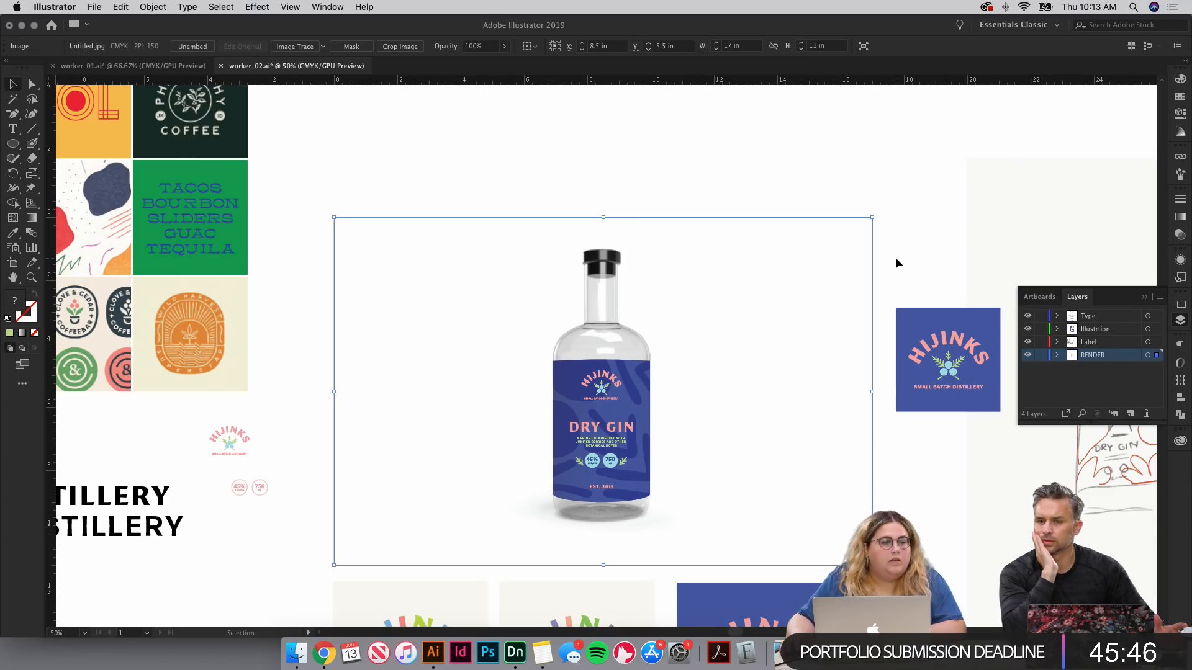
pyautogui.click(13, 262)
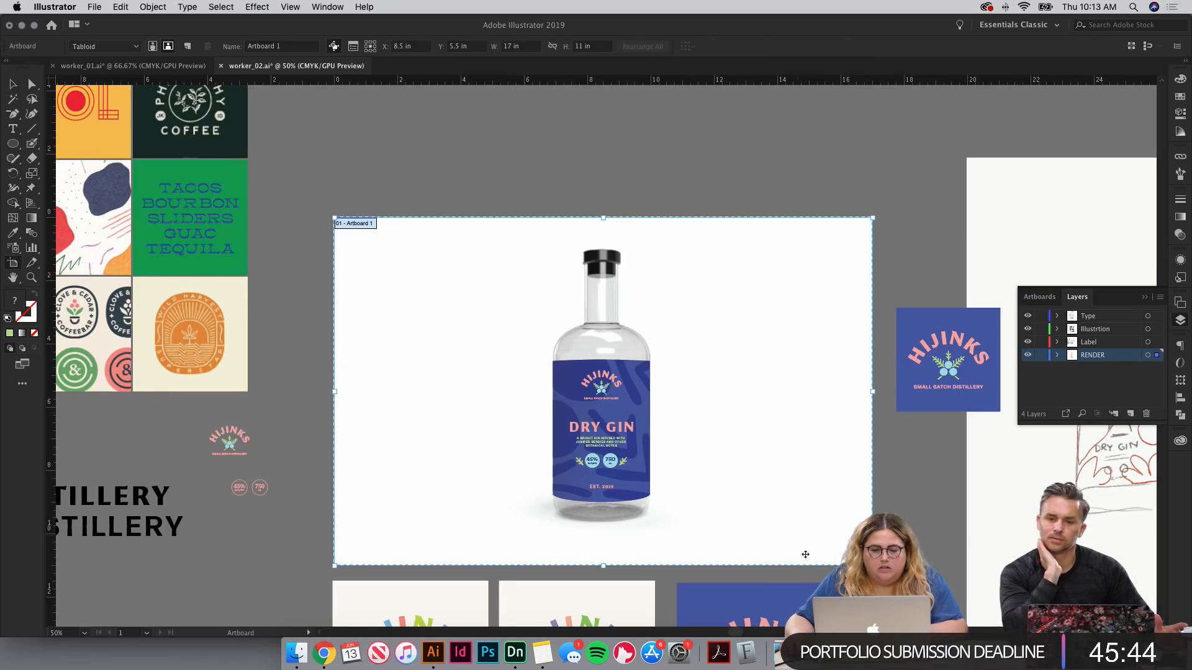
pyautogui.press('Escape')
pyautogui.press('super+2')
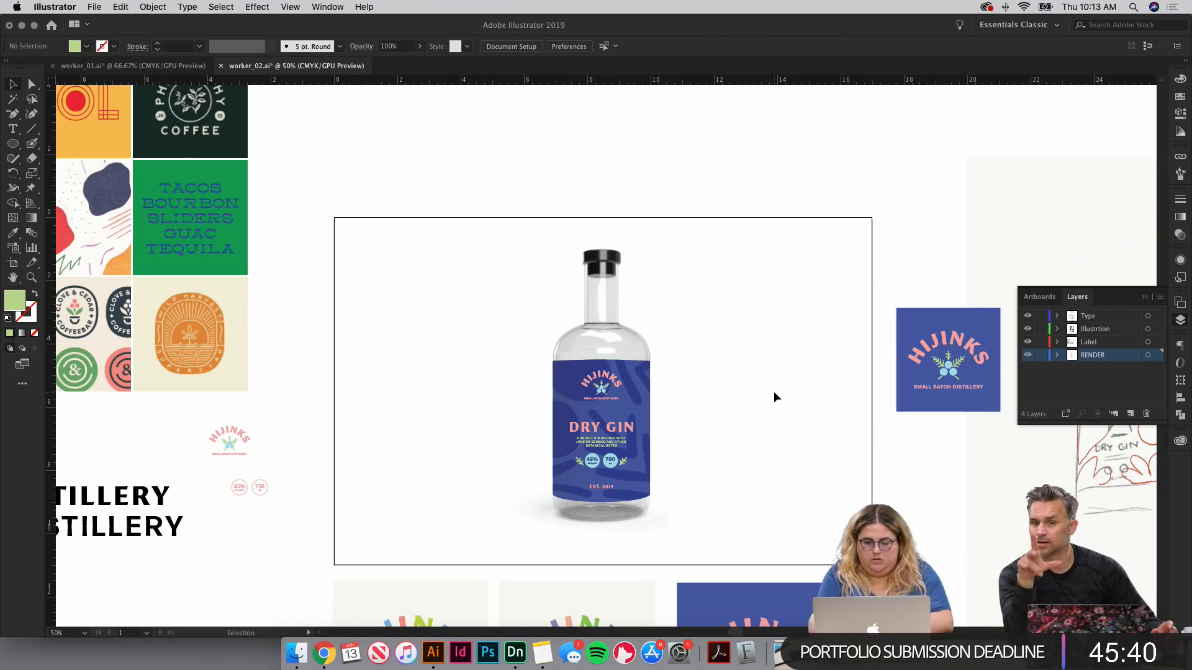
# Step: Duplicate the artboard together with its bottle mockup and place the copy directly above the original
pyautogui.press('super+equal')
pyautogui.press('super+equal')
pyautogui.press('super+equal')
pyautogui.moveTo(832, 412); pyautogui.dragTo(860, 239)
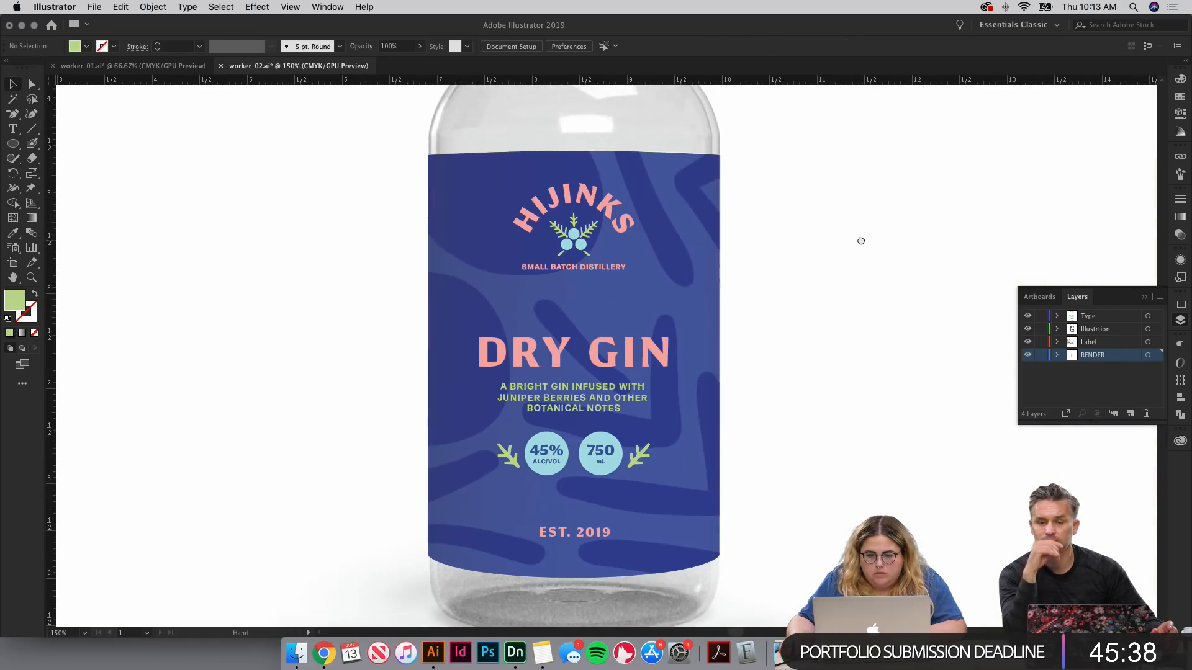
pyautogui.press('super+minus')
pyautogui.press('super+minus')
pyautogui.press('super+minus')
pyautogui.click(860, 237)
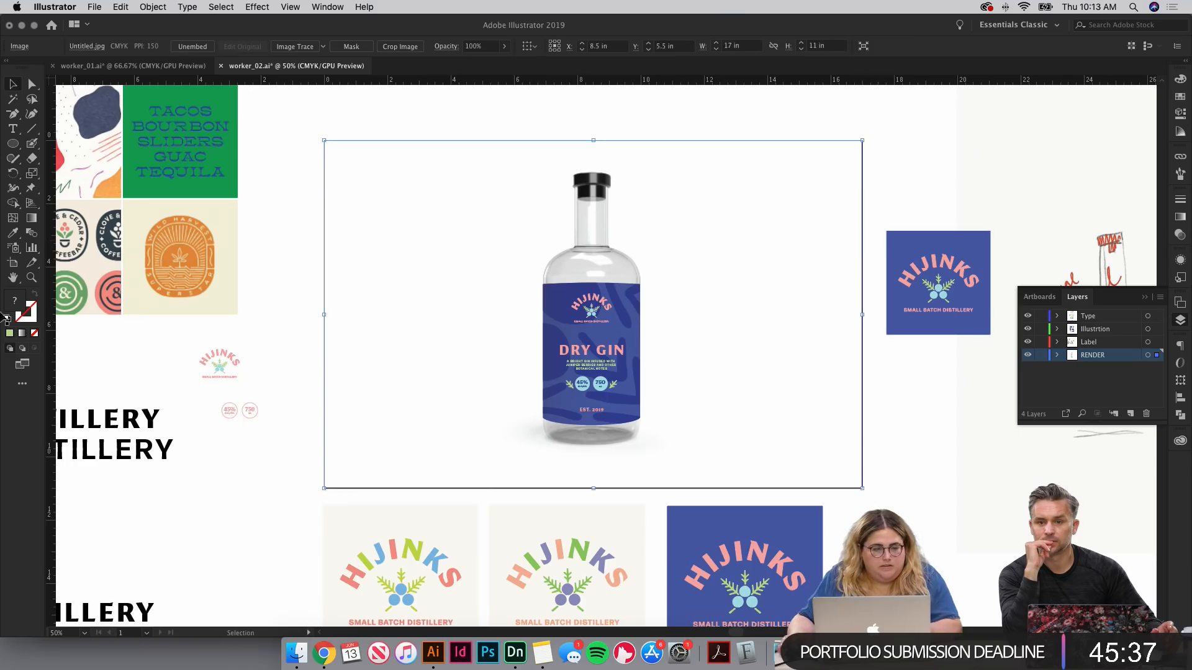
pyautogui.click(13, 263)
pyautogui.moveTo(401, 445); pyautogui.dragTo(412, 96)
pyautogui.press('v')
pyautogui.moveTo(425, 138); pyautogui.dragTo(392, 184)
pyautogui.click(404, 240)
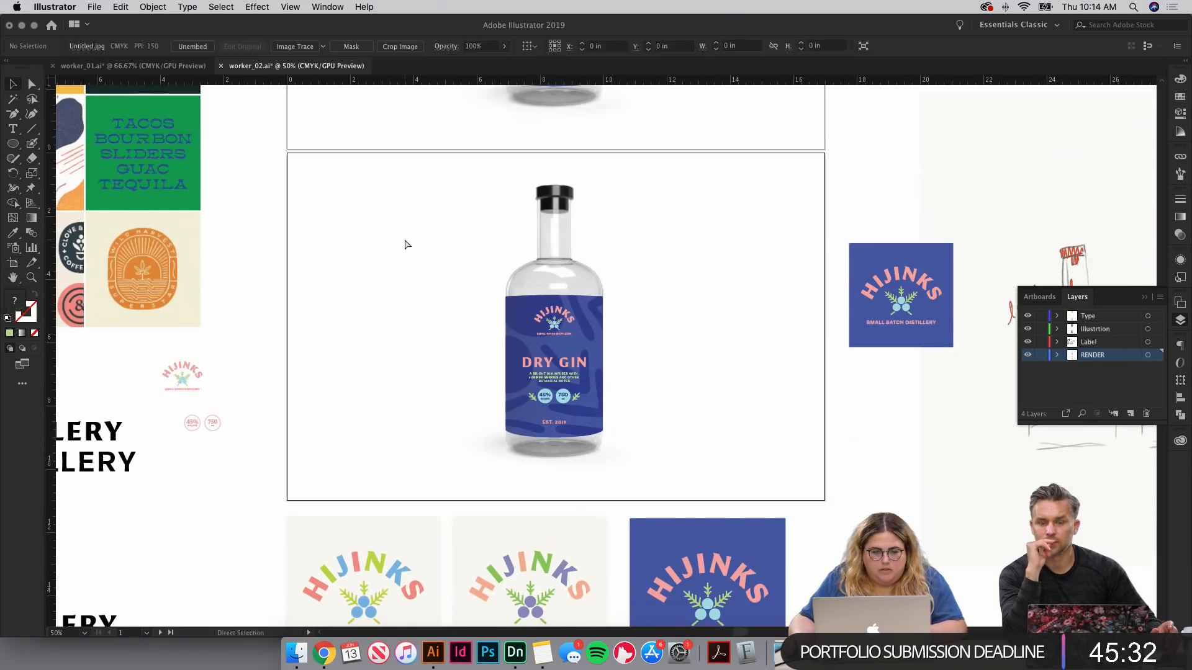
# Step: Try to duplicate the original artboard and its bottle mockup into the space above the bottle sketches
pyautogui.press('super+2')
pyautogui.press('super+equal')
pyautogui.press('super+equal')
pyautogui.press('super+minus')
pyautogui.press('super+minus')
pyautogui.press('super+minus')
pyautogui.press('super+minus')
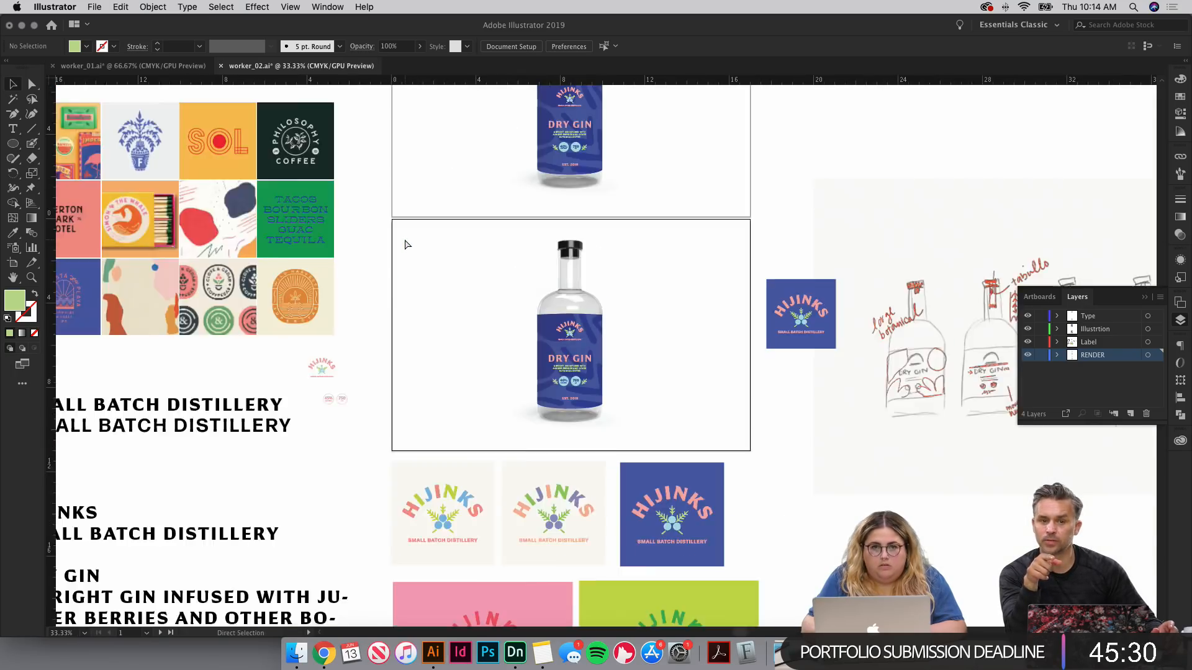
pyautogui.press('super+alt+2')
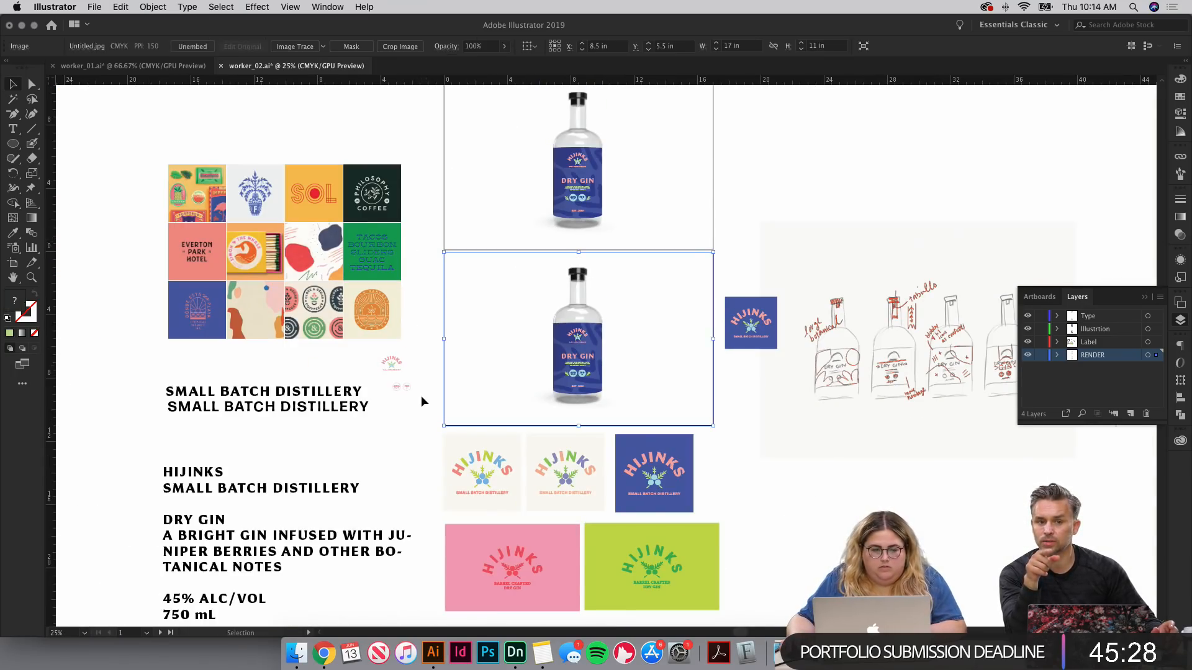
pyautogui.hotkey('shift', 'o')
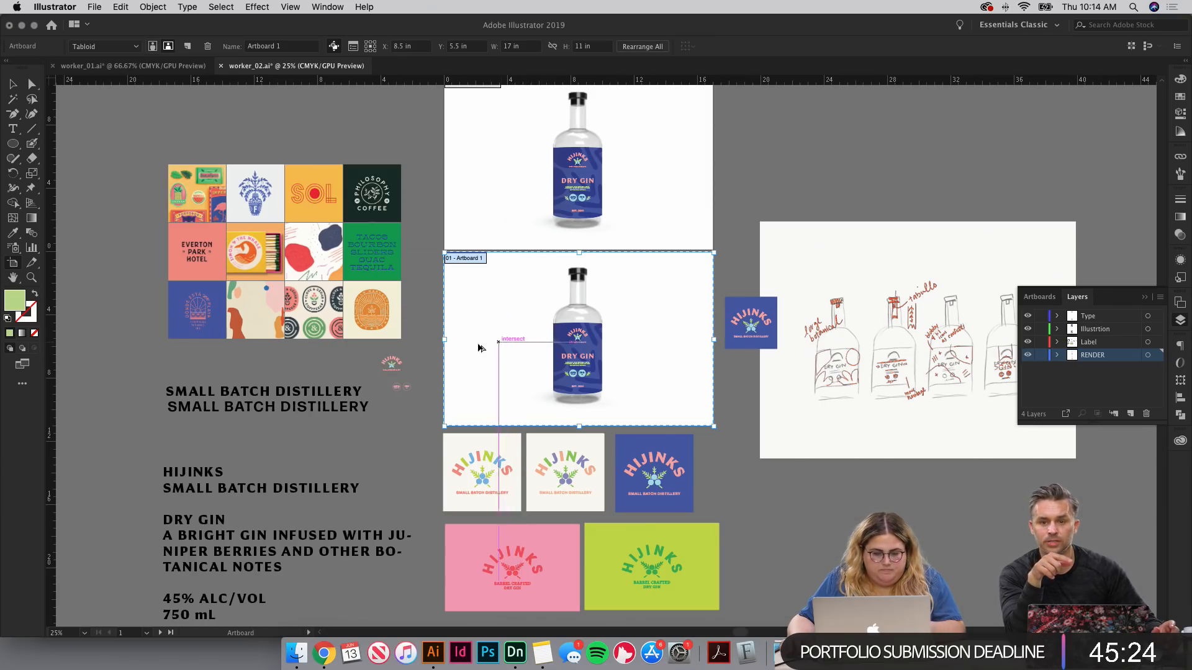
pyautogui.moveTo(477, 348); pyautogui.dragTo(875, 149)
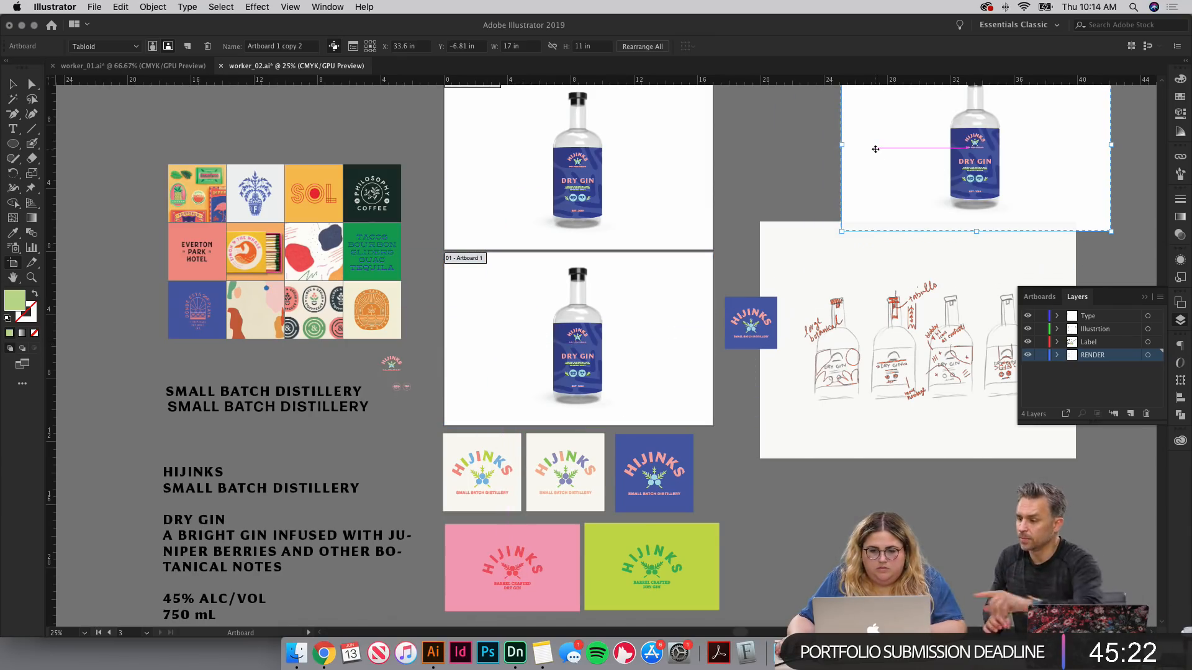
pyautogui.hotkey('ctrl', 'z')
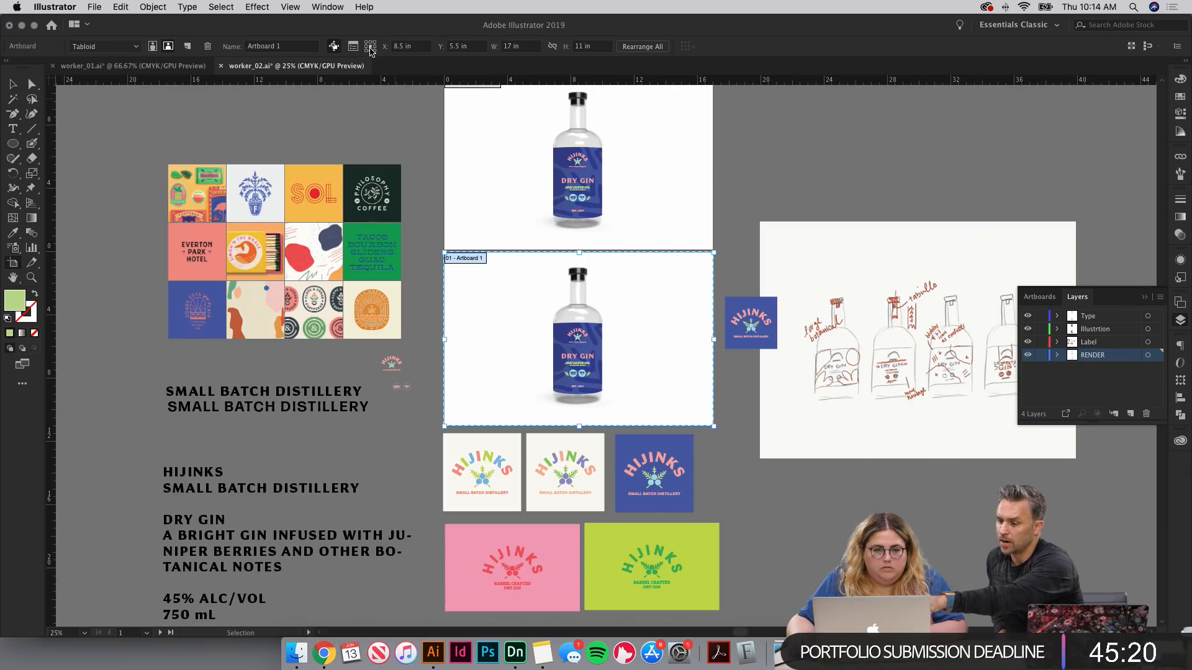
pyautogui.click(334, 45)
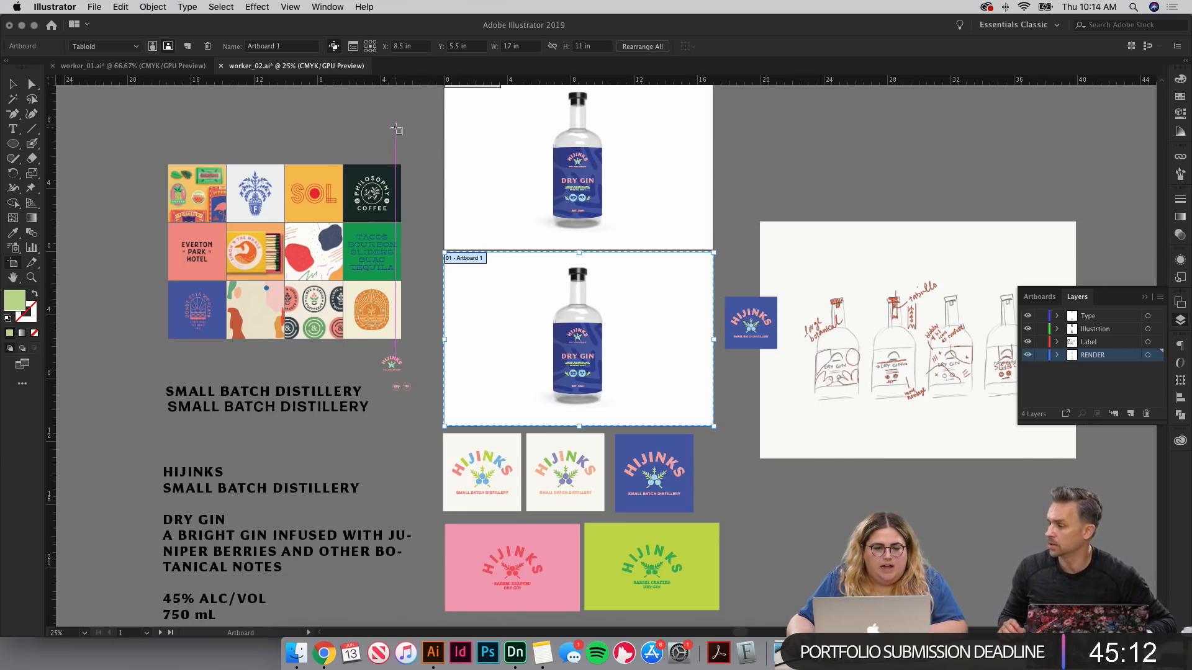
pyautogui.press('Escape')
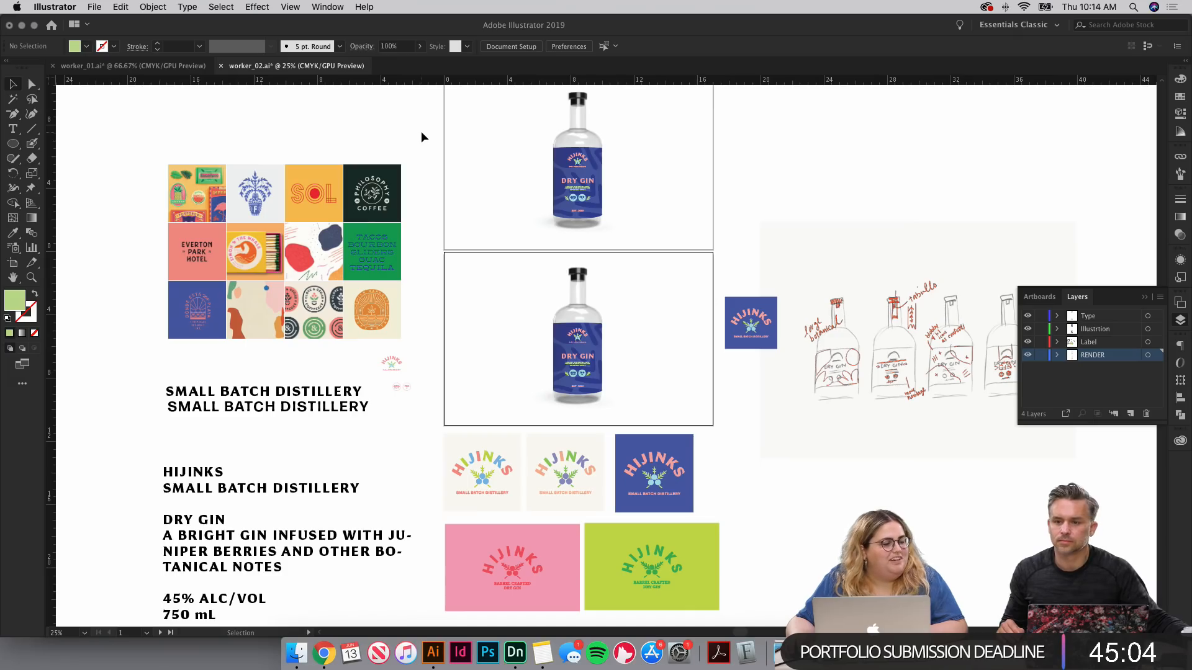
# Step: Make the artboard copy above the original active and examine its bottle mockup up close with nothing selected
pyautogui.moveTo(532, 181); pyautogui.dragTo(546, 292)
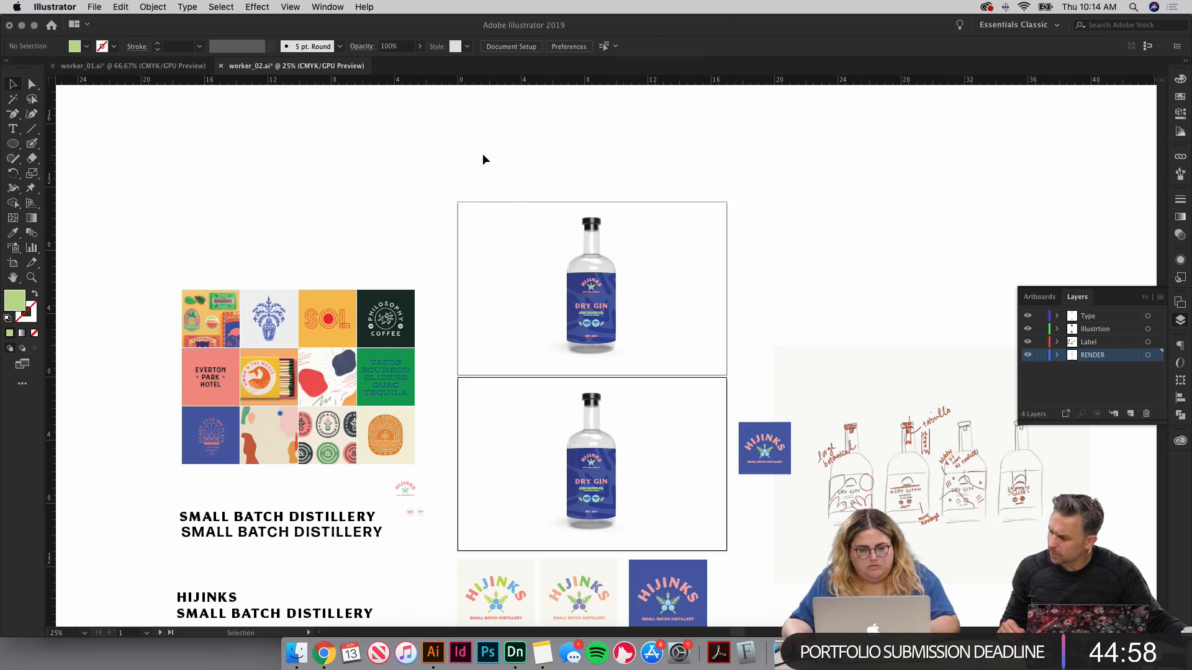
pyautogui.hotkey('shift', 'o')
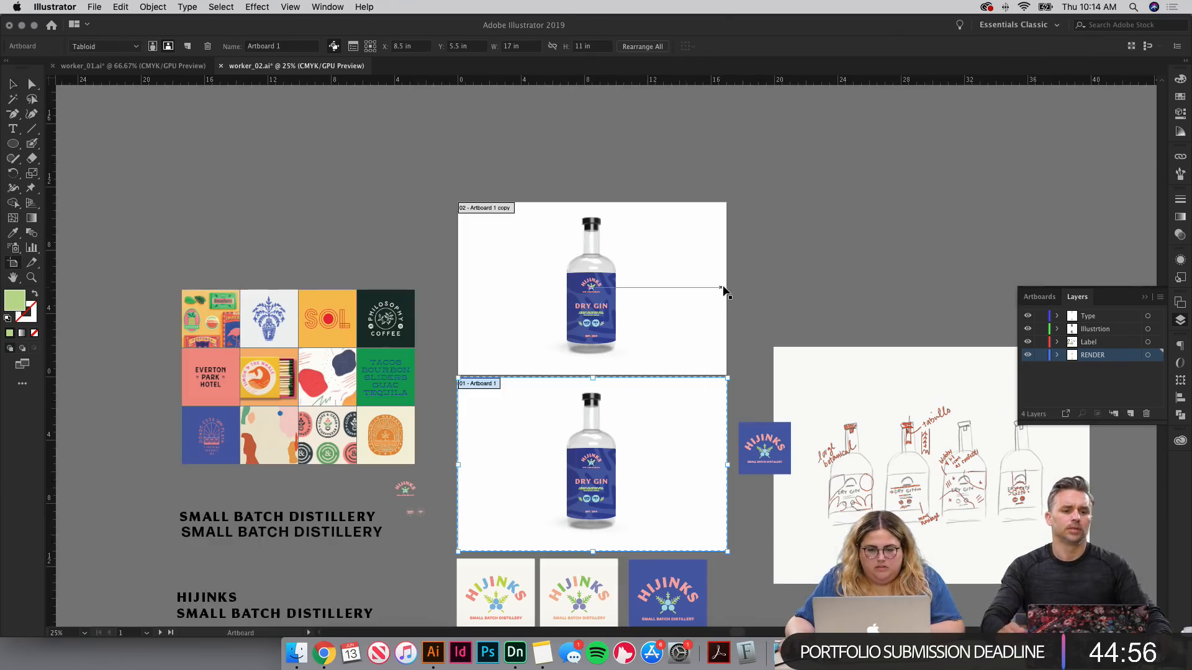
pyautogui.press('v')
pyautogui.scroll(-1, 566, 291)
pyautogui.click(11, 265)
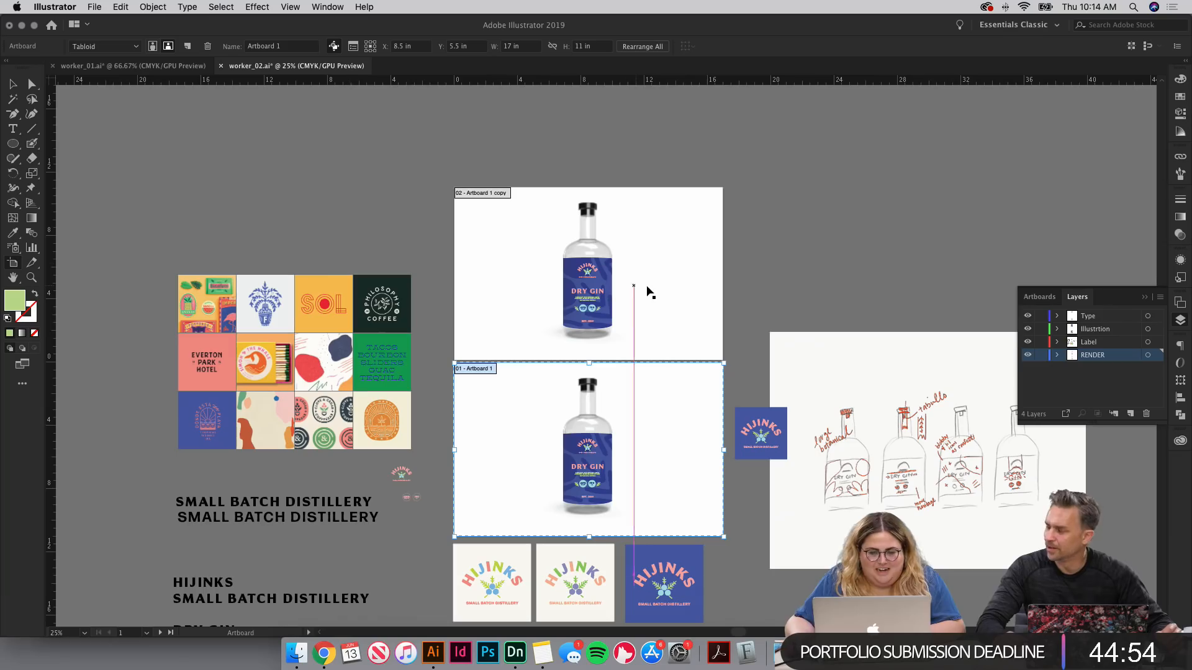
pyautogui.moveTo(647, 290); pyautogui.dragTo(735, 459)
pyautogui.press('v')
pyautogui.press('super+equal')
pyautogui.press('super+equal')
pyautogui.press('super+equal')
pyautogui.click(741, 453)
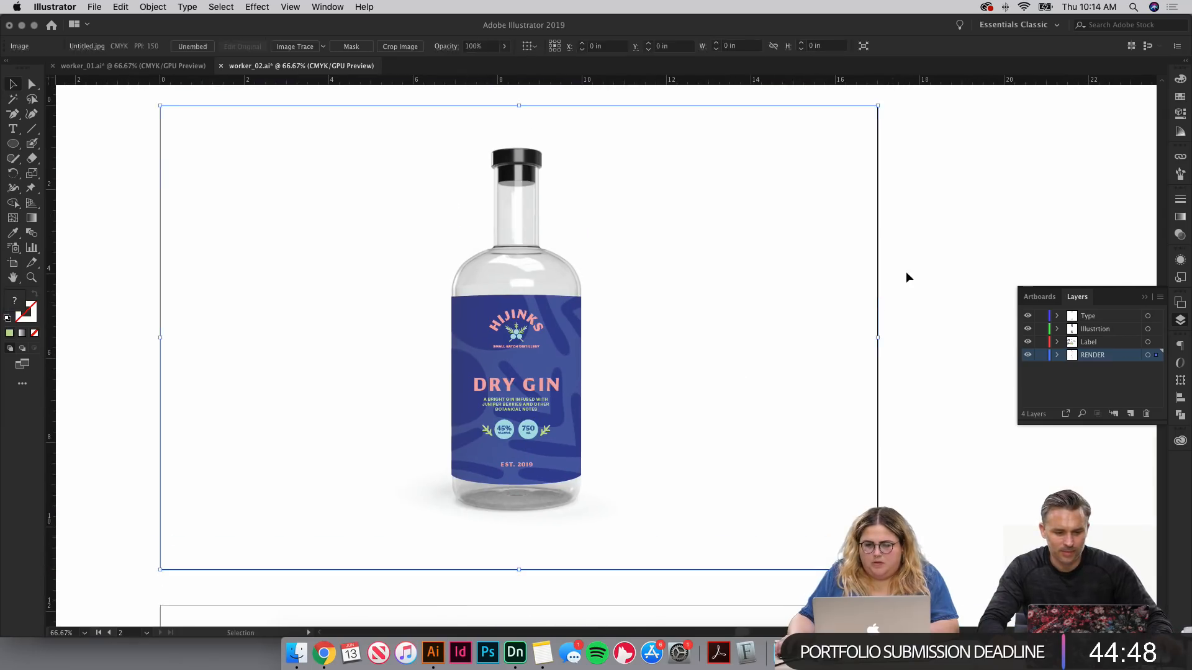
pyautogui.click(907, 270)
pyautogui.moveTo(947, 189); pyautogui.dragTo(808, 289)
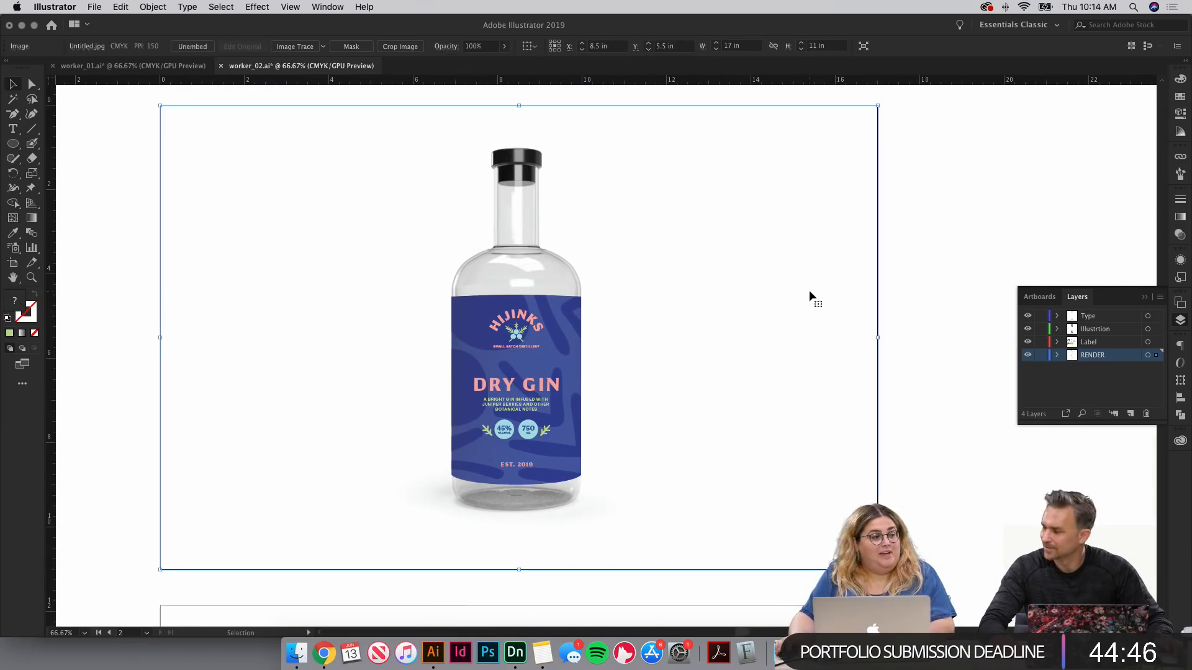
pyautogui.press('super+shift+a')
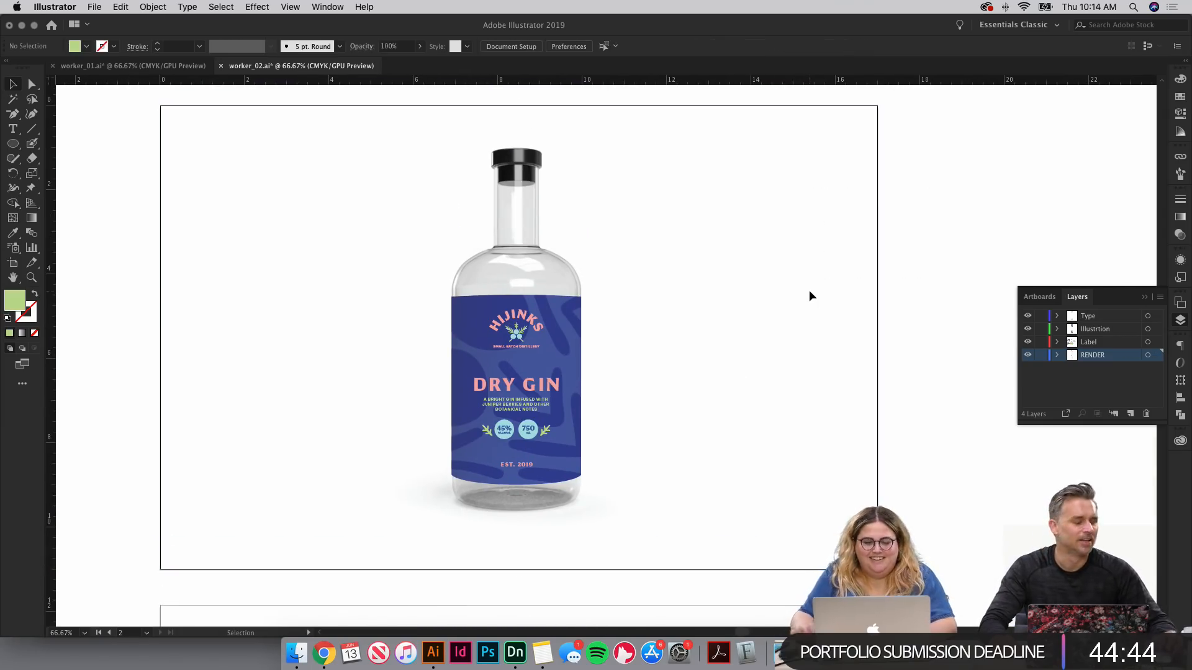
# Step: Lock the RENDER layer and open the Hijinks library
pyautogui.press('super+minus')
pyautogui.press('super+equal')
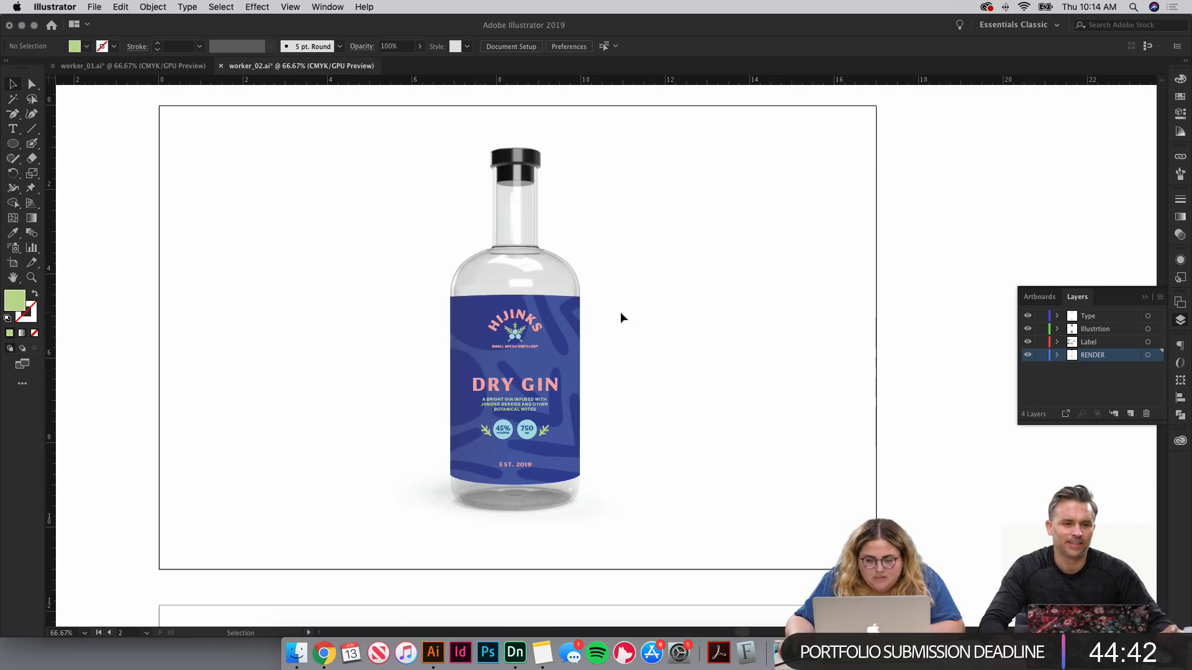
pyautogui.click(1041, 355)
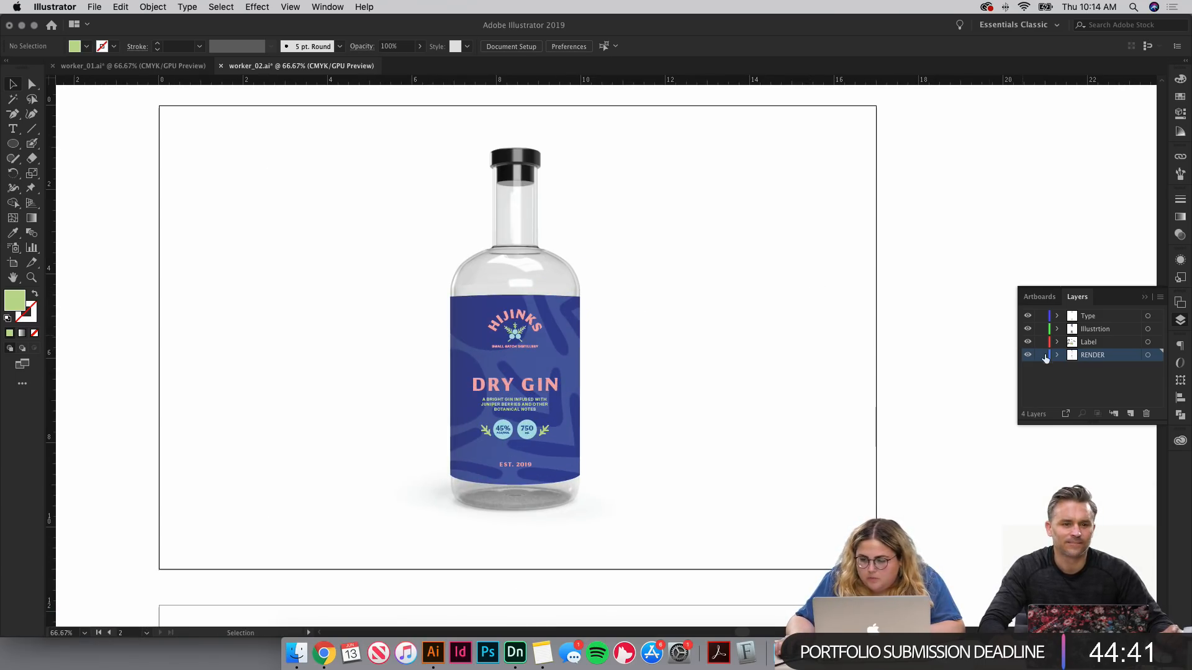
pyautogui.click(1181, 441)
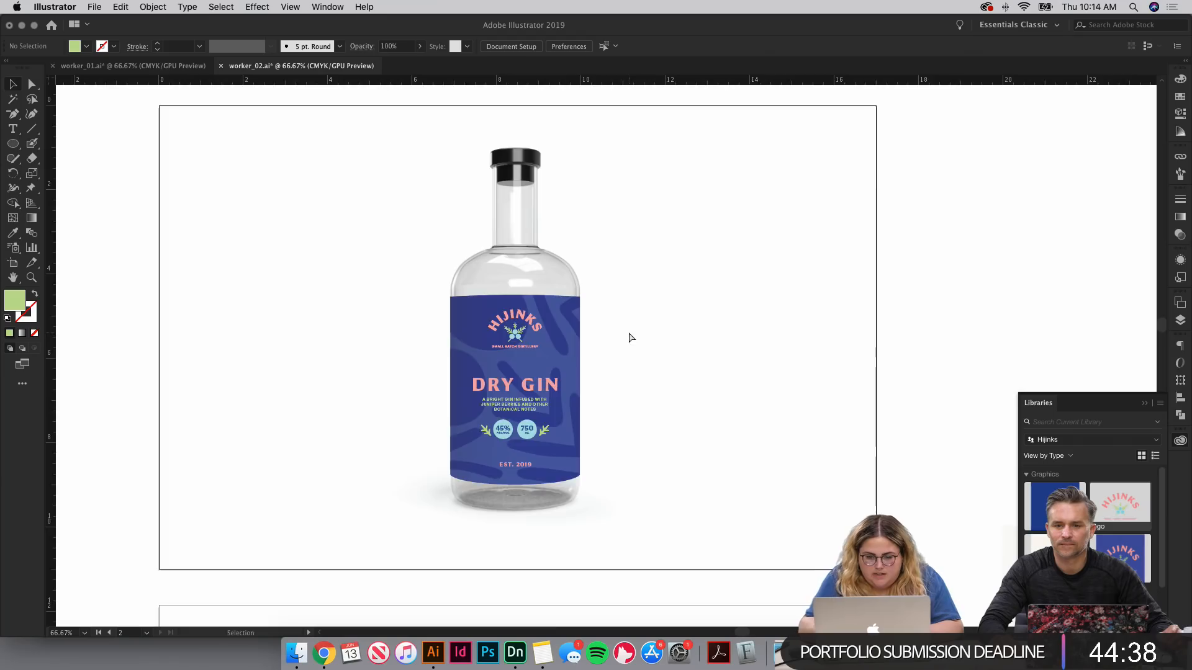
# Step: Duplicate the label's clipped pattern into the blank space beside the bottle mockup
pyautogui.press('super+equal')
pyautogui.press('super+equal')
pyautogui.press('super+equal')
pyautogui.moveTo(815, 214); pyautogui.dragTo(844, 226)
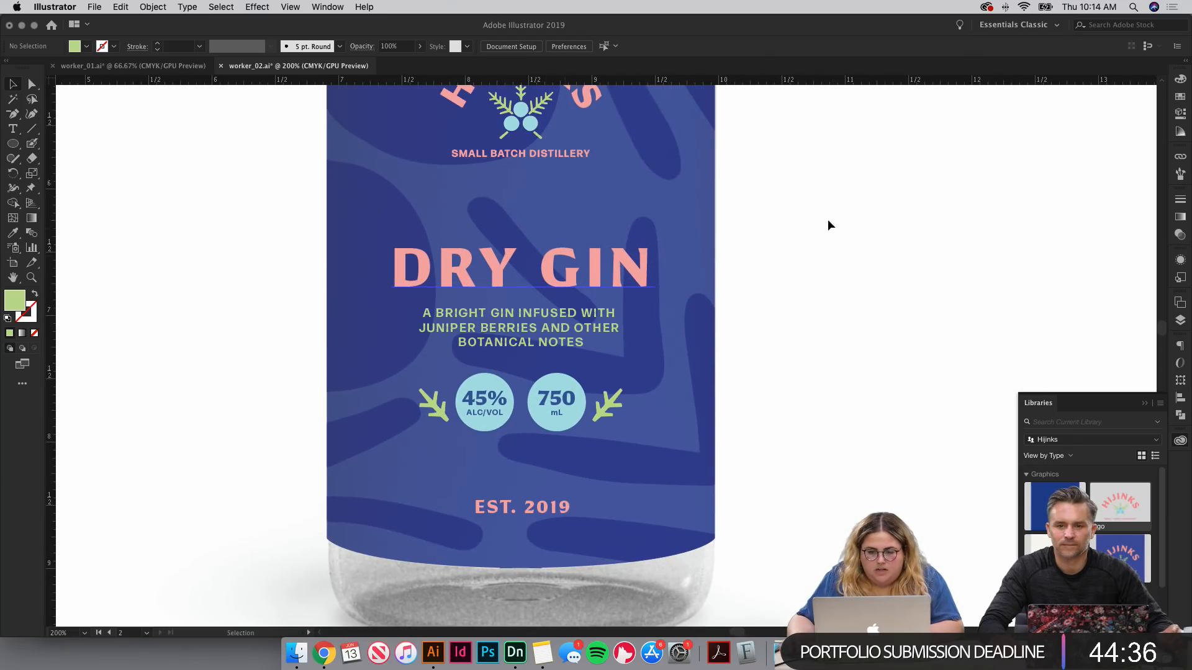
pyautogui.press('super+minus')
pyautogui.press('super+minus')
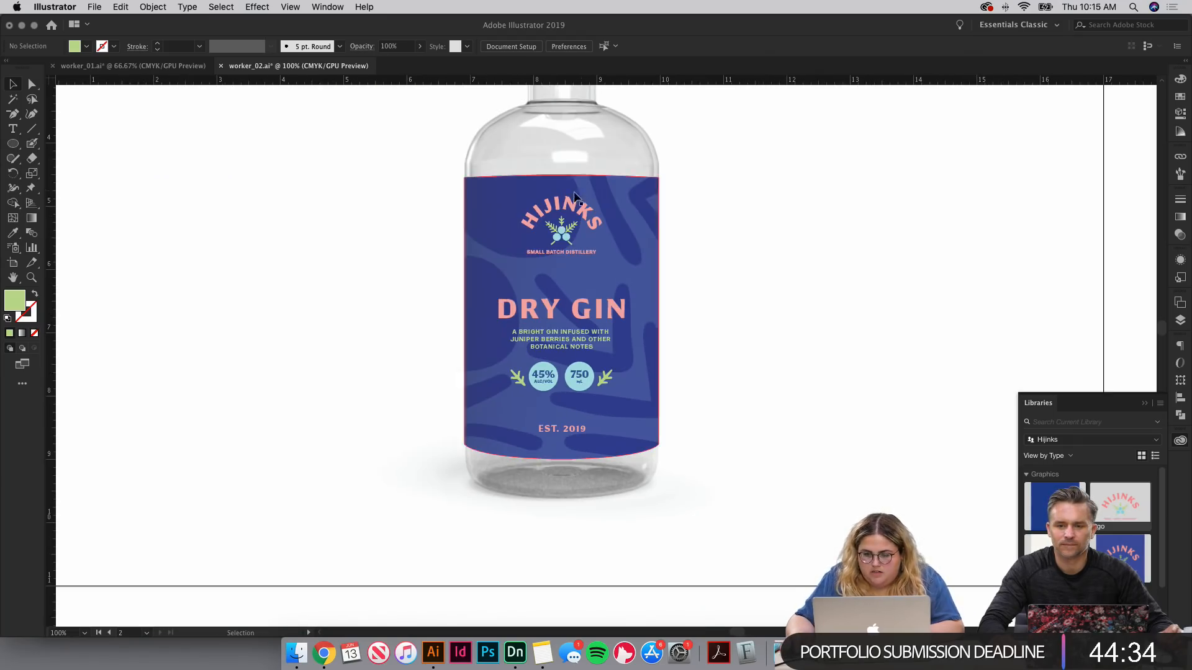
pyautogui.click(617, 229)
pyautogui.moveTo(617, 230); pyautogui.dragTo(900, 230)
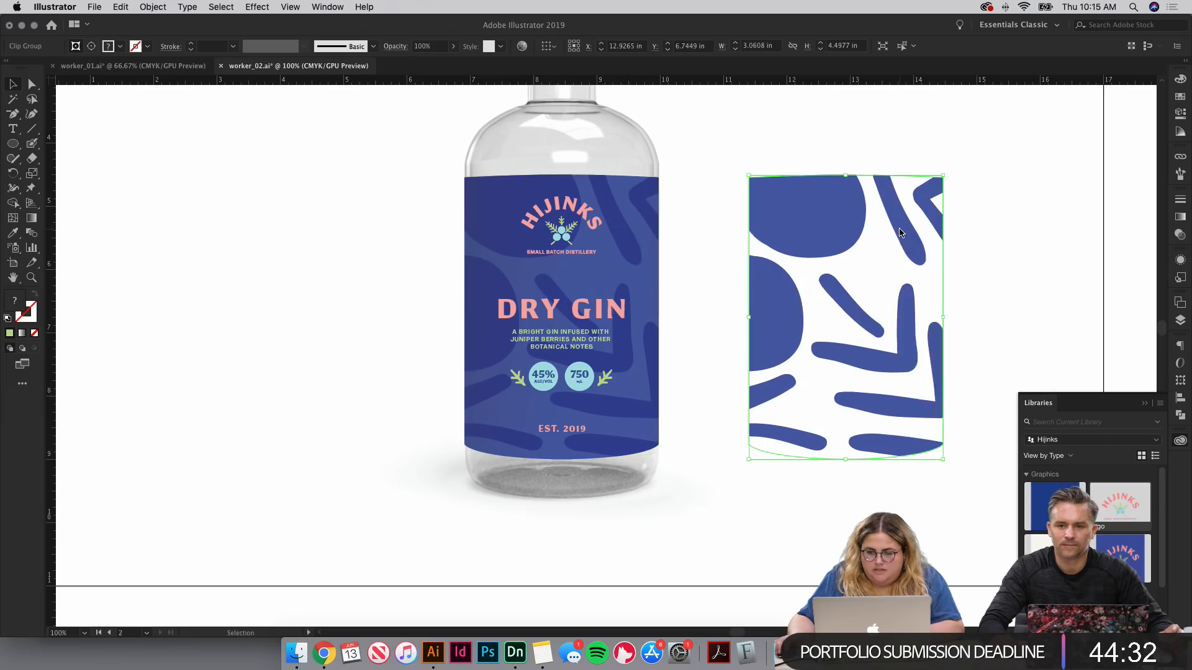
# Step: Release the pattern copy's clipping mask and add the loose shapes to the Hijinks library, undoing the temporary copy on the artboard
pyautogui.rightClick(901, 234)
pyautogui.click(933, 334)
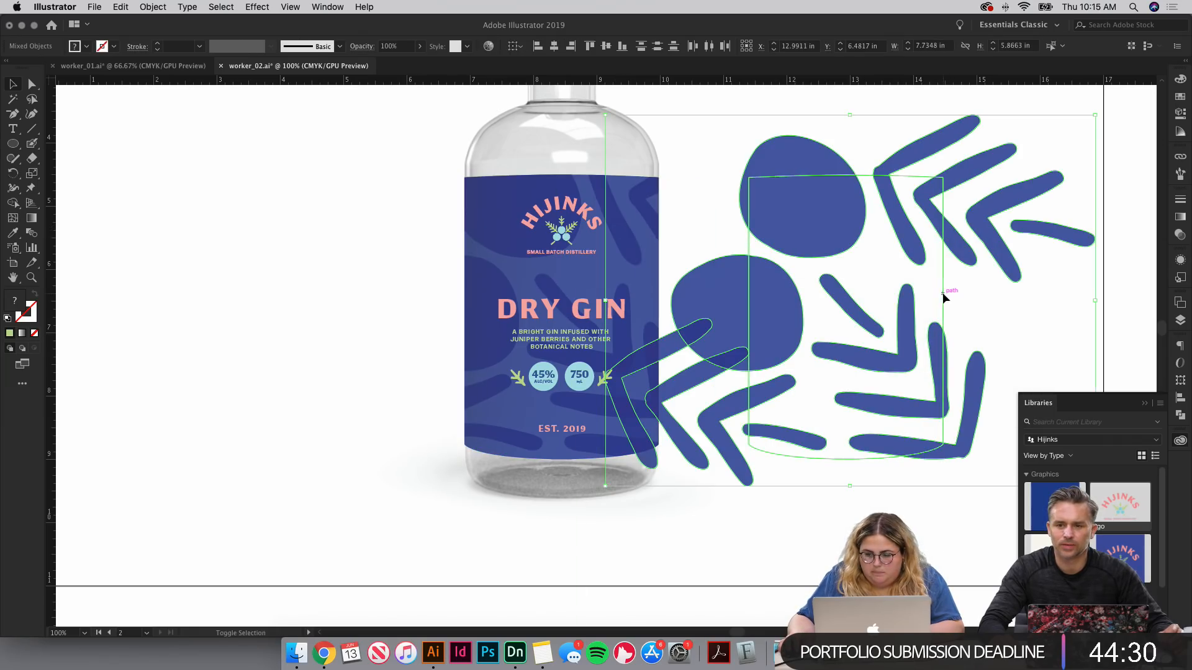
pyautogui.moveTo(906, 354); pyautogui.dragTo(1071, 512)
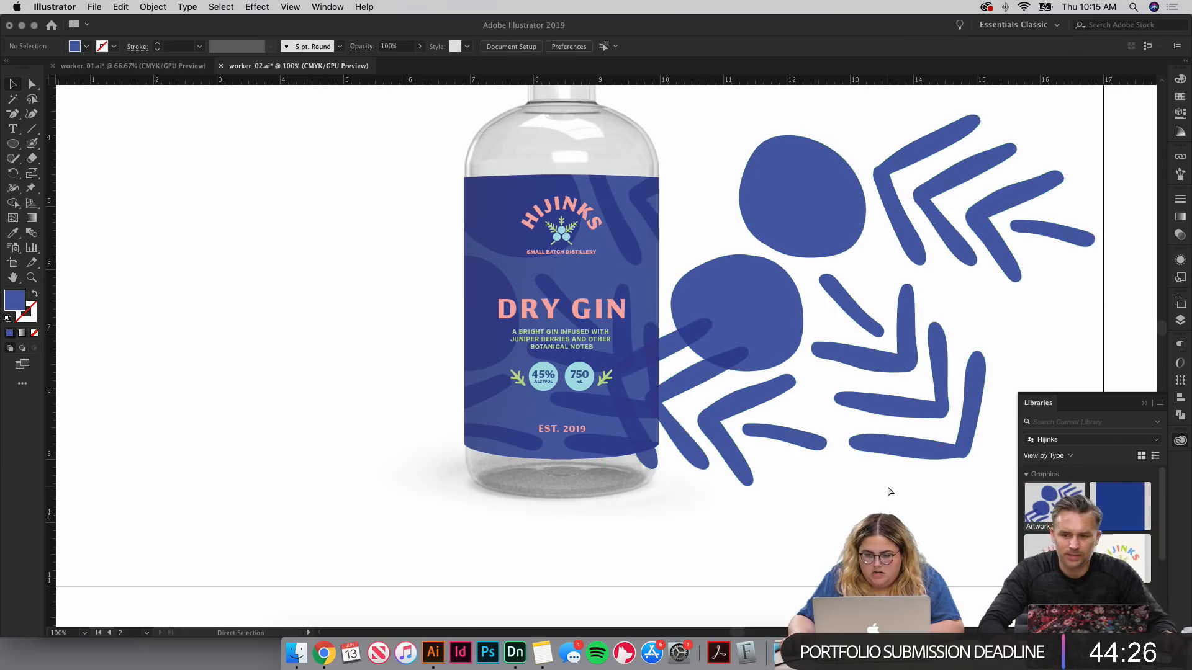
pyautogui.press('super+z')
pyautogui.press('super+z')
# Step: Duplicate the label's logo, text, badges and leaf sprigs beside the bottle, converting the text to outlines and grouping the copy
pyautogui.click(739, 316)
pyautogui.moveTo(687, 120); pyautogui.dragTo(577, 292)
pyautogui.click(416, 261)
pyautogui.moveTo(419, 162); pyautogui.dragTo(764, 465)
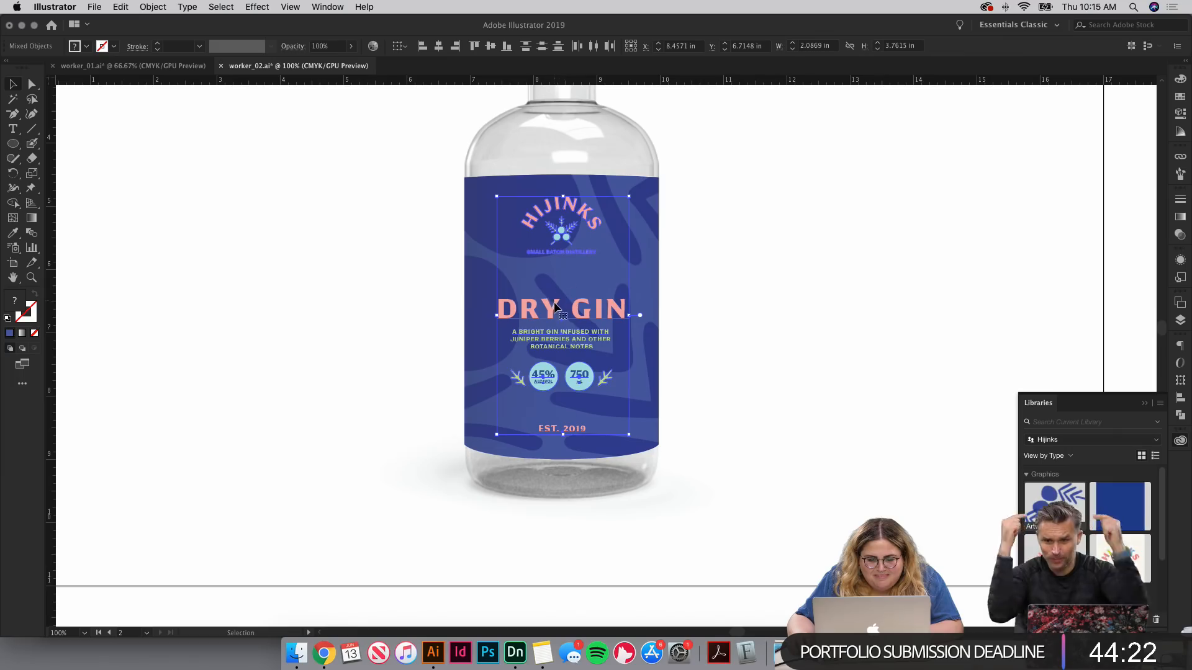
pyautogui.moveTo(598, 308); pyautogui.dragTo(892, 309)
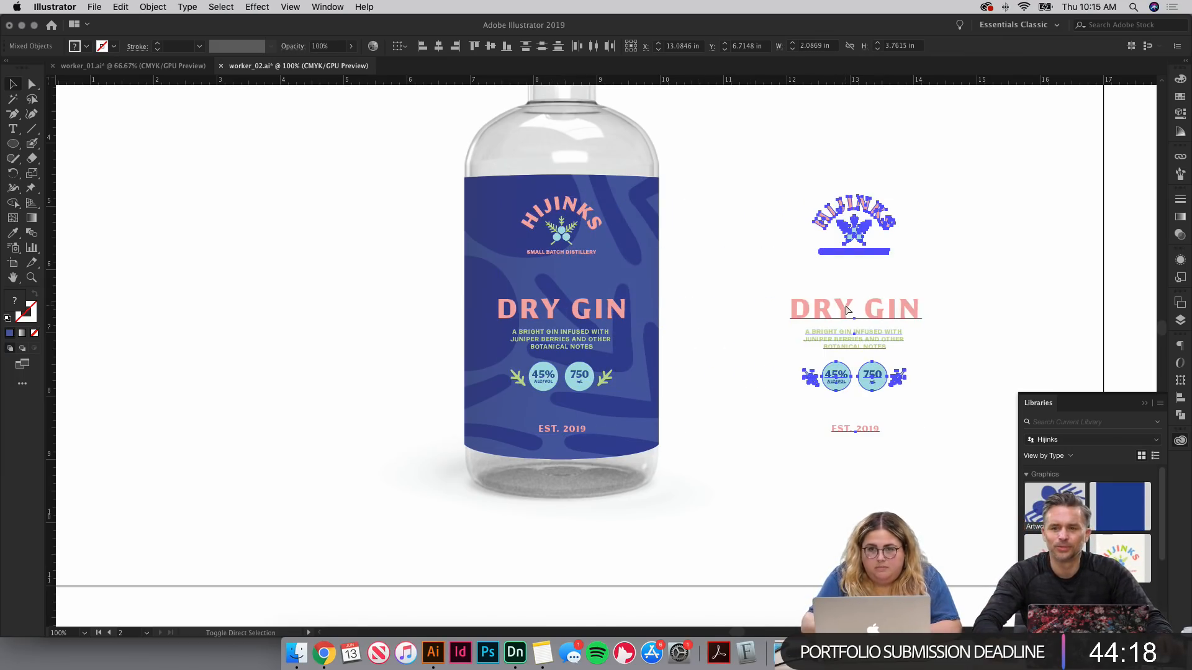
pyautogui.press('super+shift+o')
pyautogui.press('super+g')
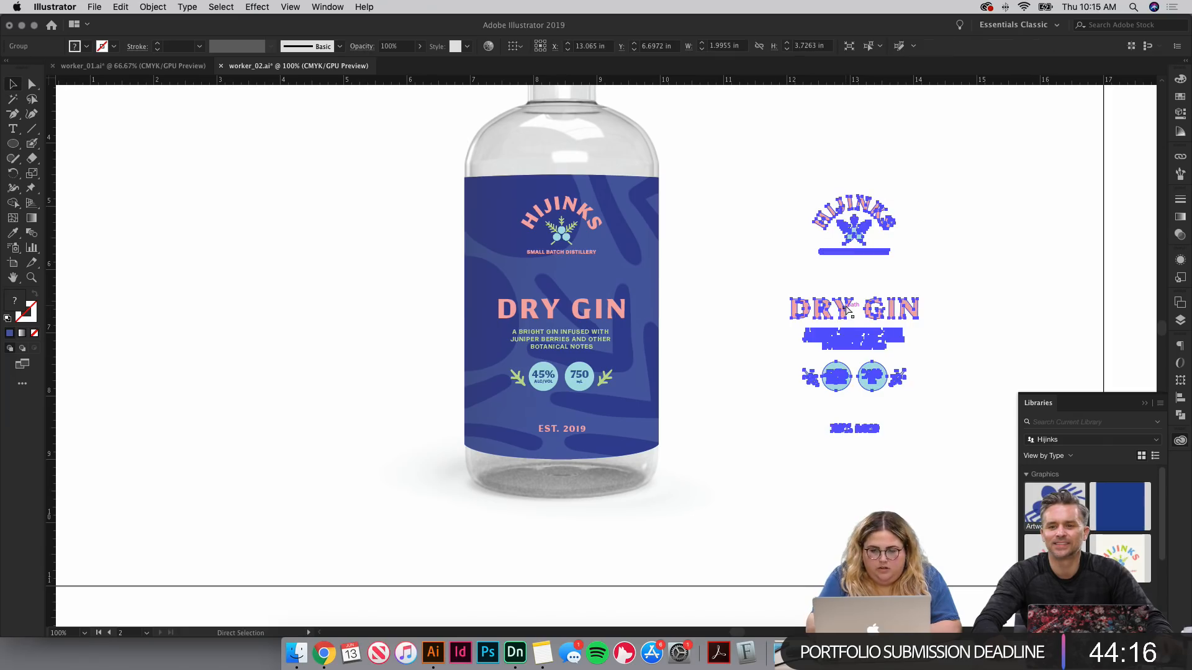
# Step: Add the outlined label artwork group to the Hijinks library and undo the temporary copy beside the bottle
pyautogui.moveTo(848, 310); pyautogui.dragTo(846, 184)
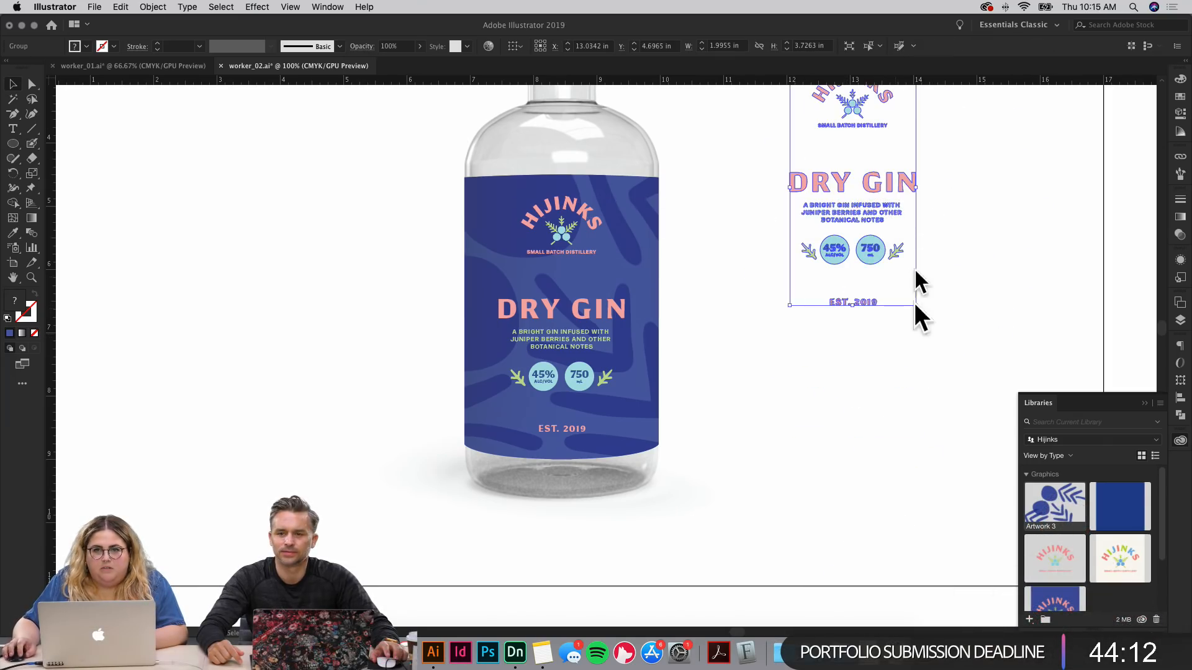
pyautogui.press('super+z')
pyautogui.moveTo(886, 312); pyautogui.dragTo(1054, 514)
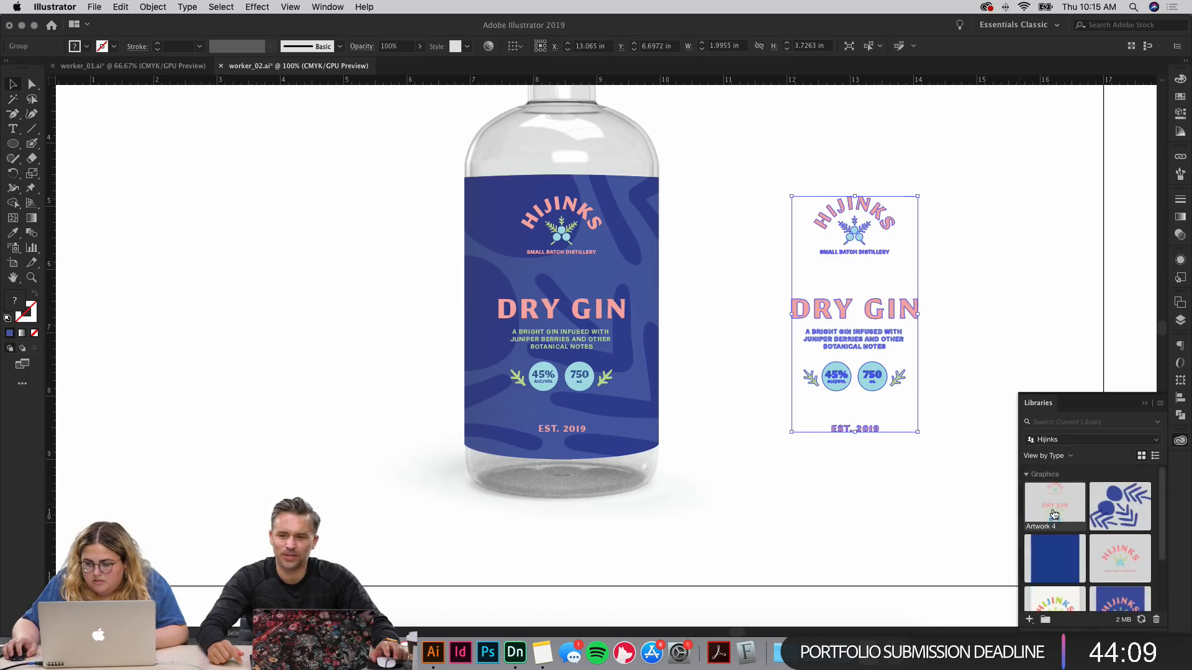
pyautogui.click(807, 494)
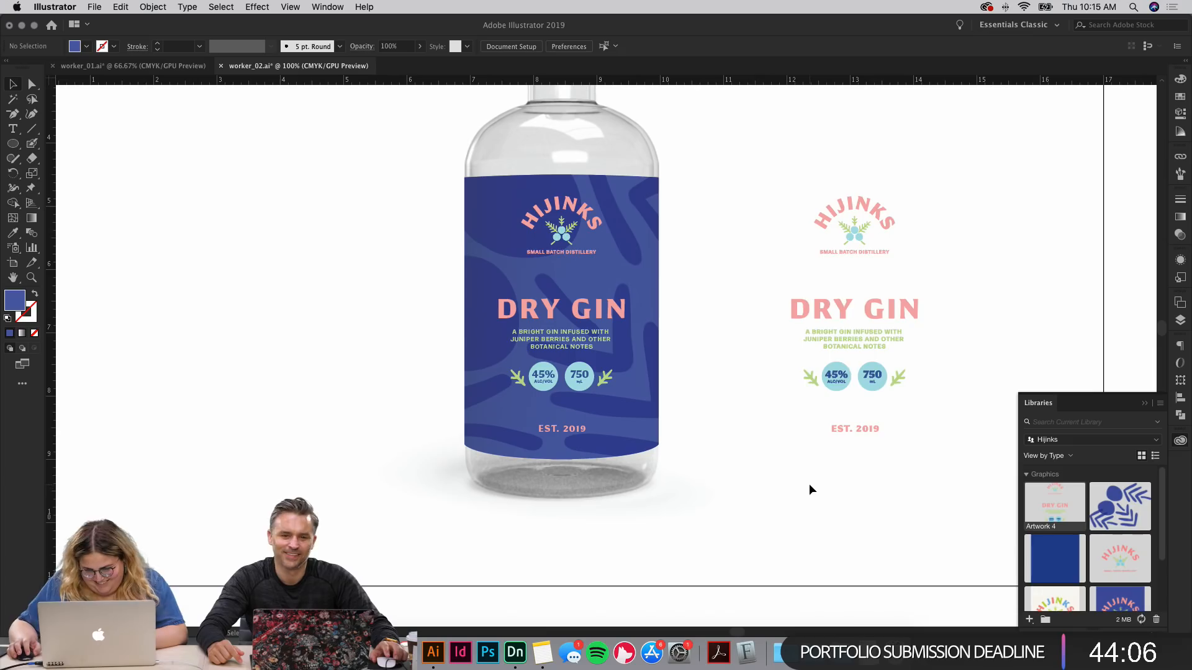
pyautogui.press('super+z')
pyautogui.press('super+z')
pyautogui.press('super+z')
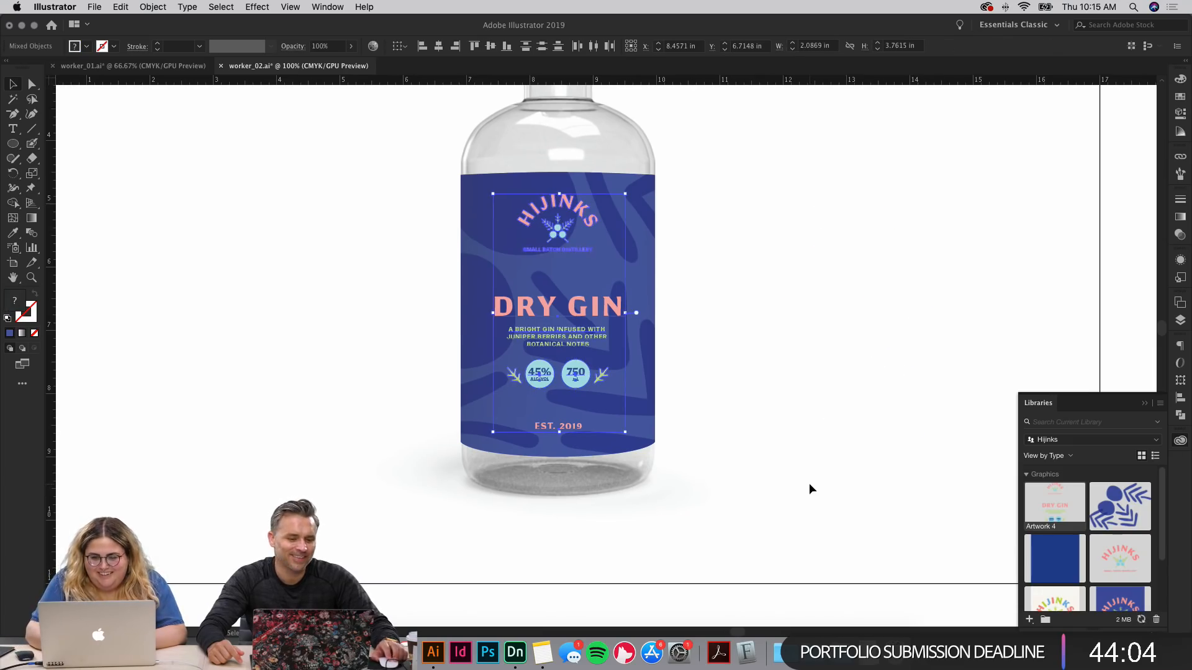
# Step: Copy the cream Hijinks logo tile with peach, green and purple lettering from the row below the original artboard
pyautogui.press('super+minus')
pyautogui.press('super+minus')
pyautogui.press('super+minus')
pyautogui.press('super+minus')
pyautogui.click(712, 398)
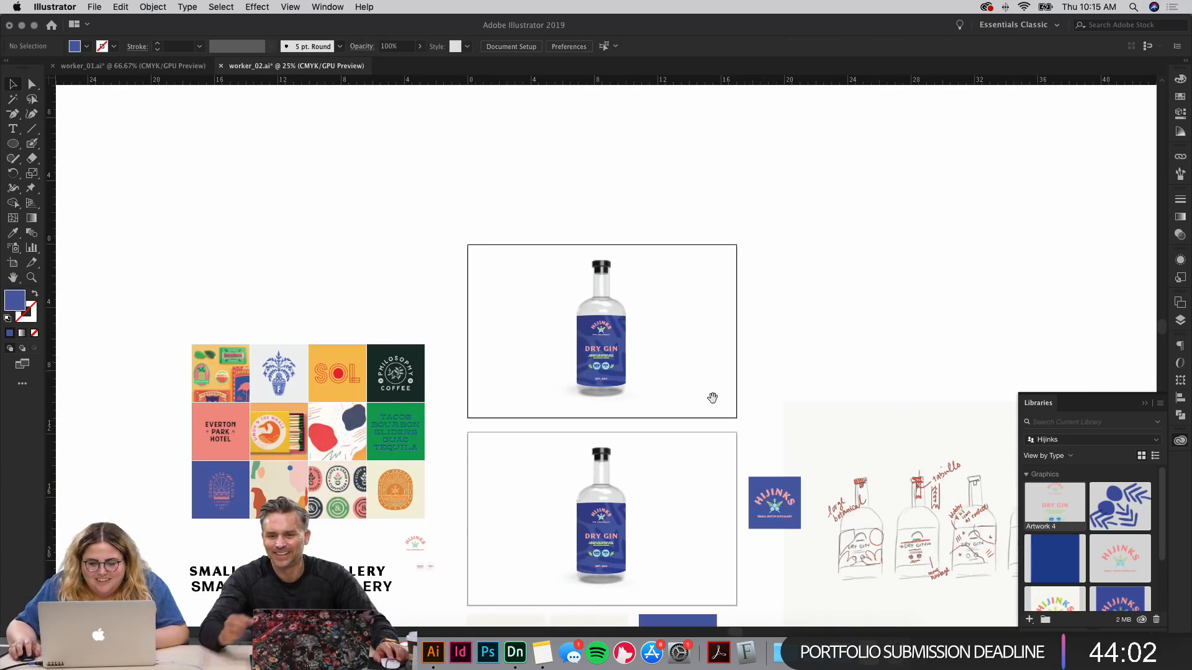
pyautogui.moveTo(713, 398); pyautogui.dragTo(686, 181)
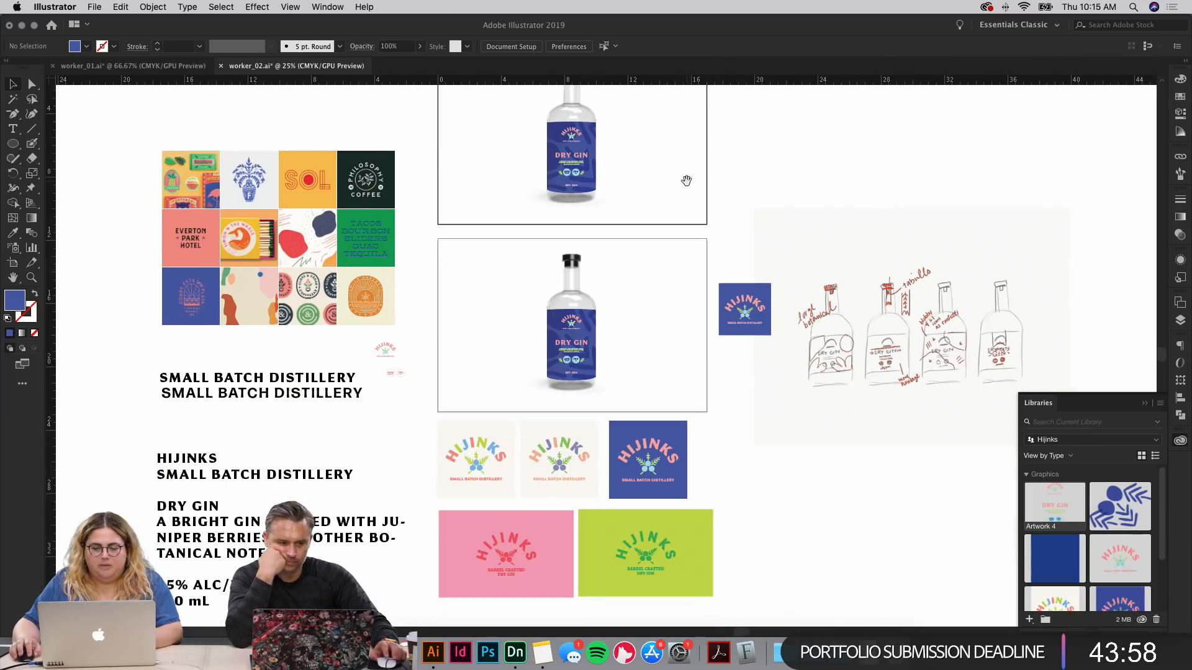
pyautogui.click(514, 431)
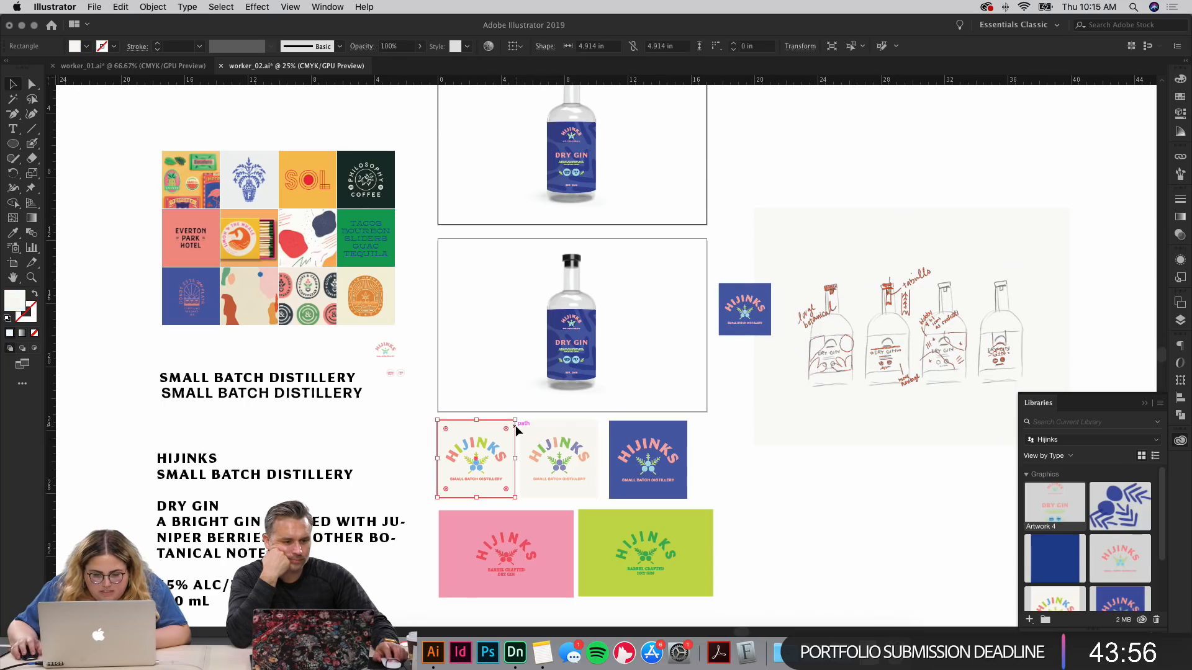
pyautogui.press('super+equal')
pyautogui.press('super+equal')
pyautogui.press('super+equal')
pyautogui.press('super+equal')
pyautogui.moveTo(713, 375); pyautogui.dragTo(615, 363)
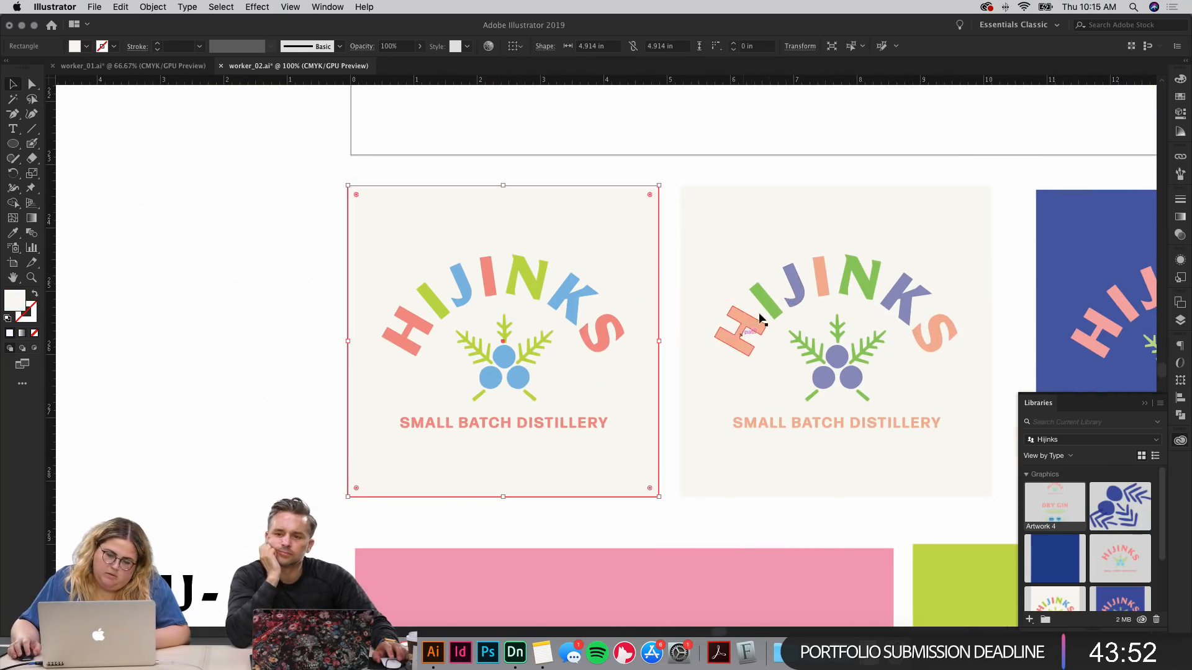
pyautogui.moveTo(690, 167); pyautogui.dragTo(972, 464)
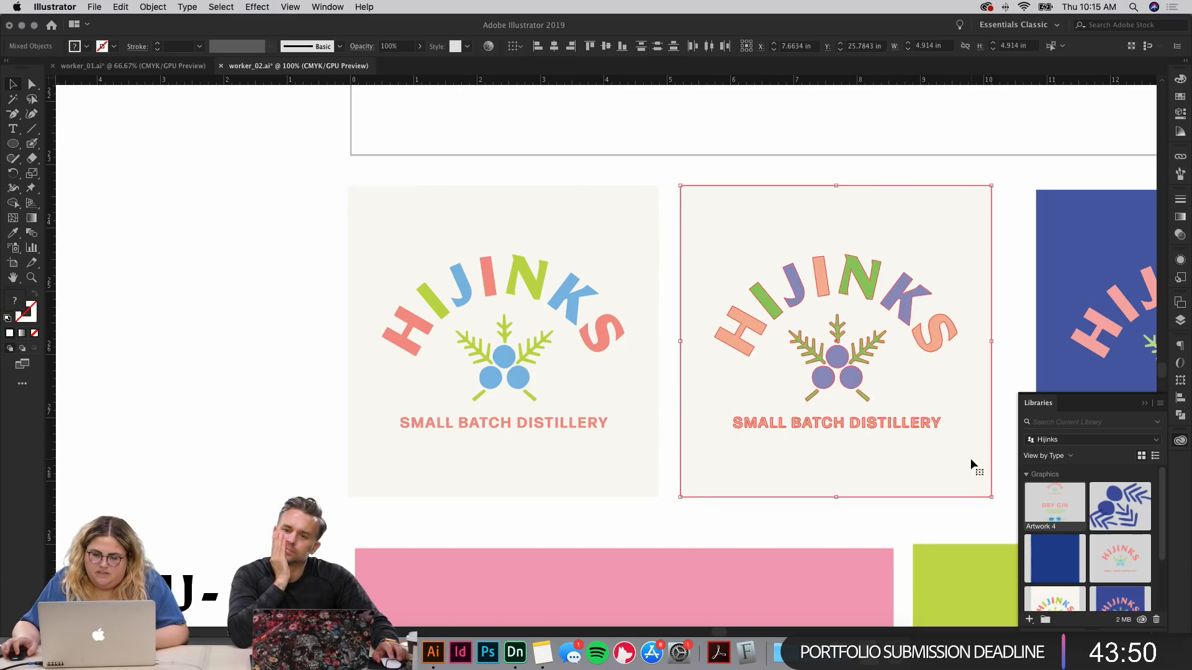
# Step: Paste the cream logo tile on the Label layer beside the upper artboard's bottle and scale it down proportionally
pyautogui.click(869, 144)
pyautogui.moveTo(869, 144); pyautogui.dragTo(807, 491)
pyautogui.moveTo(846, 242); pyautogui.dragTo(803, 445)
pyautogui.moveTo(813, 168); pyautogui.dragTo(780, 500)
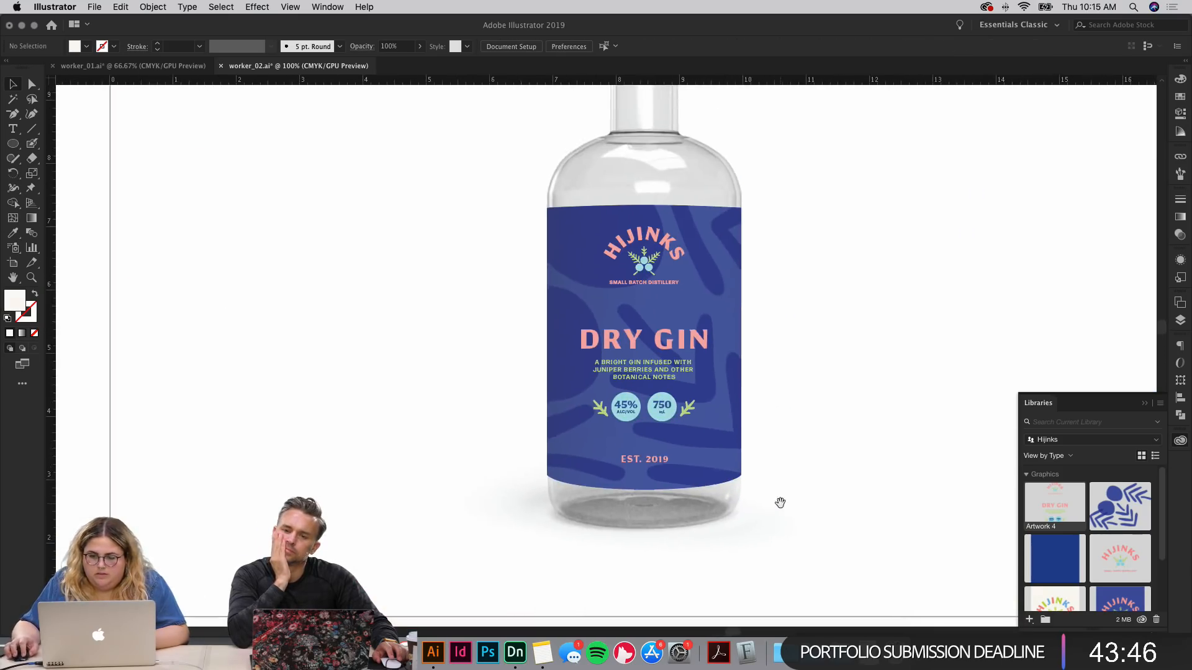
pyautogui.click(1179, 320)
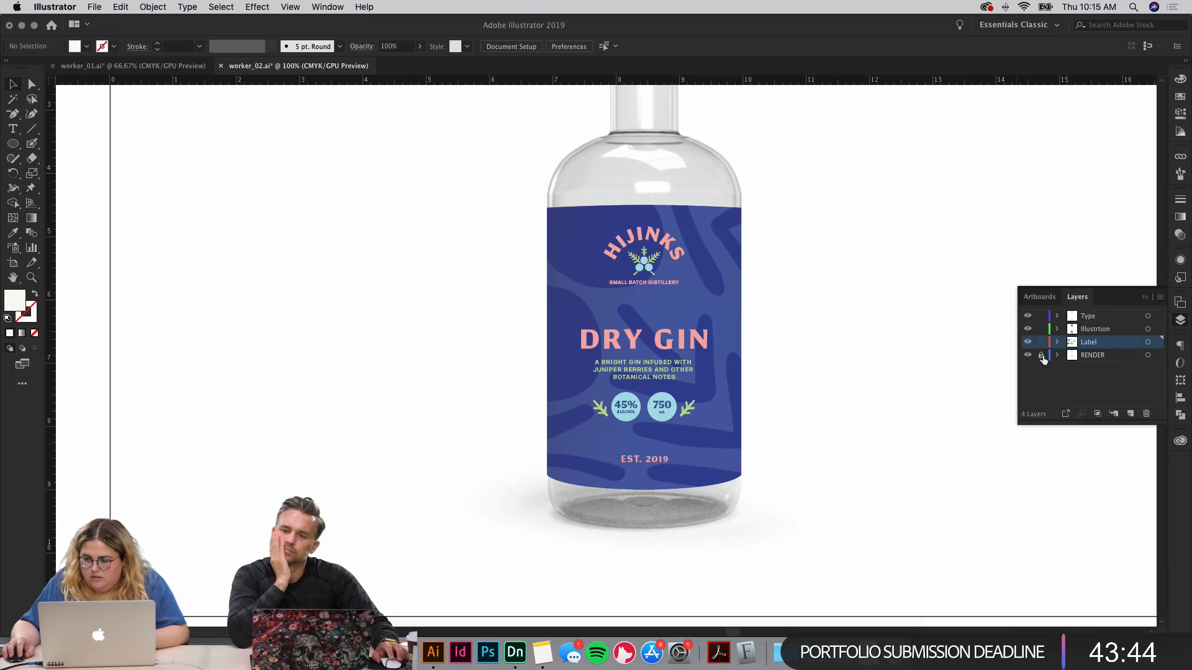
pyautogui.hotkey('ctrl', 'v')
pyautogui.moveTo(529, 309); pyautogui.dragTo(240, 280)
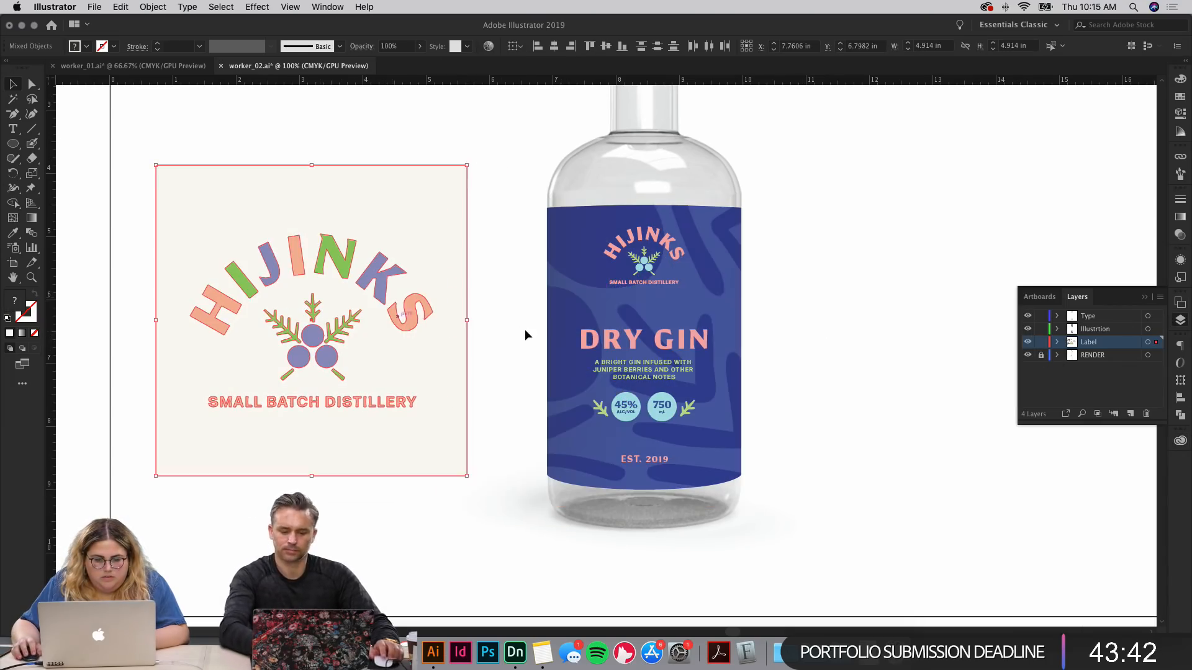
pyautogui.moveTo(471, 319); pyautogui.dragTo(427, 322)
pyautogui.click(484, 324)
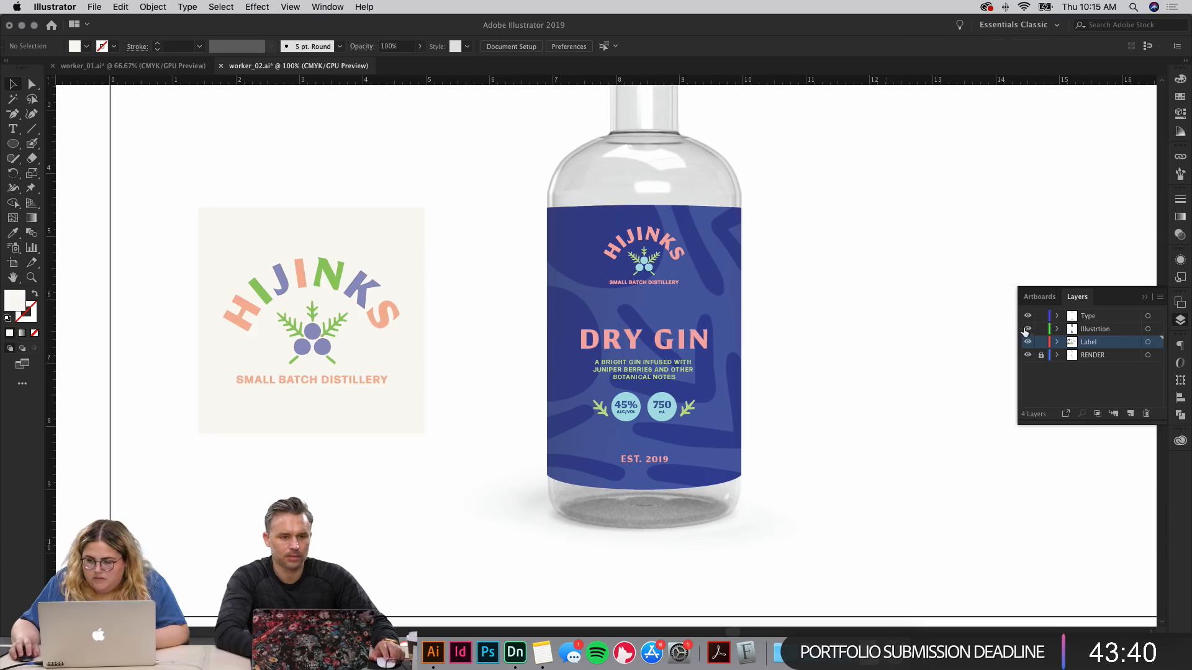
# Step: Hide the Illustrtion layer to remove the pattern from the bottle label
pyautogui.click(1027, 330)
pyautogui.hotkey('ctrl', '+')
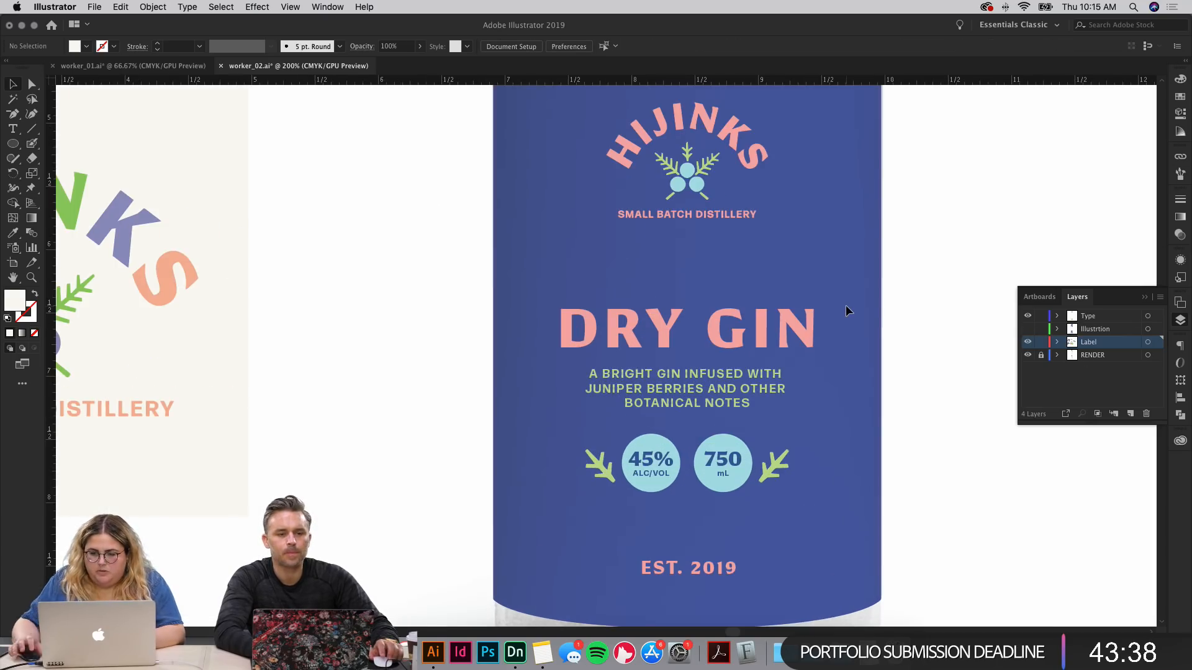
pyautogui.hotkey('ctrl', '-')
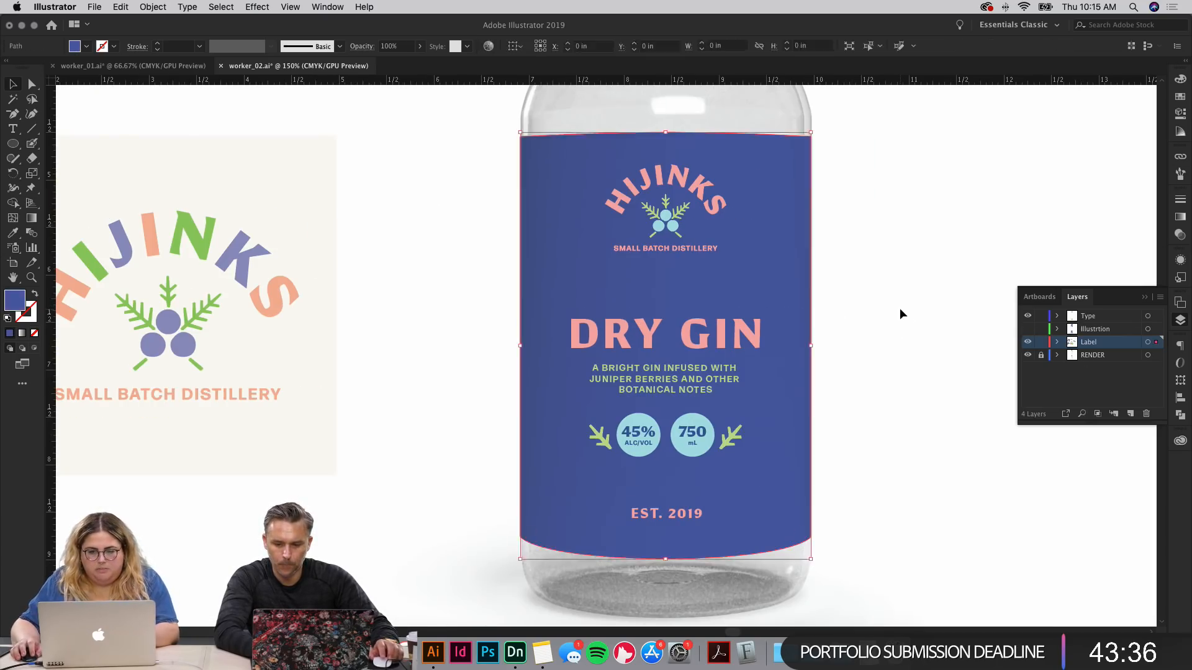
# Step: Fill the bottle label shape with the cream sampled from the logo tile's background and lock the Label layer
pyautogui.press('a')
pyautogui.click(799, 247)
pyautogui.press('i')
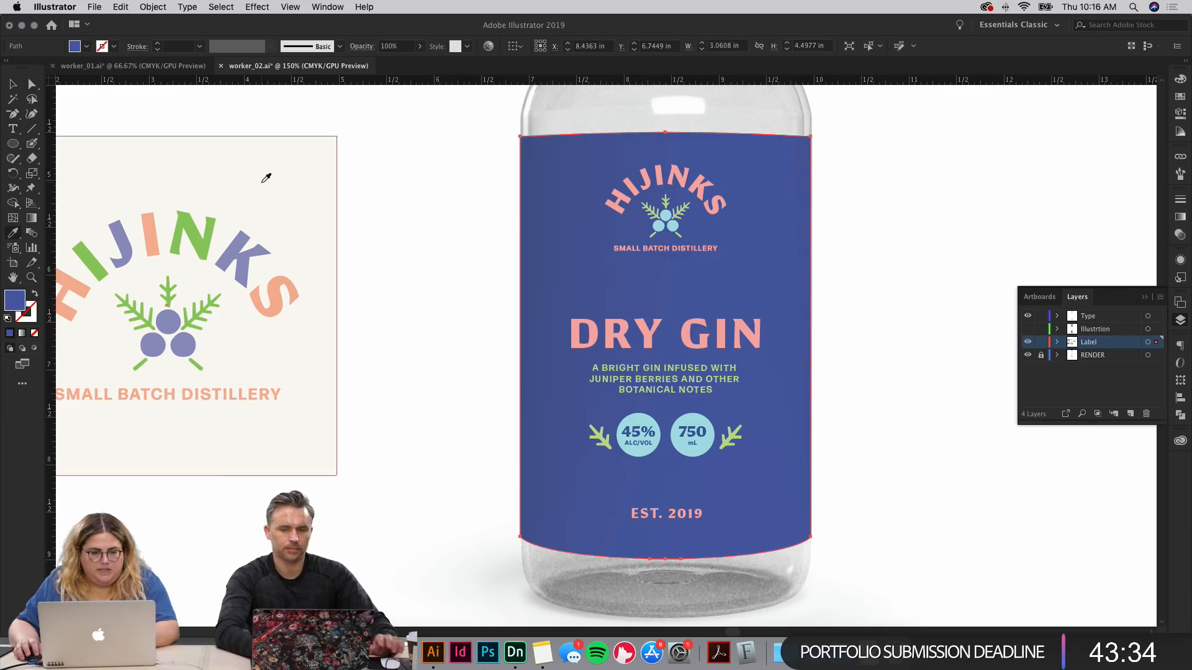
pyautogui.click(266, 178)
pyautogui.click(1041, 342)
pyautogui.press('v')
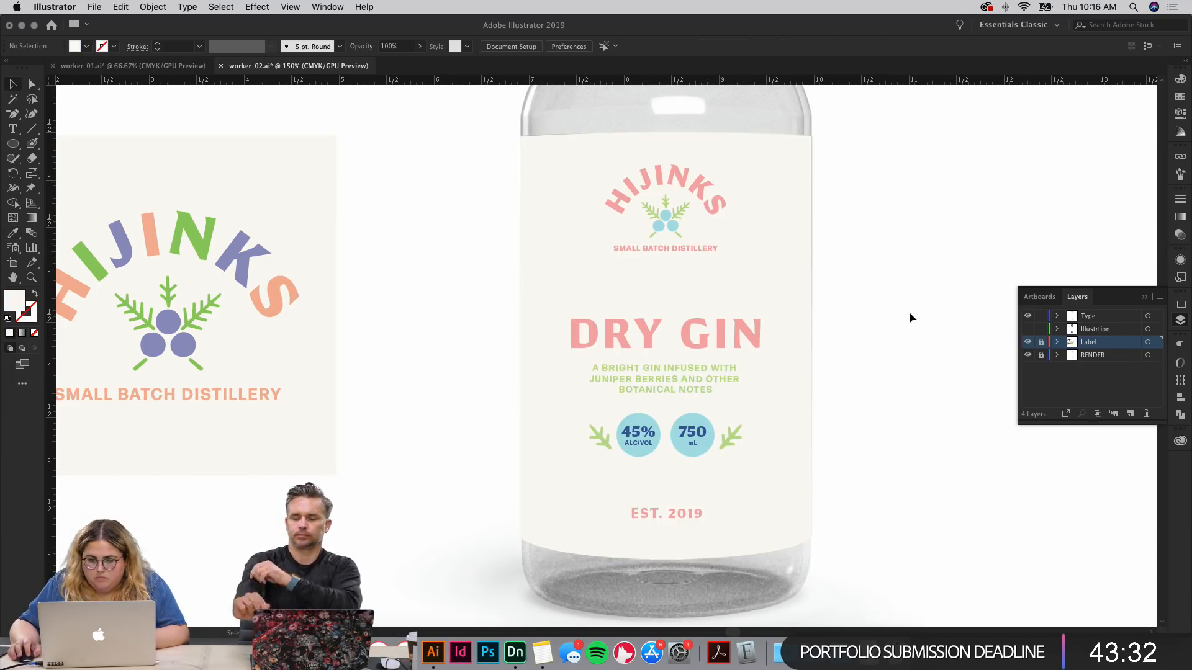
# Step: Select the H and the second I individually within the label's HIJINKS lettering
pyautogui.click(607, 210)
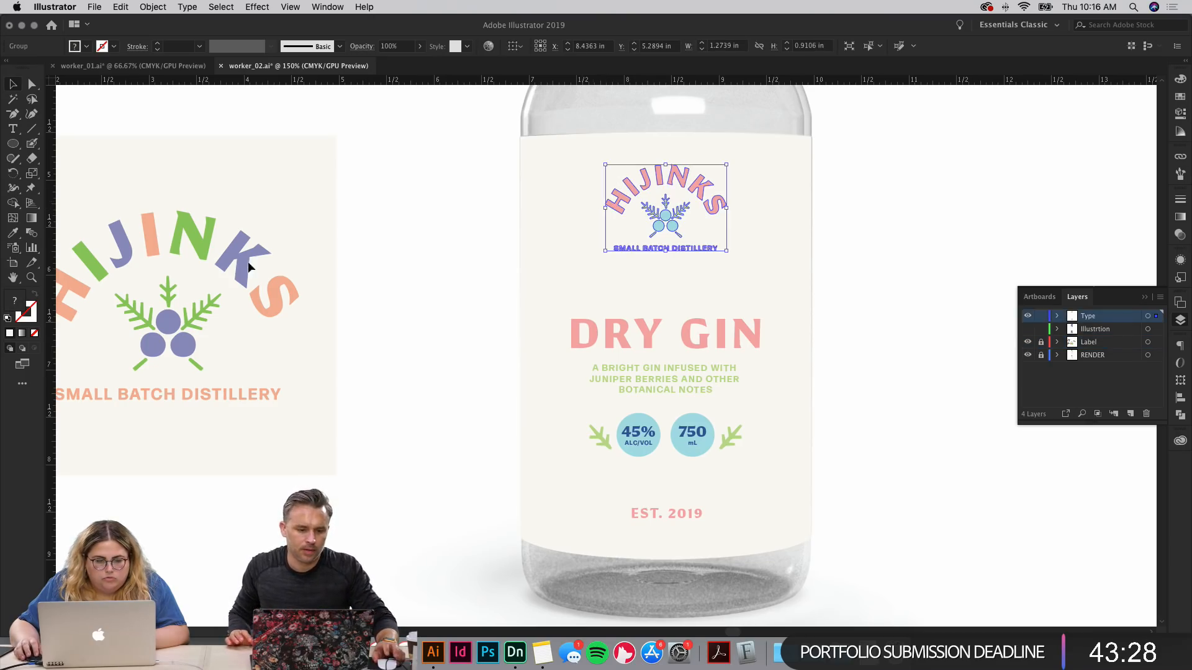
pyautogui.click(464, 234)
pyautogui.press('a')
pyautogui.click(619, 202)
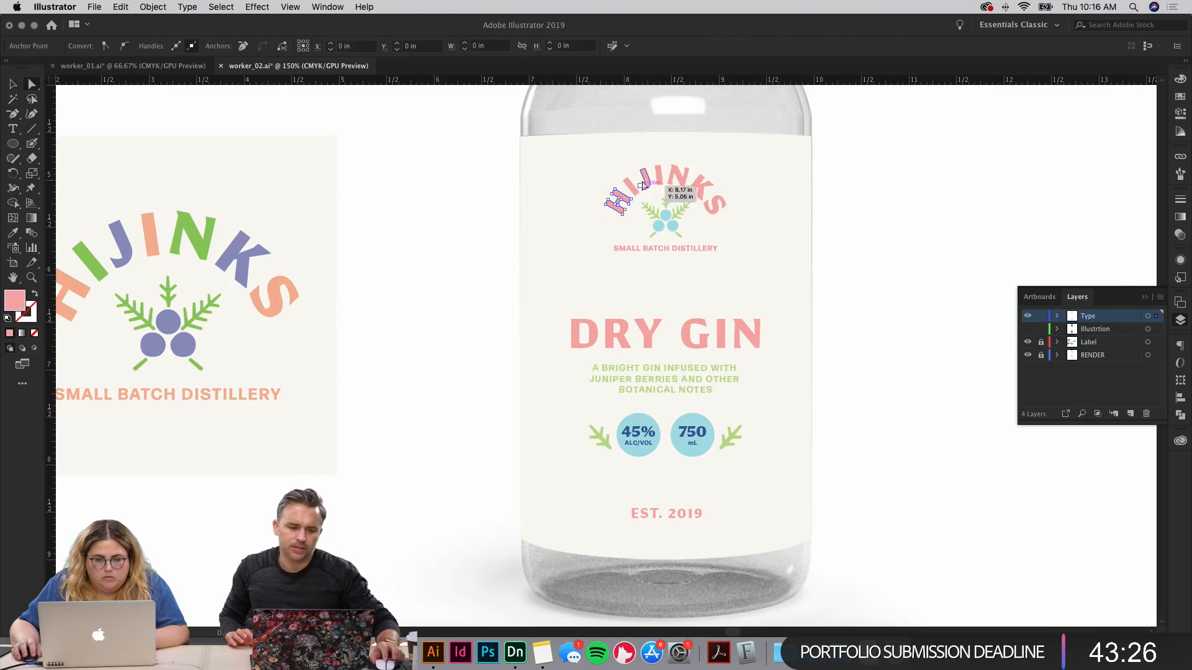
pyautogui.keyDown('shift'); pyautogui.click(660, 177); pyautogui.keyUp('shift')
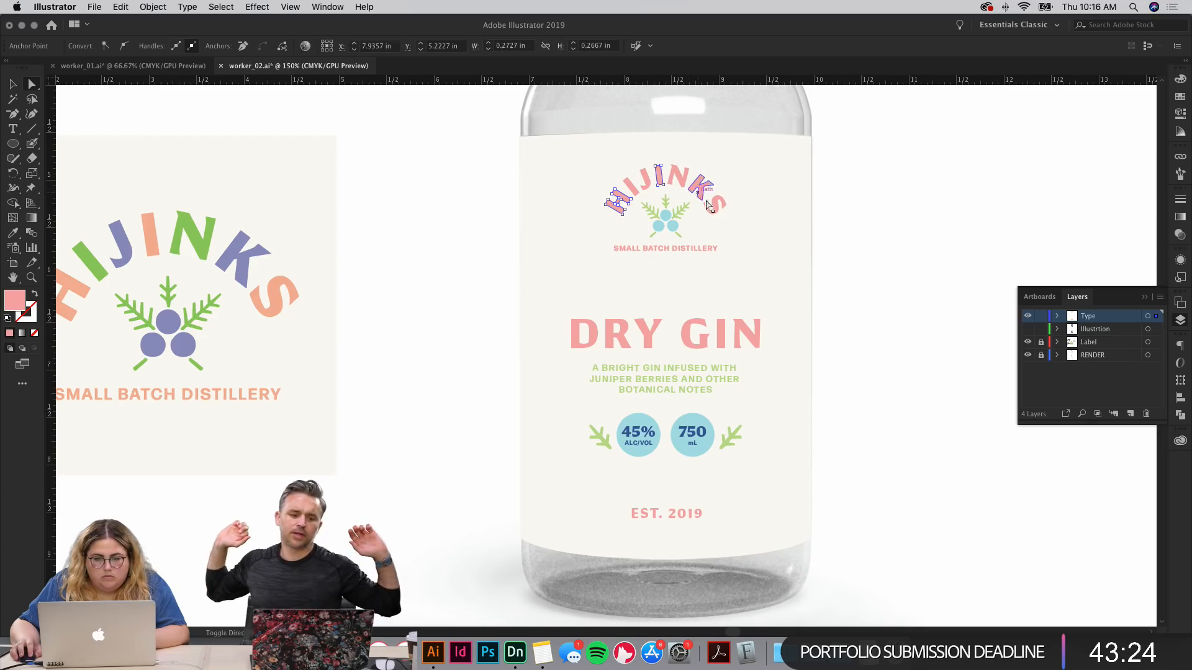
# Step: Recolour the H, the second I and the S of the bottle's HIJINKS logo with the large logo's peach
pyautogui.keyDown('shift'); pyautogui.click(715, 205); pyautogui.keyUp('shift')
pyautogui.press('i')
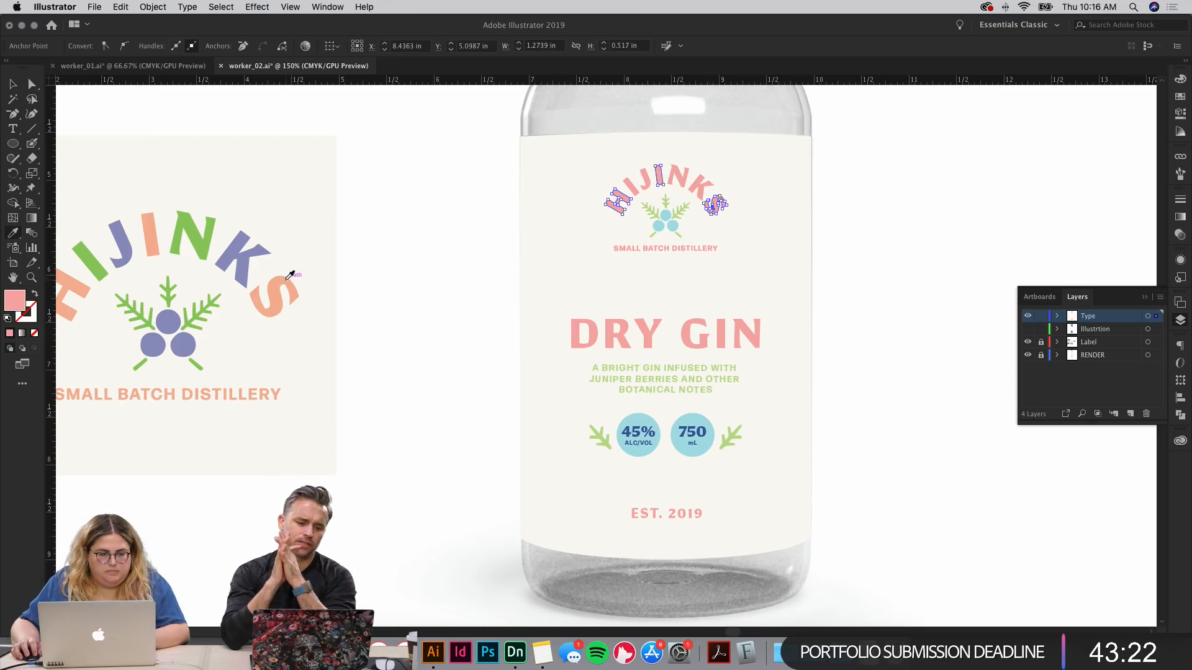
pyautogui.press('v')
pyautogui.click(386, 229)
# Step: Recolour the first I and the N of the bottle's HIJINKS lettering with the large logo's bright green
pyautogui.press('a')
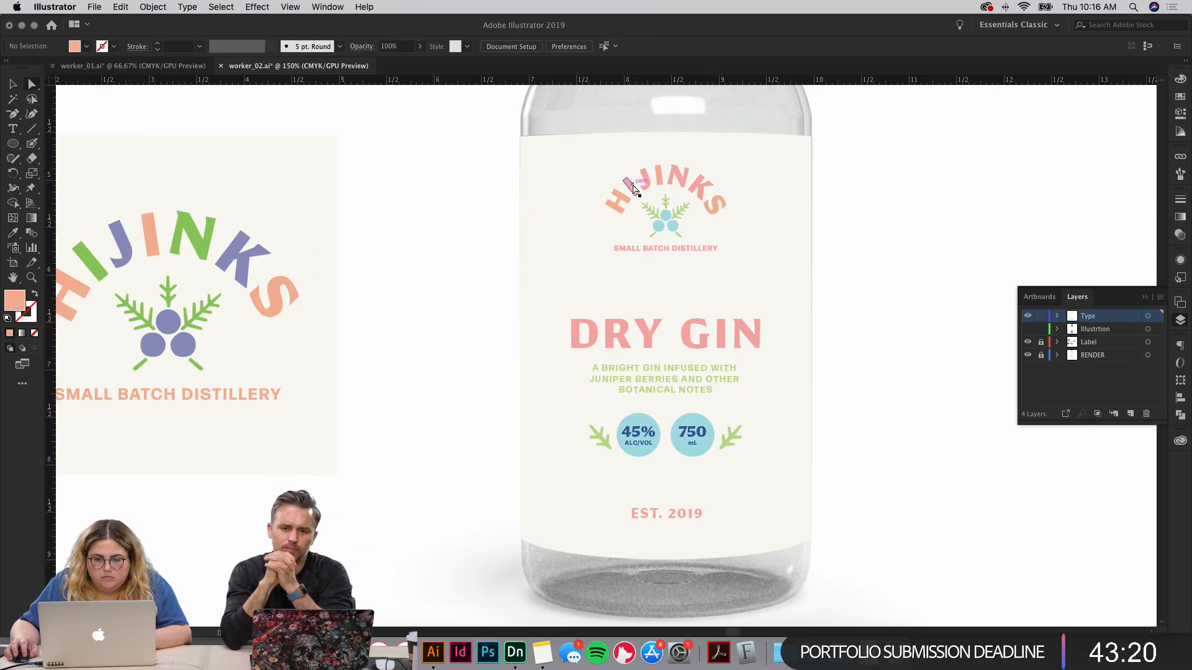
pyautogui.click(632, 187)
pyautogui.keyDown('shift'); pyautogui.click(675, 178); pyautogui.keyUp('shift')
pyautogui.press('i')
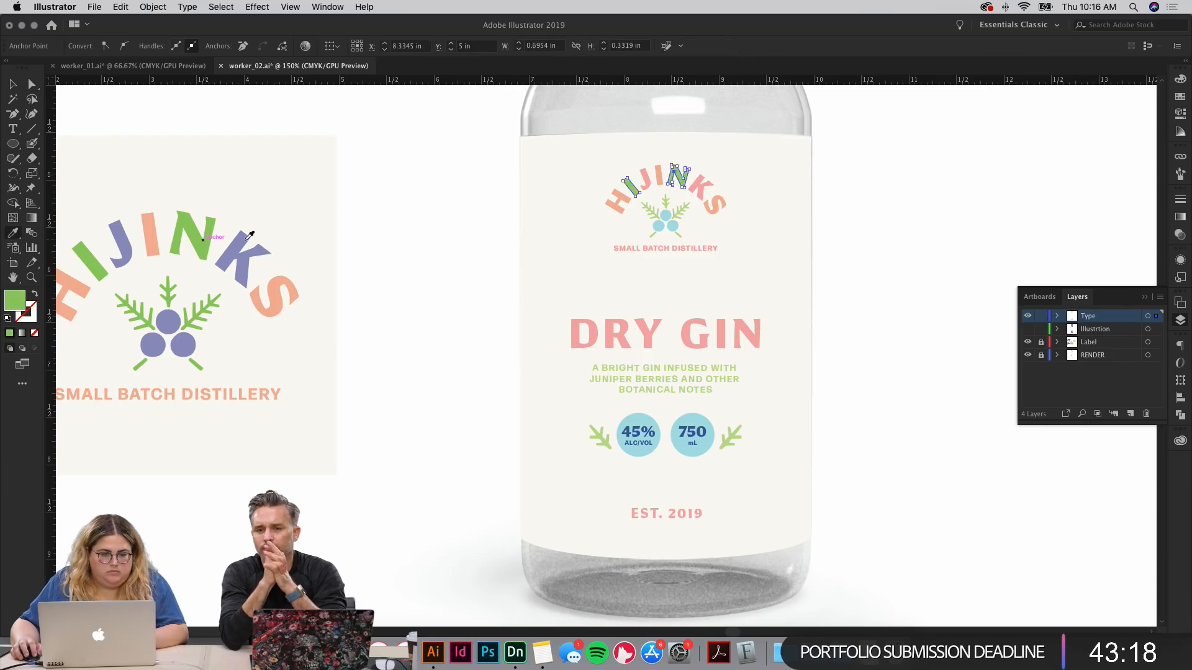
pyautogui.press('v')
pyautogui.click(404, 232)
# Step: Recolour the J and K of the bottle's HIJINKS lettering with the purple sampled from the large logo's K
pyautogui.press('a')
pyautogui.click(645, 188)
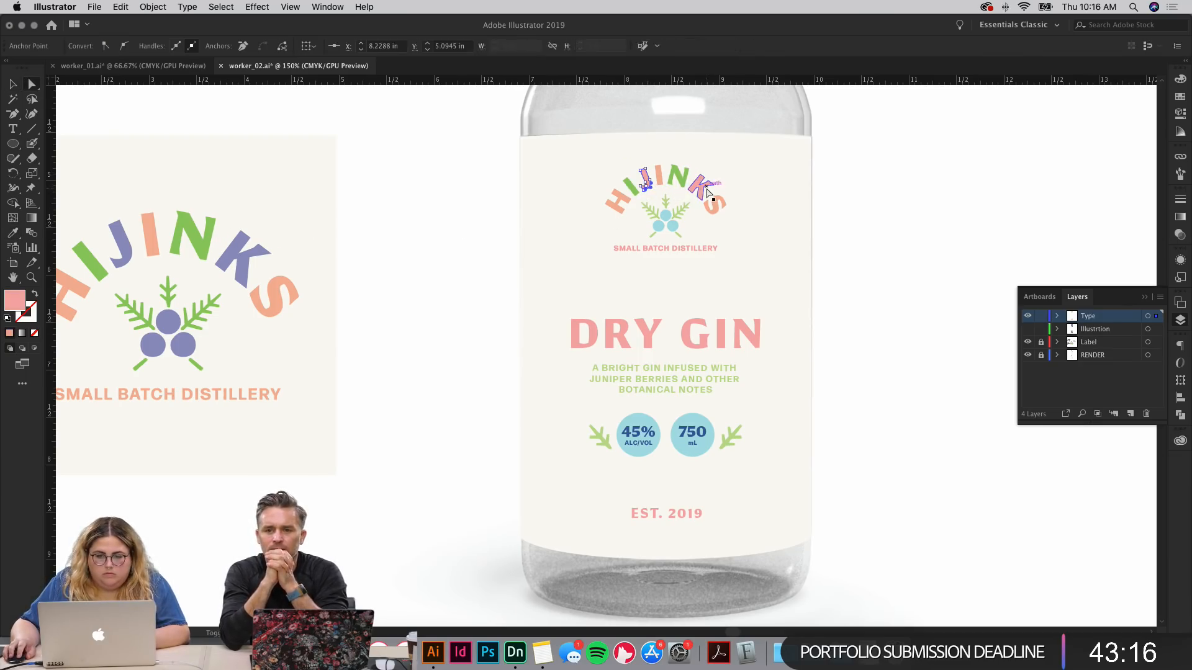
pyautogui.keyDown('shift'); pyautogui.click(706, 188); pyautogui.keyUp('shift')
pyautogui.press('i')
pyautogui.click(245, 249)
pyautogui.press('v')
pyautogui.click(375, 246)
# Step: Recolour the three juniper berries in the bottle's logo with the purple of the large logo's berries
pyautogui.press('a')
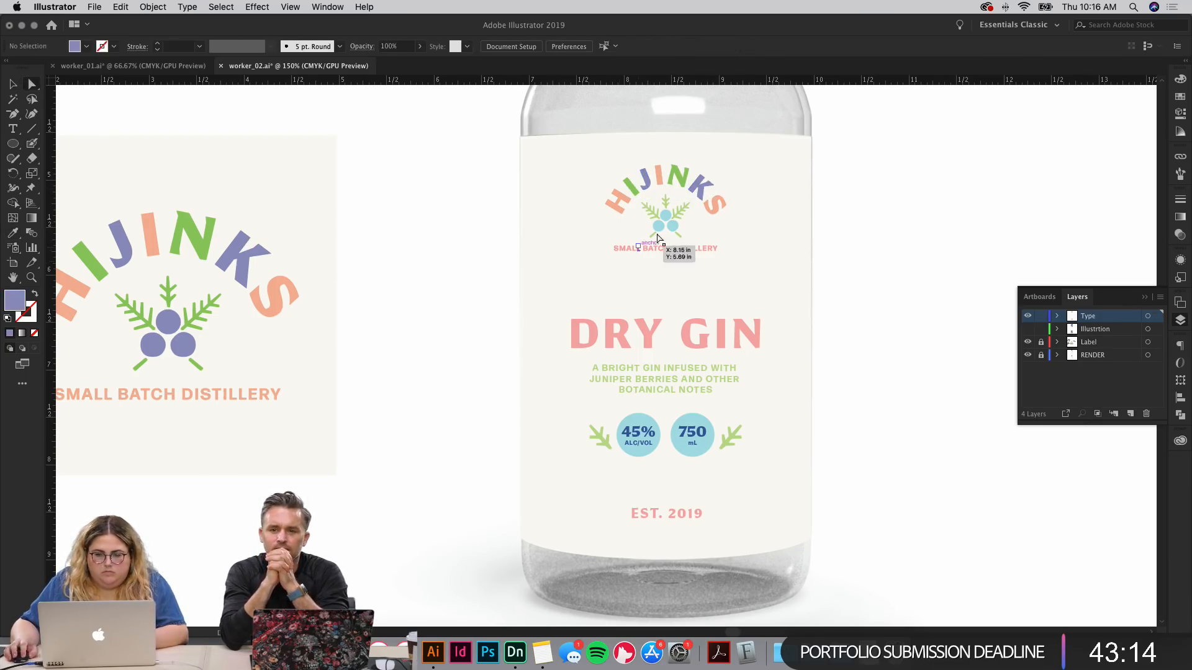
pyautogui.click(659, 234)
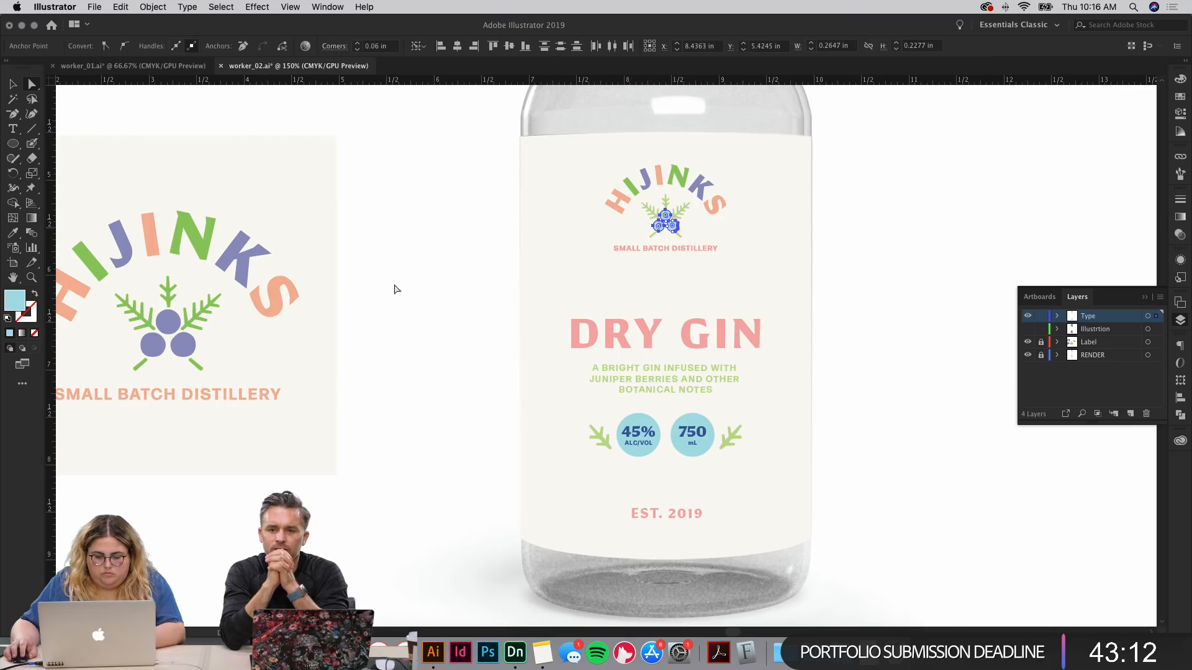
pyautogui.press('i')
pyautogui.click(166, 319)
pyautogui.press('v')
pyautogui.click(519, 285)
# Step: Recolour all the sprigs and stems around the berries in the bottle's logo with the large logo's green
pyautogui.press('a')
pyautogui.click(649, 211)
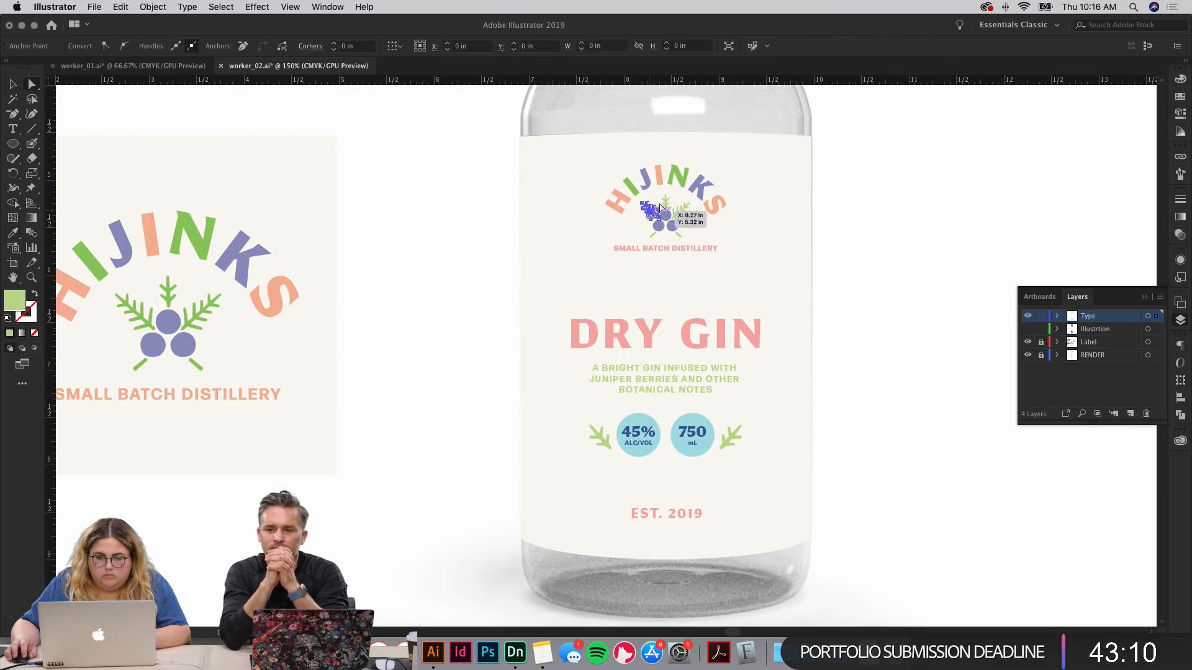
pyautogui.keyDown('shift'); pyautogui.click(665, 202); pyautogui.keyUp('shift')
pyautogui.keyDown('shift'); pyautogui.click(684, 207); pyautogui.keyUp('shift')
pyautogui.keyDown('shift'); pyautogui.click(679, 235); pyautogui.keyUp('shift')
pyautogui.keyDown('shift'); pyautogui.click(655, 235); pyautogui.keyUp('shift')
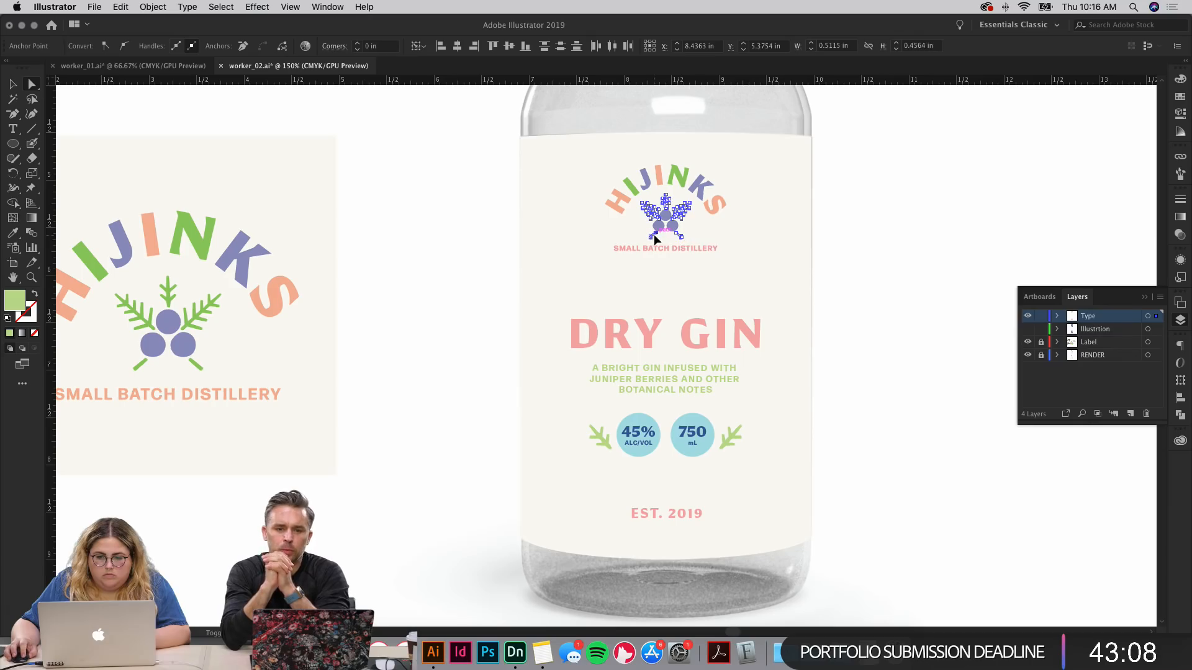
pyautogui.press('i')
pyautogui.click(203, 309)
pyautogui.press('v')
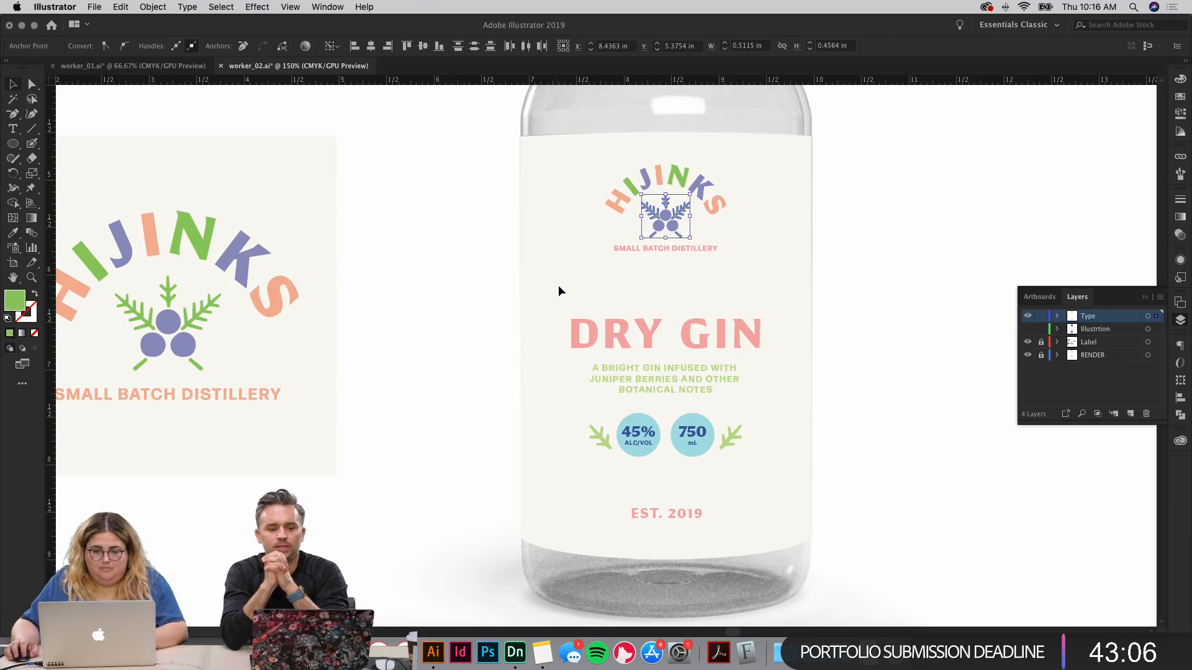
pyautogui.click(558, 285)
# Step: Recolour the SMALL BATCH DISTILLERY line on the bottle label with the peach of the large logo's tagline
pyautogui.press('a')
pyautogui.moveTo(571, 275); pyautogui.dragTo(758, 246)
pyautogui.press('i')
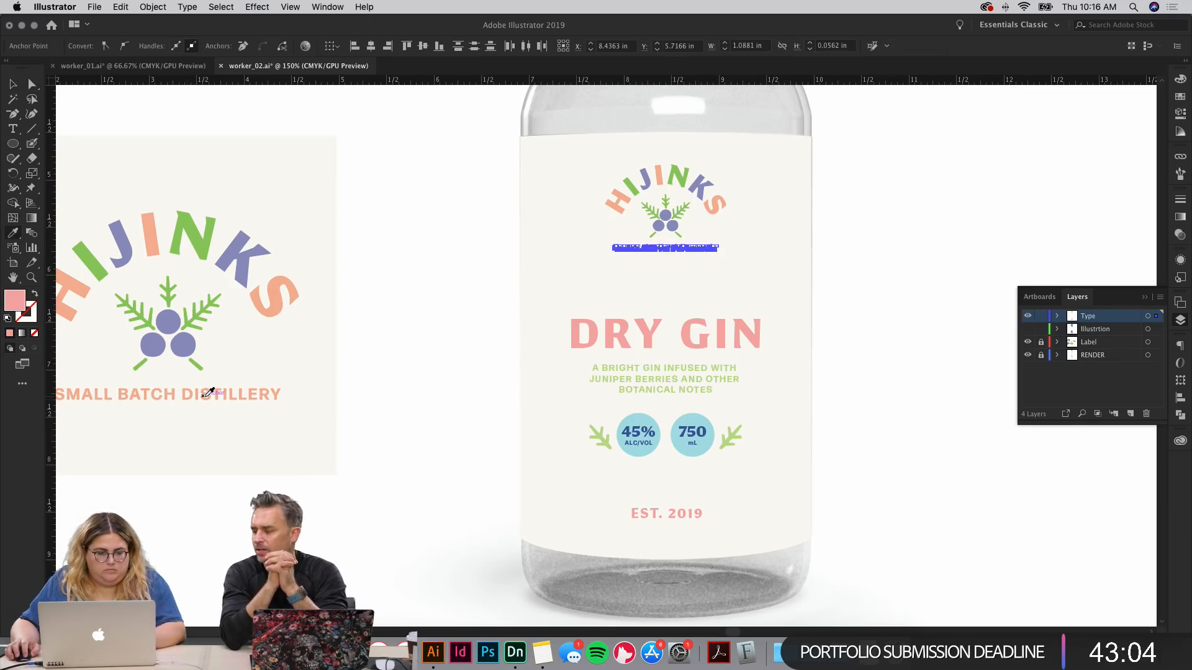
pyautogui.press('v')
pyautogui.click(384, 372)
# Step: Recolour the DRY GIN title with the purple sampled from the large logo's K
pyautogui.click(649, 341)
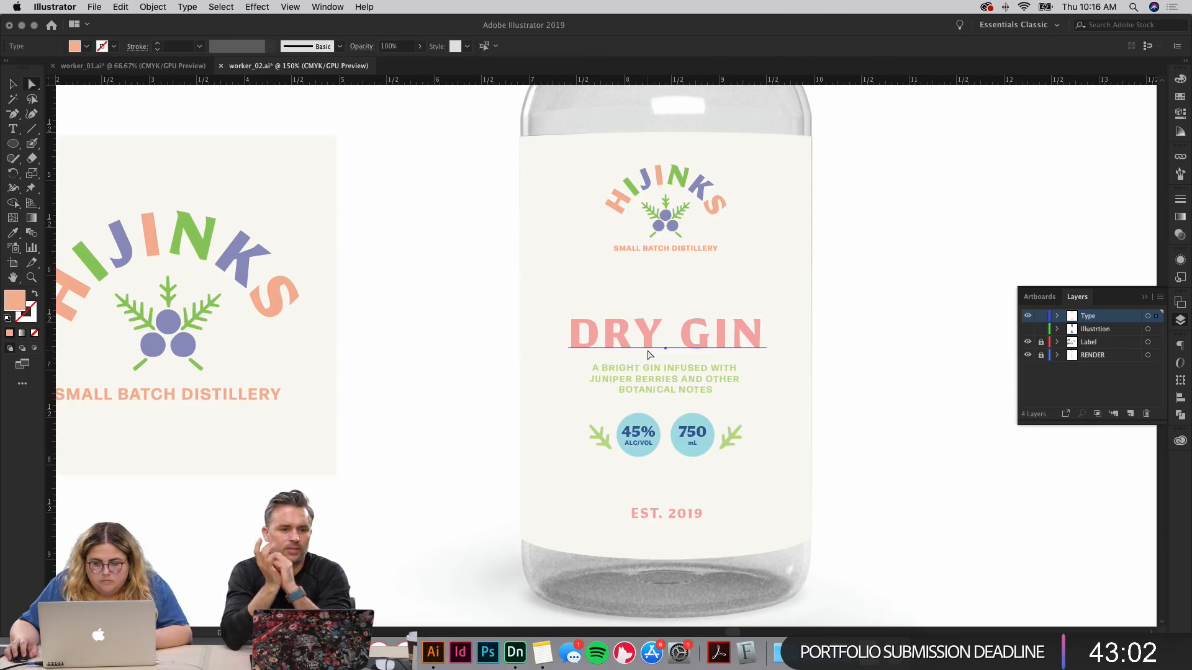
pyautogui.press('i')
pyautogui.click(229, 247)
pyautogui.press('v')
pyautogui.click(426, 332)
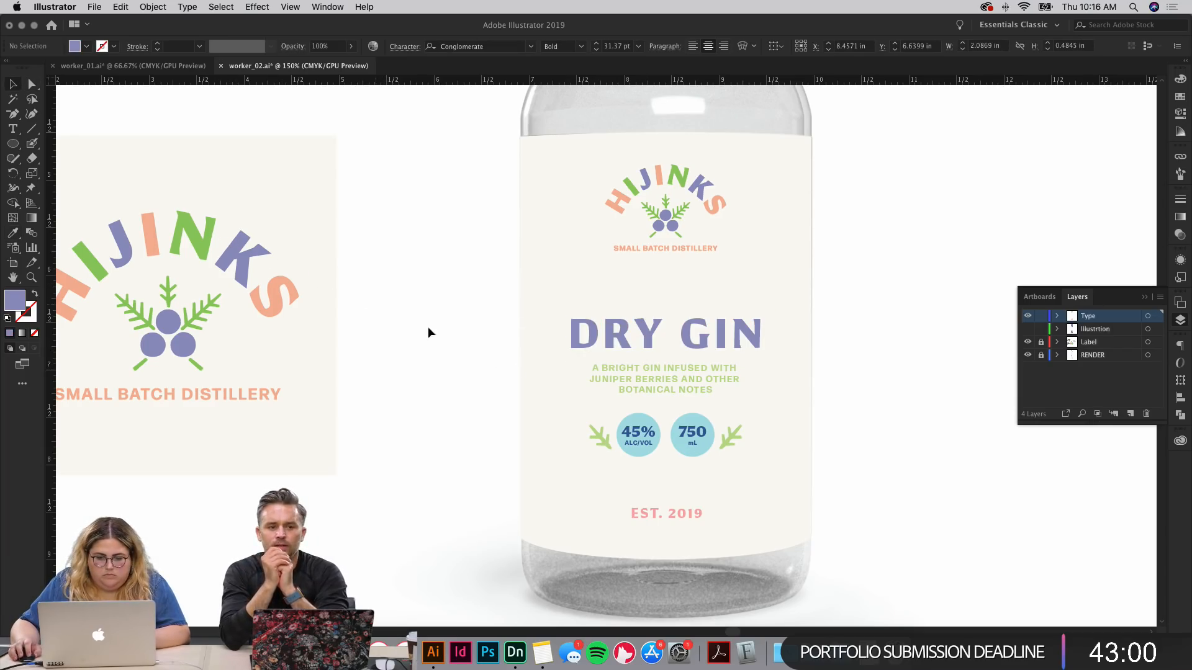
# Step: Recolour the description paragraph under DRY GIN with the green of the large logo's N
pyautogui.click(598, 372)
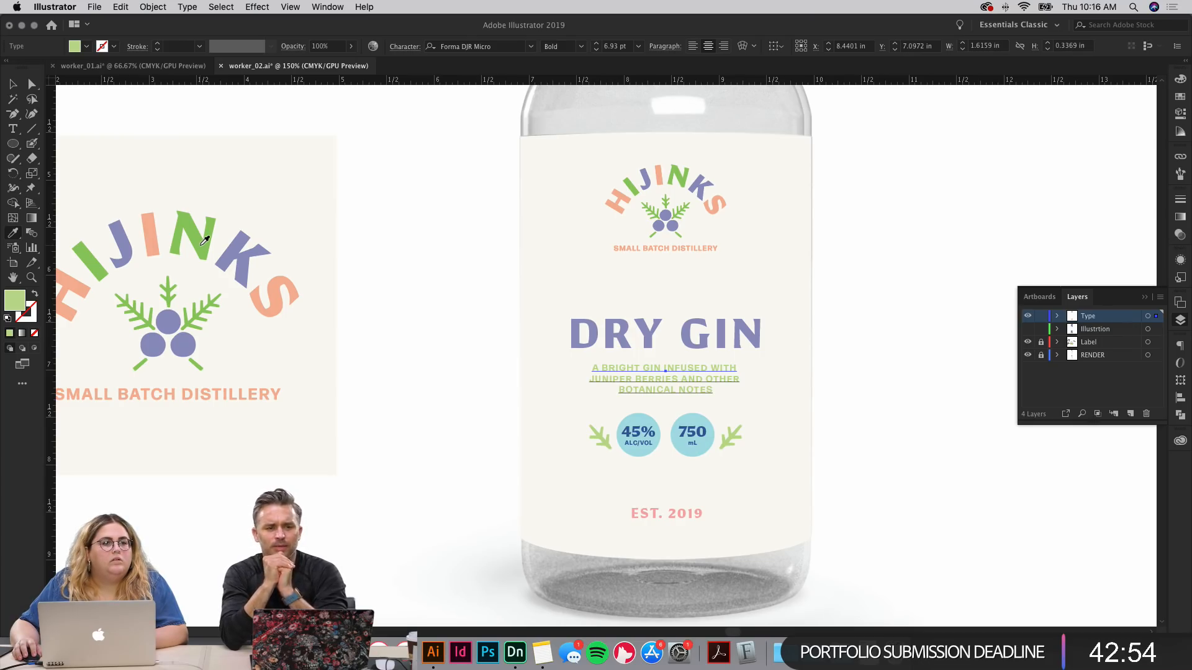
pyautogui.click(203, 243)
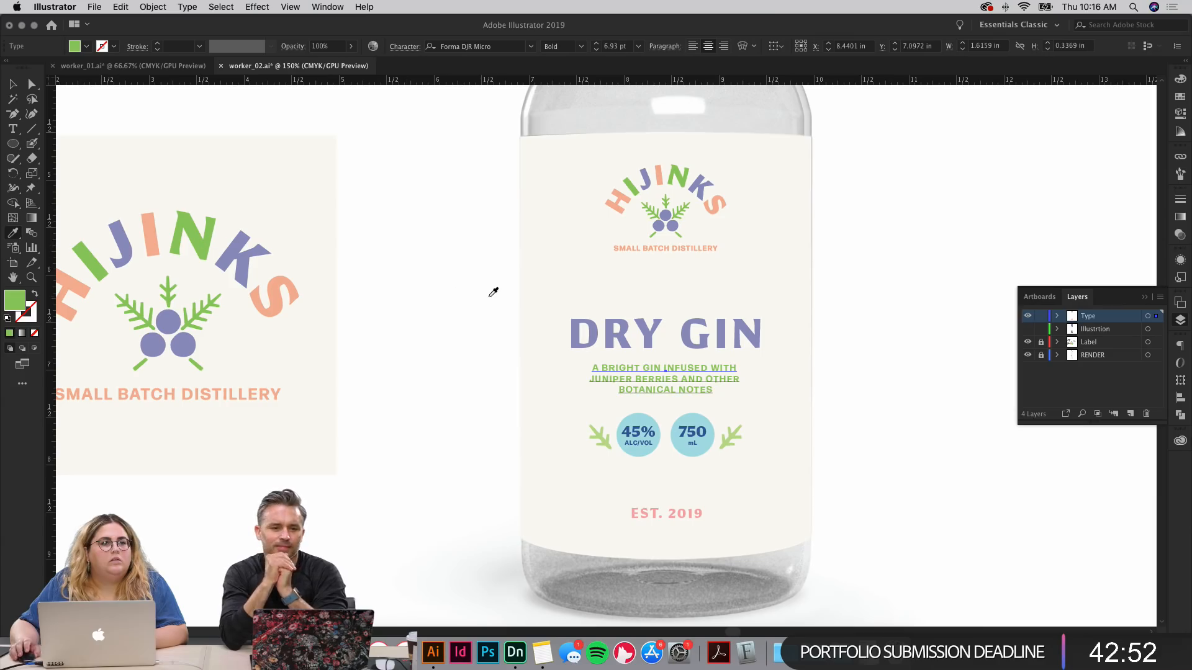
pyautogui.press('v')
pyautogui.click(434, 286)
# Step: Fill the two circles behind the 45% and 750 mL text with the purple of the logo's berries
pyautogui.press('a')
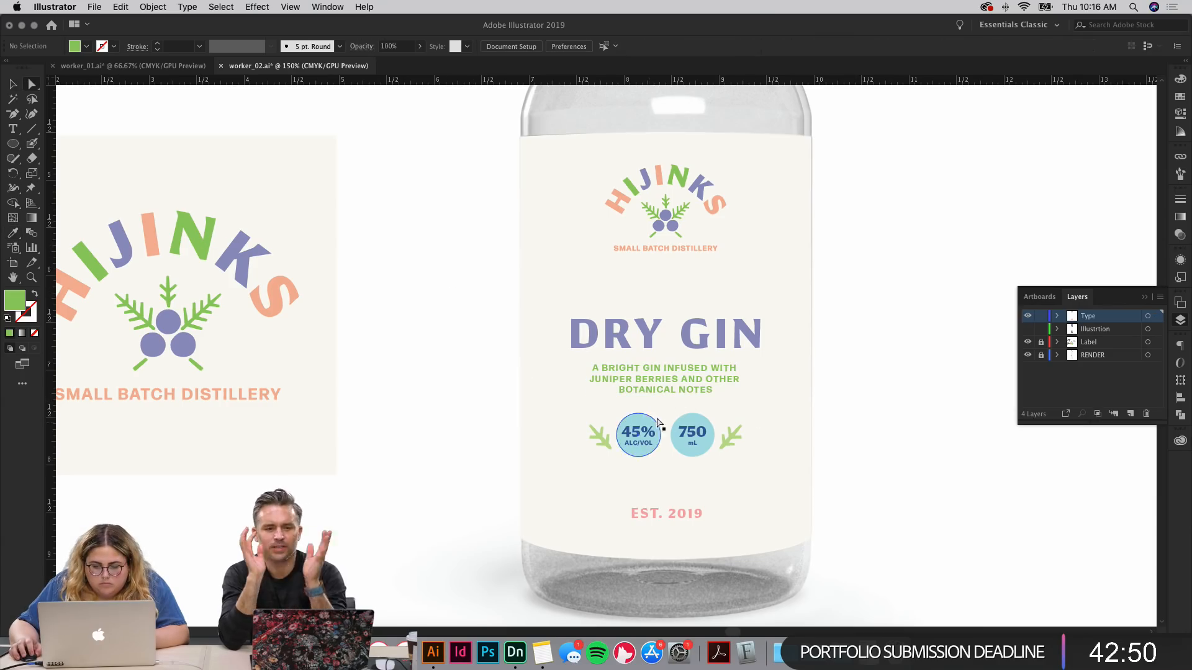
pyautogui.click(658, 423)
pyautogui.keyDown('shift'); pyautogui.click(714, 422); pyautogui.keyUp('shift')
pyautogui.press('i')
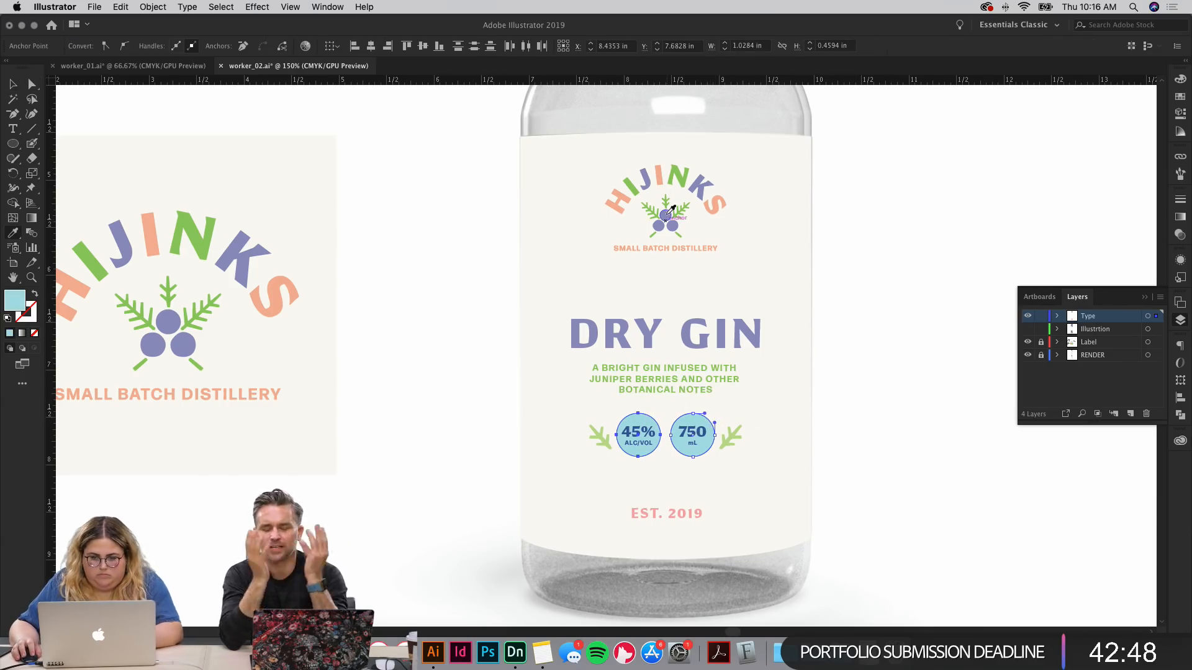
pyautogui.click(667, 215)
pyautogui.press('v')
pyautogui.click(783, 415)
# Step: Recolour the text inside both circles, trying the logo's peach before settling on the artboard's off-white background colour
pyautogui.press('a')
pyautogui.click(639, 432)
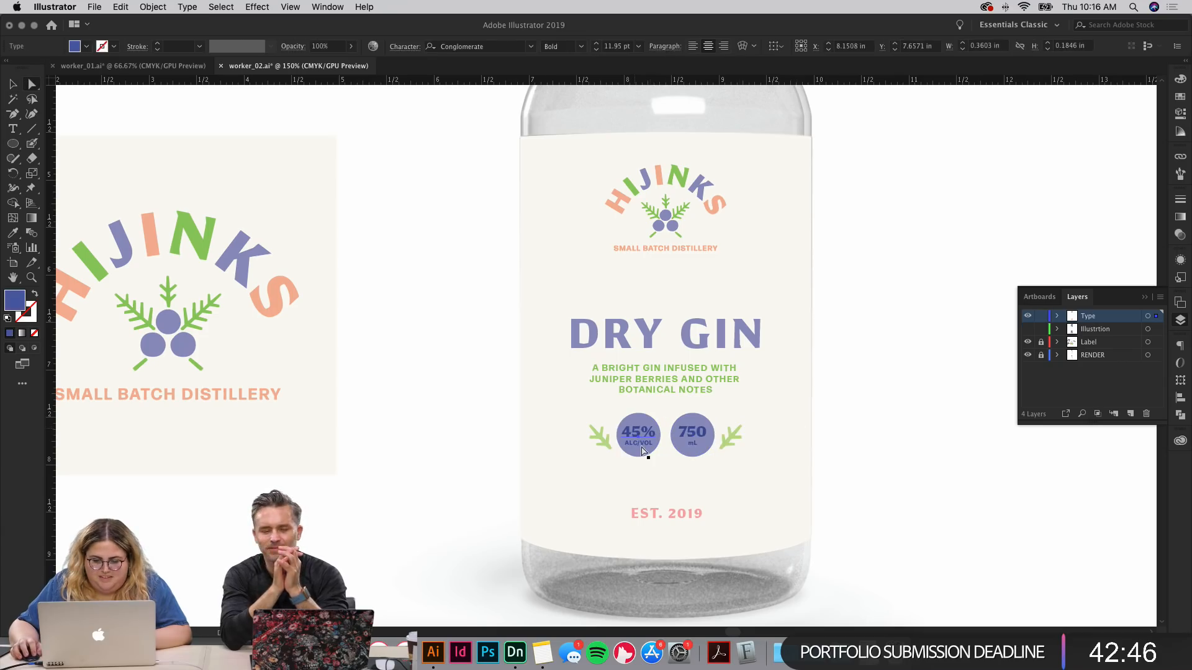
pyautogui.keyDown('shift'); pyautogui.click(692, 435); pyautogui.keyUp('shift')
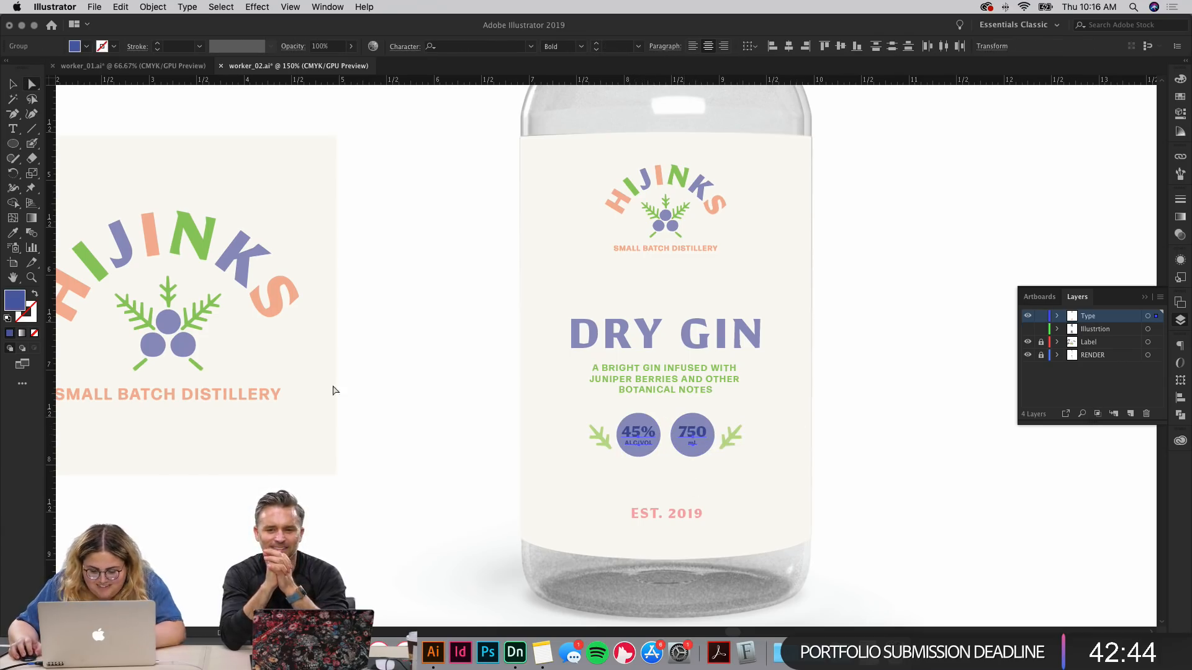
pyautogui.press('i')
pyautogui.click(283, 289)
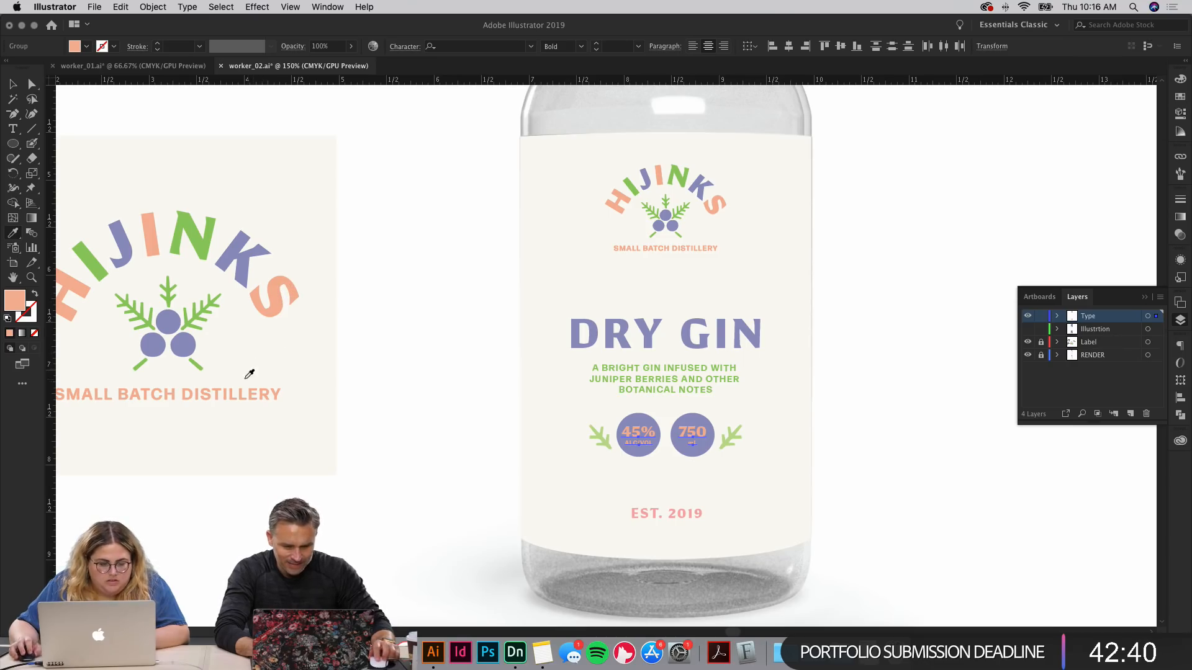
pyautogui.click(262, 361)
pyautogui.press('v')
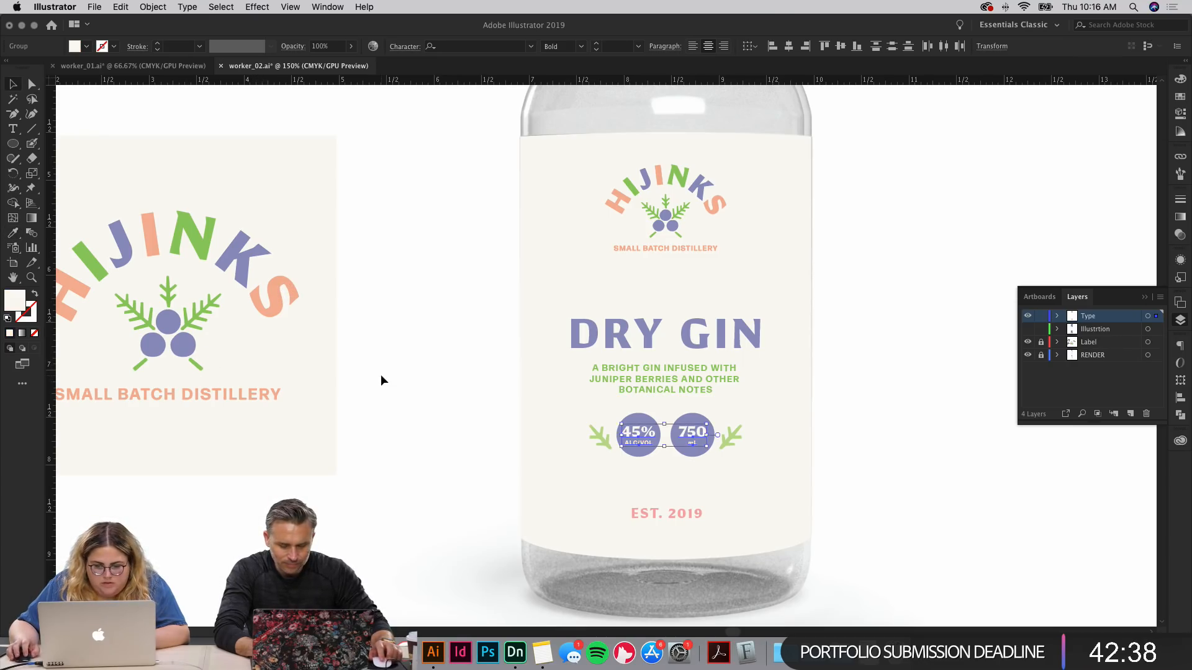
pyautogui.click(381, 376)
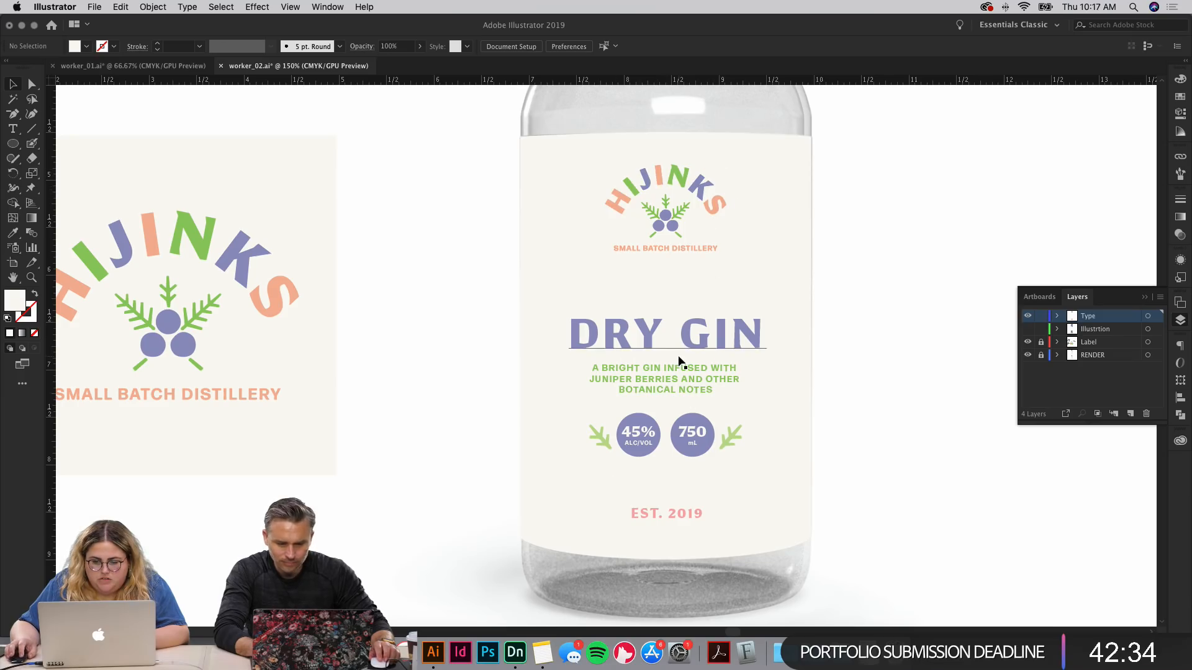
# Step: Recolour the EST. 2019 text with the peach of the logo's S
pyautogui.click(669, 518)
pyautogui.press('i')
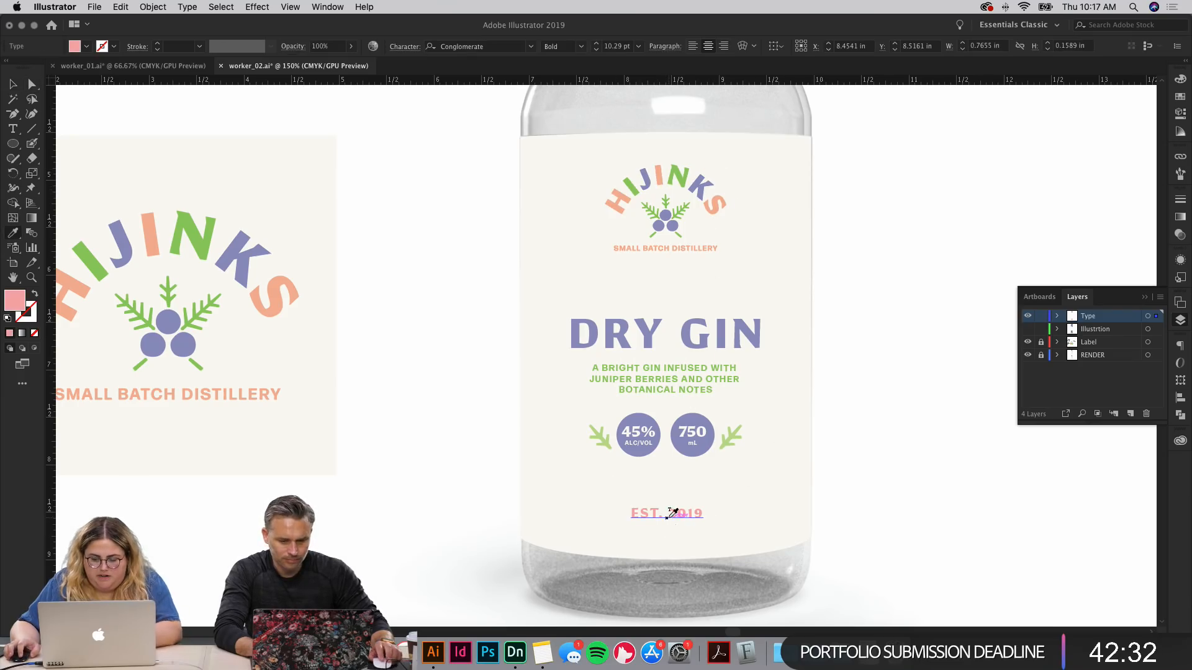
pyautogui.click(715, 214)
pyautogui.press('a')
pyautogui.click(801, 268)
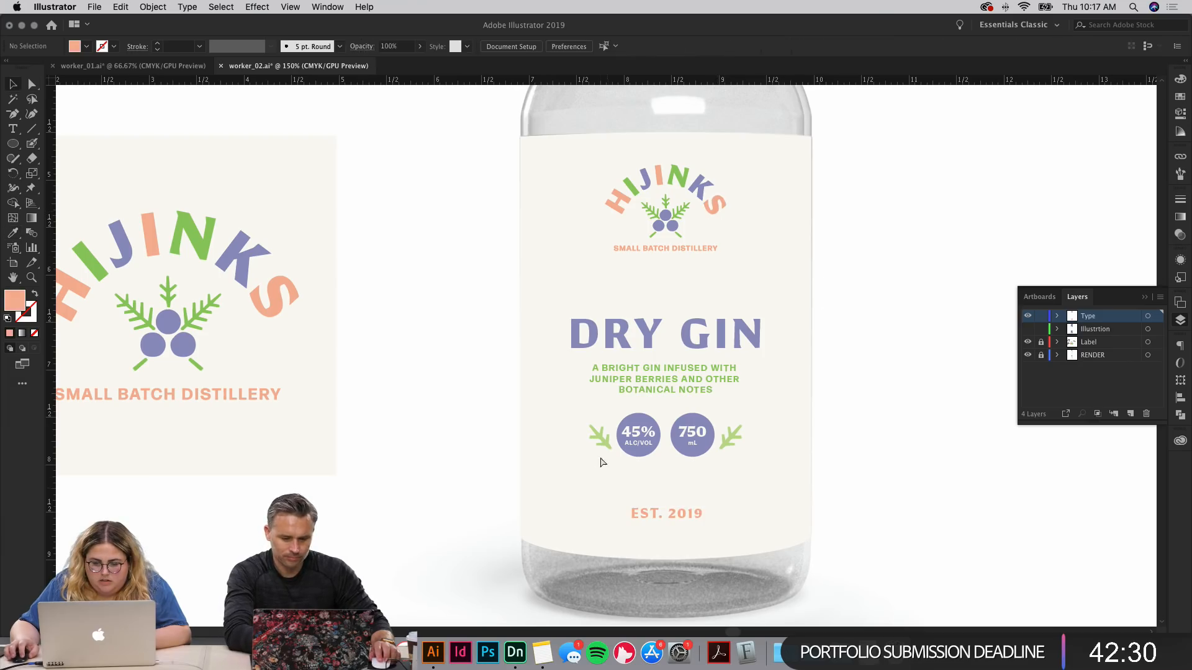
# Step: Recolour the two sprigs flanking the circles with the green of the logo's N
pyautogui.click(600, 439)
pyautogui.keyDown('shift'); pyautogui.click(728, 442); pyautogui.keyUp('shift')
pyautogui.press('i')
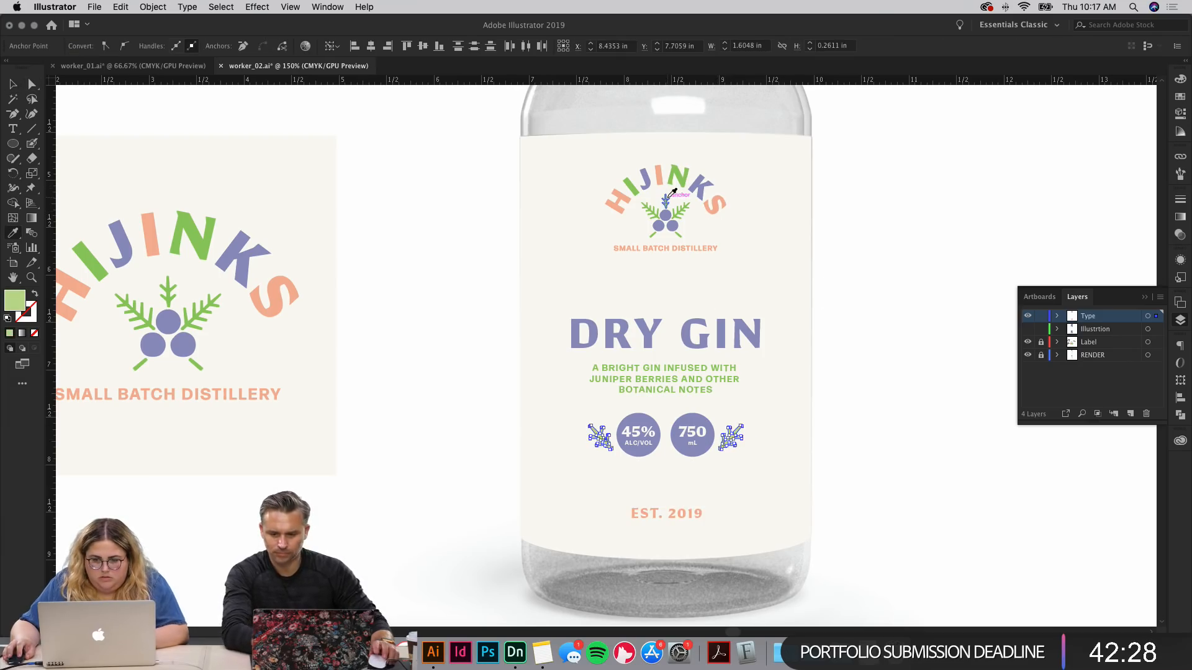
pyautogui.click(673, 179)
pyautogui.press('v')
pyautogui.click(487, 296)
# Step: Recolour the description paragraph under DRY GIN with the logo's peach
pyautogui.moveTo(747, 307); pyautogui.dragTo(670, 245)
pyautogui.click(621, 313)
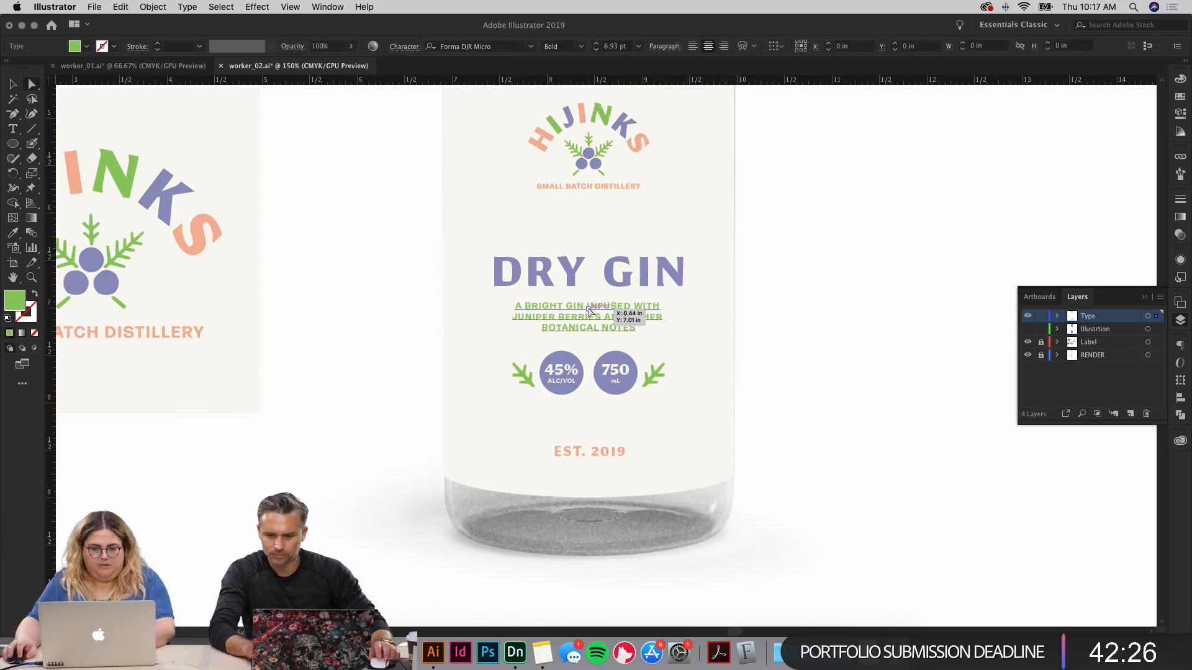
pyautogui.press('i')
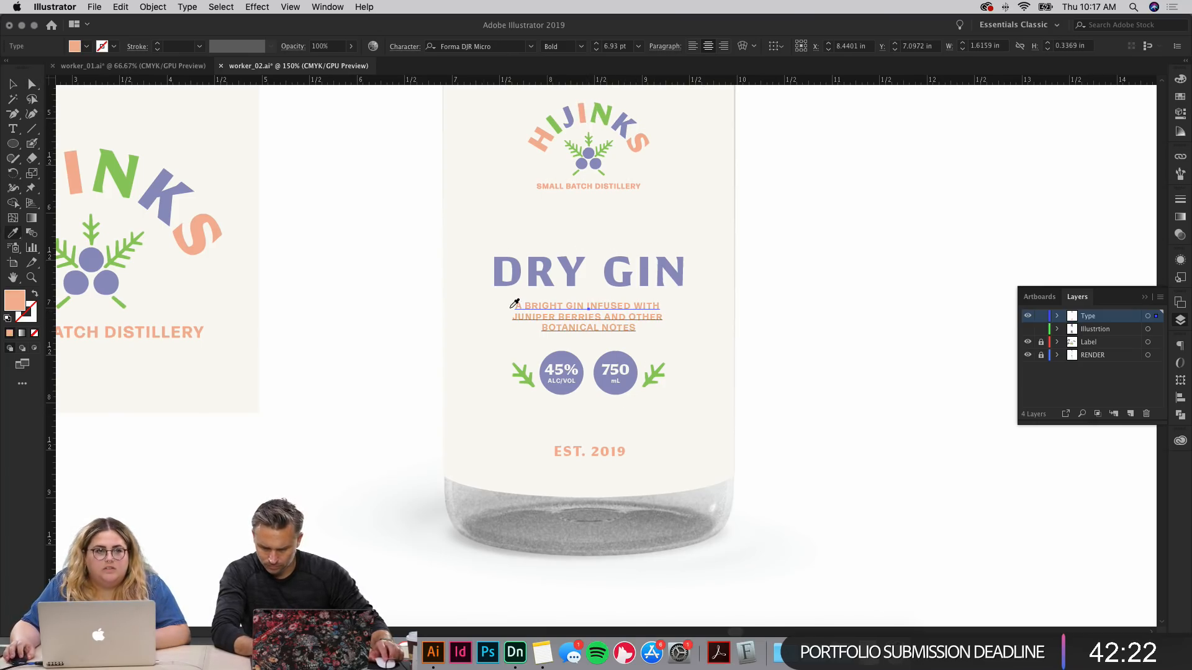
pyautogui.press('v')
pyautogui.click(743, 319)
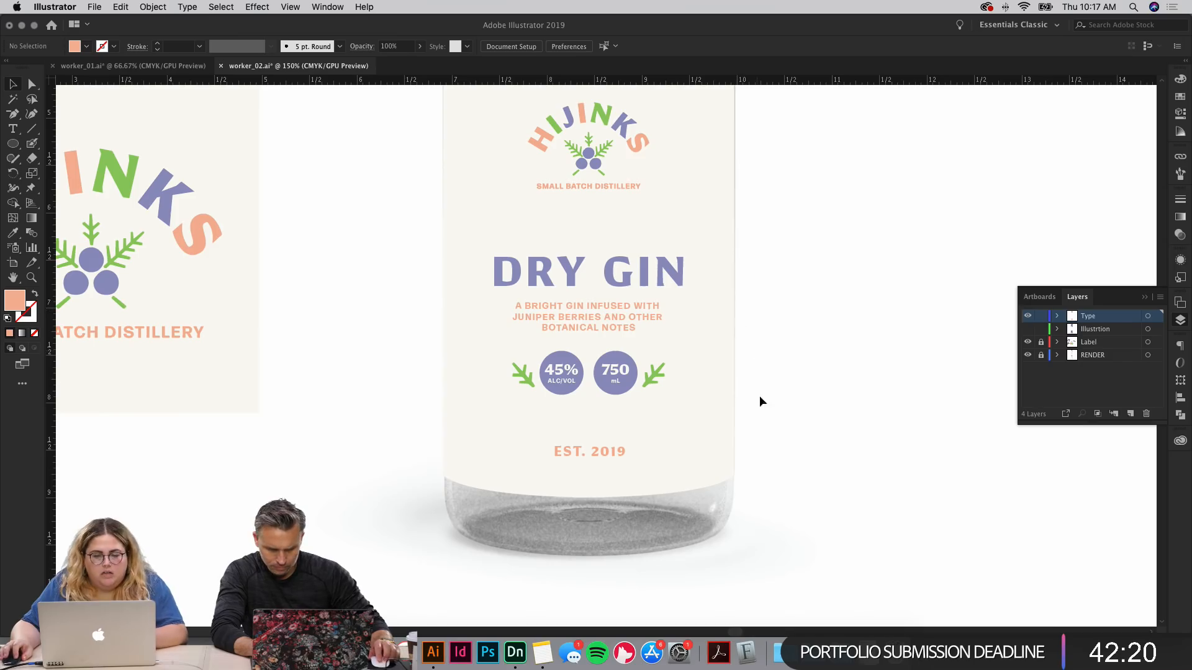
# Step: Recolour the EST. 2019 text with the green of the logo's N
pyautogui.scroll(3, 846, 527)
pyautogui.hscroll(-3, 846, 527)
pyautogui.click(663, 525)
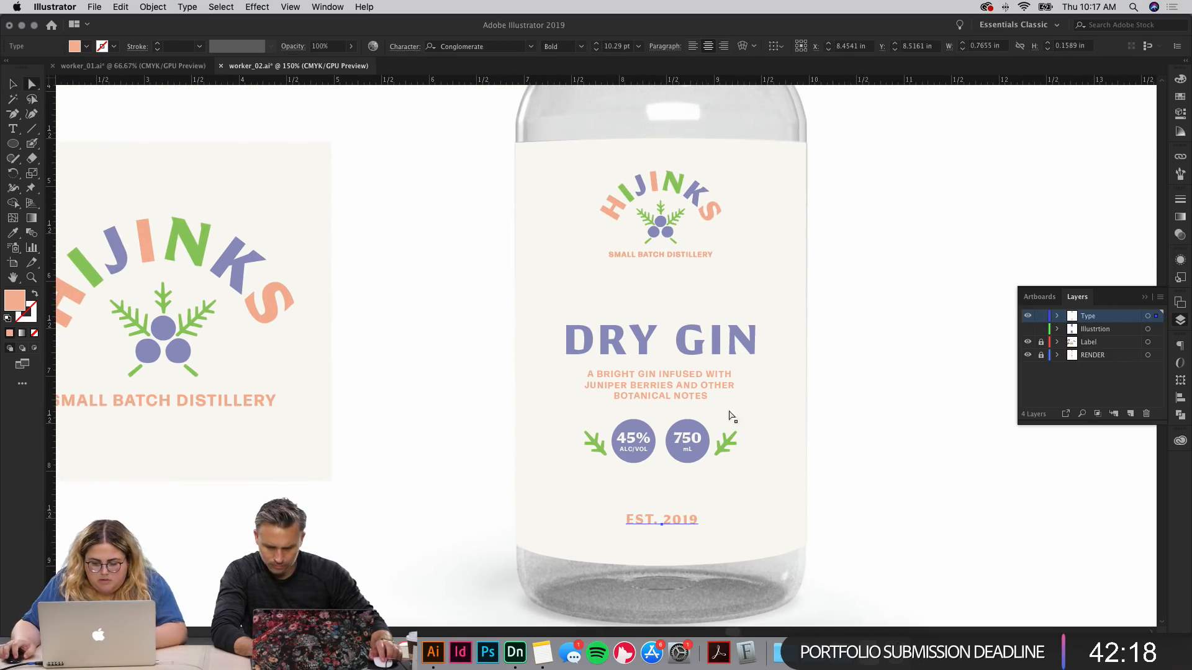
pyautogui.press('i')
pyautogui.click(675, 186)
pyautogui.press('v')
pyautogui.click(854, 363)
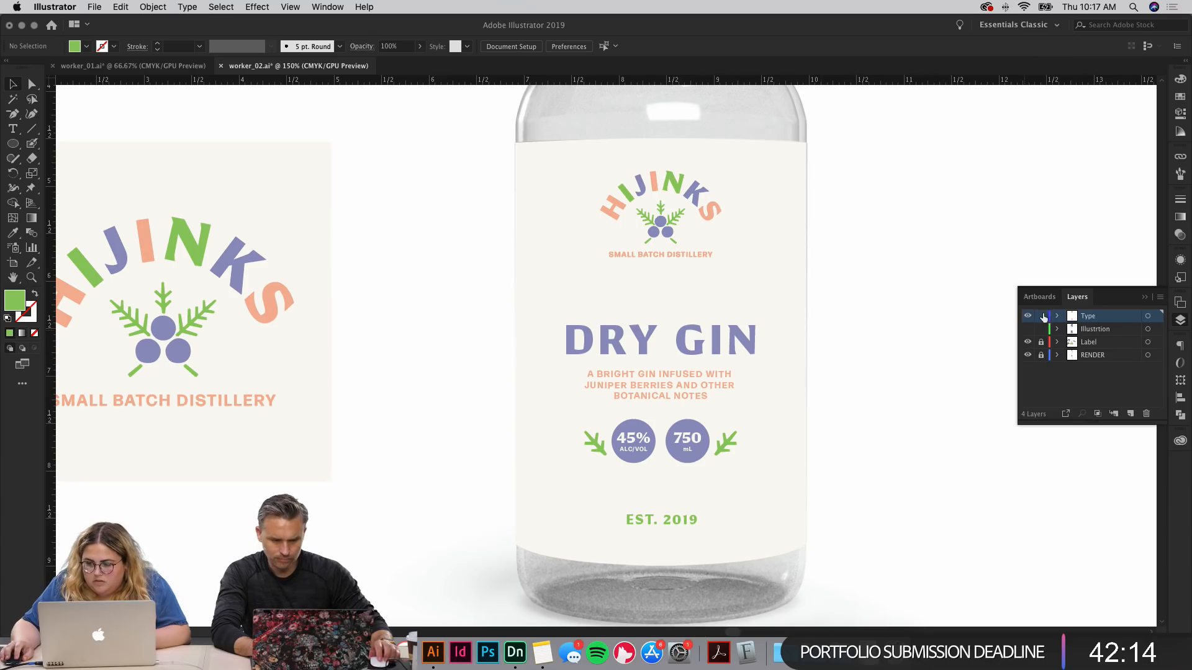
# Step: Lock the Type layer, and make the Illustrtion layer visible and active
pyautogui.click(1027, 330)
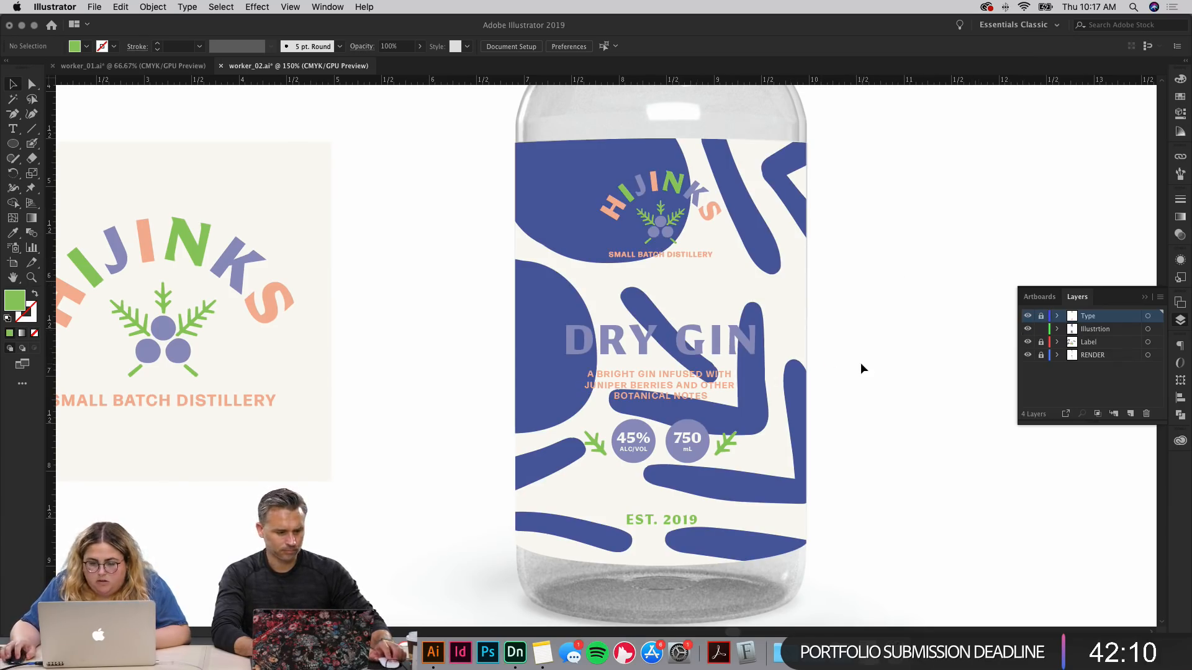
pyautogui.click(1096, 330)
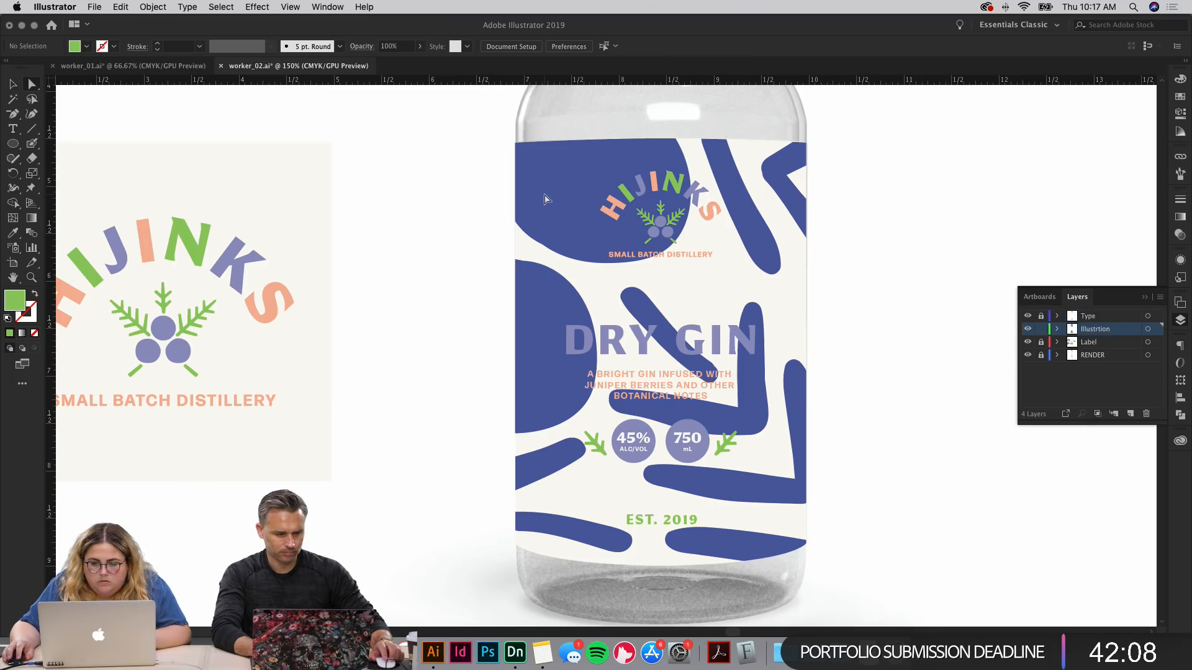
# Step: Fill the two large round blobs of the label illustration with the purple of the large logo's K
pyautogui.click(537, 215)
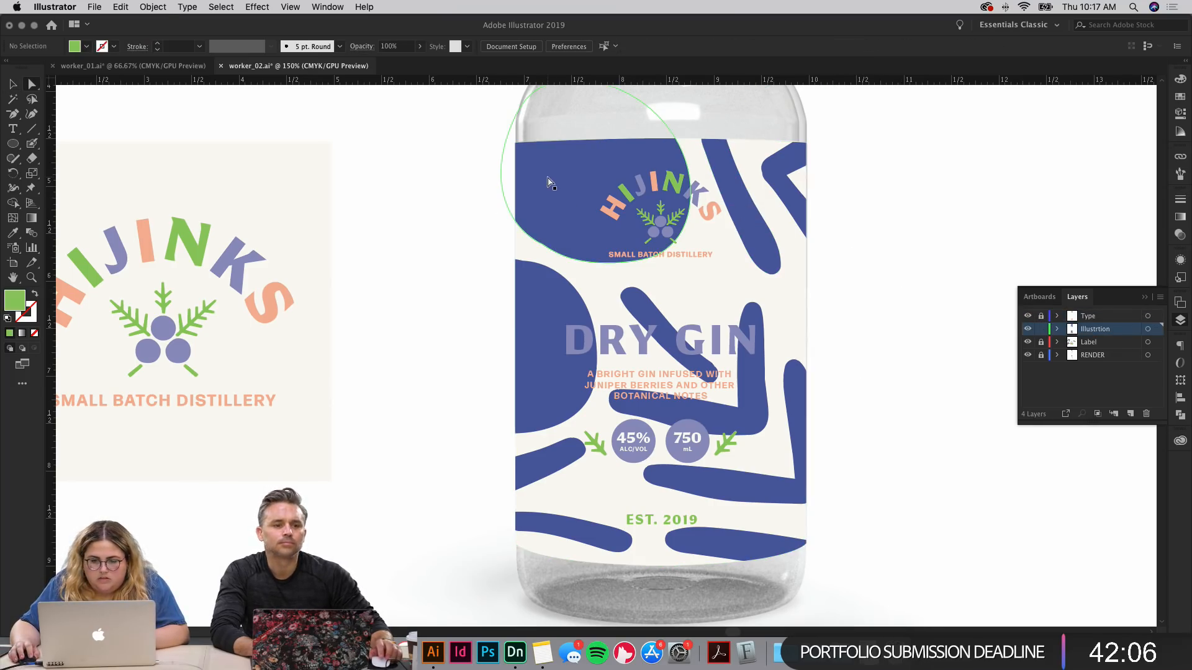
pyautogui.keyDown('shift'); pyautogui.click(542, 309); pyautogui.keyUp('shift')
pyautogui.press('i')
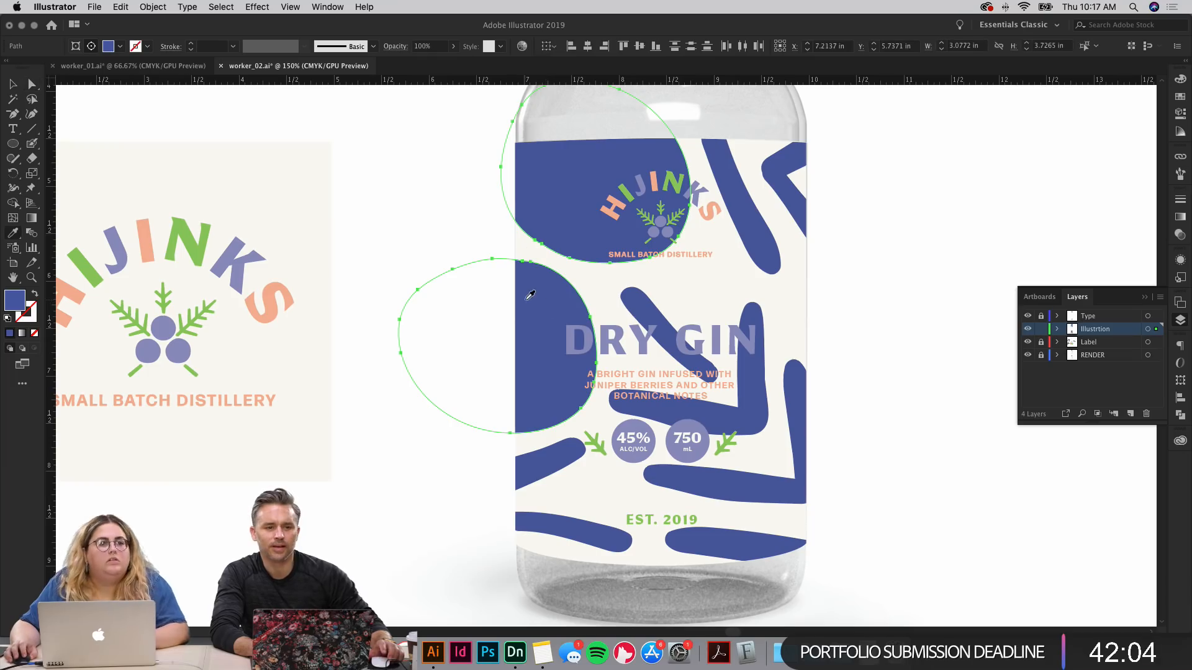
pyautogui.click(237, 249)
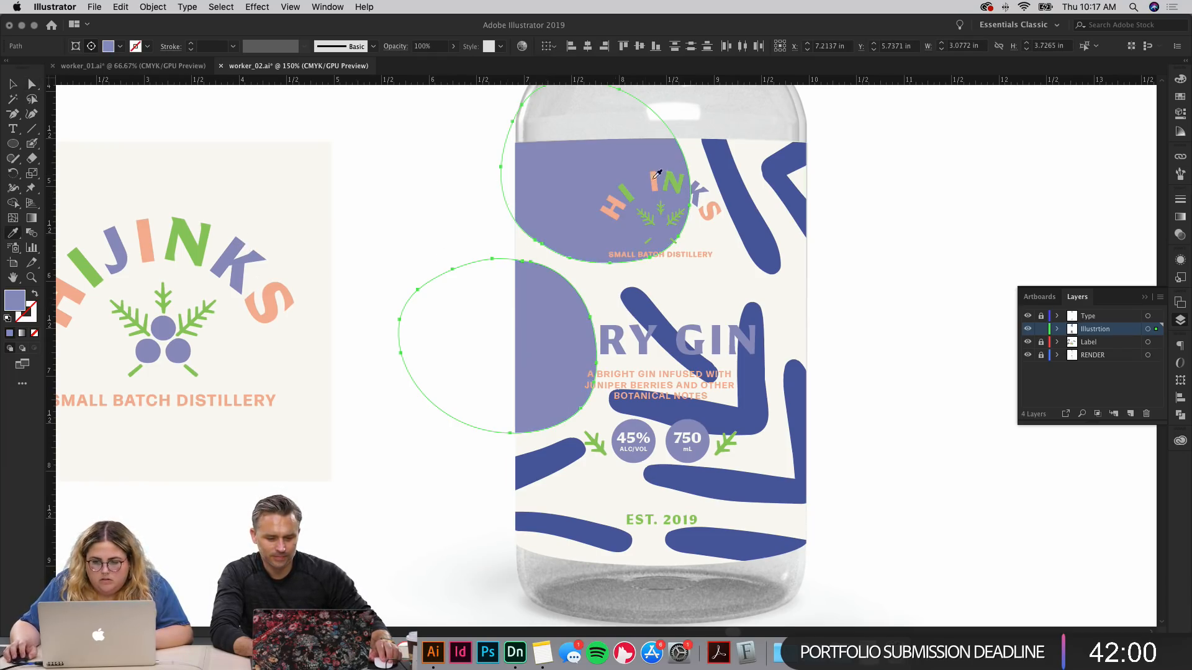
# Step: Move the upper purple blob off the Hijinks logo toward the label's upper-left corner, and shift the lower blob left to clear the DRY GIN text
pyautogui.click(1178, 81)
pyautogui.press('v')
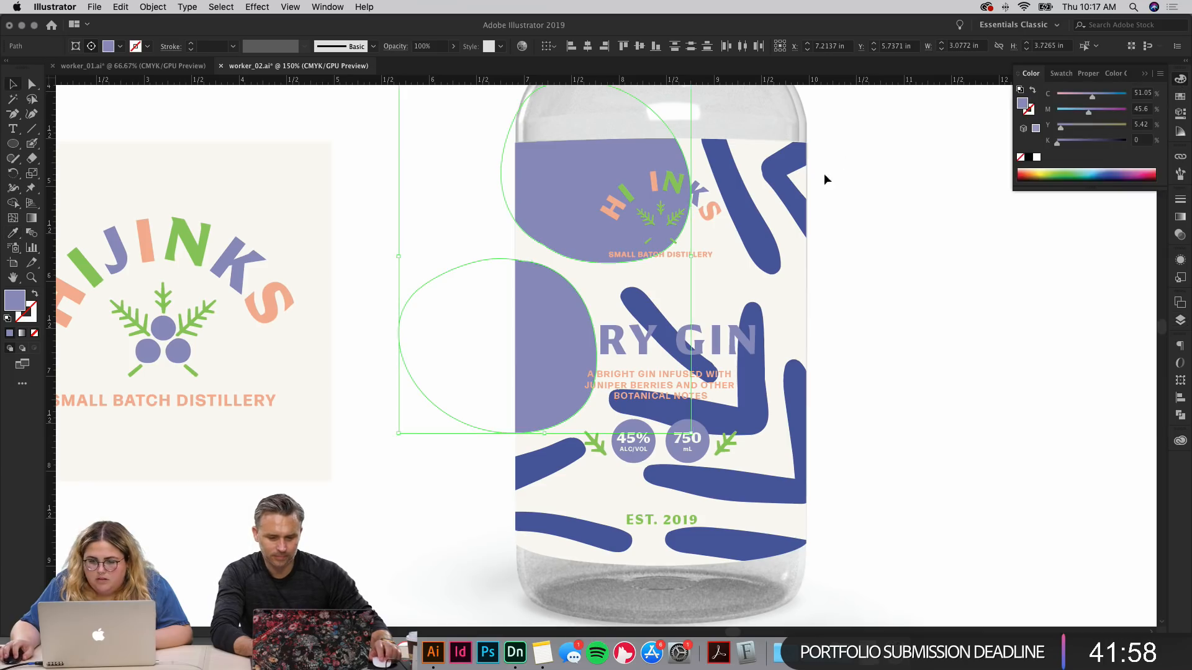
pyautogui.click(947, 234)
pyautogui.press('a')
pyautogui.moveTo(554, 176); pyautogui.dragTo(506, 148)
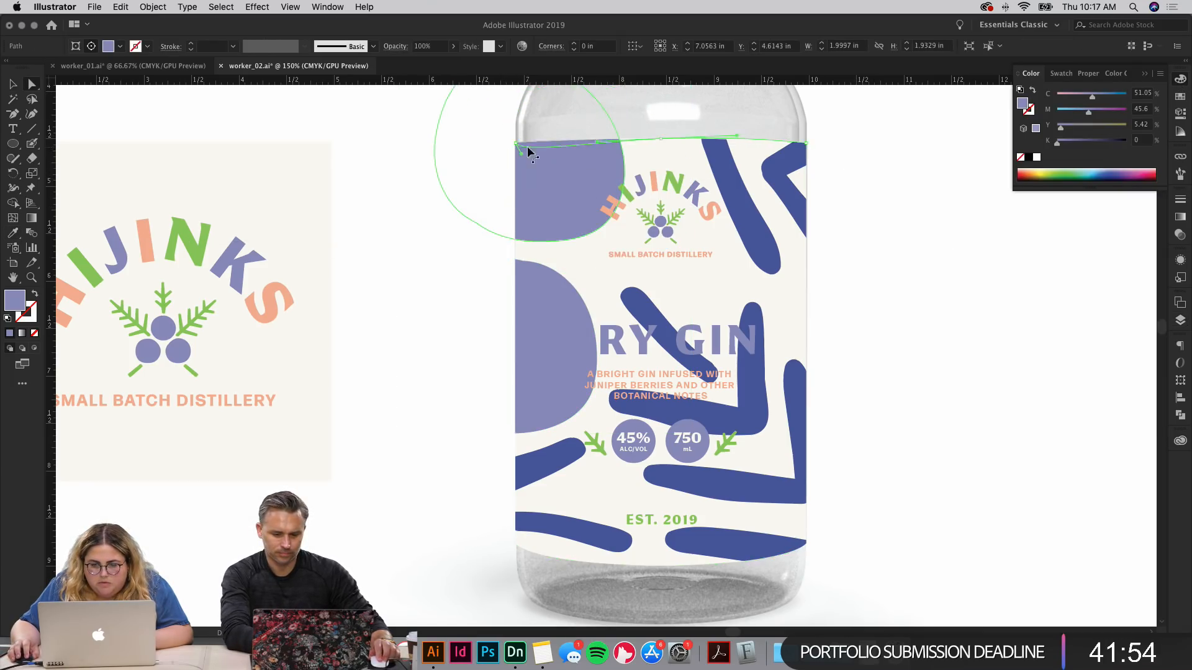
pyautogui.click(527, 151)
pyautogui.click(943, 255)
pyautogui.moveTo(941, 281); pyautogui.dragTo(913, 290)
pyautogui.moveTo(519, 206); pyautogui.dragTo(511, 220)
pyautogui.click(383, 216)
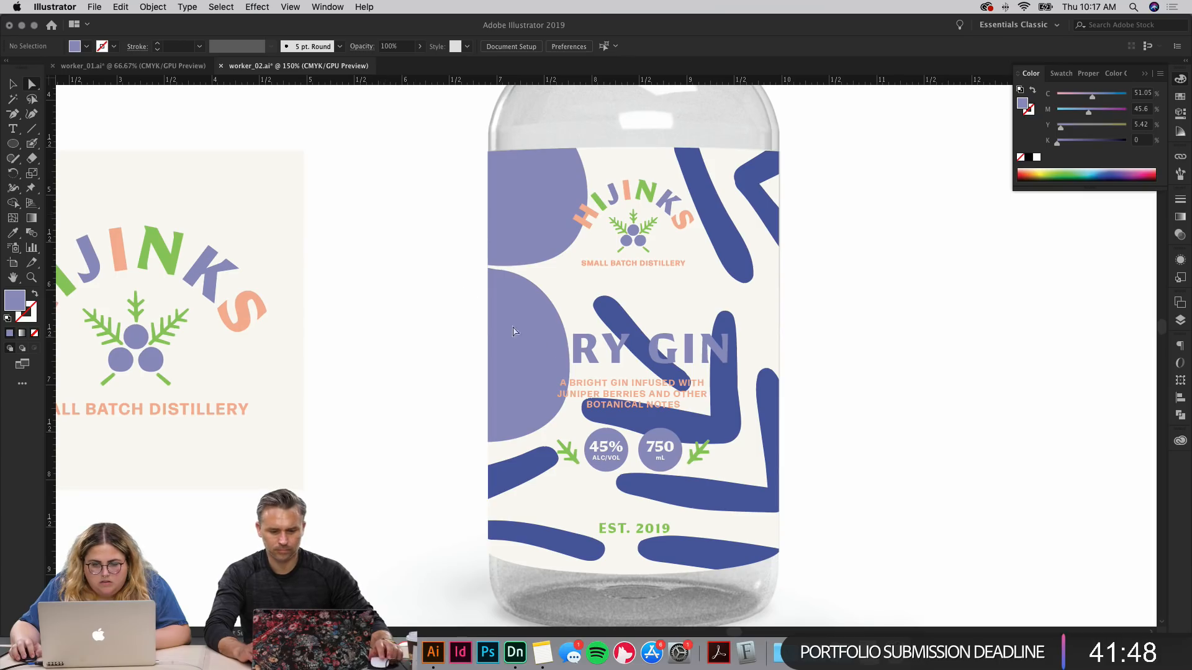
pyautogui.moveTo(513, 330)
pyautogui.mouseDown()
pyautogui.moveTo(527, 344)
pyautogui.moveTo(497, 365)
pyautogui.moveTo(501, 349)
pyautogui.mouseUp()
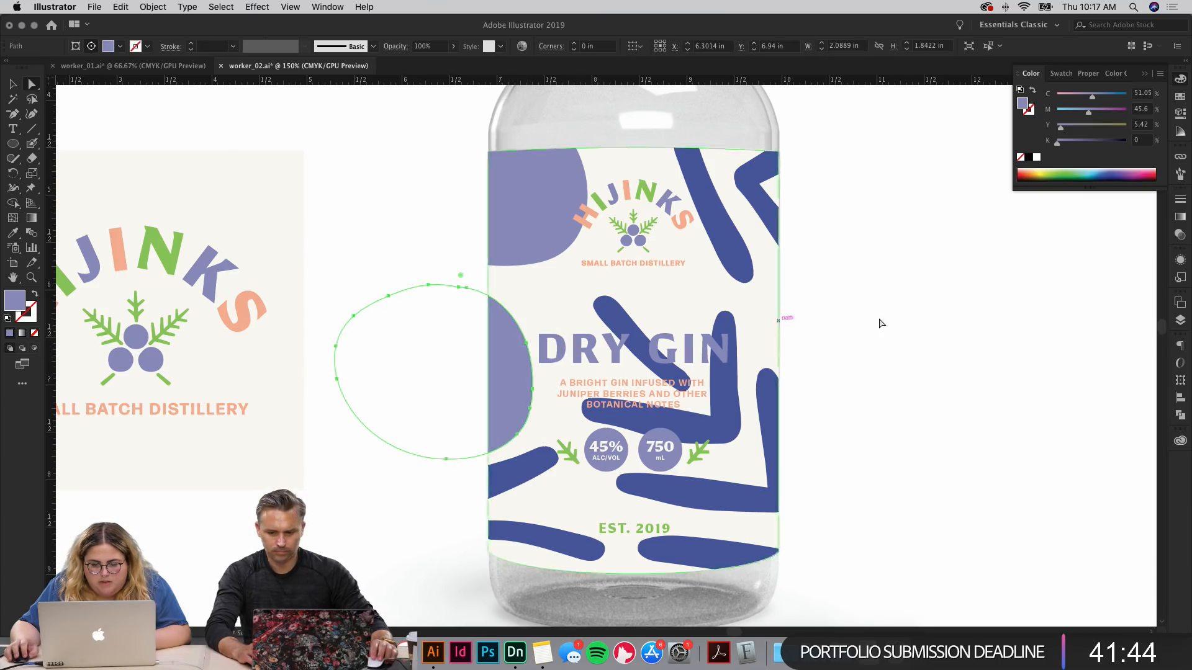
pyautogui.click(881, 323)
# Step: Recolour the dark blue branch at the label's upper right with the peach of the logo's S
pyautogui.press('v')
pyautogui.doubleClick(720, 213)
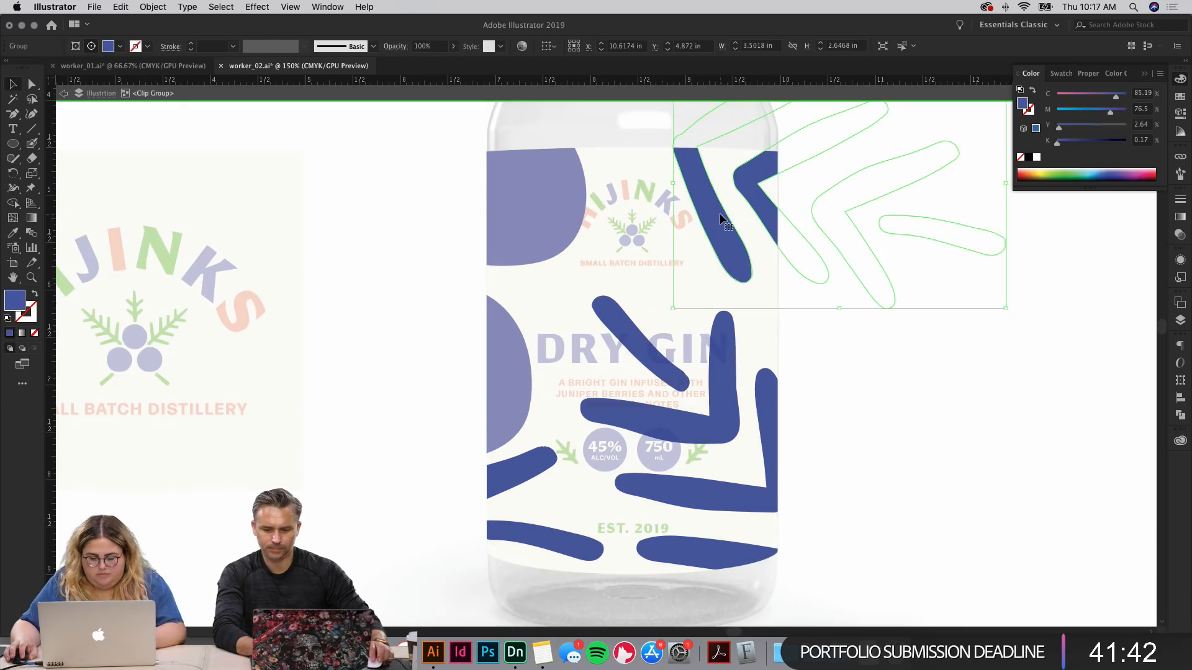
pyautogui.press('Escape')
pyautogui.press('i')
pyautogui.click(693, 203)
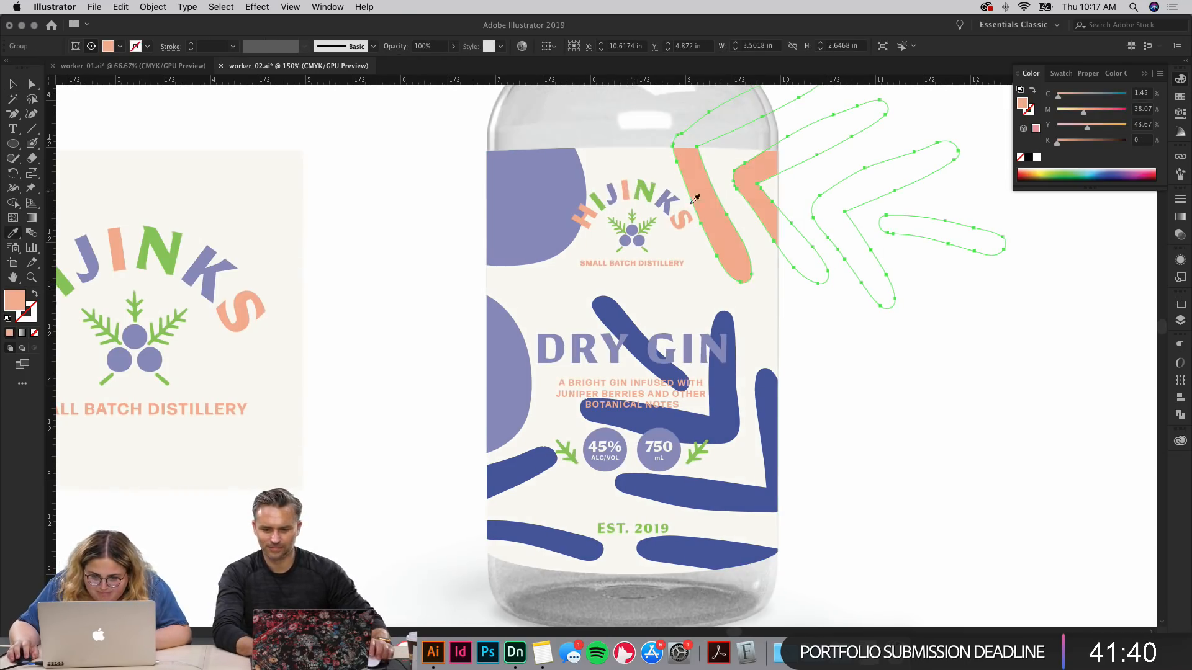
# Step: Reposition the peach upper-right branch and rotate it slightly clockwise so its leaves sit farther from the Hijinks logo
pyautogui.press('v')
pyautogui.moveTo(728, 249); pyautogui.dragTo(736, 247)
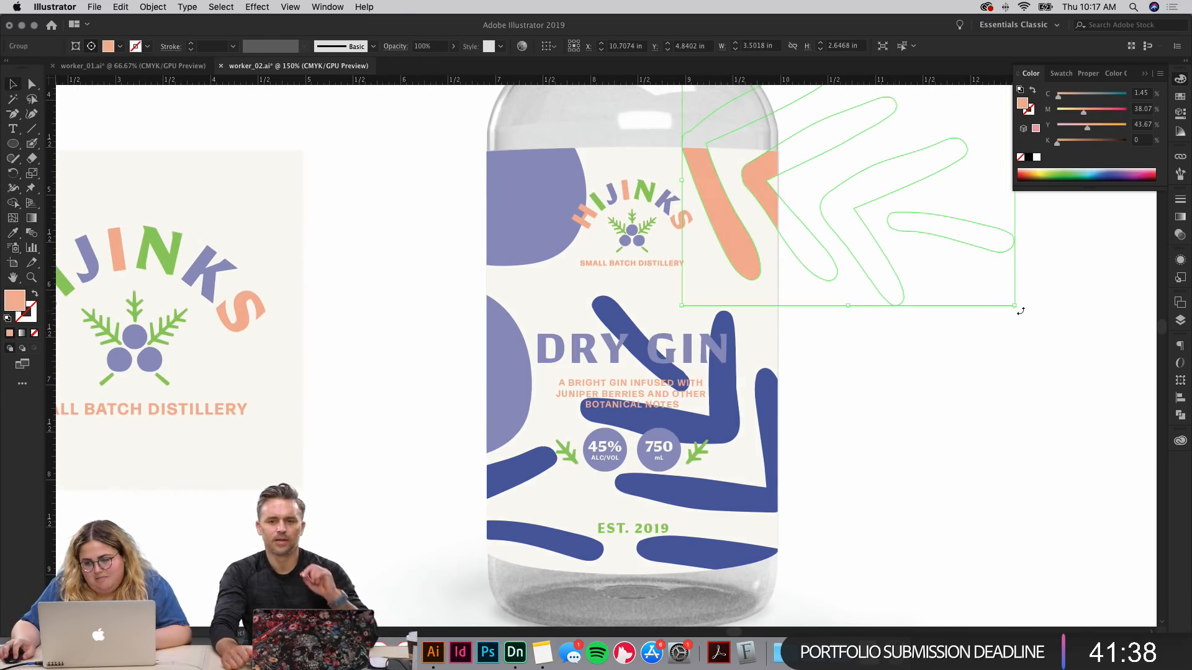
pyautogui.moveTo(1020, 311)
pyautogui.mouseDown()
pyautogui.moveTo(998, 348)
pyautogui.moveTo(1011, 319)
pyautogui.mouseUp()
pyautogui.moveTo(848, 262); pyautogui.dragTo(855, 309)
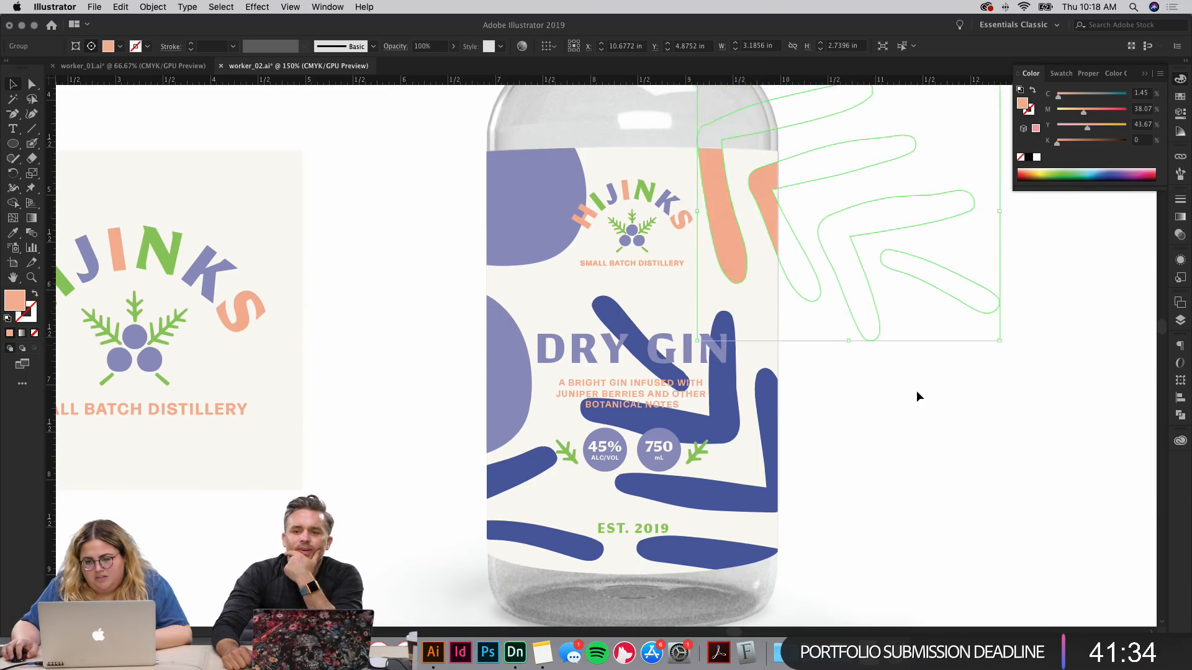
pyautogui.click(916, 396)
pyautogui.scroll(2, 919, 394)
pyautogui.hscroll(-3, 919, 394)
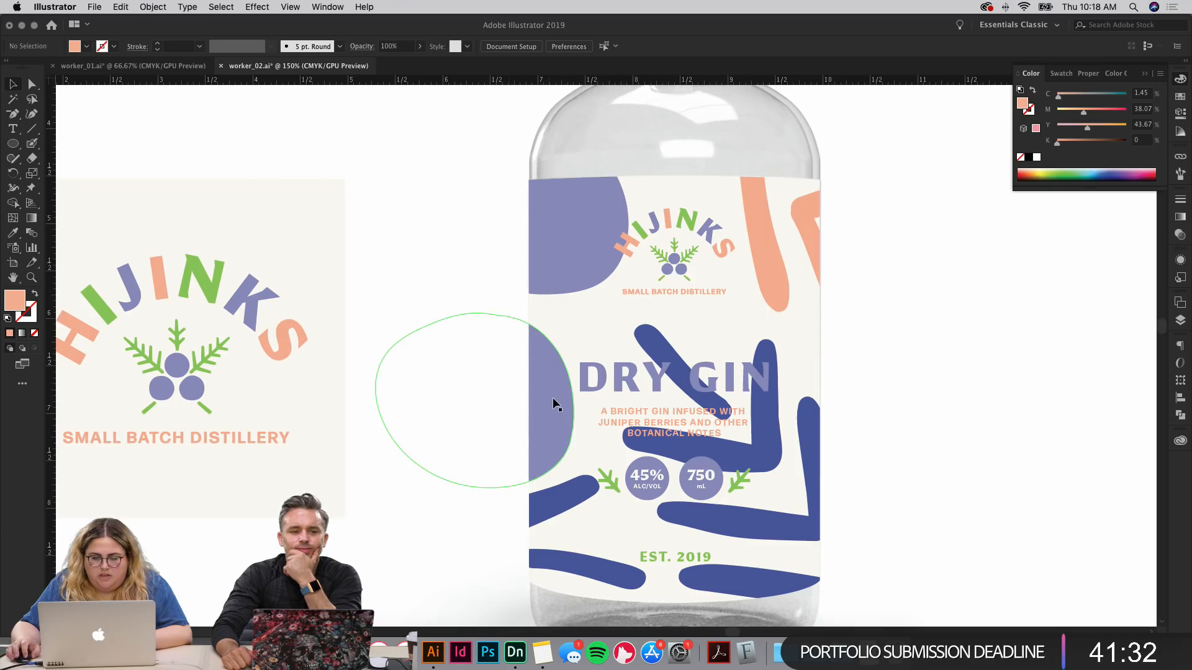
pyautogui.click(769, 445)
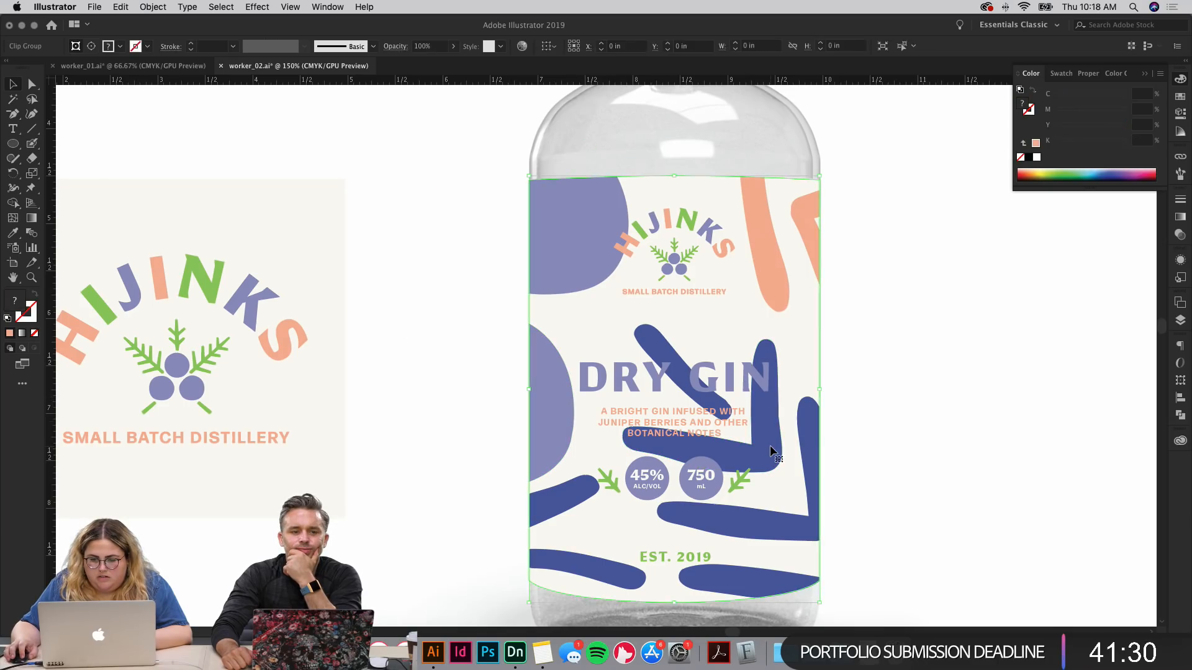
pyautogui.click(1012, 488)
pyautogui.moveTo(1007, 496); pyautogui.dragTo(960, 481)
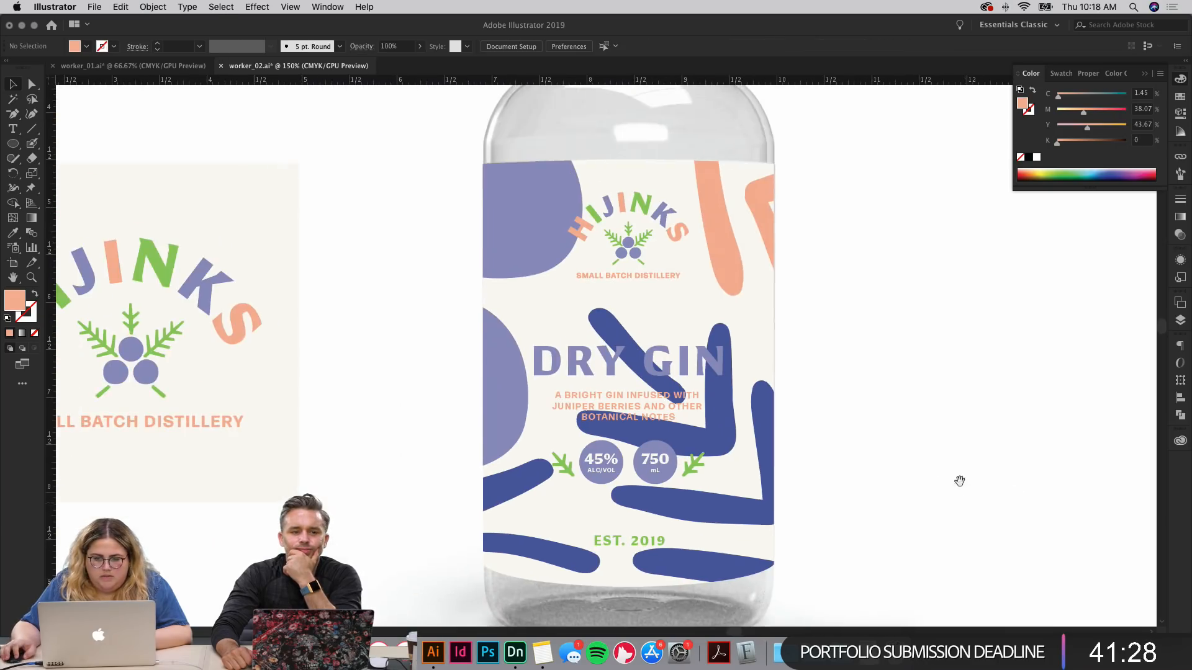
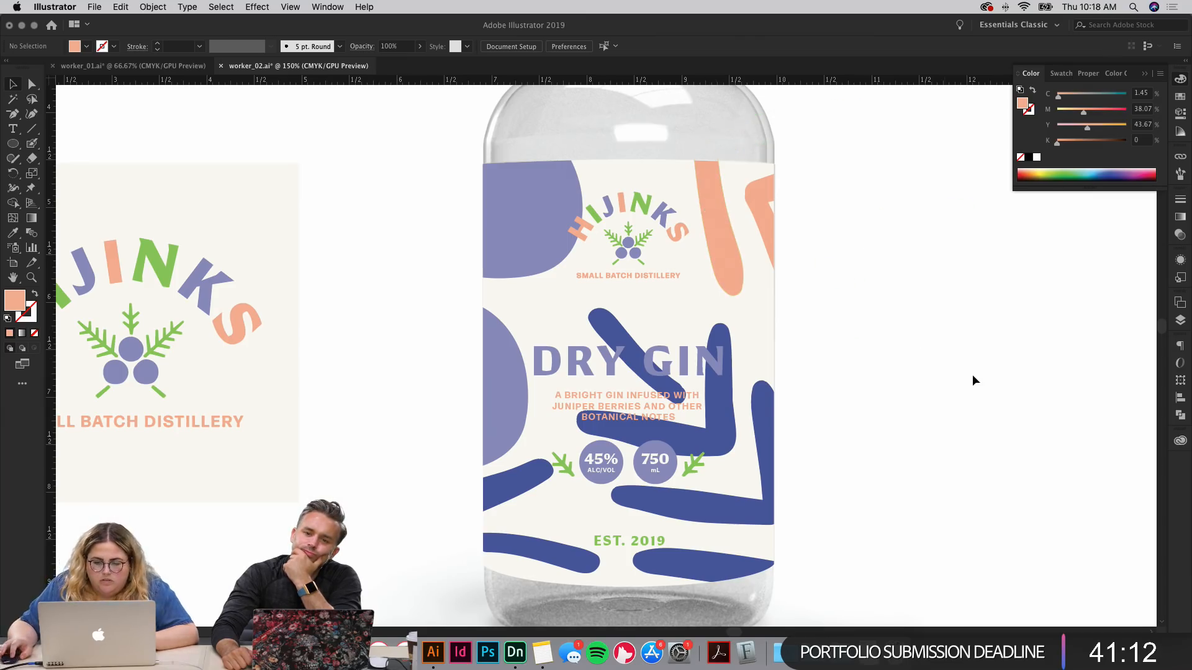
# Step: Scale the upper purple blob down about its centre, and move the lower purple blob slightly up along the label's left edge
pyautogui.press('v')
pyautogui.click(551, 252)
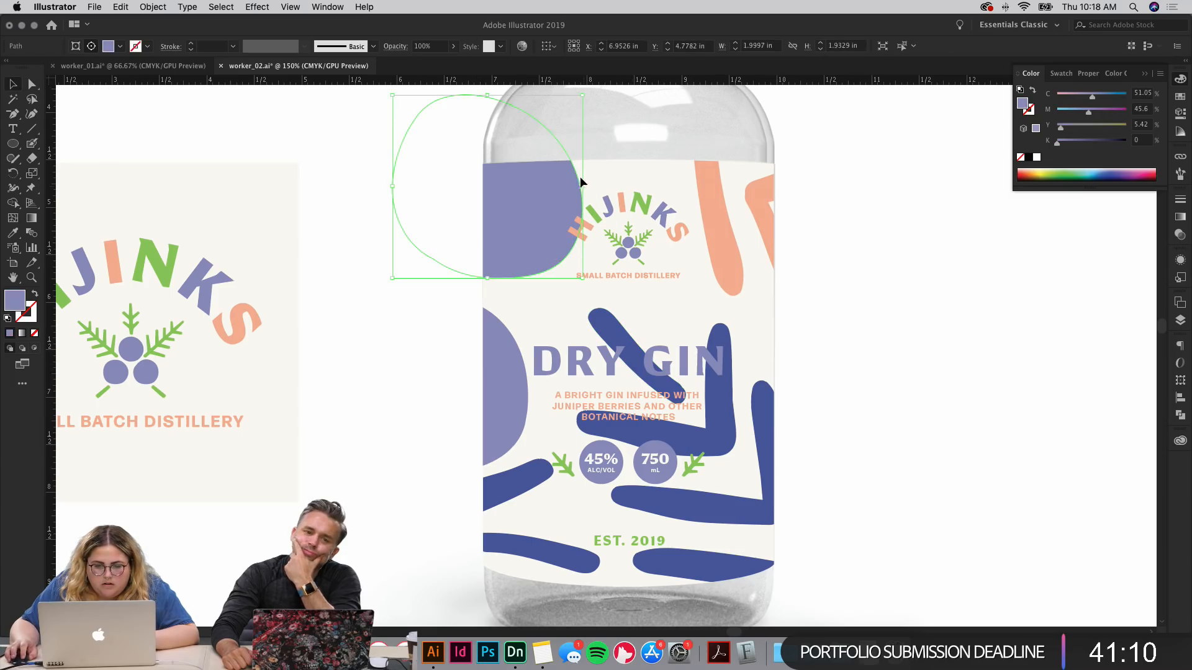
pyautogui.moveTo(592, 187); pyautogui.dragTo(563, 201)
pyautogui.click(430, 340)
pyautogui.press('a')
pyautogui.moveTo(500, 384); pyautogui.dragTo(497, 345)
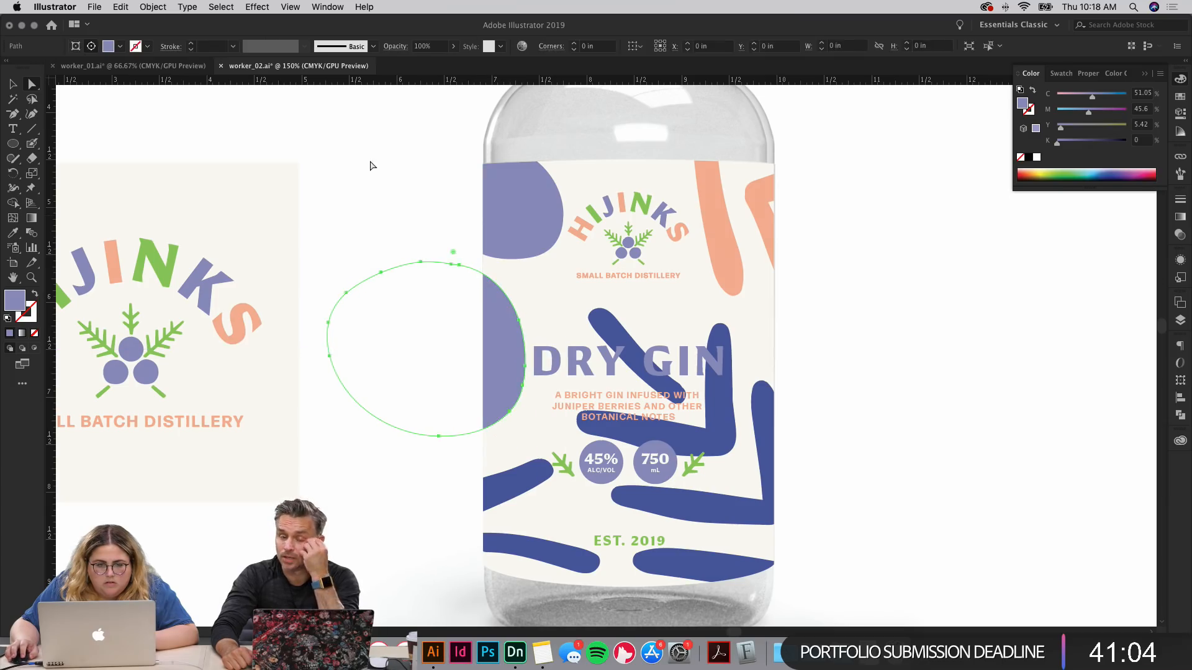
pyautogui.click(370, 165)
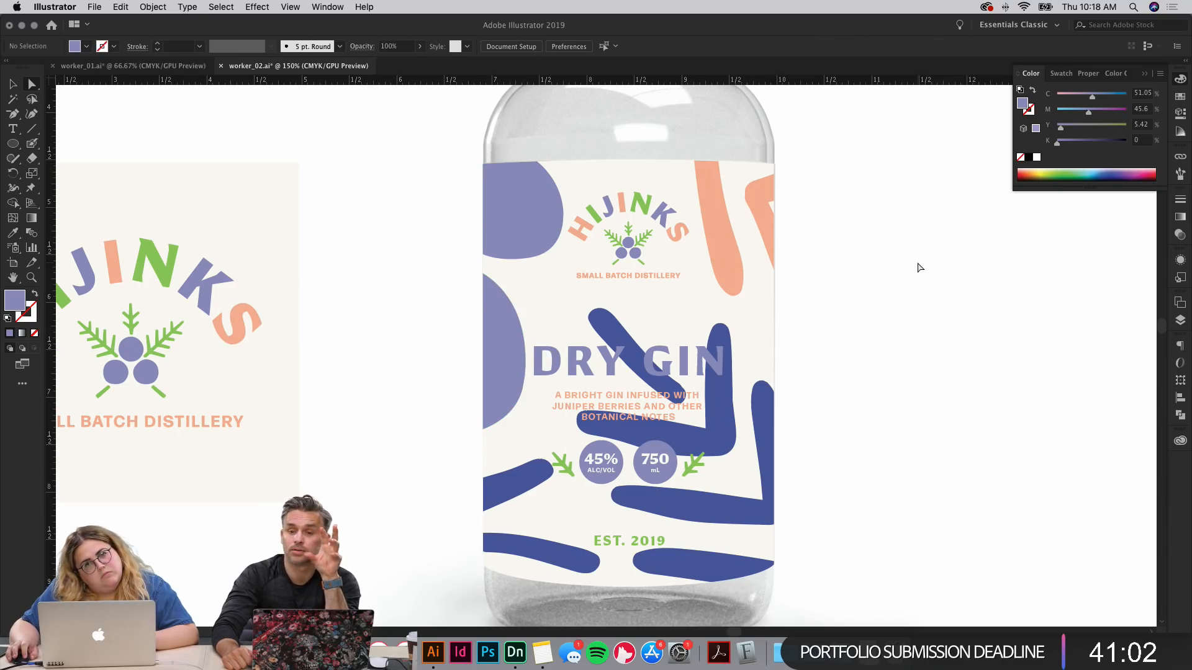
# Step: Isolate the dark blue lower-right branch, move it toward the label's lower-right corner and rotate it so its leaves point upward
pyautogui.press('v')
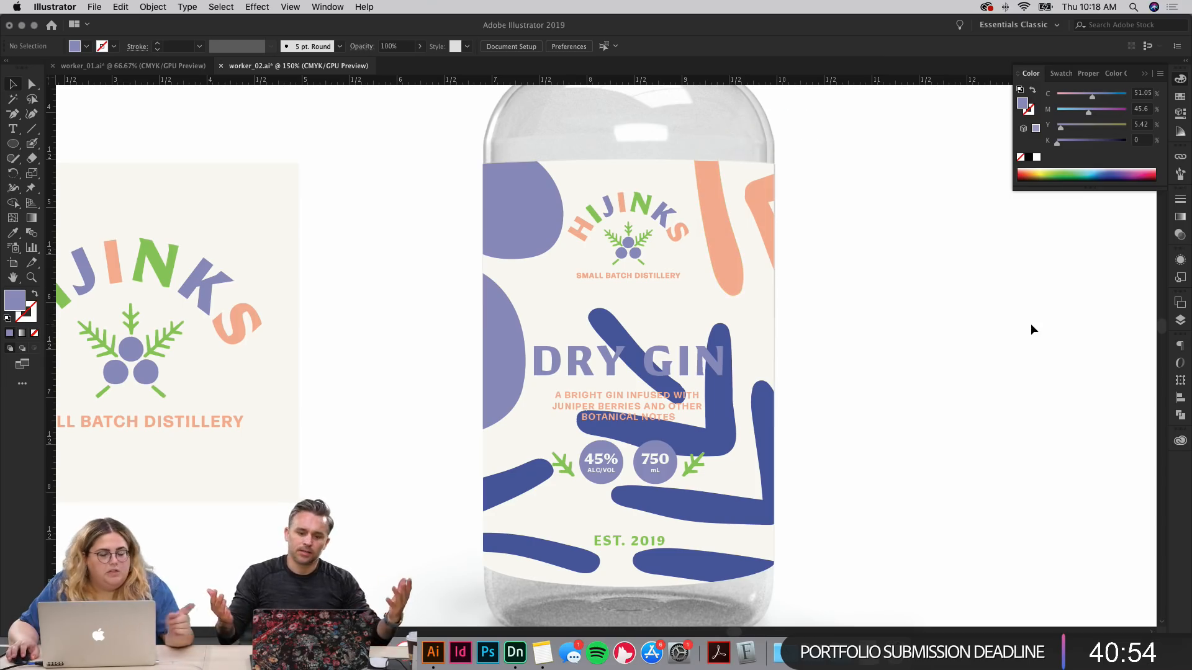
pyautogui.doubleClick(722, 411)
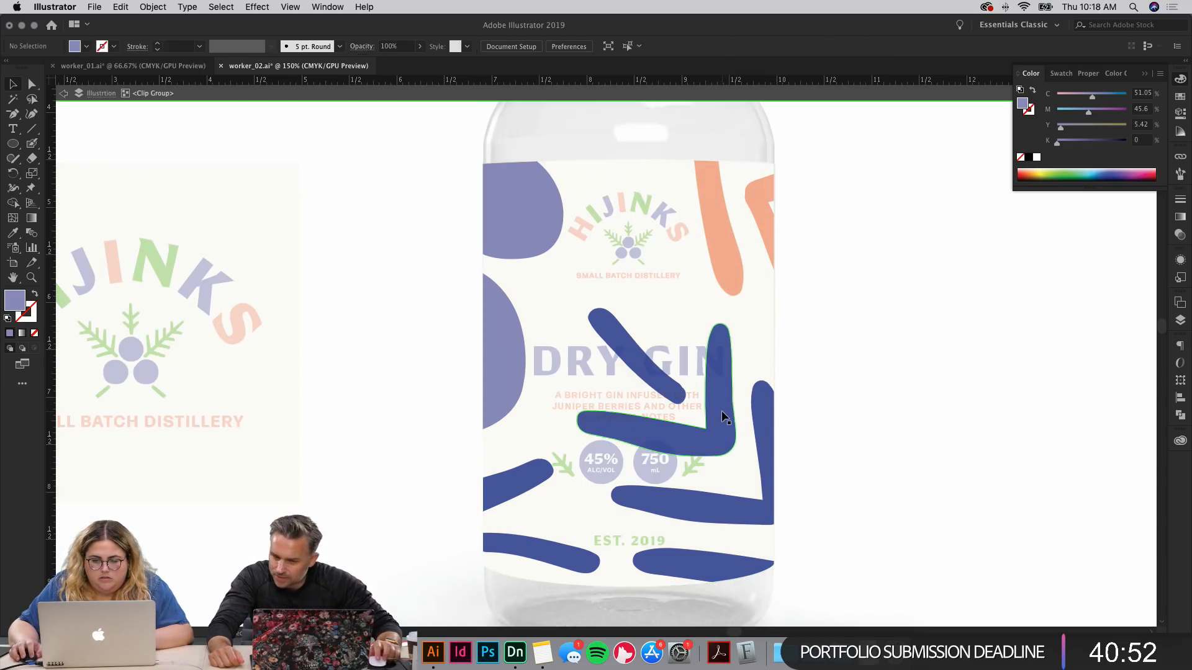
pyautogui.moveTo(721, 411); pyautogui.dragTo(850, 482)
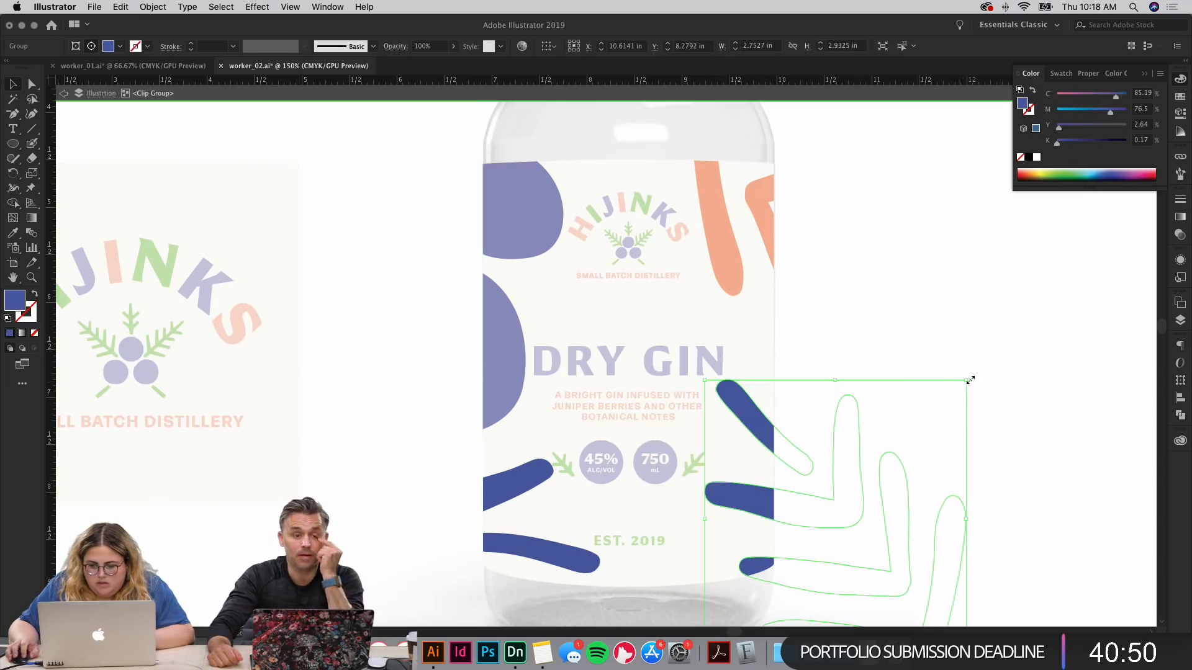
pyautogui.moveTo(972, 376); pyautogui.dragTo(860, 496)
pyautogui.click(982, 402)
# Step: Rotate the branch's upper V-shaped leaf and small single leaf clockwise, and move them left onto the label's right edge
pyautogui.press('a')
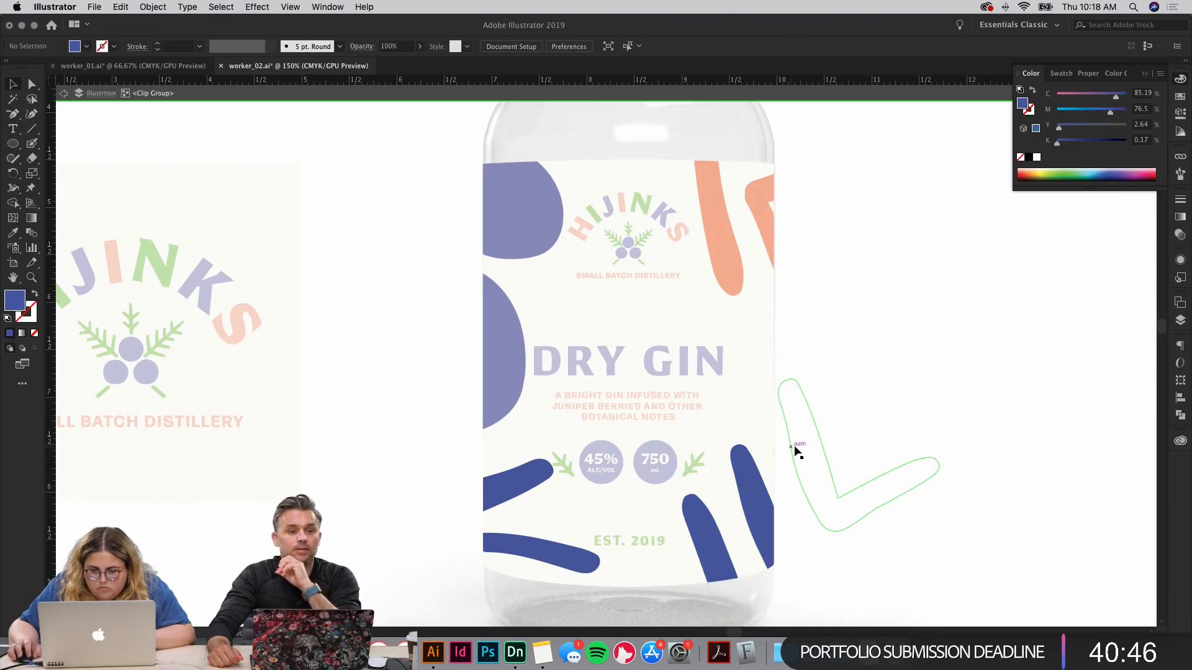
pyautogui.click(819, 437)
pyautogui.press('v')
pyautogui.click(935, 460)
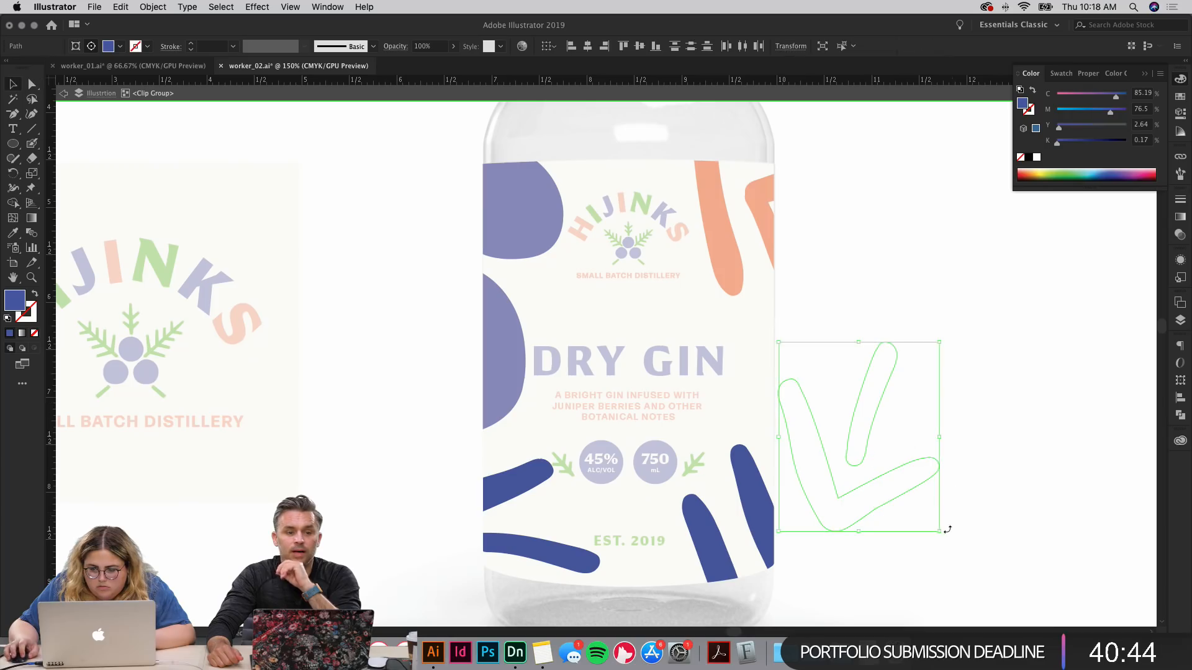
pyautogui.moveTo(944, 537); pyautogui.dragTo(954, 521)
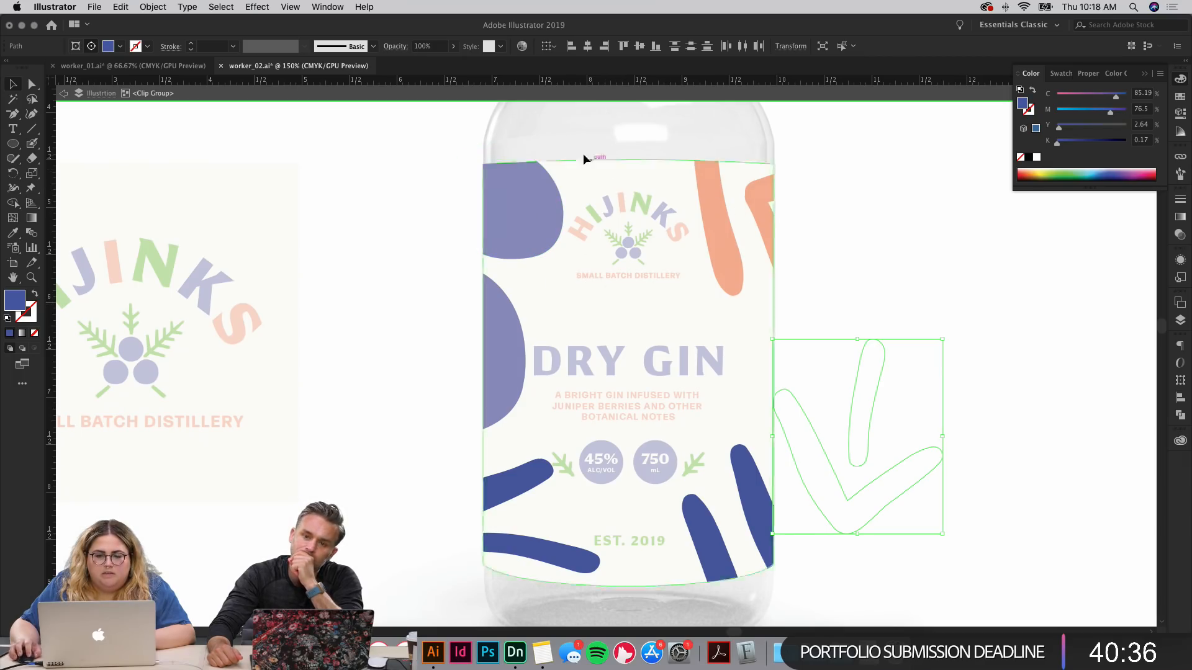
pyautogui.moveTo(807, 427); pyautogui.dragTo(777, 407)
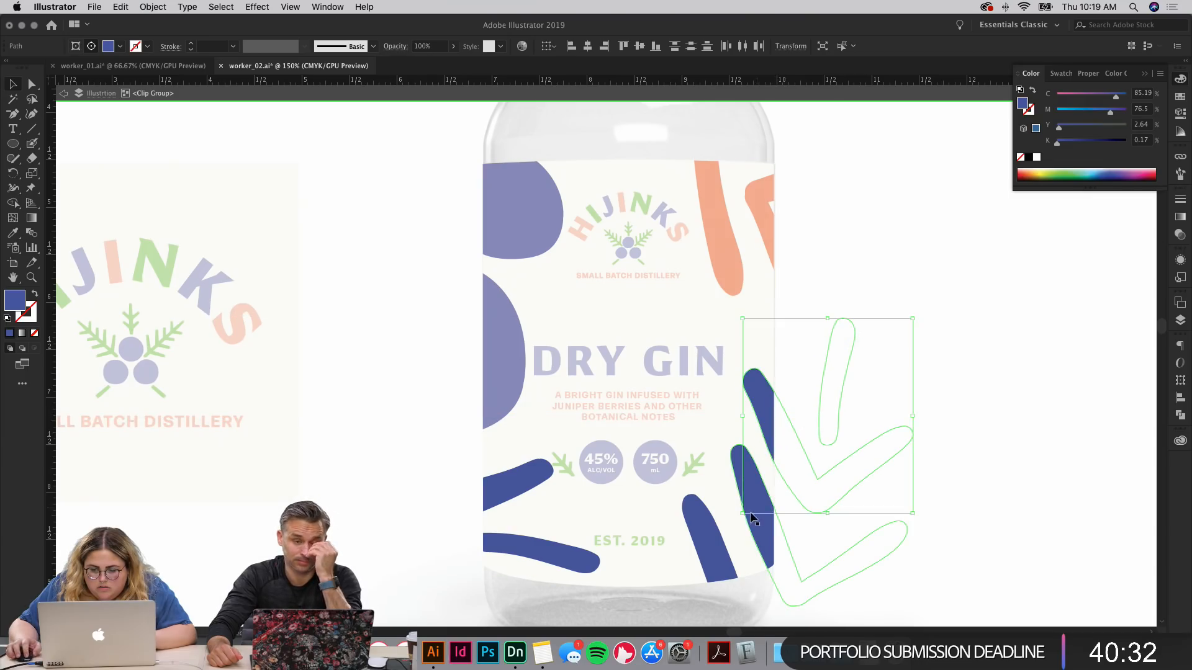
# Step: Nudge the middle lower-right leaf left, and recolour the three lower-right leaves with the peach of the upper-right branch
pyautogui.click(753, 515)
pyautogui.press('a')
pyautogui.click(765, 231)
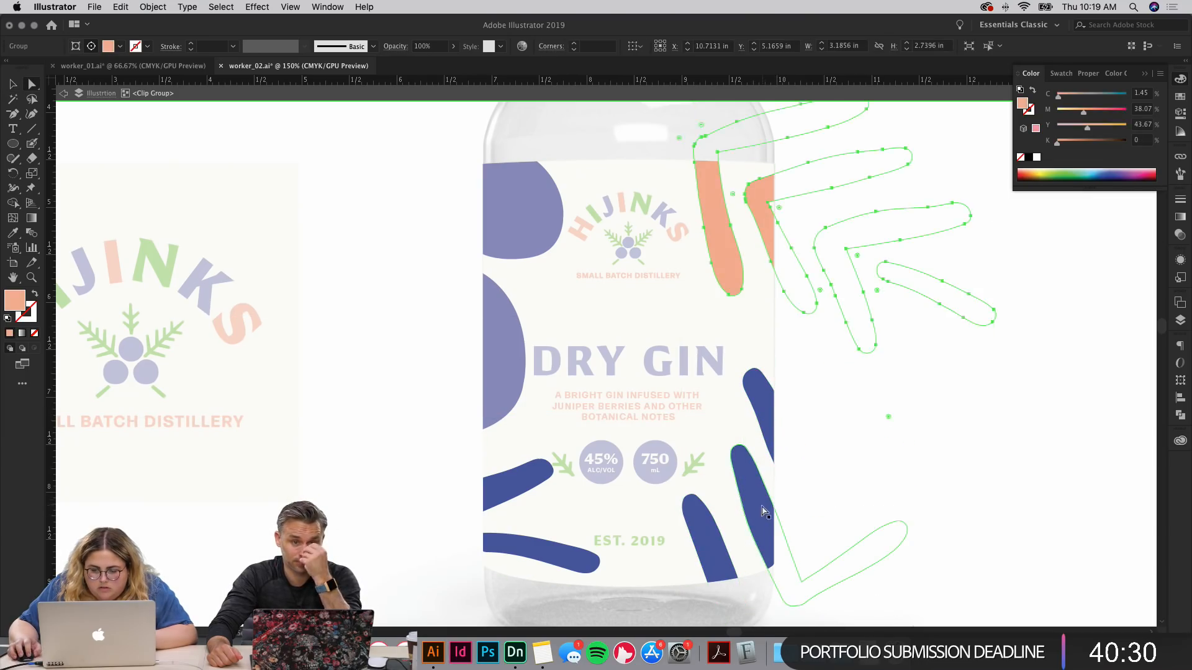
pyautogui.moveTo(761, 506); pyautogui.dragTo(754, 509)
pyautogui.keyDown('shift'); pyautogui.click(709, 533); pyautogui.keyUp('shift')
pyautogui.press('Escape')
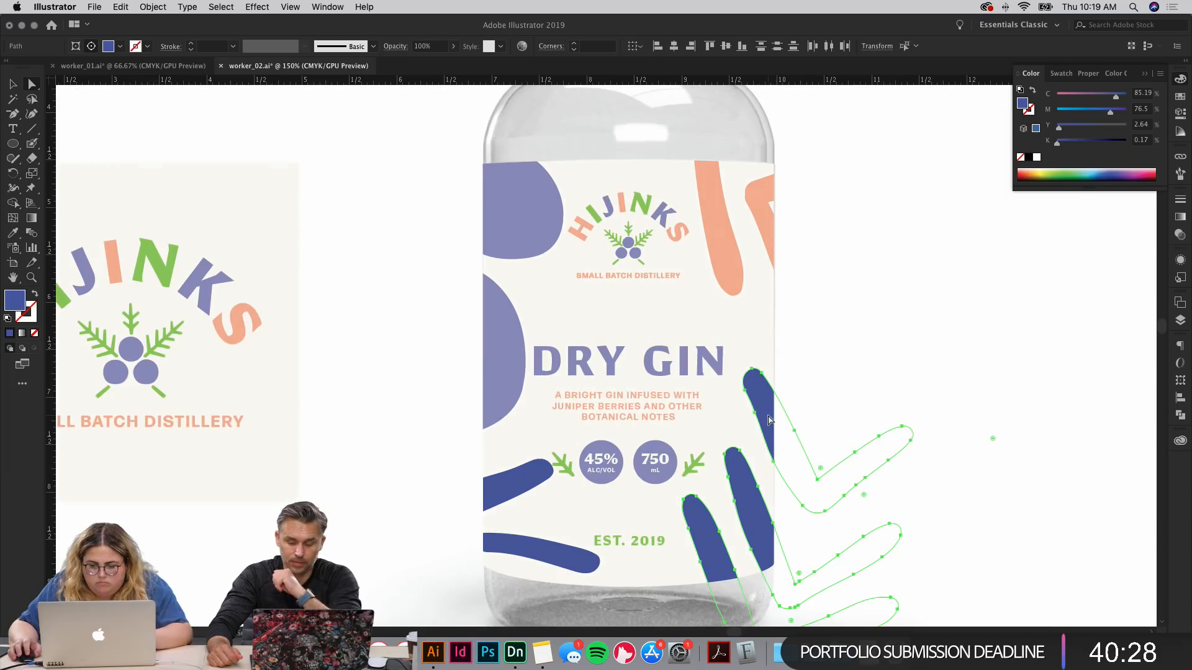
pyautogui.press('i')
pyautogui.click(726, 205)
pyautogui.press('v')
pyautogui.click(847, 281)
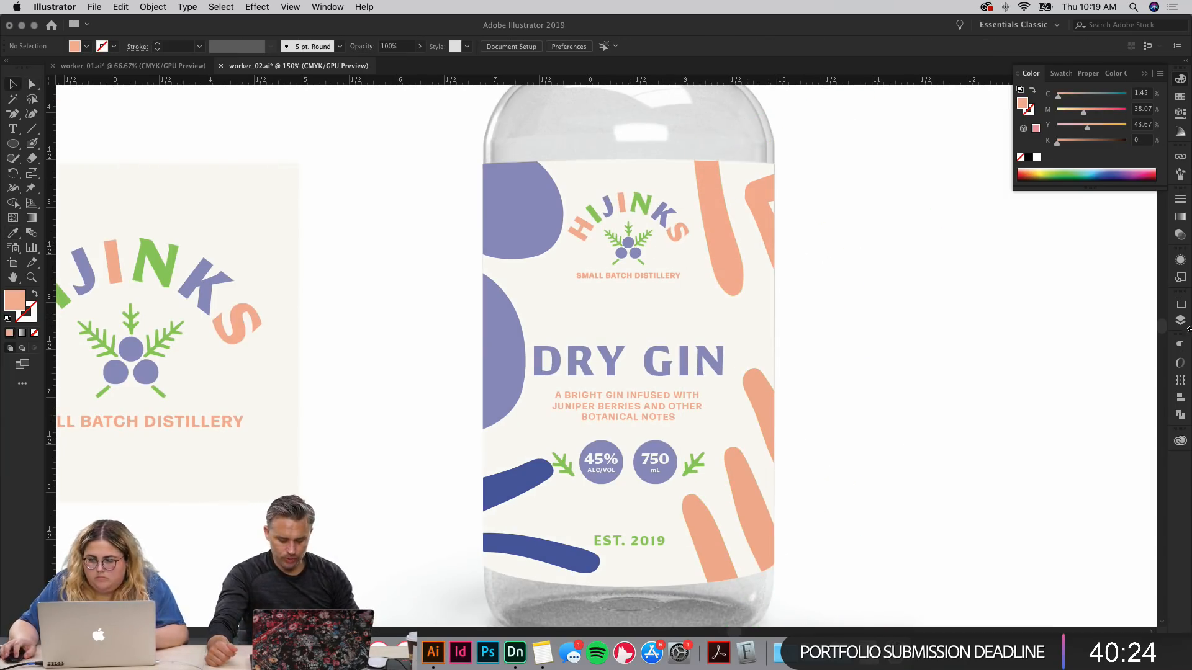
# Step: Unlock the Type layer and move the Hijinks logo down on the label
pyautogui.click(1180, 320)
pyautogui.moveTo(648, 242); pyautogui.dragTo(629, 272)
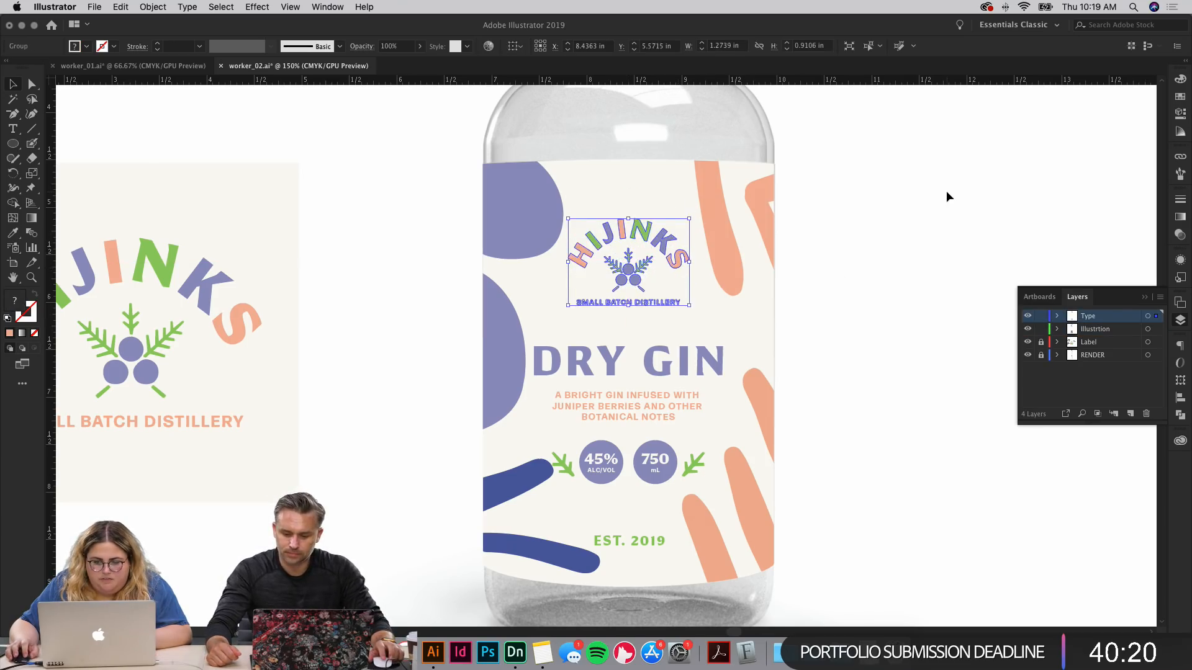
pyautogui.click(948, 194)
# Step: Move the DRY GIN title, description paragraph, 45% and 750 mL badges and green sprigs slightly up together
pyautogui.scroll(-3, 966, 186)
pyautogui.click(565, 428)
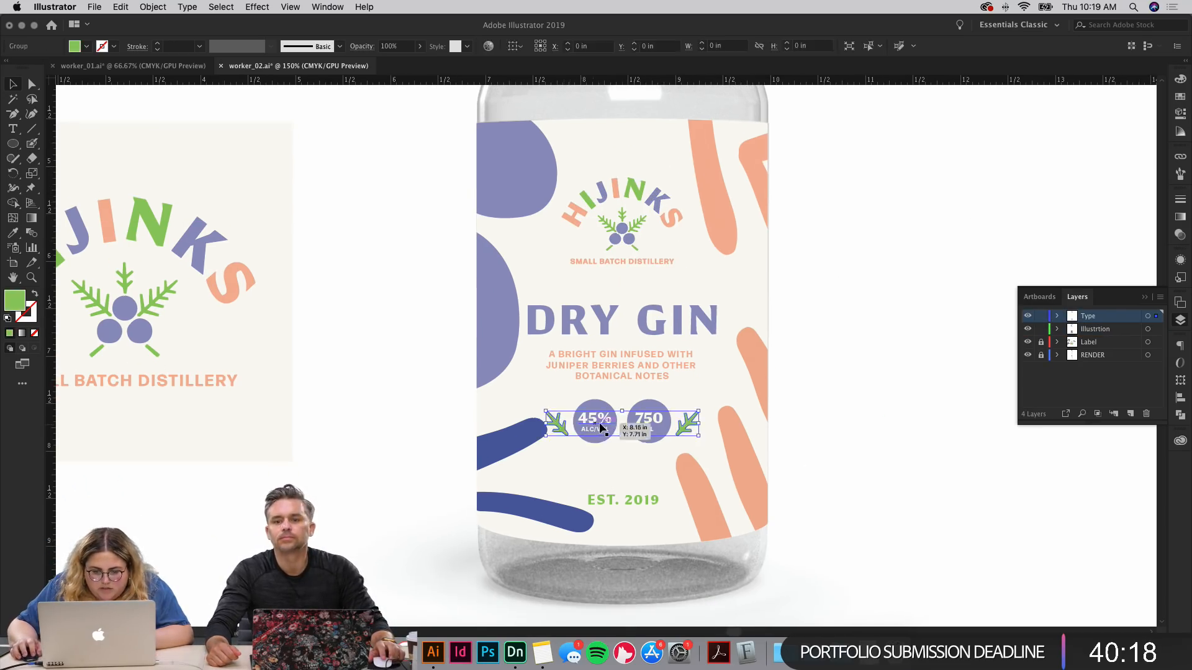
pyautogui.keyDown('shift'); pyautogui.click(615, 426); pyautogui.keyUp('shift')
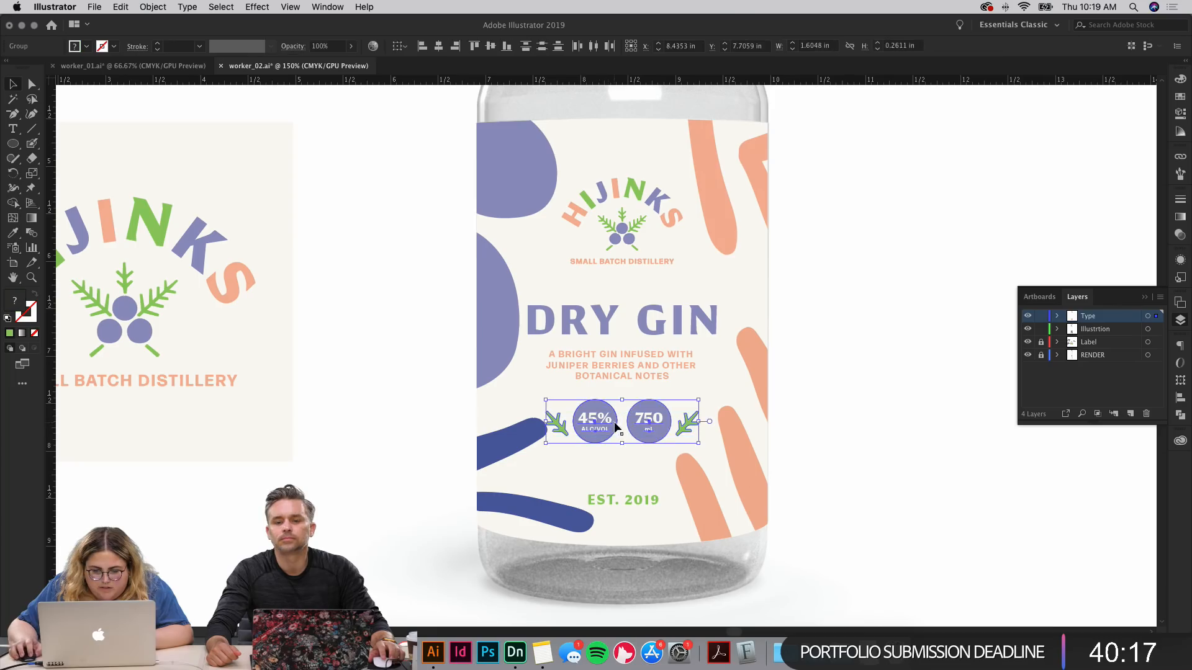
pyautogui.keyDown('shift'); pyautogui.click(639, 374); pyautogui.keyUp('shift')
pyautogui.keyDown('shift'); pyautogui.click(645, 335); pyautogui.keyUp('shift')
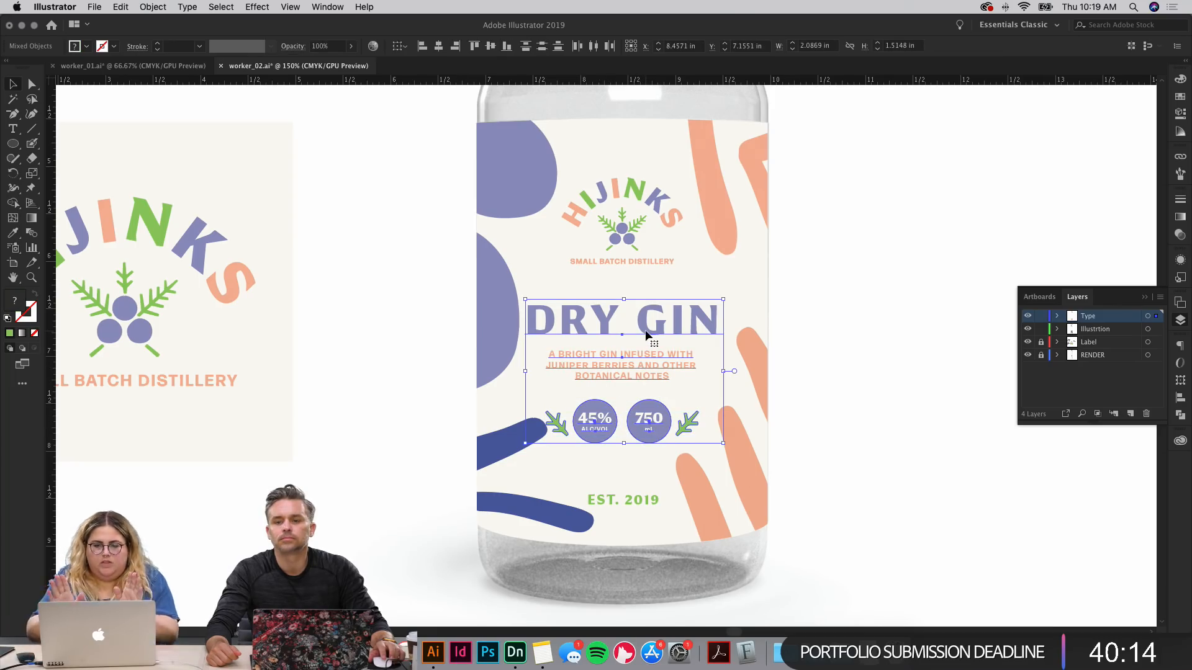
pyautogui.moveTo(646, 335); pyautogui.dragTo(647, 327)
pyautogui.click(900, 287)
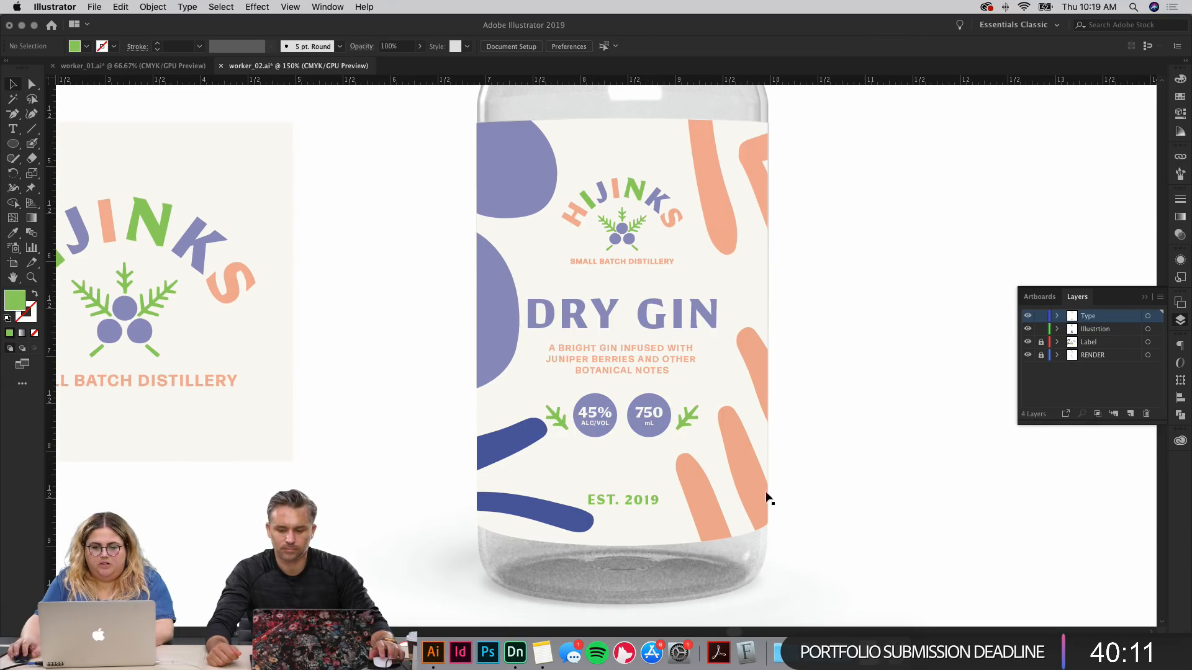
# Step: Move the EST. 2019 text up closer to the badges, and lock the Type layer
pyautogui.press('z')
pyautogui.click(649, 501)
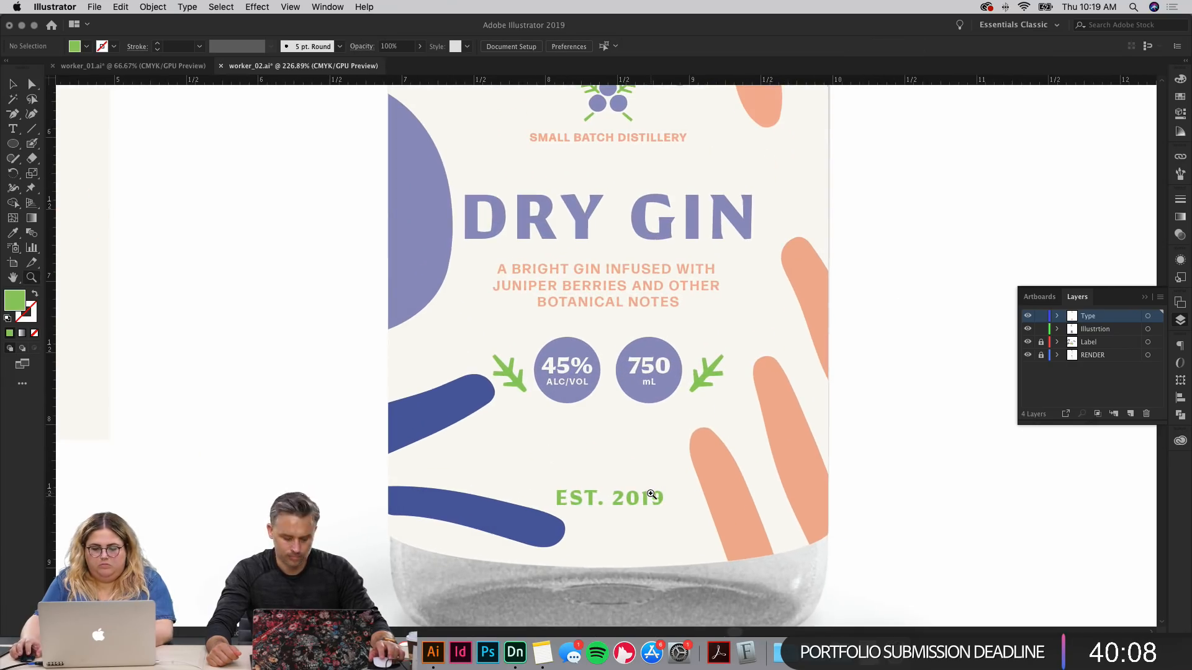
pyautogui.moveTo(650, 502); pyautogui.dragTo(648, 477)
pyautogui.press('b')
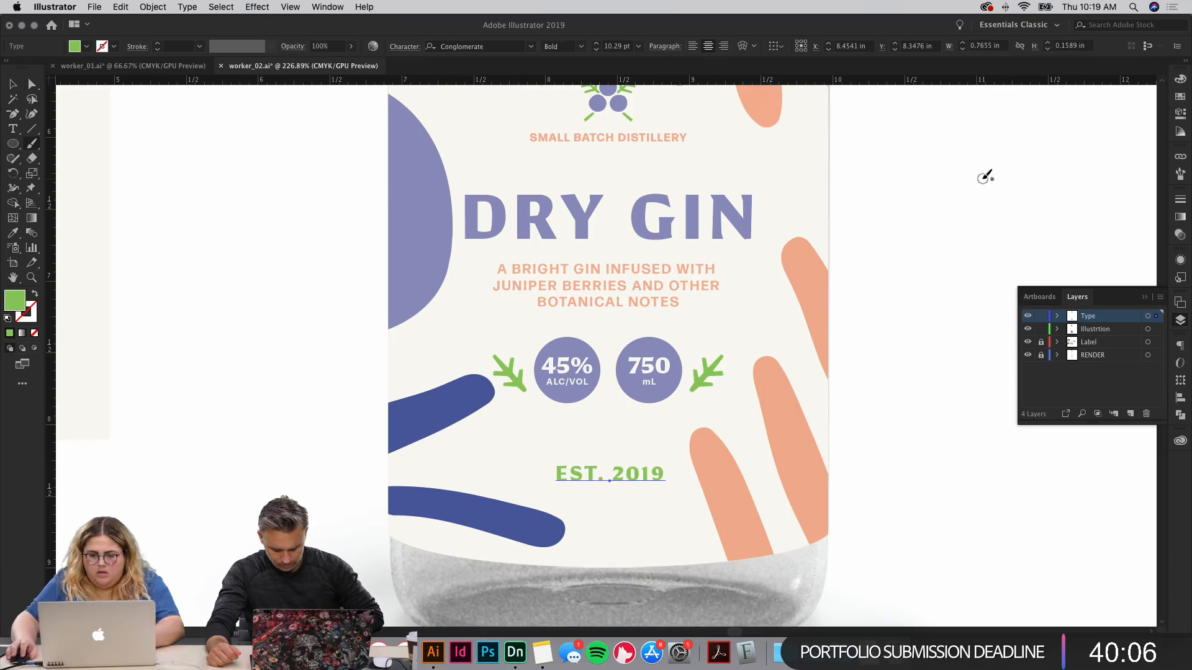
pyautogui.press('v')
pyautogui.click(979, 174)
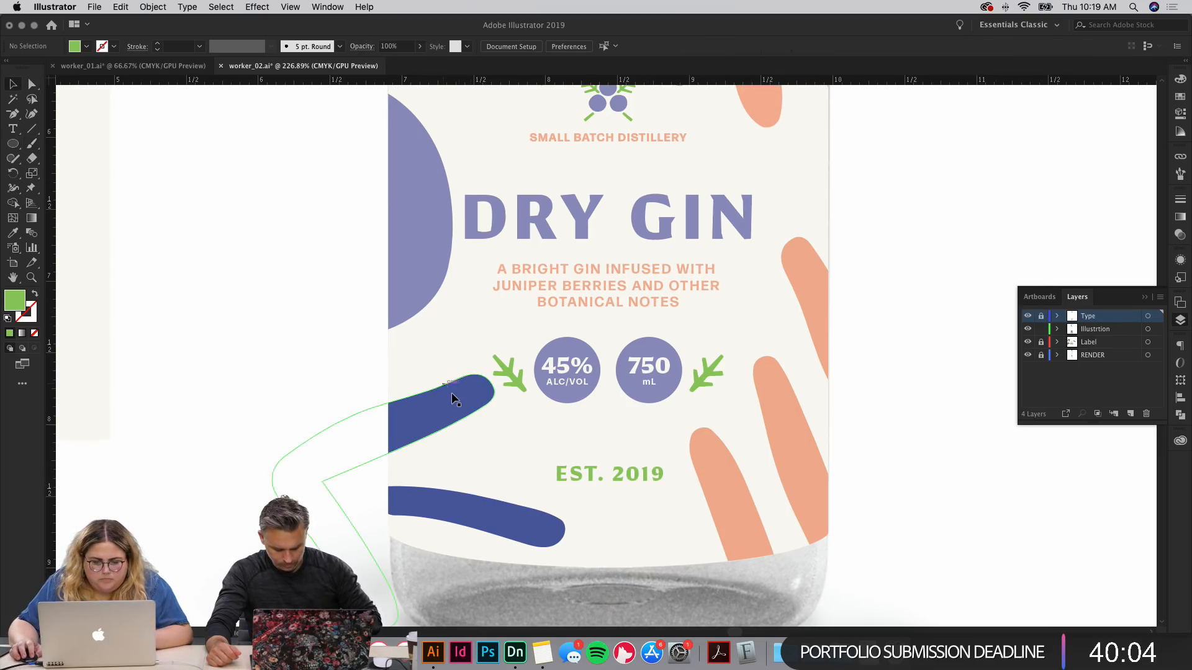
# Step: Scale the dark blue lower-left branch down to about 1.73 by 1.31 in and move it farther onto the label
pyautogui.doubleClick(453, 398)
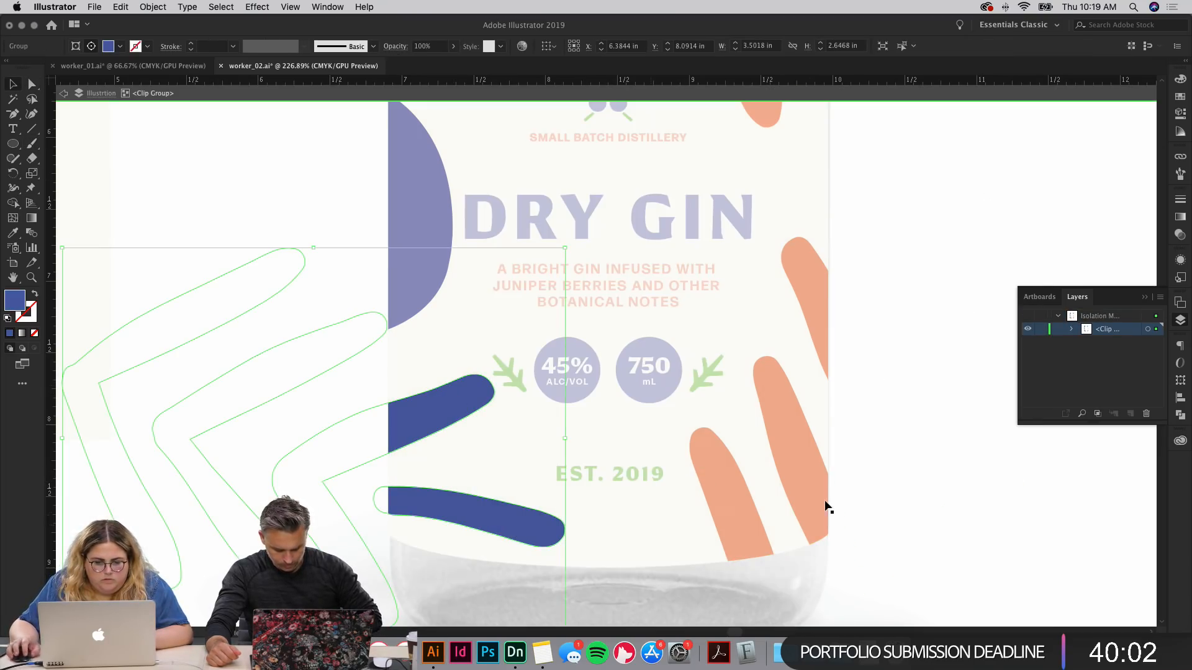
pyautogui.moveTo(565, 438); pyautogui.dragTo(467, 452)
pyautogui.press('Escape')
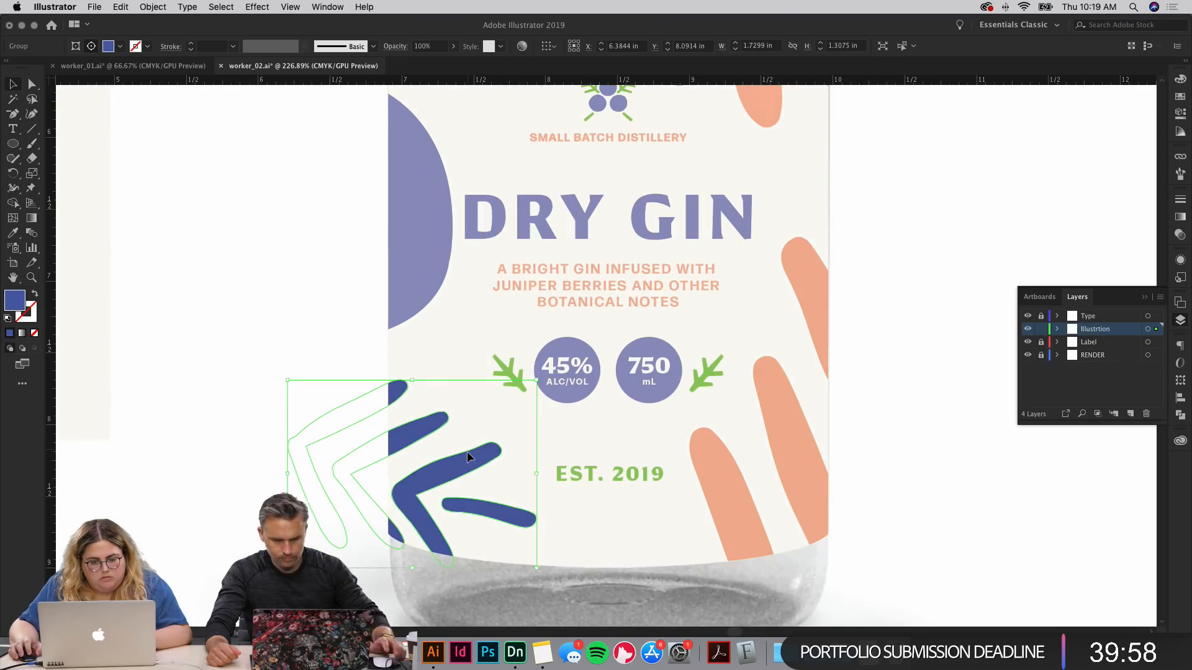
# Step: Recolour the dark blue lower-left branch with the sprigs' green, and enlarge and rotate it to about 1.76 by 1.52 in
pyautogui.press('i')
pyautogui.click(526, 391)
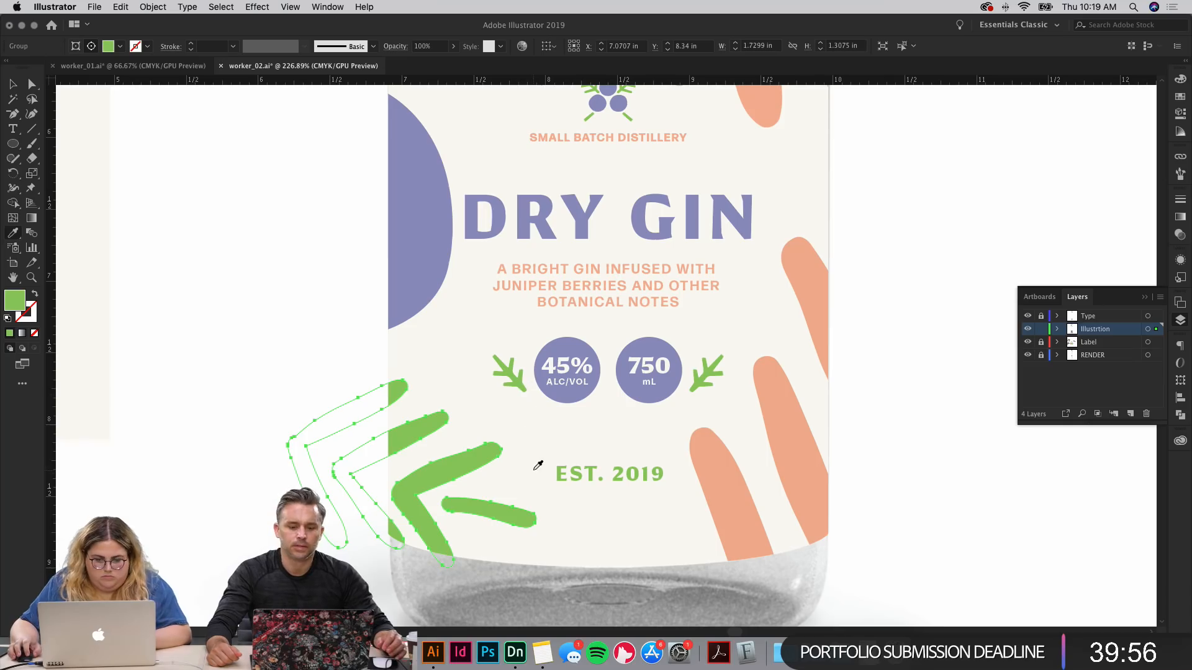
pyautogui.press('v')
pyautogui.moveTo(536, 383); pyautogui.dragTo(567, 358)
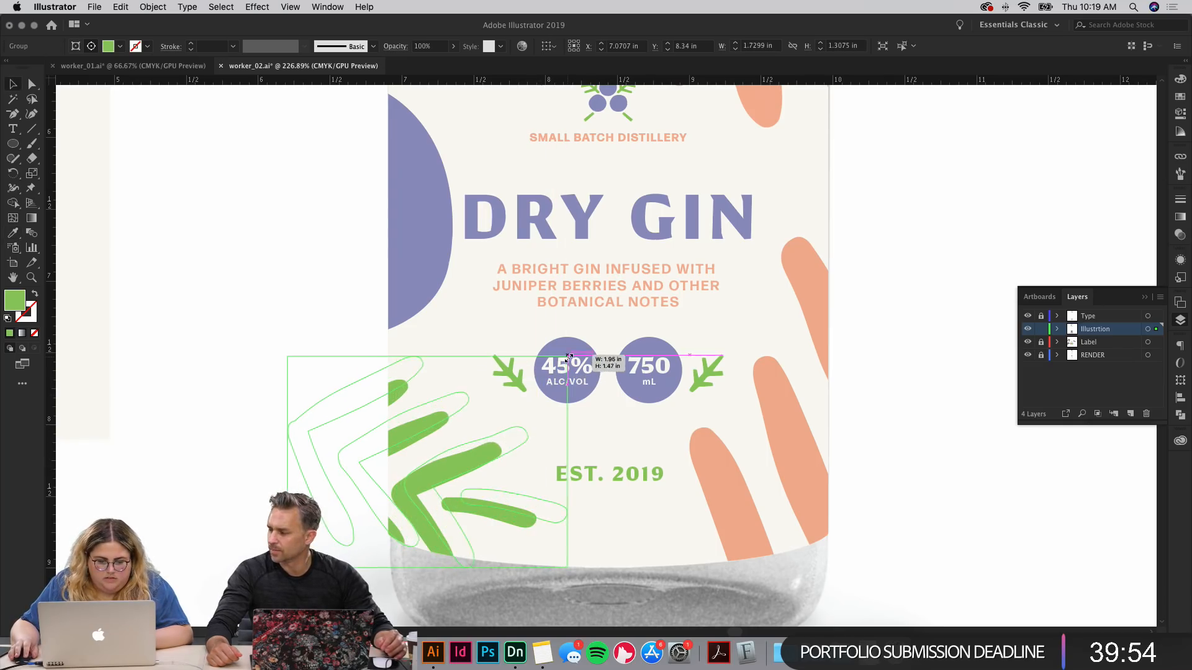
pyautogui.moveTo(571, 575); pyautogui.dragTo(541, 604)
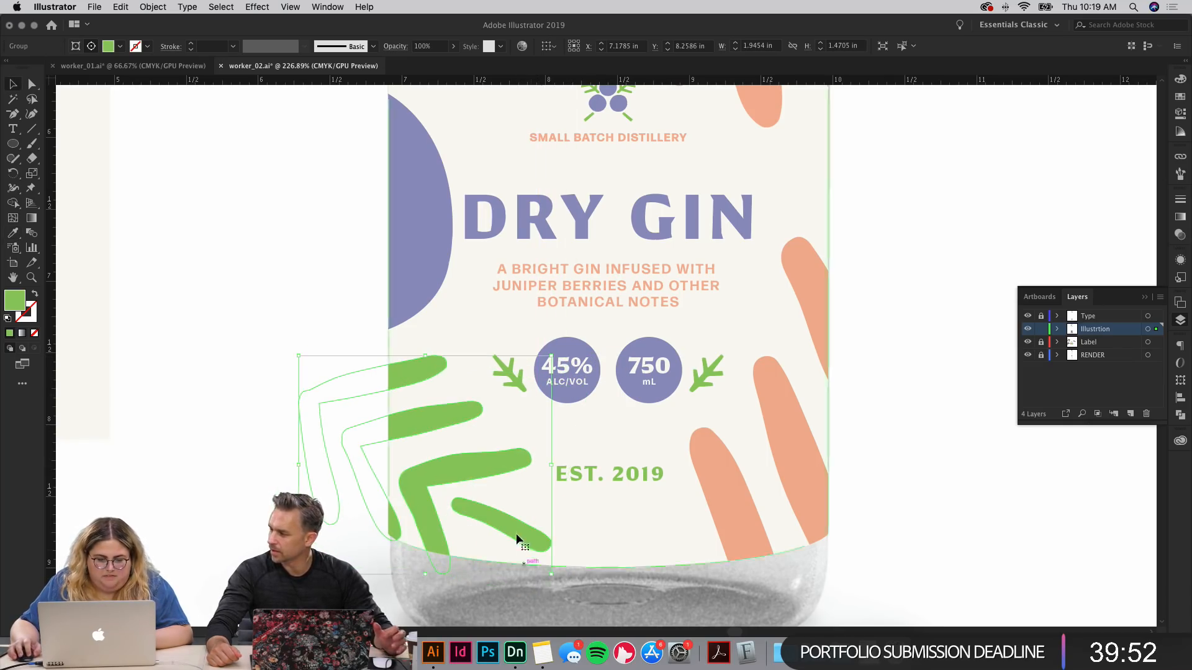
pyautogui.moveTo(516, 528); pyautogui.dragTo(517, 535)
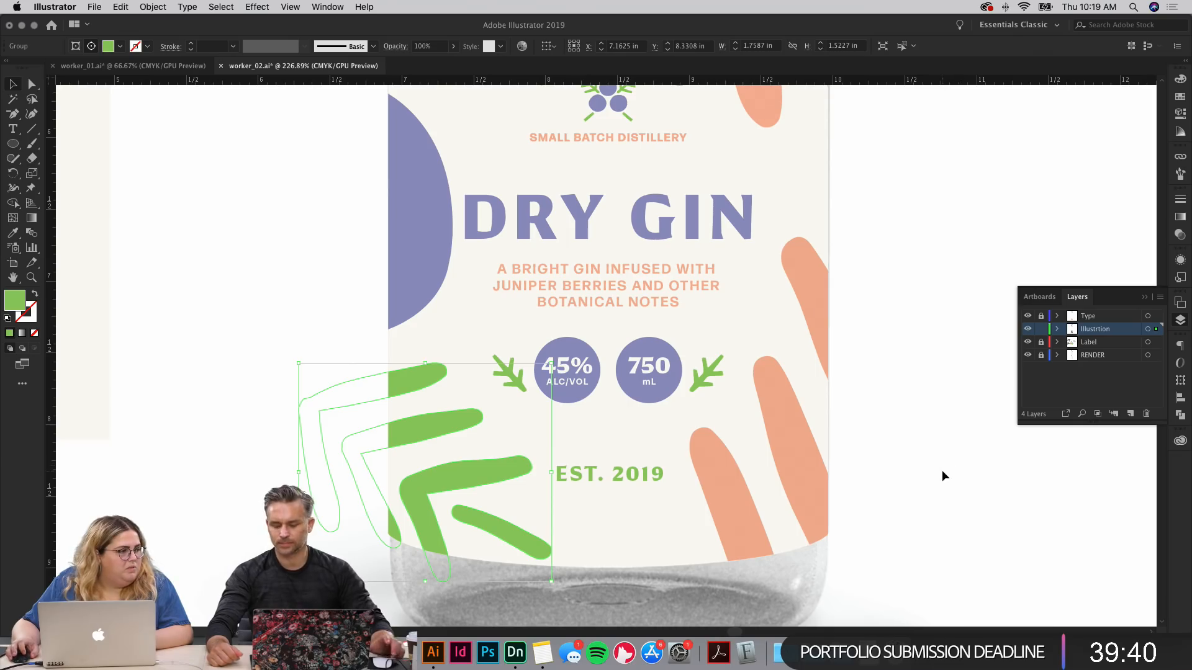
# Step: Lock the illustration layer, unlock the Type layer, and select the DRY GIN title with its description paragraph
pyautogui.scroll(5, 941, 488)
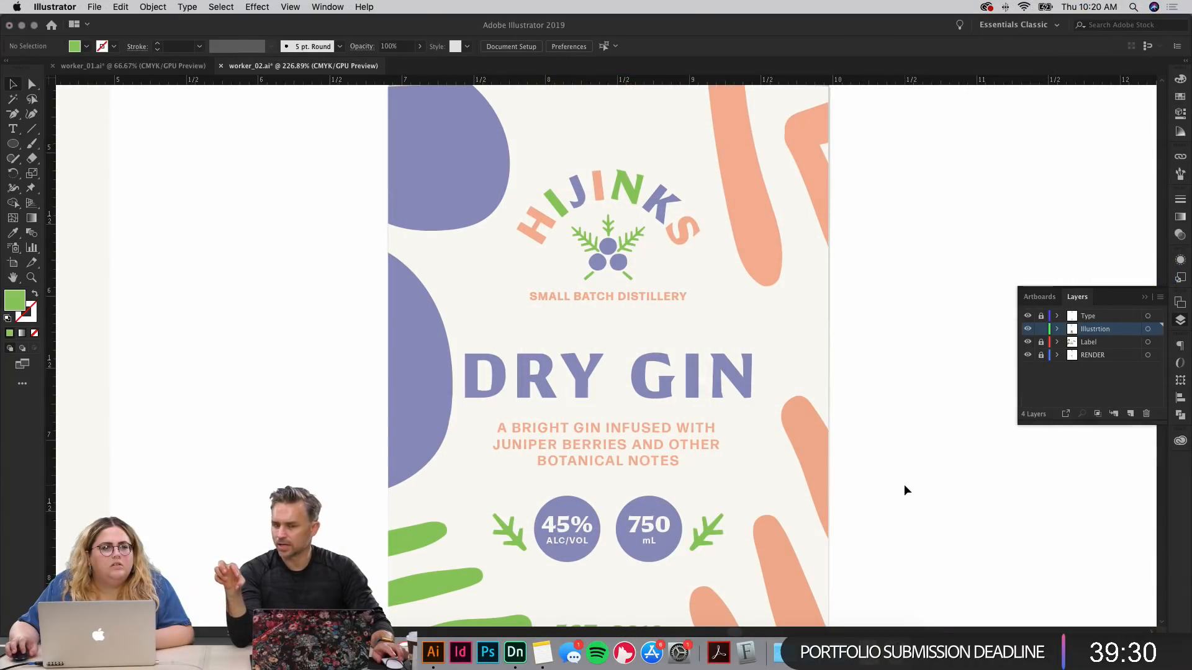
pyautogui.scroll(-3, 919, 491)
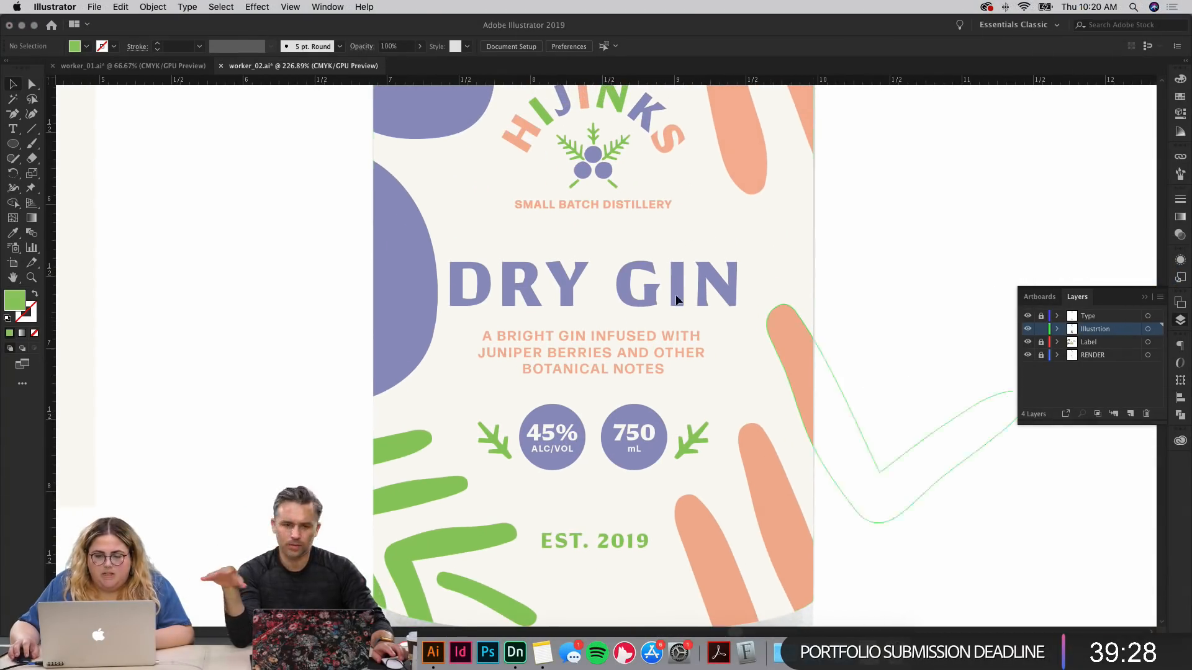
pyautogui.click(1041, 329)
pyautogui.click(1040, 316)
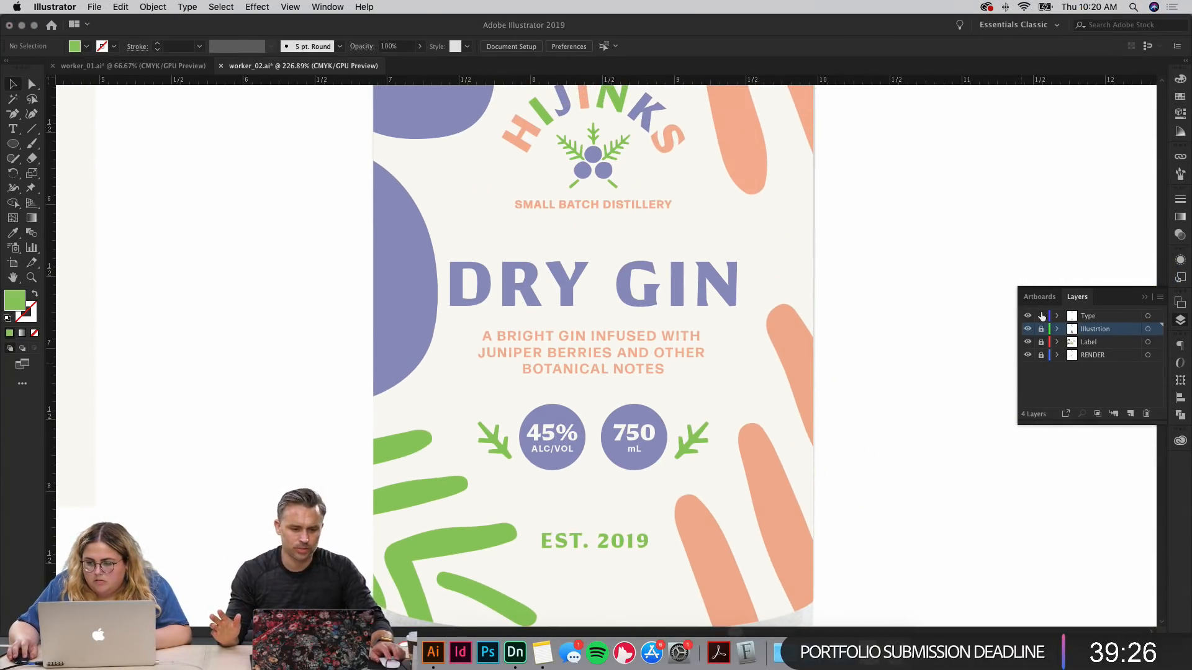
pyautogui.click(1088, 316)
pyautogui.click(602, 292)
pyautogui.keyDown('shift'); pyautogui.click(614, 336); pyautogui.keyUp('shift')
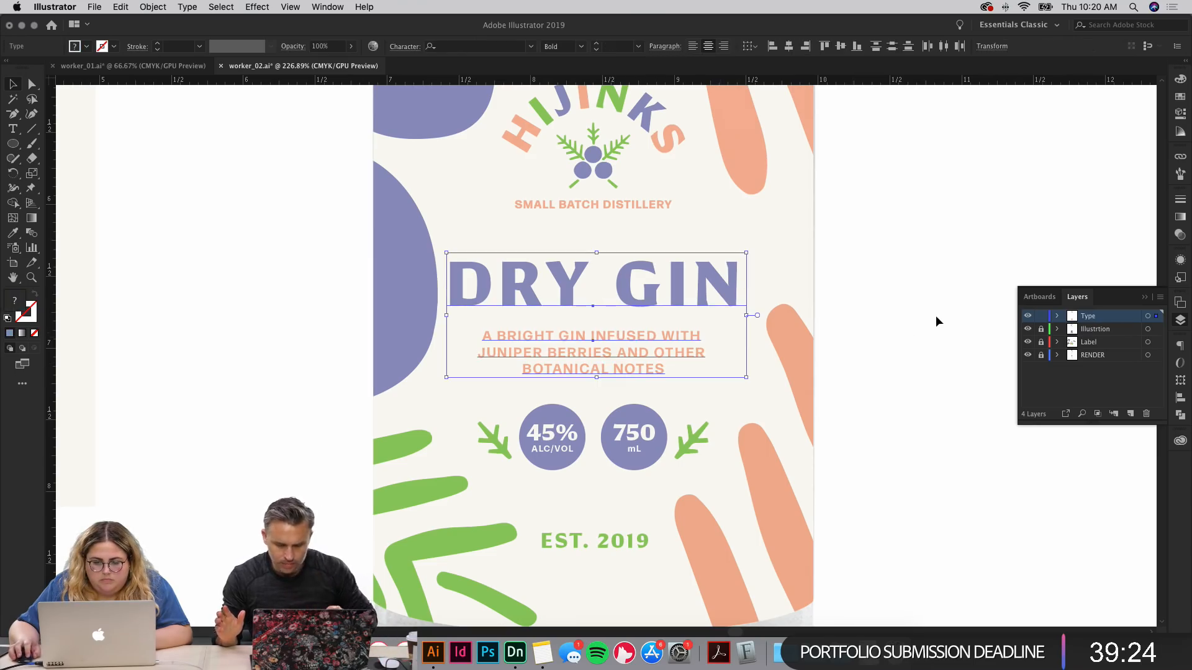
pyautogui.click(936, 320)
pyautogui.click(639, 346)
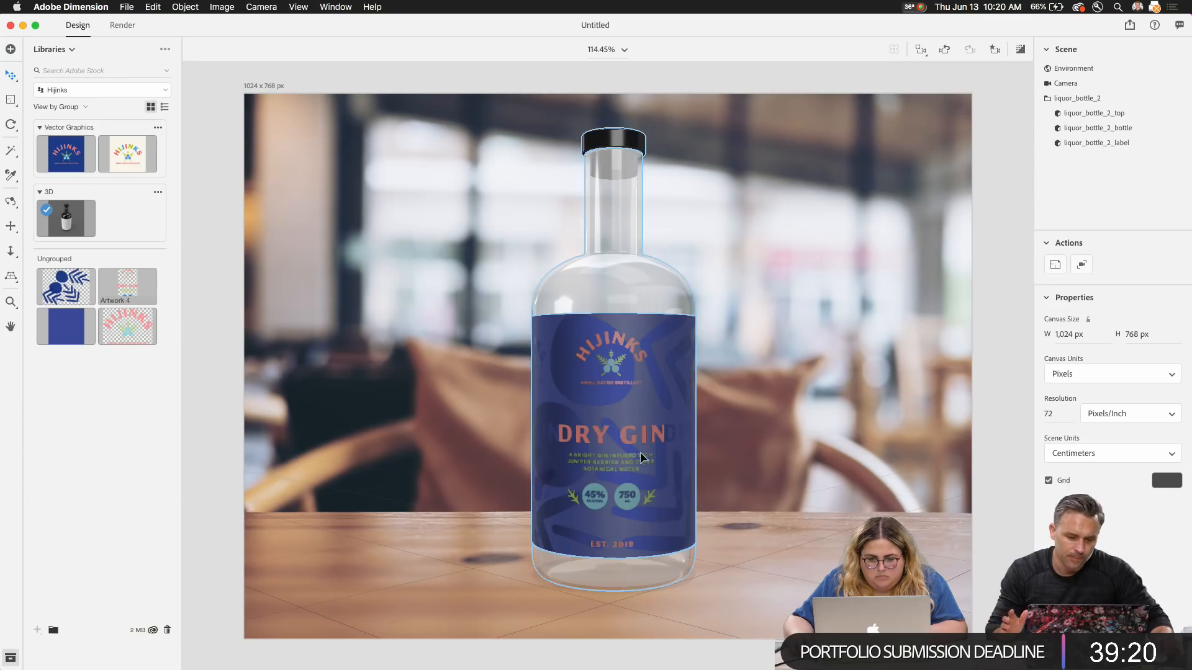
# Step: Switch to Adobe Dimension and delete Graphic 2 and Graphic 3 from the liquor_bottle_2_label object
pyautogui.click(554, 366)
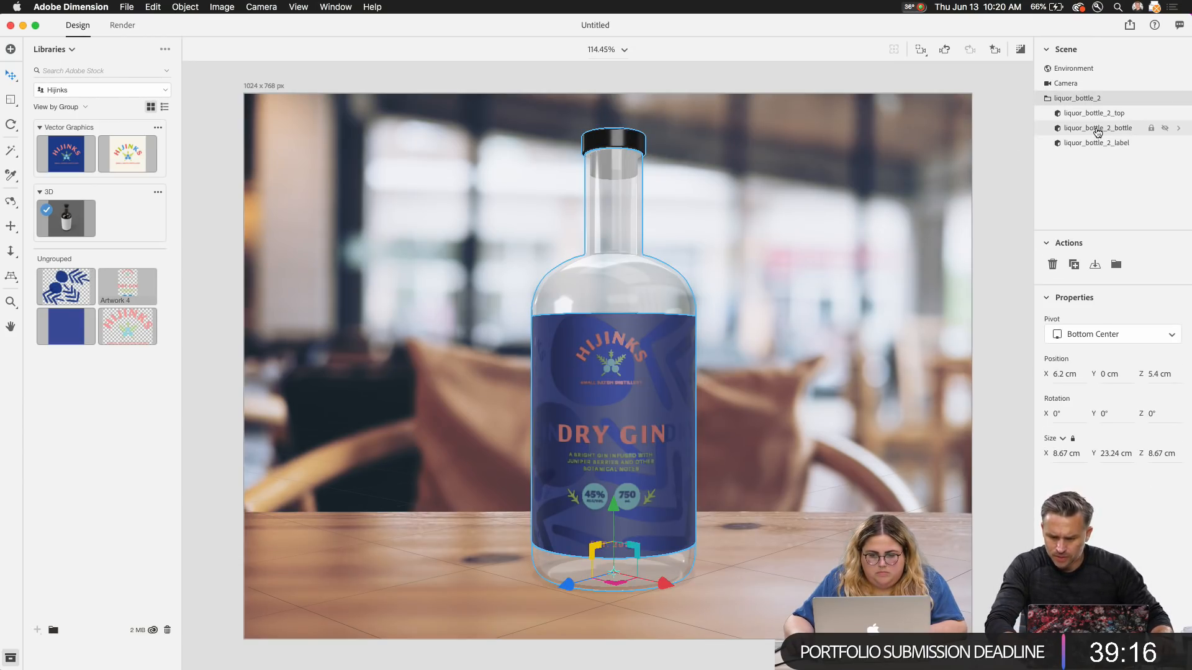
pyautogui.click(1101, 144)
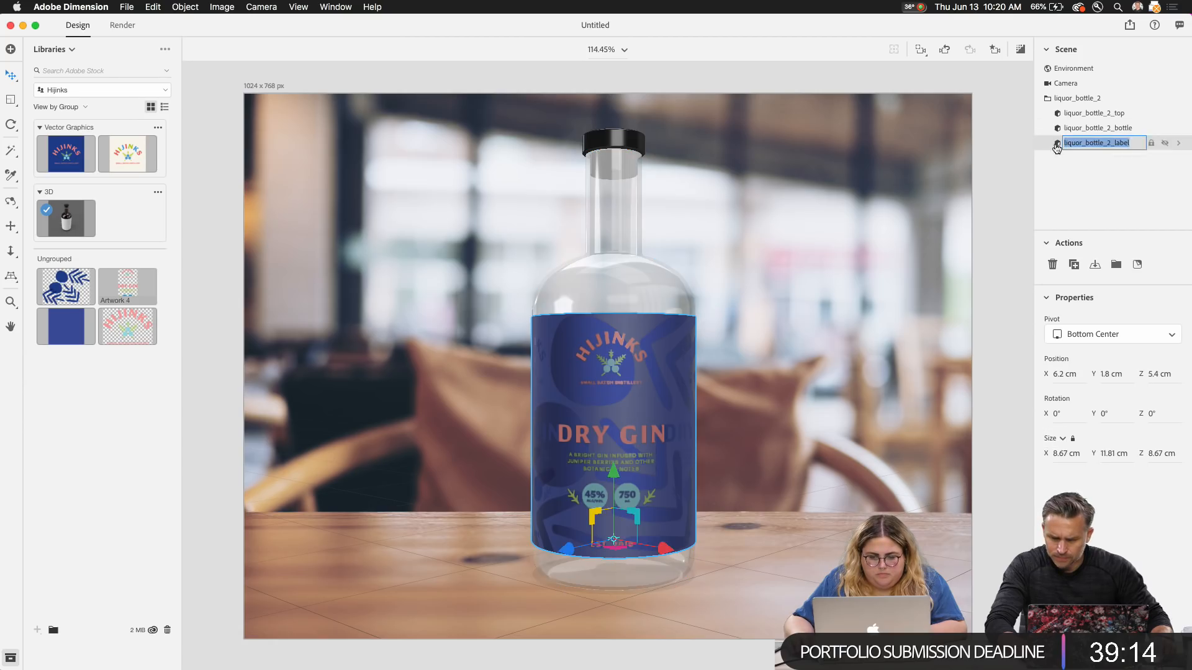
pyautogui.click(1178, 143)
pyautogui.click(1069, 113)
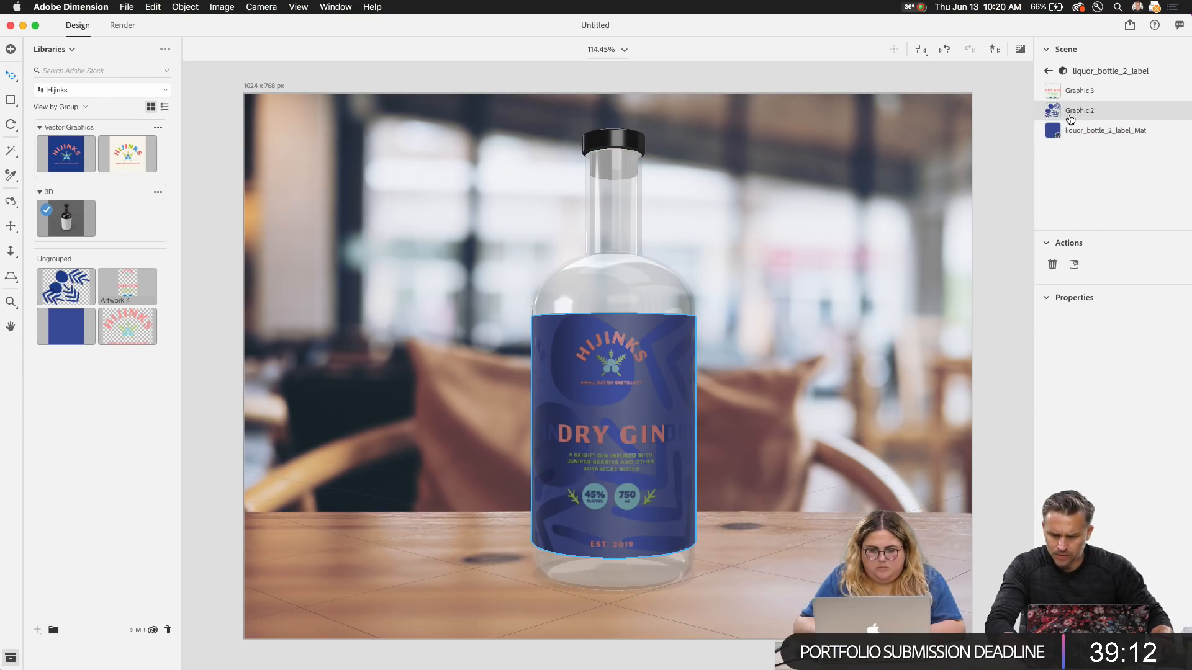
pyautogui.press('Delete')
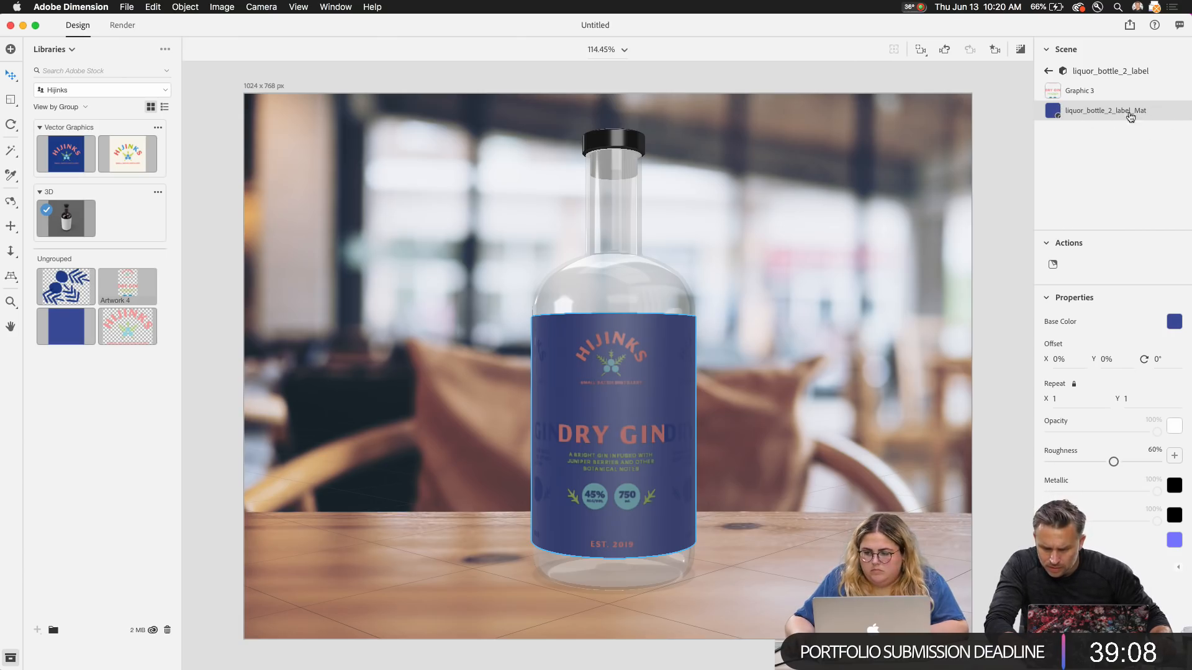
pyautogui.click(1076, 92)
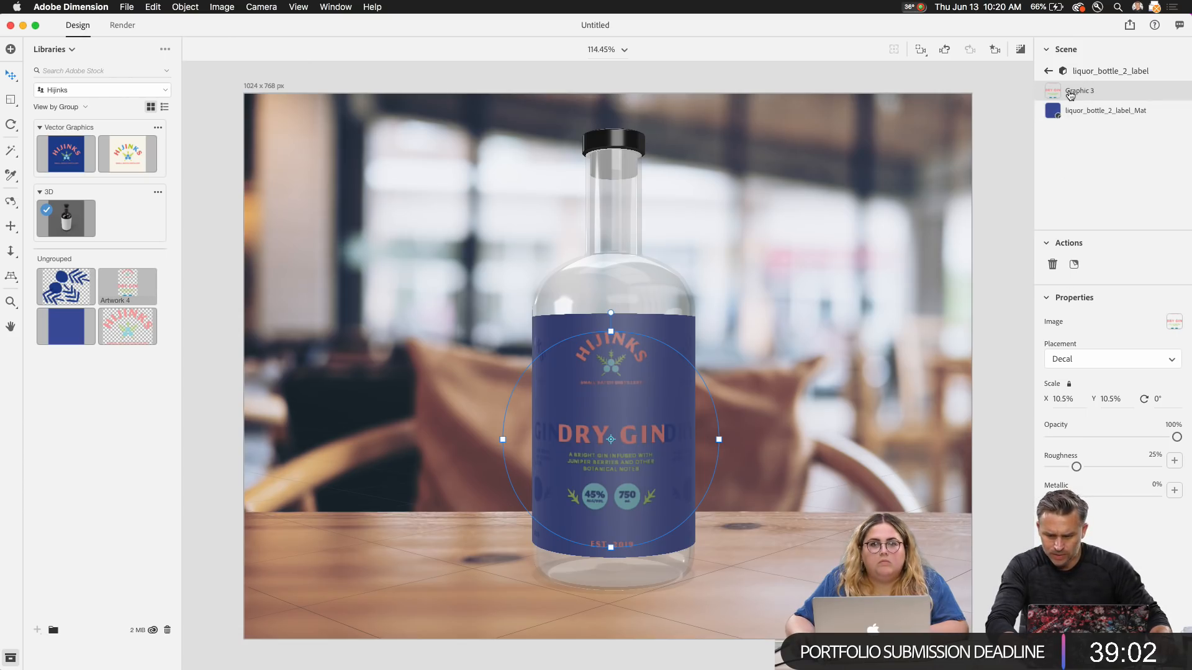
pyautogui.press('Delete')
# Step: Place the Artwork 4 text graphic from the Hijinks library on the bottle label, centre it, and scale it to 10.5%
pyautogui.click(568, 399)
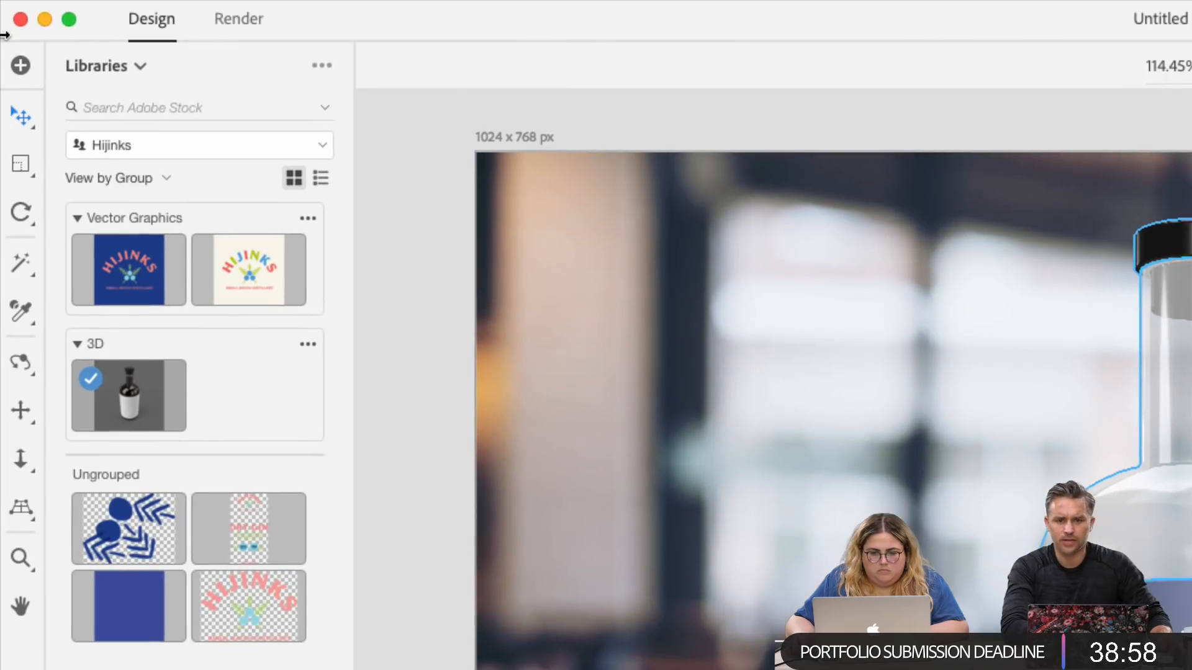
pyautogui.moveTo(239, 551); pyautogui.dragTo(580, 423)
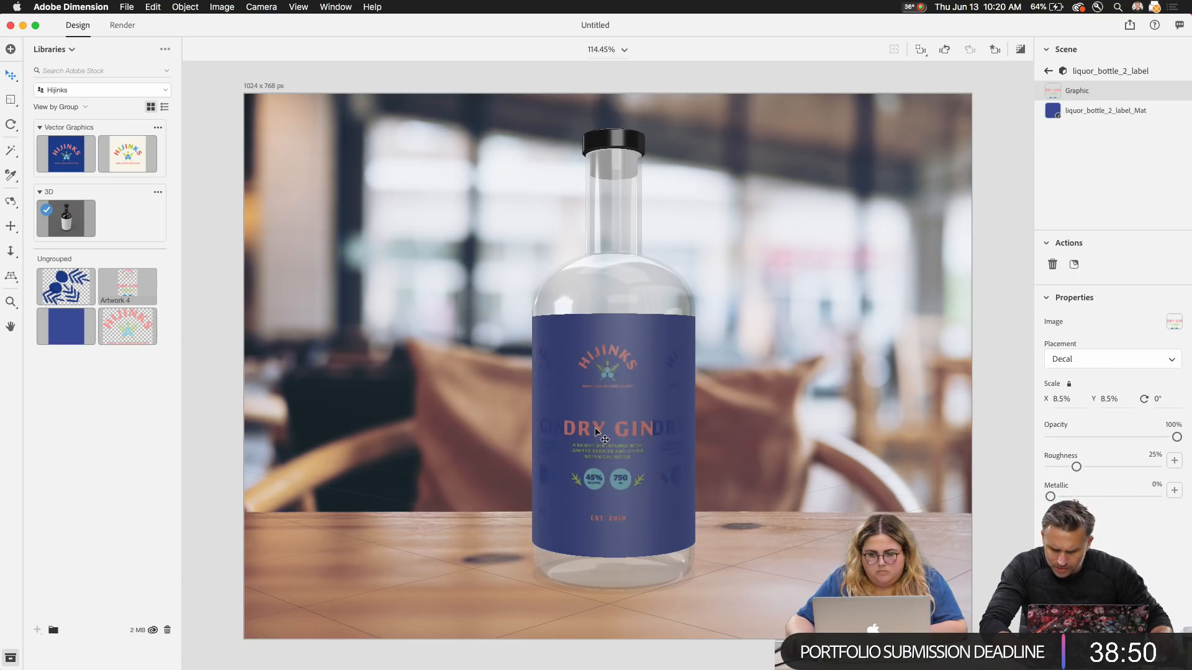
pyautogui.moveTo(594, 444)
pyautogui.mouseDown()
pyautogui.moveTo(569, 439)
pyautogui.moveTo(598, 436)
pyautogui.mouseUp()
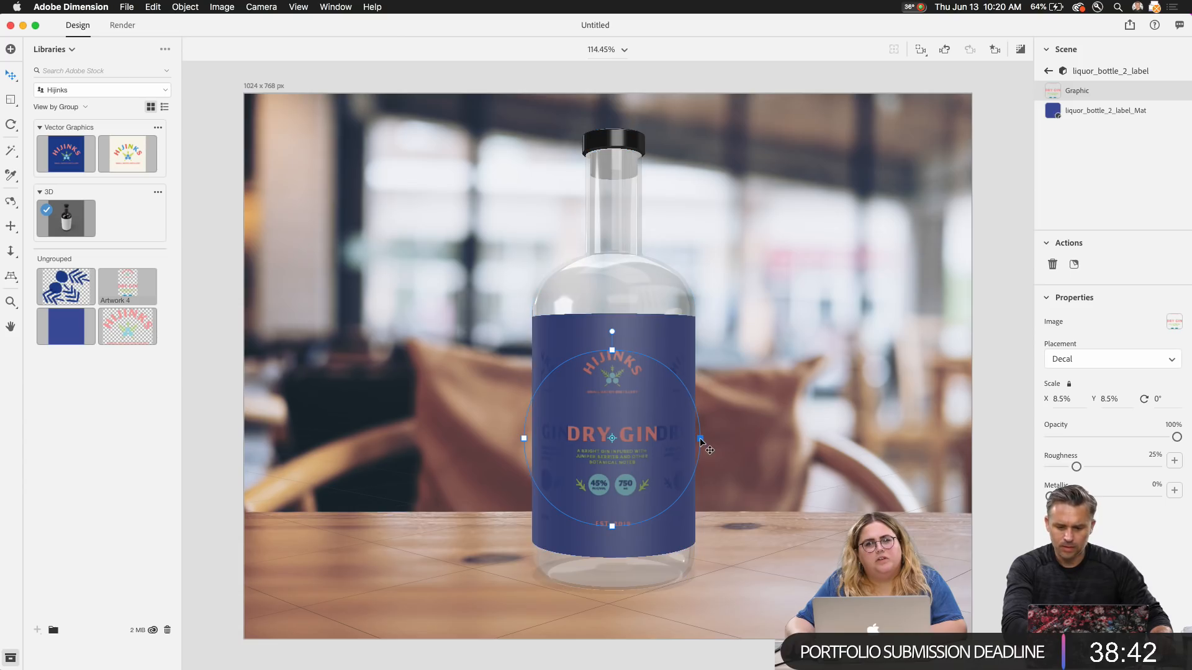
pyautogui.moveTo(699, 438); pyautogui.dragTo(731, 440)
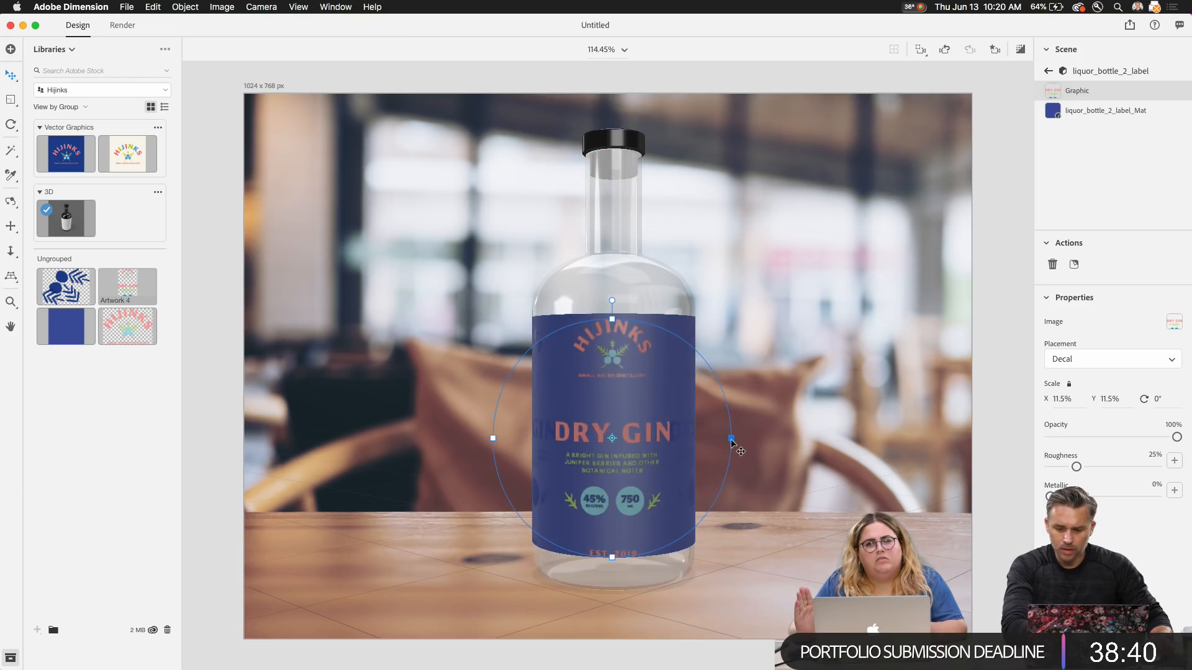
pyautogui.moveTo(586, 434); pyautogui.dragTo(590, 432)
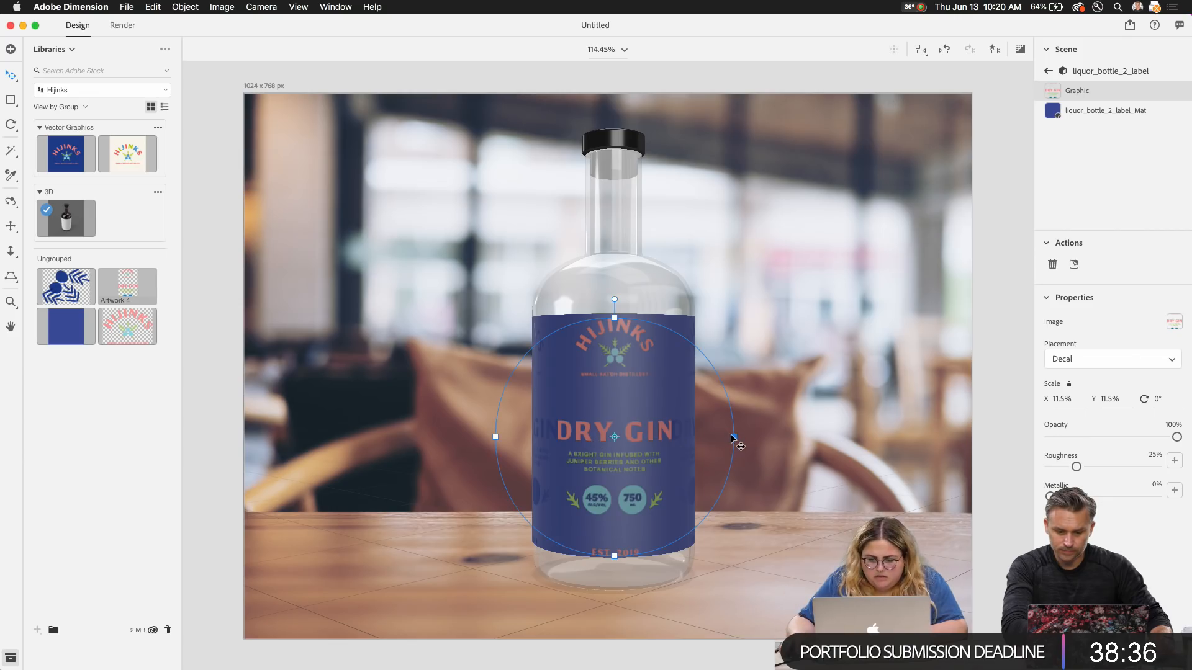
pyautogui.moveTo(727, 437); pyautogui.dragTo(723, 437)
# Step: Compare the properties of the label's base material and its text graphic, and return to the scene's object list
pyautogui.click(1087, 112)
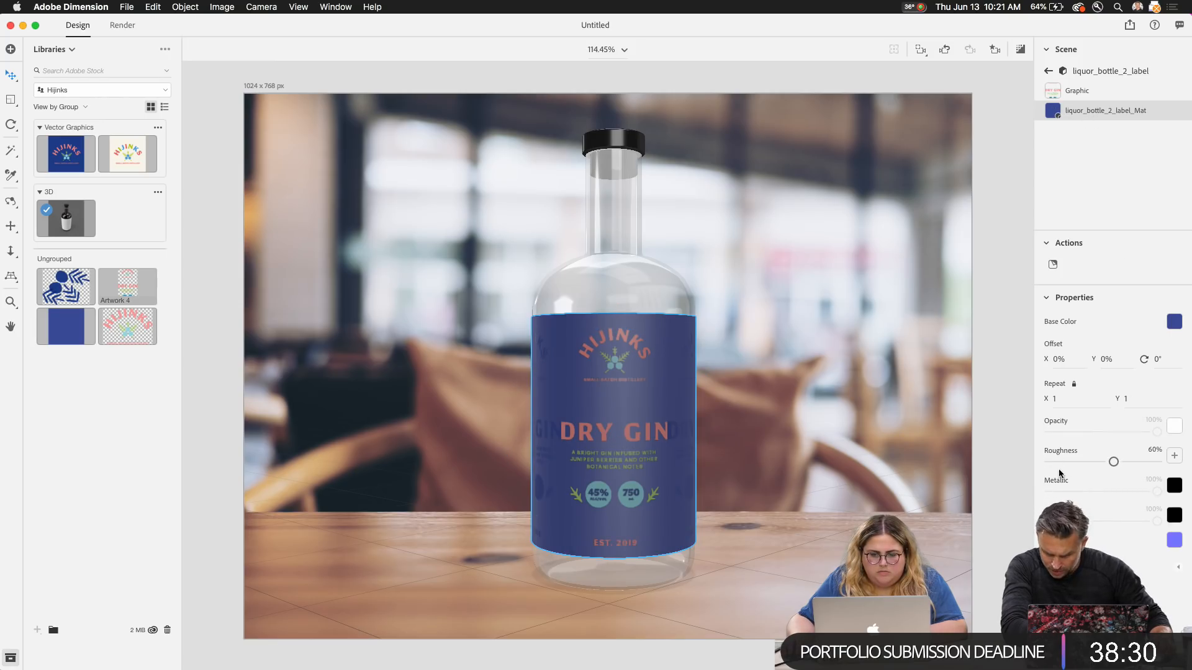
pyautogui.click(1089, 91)
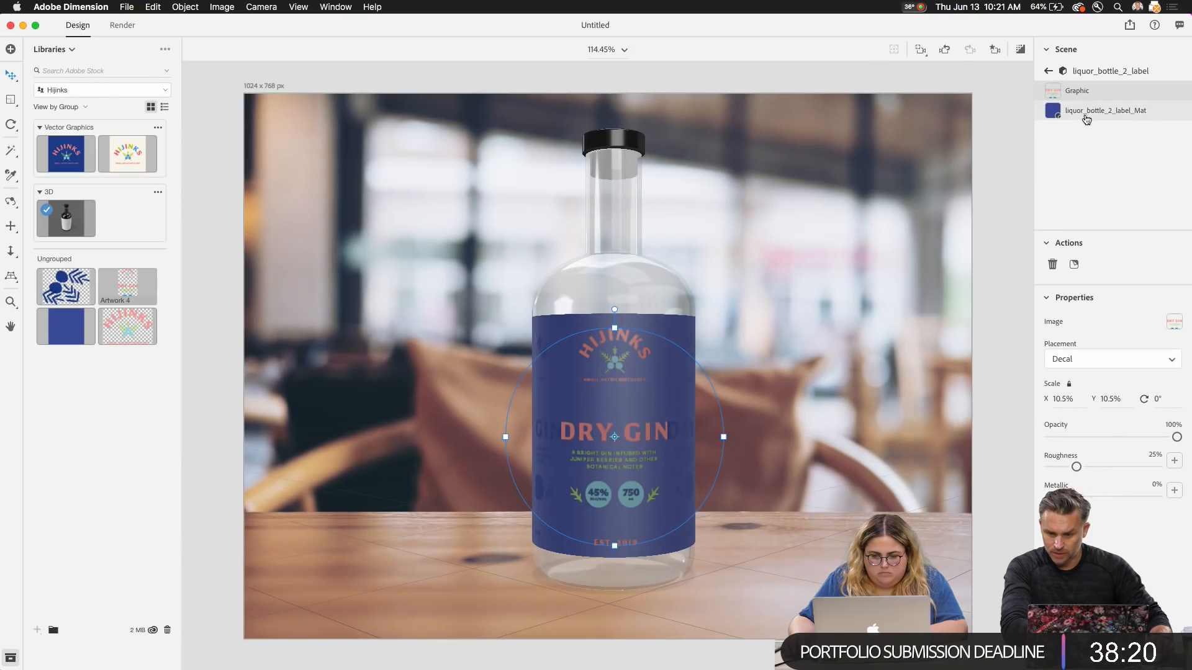
pyautogui.click(1083, 116)
pyautogui.click(1074, 92)
pyautogui.click(1081, 73)
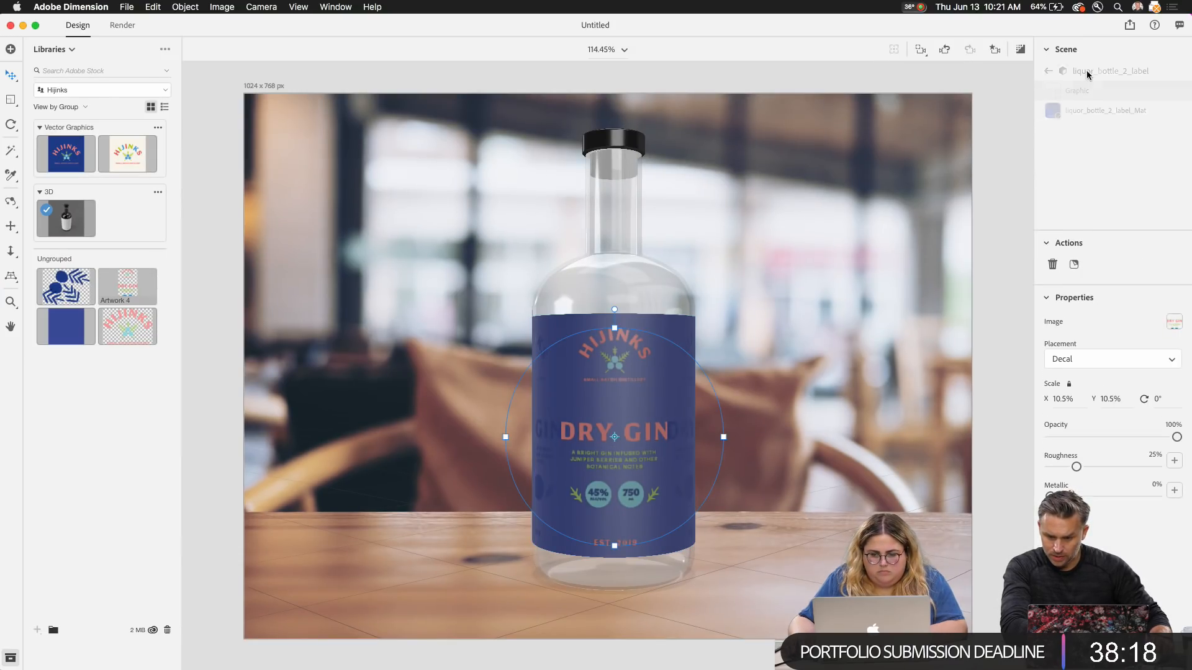
pyautogui.click(1085, 85)
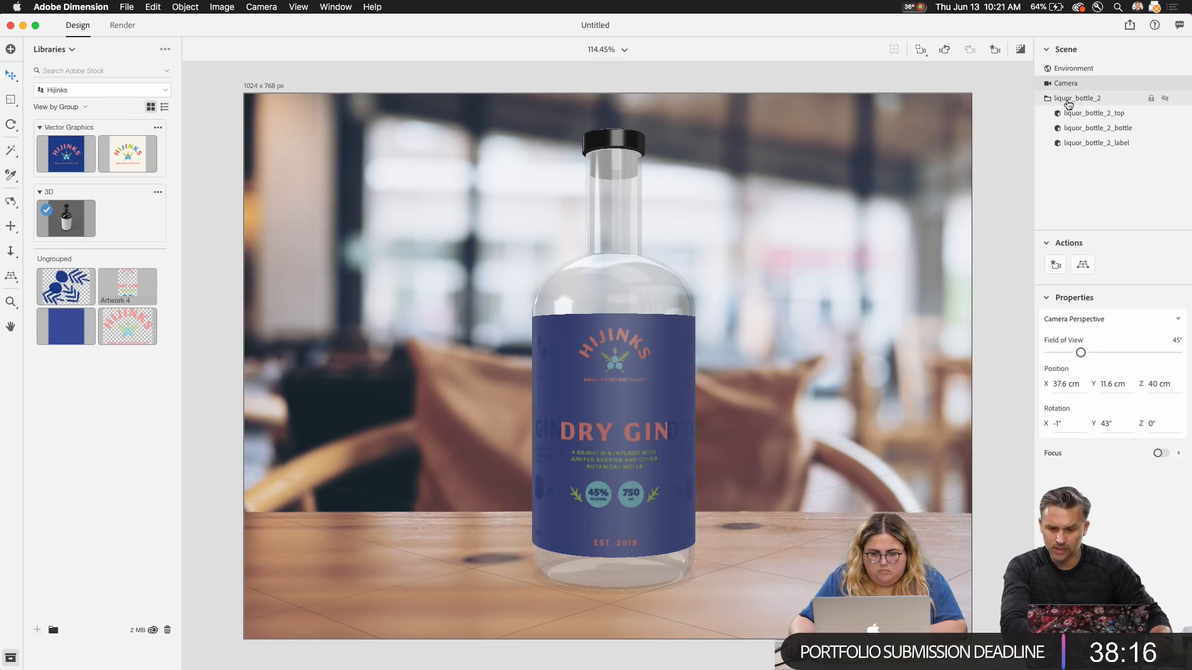
# Step: Place the Artwork 3 blue illustration from the library on the bottle label and scale it to 18.4%
pyautogui.click(1065, 145)
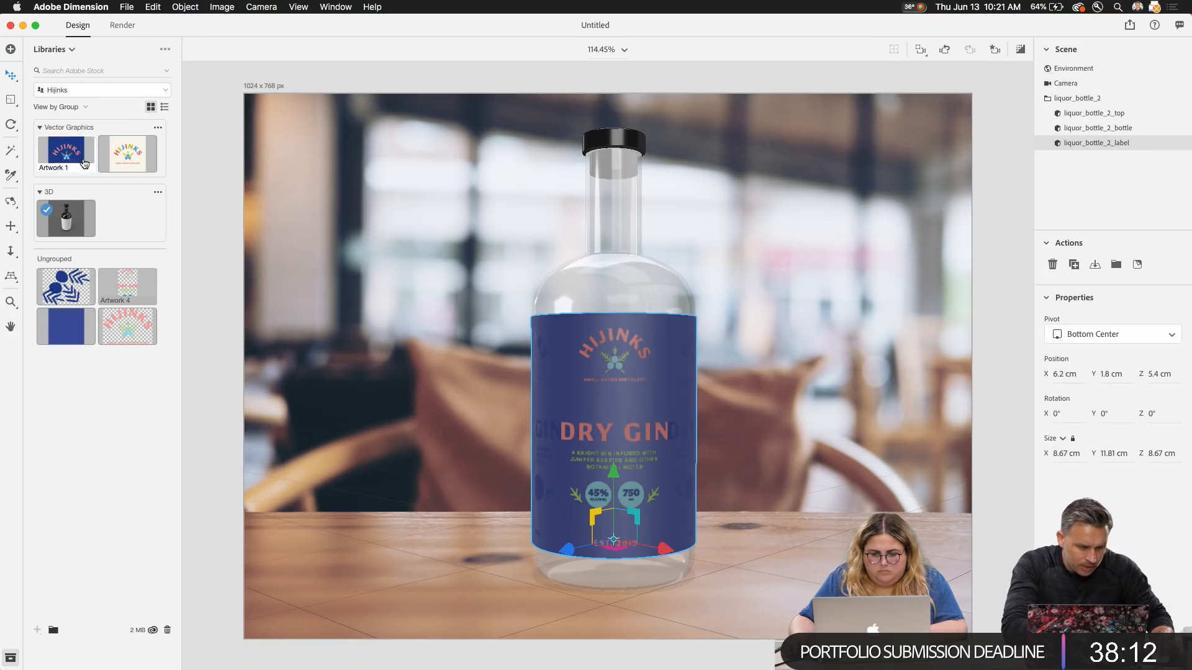
pyautogui.doubleClick(557, 385)
pyautogui.moveTo(60, 292); pyautogui.dragTo(603, 408)
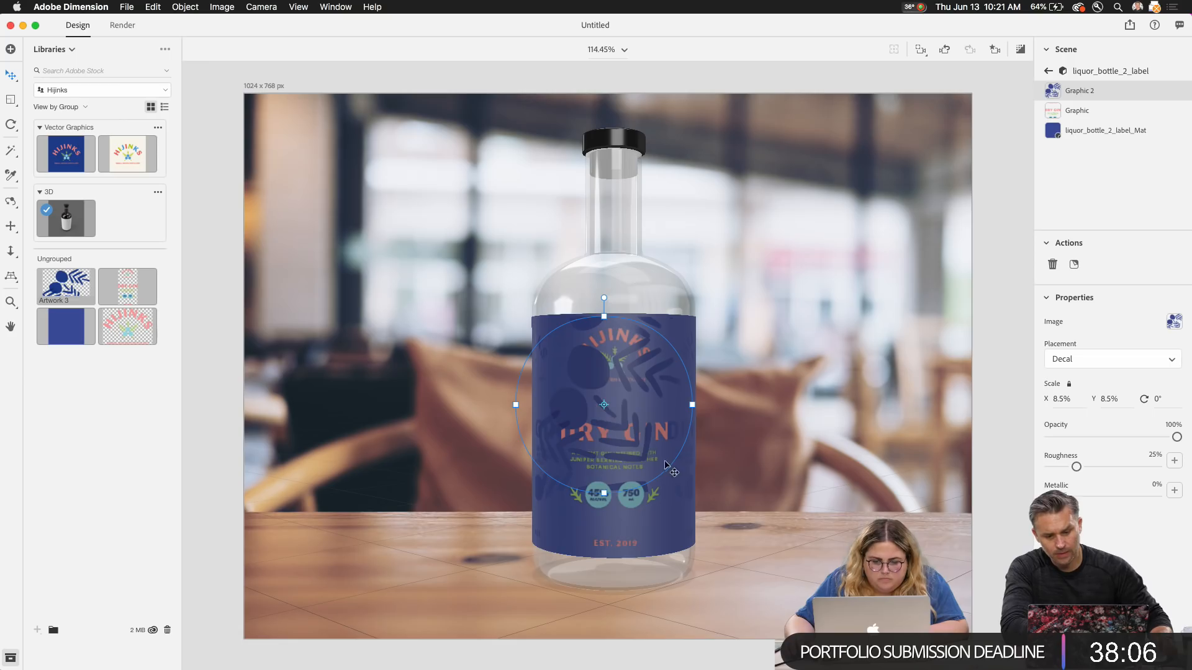
pyautogui.moveTo(788, 421); pyautogui.dragTo(792, 407)
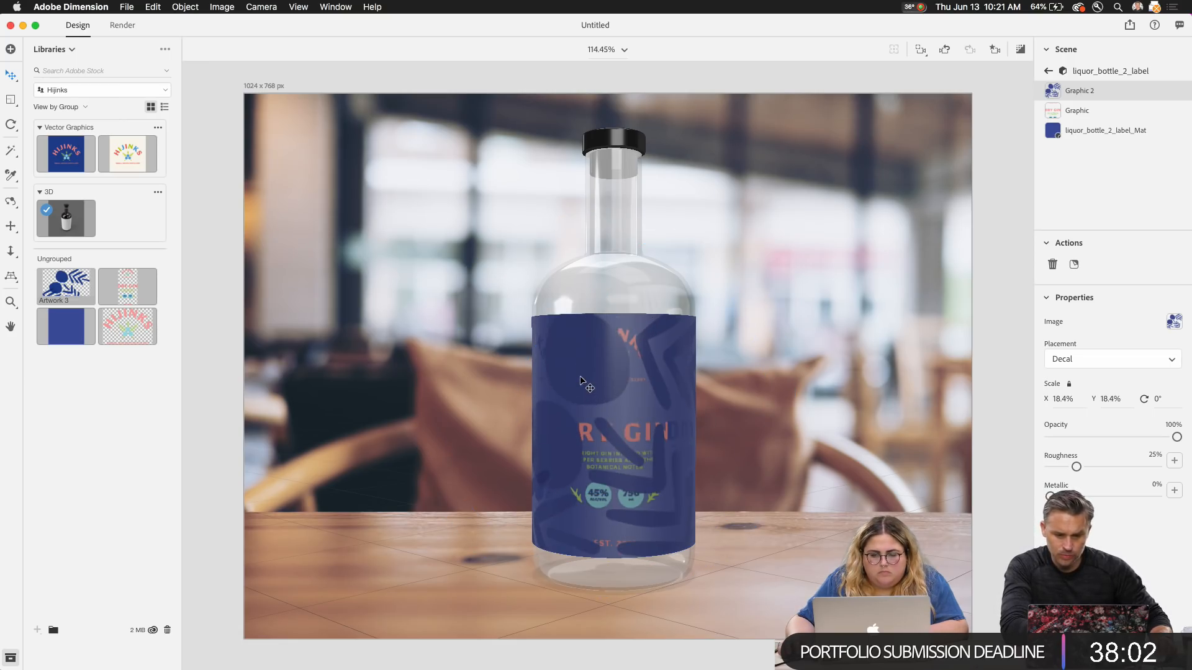
# Step: Move the illustration graphic beneath the text graphic and give it 100% metallic and 63% roughness
pyautogui.moveTo(1111, 97); pyautogui.dragTo(1111, 115)
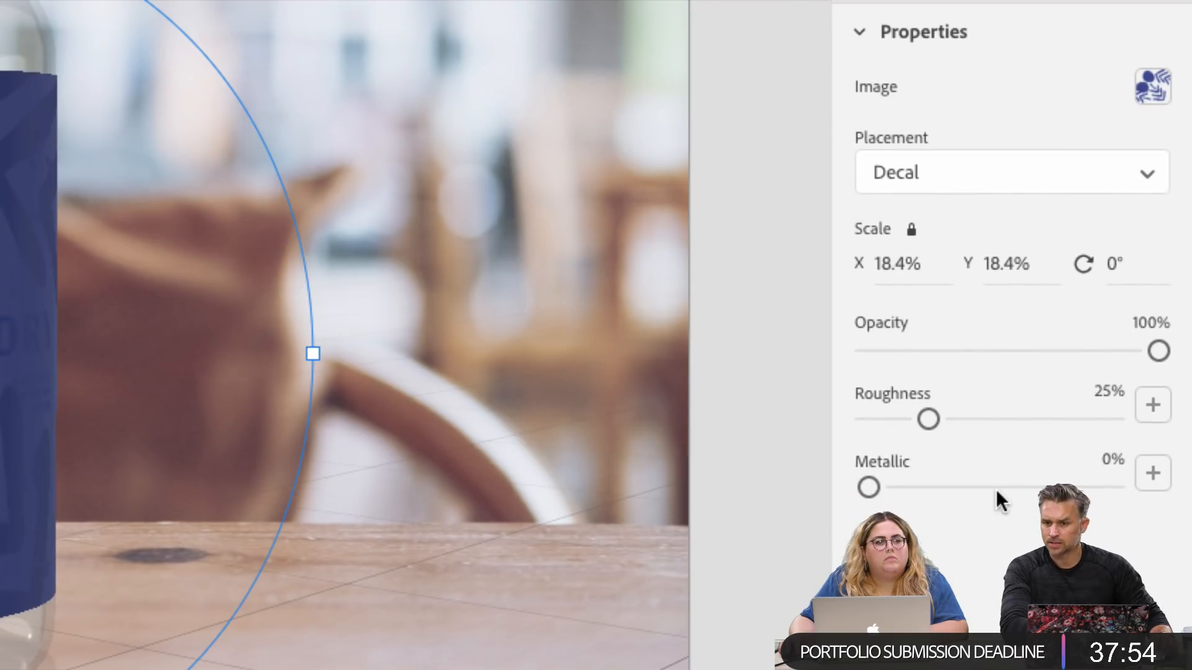
pyautogui.moveTo(996, 489); pyautogui.dragTo(1129, 497)
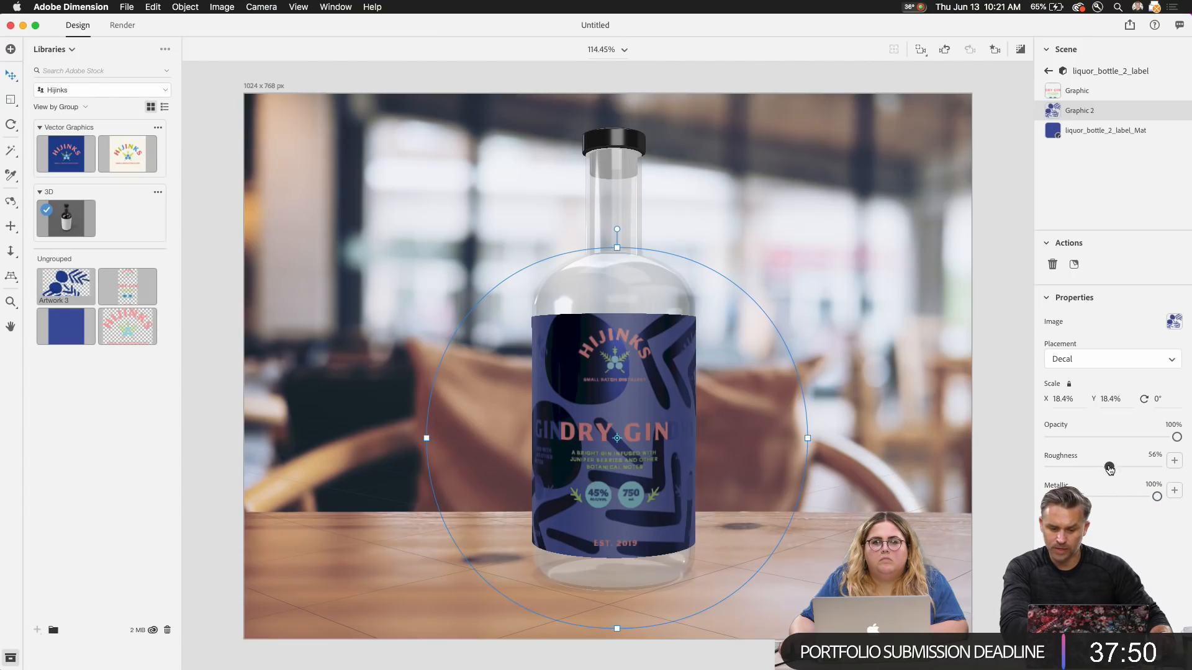
pyautogui.moveTo(1110, 470); pyautogui.dragTo(1117, 467)
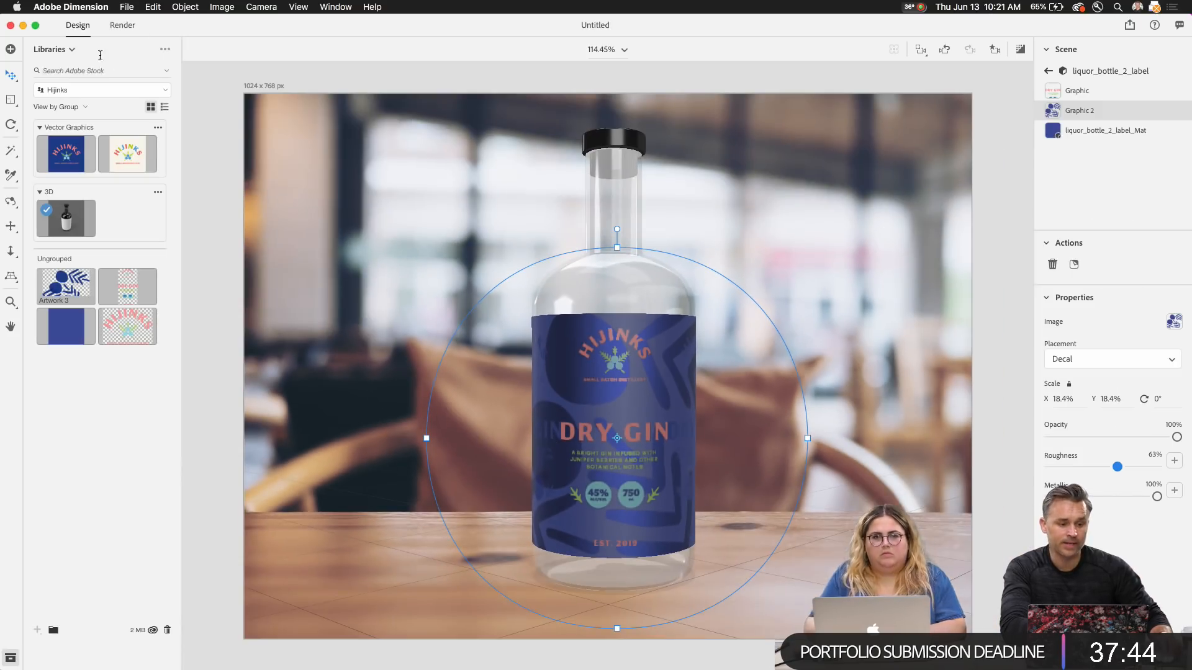
# Step: View the finished bottle render, and open Hi.psd from the desktop in Photoshop
pyautogui.click(121, 25)
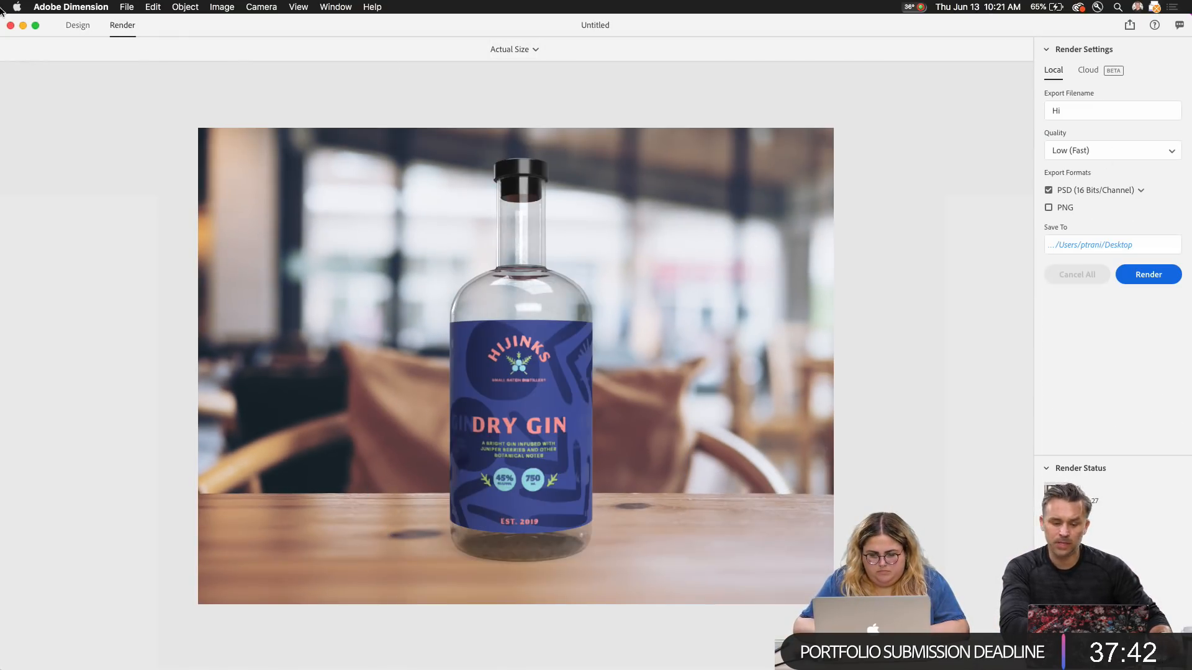
pyautogui.click(22, 25)
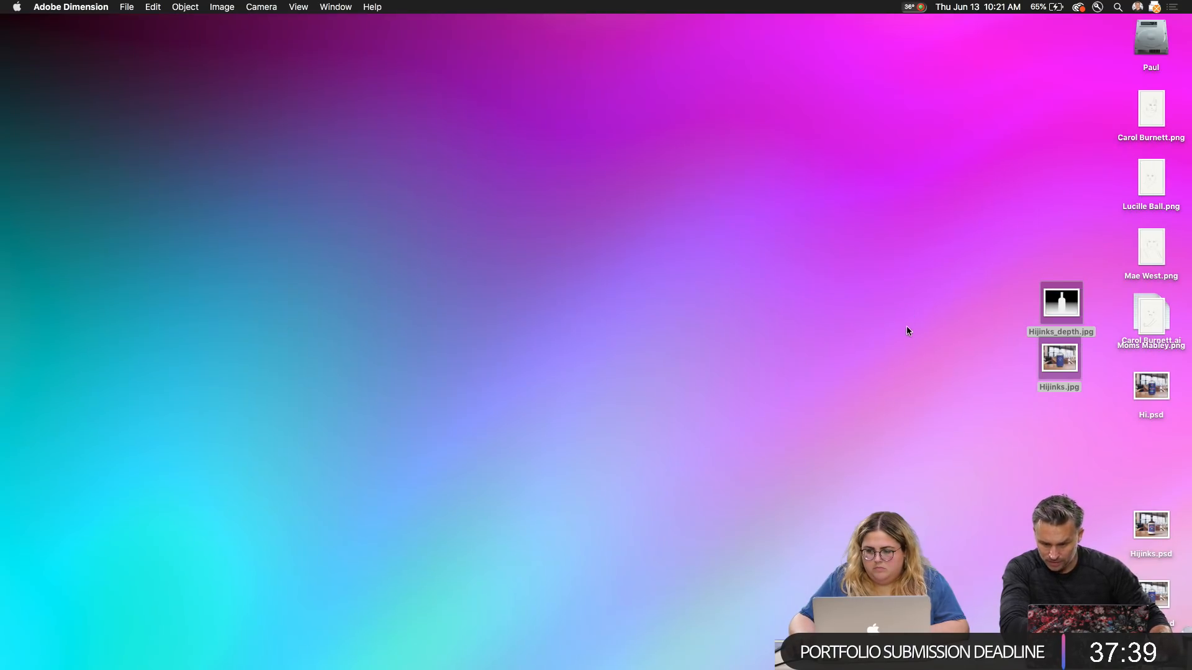
pyautogui.click(913, 335)
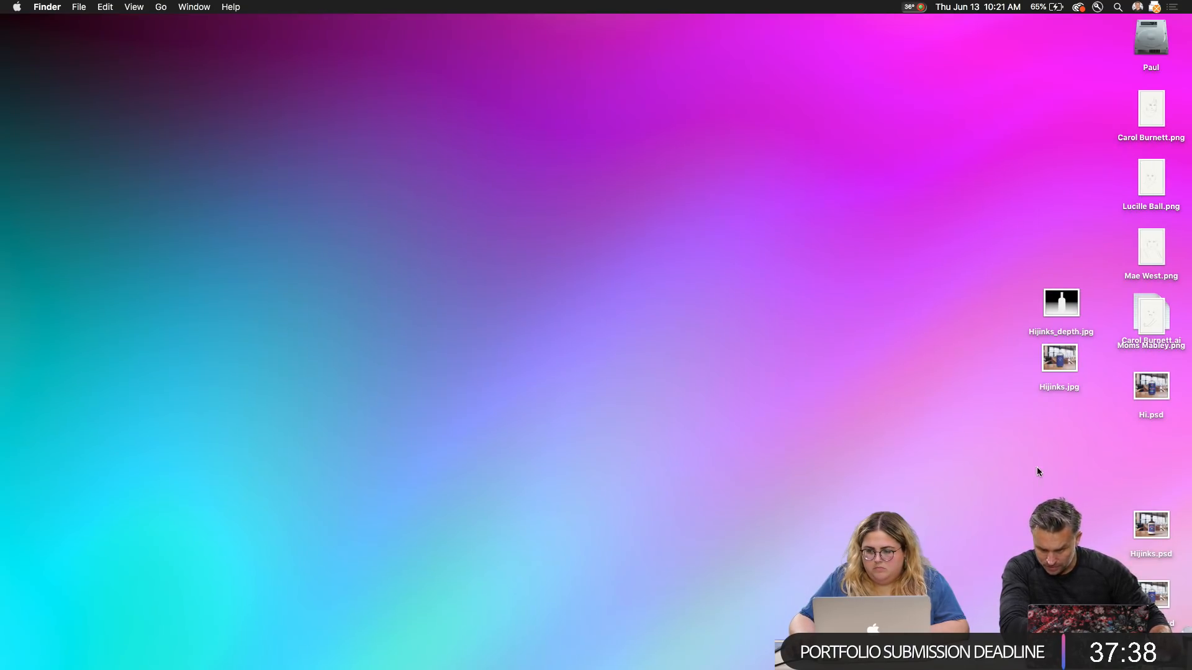
pyautogui.moveTo(1146, 394); pyautogui.dragTo(142, 663)
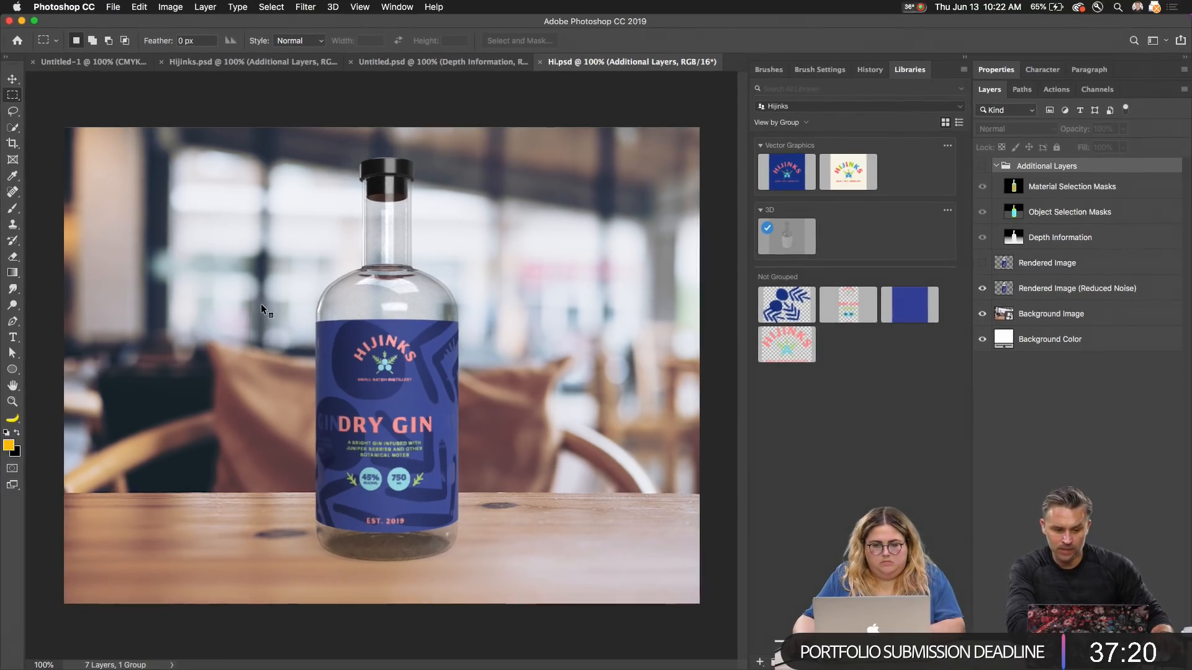
# Step: Show the Additional Layers group, hide its material and object selection masks, and select the Depth Information layer
pyautogui.click(982, 166)
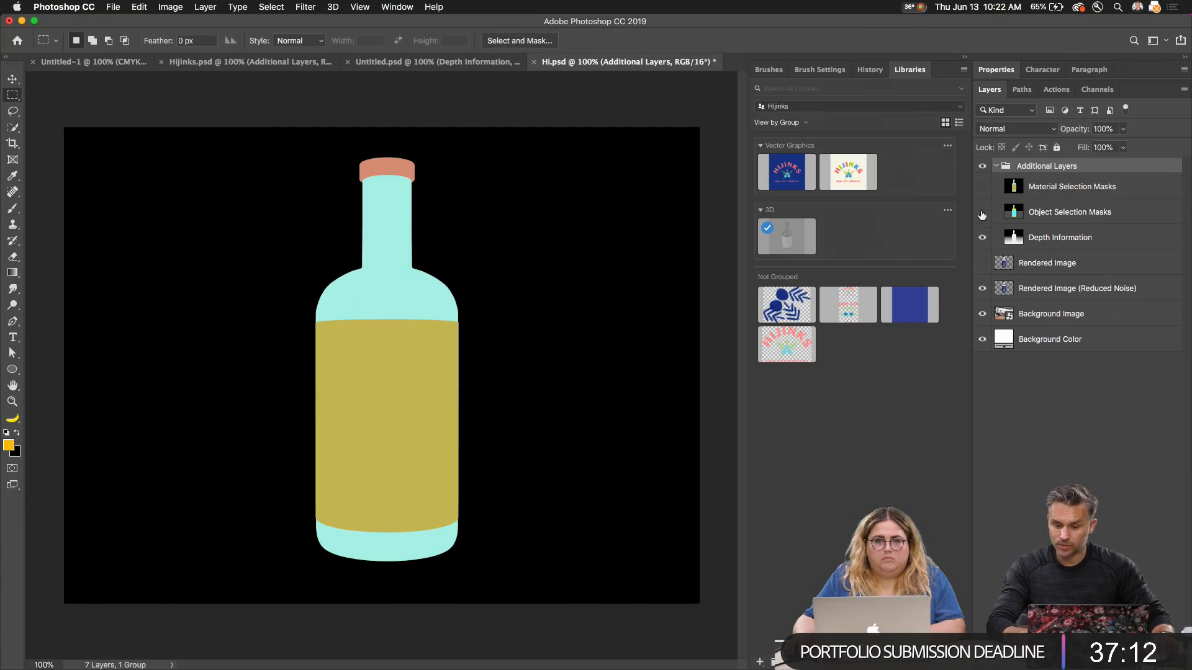
pyautogui.click(982, 212)
pyautogui.click(1097, 240)
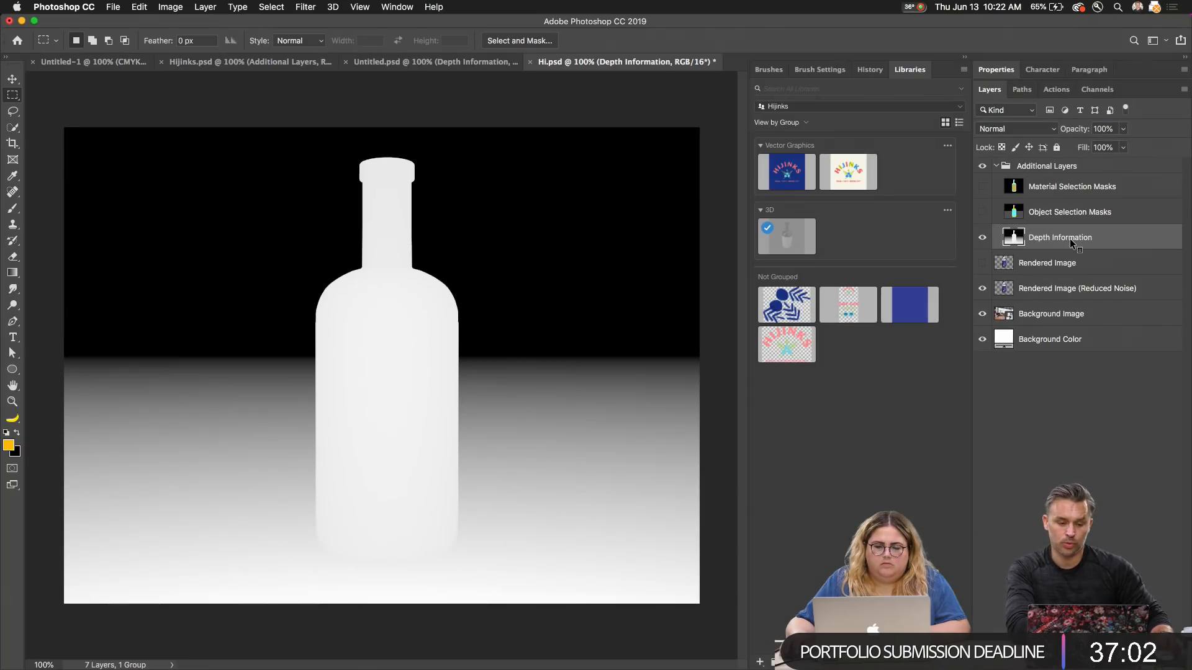
# Step: Export the depth information view for web as a high-quality JPEG named Hi_depth.jpg on the desktop
pyautogui.press('super+alt+shift+s')
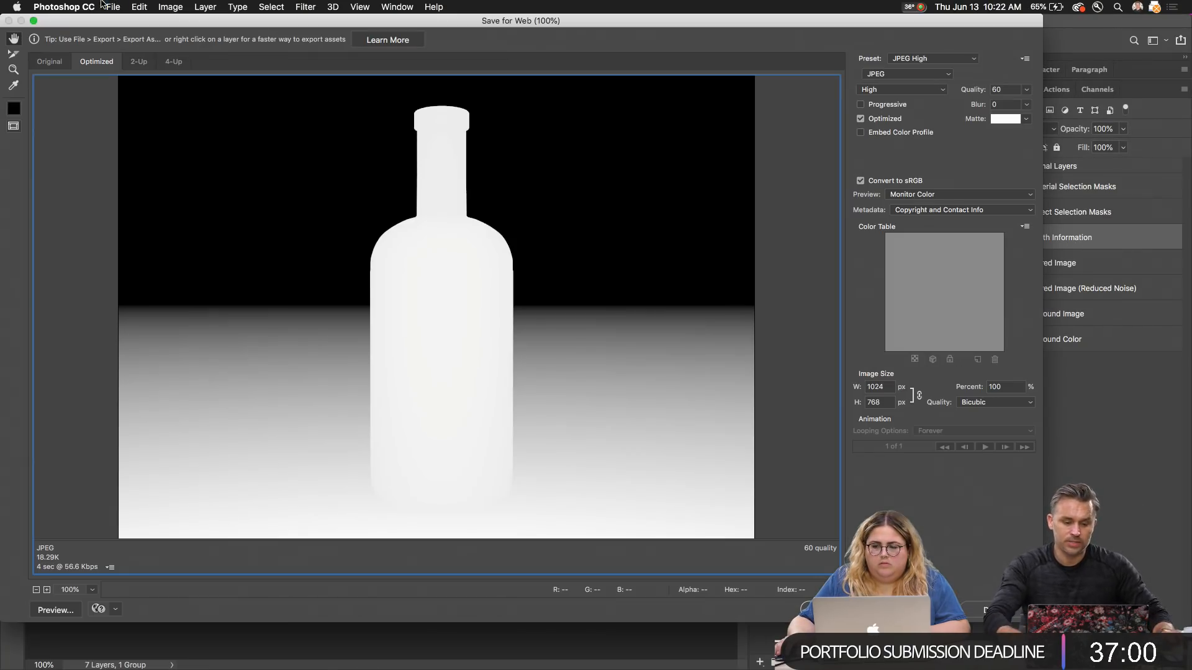
pyautogui.press('Return')
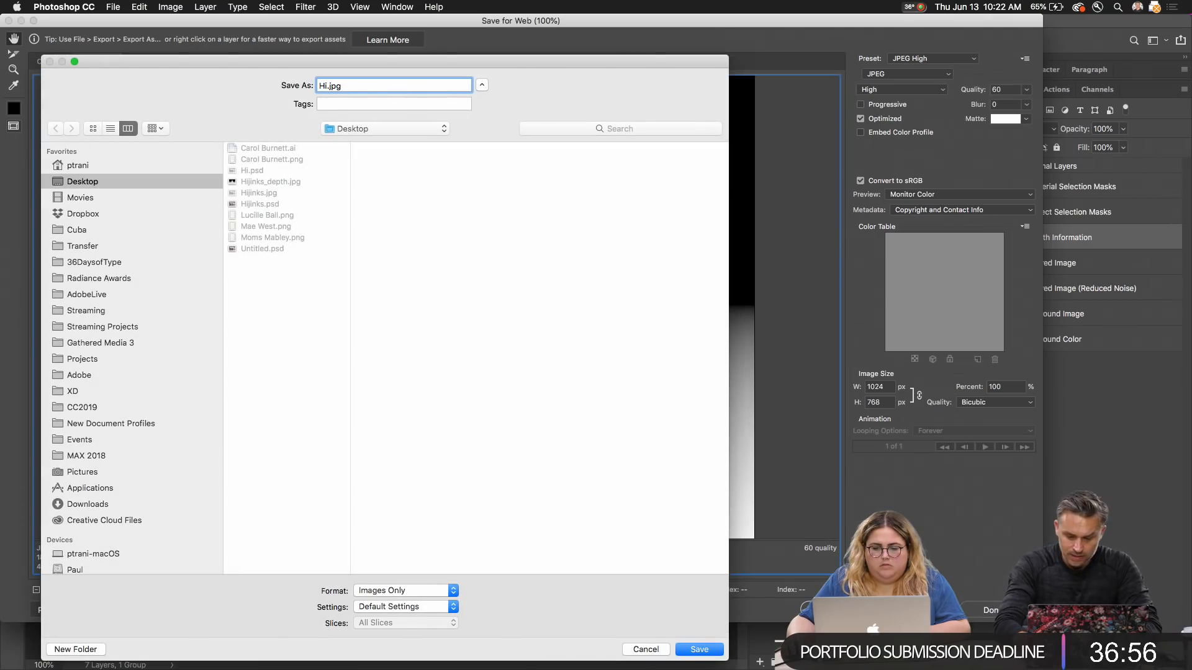
pyautogui.write('_depth')
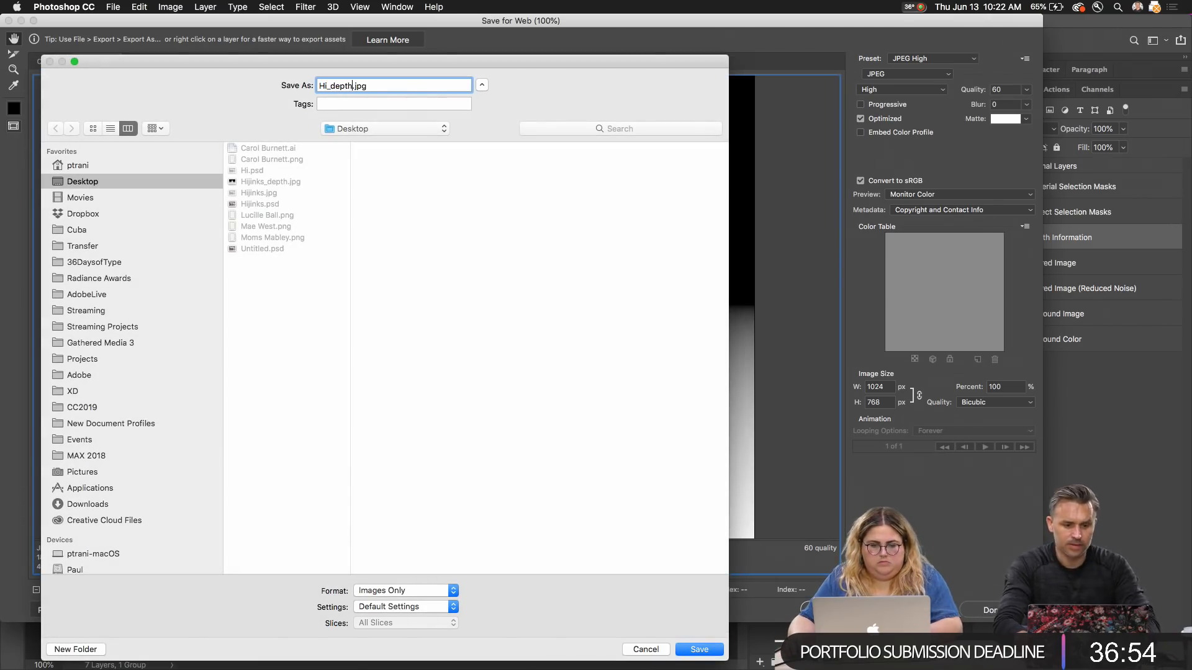
pyautogui.press('Return')
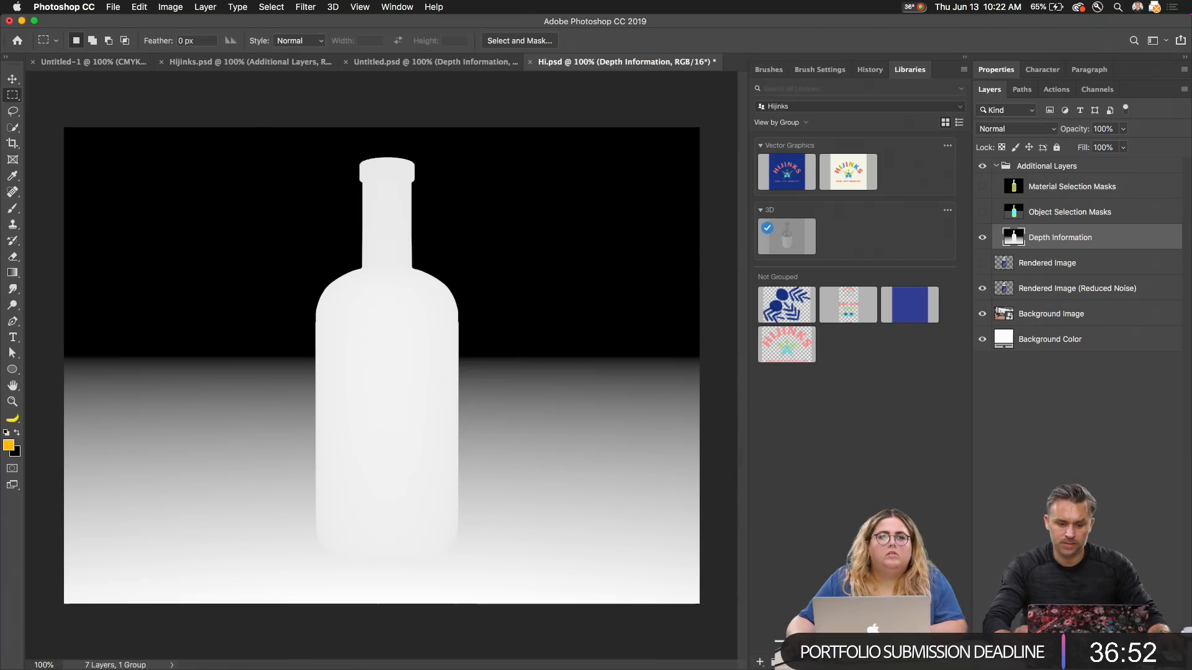
# Step: Hide the Additional Layers group and export the bottle render for web as Hi.jpg on the desktop
pyautogui.click(981, 166)
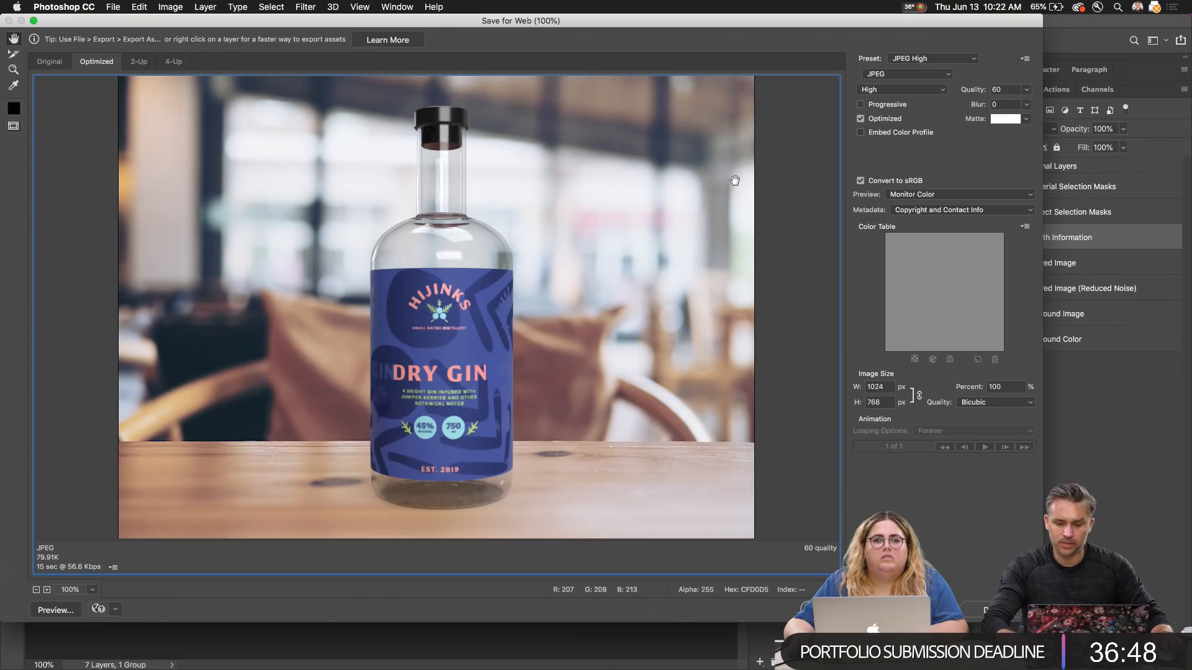
pyautogui.press('Return')
pyautogui.press('Return')
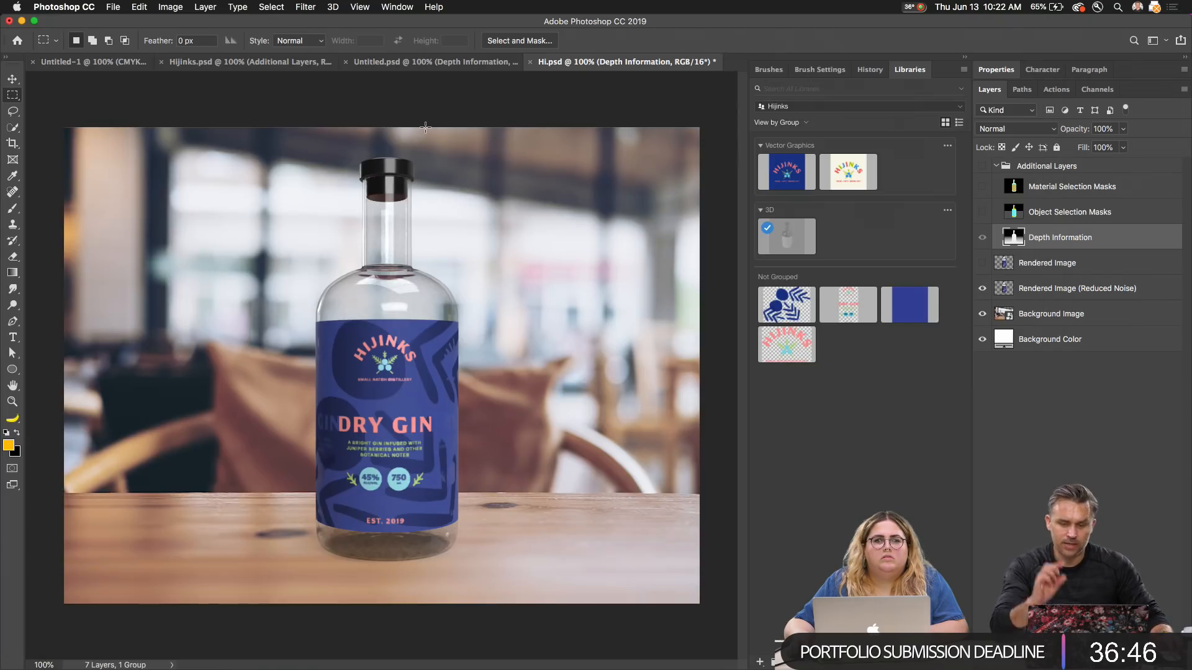
# Step: Put Photoshop out of the way and switch to Chrome with the Facebook Create Post window
pyautogui.click(21, 20)
pyautogui.click(638, 642)
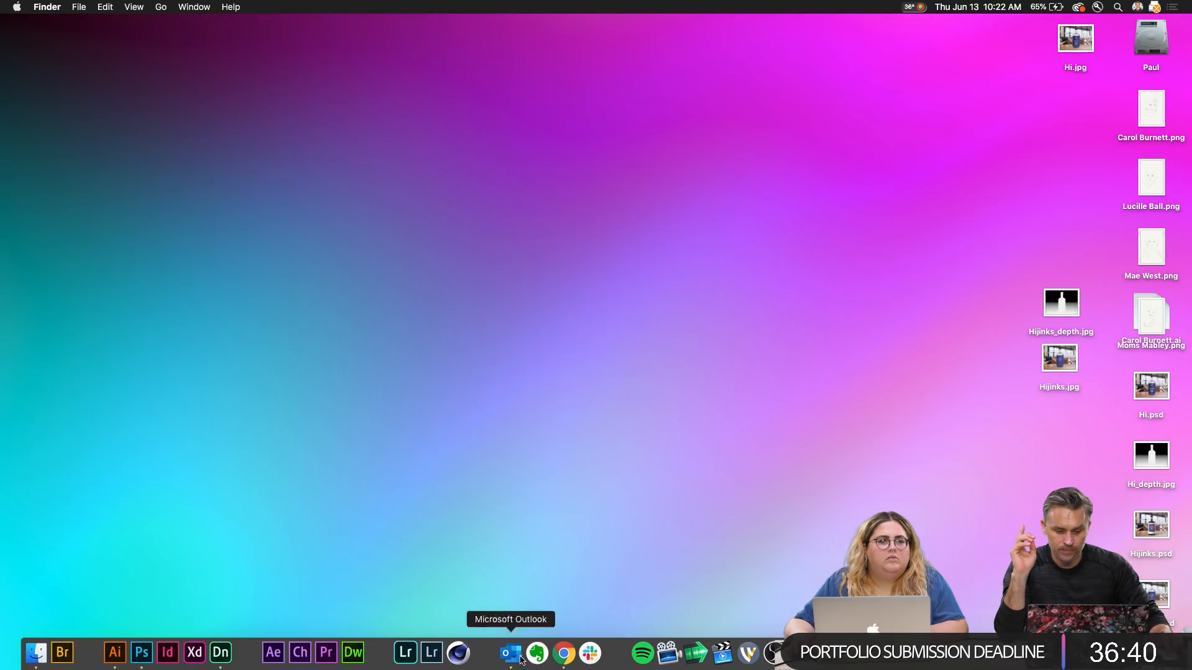
pyautogui.click(562, 653)
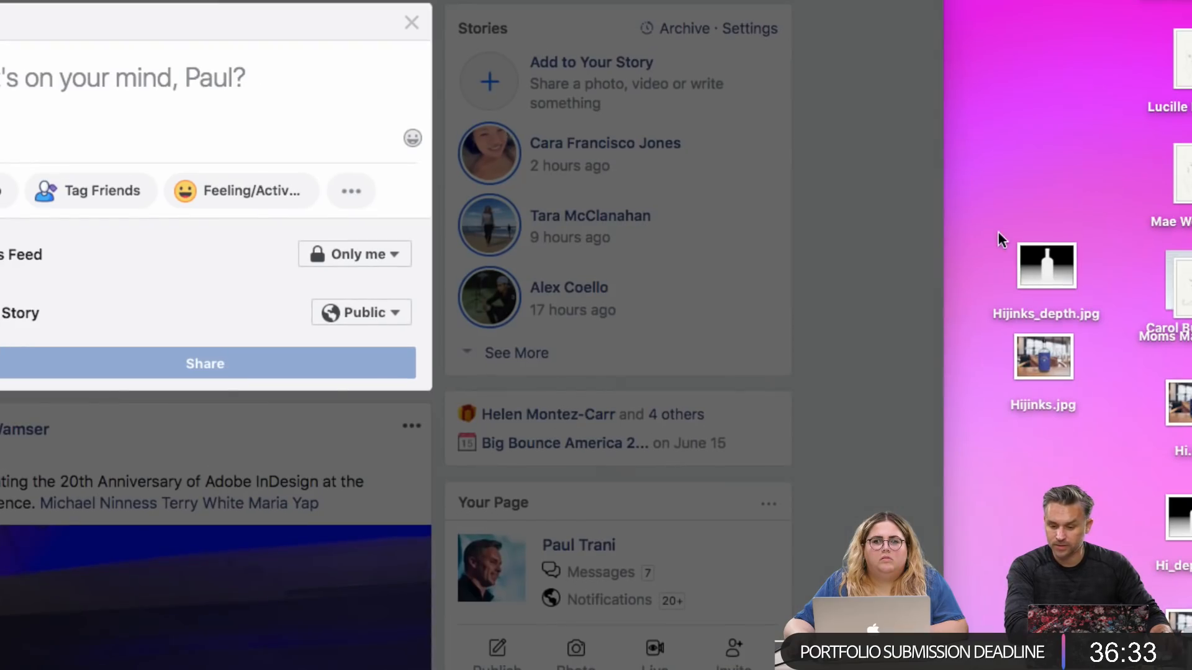
# Step: Place Hijinks_depth.jpg beneath Hi.jpg on the desktop and attach both images to the Facebook post
pyautogui.moveTo(994, 217); pyautogui.dragTo(1079, 428)
pyautogui.click(1085, 44)
pyautogui.rightClick(1027, 133)
pyautogui.click(1024, 52)
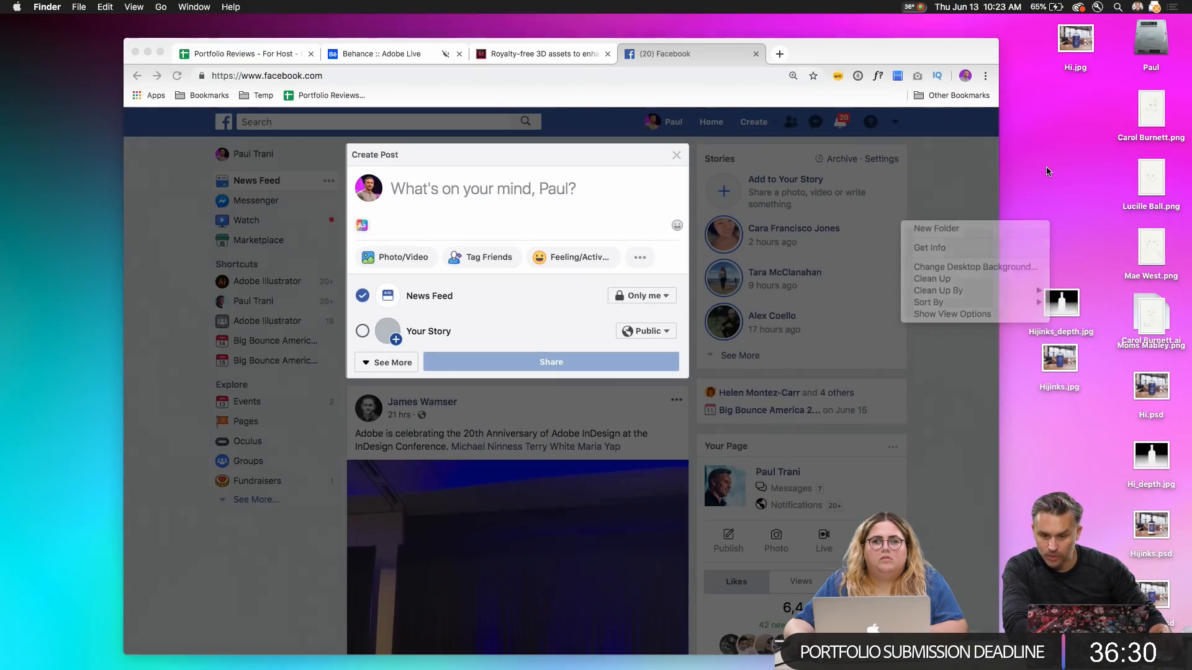
pyautogui.moveTo(1035, 271); pyautogui.dragTo(1063, 118)
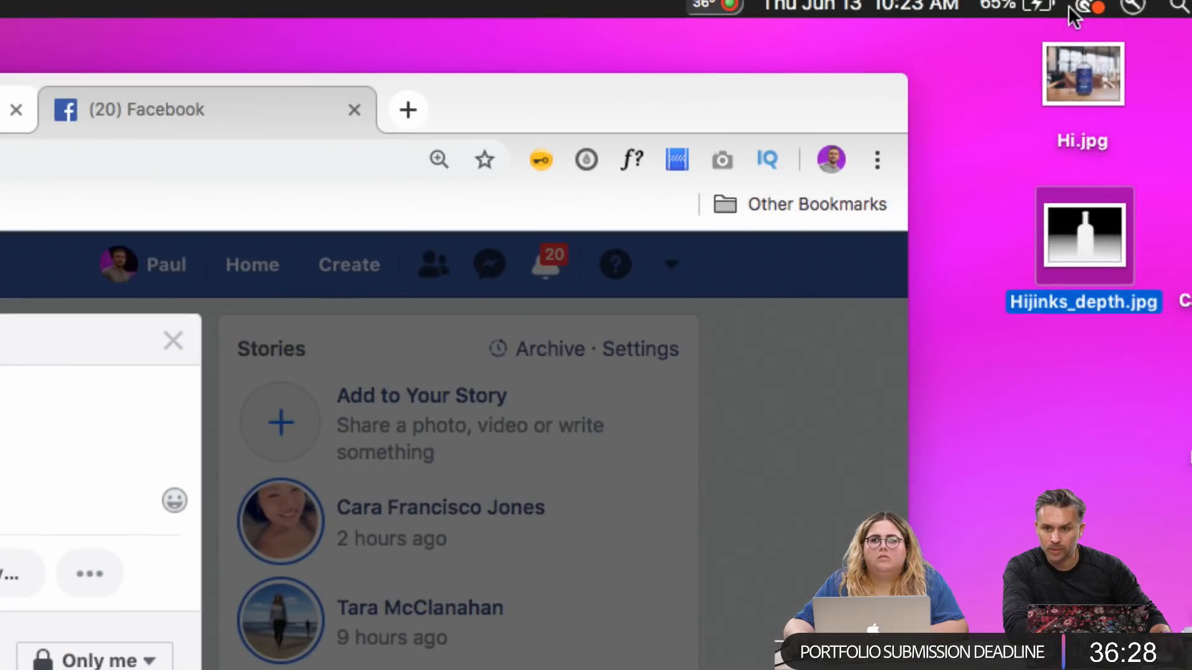
pyautogui.moveTo(1026, 36); pyautogui.dragTo(1034, 48)
pyautogui.moveTo(991, 107); pyautogui.dragTo(515, 231)
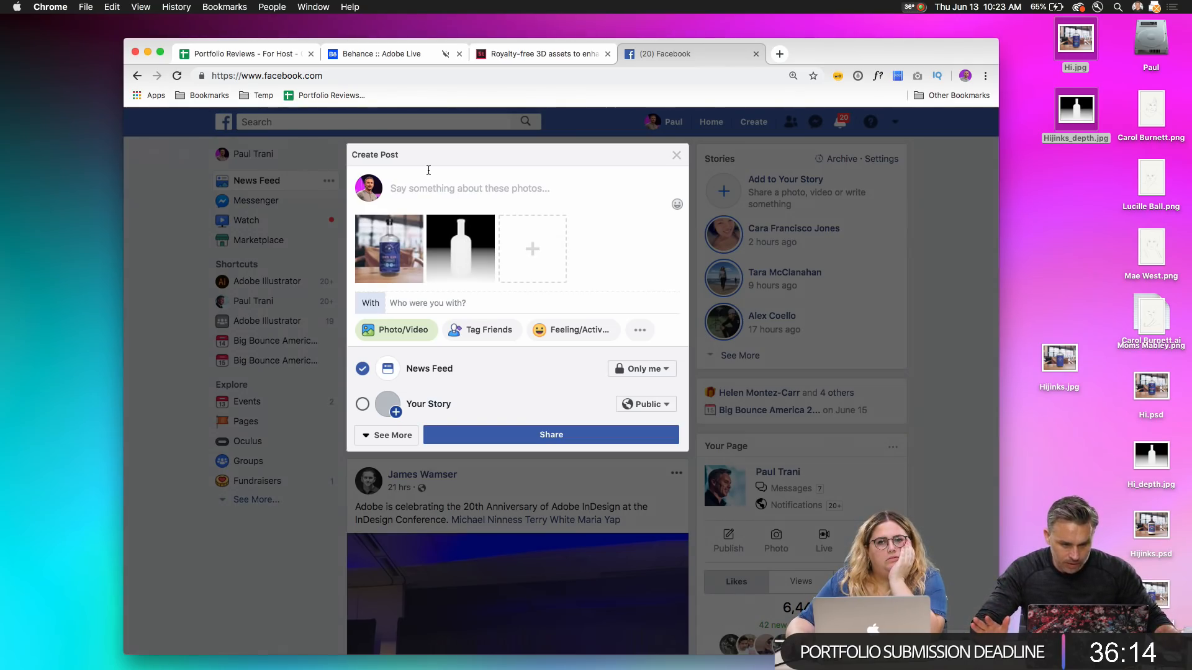
# Step: Move Hijinks_depth.jpg aside on the desktop, place Hi_depth.jpg beneath Hi.jpg, and select both Hi images
pyautogui.click(675, 155)
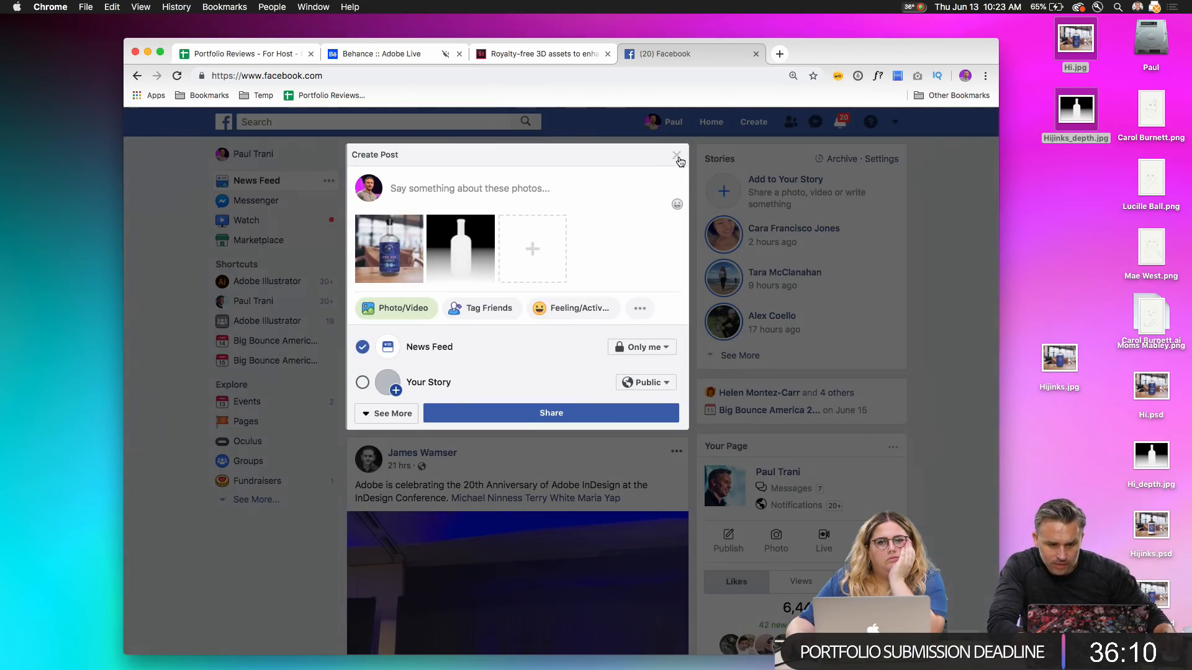
pyautogui.click(1044, 202)
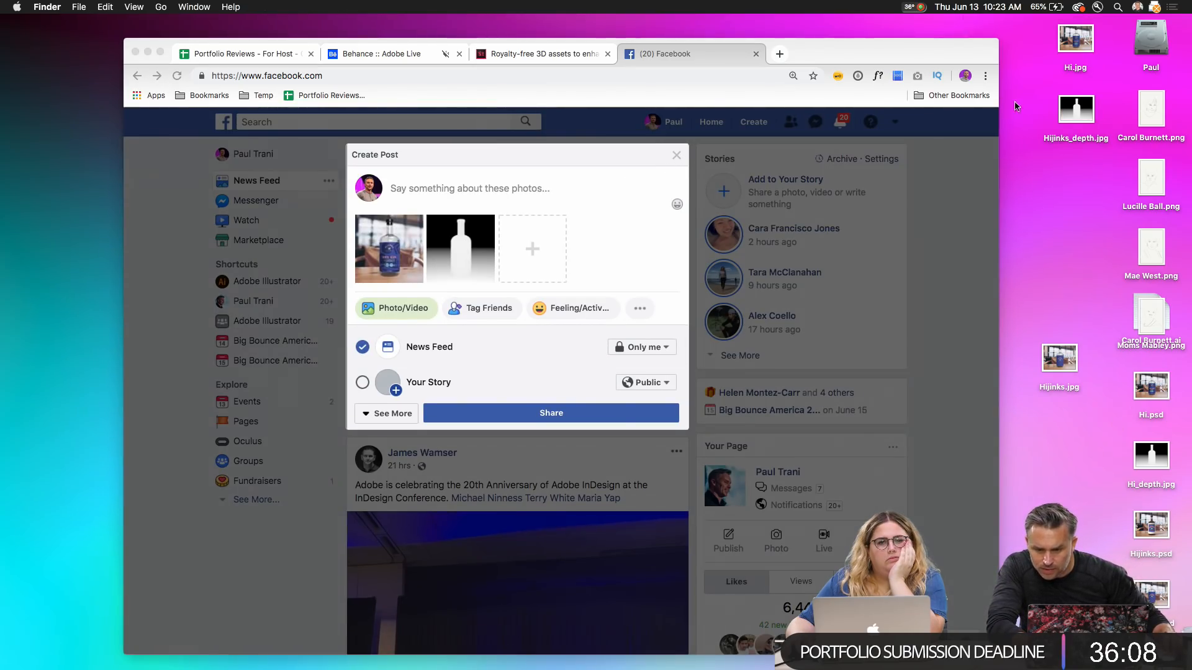
pyautogui.moveTo(1076, 106); pyautogui.dragTo(1062, 234)
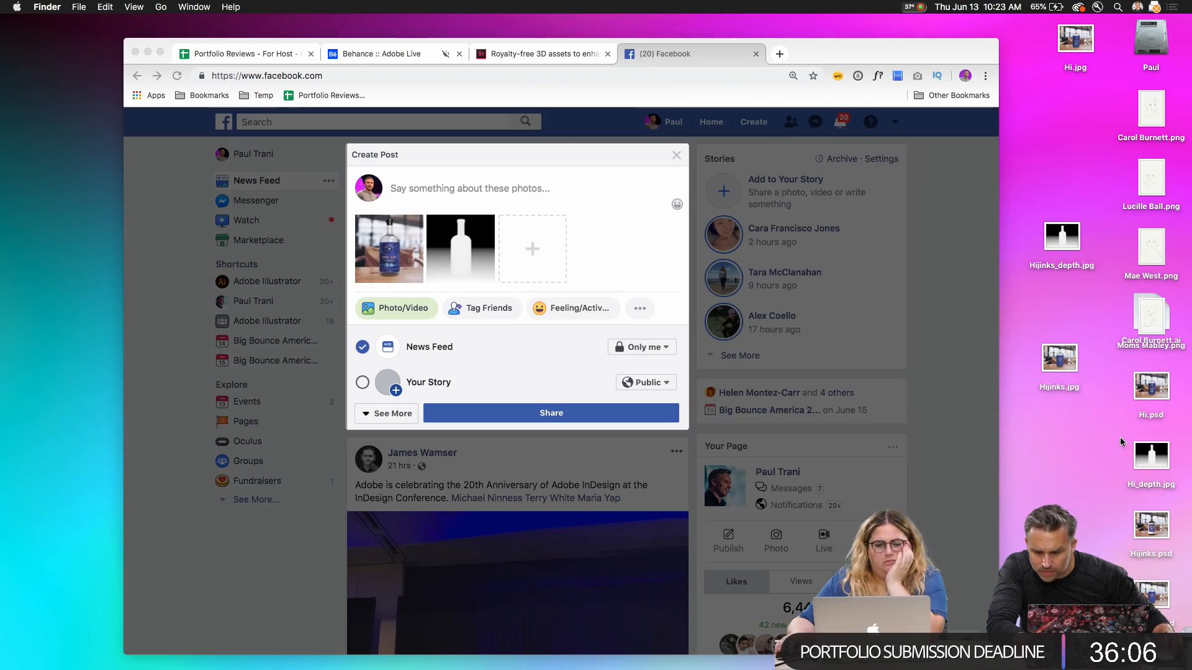
pyautogui.moveTo(1149, 455); pyautogui.dragTo(1069, 109)
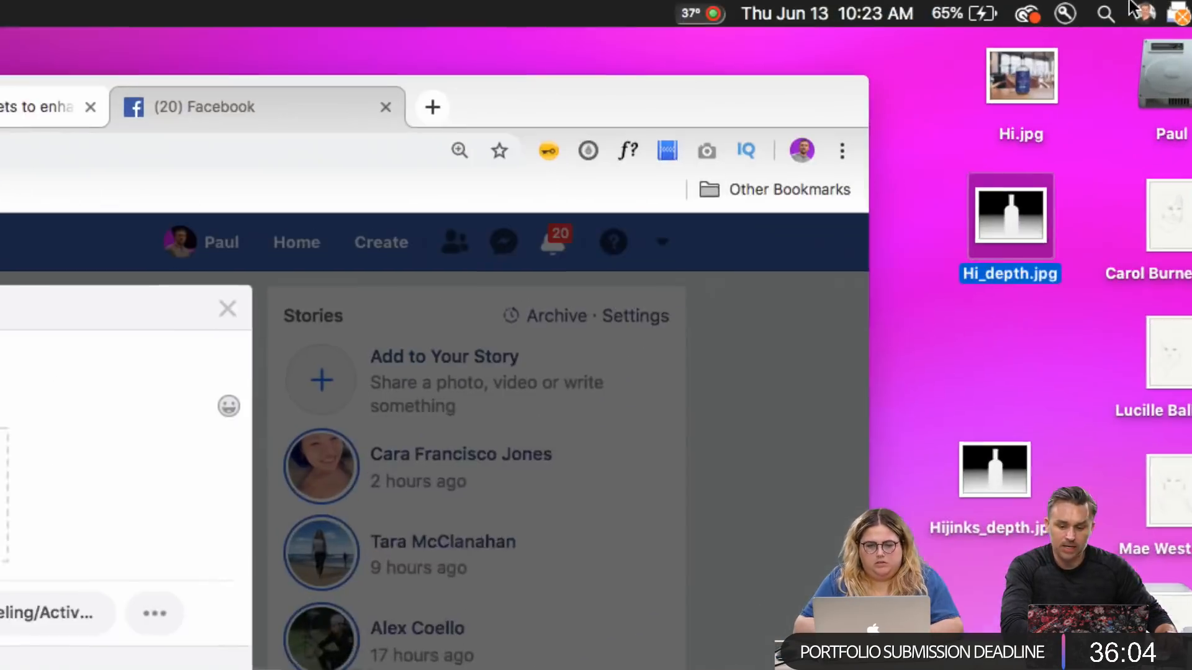
pyautogui.moveTo(944, 82); pyautogui.dragTo(1022, 251)
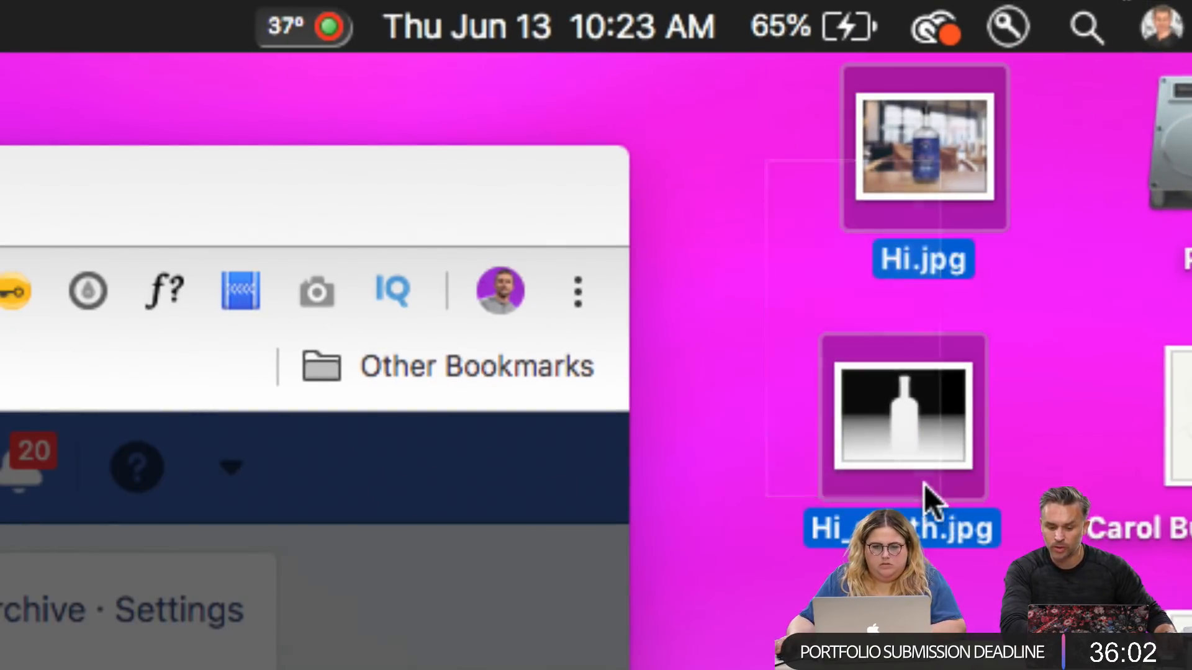
pyautogui.moveTo(924, 484); pyautogui.dragTo(861, 39)
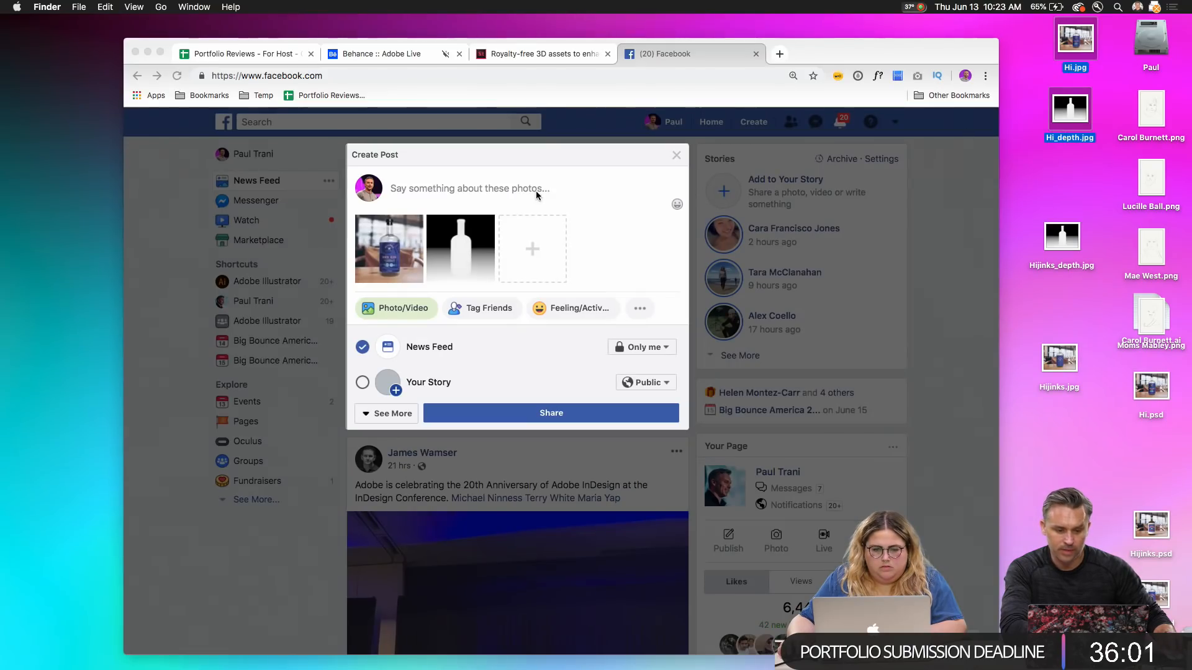
# Step: Remove the two attached photos from the Facebook post and attach Hi.jpg and Hi_depth.jpg instead
pyautogui.click(538, 196)
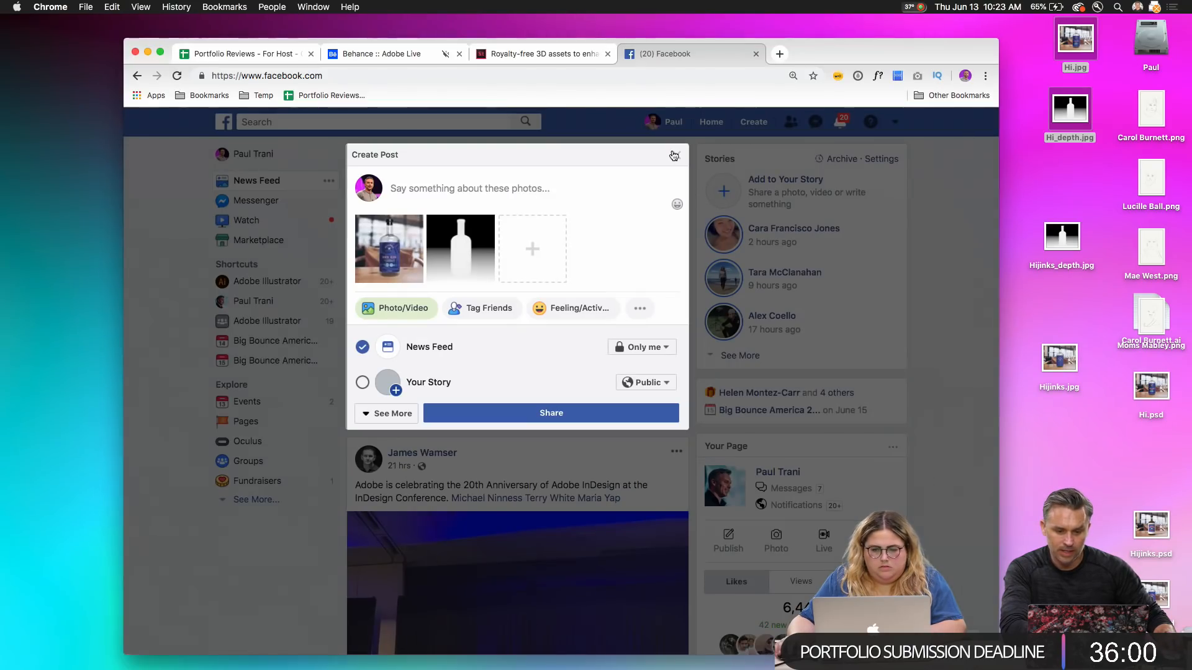
pyautogui.click(676, 155)
pyautogui.click(545, 187)
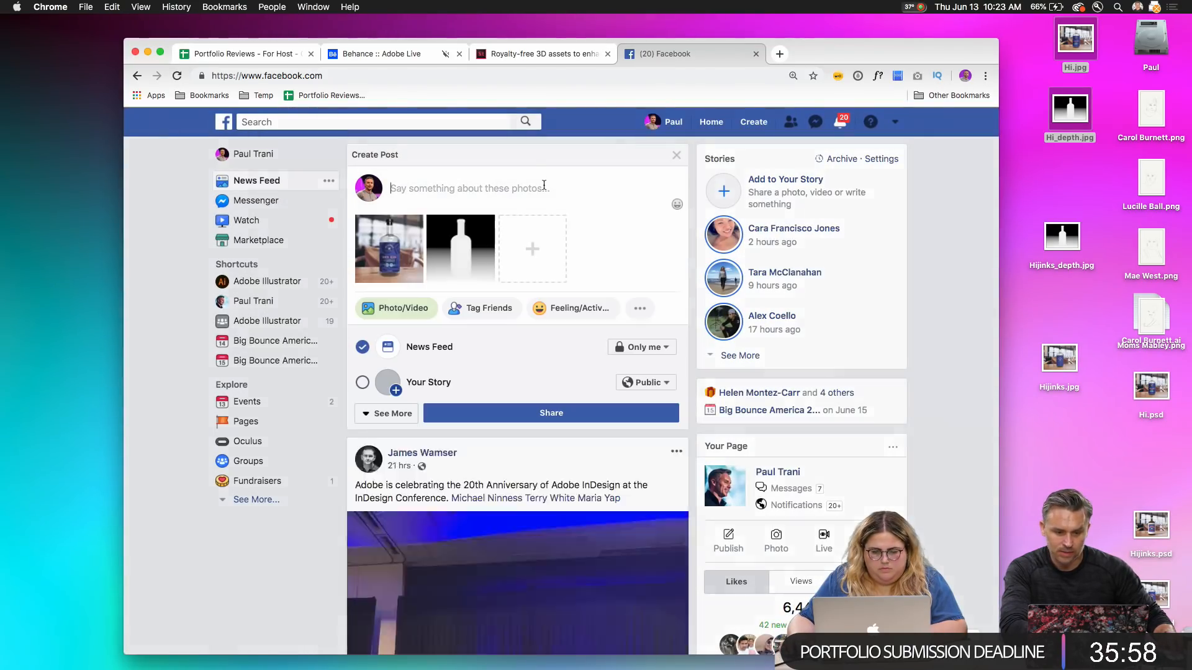
pyautogui.click(487, 224)
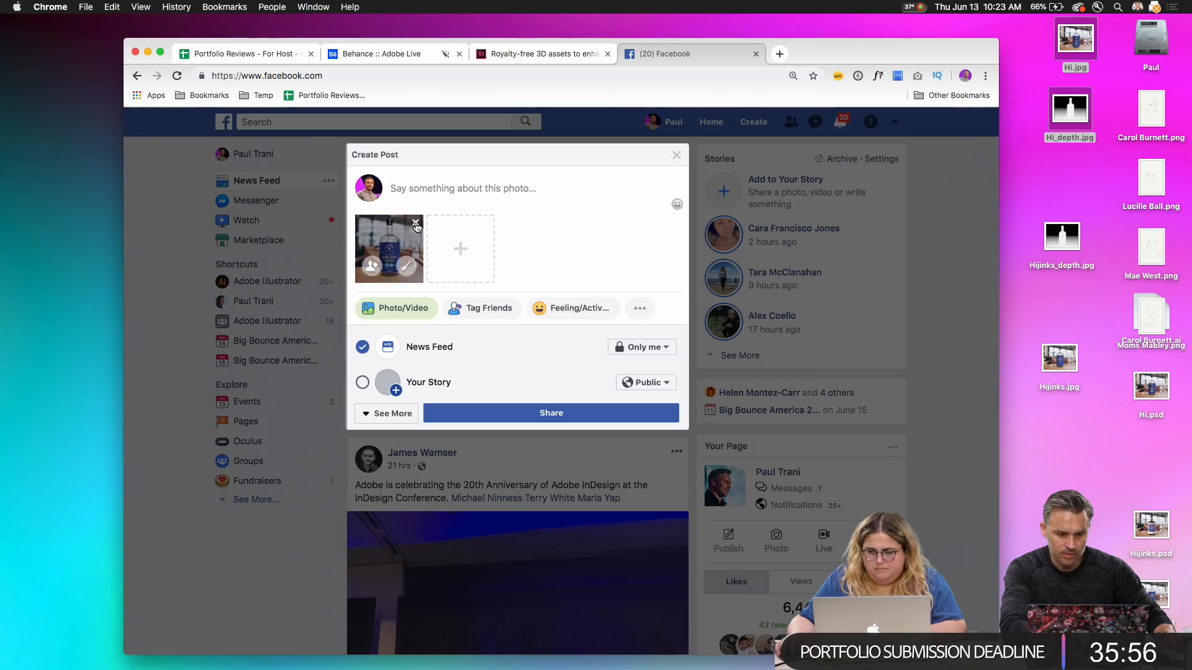
pyautogui.click(417, 222)
pyautogui.moveTo(1075, 132); pyautogui.dragTo(422, 267)
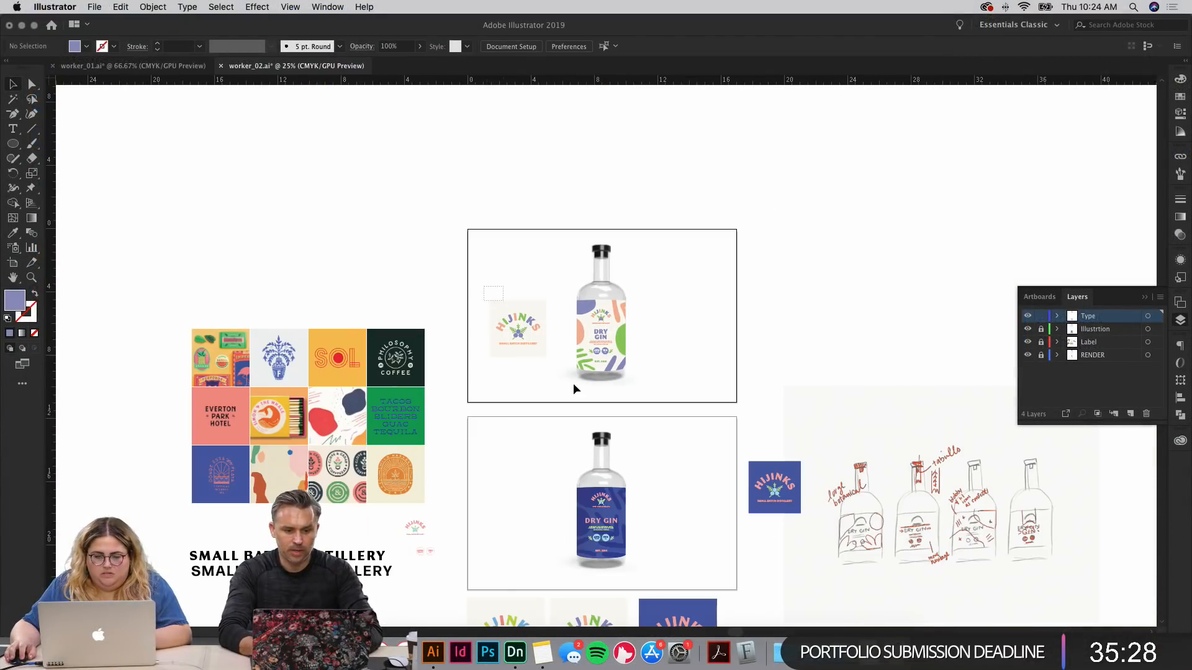
# Step: In Illustrator, unlock the Illustrtion, Label and RENDER layers and move the cream Hijinks logo square off the upper artboard
pyautogui.moveTo(1040, 329); pyautogui.dragTo(1043, 364)
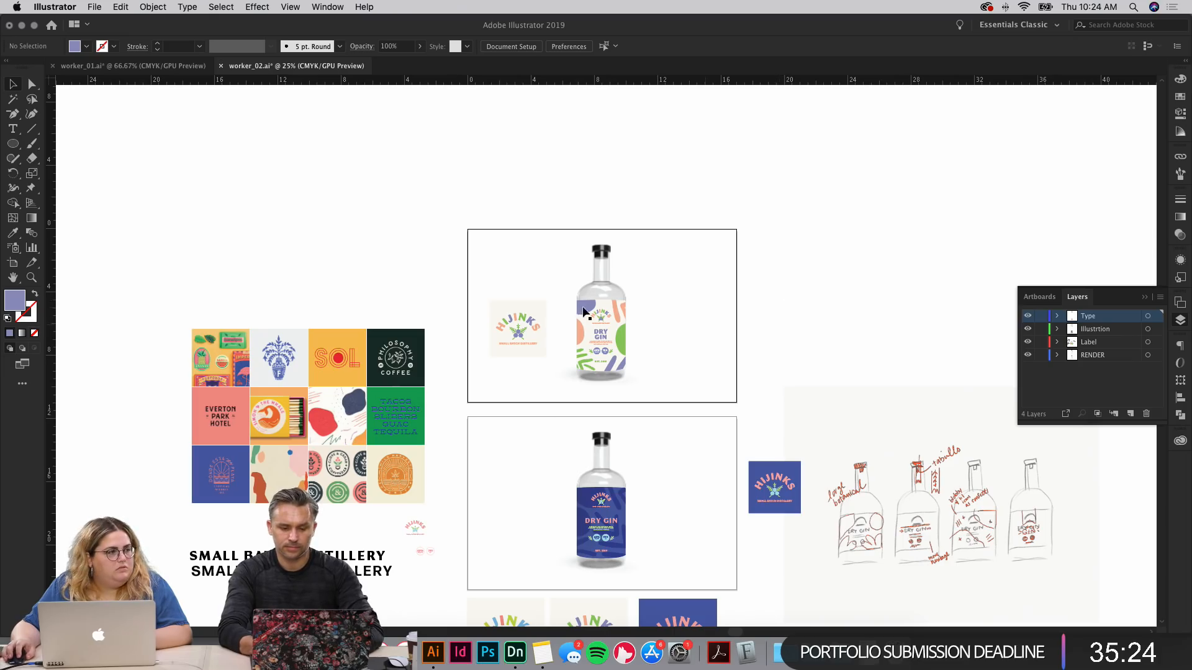
pyautogui.moveTo(551, 380); pyautogui.dragTo(553, 381)
pyautogui.moveTo(505, 348); pyautogui.dragTo(299, 248)
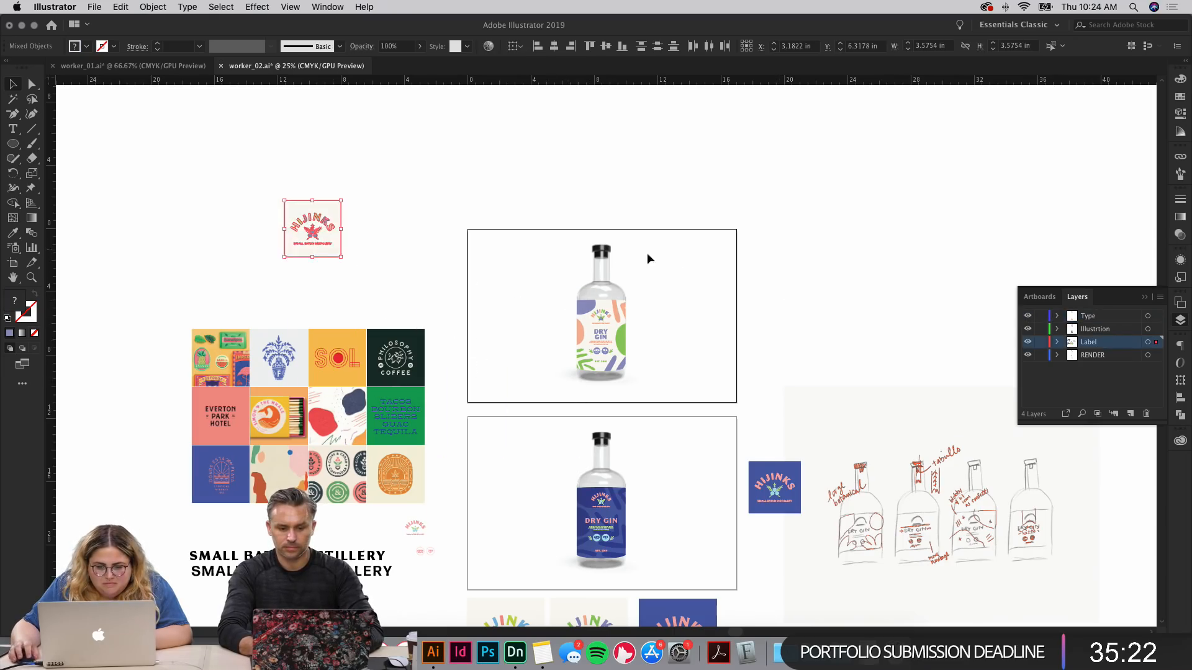
pyautogui.click(707, 297)
# Step: Examine the cream Dry Gin bottle label up close and in context with the surrounding artboards
pyautogui.press('super+equal')
pyautogui.press('super+equal')
pyautogui.press('super+equal')
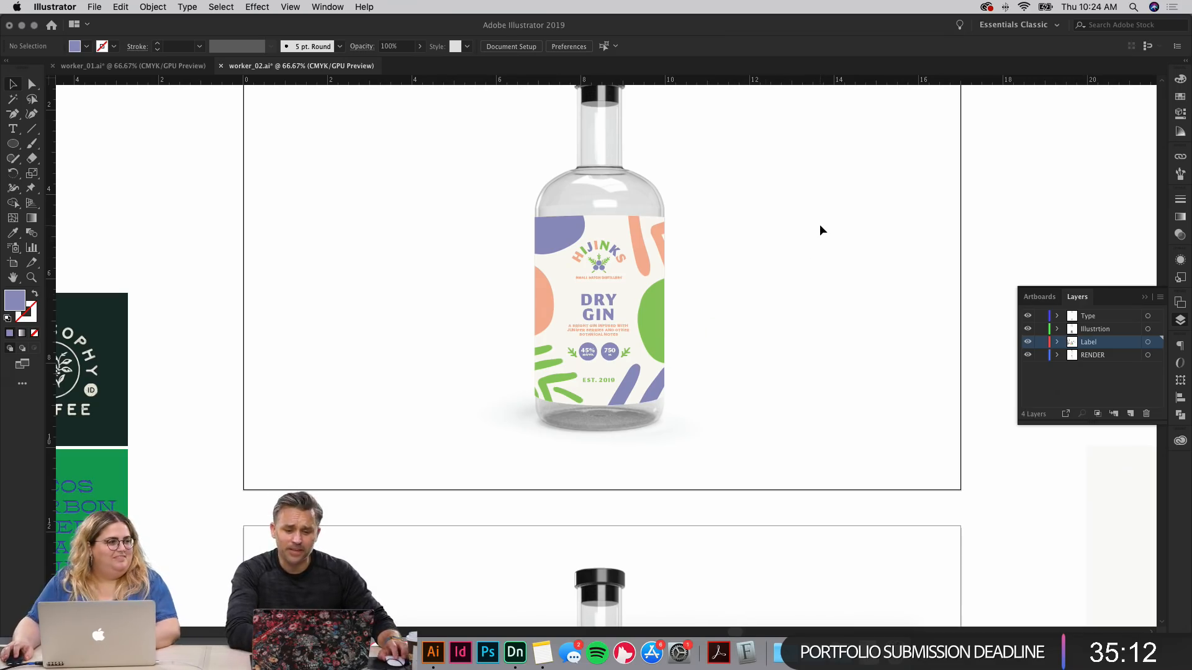
pyautogui.press('super+minus')
pyautogui.press('super+minus')
pyautogui.press('super+equal')
pyautogui.press('super+equal')
pyautogui.click(775, 224)
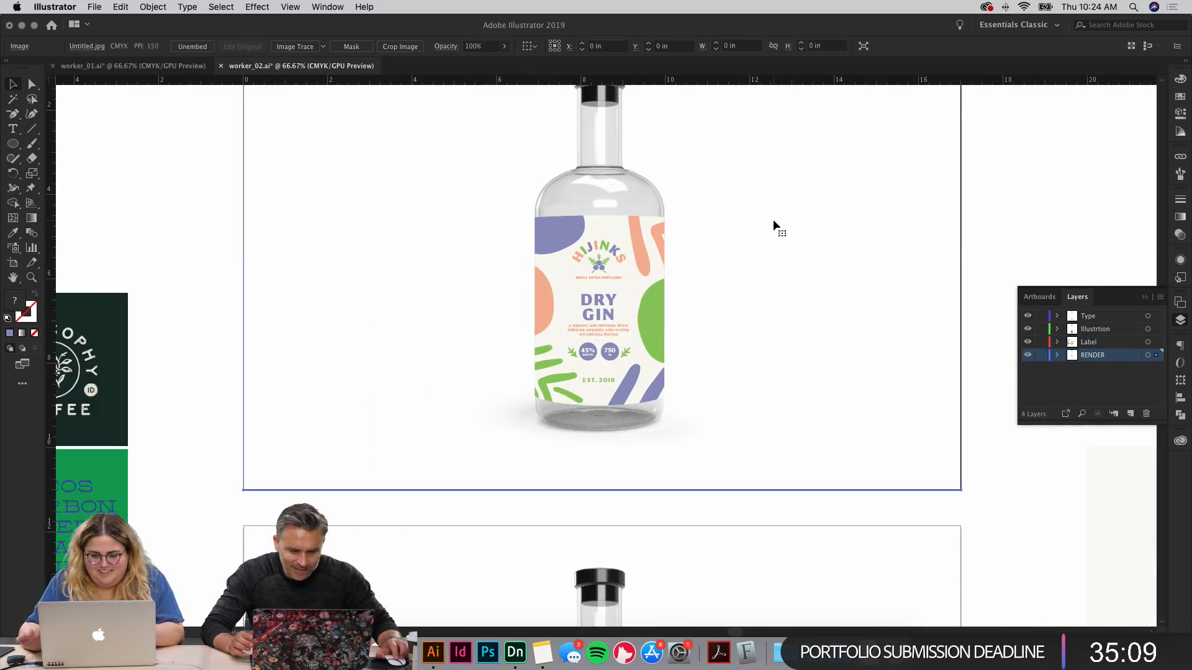
pyautogui.click(1060, 194)
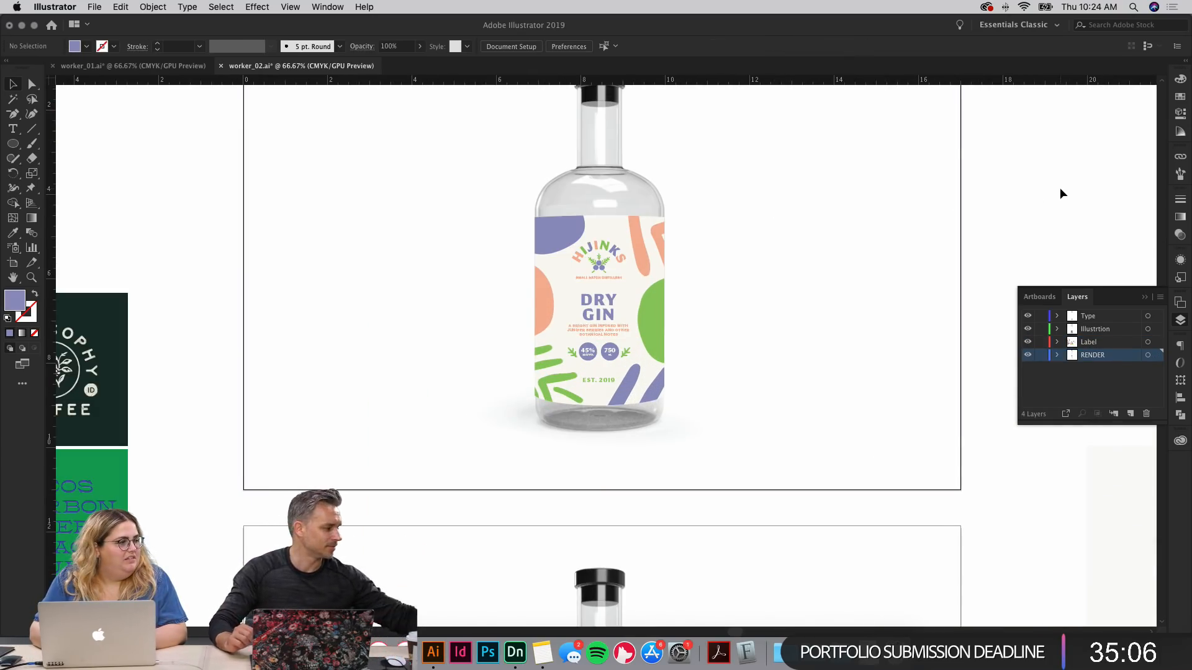
pyautogui.press('super+minus')
pyautogui.press('super+minus')
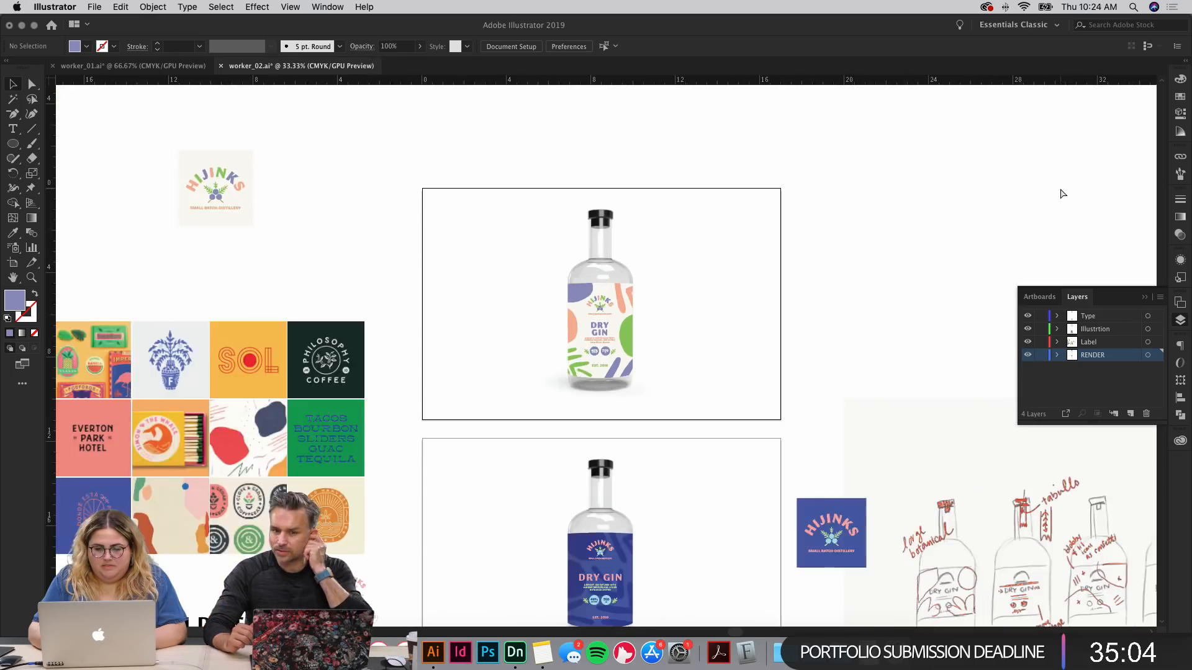
pyautogui.press('super+equal')
pyautogui.press('super+equal')
pyautogui.press('super+equal')
pyautogui.press('super+minus')
pyautogui.press('super+equal')
pyautogui.press('super+equal')
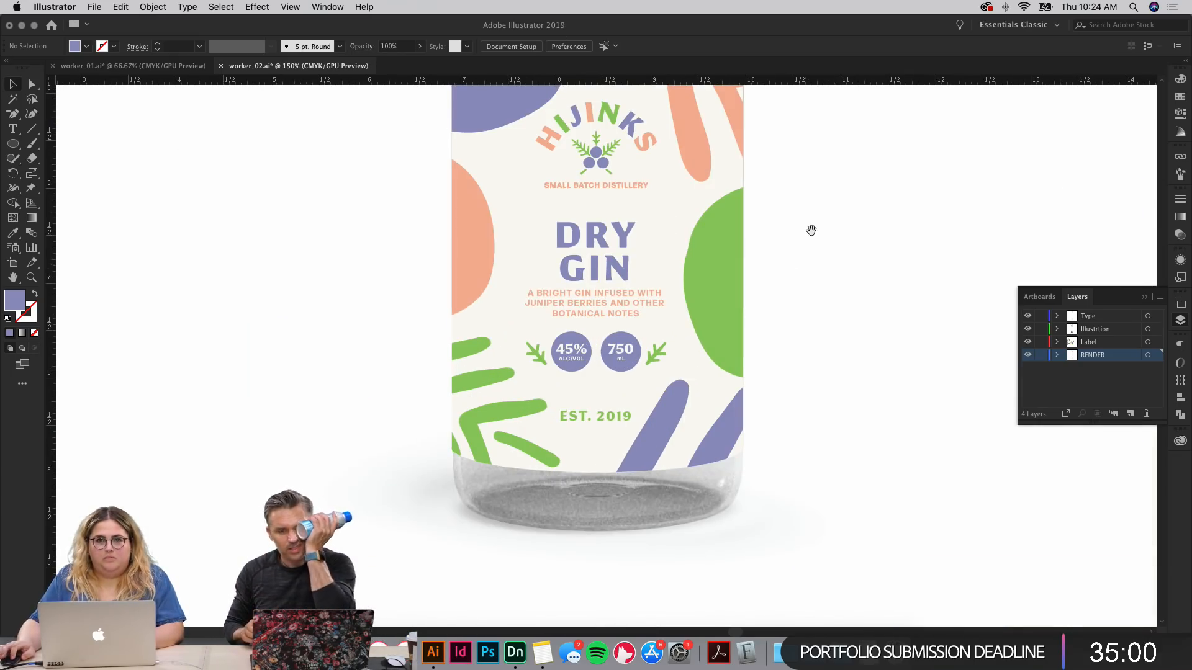
pyautogui.moveTo(811, 228); pyautogui.dragTo(793, 295)
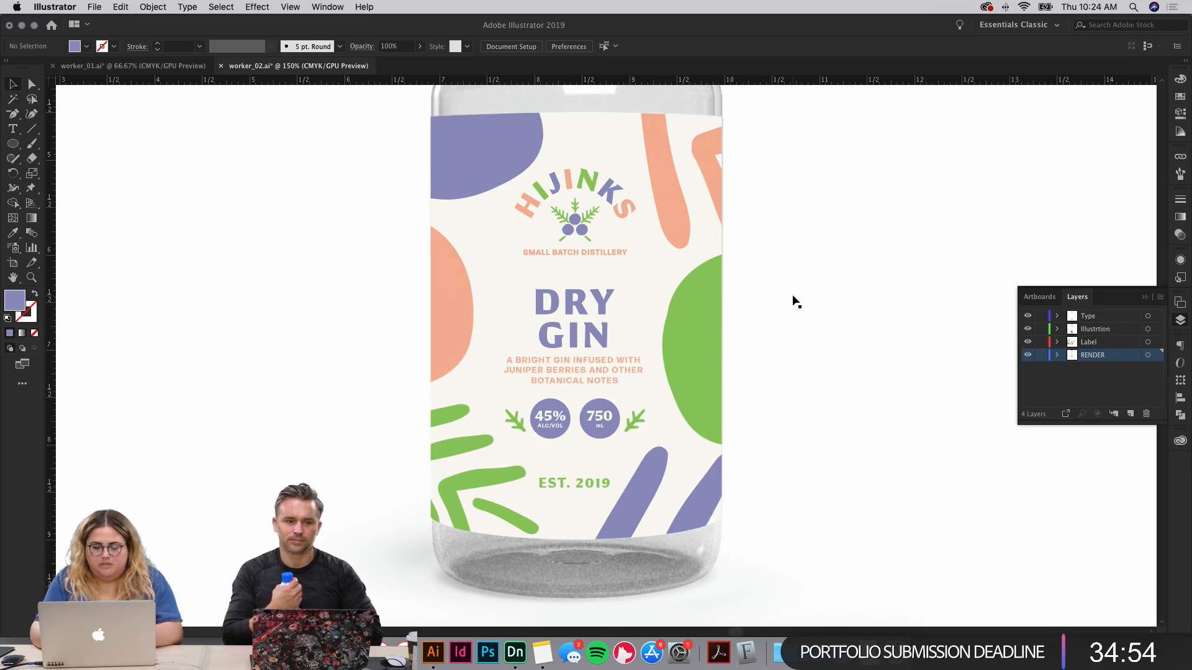
pyautogui.press('super+minus')
pyautogui.press('super+minus')
pyautogui.press('super+equal')
pyautogui.press('super+equal')
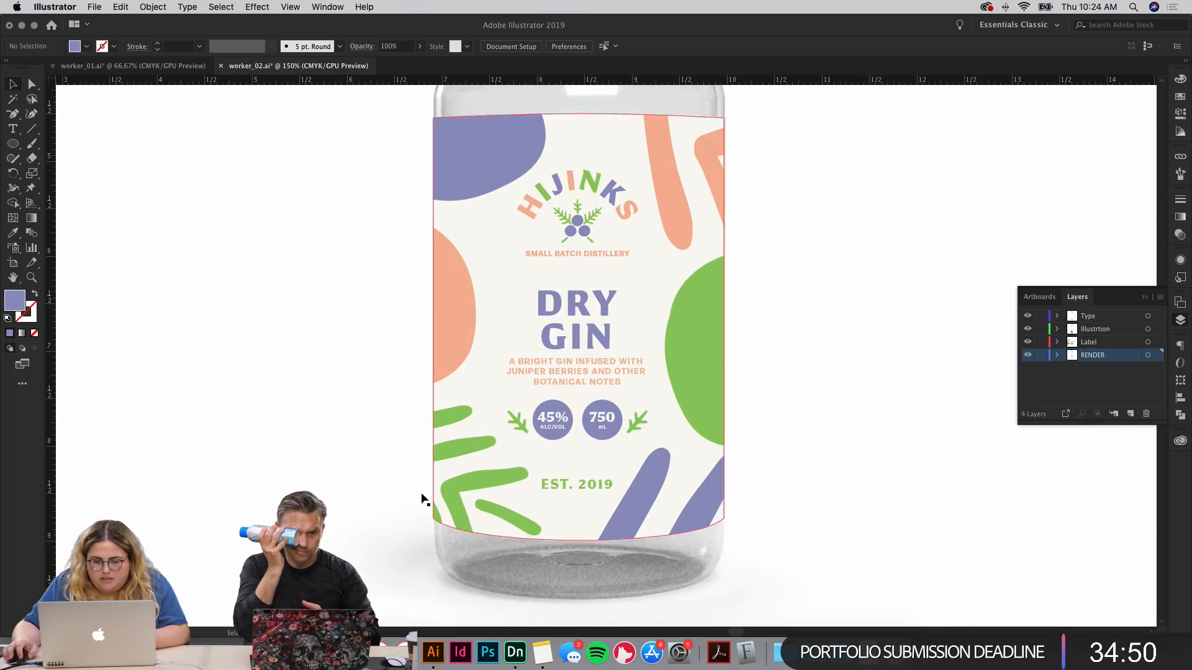
# Step: Move the DRY GIN title, the description text and the 45% and 750 mL badge group slightly up on the cream label
pyautogui.click(555, 428)
pyautogui.keyDown('shift'); pyautogui.click(584, 376); pyautogui.keyUp('shift')
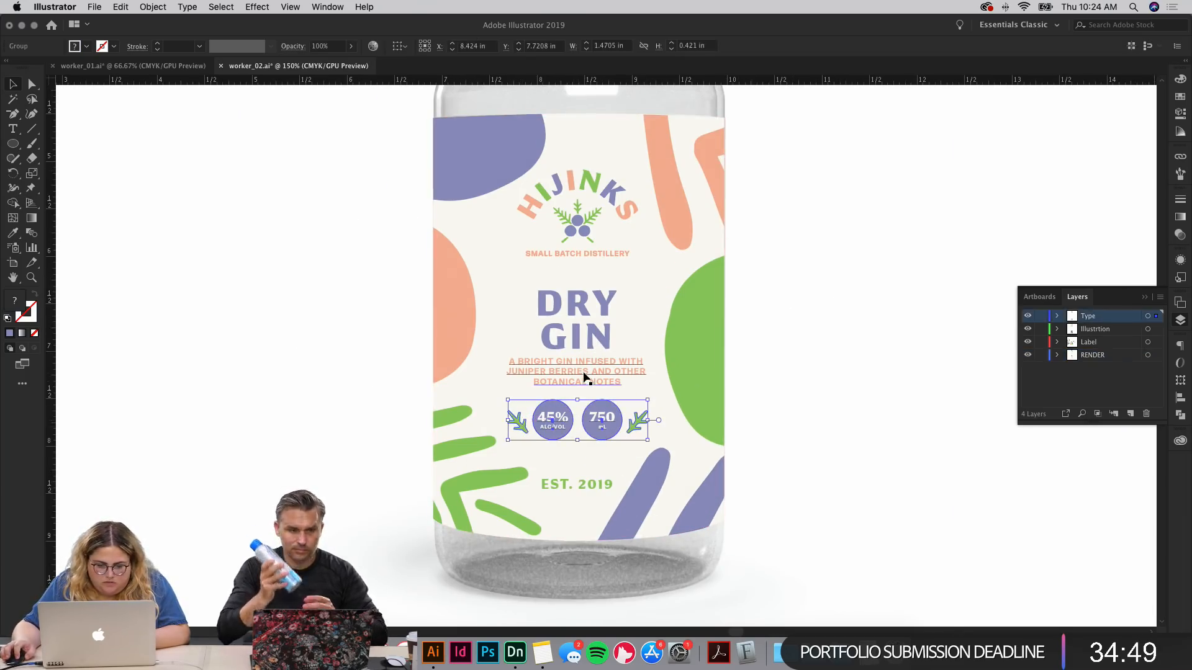
pyautogui.keyDown('shift'); pyautogui.click(576, 333); pyautogui.keyUp('shift')
pyautogui.moveTo(576, 336); pyautogui.dragTo(576, 328)
pyautogui.click(910, 306)
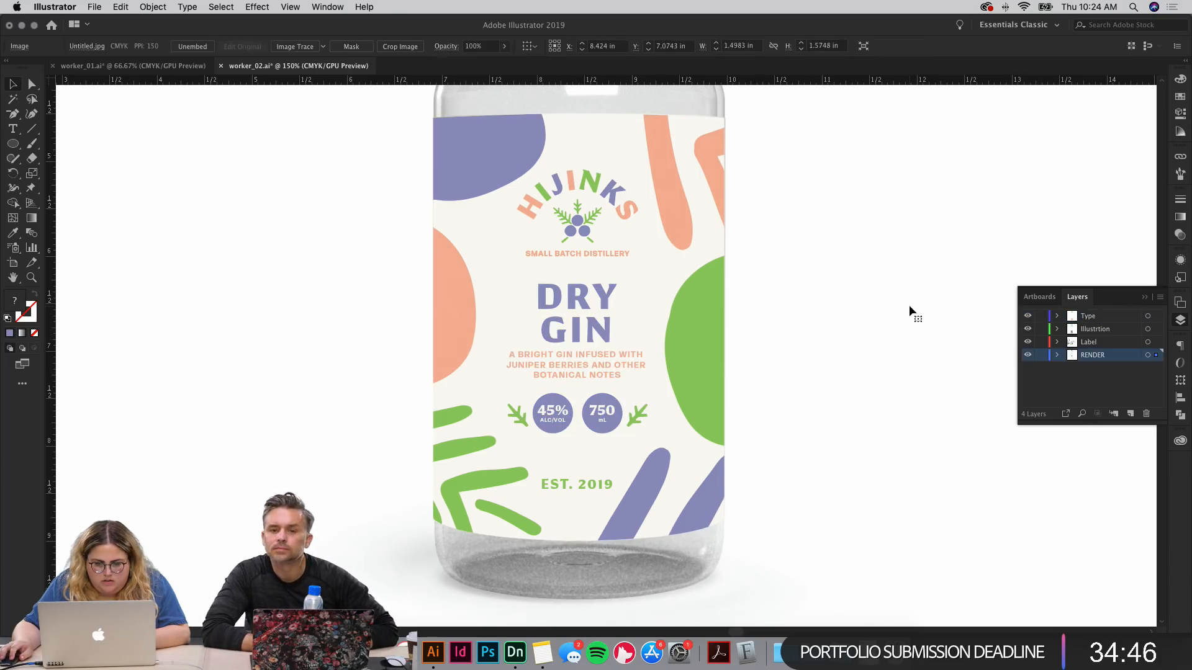
# Step: Recolor the EST. 2019 text with the peach sampled from the rounded shape at the label's left edge
pyautogui.click(592, 487)
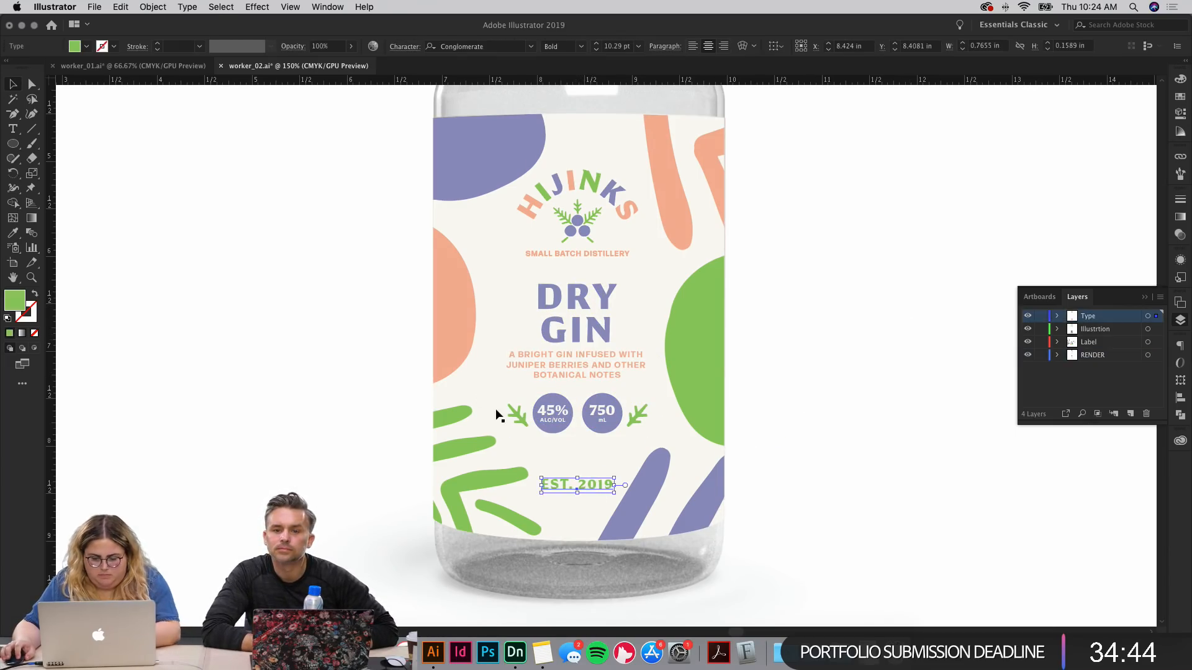
pyautogui.press('i')
pyautogui.click(460, 351)
pyautogui.press('v')
pyautogui.click(832, 400)
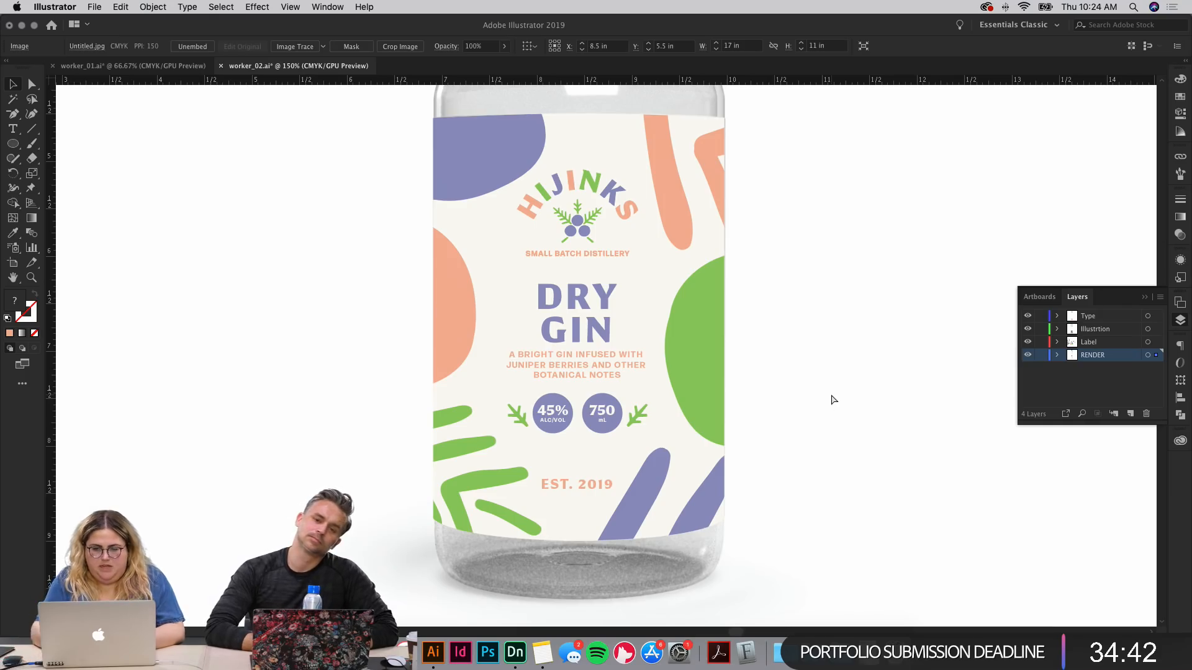
pyautogui.press('super+minus')
pyautogui.press('super+minus')
pyautogui.press('super+minus')
pyautogui.click(995, 457)
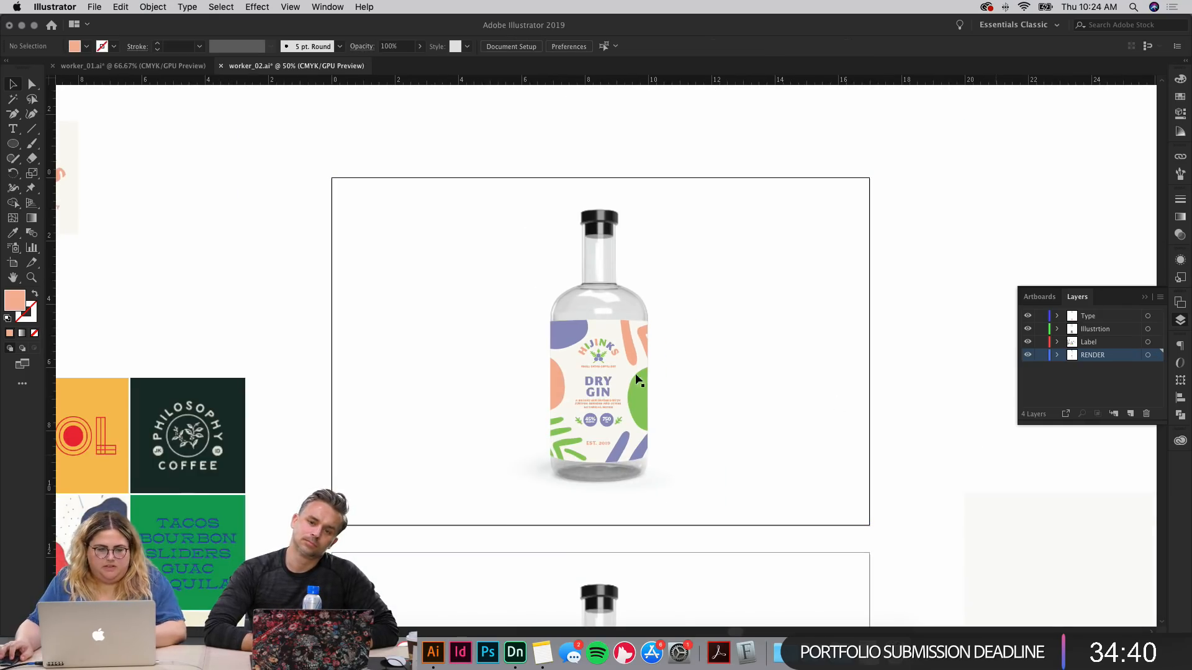
# Step: Duplicate the cream Dry Gin artboard with its bottle artwork directly above the original
pyautogui.click(14, 263)
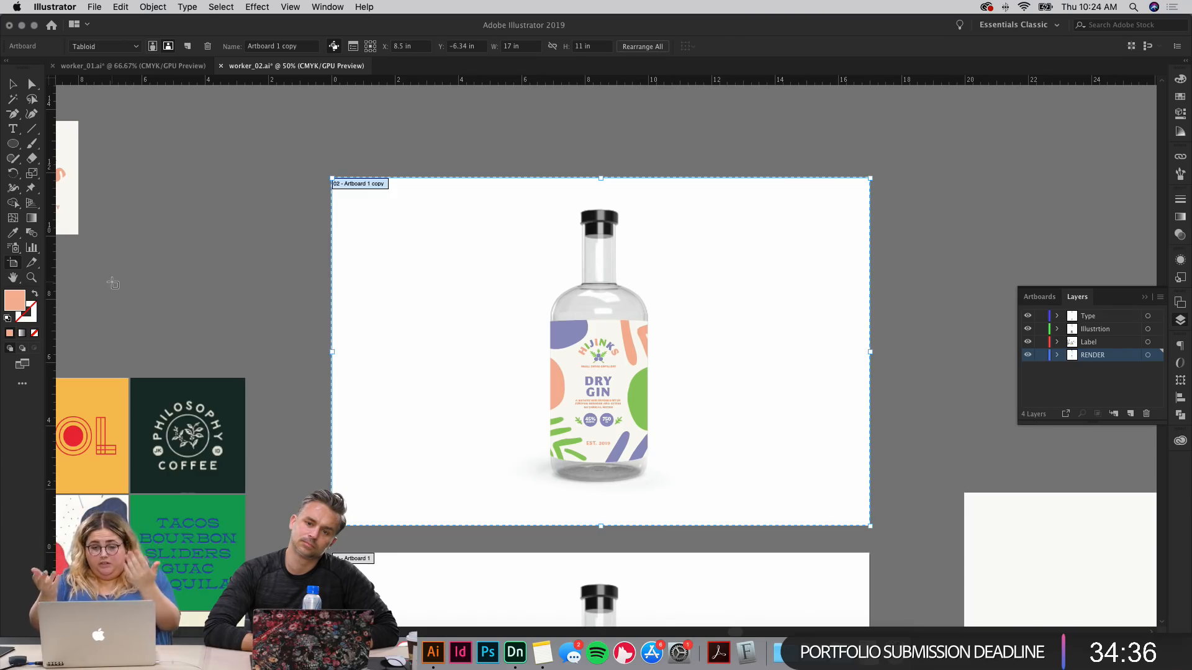
pyautogui.moveTo(429, 488); pyautogui.dragTo(360, 424)
pyautogui.press('v')
# Step: Reduce the opacity of the clipped illustration group on the duplicated cream label to 53%
pyautogui.click(585, 273)
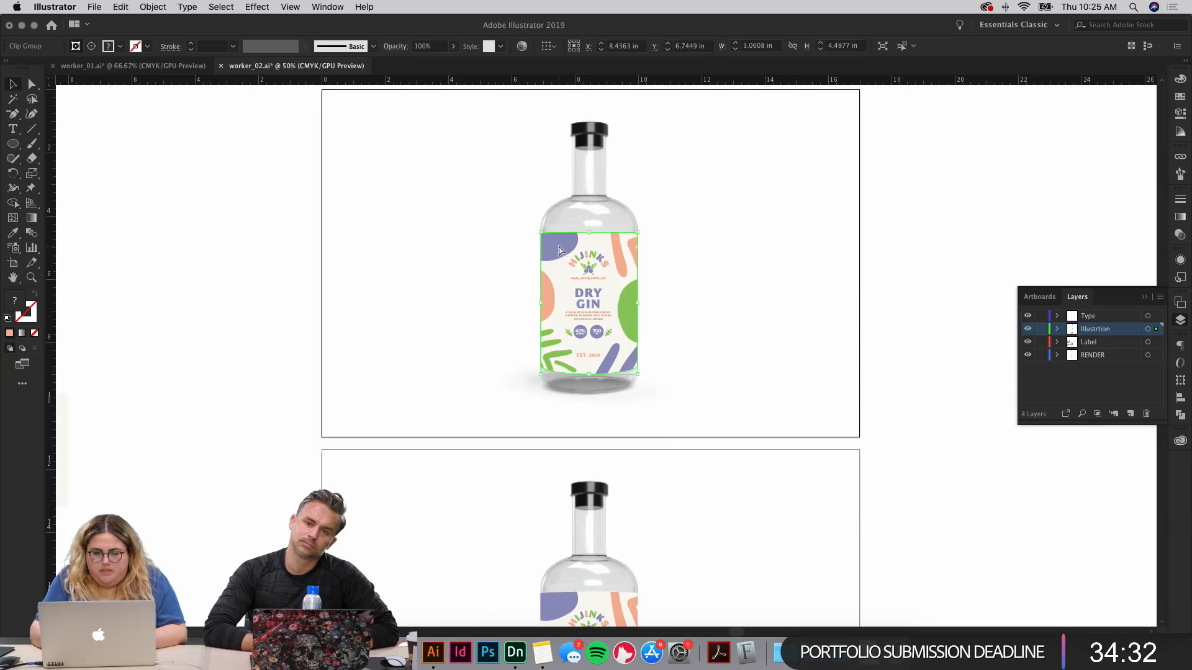
pyautogui.scroll(3, 585, 273)
pyautogui.click(1181, 235)
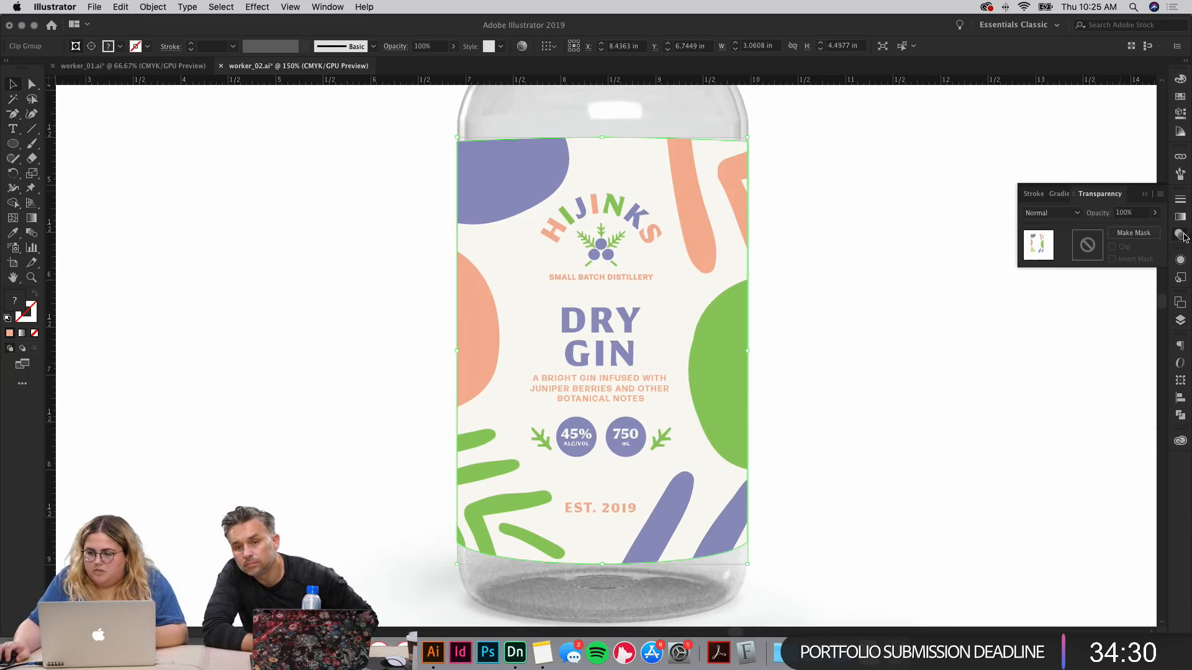
pyautogui.moveTo(1154, 233); pyautogui.dragTo(1137, 230)
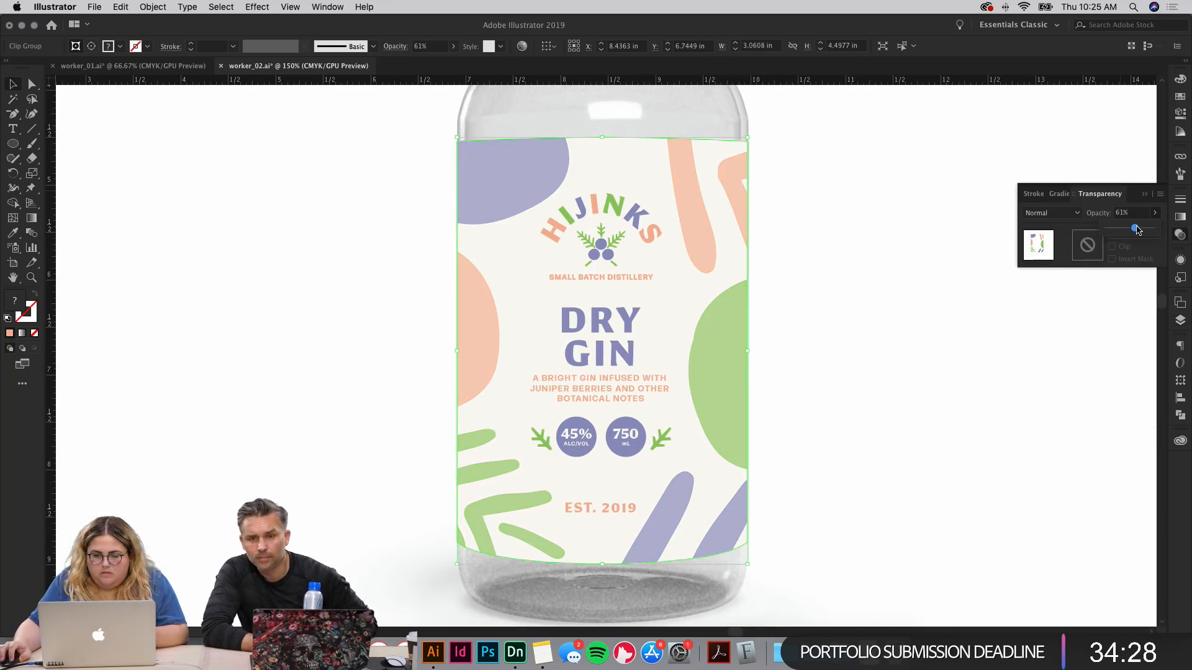
pyautogui.click(926, 321)
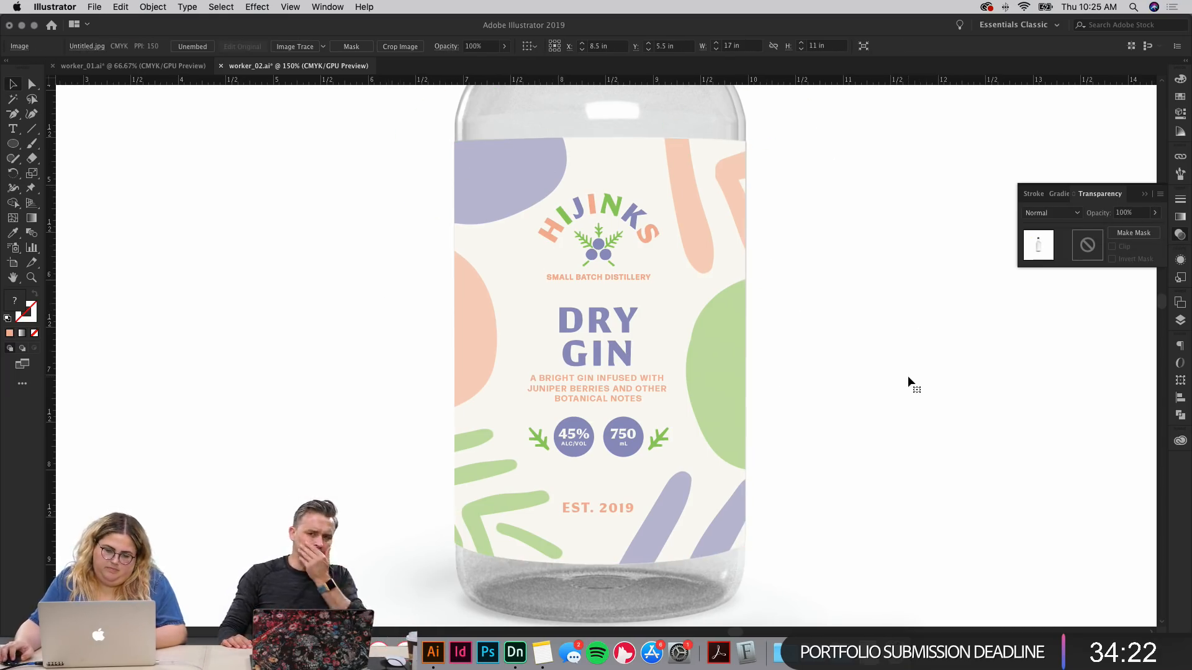
# Step: Try to enlarge the DRY GIN title upward toward the SMALL BATCH DISTILLERY line on the duplicated label
pyautogui.scroll(-2, 908, 379)
pyautogui.hotkey('ctrl', '-')
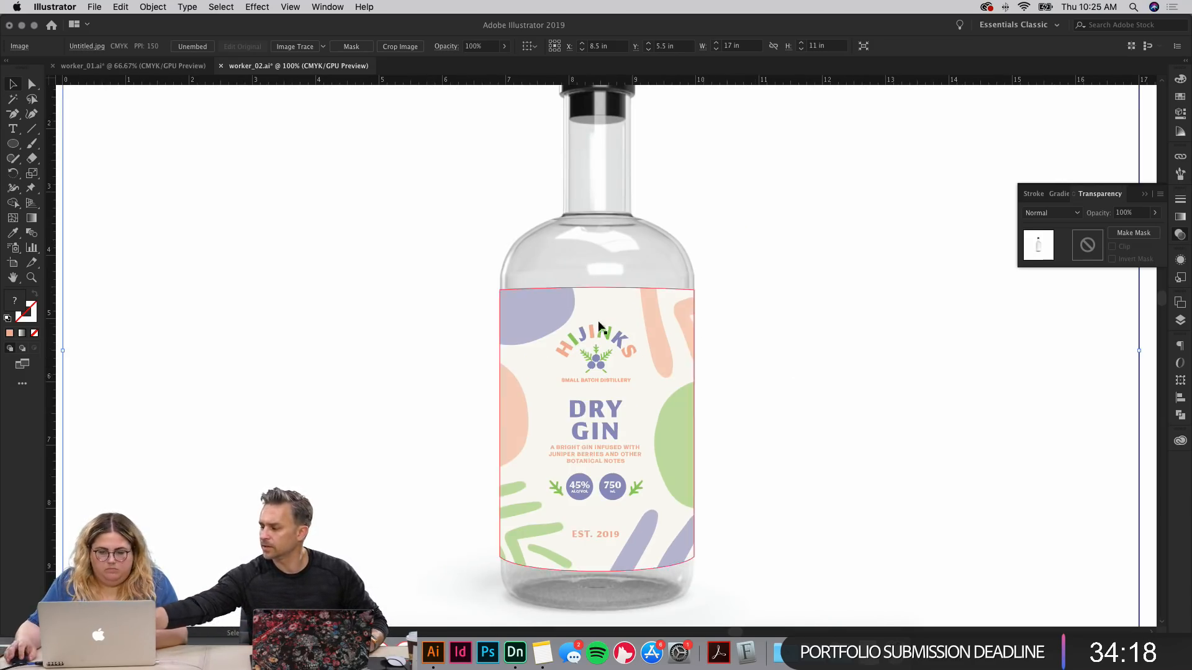
pyautogui.moveTo(795, 482); pyautogui.dragTo(768, 403)
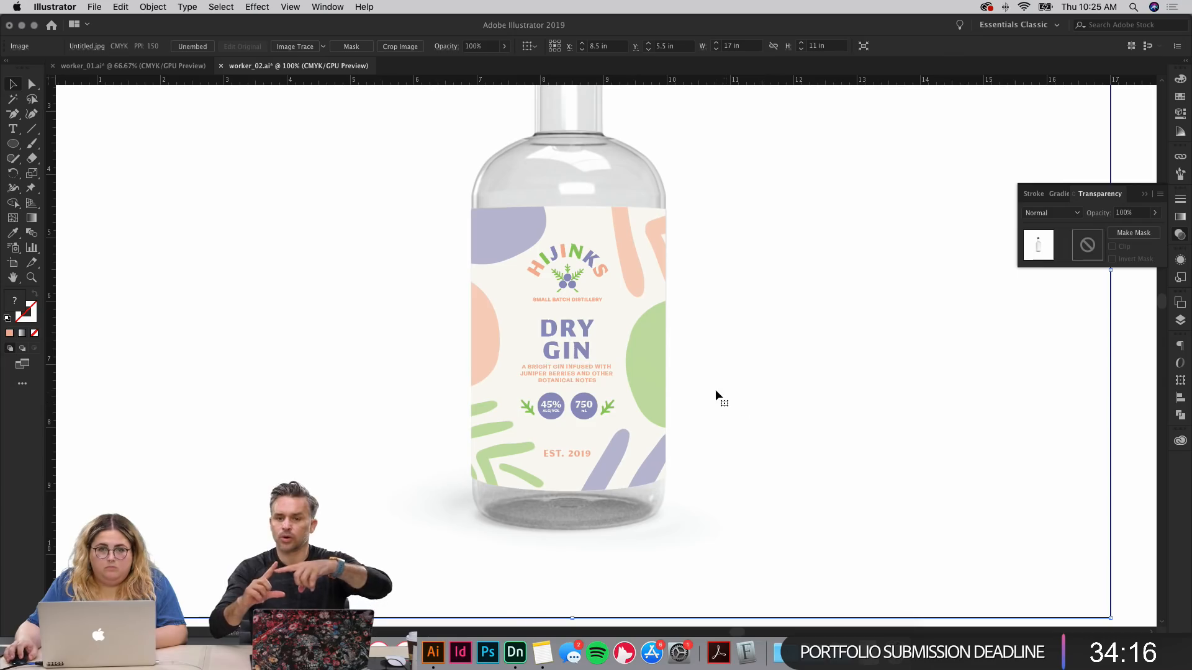
pyautogui.click(573, 321)
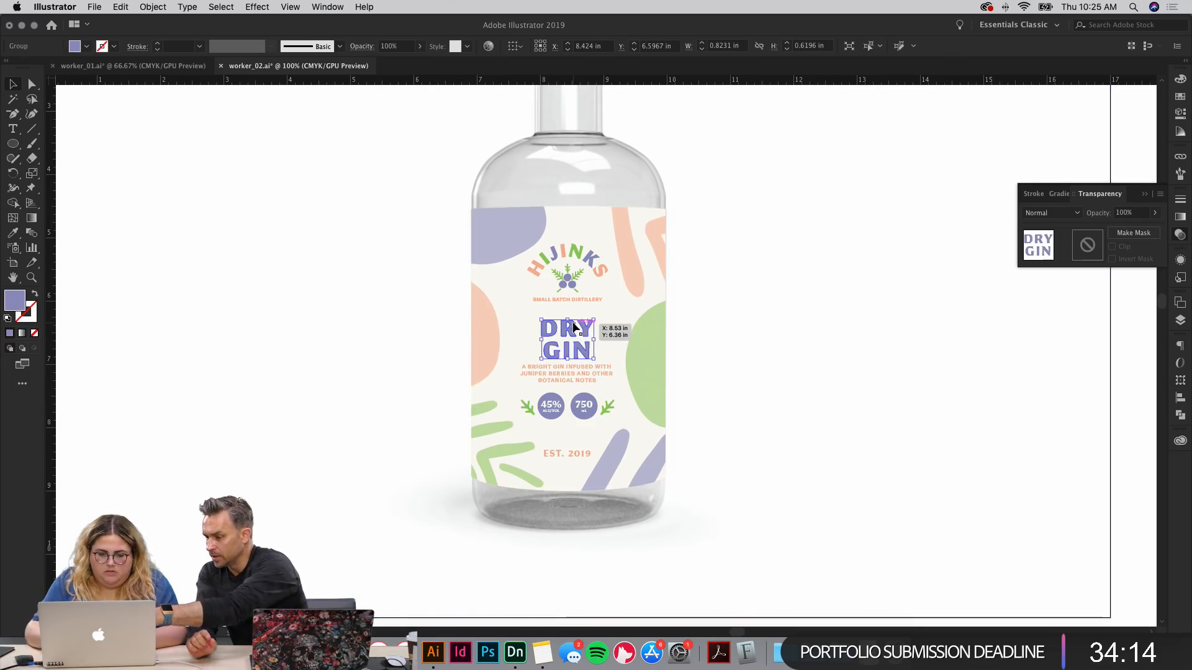
pyautogui.hotkey('ctrl', '+')
pyautogui.hotkey('ctrl', '+')
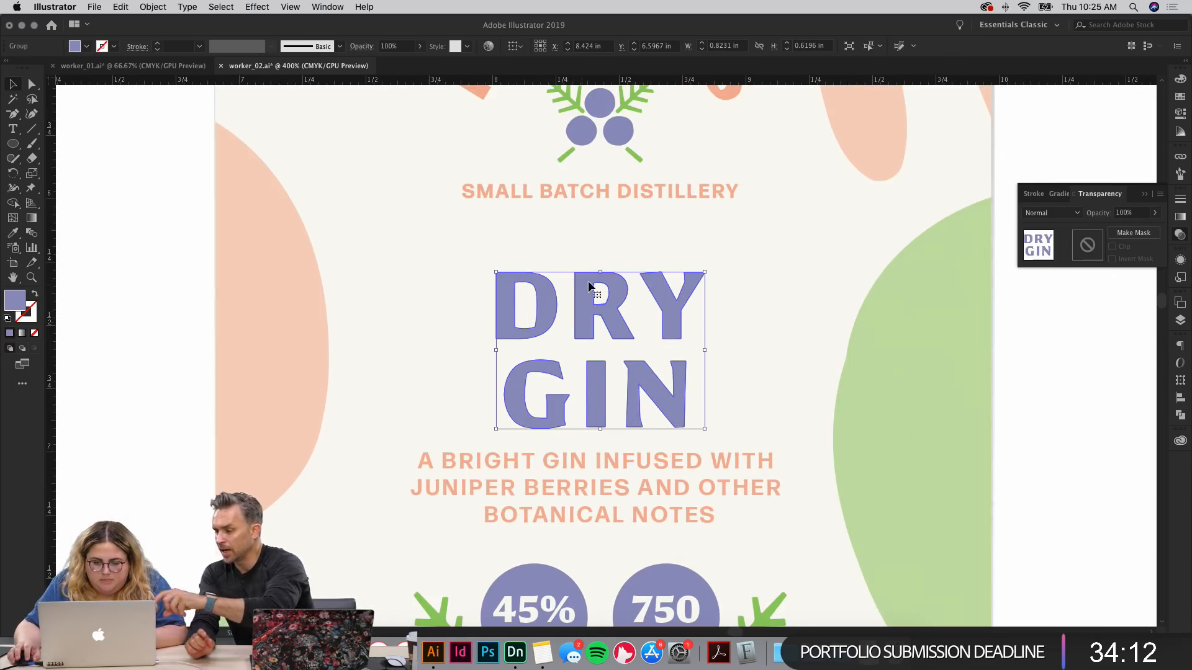
pyautogui.moveTo(599, 269); pyautogui.dragTo(598, 225)
pyautogui.click(543, 261)
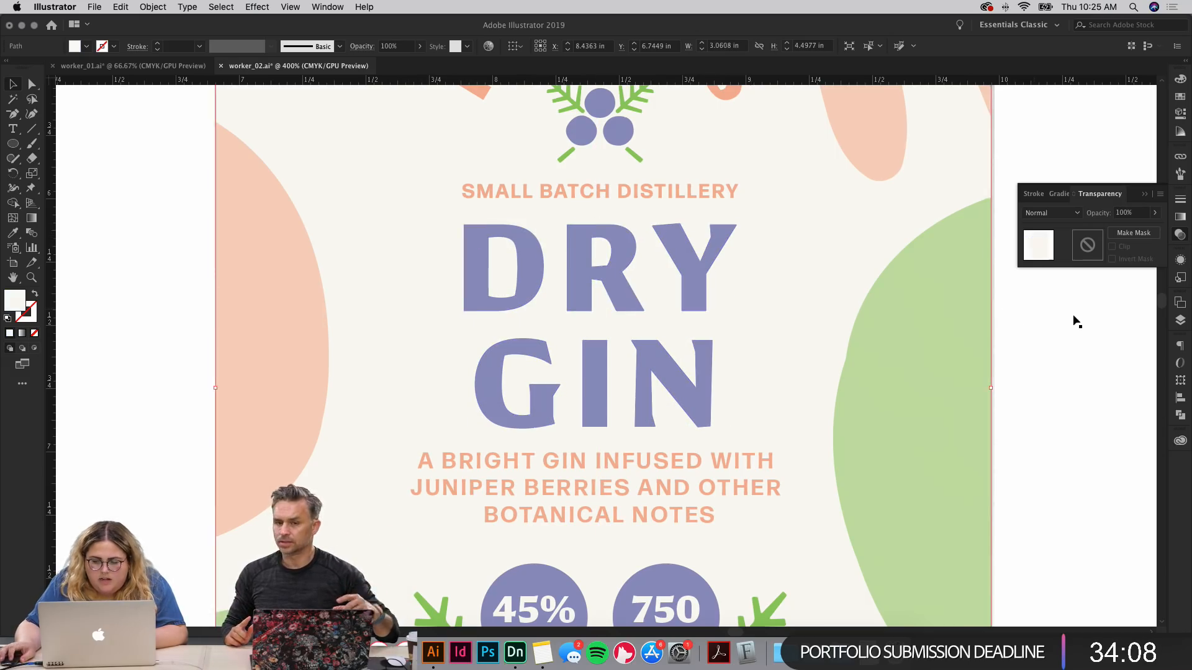
pyautogui.hotkey('ctrl', 'z')
pyautogui.click(956, 329)
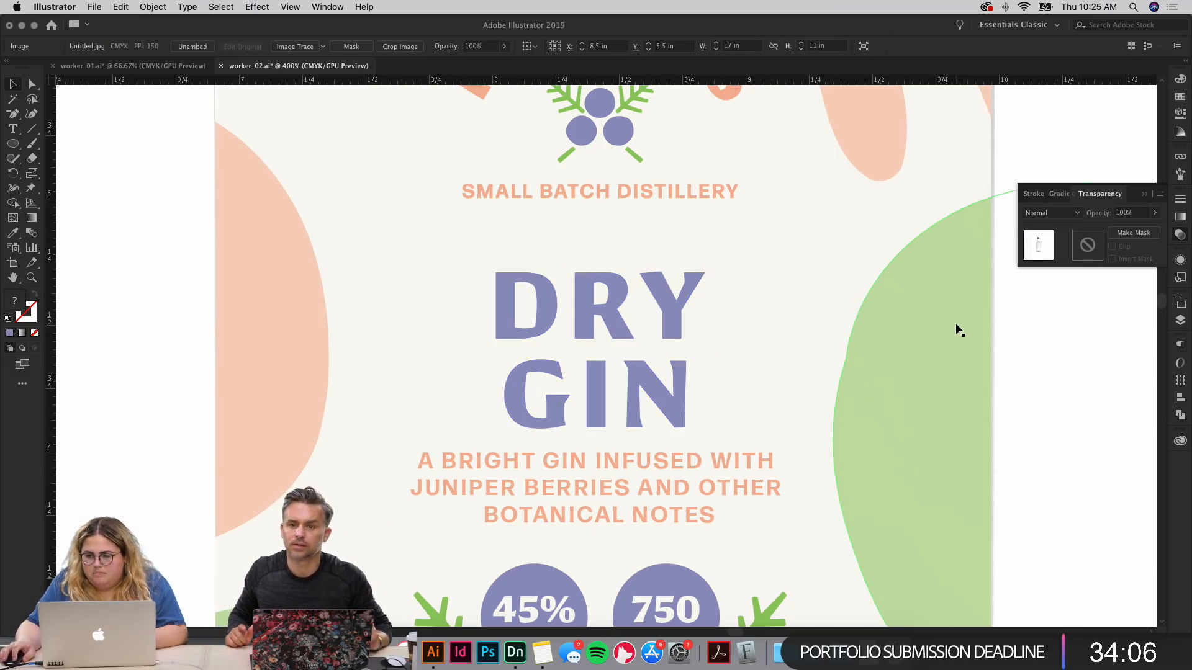
pyautogui.click(954, 329)
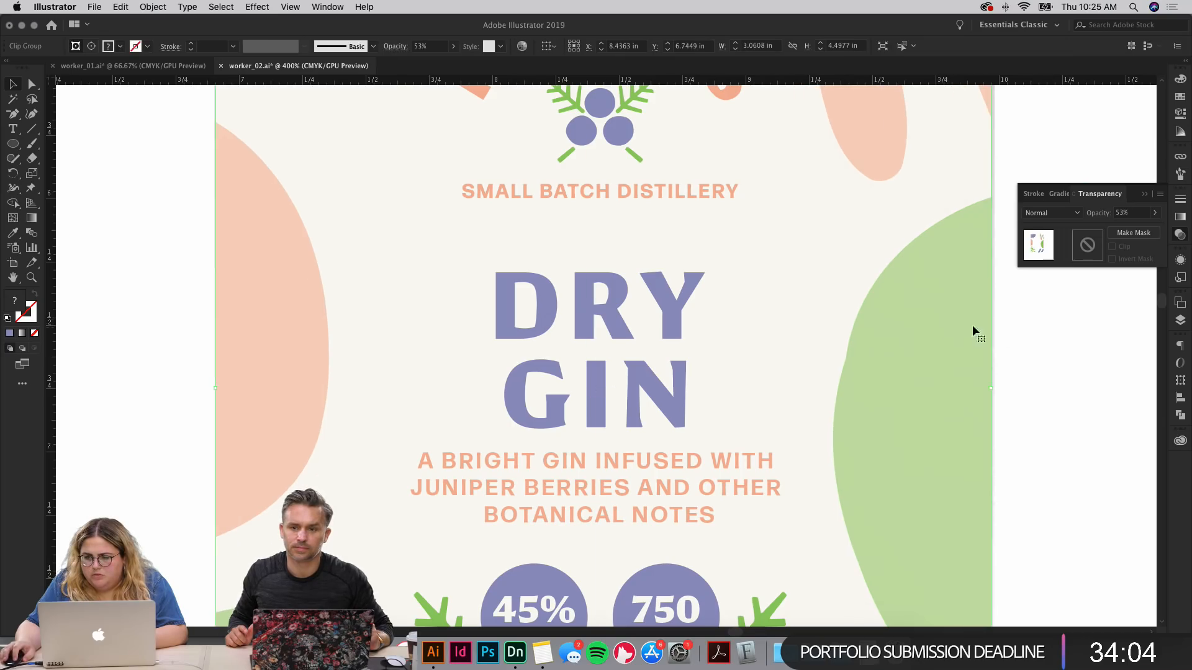
# Step: Enlarge the DRY GIN title to about 1.11 in wide by 0.83 in high and lock the Illustrtion, Label and RENDER layers
pyautogui.click(606, 322)
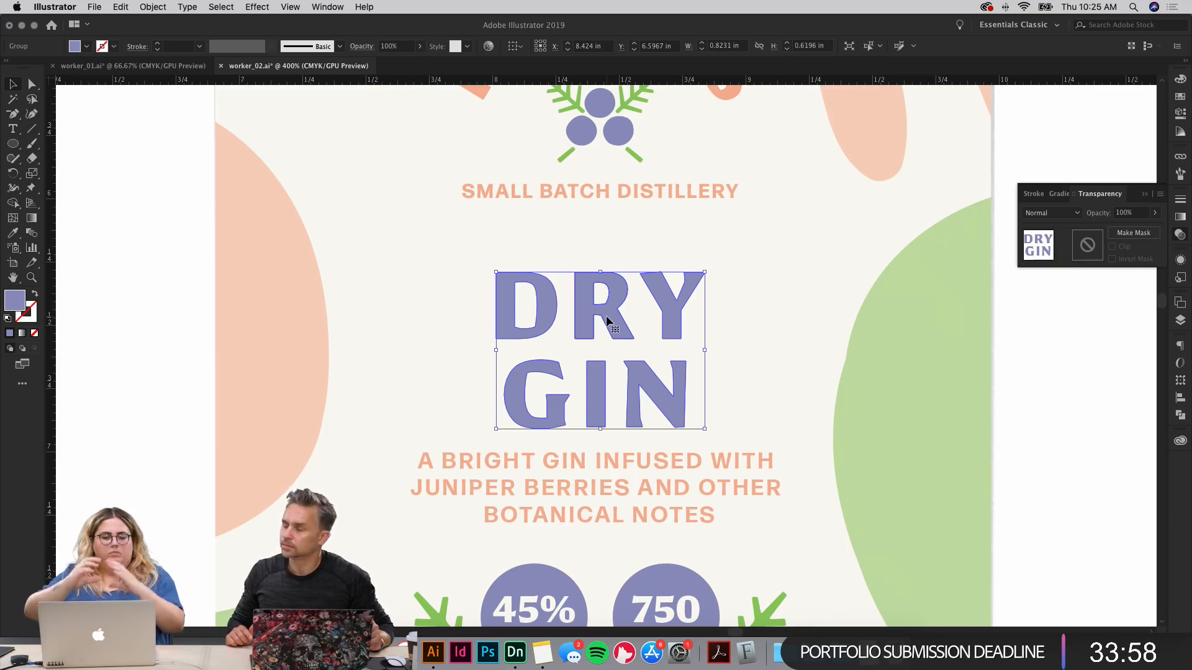
pyautogui.press('super+equal')
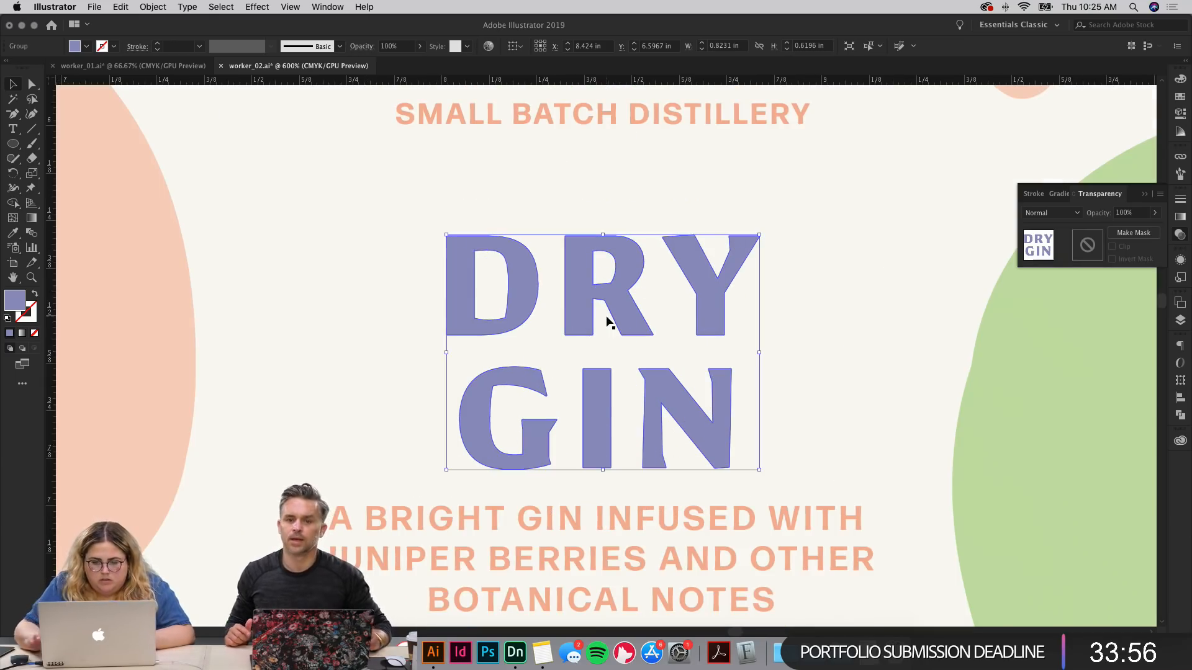
pyautogui.moveTo(603, 235)
pyautogui.moveTo(603, 235); pyautogui.dragTo(585, 156)
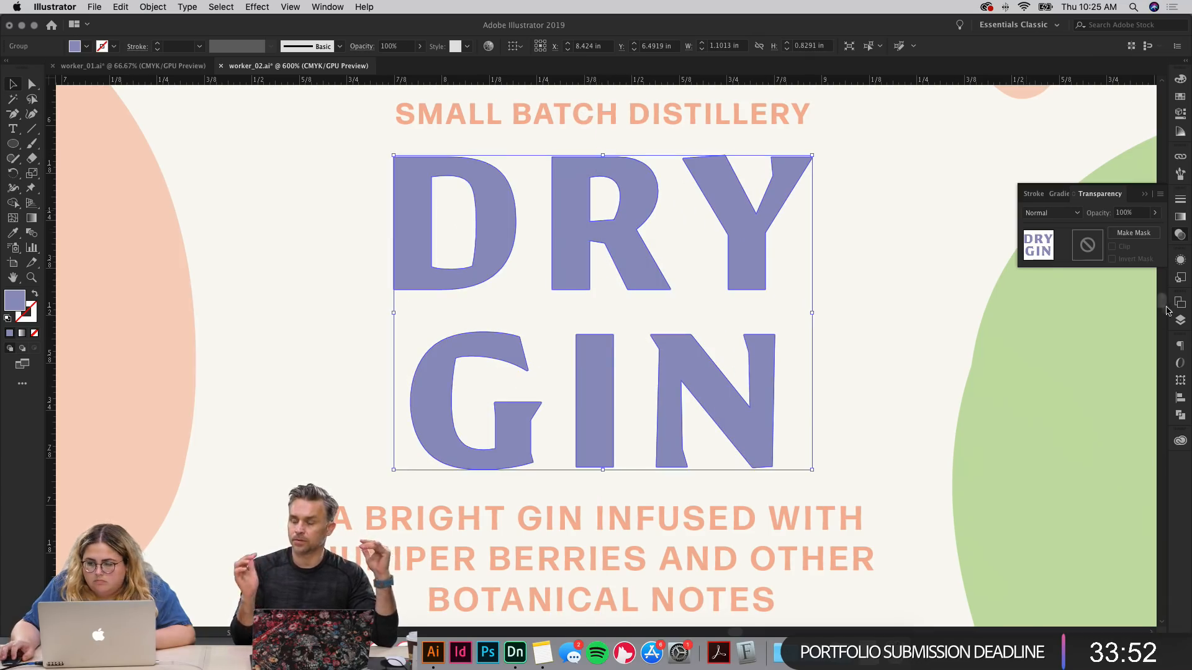
pyautogui.click(1181, 319)
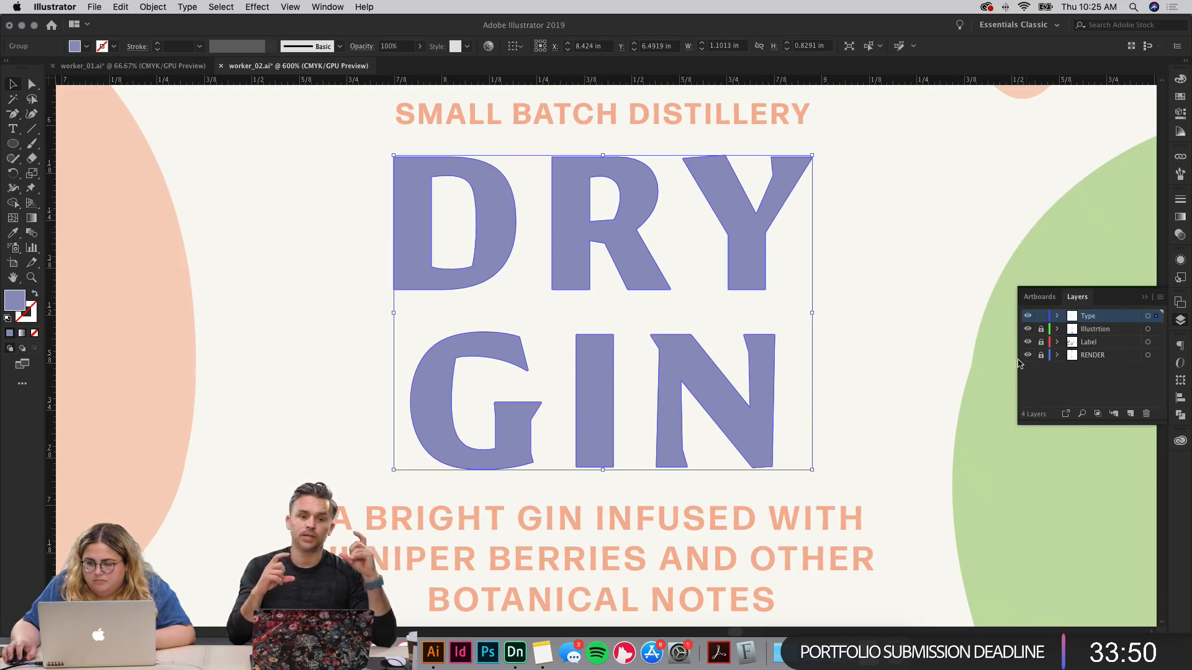
pyautogui.click(965, 196)
# Step: Scale the enlarged DRY GIN title down slightly to leave more space below the SMALL BATCH DISTILLERY line
pyautogui.press('super+minus')
pyautogui.press('super+minus')
pyautogui.press('super+minus')
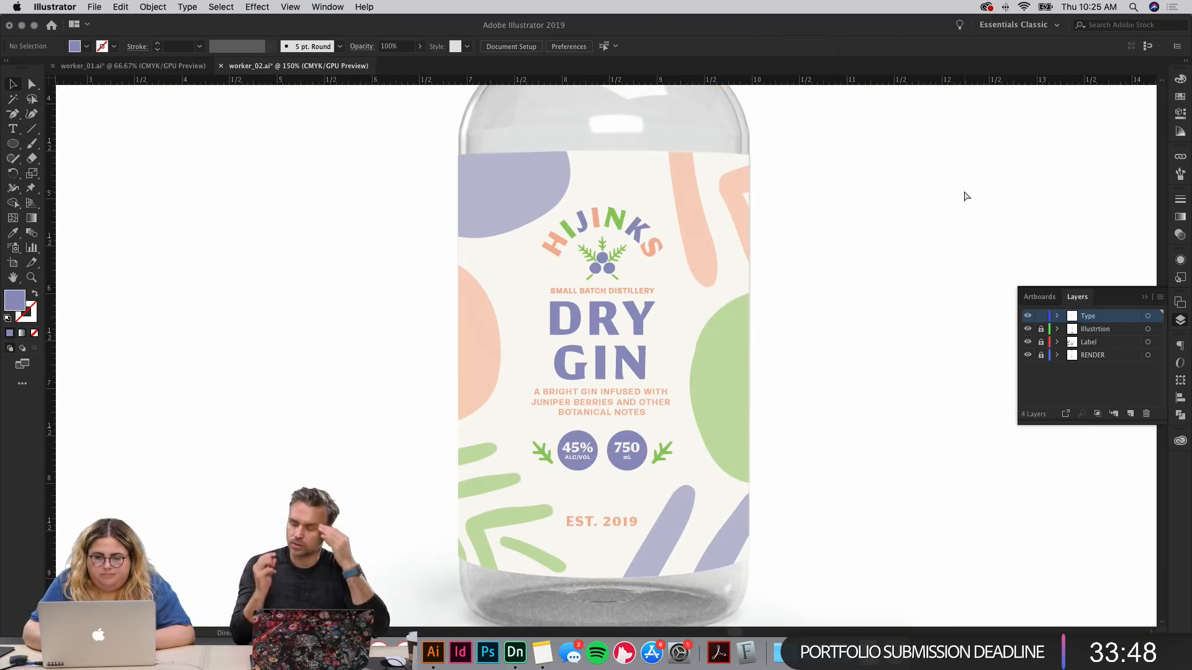
pyautogui.press('super+minus')
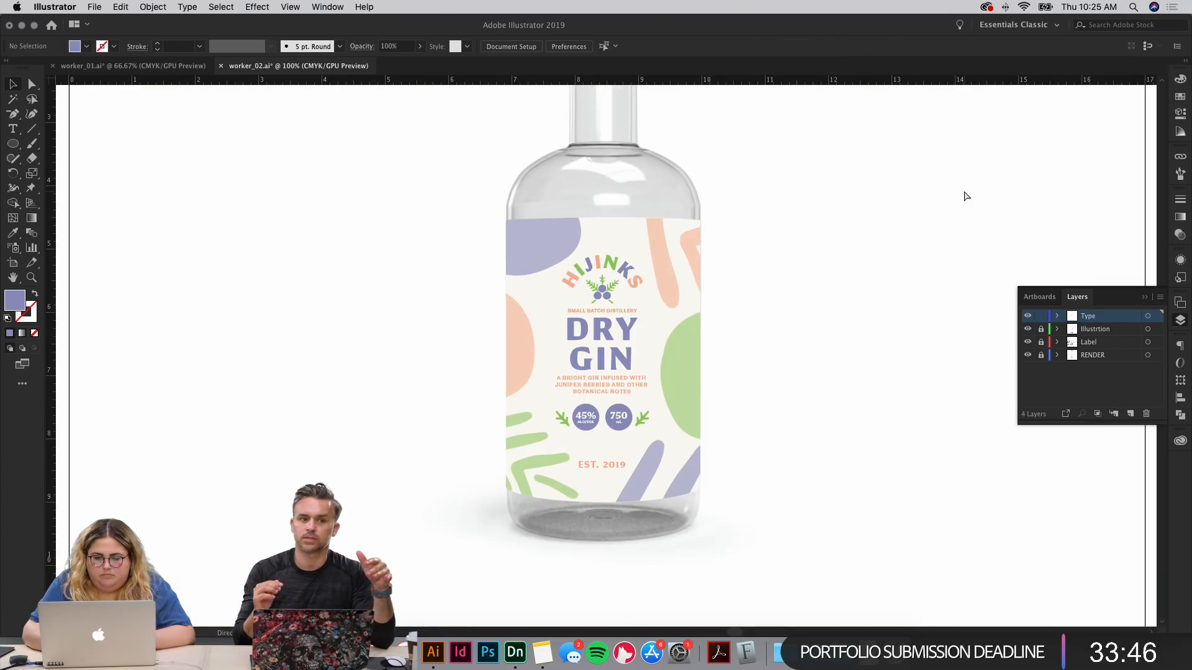
pyautogui.press('super+equal')
pyautogui.press('super+equal')
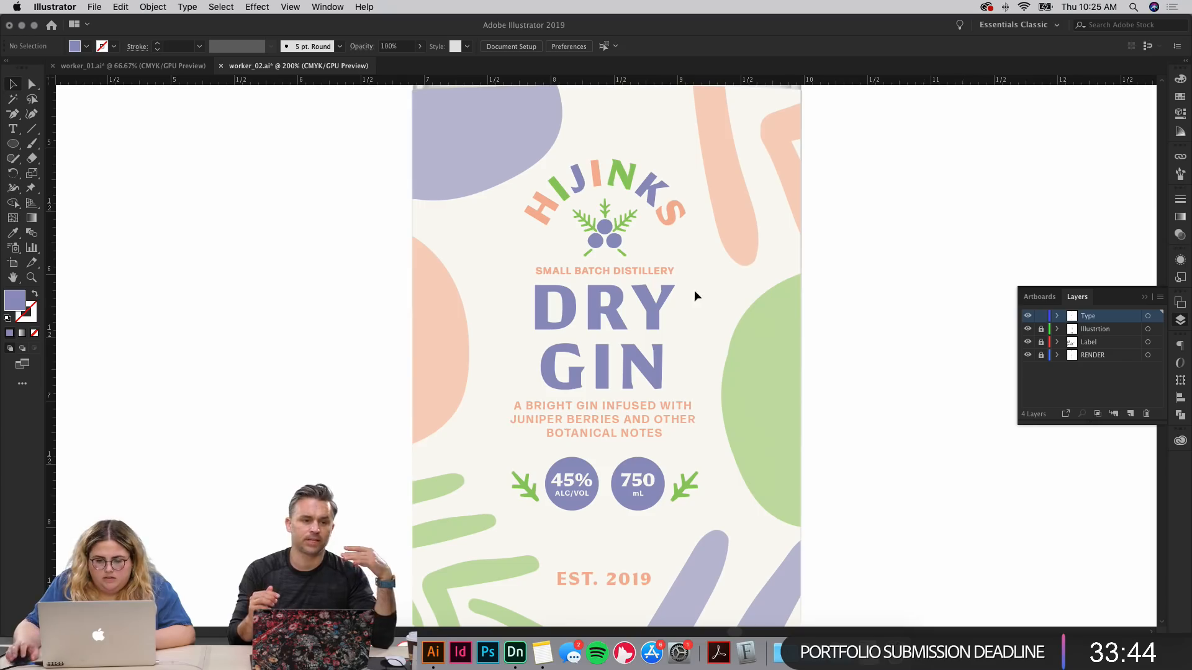
pyautogui.click(605, 298)
pyautogui.moveTo(605, 284); pyautogui.dragTo(605, 290)
pyautogui.click(763, 327)
# Step: Make a slight size adjustment to the 45% and 750 mL badge group with its leaf sprigs
pyautogui.moveTo(764, 329); pyautogui.dragTo(720, 285)
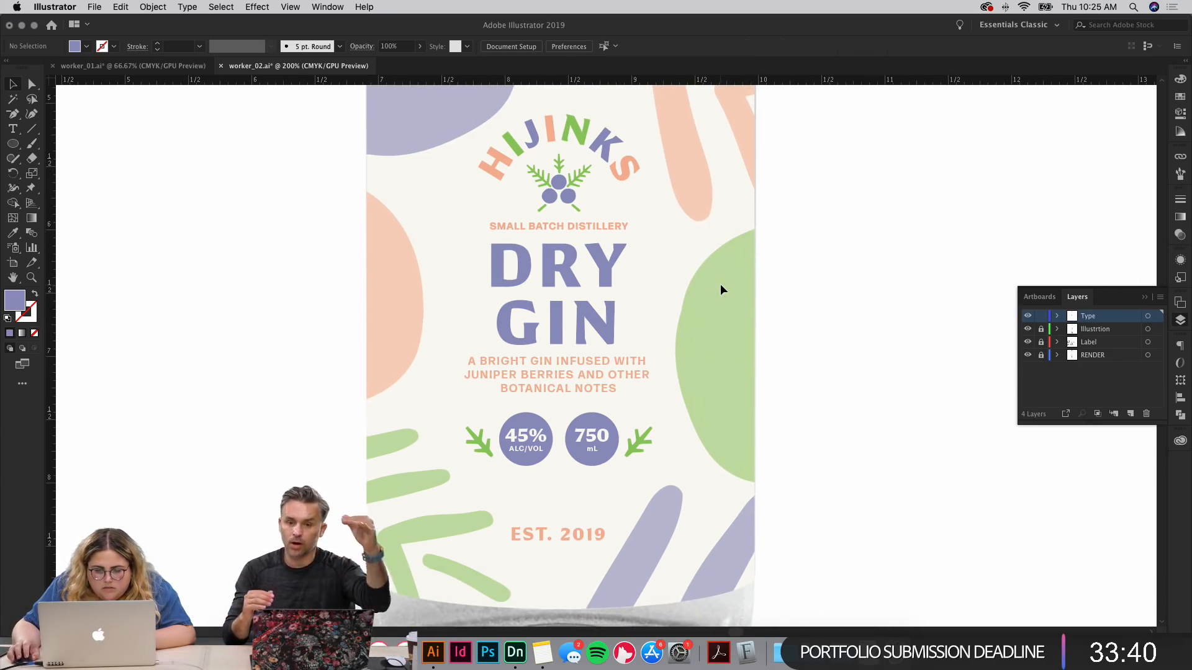
pyautogui.click(639, 442)
pyautogui.moveTo(651, 440); pyautogui.dragTo(652, 440)
pyautogui.click(719, 454)
# Step: Try to move the EST. 2019 text slightly up on the cream label
pyautogui.moveTo(745, 450); pyautogui.dragTo(743, 483)
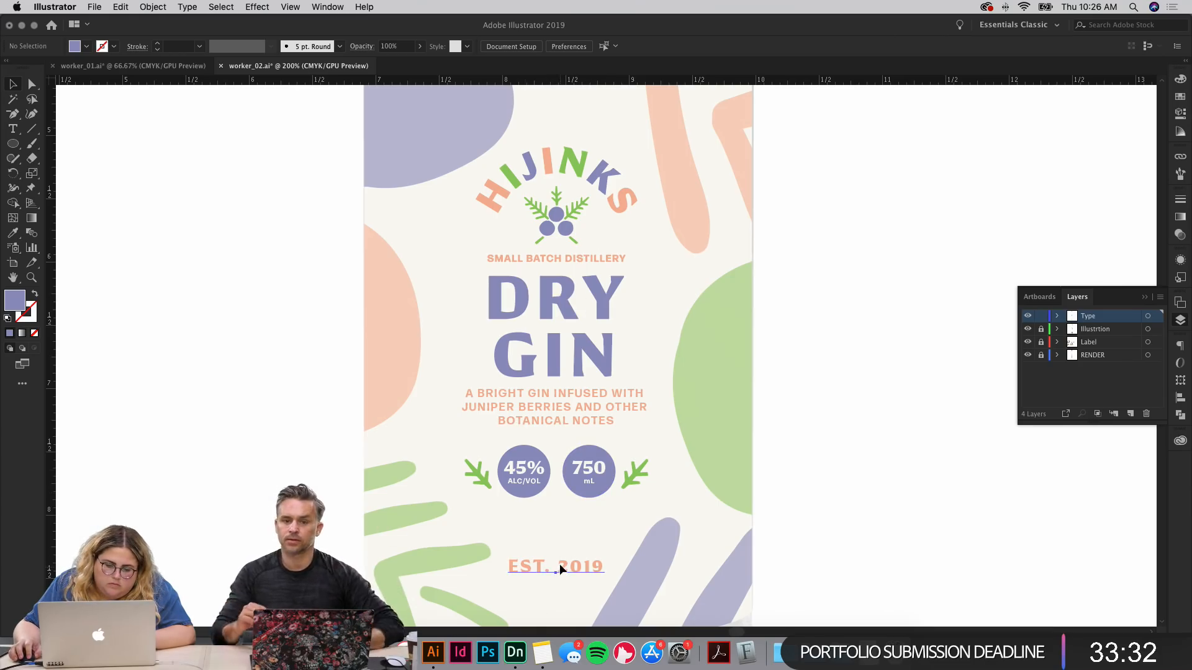
pyautogui.moveTo(585, 566); pyautogui.dragTo(586, 554)
pyautogui.press('super+z')
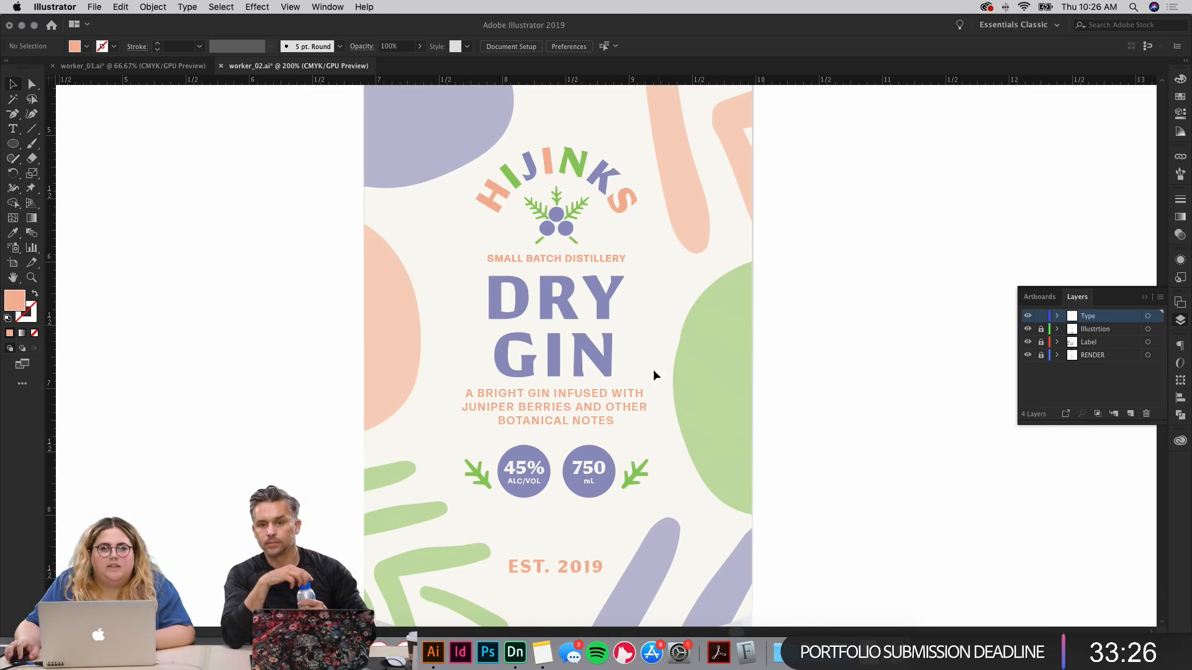
# Step: Examine the revised cream label up close, on the whole bottle, and against the annotated bottle sketches
pyautogui.scroll(3, 863, 361)
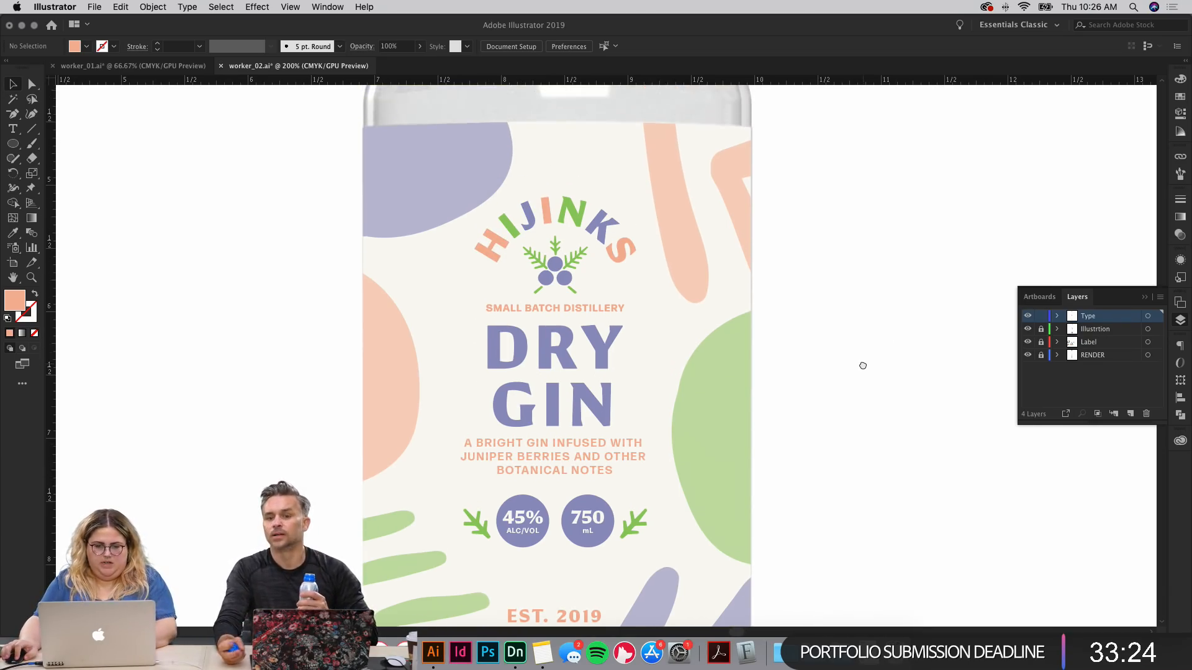
pyautogui.scroll(-2, 863, 366)
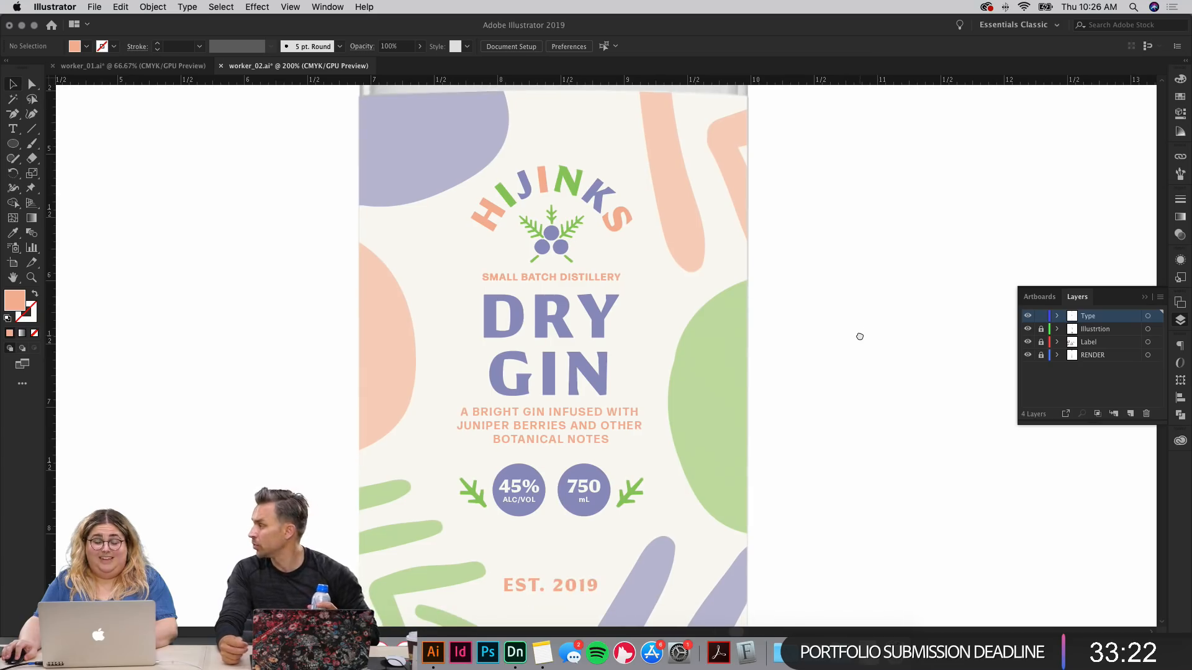
pyautogui.press('super+minus')
pyautogui.press('super+minus')
pyautogui.press('super+minus')
pyautogui.press('super+minus')
pyautogui.press('super+minus')
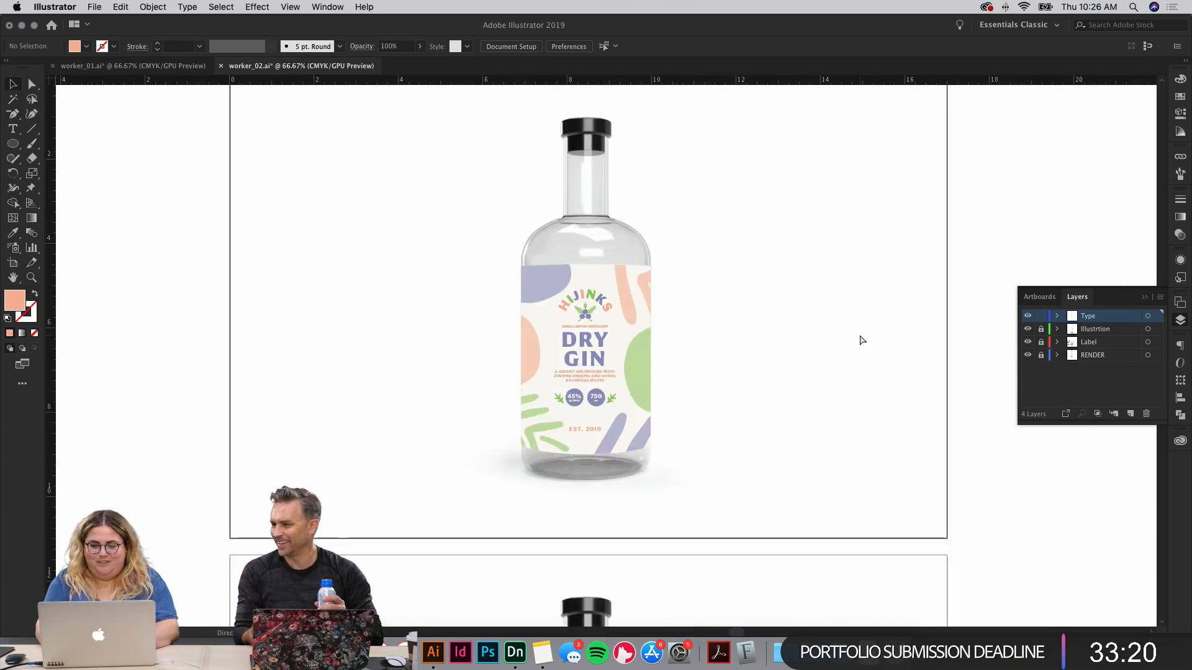
pyautogui.hscroll(10, 859, 340)
pyautogui.scroll(-8, 860, 340)
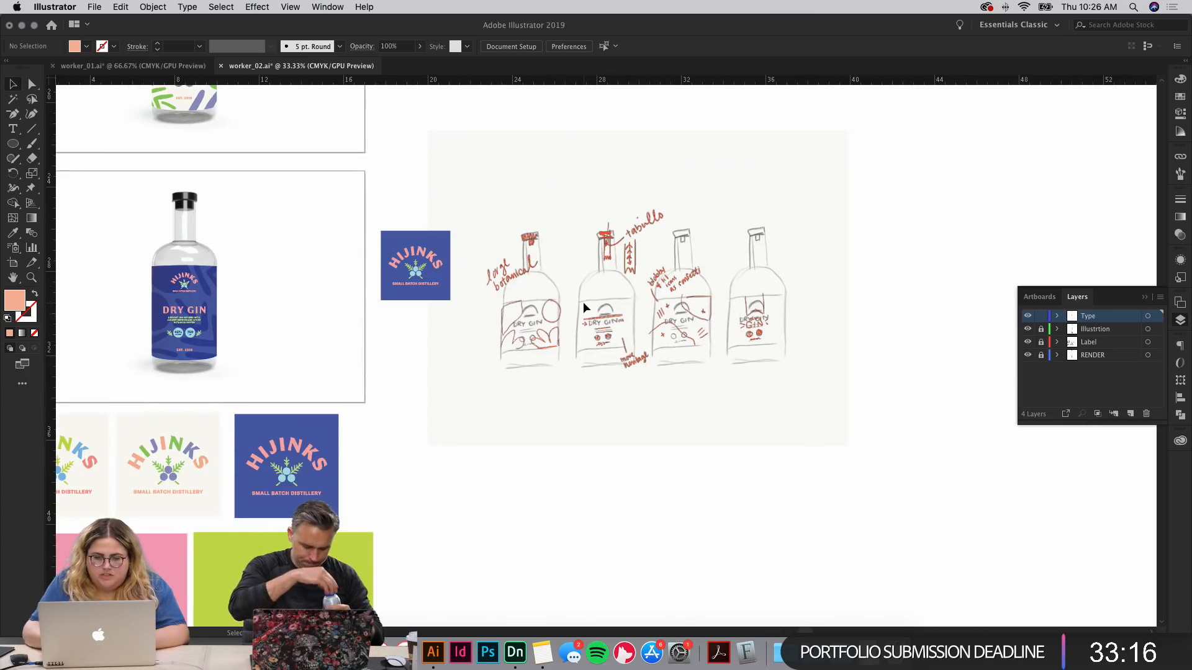
pyautogui.scroll(4, 583, 301)
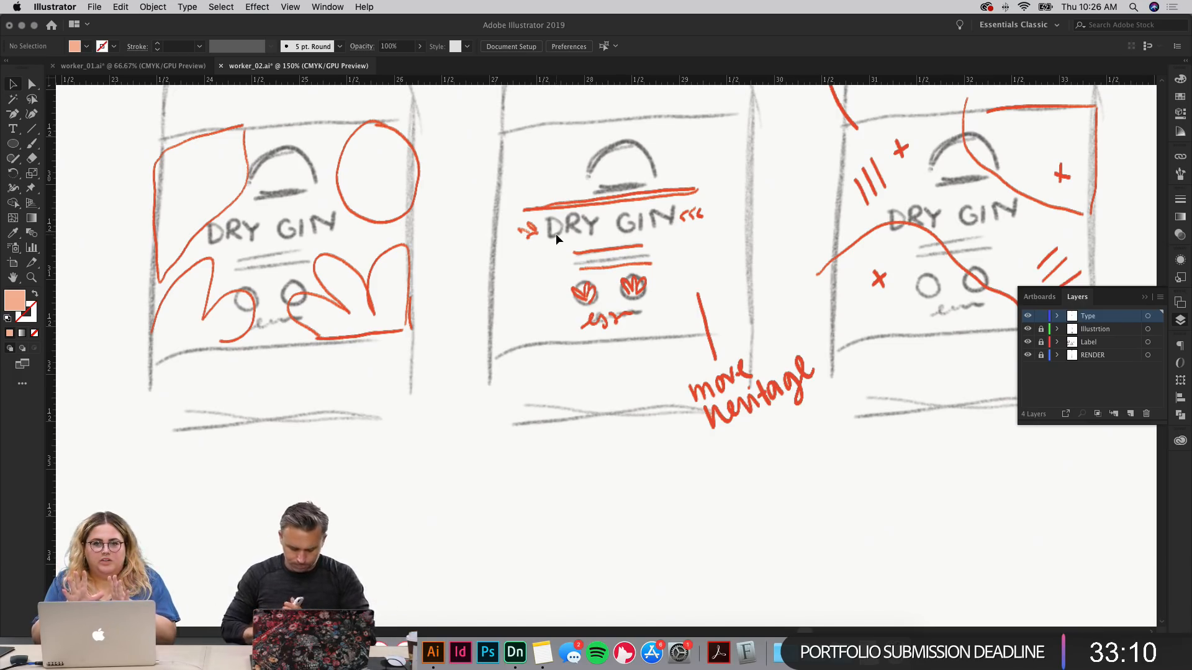
pyautogui.scroll(-3, 557, 236)
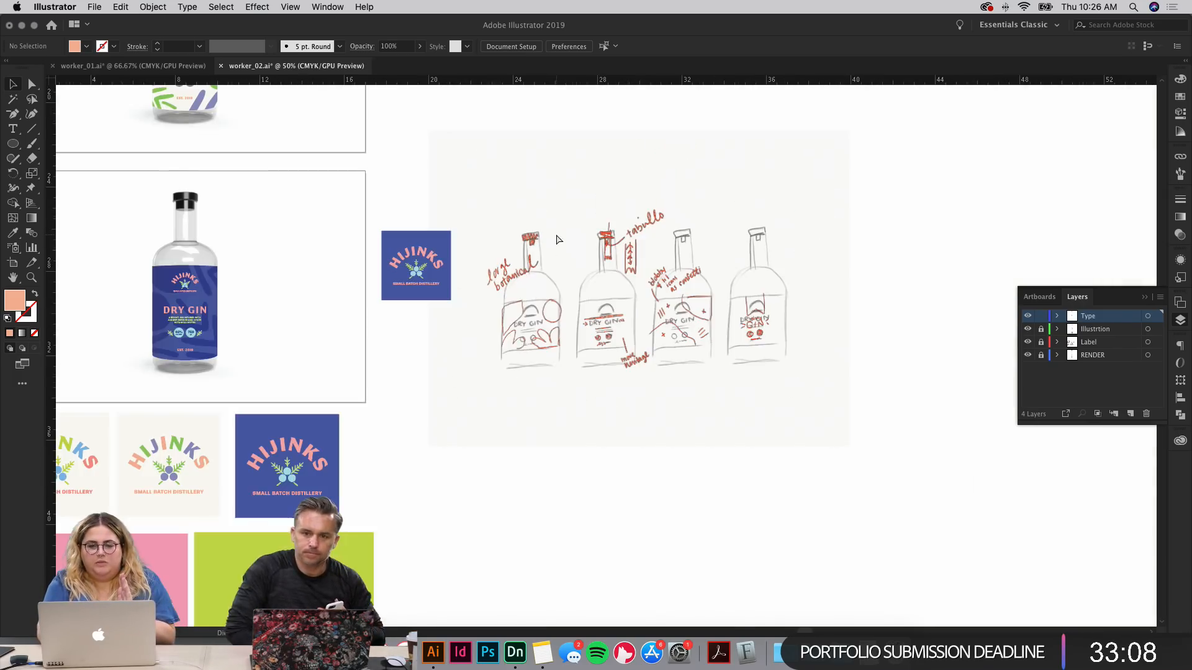
# Step: Unlock the Illustrtion, Label and RENDER layers and duplicate the revised cream artboard into the empty space to its right
pyautogui.moveTo(371, 211)
pyautogui.mouseDown()
pyautogui.moveTo(681, 492)
pyautogui.moveTo(605, 477)
pyautogui.mouseUp()
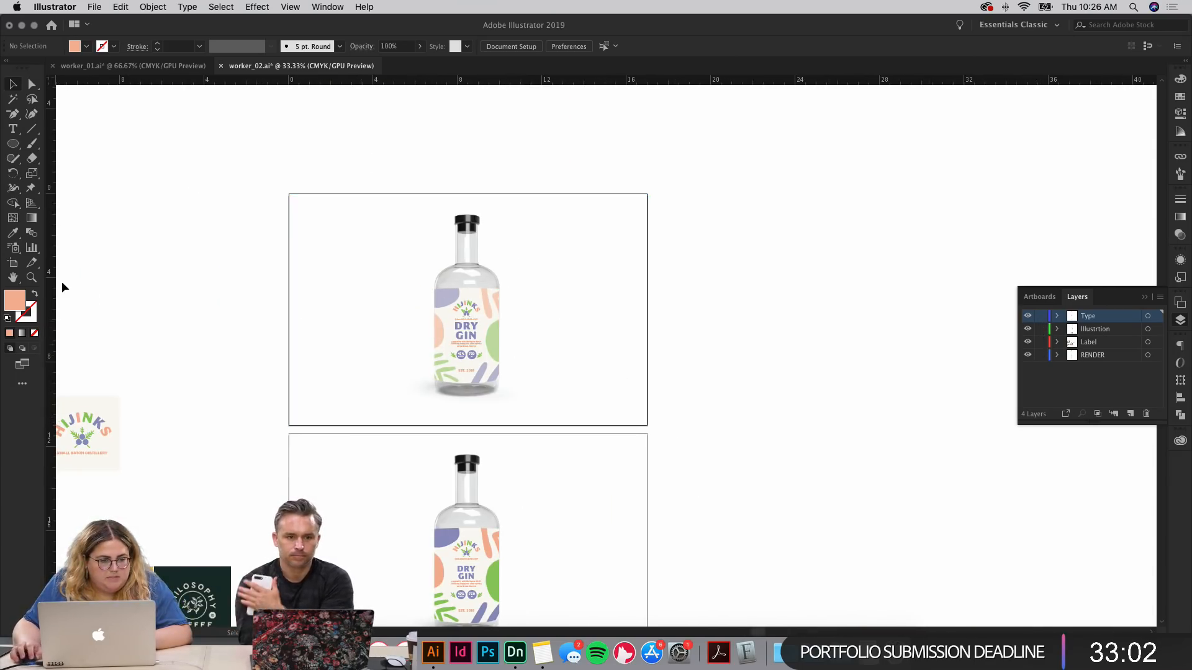
pyautogui.click(18, 265)
pyautogui.moveTo(302, 350); pyautogui.dragTo(758, 351)
pyautogui.press('v')
pyautogui.scroll(-5, 842, 481)
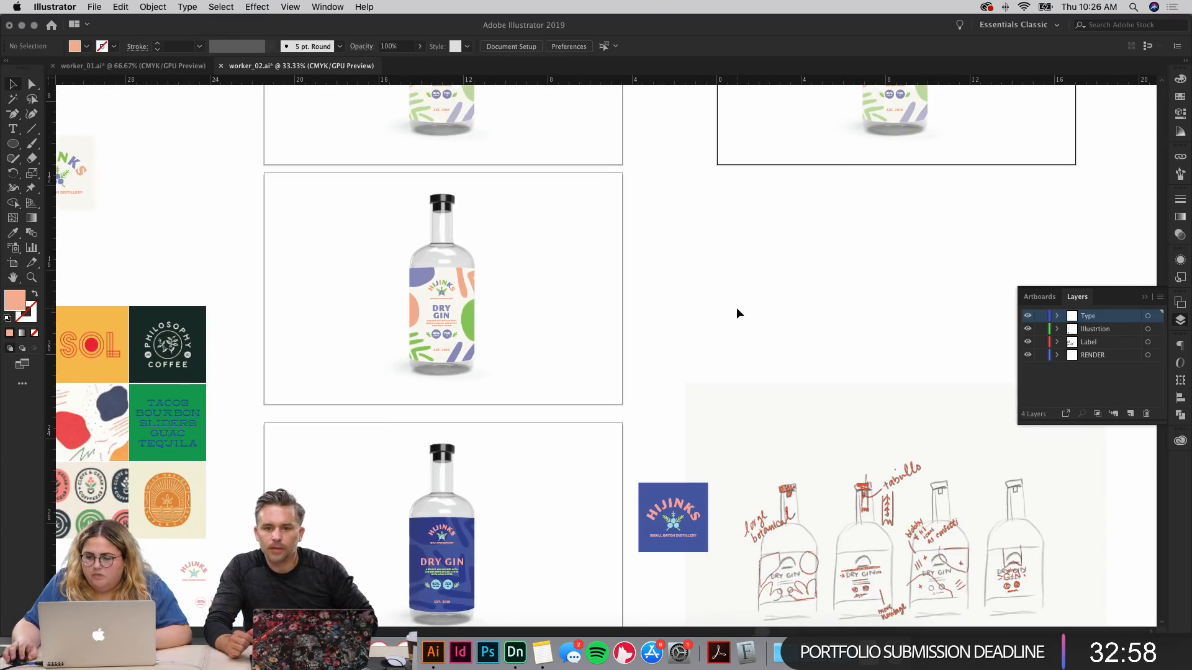
# Step: Lock the RENDER layer and fill the cap overlay shape on the blue-label bottle with the blue sampled from its label
pyautogui.click(448, 204)
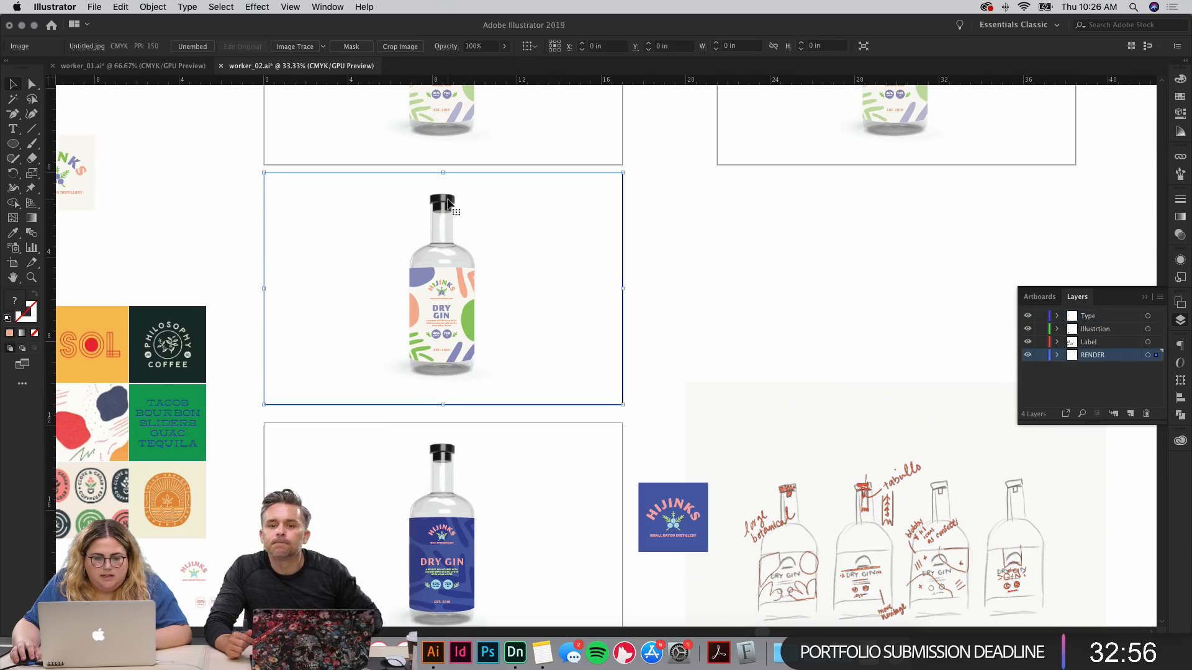
pyautogui.click(1046, 355)
pyautogui.hscroll(-5, 637, 398)
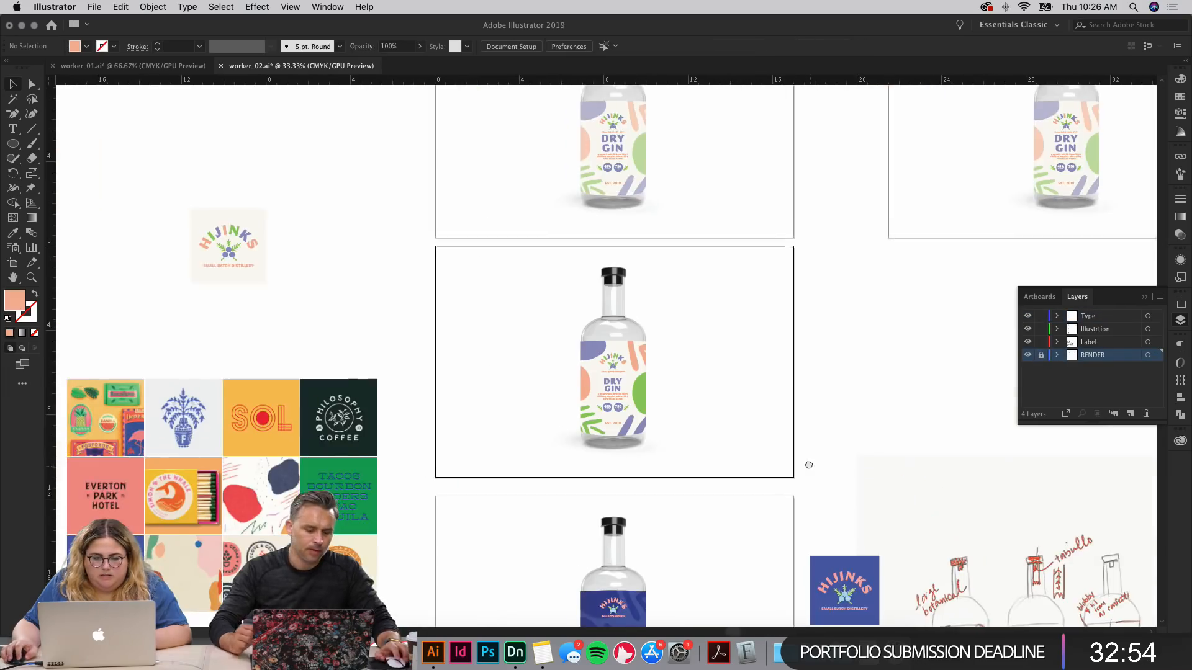
pyautogui.scroll(-5, 683, 360)
pyautogui.press('super+equal')
pyautogui.press('super+equal')
pyautogui.press('super+equal')
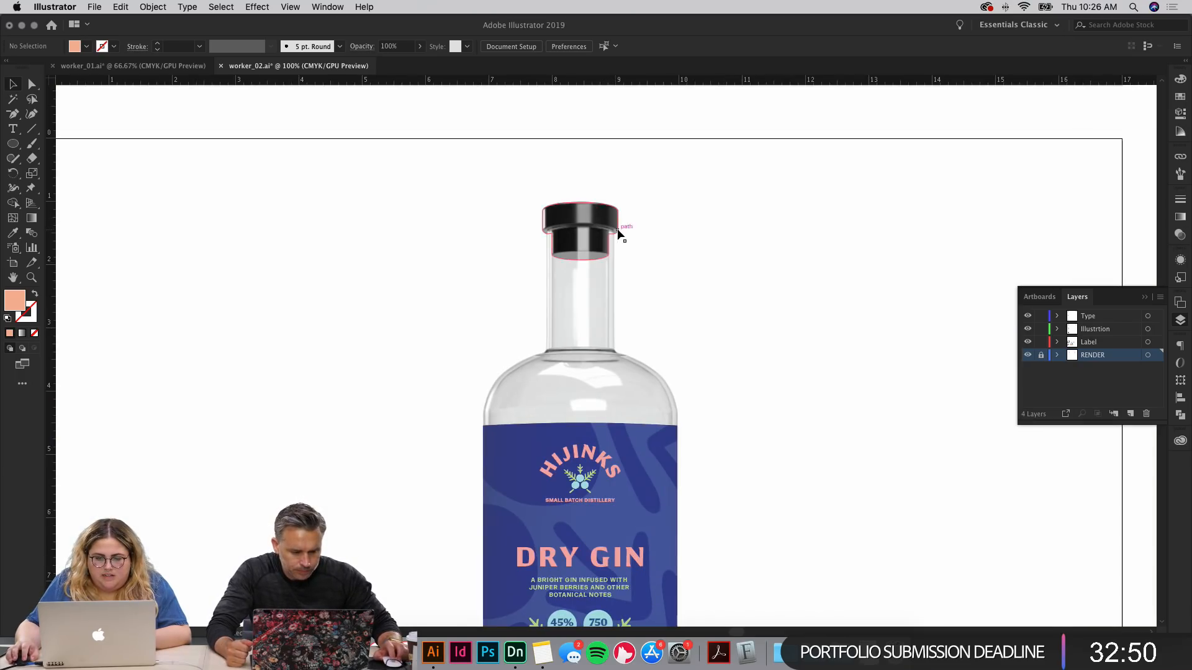
pyautogui.click(615, 232)
pyautogui.scroll(-5, 648, 244)
pyautogui.hscroll(2, 648, 244)
pyautogui.press('i')
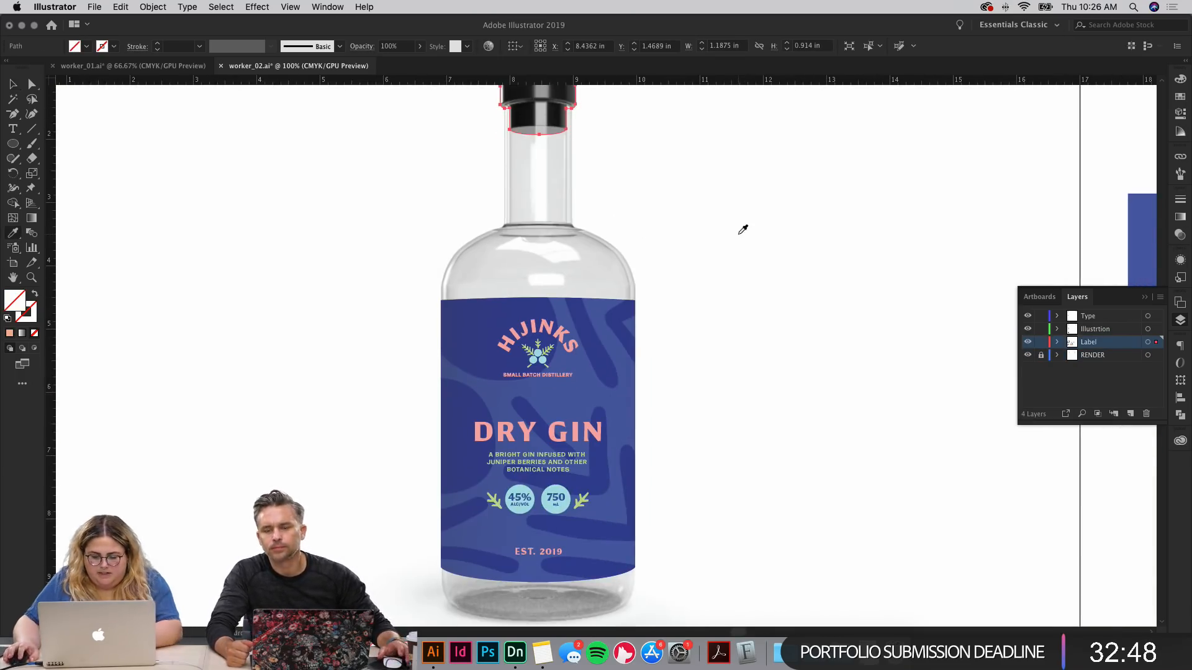
pyautogui.click(622, 391)
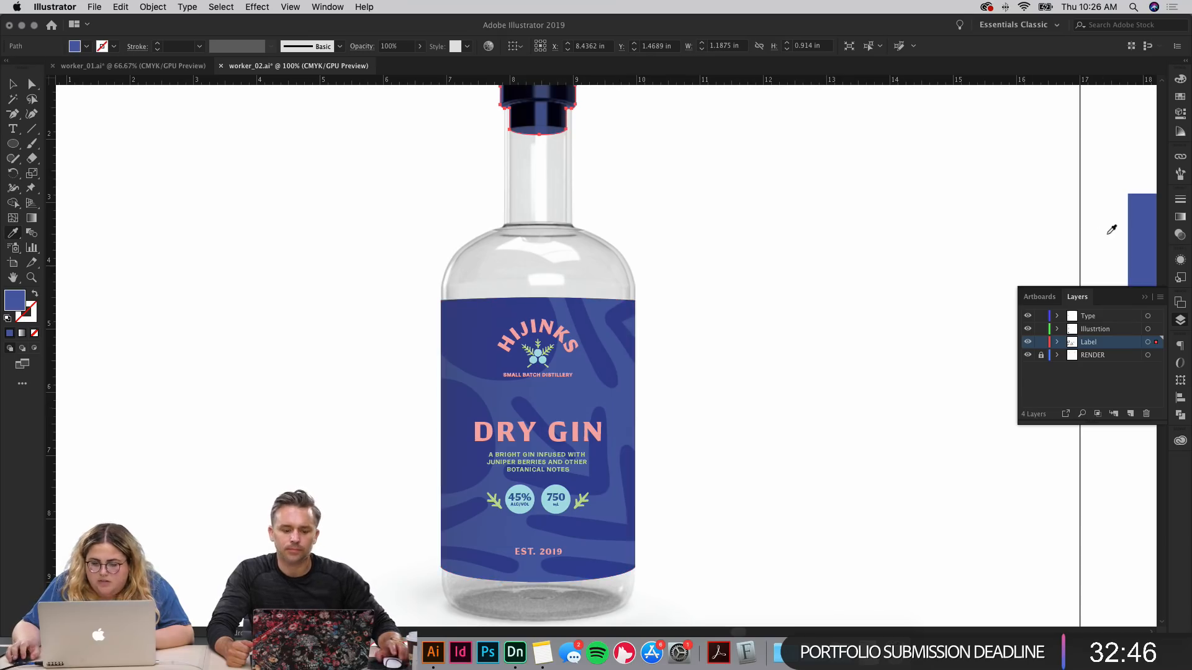
# Step: Shift the blue cap overlay to a less purple blue by setting its magenta to 57%
pyautogui.scroll(2, 832, 234)
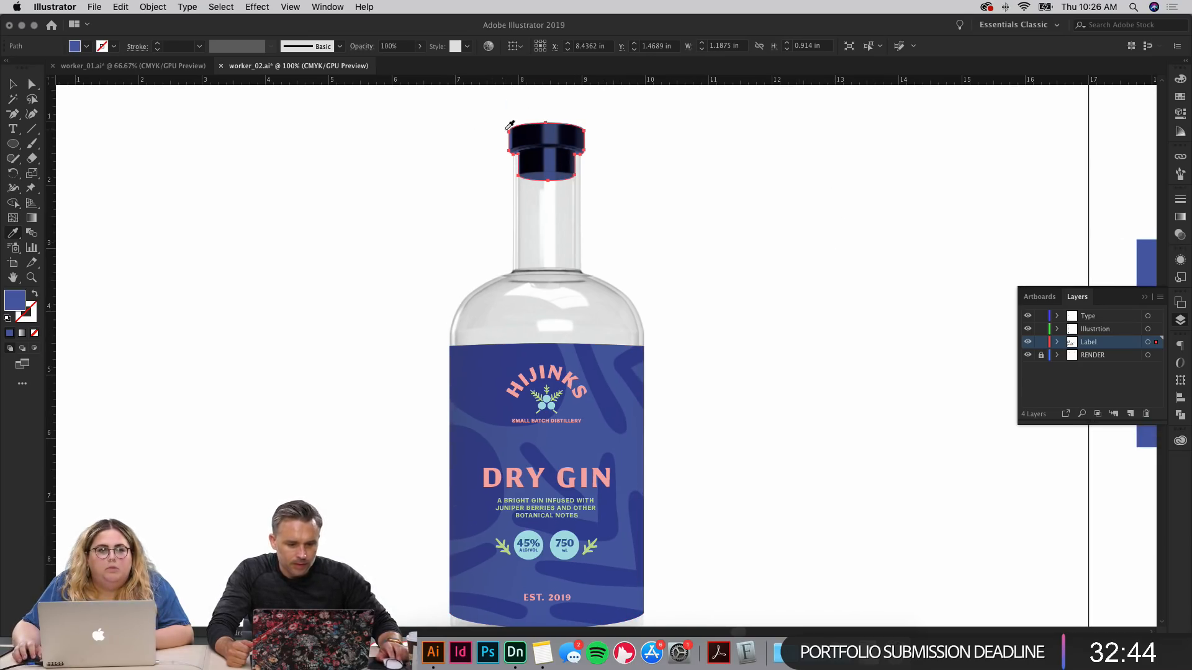
pyautogui.click(1178, 80)
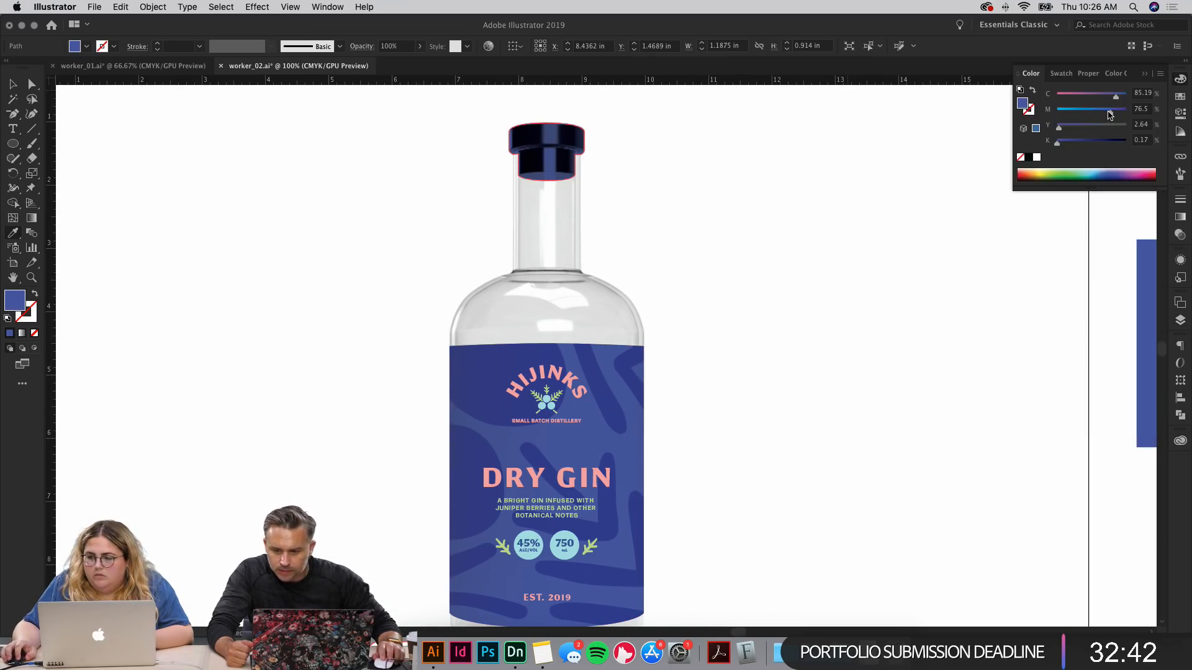
pyautogui.moveTo(1110, 114); pyautogui.dragTo(1093, 114)
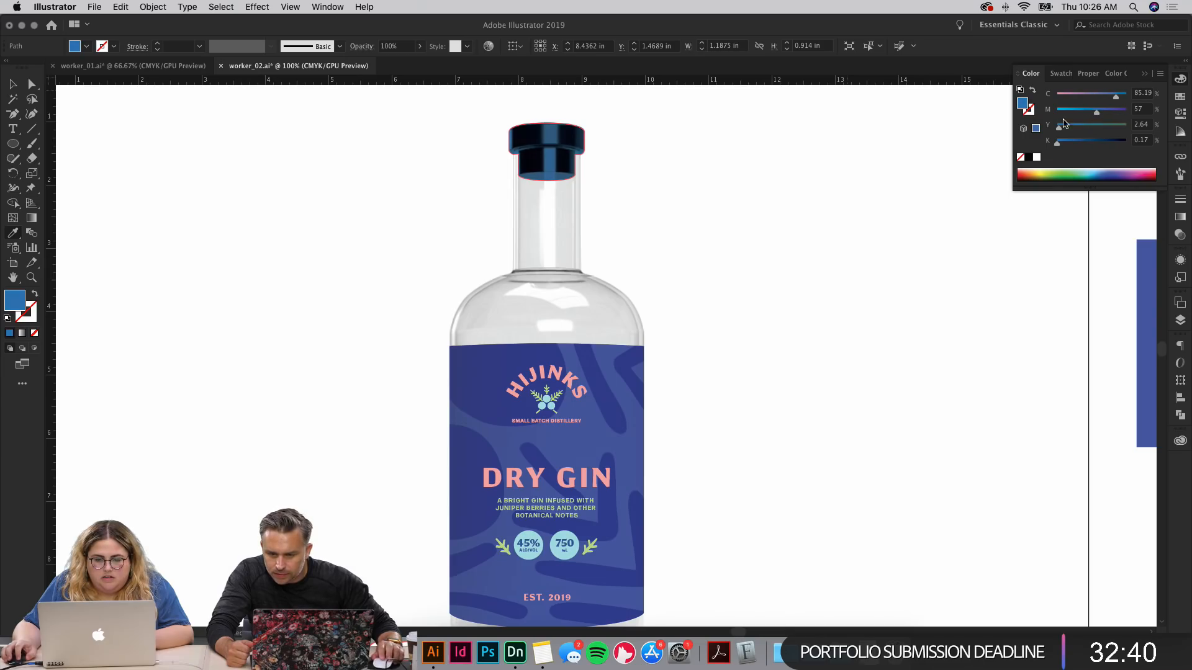
pyautogui.press('v')
pyautogui.click(840, 176)
# Step: Fill the cap overlay shape on the cream-label bottle above the blue one with the peach sampled from its label
pyautogui.moveTo(841, 175); pyautogui.dragTo(852, 504)
pyautogui.moveTo(854, 89); pyautogui.dragTo(845, 376)
pyautogui.moveTo(730, 319); pyautogui.dragTo(734, 328)
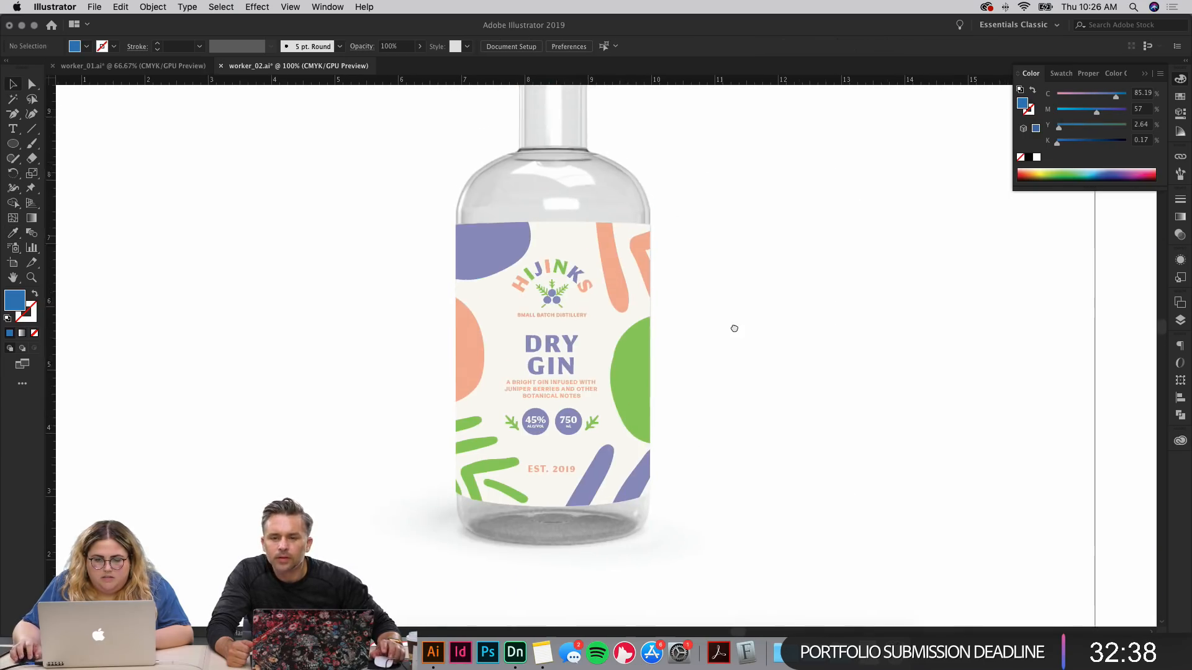
pyautogui.scroll(5, 734, 328)
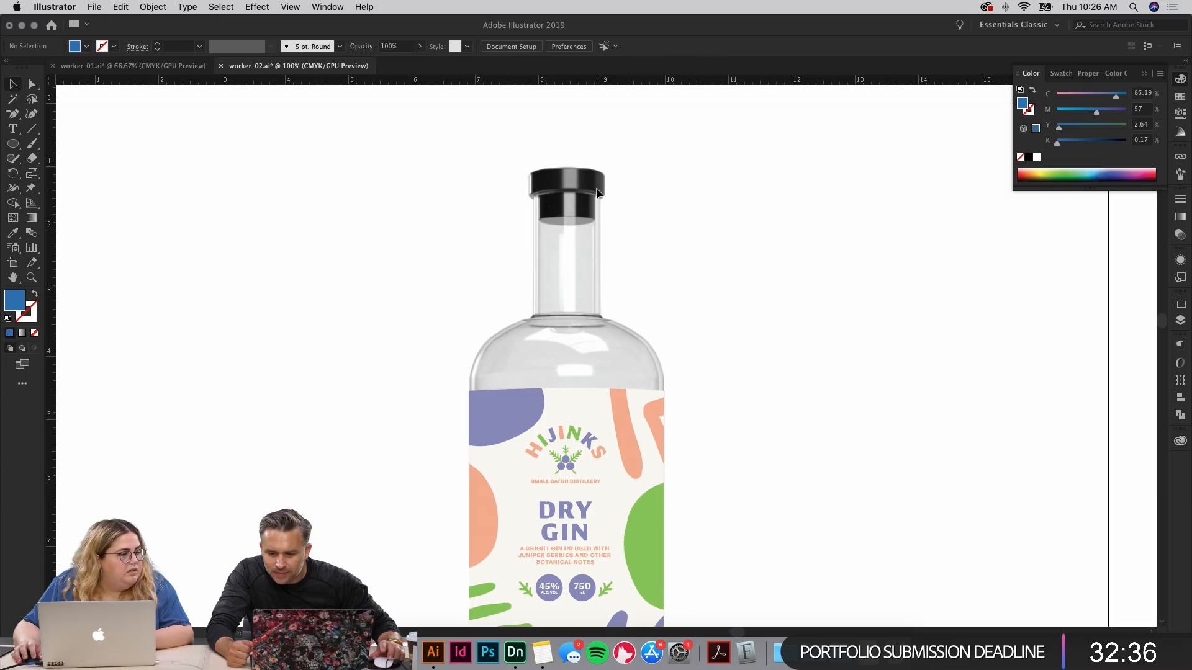
pyautogui.click(603, 183)
pyautogui.press('i')
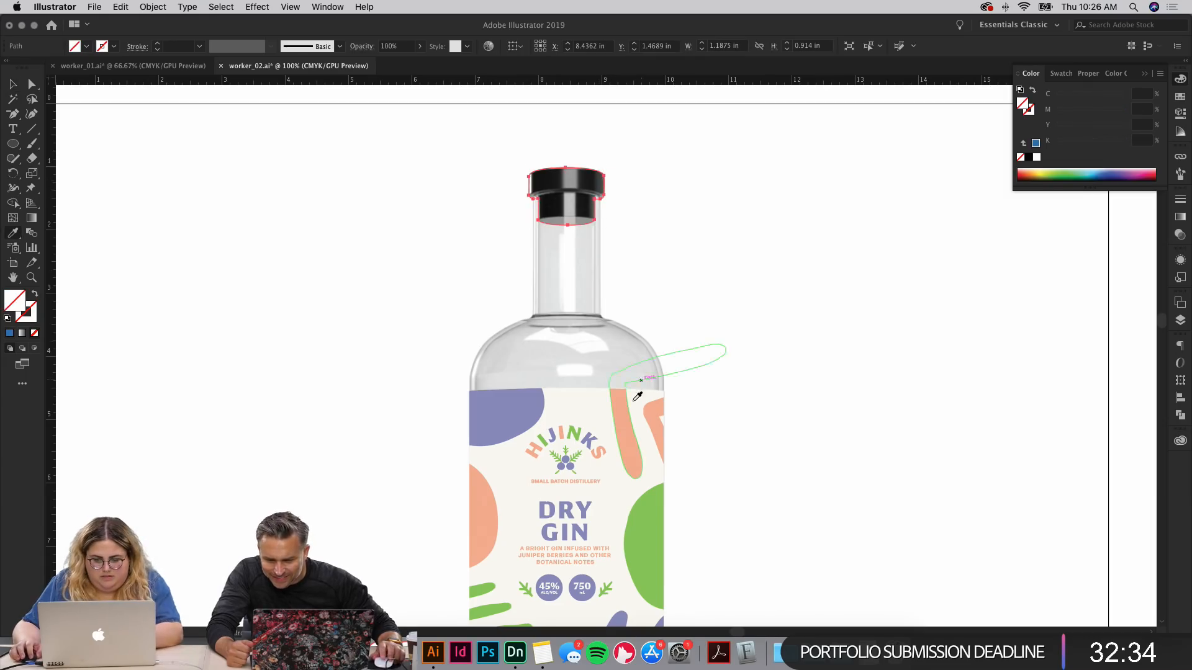
pyautogui.click(621, 399)
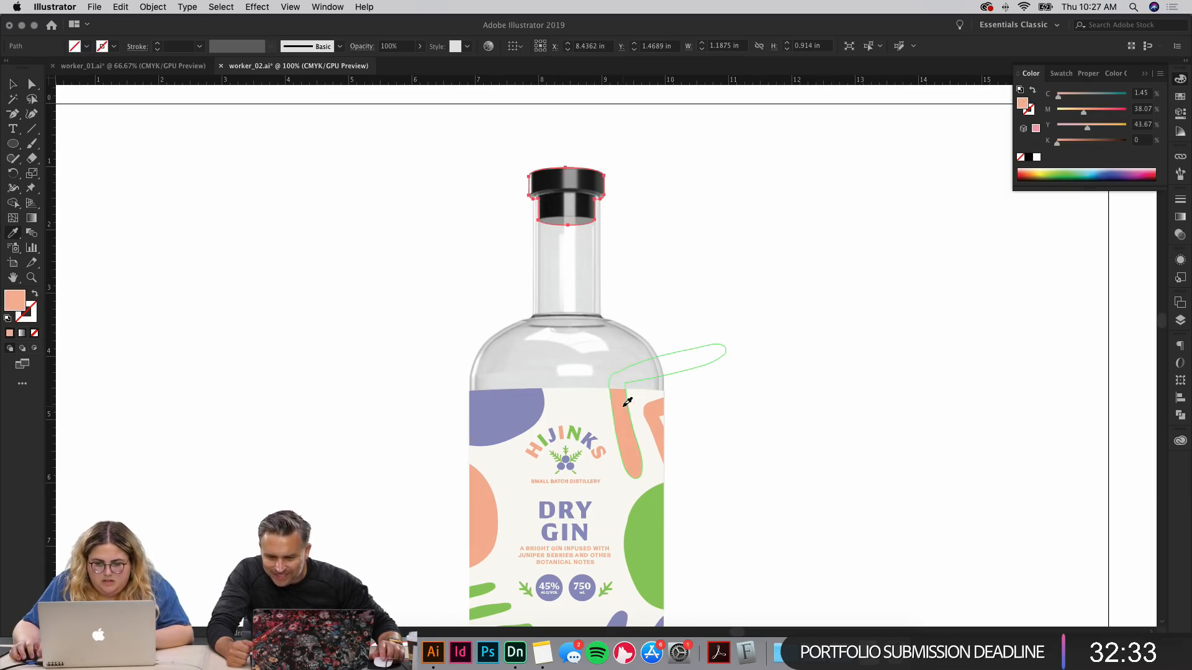
# Step: Set the peach cap overlay's blend mode to Color and deselect it
pyautogui.click(1180, 235)
pyautogui.click(1052, 212)
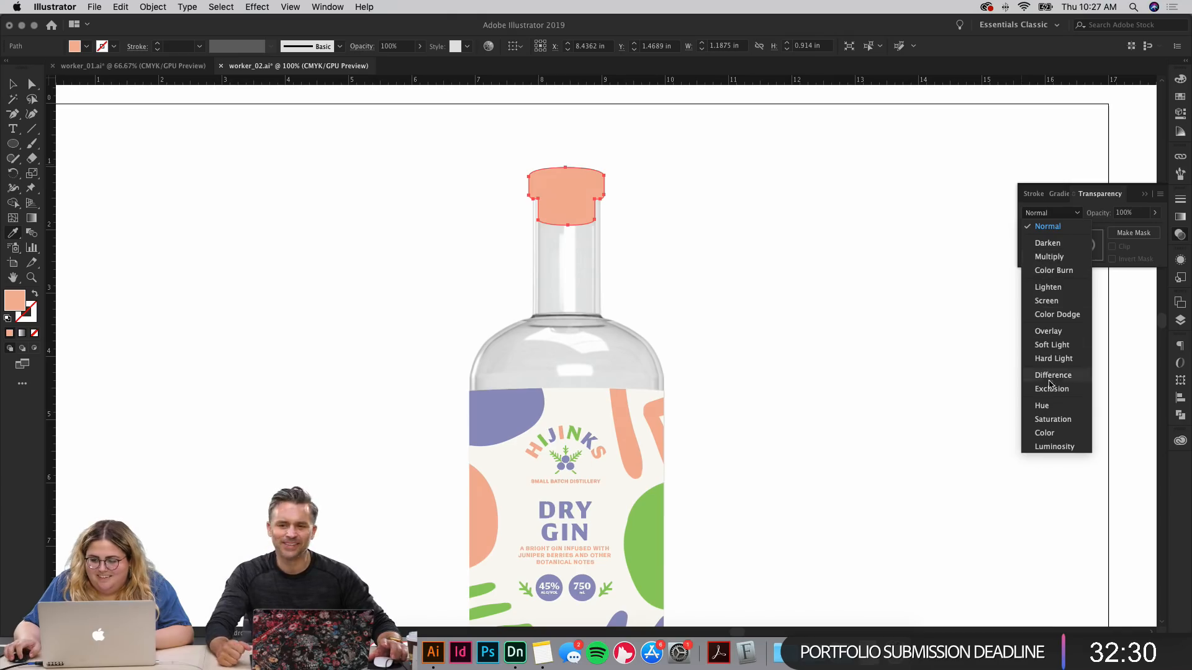
pyautogui.click(1045, 432)
pyautogui.click(781, 331)
pyautogui.scroll(-3, 790, 296)
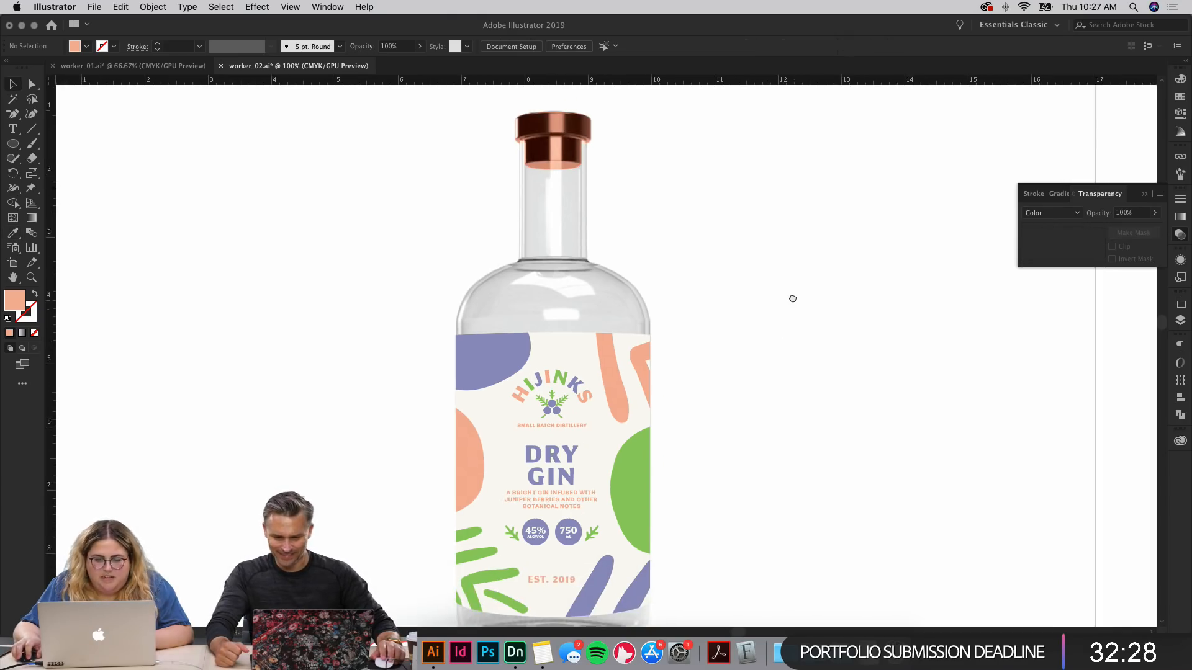
# Step: Fill the cap overlay on the uppermost cream bottle with green sampled from the HIJINKS lettering and set its blend mode to Color
pyautogui.moveTo(792, 298); pyautogui.dragTo(791, 323)
pyautogui.scroll(-5, 792, 324)
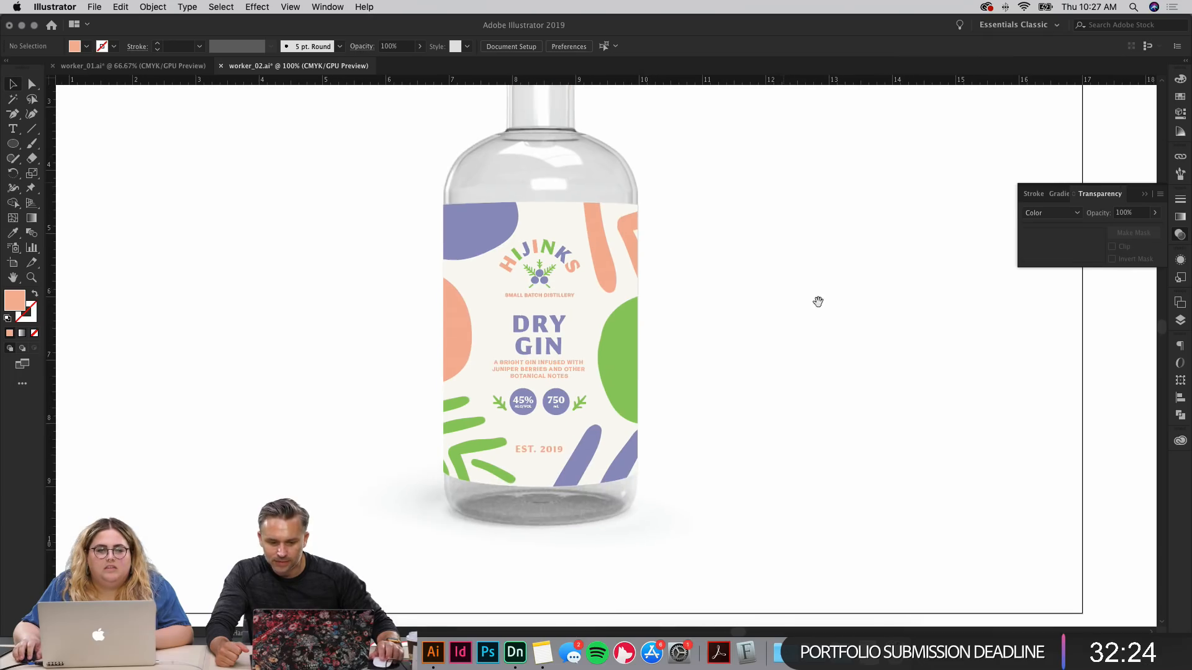
pyautogui.scroll(4, 825, 258)
pyautogui.scroll(-10, 816, 307)
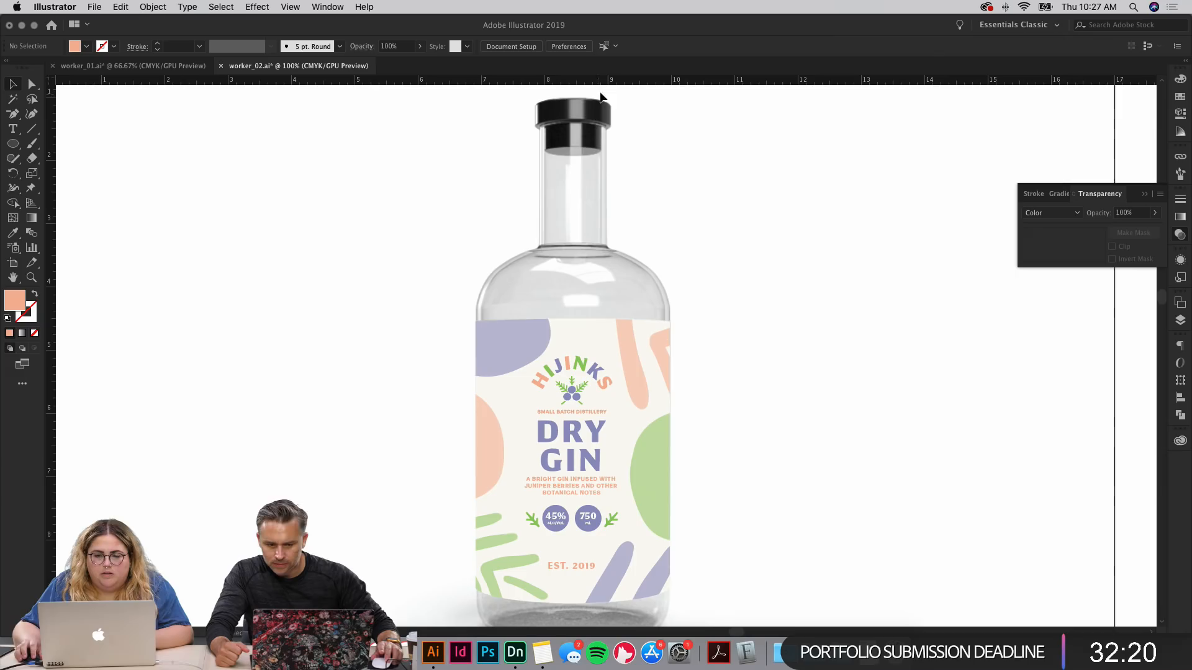
pyautogui.click(571, 111)
pyautogui.press('i')
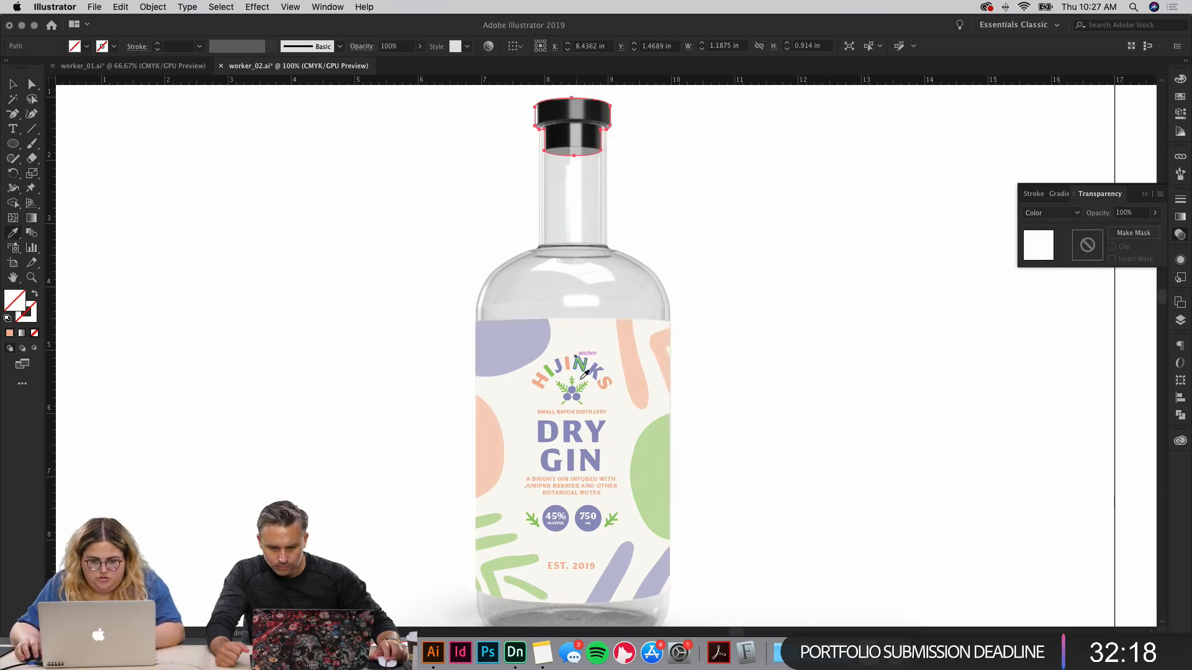
pyautogui.click(584, 368)
pyautogui.click(1044, 213)
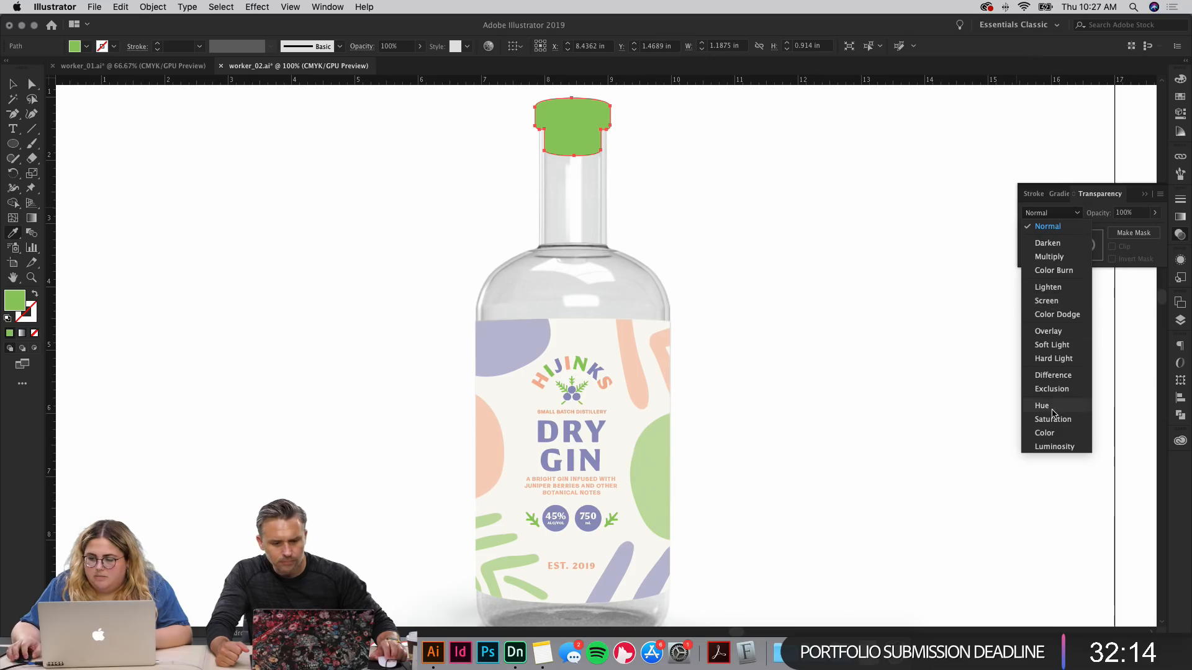
pyautogui.click(1049, 435)
pyautogui.click(866, 347)
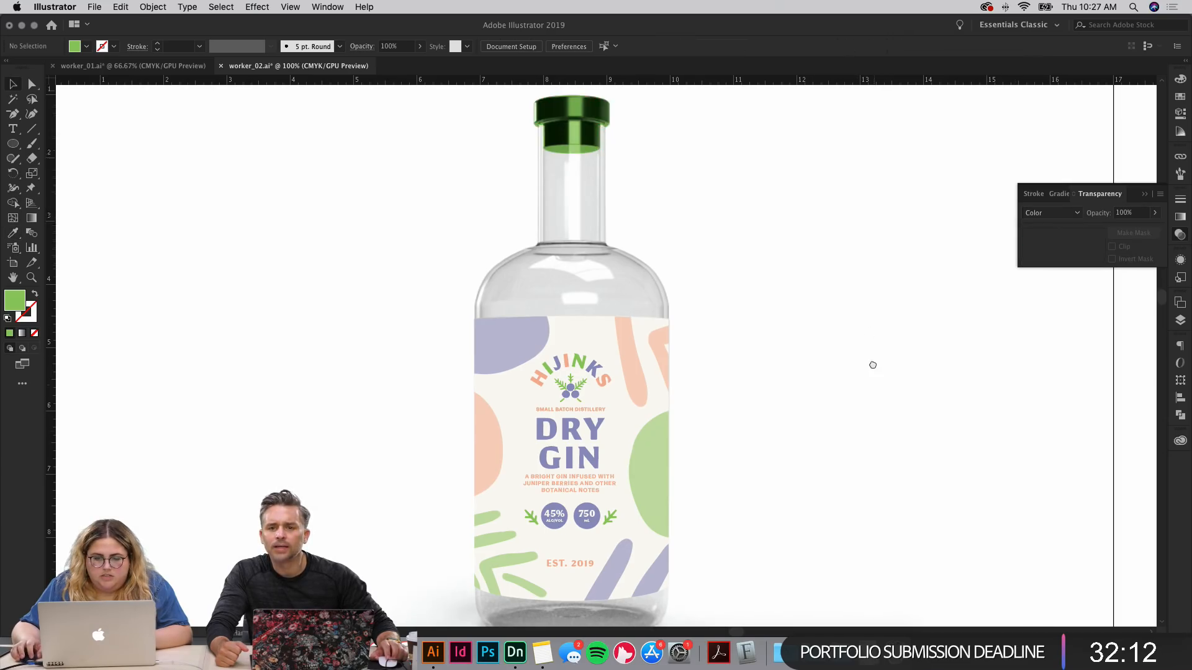
# Step: Review the bottles with coloured caps together and compare them with the annotated bottle sketches
pyautogui.hscroll(2, 859, 360)
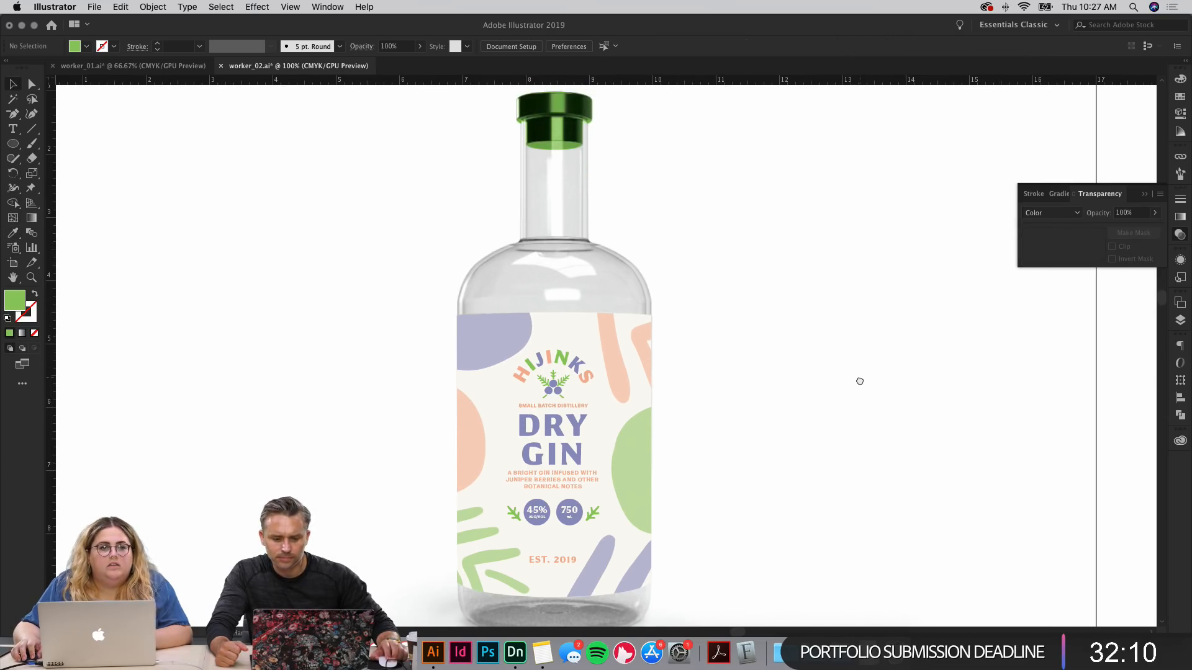
pyautogui.press('super+minus')
pyautogui.press('super+minus')
pyautogui.press('super+minus')
pyautogui.moveTo(861, 380); pyautogui.dragTo(779, 121)
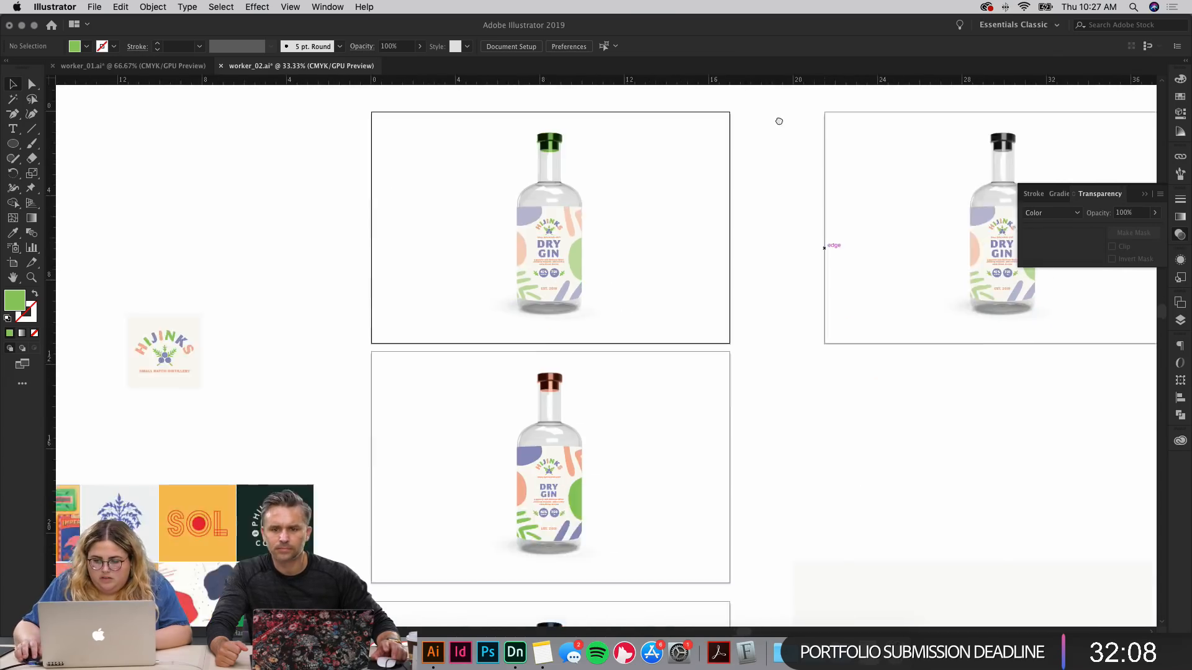
pyautogui.moveTo(776, 520)
pyautogui.mouseDown()
pyautogui.moveTo(749, 201)
pyautogui.moveTo(570, 450)
pyautogui.mouseUp()
pyautogui.moveTo(851, 274); pyautogui.dragTo(971, 225)
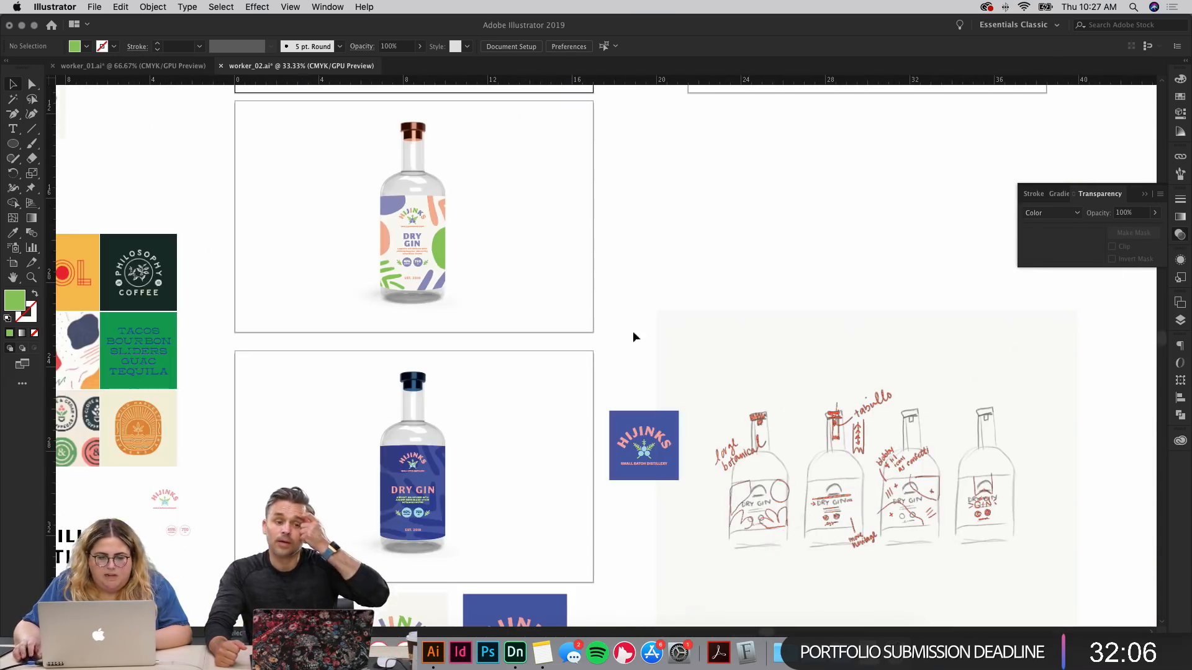
# Step: Delete the clipped botanical illustration from the label of the duplicated black-cap bottle
pyautogui.moveTo(785, 202); pyautogui.dragTo(698, 434)
pyautogui.moveTo(812, 278); pyautogui.dragTo(694, 445)
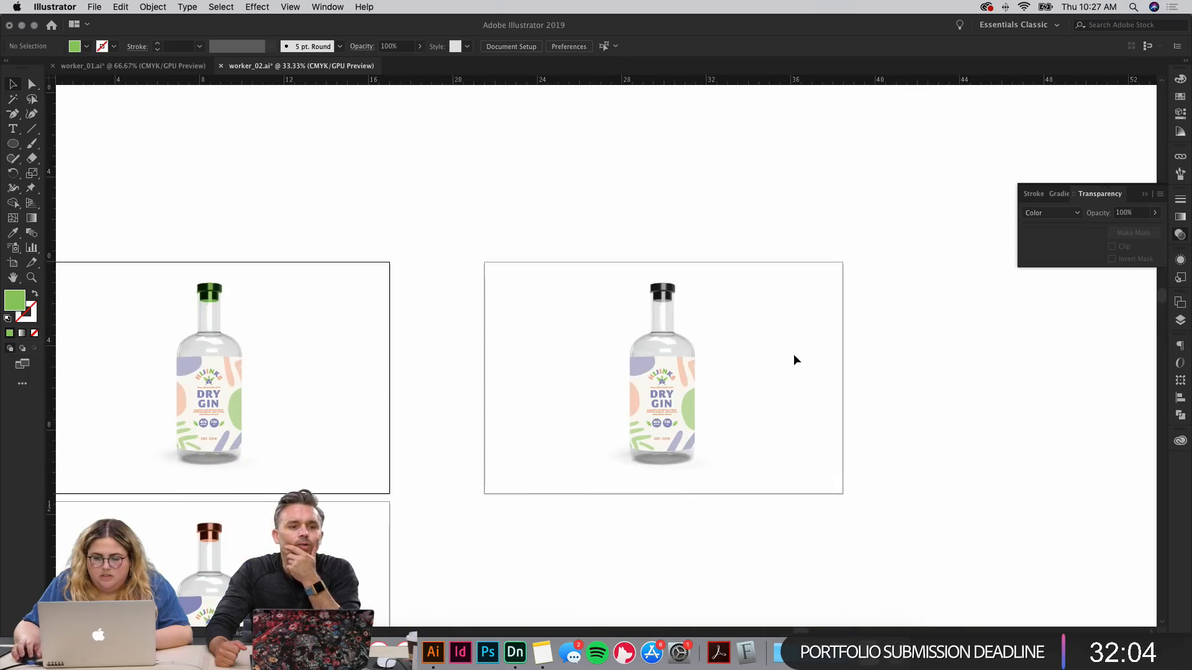
pyautogui.click(794, 358)
pyautogui.click(683, 371)
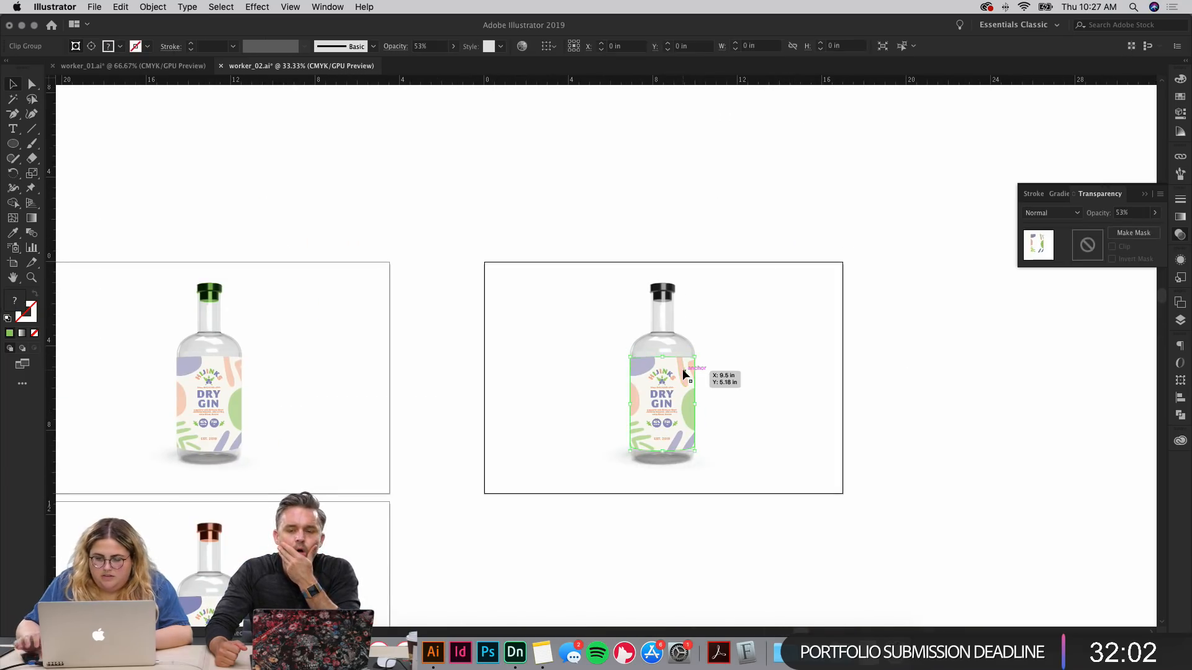
pyautogui.press('Delete')
pyautogui.press('super+plus')
pyautogui.press('super+plus')
pyautogui.press('super+plus')
# Step: Lock the plain cream background shape of the duplicated label
pyautogui.scroll(-5, 851, 255)
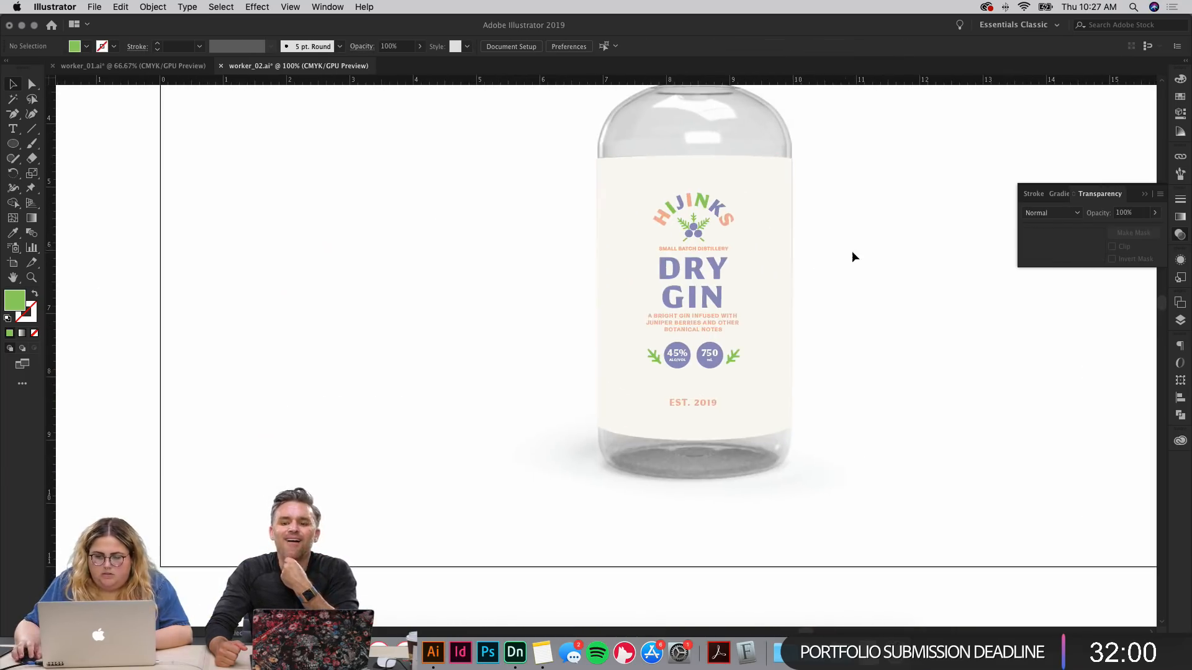
pyautogui.press('super+plus')
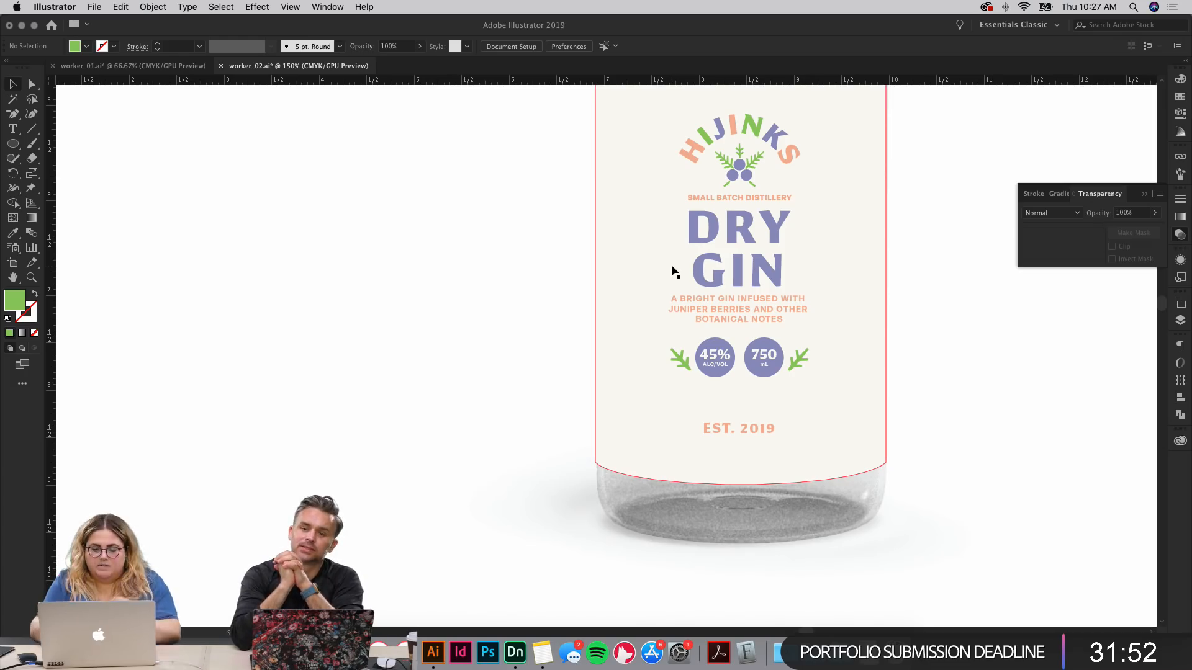
pyautogui.click(841, 279)
pyautogui.press('super+2')
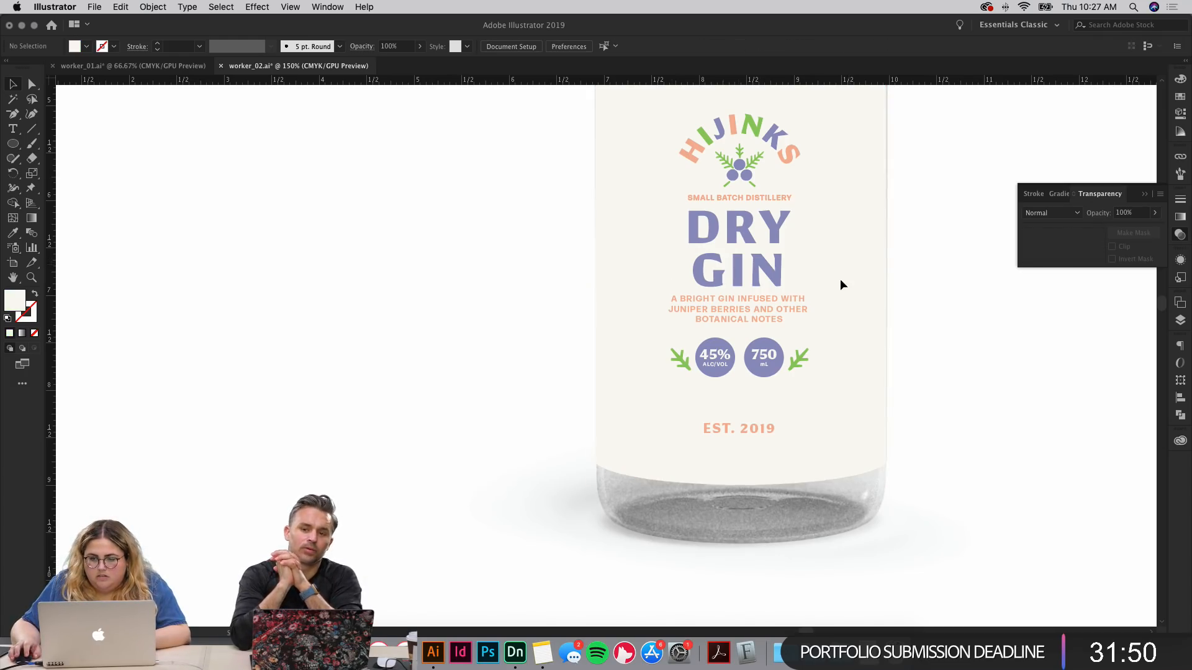
# Step: Remove both green leaf sprigs flanking the 45% and 750 mL circles on the plain cream label
pyautogui.click(800, 363)
pyautogui.doubleClick(683, 366)
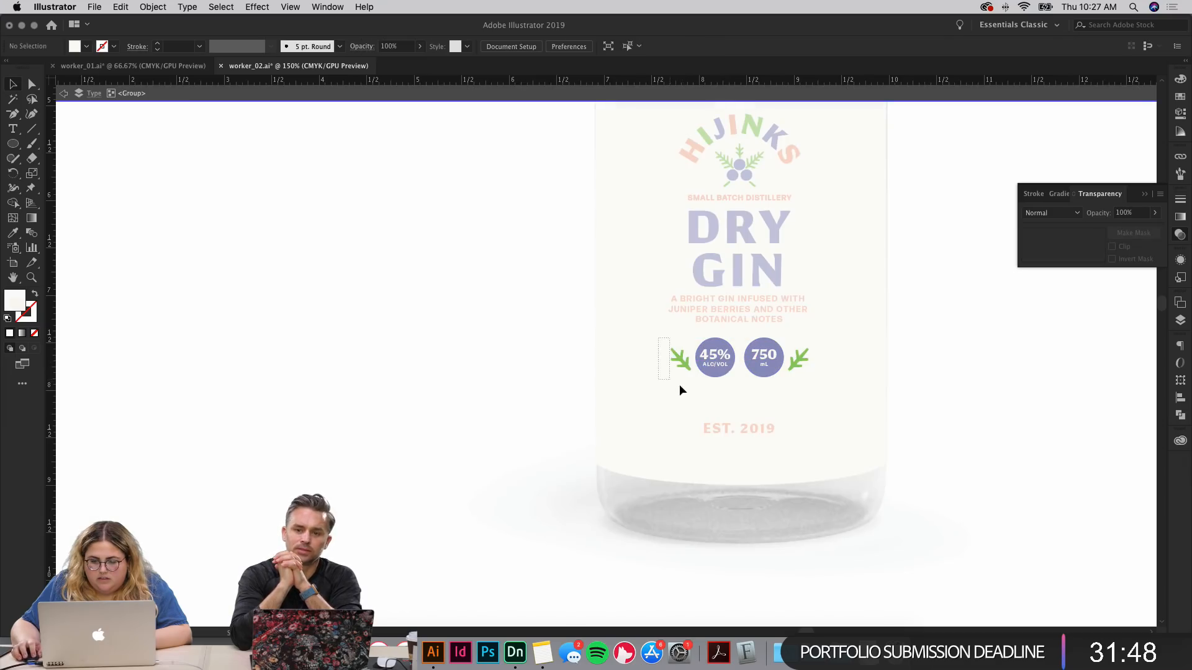
pyautogui.moveTo(679, 385); pyautogui.dragTo(688, 392)
pyautogui.press('Delete')
pyautogui.press('Escape')
pyautogui.press('super+minus')
pyautogui.press('super+equal')
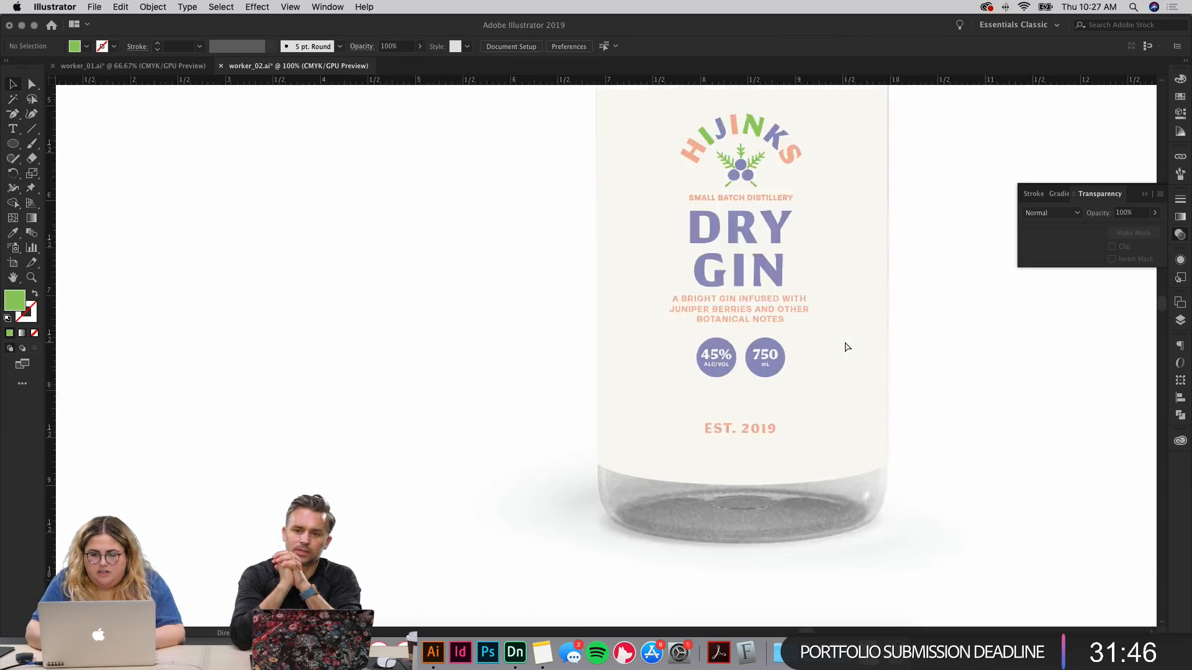
# Step: Examine the logo, DRY GIN title, description and circles of the plain cream label up close
pyautogui.press('super+equal')
pyautogui.press('super+equal')
pyautogui.moveTo(1000, 325); pyautogui.dragTo(704, 500)
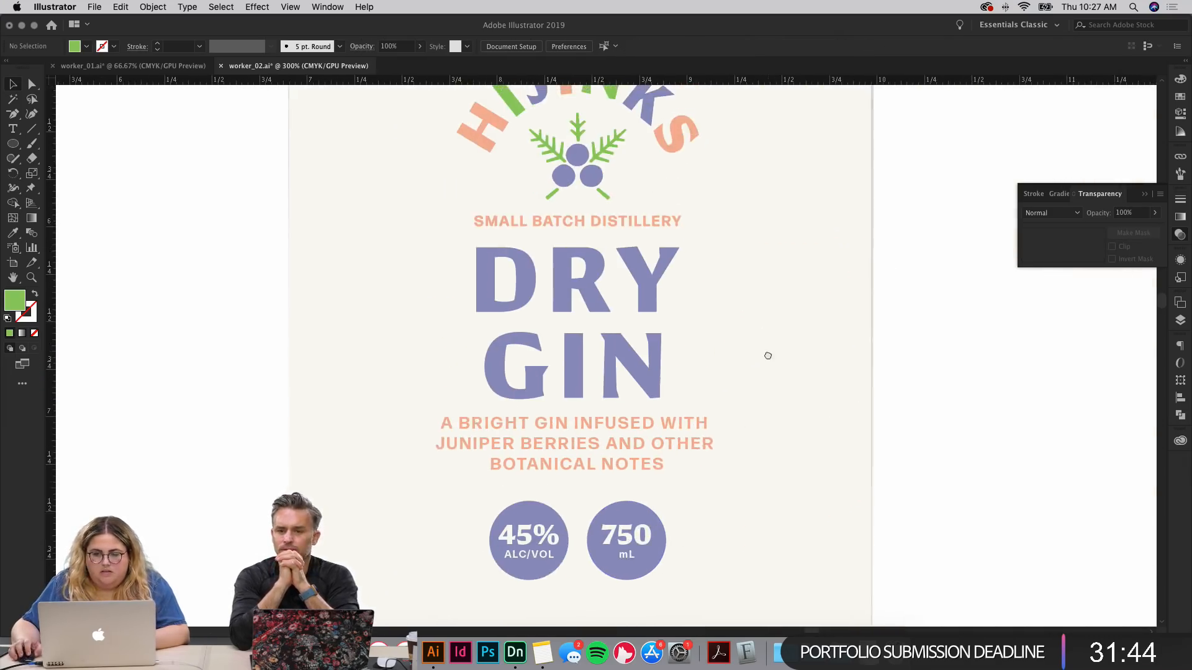
pyautogui.moveTo(776, 299); pyautogui.dragTo(766, 516)
pyautogui.moveTo(903, 356); pyautogui.dragTo(864, 132)
pyautogui.press('super+minus')
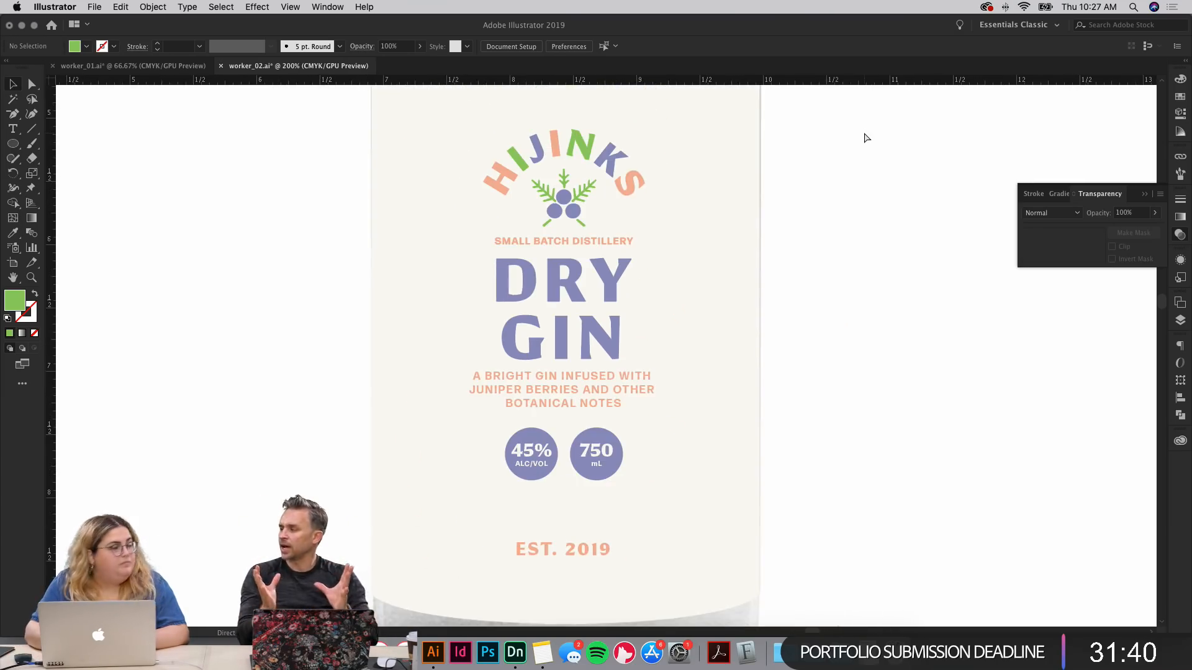
pyautogui.press('super+minus')
pyautogui.press('super+equal')
pyautogui.press('super+equal')
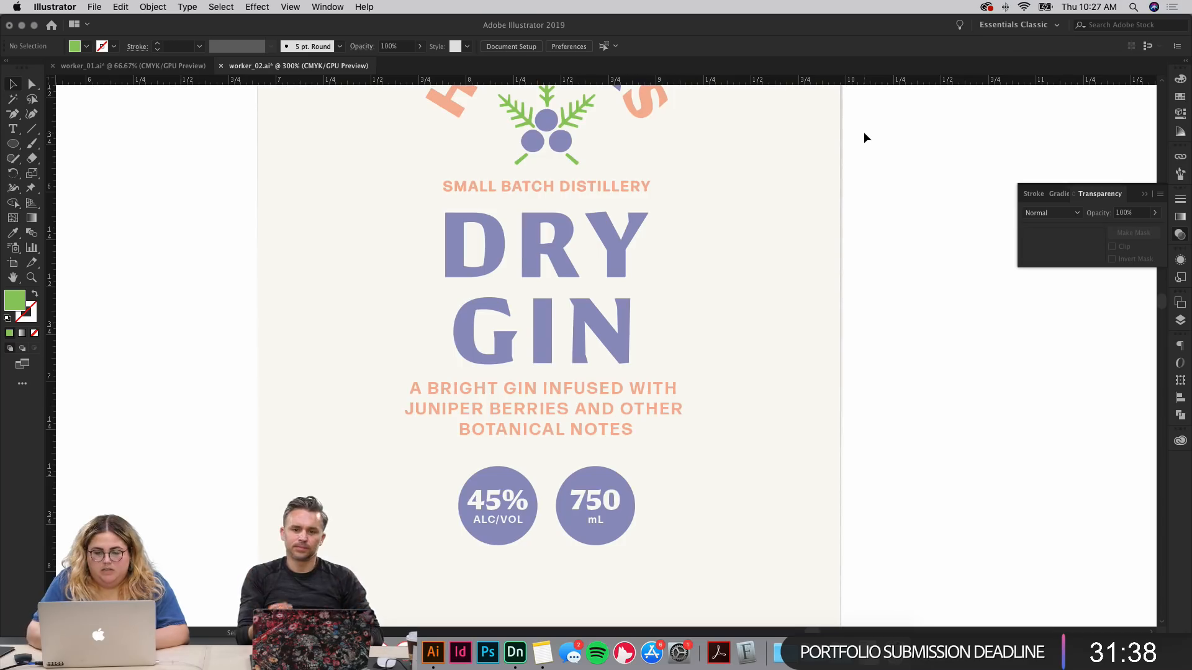
pyautogui.press('super+minus')
pyautogui.press('super+equal')
pyautogui.moveTo(814, 164); pyautogui.dragTo(829, 324)
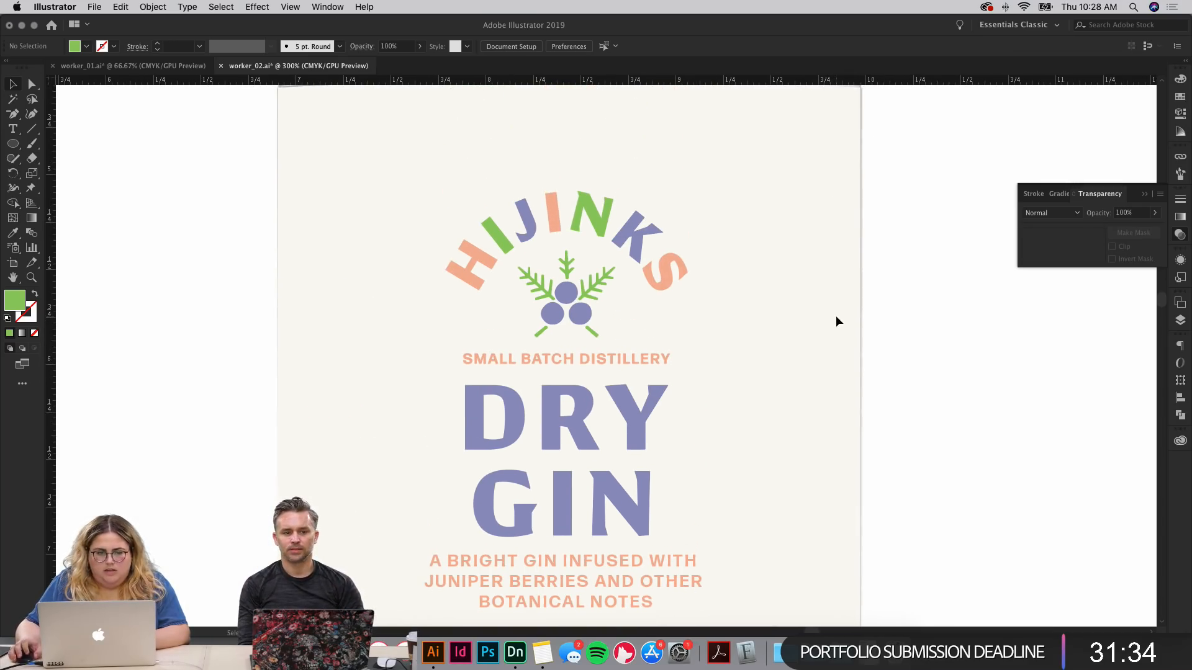
# Step: Switch to worker_01.ai and copy the tall rounded outline between the HIJINKS and DISTILLED GIN lettering
pyautogui.click(167, 65)
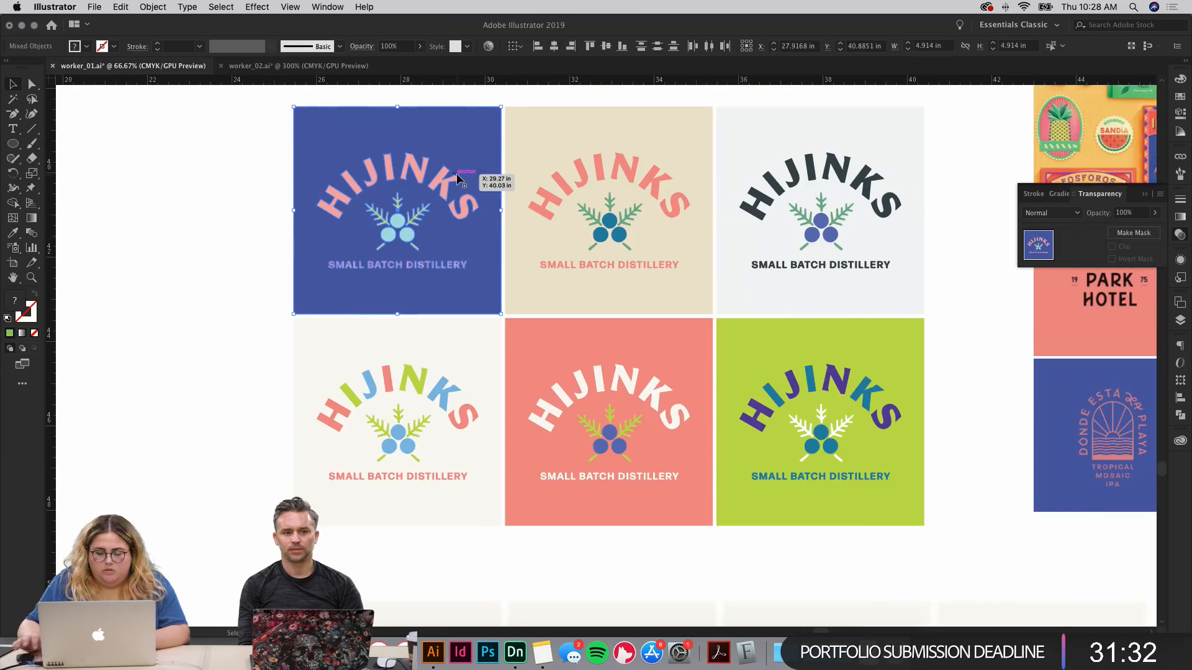
pyautogui.press('super+minus')
pyautogui.press('super+minus')
pyautogui.press('super+minus')
pyautogui.press('super+minus')
pyautogui.moveTo(671, 140); pyautogui.dragTo(542, 372)
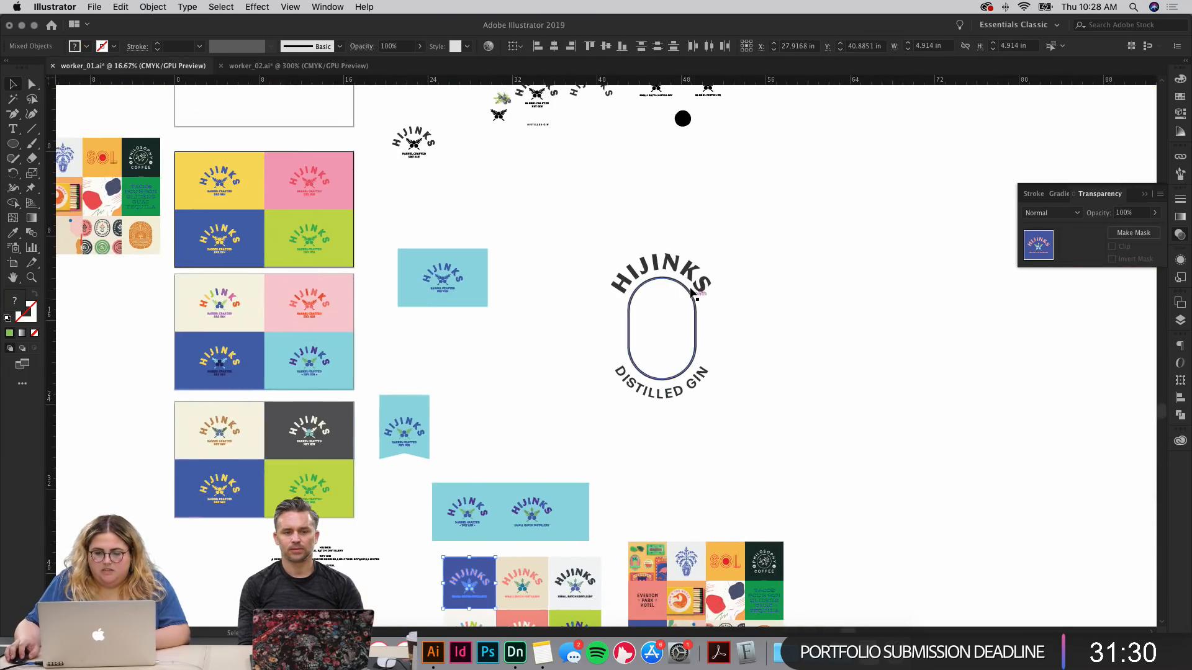
pyautogui.click(691, 292)
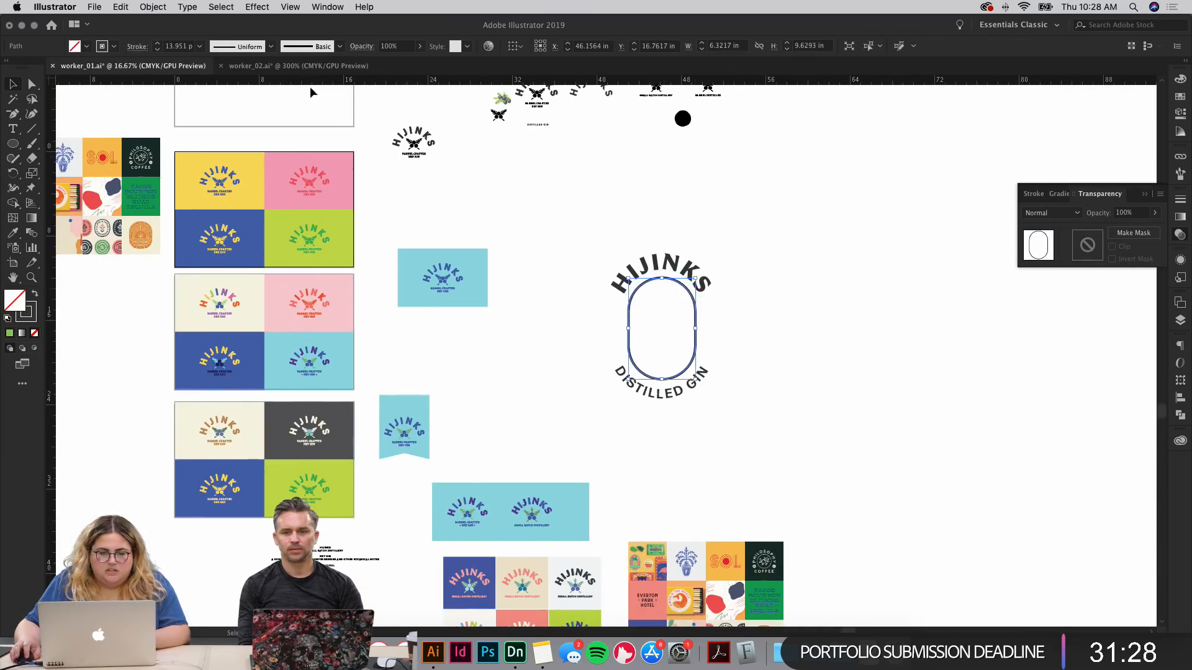
# Step: Return to worker_02.ai and paste the copied rounded outline on the Type layer over the plain cream label
pyautogui.click(295, 66)
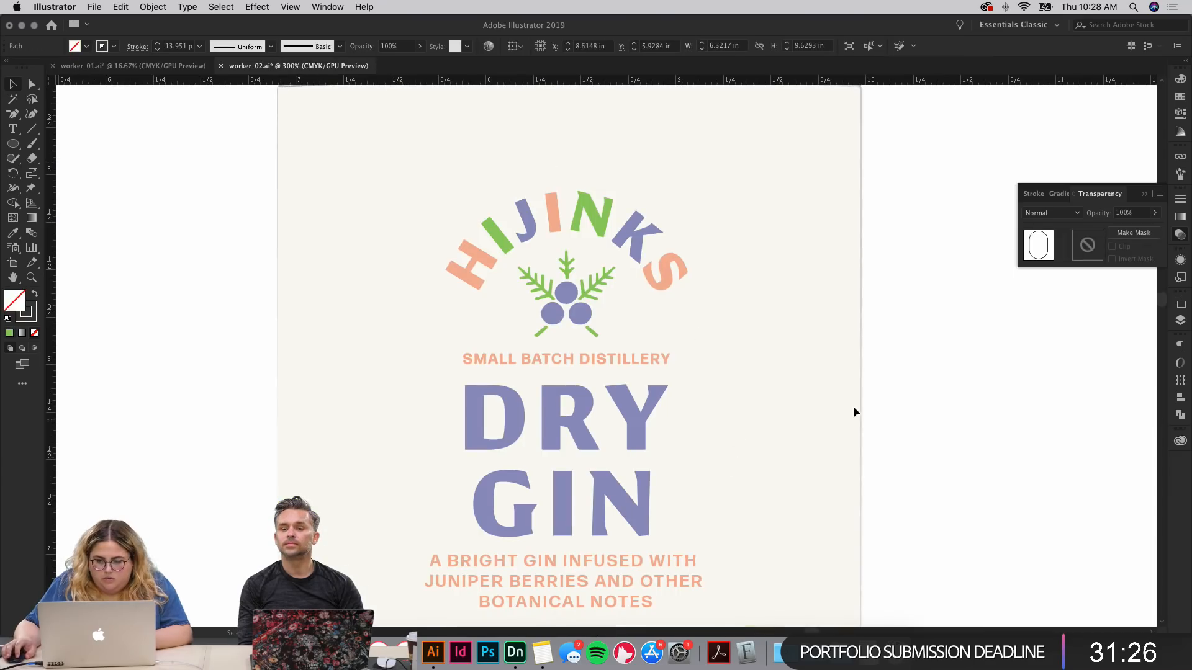
pyautogui.click(975, 406)
pyautogui.click(1180, 320)
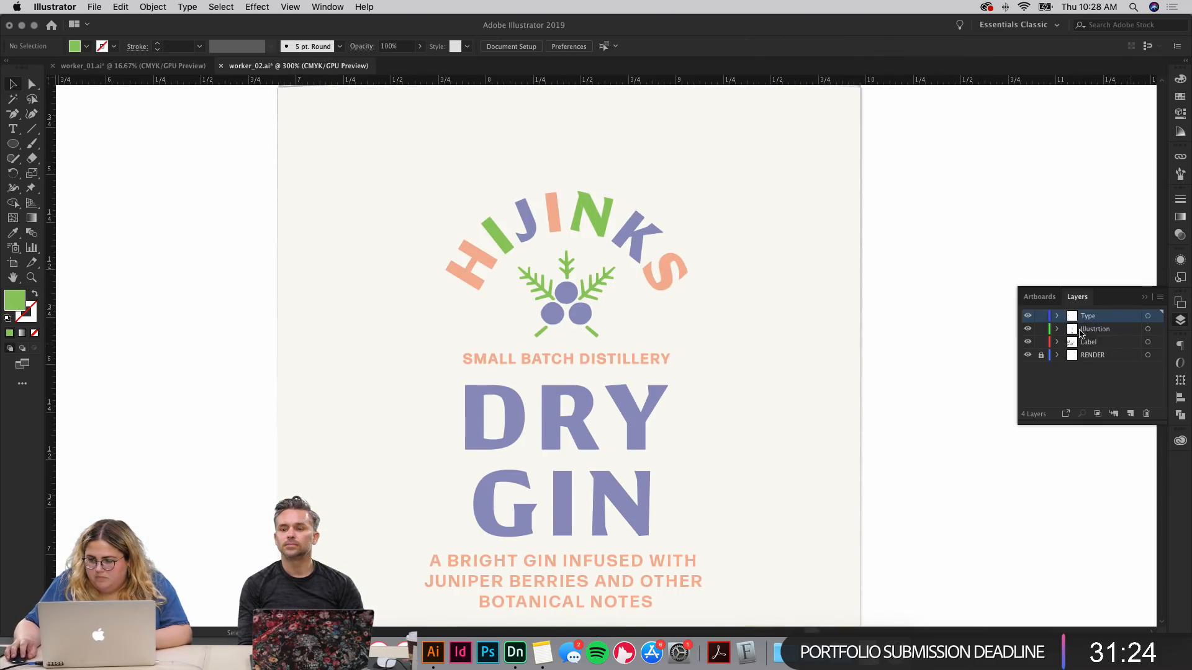
pyautogui.press('super+v')
pyautogui.press('super+minus')
pyautogui.press('super+minus')
pyautogui.press('super+minus')
pyautogui.press('super+minus')
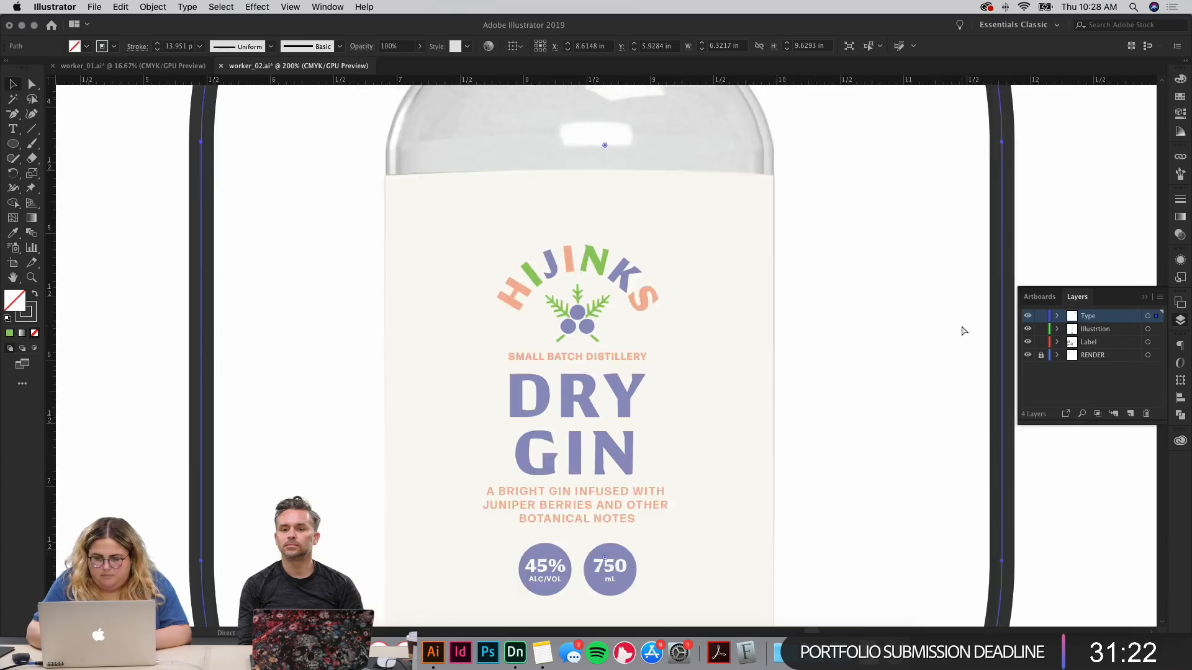
pyautogui.press('super+equal')
pyautogui.press('super+equal')
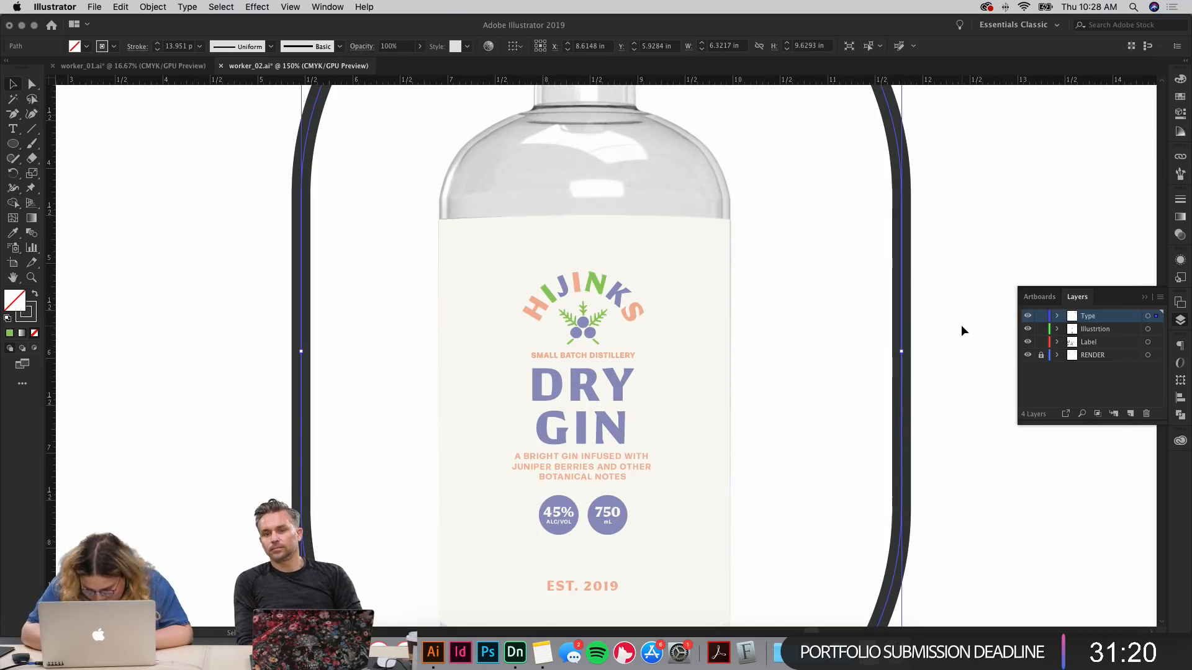
# Step: Scale the pasted rounded outline proportionally to about 1.58 by 2.4 in and centre it around the HIJINKS and DRY GIN lettering
pyautogui.press('super+minus')
pyautogui.press('super+minus')
pyautogui.press('super+equal')
pyautogui.press('super+equal')
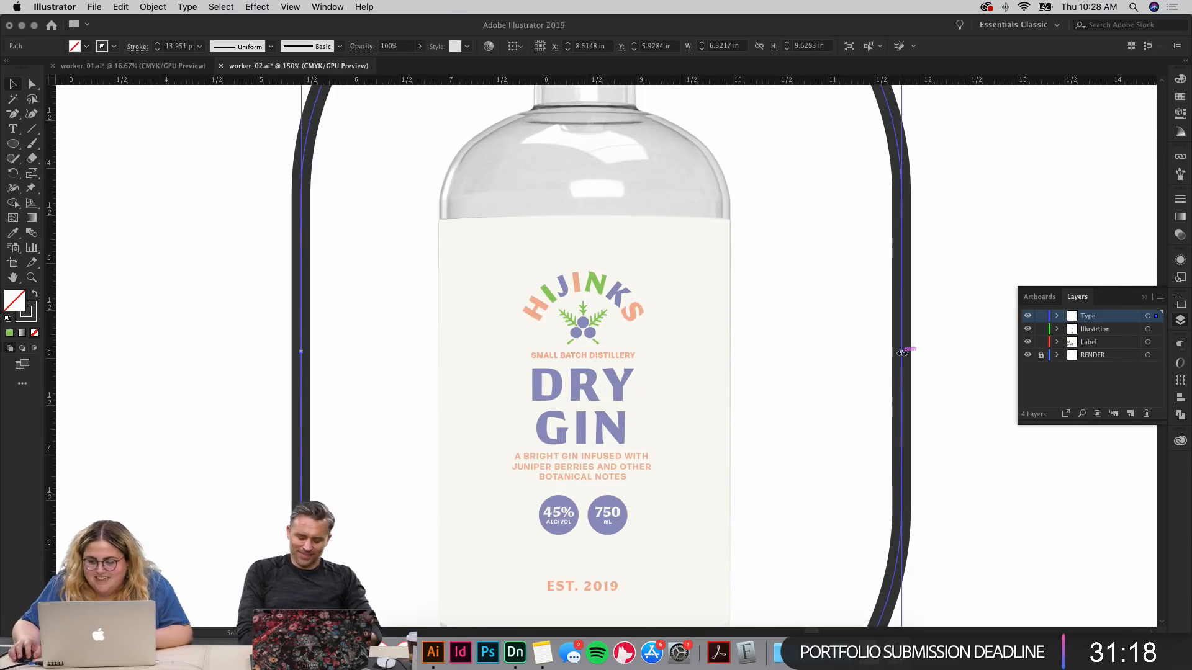
pyautogui.moveTo(901, 350); pyautogui.dragTo(697, 375)
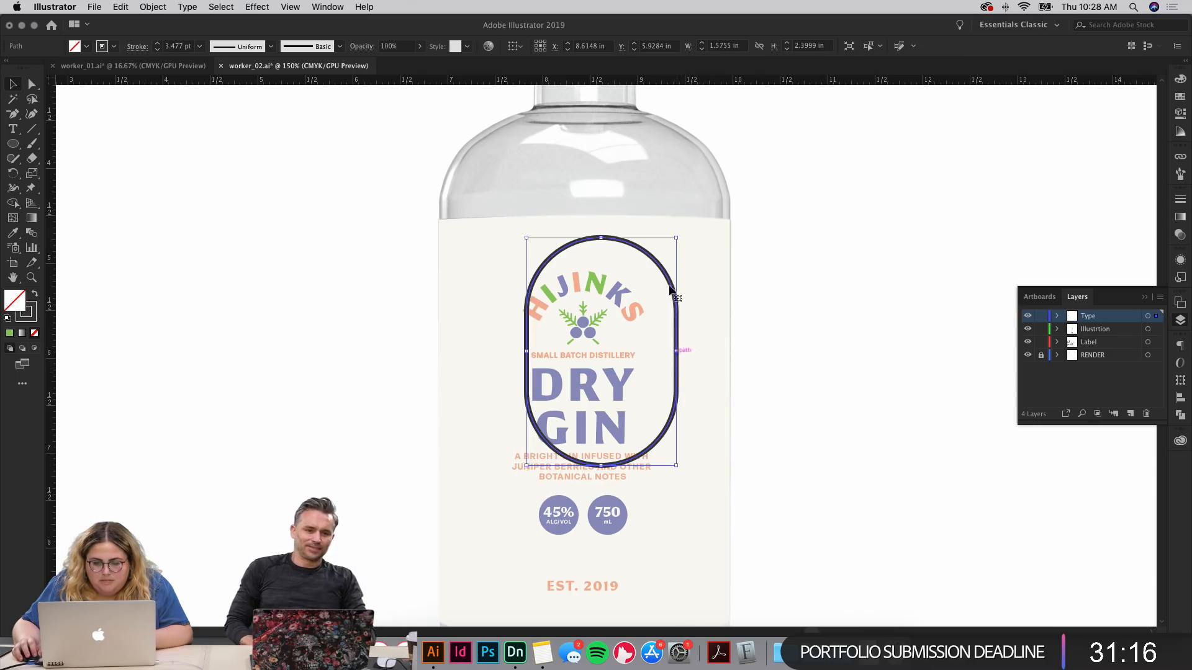
pyautogui.moveTo(666, 273); pyautogui.dragTo(648, 296)
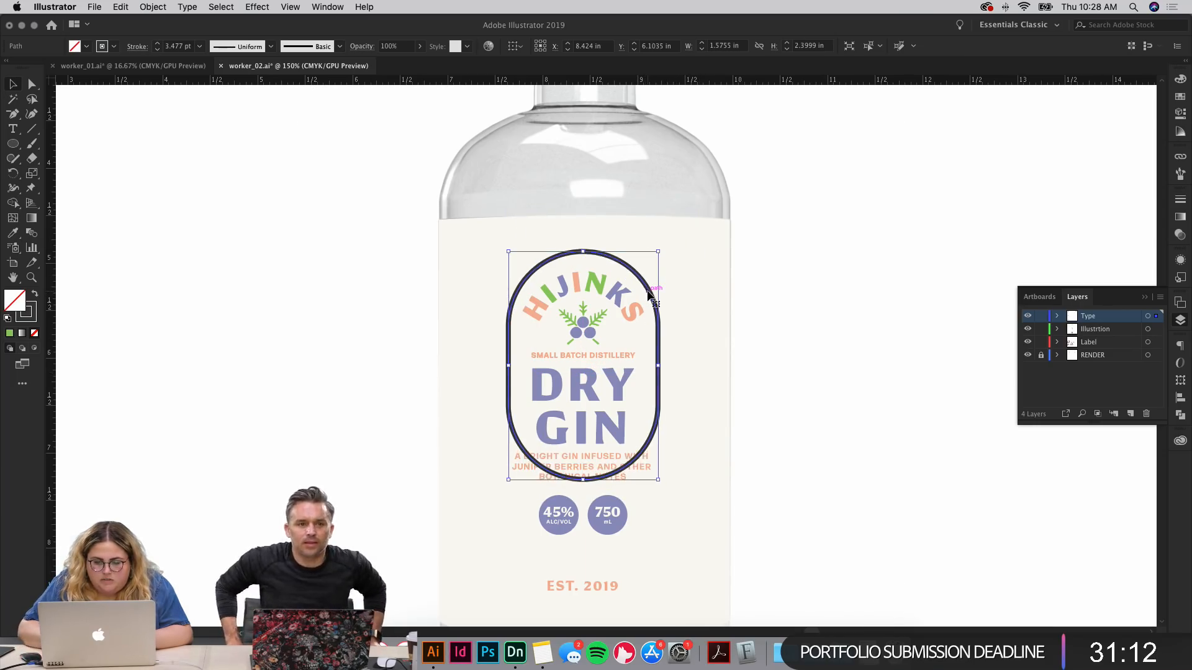
pyautogui.click(772, 328)
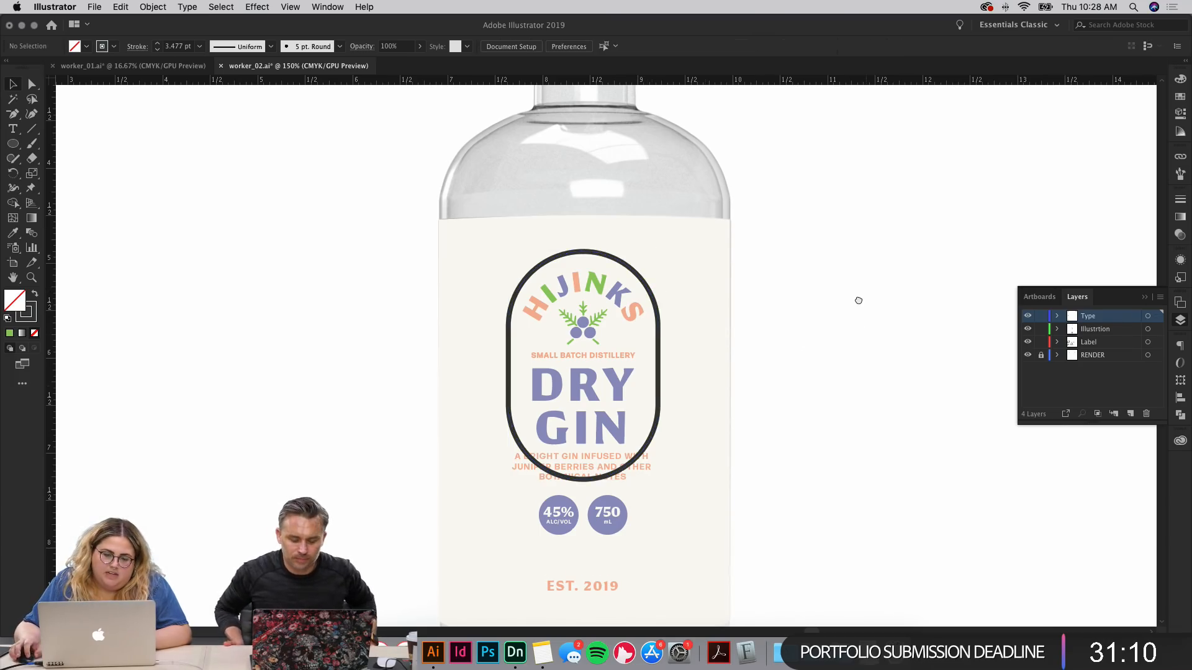
# Step: Place a duplicate of the rounded outline on the empty area beside the bottle
pyautogui.scroll(-3, 505, 327)
pyautogui.press('a')
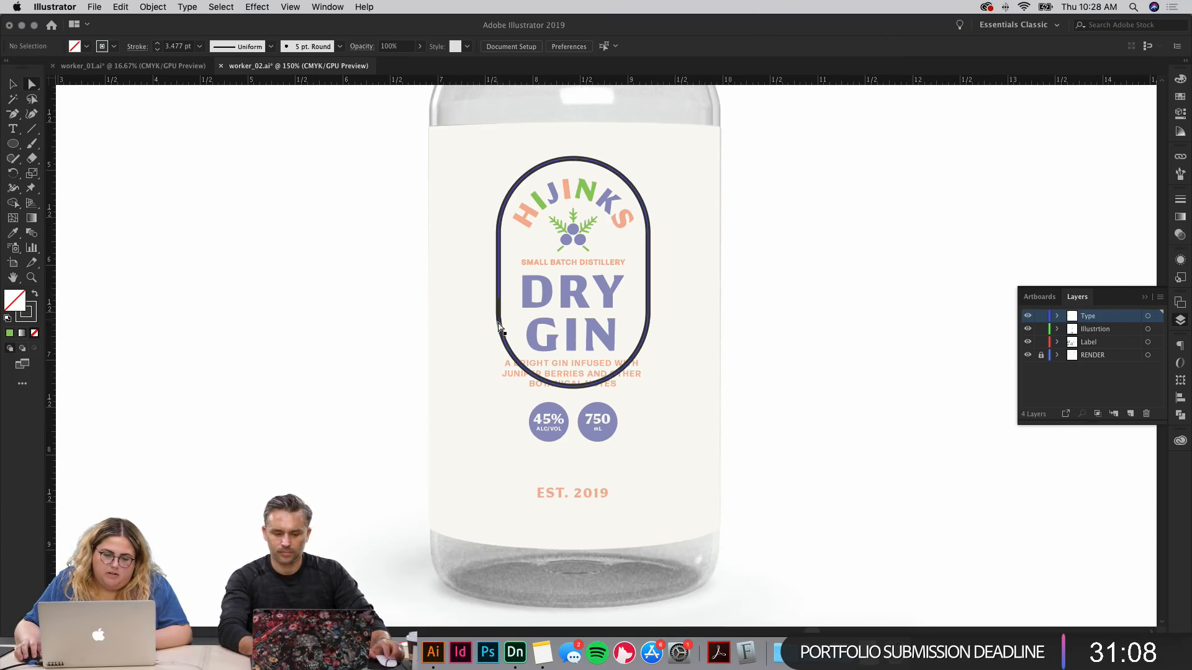
pyautogui.moveTo(501, 317); pyautogui.dragTo(501, 315)
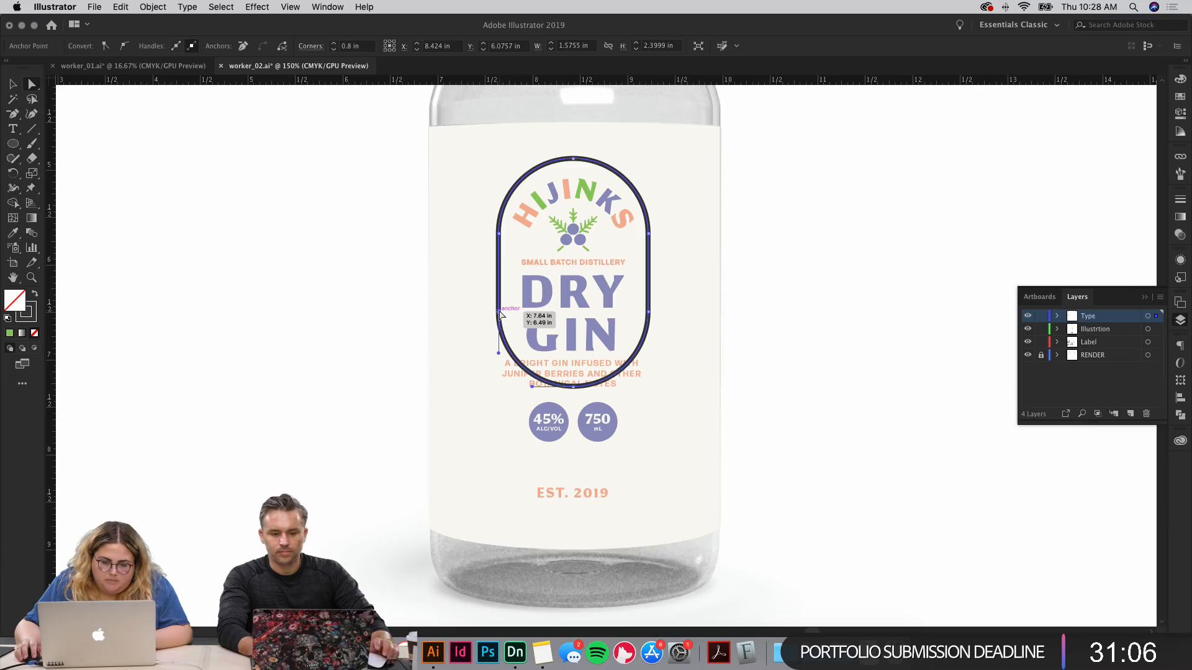
pyautogui.click(750, 263)
pyautogui.press('v')
pyautogui.moveTo(649, 264); pyautogui.dragTo(975, 250)
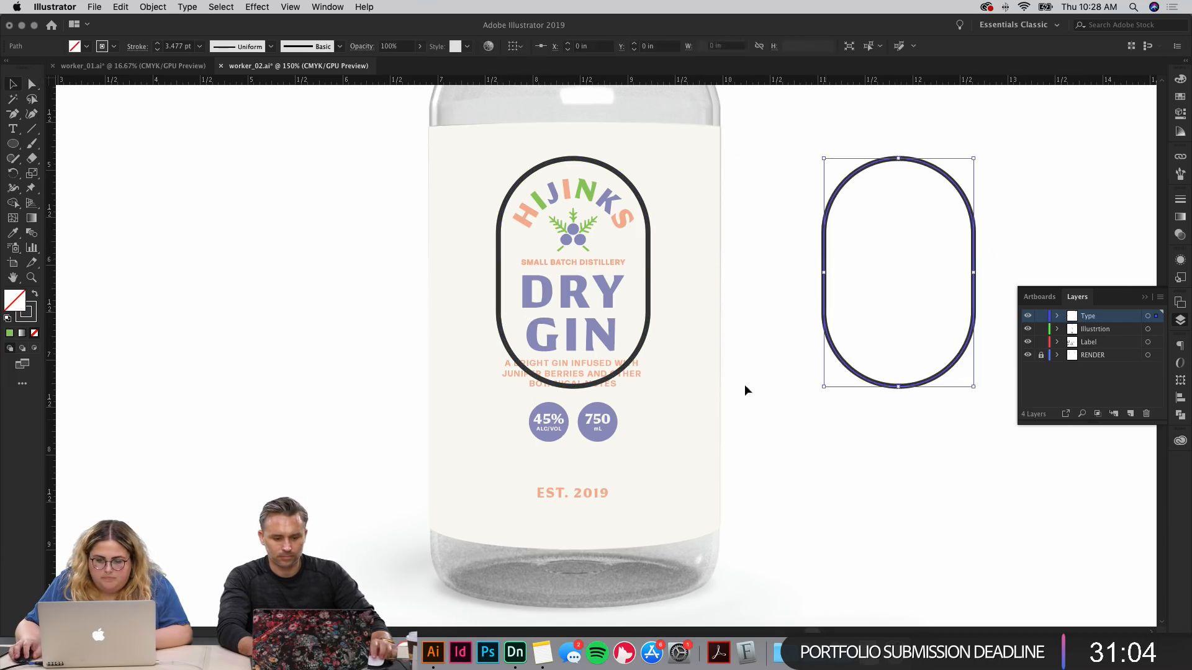
pyautogui.click(746, 390)
# Step: Cut the label's rounded outline at its two lower side anchors and delete the curved bottom section
pyautogui.press('a')
pyautogui.click(498, 311)
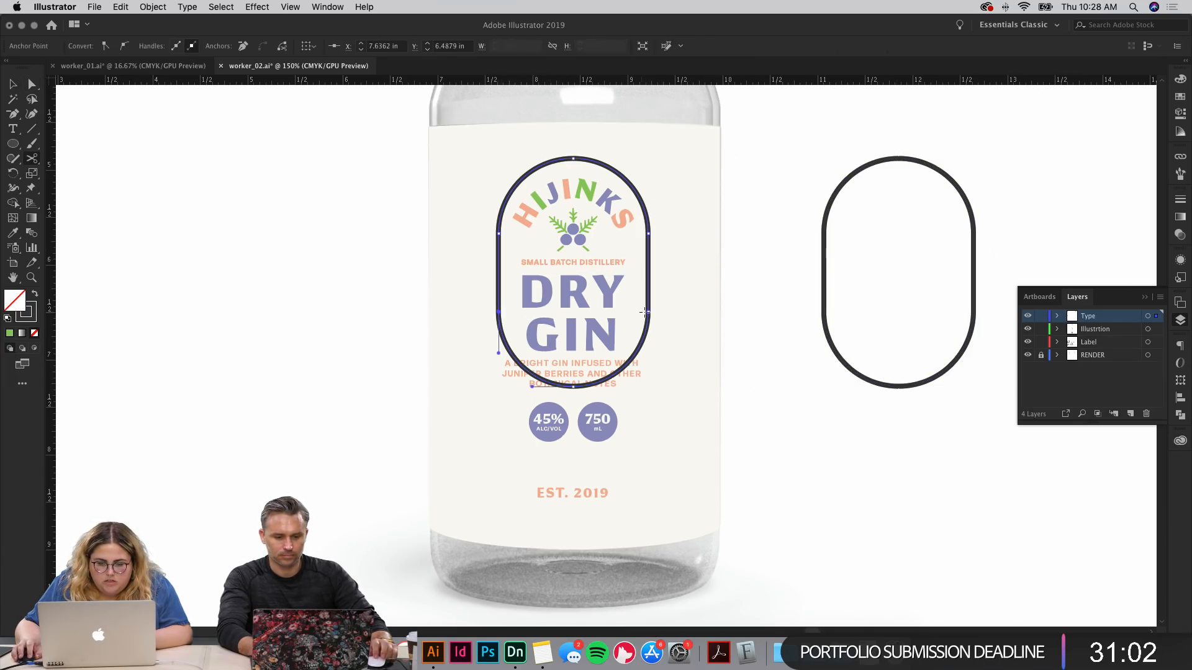
pyautogui.press('v')
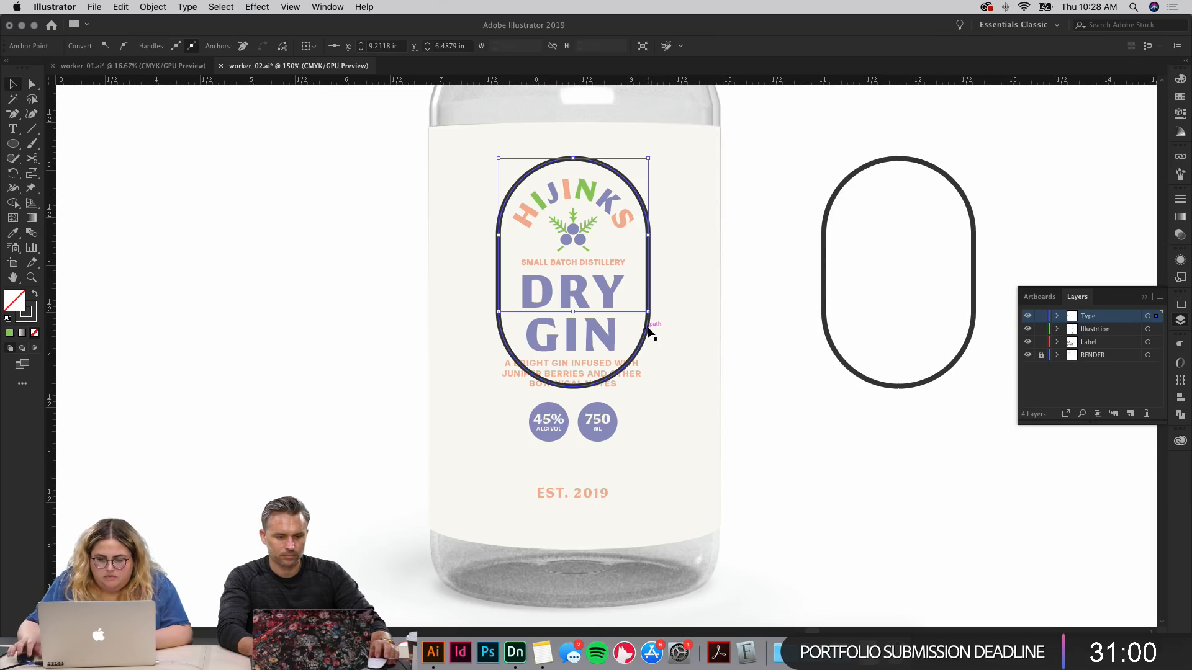
pyautogui.press('Delete')
# Step: Join the arch's open ends with a straight base and lower it beneath the 45% and 750 mL circles, making it about 3.13 in tall
pyautogui.press('a')
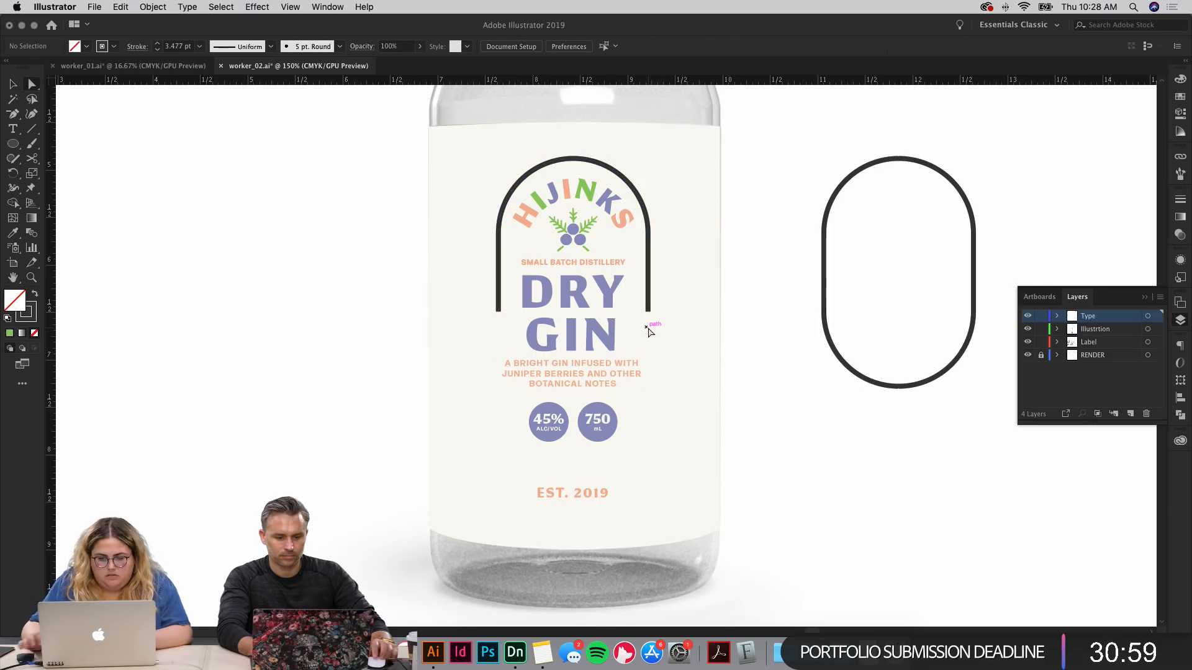
pyautogui.click(499, 310)
pyautogui.keyDown('shift'); pyautogui.click(648, 311); pyautogui.keyUp('shift')
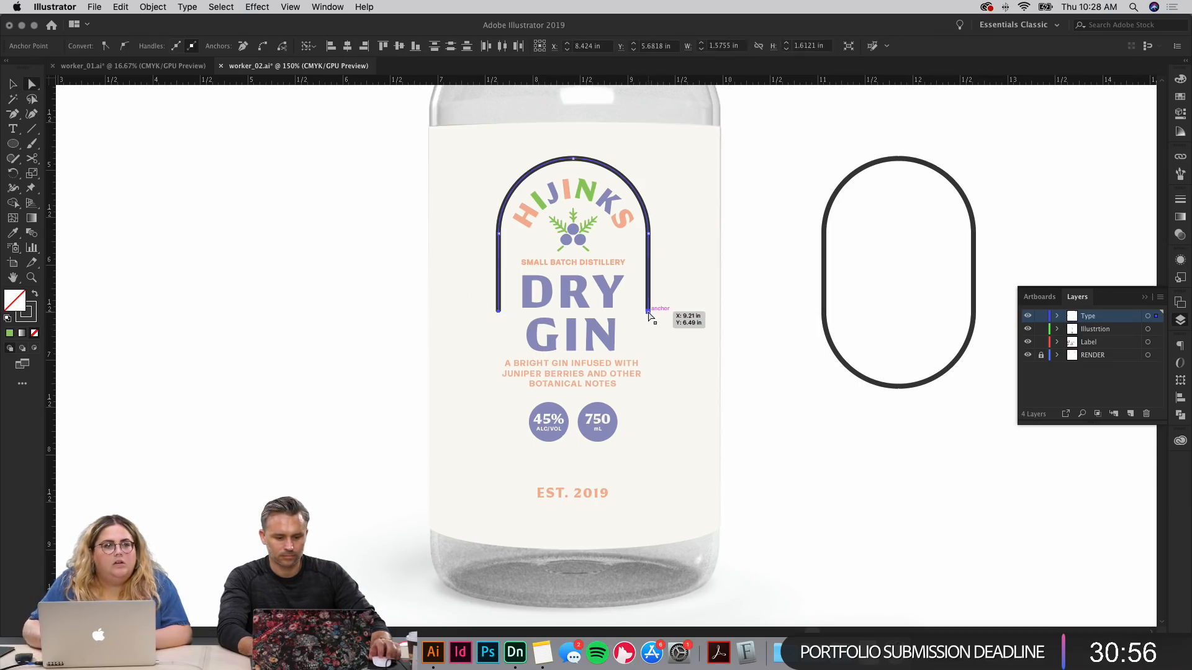
pyautogui.press('super+j')
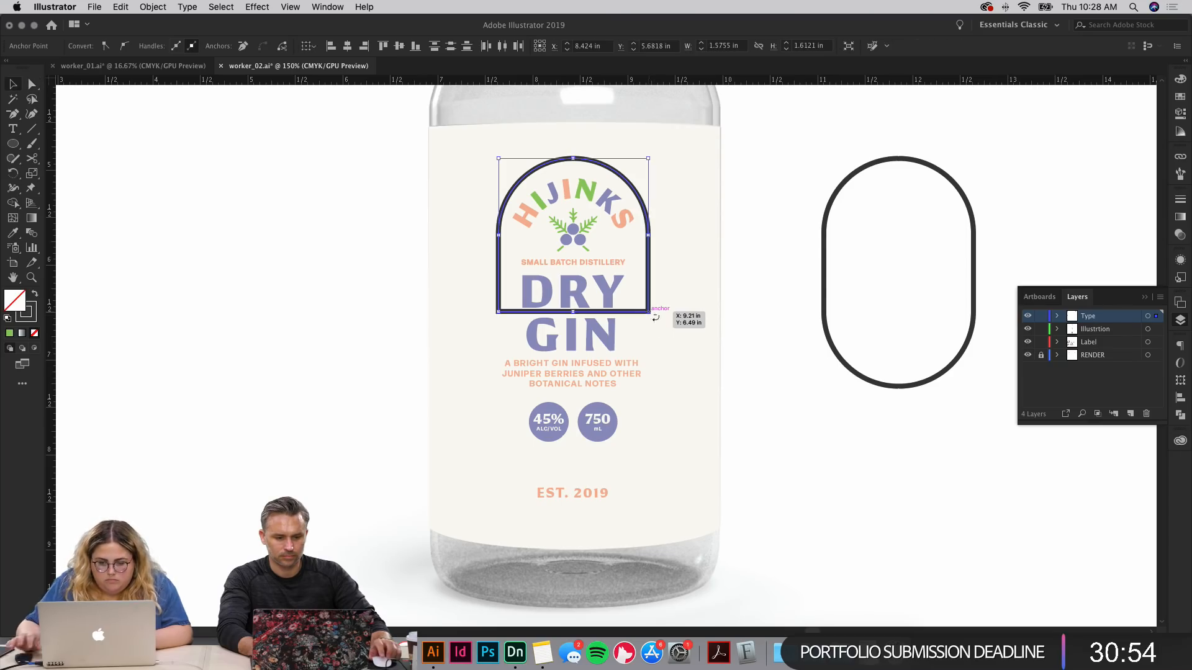
pyautogui.click(631, 320)
pyautogui.moveTo(621, 312); pyautogui.dragTo(620, 456)
pyautogui.press('v')
pyautogui.click(731, 418)
pyautogui.moveTo(731, 415); pyautogui.dragTo(772, 408)
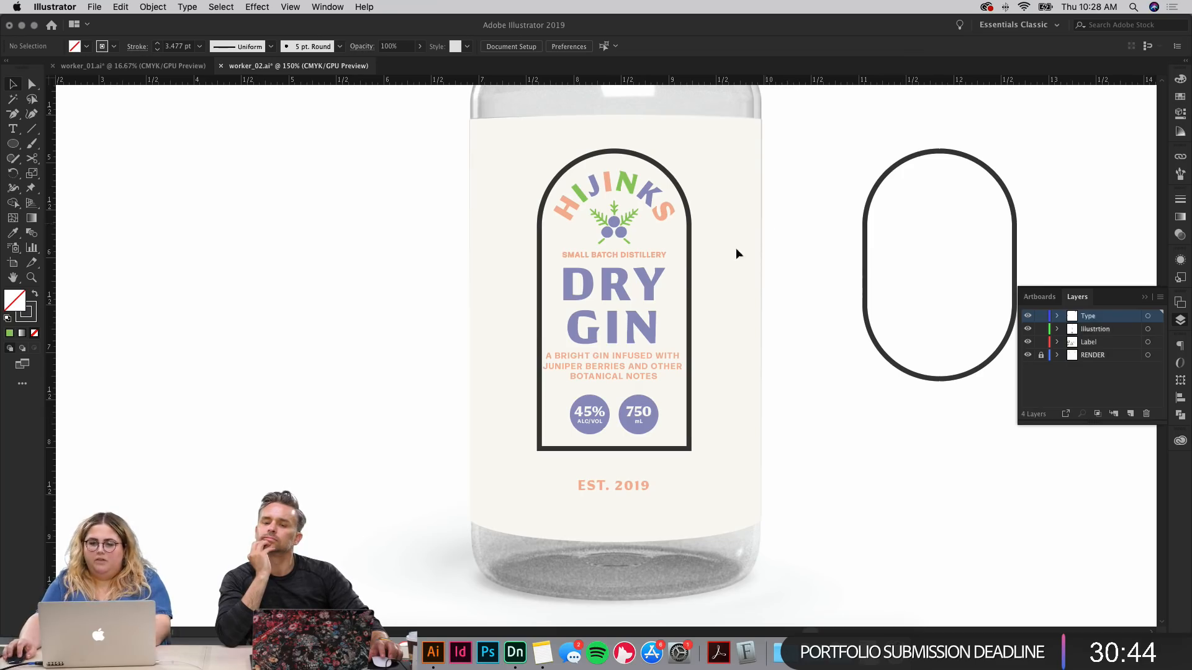
# Step: Move the flat-bottomed arch off the label and place the spare rounded outline around the label text instead
pyautogui.moveTo(690, 267); pyautogui.dragTo(1133, 523)
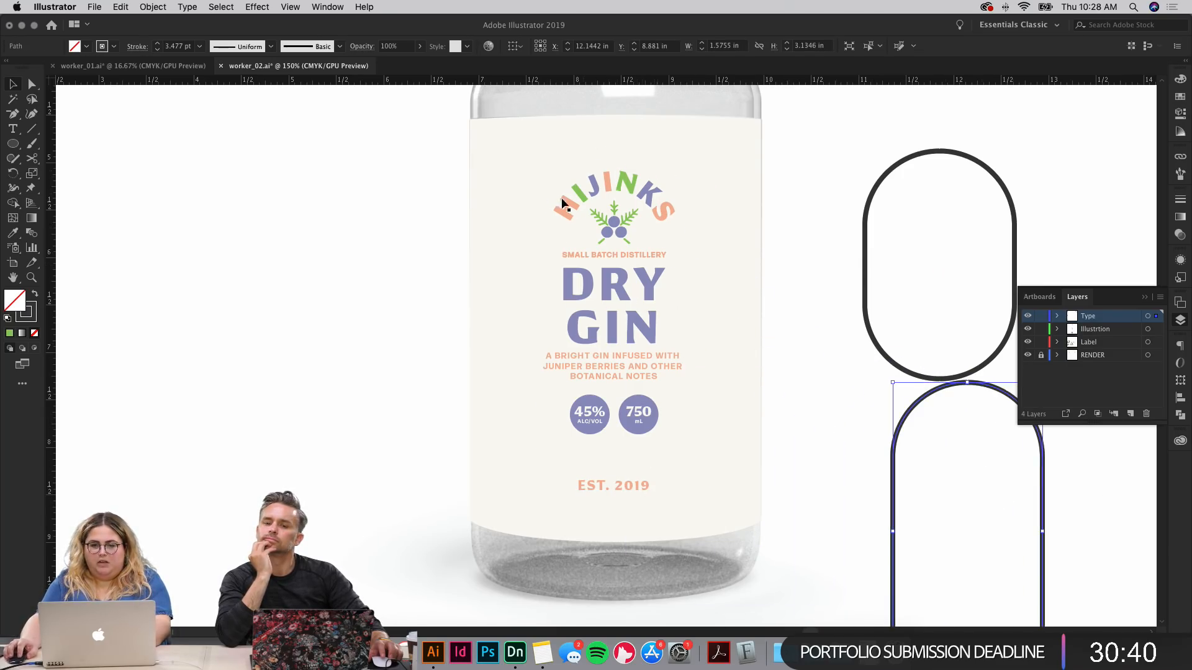
pyautogui.click(829, 211)
pyautogui.moveTo(865, 242); pyautogui.dragTo(538, 238)
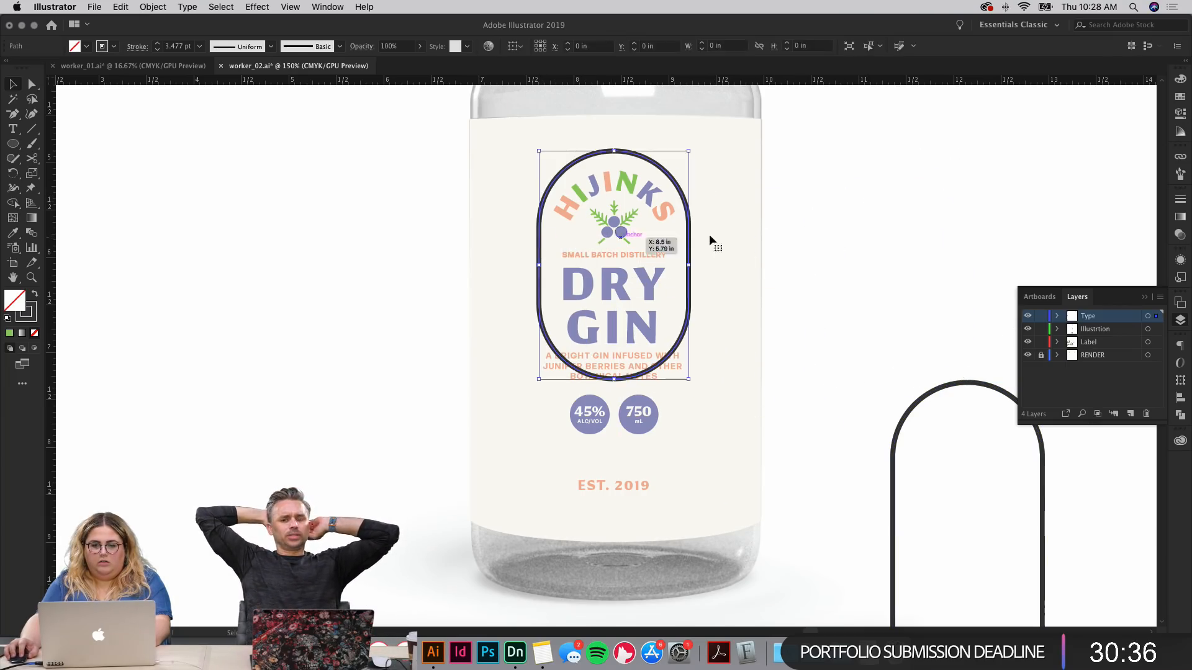
# Step: Stretch the rounded outline's lower end down past EST. 2019 so it encloses all the label text, about 3.85 in tall
pyautogui.doubleClick(688, 260)
pyautogui.press('a')
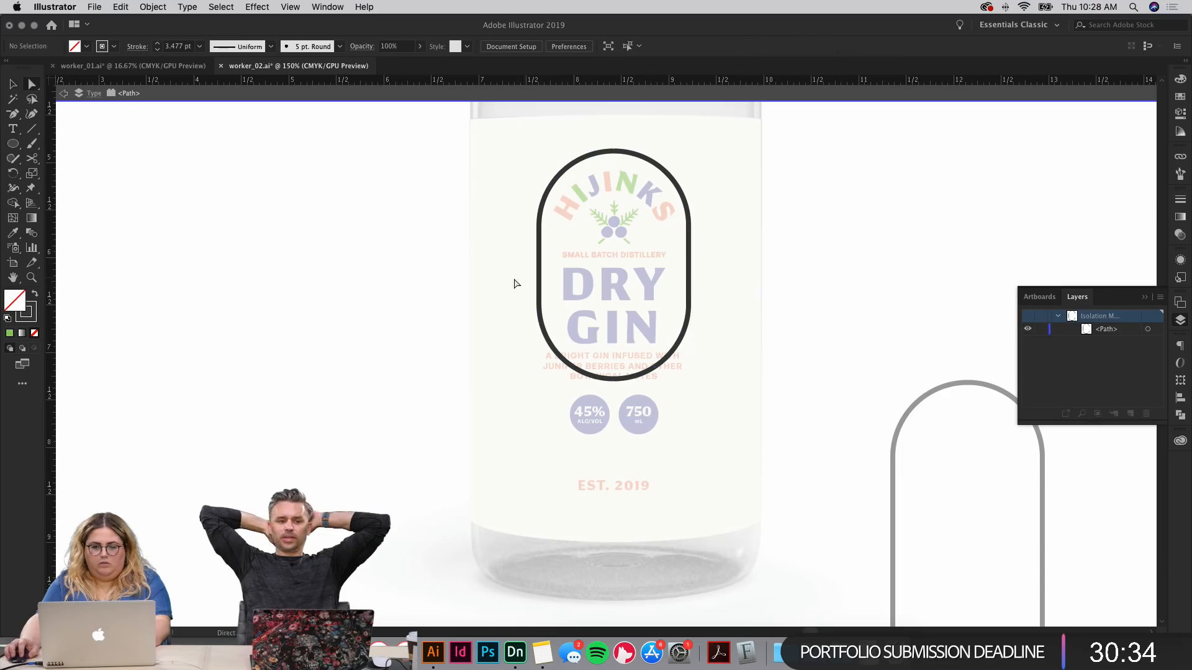
pyautogui.moveTo(513, 279); pyautogui.dragTo(771, 420)
pyautogui.moveTo(615, 383); pyautogui.dragTo(598, 523)
pyautogui.moveTo(600, 515); pyautogui.dragTo(600, 516)
pyautogui.click(777, 436)
pyautogui.doubleClick(777, 434)
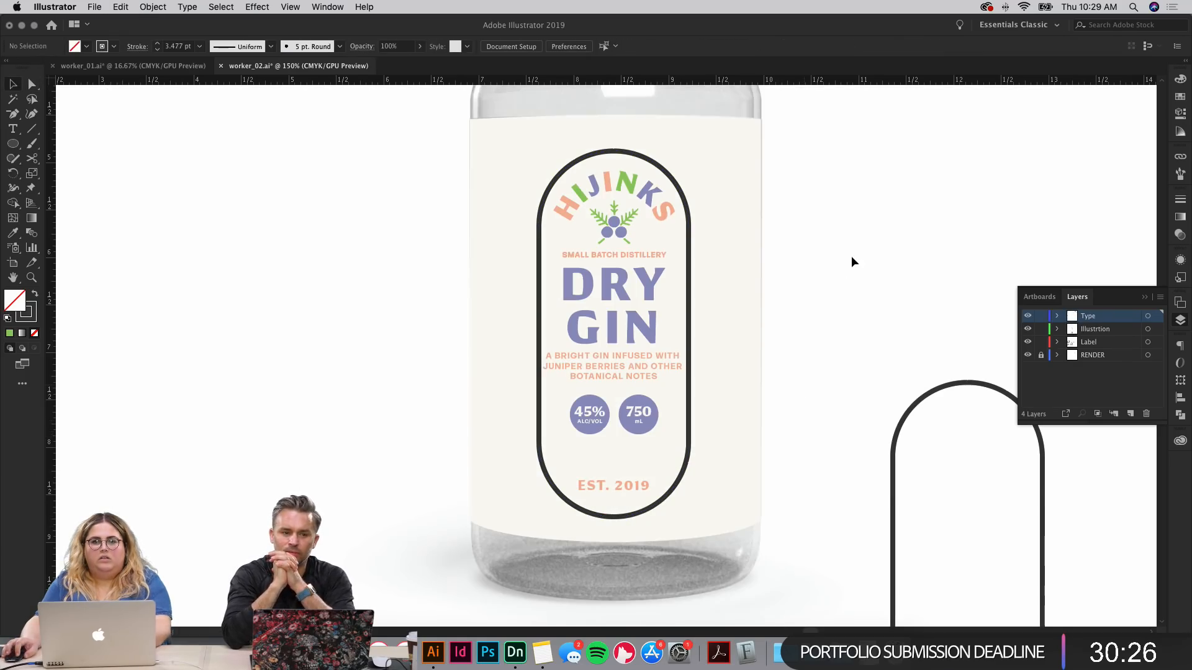
# Step: Copy the pink HIJINKS Barrel Crafted Dry Gin artwork and paste it beside the cream-label bottle as a color reference
pyautogui.press('f')
pyautogui.press('super+minus')
pyautogui.press('super+minus')
pyautogui.press('super+minus')
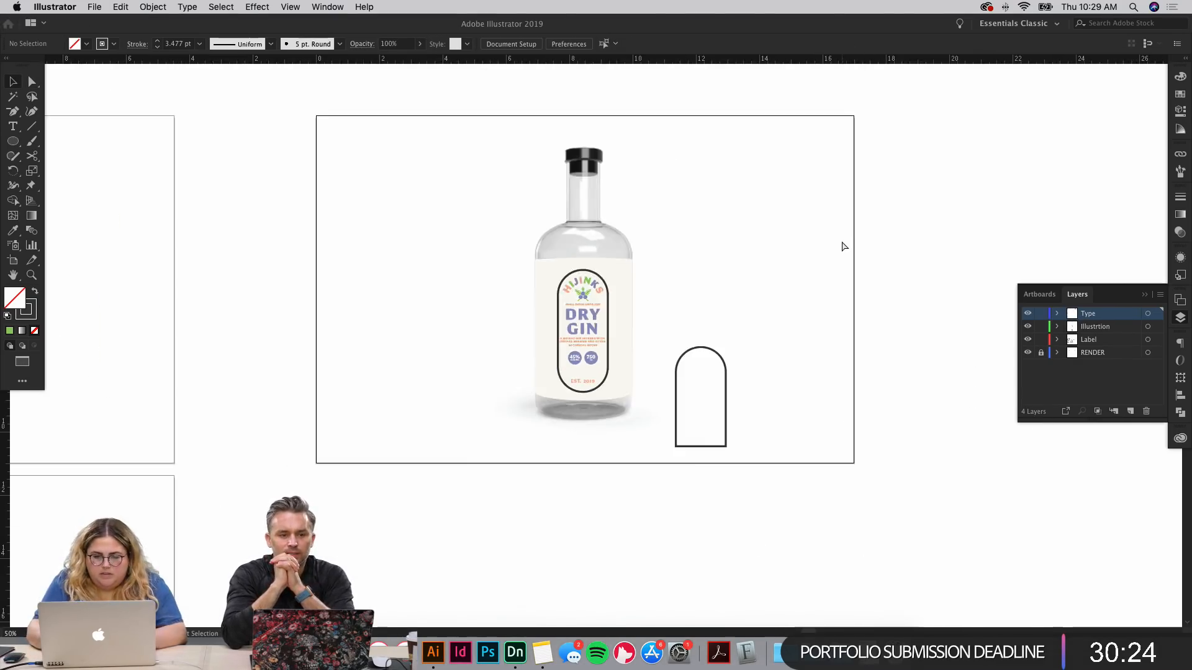
pyautogui.press('super+minus')
pyautogui.click(610, 311)
pyautogui.click(730, 292)
pyautogui.moveTo(374, 508); pyautogui.dragTo(629, 168)
pyautogui.scroll(-10, 594, 451)
pyautogui.hscroll(-3, 594, 452)
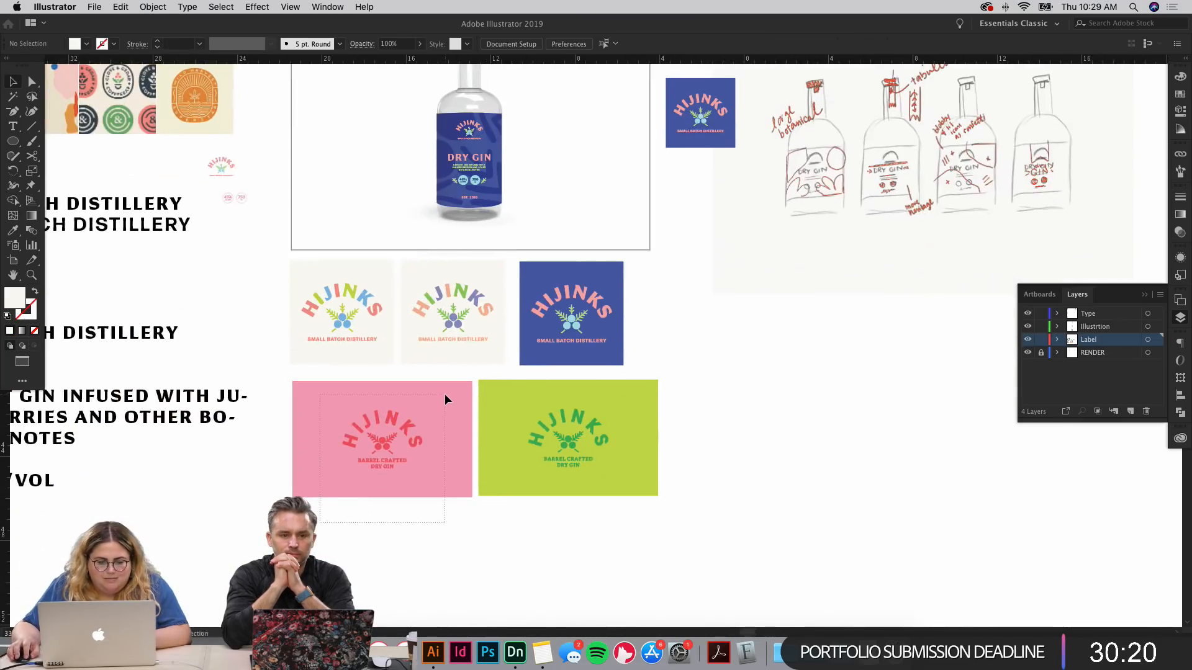
pyautogui.moveTo(445, 395); pyautogui.dragTo(445, 395)
pyautogui.moveTo(807, 205); pyautogui.dragTo(676, 508)
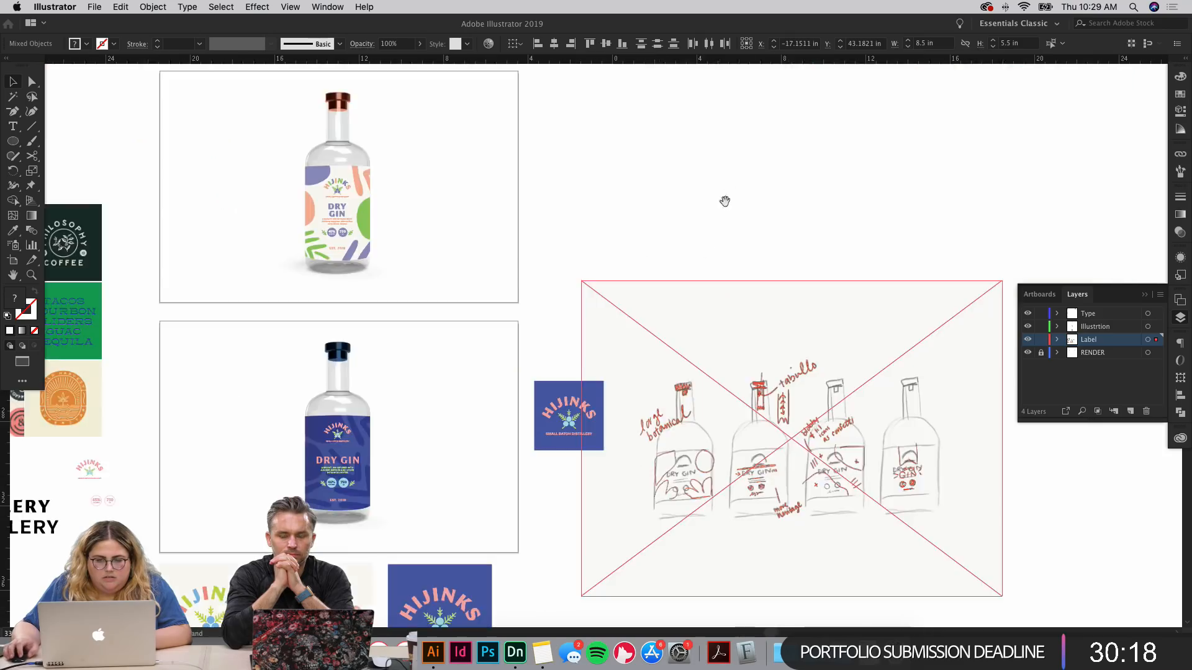
pyautogui.moveTo(742, 127); pyautogui.dragTo(539, 531)
pyautogui.press('super+v')
pyautogui.moveTo(647, 317); pyautogui.dragTo(770, 264)
pyautogui.press('super+equal')
pyautogui.press('super+equal')
pyautogui.press('super+equal')
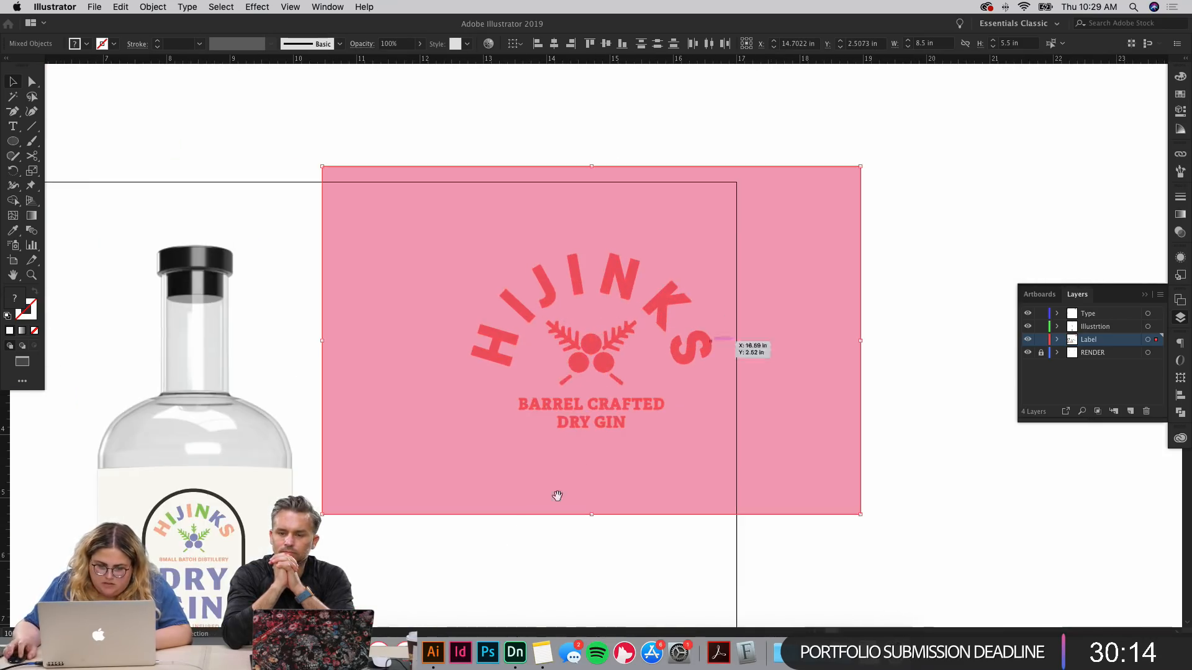
# Step: Give the tall rounded outline the reference artwork's pink fill without a stroke and arrange it behind the label text
pyautogui.moveTo(519, 531); pyautogui.dragTo(729, 285)
pyautogui.click(631, 323)
pyautogui.moveTo(575, 301); pyautogui.dragTo(681, 359)
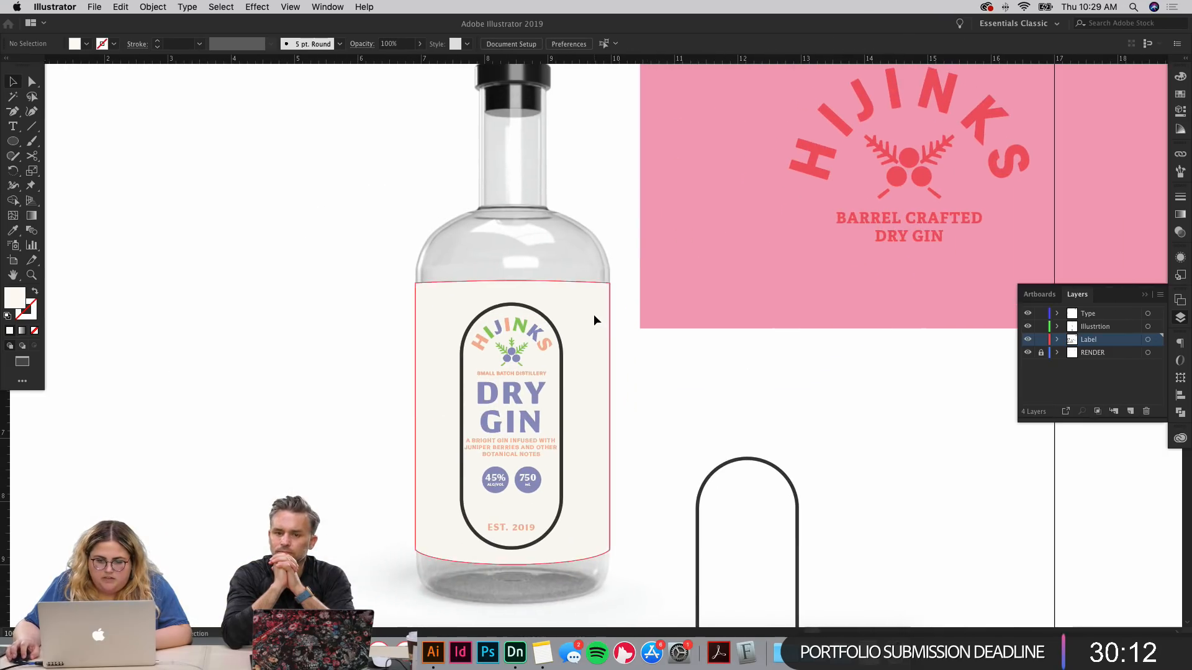
pyautogui.click(539, 318)
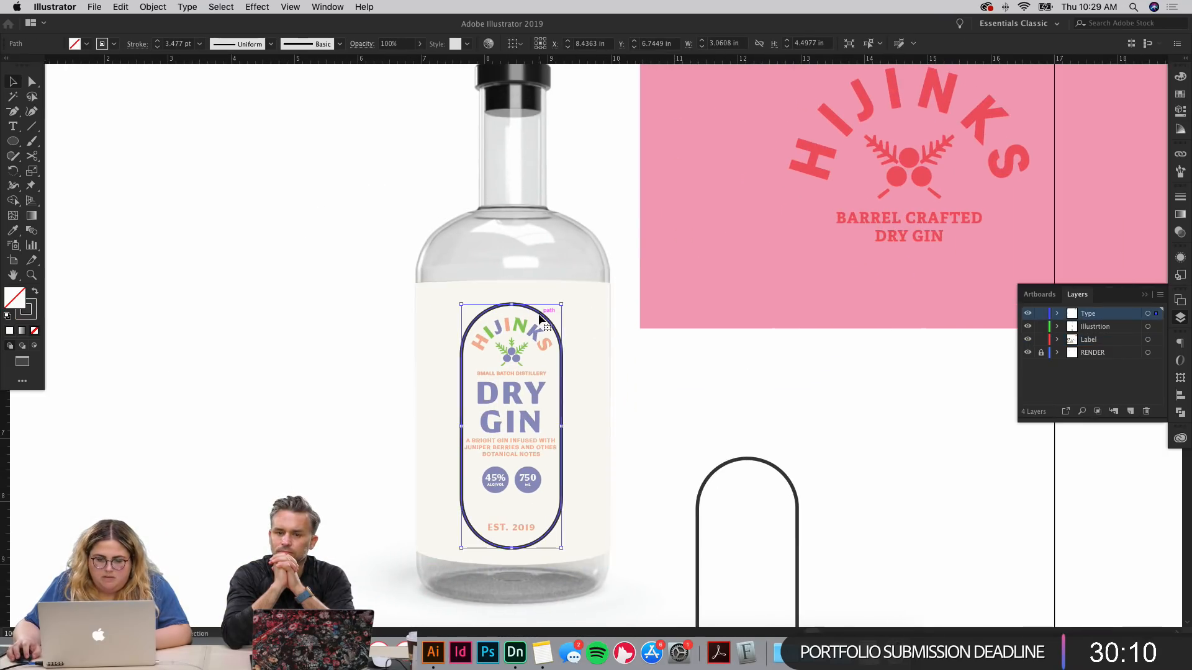
pyautogui.press('i')
pyautogui.click(657, 270)
pyautogui.press('v')
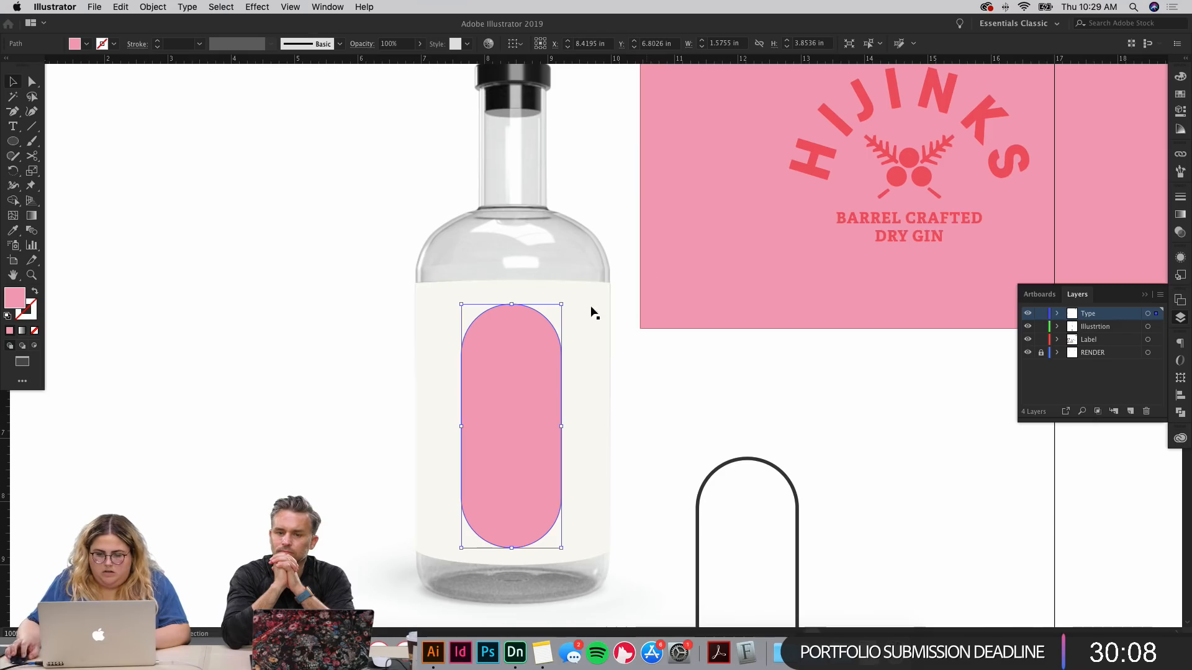
pyautogui.keyDown('shift'); pyautogui.click(582, 310); pyautogui.keyUp('shift')
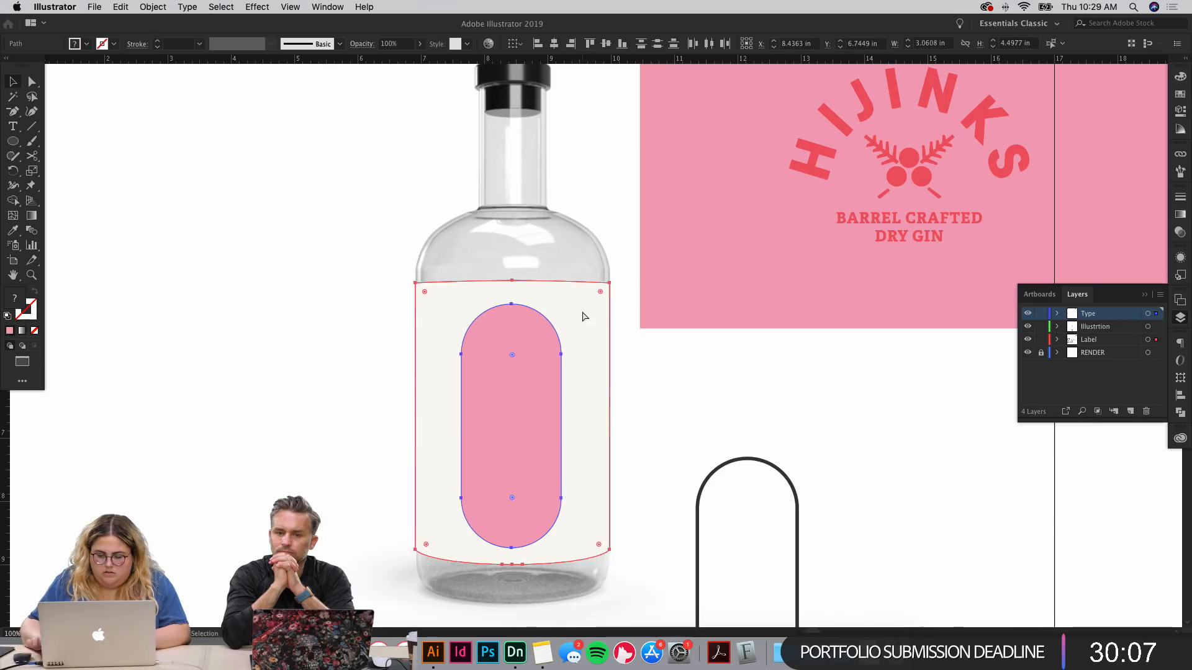
pyautogui.click(709, 391)
pyautogui.scroll(-2, 652, 373)
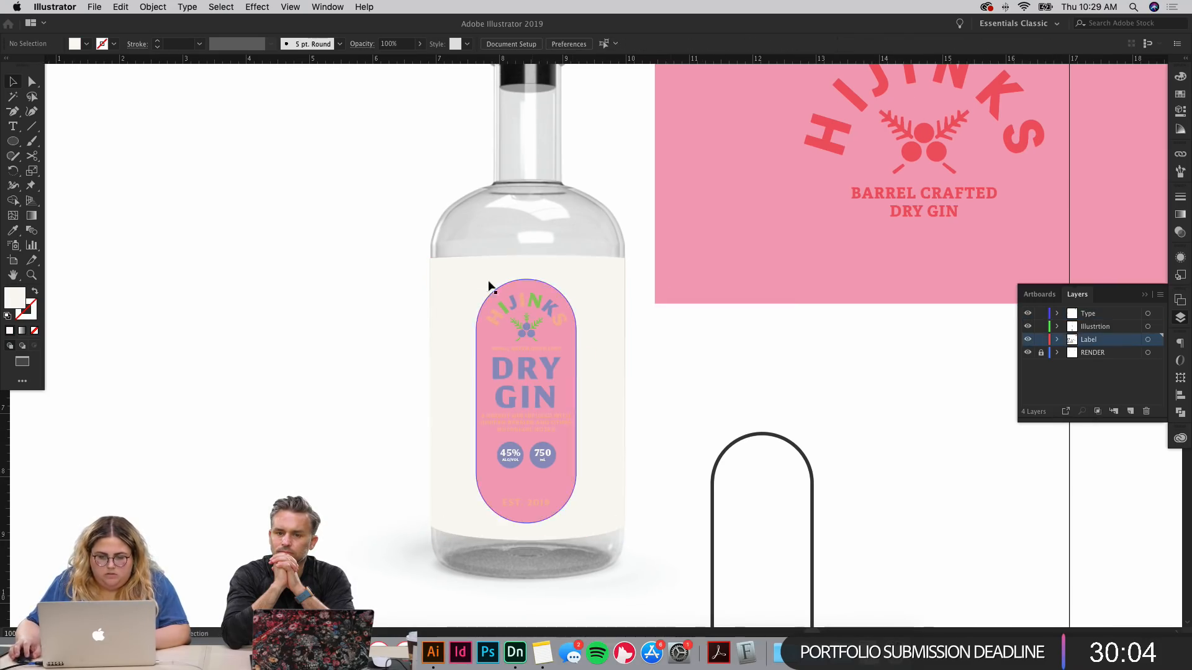
# Step: Recolor the logo, all label text and both circles with the cream of the label background
pyautogui.moveTo(452, 268); pyautogui.dragTo(606, 527)
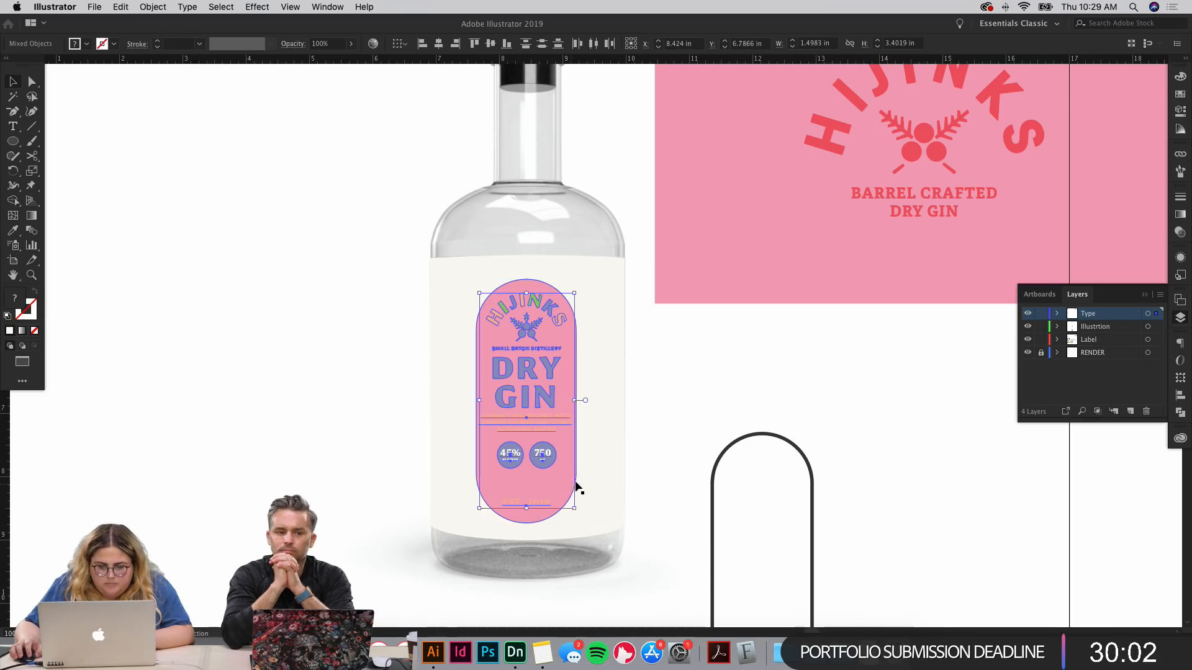
pyautogui.press('i')
pyautogui.click(607, 422)
pyautogui.press('v')
pyautogui.click(684, 407)
pyautogui.moveTo(684, 407); pyautogui.dragTo(700, 337)
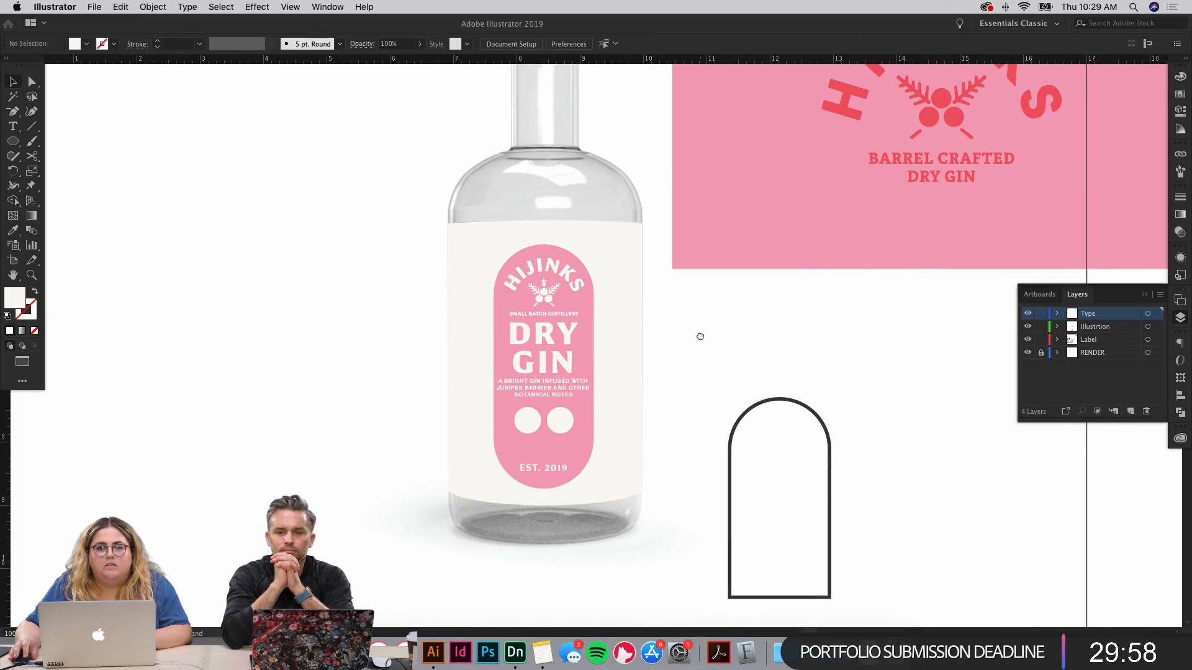
# Step: Try the reference artwork's pink and its coral red as the label background fill
pyautogui.click(634, 344)
pyautogui.click(709, 344)
pyautogui.press('a')
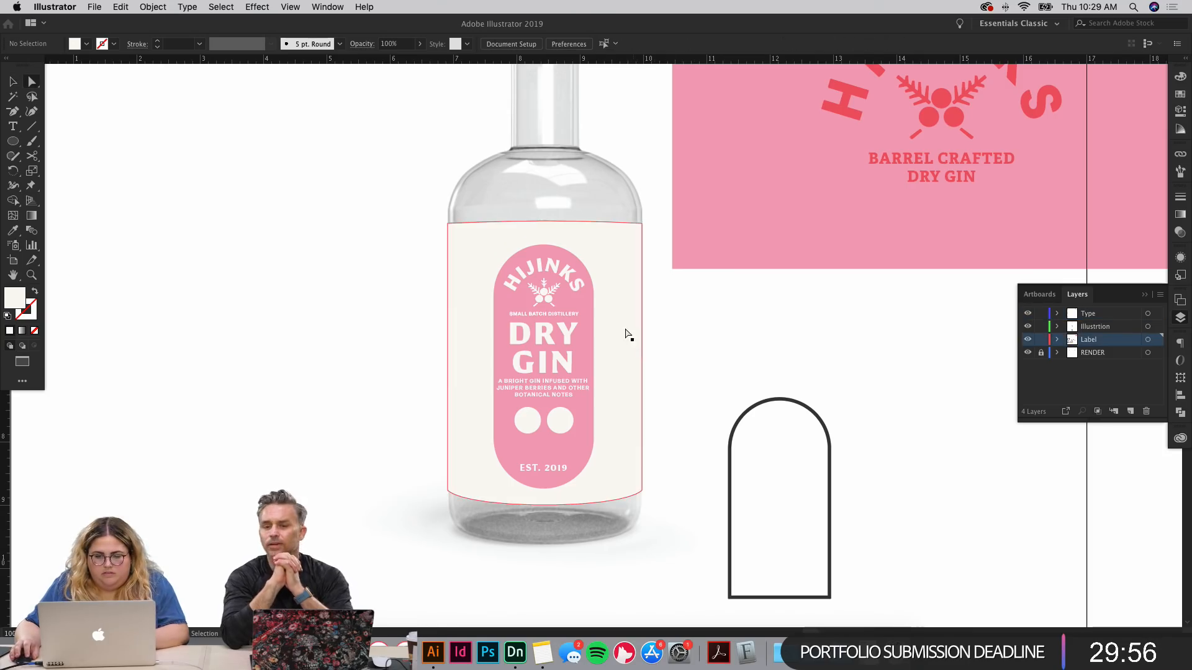
pyautogui.click(626, 329)
pyautogui.press('i')
pyautogui.click(777, 233)
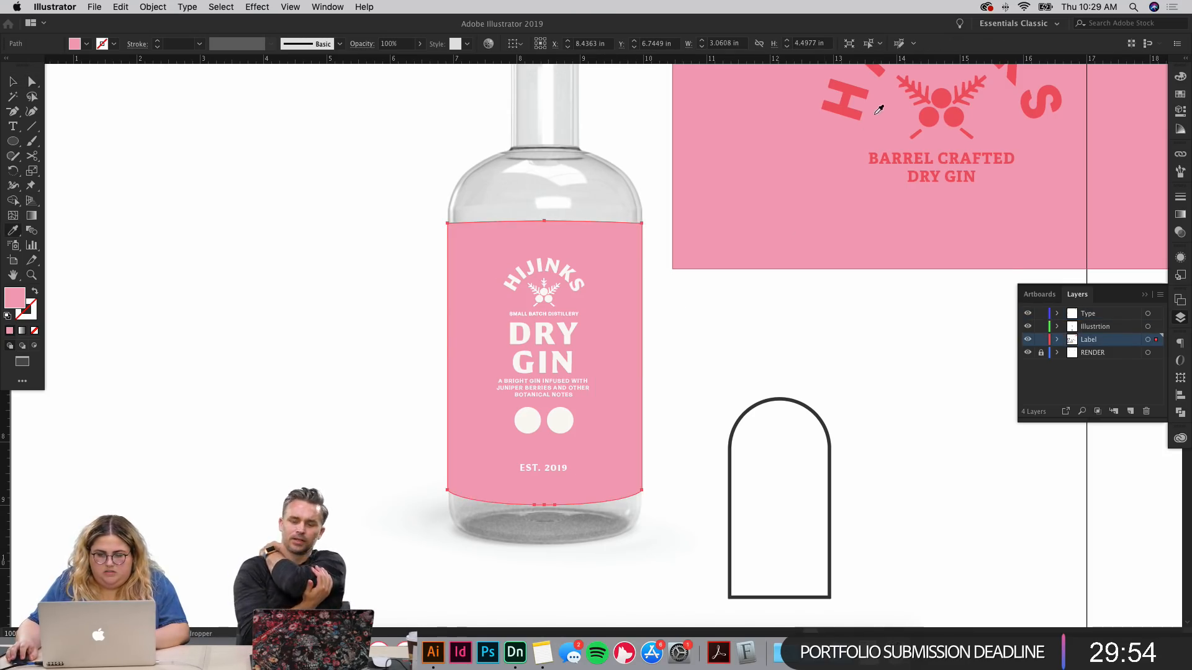
pyautogui.click(847, 112)
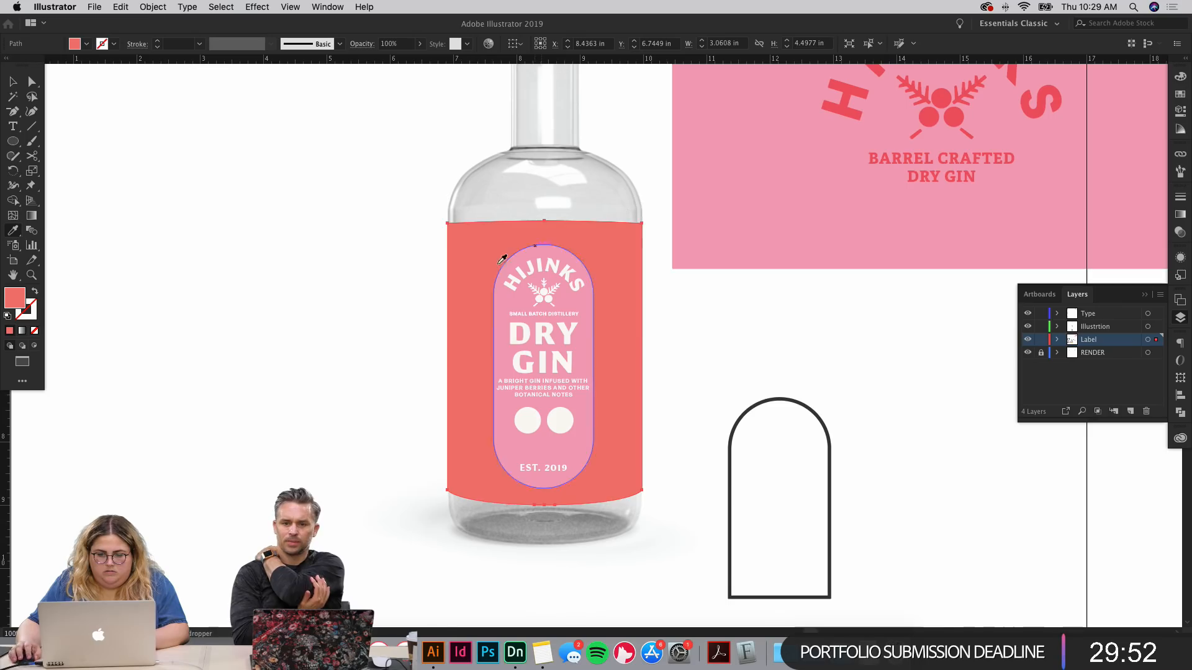
pyautogui.press('v')
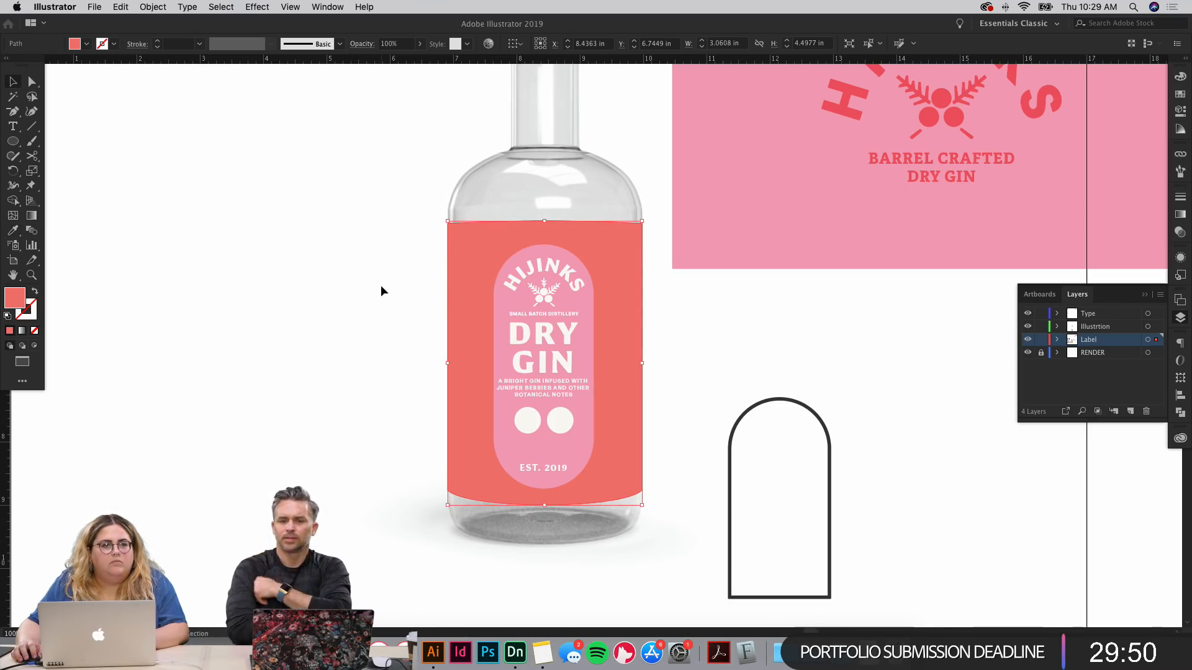
# Step: Fill the label background with a bright green of about C 39, M 0, Y 89, K 0
pyautogui.click(1179, 73)
pyautogui.click(1059, 167)
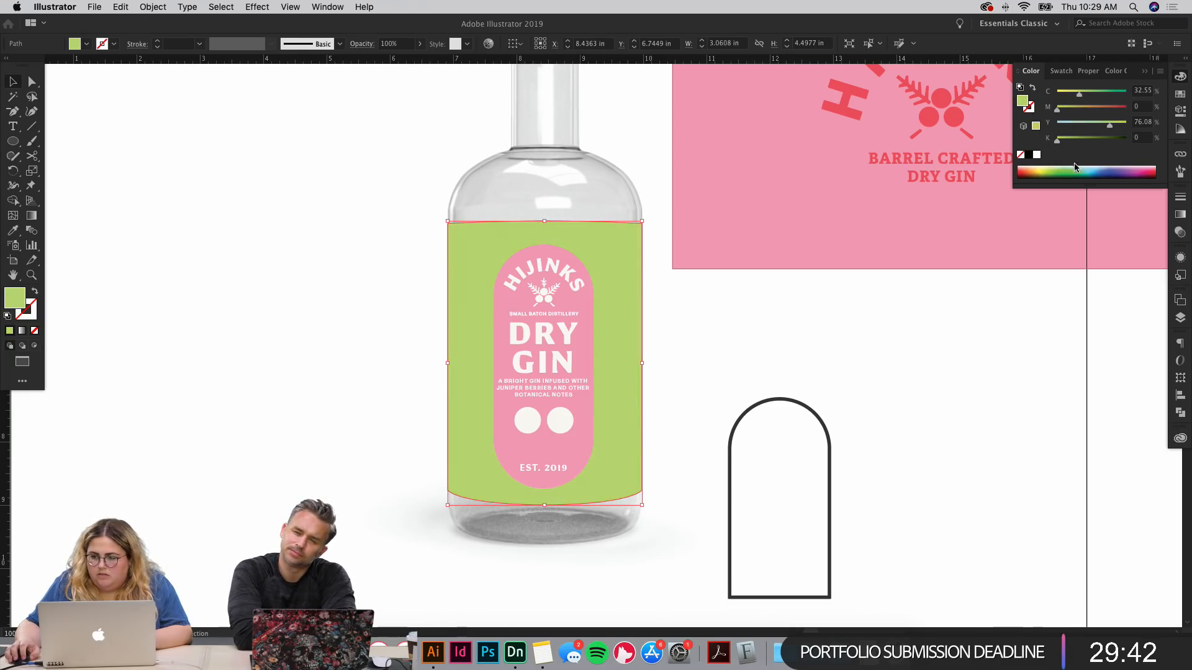
pyautogui.click(1079, 167)
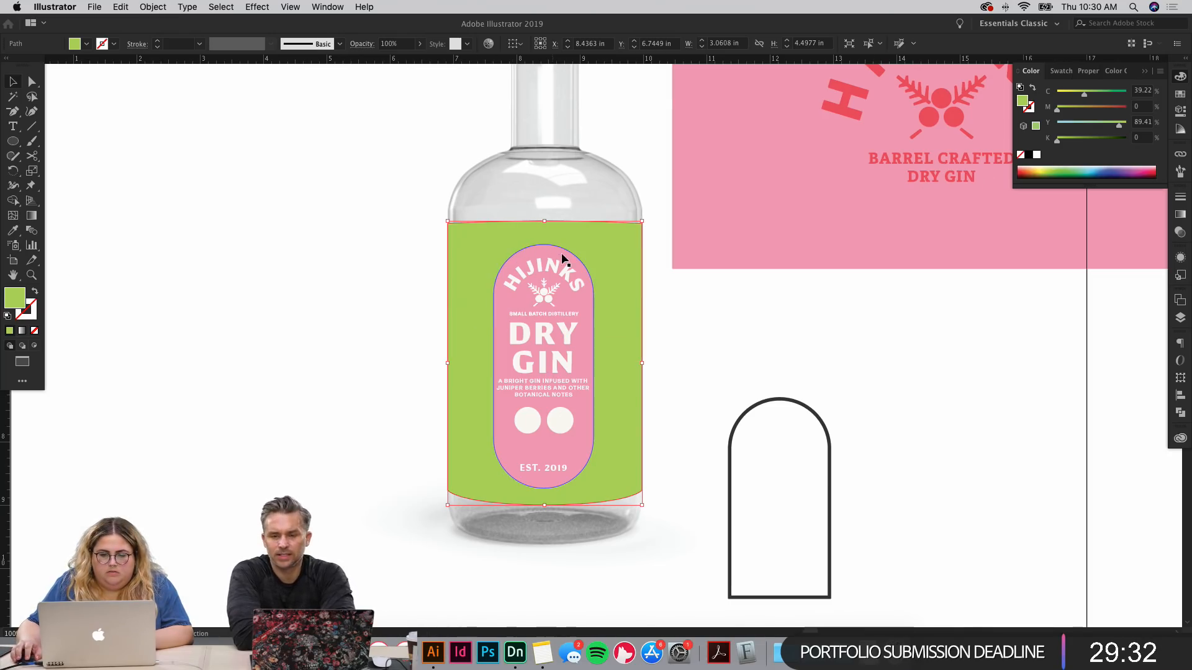
pyautogui.click(710, 346)
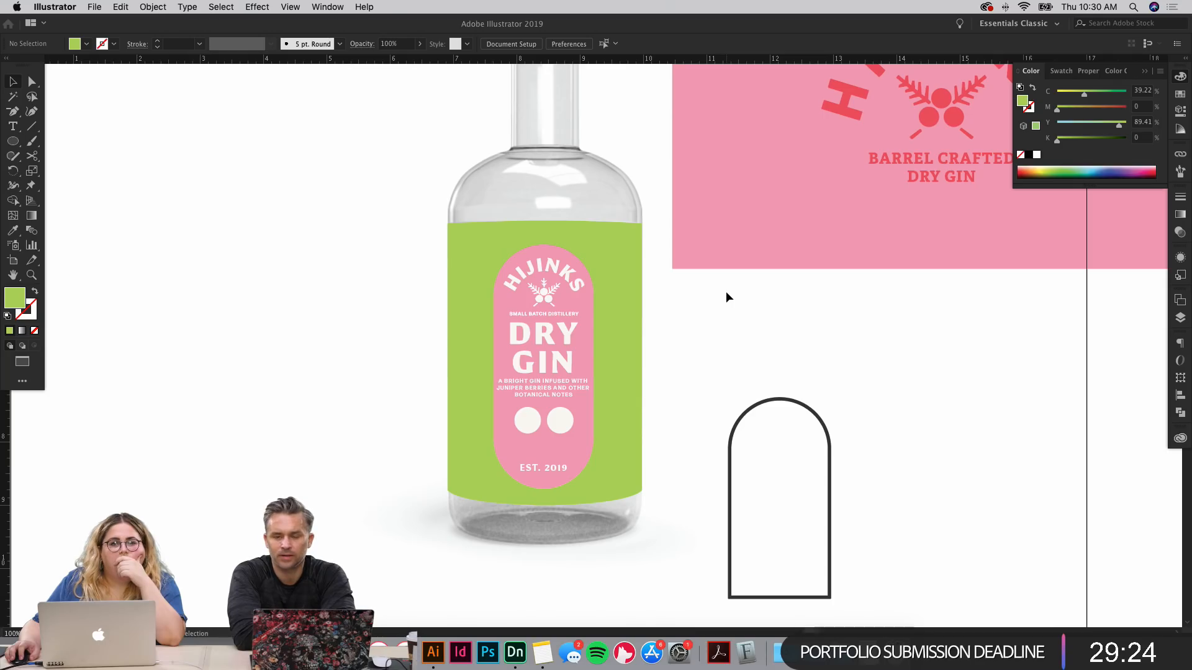
# Step: Lock the green label background on the bottle
pyautogui.click(618, 301)
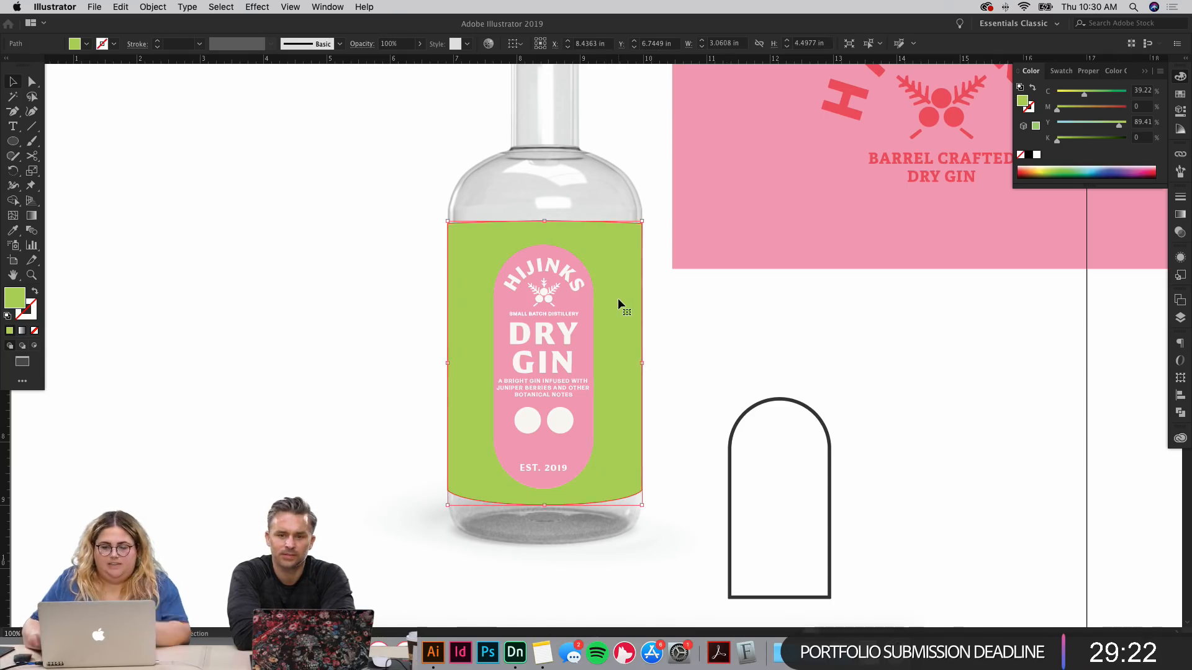
pyautogui.press('super+2')
# Step: Recolor the arched HIJINKS lettering and the SMALL BATCH DISTILLERY line with the reference artwork's coral red
pyautogui.press('super+plus')
pyautogui.press('super+plus')
pyautogui.press('super+plus')
pyautogui.moveTo(649, 246); pyautogui.dragTo(813, 362)
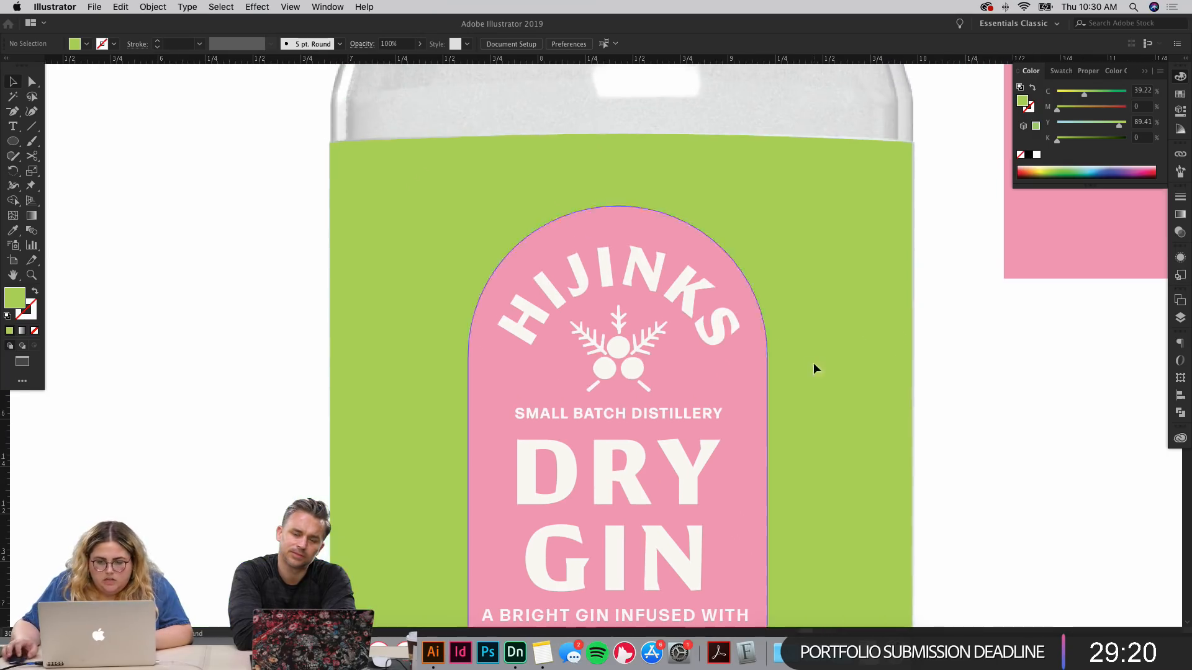
pyautogui.doubleClick(699, 303)
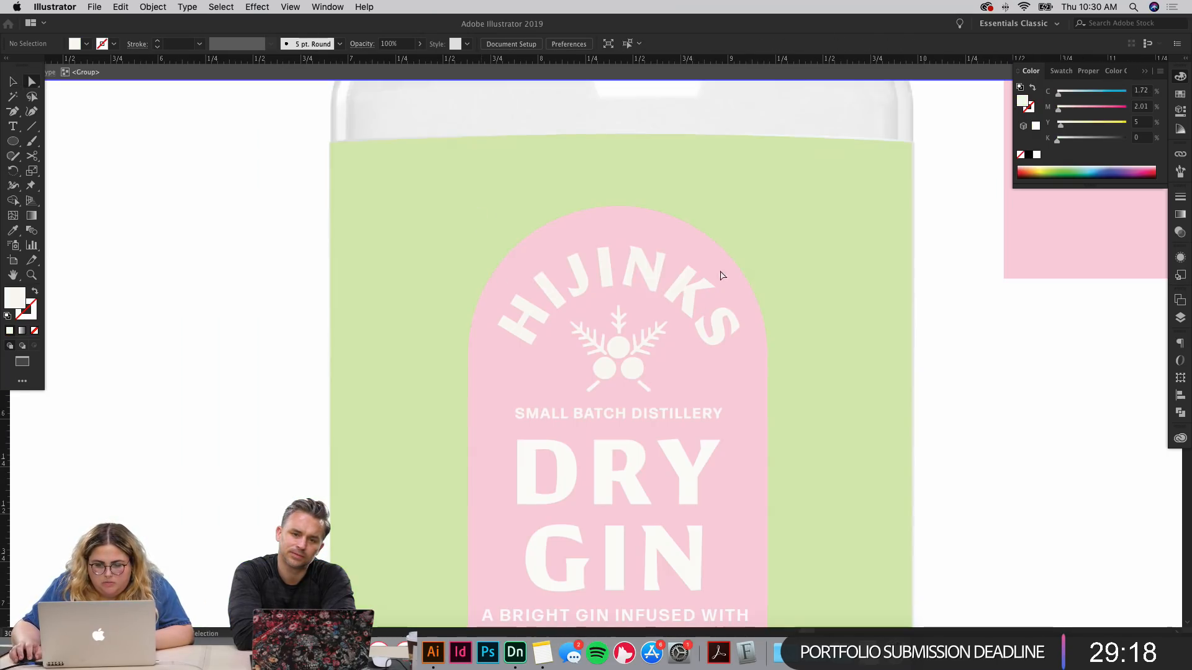
pyautogui.moveTo(480, 208); pyautogui.dragTo(762, 277)
pyautogui.keyDown('shift'); pyautogui.click(714, 314); pyautogui.keyUp('shift')
pyautogui.keyDown('shift'); pyautogui.click(524, 319); pyautogui.keyUp('shift')
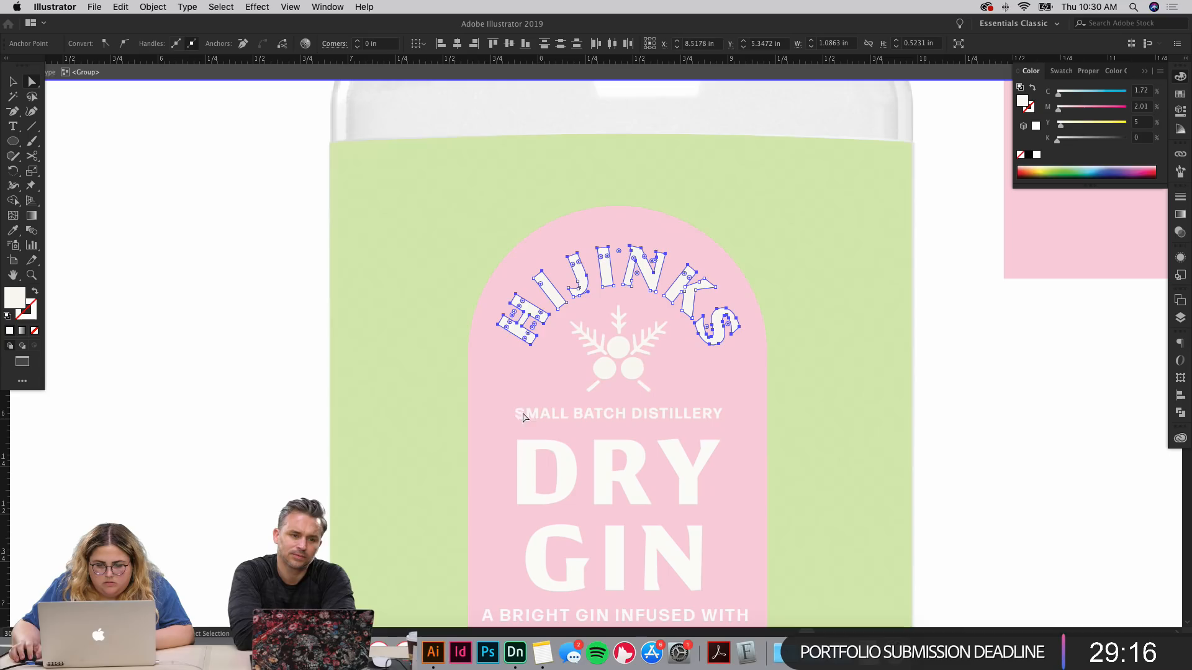
pyautogui.moveTo(494, 400); pyautogui.dragTo(776, 426)
pyautogui.press('i')
pyautogui.press('Escape')
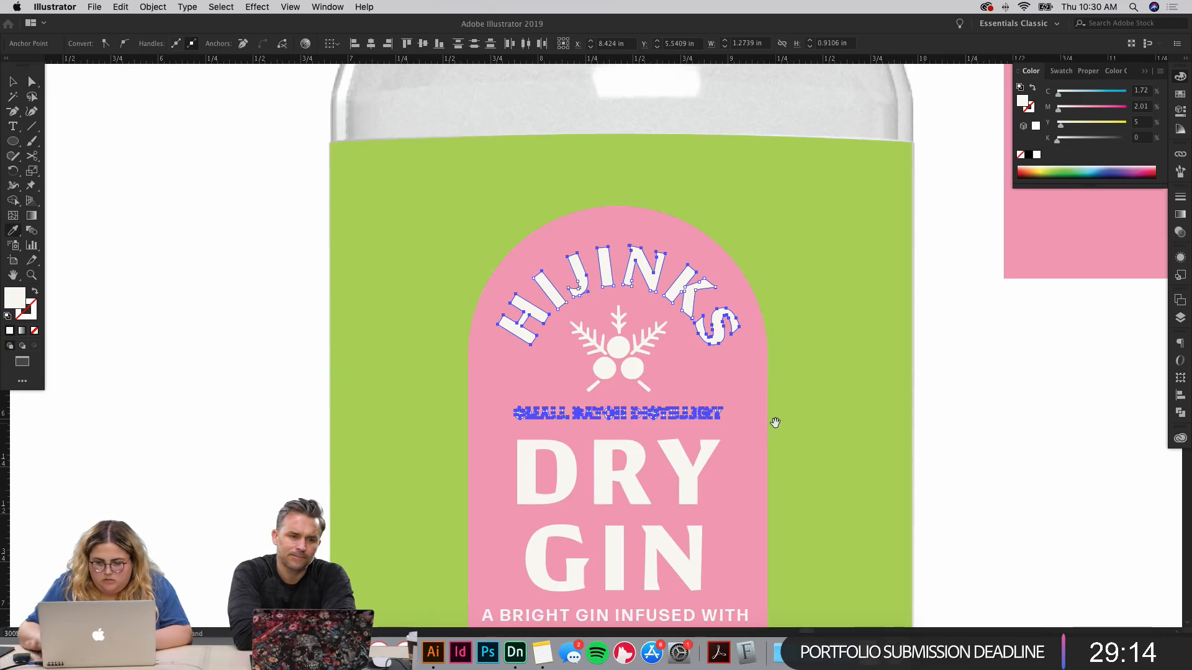
pyautogui.moveTo(869, 293); pyautogui.dragTo(453, 542)
pyautogui.moveTo(941, 248); pyautogui.dragTo(641, 556)
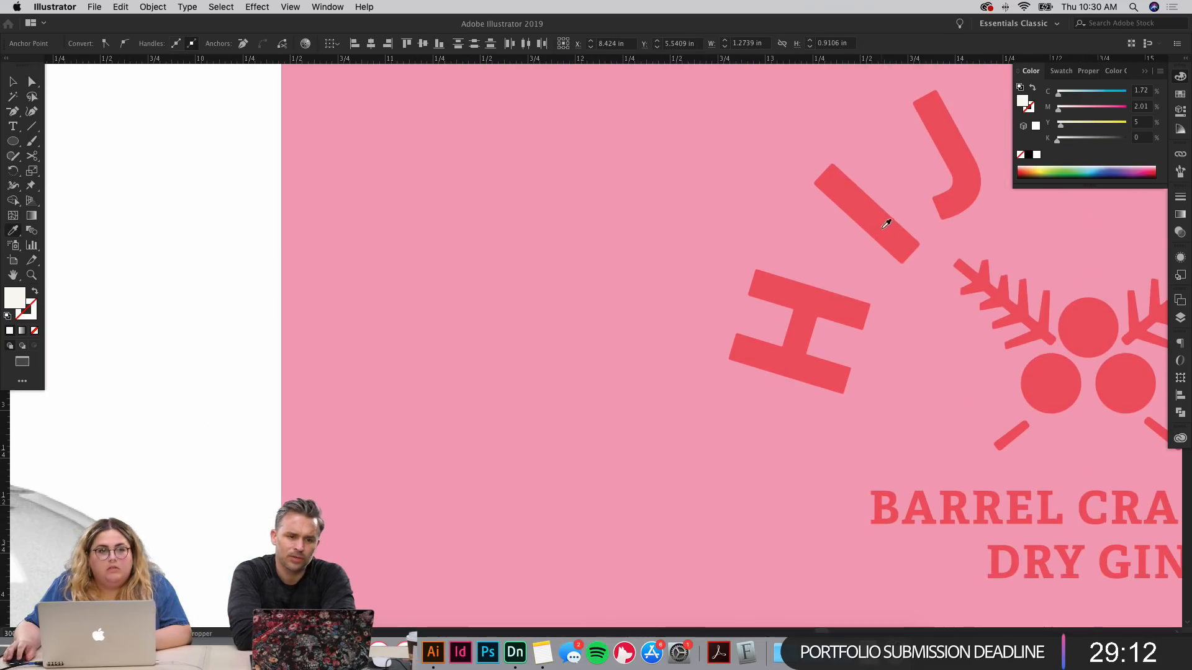
pyautogui.click(886, 224)
pyautogui.moveTo(431, 394); pyautogui.dragTo(745, 176)
pyautogui.moveTo(586, 383); pyautogui.dragTo(869, 194)
pyautogui.moveTo(699, 370); pyautogui.dragTo(796, 165)
pyautogui.press('v')
pyautogui.click(945, 374)
# Step: Round the two bottom corners of the arched outline beside the bottle
pyautogui.moveTo(813, 330); pyautogui.dragTo(397, 112)
pyautogui.moveTo(710, 409); pyautogui.dragTo(484, 155)
pyautogui.moveTo(673, 439); pyautogui.dragTo(623, 264)
pyautogui.press('a')
pyautogui.moveTo(320, 528); pyautogui.dragTo(754, 594)
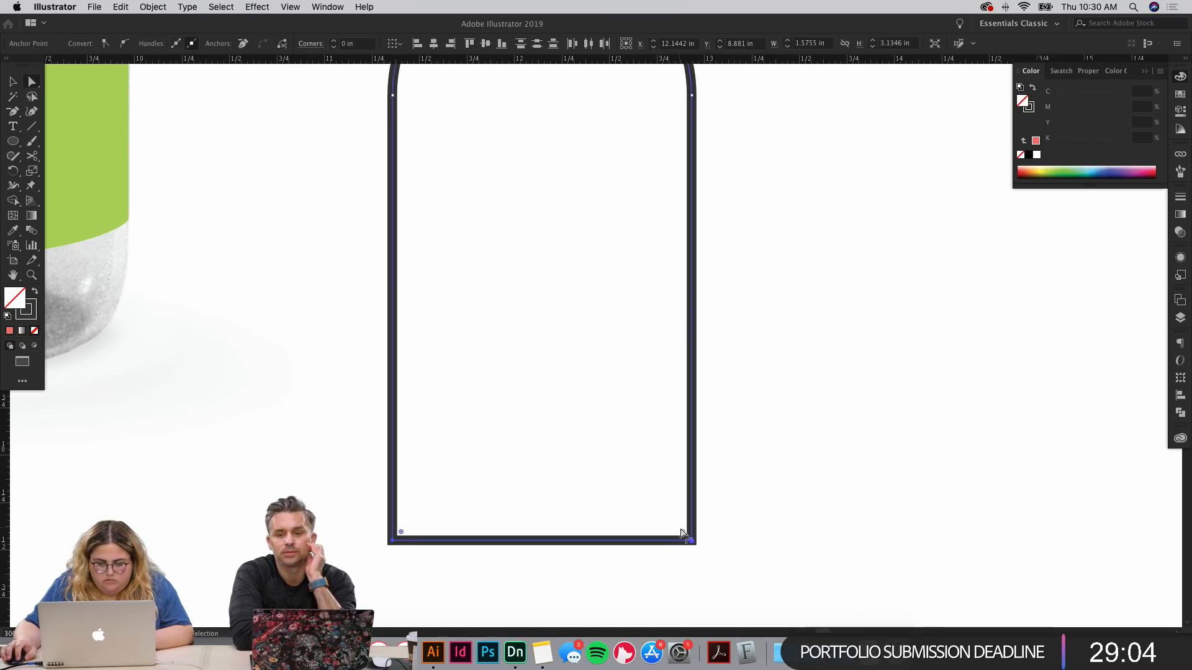
pyautogui.moveTo(681, 532); pyautogui.dragTo(663, 509)
pyautogui.click(800, 492)
pyautogui.press('super+1')
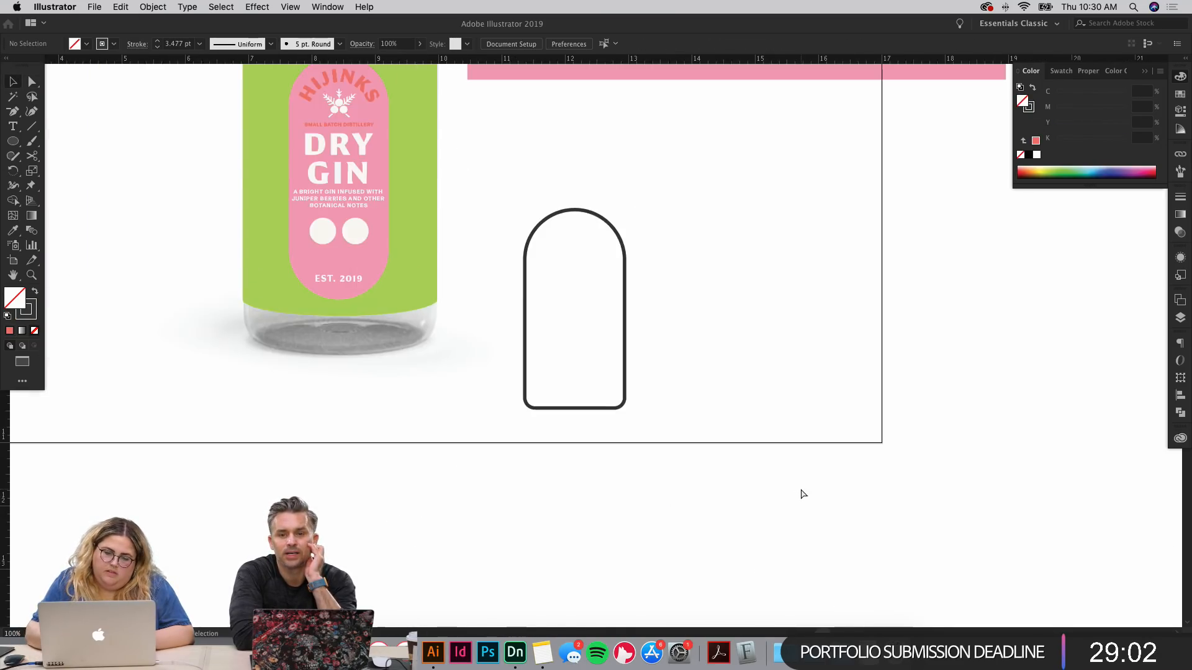
# Step: Fill all the arched HIJINKS letters with a deeper red of about C 11, M 85, Y 60, K 1
pyautogui.press('super+equal')
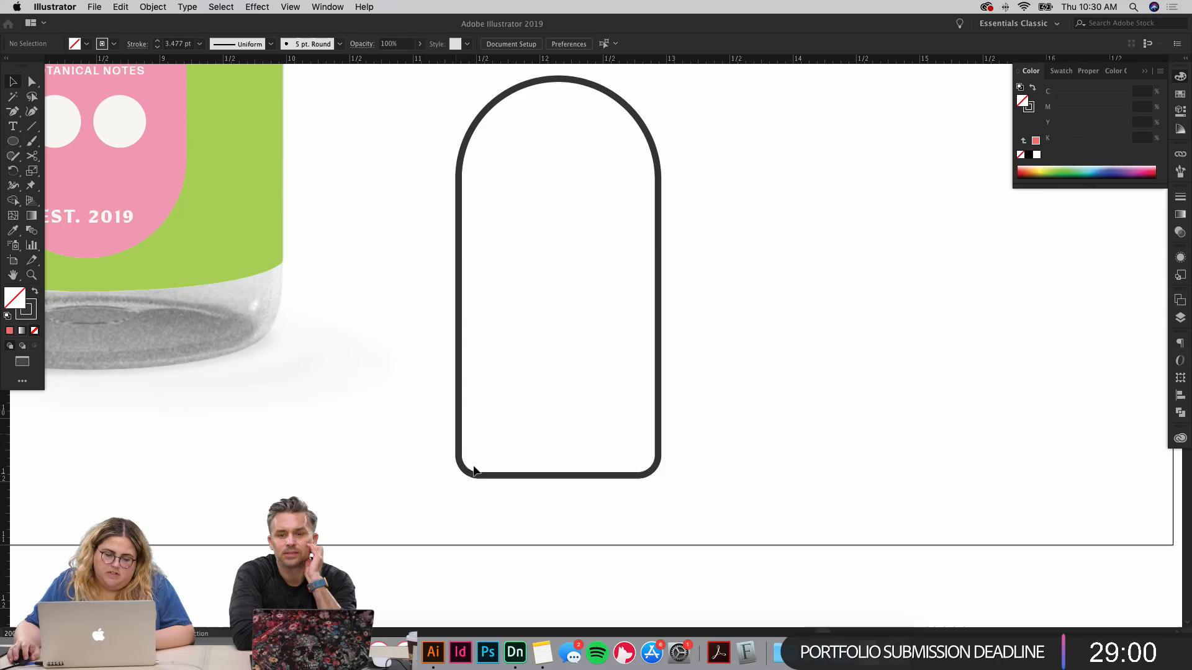
pyautogui.scroll(10, 574, 436)
pyautogui.hscroll(-10, 575, 436)
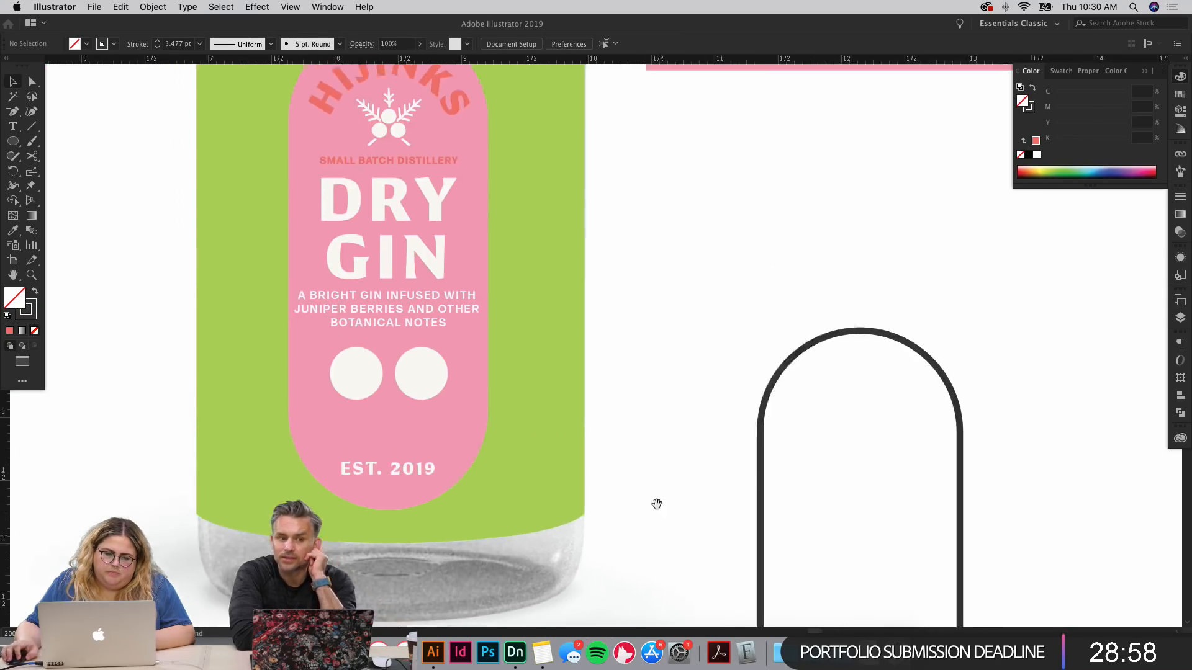
pyautogui.scroll(4, 657, 504)
pyautogui.hscroll(-6, 657, 504)
pyautogui.press('a')
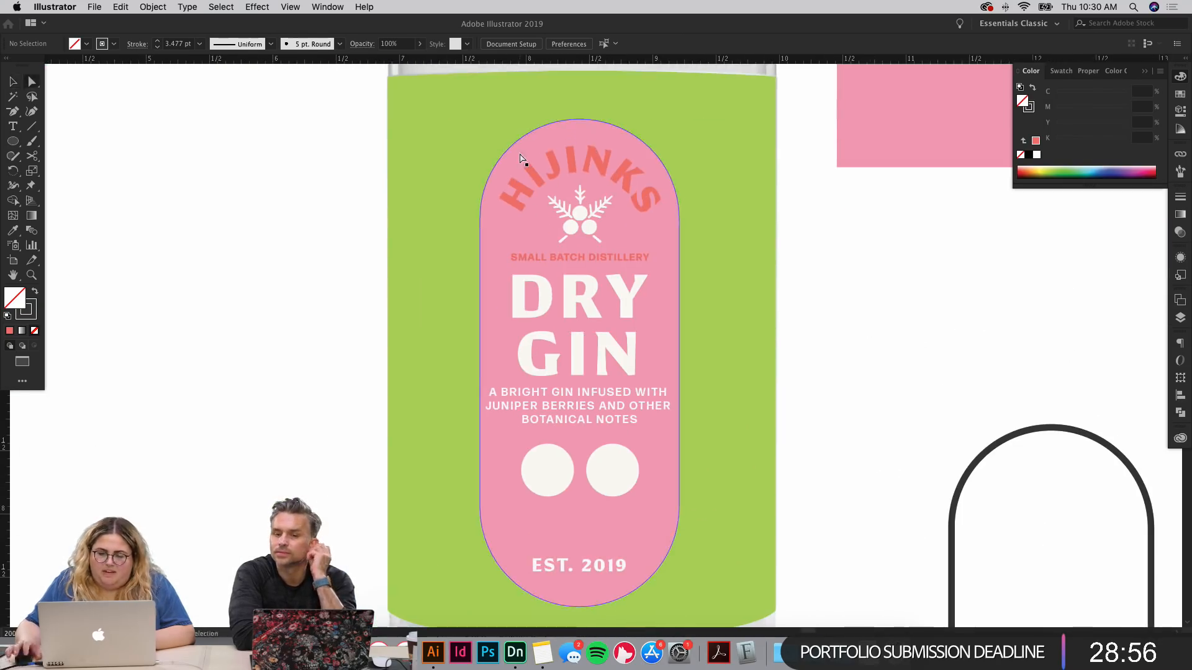
pyautogui.press('v')
pyautogui.press('super+equal')
pyautogui.press('super+equal')
pyautogui.scroll(9, 572, 336)
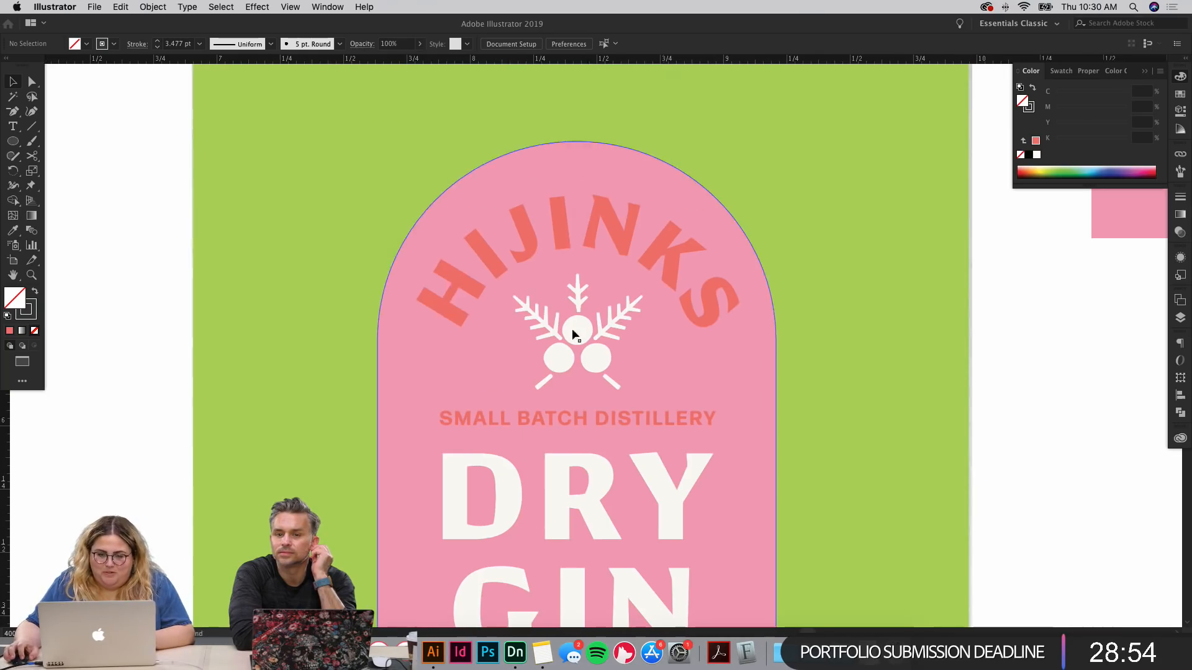
pyautogui.press('a')
pyautogui.click(446, 291)
pyautogui.keyDown('shift'); pyautogui.click(486, 255); pyautogui.keyUp('shift')
pyautogui.keyDown('shift'); pyautogui.click(529, 237); pyautogui.keyUp('shift')
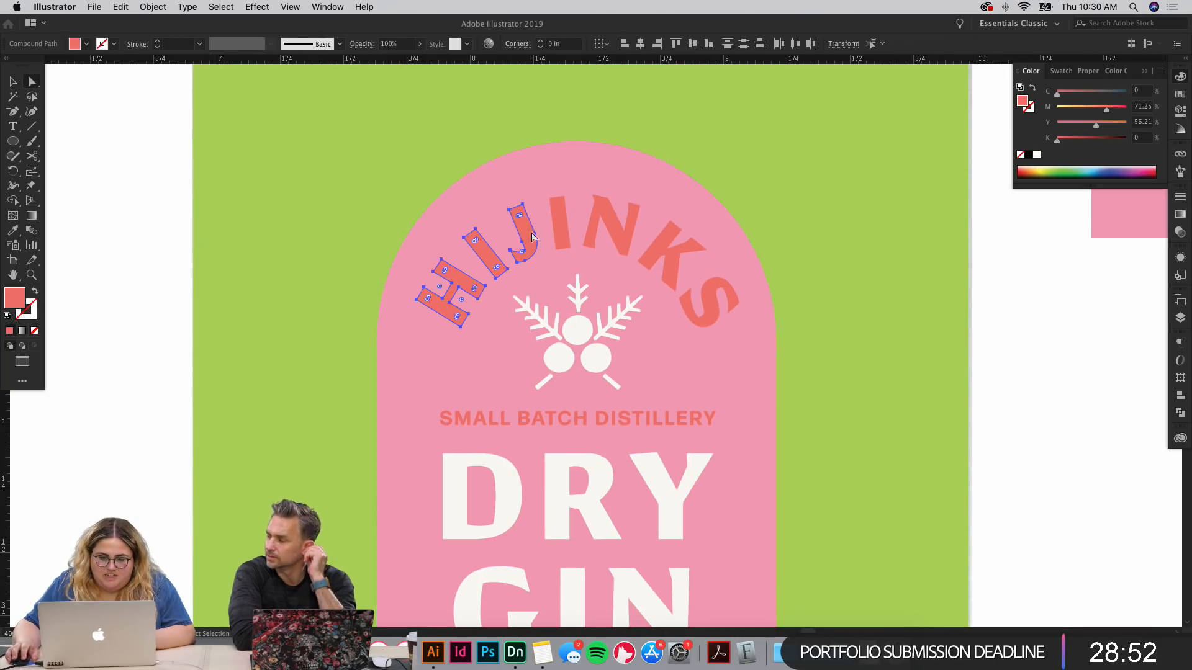
pyautogui.keyDown('shift'); pyautogui.click(561, 223); pyautogui.keyUp('shift')
pyautogui.keyDown('shift'); pyautogui.click(611, 227); pyautogui.keyUp('shift')
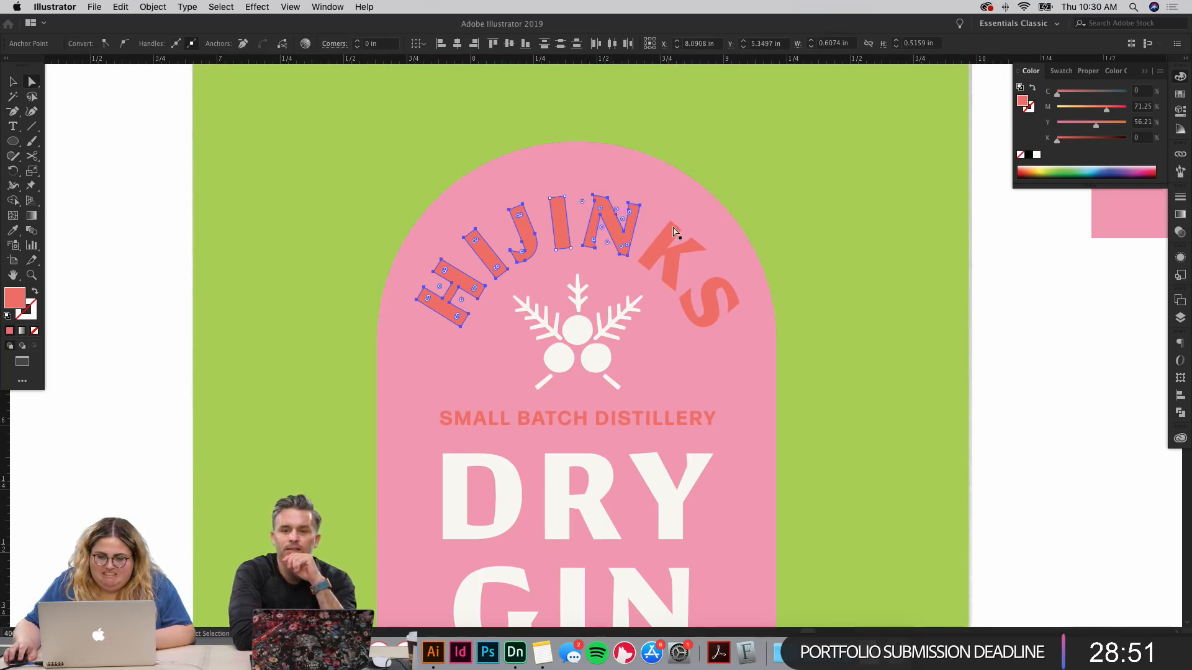
pyautogui.keyDown('shift'); pyautogui.click(729, 290); pyautogui.keyUp('shift')
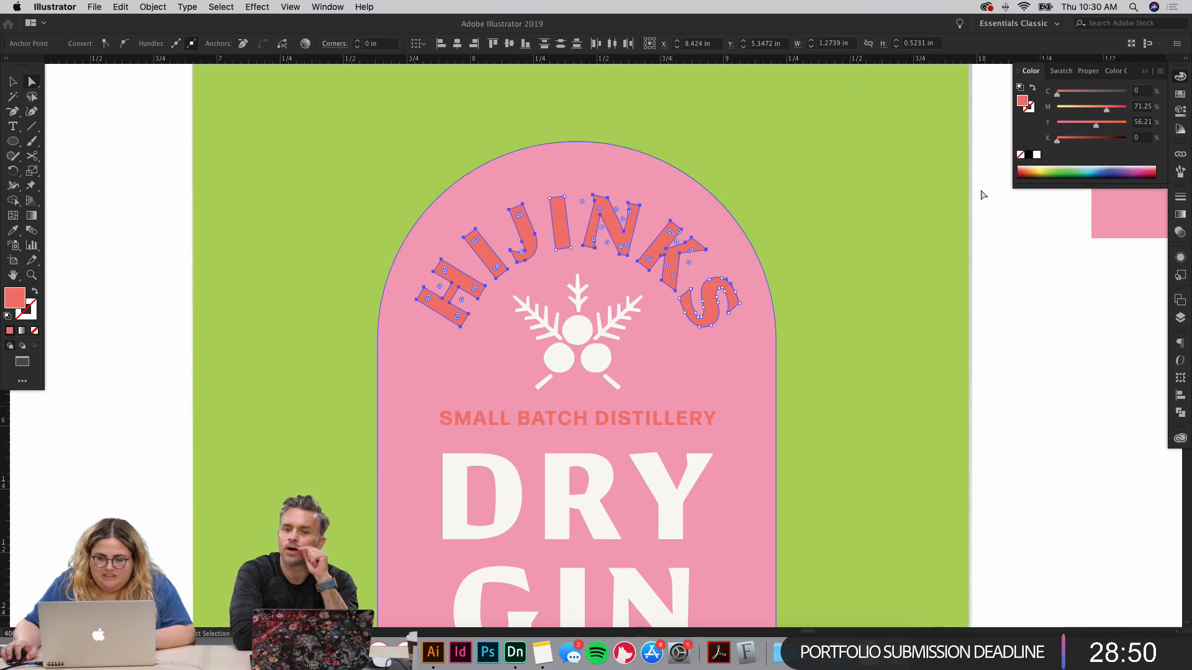
pyautogui.doubleClick(1023, 101)
pyautogui.click(178, 167)
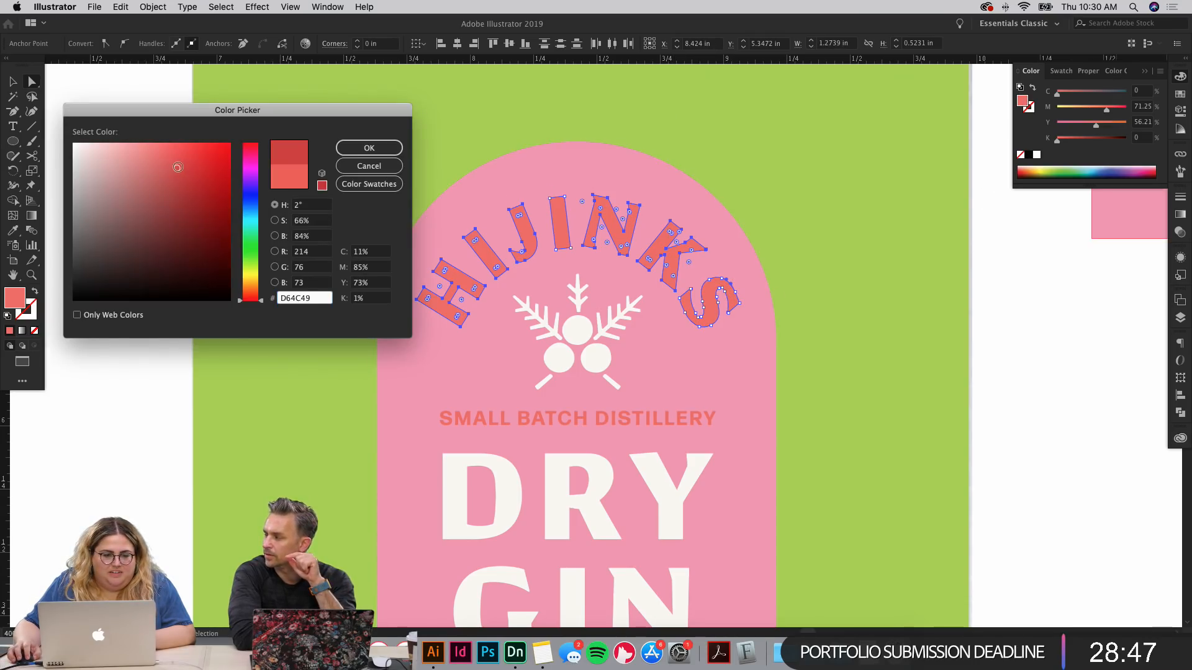
pyautogui.click(358, 149)
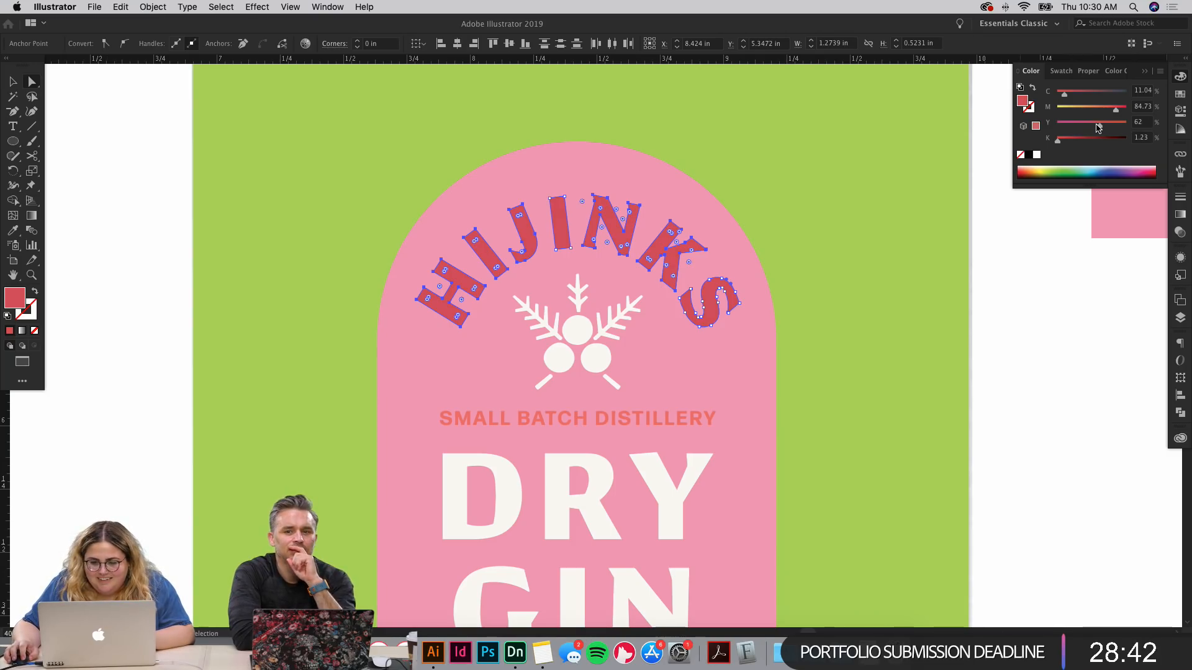
pyautogui.click(1018, 360)
# Step: Match the SMALL BATCH DISTILLERY line to the deeper red of the HIJINKS letters
pyautogui.press('v')
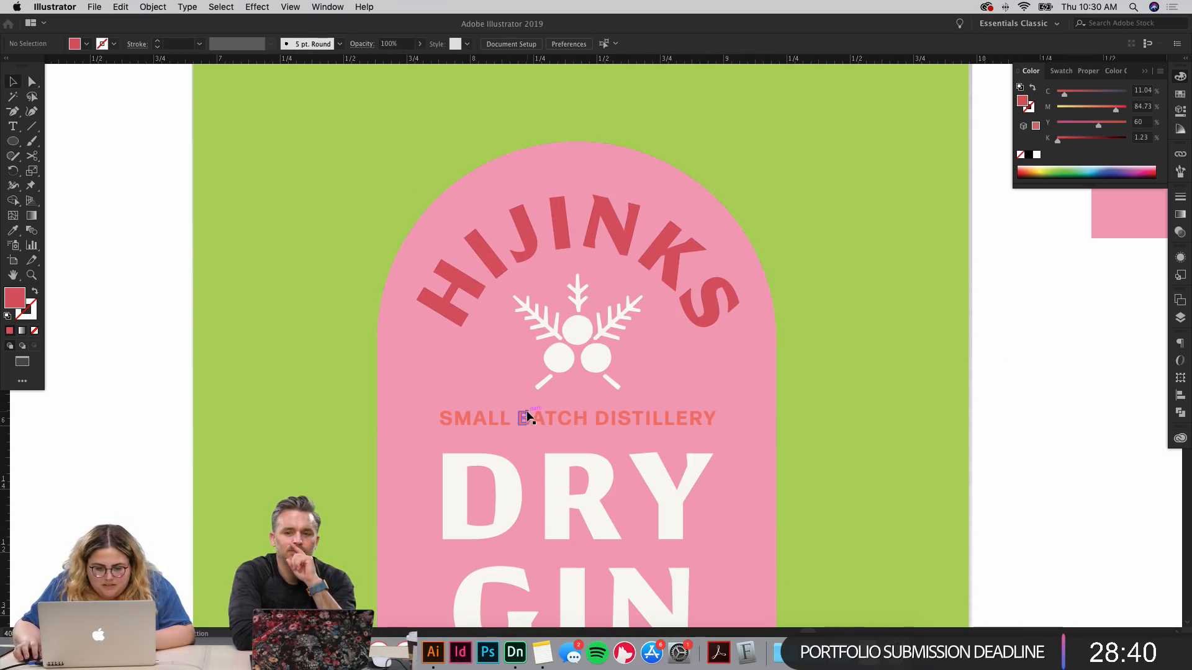
pyautogui.doubleClick(525, 417)
pyautogui.click(713, 420)
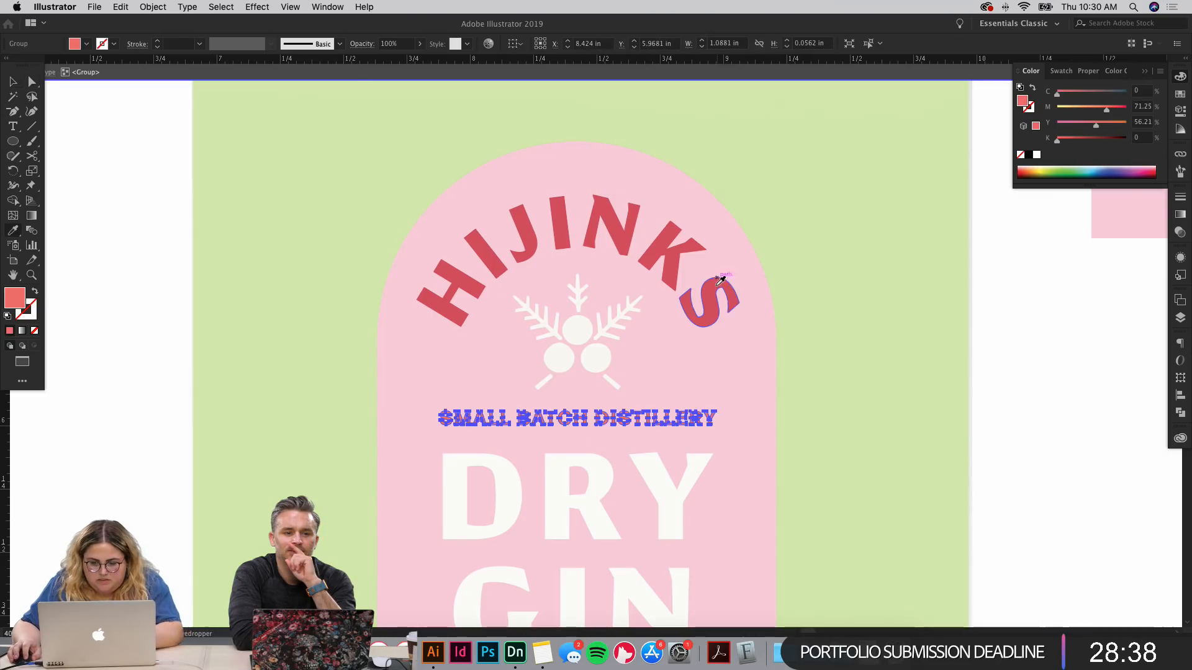
pyautogui.click(1034, 332)
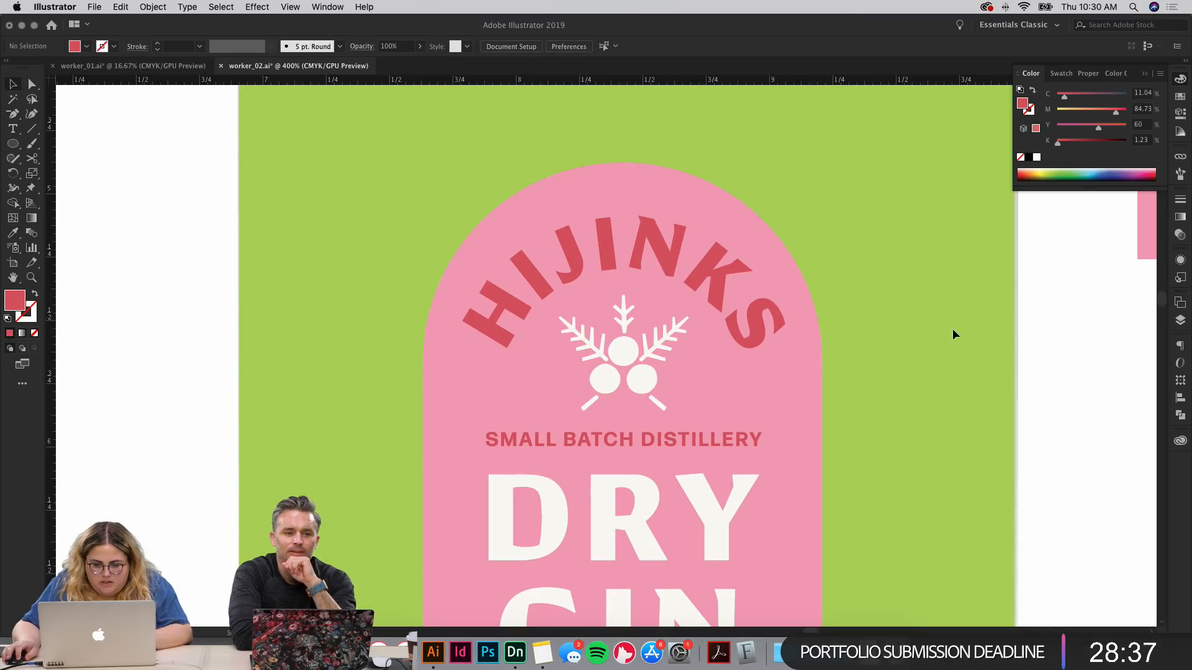
# Step: Try a bright blue fill of about C 75, M 15, Y 9, K 0 on the logo's three berries
pyautogui.click(623, 351)
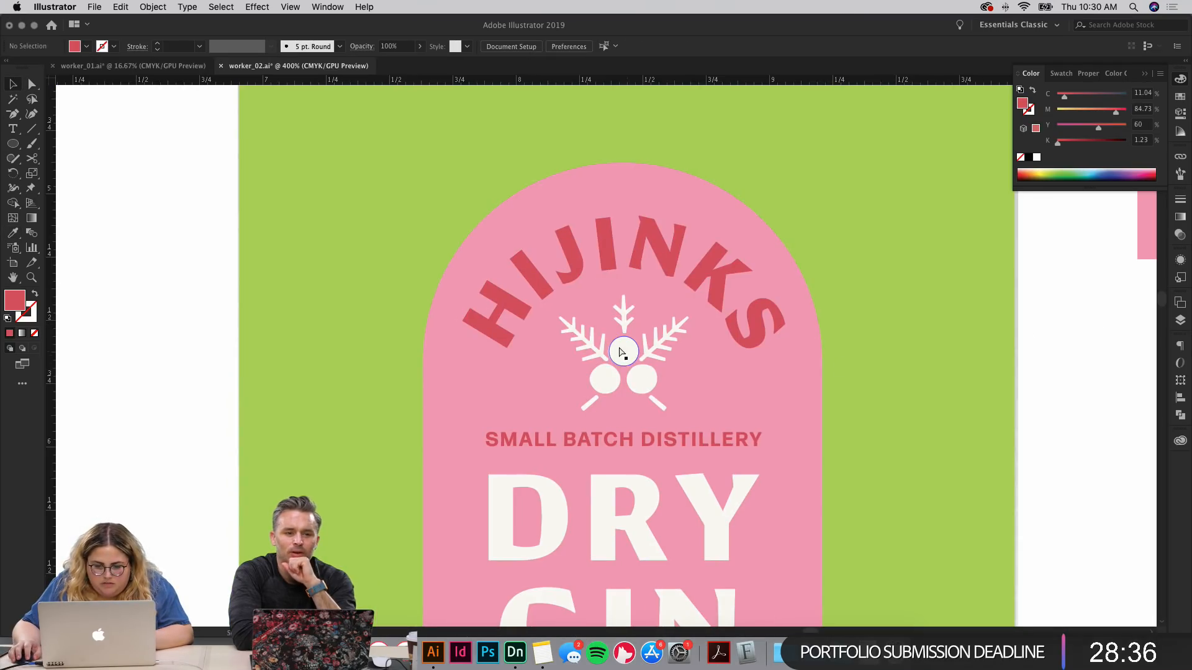
pyautogui.press('a')
pyautogui.keyDown('shift'); pyautogui.click(608, 380); pyautogui.keyUp('shift')
pyautogui.keyDown('shift'); pyautogui.click(643, 379); pyautogui.keyUp('shift')
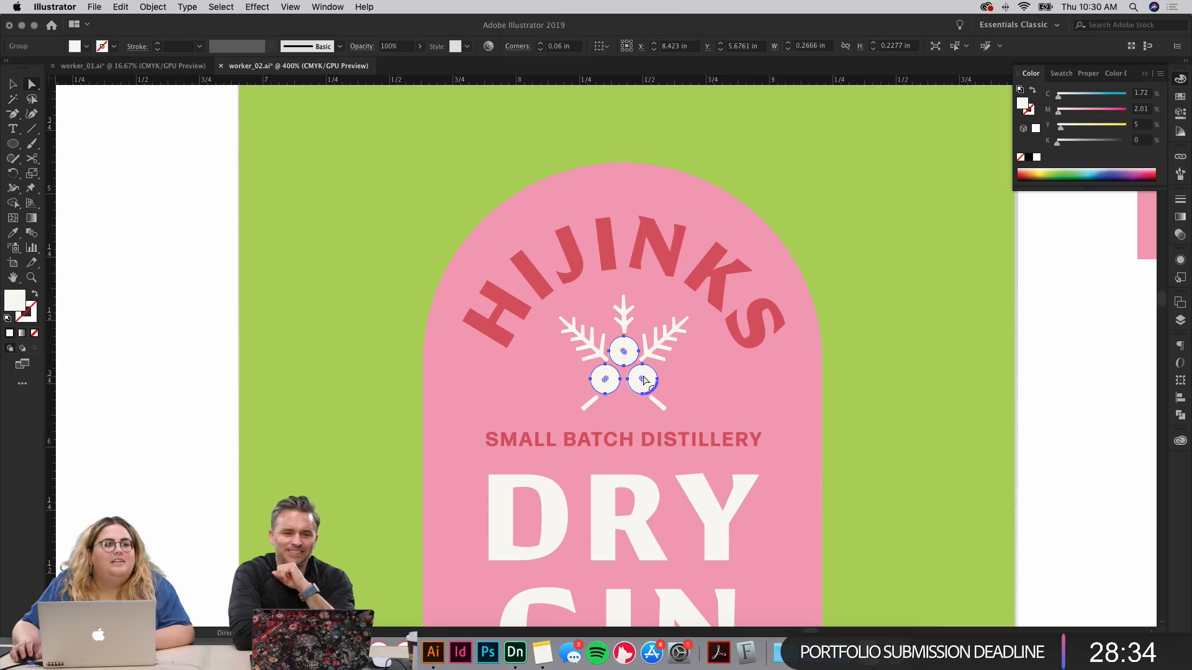
pyautogui.hscroll(3, 658, 375)
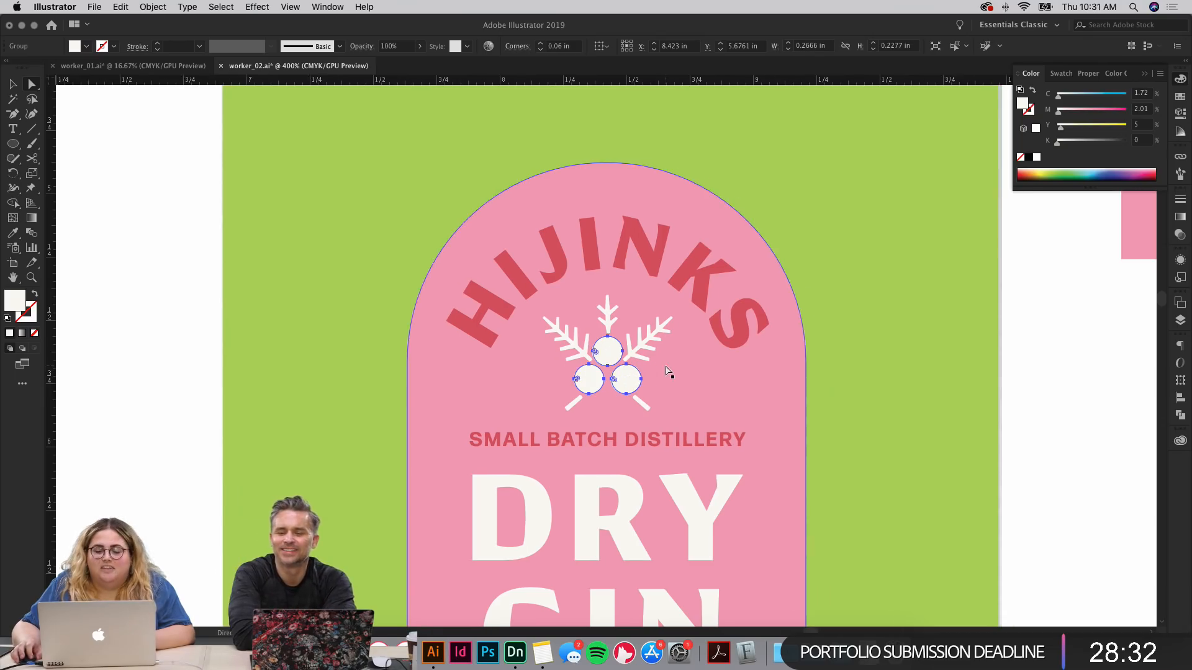
pyautogui.click(1096, 172)
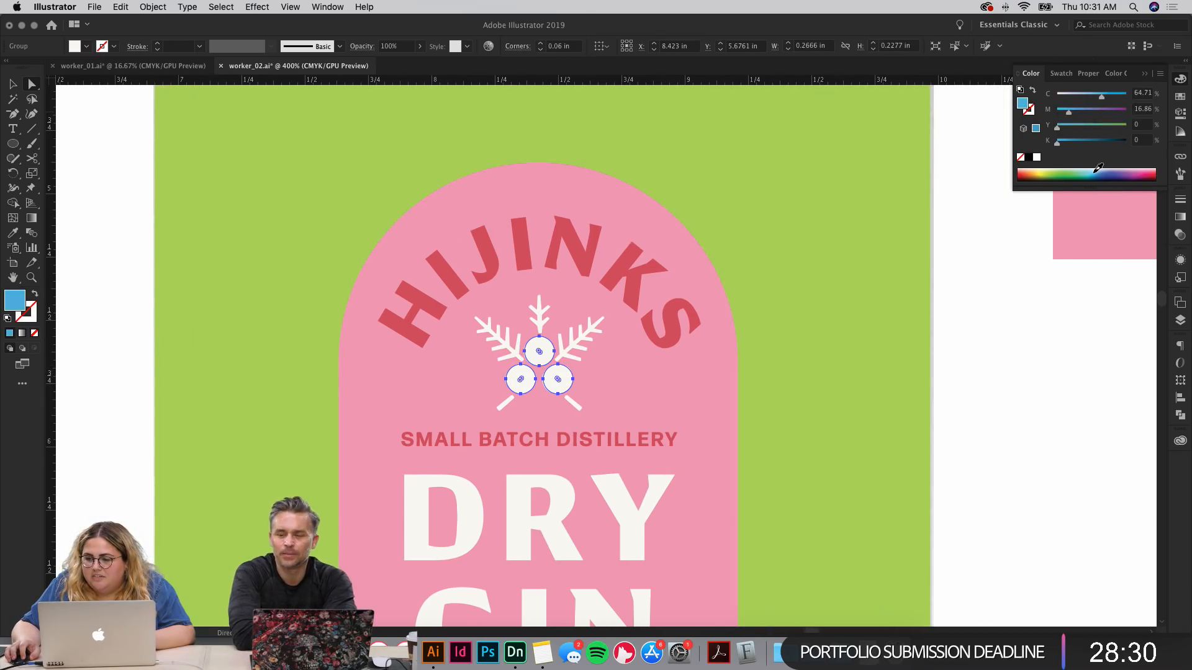
pyautogui.moveTo(1091, 173); pyautogui.dragTo(1092, 175)
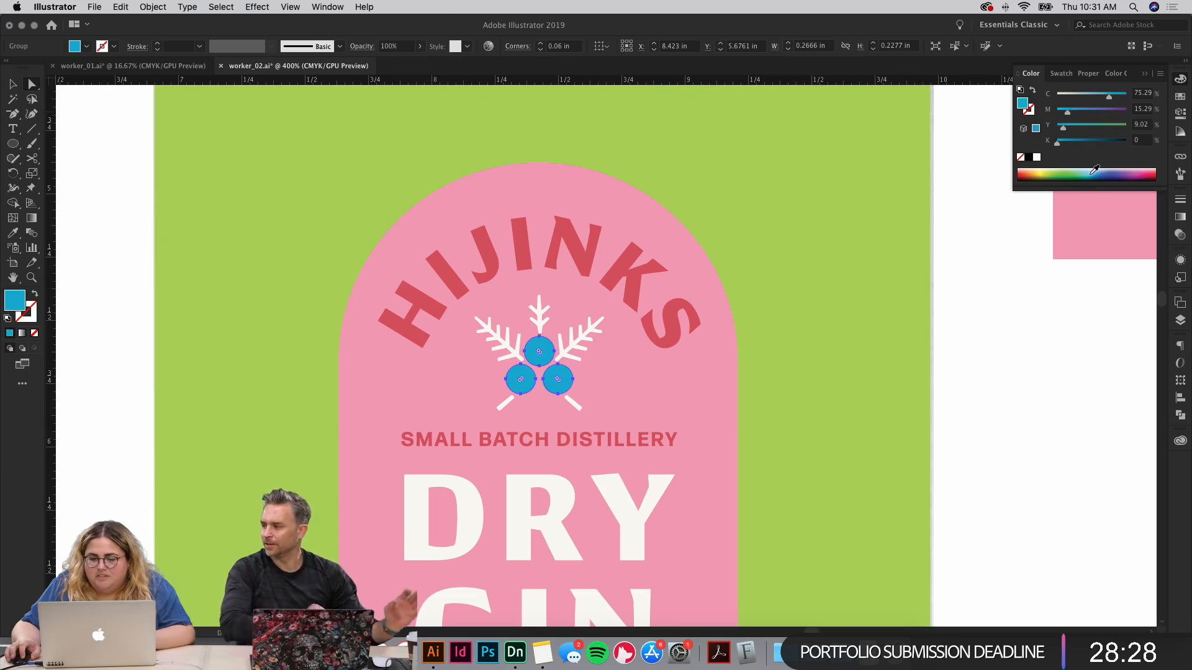
# Step: Try a darker teal blue of about C 83, M 35, Y 21, K 12 on the three berries
pyautogui.doubleClick(1024, 105)
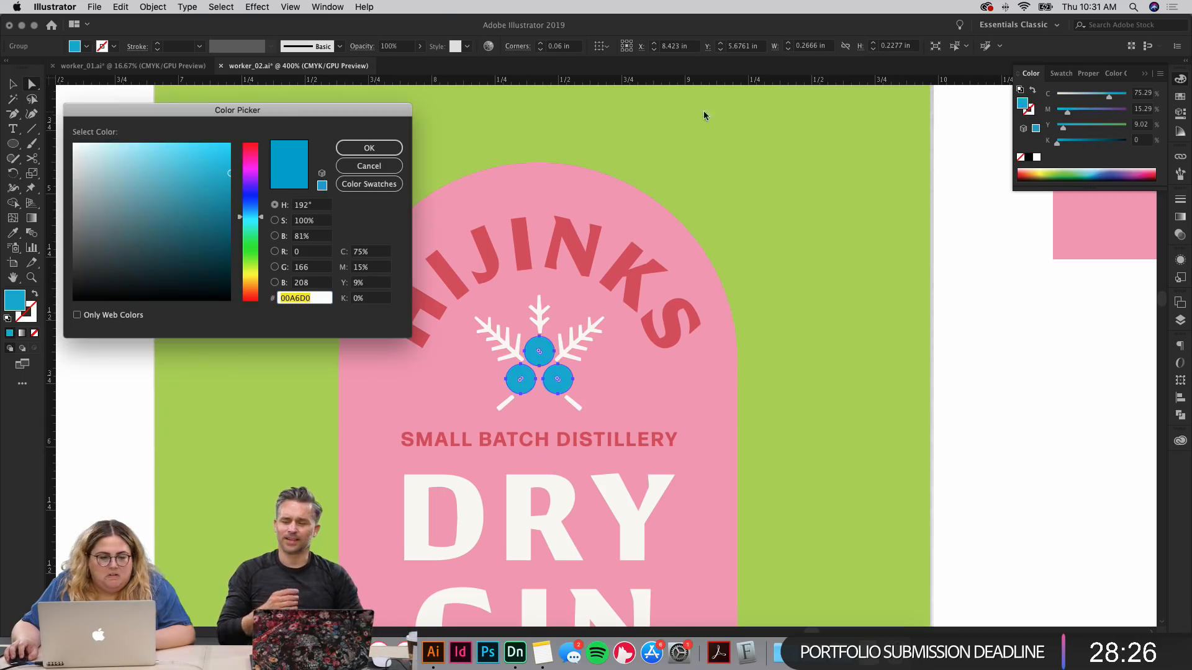
pyautogui.click(152, 218)
pyautogui.click(357, 149)
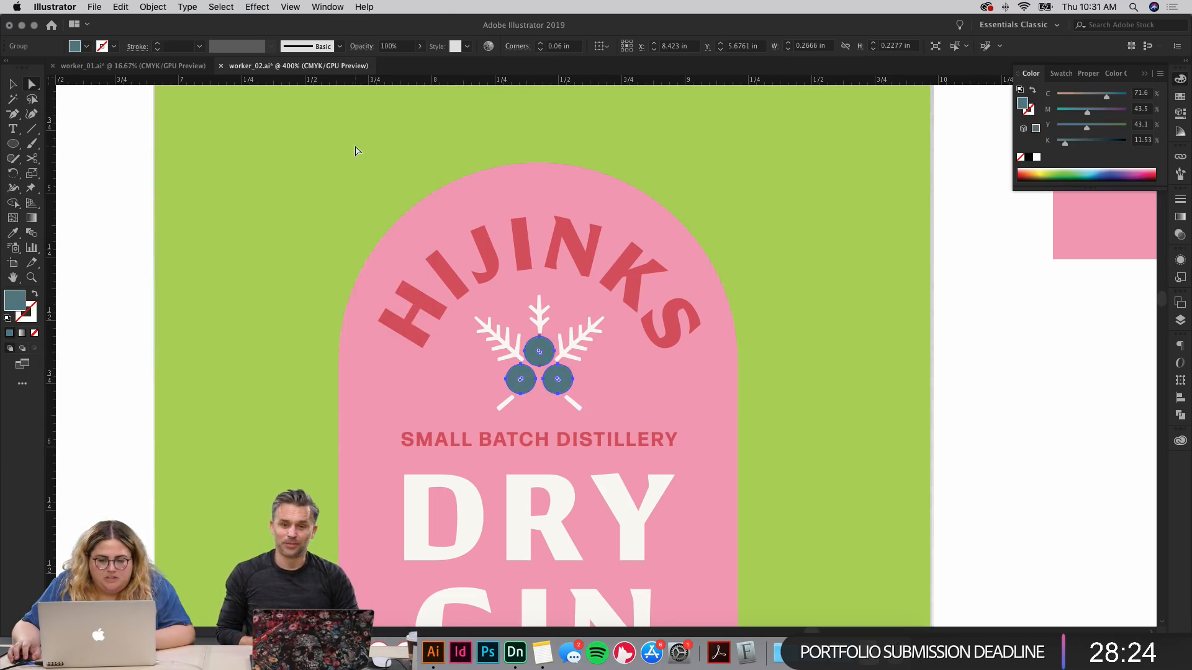
pyautogui.moveTo(1114, 100); pyautogui.dragTo(1116, 100)
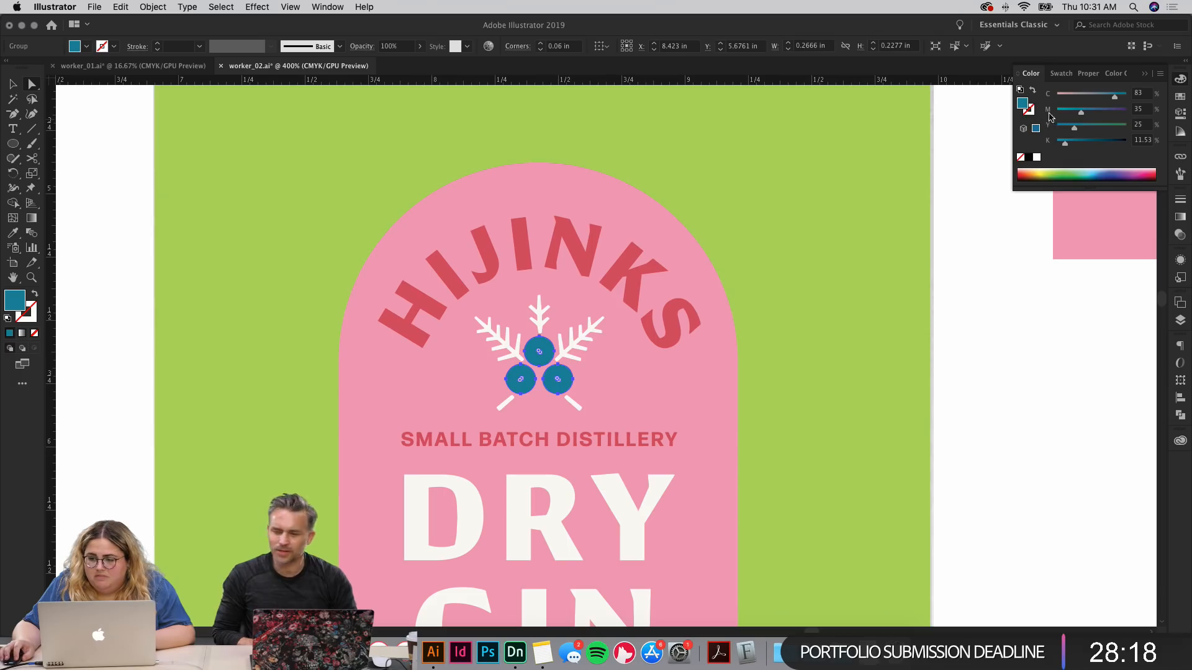
# Step: Try the muted teal #549EAF as the fill of the three berries
pyautogui.doubleClick(1023, 105)
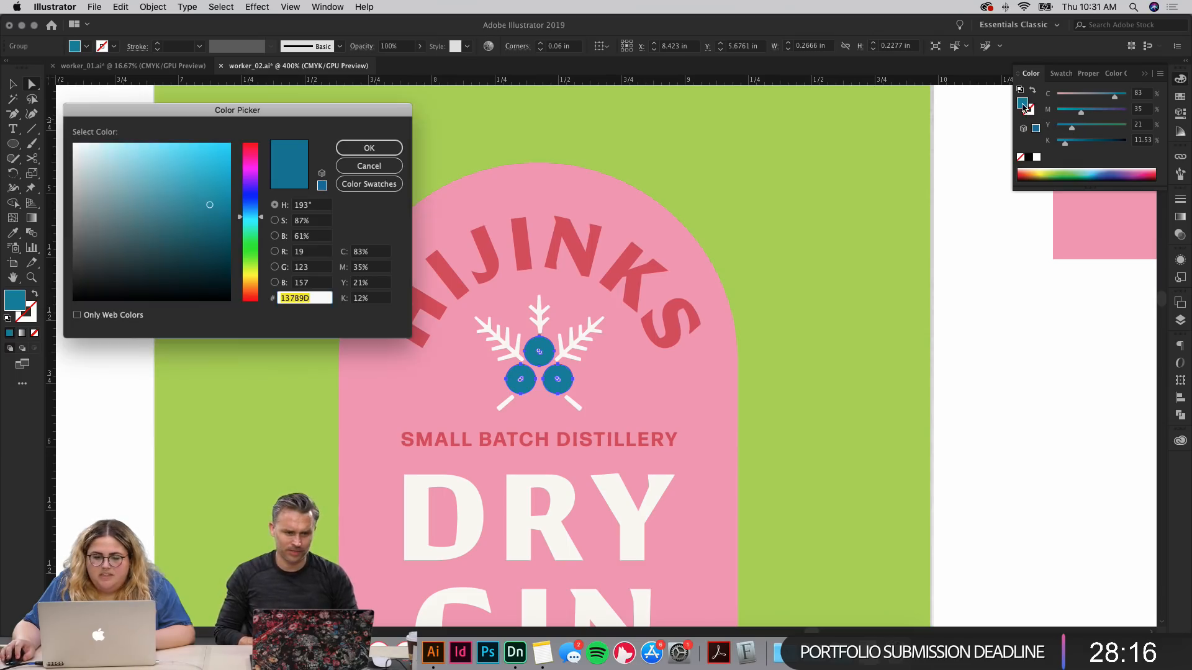
pyautogui.click(156, 190)
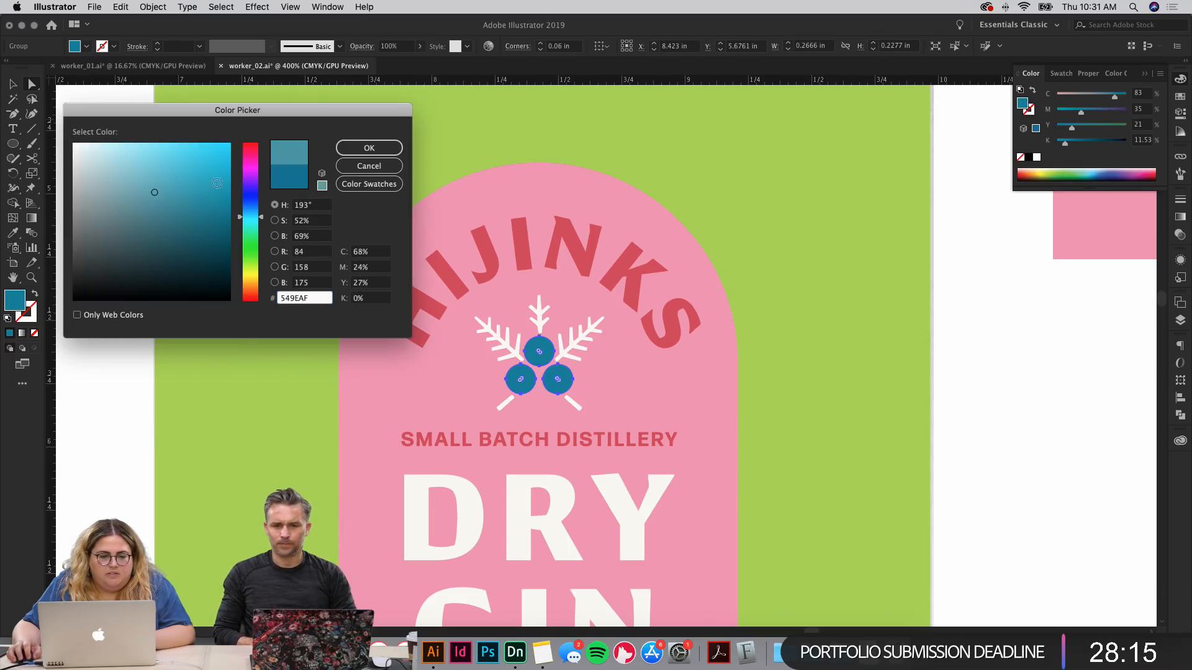
pyautogui.click(343, 153)
pyautogui.press('v')
pyautogui.click(75, 199)
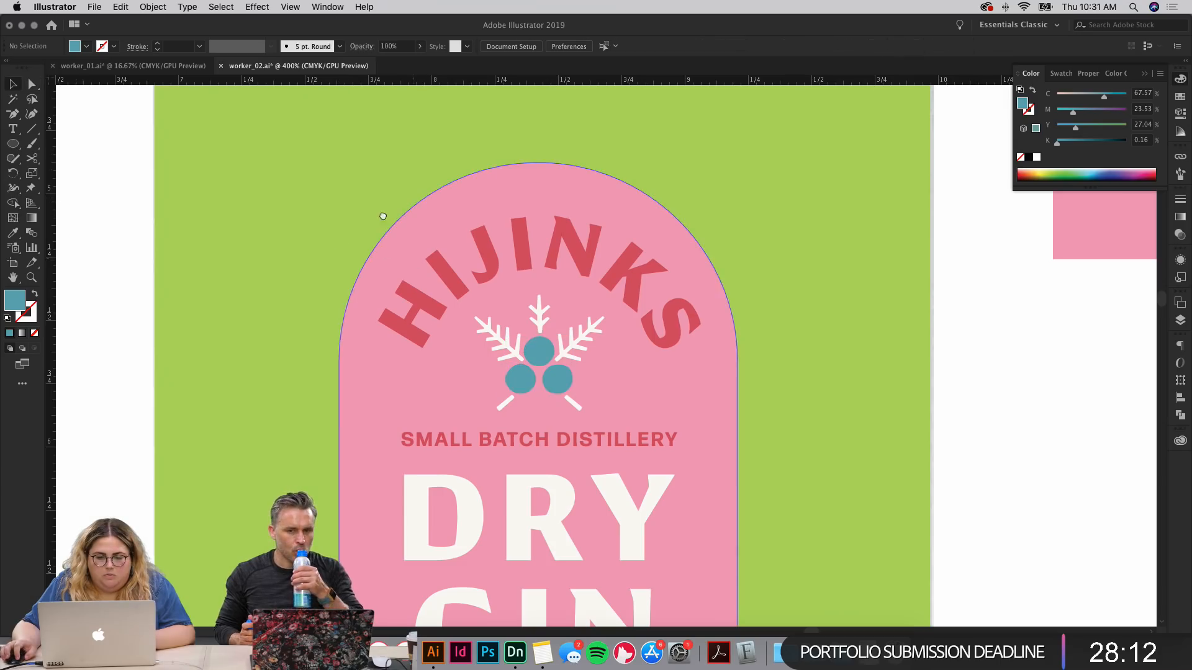
# Step: Fill the three berries in the logo with a pale blue of about C 38, M 5, Y 14, K 0
pyautogui.moveTo(414, 257); pyautogui.dragTo(390, 224)
pyautogui.press('a')
pyautogui.click(500, 353)
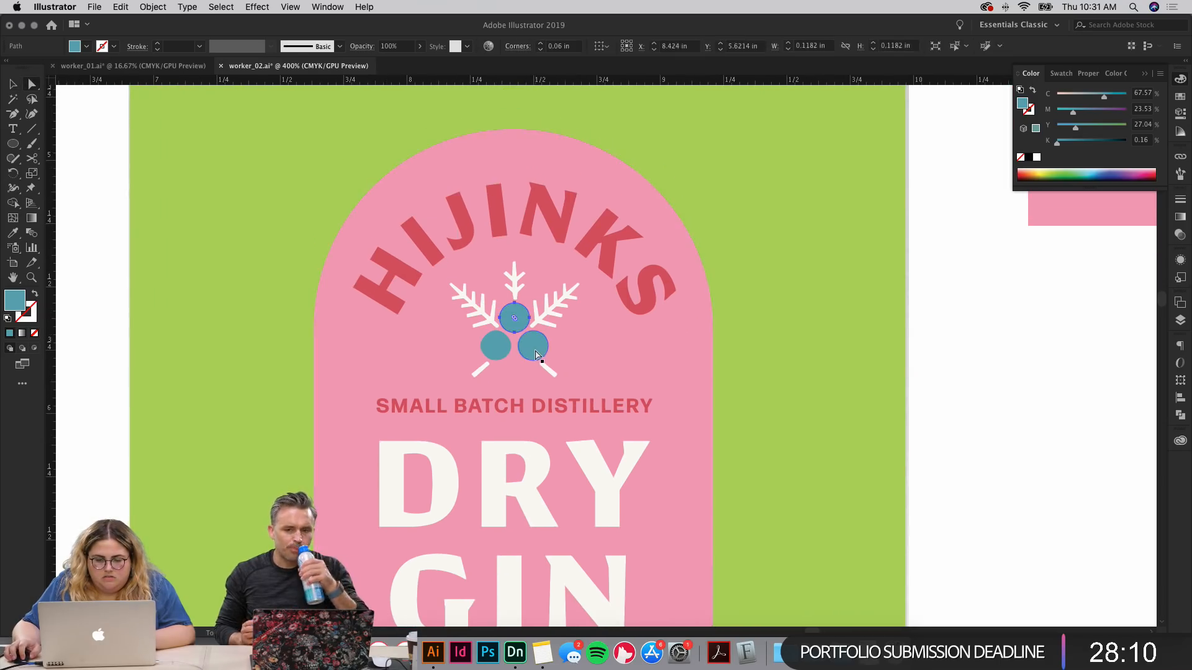
pyautogui.press('v')
pyautogui.doubleClick(1022, 103)
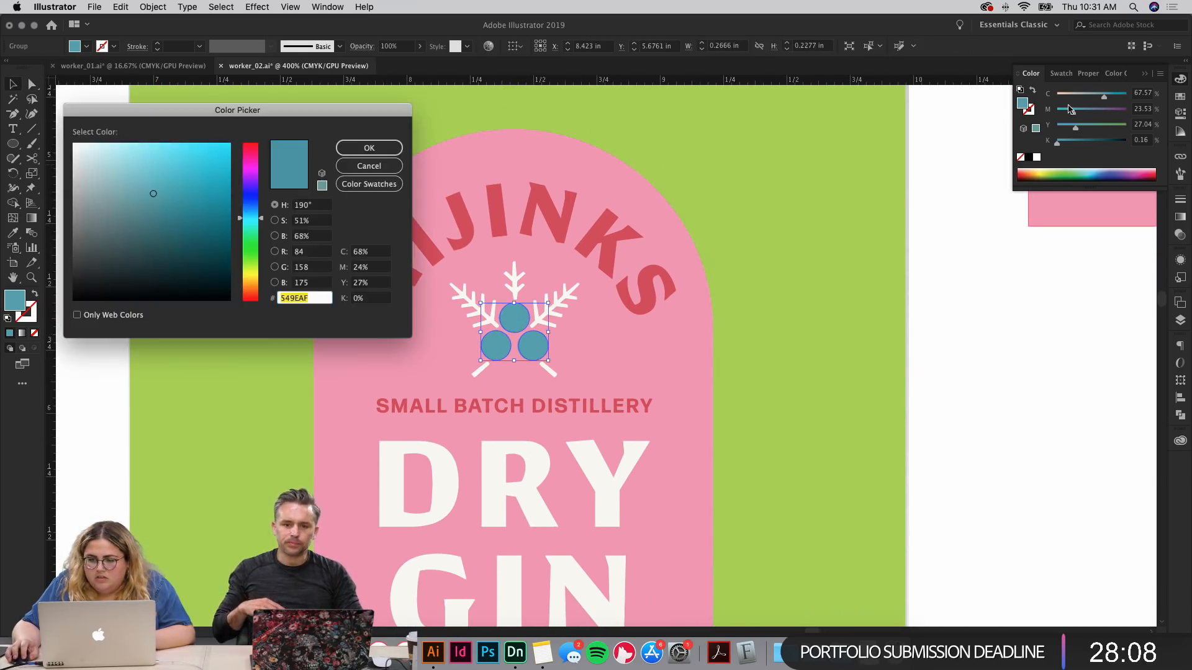
pyautogui.click(113, 168)
pyautogui.click(357, 147)
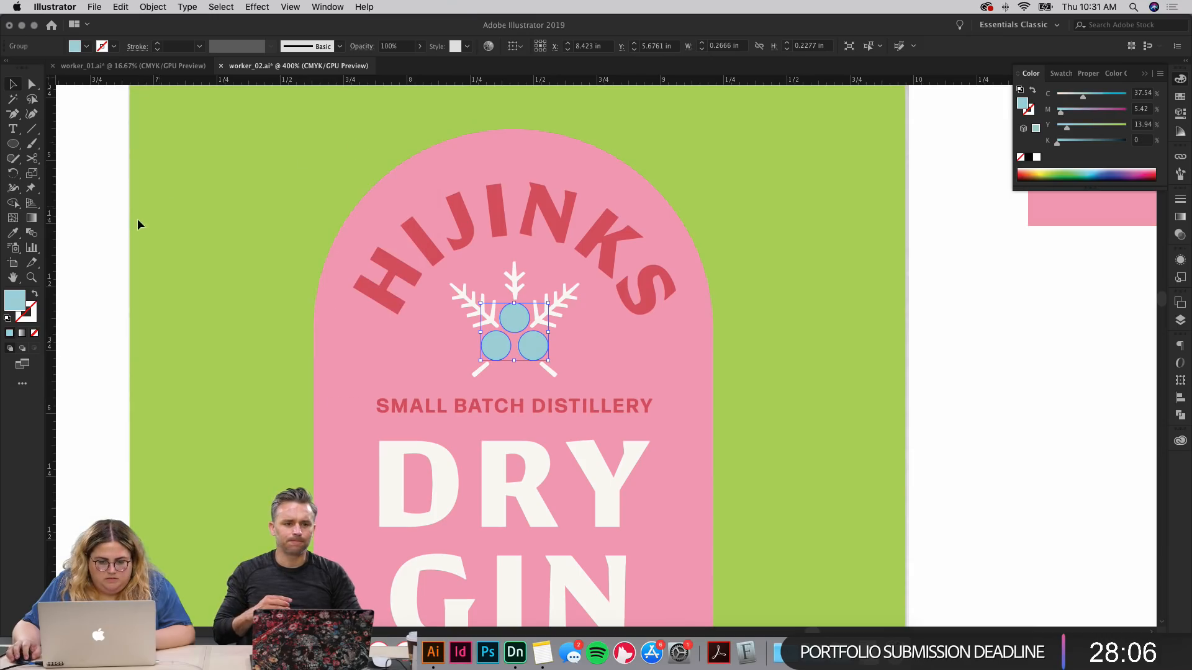
pyautogui.click(113, 241)
pyautogui.moveTo(114, 242); pyautogui.dragTo(178, 116)
pyautogui.moveTo(149, 257); pyautogui.dragTo(200, 250)
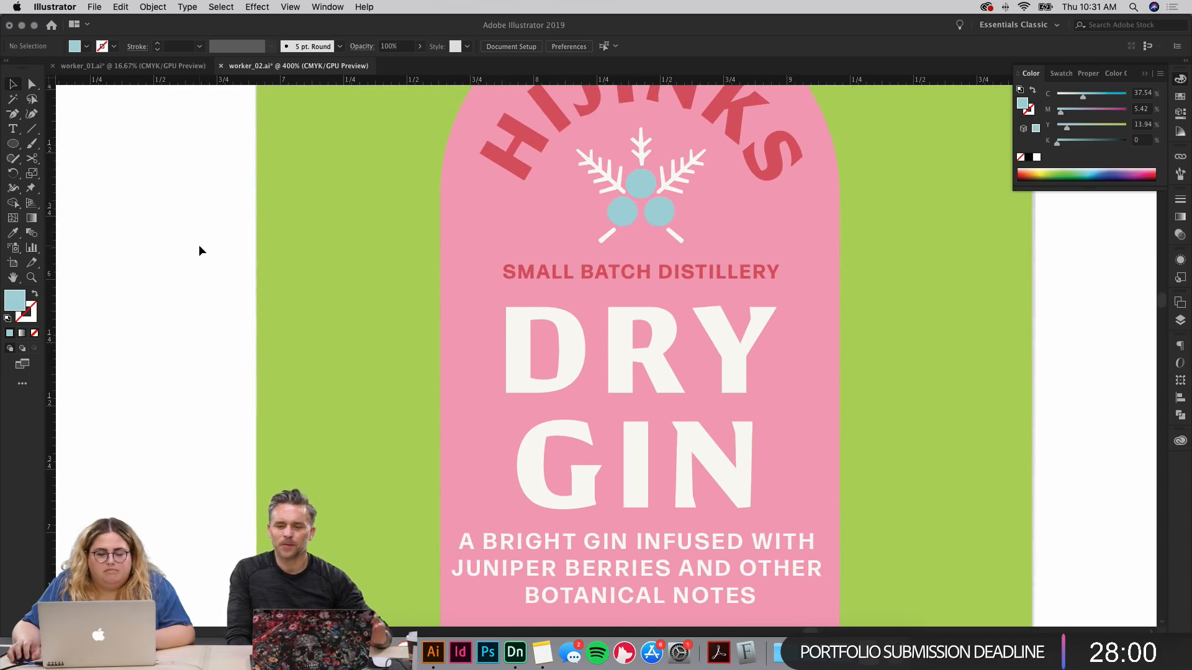
# Step: Recolor the three-line gin description with the red of the HIJINKS lettering, about C 11, M 85, Y 60, K 1
pyautogui.click(555, 345)
pyautogui.keyDown('shift'); pyautogui.click(620, 348); pyautogui.keyUp('shift')
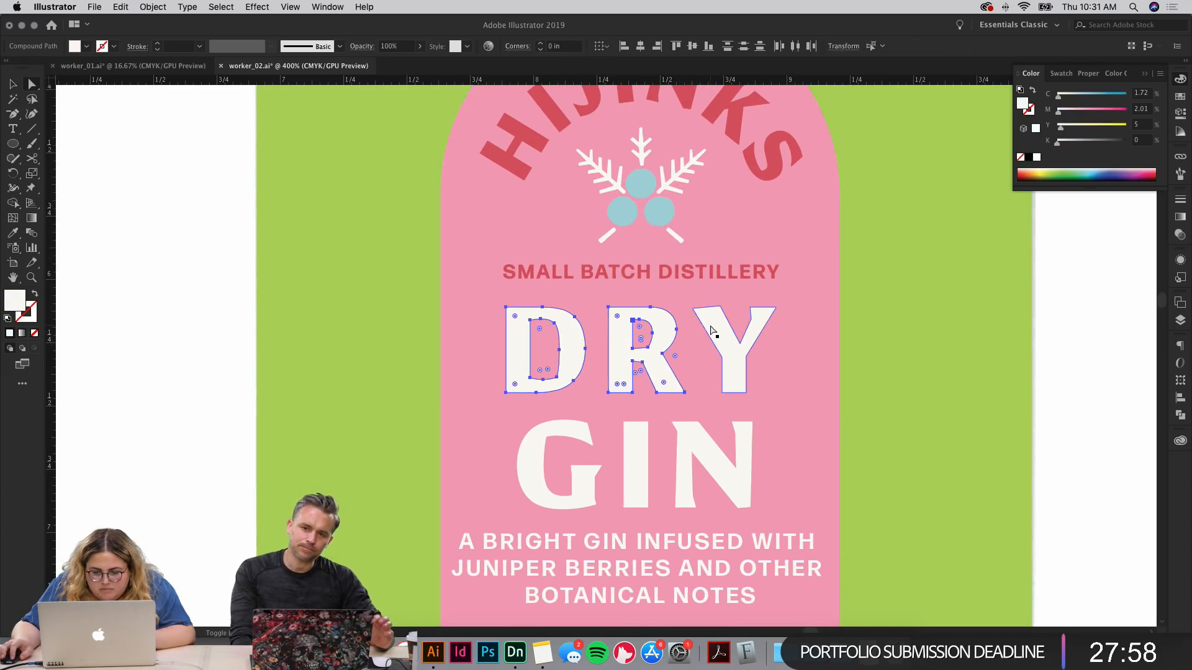
pyautogui.scroll(-3, 902, 446)
pyautogui.hscroll(4, 902, 447)
pyautogui.click(1048, 360)
pyautogui.click(523, 460)
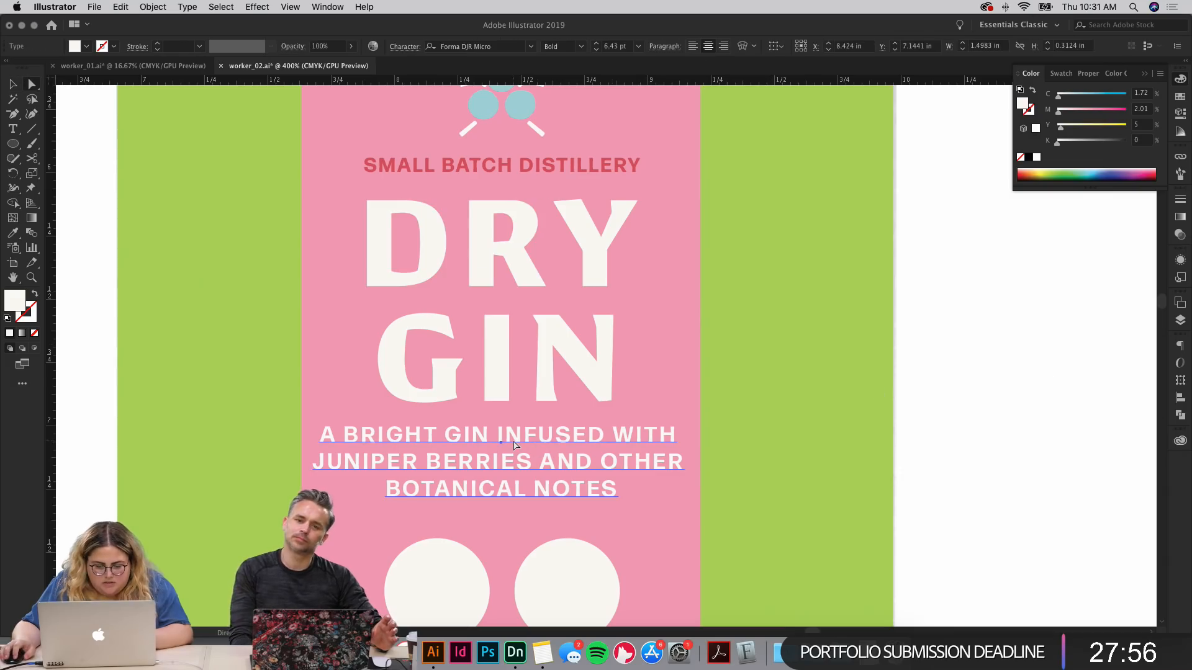
pyautogui.press('i')
pyautogui.scroll(6, 497, 407)
pyautogui.click(546, 159)
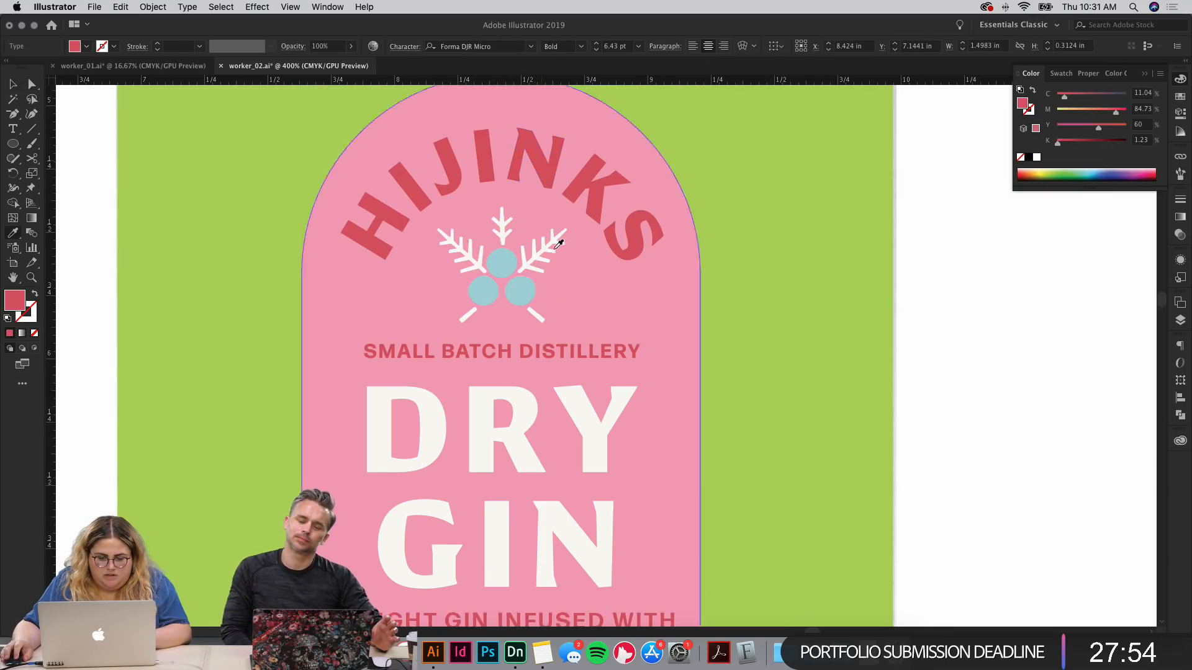
# Step: Turn the two cream circles below the description into unfilled circles with a 1 pt red outline
pyautogui.scroll(-5, 555, 242)
pyautogui.scroll(-3, 558, 242)
pyautogui.press('a')
pyautogui.click(481, 338)
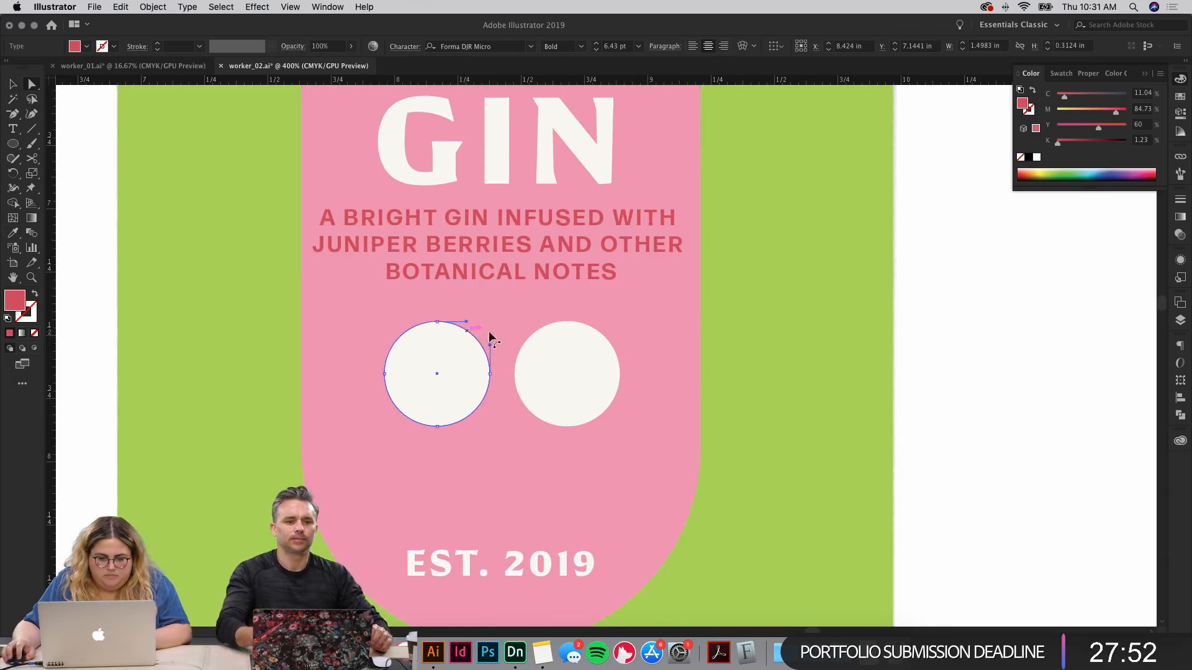
pyautogui.keyDown('shift'); pyautogui.click(559, 335); pyautogui.keyUp('shift')
pyautogui.press('i')
pyautogui.click(470, 214)
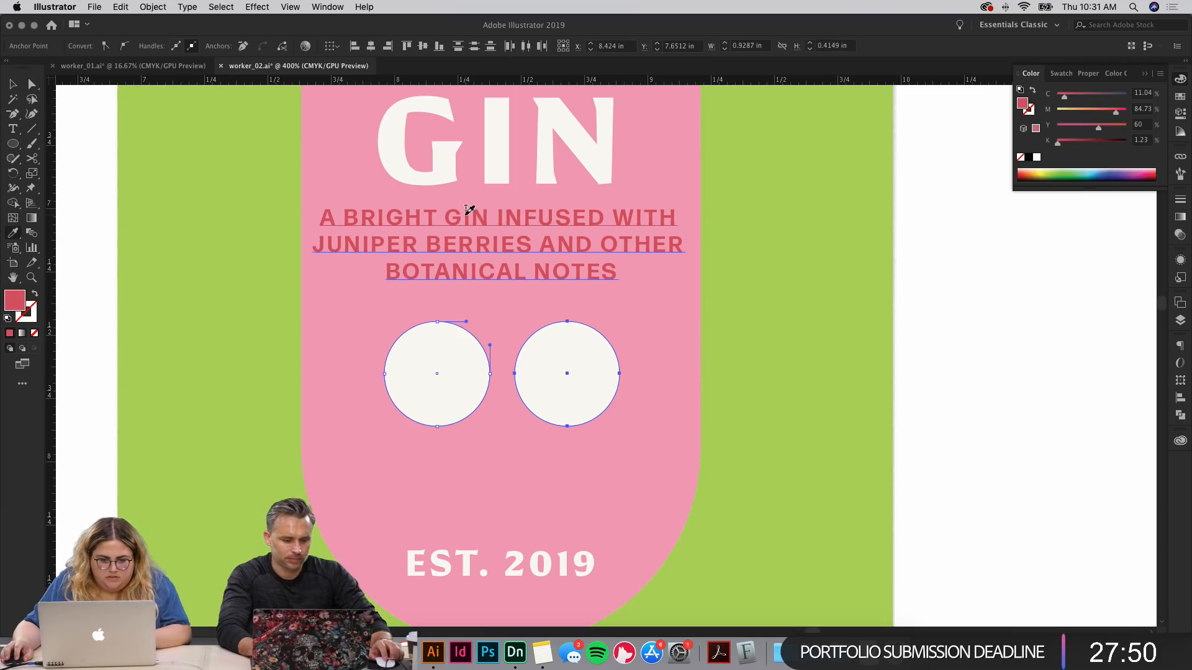
pyautogui.click(35, 296)
pyautogui.click(80, 324)
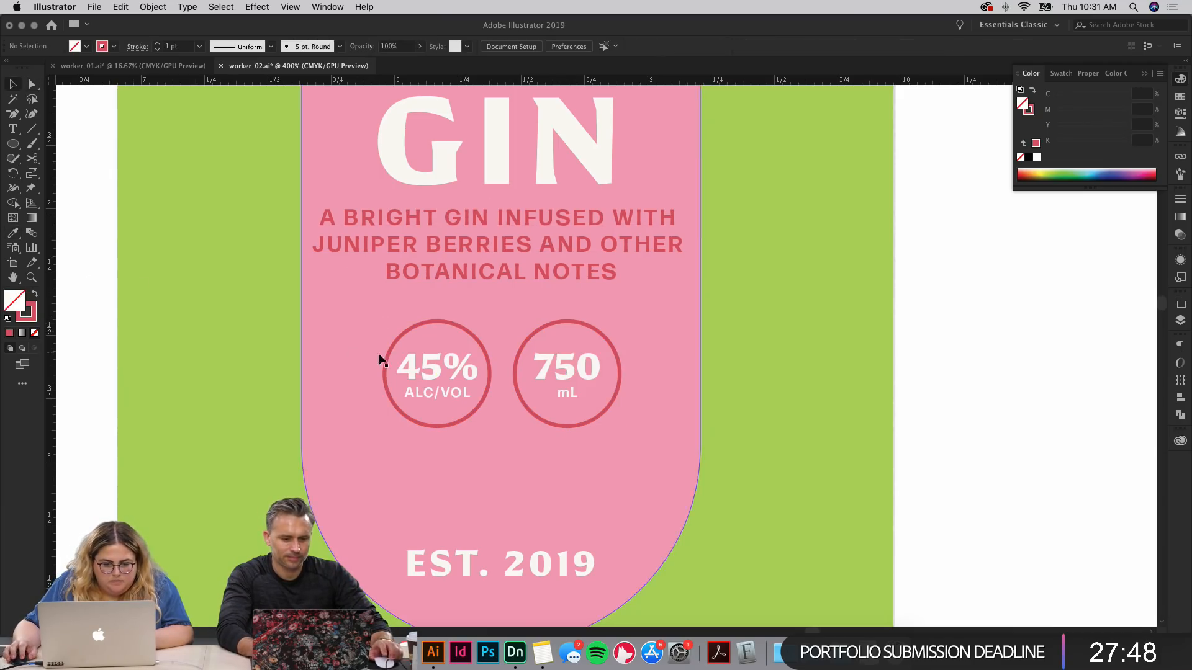
# Step: Fill the 45% ALC/VOL and 750 mL lettering inside the circles with the same red, without a stroke
pyautogui.click(424, 370)
pyautogui.keyDown('shift'); pyautogui.click(566, 394); pyautogui.keyUp('shift')
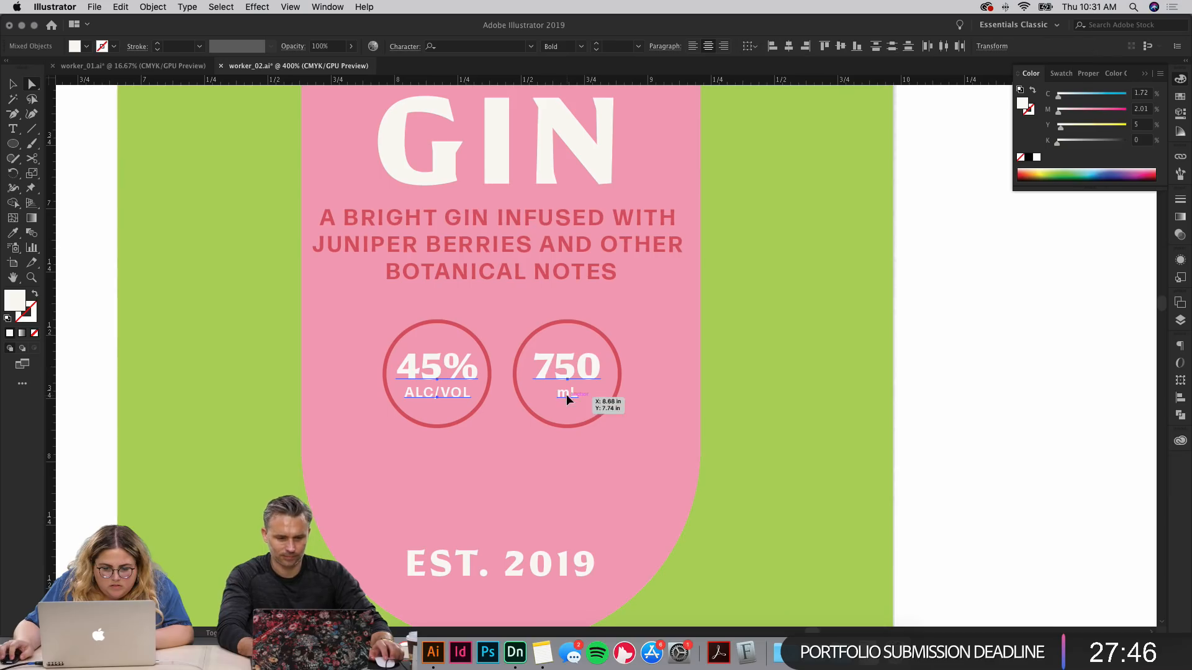
pyautogui.press('i')
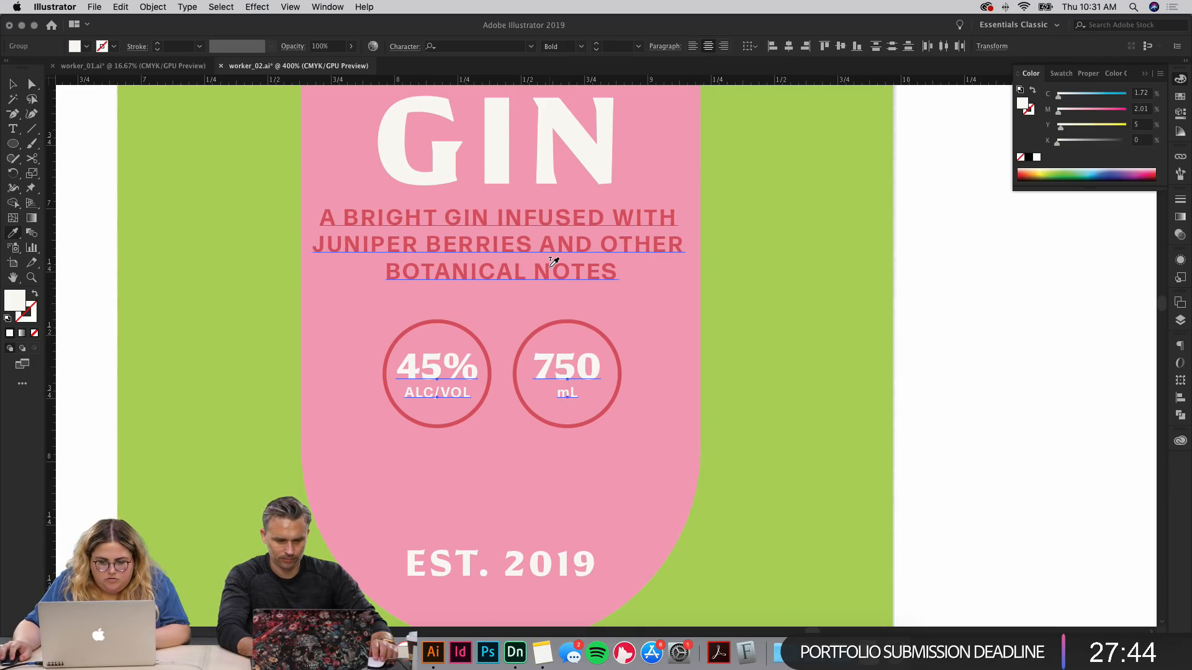
pyautogui.click(554, 322)
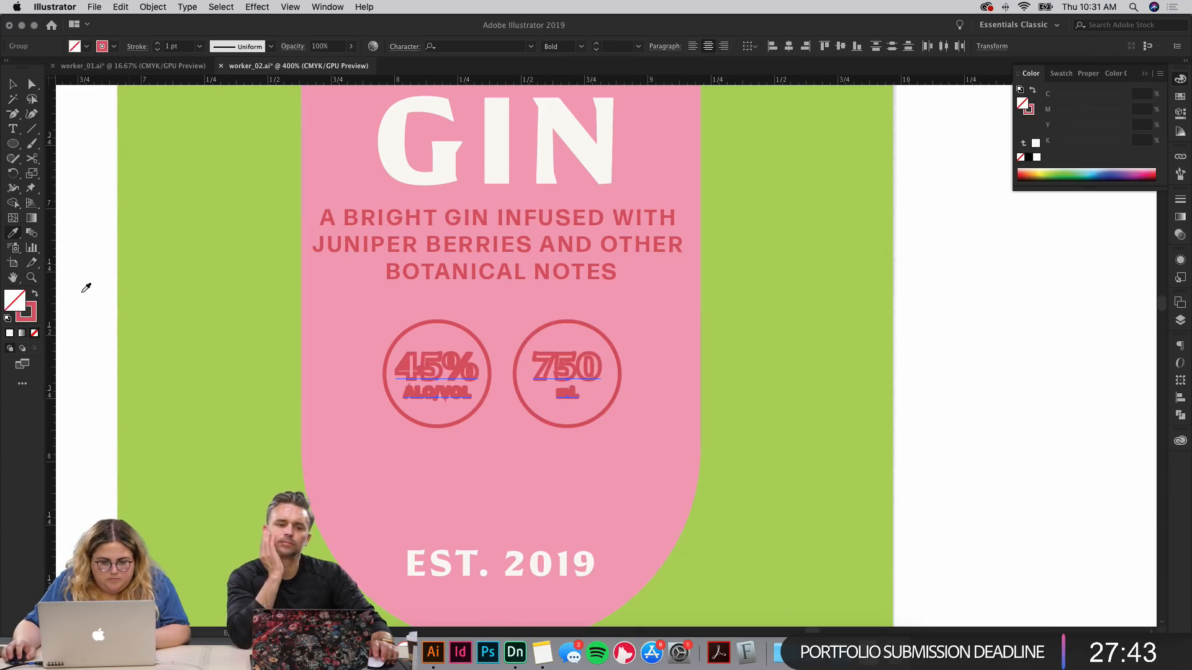
pyautogui.click(37, 294)
pyautogui.click(76, 306)
# Step: Scale the three-line gin description down slightly to about 6.1 pt, leaving more margin to the panel edges
pyautogui.press('super+1')
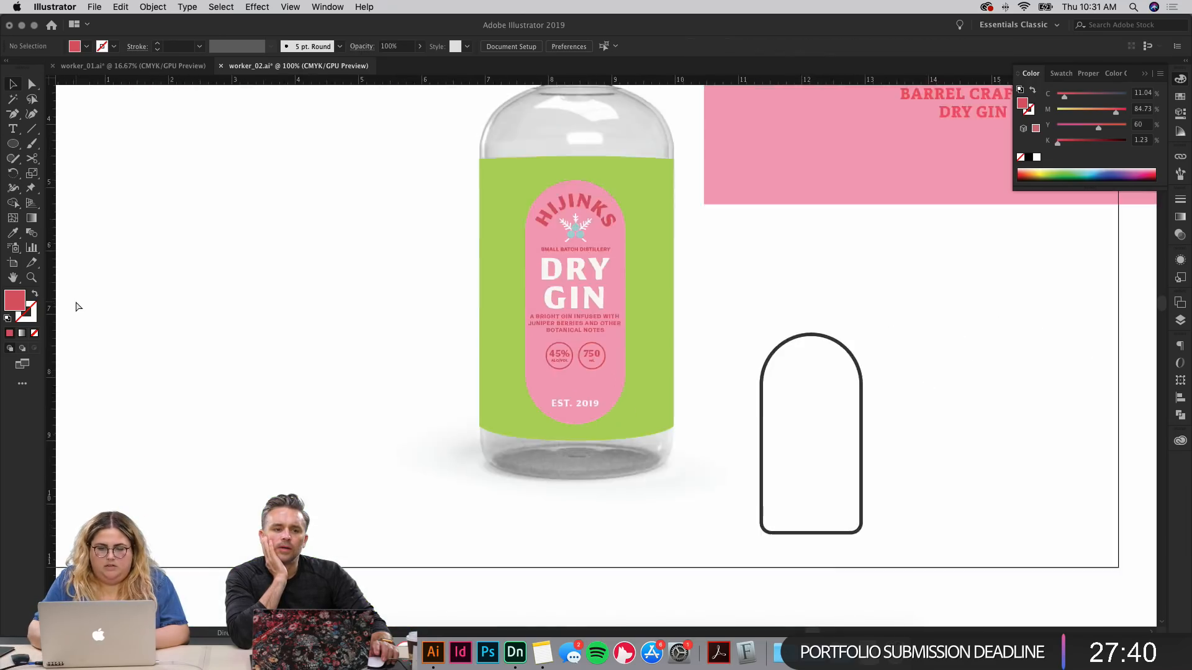
pyautogui.press('super+equal')
pyautogui.press('super+equal')
pyautogui.press('super+equal')
pyautogui.moveTo(227, 117); pyautogui.dragTo(216, 269)
pyautogui.click(504, 442)
pyautogui.moveTo(656, 422); pyautogui.dragTo(651, 423)
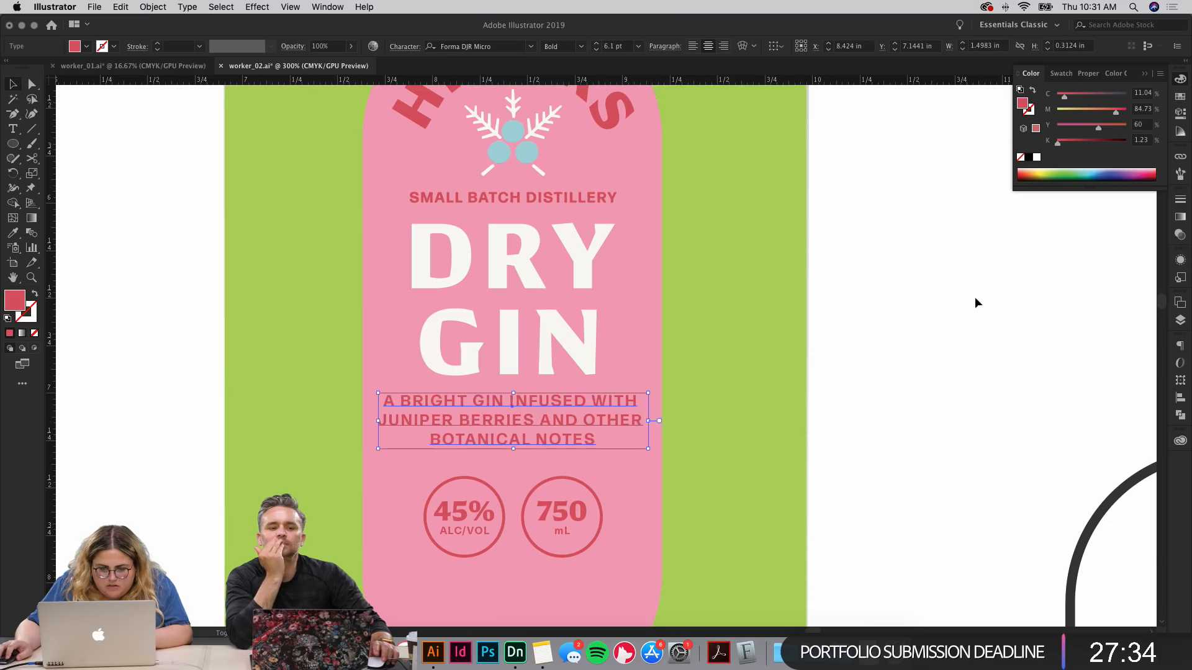
pyautogui.click(972, 301)
pyautogui.scroll(2, 962, 303)
pyautogui.click(502, 432)
pyautogui.click(980, 373)
pyautogui.moveTo(936, 438); pyautogui.dragTo(916, 298)
# Step: Copy the arched DISTILLED GIN text from worker_01.ai and paste it into worker_02.ai
pyautogui.click(146, 67)
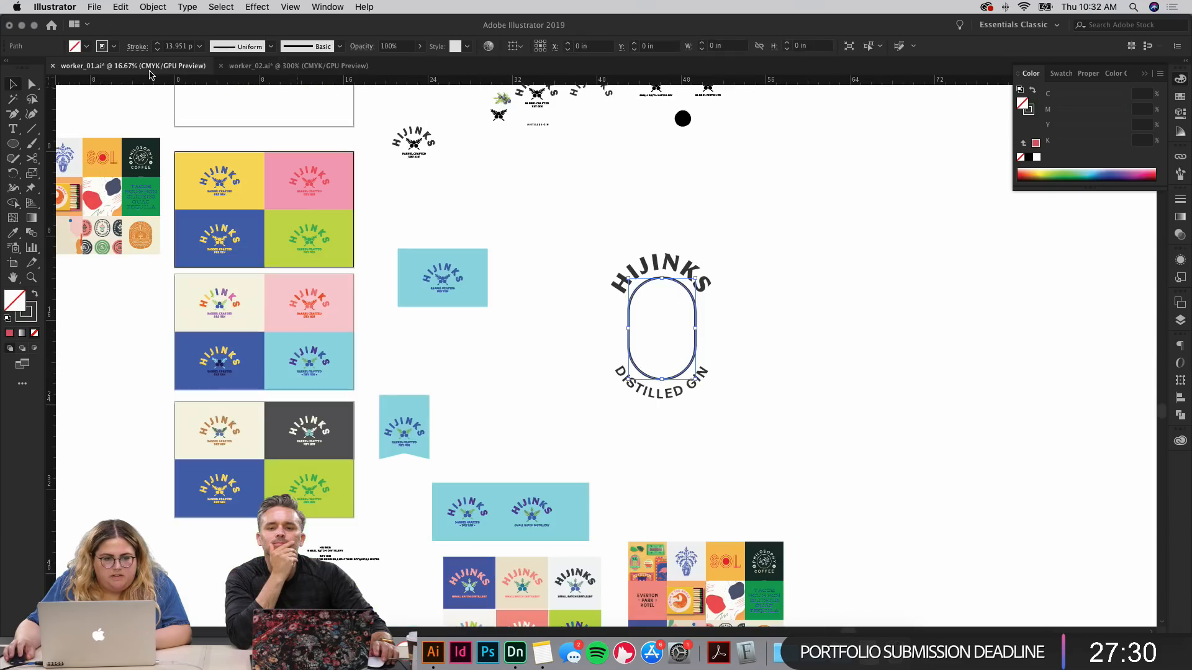
pyautogui.click(764, 224)
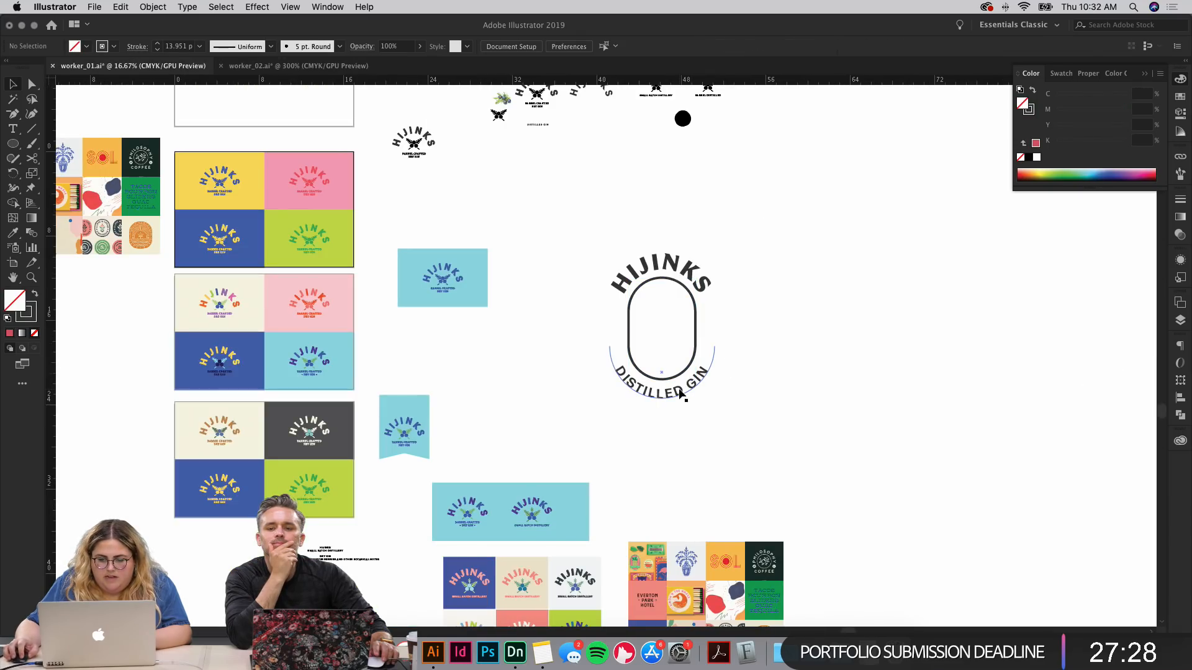
pyautogui.click(681, 393)
pyautogui.click(290, 67)
pyautogui.scroll(-3, 888, 367)
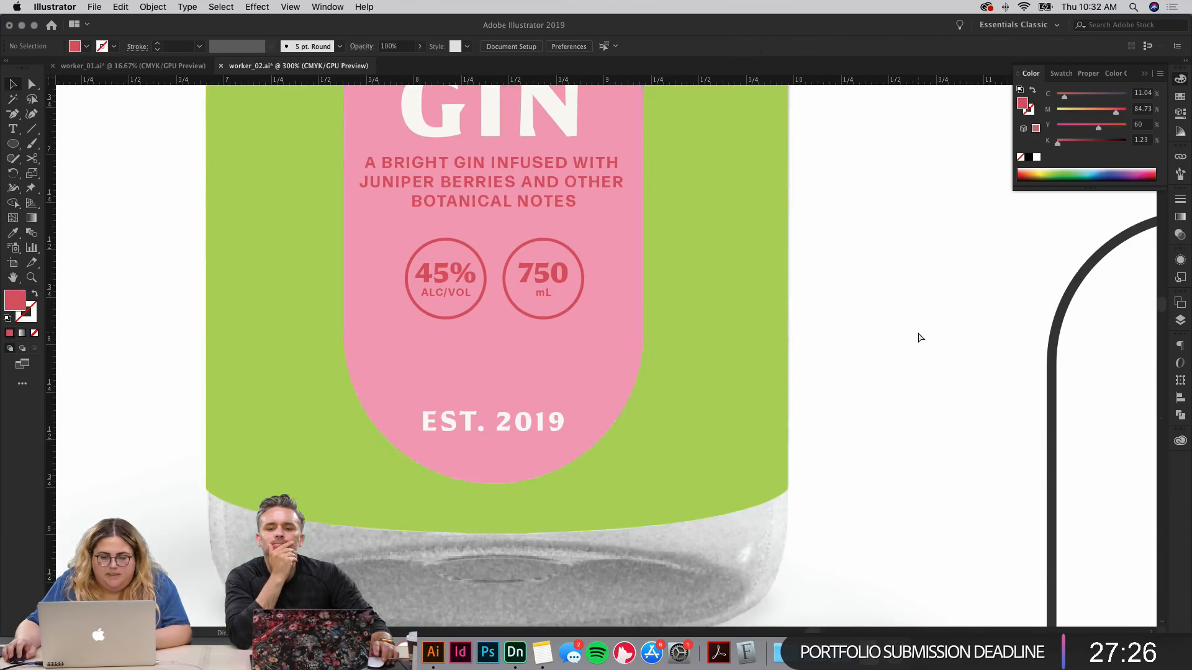
pyautogui.hotkey('ctrl', 'v')
# Step: Scale the pasted arched text to the pink panel's width, about 1.57 in, and align it with both panel sides
pyautogui.moveTo(956, 607); pyautogui.dragTo(925, 250)
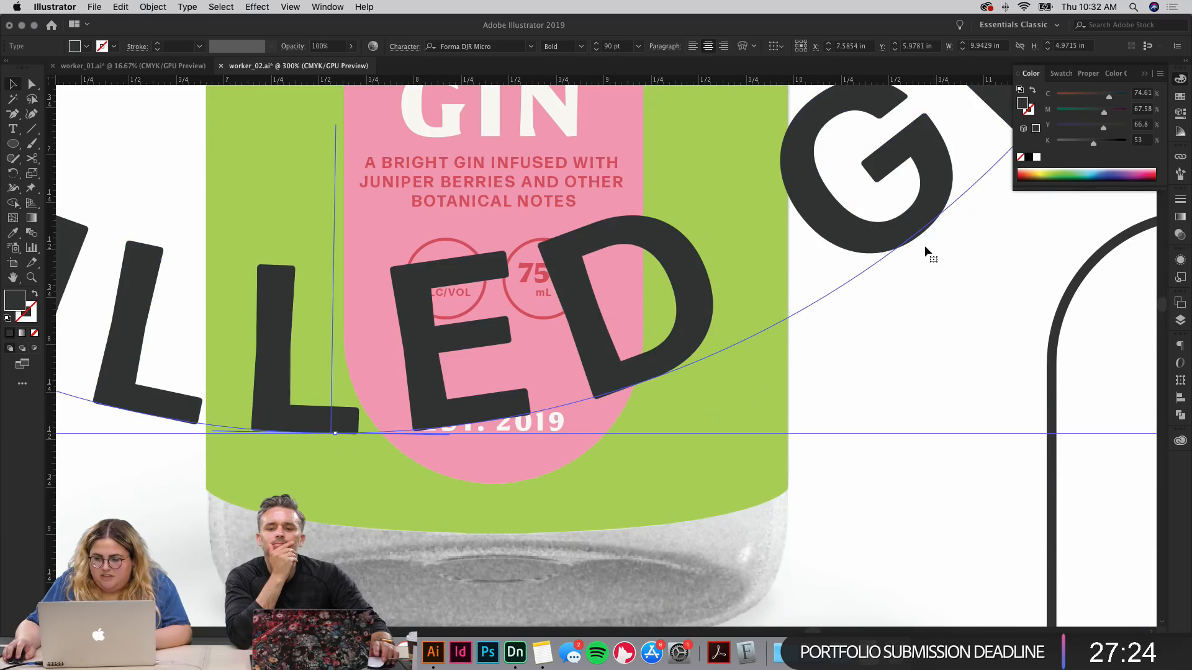
pyautogui.moveTo(333, 433); pyautogui.dragTo(540, 482)
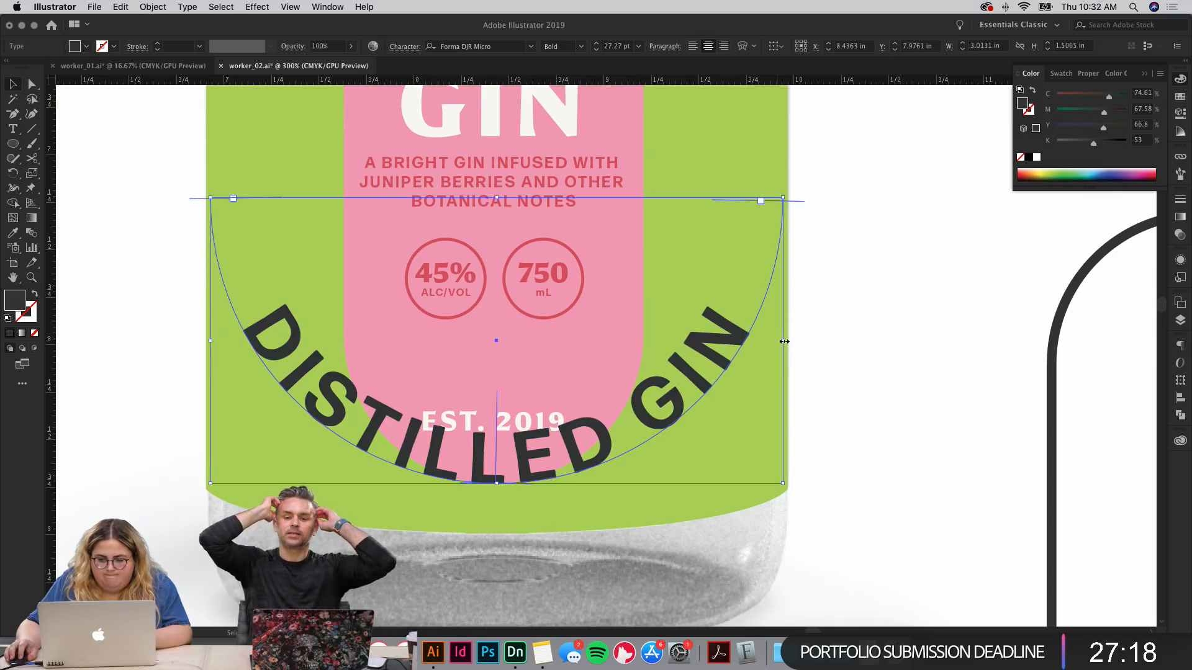
pyautogui.moveTo(780, 341); pyautogui.dragTo(643, 341)
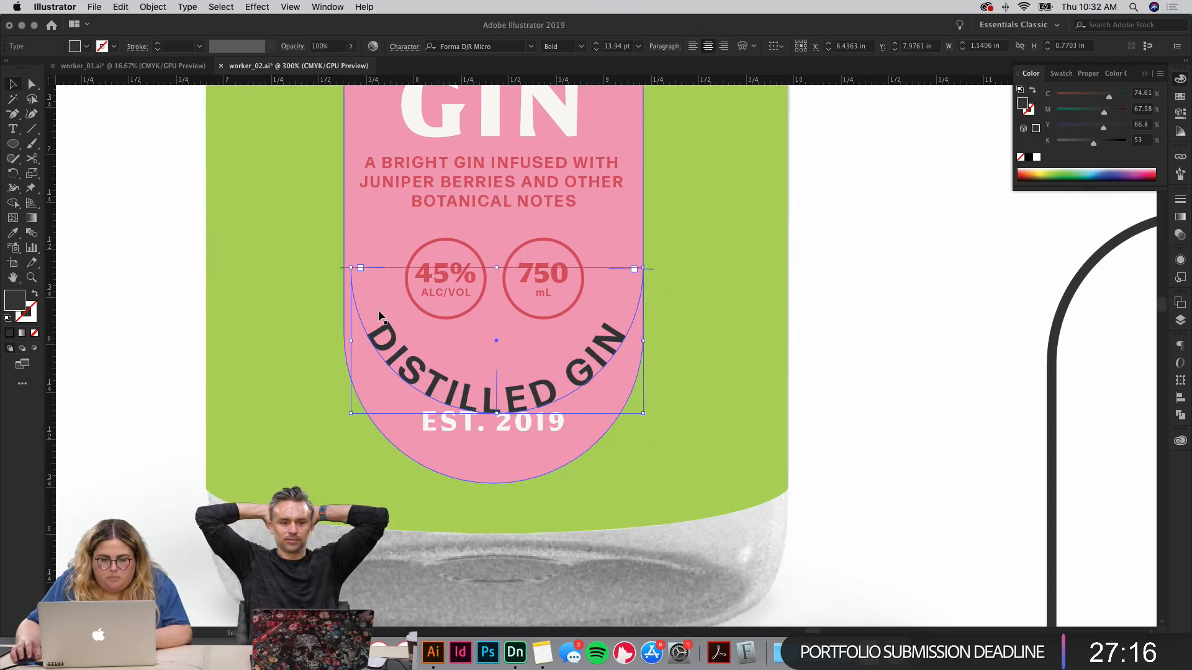
pyautogui.moveTo(352, 341); pyautogui.dragTo(344, 341)
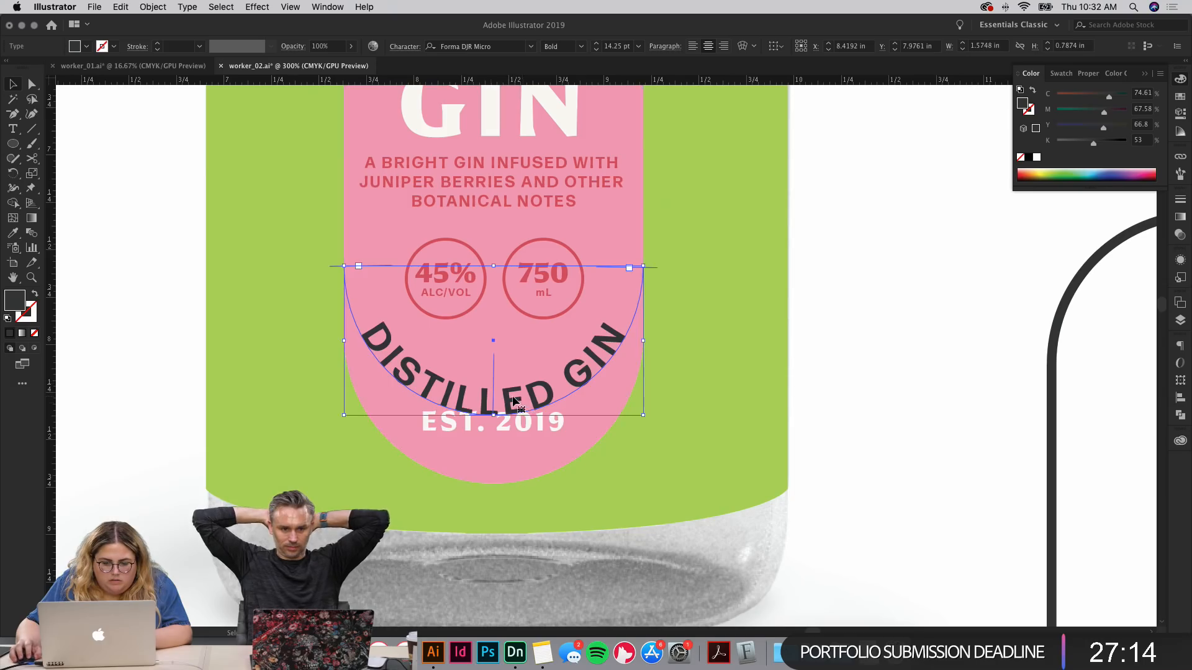
# Step: Move the arched text into the panel's rounded lower end and scale it down to about 1.03 in wide
pyautogui.moveTo(512, 408); pyautogui.dragTo(513, 472)
pyautogui.moveTo(644, 411); pyautogui.dragTo(597, 411)
pyautogui.click(848, 417)
pyautogui.moveTo(831, 437); pyautogui.dragTo(831, 449)
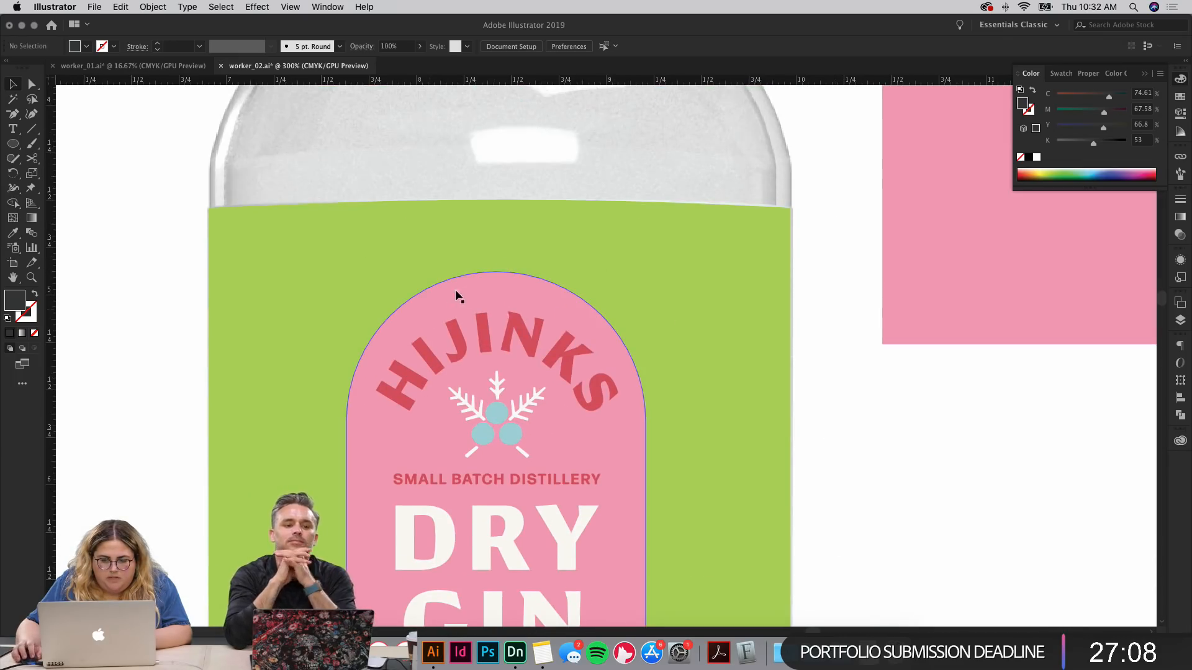
pyautogui.scroll(-10, 1005, 420)
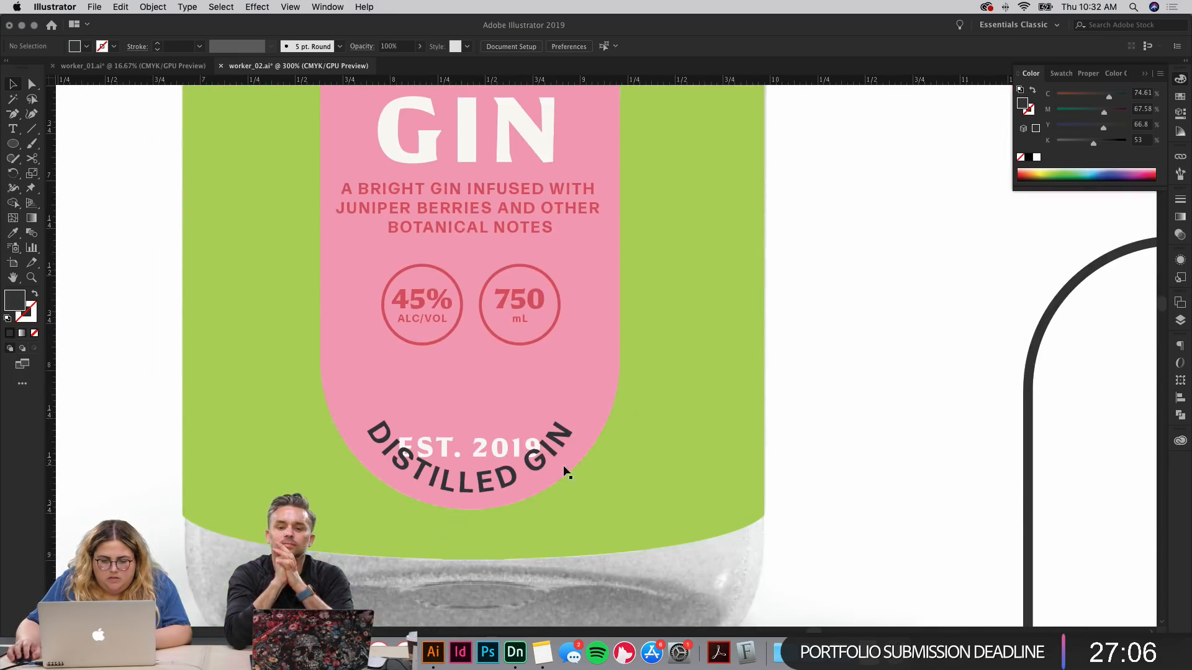
pyautogui.click(525, 467)
pyautogui.moveTo(470, 493); pyautogui.dragTo(482, 471)
# Step: Replace the wording of the arched text with EST. 2019
pyautogui.doubleClick(478, 469)
pyautogui.press('super+a')
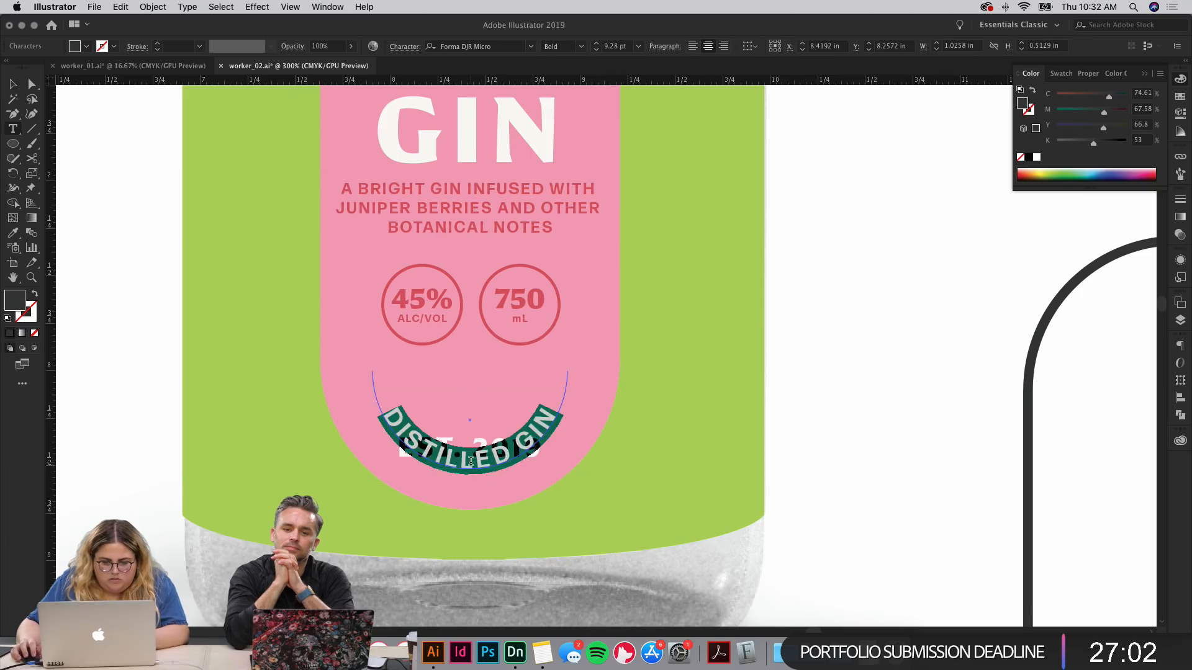
pyautogui.write('ESTABLISHED')
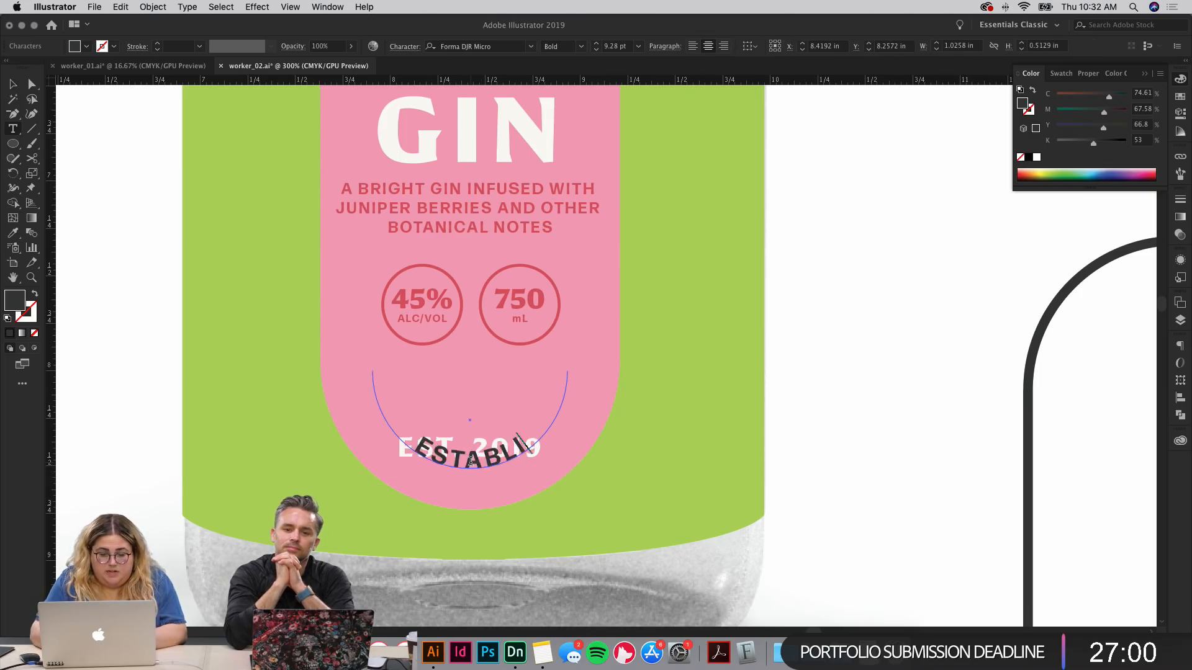
pyautogui.press('BackSpace')
pyautogui.press('BackSpace')
pyautogui.press('BackSpace')
pyautogui.press('BackSpace')
pyautogui.press('BackSpace')
pyautogui.press('BackSpace')
pyautogui.press('BackSpace')
pyautogui.press('BackSpace')
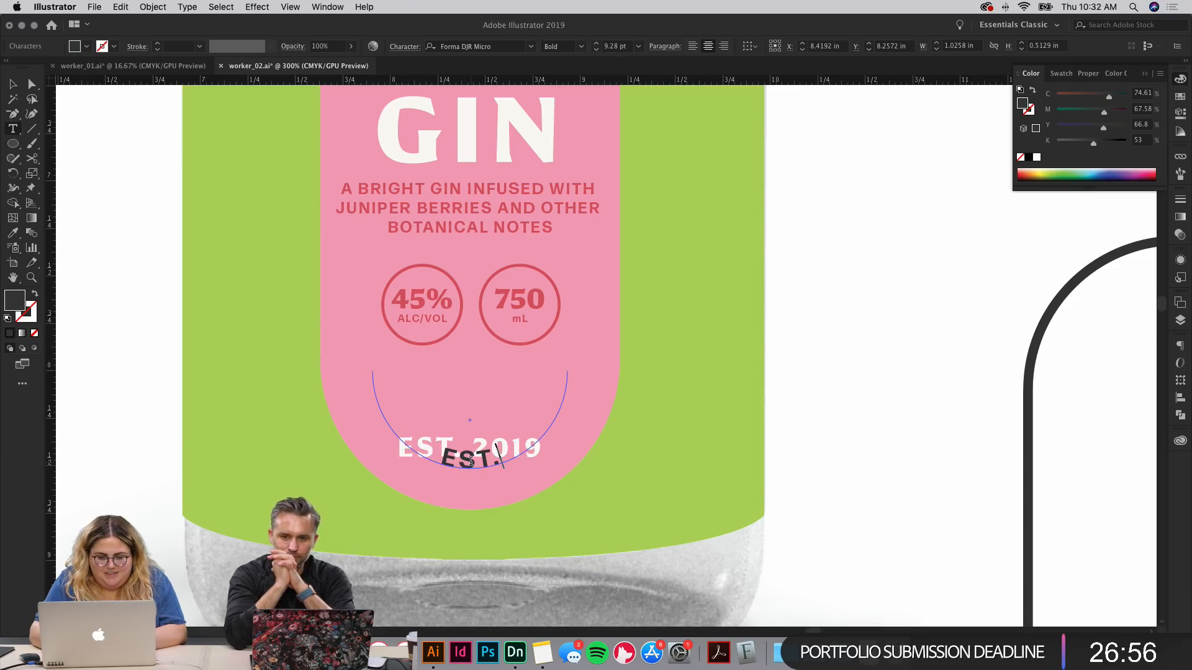
pyautogui.write('. 2019')
pyautogui.press('Escape')
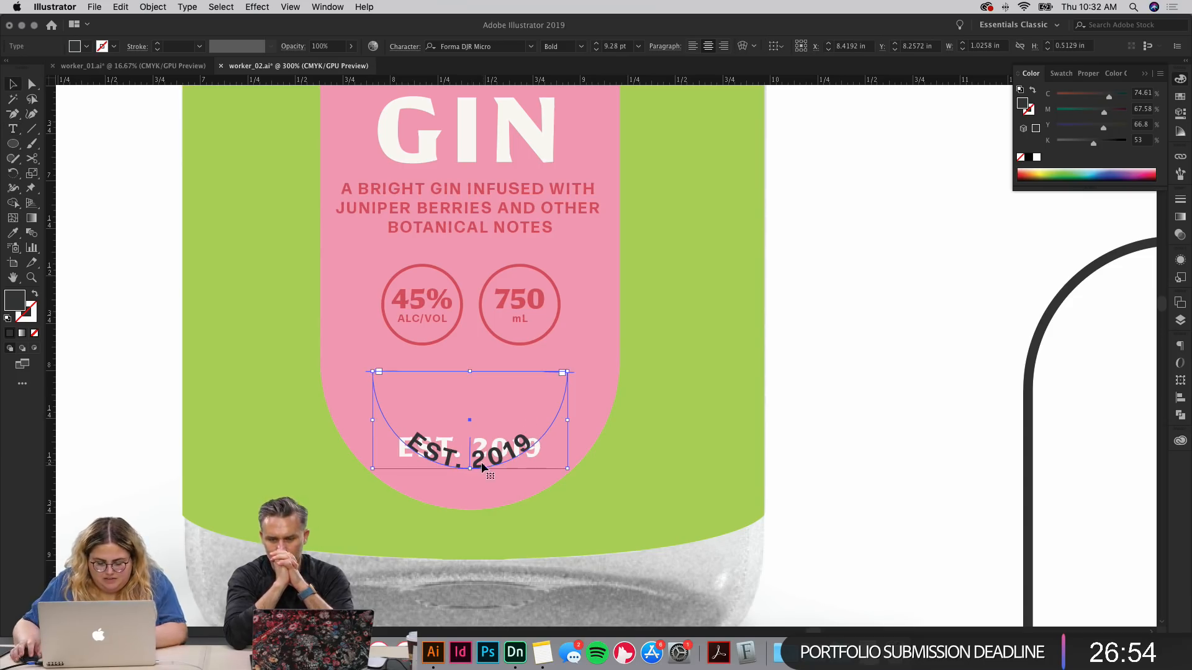
# Step: Match the arched text to the straight EST. 2019 line's cream Conglomerate Bold style, and move the straight line off the bottle
pyautogui.press('i')
pyautogui.click(477, 445)
pyautogui.press('v')
pyautogui.moveTo(481, 443); pyautogui.dragTo(905, 393)
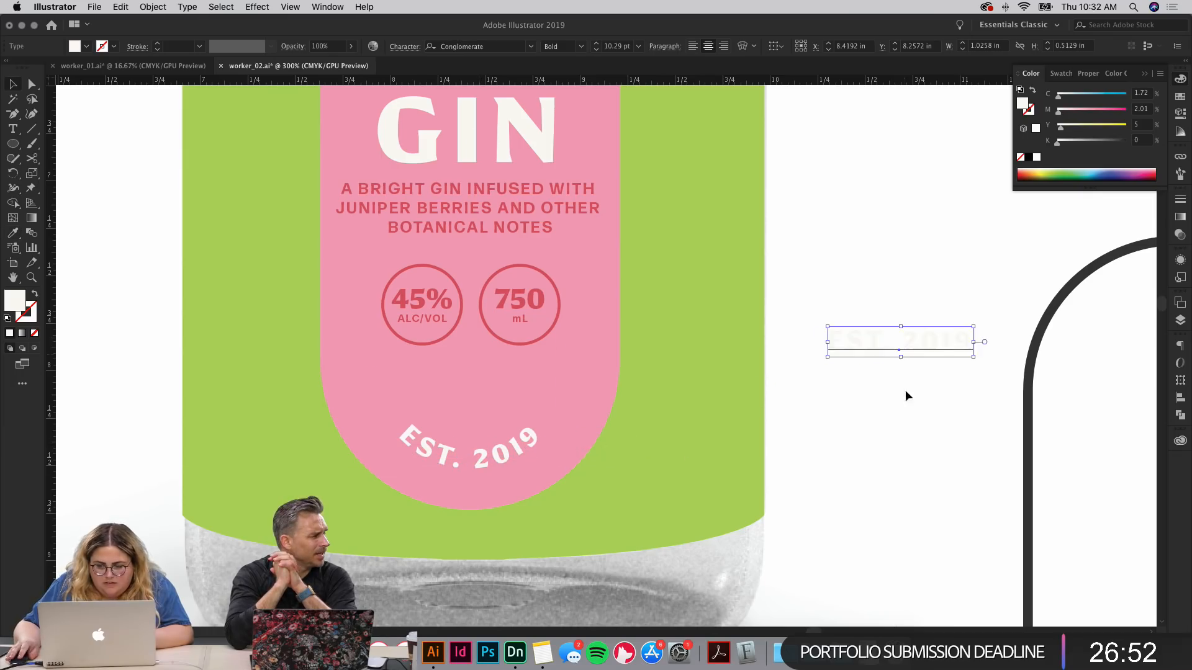
# Step: Add a D to the arched date line so it reads ESTD. 2019
pyautogui.press('t')
pyautogui.click(450, 453)
pyautogui.write('D')
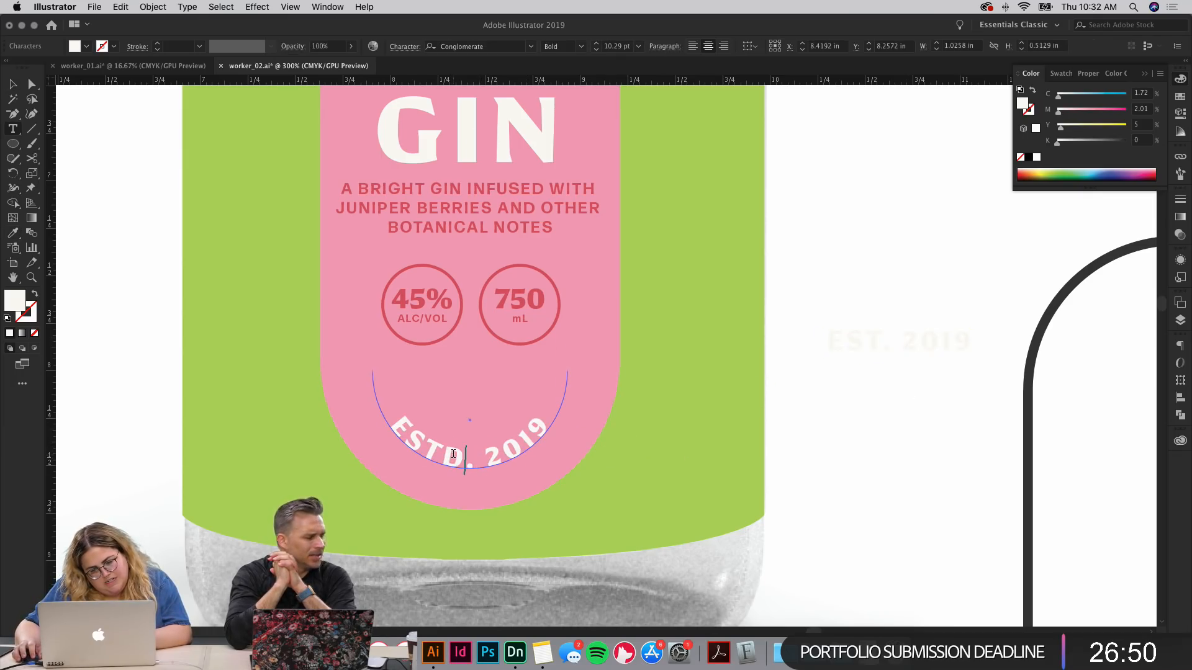
pyautogui.press('Escape')
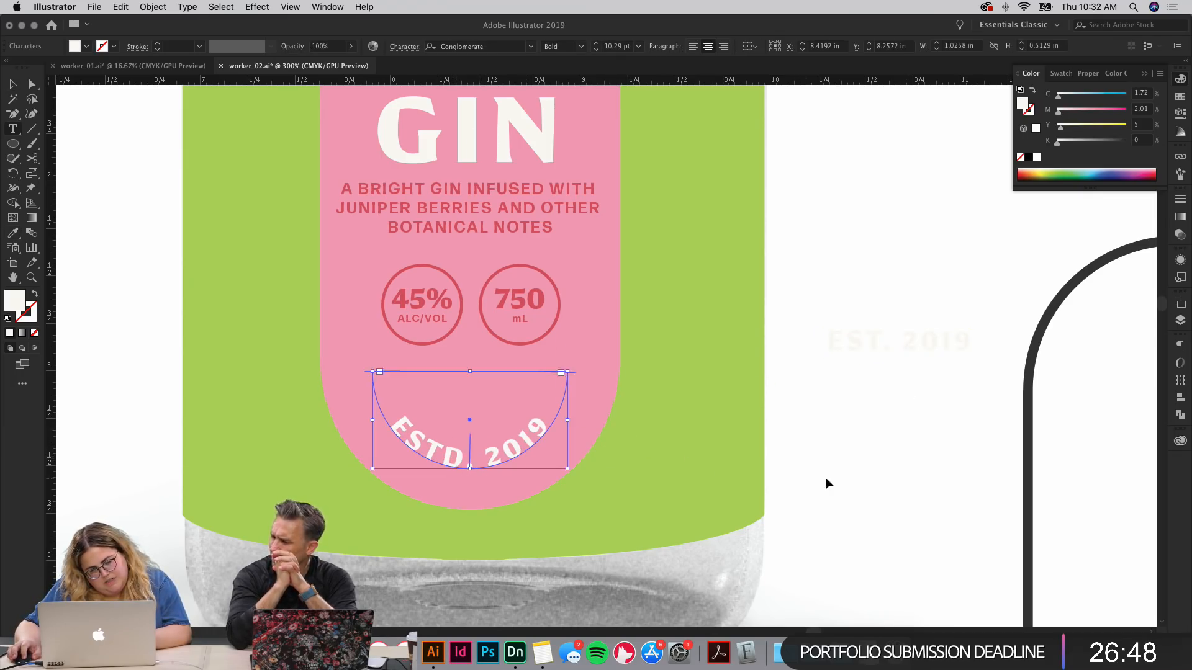
pyautogui.click(827, 481)
pyautogui.moveTo(832, 463); pyautogui.dragTo(937, 556)
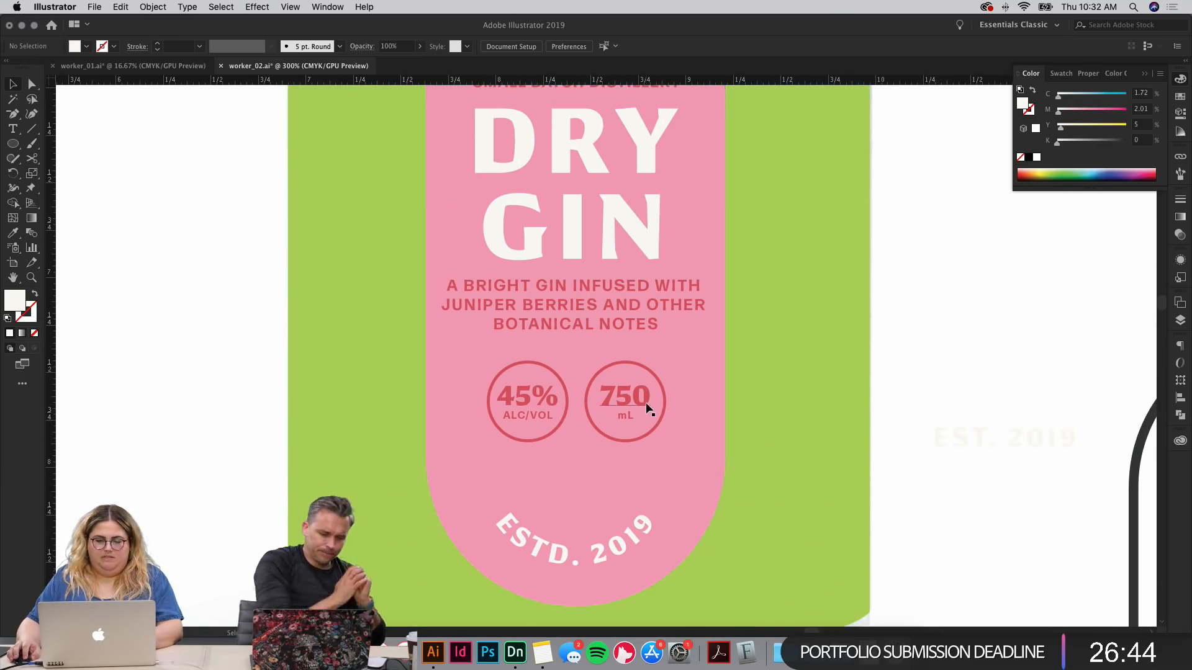
# Step: Shorten the pink panel by raising its rounded lower end together with the ESTD. 2019 text closer to the circles
pyautogui.press('a')
pyautogui.moveTo(402, 446); pyautogui.dragTo(674, 540)
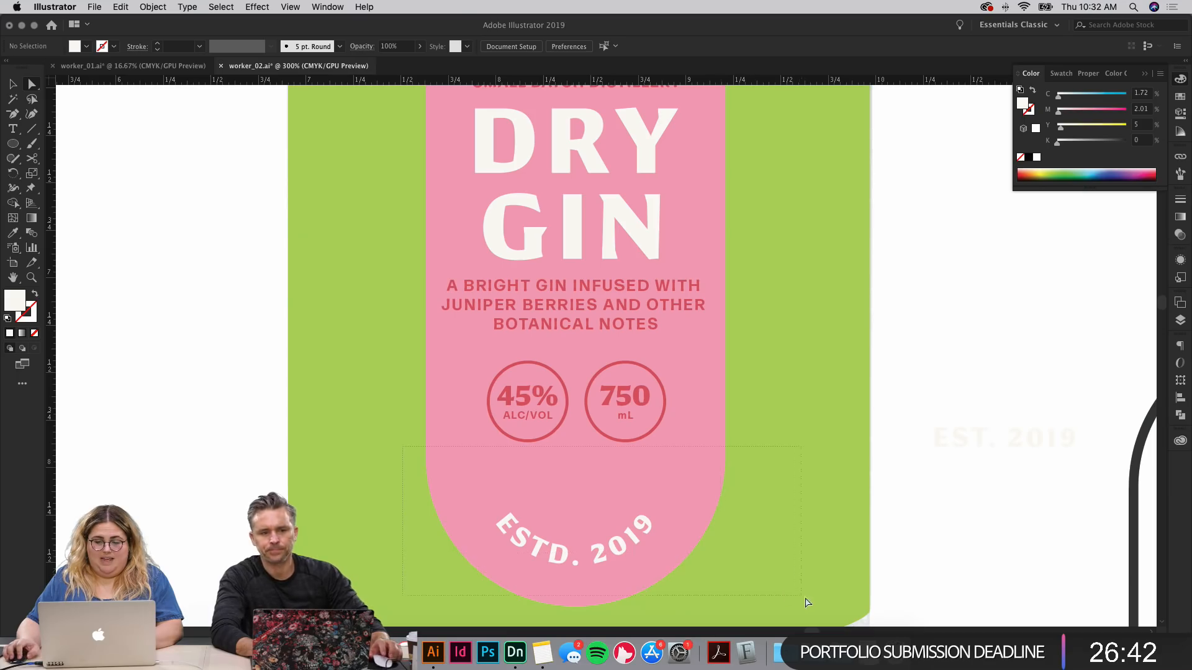
pyautogui.moveTo(809, 607); pyautogui.dragTo(808, 606)
pyautogui.moveTo(577, 608); pyautogui.dragTo(576, 554)
pyautogui.click(793, 503)
pyautogui.scroll(3, 780, 514)
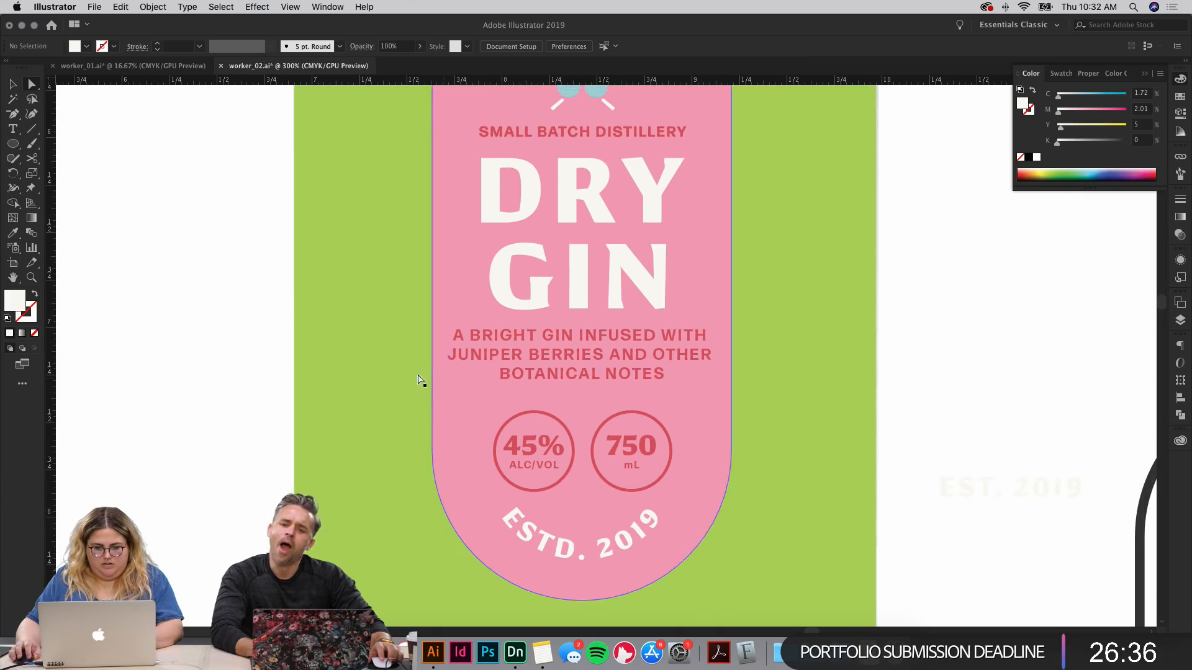
# Step: Recolor the bottle's green label background with the red of the HIJINKS lettering, about C 11, M 85, Y 60, K 1
pyautogui.press('super+1')
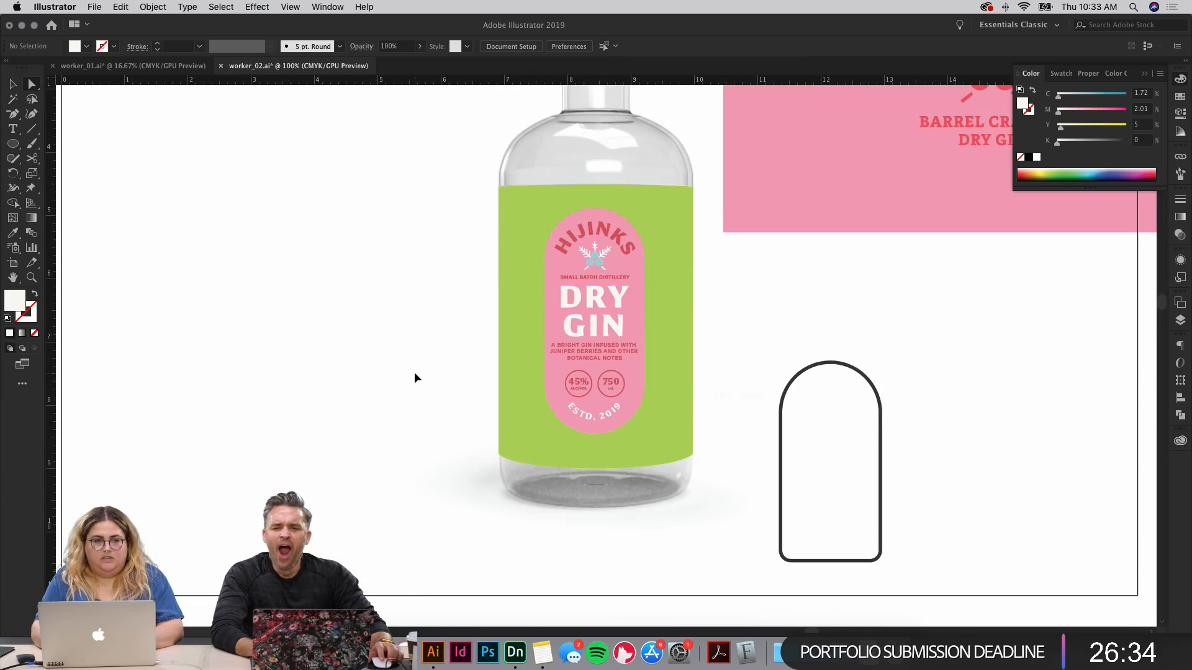
pyautogui.press('super+equal')
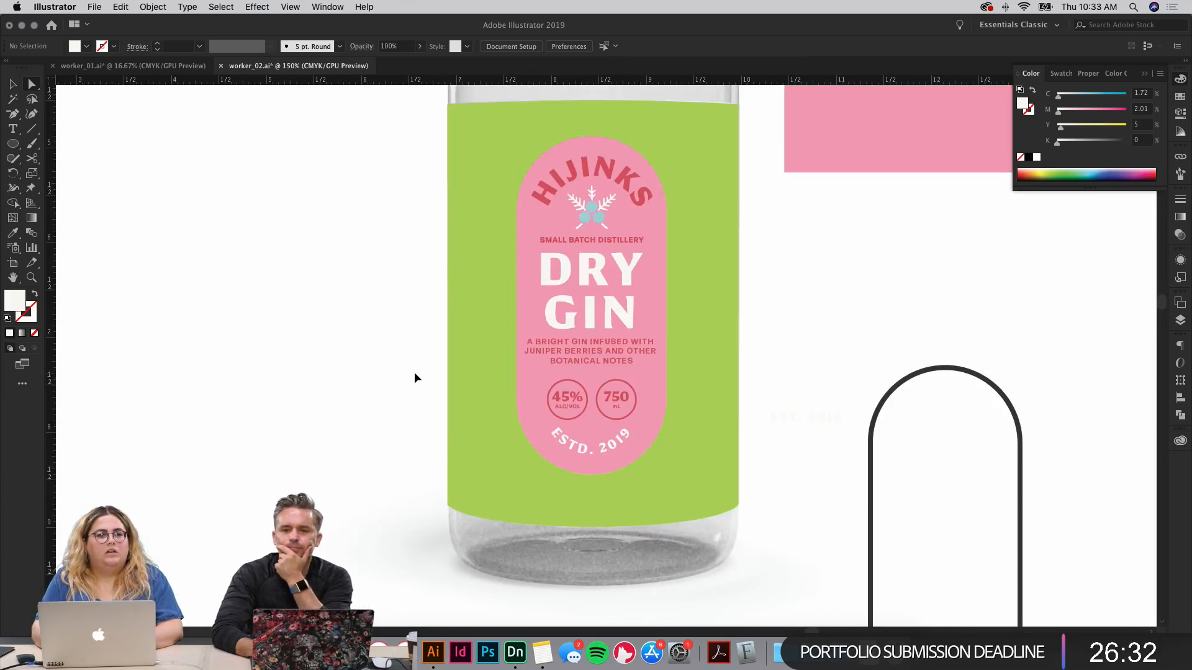
pyautogui.press('super+equal')
pyautogui.click(414, 373)
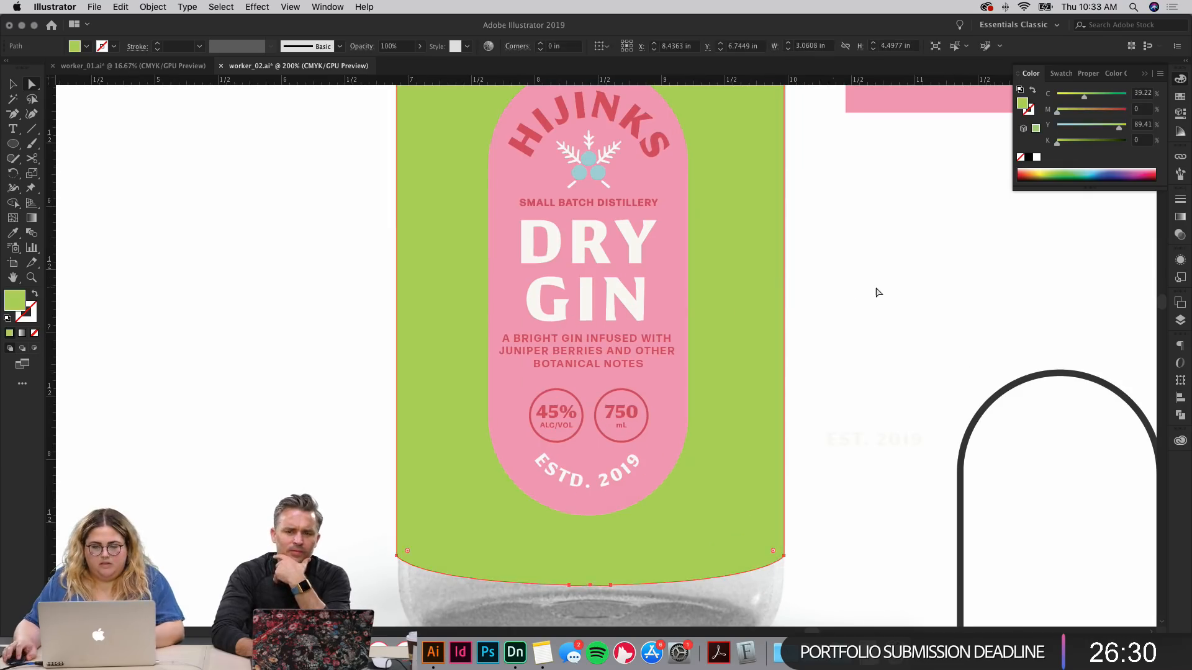
pyautogui.click(870, 275)
pyautogui.scroll(3, 869, 279)
pyautogui.click(738, 303)
pyautogui.press('i')
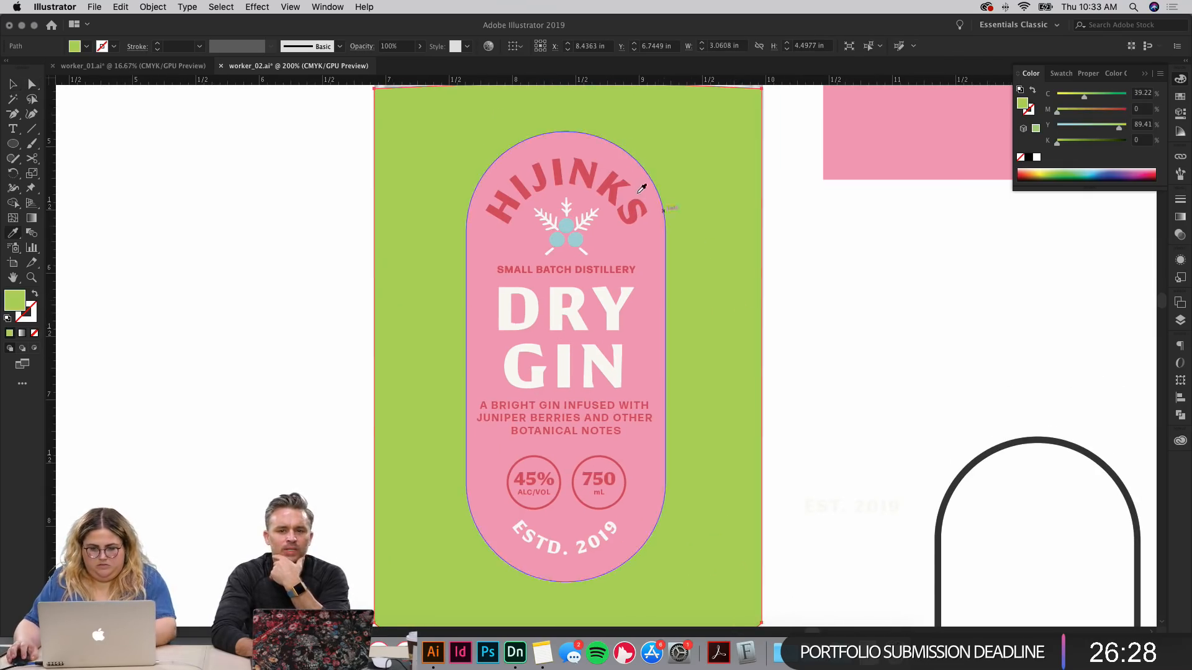
pyautogui.click(632, 206)
pyautogui.press('v')
pyautogui.click(866, 255)
pyautogui.moveTo(866, 255); pyautogui.dragTo(843, 279)
pyautogui.scroll(-2, 894, 366)
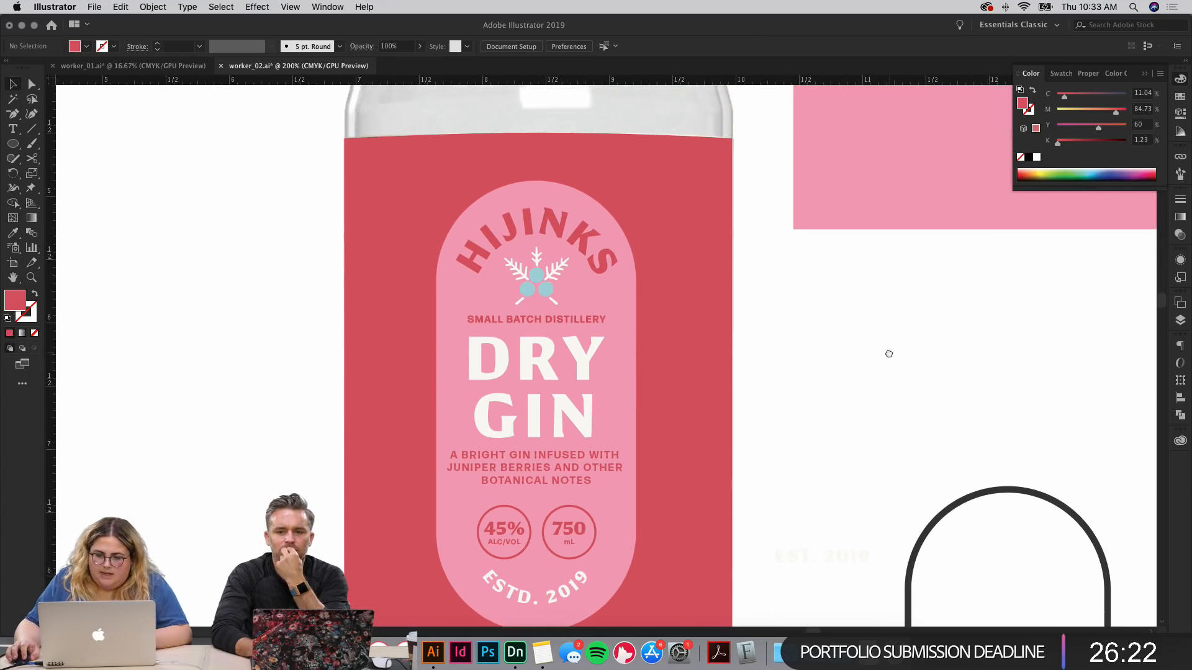
# Step: Move the word GIN slightly up within the cream DRY GIN lettering to tighten the gap between the two lines
pyautogui.hscroll(-3, 863, 335)
pyautogui.click(593, 300)
pyautogui.doubleClick(602, 299)
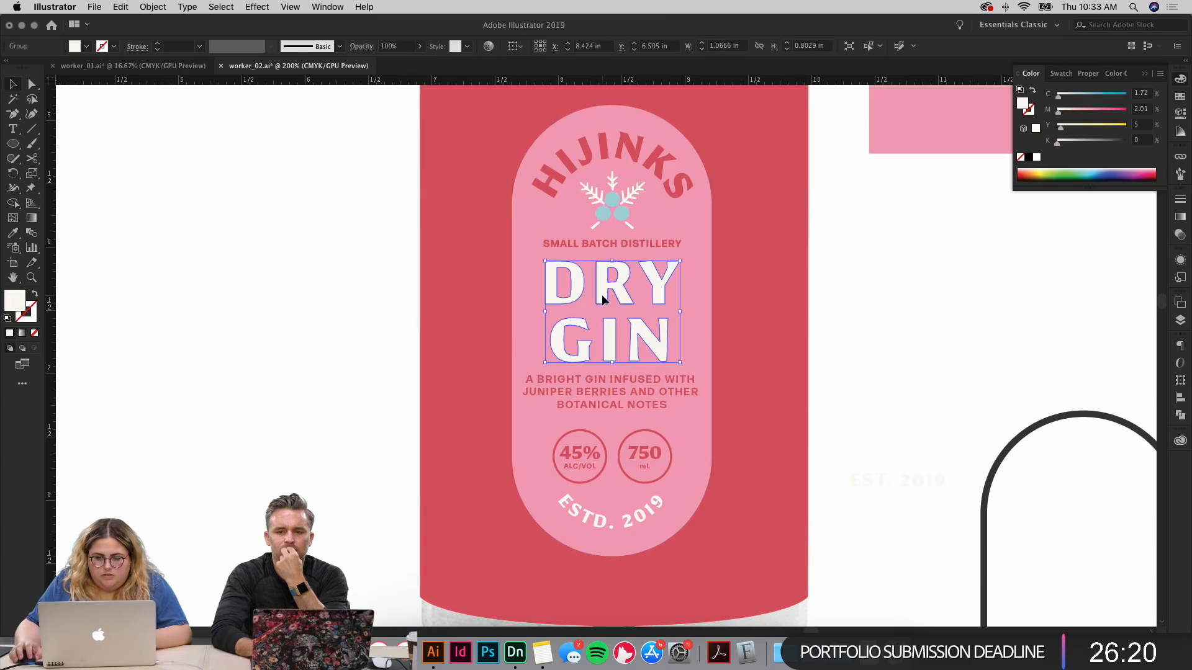
pyautogui.click(682, 358)
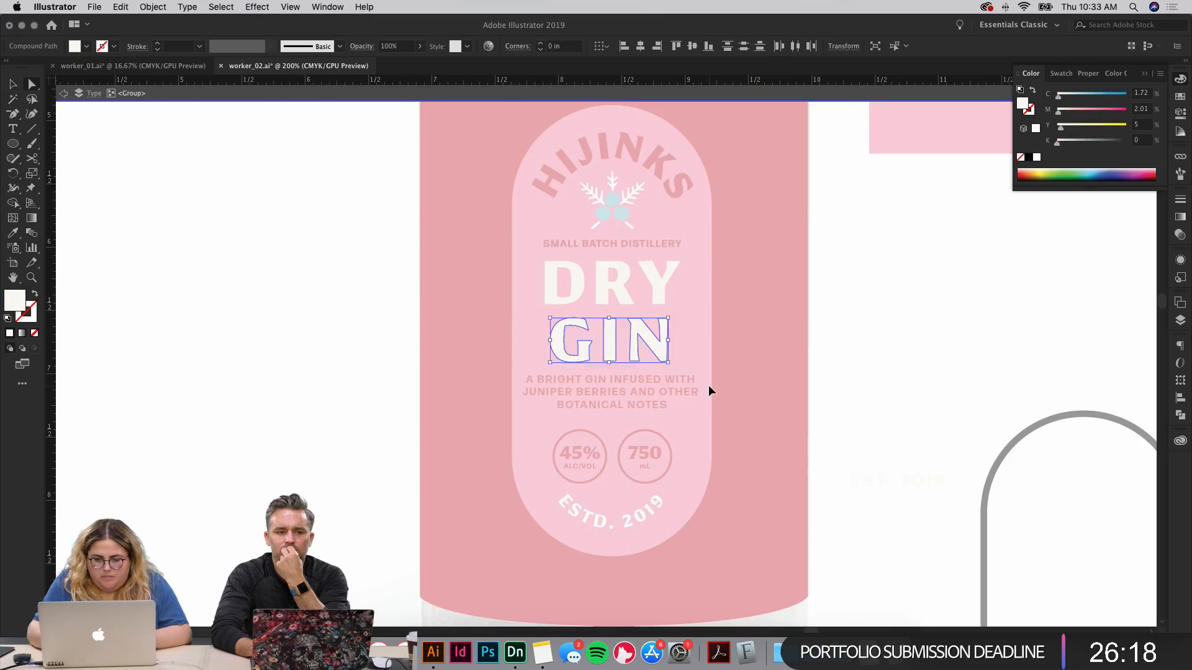
pyautogui.press('super+equal')
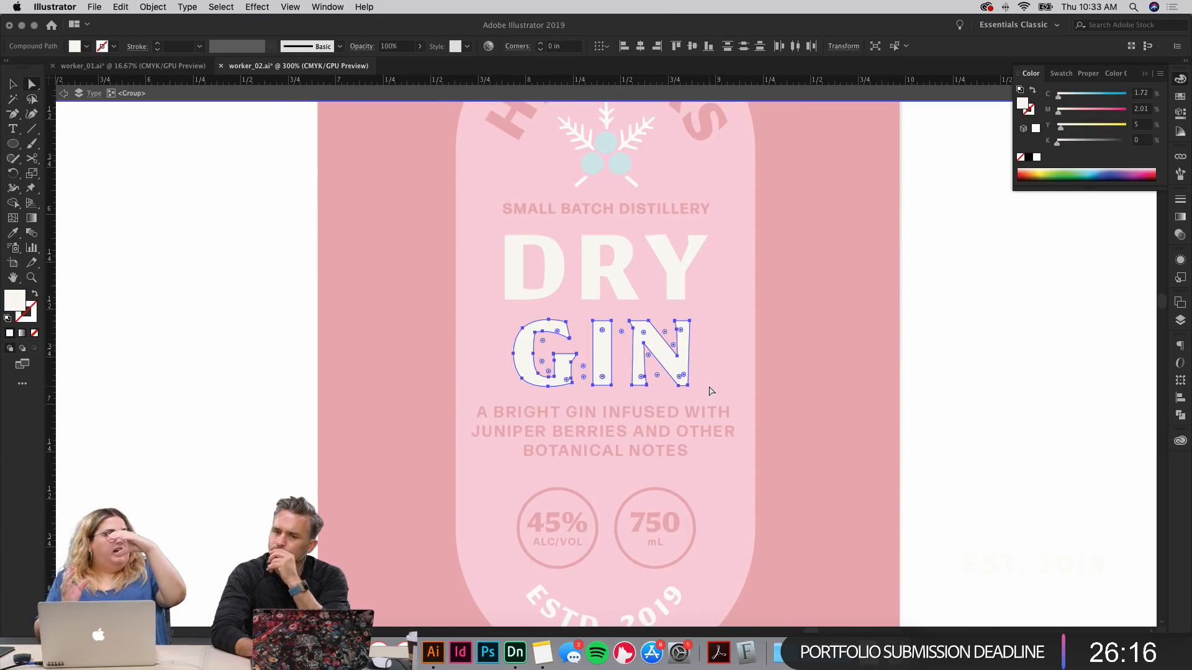
pyautogui.press('super+equal')
pyautogui.press('super+equal')
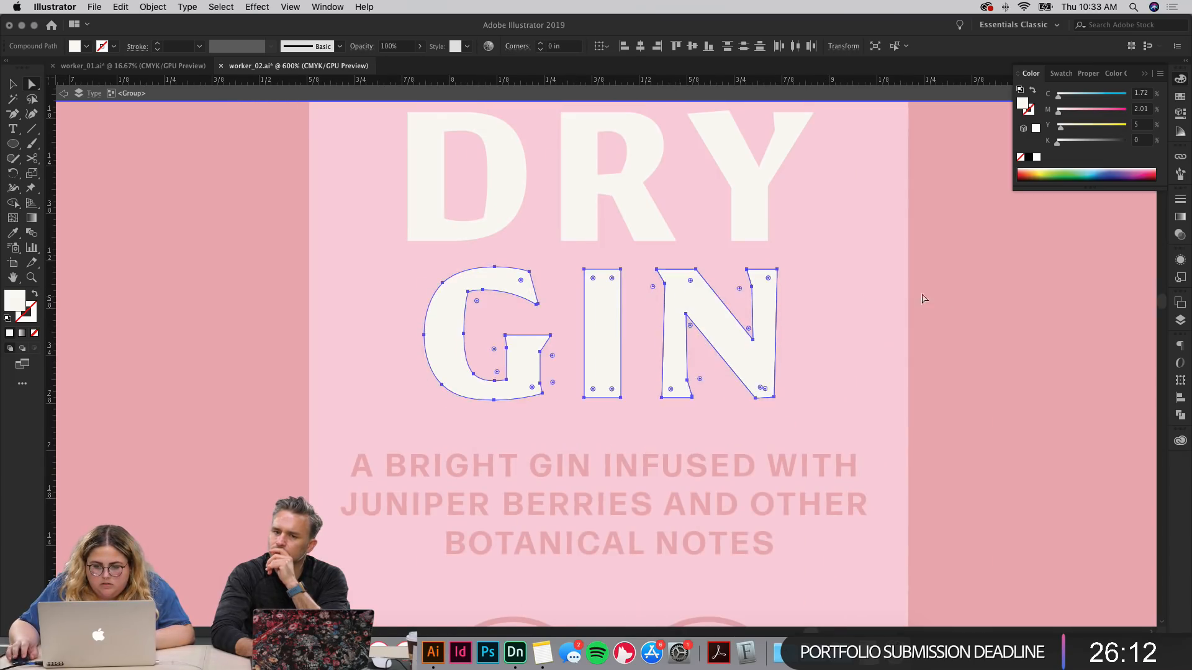
pyautogui.doubleClick(967, 302)
pyautogui.press('super+minus')
pyautogui.press('super+minus')
pyautogui.press('super+minus')
pyautogui.press('super+equal')
pyautogui.press('super+equal')
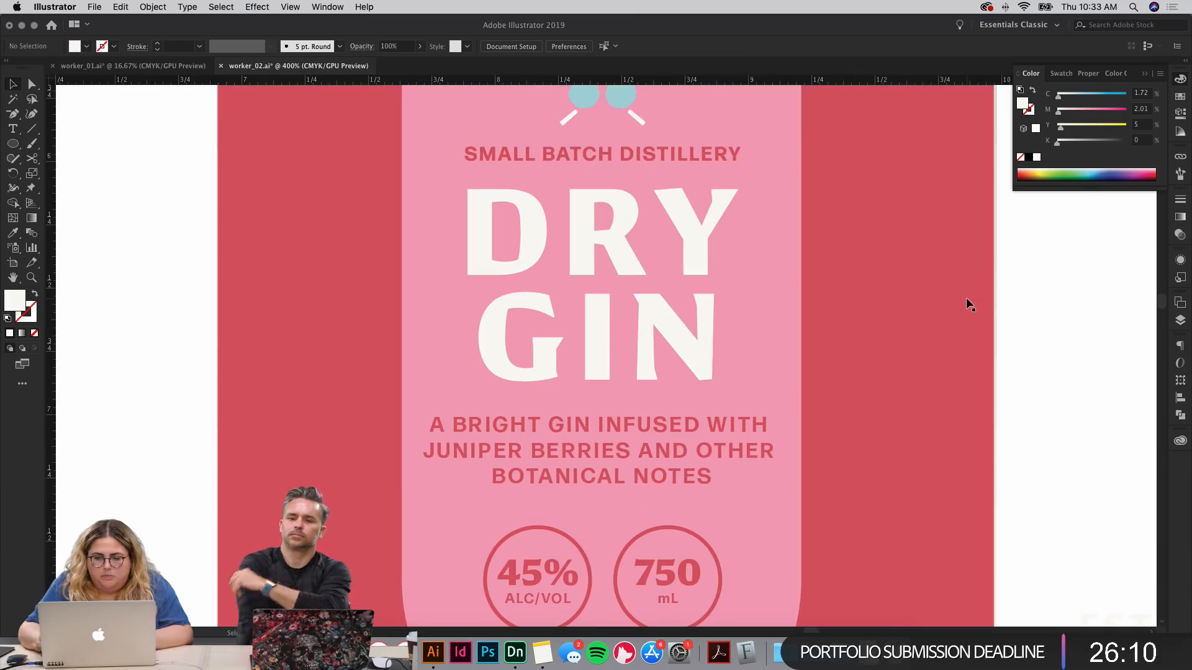
# Step: Move the red gin description up closer to the DRY GIN lettering and scale it down slightly
pyautogui.click(680, 222)
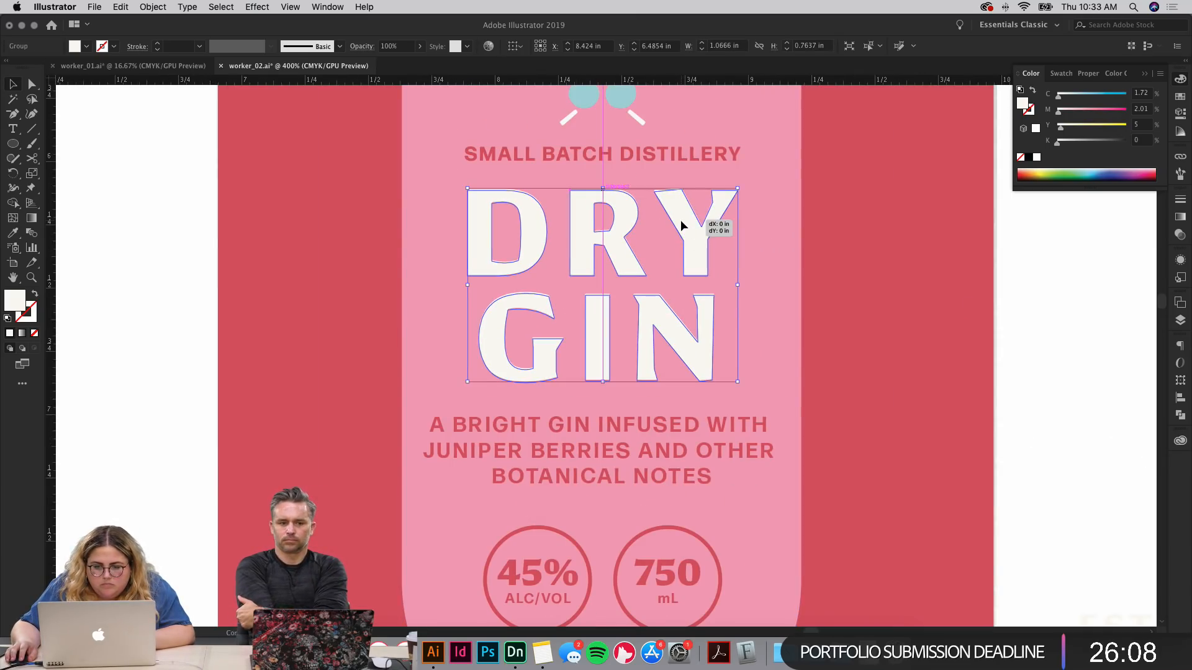
pyautogui.click(1076, 268)
pyautogui.click(767, 442)
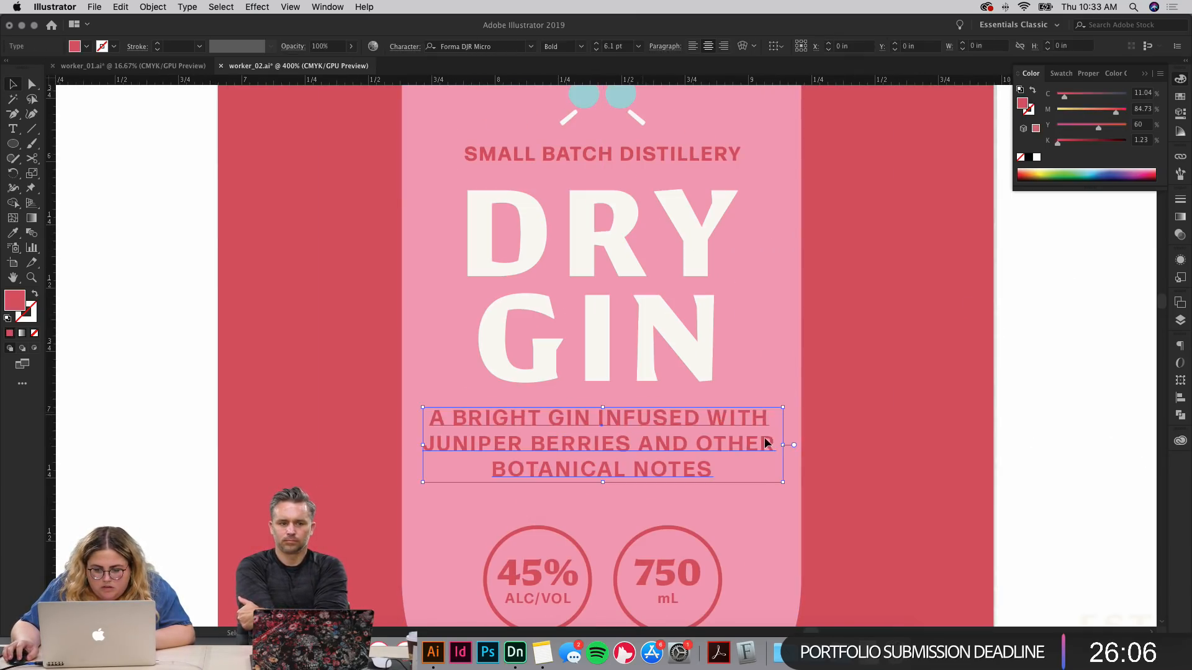
pyautogui.click(1061, 397)
pyautogui.scroll(-3, 1056, 373)
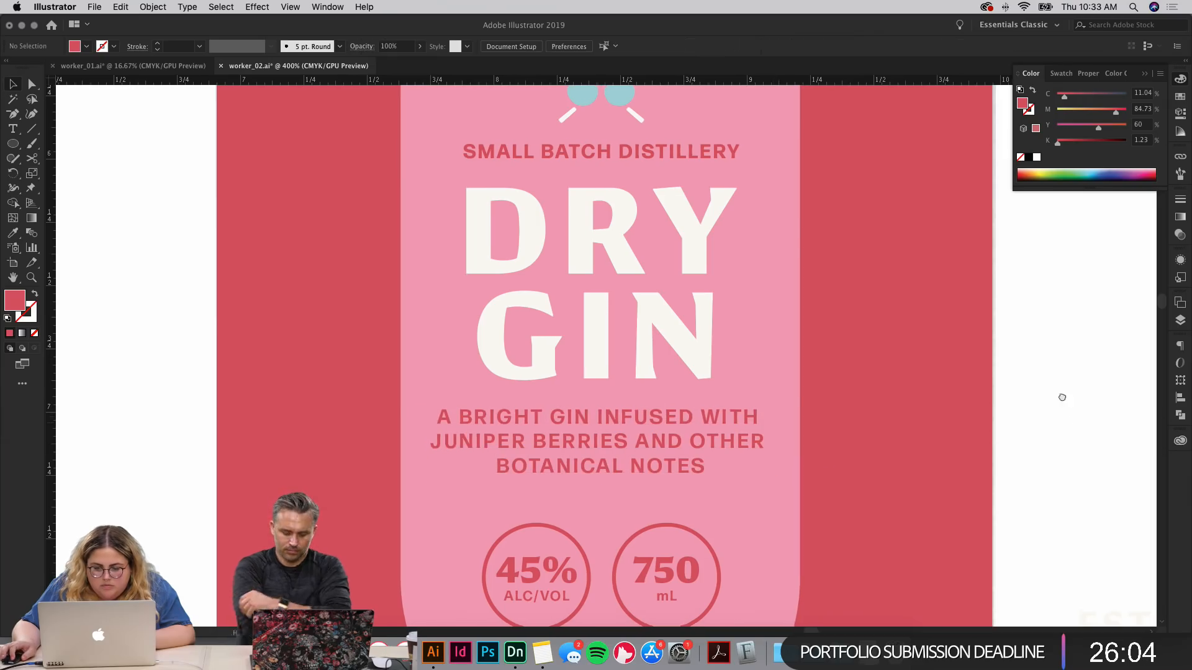
# Step: Raise the 45% ALC/VOL and 750 mL circles closer to the description text
pyautogui.moveTo(631, 476); pyautogui.dragTo(634, 448)
pyautogui.click(833, 466)
pyautogui.scroll(-3, 842, 462)
# Step: Set the tracking of the arched ESTD. 2019 text to 200
pyautogui.click(611, 527)
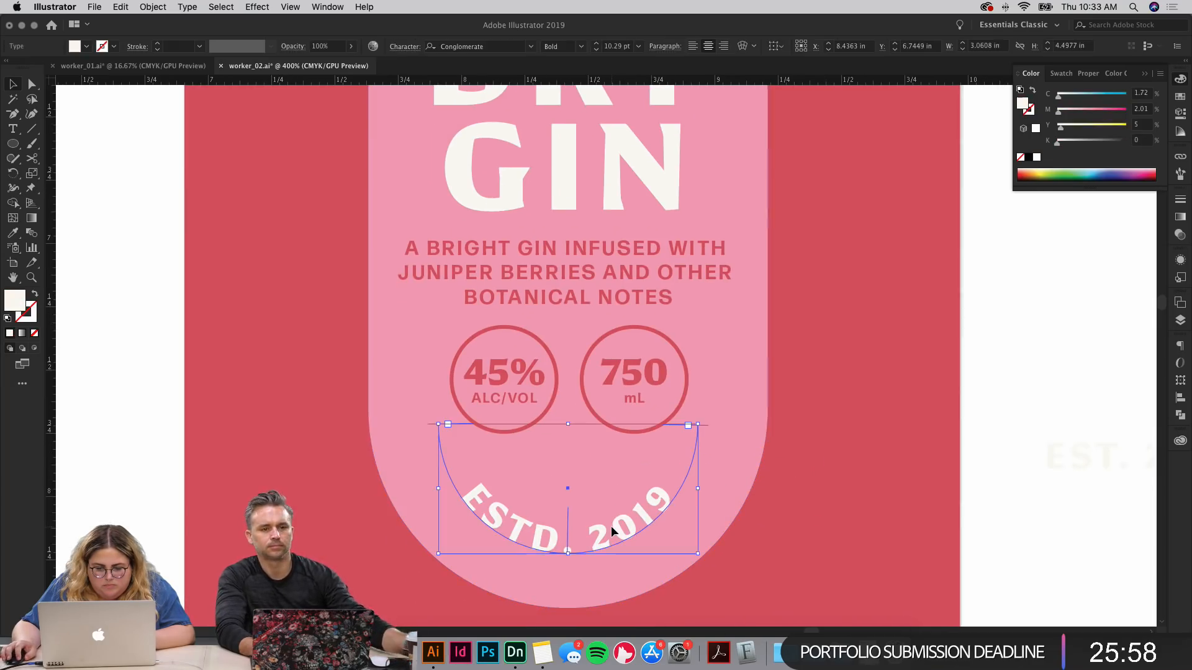
pyautogui.click(414, 47)
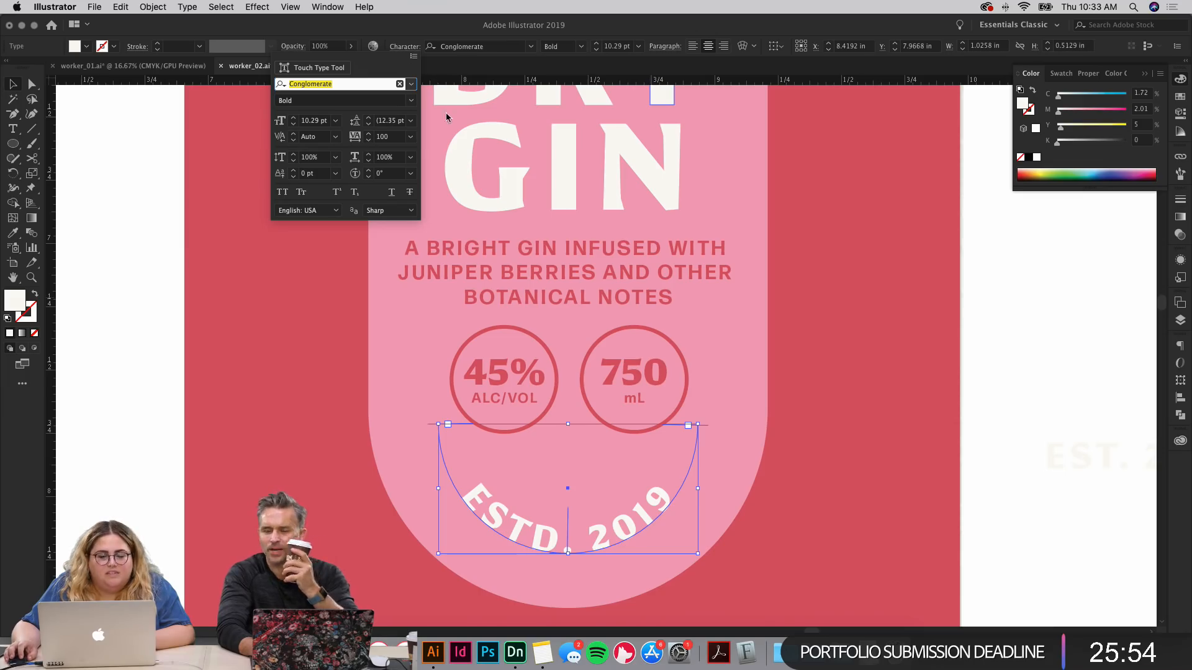
pyautogui.click(412, 137)
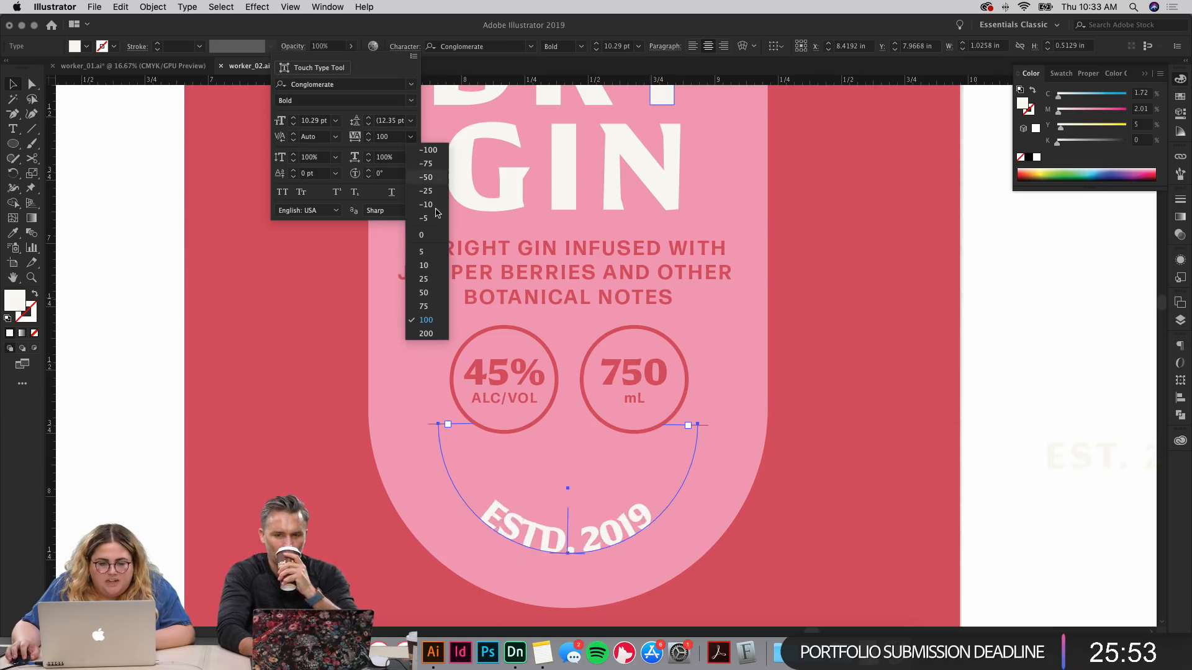
pyautogui.click(425, 334)
pyautogui.press('Escape')
pyautogui.click(132, 336)
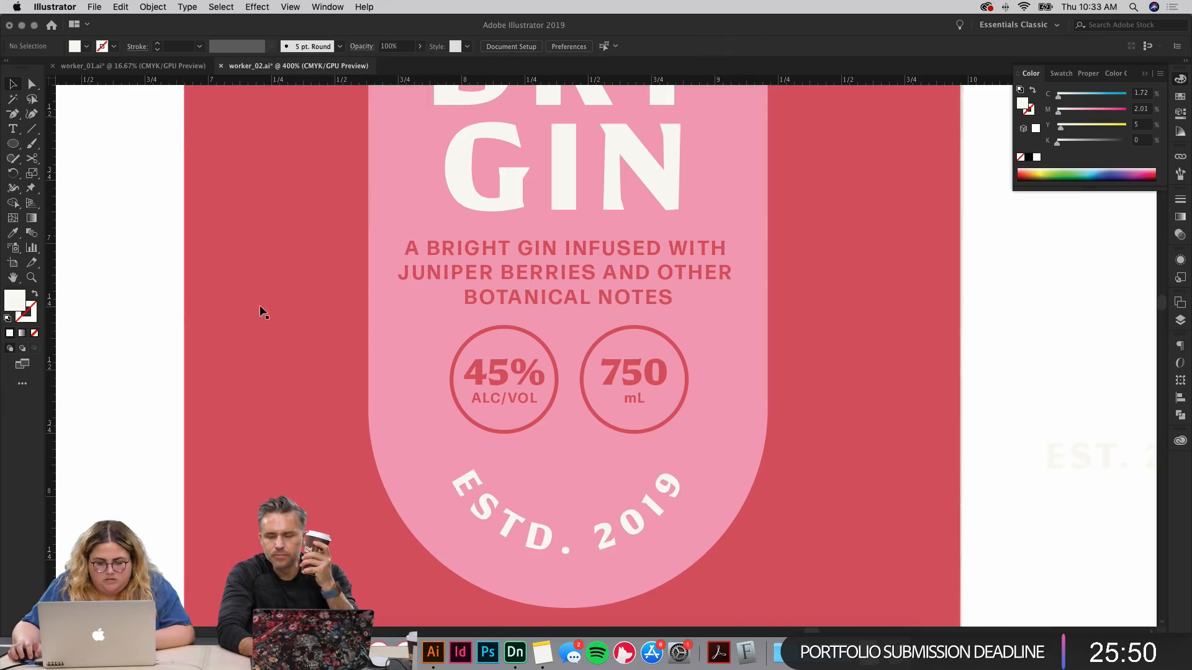
# Step: Copy the juniper emblem's top sprig and place an enlarged copy, about 0.21 in tall, between the circles and the ESTD. 2019 text
pyautogui.scroll(-2, 273, 313)
pyautogui.scroll(-1, 285, 325)
pyautogui.scroll(8, 340, 447)
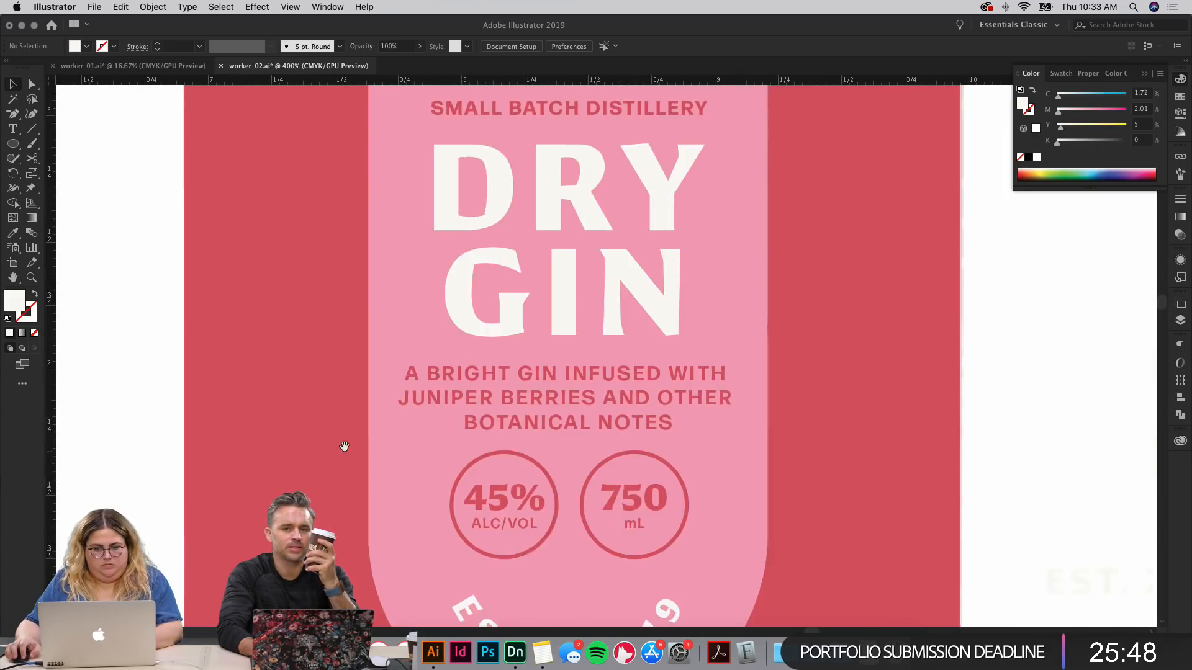
pyautogui.scroll(1, 355, 488)
pyautogui.click(605, 235)
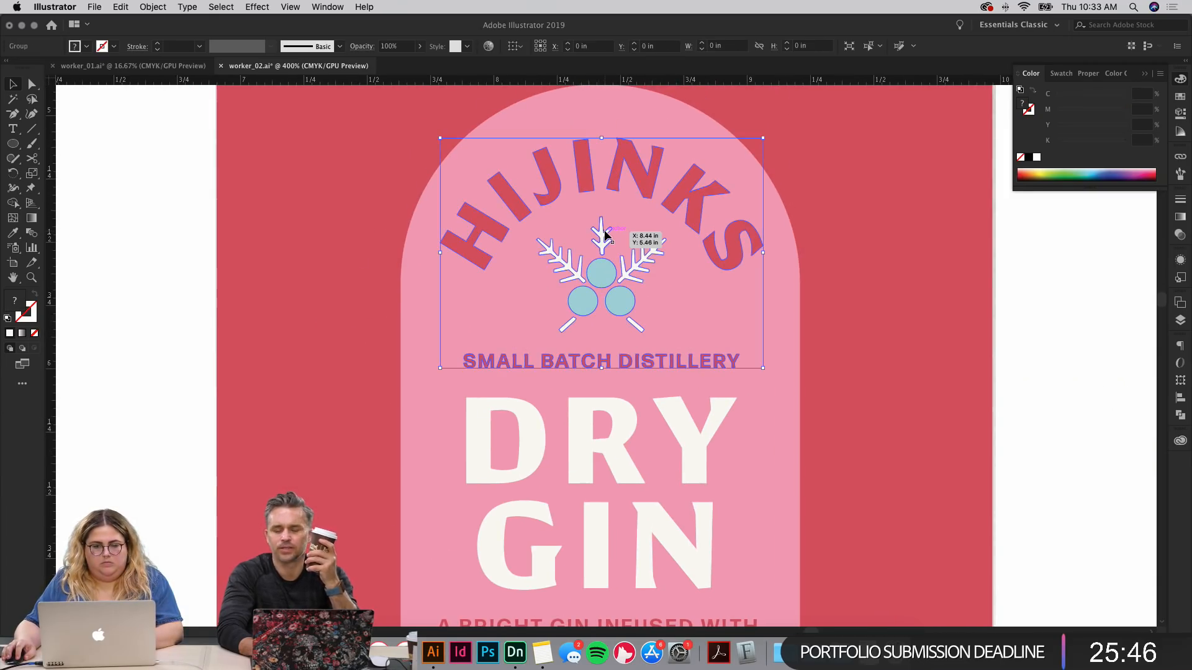
pyautogui.doubleClick(605, 234)
pyautogui.click(604, 237)
pyautogui.doubleClick(601, 241)
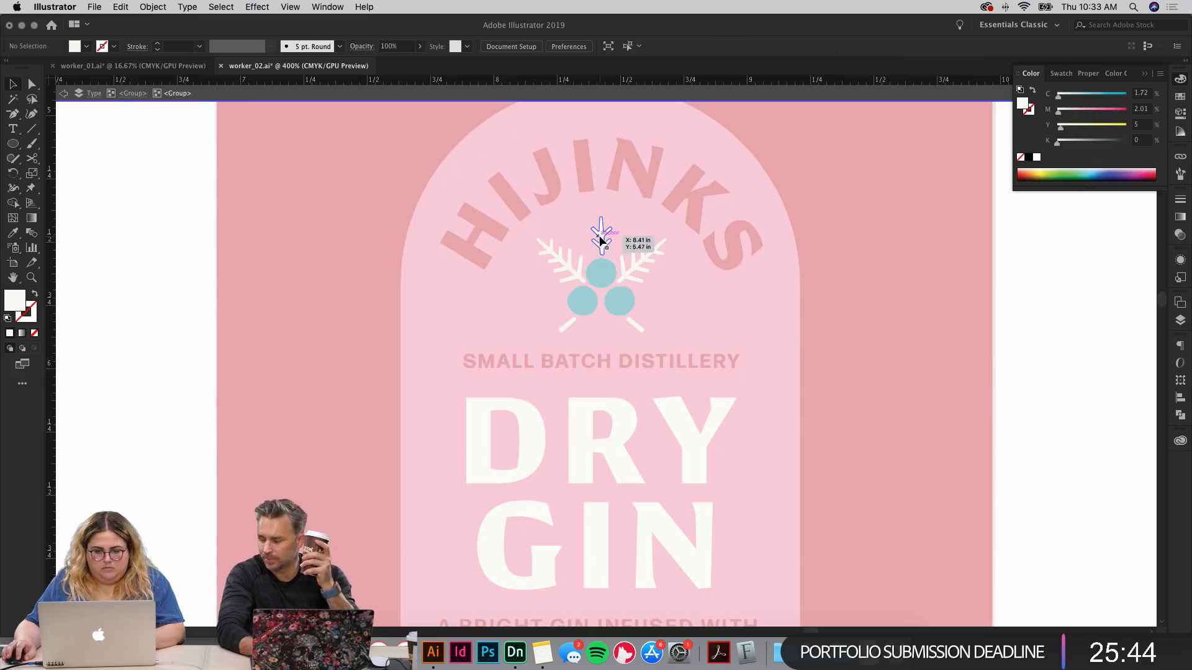
pyautogui.doubleClick(1025, 315)
pyautogui.scroll(-10, 869, 205)
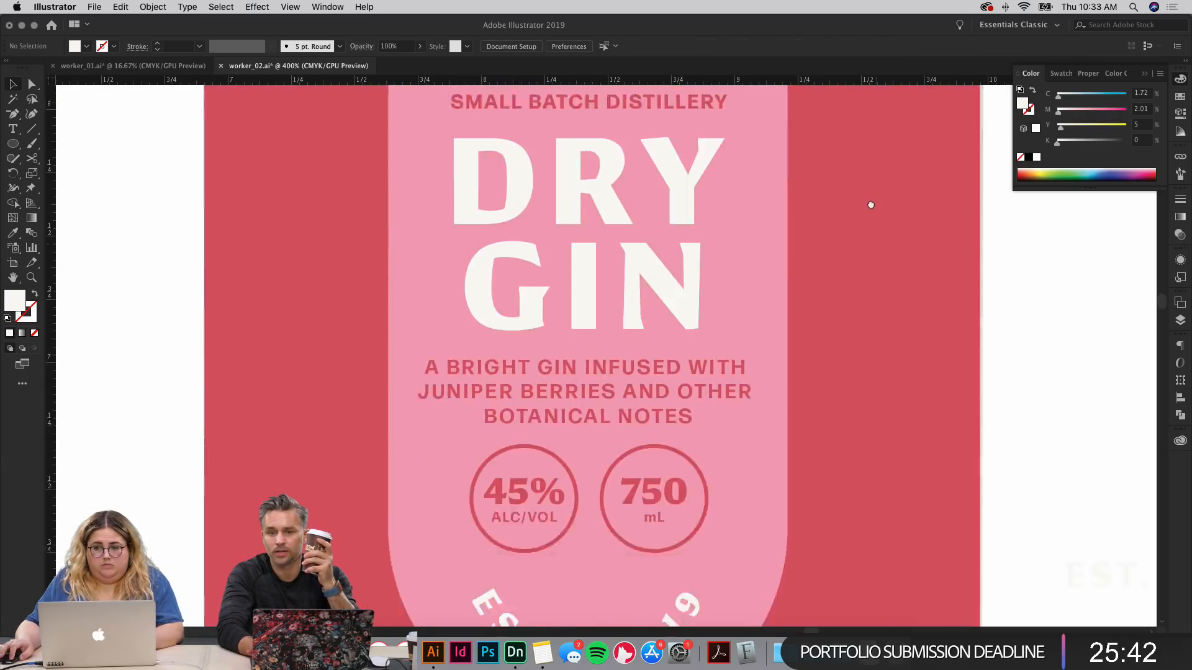
pyautogui.press('super+v')
pyautogui.moveTo(597, 351); pyautogui.dragTo(581, 372)
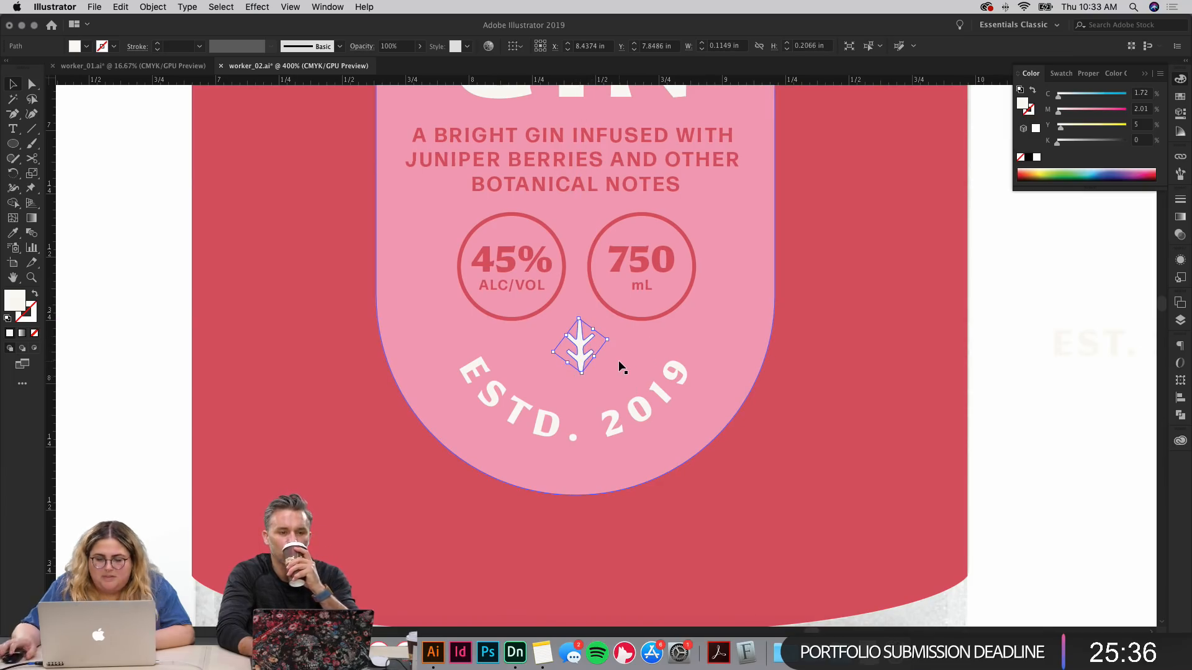
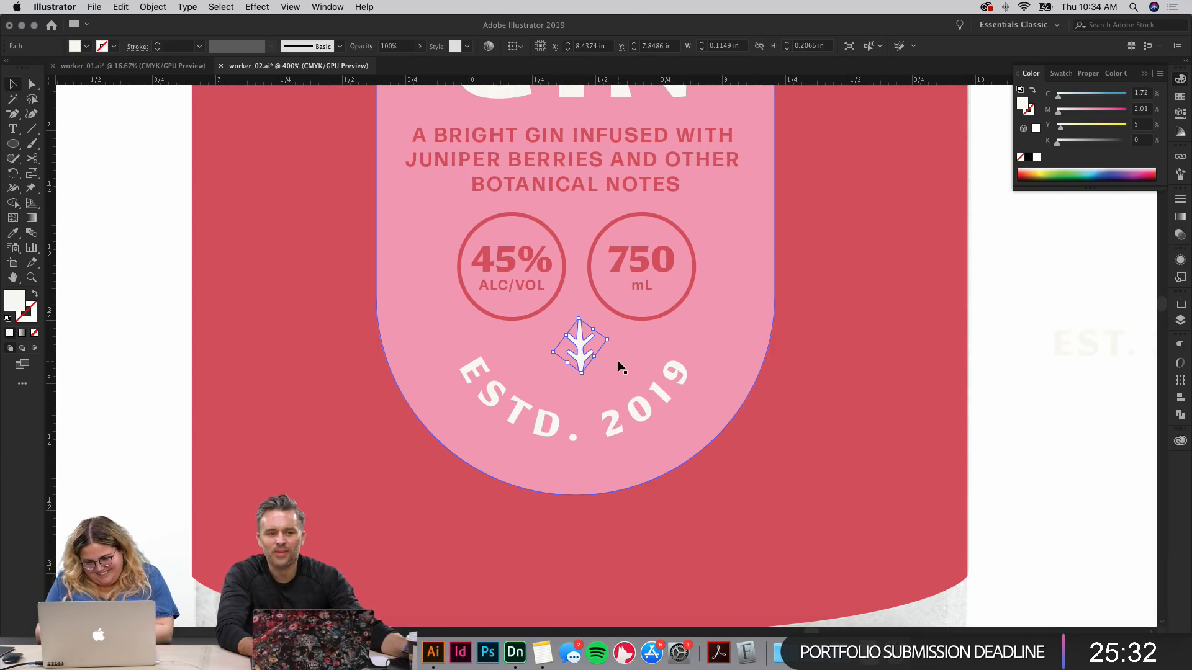
# Step: Recolor the pasted sprig with the label background's red, C 11.04, M 84.73, Y 60, K 1.23, and delete it
pyautogui.press('i')
pyautogui.click(863, 453)
pyautogui.press('v')
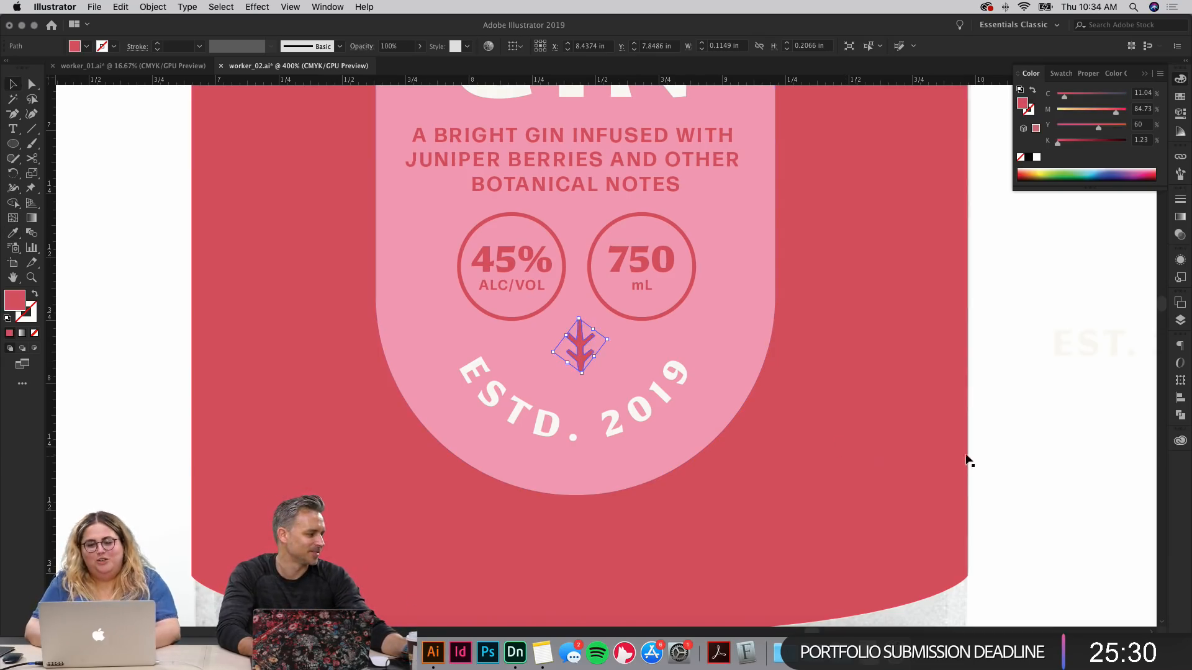
pyautogui.click(1014, 457)
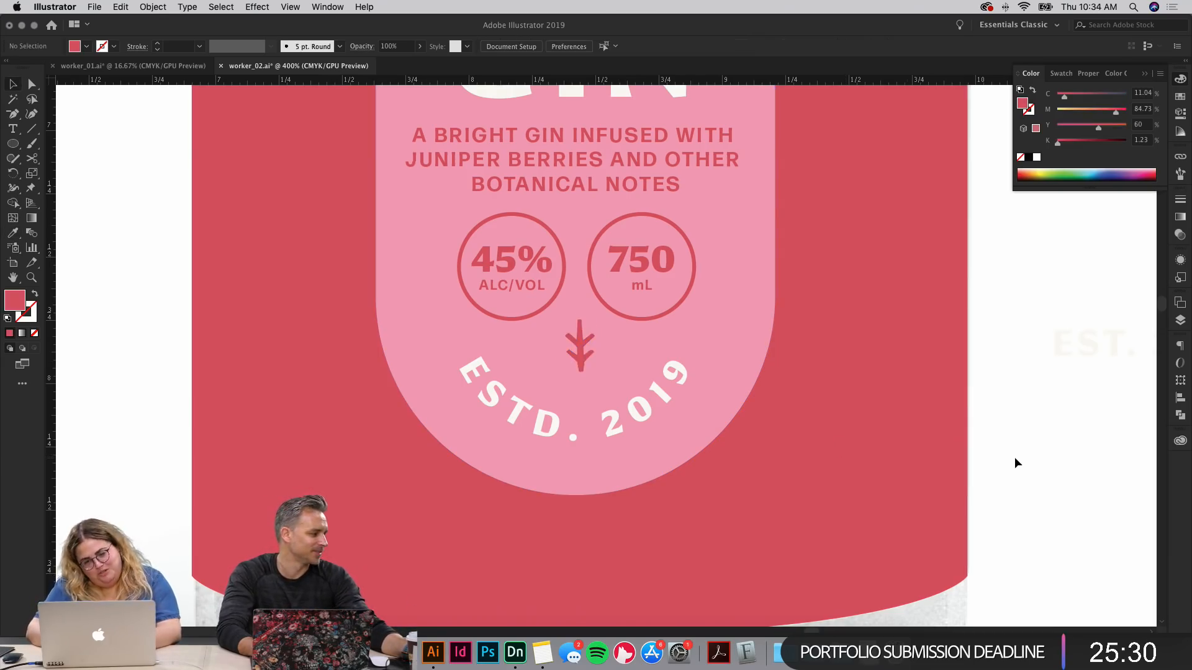
pyautogui.click(580, 344)
pyautogui.press('Delete')
# Step: Select the outline of the 45% ALC/VOL circle
pyautogui.press('a')
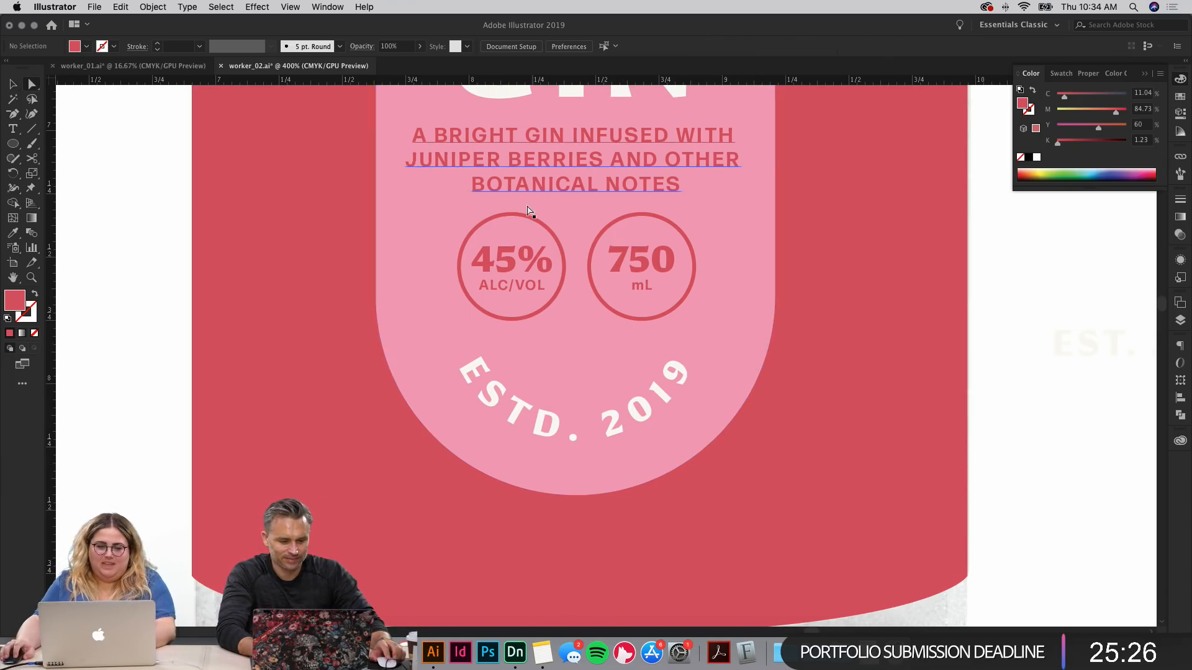
pyautogui.click(525, 219)
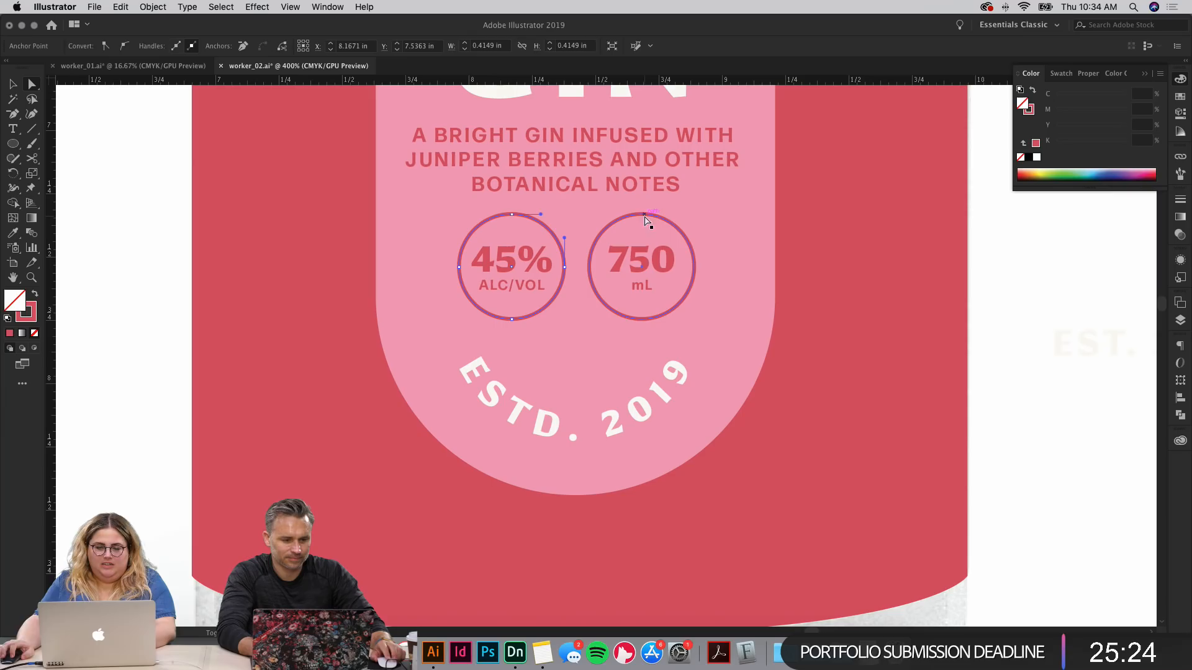
# Step: Delete the two circle outlines around the 45% ALC/VOL and 750 mL text
pyautogui.keyDown('shift'); pyautogui.click(645, 217); pyautogui.keyUp('shift')
pyautogui.press('Delete')
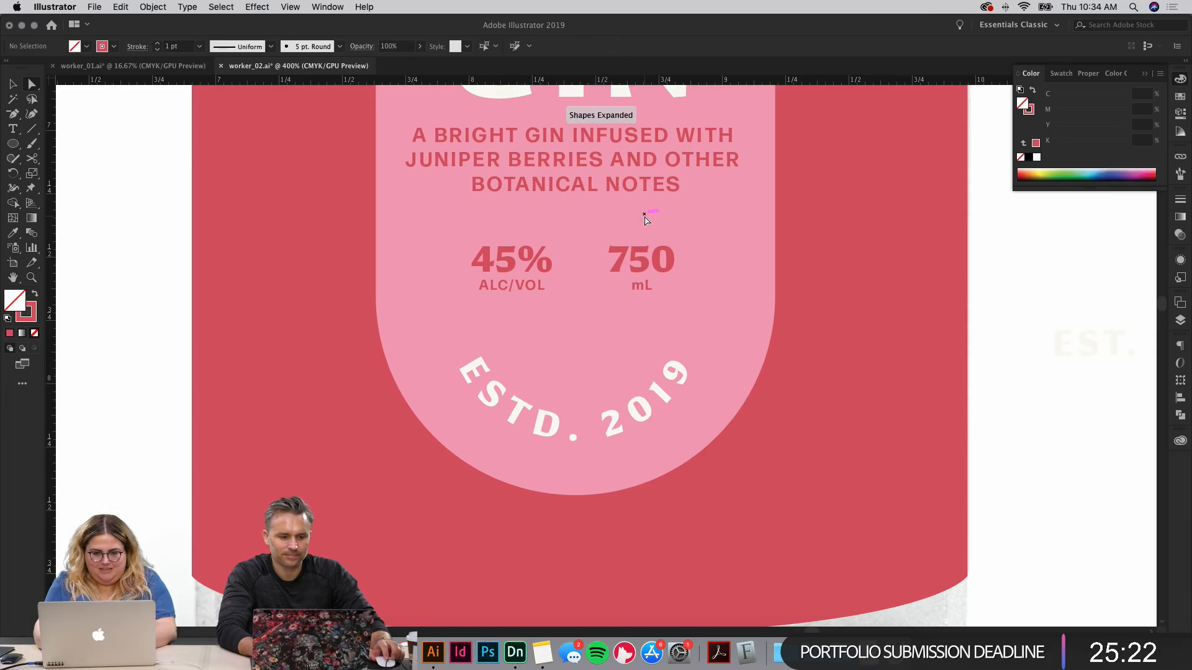
pyautogui.scroll(8, 645, 249)
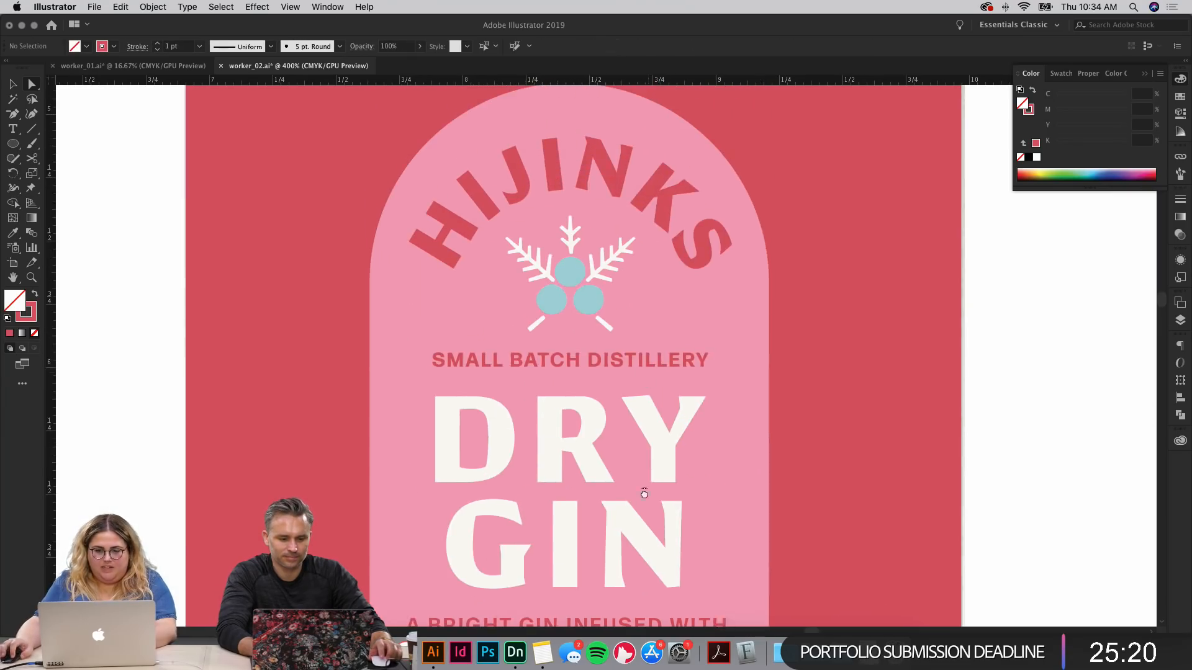
pyautogui.scroll(-6, 660, 349)
pyautogui.scroll(-2, 660, 349)
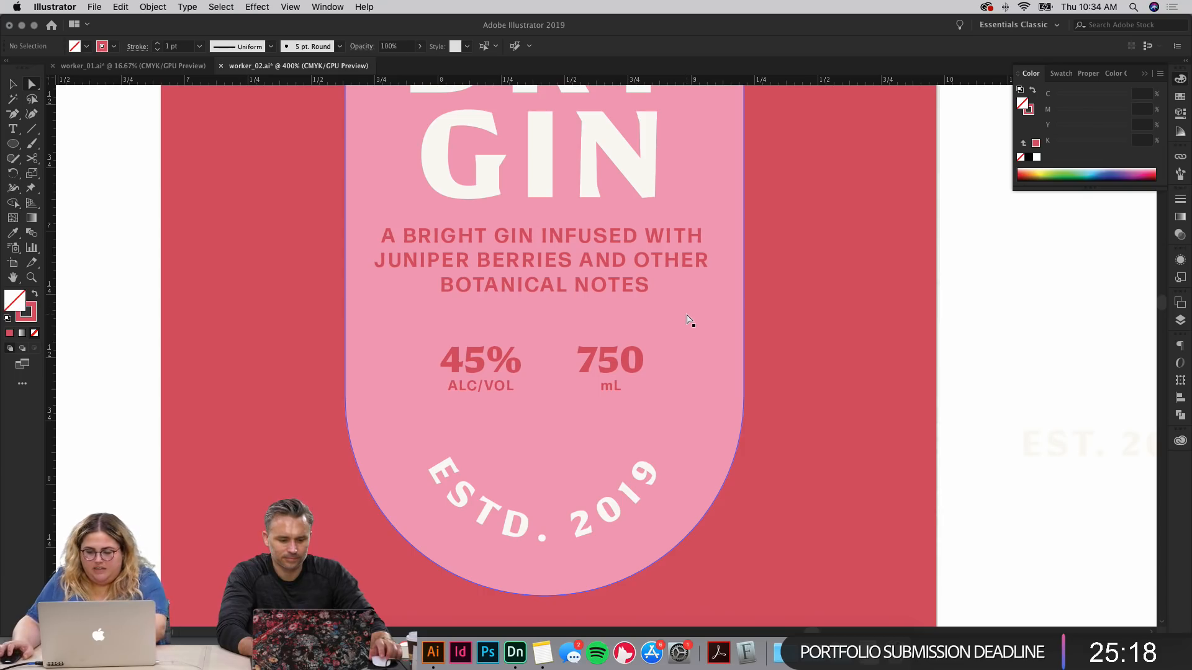
# Step: Draw a horizontal divider line across the pink label below the description and duplicate it below the 45% and 750 text
pyautogui.press('p')
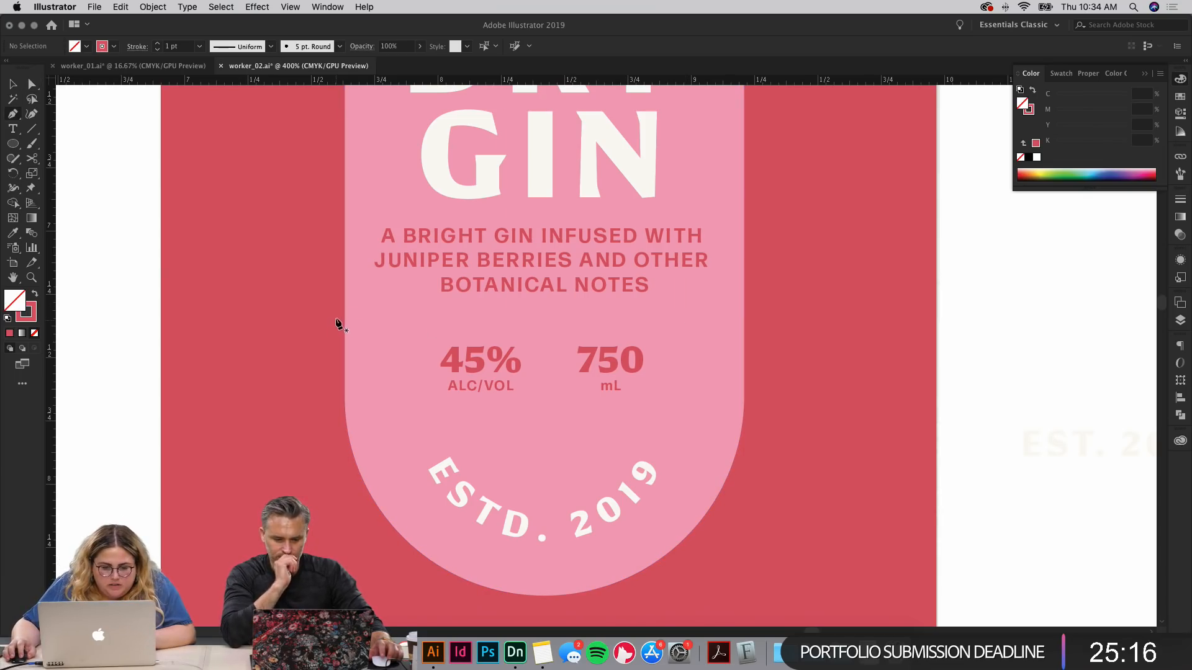
pyautogui.click(334, 312)
pyautogui.click(783, 313)
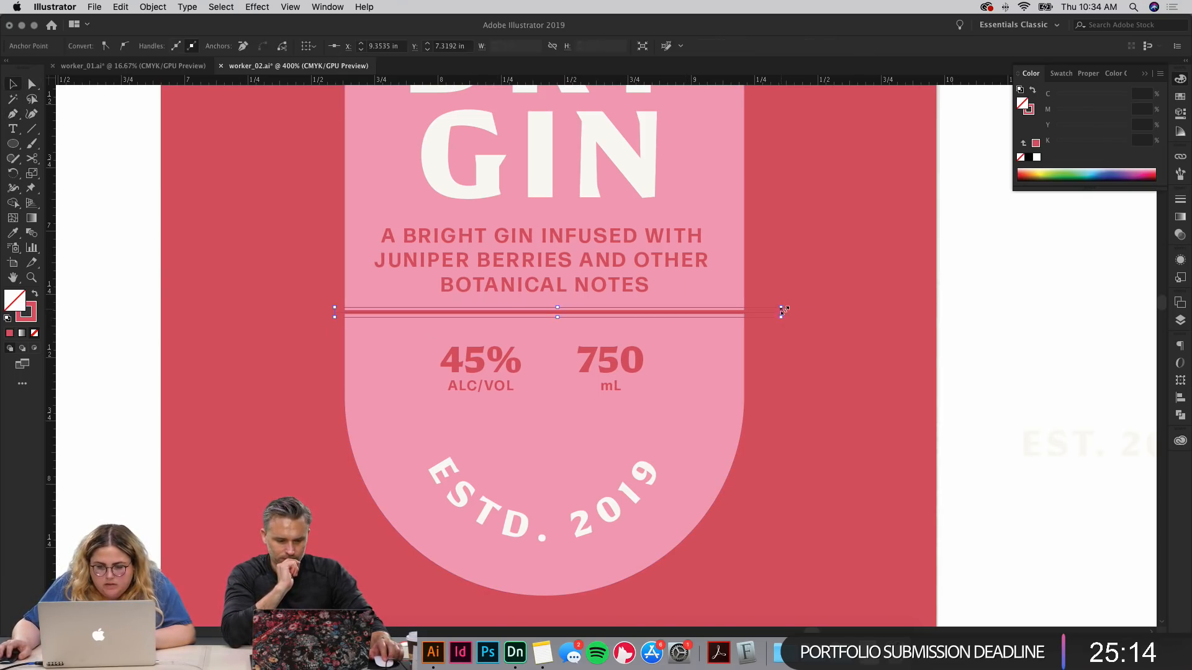
pyautogui.click(103, 284)
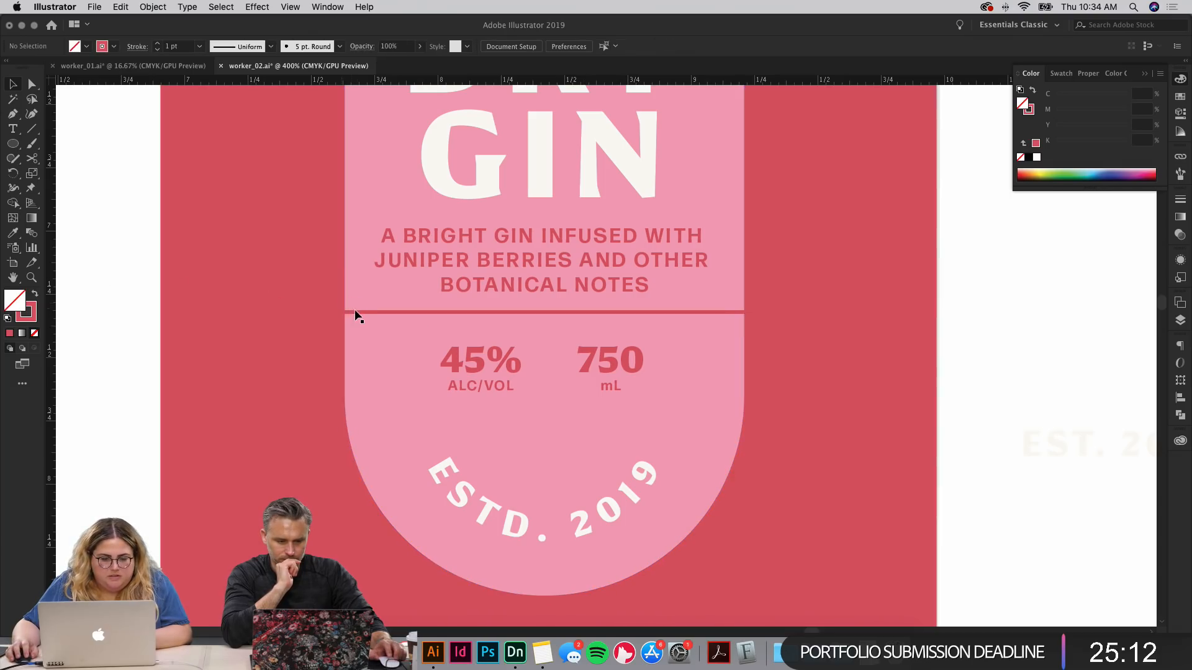
pyautogui.moveTo(357, 316); pyautogui.dragTo(358, 316)
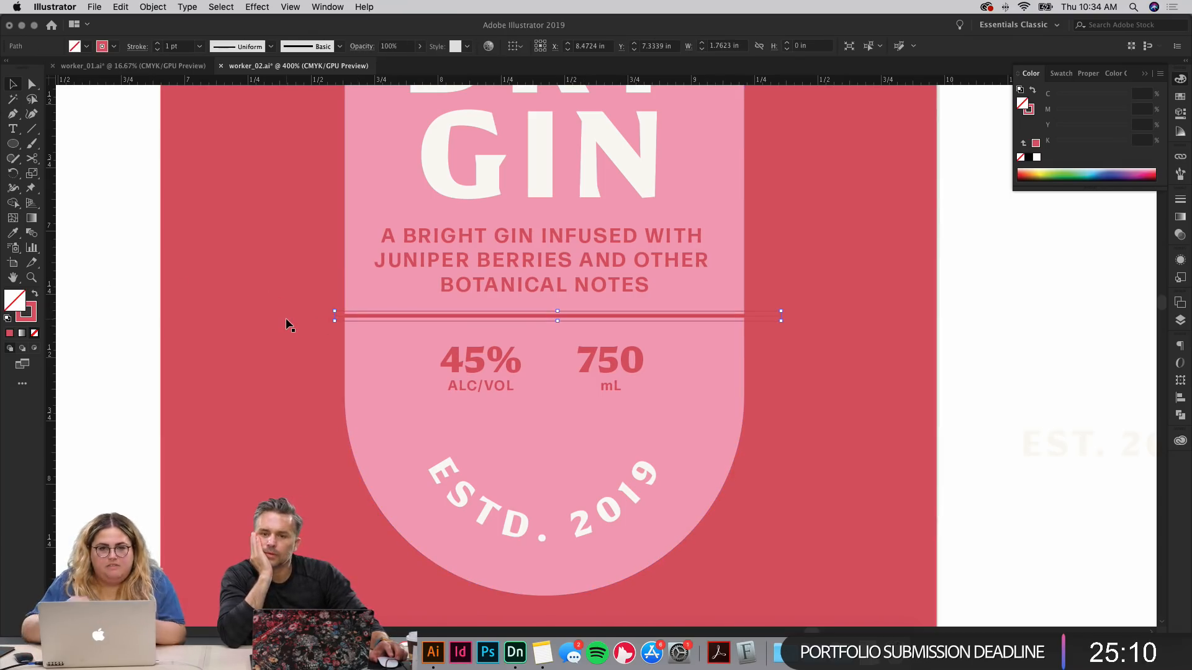
pyautogui.click(250, 295)
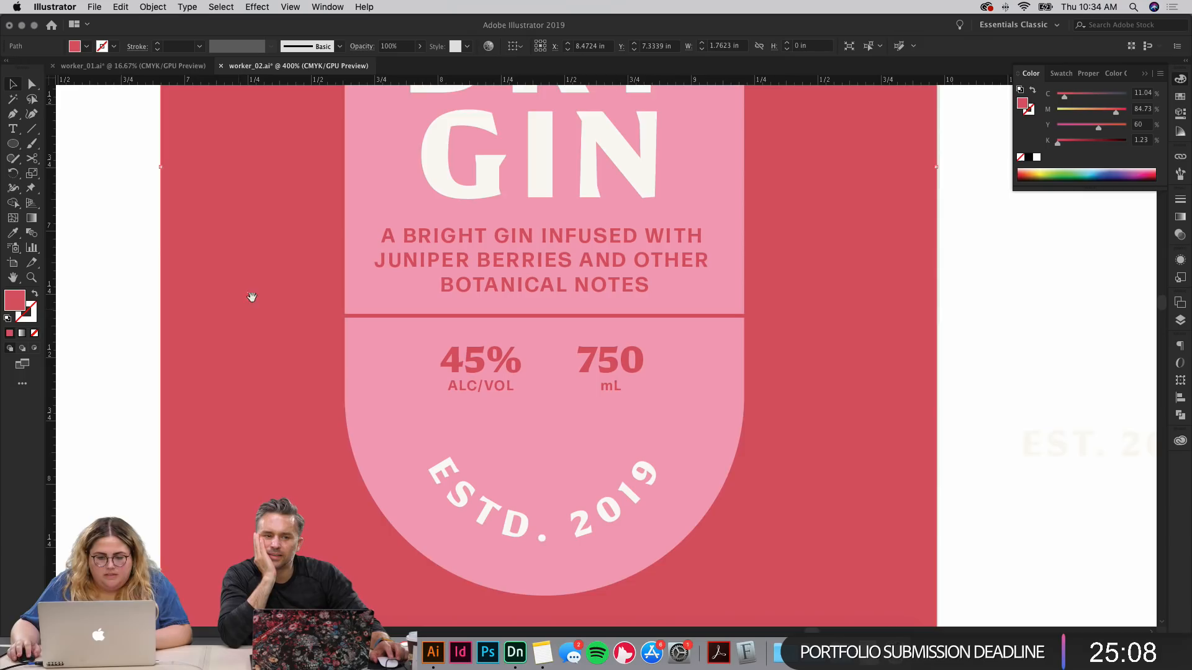
pyautogui.scroll(-2, 546, 295)
pyautogui.moveTo(542, 297); pyautogui.dragTo(527, 390)
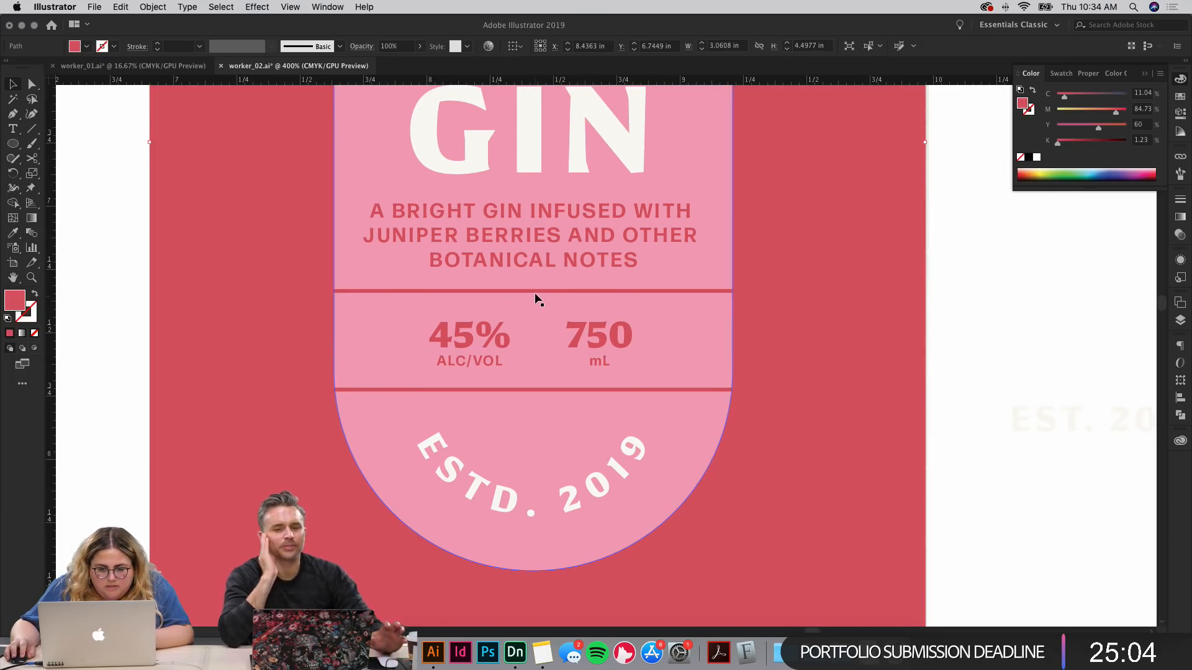
pyautogui.press('p')
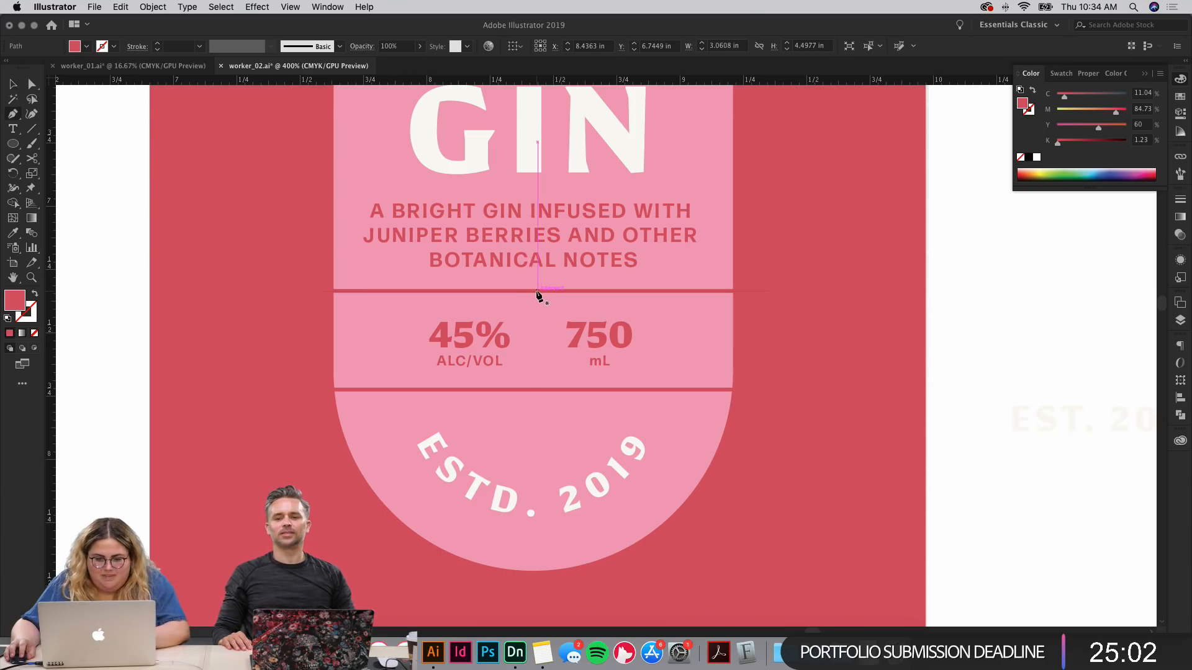
pyautogui.click(534, 290)
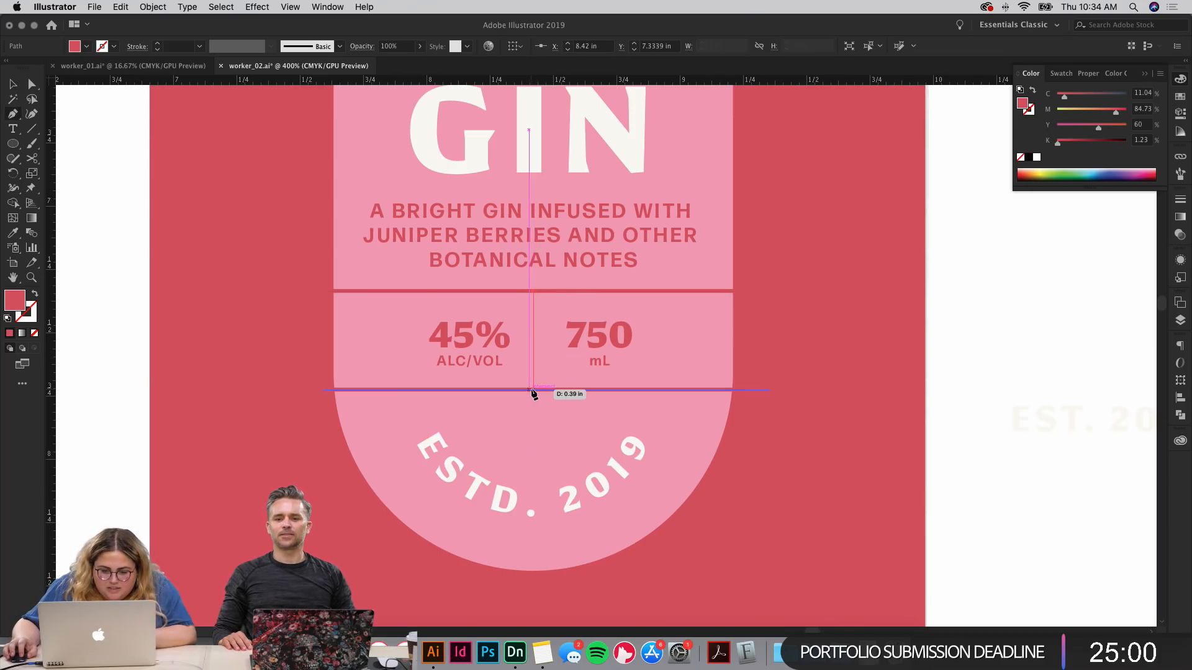
pyautogui.click(532, 390)
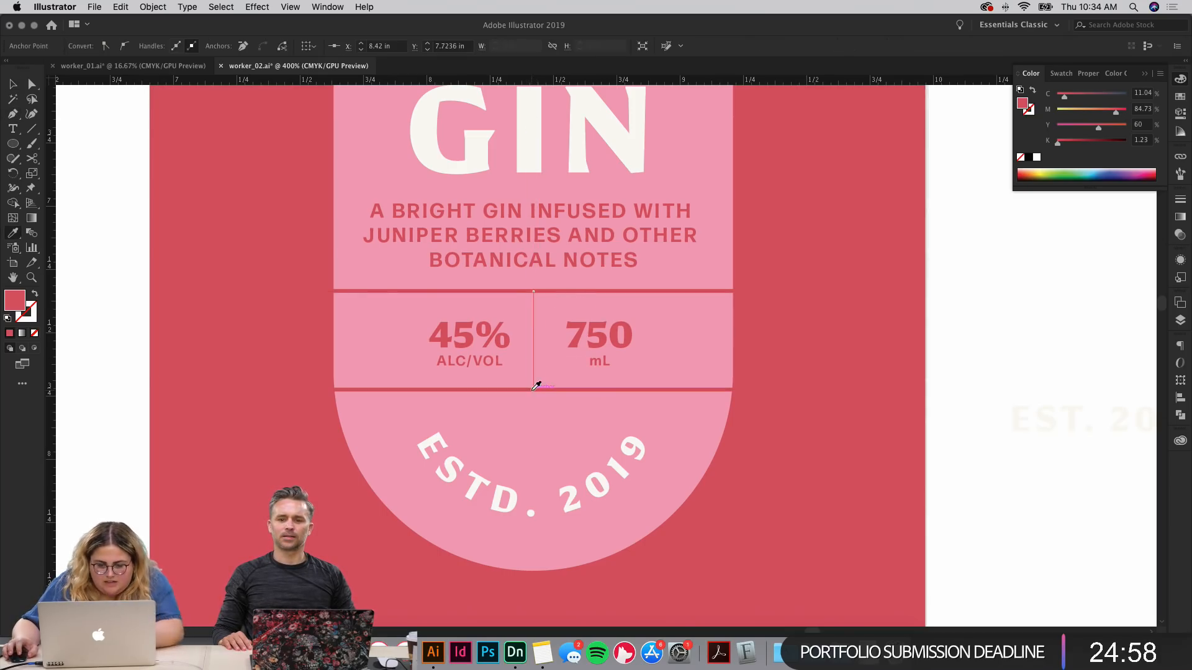
pyautogui.hotkey('shift', 'x')
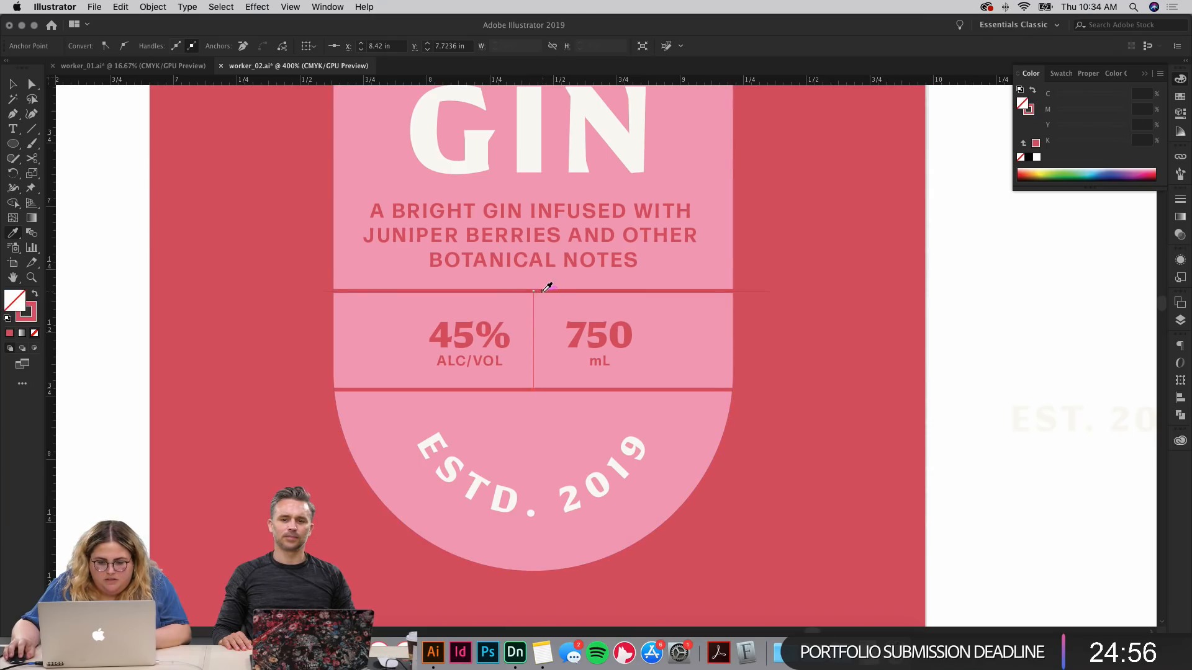
pyautogui.press('Delete')
pyautogui.press('Delete')
# Step: Draw a vertical divider between 45% and 750, joining both horizontal lines, and move it to the Type layer
pyautogui.press('p')
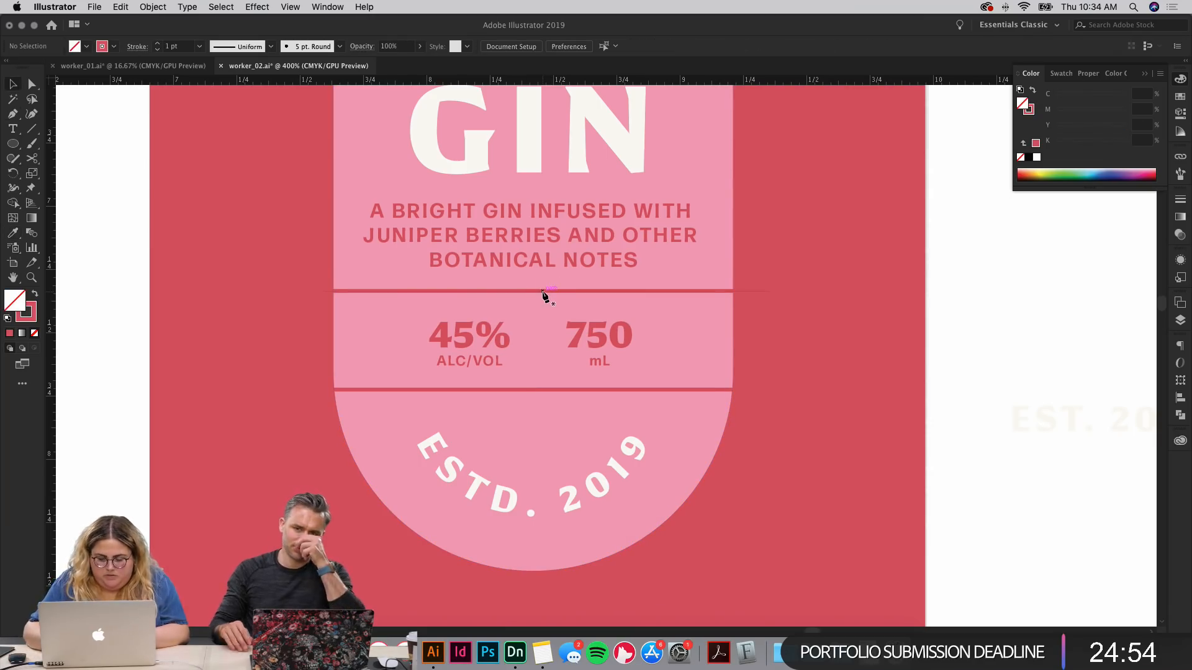
pyautogui.click(540, 292)
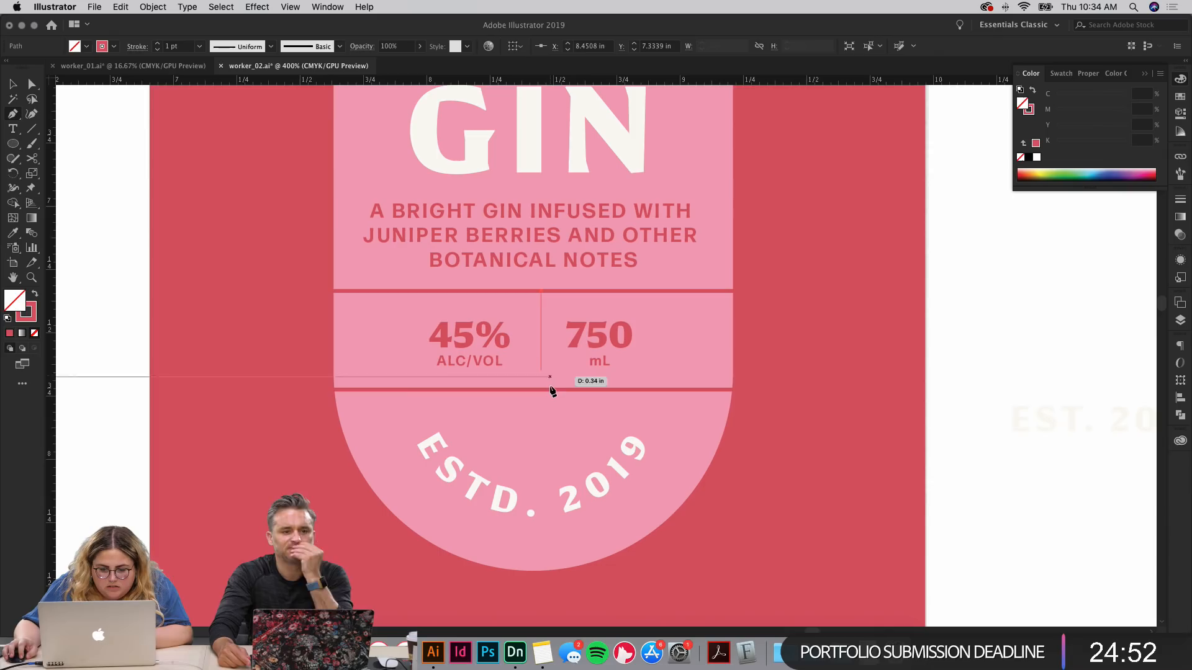
pyautogui.click(550, 390)
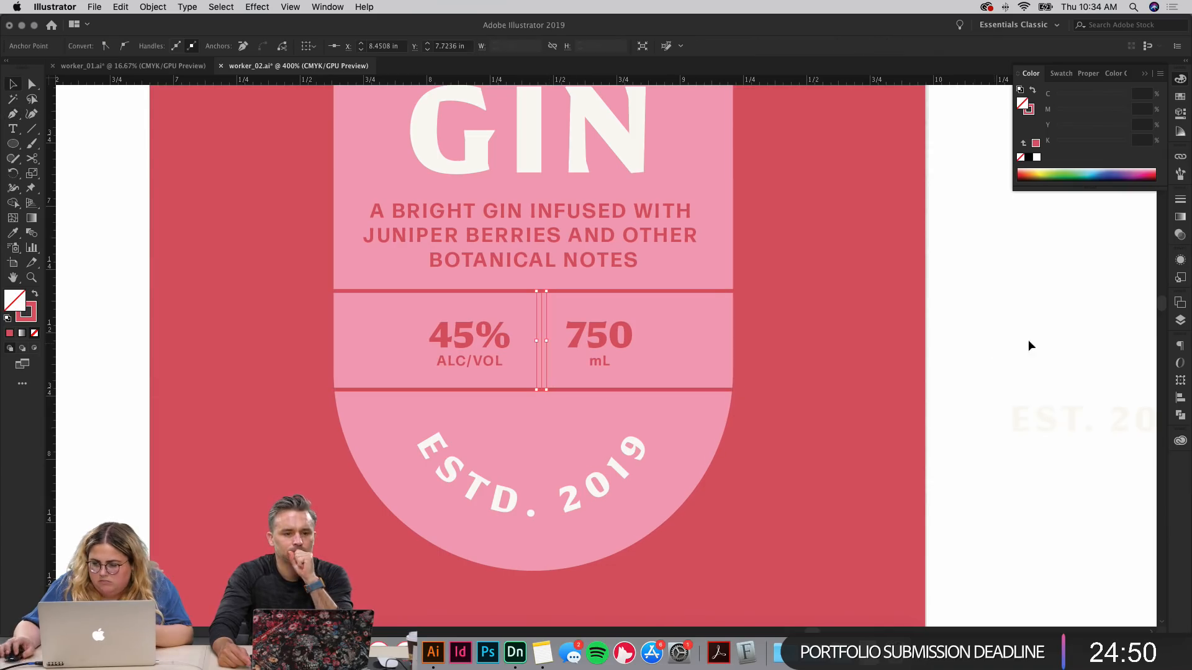
pyautogui.click(1181, 320)
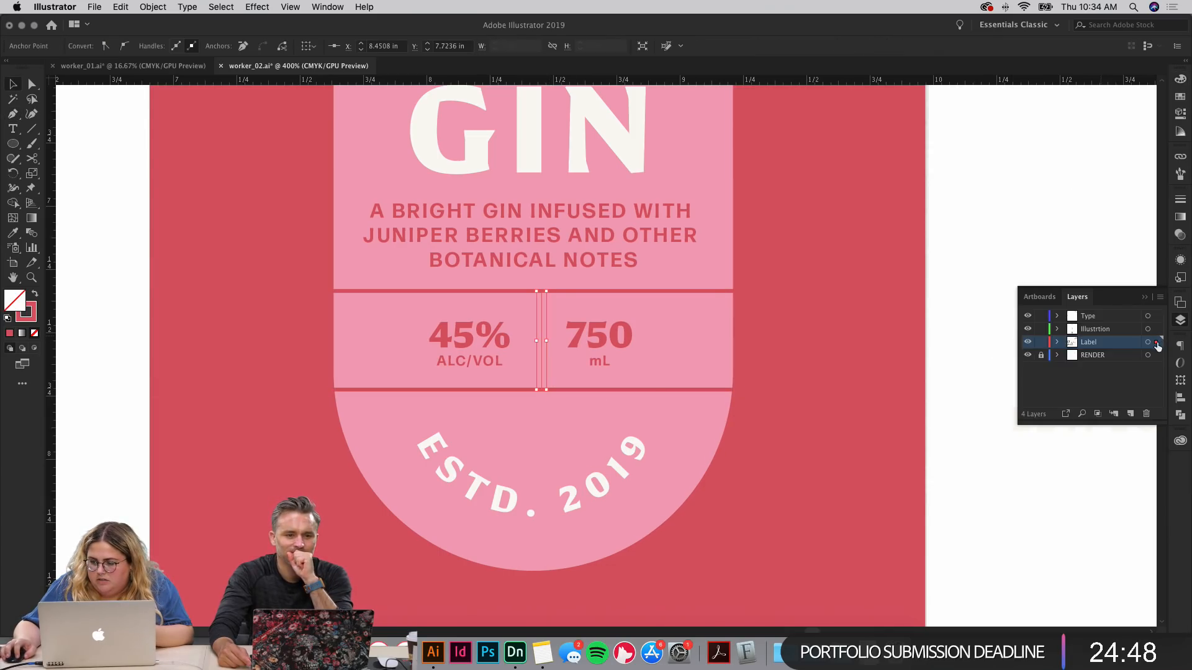
pyautogui.moveTo(1155, 323); pyautogui.dragTo(1156, 322)
pyautogui.click(936, 307)
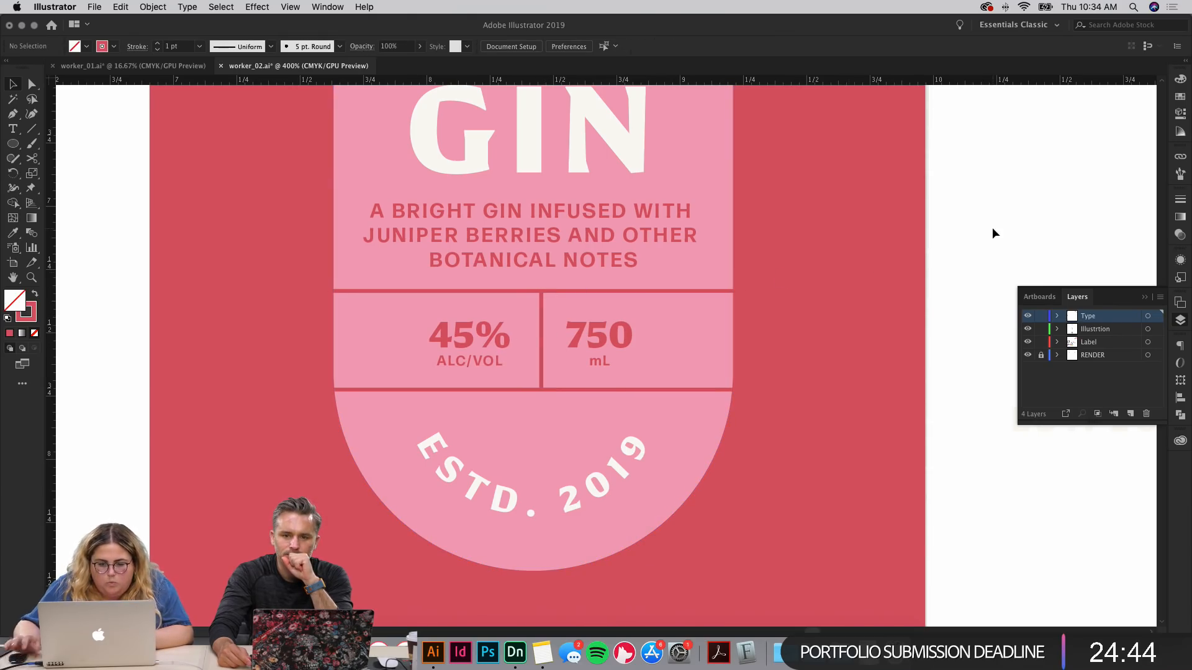
# Step: Examine the label with its new dividers in the context of the whole bottle
pyautogui.press('super+minus')
pyautogui.press('super+minus')
pyautogui.press('super+minus')
pyautogui.press('super+minus')
pyautogui.press('super+plus')
pyautogui.press('super+plus')
pyautogui.press('super+plus')
pyautogui.press('super+plus')
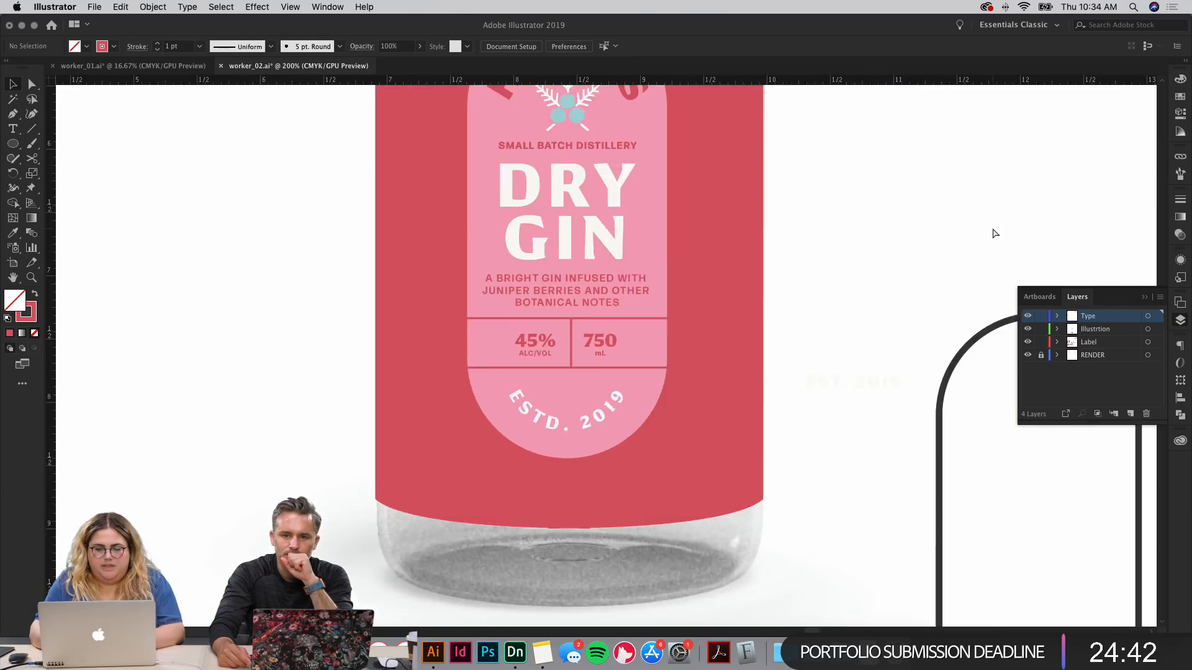
pyautogui.click(867, 402)
pyautogui.scroll(-3, 866, 401)
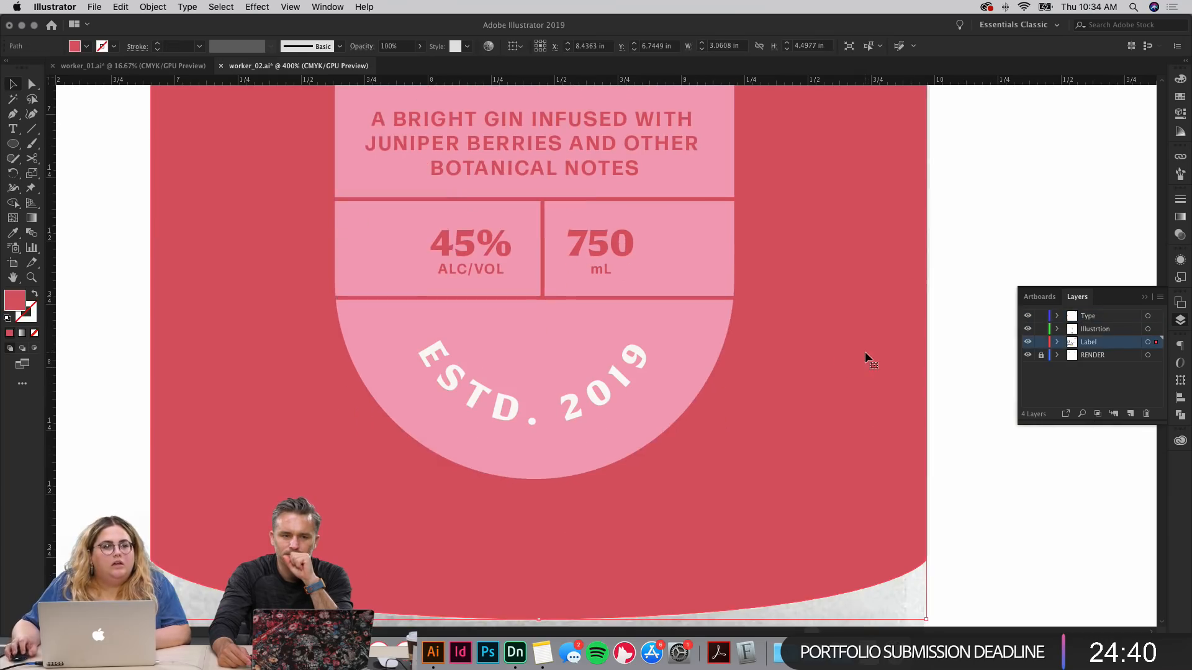
# Step: Enlarge the curved ESTD. 2019 text along its arc and reduce its font size to 10 pt
pyautogui.click(606, 393)
pyautogui.moveTo(535, 431); pyautogui.dragTo(535, 438)
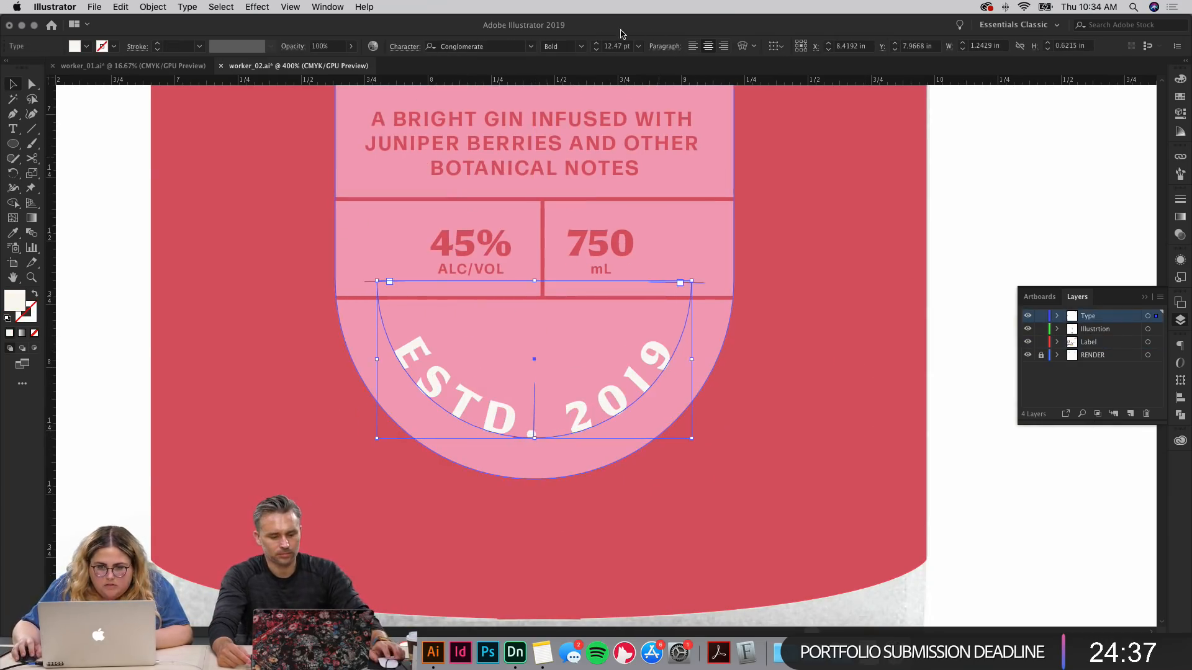
pyautogui.click(597, 51)
pyautogui.click(596, 50)
pyautogui.click(597, 50)
pyautogui.click(989, 202)
pyautogui.moveTo(990, 202); pyautogui.dragTo(812, 235)
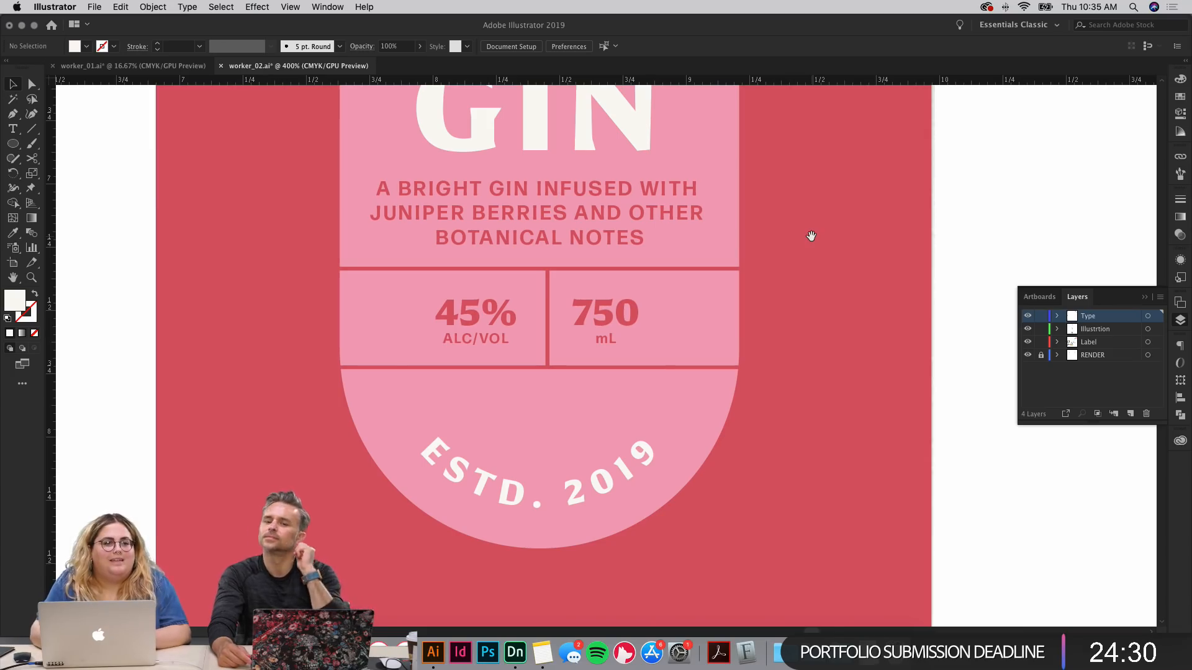
# Step: Shift the group with the 45% ALC/VOL and 750 mL text slightly left and ungroup it
pyautogui.press('super+equal')
pyautogui.press('super+equal')
pyautogui.press('super+equal')
pyautogui.moveTo(461, 236); pyautogui.dragTo(920, 284)
pyautogui.press('t')
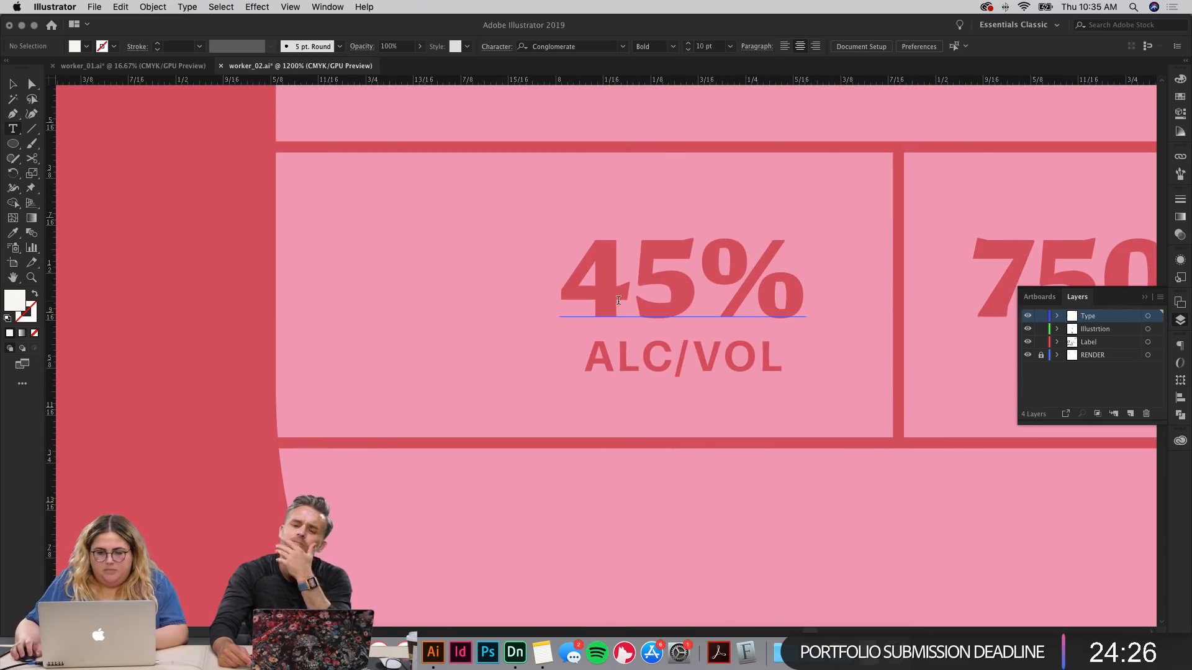
pyautogui.press('v')
pyautogui.moveTo(686, 290); pyautogui.dragTo(659, 291)
pyautogui.rightClick(660, 291)
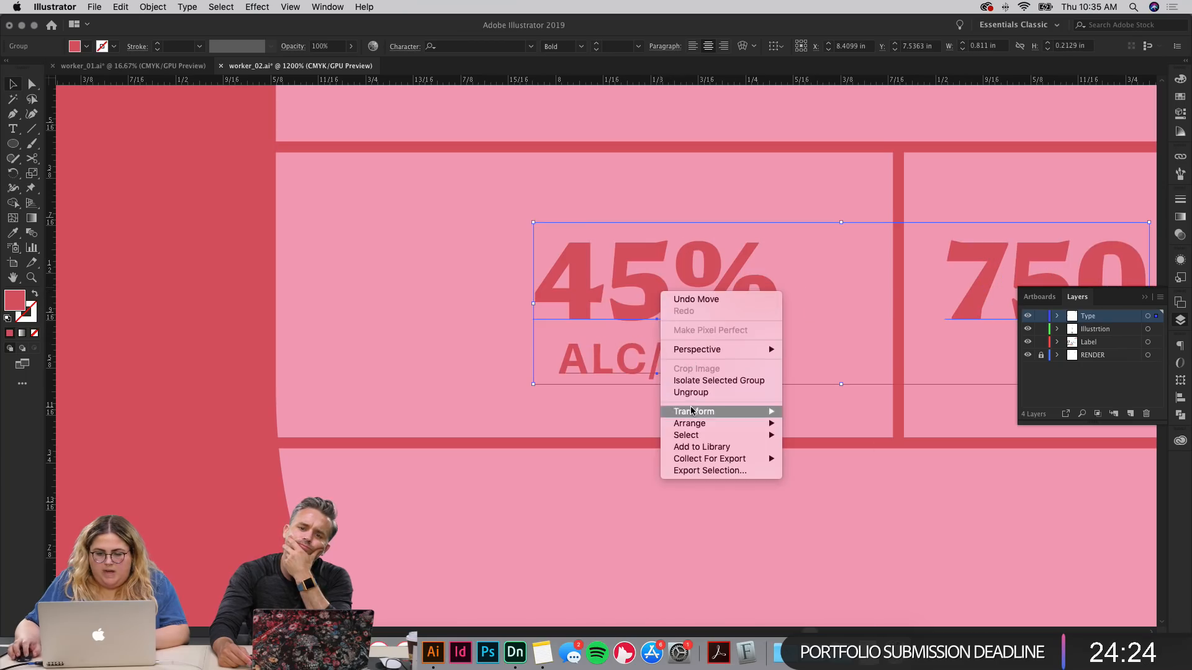
pyautogui.click(673, 306)
pyautogui.click(128, 234)
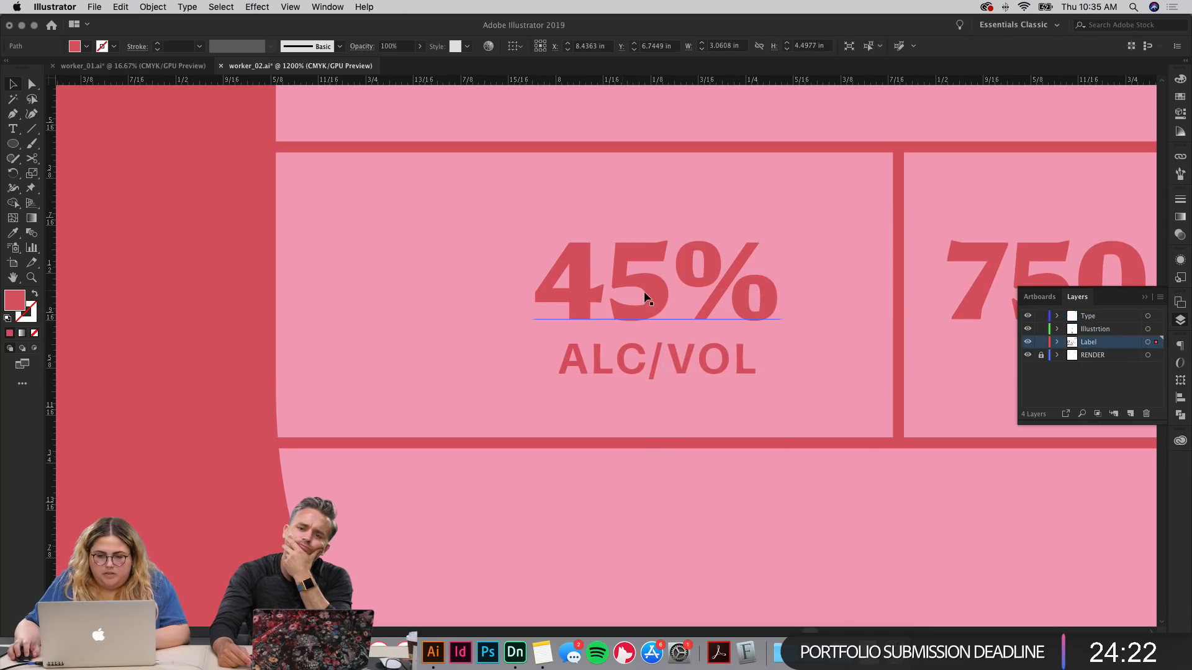
# Step: Ungroup the remaining nested text groups so that 45% and ALC/VOL are separate objects
pyautogui.moveTo(643, 292); pyautogui.dragTo(455, 303)
pyautogui.press('super+z')
pyautogui.rightClick(692, 268)
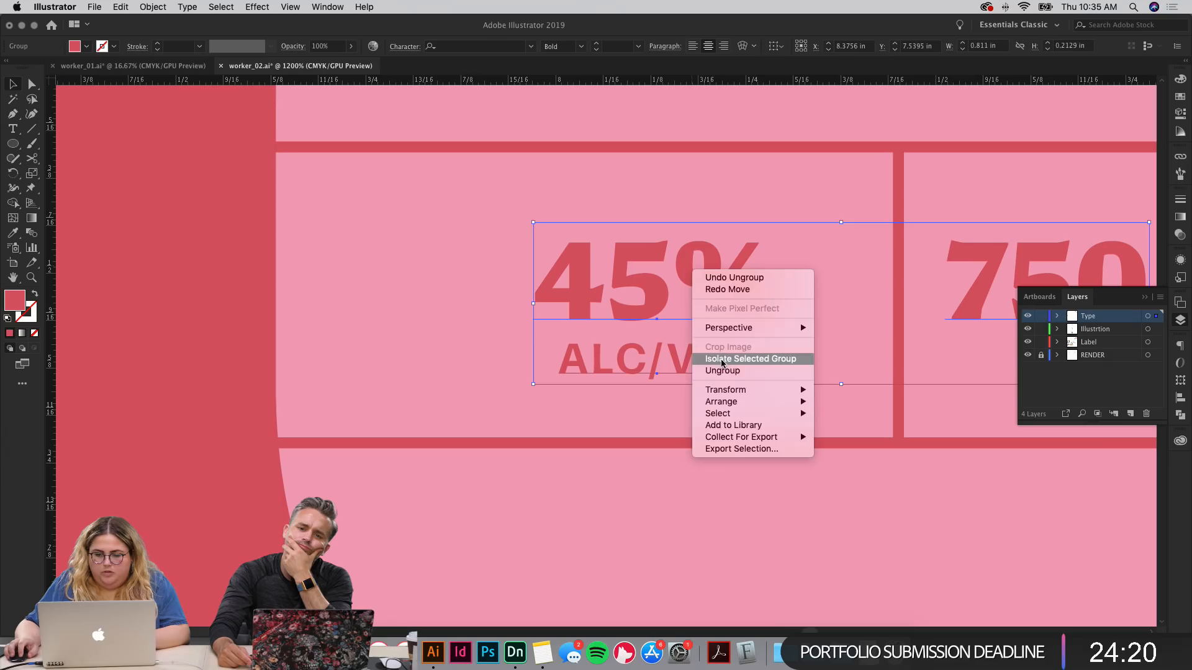
pyautogui.click(722, 370)
pyautogui.click(178, 316)
pyautogui.click(632, 292)
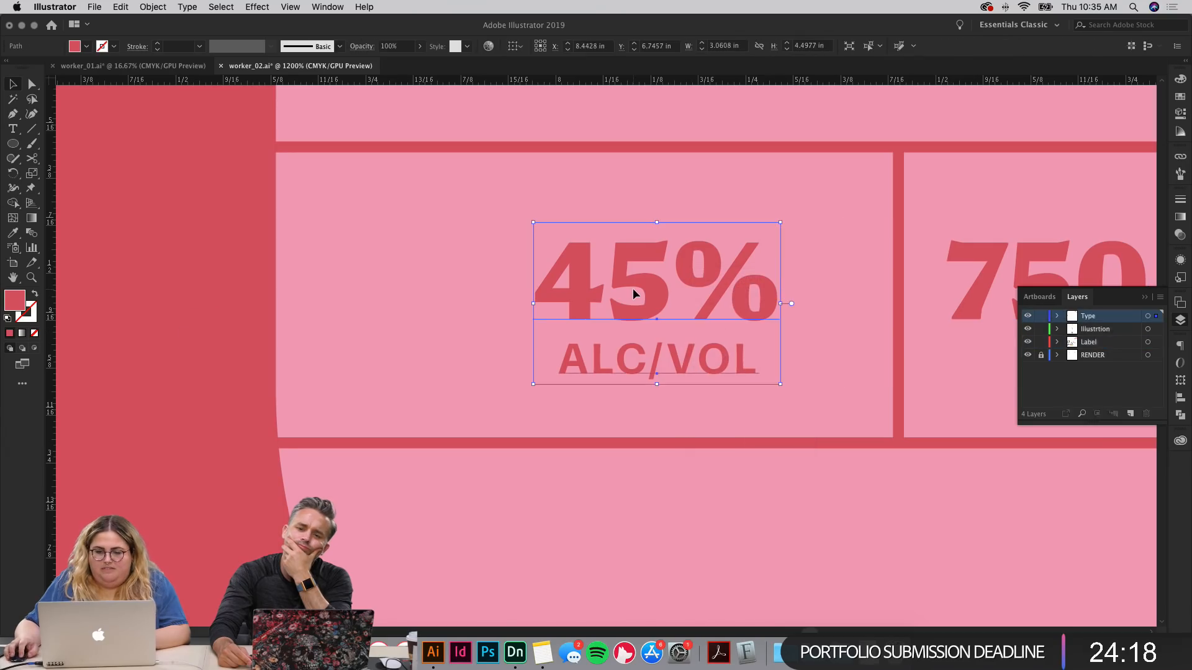
pyautogui.rightClick(639, 284)
pyautogui.click(683, 389)
# Step: Move 45% toward the left edge of its cell and replace the slash in ALC/VOL with a line break
pyautogui.click(653, 287)
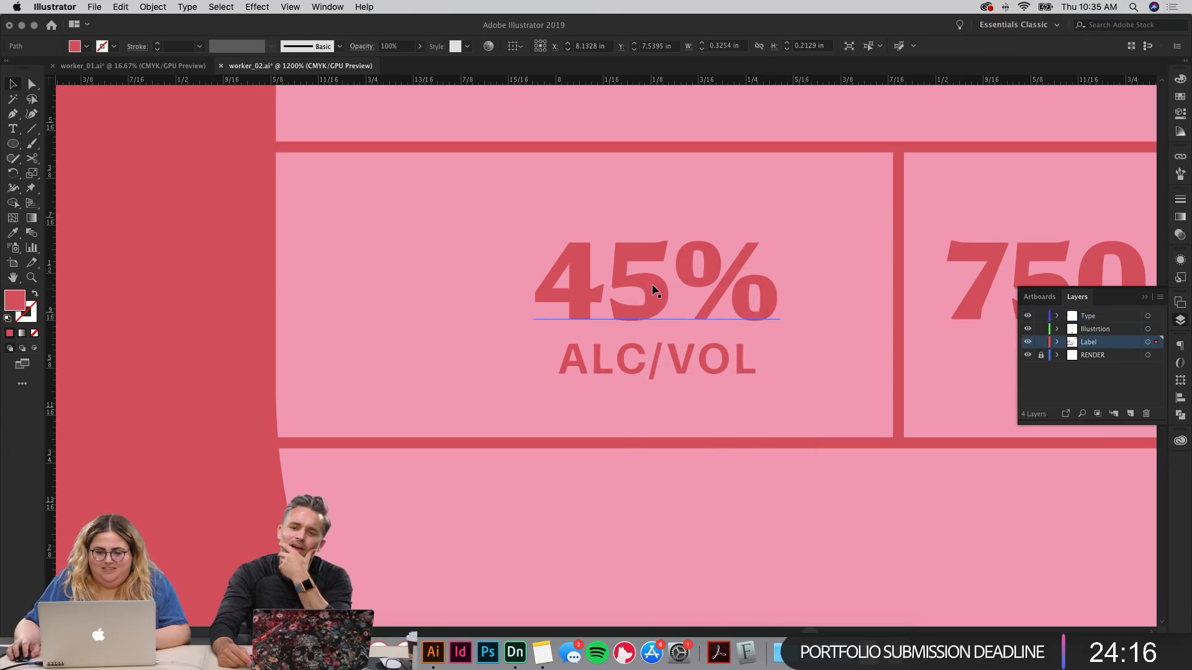
pyautogui.moveTo(653, 287); pyautogui.dragTo(423, 308)
pyautogui.doubleClick(666, 357)
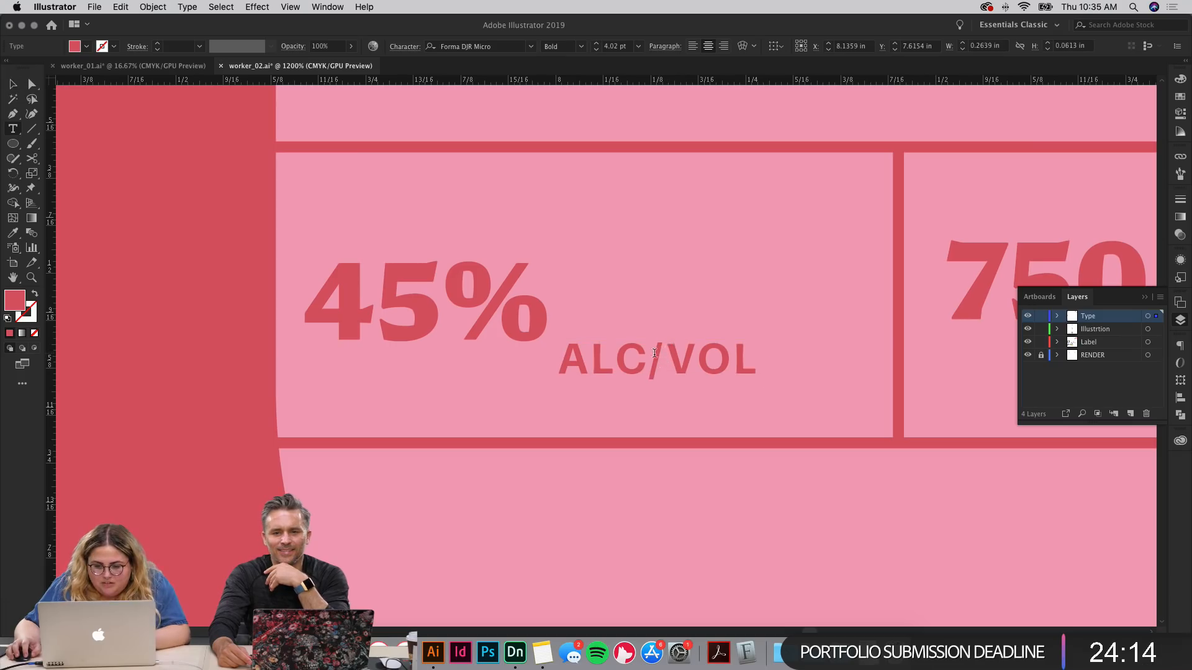
pyautogui.doubleClick(654, 353)
pyautogui.press('BackSpace')
pyautogui.press('Return')
pyautogui.press('Escape')
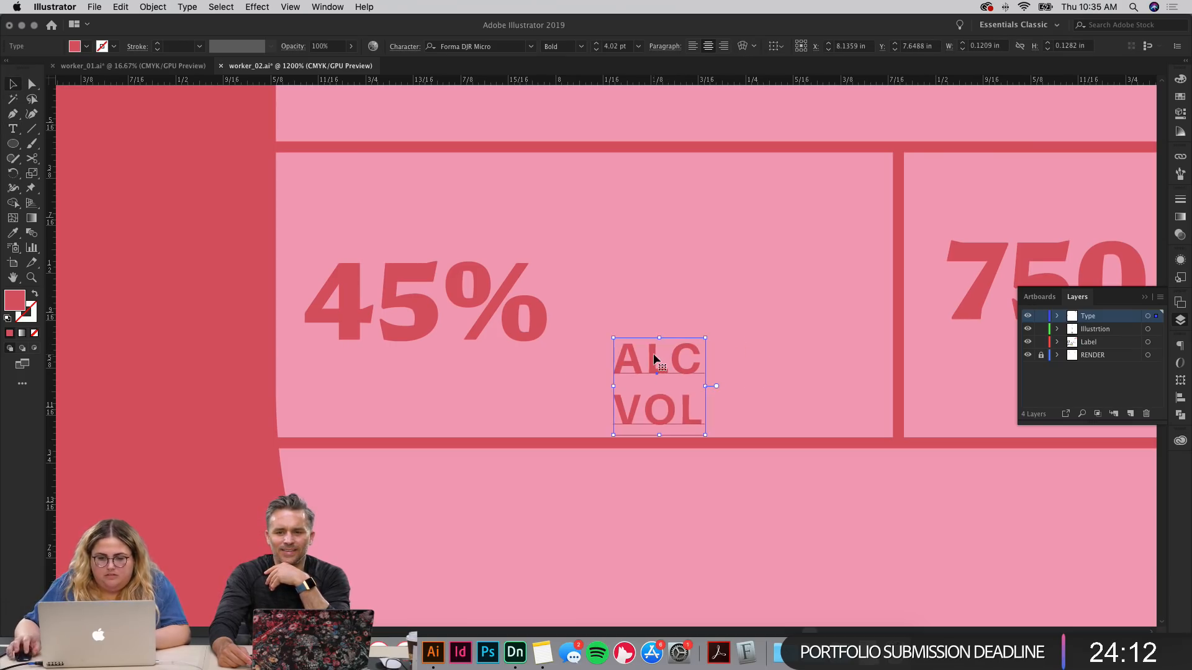
# Step: Place the stacked ALC VOL text to the right of 45% and group the two together
pyautogui.moveTo(655, 358); pyautogui.dragTo(736, 280)
pyautogui.click(451, 286)
pyautogui.keyDown('shift'); pyautogui.click(605, 288); pyautogui.keyUp('shift')
pyautogui.press('super+g')
pyautogui.click(276, 205)
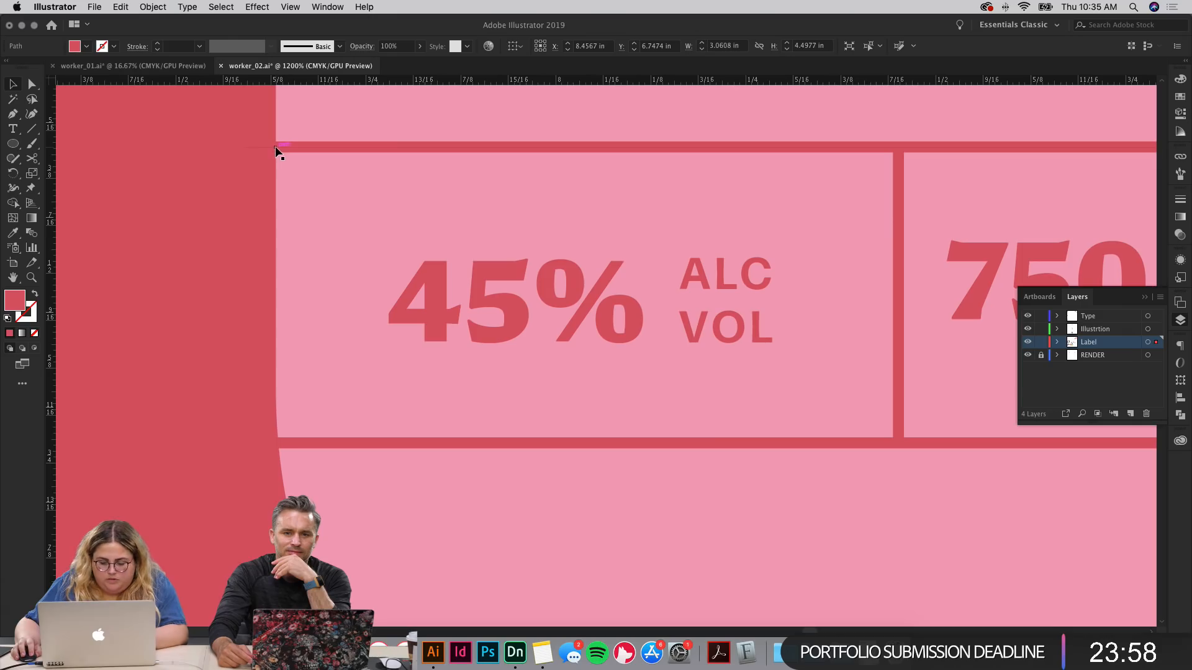
# Step: Draw a rectangle of about 0.82 by 0.39 in over the left cell and add the 45% ALC VOL group to the selection
pyautogui.press('m')
pyautogui.moveTo(276, 147); pyautogui.dragTo(898, 444)
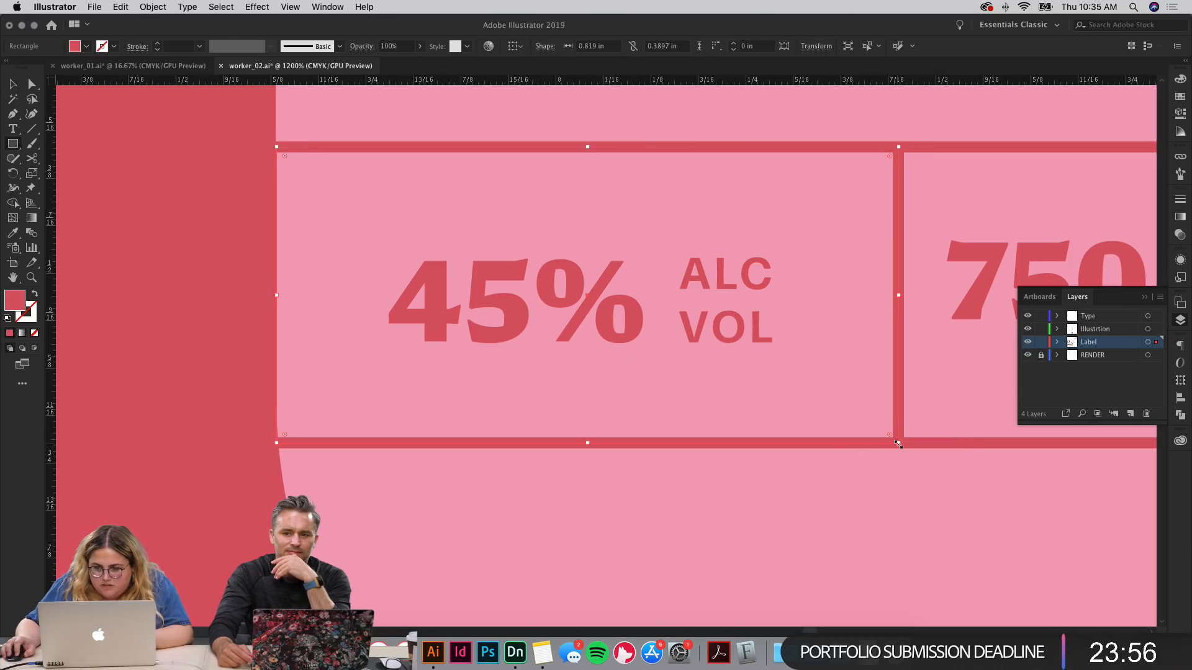
pyautogui.keyDown('shift'); pyautogui.click(509, 304); pyautogui.keyUp('shift')
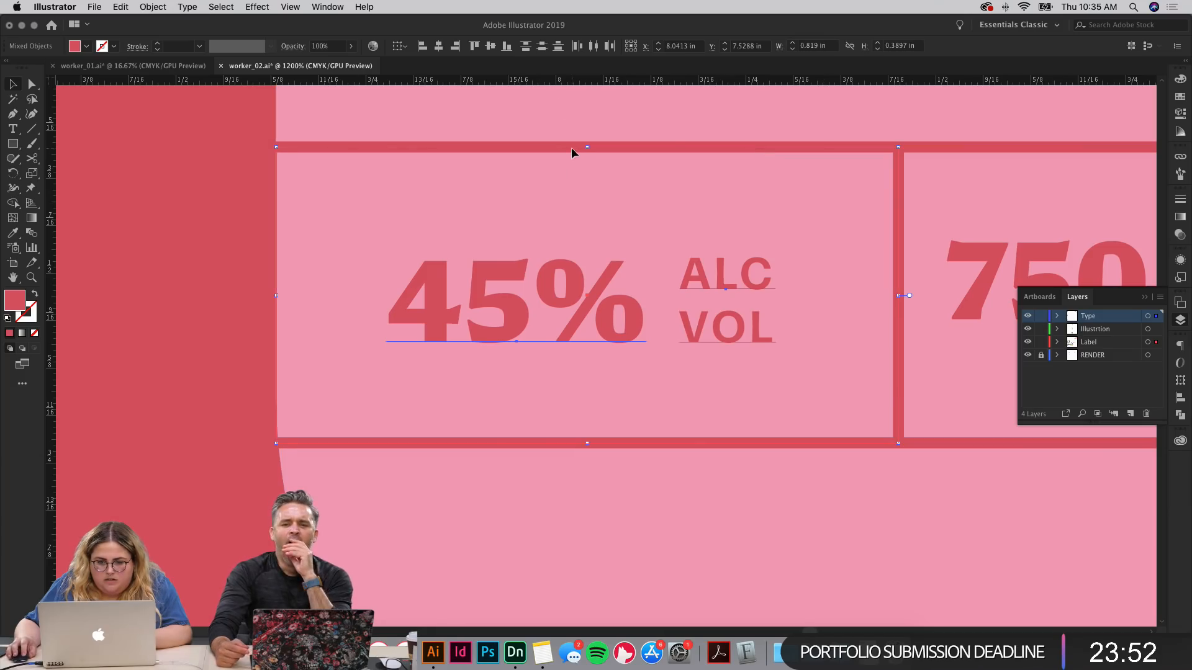
pyautogui.click(165, 233)
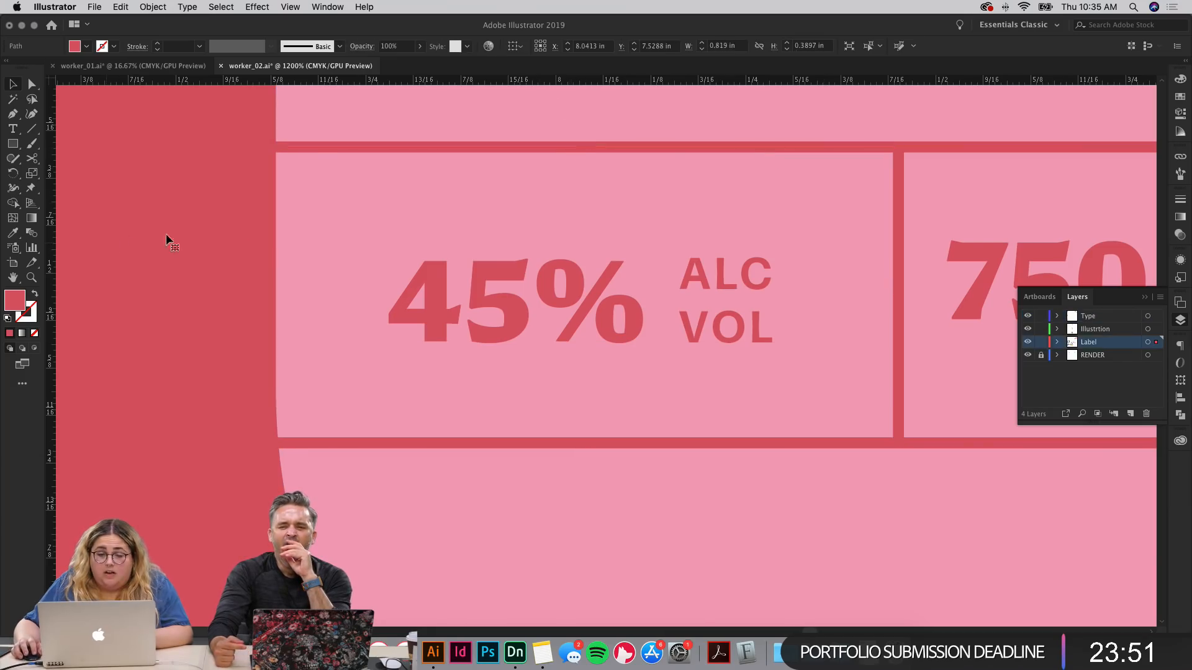
pyautogui.click(311, 146)
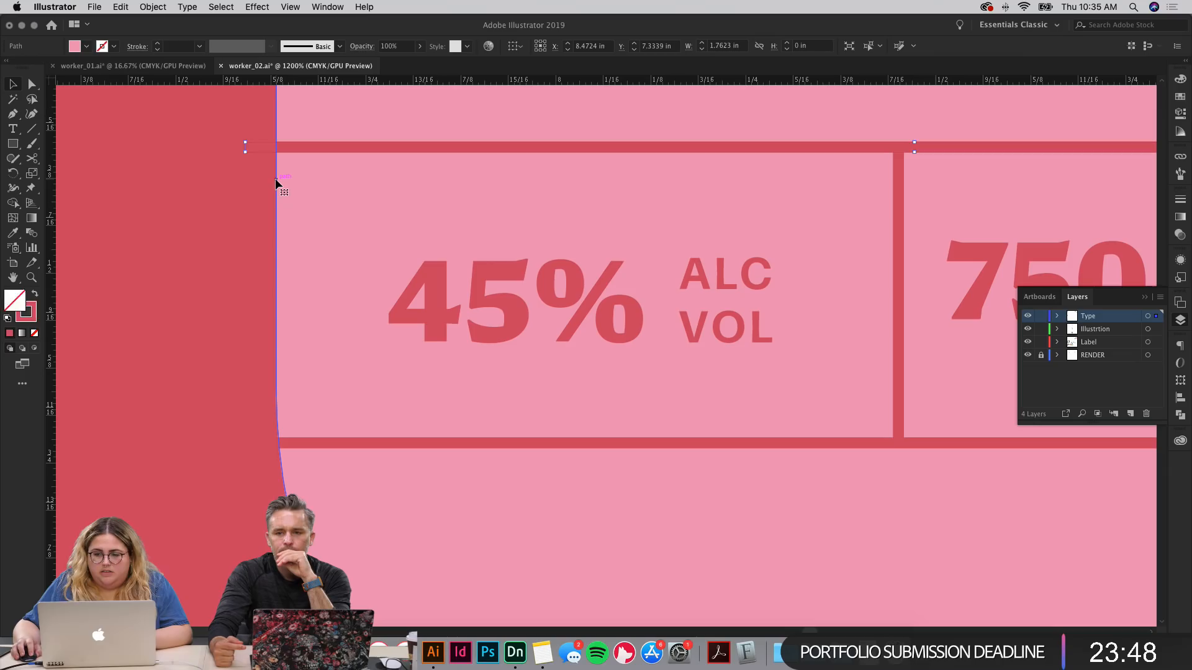
pyautogui.press('super+a')
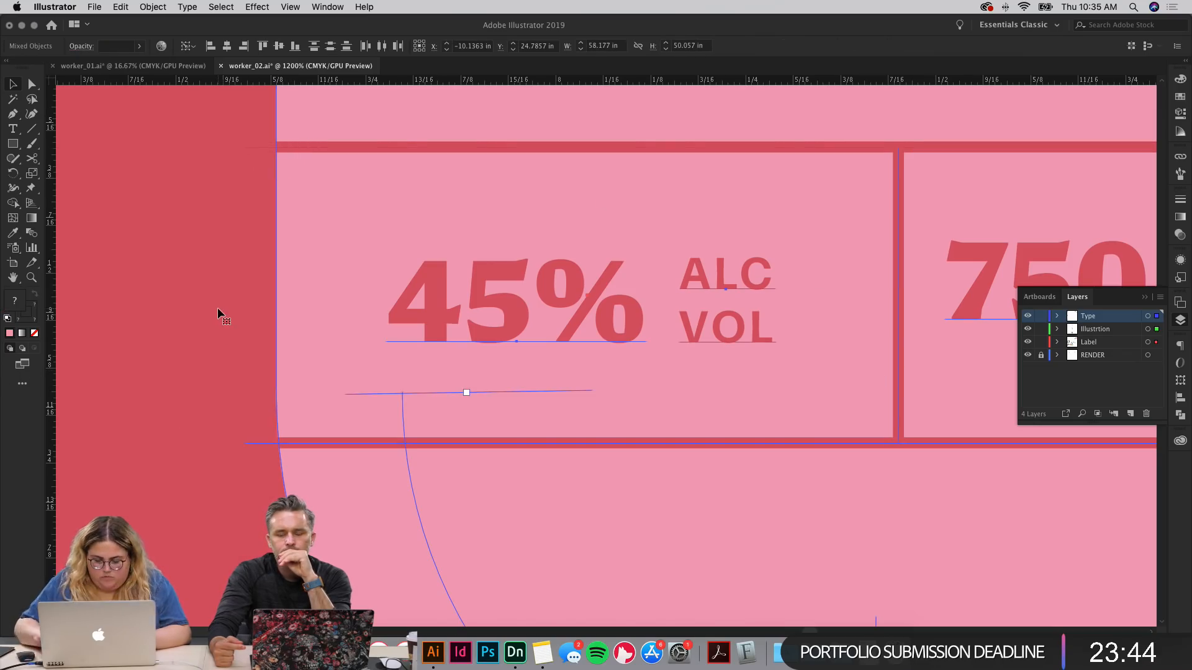
pyautogui.press('super+minus')
pyautogui.press('super+minus')
pyautogui.press('super+minus')
pyautogui.press('super+minus')
pyautogui.press('super+minus')
pyautogui.press('super+minus')
pyautogui.press('super+minus')
pyautogui.press('super+minus')
pyautogui.press('super+minus')
pyautogui.press('super+minus')
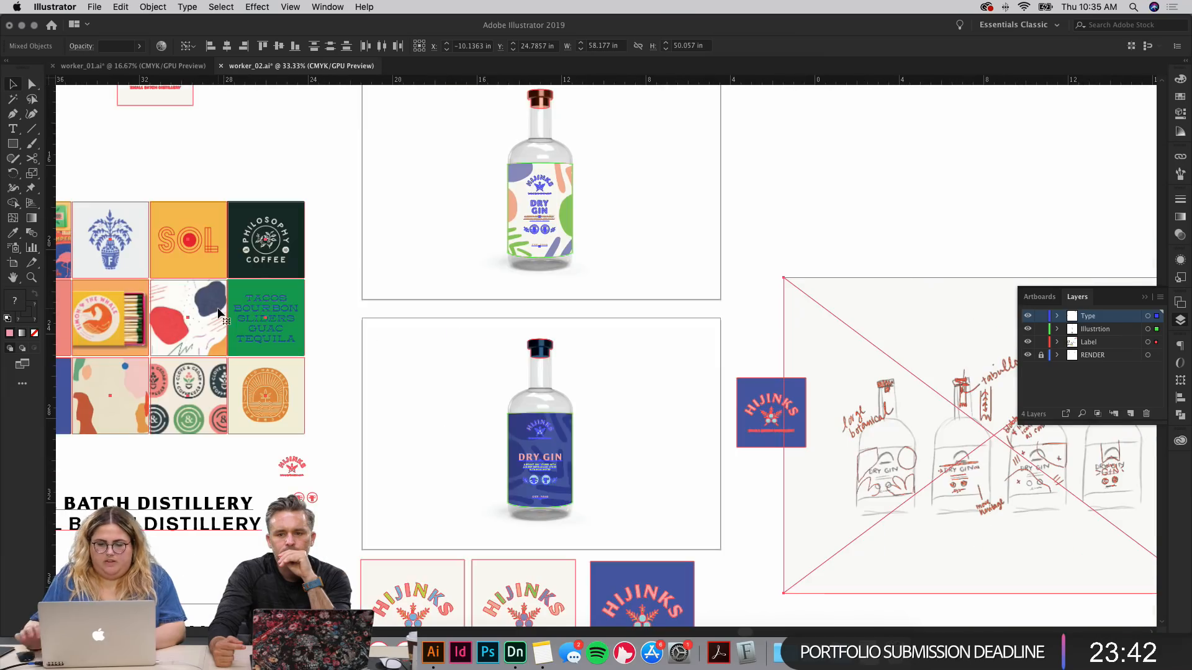
pyautogui.click(444, 315)
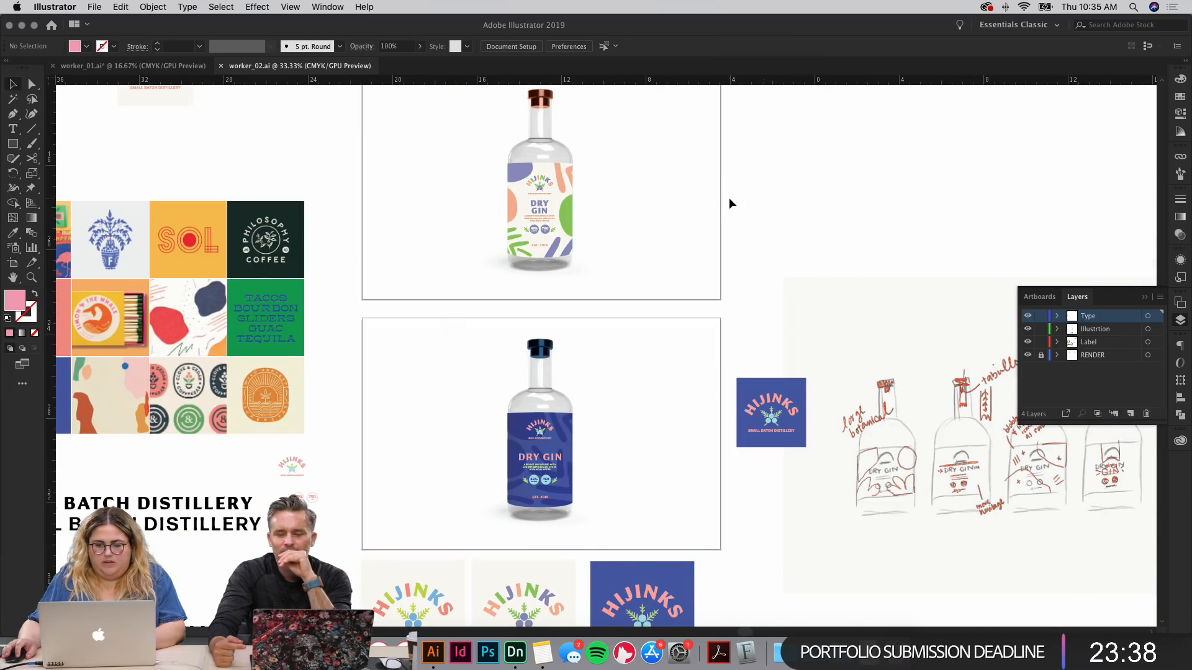
# Step: Lock the Label layer so that the pink and red label shapes cannot be selected
pyautogui.scroll(10, 620, 388)
pyautogui.hscroll(10, 619, 388)
pyautogui.click(572, 367)
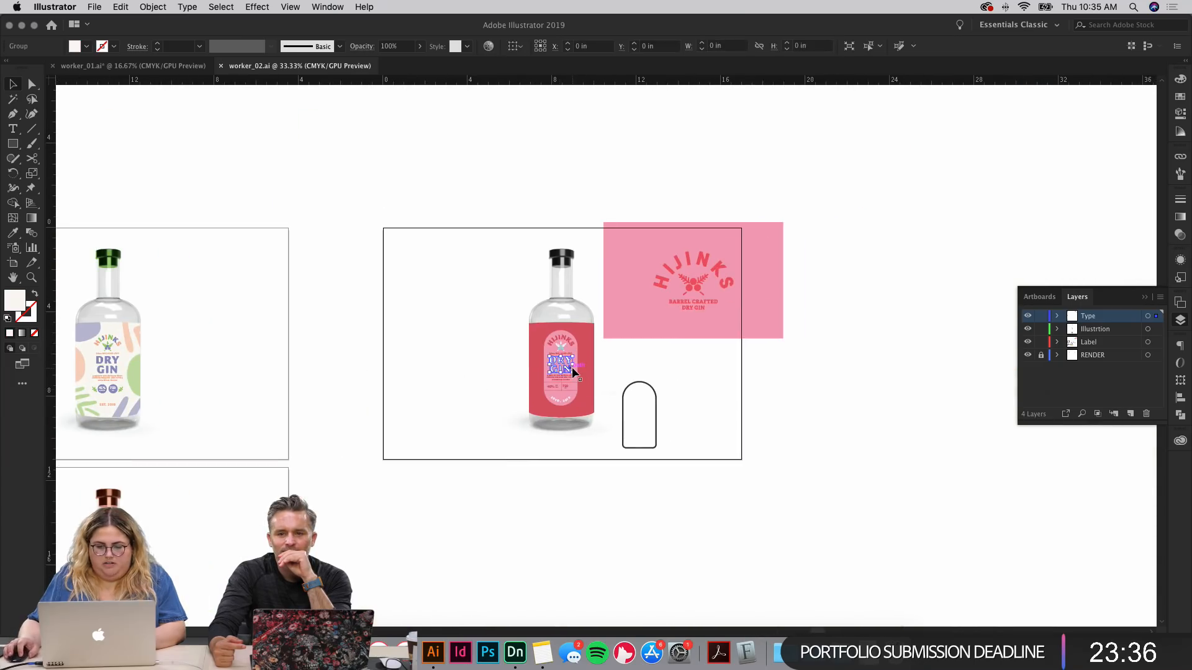
pyautogui.press('super+equal')
pyautogui.press('super+equal')
pyautogui.press('super+equal')
pyautogui.press('super+equal')
pyautogui.press('super+equal')
pyautogui.press('super+equal')
pyautogui.press('super+equal')
pyautogui.press('super+equal')
pyautogui.press('space')
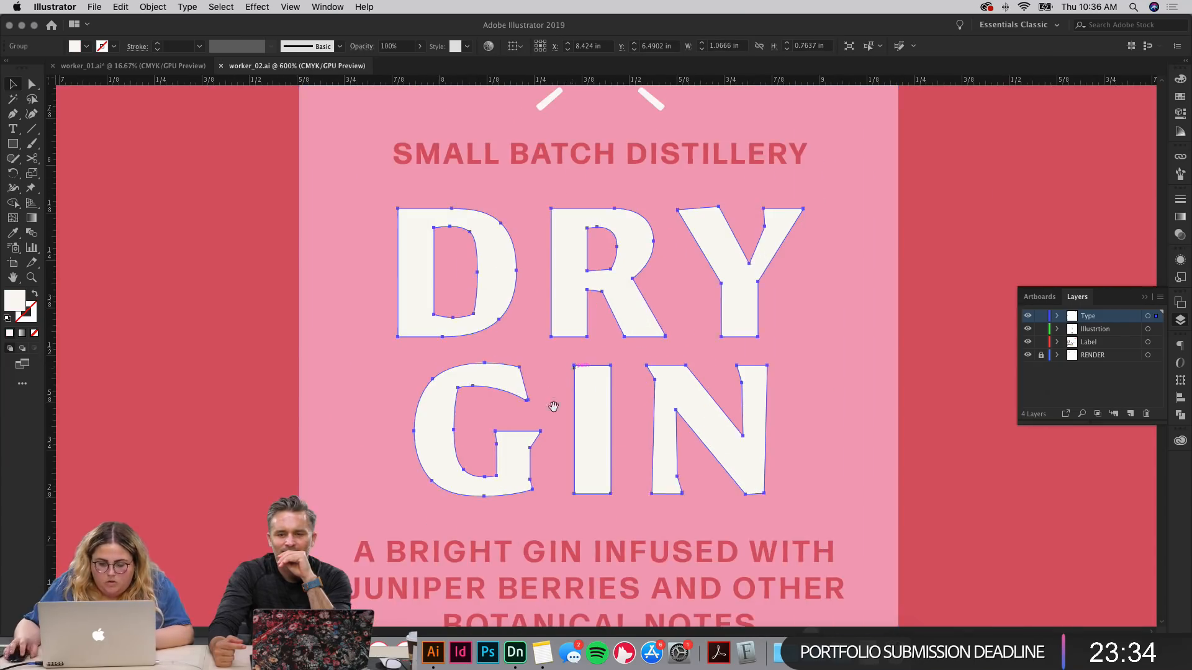
pyautogui.moveTo(553, 404); pyautogui.dragTo(577, 152)
pyautogui.moveTo(622, 444); pyautogui.dragTo(768, 196)
pyautogui.click(360, 252)
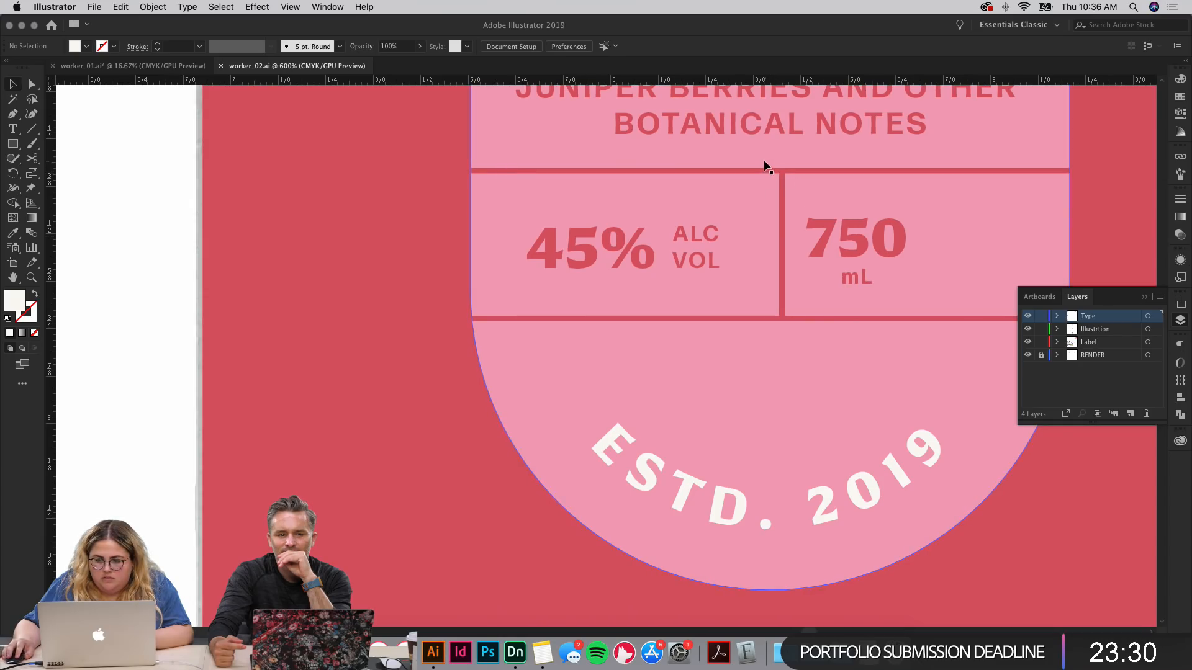
pyautogui.click(806, 211)
pyautogui.click(1042, 385)
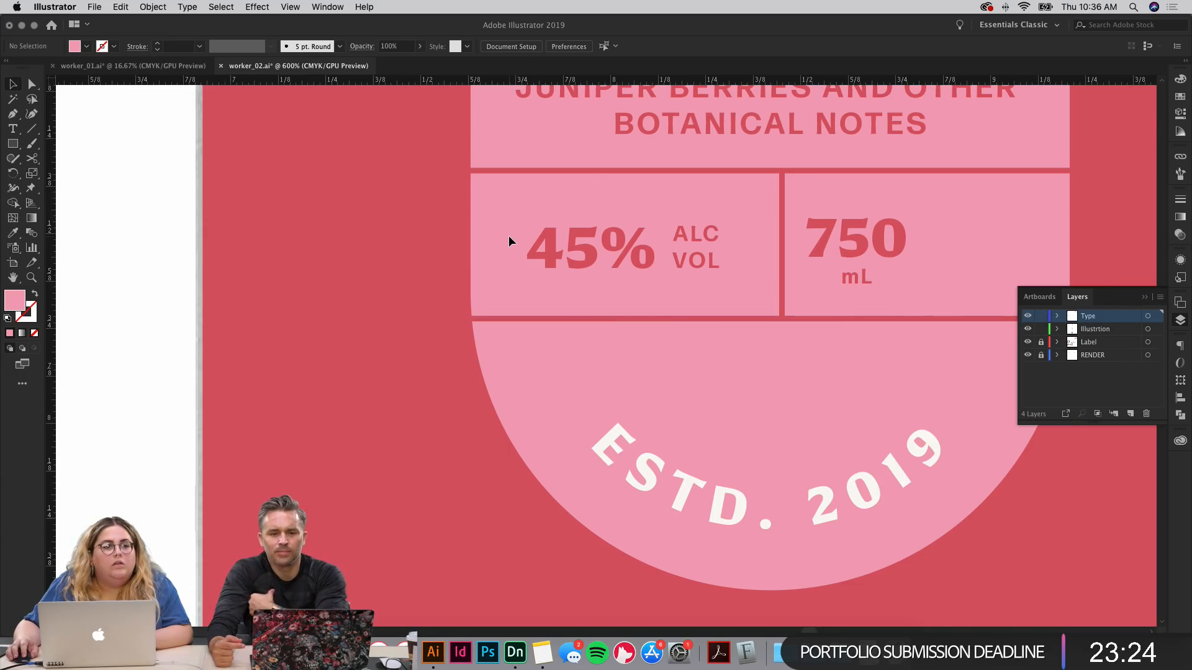
pyautogui.click(779, 187)
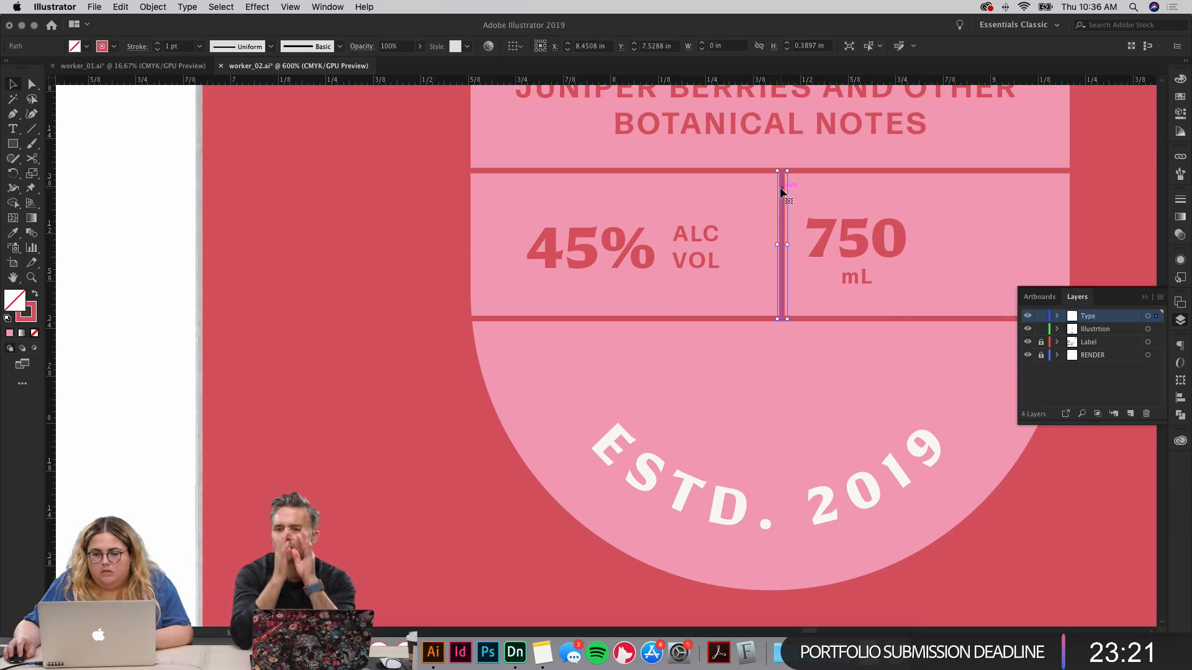
pyautogui.click(865, 198)
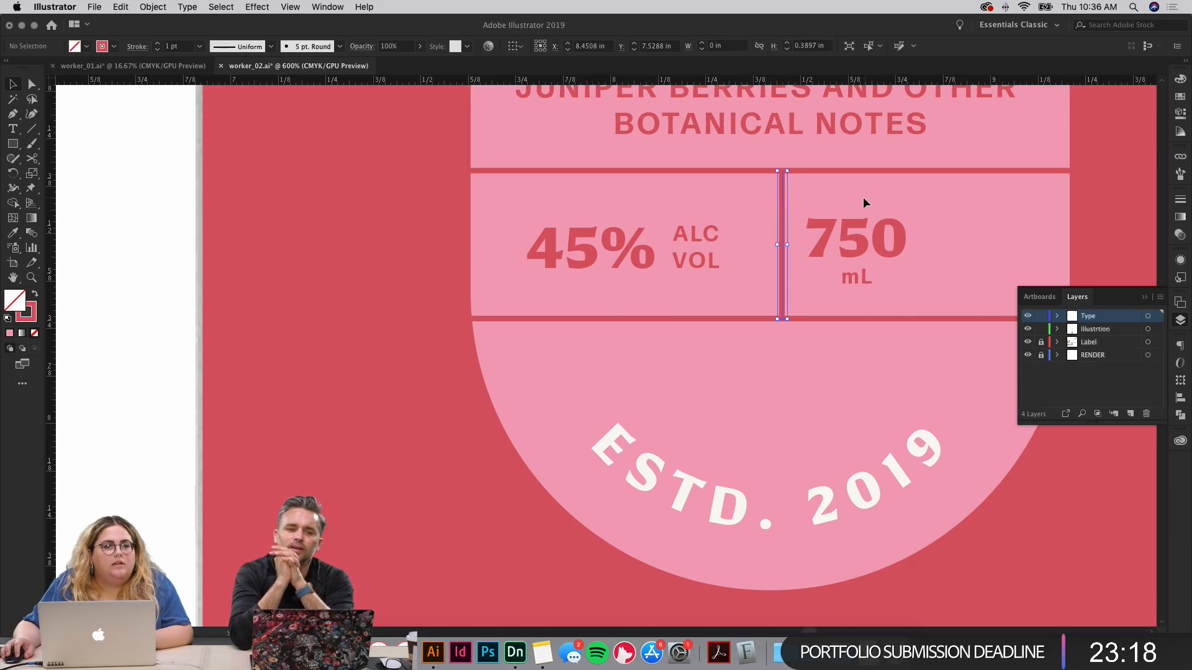
pyautogui.moveTo(863, 197); pyautogui.dragTo(741, 236)
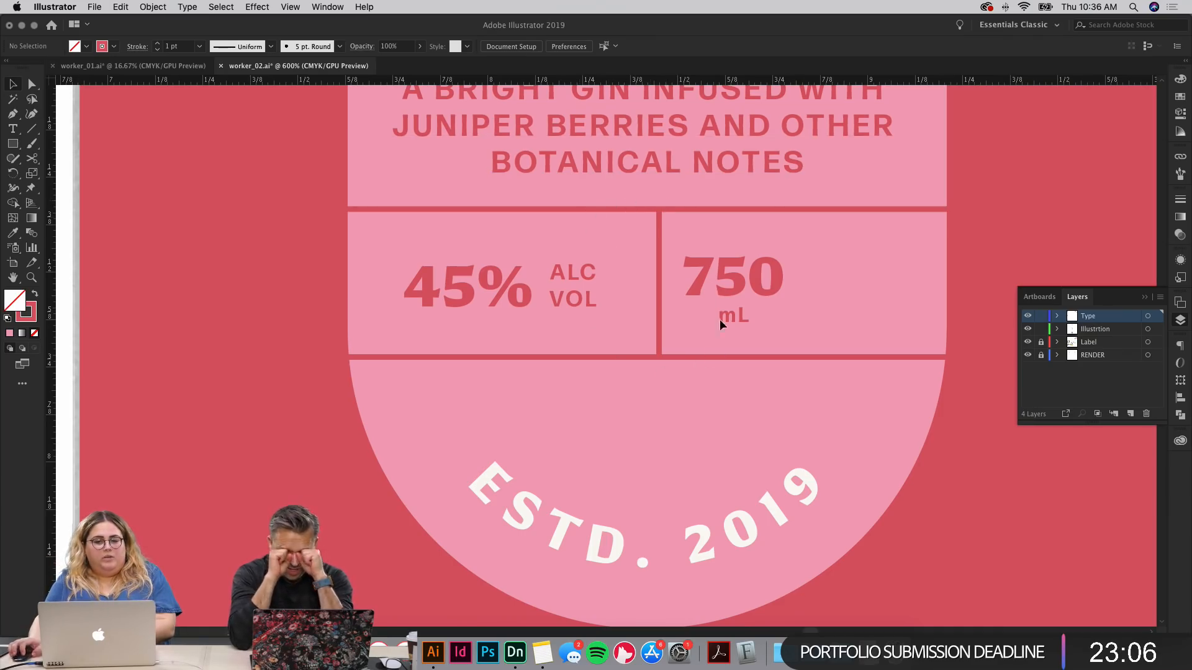
pyautogui.click(660, 215)
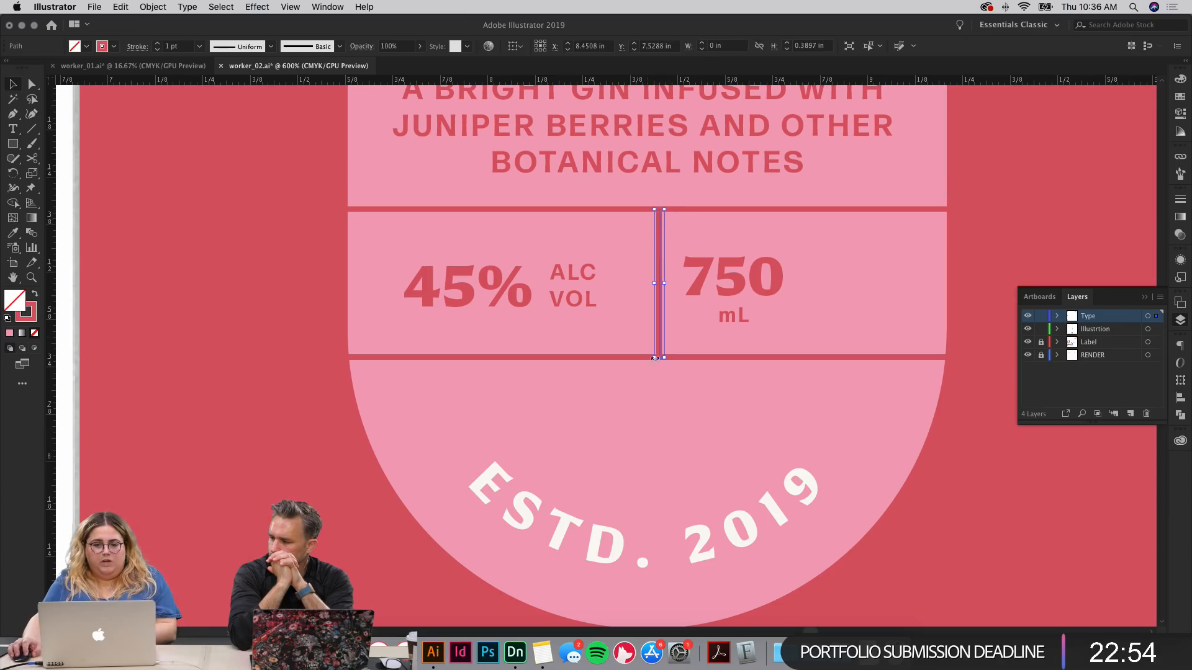
pyautogui.click(679, 228)
pyautogui.moveTo(645, 231); pyautogui.dragTo(648, 230)
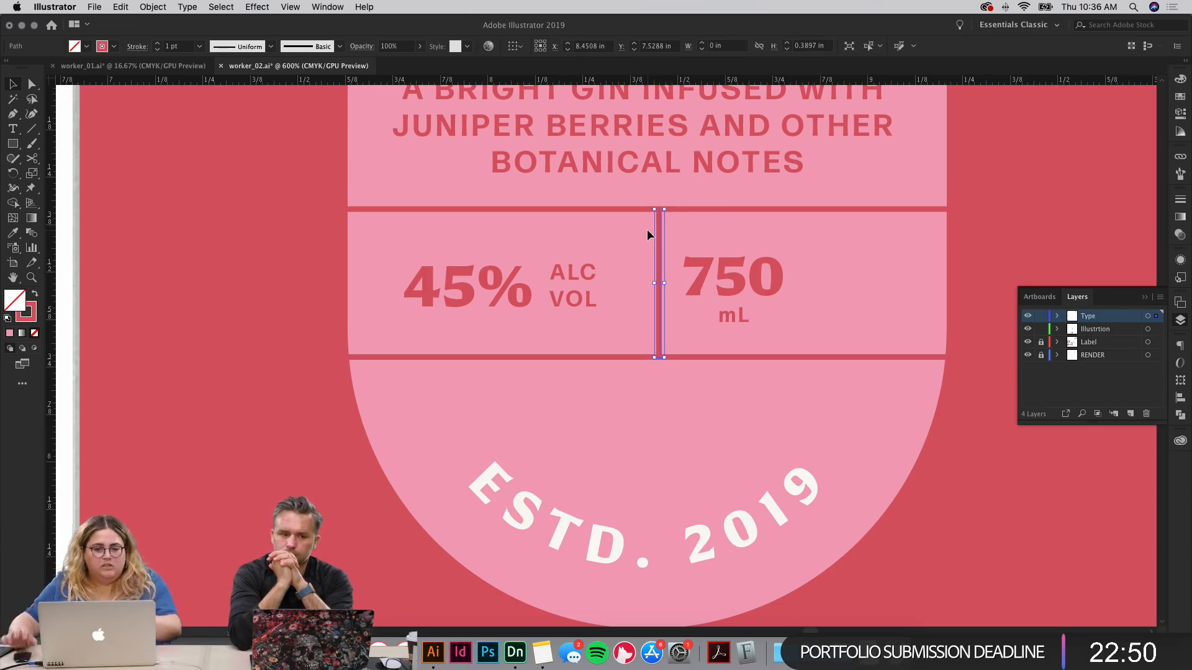
pyautogui.click(618, 237)
pyautogui.moveTo(512, 236); pyautogui.dragTo(530, 240)
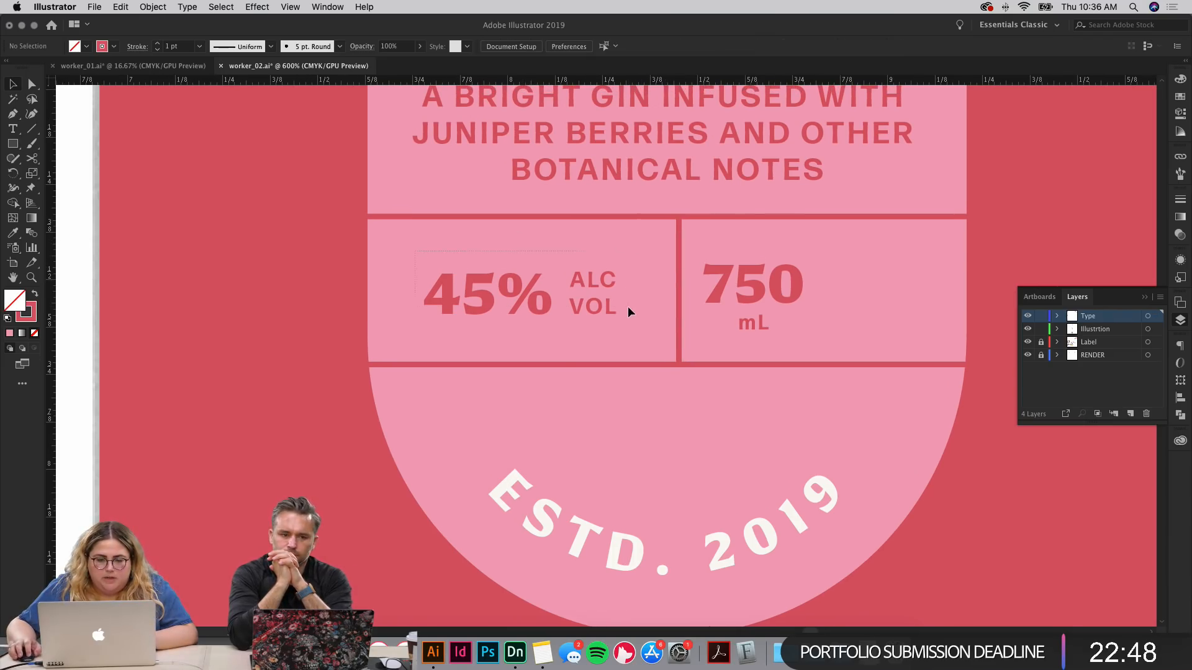
pyautogui.moveTo(627, 306); pyautogui.dragTo(628, 306)
pyautogui.click(618, 343)
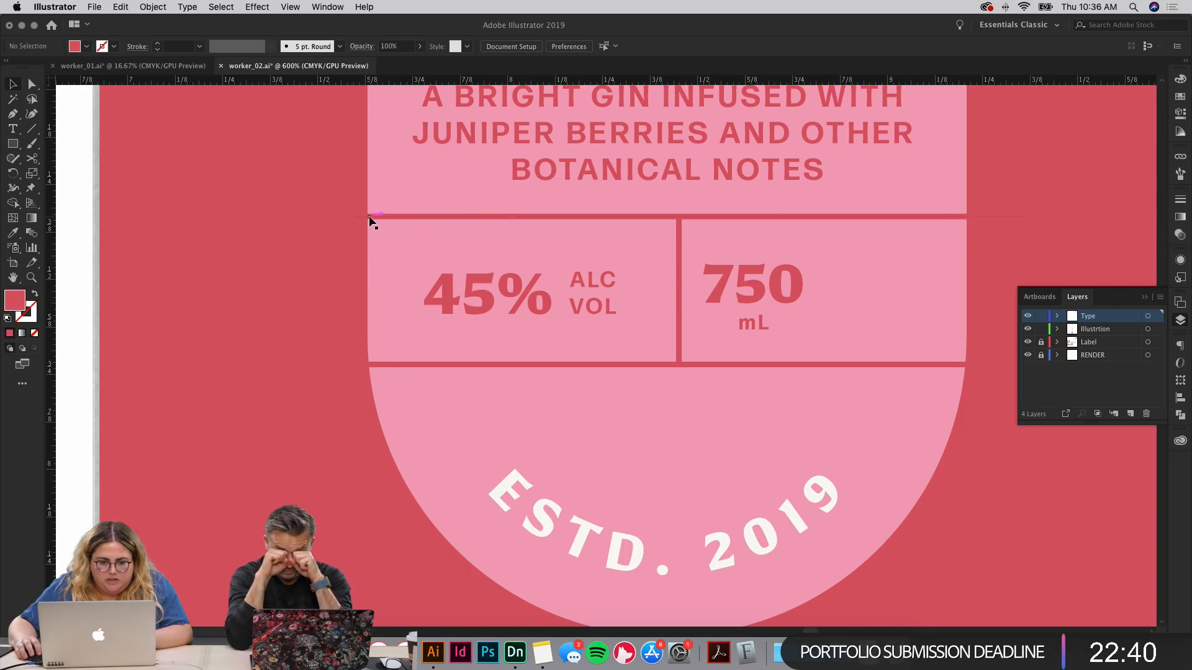
# Step: Draw a rectangle of about 0.82 by 0.39 in over the 45% cell, with an off-white outline sampled from ESTD. 2019 and no fill
pyautogui.press('m')
pyautogui.moveTo(368, 218); pyautogui.dragTo(679, 365)
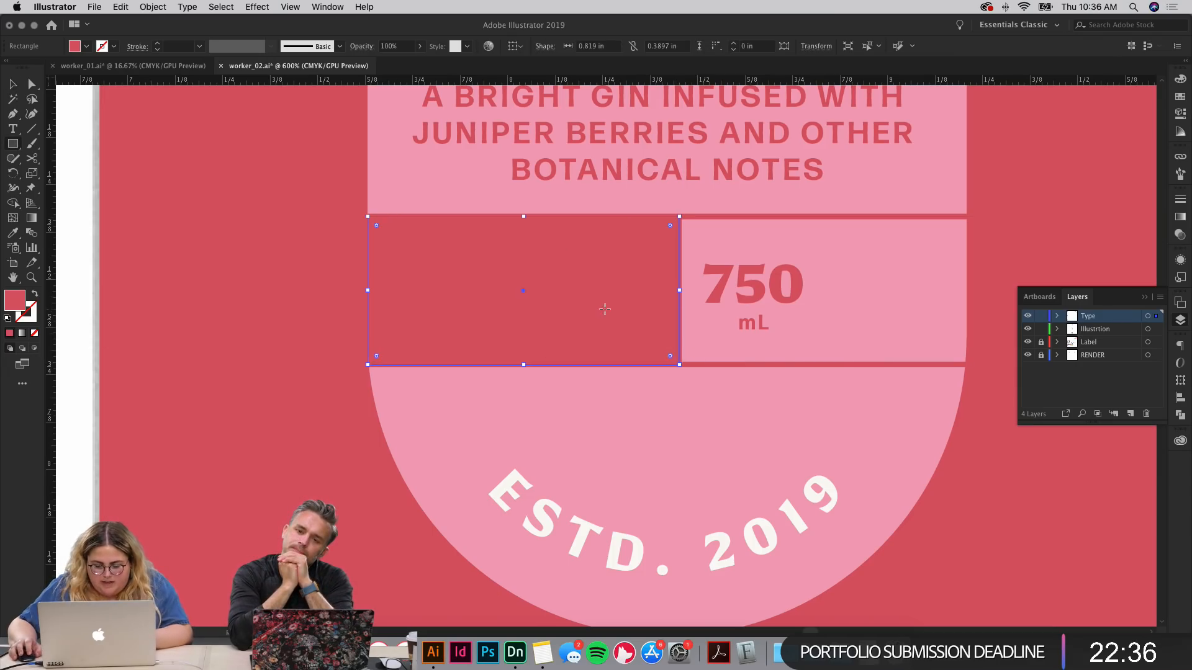
pyautogui.press('i')
pyautogui.click(543, 510)
pyautogui.press('v')
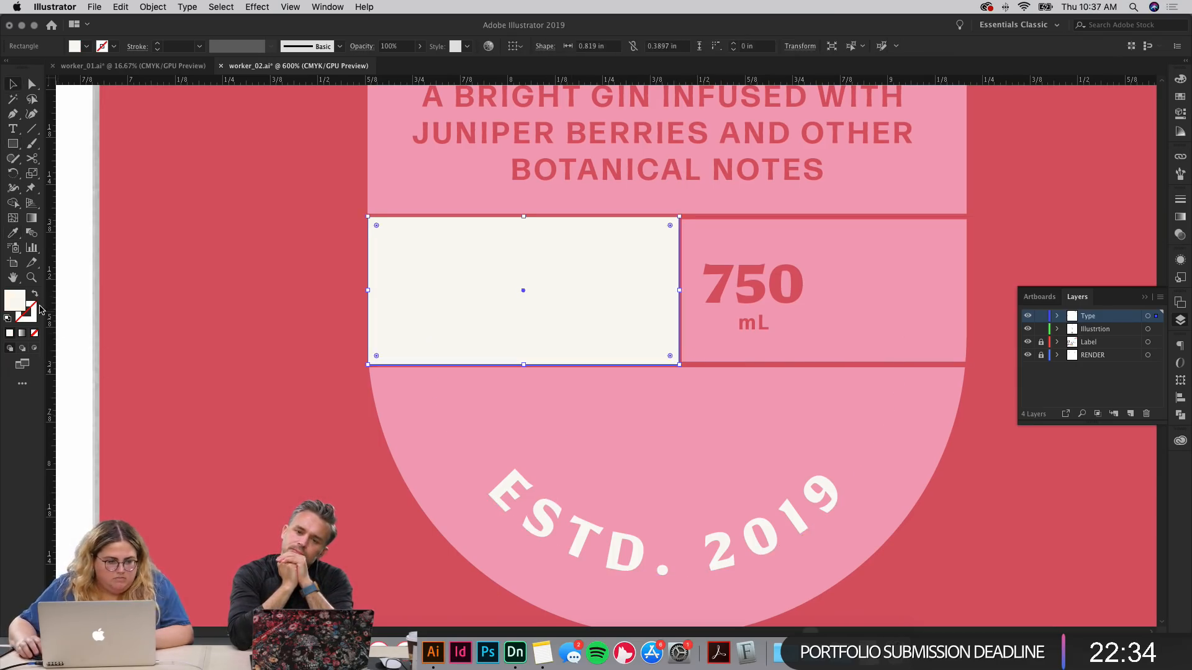
pyautogui.click(36, 296)
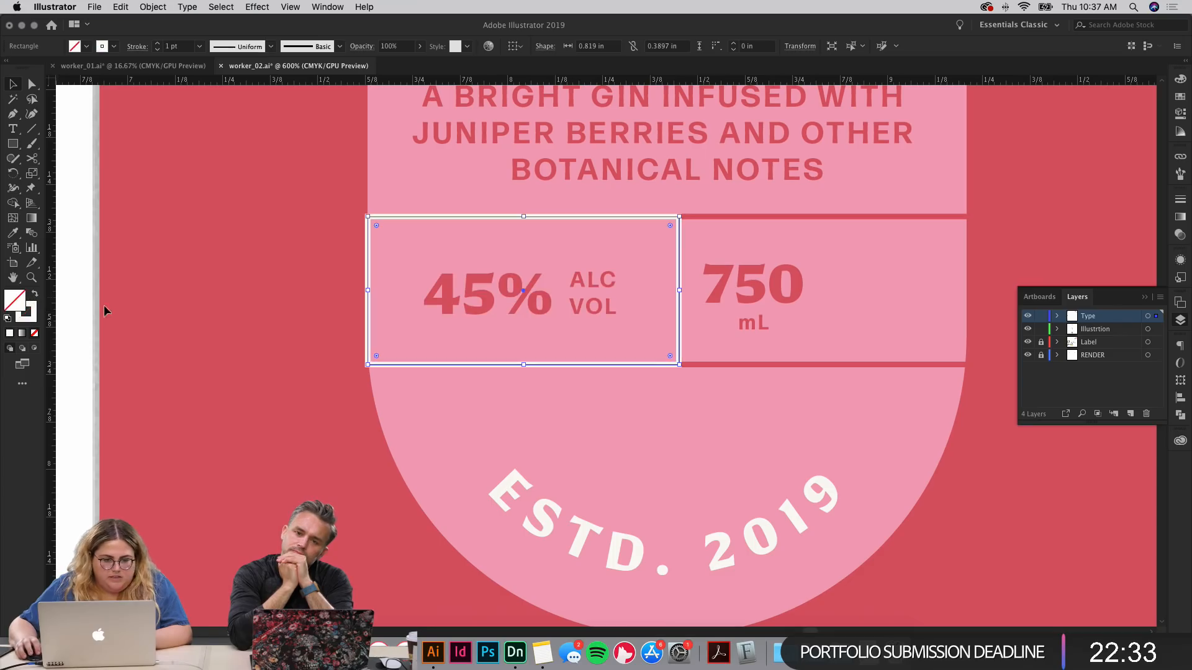
# Step: Select the outlined rectangle together with the 45% ALC VOL group and check the available alignment reference options
pyautogui.keyDown('shift'); pyautogui.click(490, 296); pyautogui.keyUp('shift')
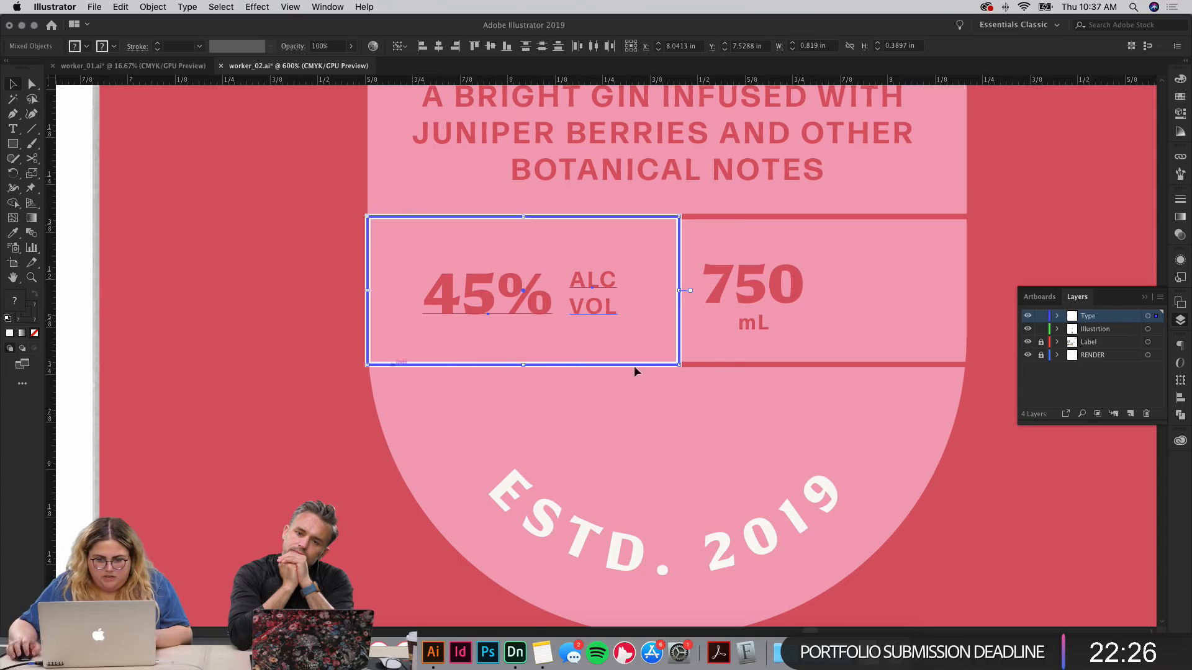
pyautogui.click(1180, 397)
pyautogui.click(1147, 445)
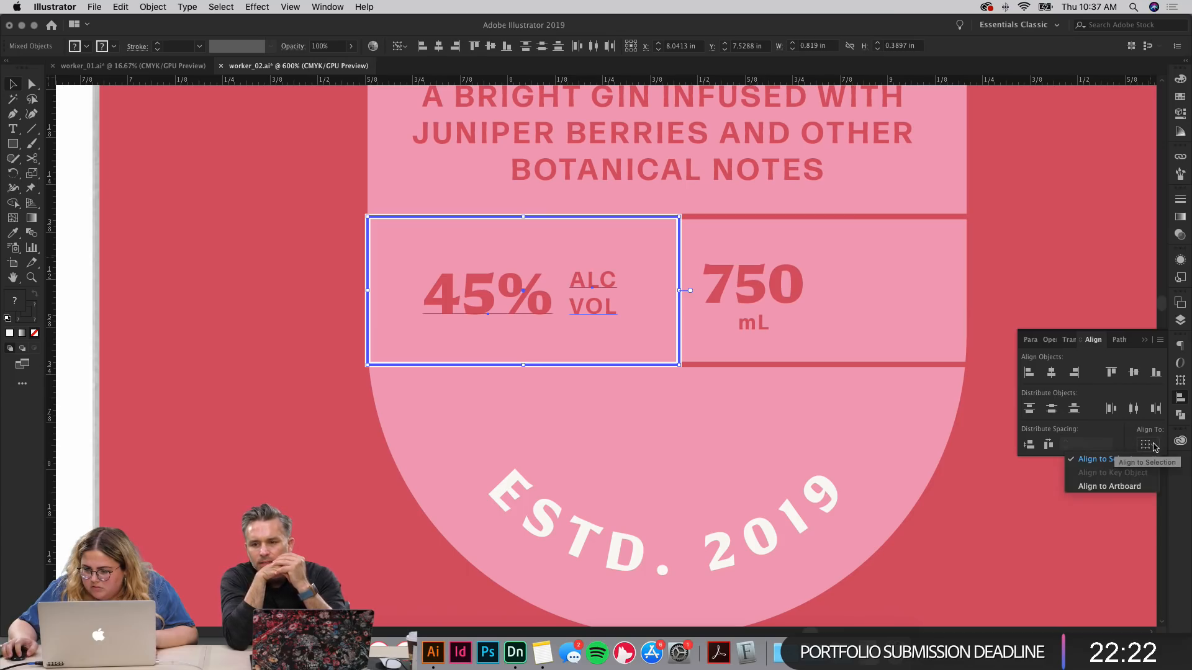
pyautogui.click(1155, 446)
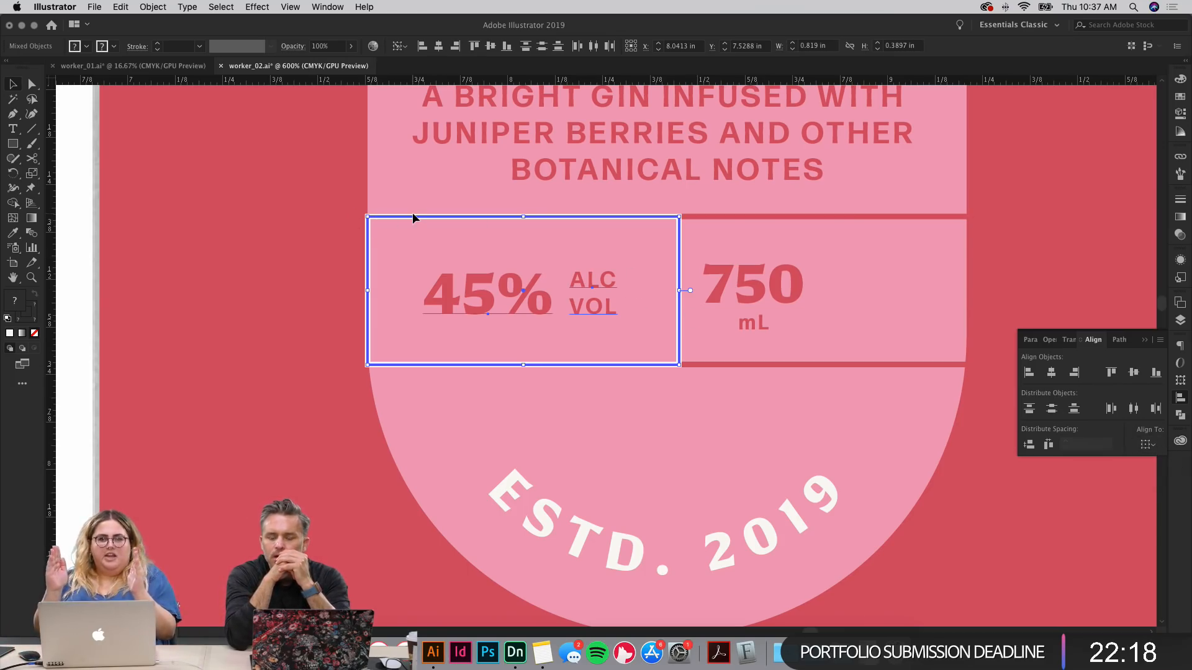
pyautogui.click(628, 459)
# Step: Offset the 45% ALC VOL group, try centring it and the outlined rectangle on each other, and undo both alignments
pyautogui.moveTo(578, 273); pyautogui.dragTo(635, 244)
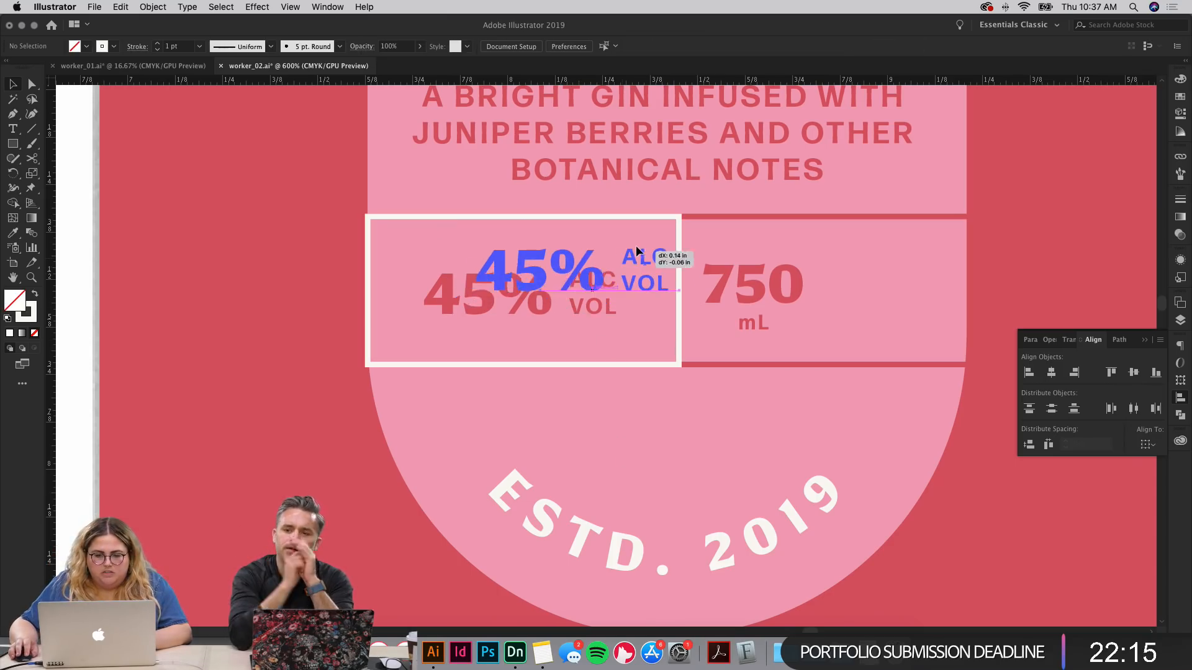
pyautogui.keyDown('shift'); pyautogui.click(679, 327); pyautogui.keyUp('shift')
pyautogui.click(1051, 373)
pyautogui.click(1133, 372)
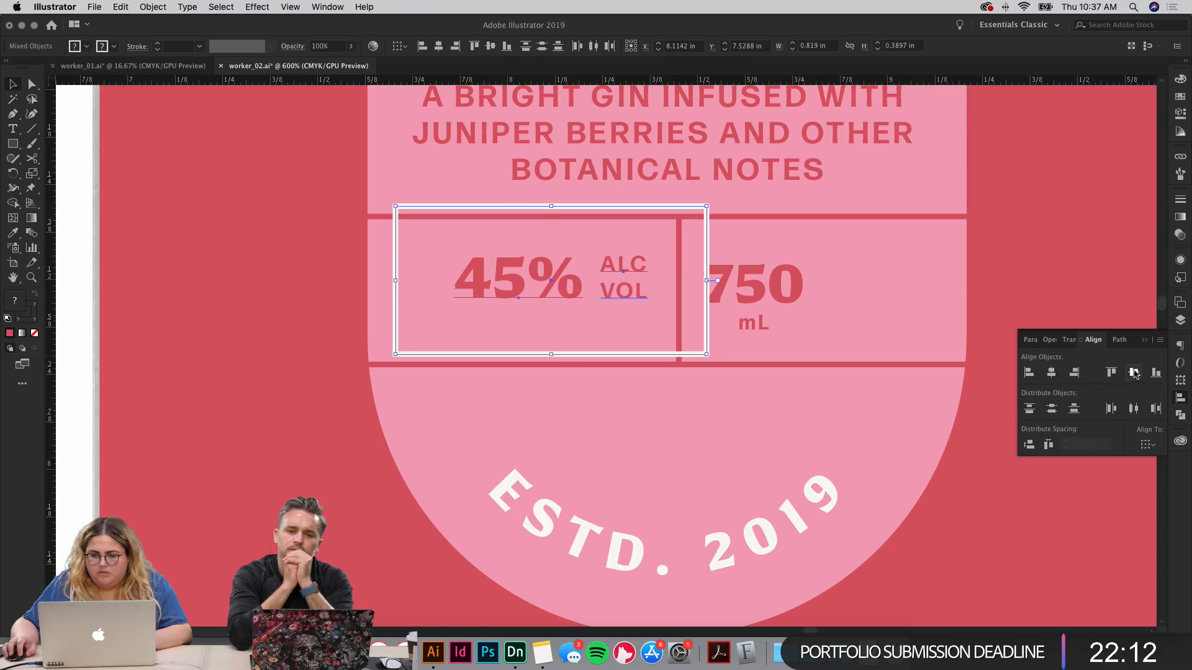
pyautogui.press('super+z')
pyautogui.press('super+z')
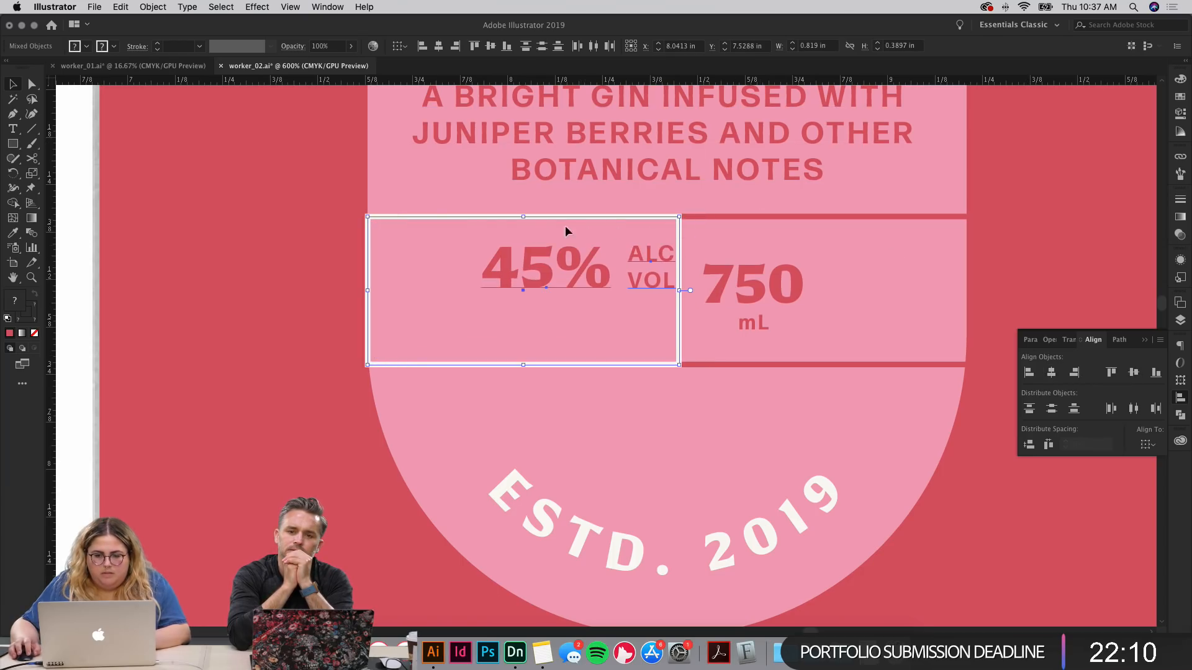
# Step: Make the outlined rectangle the key object and centre the 45% ALC VOL group inside it horizontally and vertically
pyautogui.click(476, 217)
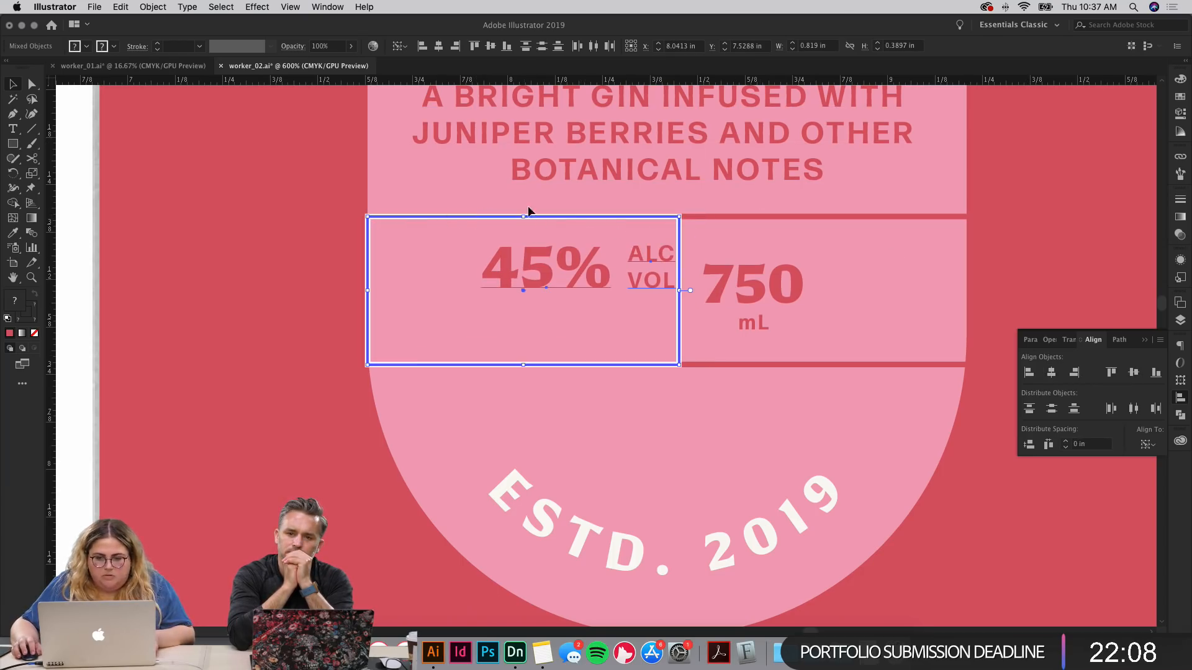
pyautogui.click(1051, 372)
pyautogui.click(1136, 374)
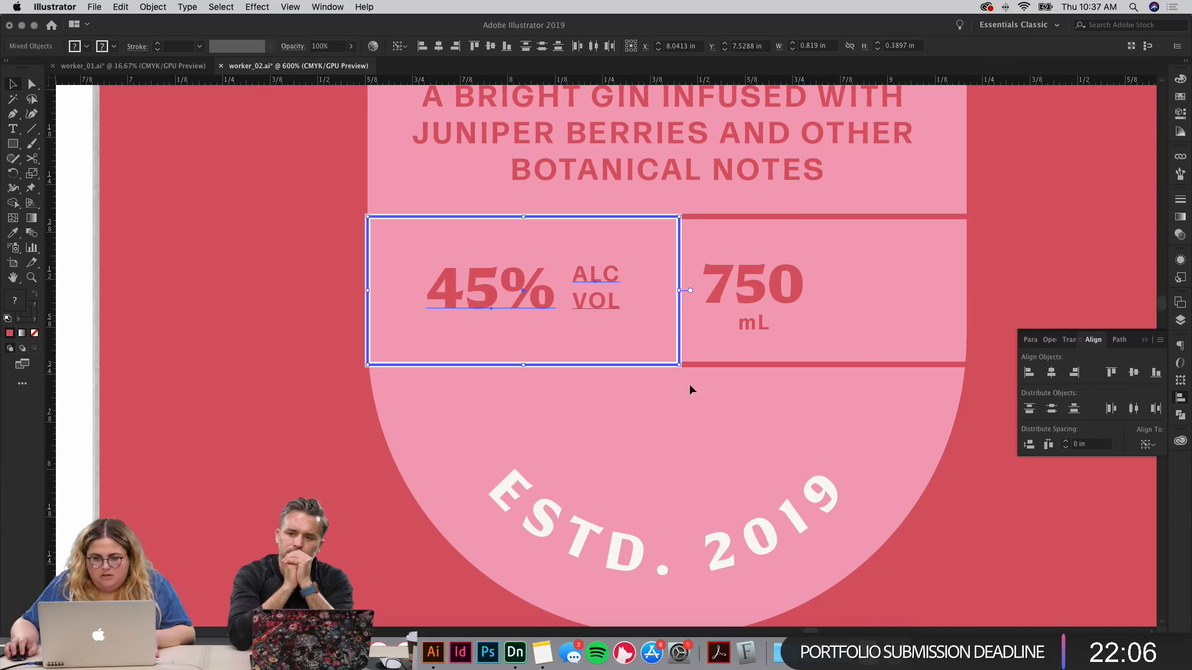
pyautogui.click(580, 413)
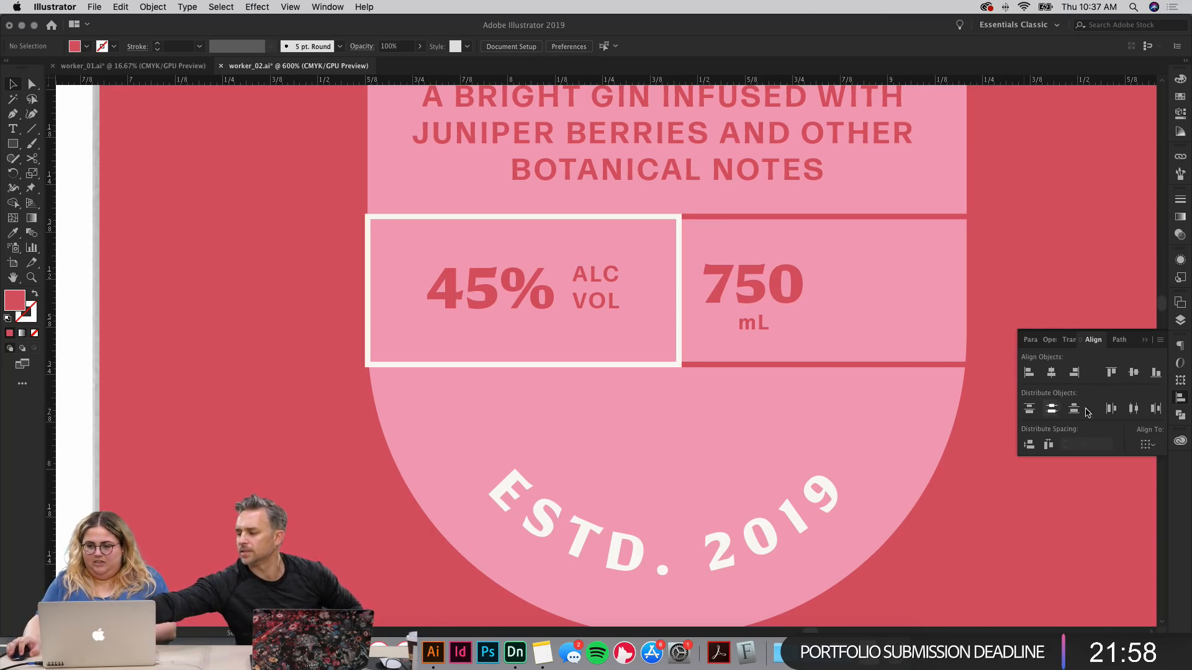
pyautogui.click(1146, 444)
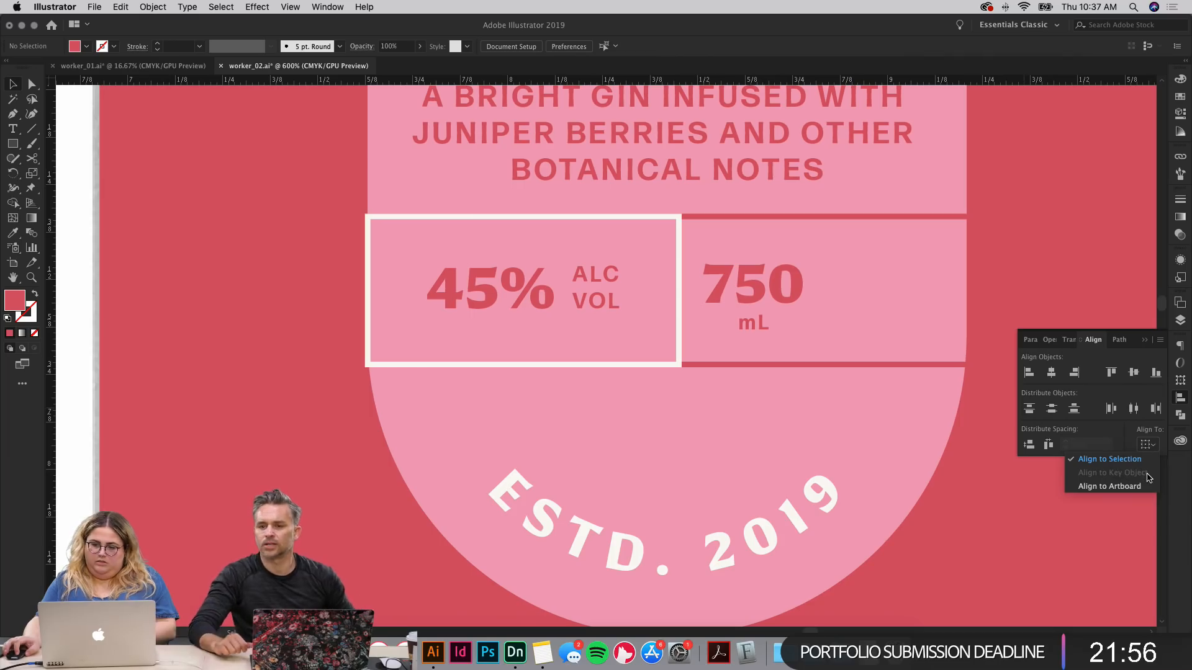
pyautogui.click(656, 433)
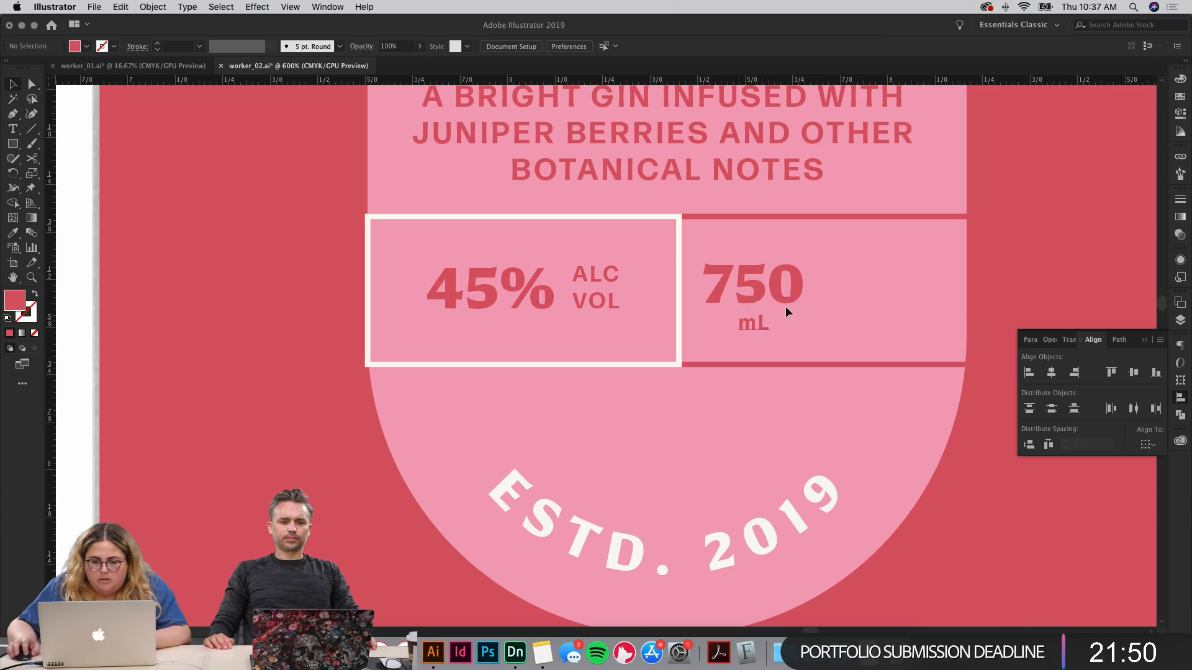
# Step: Delete the 750 mL text and place a copy of the outlined rectangle and 45% ALC VOL group directly beside the original
pyautogui.click(761, 291)
pyautogui.press('Delete')
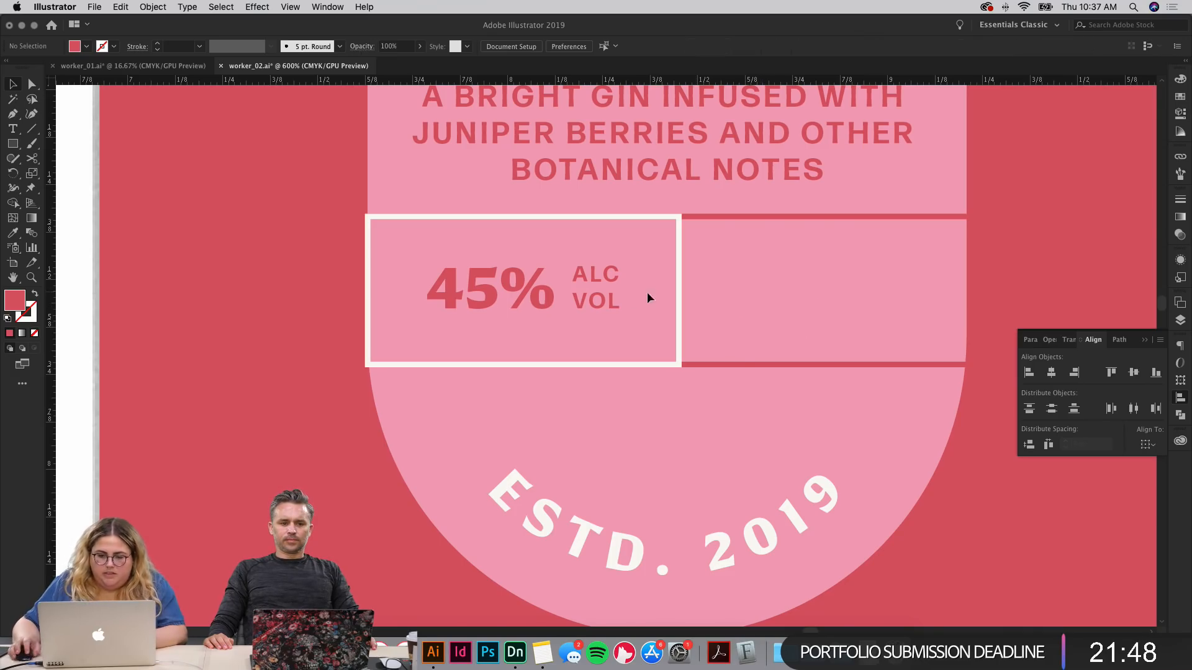
pyautogui.click(601, 273)
pyautogui.keyDown('shift'); pyautogui.click(573, 217); pyautogui.keyUp('shift')
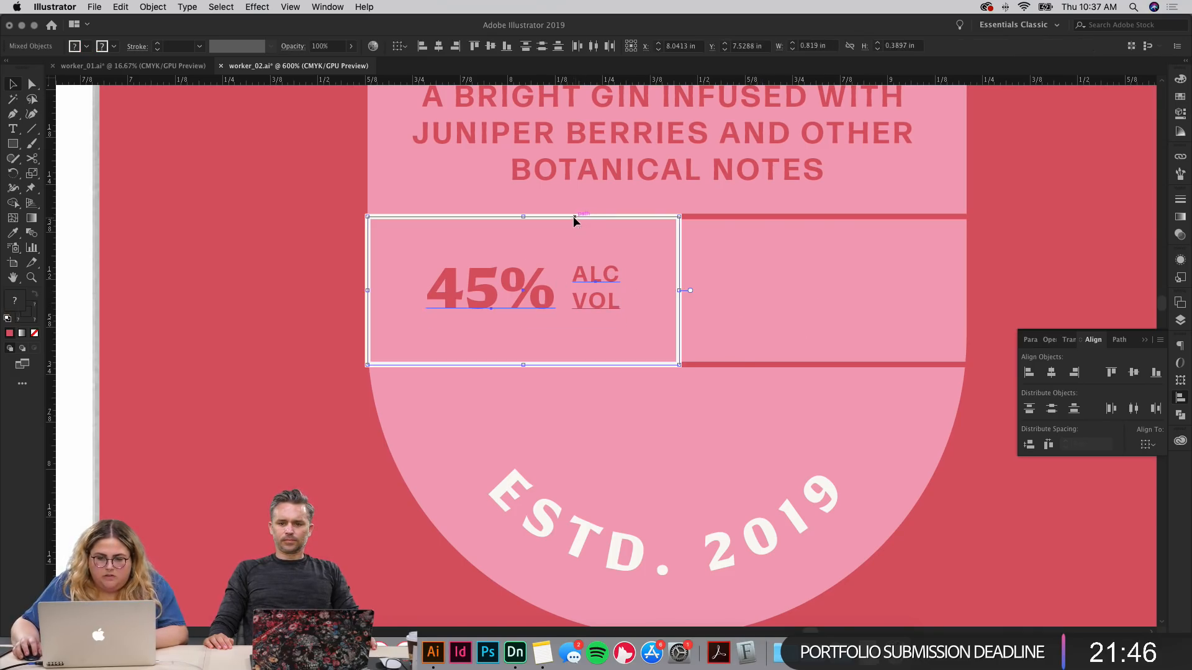
pyautogui.moveTo(572, 217); pyautogui.dragTo(885, 242)
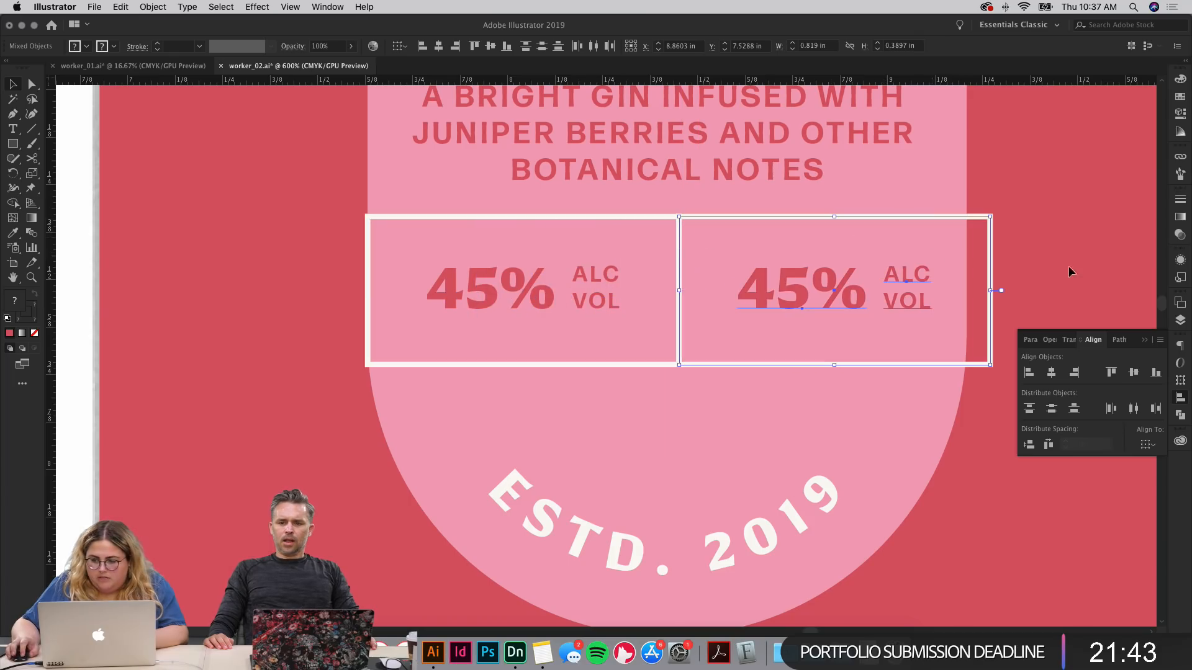
pyautogui.click(1014, 244)
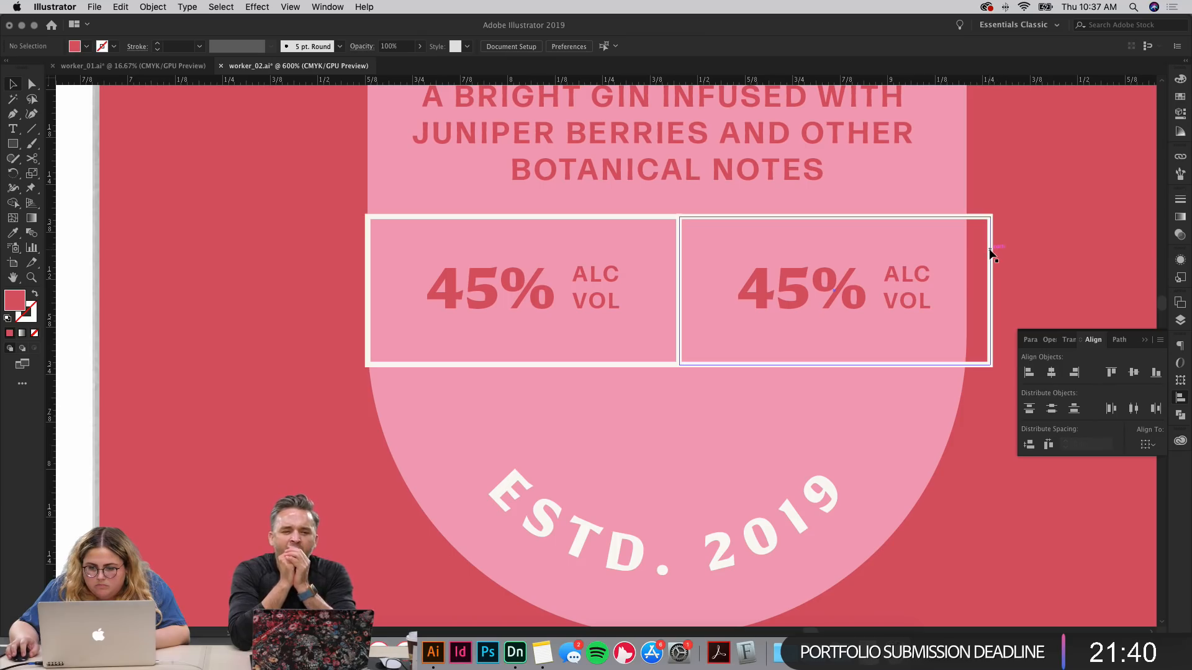
pyautogui.click(989, 248)
pyautogui.click(1031, 234)
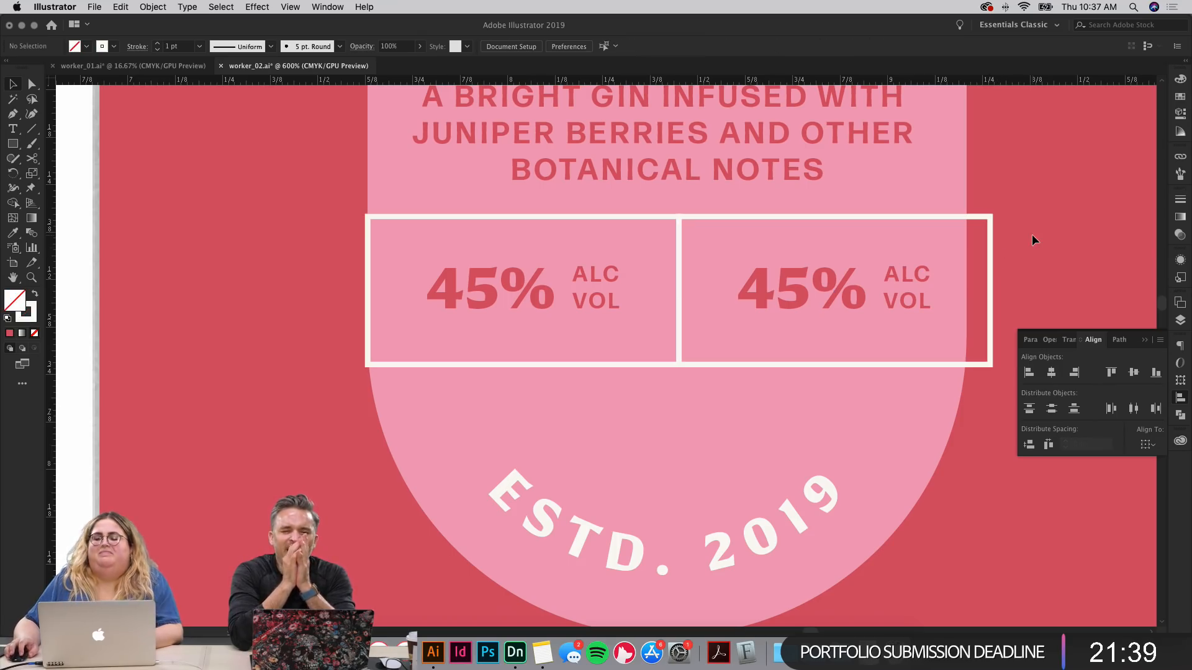
# Step: Delete both white outlined rectangles around the two 45% ALC VOL groups
pyautogui.click(991, 259)
pyautogui.press('Delete')
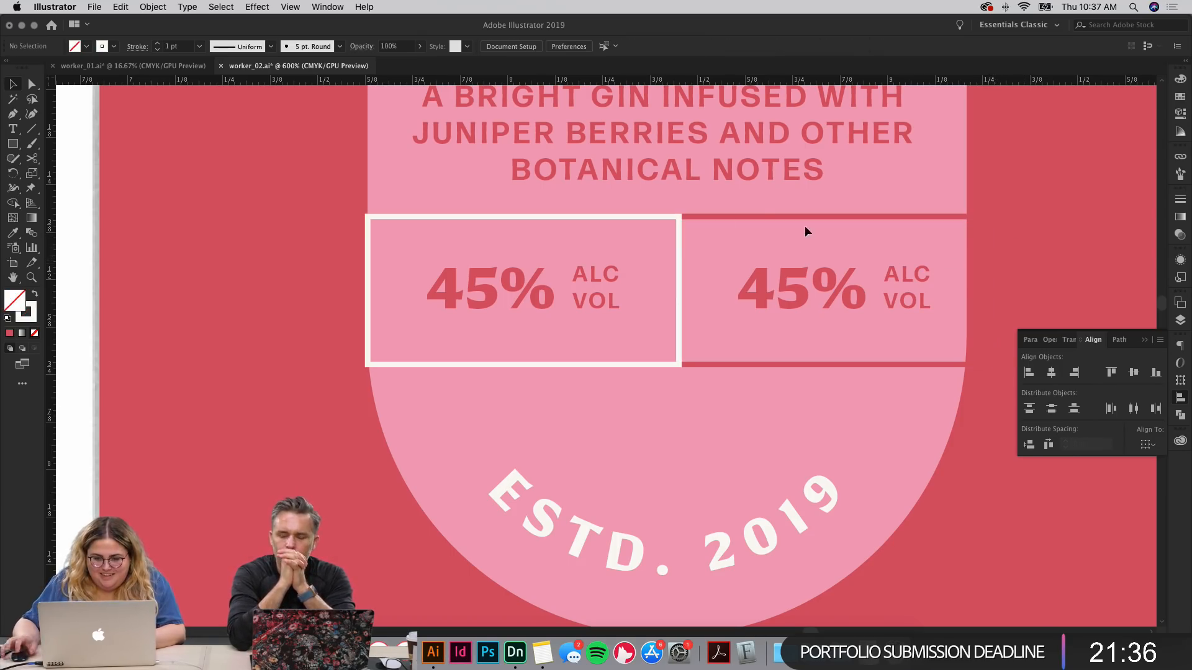
pyautogui.click(680, 255)
pyautogui.press('Delete')
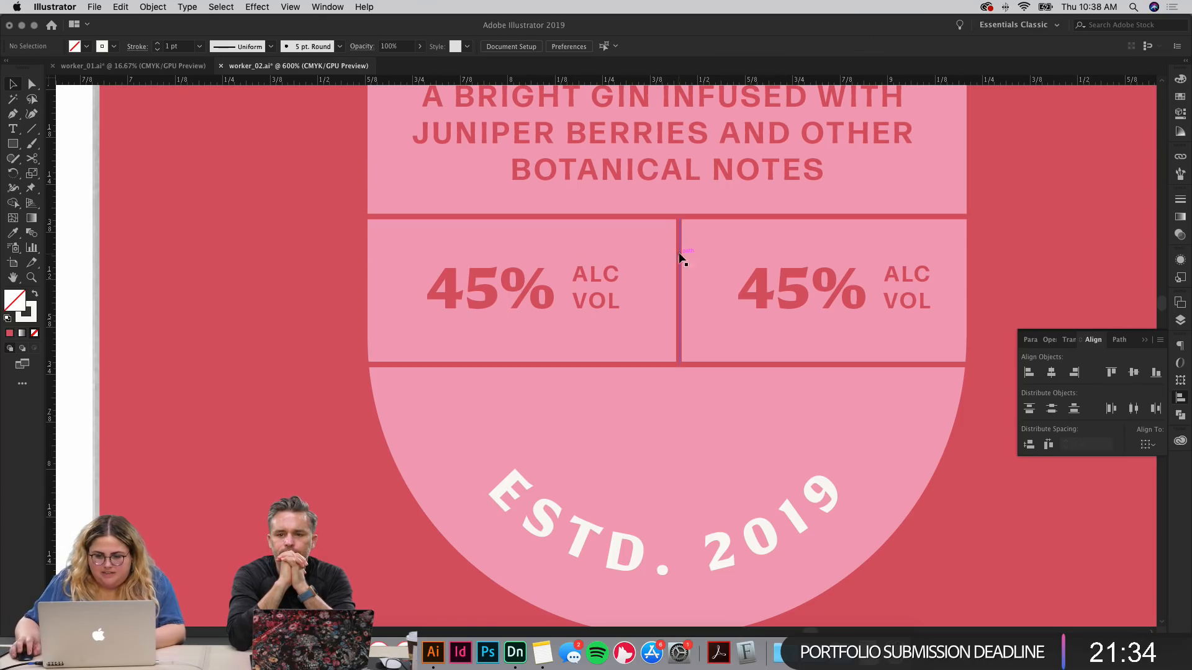
# Step: Centre the vertical divider line horizontally on the pink label shape, using the label shape as the key object
pyautogui.click(676, 250)
pyautogui.click(680, 250)
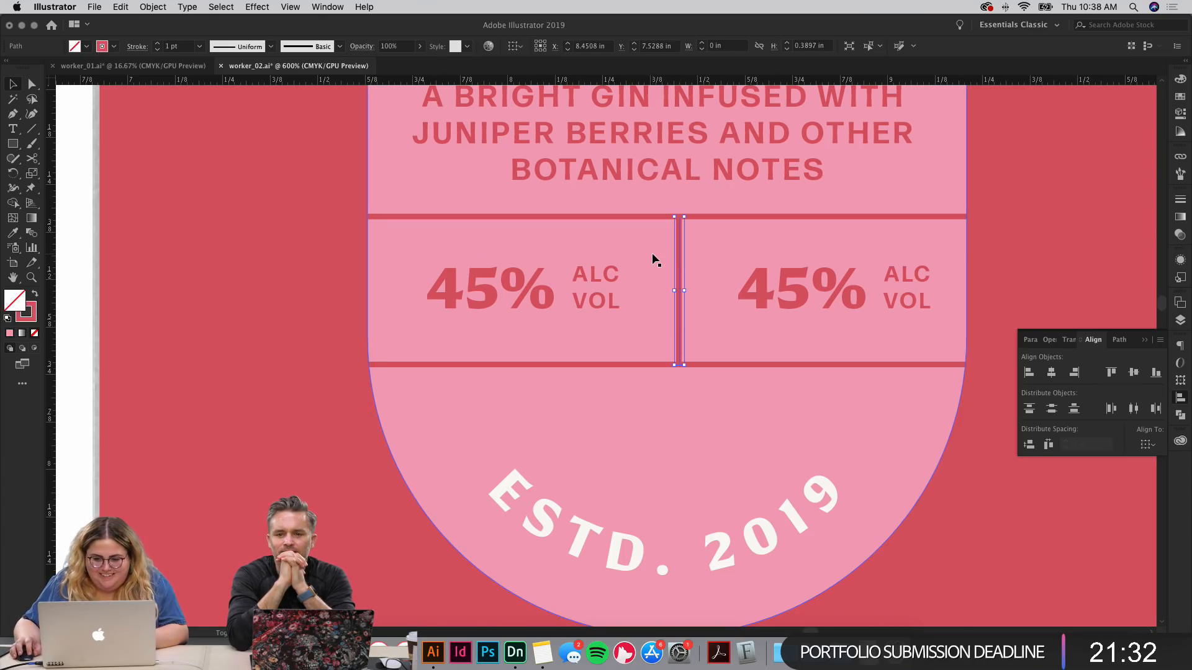
pyautogui.keyDown('shift'); pyautogui.click(653, 254); pyautogui.keyUp('shift')
pyautogui.click(653, 254)
pyautogui.click(1052, 373)
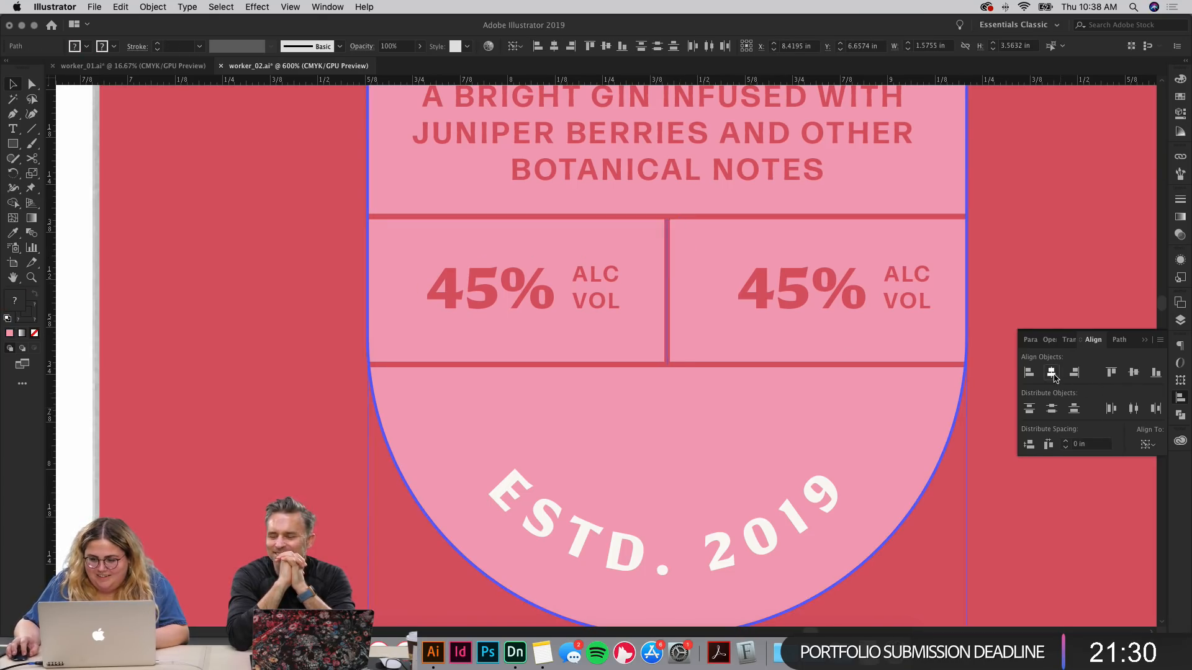
pyautogui.click(1059, 204)
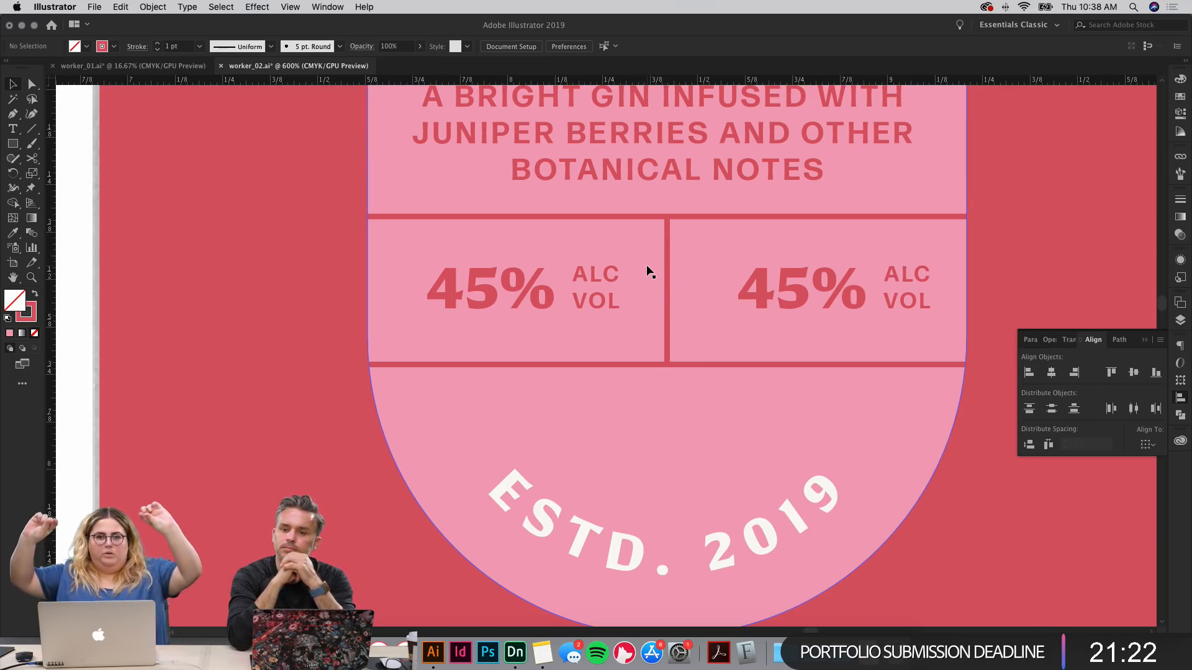
# Step: Draw a rectangle about 0.79 by 0.39 in over the left cell and delete the 45% ALC VOL group in the right cell
pyautogui.click(577, 275)
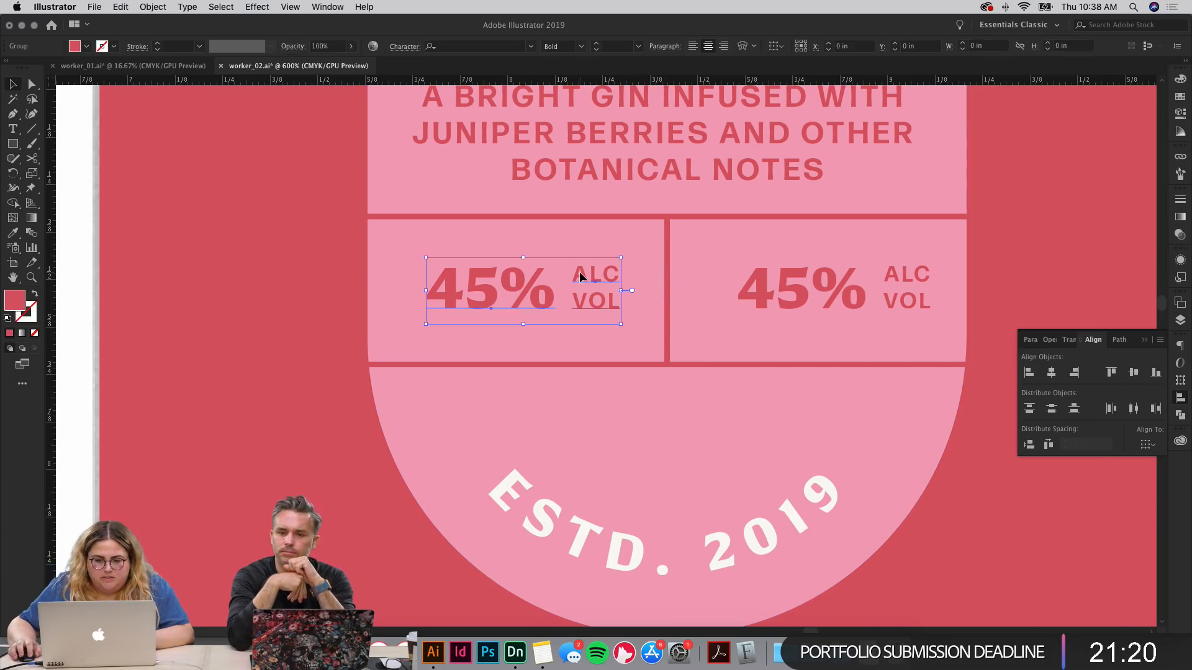
pyautogui.click(266, 261)
pyautogui.press('m')
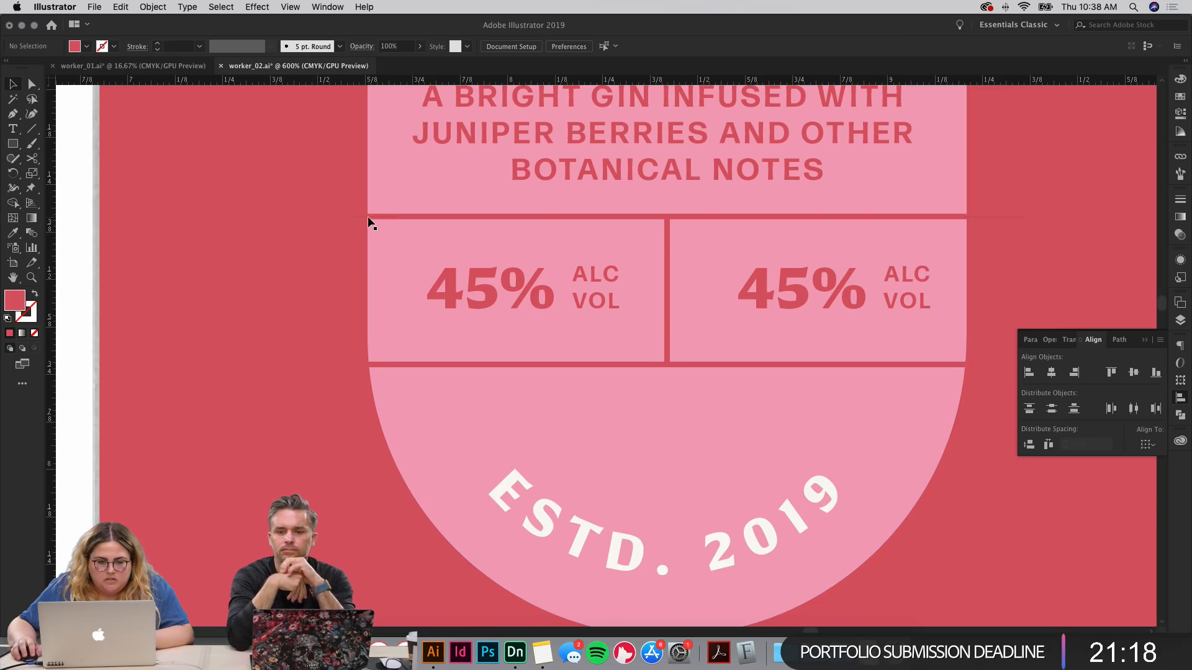
pyautogui.moveTo(368, 220); pyautogui.dragTo(692, 382)
pyautogui.click(763, 302)
pyautogui.press('Delete')
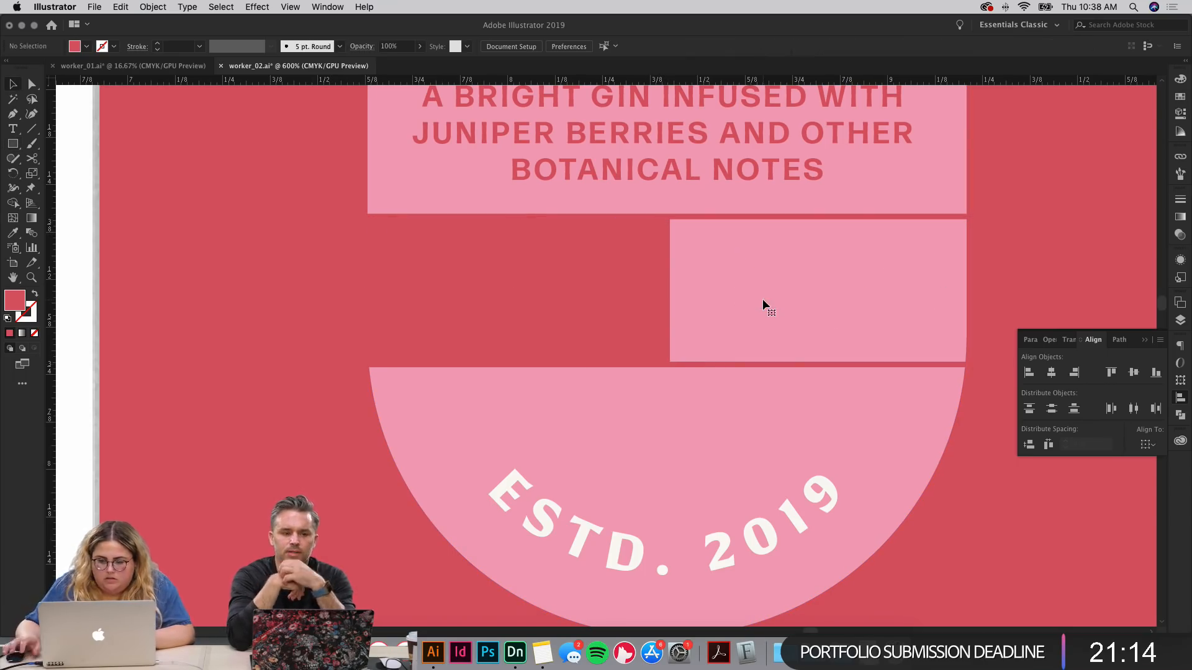
# Step: Fill the new rectangle with the off-white colour sampled from the ESTD. 2019 text
pyautogui.click(645, 299)
pyautogui.press('i')
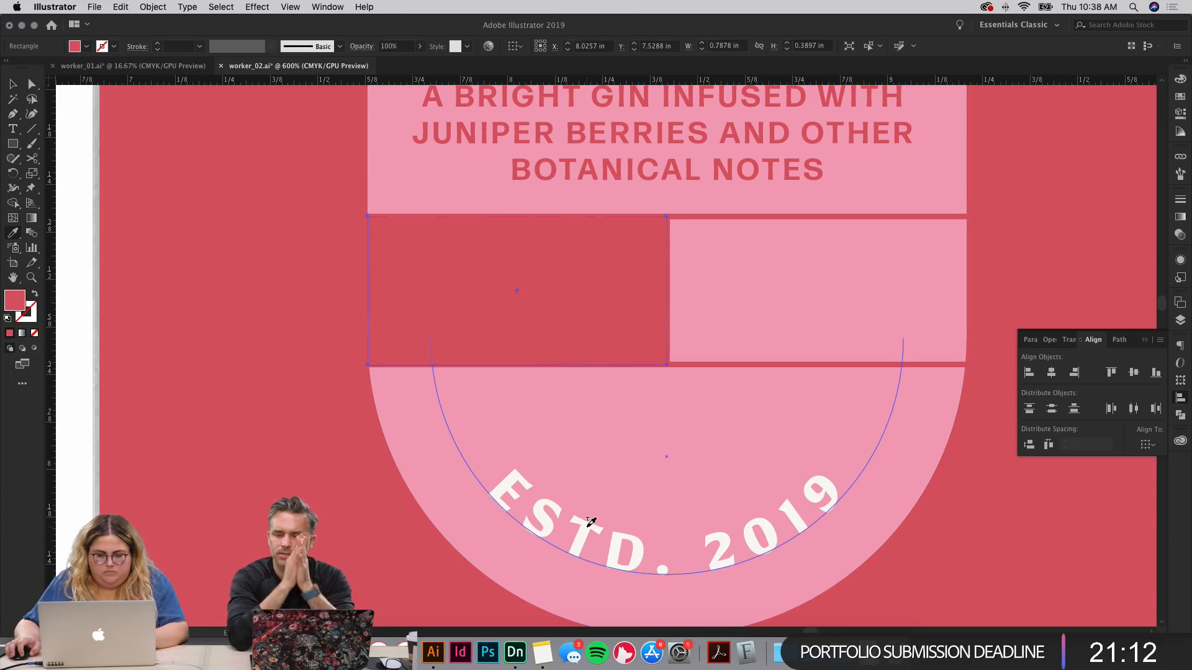
pyautogui.click(586, 528)
pyautogui.press('v')
pyautogui.click(331, 504)
pyautogui.press('t')
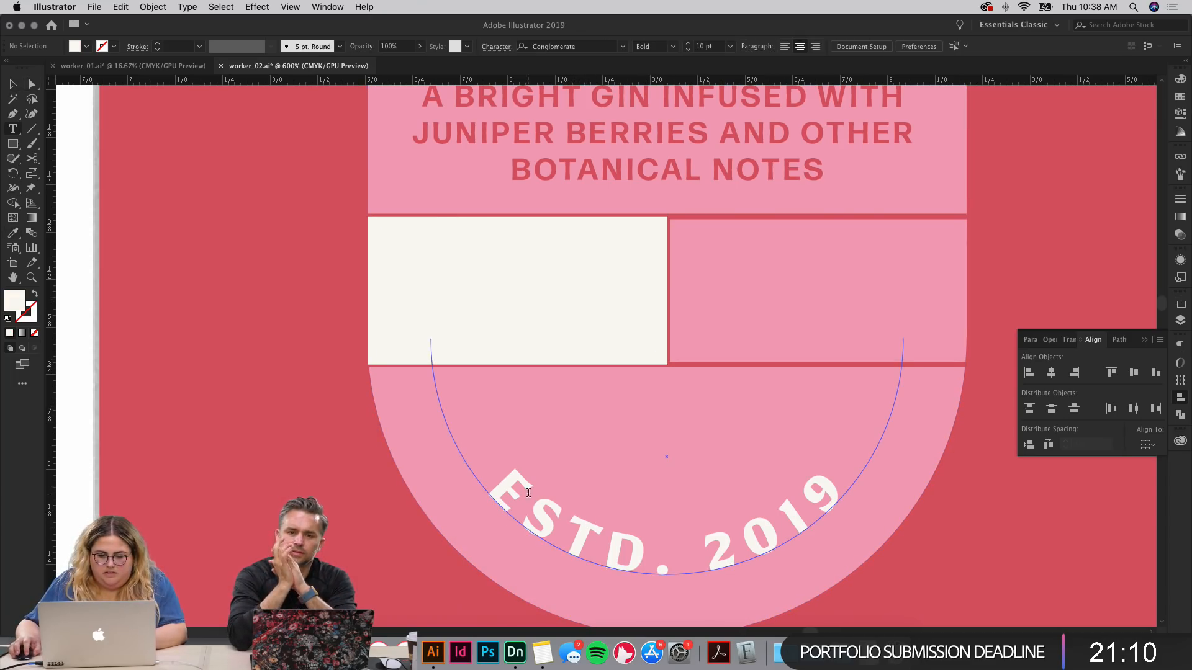
pyautogui.moveTo(528, 516); pyautogui.dragTo(772, 527)
pyautogui.press('Escape')
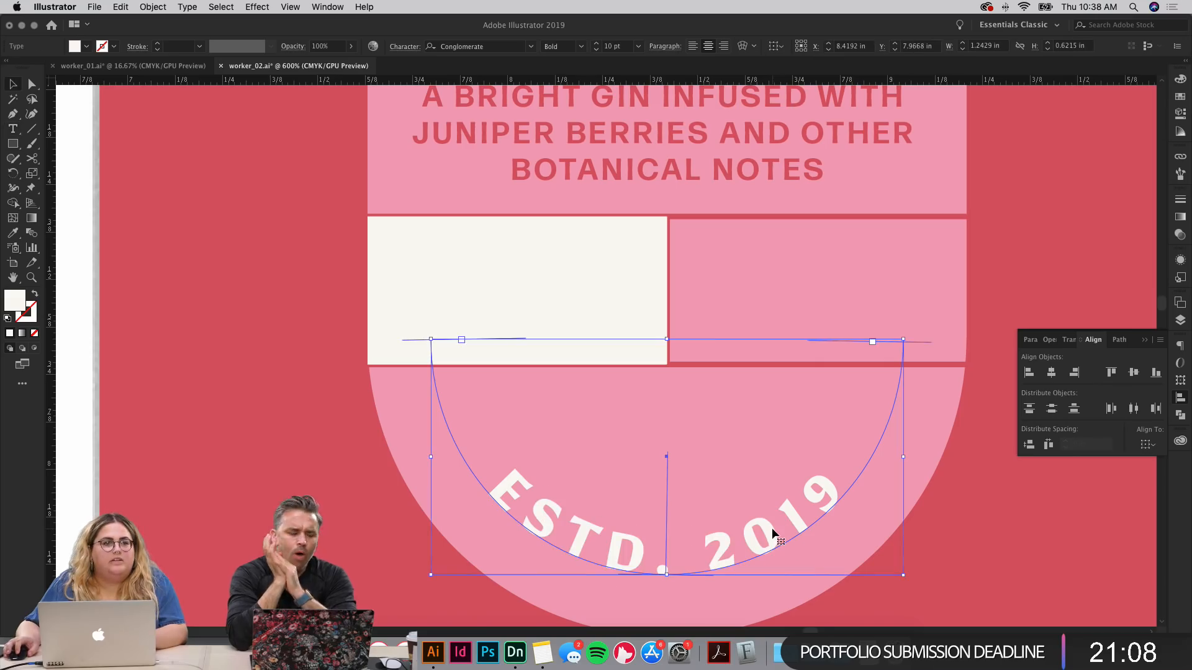
pyautogui.click(240, 412)
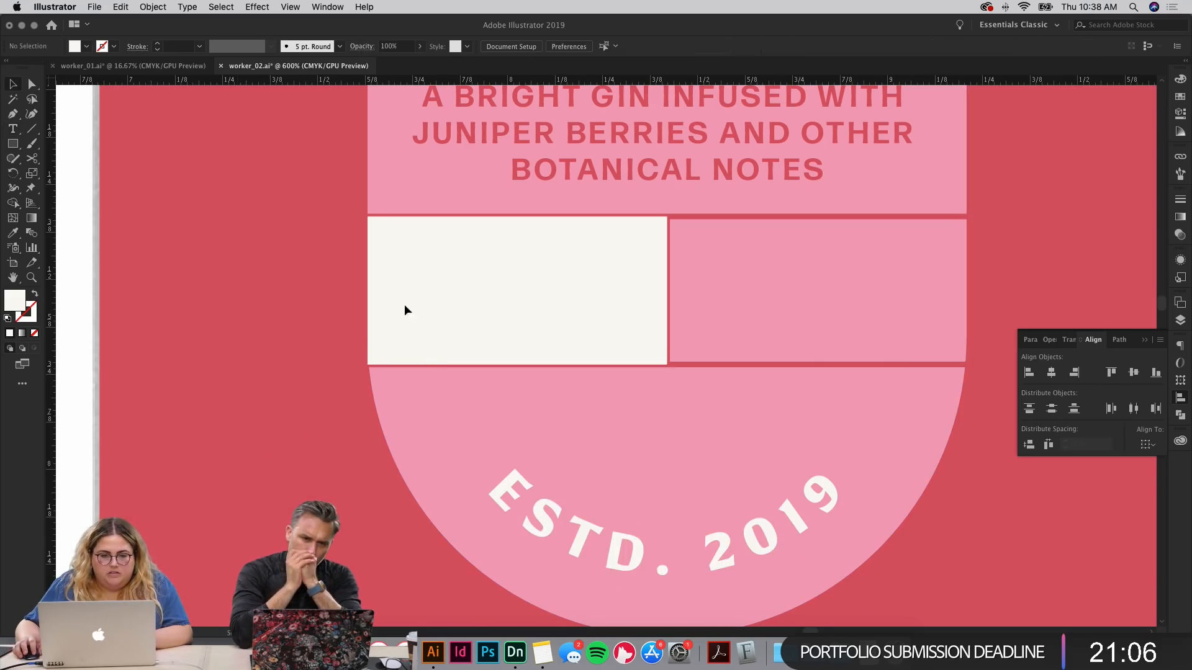
# Step: Turn the rectangle's off-white fill into an outline and centre the 45% ALC VOL group horizontally within it
pyautogui.click(404, 308)
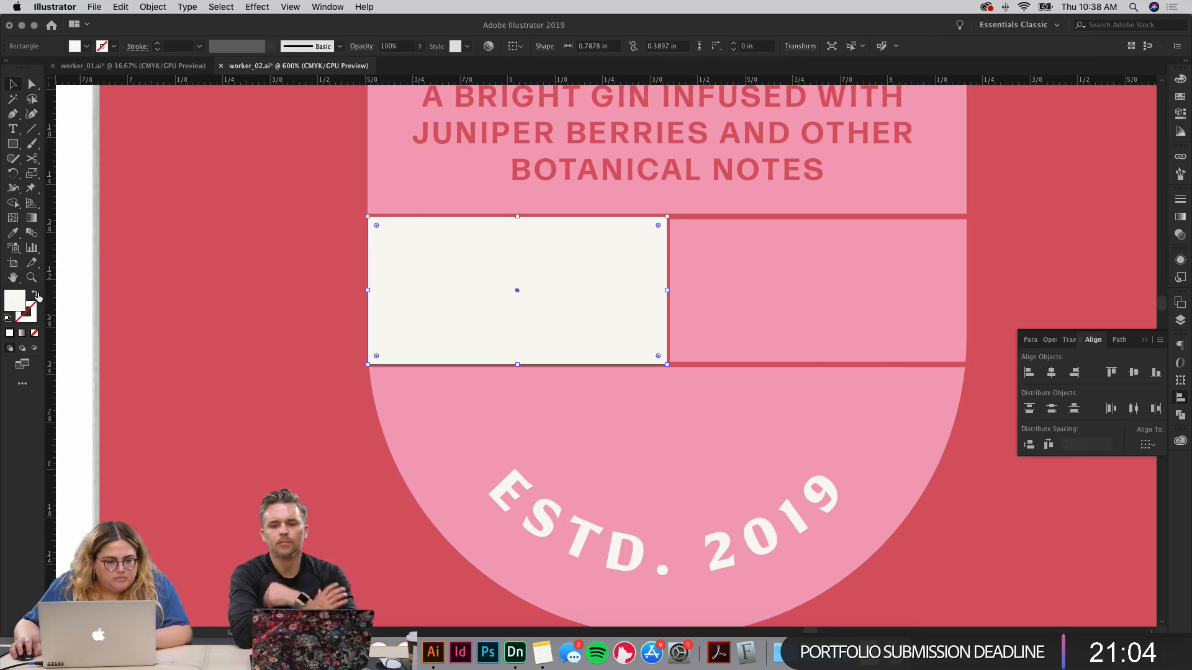
pyautogui.hotkey('shift', 'x')
pyautogui.keyDown('shift'); pyautogui.click(486, 291); pyautogui.keyUp('shift')
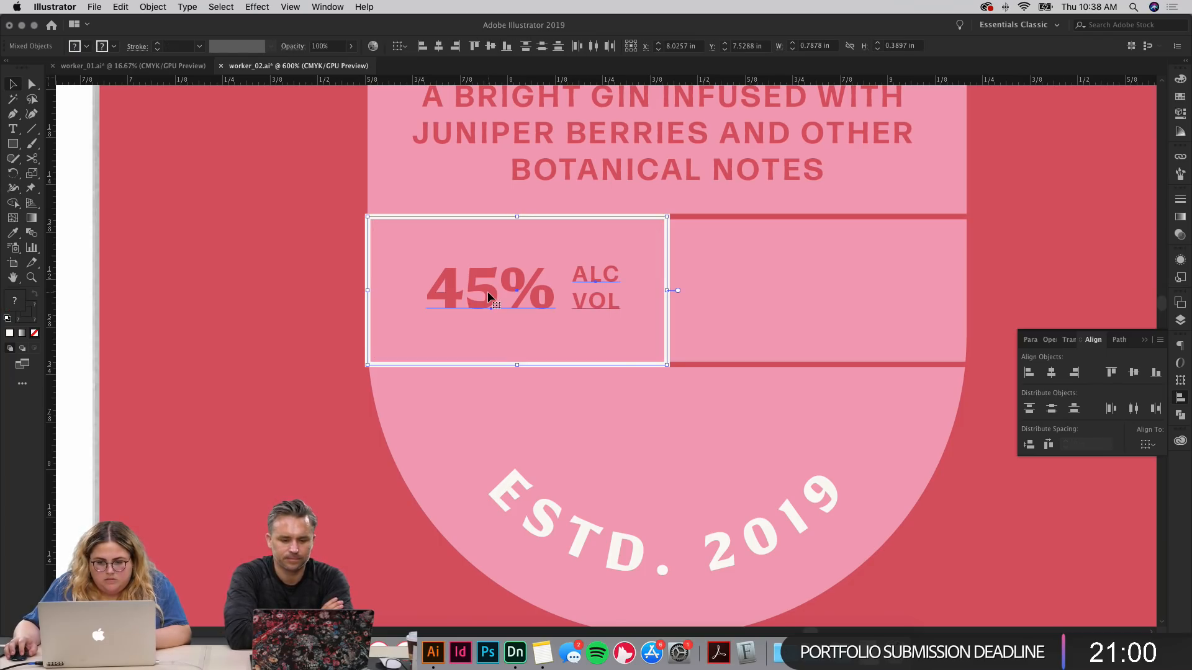
pyautogui.click(666, 244)
pyautogui.click(1049, 374)
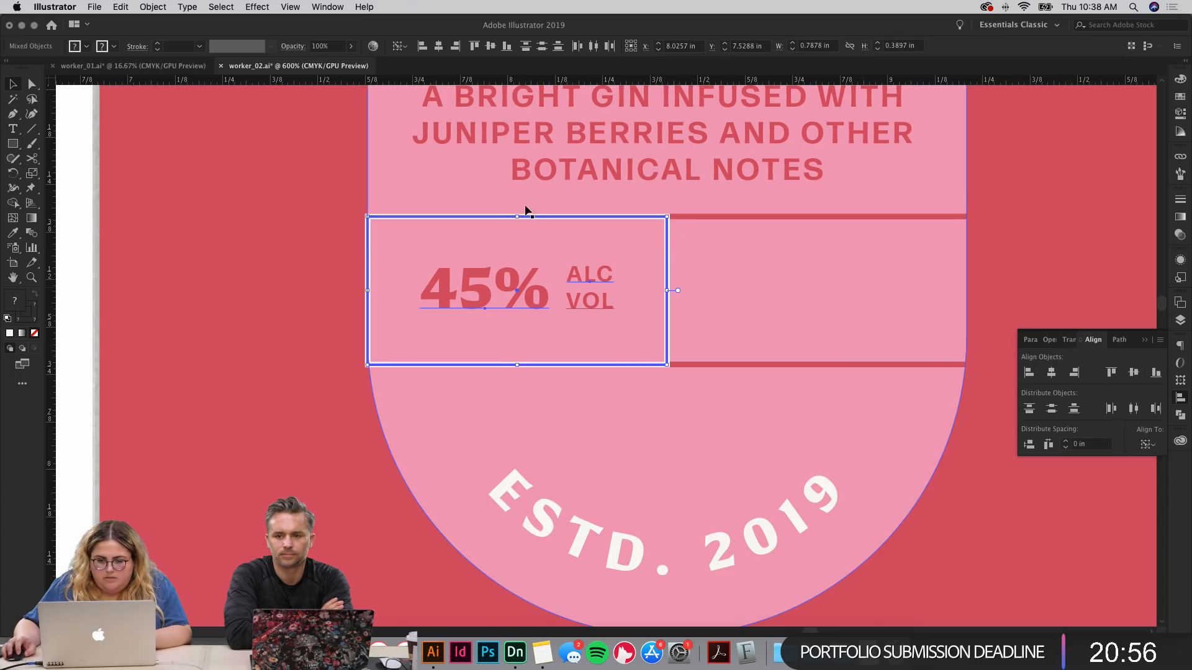
# Step: Copy the outlined rectangle and 45% ALC VOL group into the right cell, and delete both outlined rectangles
pyautogui.moveTo(366, 249); pyautogui.dragTo(668, 252)
pyautogui.click(1037, 217)
pyautogui.click(925, 218)
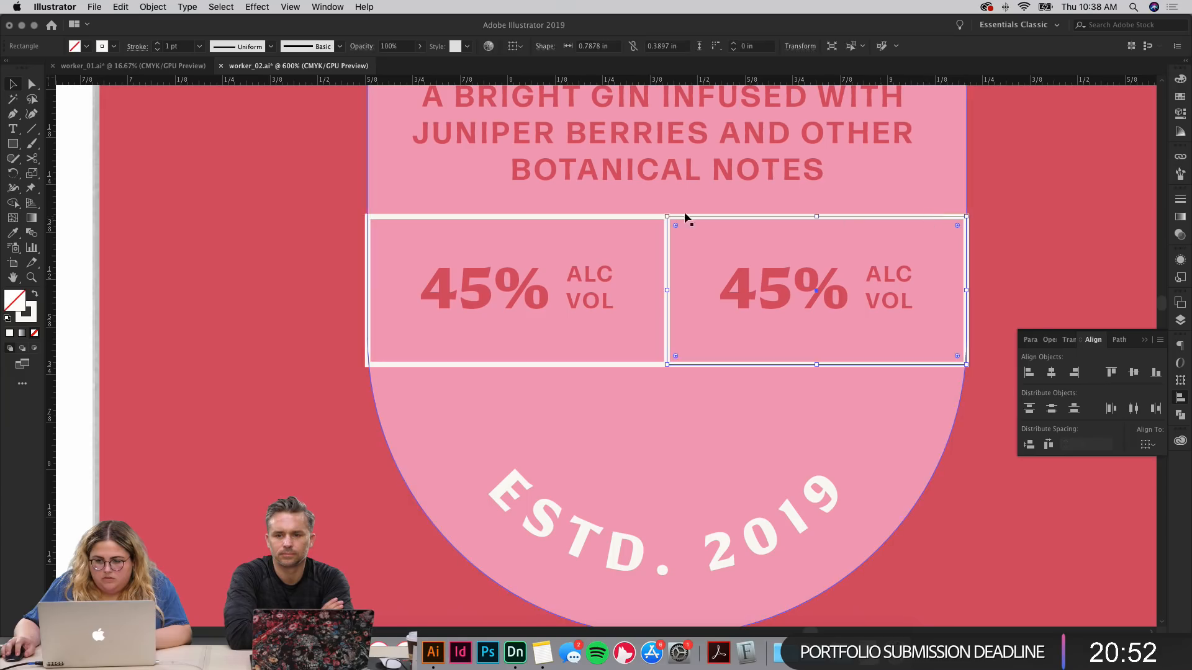
pyautogui.keyDown('shift'); pyautogui.click(651, 217); pyautogui.keyUp('shift')
pyautogui.press('Delete')
# Step: Replace the text of the right cell's group with 750 and mL
pyautogui.hscroll(10, 651, 218)
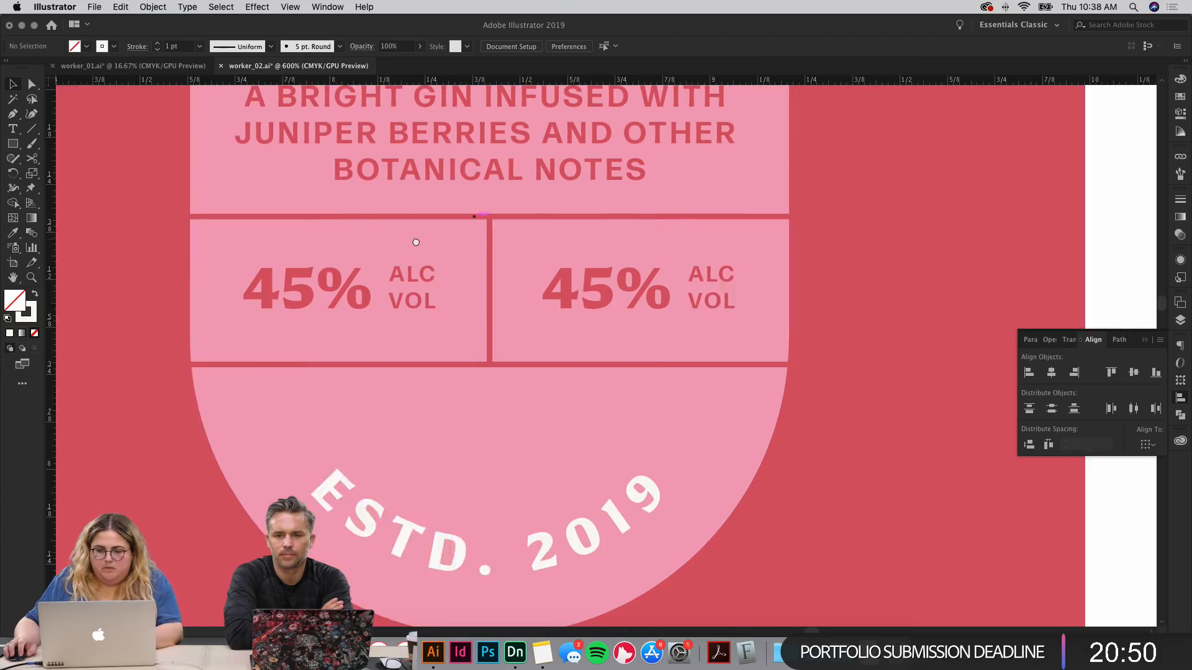
pyautogui.press('t')
pyautogui.moveTo(514, 291); pyautogui.dragTo(363, 293)
pyautogui.write('750')
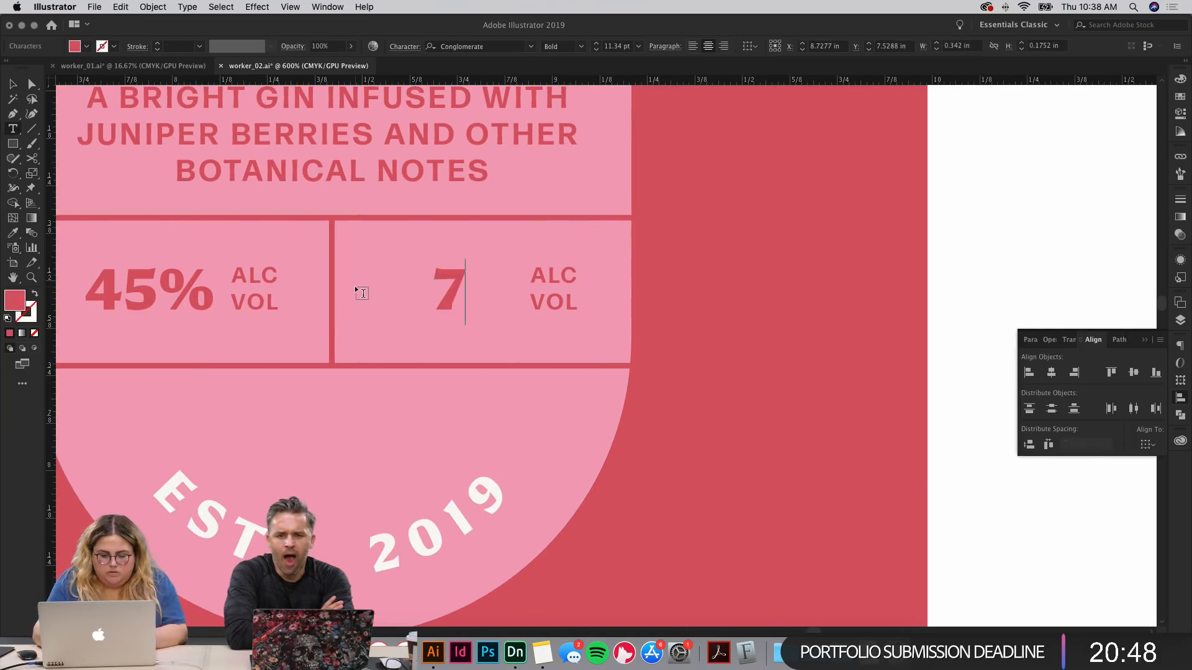
pyautogui.tripleClick(547, 272)
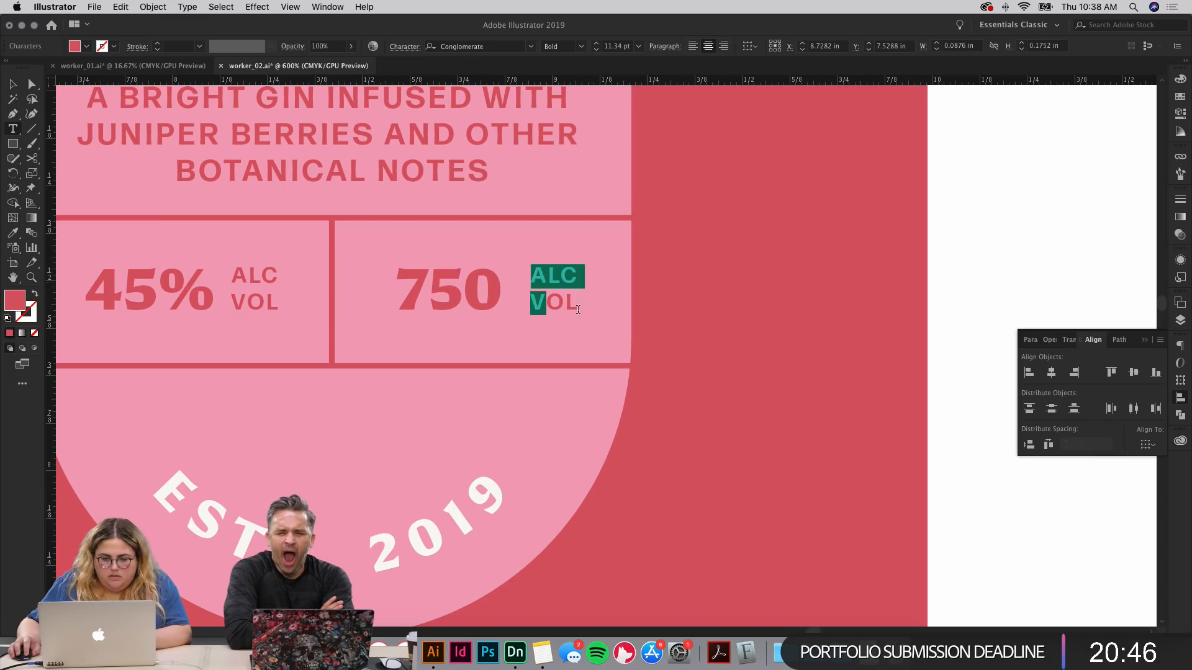
pyautogui.write('mL')
pyautogui.press('Escape')
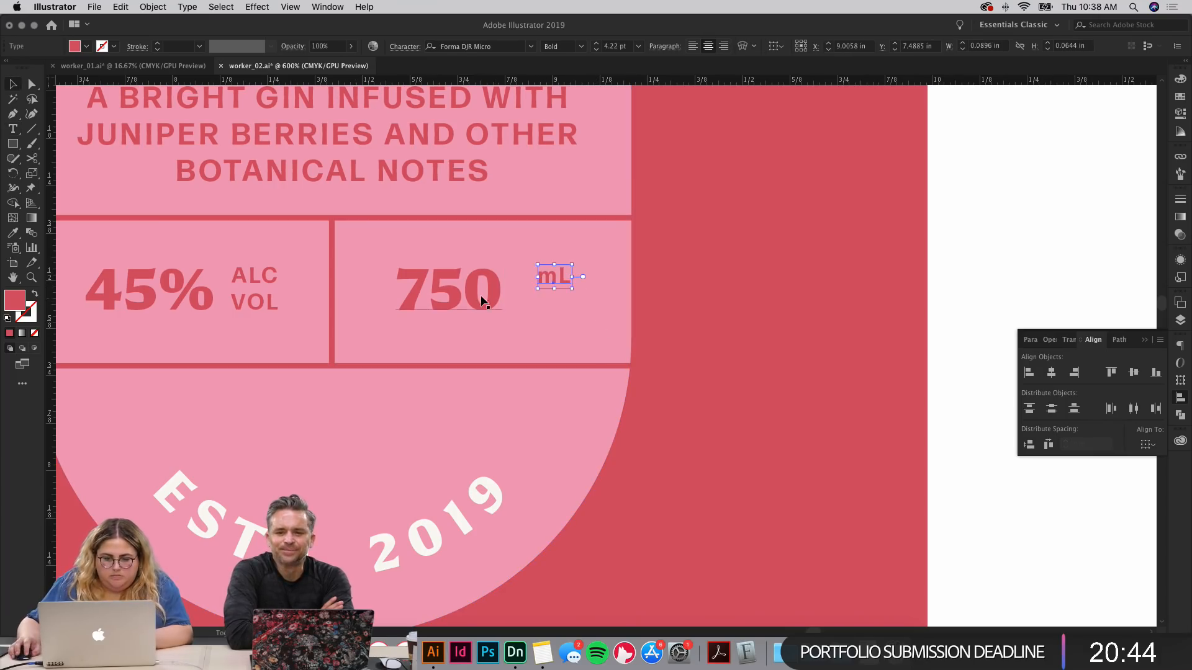
# Step: Ungroup the 750 mL text and align mL to the vertical centre of 750
pyautogui.click(479, 292)
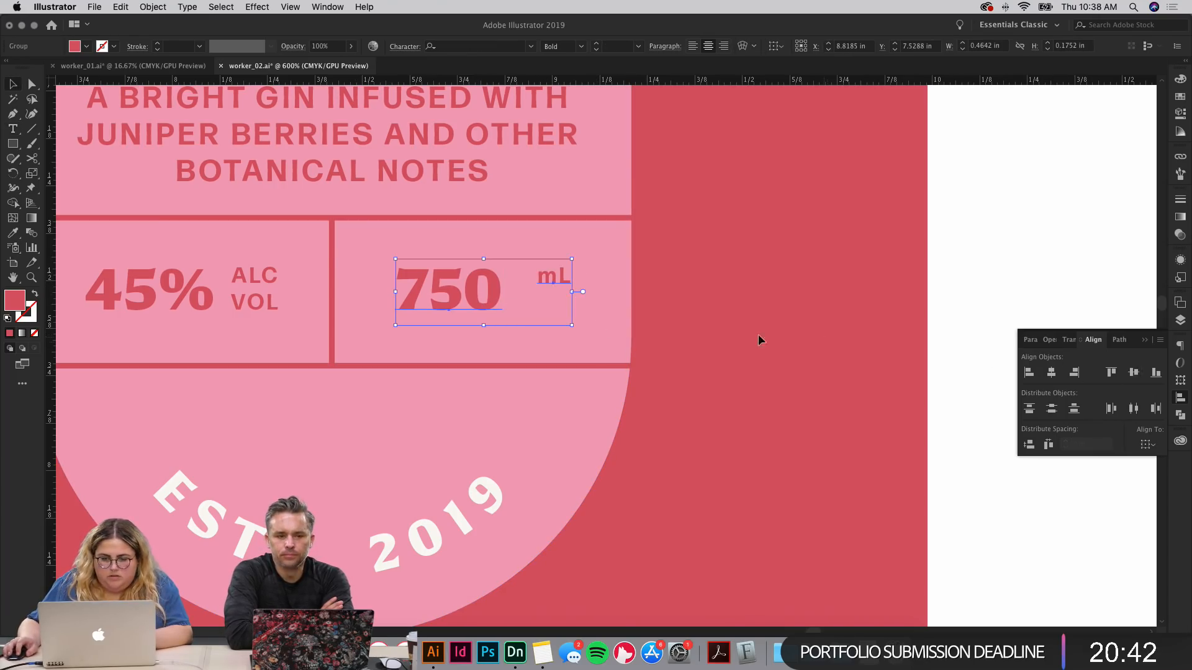
pyautogui.rightClick(526, 285)
pyautogui.click(556, 386)
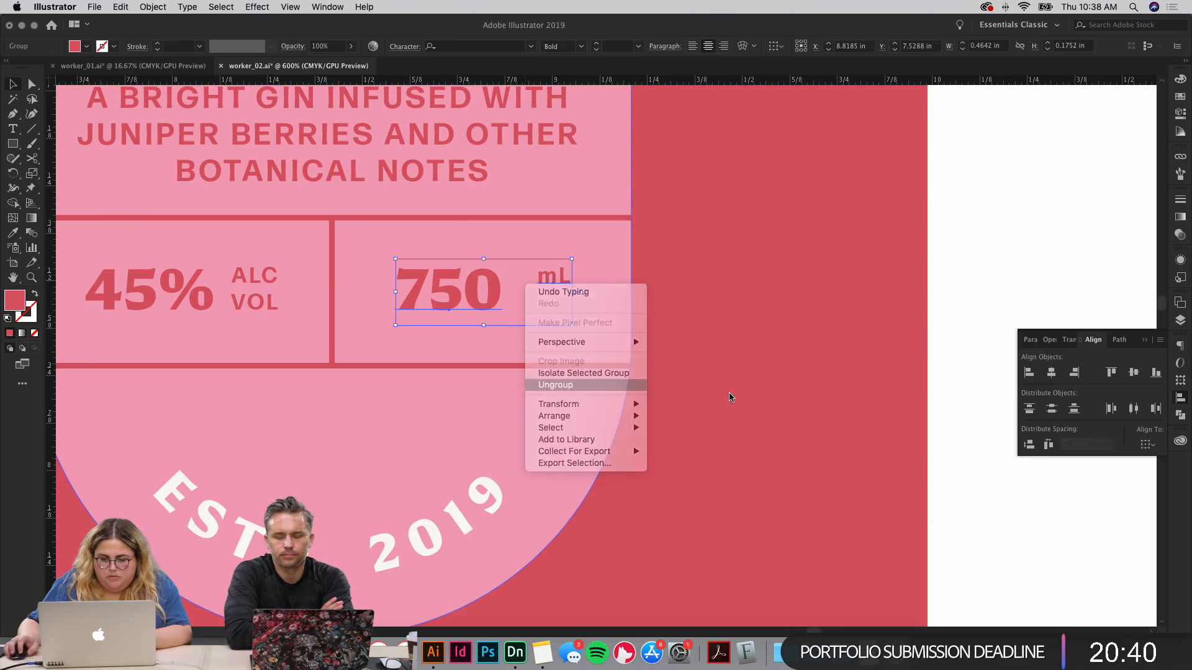
pyautogui.click(434, 297)
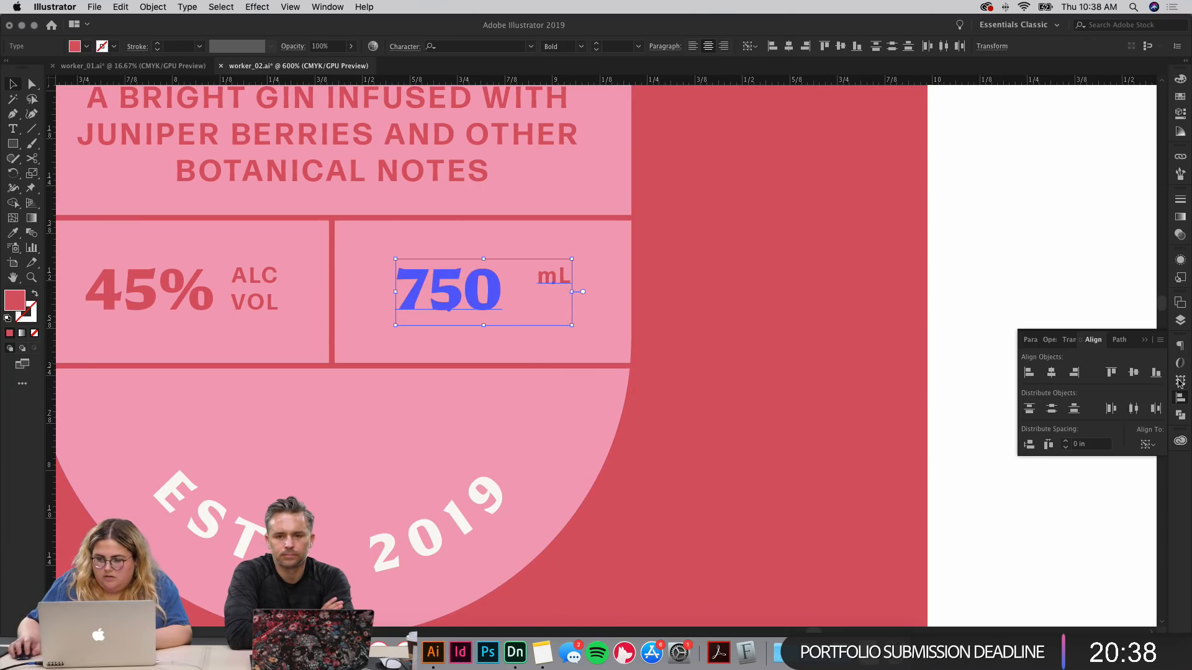
pyautogui.click(1134, 372)
pyautogui.click(850, 310)
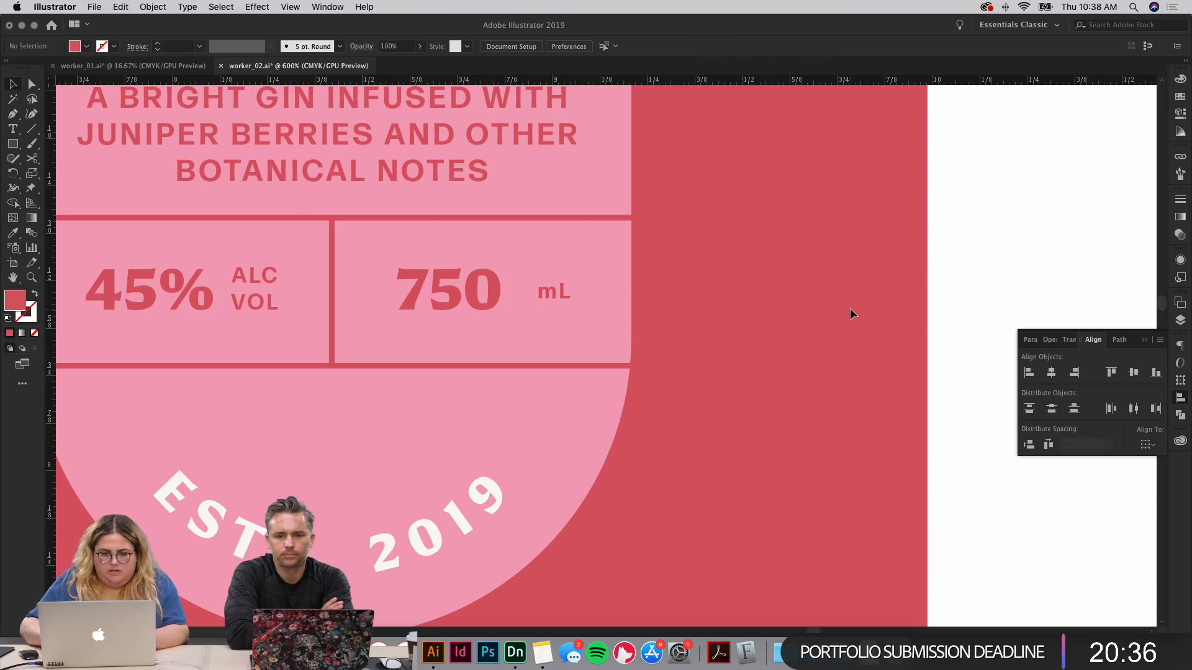
# Step: Move the 750 text slightly closer to mL in the right cell
pyautogui.press('super+minus')
pyautogui.press('super+minus')
pyautogui.press('super+minus')
pyautogui.press('super+plus')
pyautogui.press('super+plus')
pyautogui.press('super+plus')
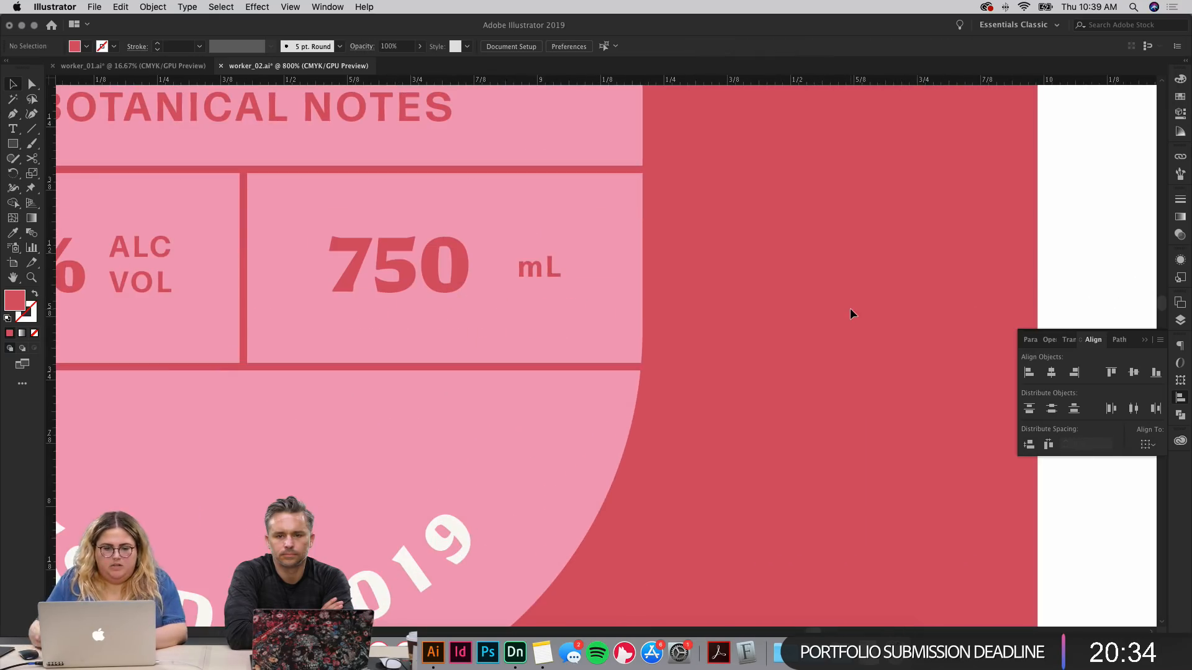
pyautogui.moveTo(683, 301); pyautogui.dragTo(972, 350)
pyautogui.press('a')
pyautogui.moveTo(823, 323); pyautogui.dragTo(805, 323)
pyautogui.press('v')
pyautogui.hscroll(2, 869, 304)
pyautogui.click(720, 329)
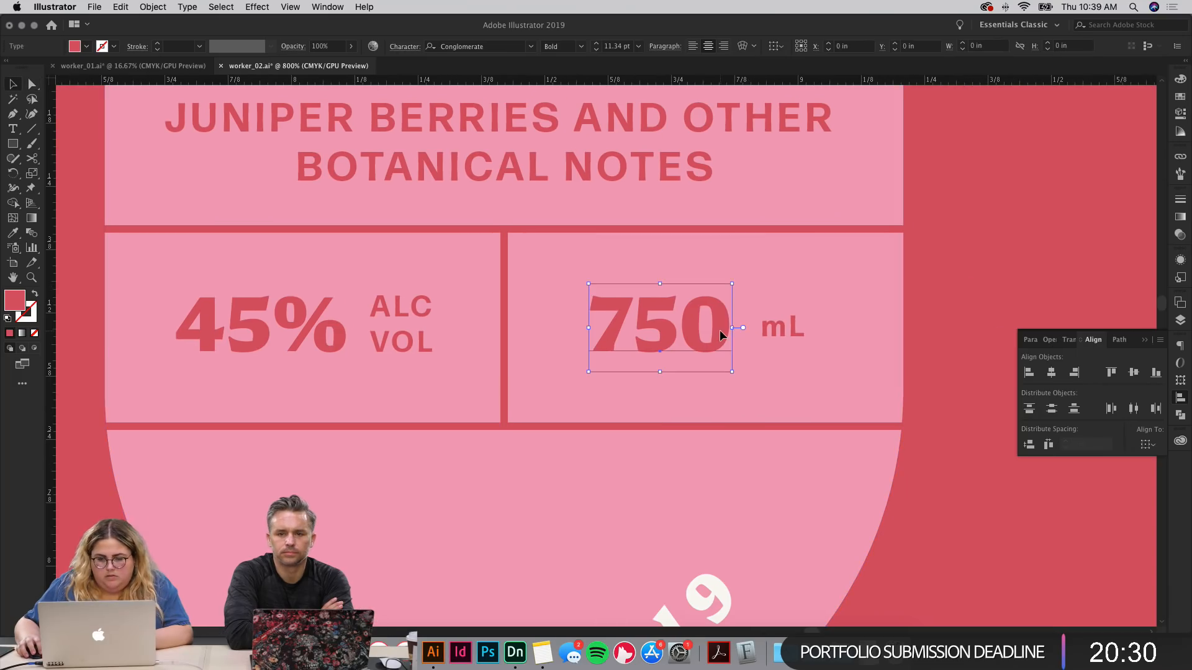
pyautogui.moveTo(729, 332); pyautogui.dragTo(738, 333)
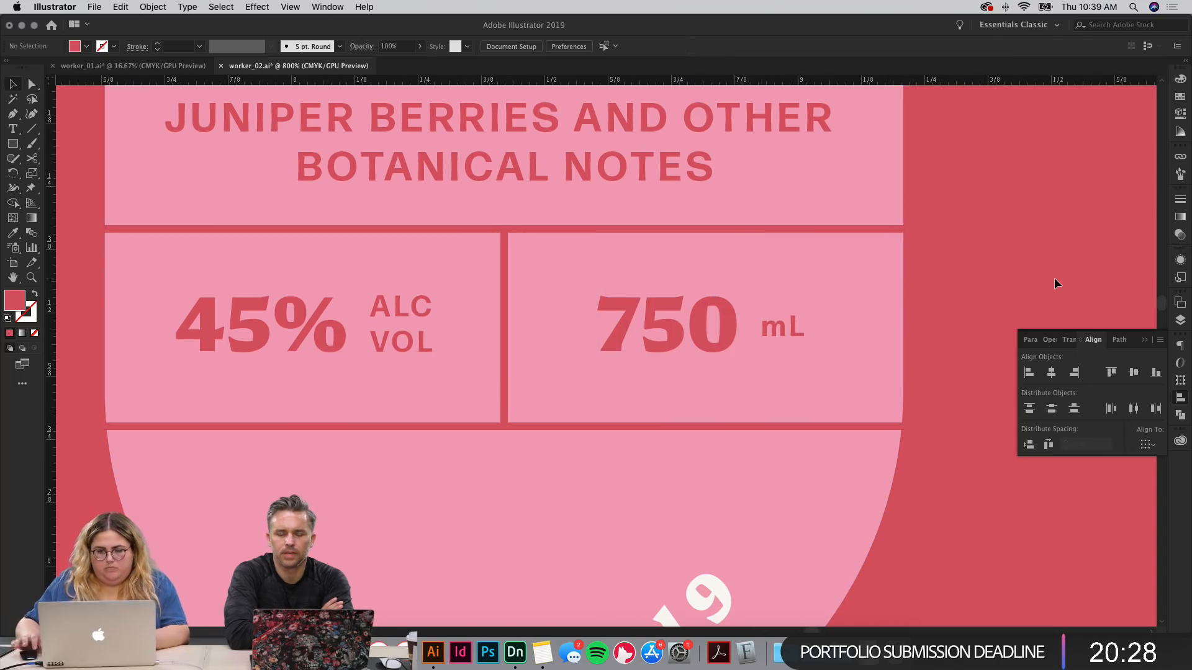
# Step: Select the upright middle sprig above the berries in the juniper illustration for copying
pyautogui.press('super+0')
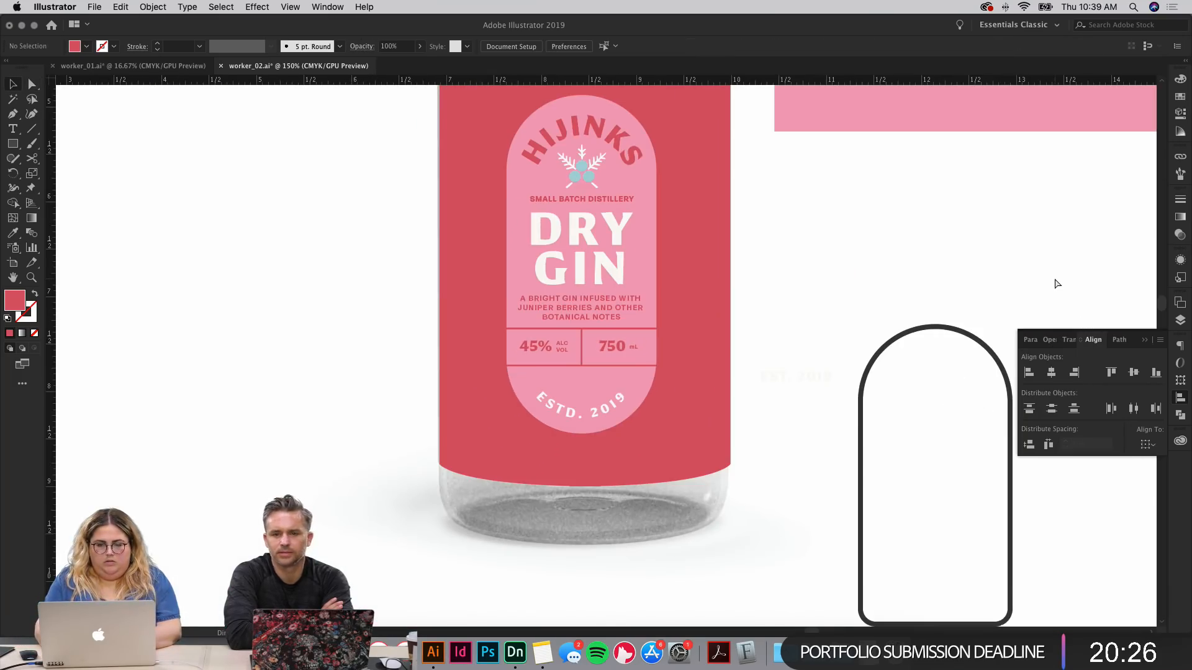
pyautogui.press('super+equal')
pyautogui.scroll(3, 1054, 277)
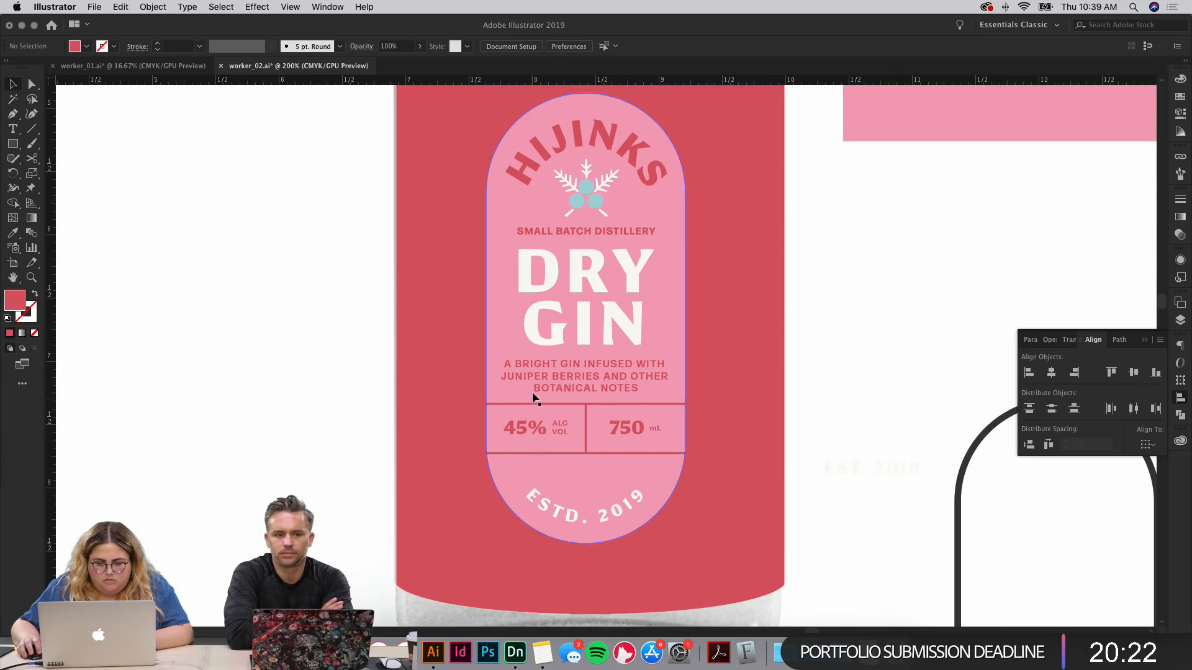
pyautogui.scroll(-4, 871, 257)
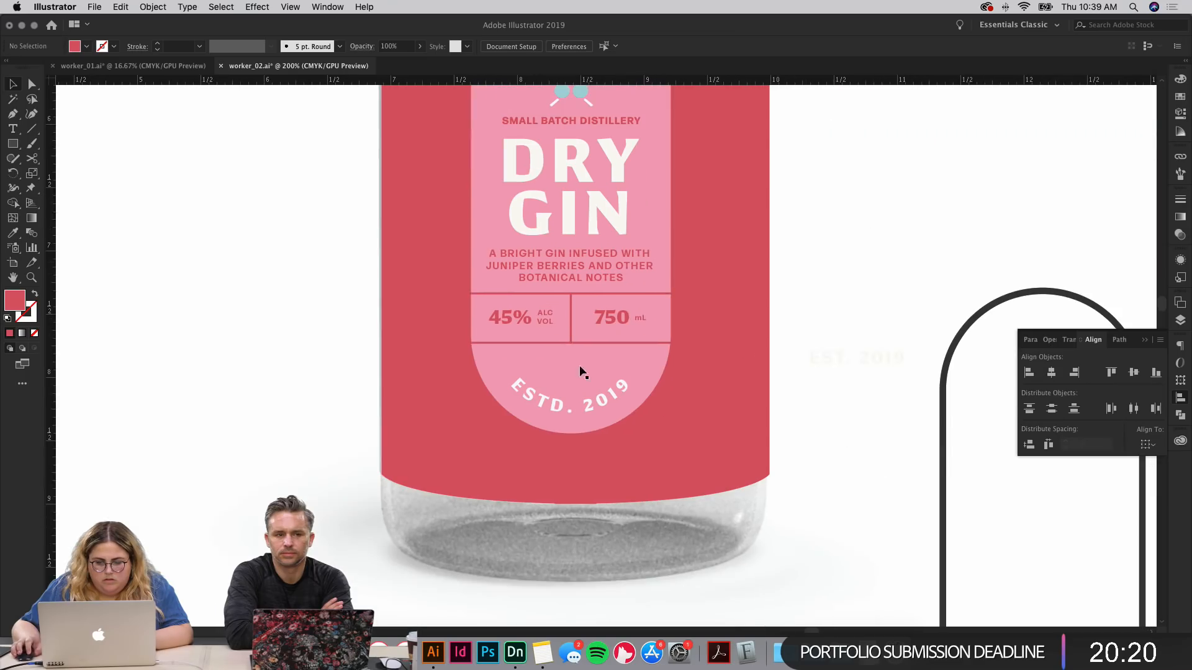
pyautogui.scroll(6, 571, 350)
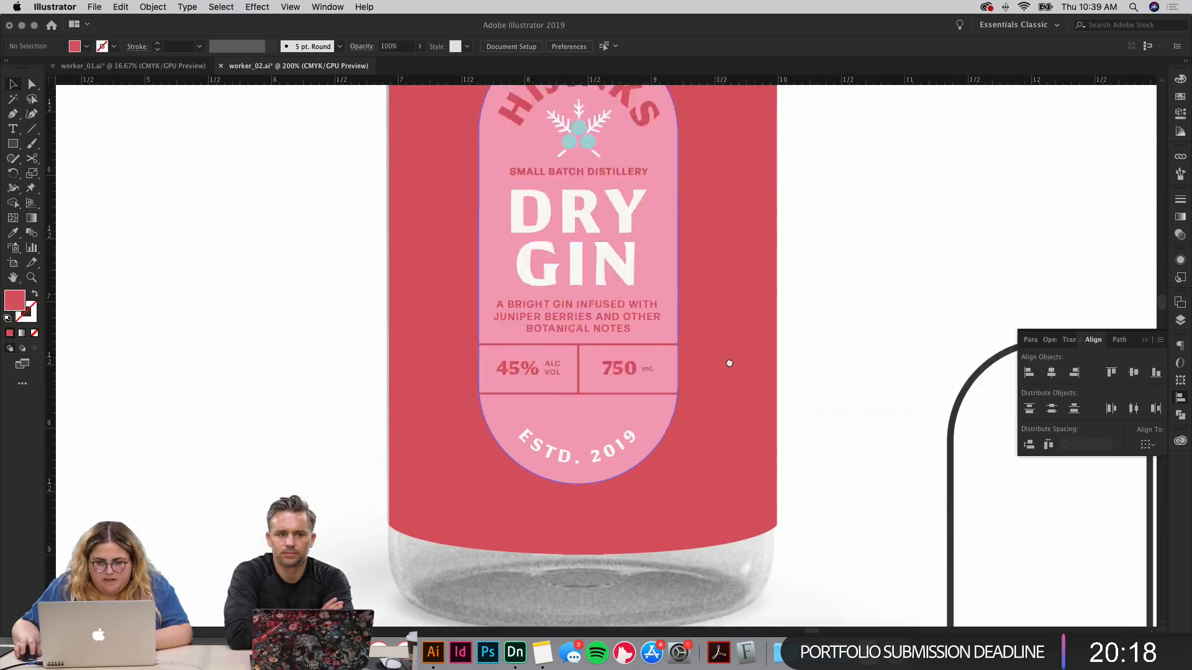
pyautogui.doubleClick(590, 229)
pyautogui.doubleClick(590, 229)
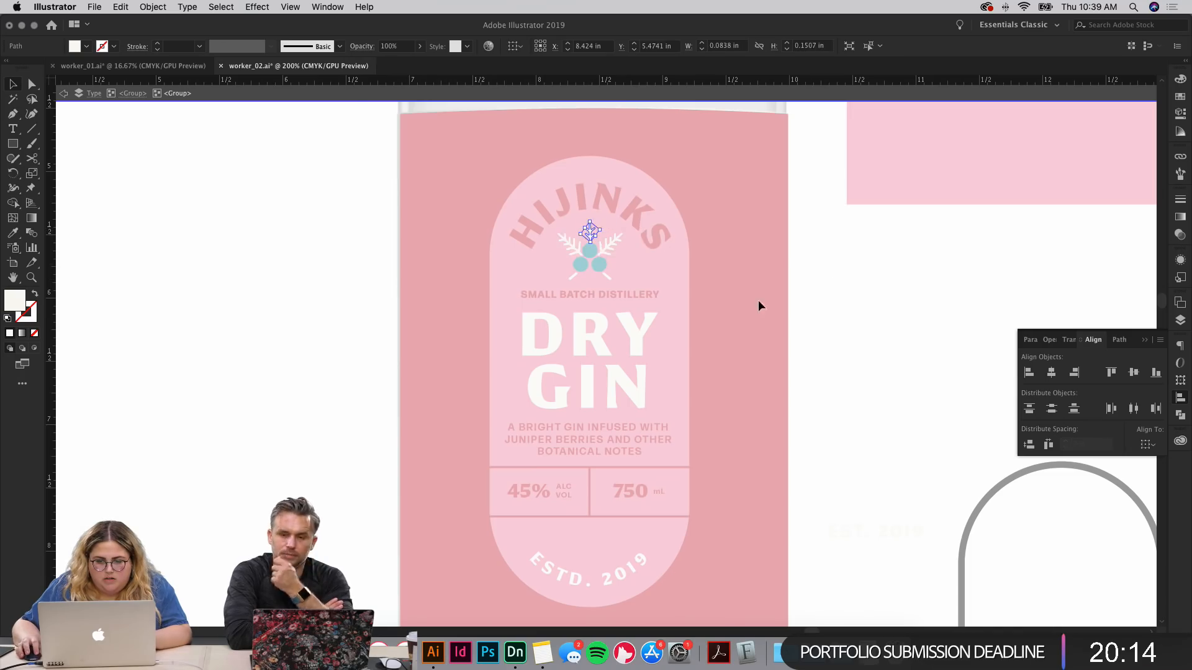
pyautogui.press('Escape')
# Step: Paste a copy of the sprig above the curved ESTD. 2019 text, rotated to lie horizontally
pyautogui.scroll(-5, 870, 278)
pyautogui.press('super+equal')
pyautogui.press('super+equal')
pyautogui.press('super+equal')
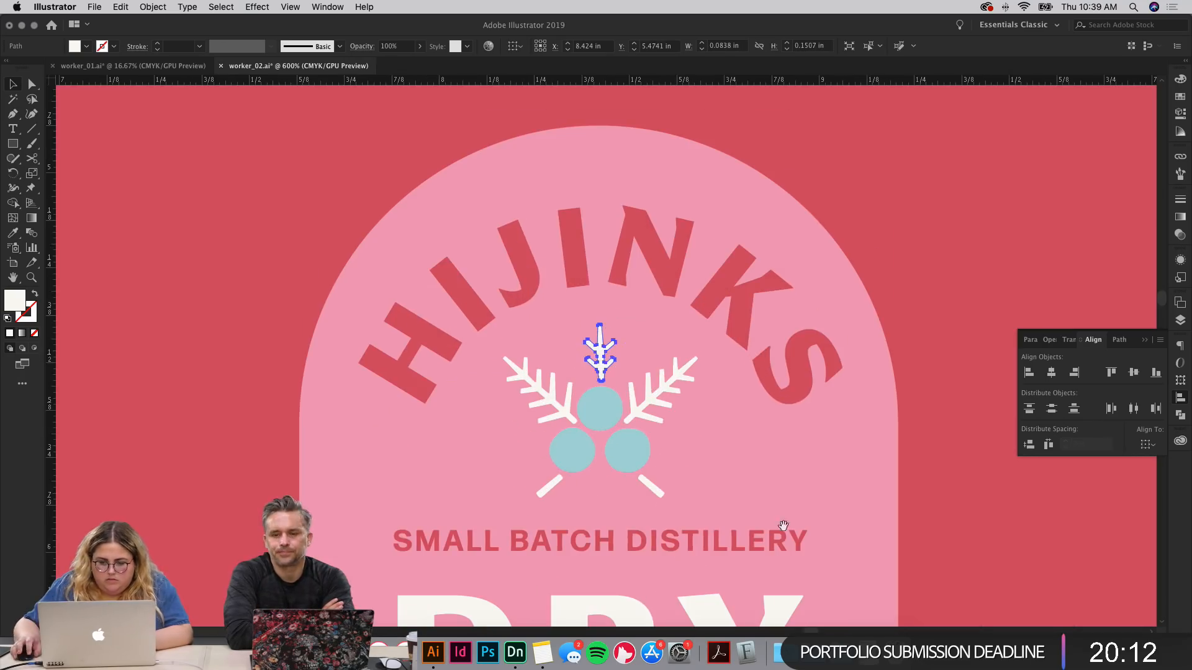
pyautogui.scroll(-15, 782, 435)
pyautogui.scroll(-1, 807, 273)
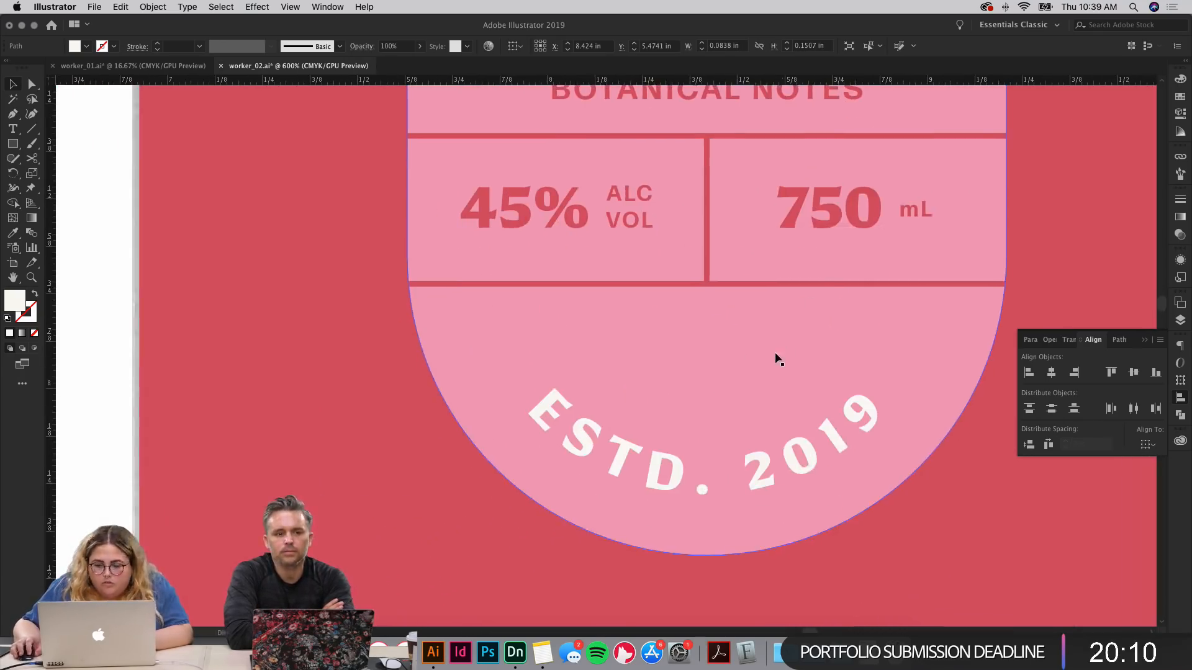
pyautogui.press('super+v')
pyautogui.moveTo(610, 389); pyautogui.dragTo(668, 375)
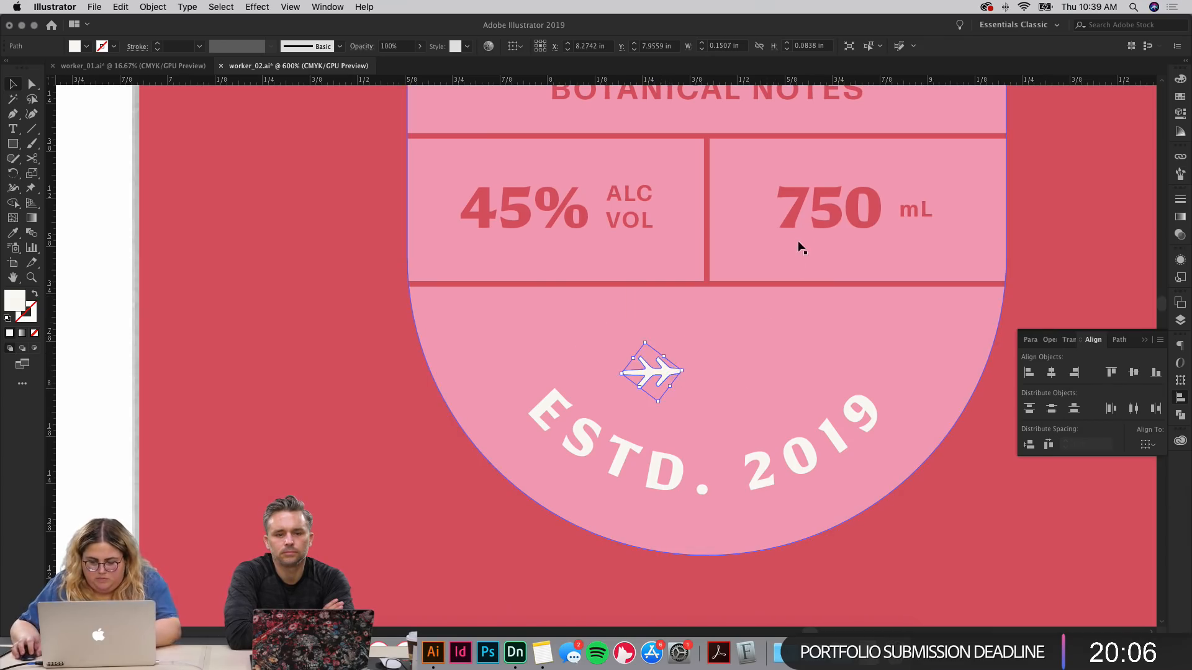
# Step: Recolor the horizontal sprig above ESTD. 2019 with the red sampled from the 750 text
pyautogui.press('i')
pyautogui.click(797, 216)
pyautogui.press('v')
pyautogui.click(285, 367)
pyautogui.click(647, 380)
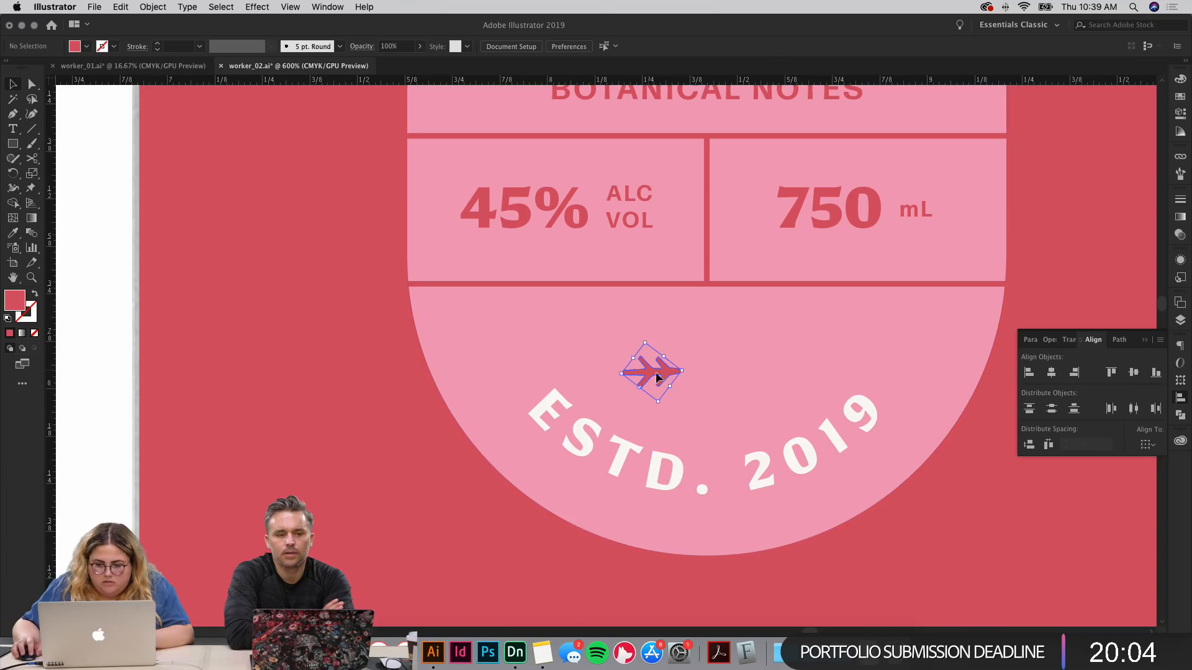
# Step: Duplicate the red sprig to its right and reflect the copy across the vertical axis so the pair mirrors
pyautogui.moveTo(691, 371); pyautogui.dragTo(764, 378)
pyautogui.rightClick(767, 378)
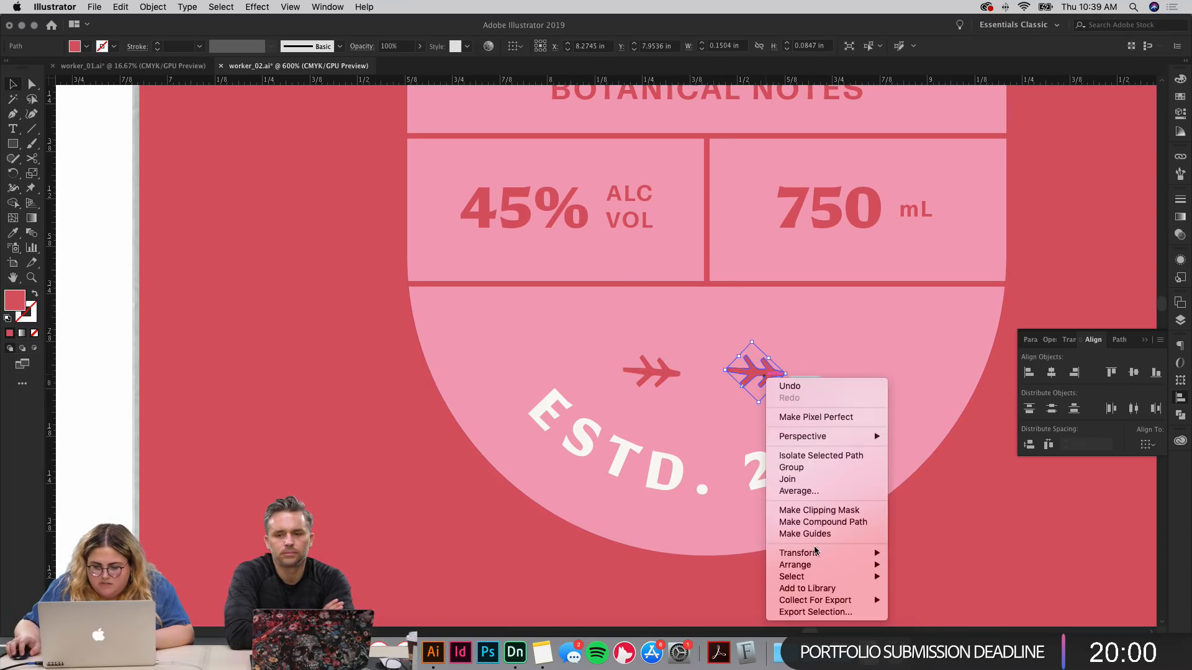
pyautogui.moveTo(815, 552)
pyautogui.click(943, 562)
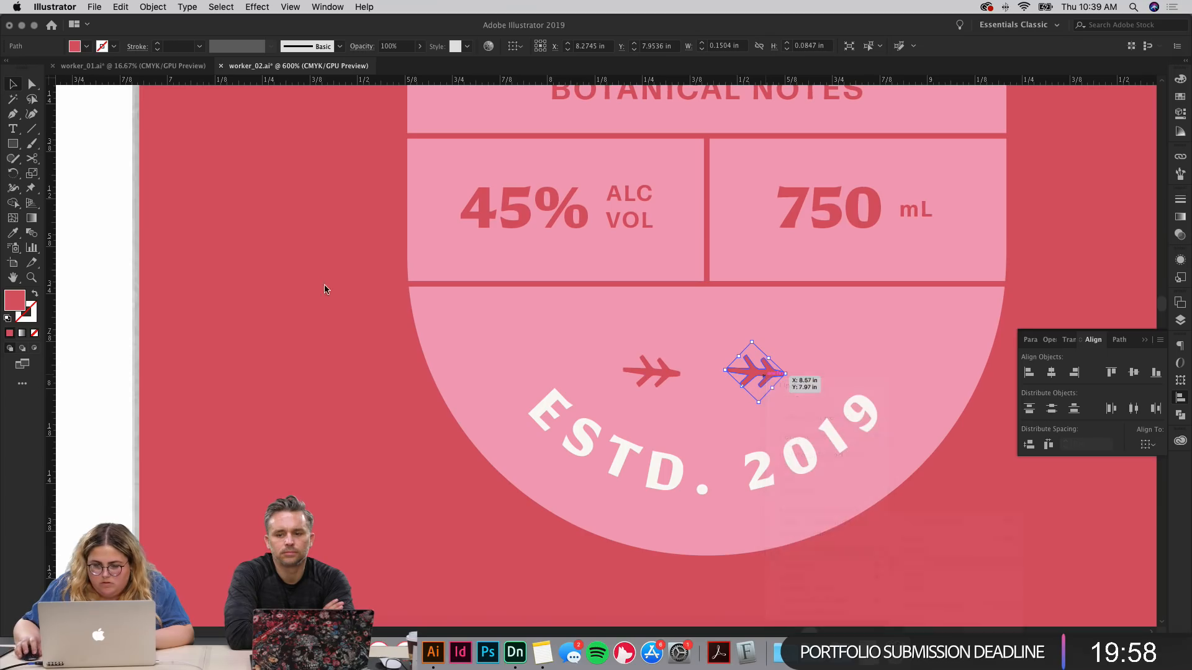
pyautogui.click(151, 234)
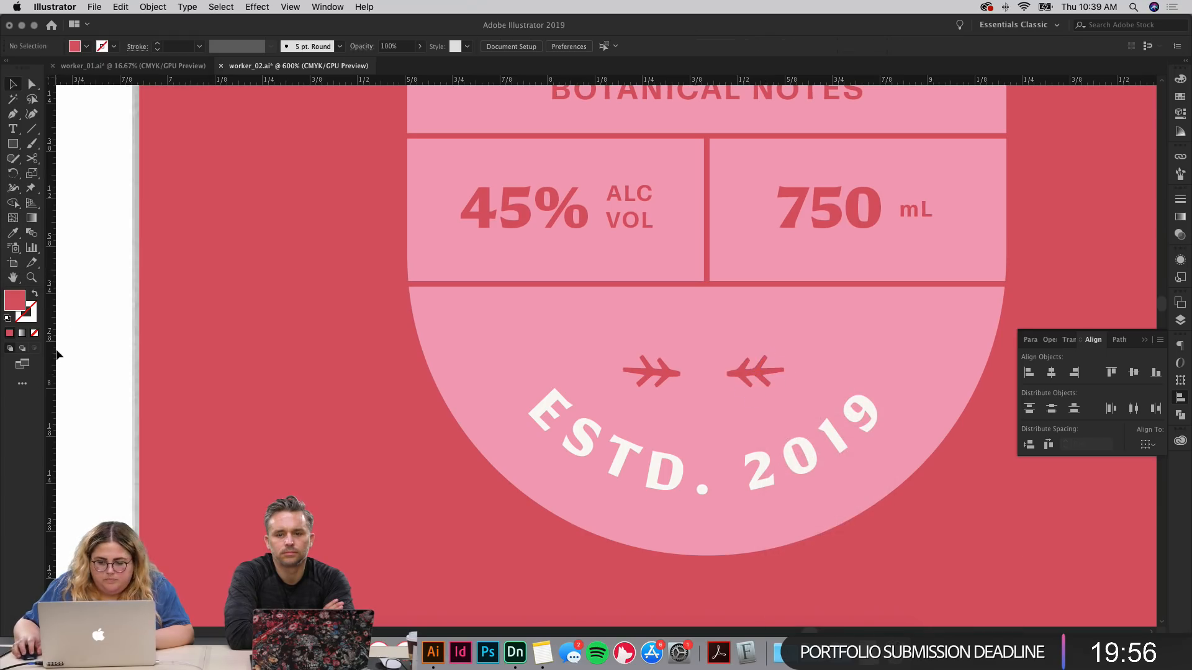
# Step: Copy a blue berry from the juniper illustration and paste it centred between the two red sprigs
pyautogui.scroll(6, 713, 253)
pyautogui.scroll(5, 713, 252)
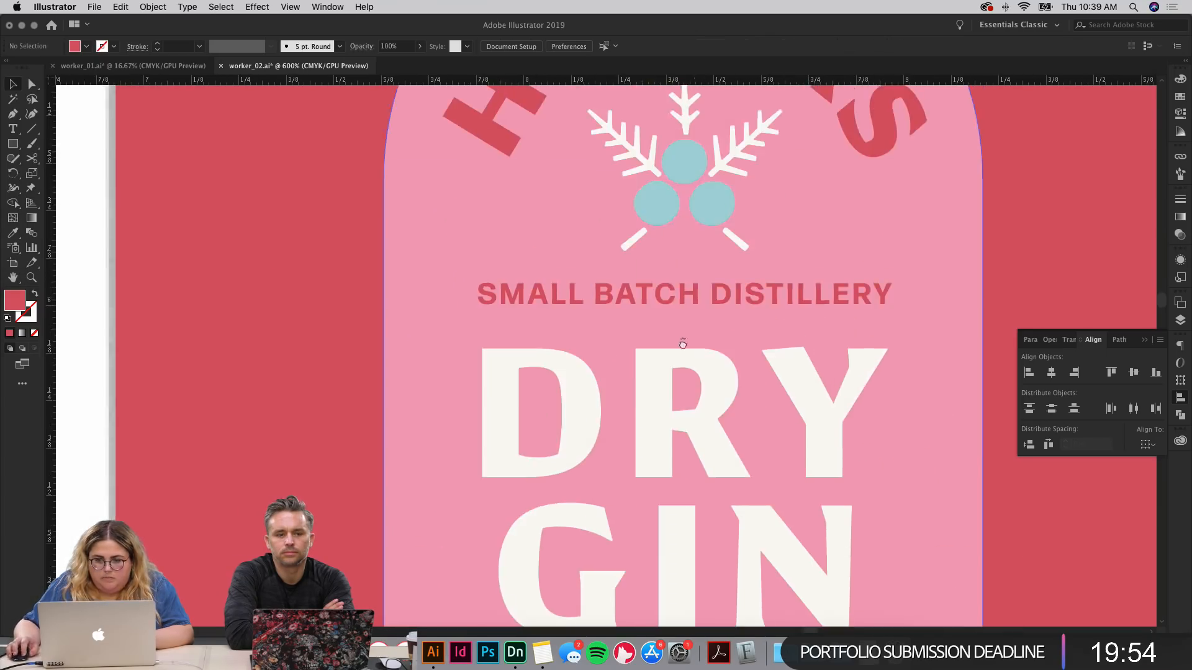
pyautogui.press('a')
pyautogui.click(684, 268)
pyautogui.scroll(-4, 686, 274)
pyautogui.scroll(-5, 683, 186)
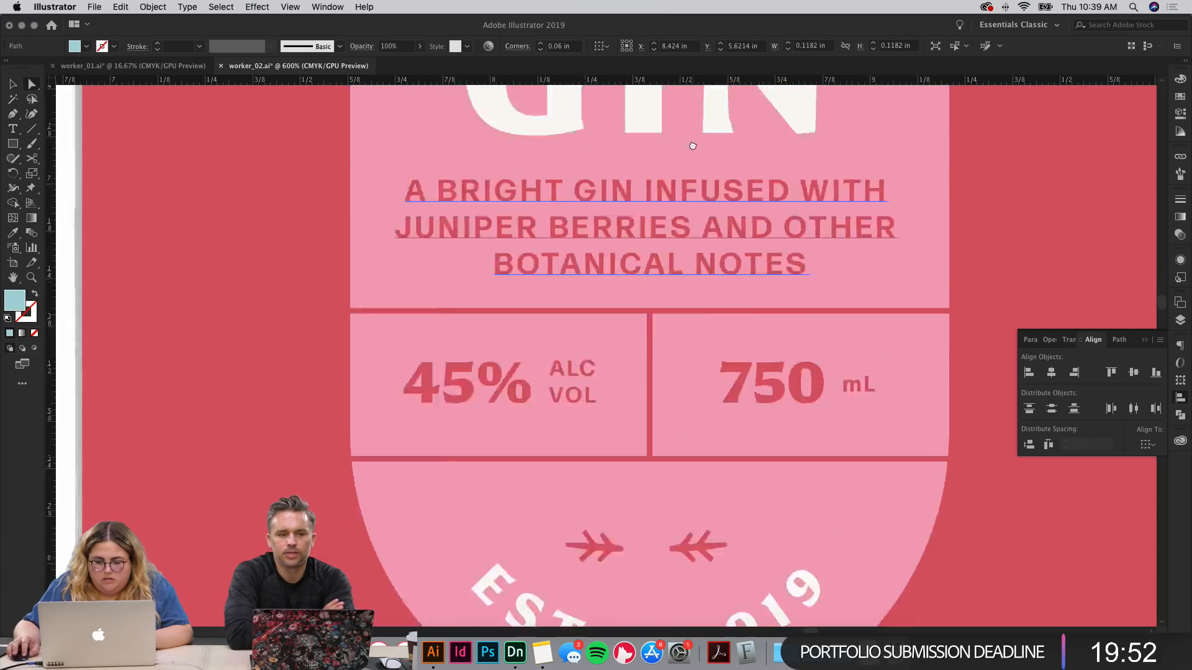
pyautogui.moveTo(710, 346); pyautogui.dragTo(720, 282)
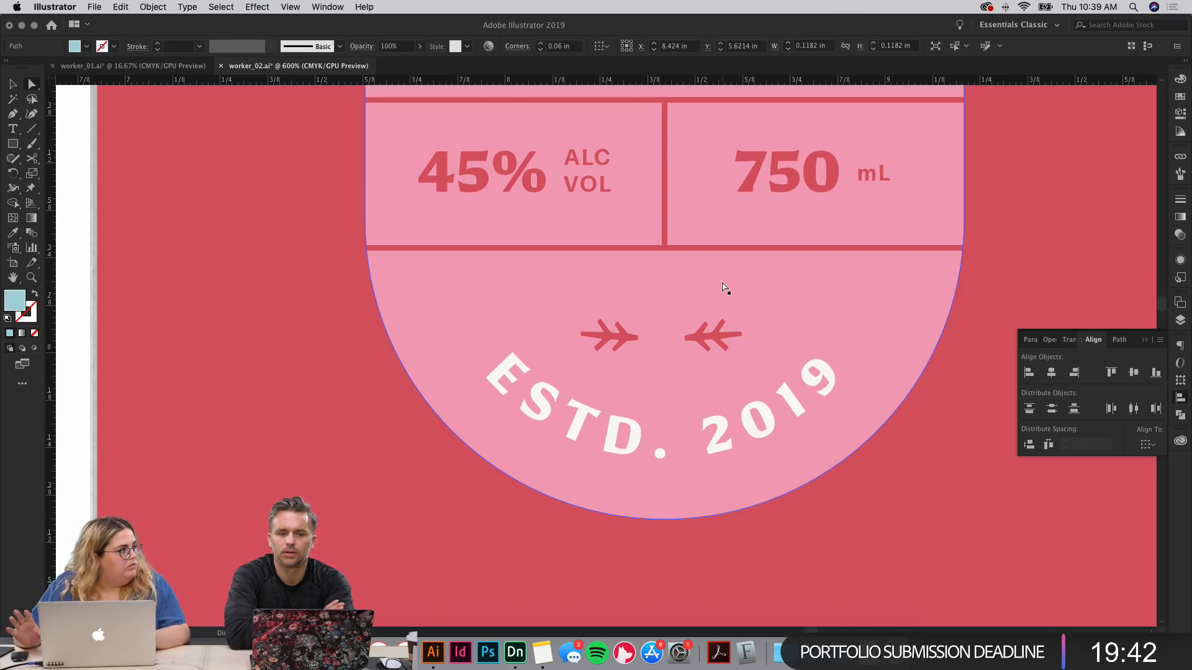
pyautogui.press('super+v')
pyautogui.moveTo(675, 343); pyautogui.dragTo(670, 338)
pyautogui.click(251, 427)
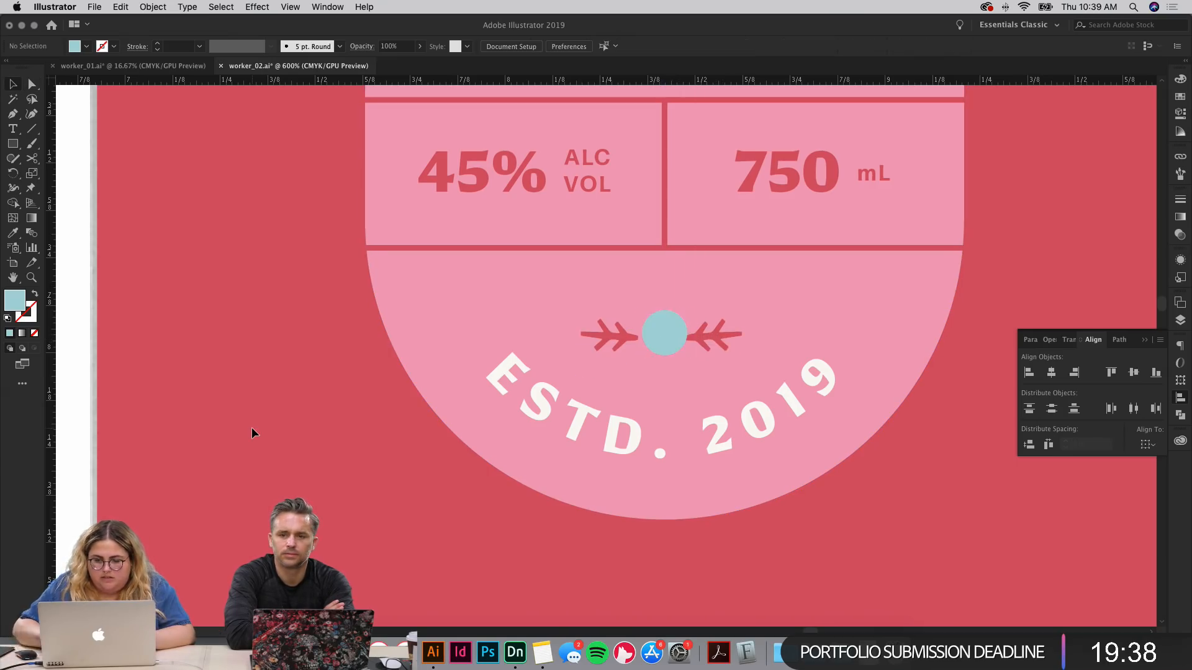
# Step: Rotate the right sprig slightly so its outer end tilts upward, and nudge it closer to the berry
pyautogui.press('super+equal')
pyautogui.press('super+equal')
pyautogui.press('super+equal')
pyautogui.moveTo(930, 330); pyautogui.dragTo(669, 366)
pyautogui.press('v')
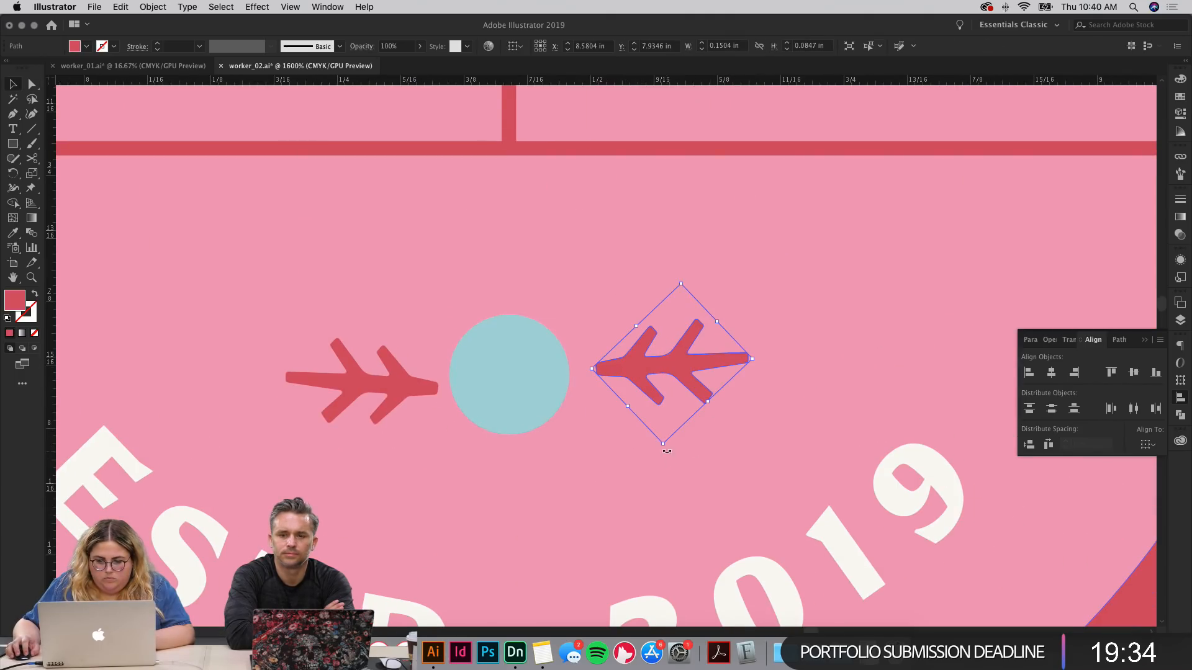
pyautogui.moveTo(666, 451); pyautogui.dragTo(677, 452)
pyautogui.moveTo(627, 362); pyautogui.dragTo(620, 367)
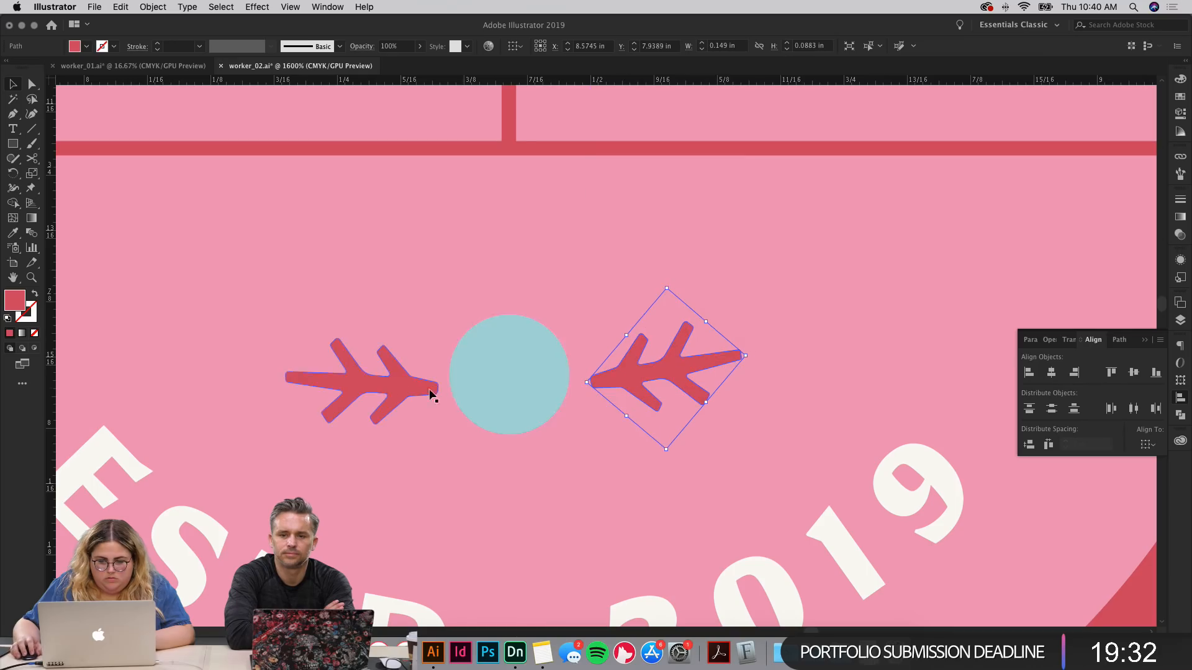
# Step: Replace the left sprig with a copy of the tilted right sprig, reflected across the vertical axis
pyautogui.click(432, 395)
pyautogui.press('Delete')
pyautogui.moveTo(687, 389); pyautogui.dragTo(267, 403)
pyautogui.rightClick(354, 382)
pyautogui.moveTo(429, 564)
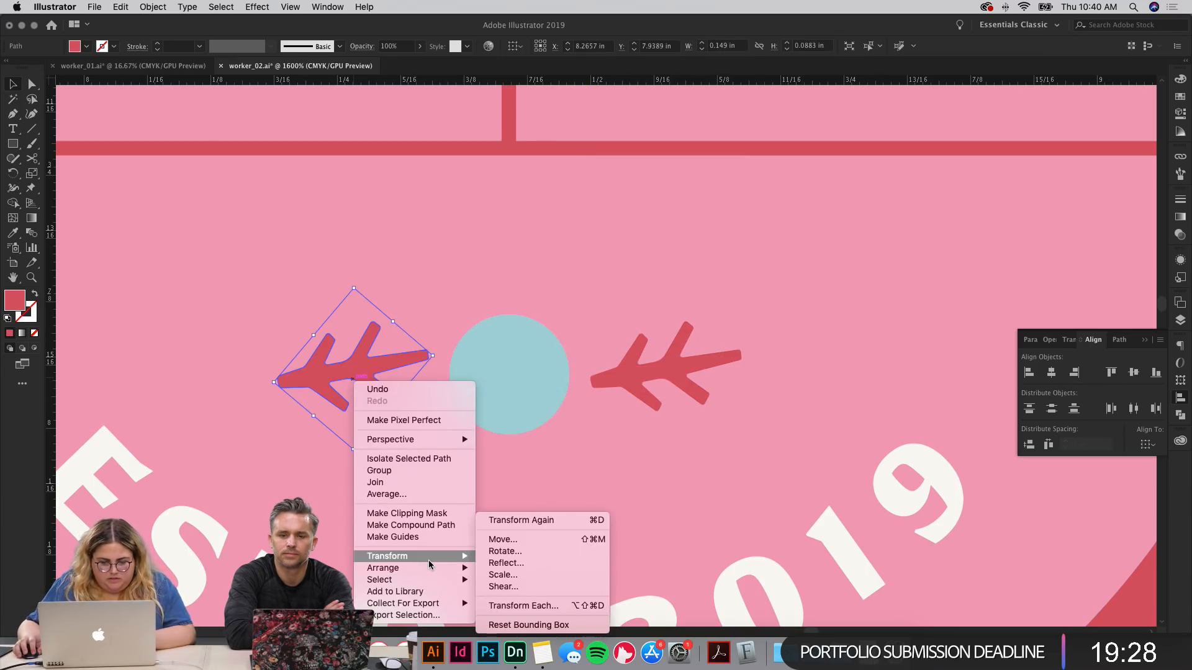
pyautogui.click(506, 563)
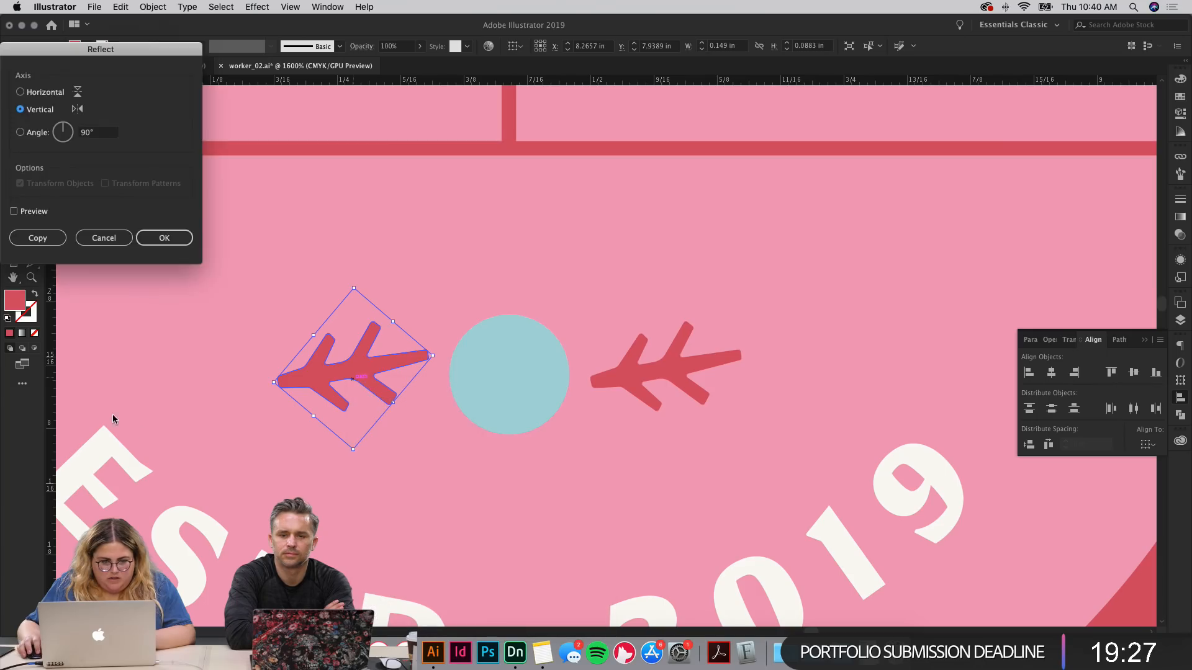
pyautogui.click(164, 239)
# Step: Select both sprigs and the berry, making the berry the key object for alignment
pyautogui.keyDown('shift'); pyautogui.click(612, 368); pyautogui.keyUp('shift')
pyautogui.keyDown('shift'); pyautogui.click(532, 376); pyautogui.keyUp('shift')
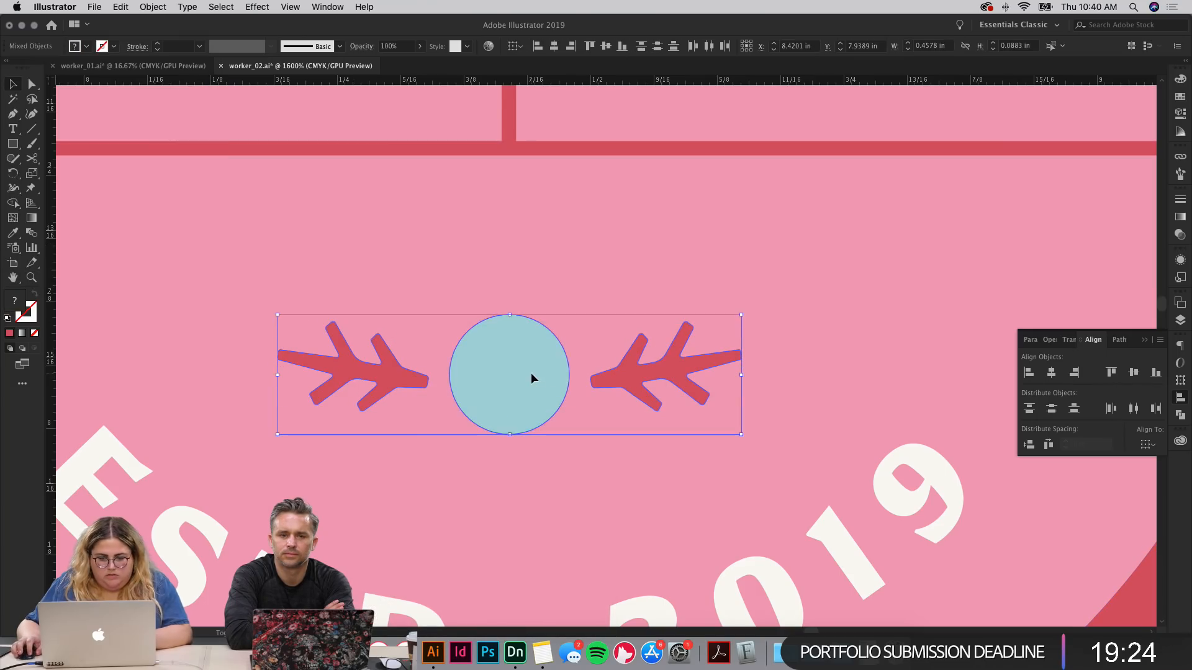
pyautogui.click(536, 380)
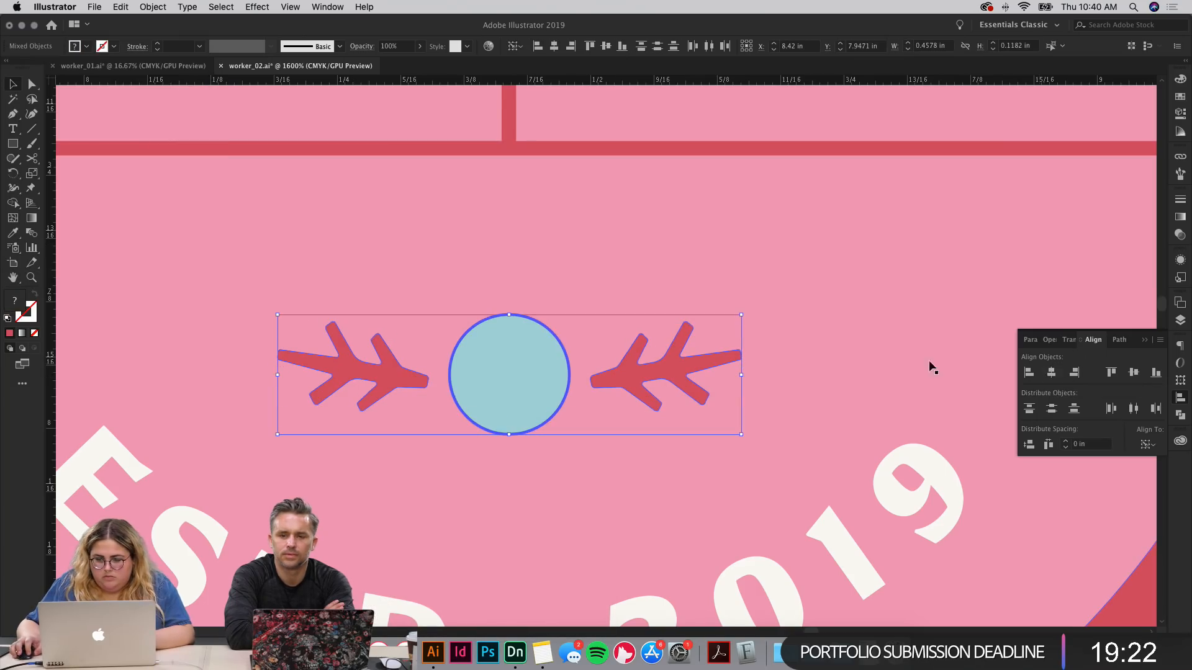
pyautogui.click(785, 277)
# Step: Recolor both sprigs beside the berry with the off-white sampled from the juniper illustration's sprig
pyautogui.press('super+0')
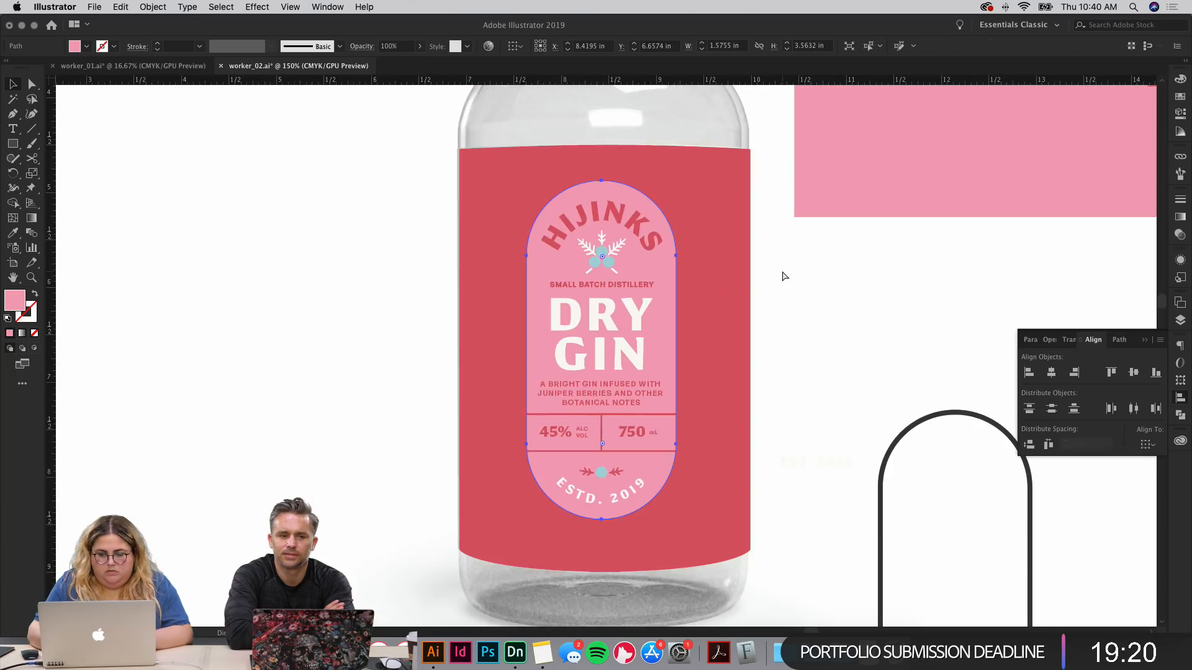
pyautogui.press('super+equal')
pyautogui.moveTo(879, 414); pyautogui.dragTo(855, 278)
pyautogui.click(855, 278)
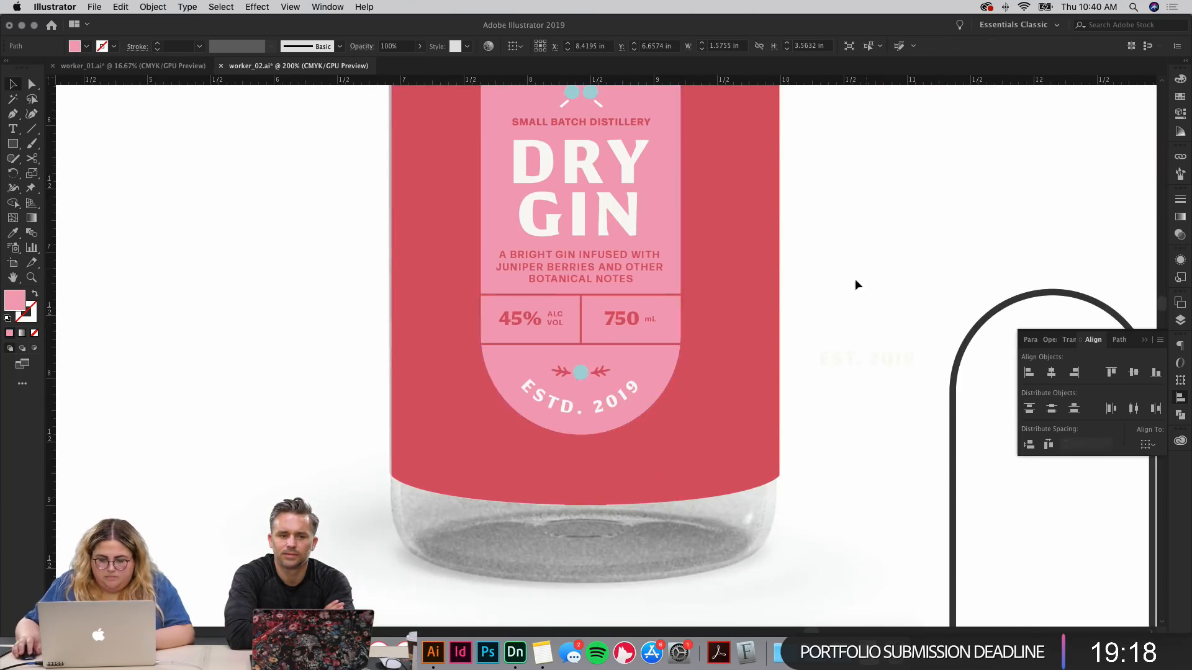
pyautogui.click(601, 374)
pyautogui.keyDown('shift'); pyautogui.click(561, 373); pyautogui.keyUp('shift')
pyautogui.scroll(5, 598, 374)
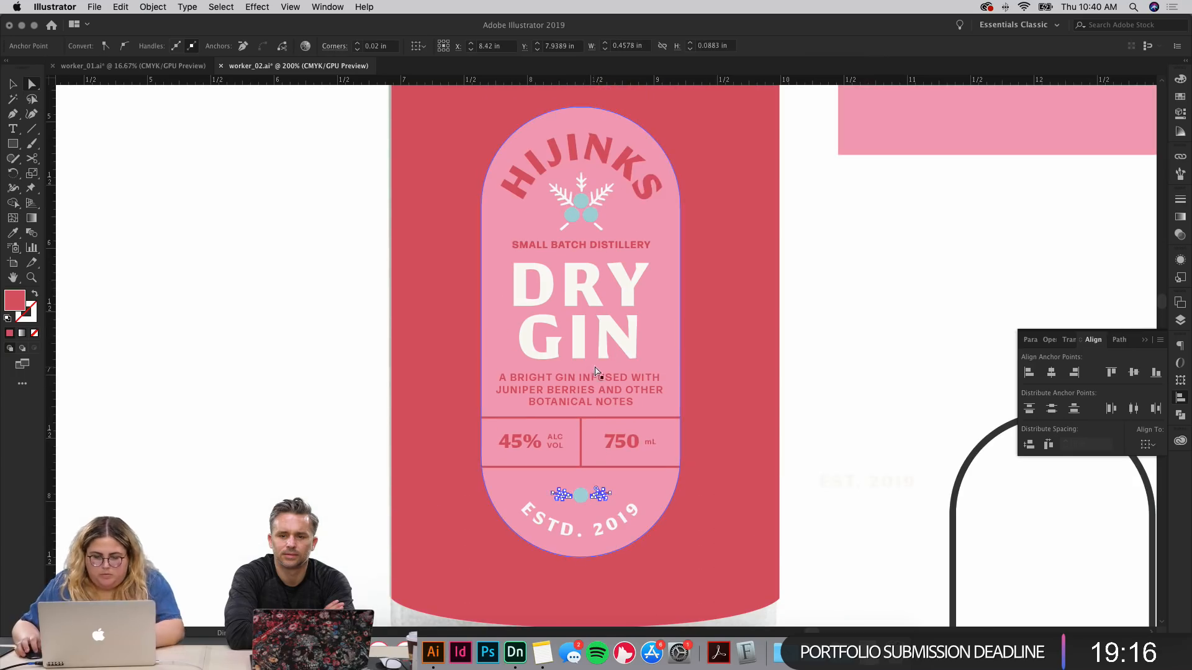
pyautogui.press('i')
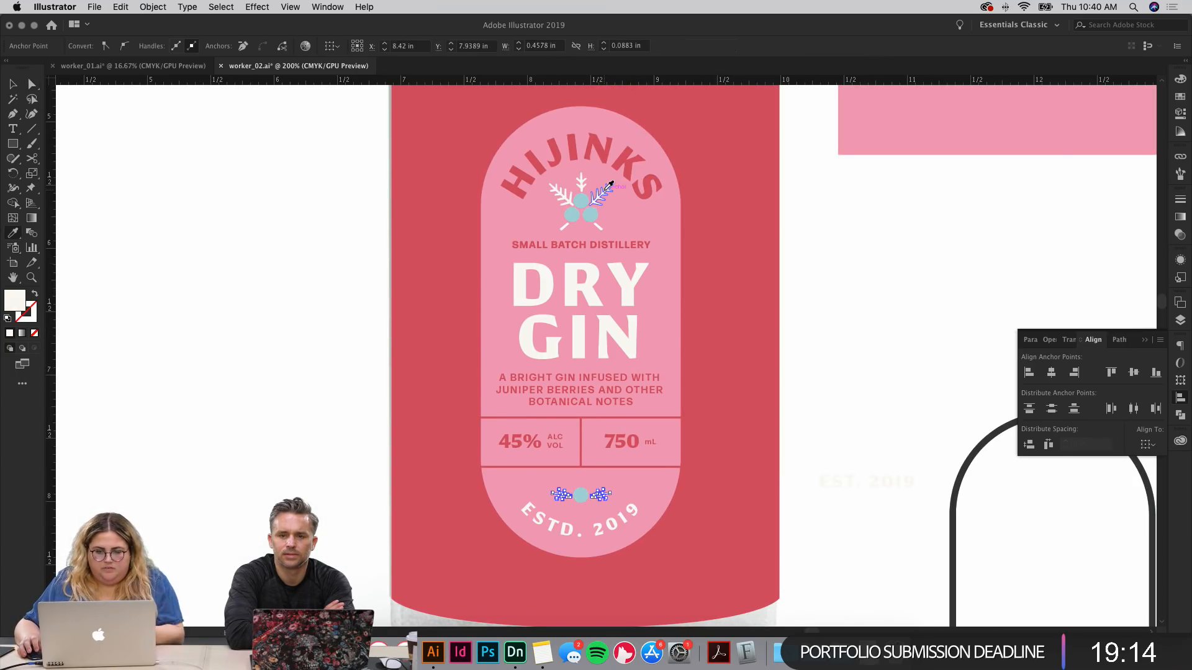
pyautogui.press('v')
pyautogui.click(887, 286)
# Step: Unlock the Label layer and set the red bottle wrap's blending mode to Multiply
pyautogui.moveTo(885, 320); pyautogui.dragTo(859, 281)
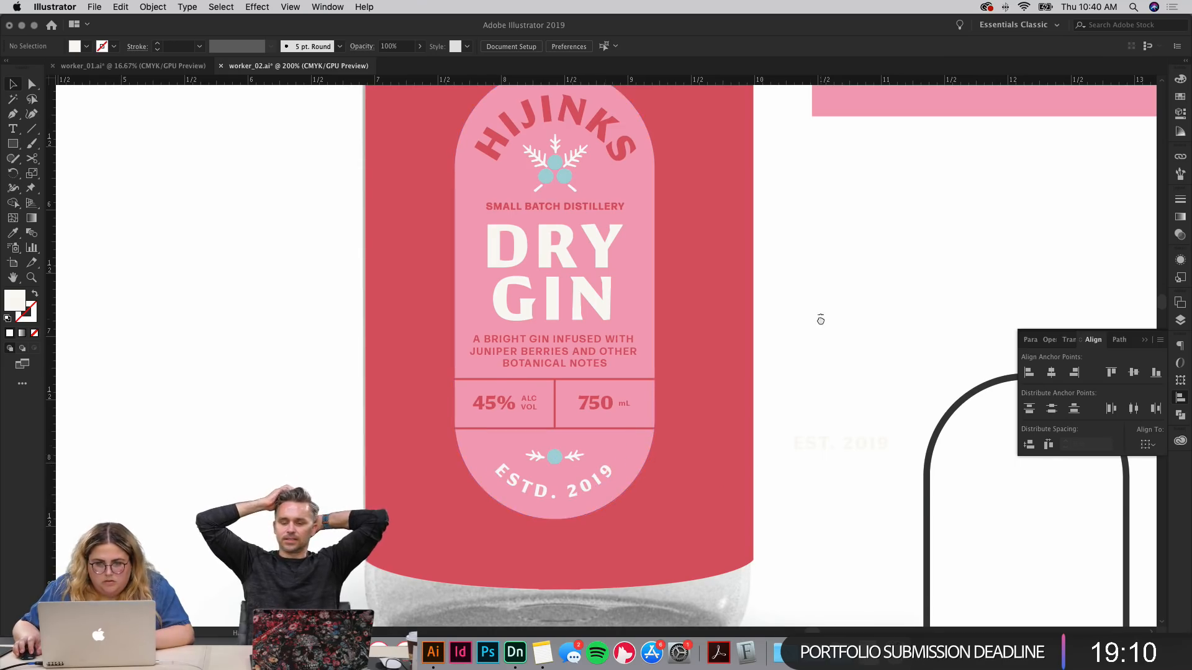
pyautogui.moveTo(820, 320); pyautogui.dragTo(818, 366)
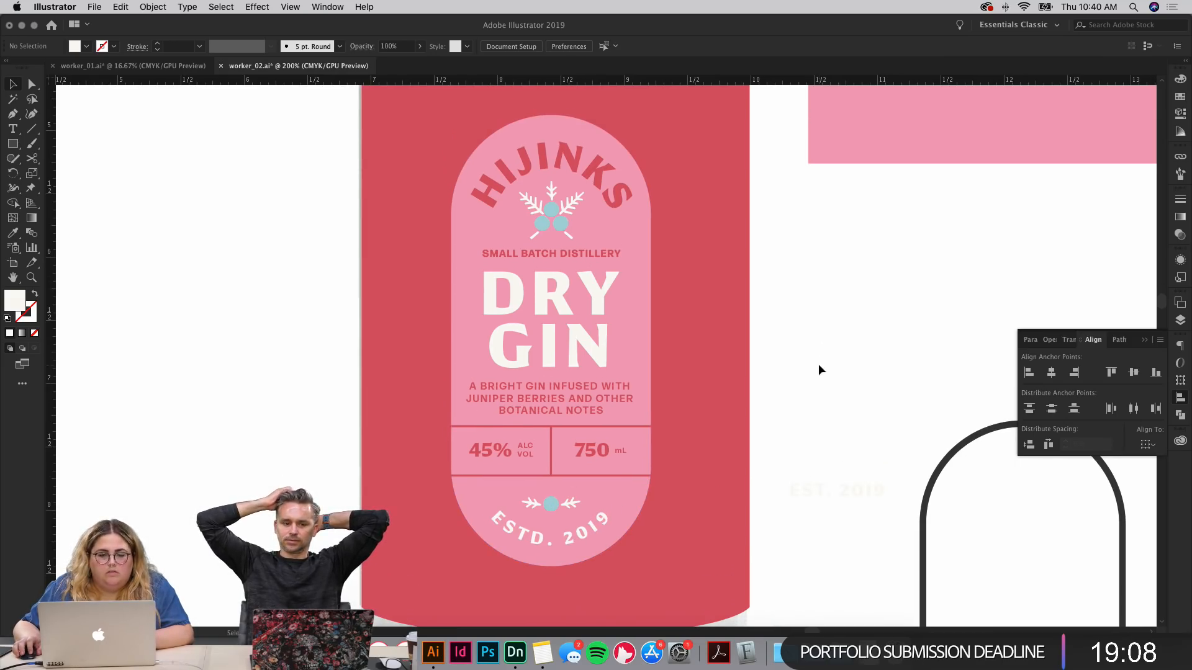
pyautogui.click(1181, 416)
pyautogui.click(1178, 319)
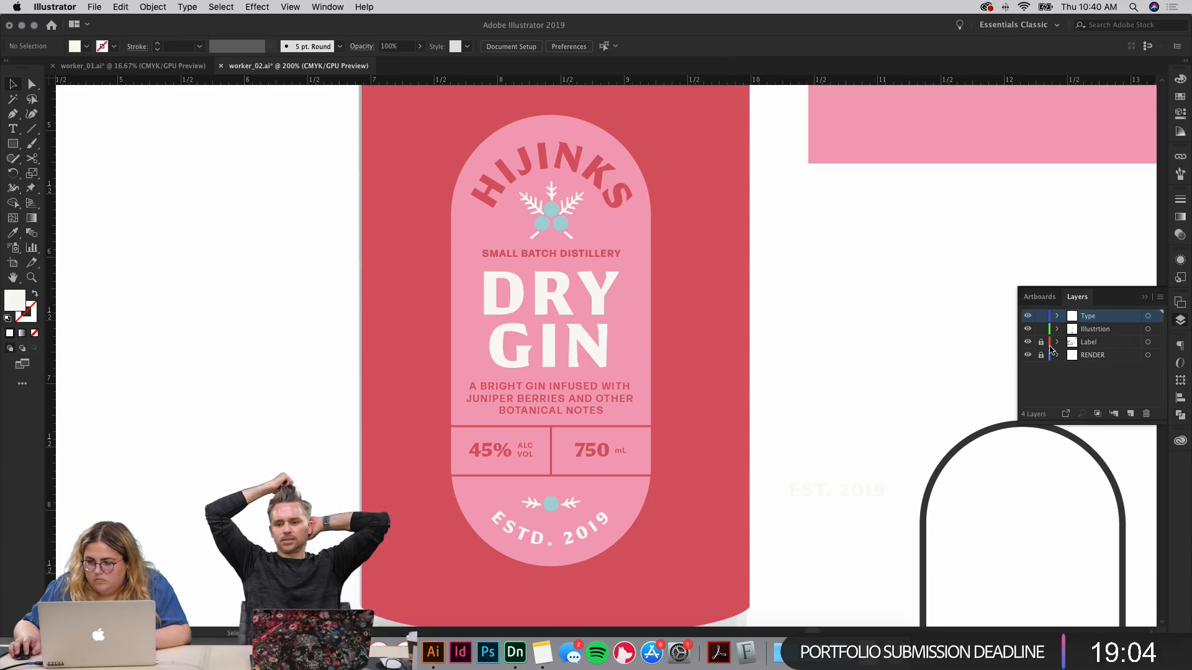
pyautogui.click(745, 354)
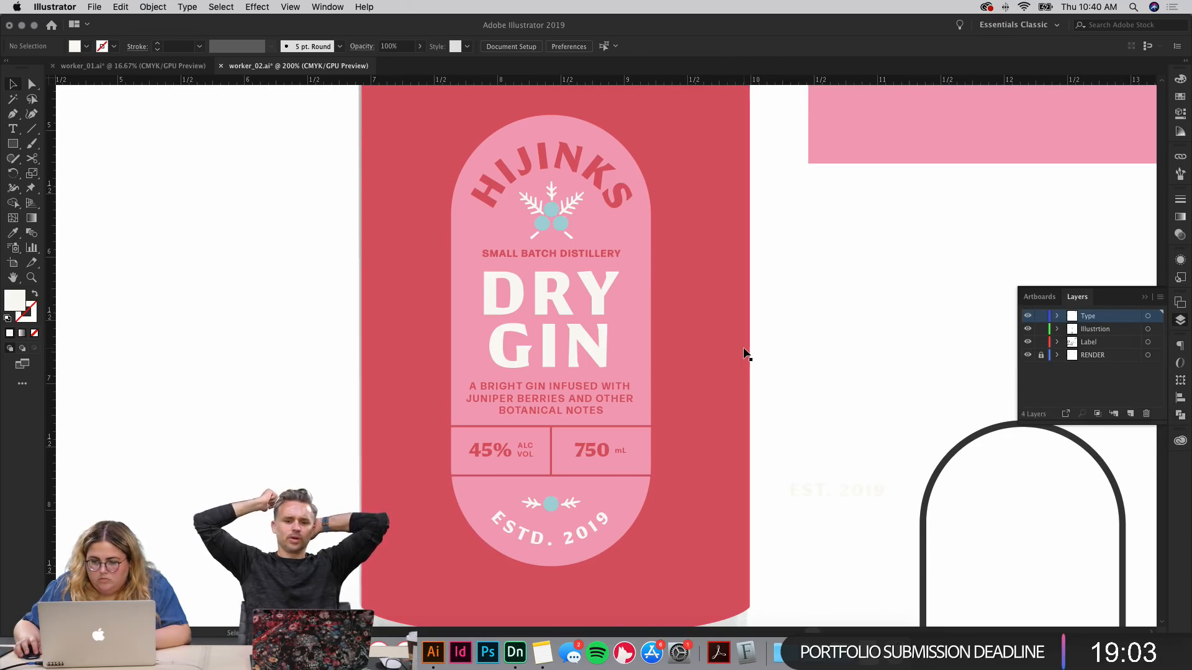
pyautogui.click(1181, 234)
pyautogui.click(1051, 212)
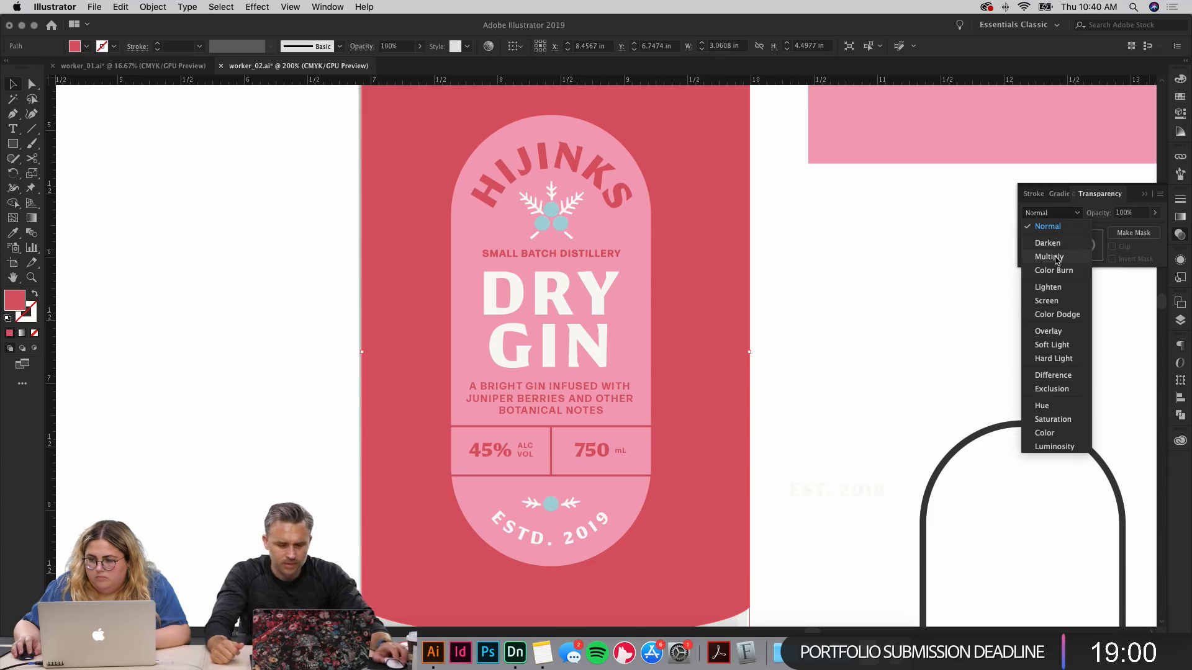
pyautogui.click(1055, 257)
pyautogui.click(826, 336)
pyautogui.scroll(2, 832, 342)
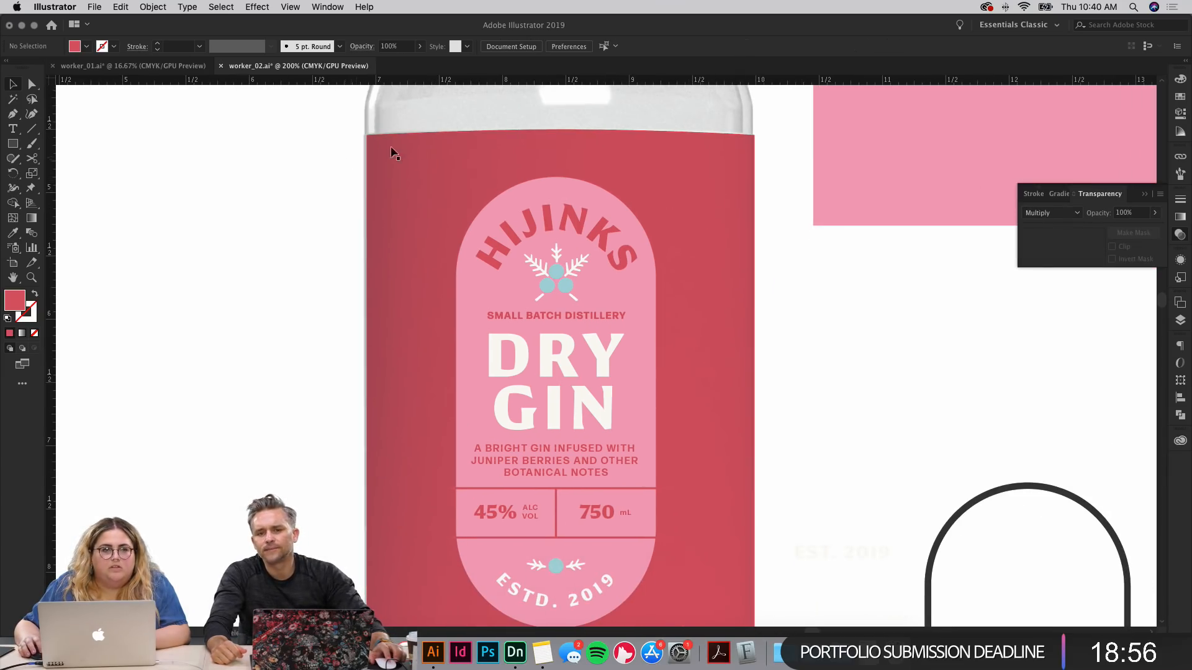
# Step: Lock the Label layer
pyautogui.click(820, 218)
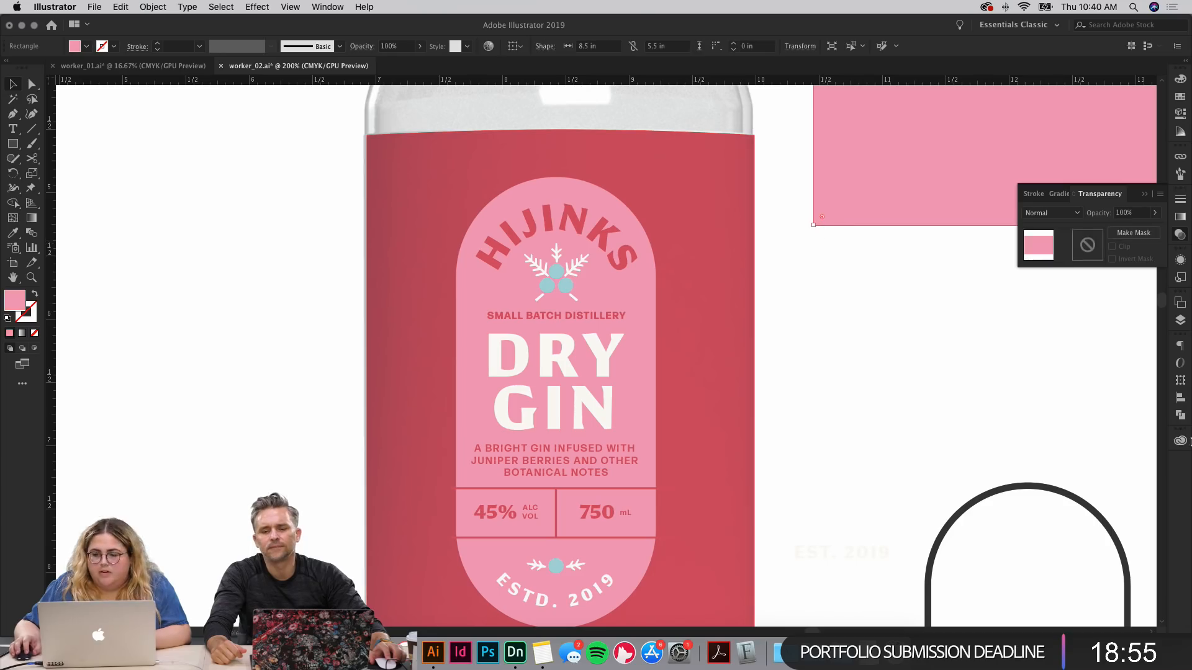
pyautogui.click(1179, 412)
pyautogui.click(1180, 320)
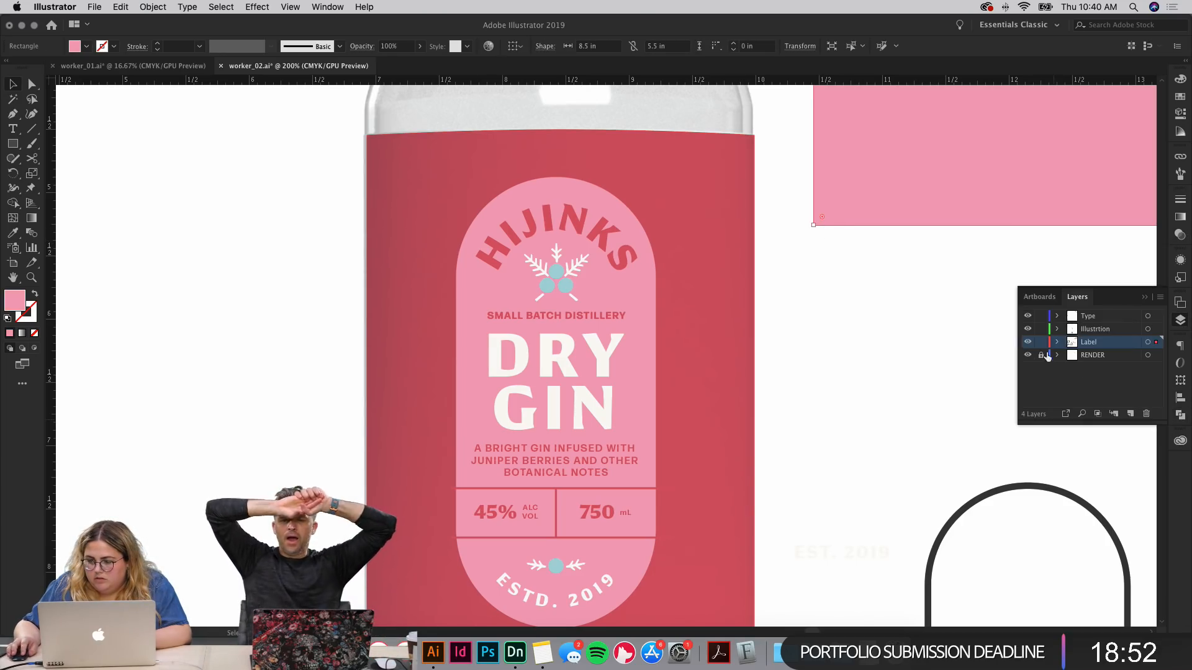
pyautogui.click(1042, 343)
# Step: Group the 45% ALC VOL and 750 mL texts with their dividing lines
pyautogui.scroll(-3, 835, 373)
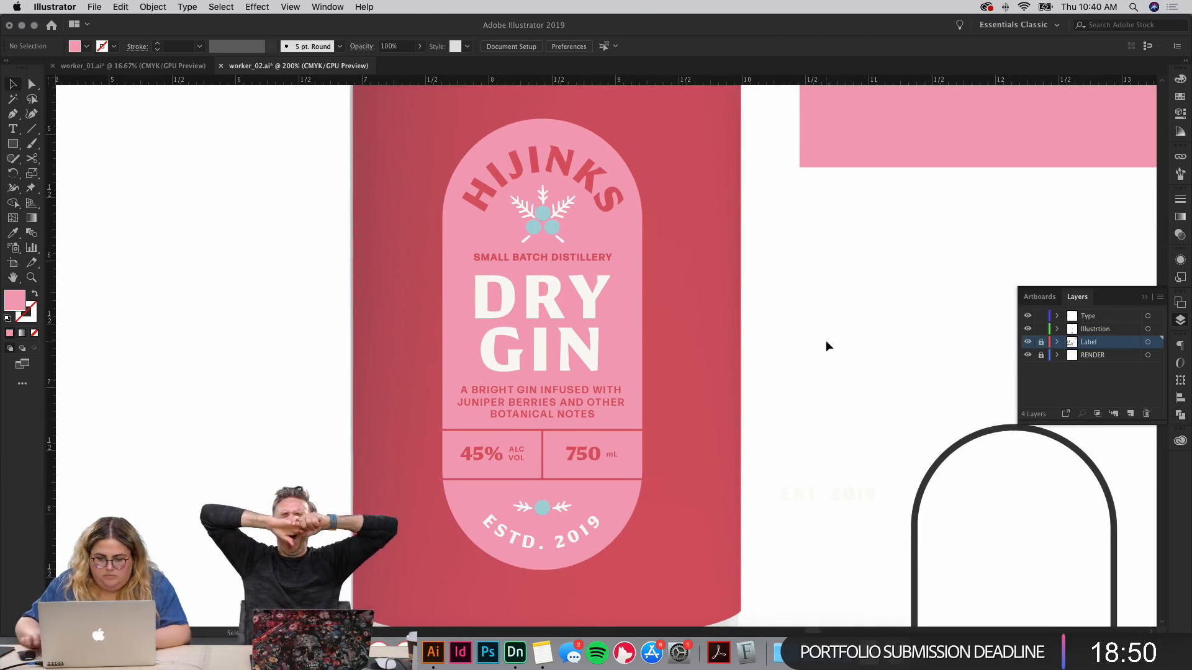
pyautogui.scroll(-2, 828, 346)
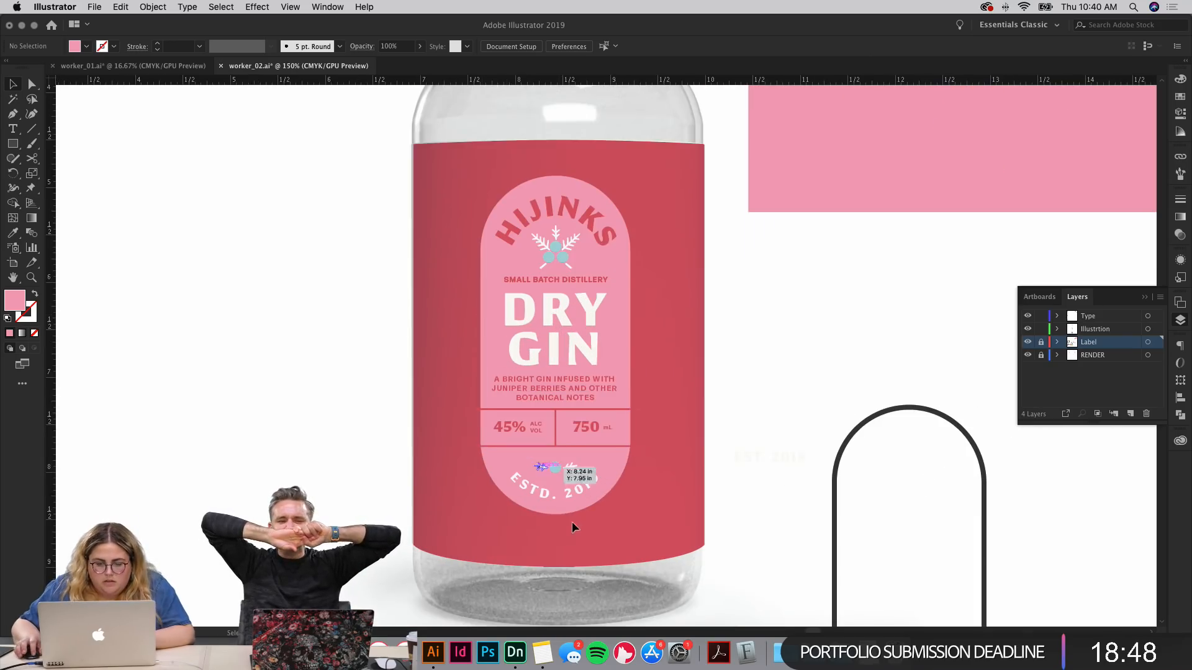
pyautogui.click(614, 409)
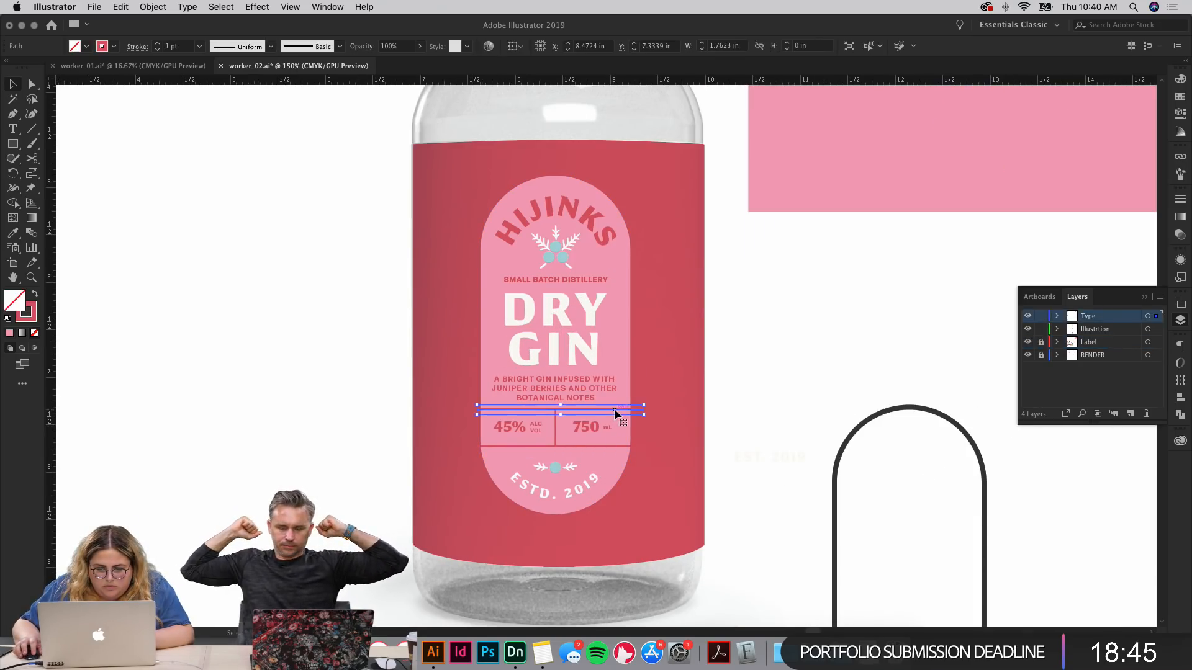
pyautogui.keyDown('shift'); pyautogui.click(523, 427); pyautogui.keyUp('shift')
pyautogui.keyDown('shift'); pyautogui.click(599, 446); pyautogui.keyUp('shift')
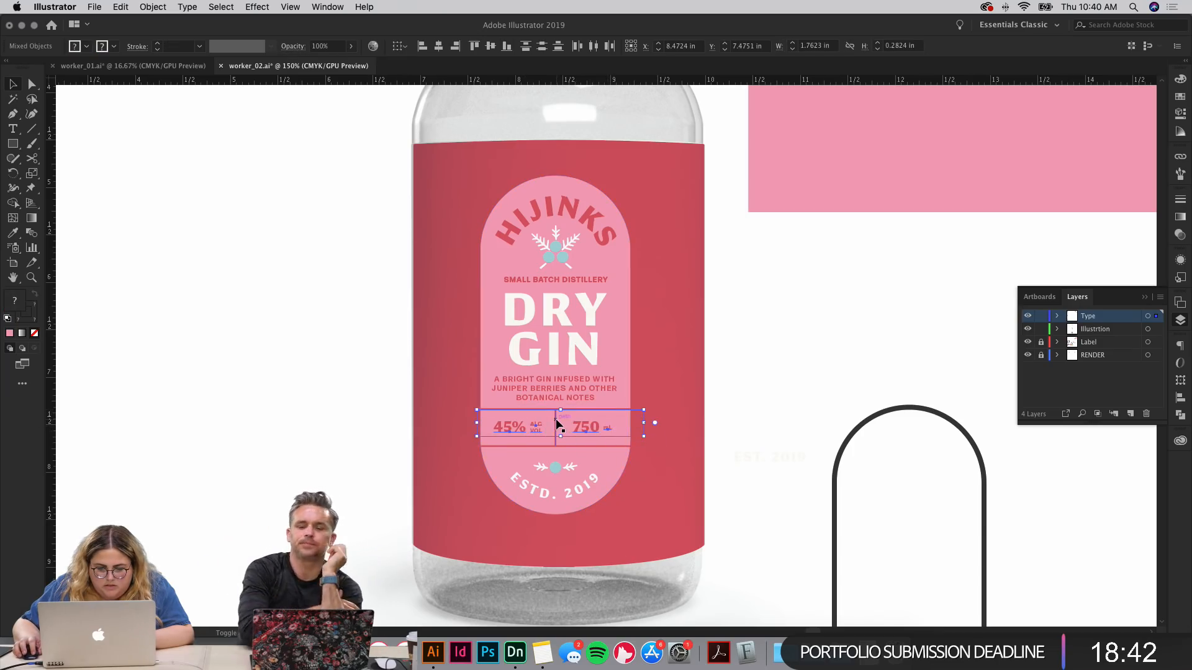
pyautogui.press('super+g')
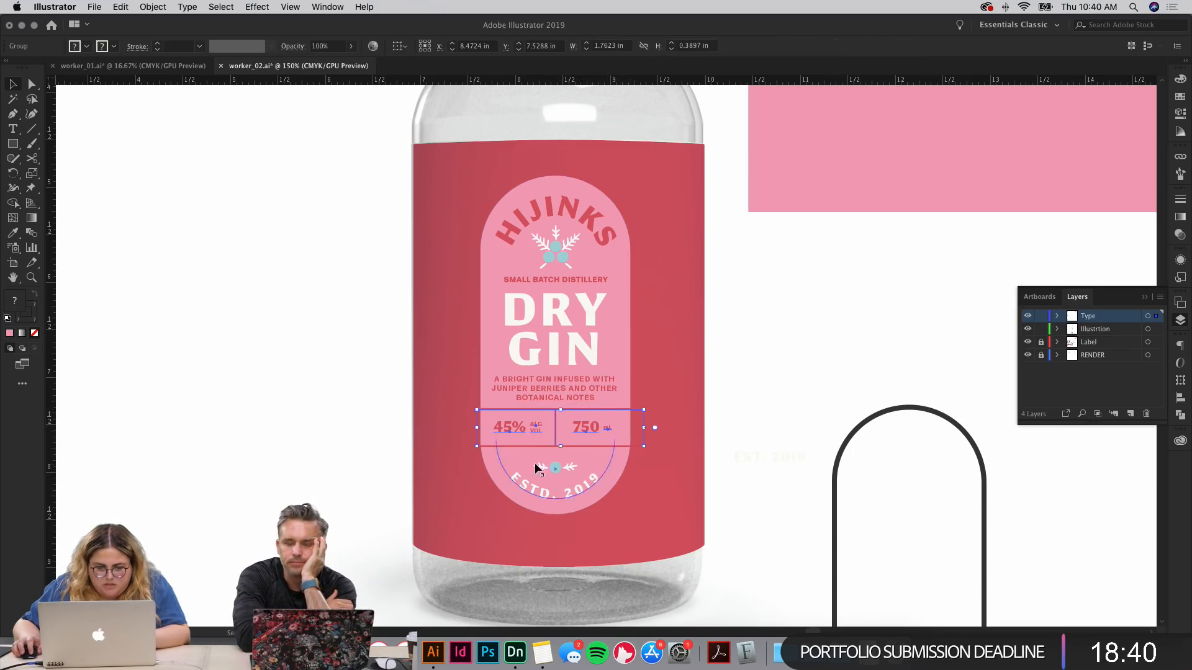
# Step: Group the ESTD. 2019 text with its sprig ornament, and group DRY GIN with the description below it
pyautogui.moveTo(473, 456); pyautogui.dragTo(614, 498)
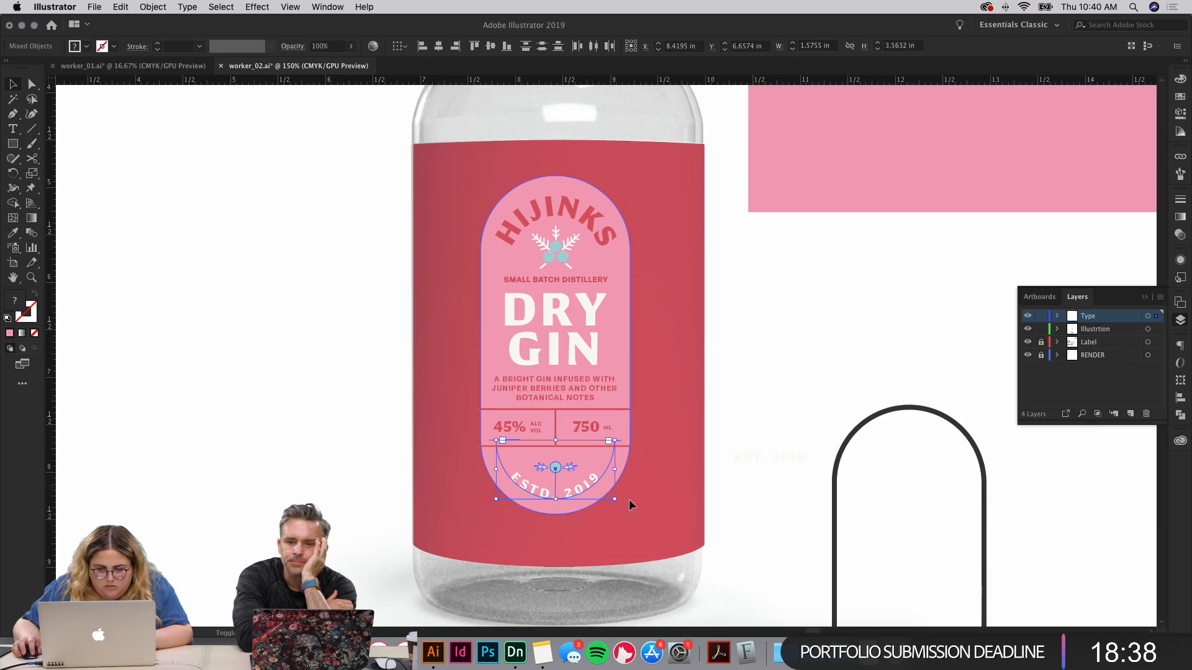
pyautogui.press('super+g')
pyautogui.click(509, 307)
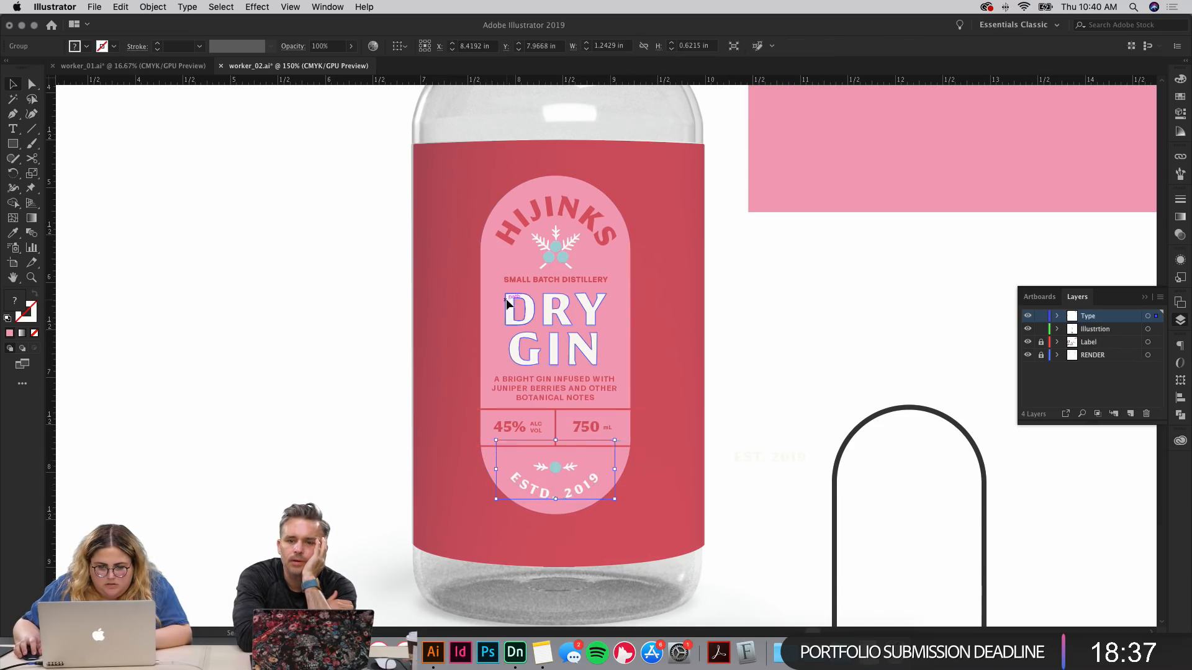
pyautogui.keyDown('shift'); pyautogui.click(556, 386); pyautogui.keyUp('shift')
pyautogui.press('super+g')
# Step: Select the pink badge with all its label elements and align them on a common vertical centre line
pyautogui.click(555, 248)
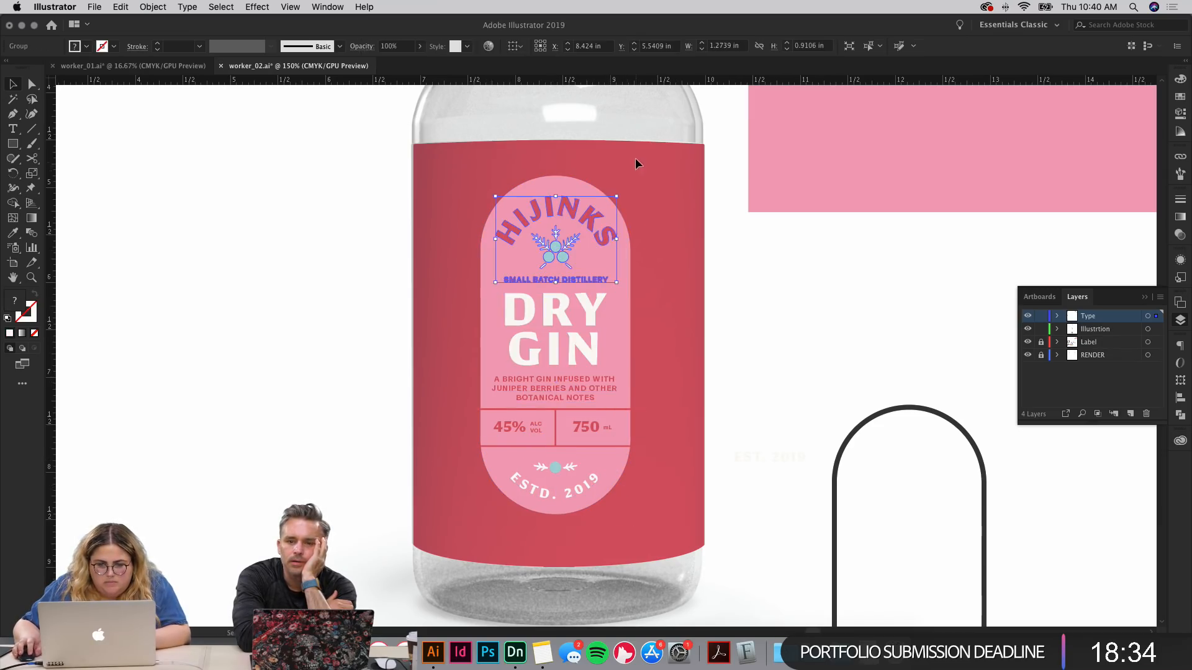
pyautogui.moveTo(514, 524); pyautogui.dragTo(661, 347)
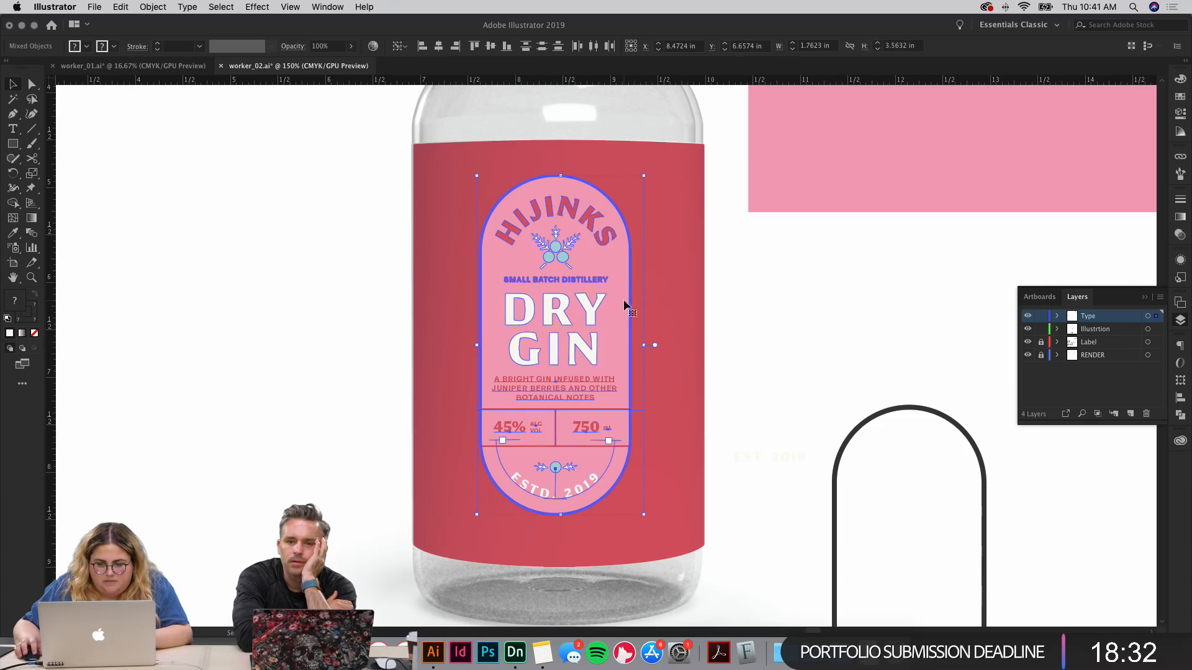
pyautogui.click(1181, 398)
pyautogui.click(1051, 376)
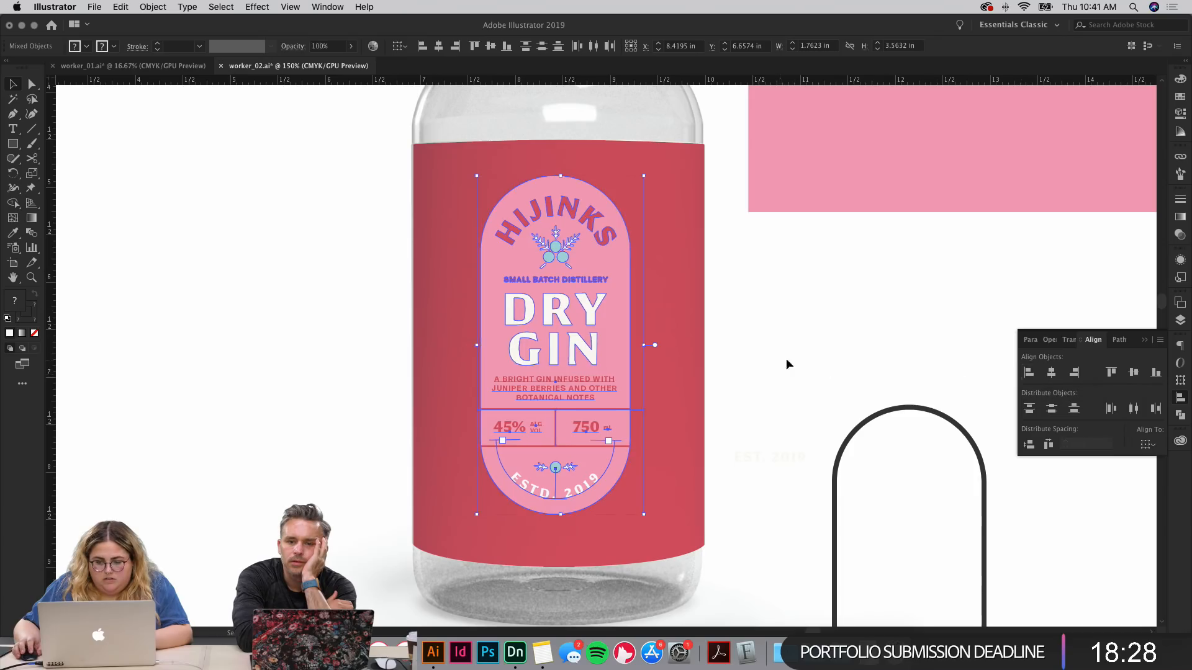
pyautogui.click(807, 366)
# Step: Adjust both ends of the two horizontal divider lines to meet the pink badge's edges
pyautogui.click(644, 411)
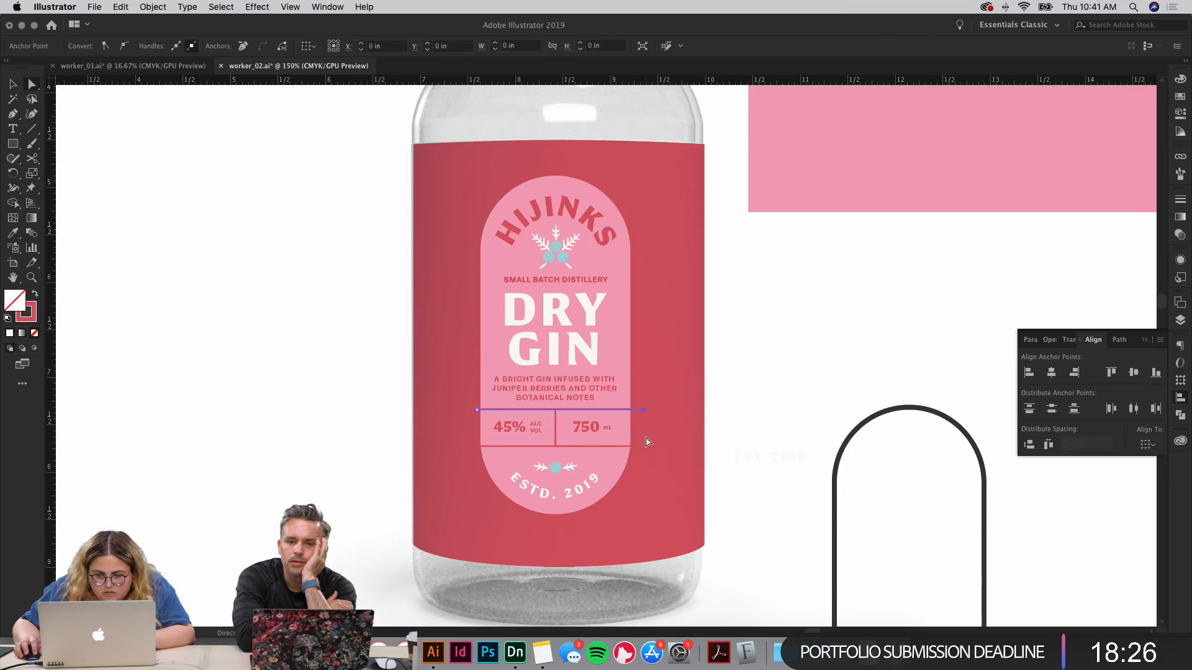
pyautogui.keyDown('shift'); pyautogui.click(645, 447); pyautogui.keyUp('shift')
pyautogui.moveTo(644, 447); pyautogui.dragTo(631, 446)
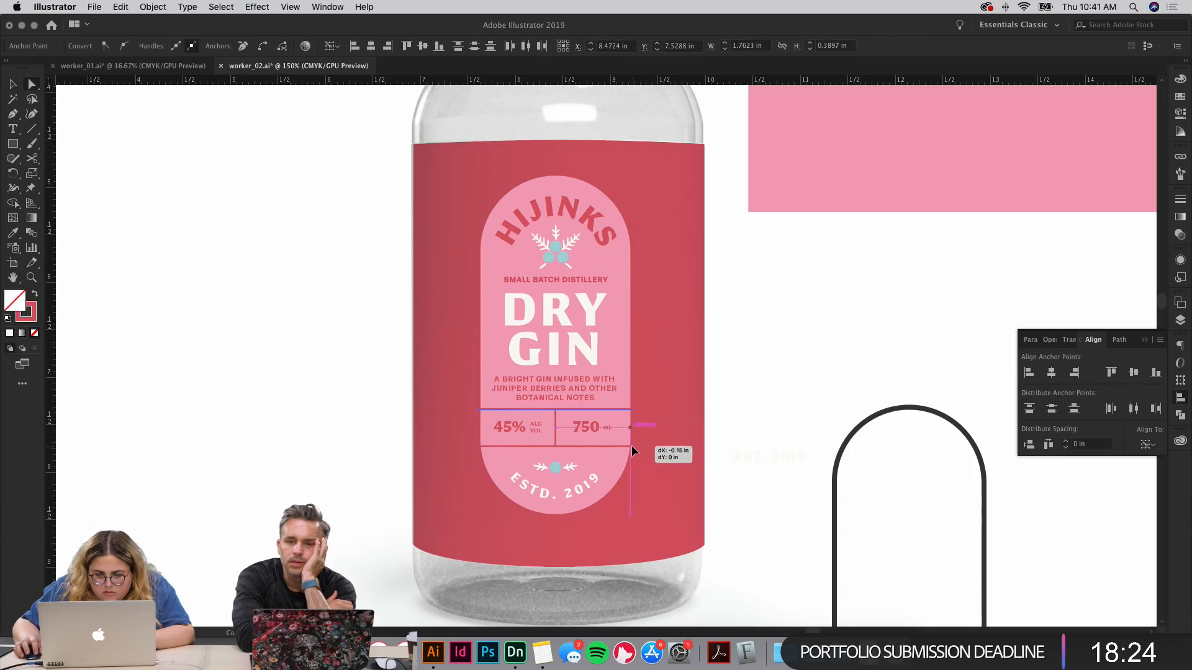
pyautogui.press('super+shift+a')
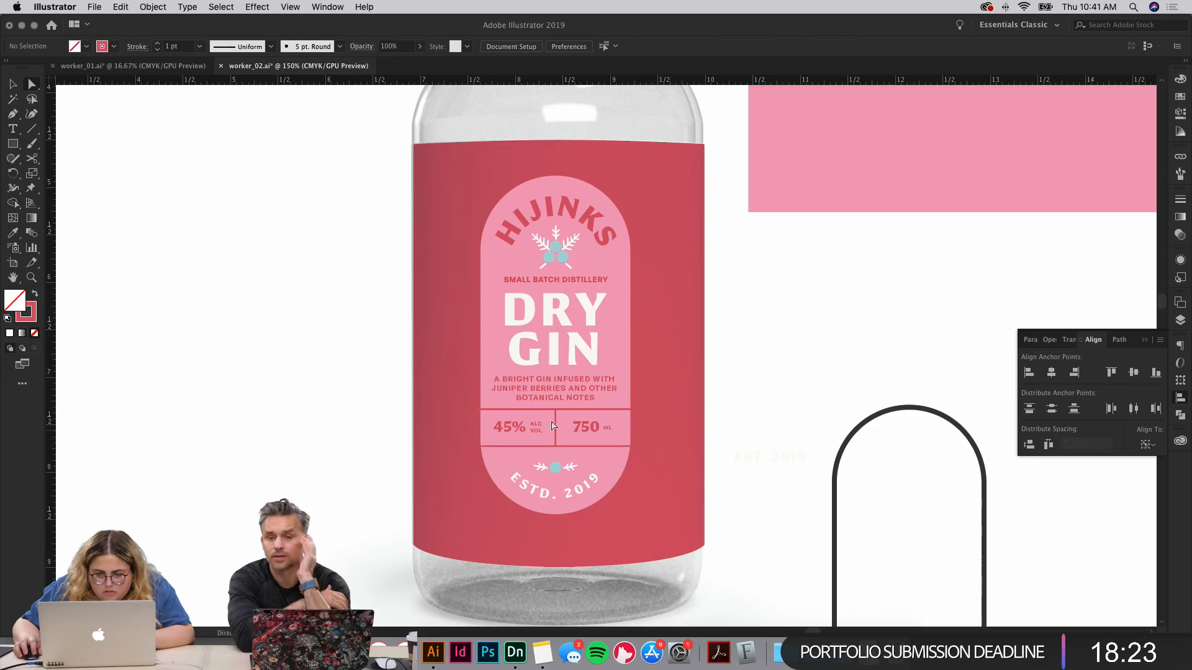
pyautogui.click(476, 411)
pyautogui.keyDown('shift'); pyautogui.click(477, 446); pyautogui.keyUp('shift')
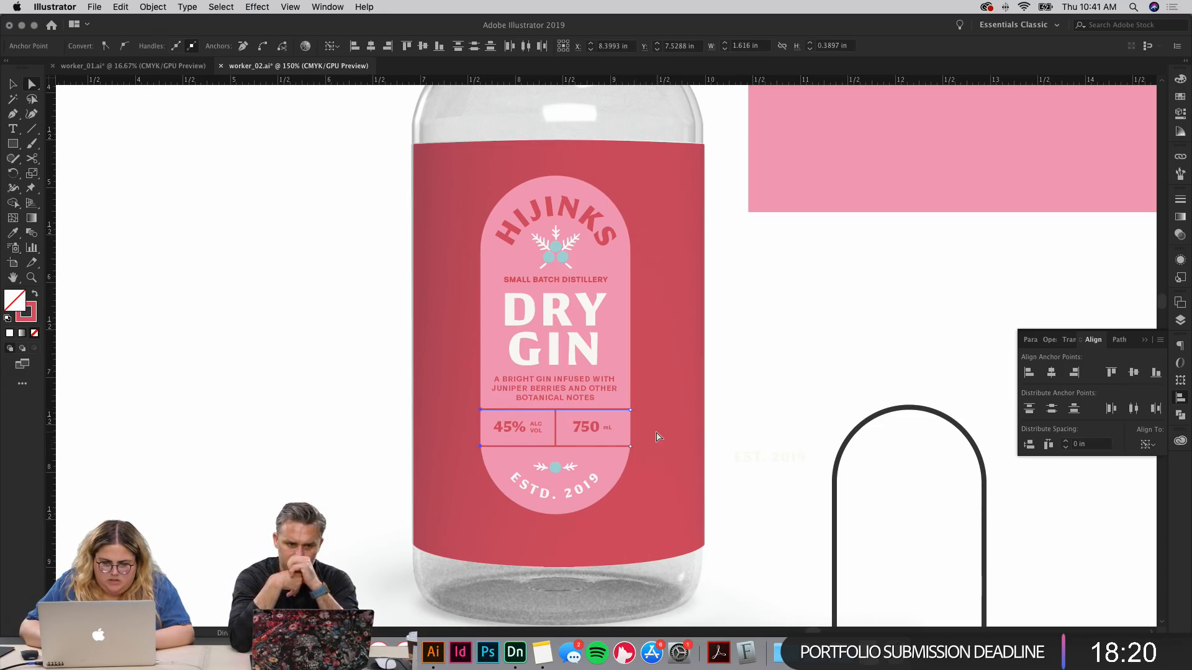
pyautogui.press('v')
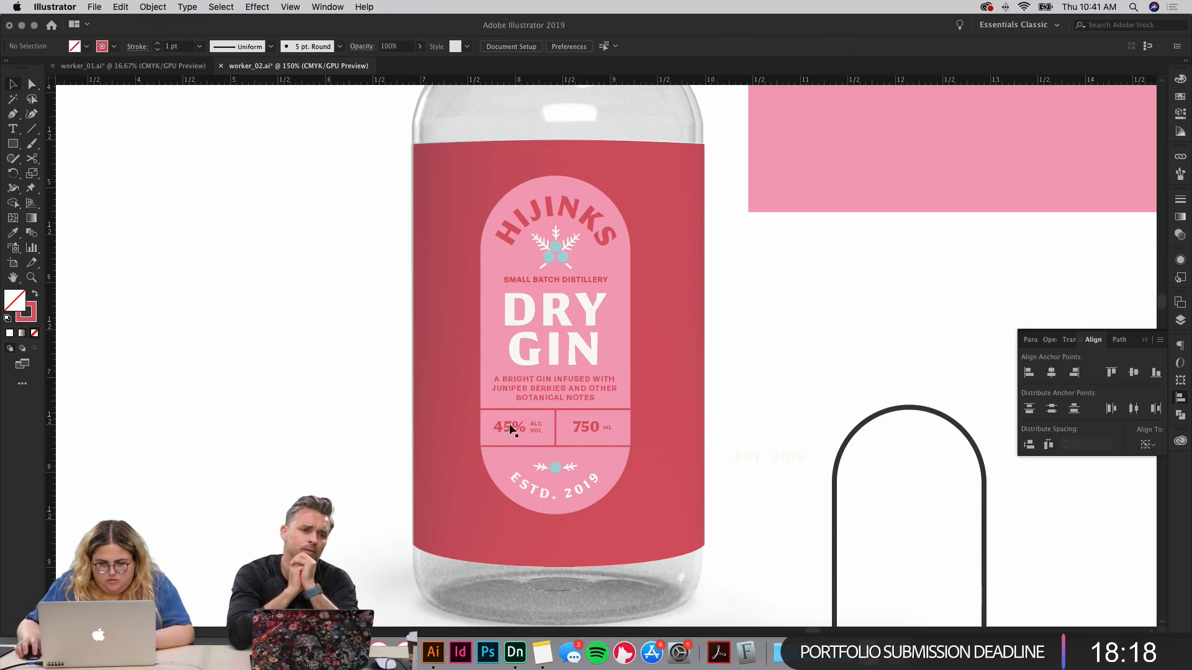
# Step: Copy the 45% ALC VOL and 750 mL group to the blank area beside the bottle, and convert the original's text to outlines
pyautogui.click(587, 427)
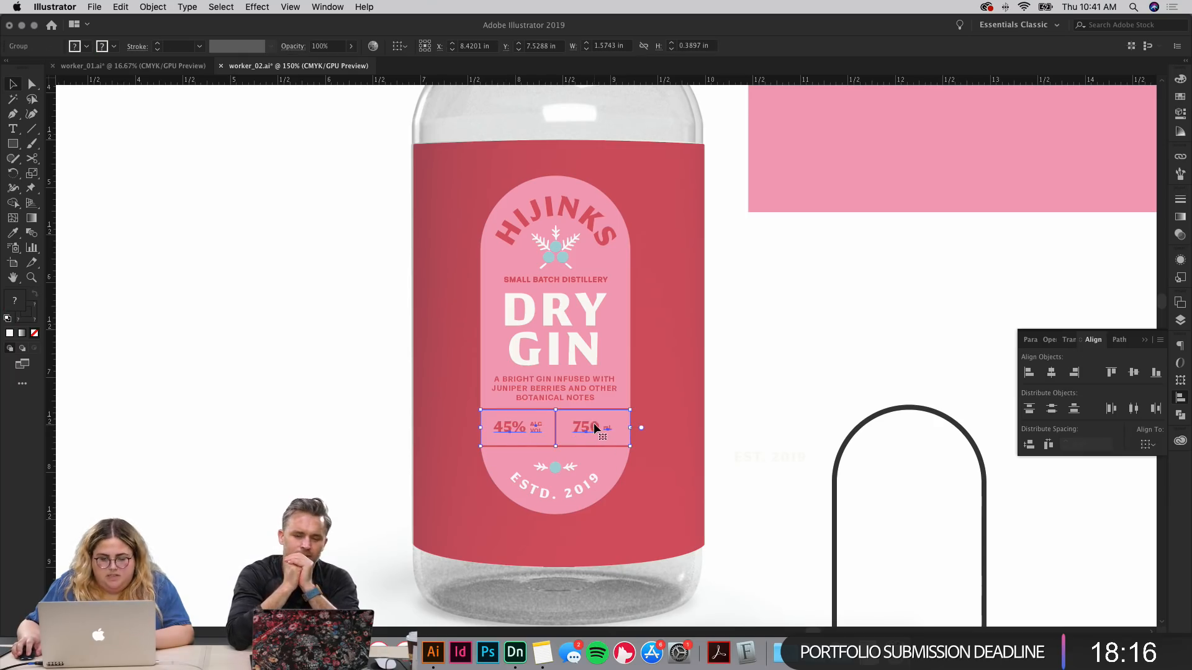
pyautogui.moveTo(593, 426); pyautogui.dragTo(241, 356)
pyautogui.click(517, 431)
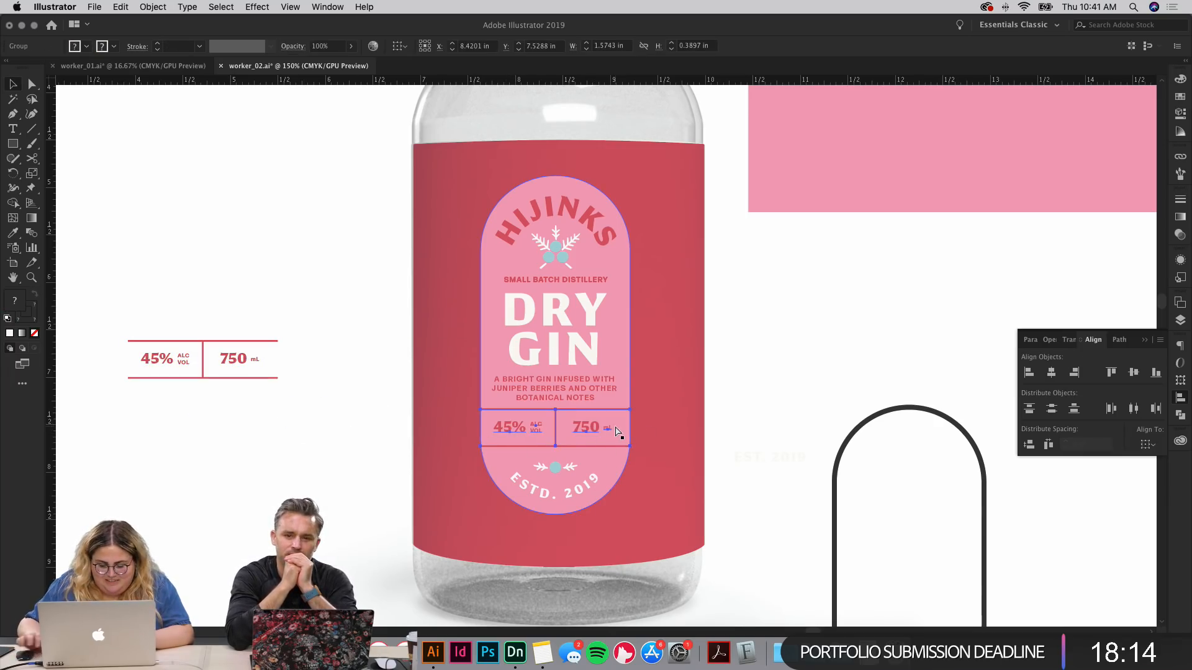
pyautogui.press('shift+super+o')
pyautogui.click(688, 416)
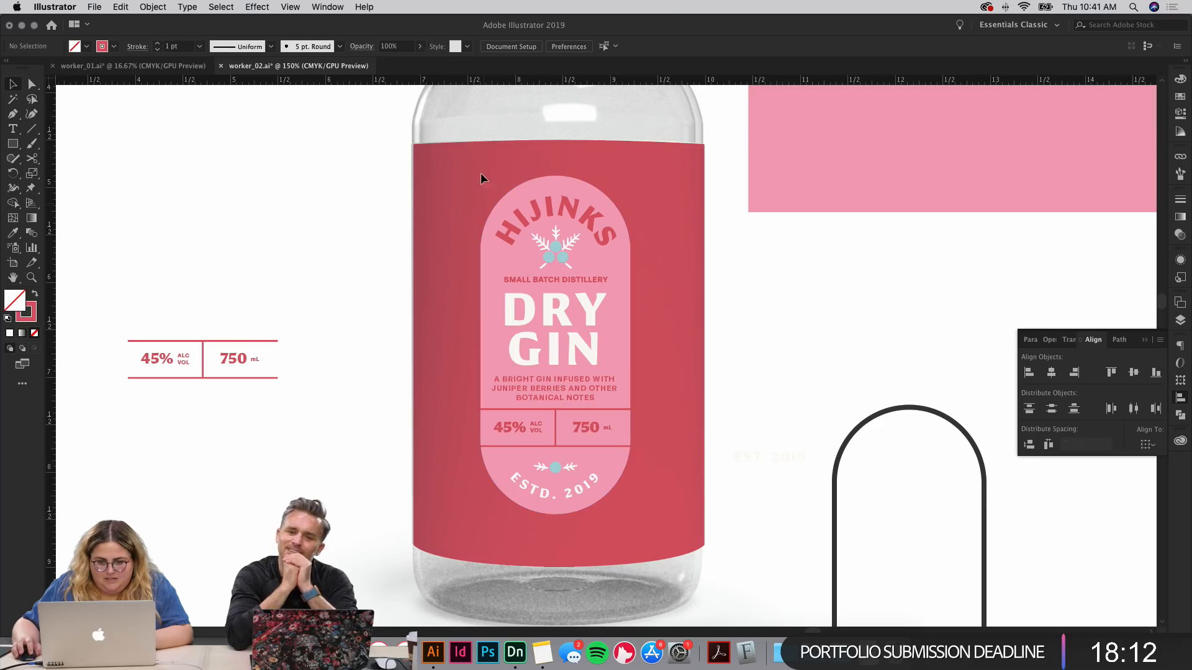
# Step: Centre all the badge's label elements horizontally again with the outlined volume group included
pyautogui.moveTo(681, 490); pyautogui.dragTo(683, 492)
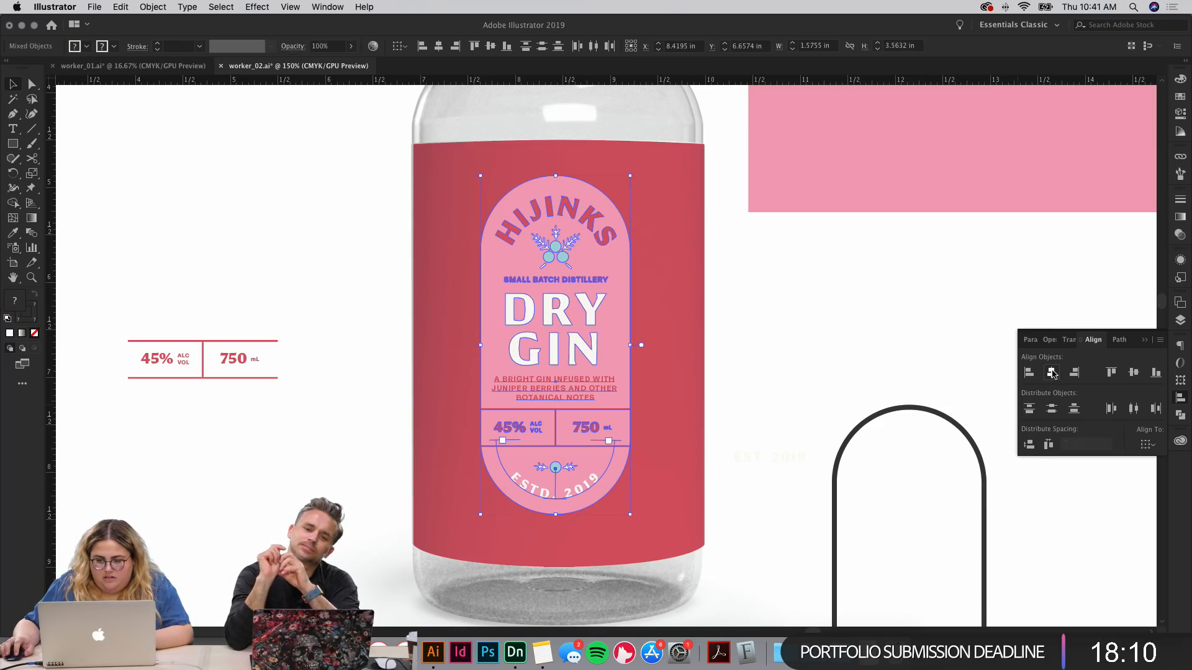
pyautogui.click(808, 303)
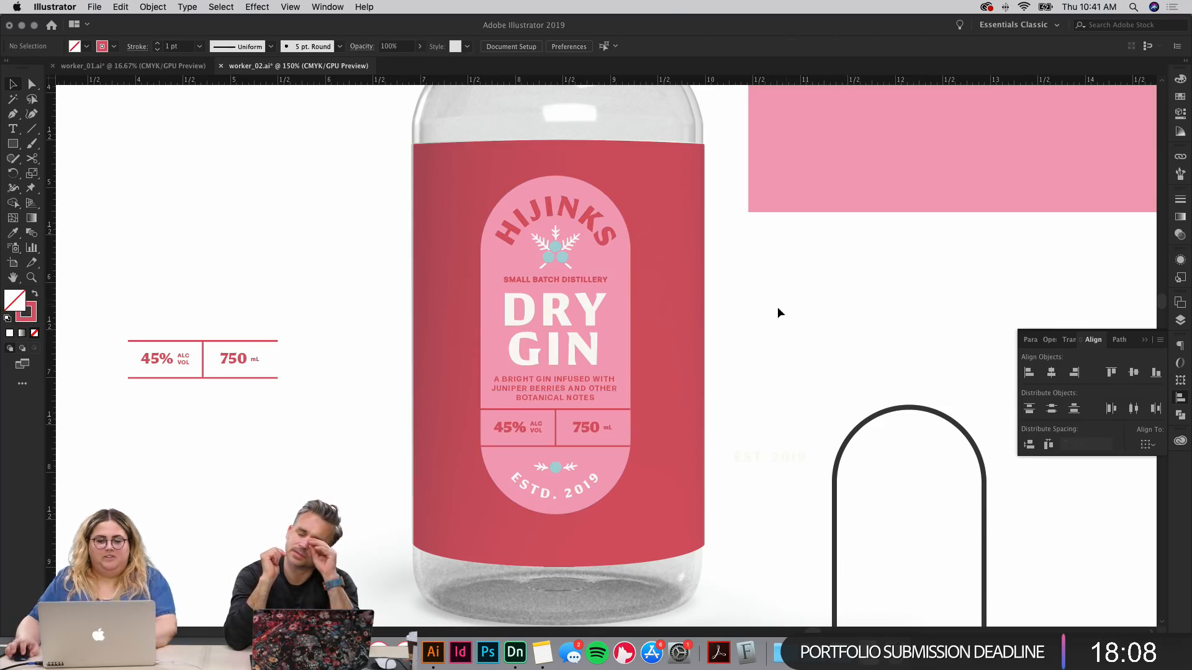
# Step: Examine the centred label's layout and its ornament on the bottle
pyautogui.moveTo(769, 354); pyautogui.dragTo(848, 363)
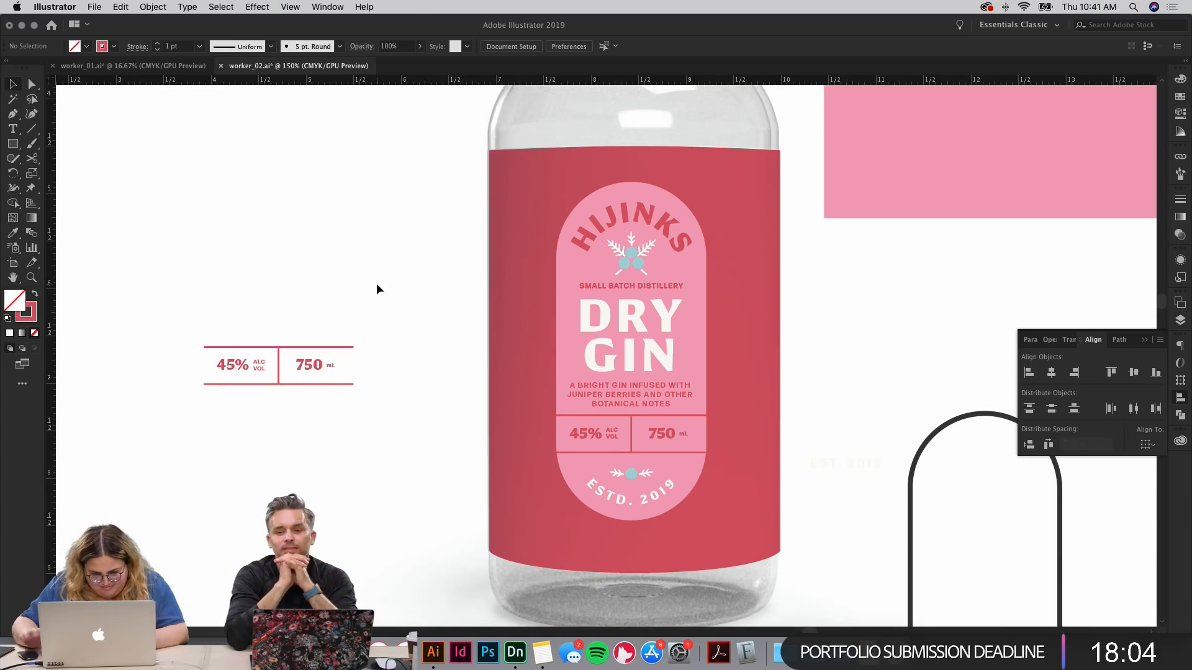
pyautogui.press('super+equal')
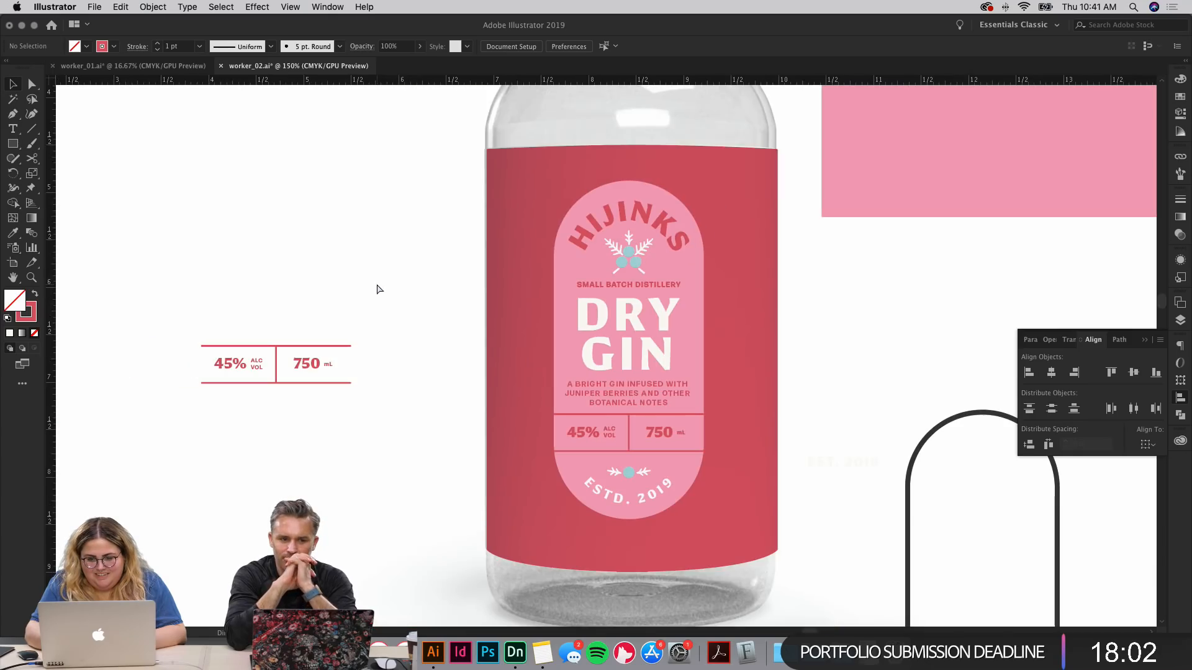
pyautogui.press('super+minus')
pyautogui.press('super+equal')
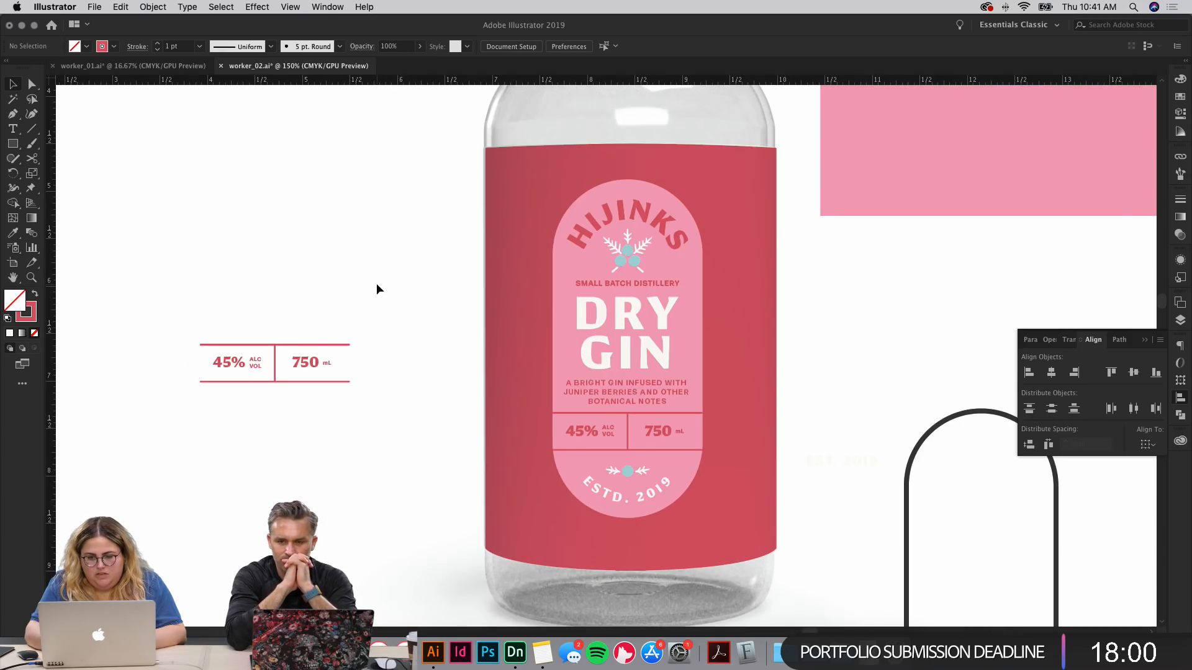
pyautogui.hscroll(5, 851, 271)
pyautogui.scroll(-2, 851, 271)
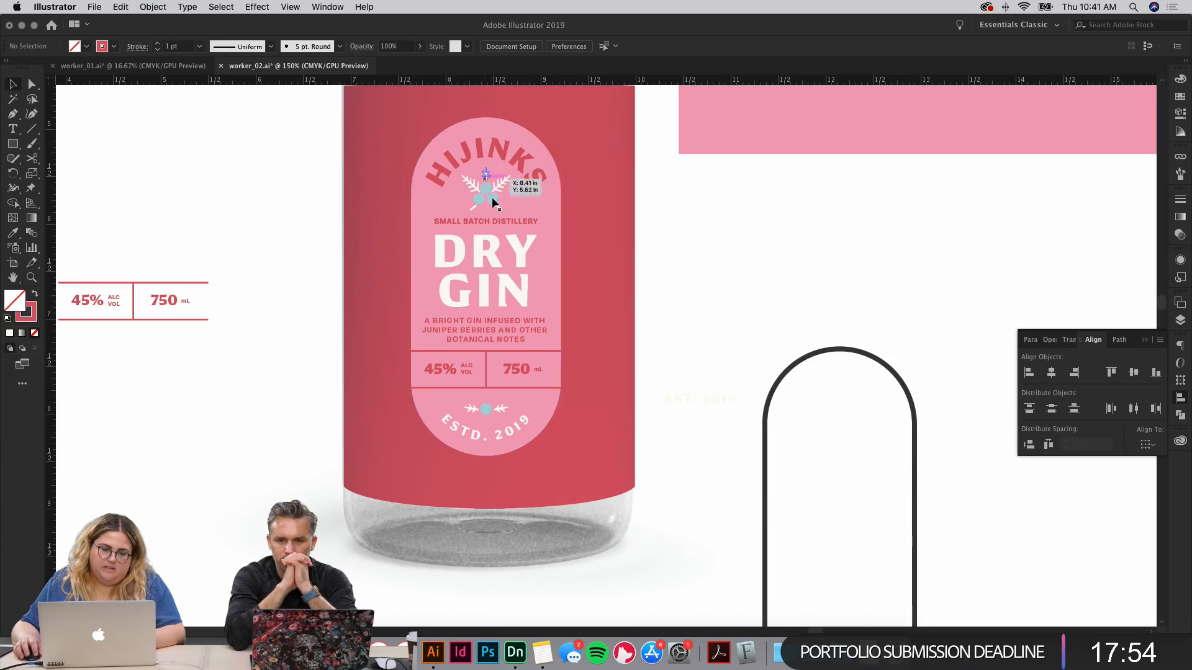
pyautogui.scroll(6, 665, 196)
pyautogui.hscroll(2, 665, 197)
pyautogui.scroll(-6, 613, 501)
pyautogui.hscroll(-5, 612, 502)
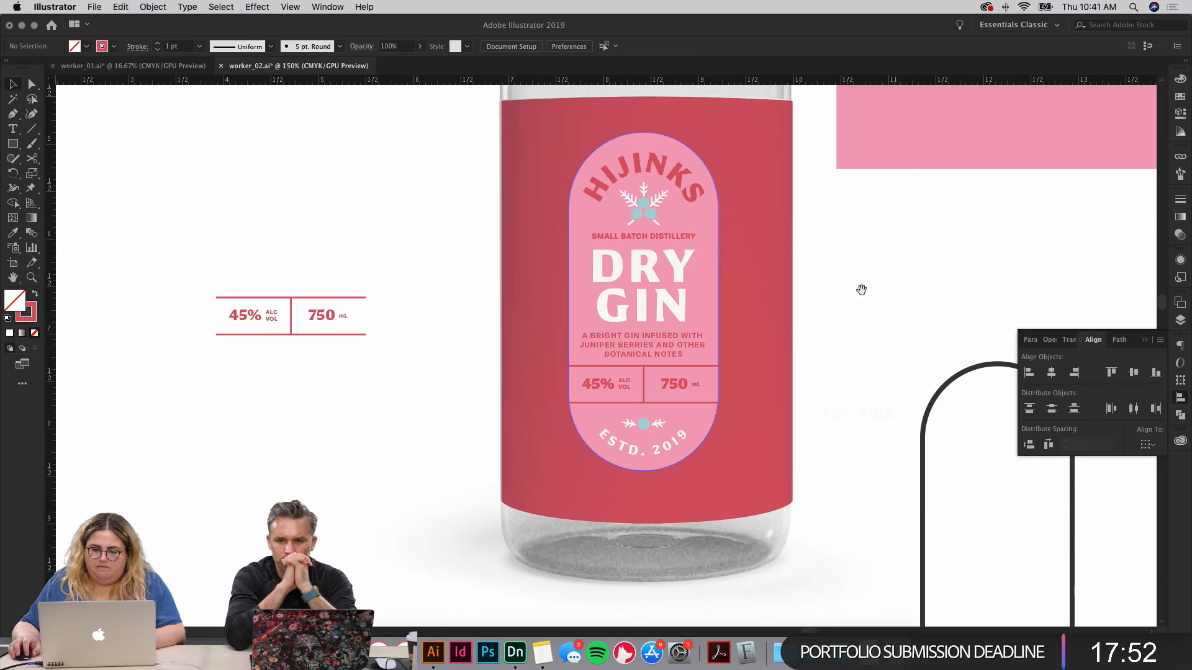
# Step: Unlock the Label and RENDER layers to make the reference artwork around the bottle selectable
pyautogui.moveTo(221, 221); pyautogui.dragTo(398, 380)
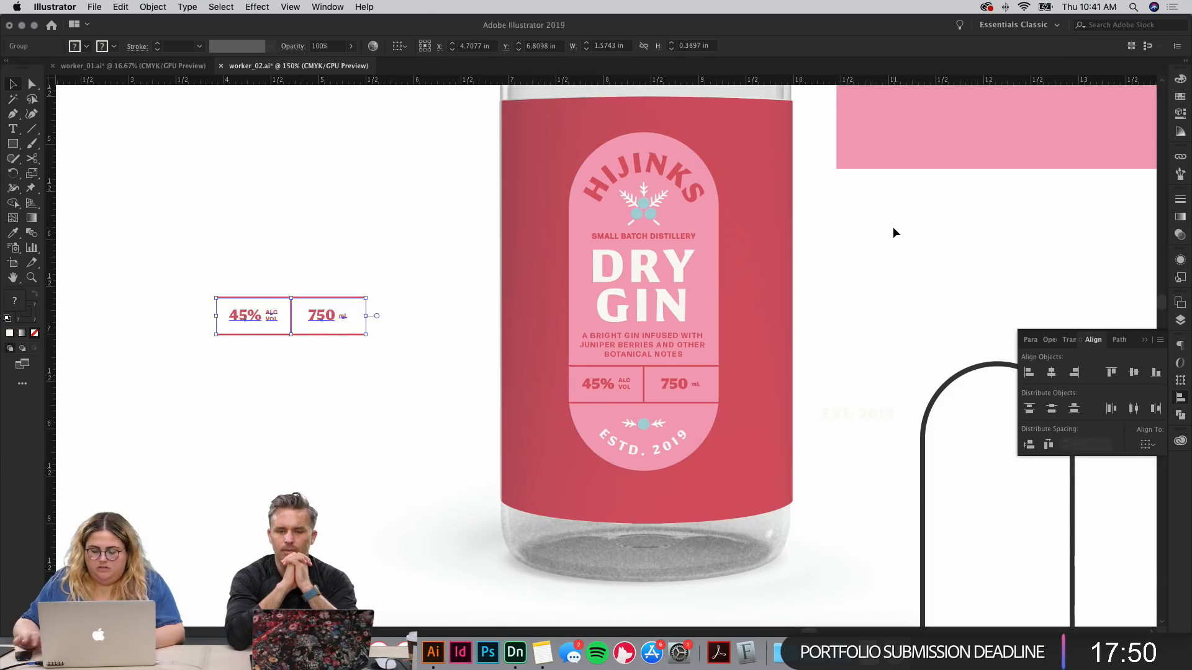
pyautogui.press('super+minus')
pyautogui.press('super+minus')
pyautogui.press('super+minus')
pyautogui.press('super+minus')
pyautogui.moveTo(943, 241); pyautogui.dragTo(826, 209)
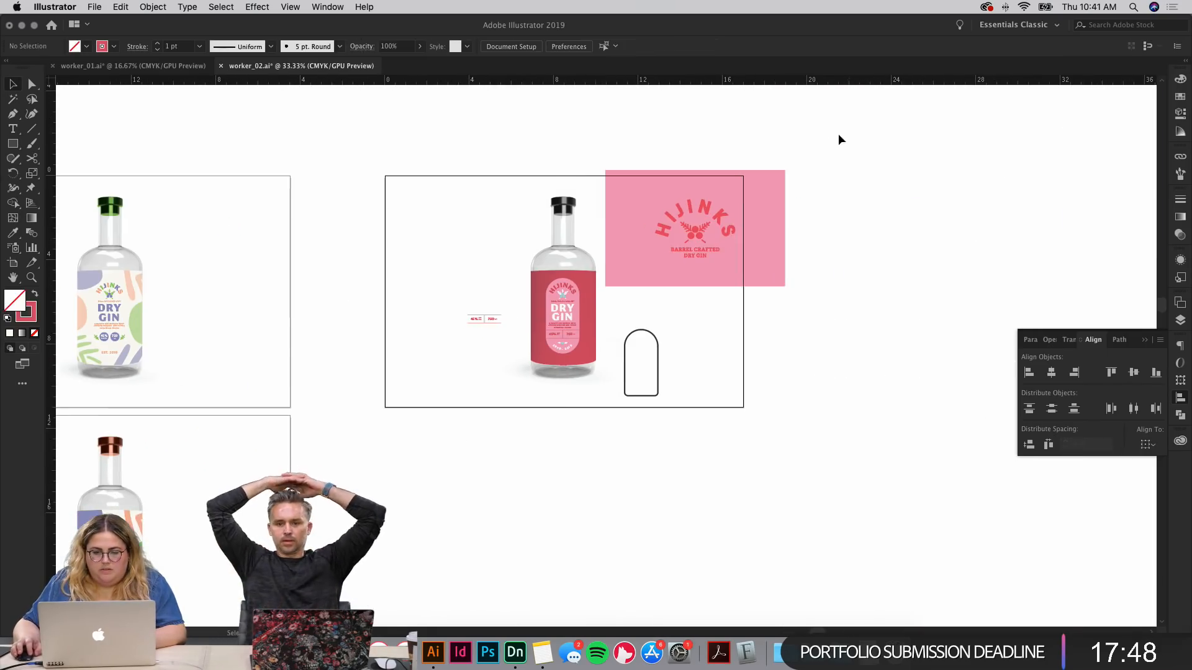
pyautogui.moveTo(839, 135); pyautogui.dragTo(603, 442)
pyautogui.click(623, 234)
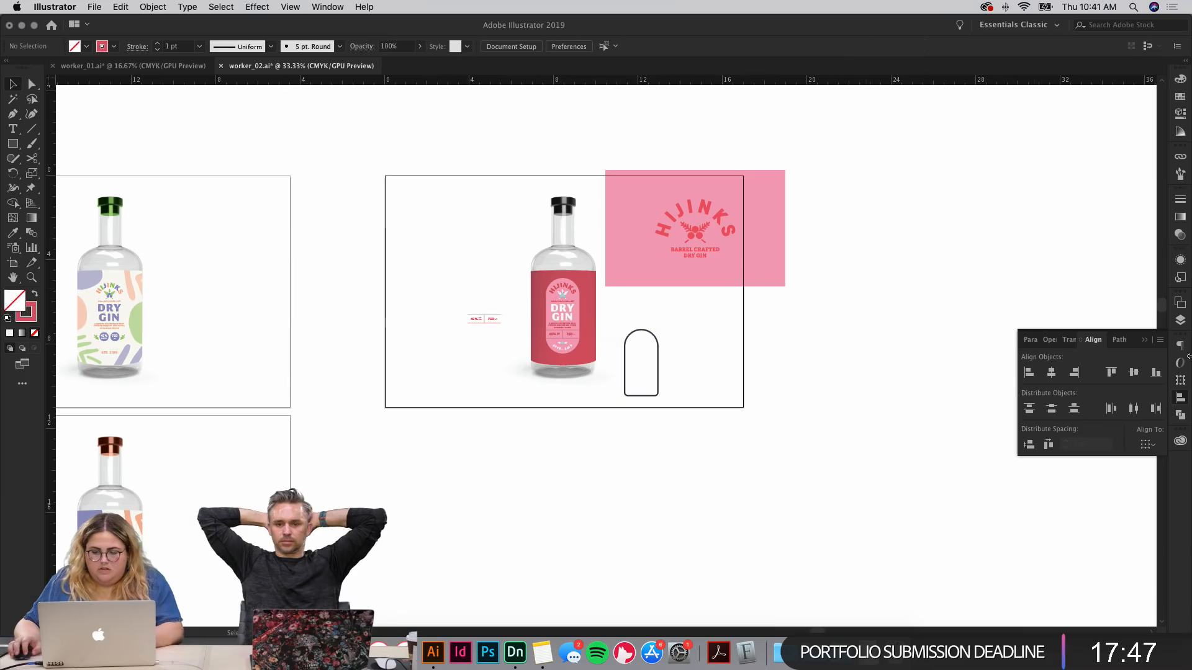
pyautogui.click(1181, 321)
# Step: Try to move the pink logo reference and arch outline away from the artboard, and undo the move
pyautogui.moveTo(868, 115); pyautogui.dragTo(632, 431)
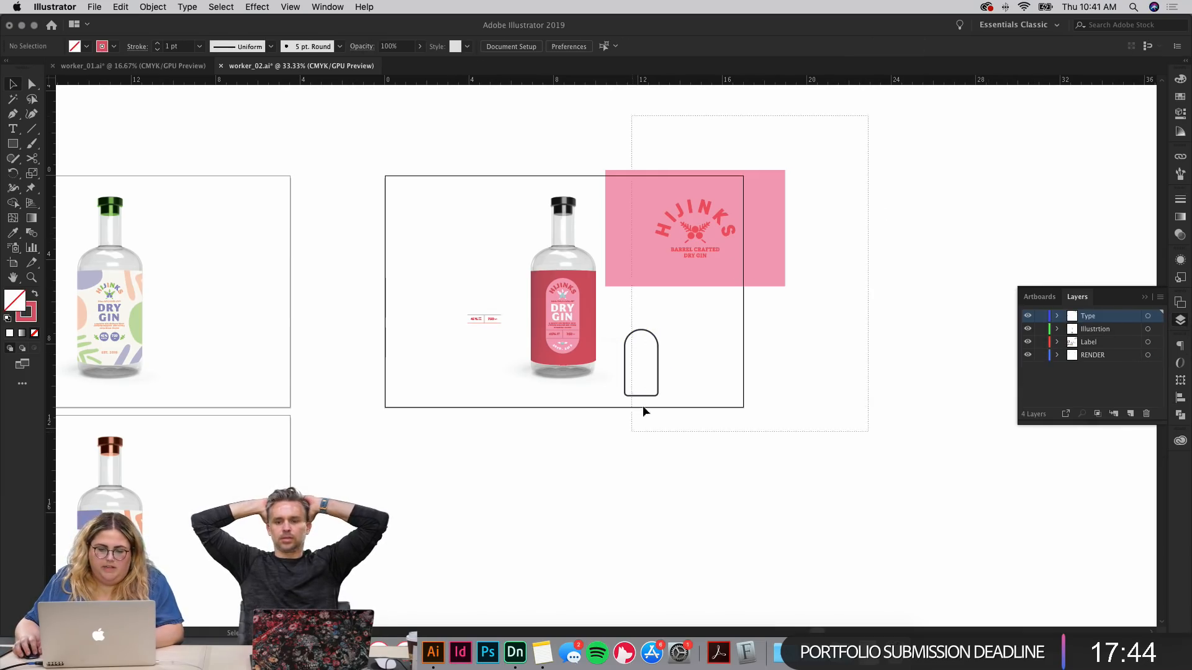
pyautogui.moveTo(700, 226); pyautogui.dragTo(801, 234)
pyautogui.press('super+z')
pyautogui.click(900, 320)
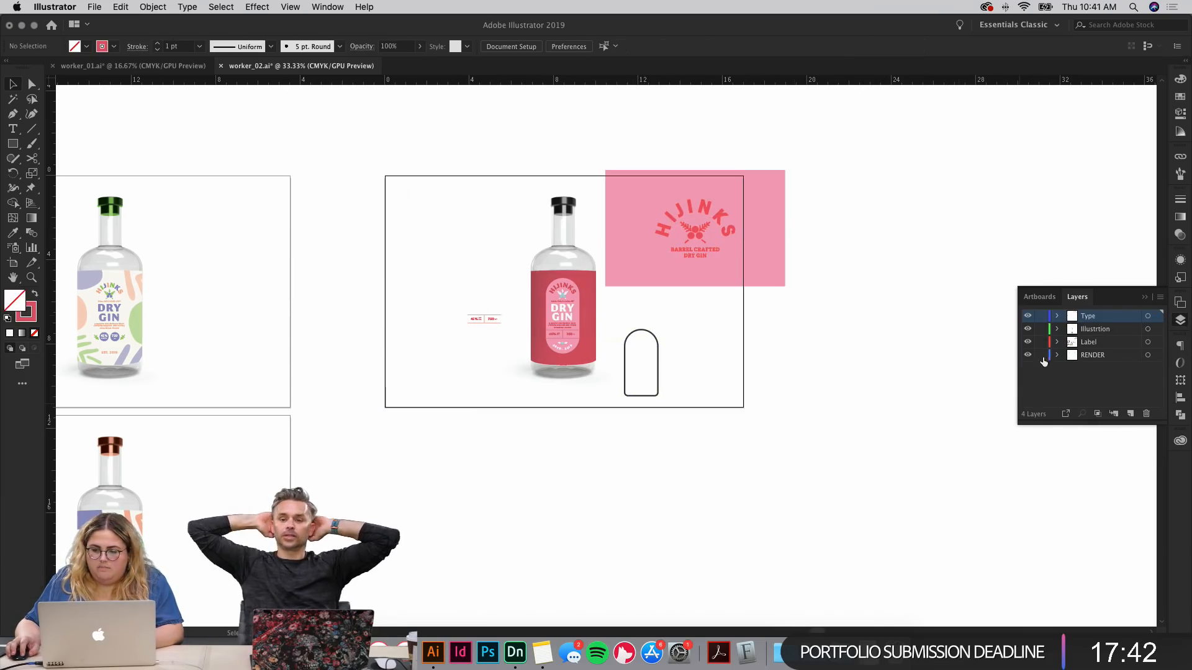
# Step: Lock the RENDER layer and move the pink logo reference, arch outline and spare 45%/750 mL group off the artboard
pyautogui.moveTo(872, 120); pyautogui.dragTo(623, 467)
pyautogui.moveTo(636, 248); pyautogui.dragTo(1004, 163)
pyautogui.moveTo(483, 318); pyautogui.dragTo(925, 173)
pyautogui.click(881, 218)
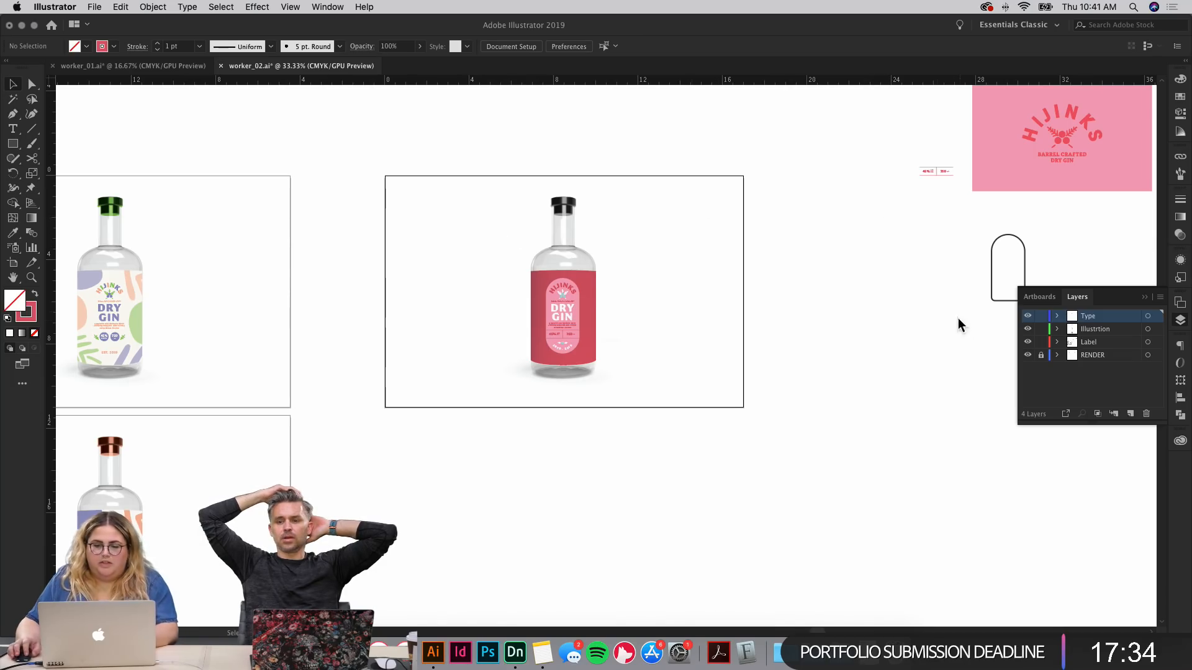
# Step: Try to duplicate the red bottle's artboard below the original with the RENDER layer locked, and undo it
pyautogui.click(10, 257)
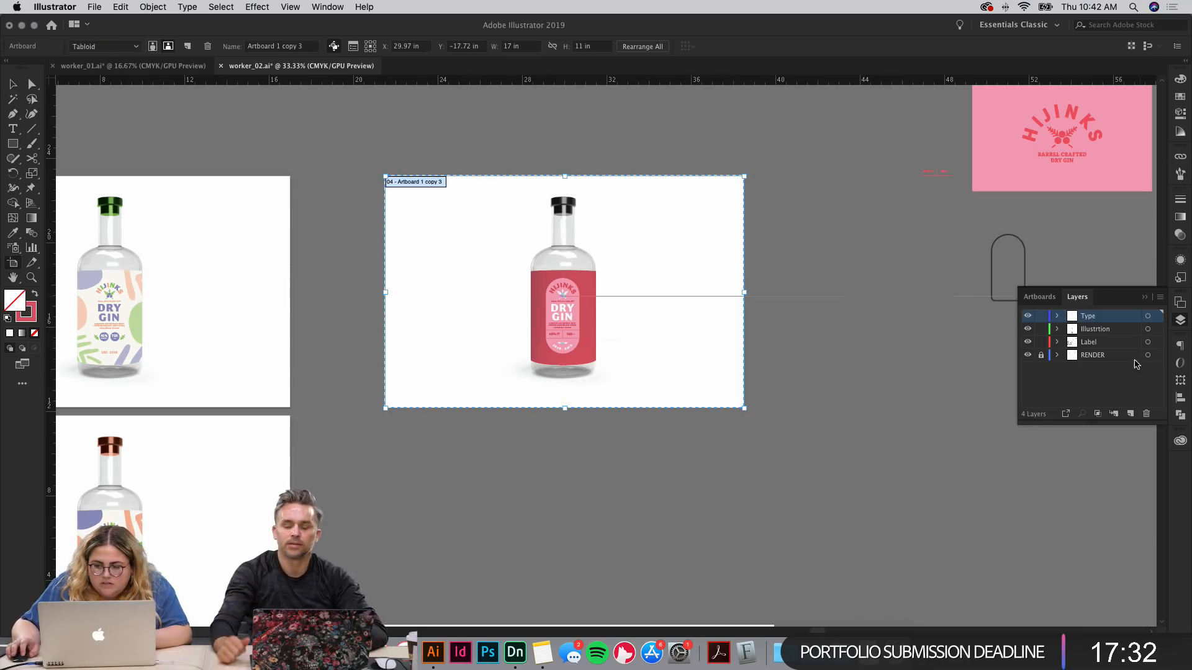
pyautogui.moveTo(695, 232); pyautogui.dragTo(801, 355)
pyautogui.press('super+z')
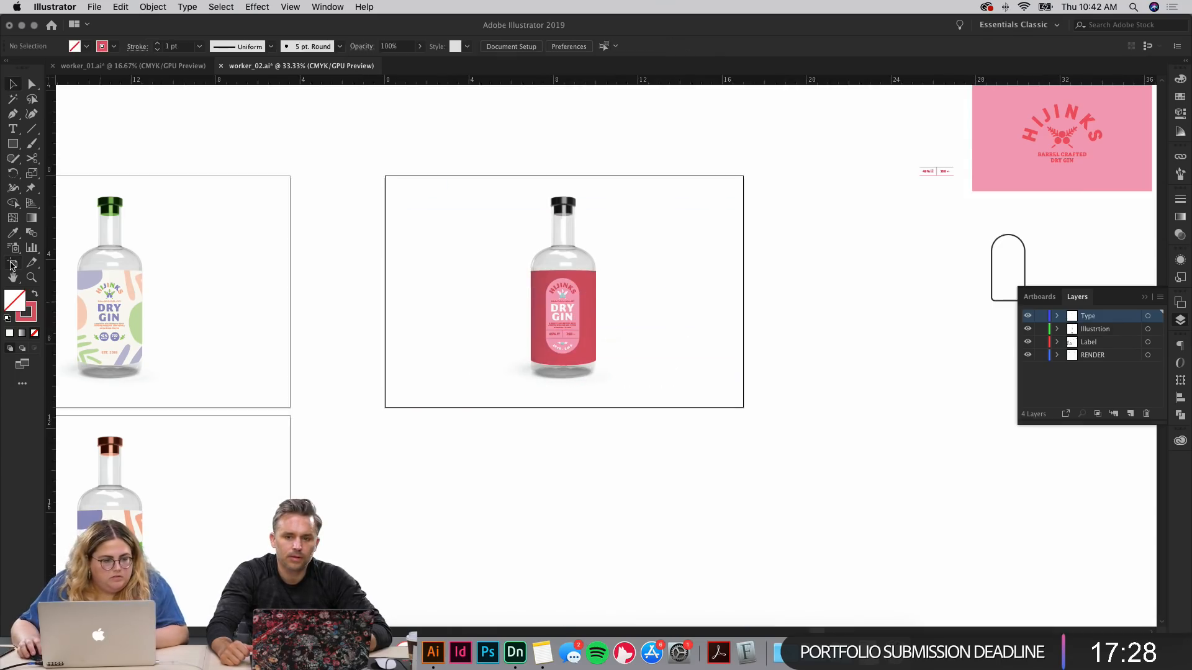
# Step: With the RENDER layer unlocked, duplicate the red bottle's artboard and artwork directly below the original
pyautogui.click(481, 195)
pyautogui.moveTo(481, 194); pyautogui.dragTo(456, 438)
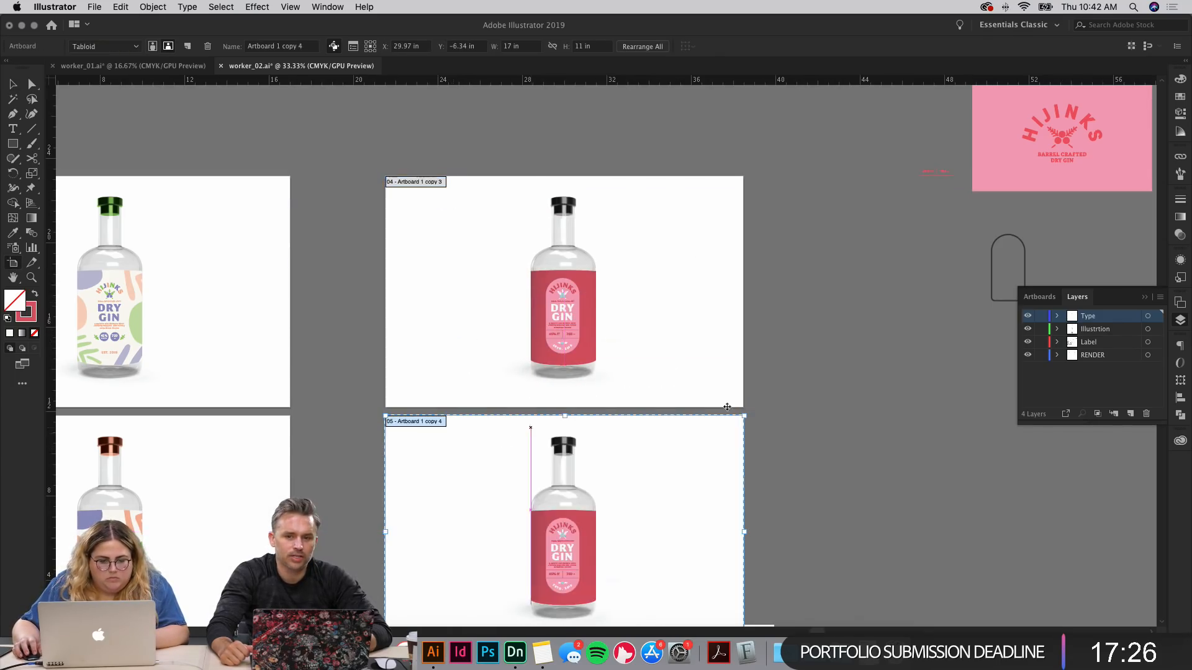
pyautogui.press('v')
# Step: Move the bottle sketches down until they clear the duplicated artboard
pyautogui.moveTo(796, 513); pyautogui.dragTo(838, 277)
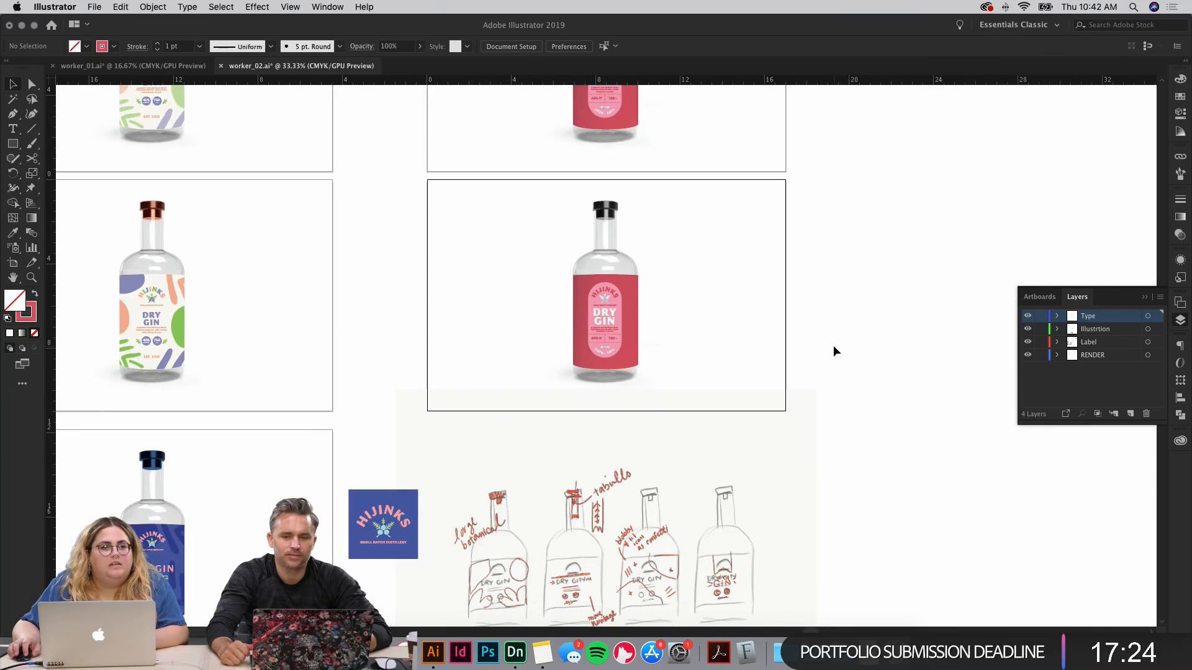
pyautogui.scroll(-3, 833, 351)
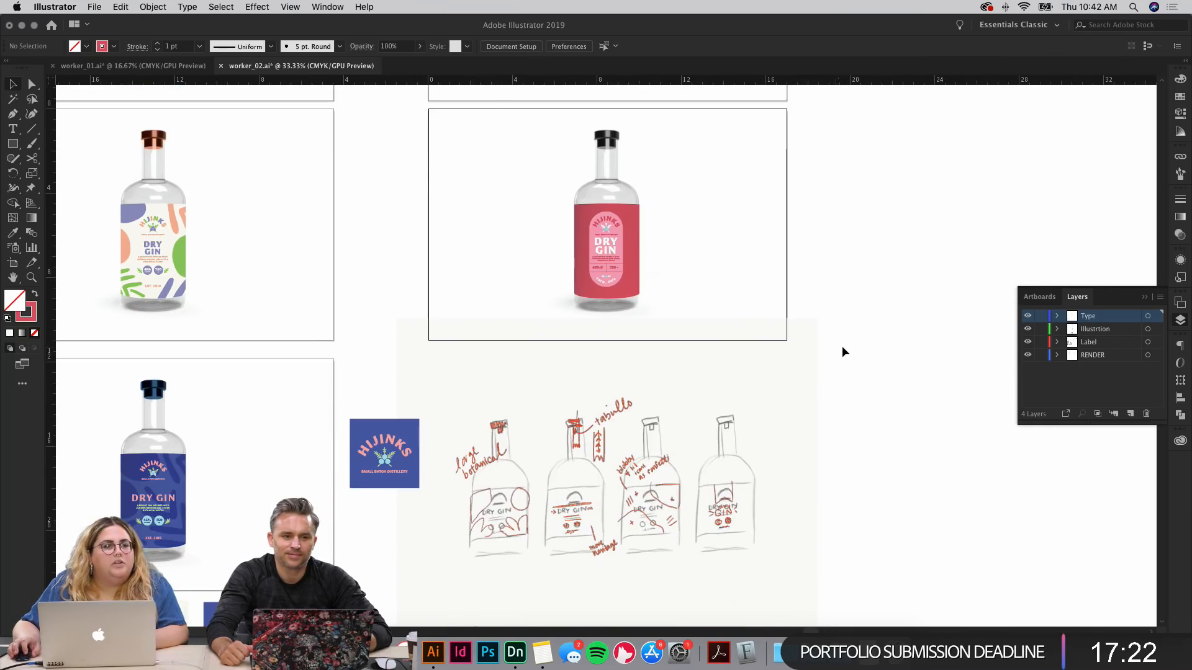
pyautogui.moveTo(618, 387); pyautogui.dragTo(621, 435)
pyautogui.click(856, 350)
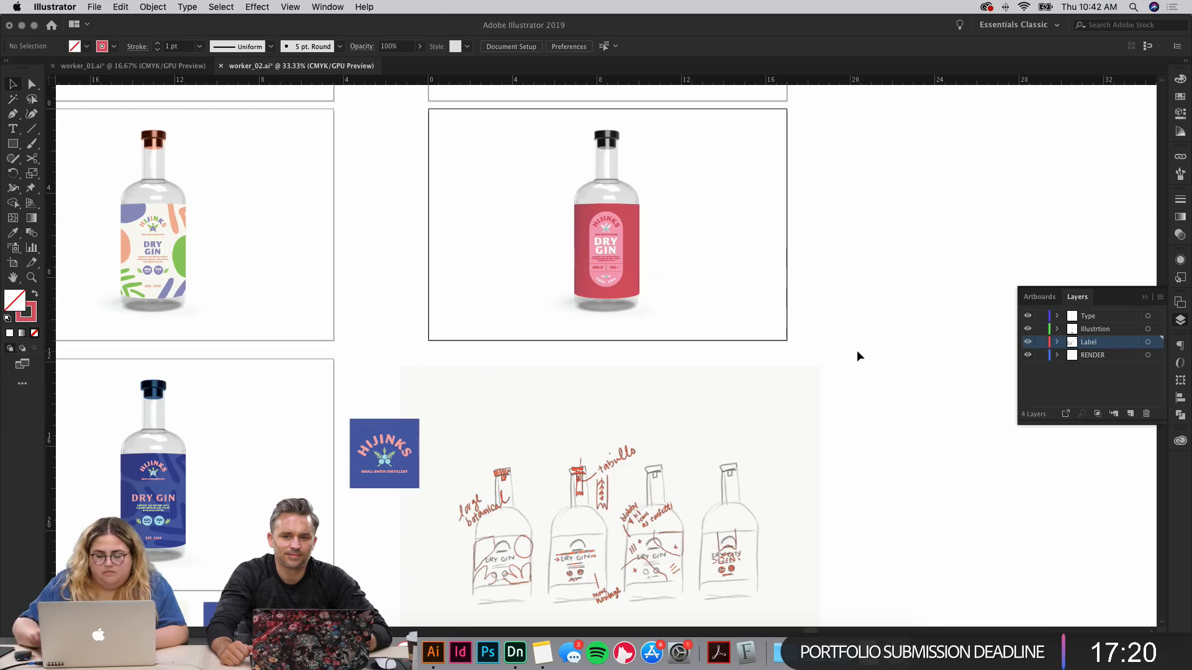
# Step: Copy the green Hijinks colour reference from below the other logo colour variations
pyautogui.press('super+minus')
pyautogui.press('super+minus')
pyautogui.press('super+minus')
pyautogui.scroll(-6, 857, 350)
pyautogui.hscroll(-5, 857, 350)
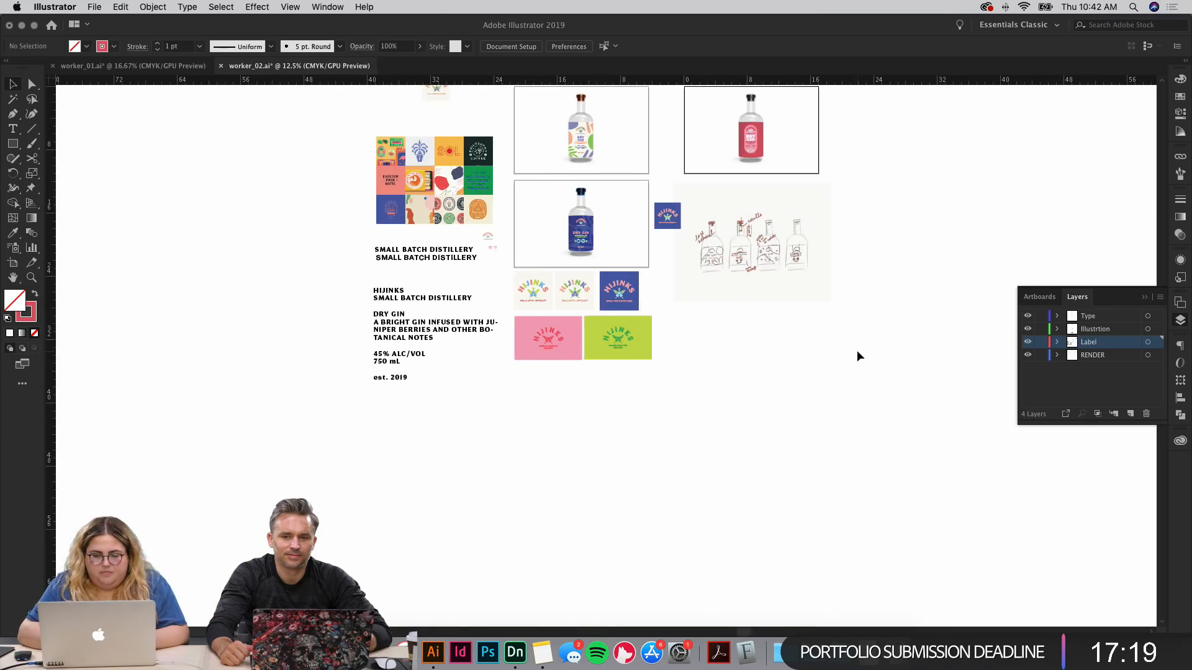
pyautogui.click(615, 339)
pyautogui.press('super+plus')
pyautogui.press('super+plus')
pyautogui.press('super+plus')
pyautogui.press('super+plus')
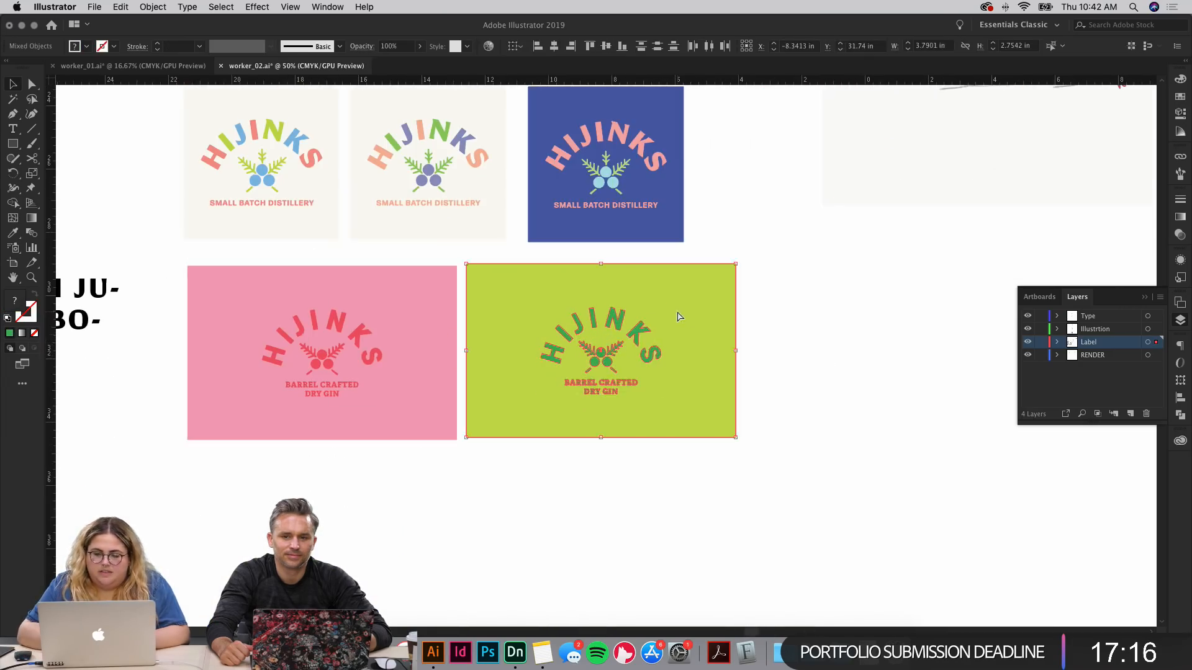
# Step: Lock the RENDER layer holding the duplicated bottle
pyautogui.scroll(13, 677, 312)
pyautogui.hscroll(10, 677, 312)
pyautogui.hscroll(-1, 668, 327)
pyautogui.scroll(-1, 668, 328)
pyautogui.click(667, 328)
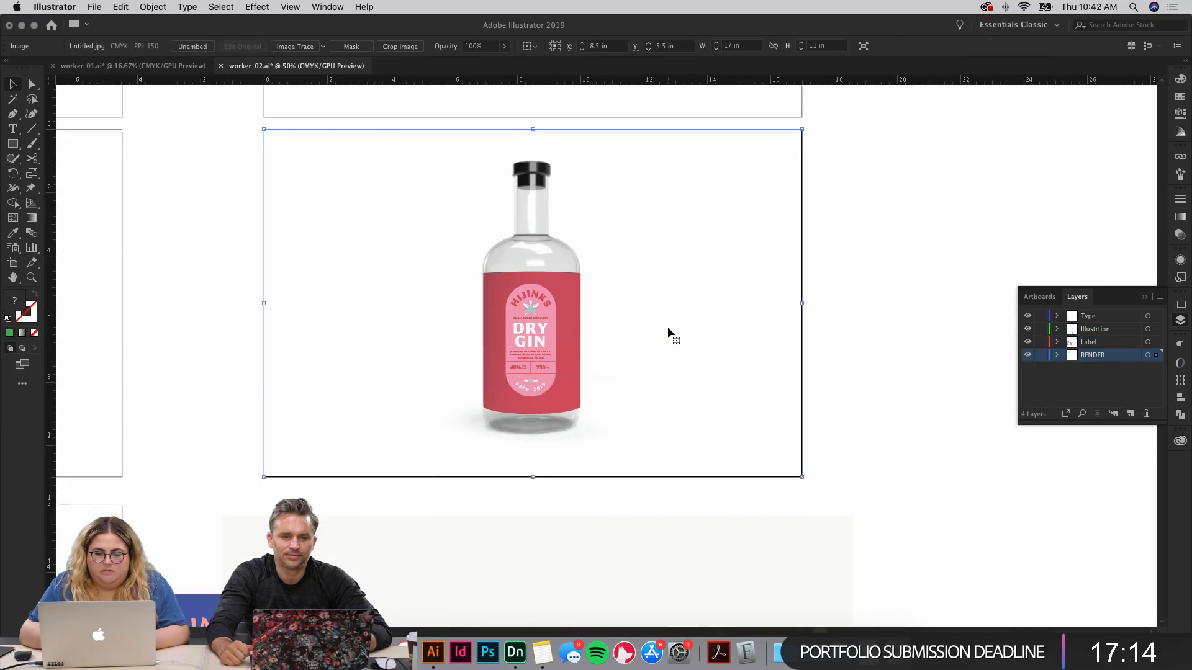
pyautogui.press('super+plus')
pyautogui.press('super+plus')
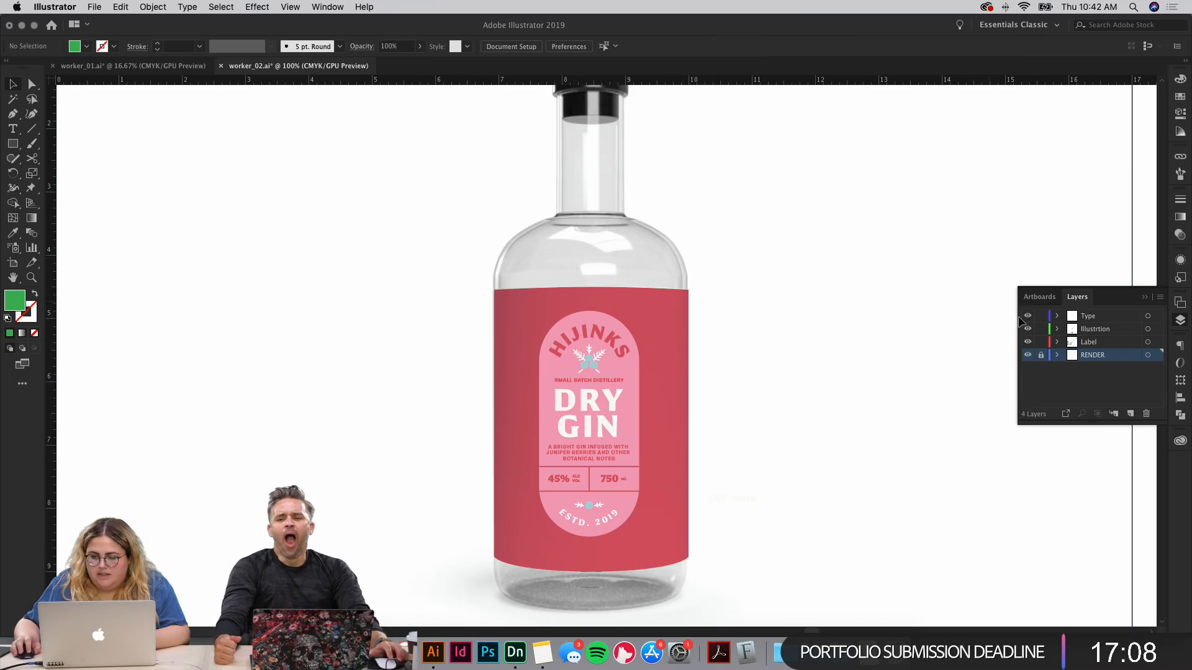
# Step: Paste the green colour reference into the Label layer and place it directly beside the duplicated bottle's label
pyautogui.press('super+v')
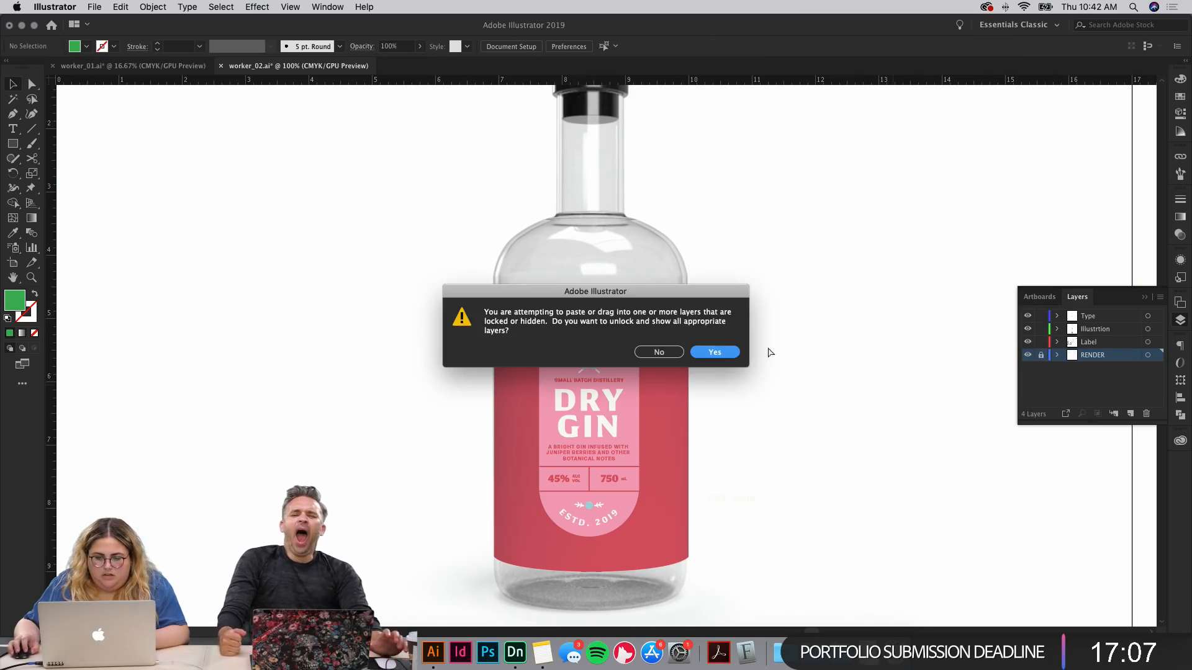
pyautogui.click(662, 352)
pyautogui.click(1062, 345)
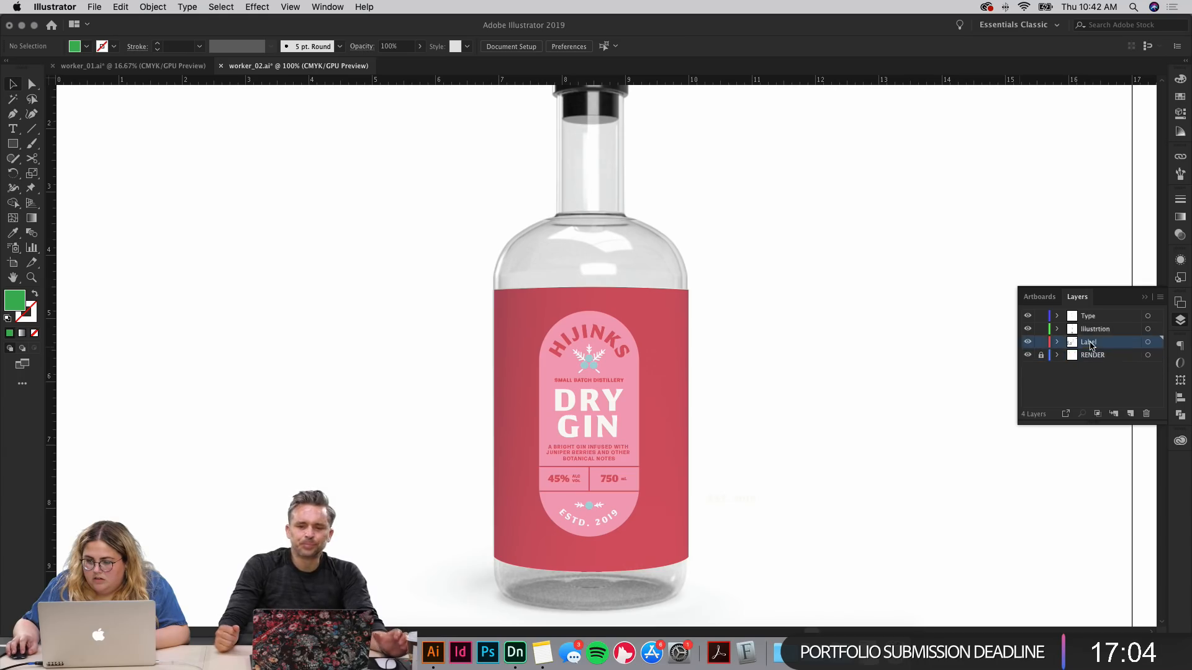
pyautogui.press('super+v')
pyautogui.moveTo(869, 351); pyautogui.dragTo(743, 348)
pyautogui.moveTo(503, 330); pyautogui.dragTo(839, 252)
pyautogui.moveTo(846, 335); pyautogui.dragTo(745, 416)
pyautogui.click(842, 465)
pyautogui.scroll(-3, 842, 464)
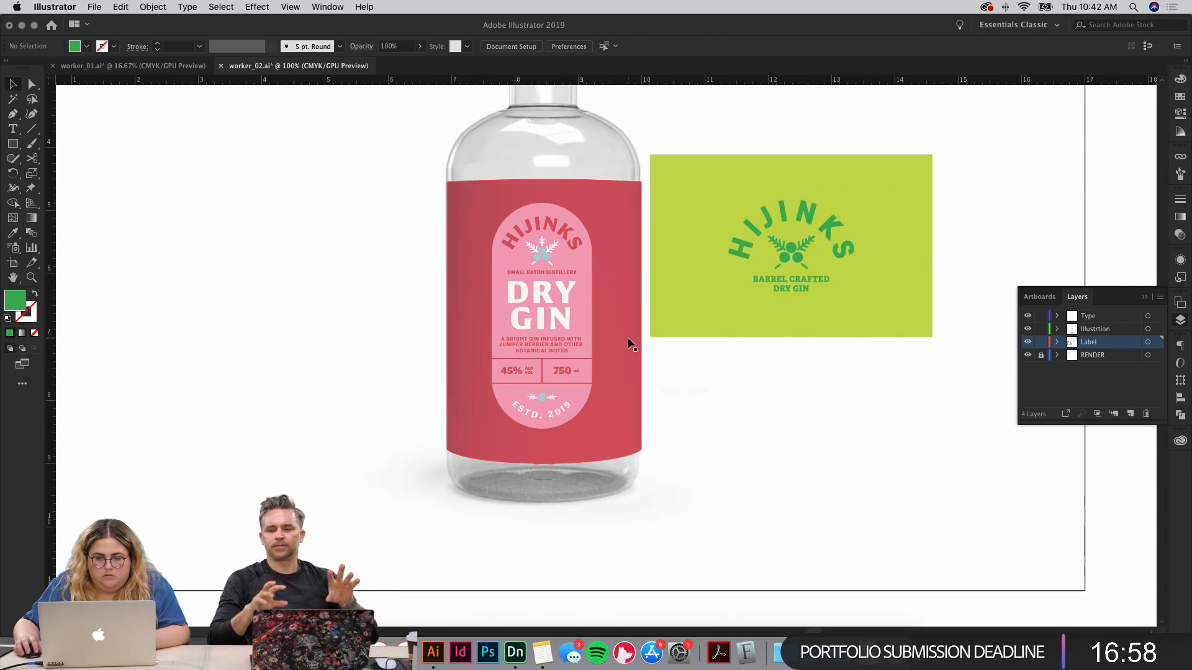
# Step: Recolour the duplicated bottle's red label background with the dark green of the reference's lettering
pyautogui.click(629, 339)
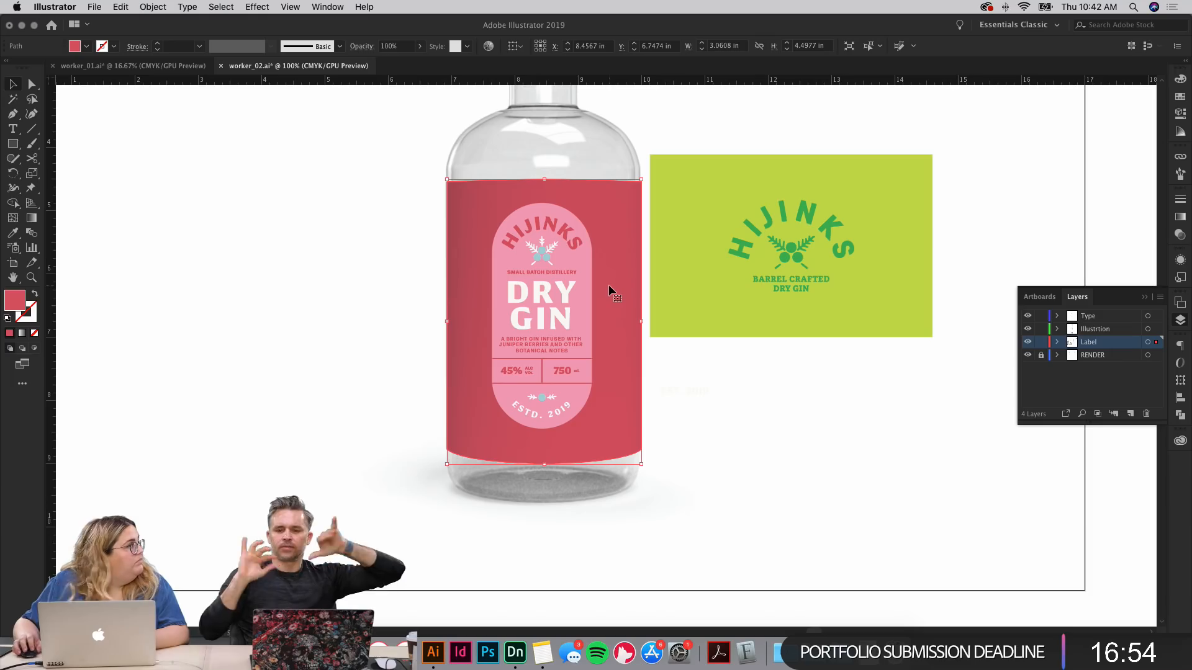
pyautogui.click(745, 403)
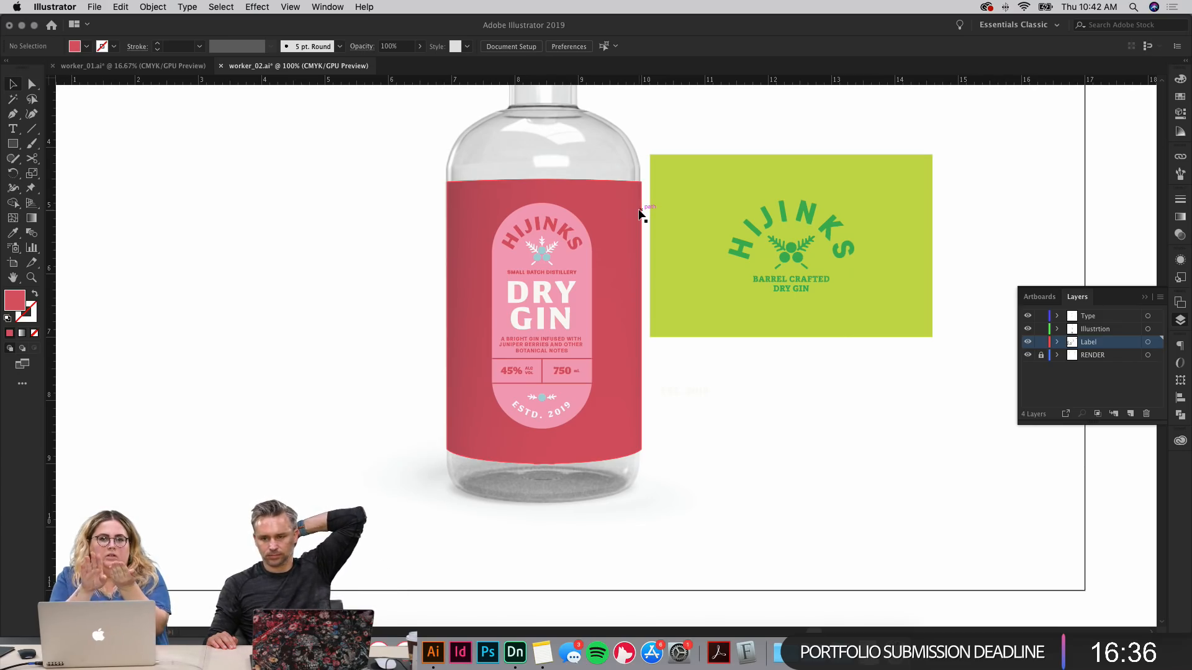
pyautogui.press('super+equal')
pyautogui.press('super+equal')
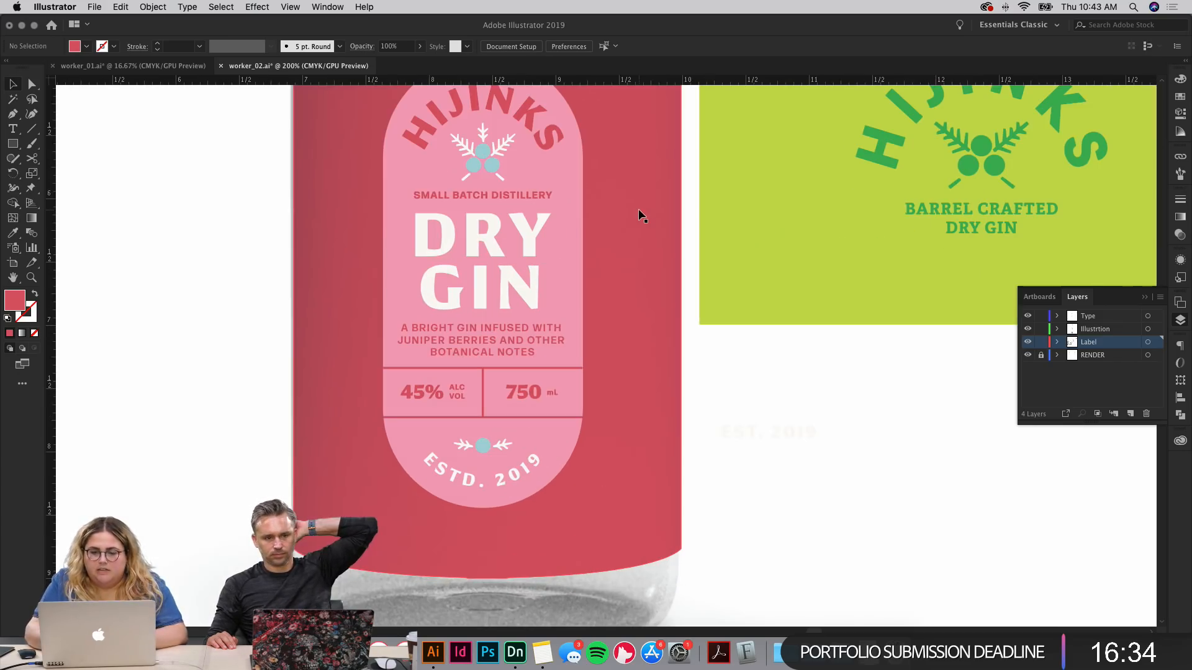
pyautogui.click(638, 211)
pyautogui.press('i')
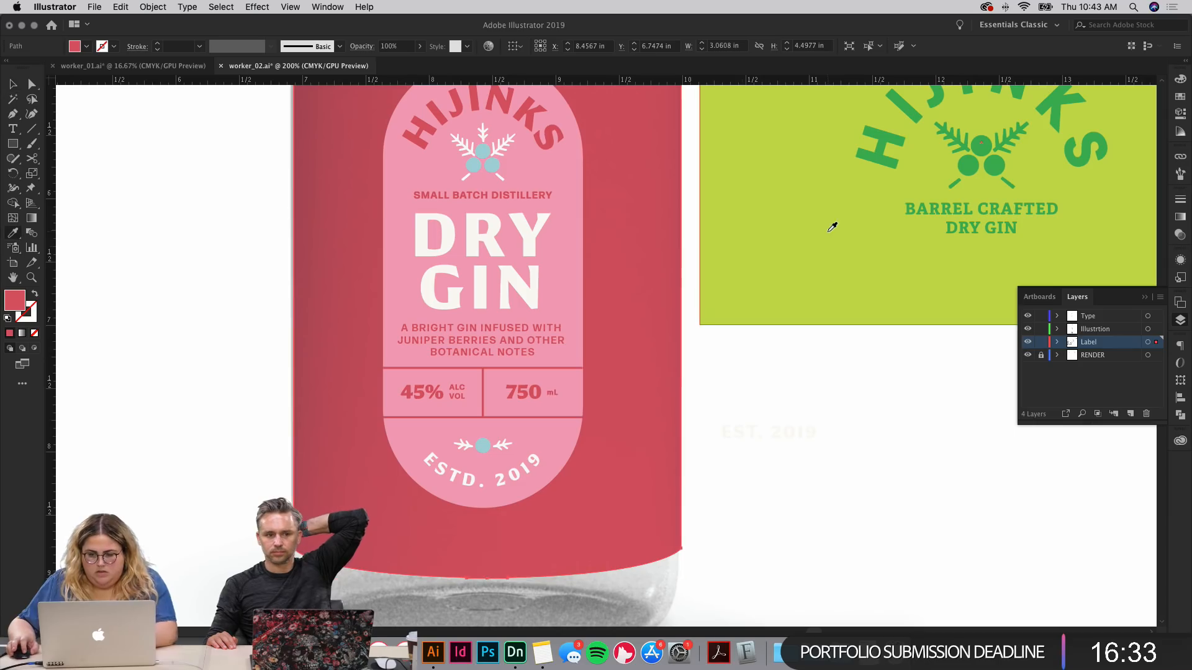
pyautogui.click(881, 142)
pyautogui.press('super+shift+a')
# Step: Recolour the pink rounded panel in the label with the lime green of the reference's background
pyautogui.moveTo(647, 237); pyautogui.dragTo(655, 338)
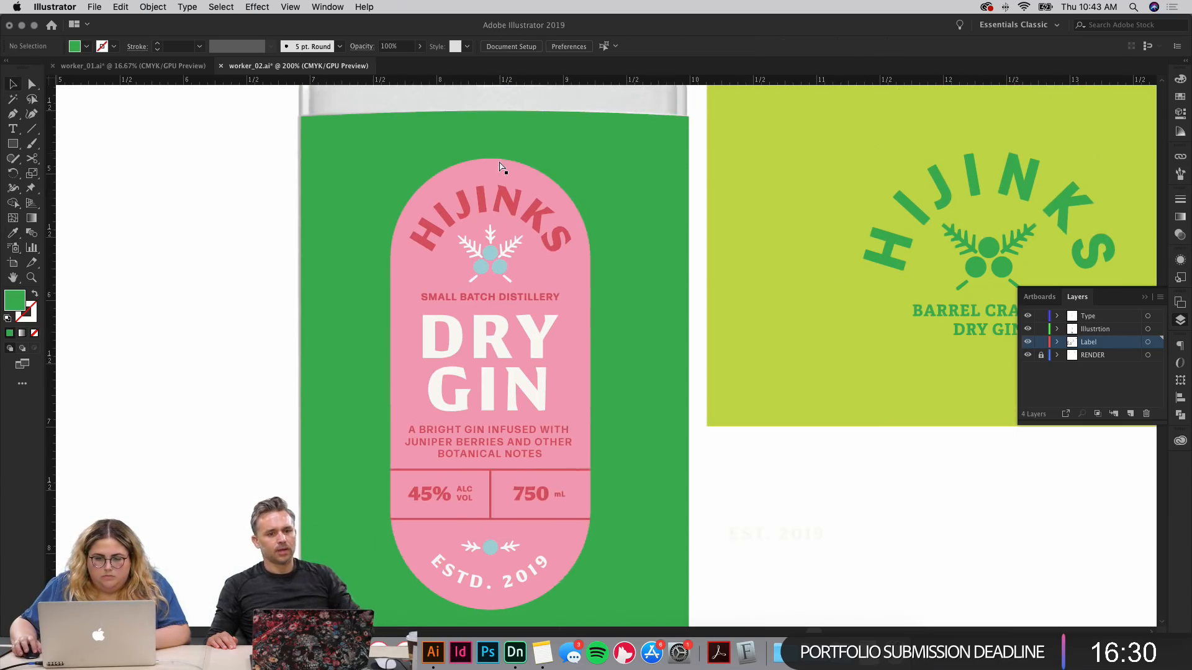
pyautogui.click(502, 168)
pyautogui.press('i')
pyautogui.click(753, 180)
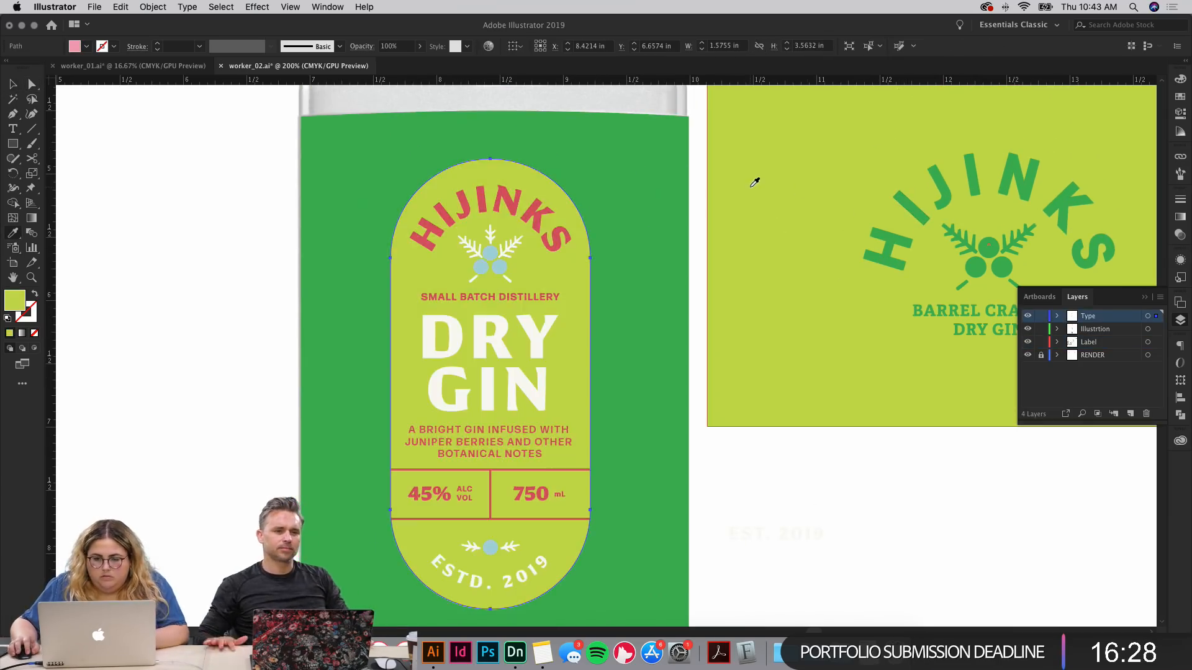
pyautogui.press('v')
pyautogui.press('super+shift+a')
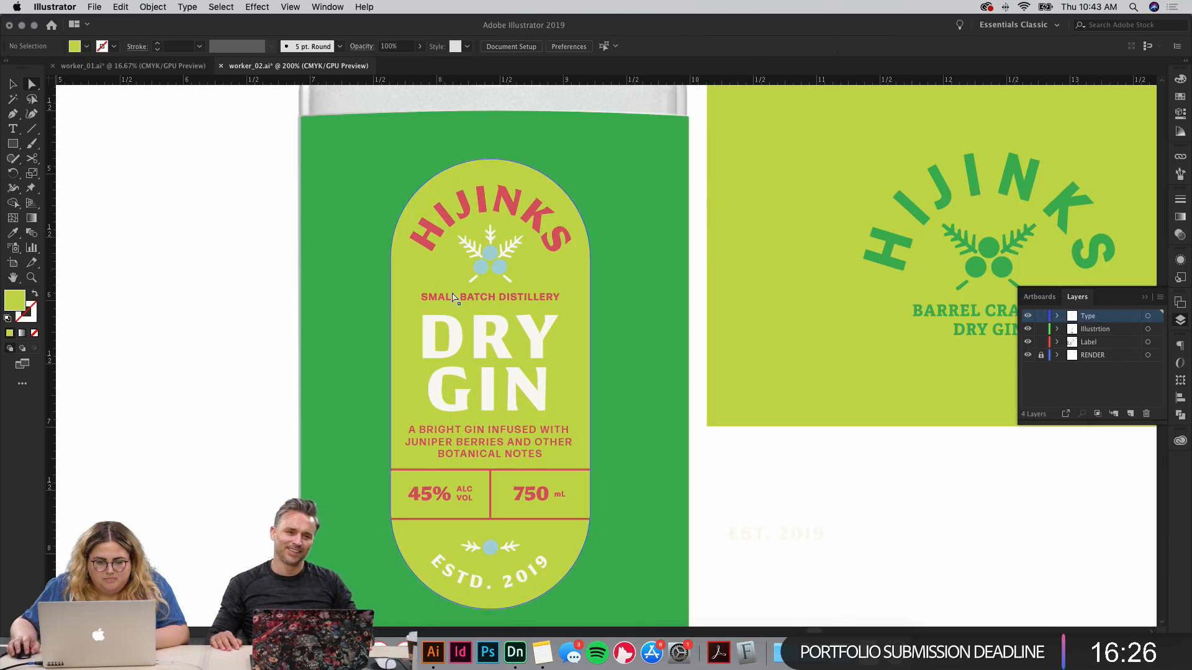
# Step: Recolour the "A bright gin infused with juniper berries and other botanical notes" text with the reference's dark green
pyautogui.press('a')
pyautogui.click(465, 433)
pyautogui.press('i')
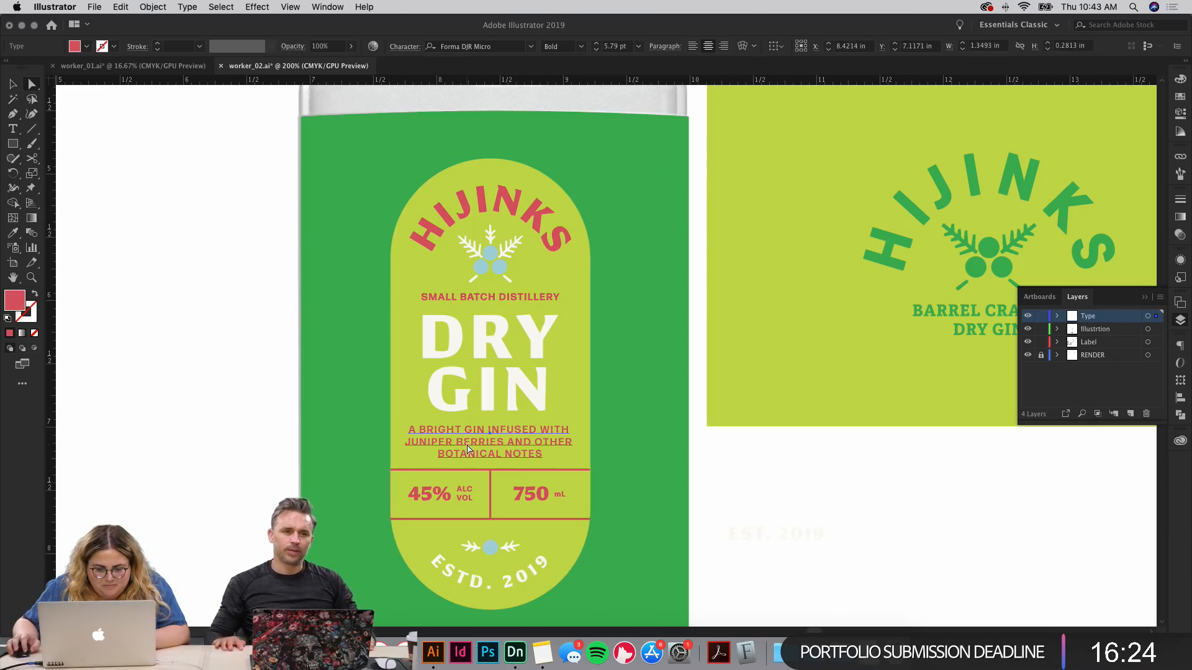
pyautogui.click(936, 212)
pyautogui.press('v')
pyautogui.click(824, 500)
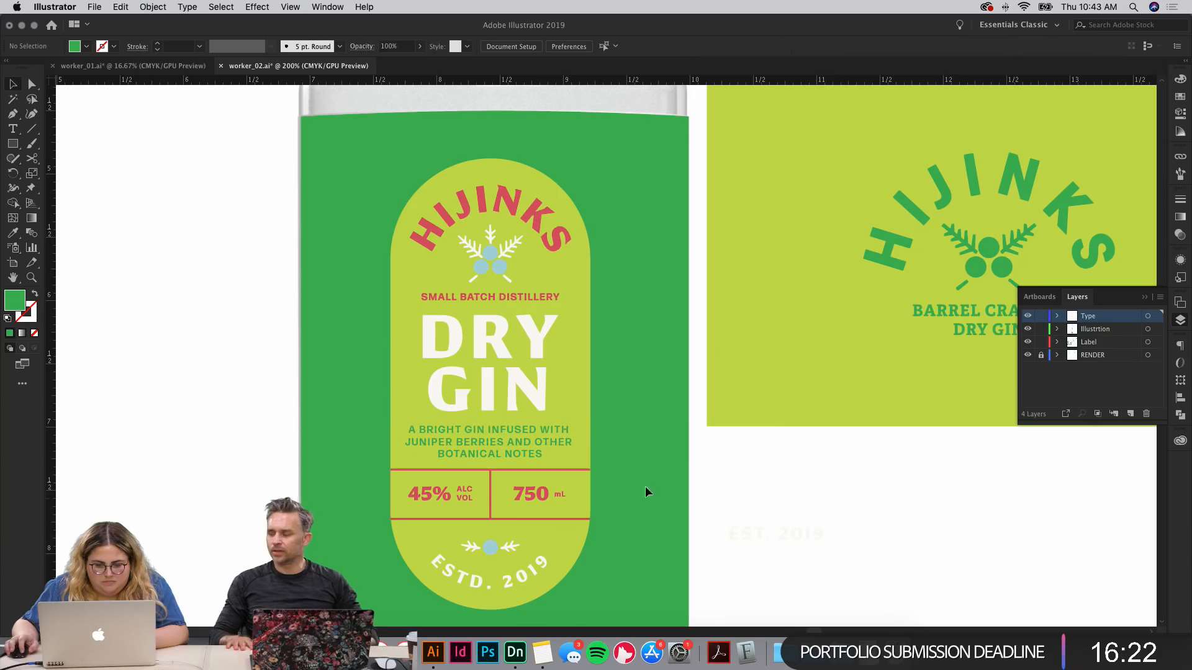
# Step: Give the divider lines around the 45% and 750 mL details a dark green stroke with a weight of 0.75 pt
pyautogui.press('a')
pyautogui.click(495, 490)
pyautogui.keyDown('shift'); pyautogui.click(491, 490); pyautogui.keyUp('shift')
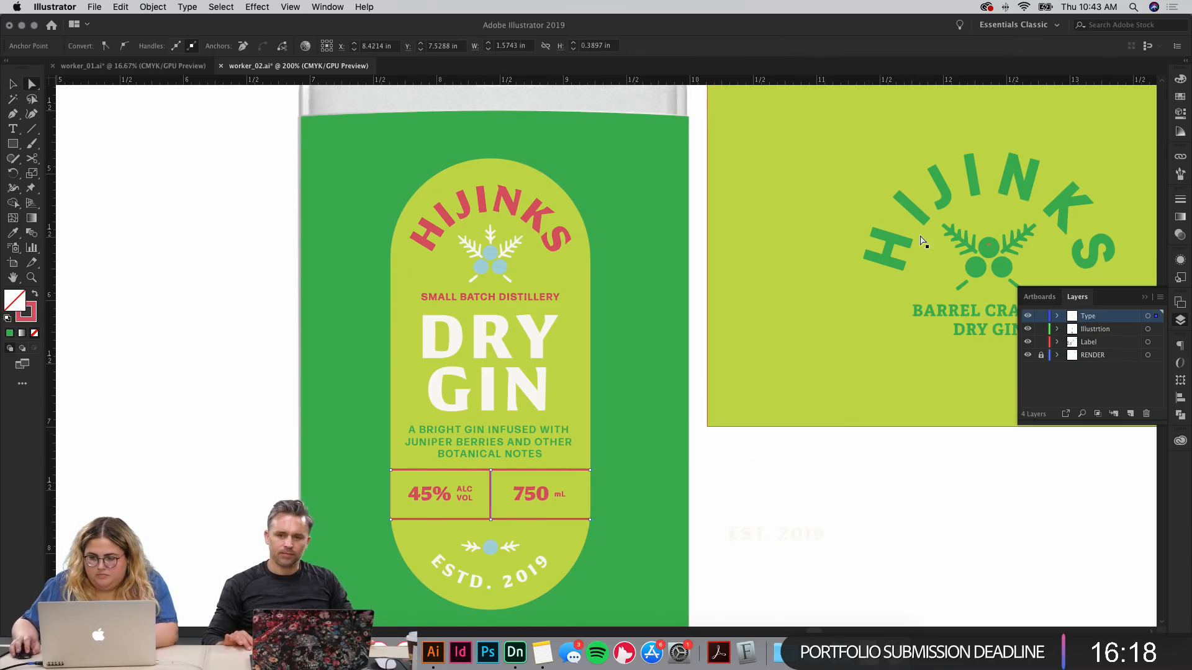
pyautogui.press('i')
pyautogui.click(900, 235)
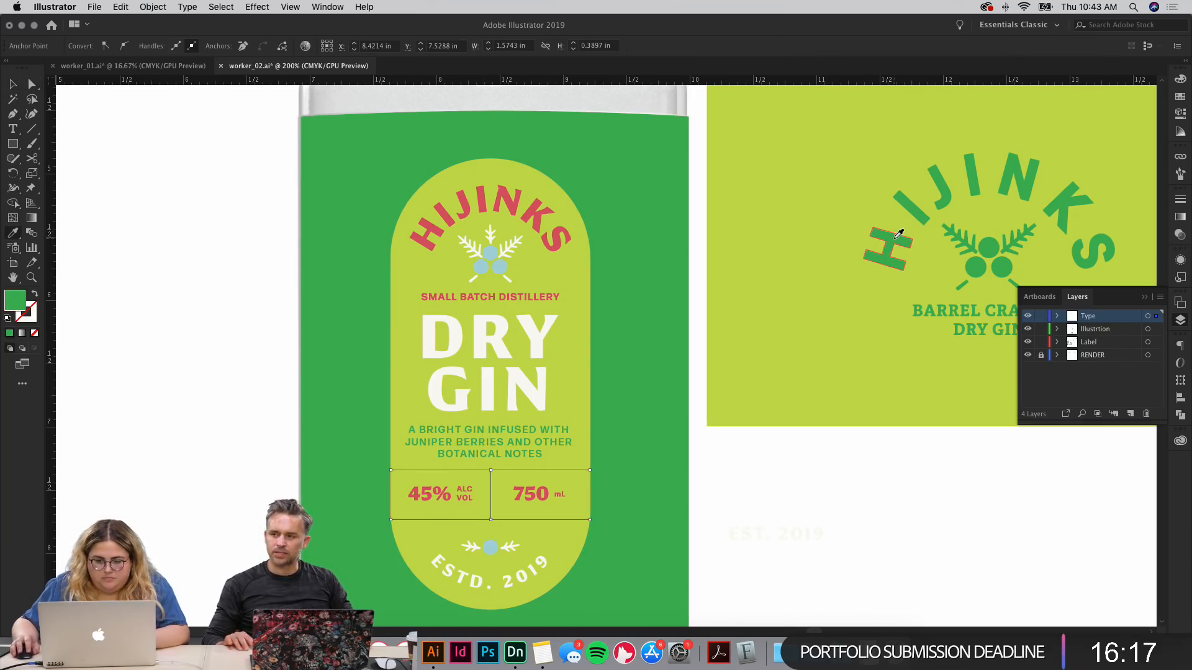
pyautogui.click(34, 297)
pyautogui.click(1183, 202)
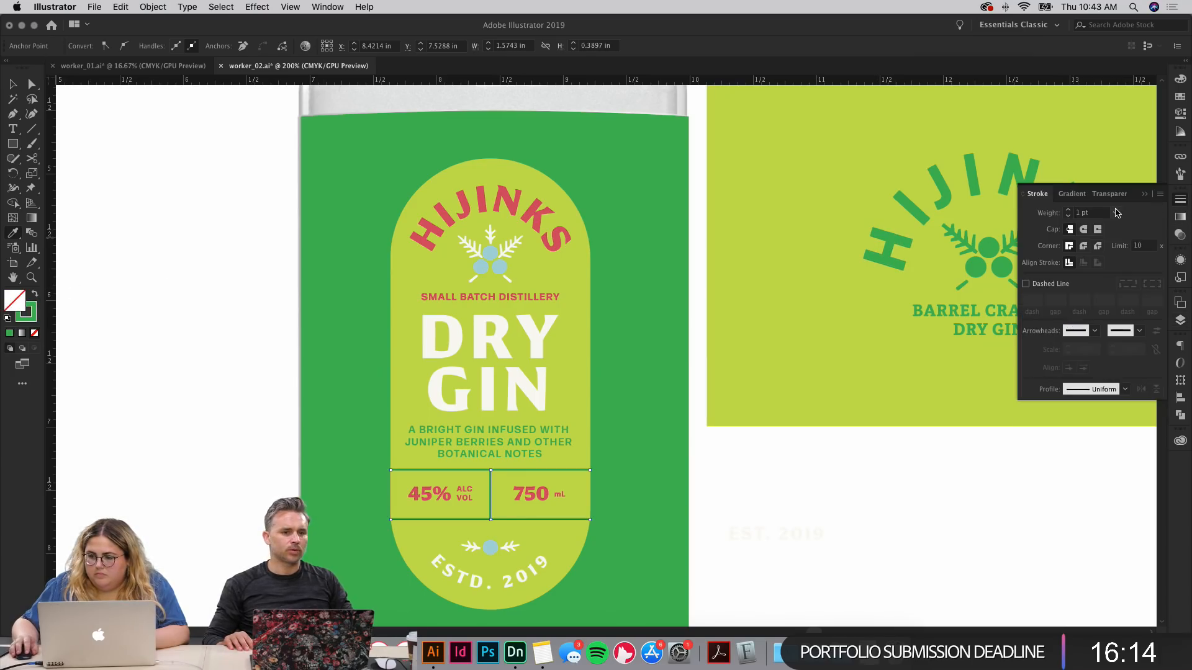
pyautogui.click(1116, 213)
pyautogui.click(1123, 253)
pyautogui.press('v')
pyautogui.click(875, 530)
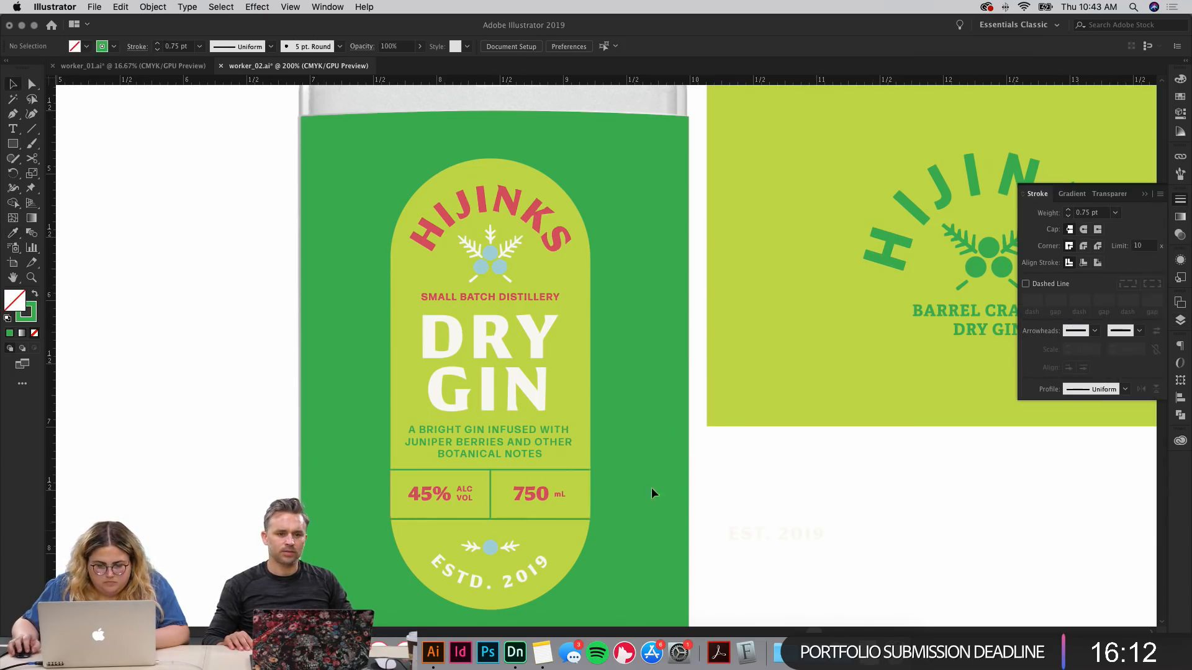
# Step: Recolour the arched HIJINKS lettering and the SMALL BATCH DISTILLERY line in the same dark green
pyautogui.doubleClick(485, 296)
pyautogui.keyDown('shift'); pyautogui.click(479, 213); pyautogui.keyUp('shift')
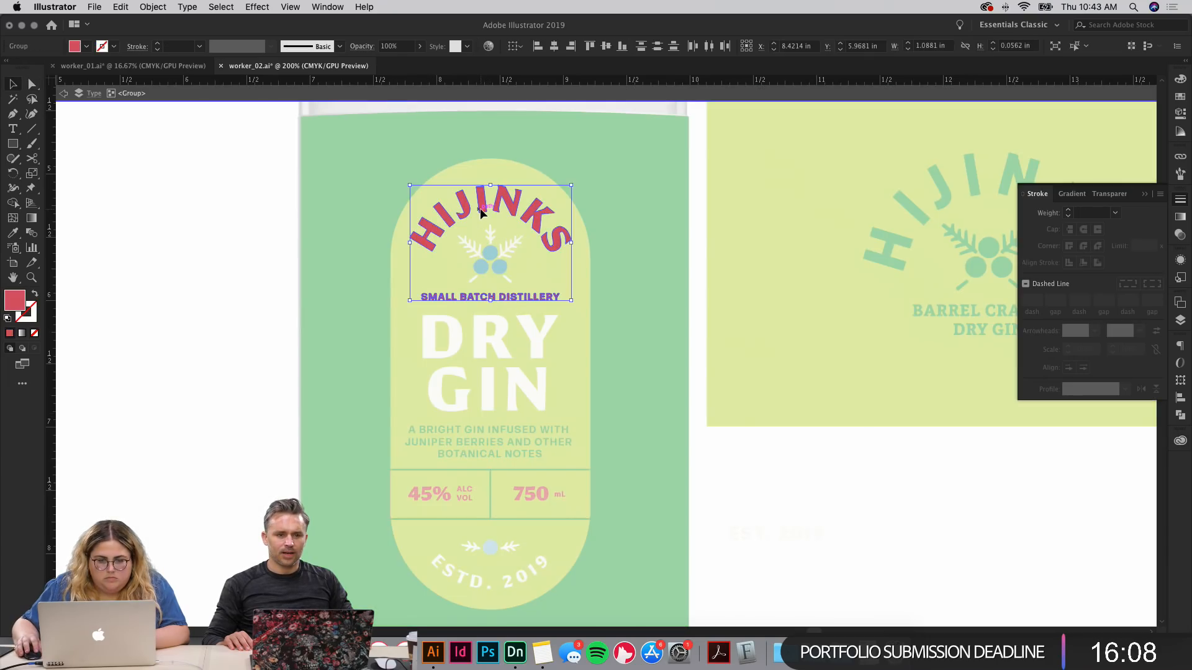
pyautogui.press('Escape')
pyautogui.press('i')
pyautogui.click(682, 195)
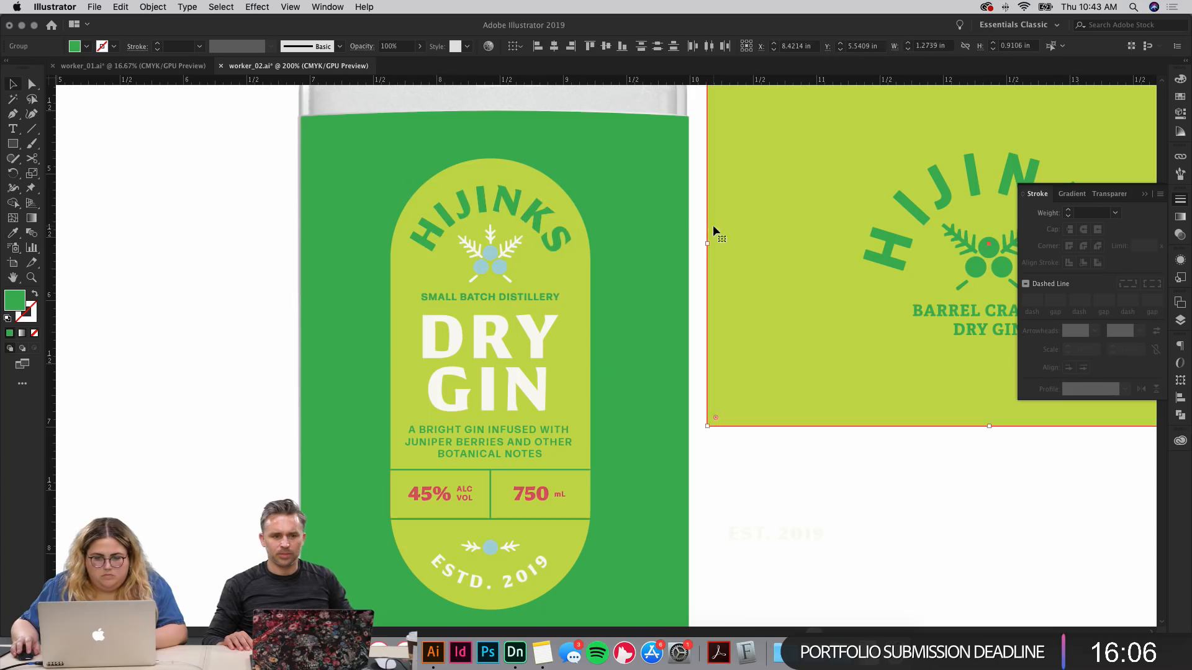
pyautogui.press('v')
pyautogui.click(714, 227)
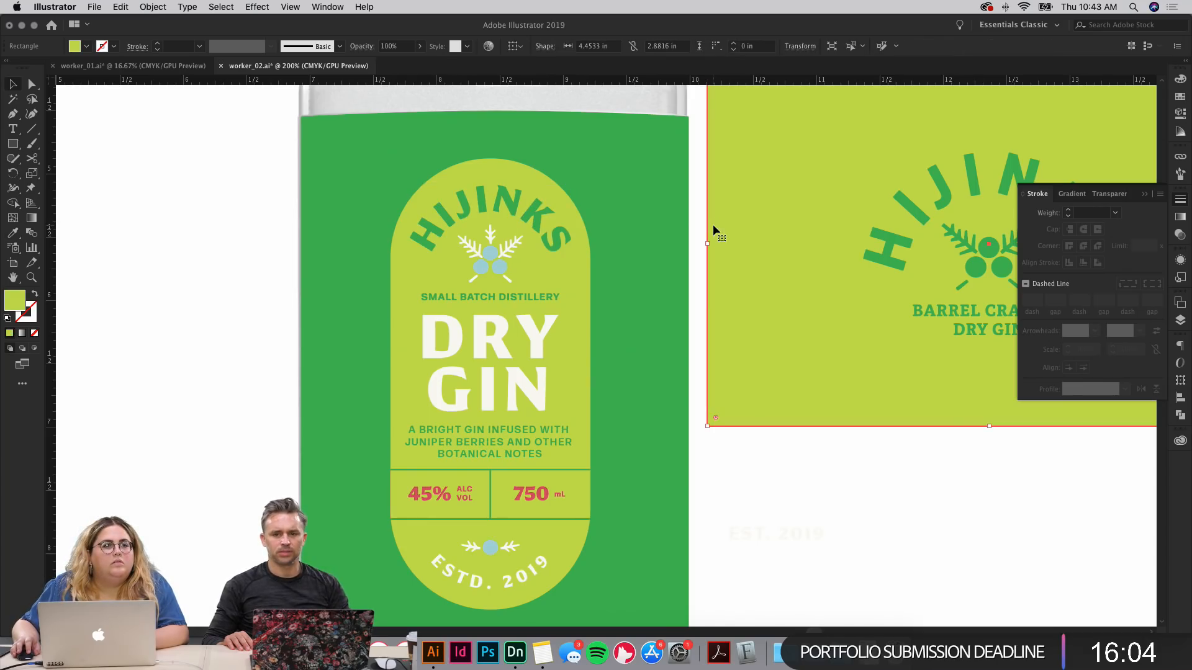
# Step: Compare the green bottle with the blue bottle variation on its artboard
pyautogui.press('super+0')
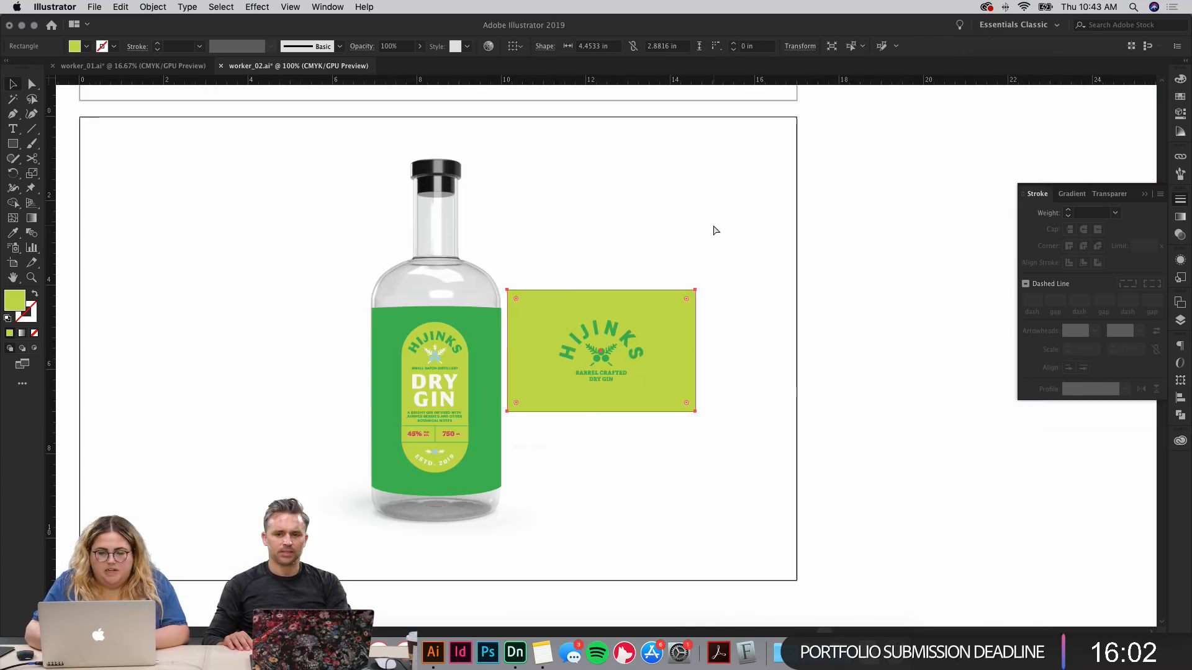
pyautogui.moveTo(796, 287); pyautogui.dragTo(1017, 208)
pyautogui.moveTo(447, 226); pyautogui.dragTo(770, 120)
pyautogui.moveTo(540, 402); pyautogui.dragTo(724, 187)
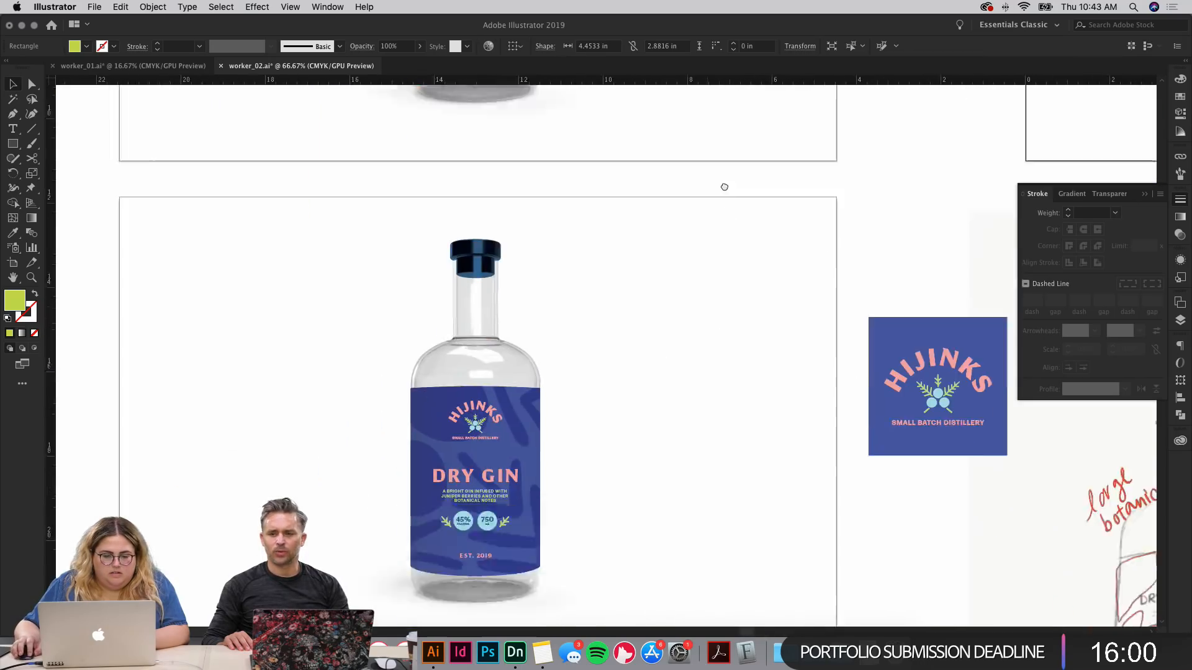
pyautogui.moveTo(598, 407); pyautogui.dragTo(494, 356)
pyautogui.moveTo(757, 150); pyautogui.dragTo(453, 397)
pyautogui.moveTo(628, 264); pyautogui.dragTo(245, 419)
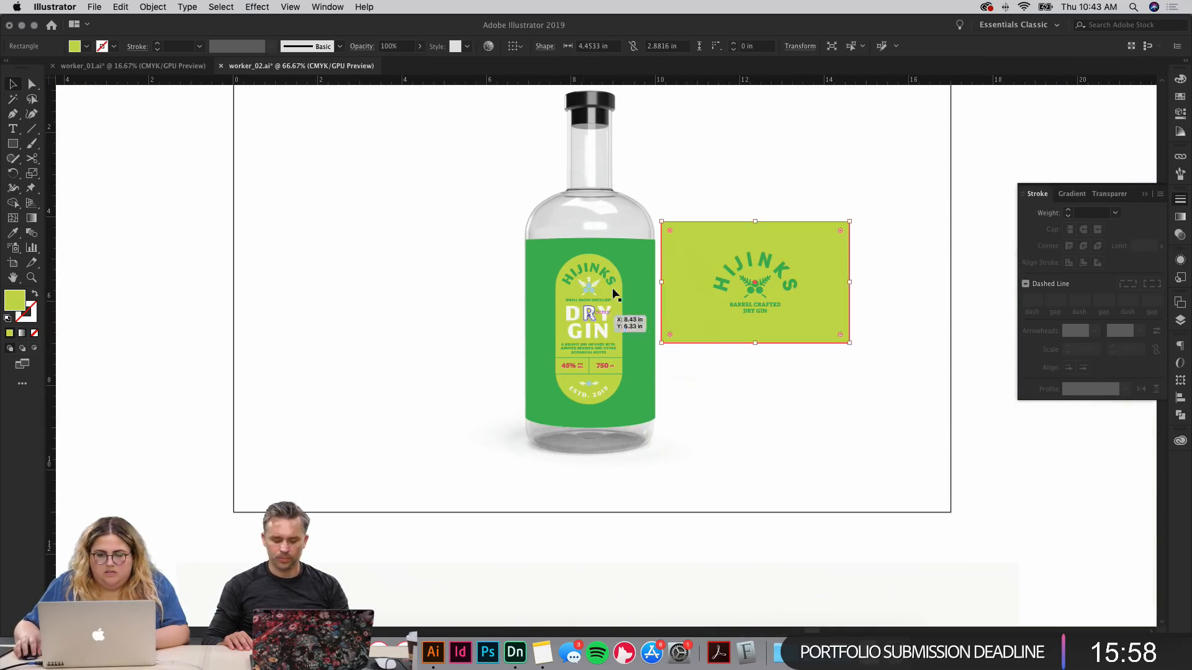
# Step: Recolour the three berries below the HIJINKS lettering in a brighter blue of about C 76, M 24, Y 6, K 0
pyautogui.click(638, 277)
pyautogui.press('super+equal')
pyautogui.press('super+equal')
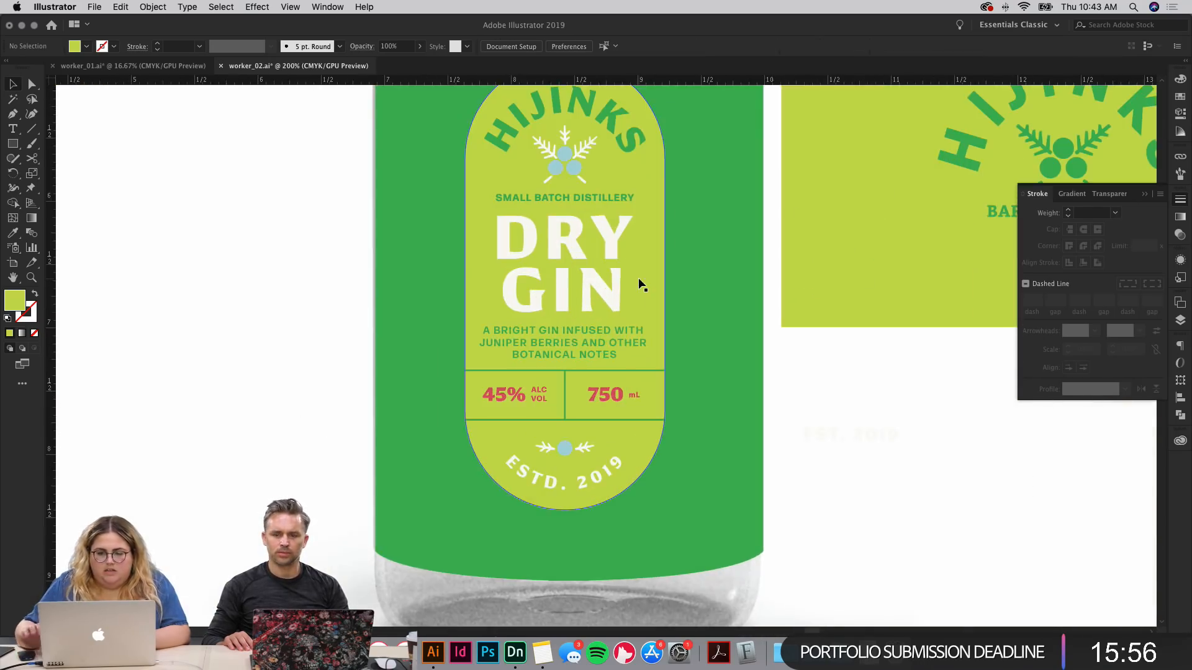
pyautogui.scroll(3, 736, 335)
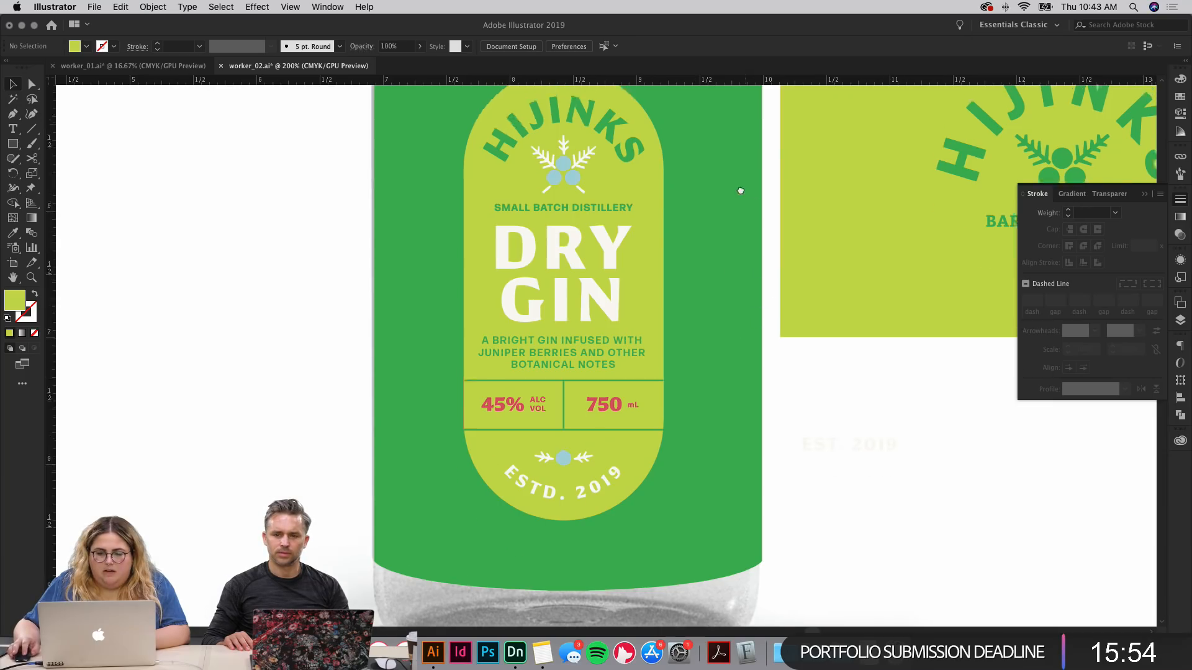
pyautogui.click(560, 223)
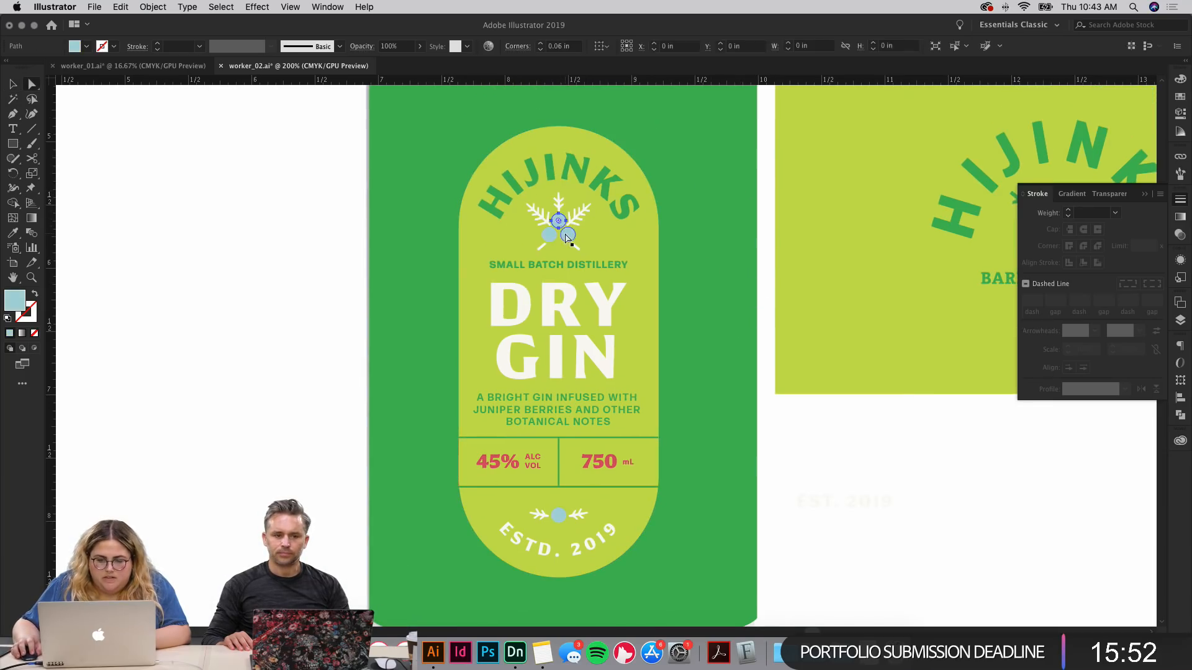
pyautogui.press('a')
pyautogui.click(1183, 80)
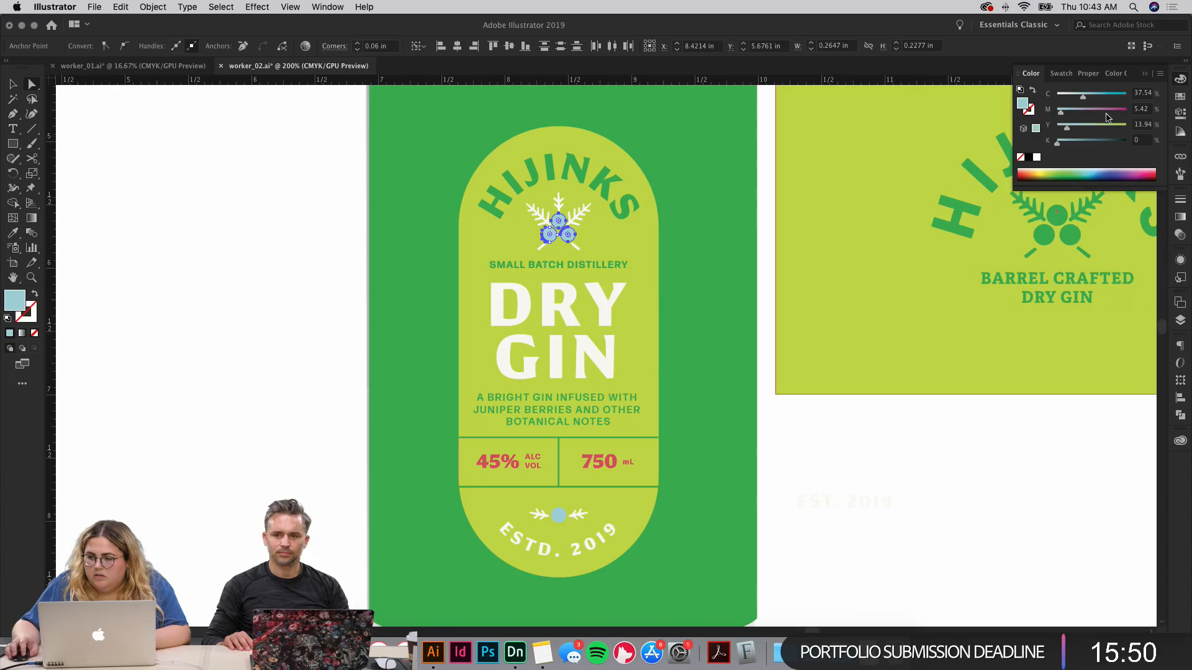
pyautogui.click(1111, 169)
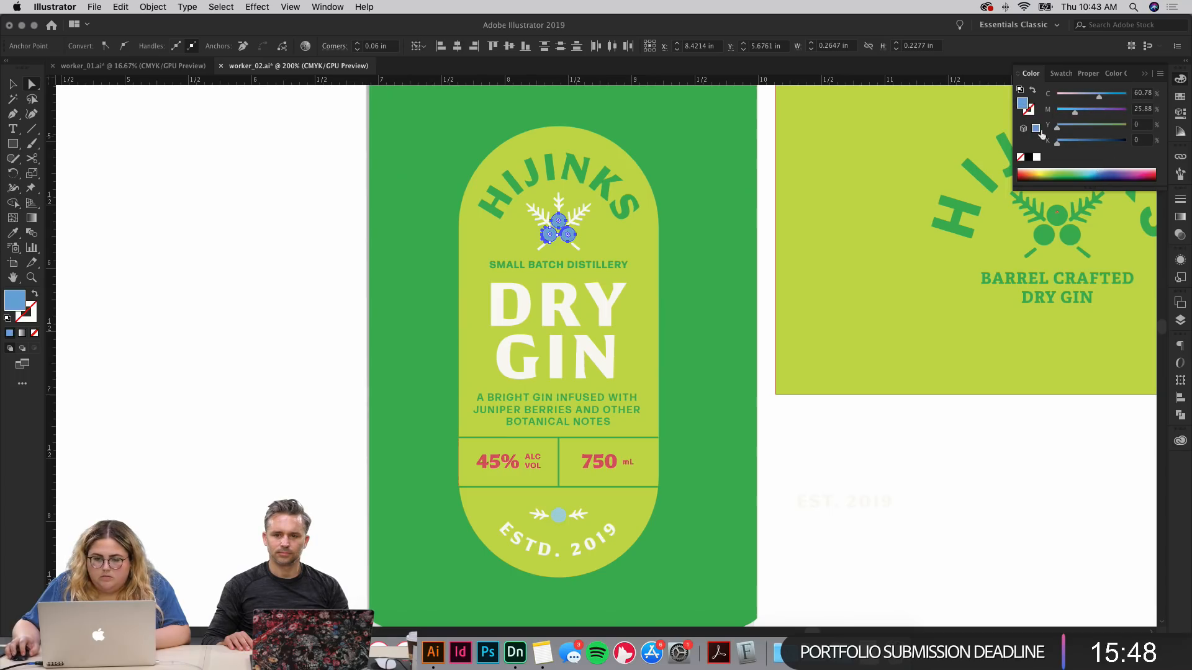
pyautogui.click(1028, 110)
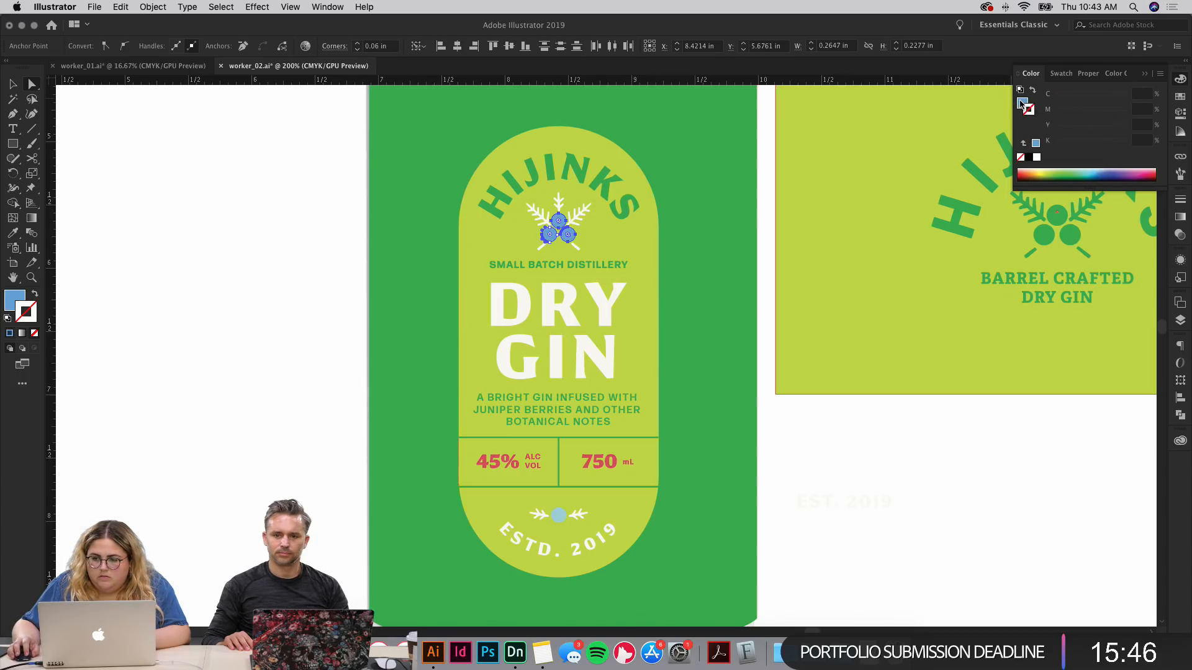
pyautogui.doubleClick(1021, 103)
pyautogui.click(198, 202)
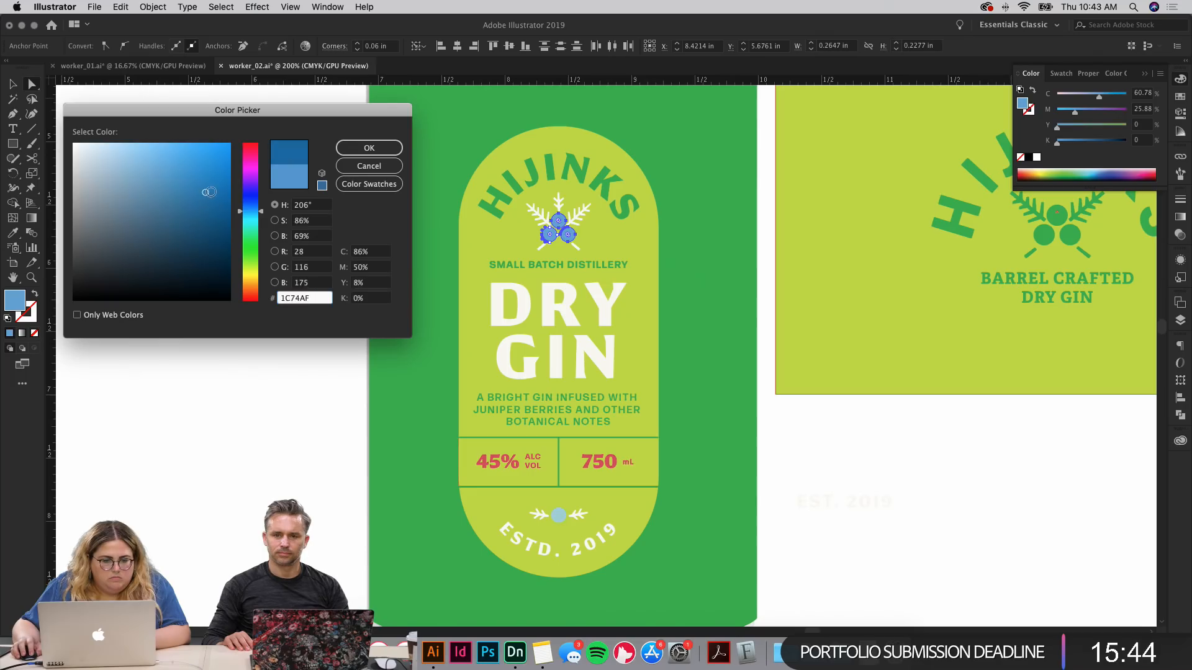
pyautogui.moveTo(263, 215); pyautogui.dragTo(219, 166)
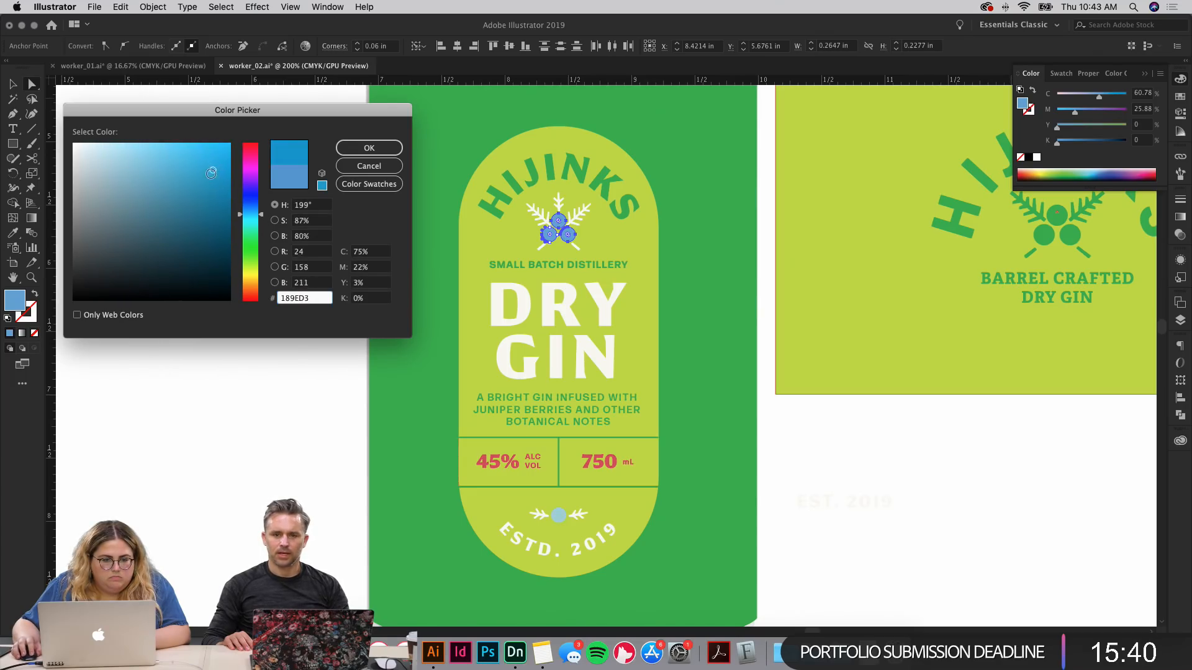
pyautogui.click(369, 148)
pyautogui.click(306, 215)
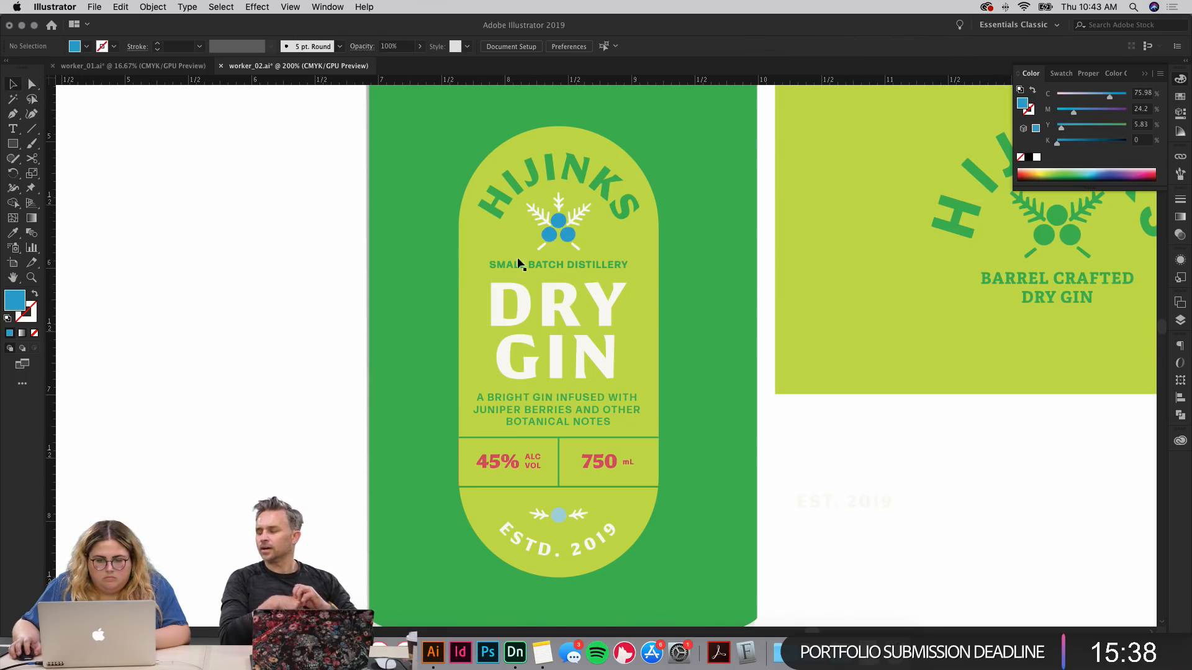
# Step: Match the single berry above ESTD. 2019 to the bright blue of the three upper berries
pyautogui.press('a')
pyautogui.click(559, 515)
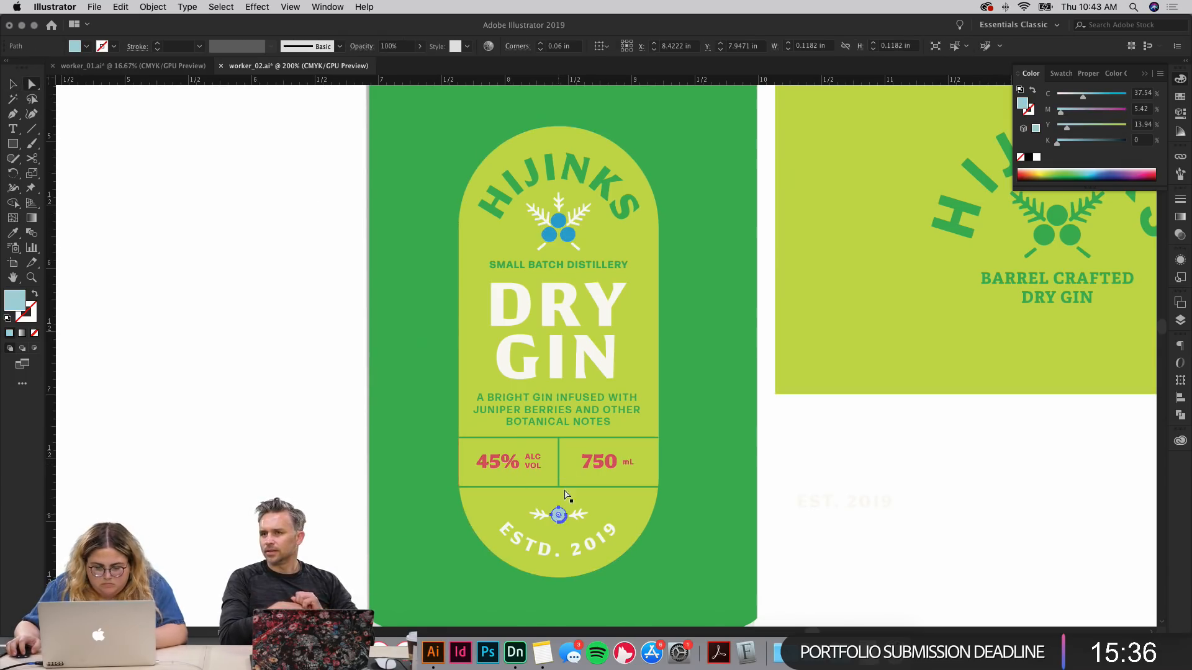
pyautogui.press('i')
pyautogui.click(558, 221)
pyautogui.press('v')
pyautogui.click(265, 296)
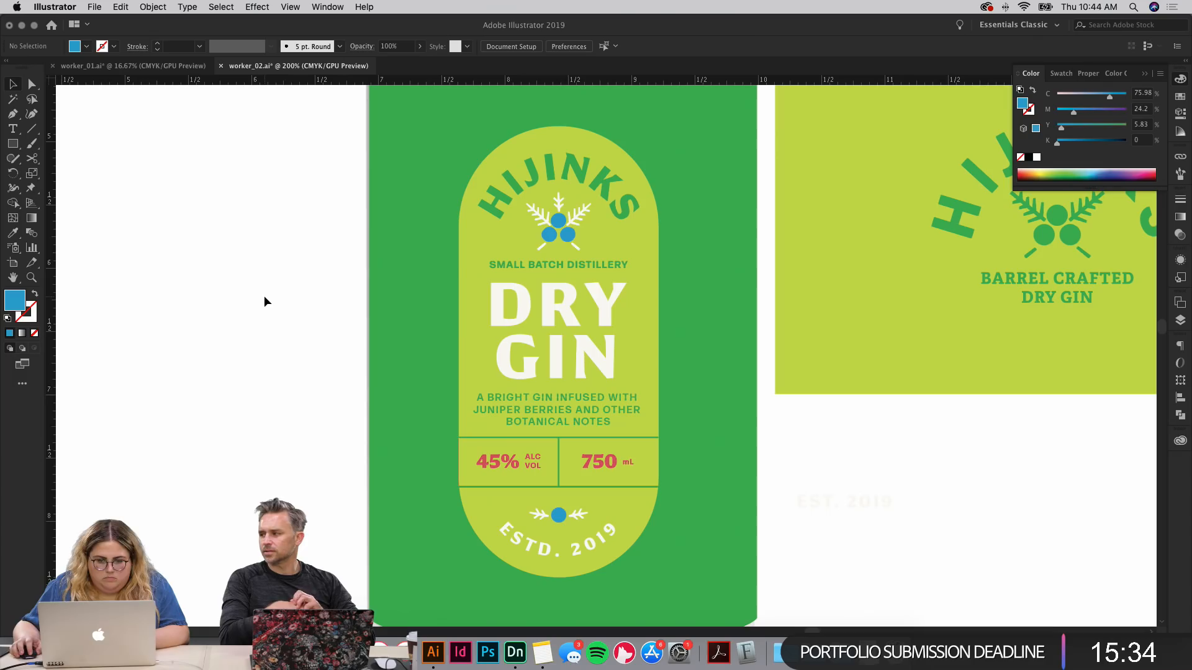
# Step: Recolour the 45% ALC VOL text and the number 750 in the off-white of the DRY GIN lettering
pyautogui.doubleClick(504, 459)
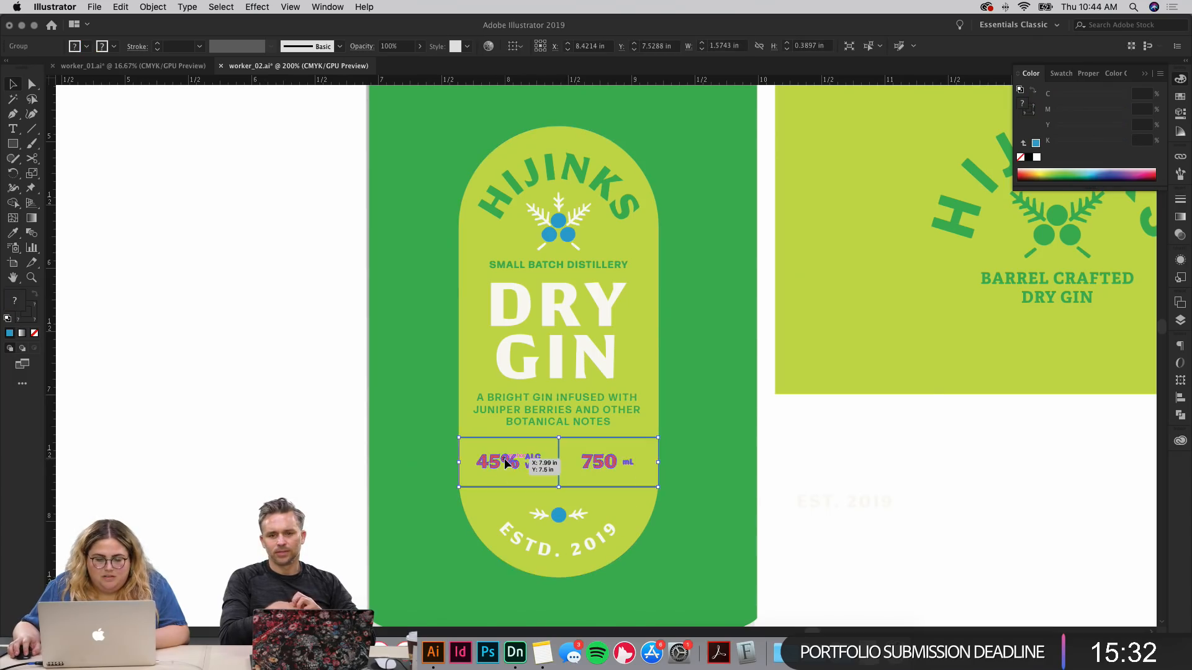
pyautogui.keyDown('shift'); pyautogui.click(588, 464); pyautogui.keyUp('shift')
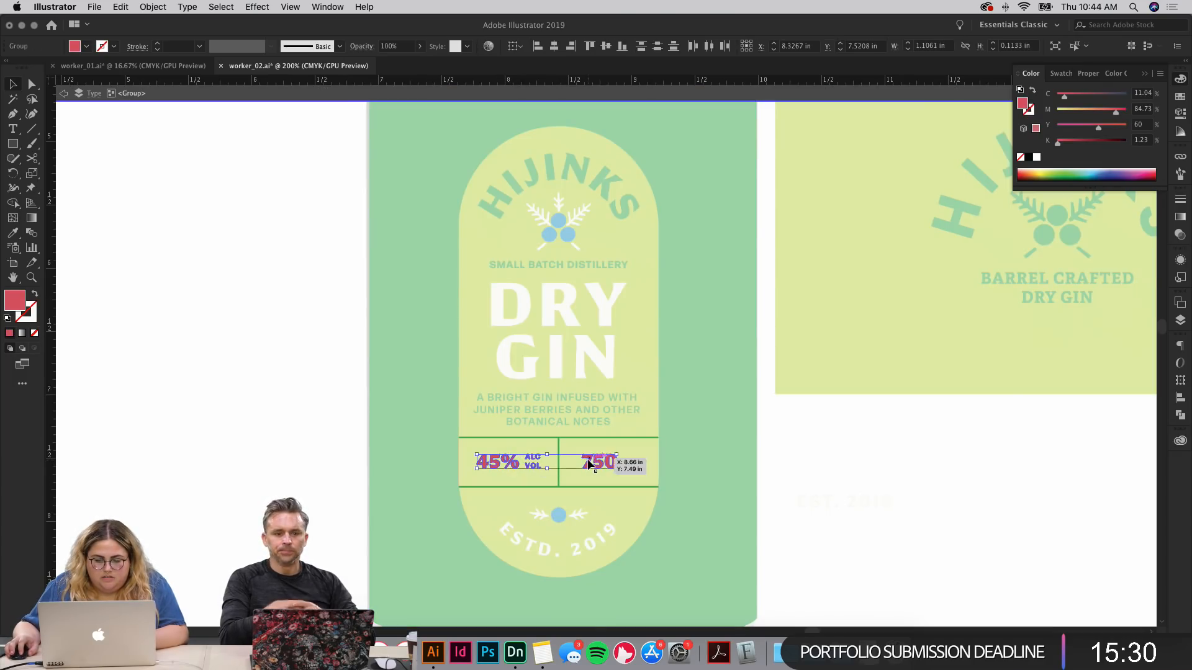
pyautogui.press('Escape')
pyautogui.press('i')
pyautogui.click(846, 457)
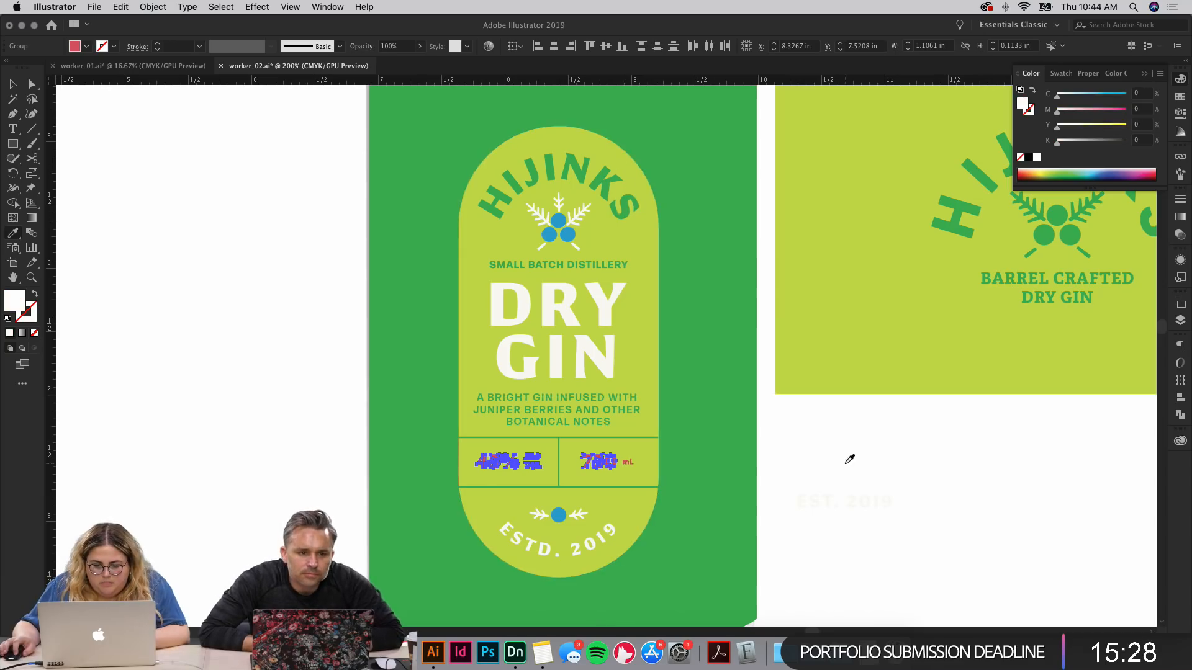
pyautogui.click(607, 315)
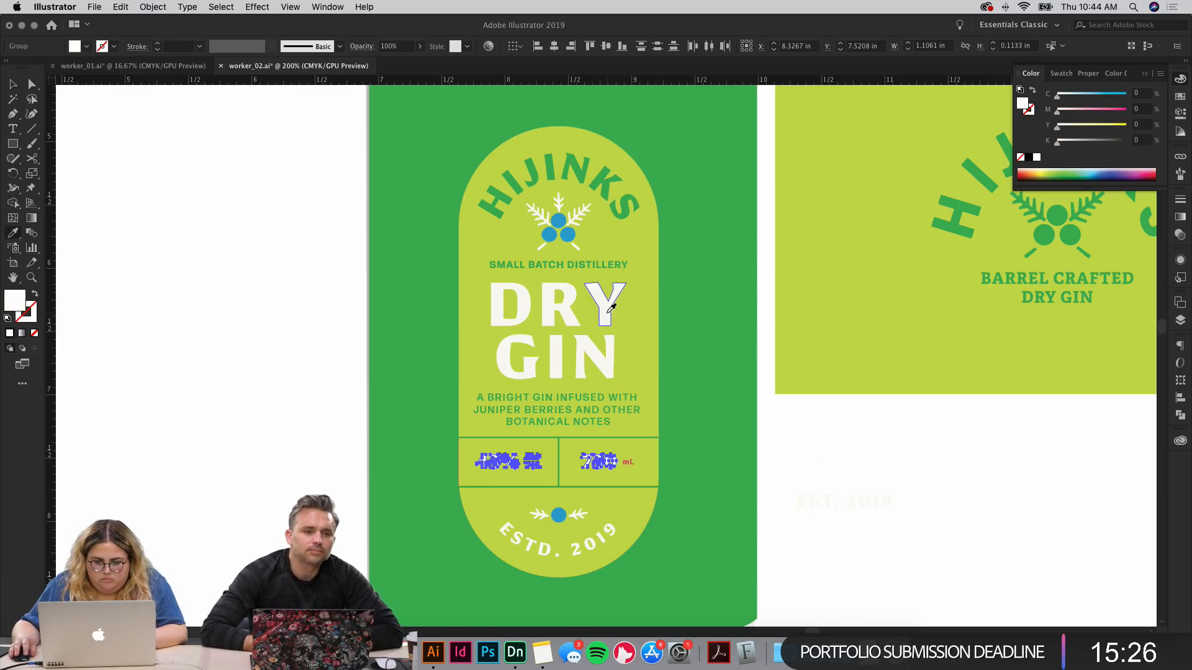
pyautogui.press('v')
pyautogui.click(907, 516)
# Step: Match the small mL text beside 750 to the off-white of the DRY GIN lettering
pyautogui.doubleClick(631, 463)
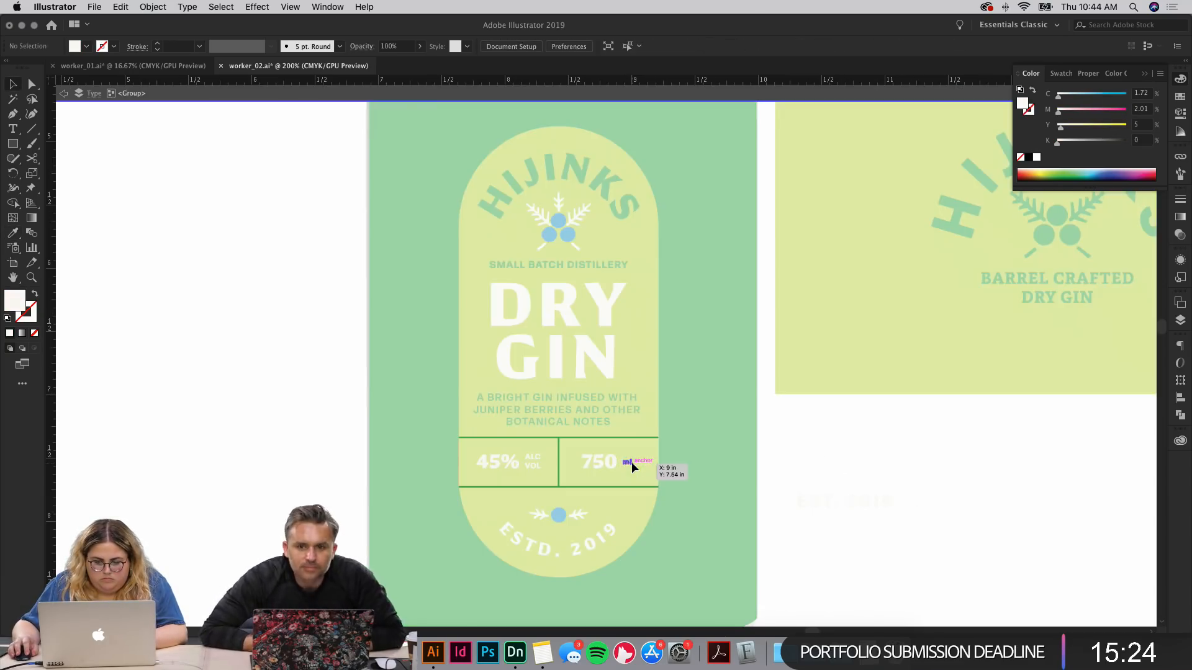
pyautogui.click(632, 463)
pyautogui.press('i')
pyautogui.click(607, 342)
pyautogui.press('v')
pyautogui.click(860, 501)
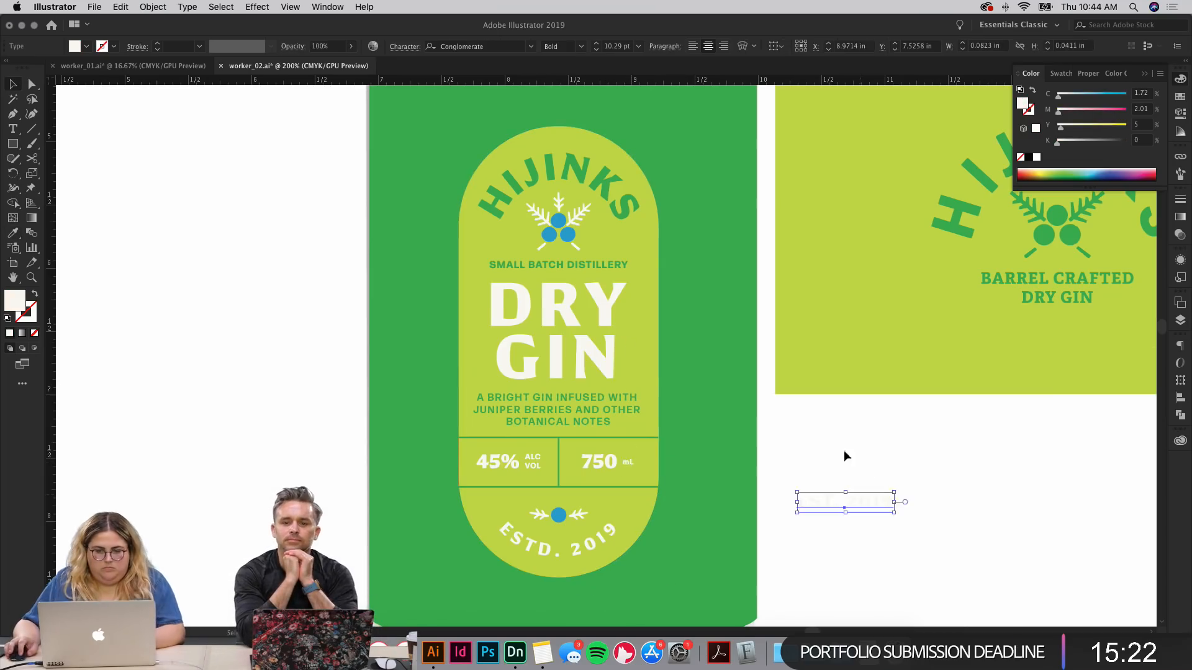
# Step: Unlock all locked artwork and move the green logo reference off the artboard, beside the red bottle's artboard
pyautogui.moveTo(887, 495); pyautogui.dragTo(740, 451)
pyautogui.press('alt+super+2')
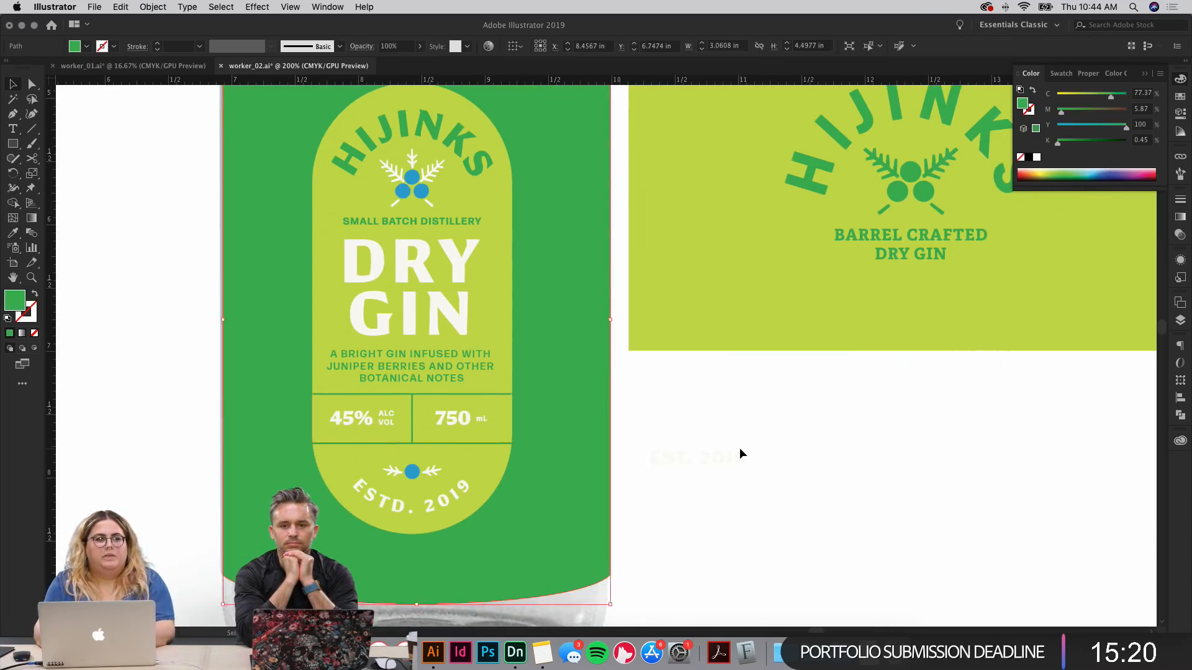
pyautogui.press('super+minus')
pyautogui.press('super+minus')
pyautogui.press('super+minus')
pyautogui.press('super+minus')
pyautogui.click(743, 455)
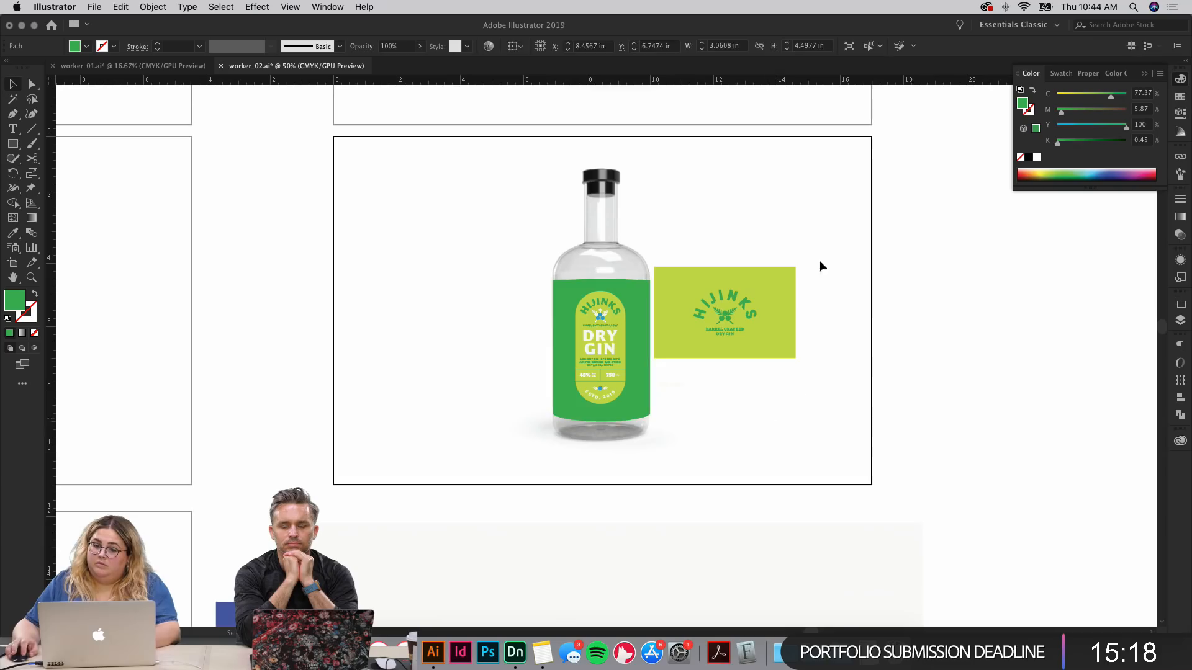
pyautogui.moveTo(819, 209); pyautogui.dragTo(806, 257)
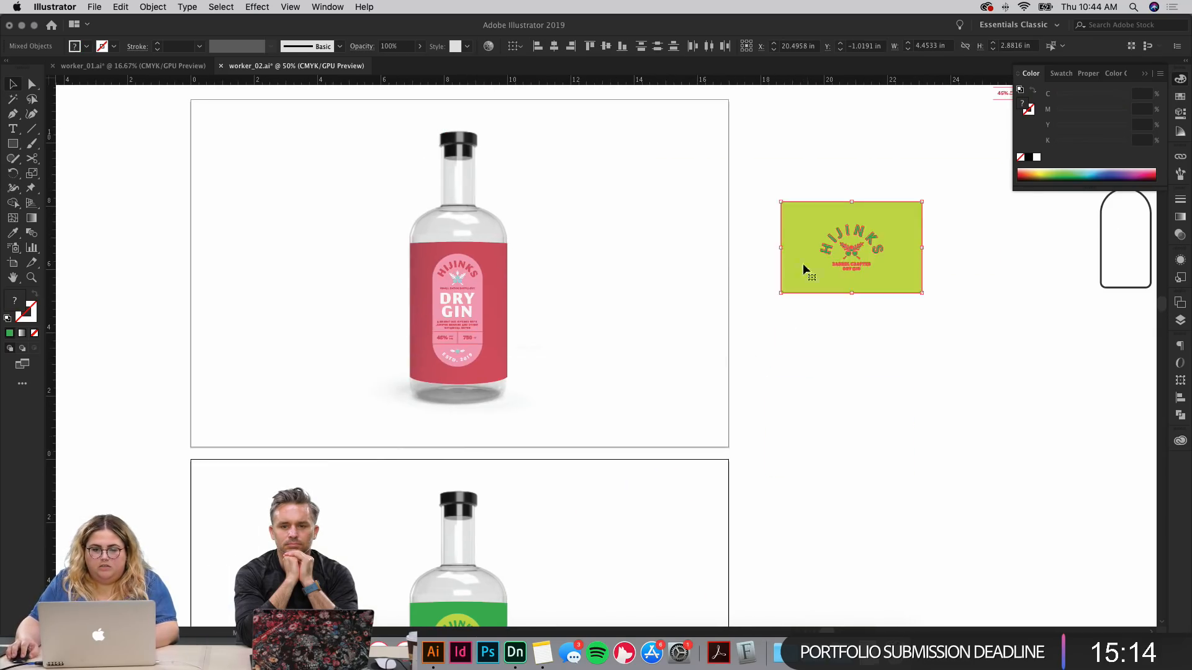
# Step: Review the red and green bottle variations and the hand-drawn bottle sketches below the green bottle's artboard
pyautogui.click(489, 222)
pyautogui.hscroll(-3, 589, 347)
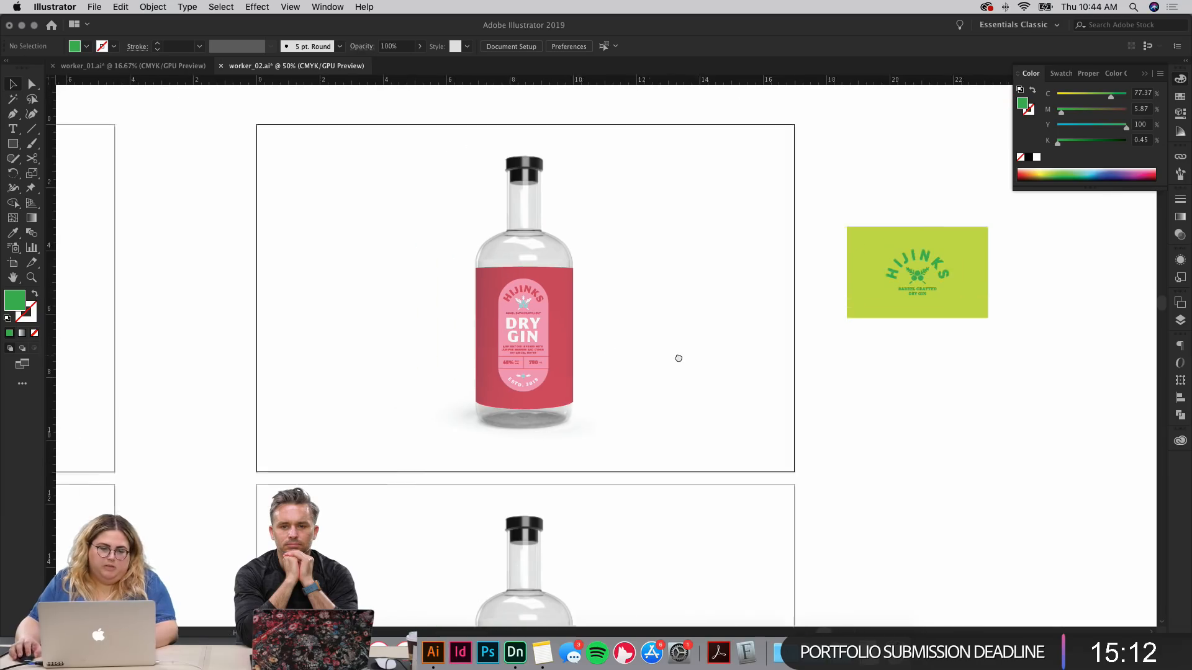
pyautogui.click(595, 364)
pyautogui.click(720, 455)
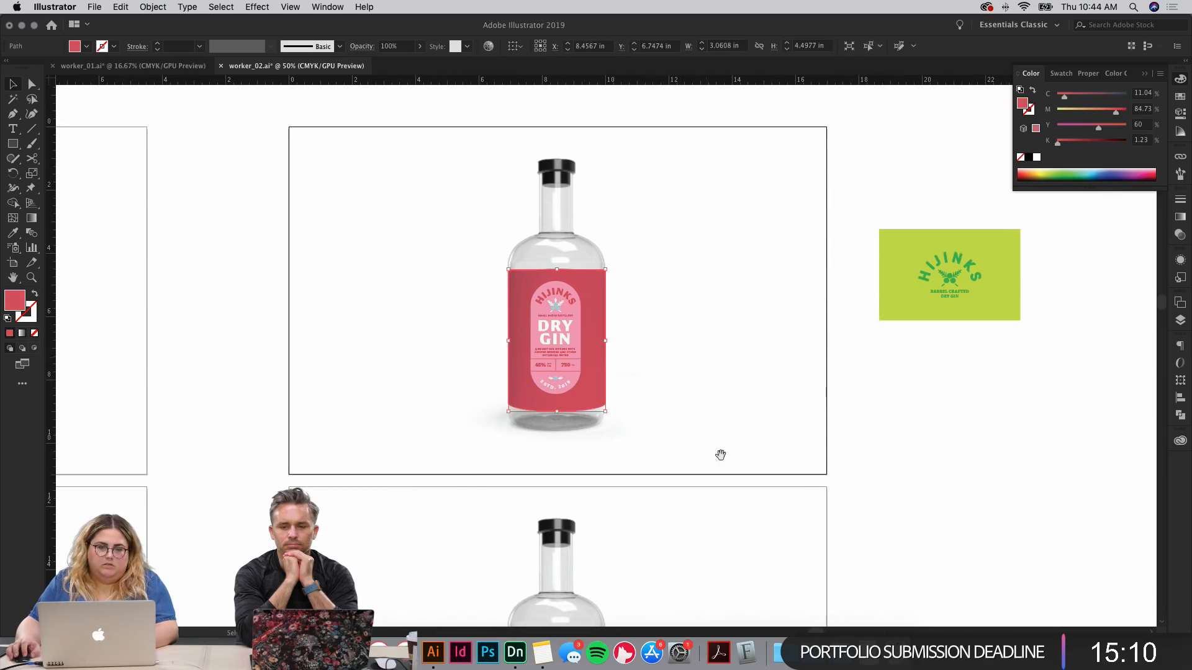
pyautogui.moveTo(720, 458); pyautogui.dragTo(838, 218)
pyautogui.scroll(-4, 745, 235)
pyautogui.hscroll(2, 745, 234)
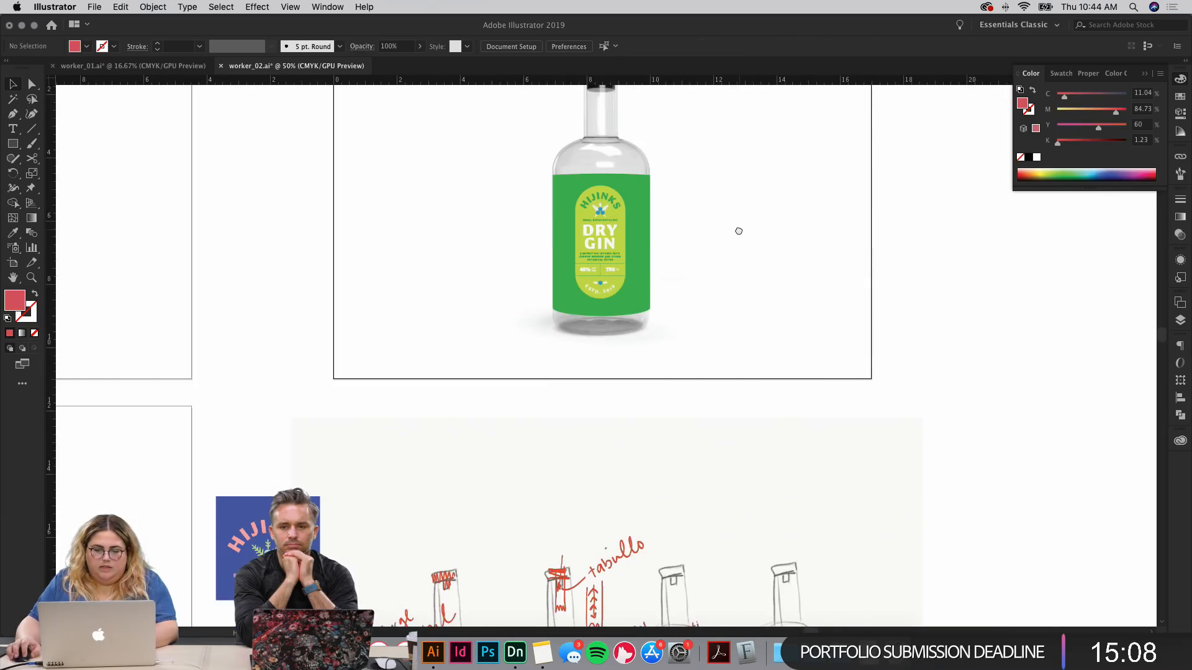
pyautogui.scroll(-5, 665, 232)
pyautogui.hscroll(-1, 665, 232)
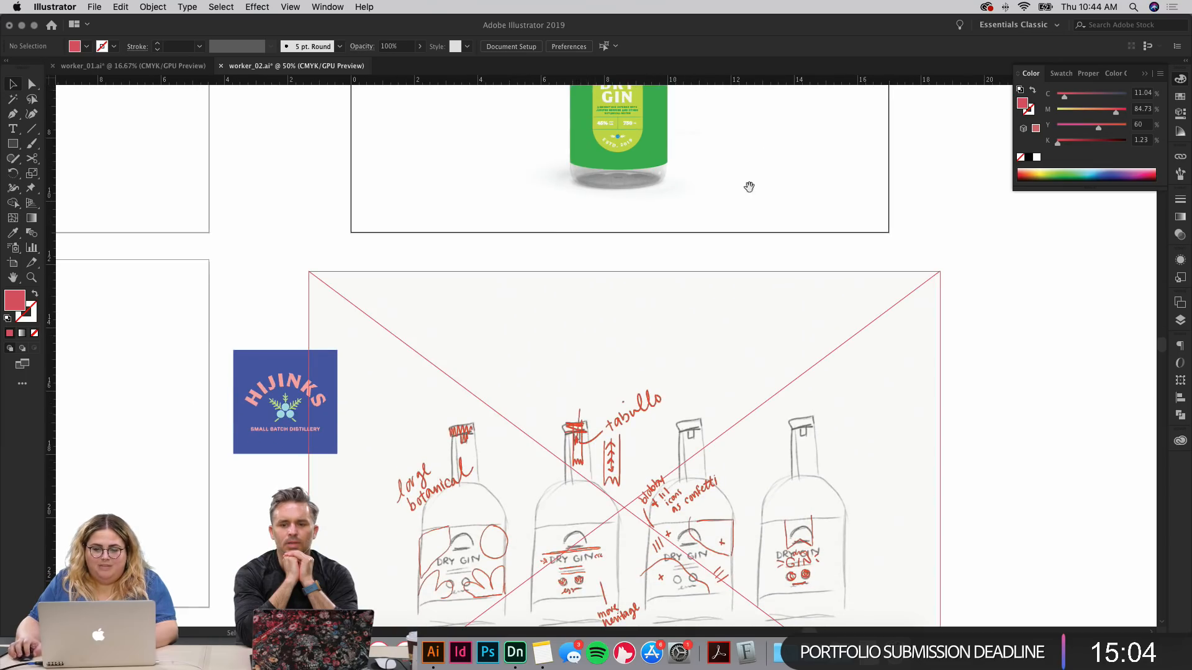
pyautogui.scroll(6, 749, 187)
pyautogui.hscroll(1, 749, 187)
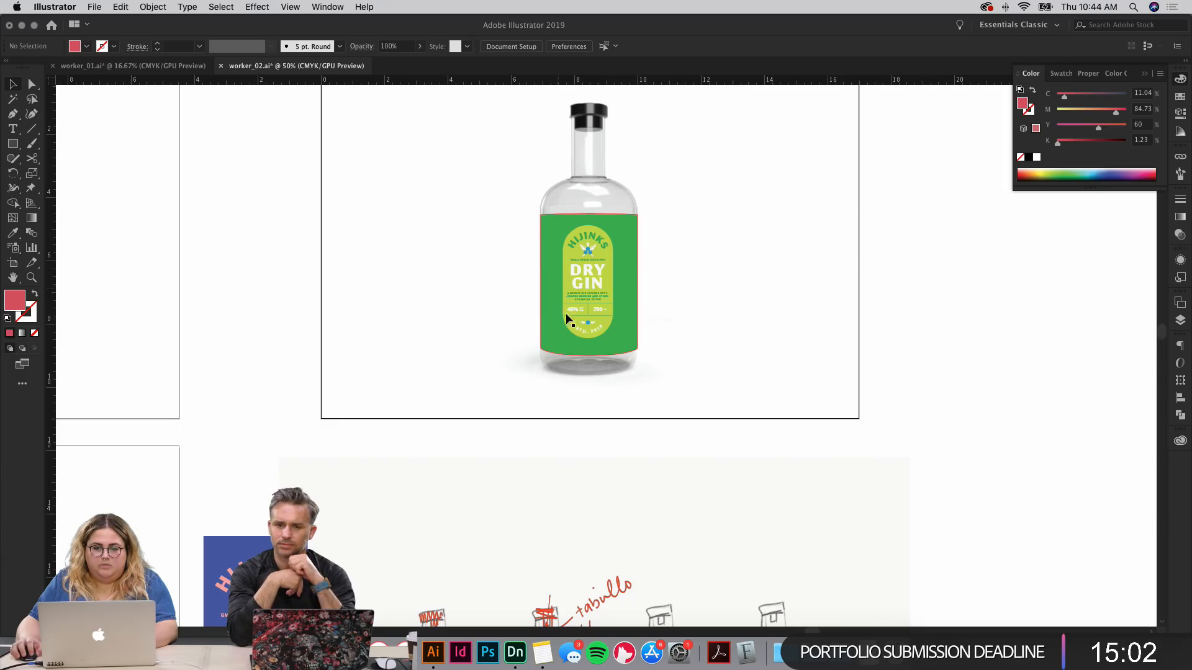
pyautogui.scroll(-8, 736, 269)
pyautogui.scroll(7, 730, 427)
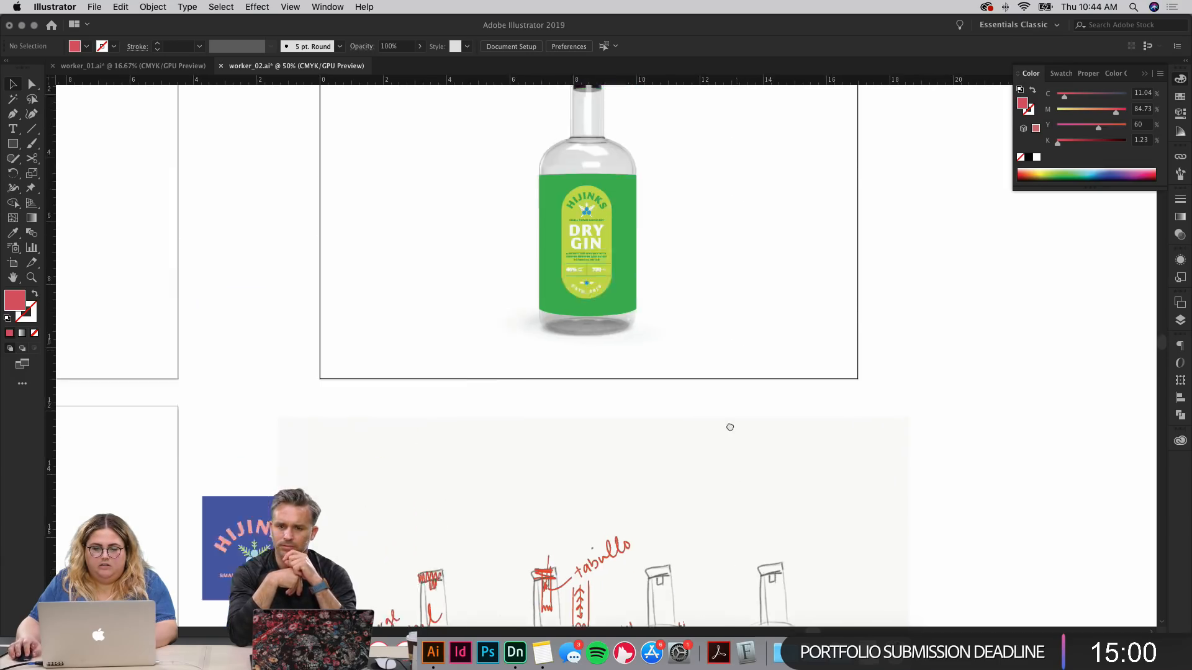
# Step: Fill the shape covering the green bottle's cap with the lime green of the label's central panel
pyautogui.moveTo(730, 427); pyautogui.dragTo(721, 503)
pyautogui.press('super+equal')
pyautogui.press('super+equal')
pyautogui.press('super+equal')
pyautogui.press('super+equal')
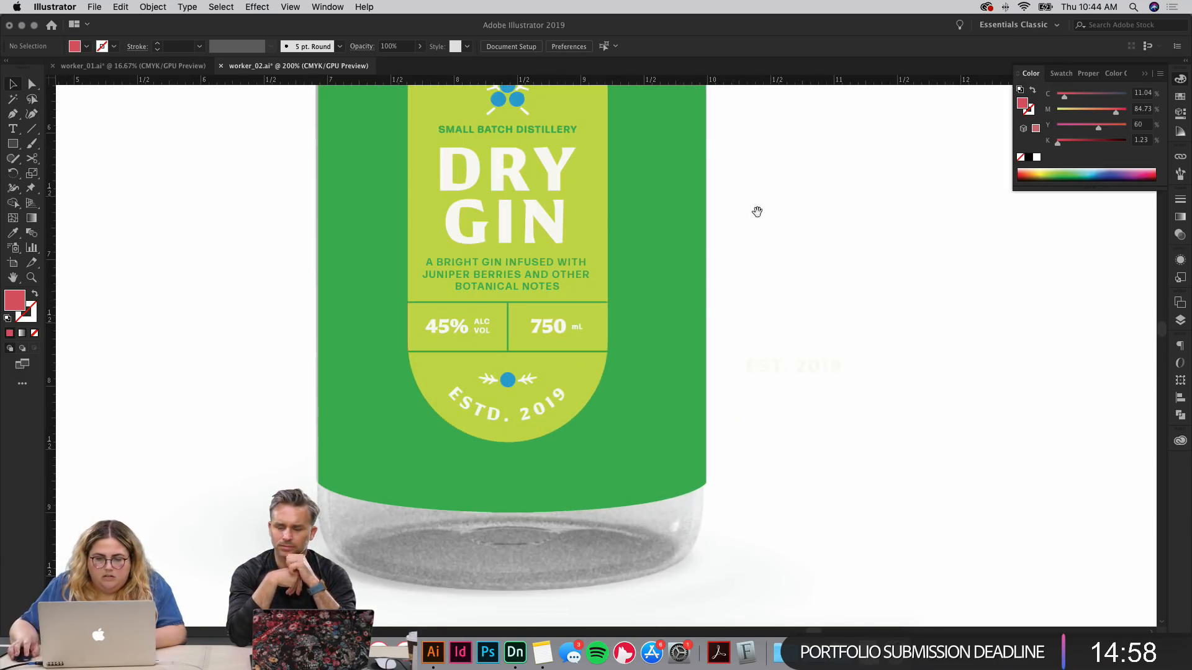
pyautogui.scroll(15, 758, 212)
pyautogui.hscroll(-2, 757, 212)
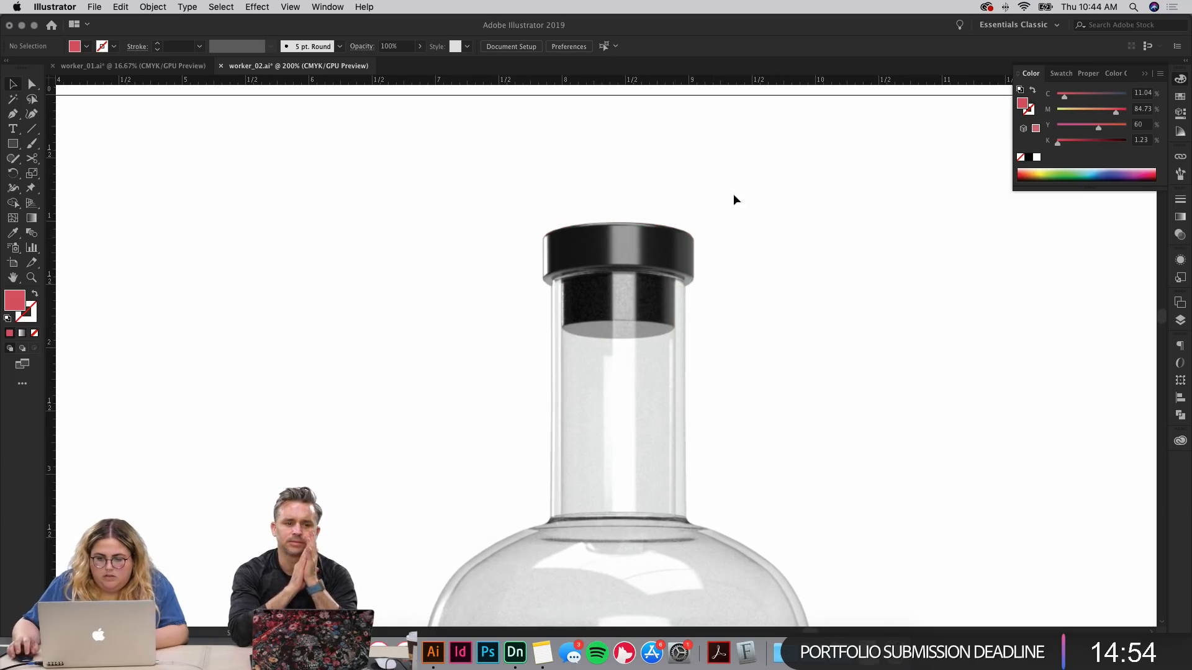
pyautogui.click(628, 285)
pyautogui.press('i')
pyautogui.press('super+minus')
pyautogui.press('super+minus')
pyautogui.moveTo(763, 412); pyautogui.dragTo(736, 299)
pyautogui.click(594, 462)
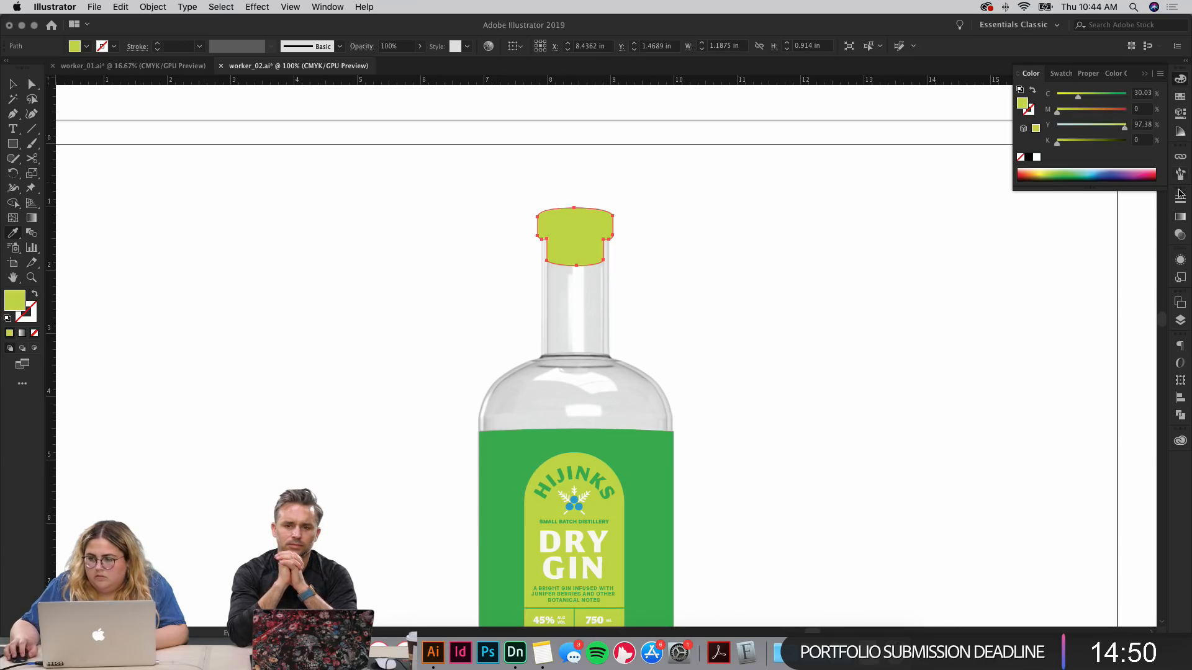
# Step: Set the blending mode of the lime cap shape to Color
pyautogui.click(1179, 235)
pyautogui.click(1051, 212)
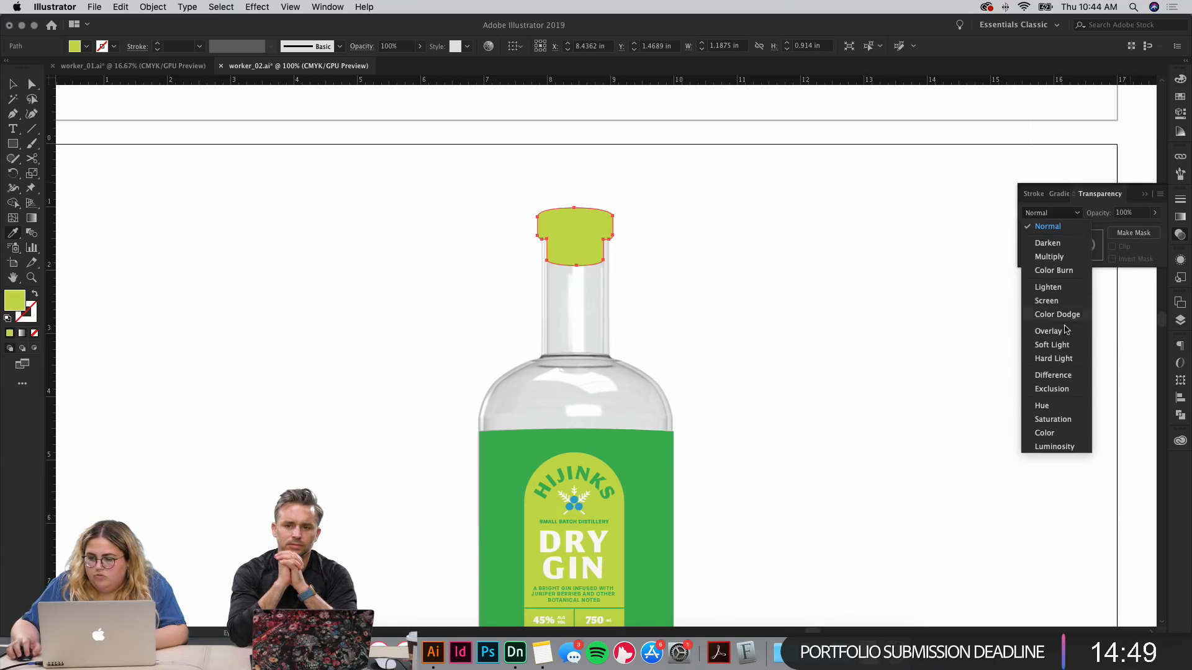
pyautogui.click(1047, 433)
pyautogui.click(851, 407)
pyautogui.scroll(-3, 865, 248)
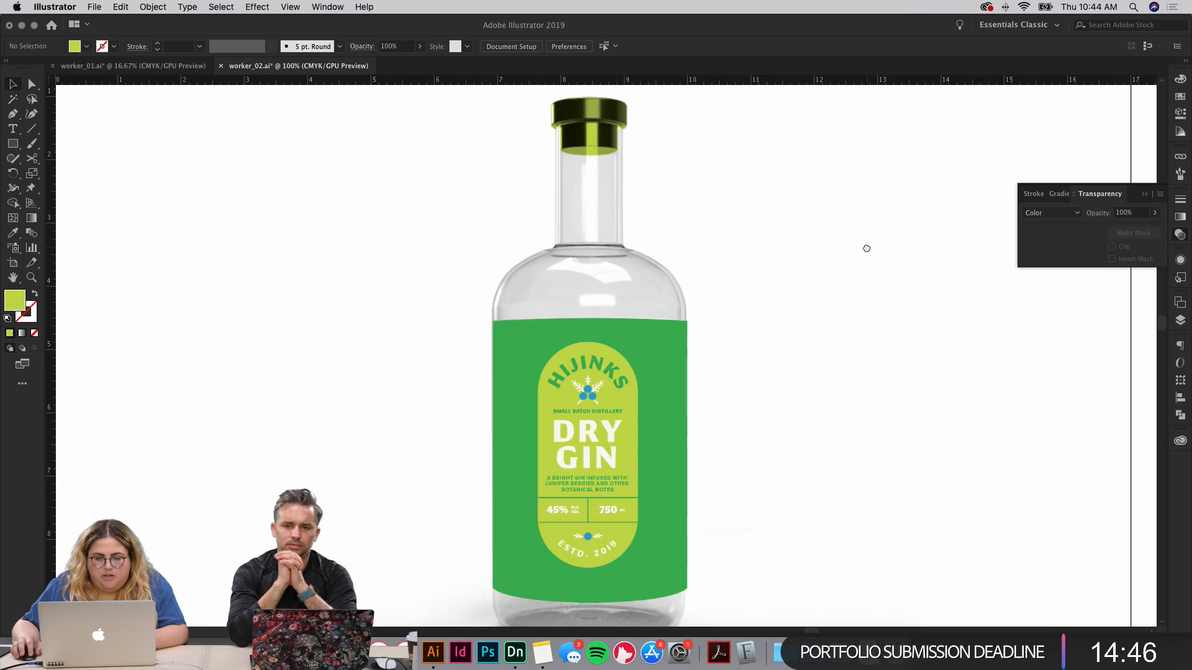
# Step: Lock the cap colour shape and the Label layer, and make the Illustrtion layer active
pyautogui.moveTo(671, 171); pyautogui.dragTo(594, 226)
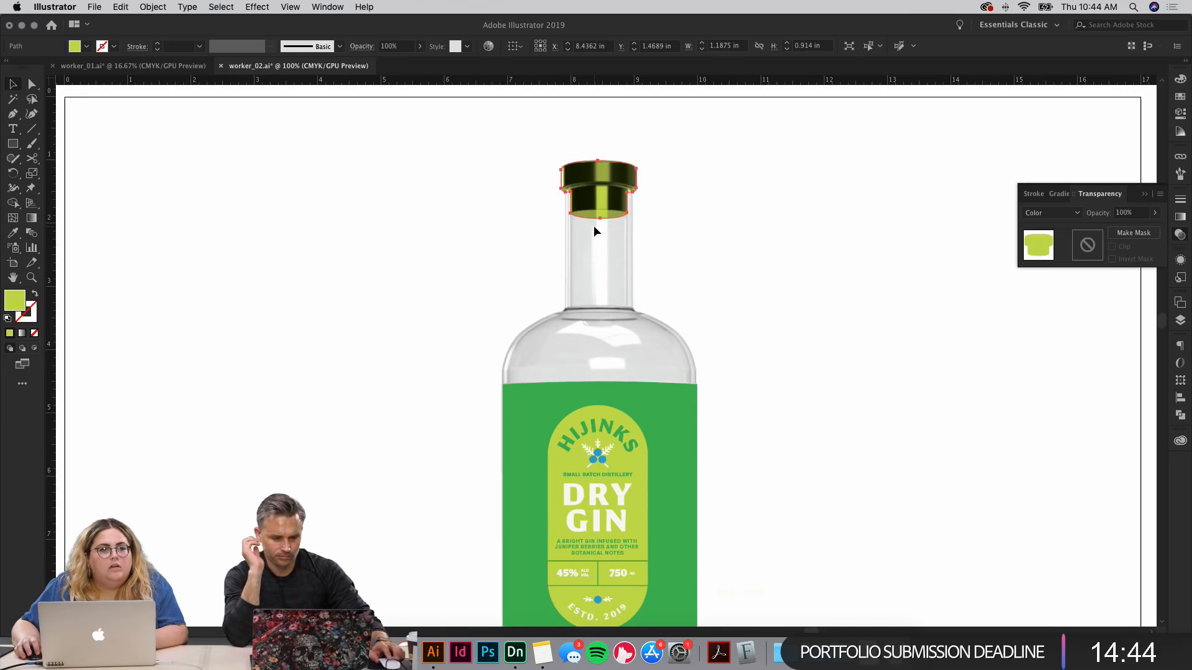
pyautogui.press('super+2')
pyautogui.scroll(-3, 862, 241)
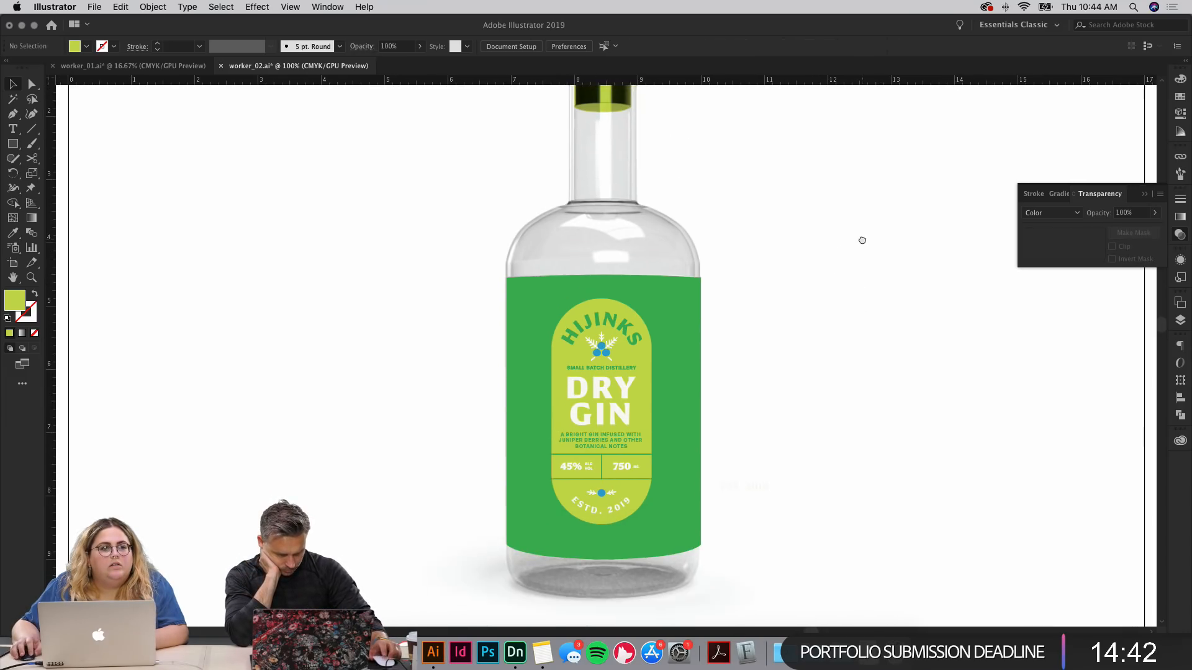
pyautogui.click(1178, 323)
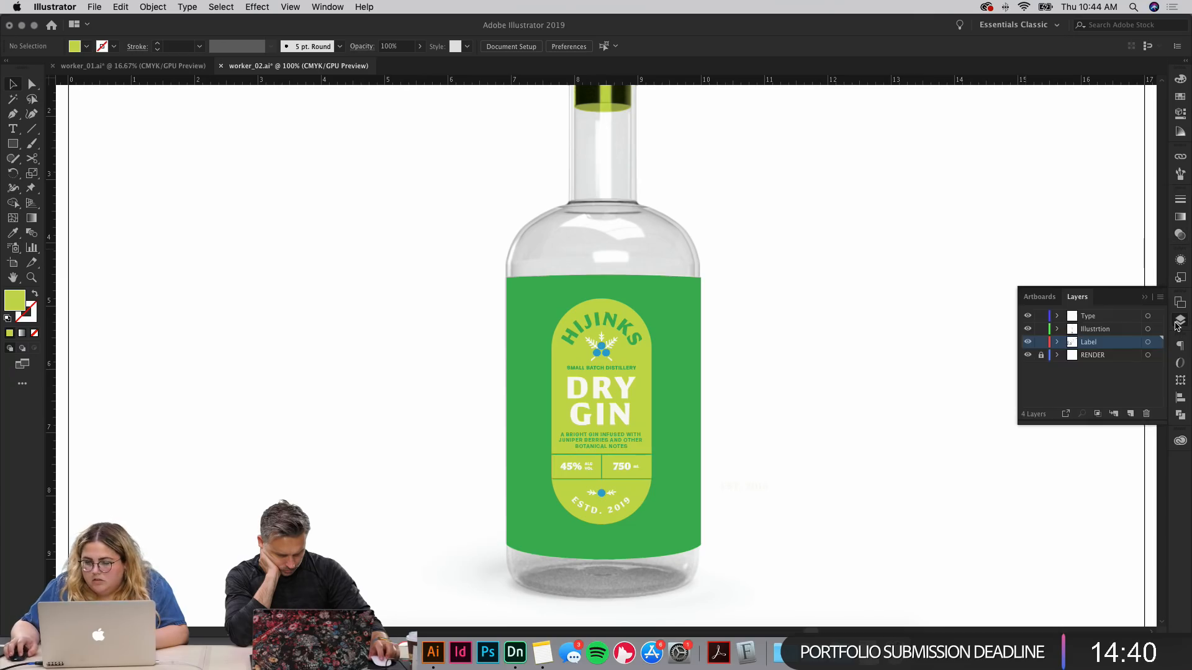
pyautogui.click(1094, 331)
# Step: Draw a lime green vertical strip about 0.44 by 1.91 in from the cap's top edge down the bottle neck
pyautogui.scroll(3, 676, 289)
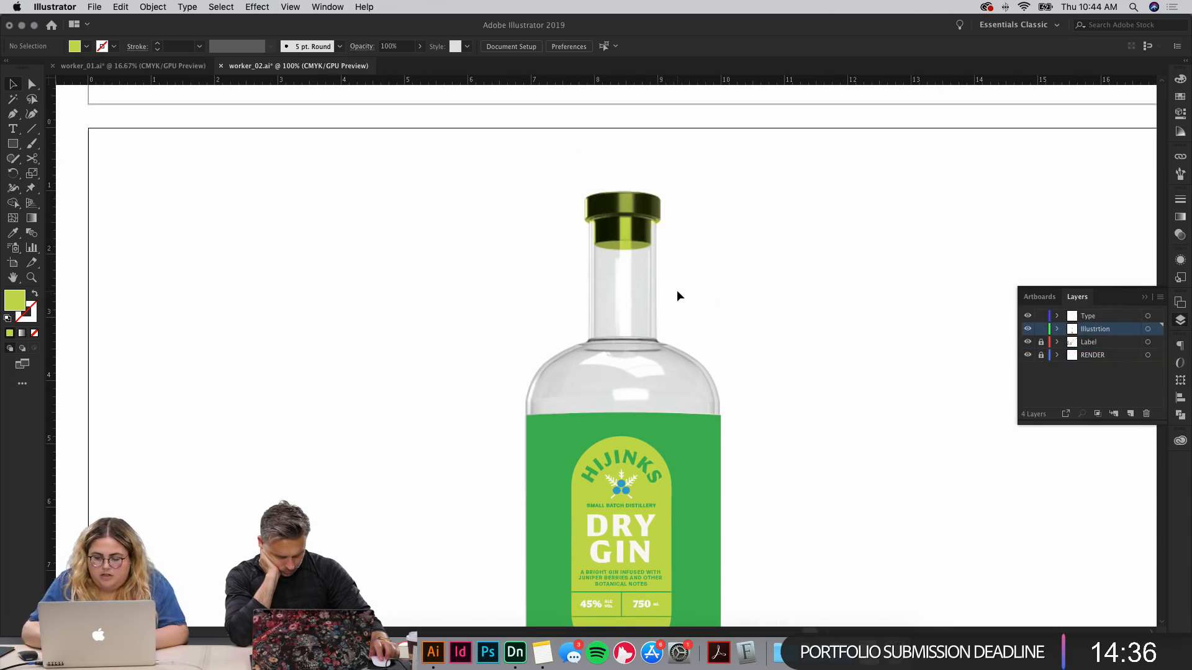
pyautogui.press('super+equal')
pyautogui.moveTo(672, 208); pyautogui.dragTo(647, 406)
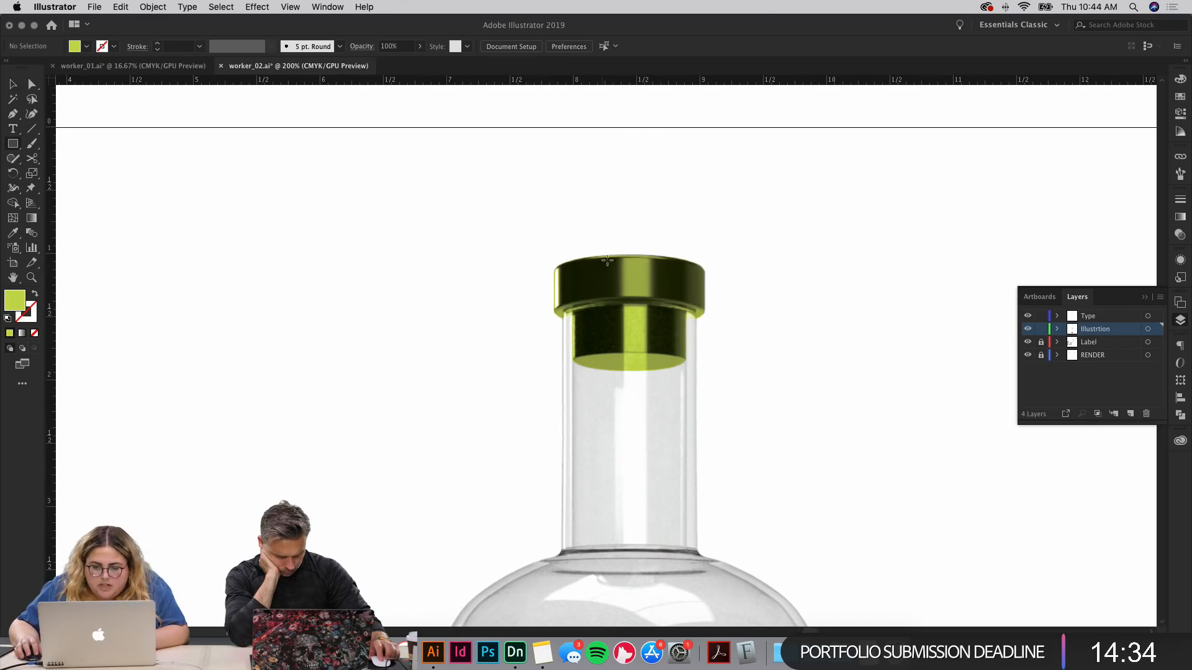
pyautogui.moveTo(603, 254); pyautogui.dragTo(658, 496)
pyautogui.press('v')
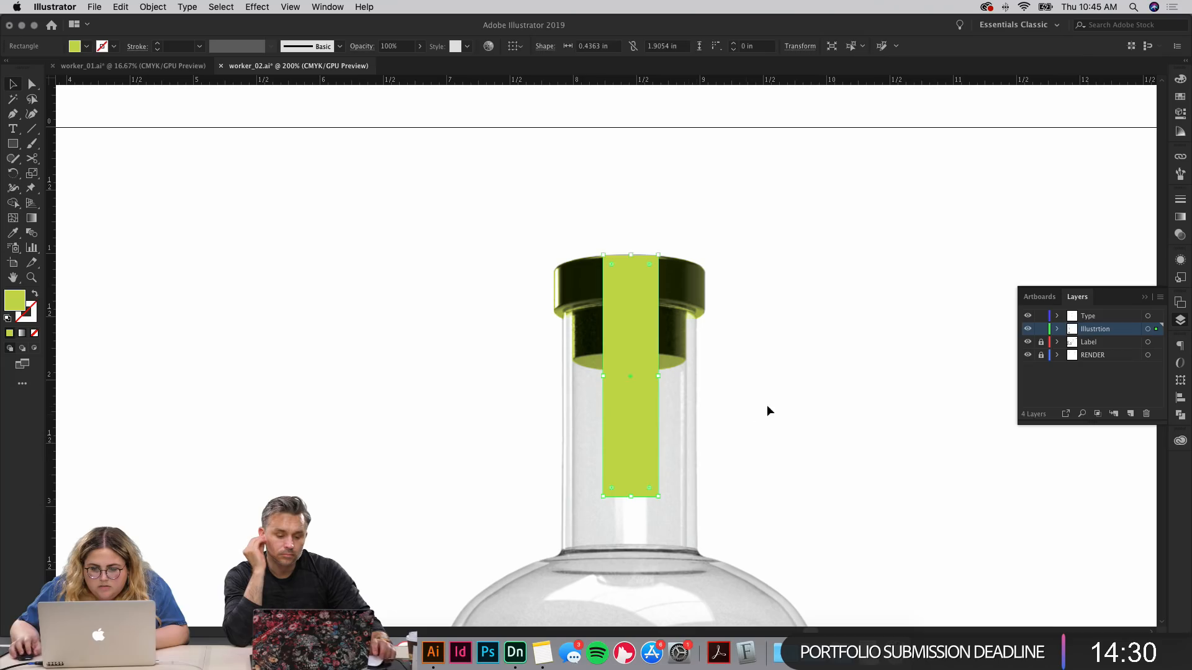
# Step: Raise the top edge of the lime strip slightly above the cap's top edge
pyautogui.press('a')
pyautogui.click(628, 256)
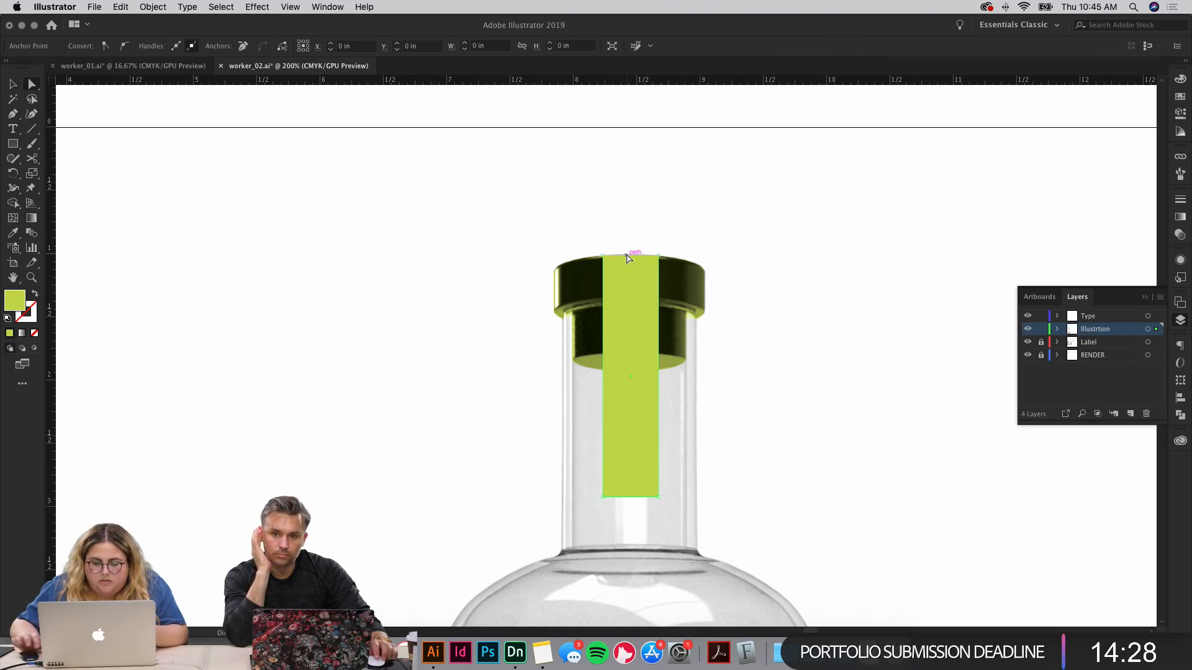
pyautogui.click(812, 354)
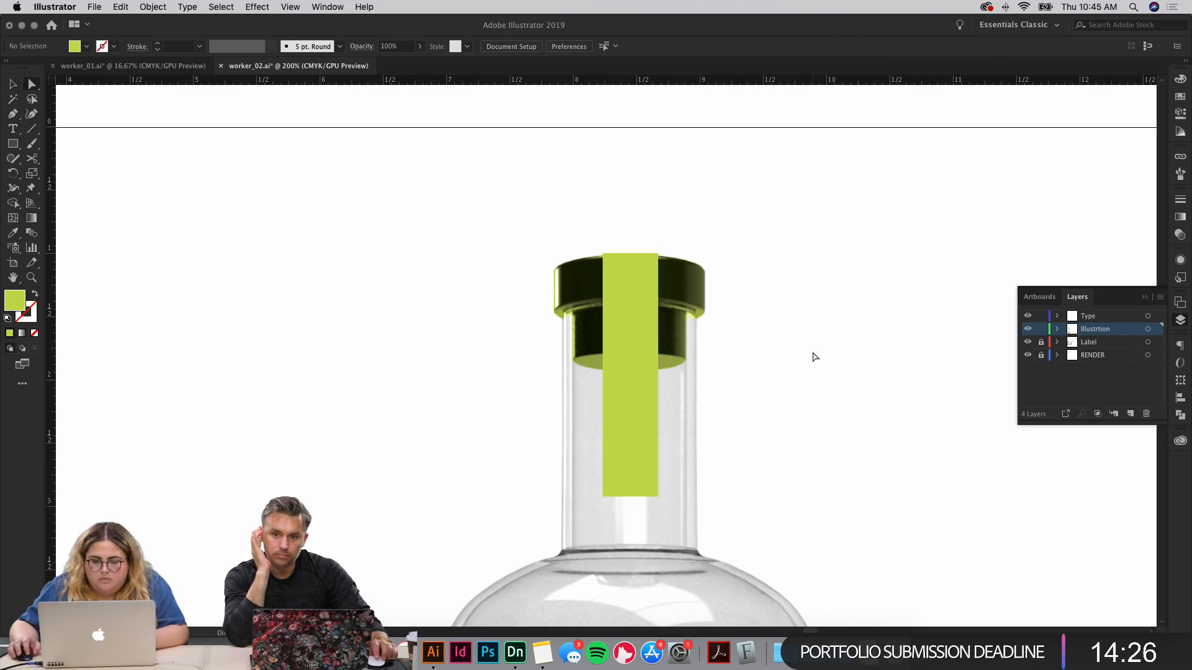
# Step: Copy the three berries with their two branches from the label and paste them beside the bottle neck
pyautogui.moveTo(815, 433); pyautogui.dragTo(814, 367)
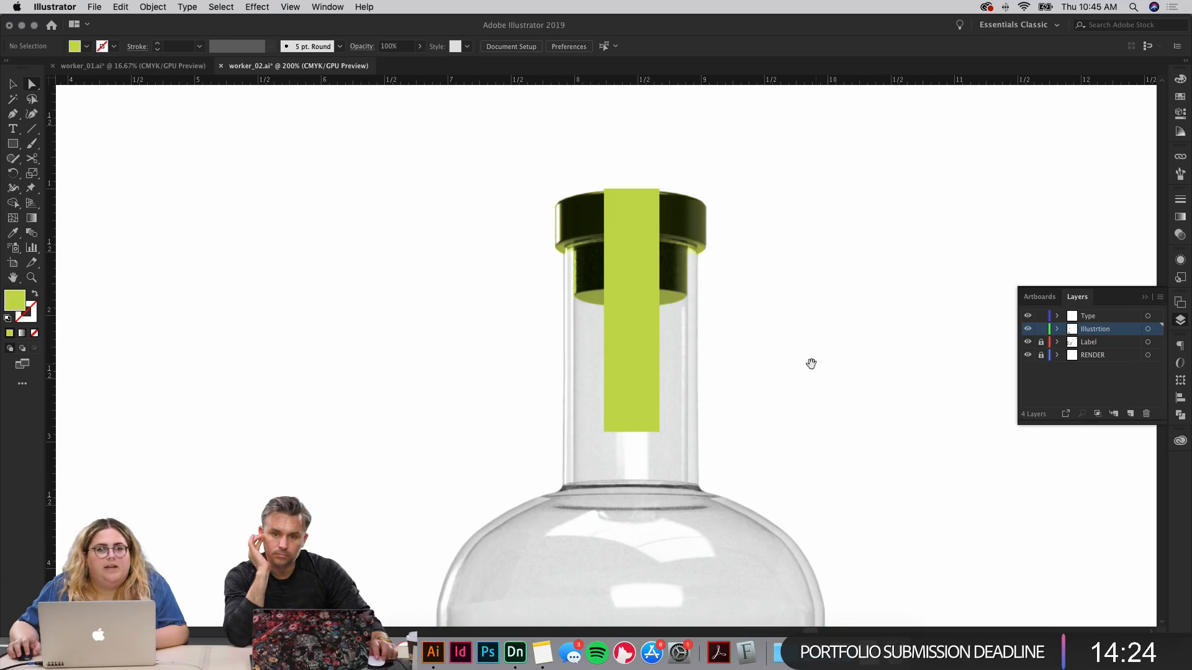
pyautogui.scroll(-10, 802, 445)
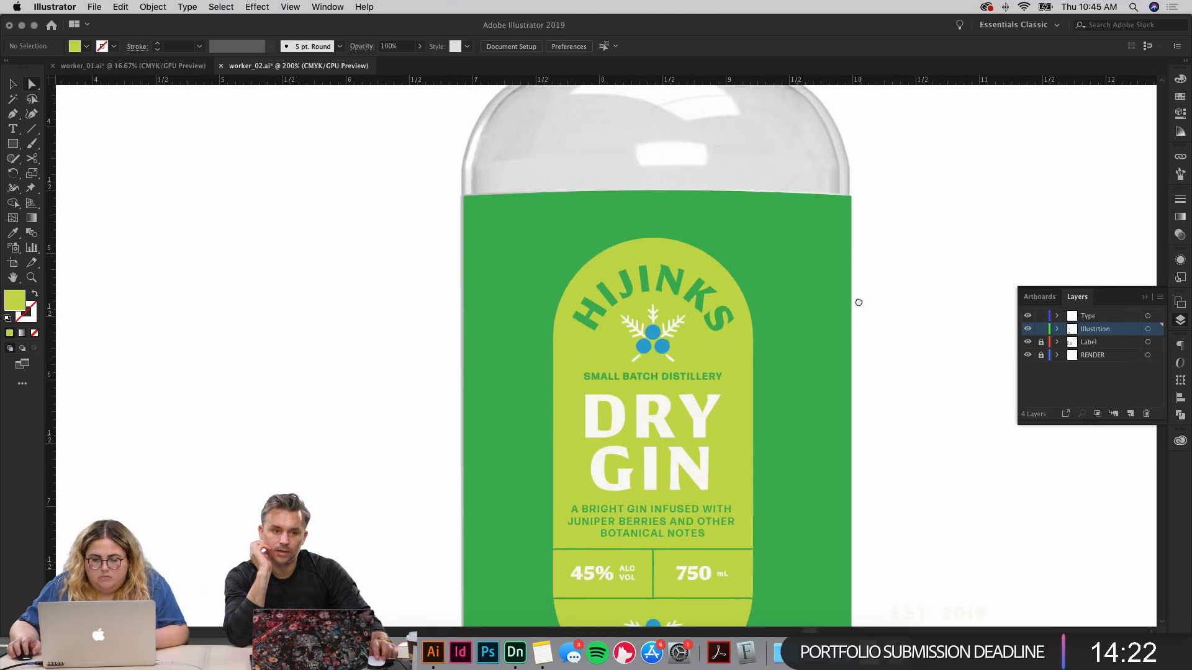
pyautogui.press('v')
pyautogui.click(670, 293)
pyautogui.doubleClick(670, 293)
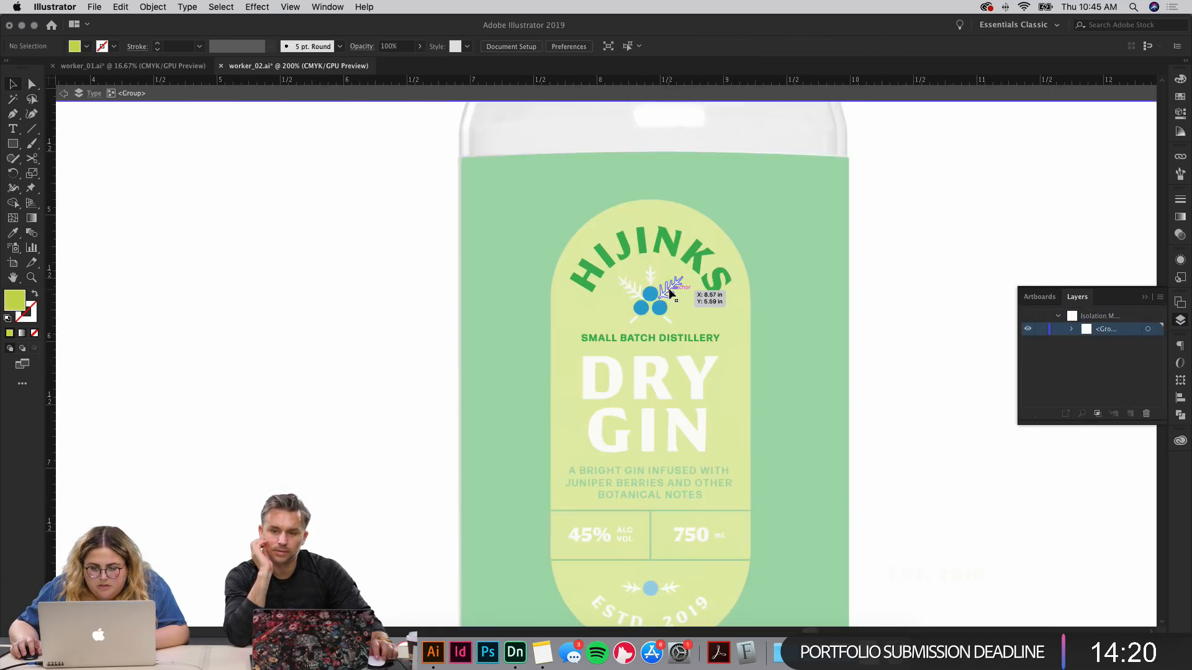
pyautogui.doubleClick(647, 295)
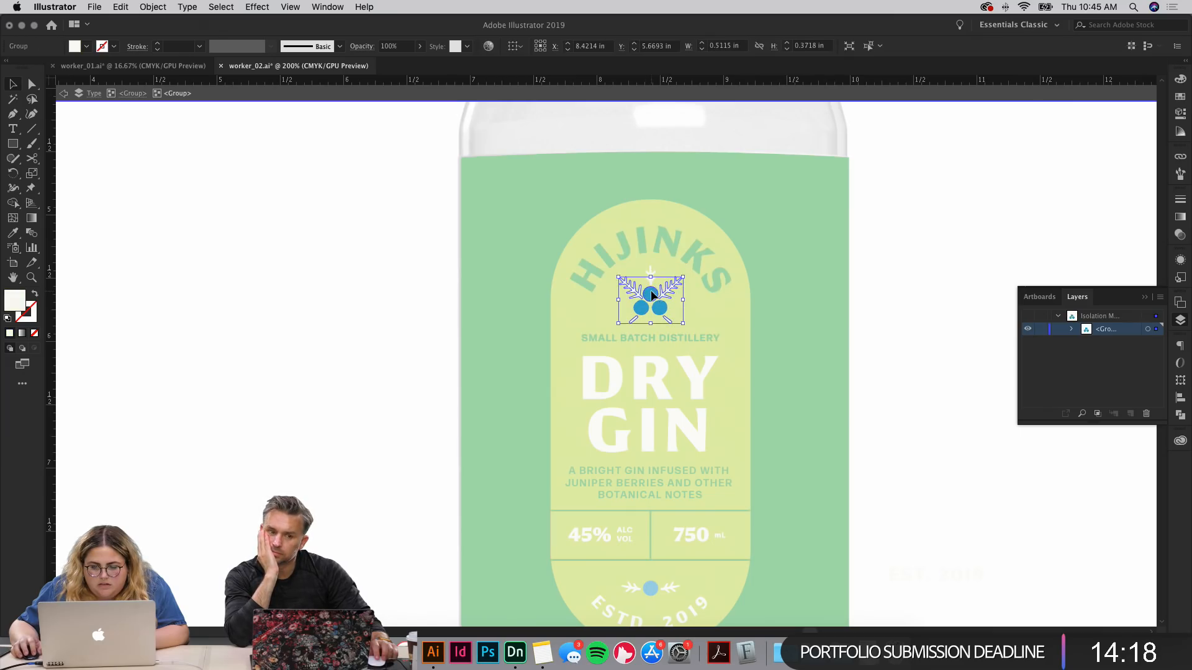
pyautogui.doubleClick(925, 192)
pyautogui.moveTo(886, 205); pyautogui.dragTo(800, 476)
pyautogui.moveTo(745, 161); pyautogui.dragTo(757, 485)
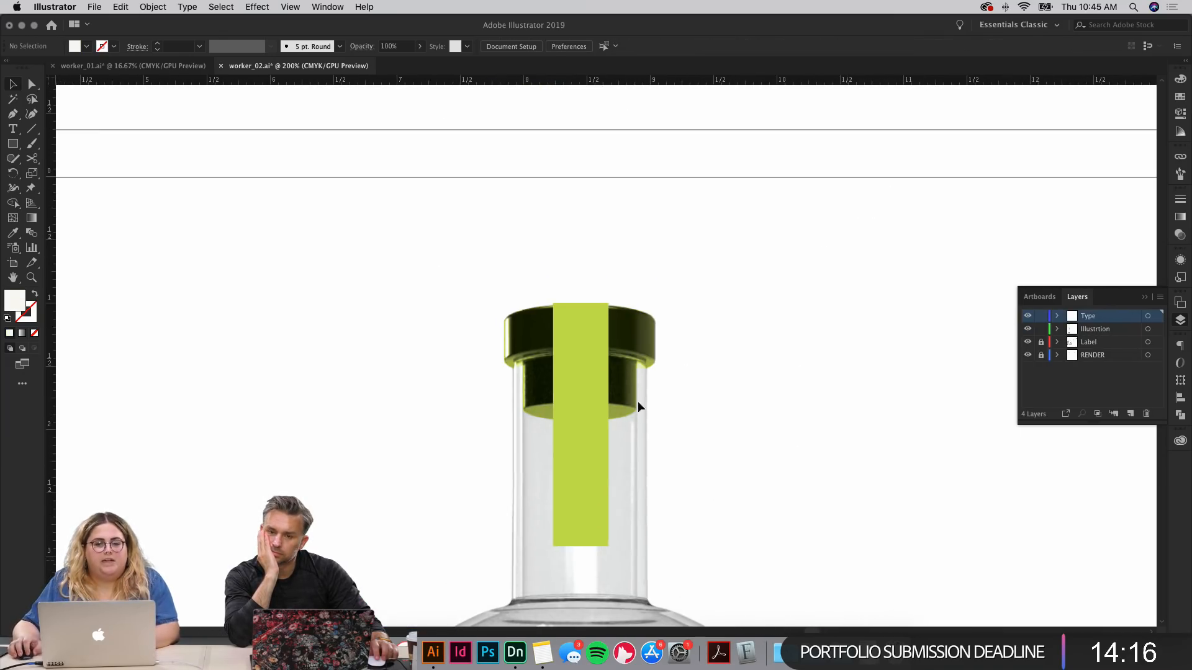
pyautogui.moveTo(781, 295); pyautogui.dragTo(732, 234)
pyautogui.press('super+v')
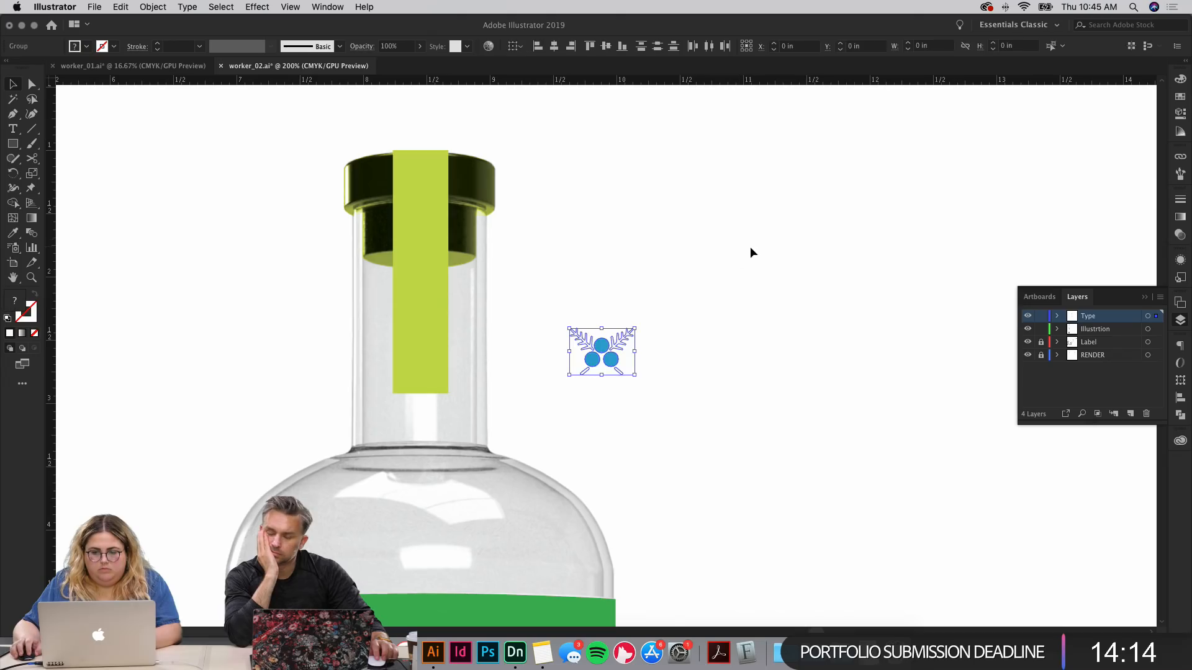
# Step: Ungroup the pasted berries and branches beside the bottle neck
pyautogui.rightClick(662, 252)
pyautogui.click(718, 343)
pyautogui.click(711, 429)
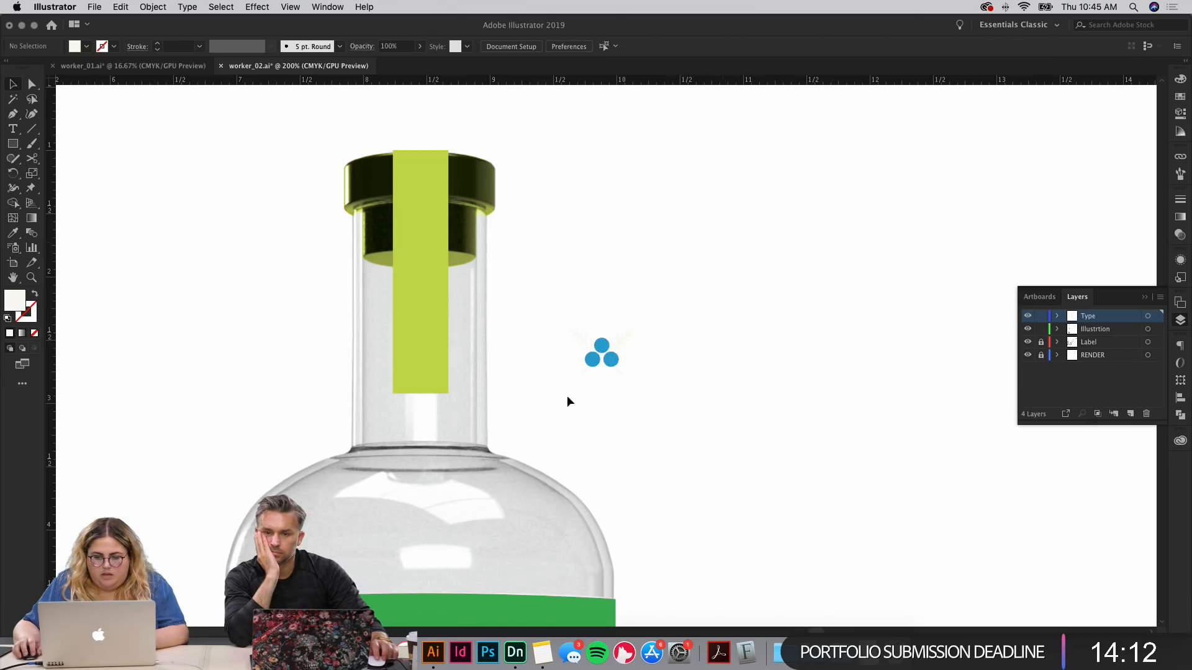
# Step: Move the pasted berries and both branches up and farther away from the bottle neck
pyautogui.moveTo(567, 396); pyautogui.dragTo(682, 248)
pyautogui.click(745, 307)
pyautogui.click(704, 226)
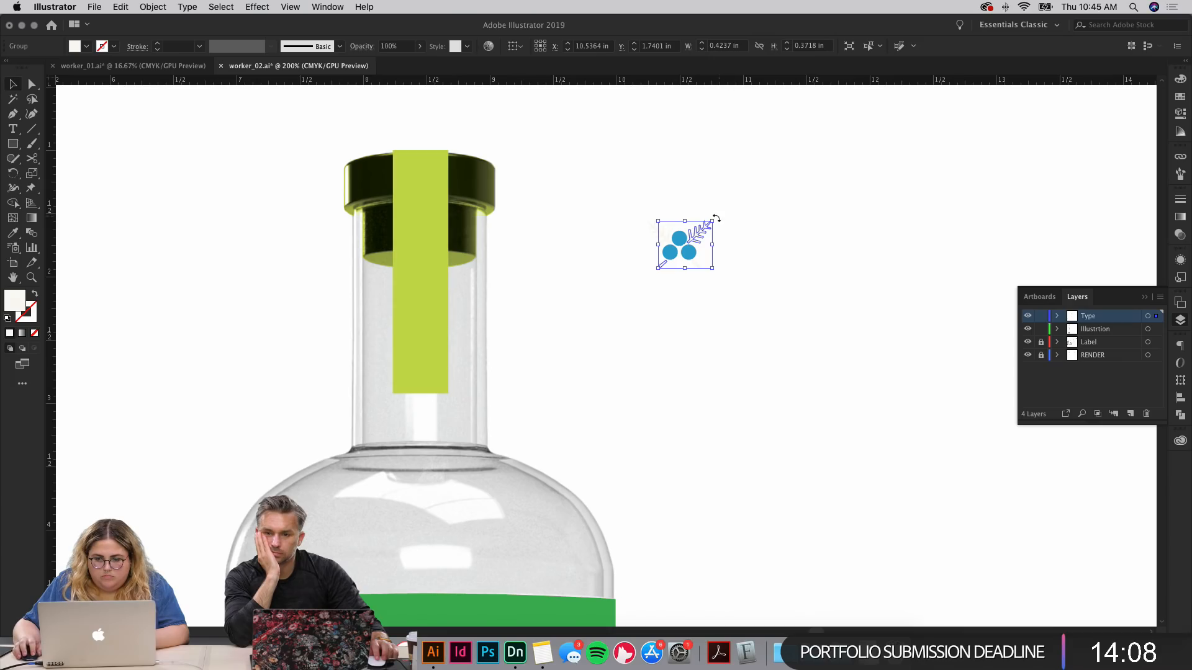
pyautogui.moveTo(704, 229); pyautogui.dragTo(683, 351)
pyautogui.press('super+z')
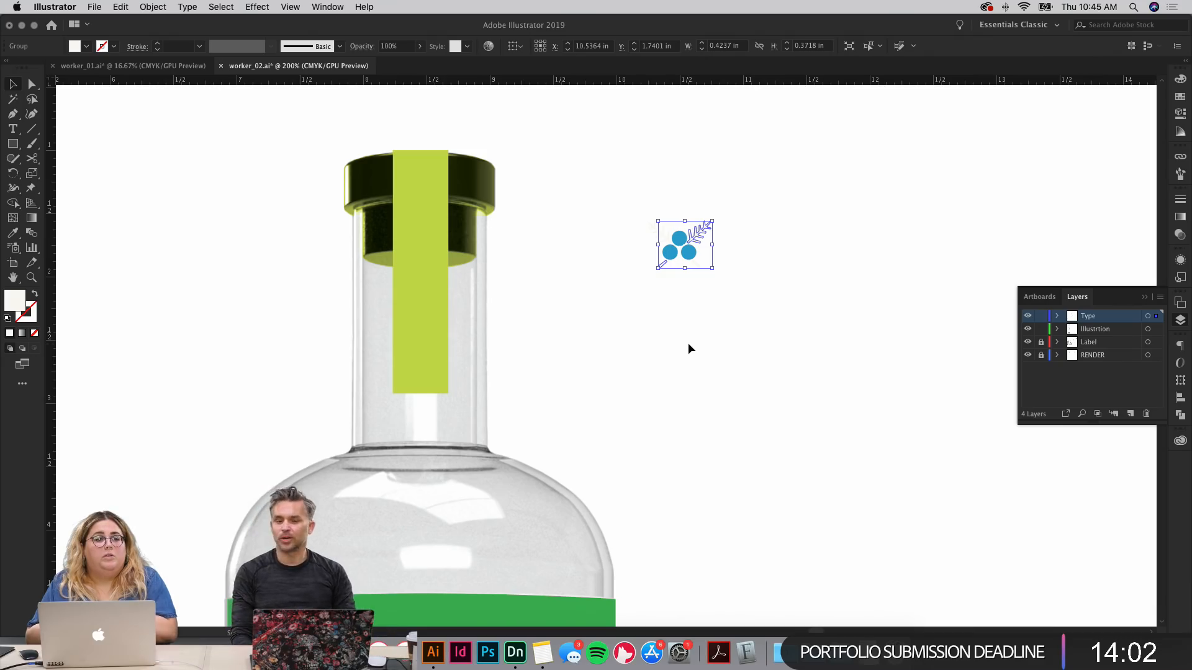
# Step: Rotate the right-leaning branch until it stands vertical with its needles at the lower end, and move it to the right of the berries
pyautogui.press('super+equal')
pyautogui.press('super+equal')
pyautogui.press('super+equal')
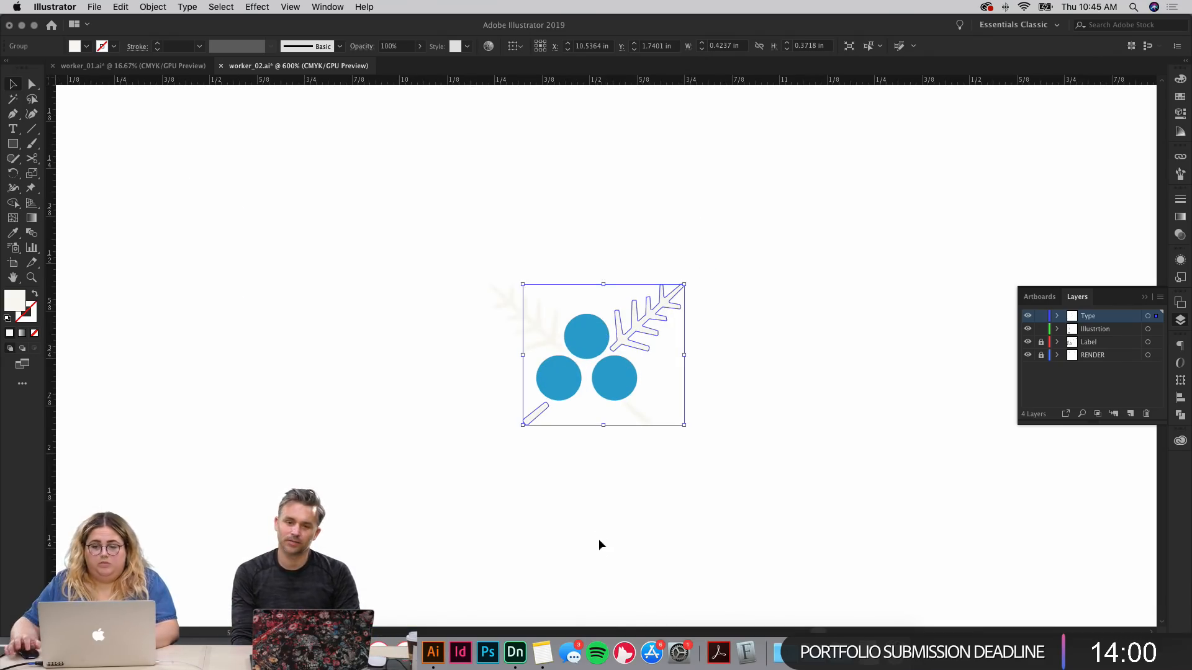
pyautogui.click(590, 325)
pyautogui.click(673, 307)
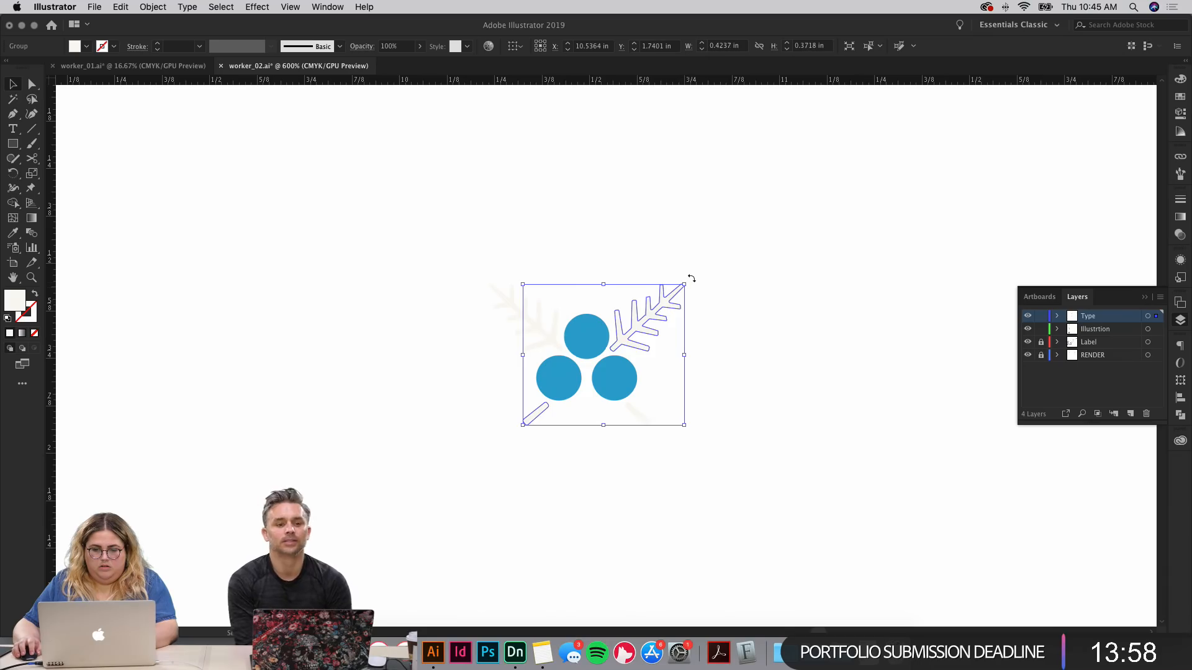
pyautogui.moveTo(691, 281); pyautogui.dragTo(602, 561)
pyautogui.moveTo(607, 434); pyautogui.dragTo(747, 458)
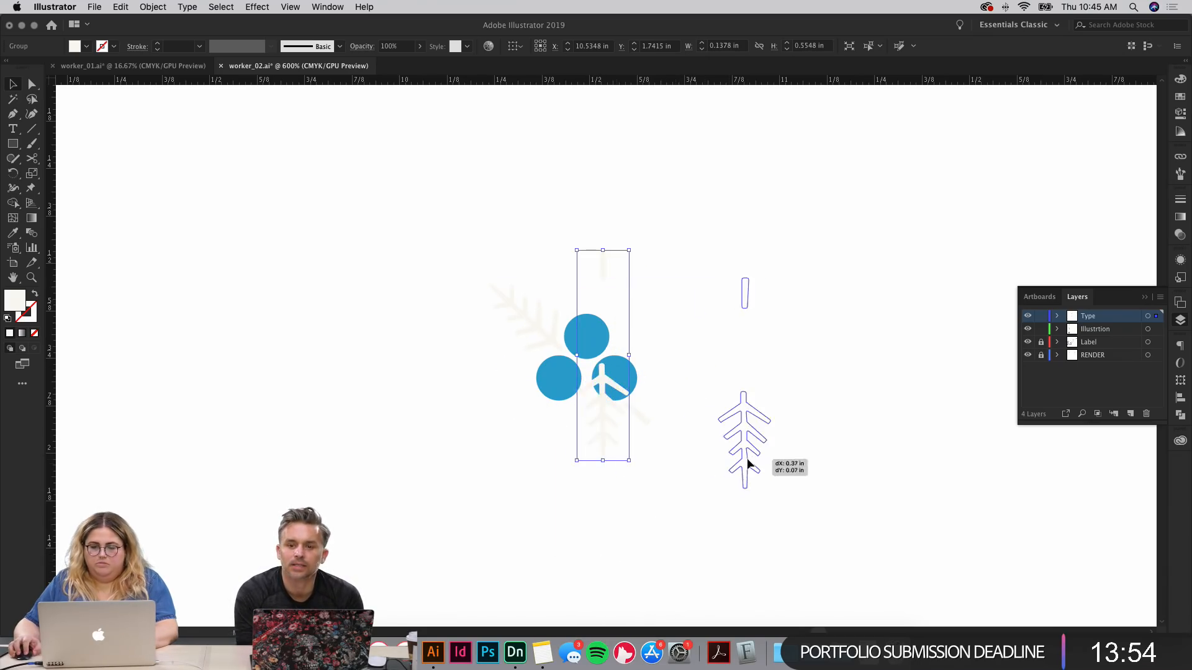
# Step: Ungroup the vertical branch and fill its needled piece with the blue sampled from the berries
pyautogui.rightClick(754, 408)
pyautogui.click(783, 509)
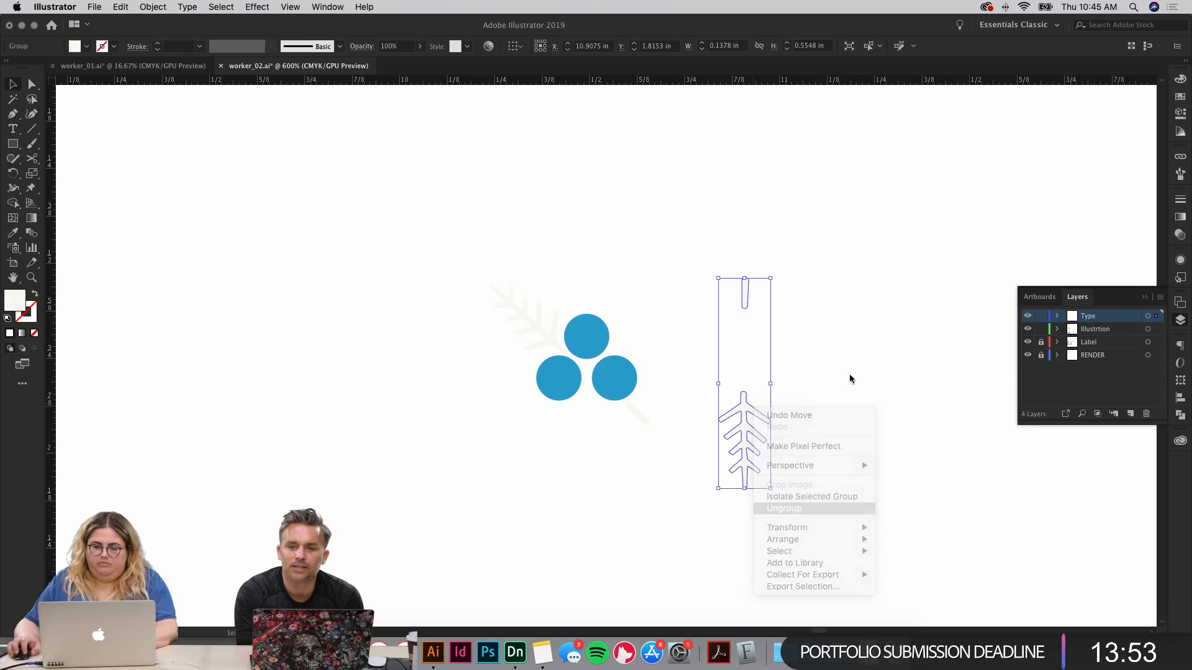
pyautogui.click(818, 369)
pyautogui.click(752, 404)
pyautogui.press('i')
pyautogui.click(605, 345)
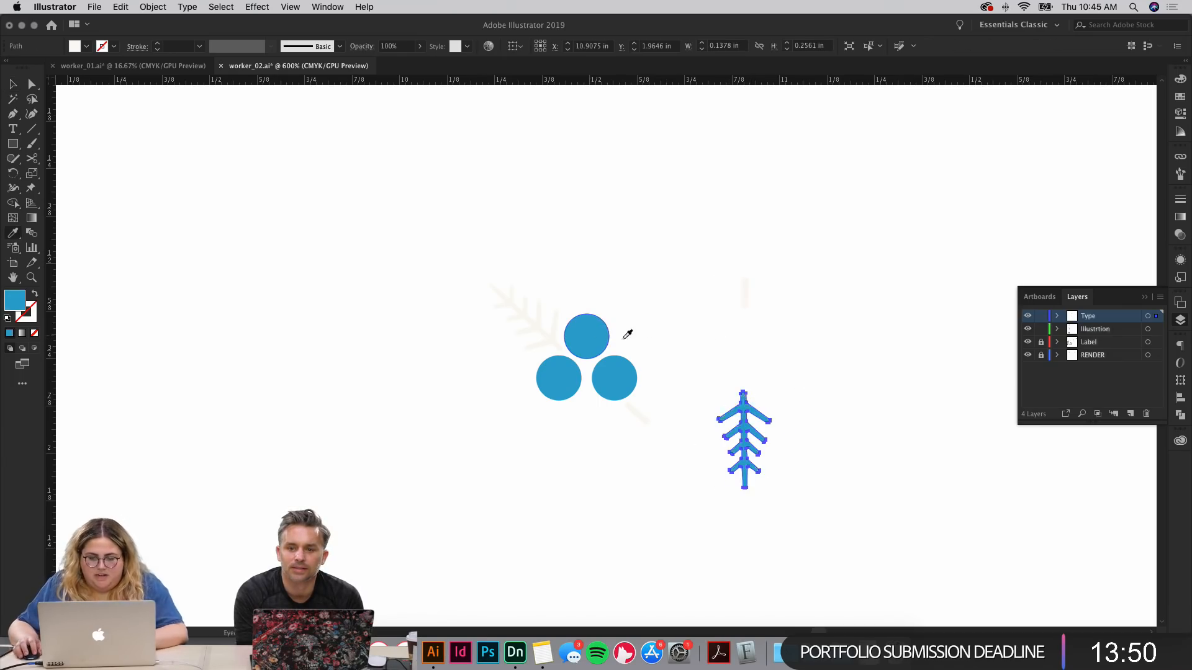
# Step: Move the loose off-white stem piece away from the blue branch to the empty area above the berries
pyautogui.press('v')
pyautogui.click(754, 296)
pyautogui.click(758, 329)
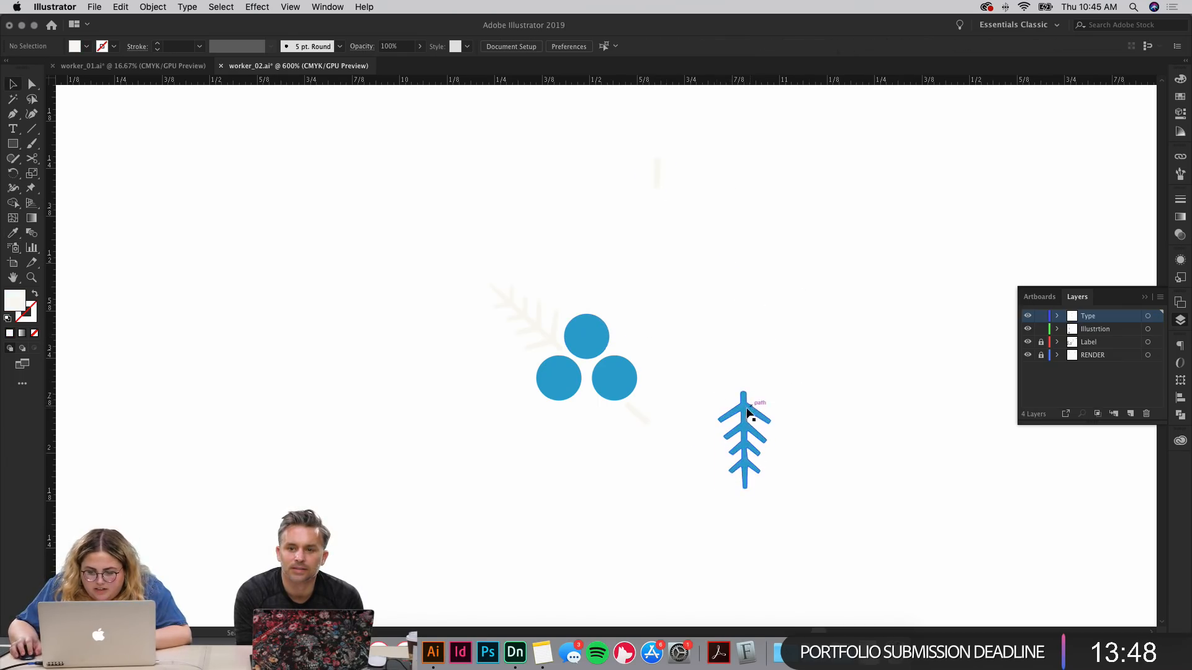
pyautogui.moveTo(747, 413); pyautogui.dragTo(746, 330)
pyautogui.click(793, 383)
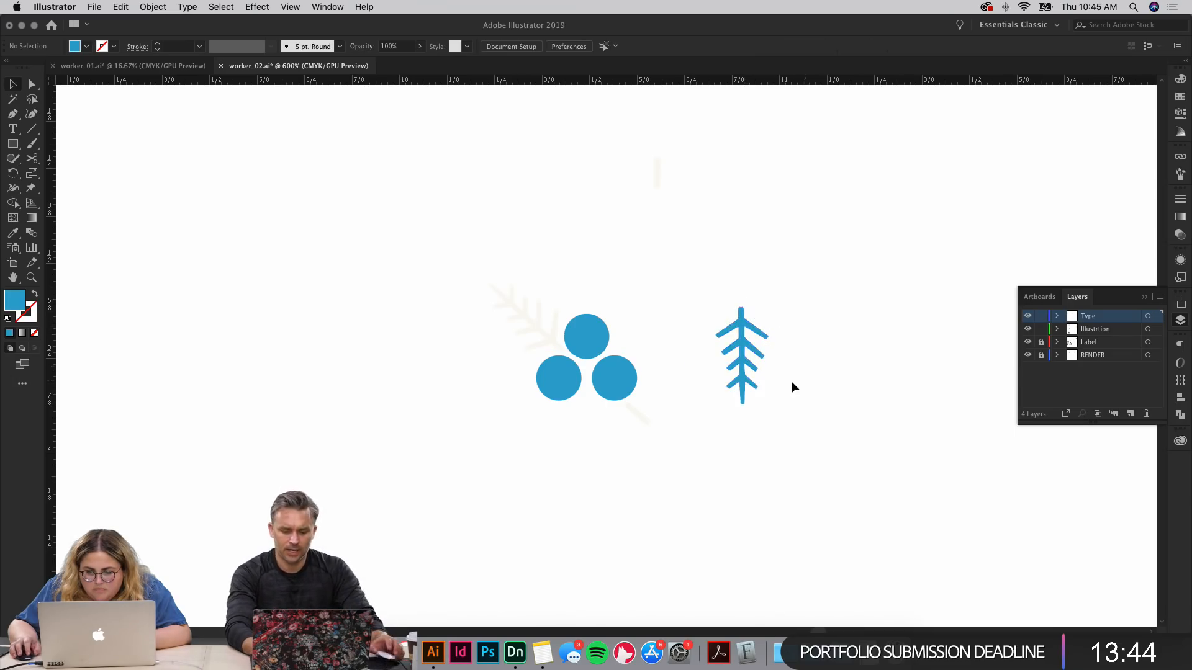
pyautogui.hotkey('ctrl', 'z')
# Step: Duplicate the blue branch upward so the copy's stem overlaps the original and forms one longer branch
pyautogui.moveTo(751, 420); pyautogui.dragTo(752, 347)
pyautogui.moveTo(820, 400); pyautogui.dragTo(774, 338)
pyautogui.click(776, 337)
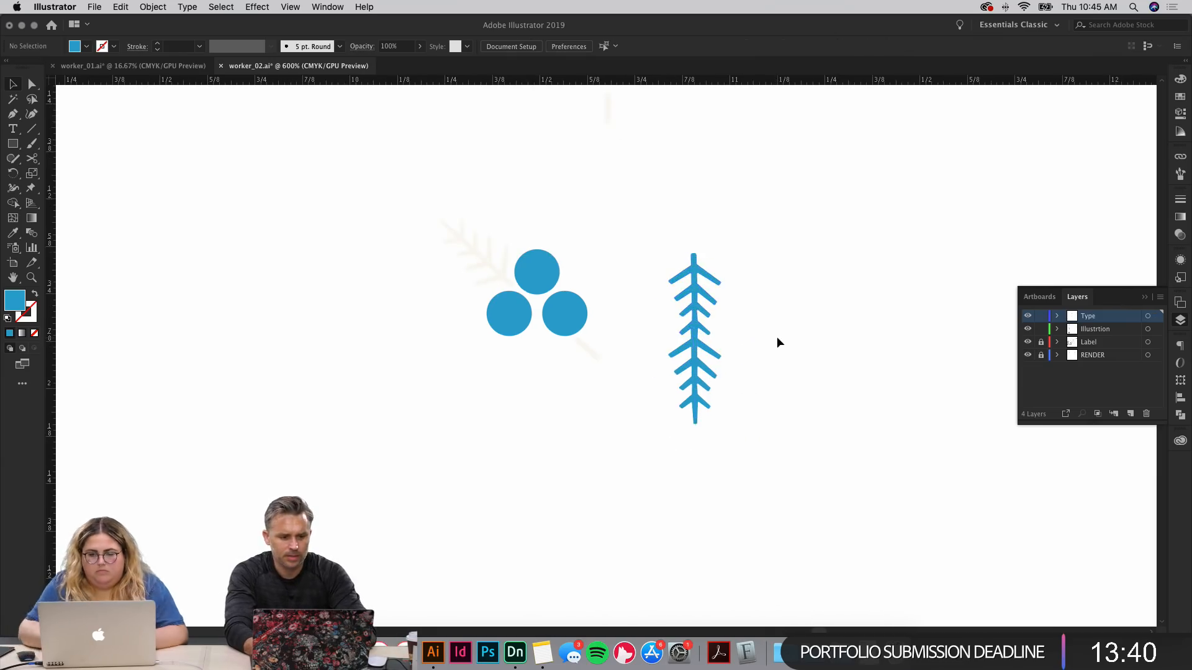
# Step: Nudge the upper blue branch slightly left to line its stem up with the lower branch
pyautogui.press('super+equal')
pyautogui.press('super+equal')
pyautogui.press('super+equal')
pyautogui.press('super+equal')
pyautogui.moveTo(877, 324); pyautogui.dragTo(470, 402)
pyautogui.press('super+minus')
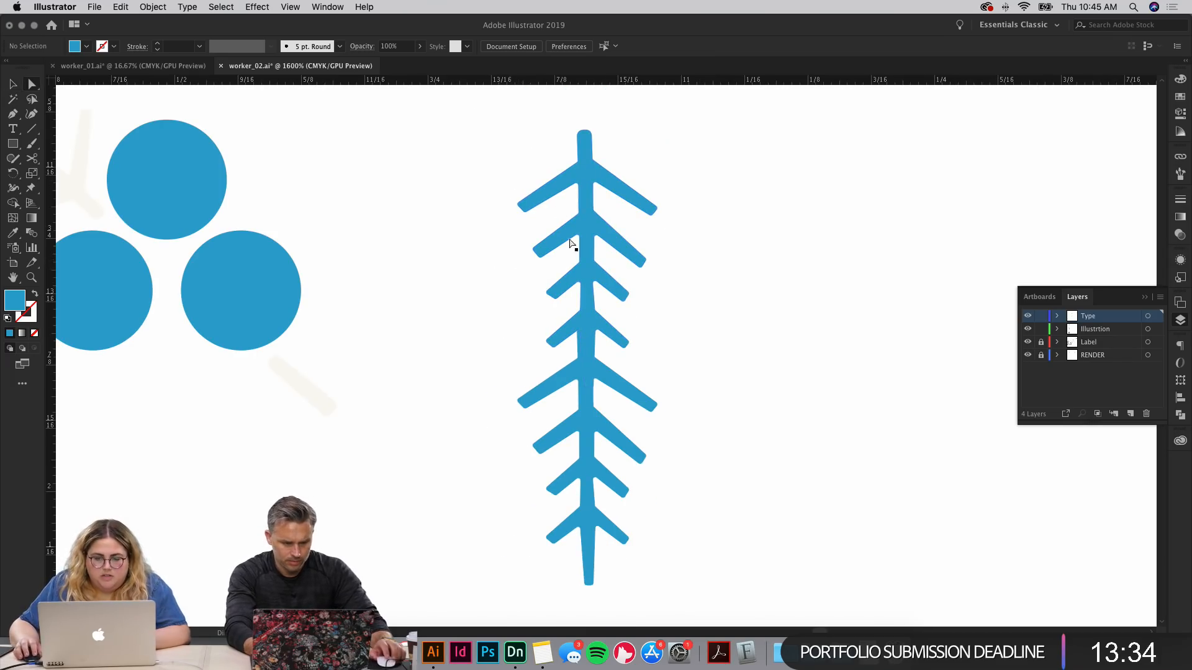
pyautogui.press('v')
pyautogui.moveTo(584, 267); pyautogui.dragTo(677, 240)
pyautogui.press('super+z')
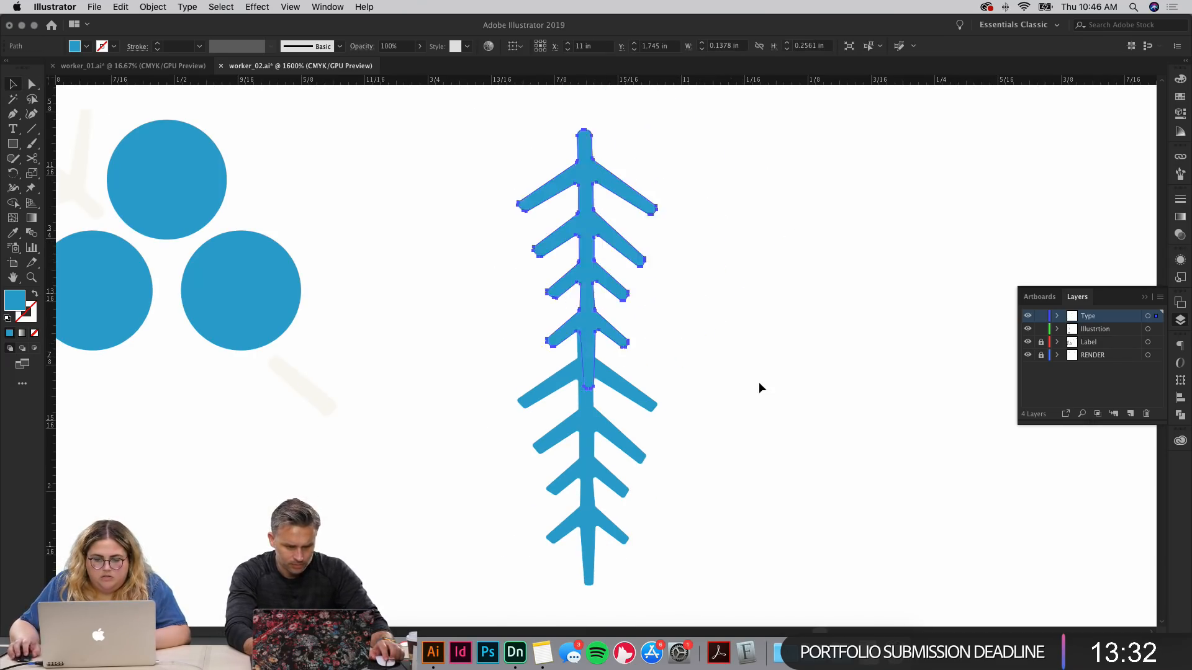
pyautogui.click(758, 382)
pyautogui.moveTo(589, 291); pyautogui.dragTo(586, 293)
pyautogui.click(481, 176)
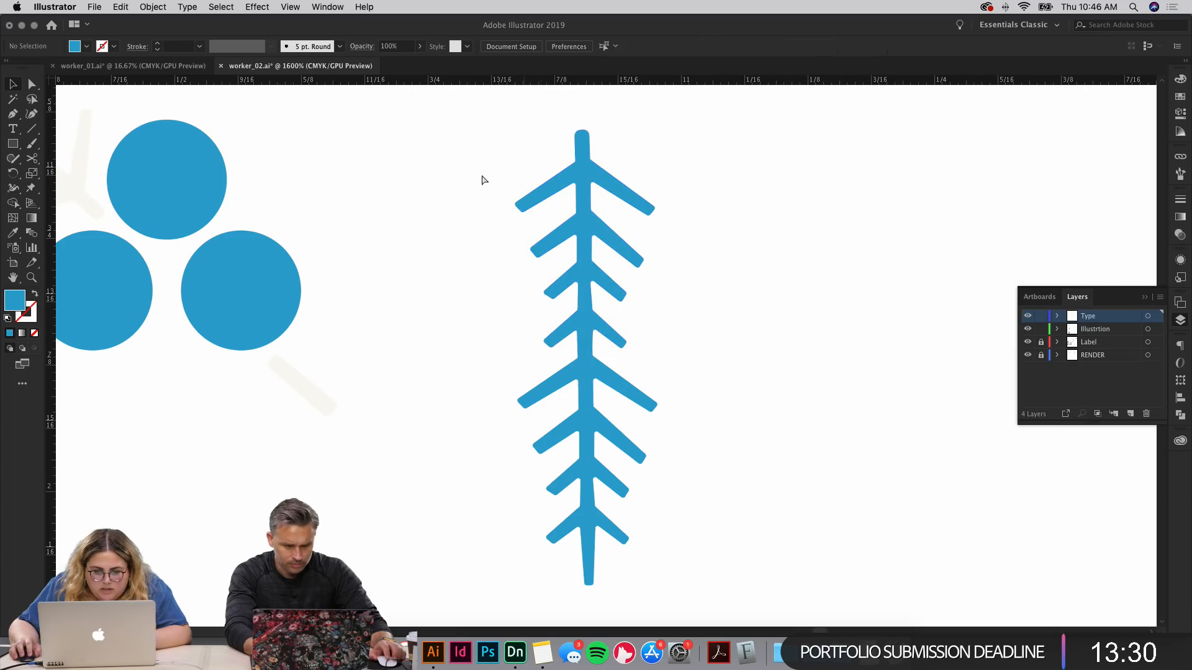
# Step: Lengthen the left and right needles of the upper blue branch outward so it is wider than the lower one
pyautogui.moveTo(563, 360); pyautogui.dragTo(520, 364)
pyautogui.click(435, 330)
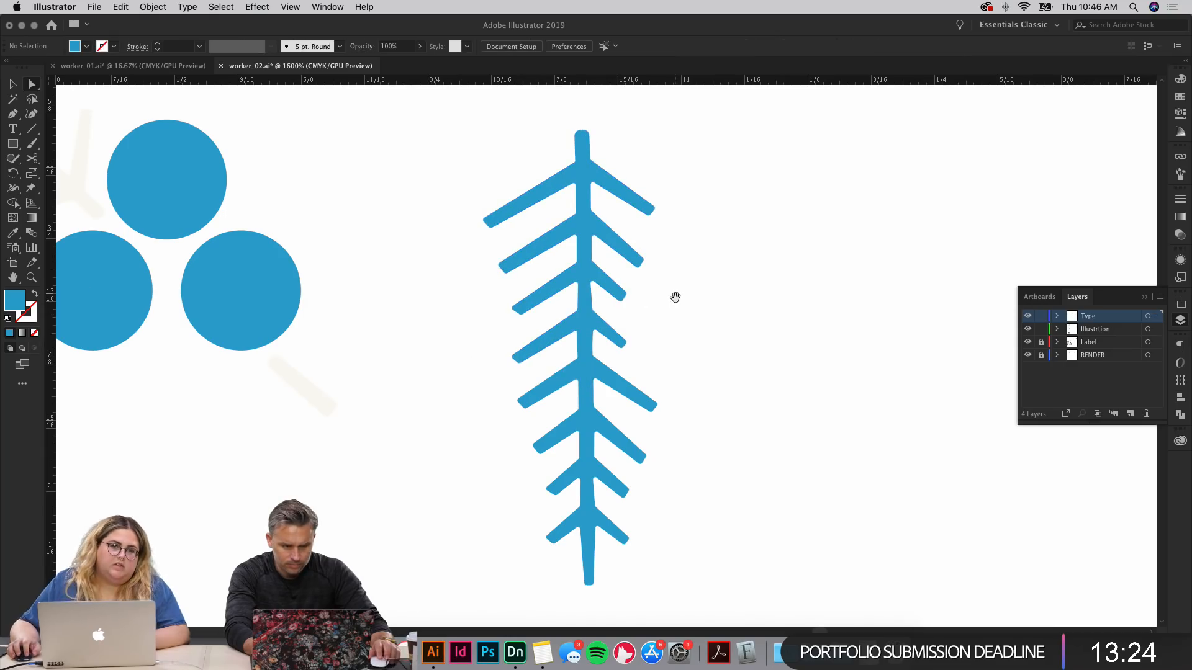
pyautogui.moveTo(676, 298); pyautogui.dragTo(671, 278)
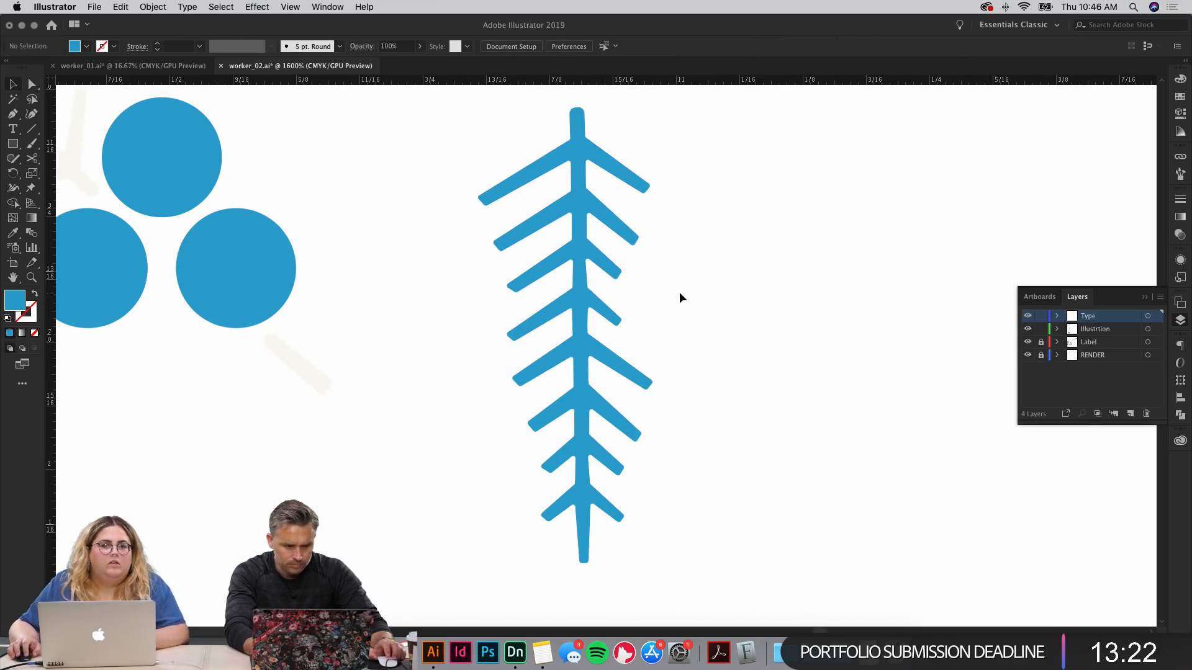
pyautogui.moveTo(609, 336); pyautogui.dragTo(654, 348)
pyautogui.click(710, 325)
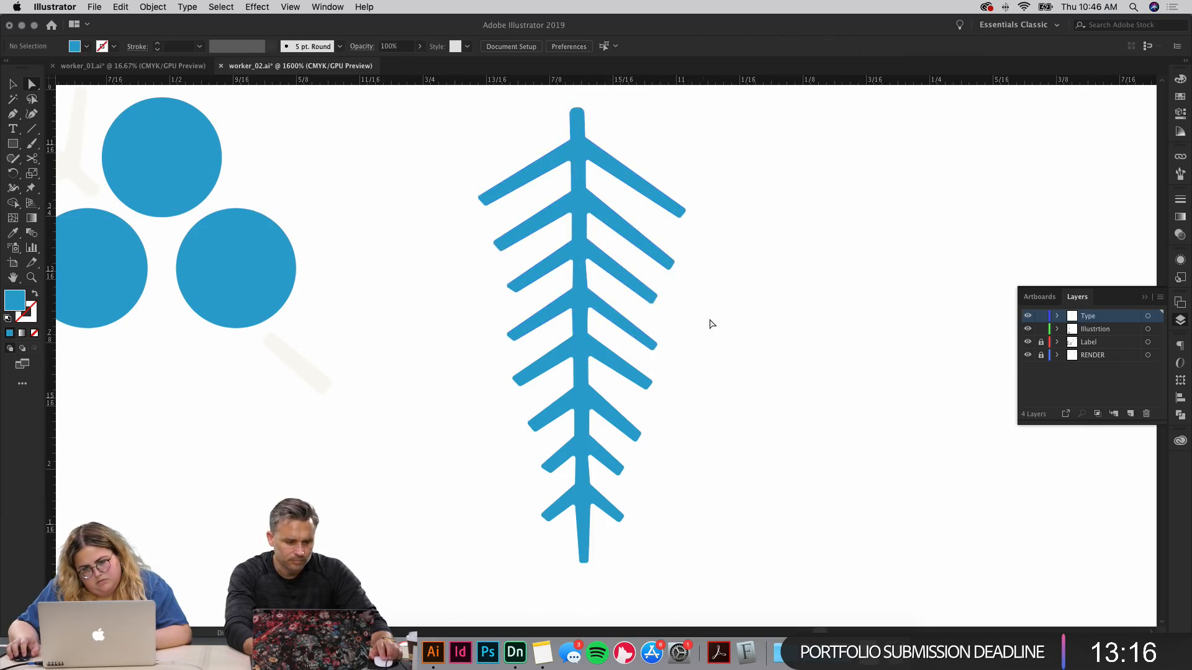
# Step: Pull the right-side needle tips of both stacked branches slightly inward and up
pyautogui.press('v')
pyautogui.moveTo(746, 267); pyautogui.dragTo(576, 490)
pyautogui.press('a')
pyautogui.moveTo(589, 446); pyautogui.dragTo(582, 437)
pyautogui.press('super+shift+a')
pyautogui.press('v')
pyautogui.moveTo(667, 344); pyautogui.dragTo(669, 433)
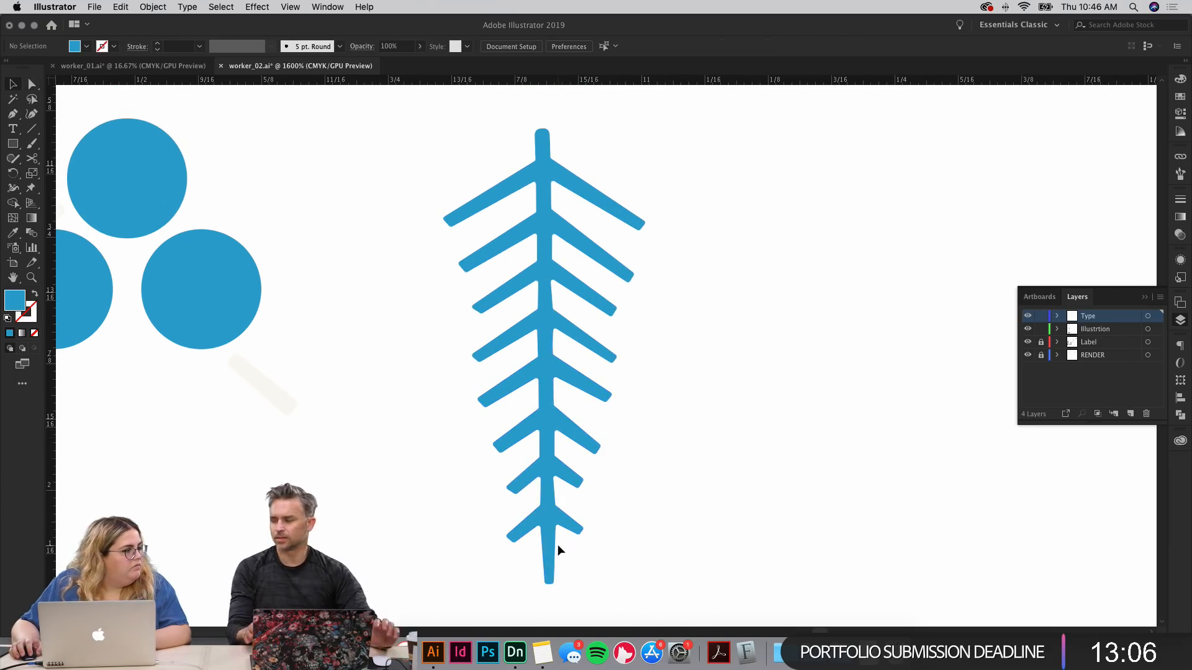
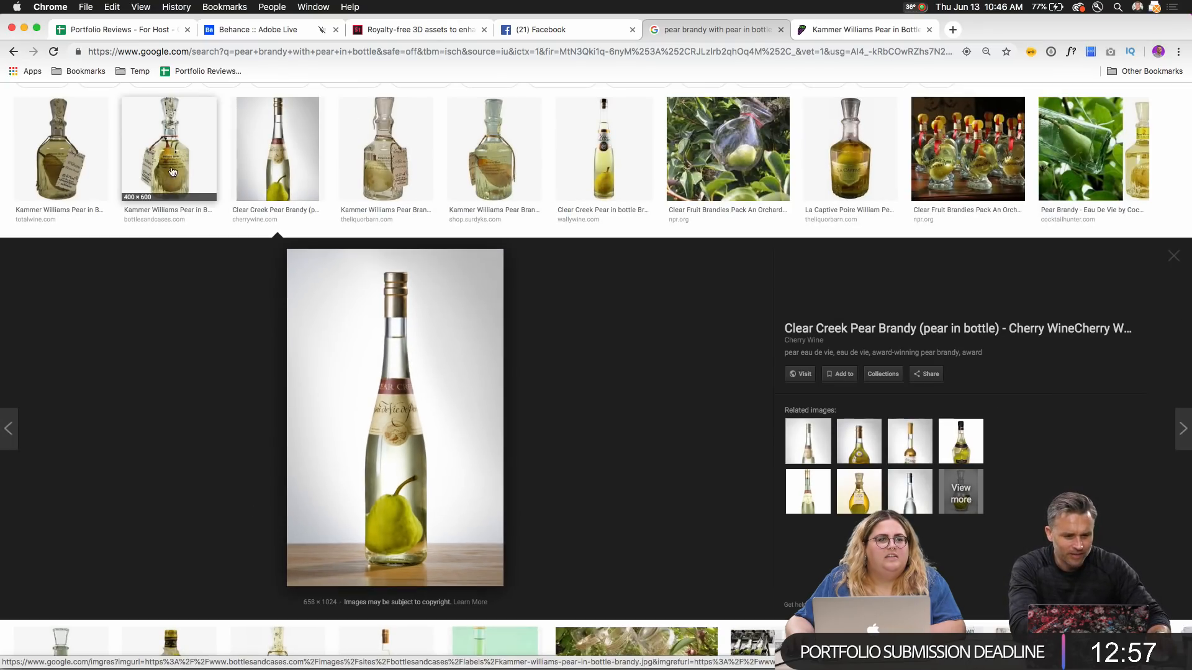
# Step: In Chrome, preview Kammer Williams pear-in-bottle brandy photos from the Google image results
pyautogui.click(173, 172)
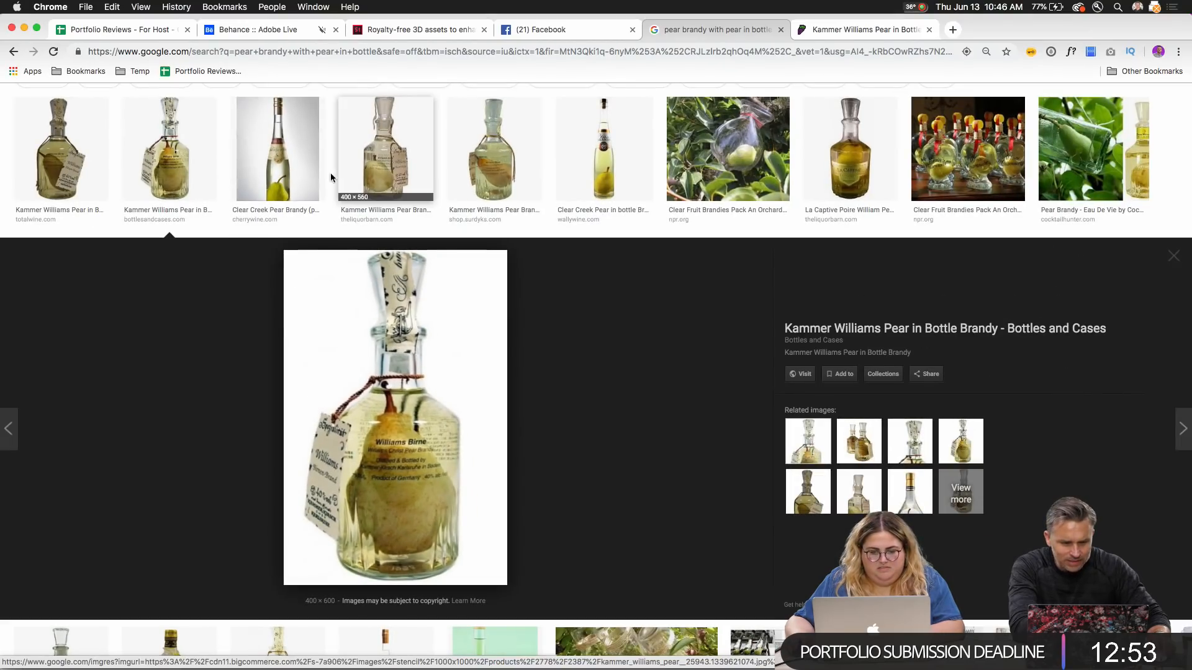
pyautogui.click(495, 178)
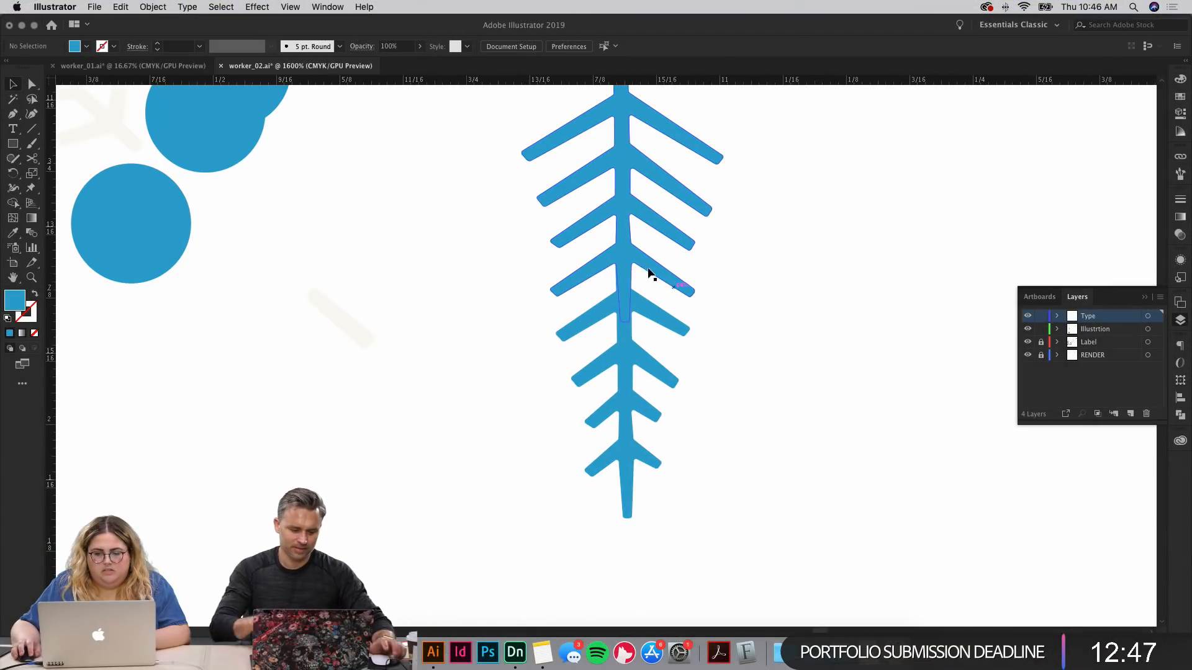
# Step: Shift the grouped blue branch slightly down and left in the blank area beside the berries
pyautogui.click(613, 285)
pyautogui.moveTo(623, 267); pyautogui.dragTo(613, 279)
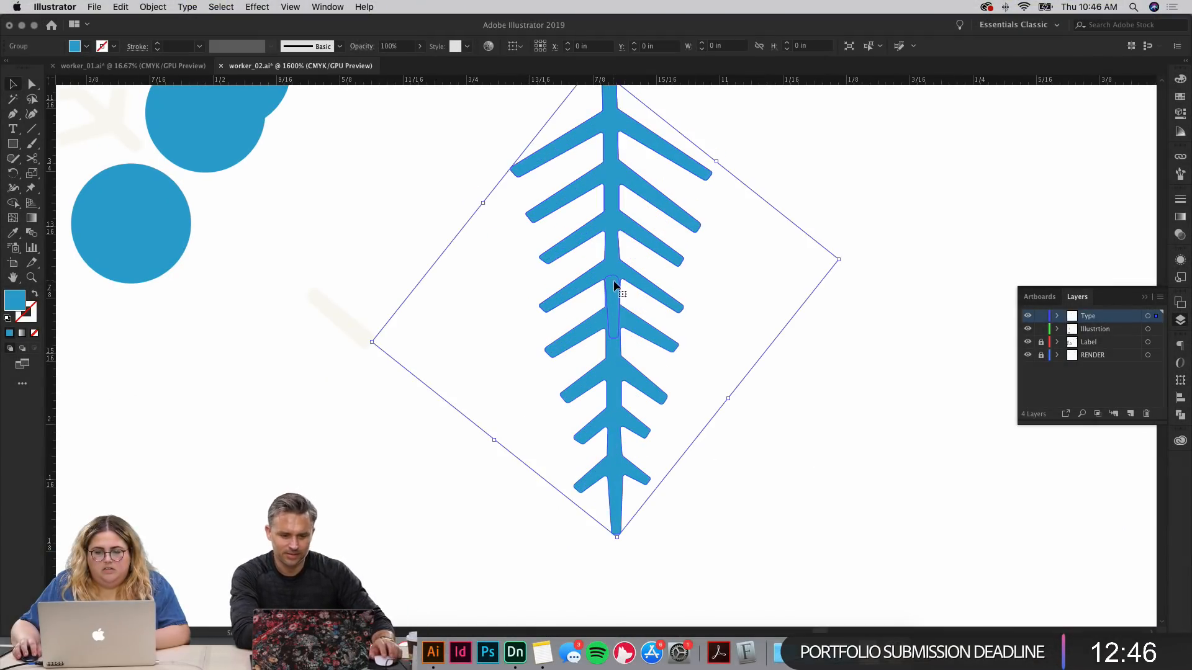
pyautogui.moveTo(651, 417); pyautogui.dragTo(1079, 459)
pyautogui.moveTo(768, 453); pyautogui.dragTo(1167, 521)
pyautogui.moveTo(680, 426); pyautogui.dragTo(874, 621)
pyautogui.press('super+minus')
pyautogui.press('super+minus')
pyautogui.press('super+minus')
pyautogui.press('super+minus')
pyautogui.press('super+minus')
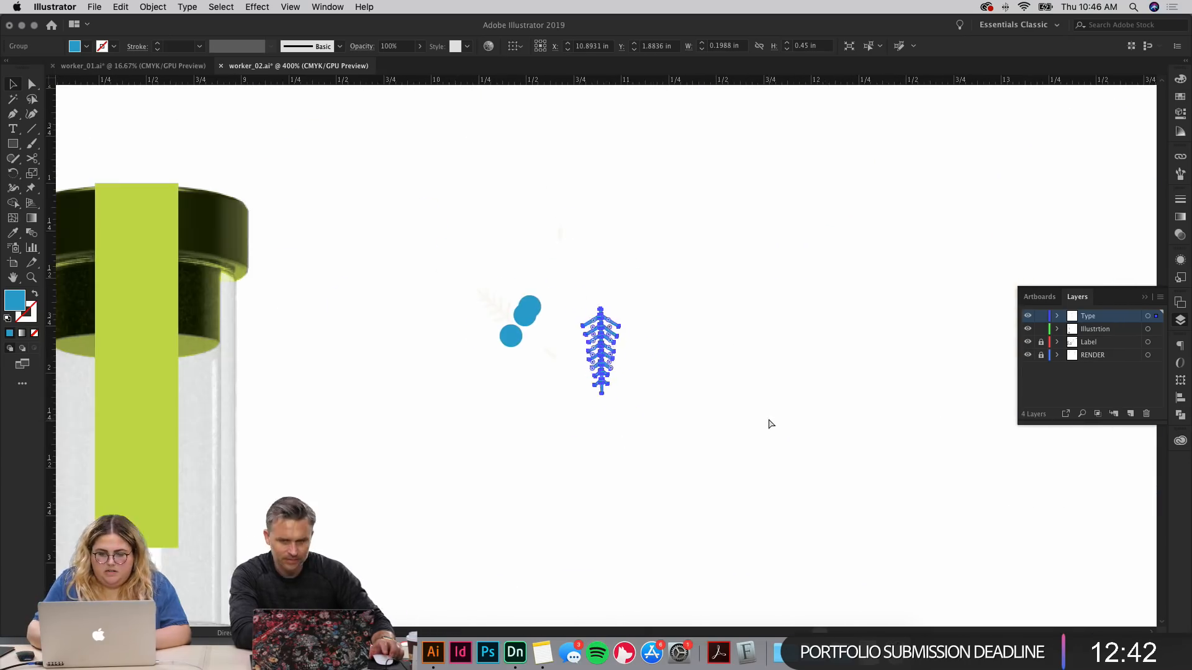
pyautogui.moveTo(383, 396); pyautogui.dragTo(591, 373)
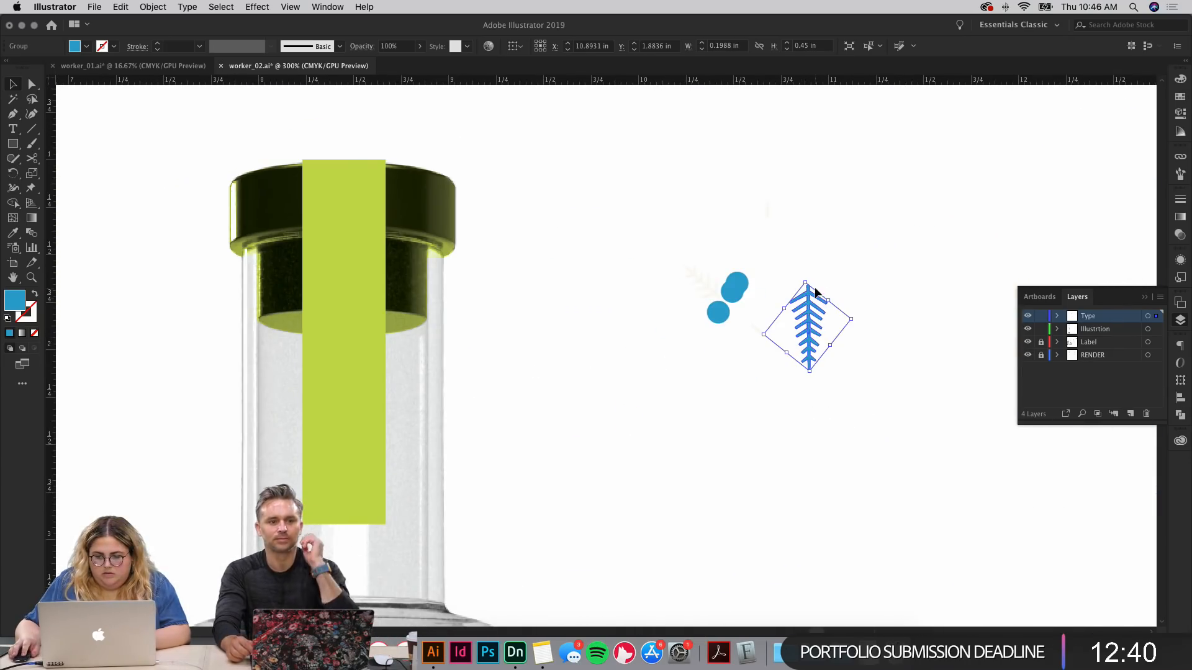
# Step: Paste a copy of the grouped blue branch between the neck and the berries and unite it into a single shape
pyautogui.click(659, 394)
pyautogui.press('super+v')
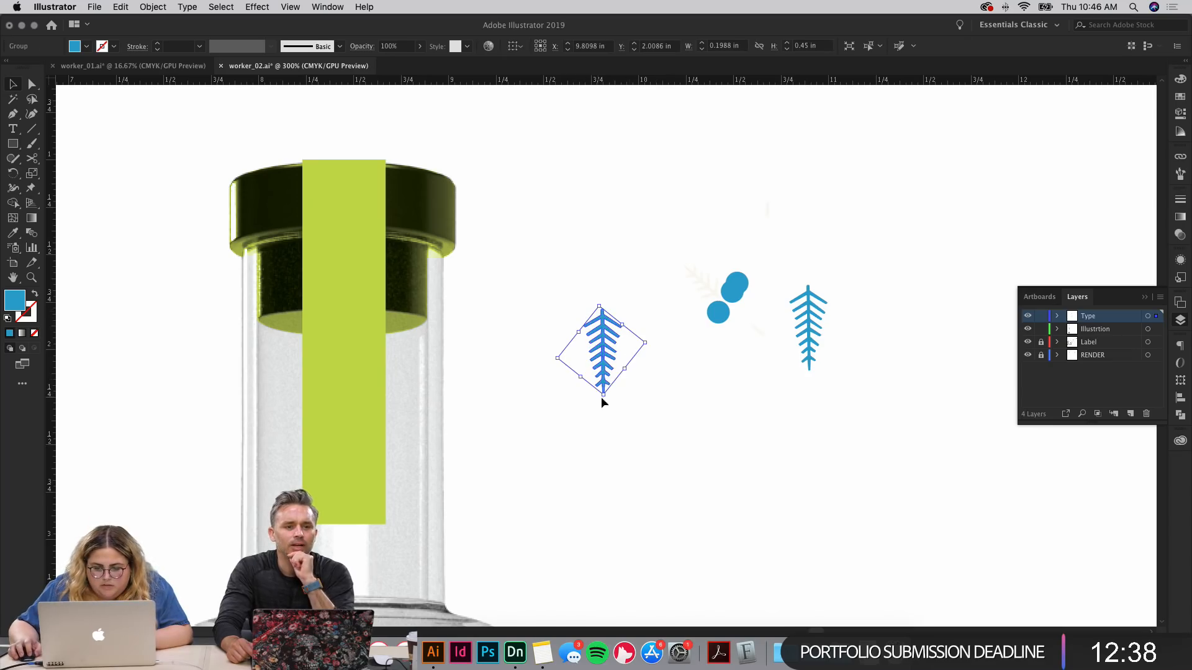
pyautogui.click(1181, 417)
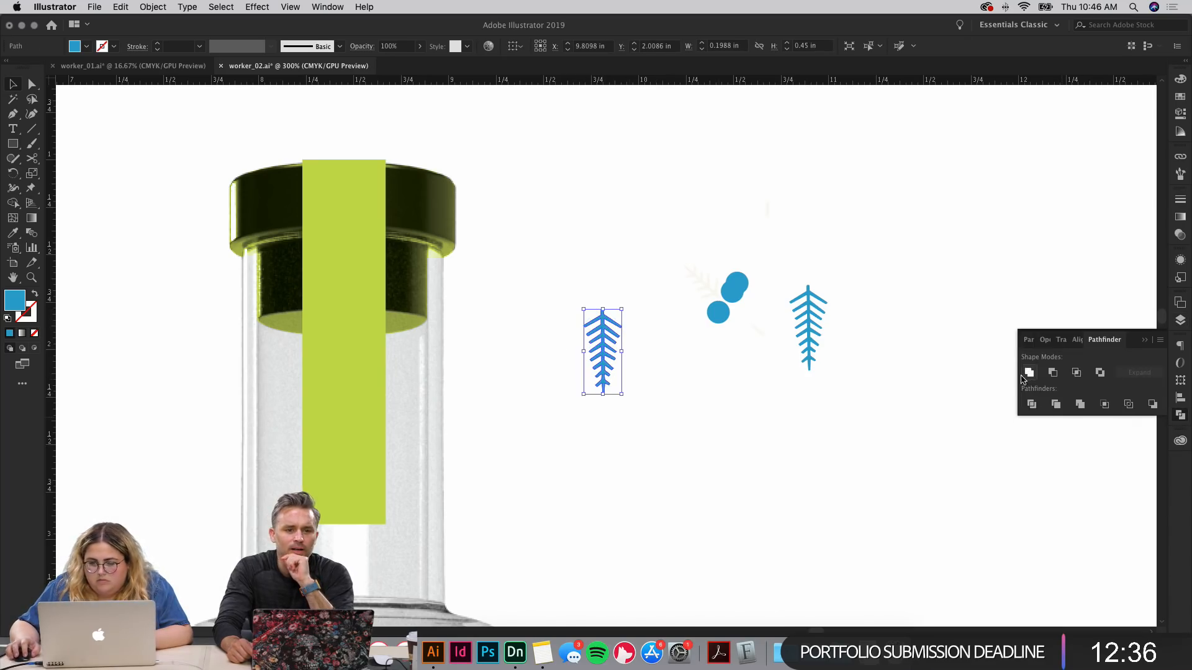
# Step: Enlarge the united branch to about 0.44 by 1.0 in and place it on the upper part of the lime strip
pyautogui.moveTo(604, 394); pyautogui.dragTo(342, 266)
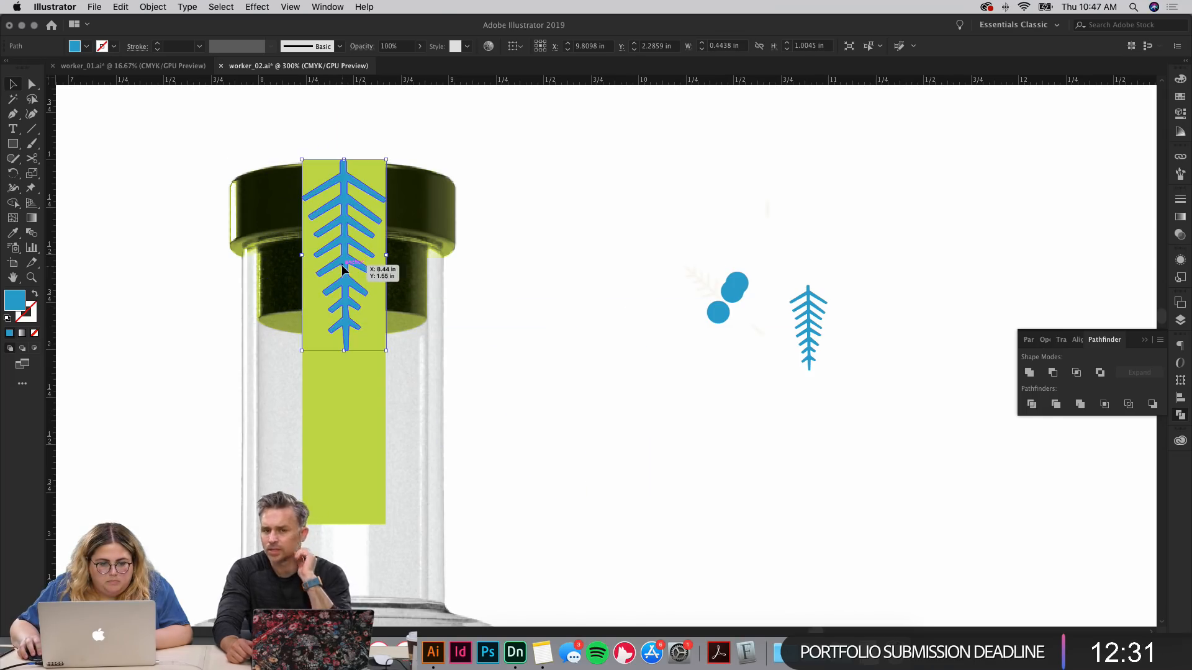
pyautogui.click(490, 263)
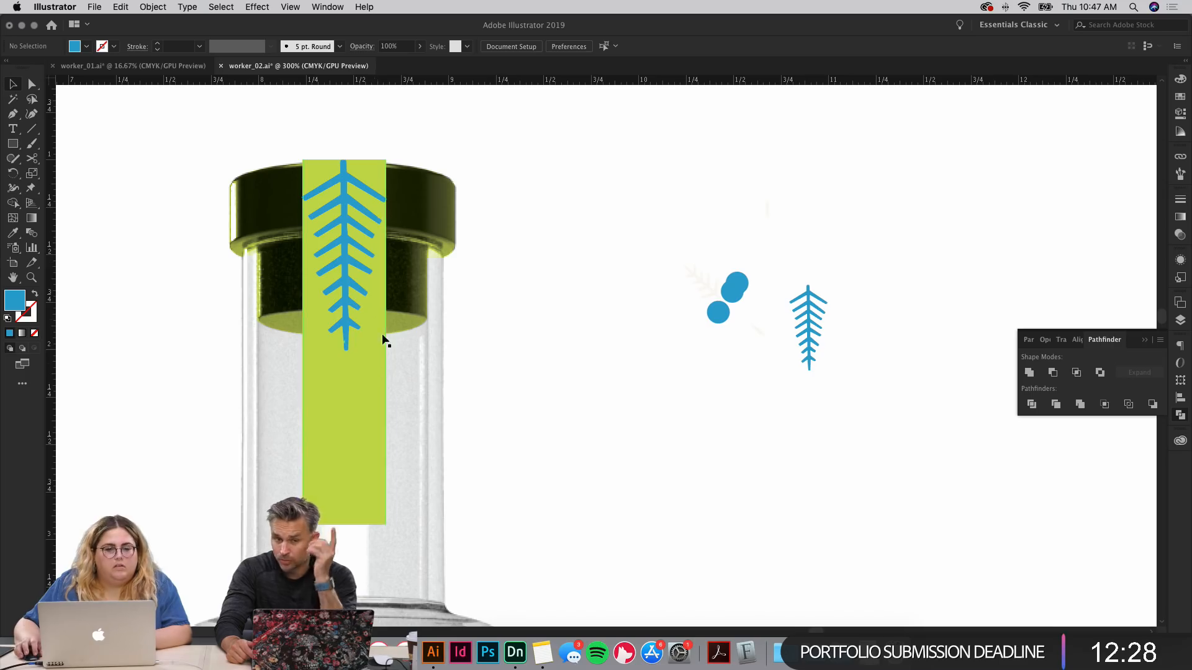
pyautogui.click(345, 289)
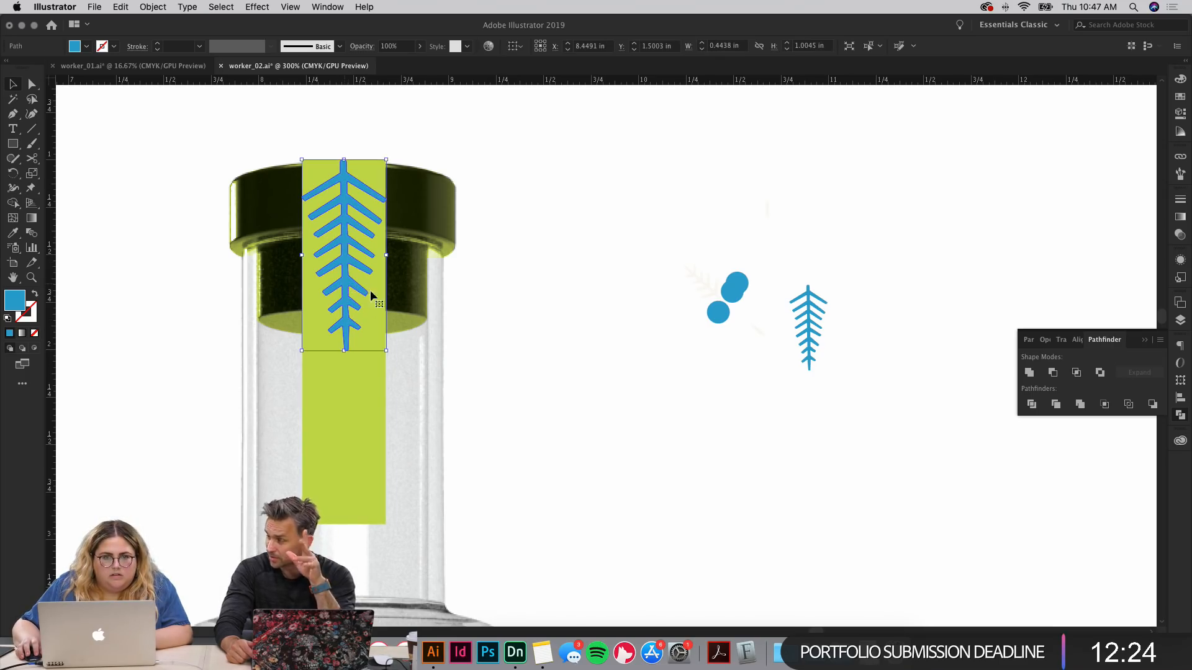
pyautogui.click(570, 419)
# Step: Examine the whole bottle, comparing the branch on the neck strip with the berries and lettering on the label
pyautogui.scroll(-6, 570, 419)
pyautogui.scroll(-5, 570, 419)
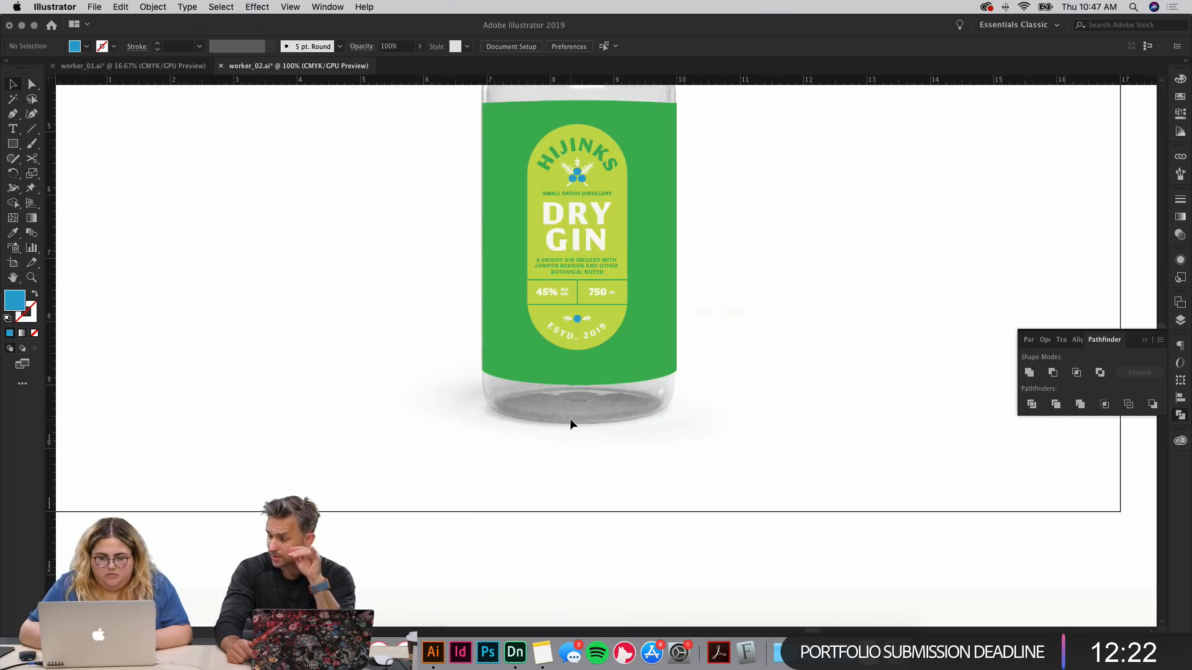
pyautogui.scroll(4, 570, 418)
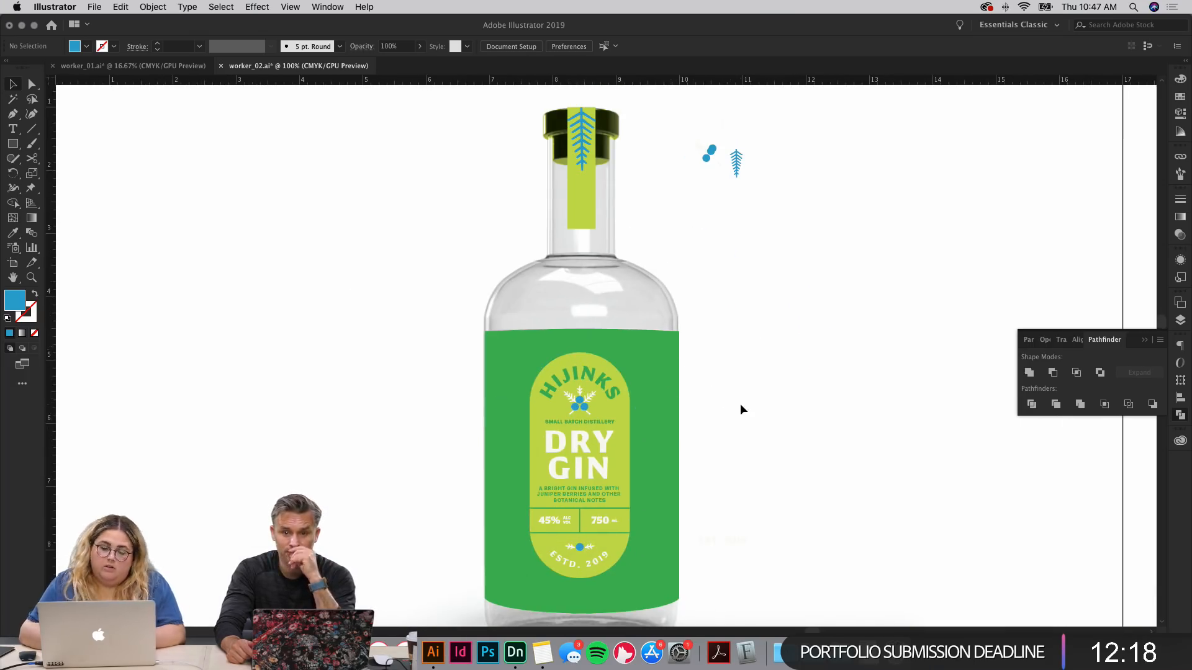
pyautogui.press('super+equal')
pyautogui.press('super+equal')
pyautogui.press('super+minus')
pyautogui.press('super+minus')
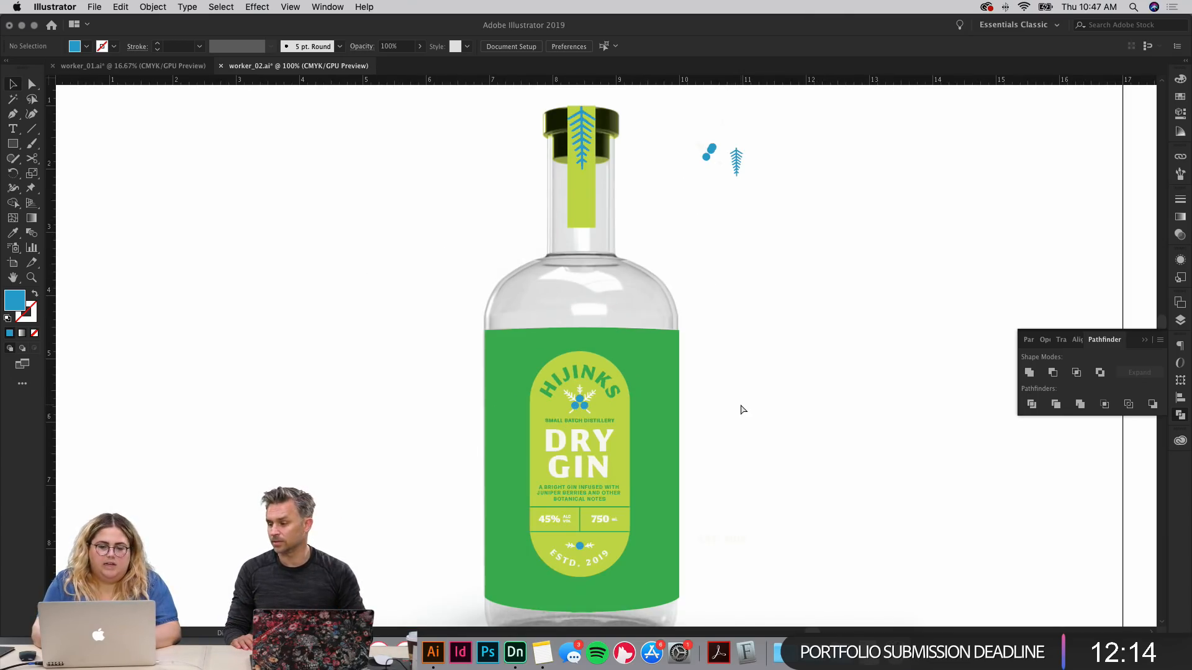
pyautogui.press('super+equal')
pyautogui.press('super+equal')
pyautogui.press('super+minus')
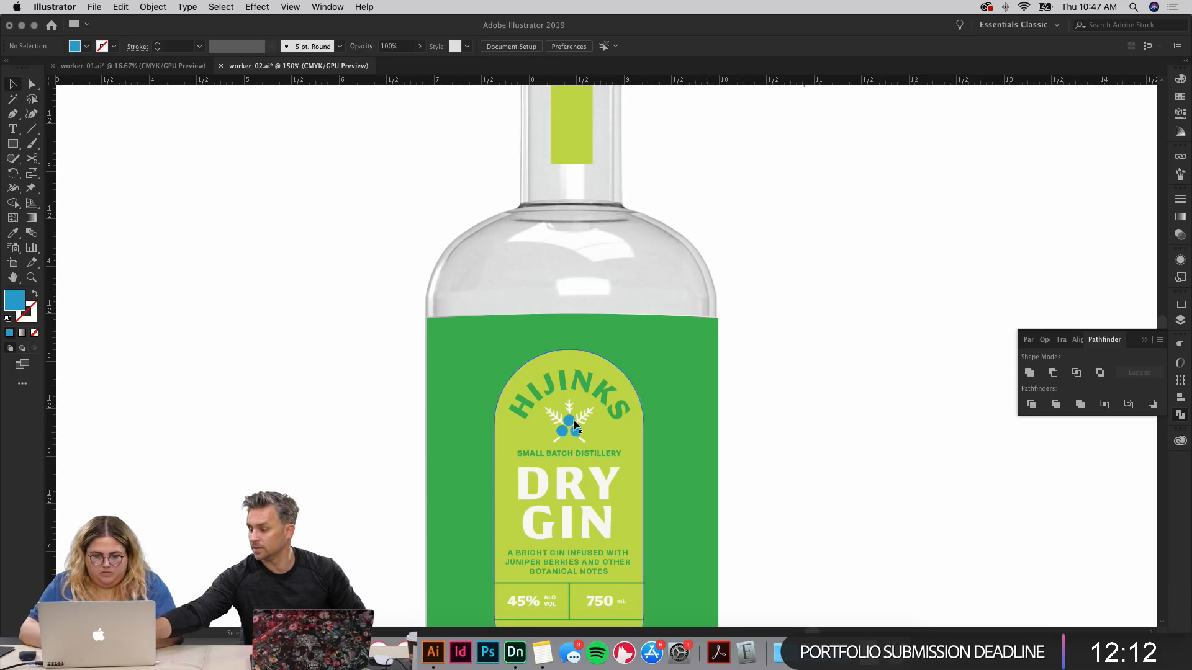
pyautogui.scroll(-10, 790, 459)
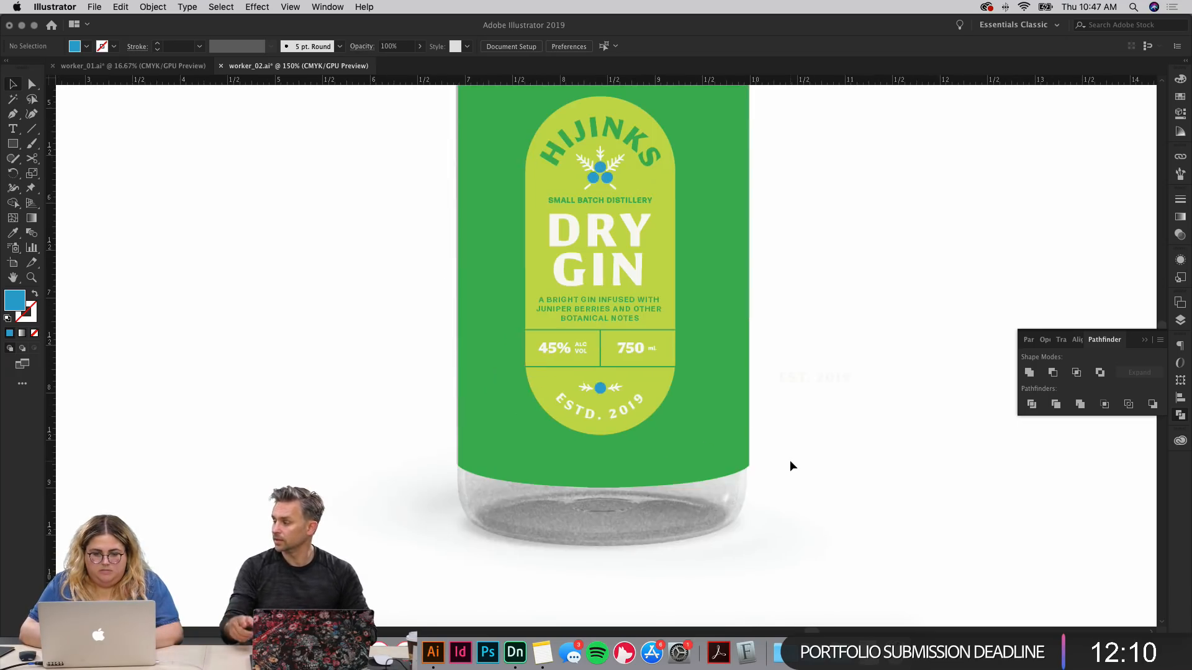
pyautogui.scroll(4, 789, 460)
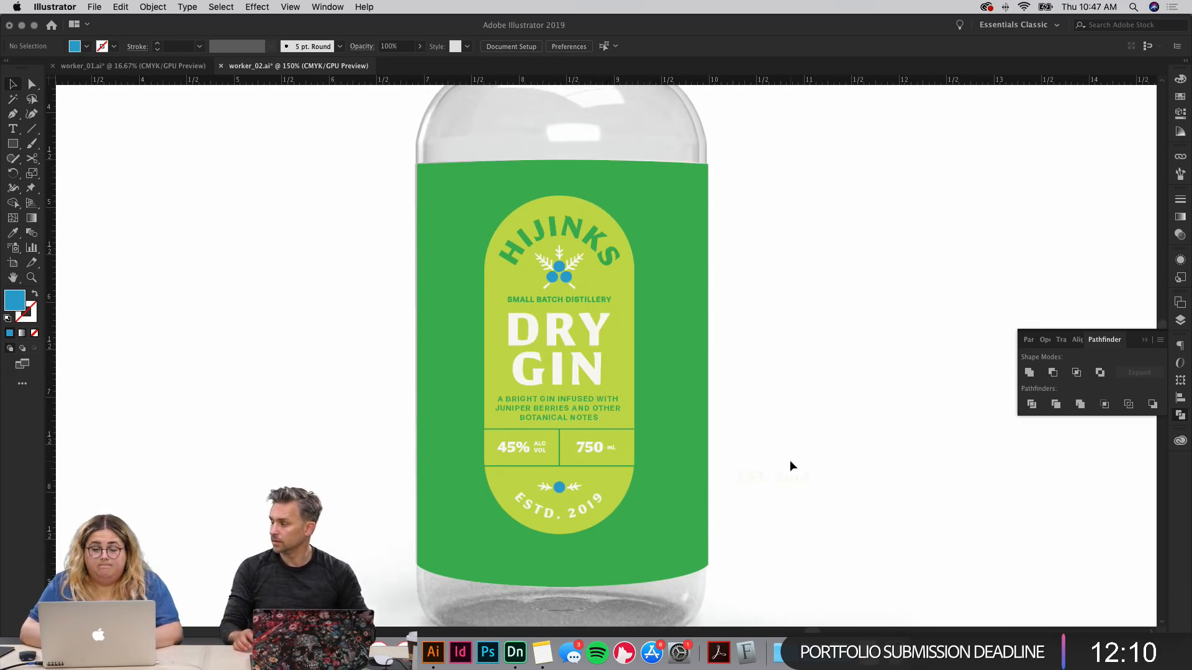
# Step: Unlock the Label layer and recolour the large green label with the lime of the rounded badge
pyautogui.click(1181, 321)
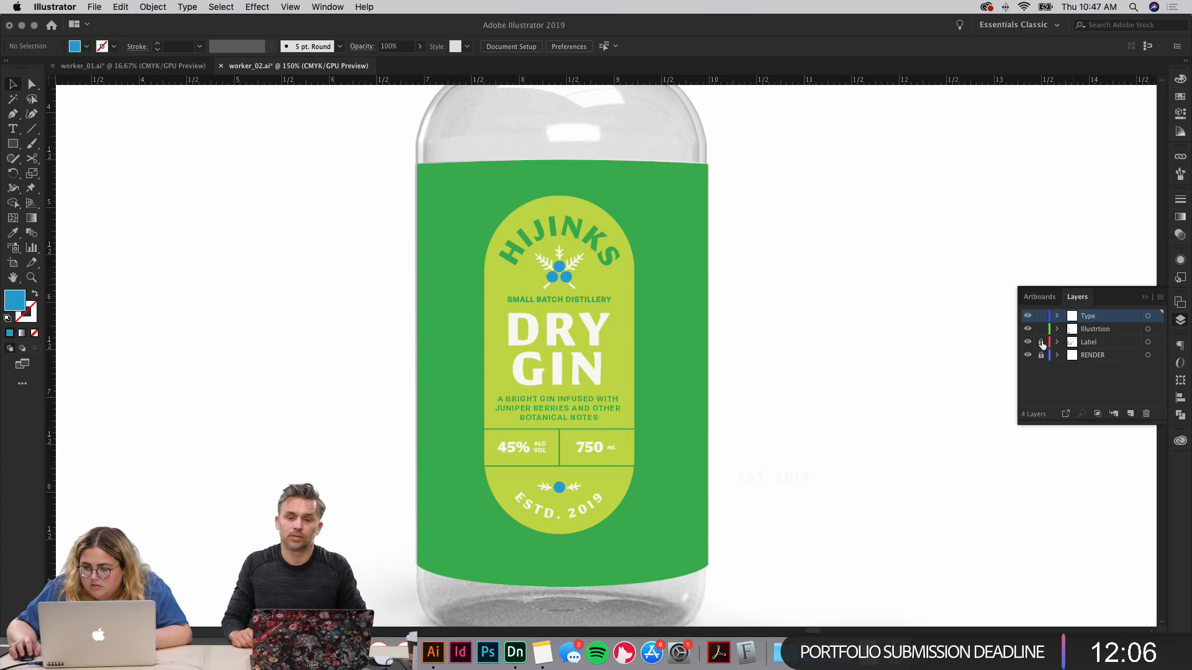
pyautogui.click(700, 268)
pyautogui.press('i')
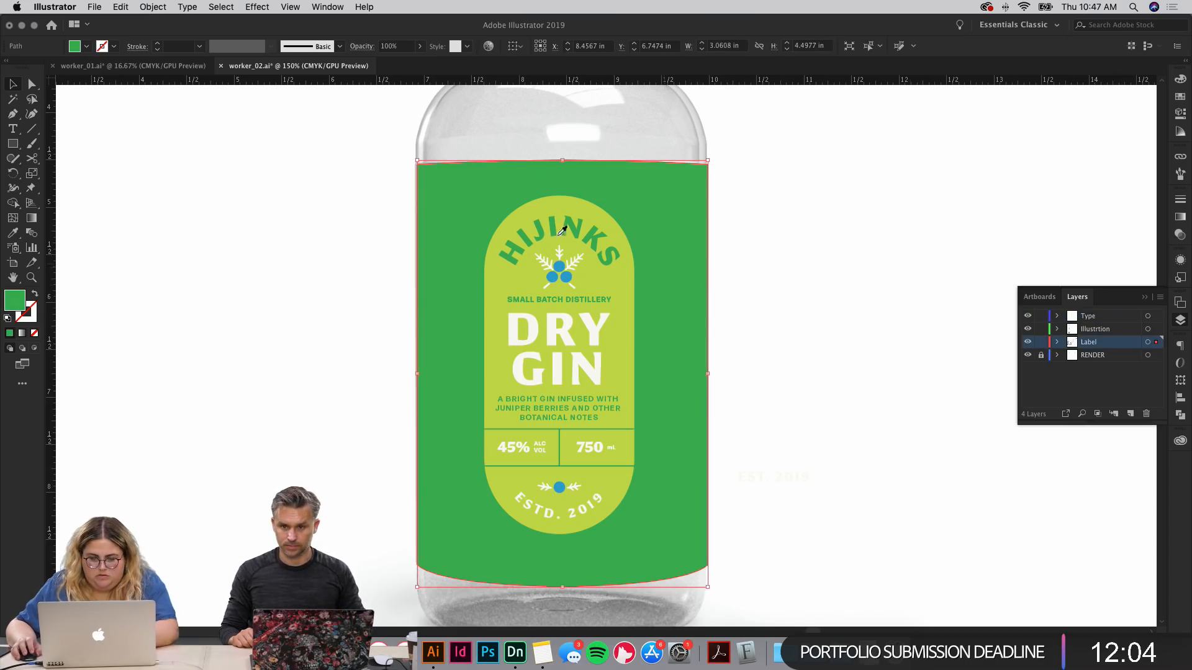
pyautogui.click(558, 235)
pyautogui.click(810, 213)
# Step: Restyle the rounded badge shape with no fill and the 0.75 pt green stroke sampled from the divider lines
pyautogui.click(569, 214)
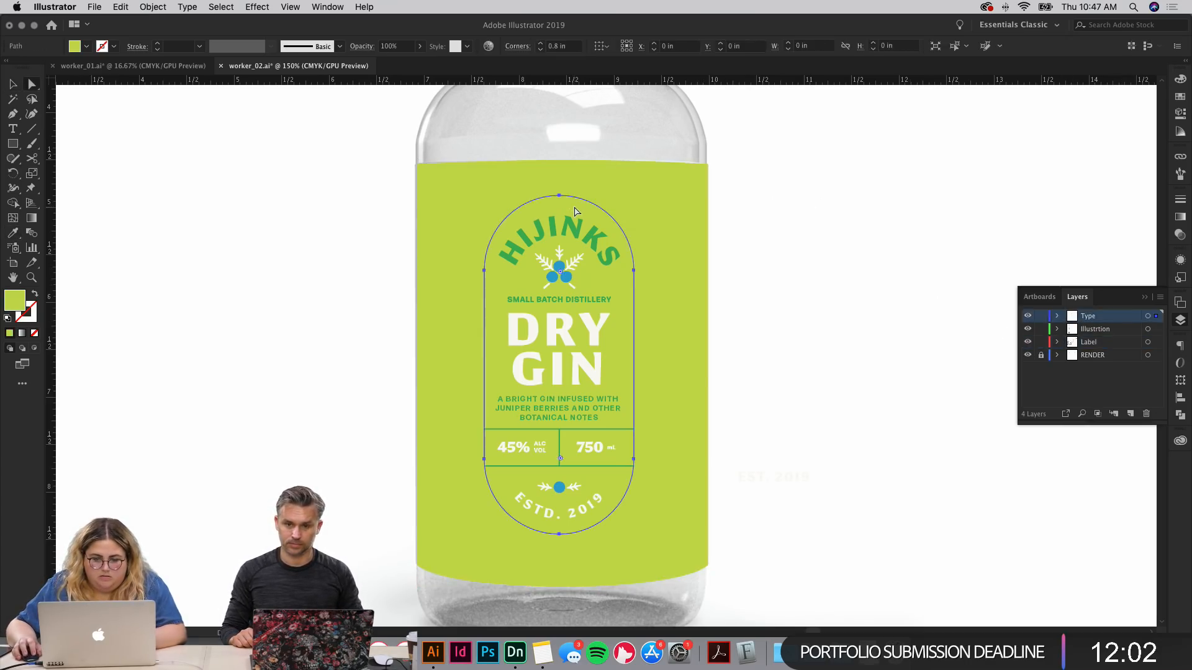
pyautogui.press('i')
pyautogui.click(565, 429)
pyautogui.press('v')
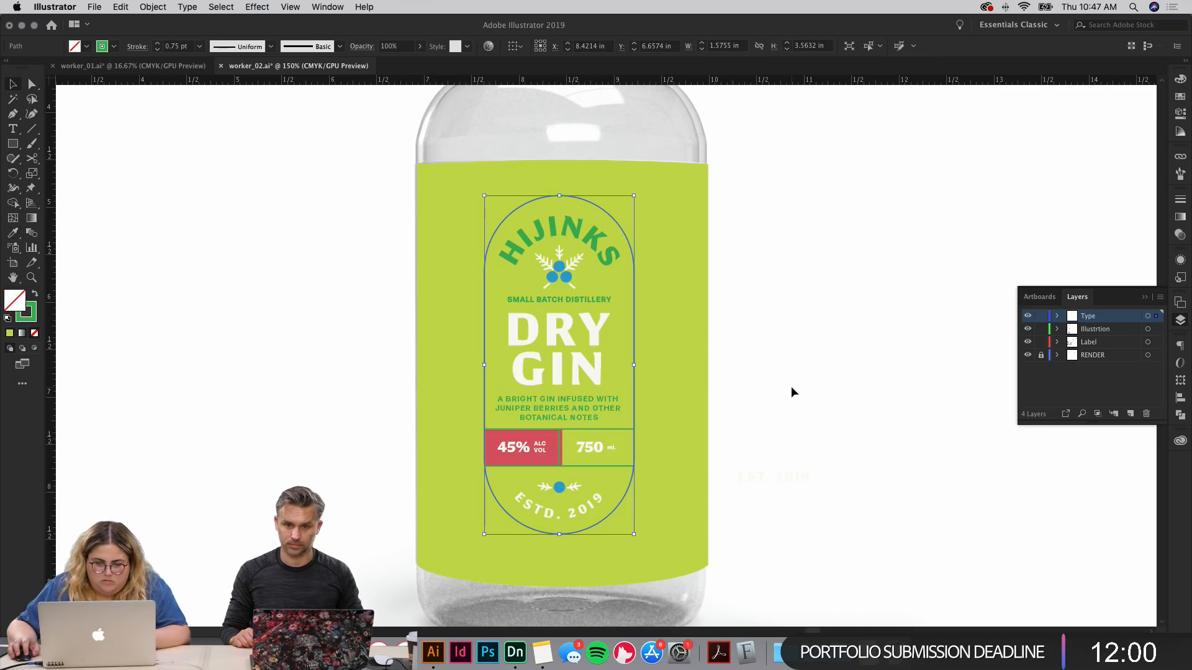
pyautogui.click(792, 386)
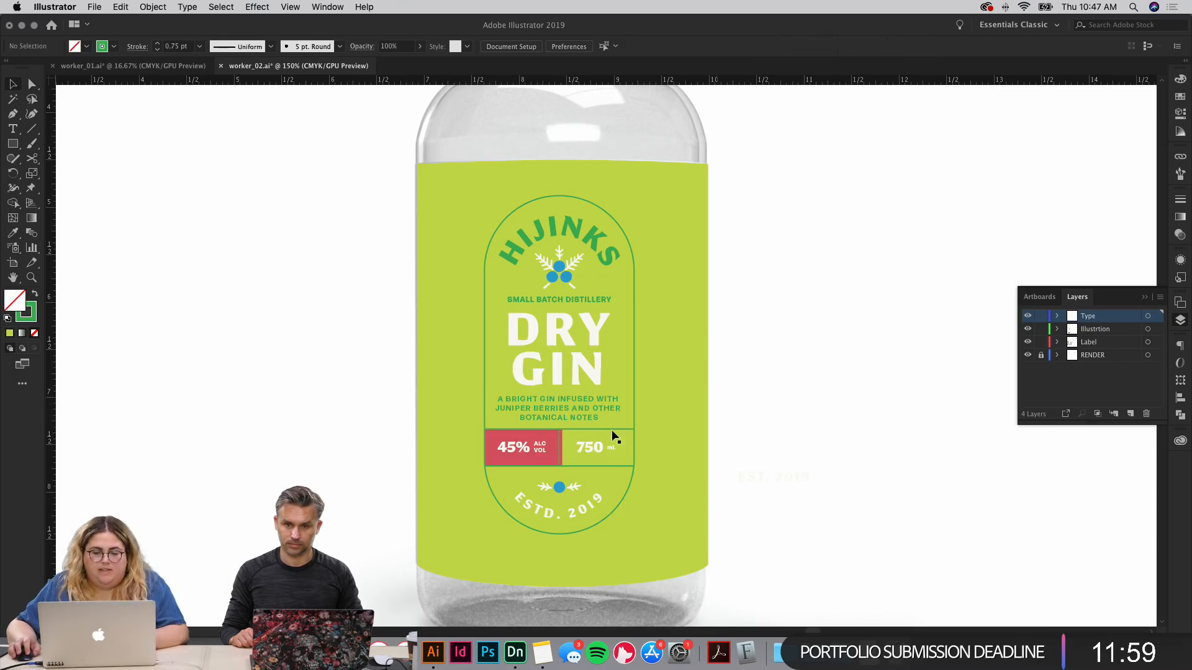
# Step: Delete the red rectangle behind the 45% ALC VOL text
pyautogui.press('a')
pyautogui.click(532, 441)
pyautogui.press('Delete')
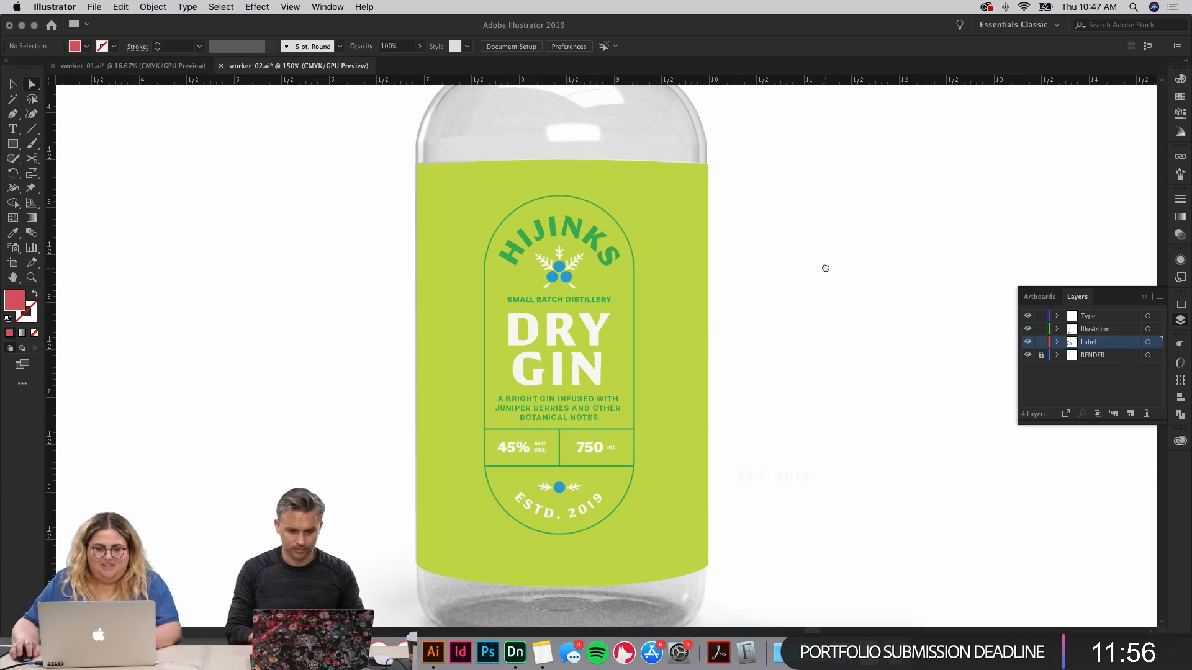
pyautogui.moveTo(826, 268); pyautogui.dragTo(829, 258)
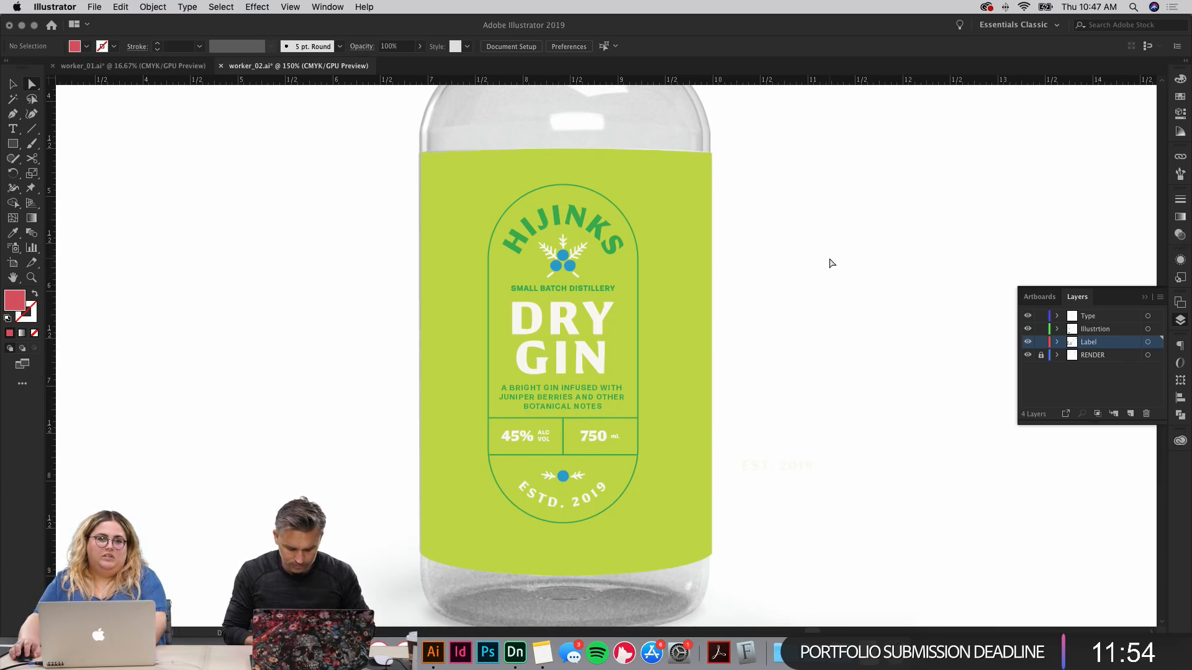
pyautogui.press('v')
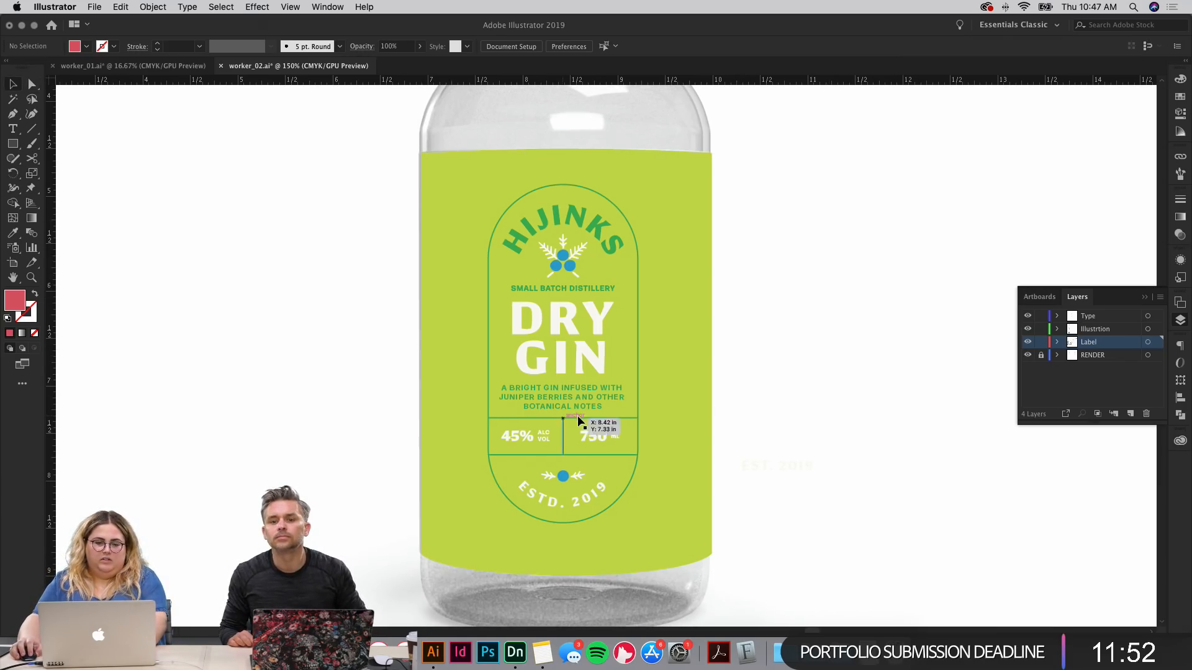
# Step: Try a 2 pt stroke weight on the badge outline and divider lines, and undo back to 1 pt
pyautogui.press('super+equal')
pyautogui.press('super+equal')
pyautogui.press('a')
pyautogui.click(510, 485)
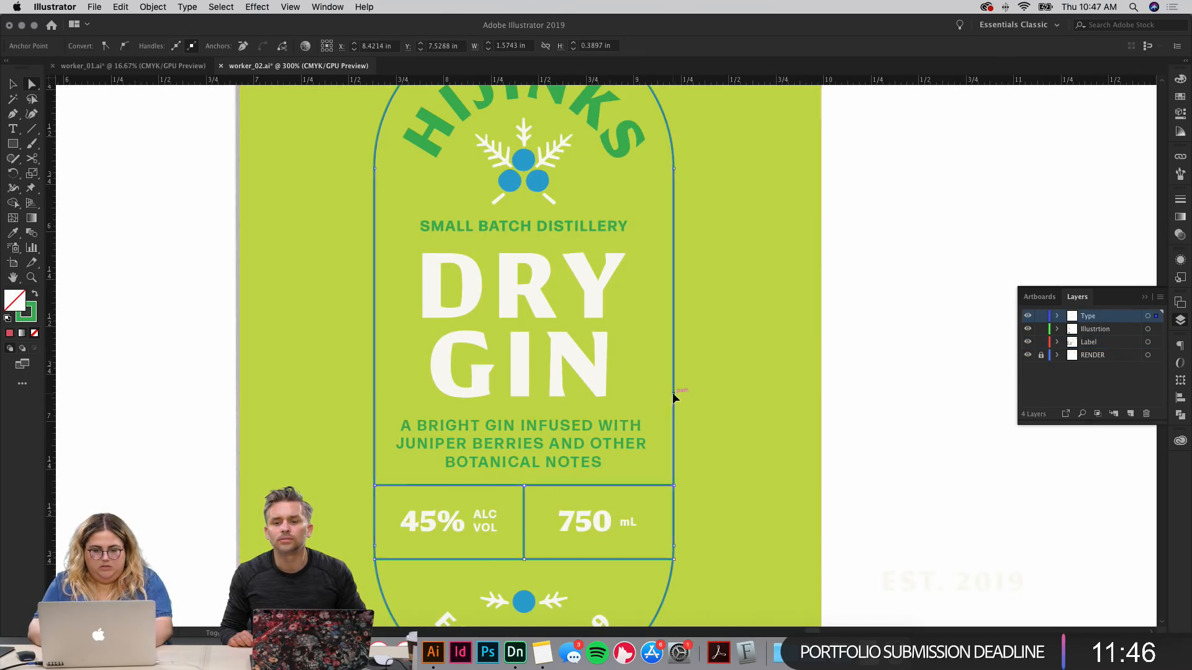
pyautogui.click(1180, 200)
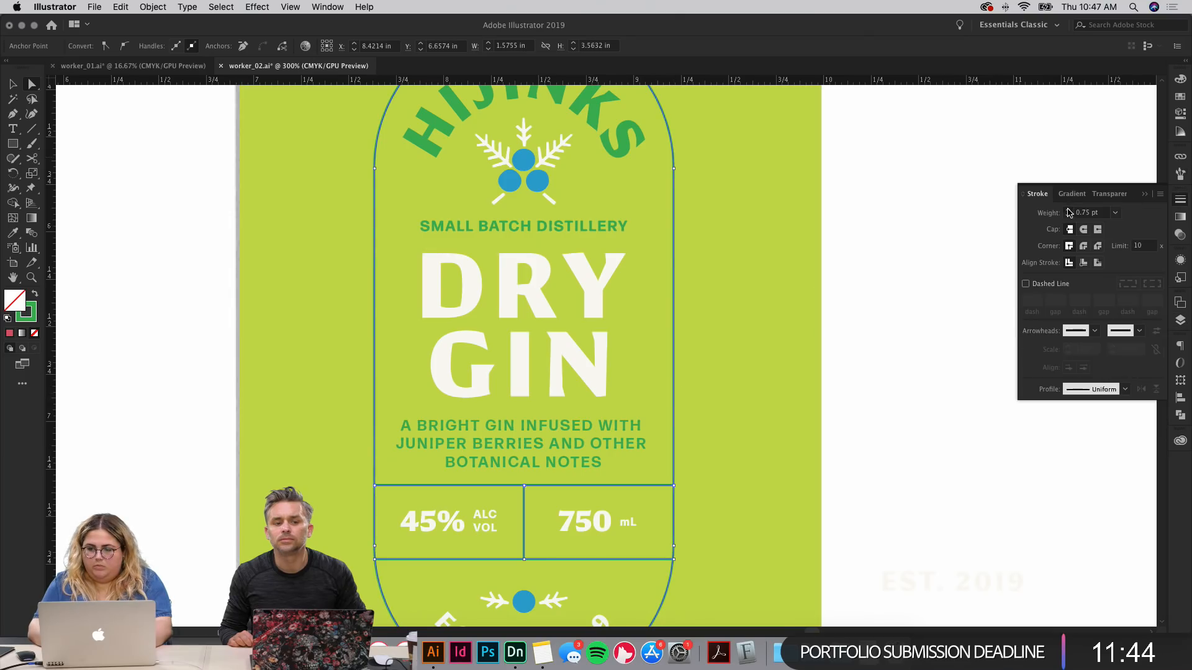
pyautogui.click(1069, 211)
pyautogui.click(1068, 211)
pyautogui.click(979, 243)
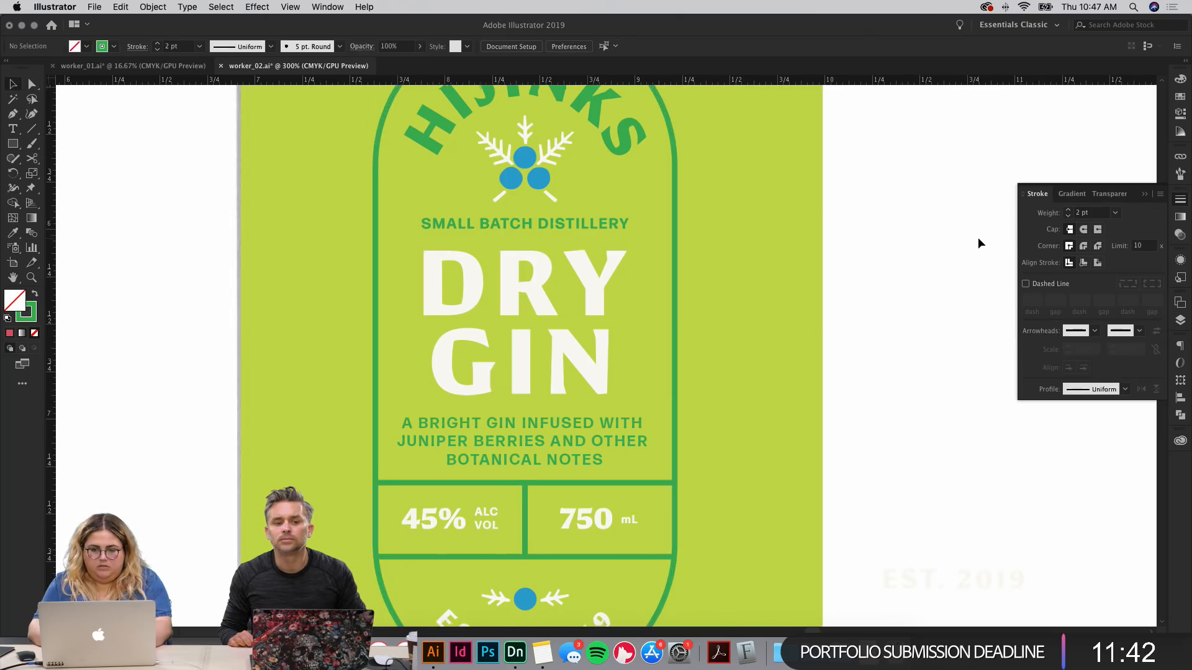
pyautogui.scroll(-5, 979, 243)
pyautogui.press('super+z')
pyautogui.press('super+z')
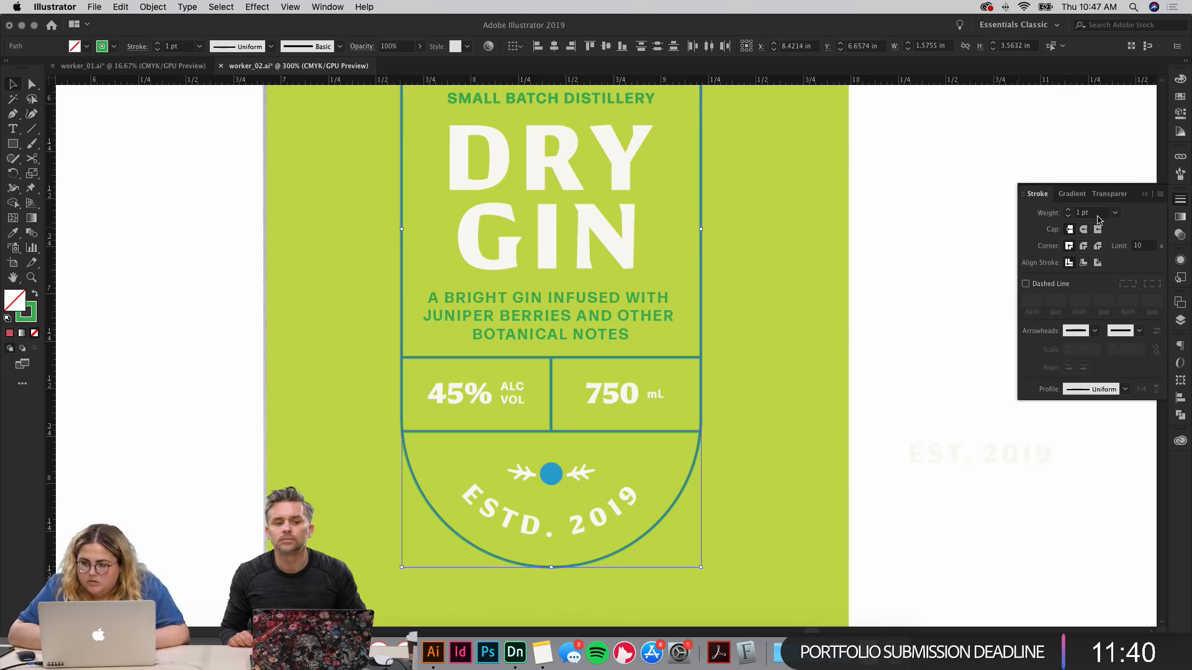
# Step: Set the stroke weight of the badge outline and its divider lines to 1.25 pt
pyautogui.write('5')
pyautogui.press('Return')
pyautogui.click(949, 289)
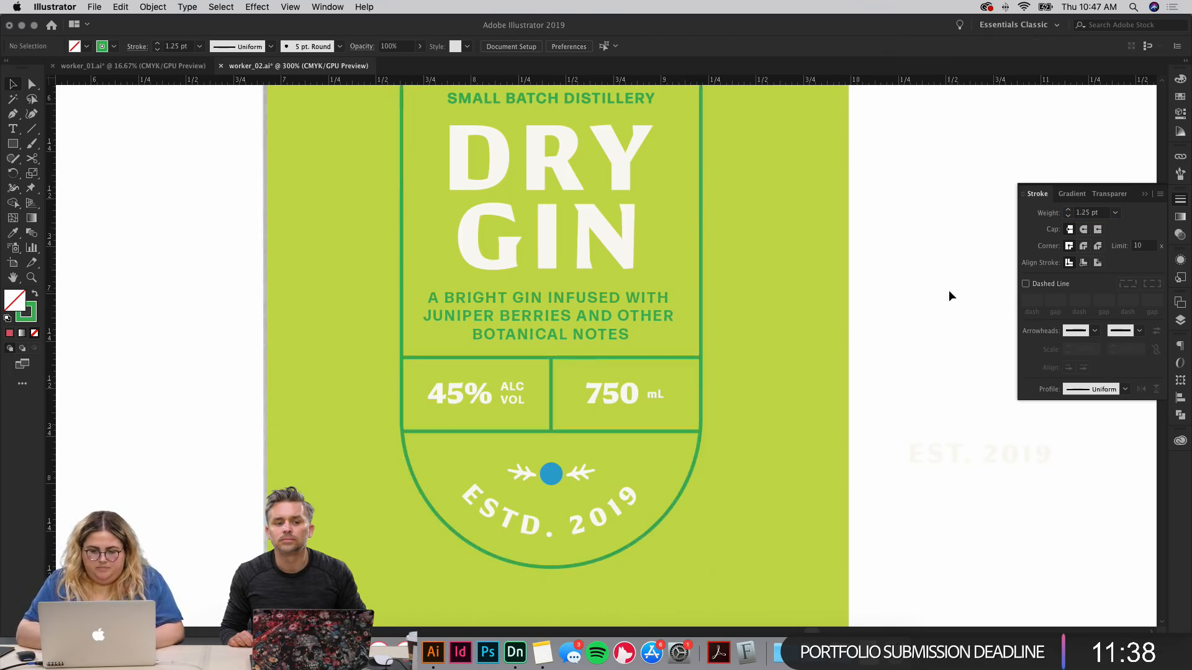
# Step: Examine the restyled label at a smaller scale and compare it with the blue branch on the neck strip
pyautogui.press('super+1')
pyautogui.press('super+equal')
pyautogui.press('super+equal')
pyautogui.press('super+equal')
pyautogui.press('super+equal')
pyautogui.press('super+equal')
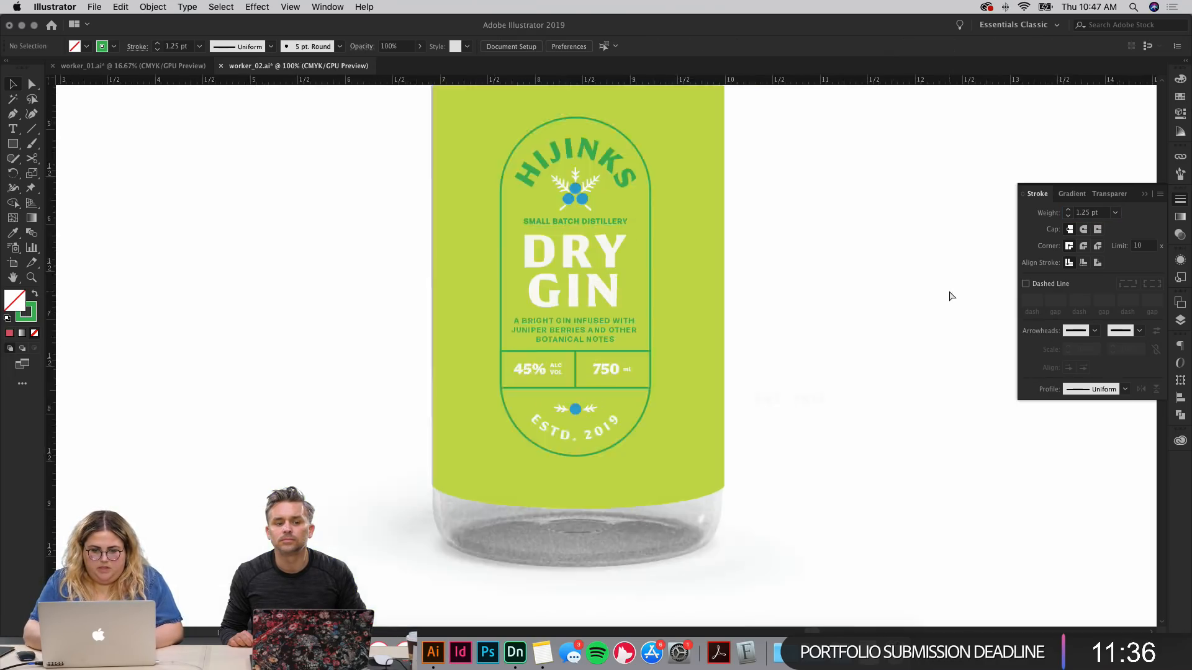
pyautogui.scroll(20, 814, 425)
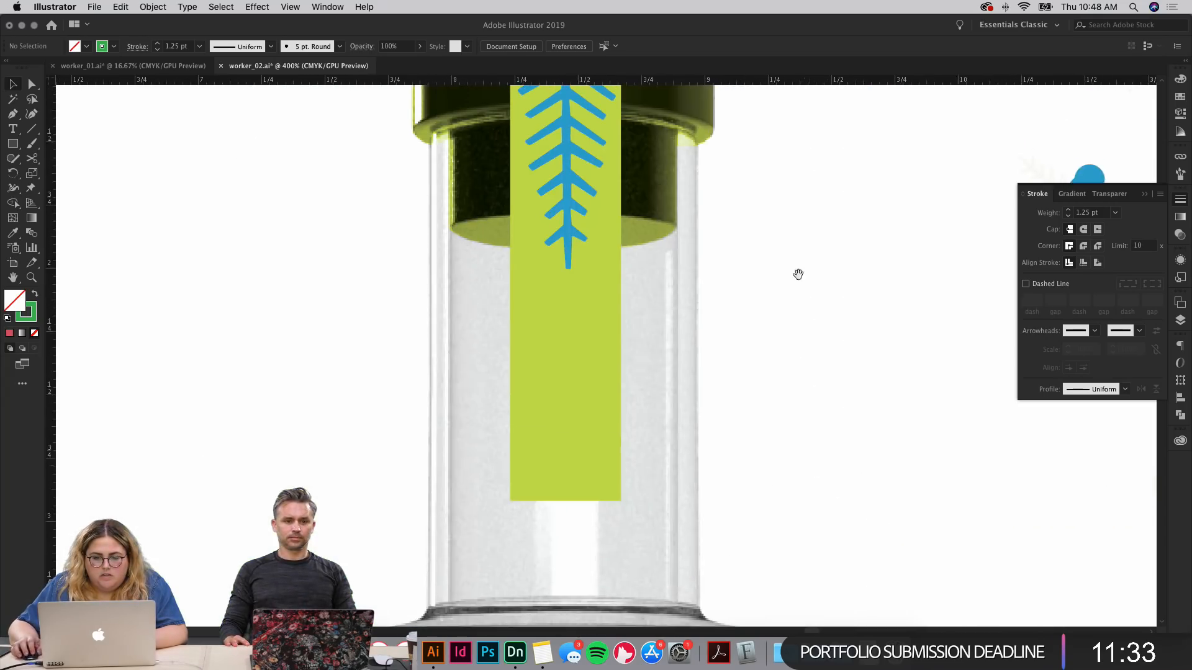
pyautogui.moveTo(799, 274); pyautogui.dragTo(814, 329)
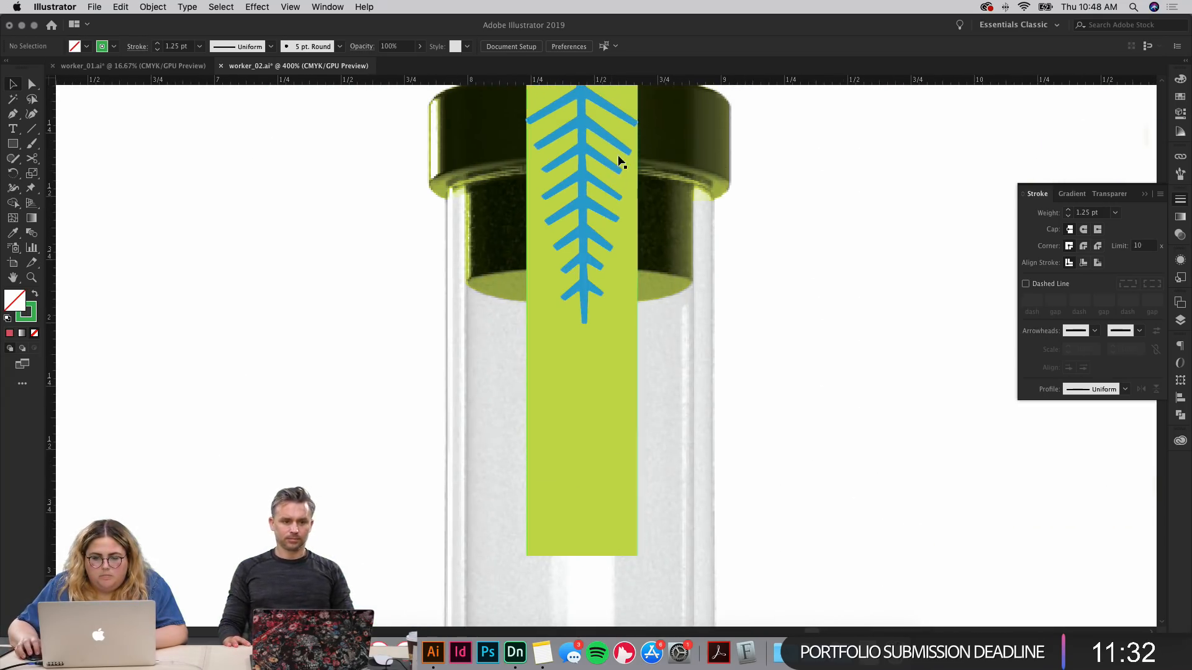
pyautogui.click(589, 133)
pyautogui.click(582, 126)
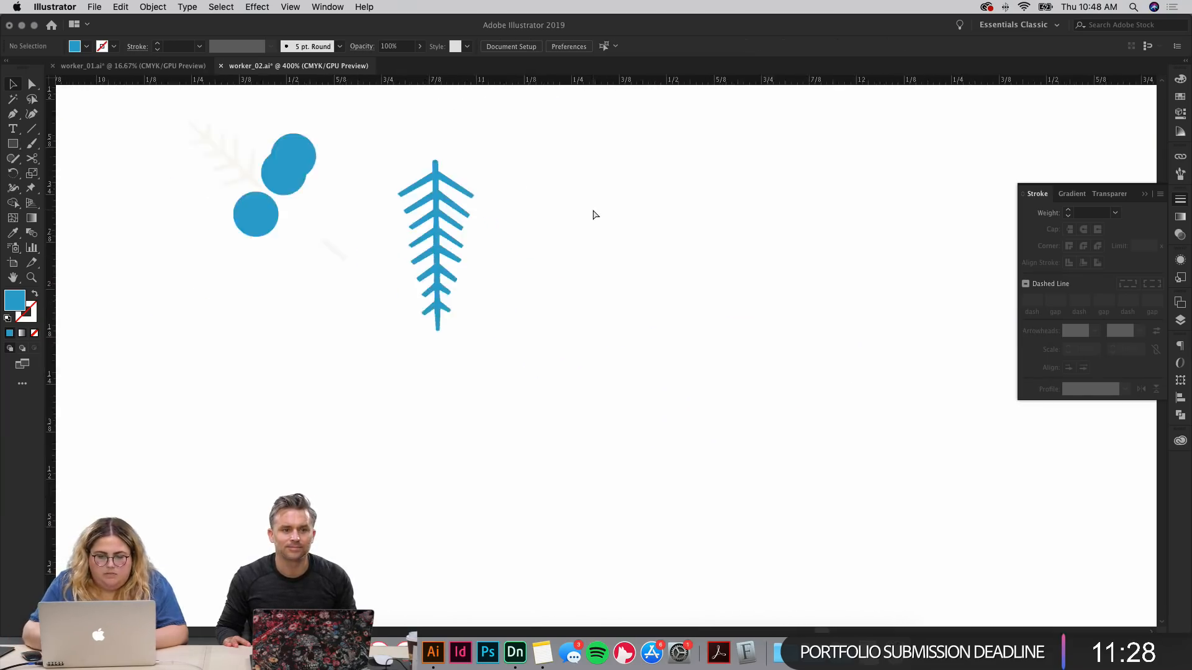
# Step: Shorten the two uppermost pairs of twigs on the spare blue branch beside the berries, pulling their ends inward on both sides
pyautogui.press('super+equal')
pyautogui.press('super+equal')
pyautogui.press('super+equal')
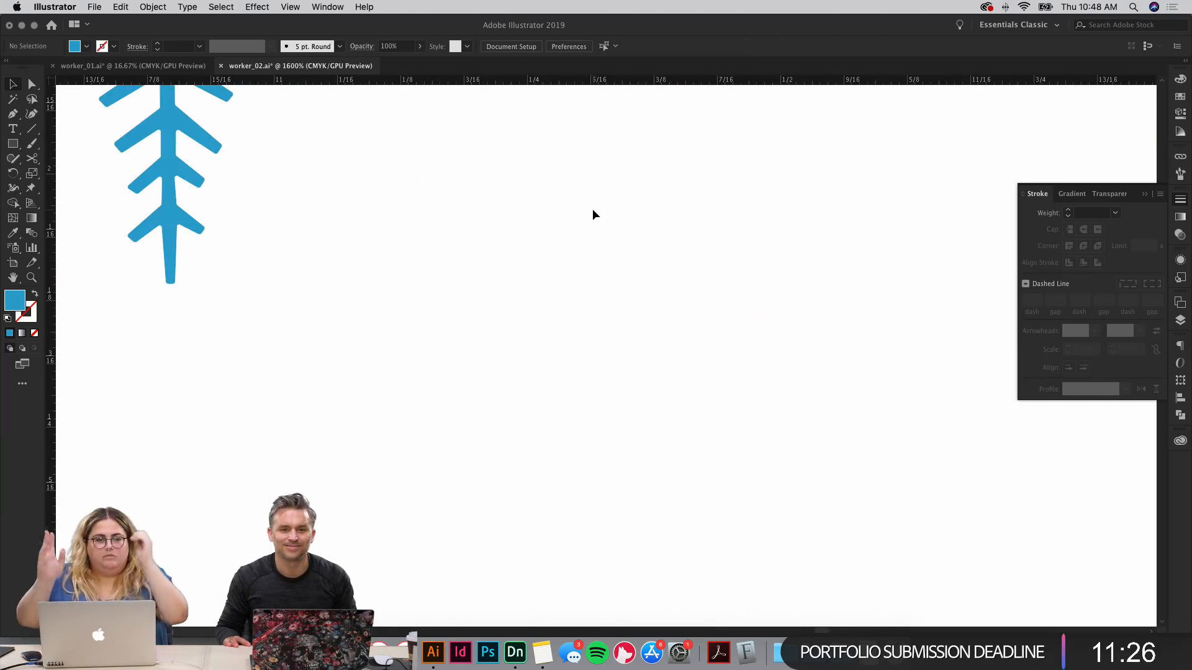
pyautogui.moveTo(420, 228); pyautogui.dragTo(689, 471)
pyautogui.moveTo(410, 179); pyautogui.dragTo(455, 233)
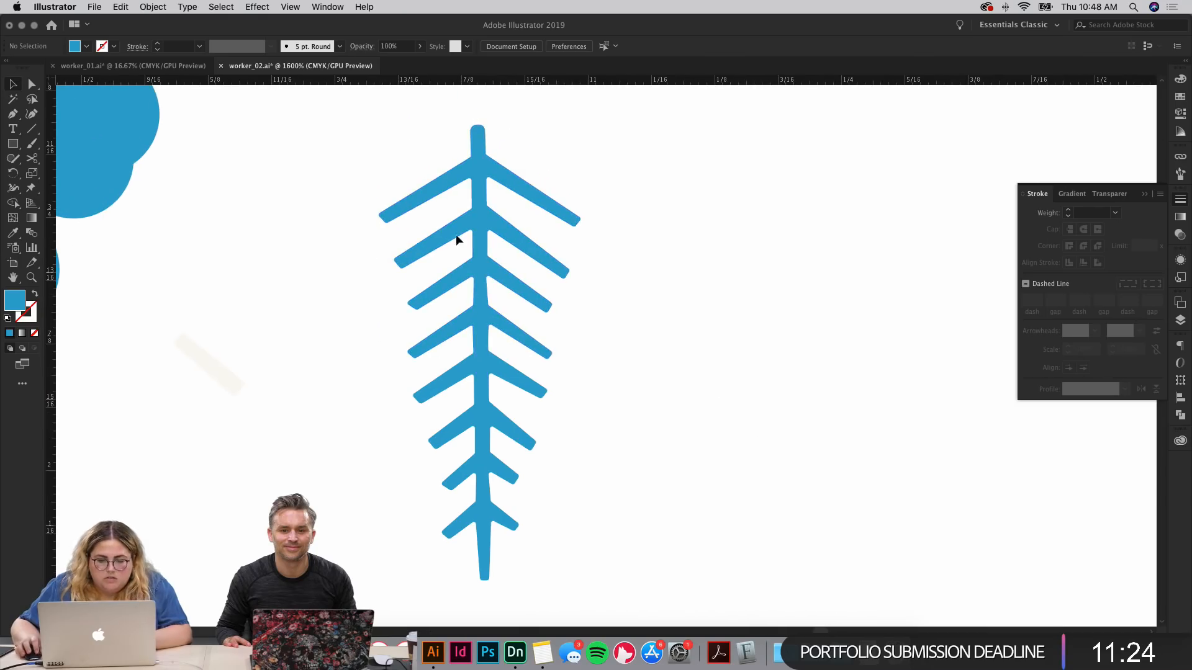
pyautogui.moveTo(421, 275); pyautogui.dragTo(420, 257)
pyautogui.click(402, 288)
pyautogui.moveTo(608, 191); pyautogui.dragTo(540, 260)
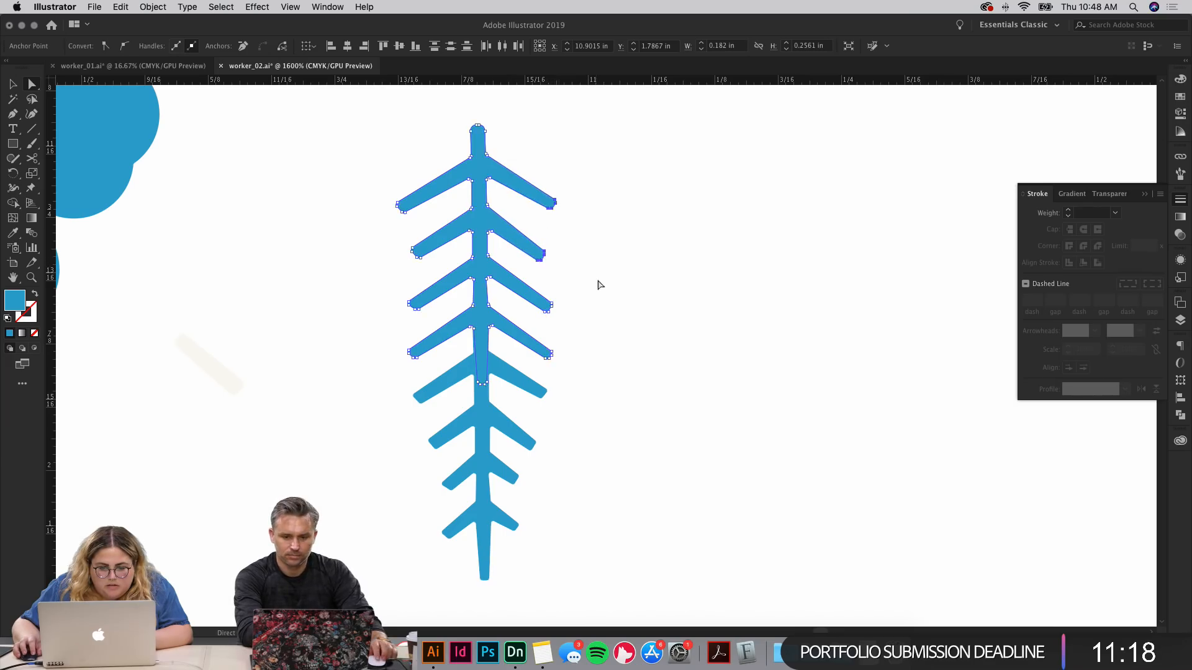
pyautogui.click(597, 281)
pyautogui.press('v')
pyautogui.moveTo(501, 299); pyautogui.dragTo(596, 288)
pyautogui.click(581, 268)
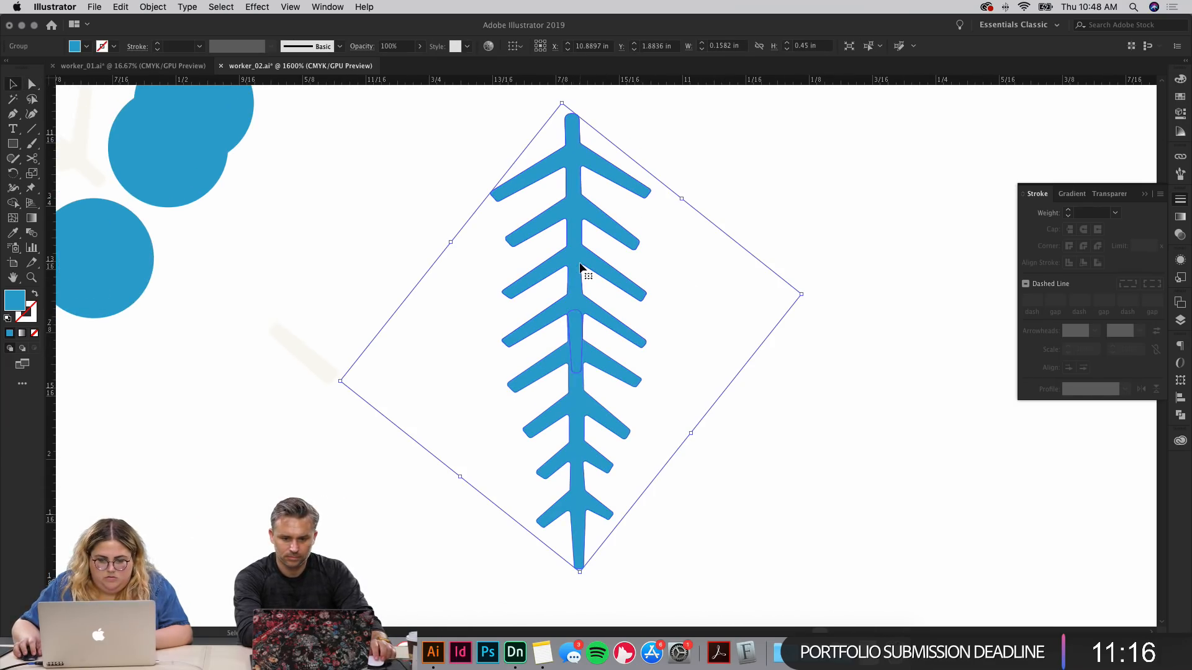
pyautogui.click(670, 288)
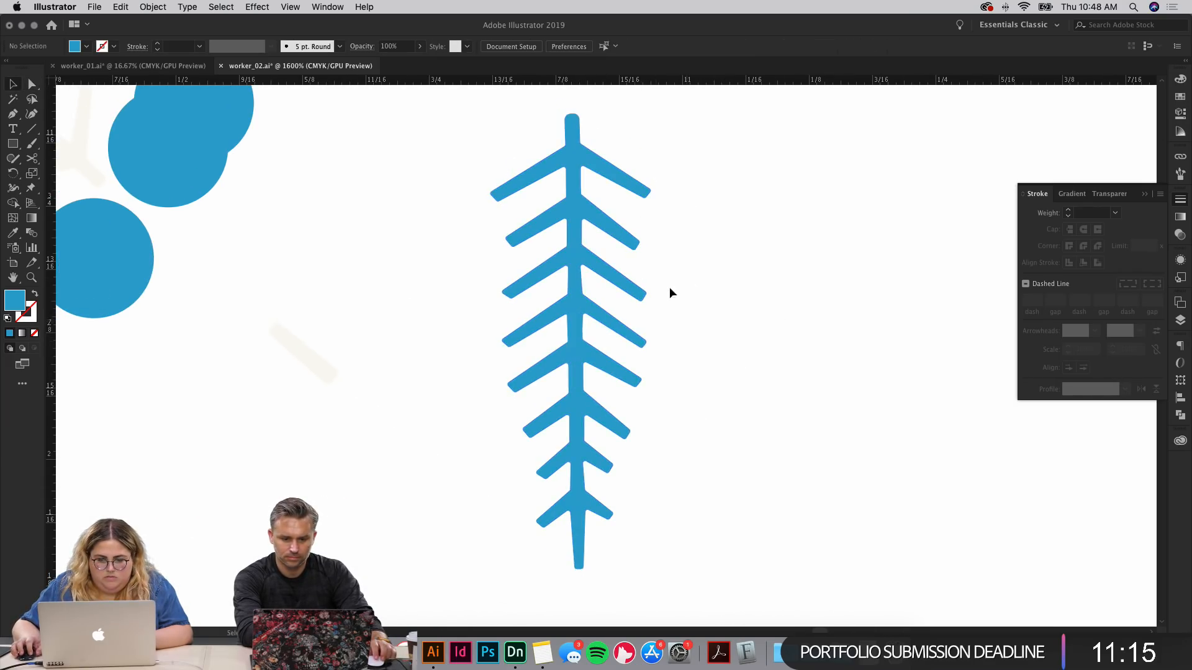
# Step: Lengthen the spare blue branch by adding a copy of its twig section to the upper end of the stem
pyautogui.click(577, 269)
pyautogui.moveTo(574, 234); pyautogui.dragTo(566, 370)
pyautogui.doubleClick(566, 372)
pyautogui.moveTo(566, 419); pyautogui.dragTo(564, 234)
pyautogui.doubleClick(687, 245)
pyautogui.press('super+minus')
pyautogui.press('super+minus')
pyautogui.press('super+minus')
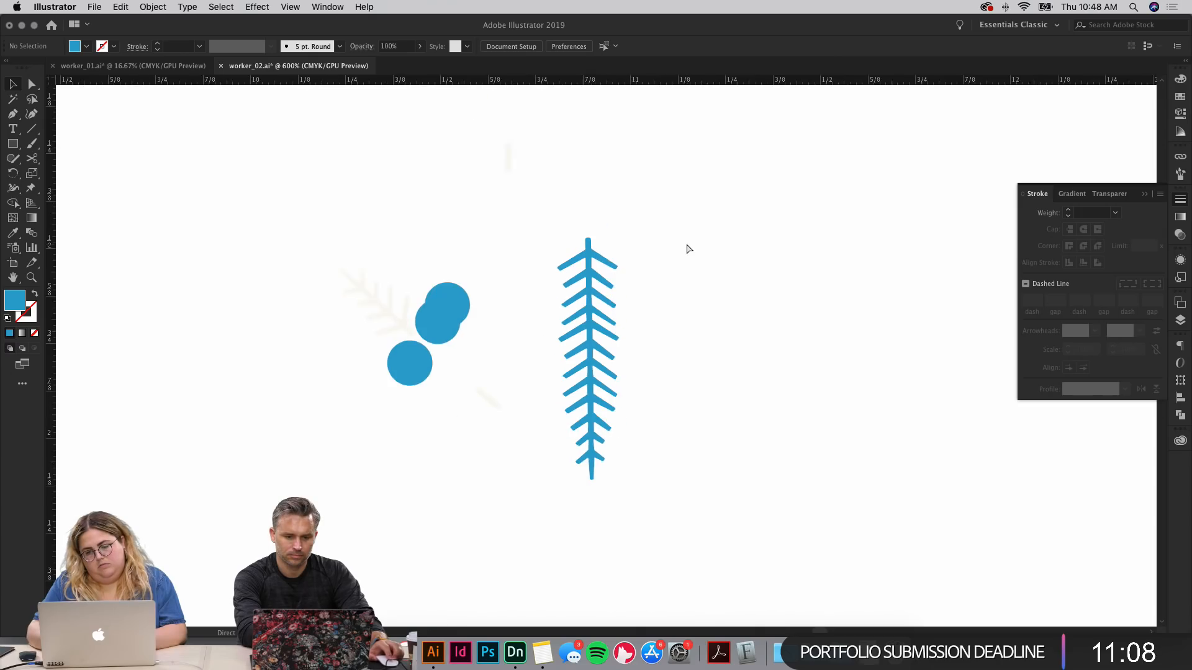
pyautogui.press('super+equal')
pyautogui.press('super+equal')
pyautogui.scroll(-2, 669, 299)
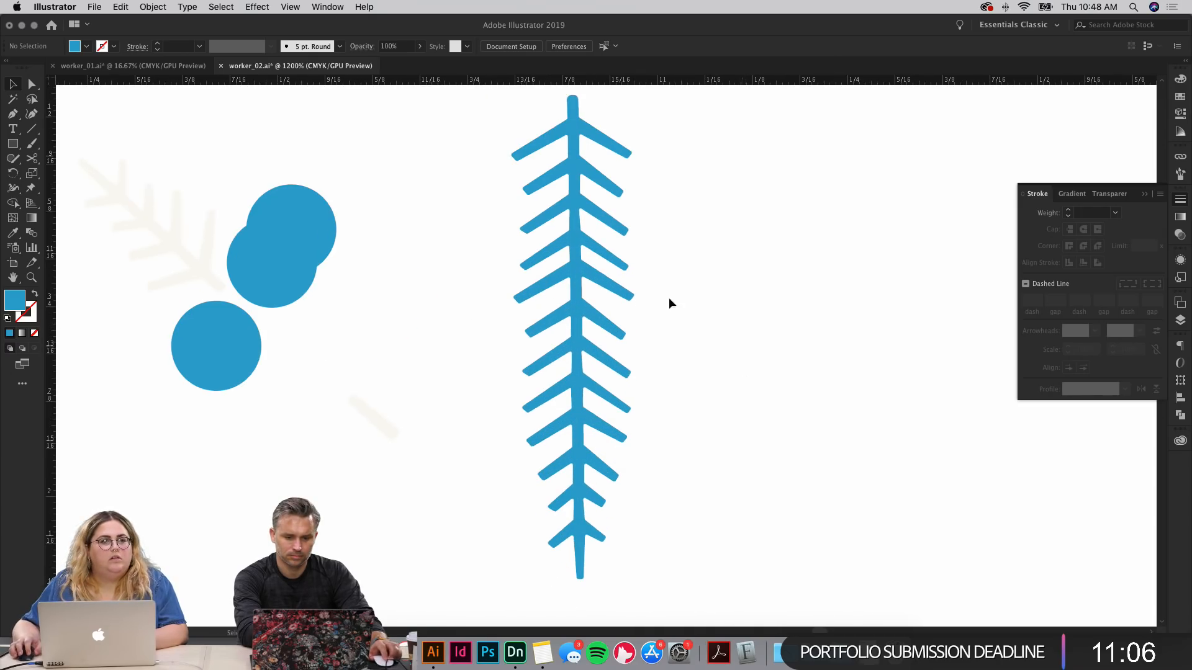
# Step: Replace the blue branch on the neck strip with a copy of the lengthened branch and unite it into a single shape
pyautogui.moveTo(504, 113); pyautogui.dragTo(735, 563)
pyautogui.click(736, 563)
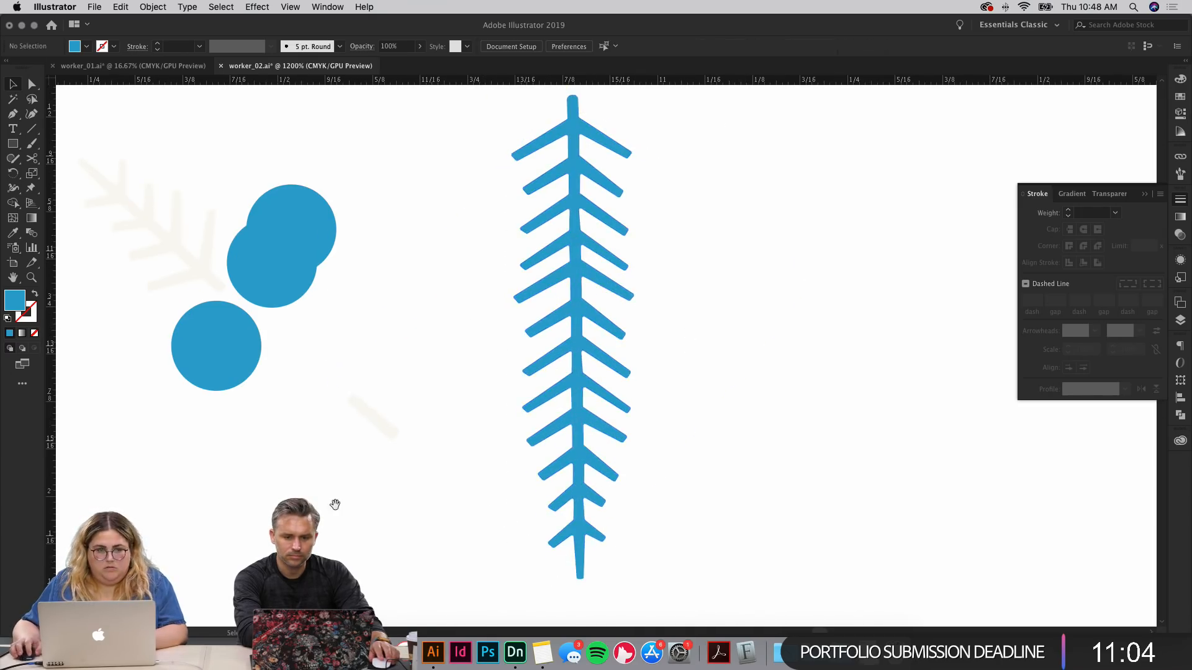
pyautogui.moveTo(335, 505); pyautogui.dragTo(915, 447)
pyautogui.moveTo(348, 447); pyautogui.dragTo(856, 398)
pyautogui.moveTo(335, 280); pyautogui.dragTo(720, 359)
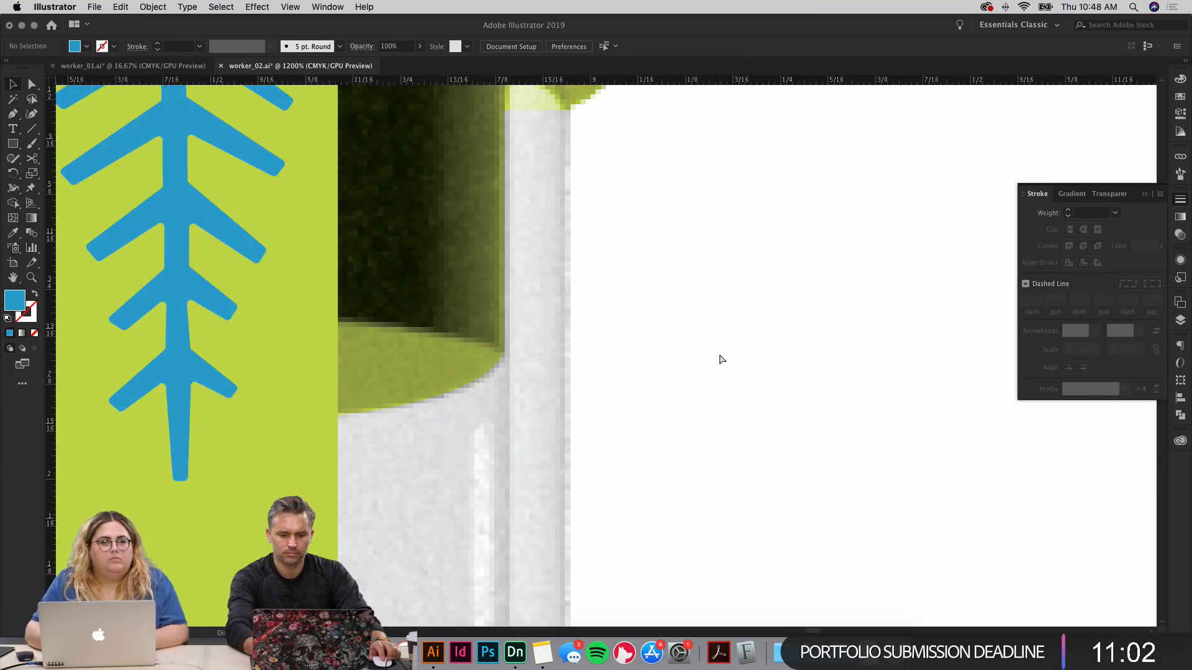
pyautogui.press('super+minus')
pyautogui.press('super+minus')
pyautogui.press('super+minus')
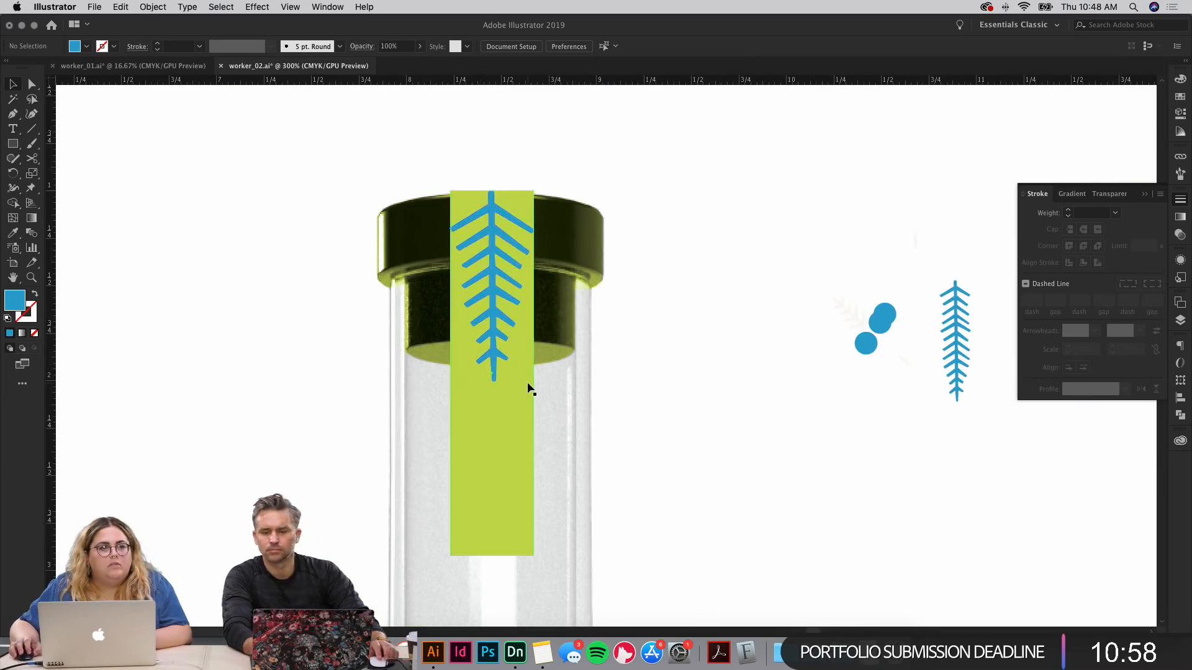
pyautogui.click(496, 265)
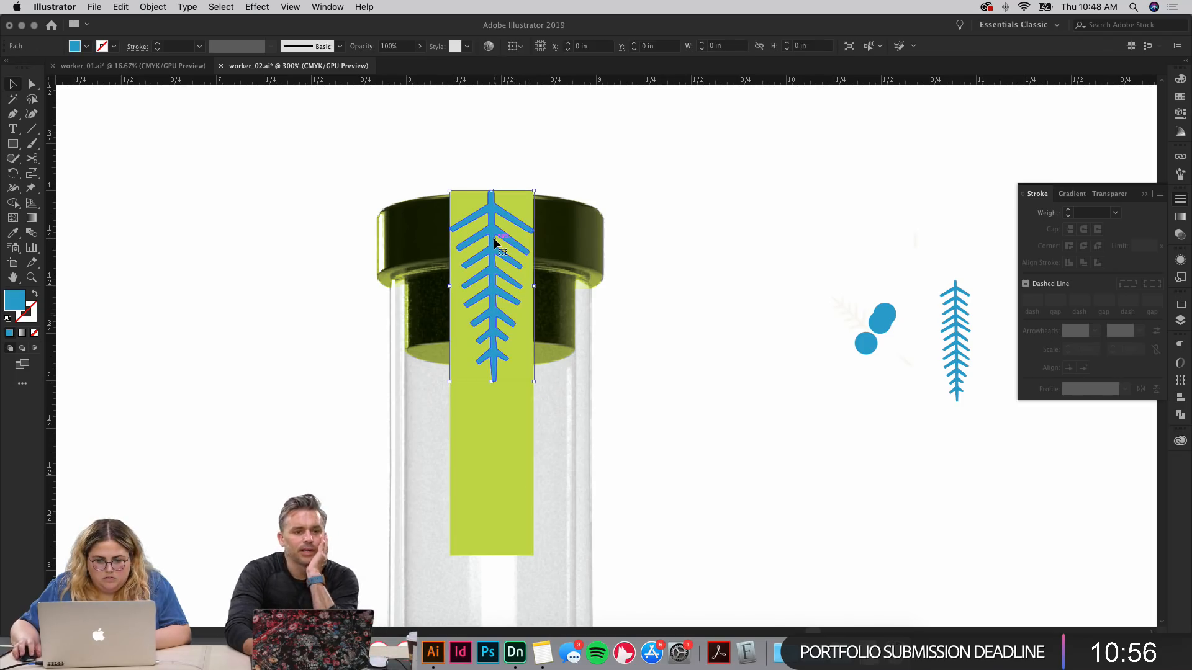
pyautogui.press('BackSpace')
pyautogui.press('super+v')
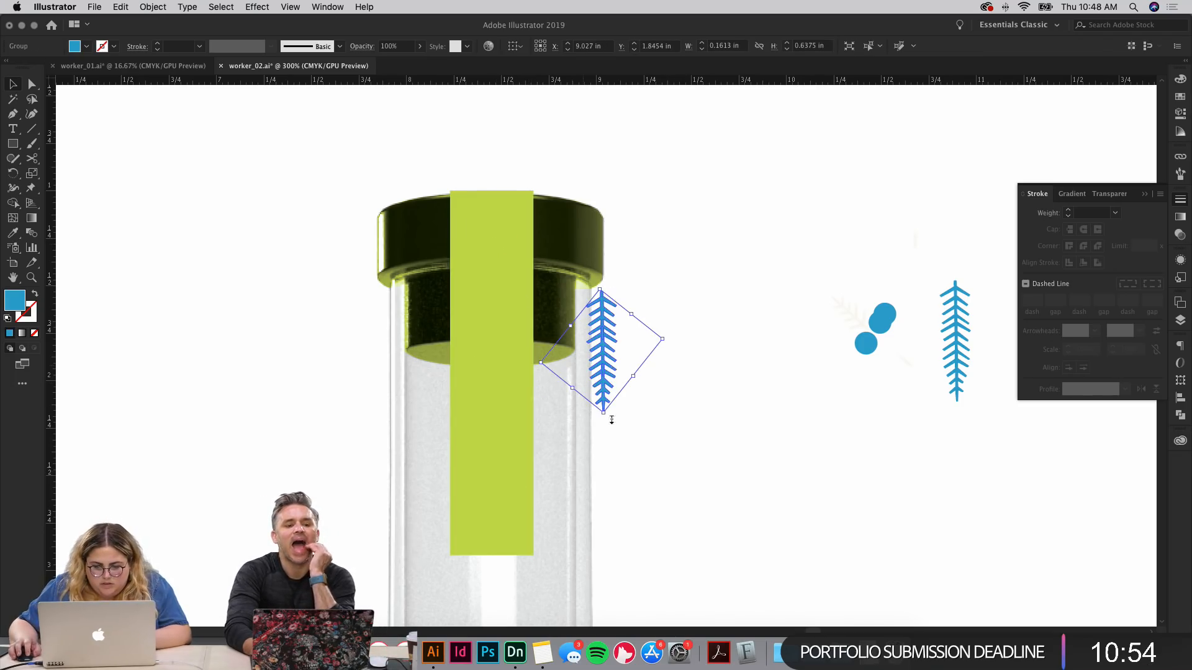
pyautogui.click(1182, 414)
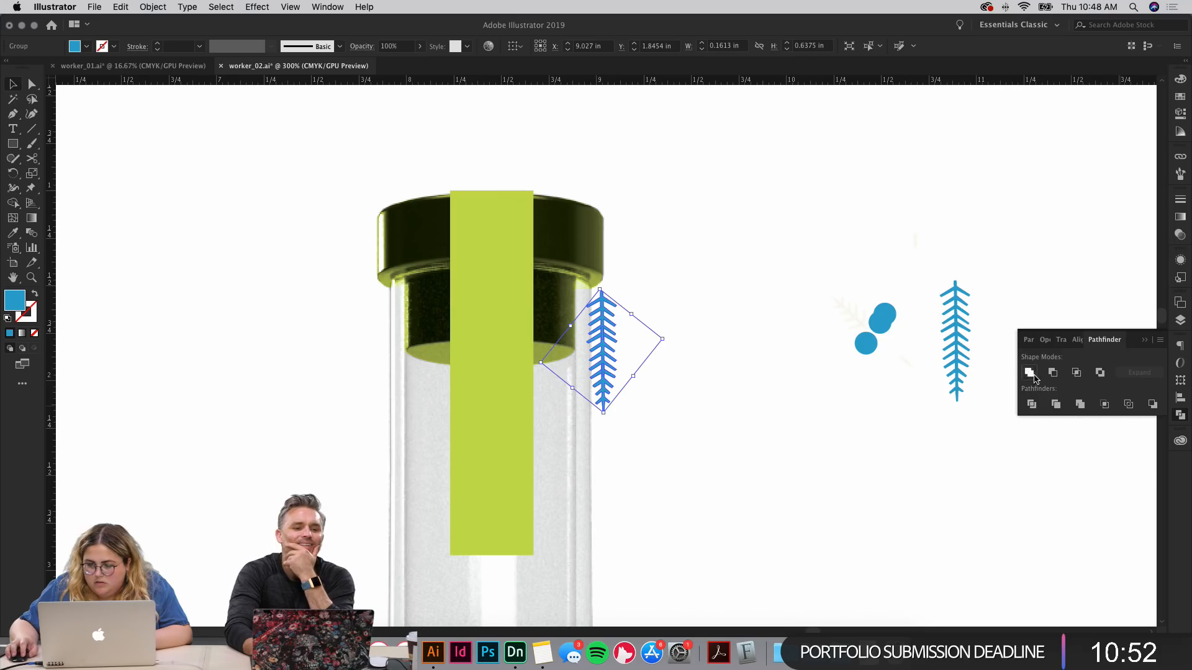
# Step: Scale the united branch to about 0.35 by 1.39 in and centre it on the lime neck strip
pyautogui.moveTo(601, 332); pyautogui.dragTo(490, 248)
pyautogui.moveTo(490, 334); pyautogui.dragTo(476, 535)
pyautogui.scroll(-2, 604, 433)
pyautogui.hscroll(-3, 604, 433)
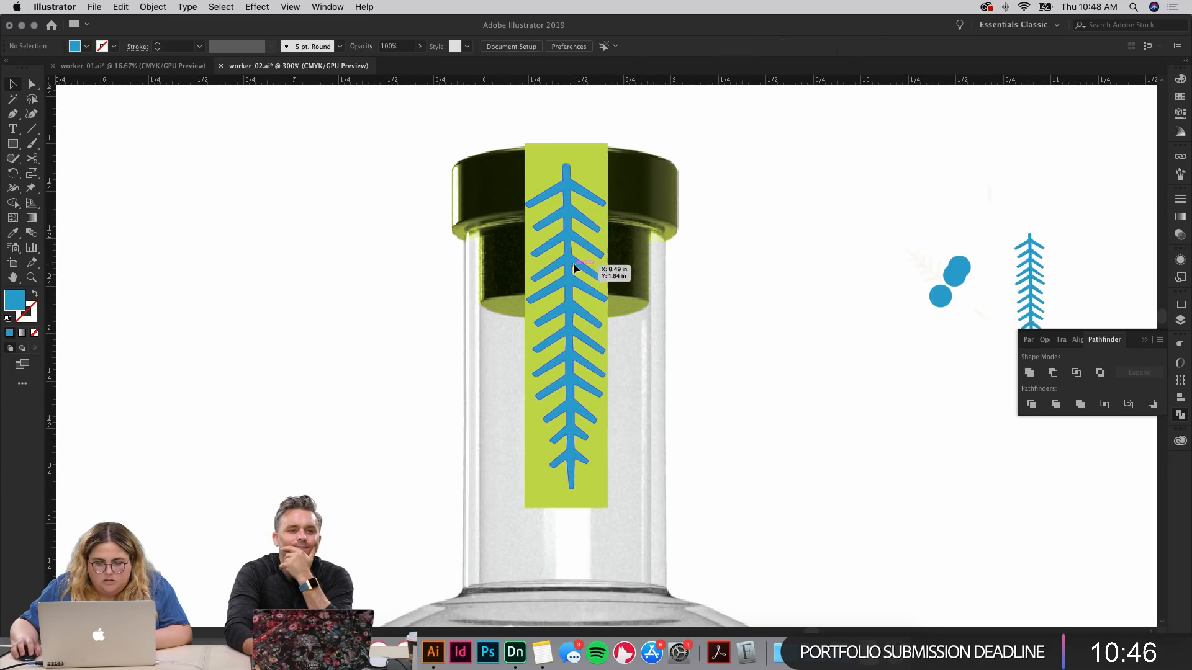
pyautogui.moveTo(610, 328); pyautogui.dragTo(600, 328)
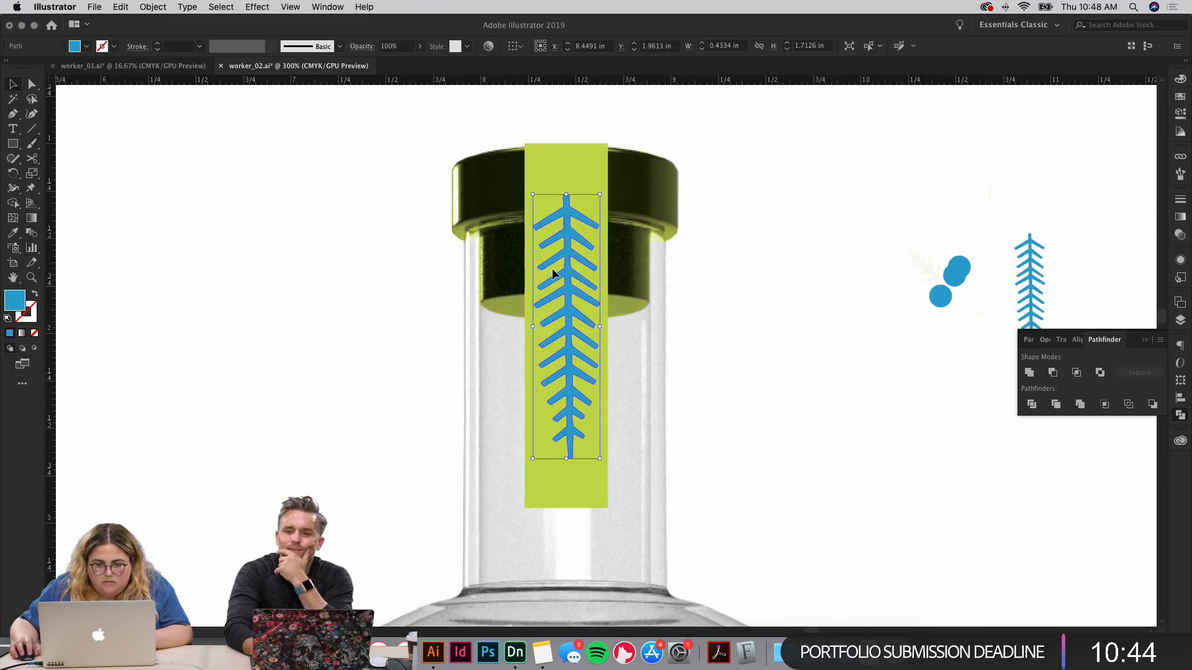
pyautogui.moveTo(563, 261); pyautogui.dragTo(566, 243)
pyautogui.click(745, 333)
# Step: Recolour the branch on the neck strip with the green sampled from the label's HIJINKS lettering
pyautogui.click(569, 326)
pyautogui.press('i')
pyautogui.scroll(-10, 570, 327)
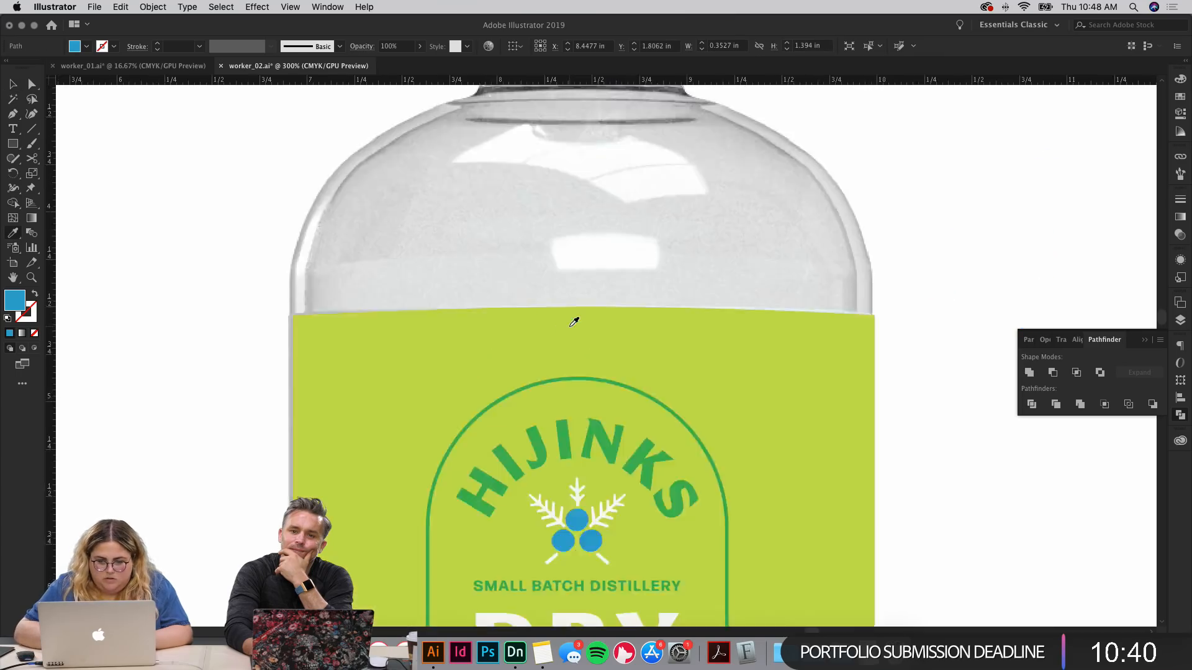
pyautogui.scroll(-4, 574, 322)
pyautogui.click(571, 231)
pyautogui.scroll(12, 575, 230)
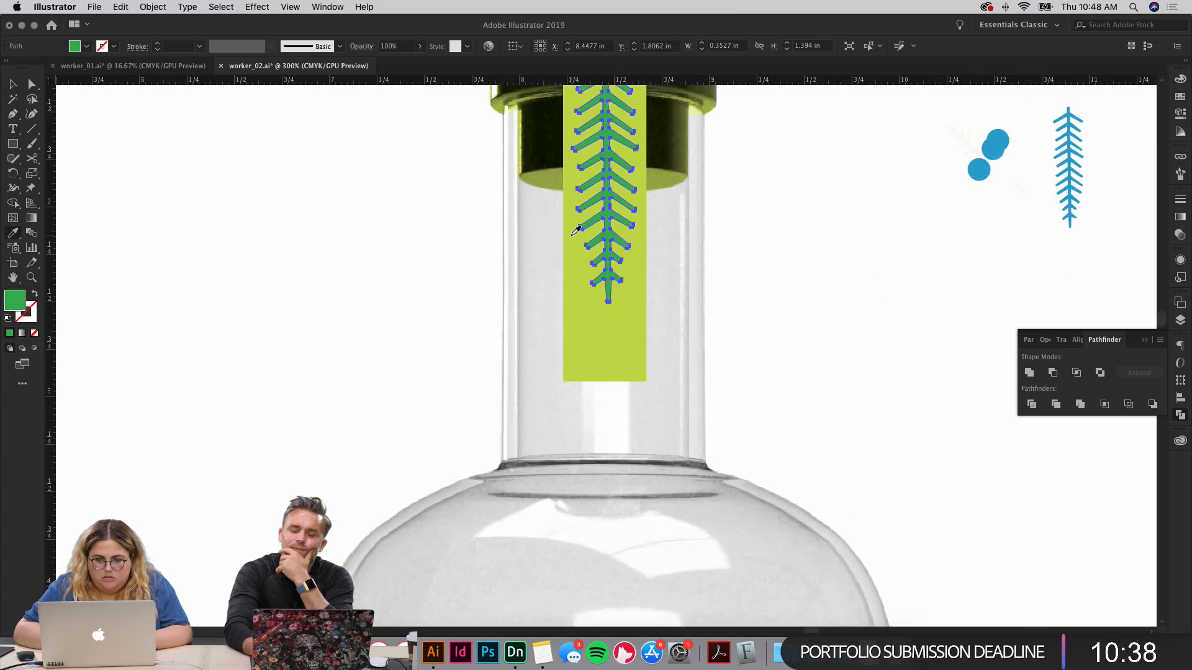
pyautogui.press('v')
pyautogui.click(502, 278)
pyautogui.scroll(5, 502, 278)
pyautogui.scroll(-4, 502, 278)
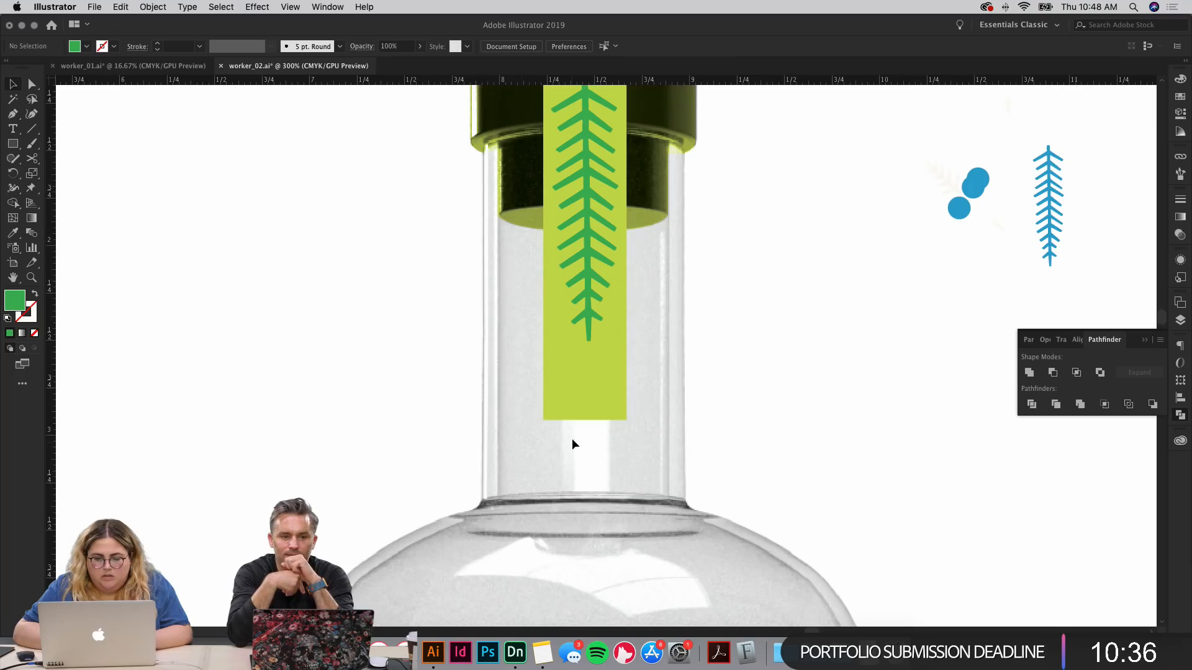
# Step: Cut a V-shaped notch into the lower end of the lime neck strip by adding a centred anchor point and raising it
pyautogui.keyDown('super'); pyautogui.click(626, 419); pyautogui.keyUp('super')
pyautogui.keyDown('super'); pyautogui.click(779, 374); pyautogui.keyUp('super')
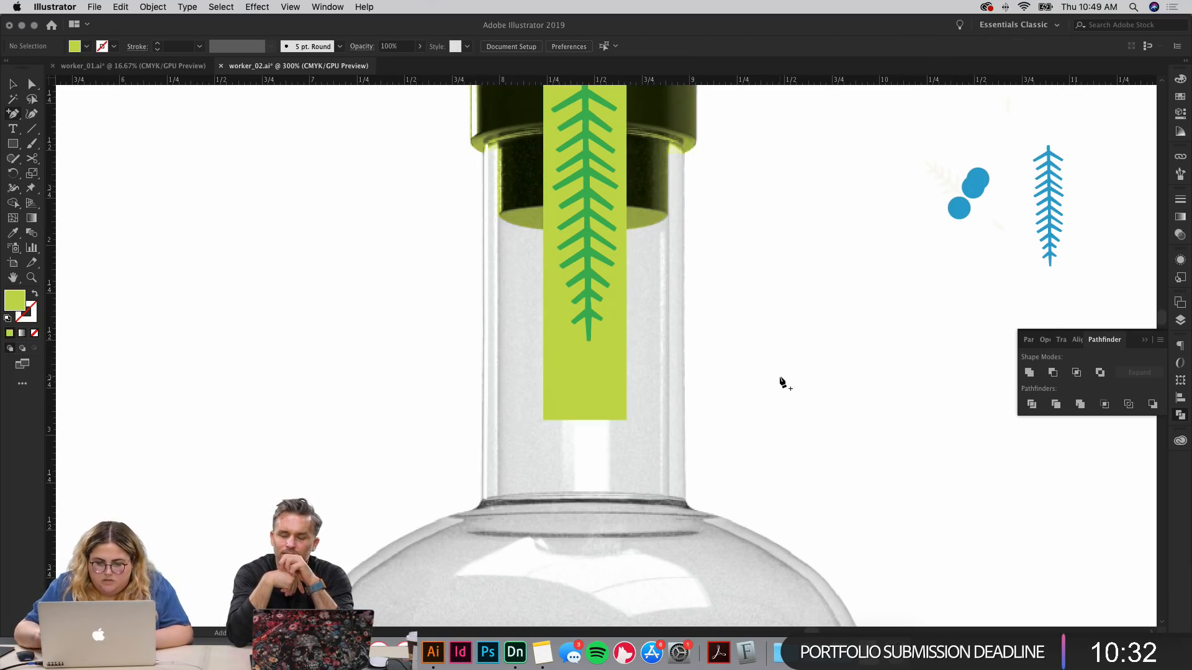
pyautogui.click(584, 421)
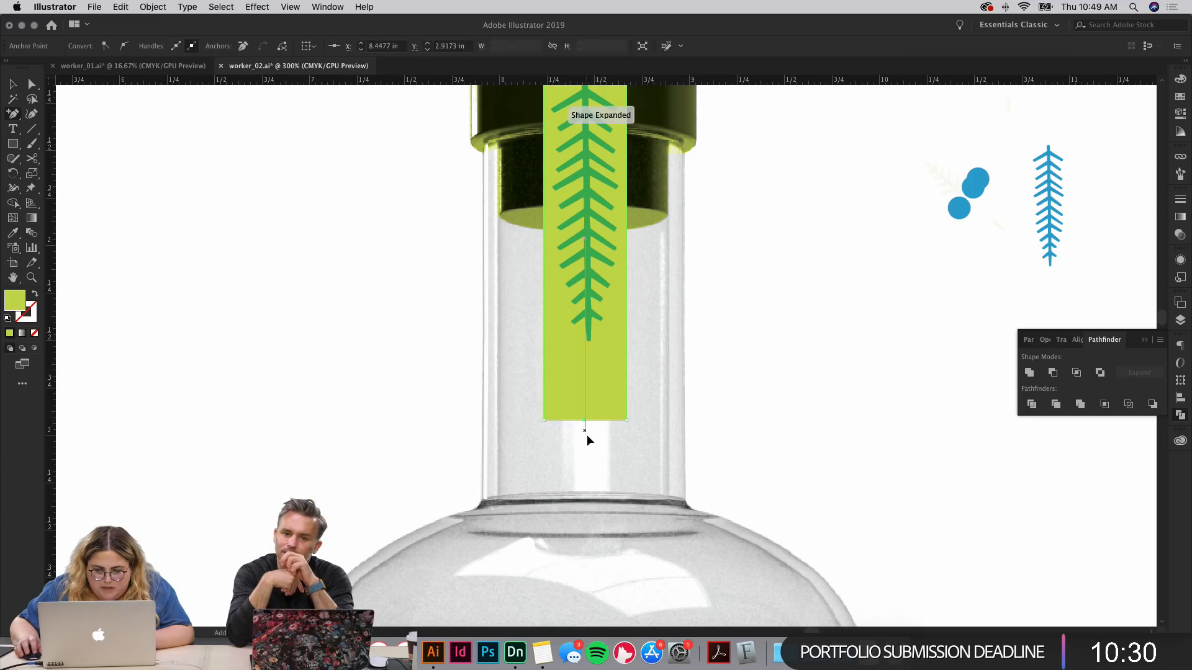
pyautogui.press('a')
pyautogui.moveTo(587, 390)
pyautogui.mouseDown()
pyautogui.moveTo(585, 420)
pyautogui.moveTo(584, 385)
pyautogui.mouseUp()
pyautogui.press('super+z')
pyautogui.click(597, 443)
pyautogui.moveTo(598, 446); pyautogui.dragTo(594, 463)
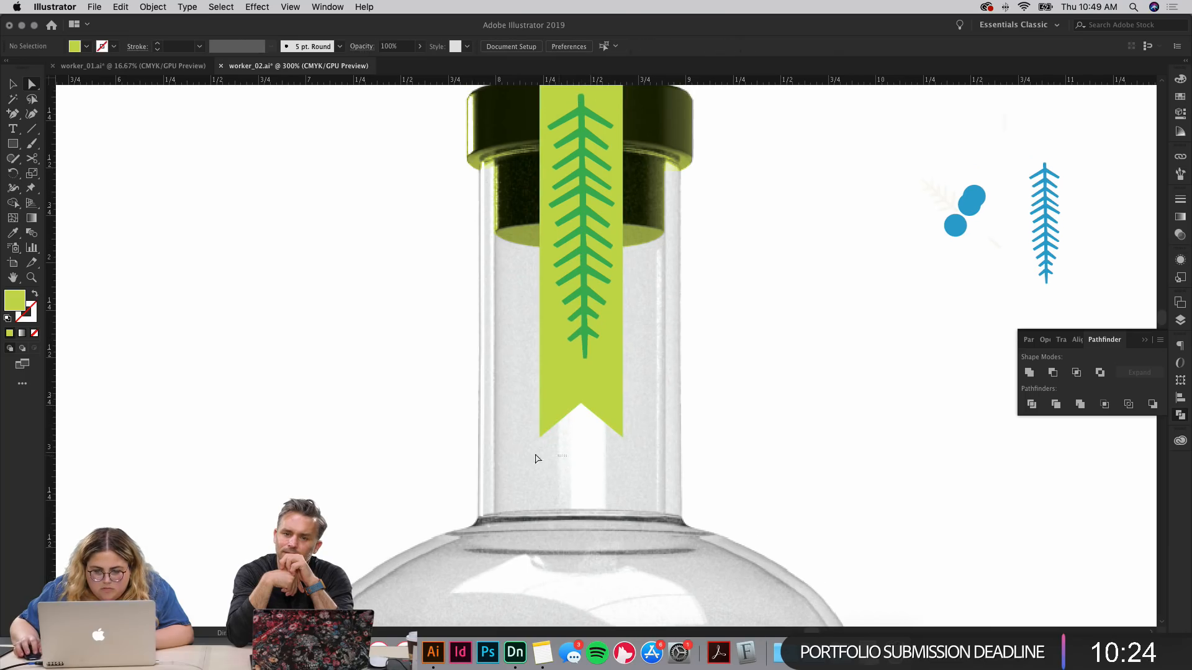
# Step: Shorten the notched end of the lime neck strip and make its notch shallower, ending closer below the branch
pyautogui.moveTo(675, 396); pyautogui.dragTo(675, 398)
pyautogui.moveTo(623, 436); pyautogui.dragTo(624, 402)
pyautogui.click(614, 453)
pyautogui.click(621, 424)
pyautogui.moveTo(720, 373); pyautogui.dragTo(747, 449)
pyautogui.click(762, 457)
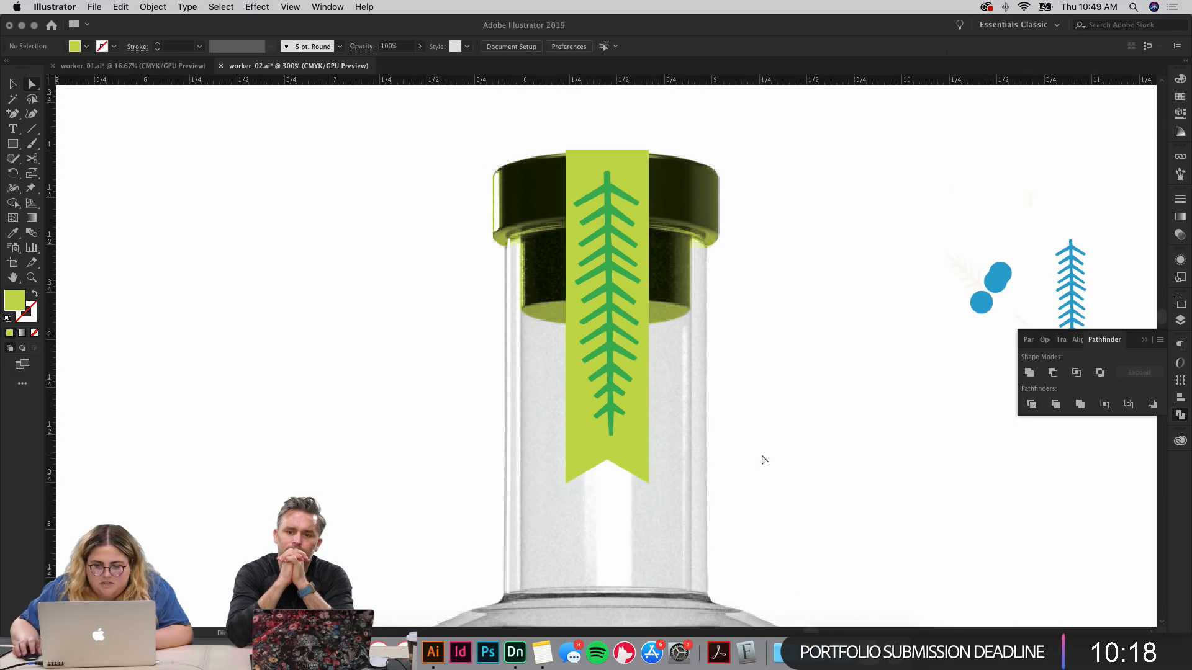
# Step: Rotate the green branch on the neck strip very slightly so it stands straight
pyautogui.press('v')
pyautogui.click(585, 257)
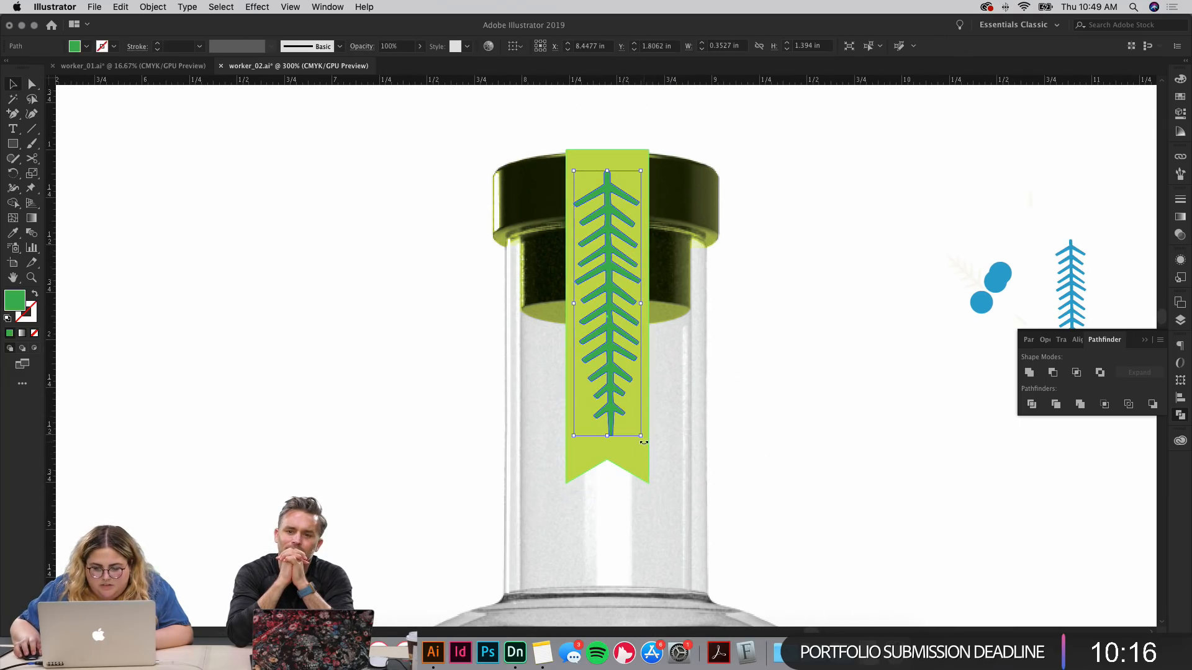
pyautogui.moveTo(643, 443); pyautogui.dragTo(641, 443)
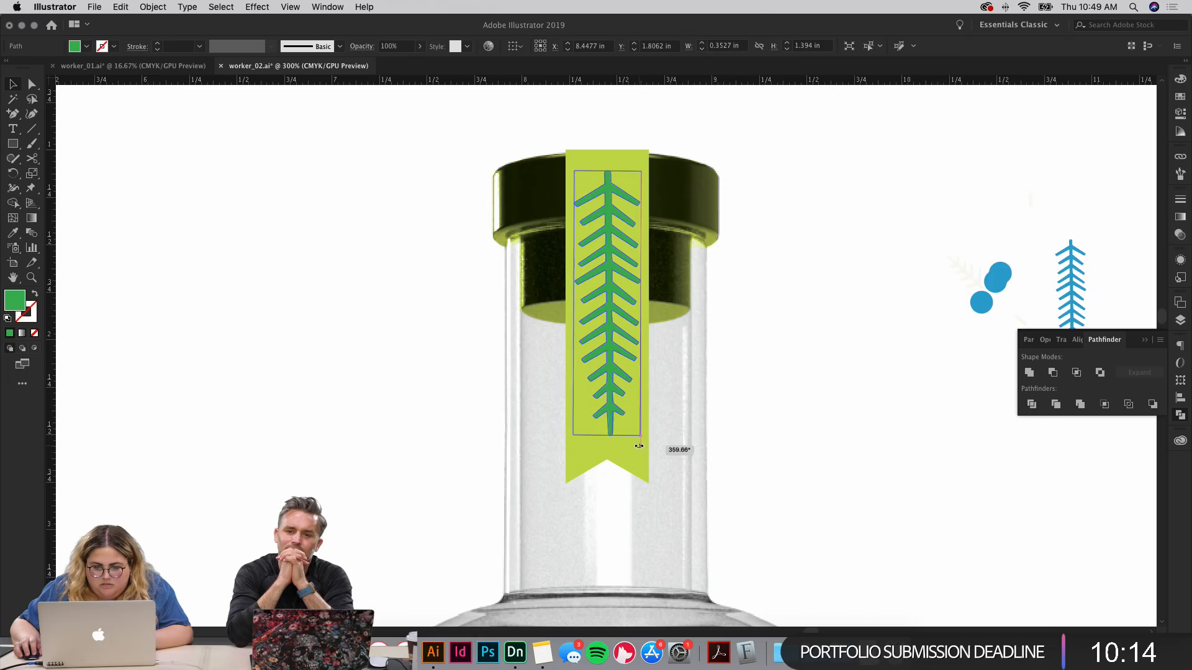
pyautogui.click(730, 411)
pyautogui.moveTo(607, 324); pyautogui.dragTo(606, 329)
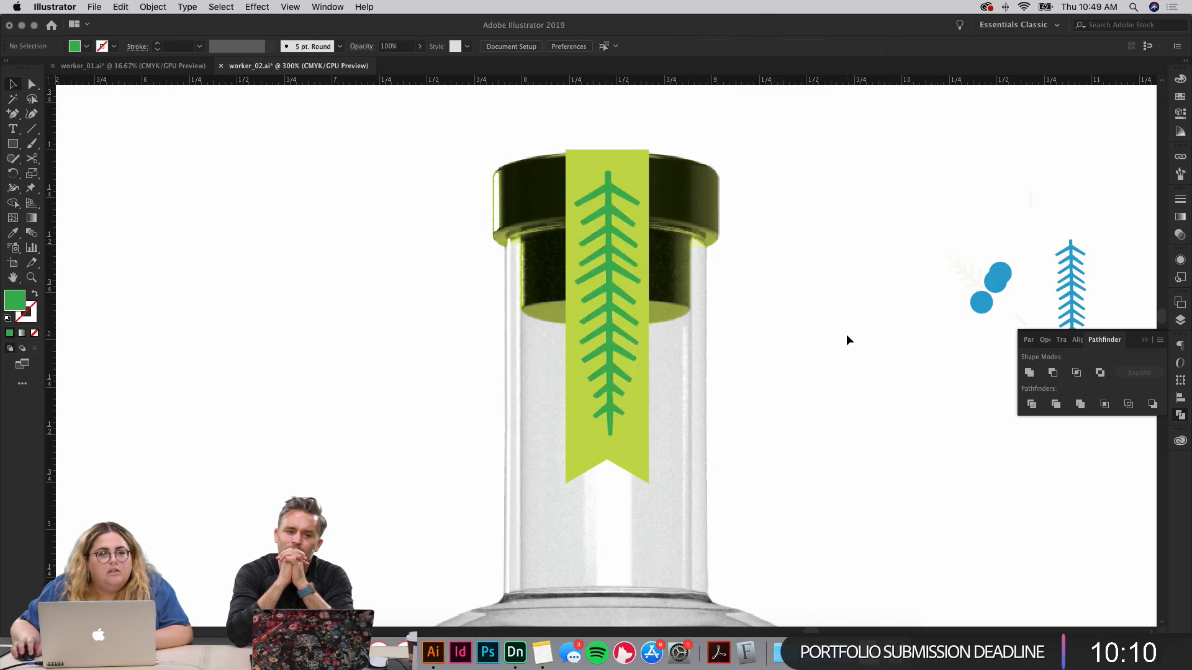
# Step: Recolour the branch on the neck strip with the lime sampled from the strip behind it
pyautogui.press('super+minus')
pyautogui.press('super+minus')
pyautogui.press('super+minus')
pyautogui.press('super+minus')
pyautogui.press('super+equal')
pyautogui.press('super+equal')
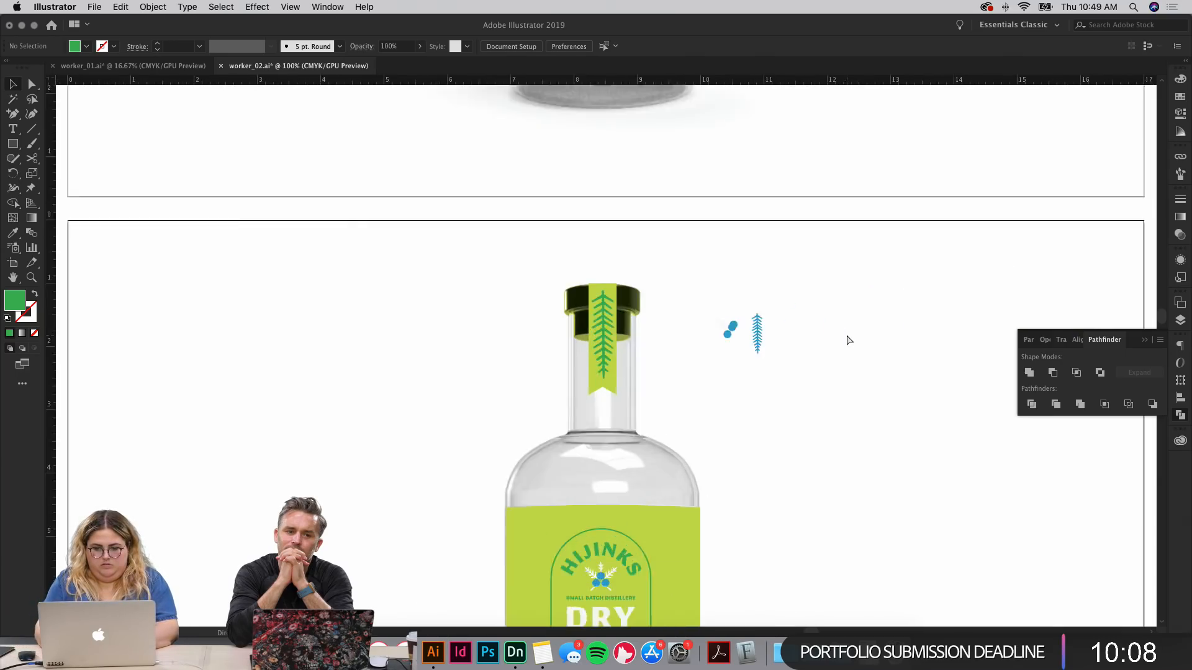
pyautogui.scroll(-5, 847, 340)
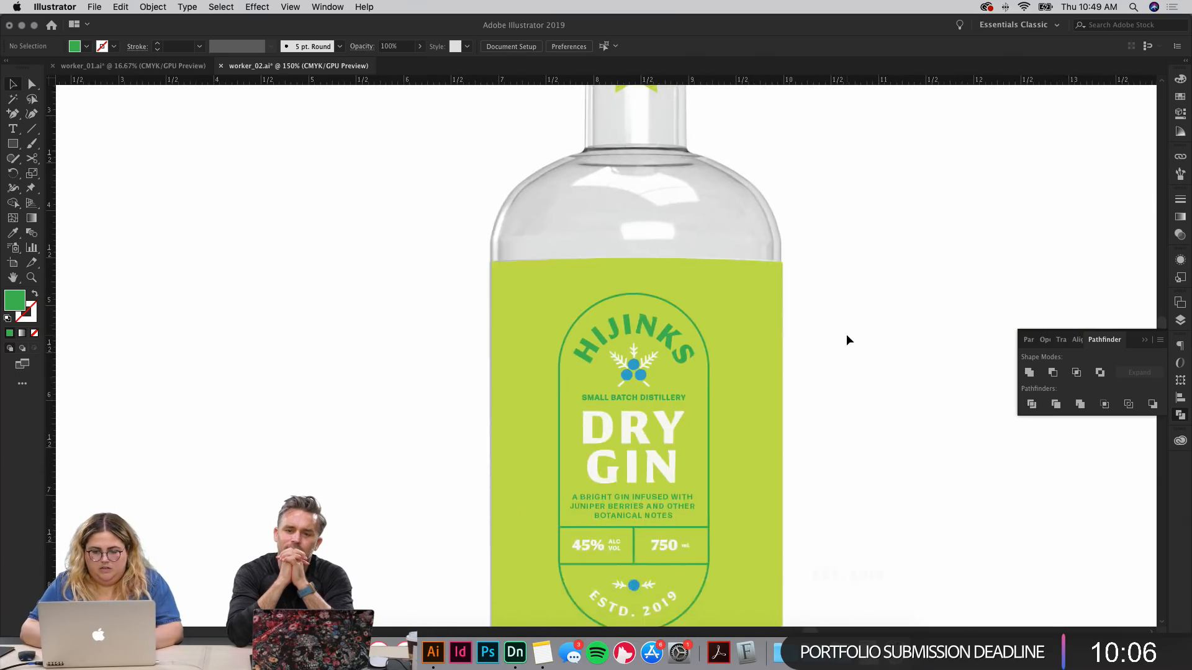
pyautogui.scroll(5, 790, 344)
pyautogui.click(596, 248)
pyautogui.press('i')
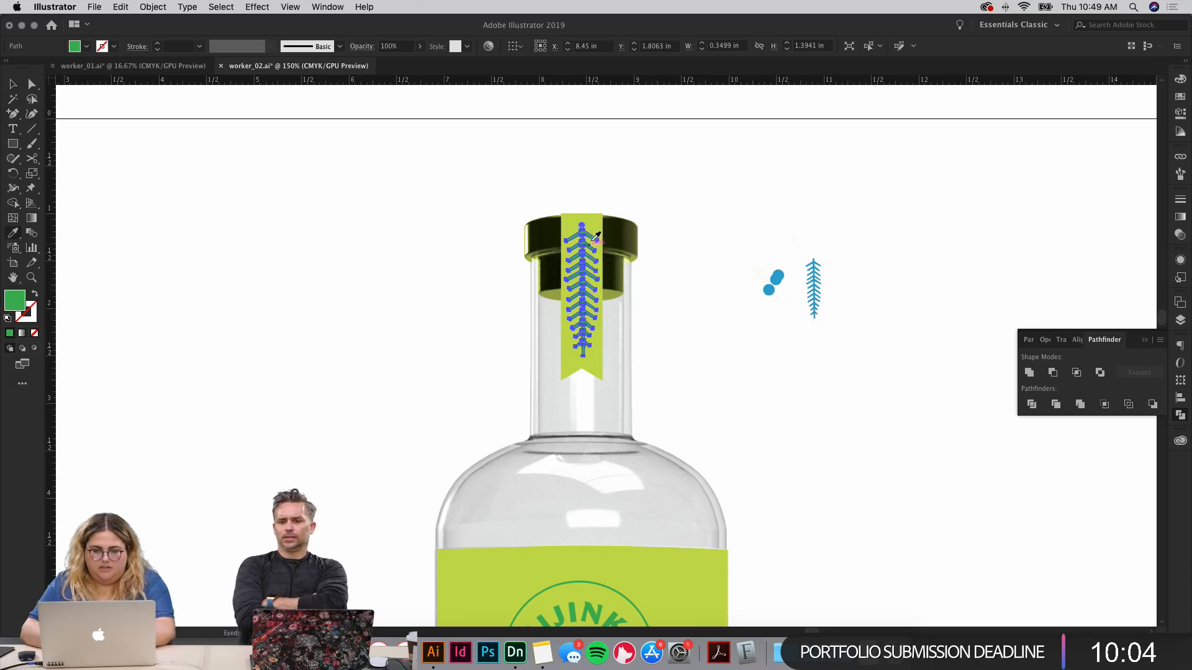
pyautogui.click(597, 217)
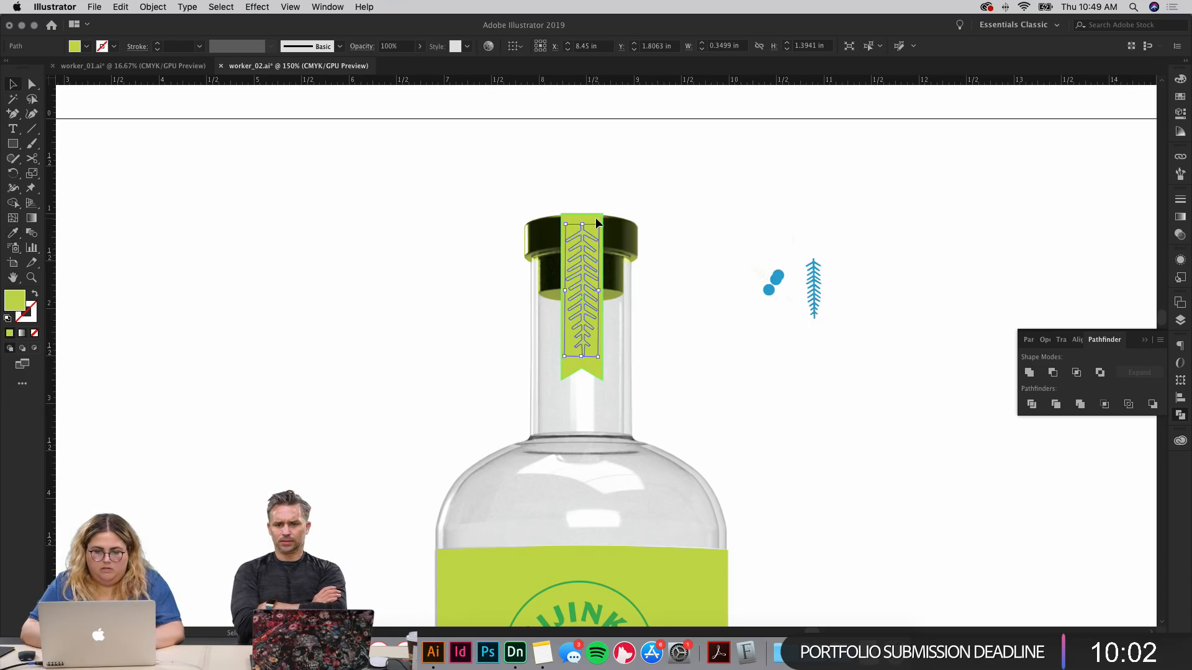
# Step: Recolour the notched neck strip with the green sampled from the label's HIJINKS lettering
pyautogui.press('v')
pyautogui.click(591, 204)
pyautogui.click(587, 213)
pyautogui.press('i')
pyautogui.scroll(-4, 587, 213)
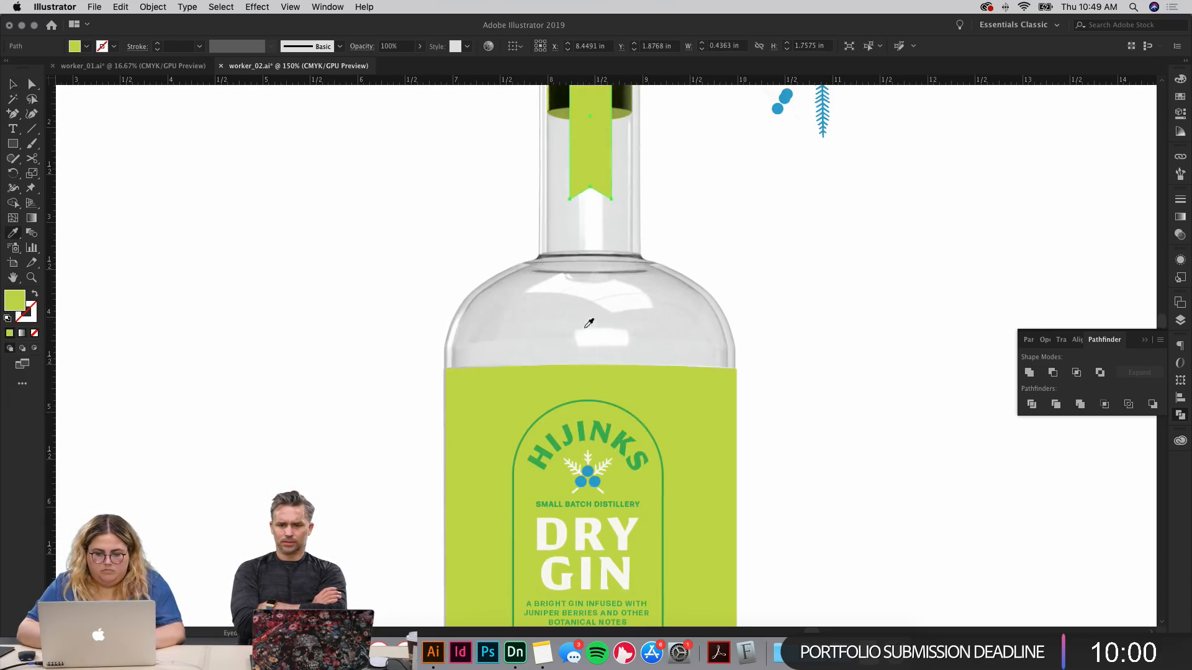
pyautogui.click(587, 420)
pyautogui.click(811, 340)
# Step: Move the spare berries and twig pieces beside the green bottle off the artboard to the right
pyautogui.scroll(2, 811, 340)
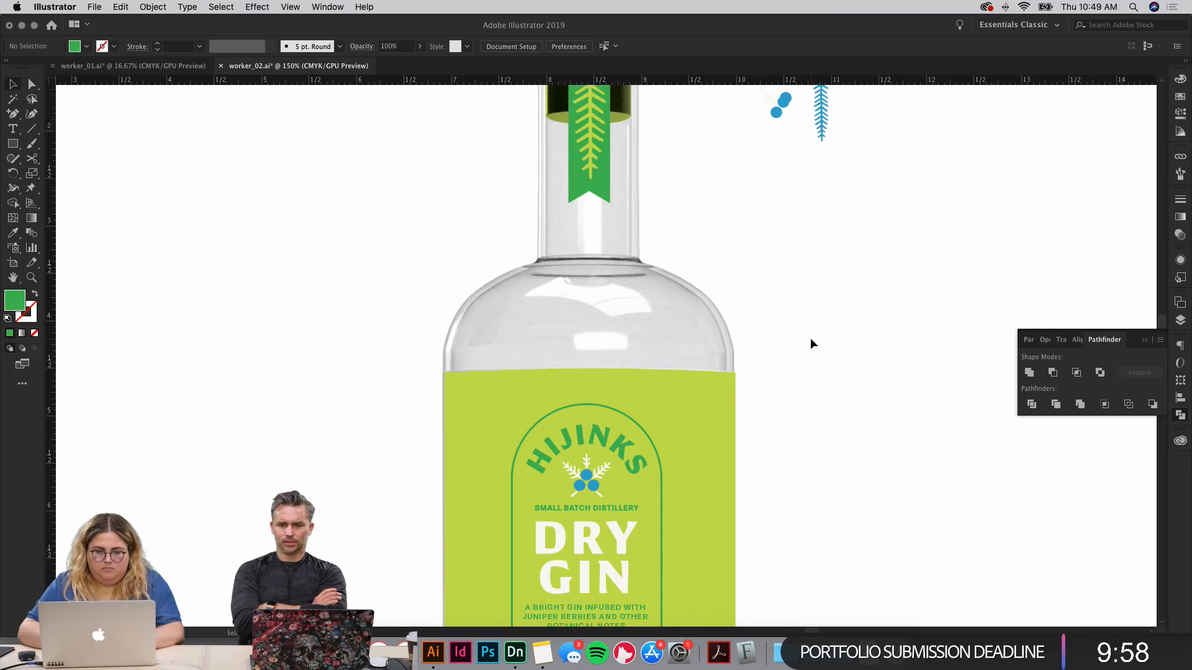
pyautogui.press('super+minus')
pyautogui.scroll(-4, 811, 339)
pyautogui.scroll(2, 811, 340)
pyautogui.hscroll(1, 811, 340)
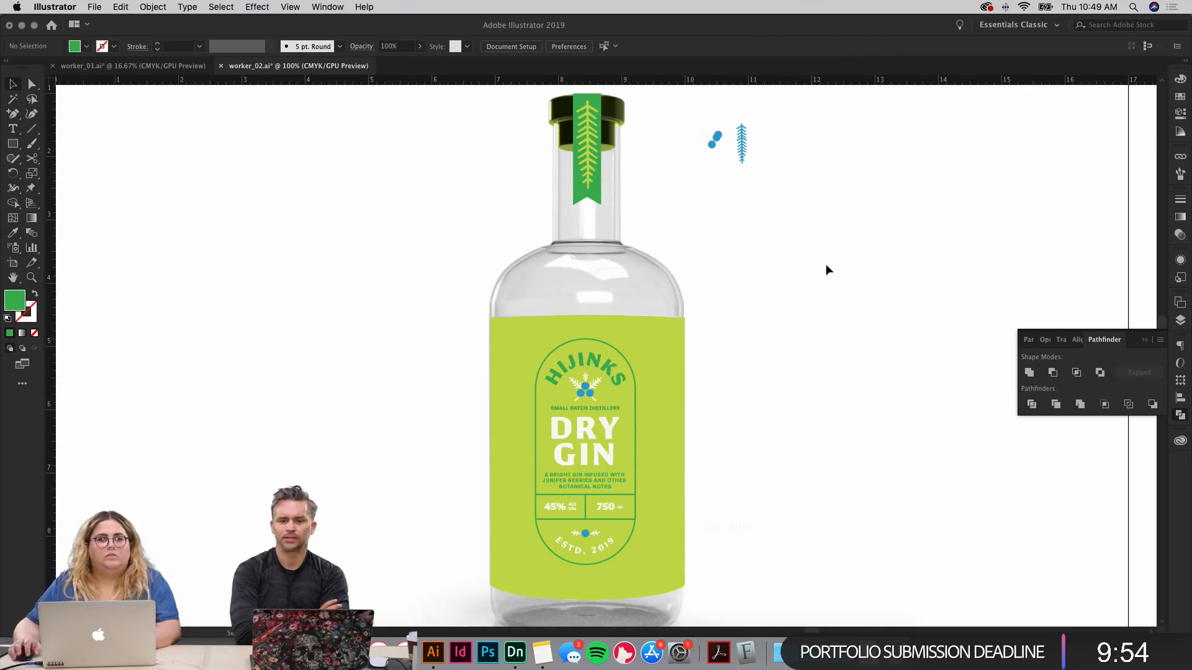
pyautogui.scroll(-1, 835, 236)
pyautogui.moveTo(698, 101); pyautogui.dragTo(819, 202)
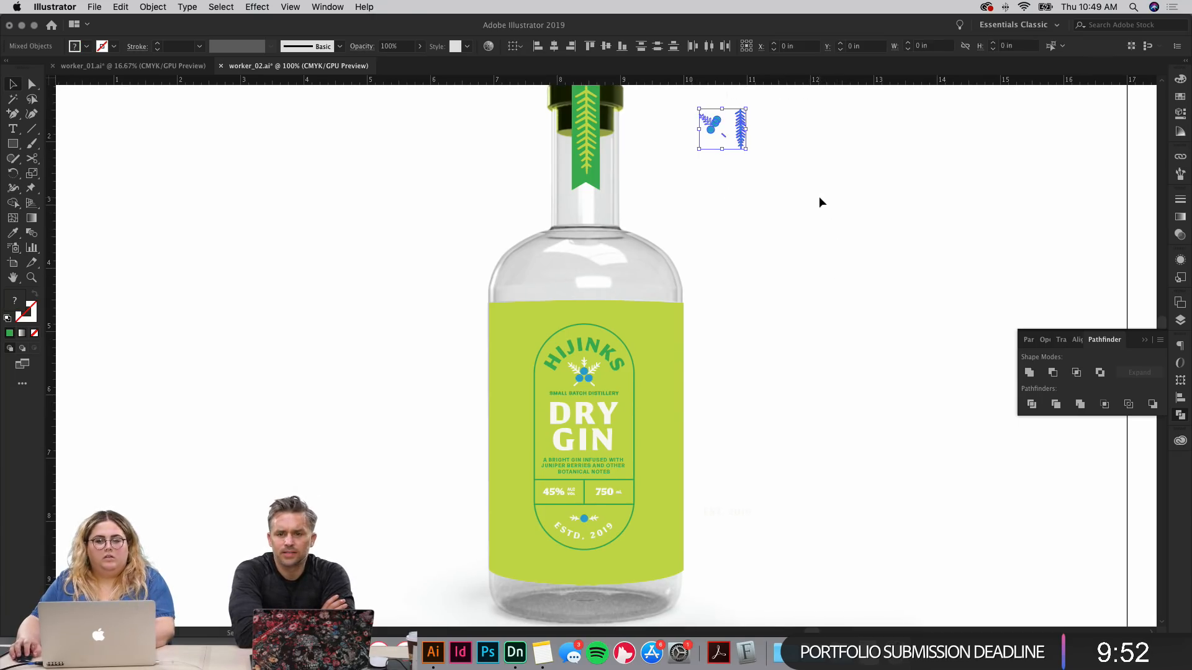
pyautogui.moveTo(742, 128); pyautogui.dragTo(1015, 154)
pyautogui.click(687, 227)
# Step: Move the spare berries and twig pieces further up outside the artboard, beside the red bottle's artboard
pyautogui.hscroll(-5, 698, 171)
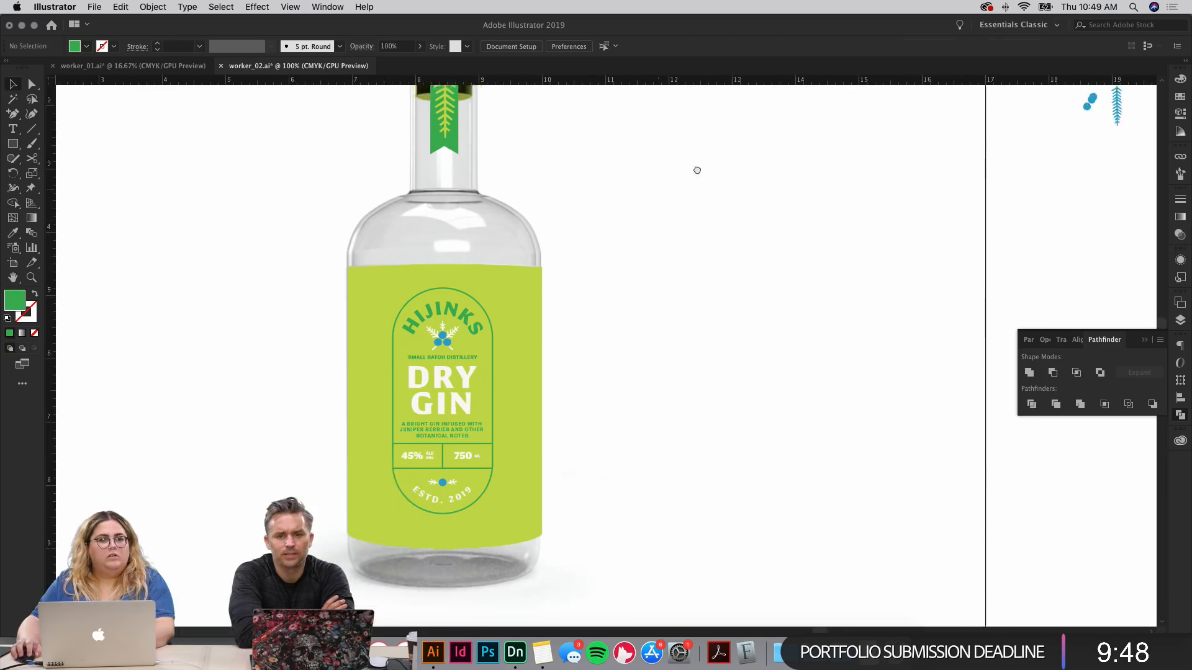
pyautogui.moveTo(756, 233); pyautogui.dragTo(778, 208)
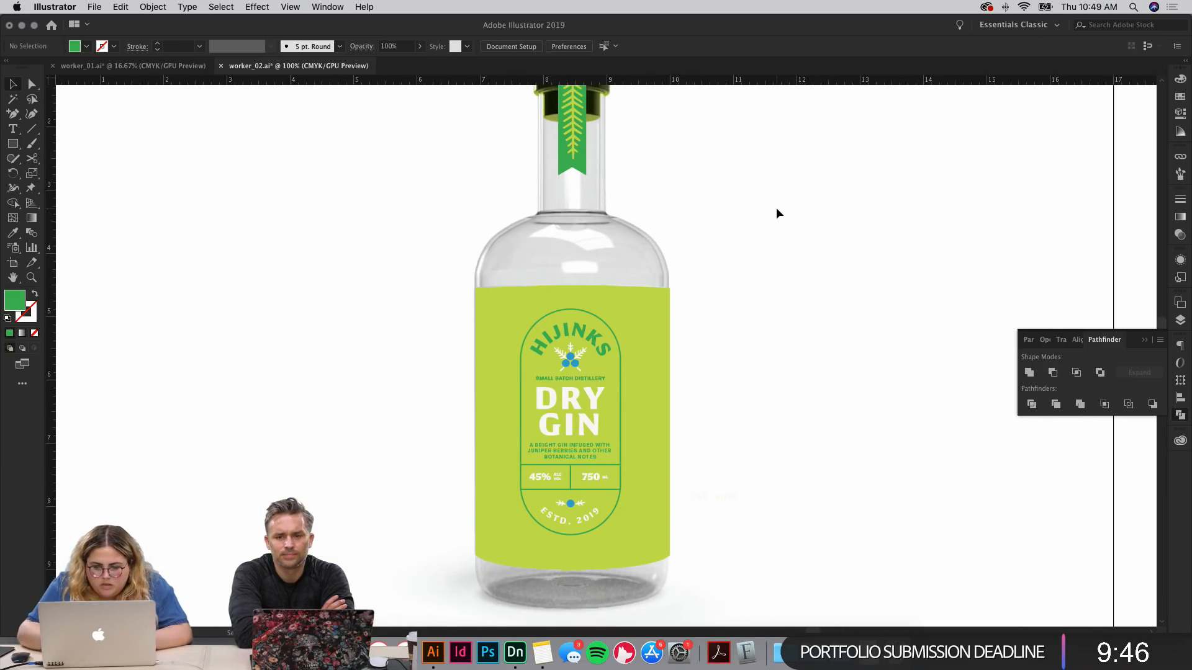
pyautogui.press('super+minus')
pyautogui.press('super+minus')
pyautogui.press('super+minus')
pyautogui.press('super+minus')
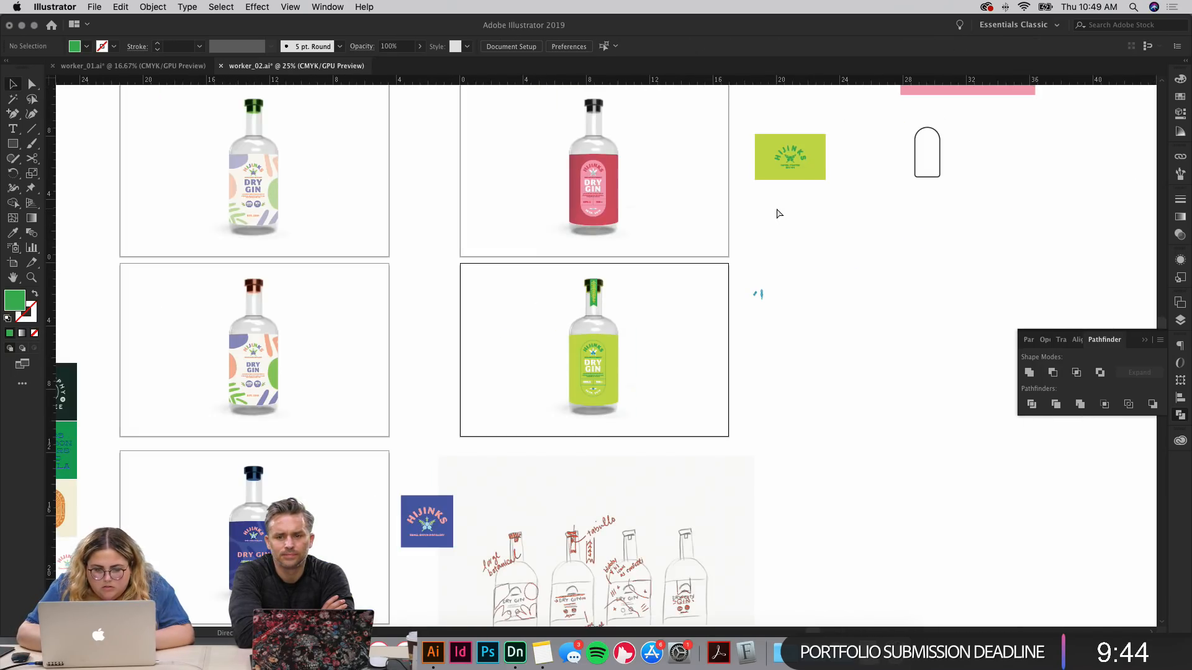
pyautogui.press('super+plus')
pyautogui.press('super+plus')
pyautogui.press('super+plus')
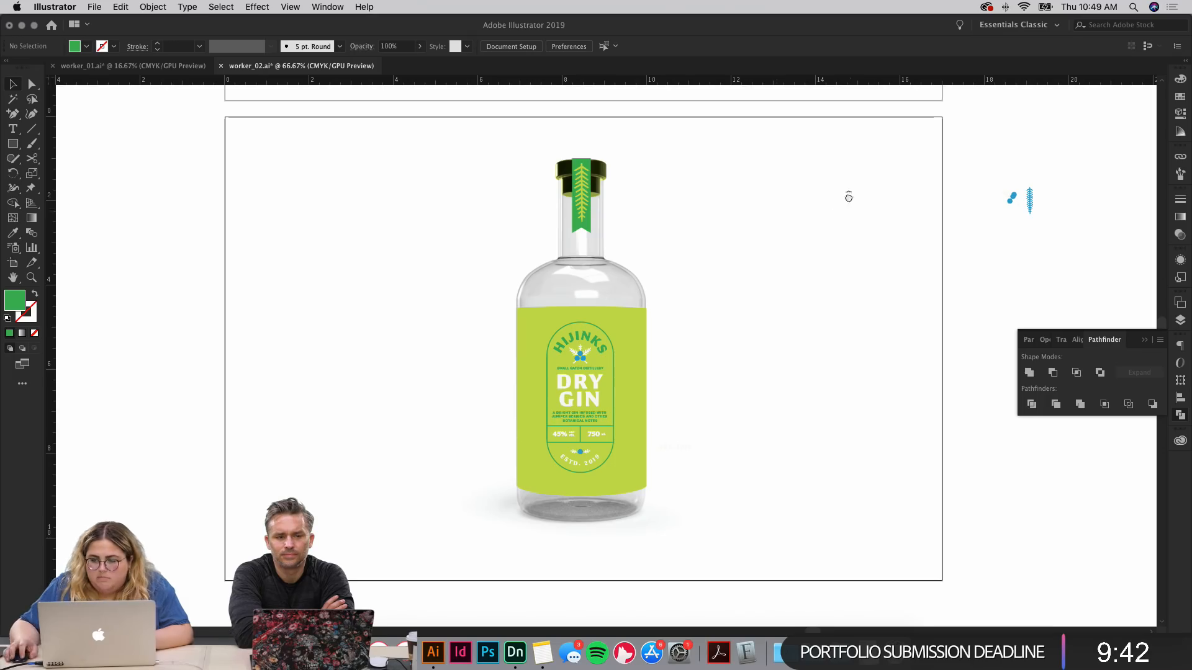
pyautogui.moveTo(849, 195); pyautogui.dragTo(629, 315)
pyautogui.moveTo(753, 266); pyautogui.dragTo(808, 156)
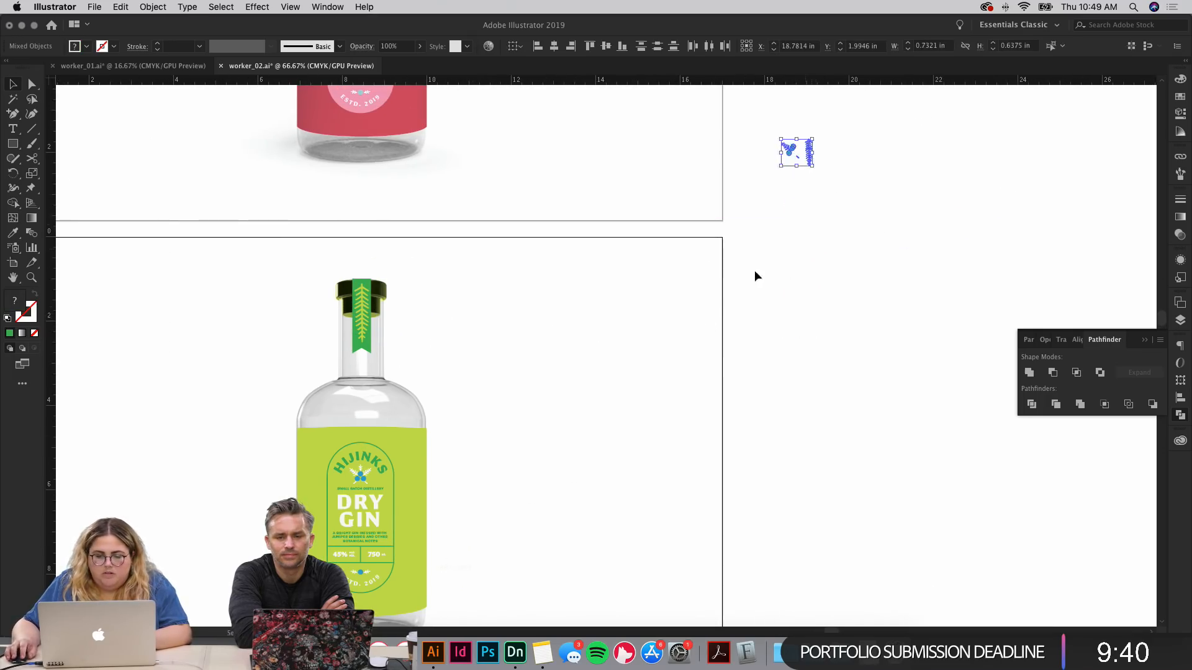
pyautogui.click(754, 273)
# Step: Examine the cream and blue bottle variations and compare them with the finished green bottle
pyautogui.moveTo(615, 379); pyautogui.dragTo(765, 269)
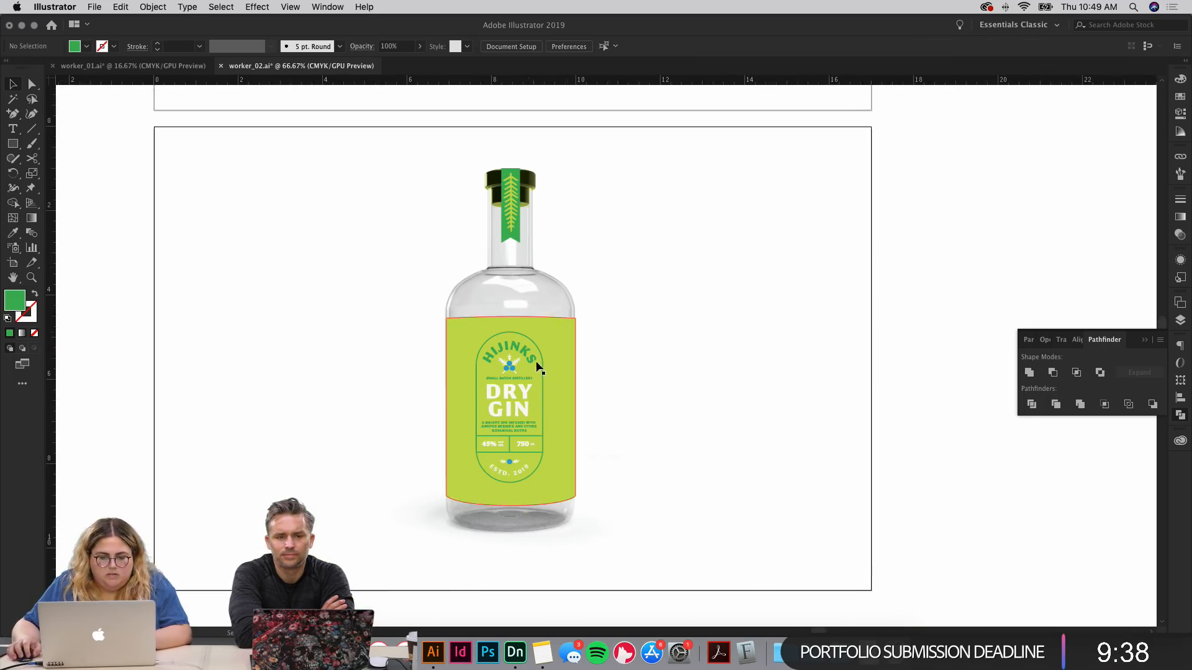
pyautogui.moveTo(579, 451); pyautogui.dragTo(856, 599)
pyautogui.moveTo(497, 279); pyautogui.dragTo(931, 552)
pyautogui.moveTo(754, 384); pyautogui.dragTo(665, 112)
pyautogui.moveTo(802, 509); pyautogui.dragTo(658, 120)
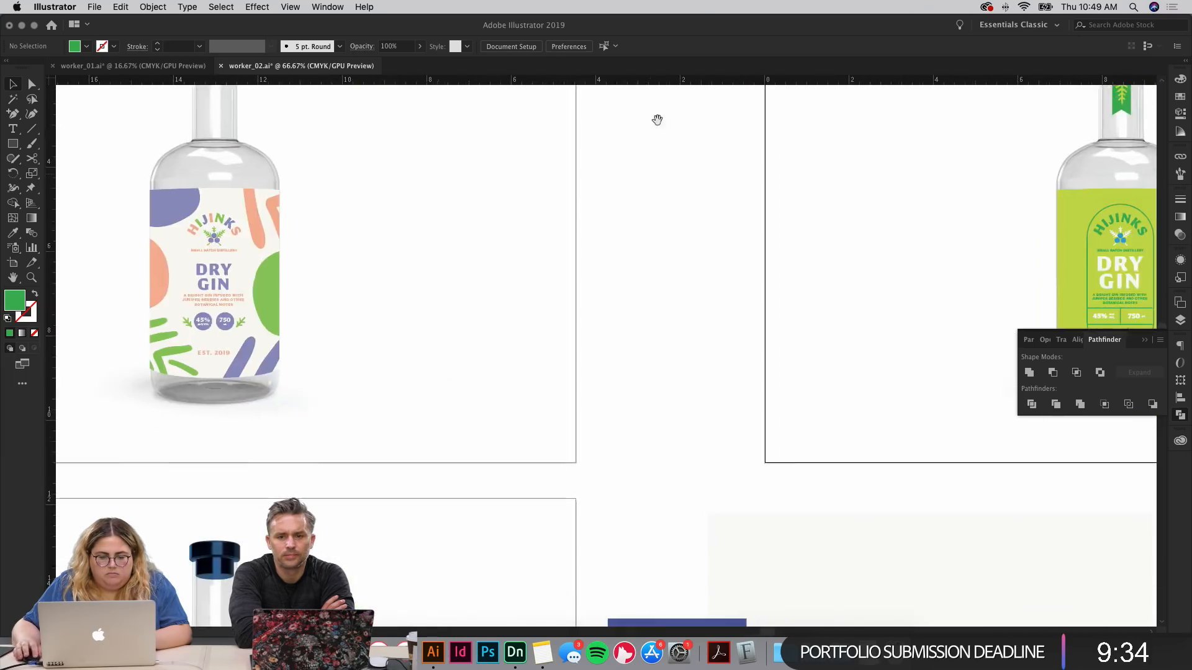
pyautogui.moveTo(717, 380); pyautogui.dragTo(495, 314)
pyautogui.moveTo(656, 334); pyautogui.dragTo(854, 151)
pyautogui.moveTo(409, 473); pyautogui.dragTo(605, 311)
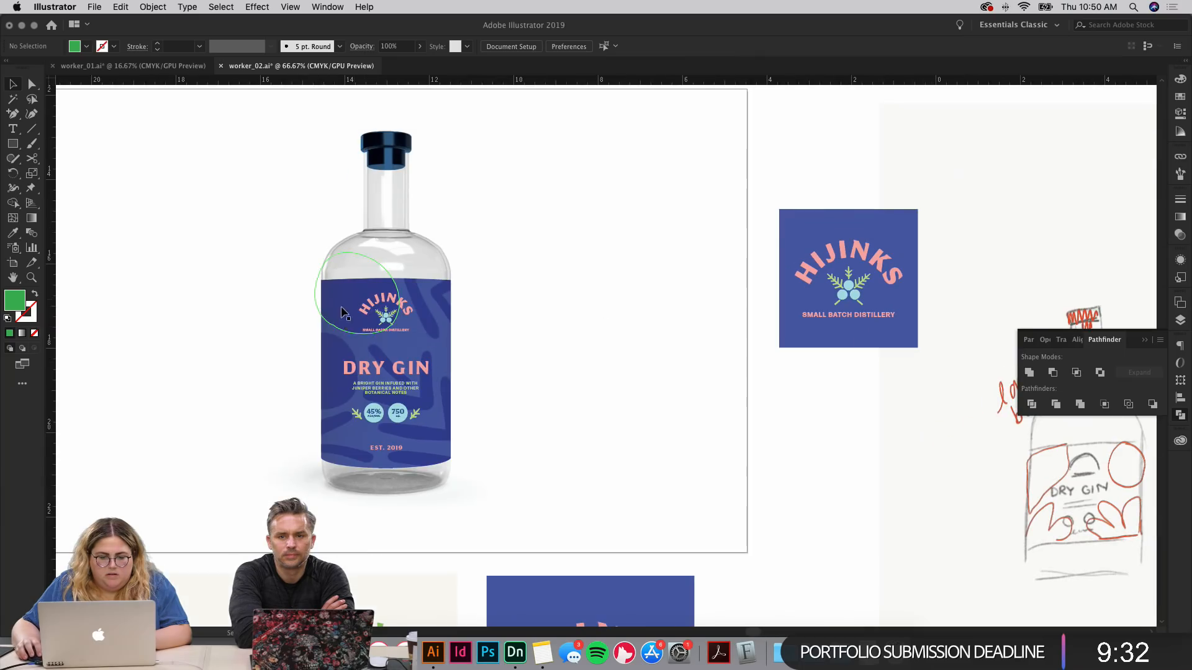
pyautogui.moveTo(662, 468); pyautogui.dragTo(553, 602)
pyautogui.moveTo(900, 100); pyautogui.dragTo(450, 436)
pyautogui.press('super+minus')
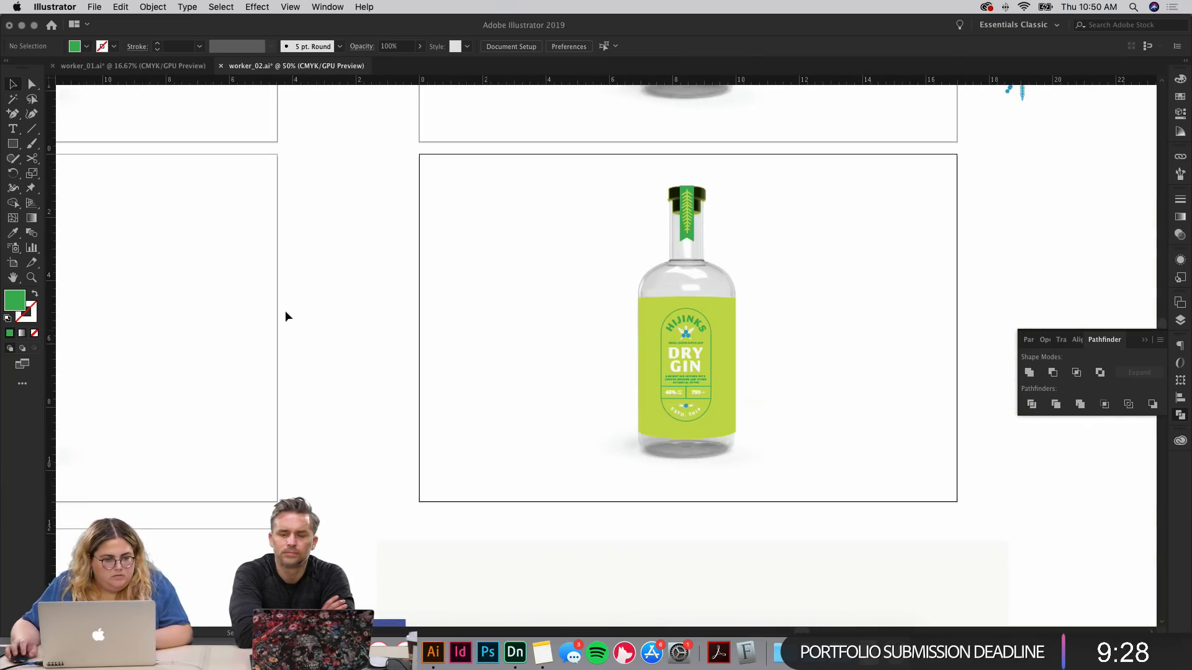
pyautogui.click(12, 263)
pyautogui.moveTo(431, 325); pyautogui.dragTo(1016, 311)
pyautogui.press('v')
pyautogui.moveTo(1025, 292); pyautogui.dragTo(443, 296)
pyautogui.press('super+z')
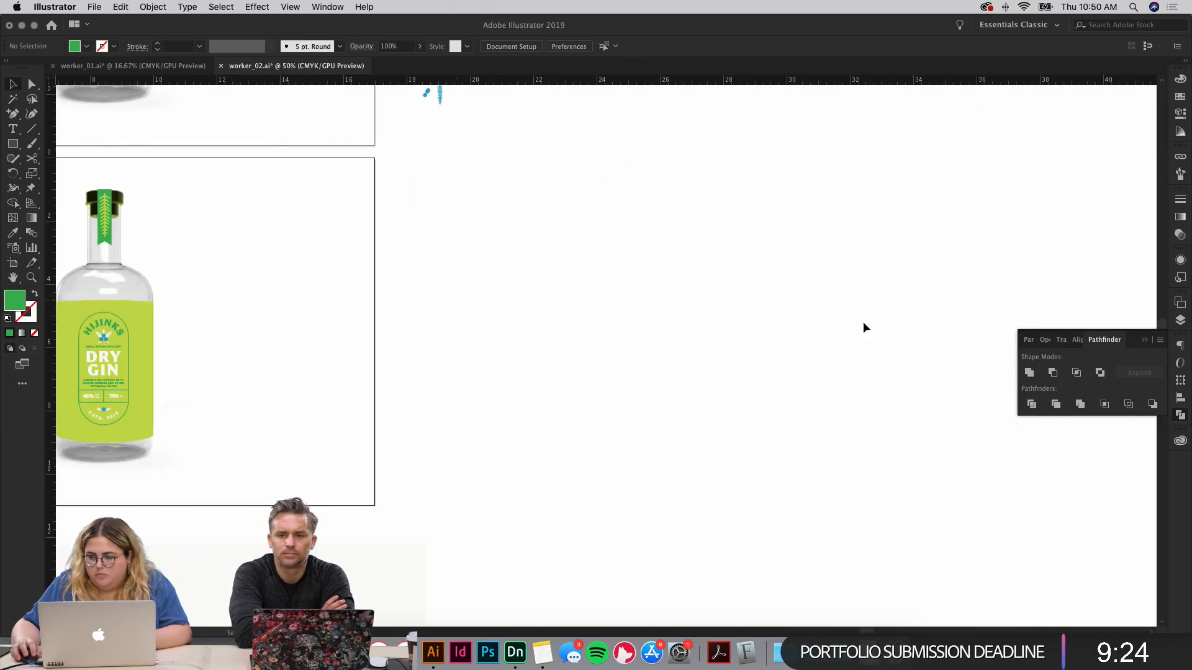
# Step: Display the document's layers and select the bottle render image on the blue Dry Gin variation's artboard
pyautogui.click(1181, 320)
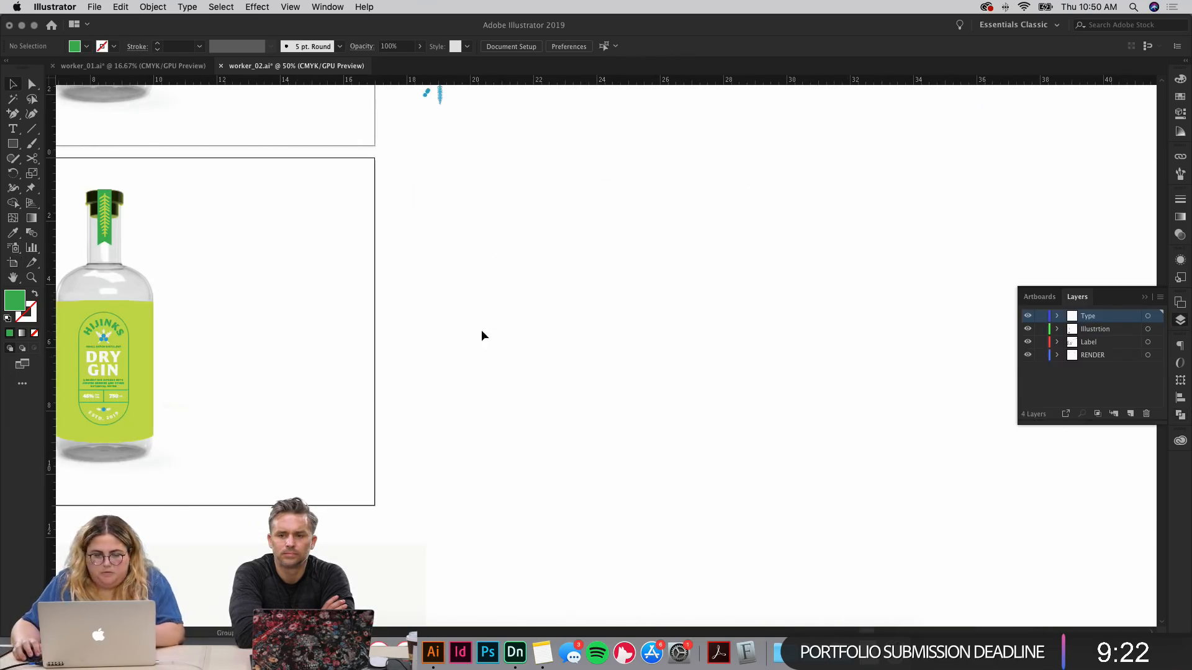
pyautogui.moveTo(421, 337); pyautogui.dragTo(818, 287)
pyautogui.click(13, 263)
pyautogui.moveTo(271, 265); pyautogui.dragTo(831, 274)
pyautogui.press('v')
pyautogui.click(359, 395)
pyautogui.moveTo(360, 396); pyautogui.dragTo(765, 136)
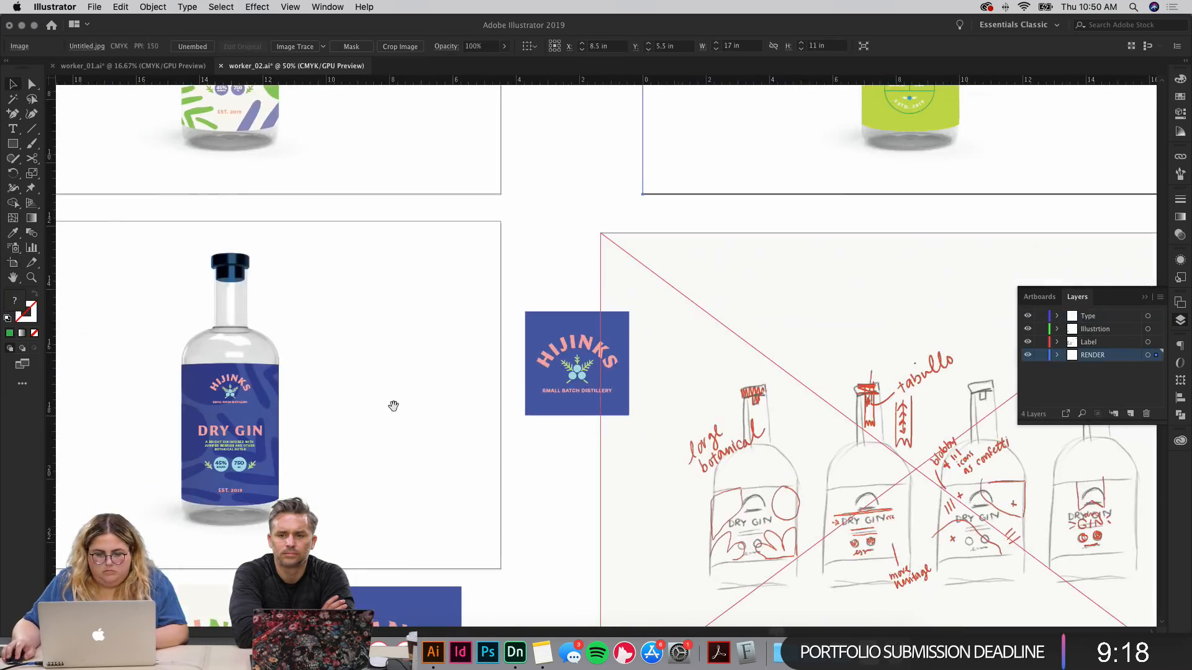
pyautogui.moveTo(394, 406); pyautogui.dragTo(520, 320)
pyautogui.click(331, 233)
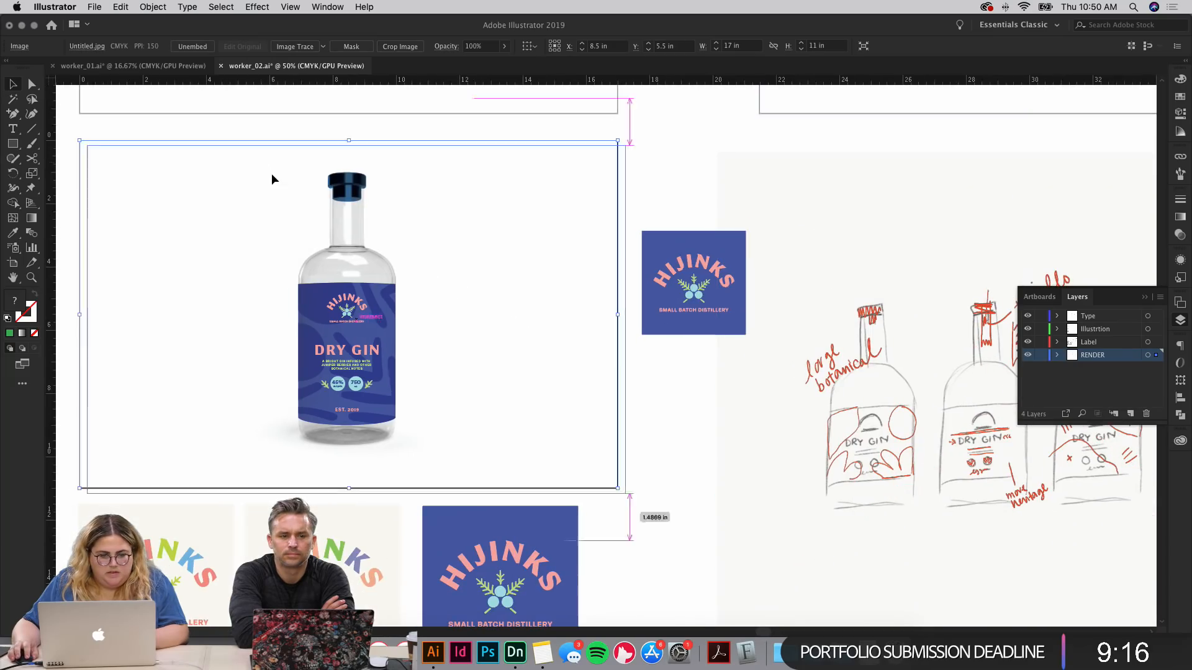
# Step: Copy the blue label and cap artwork beside the bottle on the green-label artboard, and lock the RENDER layer
pyautogui.press('super+2')
pyautogui.moveTo(273, 177); pyautogui.dragTo(458, 442)
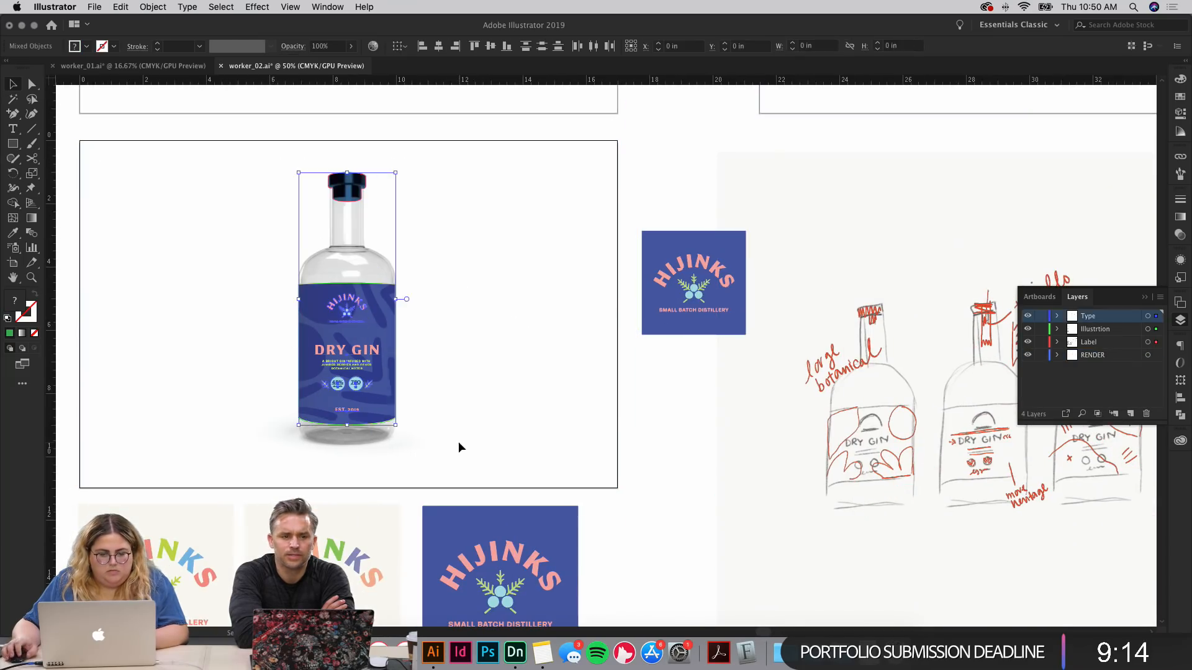
pyautogui.click(597, 390)
pyautogui.moveTo(585, 202); pyautogui.dragTo(346, 378)
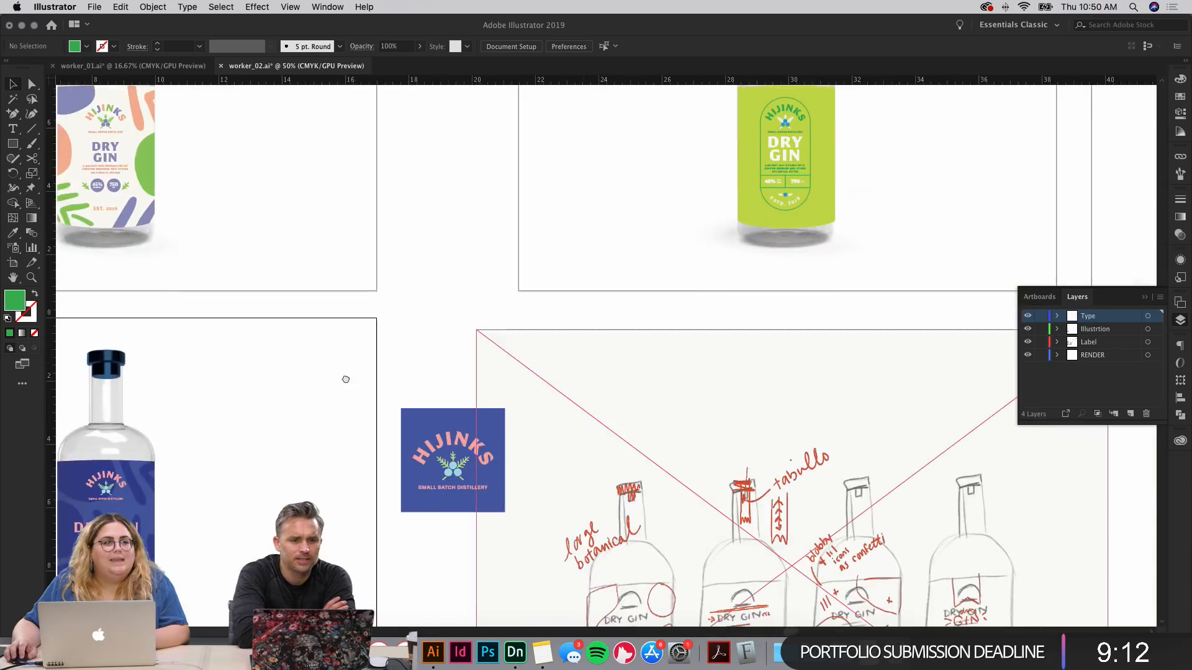
pyautogui.moveTo(747, 343); pyautogui.dragTo(418, 370)
pyautogui.moveTo(734, 275); pyautogui.dragTo(259, 419)
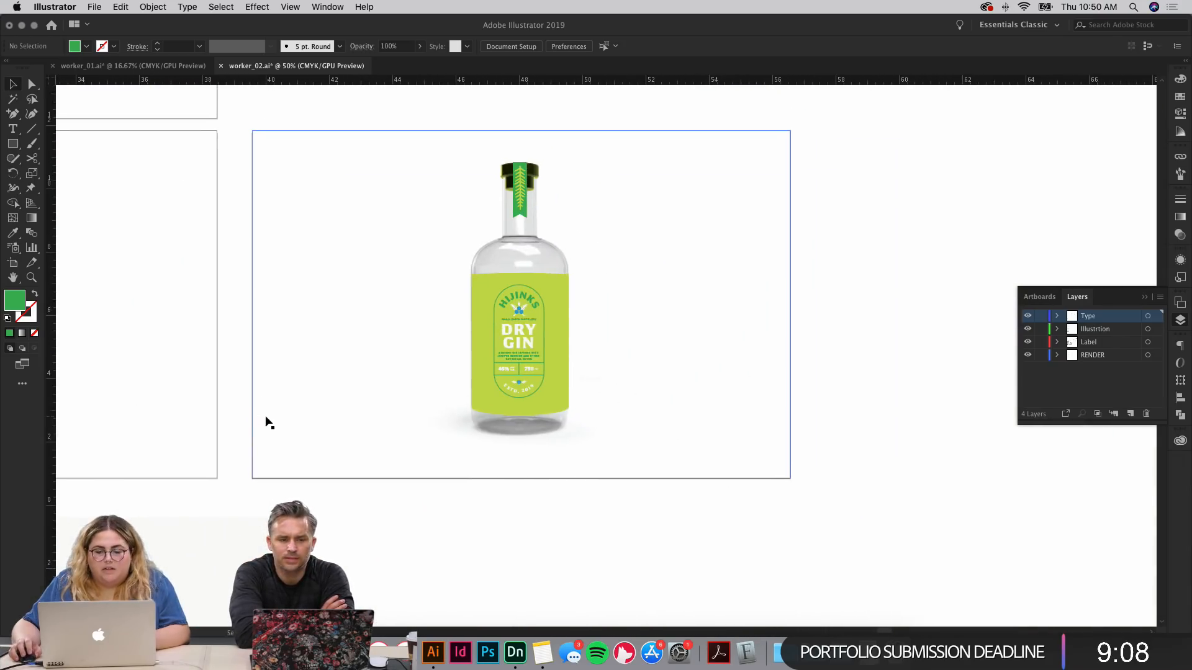
pyautogui.press('super+v')
pyautogui.moveTo(636, 382); pyautogui.dragTo(711, 319)
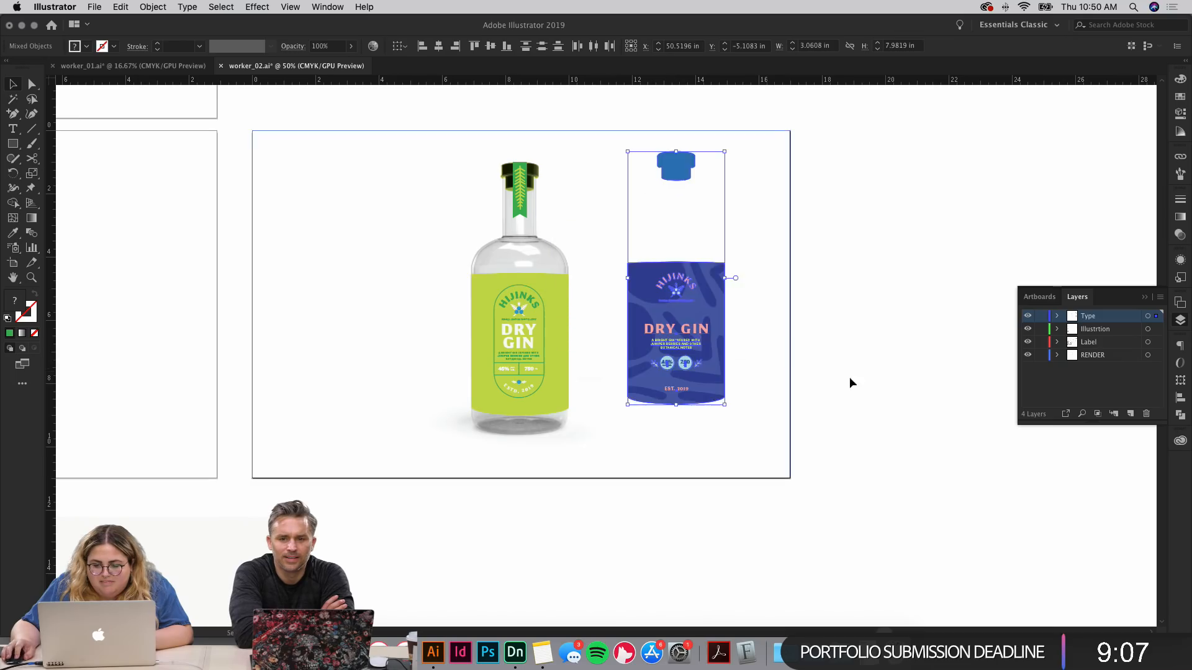
pyautogui.click(729, 416)
pyautogui.click(1041, 356)
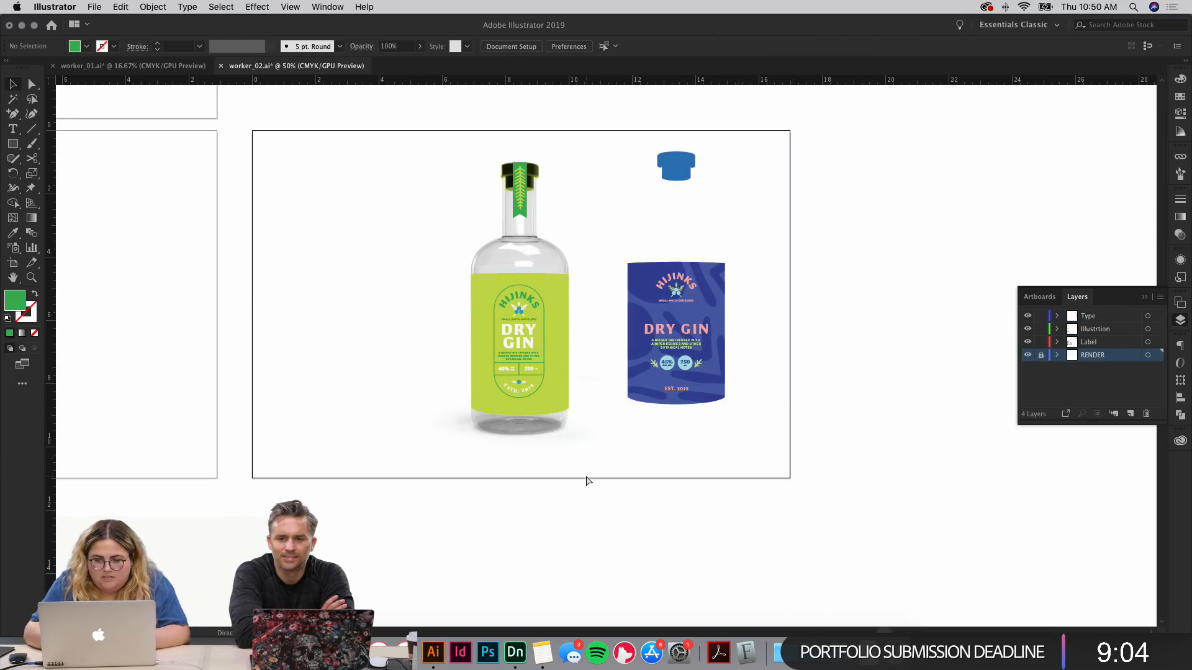
# Step: Recolor the green label background on the bottle with the medium blue sampled from the pasted label
pyautogui.press('super+equal')
pyautogui.press('super+equal')
pyautogui.press('super+equal')
pyautogui.hscroll(-5, 589, 483)
pyautogui.scroll(2, 588, 482)
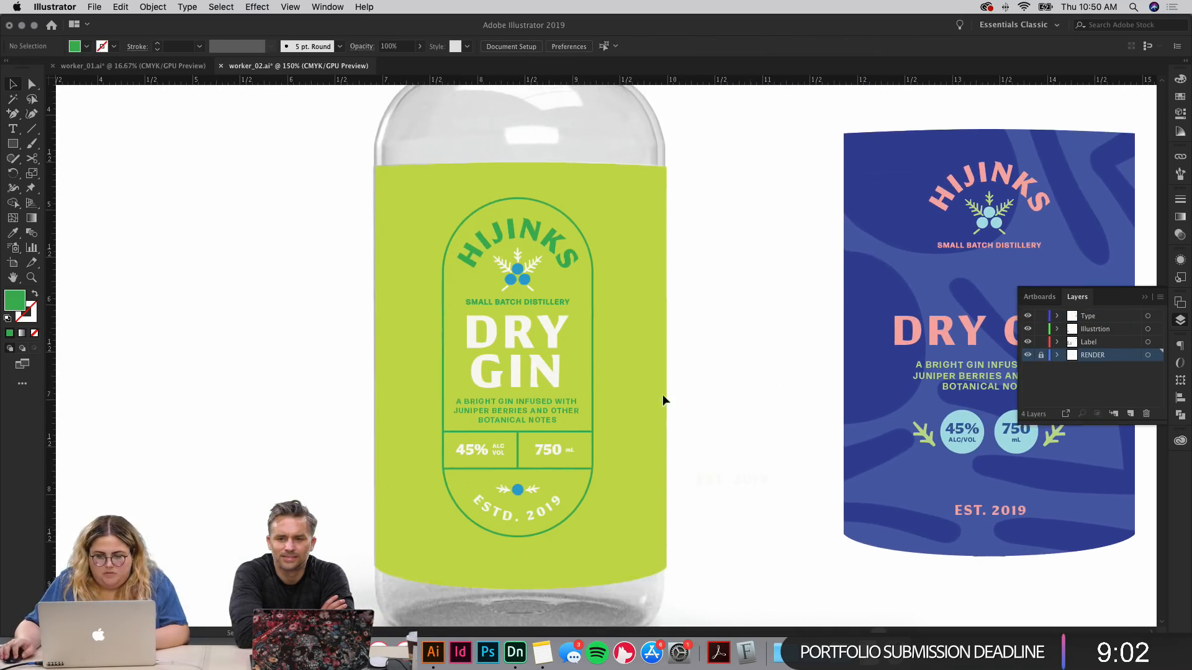
pyautogui.click(656, 386)
pyautogui.press('i')
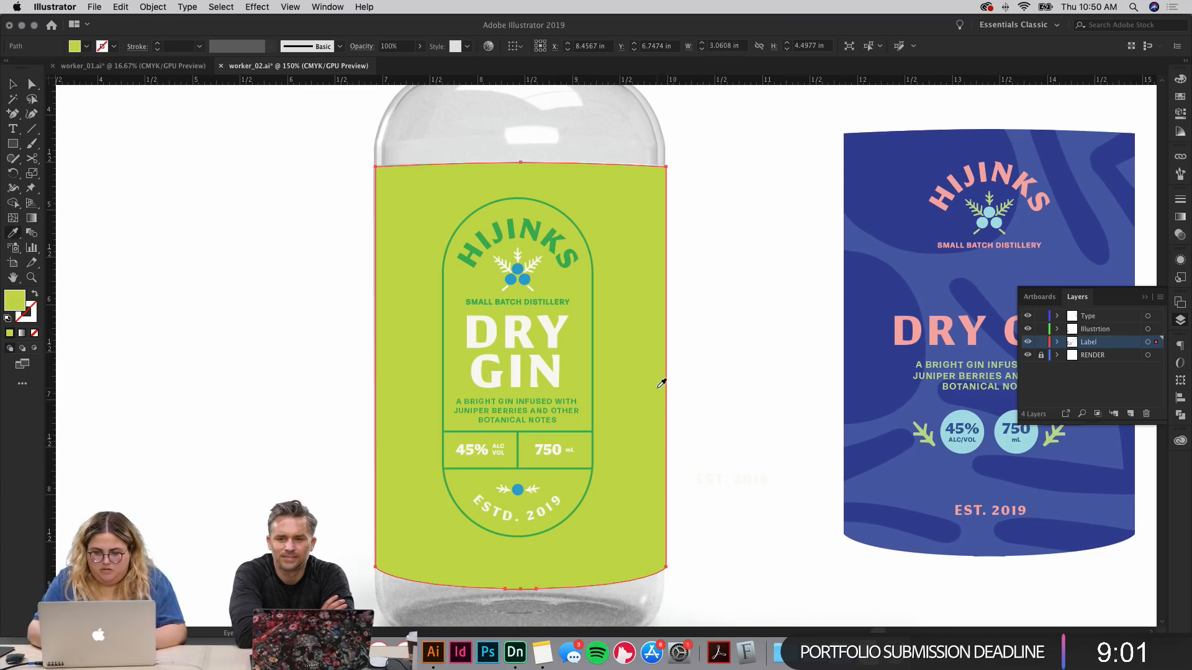
pyautogui.click(927, 269)
pyautogui.press('super+shift+a')
pyautogui.press('v')
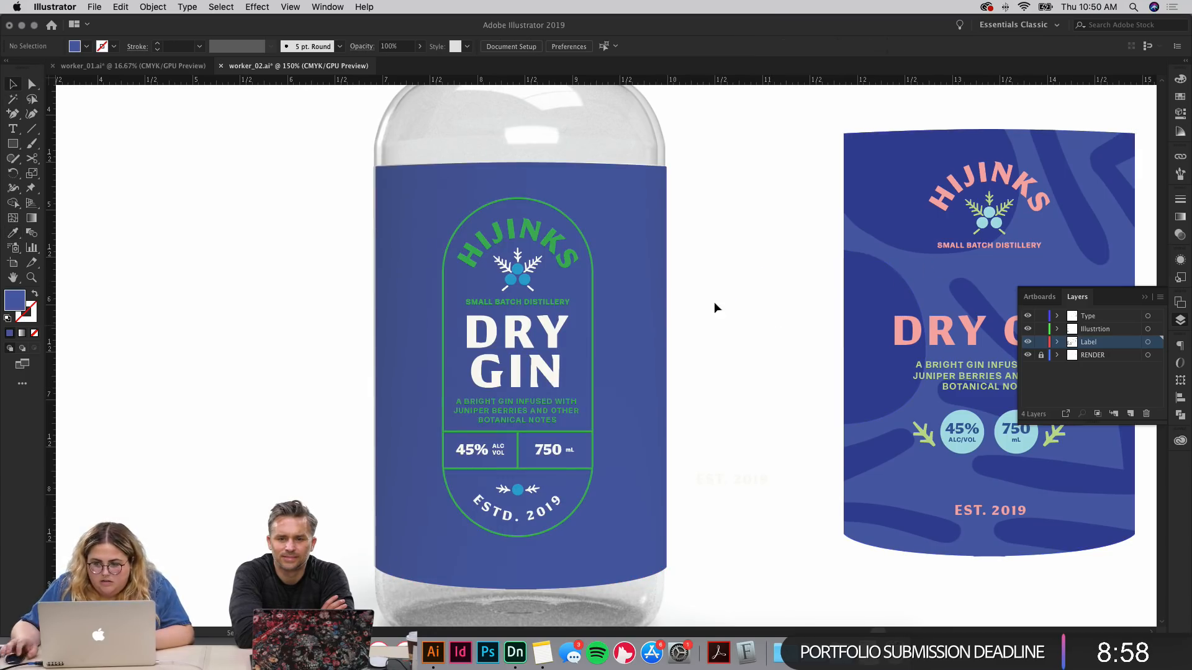
pyautogui.click(553, 206)
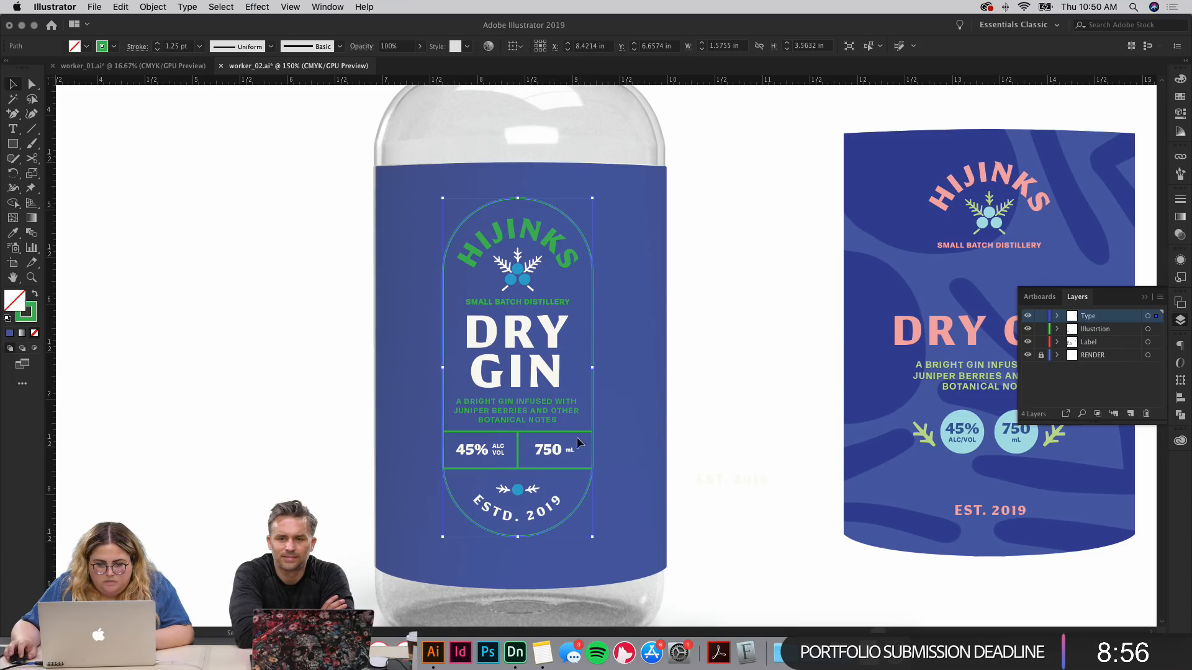
pyautogui.keyDown('shift'); pyautogui.click(523, 450); pyautogui.keyUp('shift')
pyautogui.rightClick(592, 433)
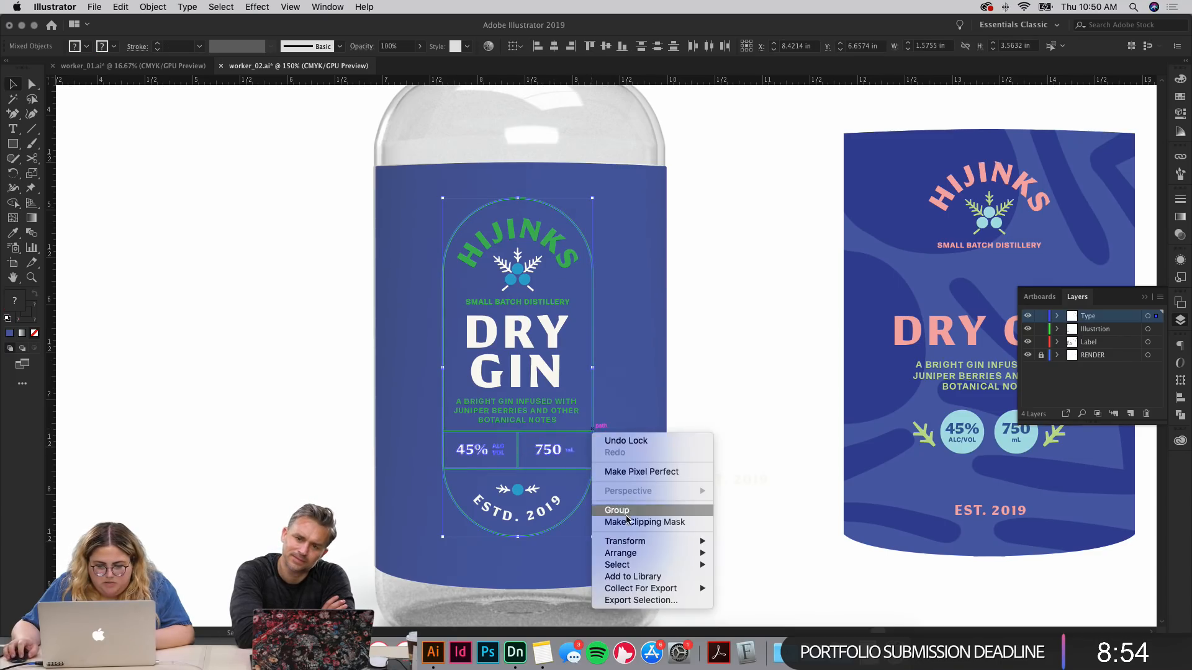
pyautogui.click(738, 332)
pyautogui.click(716, 334)
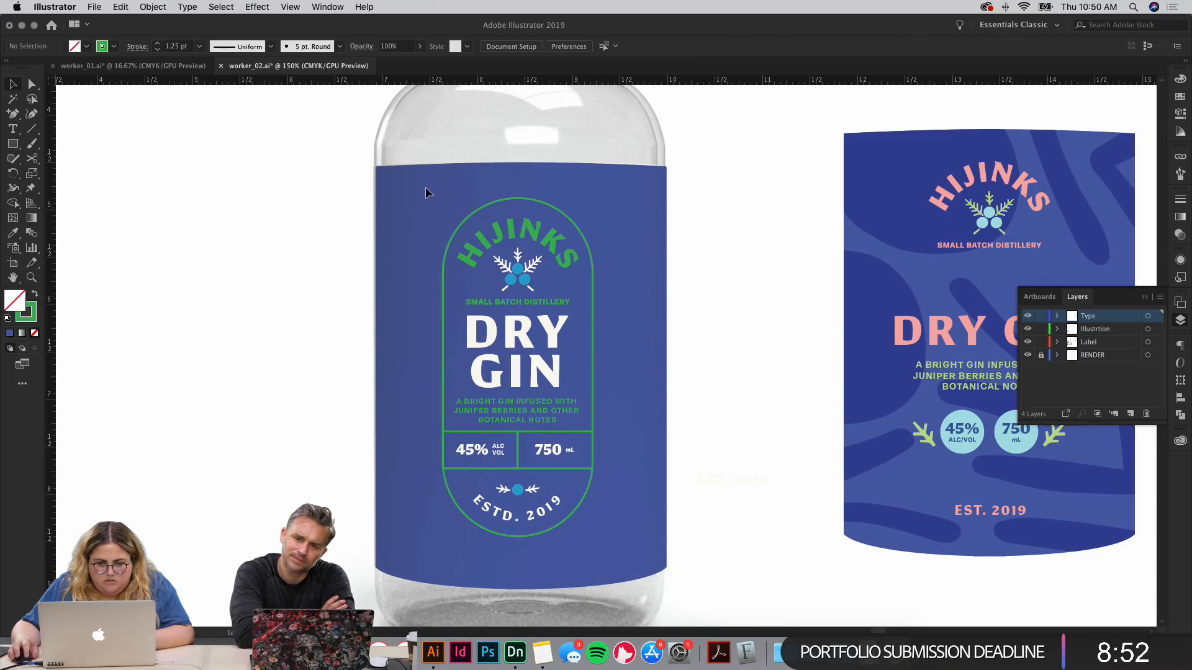
# Step: Select the whole badge artwork on the bottle label and expand its outline, dividers and lettering into filled shapes
pyautogui.press('super+a')
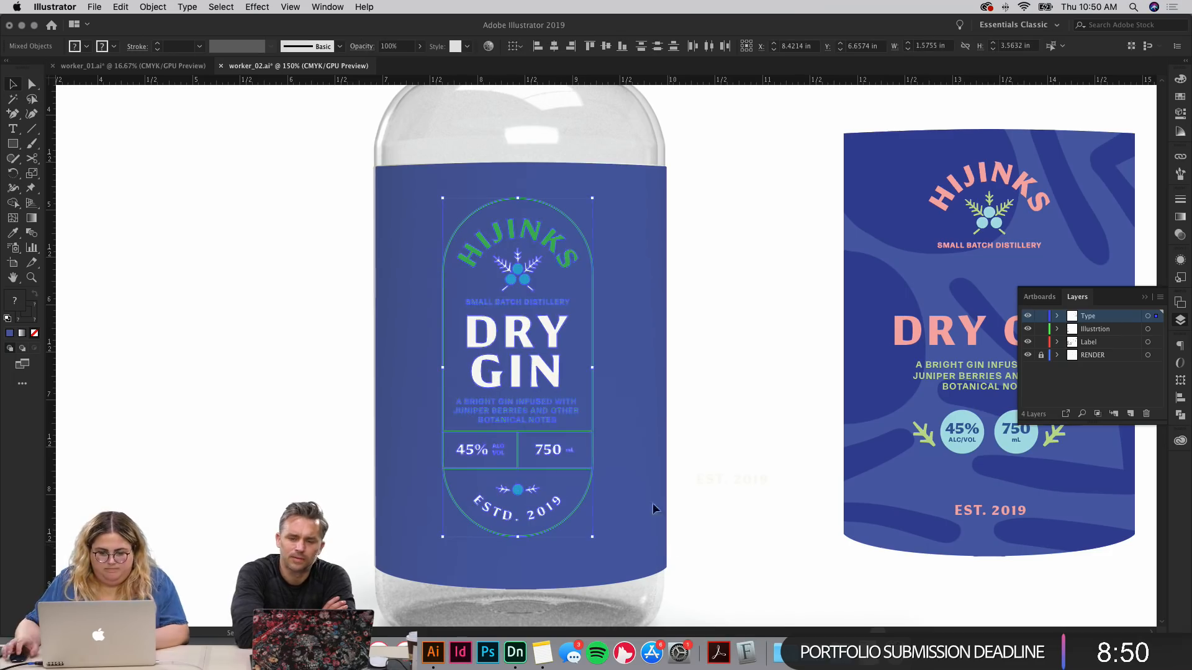
pyautogui.click(171, 9)
pyautogui.click(185, 144)
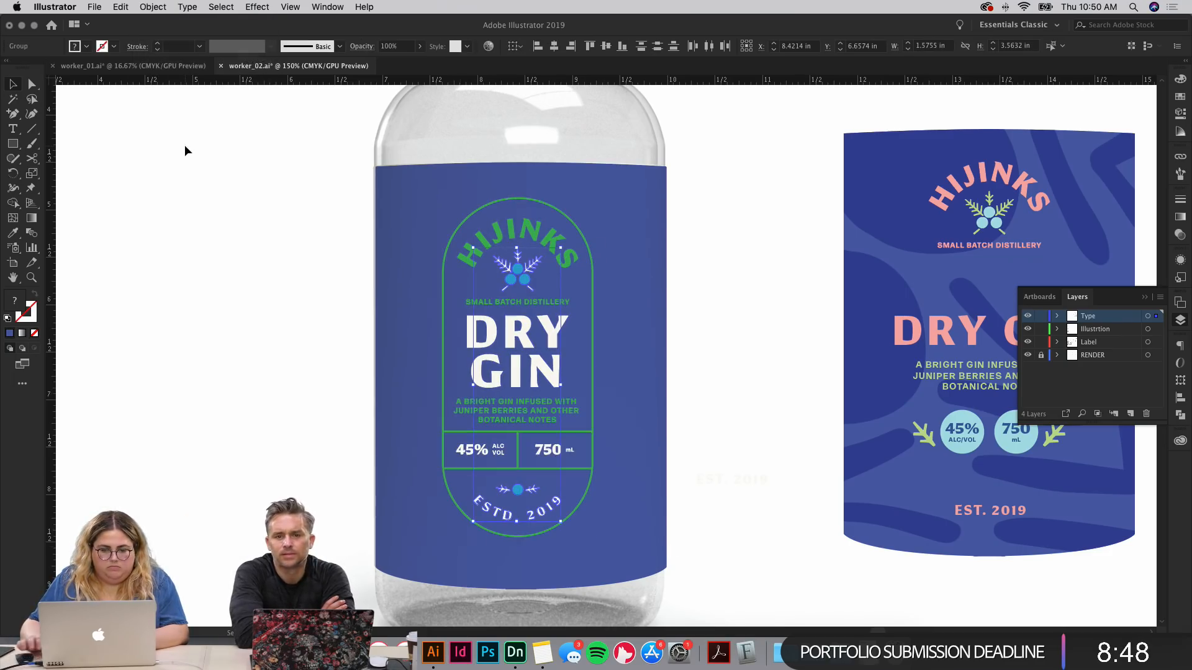
pyautogui.click(410, 210)
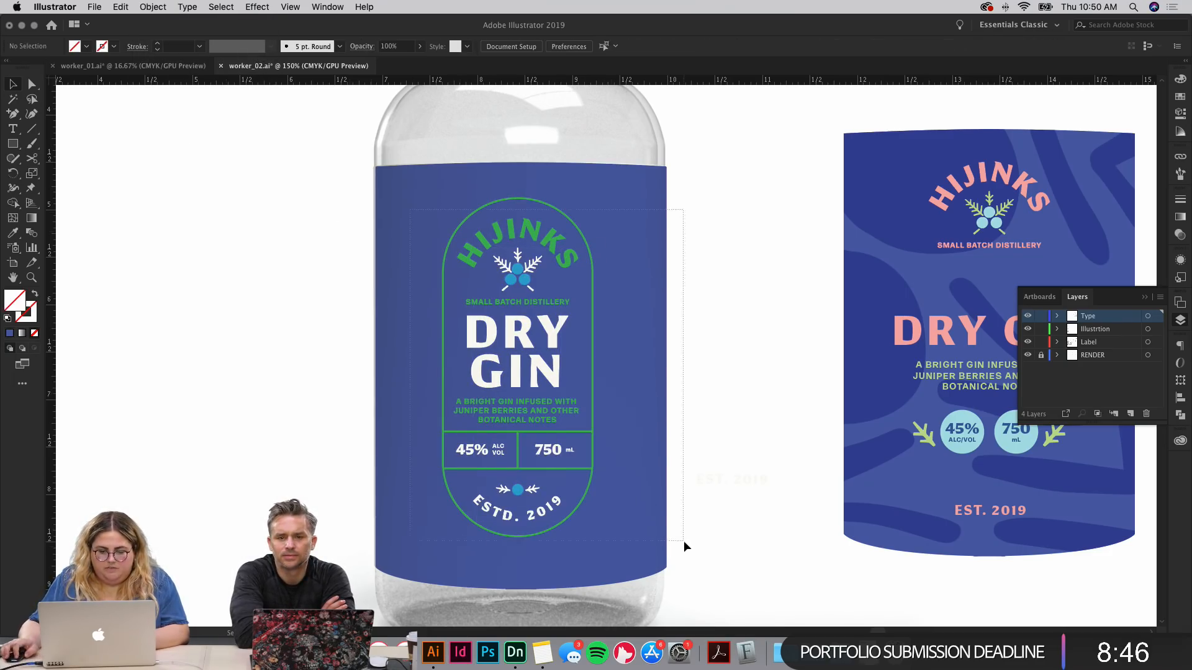
pyautogui.moveTo(684, 541); pyautogui.dragTo(683, 542)
pyautogui.click(152, 7)
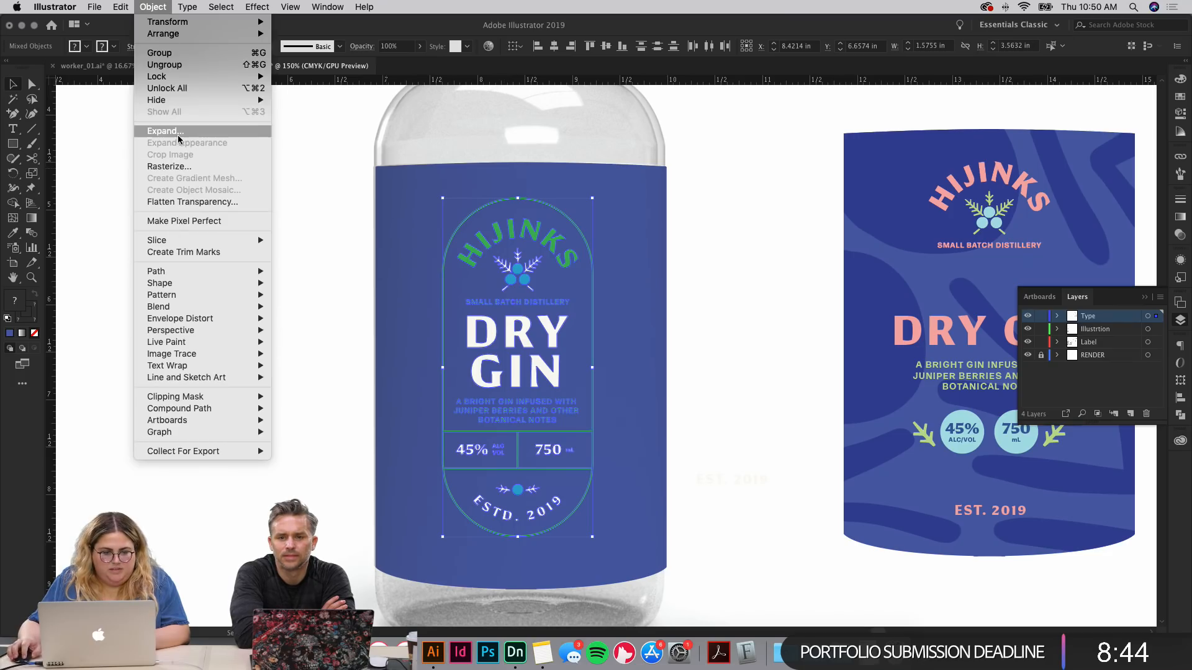
pyautogui.click(178, 134)
pyautogui.press('Return')
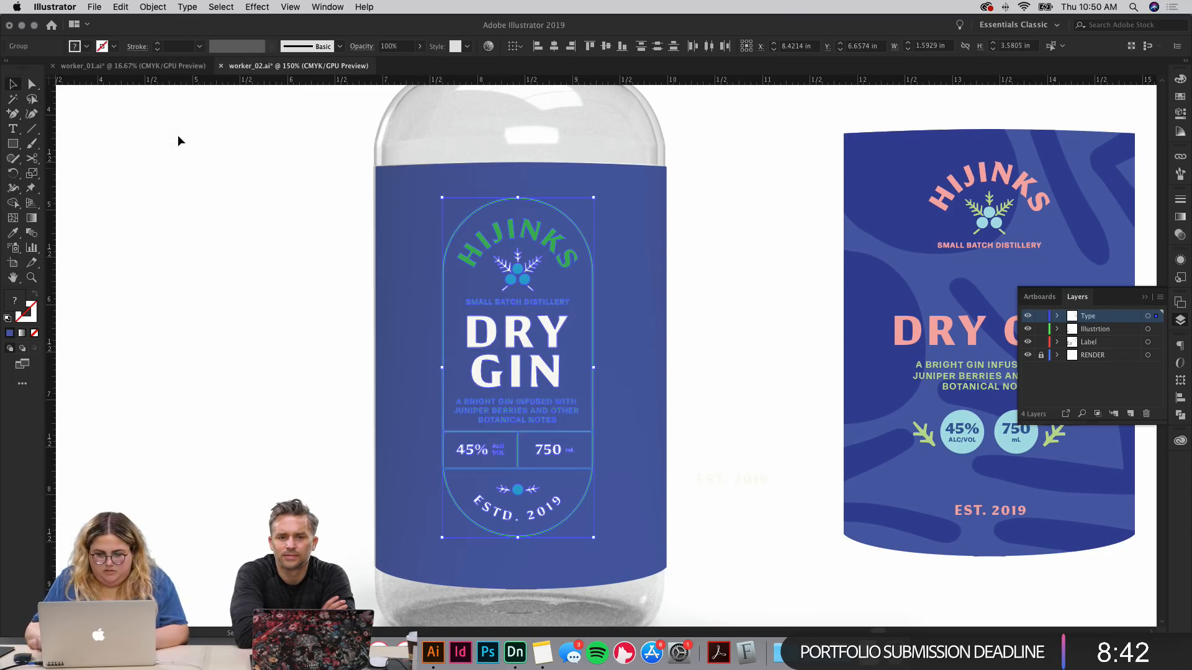
pyautogui.click(712, 371)
pyautogui.doubleClick(571, 434)
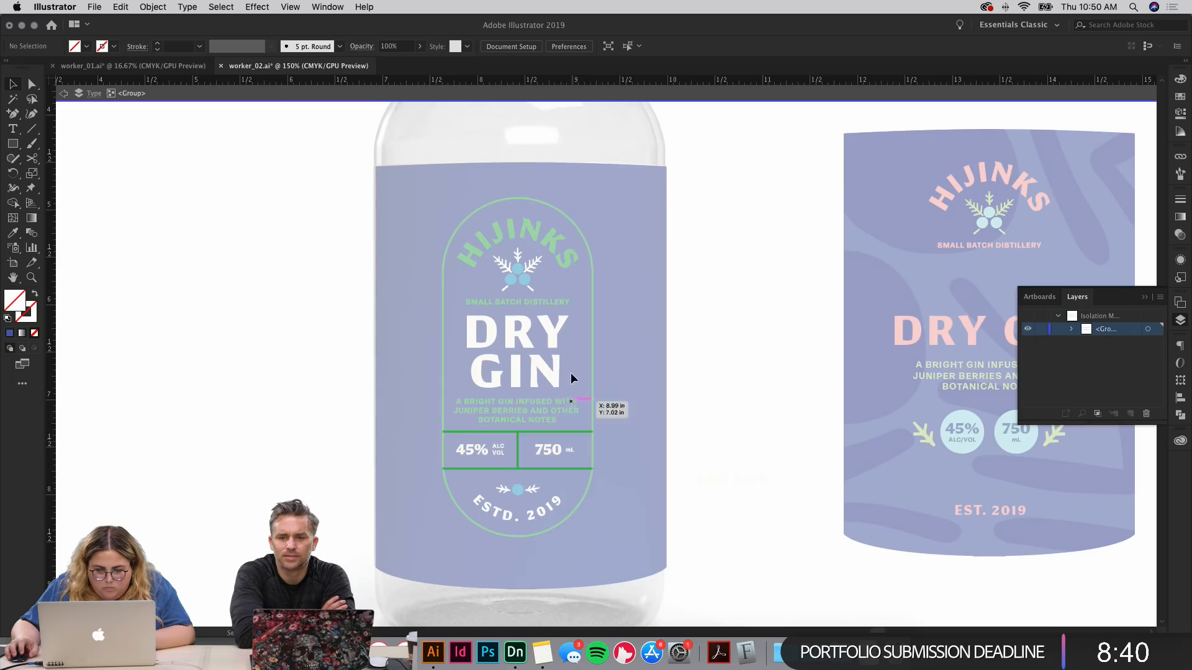
pyautogui.press('Escape')
pyautogui.rightClick(587, 325)
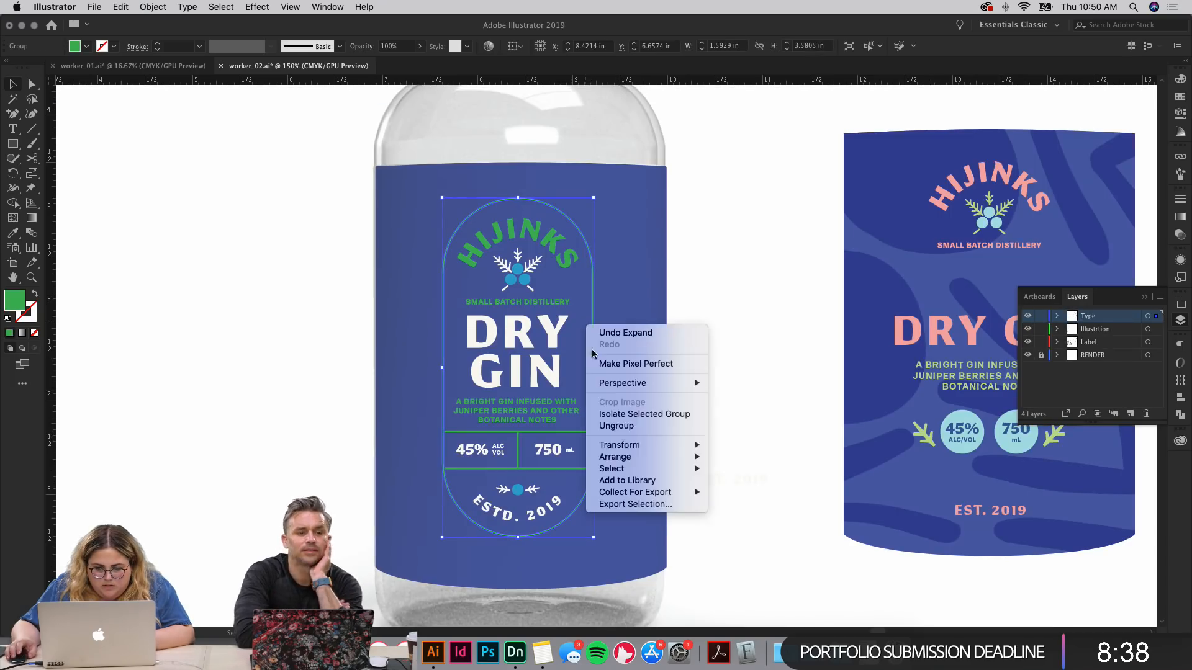
pyautogui.click(746, 266)
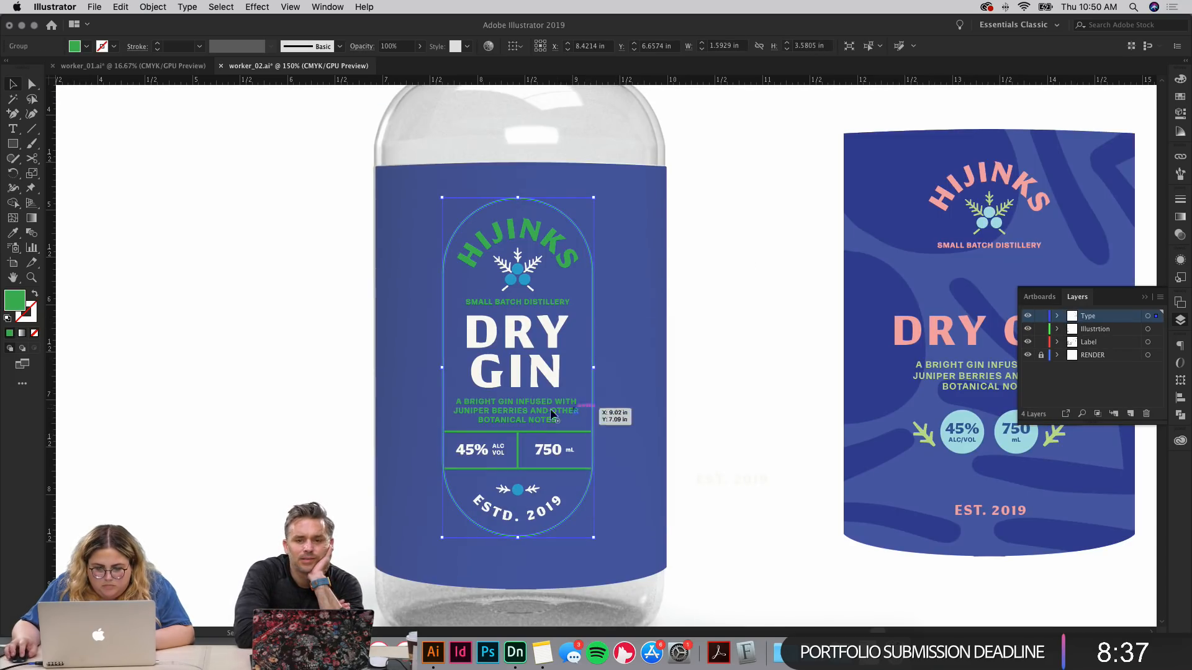
# Step: Ungroup the 45% and 750 mL block and recolor its divider lines with the reference label's pink
pyautogui.click(530, 436)
pyautogui.rightClick(548, 443)
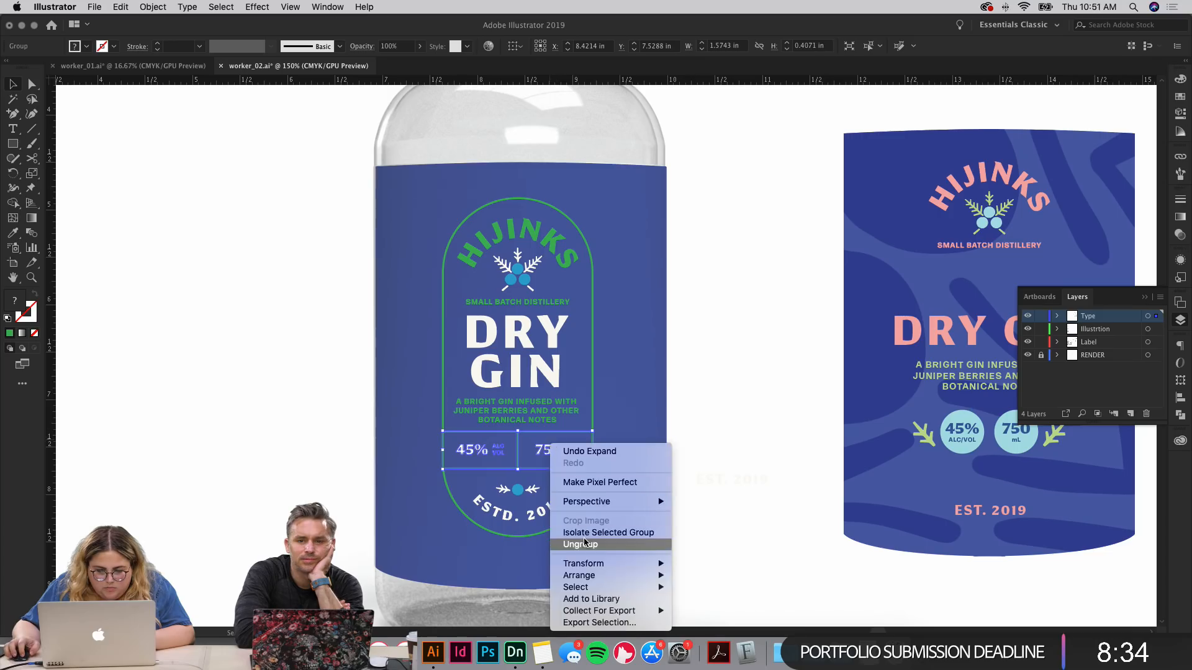
pyautogui.click(694, 352)
pyautogui.click(520, 436)
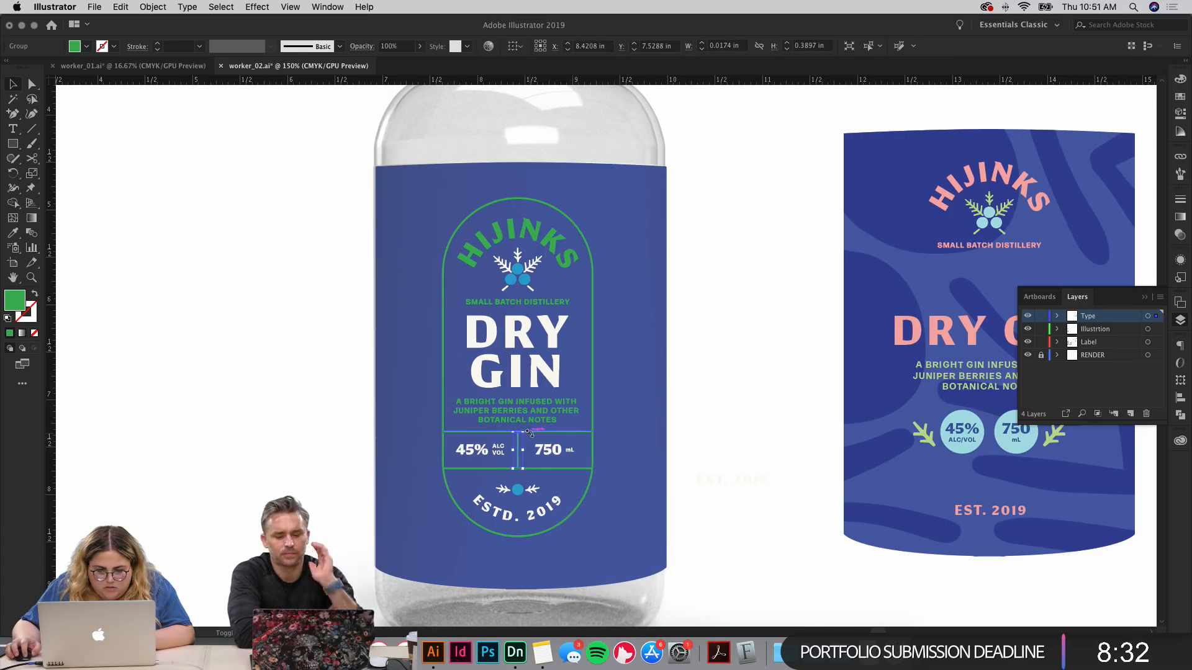
pyautogui.keyDown('shift'); pyautogui.click(576, 470); pyautogui.keyUp('shift')
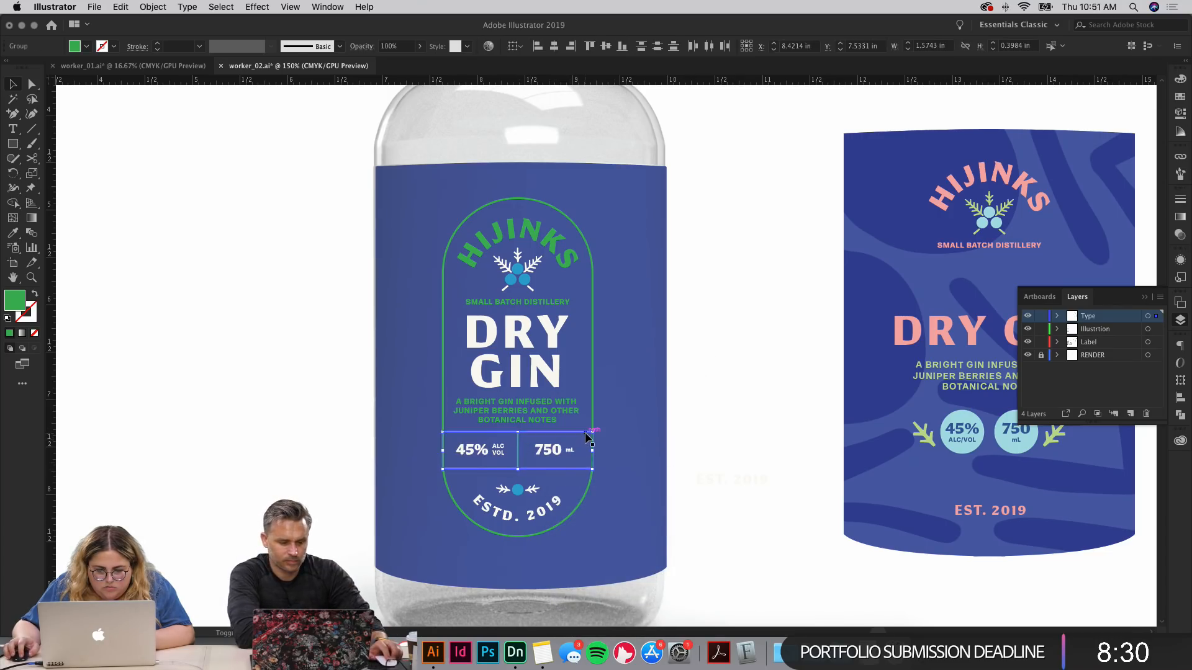
pyautogui.press('i')
pyautogui.click(937, 328)
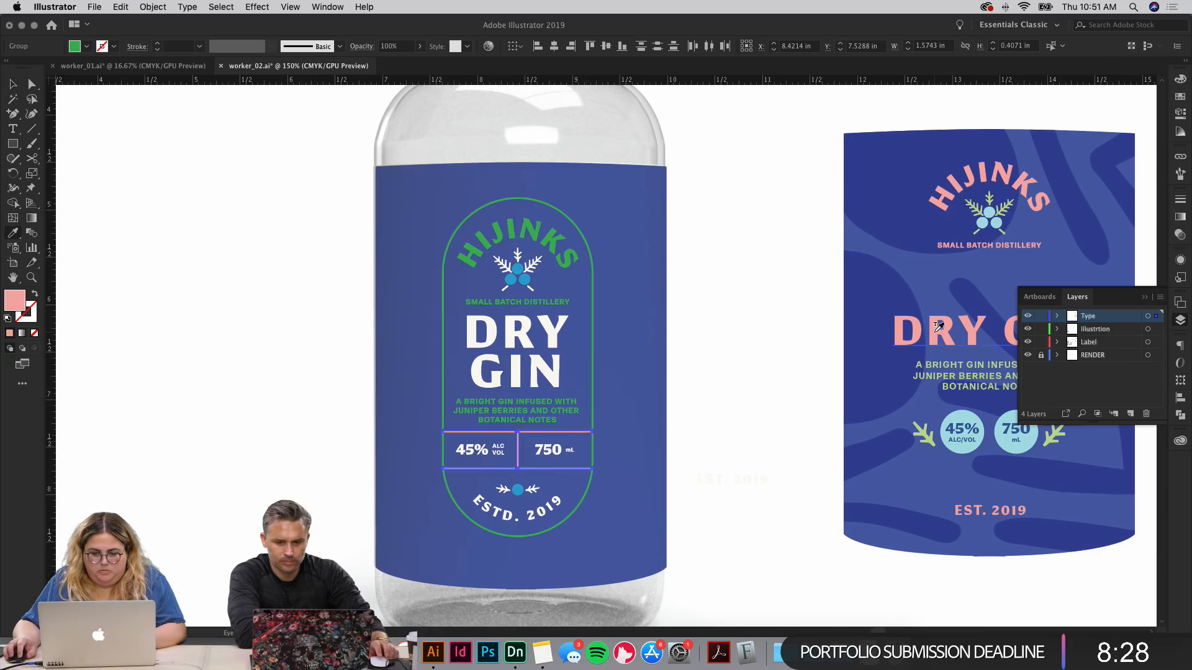
pyautogui.press('v')
pyautogui.press('super+shift+a')
# Step: Recolor the badge's rounded outline with the same pink as the divider lines
pyautogui.click(592, 356)
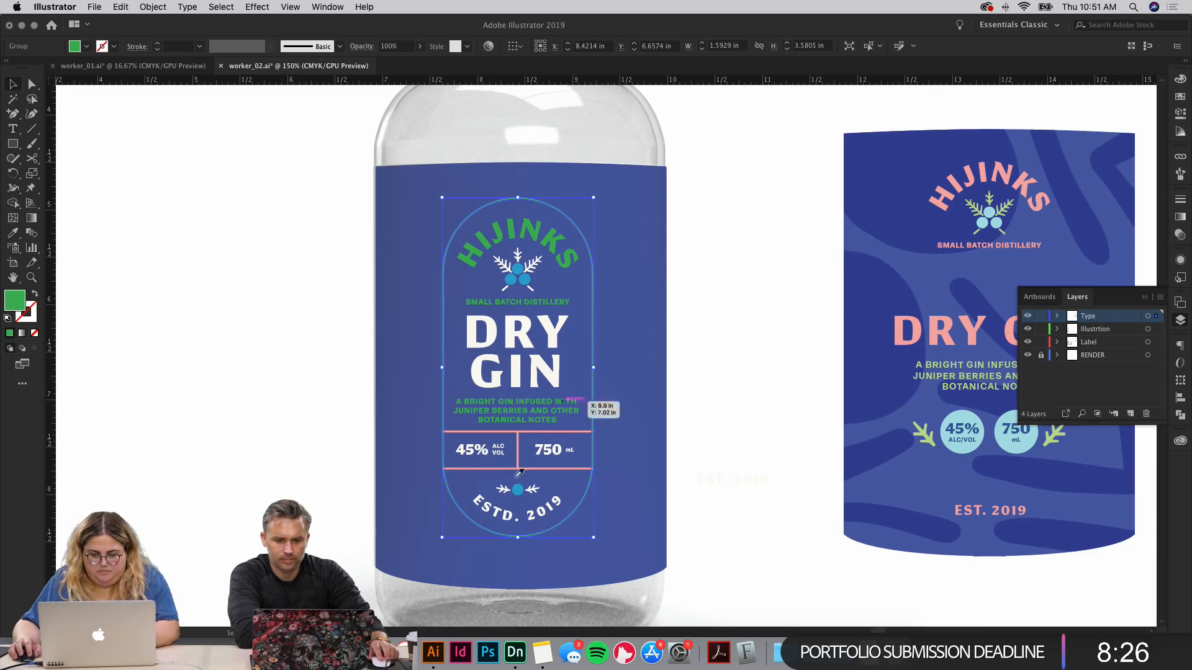
pyautogui.press('i')
pyautogui.click(538, 431)
pyautogui.press('v')
pyautogui.press('super+shift+a')
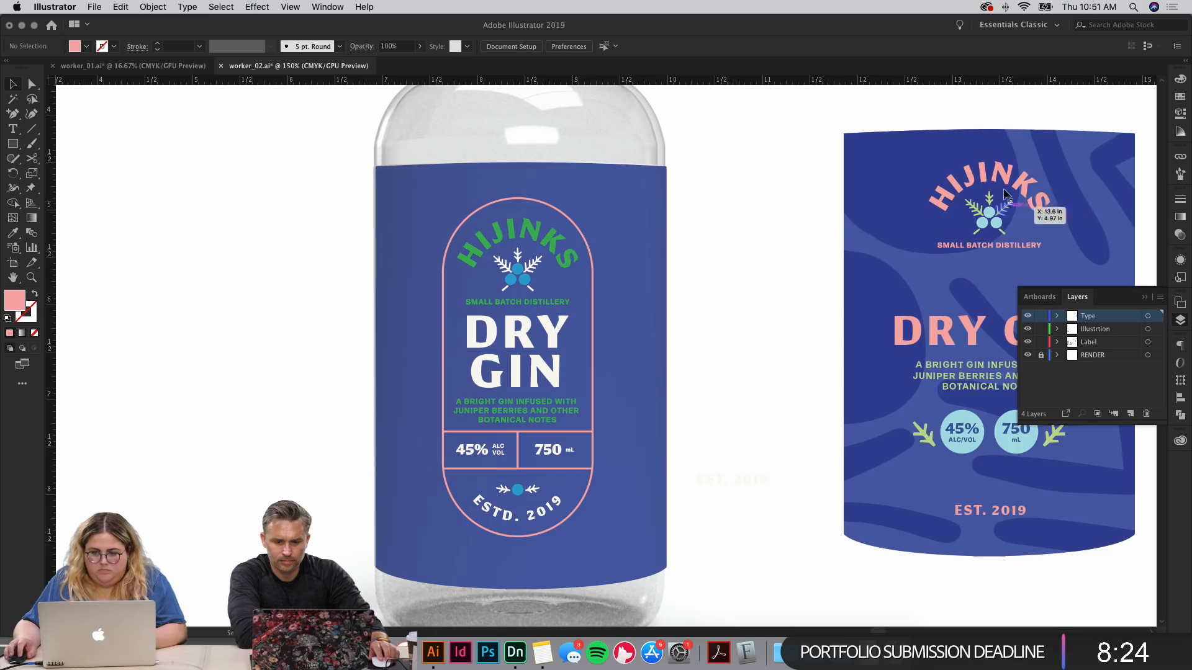
# Step: Replace the badge's green HIJINKS logo with a copy of the reference label's pink logo, aligned to the same position
pyautogui.moveTo(1006, 193); pyautogui.dragTo(523, 229)
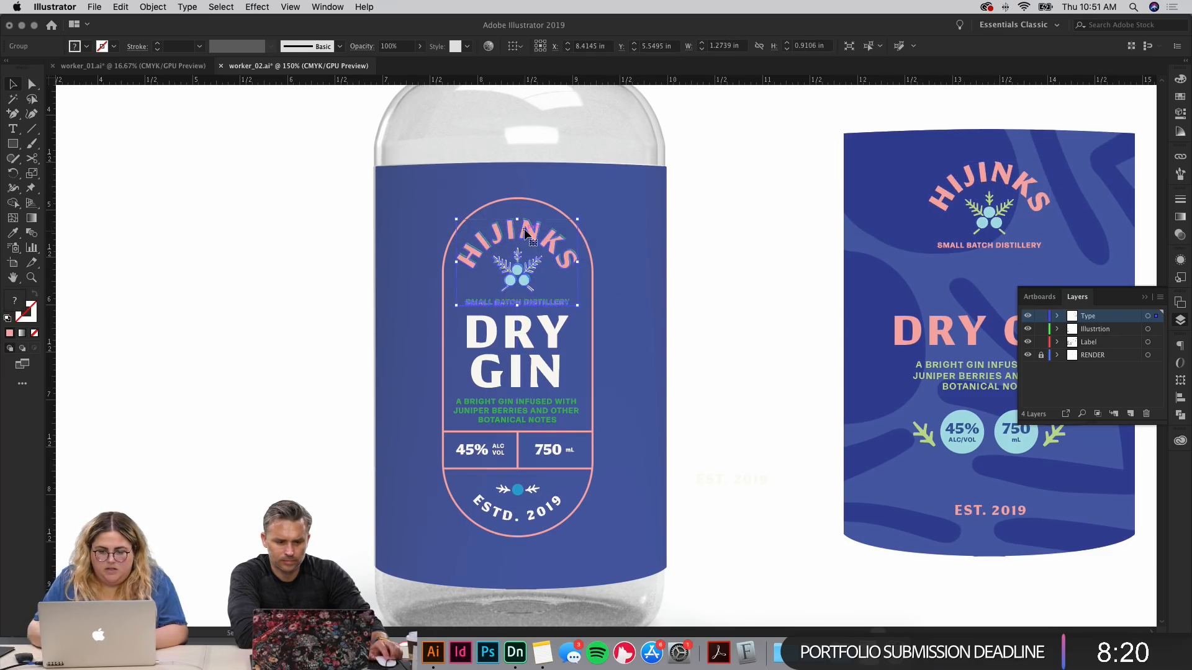
pyautogui.press('super+equal')
pyautogui.press('super+equal')
pyautogui.press('super+equal')
pyautogui.press('super+equal')
pyautogui.moveTo(641, 191); pyautogui.dragTo(643, 187)
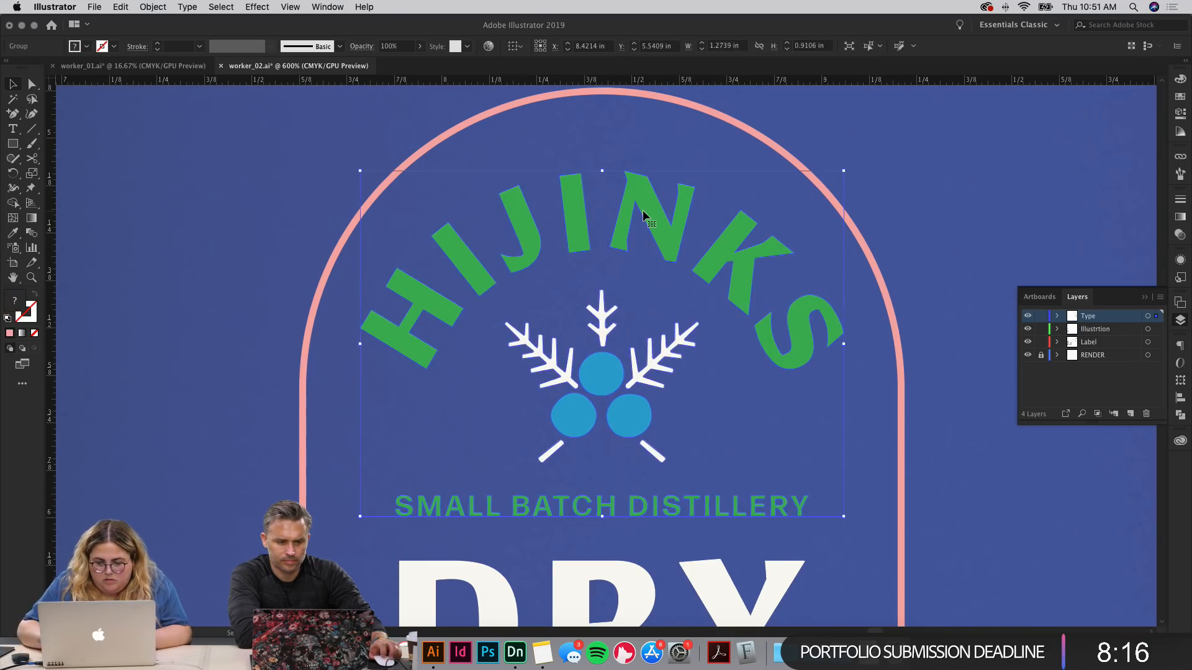
pyautogui.press('super+minus')
pyautogui.press('super+minus')
pyautogui.press('super+minus')
pyautogui.press('super+minus')
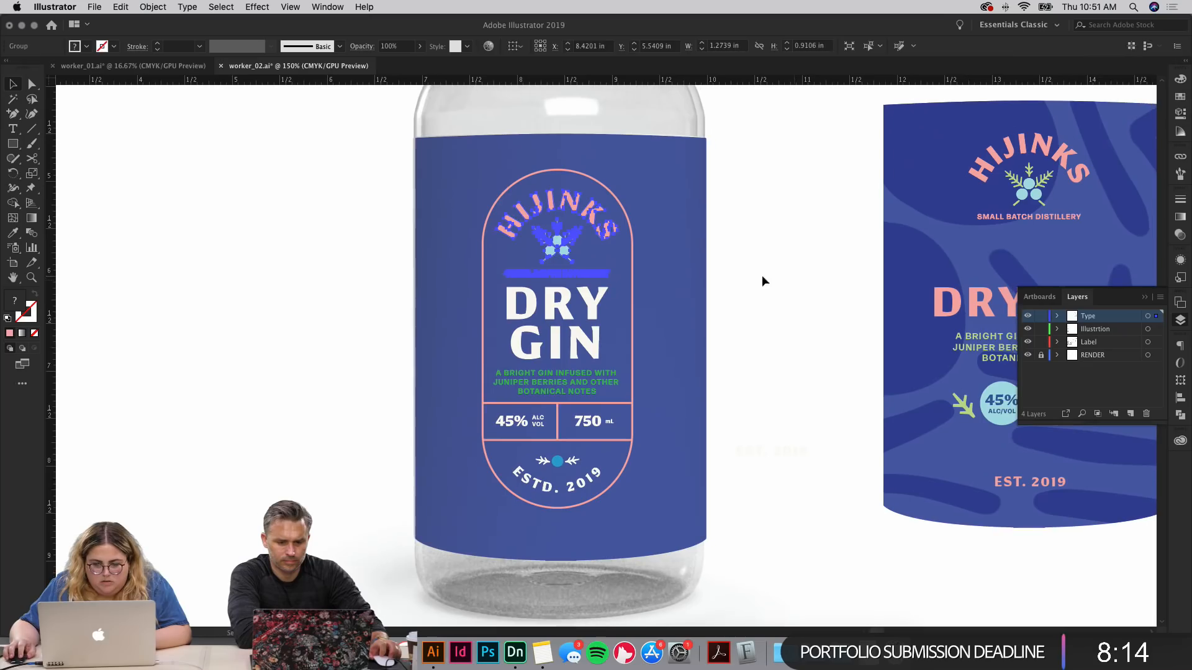
# Step: Recolor the badge's white DRY GIN lettering with the light blue sampled from the logo's berries
pyautogui.doubleClick(594, 351)
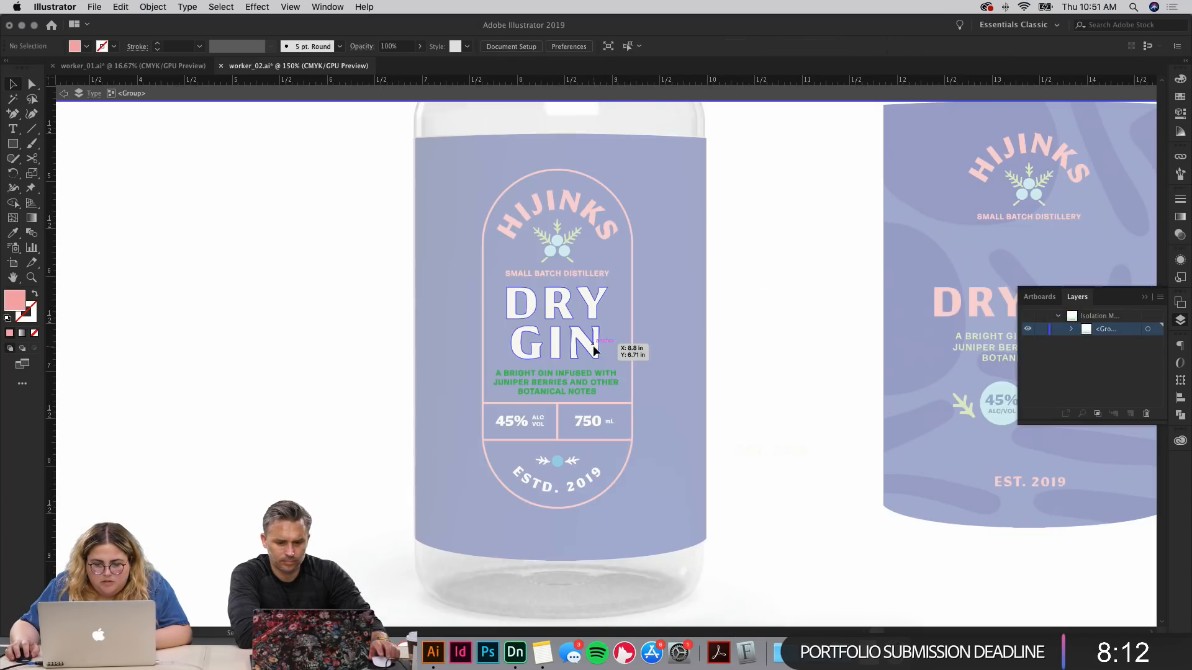
pyautogui.click(594, 350)
pyautogui.press('Escape')
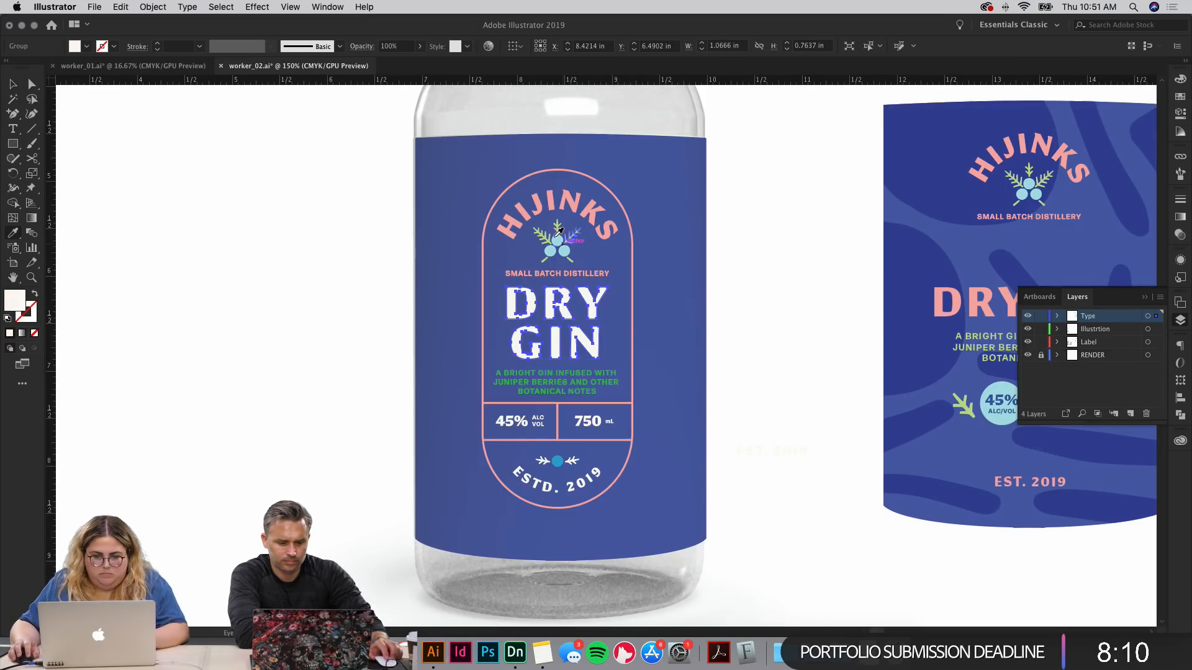
pyautogui.click(562, 247)
pyautogui.press('v')
pyautogui.click(742, 319)
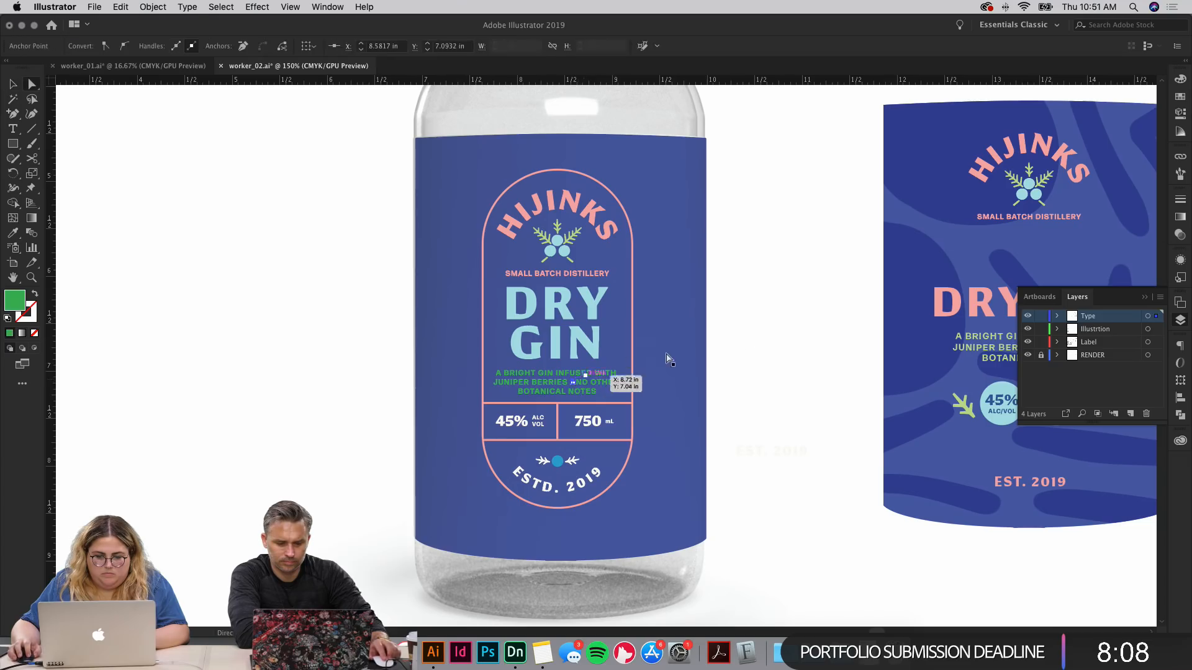
# Step: Try the HIJINKS lettering's pink on the description text below DRY GIN
pyautogui.press('v')
pyautogui.doubleClick(512, 371)
pyautogui.click(512, 371)
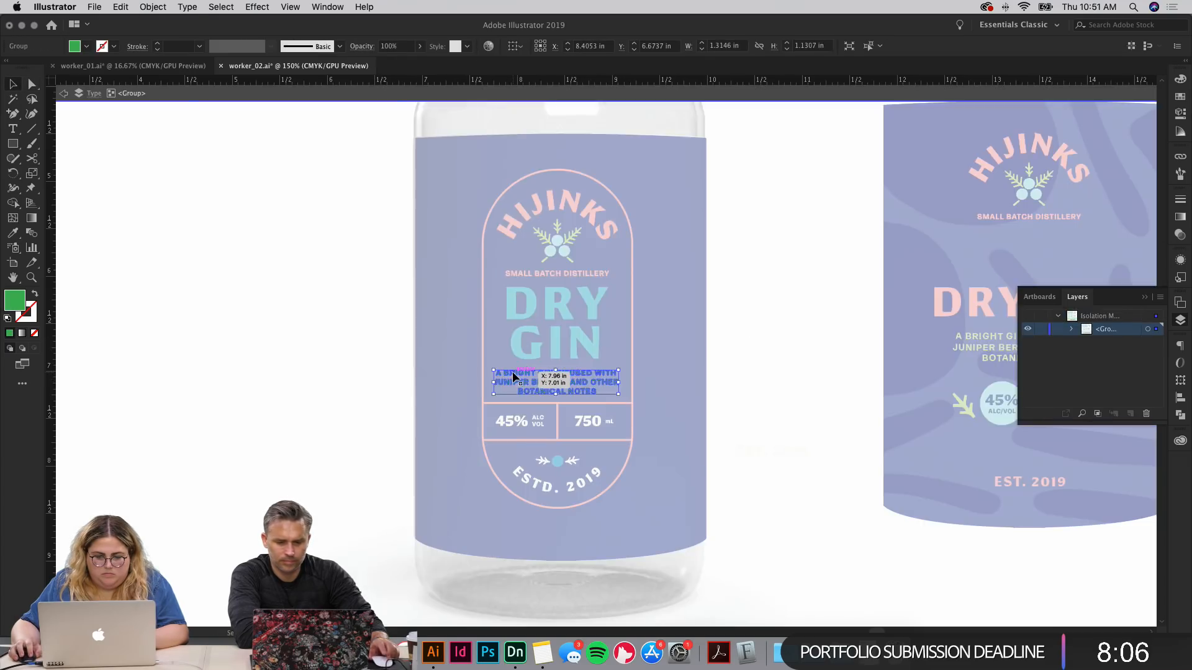
pyautogui.press('Escape')
pyautogui.press('i')
pyautogui.click(567, 201)
pyautogui.press('v')
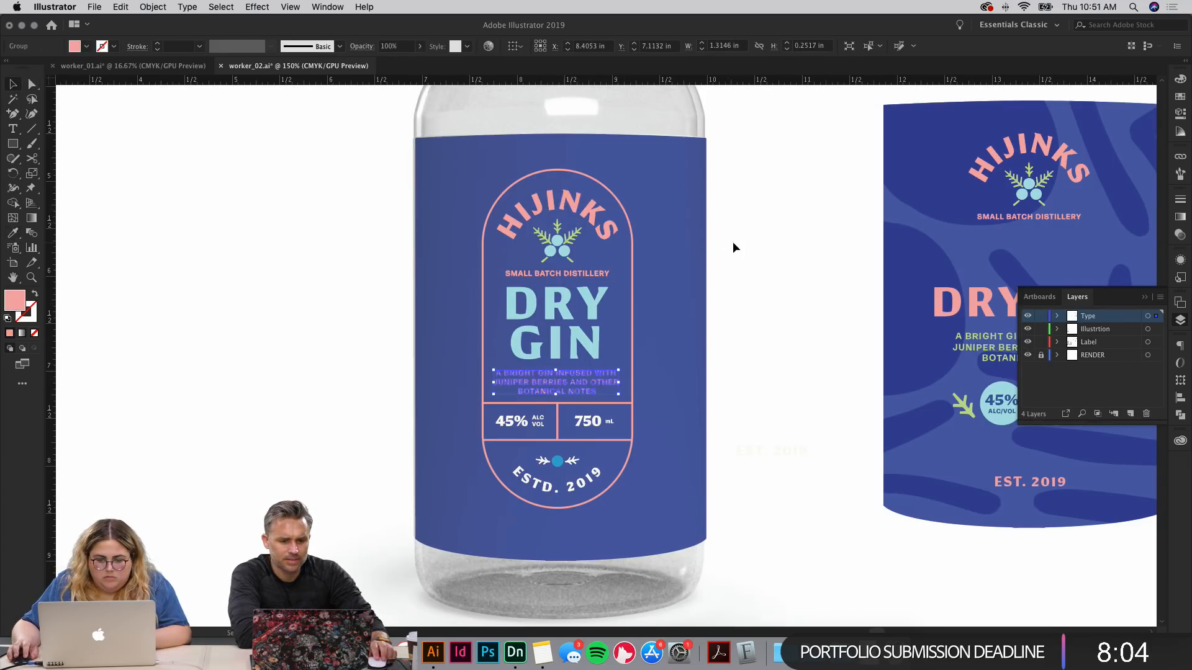
pyautogui.click(775, 424)
# Step: Undo the pink fill on the description text and recolor the text with the reference label's light green
pyautogui.scroll(-2, 774, 424)
pyautogui.press('super+z')
pyautogui.press('super+z')
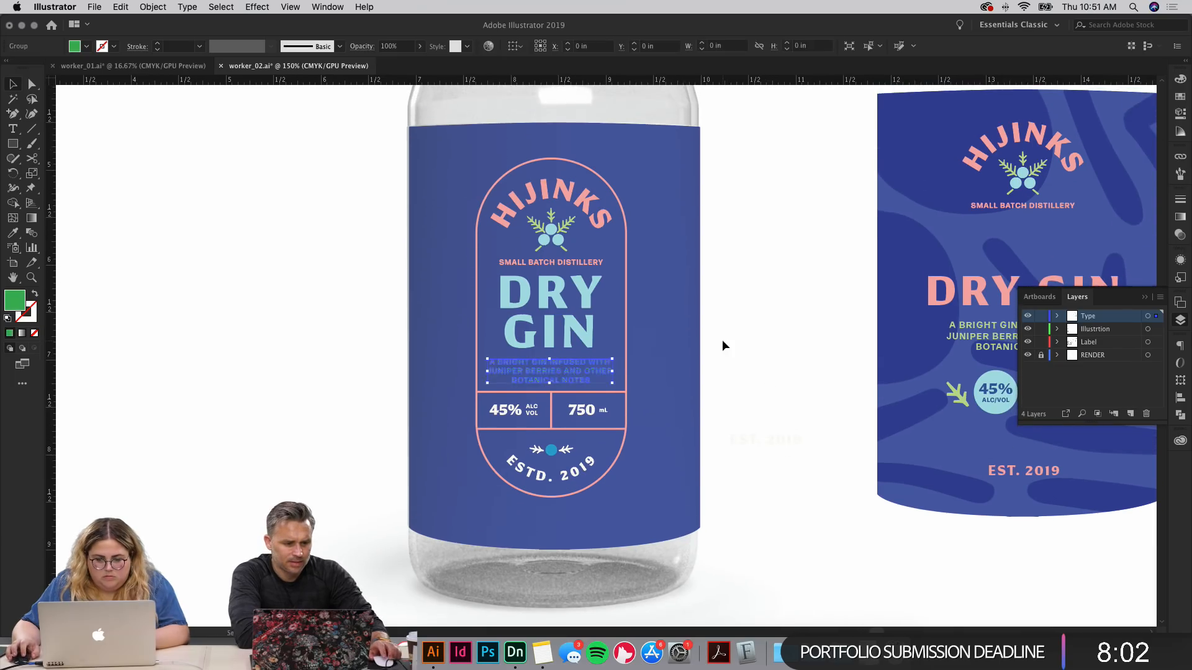
pyautogui.press('i')
pyautogui.press('v')
pyautogui.click(736, 273)
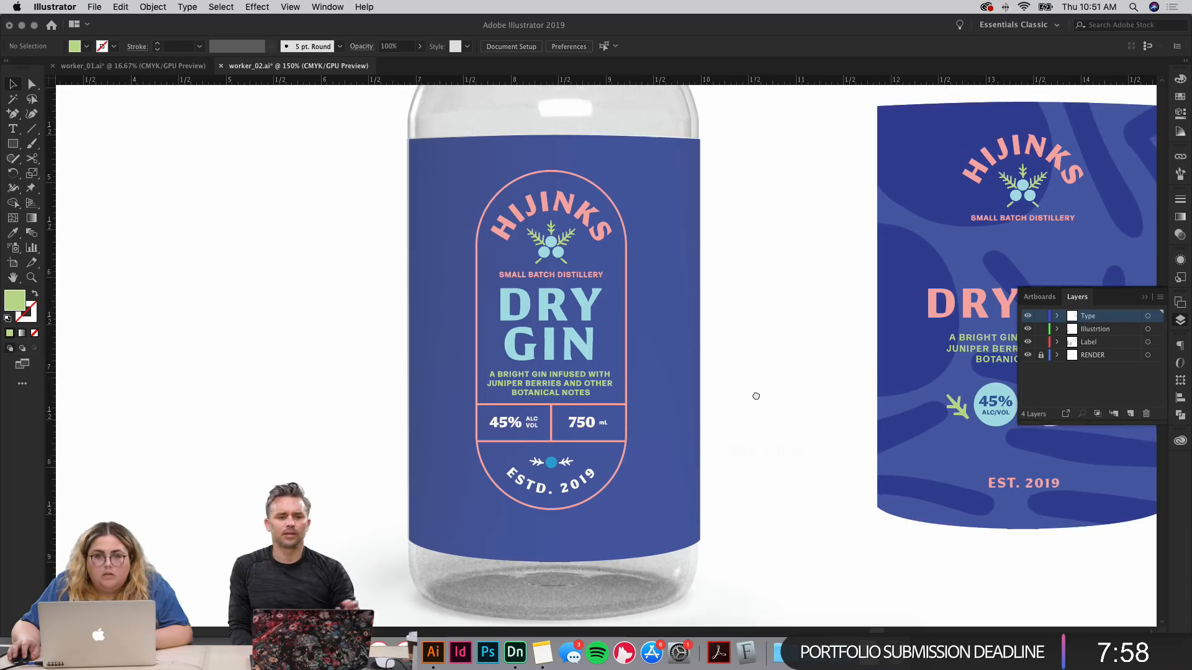
# Step: Recolor the badge's curved ESTD. 2019 lettering with the light blue sampled from DRY GIN
pyautogui.moveTo(753, 394); pyautogui.dragTo(663, 281)
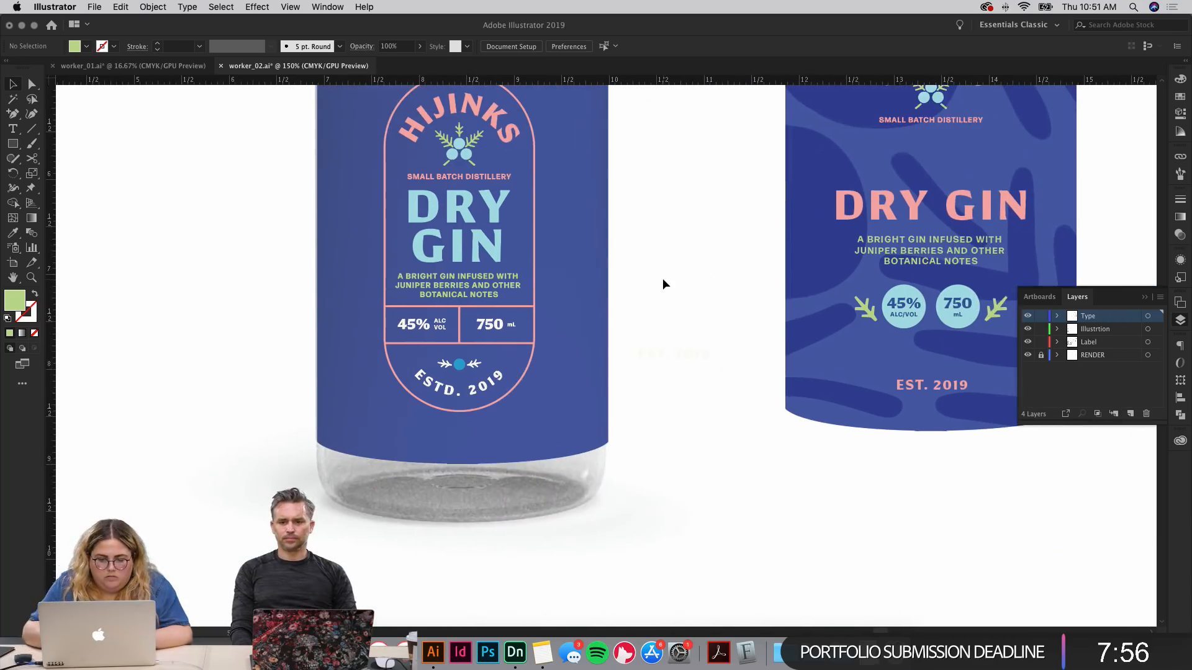
pyautogui.press('super+equal')
pyautogui.press('super+equal')
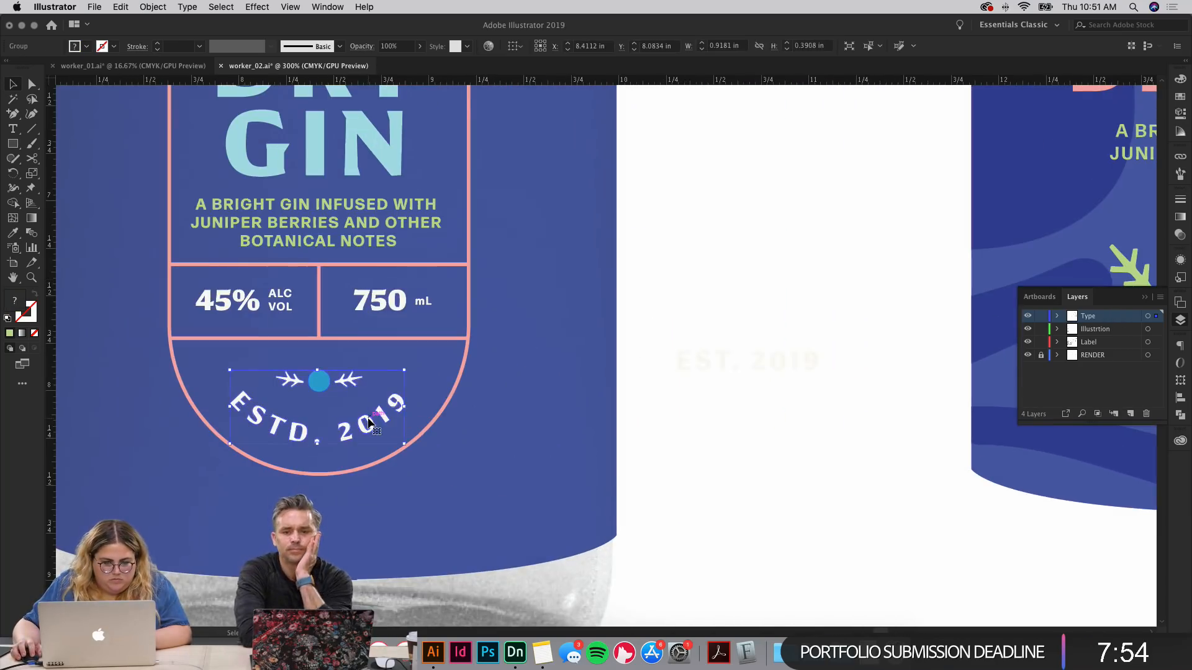
pyautogui.click(365, 420)
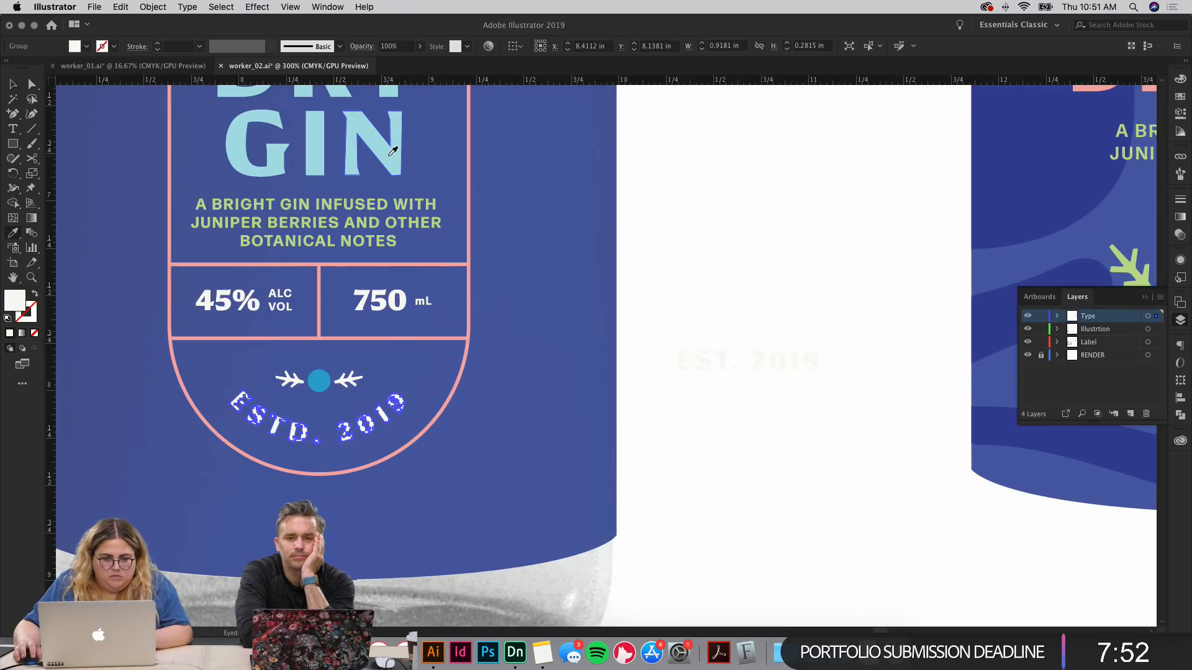
pyautogui.press('v')
pyautogui.press('super+shift+a')
# Step: Recolor the small circle above ESTD. 2019 with the light blue used on the DRY GIN lettering
pyautogui.click(321, 381)
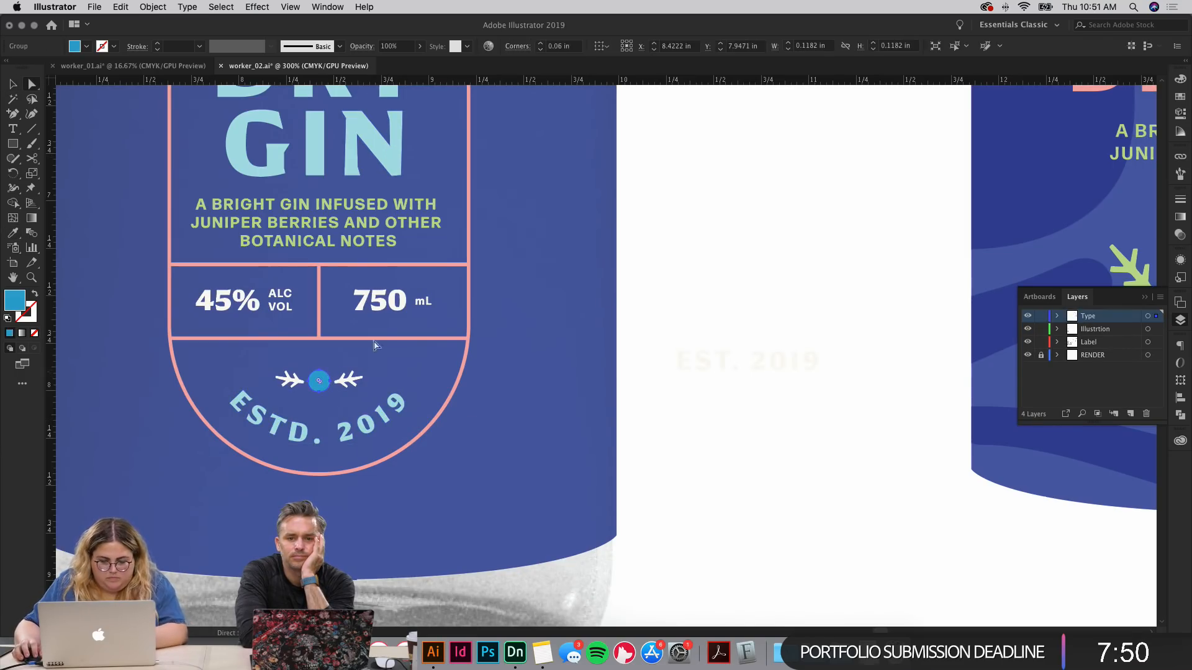
pyautogui.press('i')
pyautogui.press('v')
pyautogui.press('super+shift+a')
# Step: Recolor both white sprigs beside the small circle with the light green sampled from the description text
pyautogui.press('a')
pyautogui.click(293, 381)
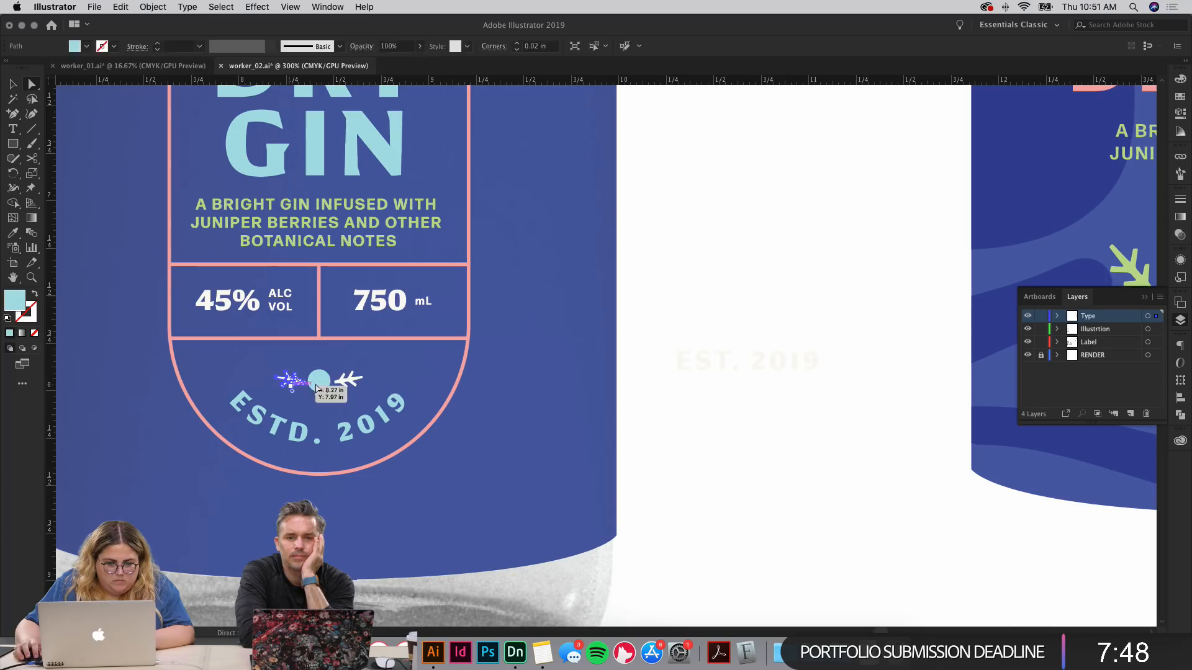
pyautogui.keyDown('shift'); pyautogui.click(356, 382); pyautogui.keyUp('shift')
pyautogui.press('i')
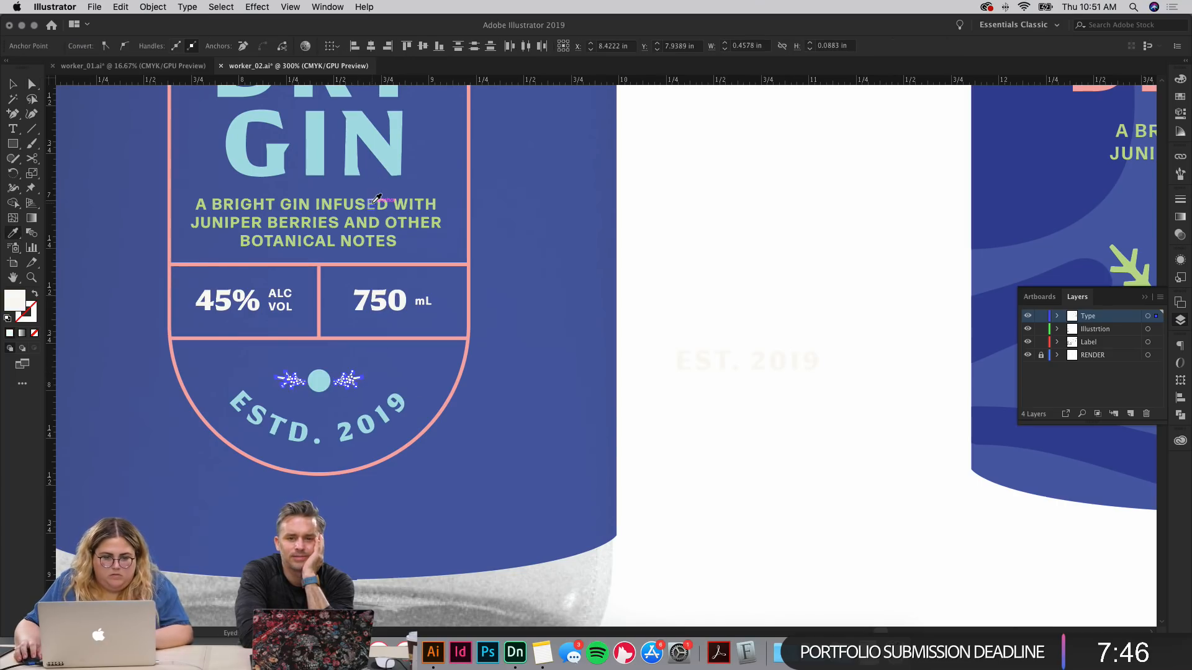
pyautogui.click(372, 203)
pyautogui.press('v')
pyautogui.press('super+shift+a')
# Step: Recolor the small ALC VOL and mL lettering with the pink used on the badge outline
pyautogui.moveTo(516, 419); pyautogui.dragTo(732, 473)
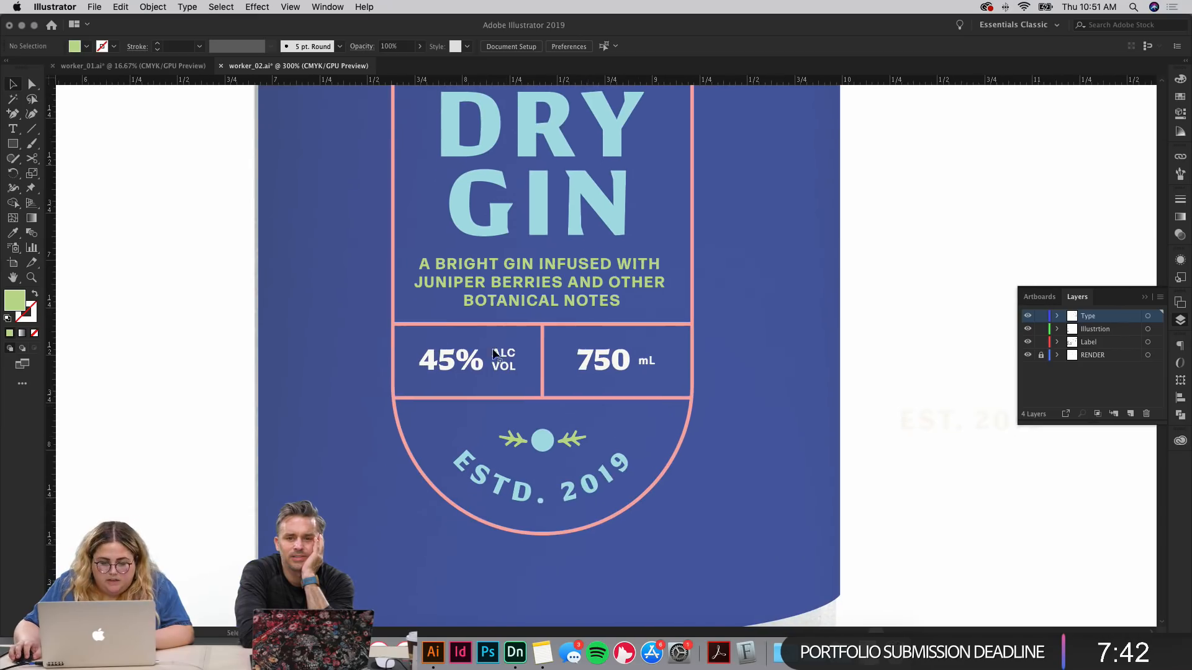
pyautogui.click(519, 371)
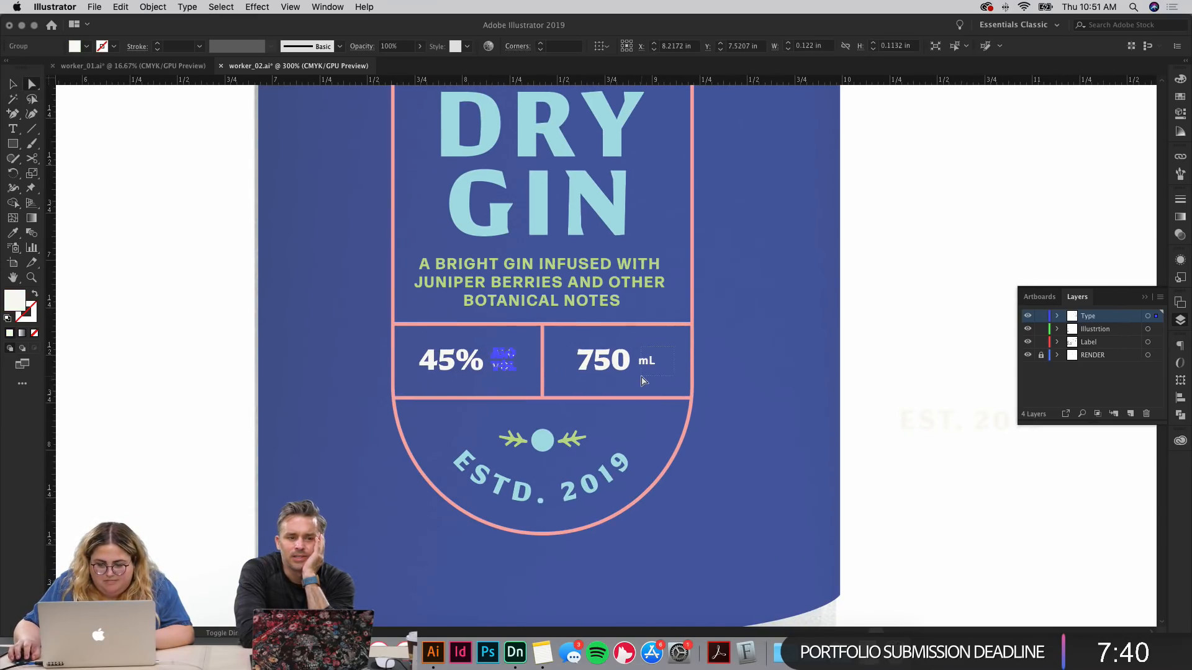
pyautogui.keyDown('shift'); pyautogui.click(639, 377); pyautogui.keyUp('shift')
pyautogui.press('i')
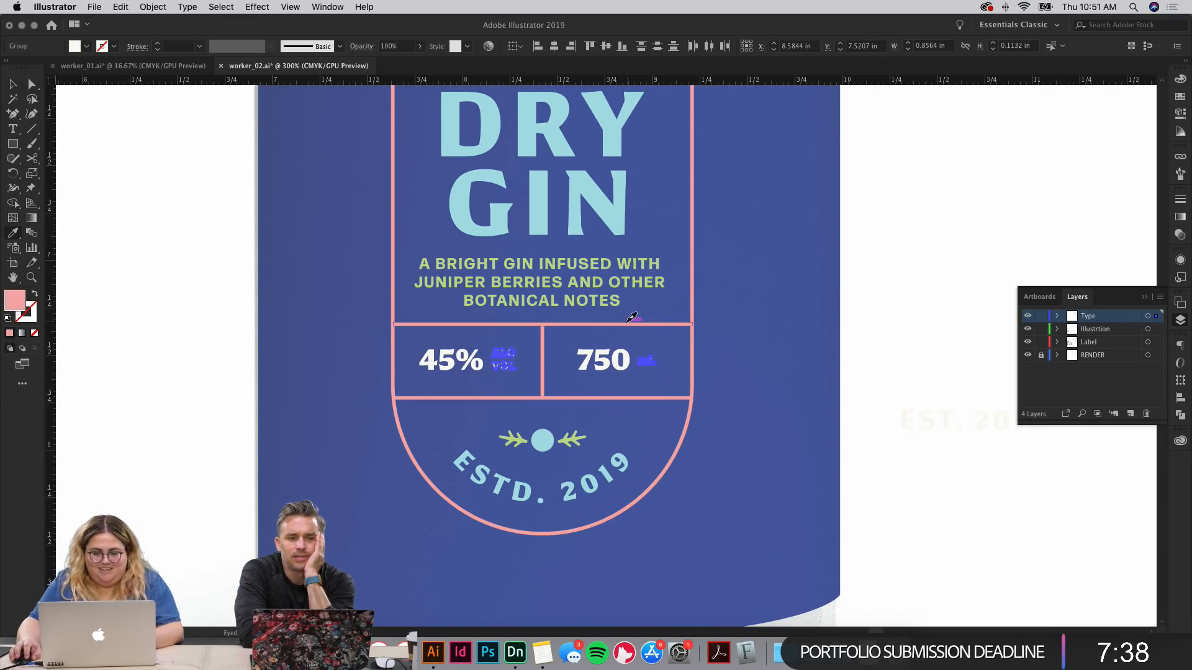
# Step: Recolor the 45% and 750 figures with the light green sampled from the description text
pyautogui.press('a')
pyautogui.click(422, 340)
pyautogui.moveTo(478, 377); pyautogui.dragTo(484, 379)
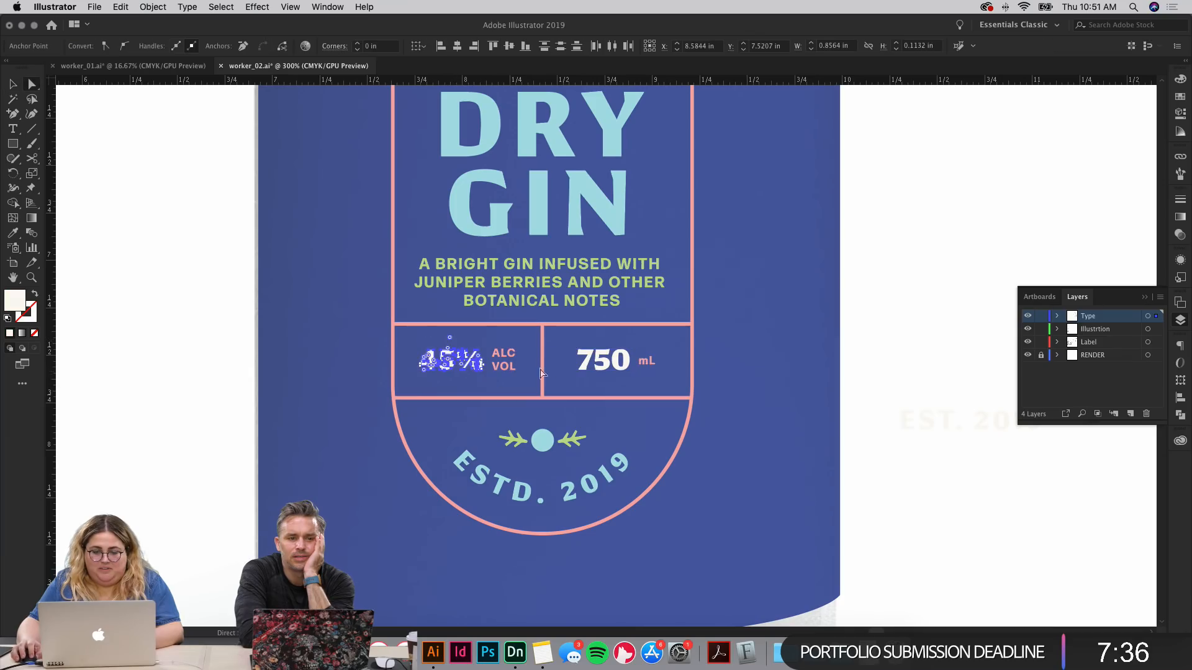
pyautogui.press('i')
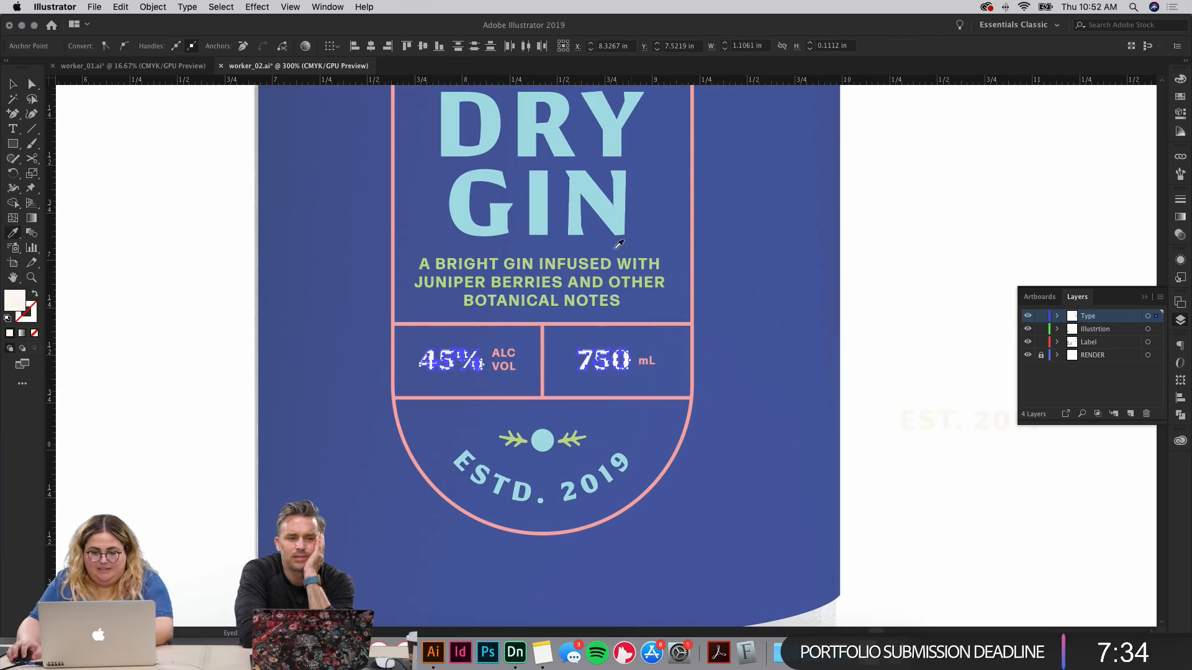
pyautogui.click(606, 262)
pyautogui.press('v')
pyautogui.click(750, 273)
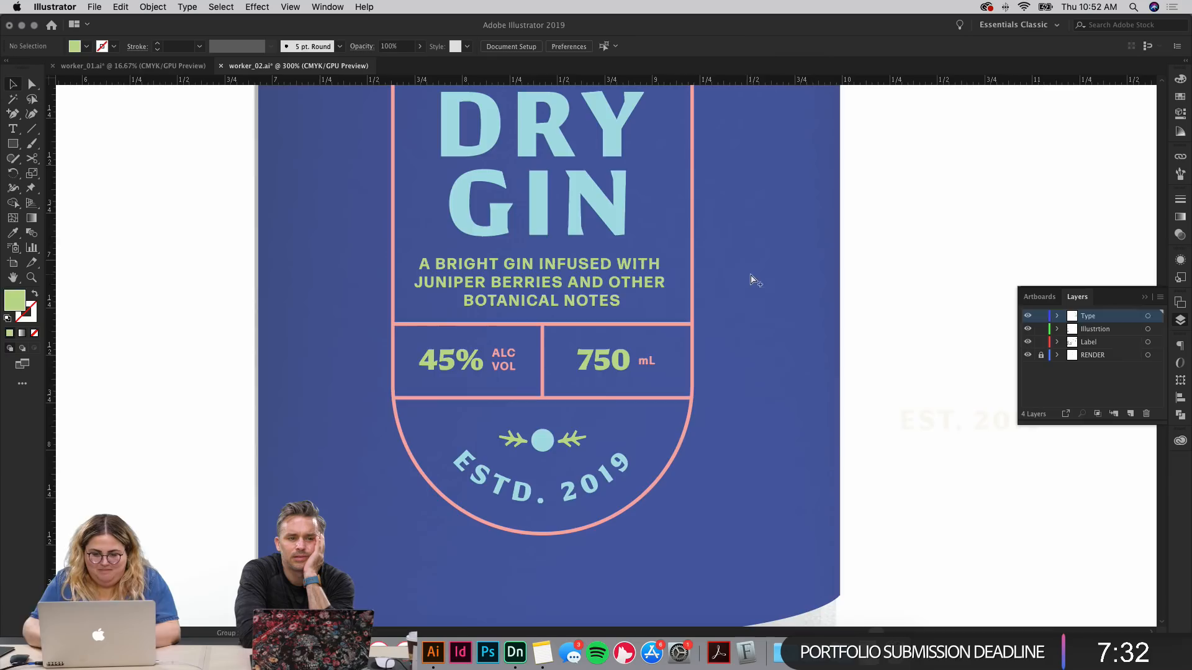
# Step: Unlock all locked objects and recolor the green strip on the bottle's neck with the pink of the HIJINKS lettering
pyautogui.press('alt+super+2')
pyautogui.press('super+minus')
pyautogui.press('super+minus')
pyautogui.press('super+minus')
pyautogui.press('super+minus')
pyautogui.press('super+equal')
pyautogui.press('super+equal')
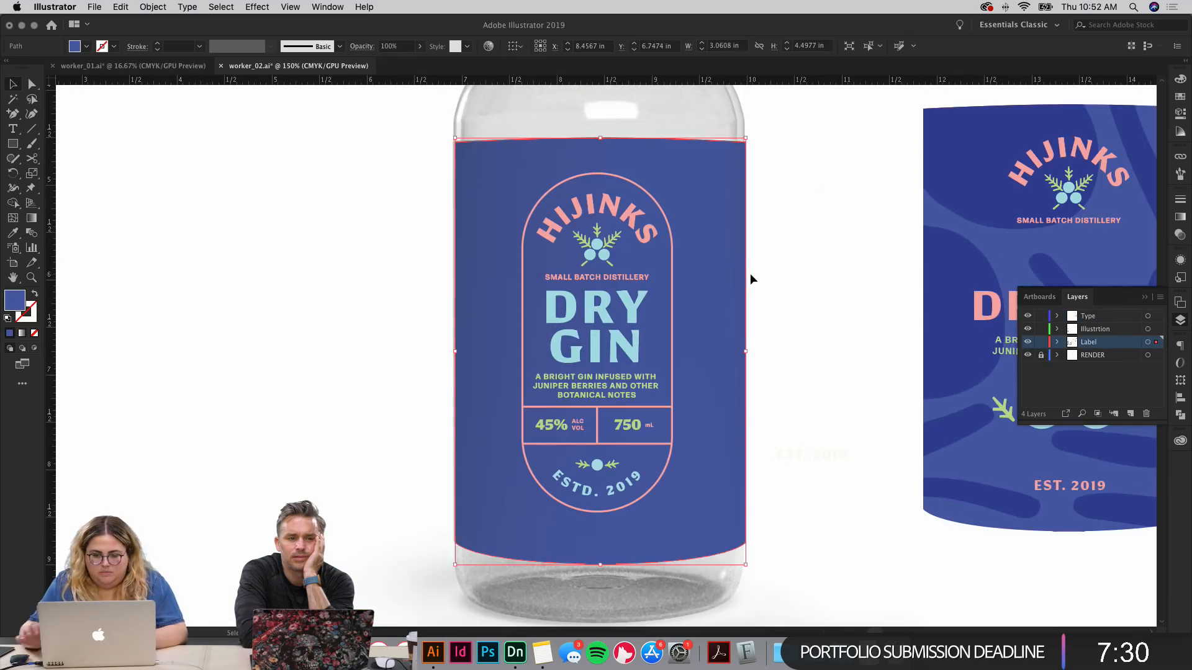
pyautogui.moveTo(732, 317); pyautogui.dragTo(744, 493)
pyautogui.click(615, 257)
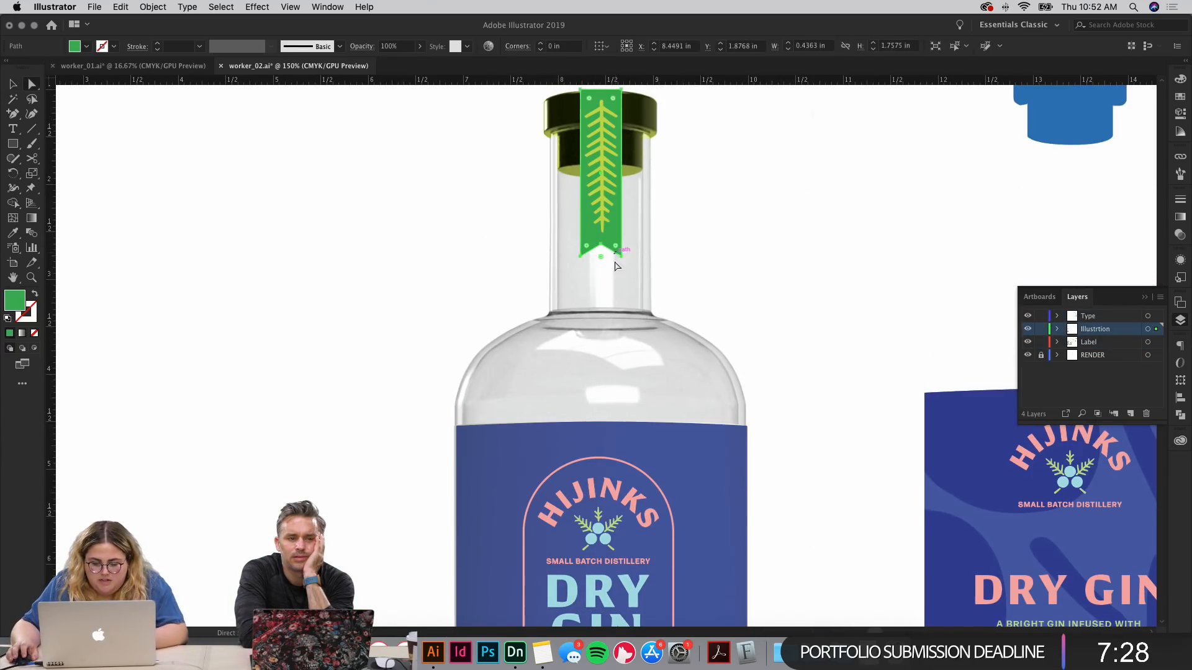
pyautogui.press('i')
pyautogui.click(610, 478)
pyautogui.press('v')
# Step: Recolor the sprig on the pink neck strip with the label's blue
pyautogui.click(602, 167)
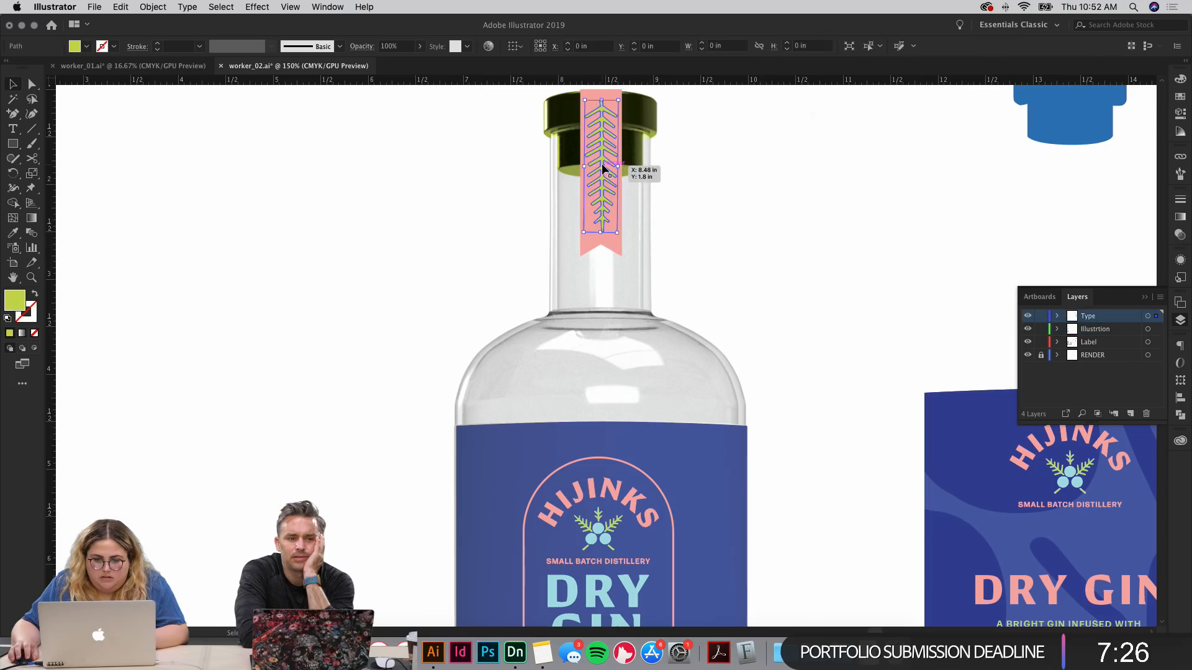
pyautogui.press('i')
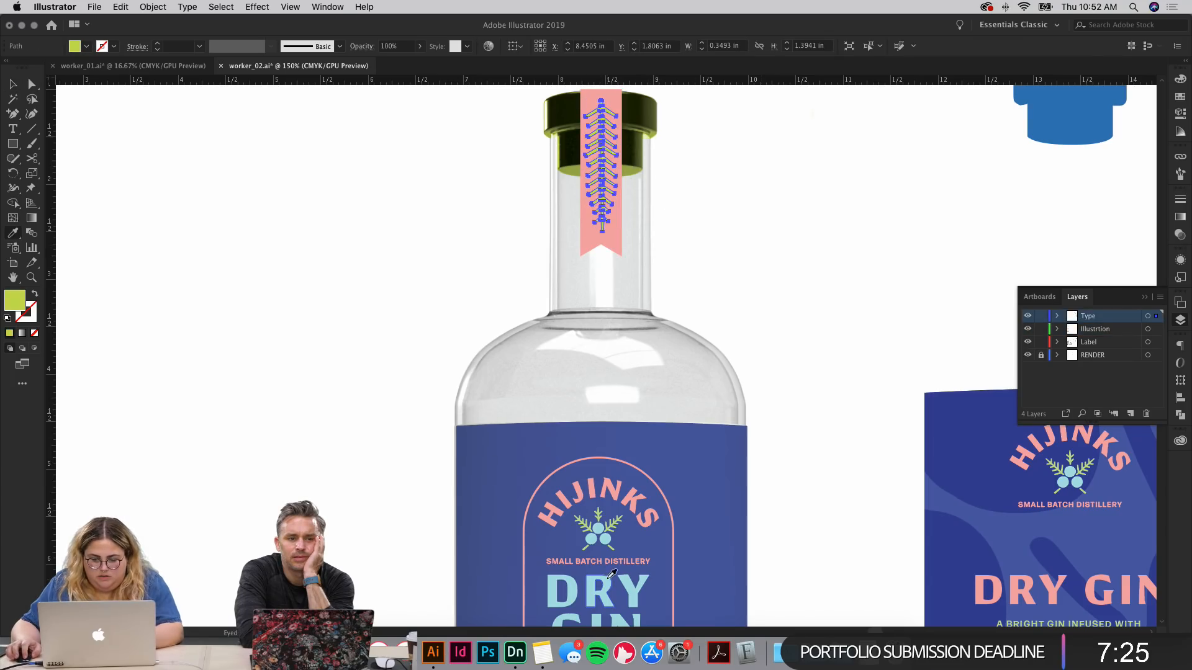
pyautogui.click(716, 430)
pyautogui.press('v')
pyautogui.click(801, 434)
# Step: Examine the overall set of bottle designs and the linked hand-drawn bottle sketches
pyautogui.moveTo(802, 435); pyautogui.dragTo(740, 316)
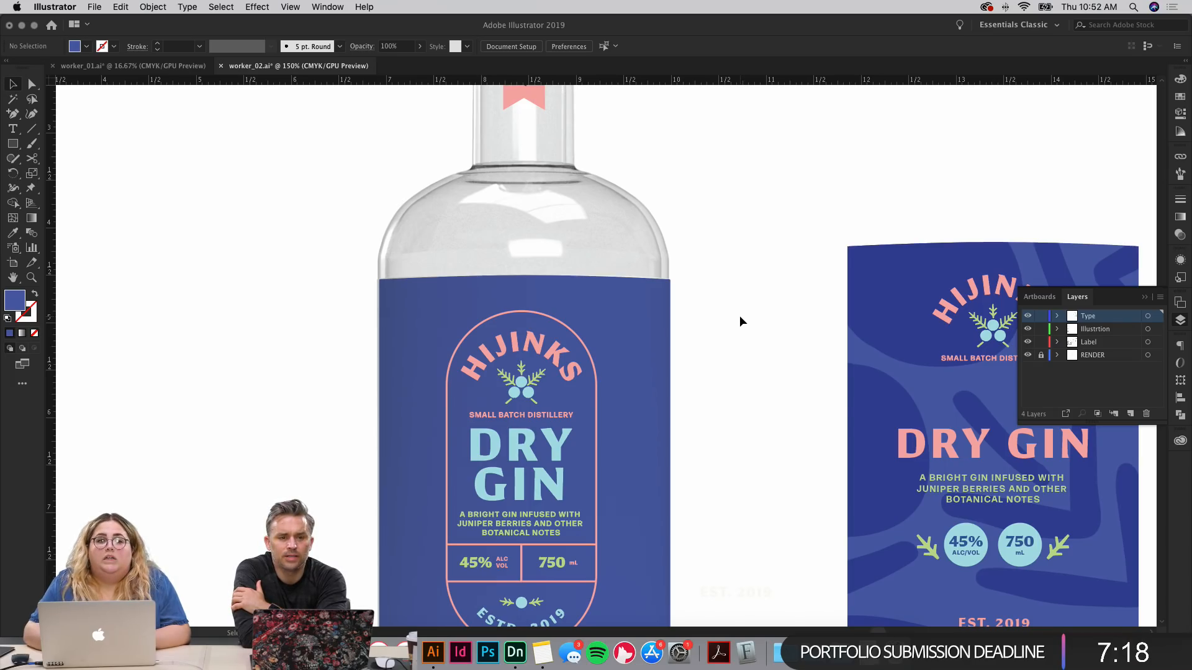
pyautogui.press('super+minus')
pyautogui.press('super+minus')
pyautogui.press('super+minus')
pyautogui.press('super+minus')
pyautogui.press('super+minus')
pyautogui.press('super+minus')
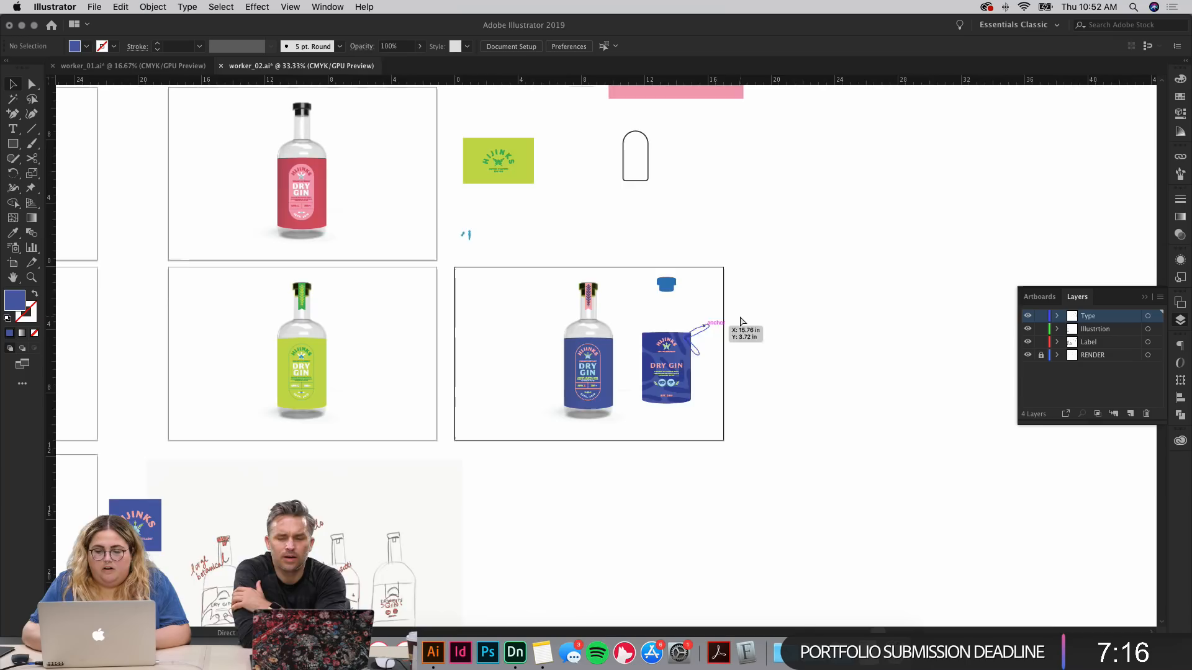
pyautogui.press('super+minus')
pyautogui.click(546, 410)
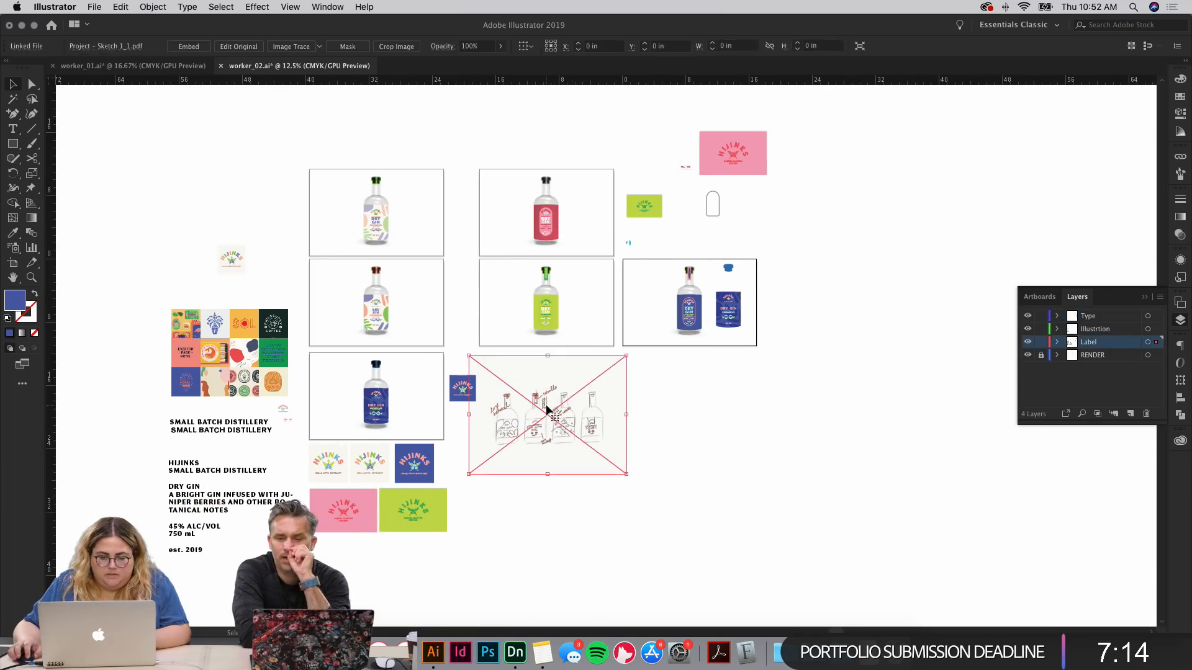
pyautogui.press('super+equal')
pyautogui.press('super+equal')
pyautogui.press('super+equal')
pyautogui.press('super+equal')
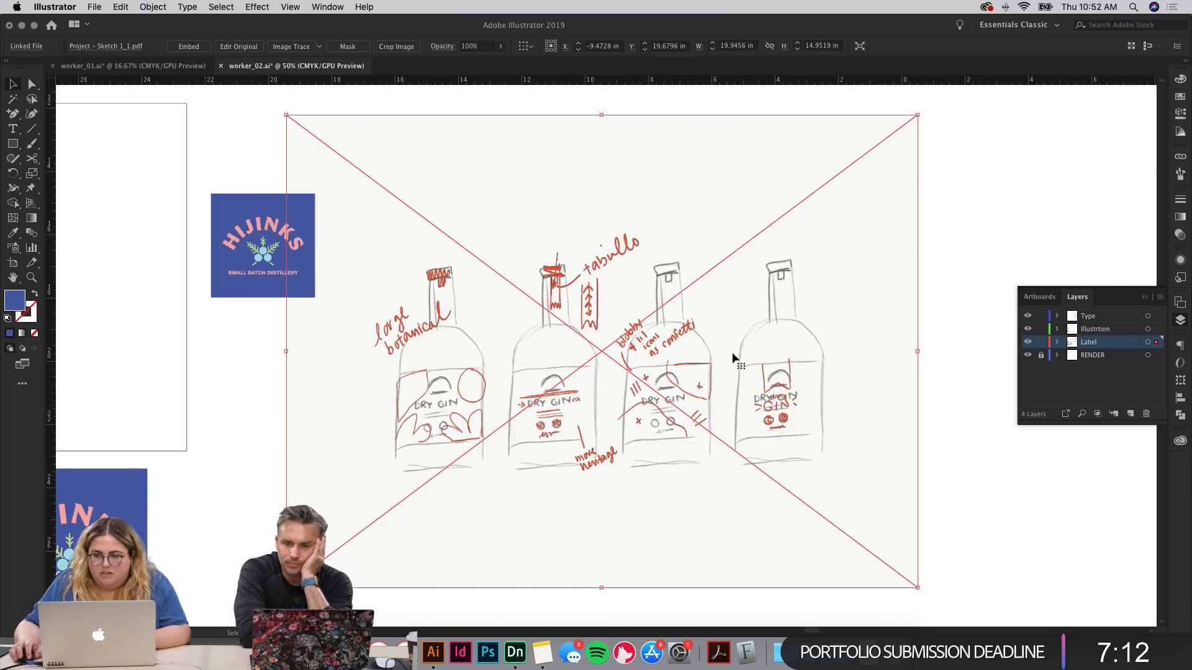
pyautogui.click(1071, 285)
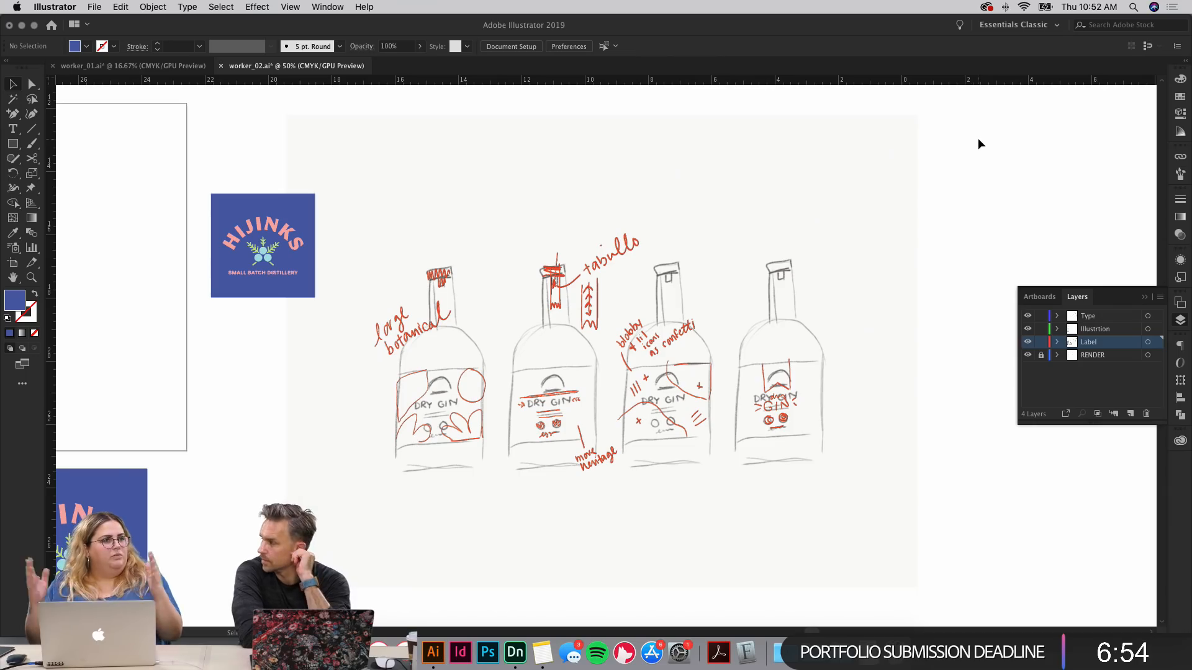
pyautogui.moveTo(461, 138)
pyautogui.mouseDown()
pyautogui.moveTo(1022, 290)
pyautogui.moveTo(1022, 277)
pyautogui.mouseUp()
pyautogui.moveTo(1087, 112)
pyautogui.mouseDown()
pyautogui.moveTo(718, 384)
pyautogui.moveTo(171, 464)
pyautogui.mouseUp()
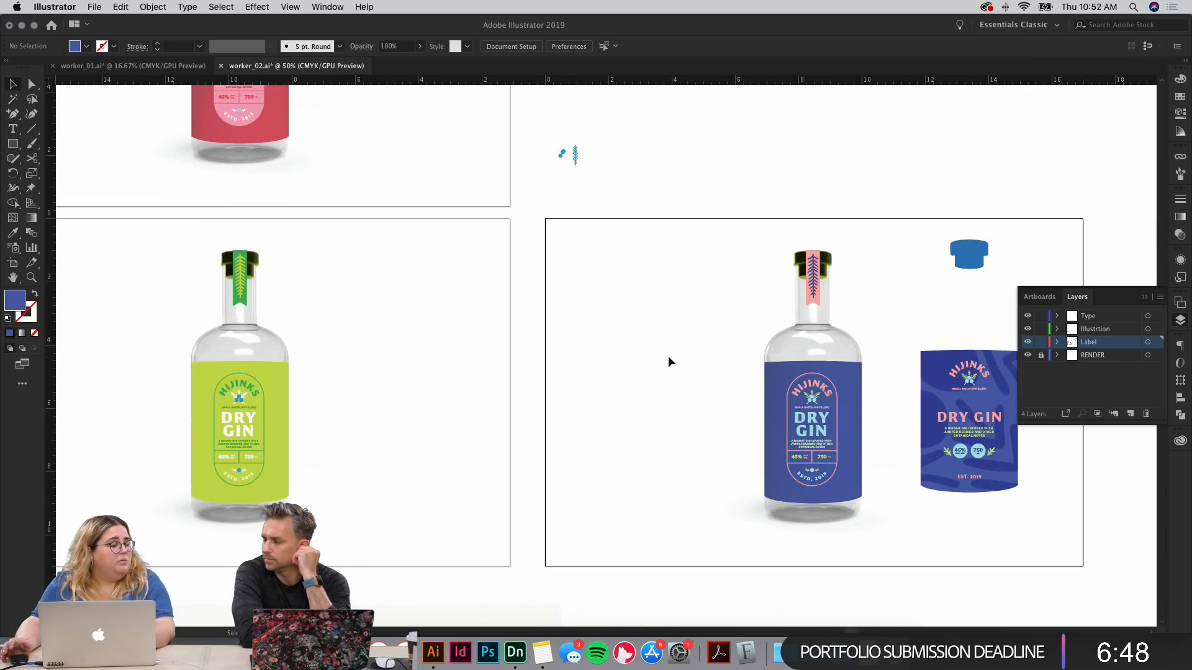
# Step: Try placing a copy of the reference label's dark blue shape pattern on the badge label, and remove it
pyautogui.scroll(-4, 668, 358)
pyautogui.hscroll(10, 668, 359)
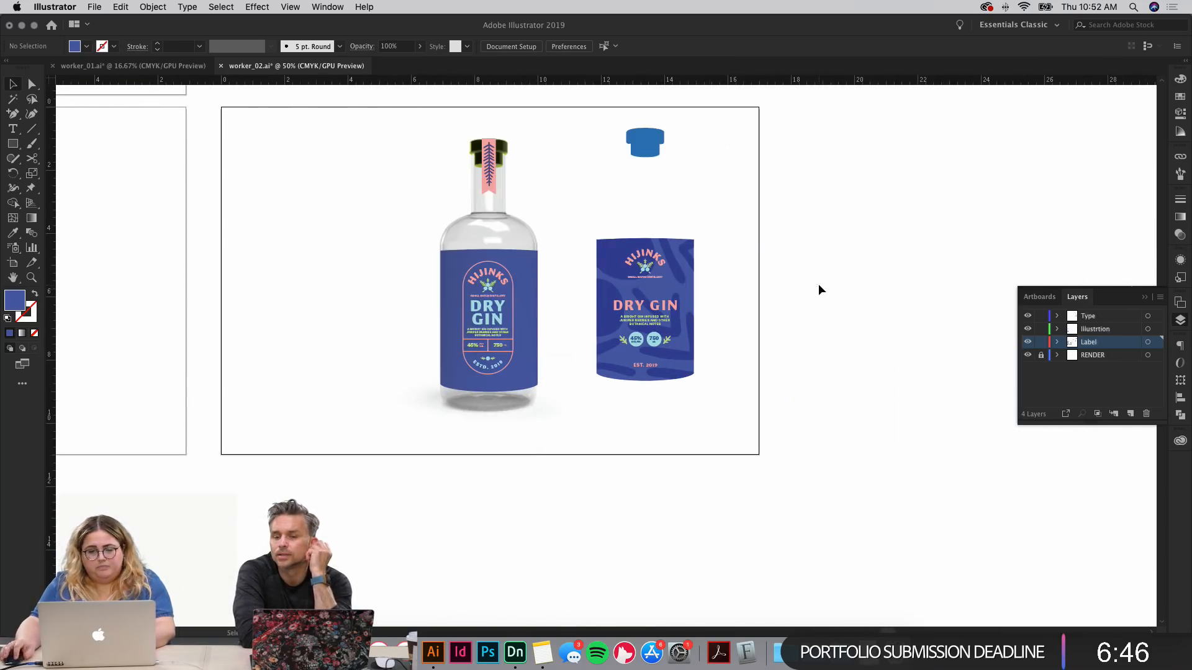
pyautogui.press('super+equal')
pyautogui.press('super+equal')
pyautogui.press('super+equal')
pyautogui.moveTo(333, 166); pyautogui.dragTo(636, 286)
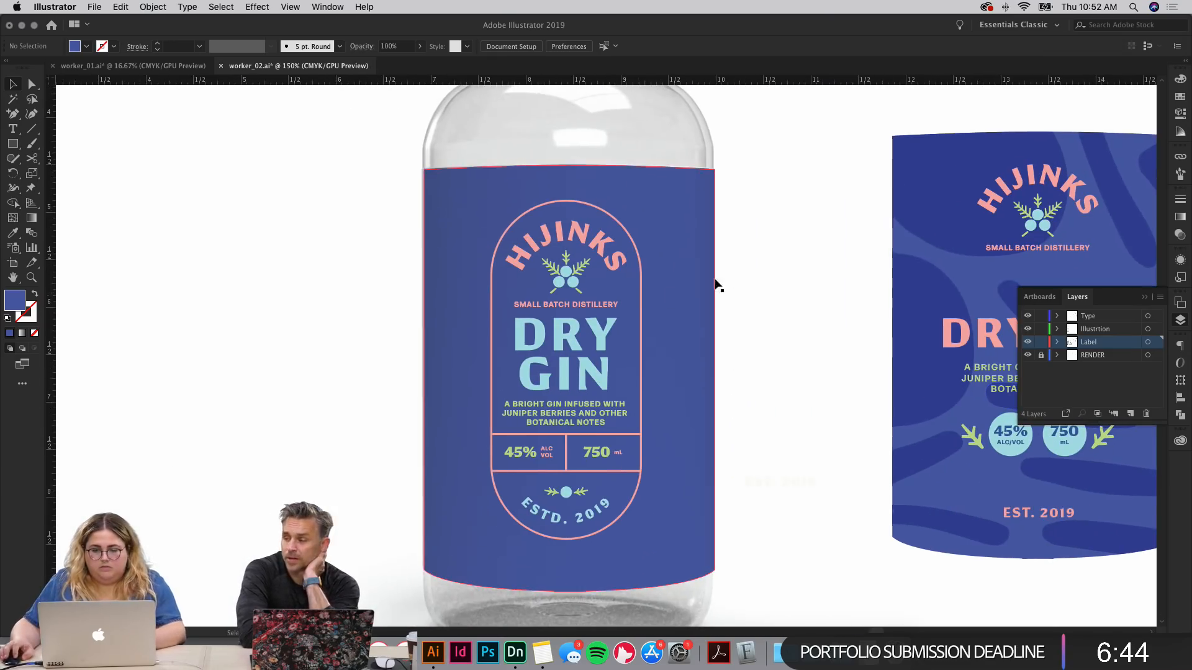
pyautogui.moveTo(923, 291); pyautogui.dragTo(447, 318)
pyautogui.click(744, 308)
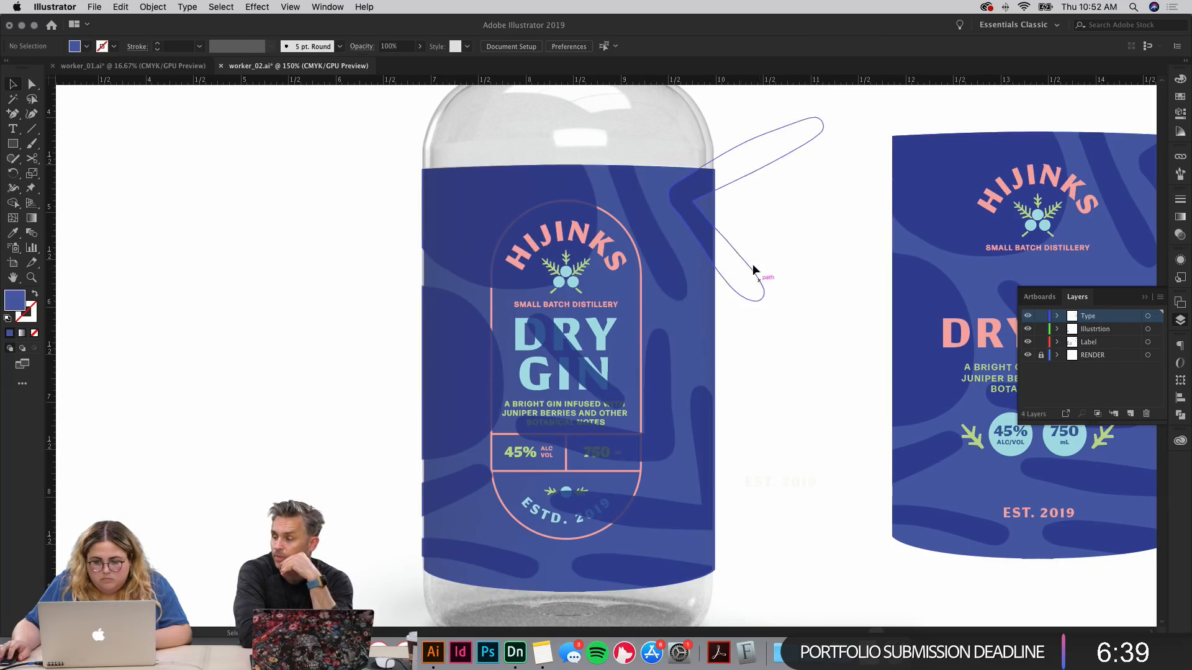
pyautogui.click(665, 286)
pyautogui.press('Delete')
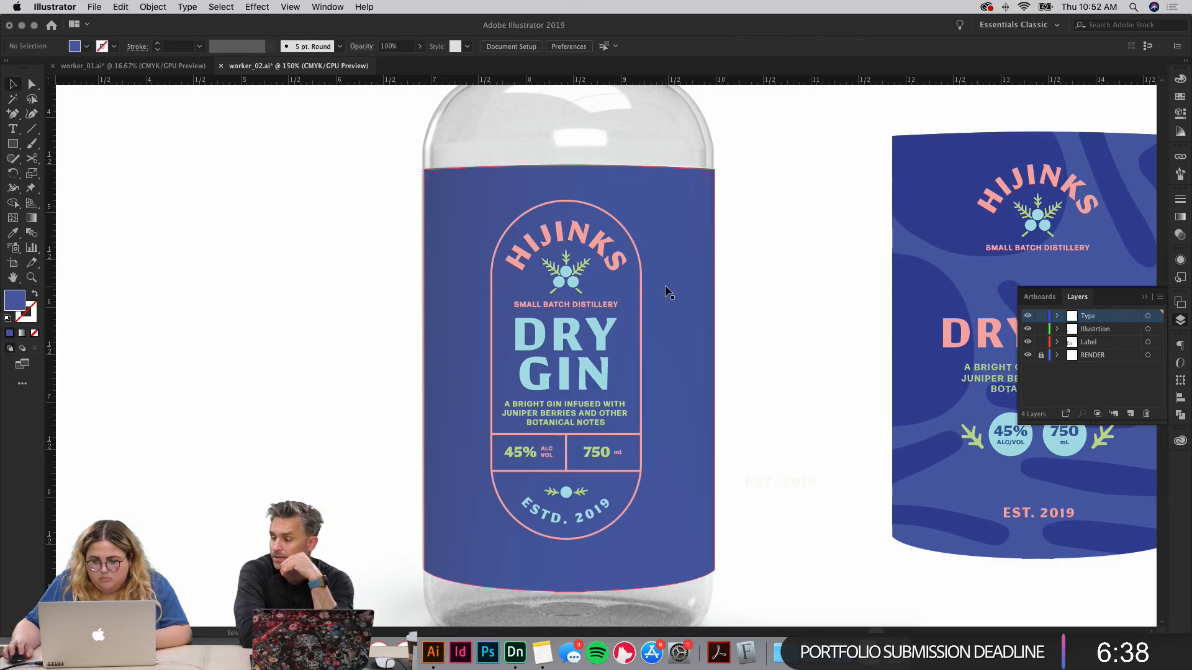
# Step: Lock the Type and Label layers, paste the dark blue pattern into the Illustrtion layer and align it over the badge label
pyautogui.click(1027, 316)
pyautogui.click(1027, 316)
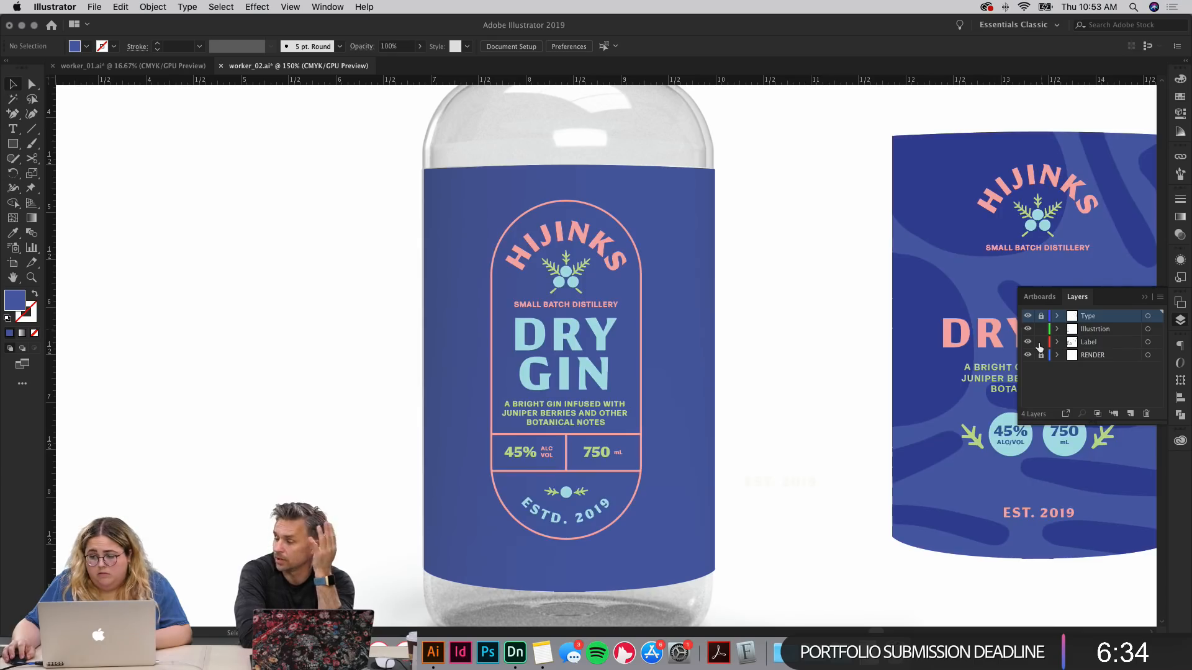
pyautogui.click(1095, 330)
pyautogui.press('super+v')
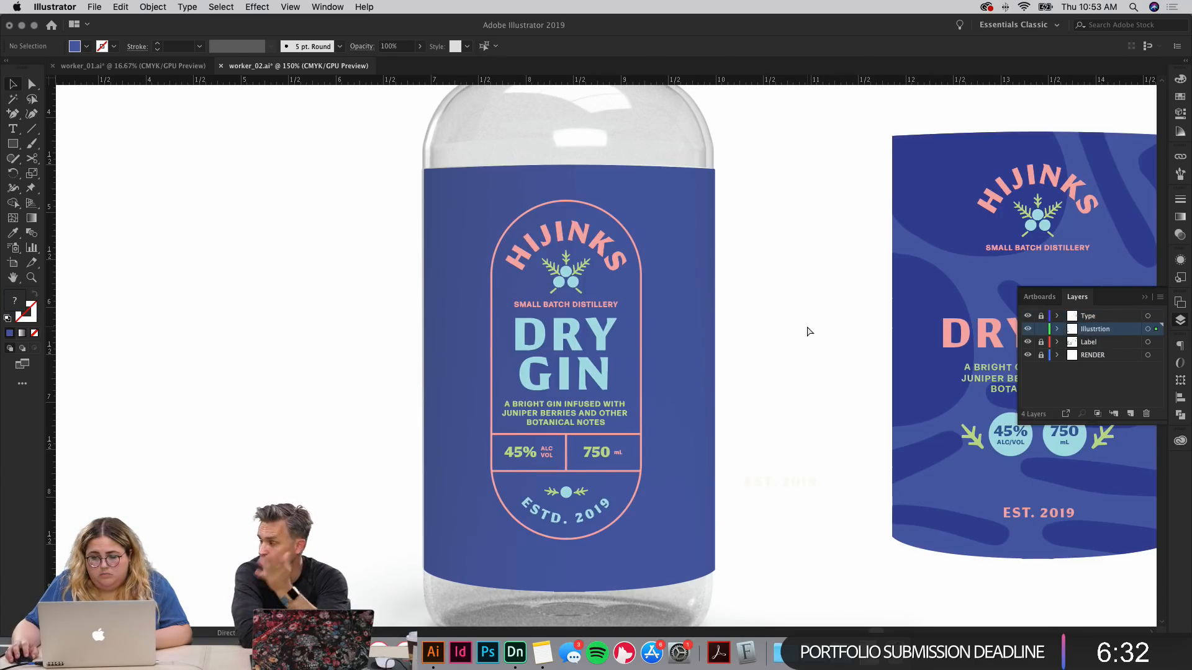
pyautogui.moveTo(691, 262); pyautogui.dragTo(664, 262)
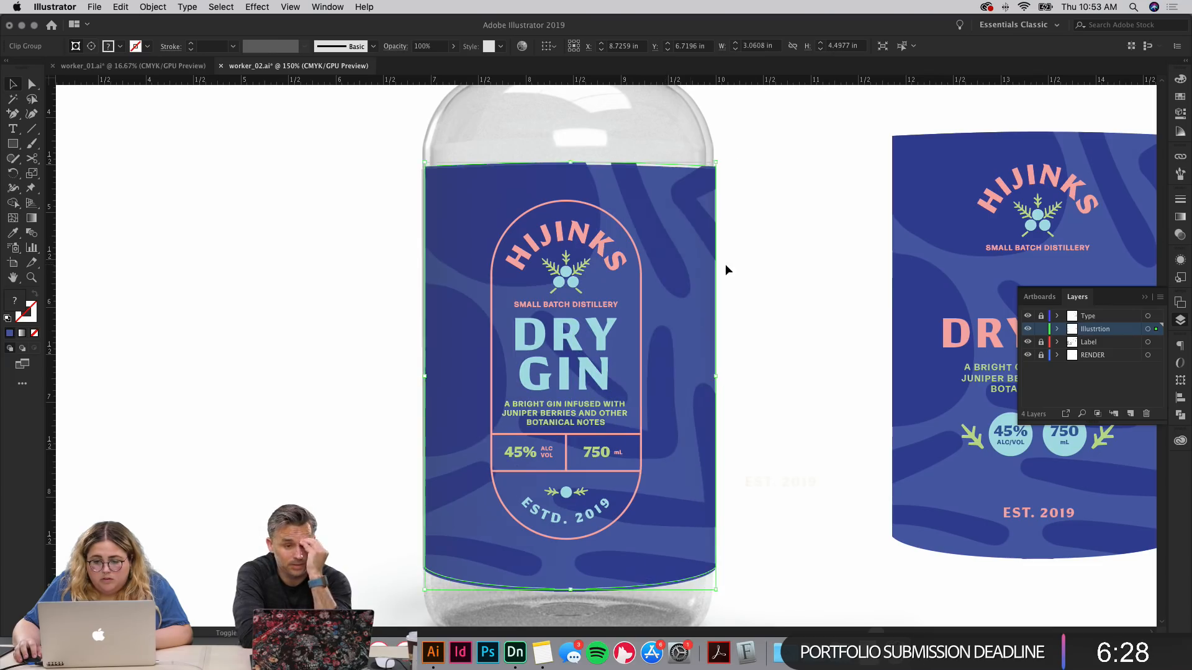
pyautogui.click(803, 315)
# Step: Unlock the Type, Label and RENDER layers
pyautogui.moveTo(815, 347); pyautogui.dragTo(778, 318)
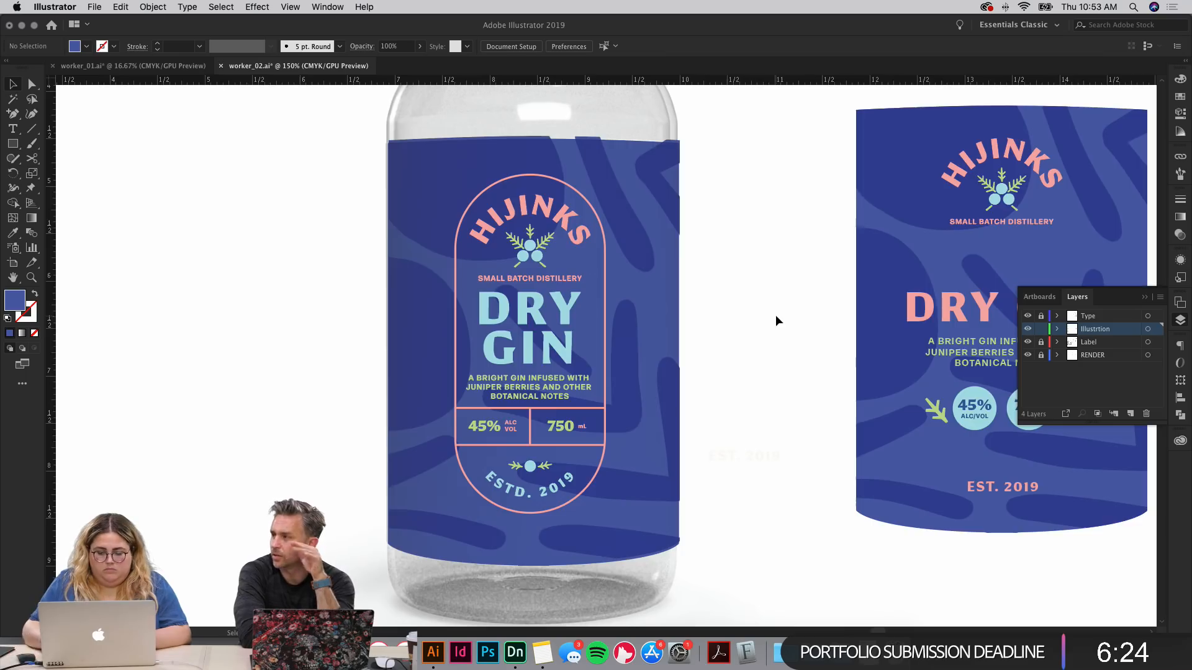
pyautogui.press('super+minus')
pyautogui.press('super+minus')
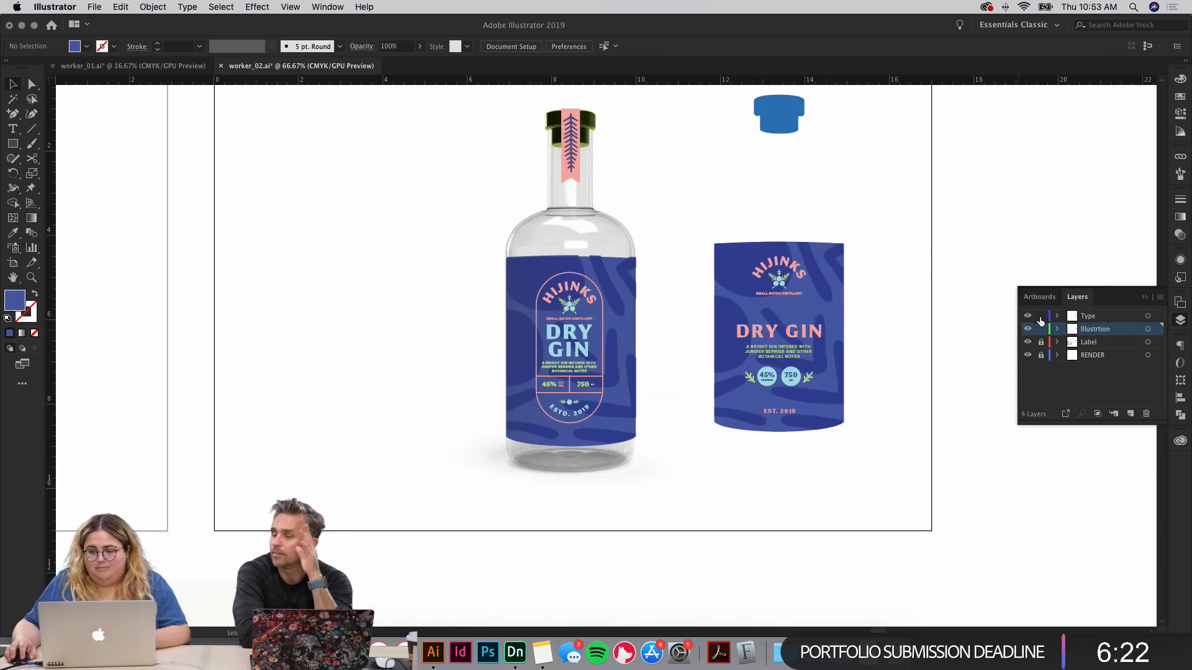
pyautogui.click(1041, 354)
pyautogui.click(881, 178)
pyautogui.moveTo(704, 99); pyautogui.dragTo(884, 458)
pyautogui.press('super+z')
pyautogui.click(989, 403)
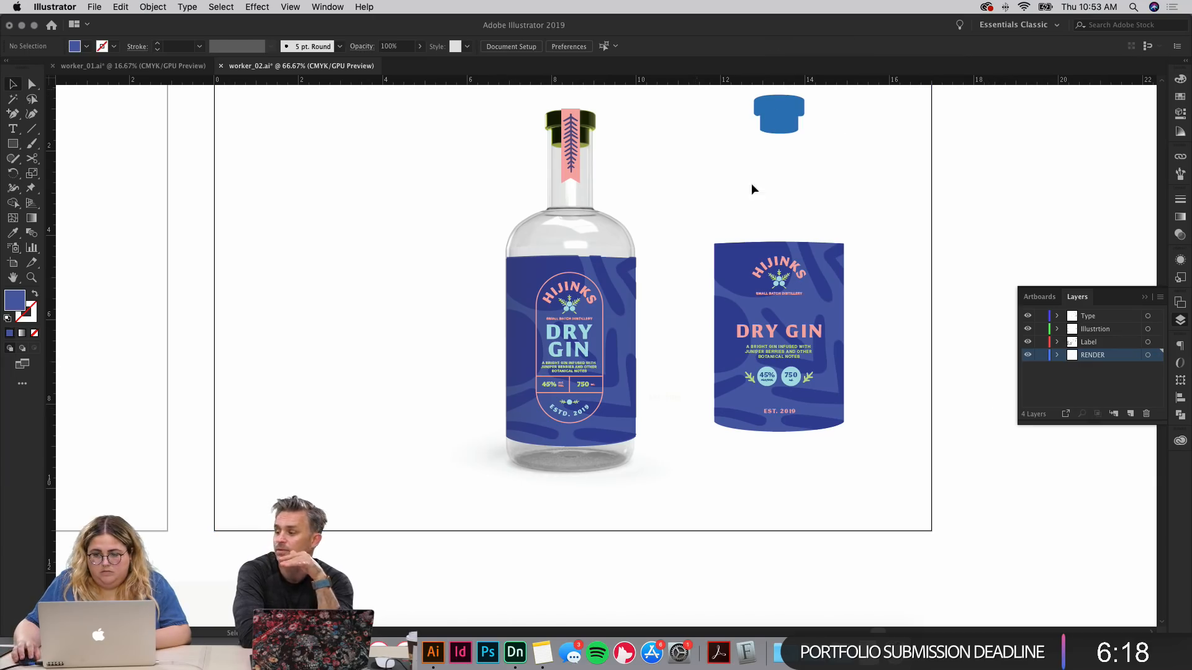
# Step: Move the reference label and the blue cap shape off to the side, away from the badge bottle
pyautogui.moveTo(697, 89); pyautogui.dragTo(901, 432)
pyautogui.moveTo(743, 340); pyautogui.dragTo(996, 239)
pyautogui.click(869, 348)
# Step: Examine the patterned badge label up close in full-screen mode
pyautogui.moveTo(754, 427); pyautogui.dragTo(846, 407)
pyautogui.press('super+equal')
pyautogui.press('super+equal')
pyautogui.press('super+equal')
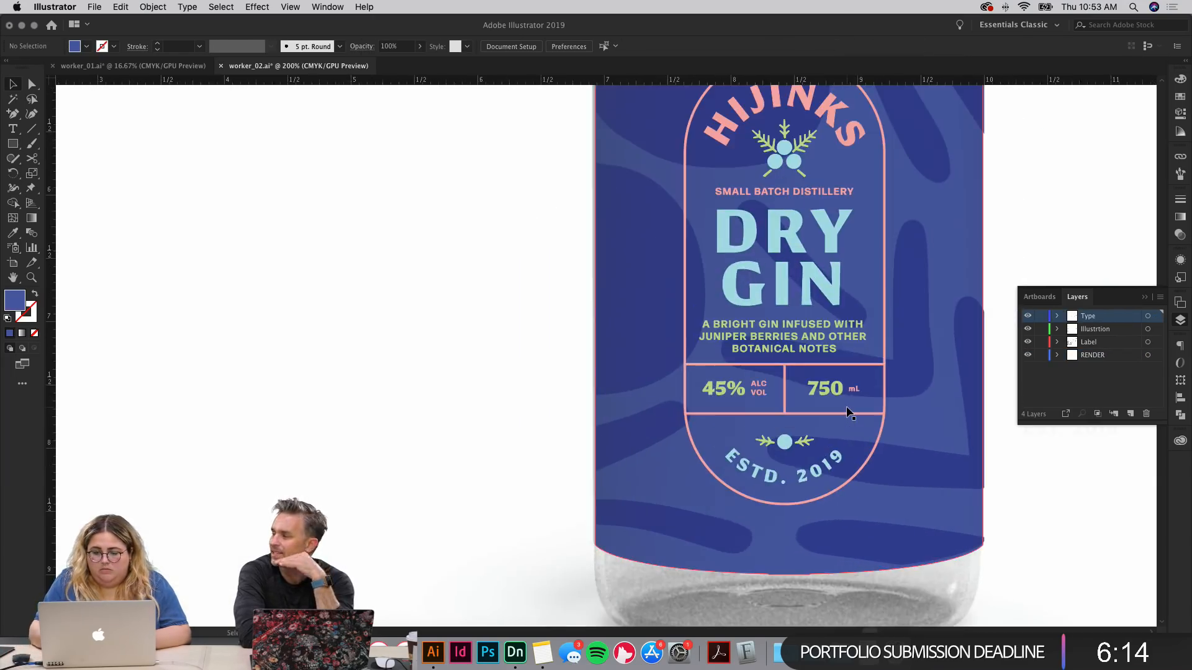
pyautogui.click(1088, 170)
pyautogui.moveTo(1088, 170); pyautogui.dragTo(985, 348)
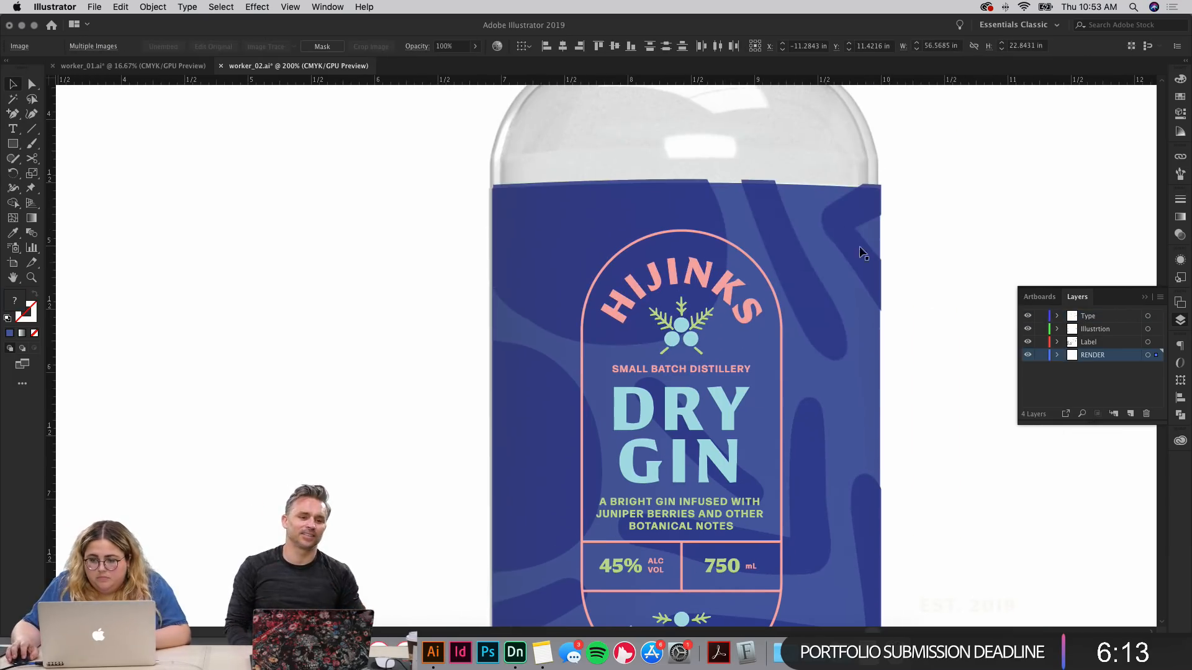
pyautogui.click(779, 219)
pyautogui.moveTo(775, 212); pyautogui.dragTo(774, 215)
pyautogui.click(956, 170)
pyautogui.moveTo(972, 235); pyautogui.dragTo(885, 126)
pyautogui.press('f')
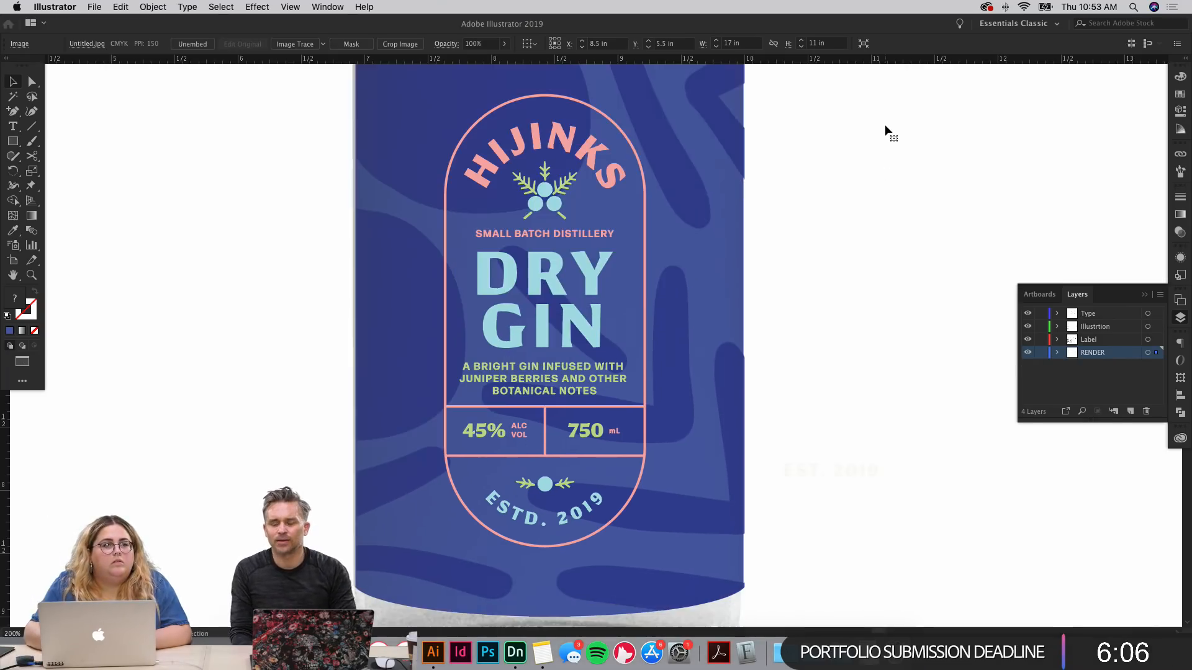
# Step: Lock the RENDER layer
pyautogui.press('super+minus')
pyautogui.press('super+minus')
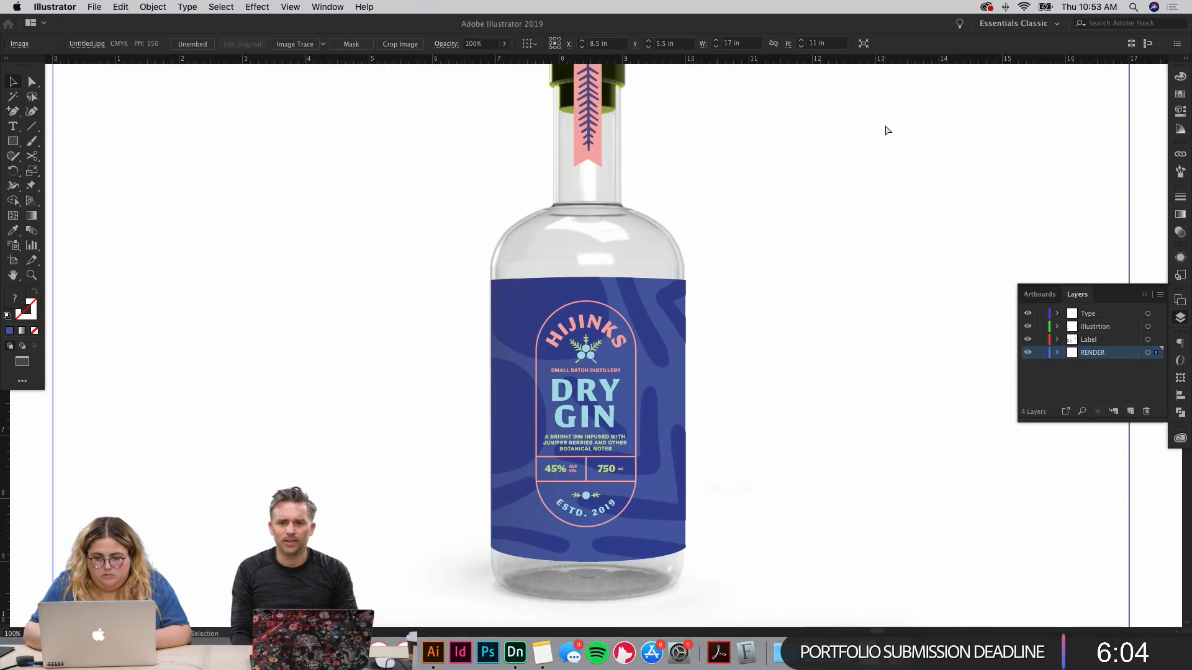
pyautogui.press('super+plus')
pyautogui.press('super+plus')
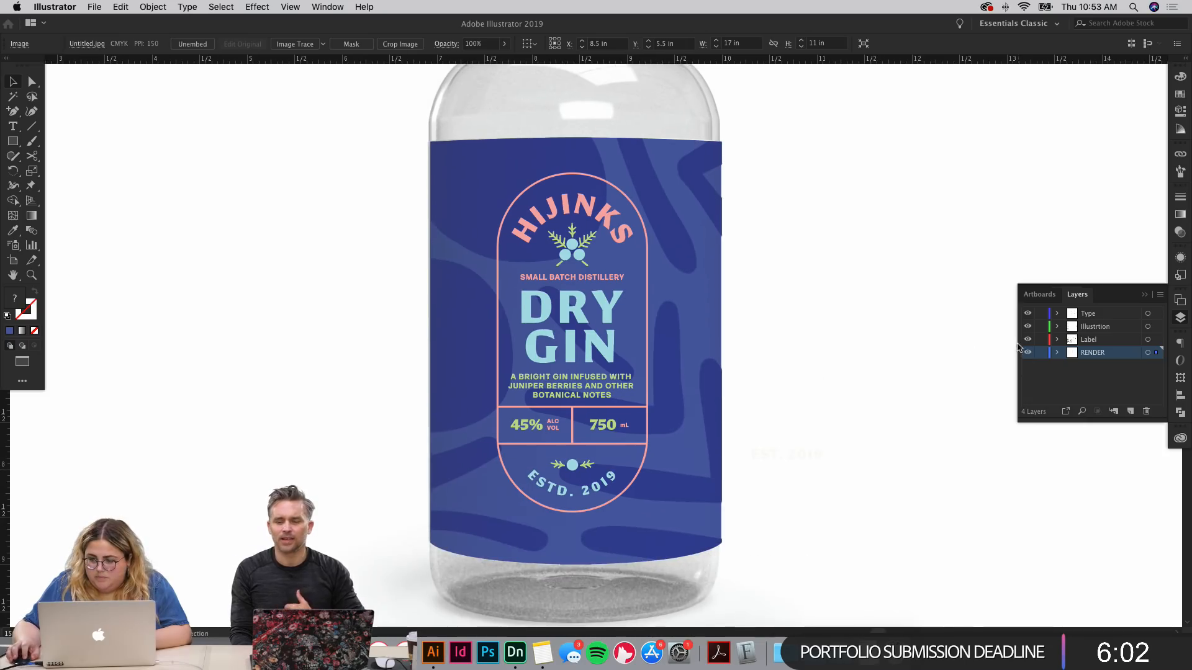
pyautogui.click(1042, 354)
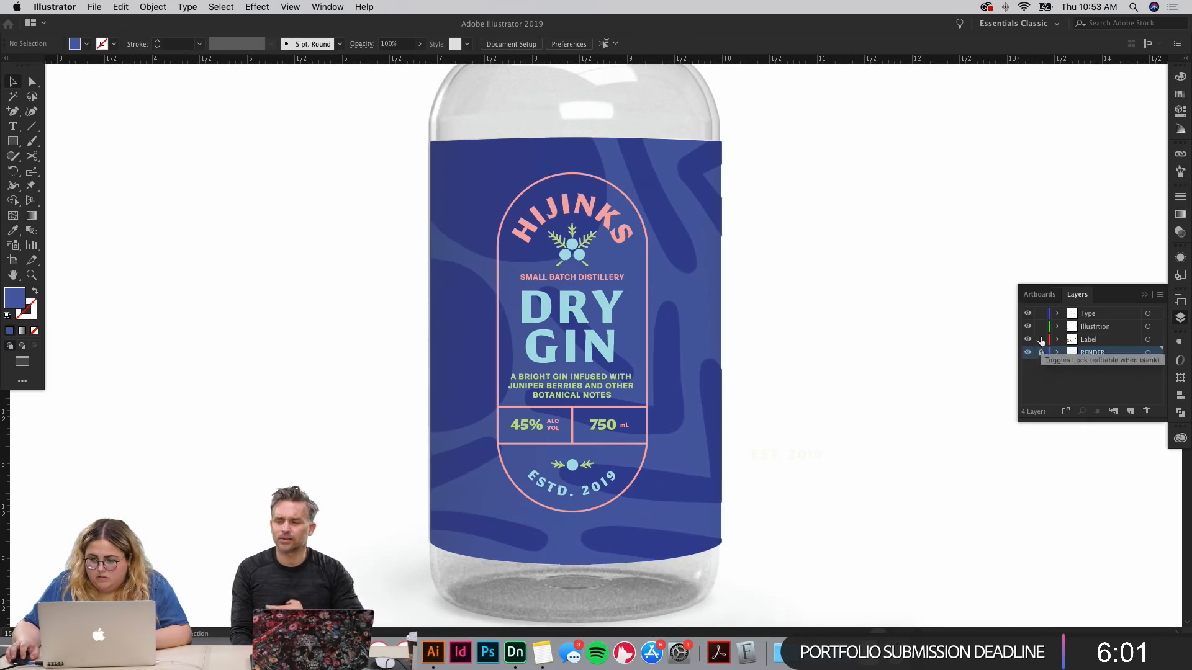
# Step: Examine the patterned badge label up close and then the whole bottle on its artboard
pyautogui.click(649, 264)
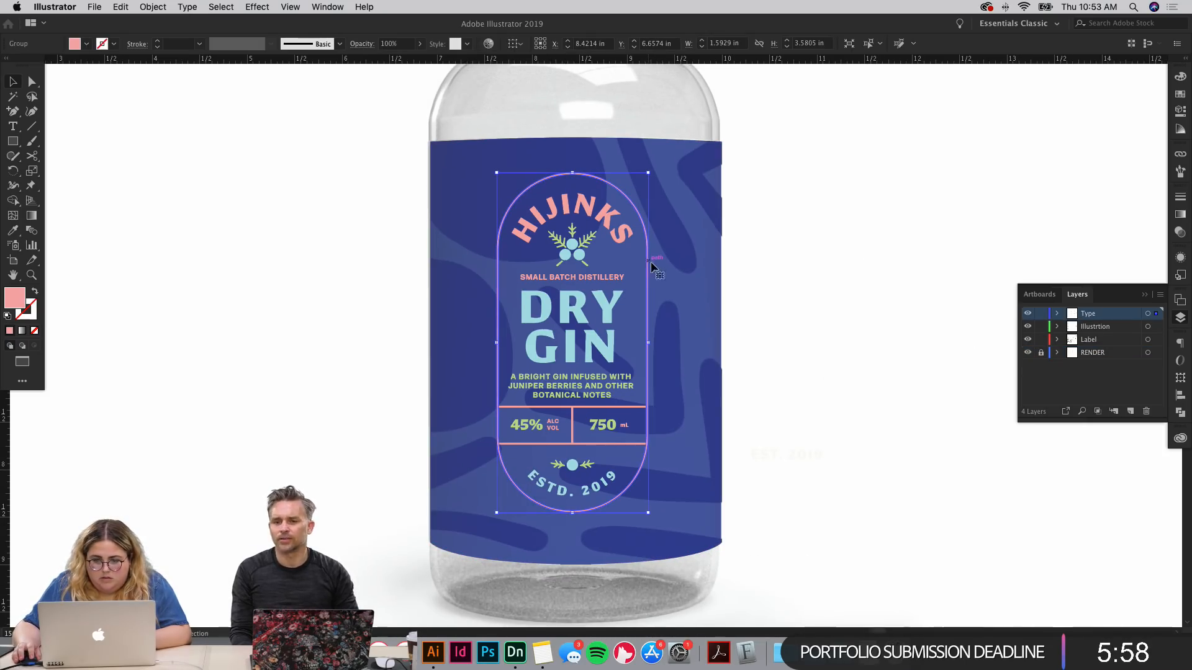
pyautogui.click(779, 293)
pyautogui.moveTo(830, 375); pyautogui.dragTo(857, 391)
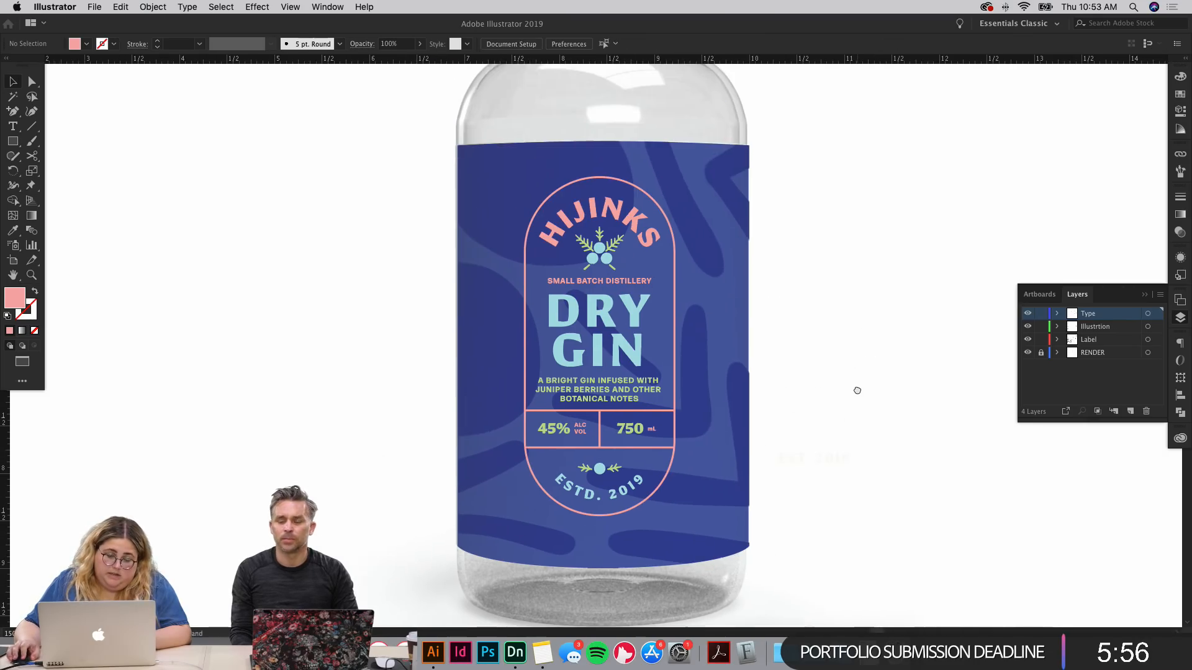
pyautogui.press('super+minus')
pyautogui.press('super+minus')
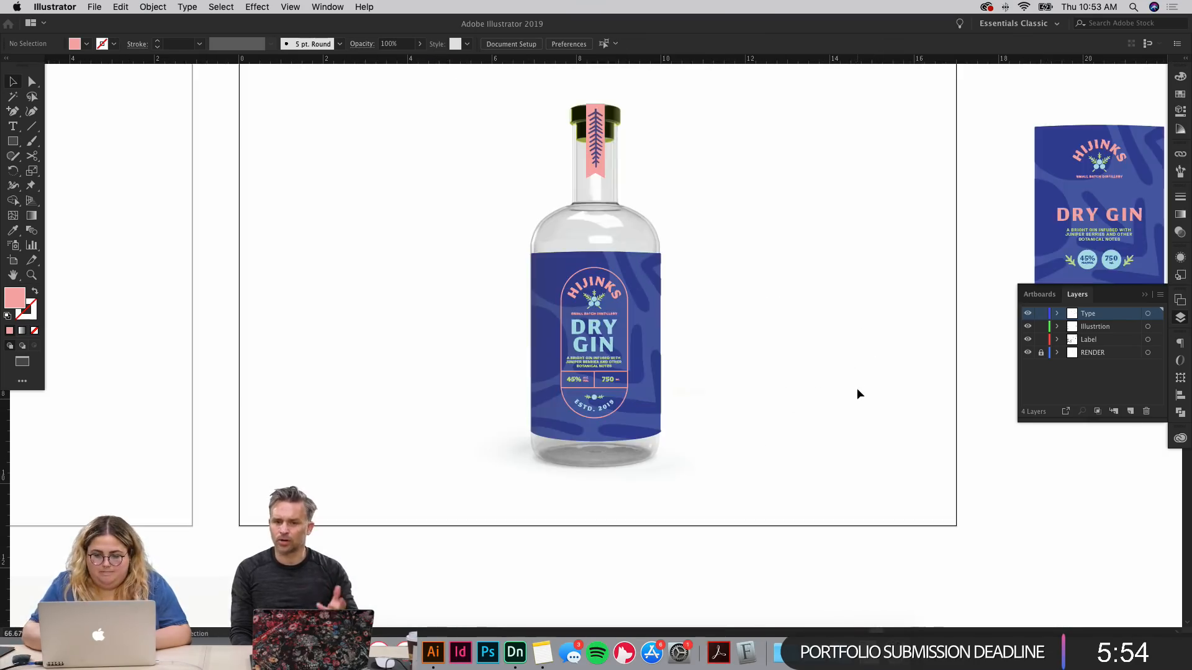
pyautogui.moveTo(363, 265); pyautogui.dragTo(1008, 314)
pyautogui.moveTo(672, 179); pyautogui.dragTo(426, 154)
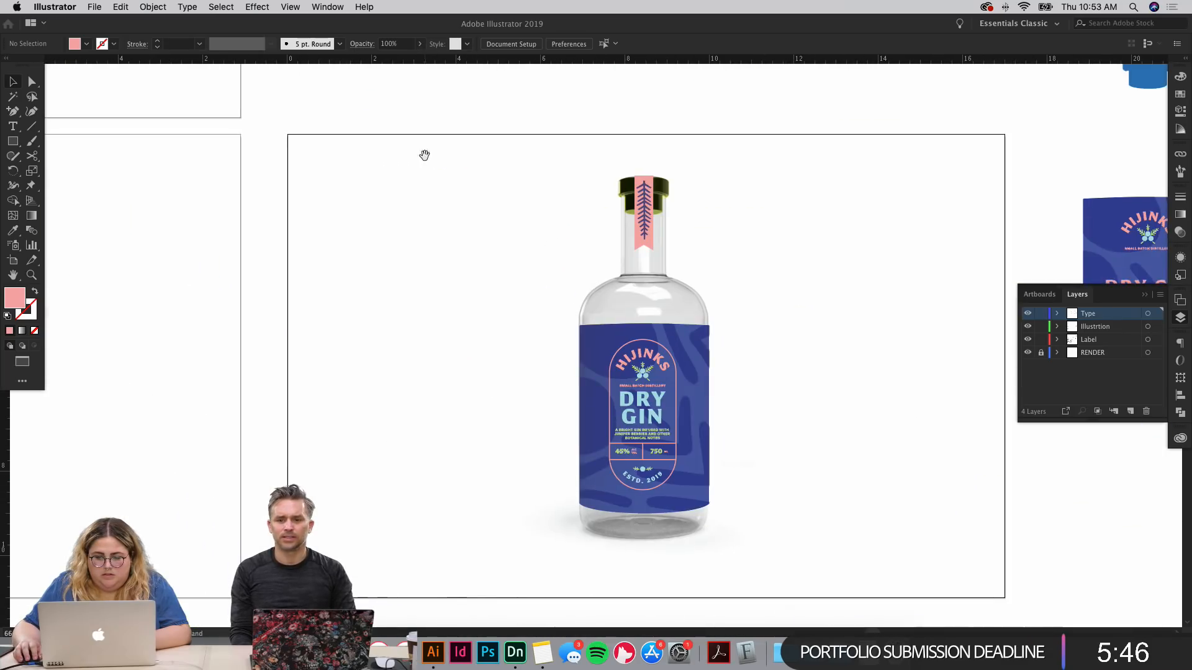
pyautogui.moveTo(720, 365); pyautogui.dragTo(746, 225)
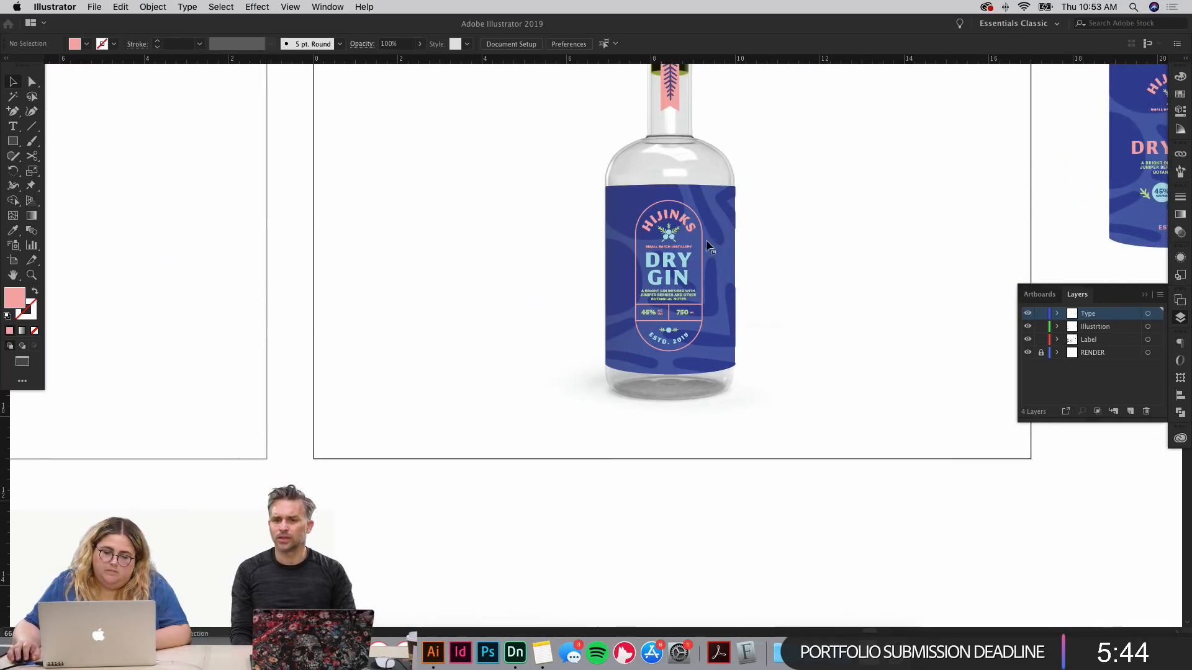
# Step: Lock the Type layer and duplicate the pink badge outline in place onto the Illustrtion layer
pyautogui.click(708, 247)
pyautogui.press('super+equal')
pyautogui.press('super+equal')
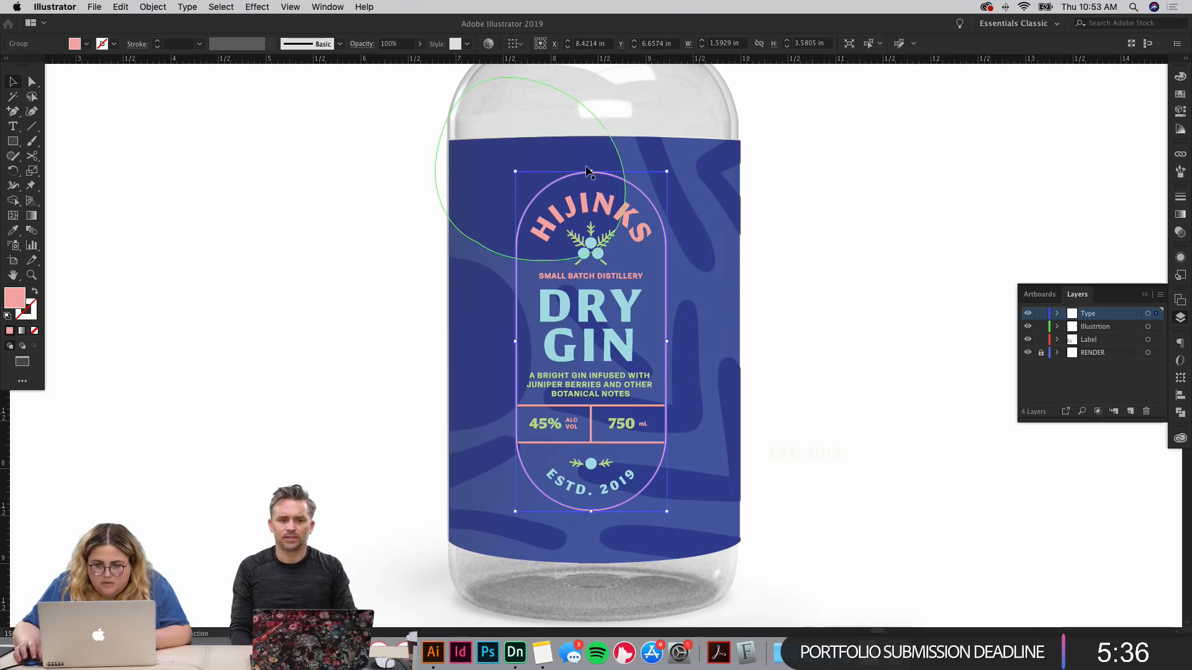
pyautogui.moveTo(614, 176); pyautogui.dragTo(718, 197)
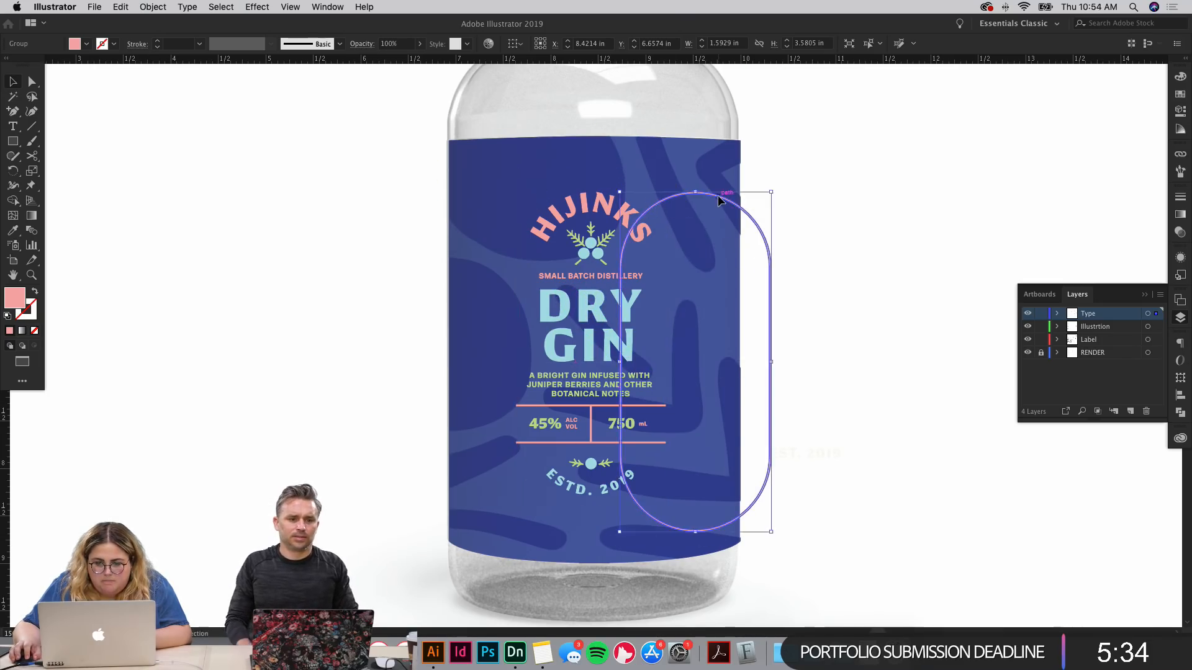
pyautogui.press('super+z')
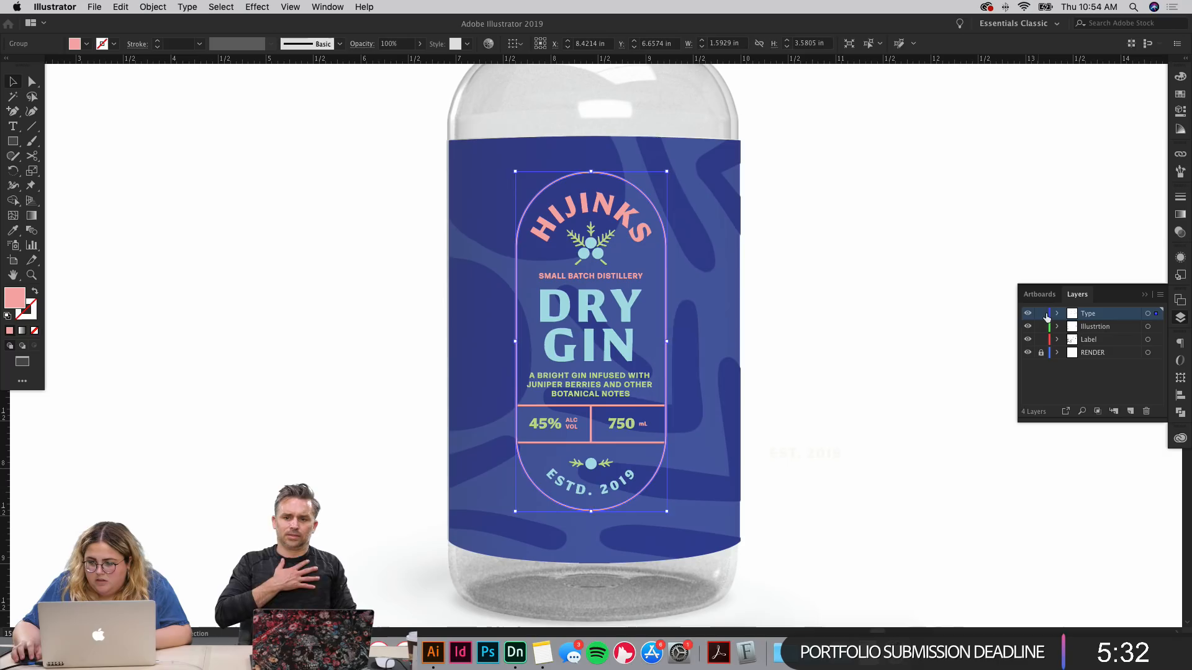
pyautogui.click(1040, 313)
pyautogui.click(1091, 328)
pyautogui.keyDown('alt'); pyautogui.click(1091, 329); pyautogui.keyUp('alt')
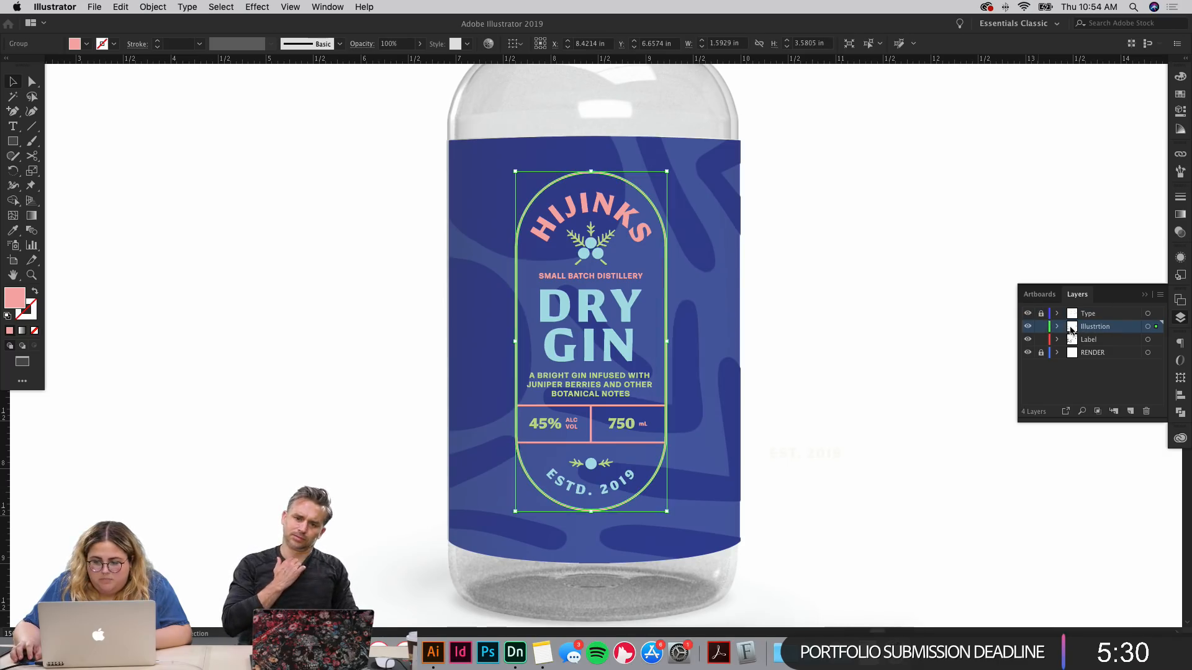
# Step: Hide the Type layer and delete the inner path of the duplicated badge outline to make it a solid shape
pyautogui.click(1027, 314)
pyautogui.click(915, 257)
pyautogui.press('a')
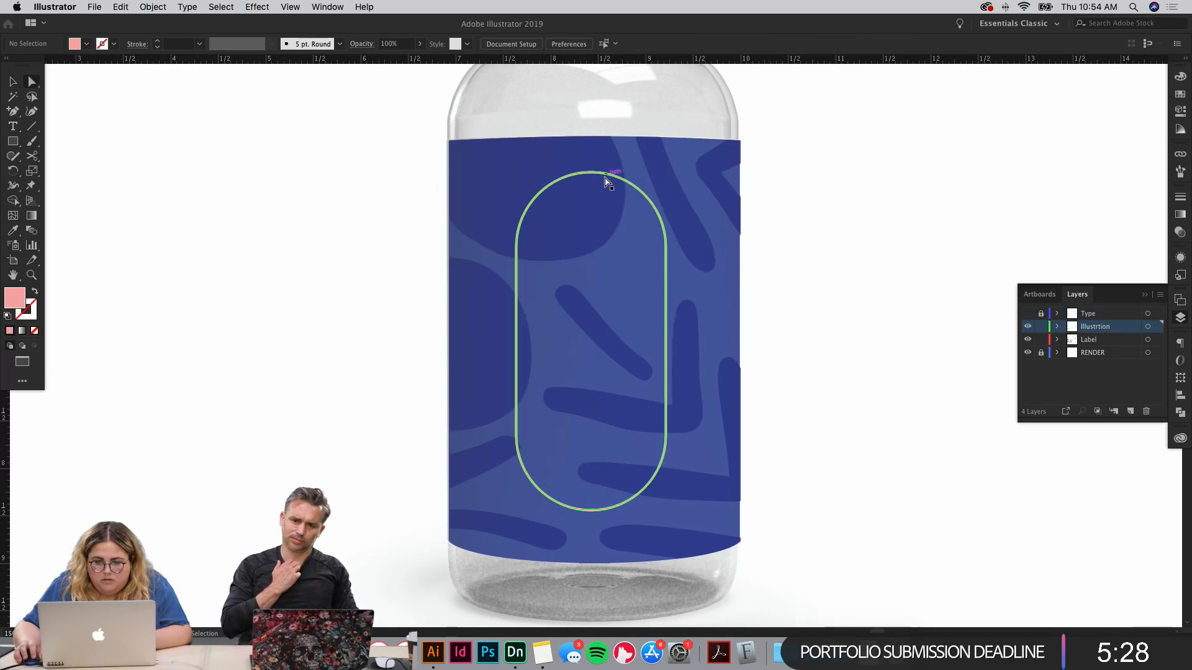
pyautogui.click(604, 176)
pyautogui.press('Delete')
pyautogui.press('Delete')
pyautogui.press('v')
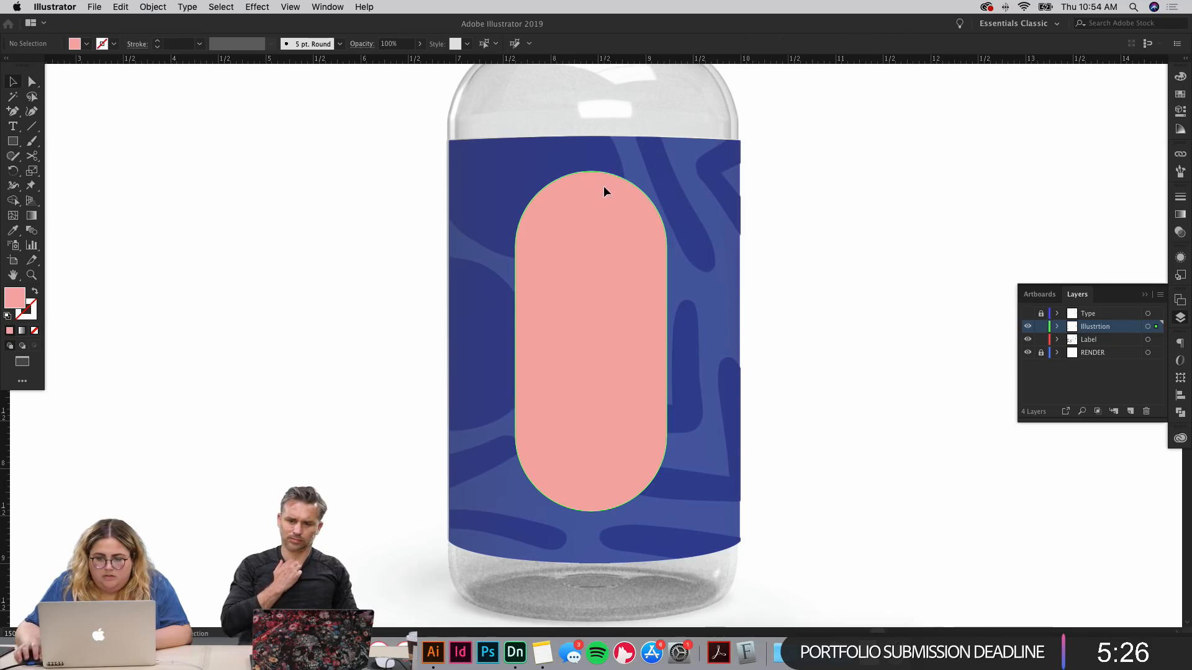
# Step: Fill the solid badge shape with the blue sampled from the background pattern
pyautogui.click(604, 187)
pyautogui.press('i')
pyautogui.click(501, 298)
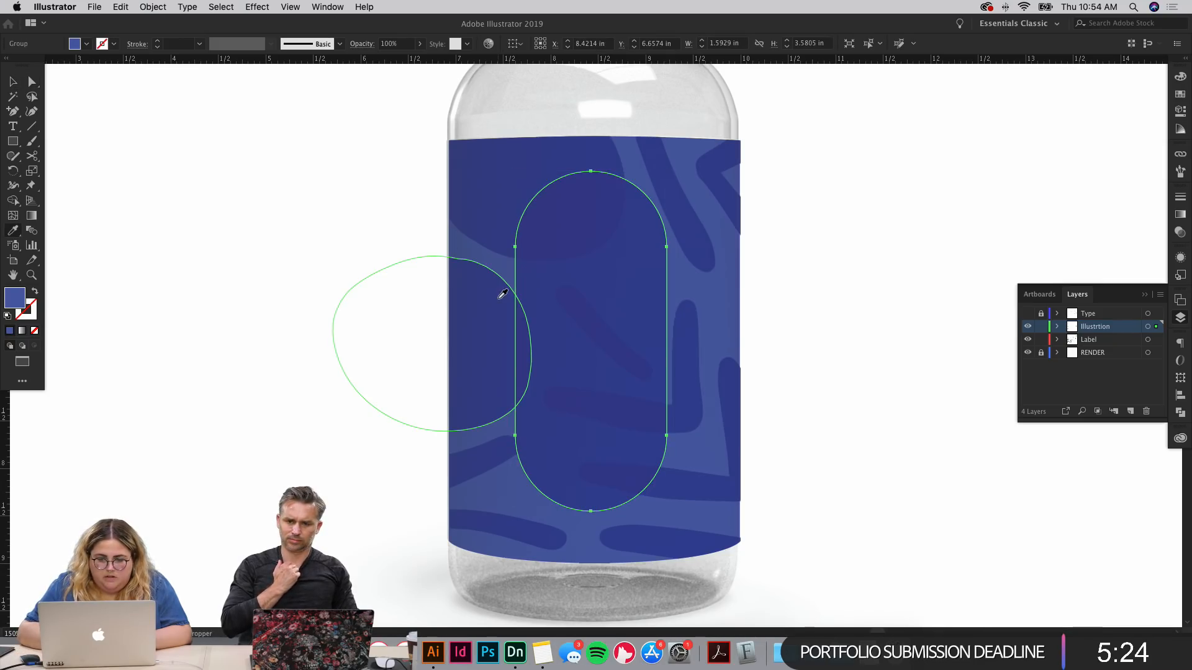
pyautogui.press('v')
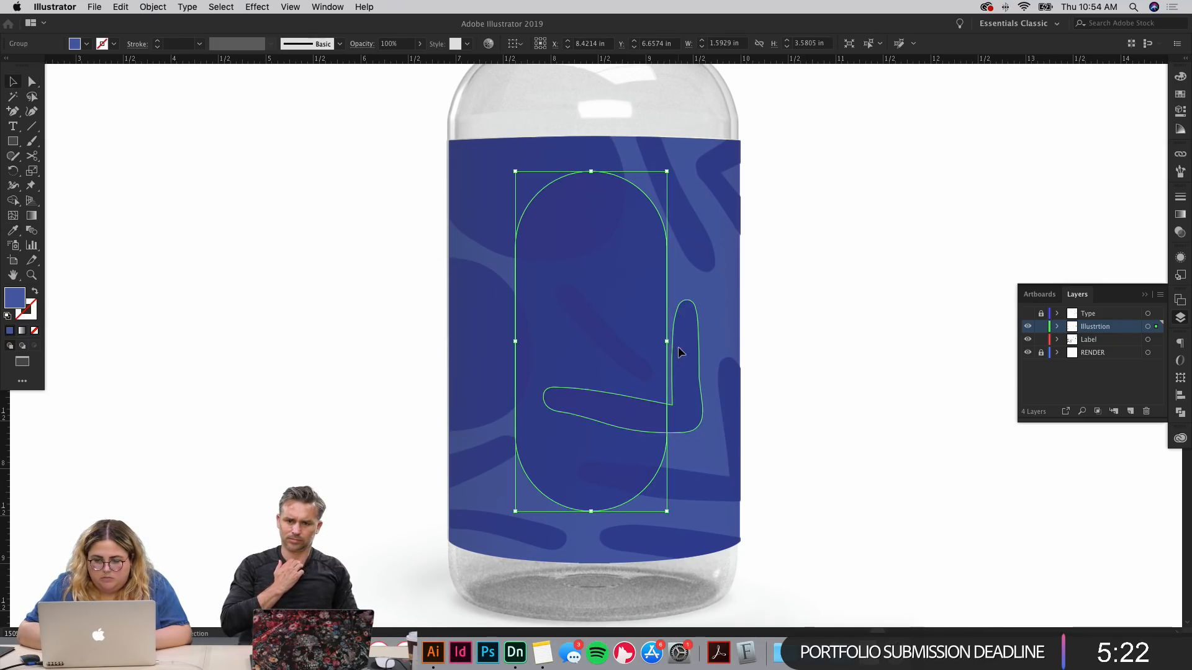
# Step: Isolate the background pattern's clip group, select all its shapes and set their blending mode to Normal
pyautogui.click(677, 347)
pyautogui.doubleClick(678, 348)
pyautogui.click(679, 348)
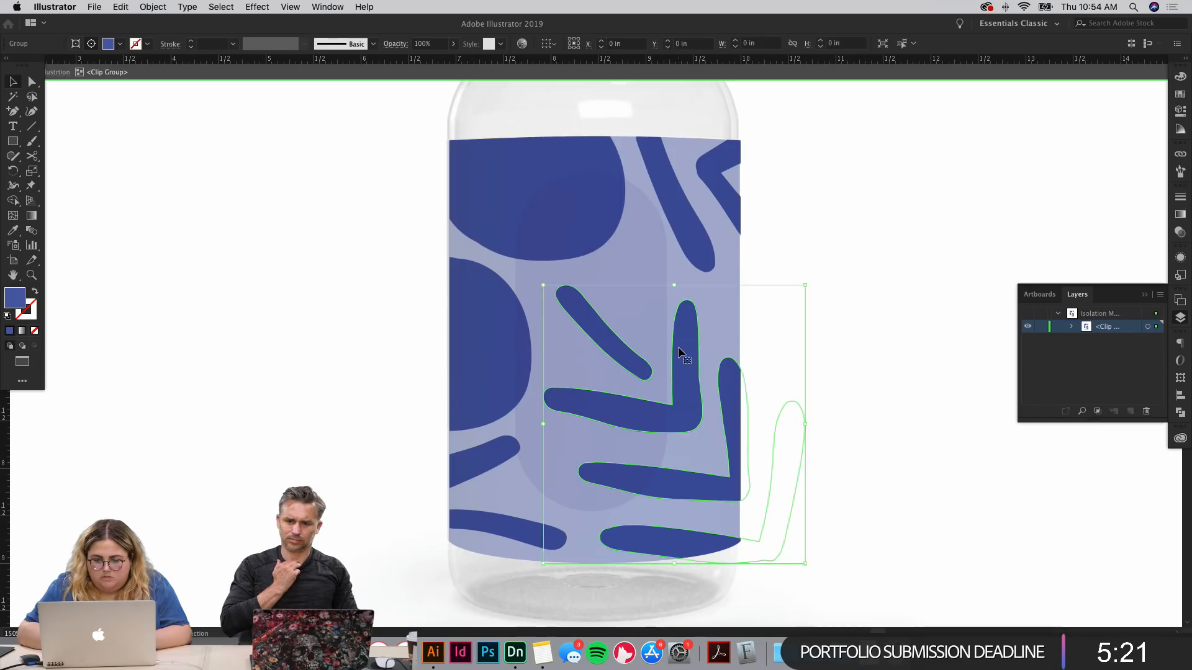
pyautogui.keyDown('shift'); pyautogui.click(684, 253); pyautogui.keyUp('shift')
pyautogui.keyDown('shift'); pyautogui.click(527, 307); pyautogui.keyUp('shift')
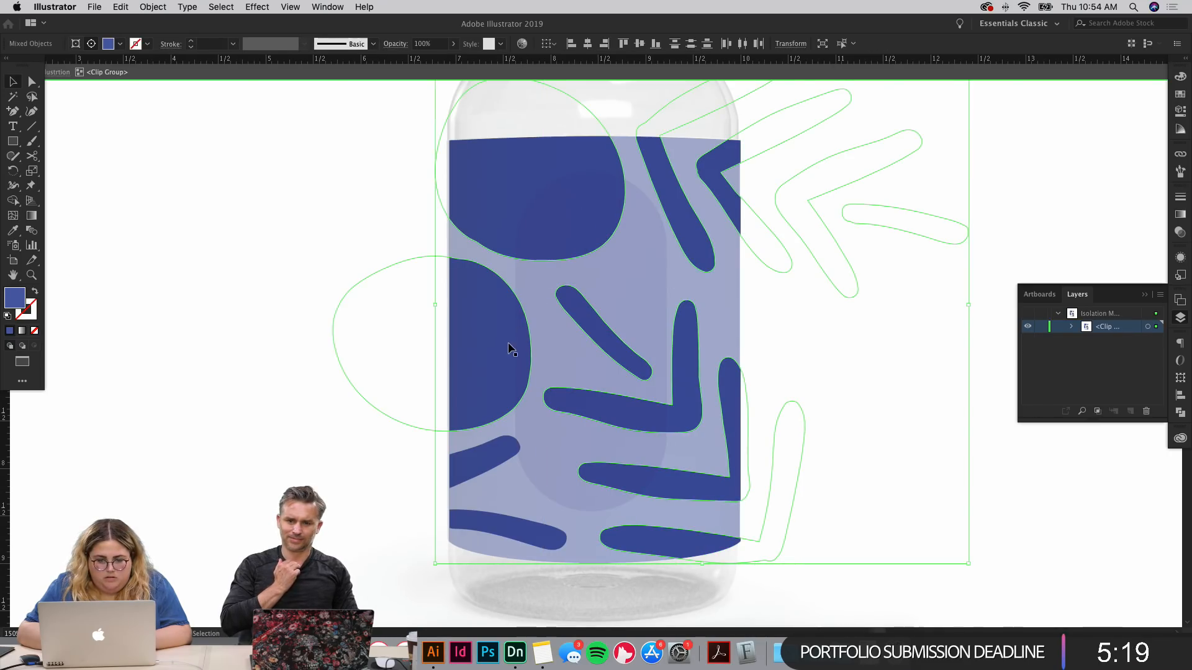
pyautogui.keyDown('shift'); pyautogui.click(498, 468); pyautogui.keyUp('shift')
pyautogui.click(1178, 234)
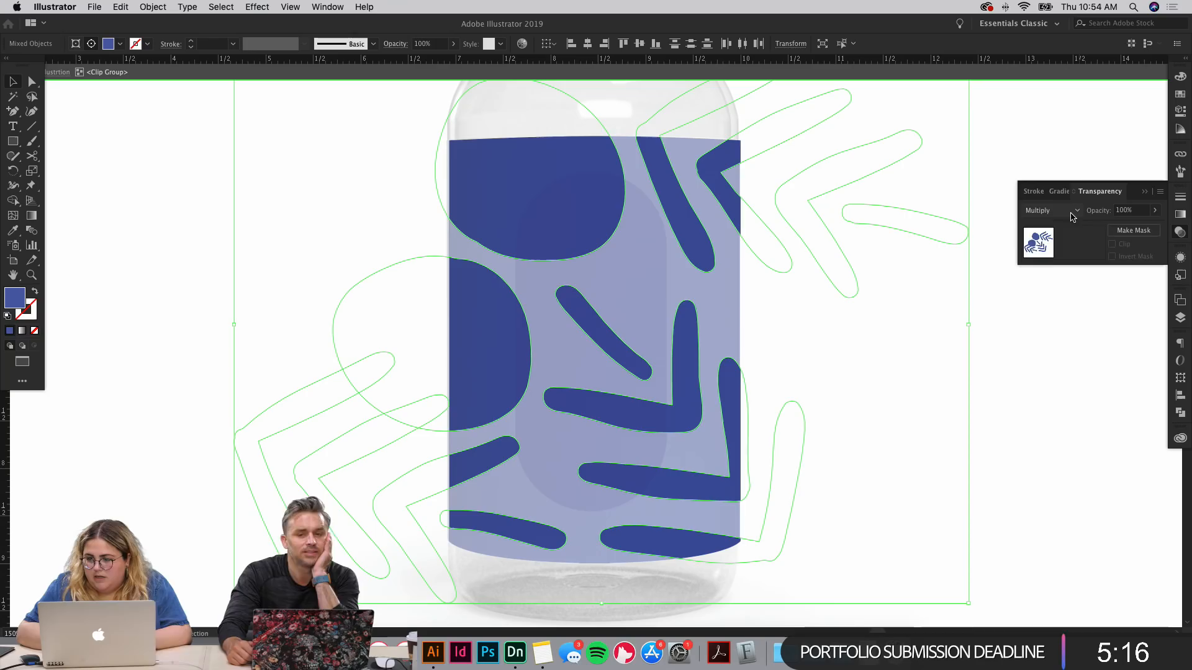
pyautogui.click(1052, 211)
pyautogui.click(1062, 229)
pyautogui.click(981, 325)
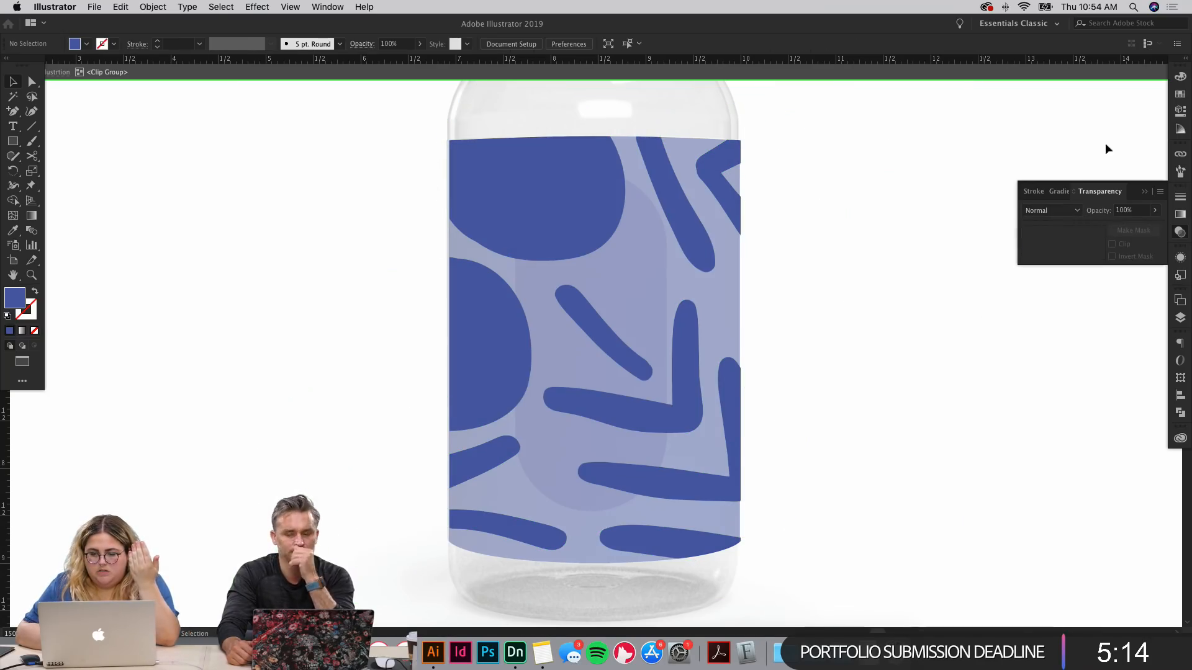
# Step: Recolor all the pattern shapes to a darker blue, about C 99, M 90, Y 16, K 4
pyautogui.click(741, 280)
pyautogui.keyDown('shift'); pyautogui.click(741, 281); pyautogui.keyUp('shift')
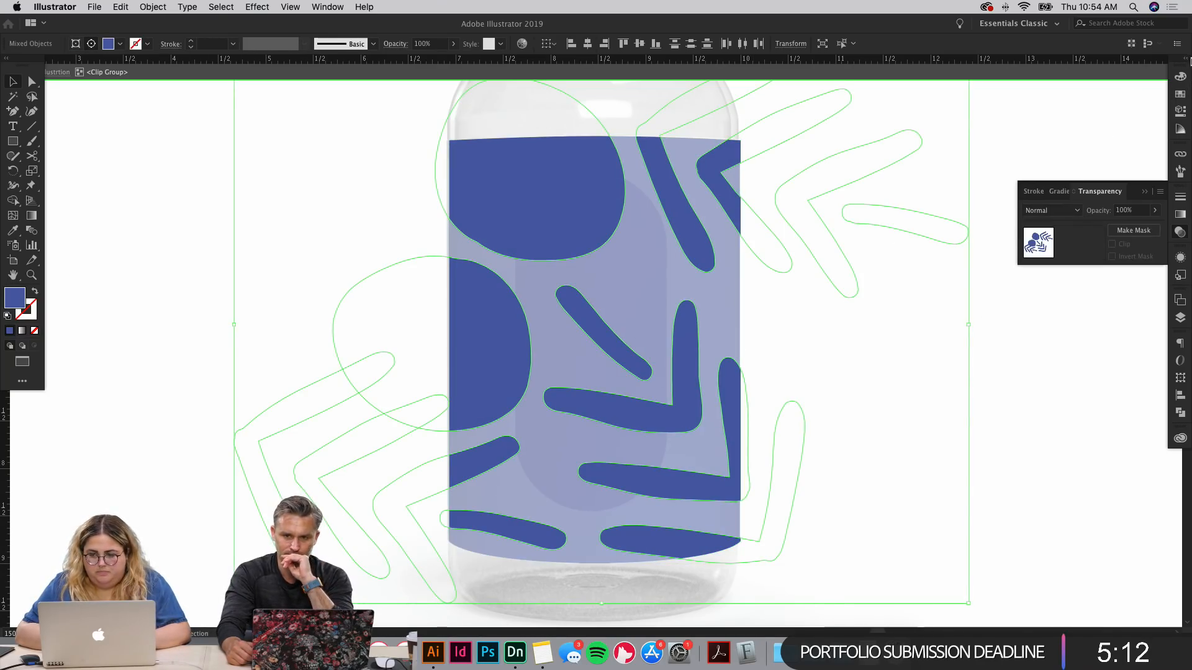
pyautogui.click(1179, 77)
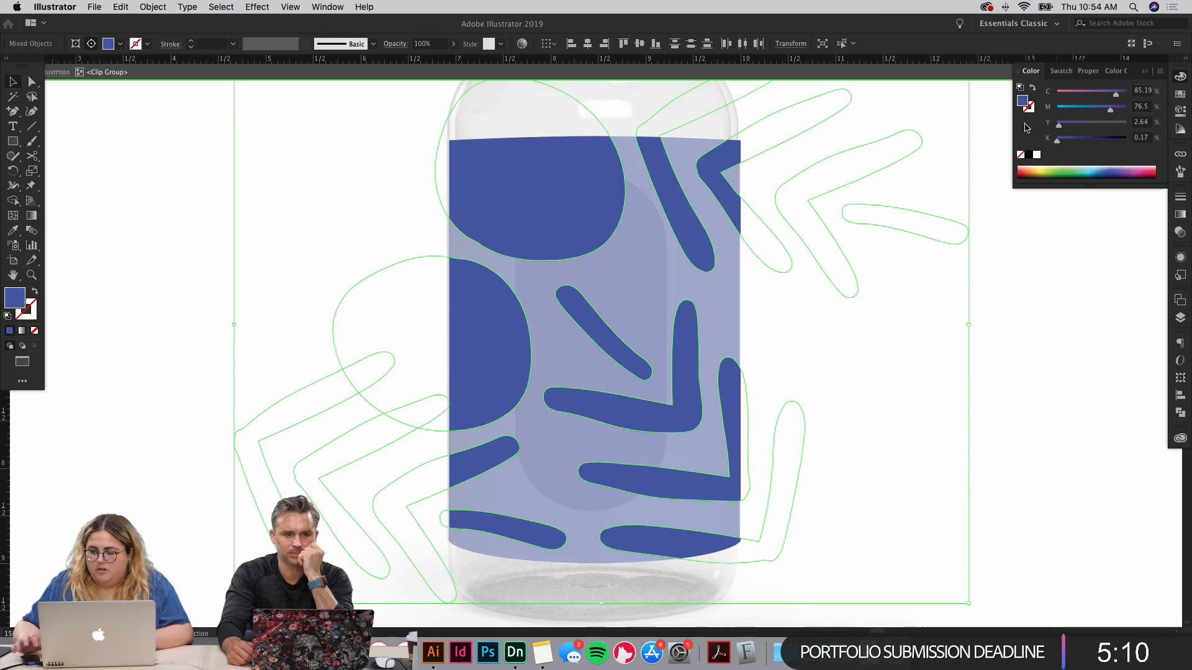
pyautogui.doubleClick(1027, 99)
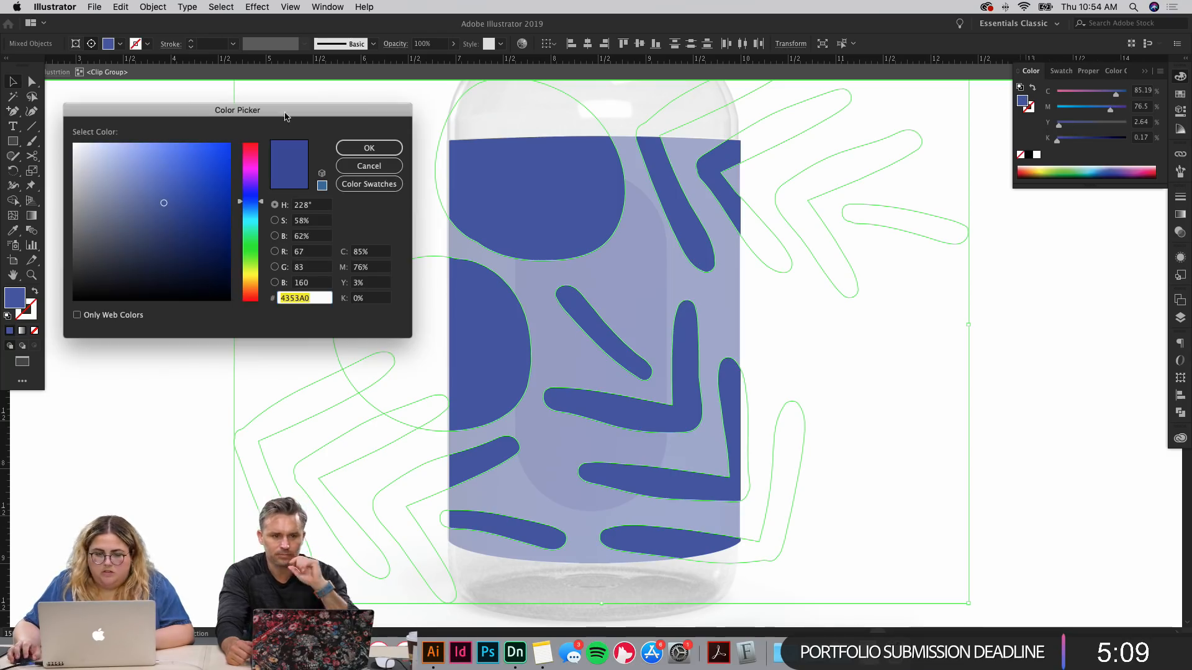
pyautogui.click(180, 218)
pyautogui.click(370, 148)
pyautogui.doubleClick(1067, 368)
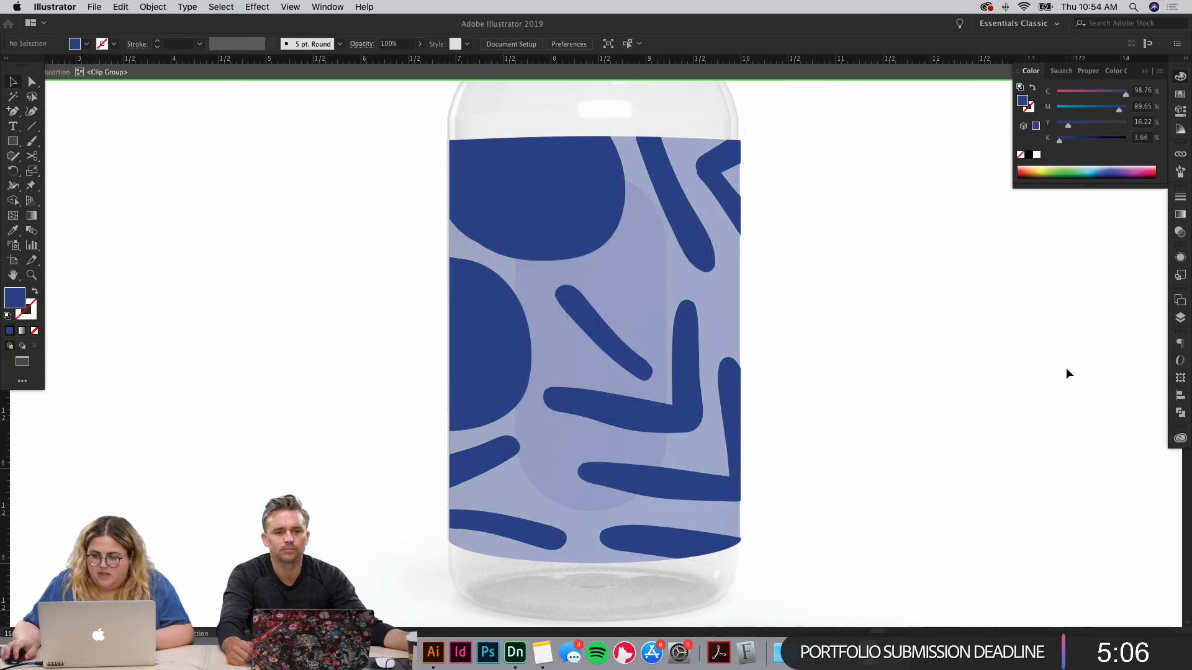
# Step: Exit the isolated clip group and fill the solid badge shape with the pattern's darker blue
pyautogui.press('Escape')
pyautogui.click(1180, 321)
pyautogui.press('a')
pyautogui.click(706, 292)
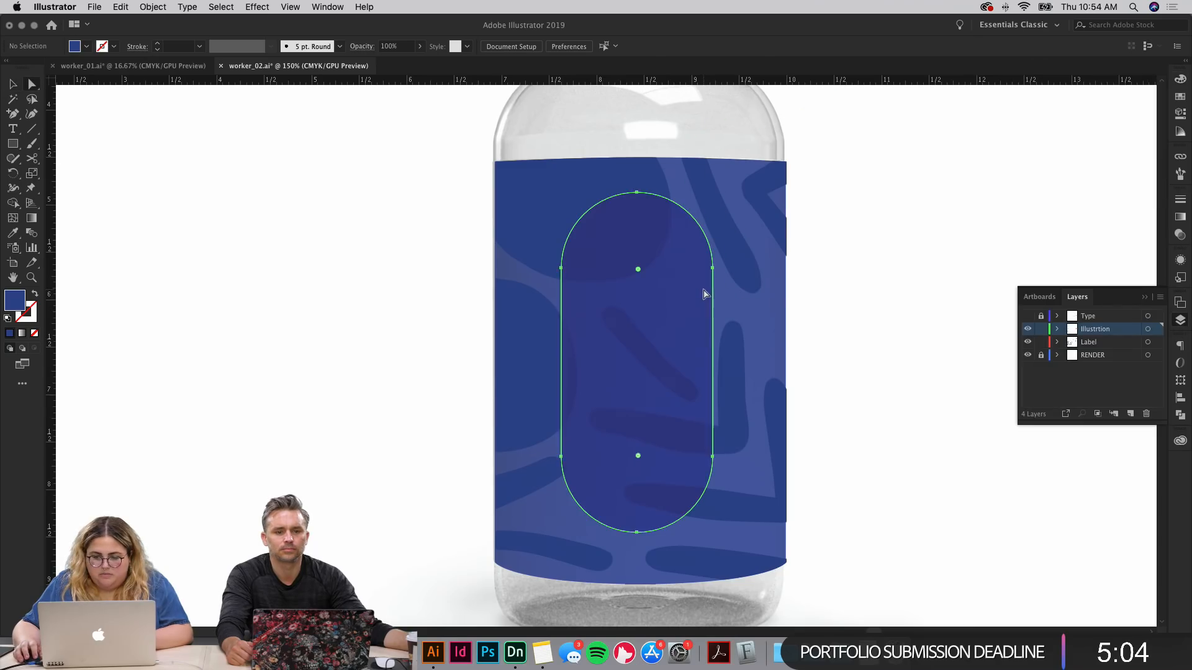
pyautogui.press('i')
pyautogui.click(742, 258)
pyautogui.press('v')
pyautogui.press('super+shift+a')
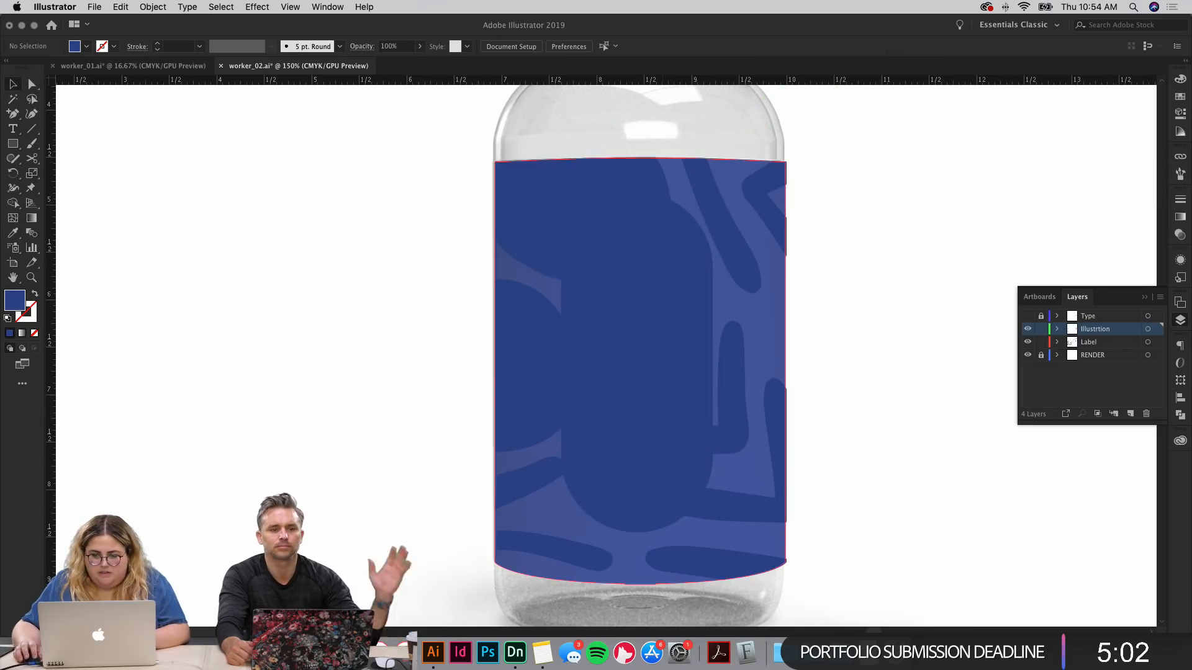
# Step: Show the Type layer again over the solid badge shape
pyautogui.click(1028, 316)
pyautogui.hscroll(3, 937, 327)
pyautogui.scroll(-2, 937, 327)
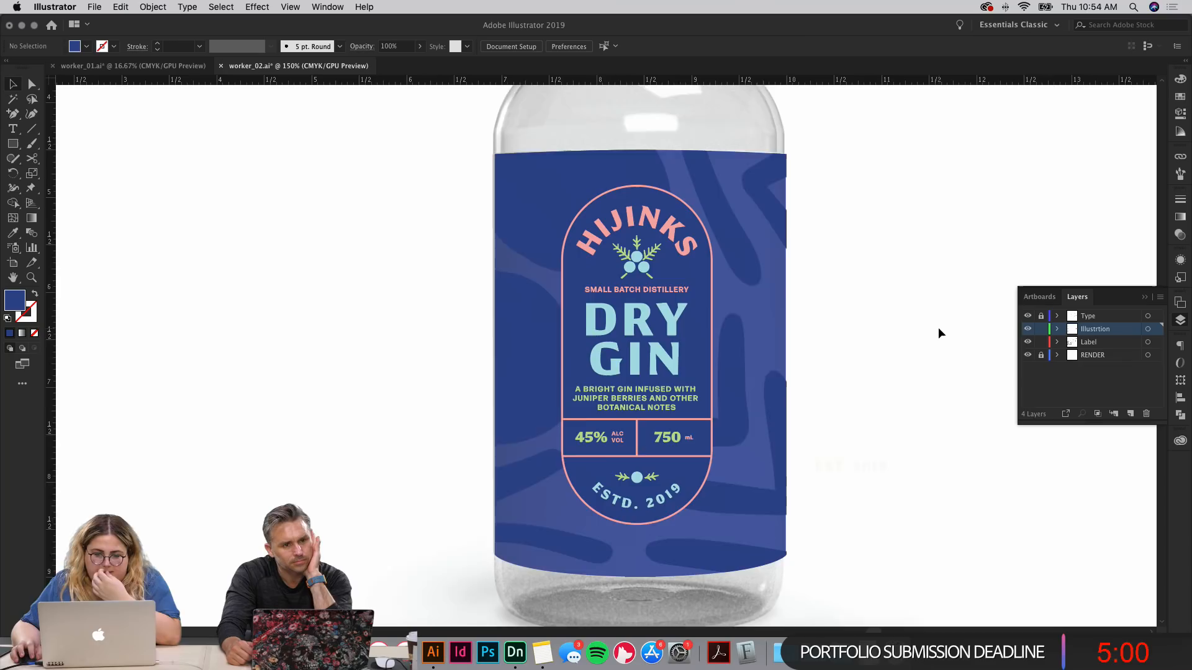
pyautogui.scroll(1, 915, 364)
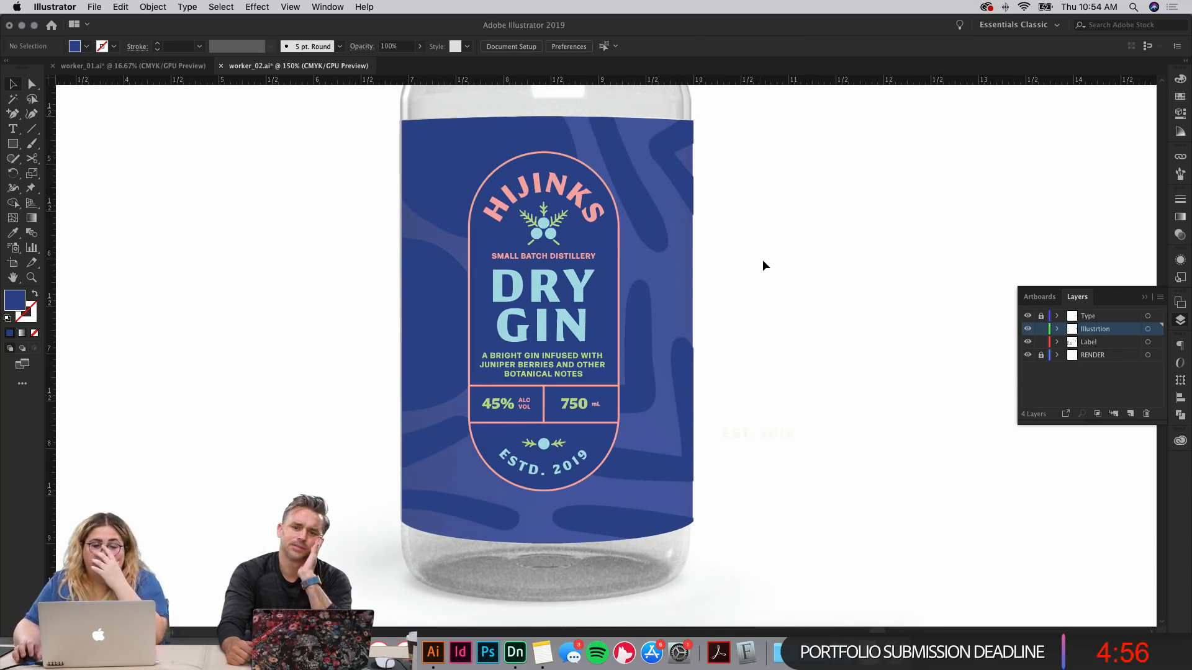
# Step: Try filling the solid badge shape behind the text with white
pyautogui.press('a')
pyautogui.click(618, 234)
pyautogui.press('i')
pyautogui.click(835, 231)
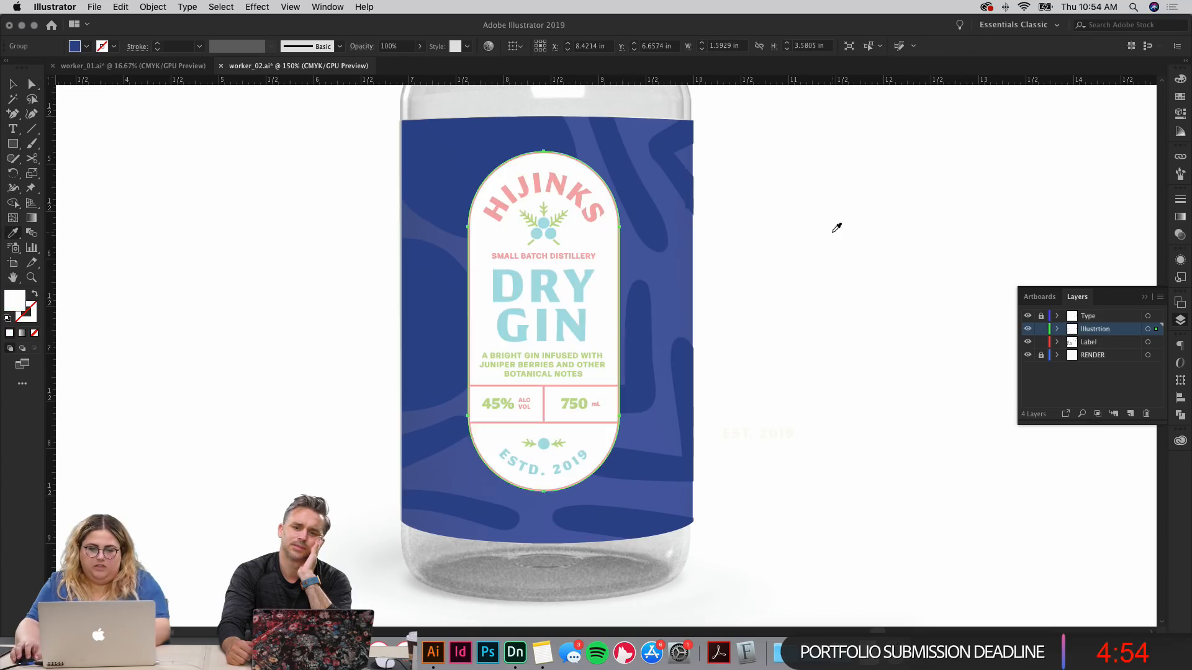
pyautogui.press('v')
pyautogui.click(837, 233)
pyautogui.moveTo(837, 233)
pyautogui.mouseDown()
pyautogui.moveTo(843, 275)
pyautogui.moveTo(908, 264)
pyautogui.moveTo(839, 241)
pyautogui.mouseUp()
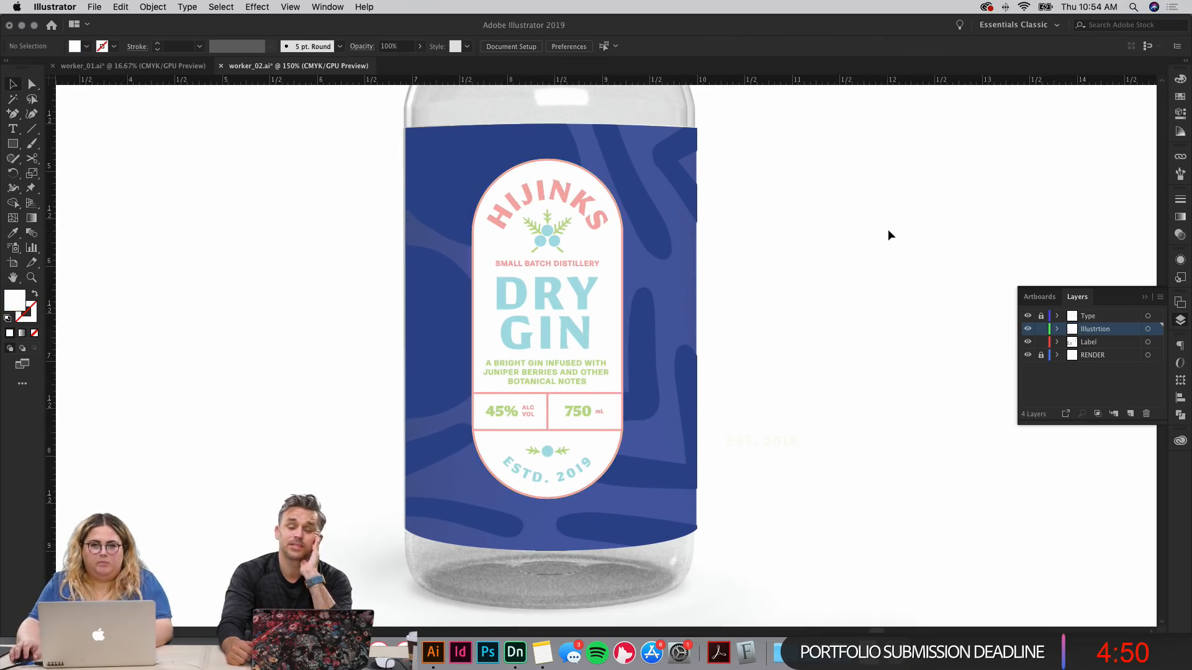
pyautogui.press('super+z')
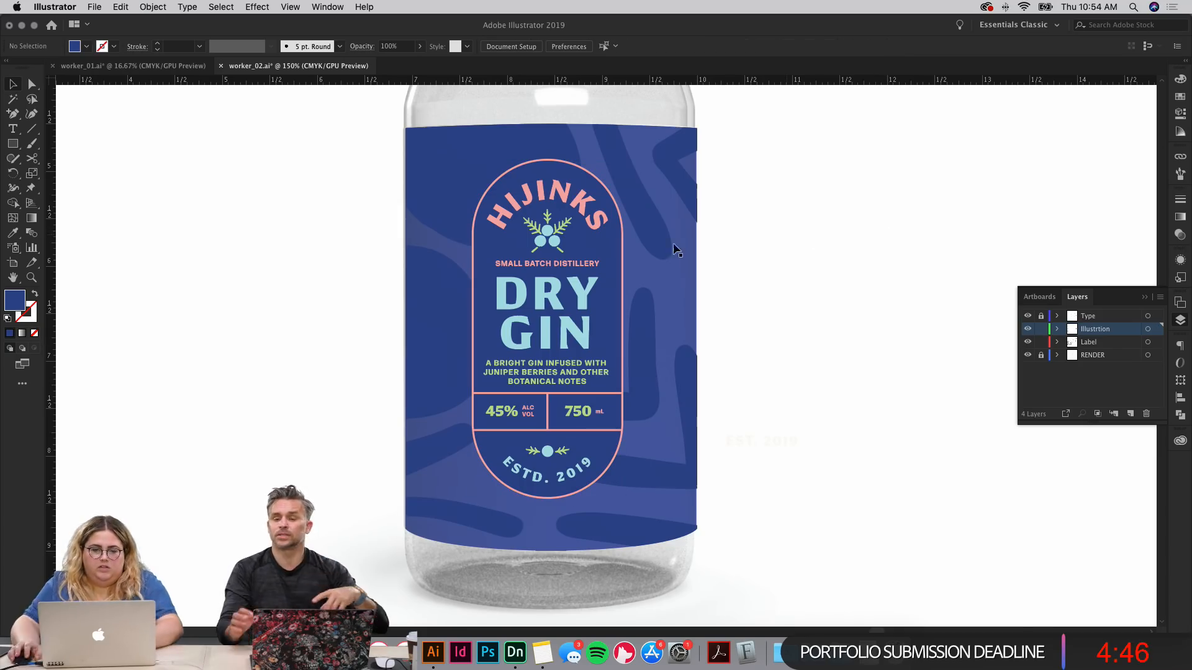
# Step: Try filling the solid badge shape with the label's lighter blue
pyautogui.click(606, 252)
pyautogui.press('i')
pyautogui.click(677, 275)
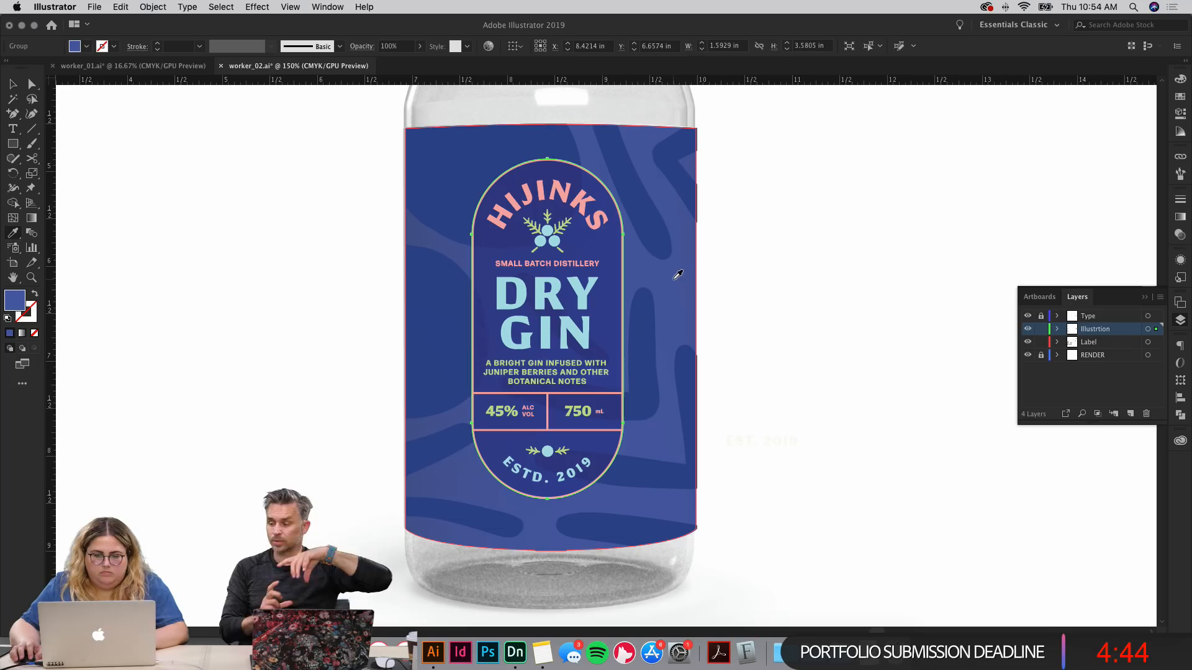
pyautogui.press('super+z')
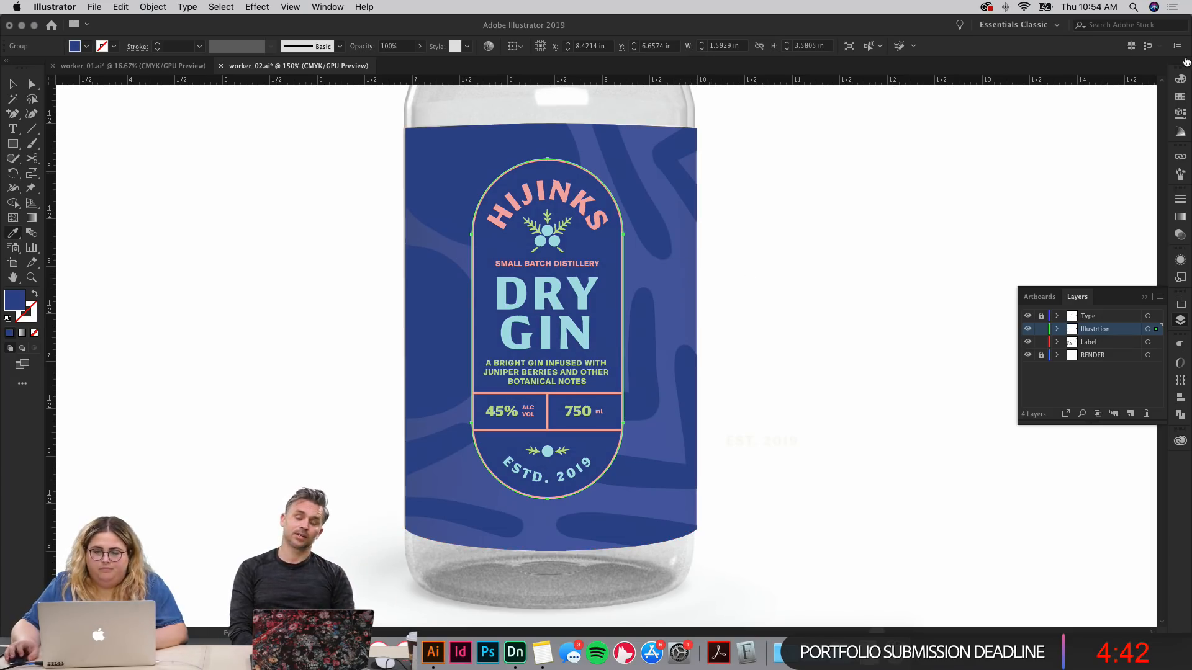
# Step: Display the CMYK color values of the badge shape's fill, then clear the selection
pyautogui.click(1180, 80)
pyautogui.press('v')
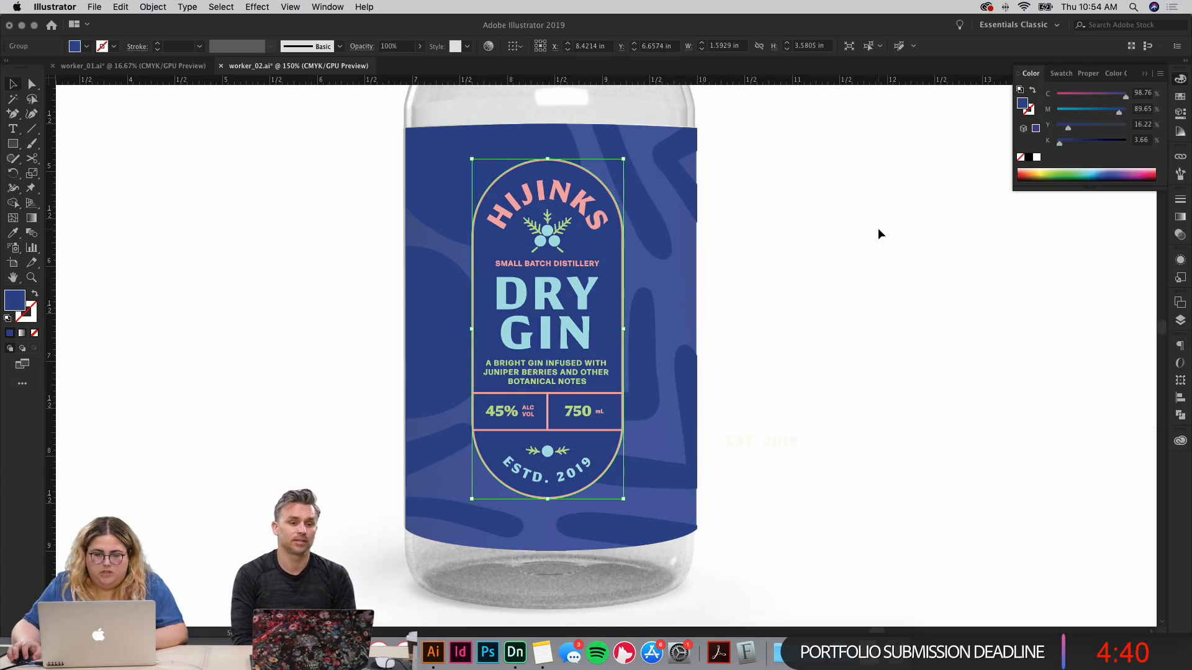
pyautogui.click(878, 229)
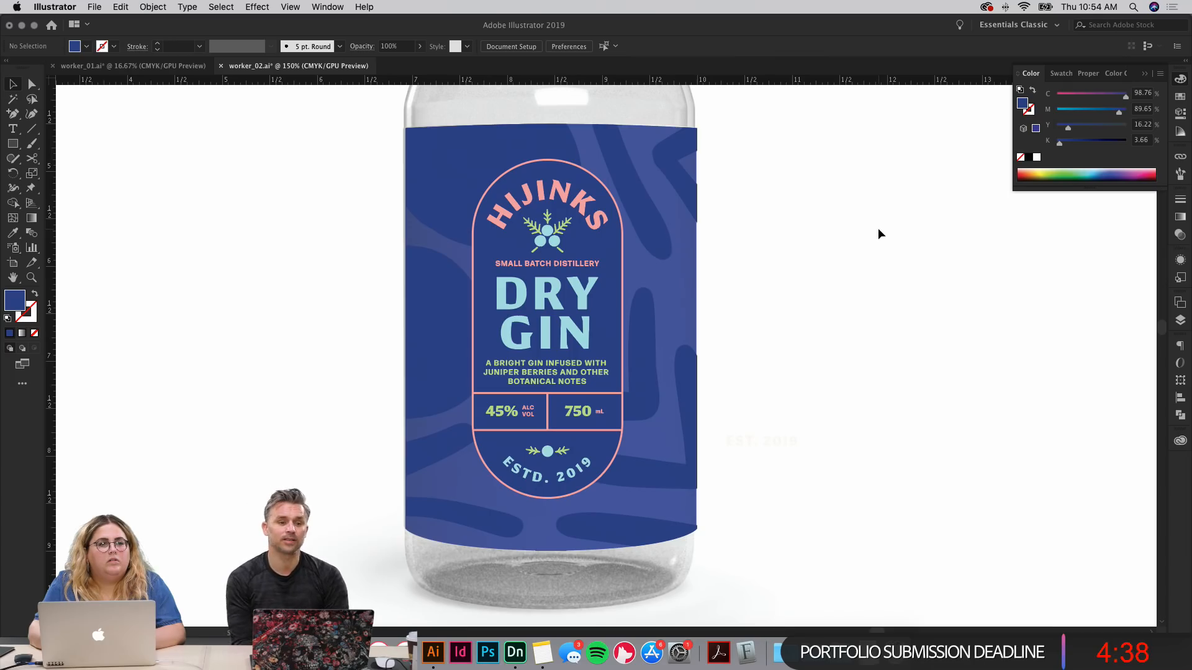
# Step: Recolor the blue bottle's pink neck ribbon with the blue sampled from its botanical sprig
pyautogui.press('super+minus')
pyautogui.press('super+minus')
pyautogui.press('super+minus')
pyautogui.press('super+minus')
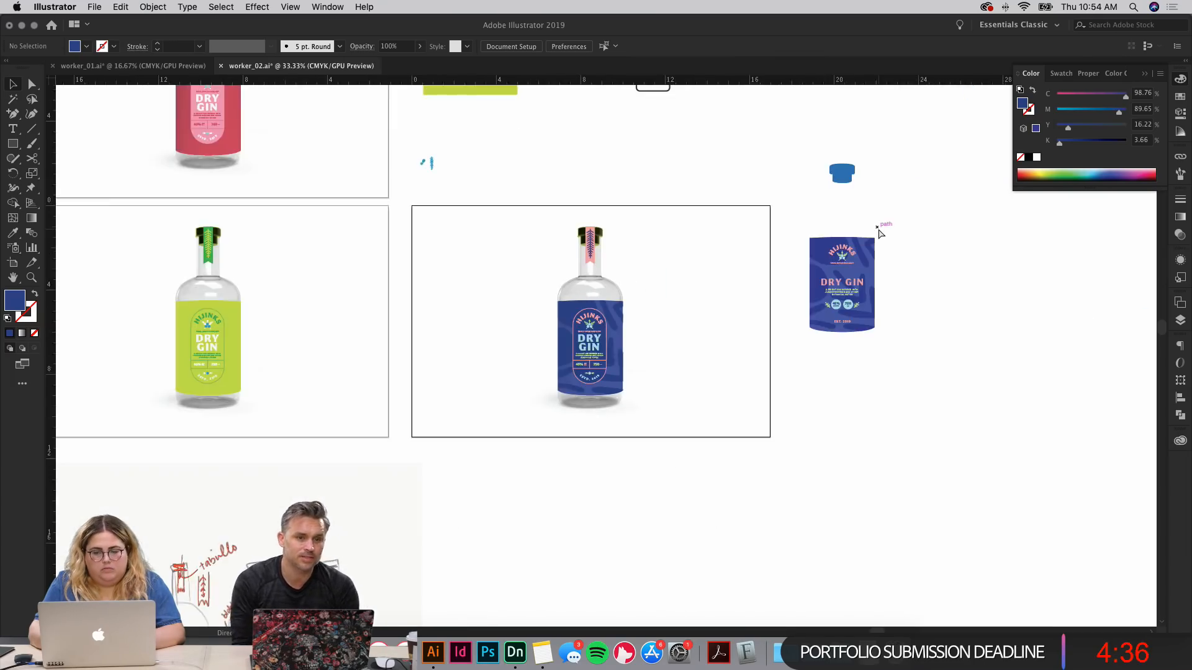
pyautogui.press('super+equal')
pyautogui.press('super+equal')
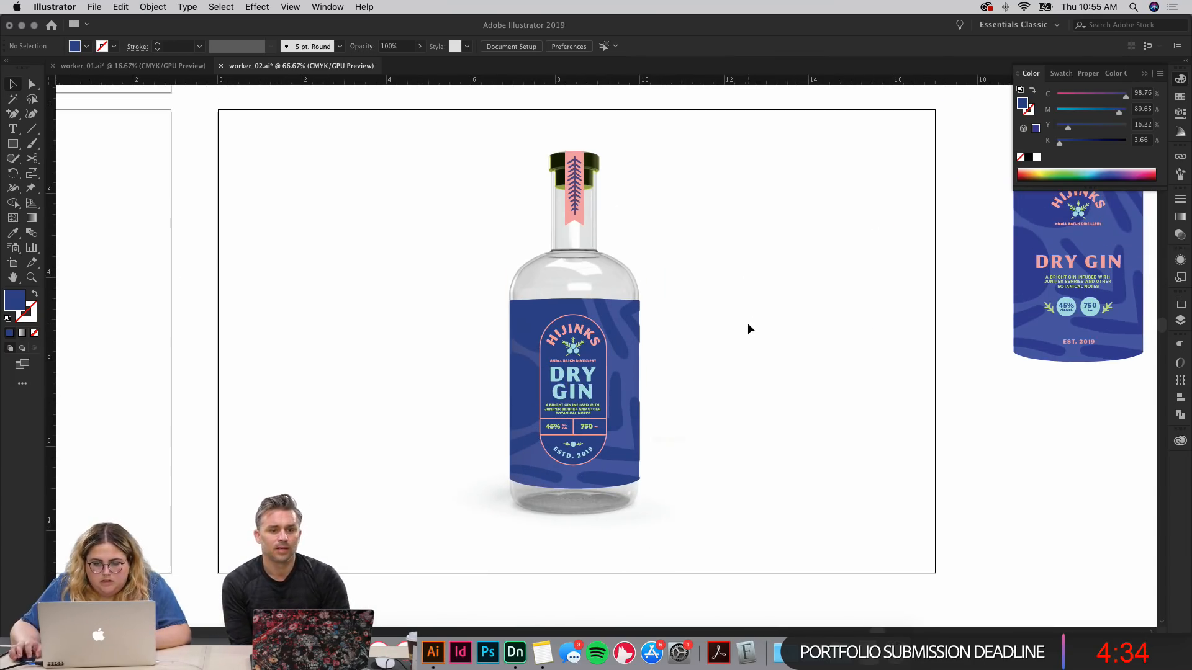
pyautogui.press('super+equal')
pyautogui.press('super+equal')
pyautogui.scroll(1, 832, 342)
pyautogui.scroll(5, 831, 342)
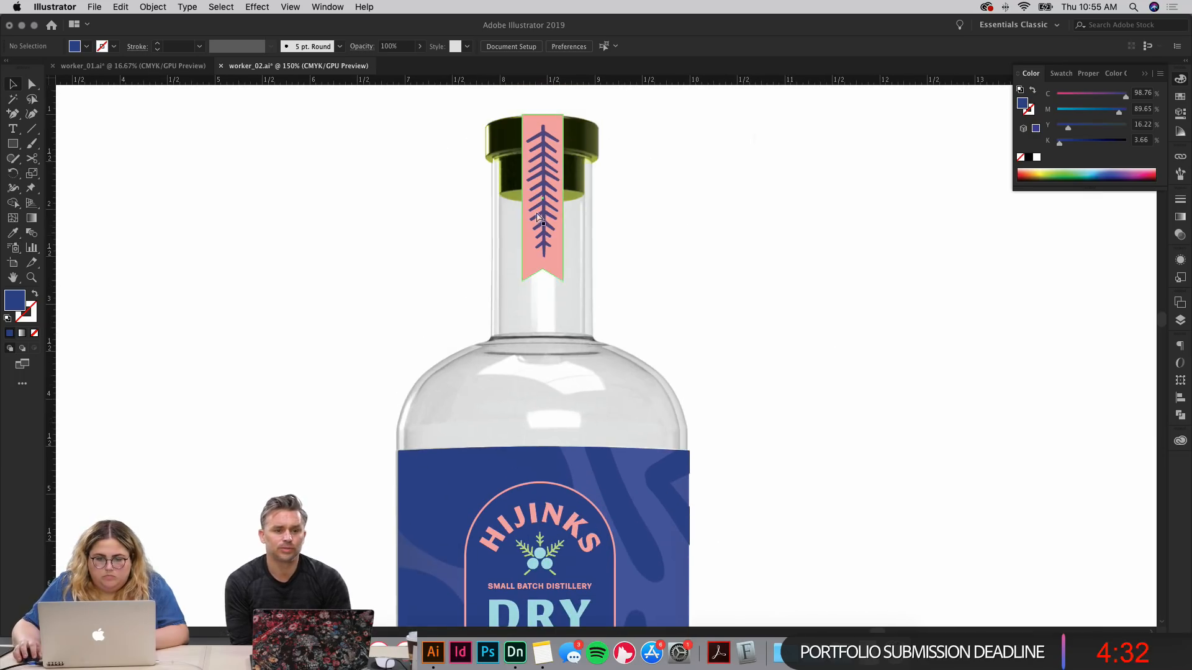
pyautogui.click(556, 269)
pyautogui.press('i')
pyautogui.click(544, 211)
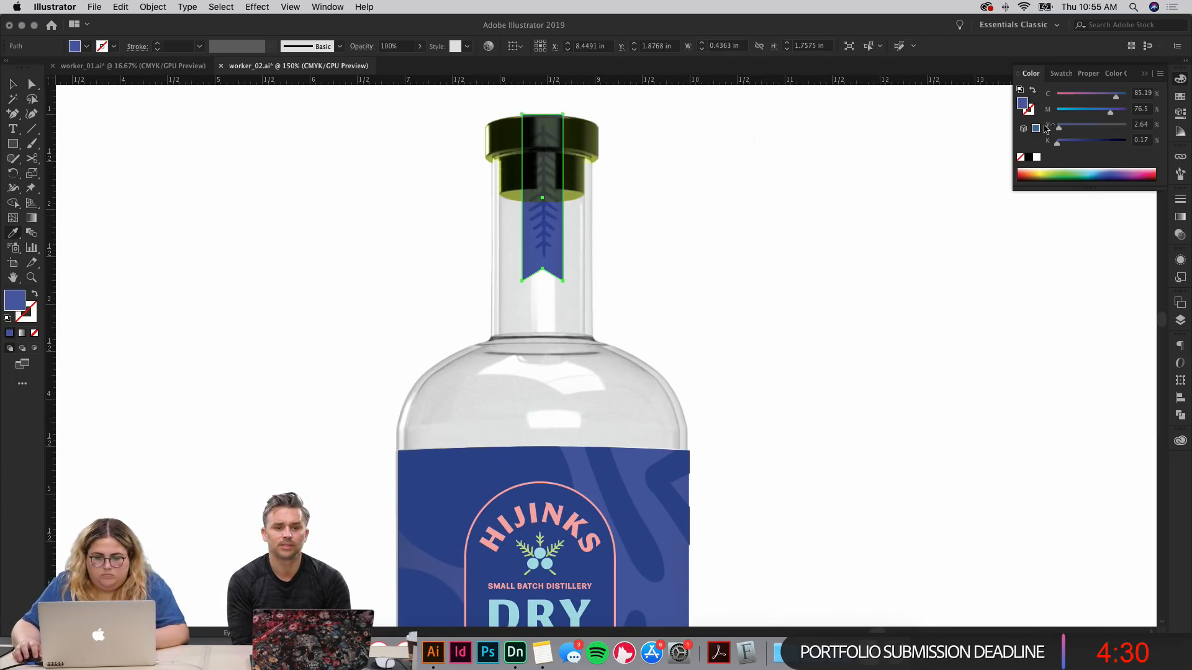
# Step: Set the neck ribbon's blending mode to Normal and clear the selection
pyautogui.click(1180, 235)
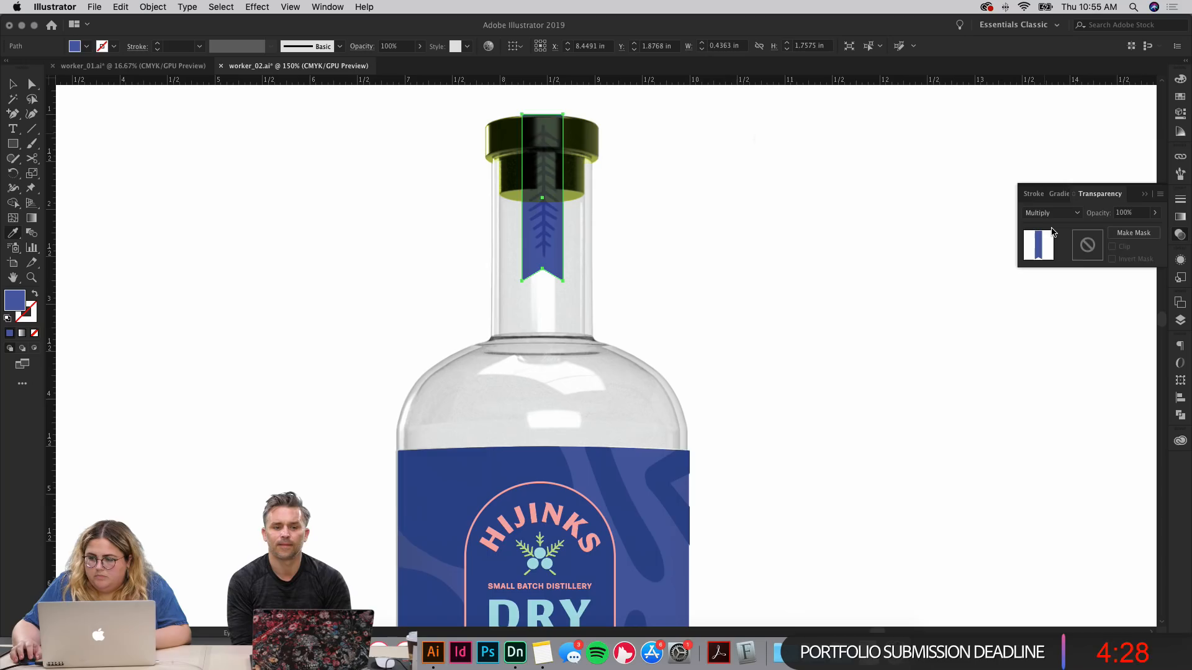
pyautogui.click(1052, 213)
pyautogui.click(1042, 226)
pyautogui.click(931, 218)
pyautogui.scroll(-1, 902, 261)
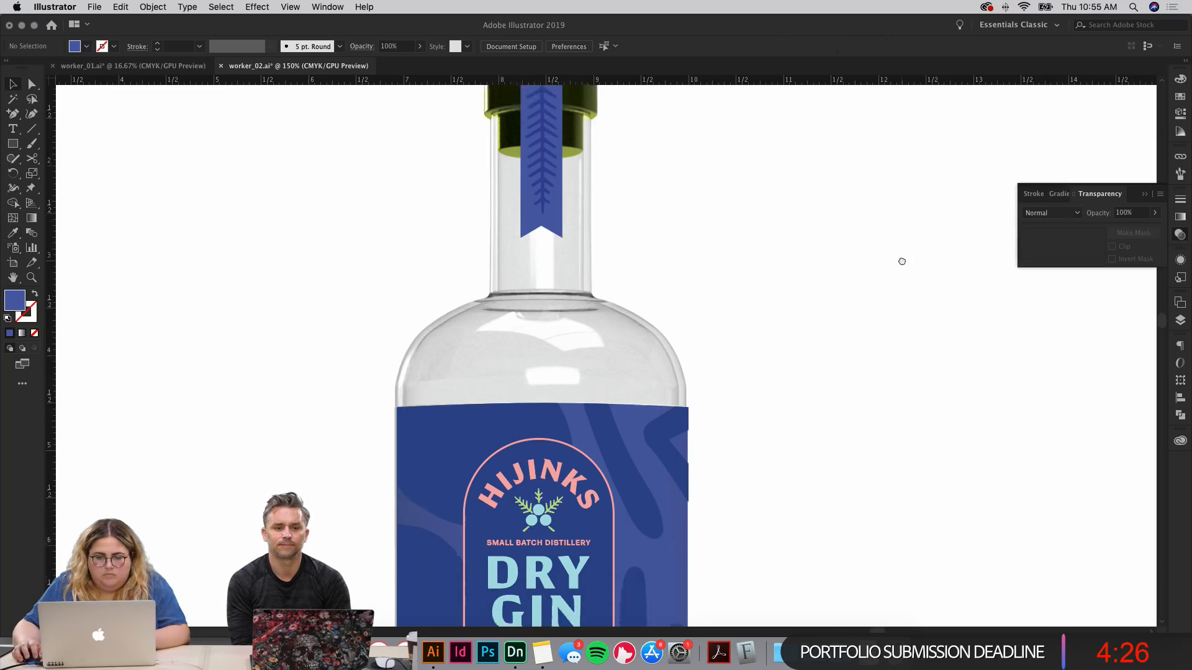
pyautogui.moveTo(902, 261); pyautogui.dragTo(931, 183)
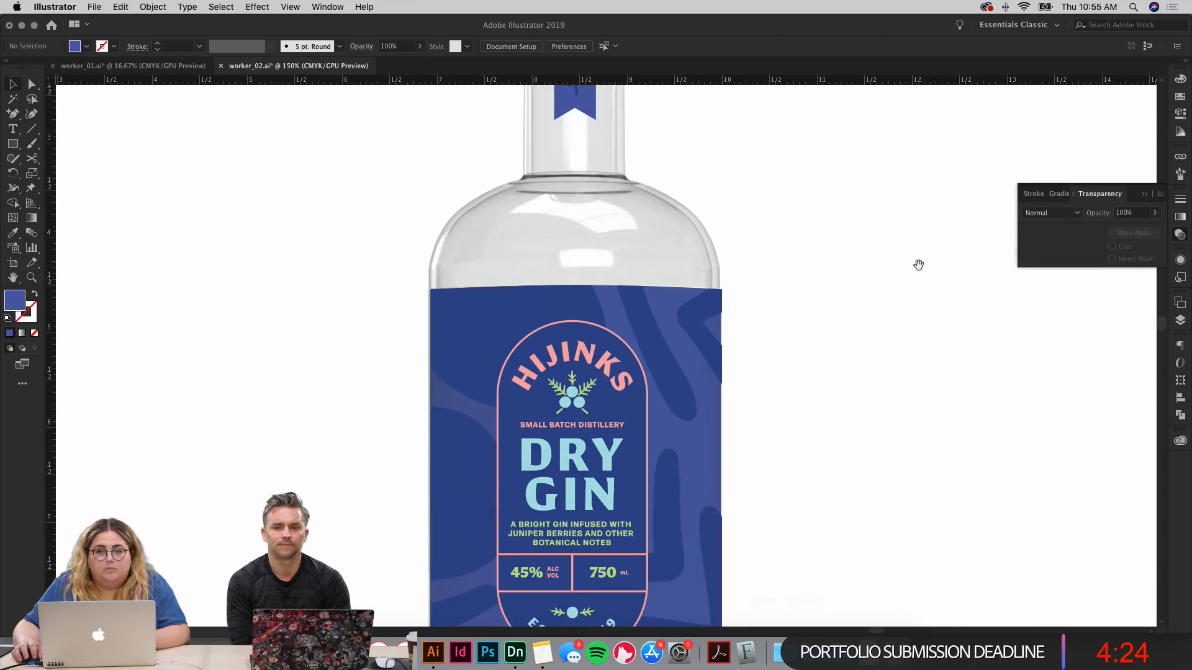
# Step: Duplicate the blue bottle's clipped background pattern onto the green bottle's label and clear the selection
pyautogui.press('super+minus')
pyautogui.press('super+minus')
pyautogui.press('super+minus')
pyautogui.press('super+minus')
pyautogui.press('super+equal')
pyautogui.press('super+equal')
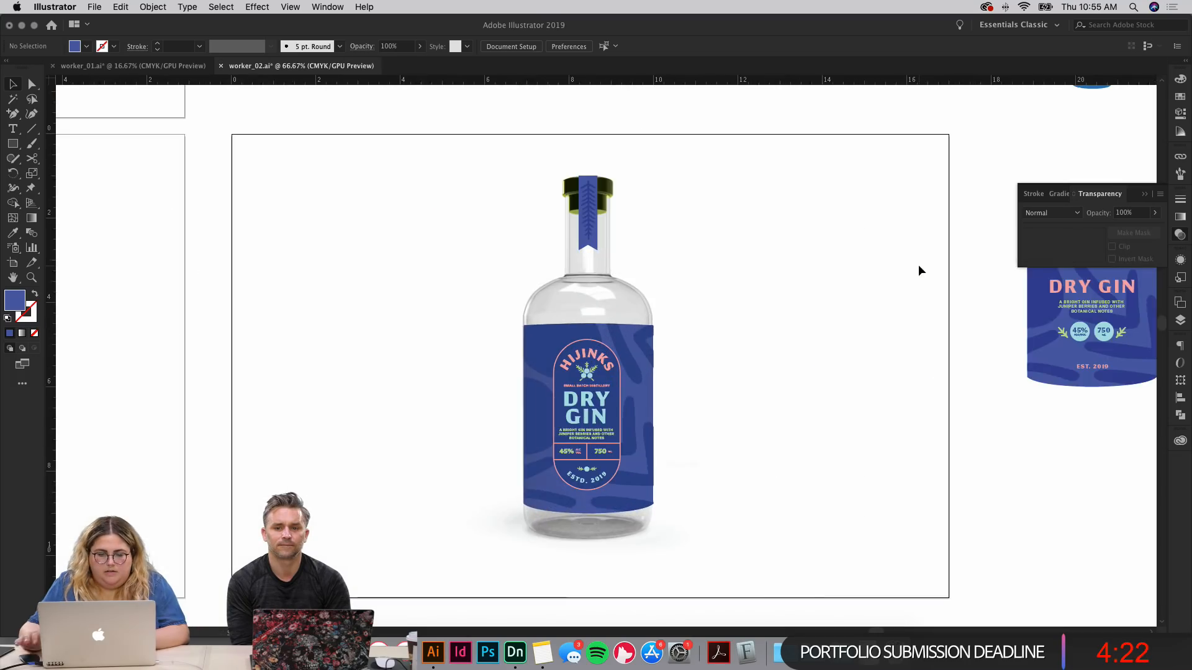
pyautogui.moveTo(656, 285); pyautogui.dragTo(813, 243)
pyautogui.hscroll(-5, 776, 267)
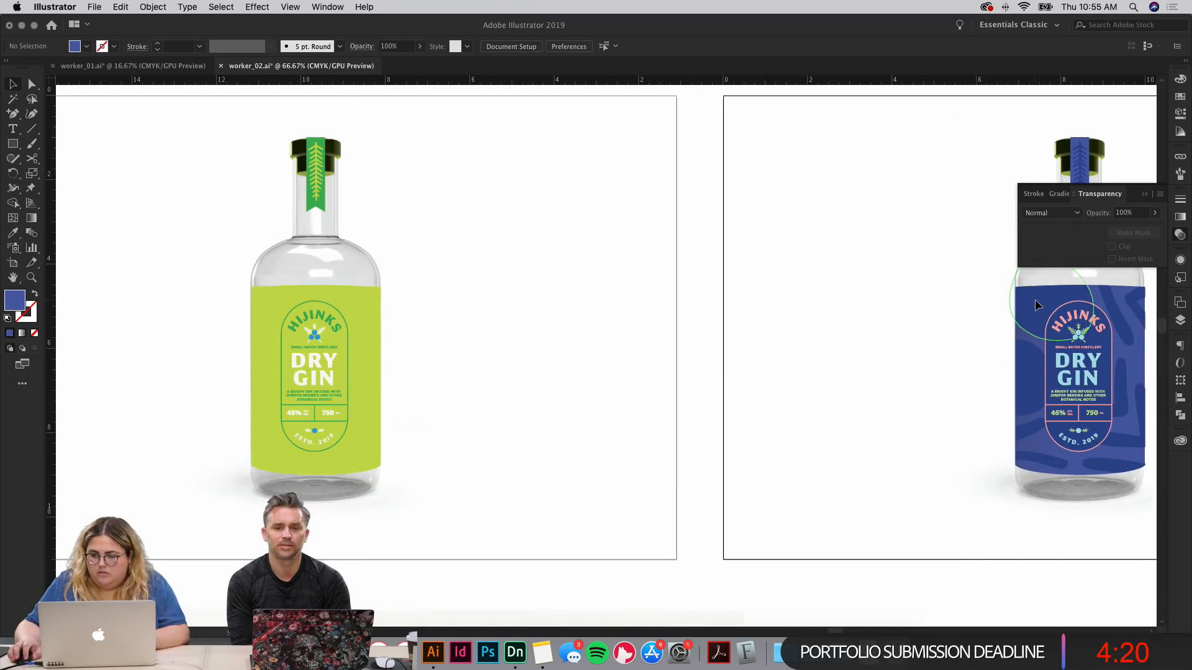
pyautogui.moveTo(1036, 305); pyautogui.dragTo(273, 323)
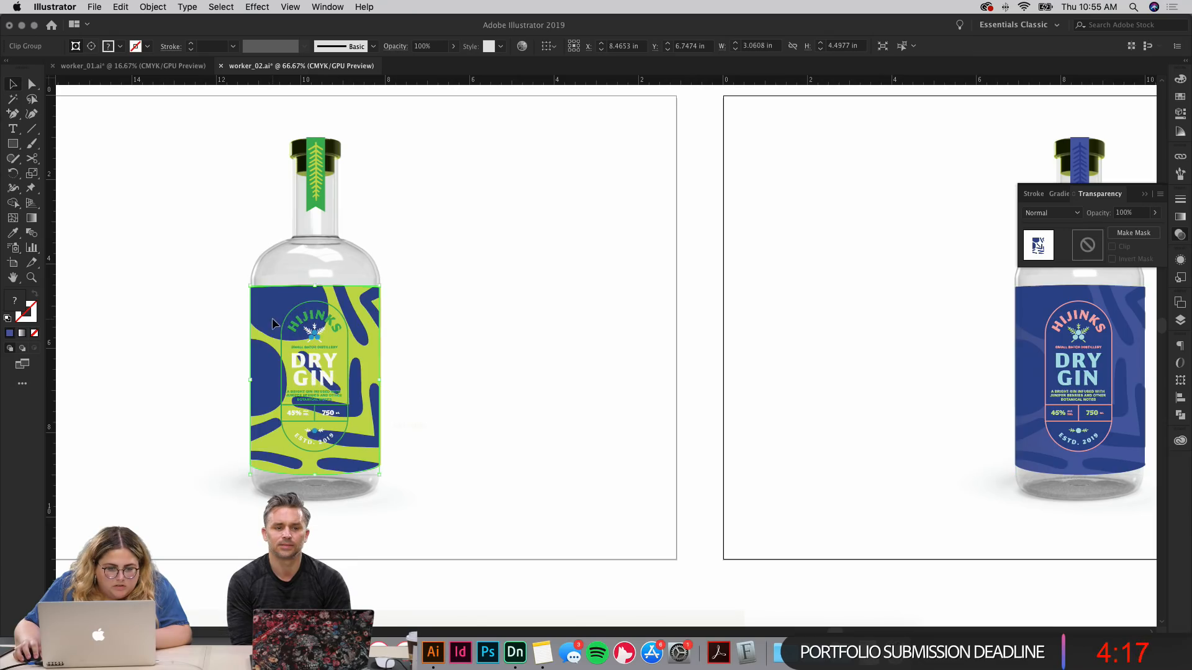
pyautogui.click(436, 312)
# Step: Align the right edge of the duplicated pattern with the right edge of the green label
pyautogui.moveTo(407, 311); pyautogui.dragTo(643, 316)
pyautogui.press('super+equal')
pyautogui.press('super+equal')
pyautogui.press('super+equal')
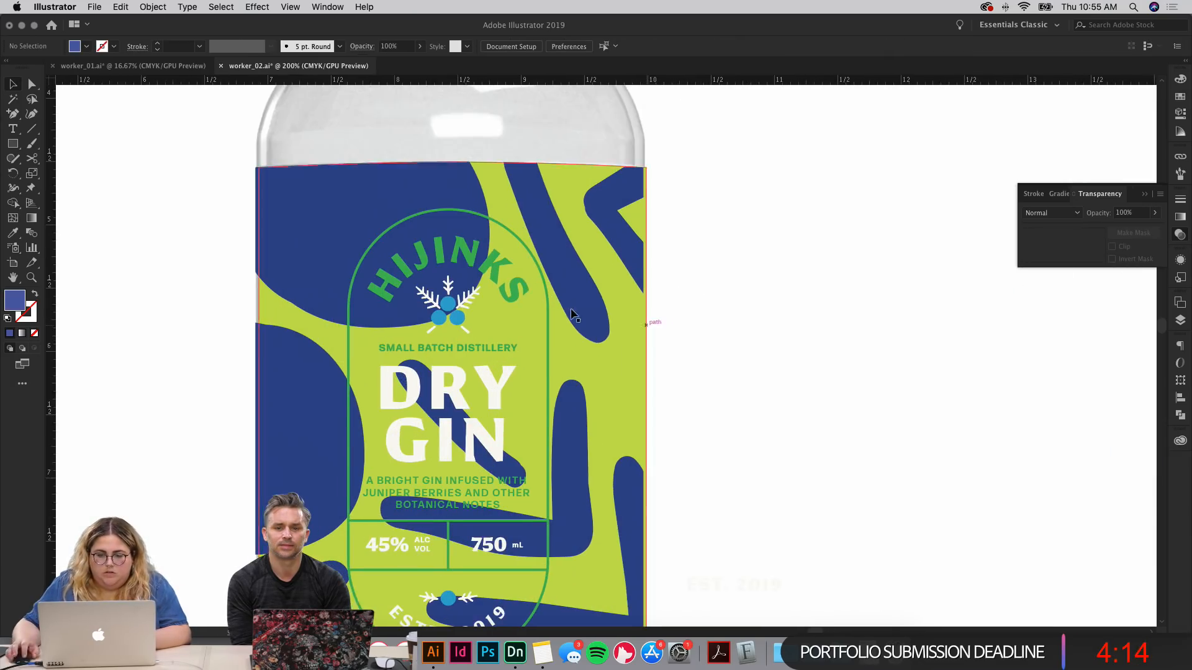
pyautogui.click(574, 315)
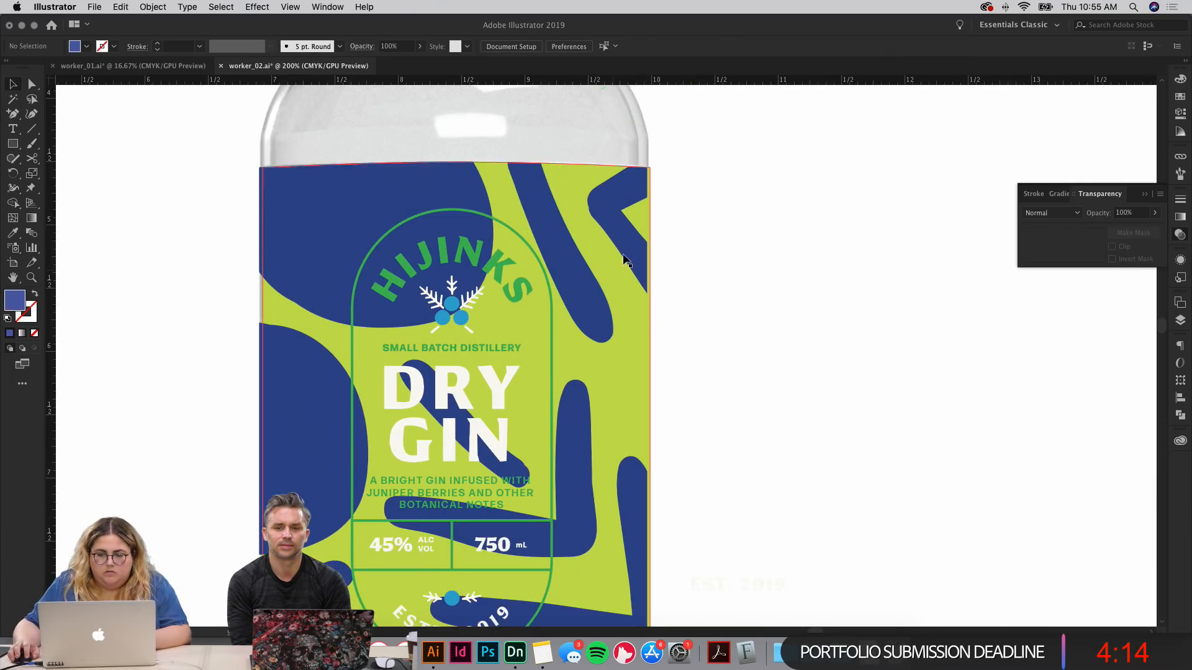
pyautogui.click(1180, 397)
pyautogui.click(1149, 444)
pyautogui.click(1138, 458)
pyautogui.click(1074, 373)
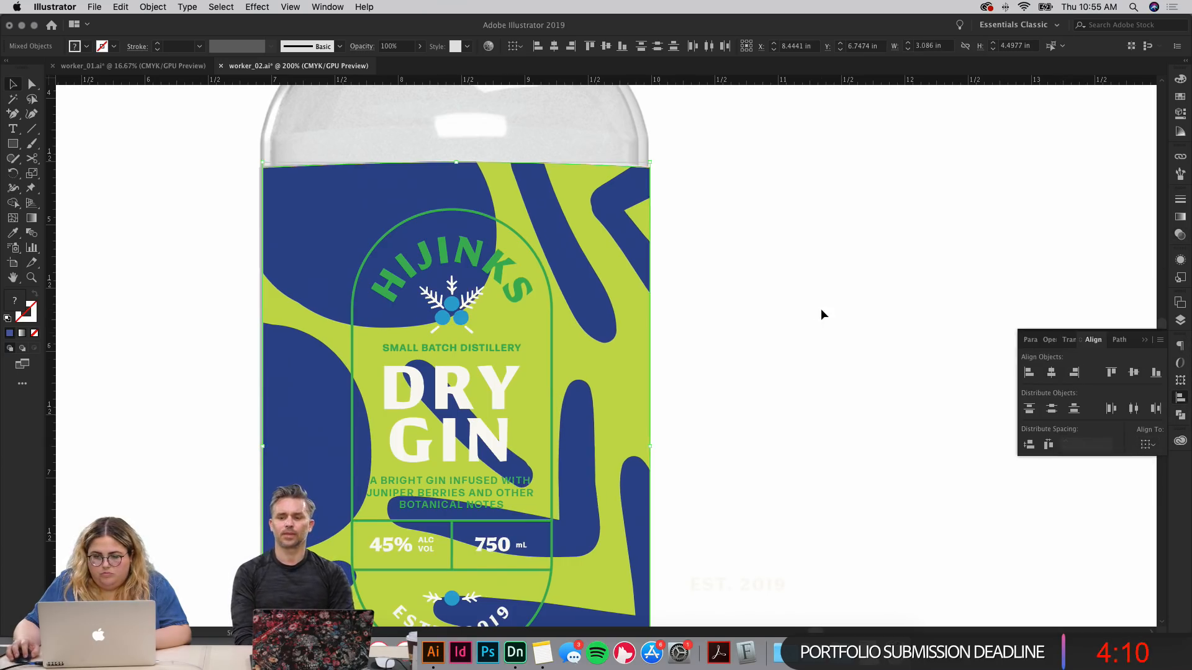
# Step: Fill every shape in the duplicated pattern with the green sampled from the label
pyautogui.doubleClick(632, 237)
pyautogui.click(699, 385)
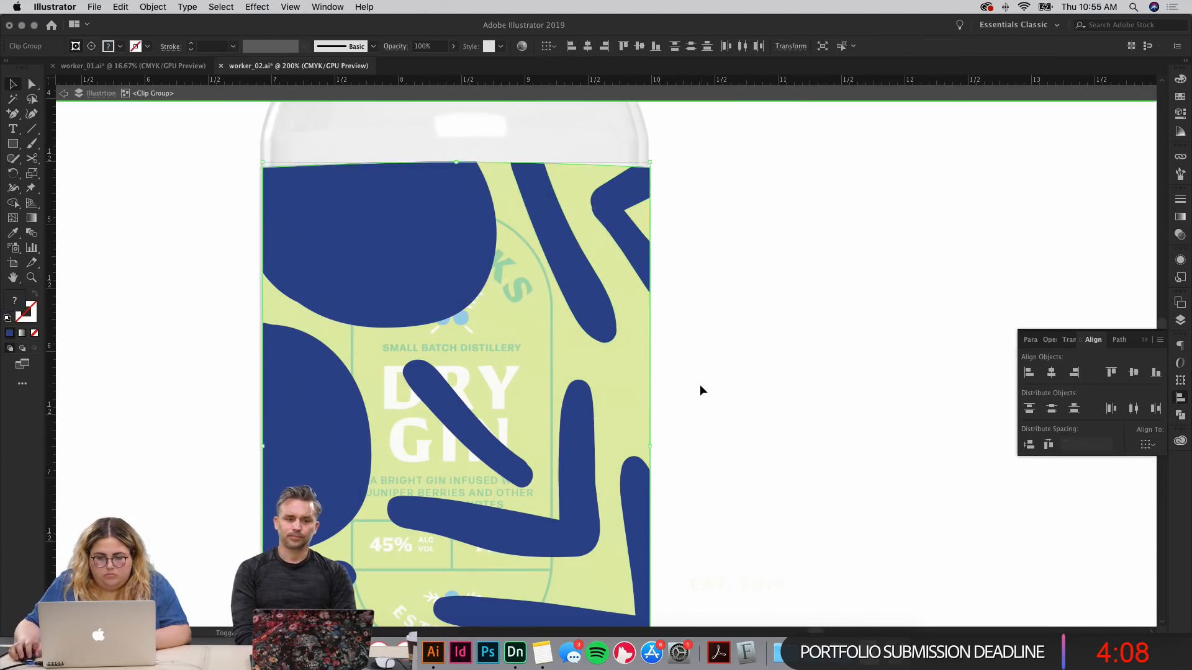
pyautogui.press('super+a')
pyautogui.press('Escape')
pyautogui.press('i')
pyautogui.click(631, 372)
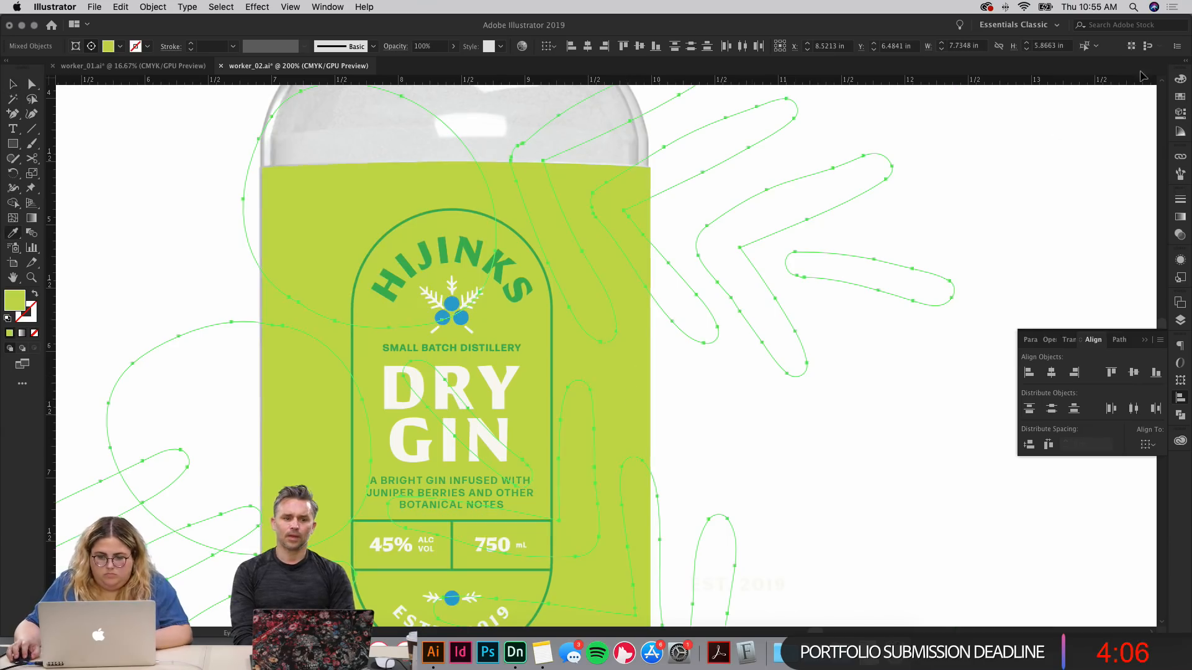
# Step: Try lightening the green bottle's pattern shapes by lowering their yellow value to 66%
pyautogui.click(1180, 79)
pyautogui.moveTo(1121, 124); pyautogui.dragTo(1103, 134)
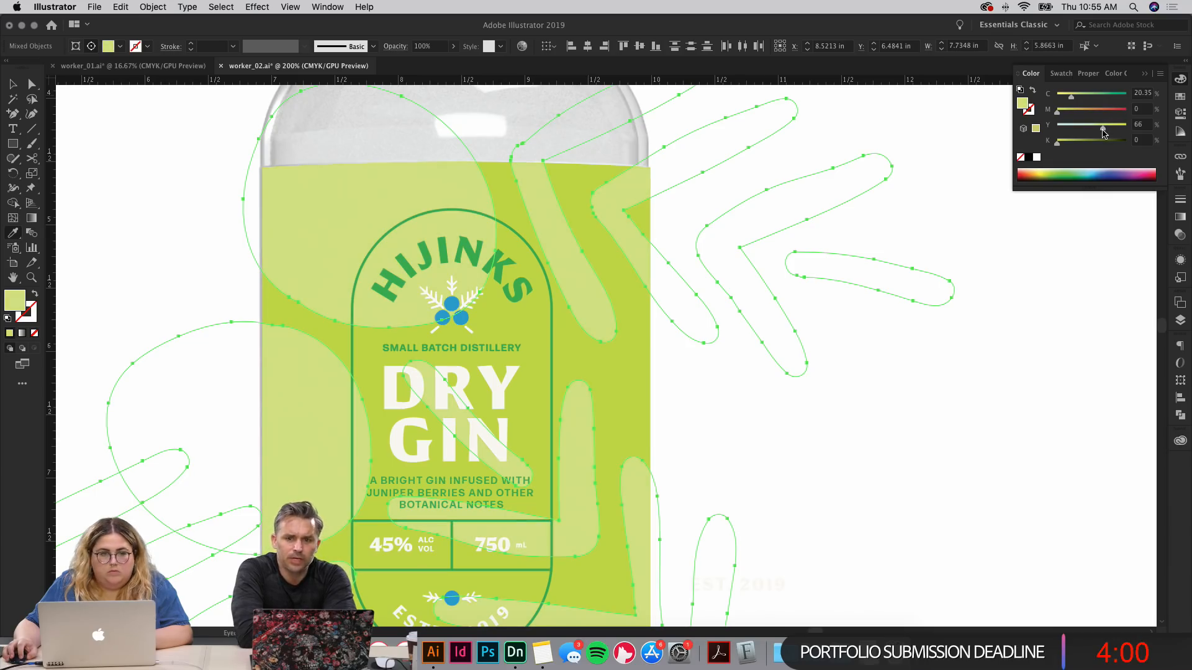
pyautogui.press('v')
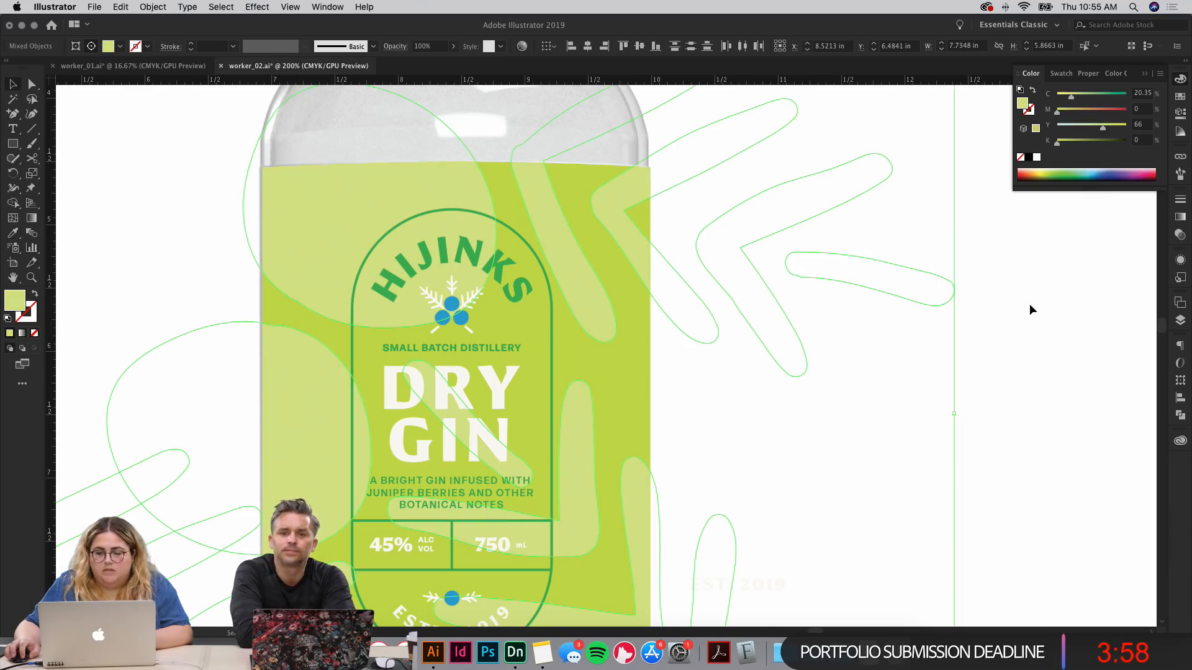
pyautogui.click(1015, 337)
pyautogui.scroll(-4, 1015, 337)
pyautogui.hscroll(-2, 1014, 337)
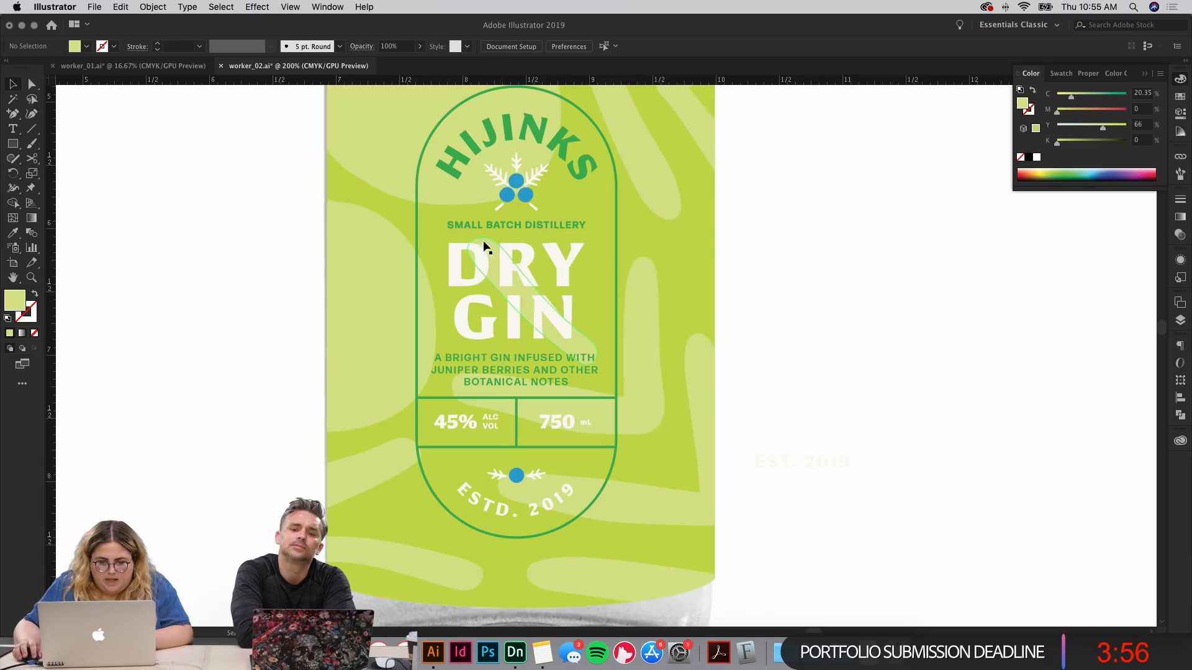
# Step: Select all shapes inside the green bottle's clipped pattern and match their fill to the label's base green
pyautogui.click(640, 335)
pyautogui.doubleClick(635, 195)
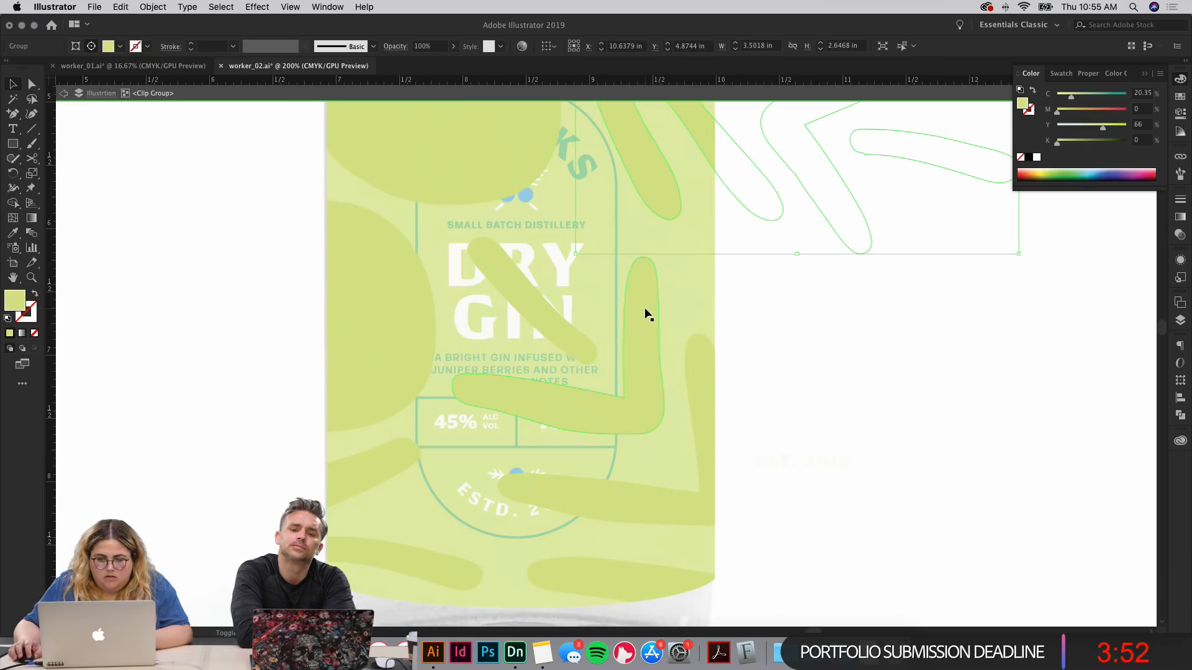
pyautogui.press('super+a')
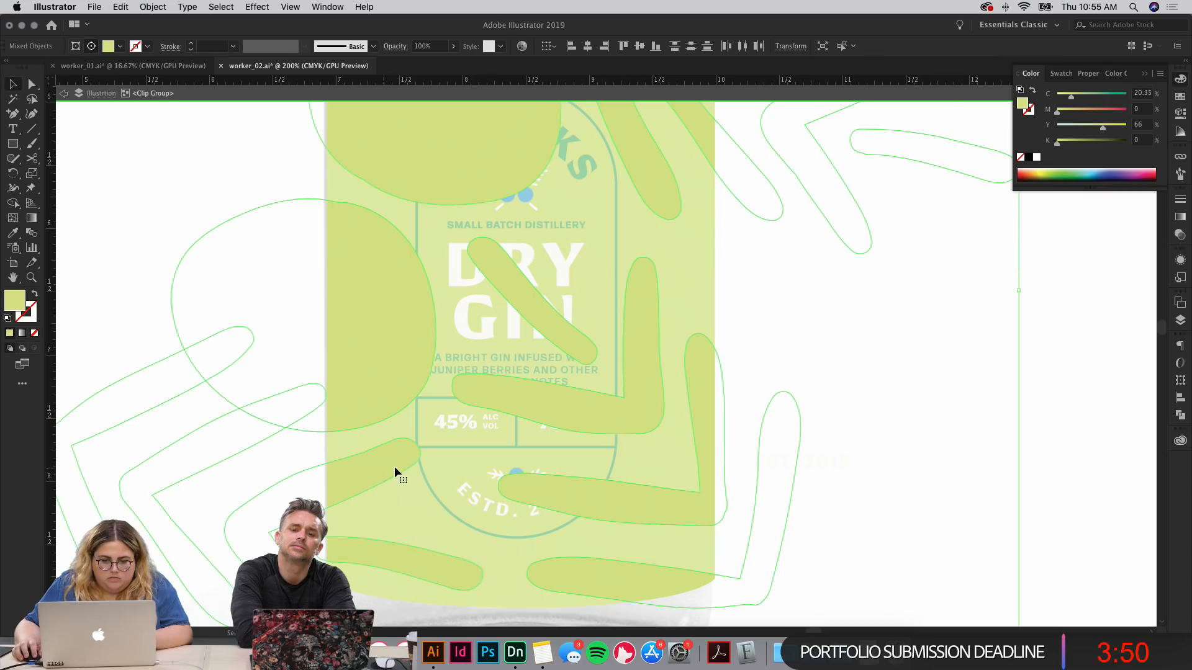
pyautogui.press('Escape')
pyautogui.press('i')
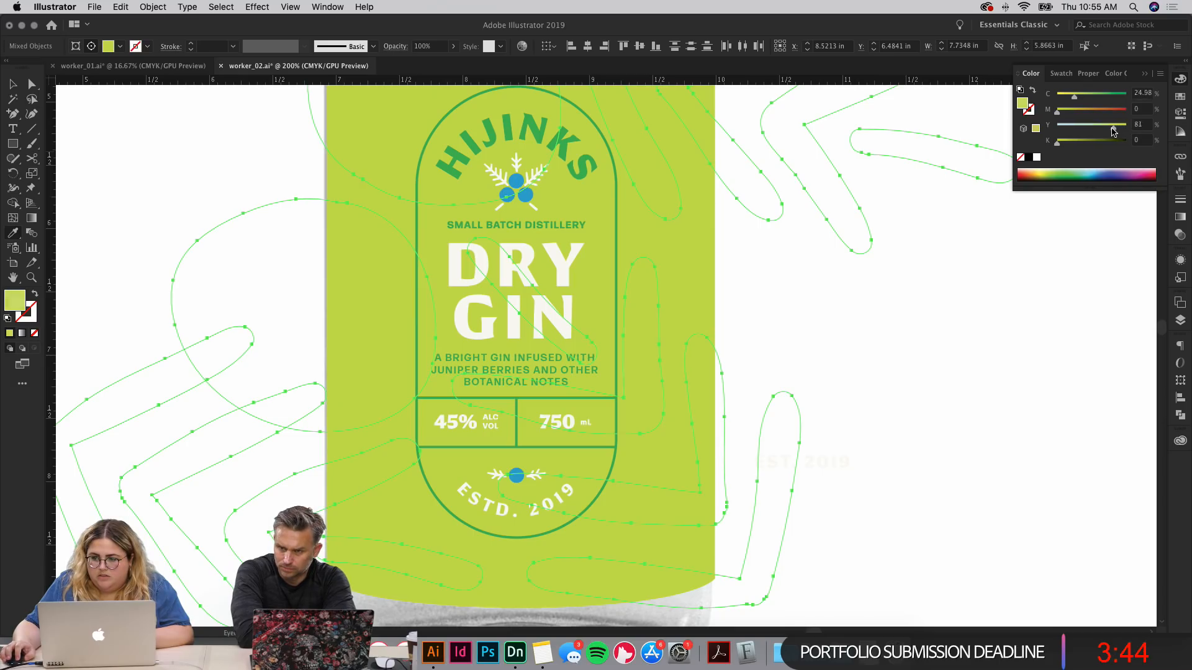
# Step: Lower the pattern shapes' yellow value to 78% for a subtle tone-on-tone green, then clear the selection
pyautogui.moveTo(1113, 131)
pyautogui.mouseDown()
pyautogui.moveTo(1080, 130)
pyautogui.moveTo(1108, 130)
pyautogui.mouseUp()
pyautogui.press('super+z')
pyautogui.press('super+z')
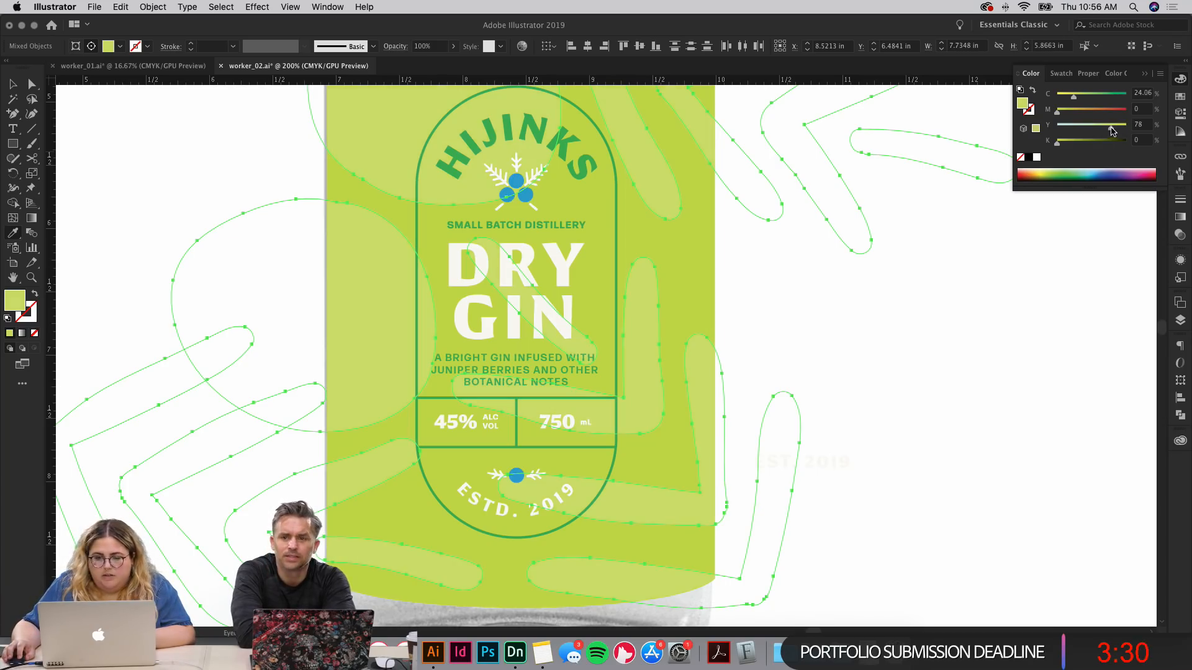
pyautogui.press('v')
pyautogui.click(1028, 308)
pyautogui.moveTo(890, 306); pyautogui.dragTo(915, 341)
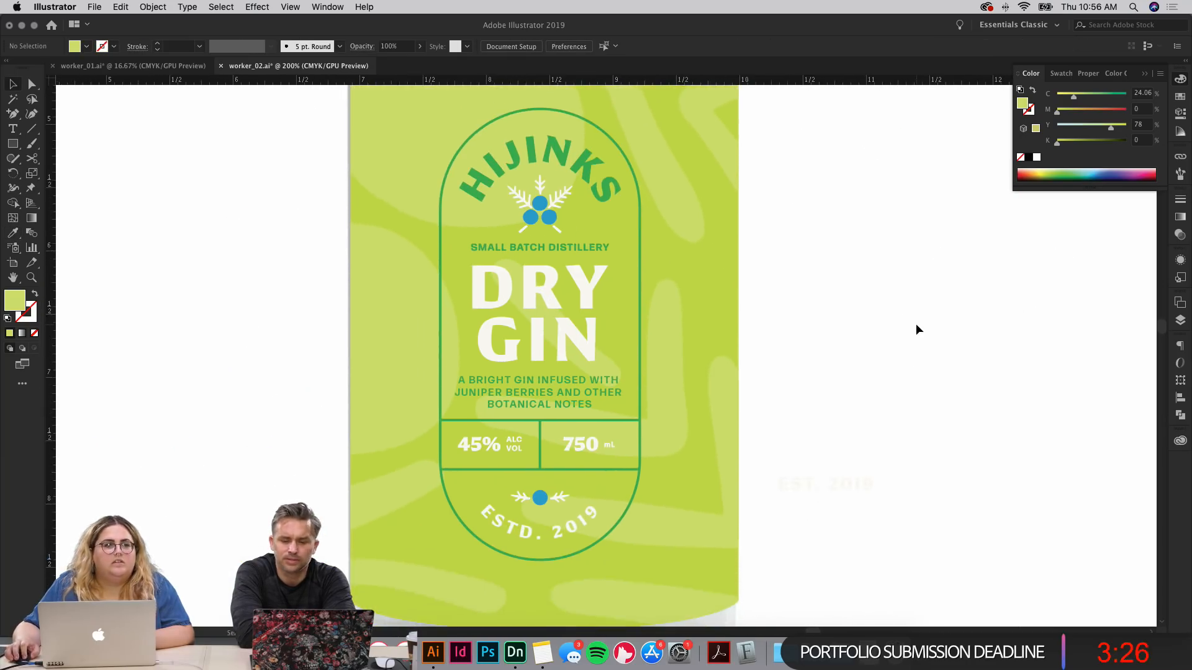
# Step: Switch to a full-screen view and compare the badge labels and neck ribbons on the green and red bottles
pyautogui.press('f')
pyautogui.press('super+minus')
pyautogui.press('super+minus')
pyautogui.press('super+equal')
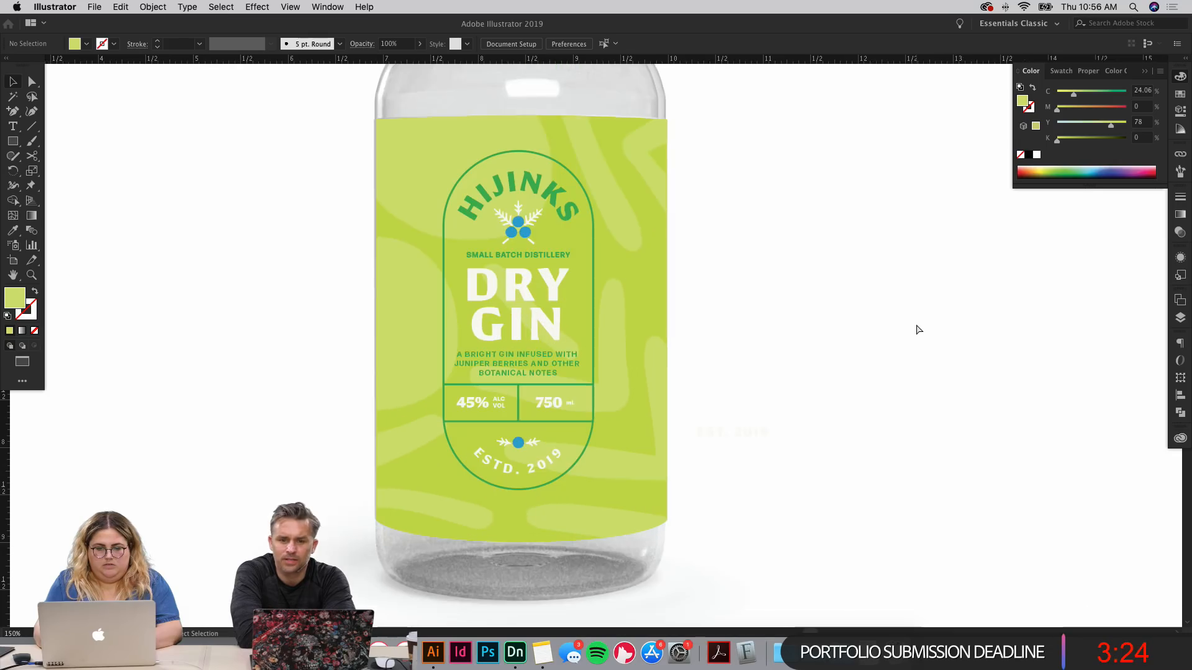
pyautogui.scroll(10, 788, 304)
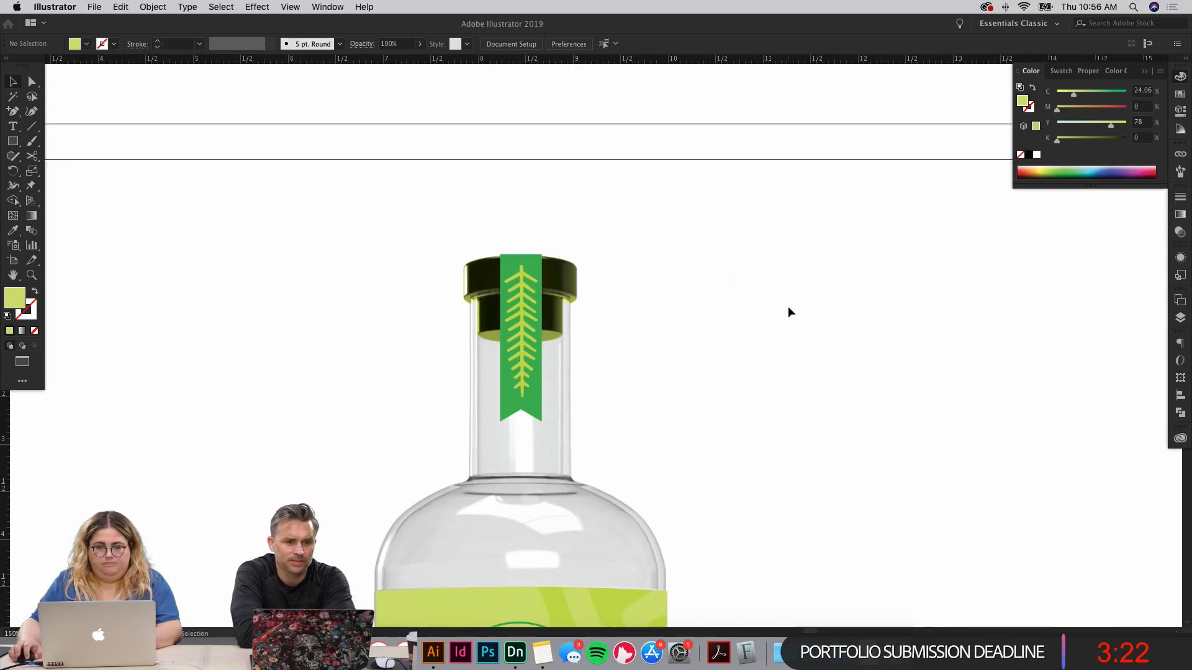
pyautogui.moveTo(780, 185); pyautogui.dragTo(795, 478)
pyautogui.moveTo(792, 297); pyautogui.dragTo(792, 280)
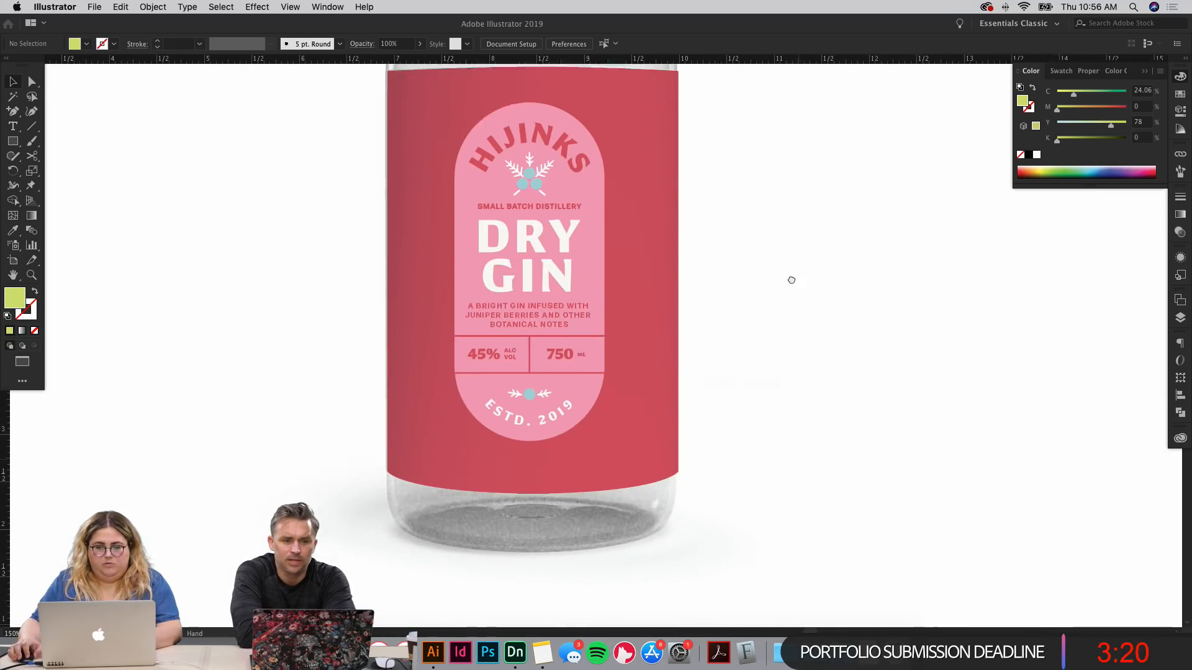
pyautogui.scroll(-6, 791, 280)
pyautogui.press('super+minus')
pyautogui.press('super+minus')
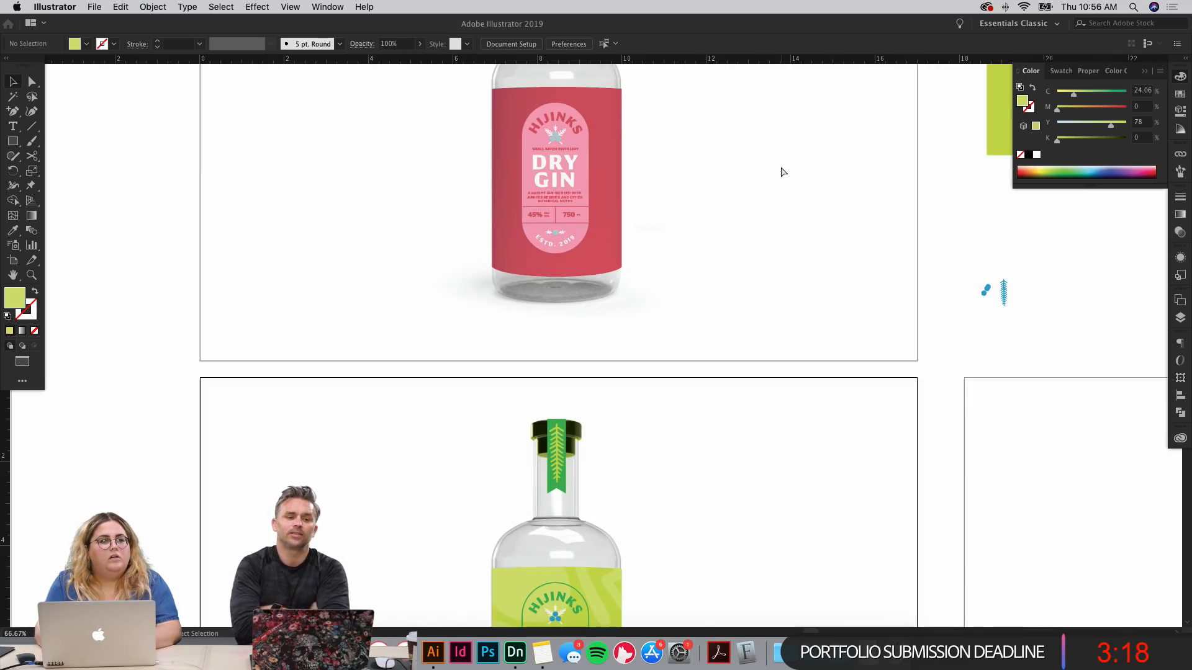
pyautogui.press('super+minus')
pyautogui.press('super+minus')
pyautogui.press('super+plus')
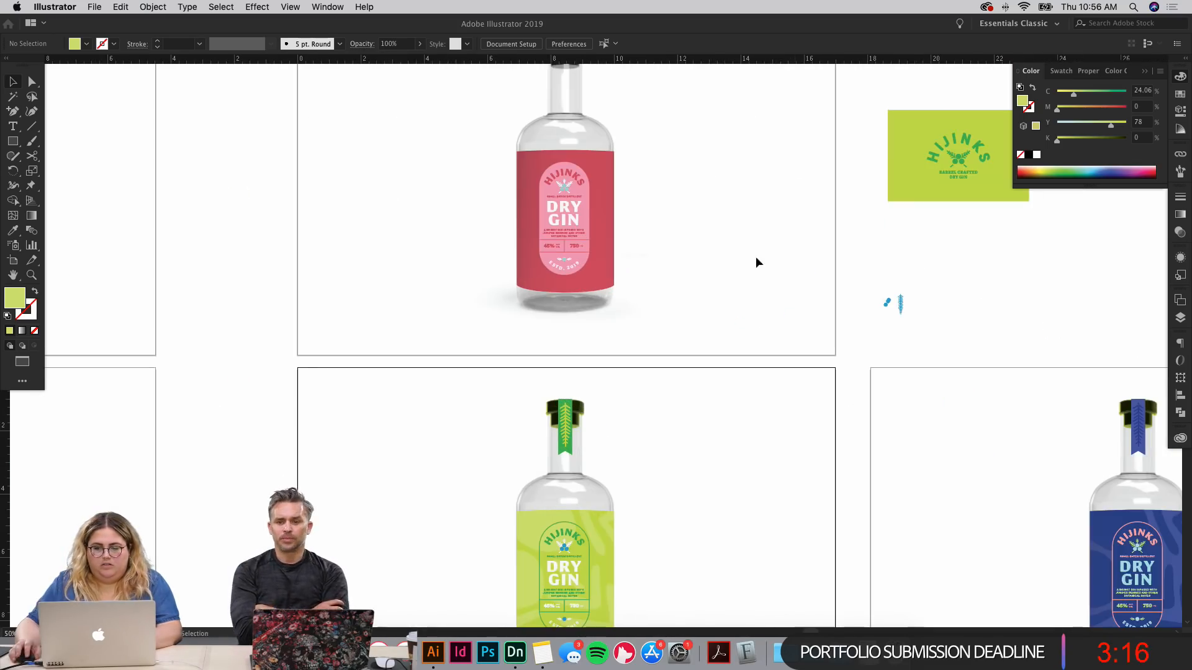
# Step: Examine the hand-drawn bottle sketches and their red notes against the finished bottle designs
pyautogui.scroll(-15, 755, 262)
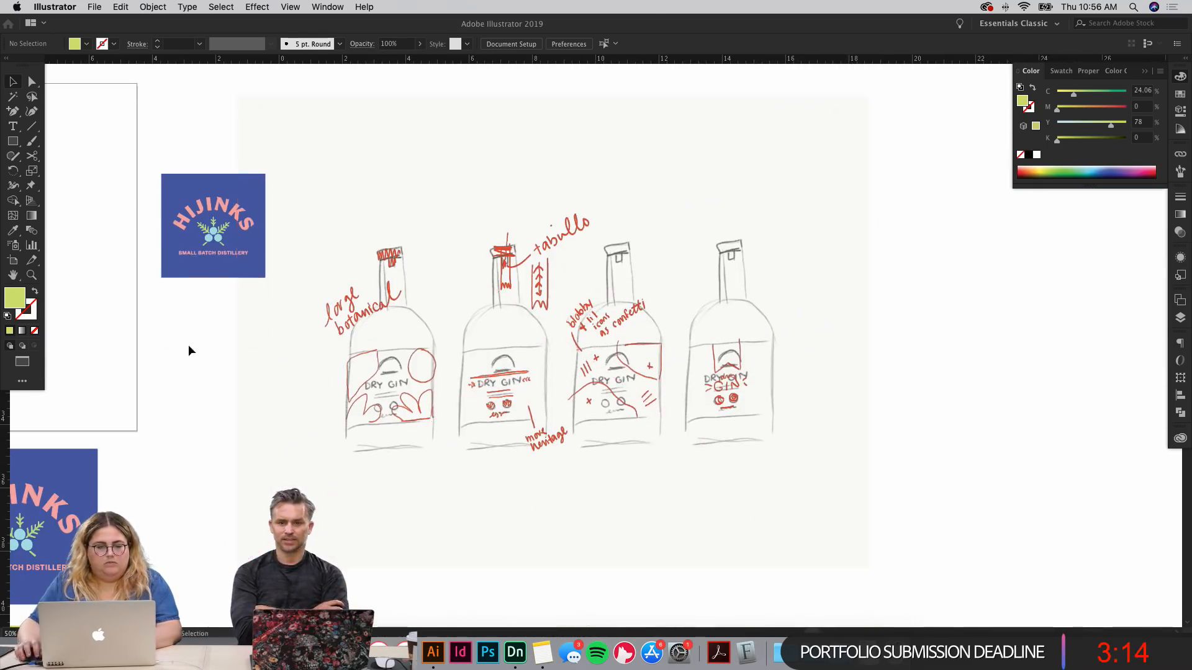
pyautogui.moveTo(190, 351); pyautogui.dragTo(255, 401)
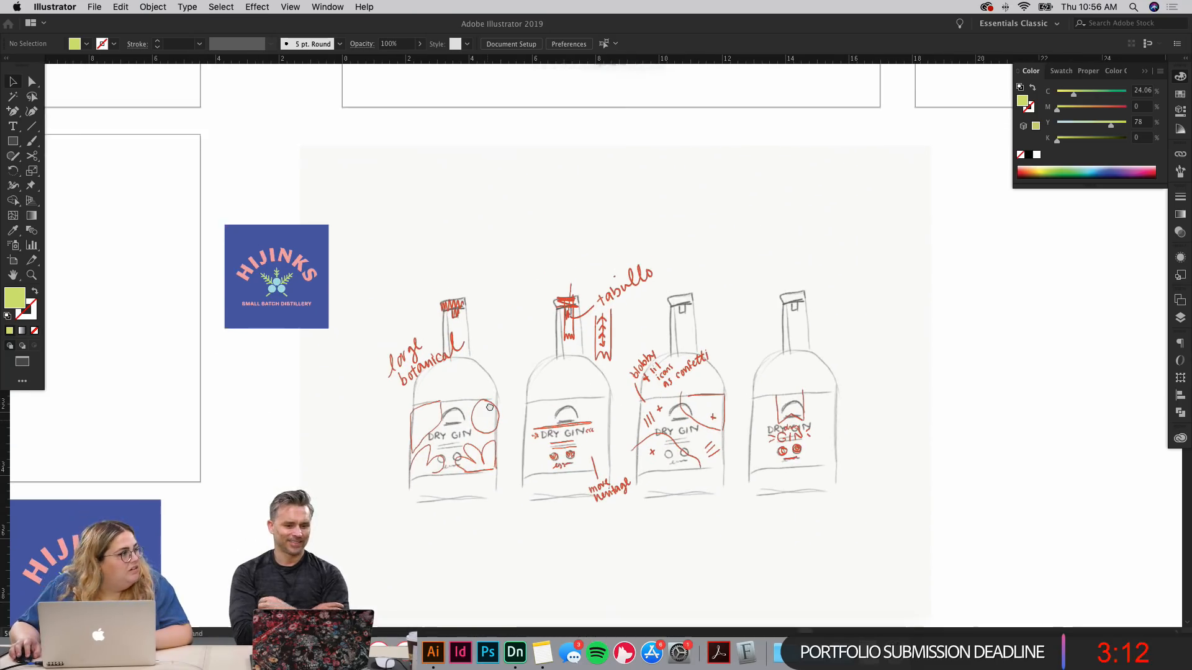
pyautogui.scroll(-3, 489, 407)
pyautogui.hscroll(-4, 399, 340)
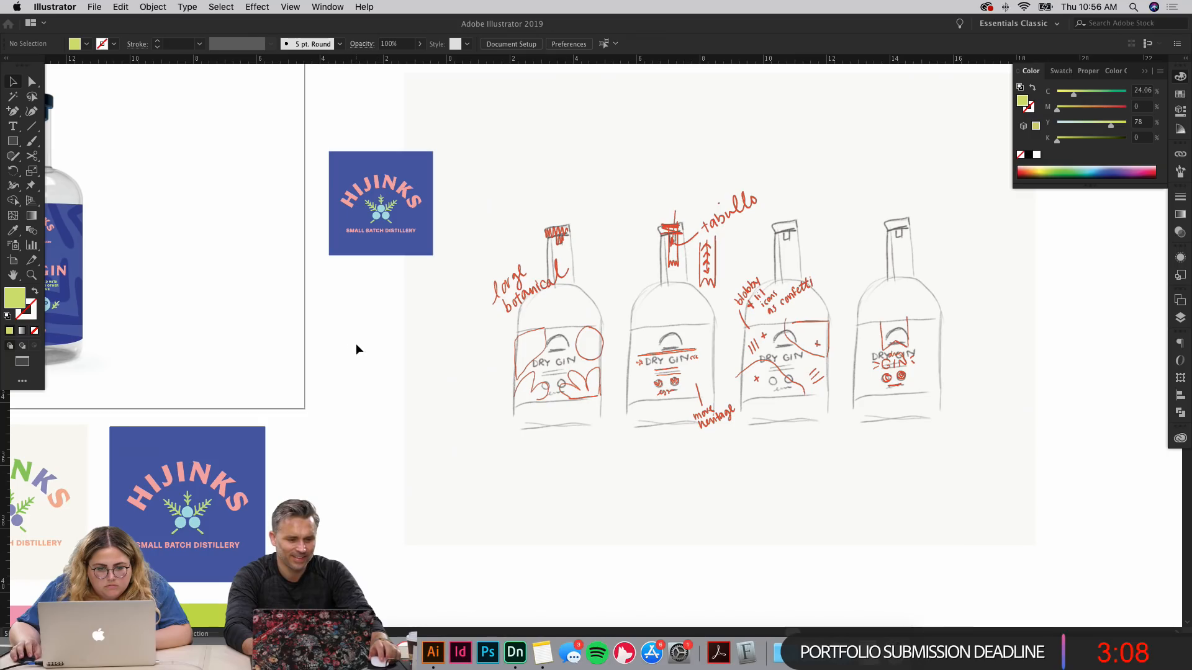
pyautogui.moveTo(467, 500); pyautogui.dragTo(237, 471)
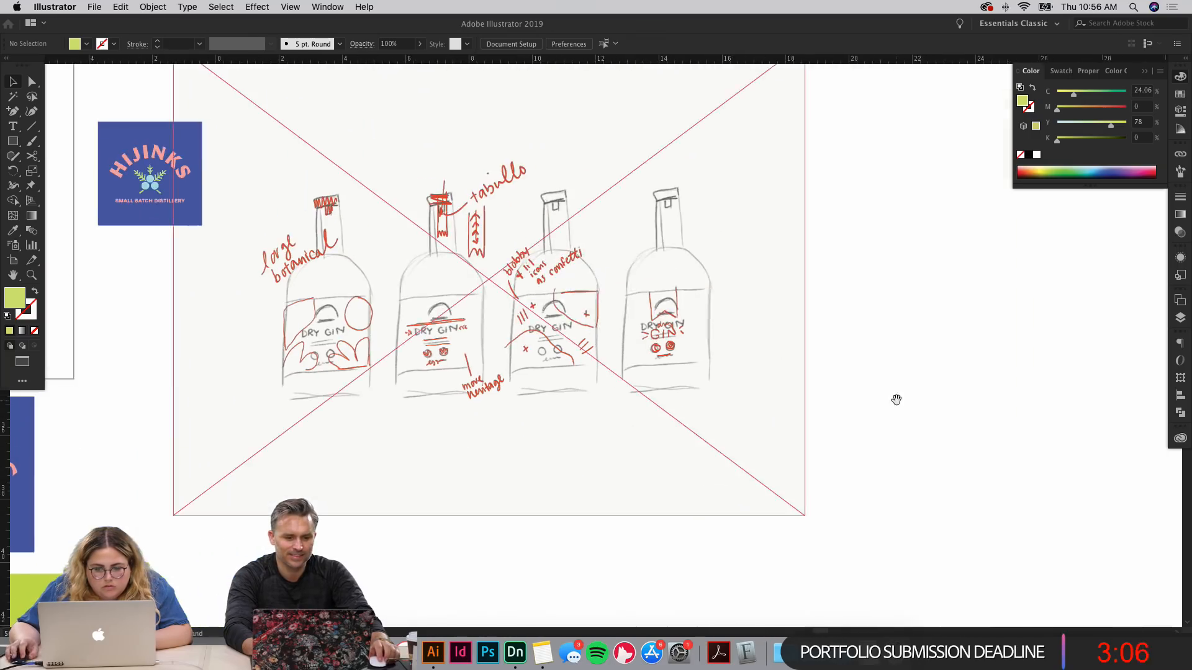
pyautogui.moveTo(897, 400); pyautogui.dragTo(775, 386)
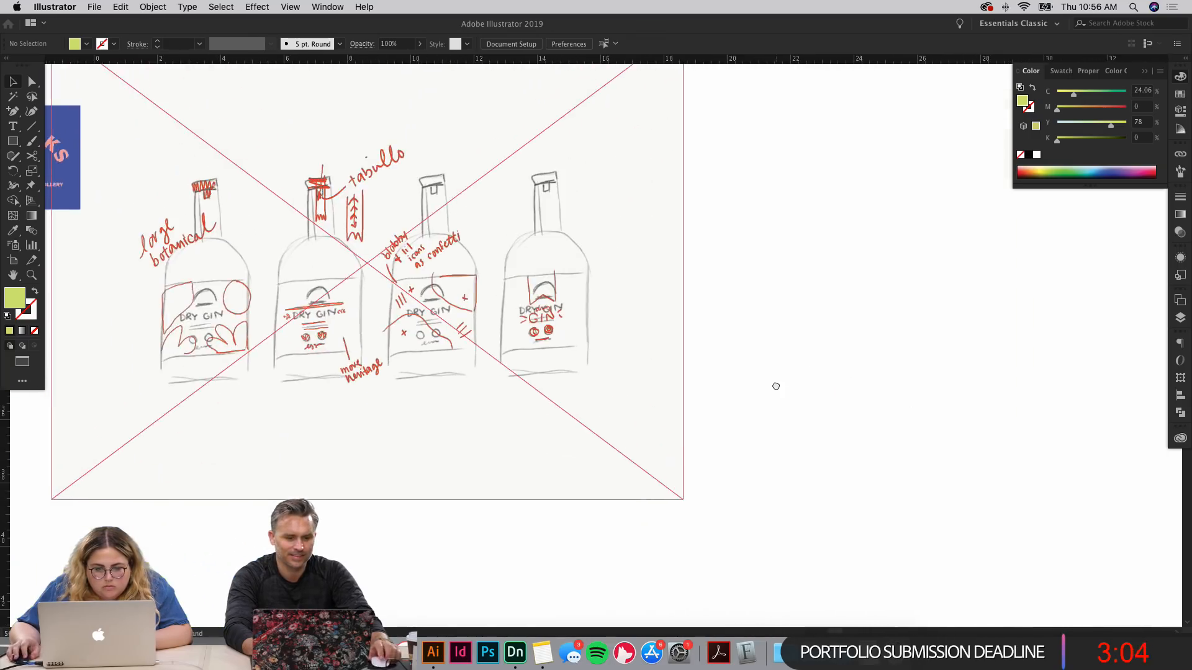
pyautogui.moveTo(776, 386); pyautogui.dragTo(929, 377)
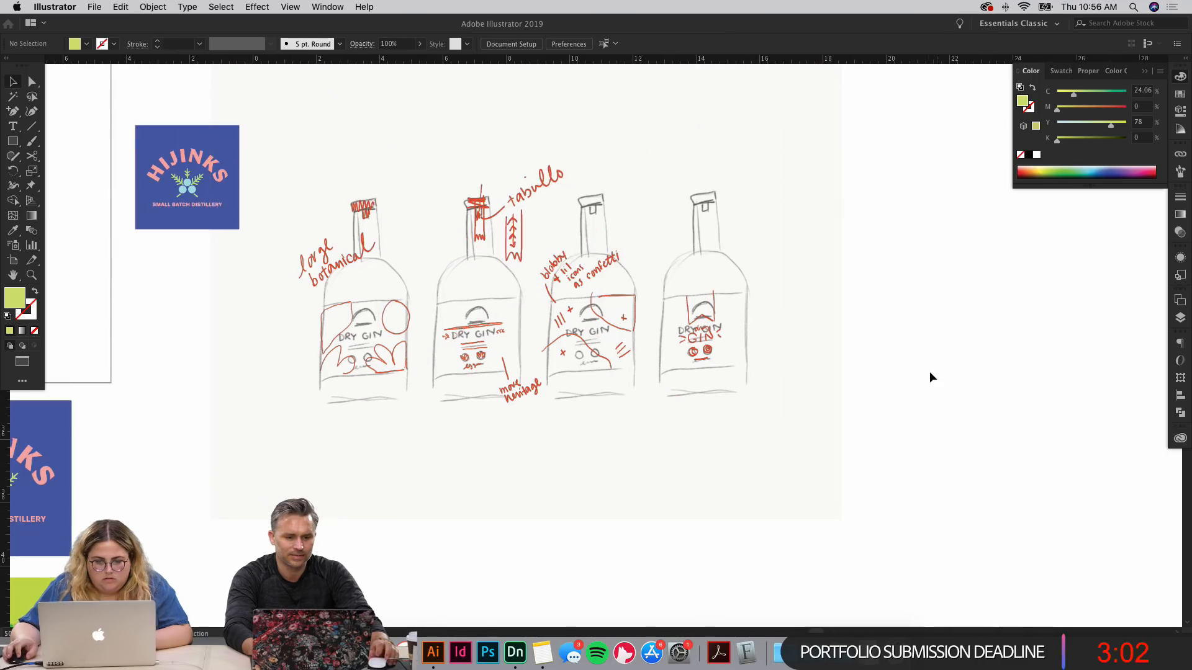
pyautogui.scroll(10, 880, 317)
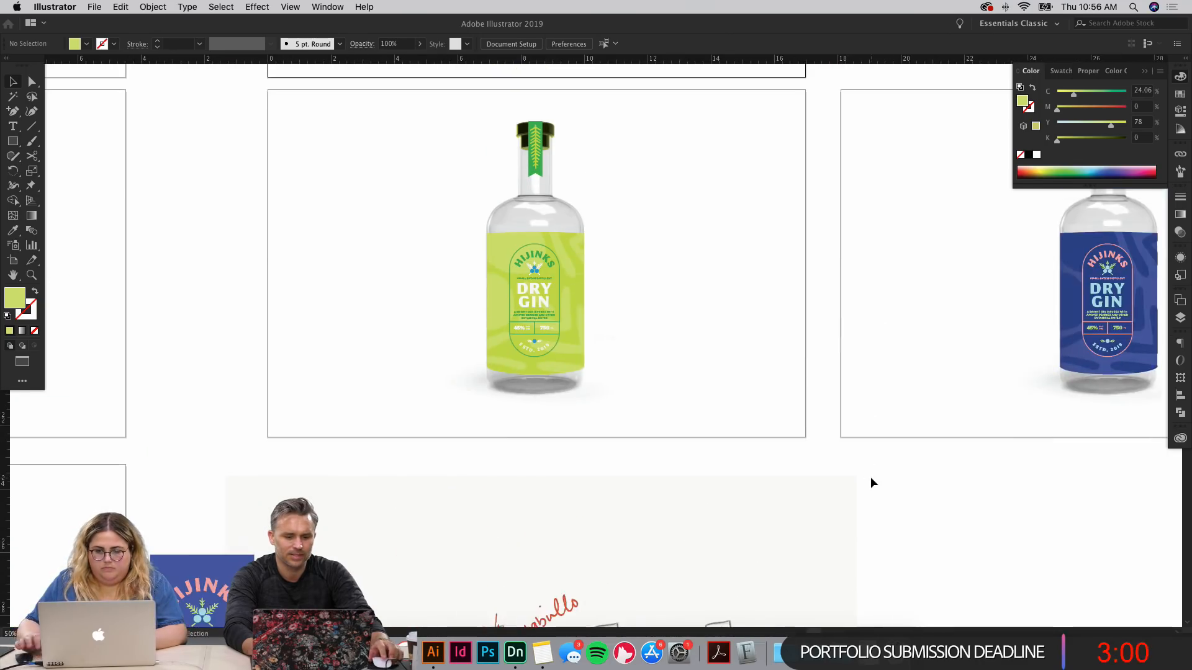
# Step: Review the overall layout of bottle artboards, then examine the hand-drawn bottle sketches and their red notes up close
pyautogui.press('super+minus')
pyautogui.press('super+minus')
pyautogui.press('super+minus')
pyautogui.press('super+minus')
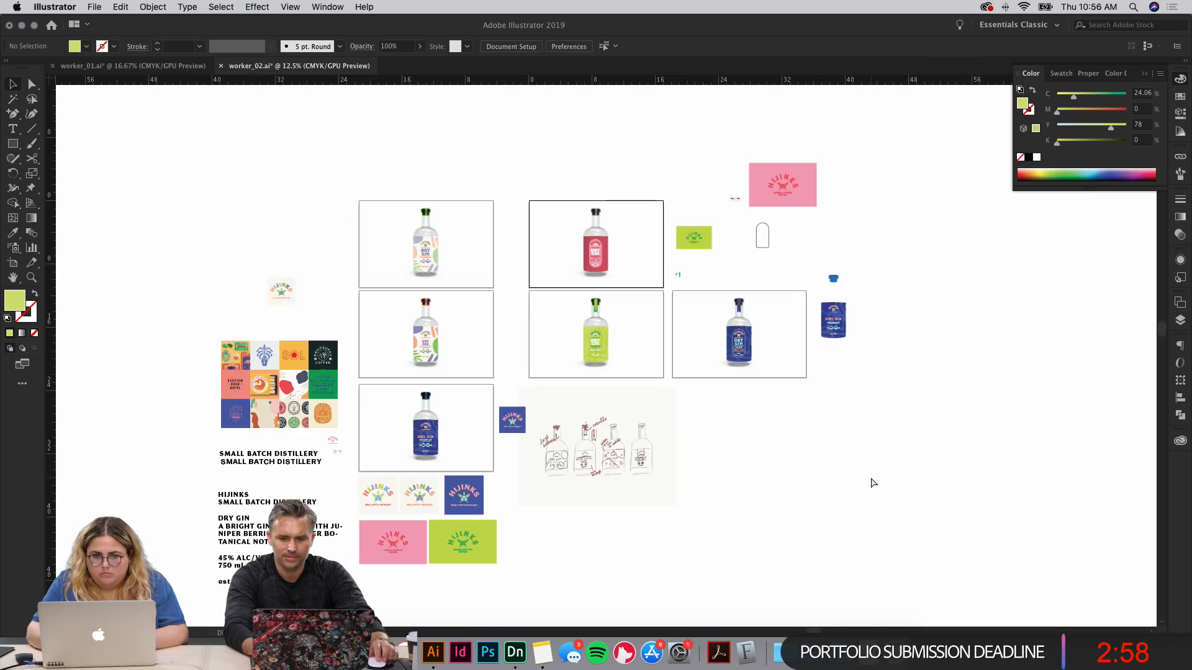
pyautogui.press('super+plus')
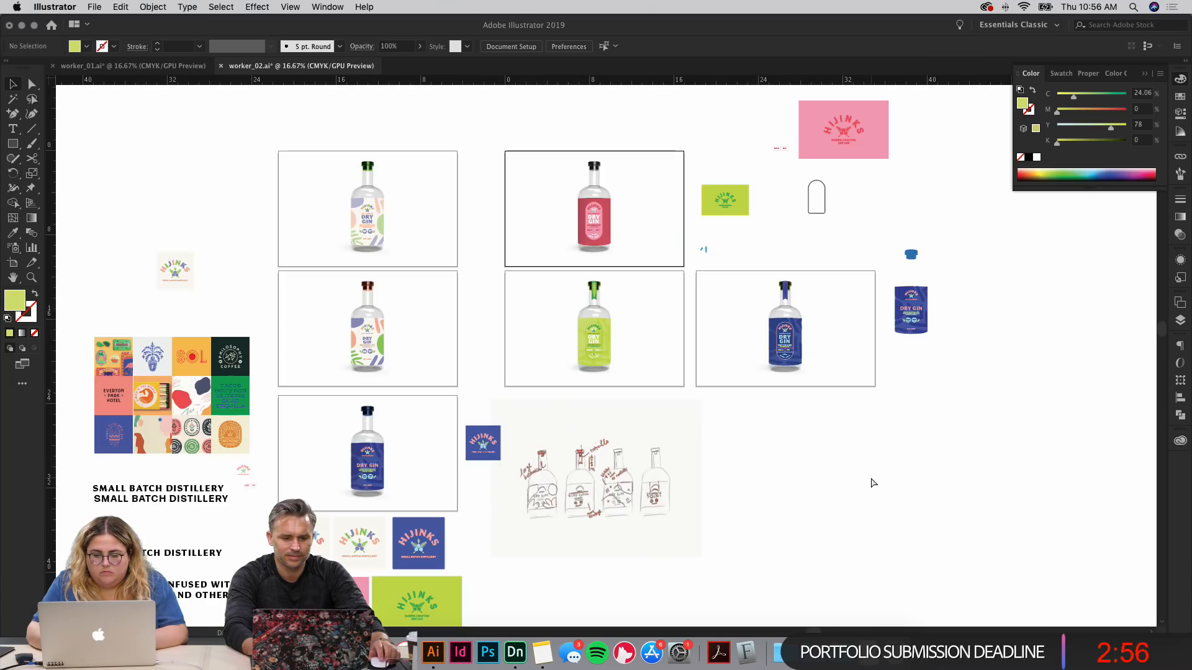
pyautogui.press('super+minus')
pyautogui.press('super+minus')
pyautogui.press('super+minus')
pyautogui.press('super+minus')
pyautogui.press('super+plus')
pyautogui.press('super+plus')
pyautogui.press('super+plus')
pyautogui.press('super+plus')
pyautogui.press('super+plus')
pyautogui.press('super+plus')
pyautogui.press('super+plus')
pyautogui.press('super+plus')
pyautogui.press('super+plus')
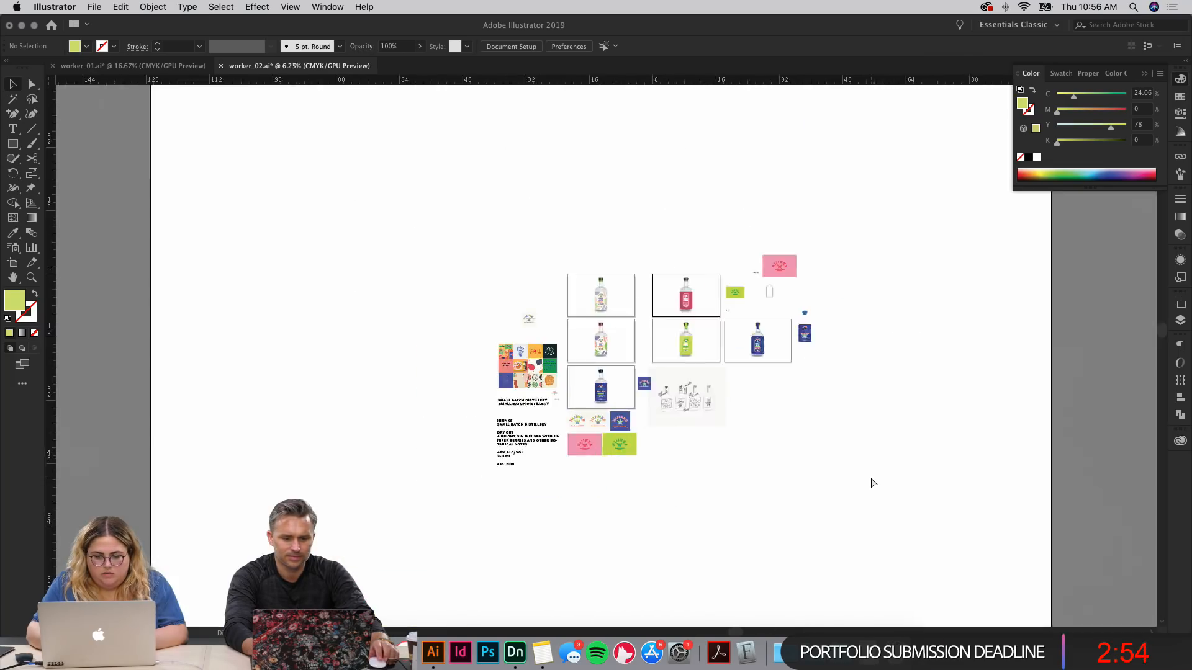
pyautogui.moveTo(879, 403); pyautogui.dragTo(386, 203)
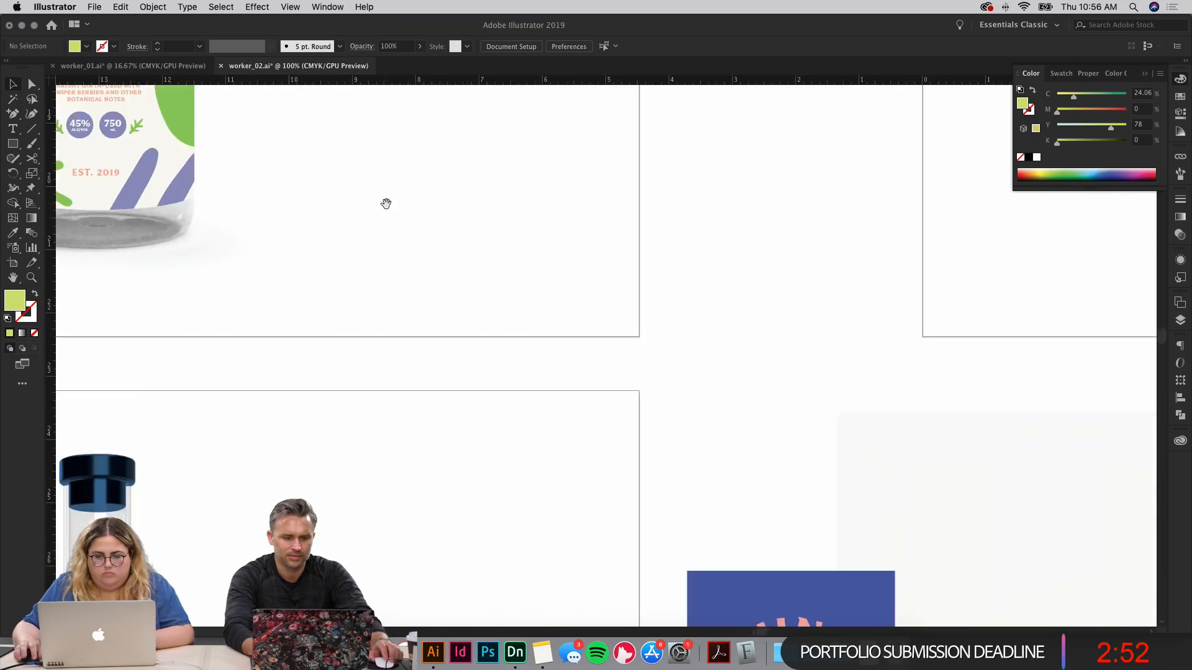
pyautogui.moveTo(1041, 325); pyautogui.dragTo(609, 430)
pyautogui.moveTo(820, 514); pyautogui.dragTo(554, 85)
pyautogui.moveTo(834, 383); pyautogui.dragTo(642, 132)
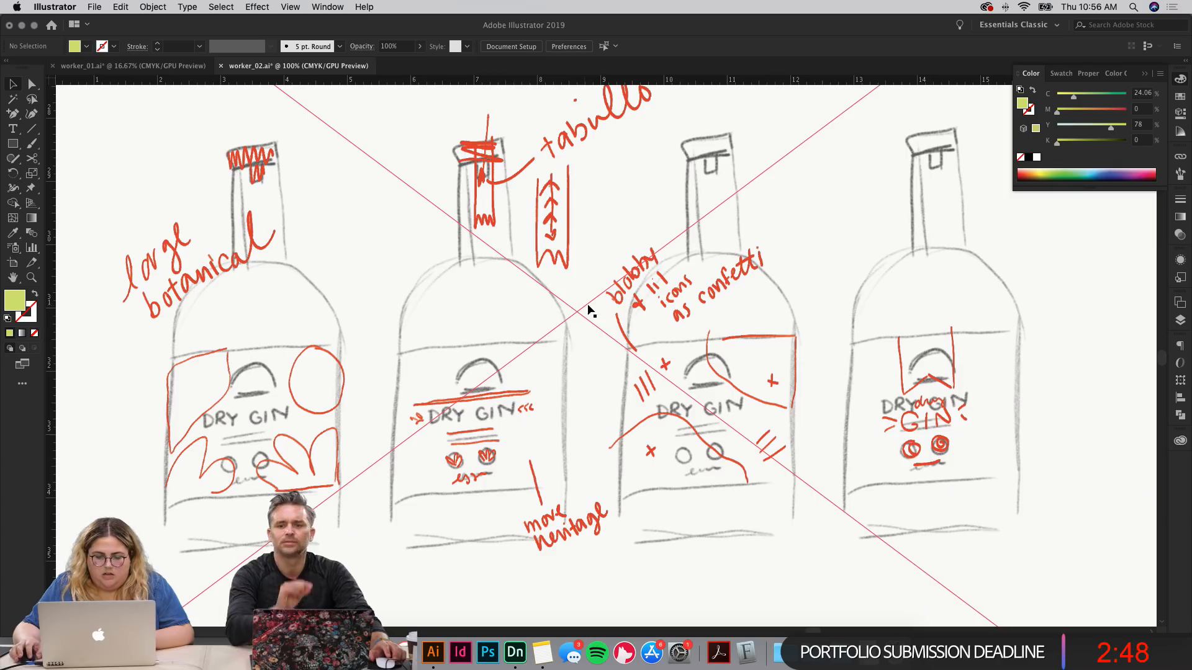
# Step: Compare the finished white, red, green and blue bottle artboards with the four sketches to identify the remaining label direction
pyautogui.press('super+minus')
pyautogui.press('super+minus')
pyautogui.press('super+minus')
pyautogui.press('super+minus')
pyautogui.moveTo(682, 125); pyautogui.dragTo(701, 270)
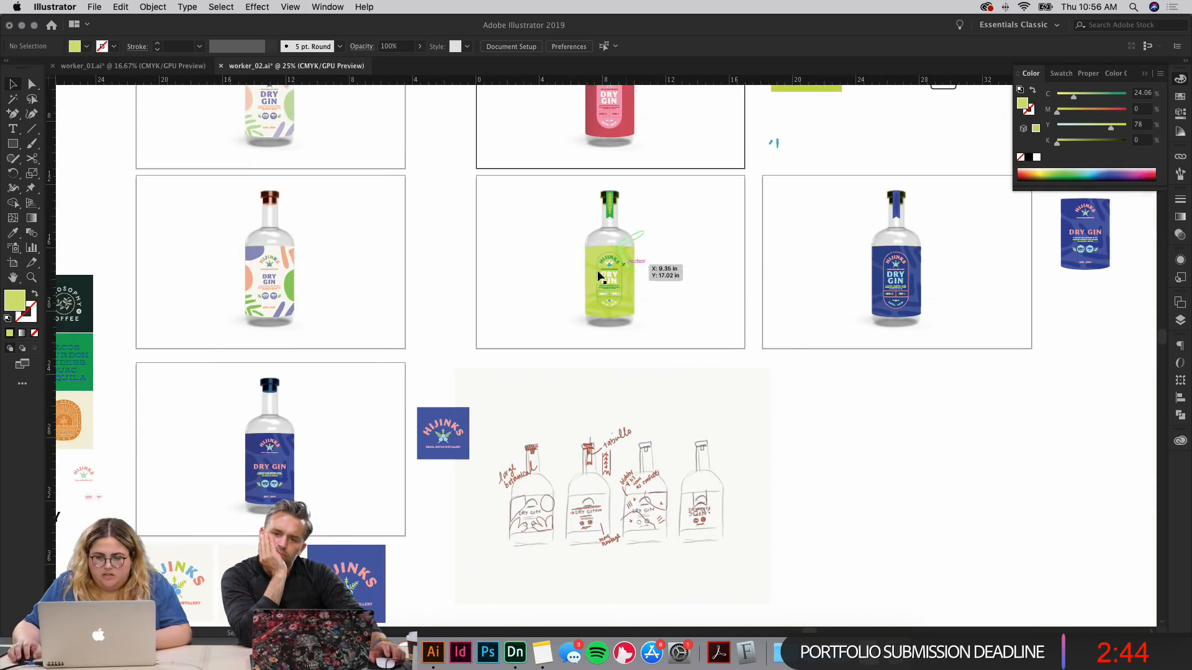
pyautogui.moveTo(680, 284); pyautogui.dragTo(684, 217)
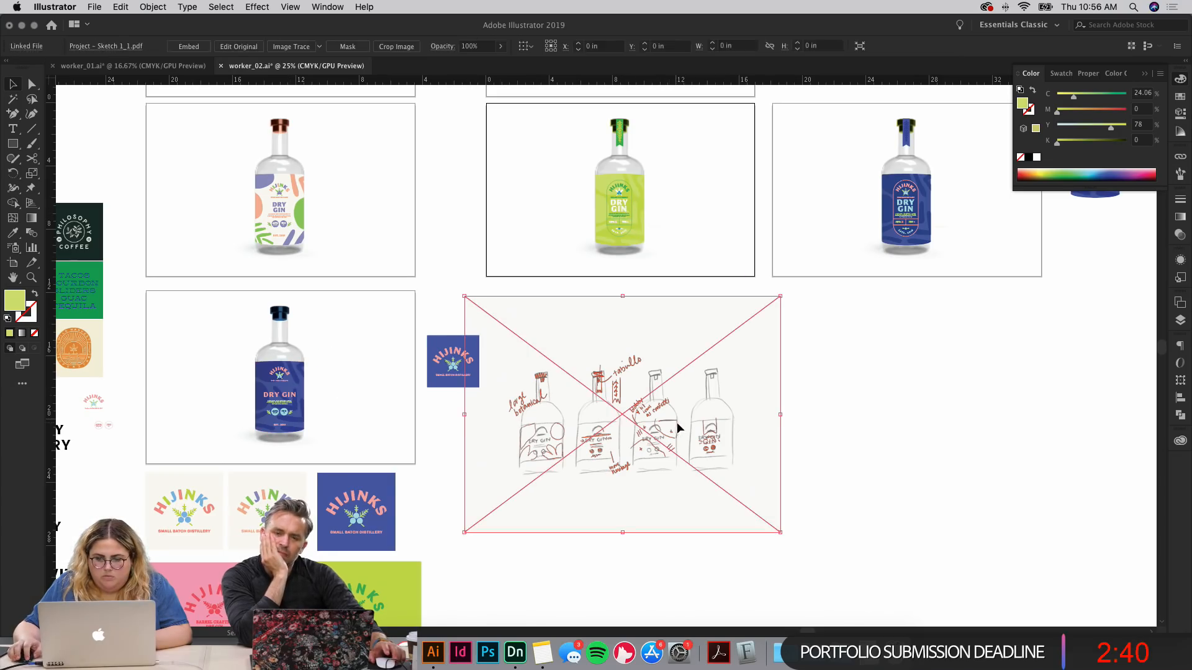
pyautogui.moveTo(805, 407); pyautogui.dragTo(798, 521)
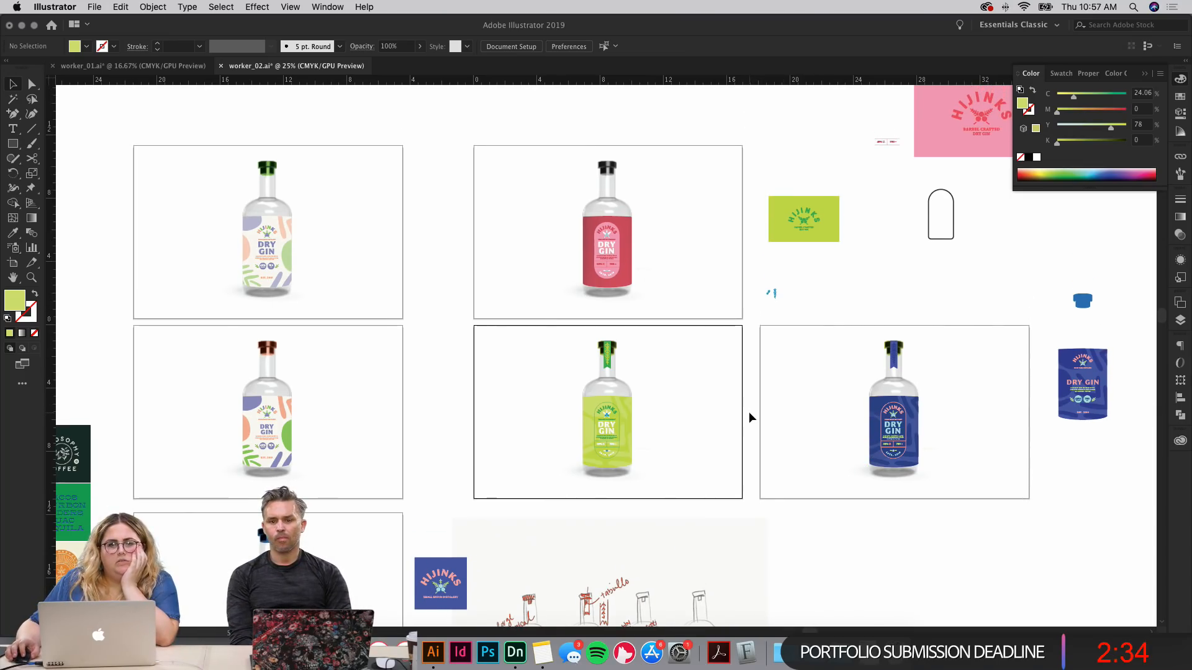
pyautogui.hscroll(-1, 749, 413)
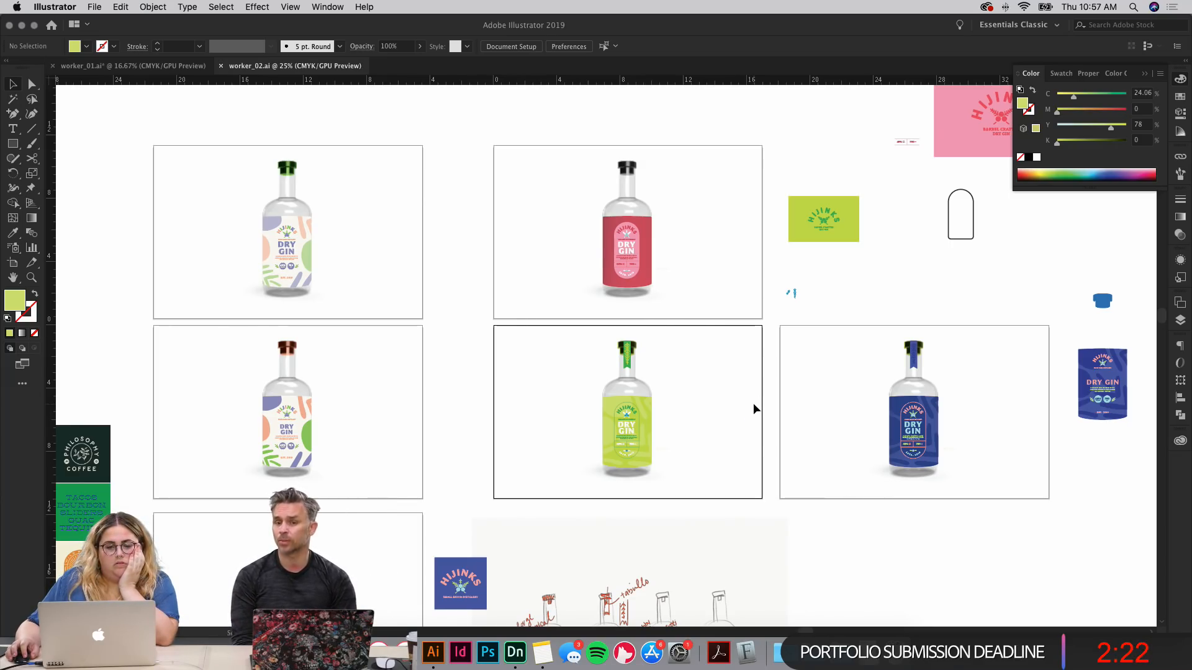
pyautogui.scroll(-3, 754, 408)
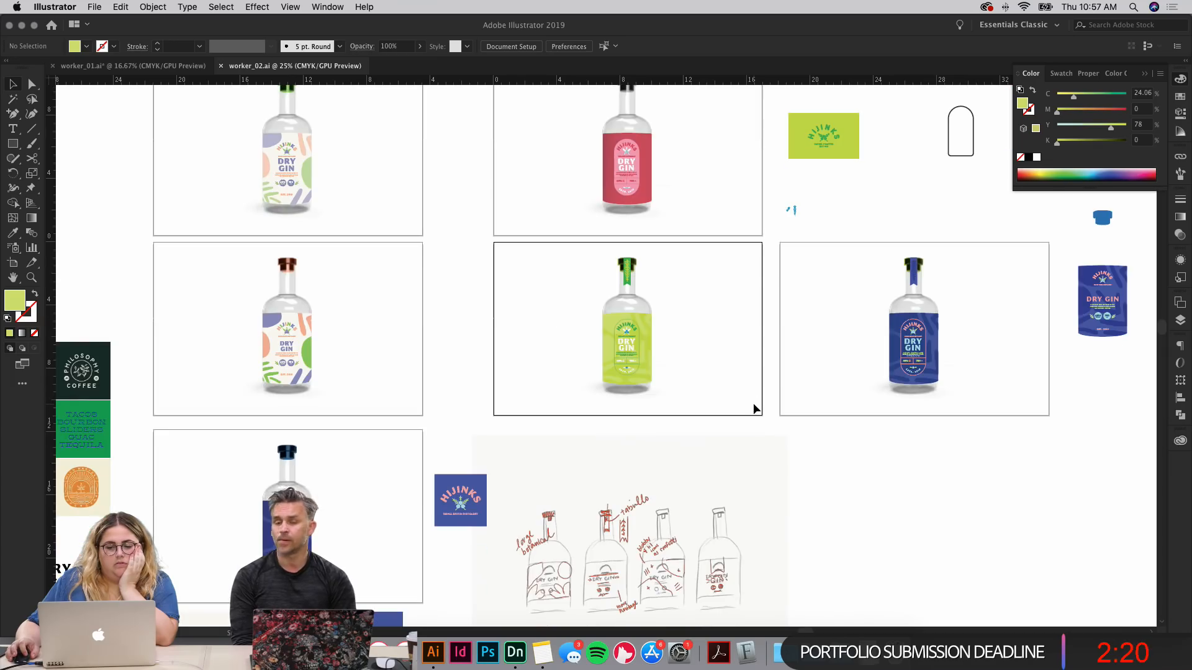
pyautogui.scroll(-10, 694, 364)
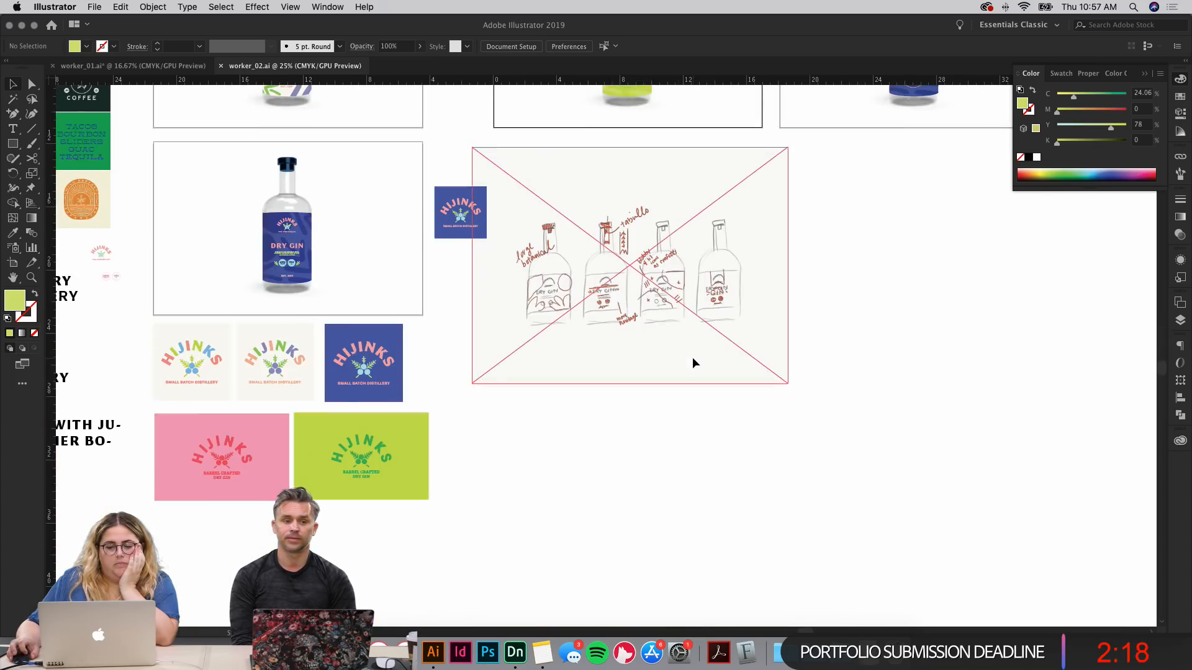
pyautogui.press('super+minus')
pyautogui.press('super+minus')
pyautogui.press('super+minus')
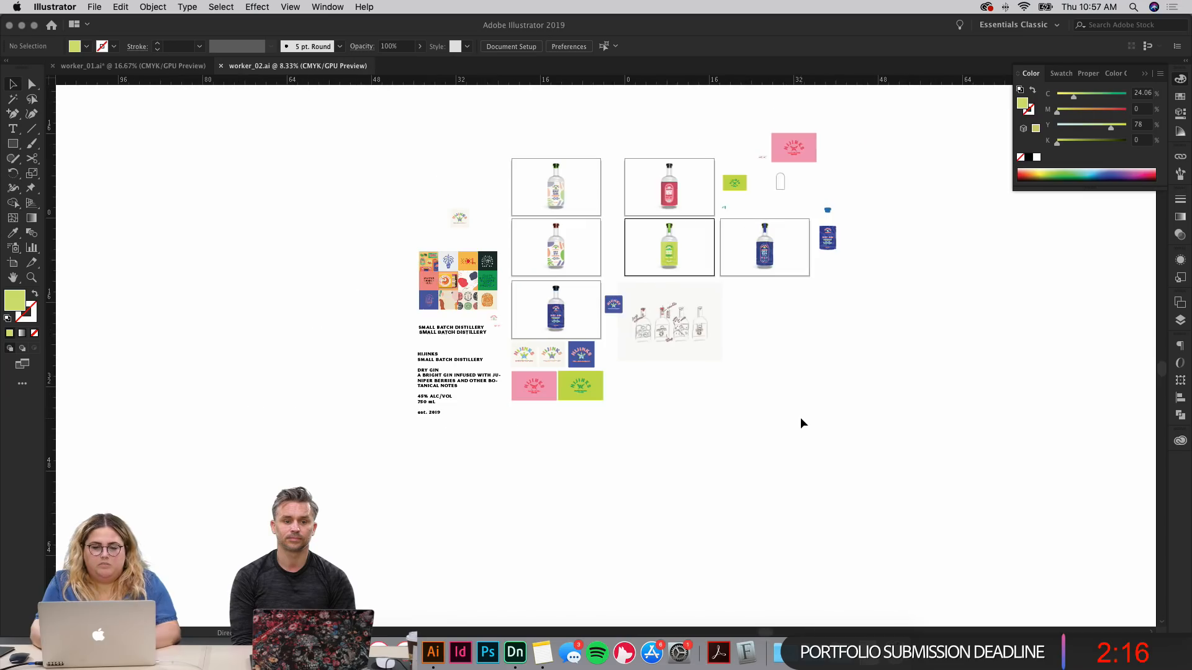
pyautogui.press('super+equal')
pyautogui.press('super+equal')
pyautogui.press('super+equal')
pyautogui.press('super+equal')
pyautogui.press('super+equal')
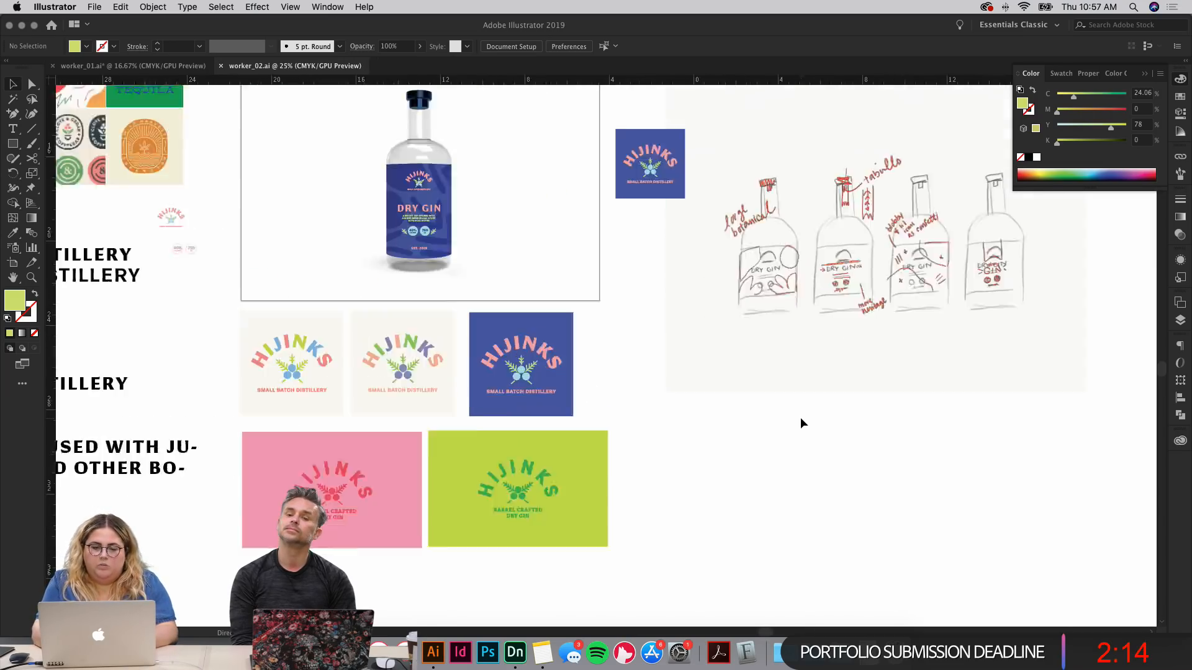
pyautogui.moveTo(815, 223); pyautogui.dragTo(462, 459)
pyautogui.moveTo(1006, 248); pyautogui.dragTo(669, 383)
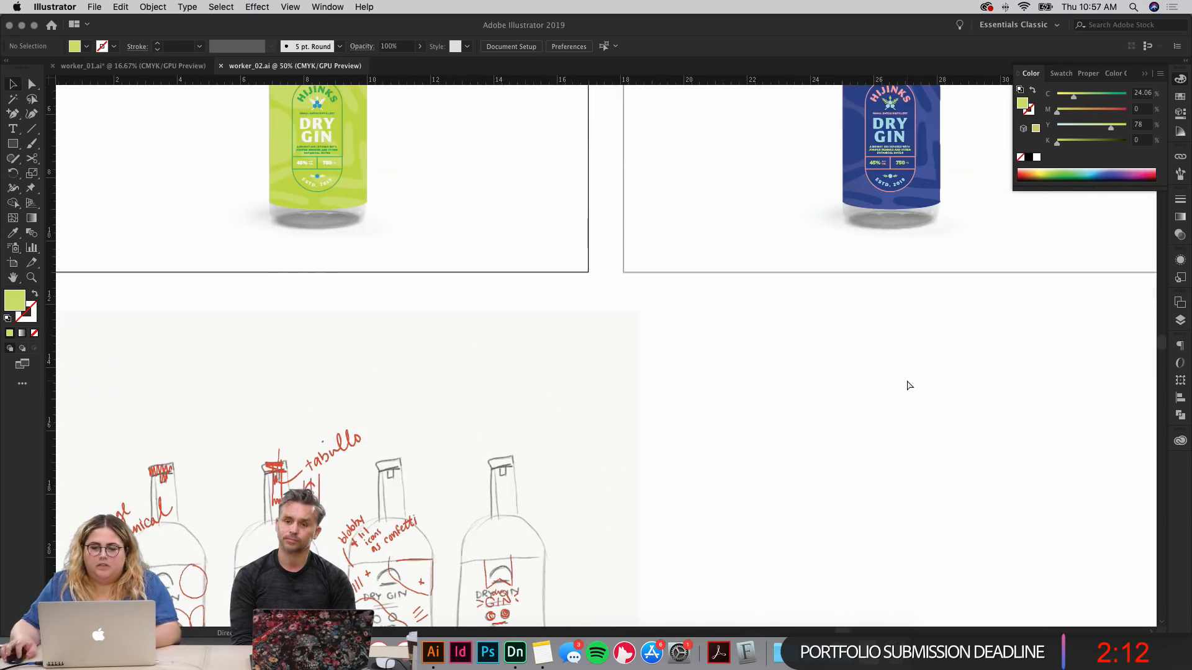
pyautogui.press('super+minus')
pyautogui.press('super+minus')
pyautogui.moveTo(801, 355); pyautogui.dragTo(661, 347)
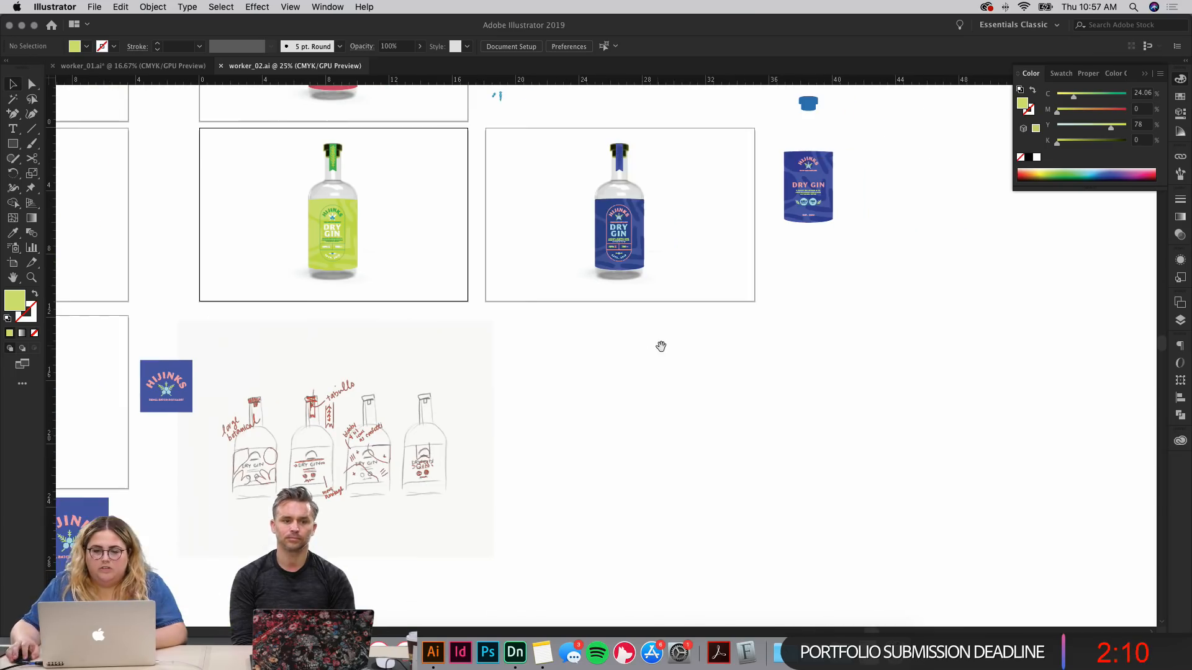
# Step: Unlock the Type, Illustrtion and RENDER layers so the whole bottle artwork can be copied with its artboard
pyautogui.click(12, 263)
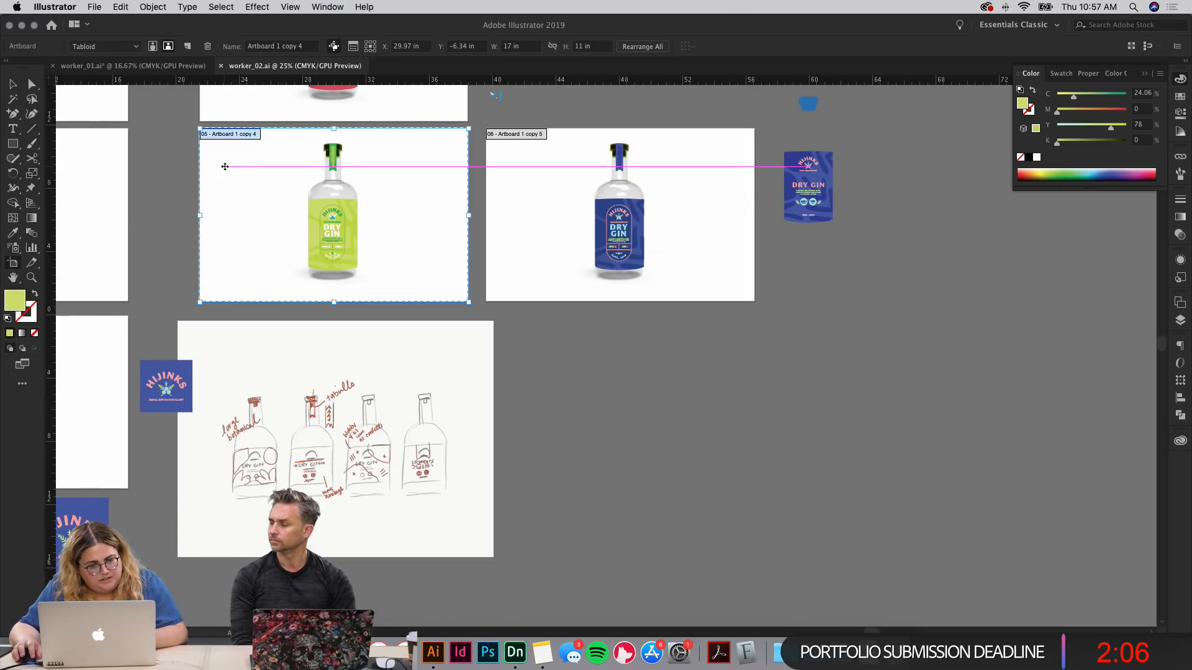
pyautogui.hscroll(-3, 372, 217)
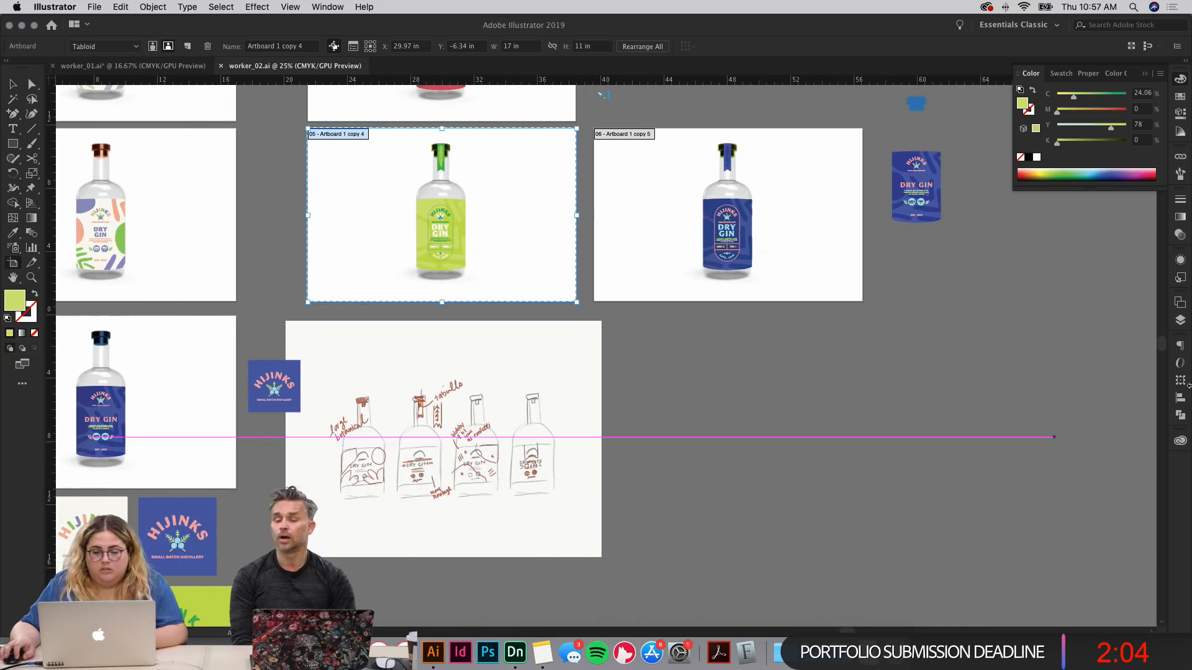
pyautogui.press('Escape')
pyautogui.click(1180, 320)
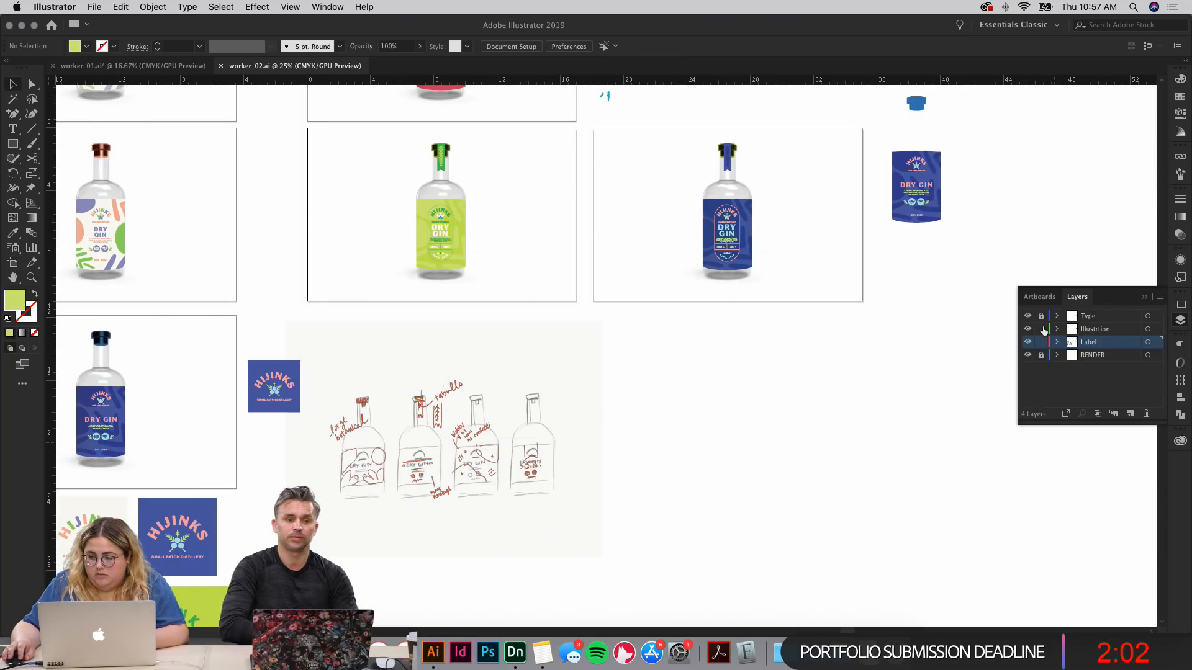
pyautogui.click(1092, 355)
pyautogui.hscroll(-5, 838, 372)
pyautogui.scroll(-2, 837, 373)
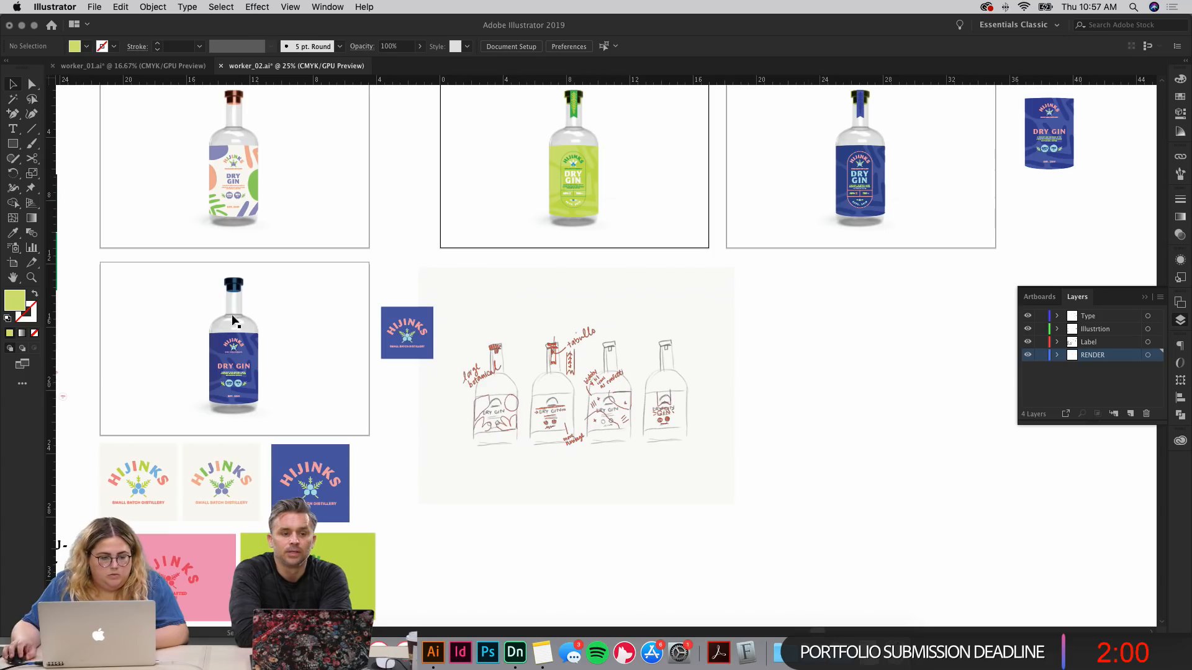
# Step: Duplicate the artboard of the blue bottle without a badge, placing the copy in the empty space beside the sketches
pyautogui.click(13, 262)
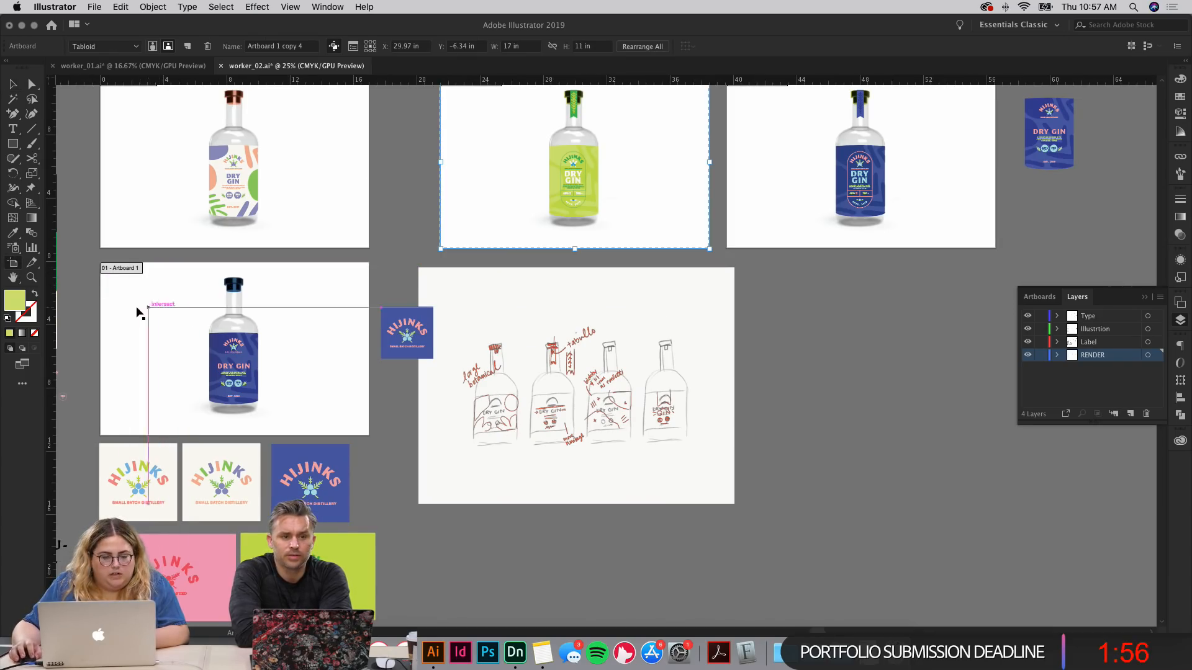
pyautogui.moveTo(186, 305)
pyautogui.mouseDown()
pyautogui.moveTo(826, 290)
pyautogui.moveTo(821, 321)
pyautogui.mouseUp()
pyautogui.press('v')
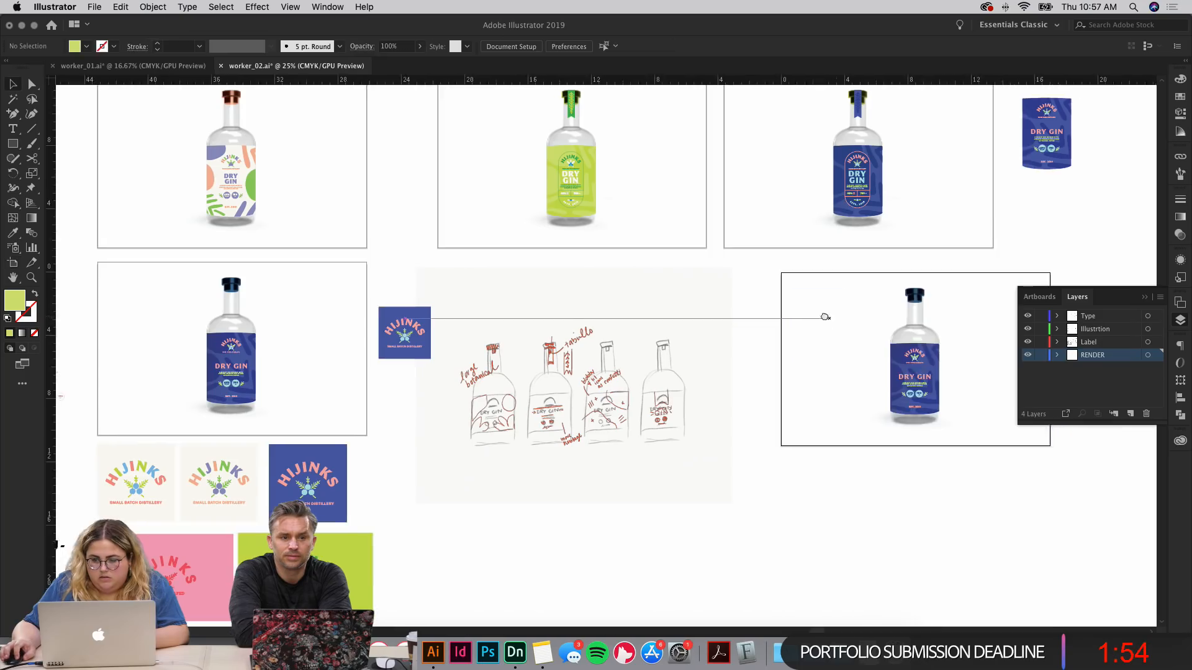
# Step: Lock the RENDER layer again so the bottle image on the copied artboard cannot be selected
pyautogui.hscroll(11, 824, 317)
pyautogui.scroll(-1, 824, 316)
pyautogui.press('super+plus')
pyautogui.press('super+plus')
pyautogui.press('super+plus')
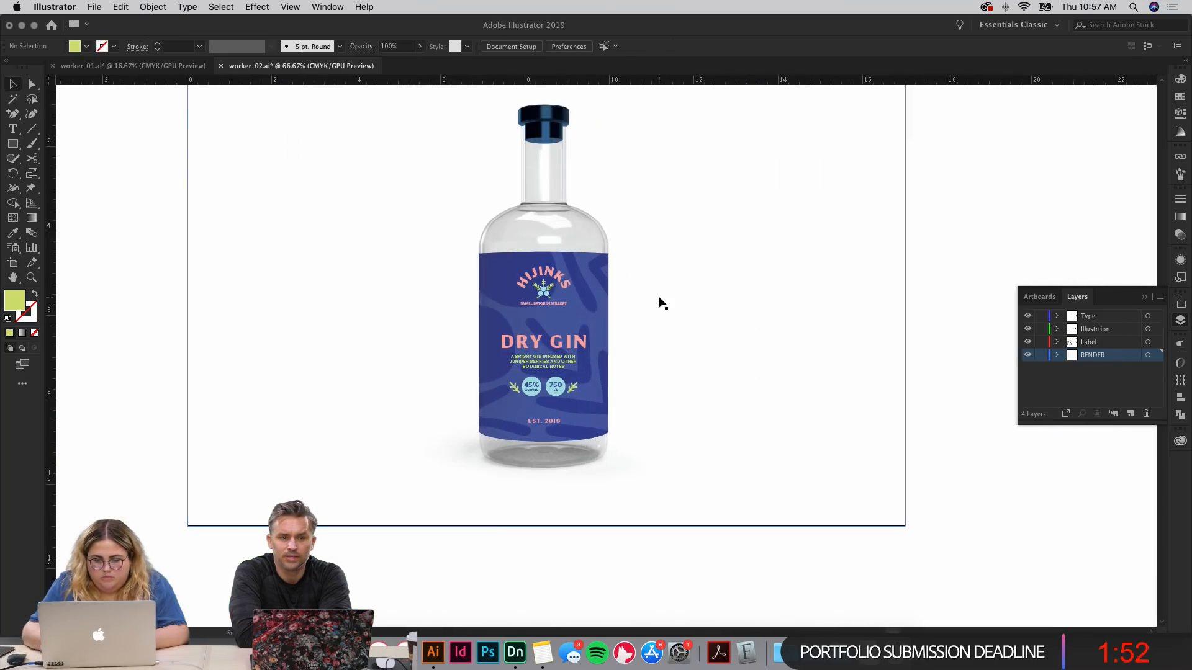
pyautogui.click(705, 300)
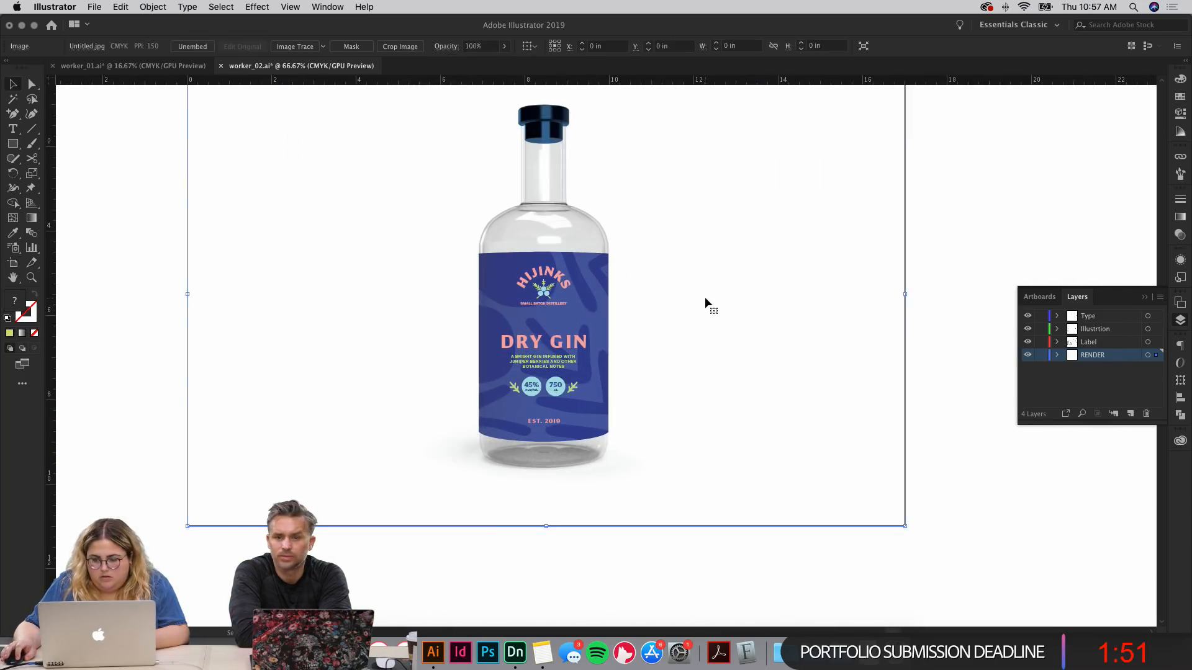
pyautogui.click(1040, 358)
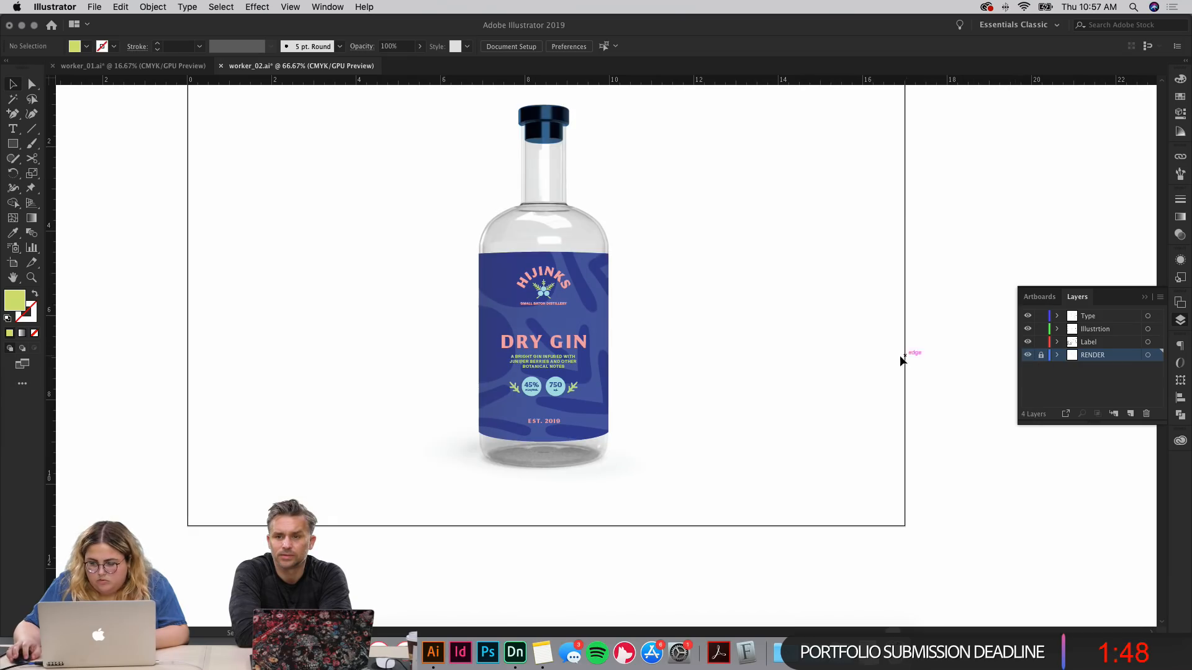
# Step: Delete the tonal background pattern from the copied bottle's blue label
pyautogui.click(578, 291)
pyautogui.press('Delete')
pyautogui.press('super+plus')
pyautogui.press('super+plus')
pyautogui.press('super+plus')
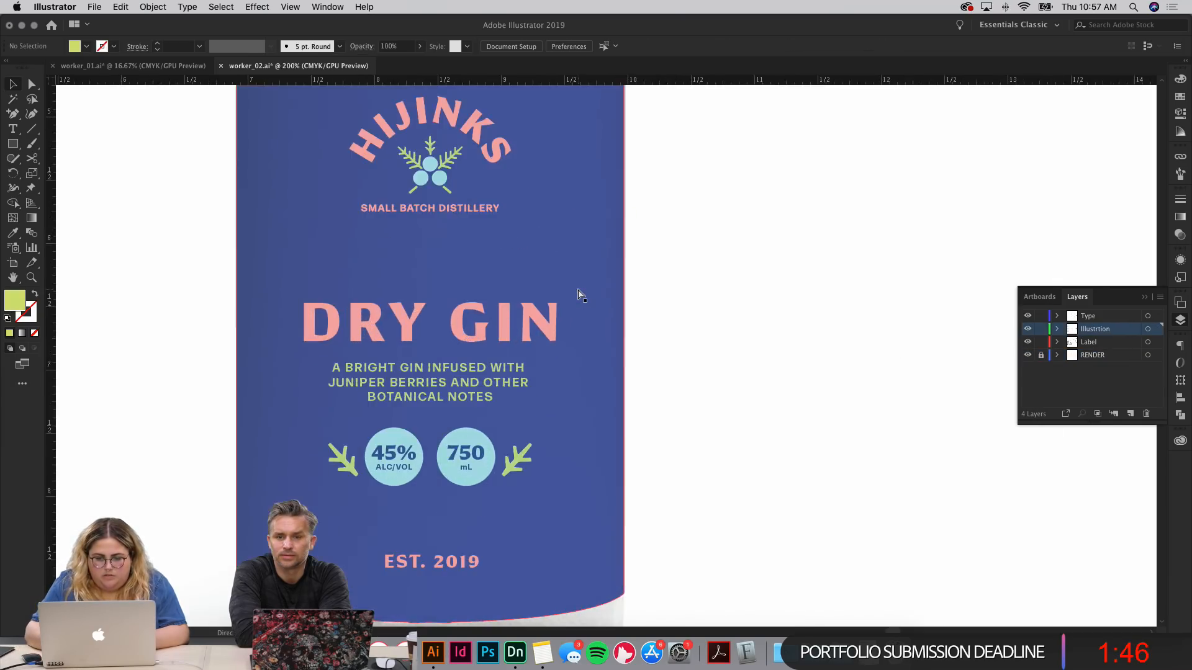
# Step: Left-align the green tagline paragraph and move it back beneath the DRY GIN title
pyautogui.press('super+minus')
pyautogui.press('super+plus')
pyautogui.moveTo(746, 381); pyautogui.dragTo(875, 332)
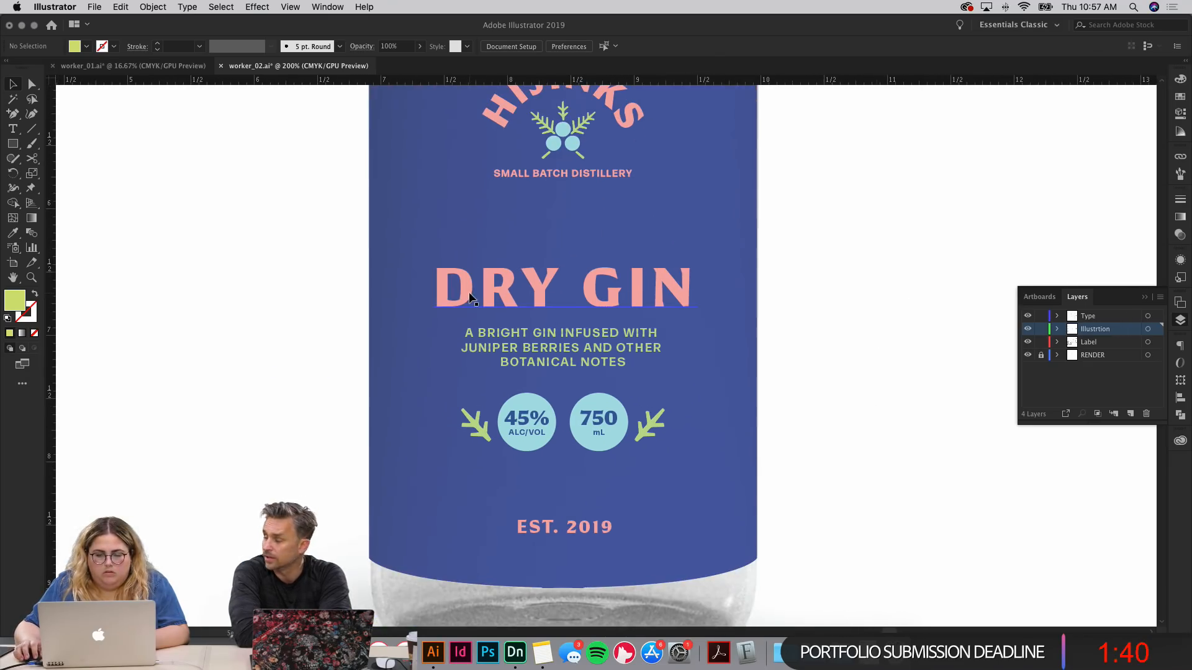
pyautogui.click(494, 331)
pyautogui.click(693, 46)
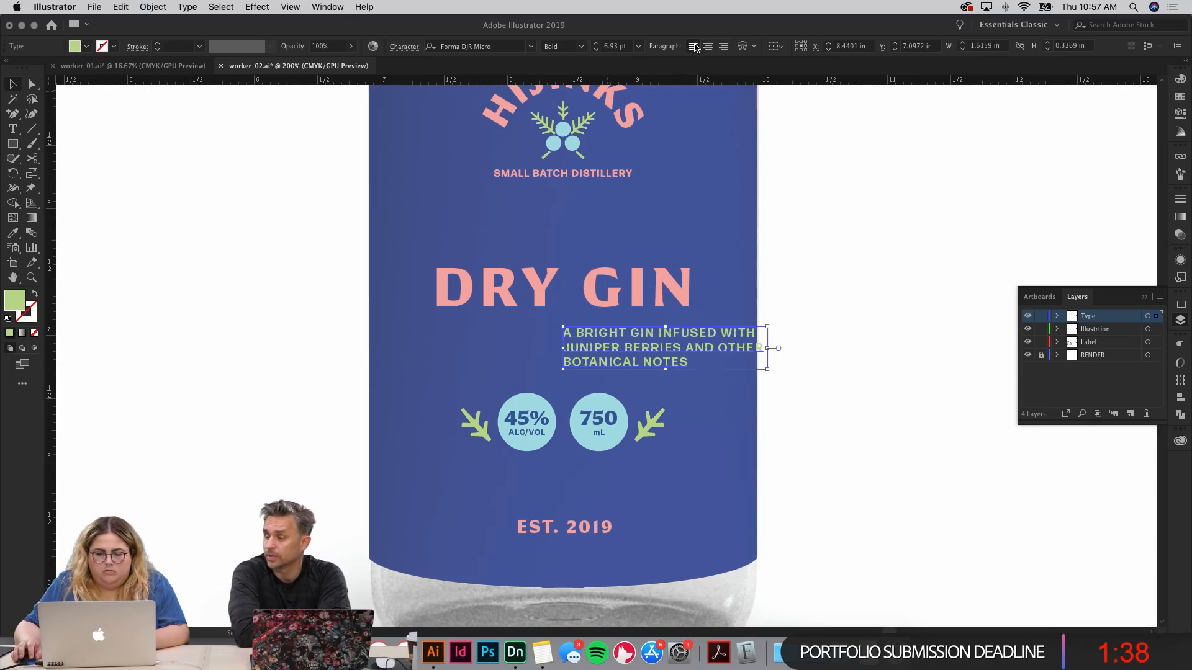
pyautogui.moveTo(604, 339); pyautogui.dragTo(509, 335)
# Step: Line up the tagline with the start of the DRY GIN title and shift both toward the label's left edge
pyautogui.click(798, 341)
pyautogui.scroll(3, 414, 332)
pyautogui.moveTo(402, 324); pyautogui.dragTo(539, 373)
pyautogui.press('super+z')
pyautogui.moveTo(533, 354); pyautogui.dragTo(509, 436)
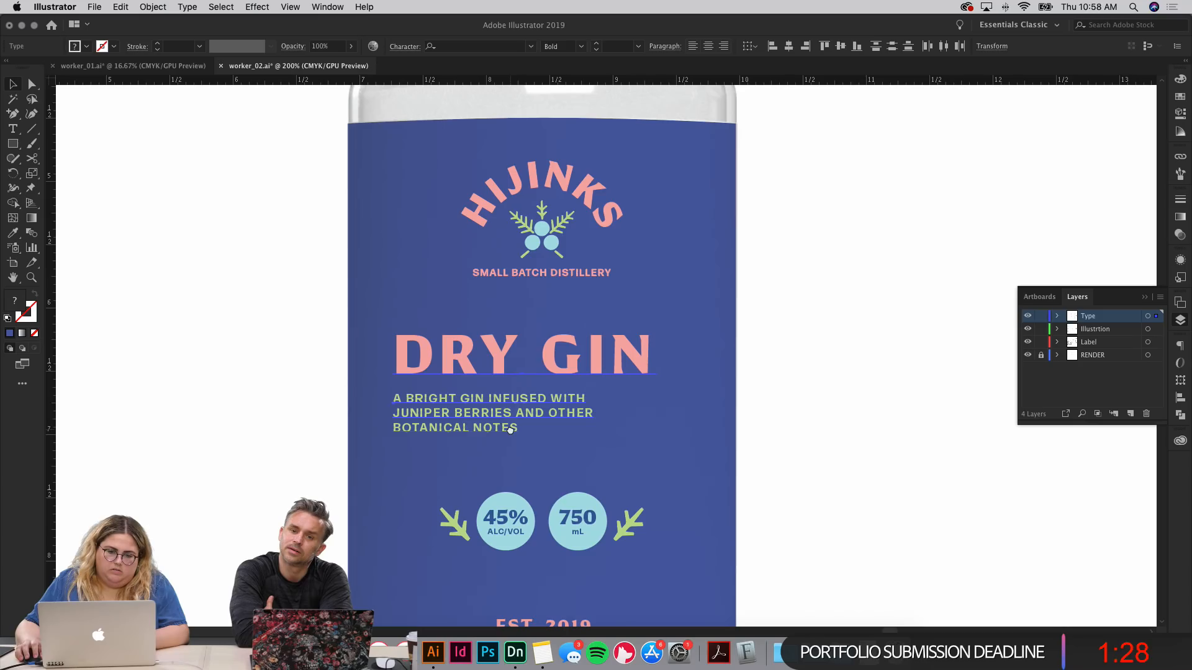
# Step: Scale the Hijinks logo group down proportionally around its center to about 1.11 in wide, then clear the selection
pyautogui.click(560, 224)
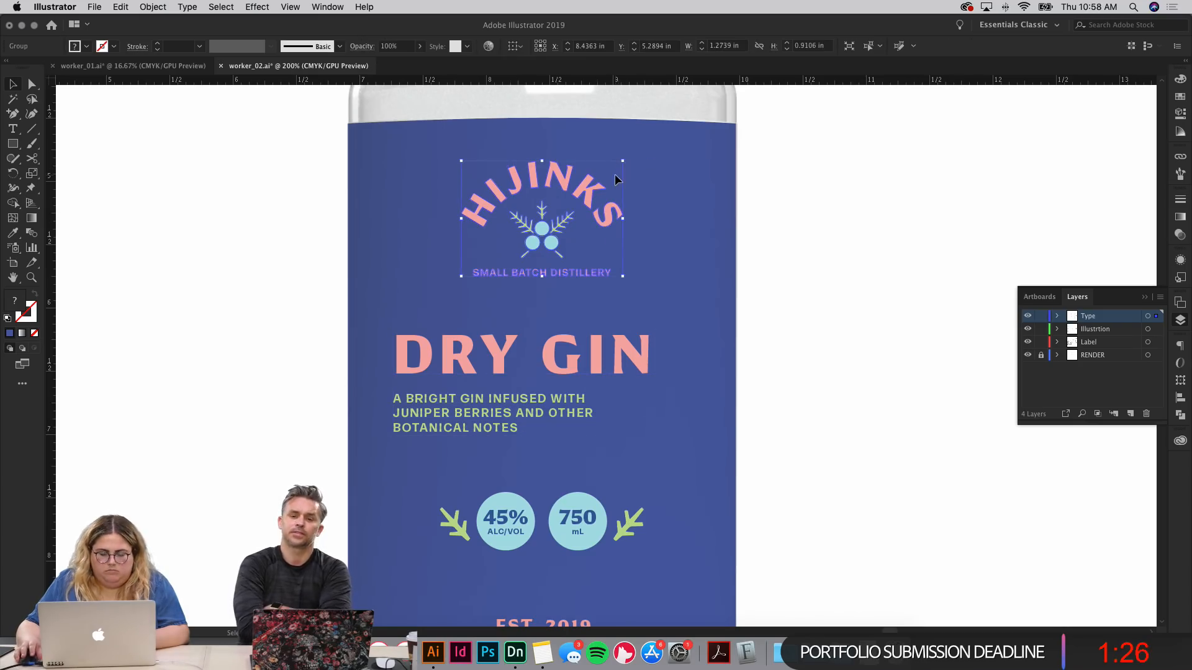
pyautogui.moveTo(623, 218); pyautogui.dragTo(614, 217)
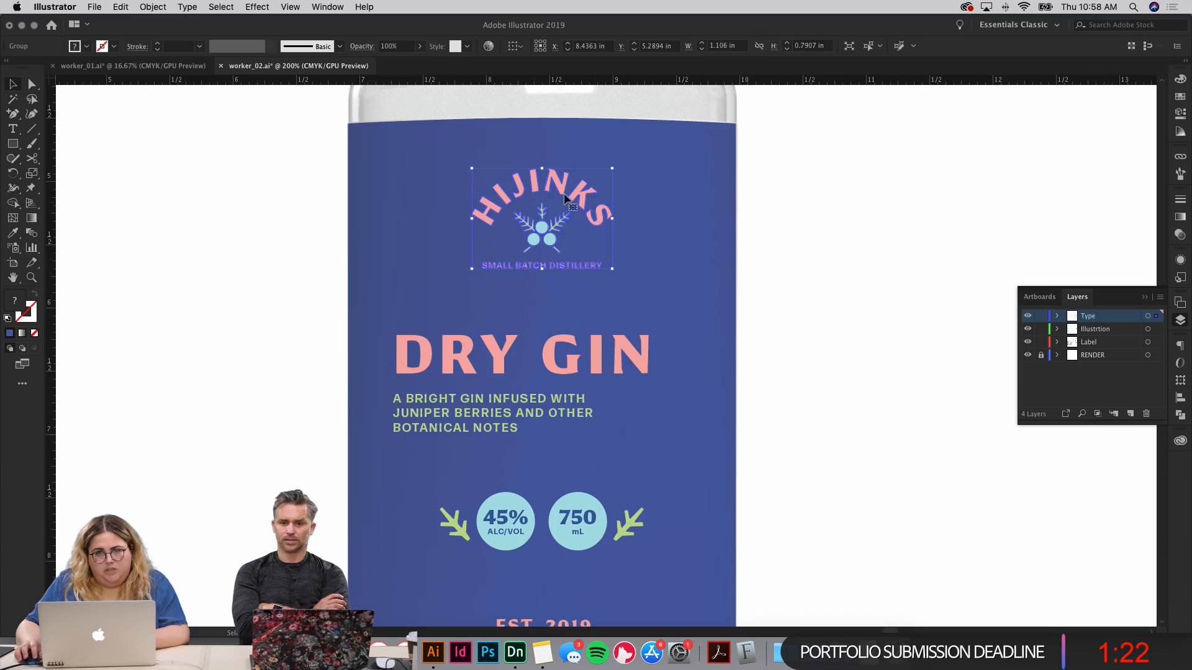
pyautogui.click(694, 475)
# Step: Delete the 45% and 750 mL circles together with the sprigs on either side of them
pyautogui.scroll(-5, 602, 366)
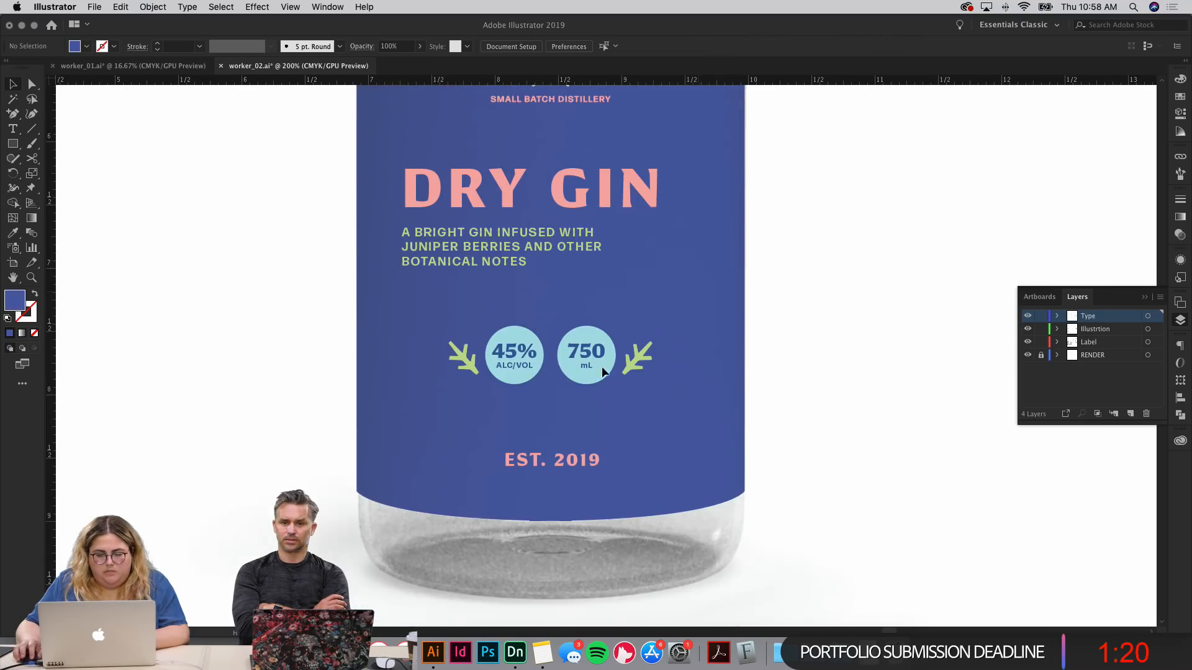
pyautogui.moveTo(441, 320); pyautogui.dragTo(700, 422)
pyautogui.press('Delete')
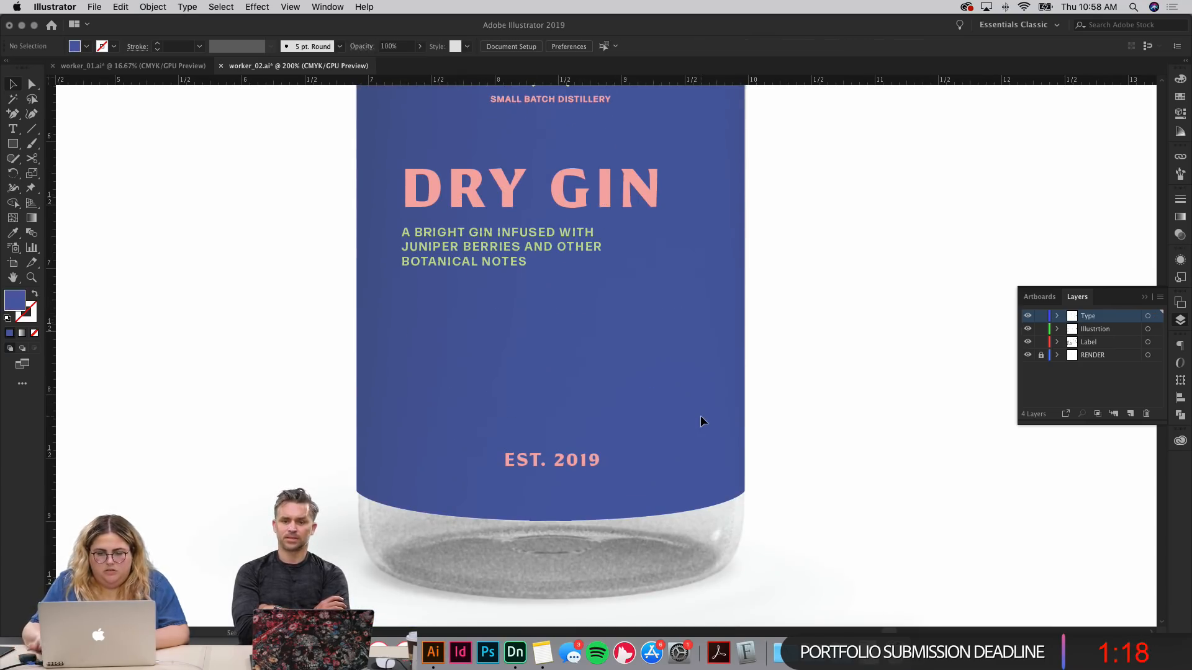
# Step: Copy the ruled 45% ALC VOL and 750 mL group from the green bottle's label
pyautogui.moveTo(279, 397); pyautogui.dragTo(944, 341)
pyautogui.moveTo(319, 410); pyautogui.dragTo(870, 360)
pyautogui.press('super+minus')
pyautogui.press('super+minus')
pyautogui.press('super+minus')
pyautogui.press('super+minus')
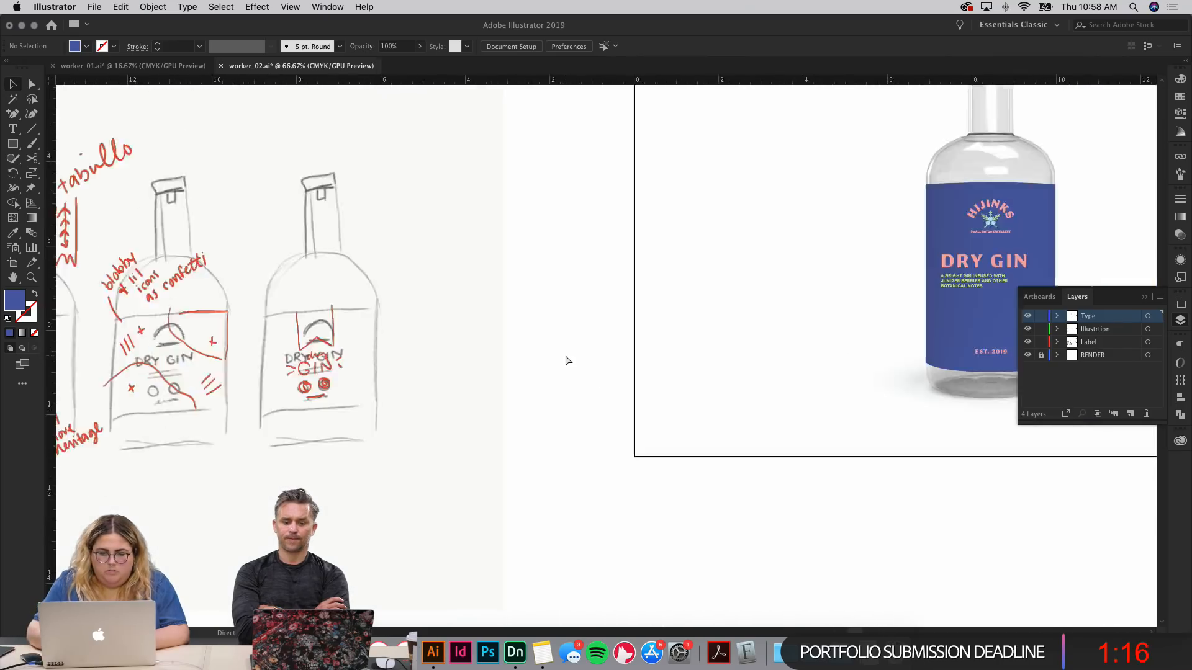
pyautogui.moveTo(532, 340); pyautogui.dragTo(726, 658)
pyautogui.moveTo(553, 367); pyautogui.dragTo(614, 472)
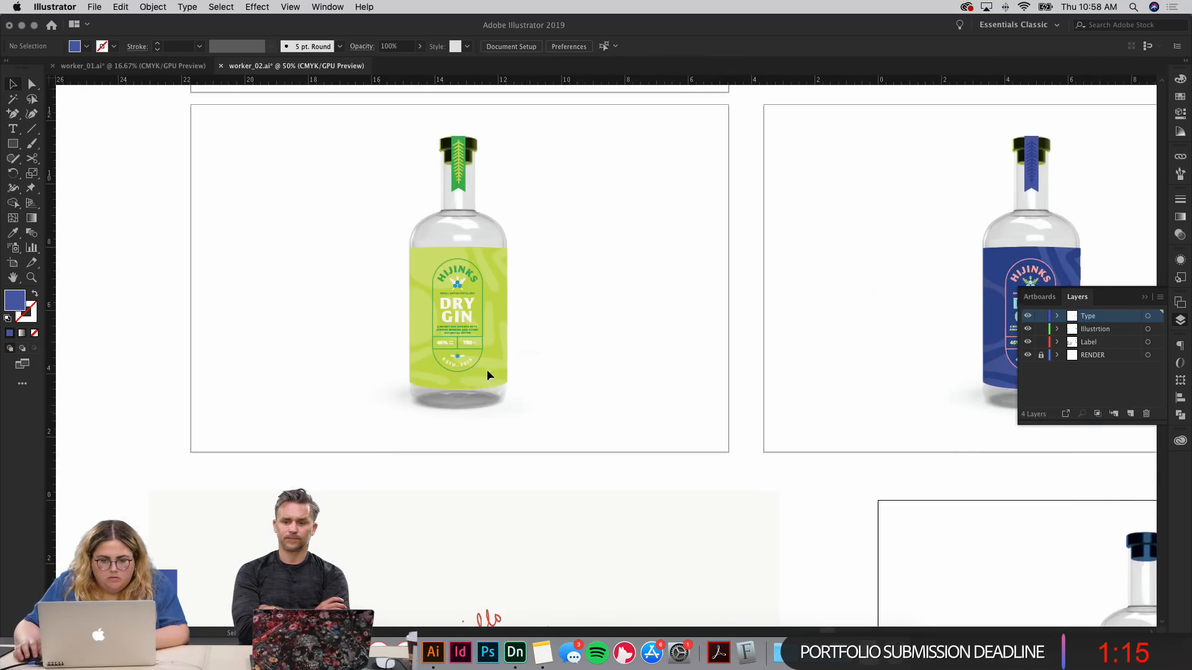
pyautogui.click(468, 341)
pyautogui.press('super+plus')
pyautogui.press('super+plus')
pyautogui.press('super+plus')
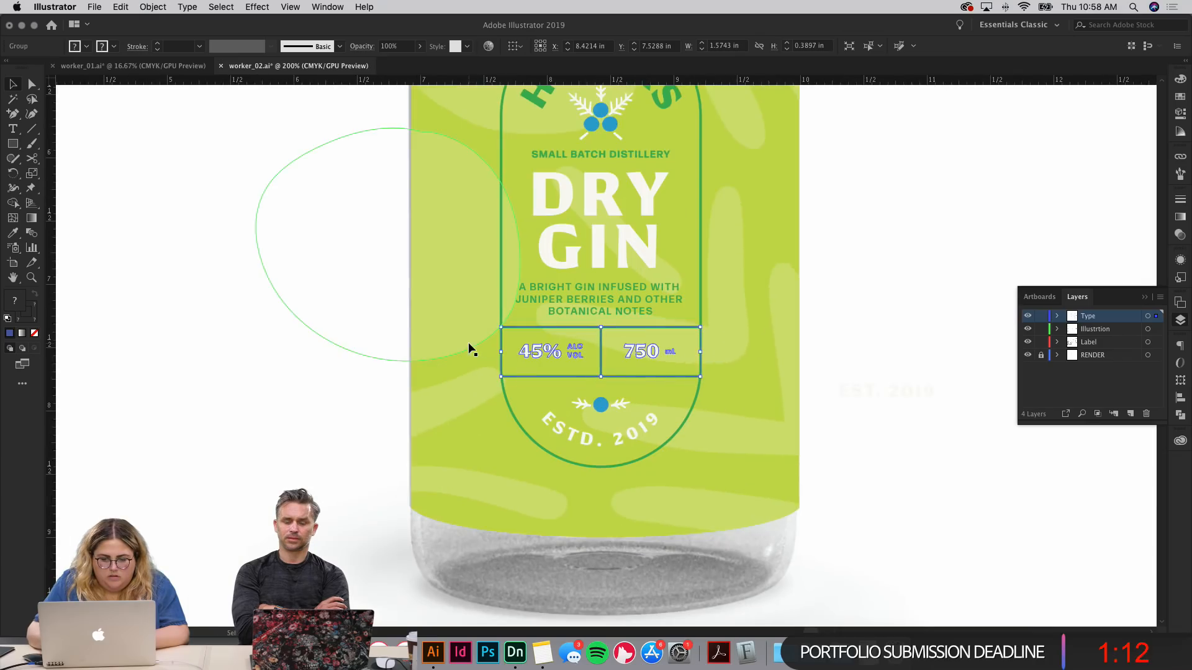
# Step: Paste the 45% and 750 mL group onto the new blue label and place it beneath the tagline, aligned with the tagline's start
pyautogui.press('super+minus')
pyautogui.press('super+minus')
pyautogui.press('super+minus')
pyautogui.press('super+minus')
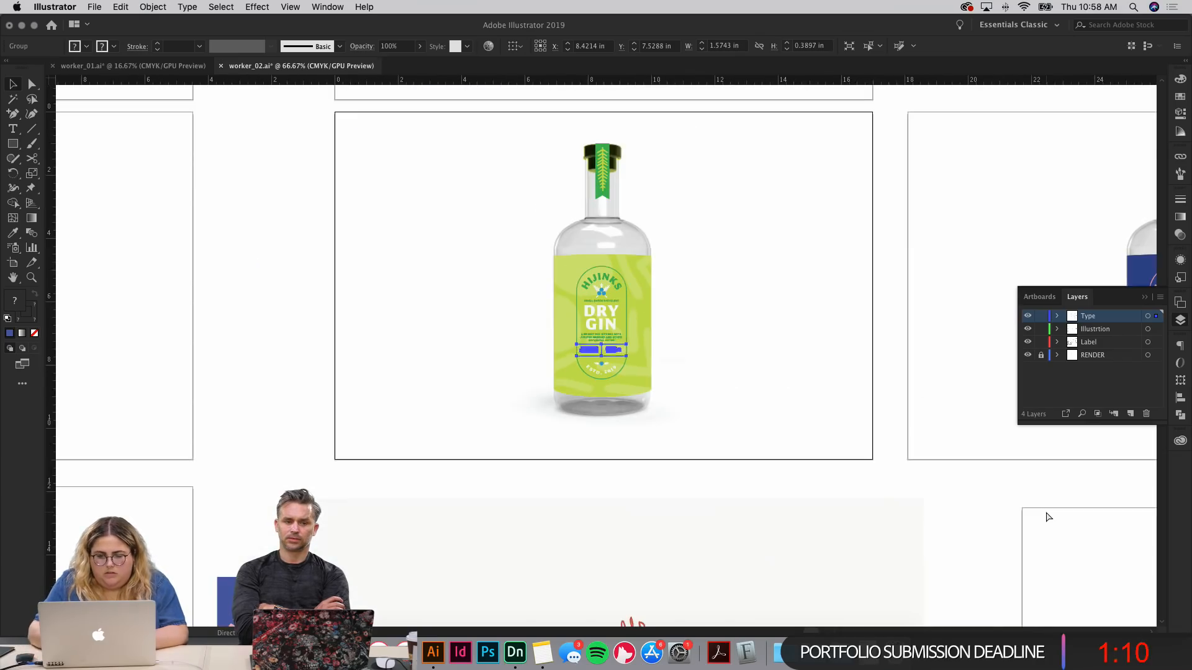
pyautogui.scroll(-10, 648, 497)
pyautogui.hscroll(12, 648, 498)
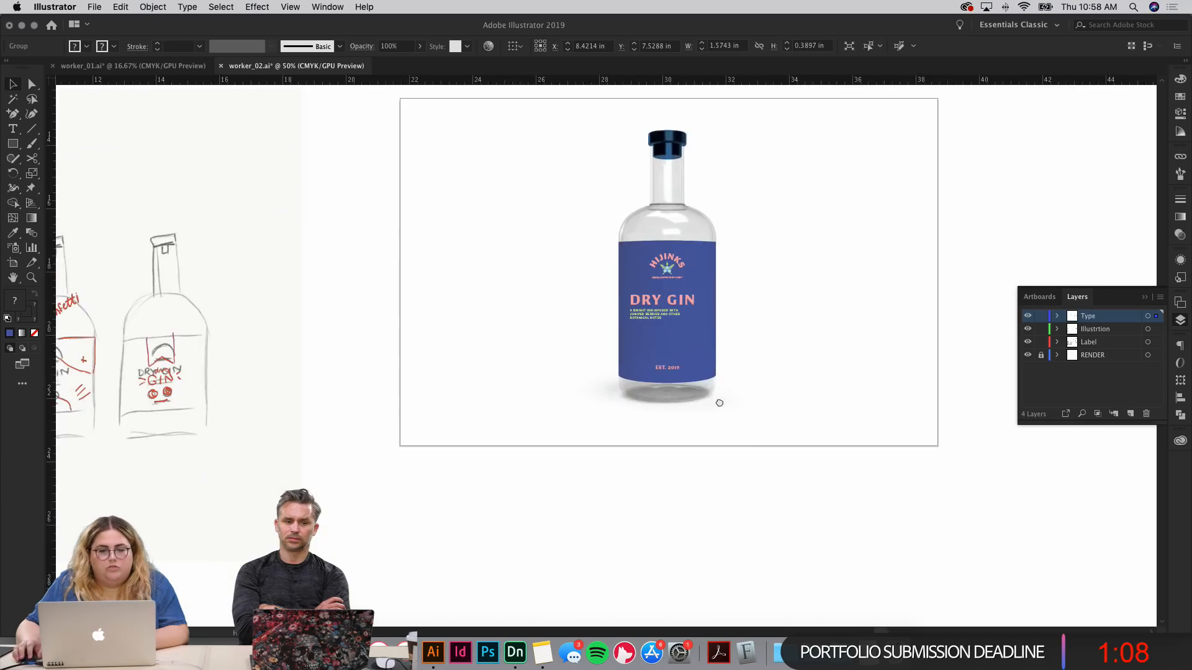
pyautogui.click(573, 292)
pyautogui.press('super+plus')
pyautogui.press('super+plus')
pyautogui.press('super+plus')
pyautogui.press('super+plus')
pyautogui.press('super+plus')
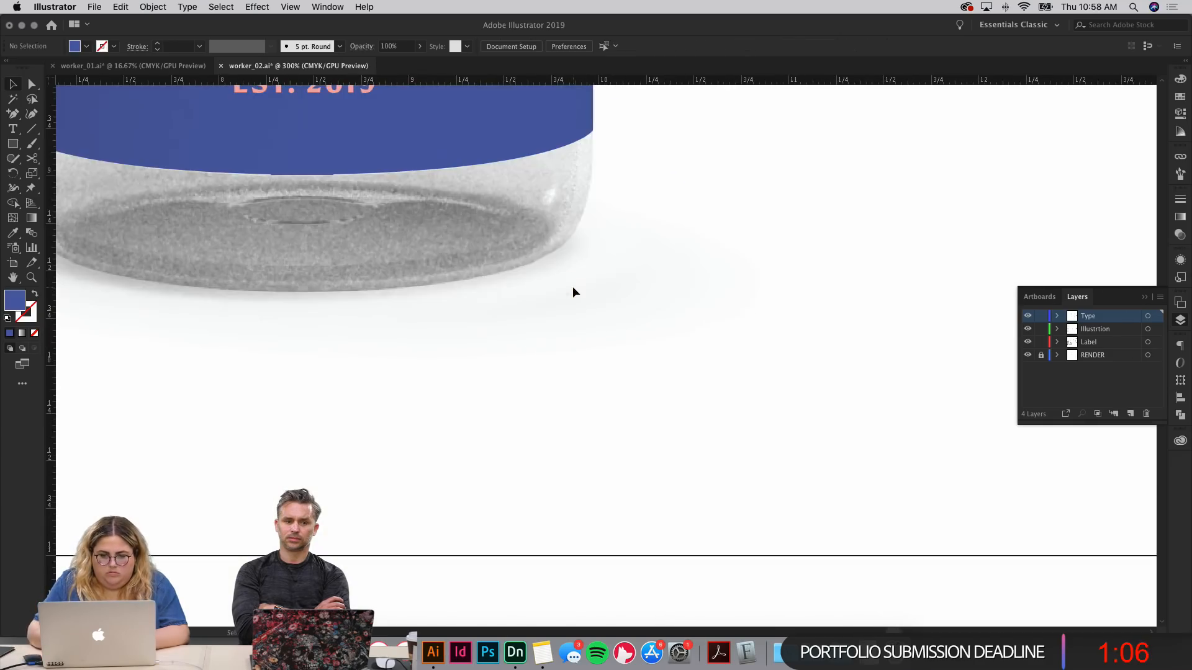
pyautogui.scroll(3, 671, 496)
pyautogui.hscroll(-1, 672, 496)
pyautogui.press('super+v')
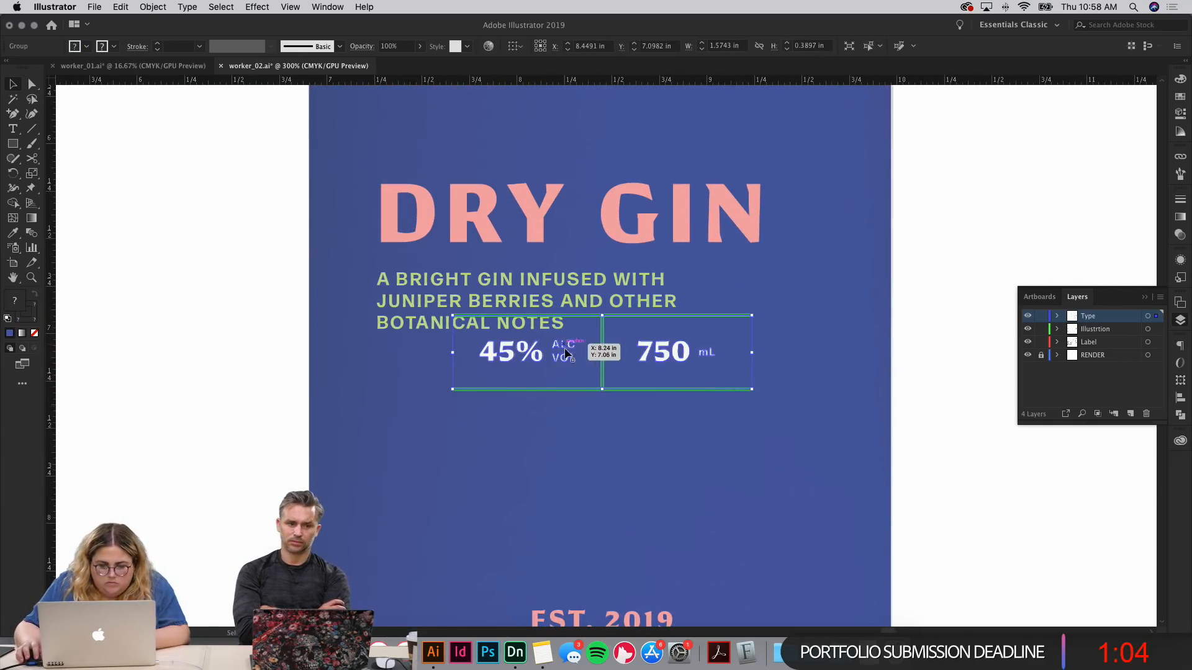
pyautogui.moveTo(560, 346); pyautogui.dragTo(490, 380)
pyautogui.click(476, 478)
pyautogui.scroll(2, 277, 423)
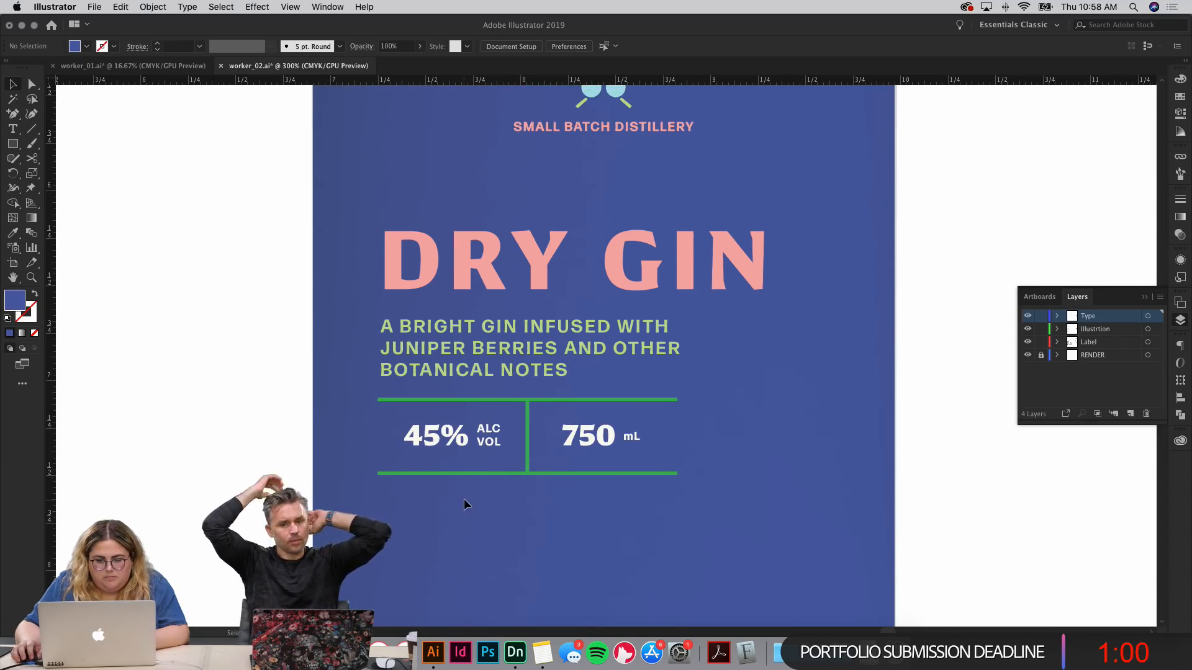
# Step: Duplicate the volume block's lower green rule a short distance below the original to form another row
pyautogui.scroll(2, 464, 498)
pyautogui.scroll(-3, 325, 402)
pyautogui.hscroll(1, 325, 402)
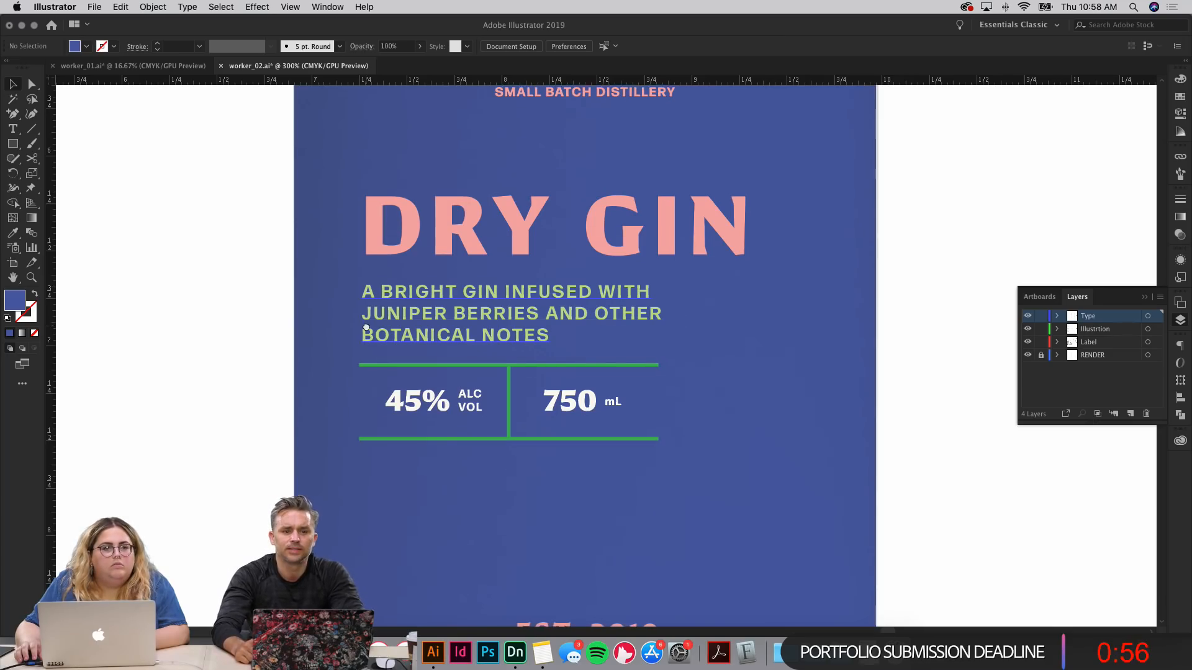
pyautogui.scroll(-3, 426, 365)
pyautogui.hscroll(-1, 425, 365)
pyautogui.click(579, 549)
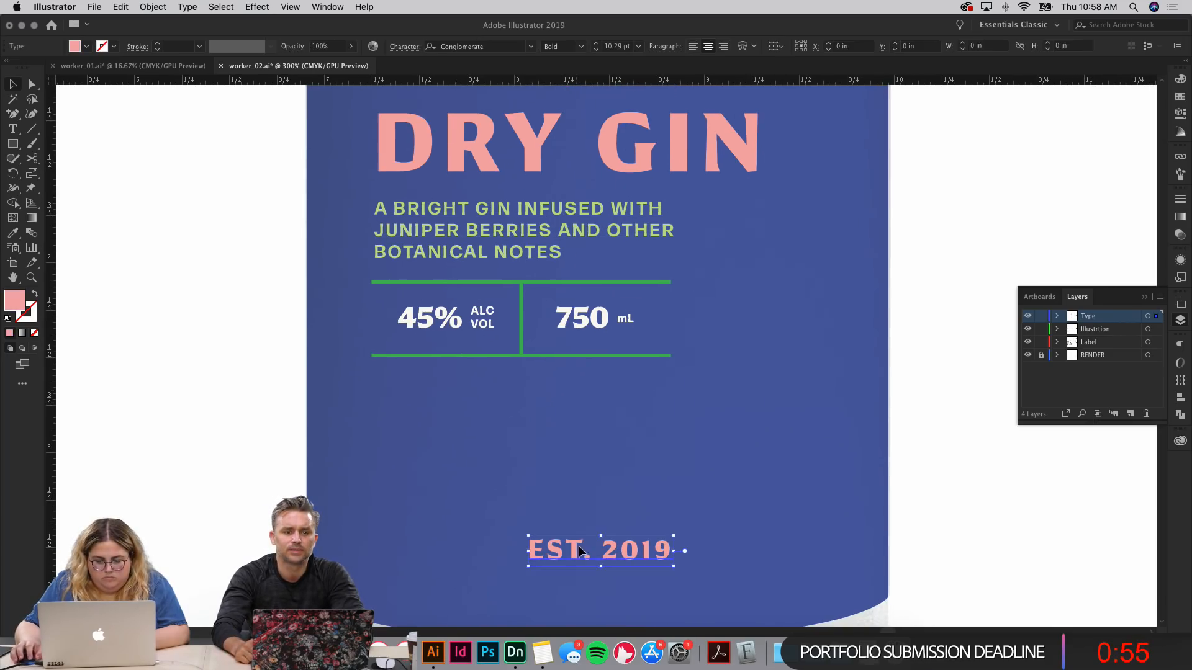
pyautogui.click(538, 476)
pyautogui.press('a')
pyautogui.moveTo(540, 283); pyautogui.dragTo(543, 395)
pyautogui.press('v')
pyautogui.scroll(1, 562, 536)
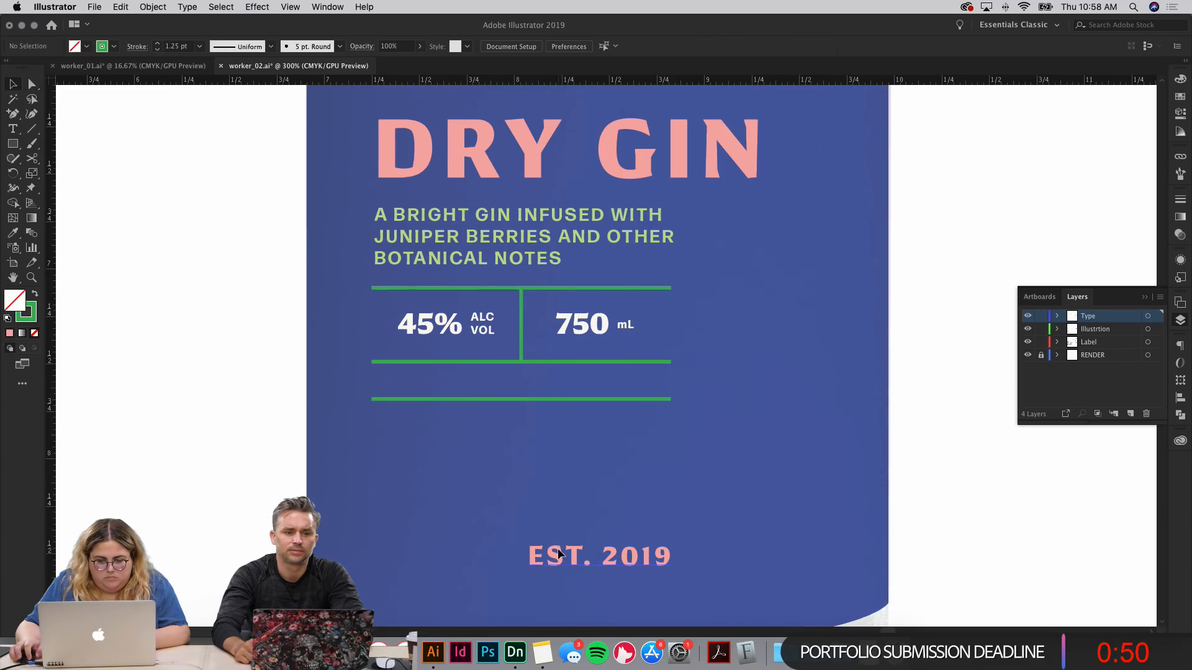
# Step: Move EST. 2019 into the row between the two lower rules and shift the lowest rule down slightly to give it room
pyautogui.moveTo(558, 549); pyautogui.dragTo(401, 381)
pyautogui.click(531, 419)
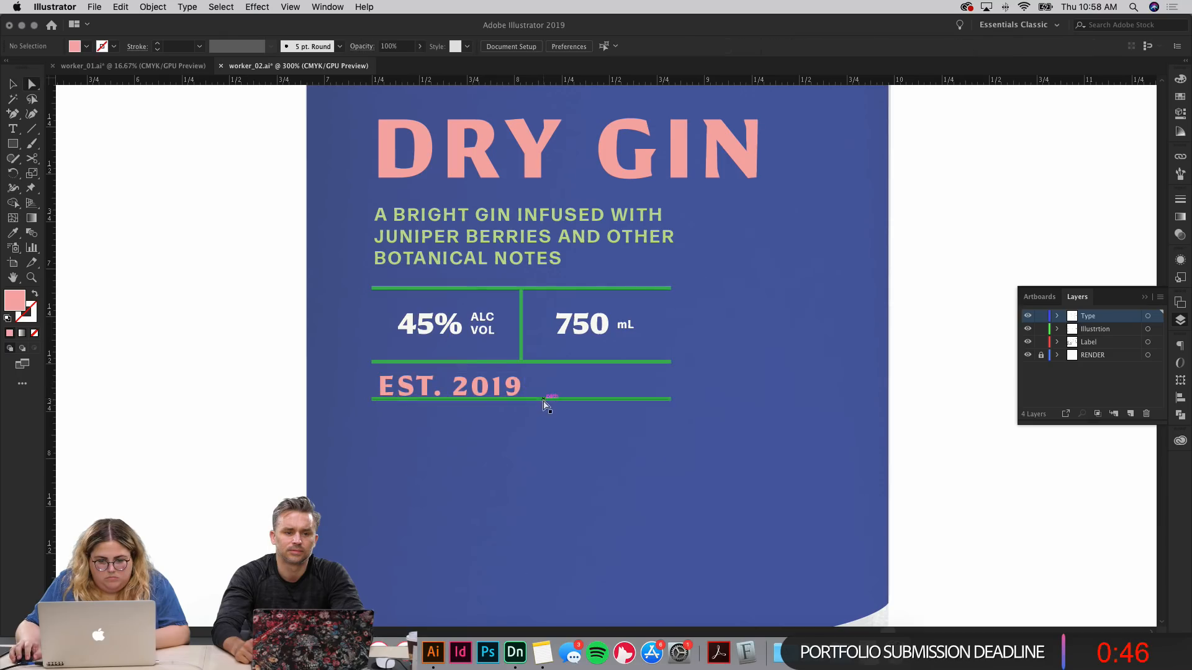
pyautogui.moveTo(543, 400); pyautogui.dragTo(542, 412)
# Step: Match EST. 2019 to the green tagline's type style and set its size to 10 pt
pyautogui.click(494, 391)
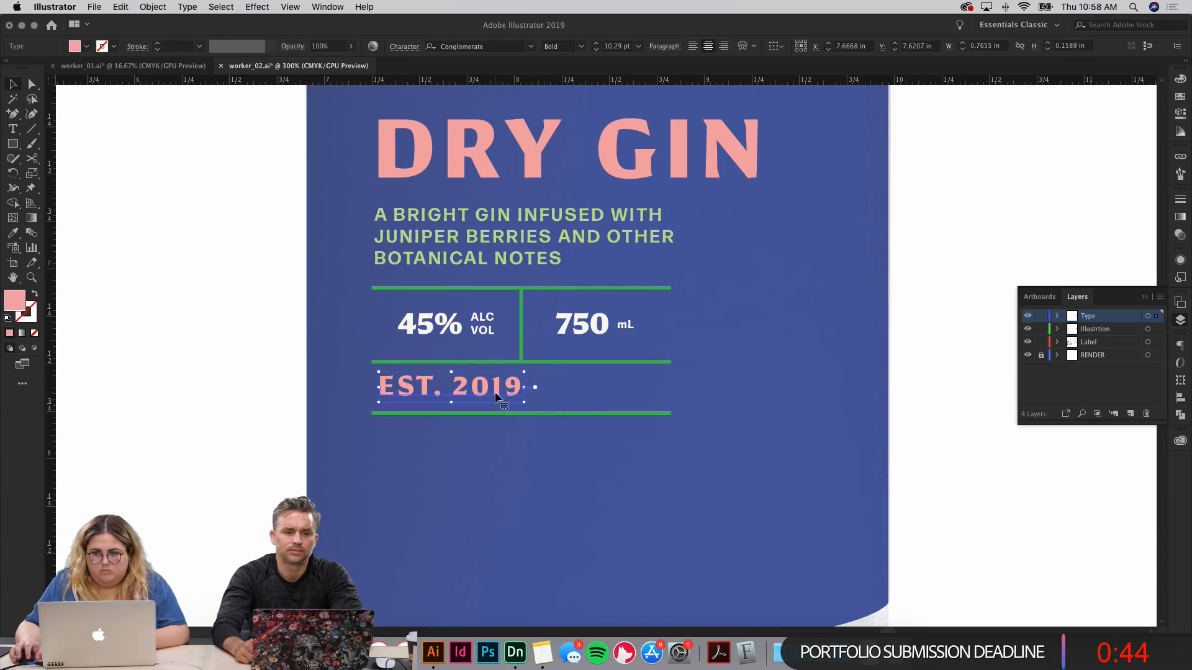
pyautogui.press('i')
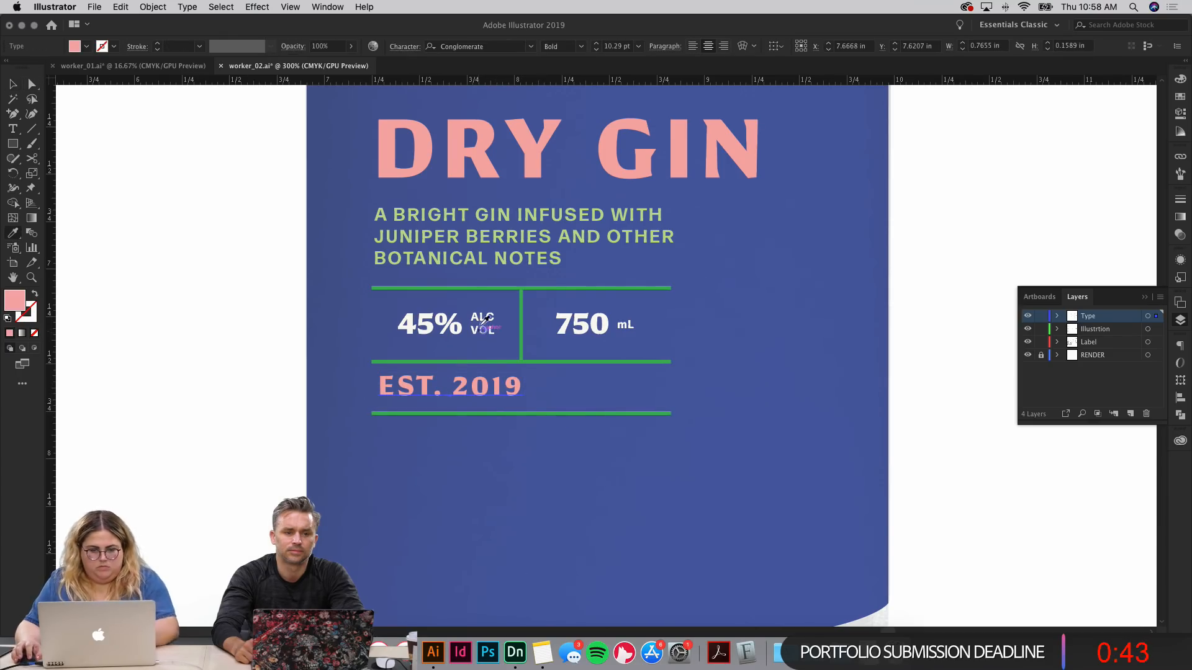
pyautogui.click(481, 225)
pyautogui.press('v')
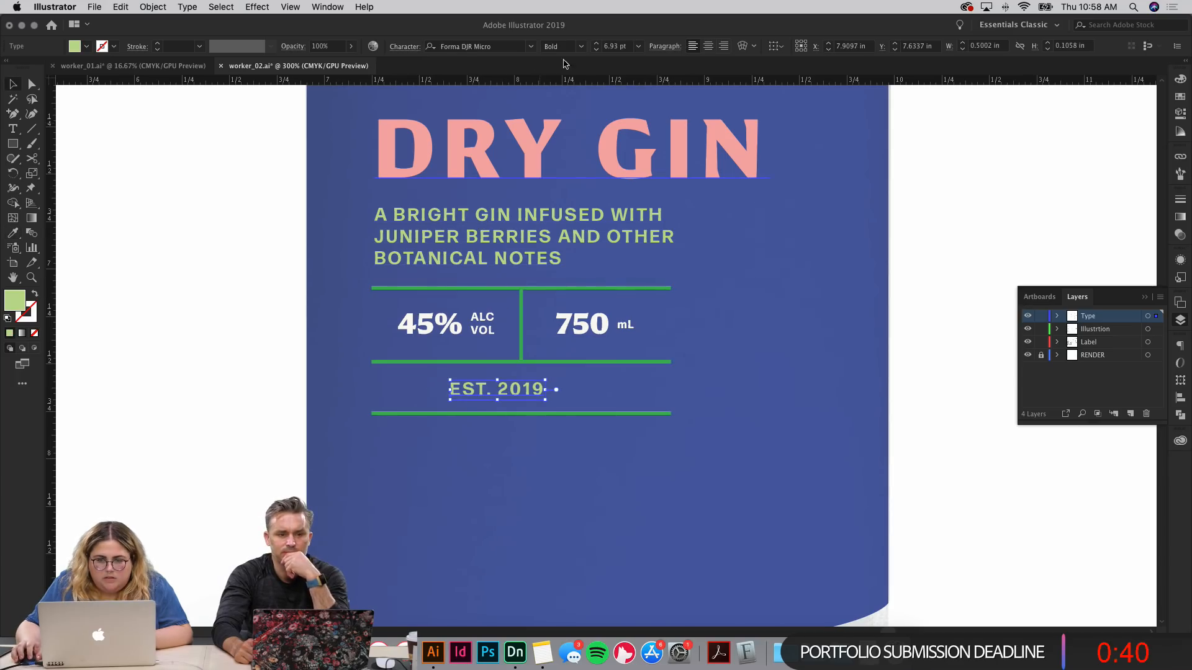
pyautogui.click(596, 44)
pyautogui.click(596, 44)
pyautogui.click(596, 45)
pyautogui.click(596, 44)
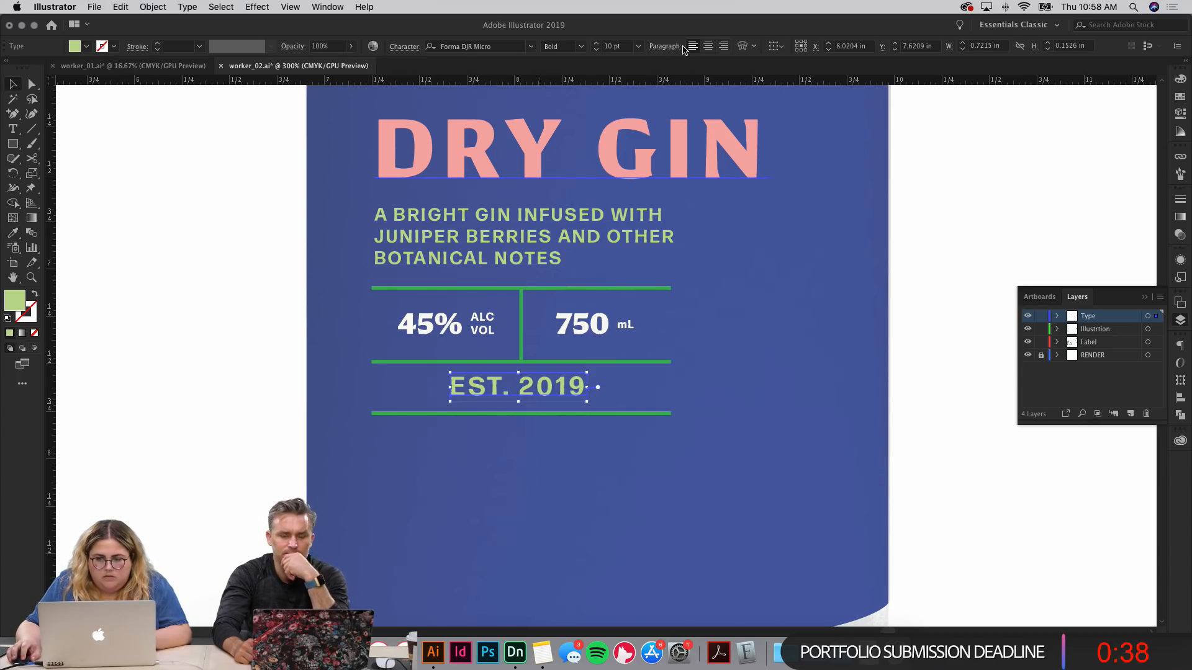
# Step: Position EST. 2019 within its row so it starts in line with the 45% text, and clear the selection
pyautogui.moveTo(586, 387); pyautogui.dragTo(469, 396)
pyautogui.click(542, 469)
pyautogui.moveTo(649, 444); pyautogui.dragTo(622, 427)
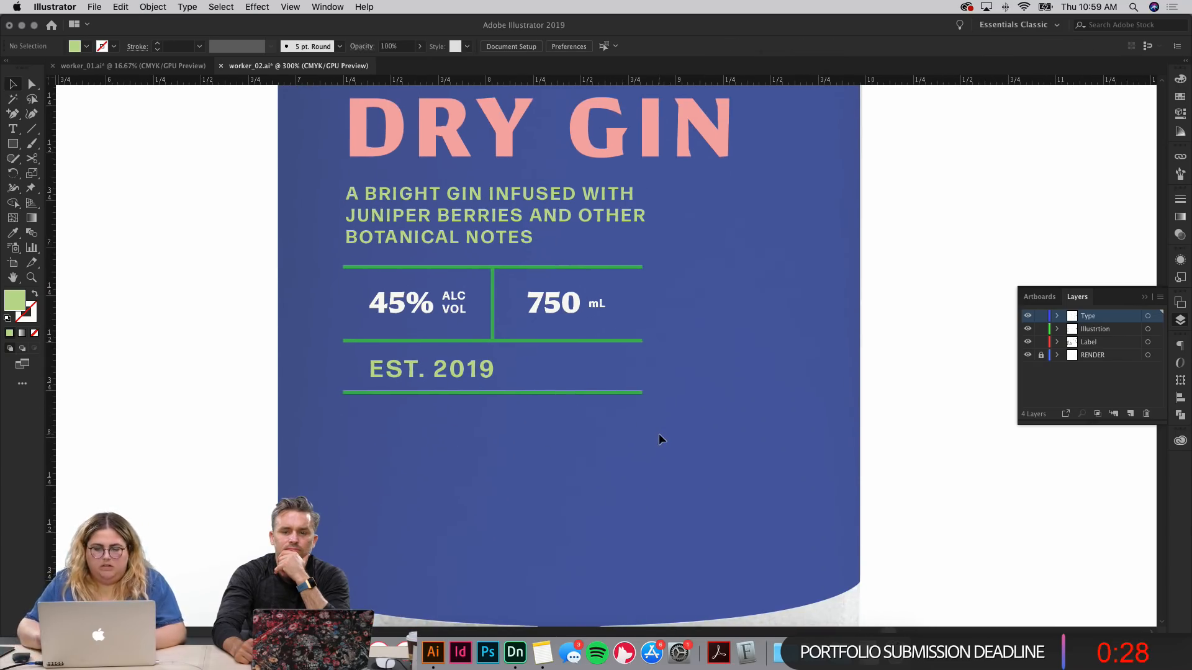
# Step: Recolor the tagline and EST. 2019 with the white sampled from the 750 mL text
pyautogui.press('super+minus')
pyautogui.press('super+minus')
pyautogui.press('super+minus')
pyautogui.press('super+minus')
pyautogui.press('super+equal')
pyautogui.press('super+equal')
pyautogui.press('super+equal')
pyautogui.press('super+equal')
pyautogui.press('super+equal')
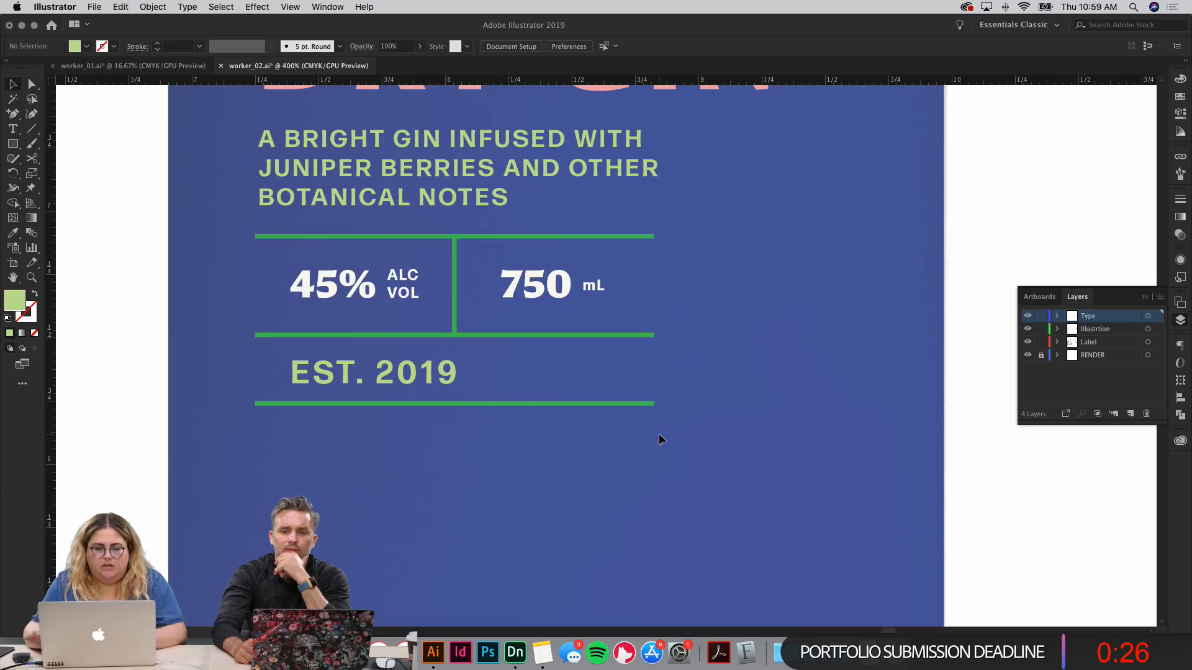
pyautogui.moveTo(730, 252); pyautogui.dragTo(741, 349)
pyautogui.click(403, 281)
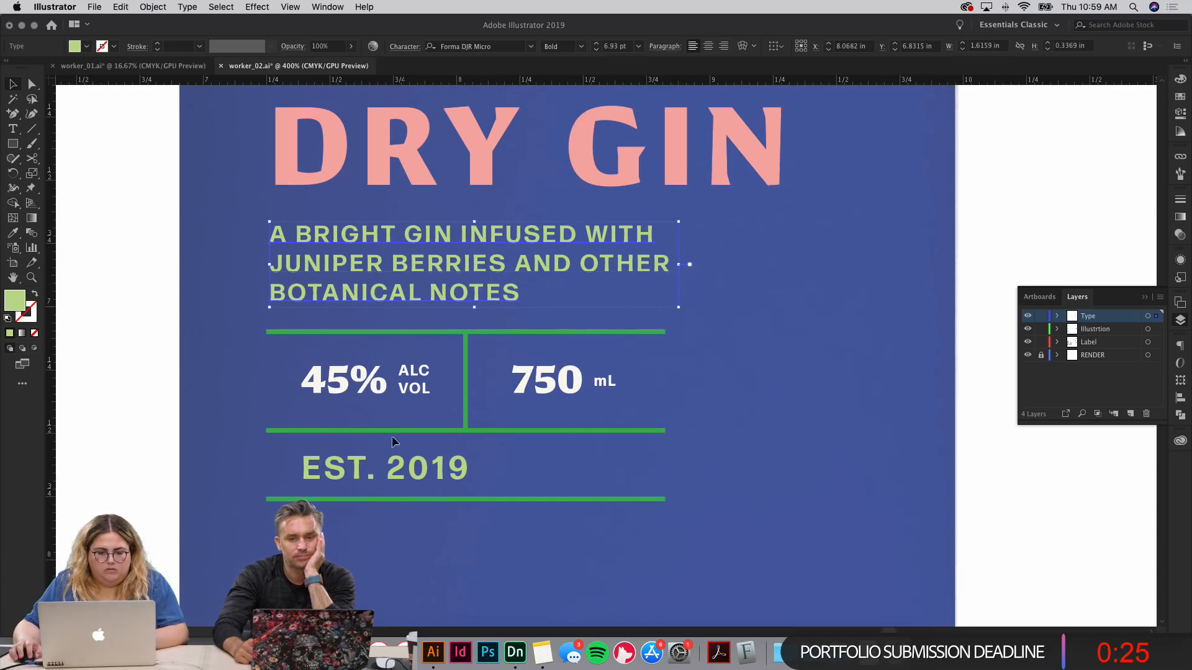
pyautogui.keyDown('shift'); pyautogui.click(391, 474); pyautogui.keyUp('shift')
pyautogui.press('i')
pyautogui.click(546, 361)
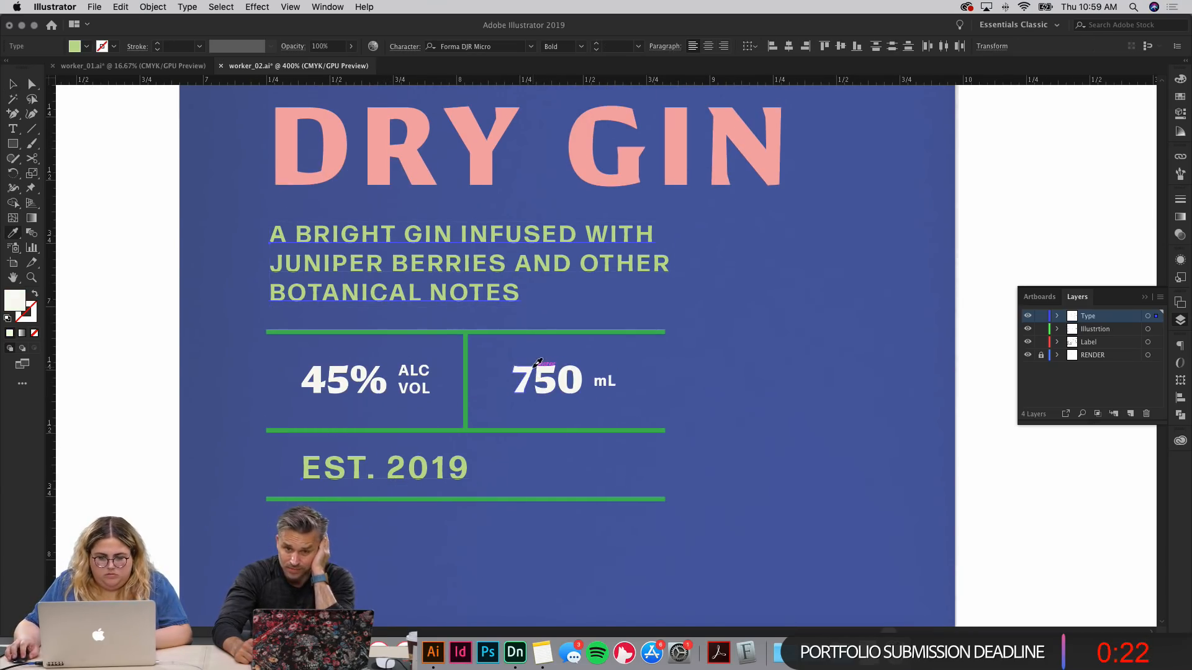
pyautogui.press('v')
pyautogui.click(519, 459)
# Step: Recolor all the green divider rules with the DRY GIN title's pink as their stroke and no fill
pyautogui.moveTo(465, 425); pyautogui.dragTo(562, 475)
pyautogui.press('i')
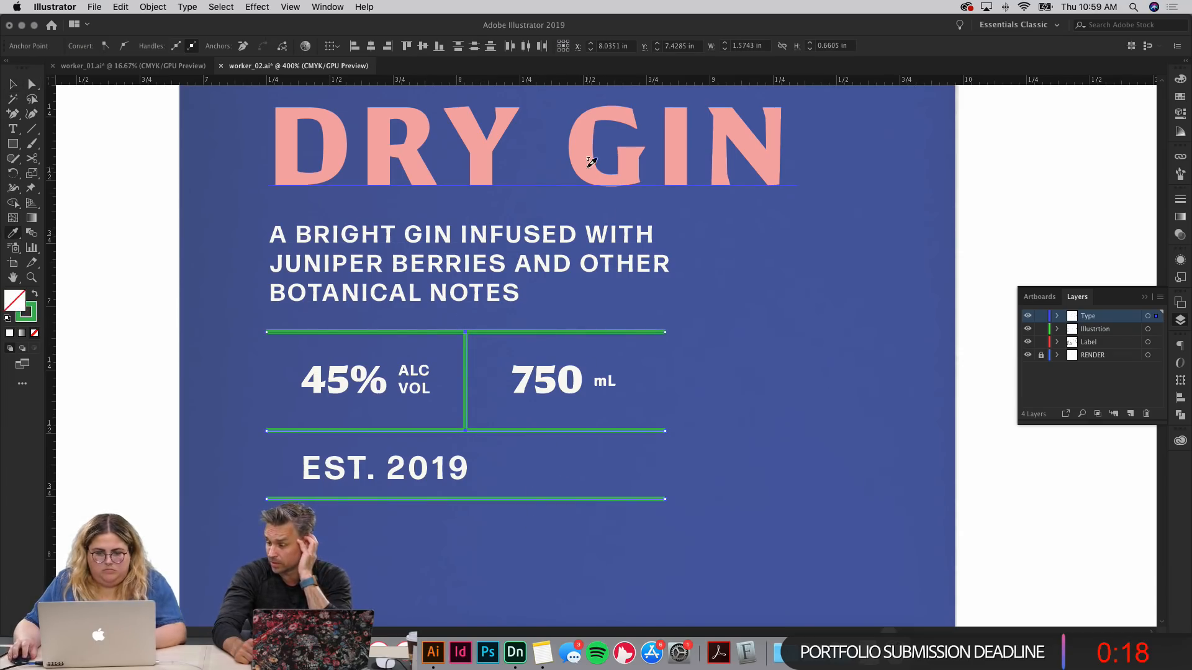
pyautogui.click(590, 161)
pyautogui.click(34, 294)
pyautogui.press('v')
pyautogui.click(82, 310)
pyautogui.moveTo(103, 312)
pyautogui.mouseDown()
pyautogui.moveTo(102, 427)
pyautogui.moveTo(102, 237)
pyautogui.mouseUp()
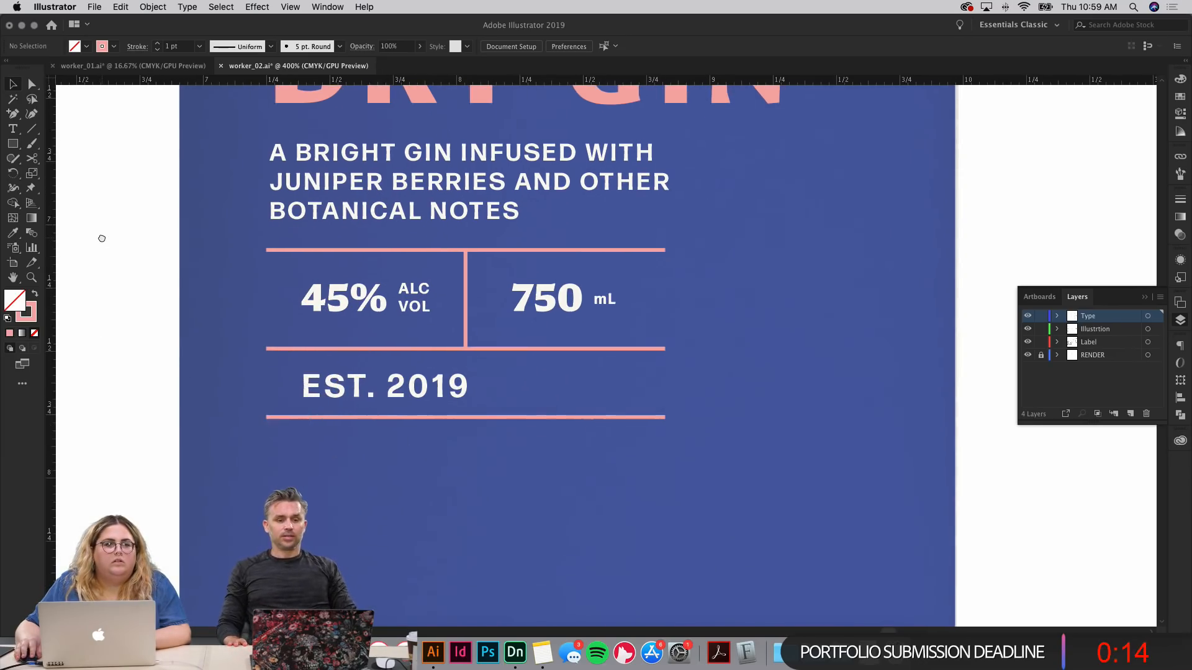
# Step: Extend the ends of the three horizontal rules together to line up with the end of the DRY GIN title
pyautogui.press('super+minus')
pyautogui.press('super+minus')
pyautogui.press('super+minus')
pyautogui.press('super+minus')
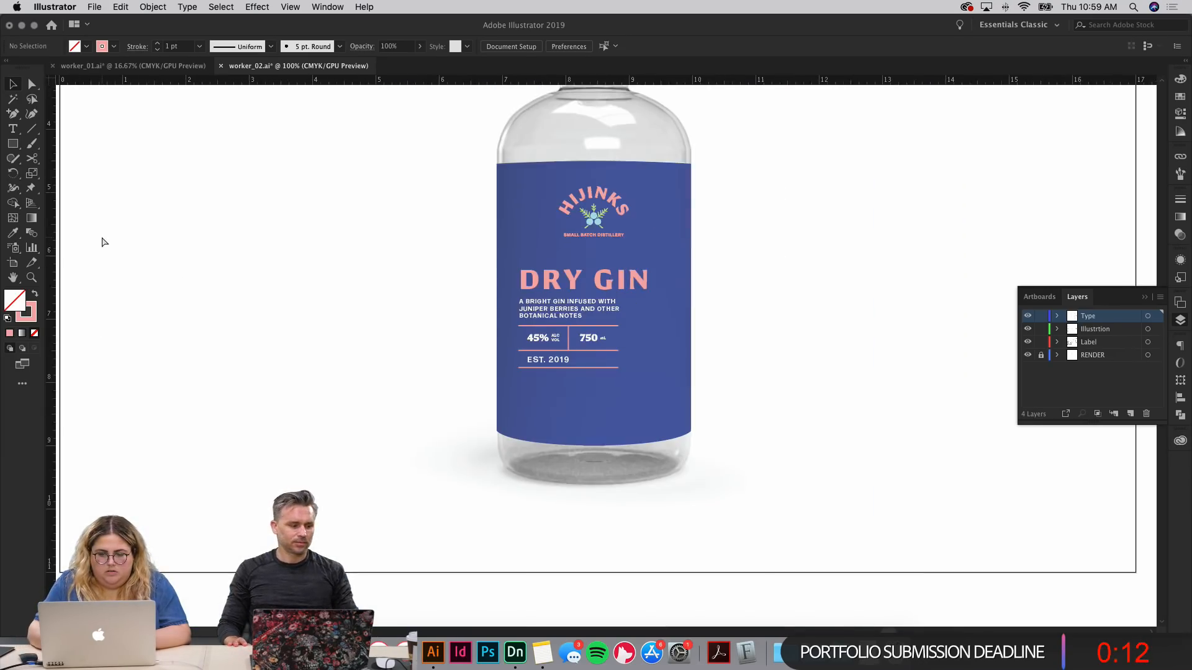
pyautogui.press('super+equal')
pyautogui.press('super+equal')
pyautogui.press('super+equal')
pyautogui.moveTo(416, 360); pyautogui.dragTo(396, 396)
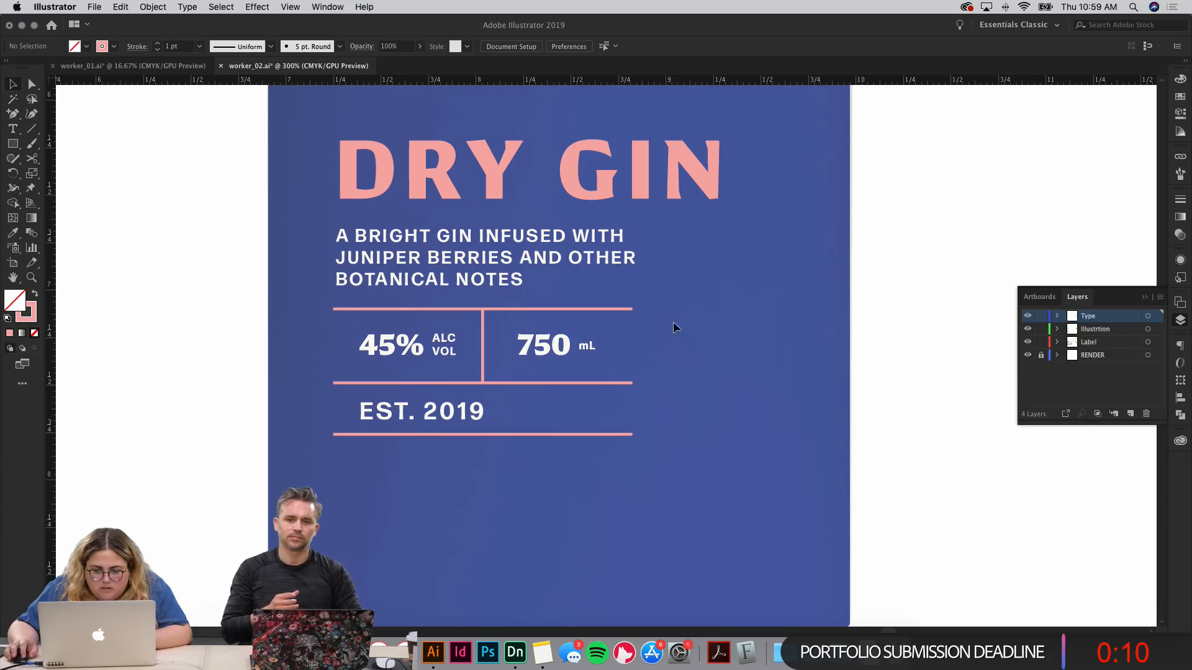
pyautogui.click(634, 438)
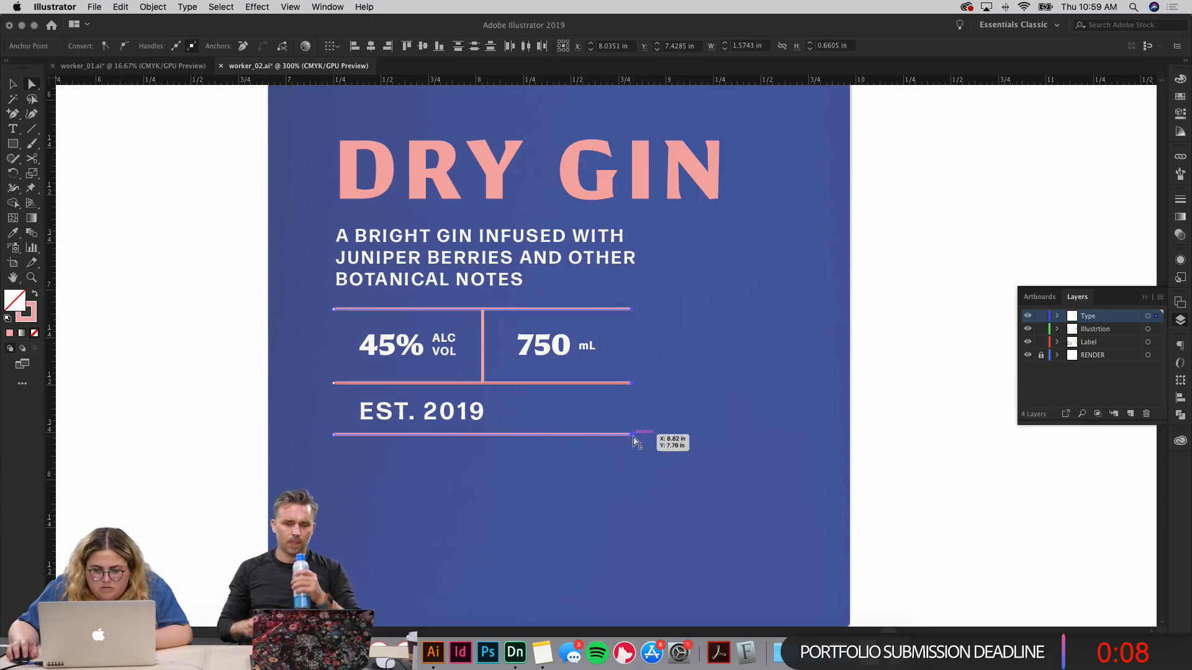
pyautogui.moveTo(634, 440); pyautogui.dragTo(724, 439)
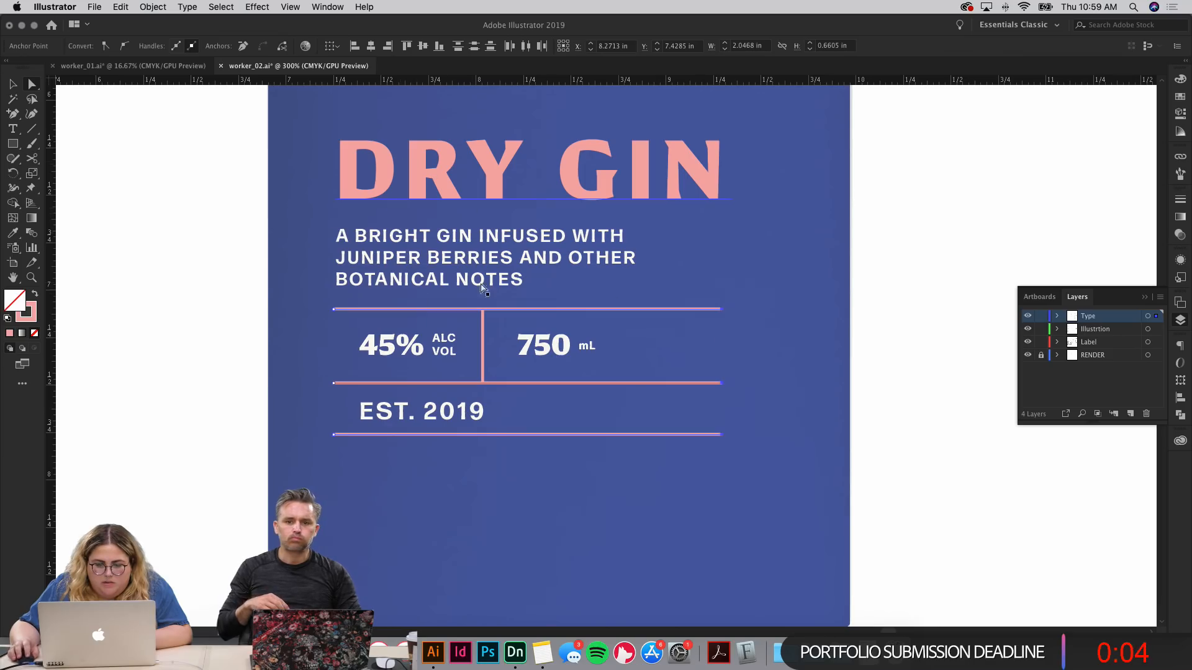
pyautogui.click(865, 280)
pyautogui.press('v')
# Step: Reflow the tagline into two lines, with the line break after JUNIPER
pyautogui.moveTo(807, 253); pyautogui.dragTo(824, 358)
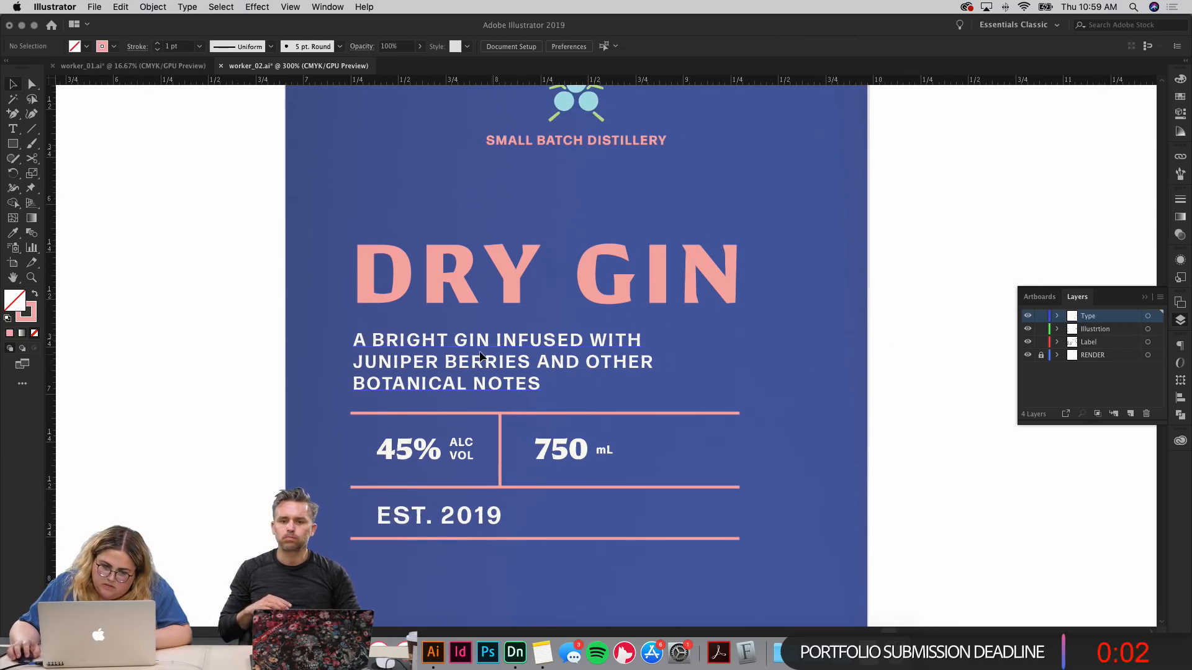
pyautogui.doubleClick(358, 376)
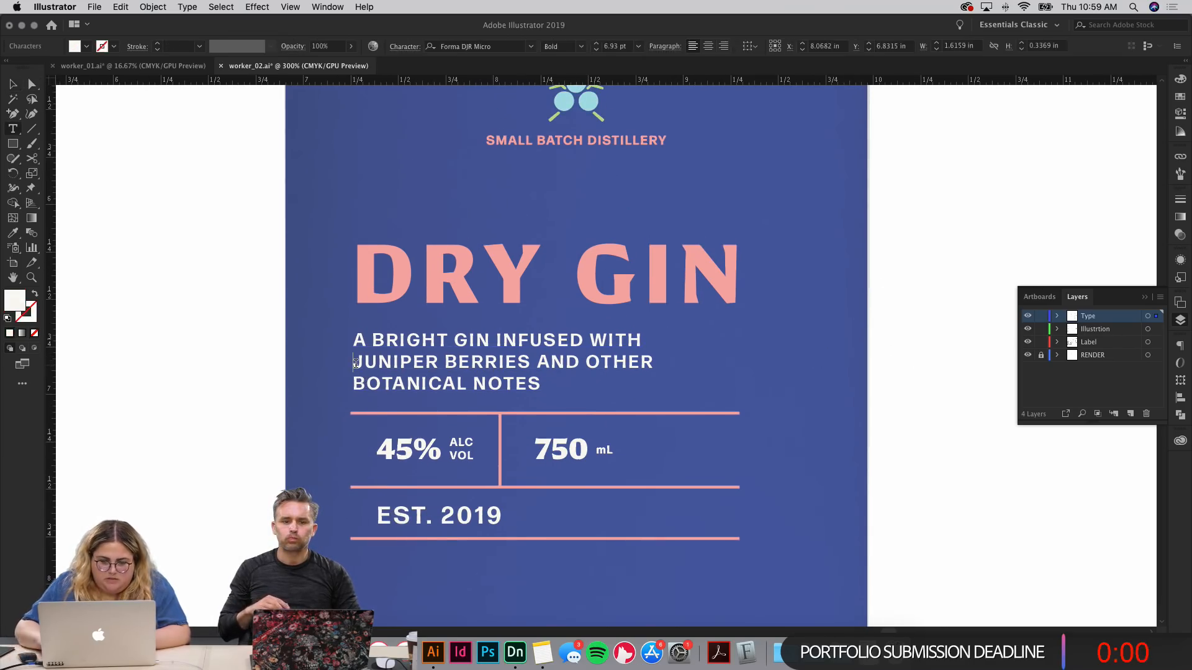
pyautogui.press('BackSpace')
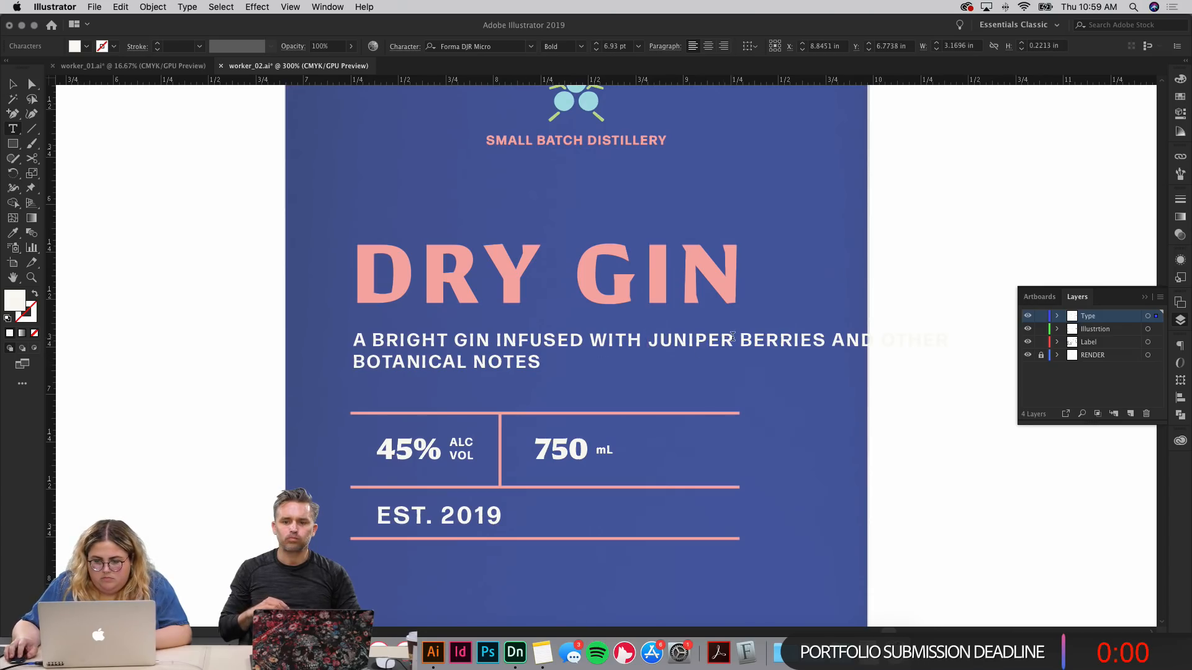
pyautogui.press('Return')
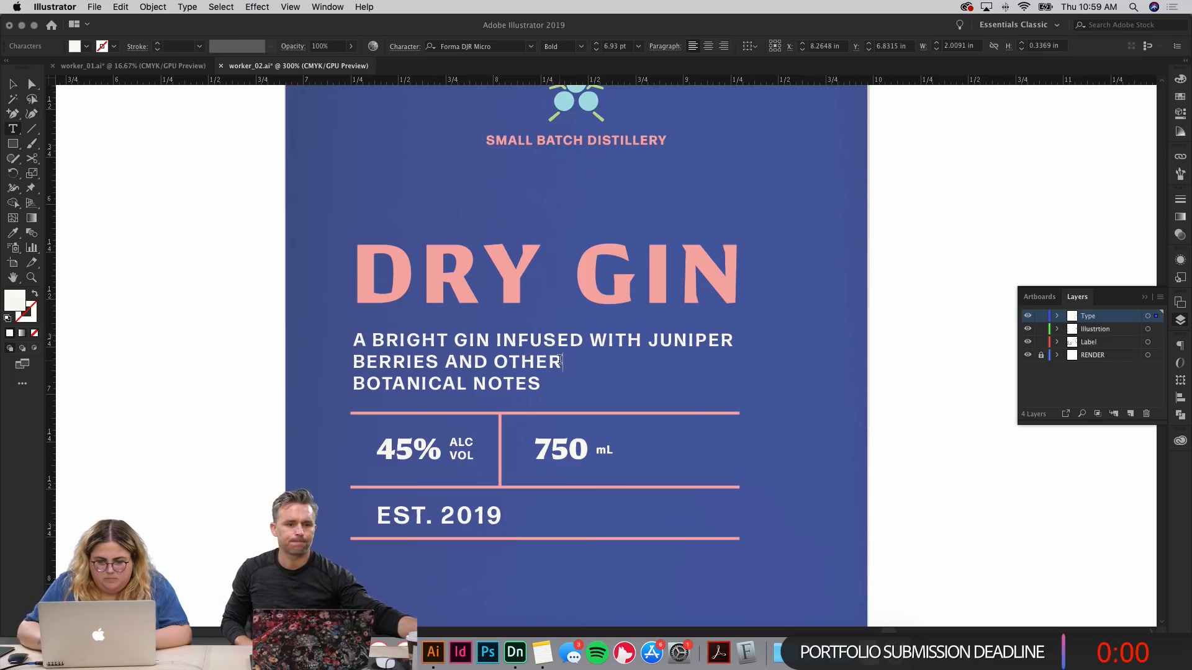
pyautogui.press('BackSpace')
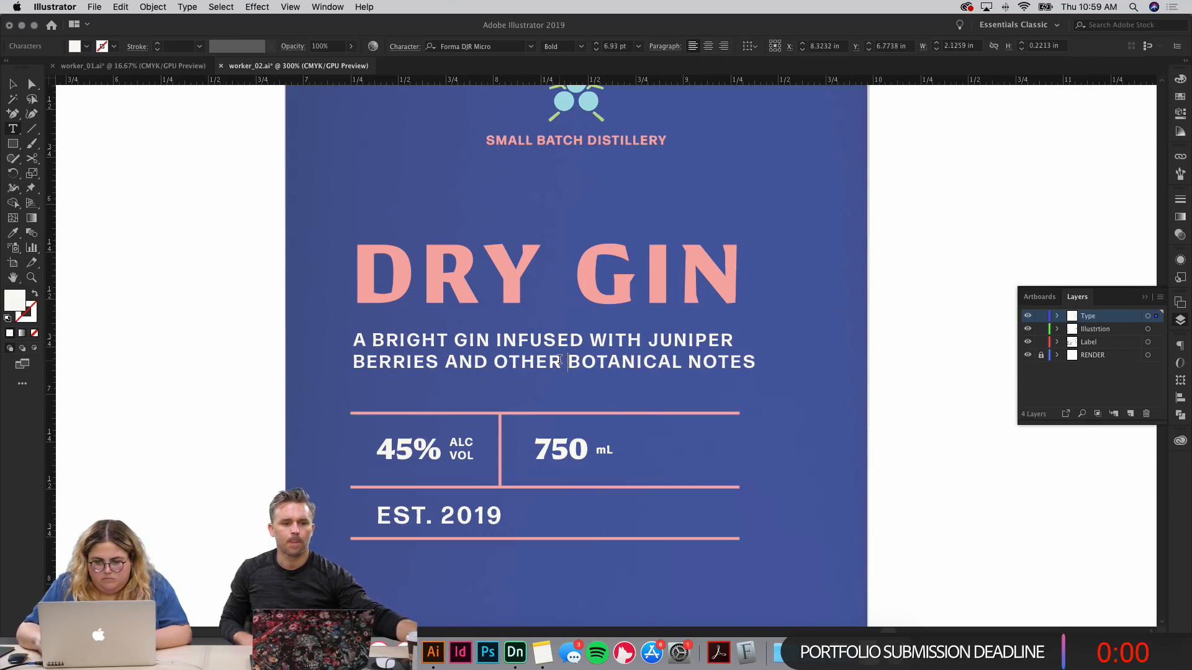
pyautogui.press('Escape')
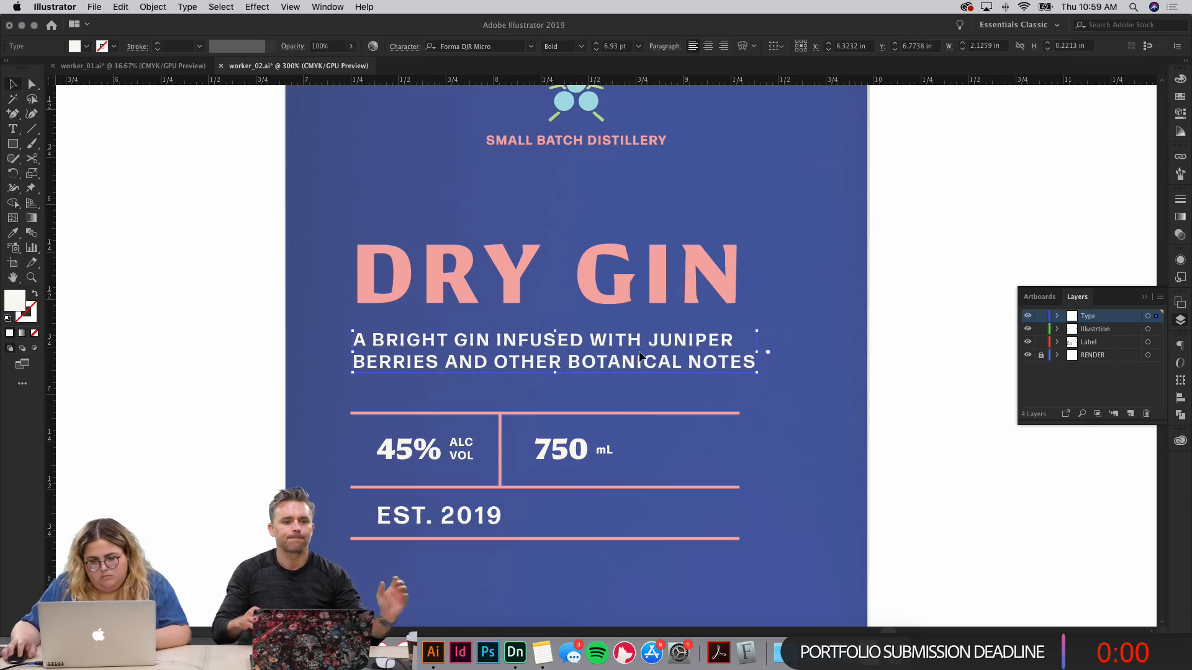
pyautogui.doubleClick(591, 335)
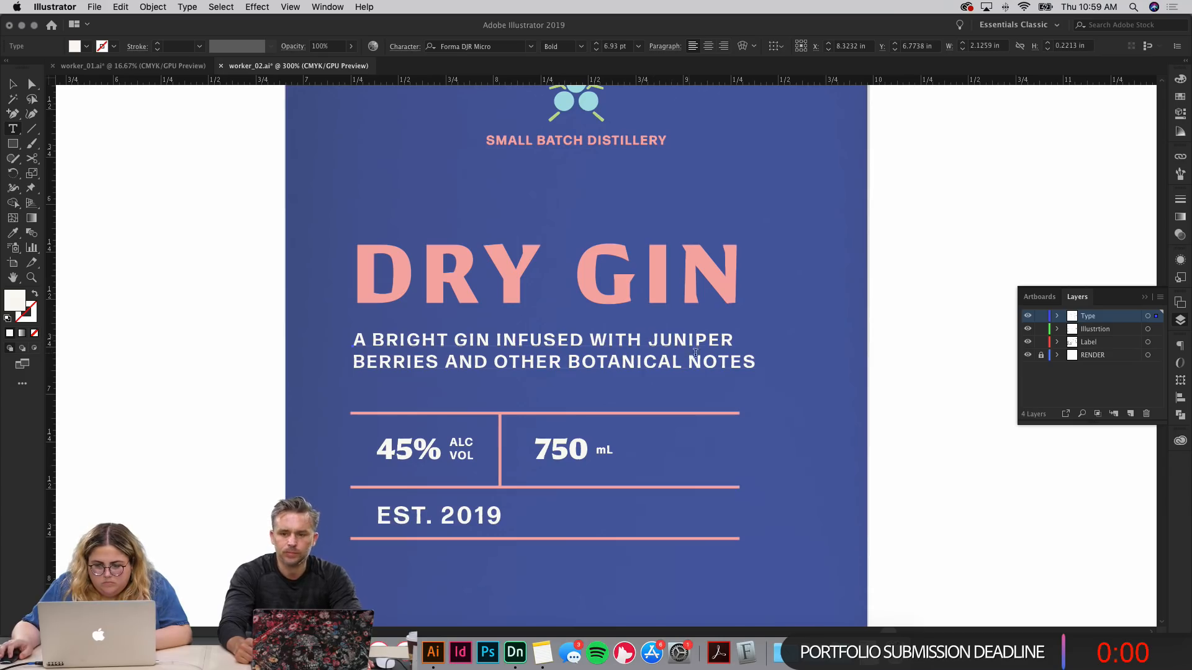
pyautogui.click(775, 381)
pyautogui.write('v')
pyautogui.press('Escape')
pyautogui.press('Delete')
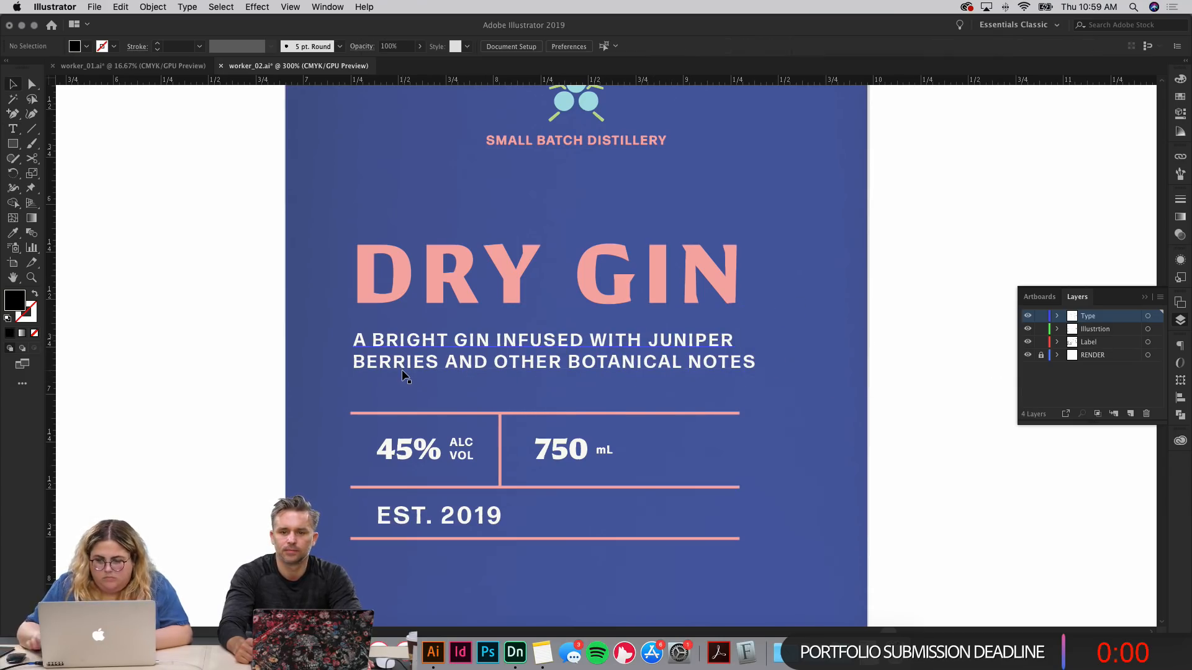
pyautogui.scroll(-2, 295, 365)
pyautogui.hscroll(1, 295, 365)
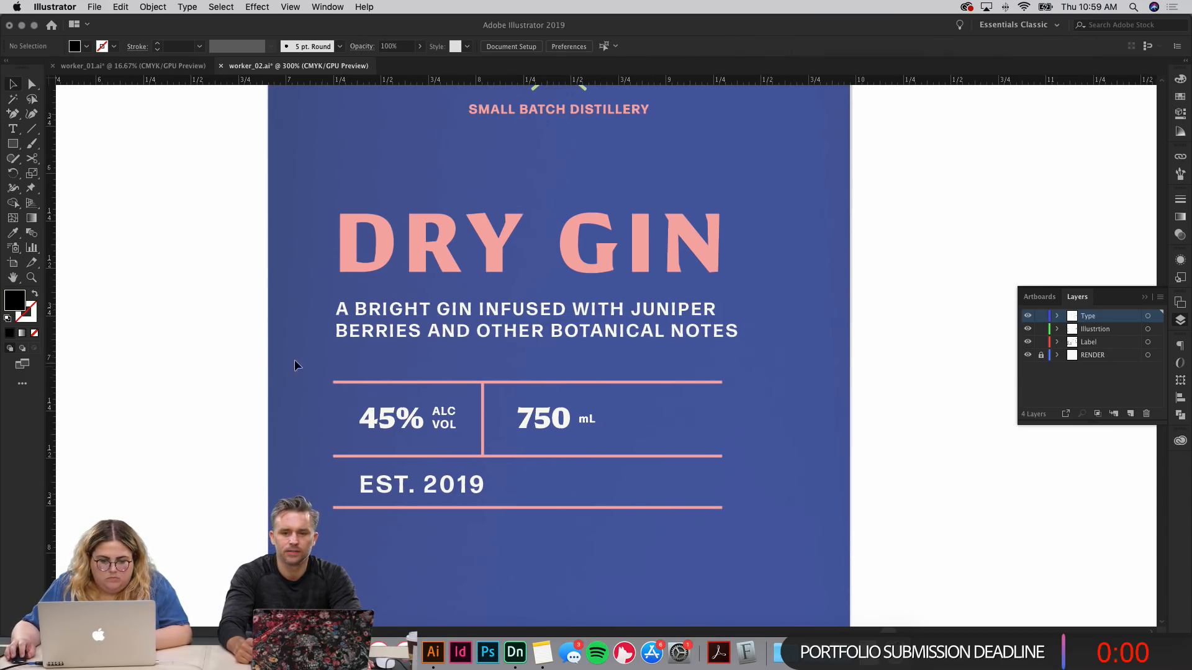
# Step: Move the ruled block with the alcohol, volume and EST. 2019 text up, closer to the tagline
pyautogui.click(478, 448)
pyautogui.moveTo(483, 437); pyautogui.dragTo(482, 421)
pyautogui.click(475, 531)
pyautogui.moveTo(513, 522); pyautogui.dragTo(463, 497)
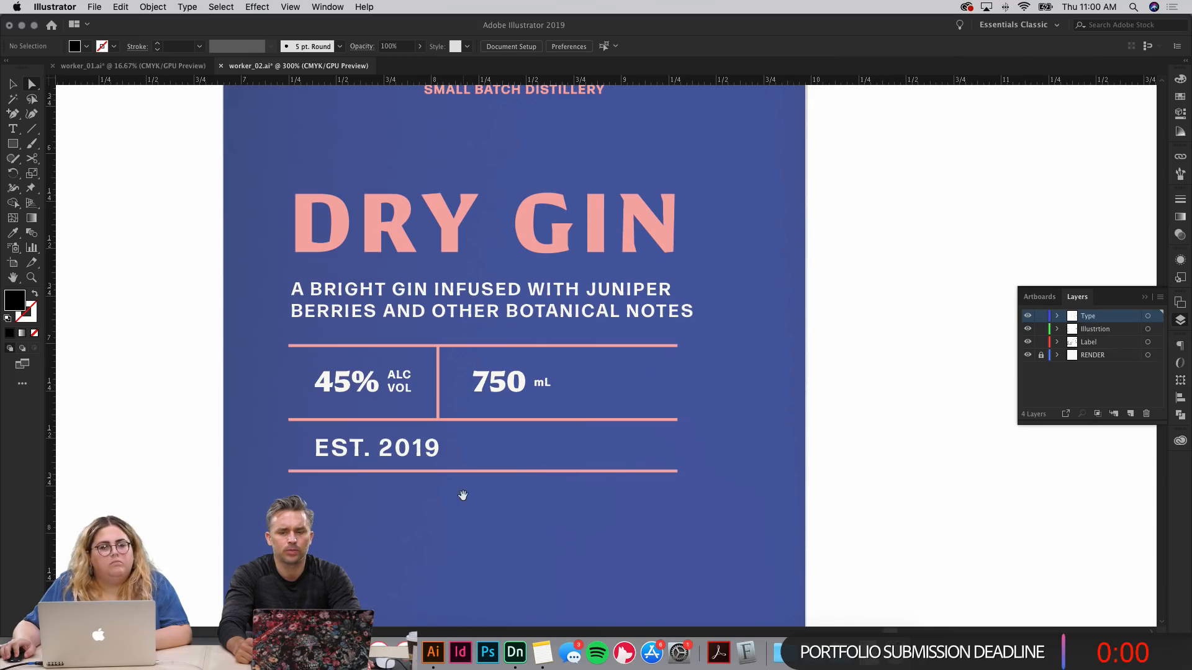
# Step: Ungroup the divider rules of the information block so each line can be handled separately
pyautogui.hotkey('ctrl', '-')
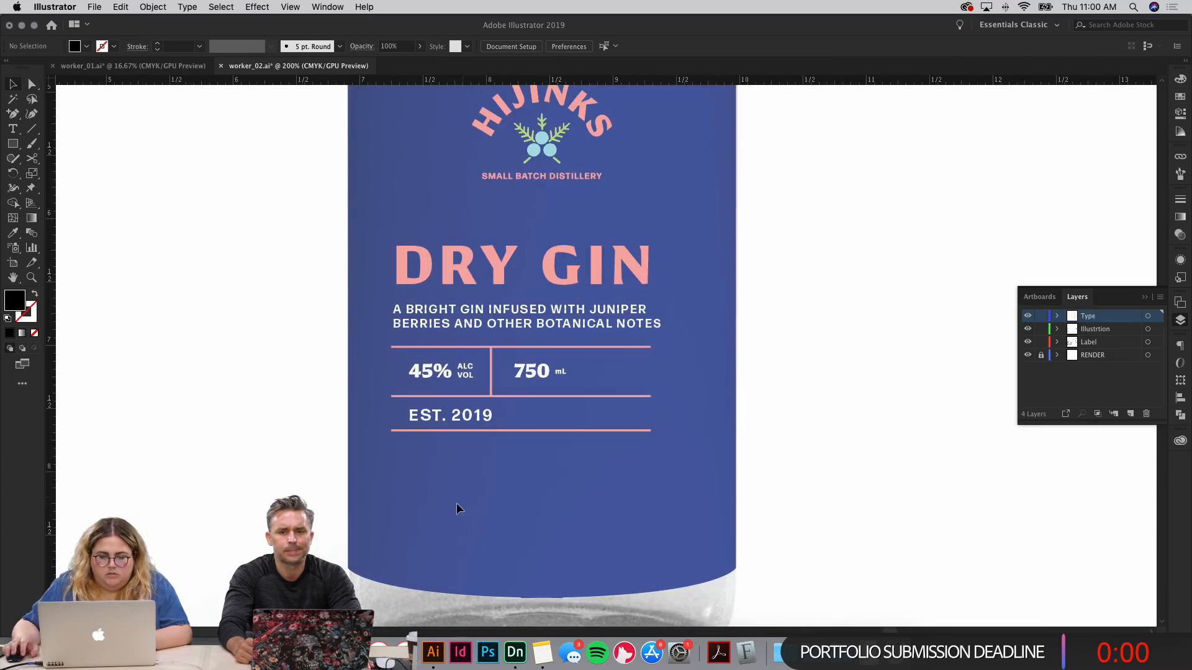
pyautogui.moveTo(440, 349); pyautogui.dragTo(401, 197)
pyautogui.hotkey('ctrl', 'z')
pyautogui.rightClick(465, 351)
pyautogui.click(500, 453)
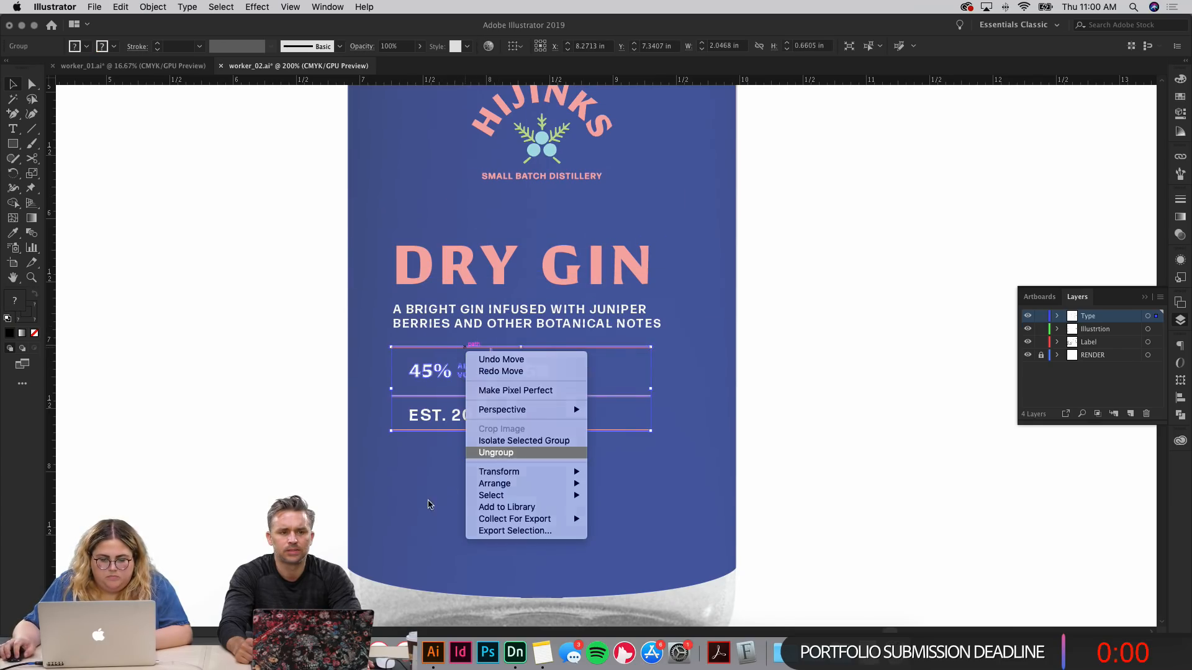
pyautogui.click(428, 504)
# Step: Copy the top divider rule to between the logo and the DRY GIN title, and stretch it across the label's full width
pyautogui.moveTo(471, 351); pyautogui.dragTo(433, 205)
pyautogui.press('a')
pyautogui.moveTo(607, 200); pyautogui.dragTo(735, 201)
pyautogui.press('shift+super+a')
pyautogui.moveTo(703, 251); pyautogui.dragTo(688, 302)
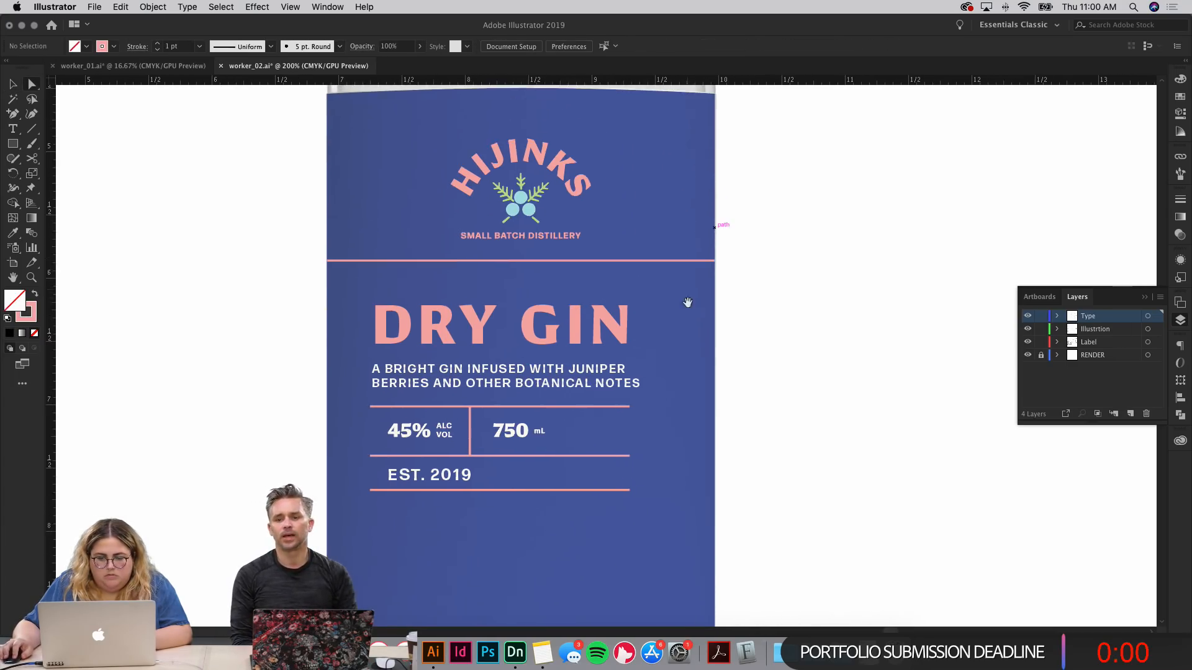
# Step: Move the HIJINKS logo with SMALL BATCH DISTILLERY up to leave more space above the full-width rule
pyautogui.moveTo(557, 253); pyautogui.dragTo(552, 326)
pyautogui.moveTo(518, 273); pyautogui.dragTo(518, 256)
pyautogui.press('shift+super+a')
pyautogui.scroll(-5, 654, 202)
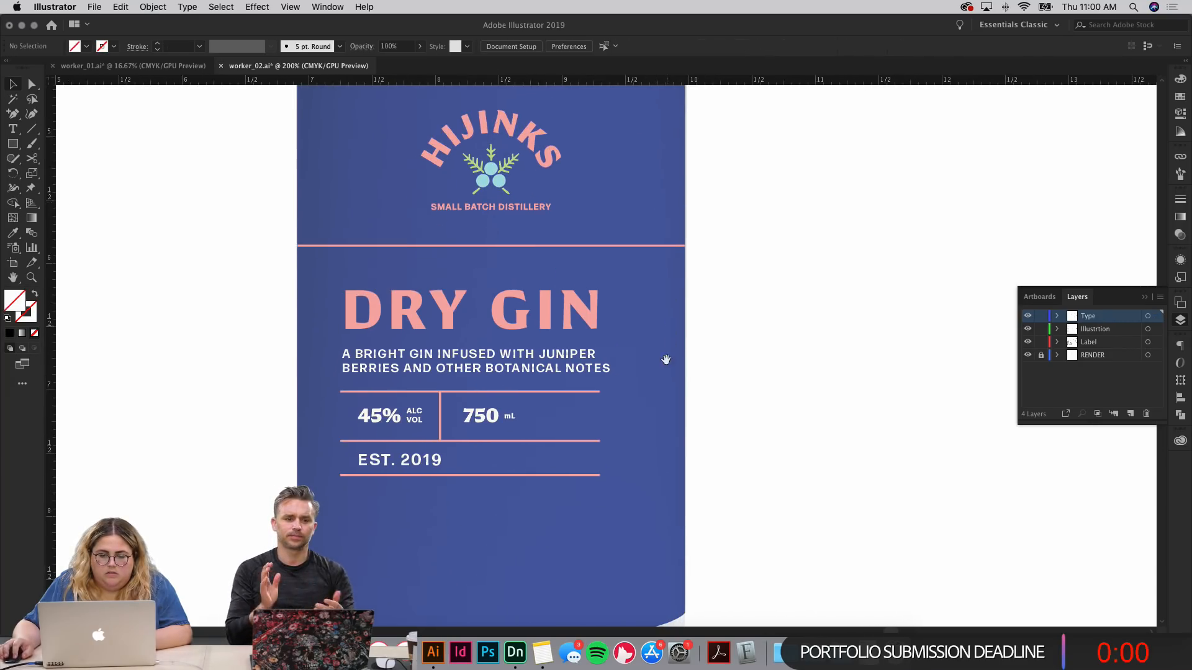
# Step: Move the DRY GIN title, tagline and ruled block together lower on the label and shift them to sit centered below the full-width rule
pyautogui.moveTo(577, 430); pyautogui.dragTo(523, 325)
pyautogui.click(720, 345)
pyautogui.moveTo(720, 345); pyautogui.dragTo(775, 191)
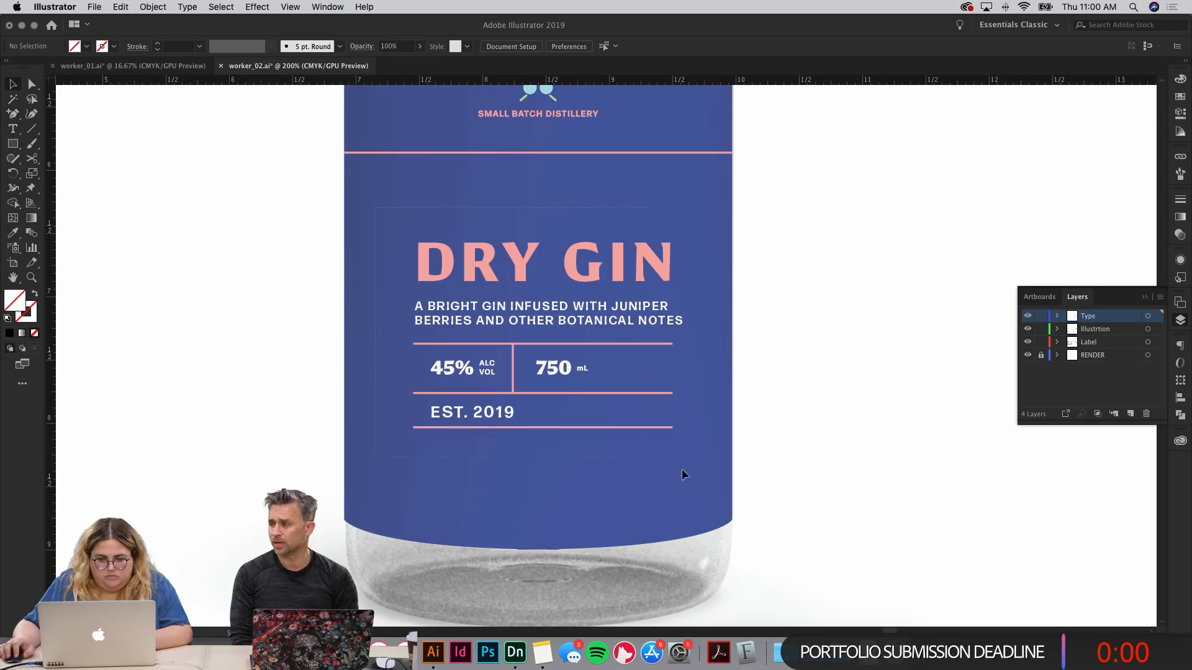
pyautogui.moveTo(618, 271); pyautogui.dragTo(608, 261)
pyautogui.click(724, 269)
pyautogui.scroll(-3, 729, 176)
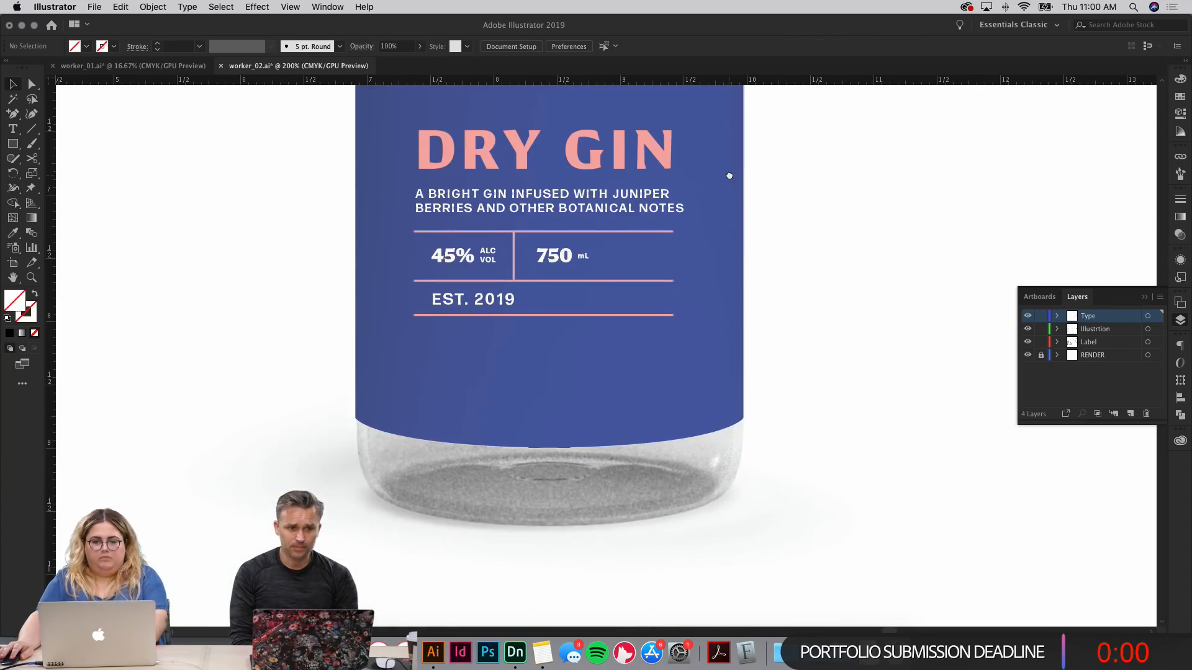
pyautogui.scroll(5, 736, 395)
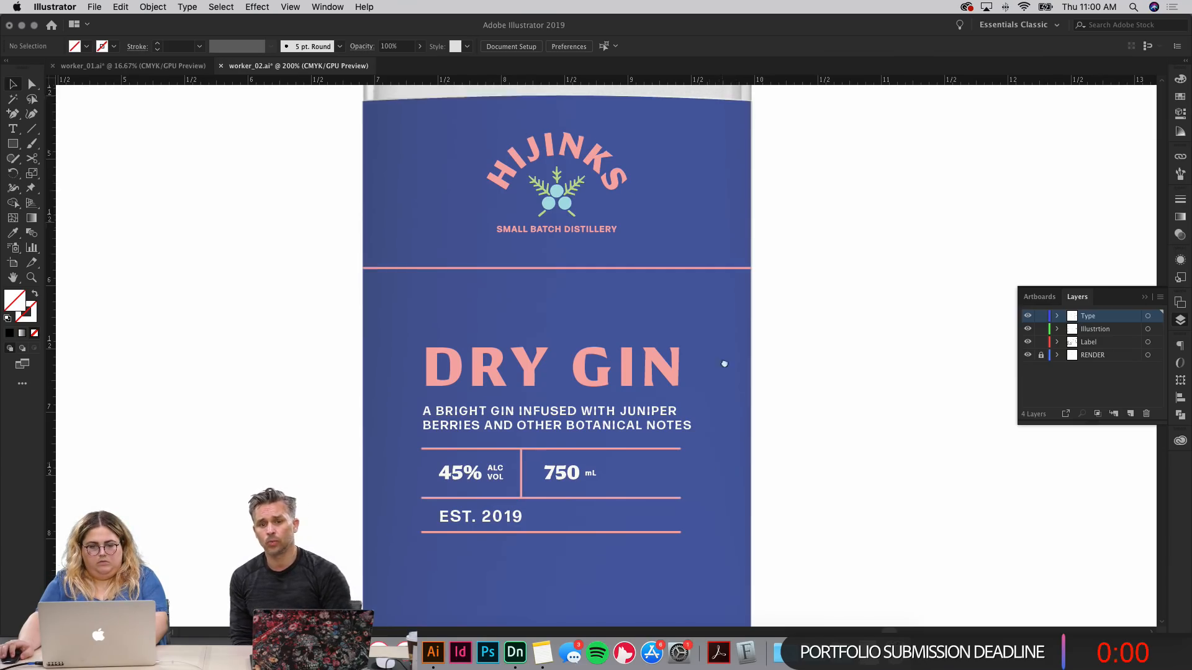
pyautogui.scroll(-3, 721, 361)
pyautogui.scroll(4, 724, 332)
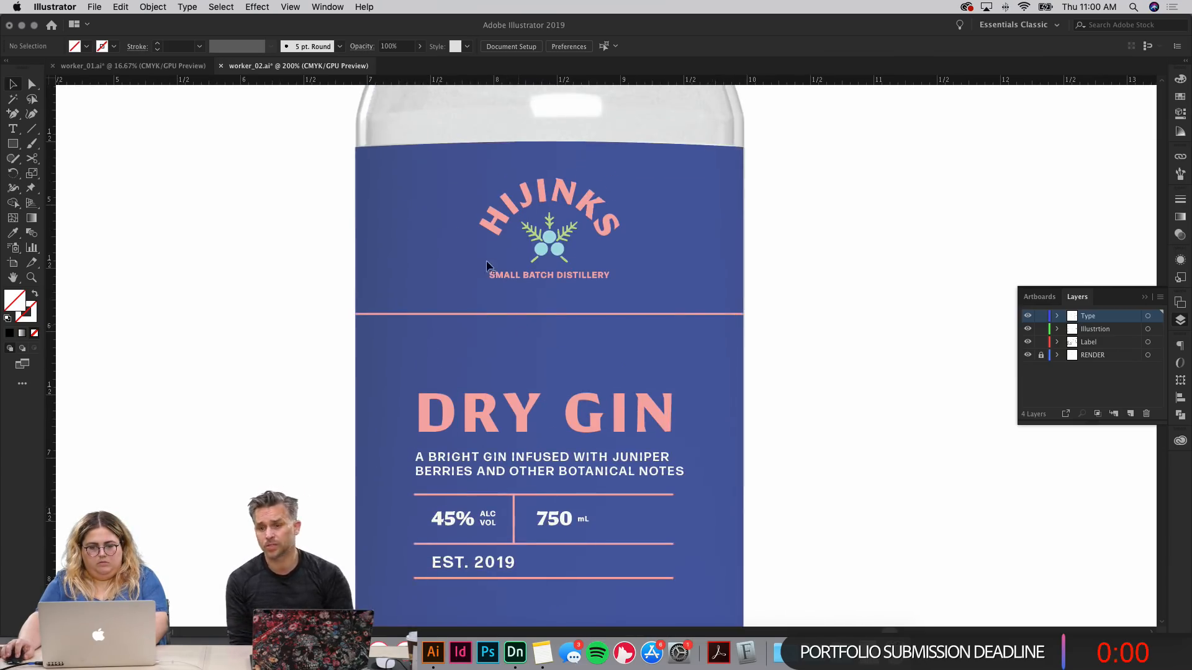
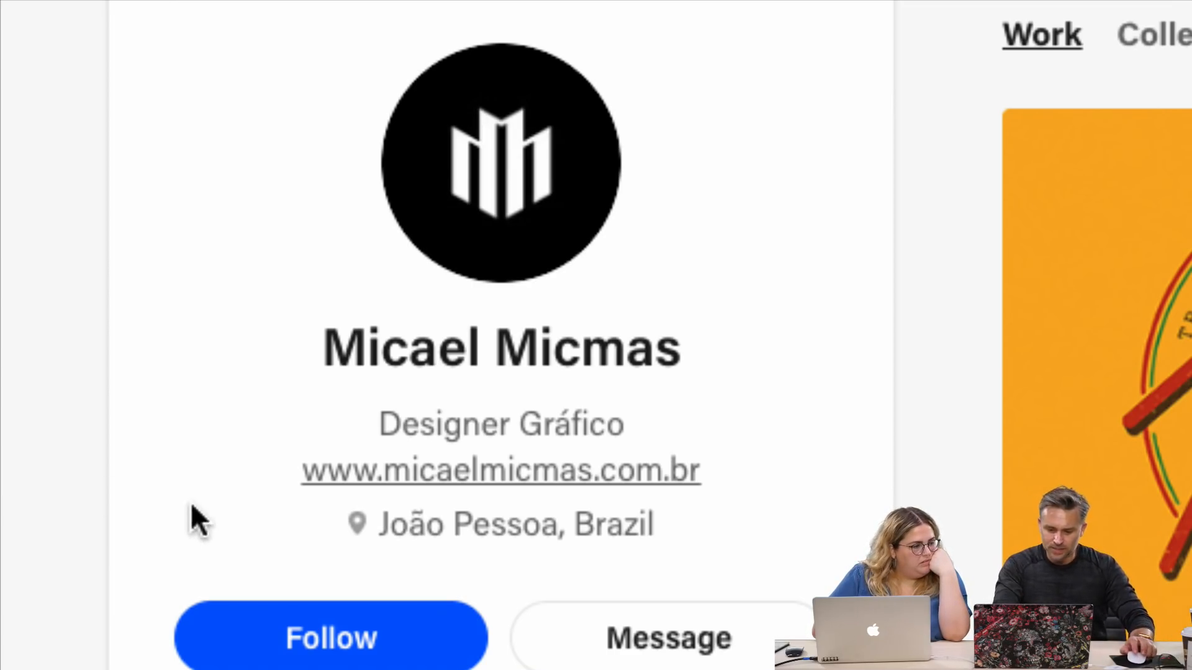
# Step: On Behance in Chrome, look over the designer's profile and open the Pescados do Vale project
pyautogui.scroll(-10, 93, 621)
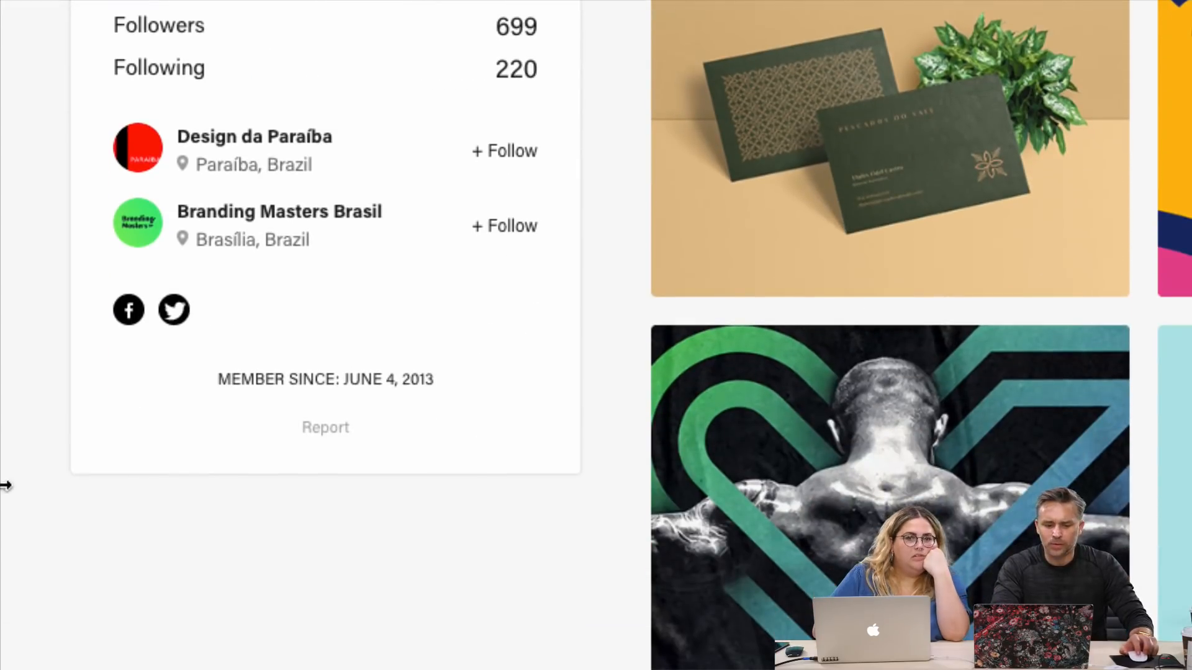
pyautogui.scroll(2, 12, 93)
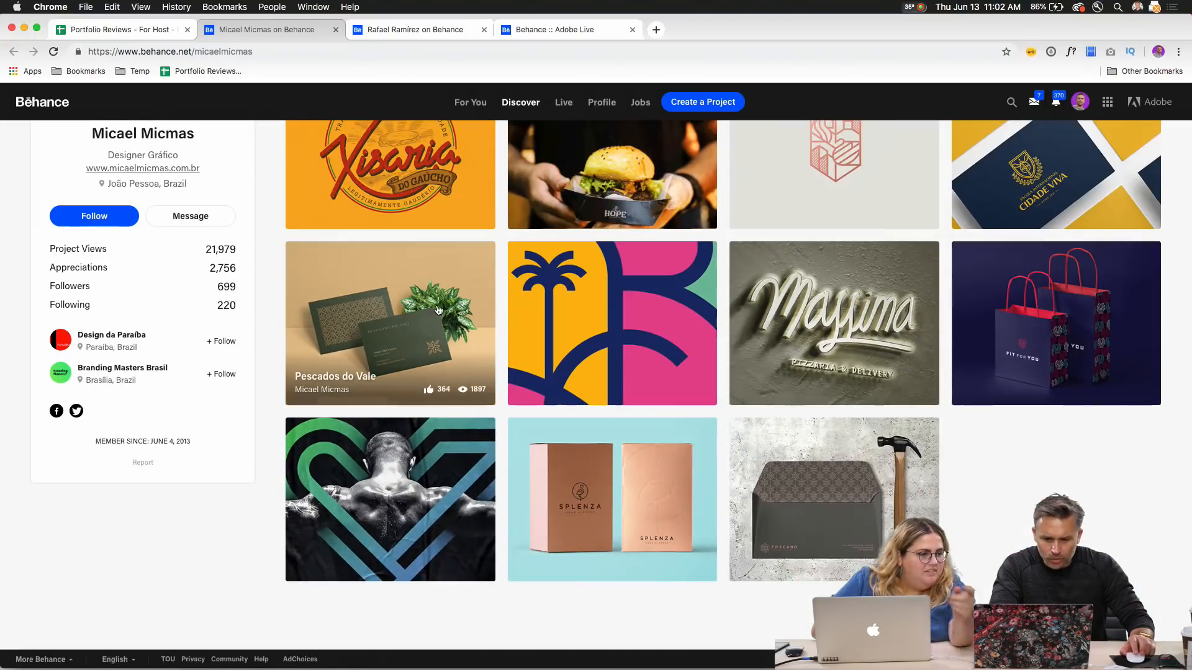
pyautogui.click(351, 314)
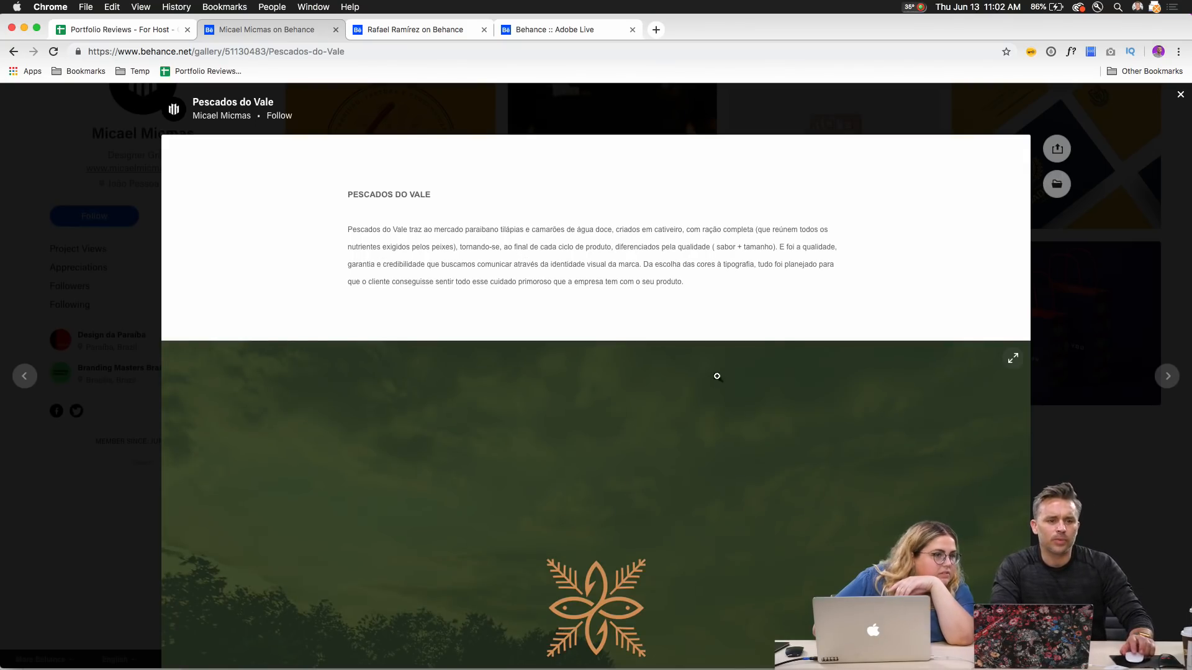
# Step: Examine the Pescados do Vale project's description, logo and business card mockups down to the letterhead
pyautogui.scroll(-1, 600, 390)
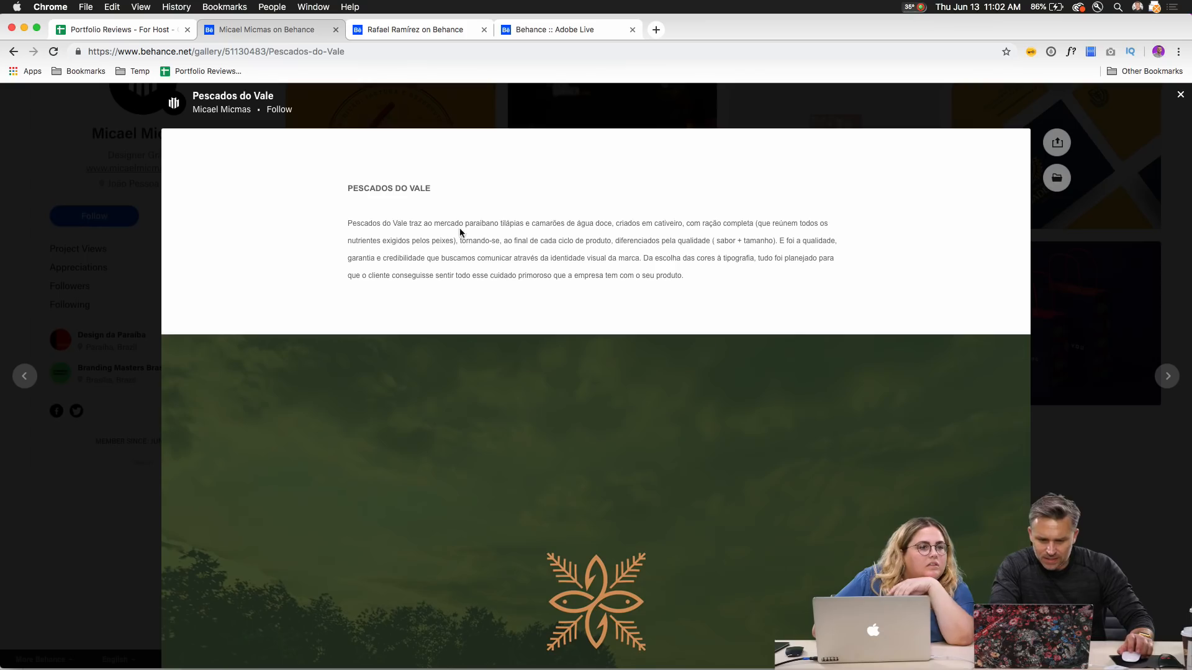
pyautogui.scroll(-5, 674, 351)
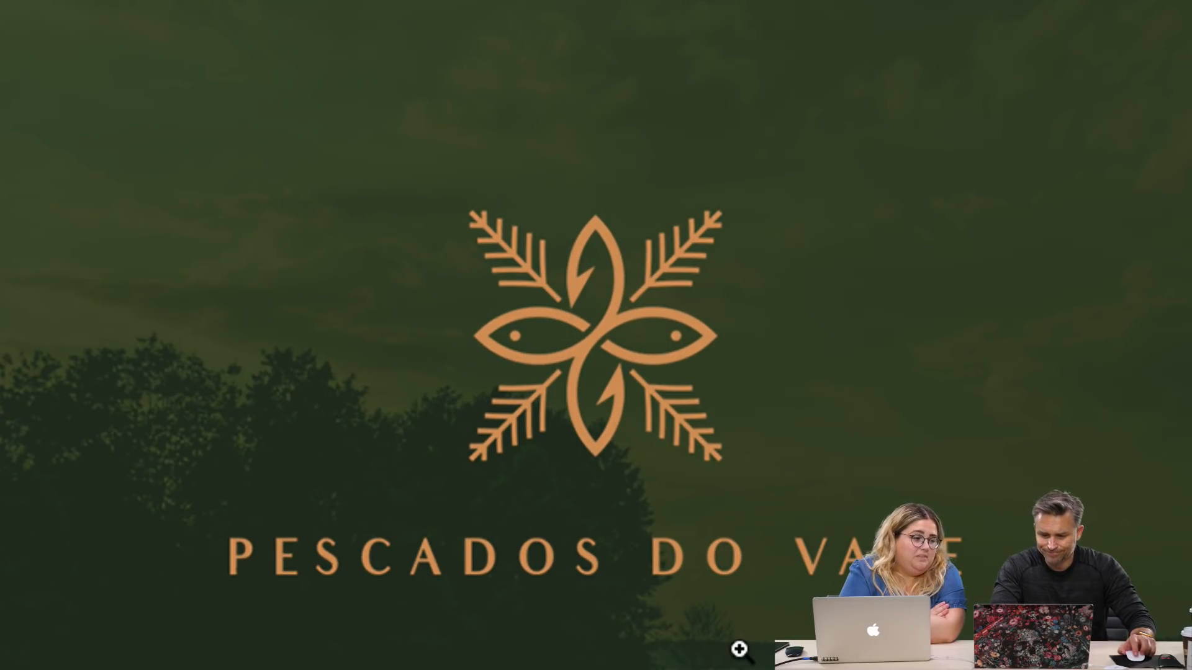
pyautogui.scroll(-10, 801, 595)
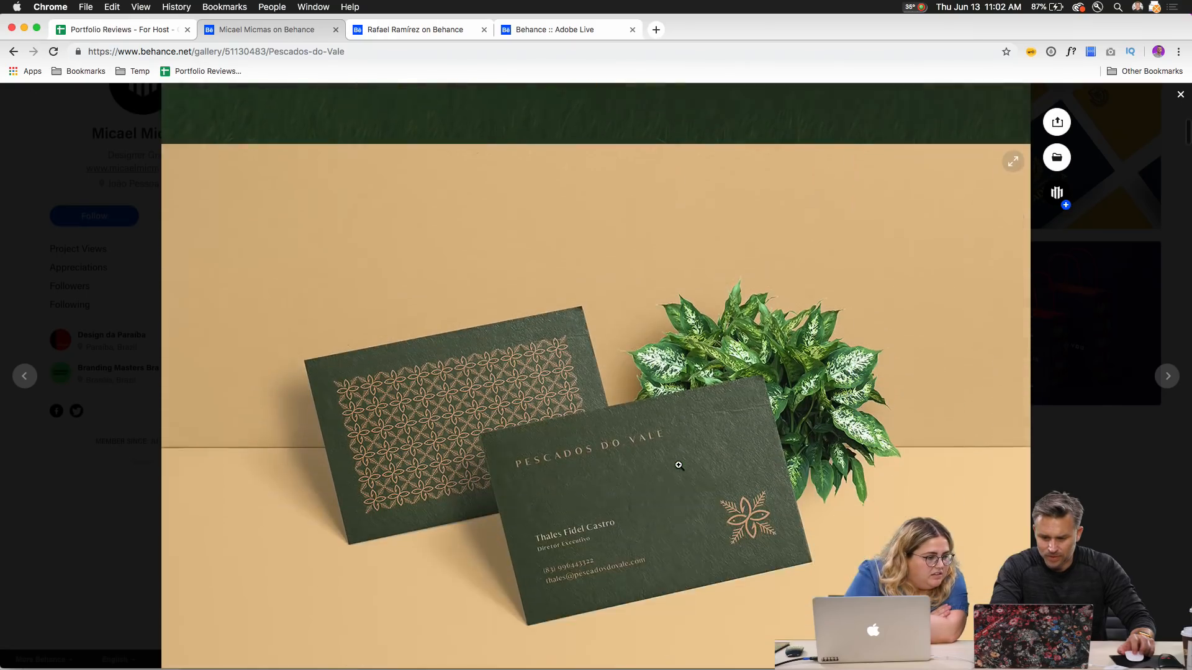
pyautogui.scroll(-2, 679, 465)
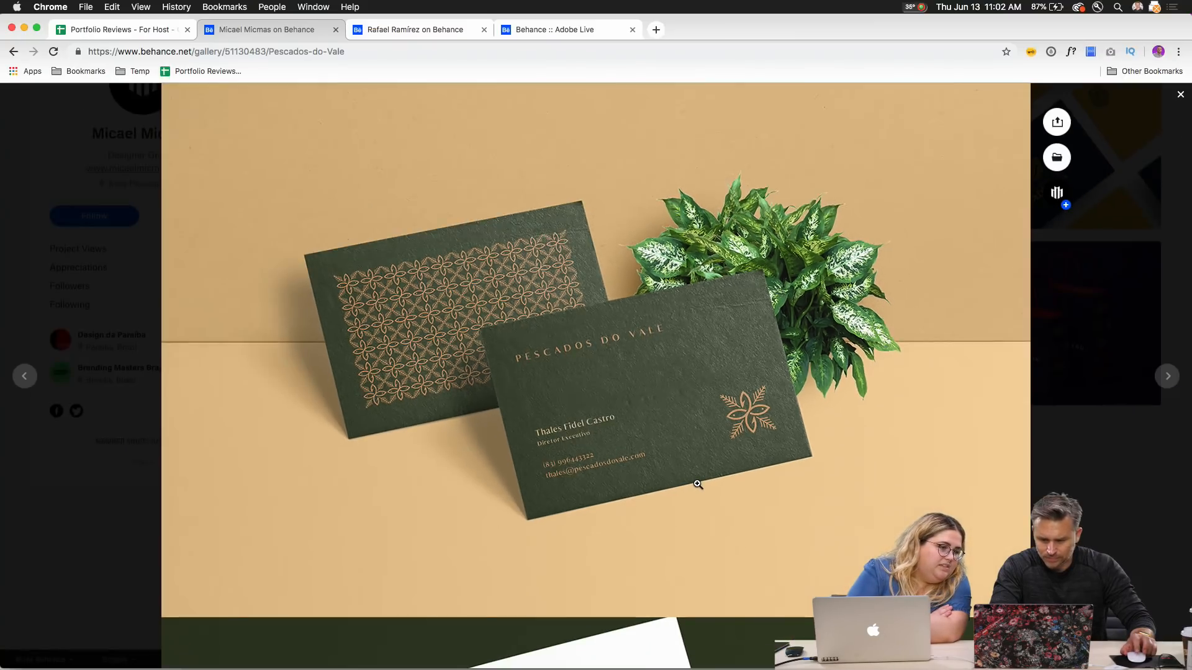
pyautogui.scroll(-8, 698, 484)
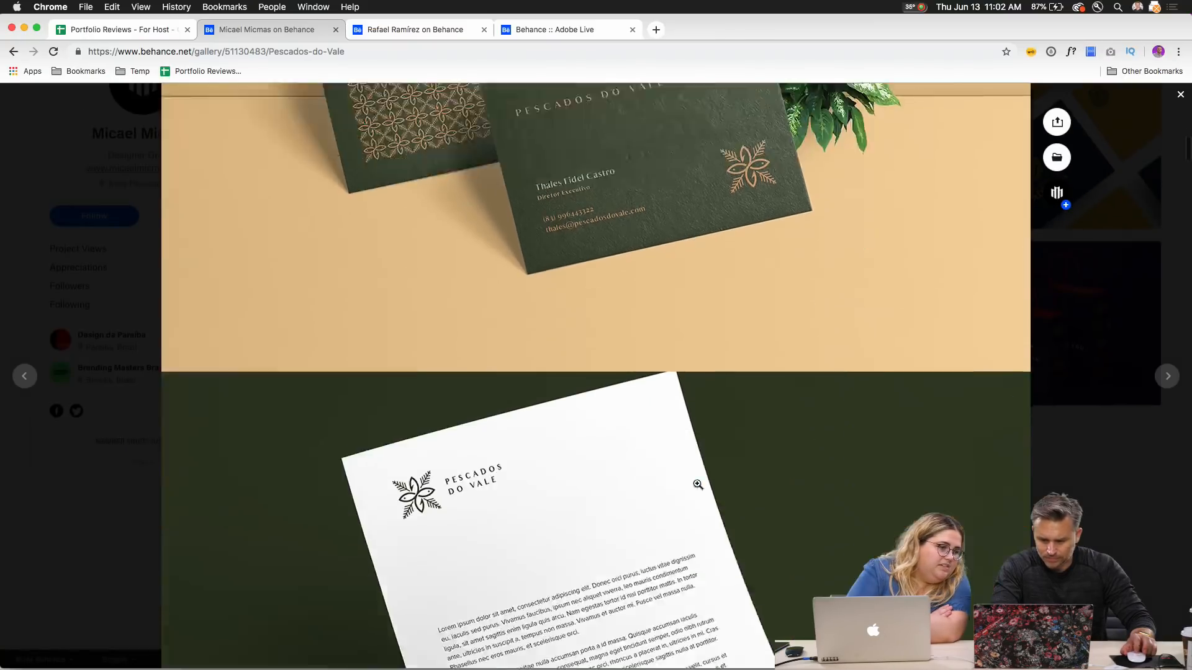
# Step: Enlarge the Pescados do Vale letterhead and view the following images of the circular logo, sign, envelopes and notepad in turn
pyautogui.click(573, 343)
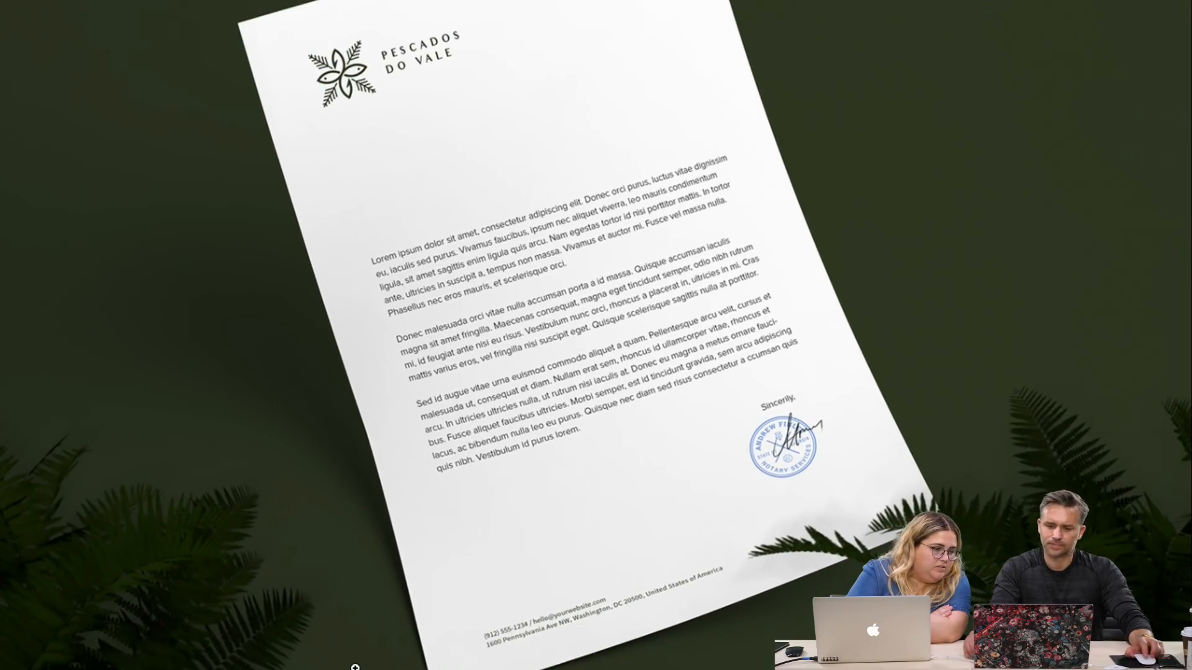
pyautogui.press('Right')
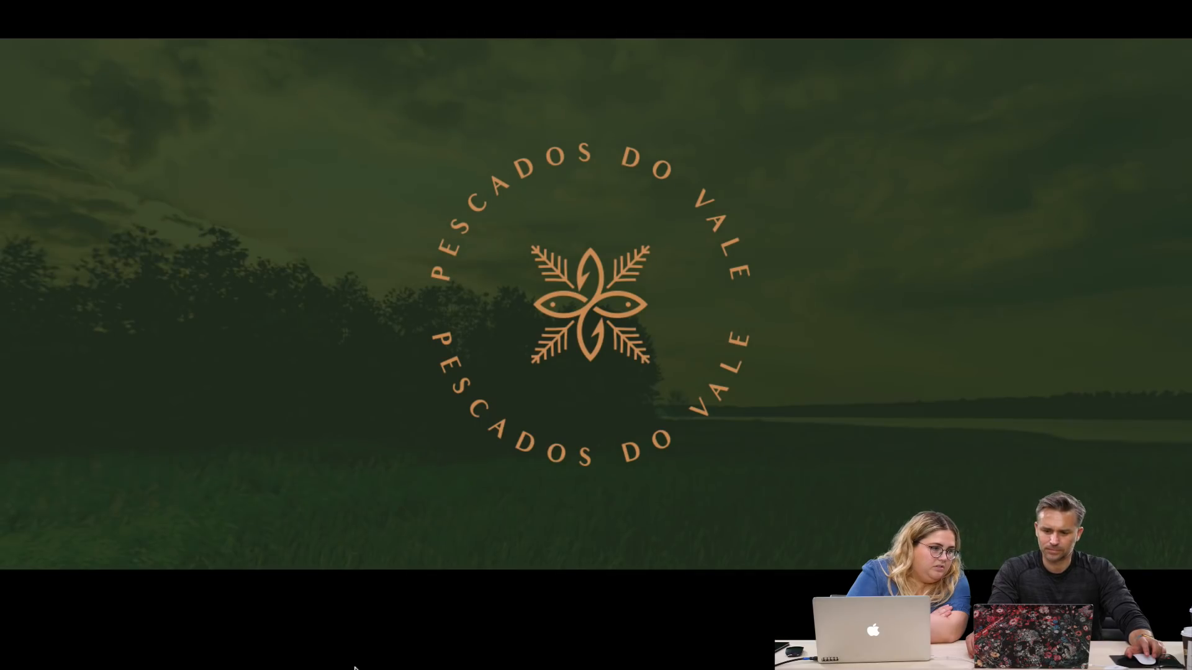
pyautogui.press('Right')
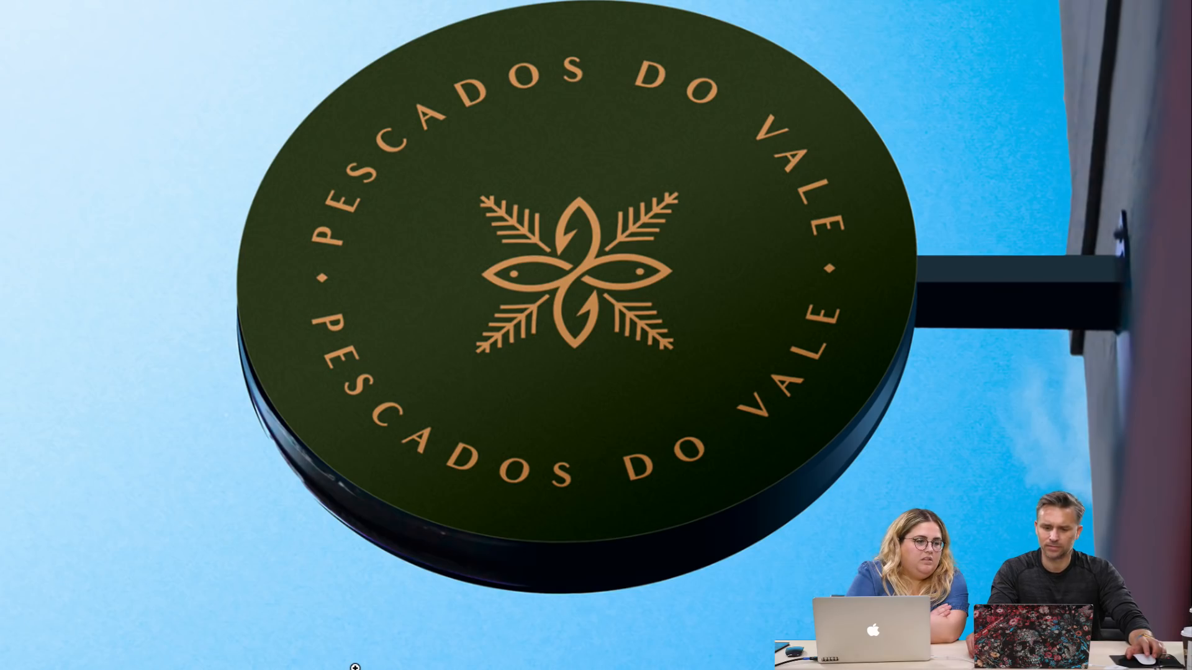
pyautogui.press('Right')
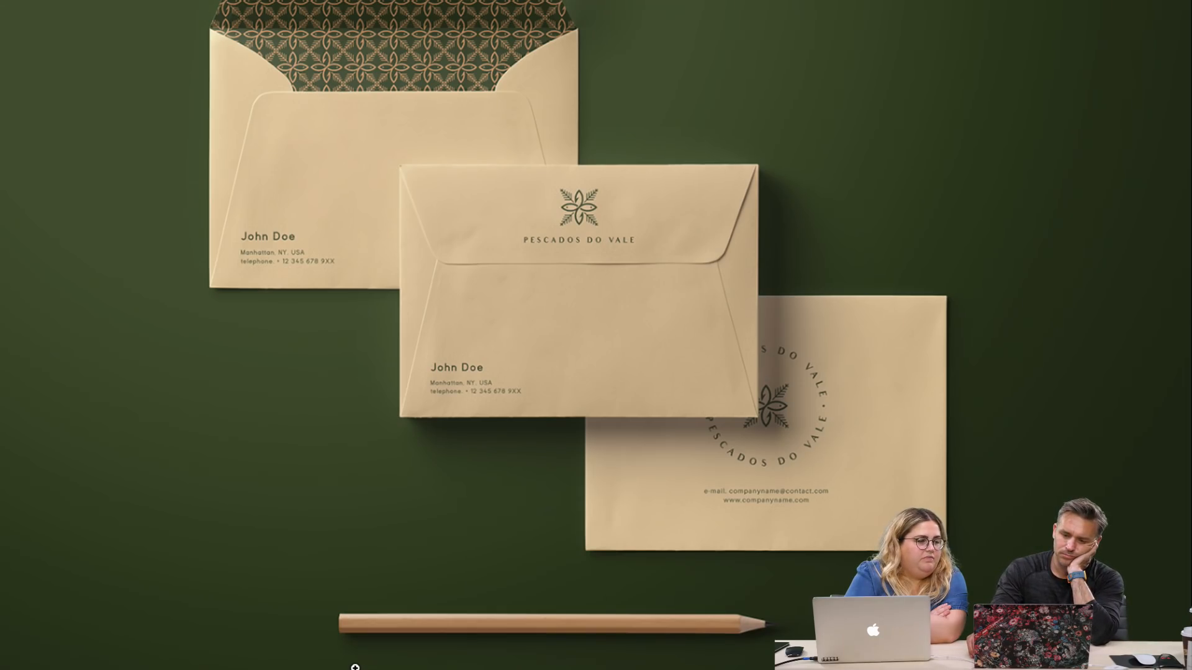
pyautogui.press('Right')
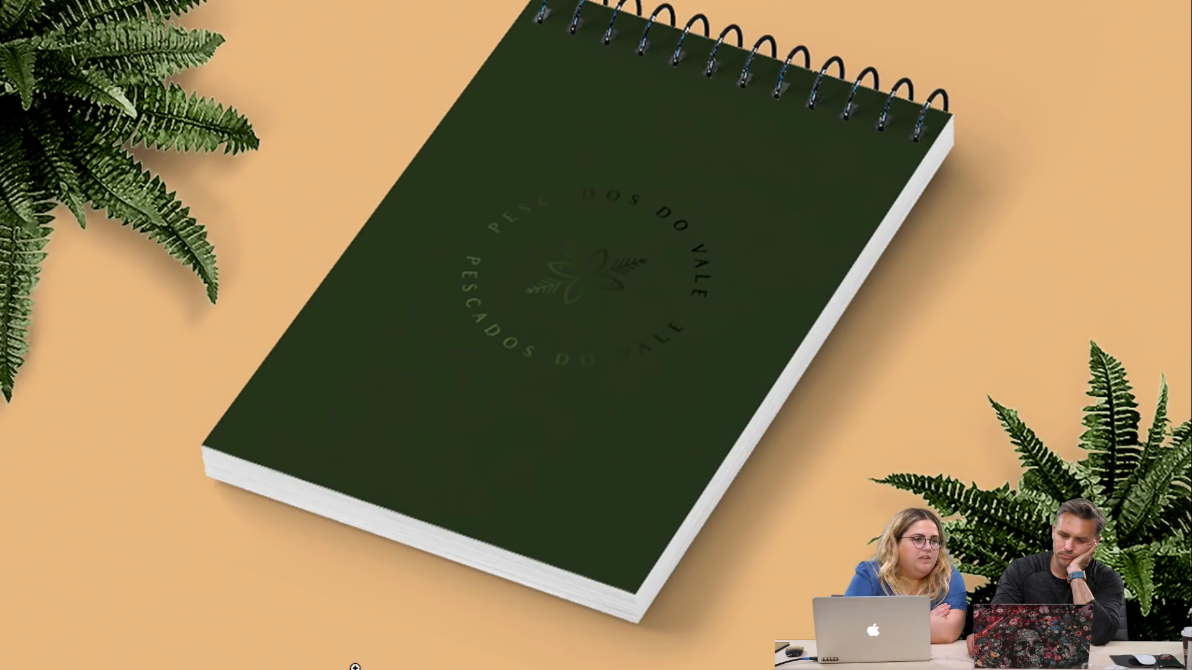
pyautogui.press('Right')
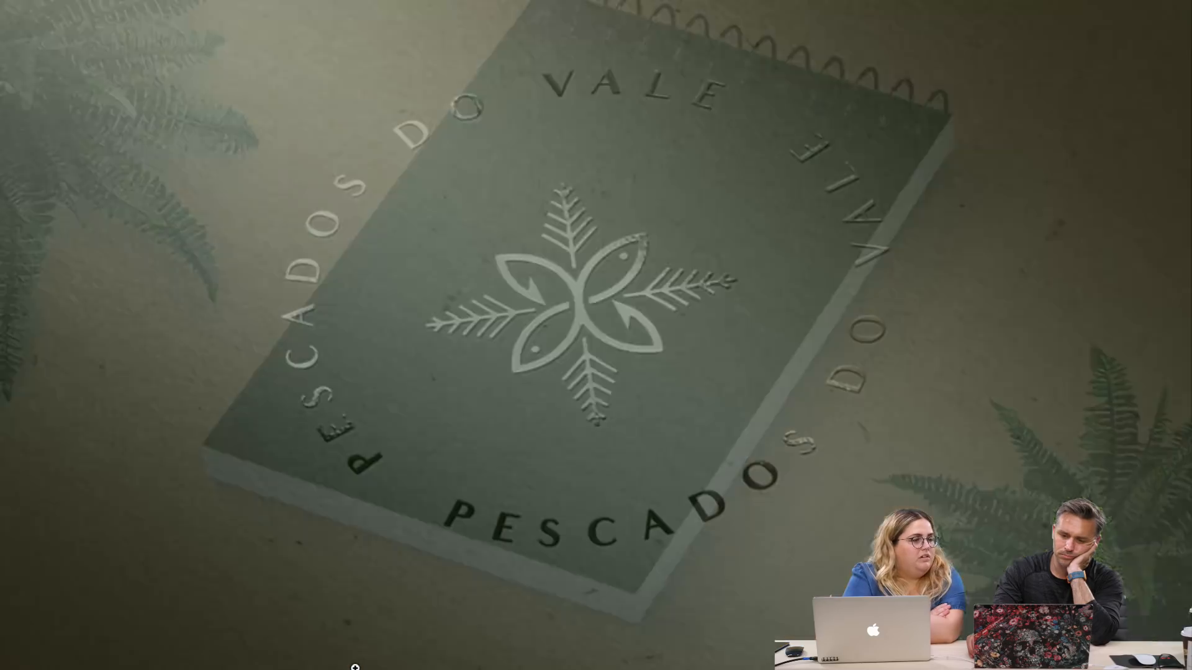
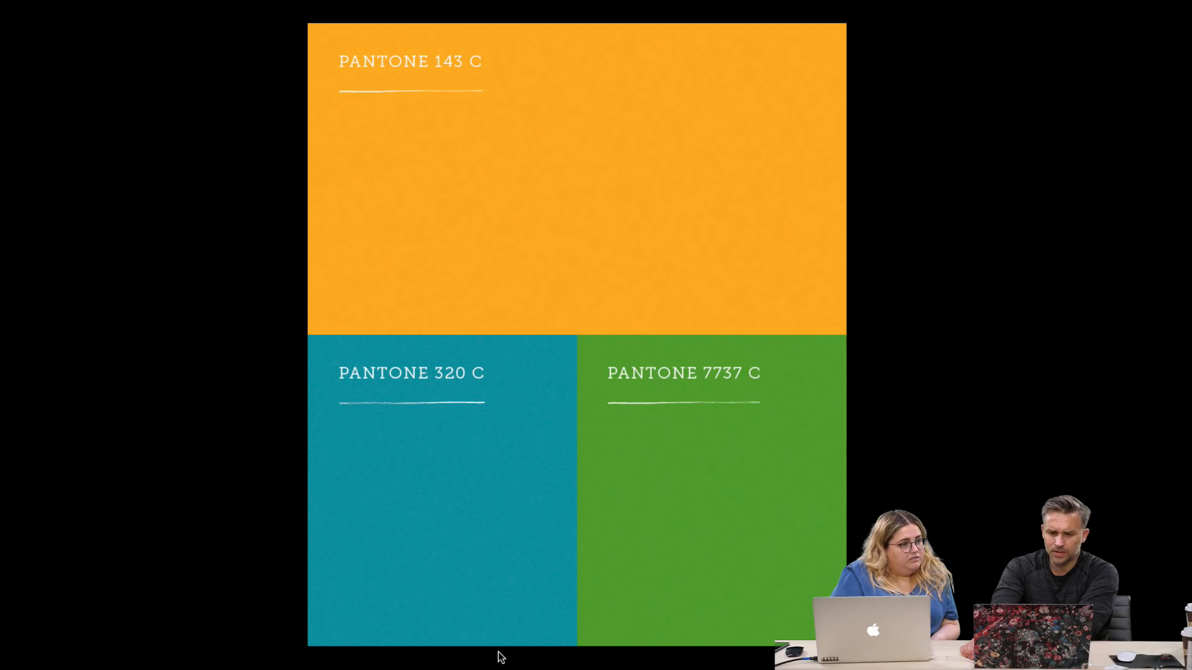
# Step: Compare the La Ciénega Pantone palette with the spoon artwork and view the remaining project images through to the end
pyautogui.press('Right')
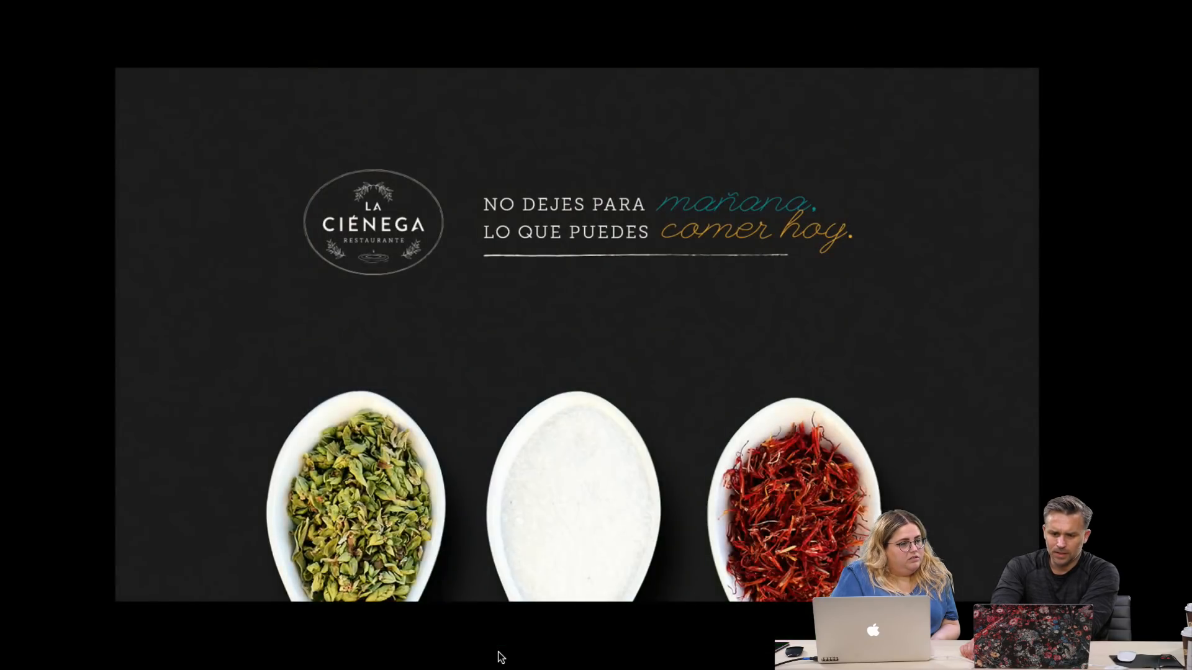
pyautogui.press('Left')
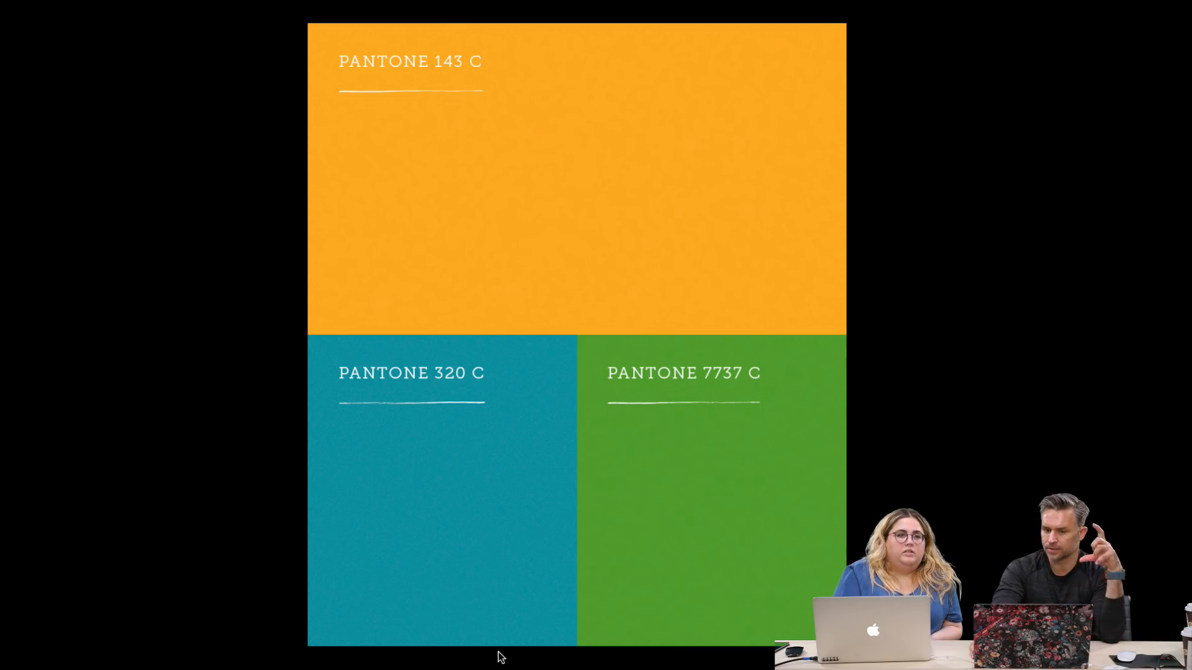
pyautogui.press('Right')
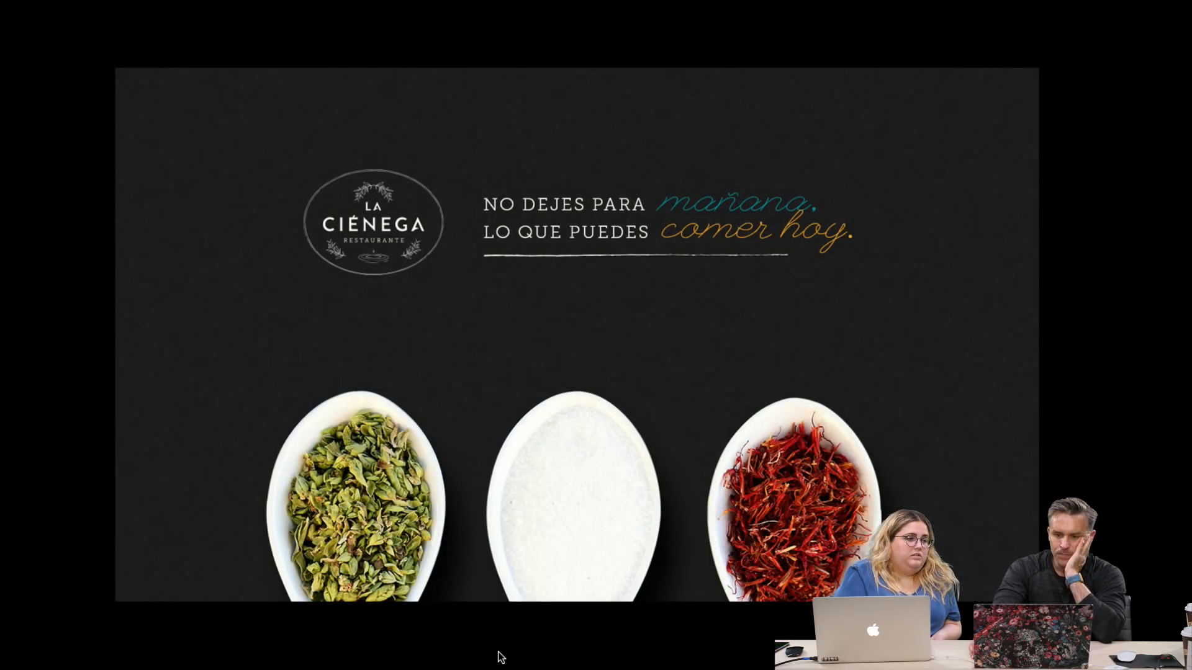
pyautogui.press('Right')
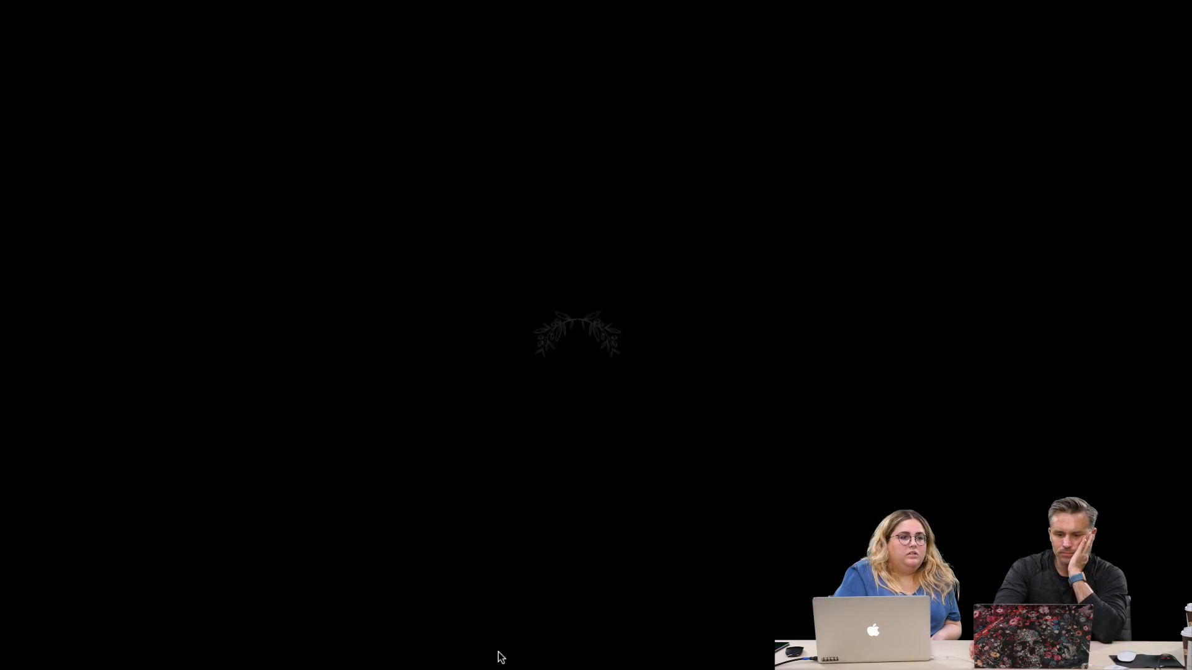
pyautogui.press('Right')
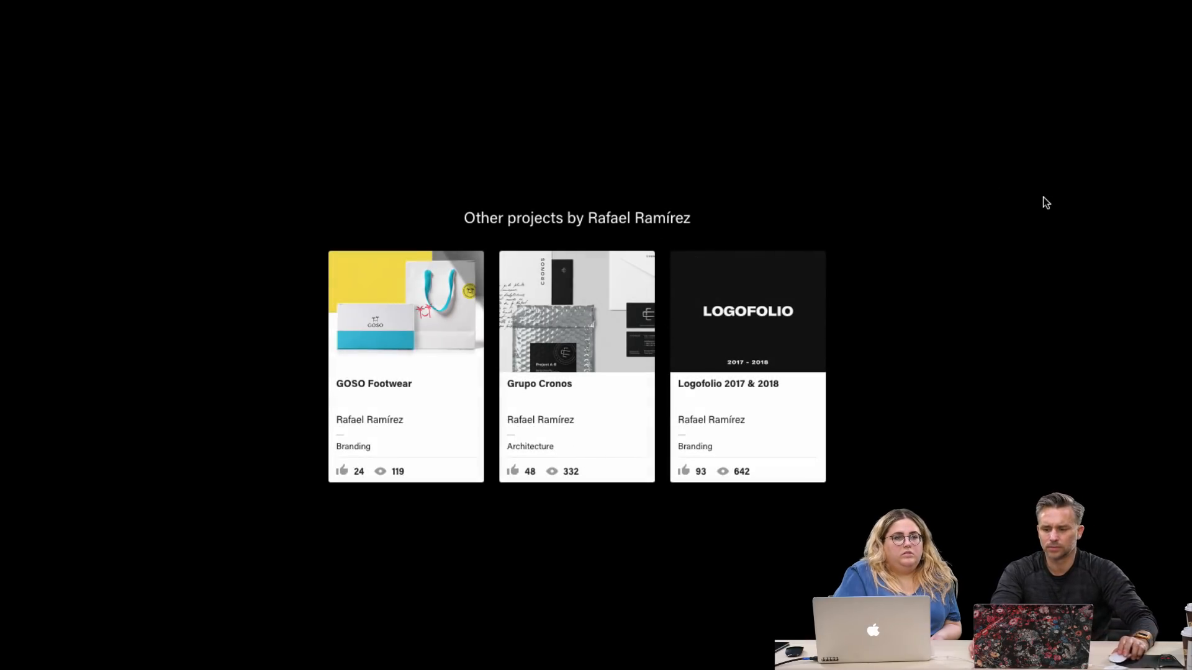
# Step: Close the La Ciénega Restaurante project and look over the other work on the designer's Behance profile
pyautogui.press('Escape')
pyautogui.click(1165, 108)
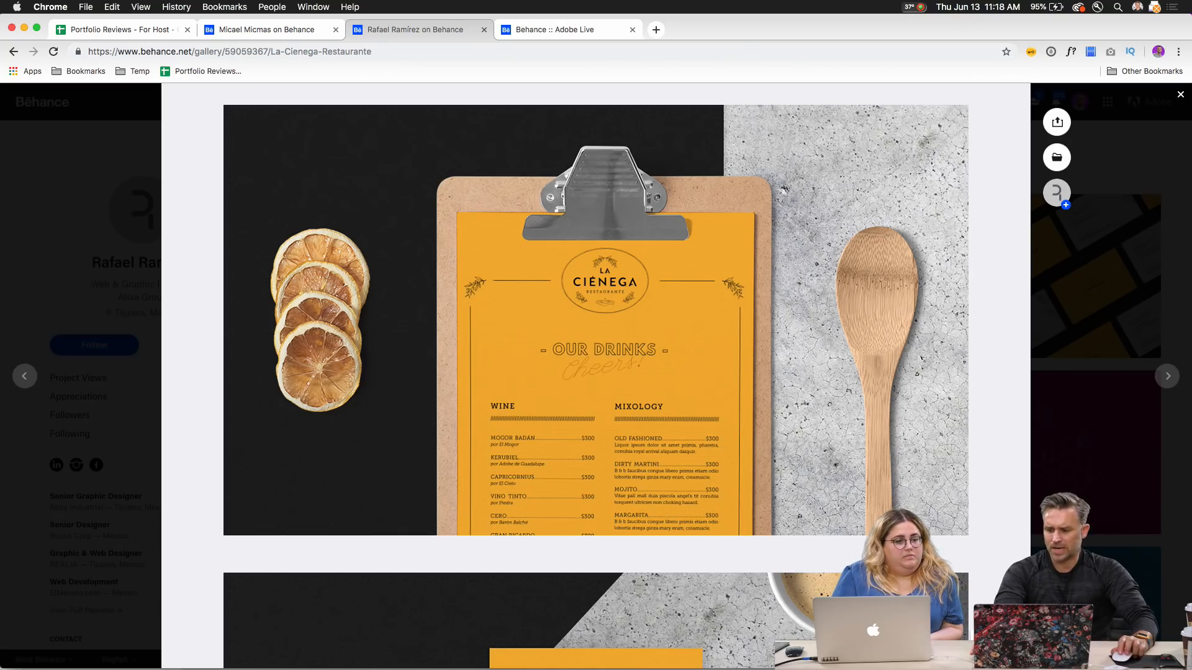
pyautogui.click(1181, 95)
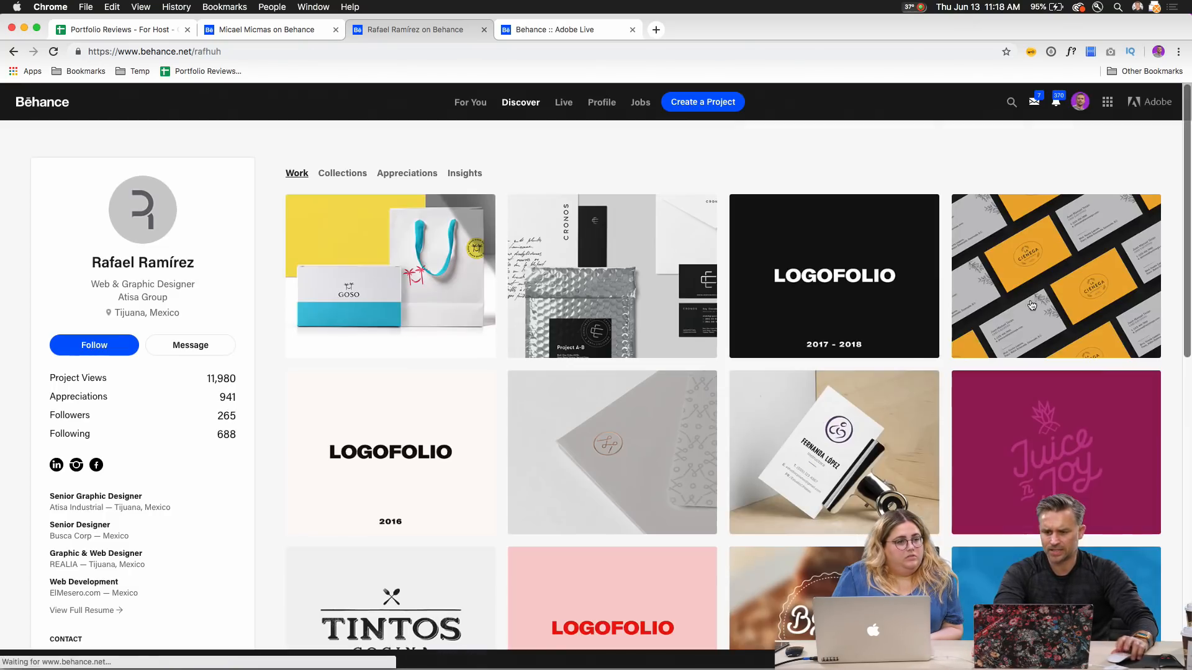
pyautogui.scroll(-5, 277, 445)
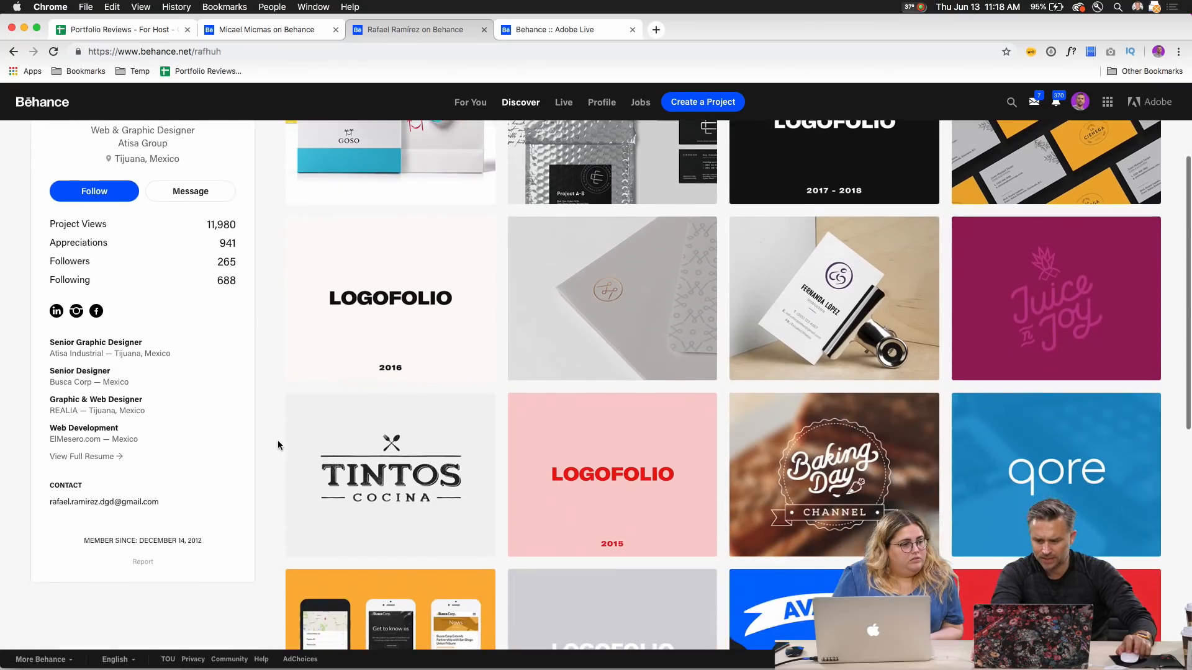
pyautogui.scroll(-4, 277, 447)
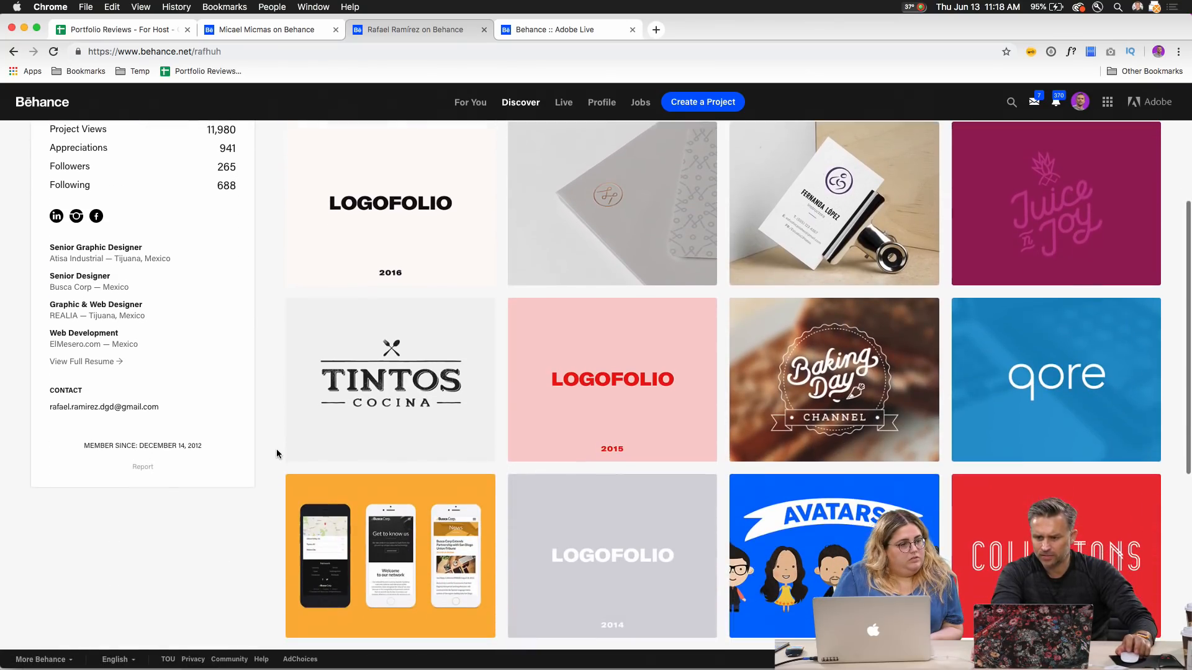
pyautogui.scroll(-1, 277, 449)
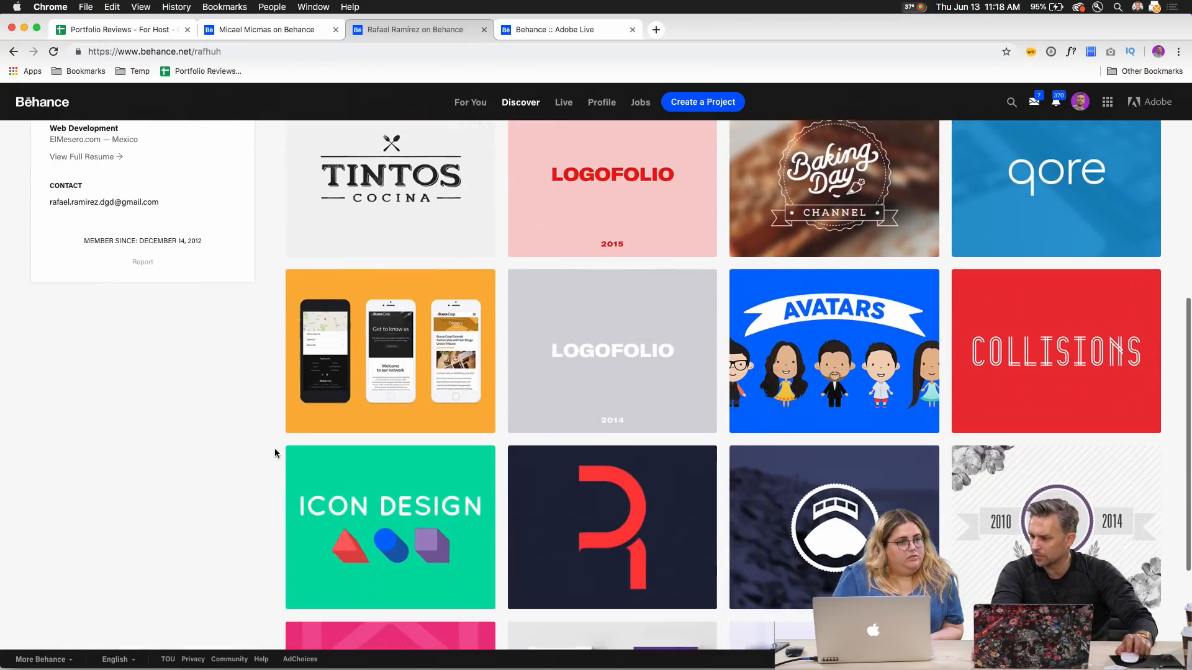
# Step: Open the Personal Identity project and examine its logo grid, colour variations, business cards and stationery mockup
pyautogui.click(579, 498)
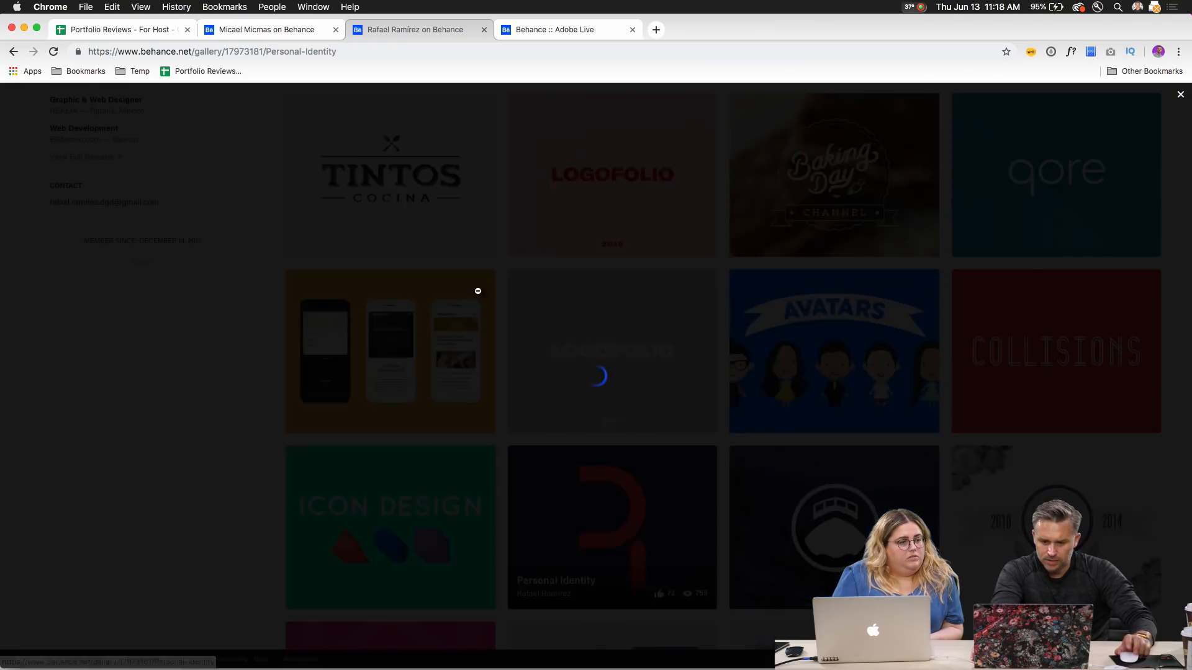
pyautogui.scroll(-10, 391, 558)
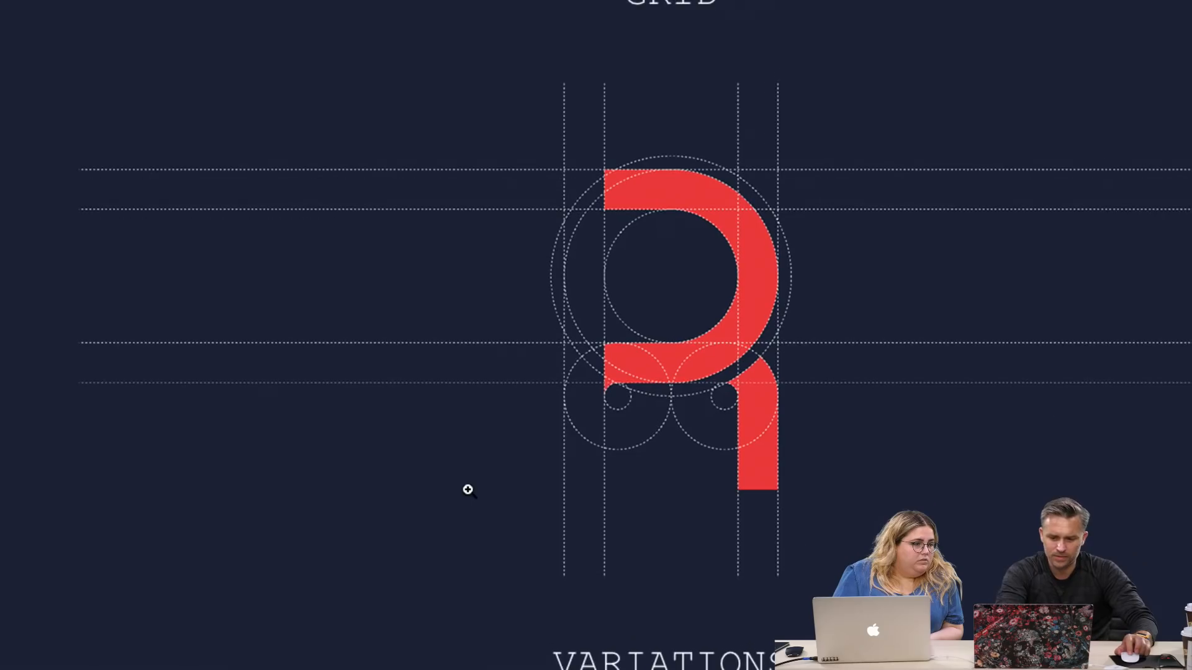
pyautogui.scroll(-10, 468, 491)
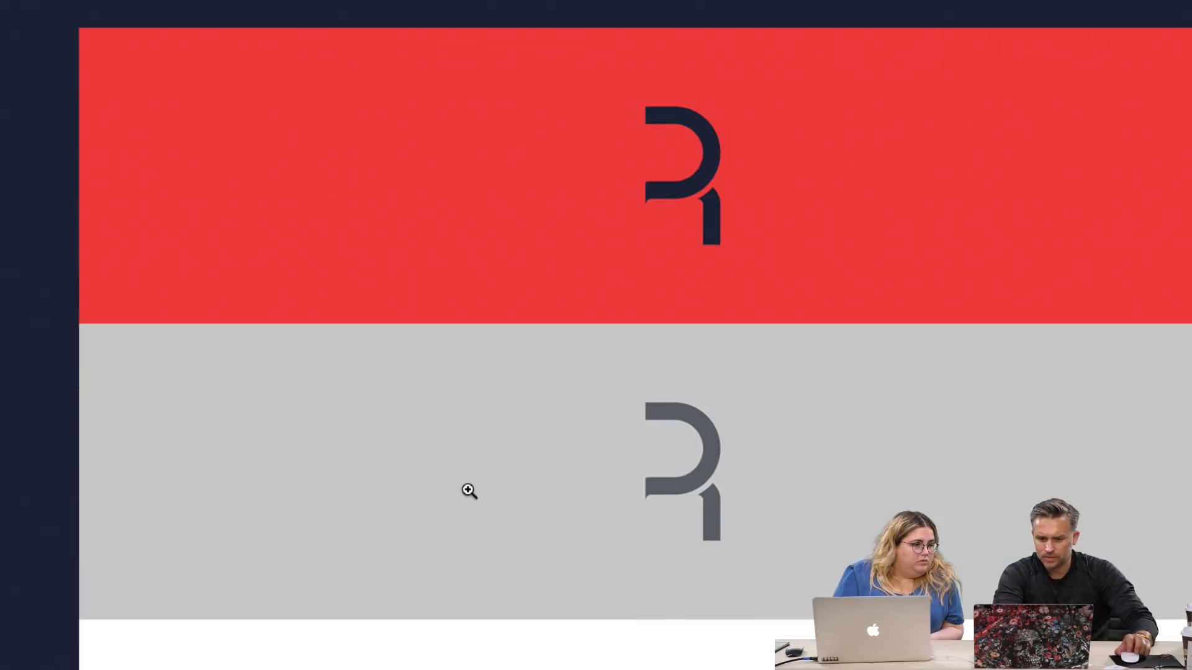
pyautogui.scroll(-5, 469, 491)
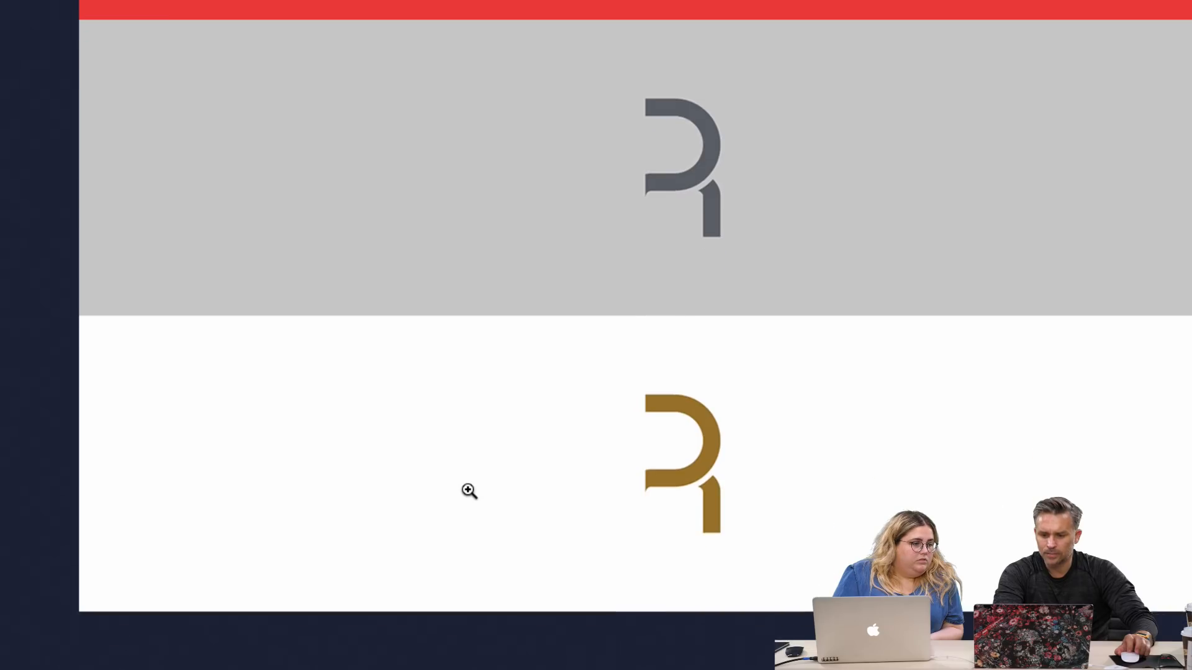
pyautogui.scroll(-10, 467, 495)
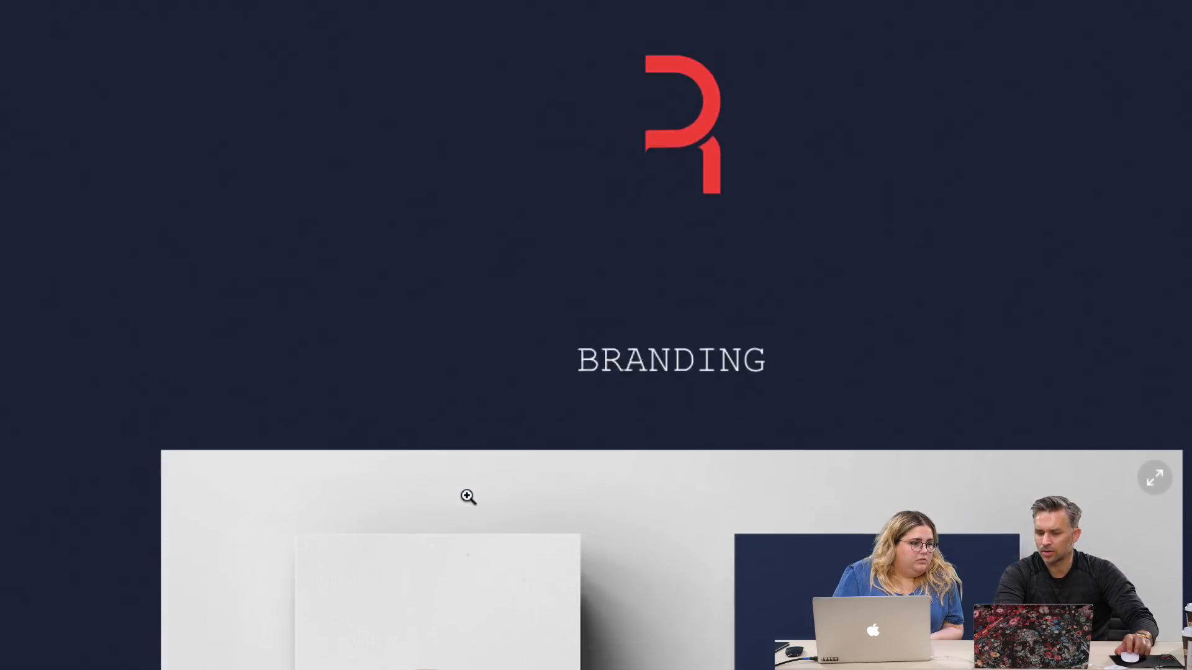
pyautogui.scroll(2, 467, 495)
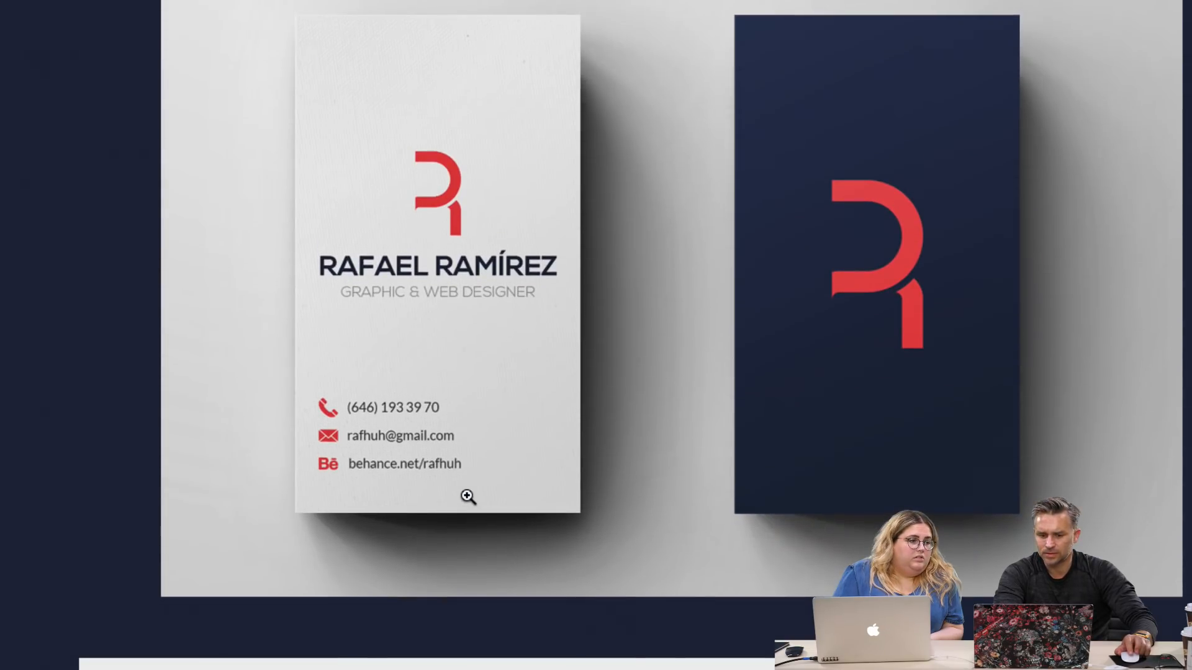
pyautogui.scroll(1, 469, 497)
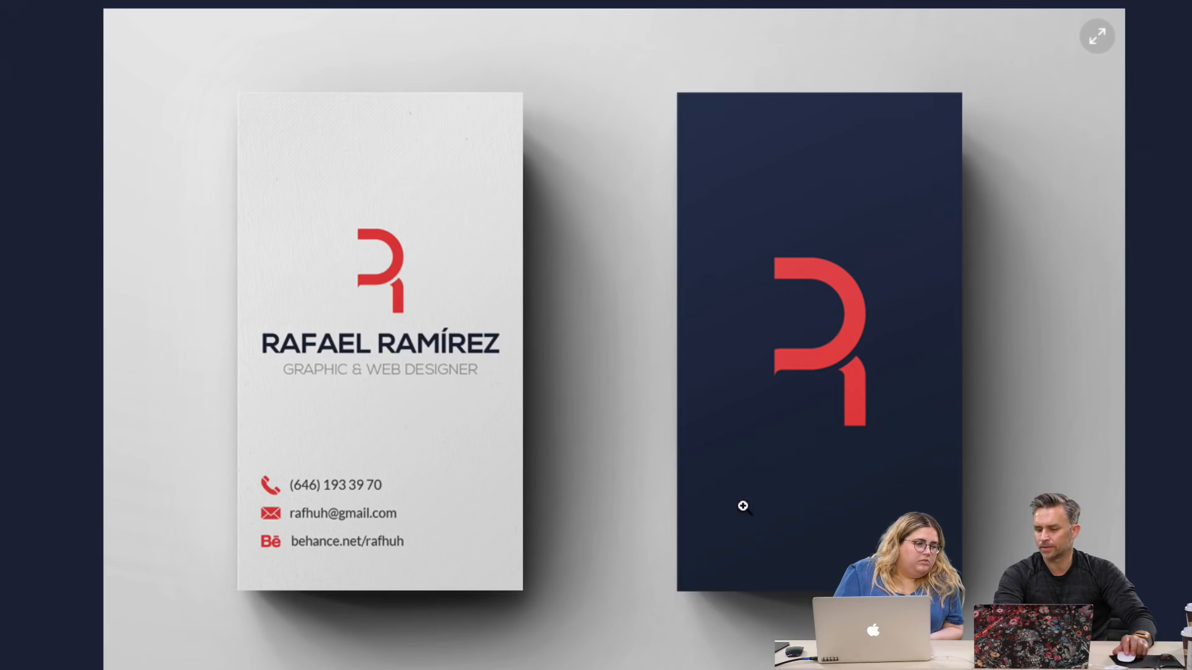
pyautogui.scroll(-10, 836, 568)
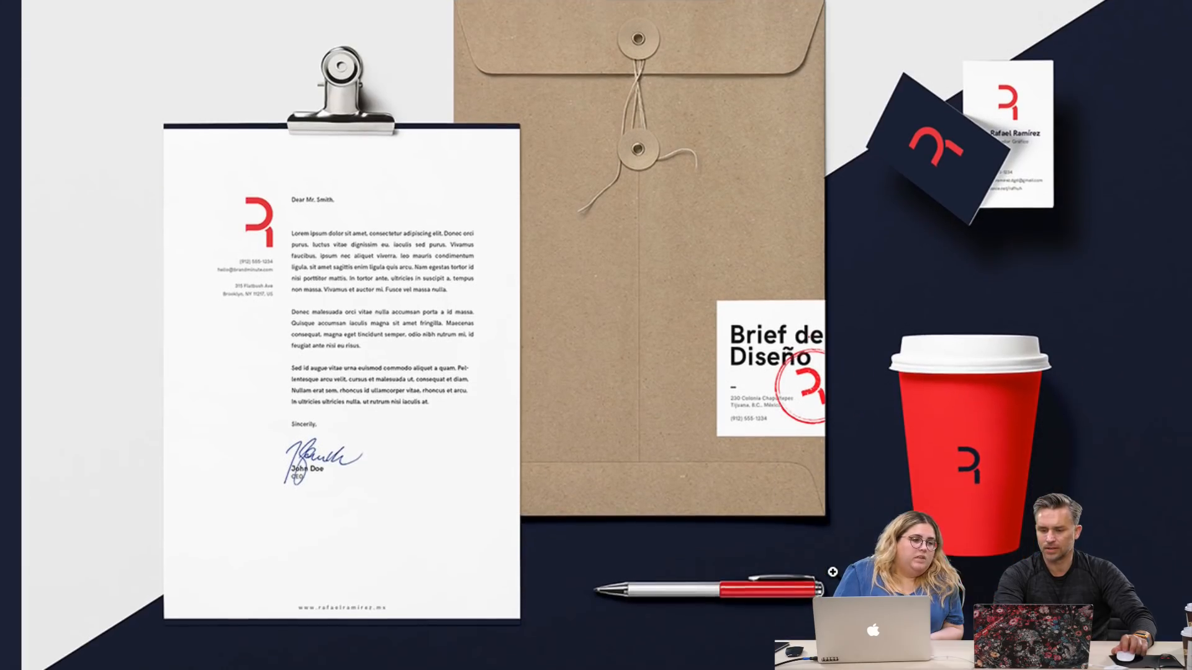
# Step: Compare the Personal Identity business cards with the letterhead, envelope and cup mockup, and check the website design
pyautogui.scroll(10, 833, 572)
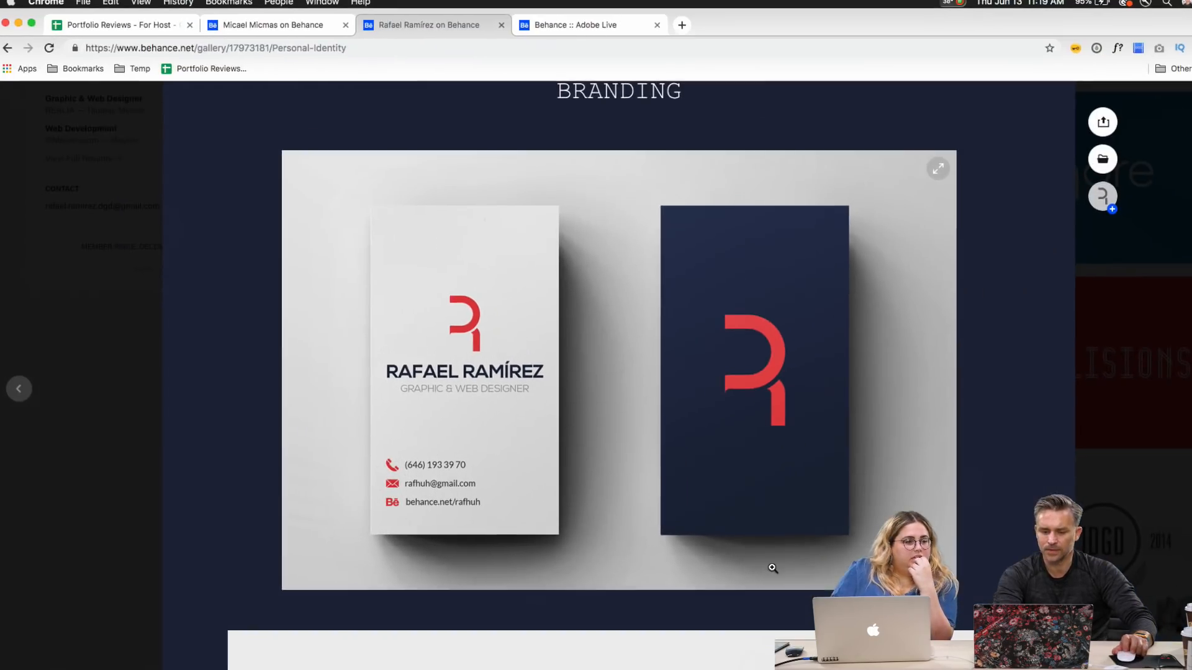
pyautogui.scroll(-5, 787, 418)
pyautogui.scroll(-3, 745, 546)
pyautogui.scroll(4, 745, 545)
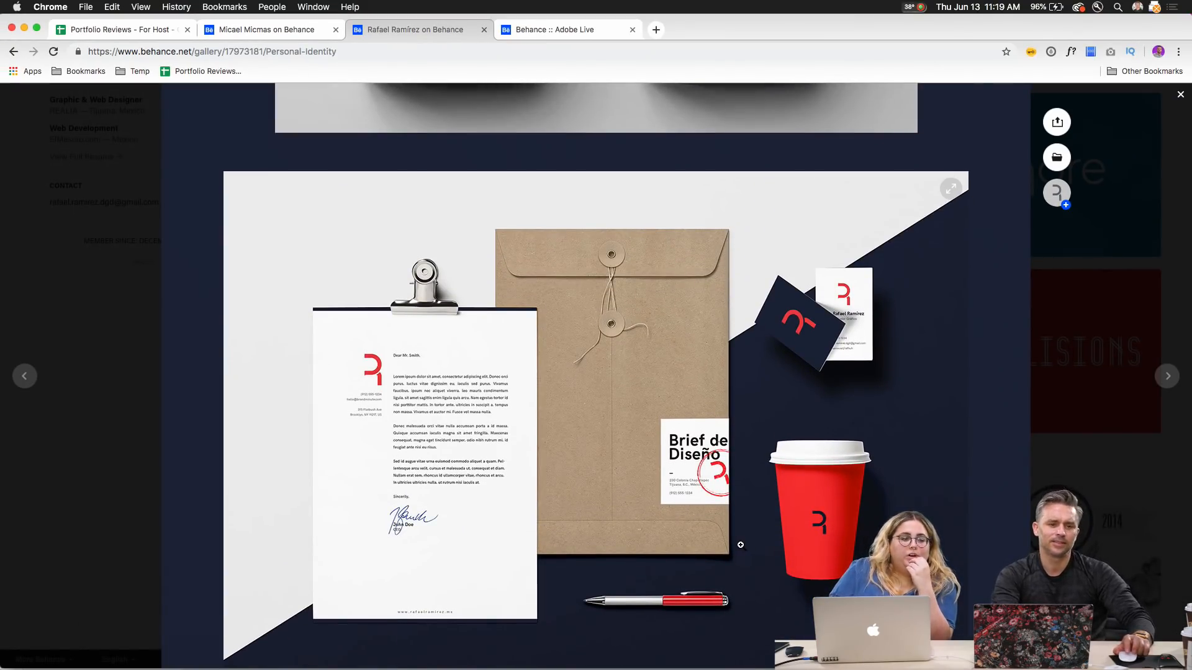
pyautogui.scroll(-6, 743, 535)
pyautogui.scroll(4, 764, 440)
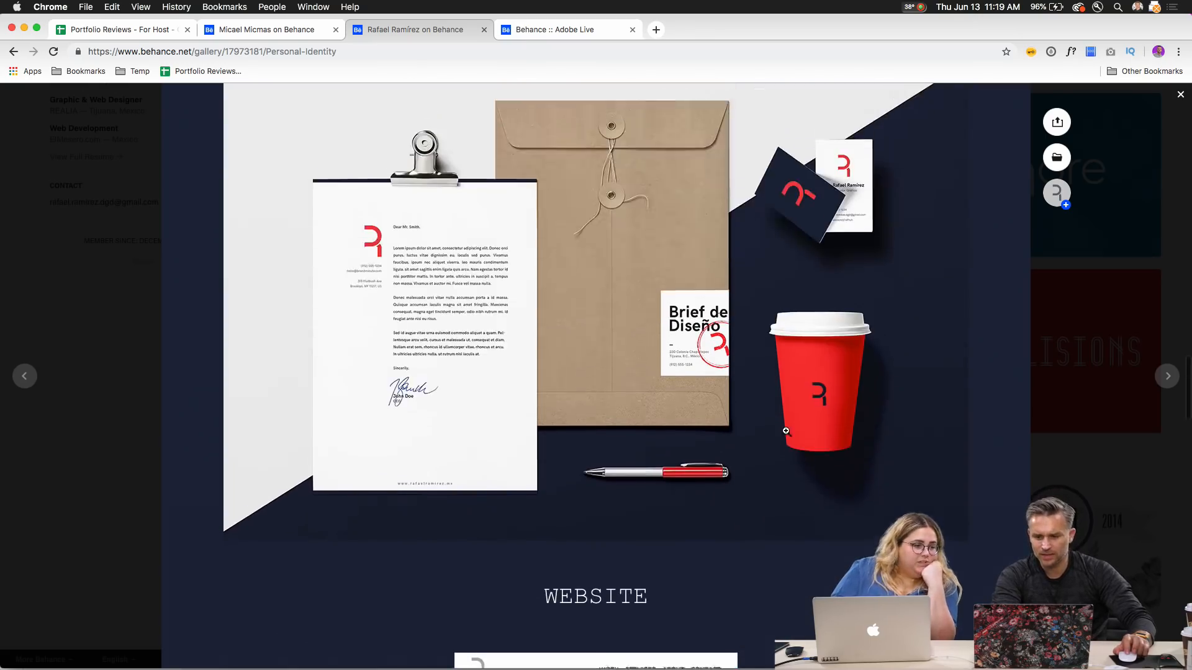
pyautogui.scroll(-8, 782, 491)
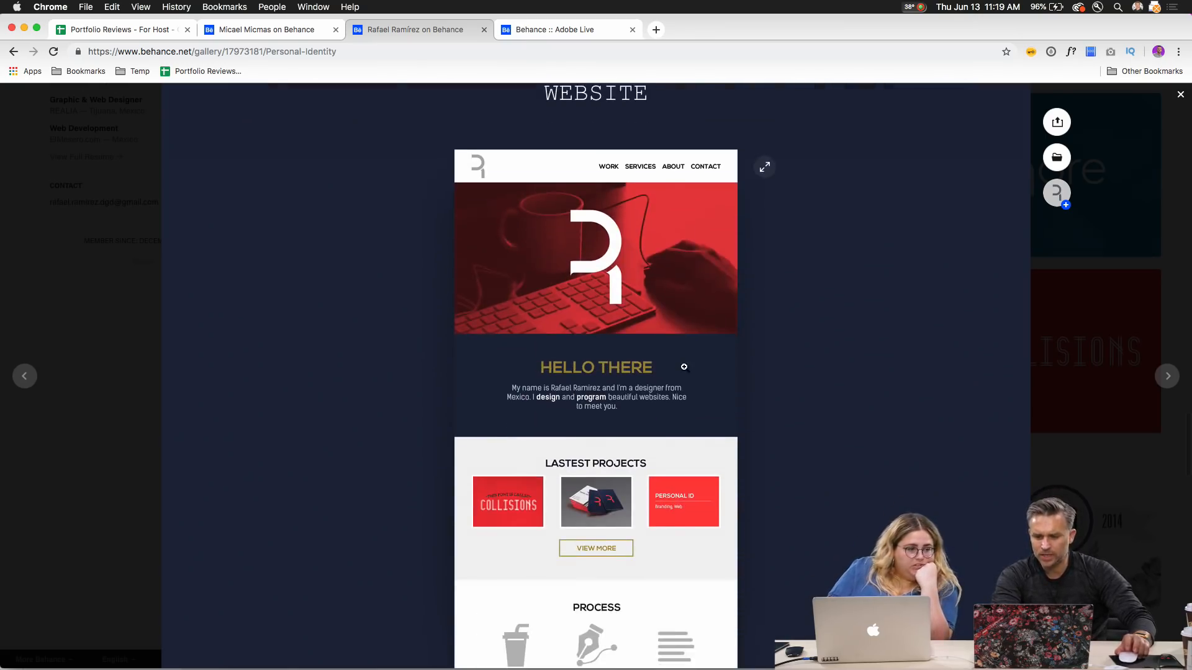
pyautogui.scroll(15, 684, 367)
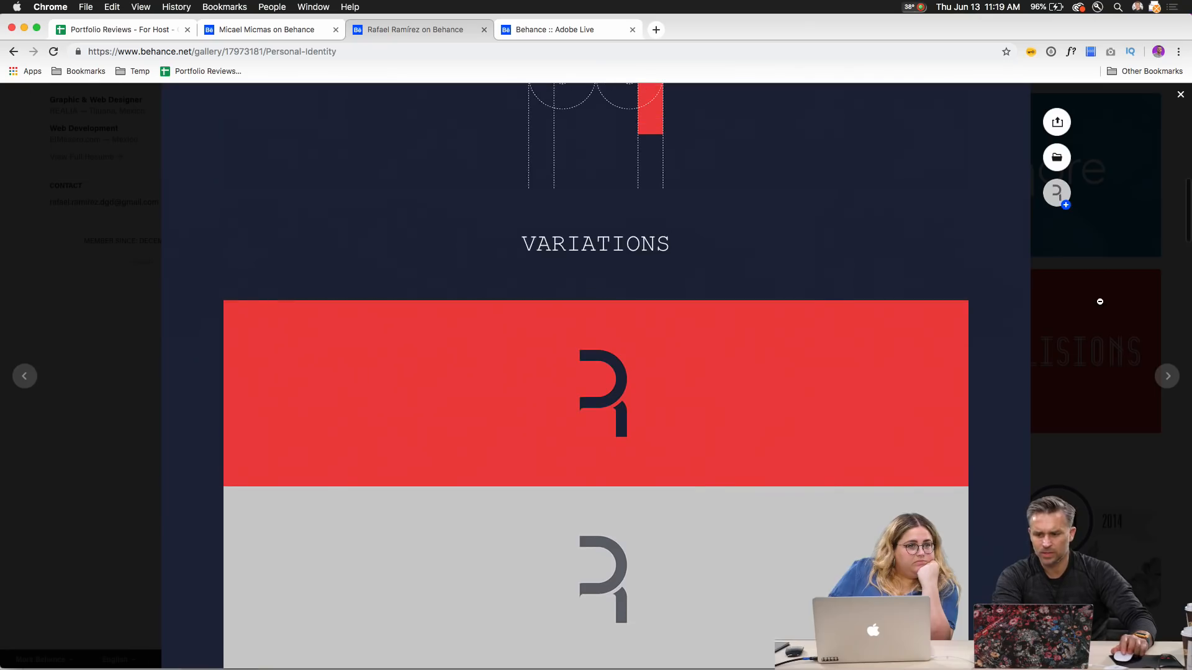
# Step: Close the Personal Identity project and look over the designer's other project covers
pyautogui.click(1100, 302)
pyautogui.scroll(8, 1064, 309)
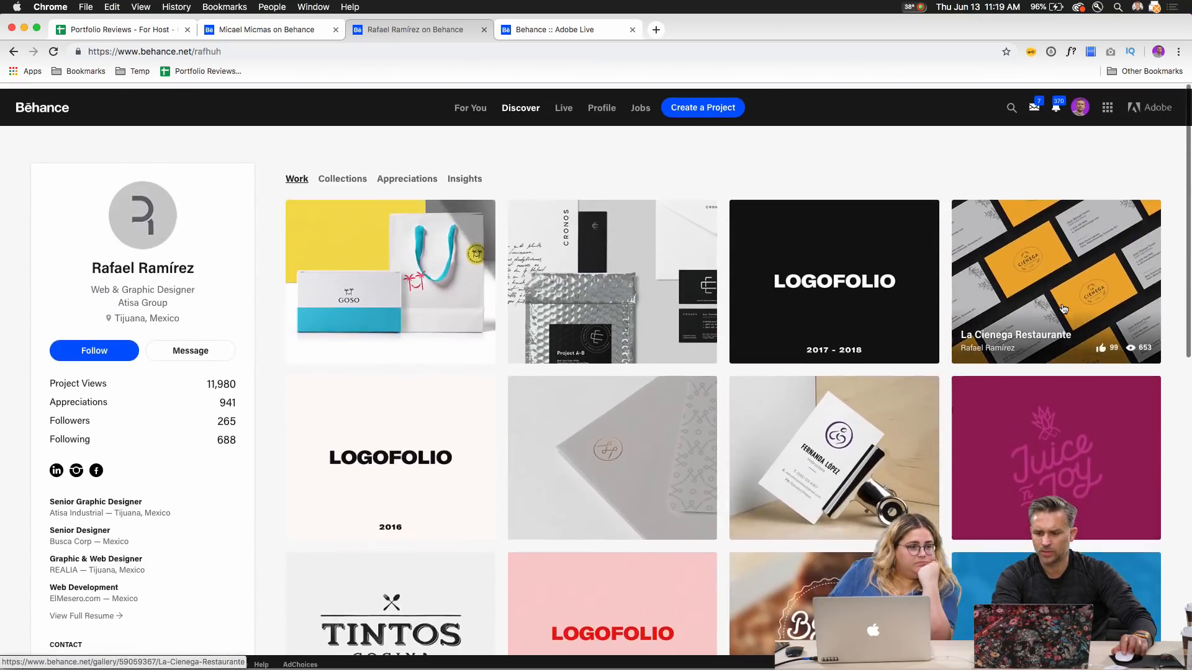
pyautogui.scroll(-10, 1063, 309)
pyautogui.scroll(4, 1063, 309)
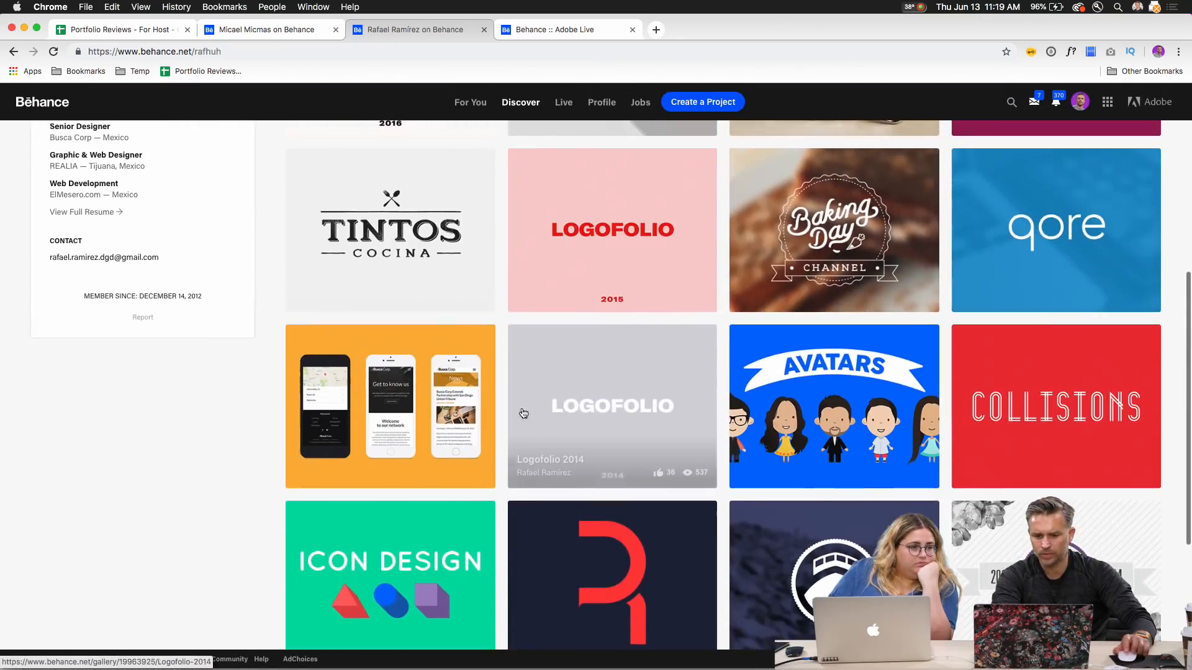
# Step: Open the Logofolio 2014 project, view its logos through to the last one and close the project
pyautogui.click(639, 365)
pyautogui.scroll(-4, 460, 298)
pyautogui.scroll(-15, 466, 307)
pyautogui.scroll(-12, 465, 309)
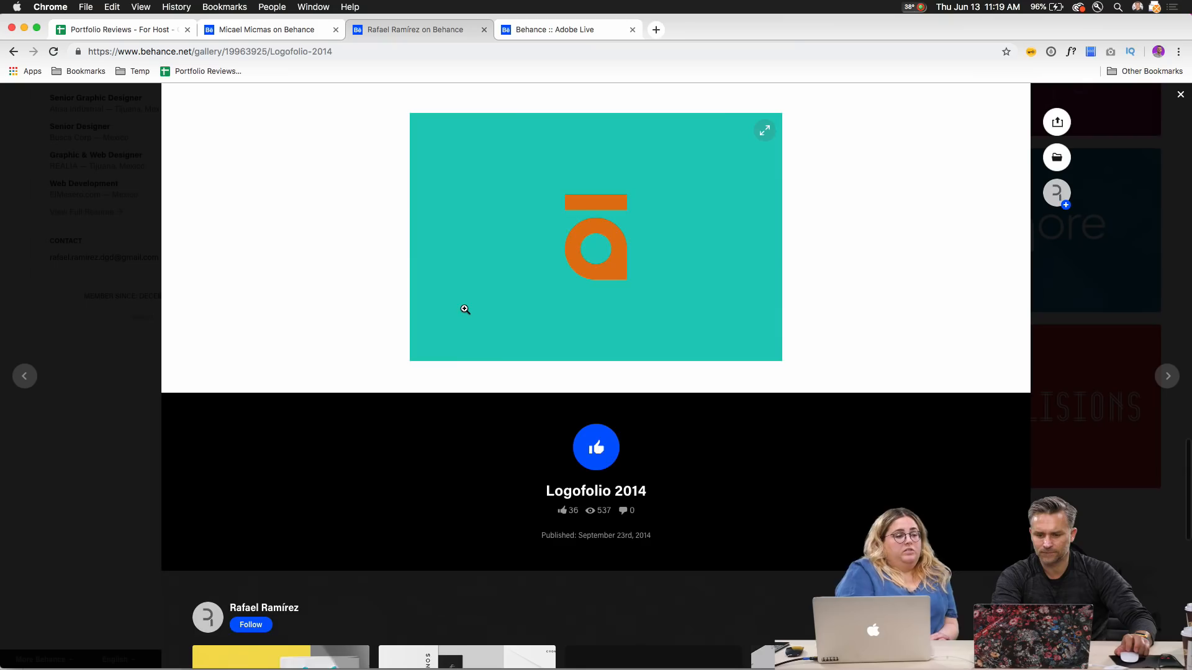
pyautogui.scroll(20, 465, 309)
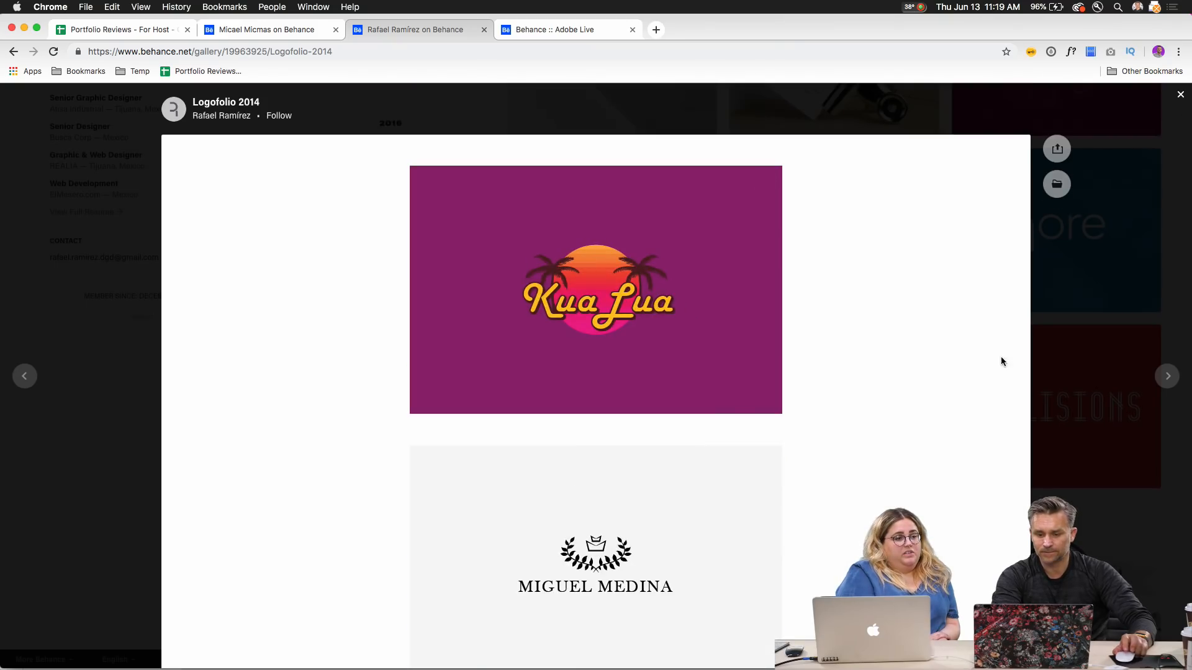
pyautogui.click(1065, 284)
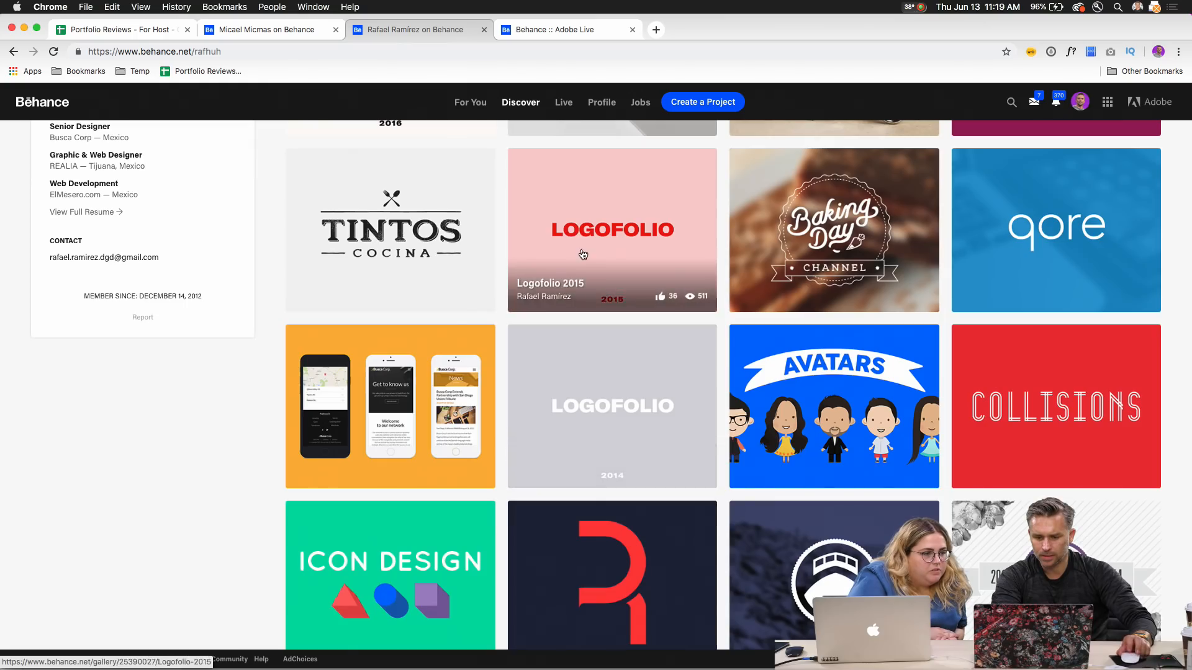
# Step: Open the Logofolio 2017 & 2018 project and view each logo, from Momful and Cronos through Domitila and Goso to Dalias
pyautogui.scroll(6, 577, 236)
pyautogui.click(751, 267)
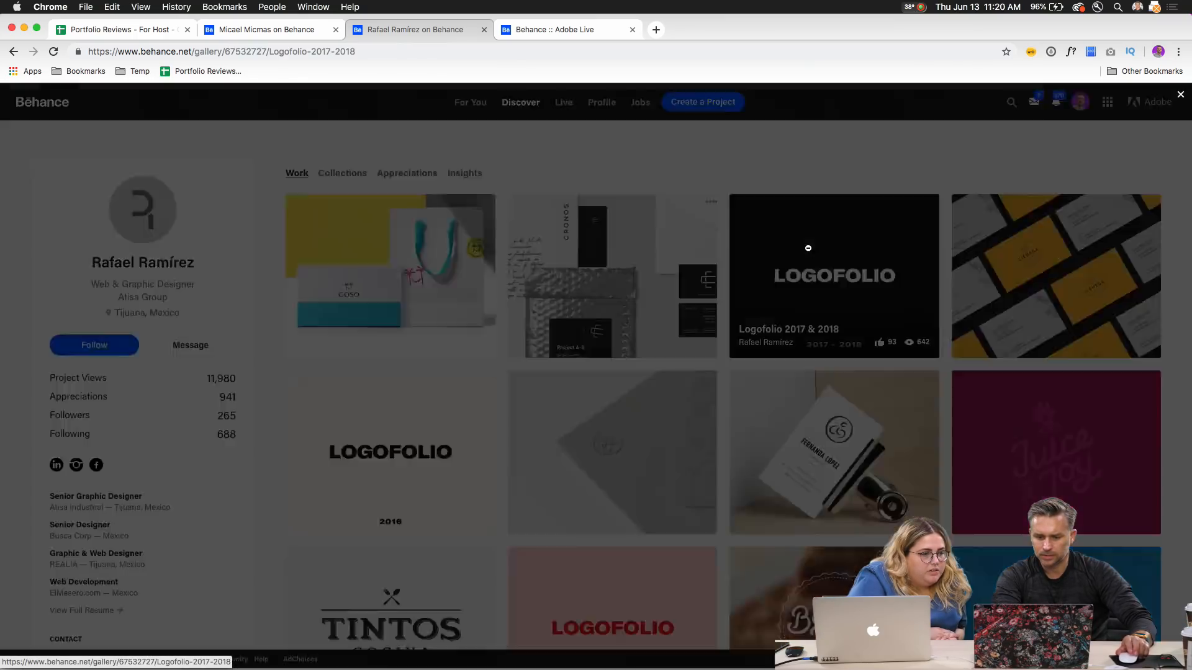
pyautogui.scroll(-3, 503, 491)
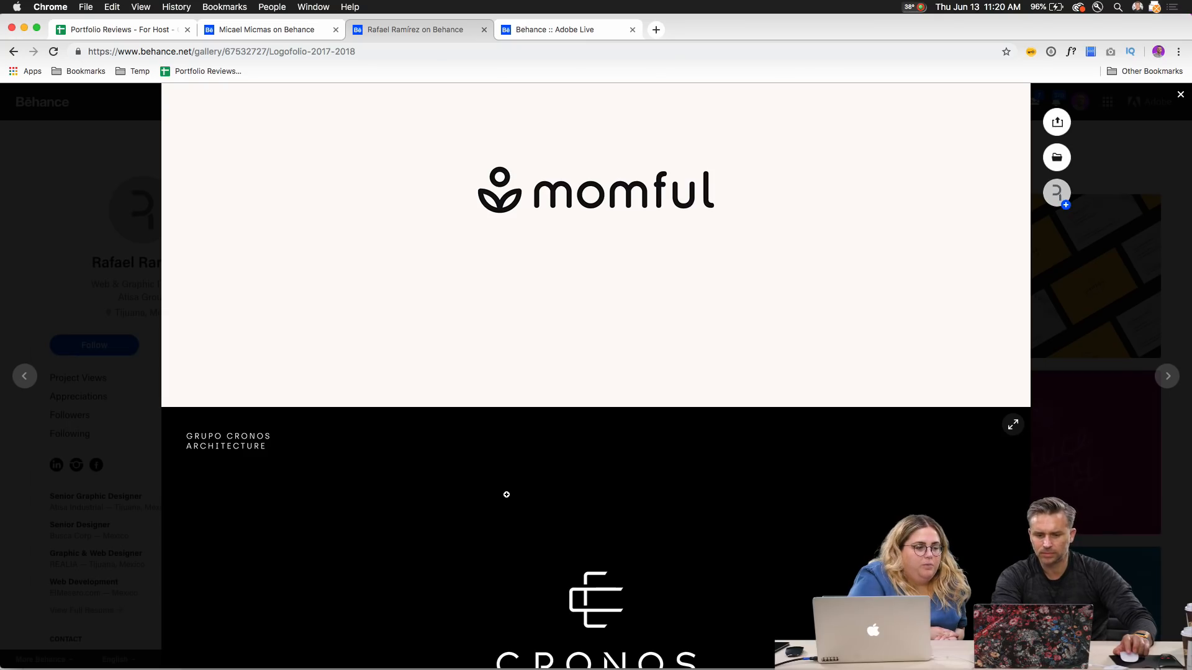
pyautogui.scroll(-5, 506, 493)
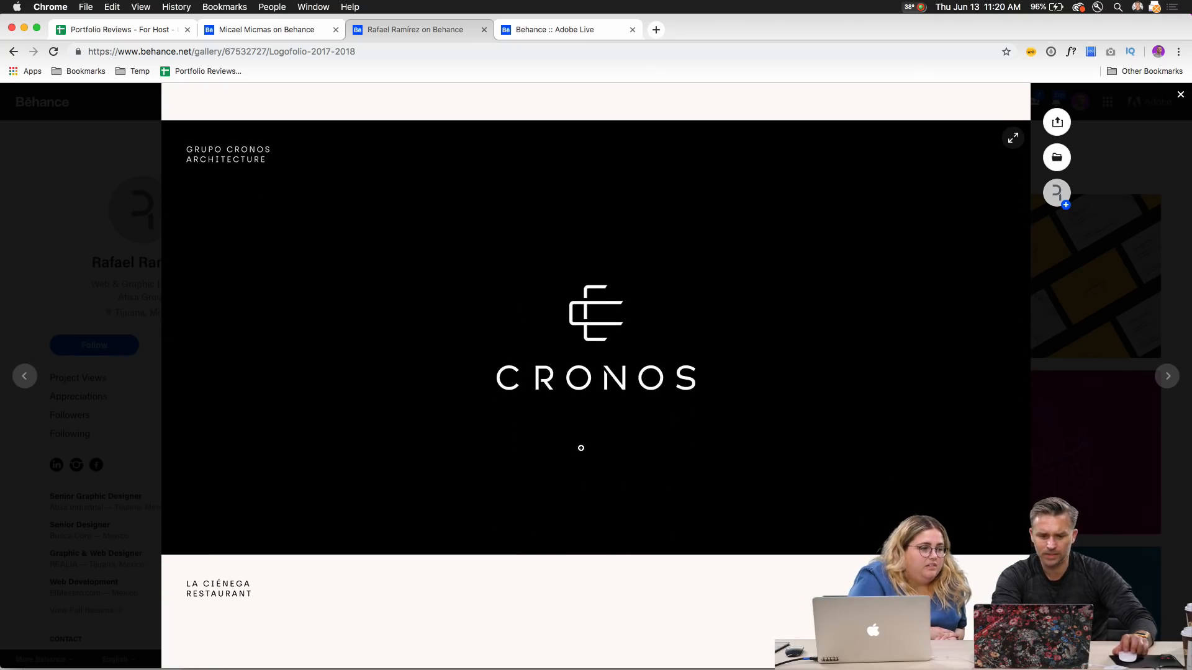
pyautogui.click(580, 447)
pyautogui.scroll(-5, 580, 448)
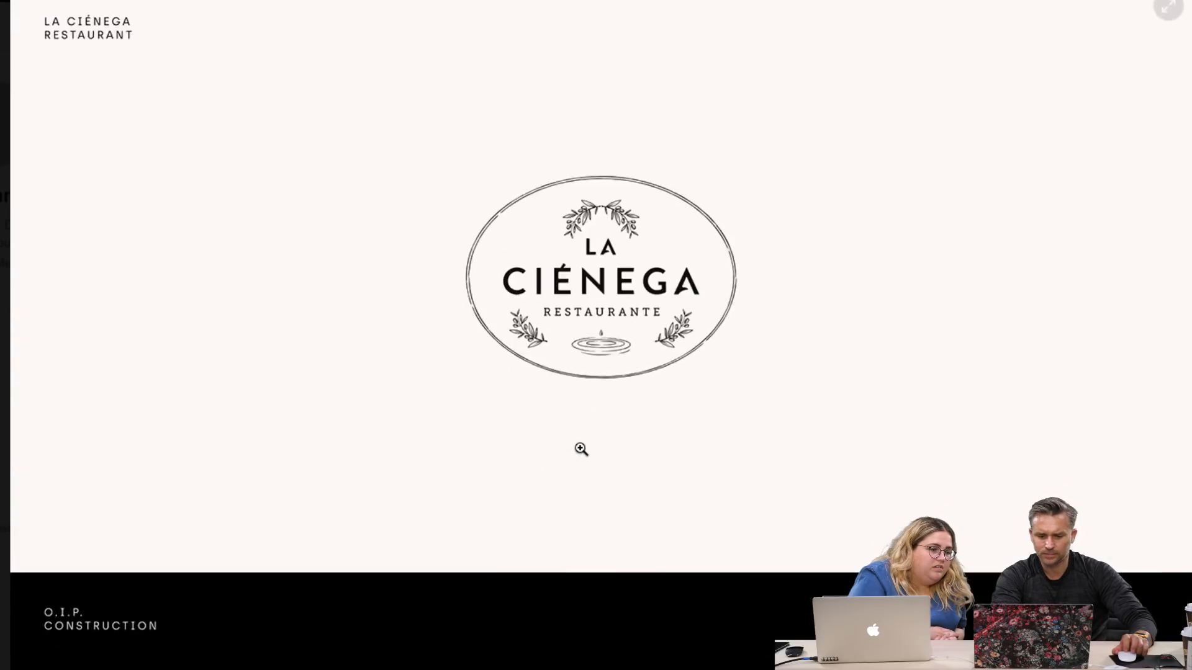
pyautogui.scroll(-10, 581, 448)
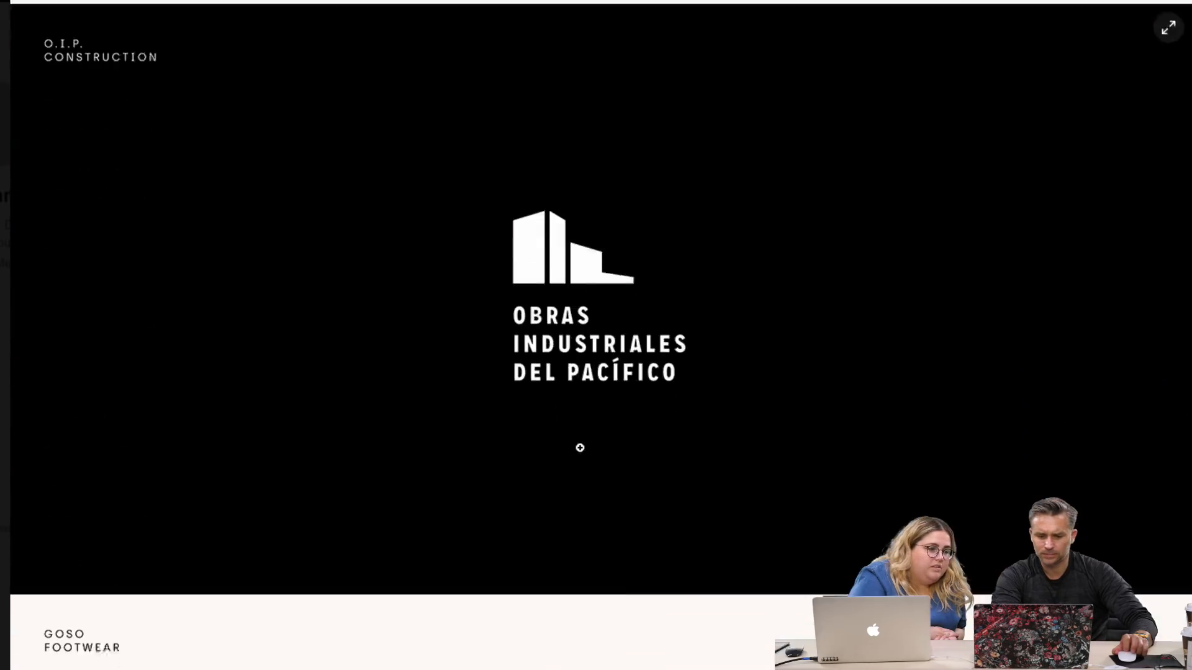
pyautogui.scroll(-20, 580, 448)
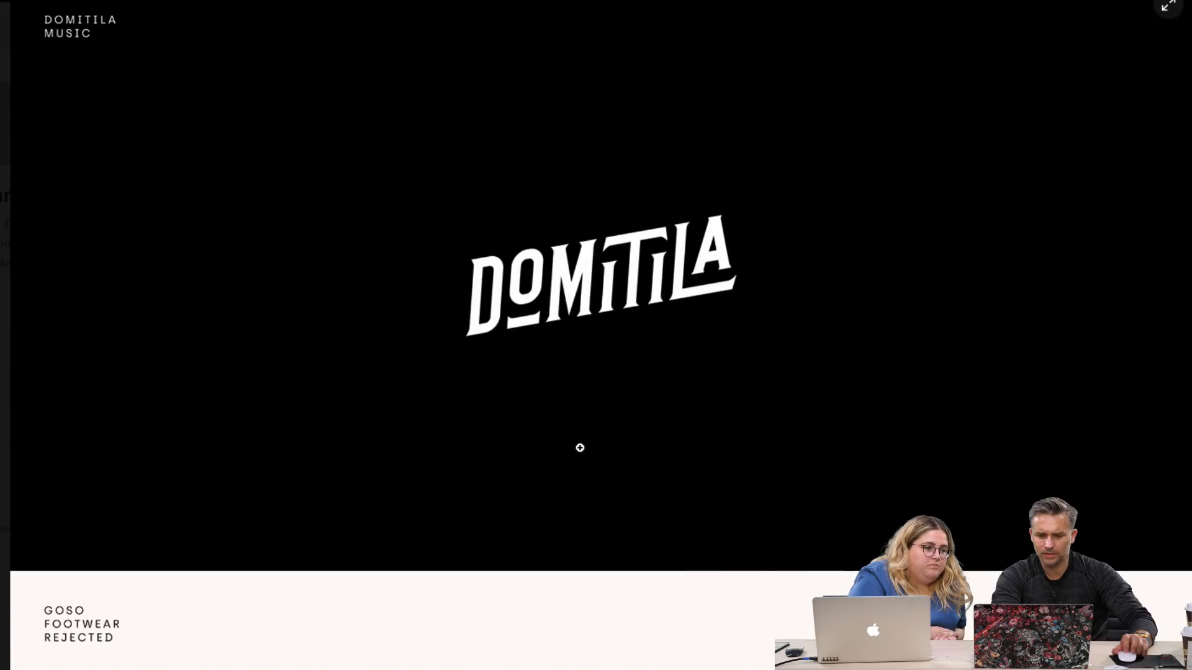
pyautogui.scroll(-11, 580, 448)
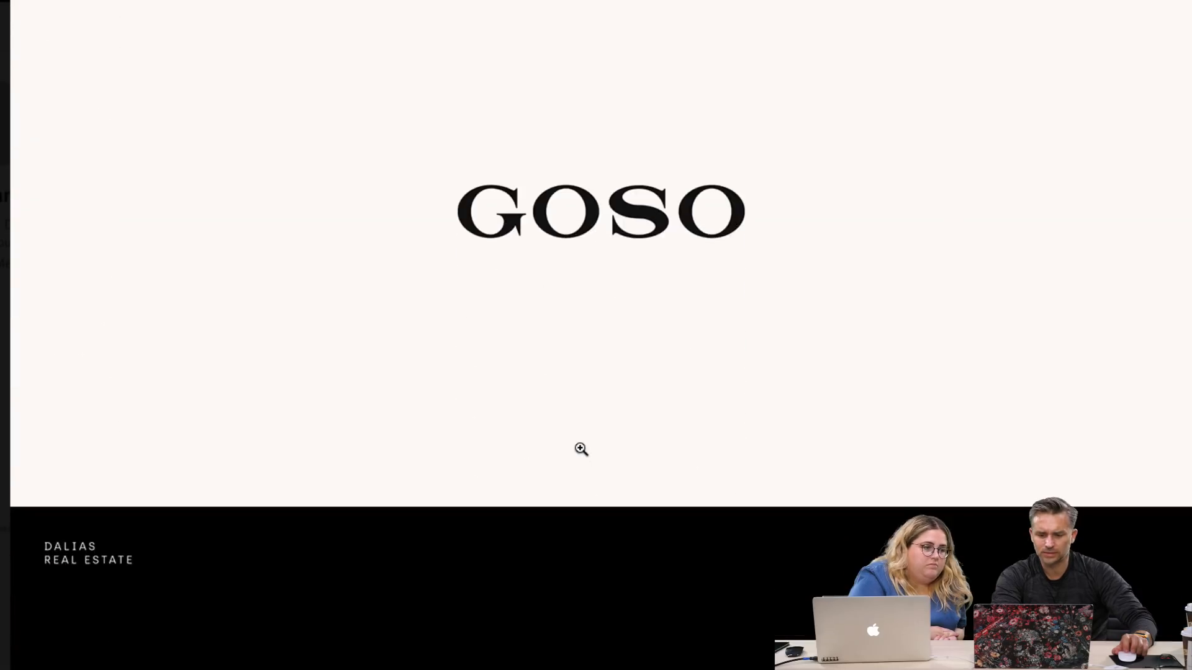
pyautogui.scroll(-9, 580, 448)
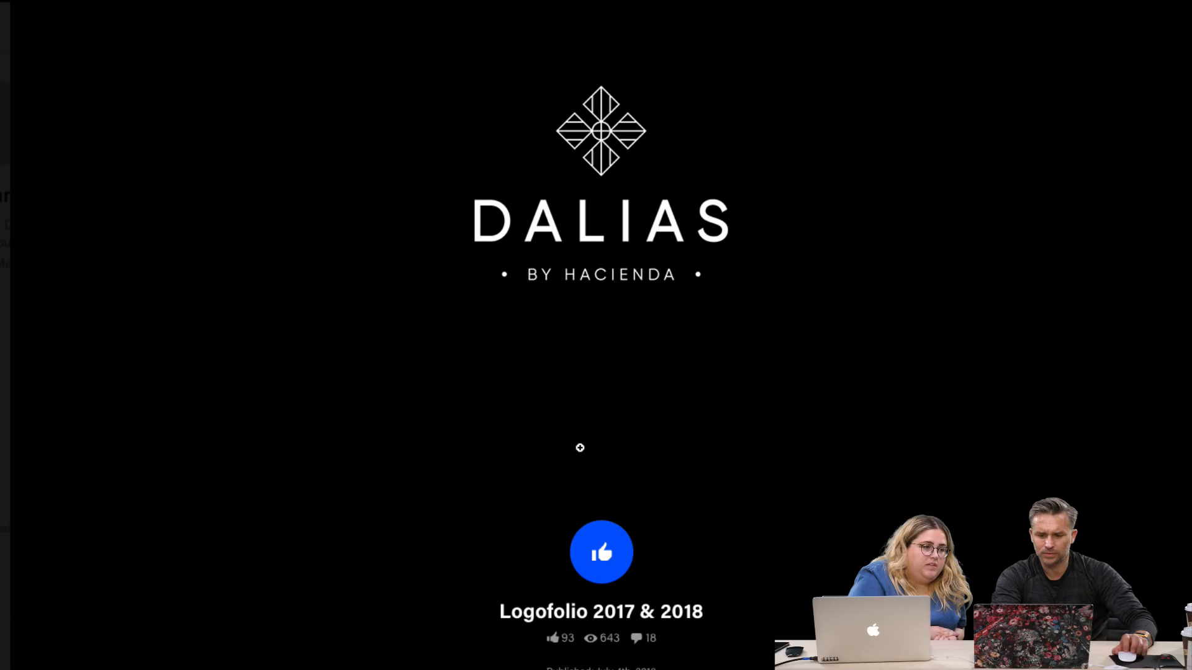
# Step: Appreciate the Logofolio 2017 & 2018 project and take a closer look at its Dalias logo
pyautogui.click(595, 572)
pyautogui.click(592, 135)
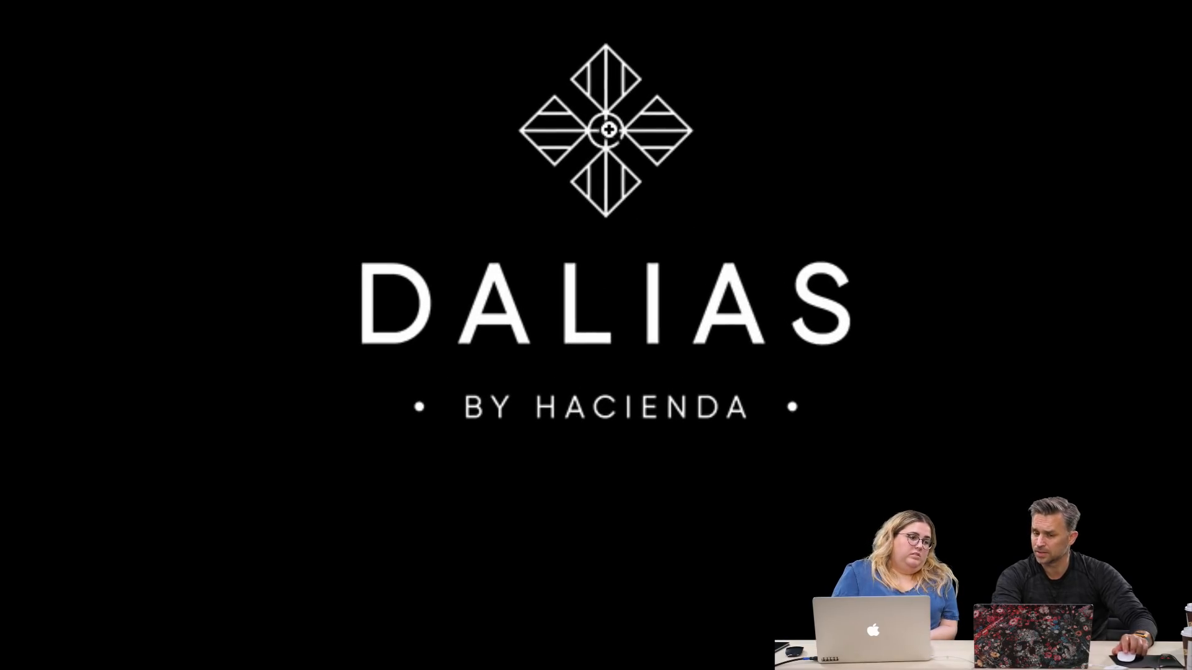
pyautogui.click(586, 346)
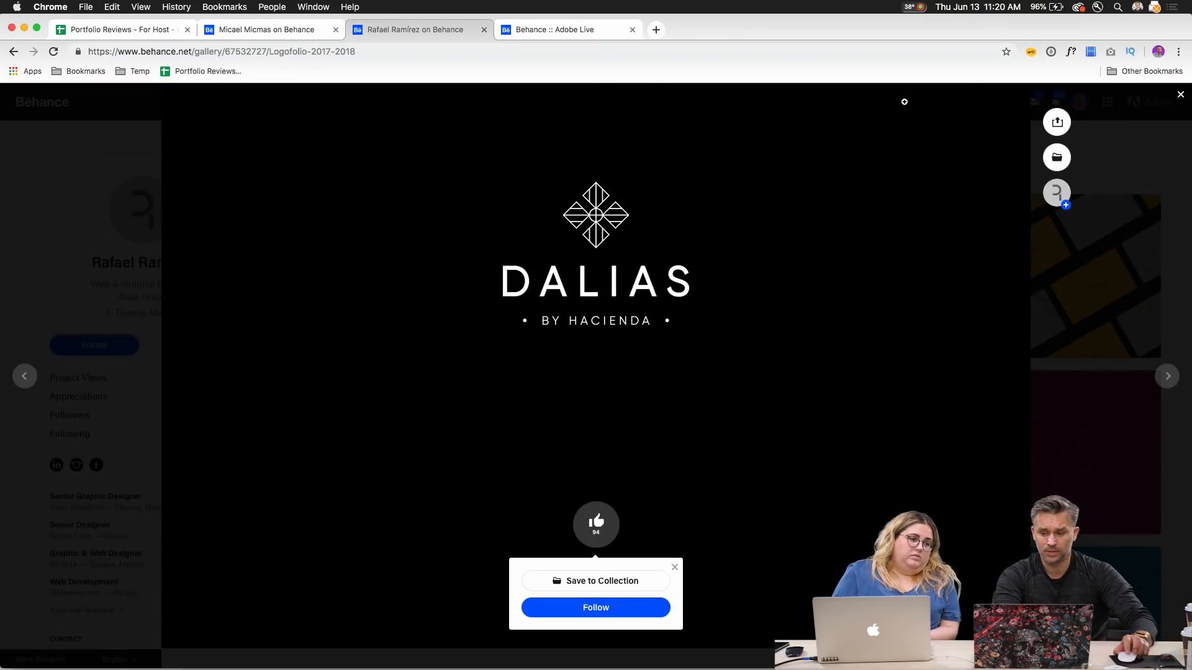
# Step: Return to the designer's profile to follow them, and switch to the other open designer's Behance portfolio
pyautogui.click(1137, 131)
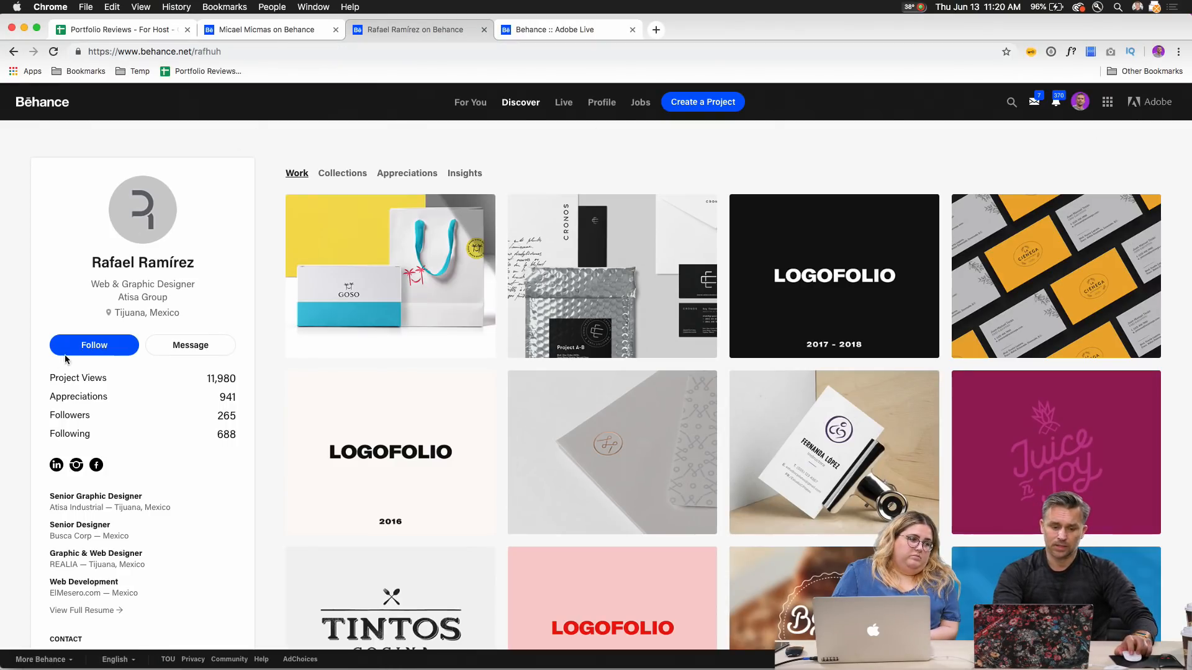
pyautogui.click(42, 344)
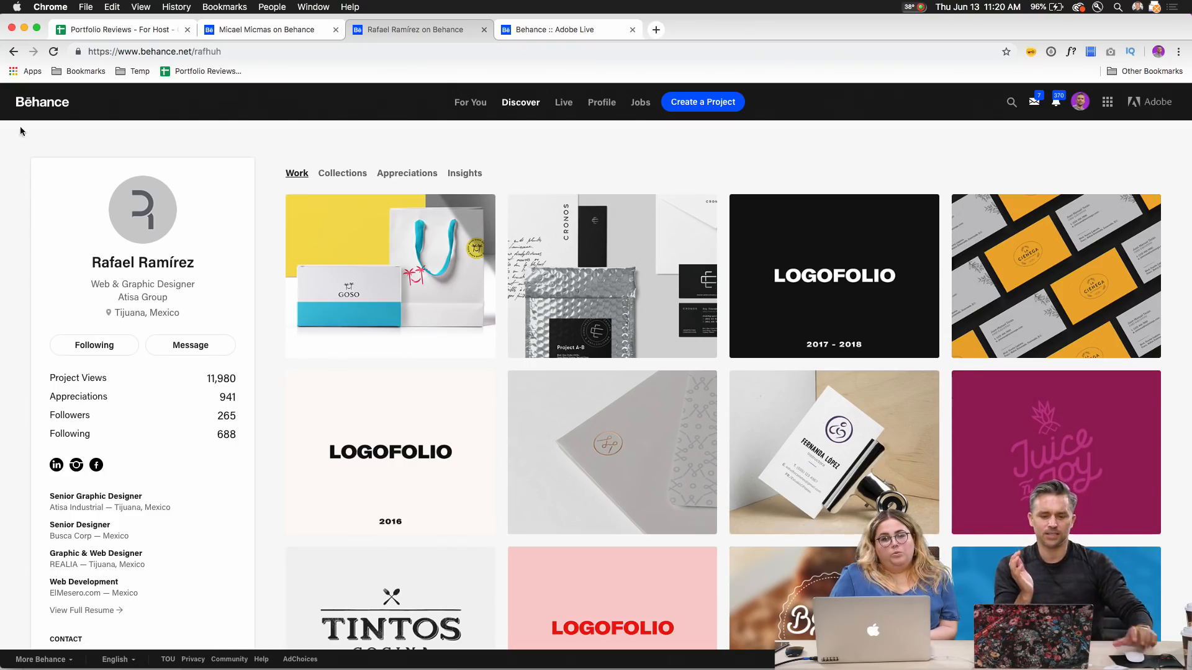
pyautogui.click(300, 31)
# Step: In Illustrator, examine the layout of the blue Hijinks Dry Gin label on the bottle in worker_02.ai, from the logo to the details table
pyautogui.scroll(3, 12, 183)
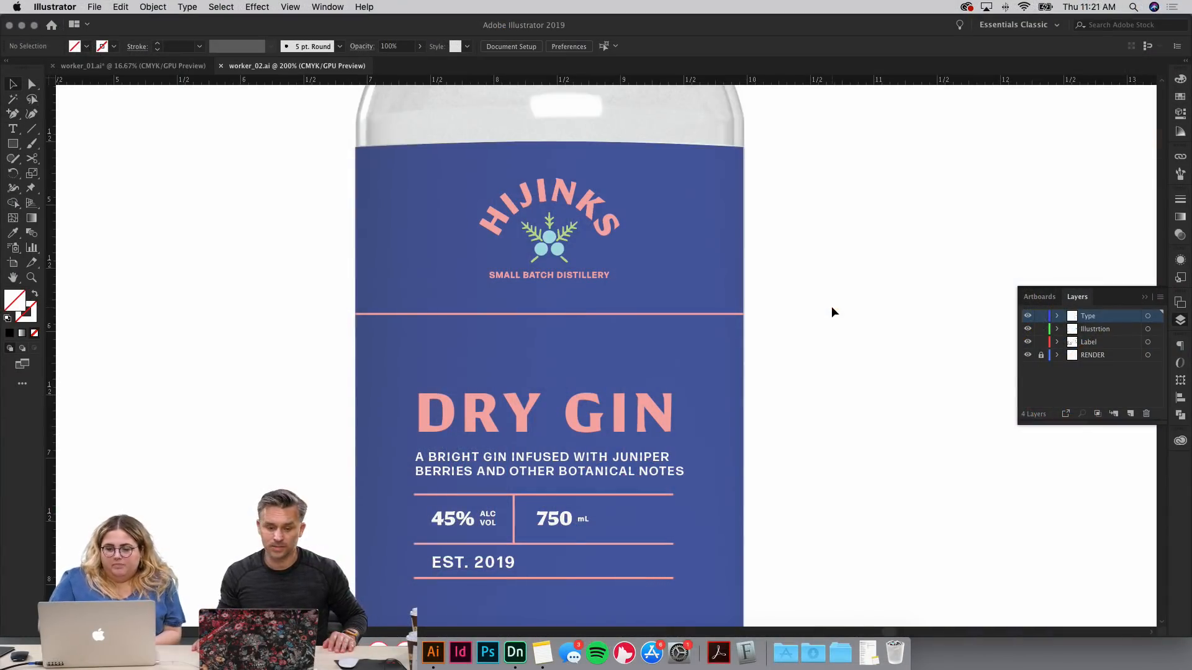
pyautogui.press('super+minus')
pyautogui.press('super+minus')
pyautogui.press('super+minus')
pyautogui.press('super+equal')
pyautogui.press('super+equal')
pyautogui.press('super+equal')
pyautogui.press('super+equal')
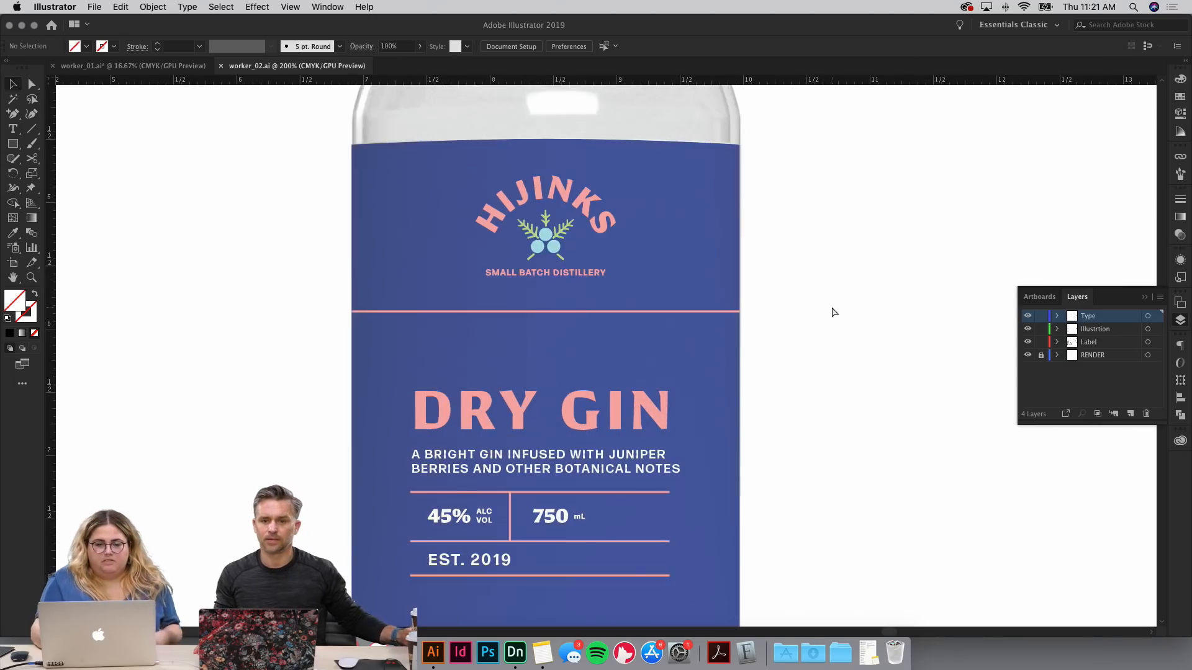
pyautogui.press('super+minus')
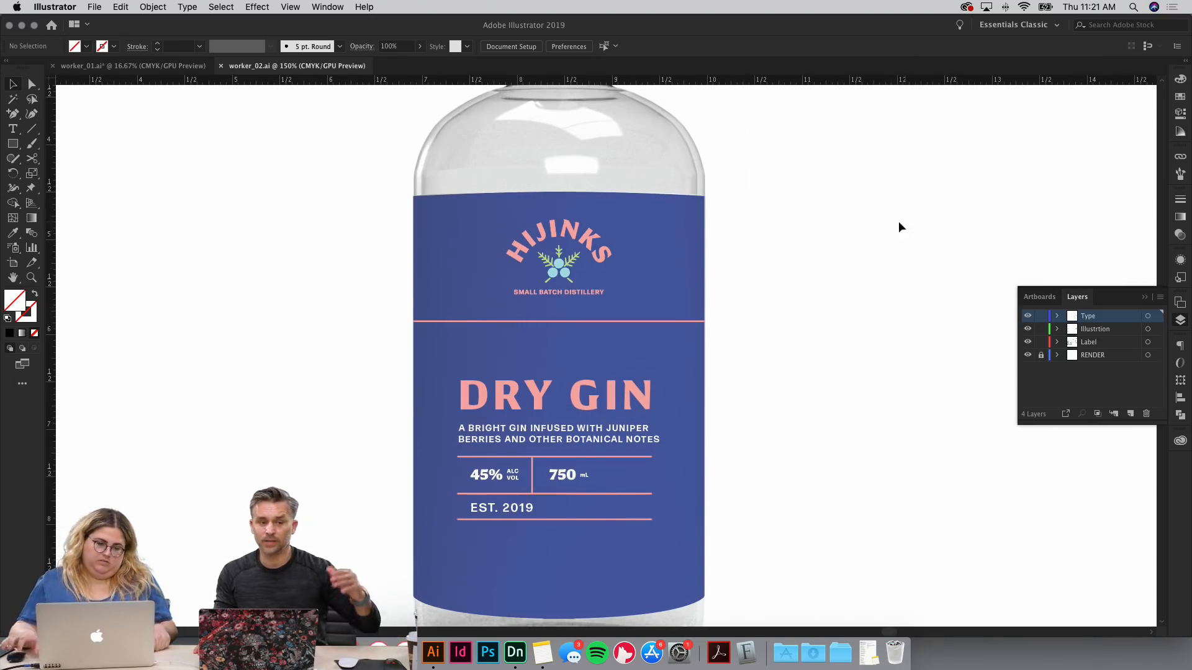
pyautogui.click(504, 510)
pyautogui.click(495, 335)
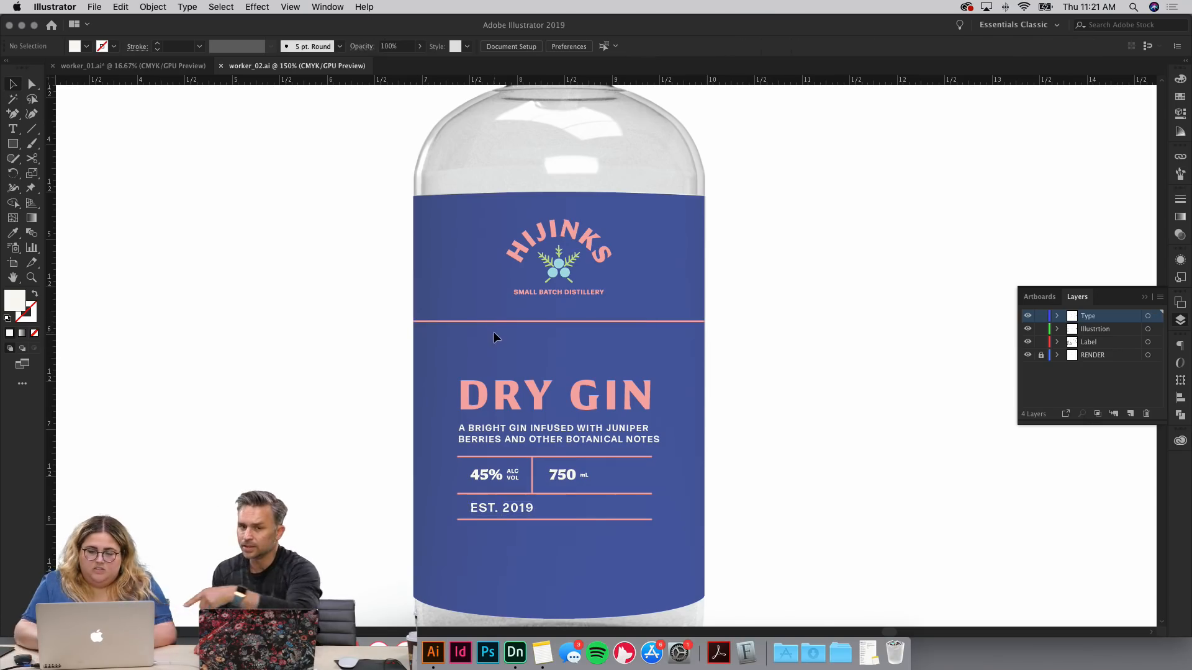
# Step: Move the pink horizontal divider line slightly up, closer to the Small Batch Distillery text on the label
pyautogui.press('super+equal')
pyautogui.press('super+equal')
pyautogui.scroll(3, 494, 337)
pyautogui.hscroll(1, 494, 337)
pyautogui.press('a')
pyautogui.moveTo(481, 378); pyautogui.dragTo(482, 366)
pyautogui.press('v')
pyautogui.click(481, 394)
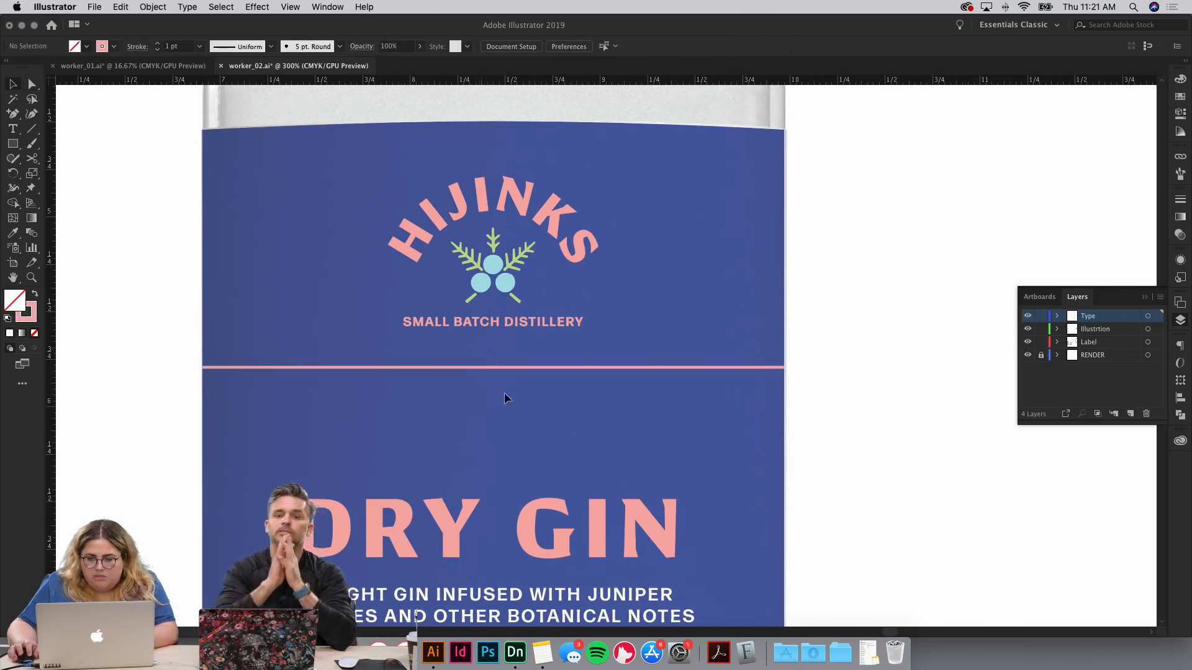
# Step: On the Label layer, draw a rectangle over the label's upper part down to the pink divider and sample the label's blue as fill
pyautogui.click(1041, 343)
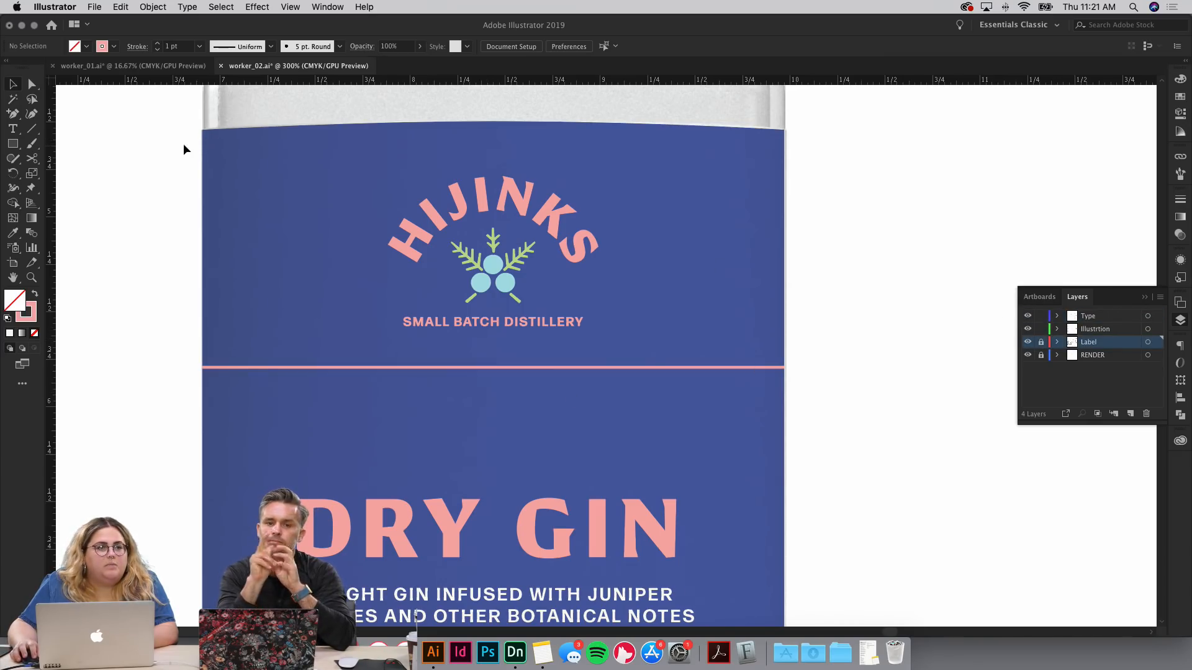
pyautogui.press('m')
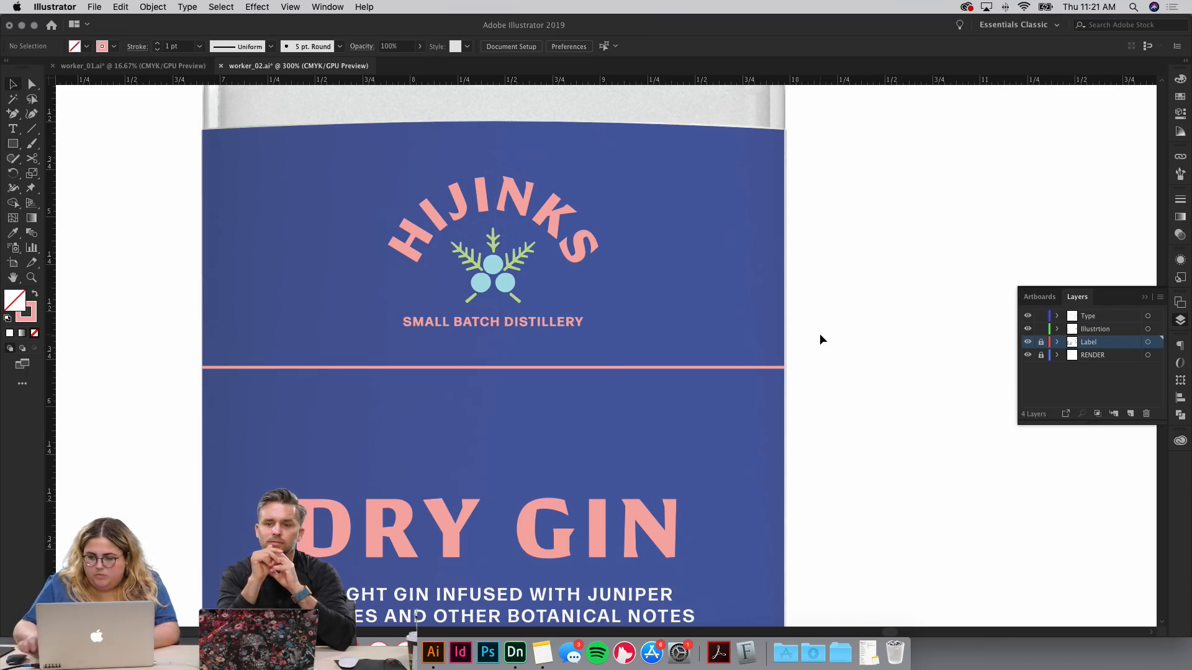
pyautogui.press('m')
pyautogui.moveTo(185, 102); pyautogui.dragTo(835, 367)
pyautogui.press('i')
pyautogui.click(713, 404)
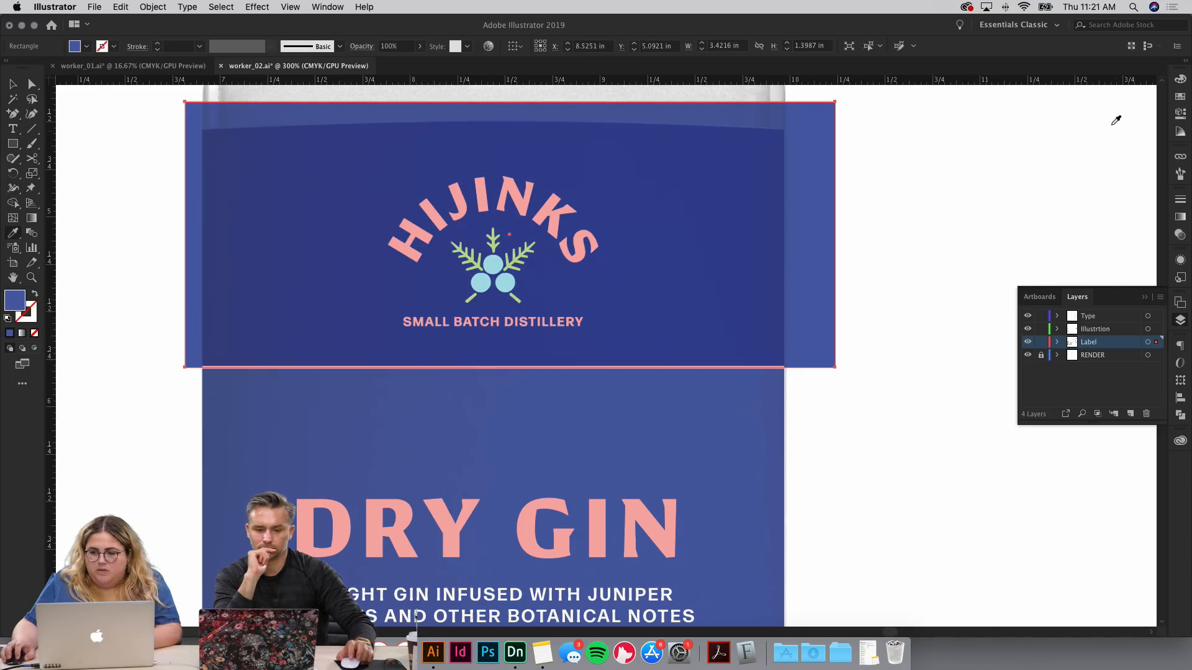
# Step: Clip the blue rectangle to the label's shape with a clipping mask to form a dark band behind the logo
pyautogui.press('v')
pyautogui.click(878, 397)
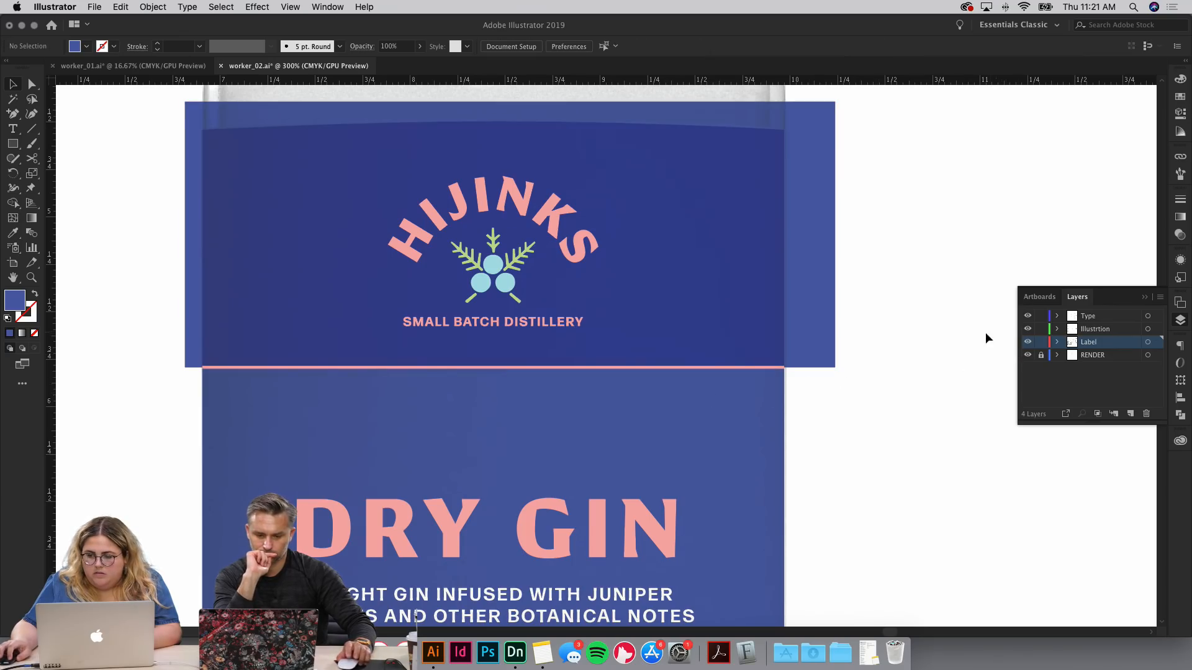
pyautogui.click(764, 444)
pyautogui.keyDown('shift'); pyautogui.click(799, 332); pyautogui.keyUp('shift')
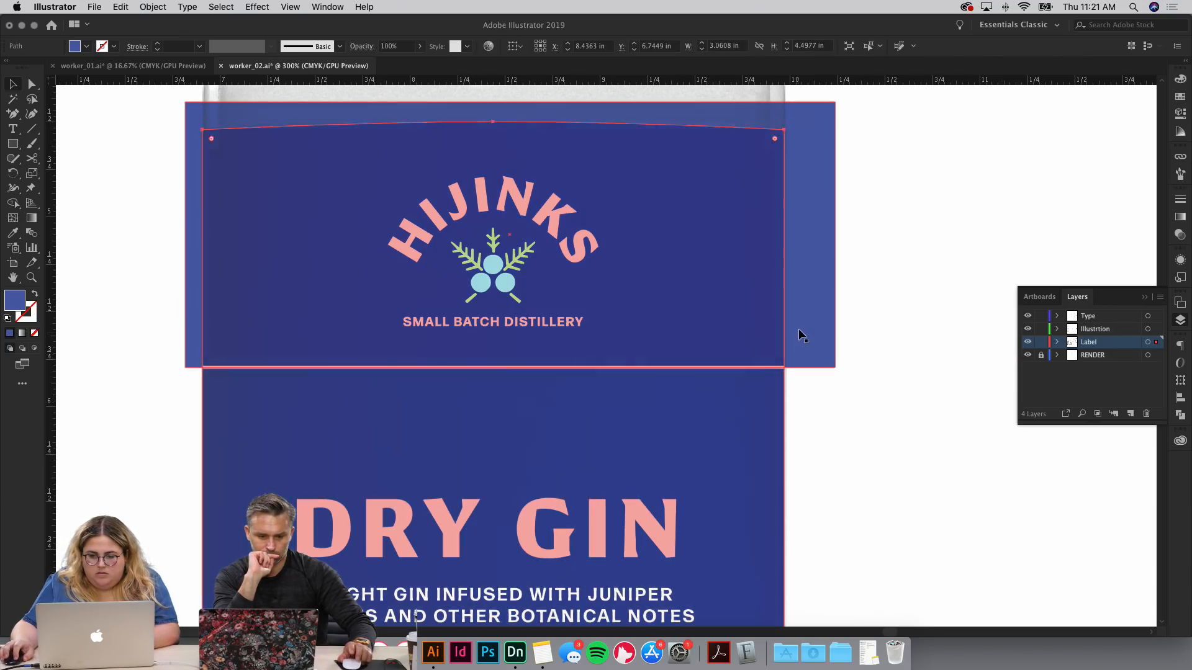
pyautogui.rightClick(736, 279)
pyautogui.click(778, 397)
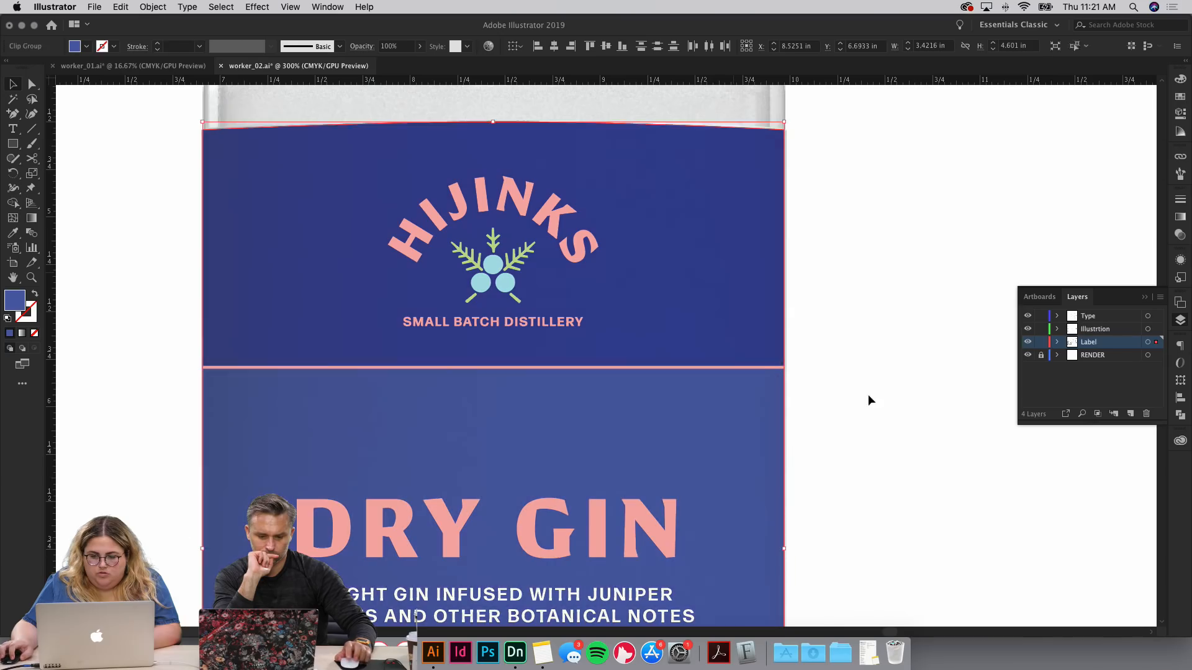
# Step: Remove the pink divider line along the lower edge of the dark blue band
pyautogui.click(834, 428)
pyautogui.press('super+minus')
pyautogui.press('super+minus')
pyautogui.press('super+minus')
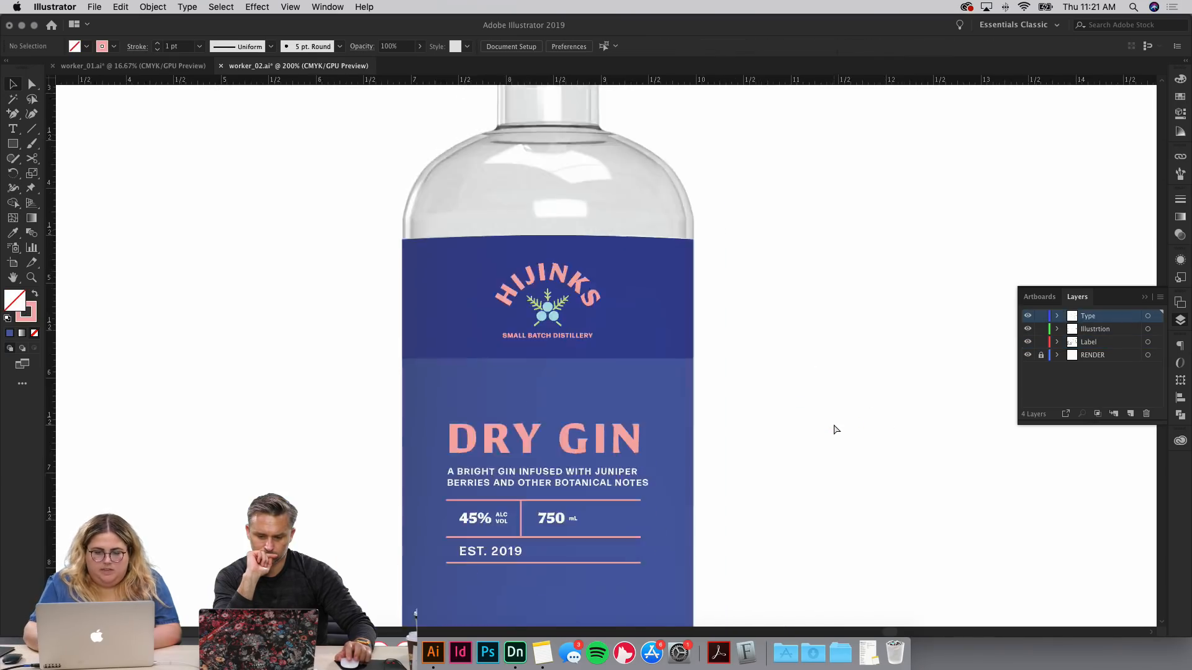
pyautogui.press('super+equal')
pyautogui.press('super+equal')
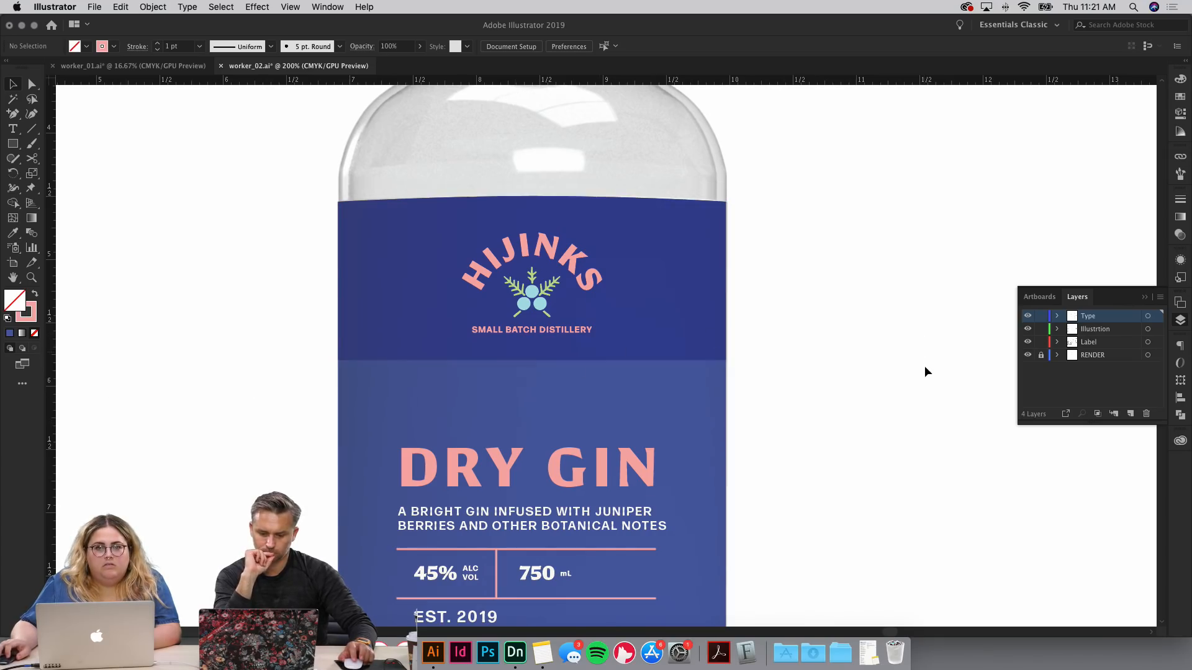
# Step: Scale the Hijinks logo group down slightly to about 1.006 in wide and position it in the upper part of the dark band
pyautogui.click(534, 276)
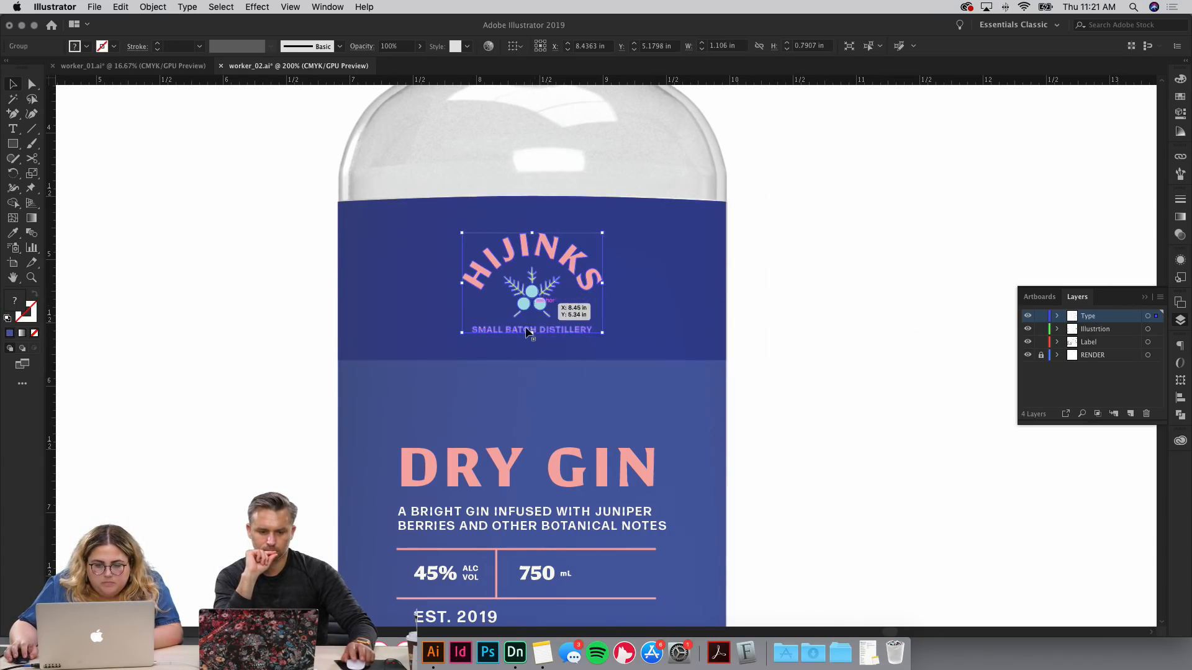
pyautogui.moveTo(532, 334); pyautogui.dragTo(533, 321)
pyautogui.moveTo(533, 295); pyautogui.dragTo(535, 318)
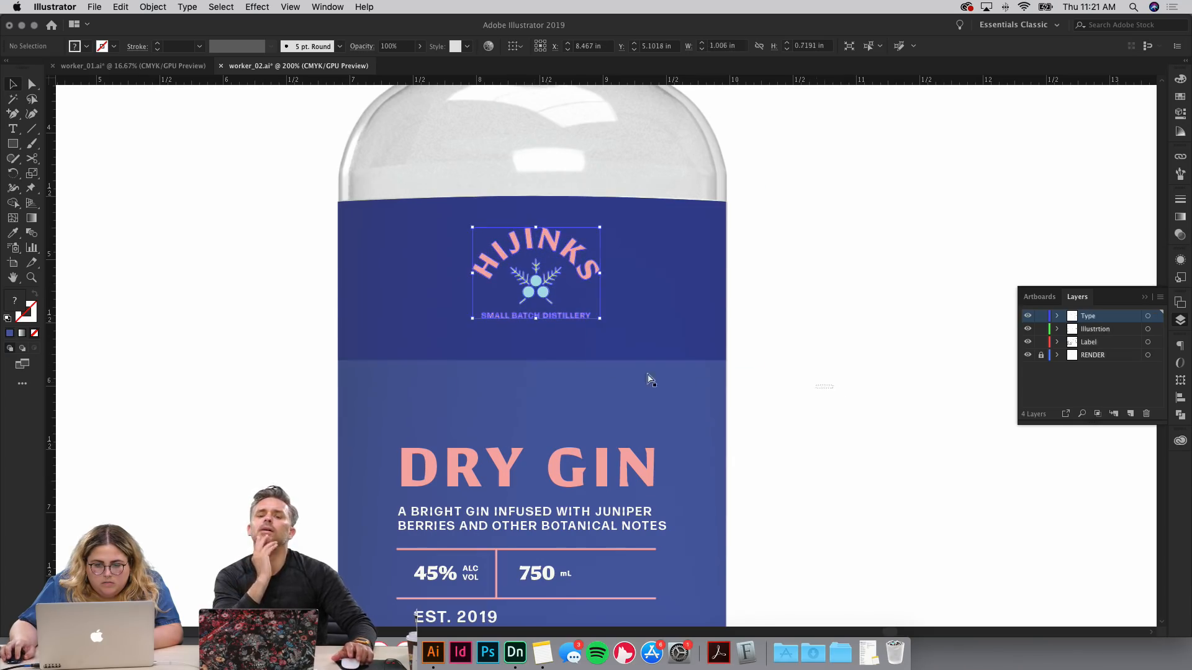
pyautogui.click(829, 387)
# Step: Raise the lower edge of the dark blue band slightly, closer to the Small Batch Distillery text
pyautogui.press('a')
pyautogui.moveTo(588, 361); pyautogui.dragTo(589, 345)
pyautogui.click(822, 445)
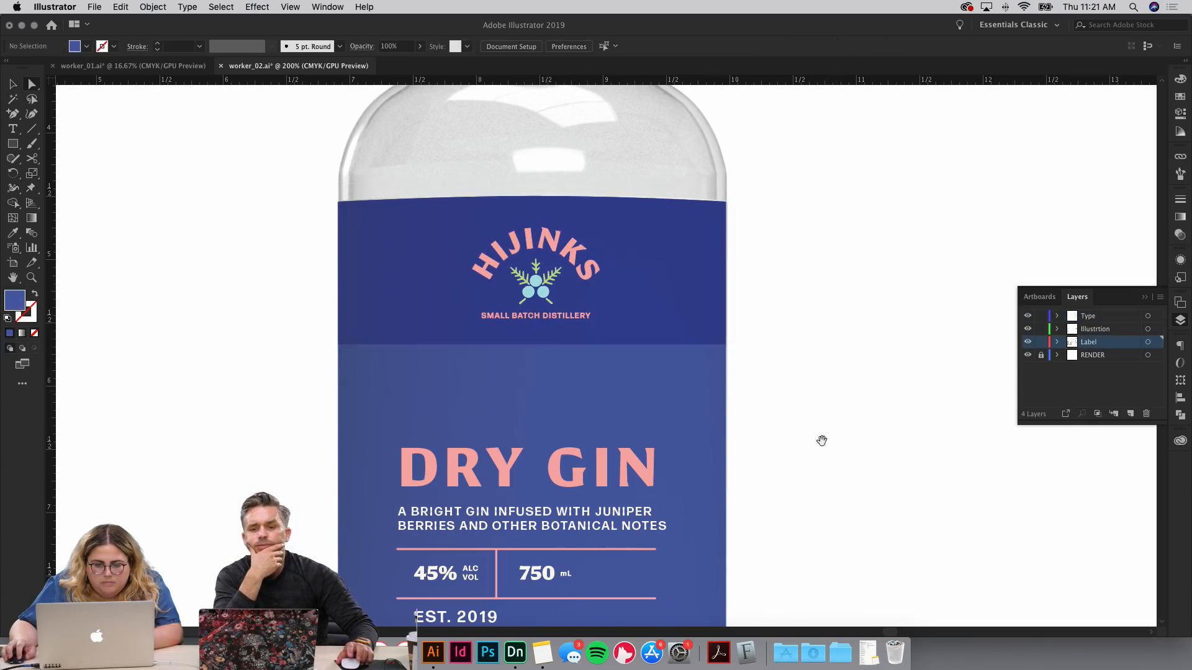
# Step: Spell out the abbreviated founding line below the details table as "ESTABLISHED 2019"
pyautogui.scroll(-5, 822, 445)
pyautogui.press('t')
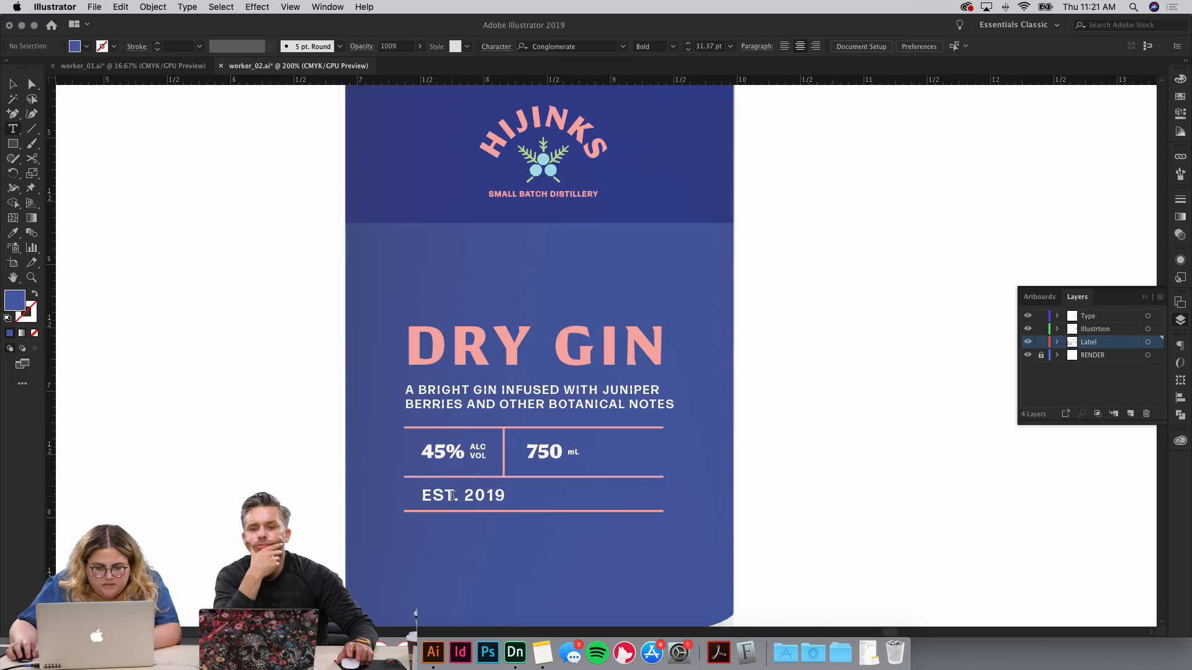
pyautogui.click(452, 496)
pyautogui.write('ABLISHED.')
pyautogui.press('BackSpace')
pyautogui.press('Escape')
pyautogui.moveTo(825, 460); pyautogui.dragTo(839, 316)
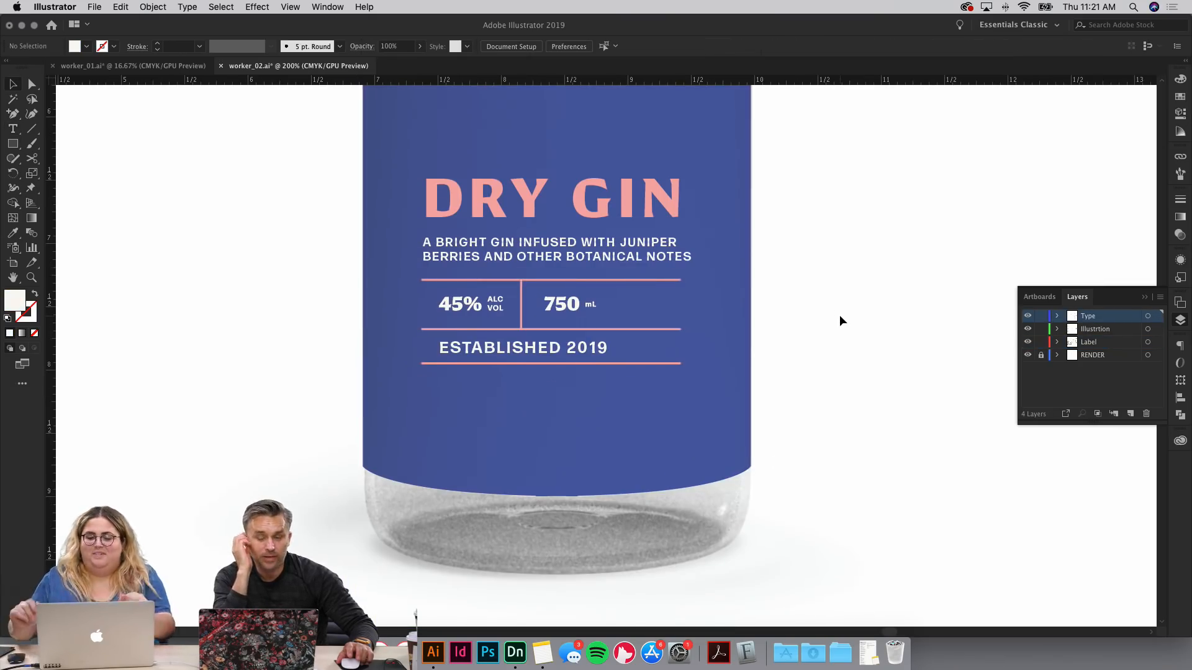
# Step: Lock the Label and Illustrtion layers so that only the Type layer can be edited
pyautogui.scroll(3, 783, 319)
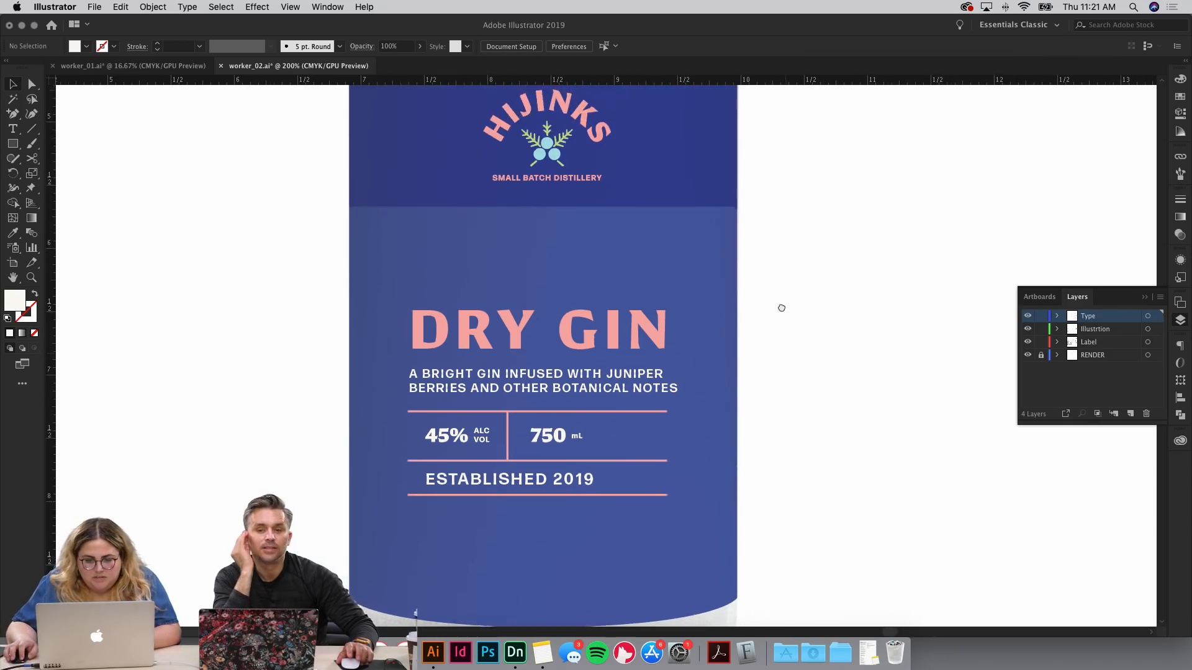
pyautogui.moveTo(736, 258); pyautogui.dragTo(757, 306)
pyautogui.click(711, 252)
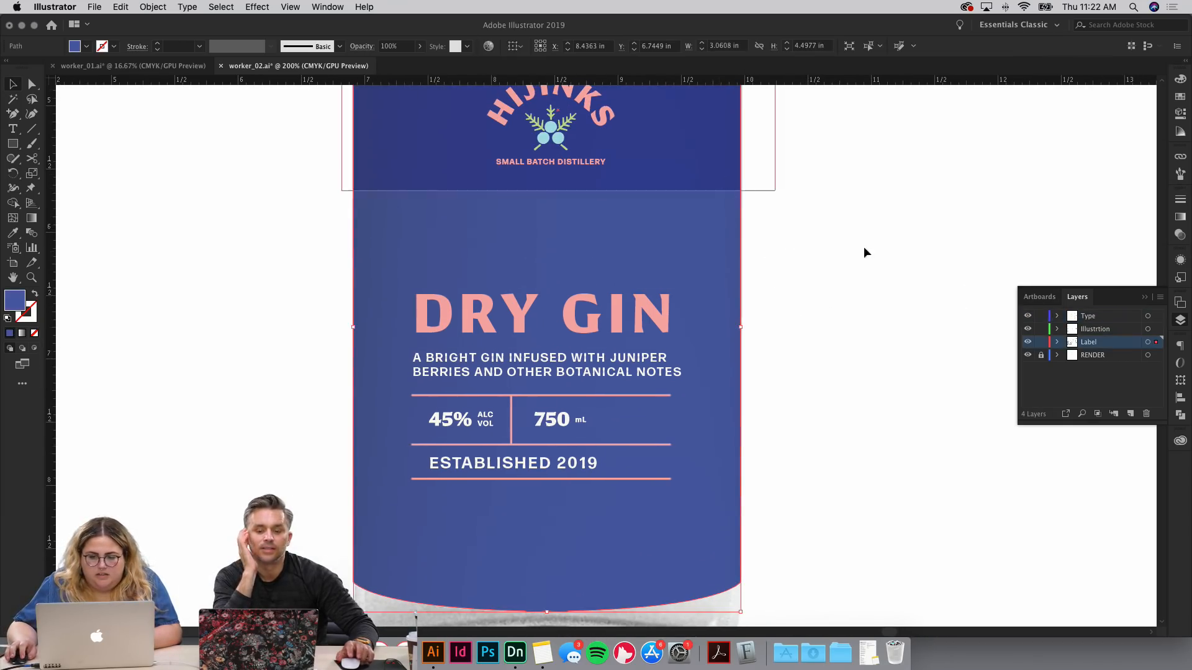
pyautogui.click(1041, 343)
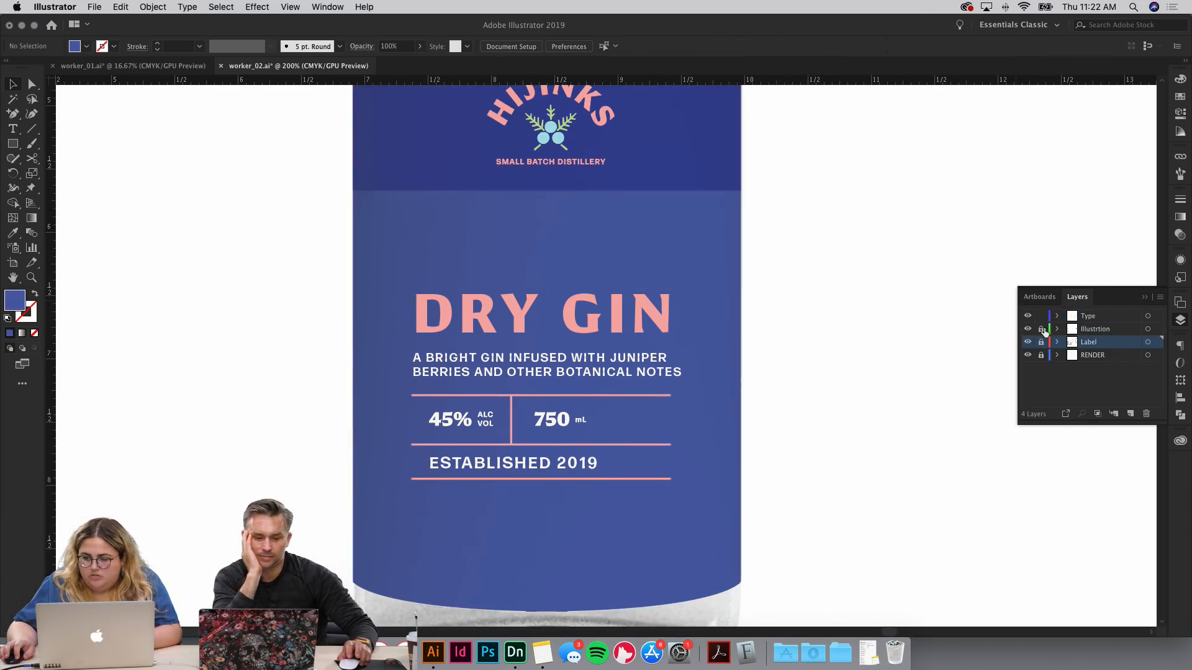
pyautogui.press('super+a')
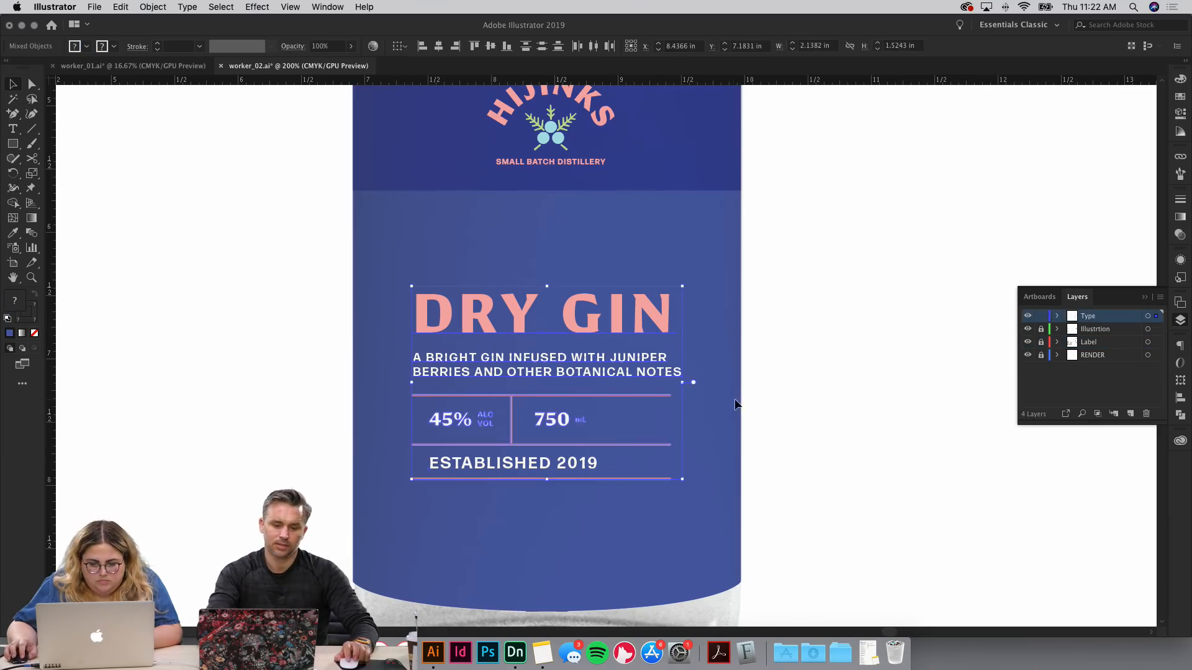
pyautogui.click(735, 401)
# Step: Extend the ends of the details table's pink horizontal lines toward the label's right side
pyautogui.press('a')
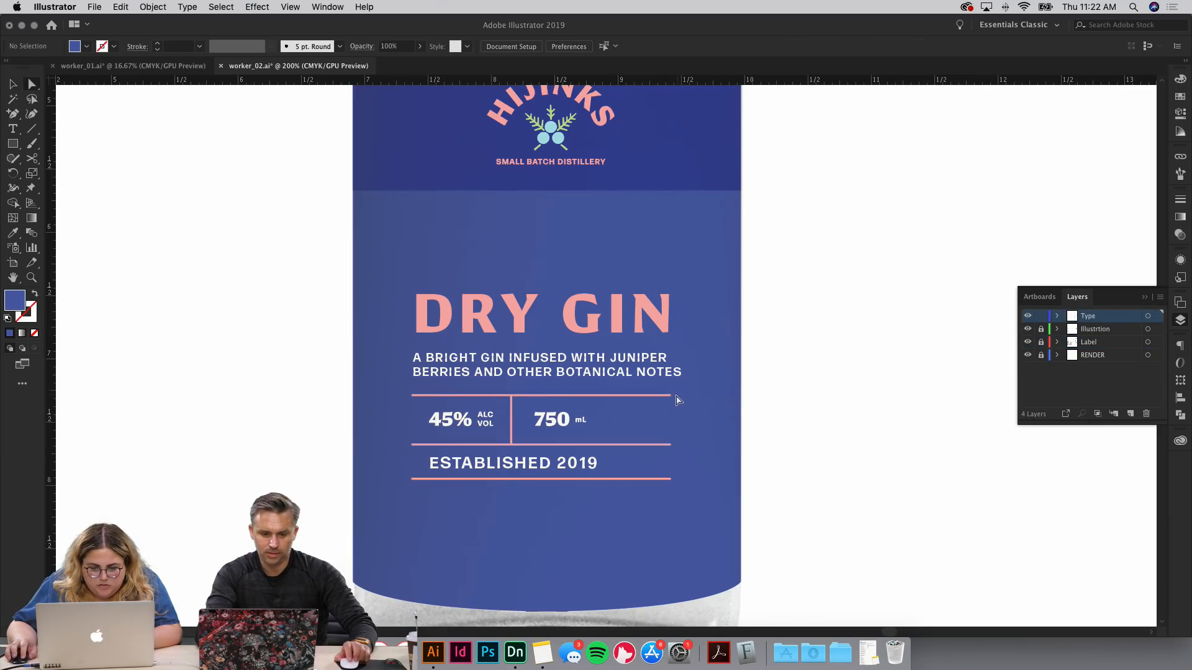
pyautogui.moveTo(659, 492); pyautogui.dragTo(708, 494)
pyautogui.click(799, 481)
# Step: Move the DRY GIN title, description and details table down and slightly left on the label
pyautogui.press('v')
pyautogui.moveTo(518, 324); pyautogui.dragTo(497, 369)
pyautogui.click(494, 304)
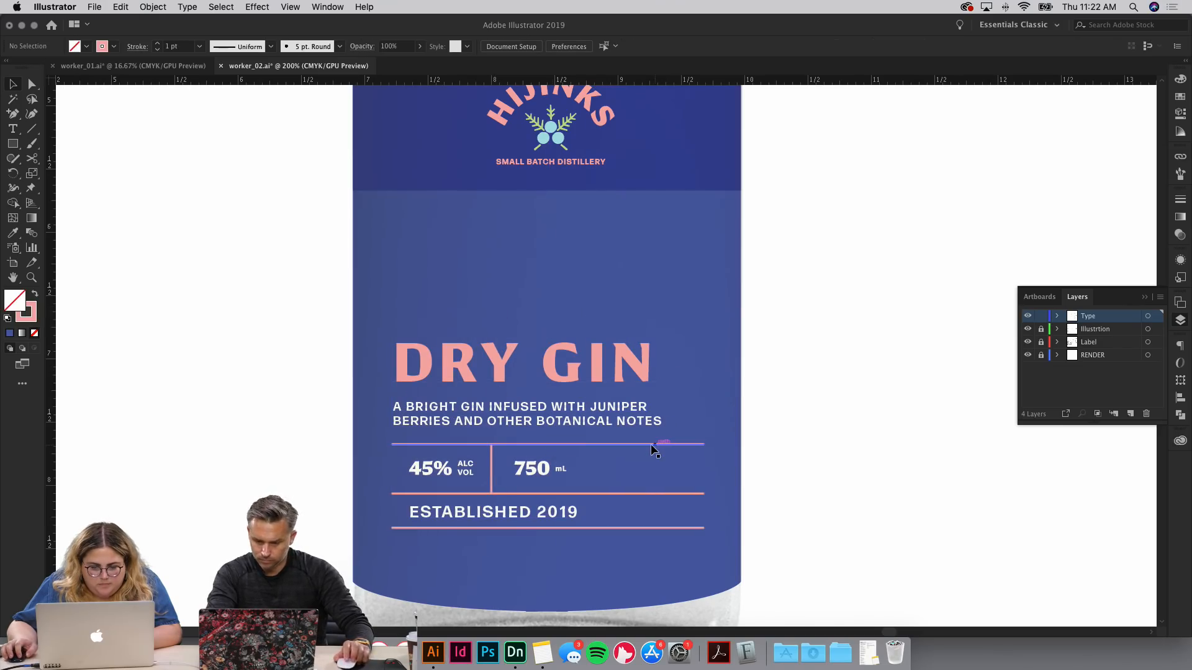
# Step: Copy the pink horizontal line between the DRY GIN title and the description, and adjust the spacing of the text around it
pyautogui.moveTo(651, 444); pyautogui.dragTo(558, 352)
pyautogui.click(600, 358)
pyautogui.click(760, 342)
pyautogui.scroll(-3, 738, 332)
pyautogui.moveTo(469, 258); pyautogui.dragTo(725, 487)
pyautogui.click(500, 195)
pyautogui.hscroll(1, 496, 199)
pyautogui.moveTo(517, 268); pyautogui.dragTo(516, 236)
pyautogui.click(579, 351)
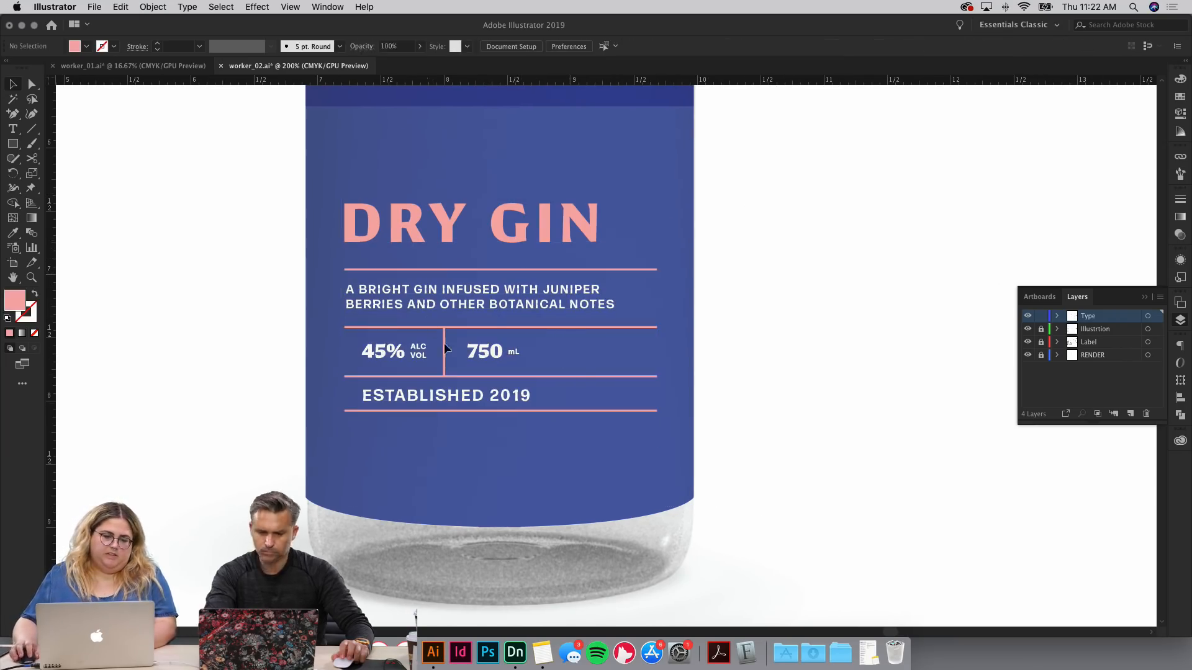
# Step: Try to fill the details table's empty area with copies of the 45% ALC VOL text and the vertical divider
pyautogui.click(413, 351)
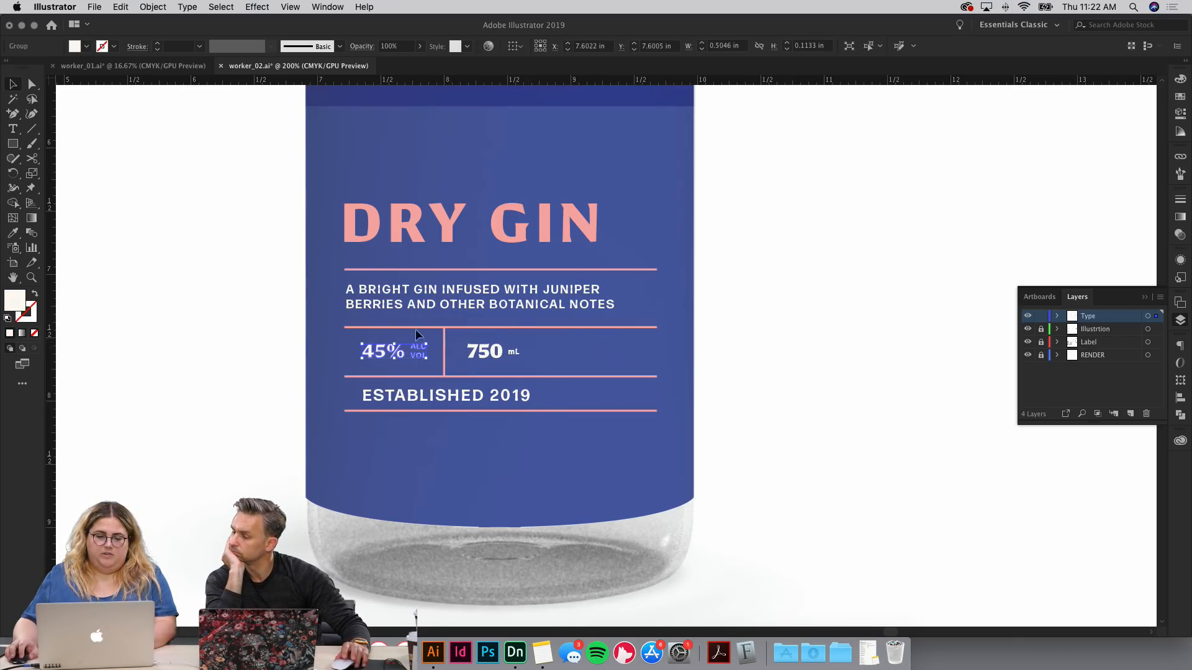
pyautogui.keyDown('shift'); pyautogui.click(444, 343); pyautogui.keyUp('shift')
pyautogui.moveTo(386, 357); pyautogui.dragTo(554, 351)
pyautogui.click(660, 348)
pyautogui.press('super+shift+a')
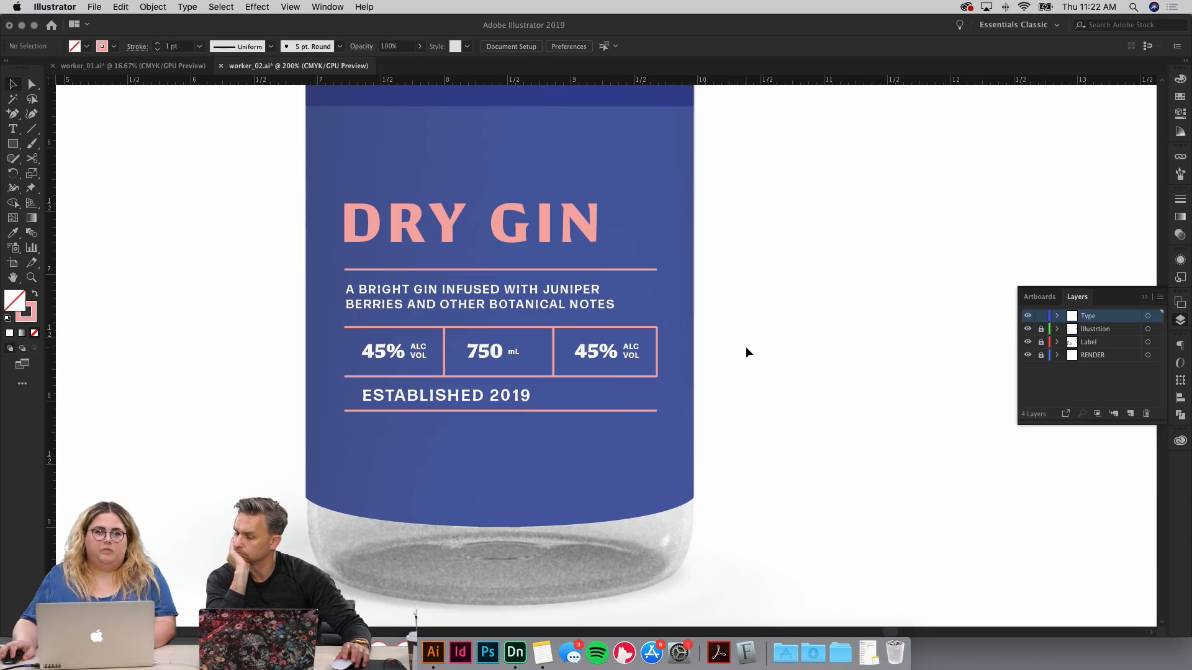
# Step: Undo the duplicated 45% ALC VOL text and the added vertical dividers
pyautogui.press('super+z')
pyautogui.press('super+z')
pyautogui.press('super+z')
pyautogui.press('super+z')
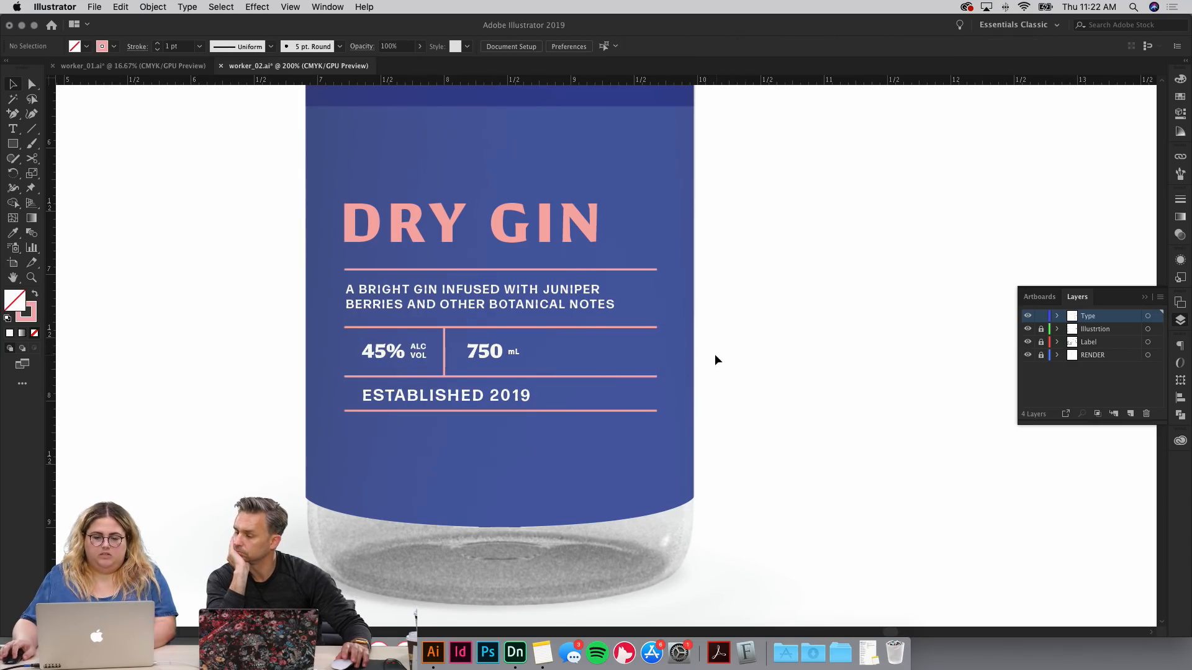
# Step: Move the DRY GIN title, description and details table slightly down the label
pyautogui.scroll(3, 716, 360)
pyautogui.moveTo(312, 259); pyautogui.dragTo(759, 538)
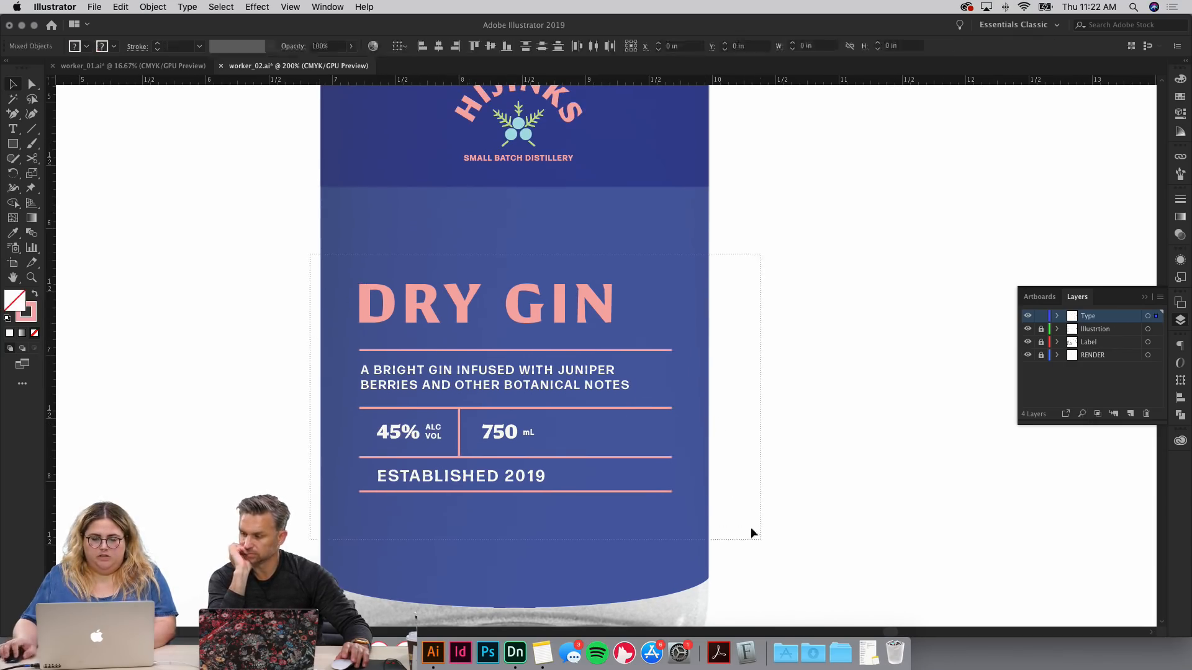
pyautogui.click(687, 319)
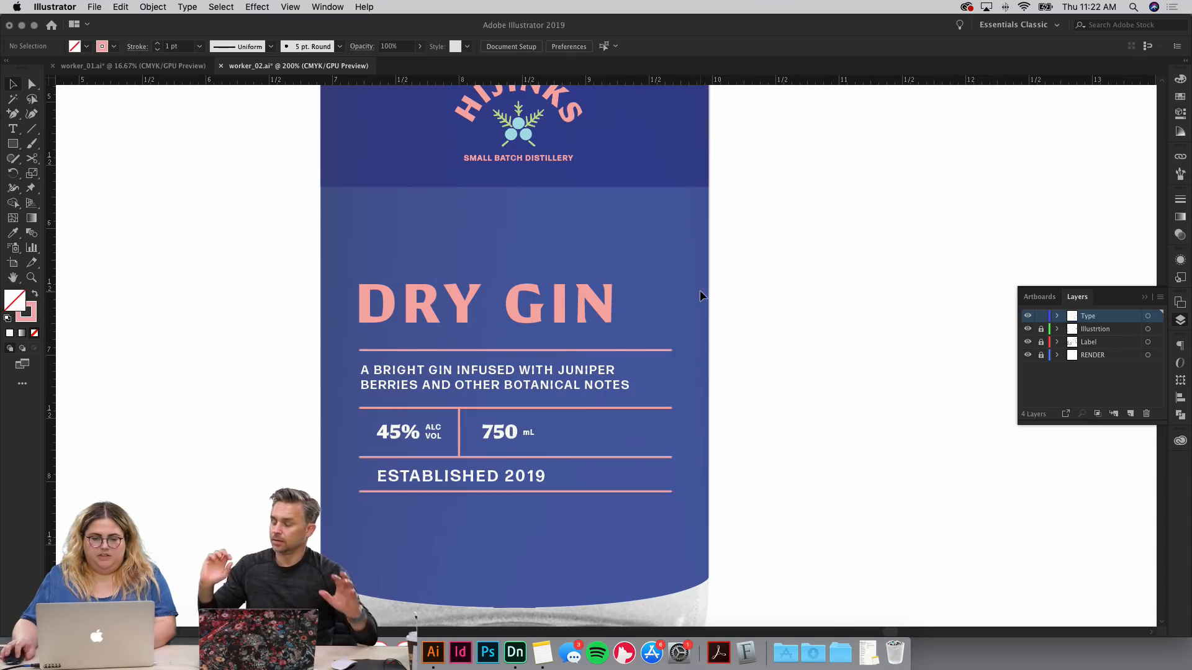
pyautogui.moveTo(725, 321); pyautogui.dragTo(694, 319)
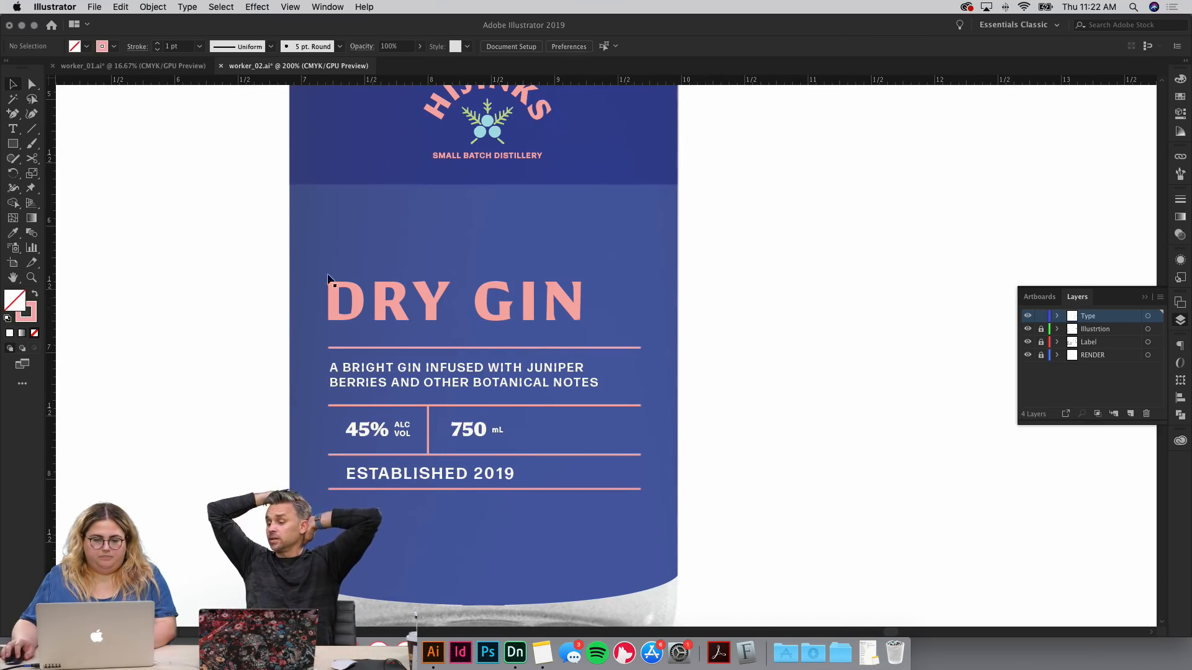
pyautogui.moveTo(774, 560); pyautogui.dragTo(807, 554)
pyautogui.moveTo(535, 381); pyautogui.dragTo(535, 398)
pyautogui.click(747, 426)
pyautogui.moveTo(759, 423); pyautogui.dragTo(796, 421)
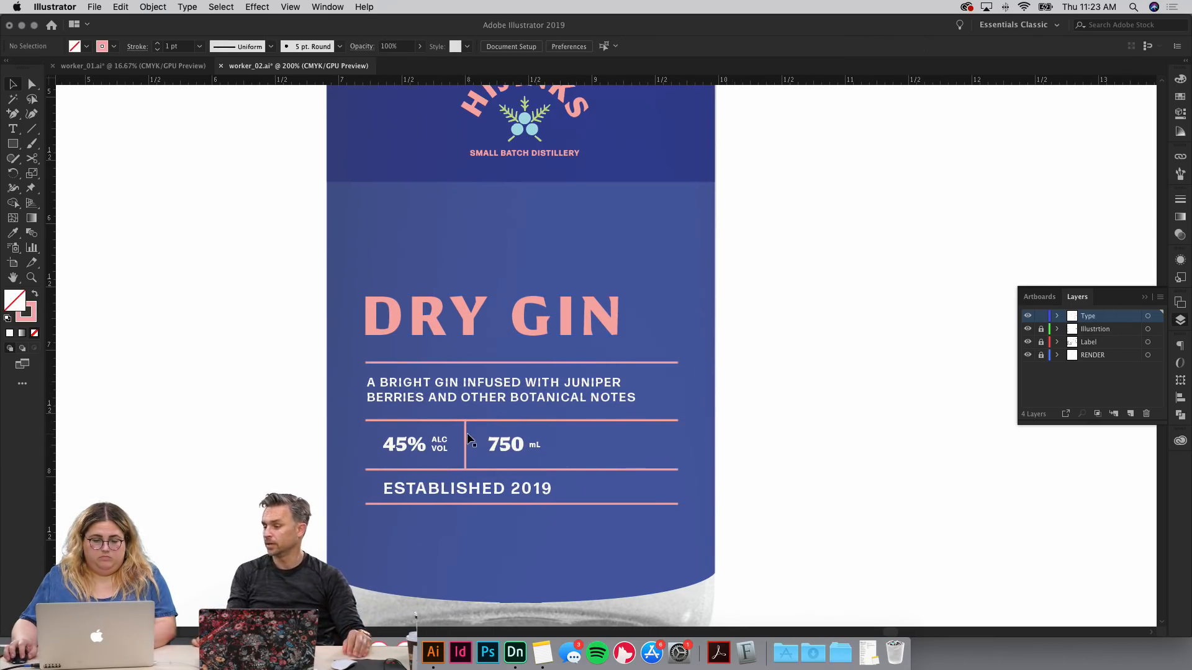
# Step: Duplicate the vertical divider to the right of 750 mL to form a third table cell
pyautogui.moveTo(466, 440); pyautogui.dragTo(577, 438)
pyautogui.scroll(3, 606, 474)
pyautogui.doubleClick(500, 147)
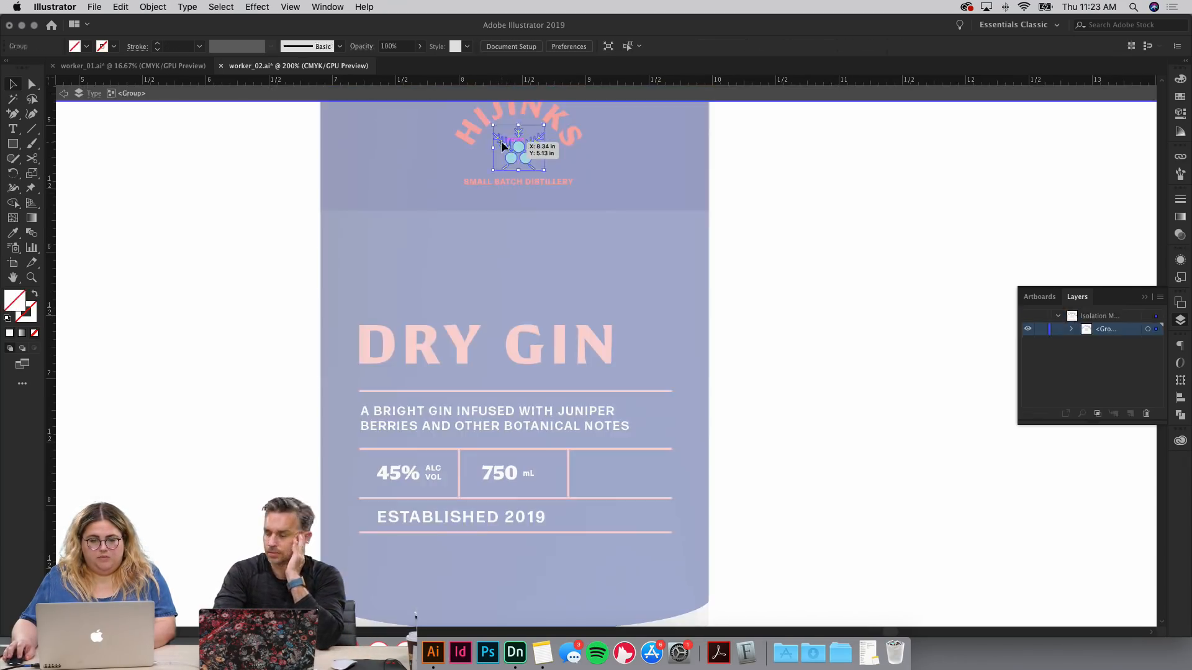
pyautogui.doubleClick(279, 291)
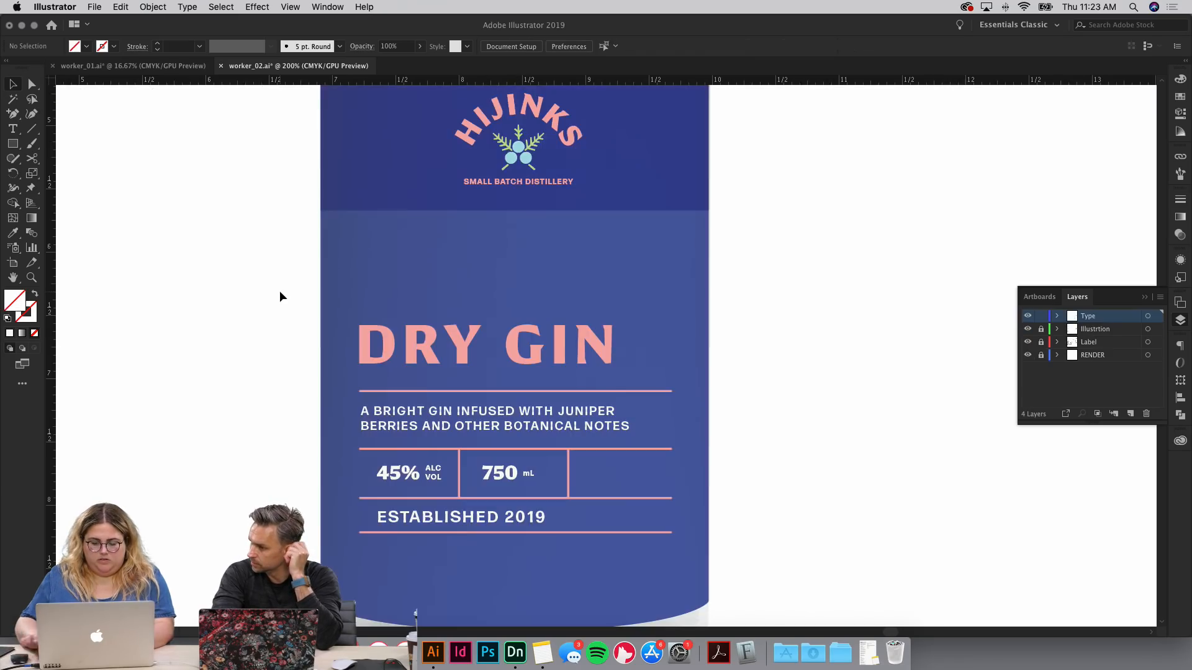
# Step: Select the curved ESTD. 2019 badge with the berry sprig on the patterned blue label variation
pyautogui.press('super+minus')
pyautogui.press('super+minus')
pyautogui.press('super+minus')
pyautogui.press('space')
pyautogui.moveTo(68, 516)
pyautogui.mouseDown()
pyautogui.moveTo(444, 410)
pyautogui.moveTo(482, 453)
pyautogui.moveTo(584, 519)
pyautogui.mouseUp()
pyautogui.press('super+minus')
pyautogui.press('super+minus')
pyautogui.press('super+minus')
pyautogui.scroll(5, 758, 333)
pyautogui.hscroll(6, 758, 333)
pyautogui.click(744, 335)
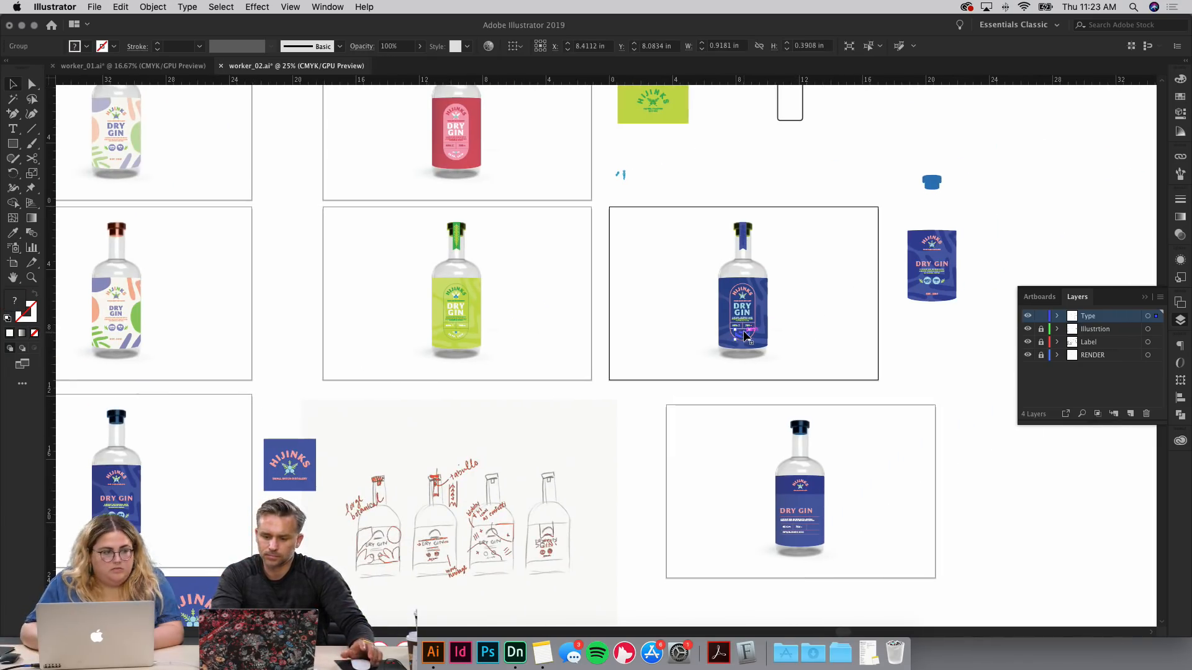
pyautogui.press('super+plus')
pyautogui.press('super+plus')
pyautogui.press('super+plus')
pyautogui.press('super+plus')
pyautogui.press('super+plus')
pyautogui.press('super+plus')
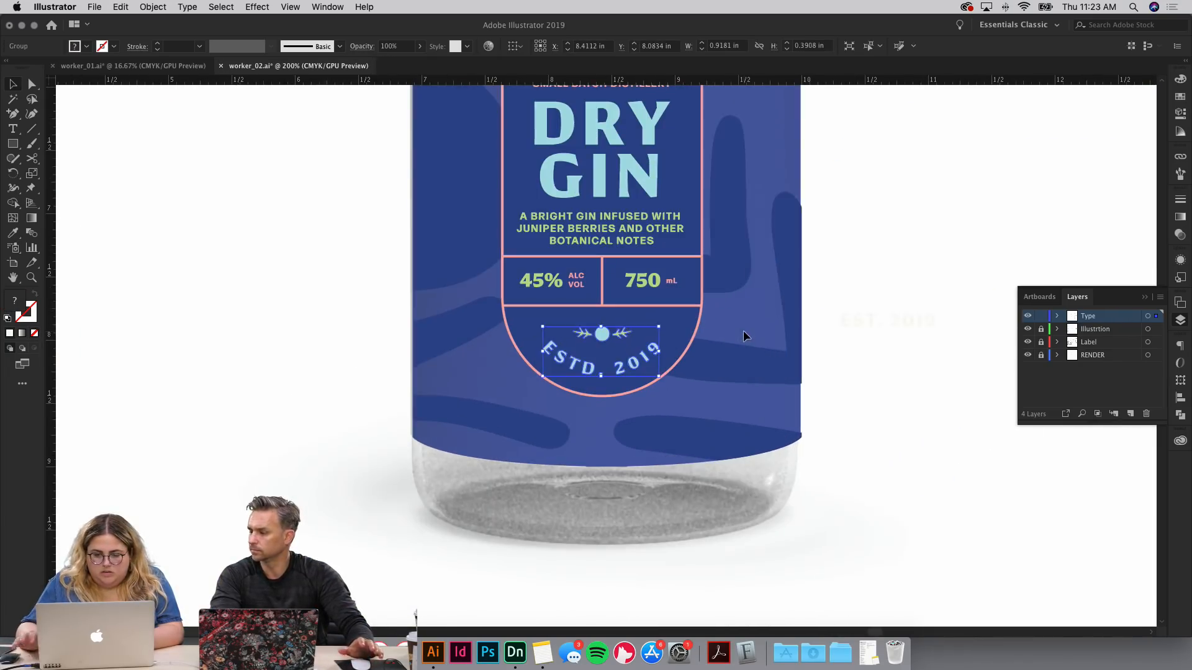
# Step: Place a copy of the ESTD. 2019 badge below the left-aligned label's details table and ungroup it
pyautogui.hscroll(15, 745, 335)
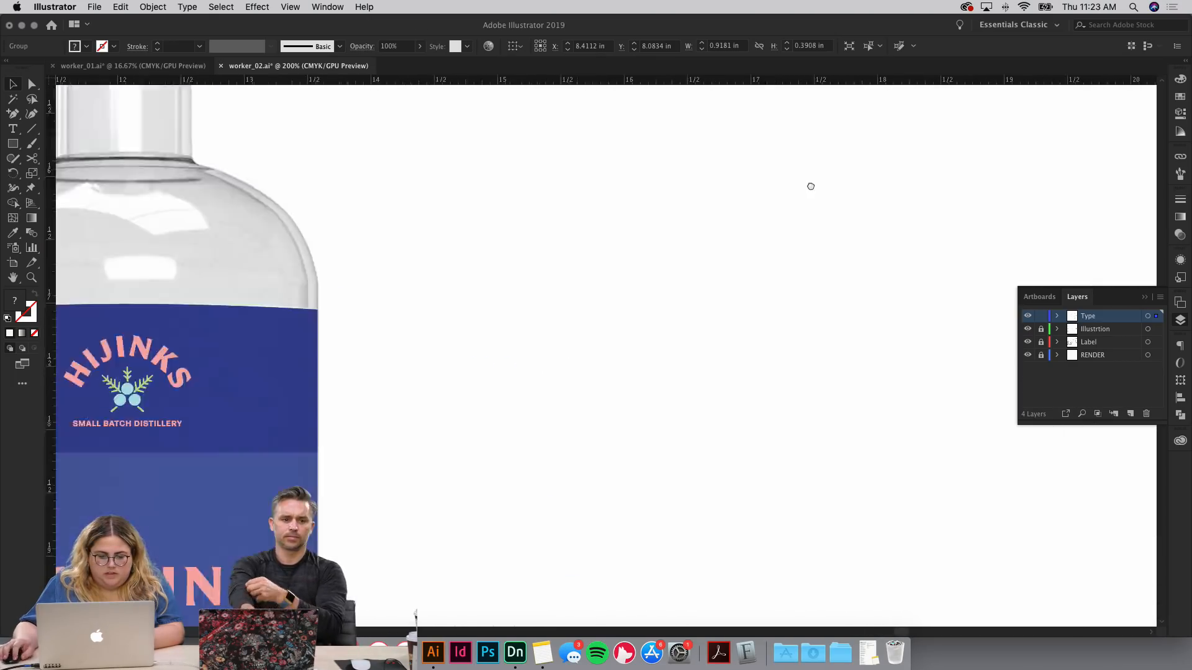
pyautogui.hscroll(-6, 789, 224)
pyautogui.scroll(-5, 789, 223)
pyautogui.moveTo(612, 334); pyautogui.dragTo(563, 365)
pyautogui.rightClick(563, 367)
pyautogui.click(635, 472)
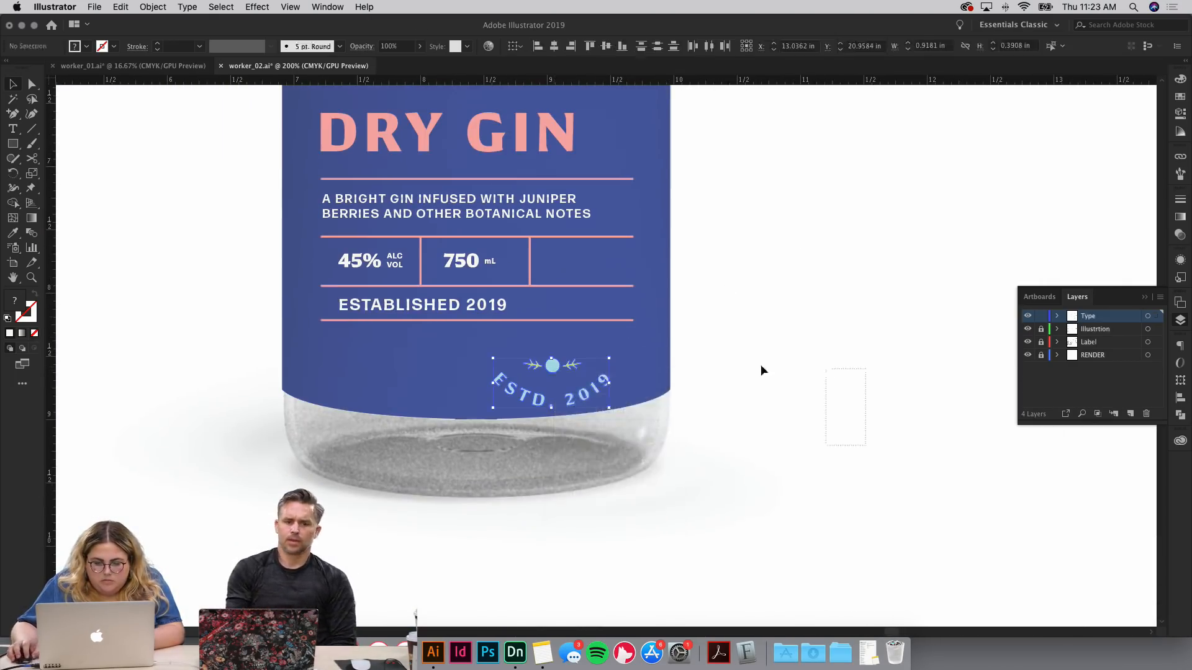
# Step: Move the berry sprig into the table's empty third cell and delete the leftover curved ESTD. 2019 text
pyautogui.moveTo(740, 351); pyautogui.dragTo(639, 409)
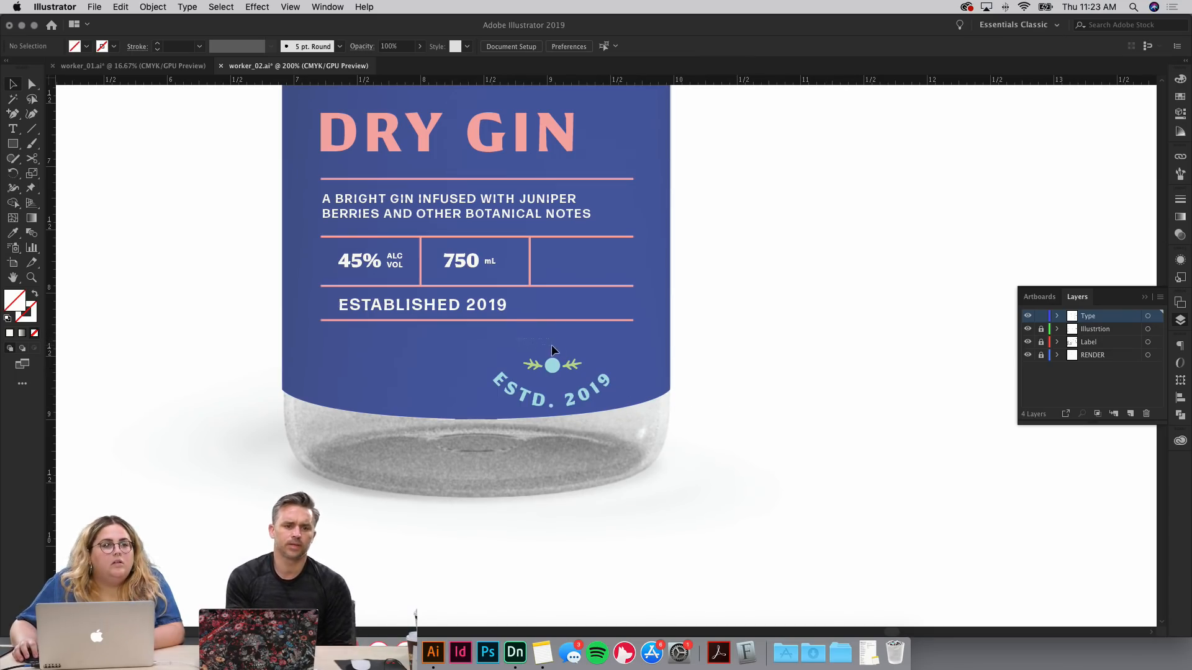
pyautogui.moveTo(601, 367); pyautogui.dragTo(584, 265)
pyautogui.moveTo(562, 336); pyautogui.dragTo(652, 457)
pyautogui.press('Delete')
pyautogui.moveTo(821, 265); pyautogui.dragTo(879, 380)
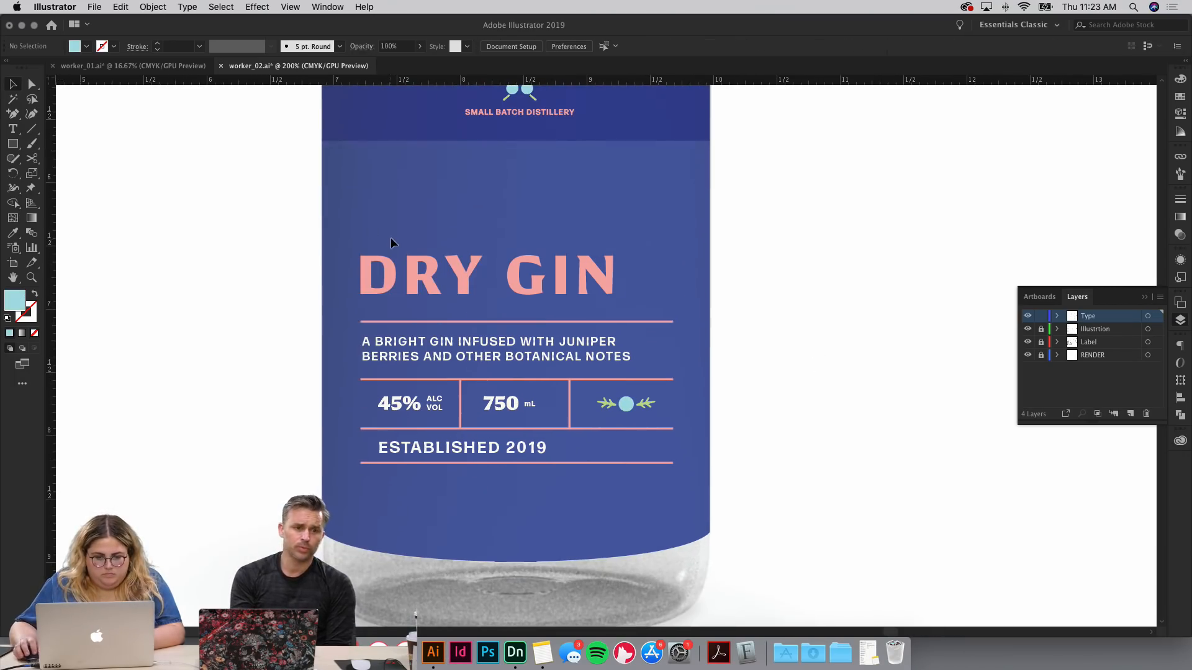
# Step: Move the Dry Gin title, description and details table together higher on the label, closer to the dark logo band
pyautogui.moveTo(773, 493); pyautogui.dragTo(671, 411)
pyautogui.moveTo(538, 284); pyautogui.dragTo(530, 233)
pyautogui.click(835, 320)
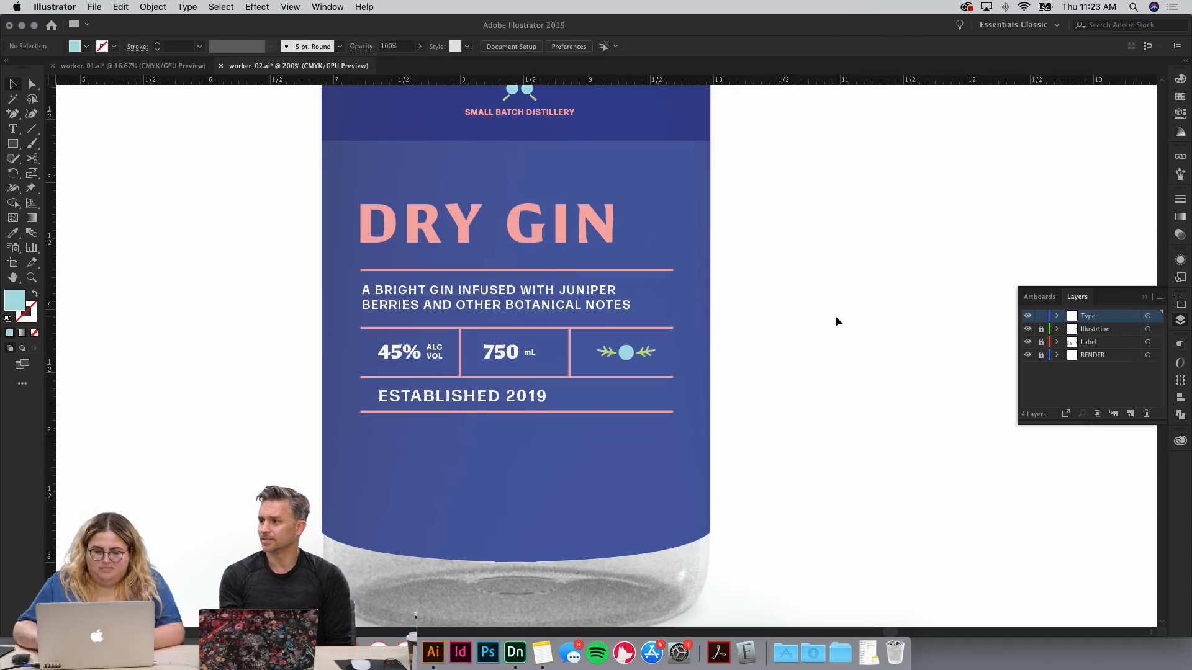
# Step: Examine the berry sprig inside the Hijinks logo by isolating its green branch, and leave the group
pyautogui.press('super+minus')
pyautogui.press('super+minus')
pyautogui.press('super+minus')
pyautogui.press('super+equal')
pyautogui.press('super+equal')
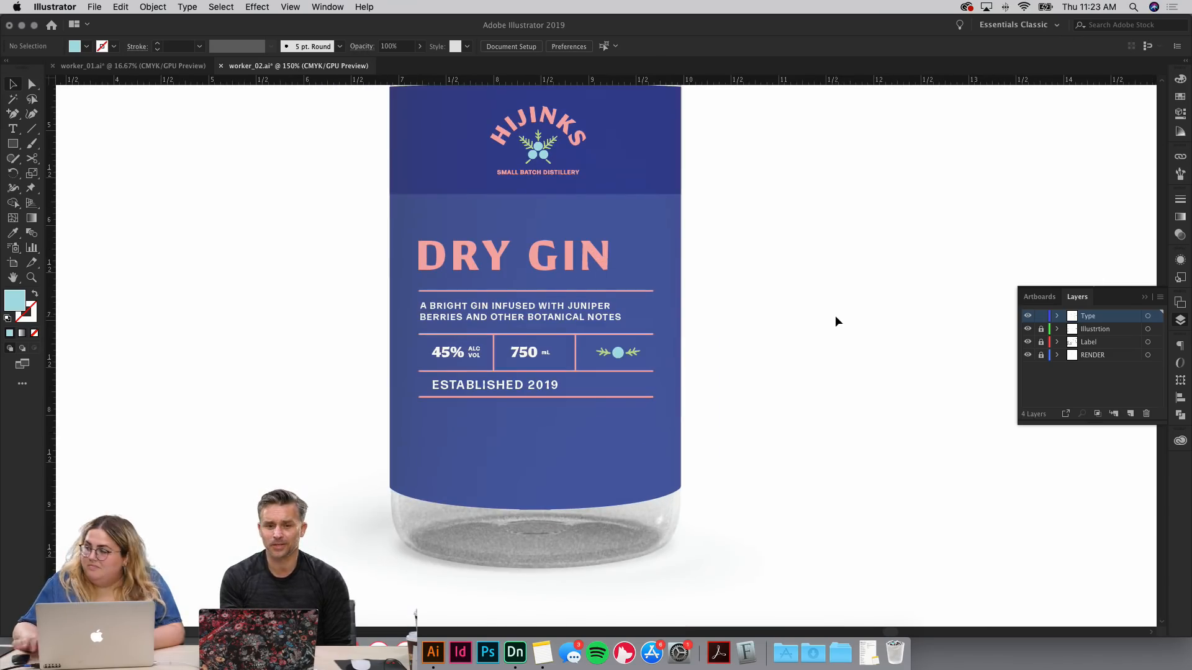
pyautogui.press('super+equal')
pyautogui.press('super+equal')
pyautogui.press('super+equal')
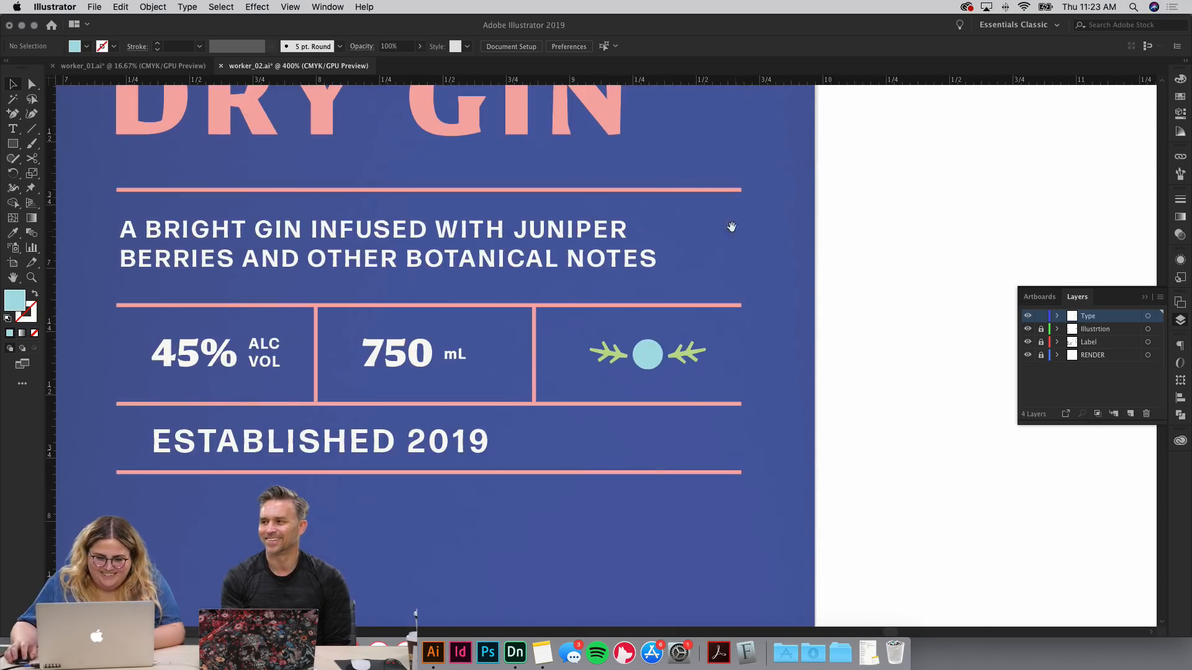
pyautogui.scroll(10, 735, 231)
pyautogui.click(490, 287)
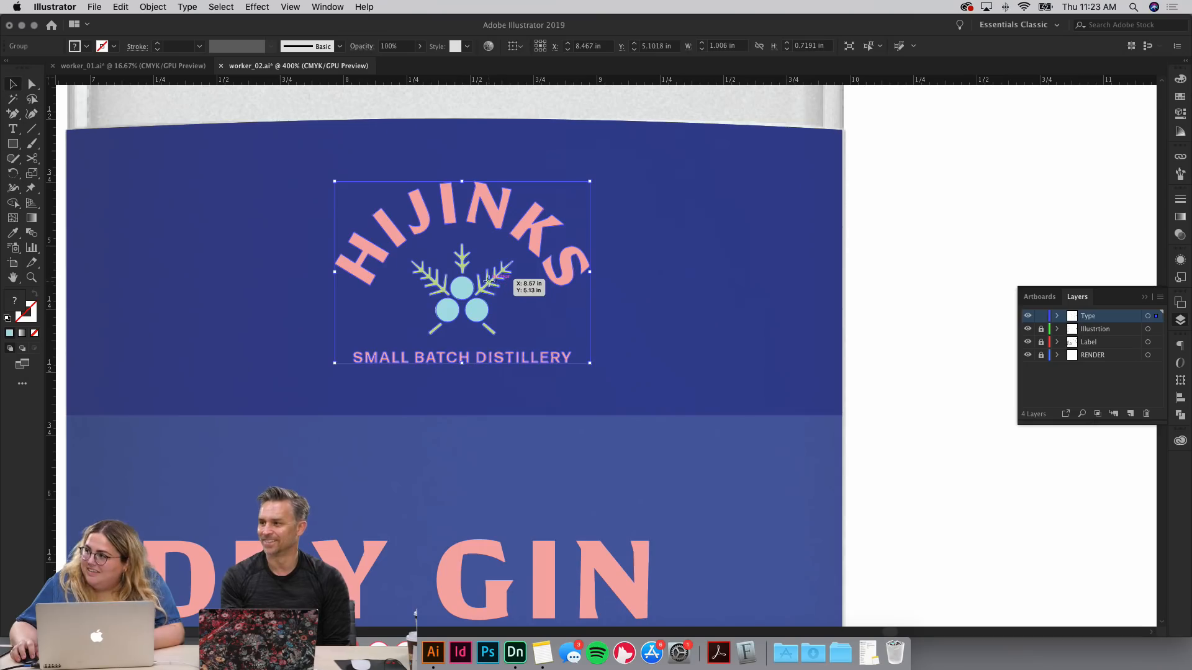
pyautogui.doubleClick(488, 281)
pyautogui.click(488, 280)
pyautogui.doubleClick(488, 280)
pyautogui.click(488, 281)
pyautogui.doubleClick(493, 278)
pyautogui.click(493, 281)
pyautogui.doubleClick(493, 278)
pyautogui.click(493, 278)
pyautogui.doubleClick(931, 285)
# Step: Copy the botanical frond from the neck ribbon of the patterned blue label variation
pyautogui.moveTo(910, 520); pyautogui.dragTo(859, 192)
pyautogui.press('super+minus')
pyautogui.press('super+minus')
pyautogui.press('super+minus')
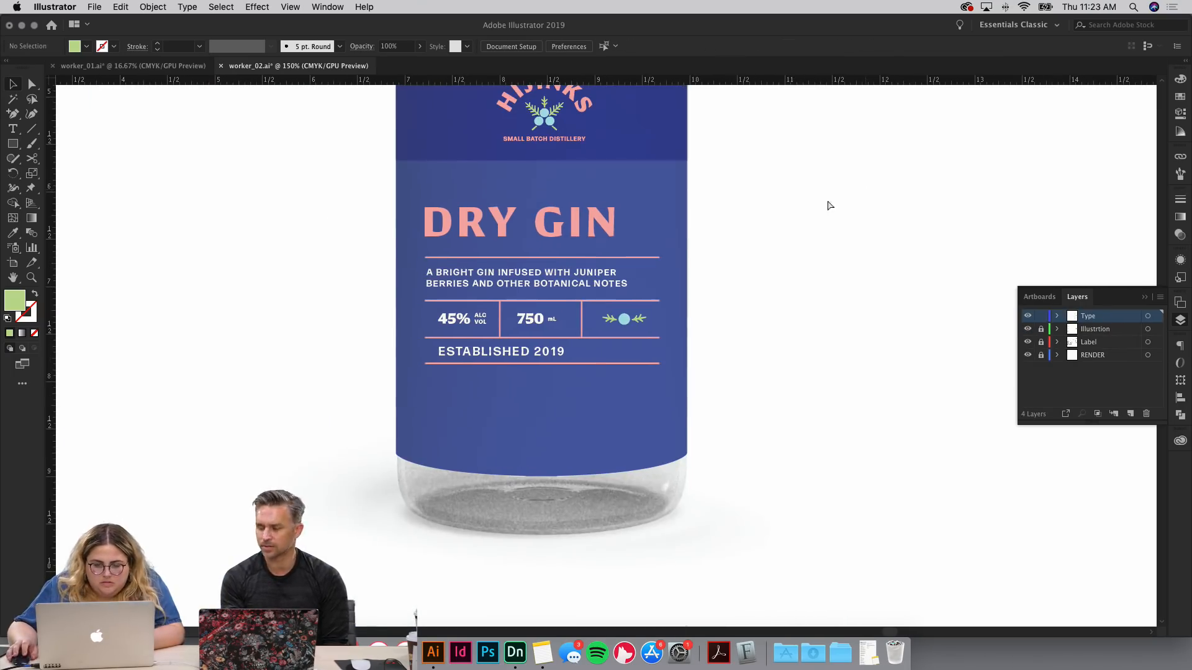
pyautogui.press('super+minus')
pyautogui.press('super+minus')
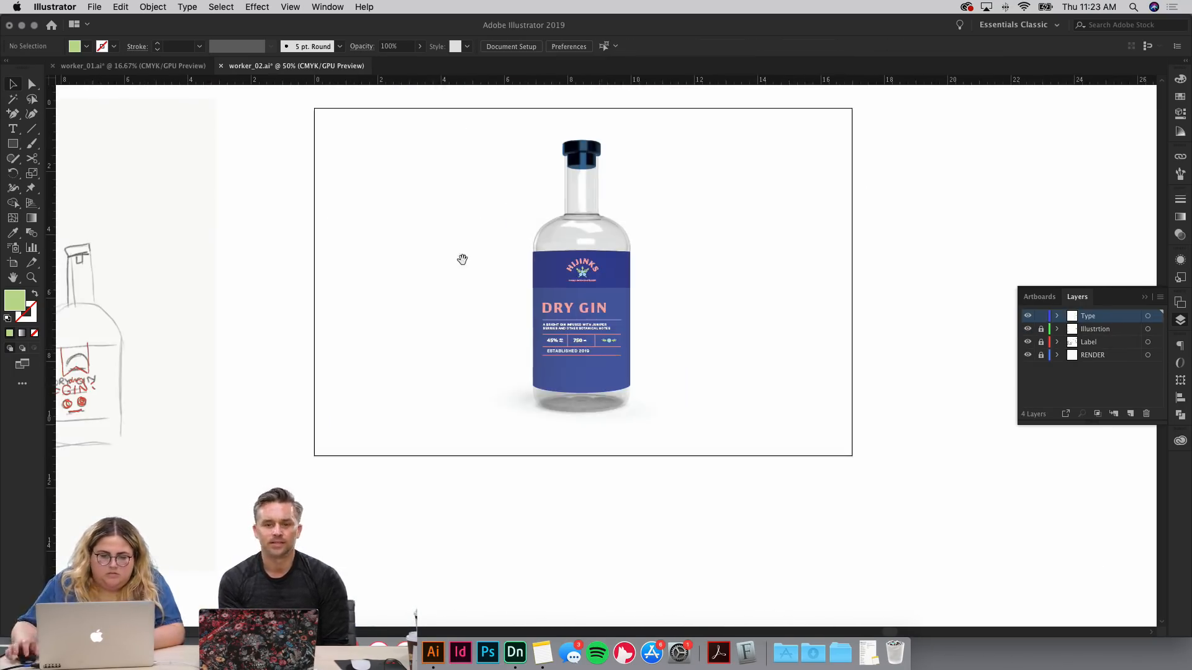
pyautogui.scroll(10, 522, 317)
pyautogui.hscroll(-10, 522, 317)
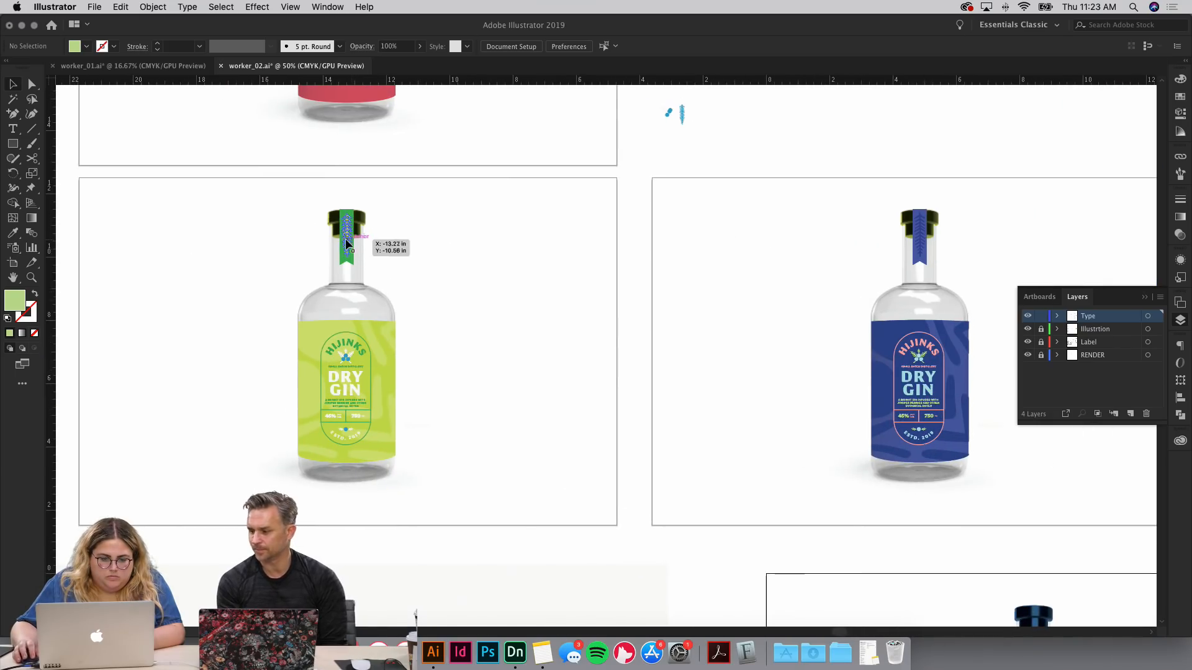
pyautogui.moveTo(973, 205); pyautogui.dragTo(863, 232)
pyautogui.click(809, 252)
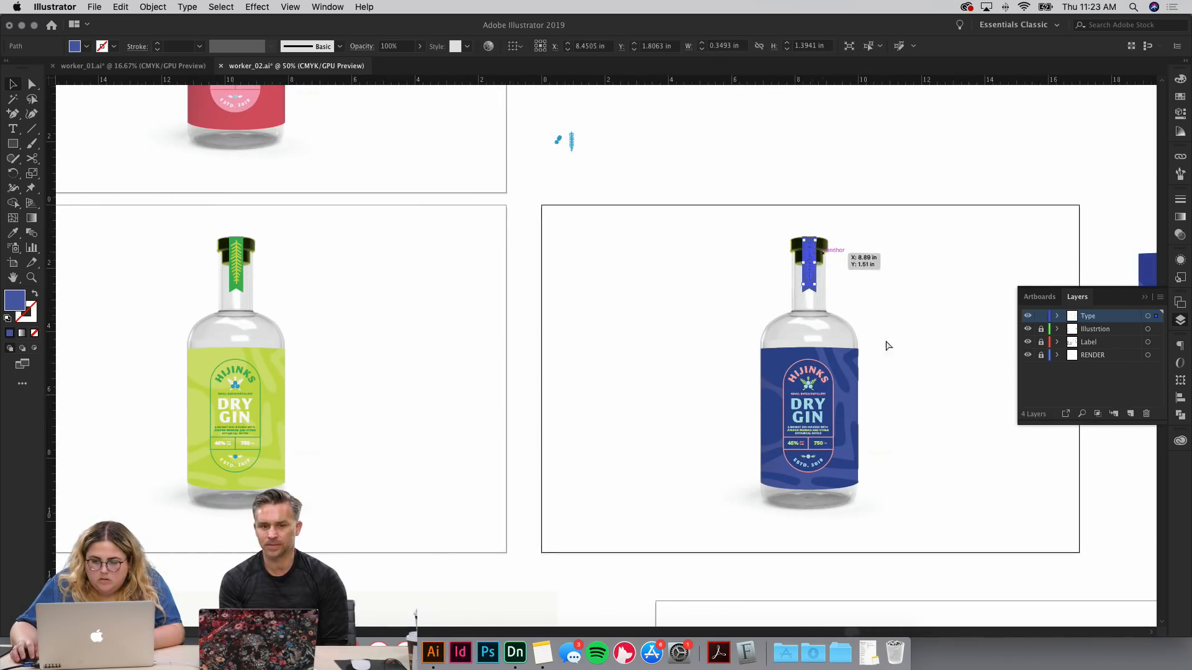
# Step: Paste the frond onto the left-aligned label and place it, tilted left, below the left end of the details table
pyautogui.scroll(-15, 882, 317)
pyautogui.hscroll(8, 882, 316)
pyautogui.click(629, 281)
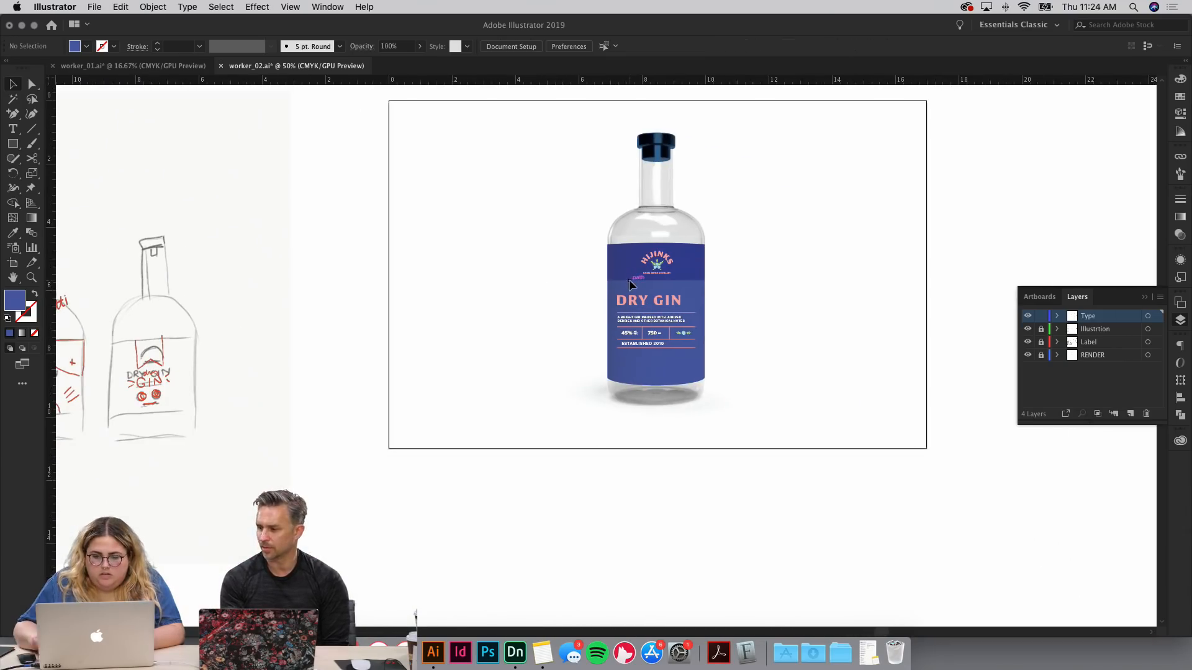
pyautogui.press('super+plus')
pyautogui.press('super+plus')
pyautogui.moveTo(730, 411); pyautogui.dragTo(458, 432)
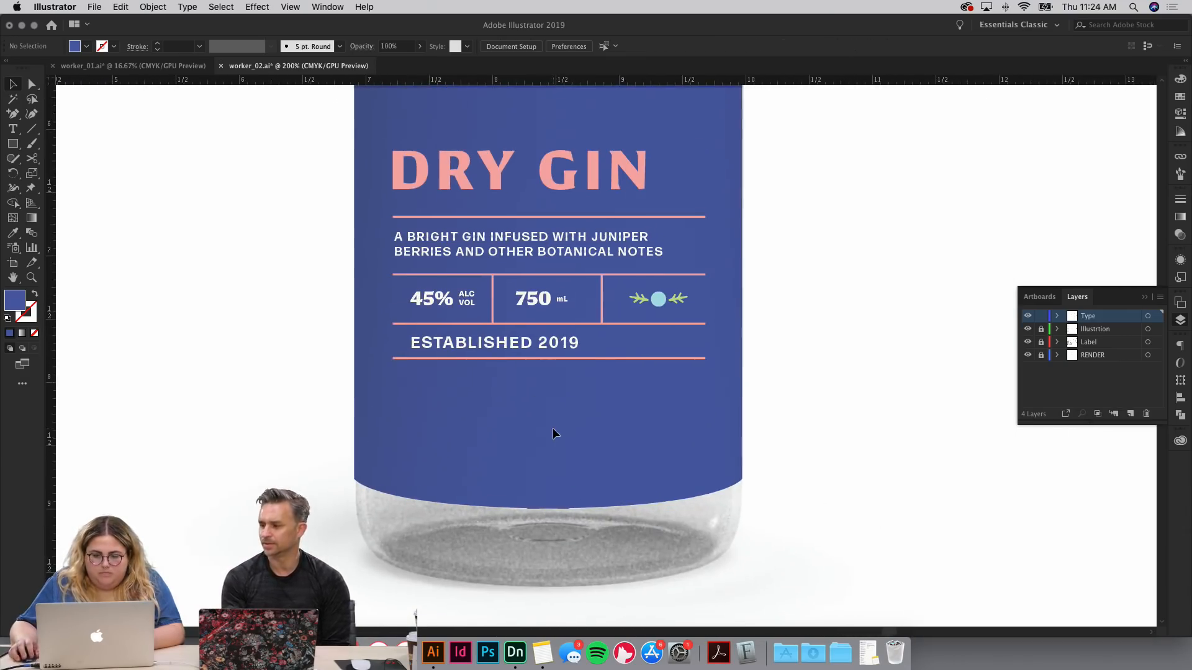
pyautogui.press('super+v')
pyautogui.moveTo(629, 447); pyautogui.dragTo(493, 164)
pyautogui.moveTo(483, 478); pyautogui.dragTo(425, 428)
# Step: Shift the title, description and table block slightly further up to leave more room for the fronds
pyautogui.scroll(2, 415, 197)
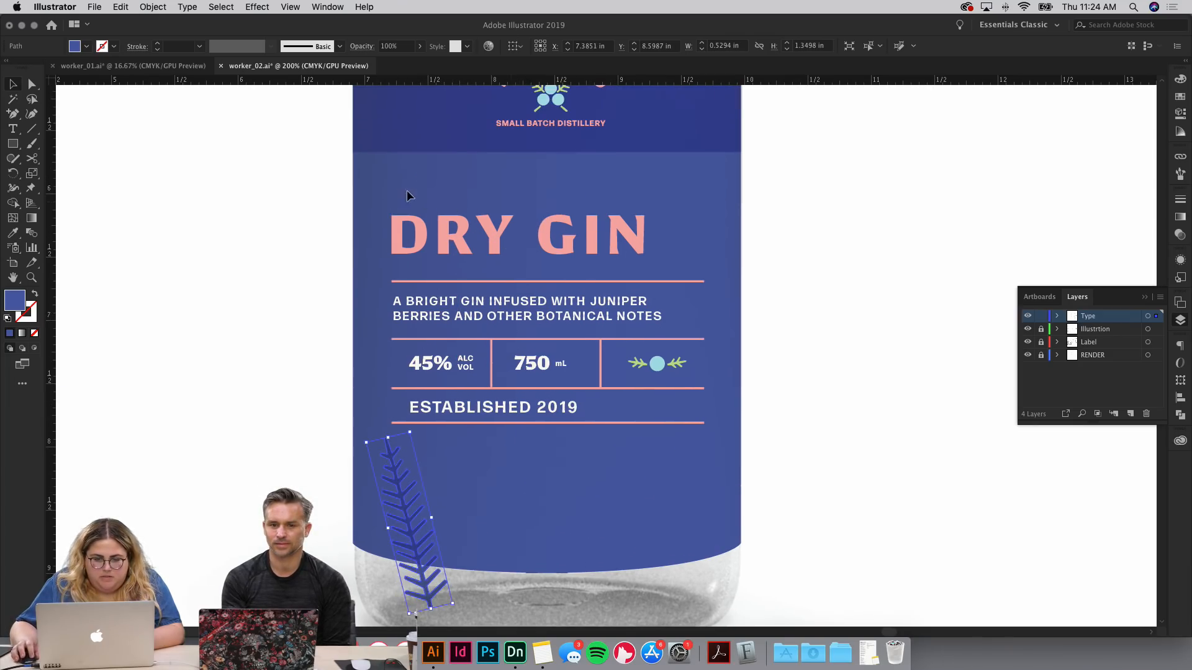
pyautogui.moveTo(716, 434); pyautogui.dragTo(428, 231)
pyautogui.moveTo(522, 409); pyautogui.dragTo(522, 396)
# Step: Add two duplicate fronds beside the first one and tilt both to the right
pyautogui.moveTo(546, 473); pyautogui.dragTo(548, 363)
pyautogui.moveTo(417, 430); pyautogui.dragTo(487, 431)
pyautogui.moveTo(527, 497); pyautogui.dragTo(474, 520)
pyautogui.moveTo(474, 430); pyautogui.dragTo(480, 427)
pyautogui.moveTo(490, 397); pyautogui.dragTo(529, 396)
pyautogui.click(553, 424)
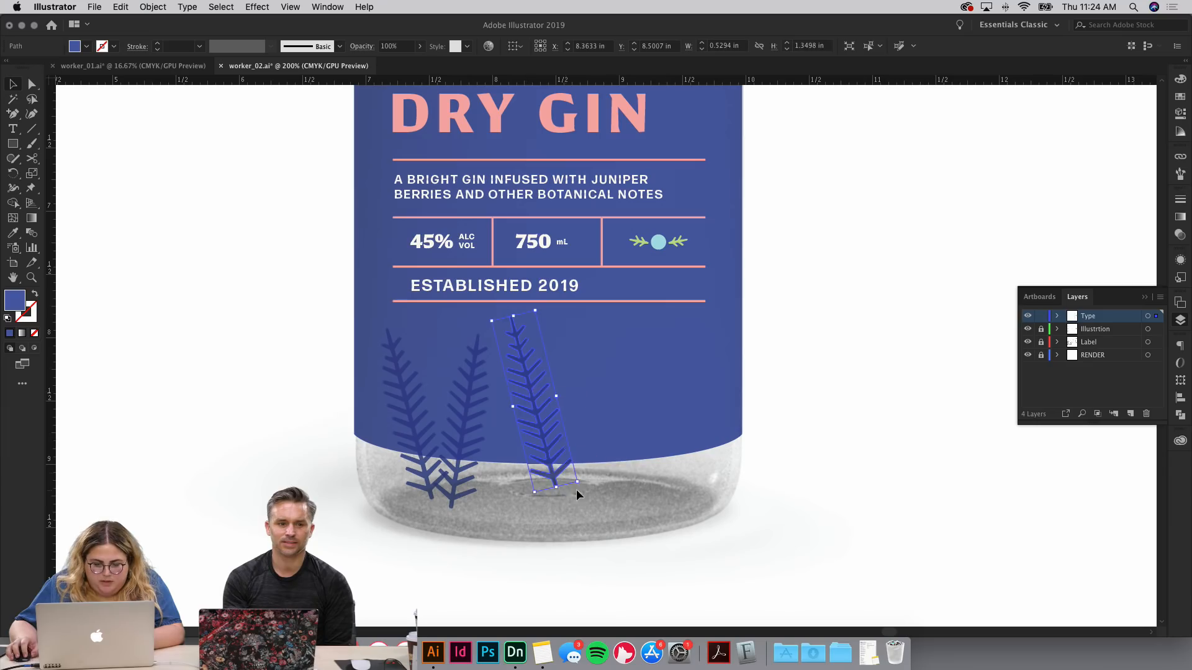
pyautogui.moveTo(582, 487); pyautogui.dragTo(544, 503)
pyautogui.moveTo(542, 448); pyautogui.dragTo(531, 465)
# Step: Duplicate the fronds three more times across the label's lower edge, including a lower left-tilted one, for a row of six
pyautogui.click(437, 421)
pyautogui.moveTo(410, 430); pyautogui.dragTo(593, 479)
pyautogui.click(667, 477)
pyautogui.moveTo(463, 420); pyautogui.dragTo(684, 419)
pyautogui.click(755, 463)
pyautogui.moveTo(612, 437); pyautogui.dragTo(613, 438)
pyautogui.click(610, 433)
pyautogui.moveTo(542, 389); pyautogui.dragTo(652, 390)
pyautogui.click(742, 492)
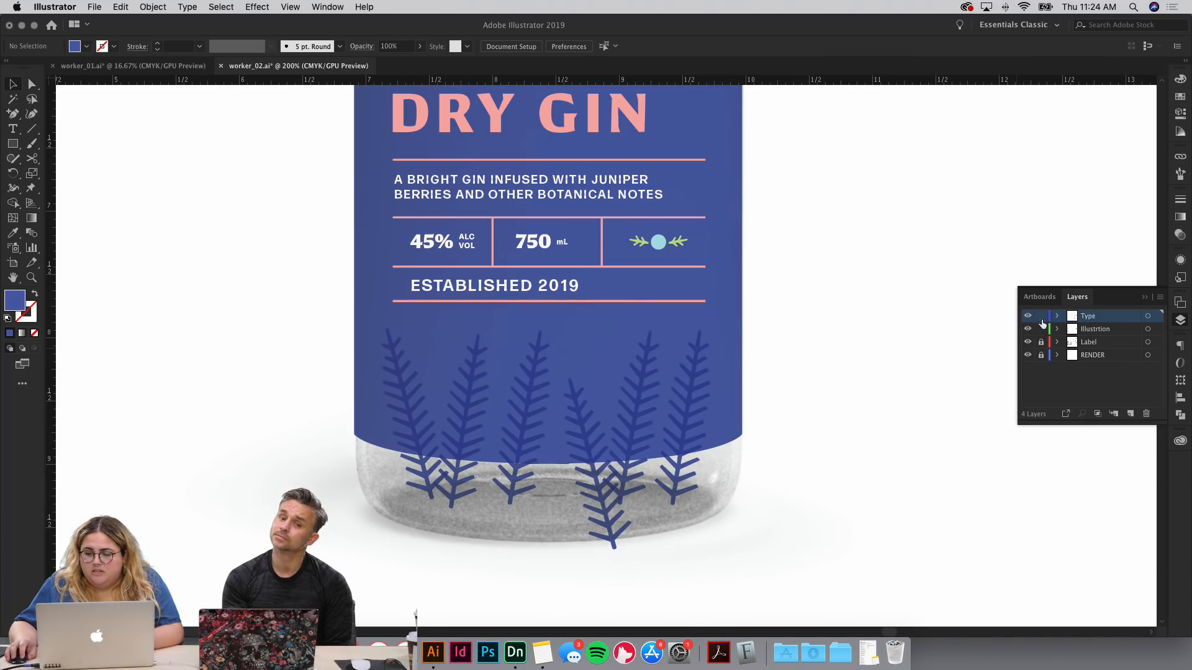
# Step: Unlock the Illustrtion and Label layers, cut the six fronds and paste them in place on the Illustrtion layer
pyautogui.click(715, 341)
pyautogui.click(651, 584)
pyautogui.click(605, 581)
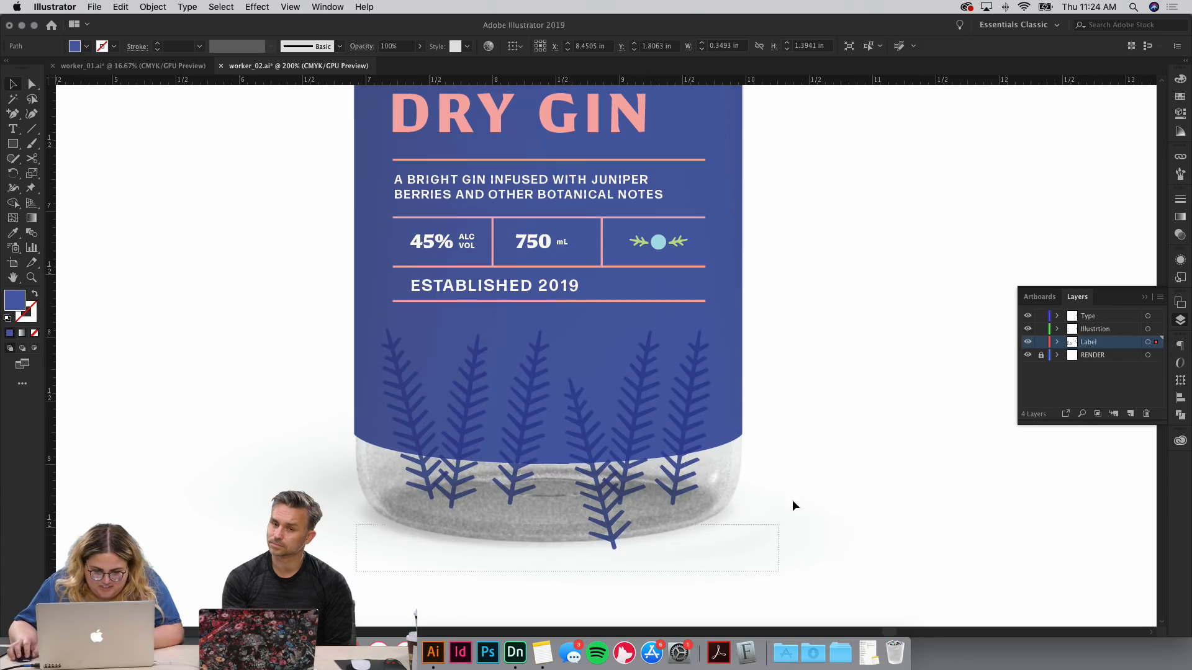
pyautogui.click(793, 442)
pyautogui.moveTo(345, 509); pyautogui.dragTo(847, 480)
pyautogui.press('Delete')
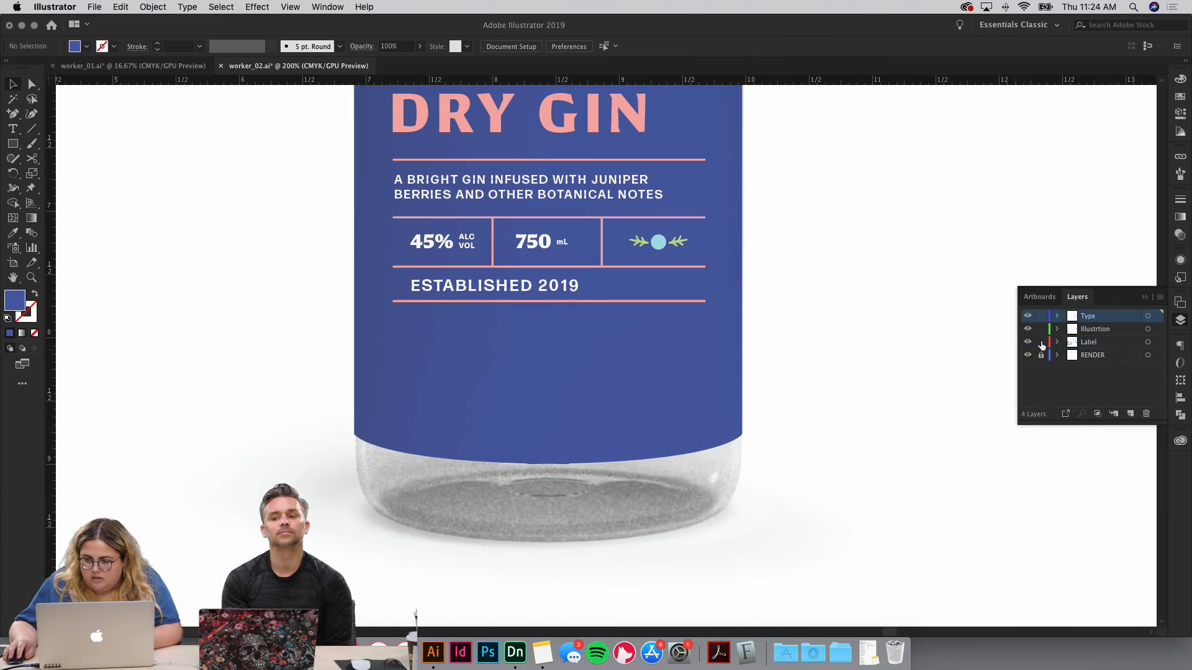
pyautogui.click(1091, 331)
pyautogui.press('super+z')
# Step: Place a copy of the blue label shape exactly over the fronds on the Illustrtion layer
pyautogui.click(726, 329)
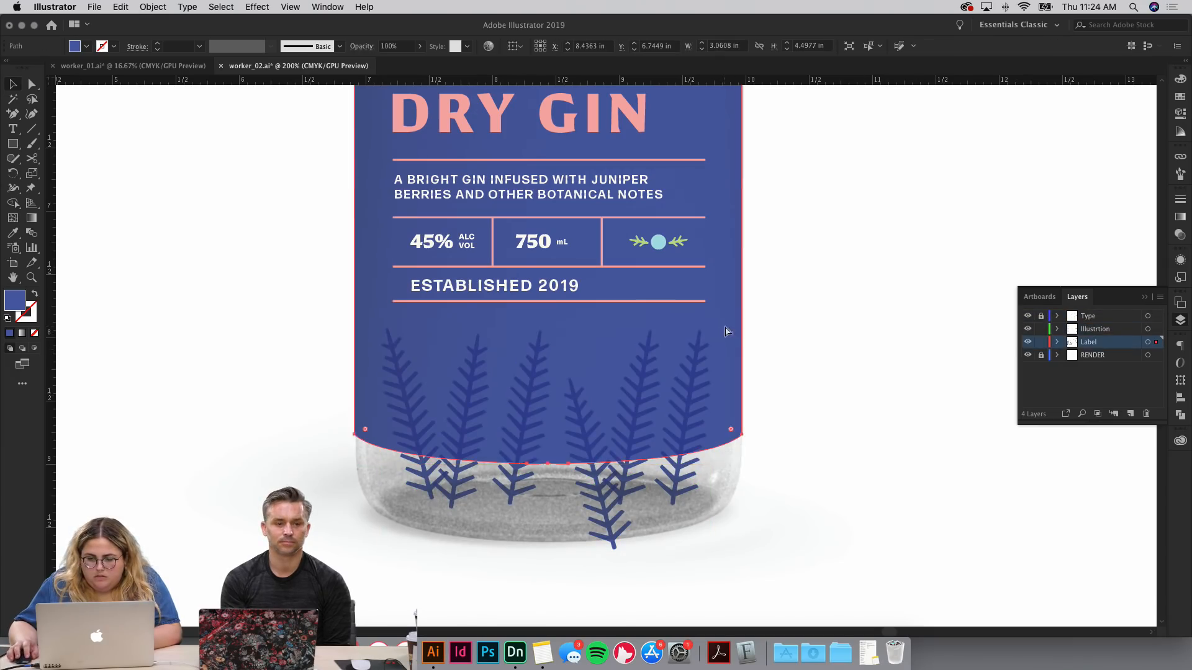
pyautogui.click(1041, 329)
pyautogui.press('super+f')
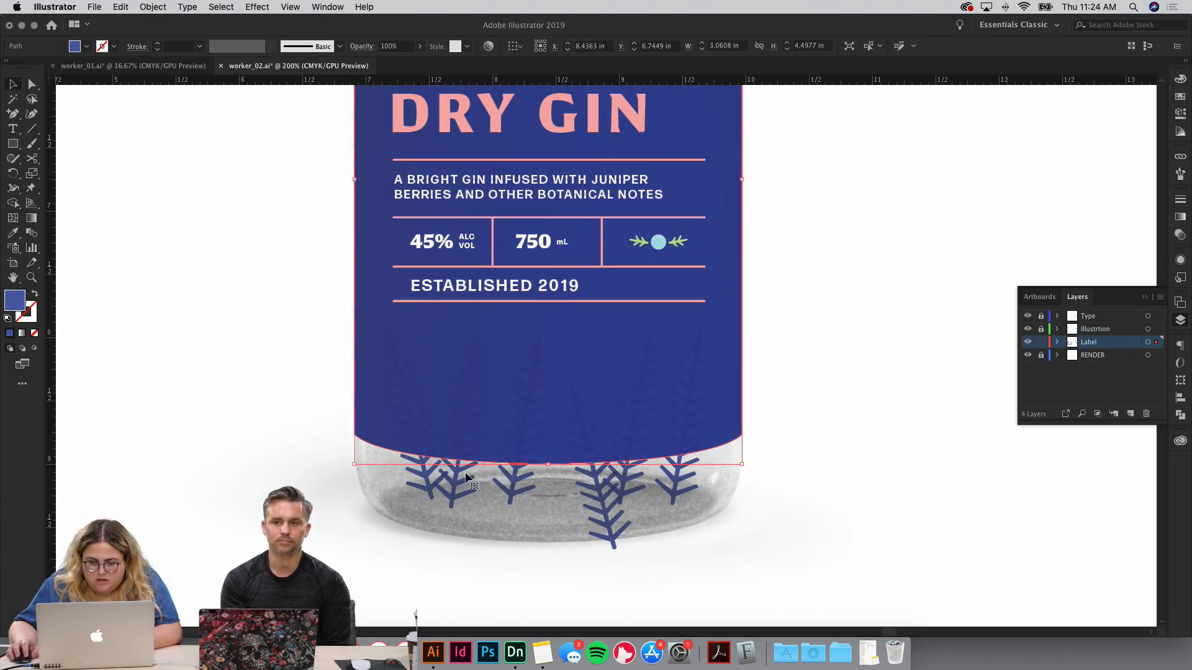
pyautogui.rightClick(575, 492)
pyautogui.click(905, 460)
pyautogui.click(905, 460)
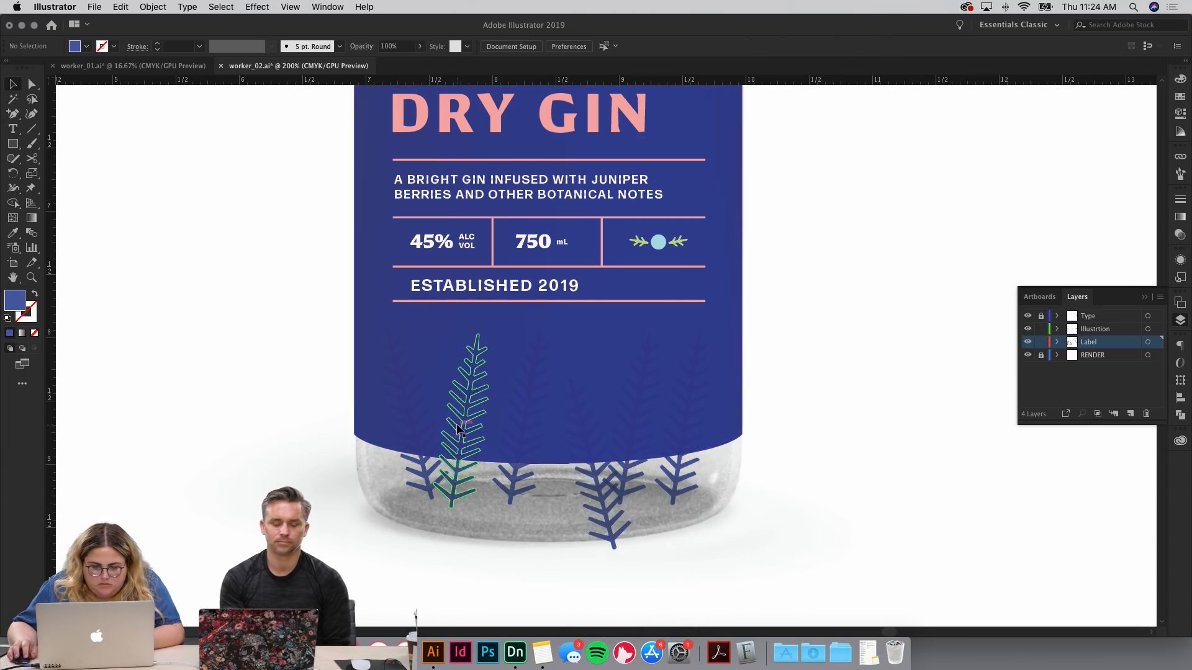
pyautogui.click(509, 395)
pyautogui.press('Delete')
pyautogui.click(1095, 329)
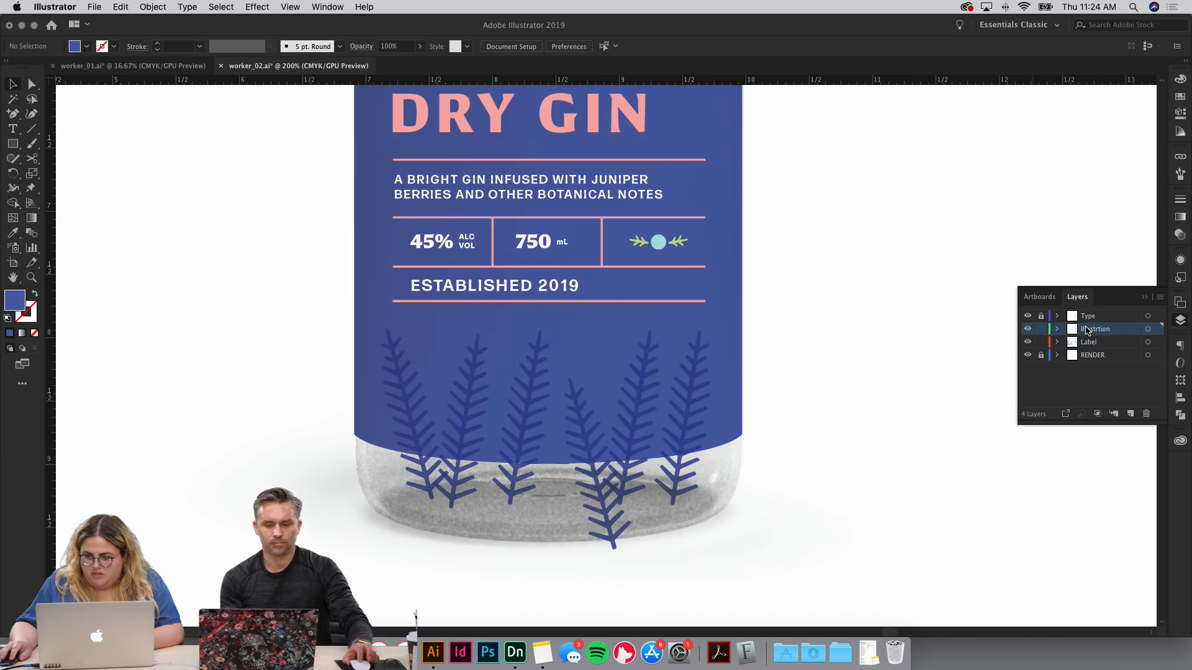
pyautogui.press('super+f')
# Step: Clip the six fronds to the copied label shape with a clipping mask
pyautogui.moveTo(844, 506); pyautogui.dragTo(845, 484)
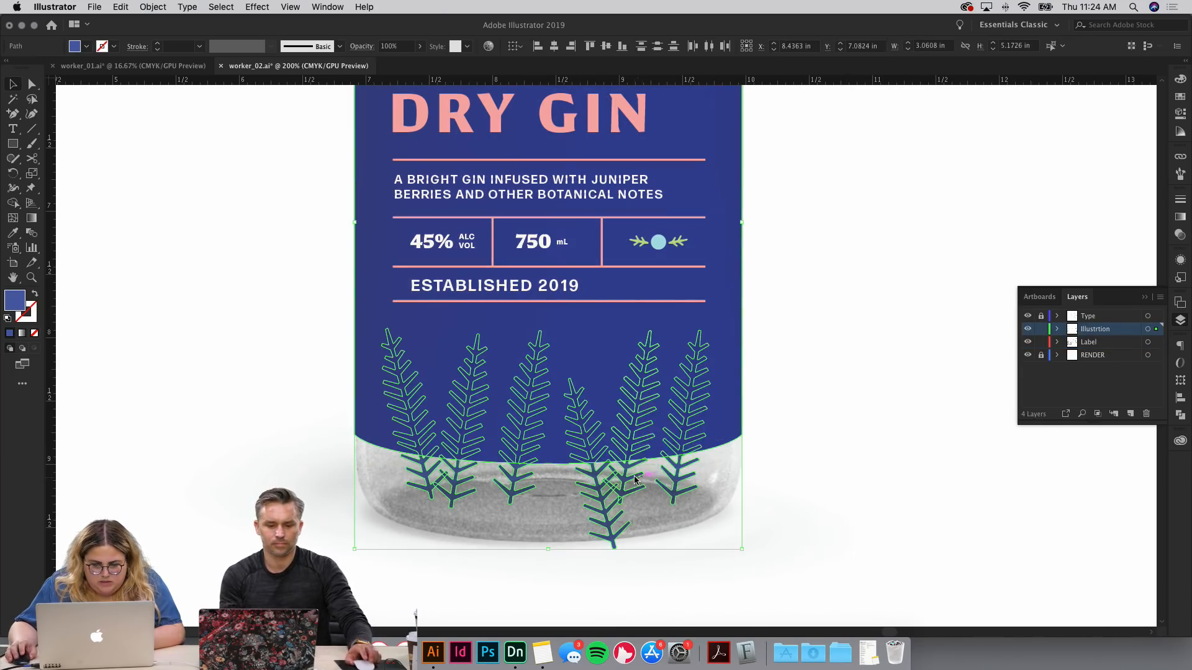
pyautogui.rightClick(636, 403)
pyautogui.click(698, 522)
pyautogui.click(820, 442)
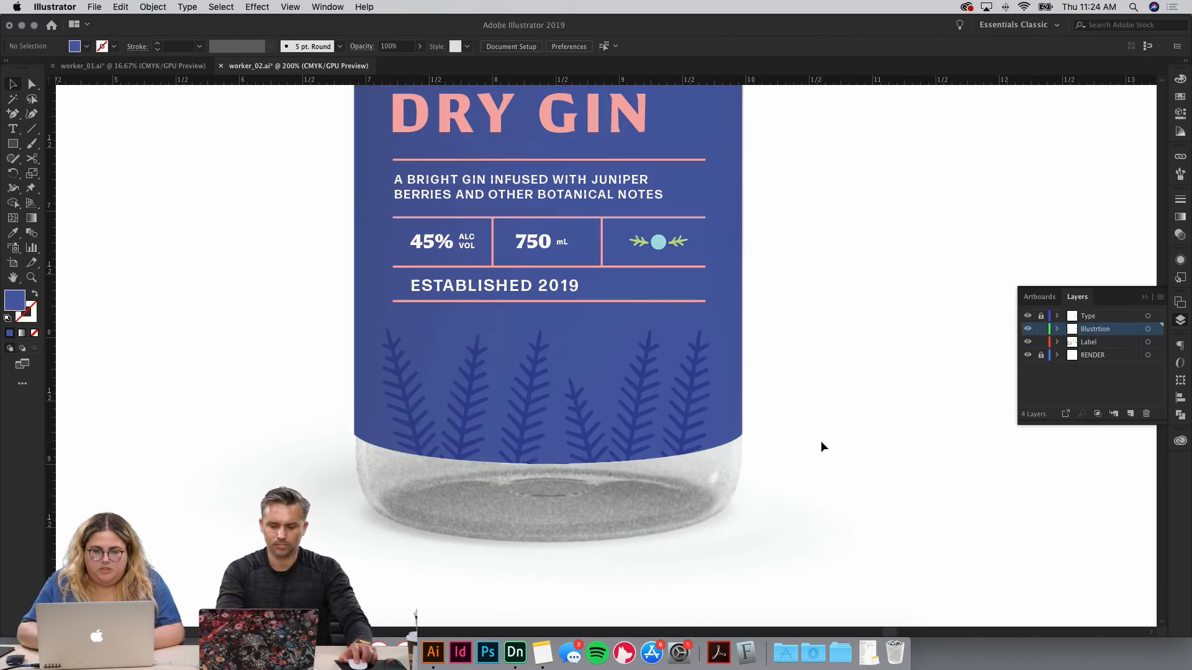
# Step: Try to select the berry sprig in the third cell of the details table
pyautogui.press('super+minus')
pyautogui.scroll(3, 821, 442)
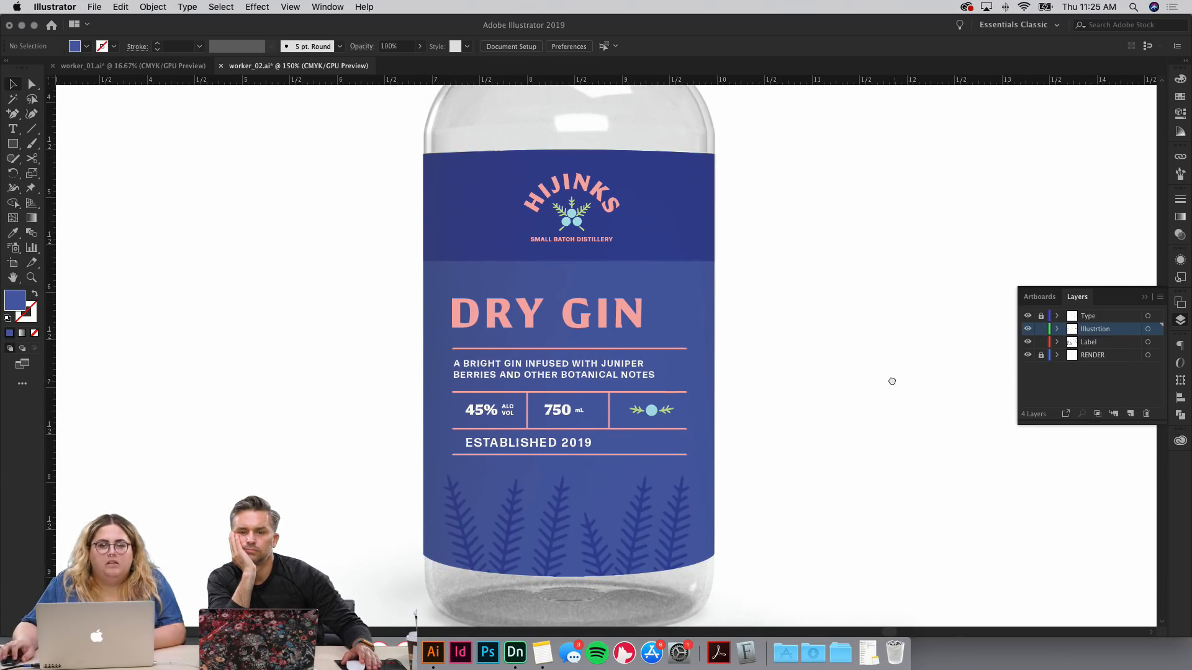
pyautogui.click(644, 411)
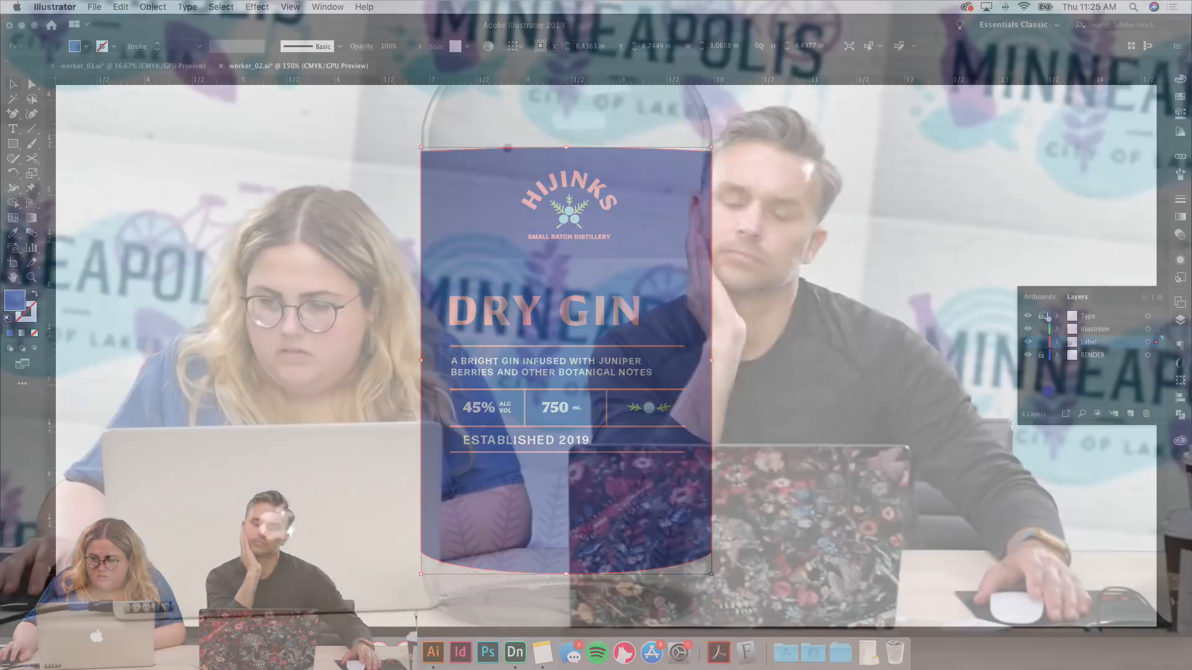